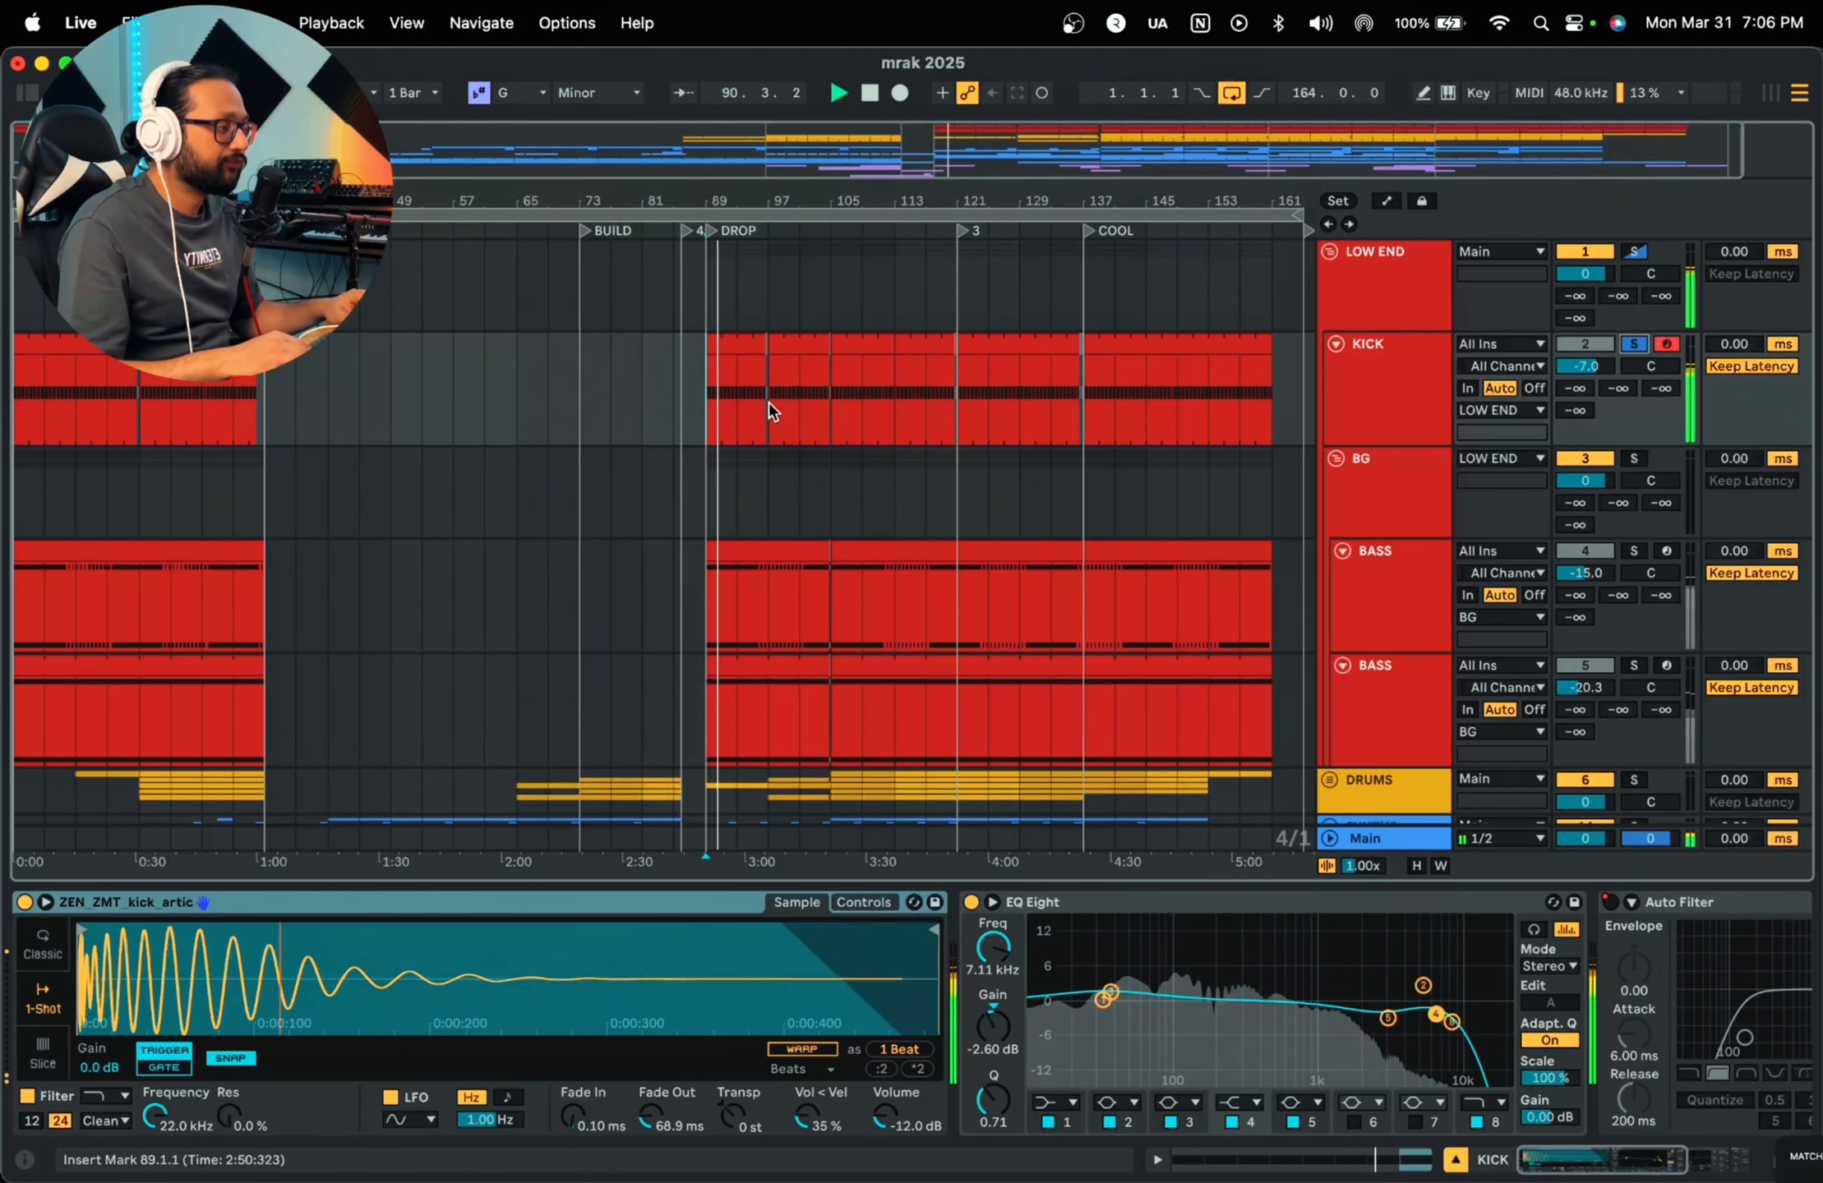
Step: Stop playback and select the 34.4 Hz low band in the kick's EQ Eight
key("space")
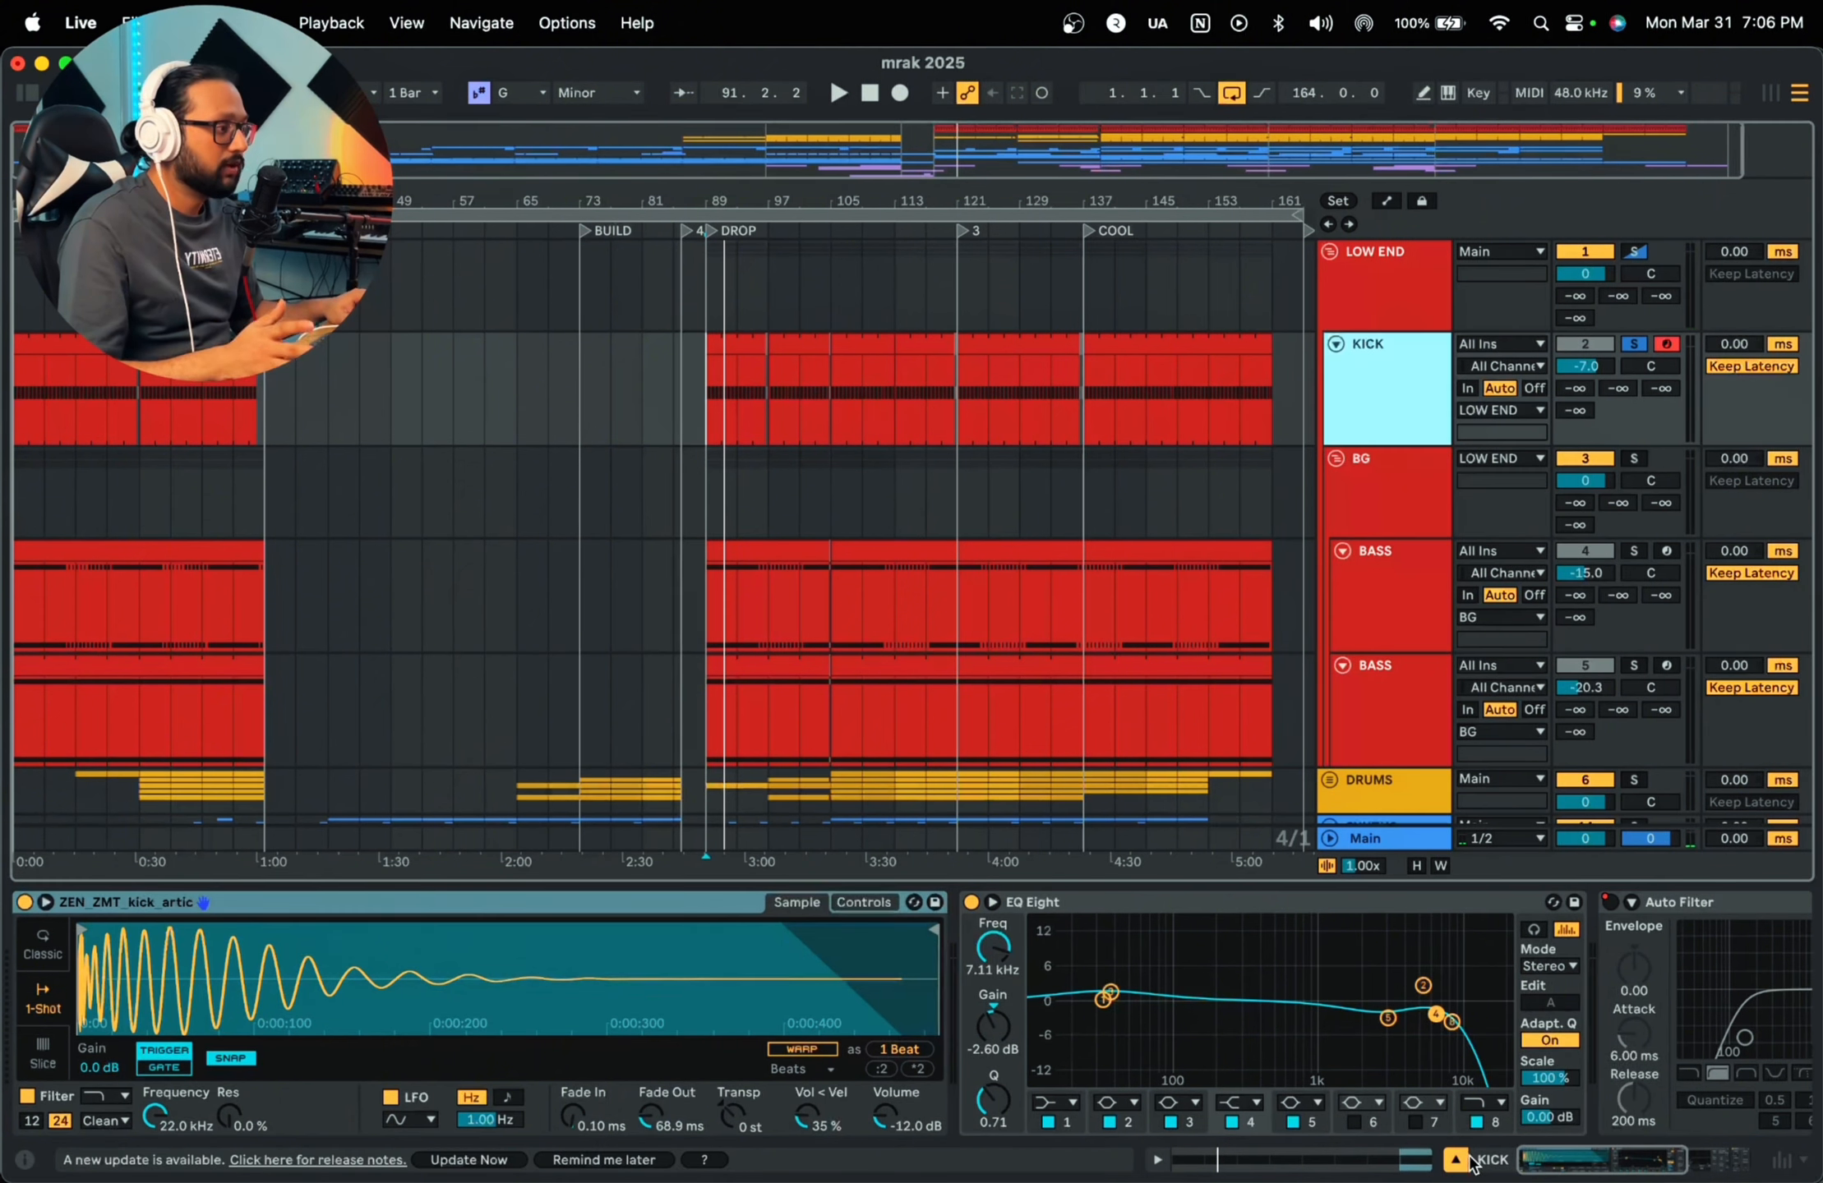
left_click(1175, 921)
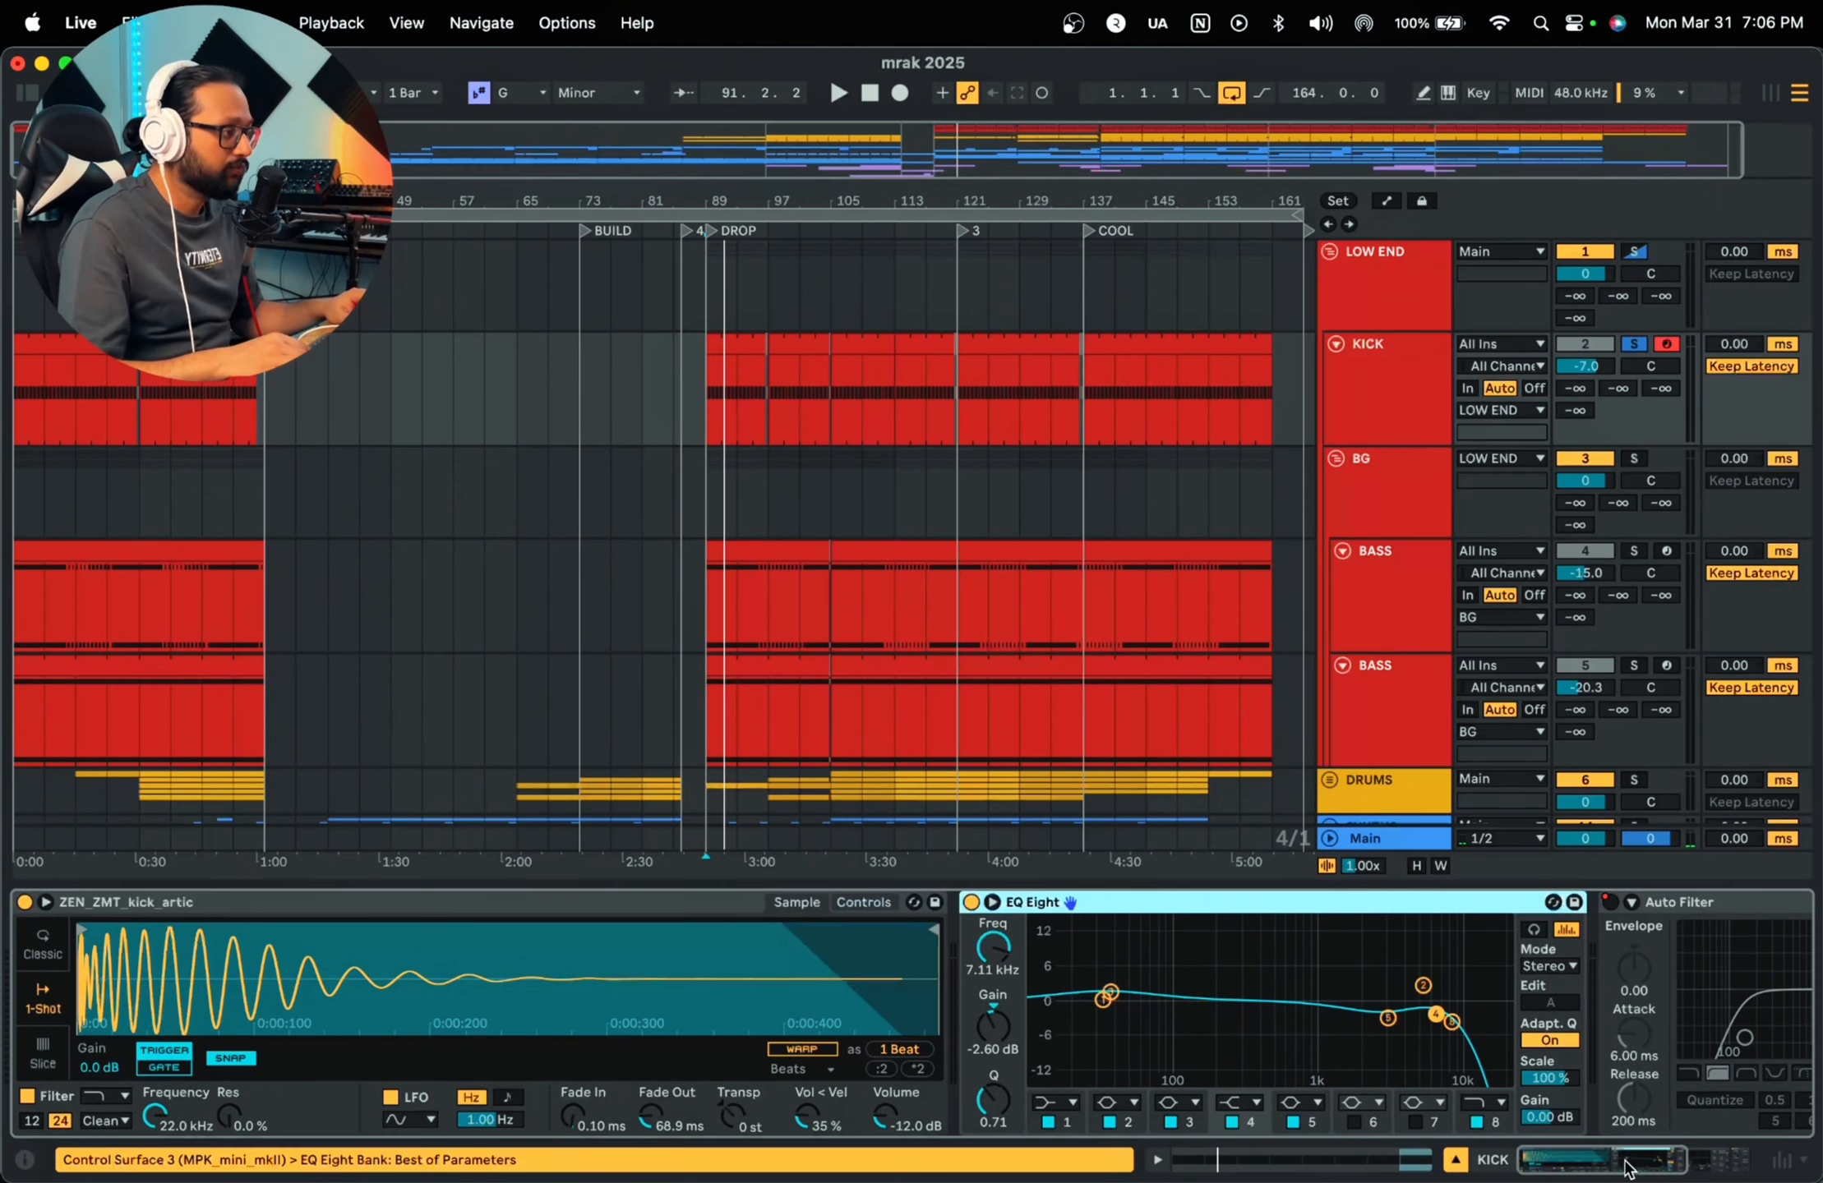
left_click(1111, 995)
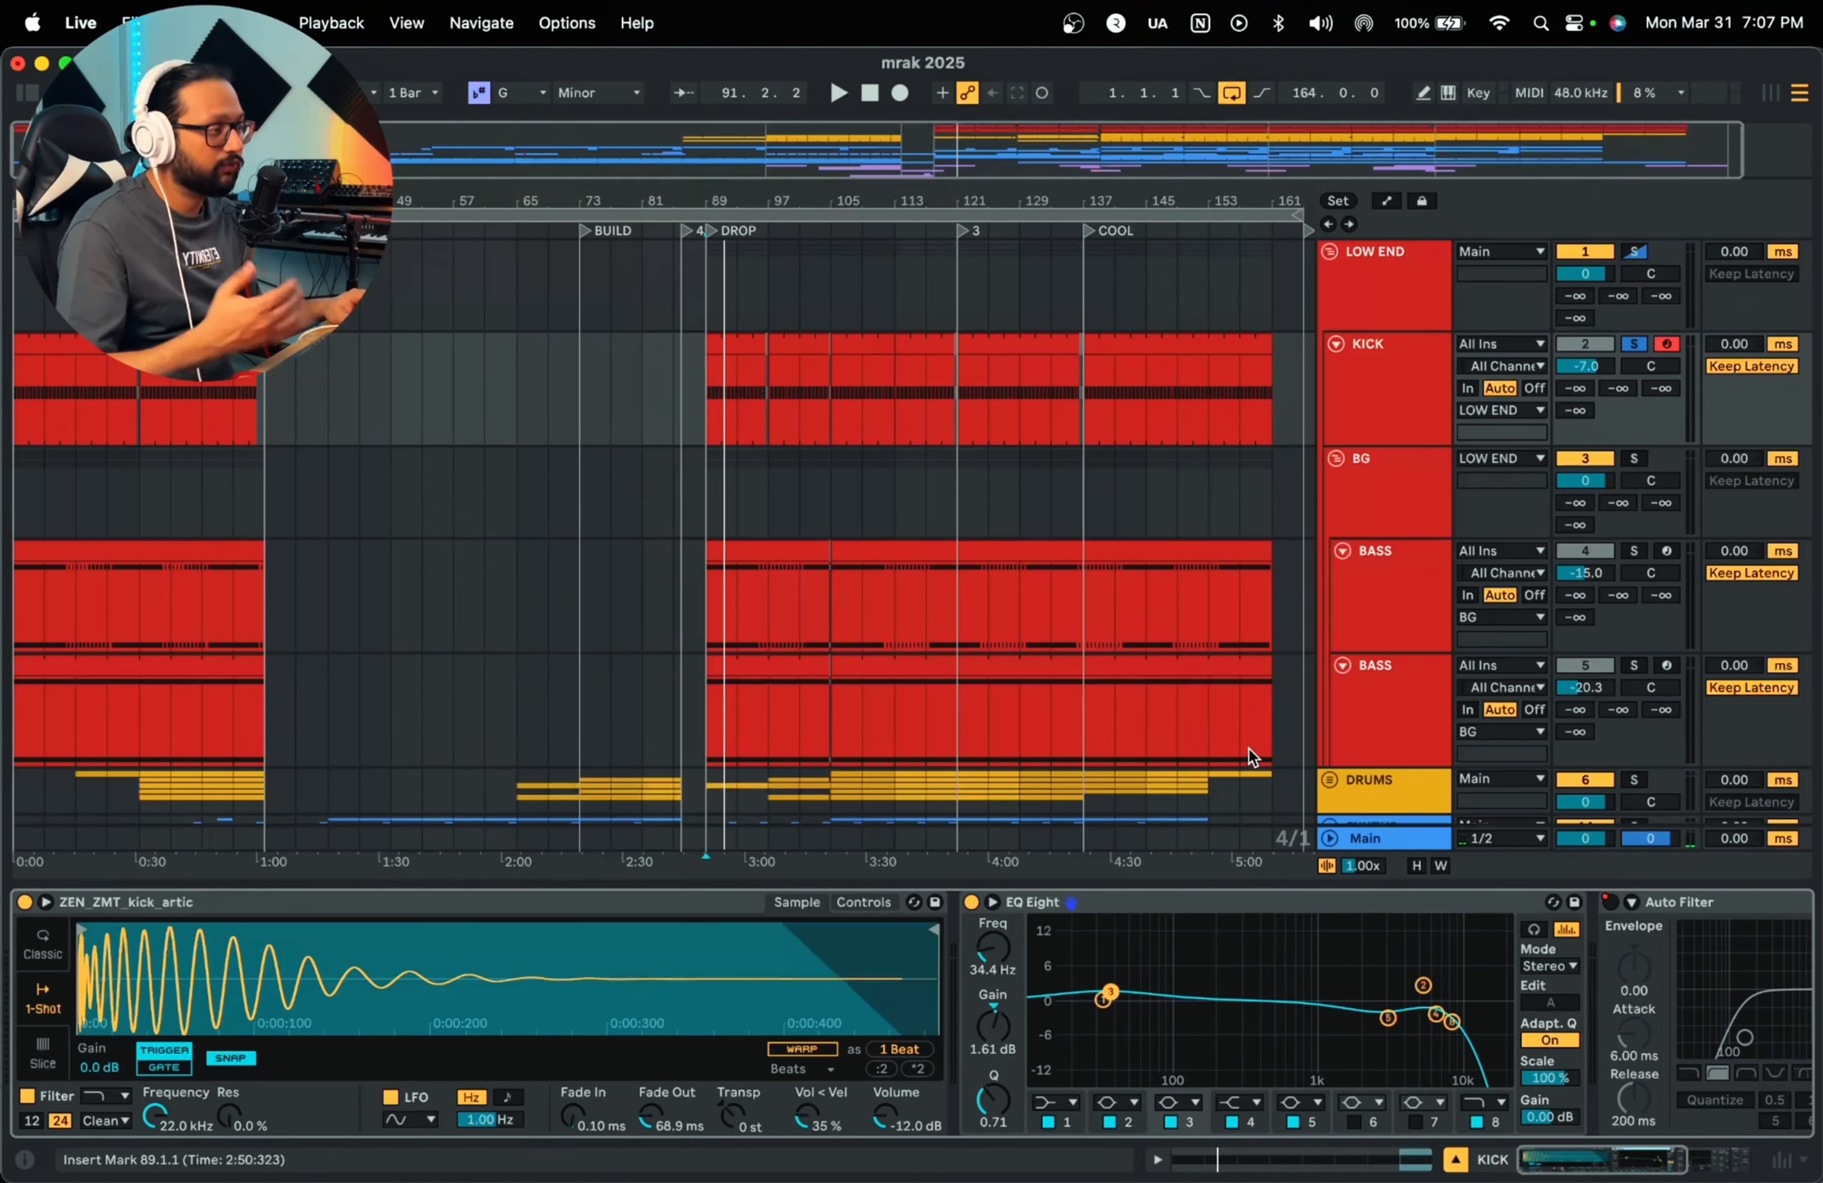
Step: Play the soloed kick from the drop and compare its sound with EQ Eight bypassed and enabled
key("space")
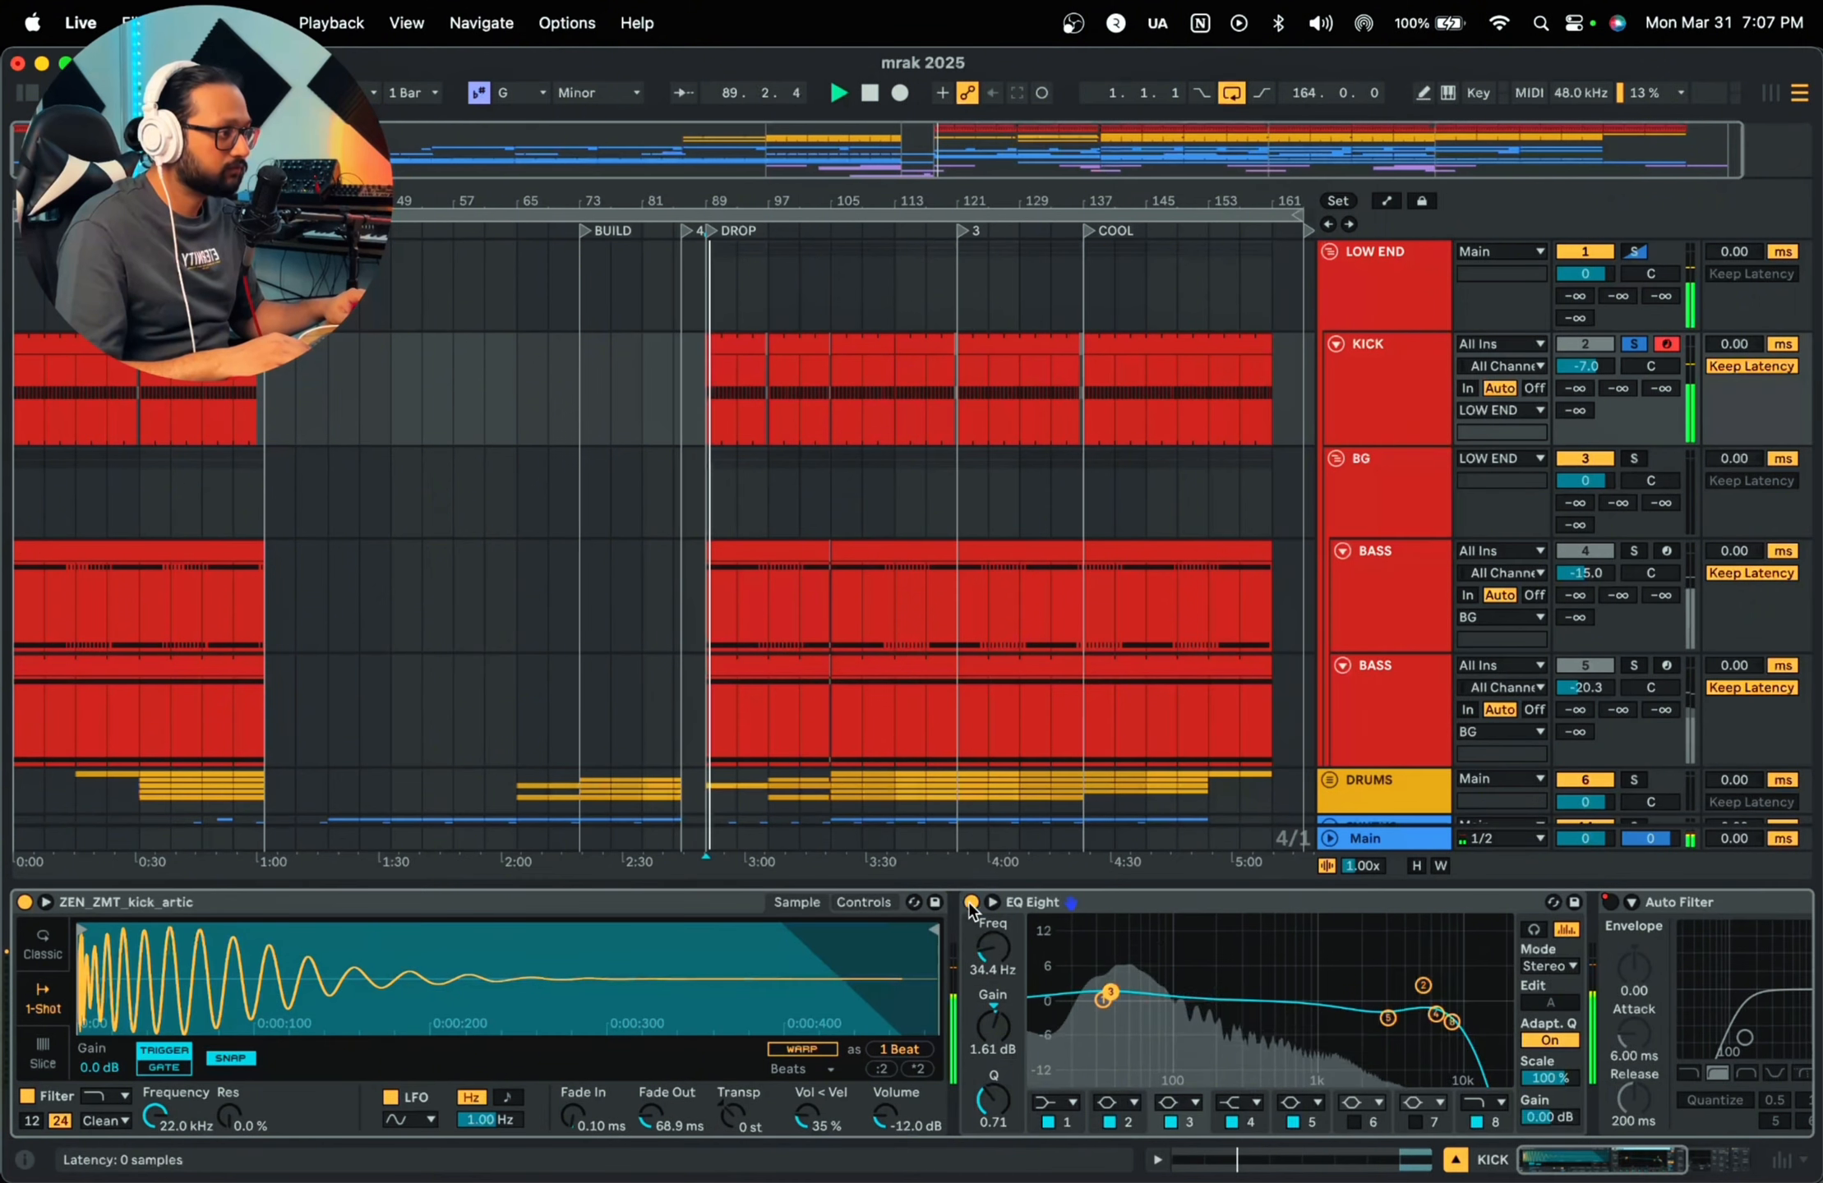
left_click(971, 902)
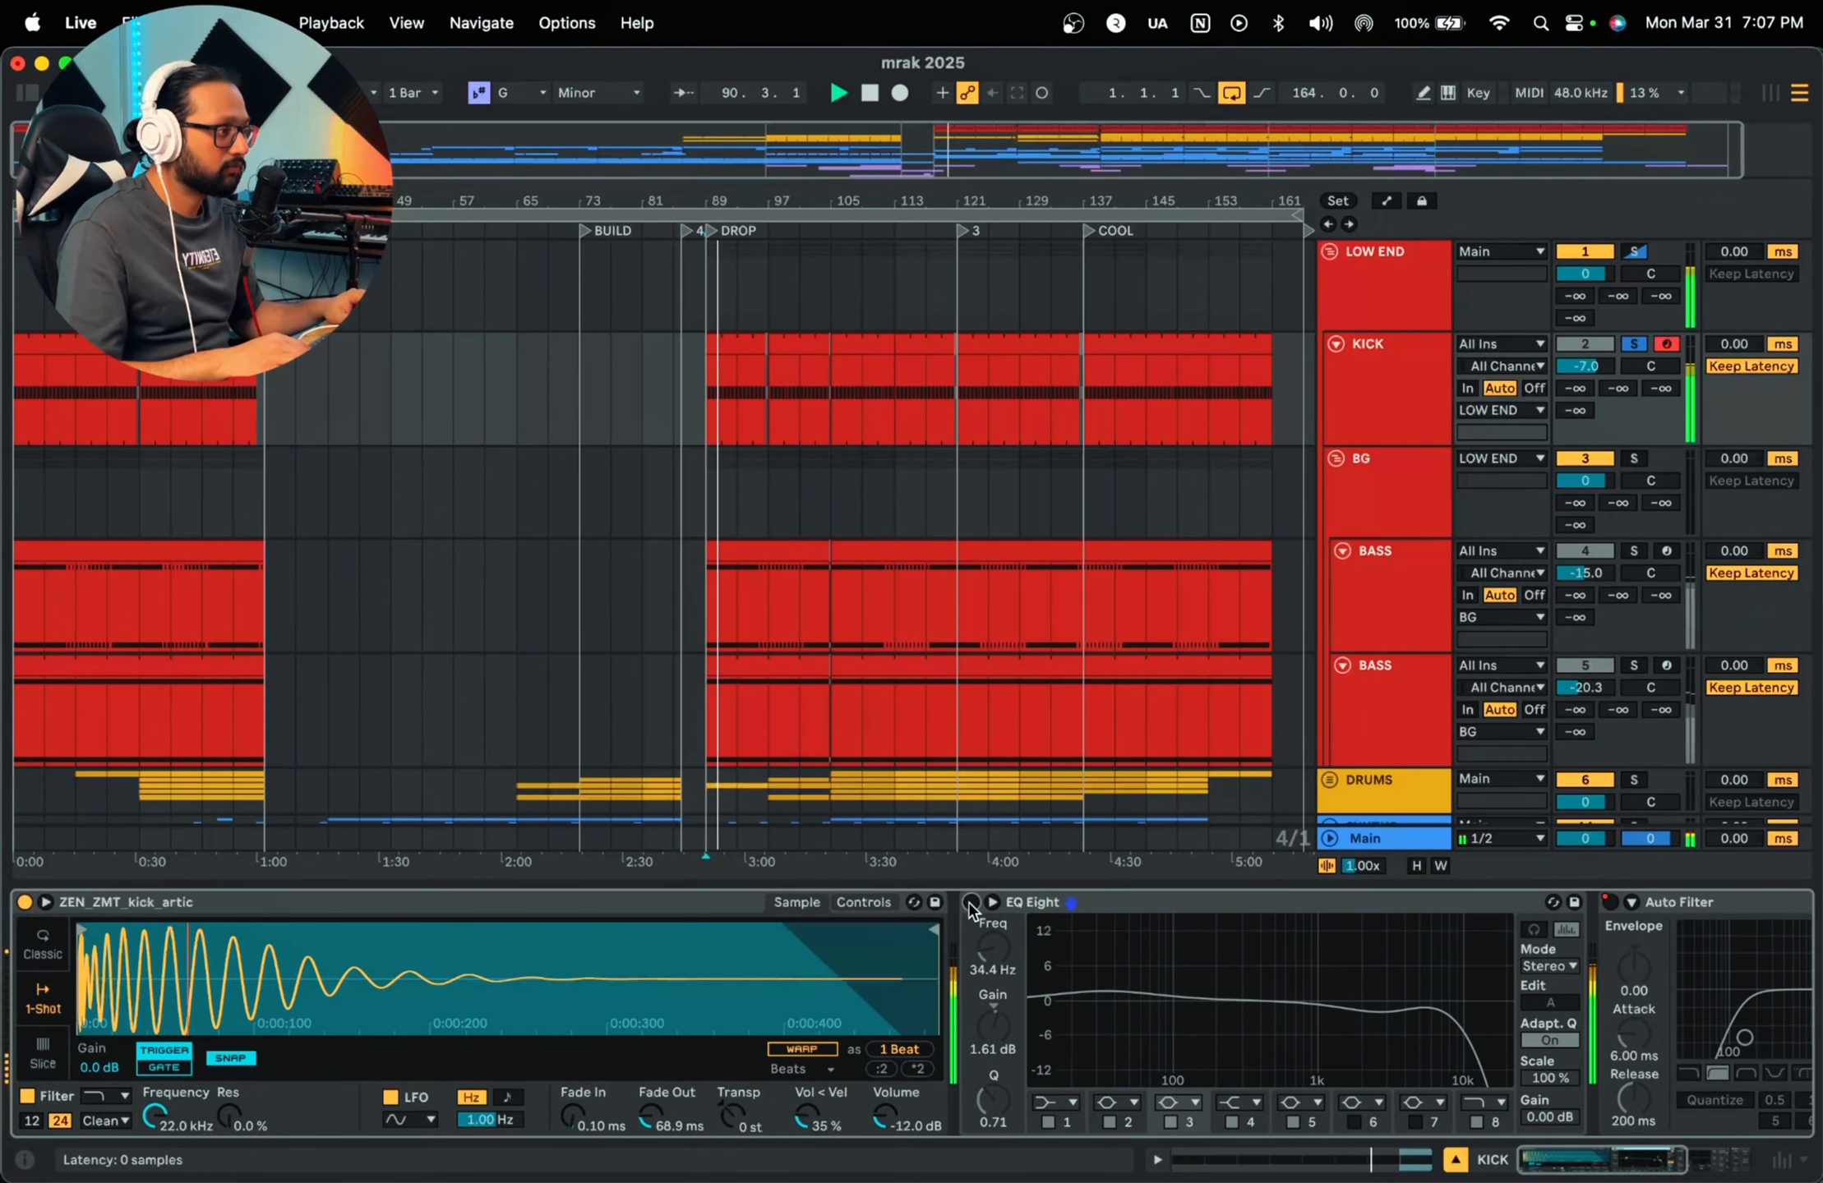
left_click(971, 902)
left_click(1361, 430)
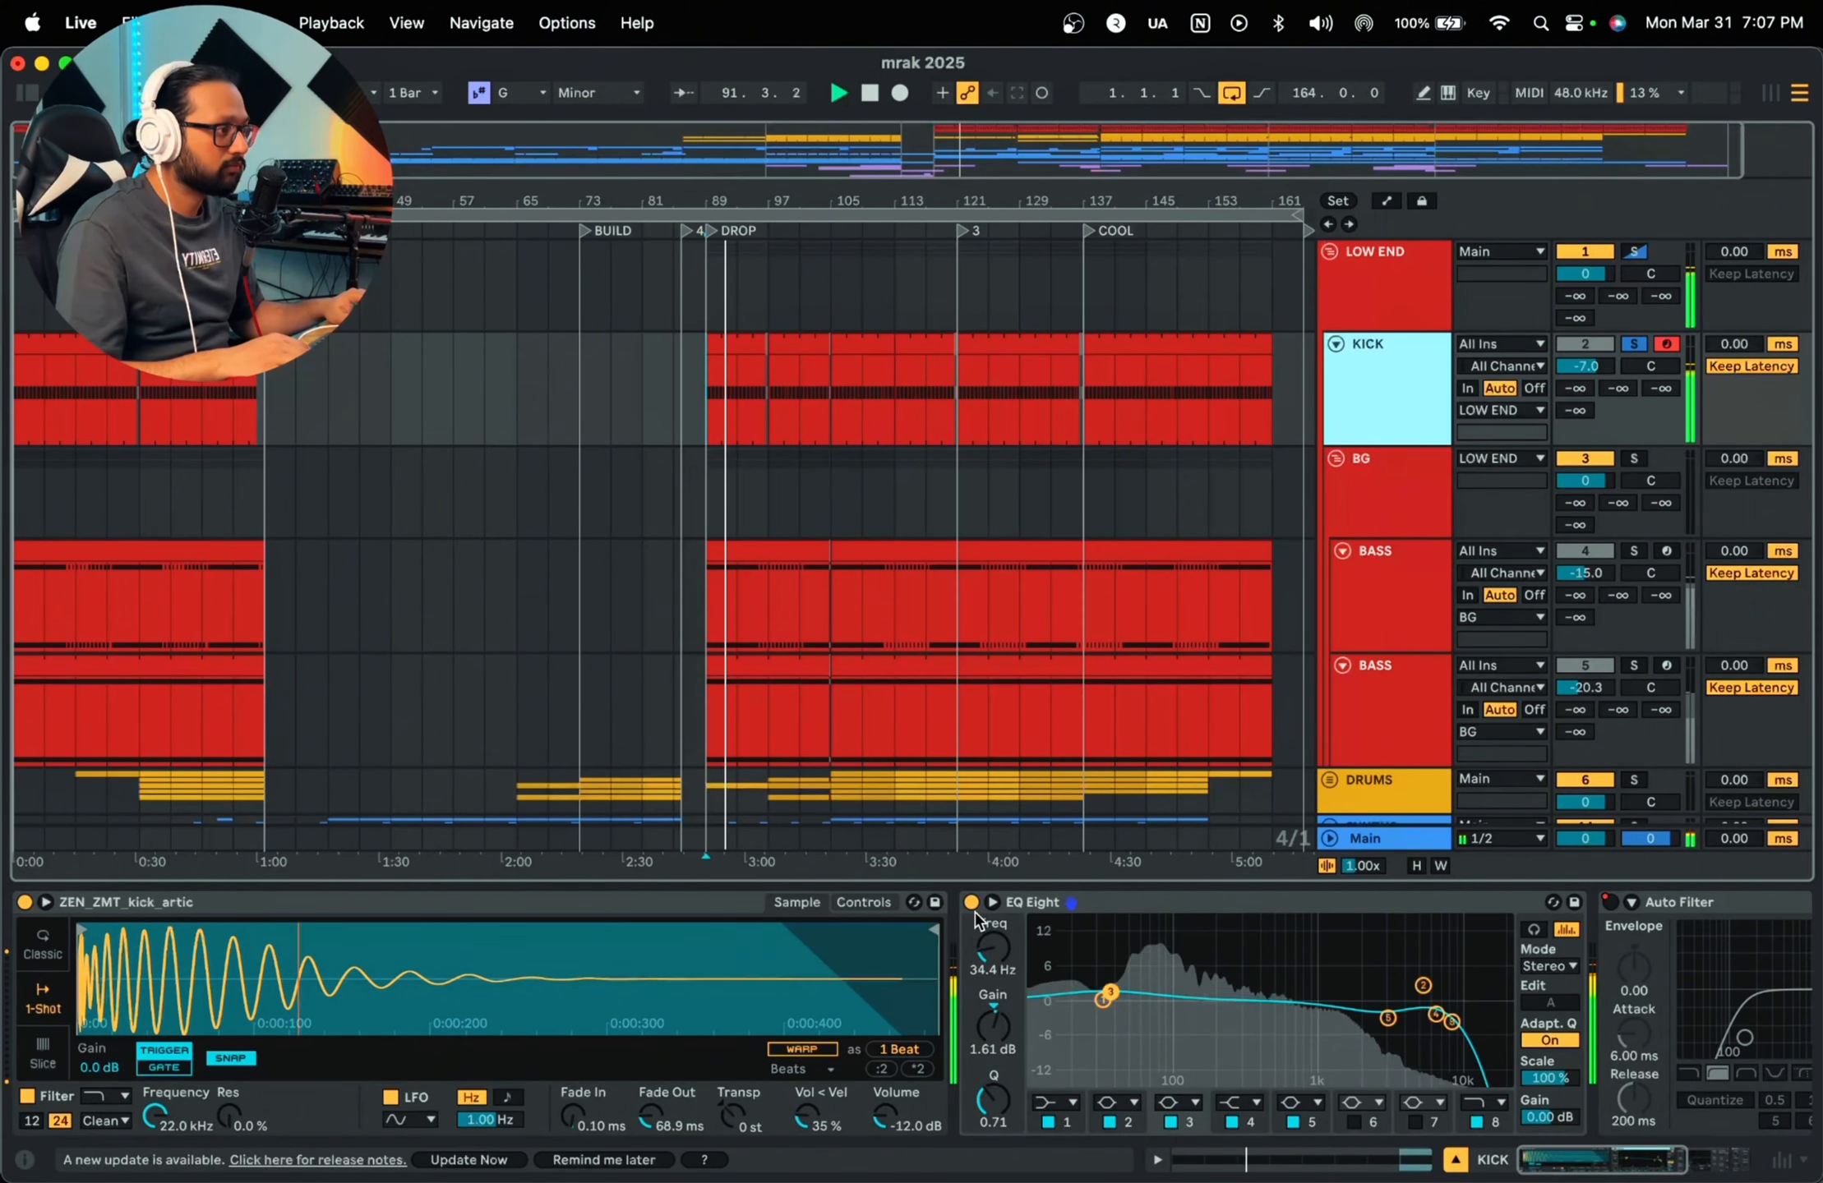
left_click(973, 903)
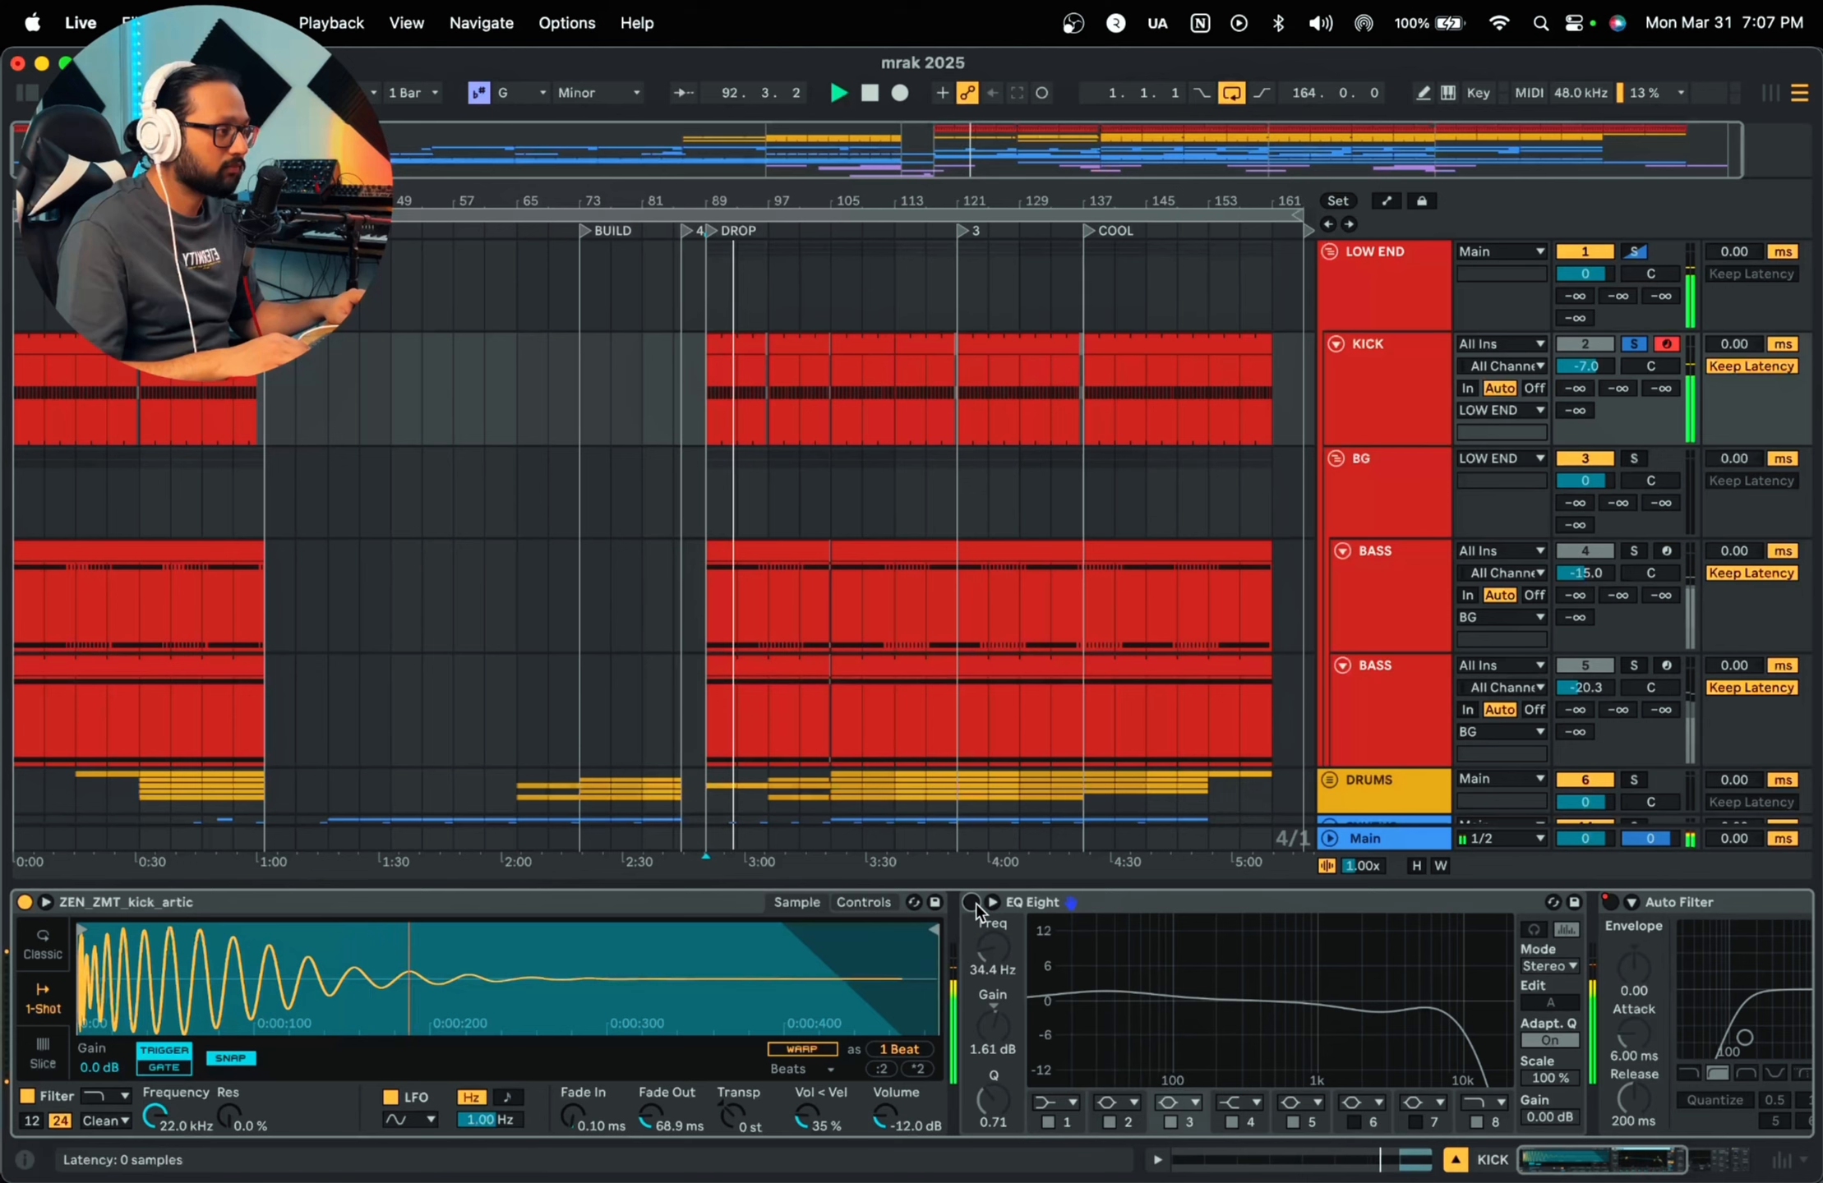
left_click(972, 903)
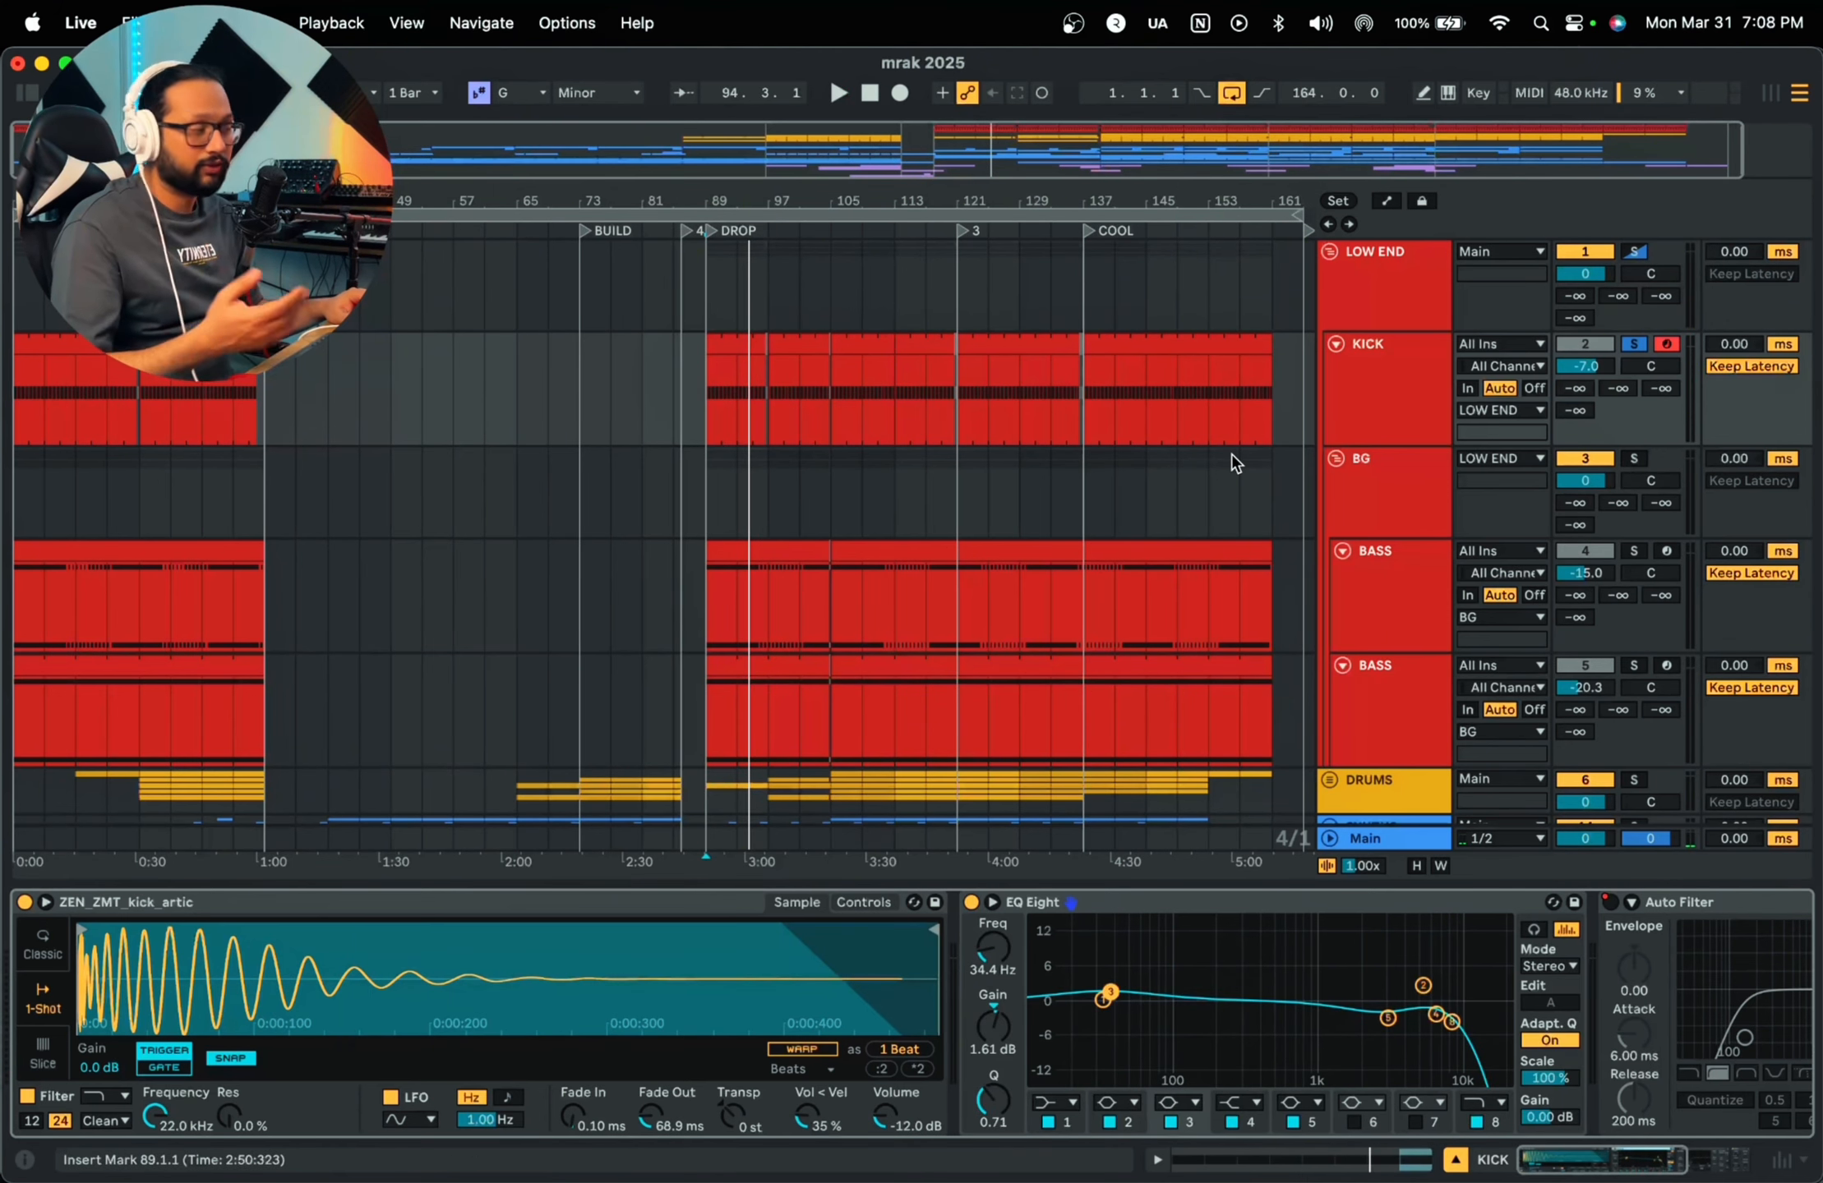
Step: Audition the unsoloed kick with the basses from the drop, bypassing and re-enabling the kick's EQ Eight, and stop playback
key("space")
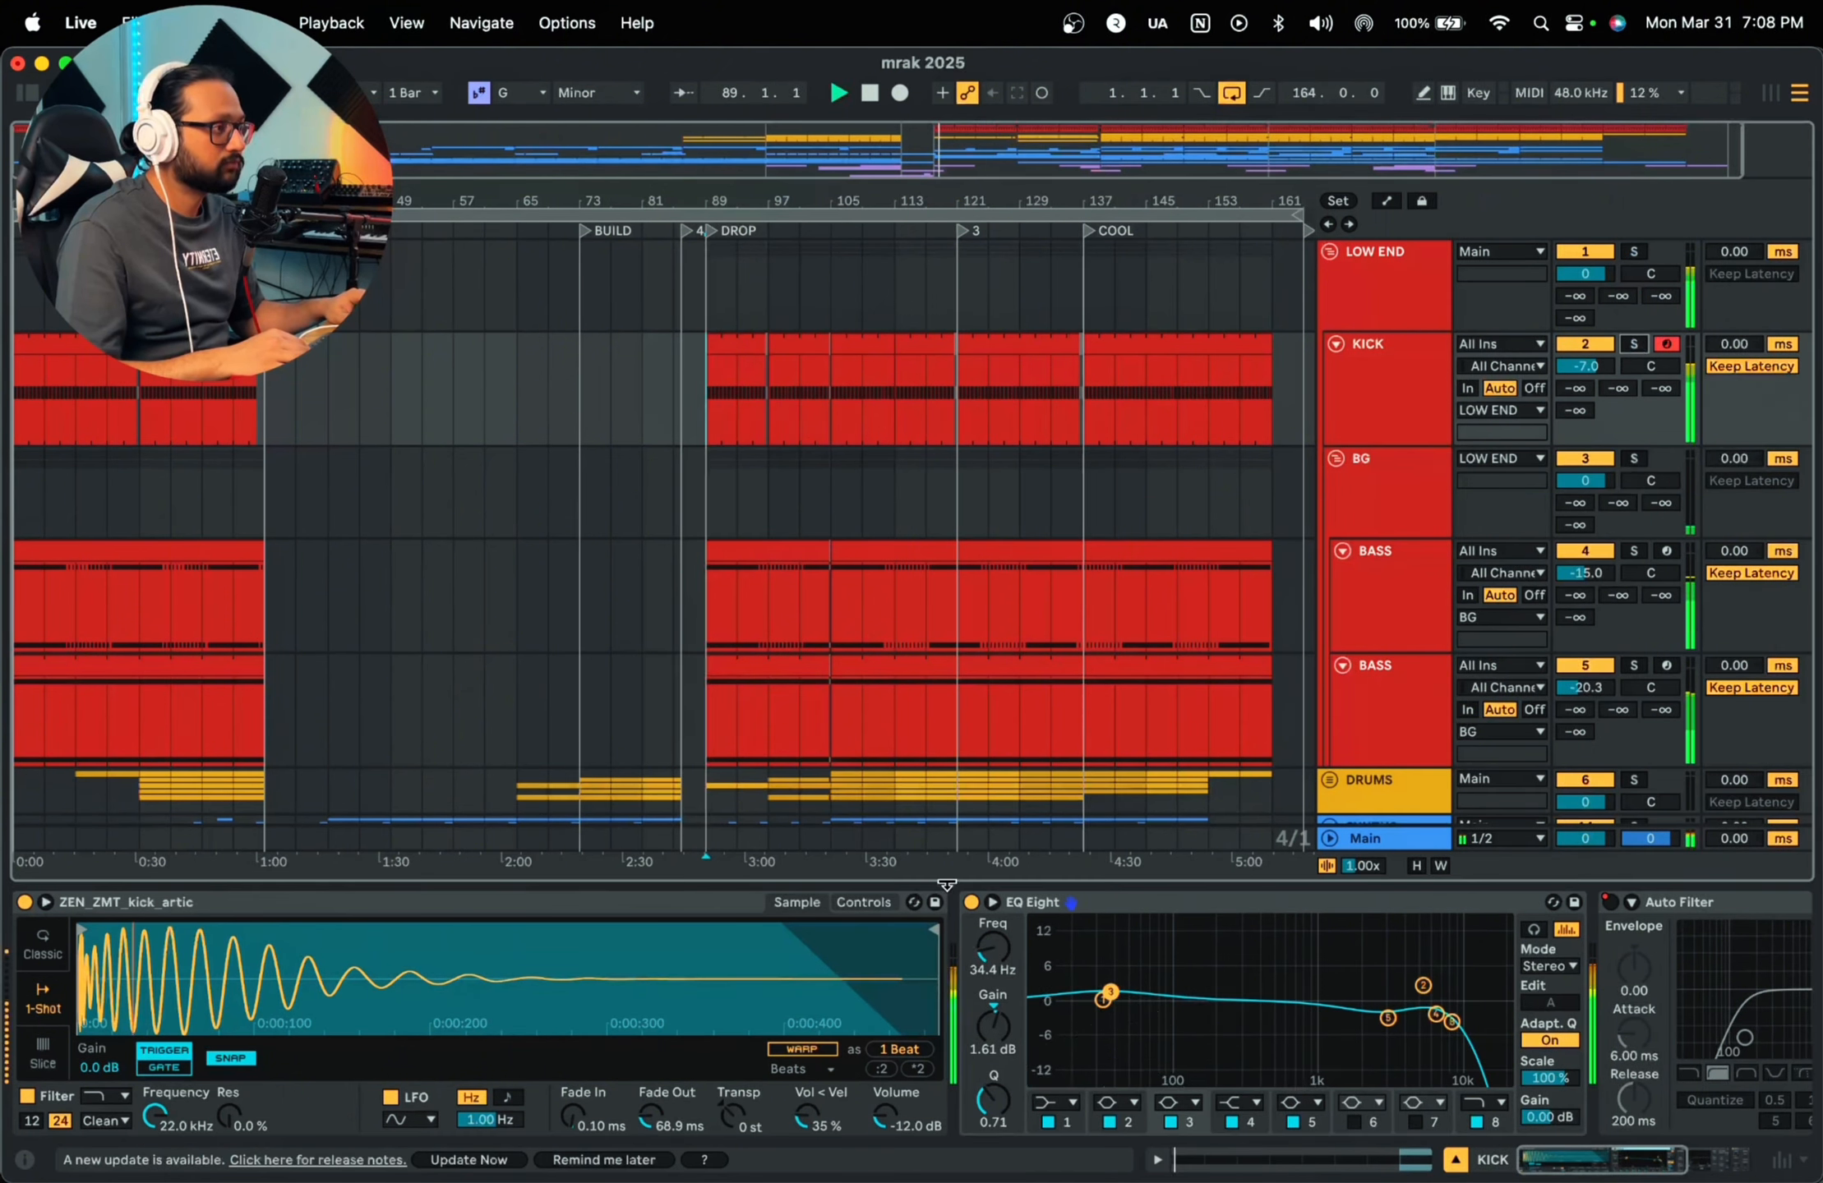
left_click(971, 903)
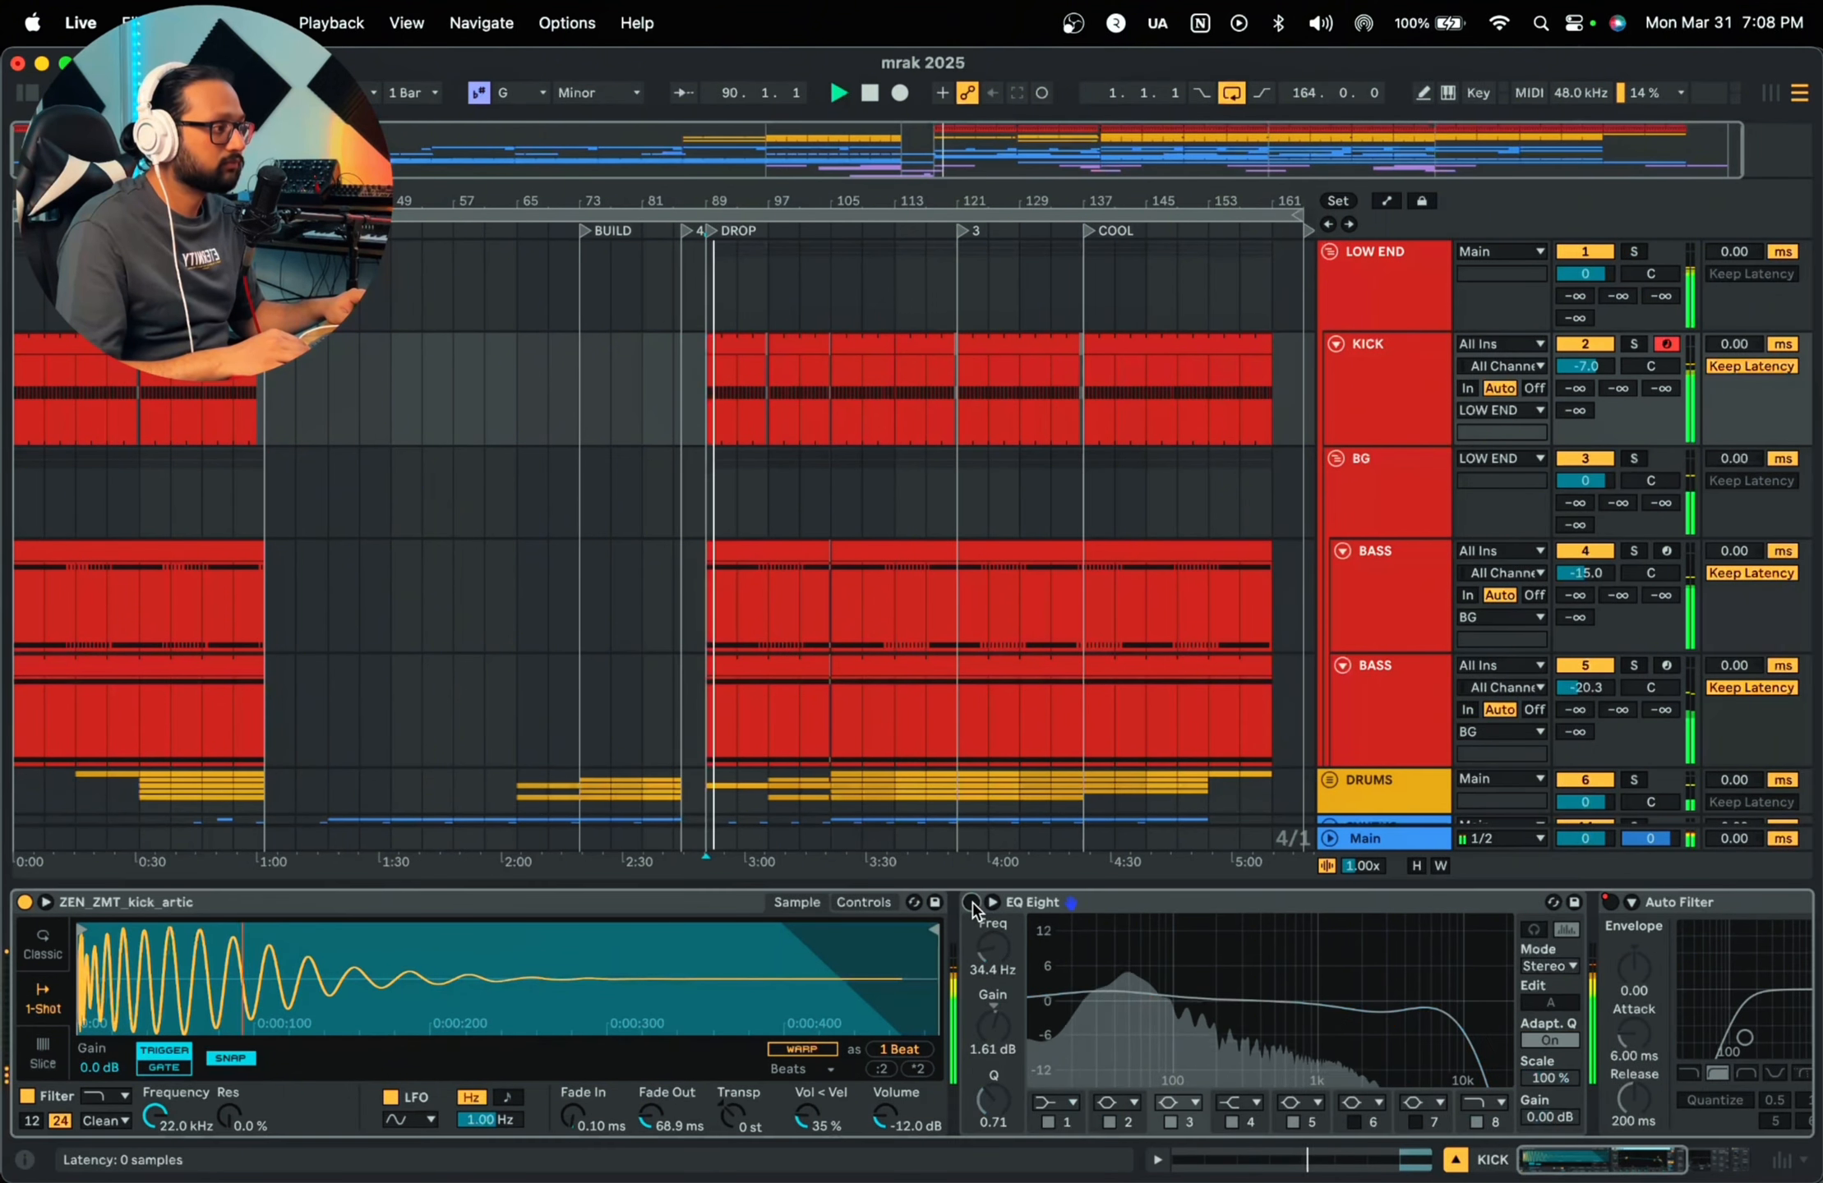
left_click(970, 903)
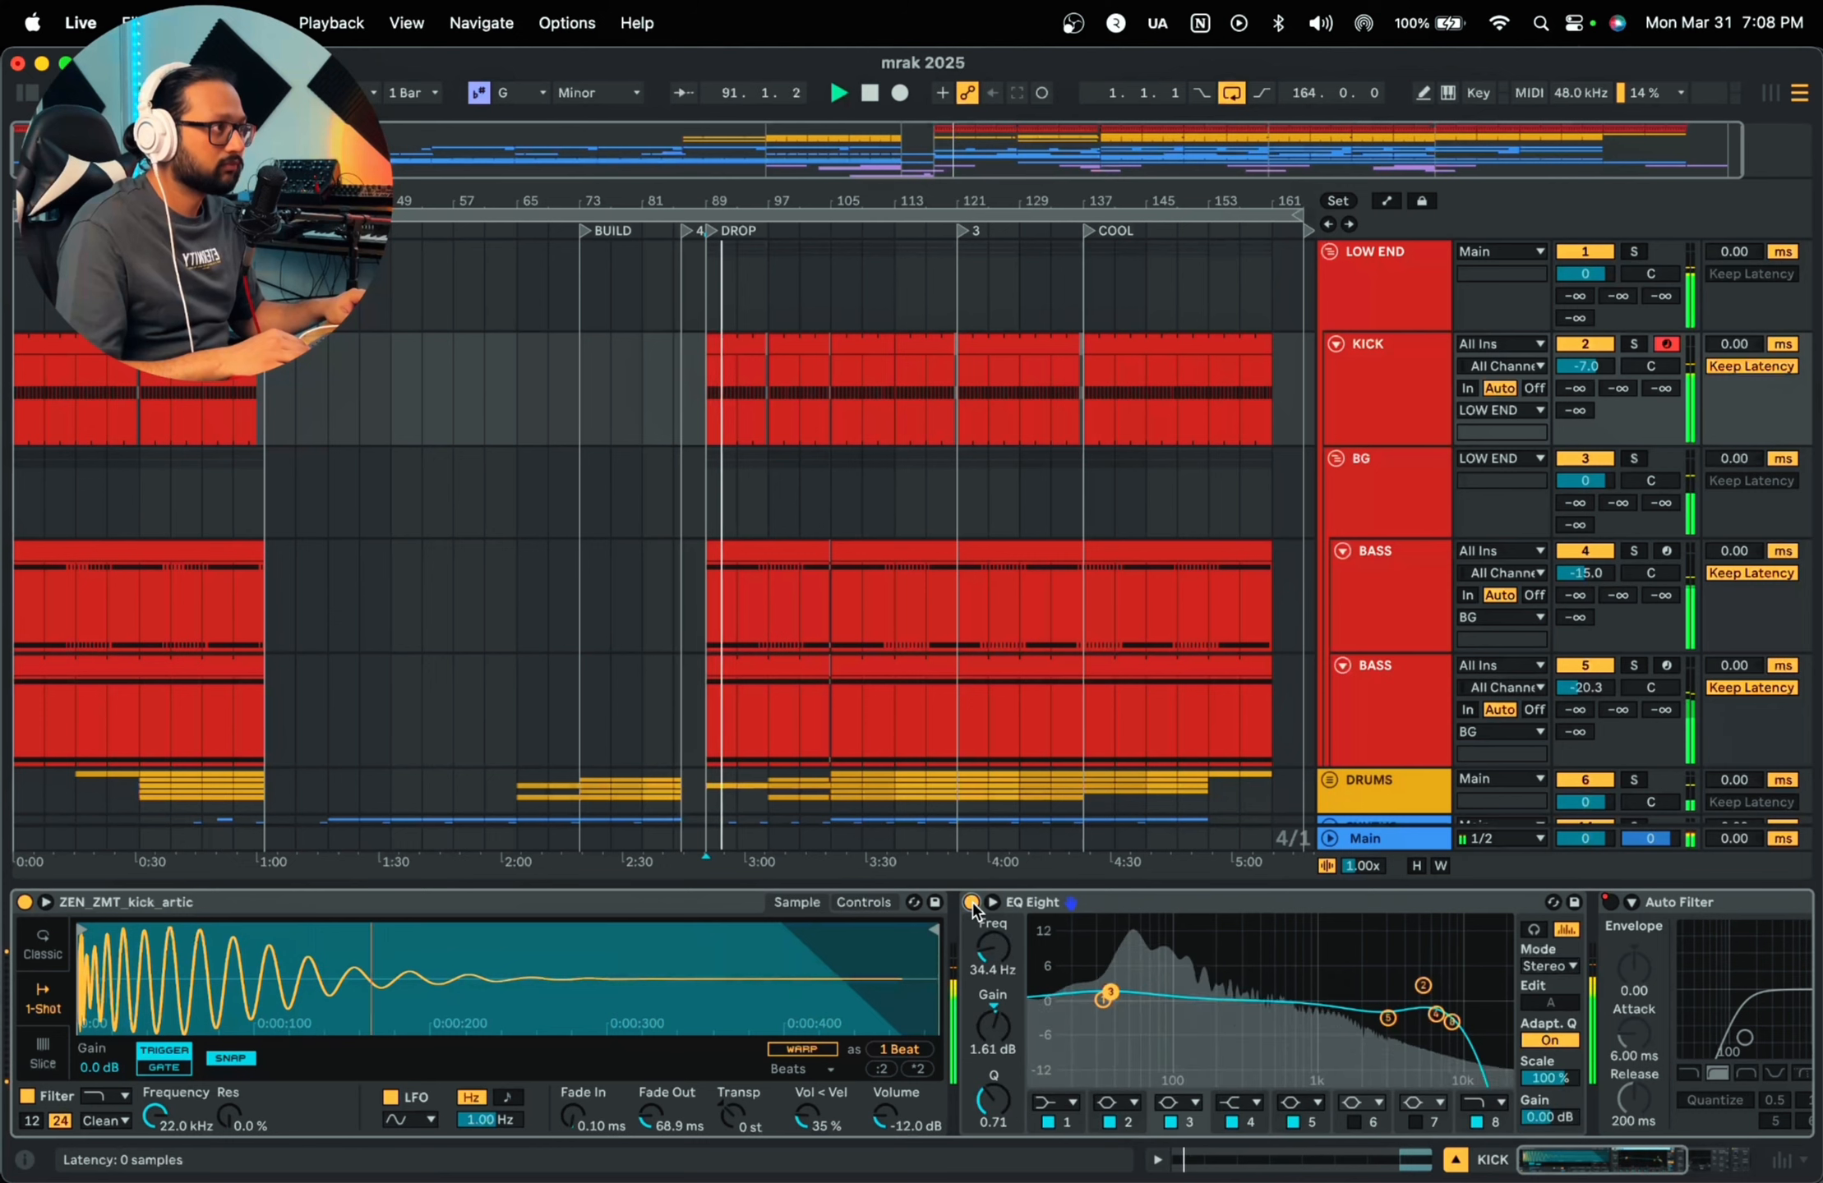
key("space")
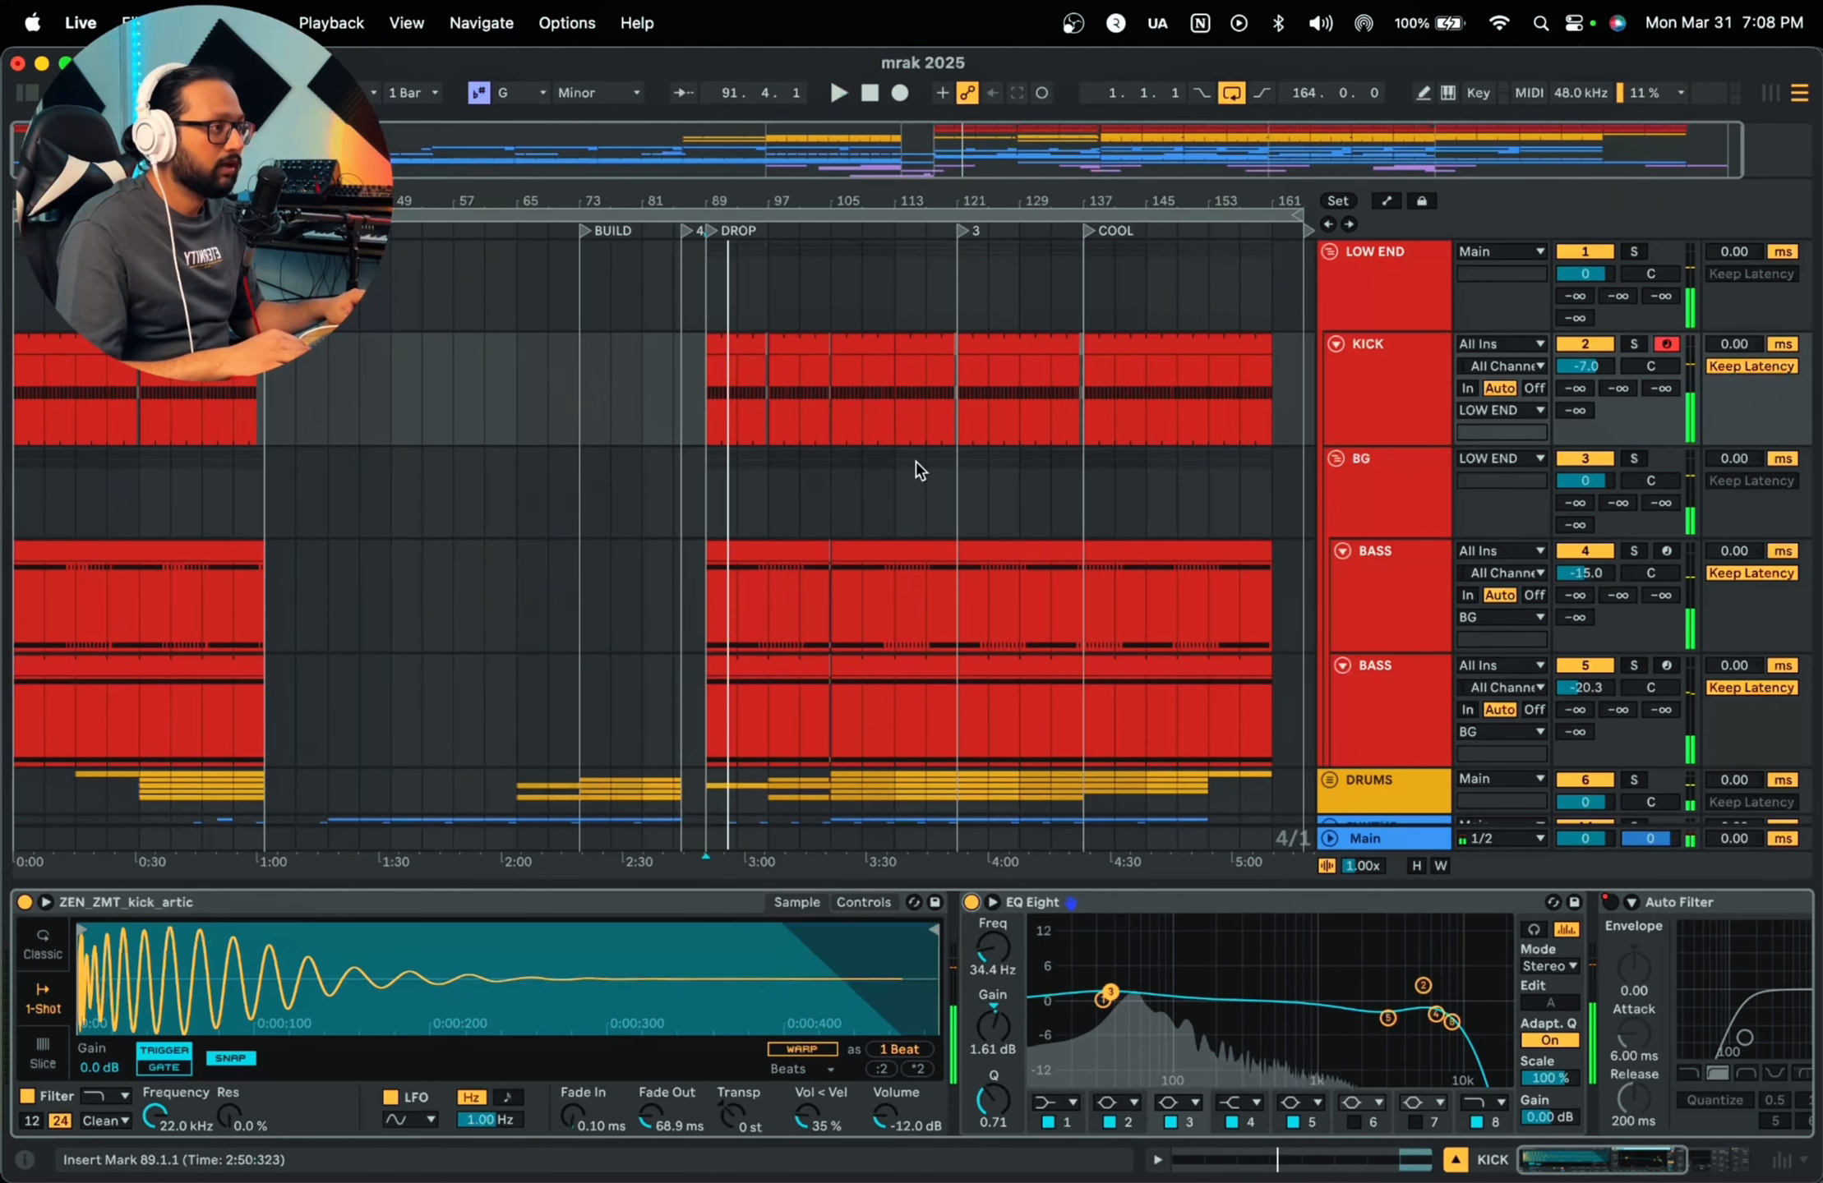
Step: Play from bar 1 repeatedly and compare the kick and bass mix with the kick's EQ Eight off and on
left_click_drag(838, 196, 839, 193)
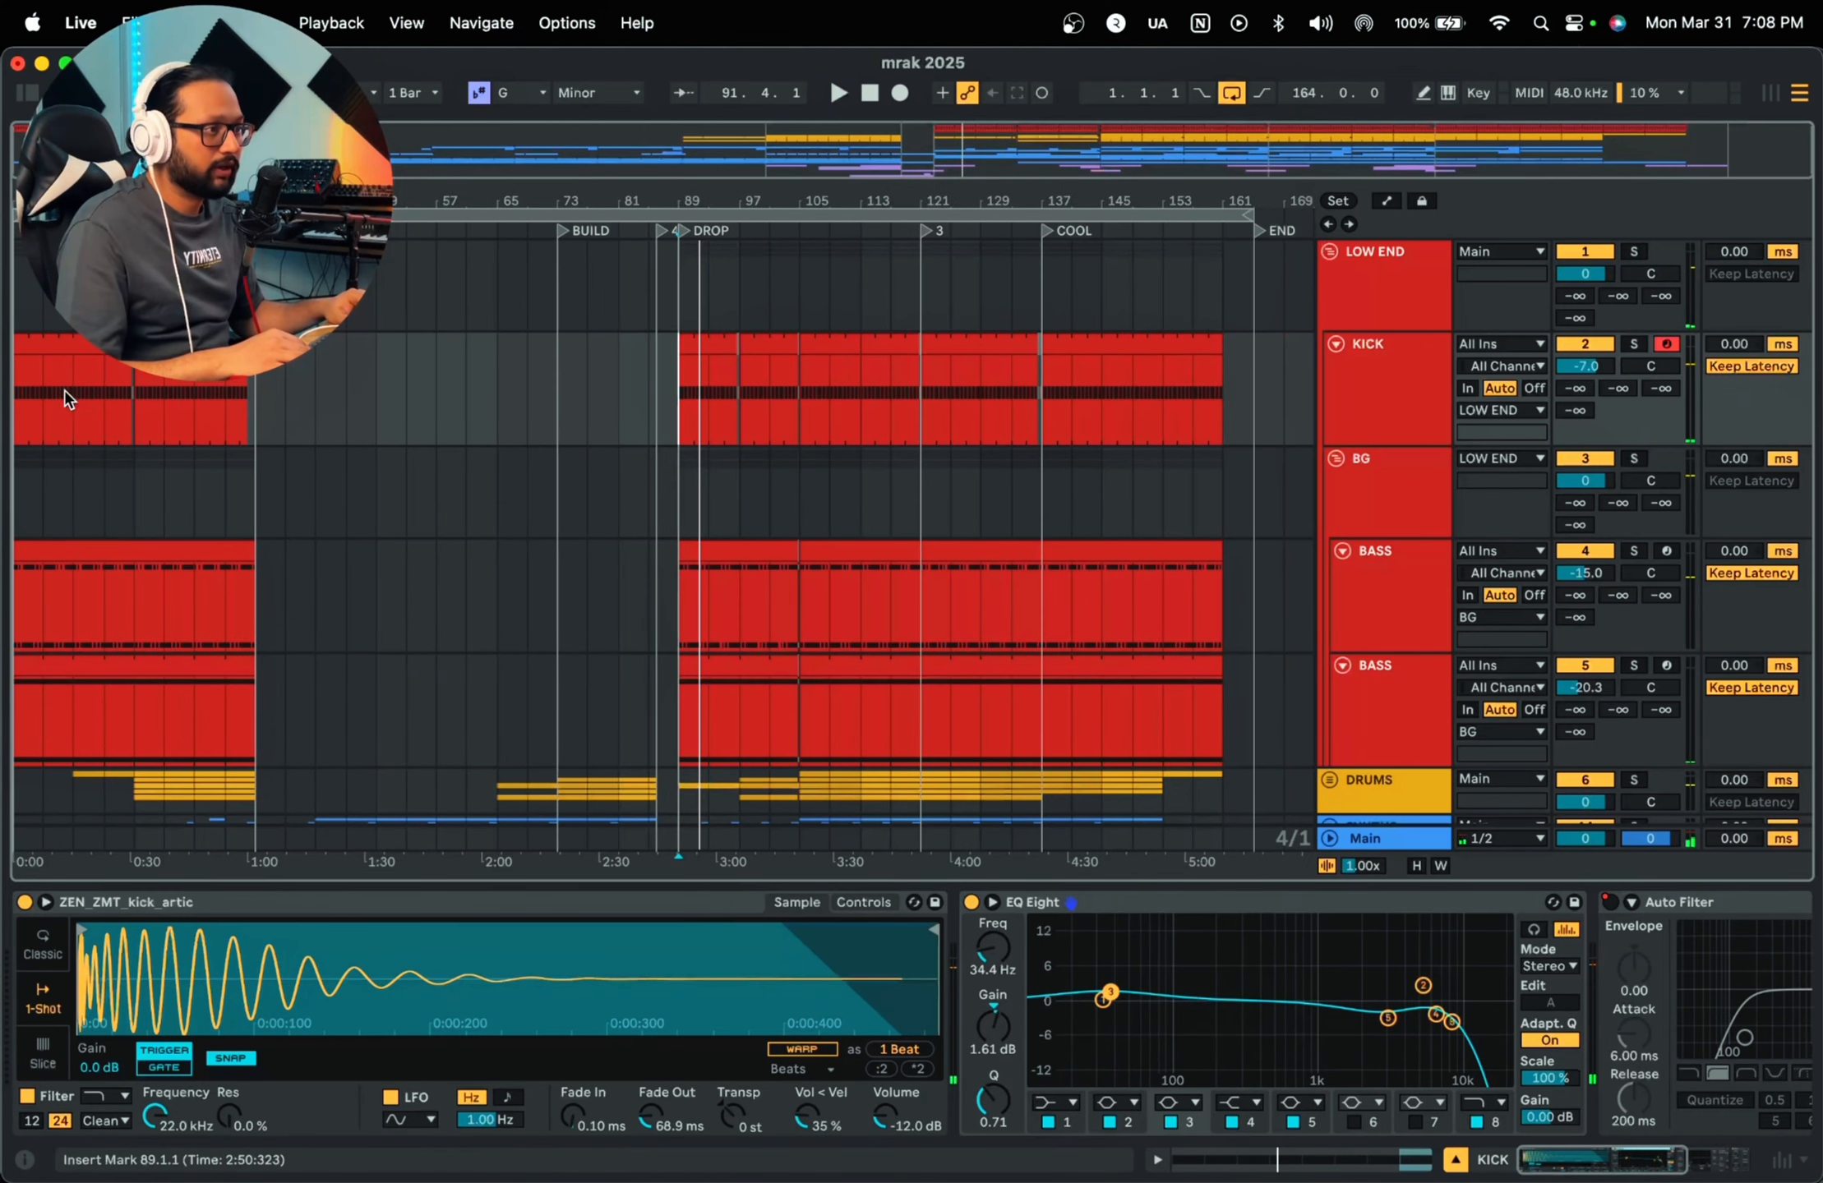
left_click(17, 413)
key("space")
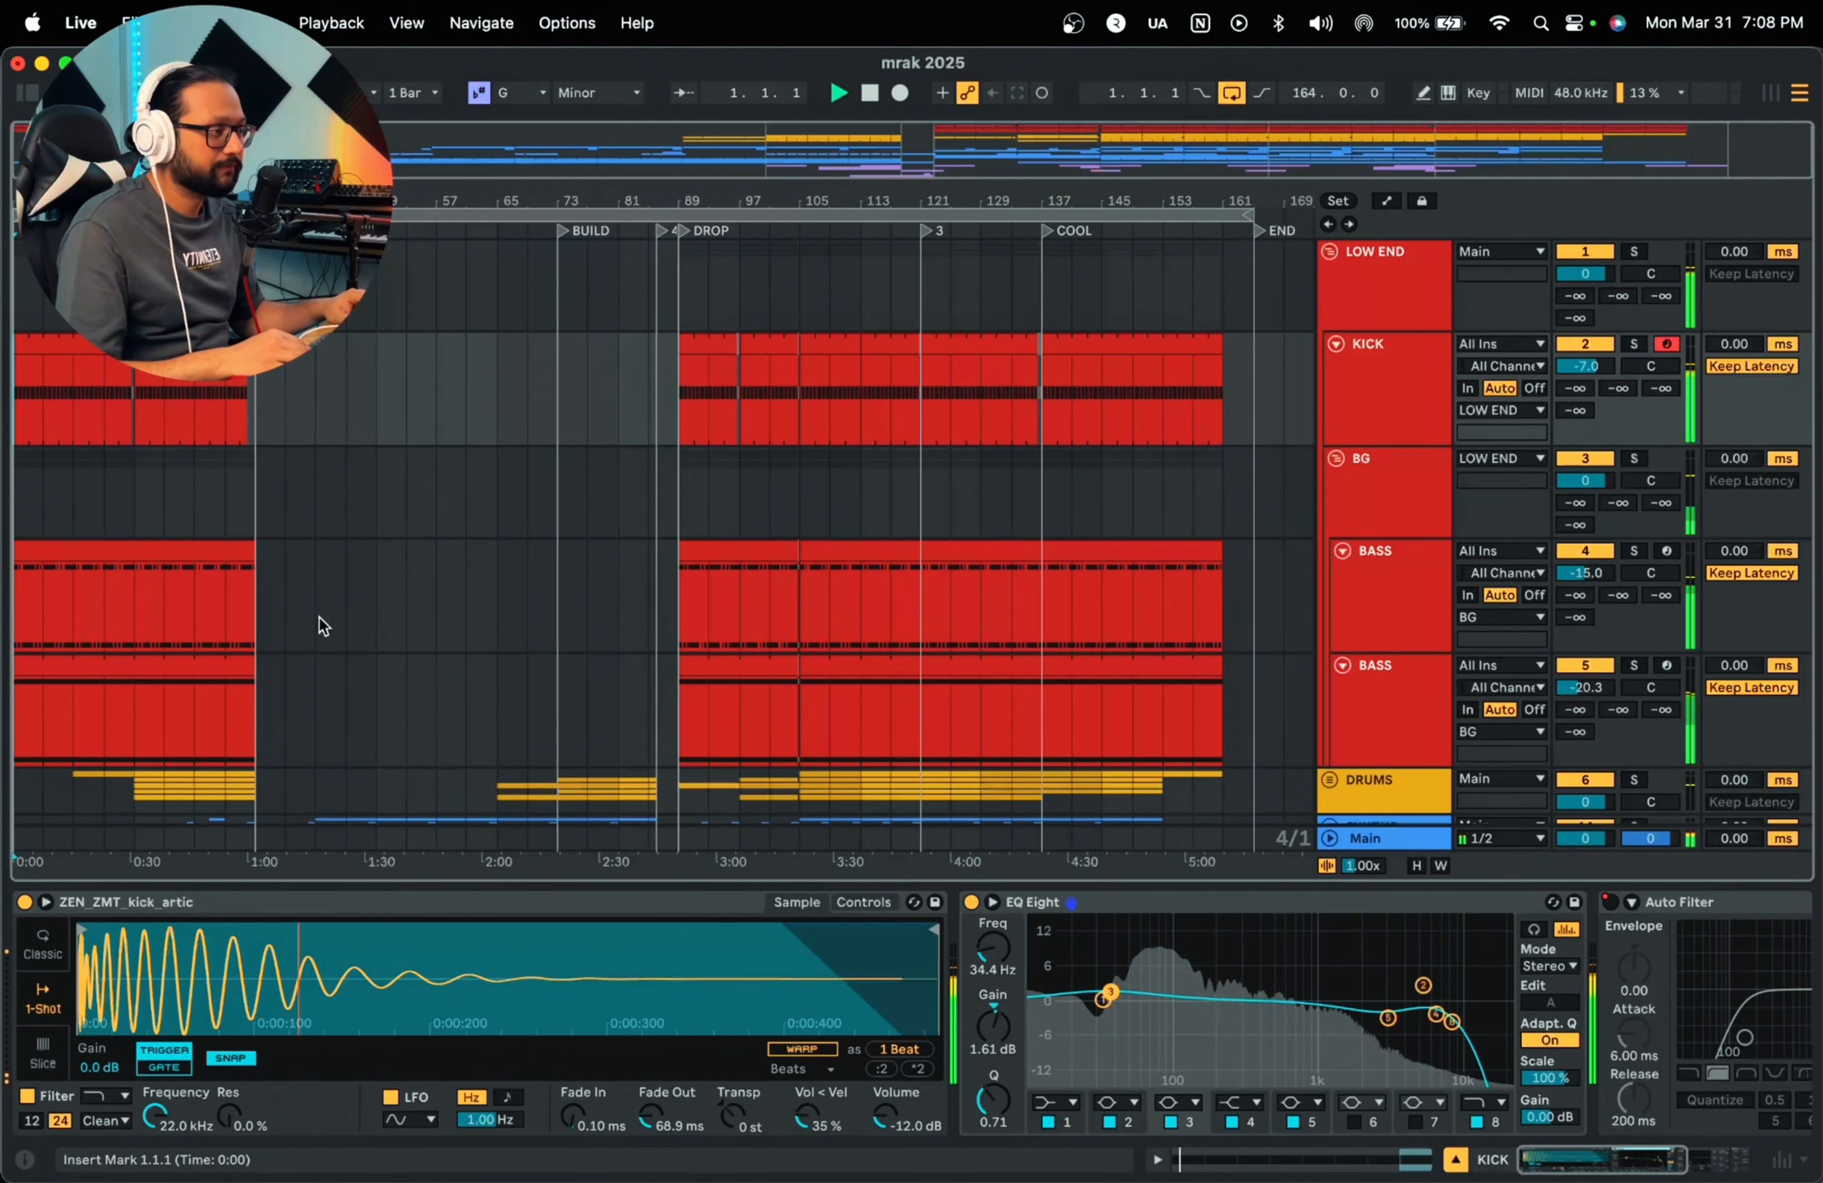
left_click(971, 903)
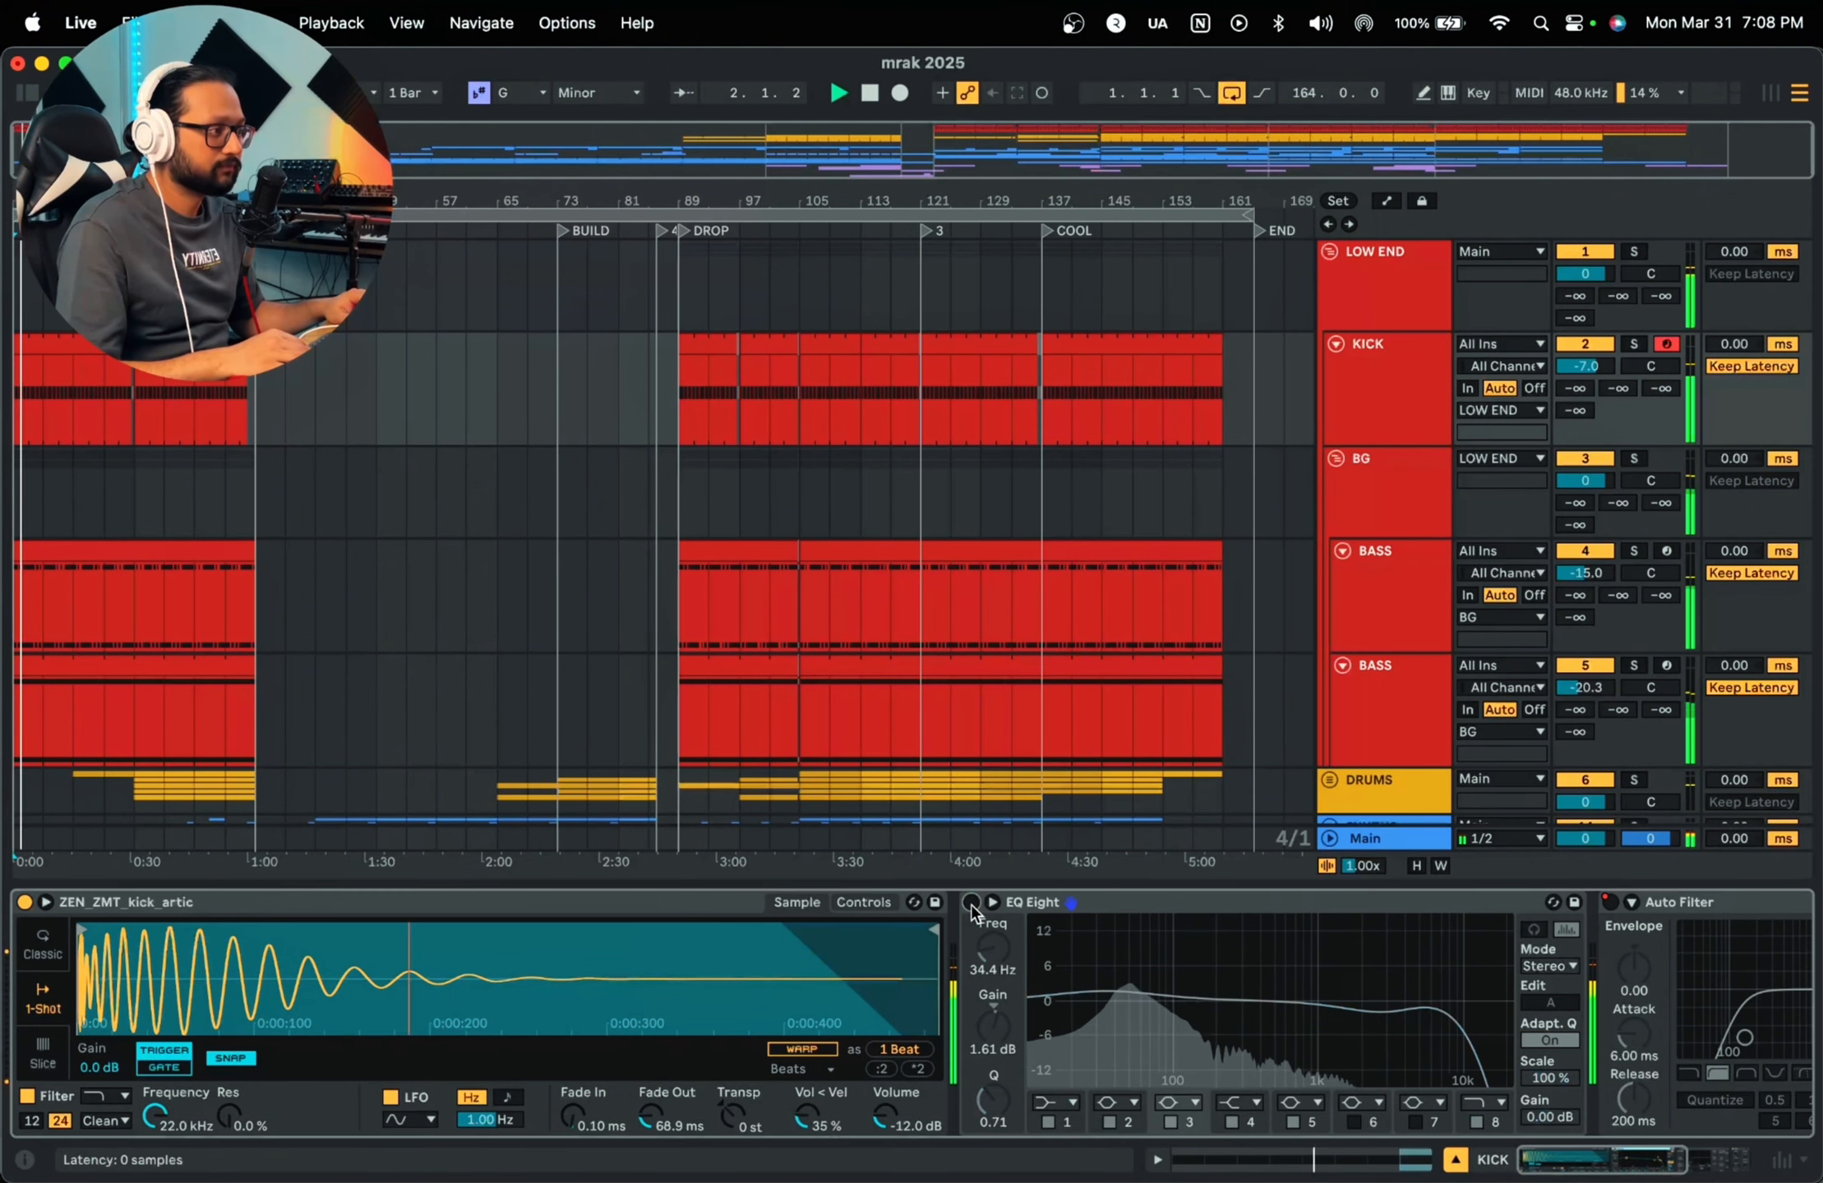
left_click(970, 902)
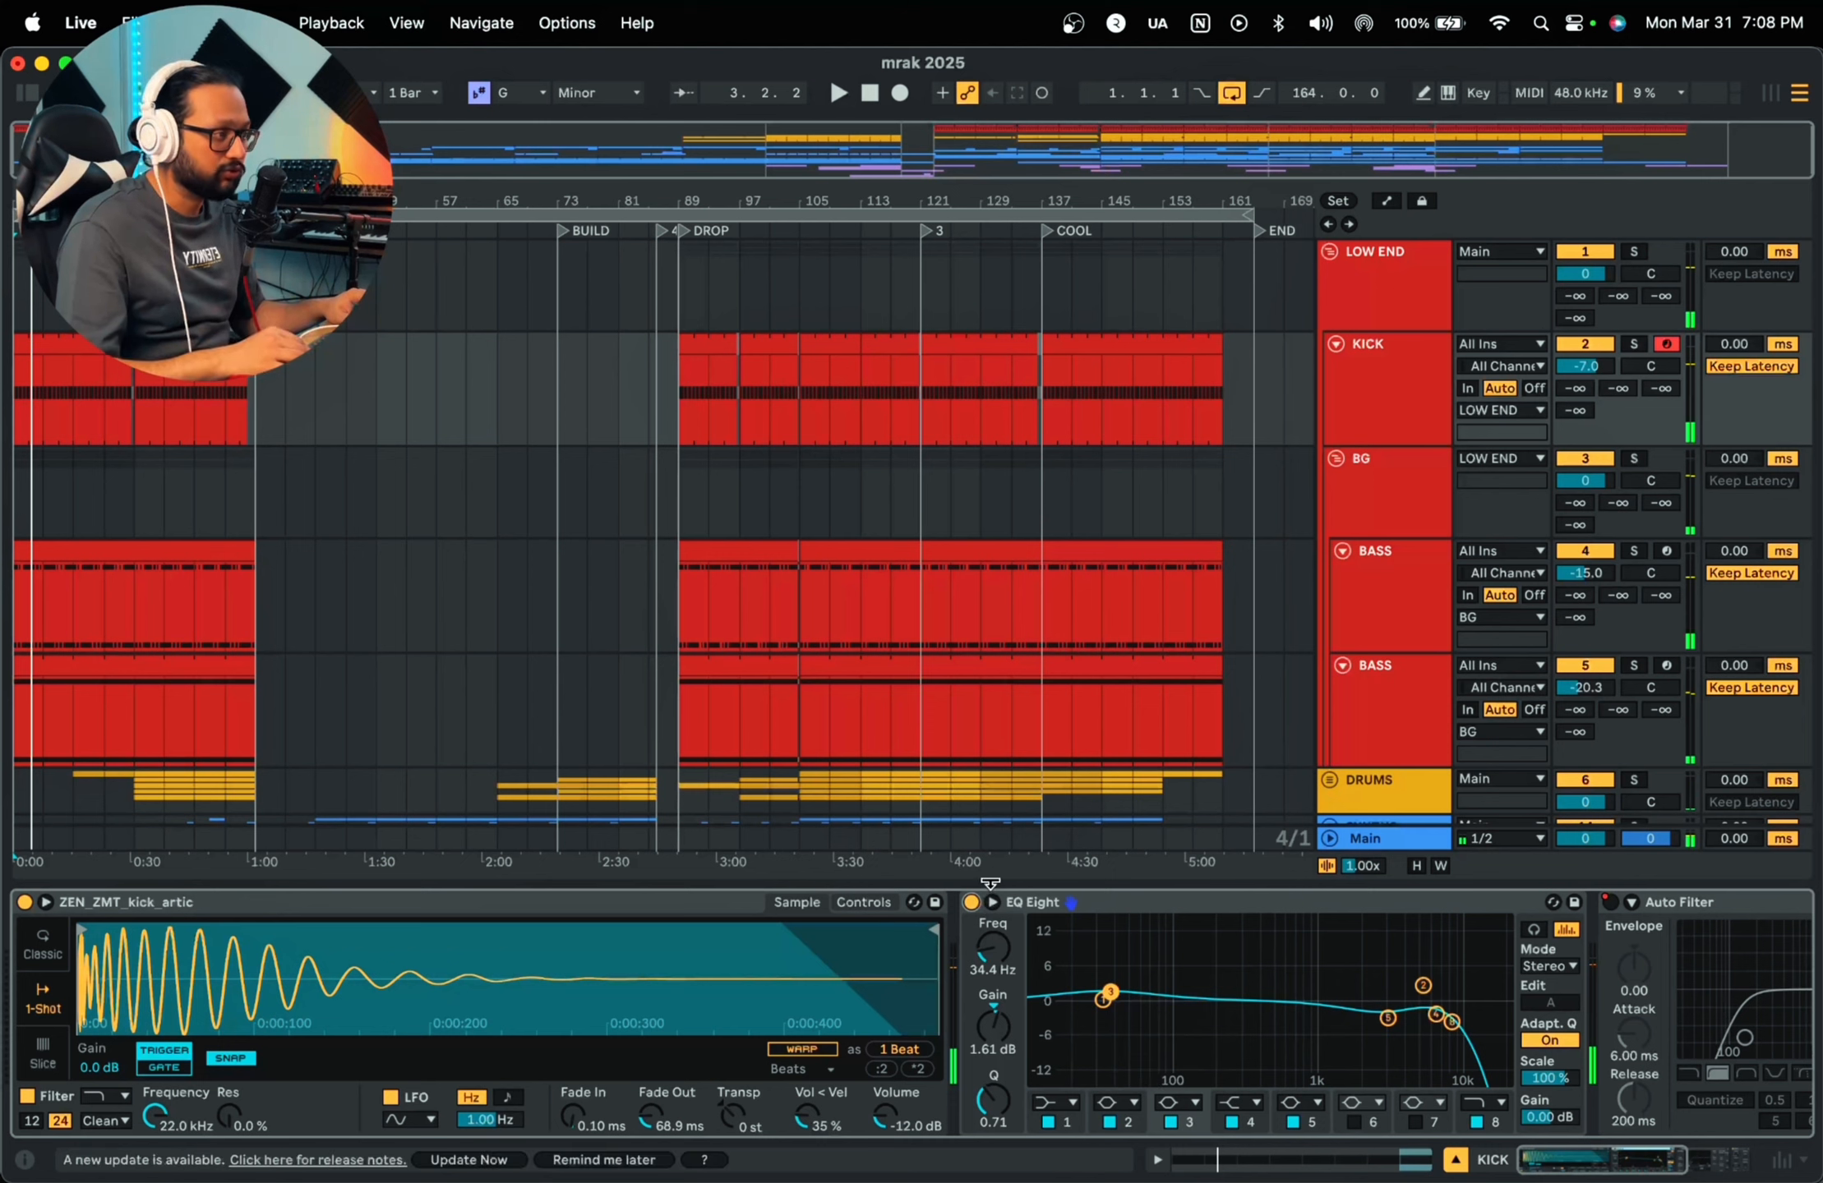
left_click(971, 902)
key("space")
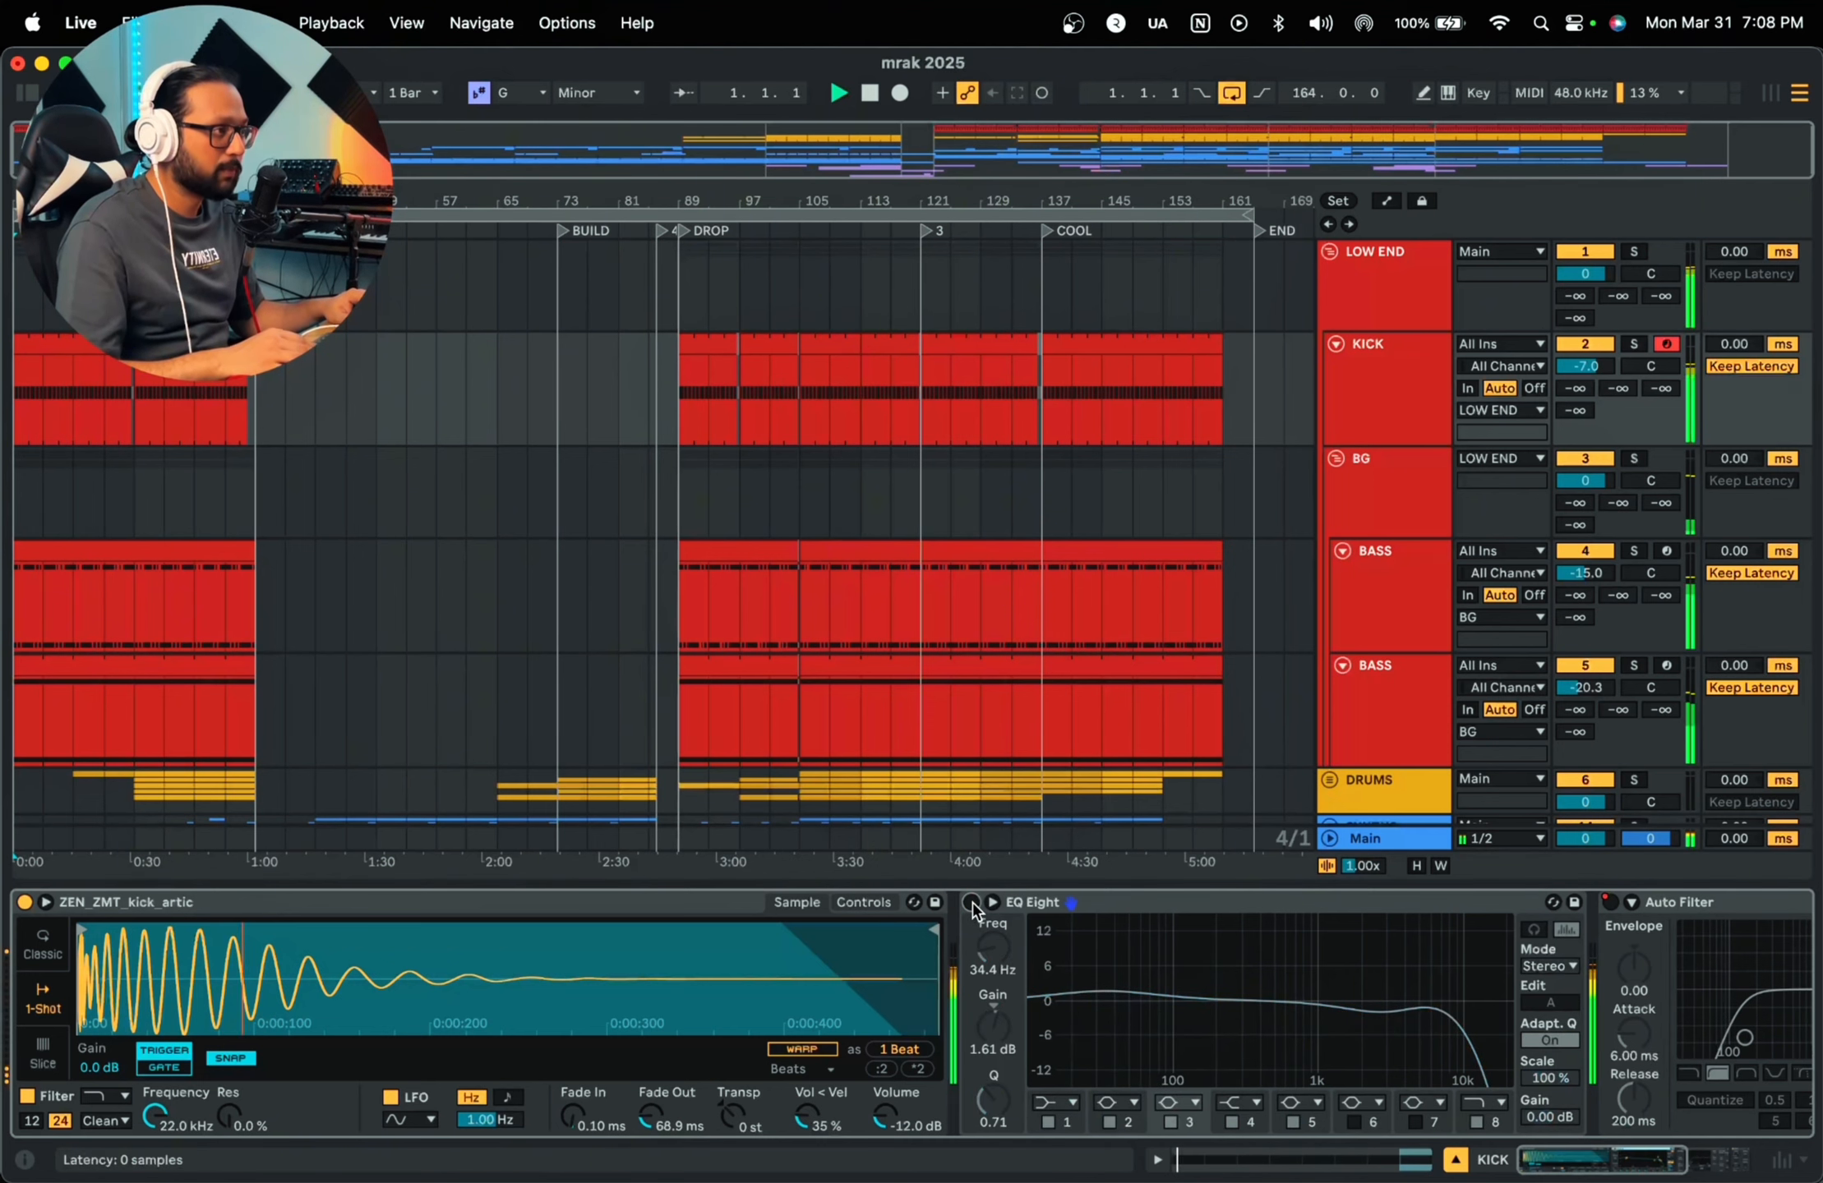
left_click(971, 902)
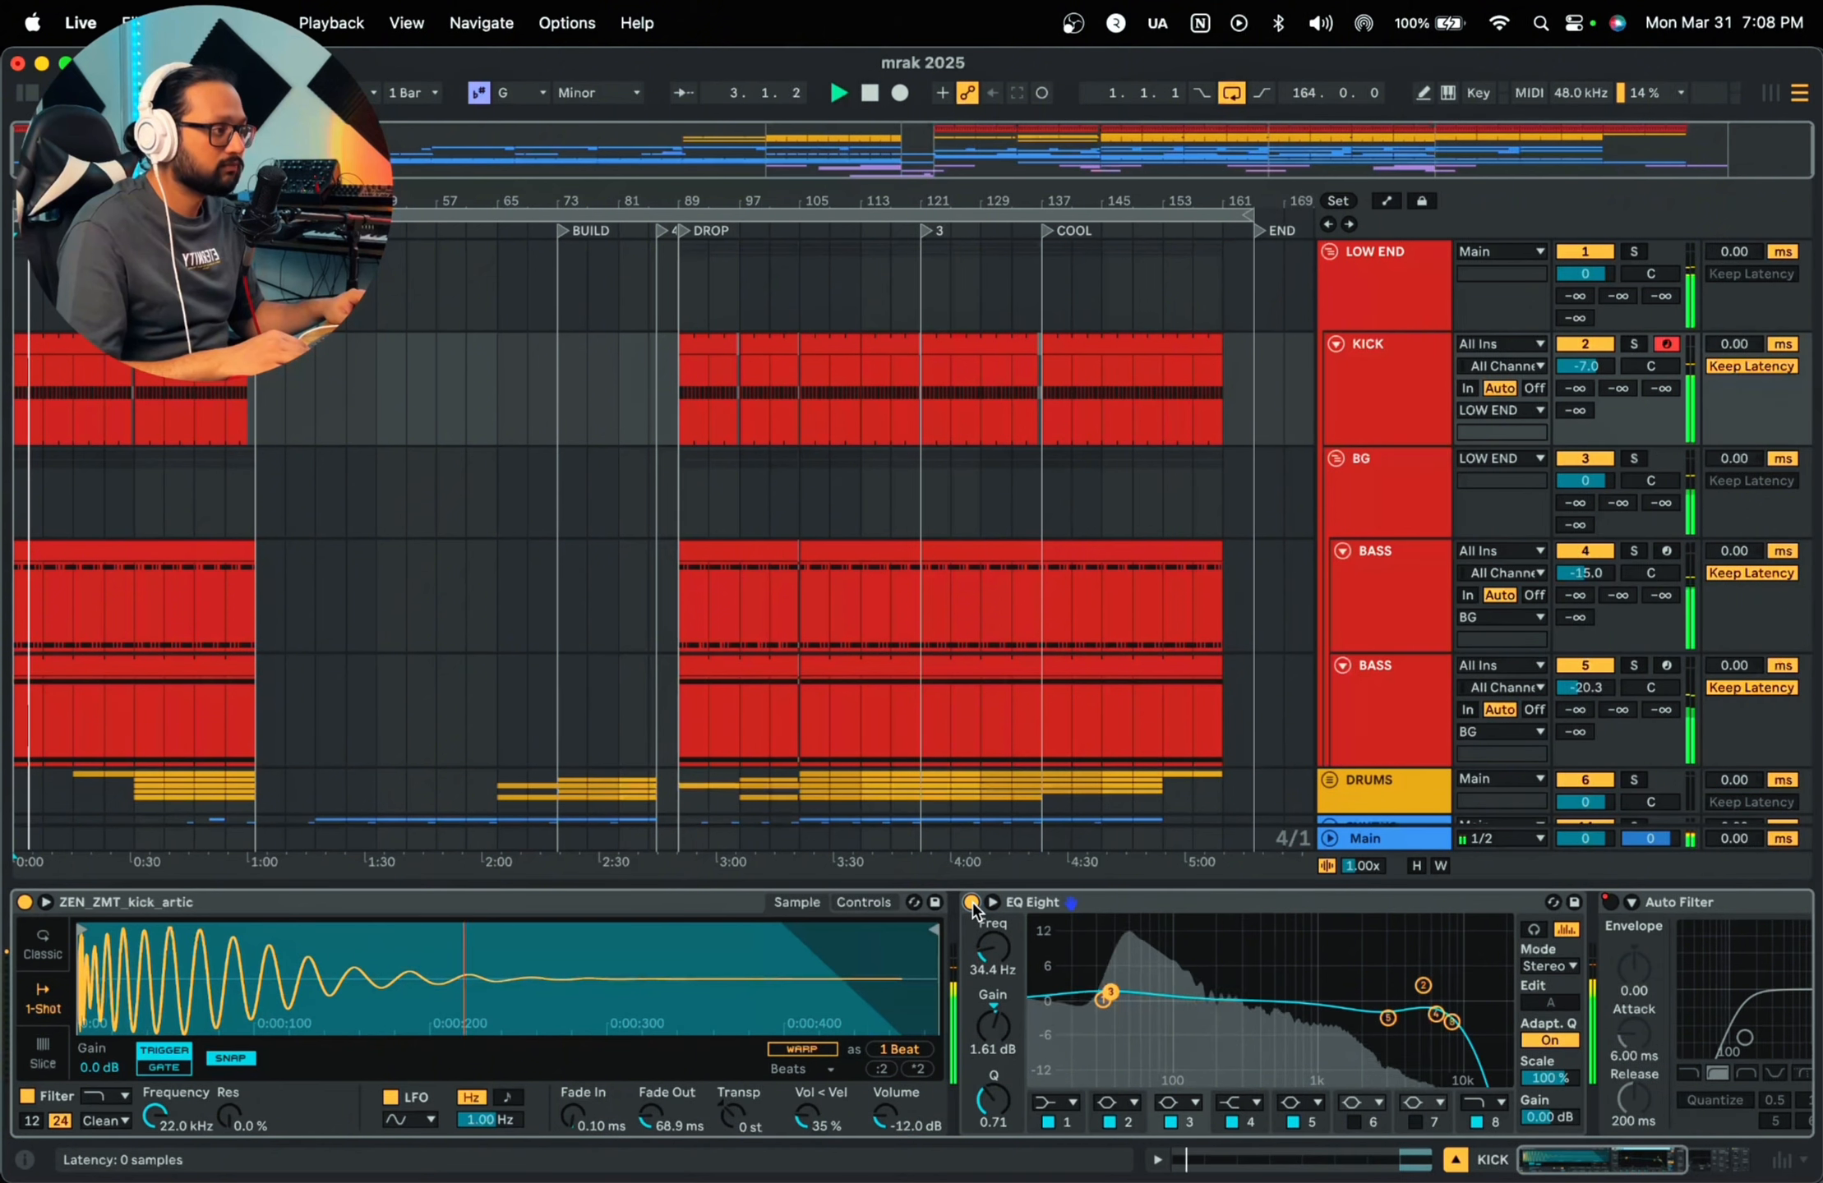
key("space")
Step: Solo the KICK track and show the Auto Filter's Device On automation in the arrangement
left_click(1408, 345)
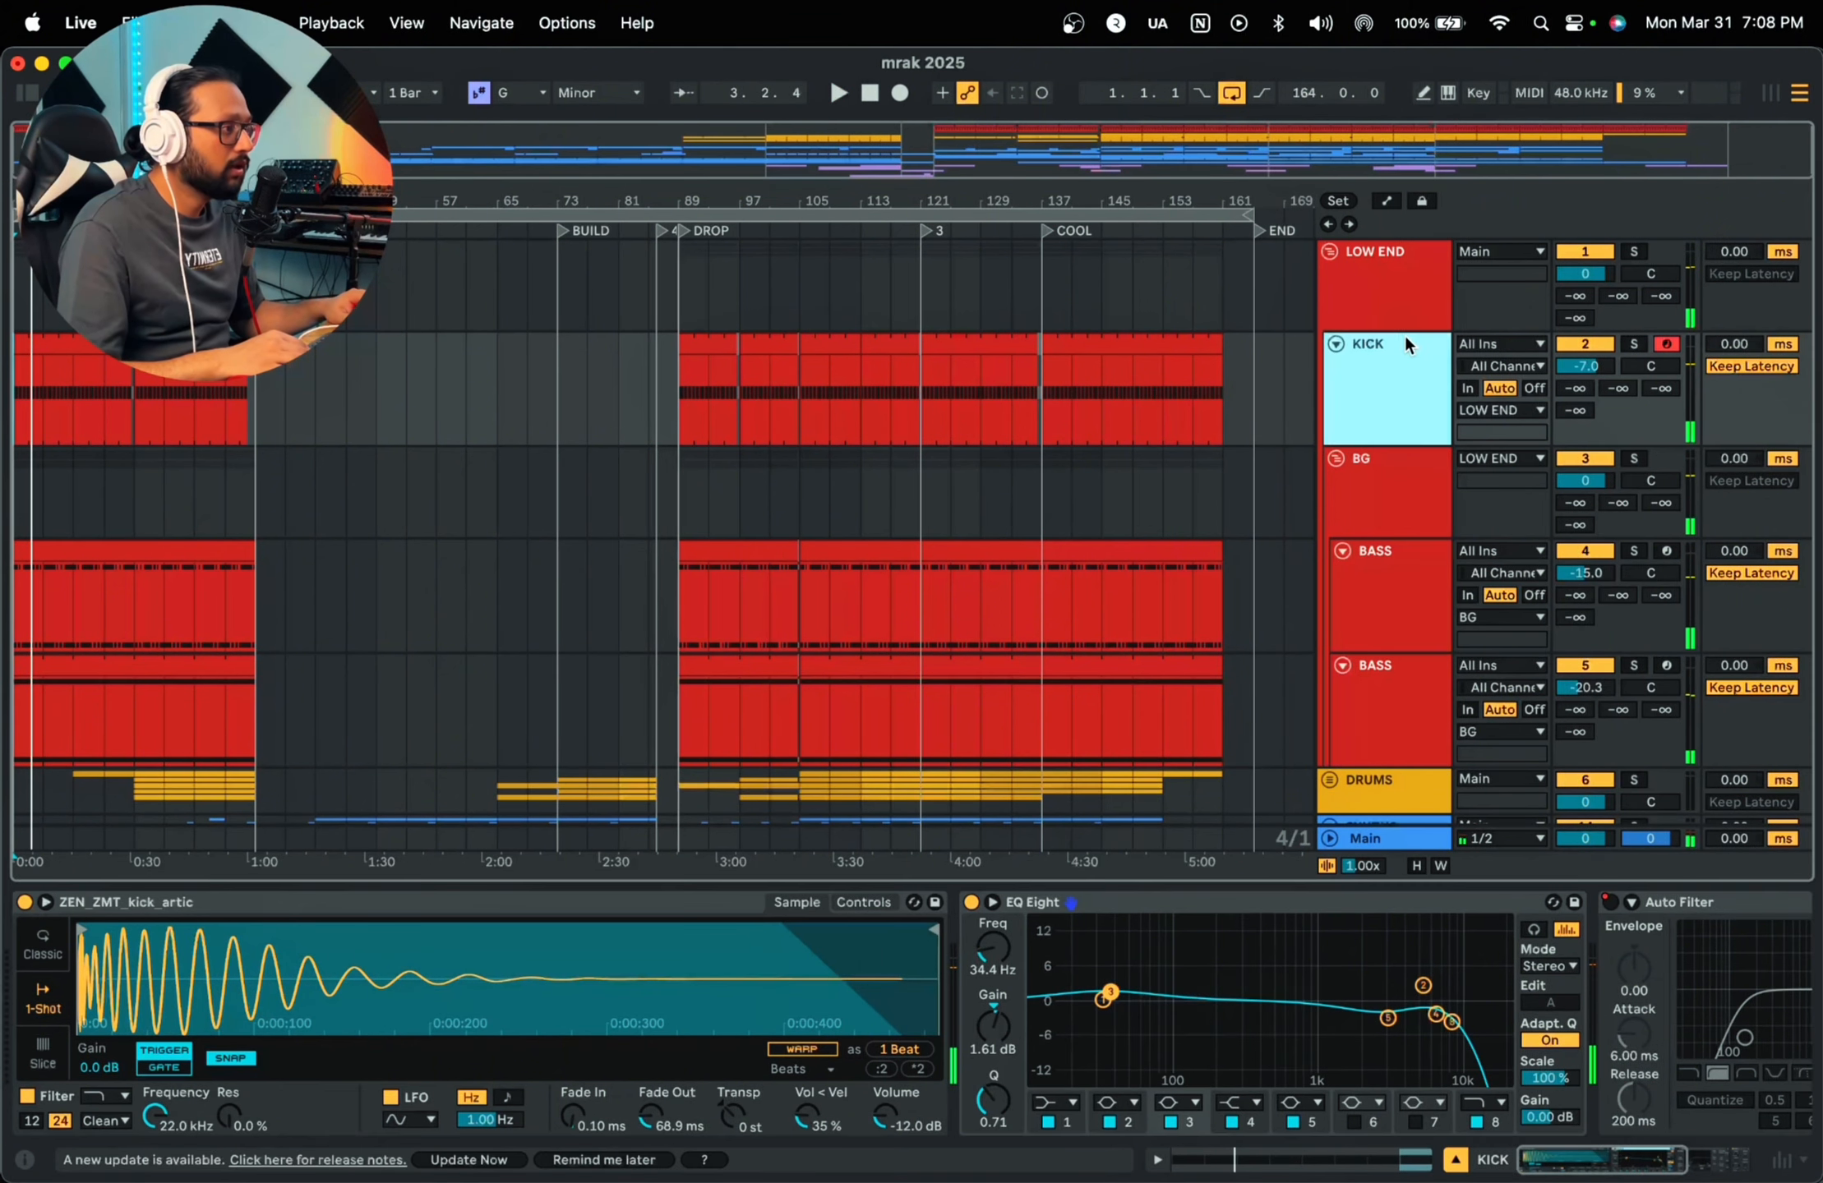
left_click(1634, 344)
scroll(1442, 986, "right", 8)
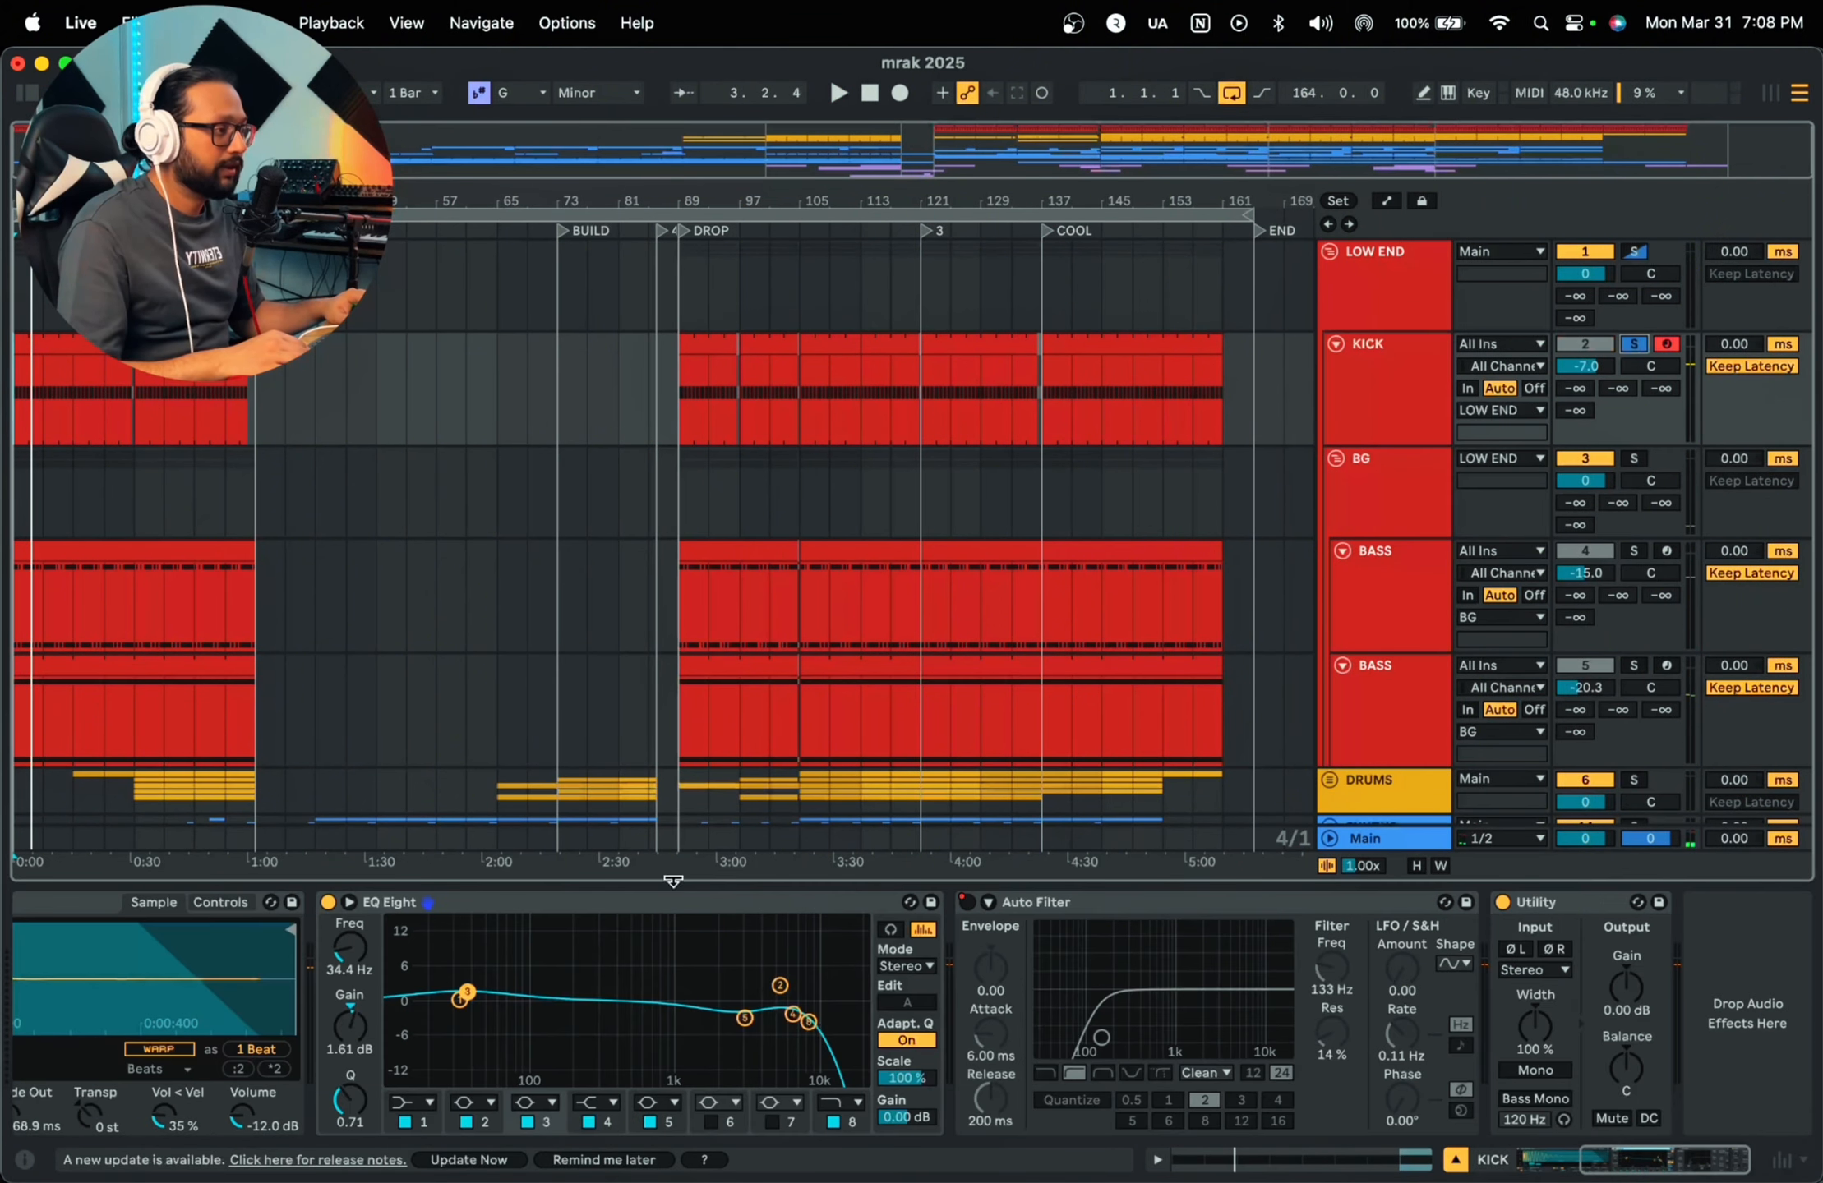
left_click(1105, 907)
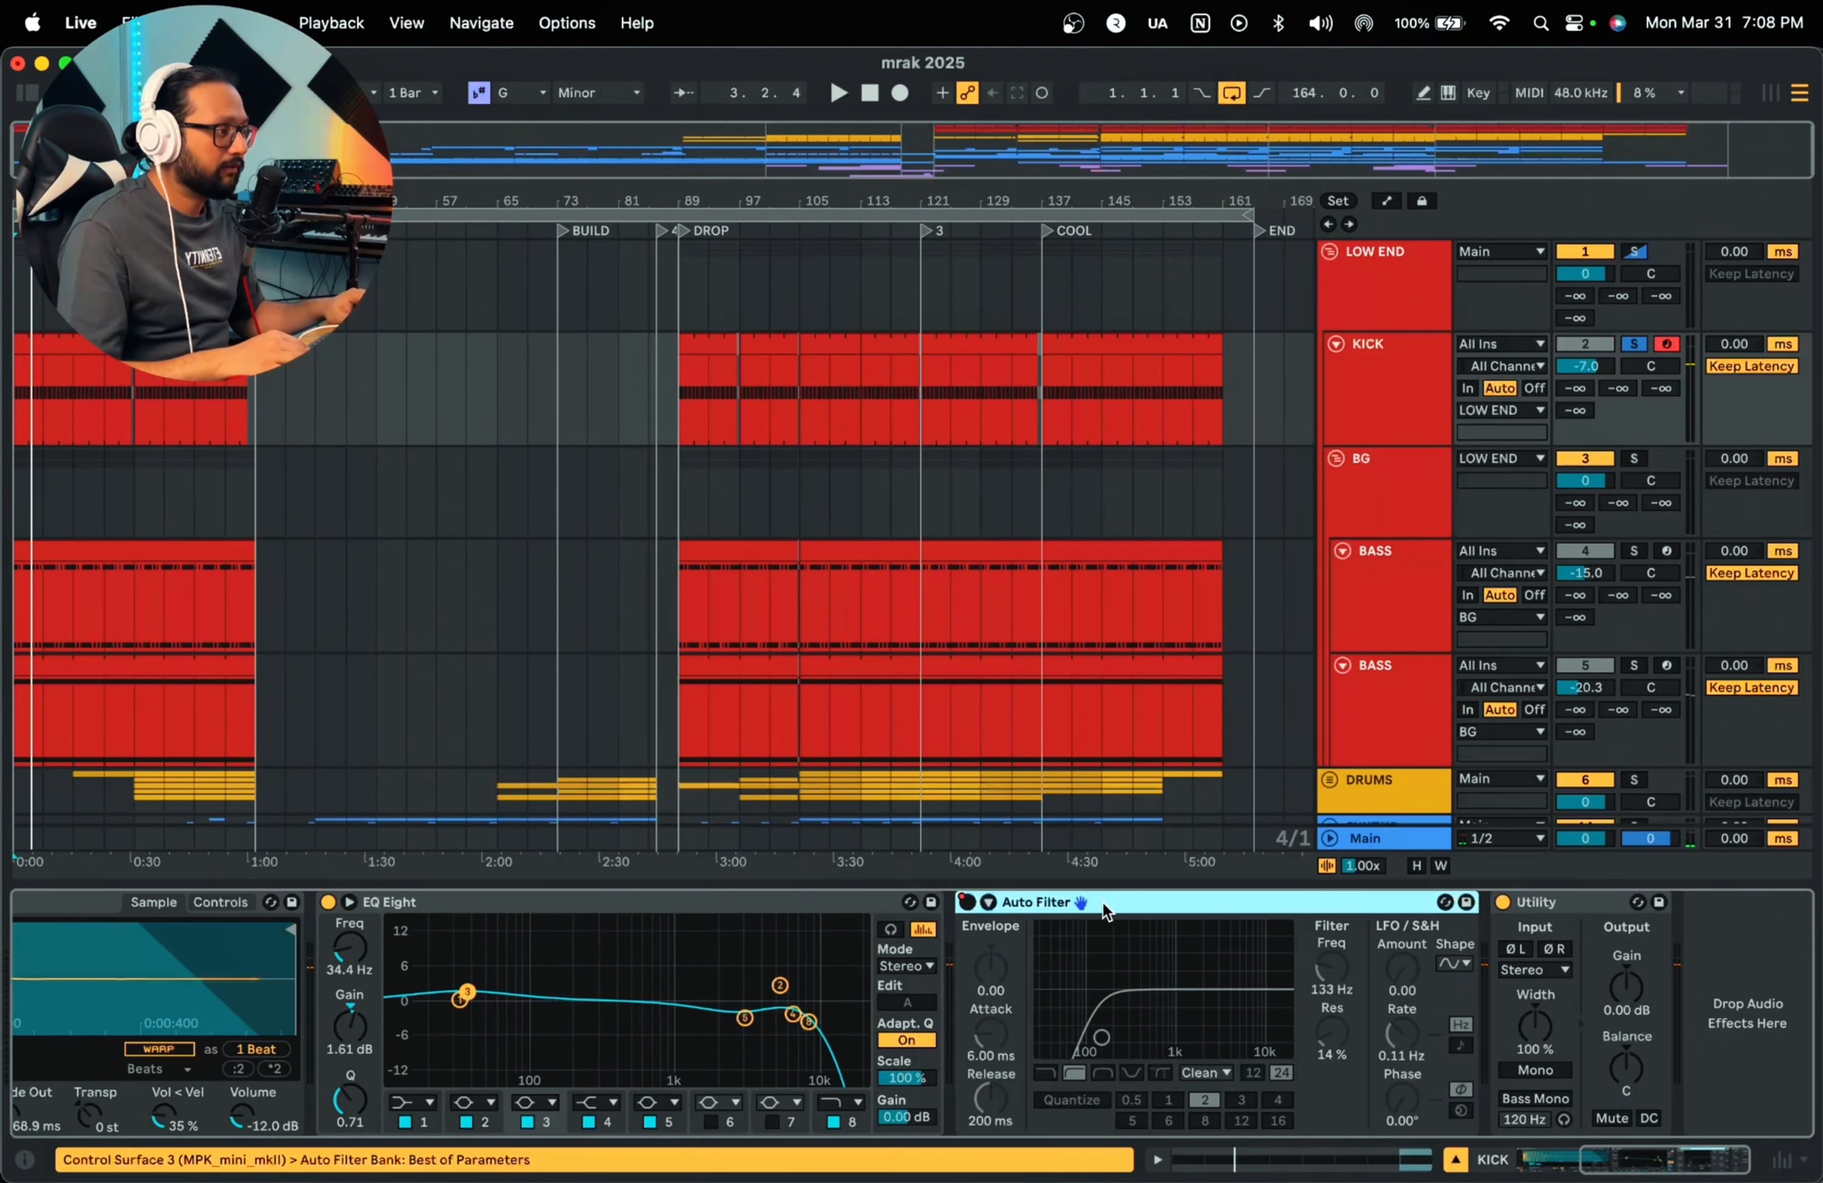
right_click(976, 910)
left_click(1023, 1033)
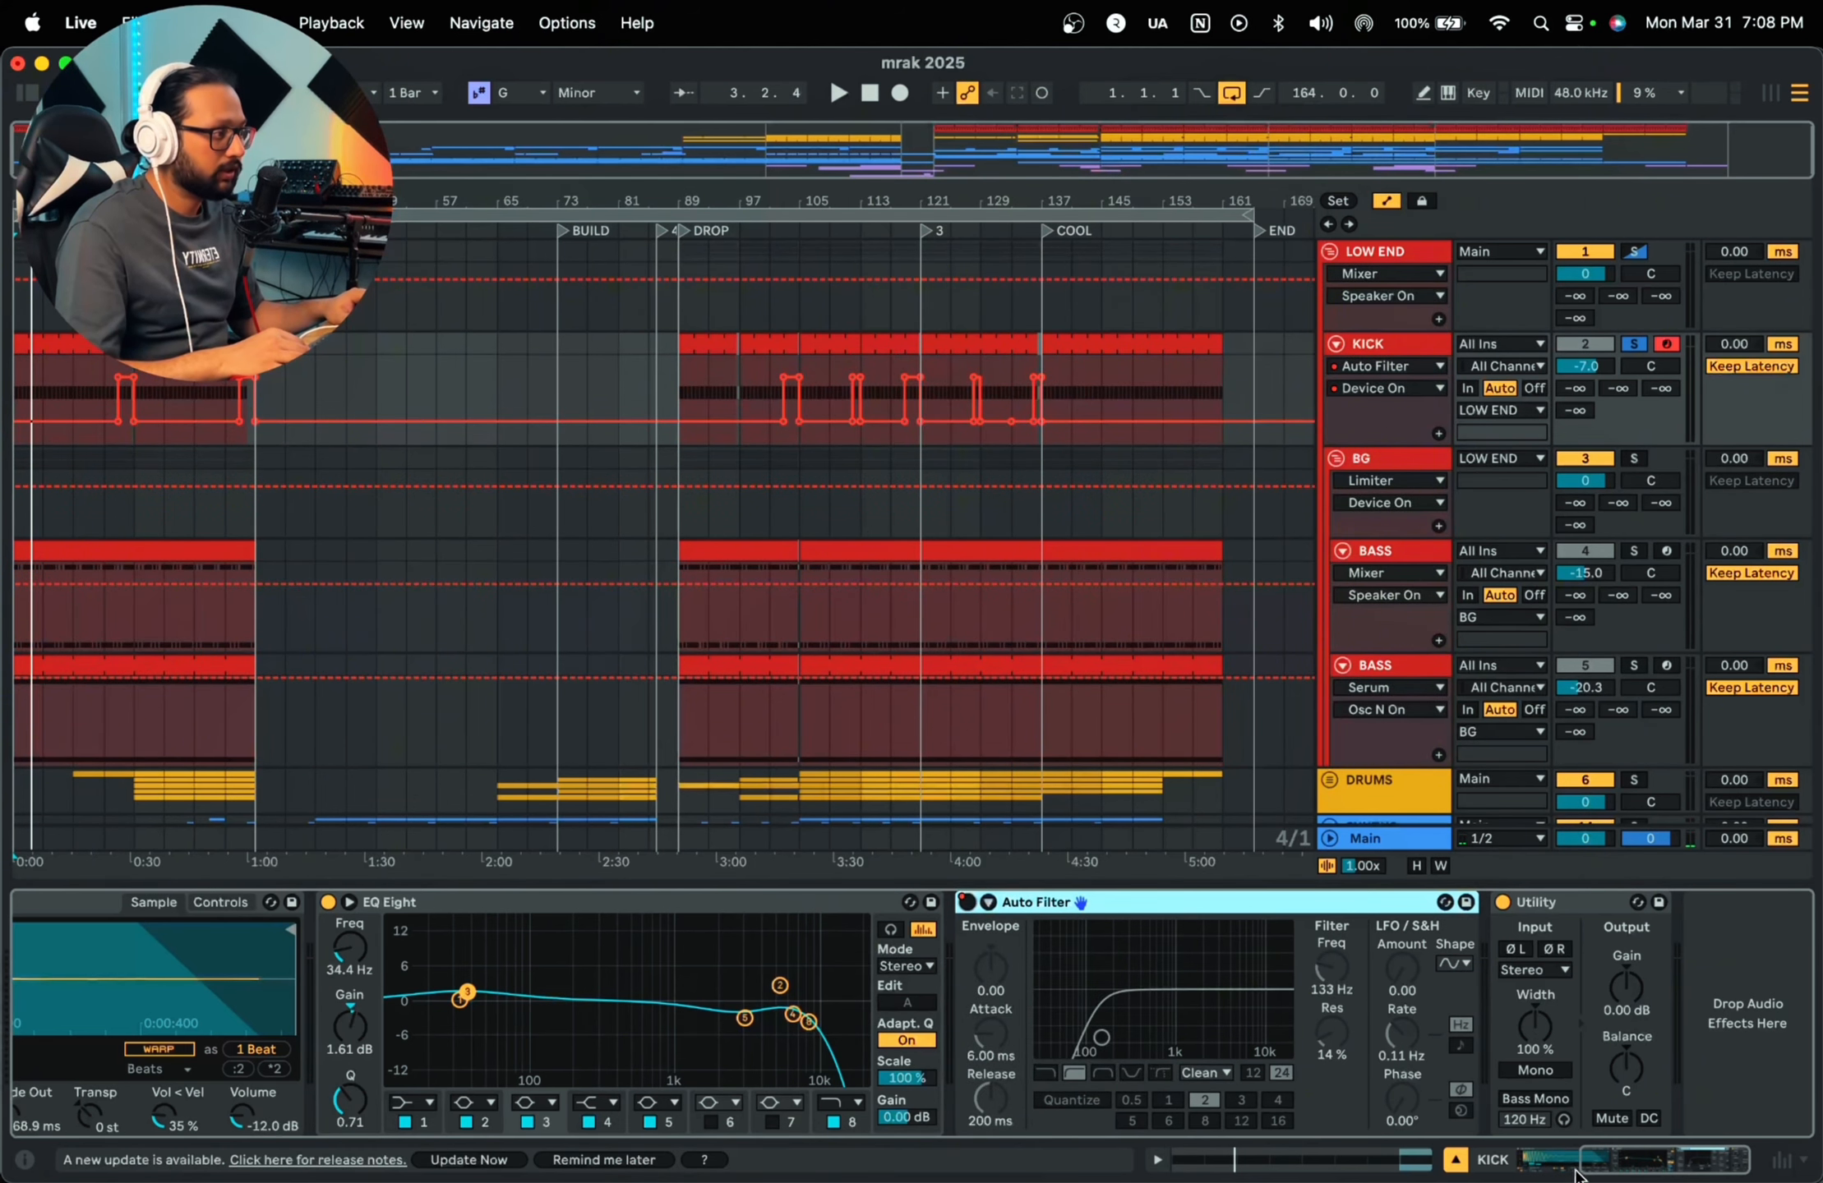
Step: Examine the kick's Auto Filter automation, selecting bars 13 to 21, and bring the Auto Filter and Utility devices into view
left_click_drag(1629, 1159, 1260, 1102)
left_click_drag(740, 391, 861, 403)
left_click(121, 401)
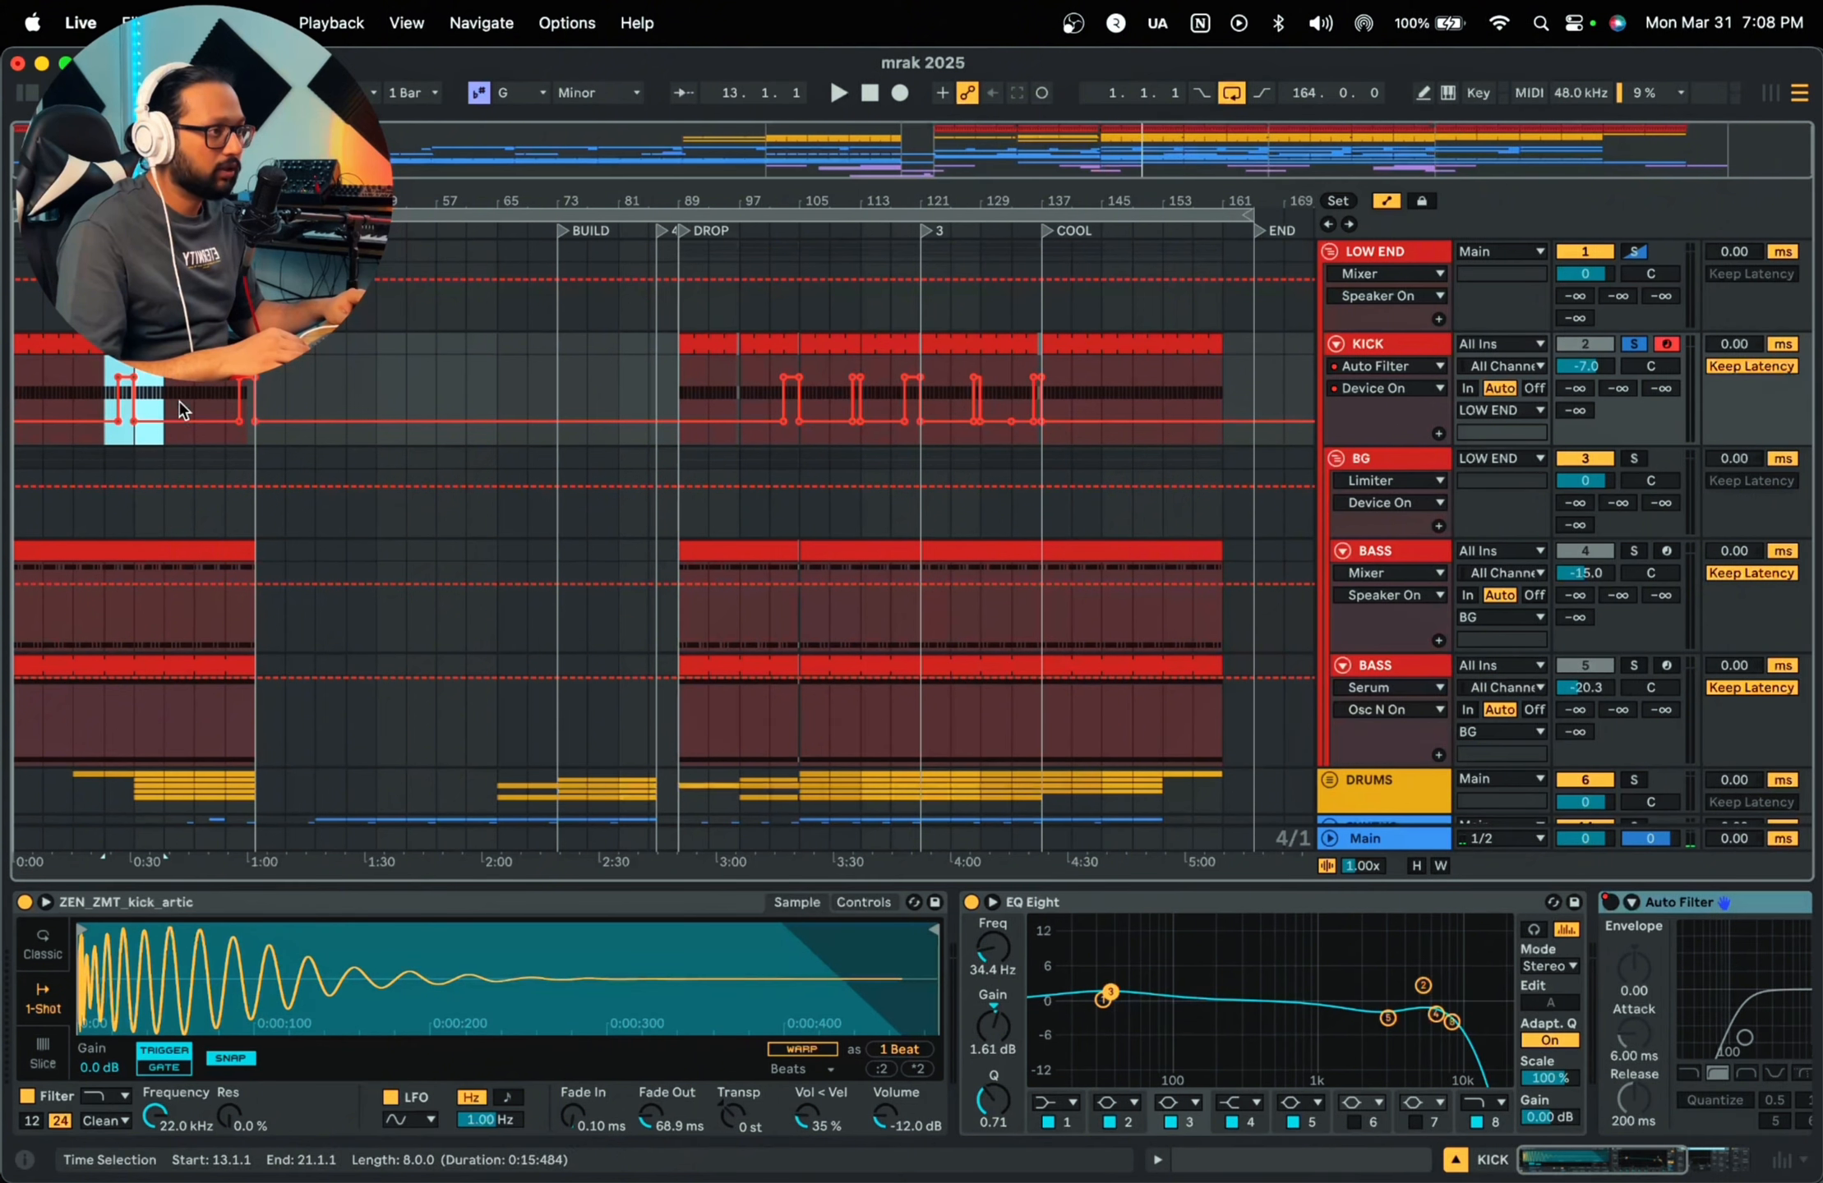
left_click(1749, 1159)
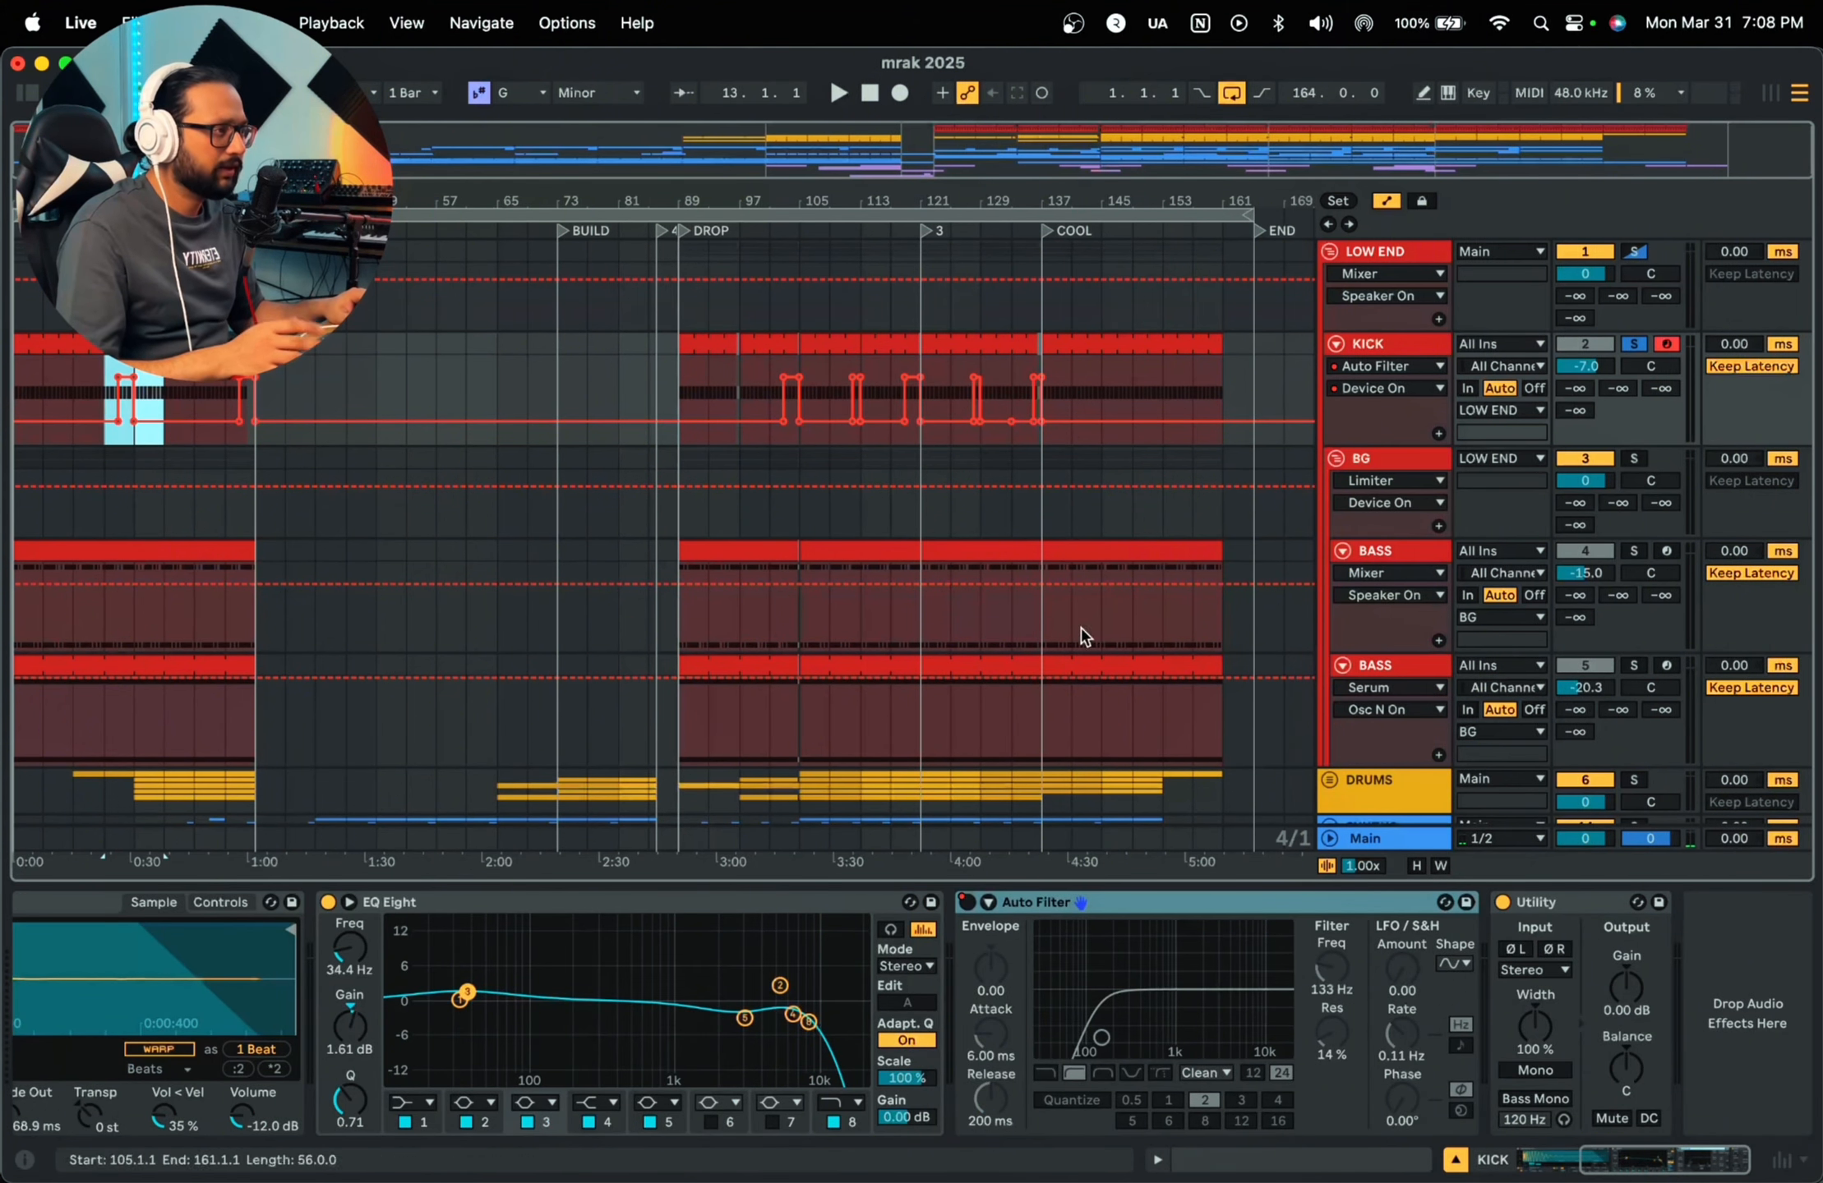
Step: Play the kick from bar 101 through the Auto Filter automation, stop, and show the Utility's Balance parameter lane
left_click(770, 393)
key("space")
left_click_drag(806, 144, 770, 216)
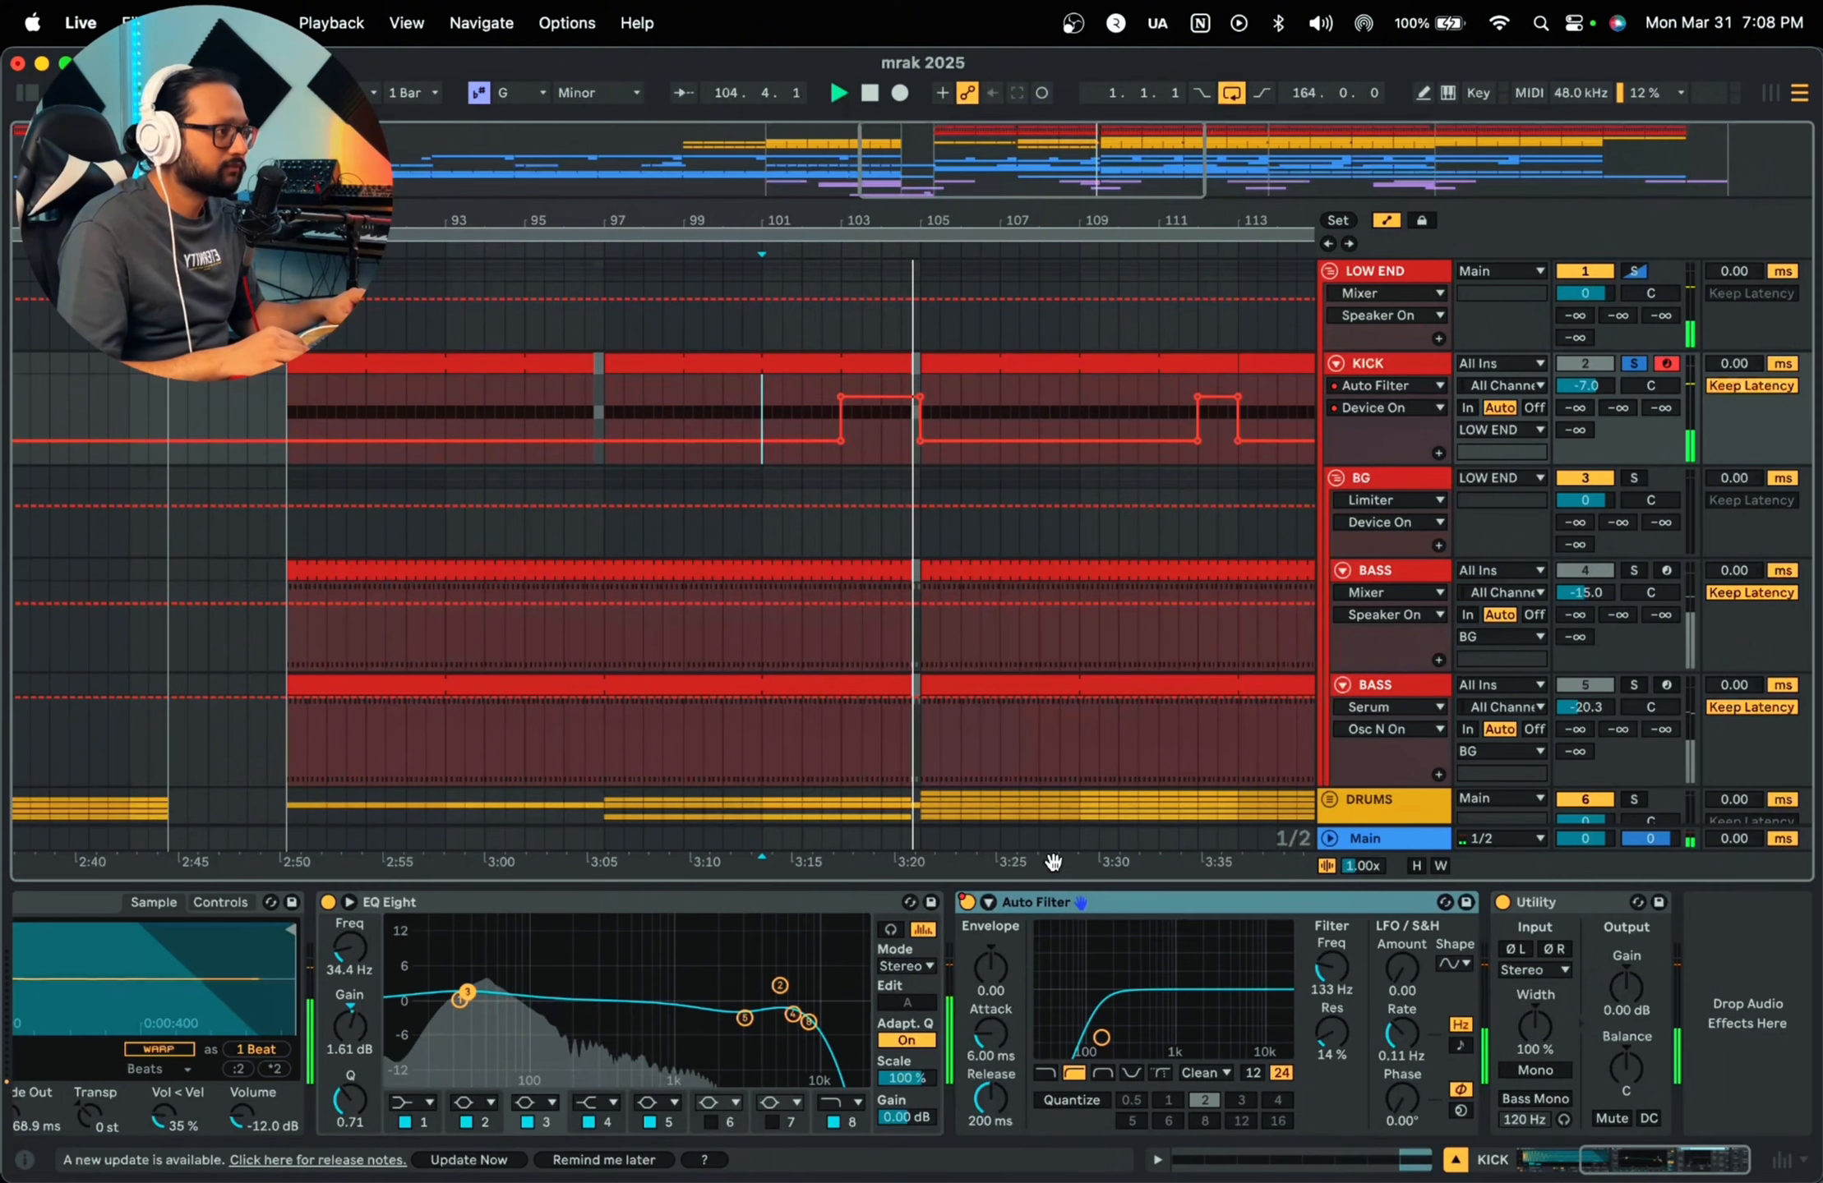
key("space")
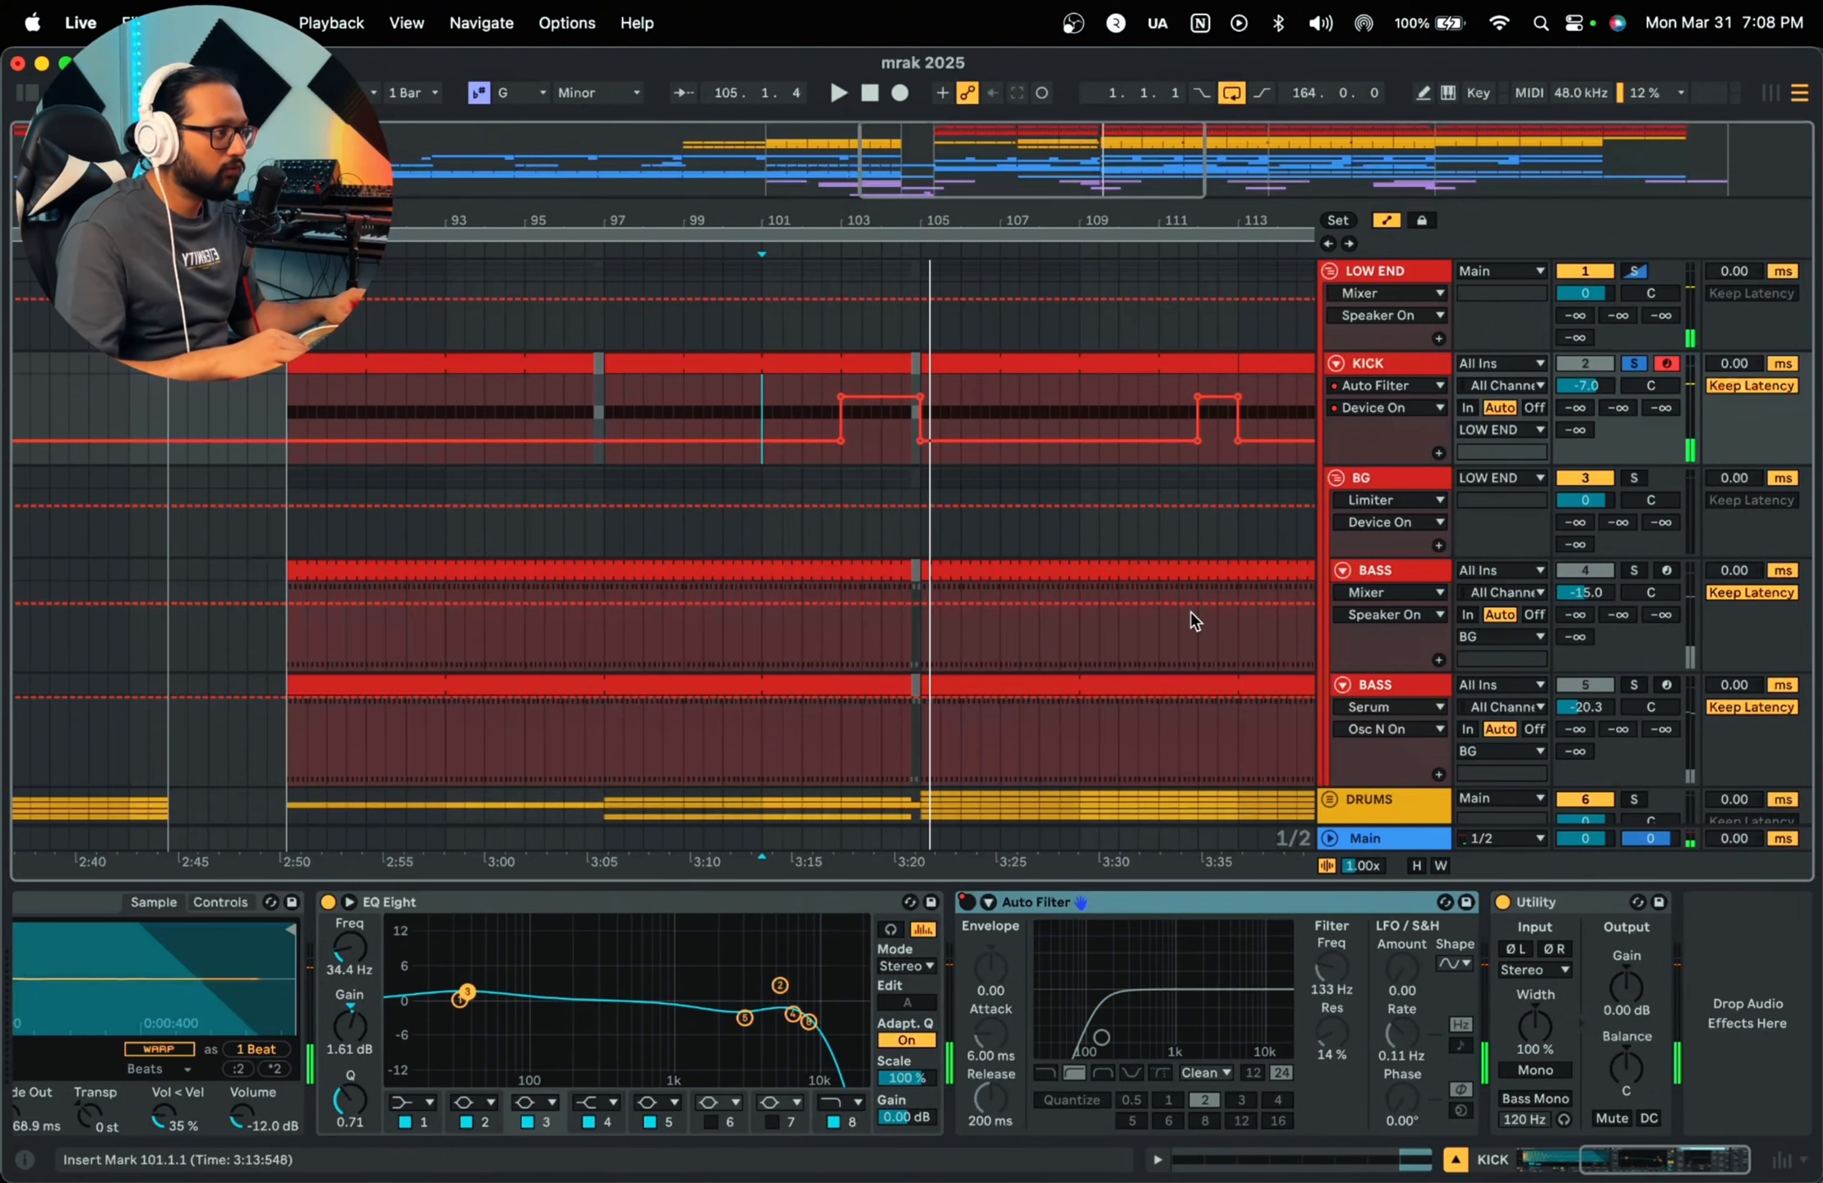
left_click_drag(972, 218, 810, 219)
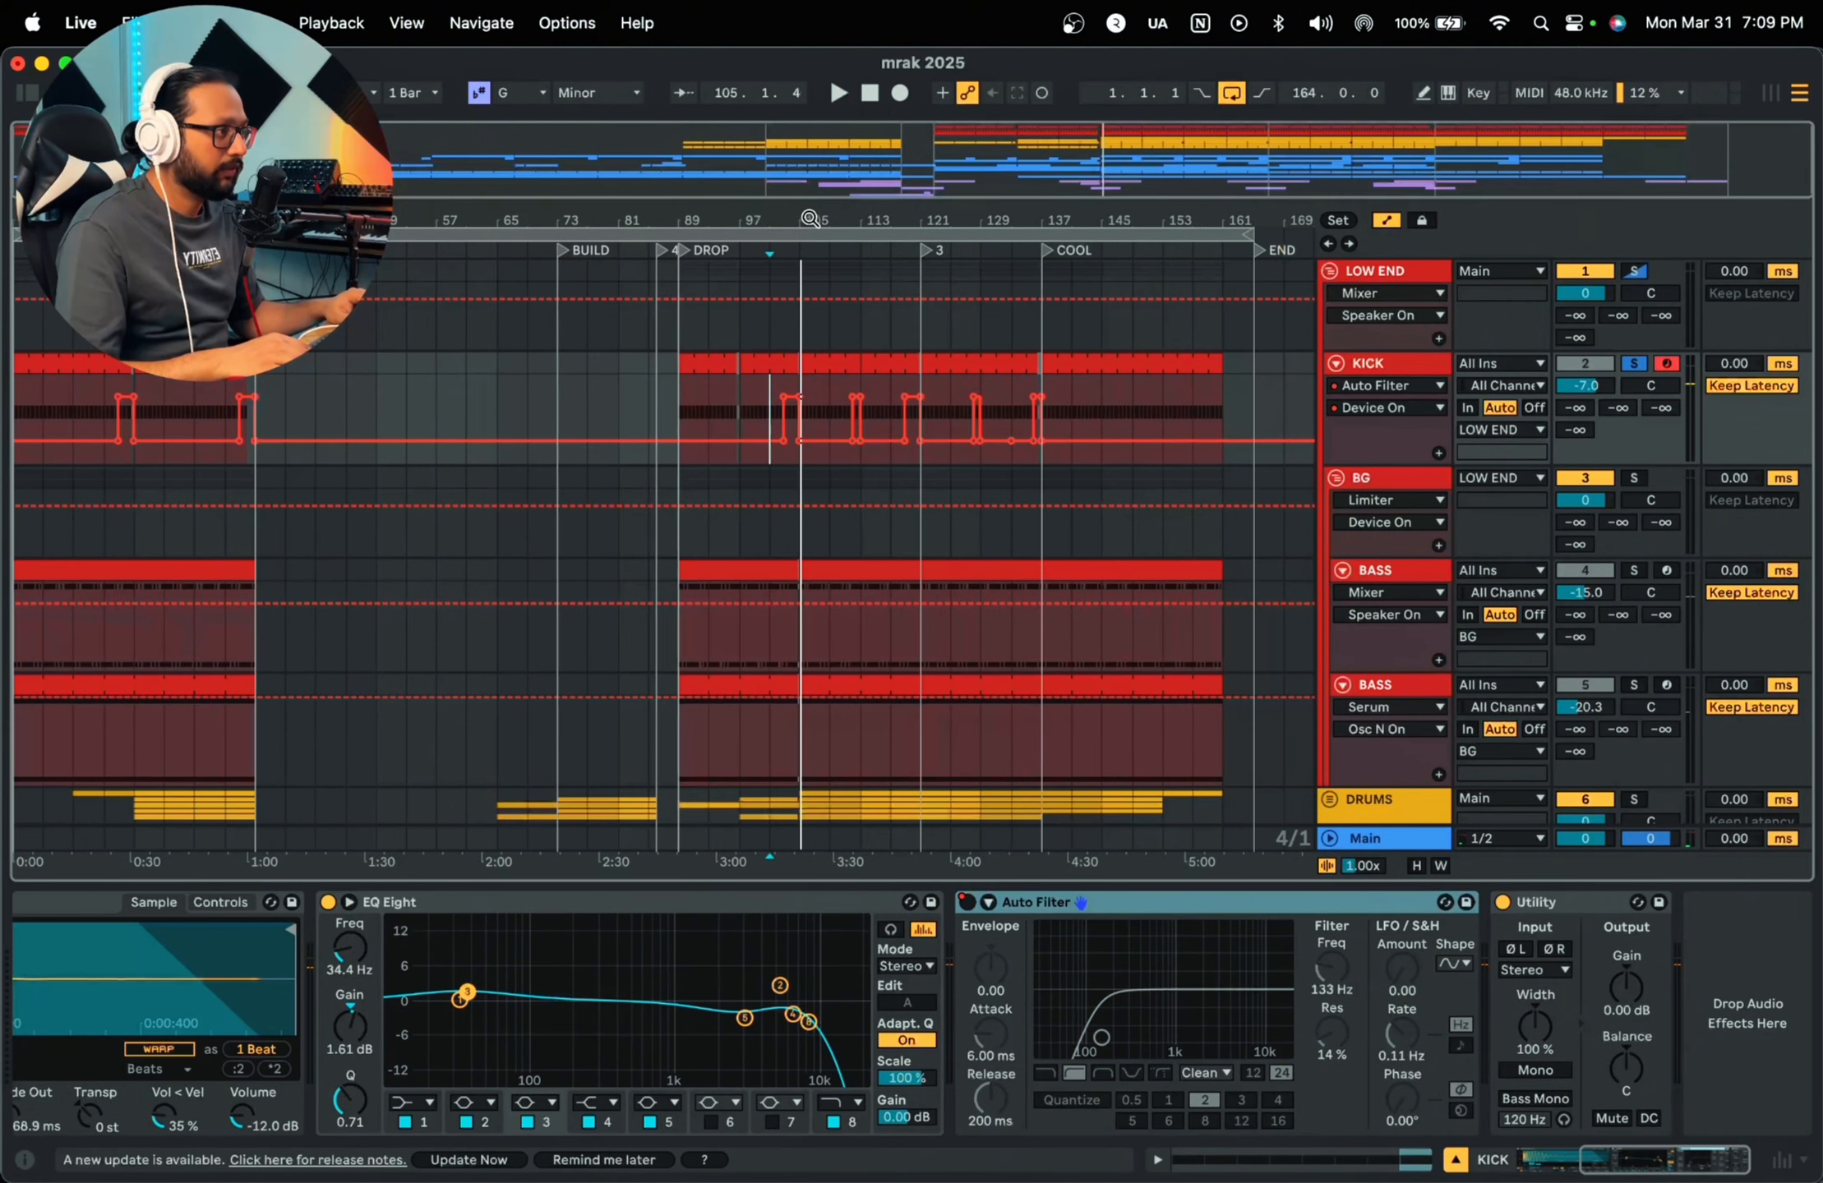
left_click(1643, 1047)
Step: Look through the device chains of the BG group and its two BASS tracks, returning to the BG group
left_click(1409, 482)
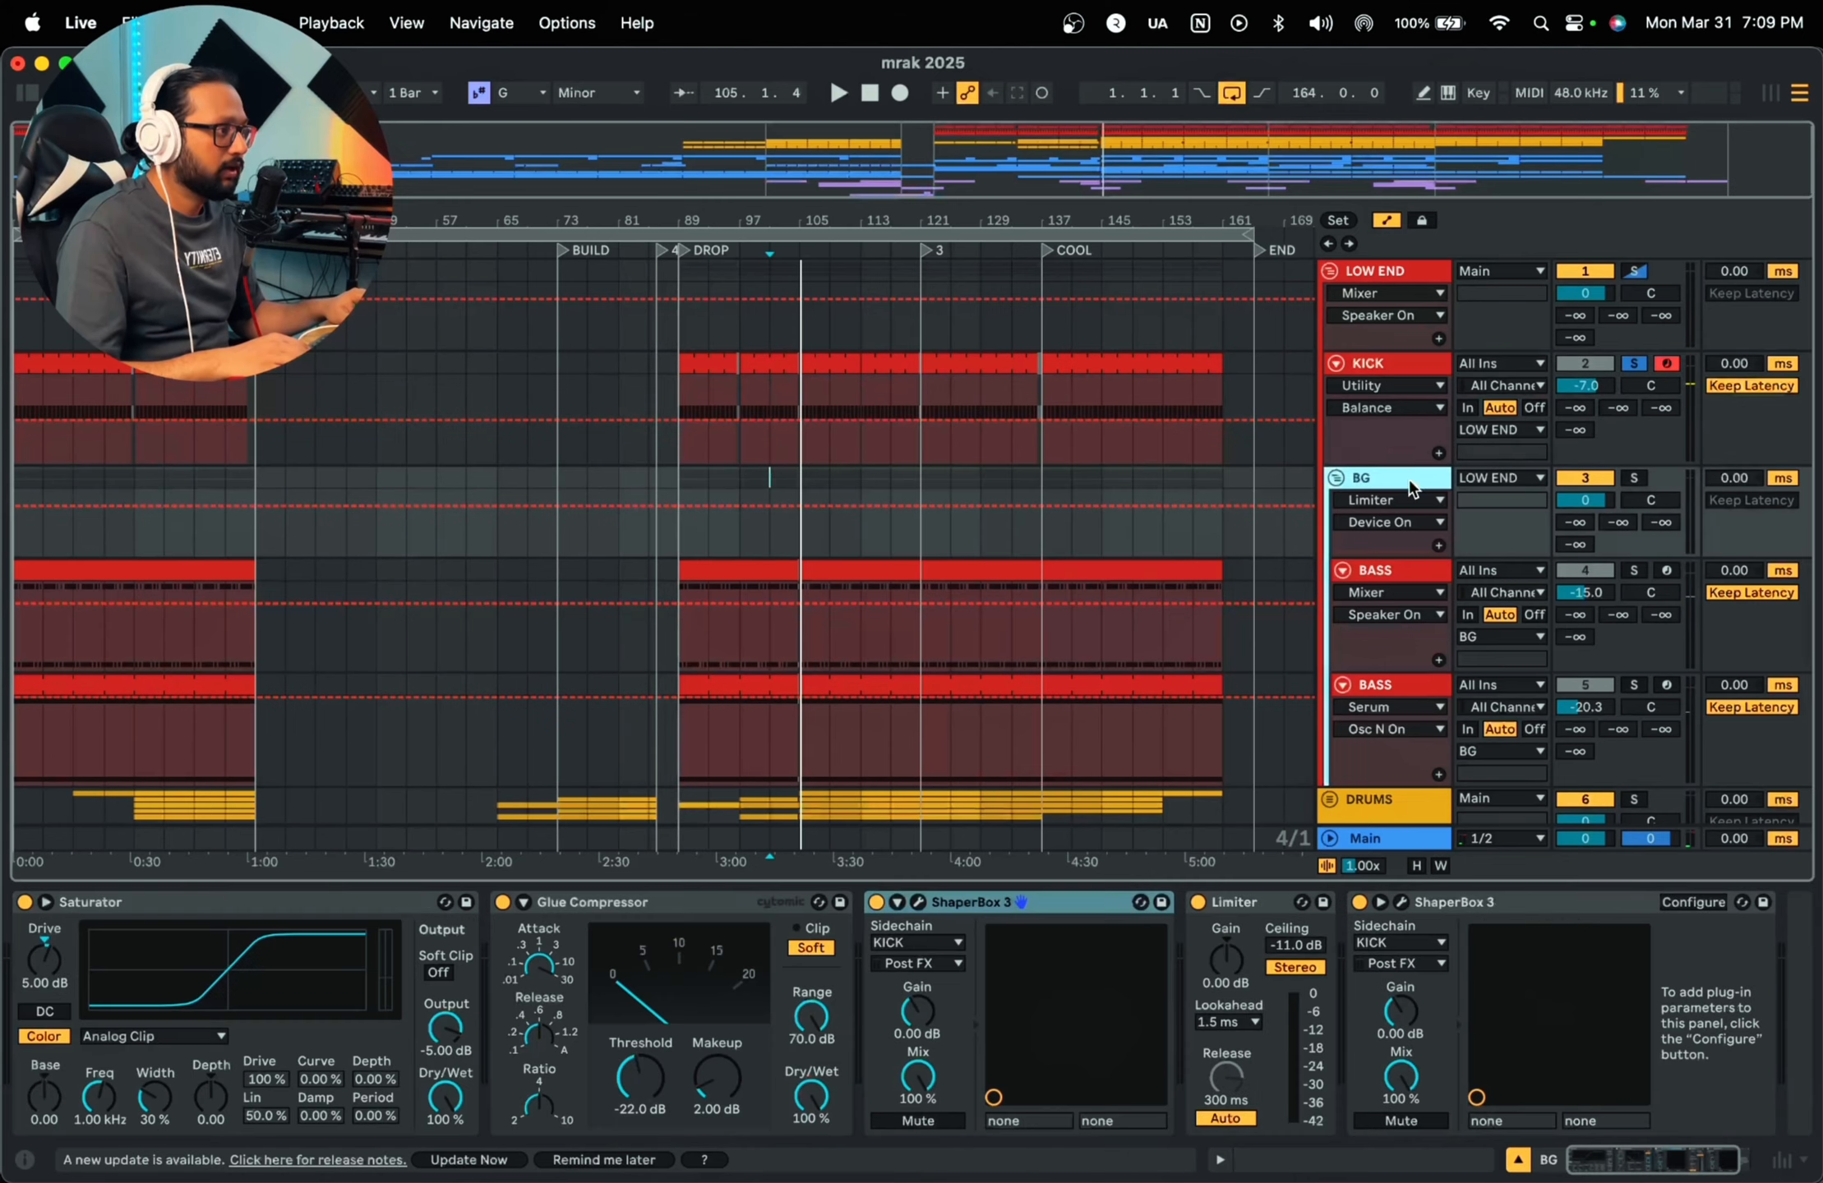
scroll(1372, 460, "down", 3)
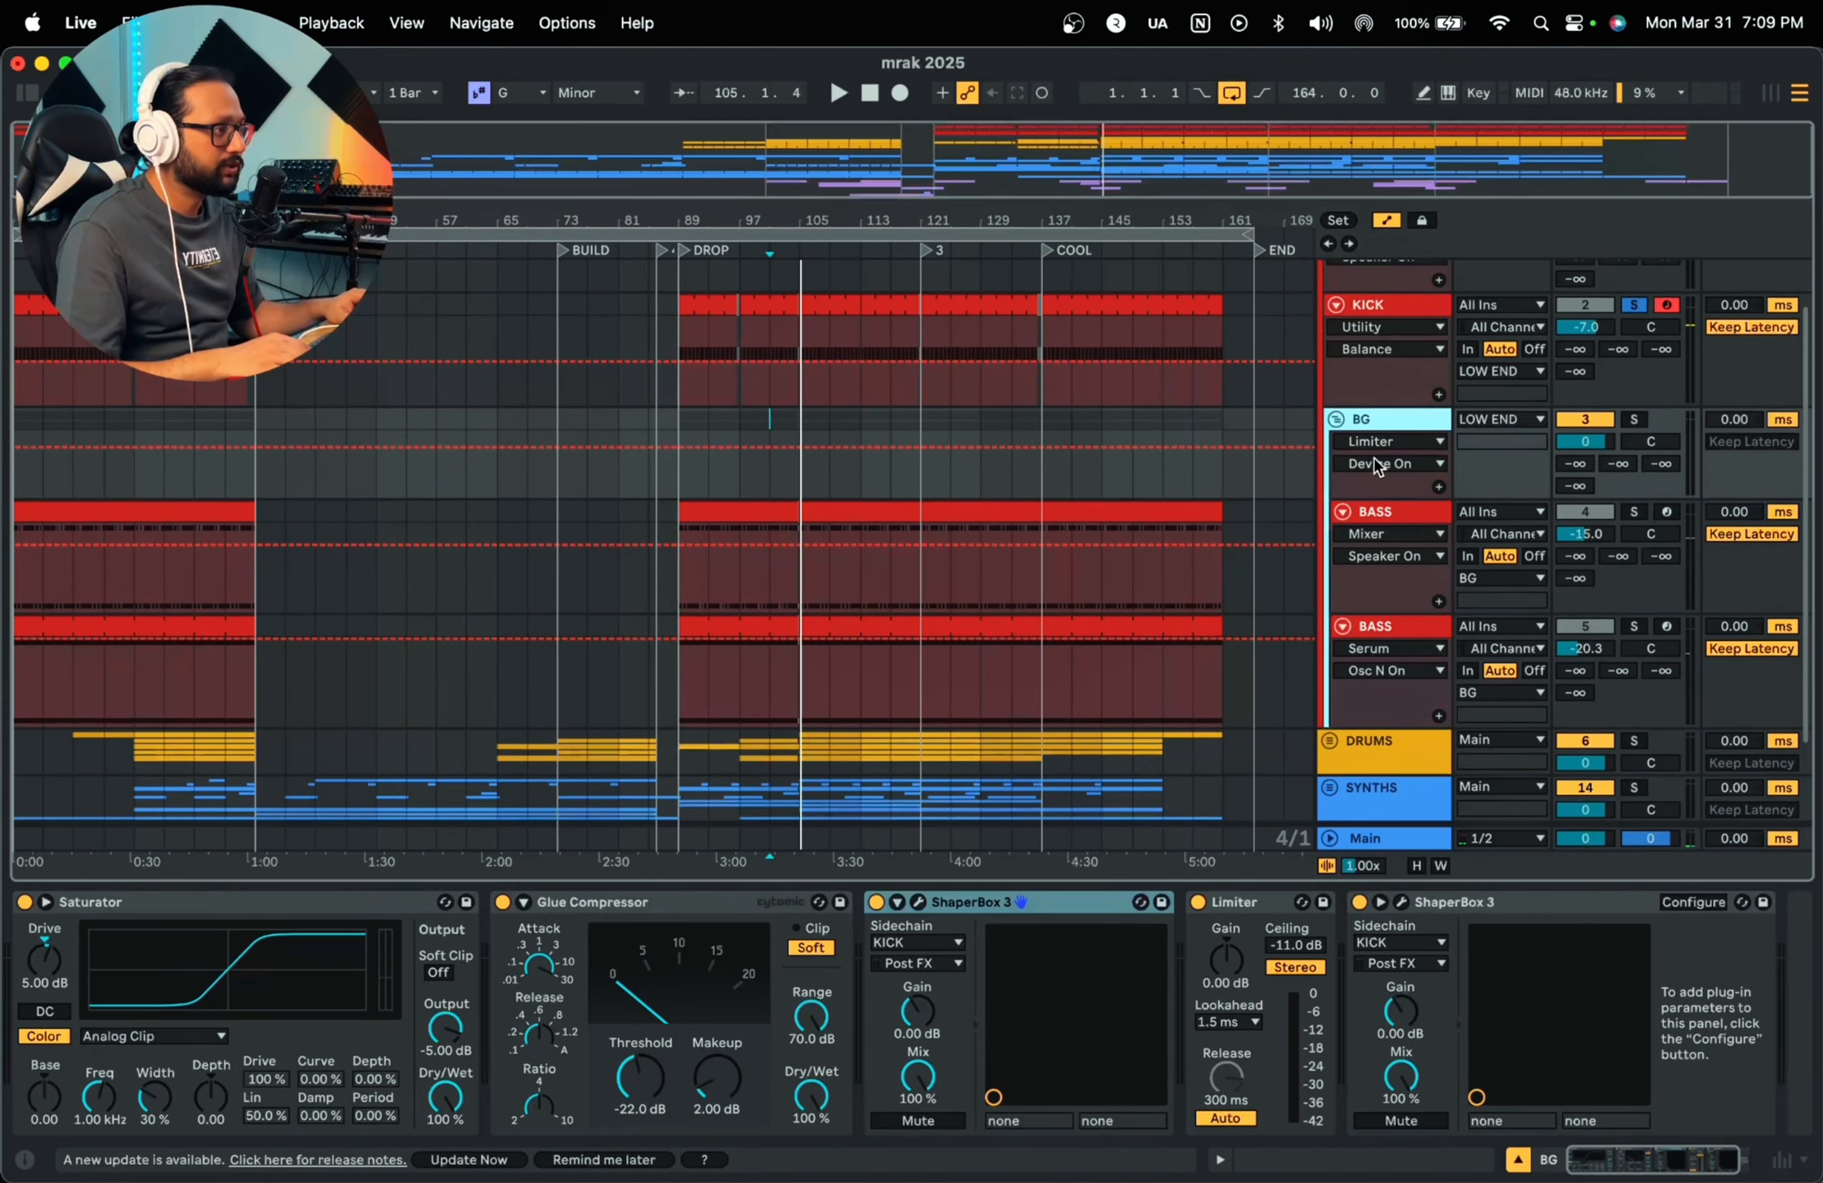
left_click(1375, 514)
left_click(1375, 629)
left_click(1395, 517)
left_click(1388, 421)
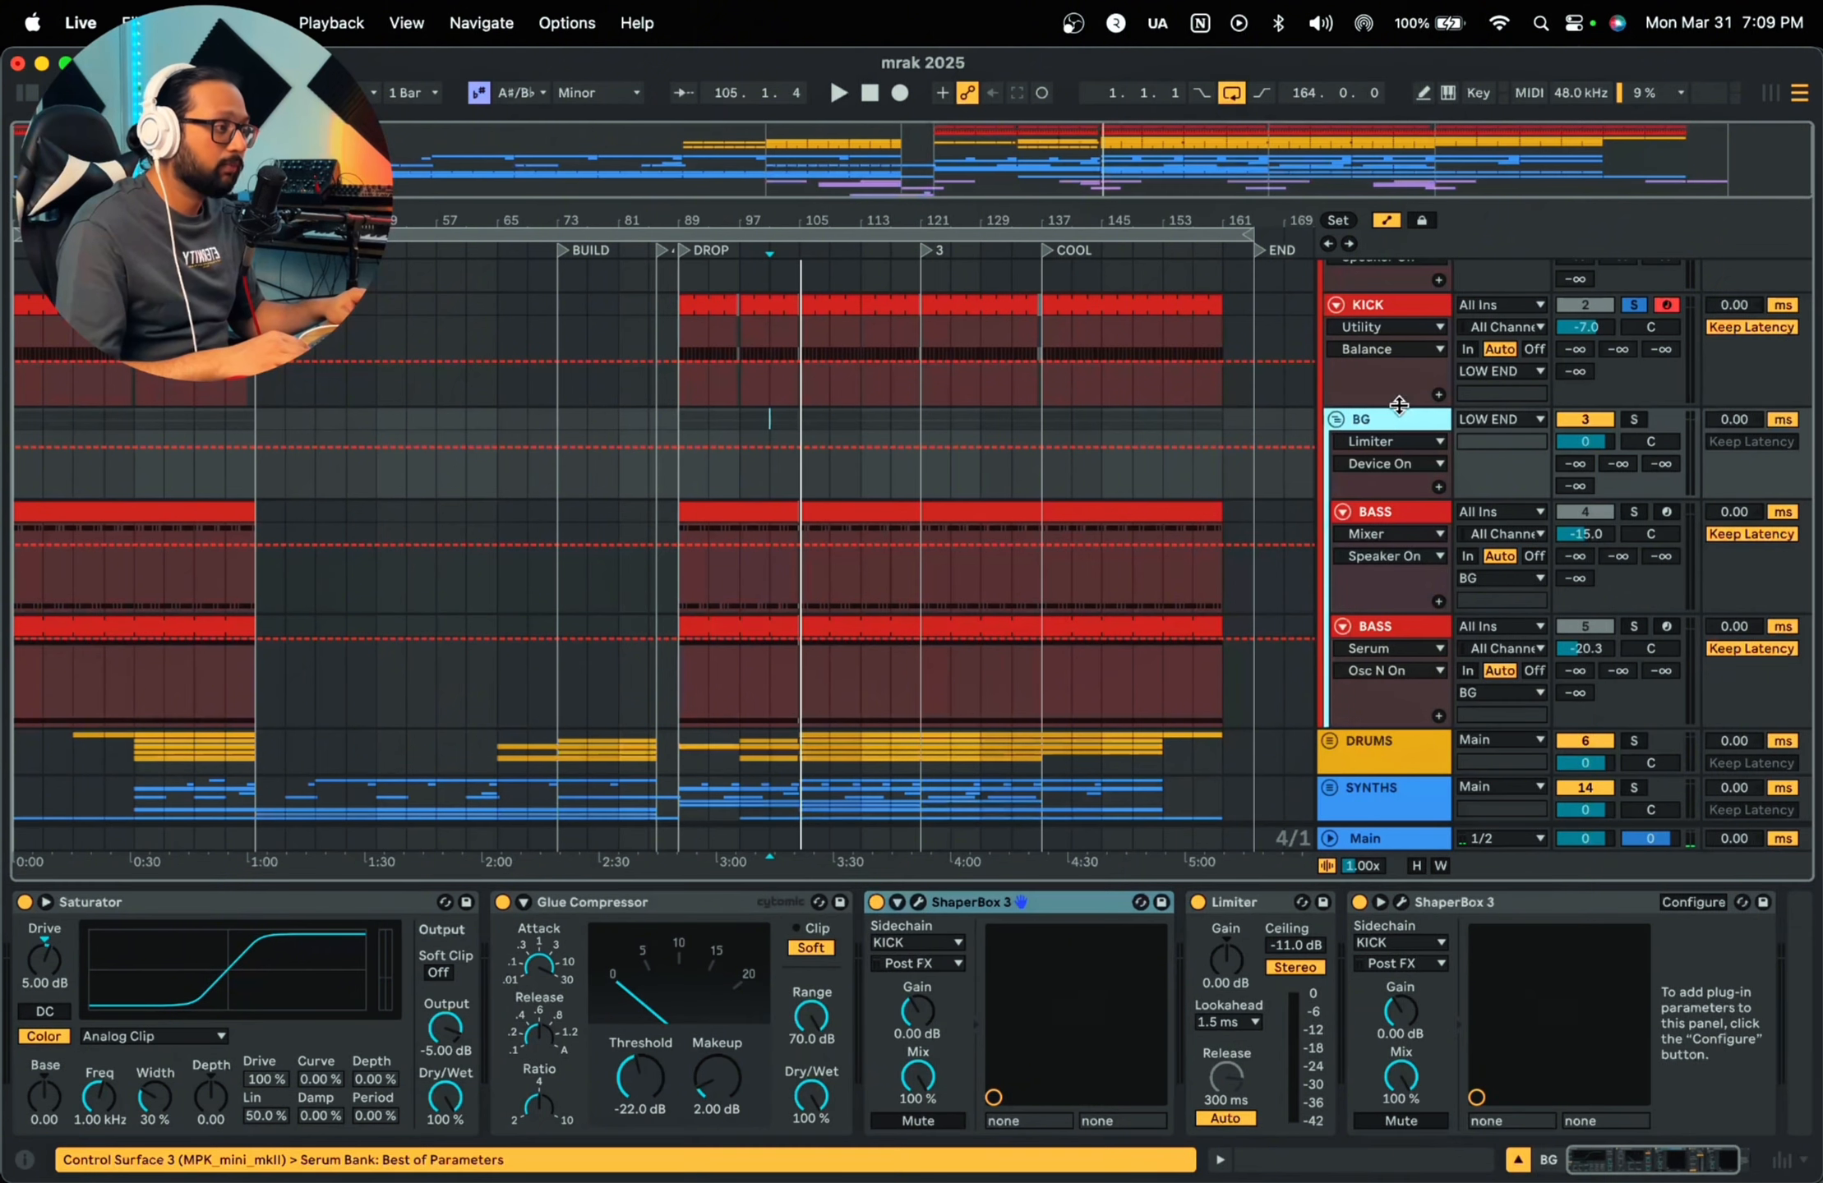
Step: Examine the Saturator's Drive and Output settings and the Glue Compressor on the BG group
left_click(215, 903)
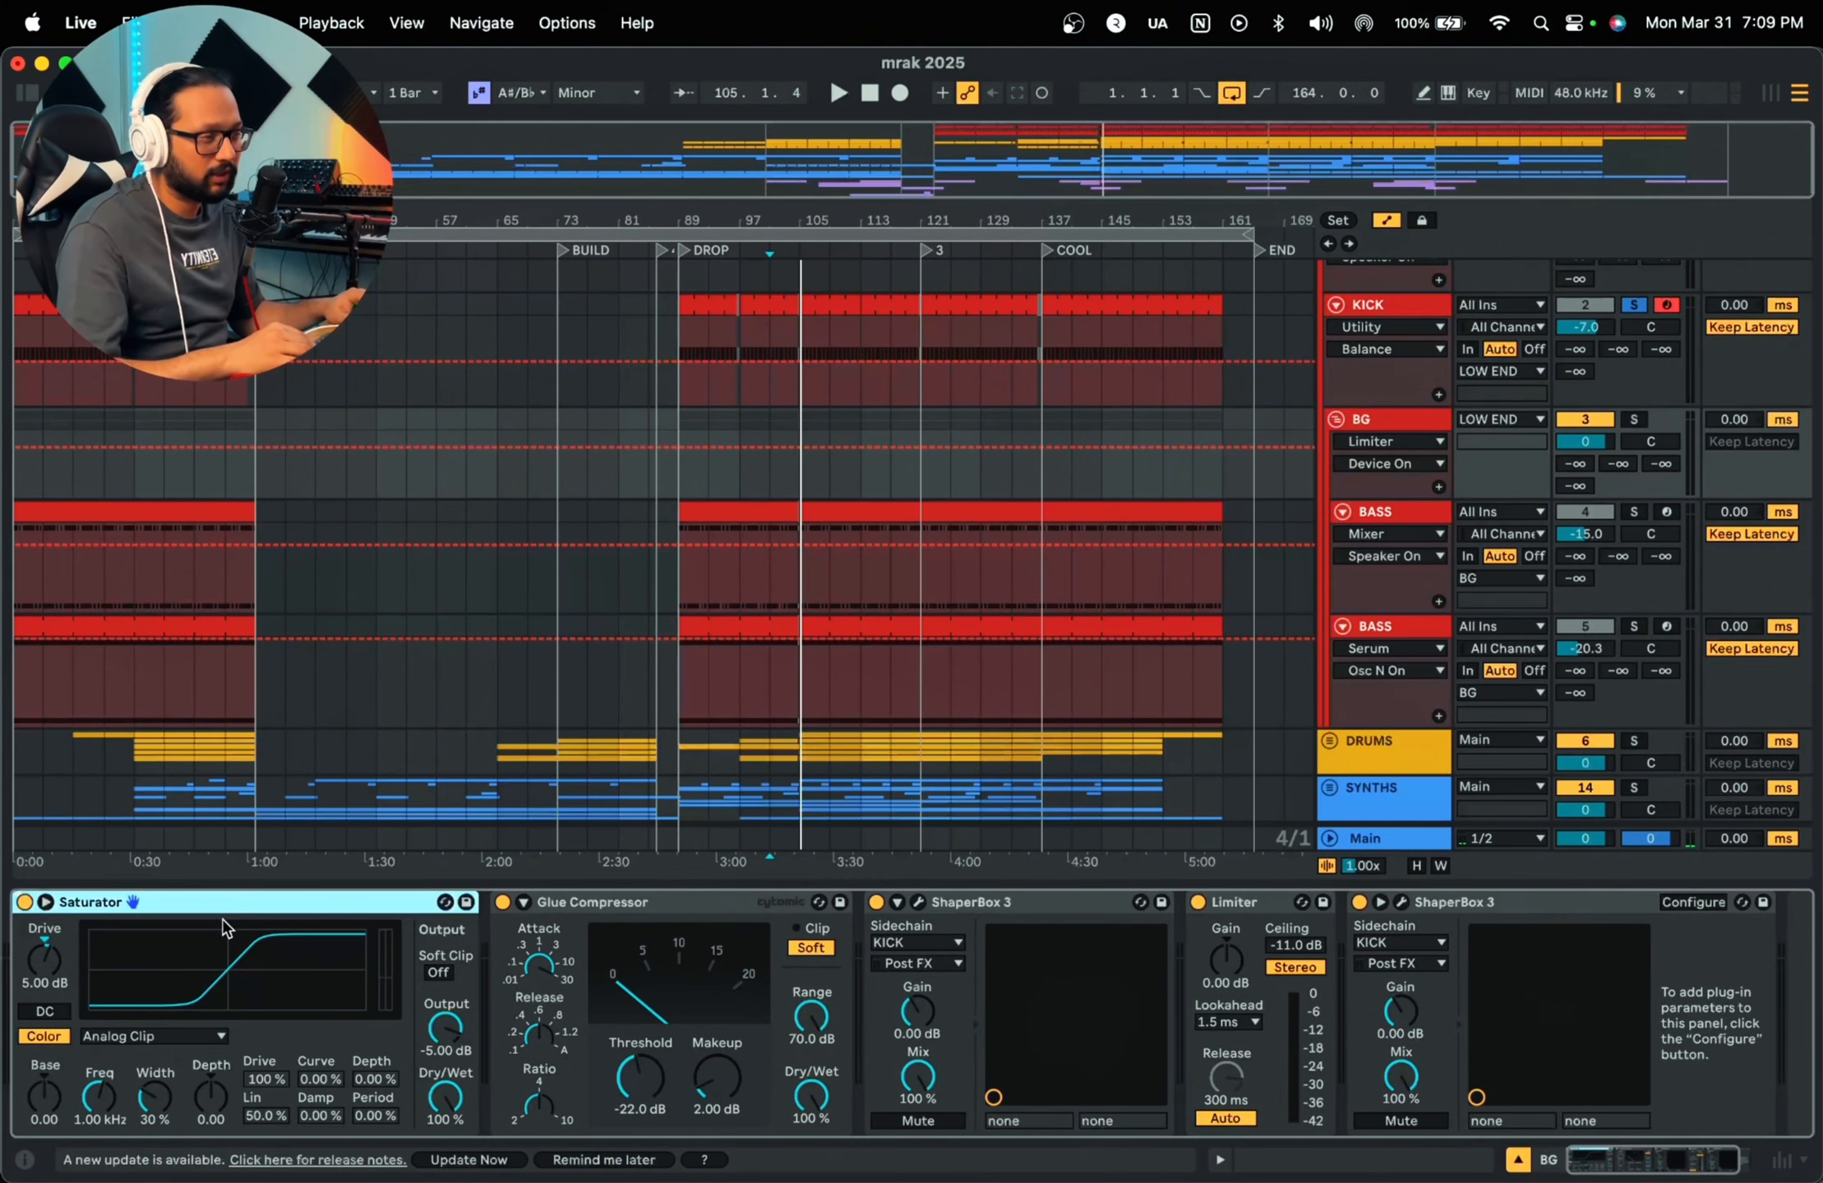
left_click(48, 966)
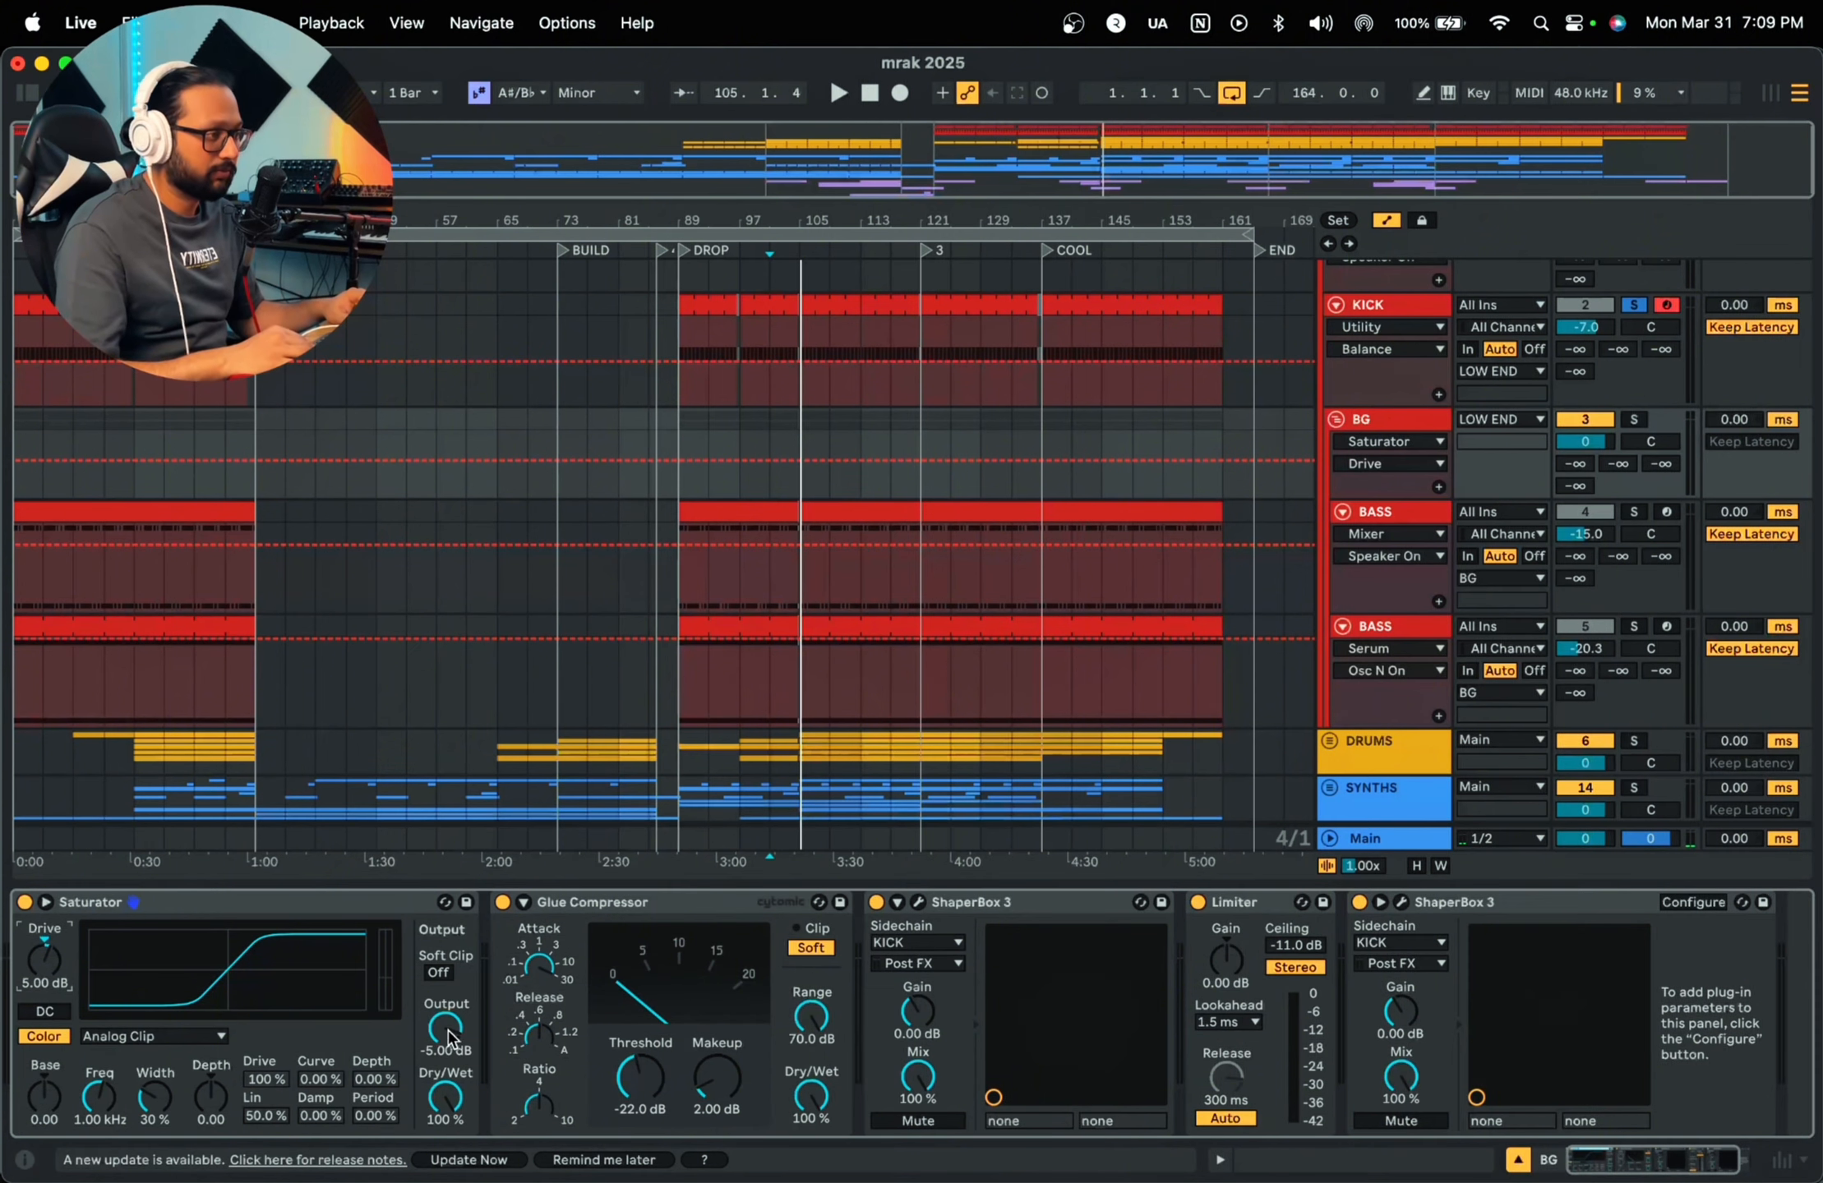
left_click(643, 904)
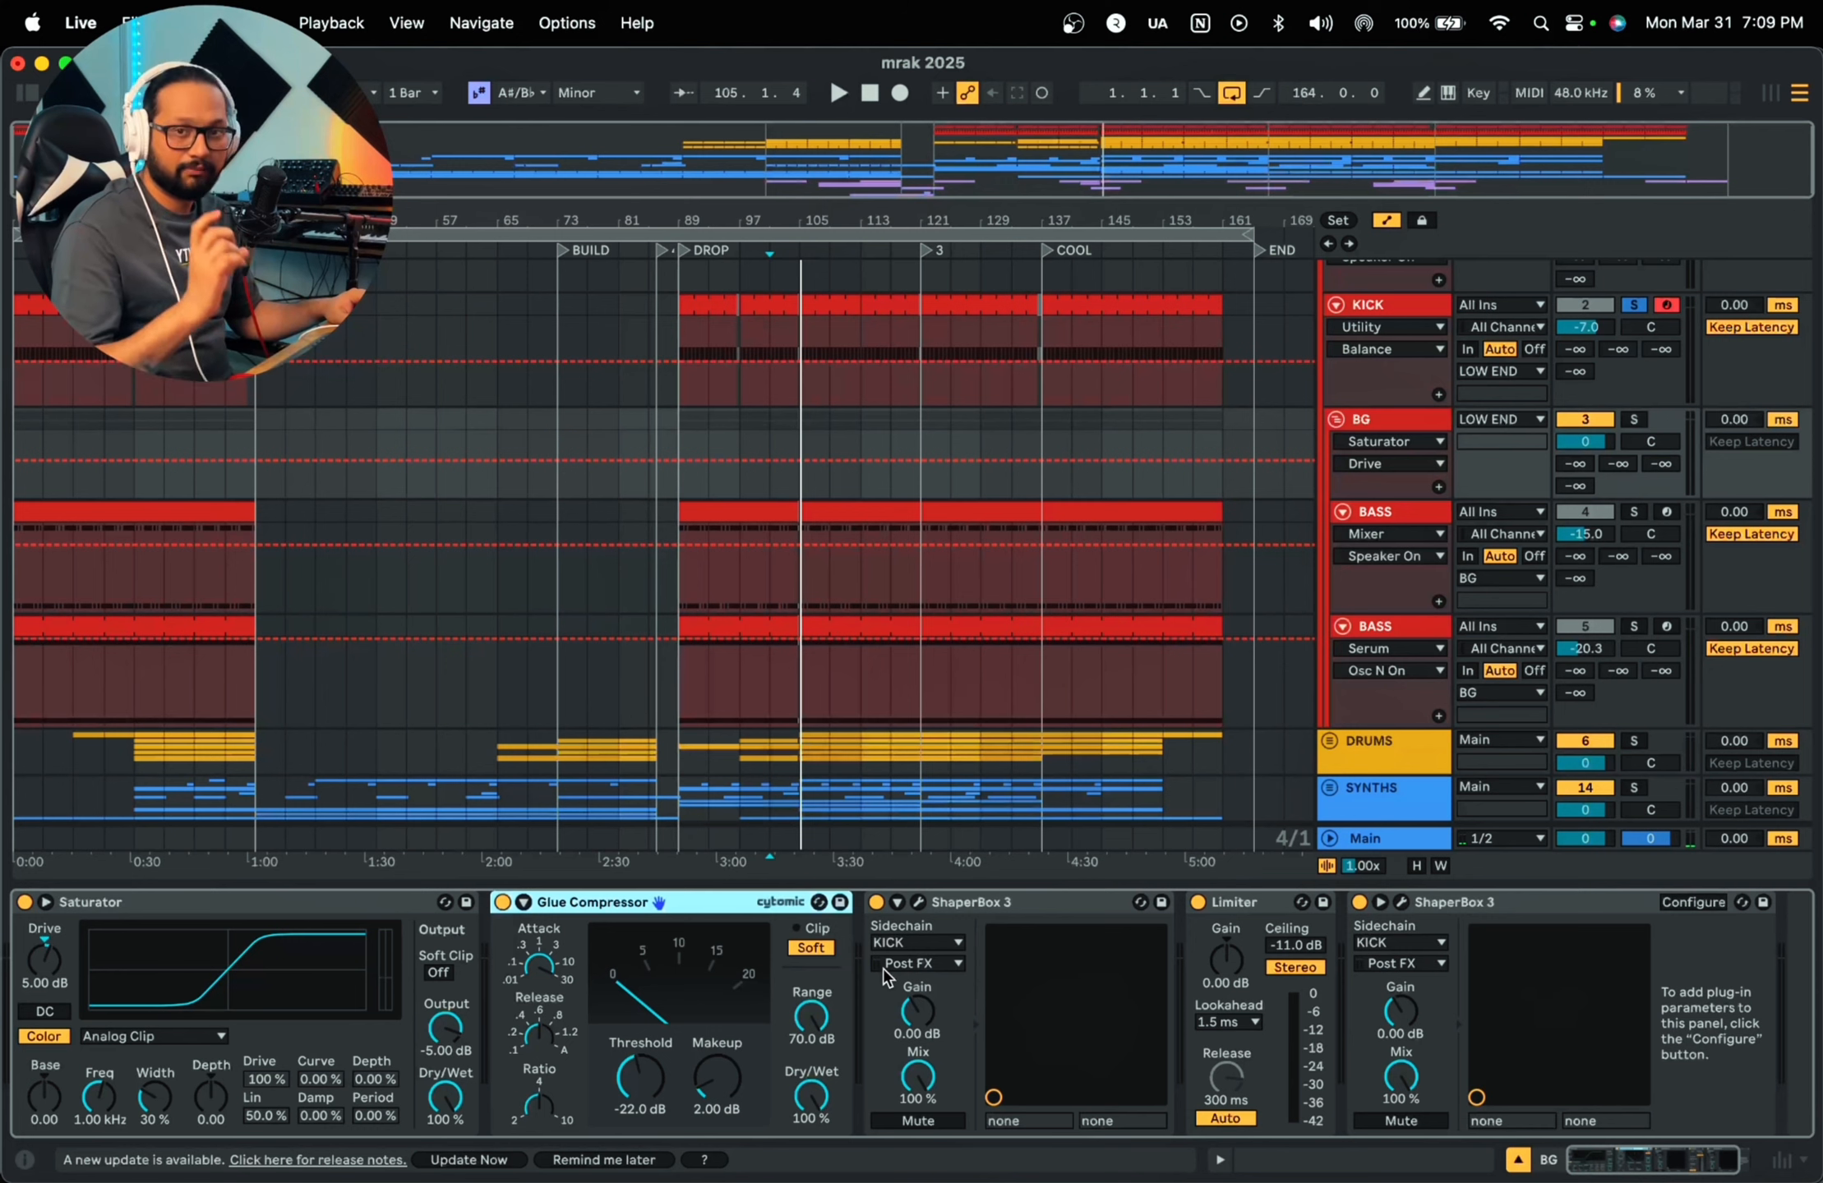
Step: Open the first ShaperBox 3 on the BG group, play the low end through it, and close its window
left_click(918, 903)
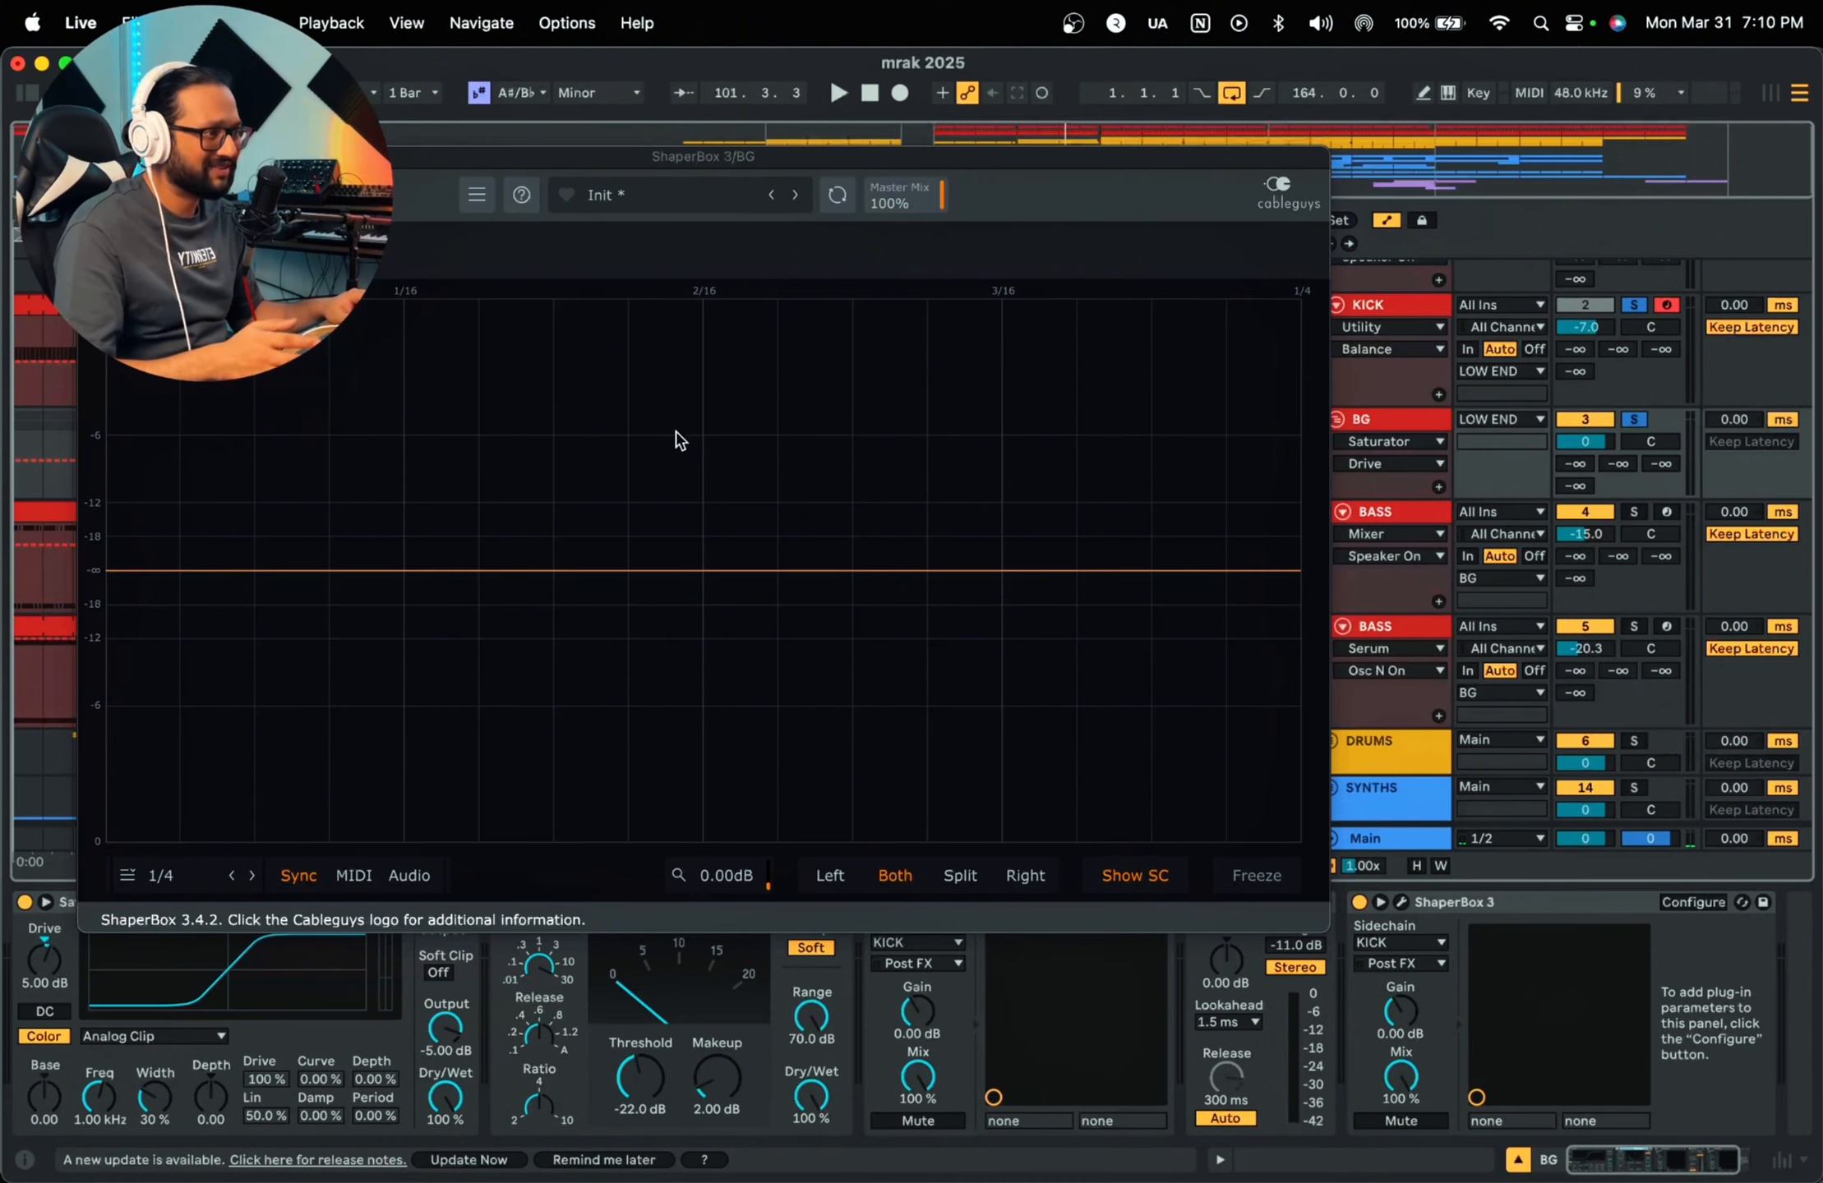
key("space")
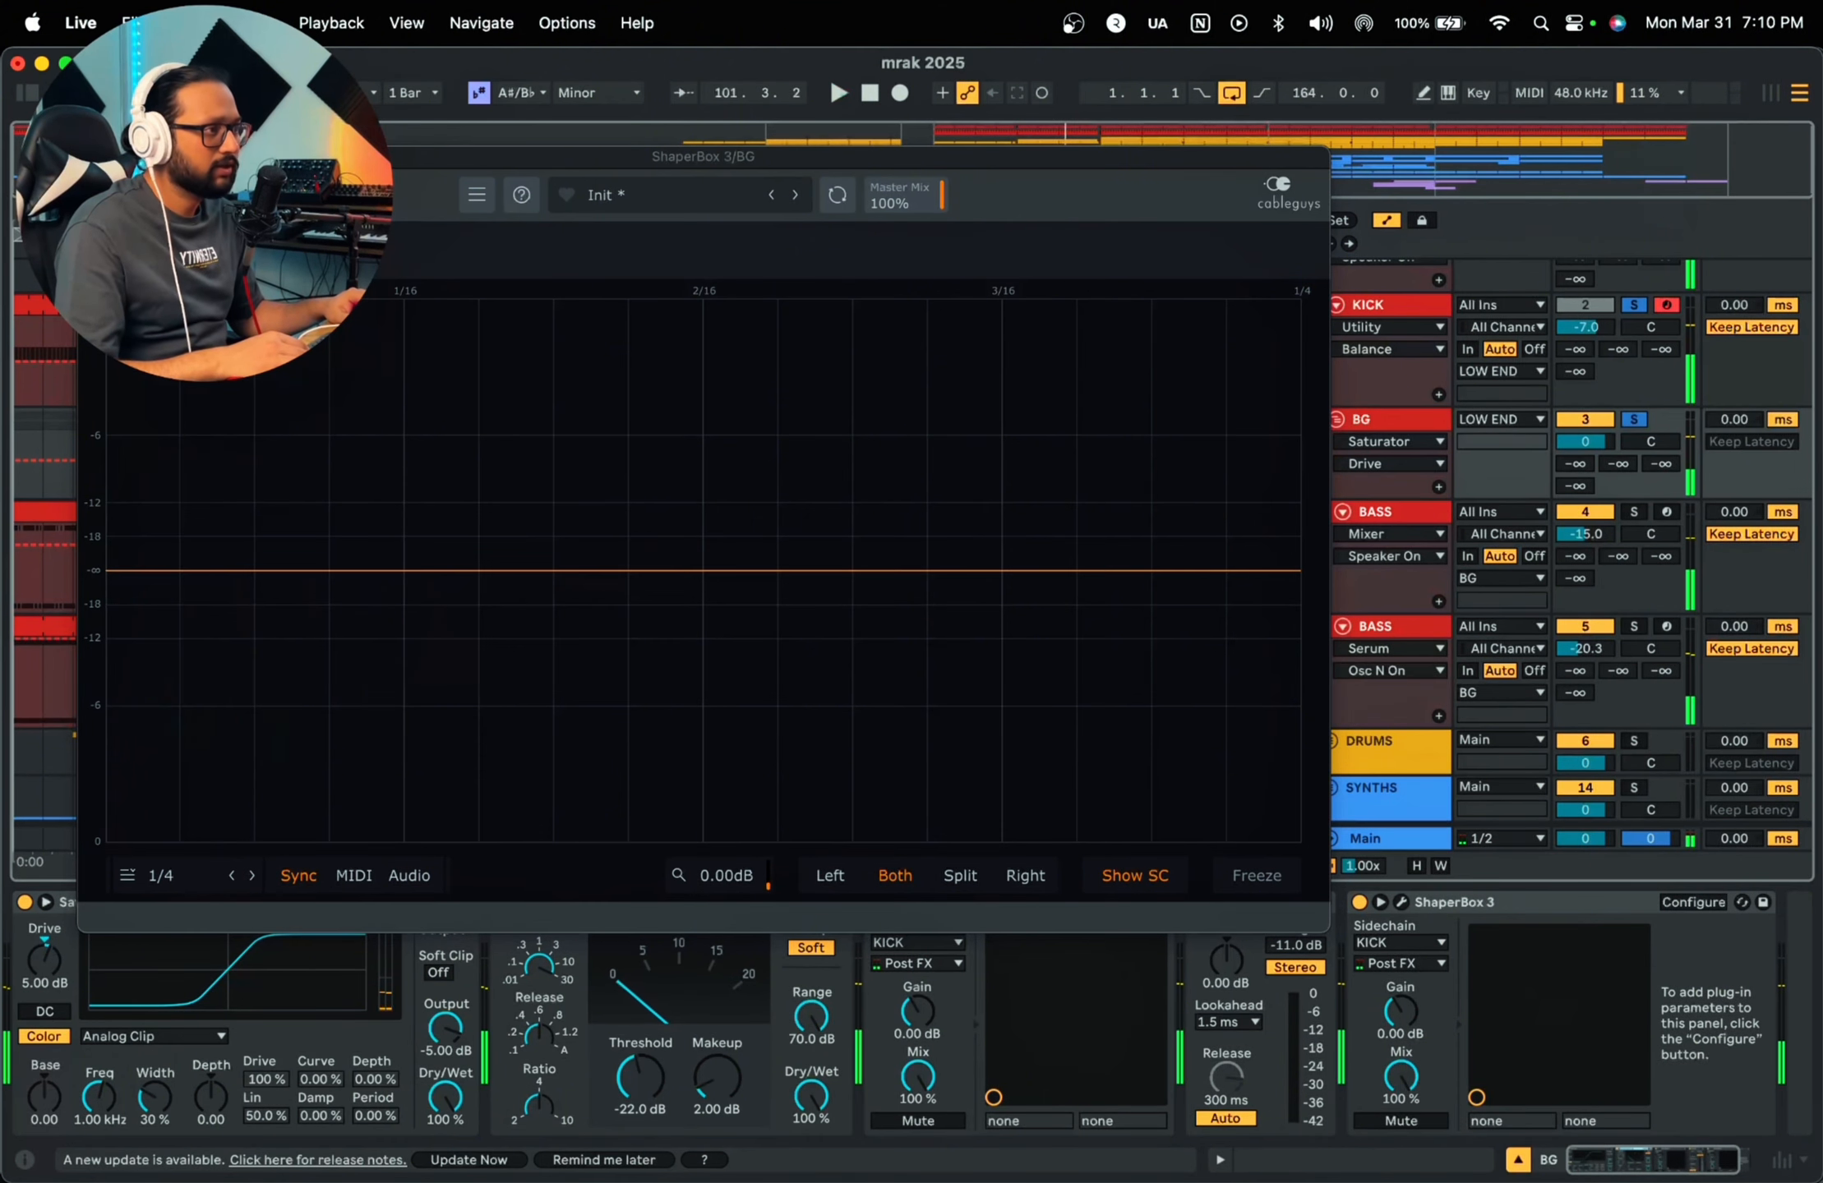
left_click(94, 157)
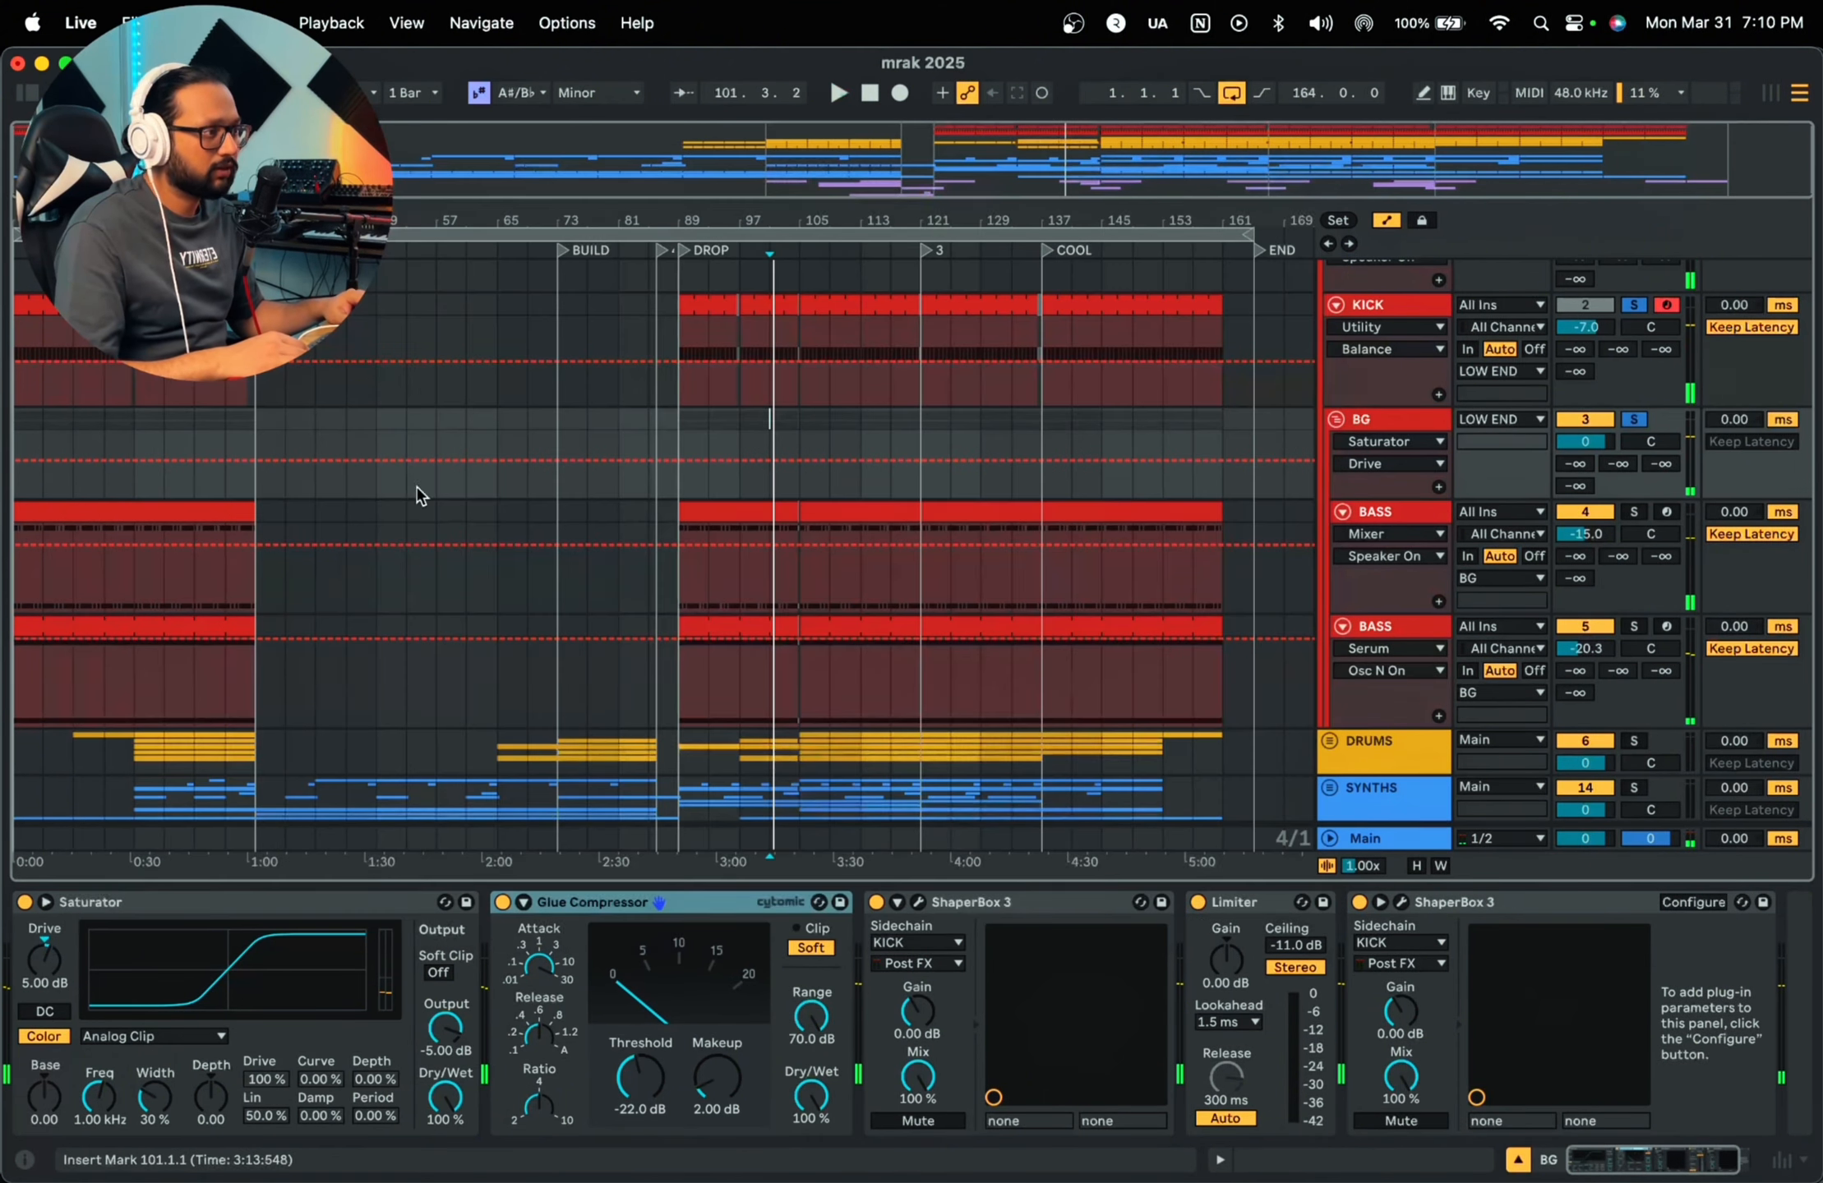
left_click(923, 903)
left_click(94, 157)
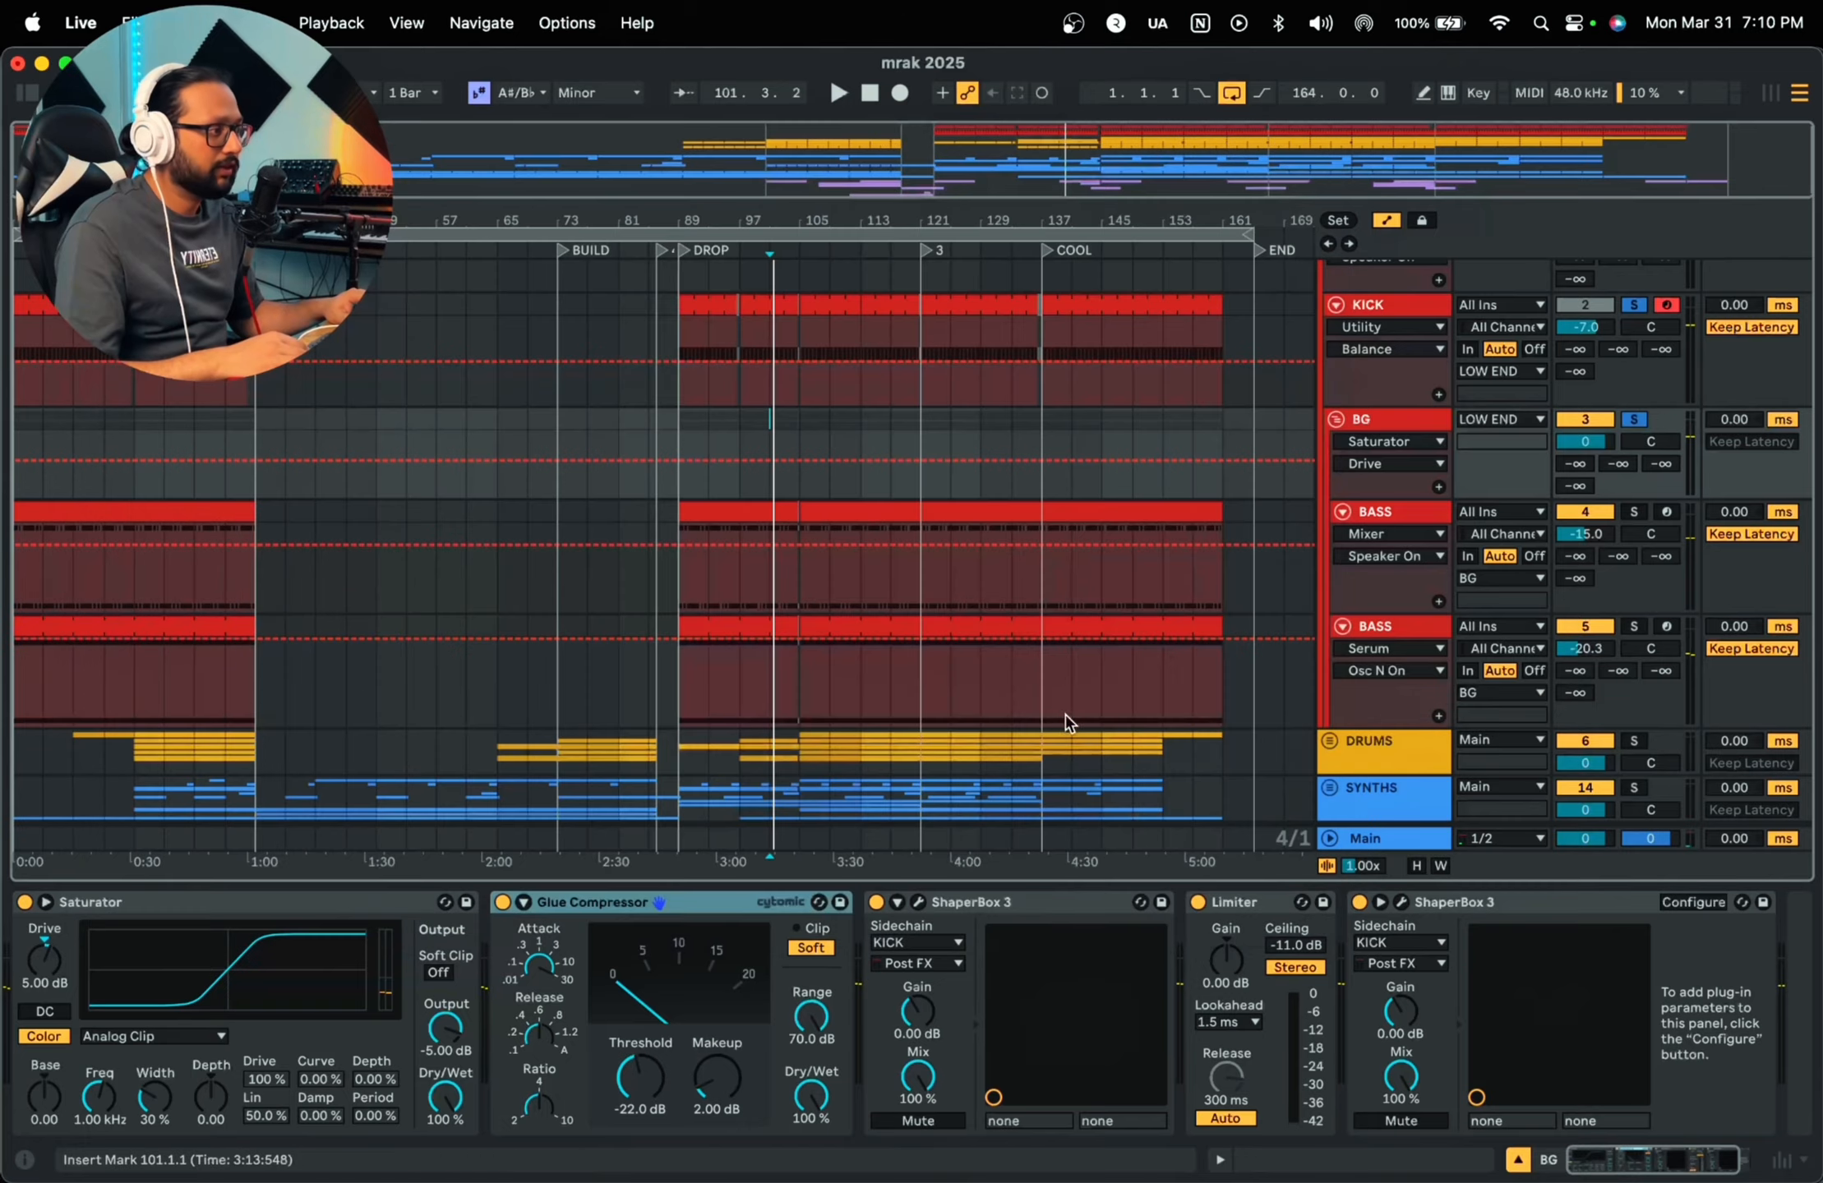
Step: Examine the BG group's Limiter and play the low end in Session View to check mixer levels, returning to the arrangement
left_click(1259, 904)
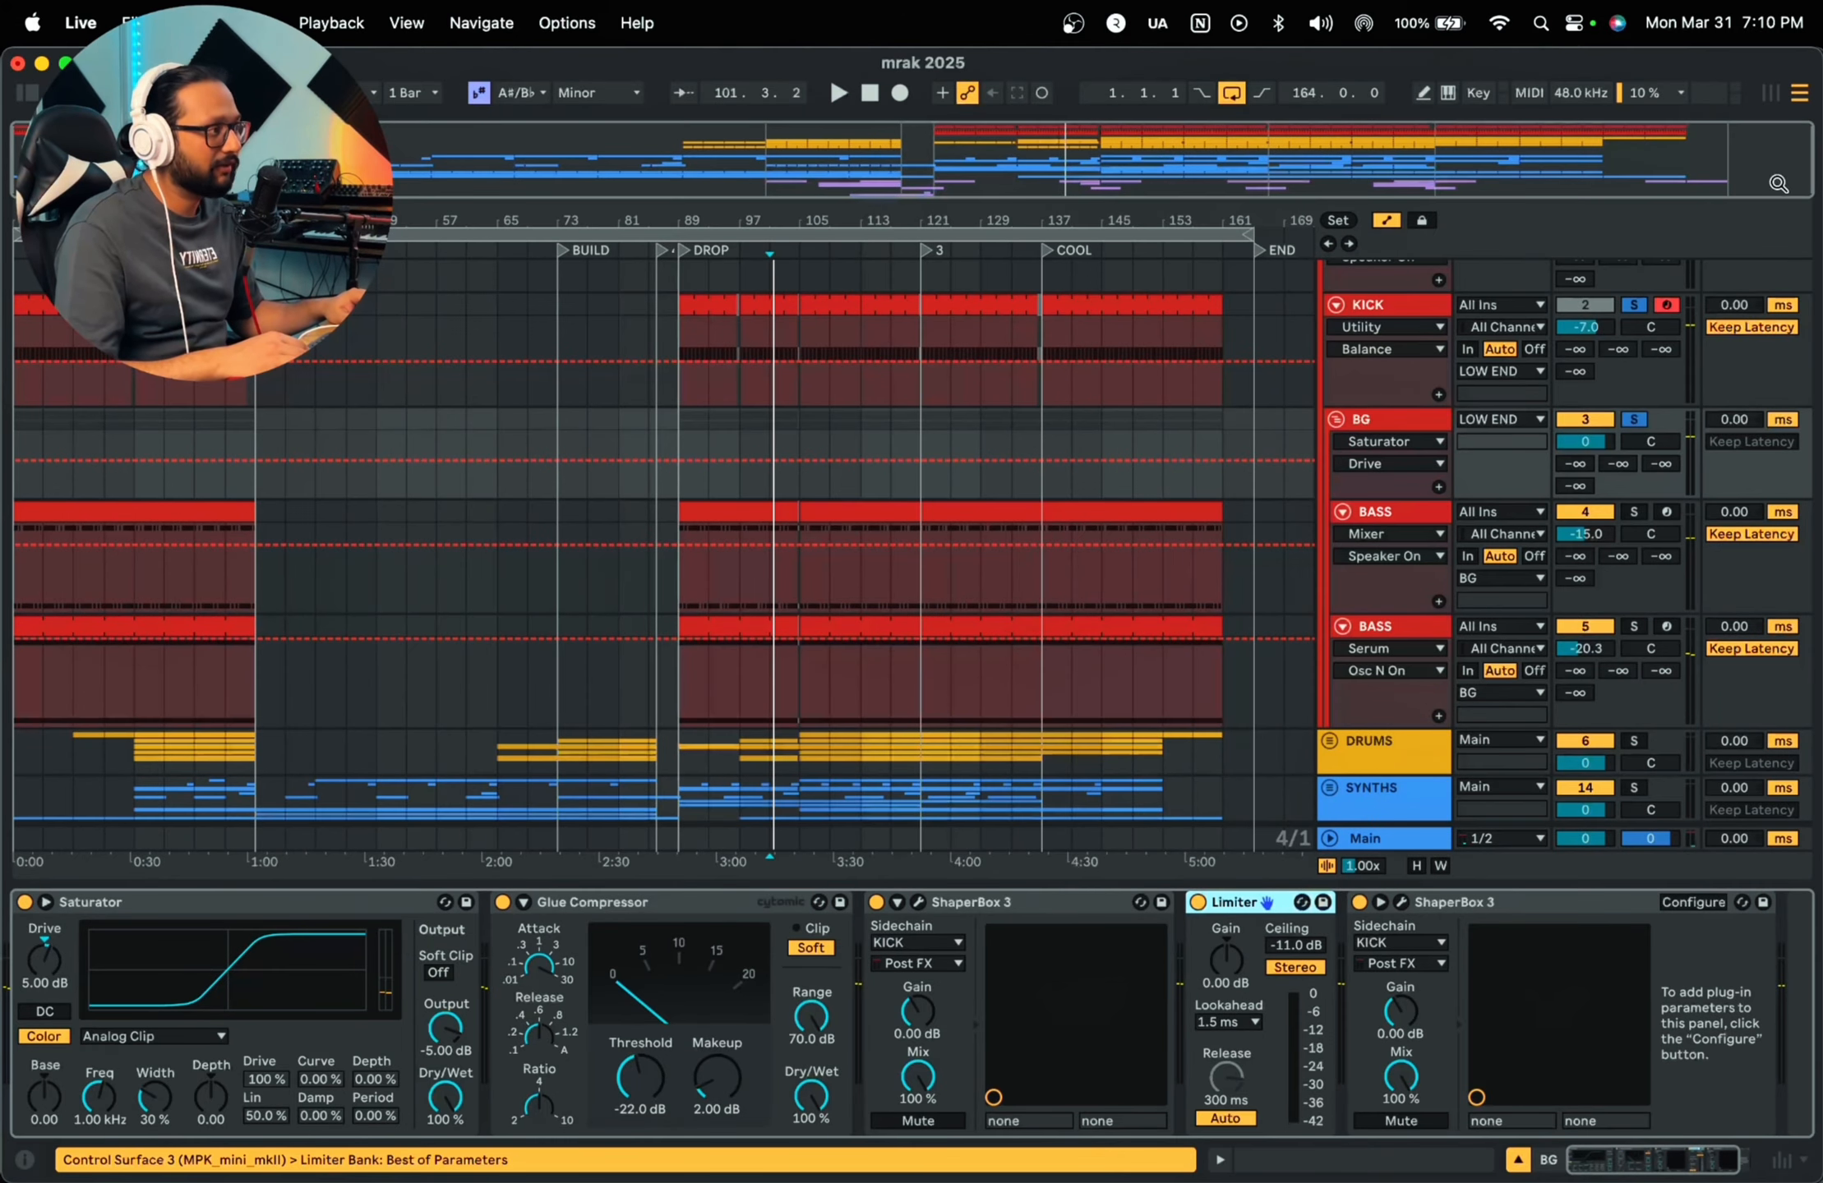
left_click(1772, 95)
key("space")
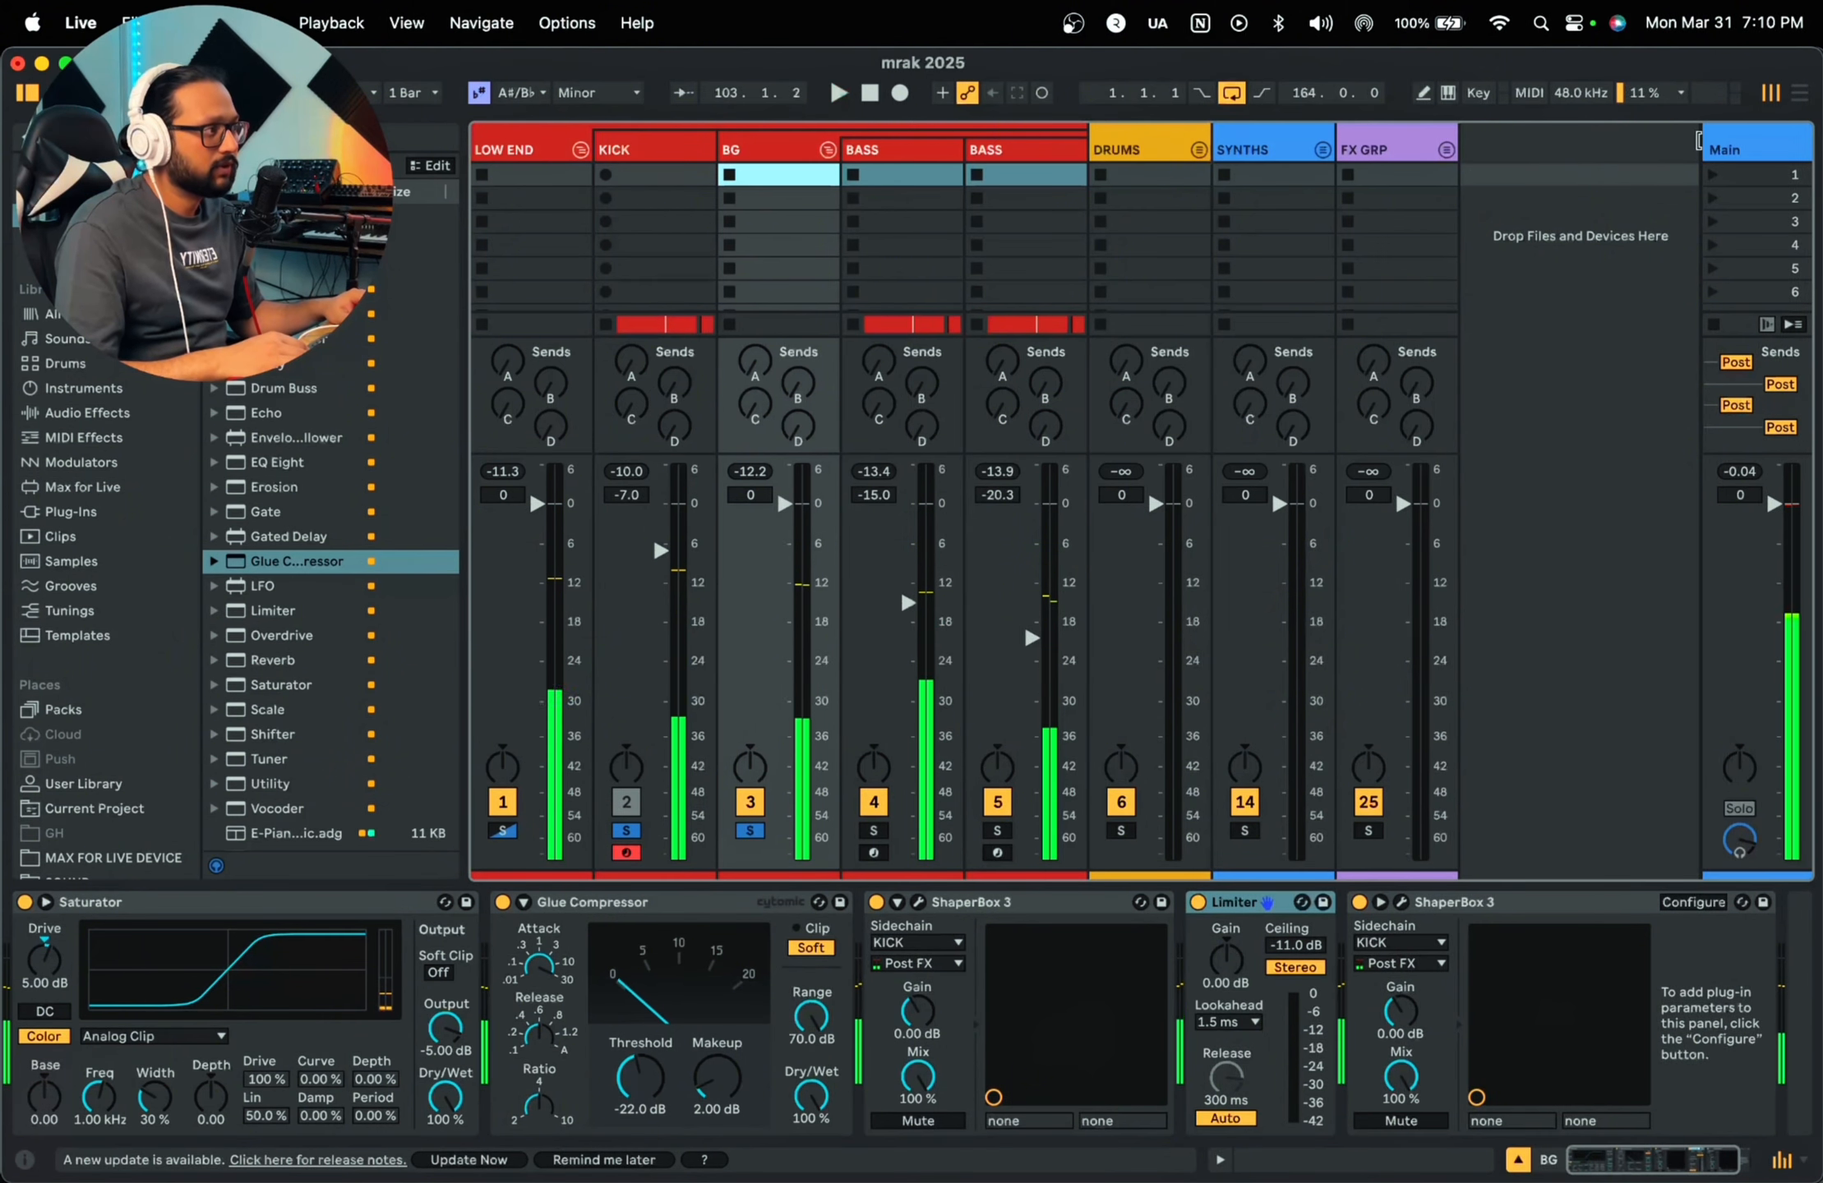
left_click(1804, 95)
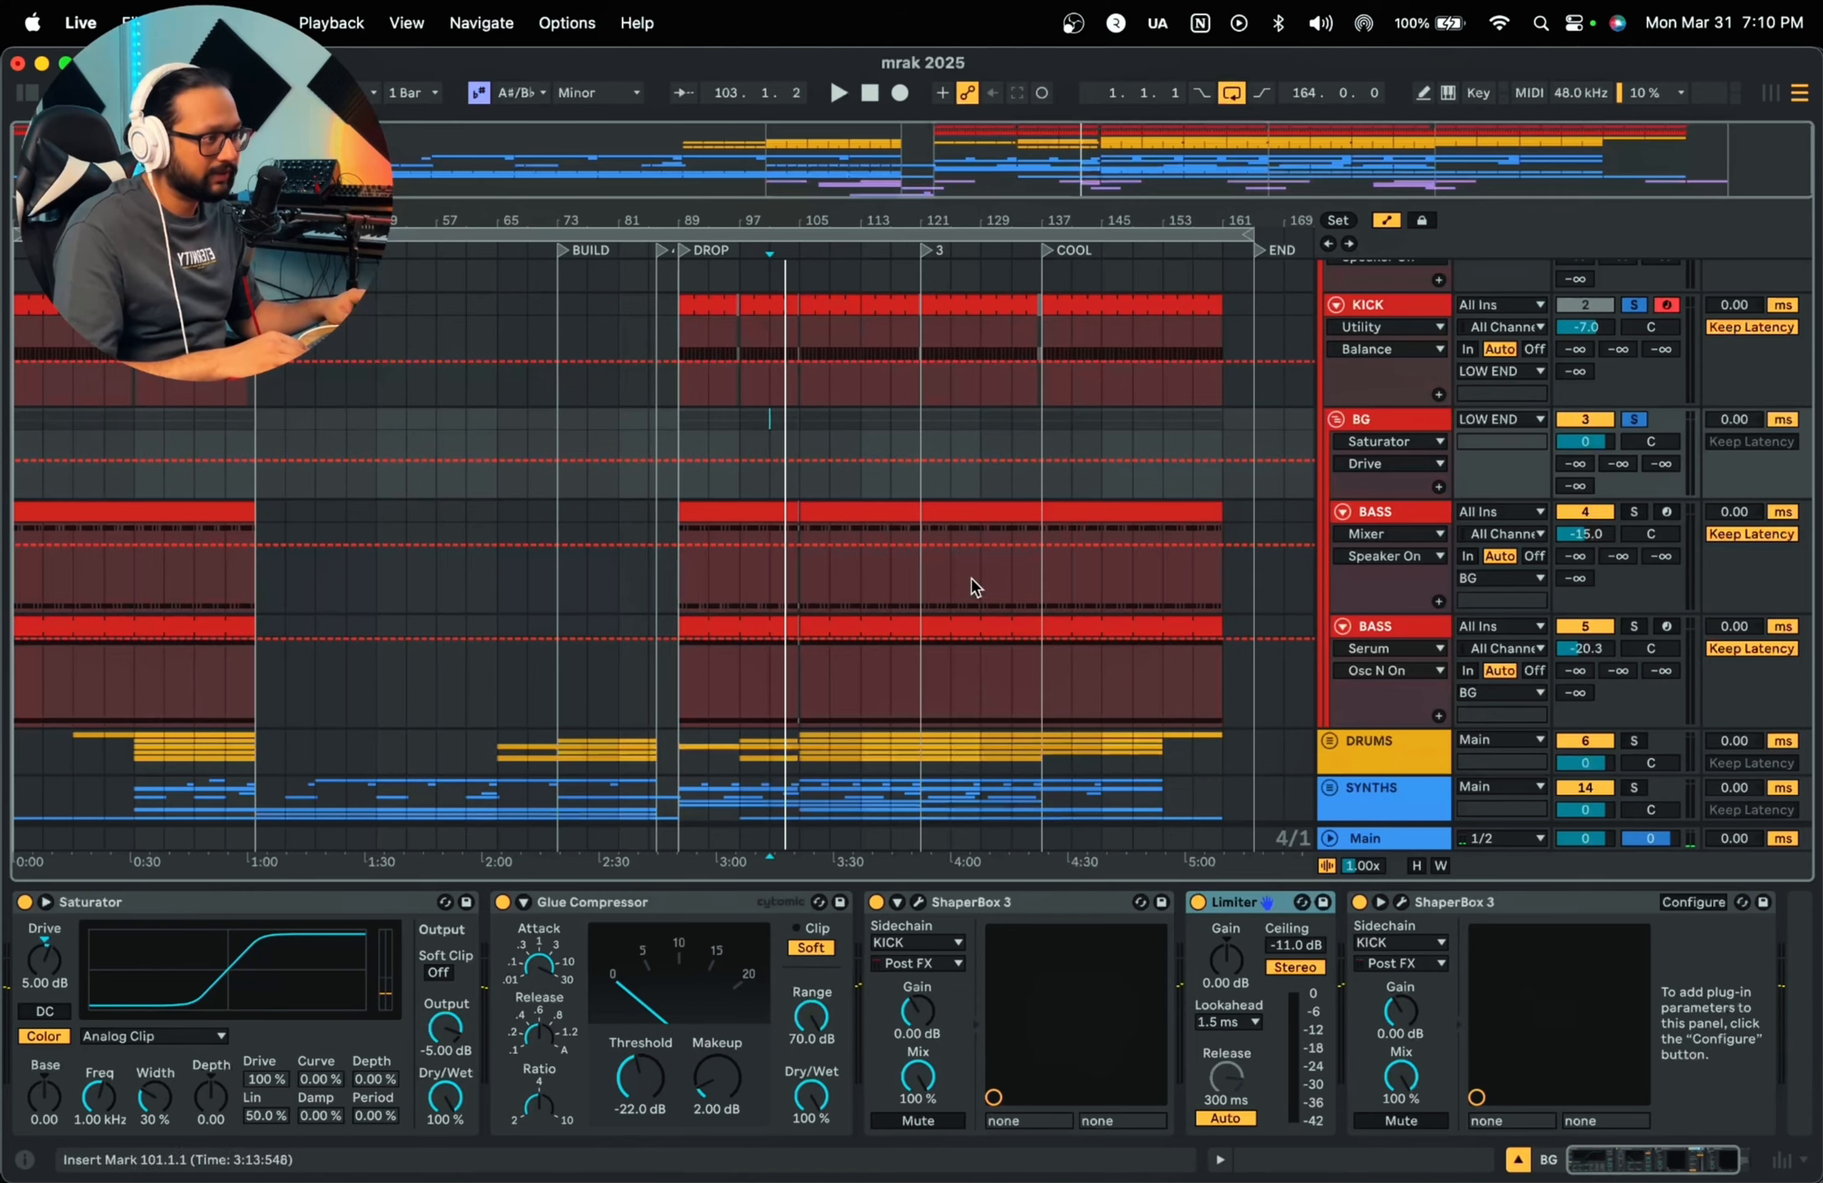
Step: Examine the volume sidechain curve in the BG group's second ShaperBox 3 during playback, and close its window
left_click(1401, 903)
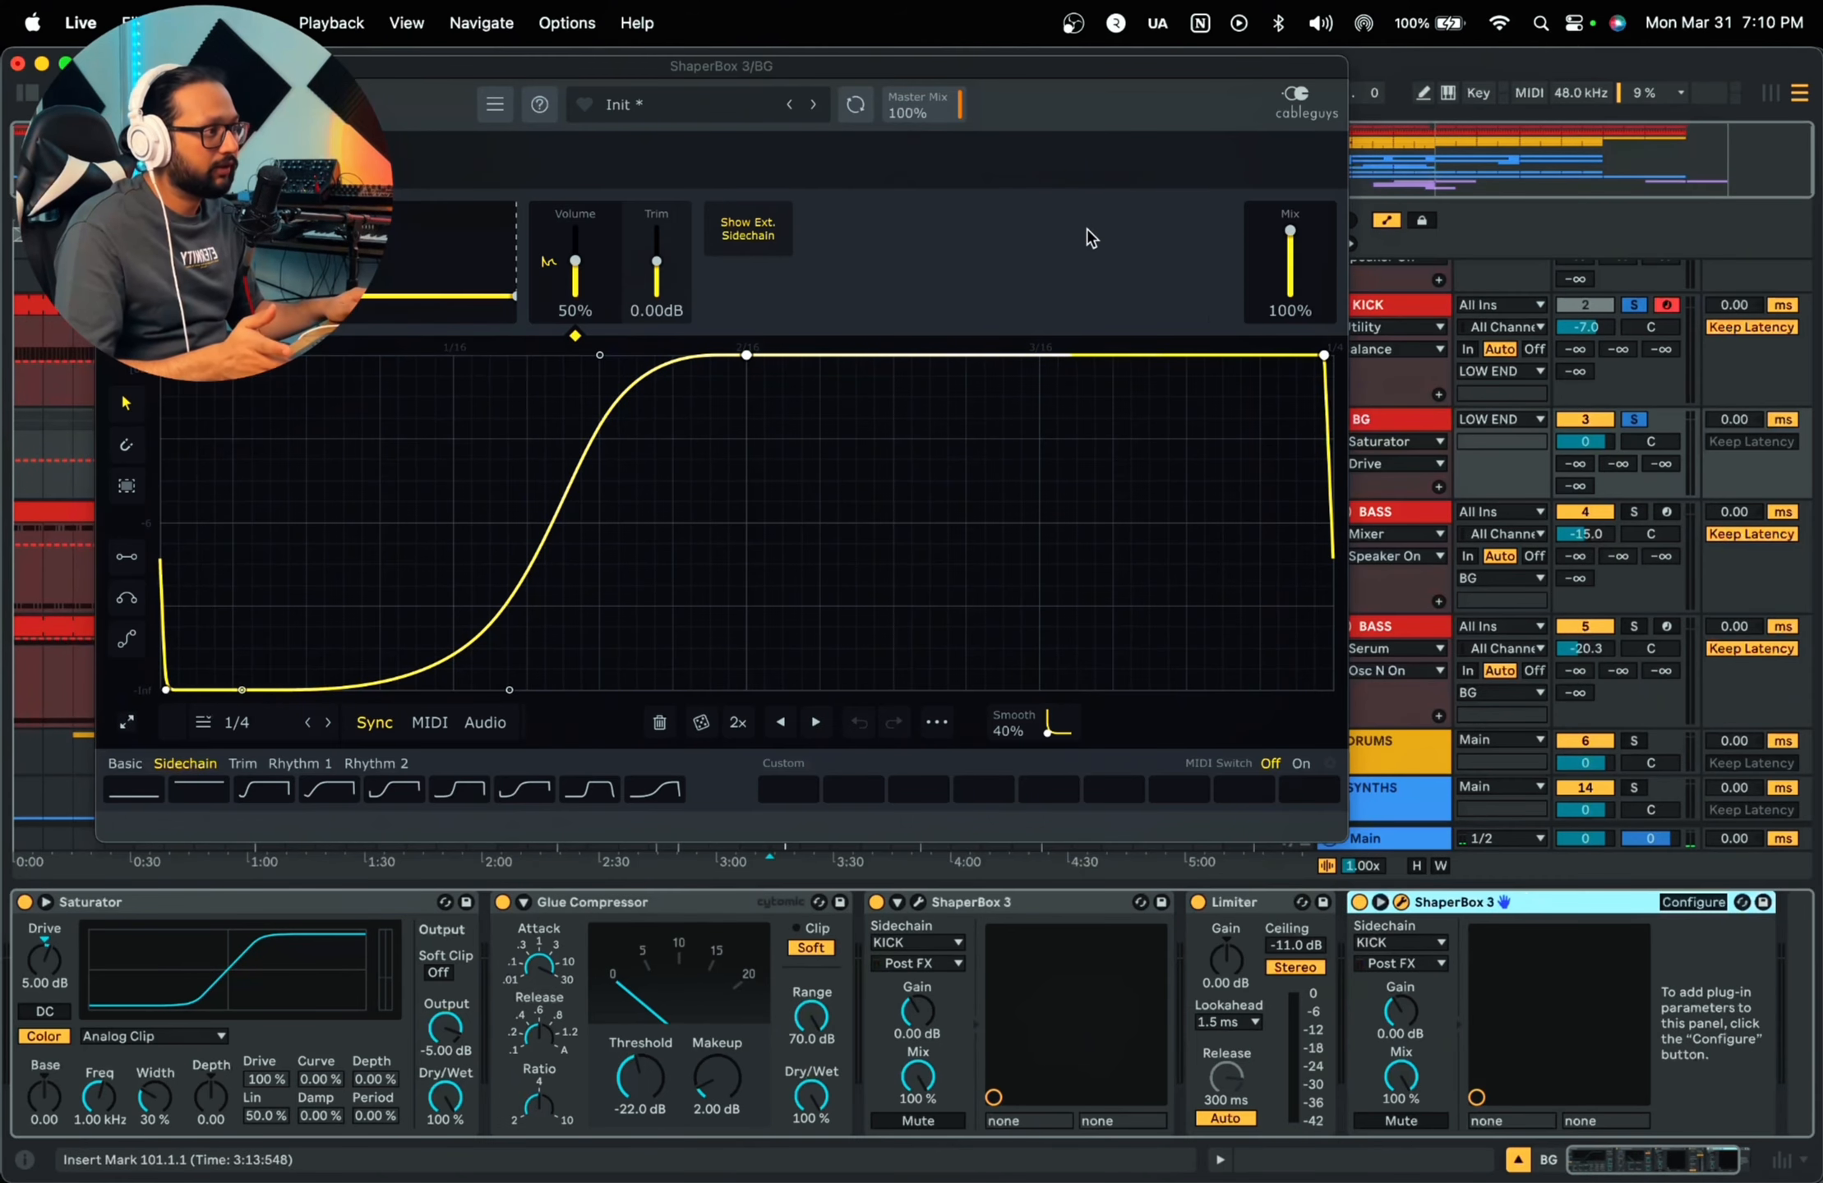
key("space")
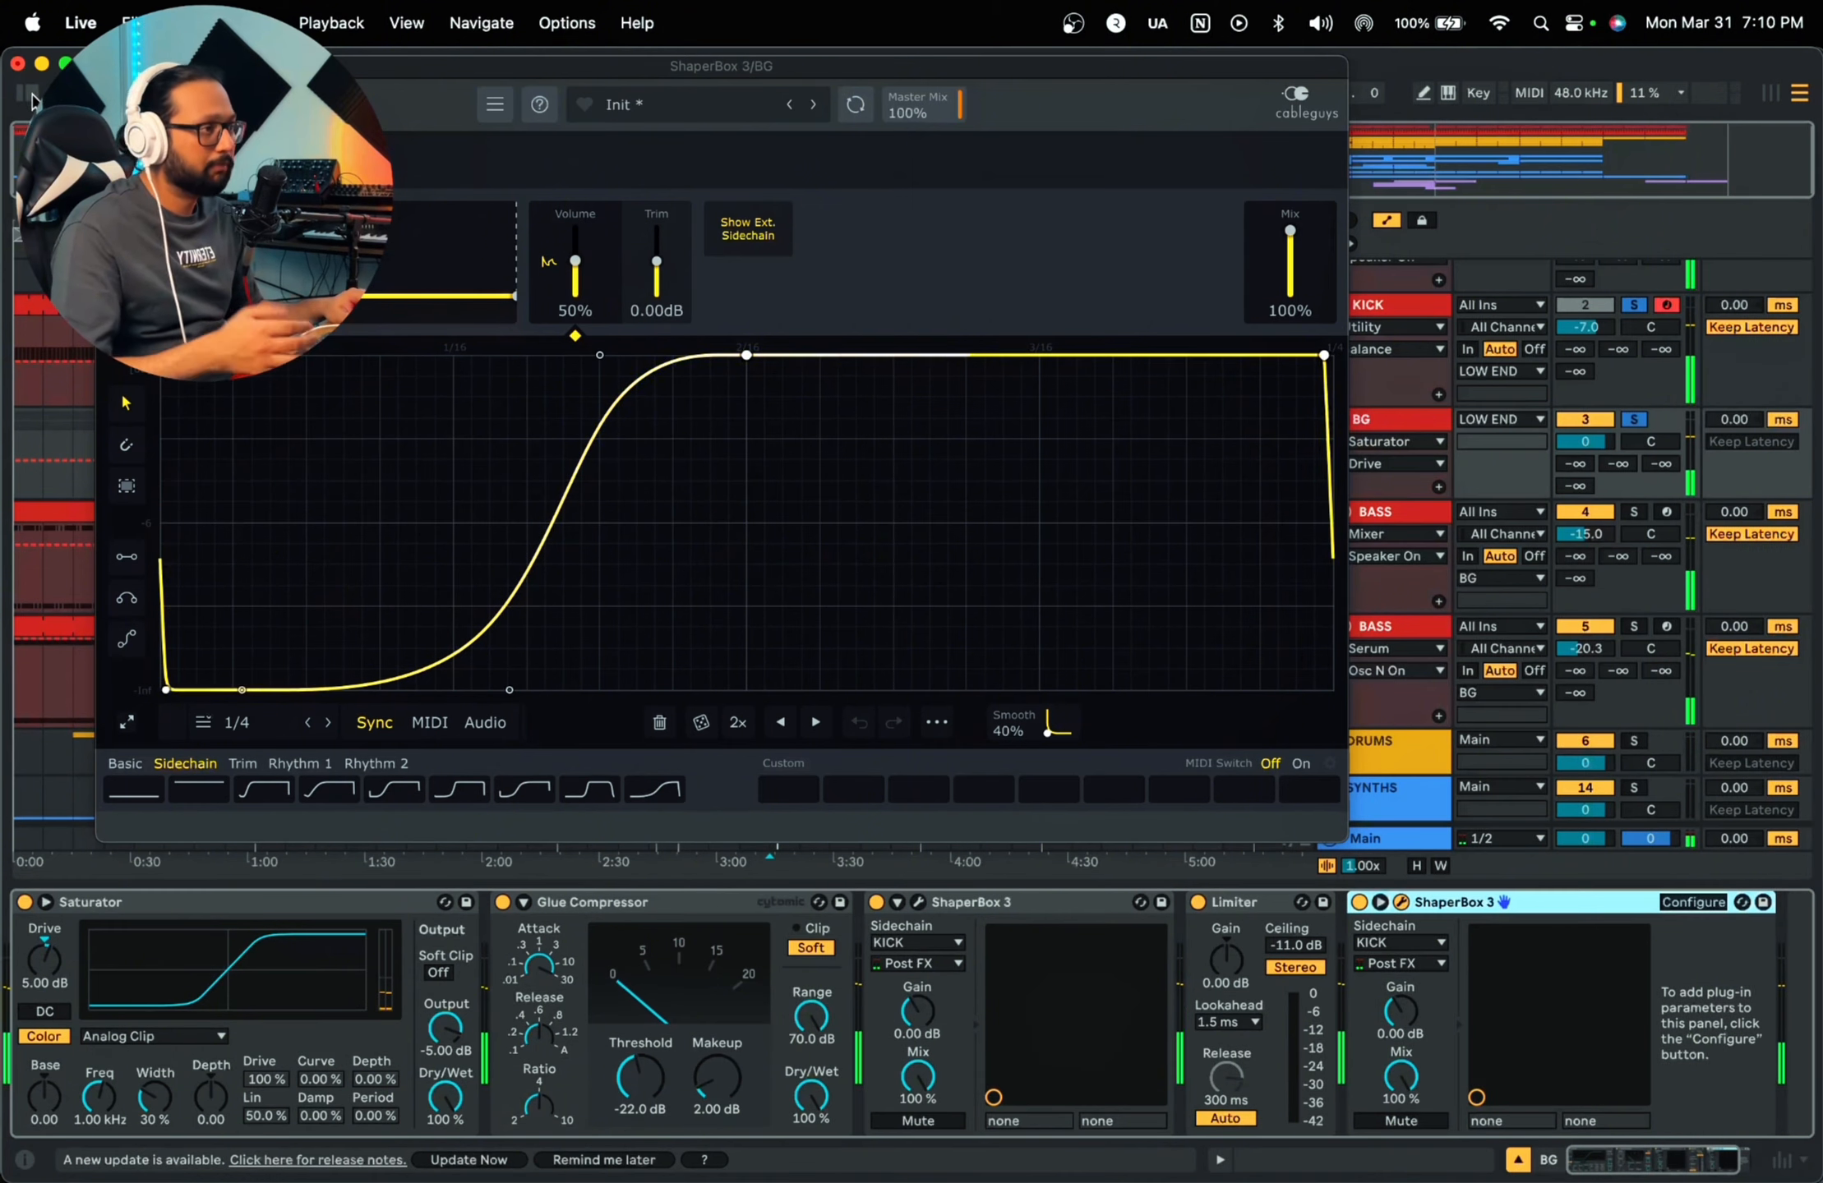
left_click(112, 65)
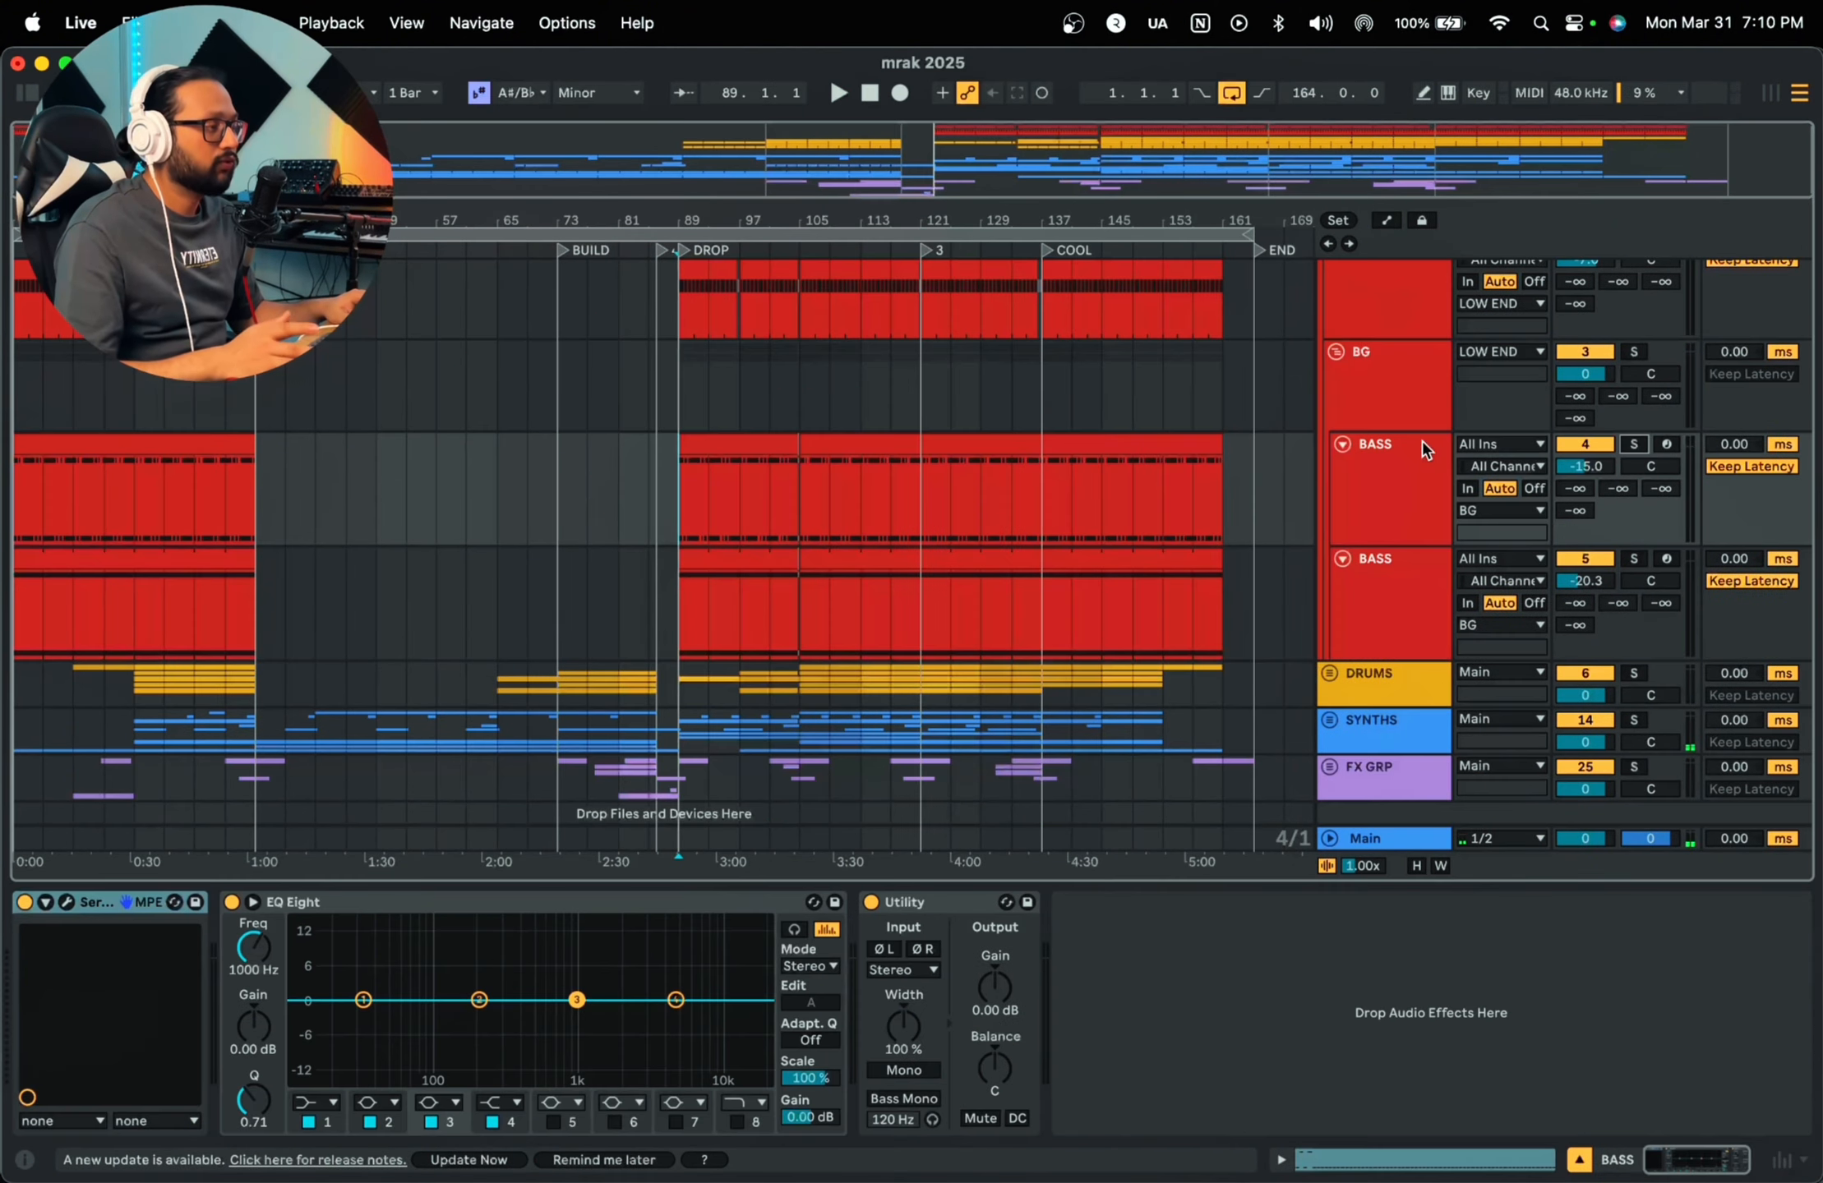
Step: Solo the first BASS track in the BG group and play it from bar 89
left_click(1634, 445)
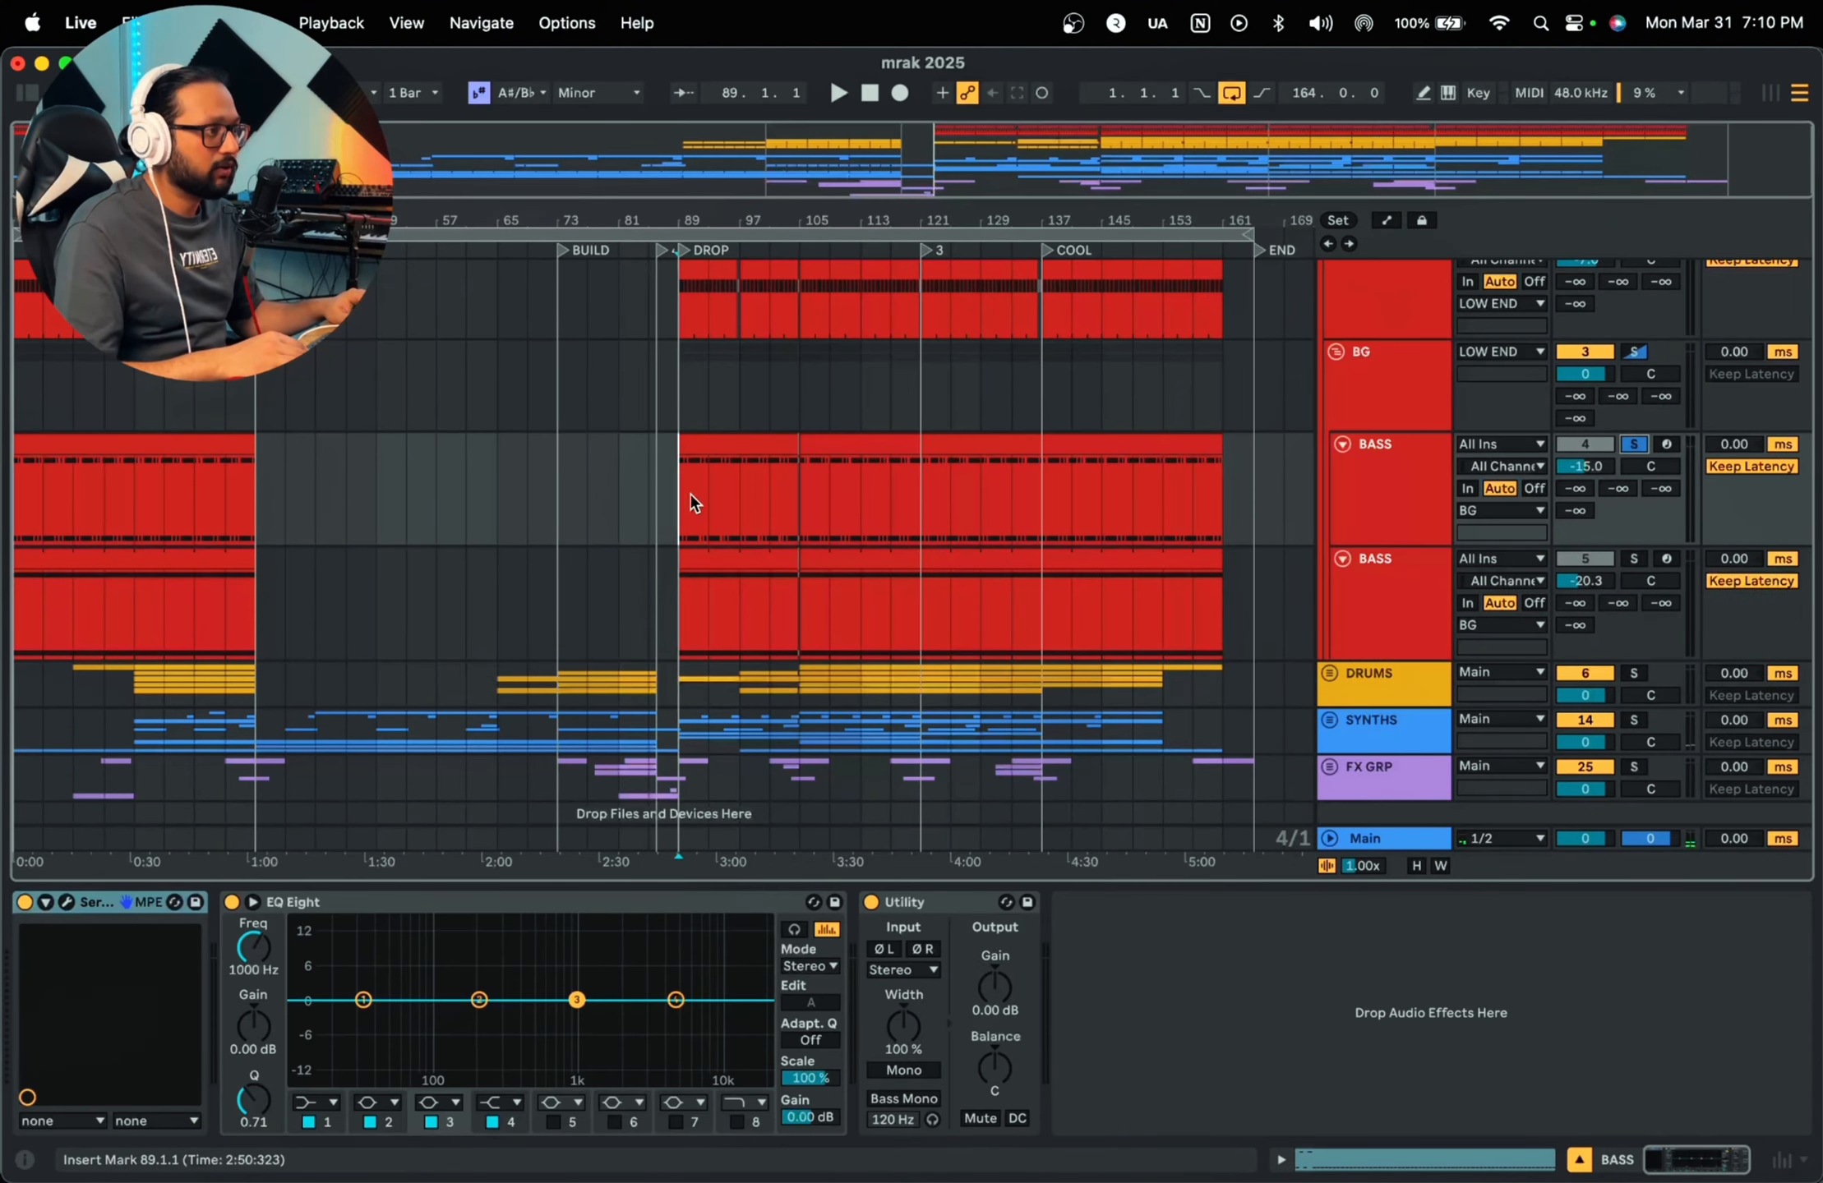
key("space")
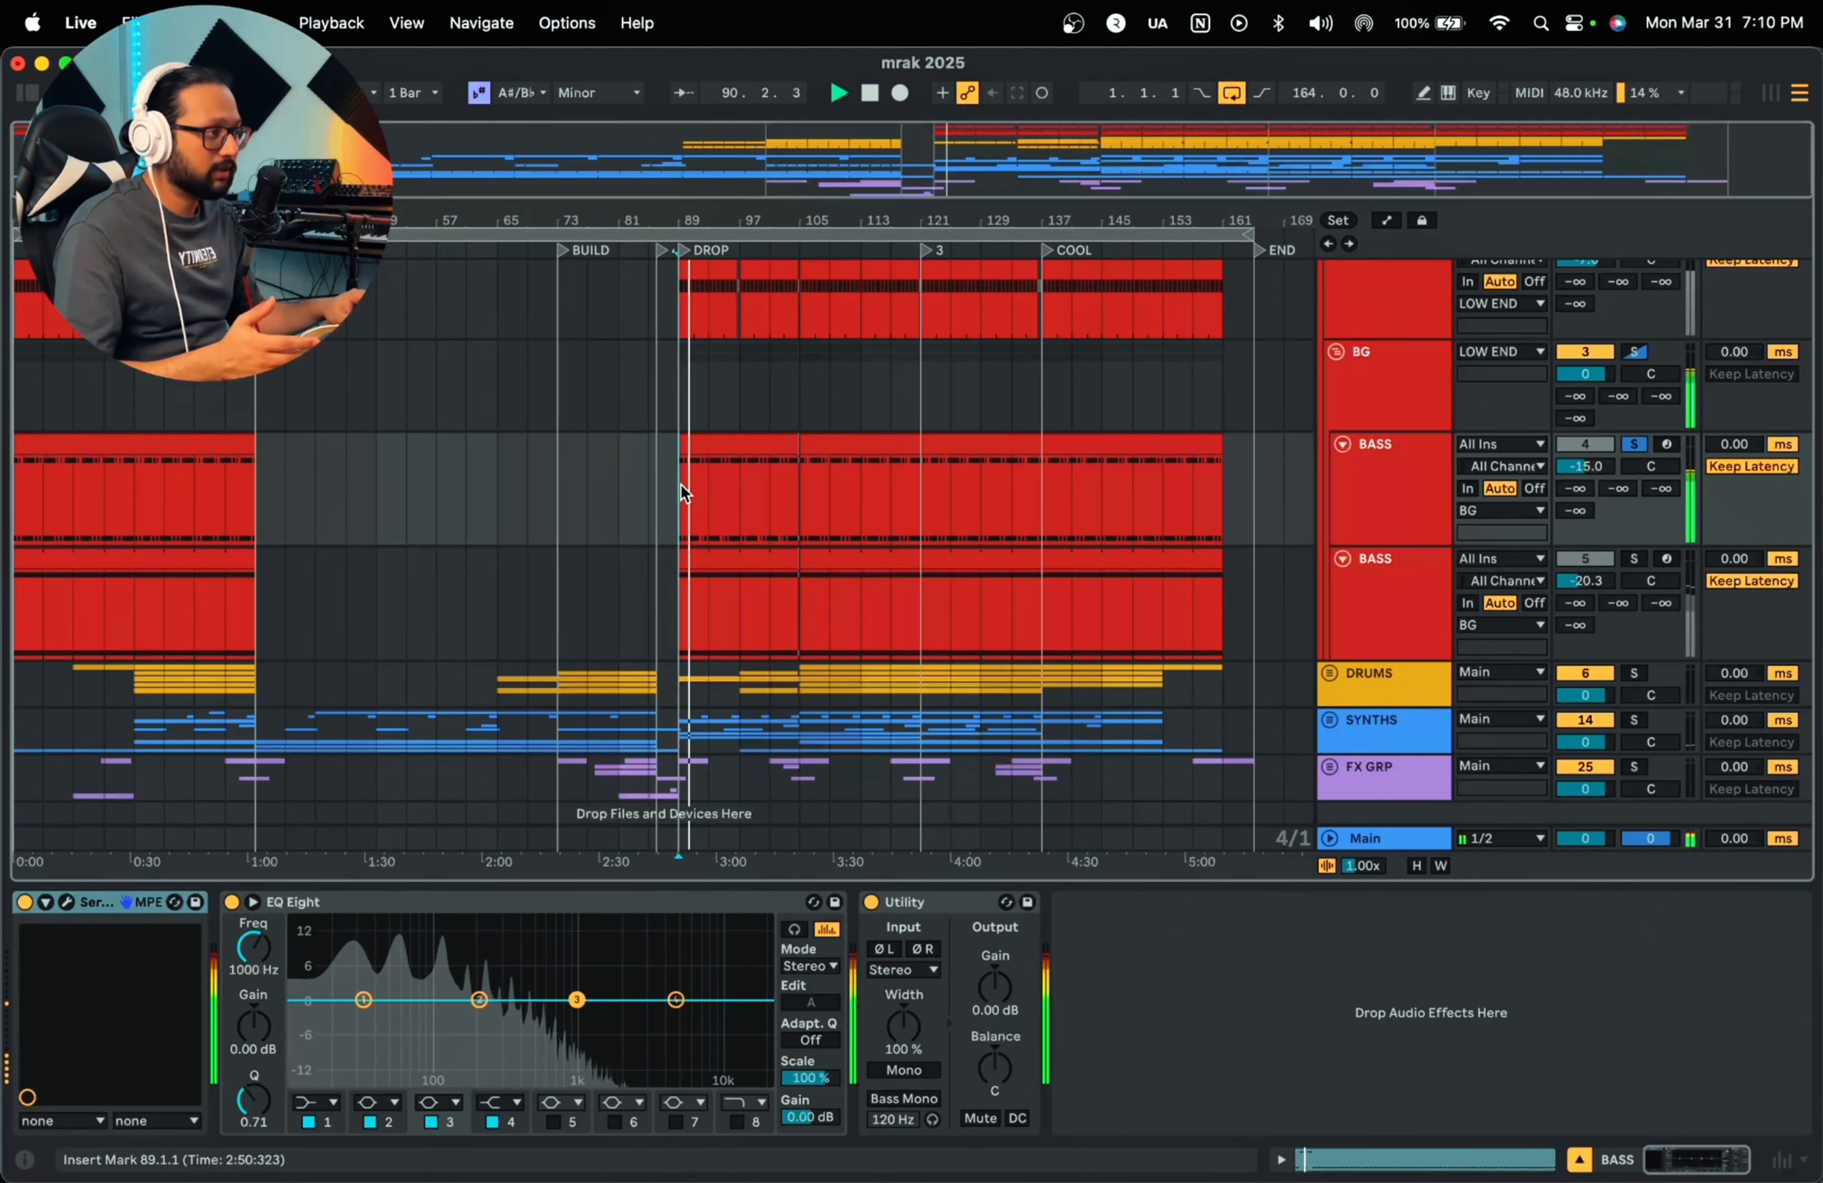
left_click(1405, 506)
key("space")
Step: Open Serum on the first BASS track and examine its oscillator and filter settings while playing from bar 89
left_click(66, 902)
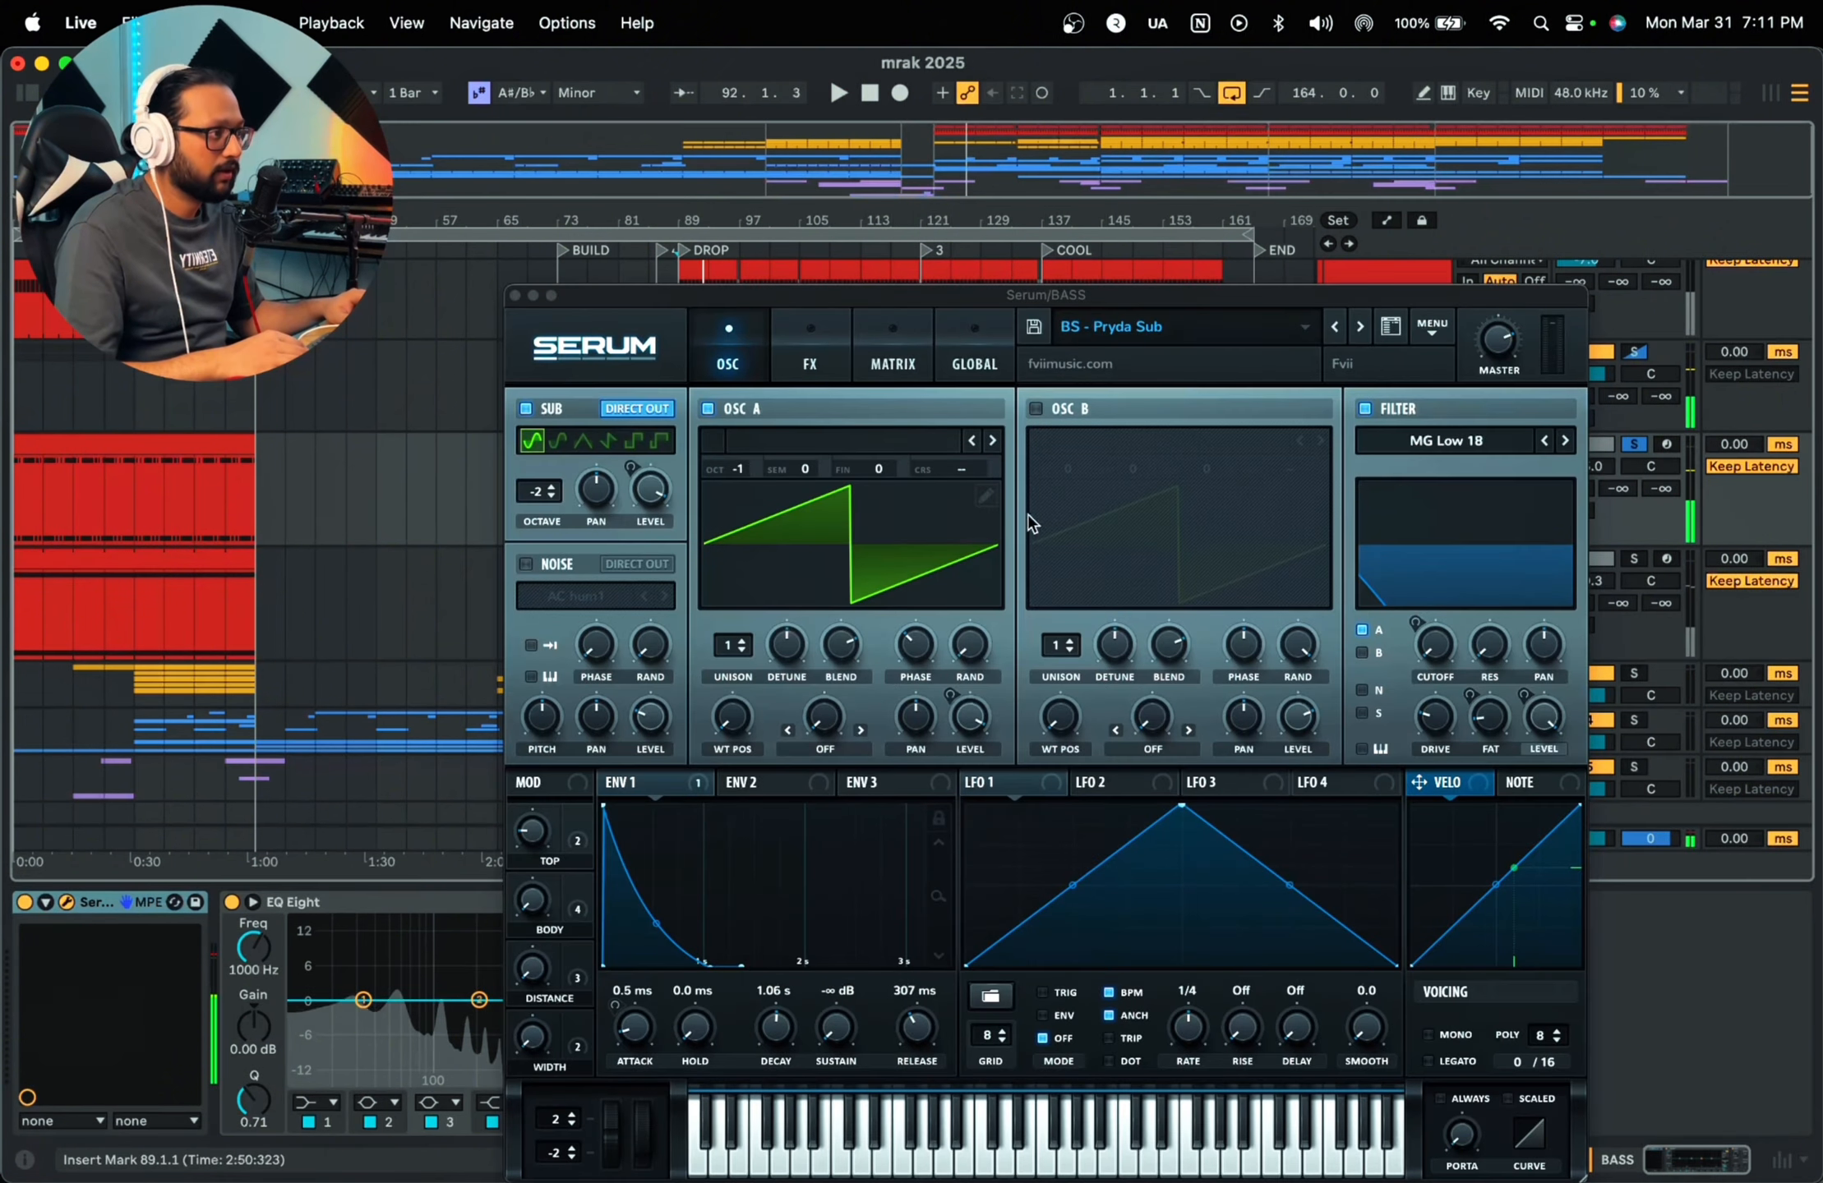
left_click_drag(977, 302, 982, 209)
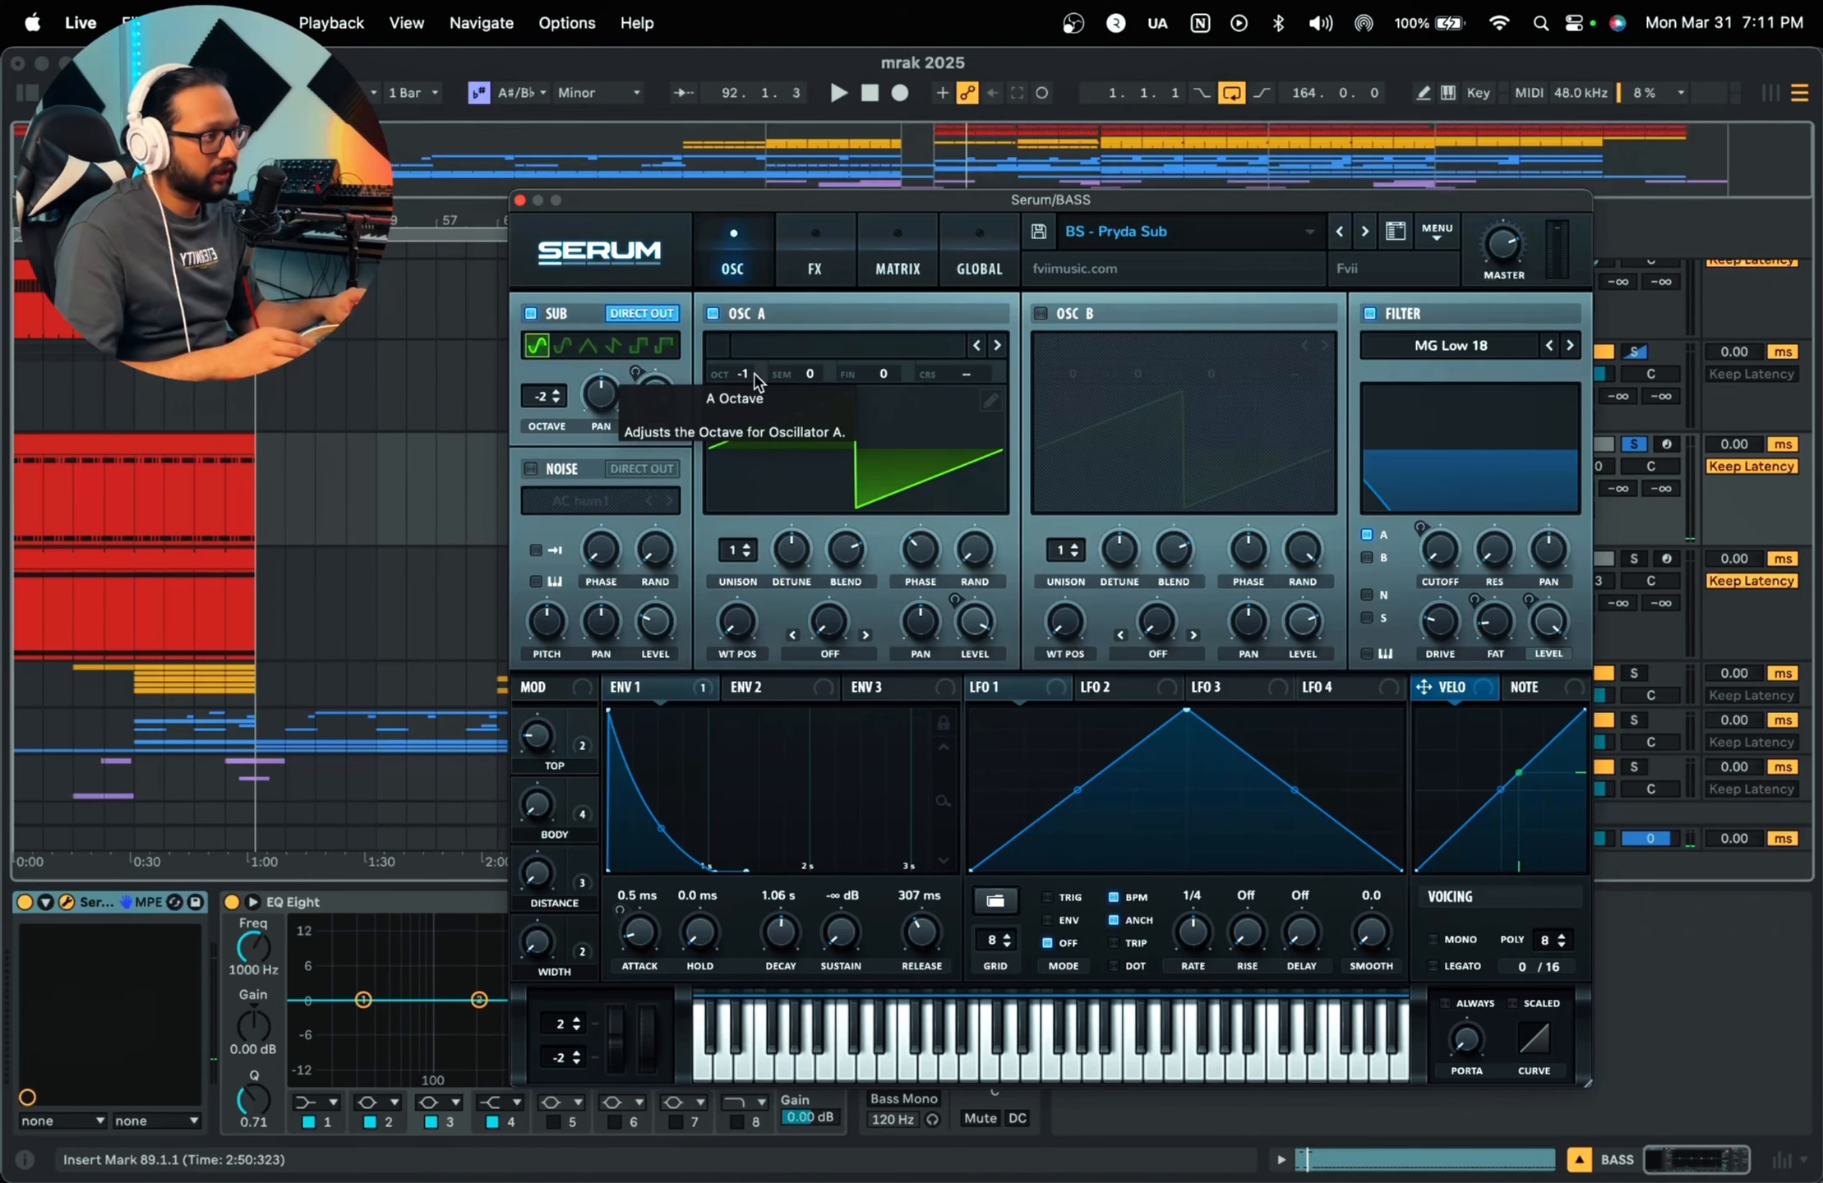
key("space")
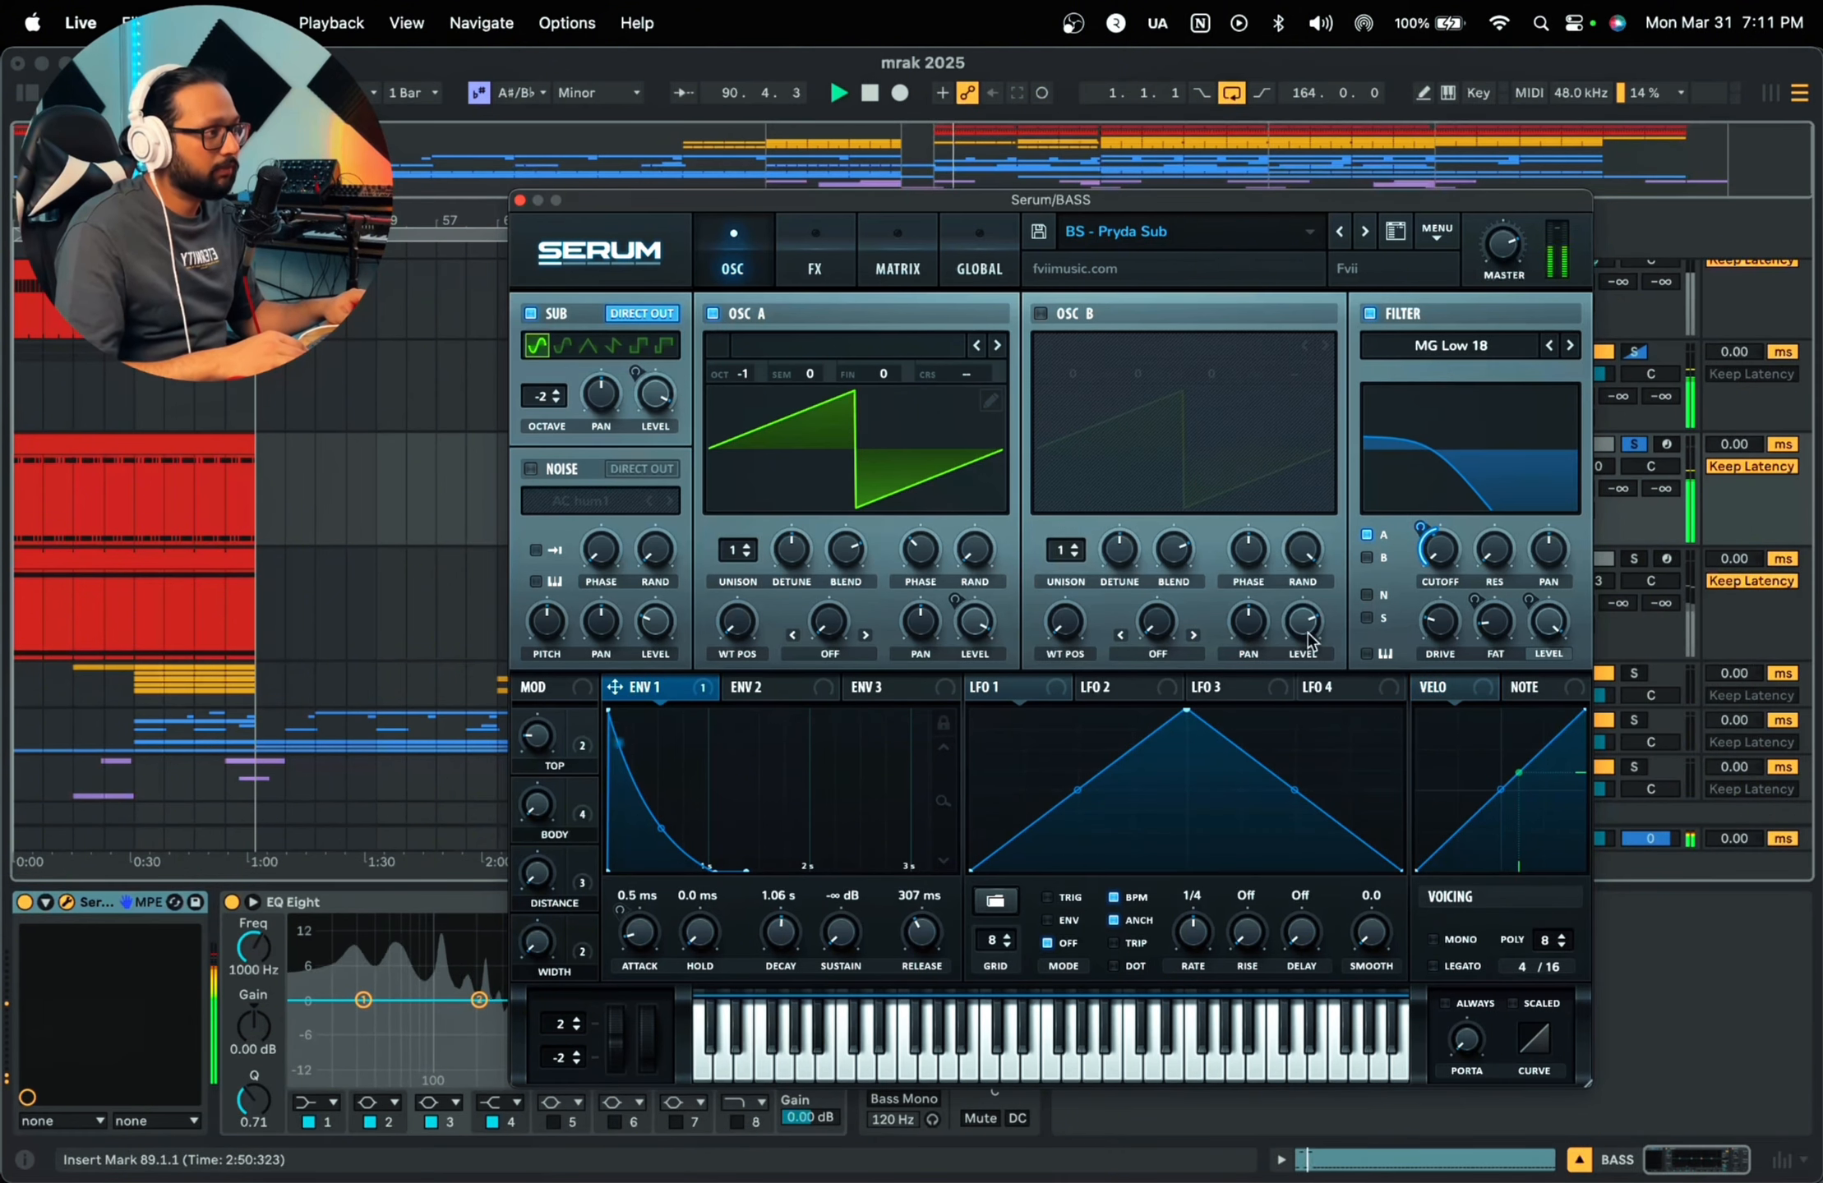
key("space")
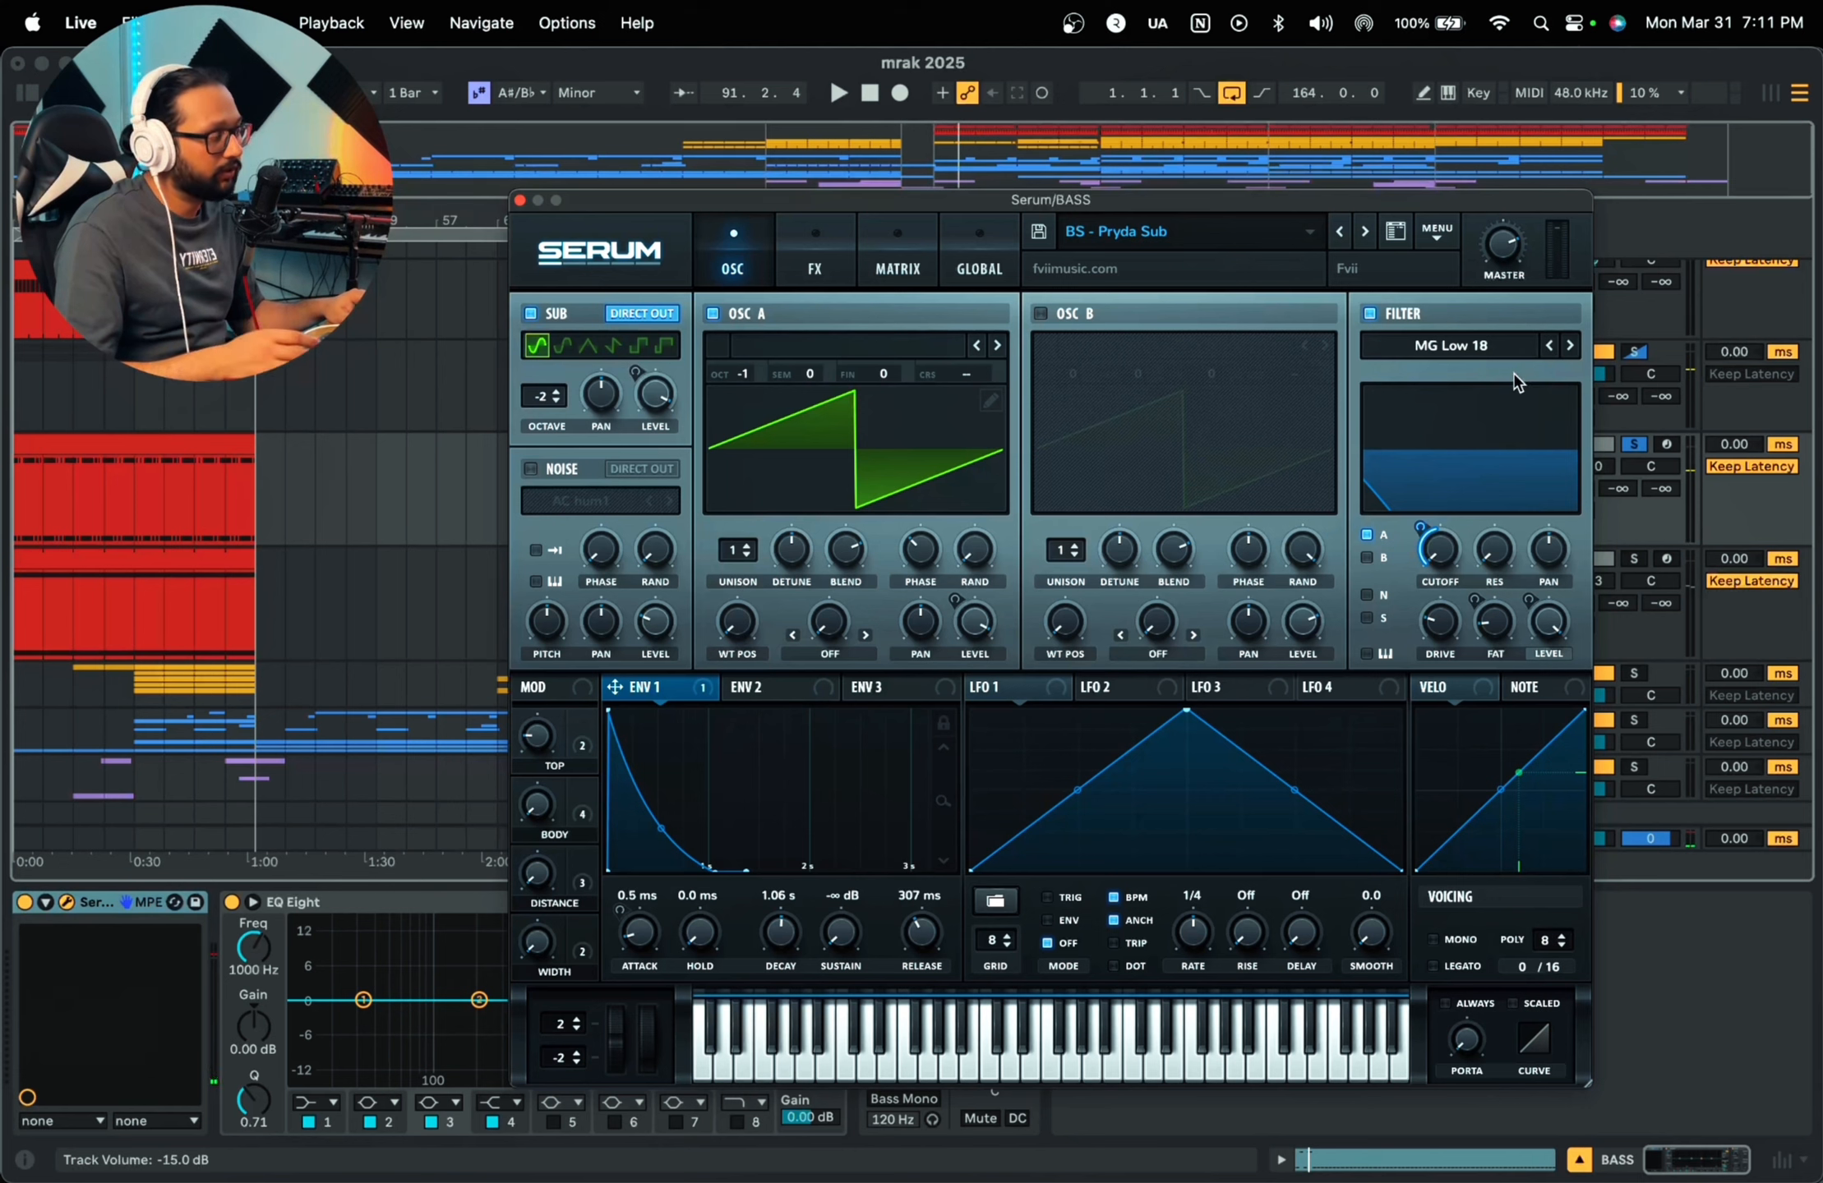
key("space")
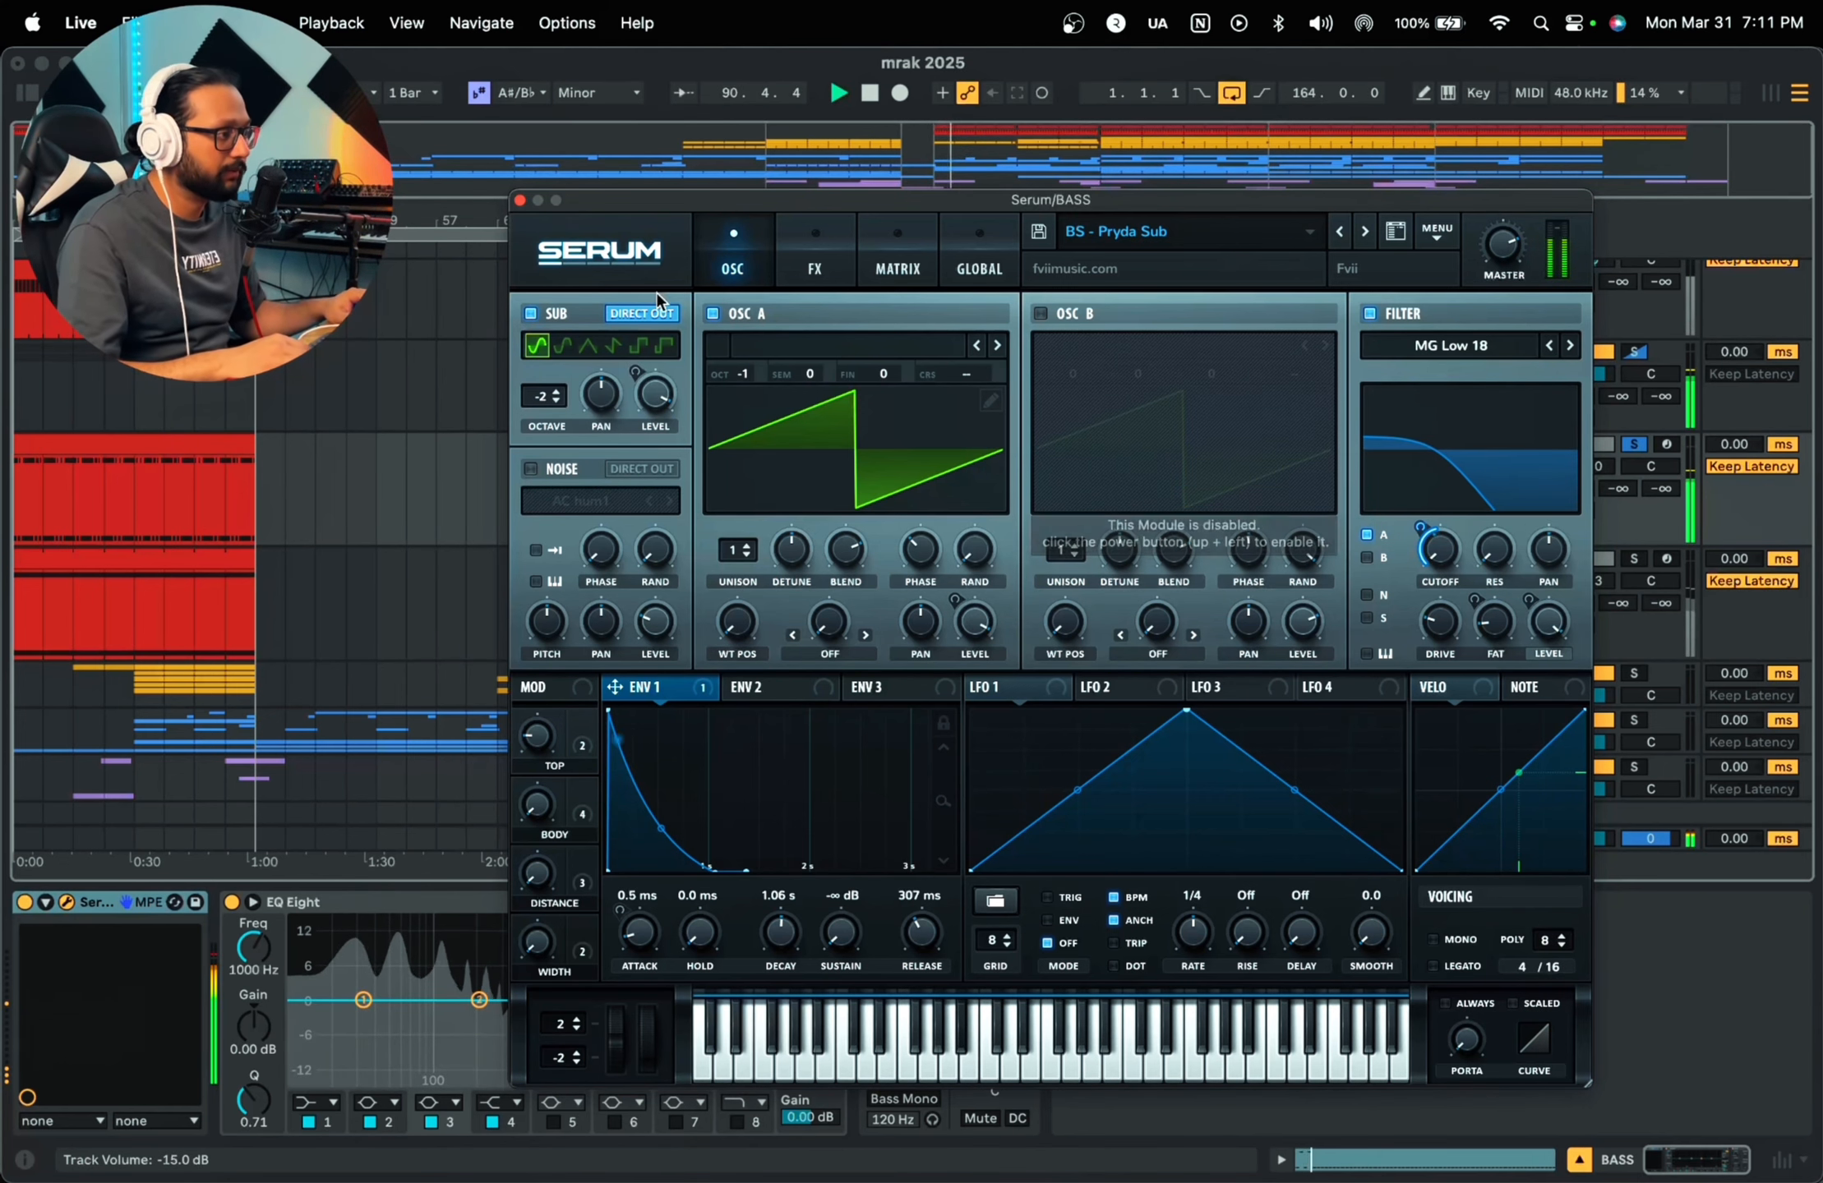
Step: Turn off the reverb among the first BASS track's Serum effects and close the synth window
left_click(809, 265)
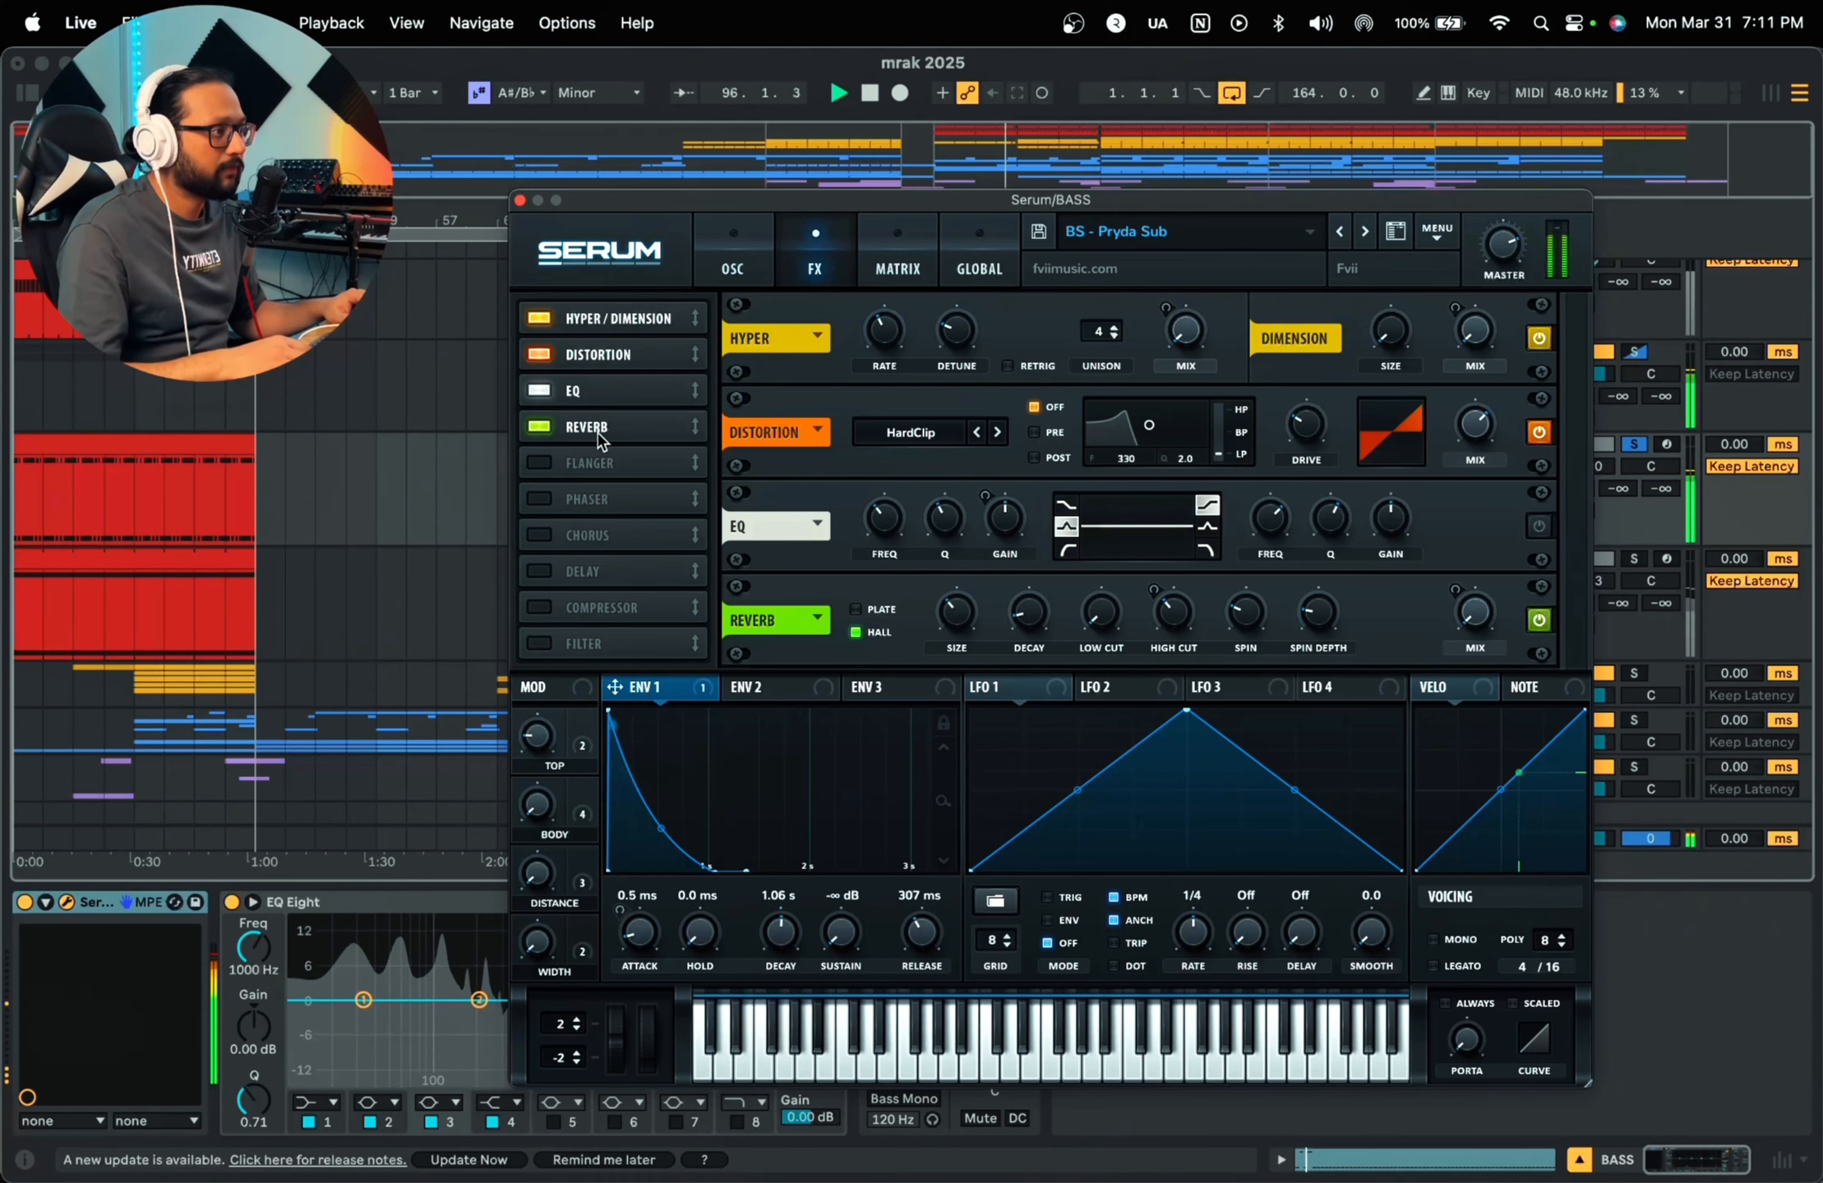
left_click(1538, 621)
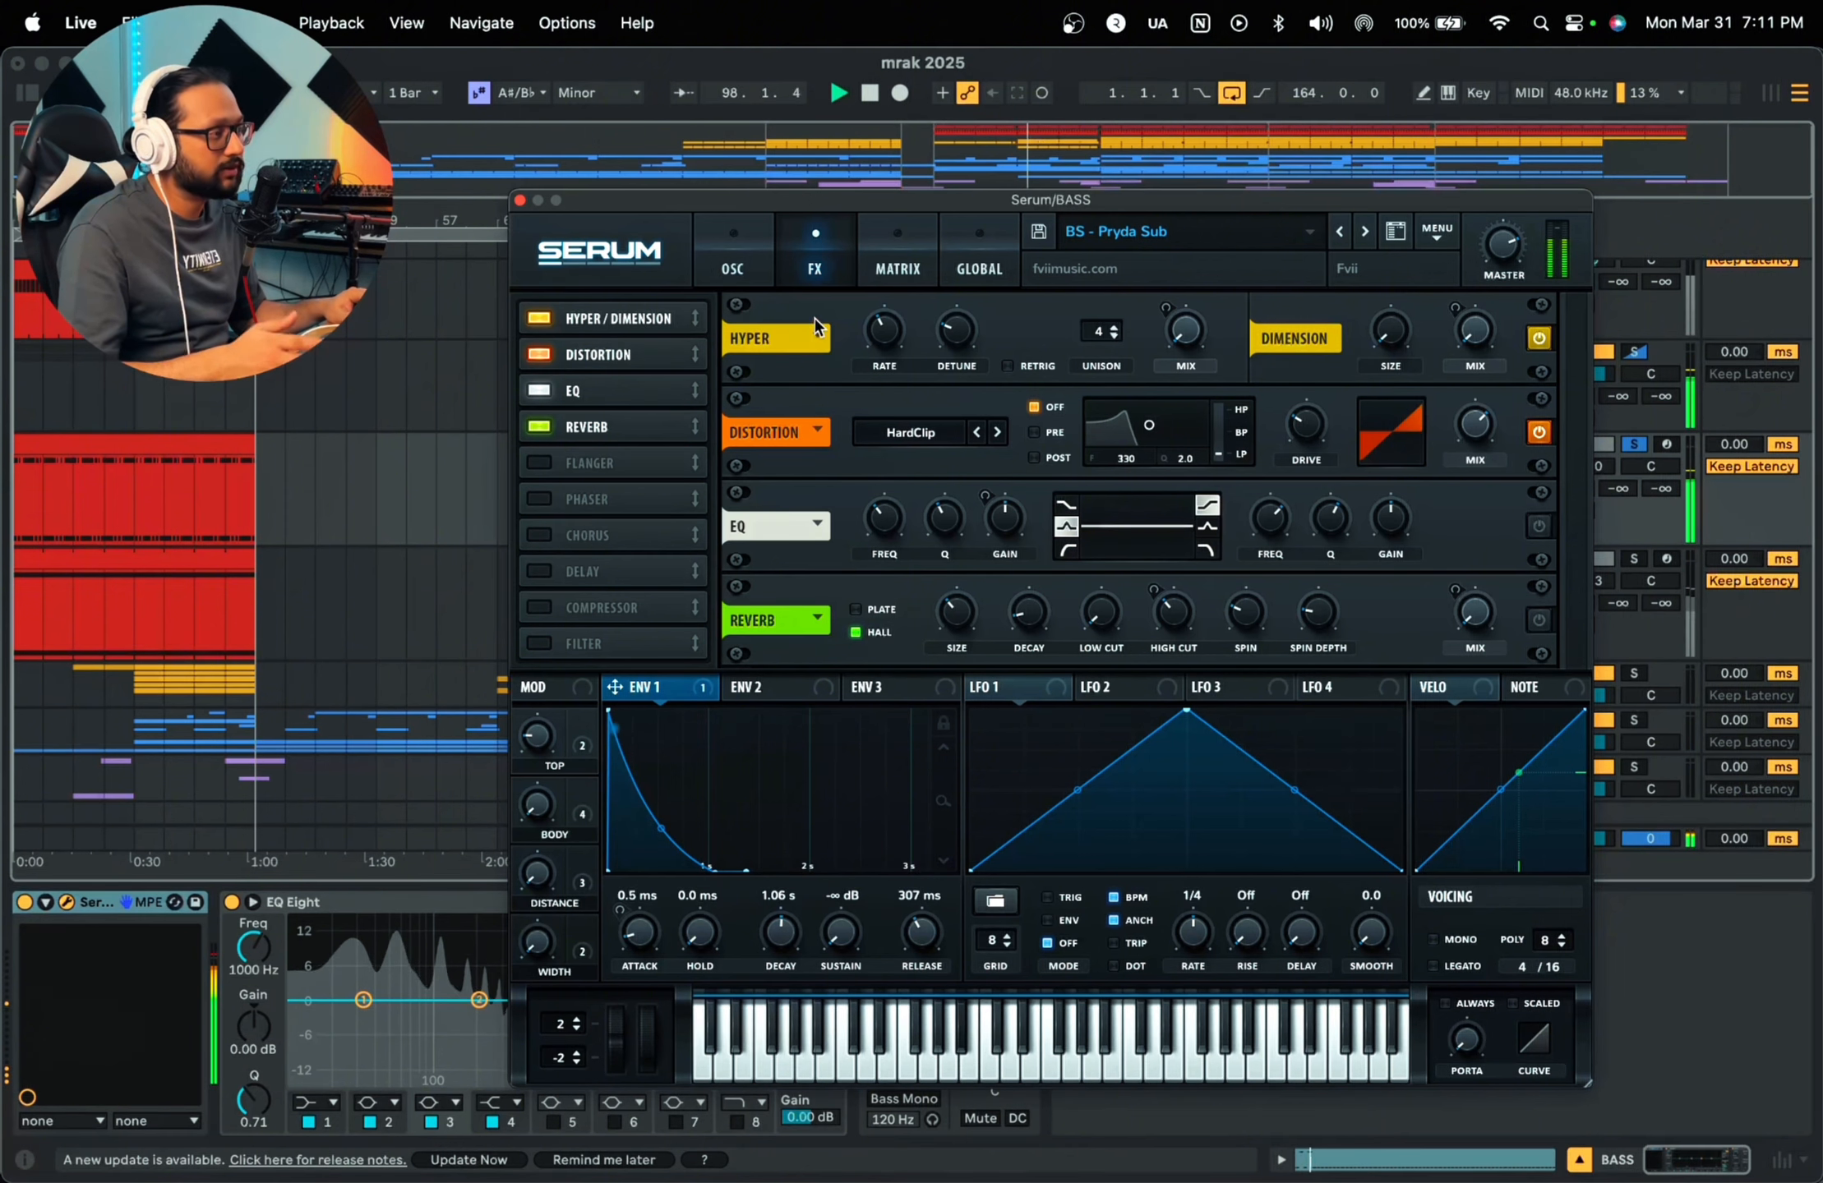
left_click(519, 200)
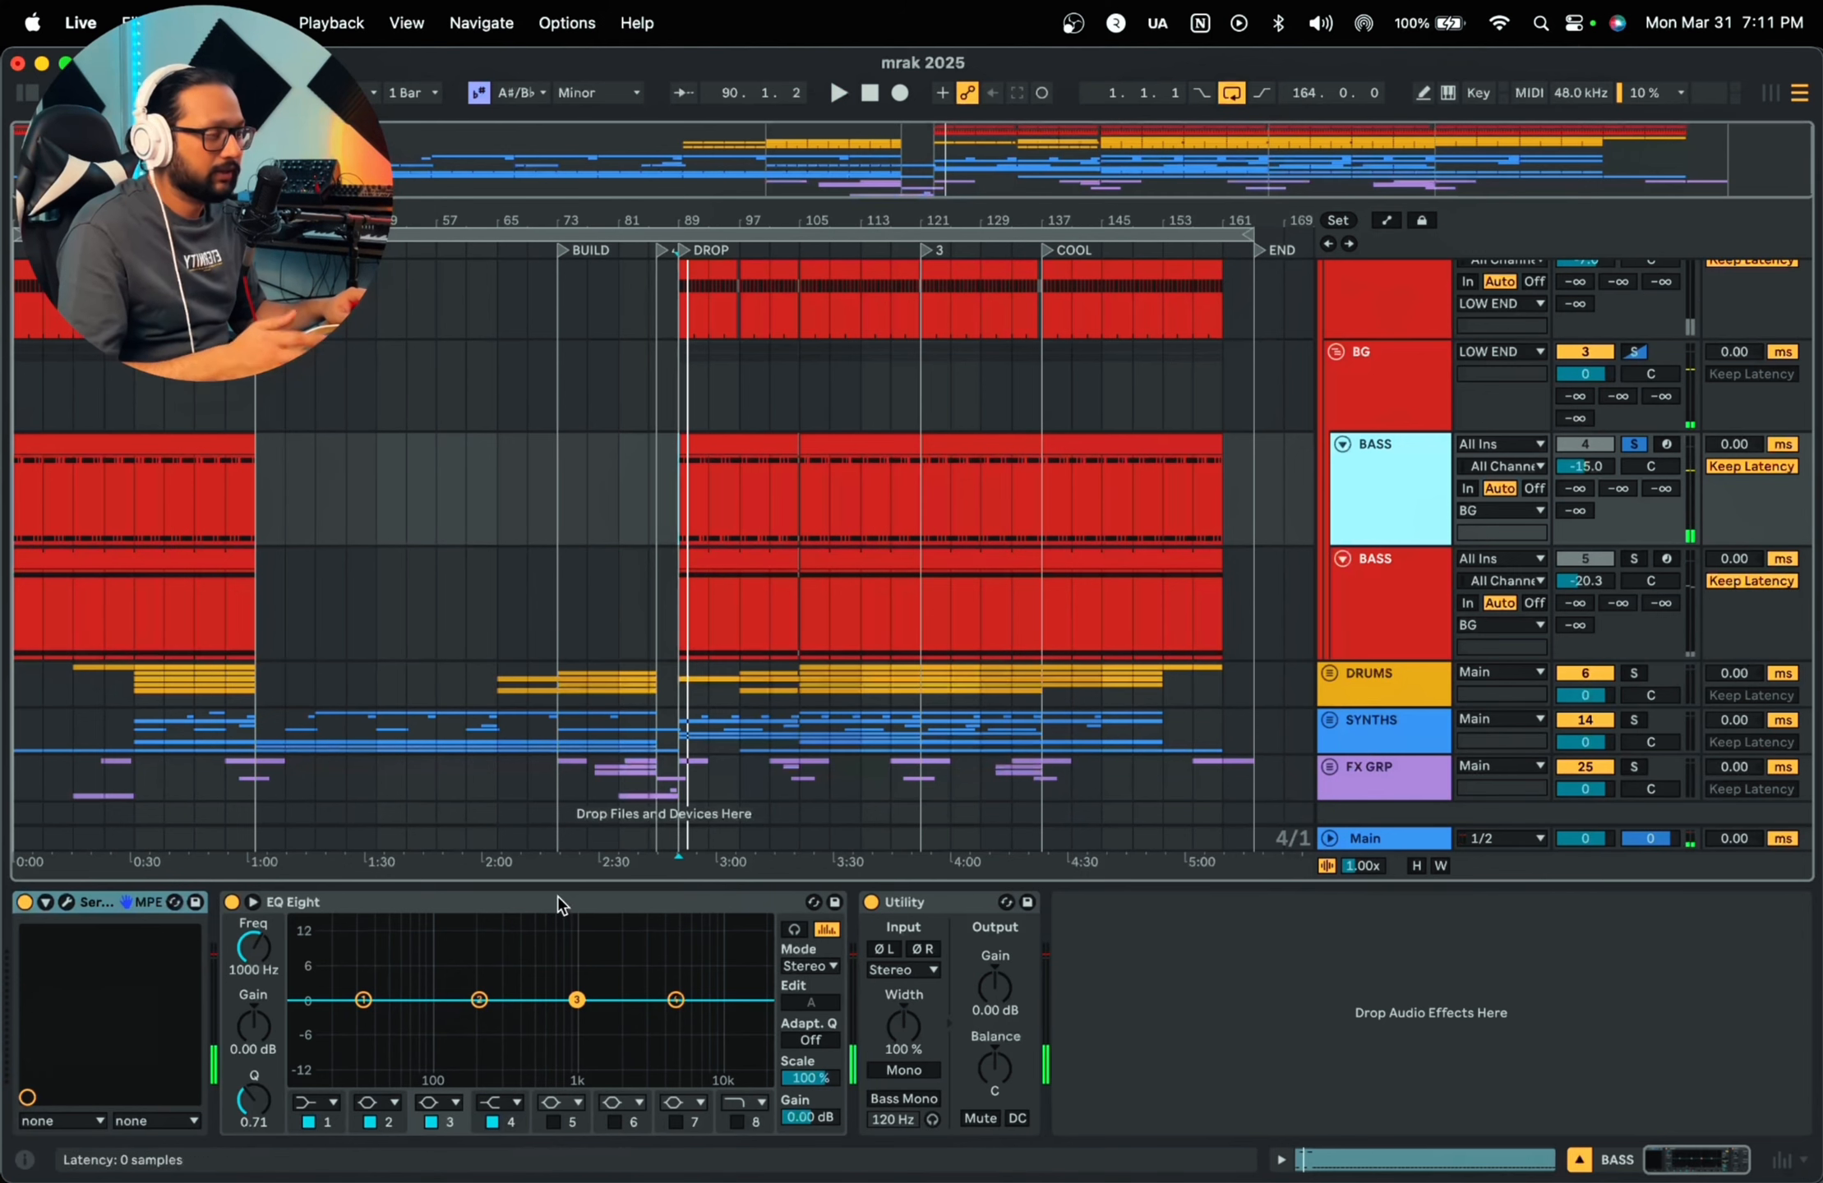
Step: Check the EQ Eight and Utility on the first BASS track, and close the reopened Serum window
left_click(481, 972)
left_click(1492, 989)
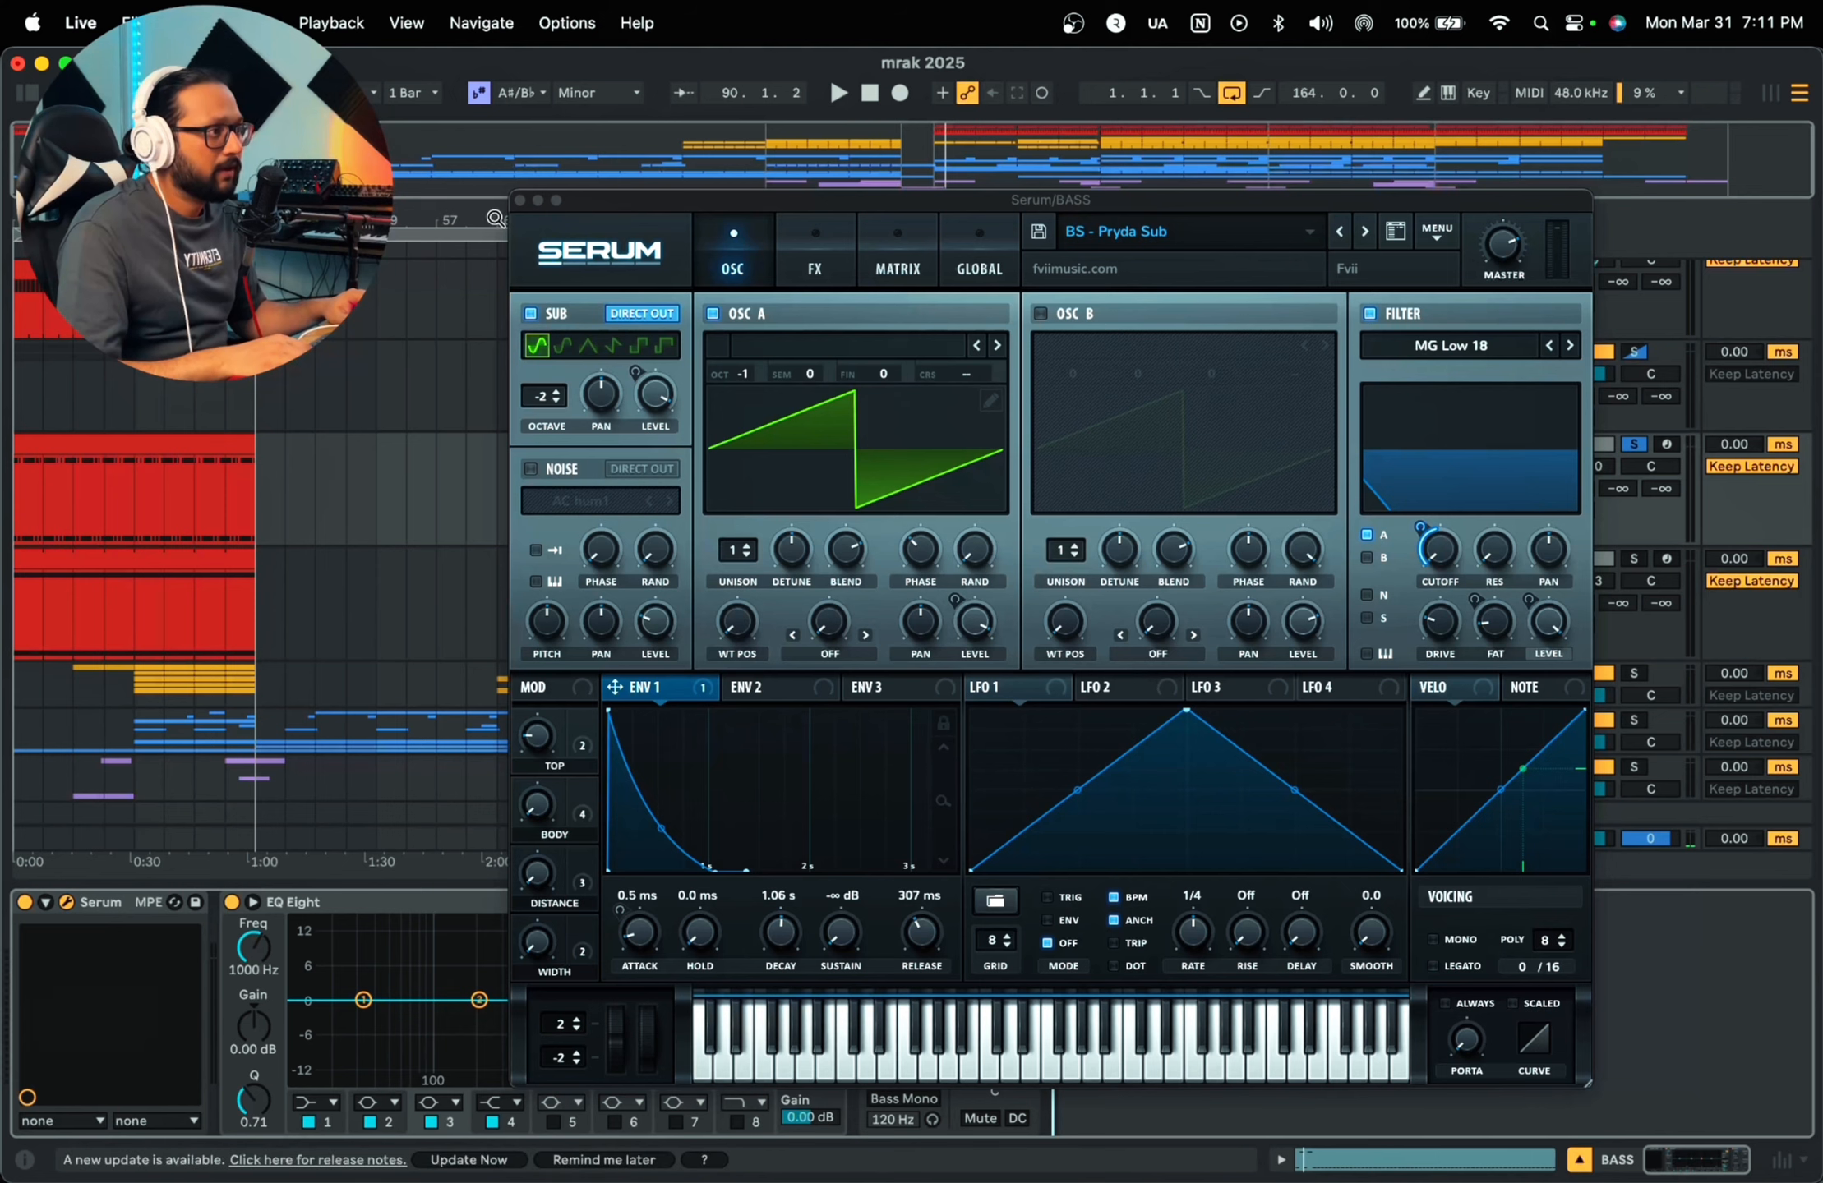
left_click(517, 200)
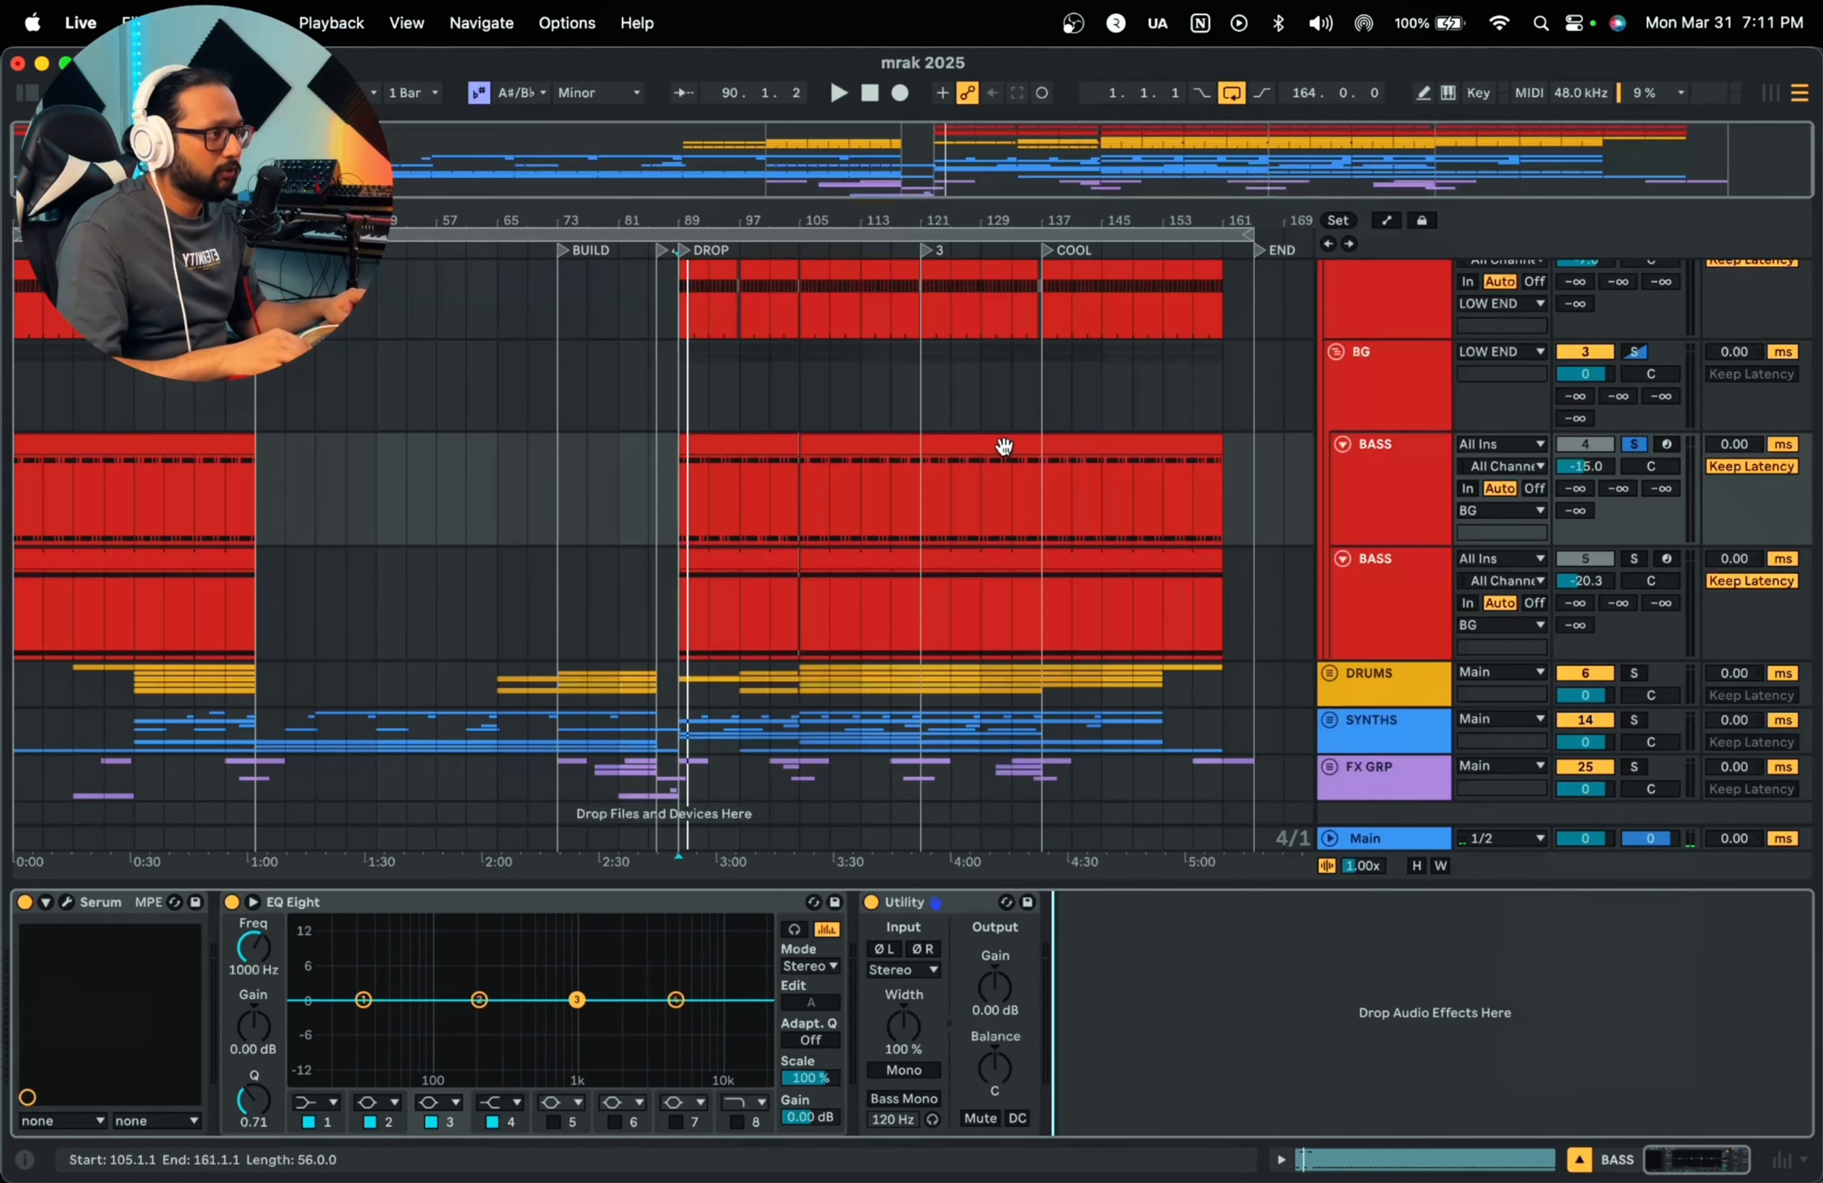
Step: Solo the kick together with the first BASS track and play both from bar 89
key("space")
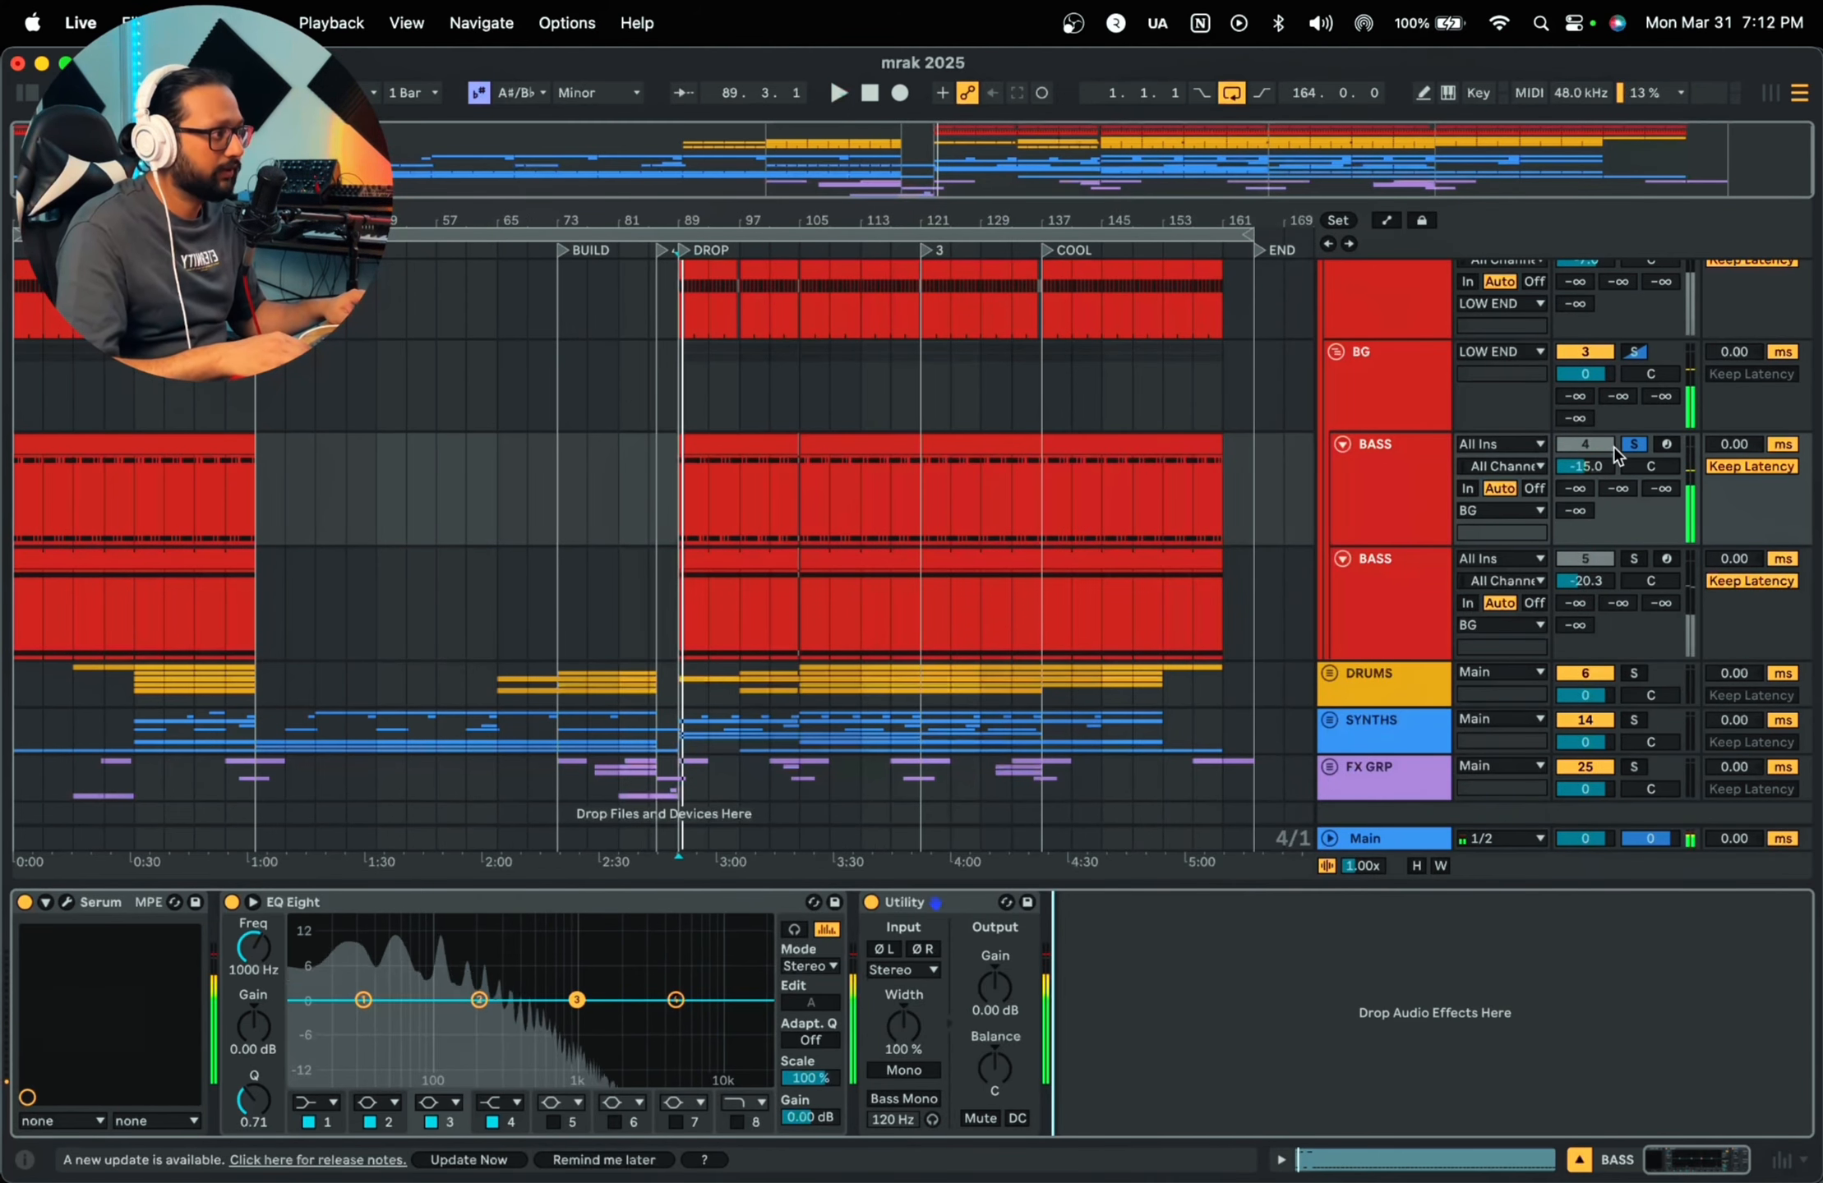
scroll(1613, 445, "up", 3)
left_click(1634, 298)
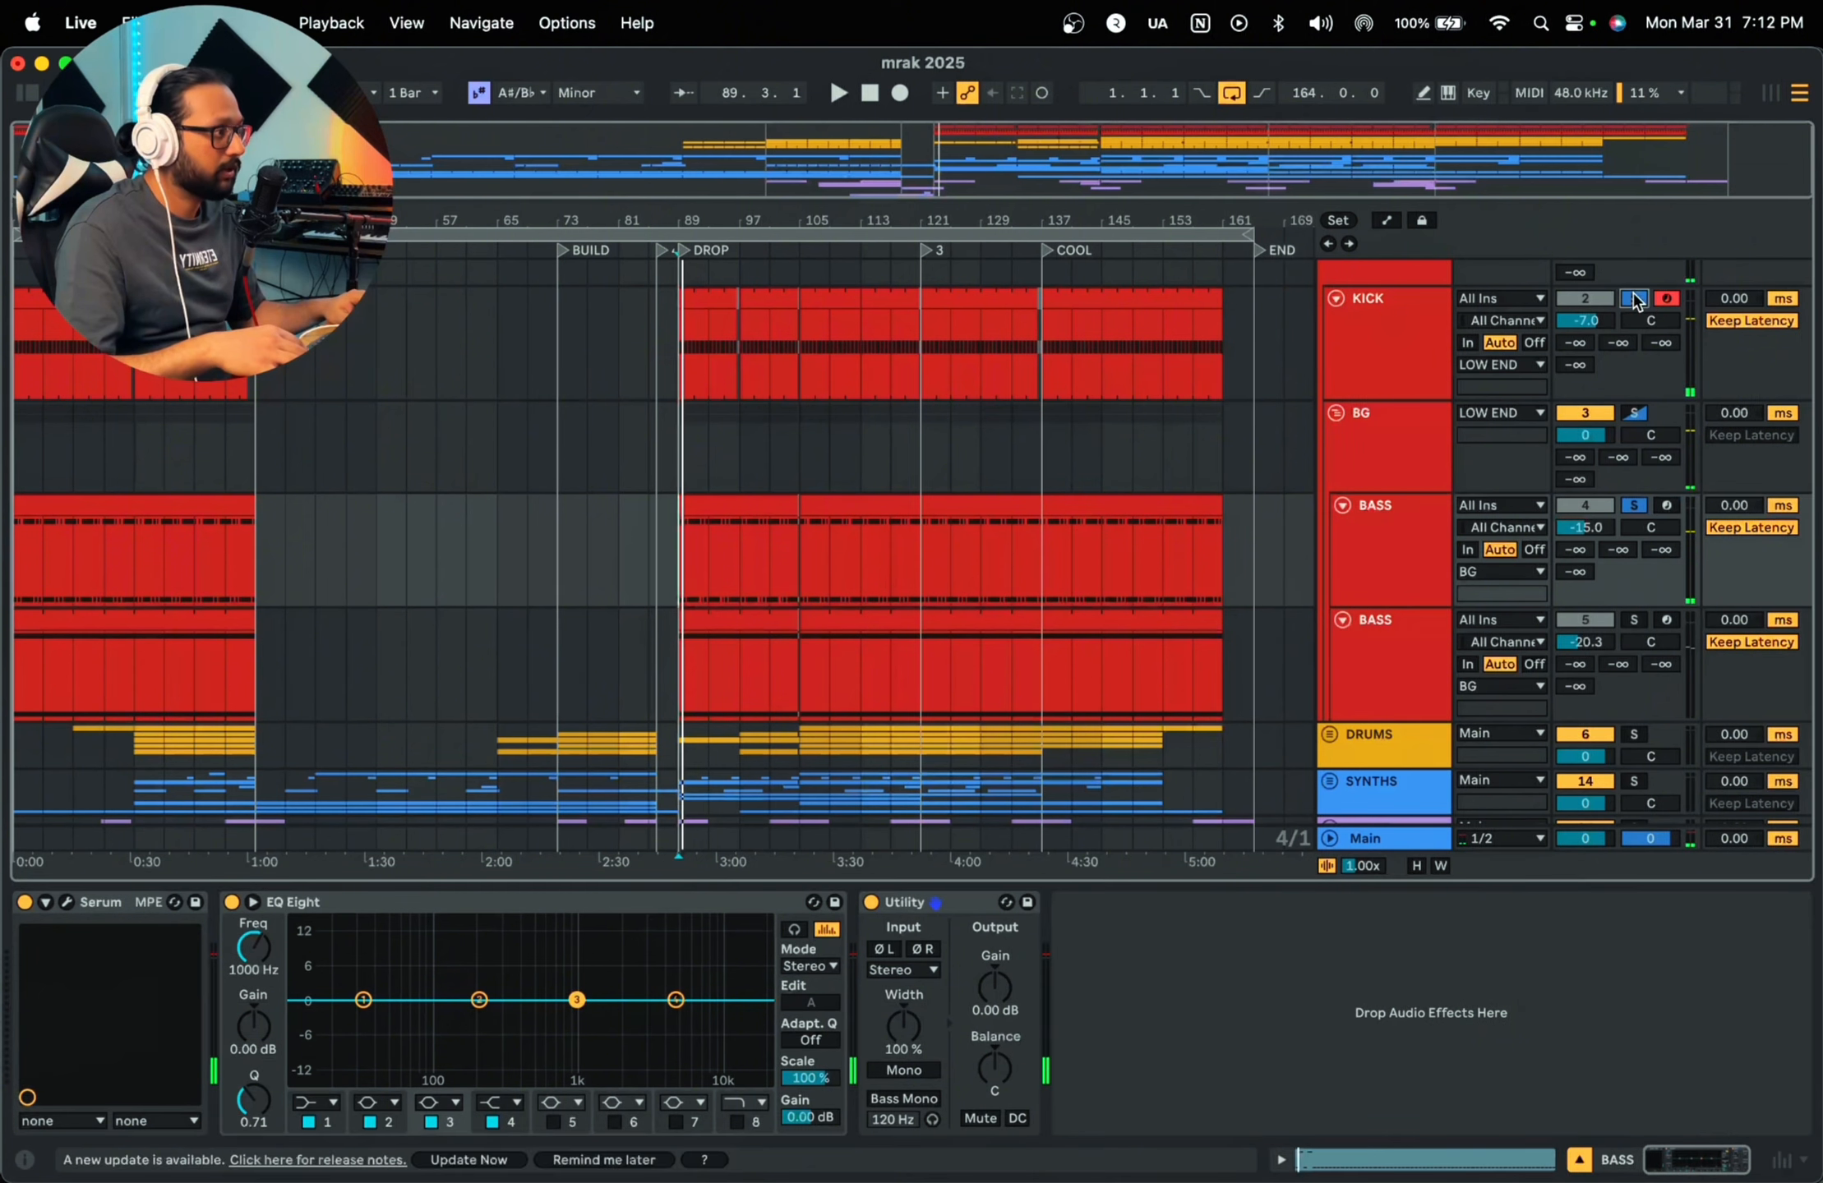
key("space")
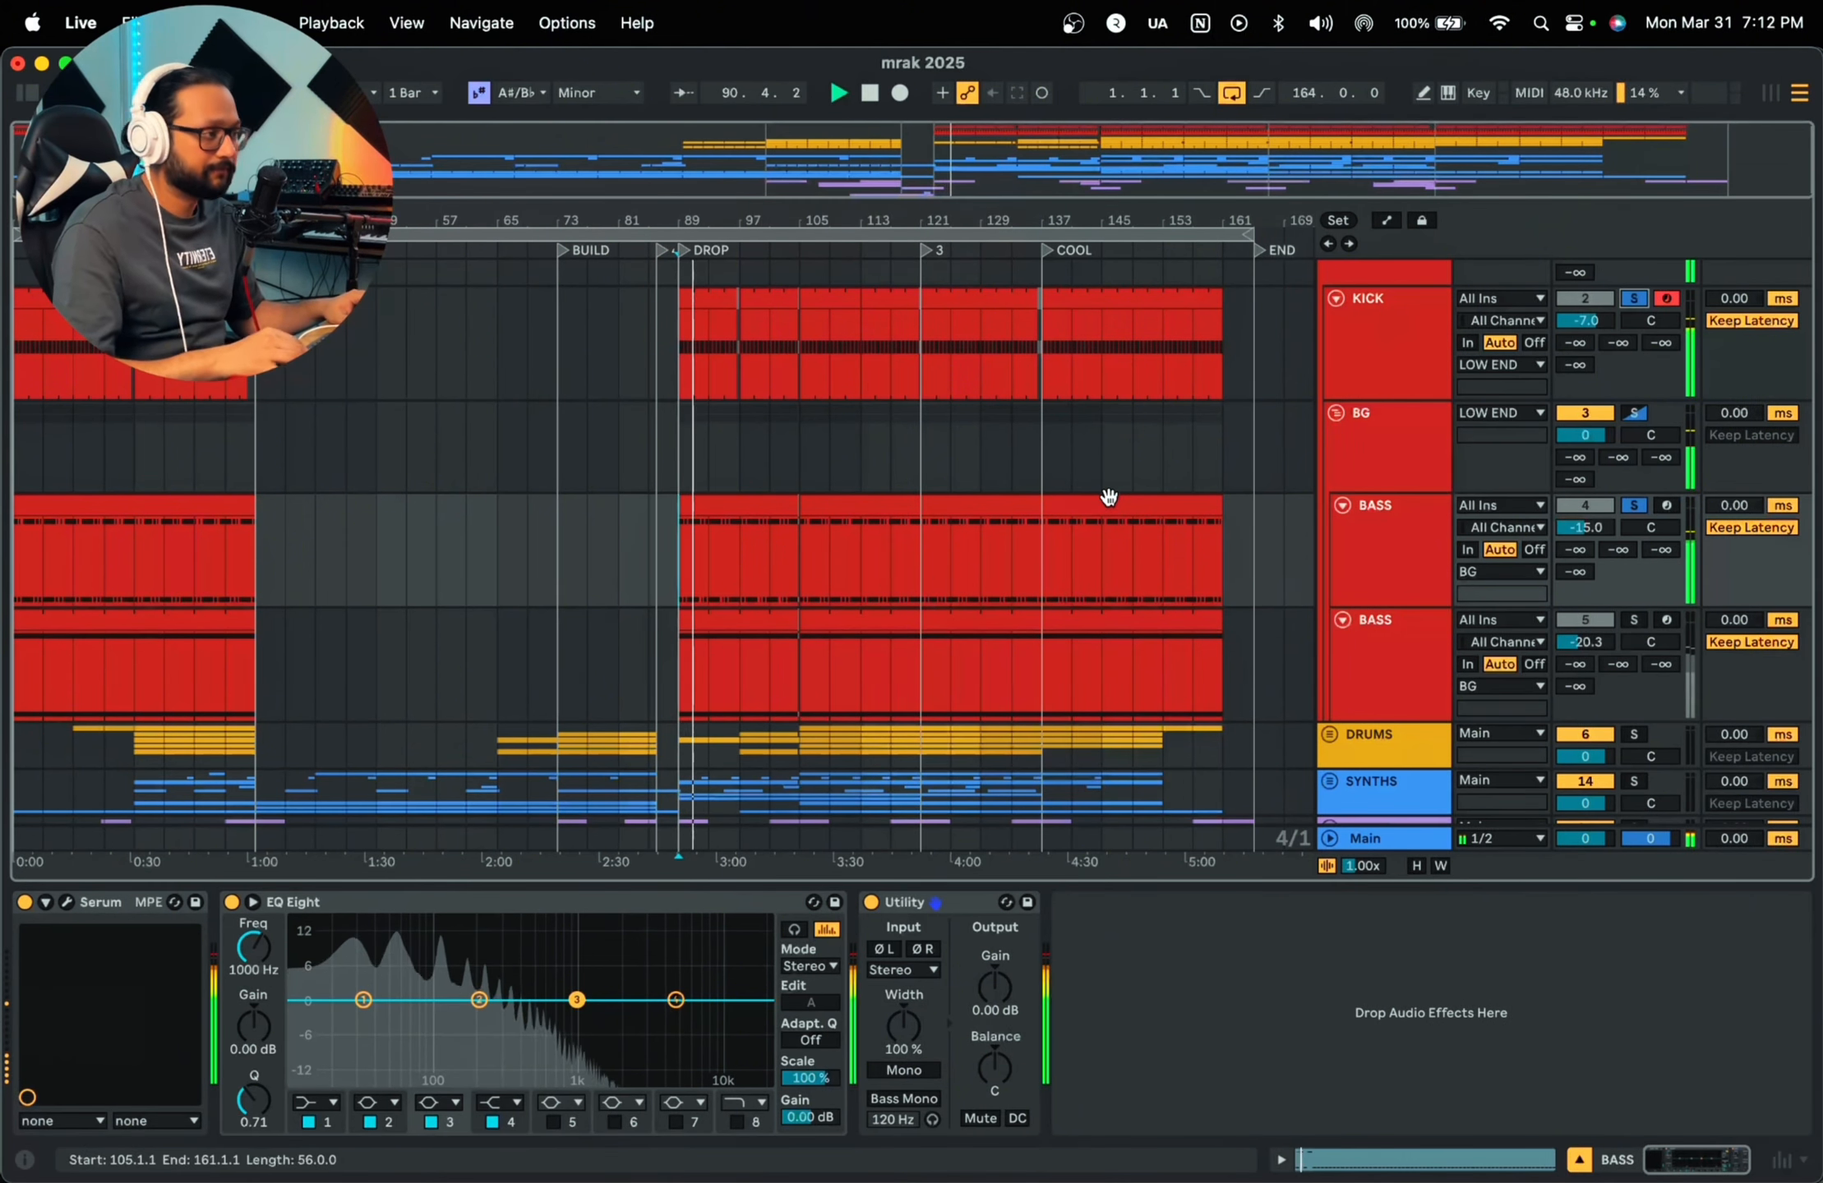
scroll(1091, 511, "down", 1)
key("space")
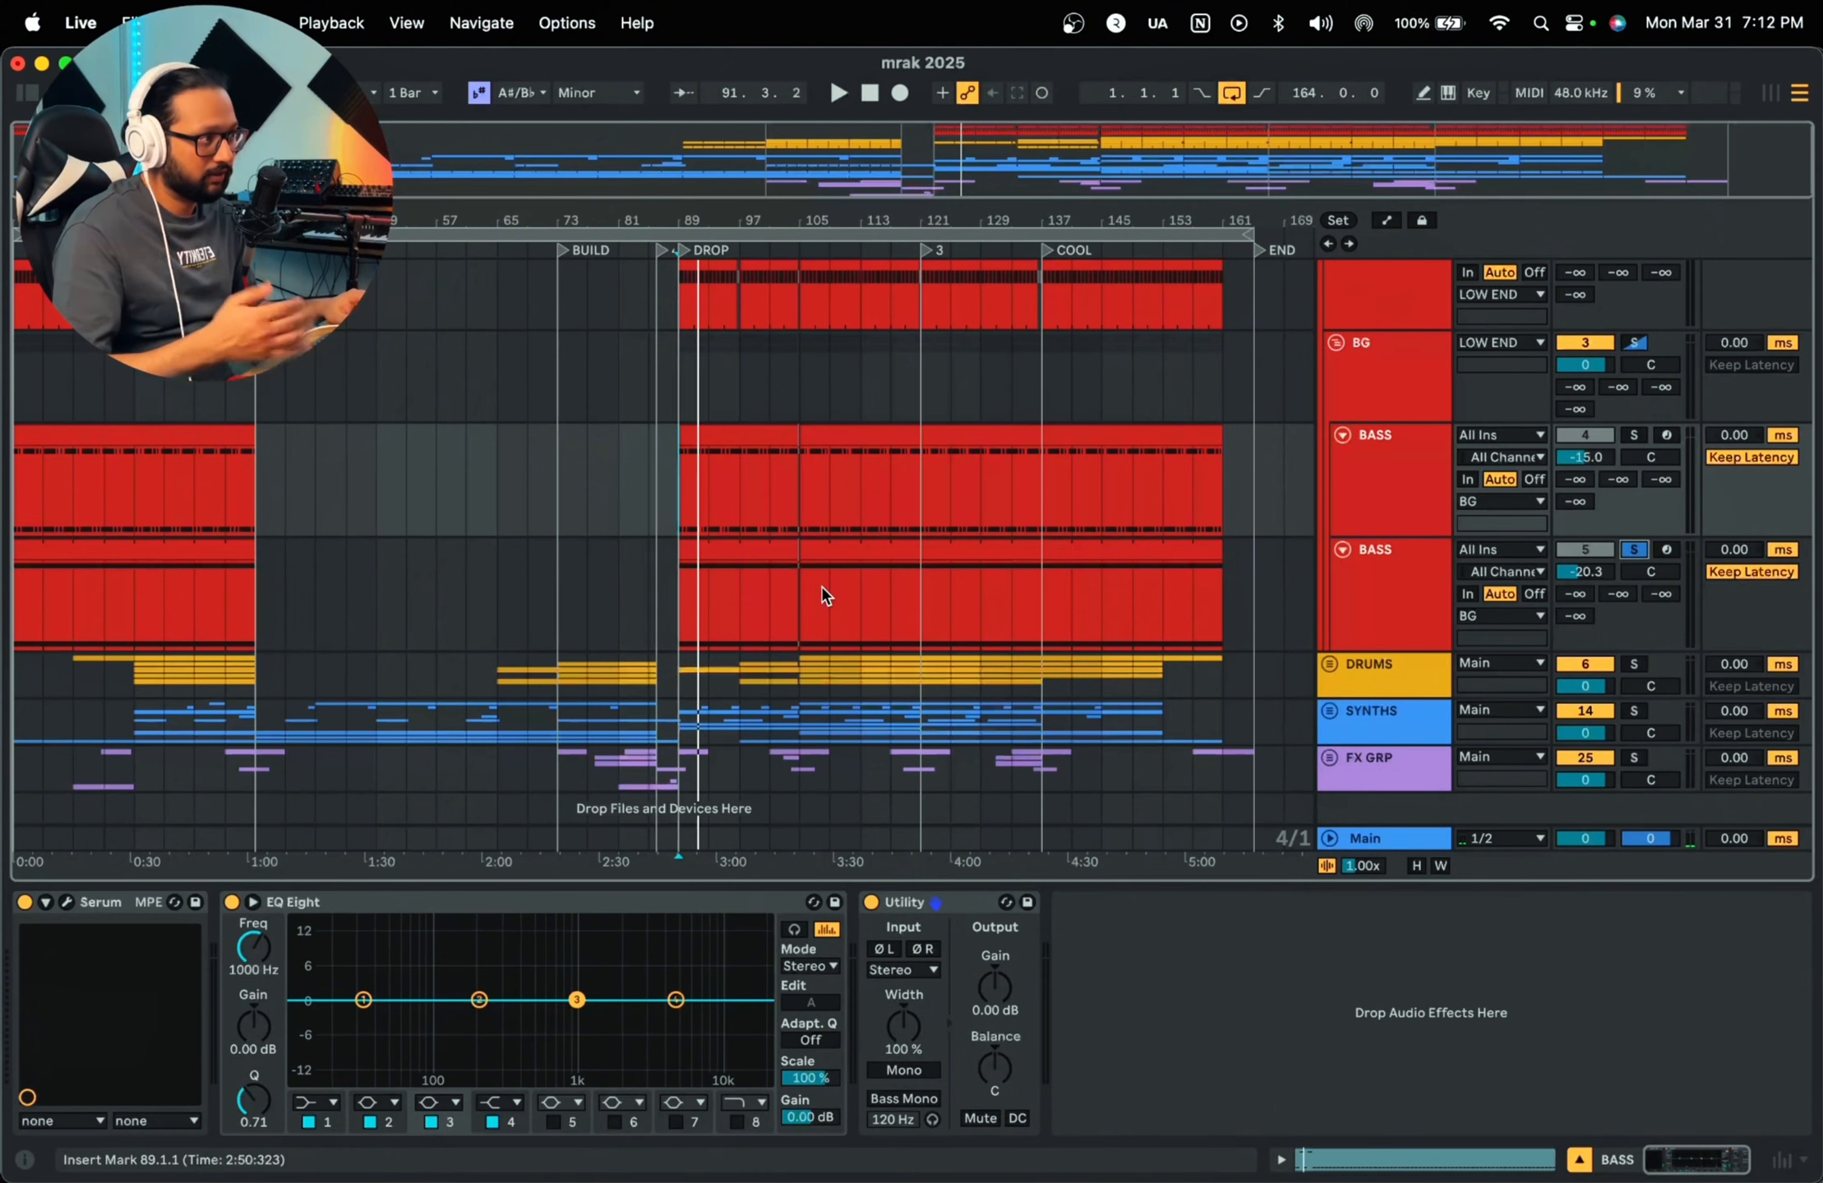
Step: Play the soloed second BASS track from bar 89 and examine its EQ Eight curve during playback
key("space")
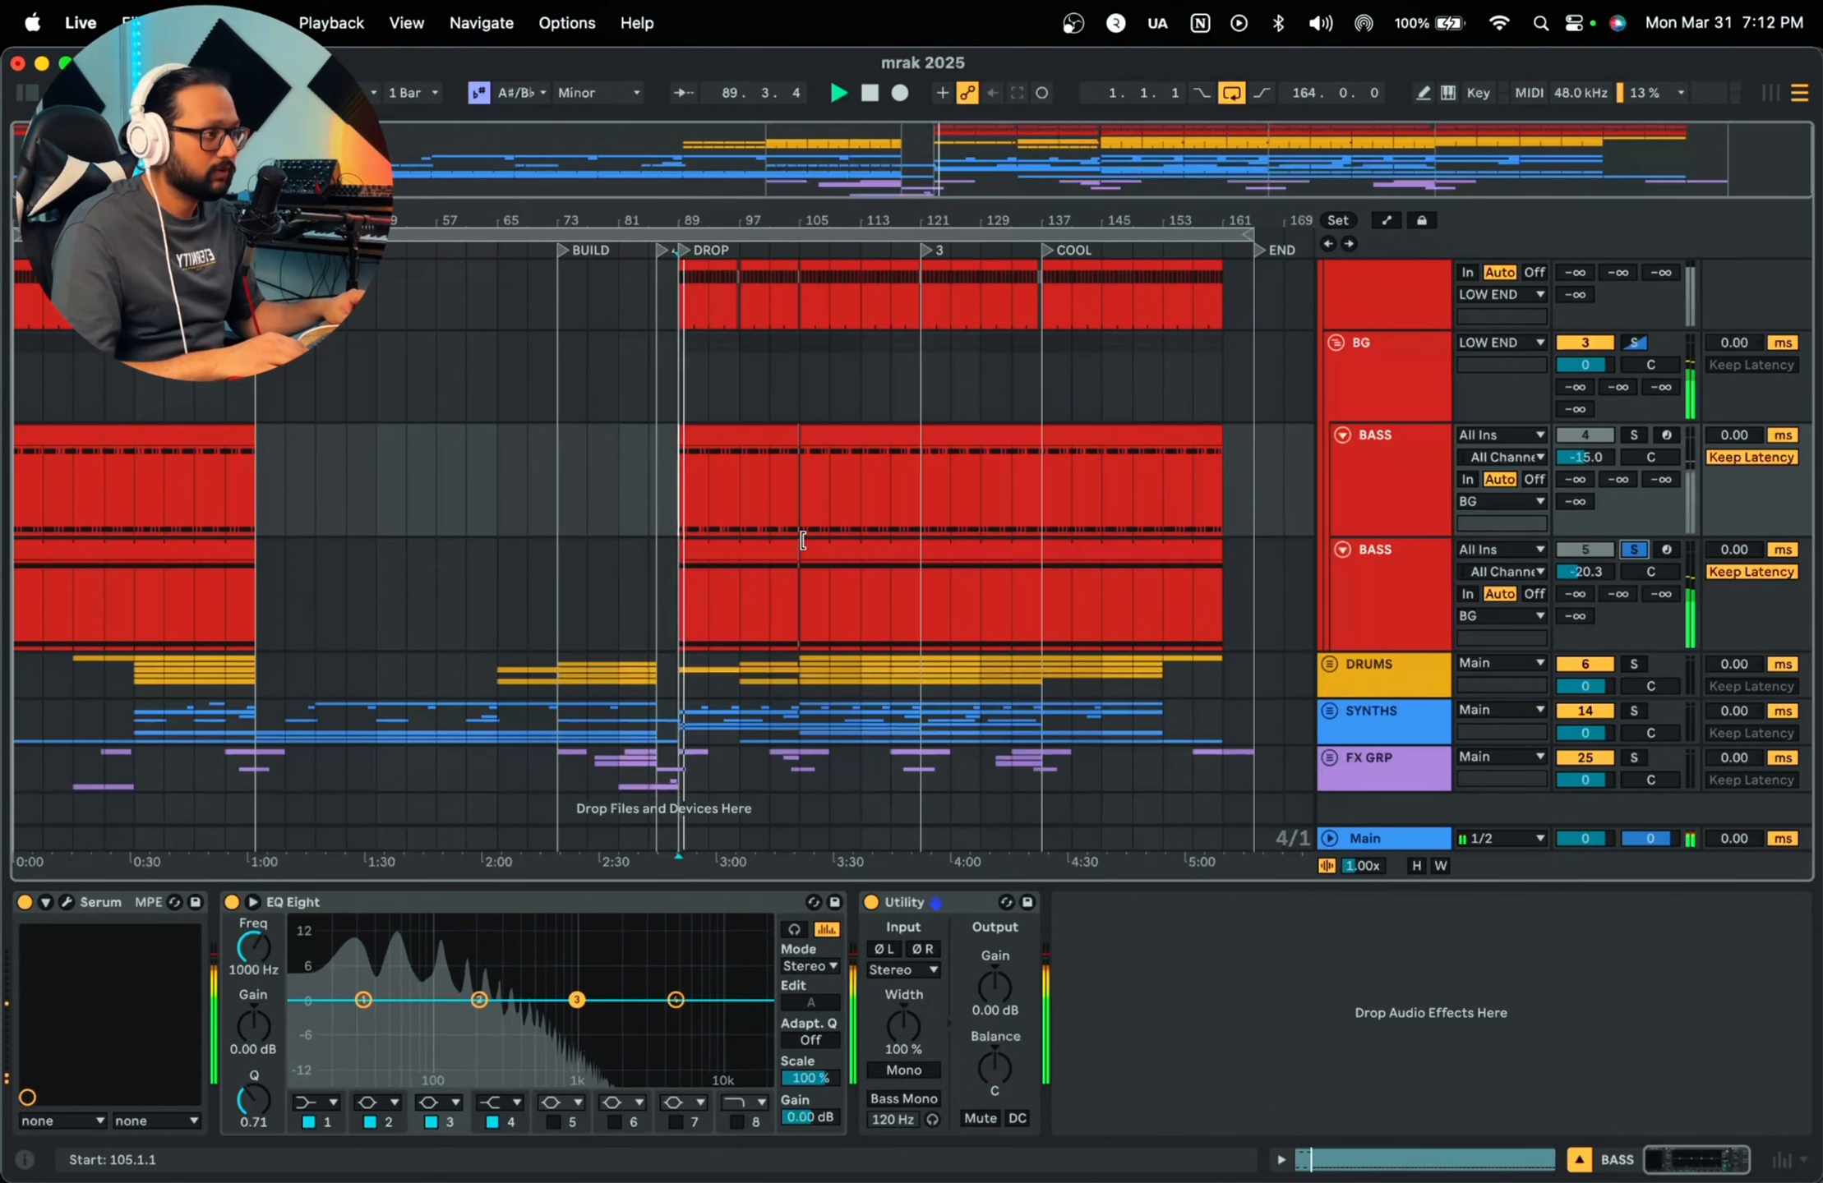
key("space")
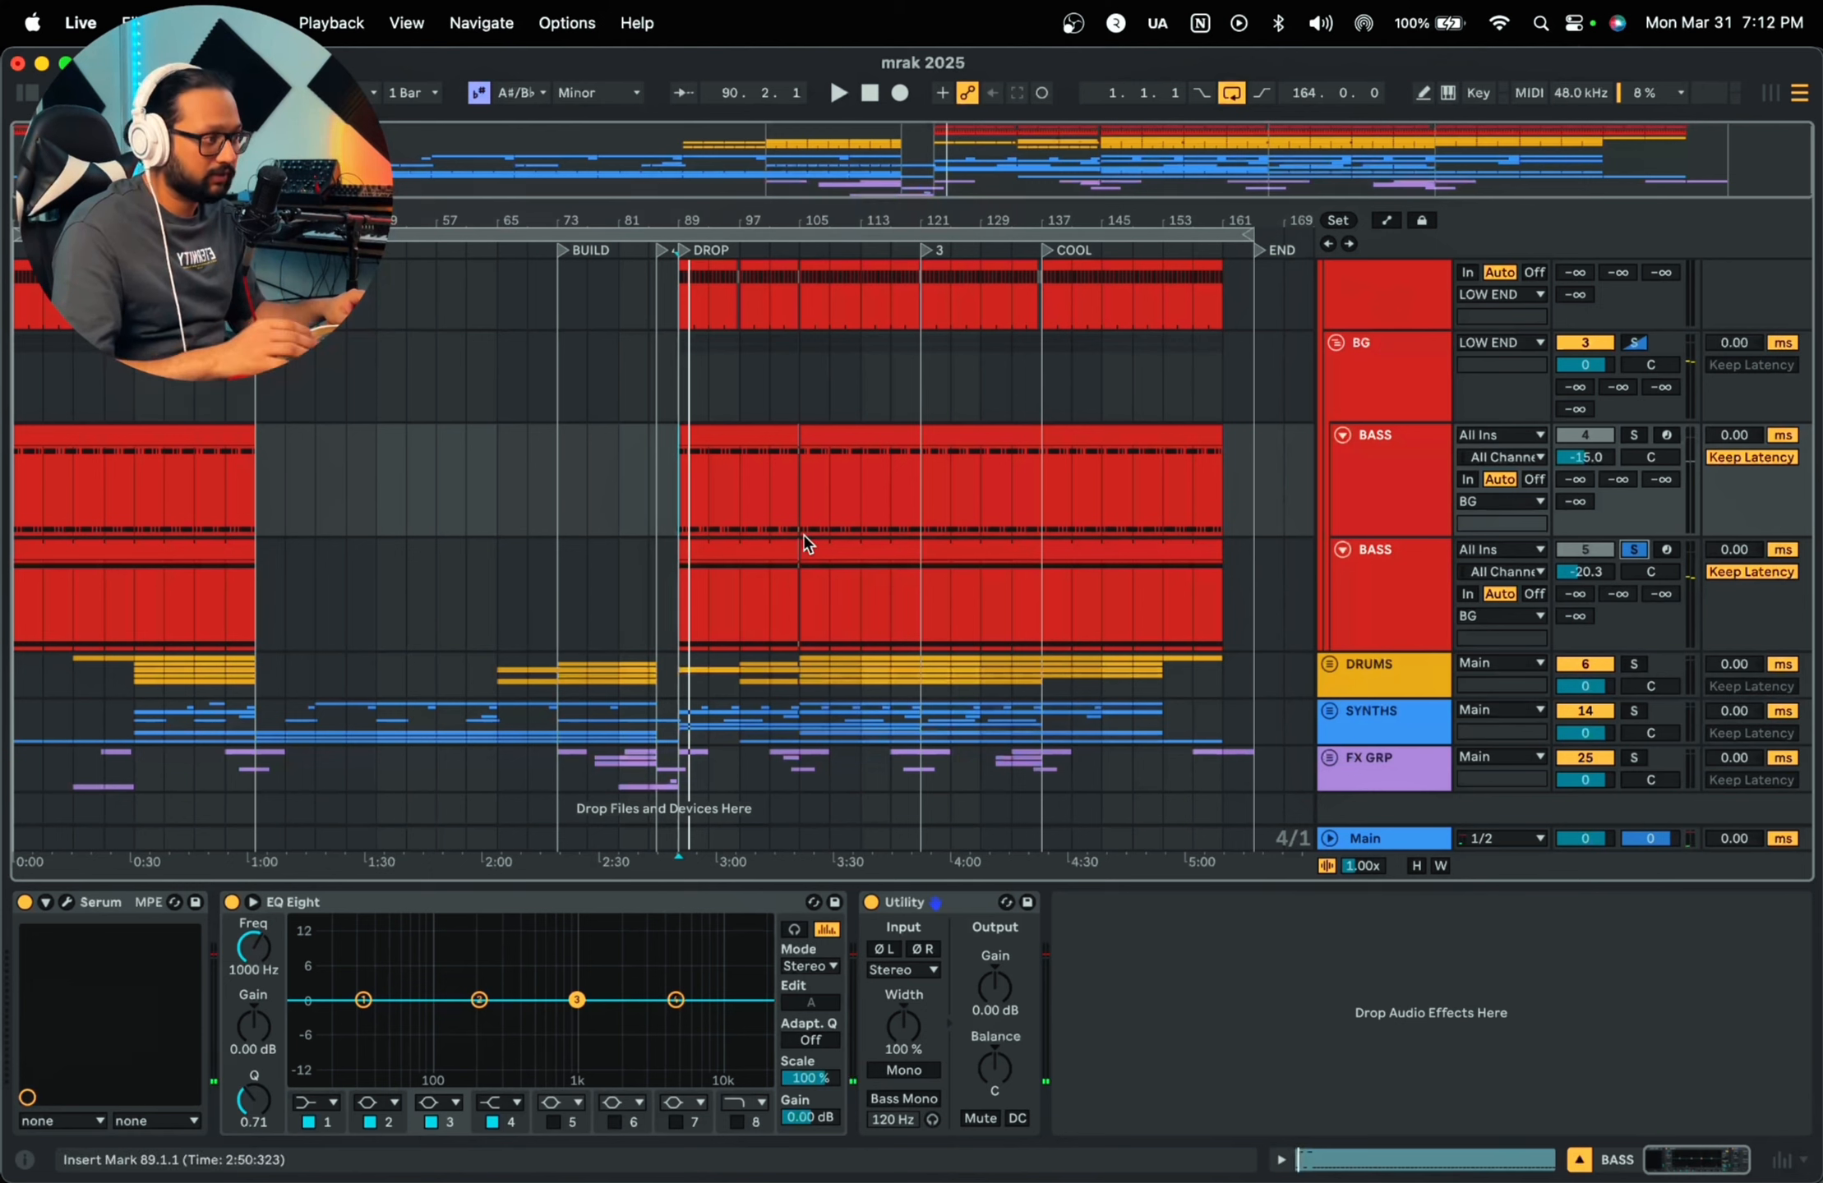
key("space")
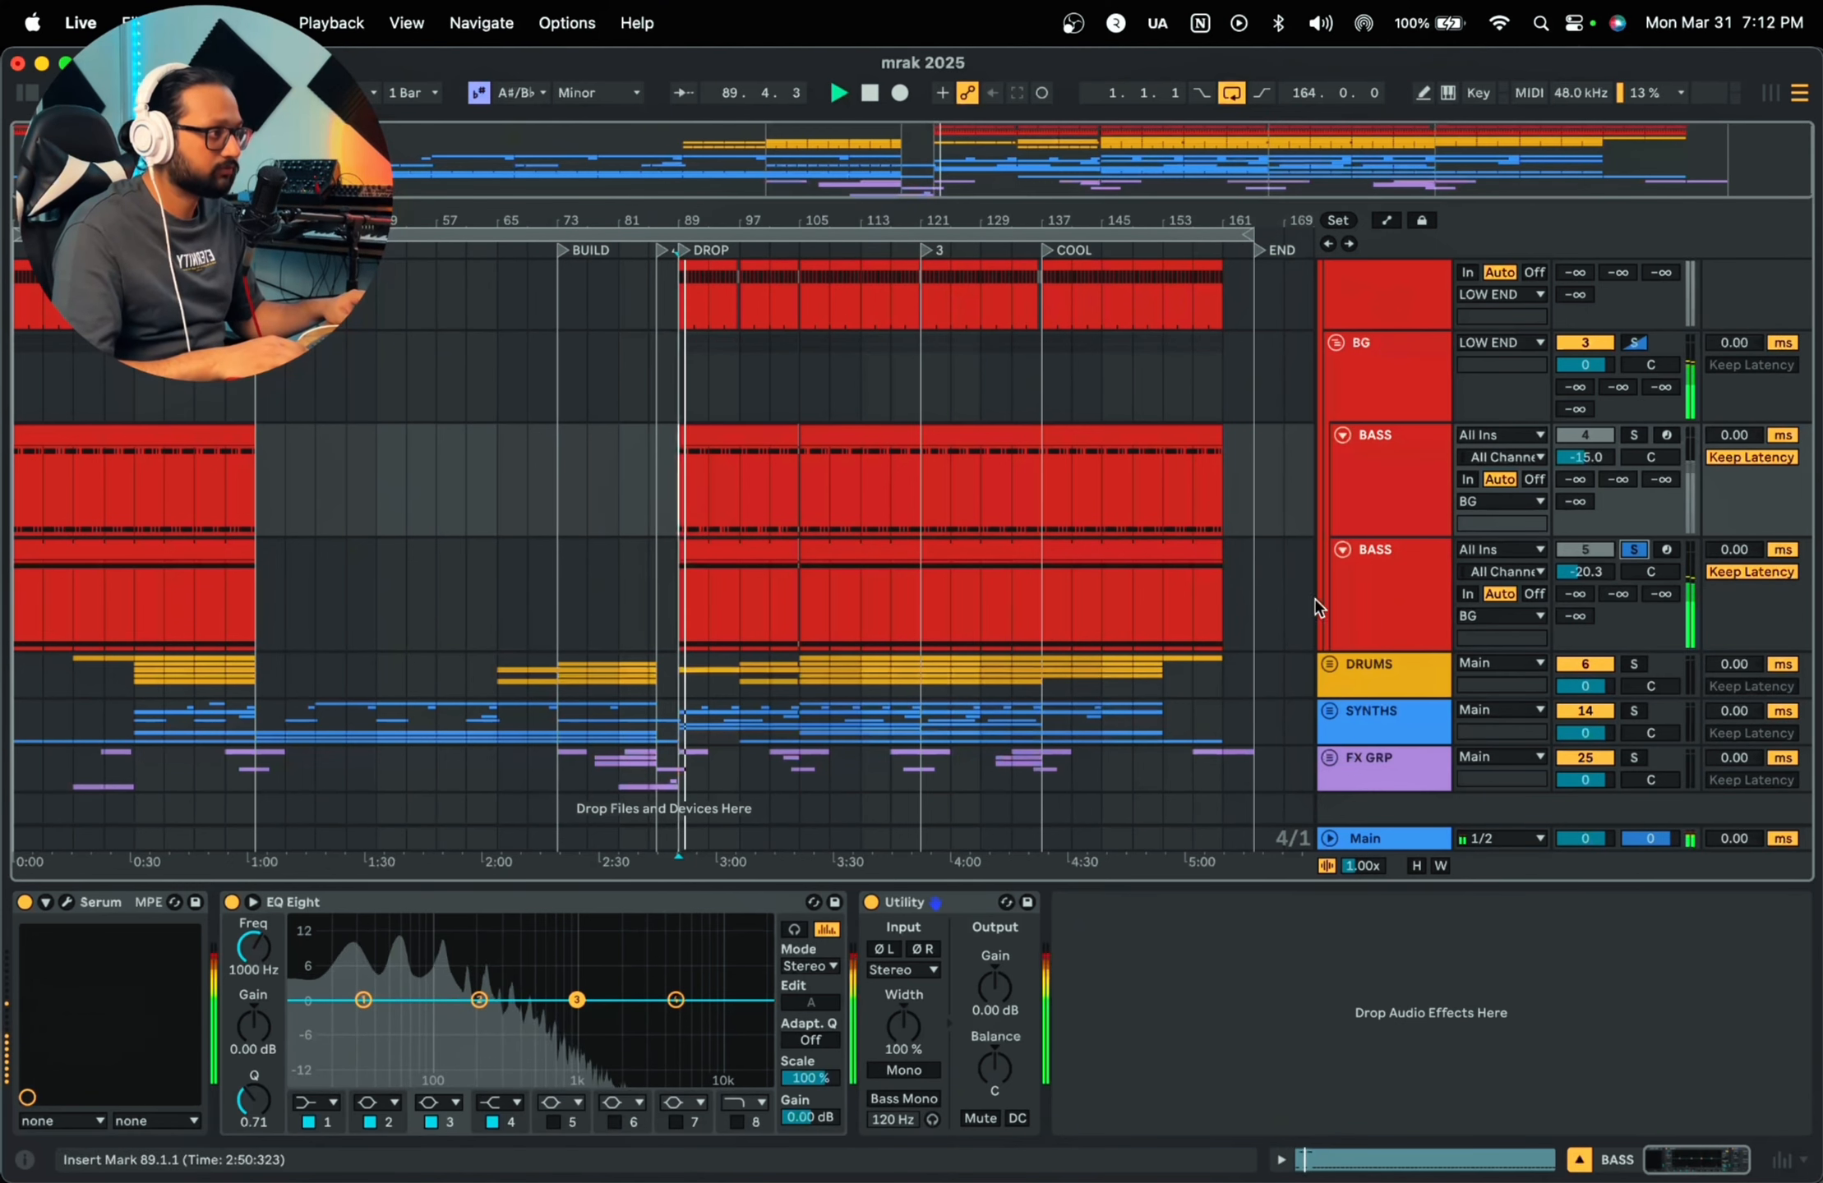
left_click(1385, 601)
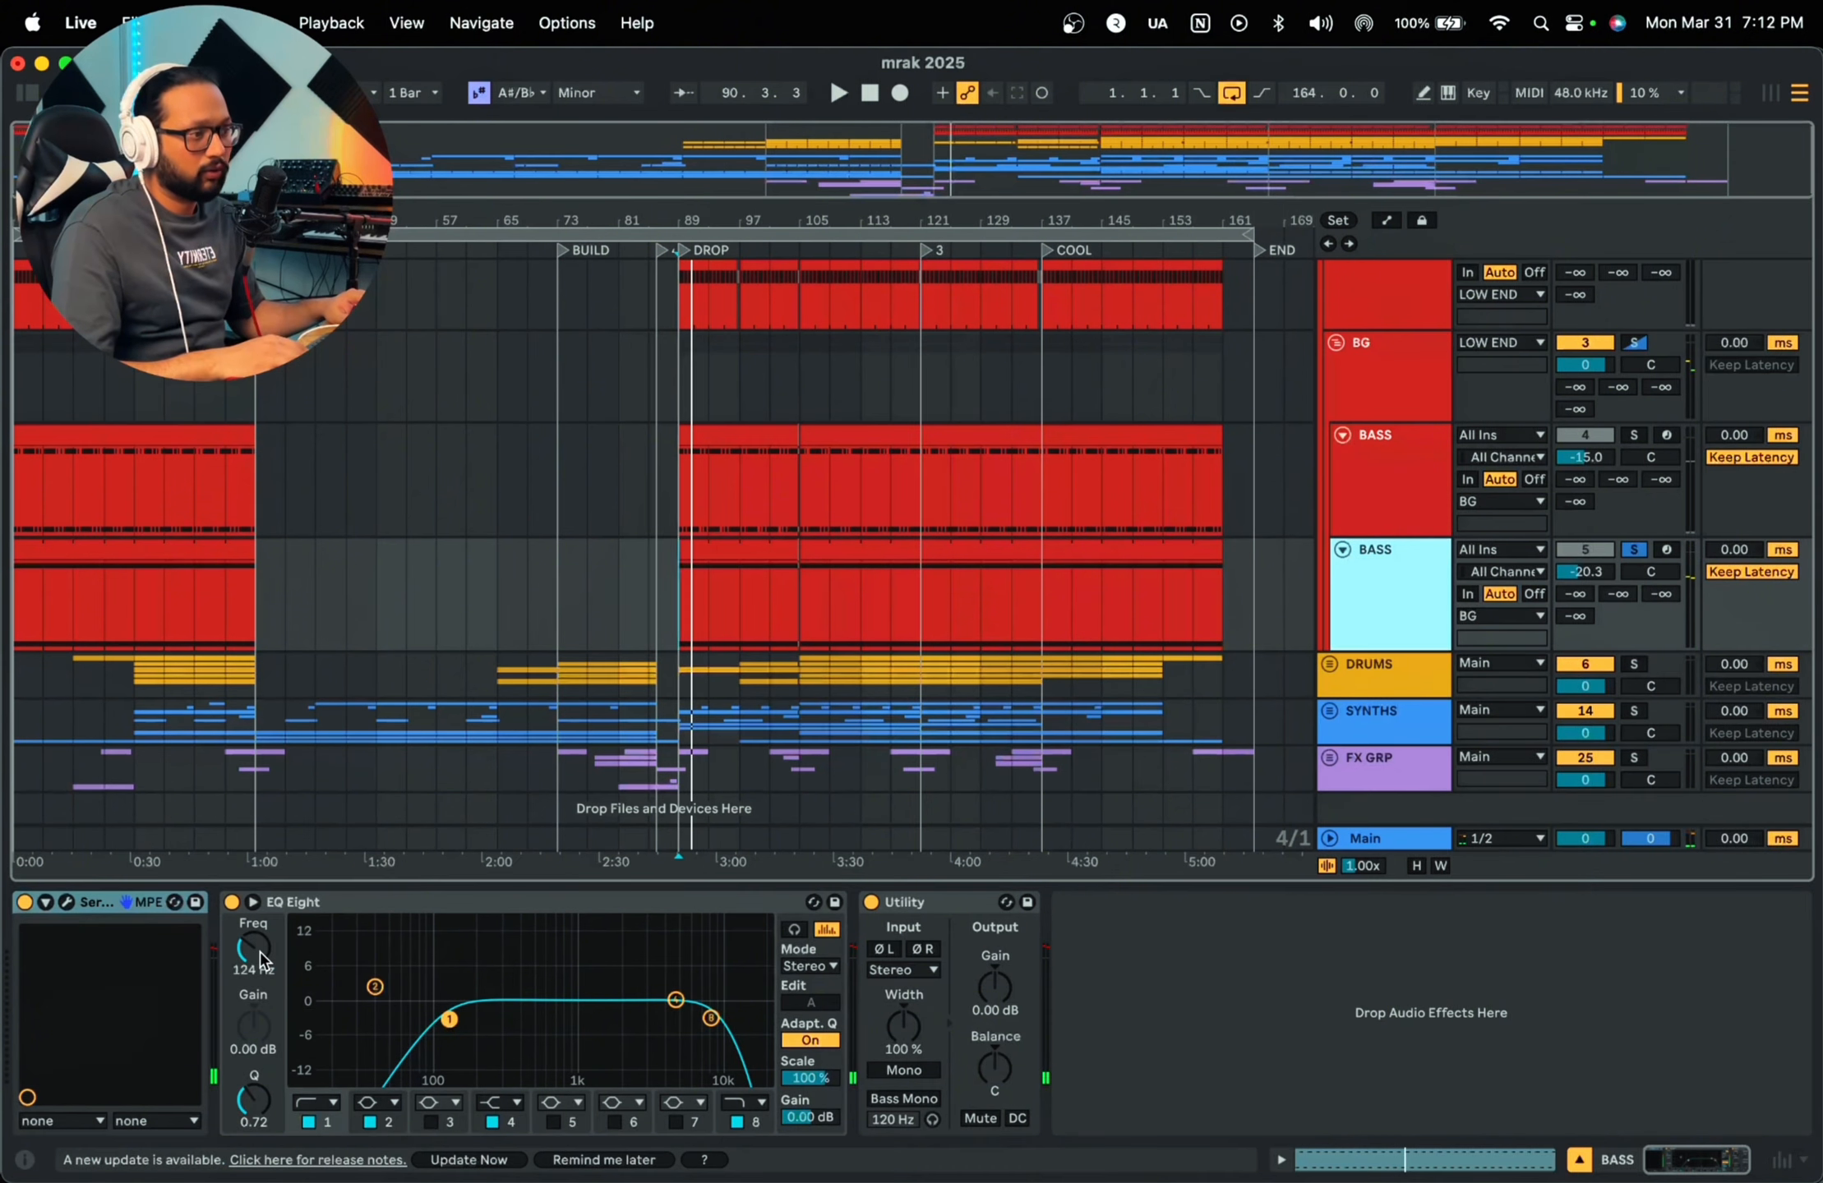
key("space")
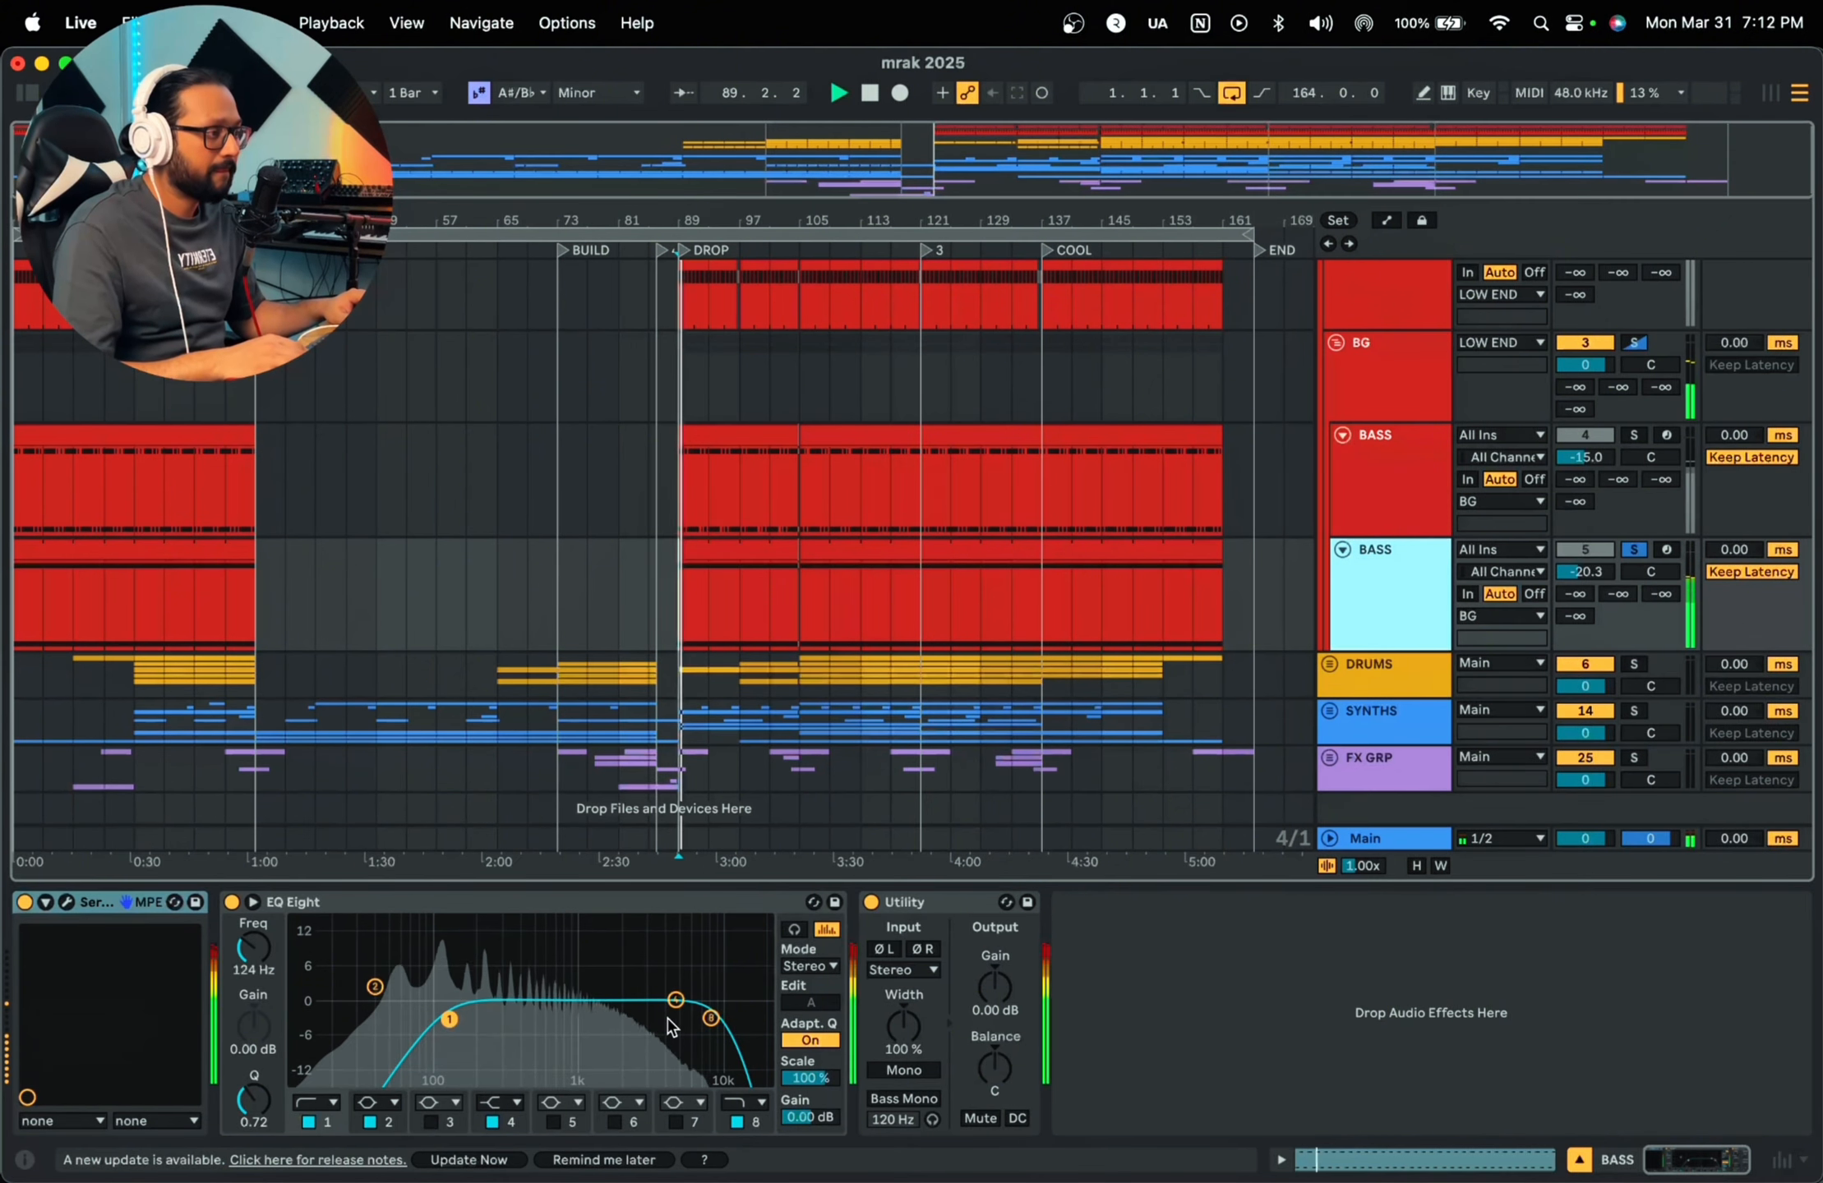
key("space")
Step: Open Serum on the second BASS track and compare its Env 1 and Env 2 settings while playing
left_click(69, 901)
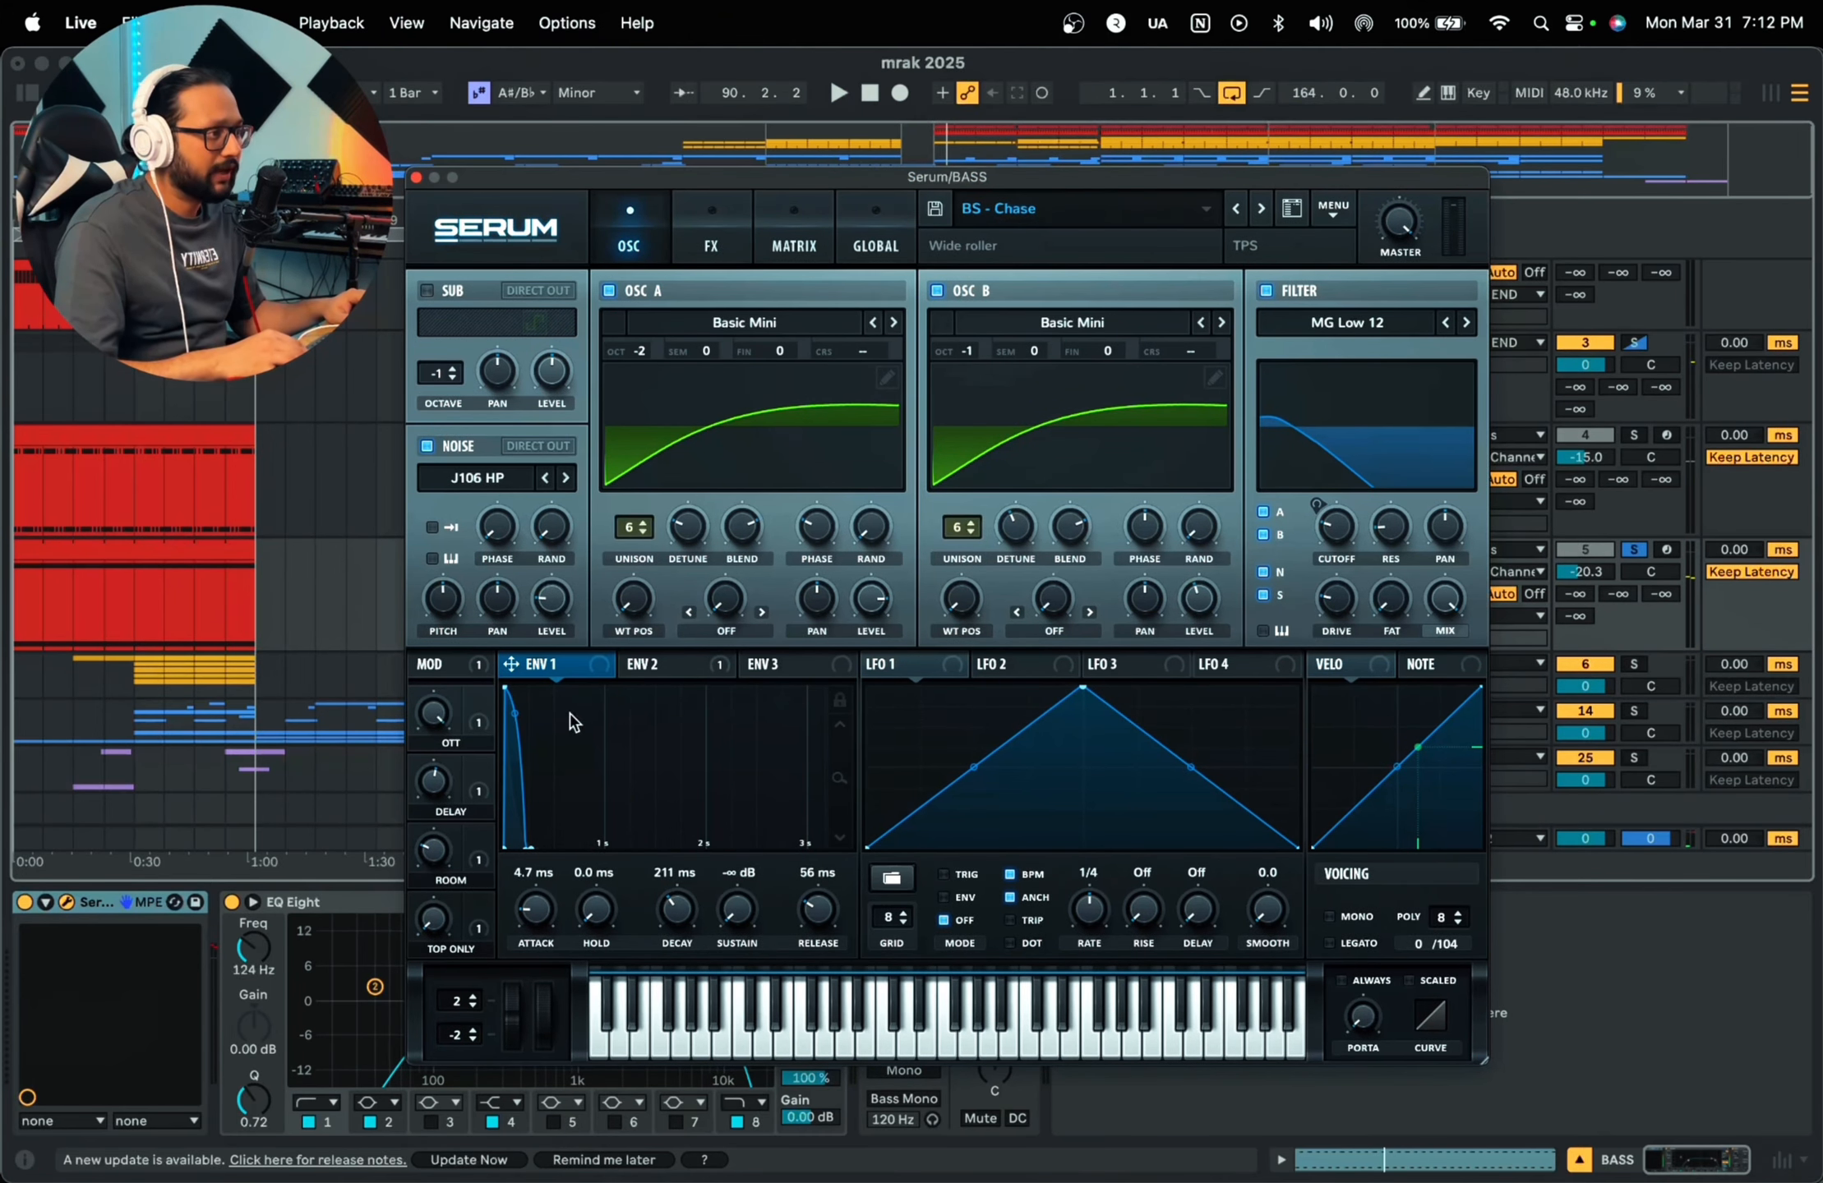
left_click(658, 664)
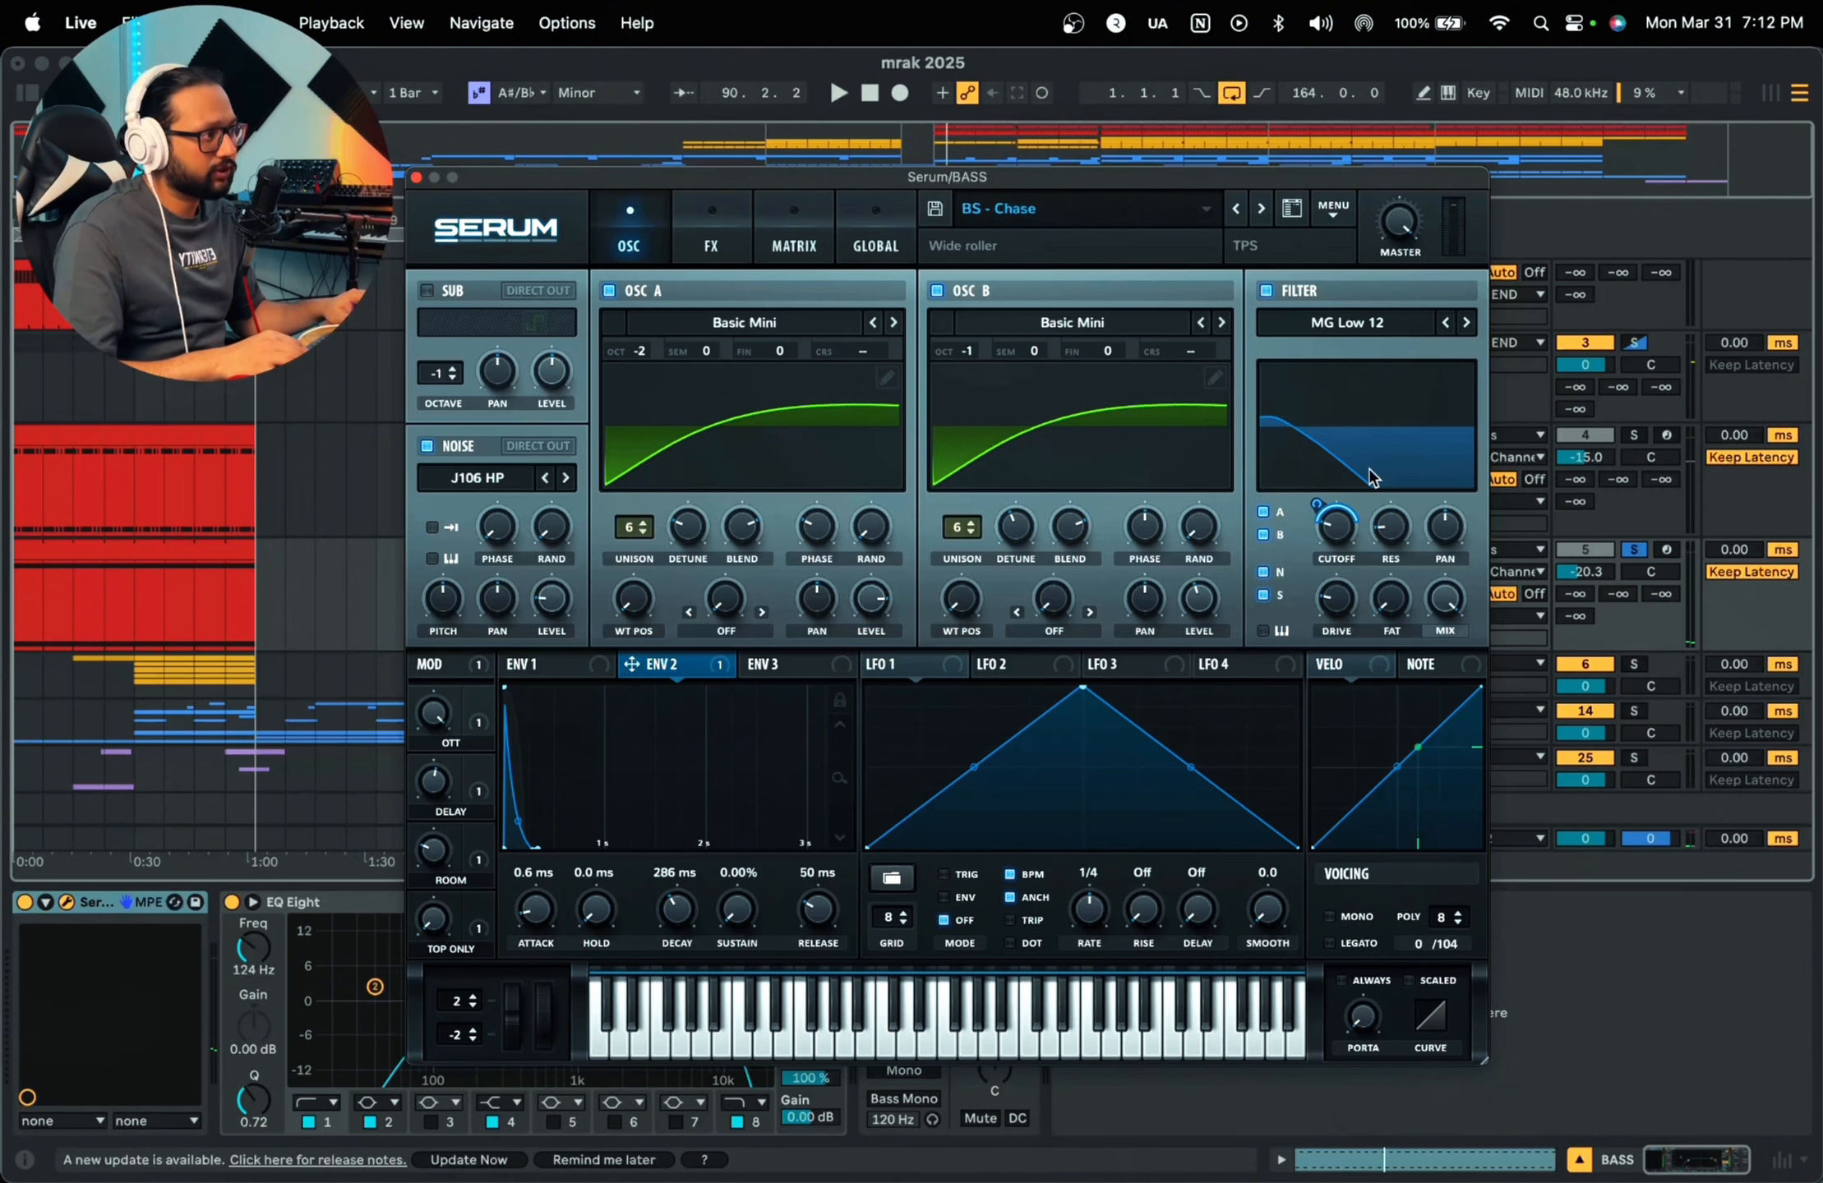
key("space")
left_click(585, 665)
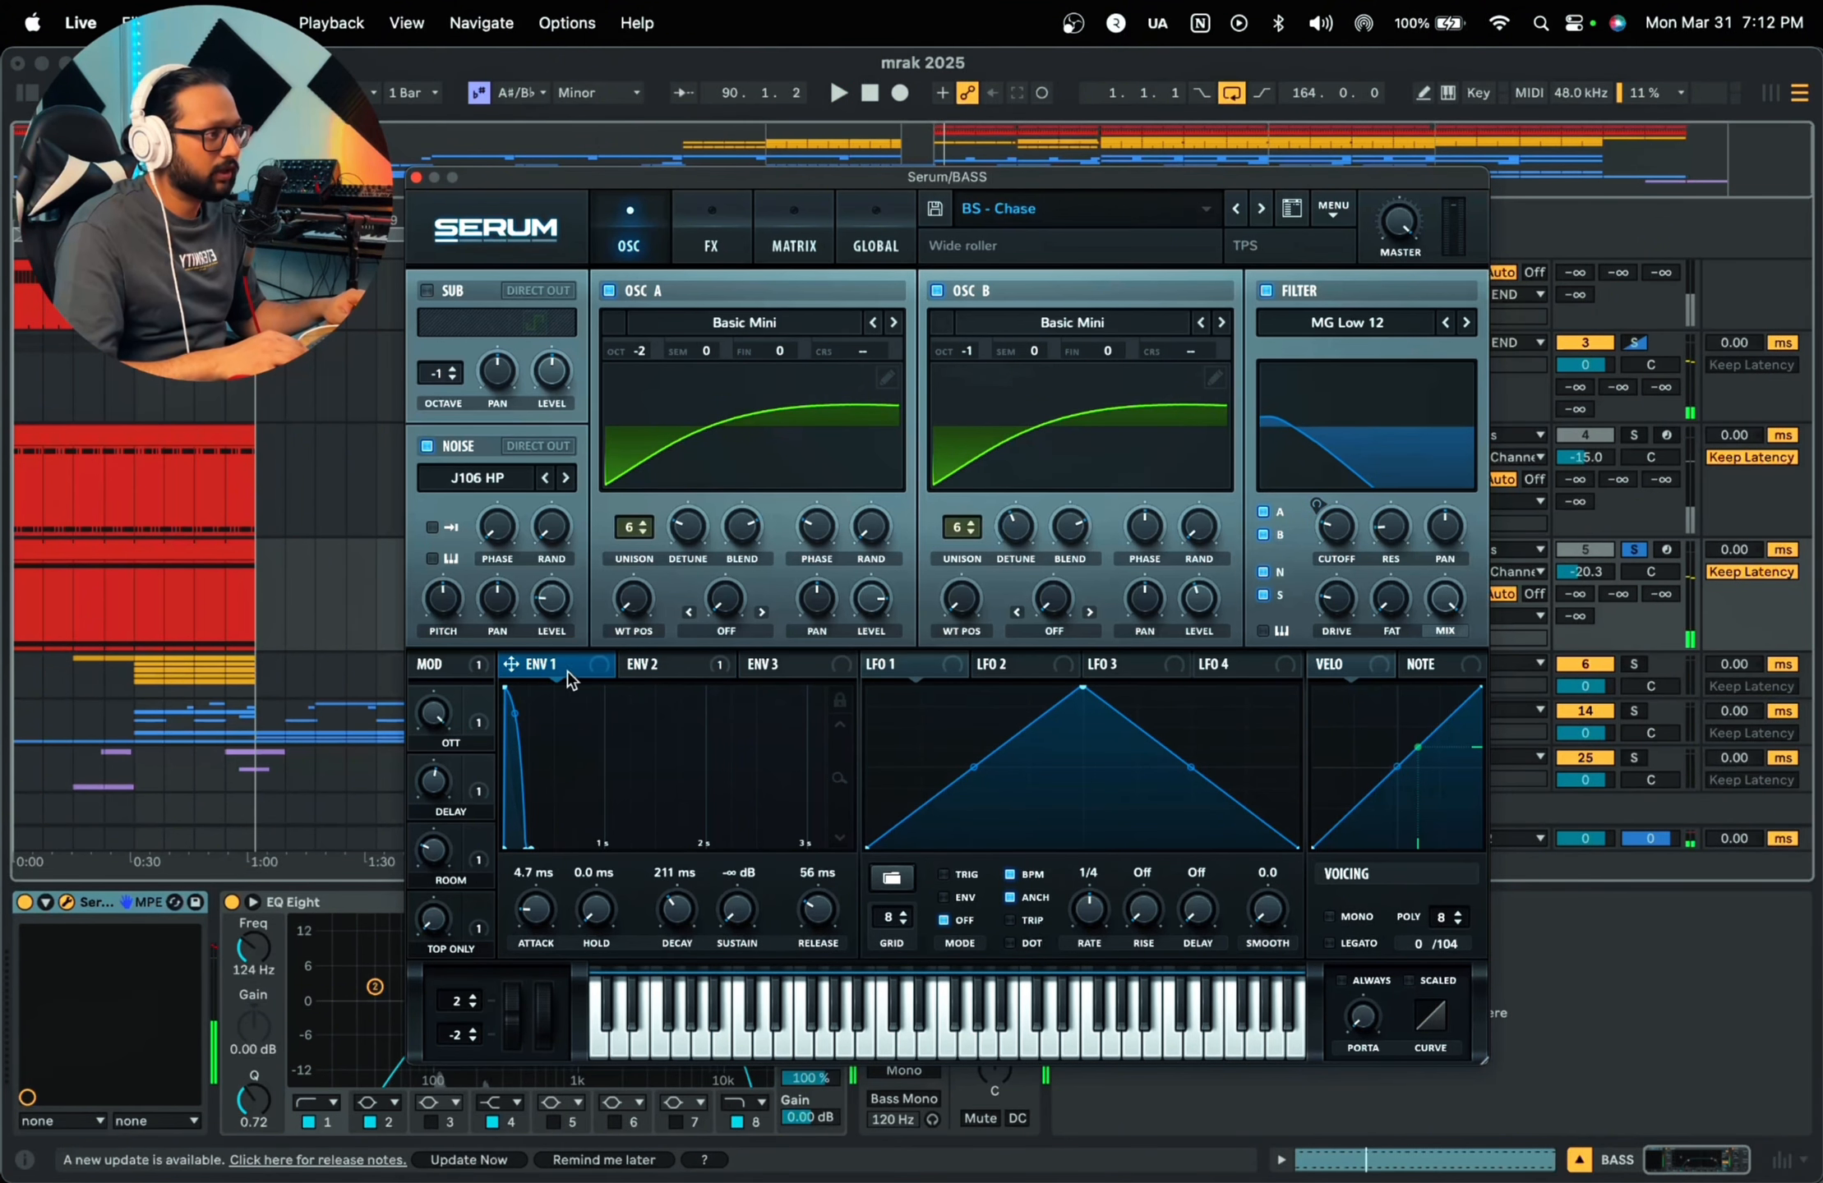
left_click(661, 665)
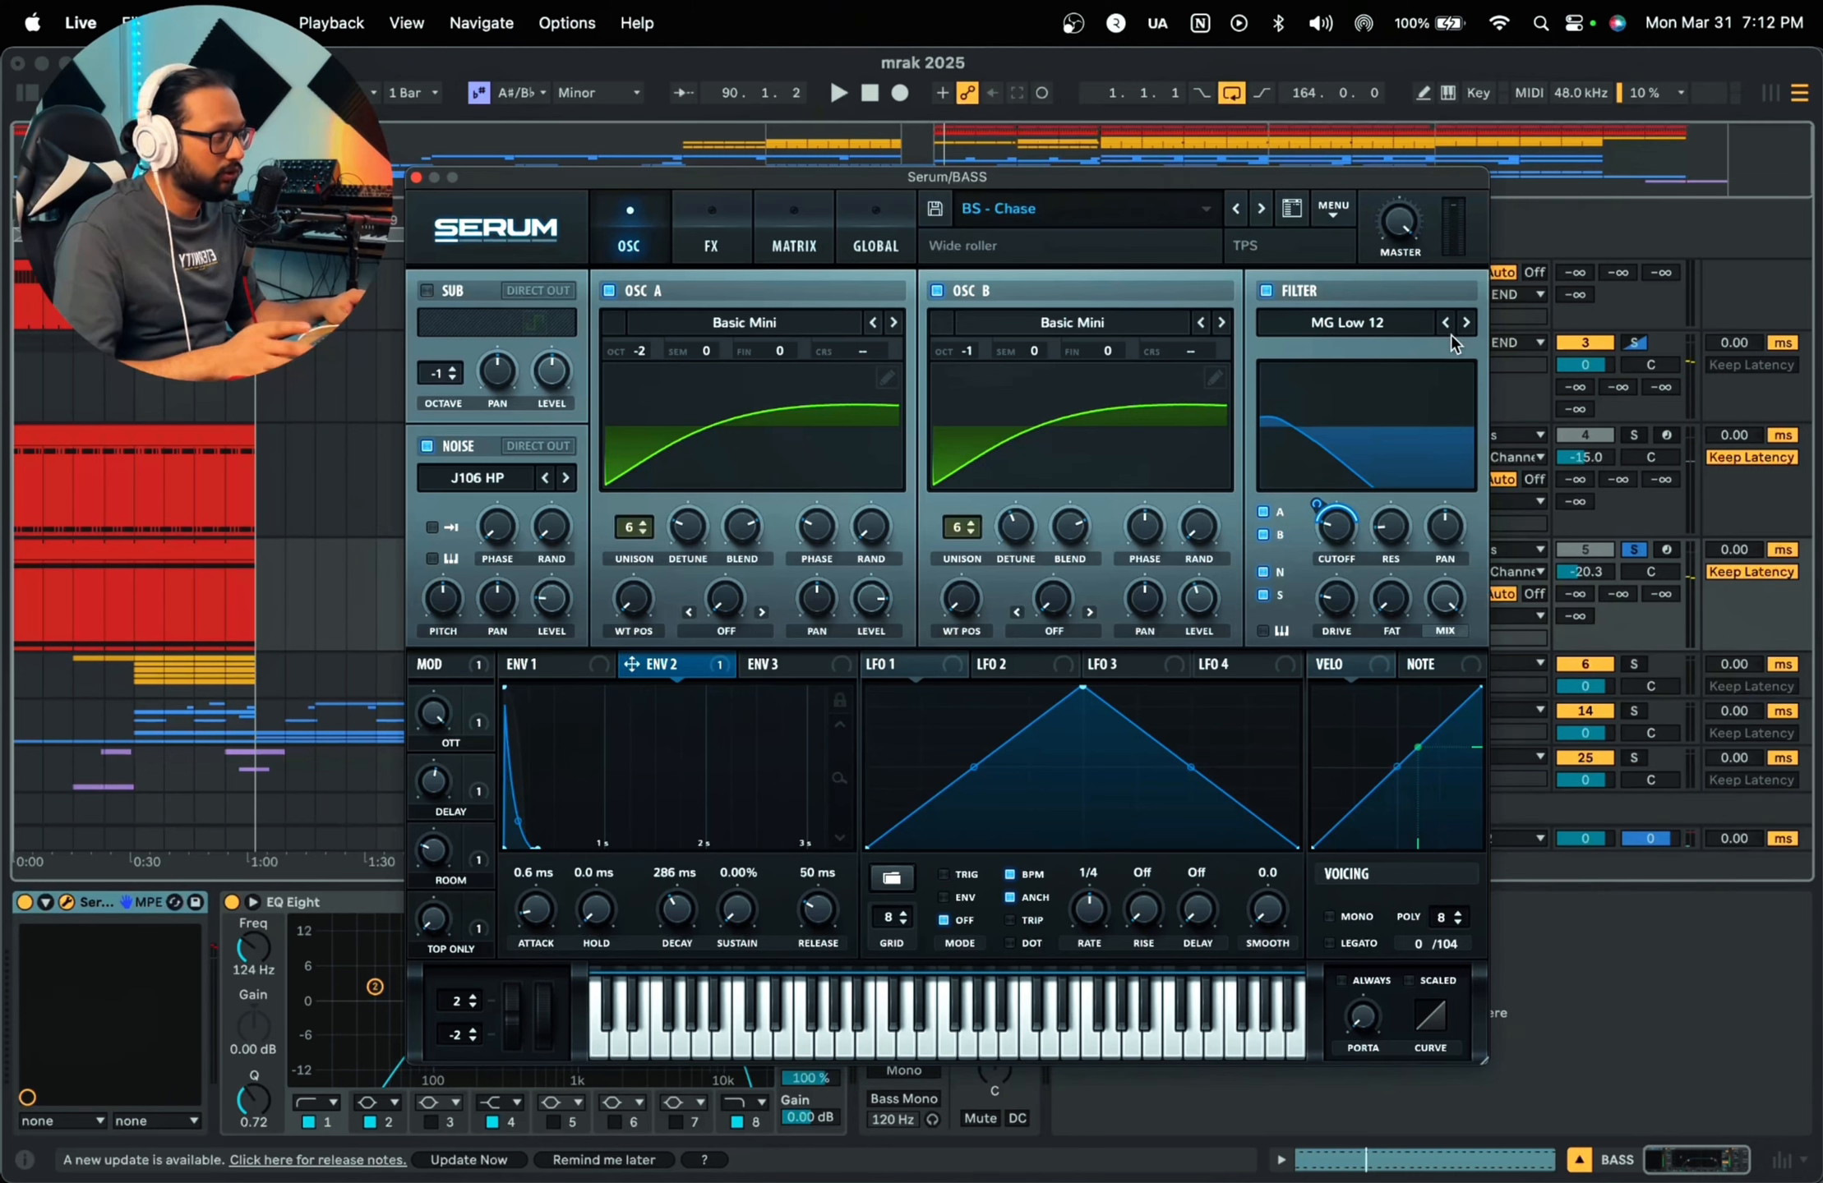
Step: Compare the second BASS track's Serum noise oscillator with Direct Out on and off during playback
key("space")
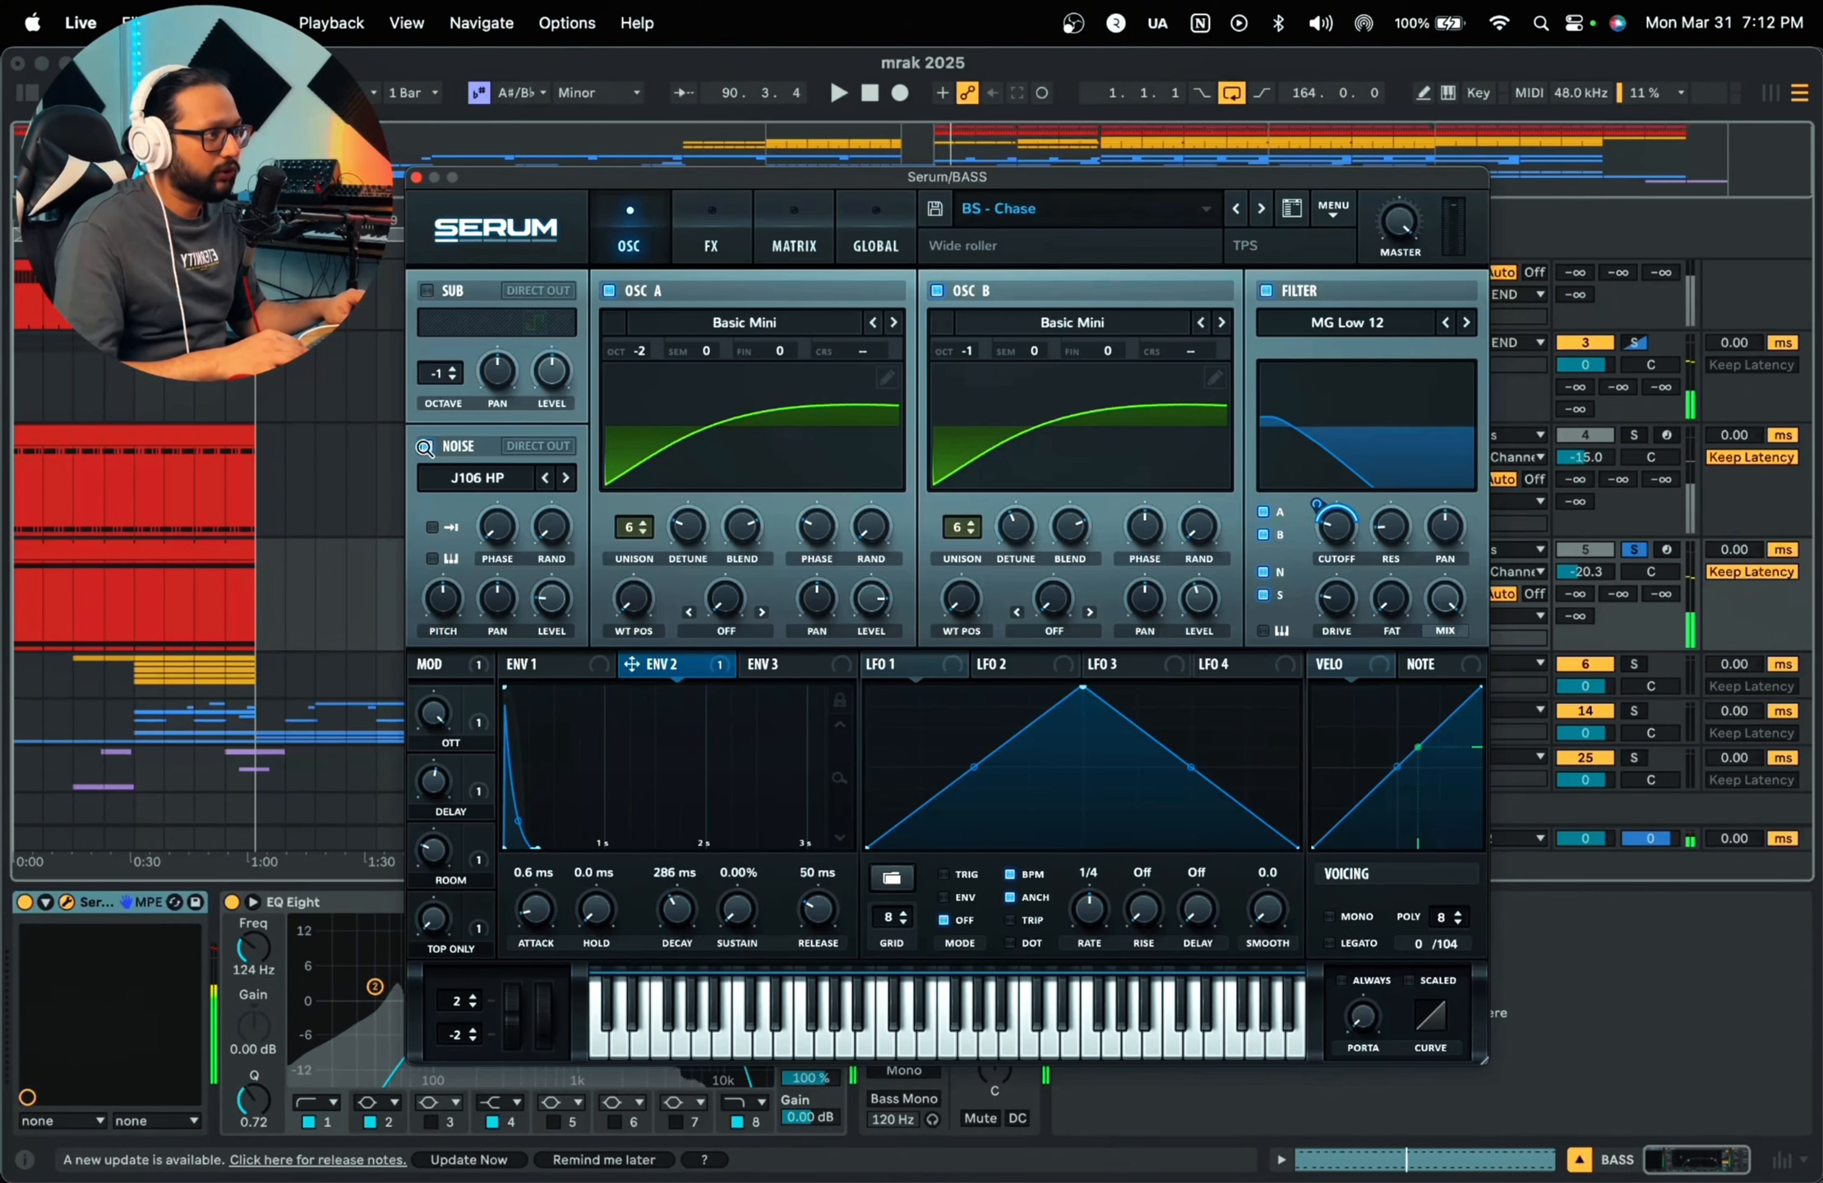
key("space")
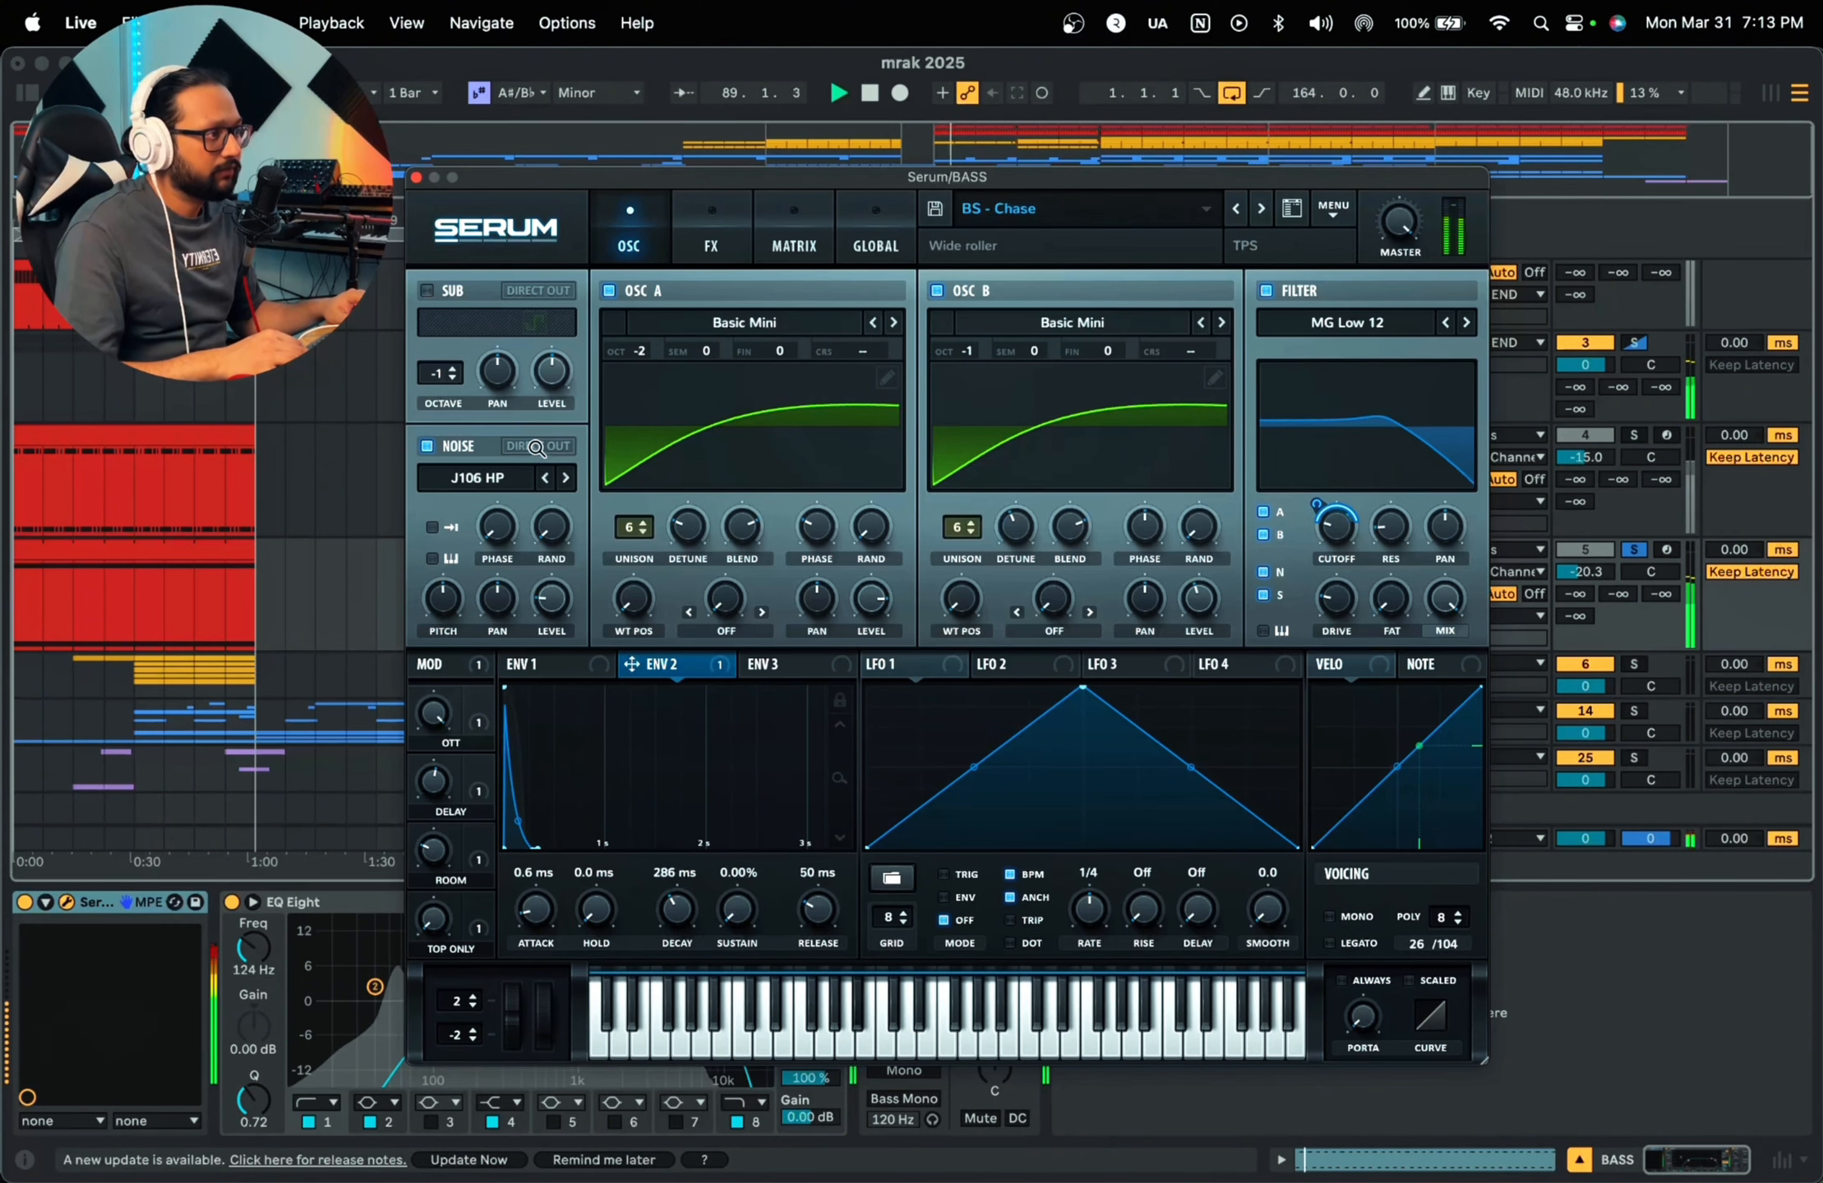
left_click(530, 447)
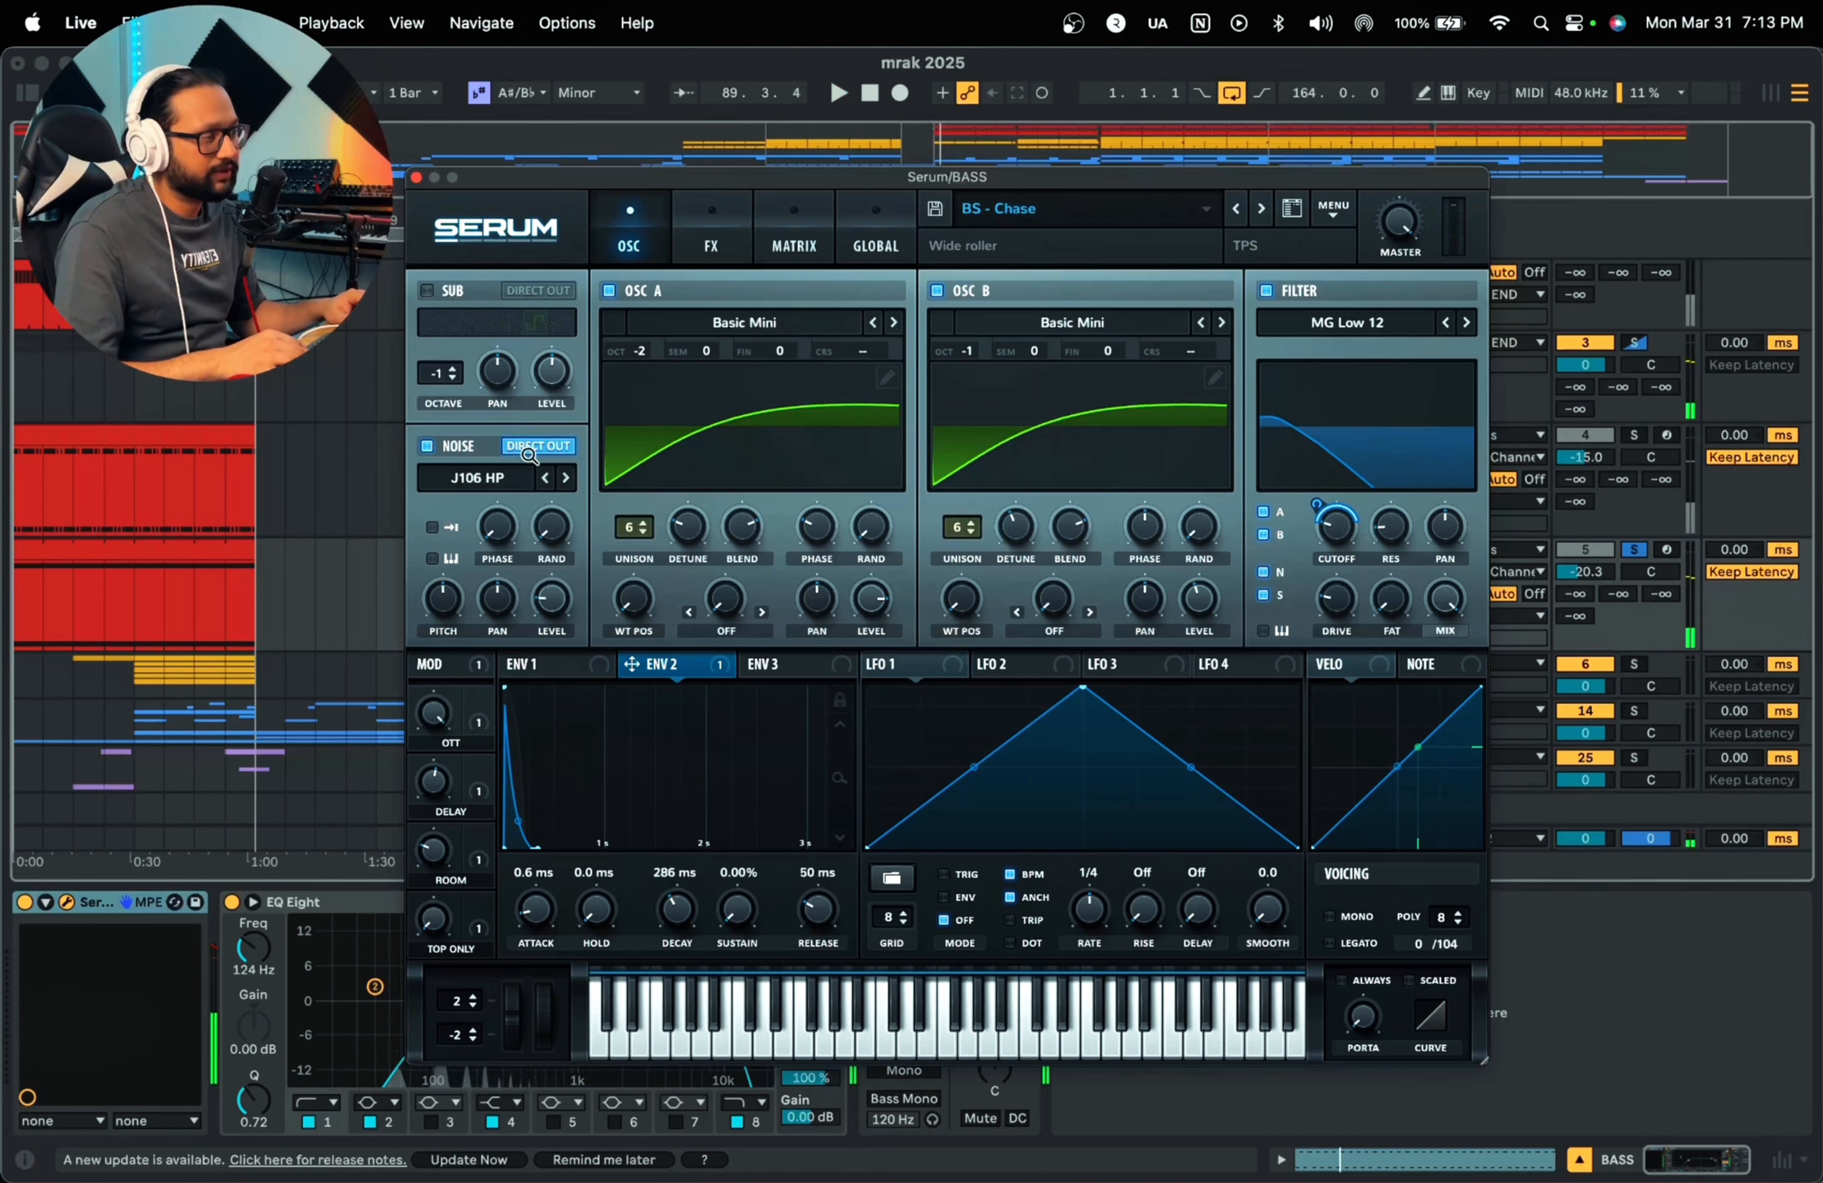
key("space")
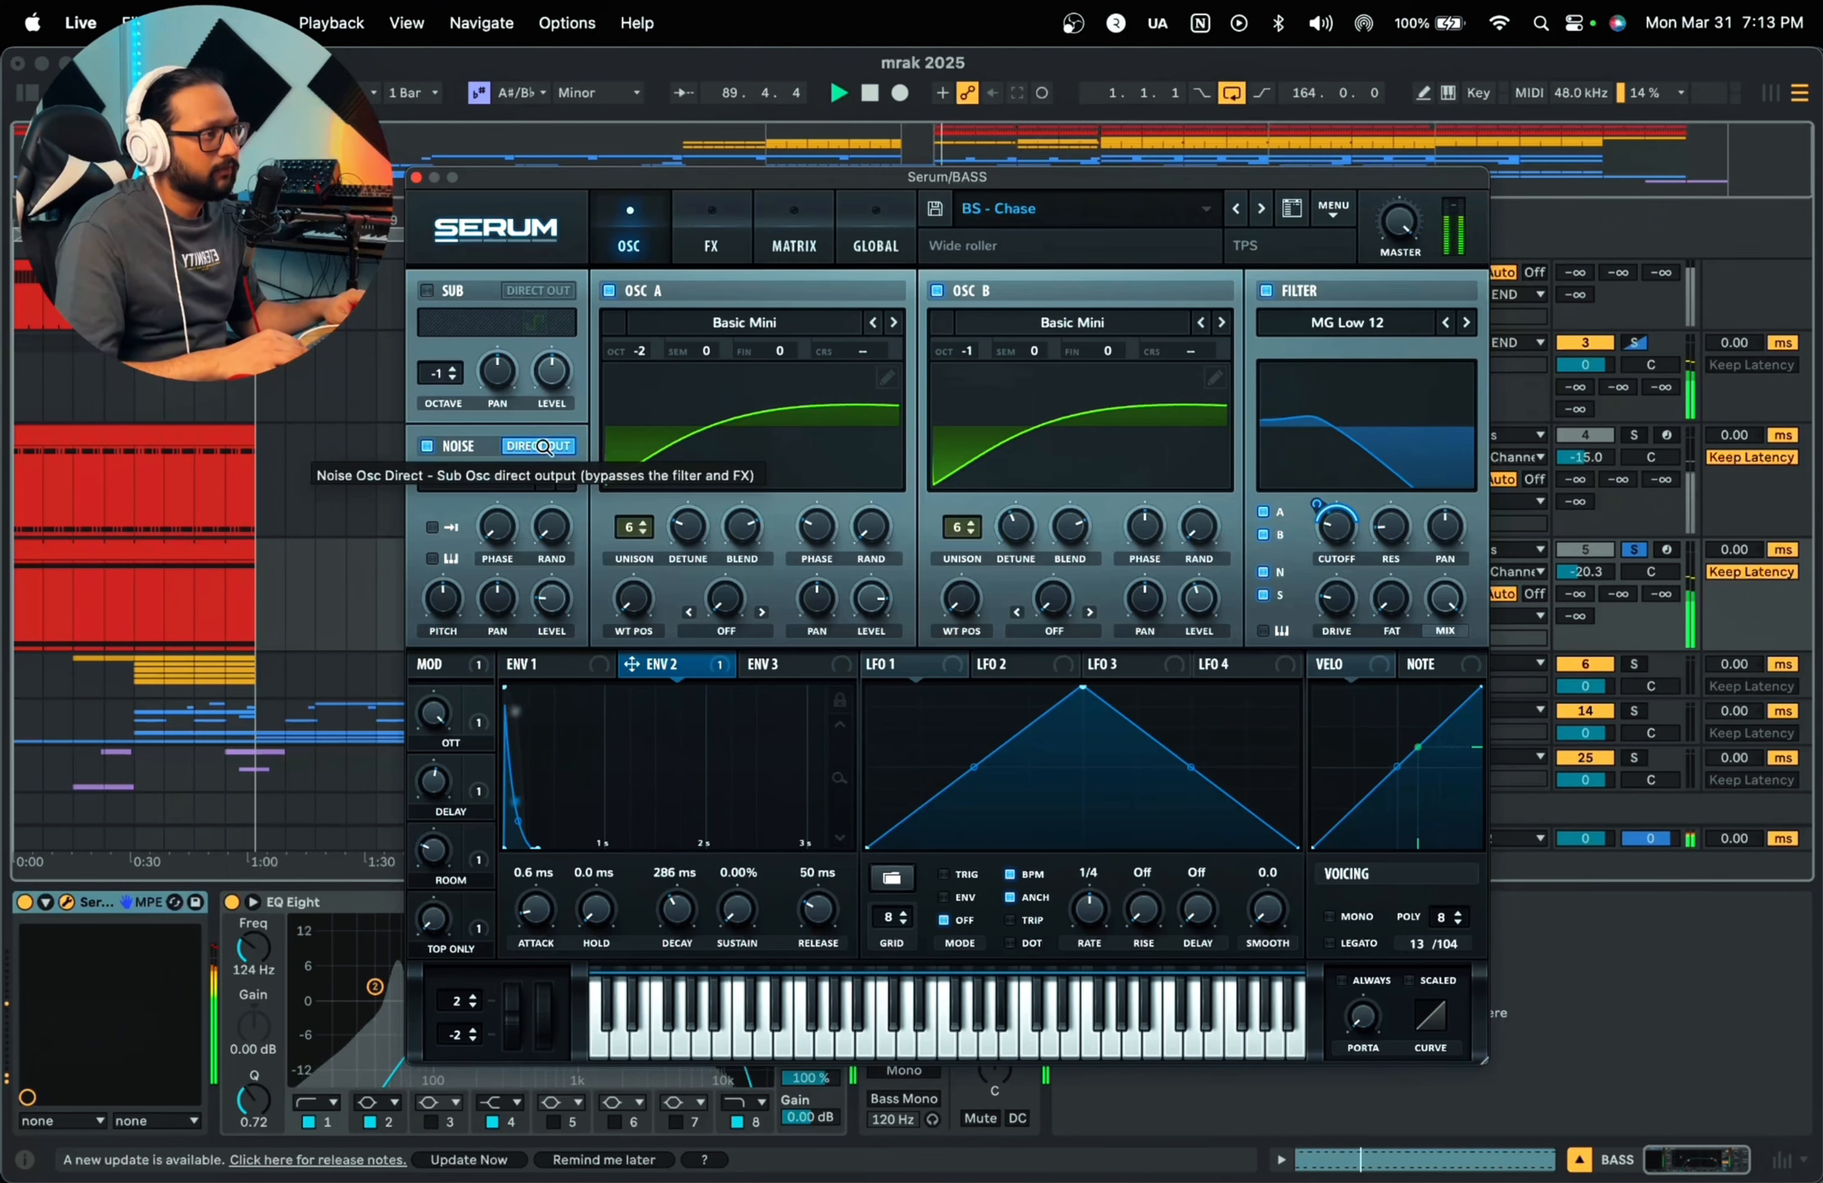
left_click(544, 447)
key("space")
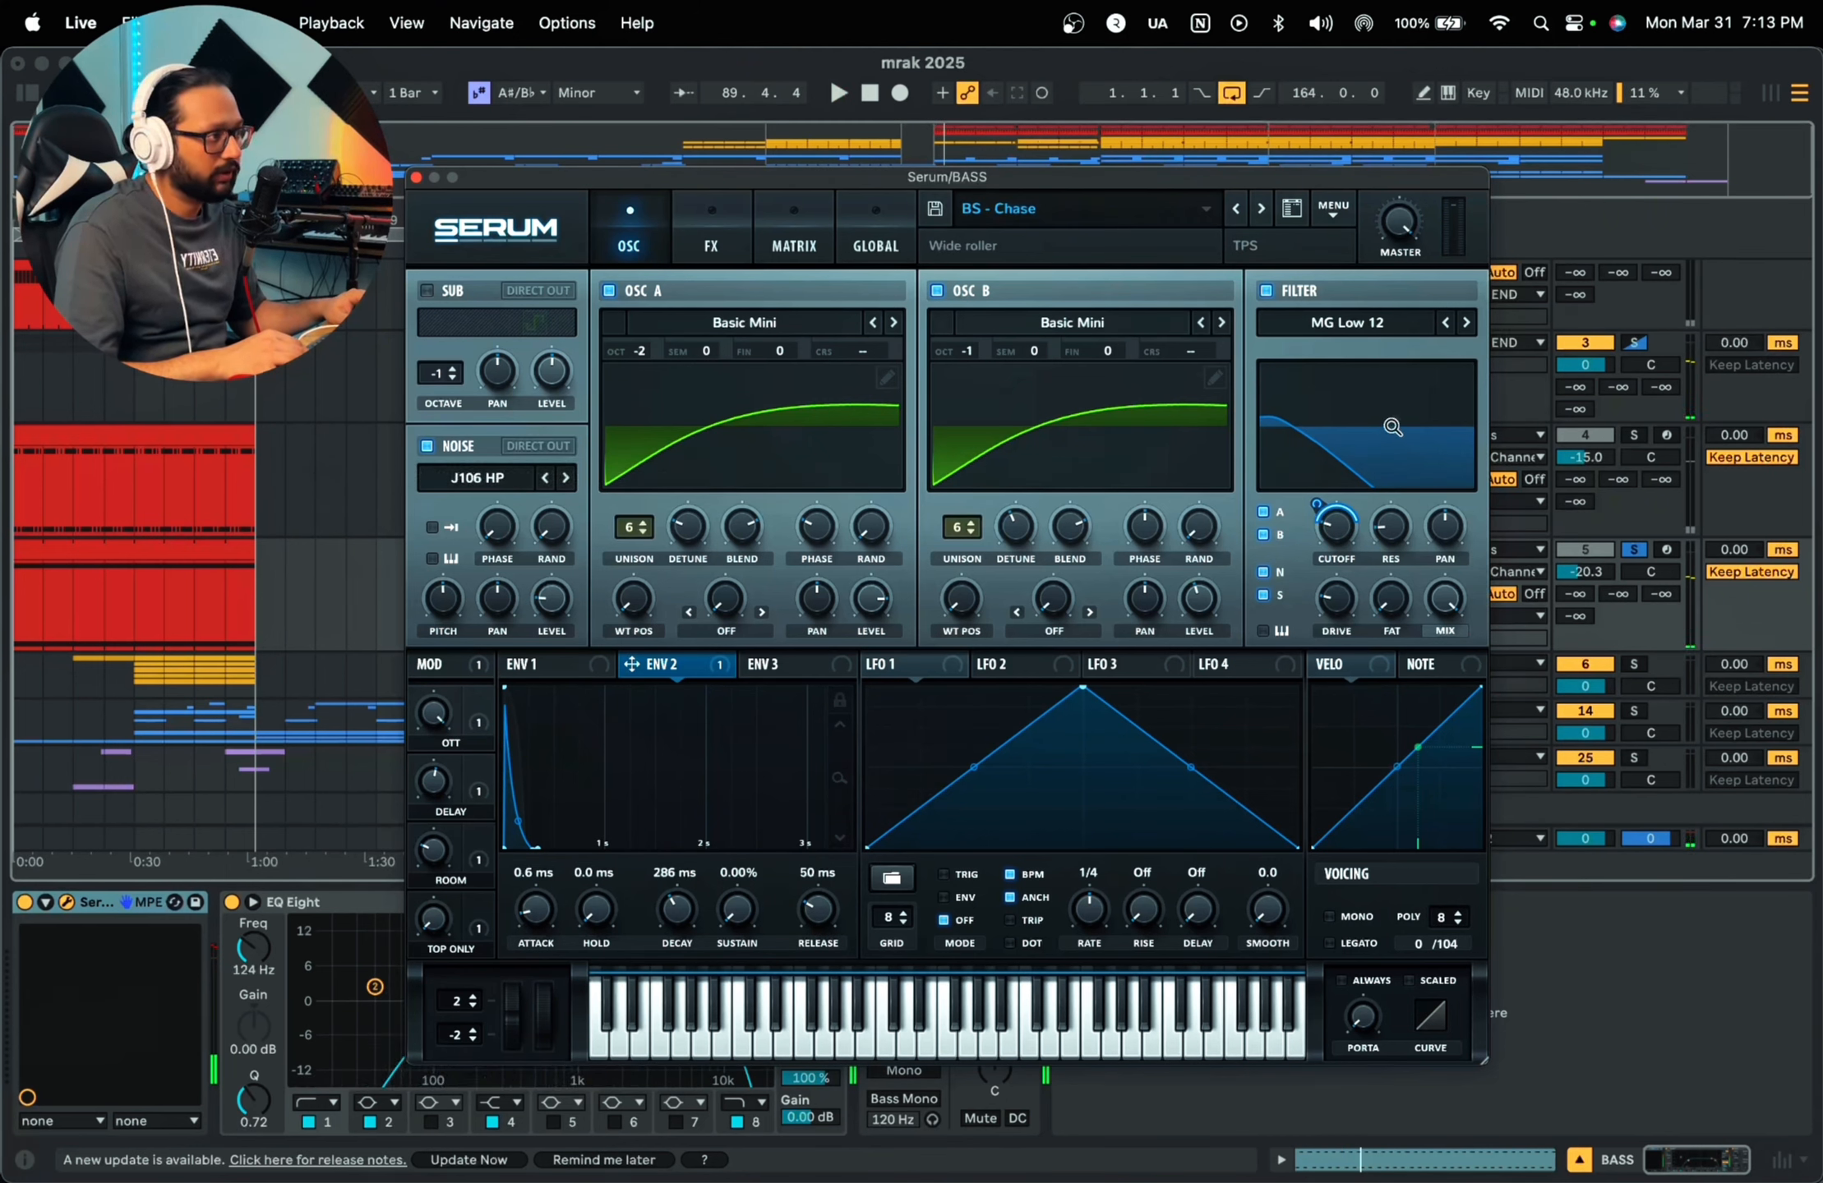
Step: Review Serum's effects rack from Hyper/Dimension to Reverb, play the bass from bar 89, and close Serum from its oscillator page
left_click(712, 251)
key("space")
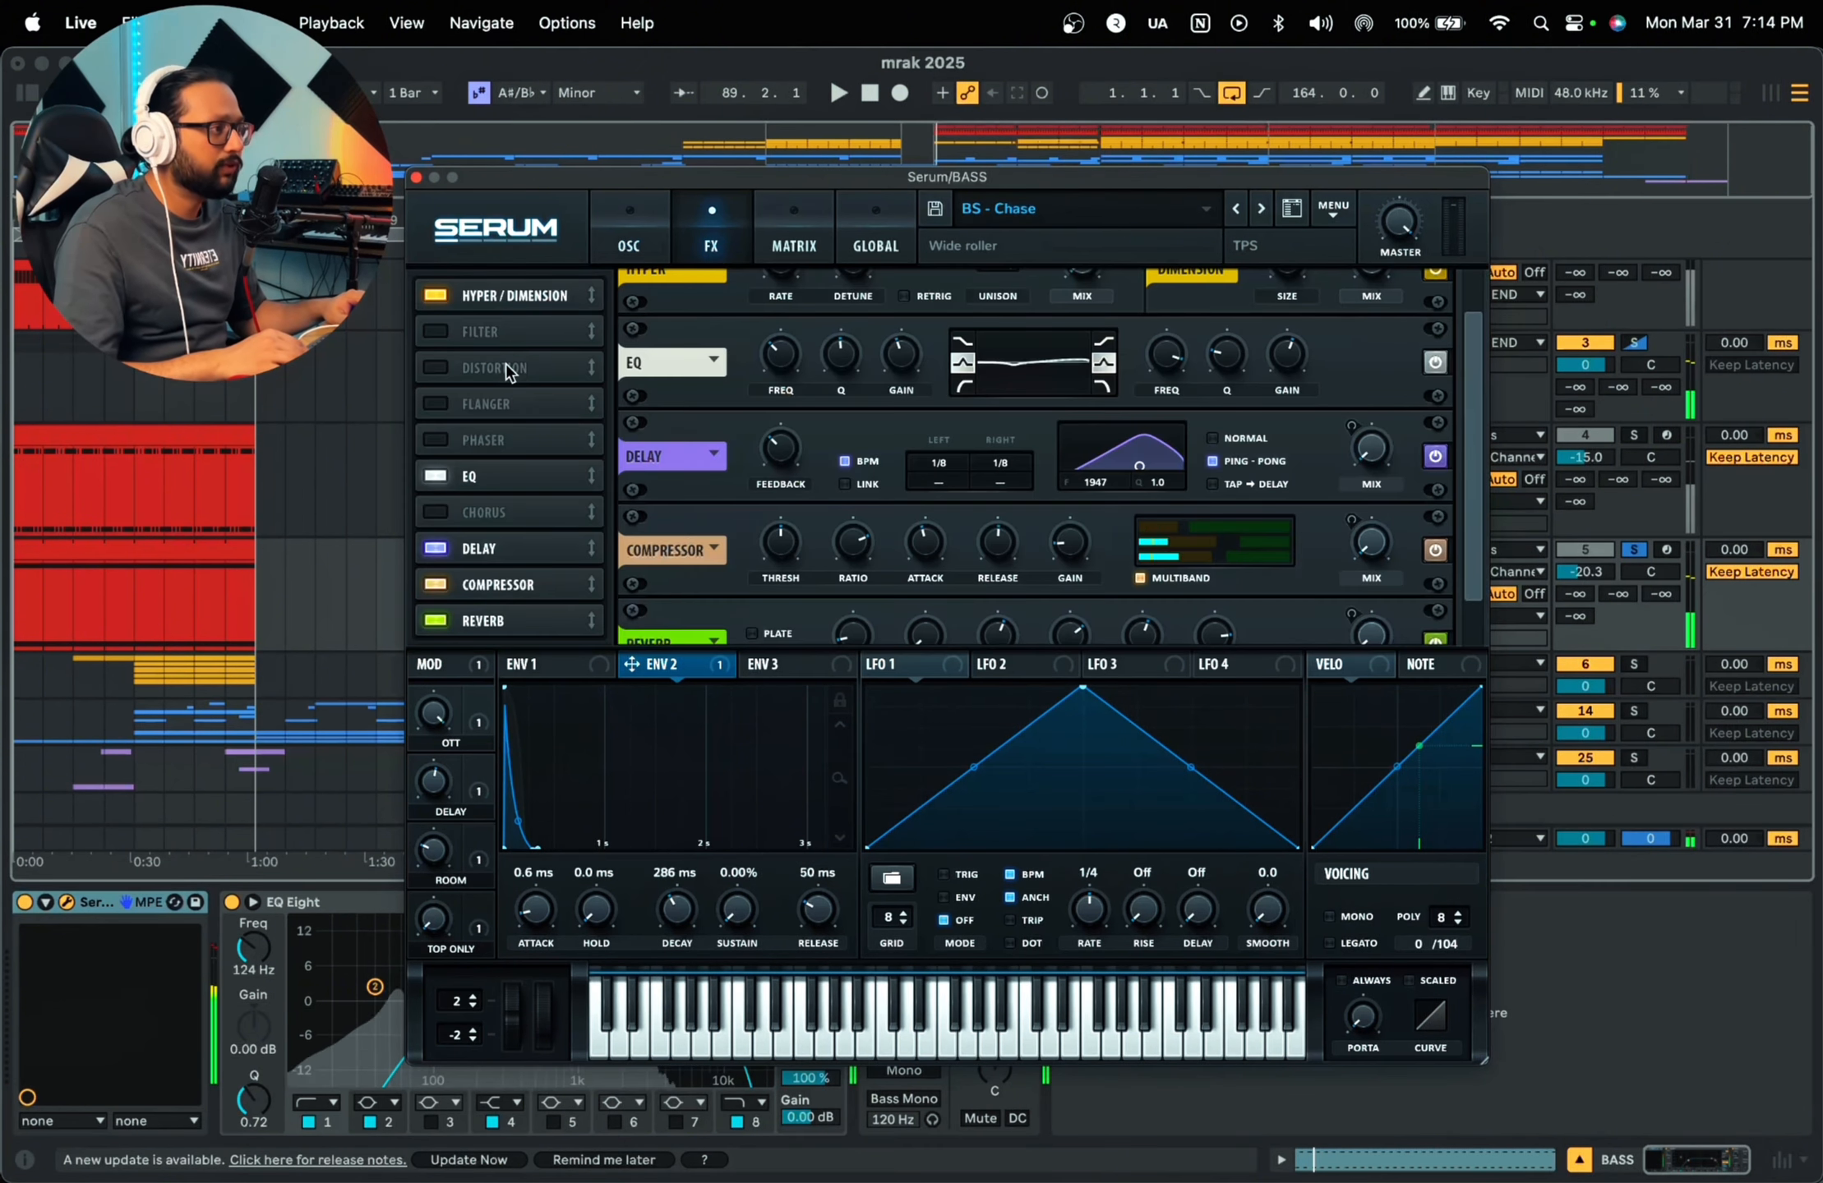
left_click(511, 314)
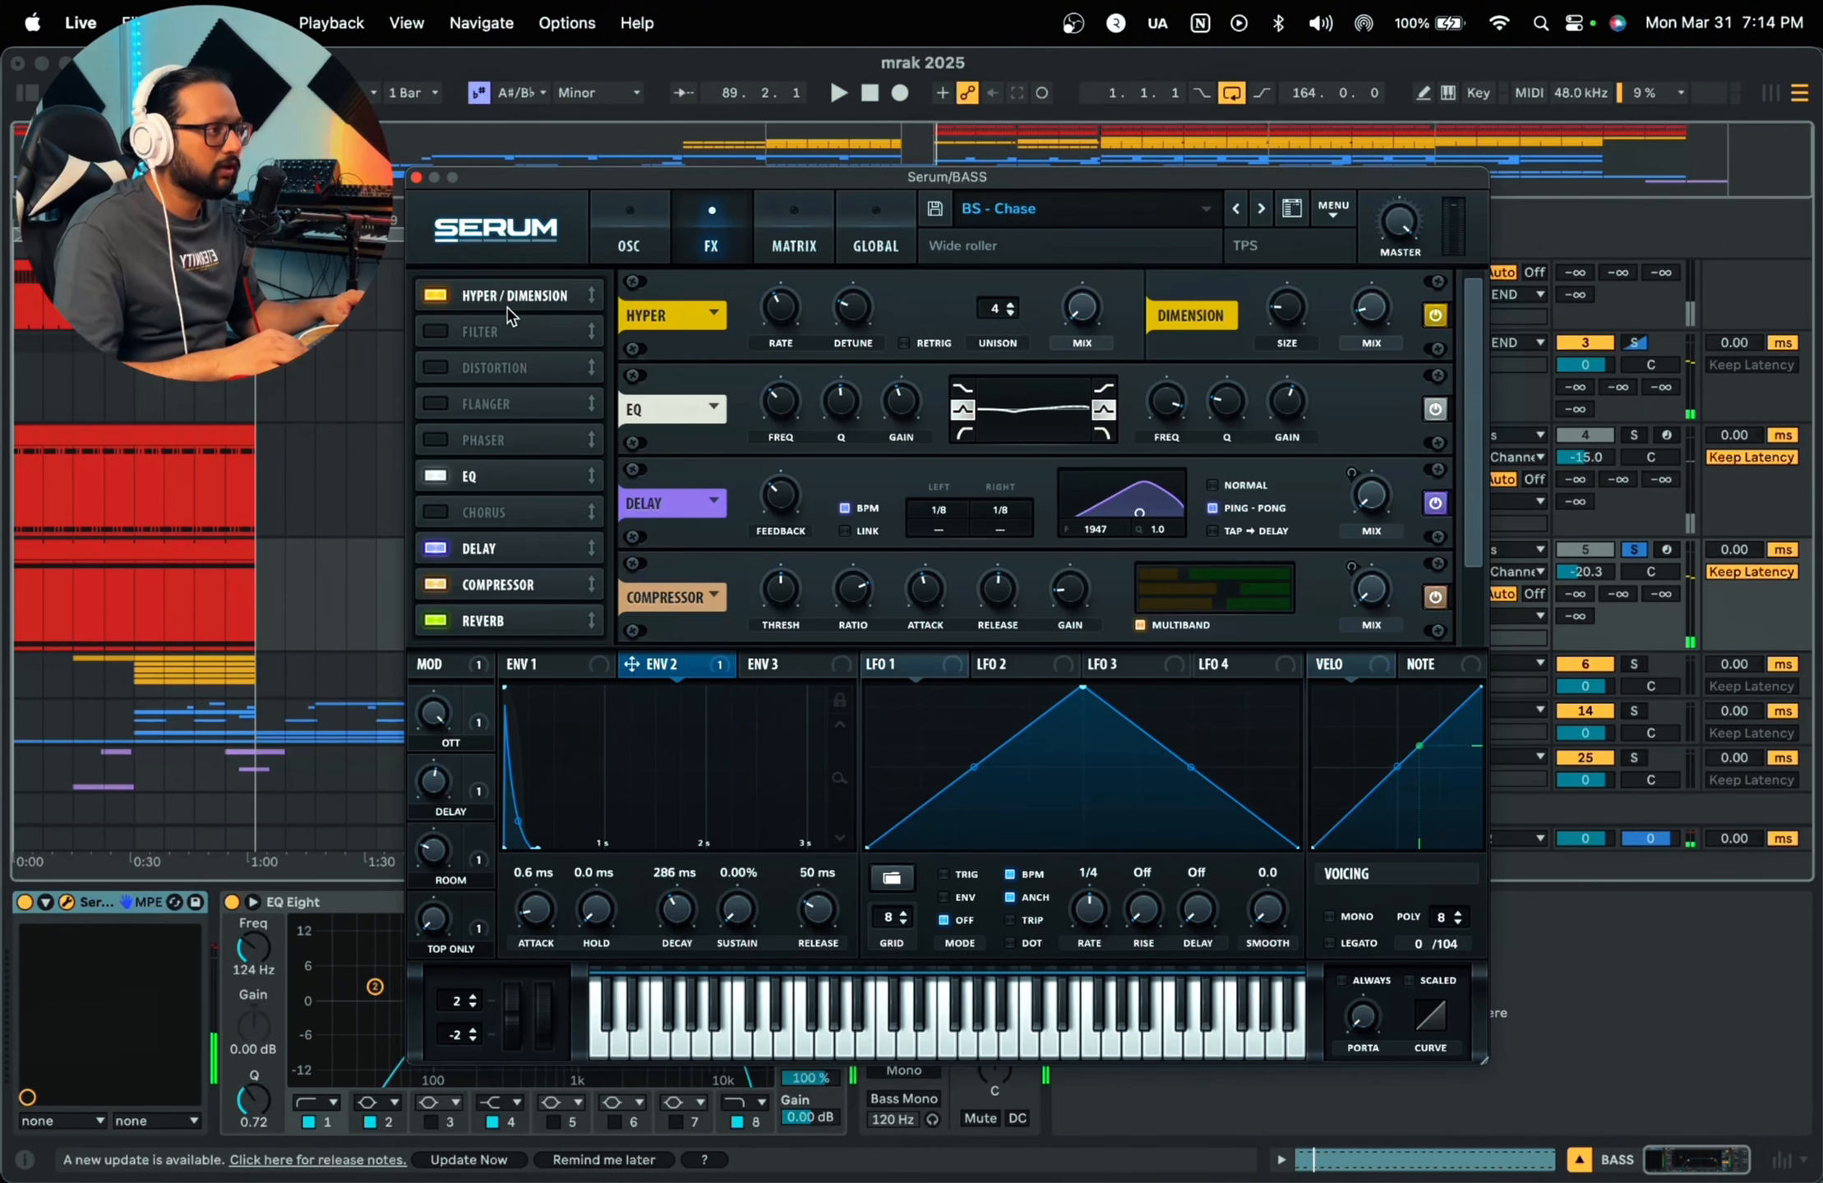
left_click(497, 479)
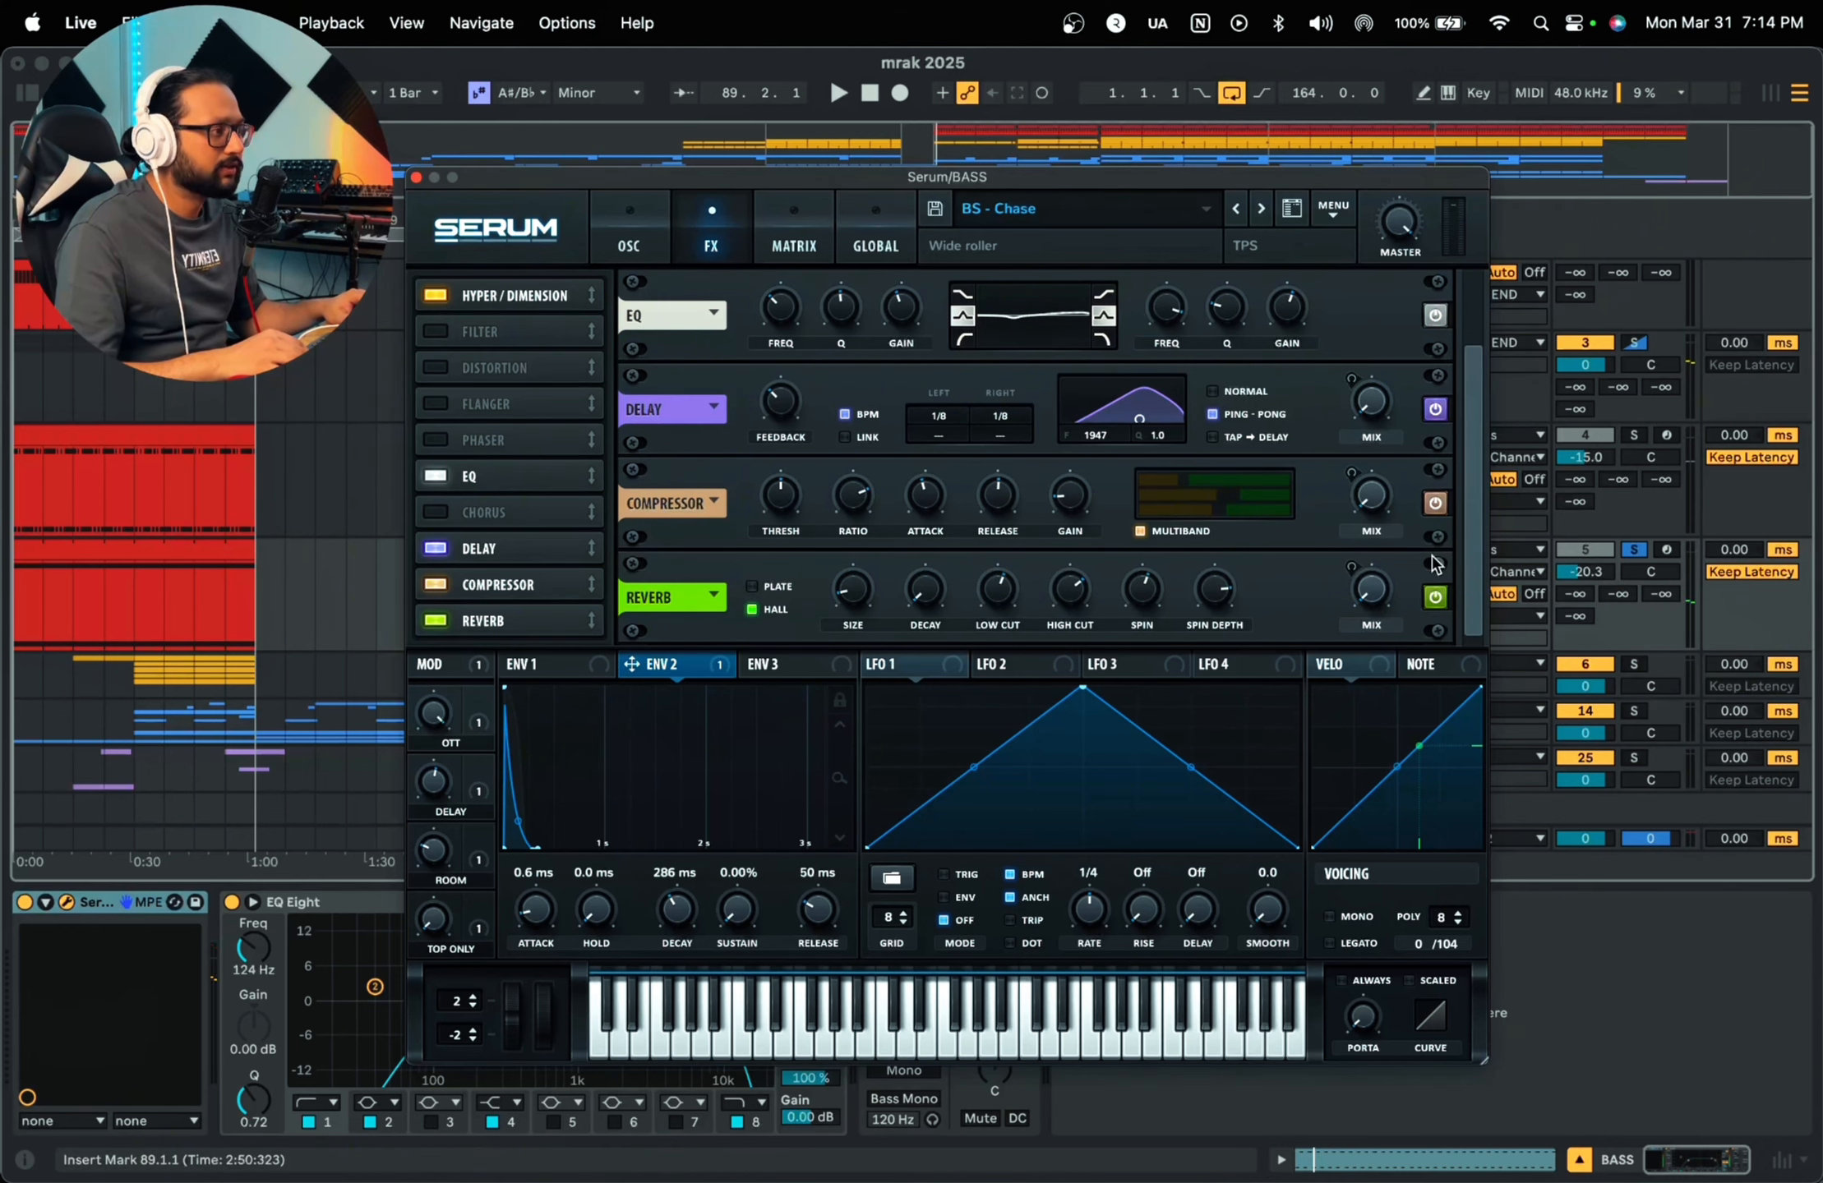
key("space")
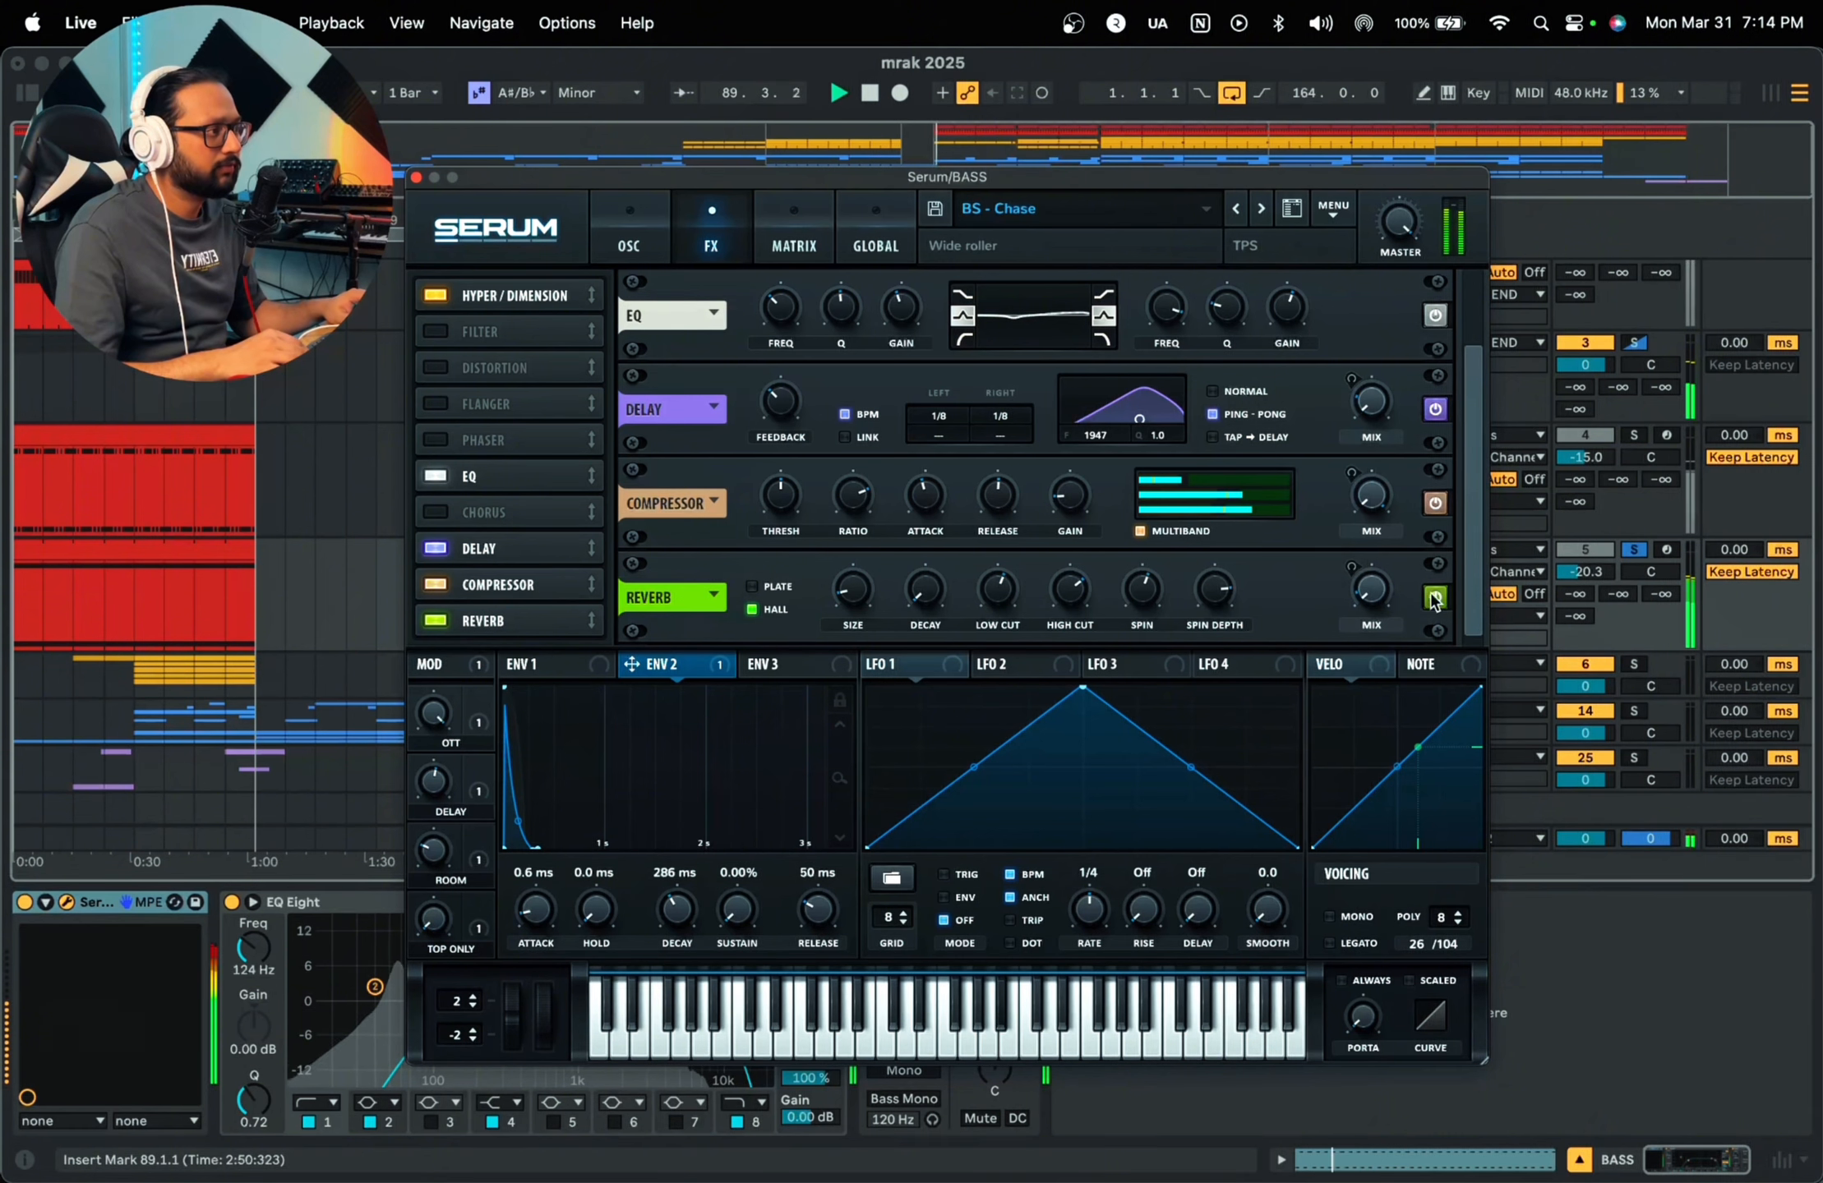
left_click(629, 238)
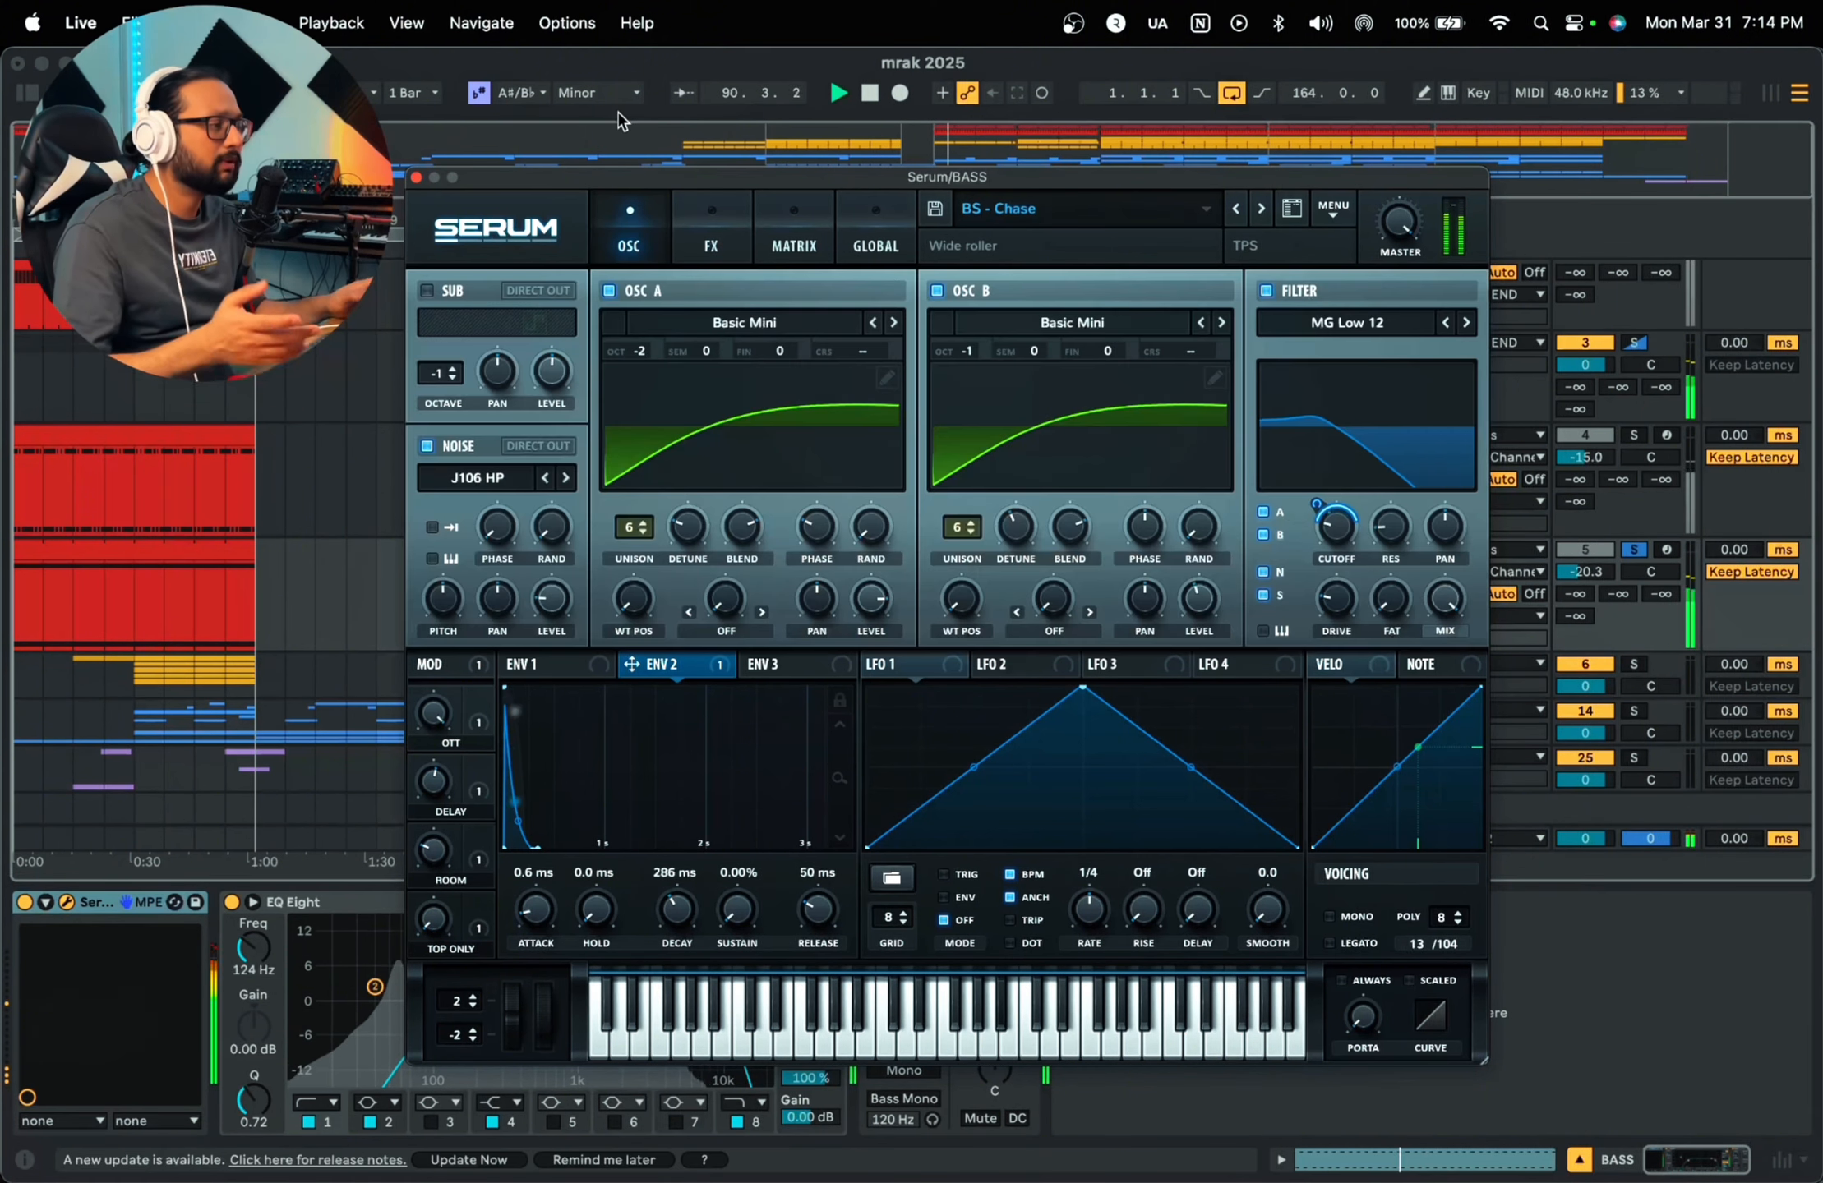
key("space")
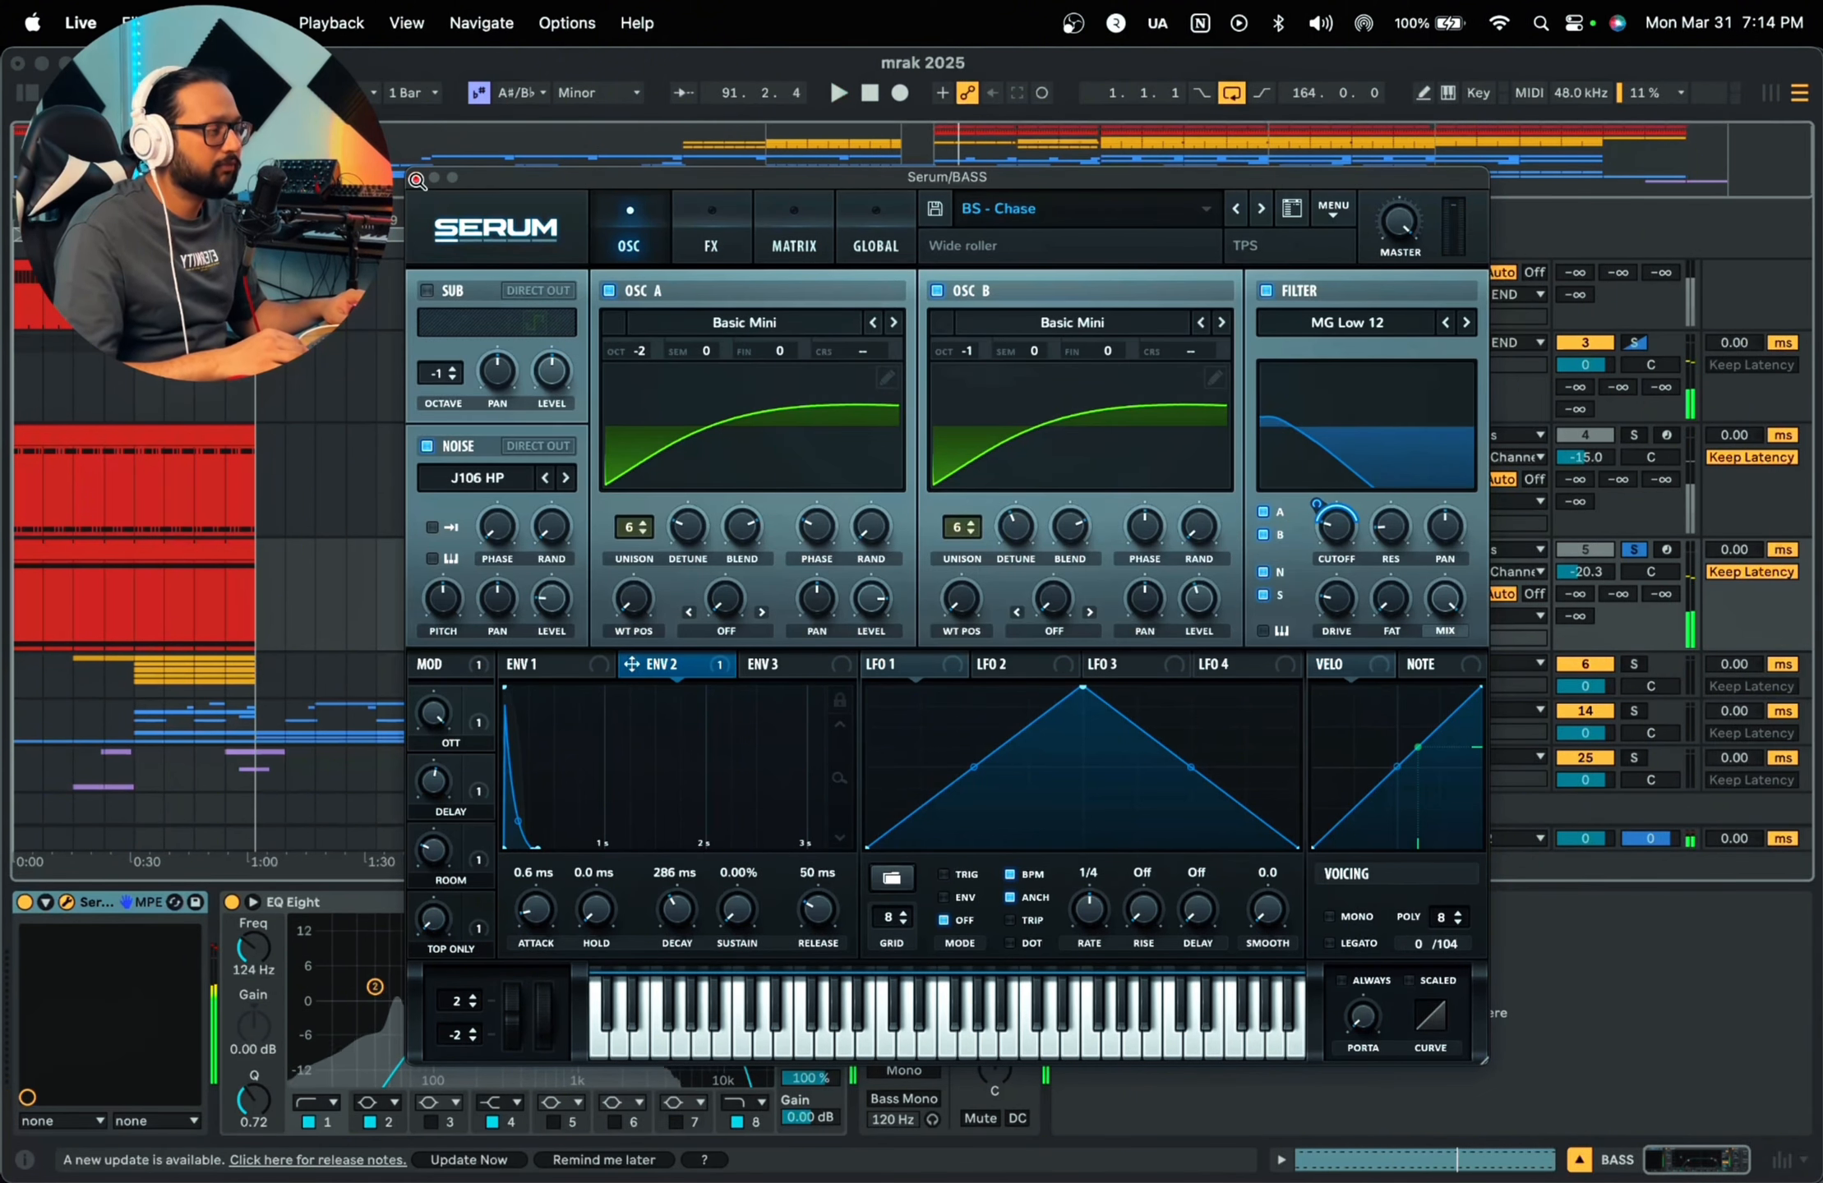
left_click(417, 180)
Step: Solo the whole LOW END group instead of the second BASS track, and play it from bars 89 and 105
key("space")
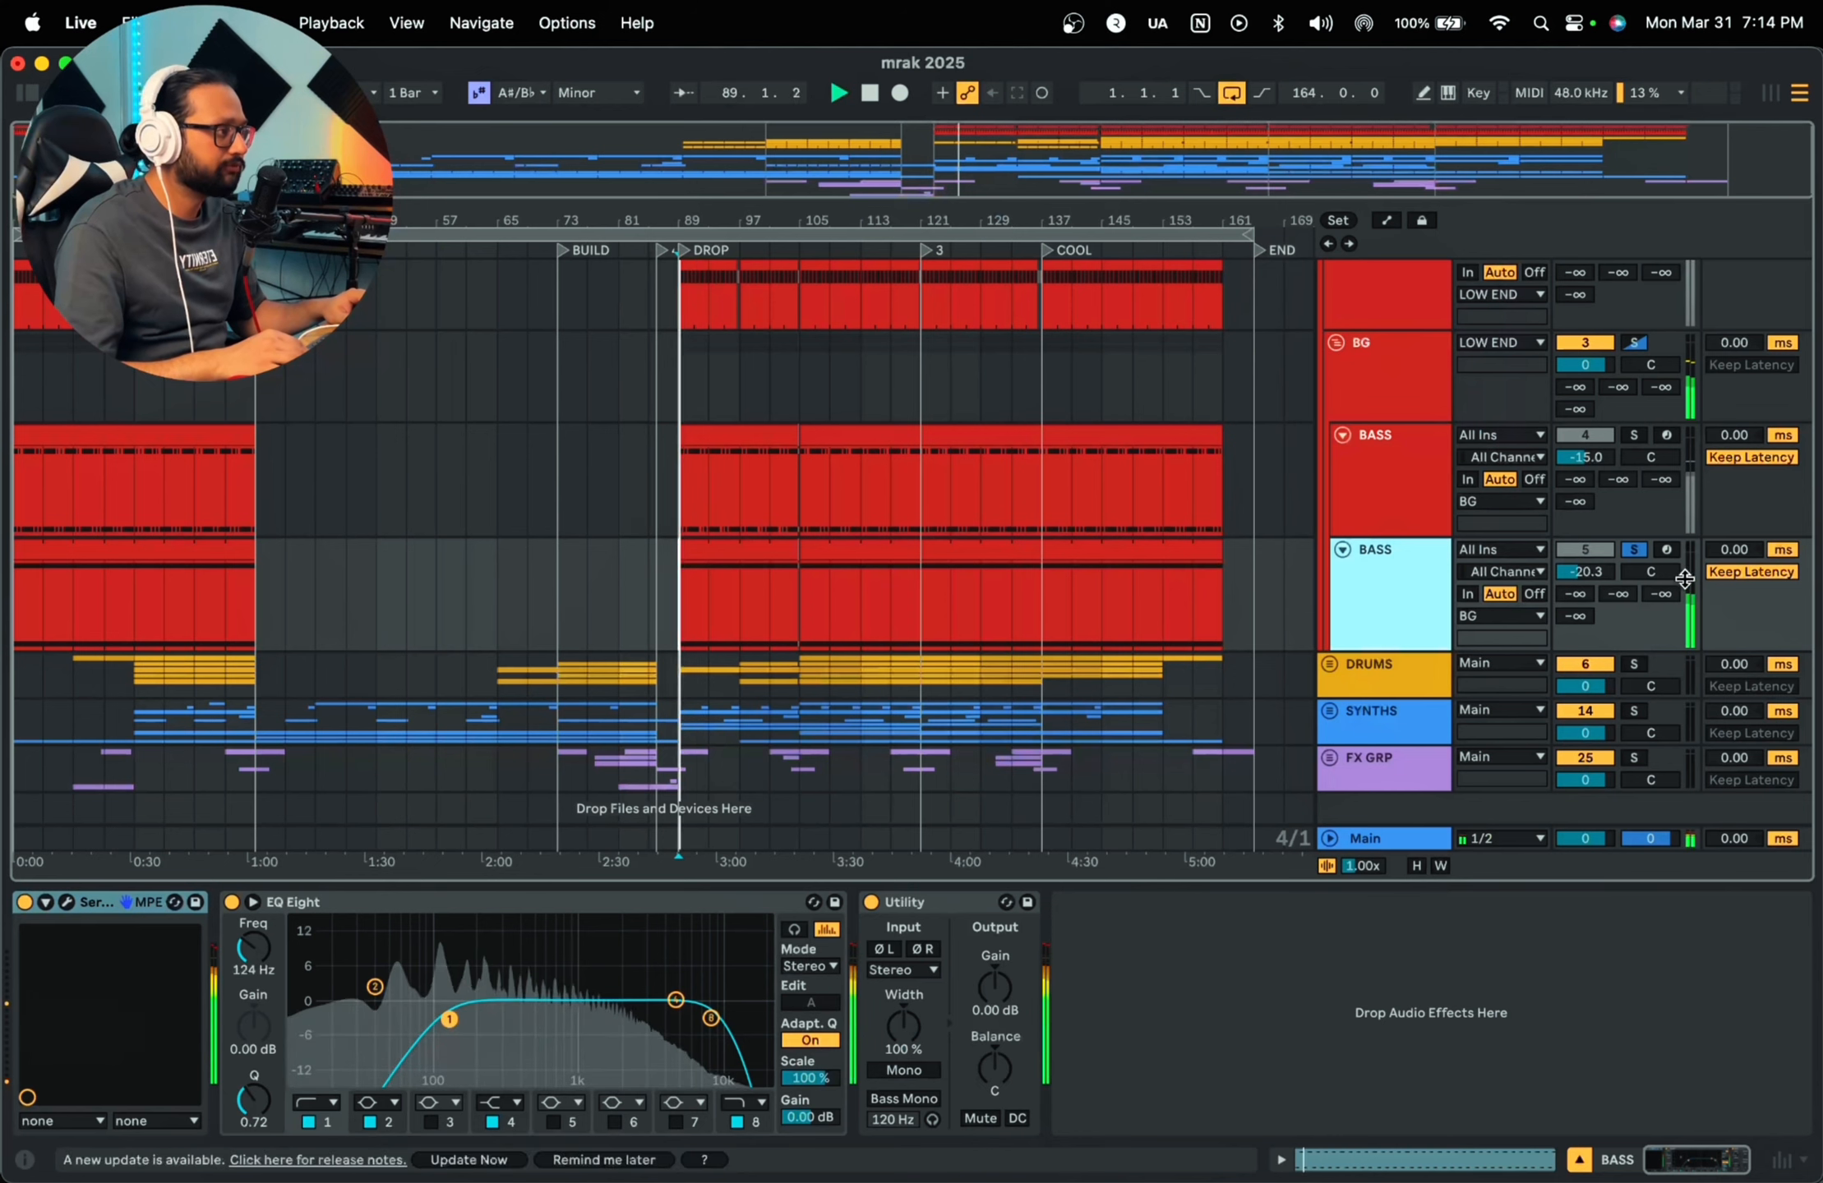
left_click(1634, 550)
scroll(1636, 557, "up", 3)
key("space")
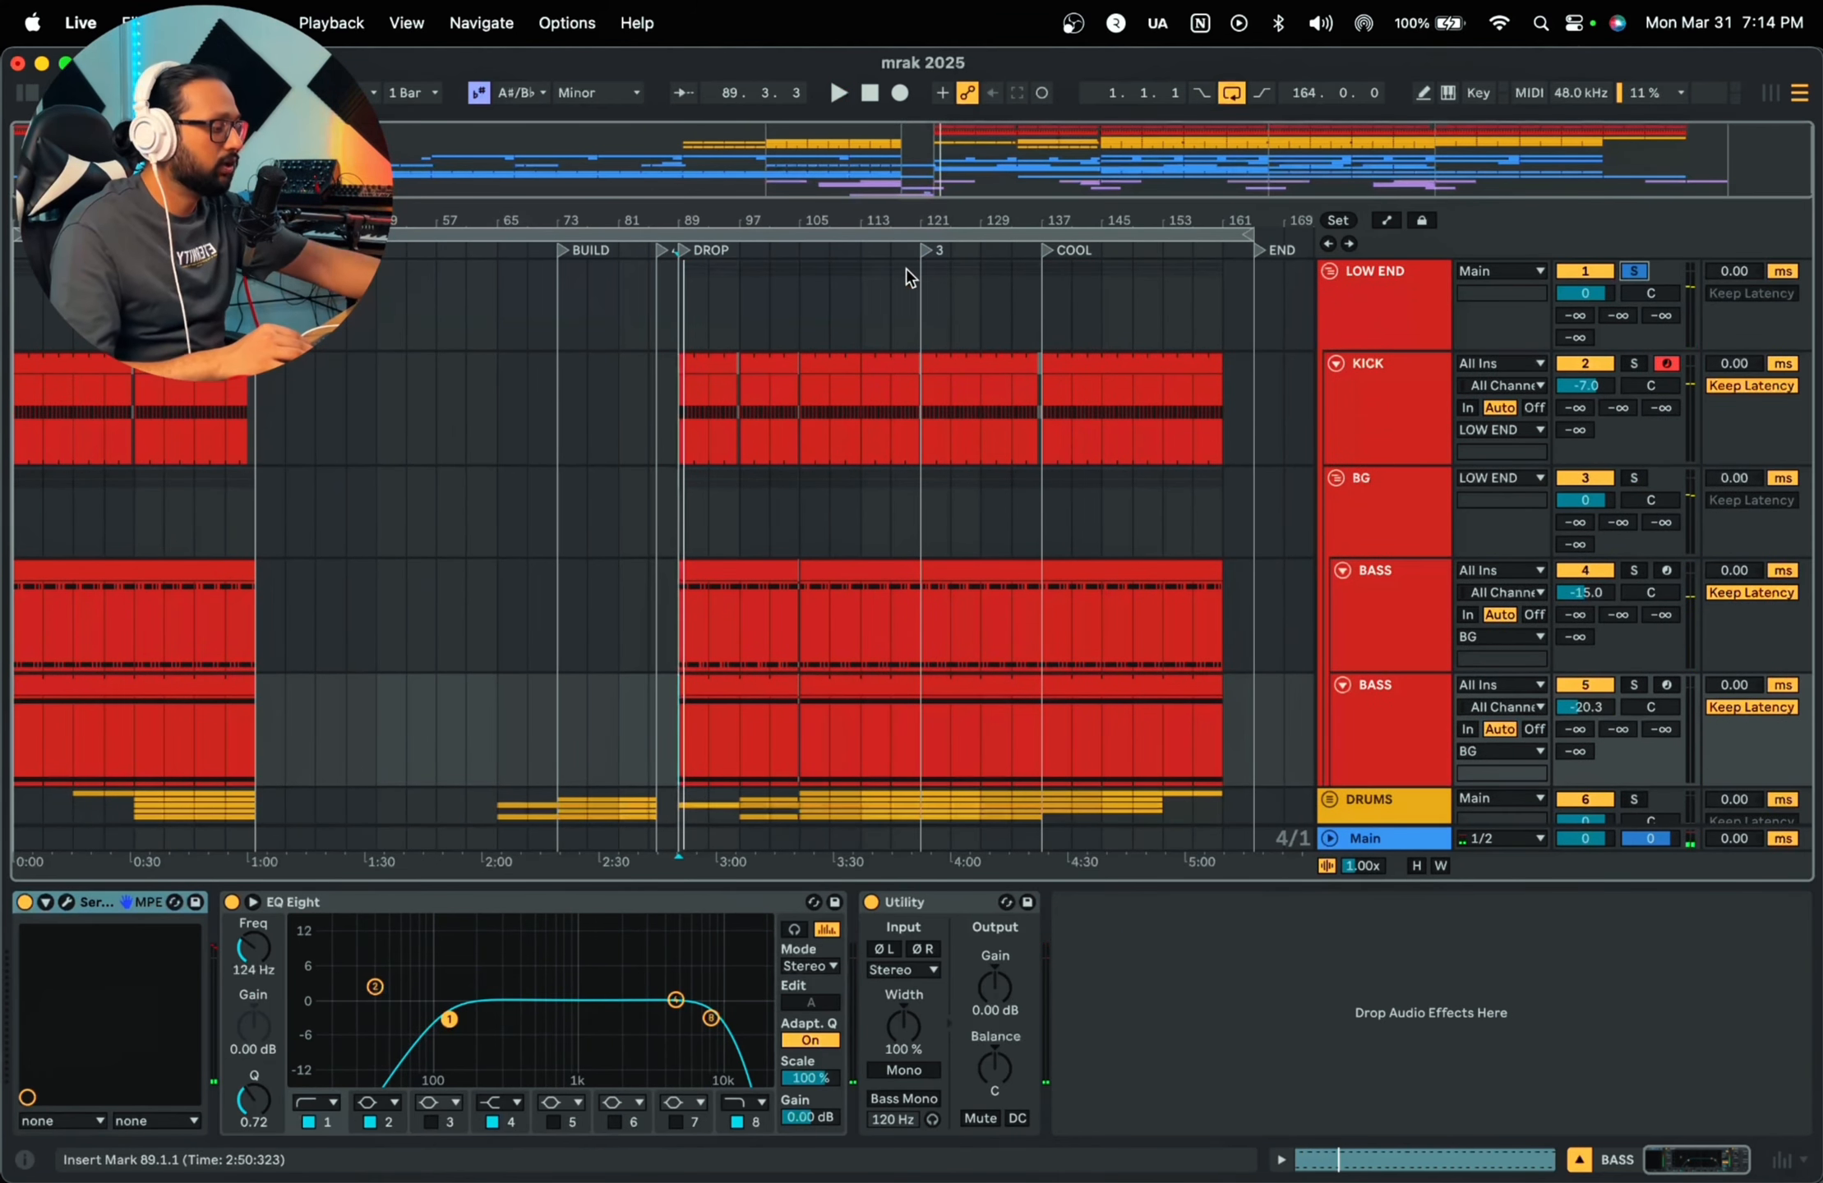
key("space")
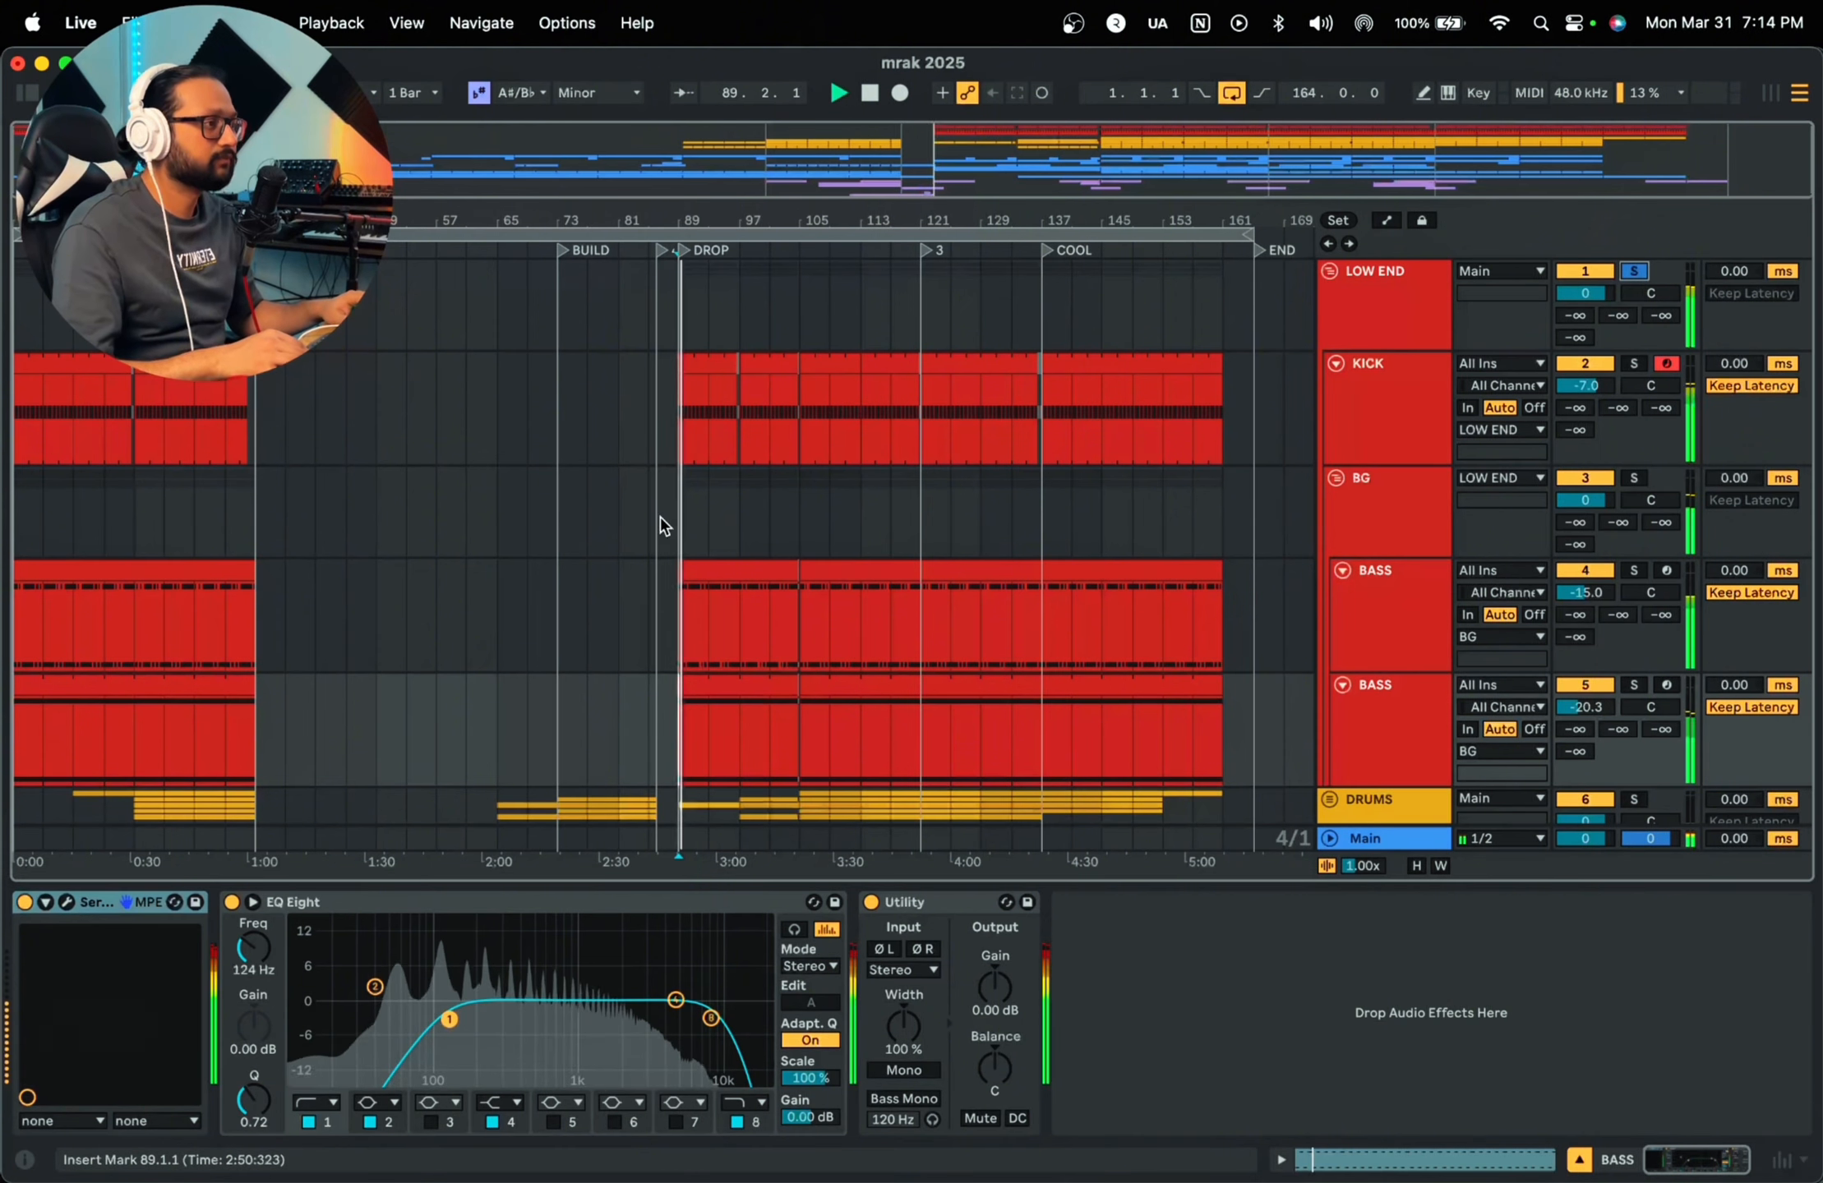
scroll(700, 476, "down", 2)
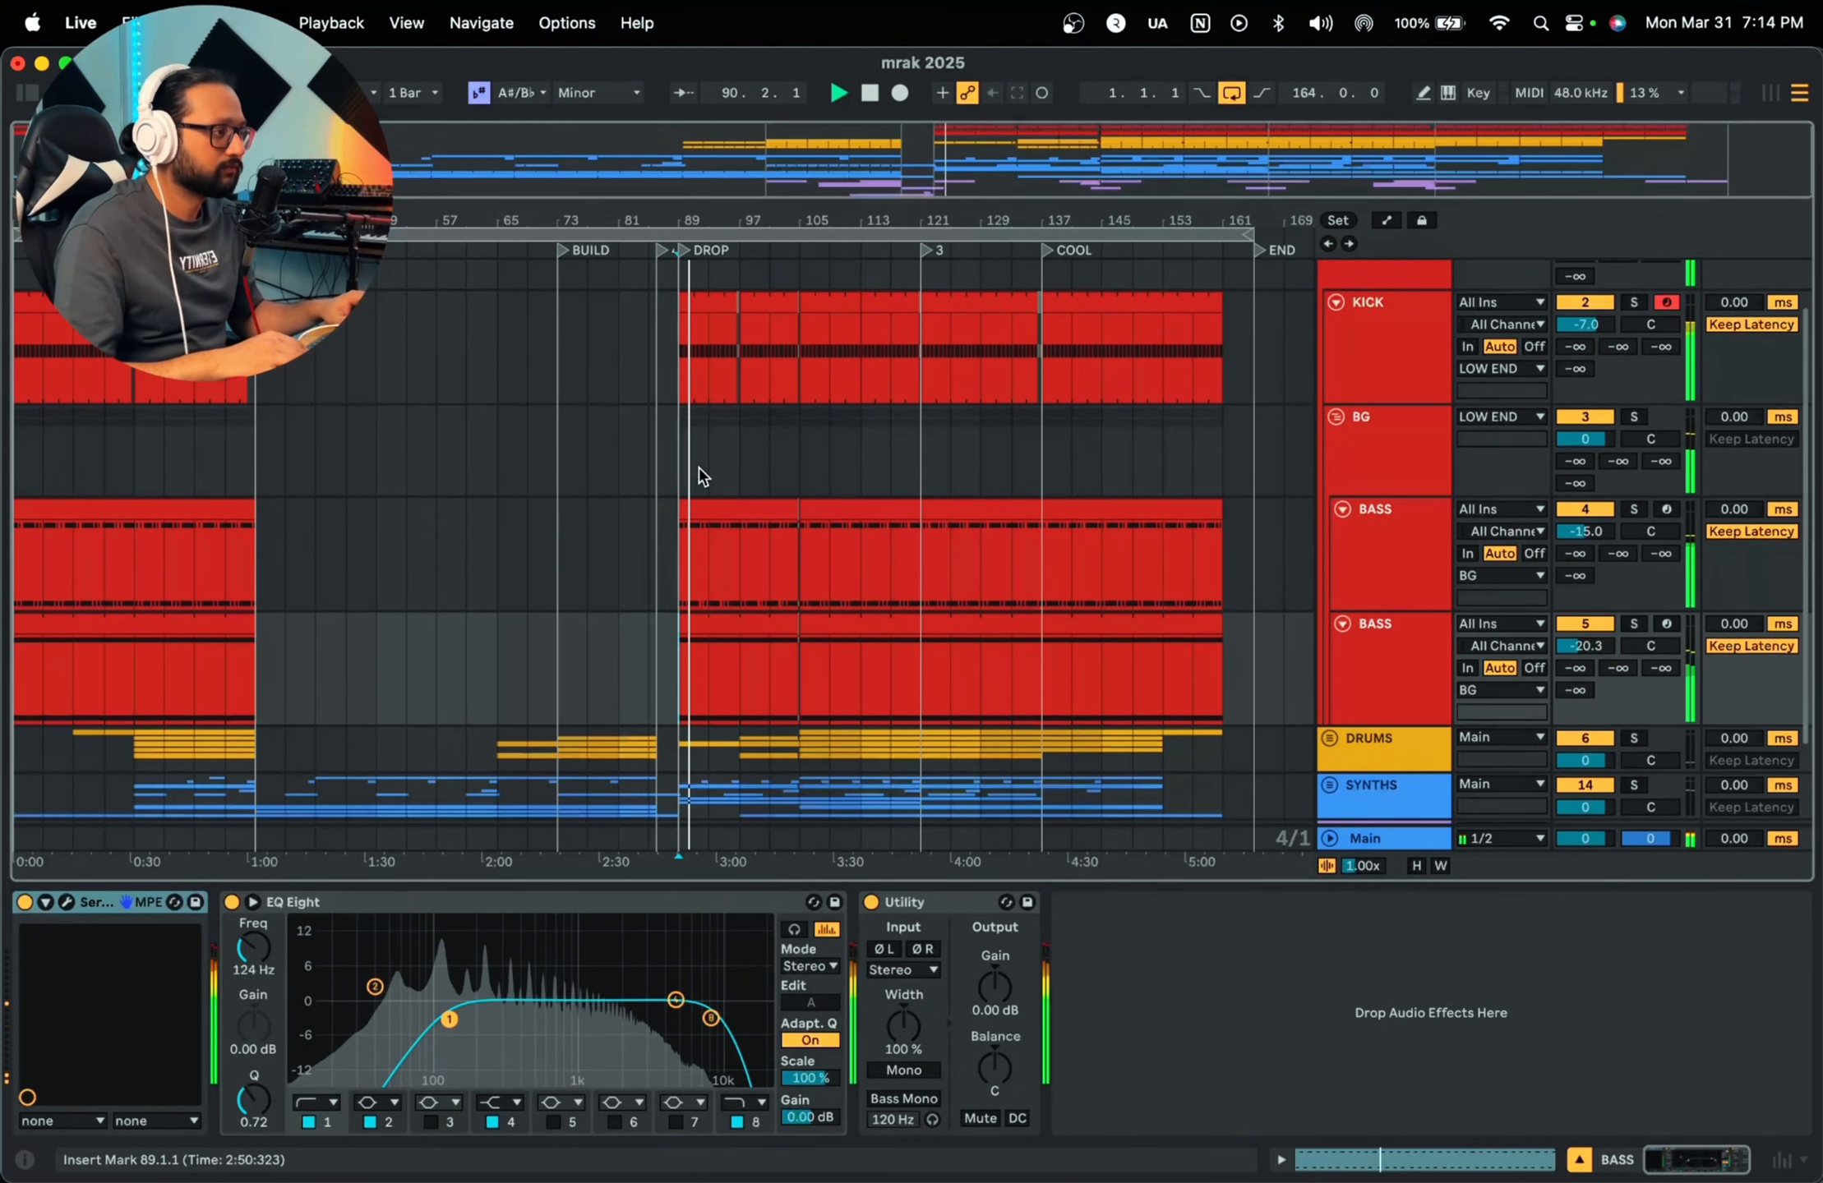
scroll(700, 476, "down", 3)
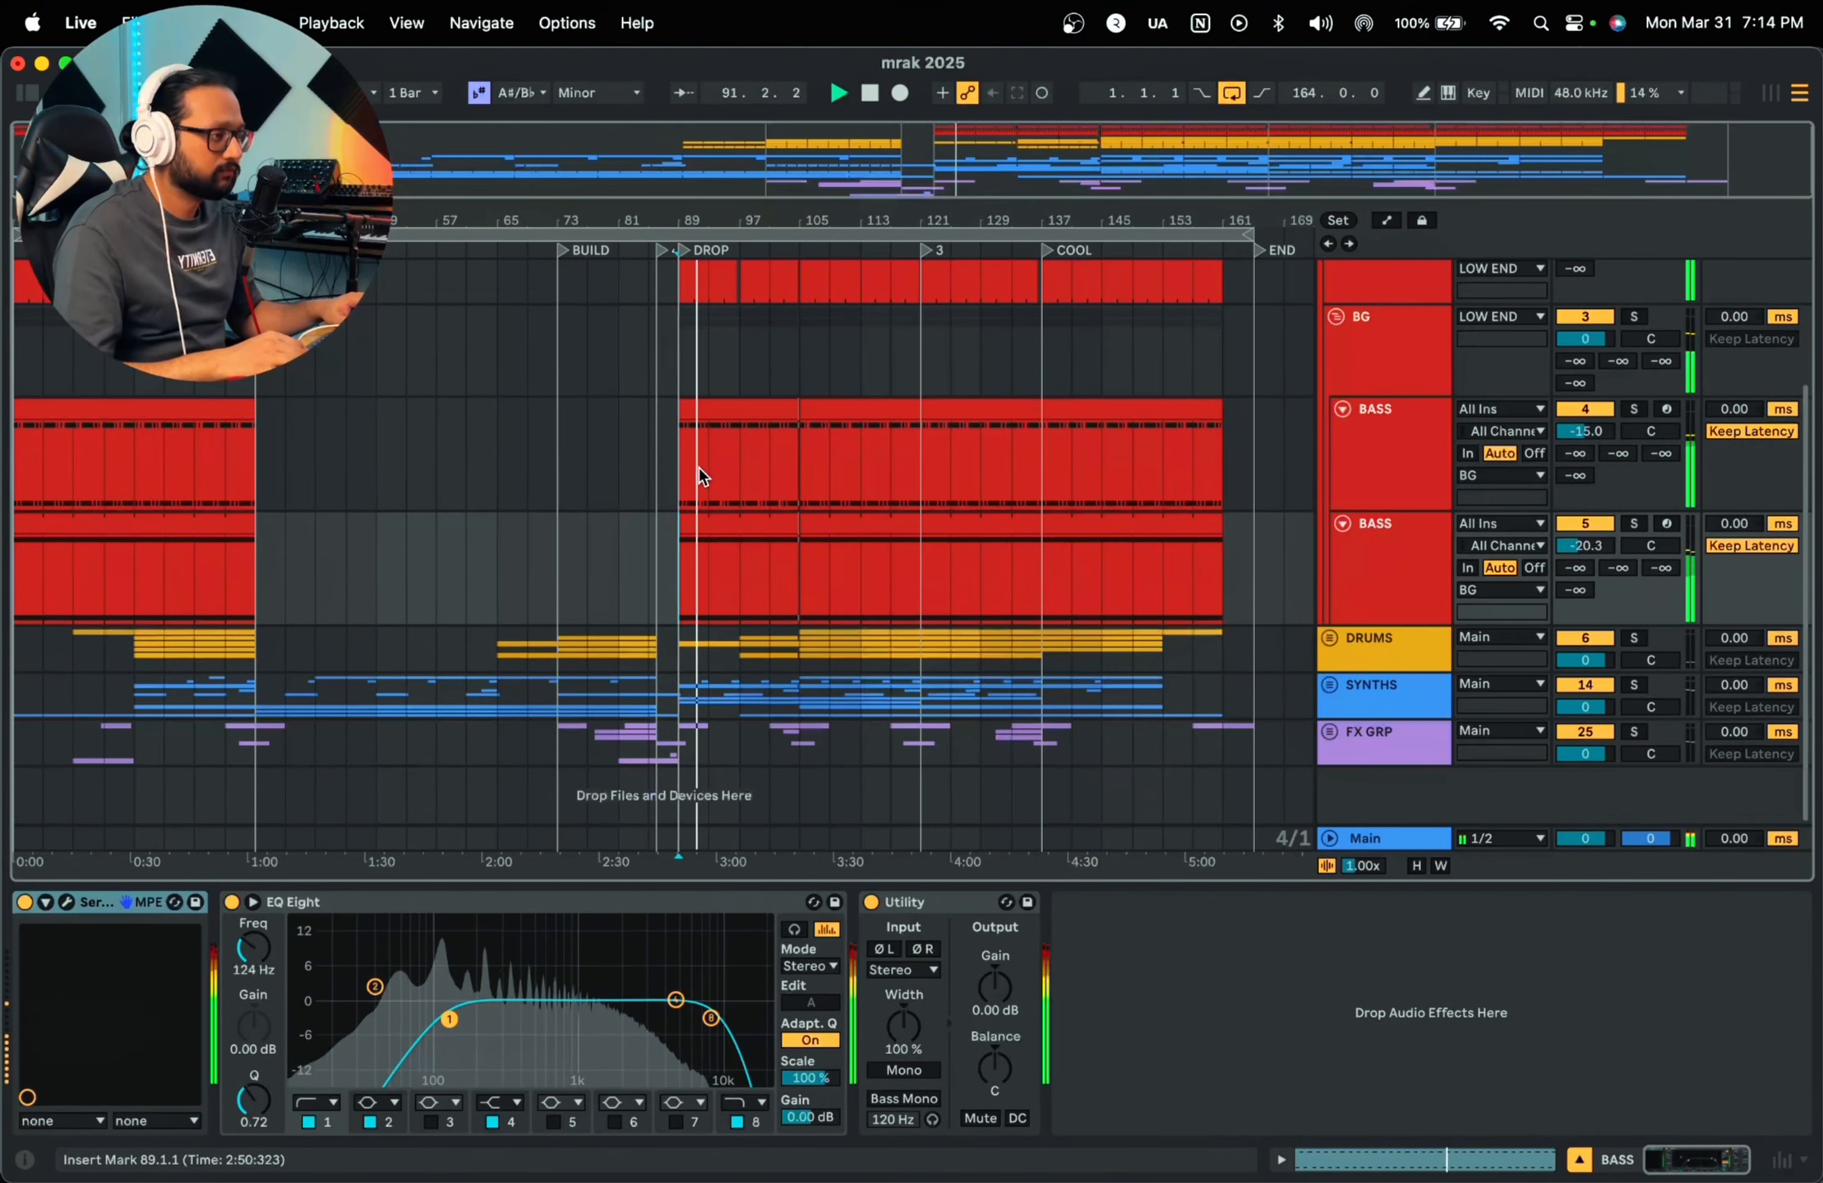
left_click(801, 349)
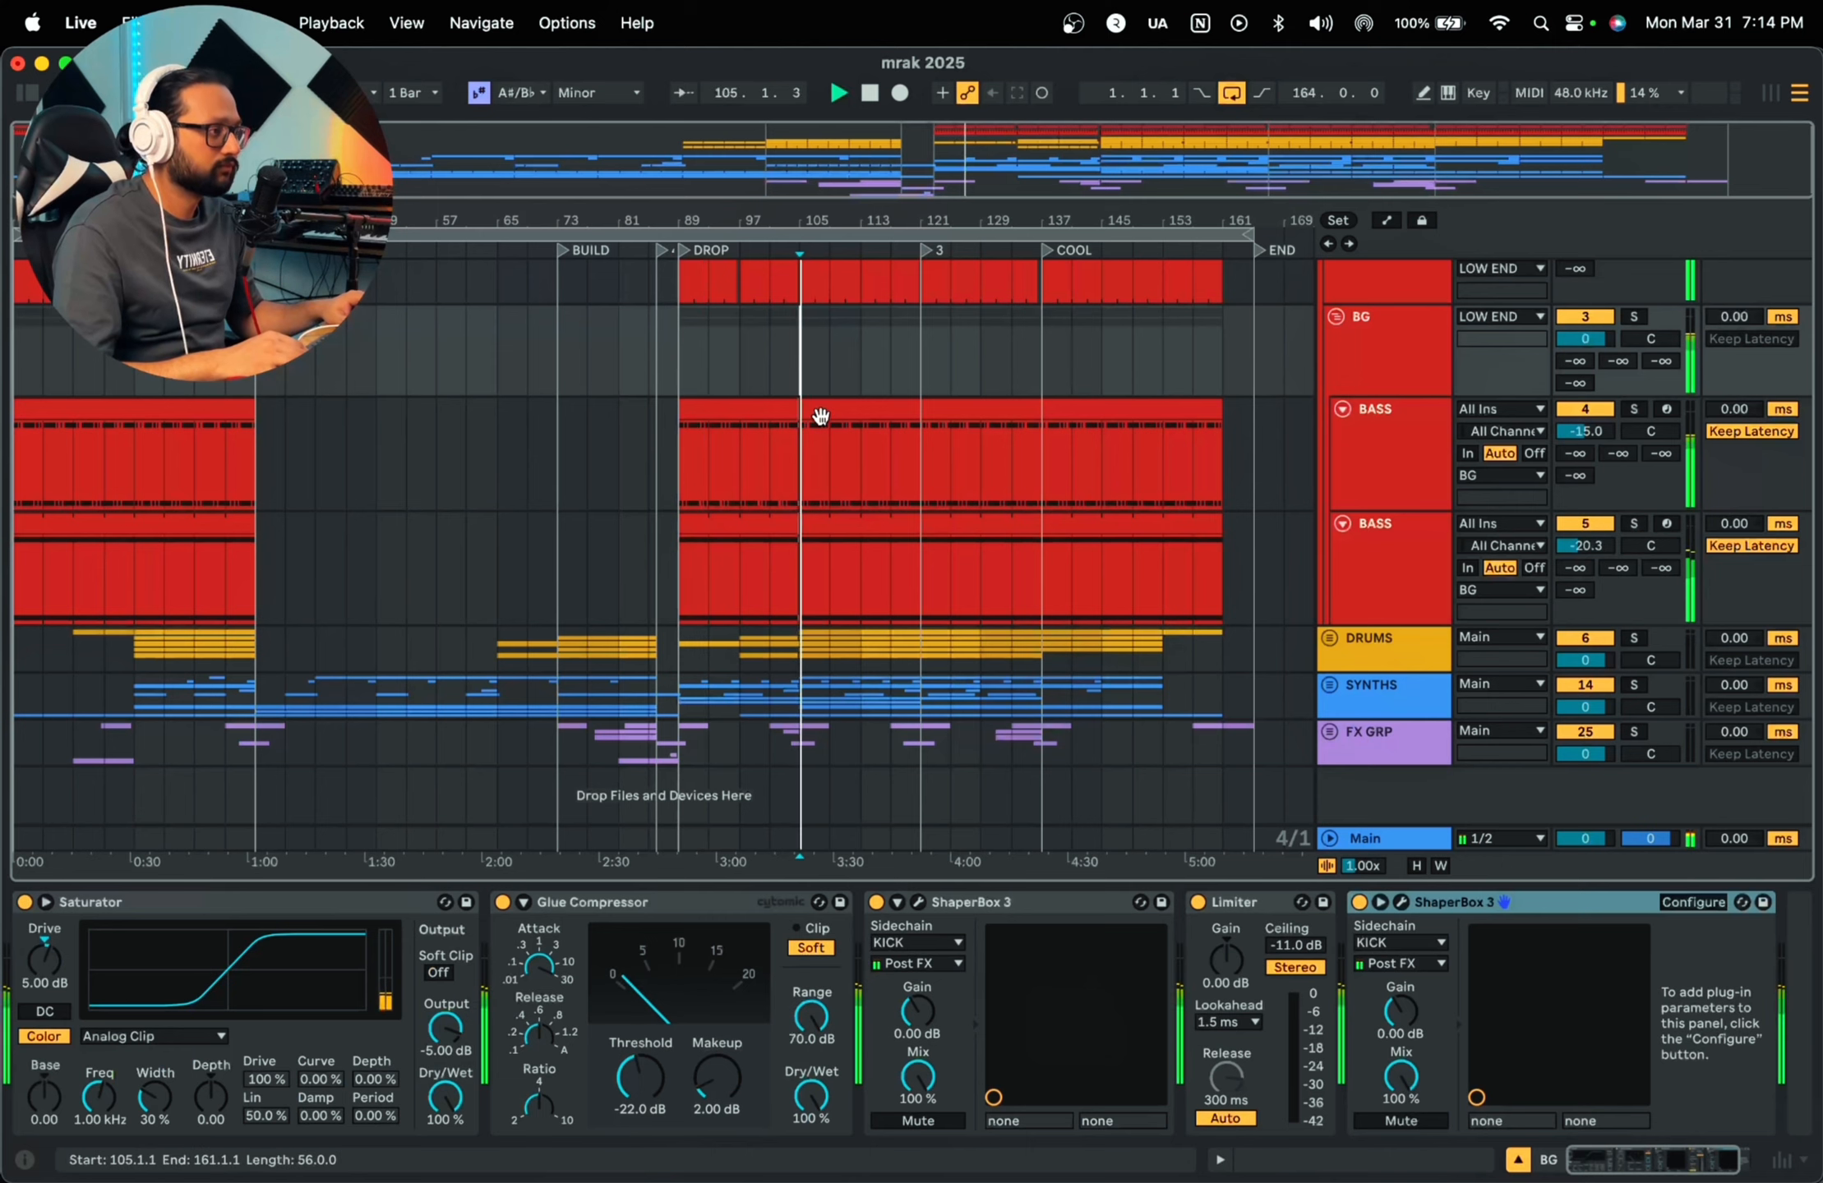
Step: Collapse the LOW END group, and expand the DRUMS group to look through its tracks
scroll(1332, 279, "up", 5)
left_click(1330, 273)
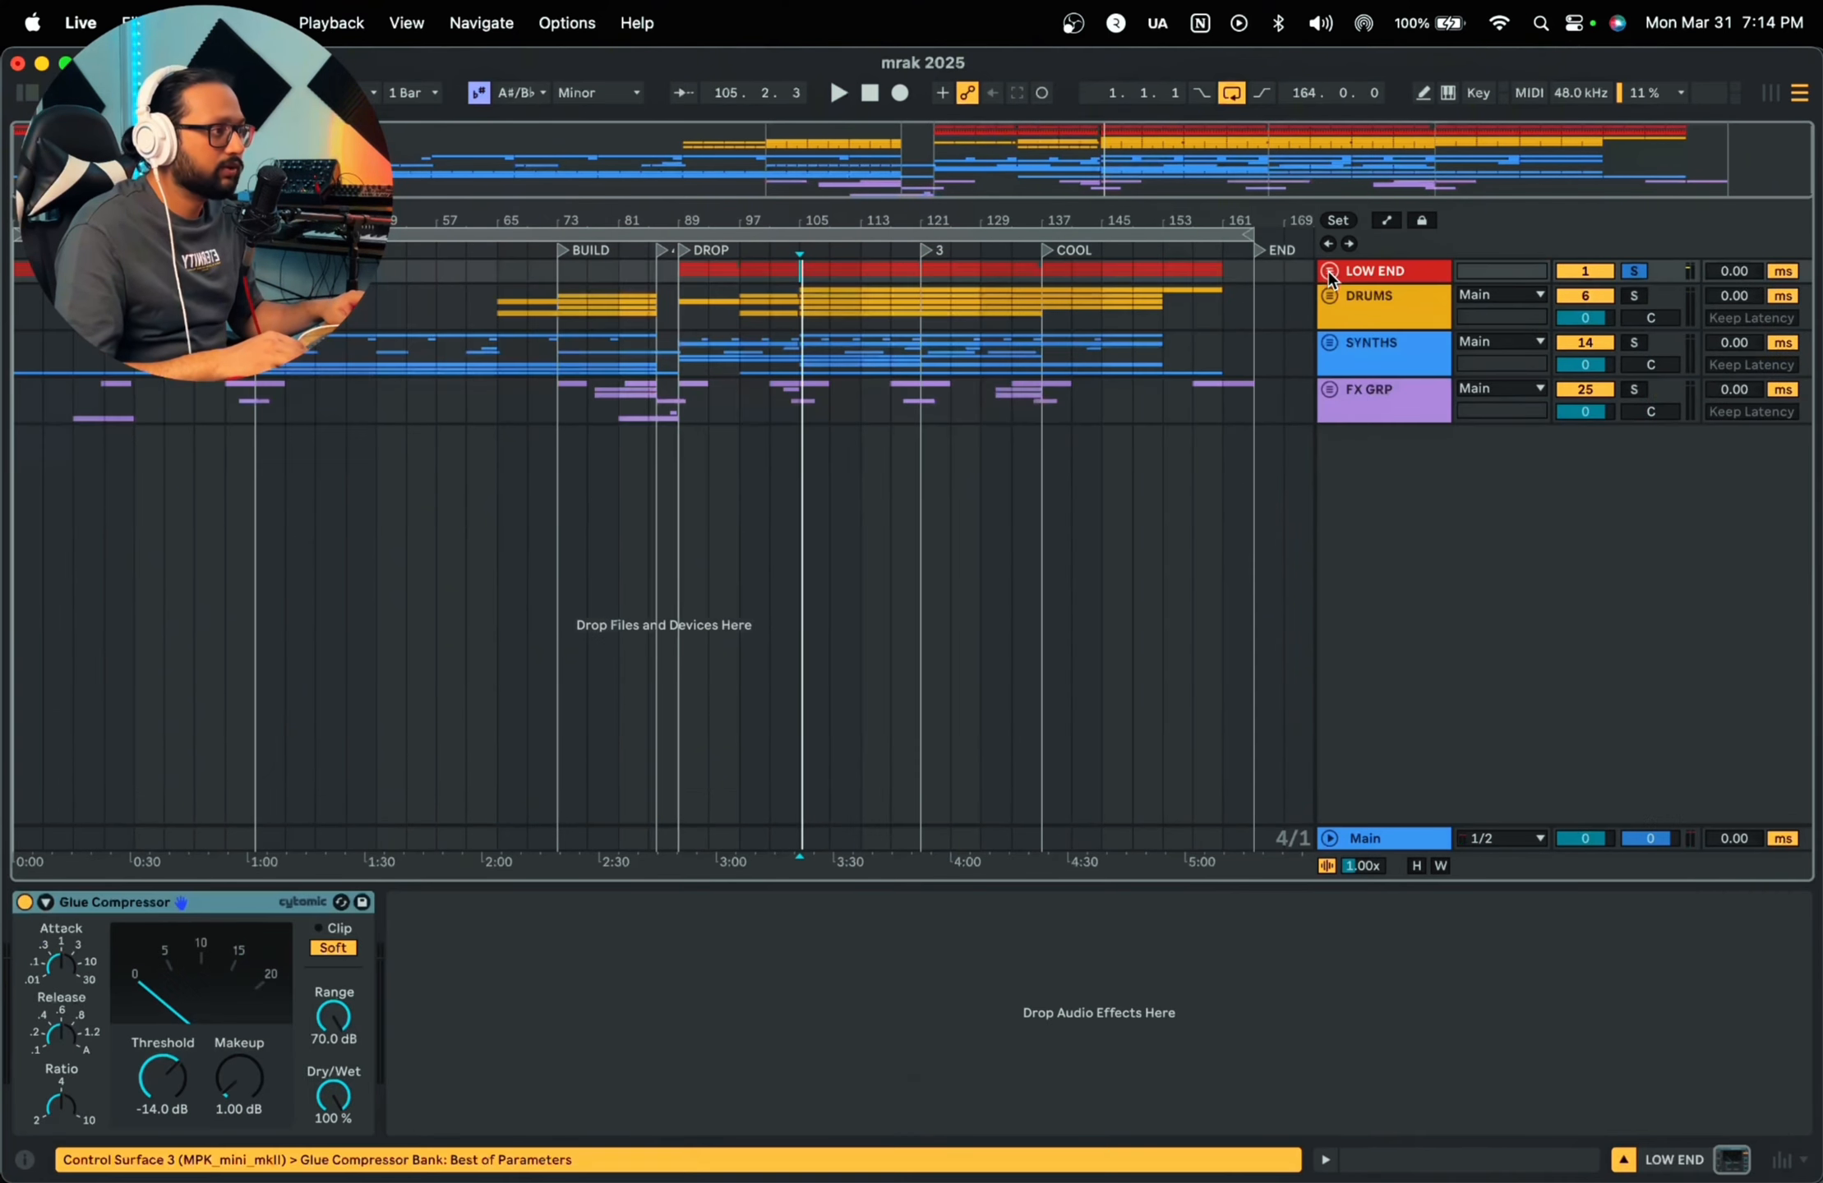
left_click(1329, 297)
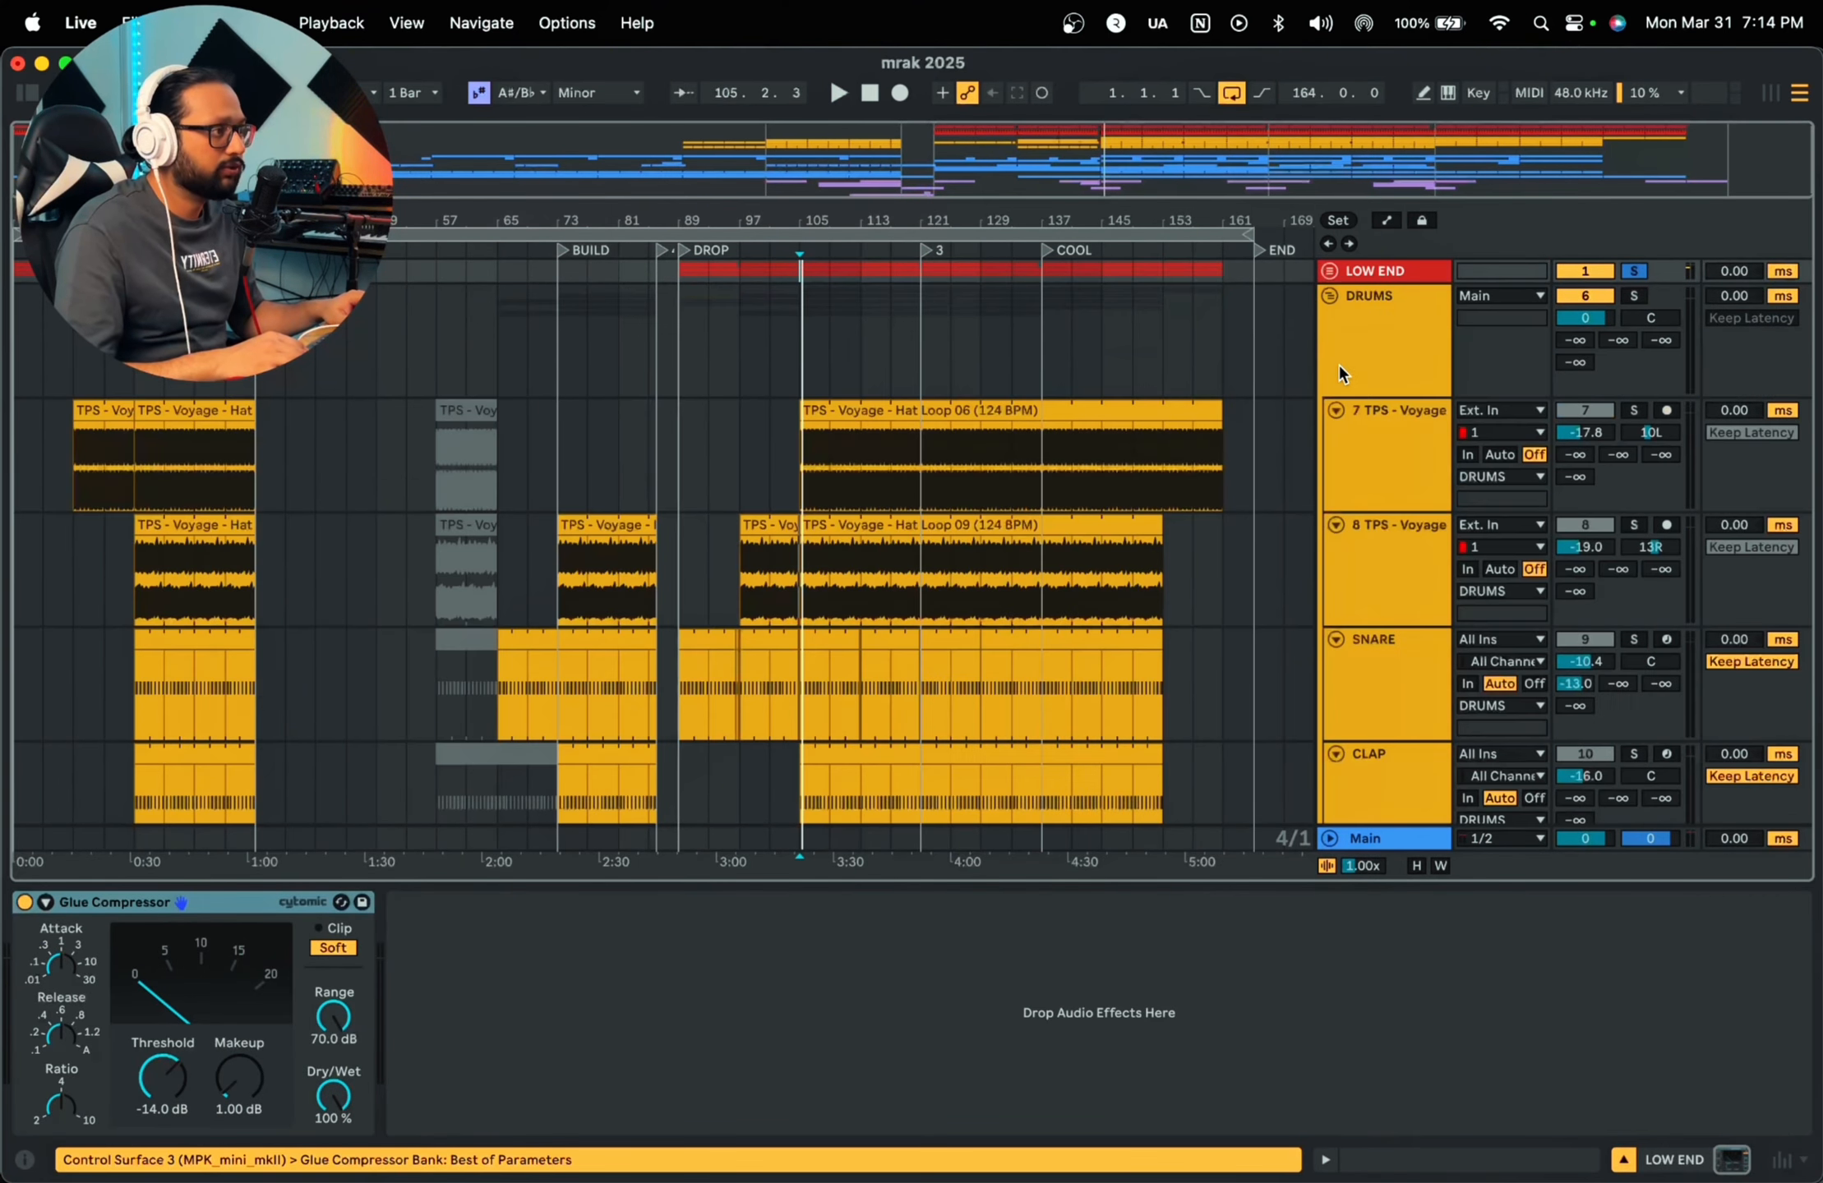
scroll(1357, 378, "down", 3)
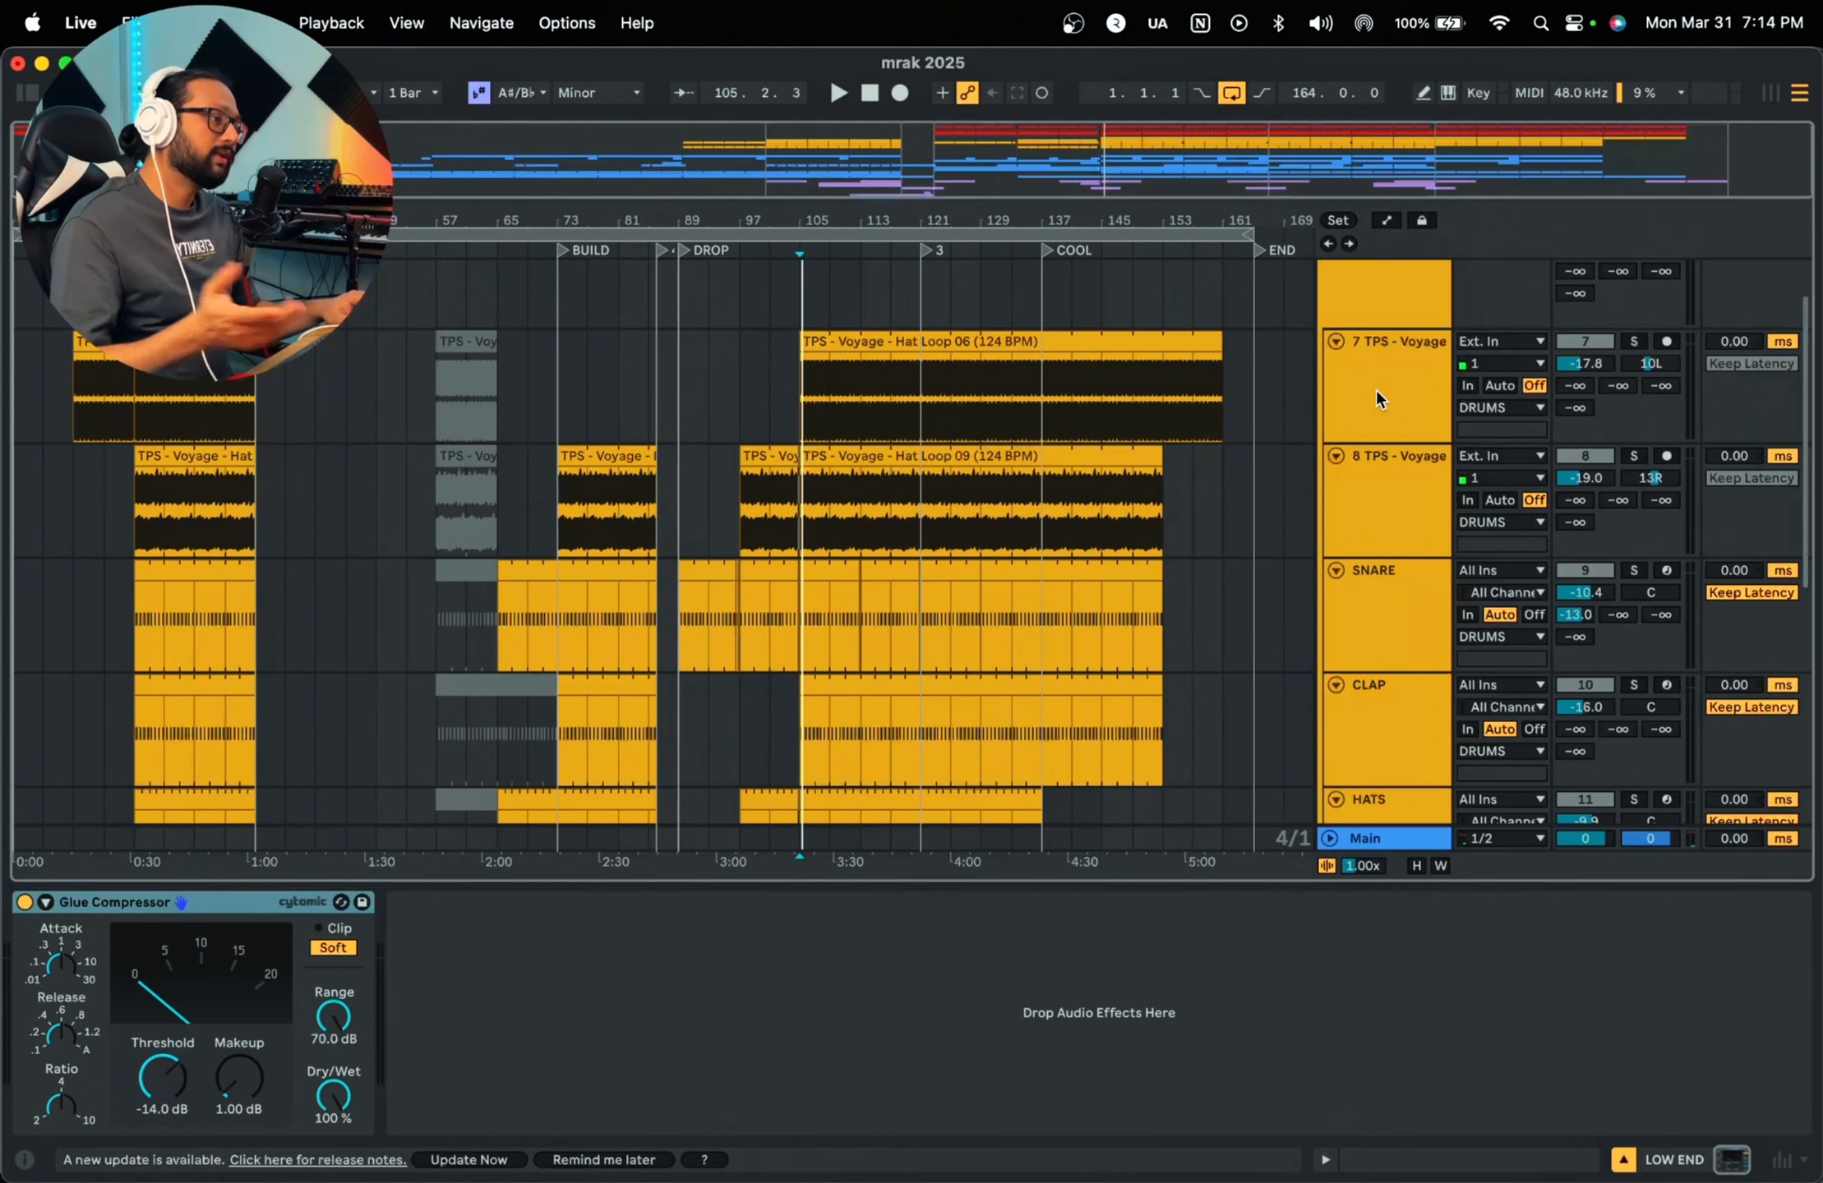
scroll(1233, 472, "down", 6)
scroll(1230, 476, "up", 5)
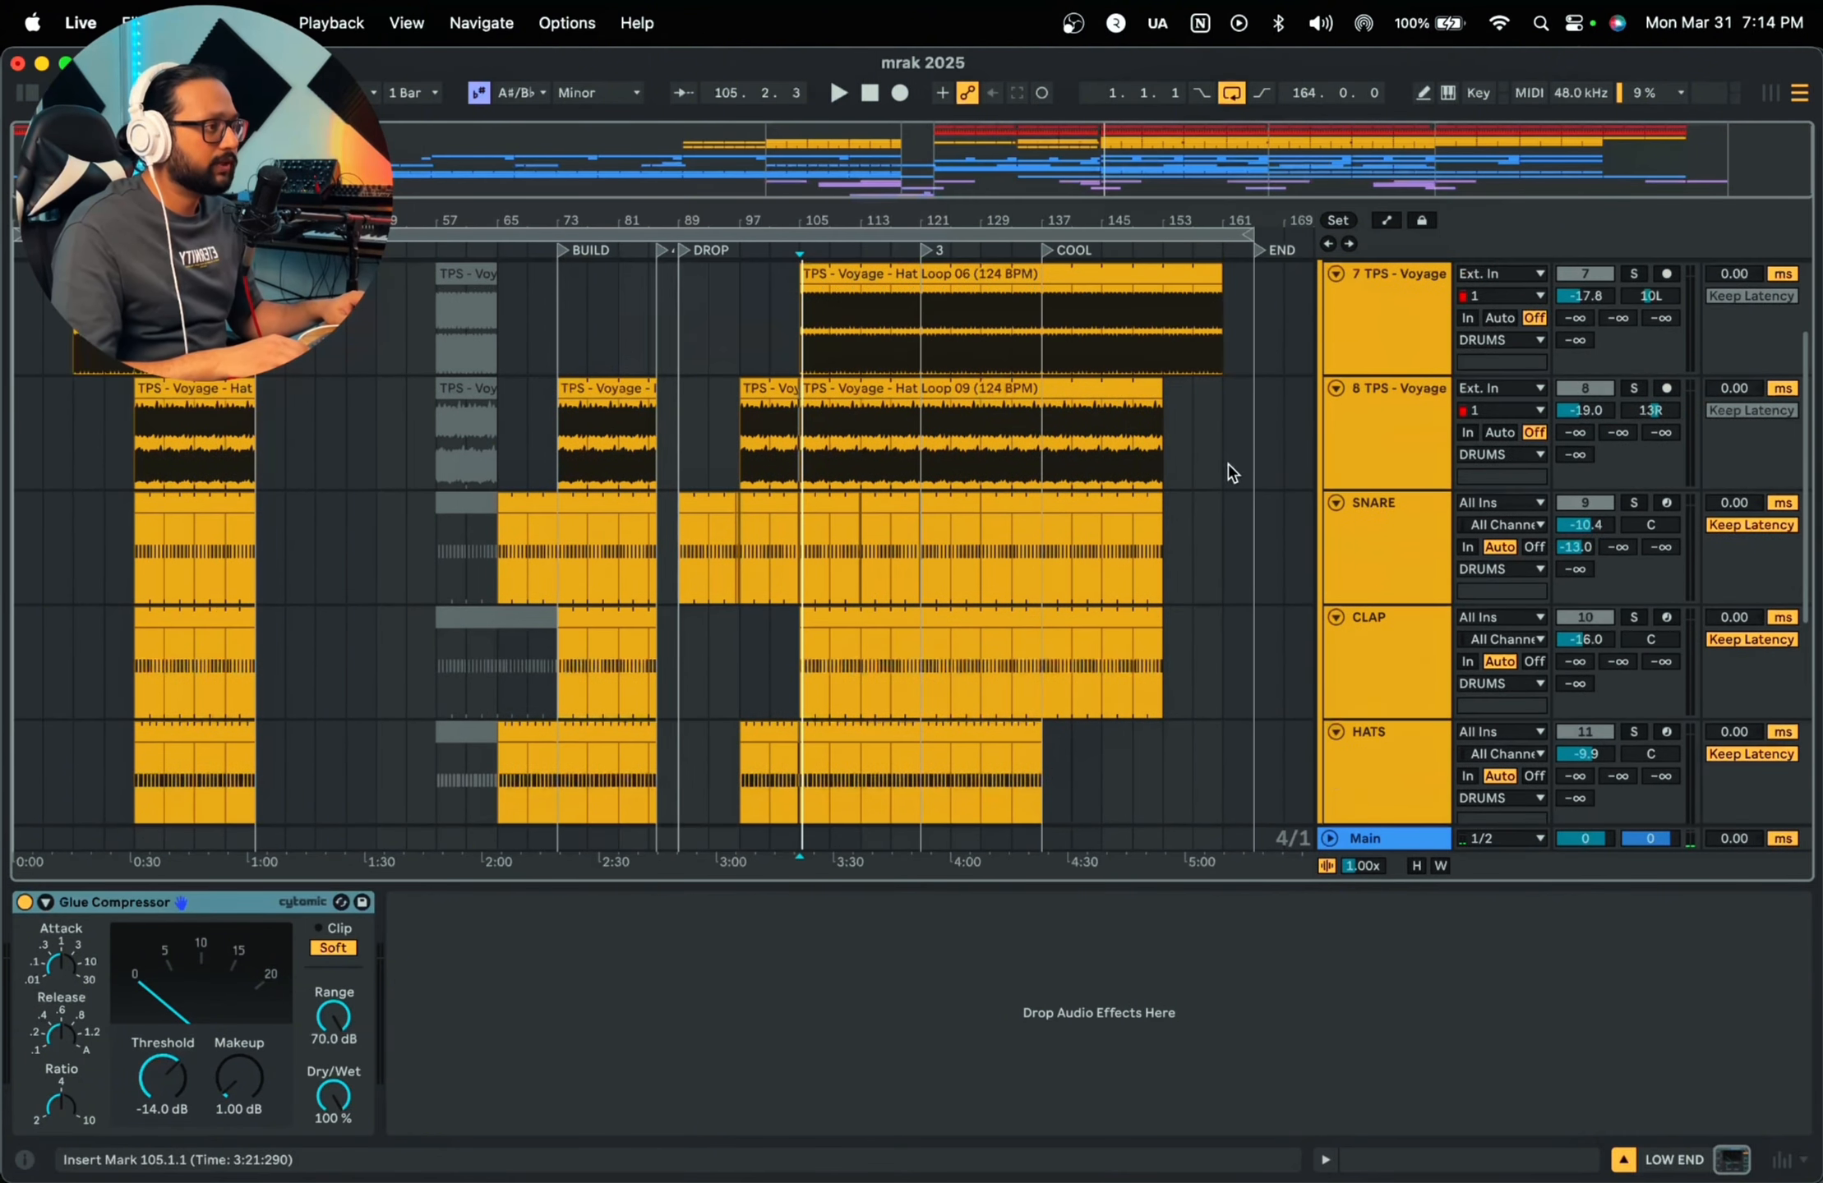
scroll(1303, 517, "up", 3)
Step: Examine the kHs Compressor on the DRUMS group while playing the soloed drums from bar 105, and close its window
left_click(1404, 337)
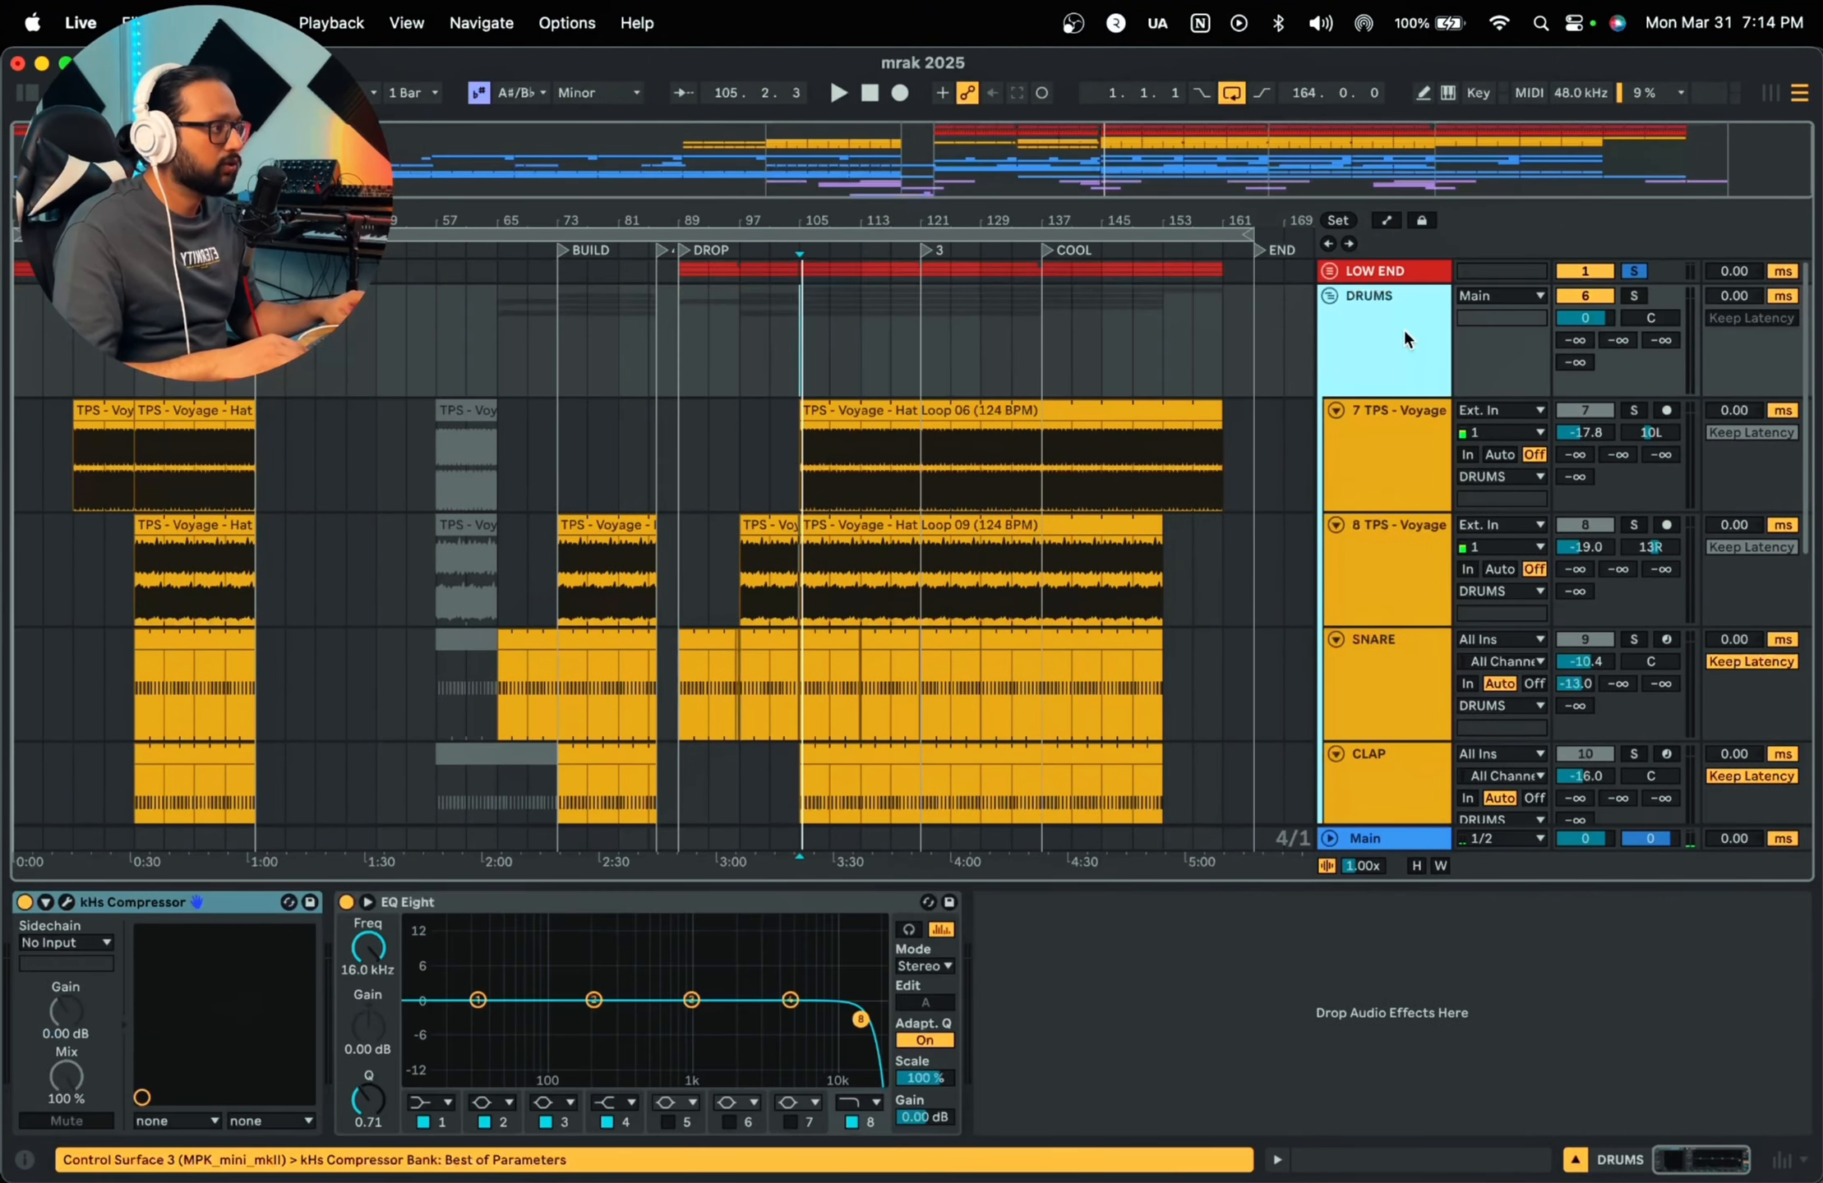
left_click(66, 902)
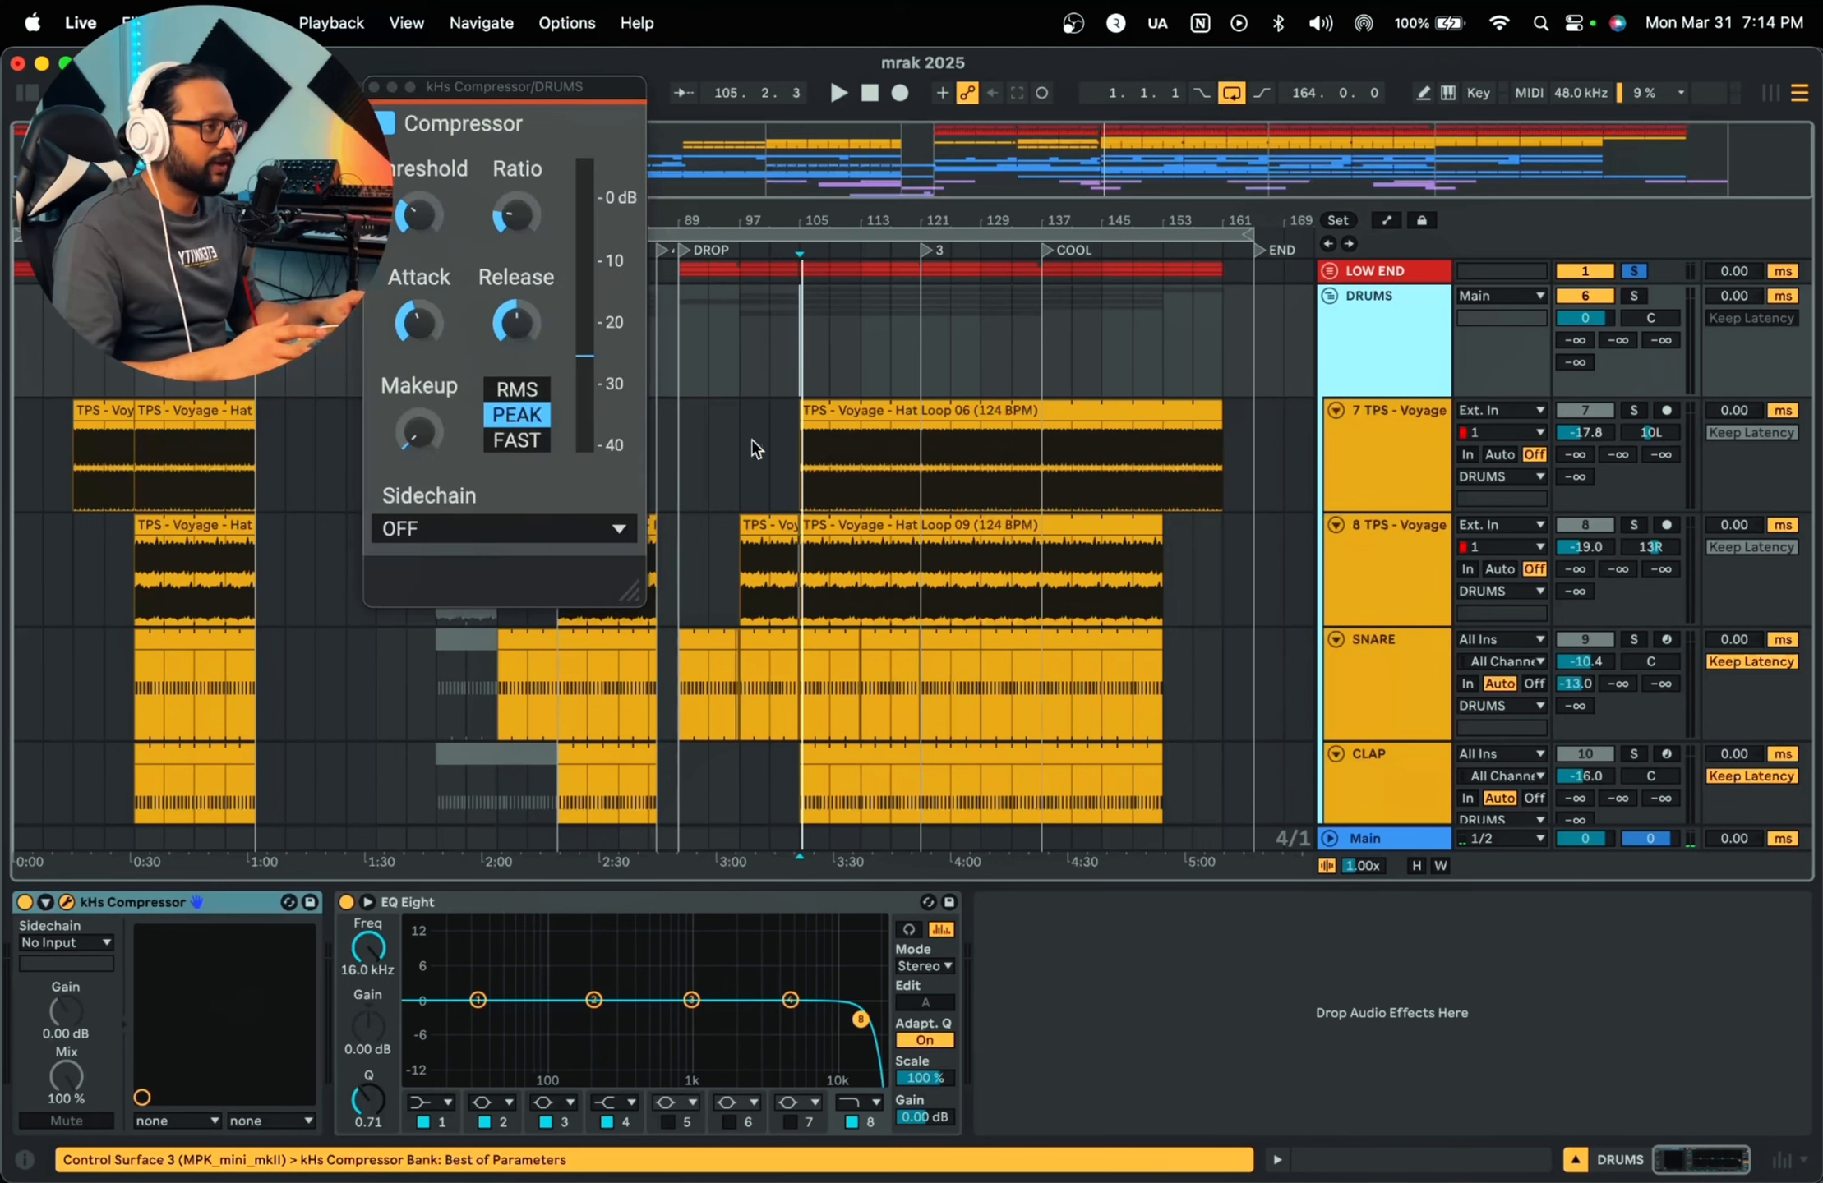
key("space")
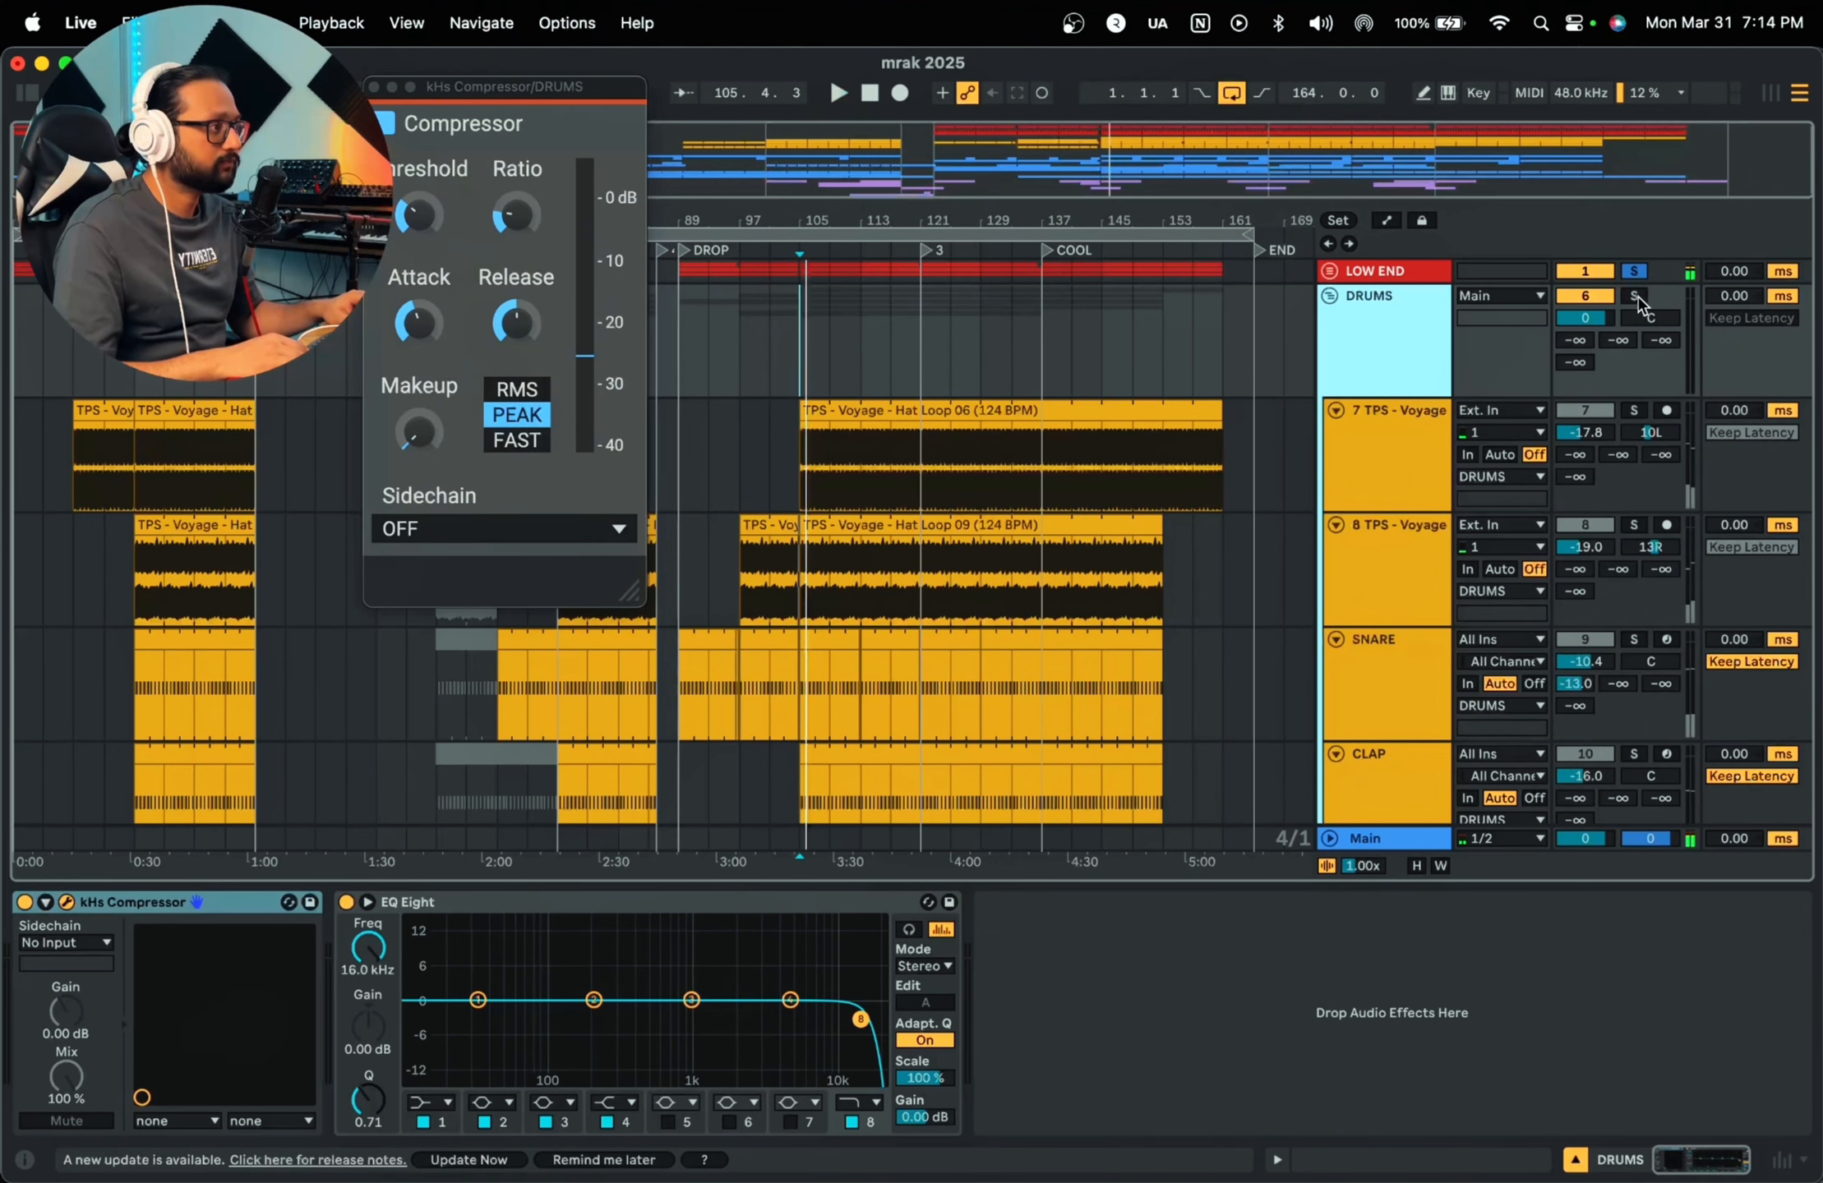
left_click(1633, 296)
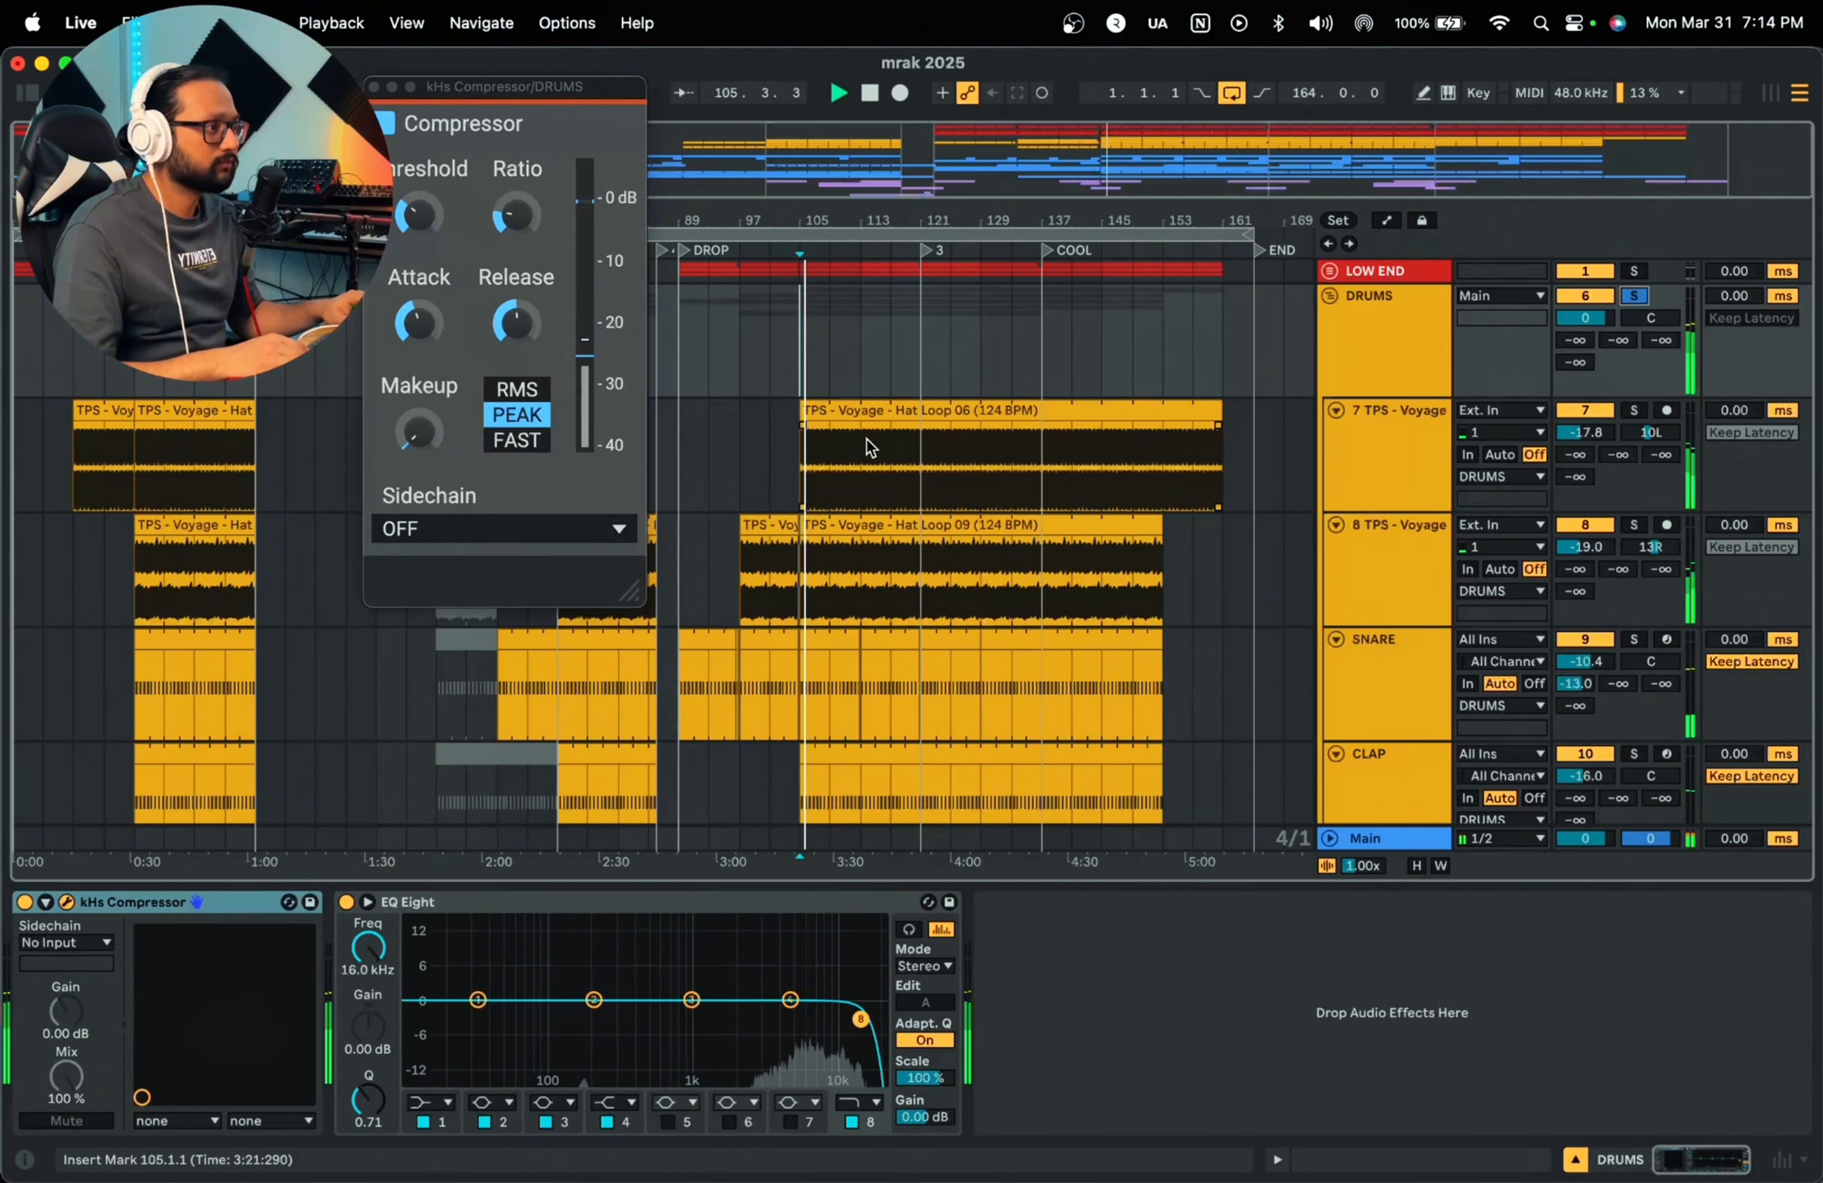
key("space")
left_click(374, 87)
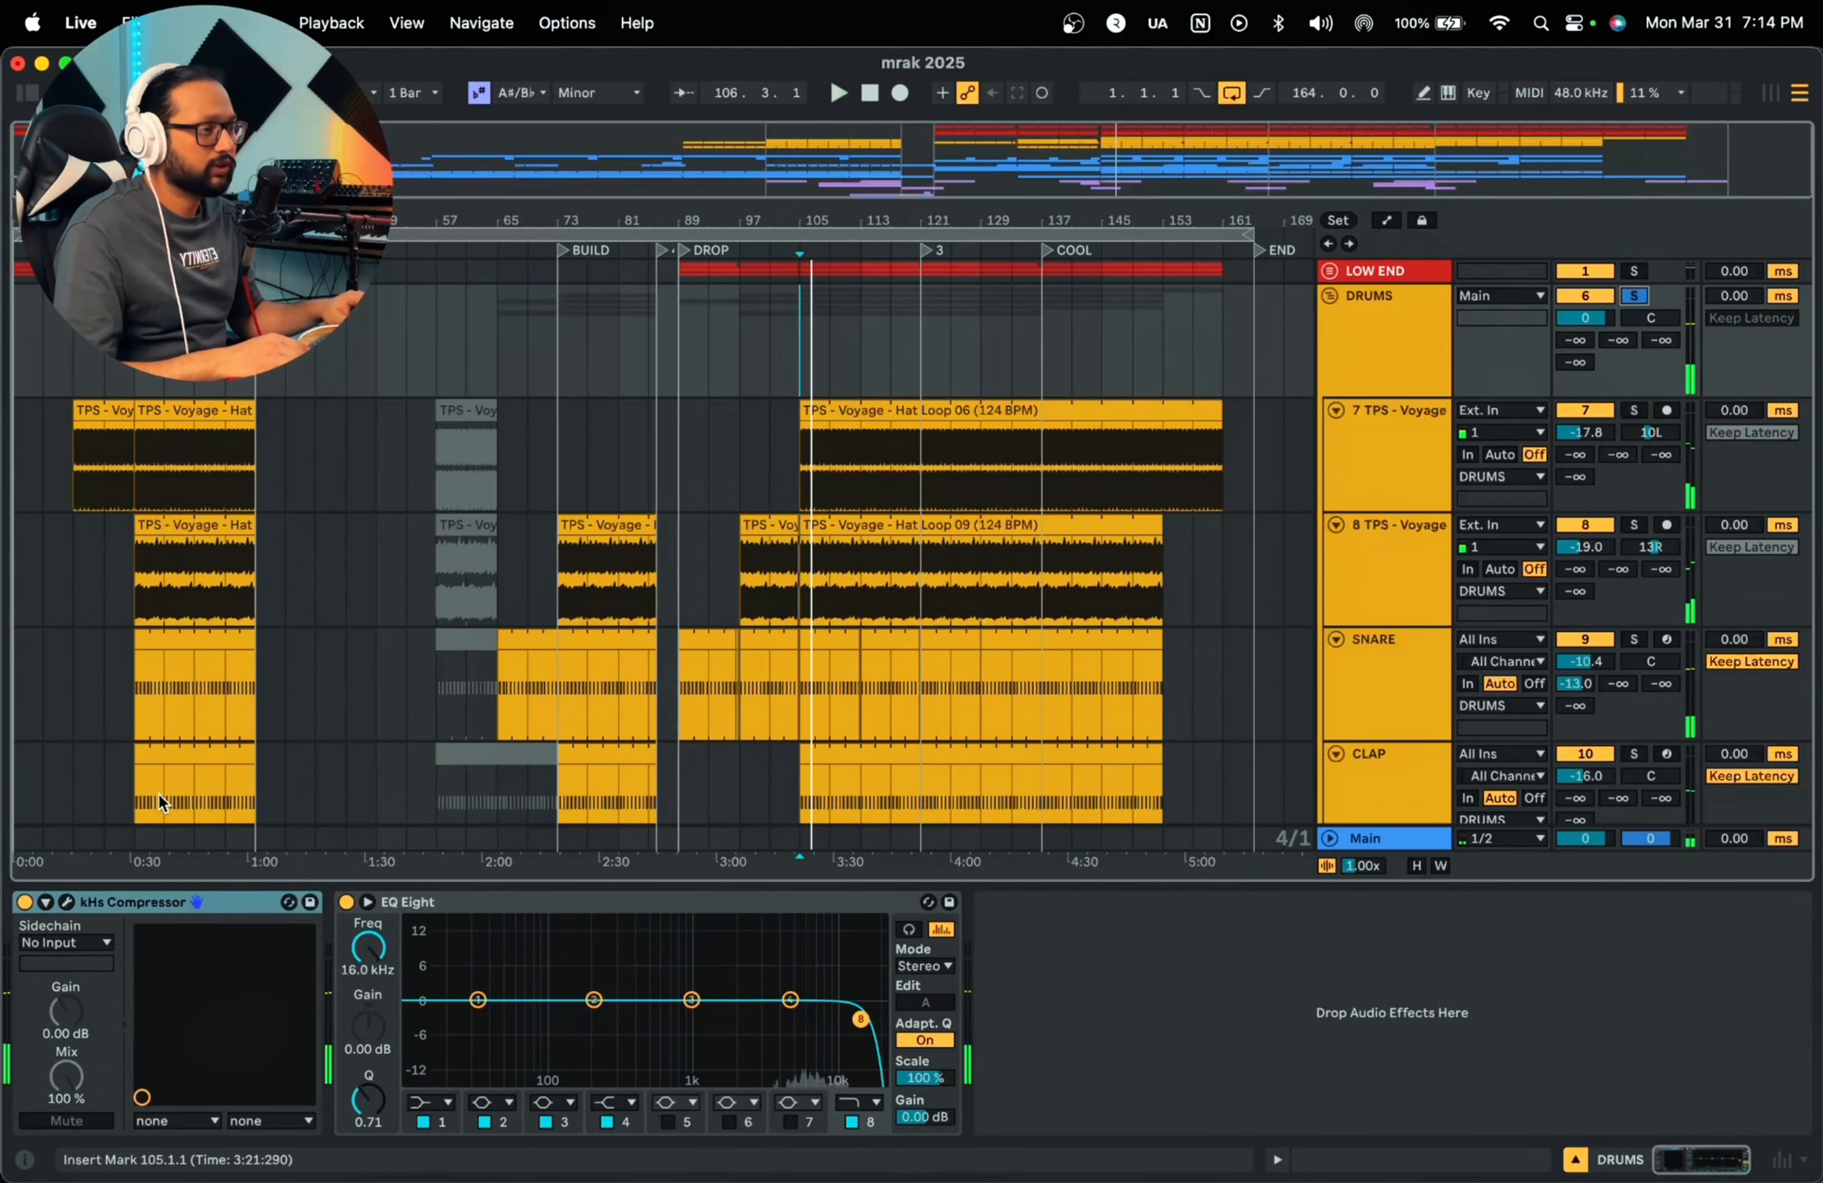
left_click(68, 904)
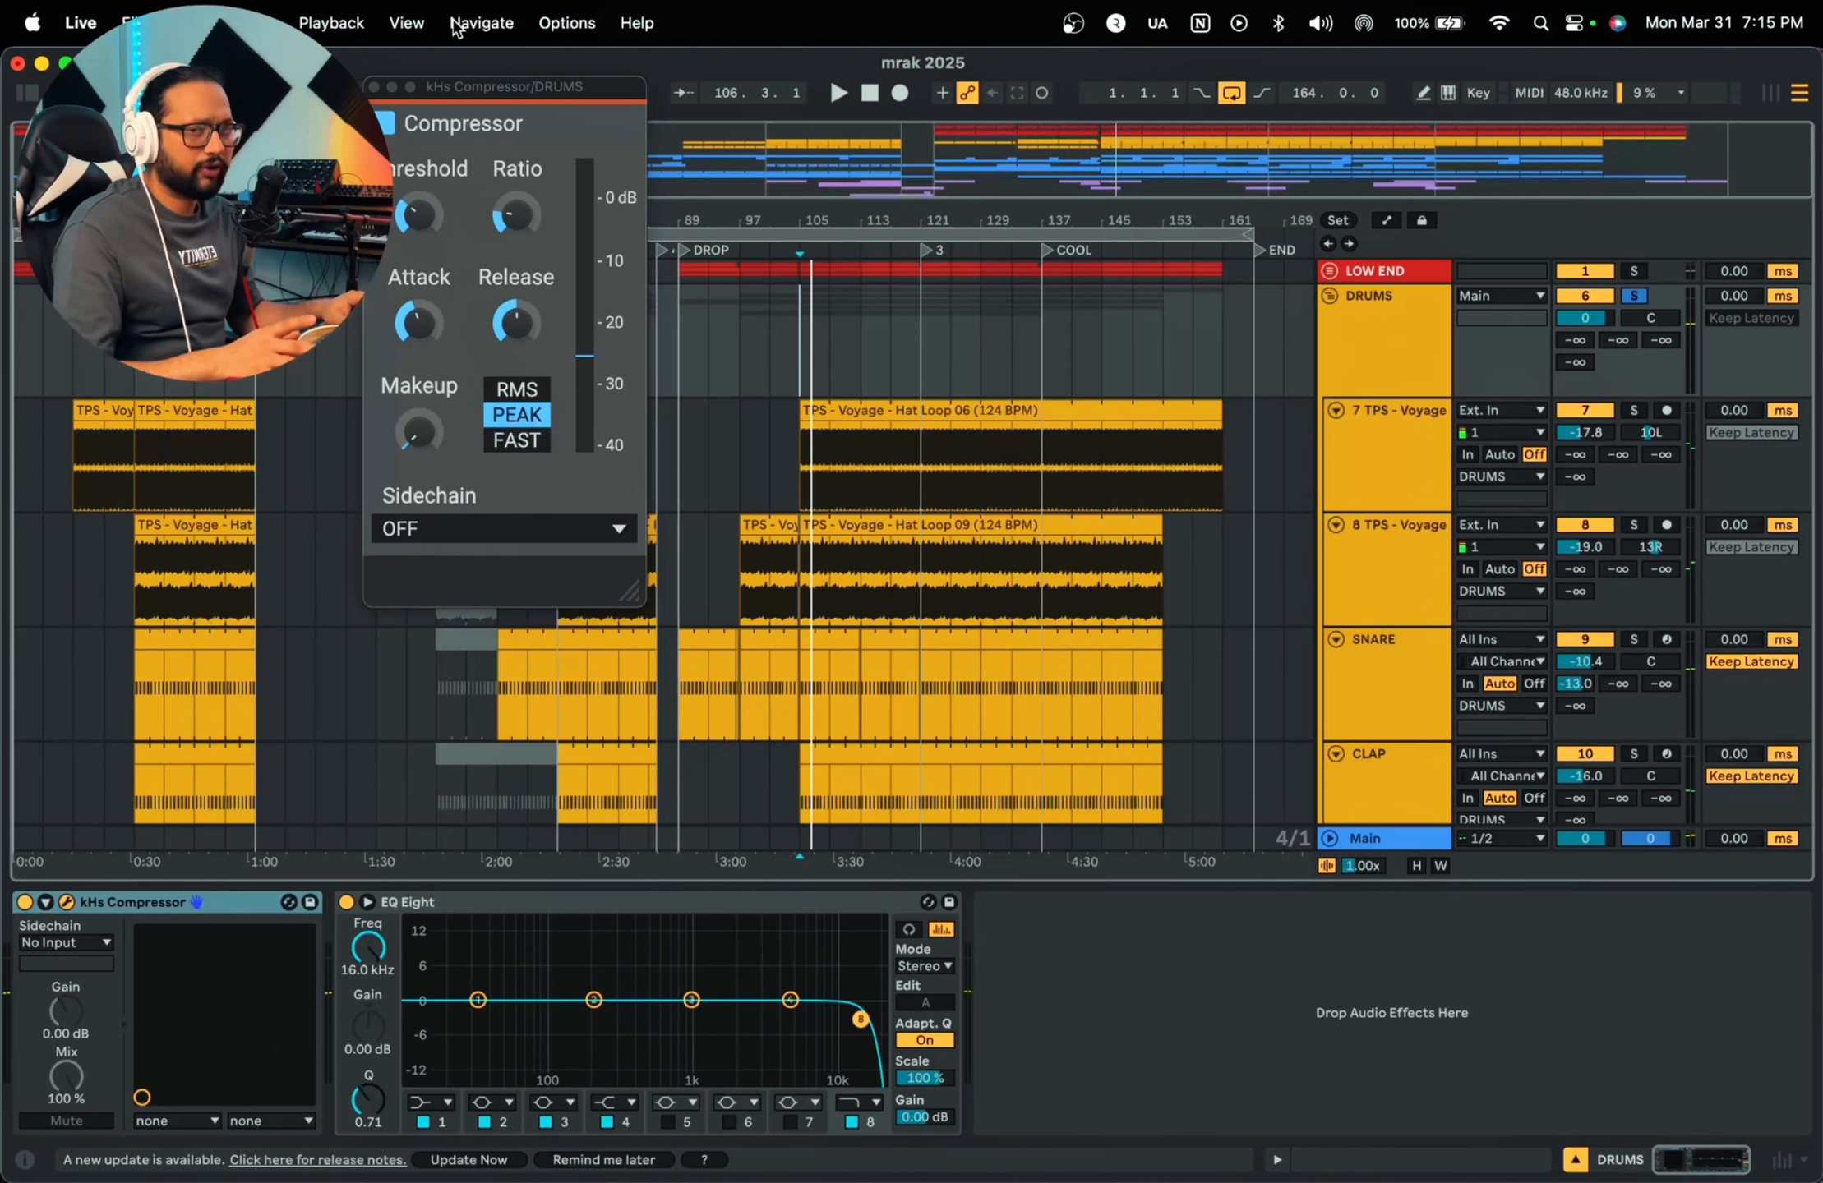
left_click(374, 87)
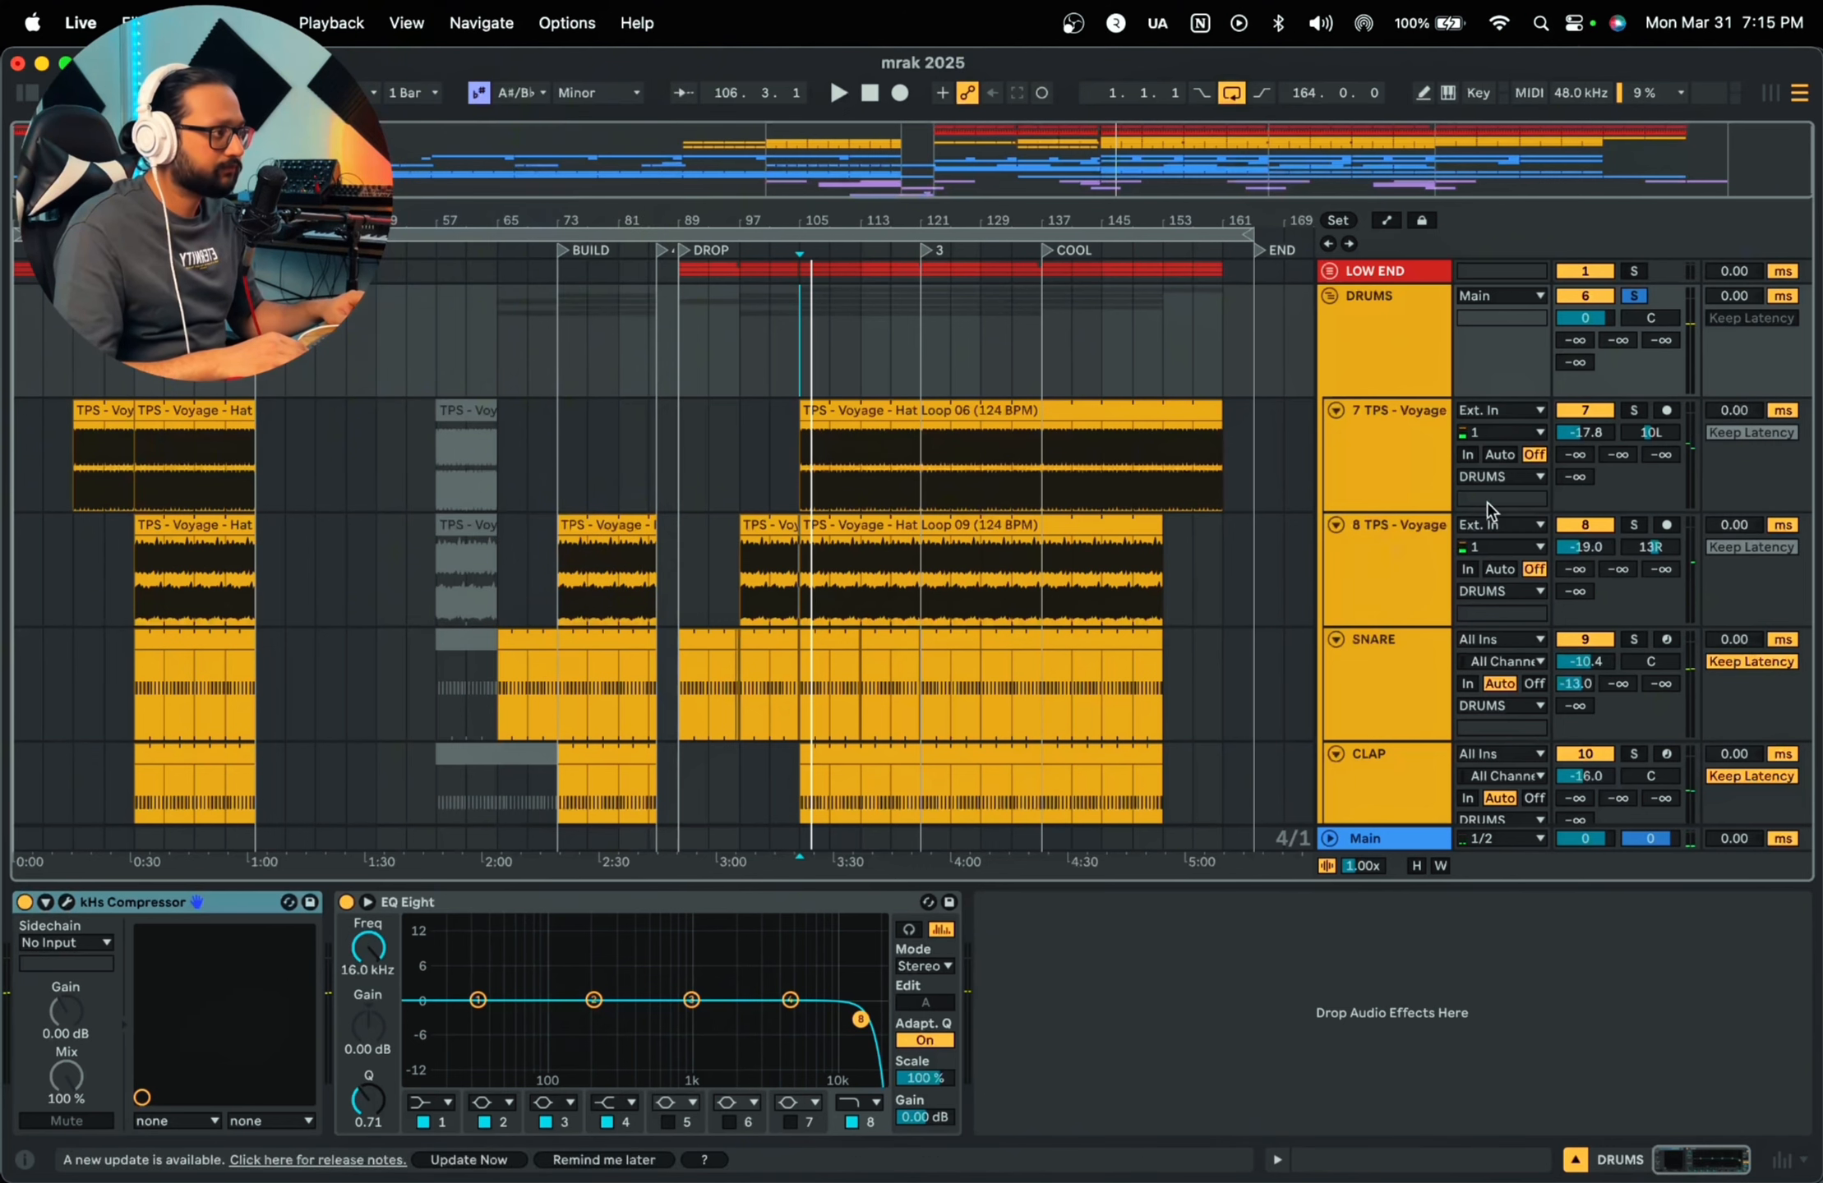
Step: Solo the Hat Loop 06 track and play it from bar 105 to examine its EQ Eight and Compressor
left_click(1432, 478)
left_click(1633, 411)
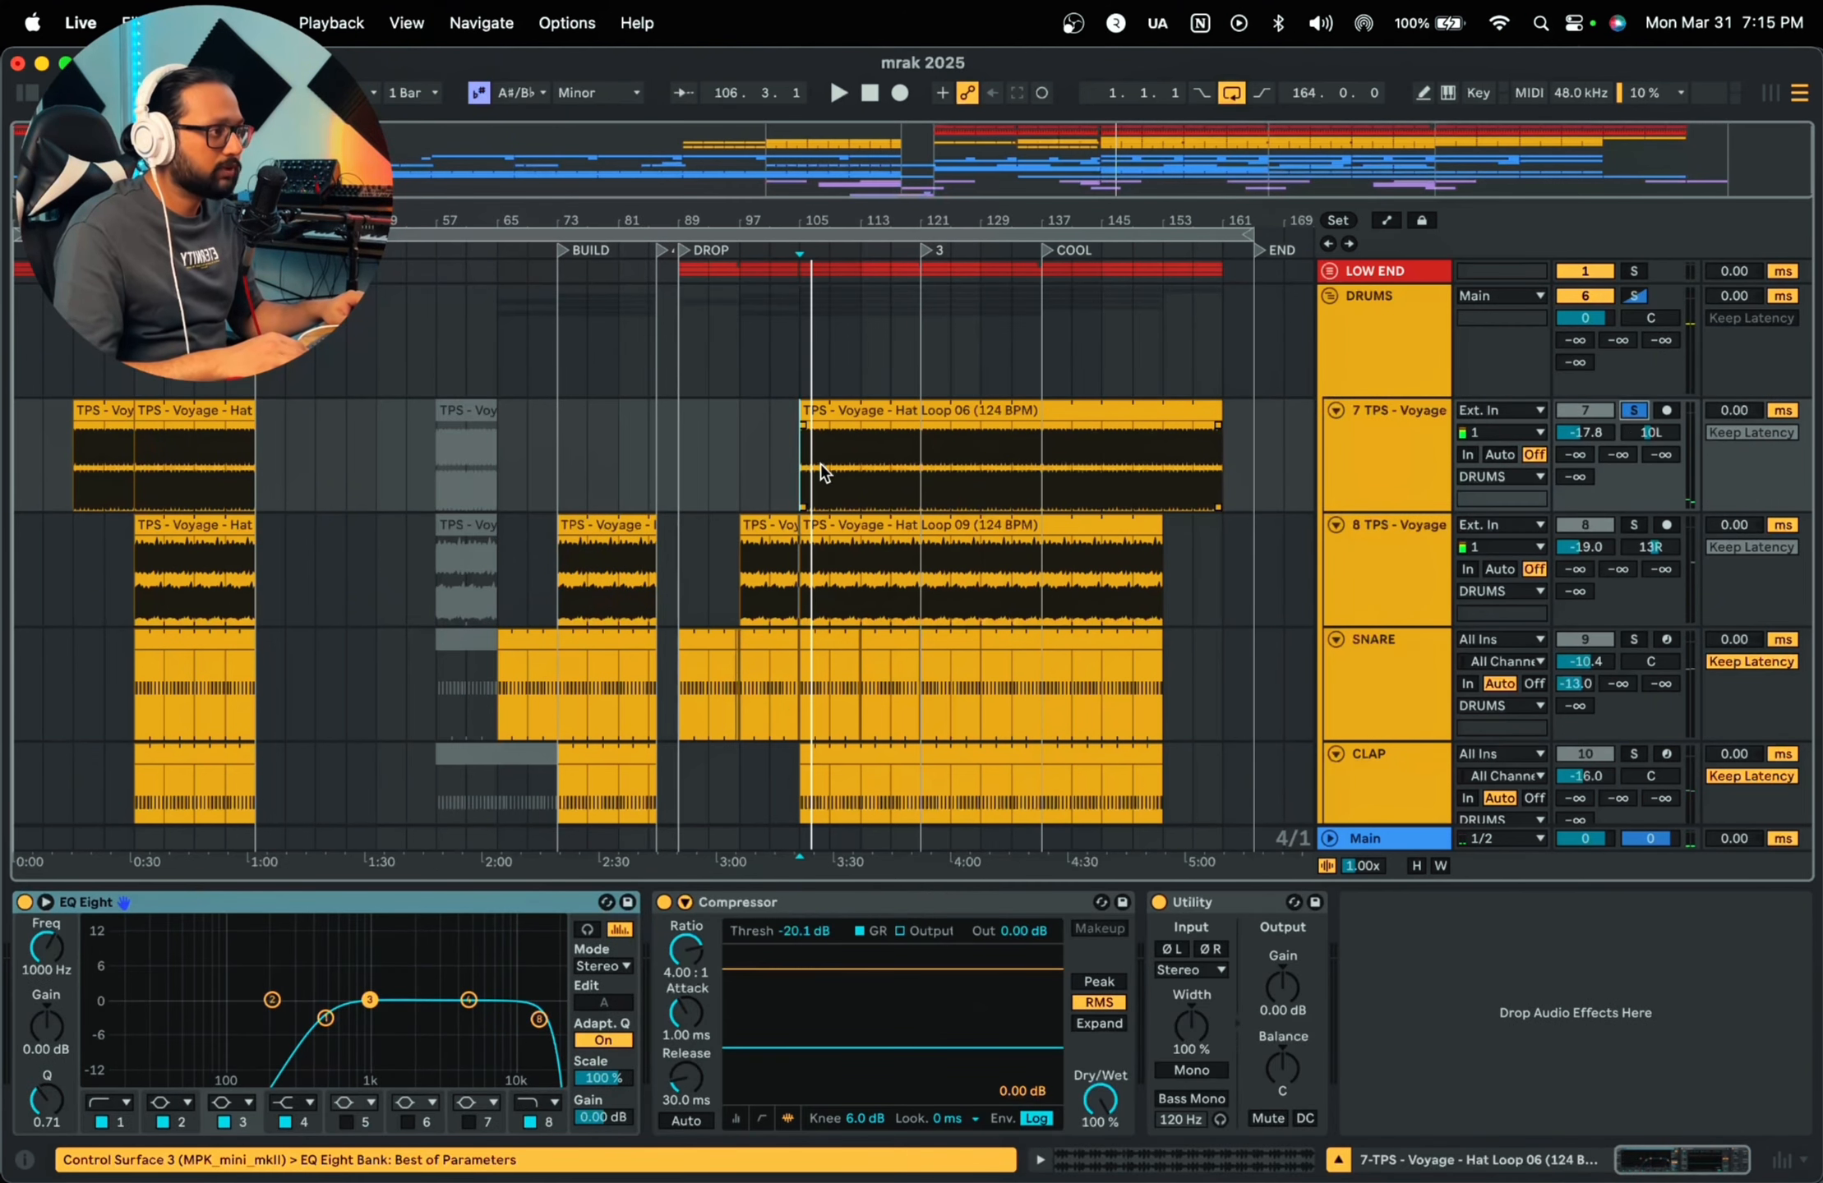
key("space")
left_click_drag(809, 210, 760, 324)
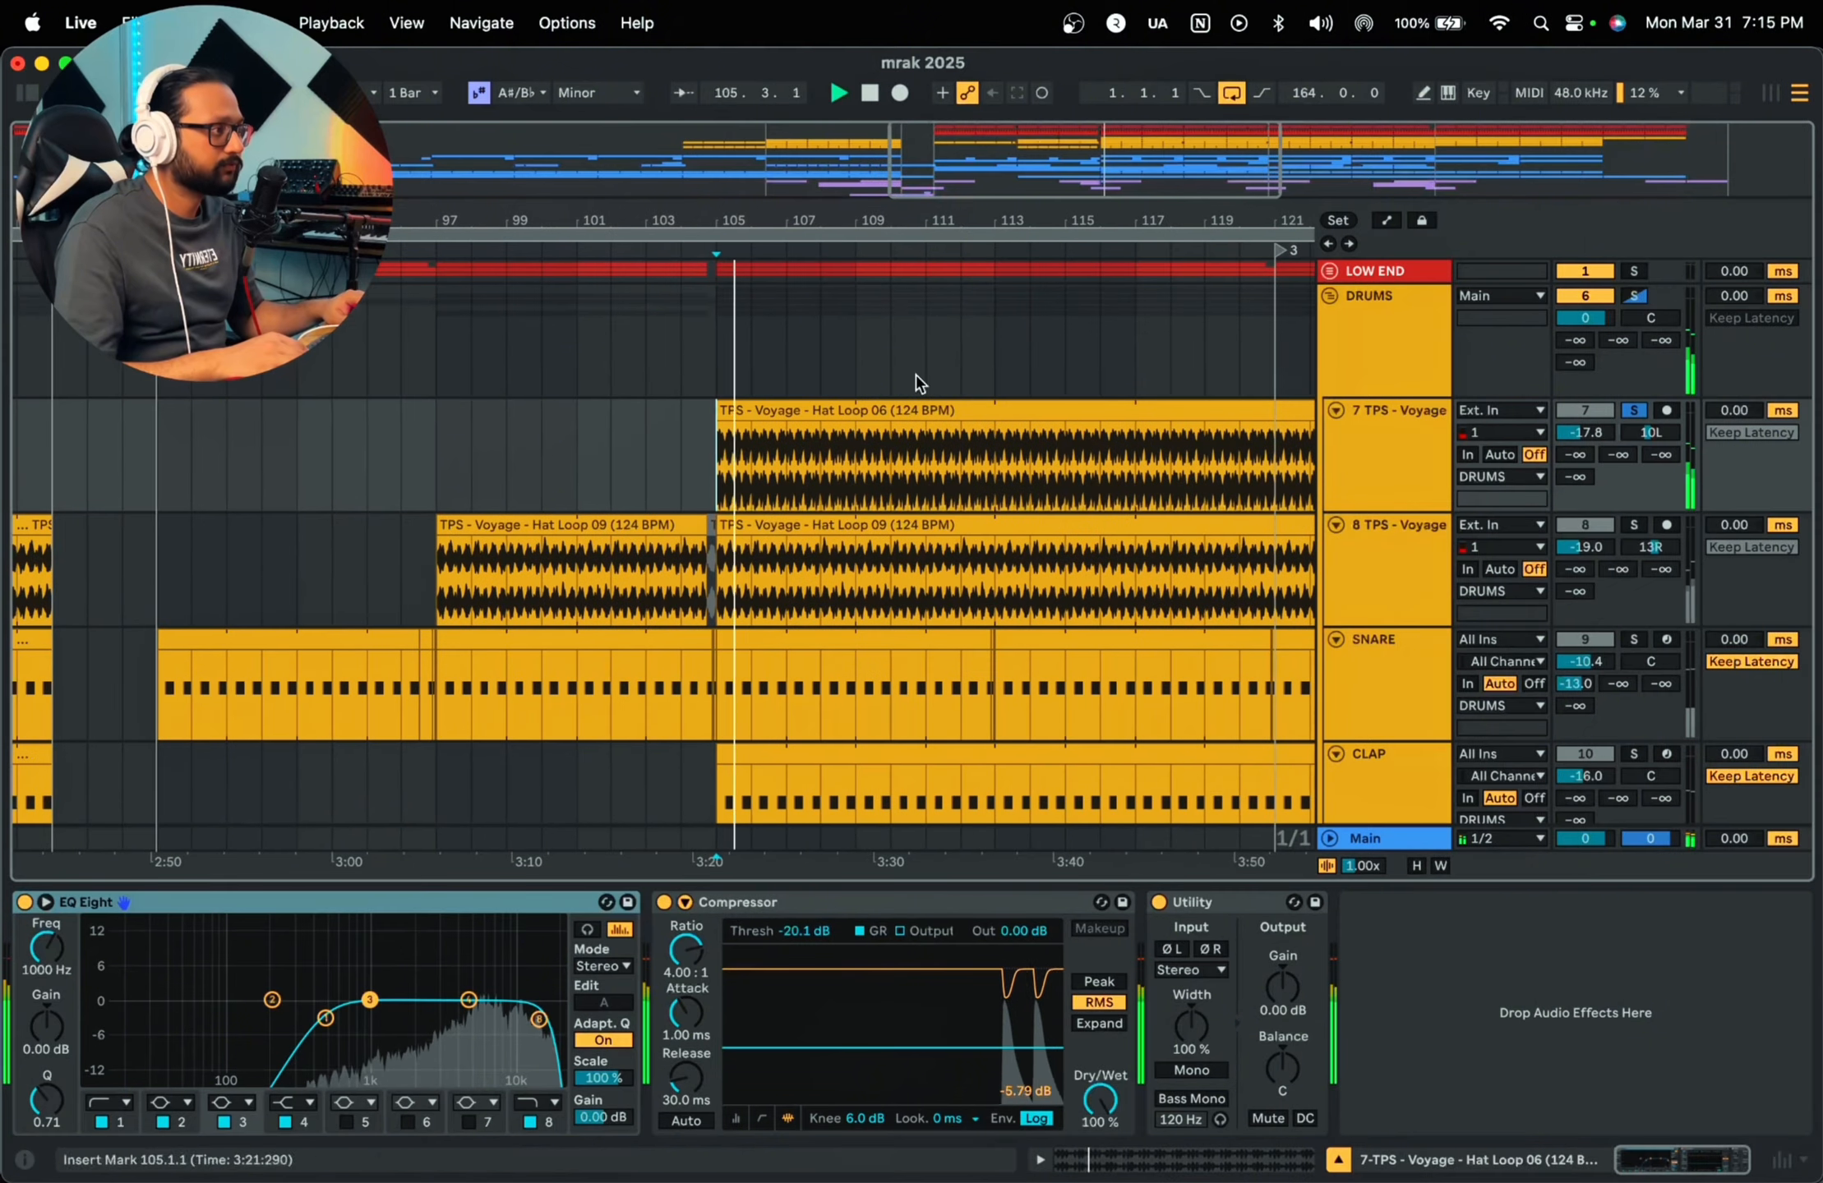
left_click(1396, 462)
left_click(717, 448)
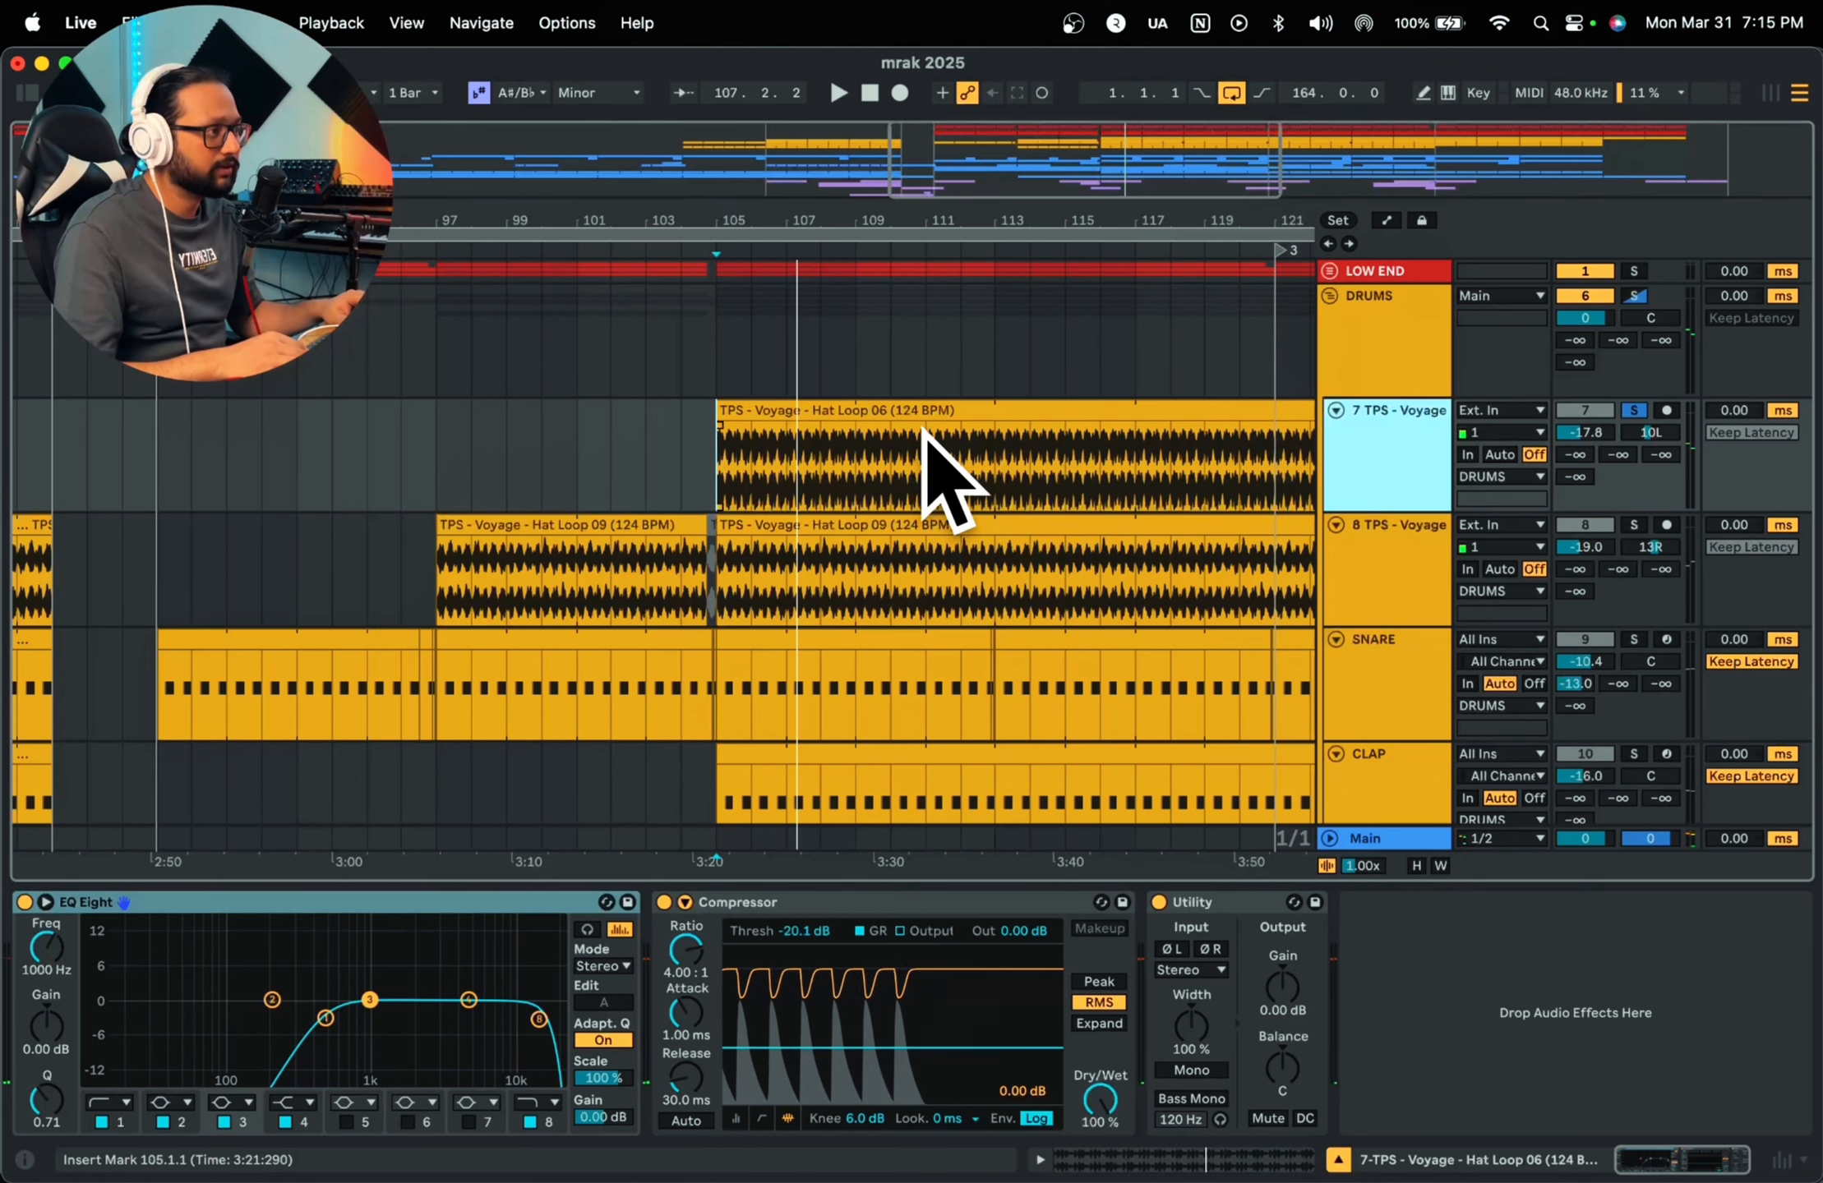
key("space")
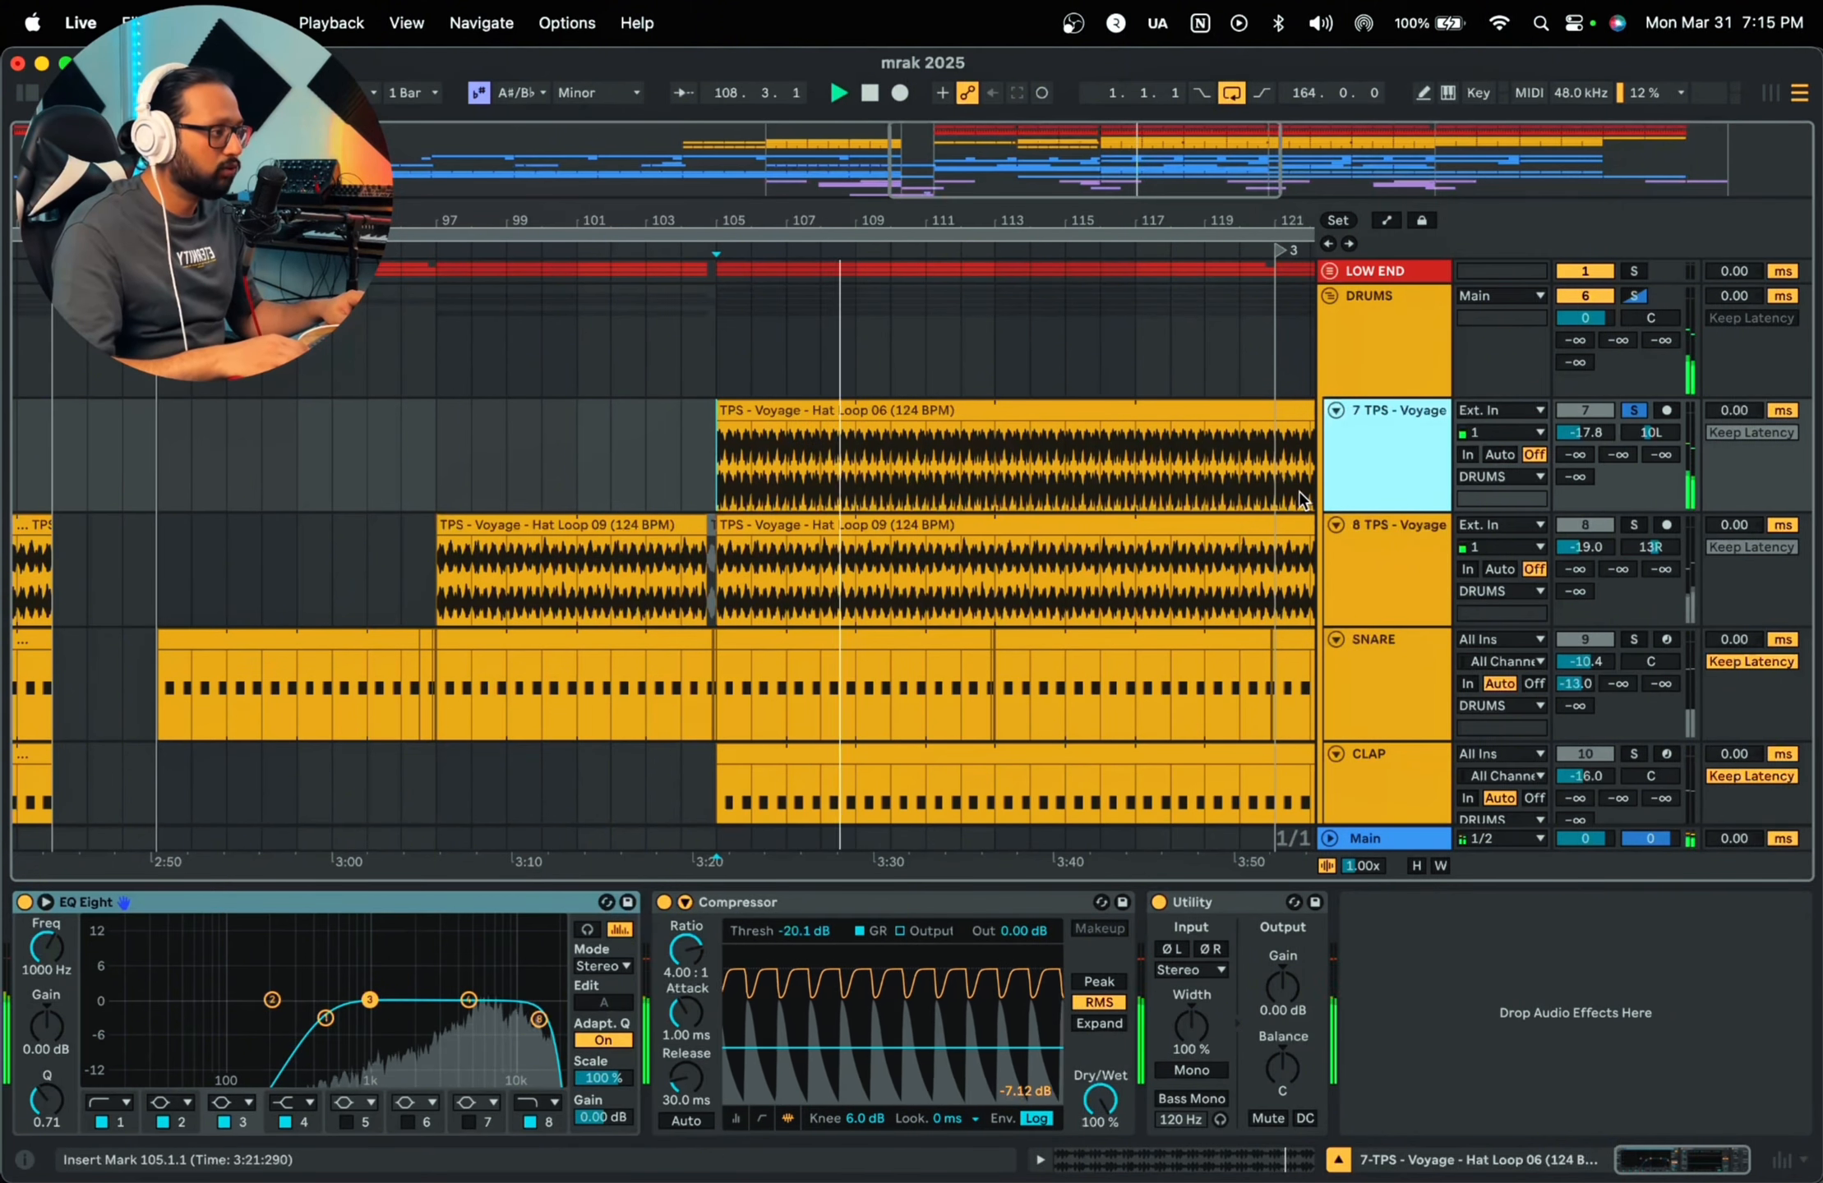
key("space")
Step: Solo the Hat Loop 09 track, check the Hat Loop 06 track's panning, and play from bar 105
left_click(1632, 526)
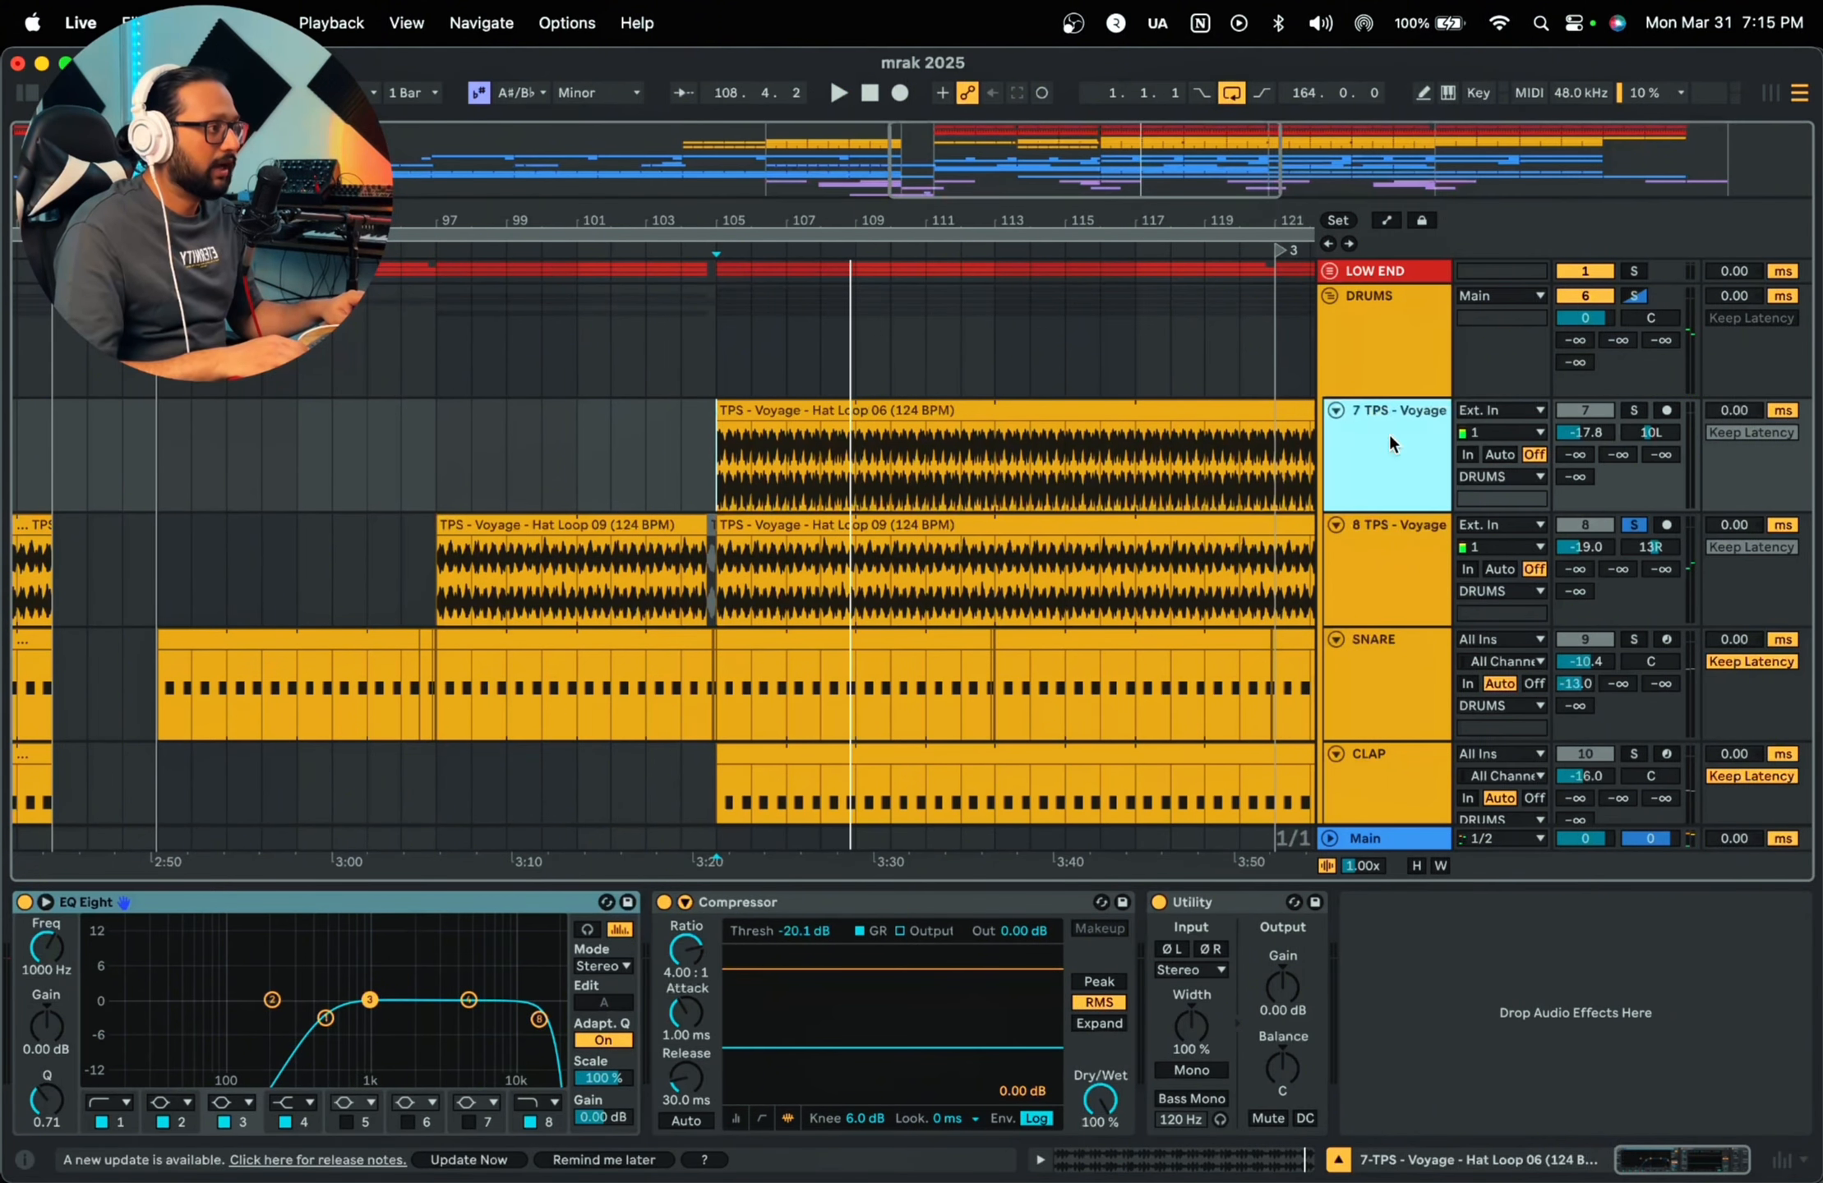
left_click(1669, 442)
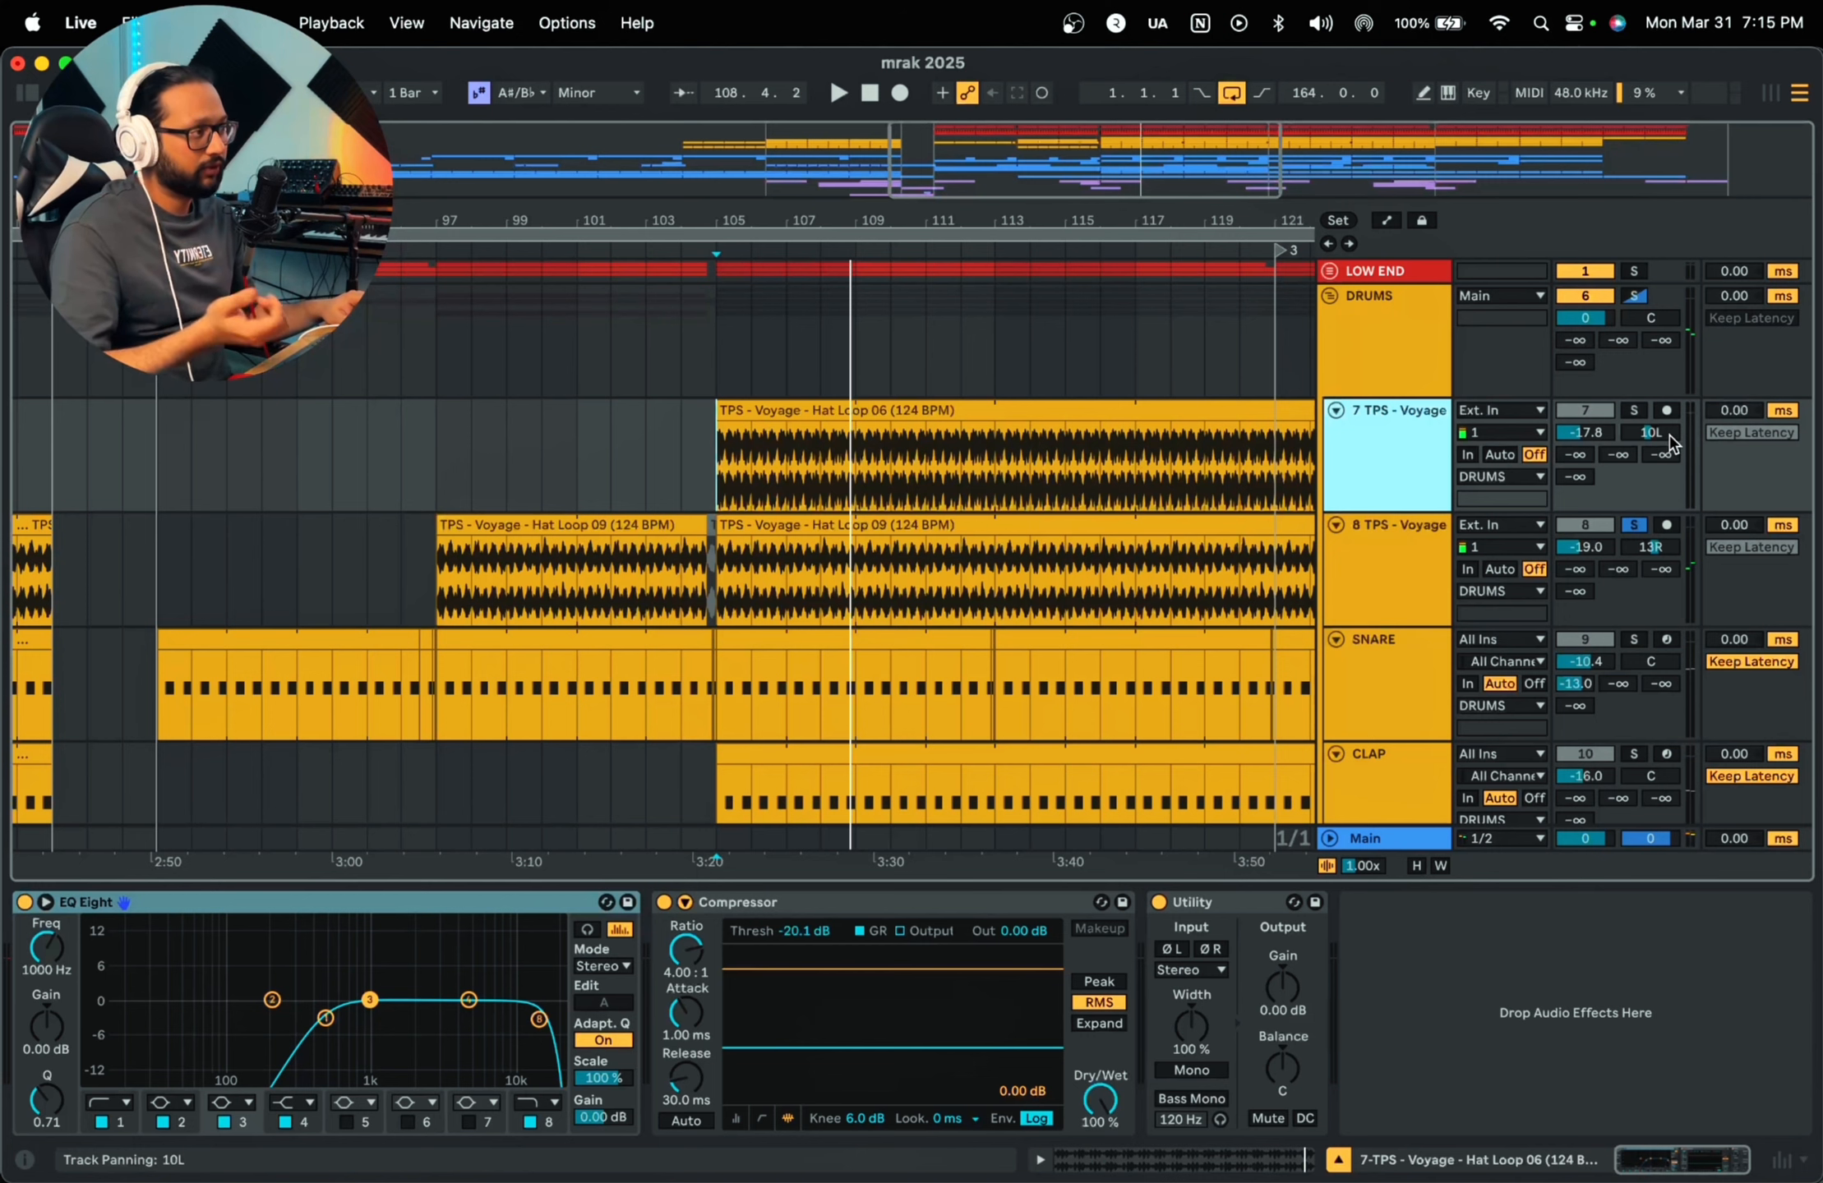
key("space")
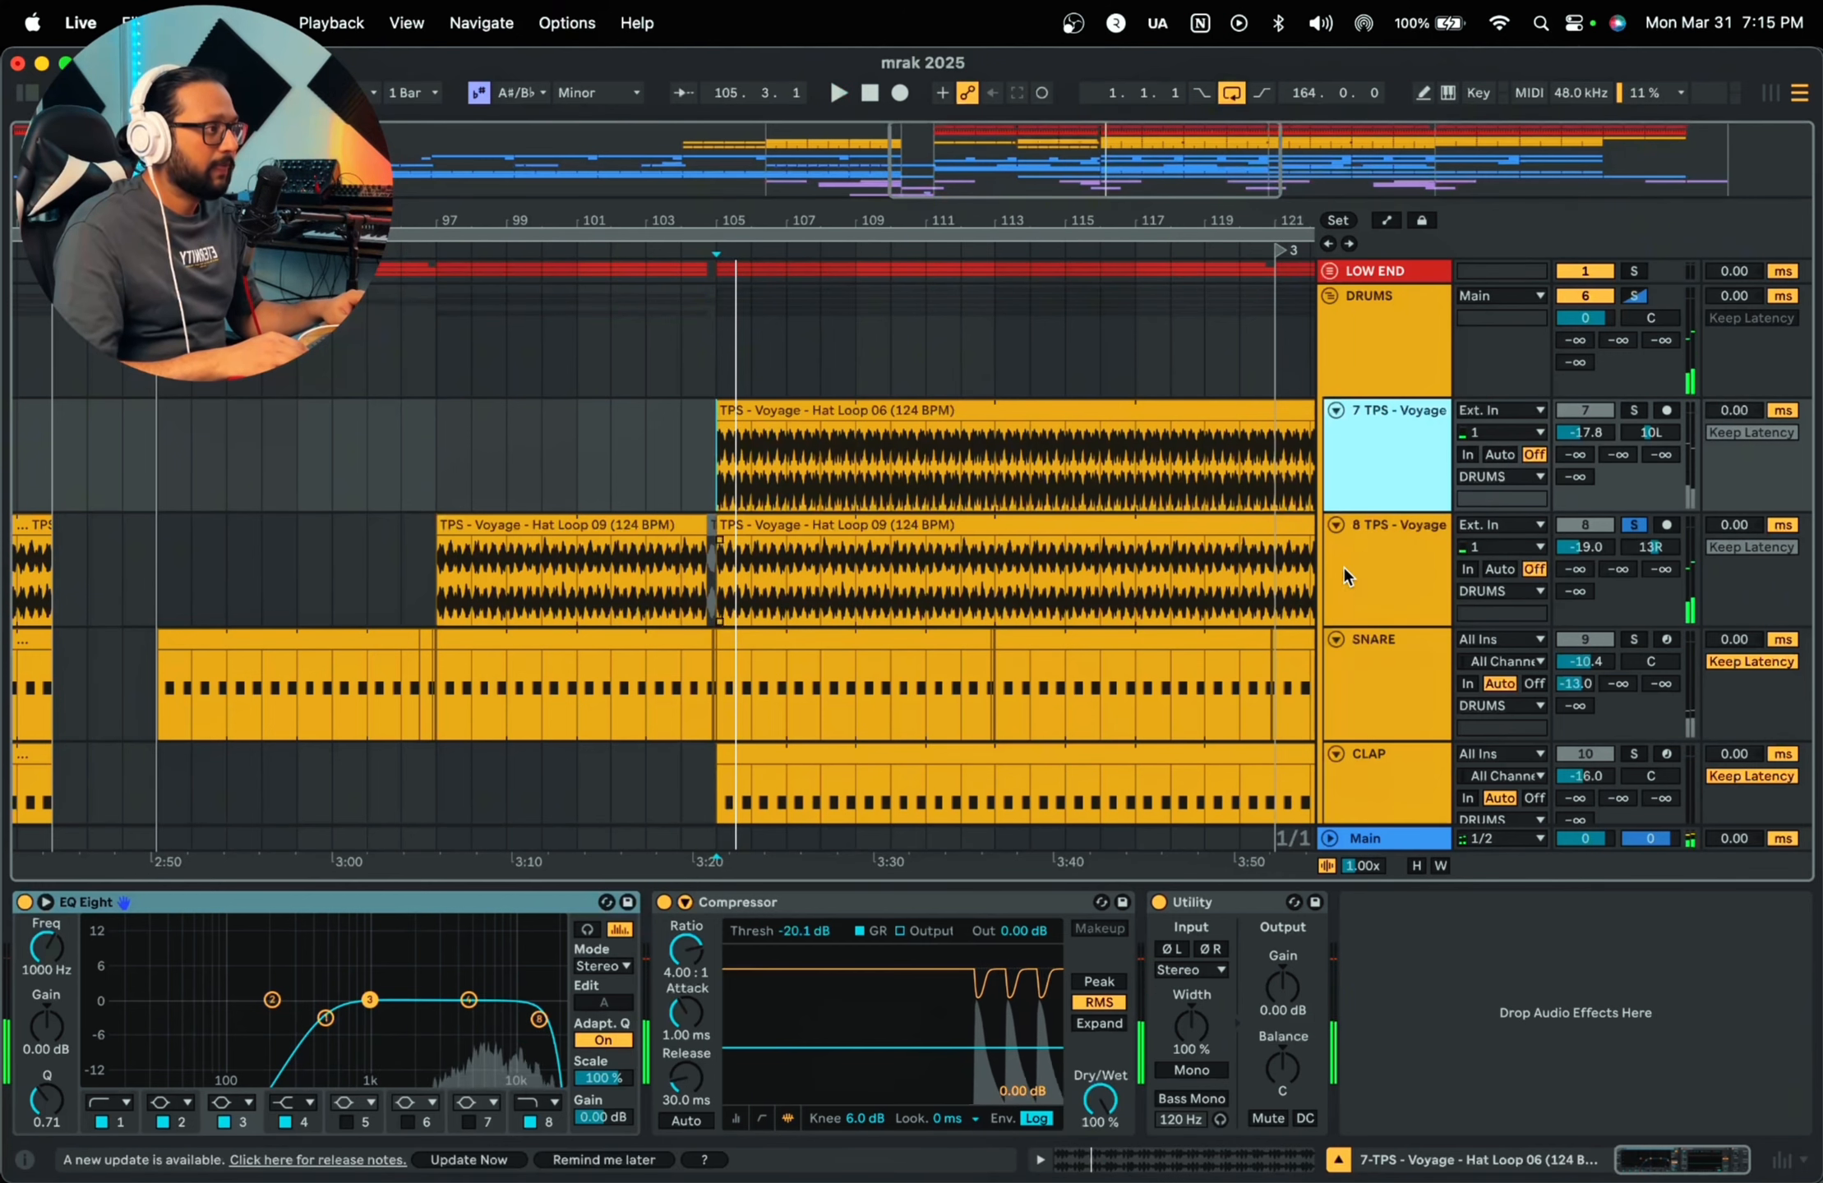
Step: Bypass the LFO and Vocoder on the Hat Loop 09 track, and play the loop to examine its sidechained Compressor
left_click(1400, 549)
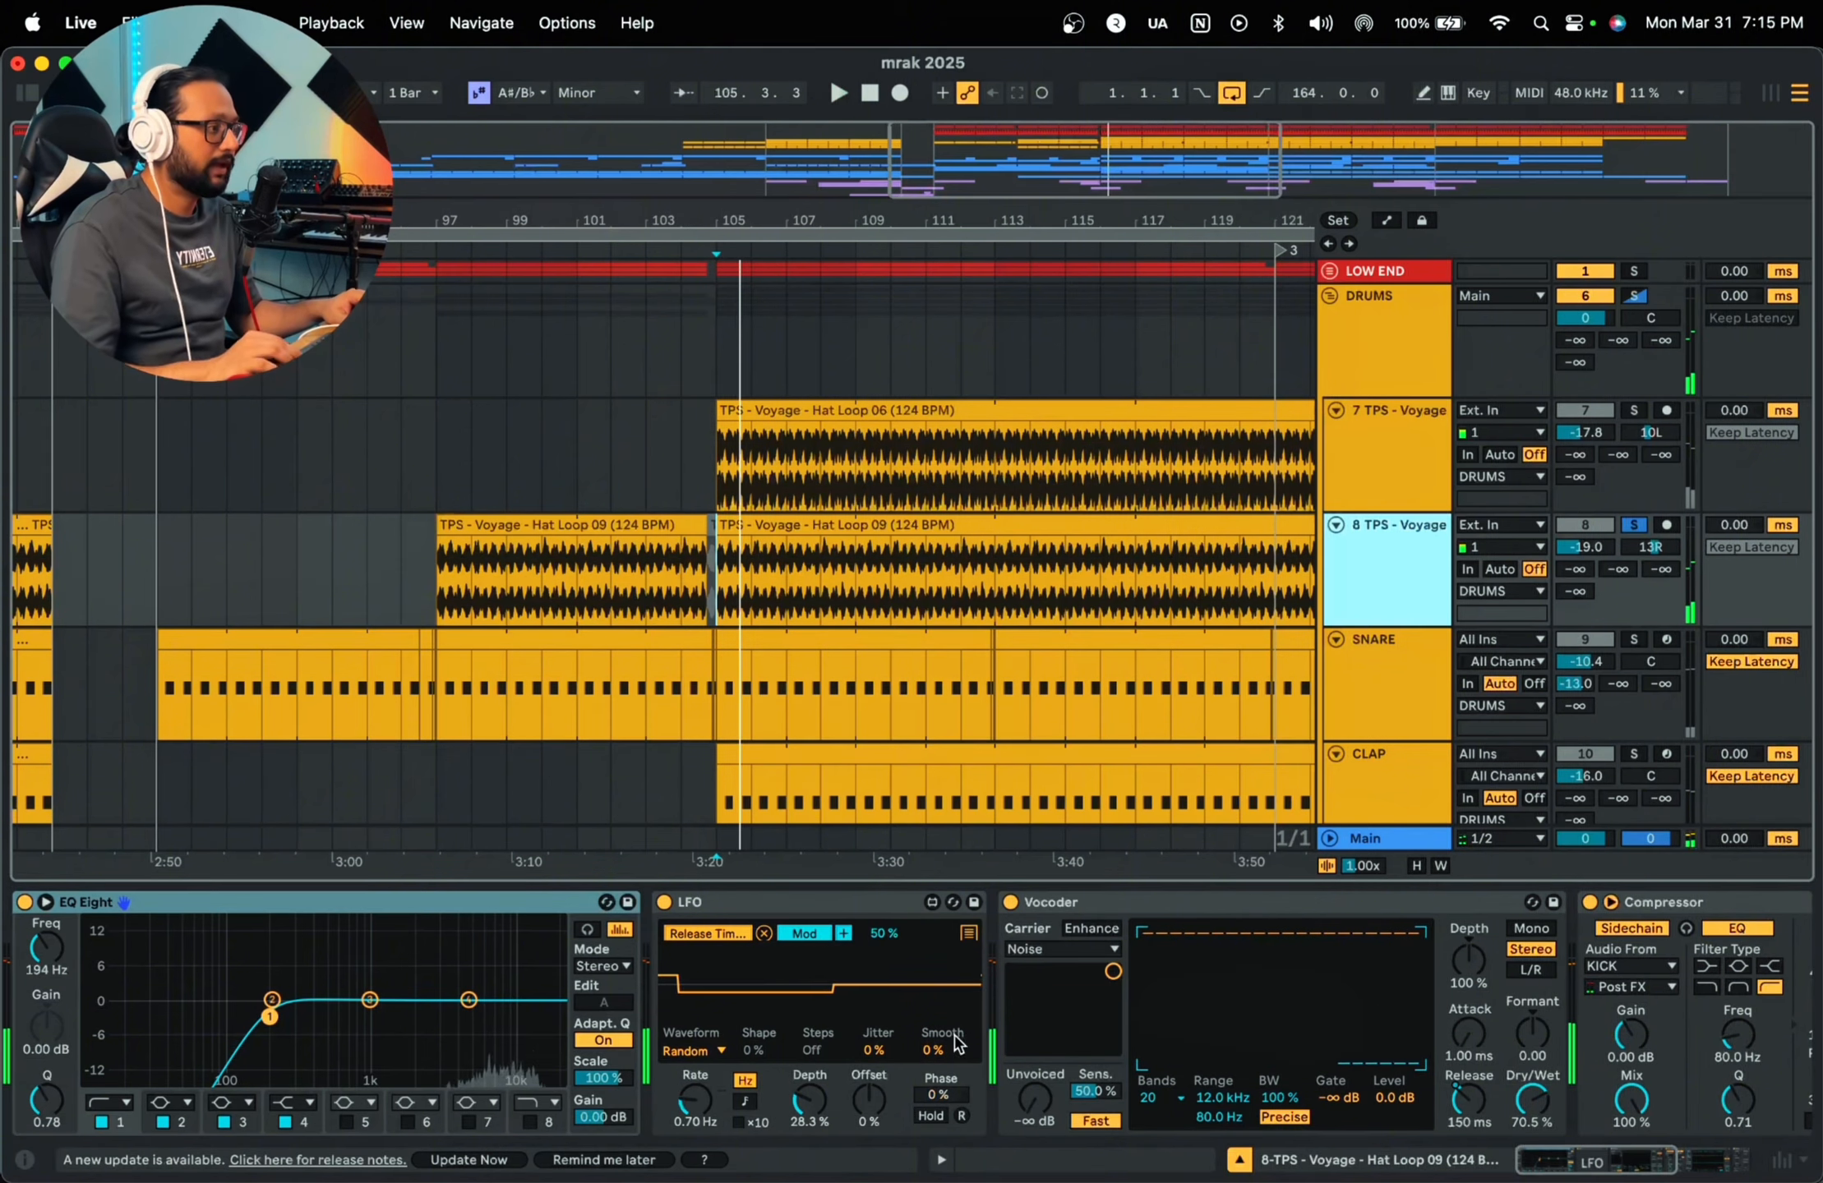
mouse_move(1553, 1174)
left_mouse_down()
mouse_move(1672, 1172)
mouse_move(1549, 1170)
left_mouse_up()
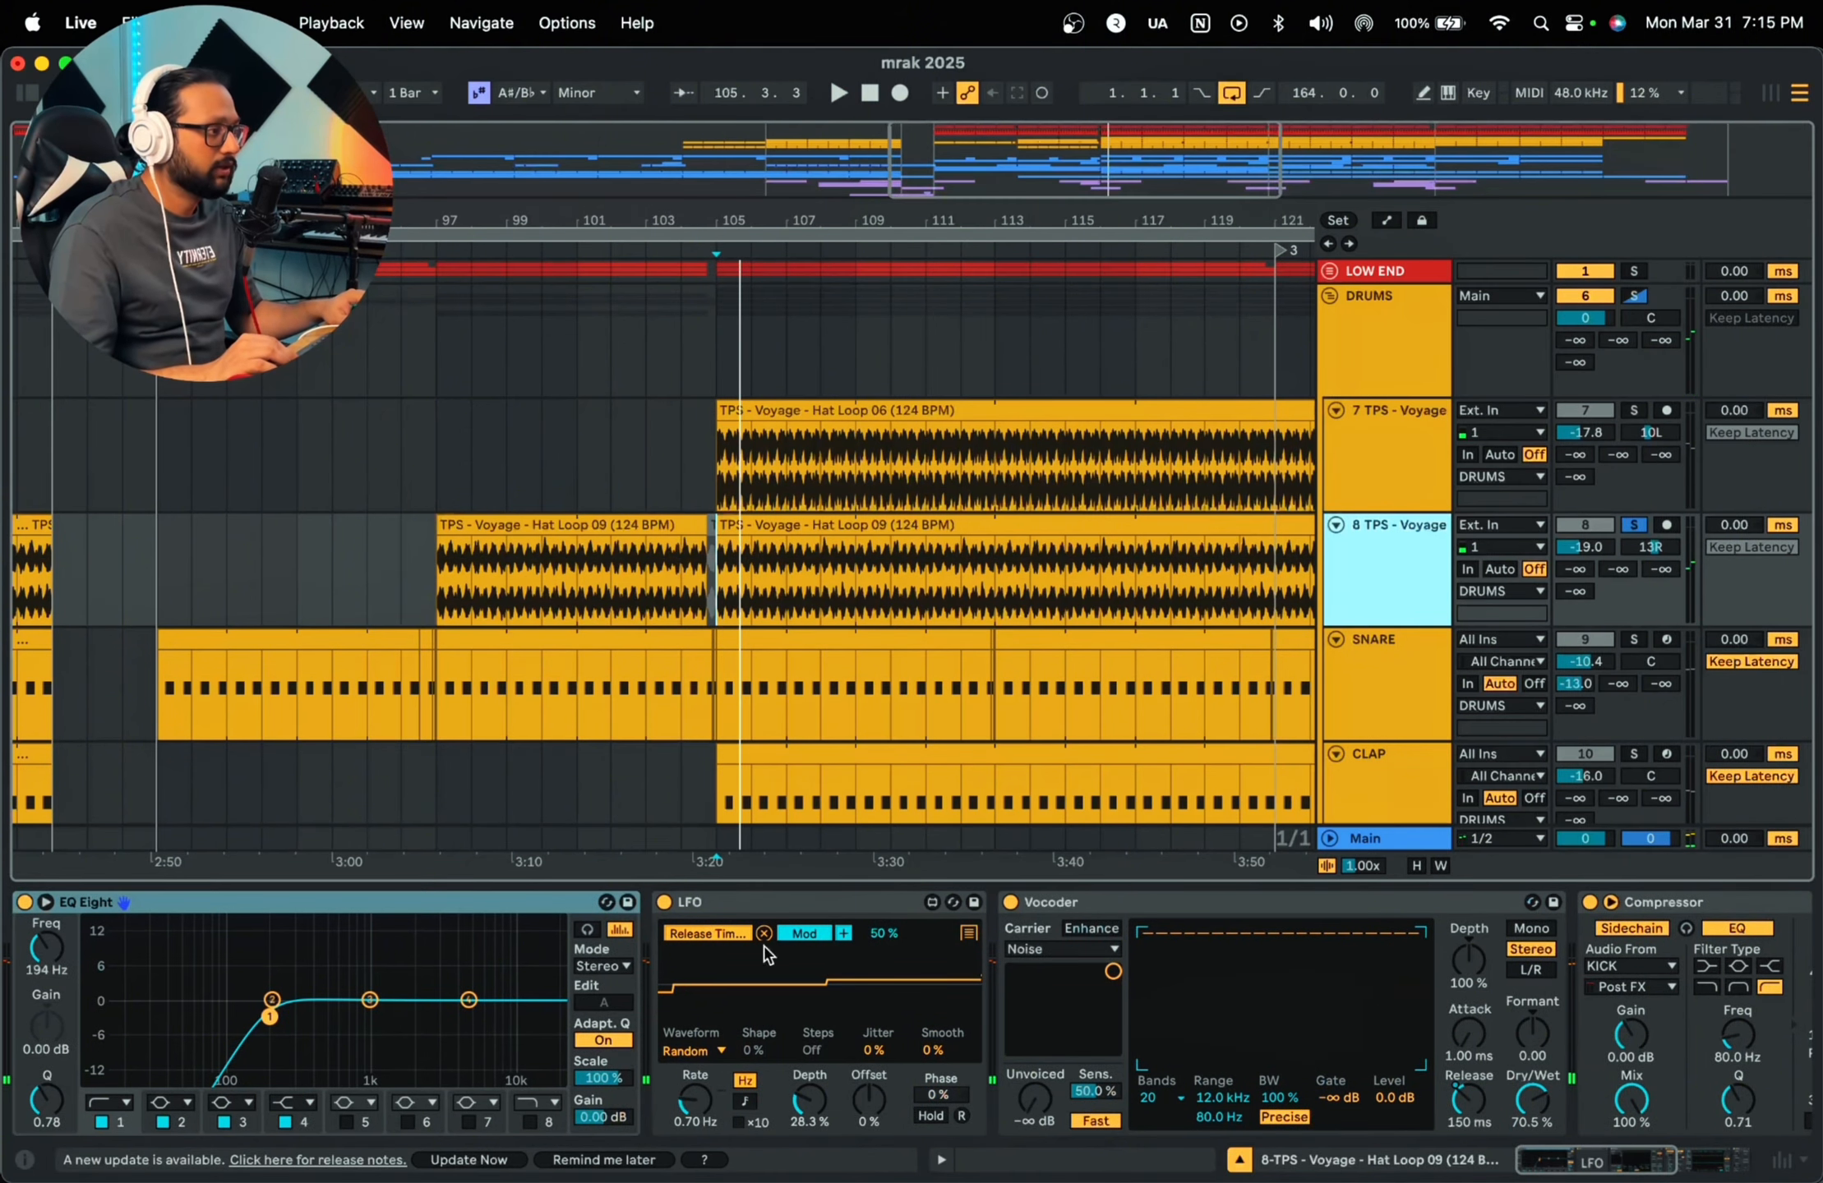
left_click(664, 902)
left_click(1010, 903)
key("space")
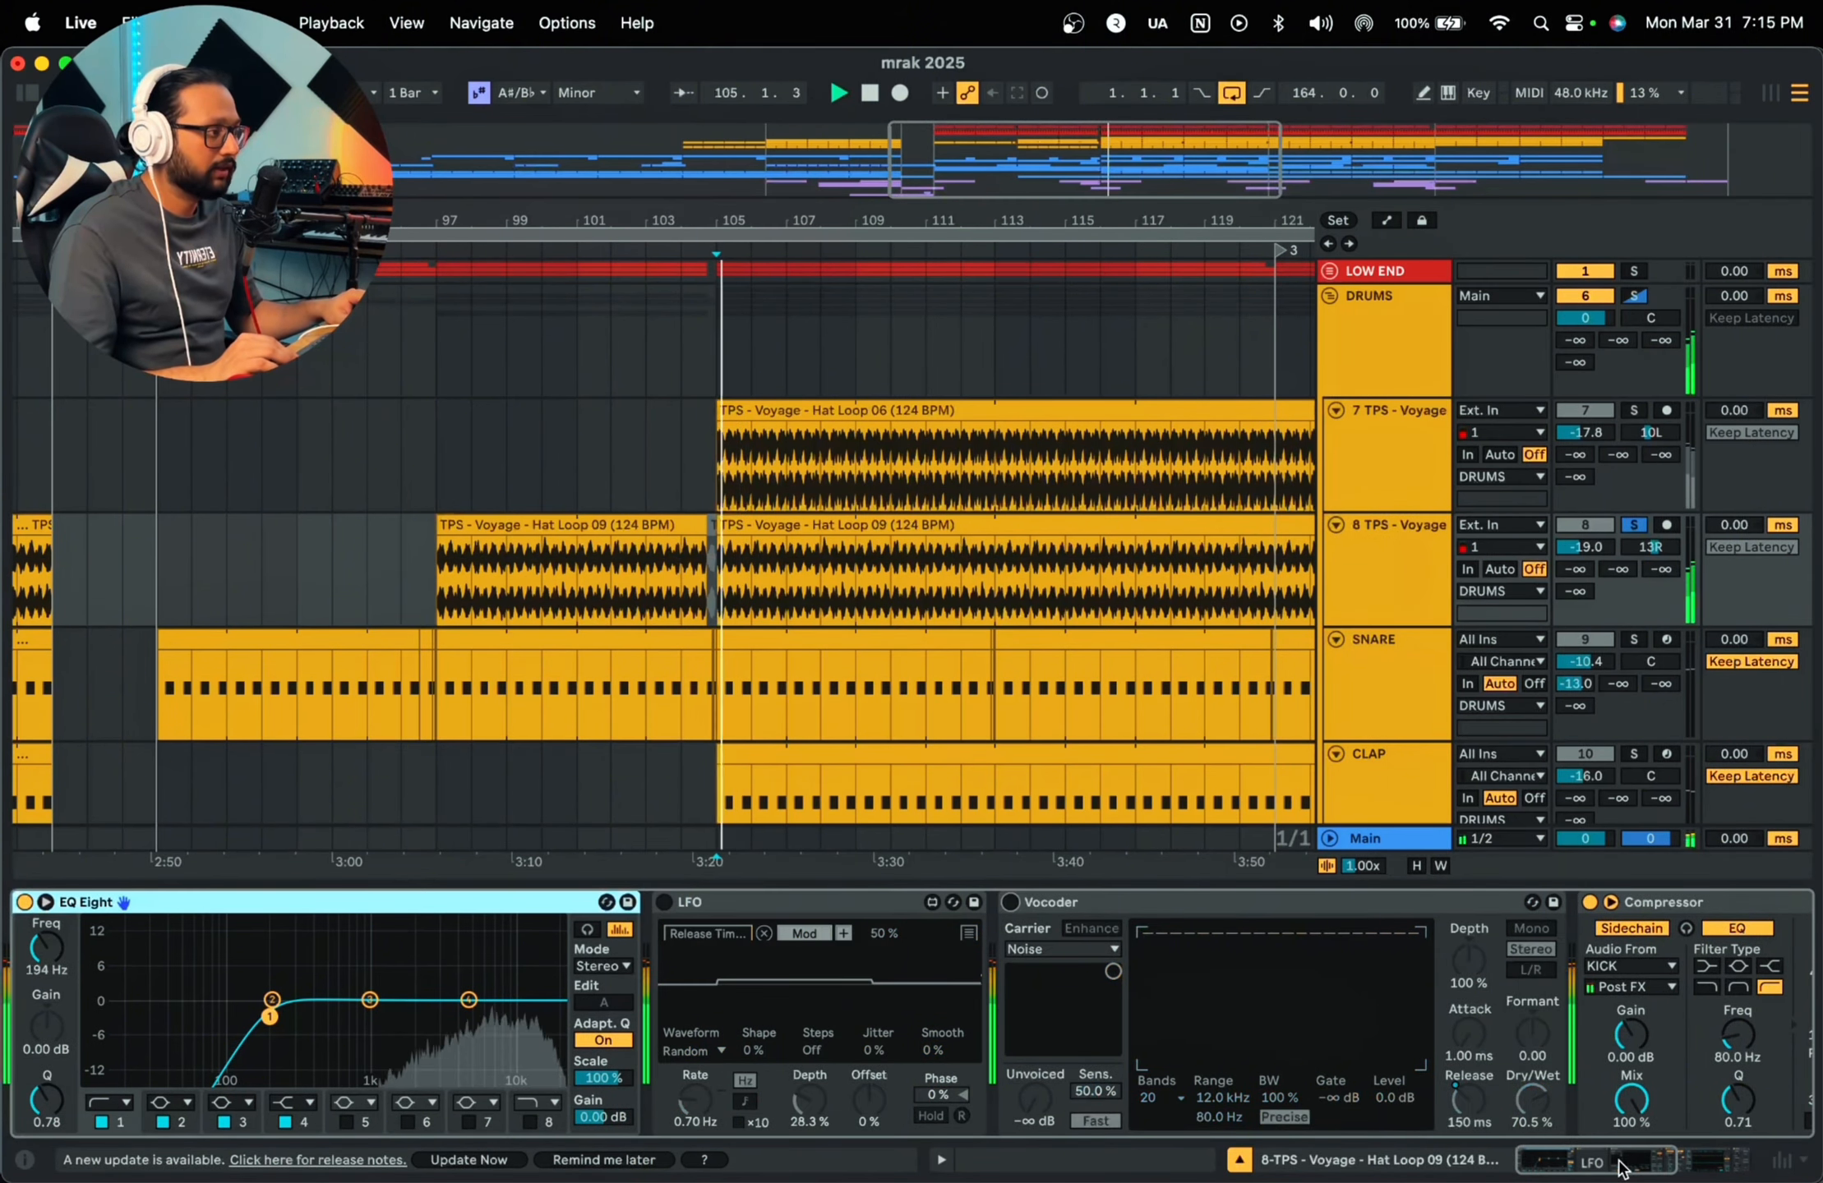
left_click_drag(1619, 1167, 1664, 1167)
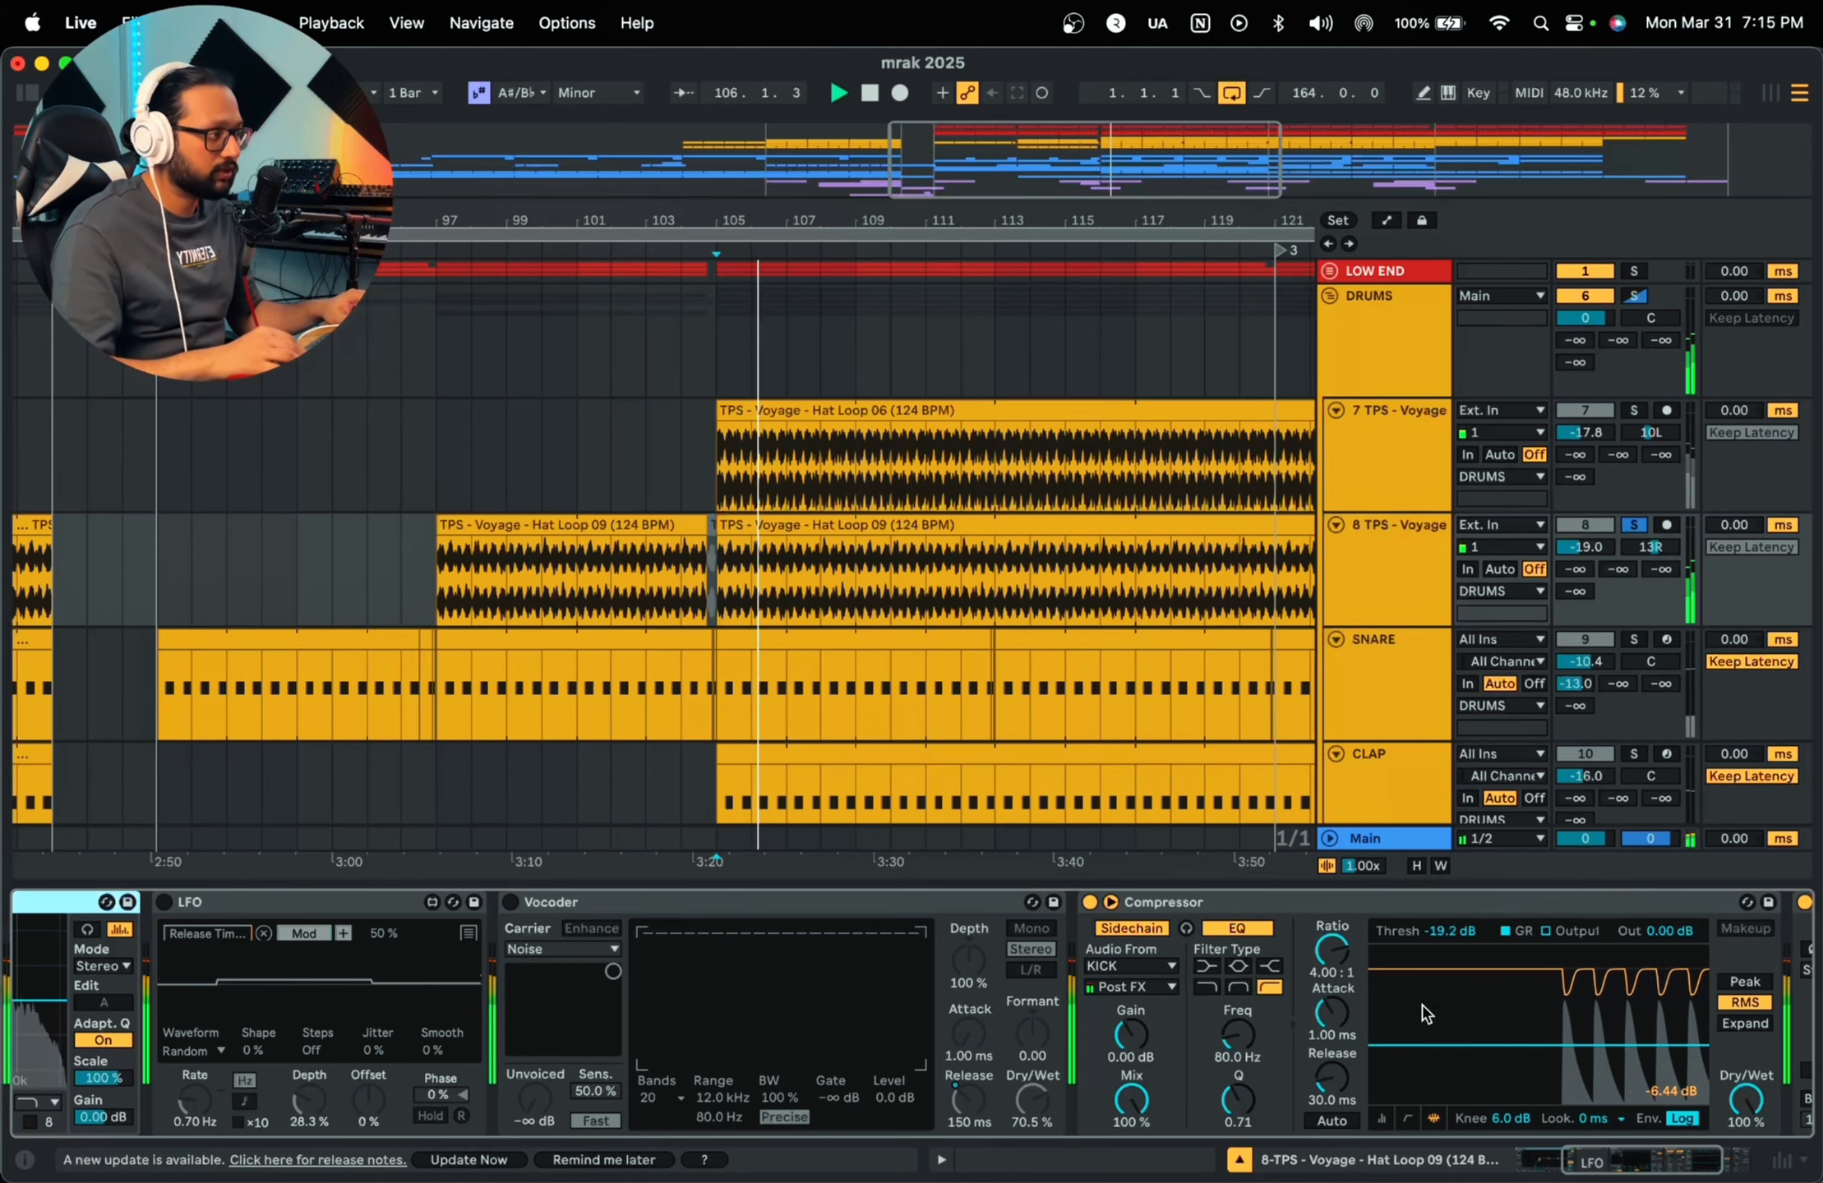
left_click_drag(1668, 1175, 1610, 1175)
key("space")
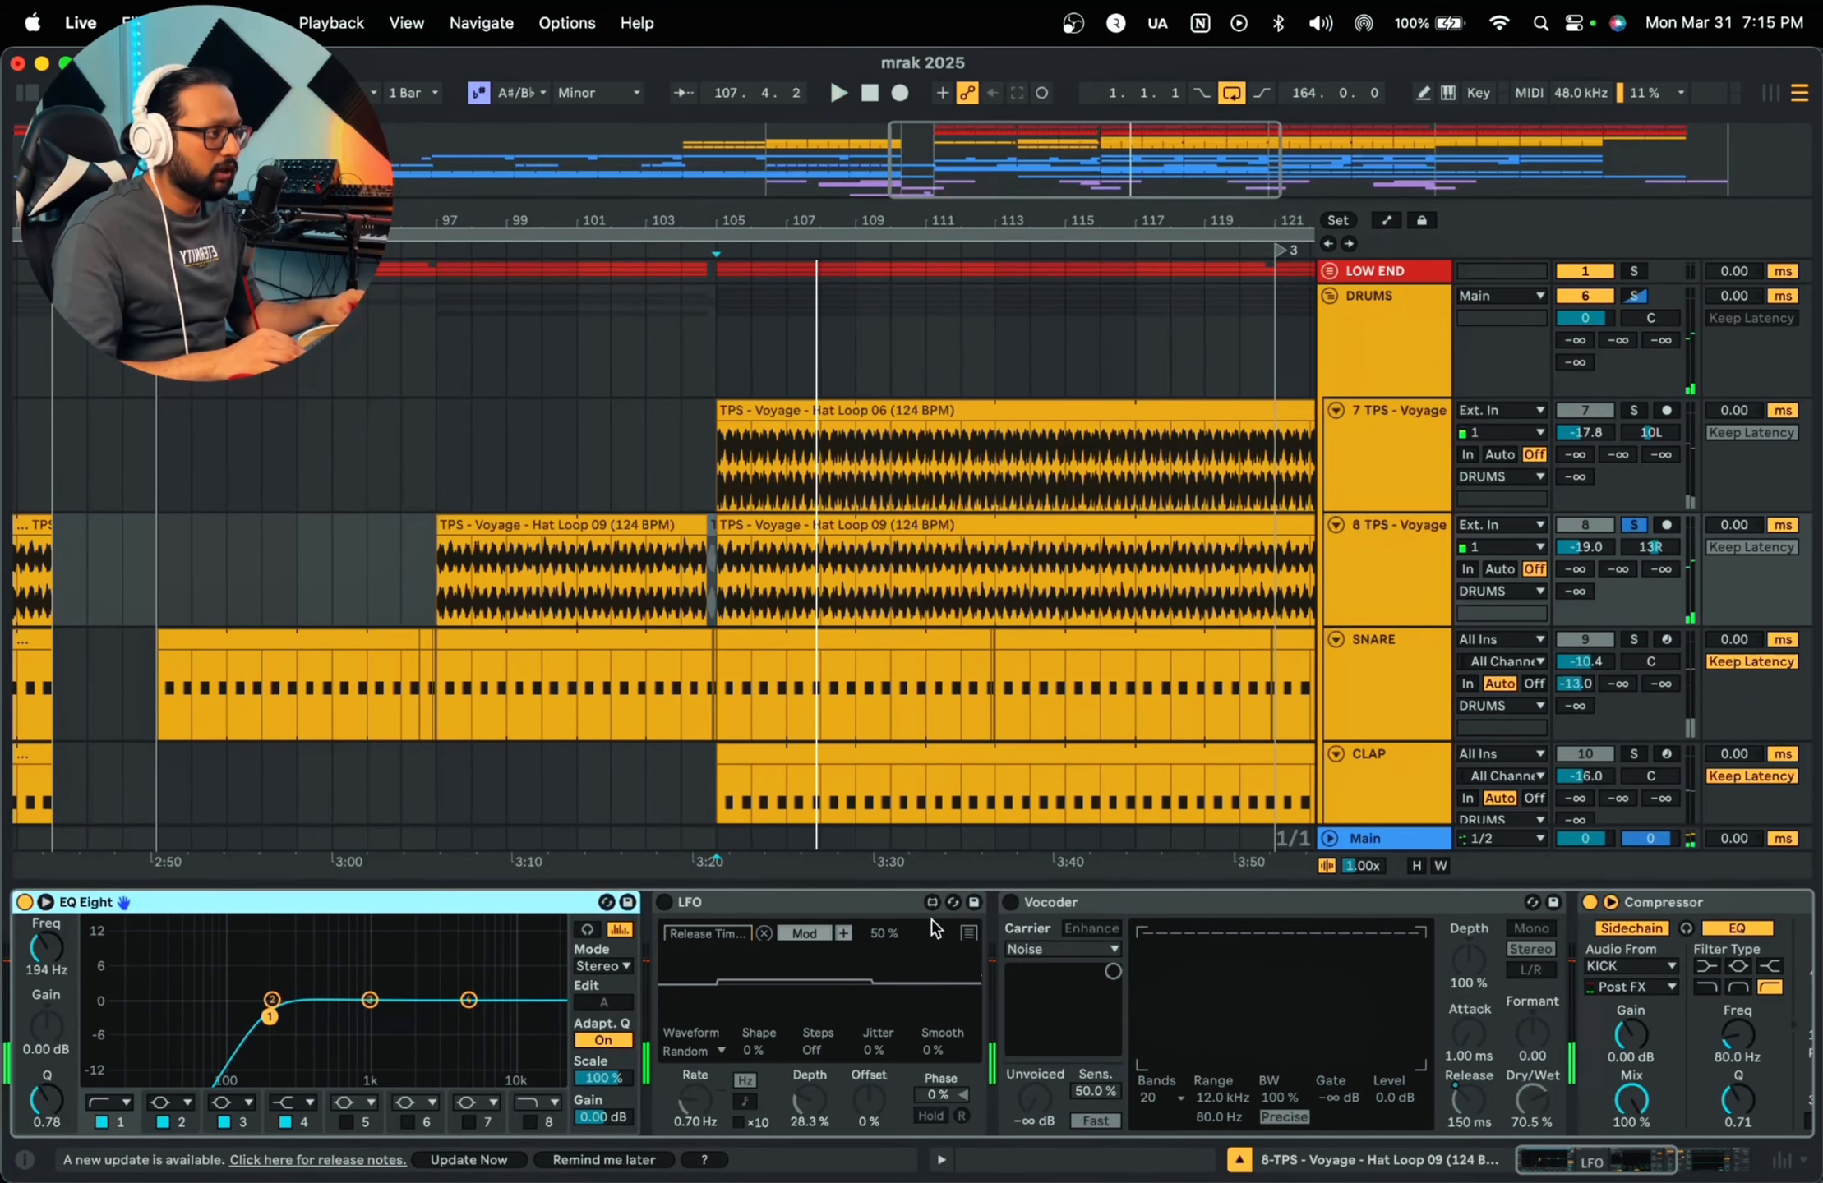
Step: Turn the Vocoder and LFO on the Hat Loop 09 track back on, playing the loop after each change
left_click(1010, 901)
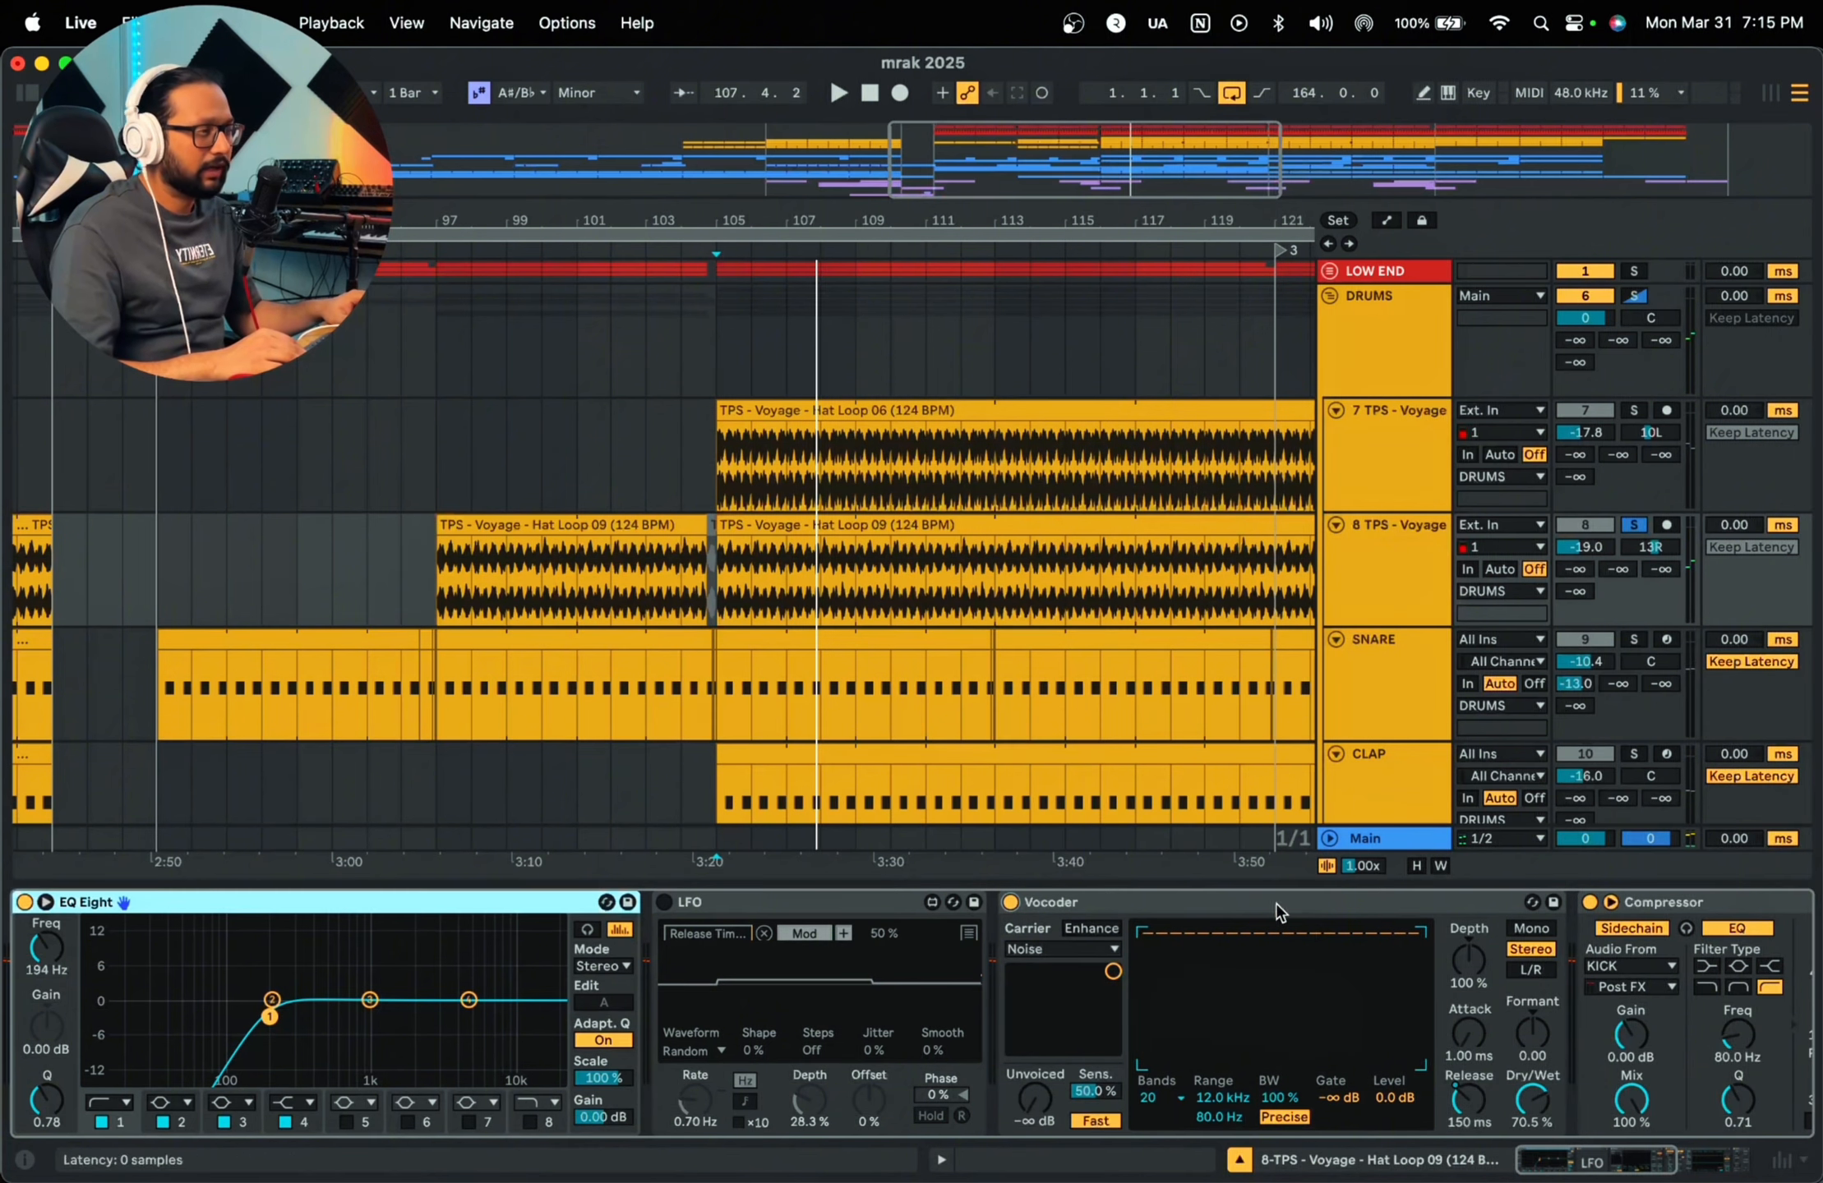
key("space")
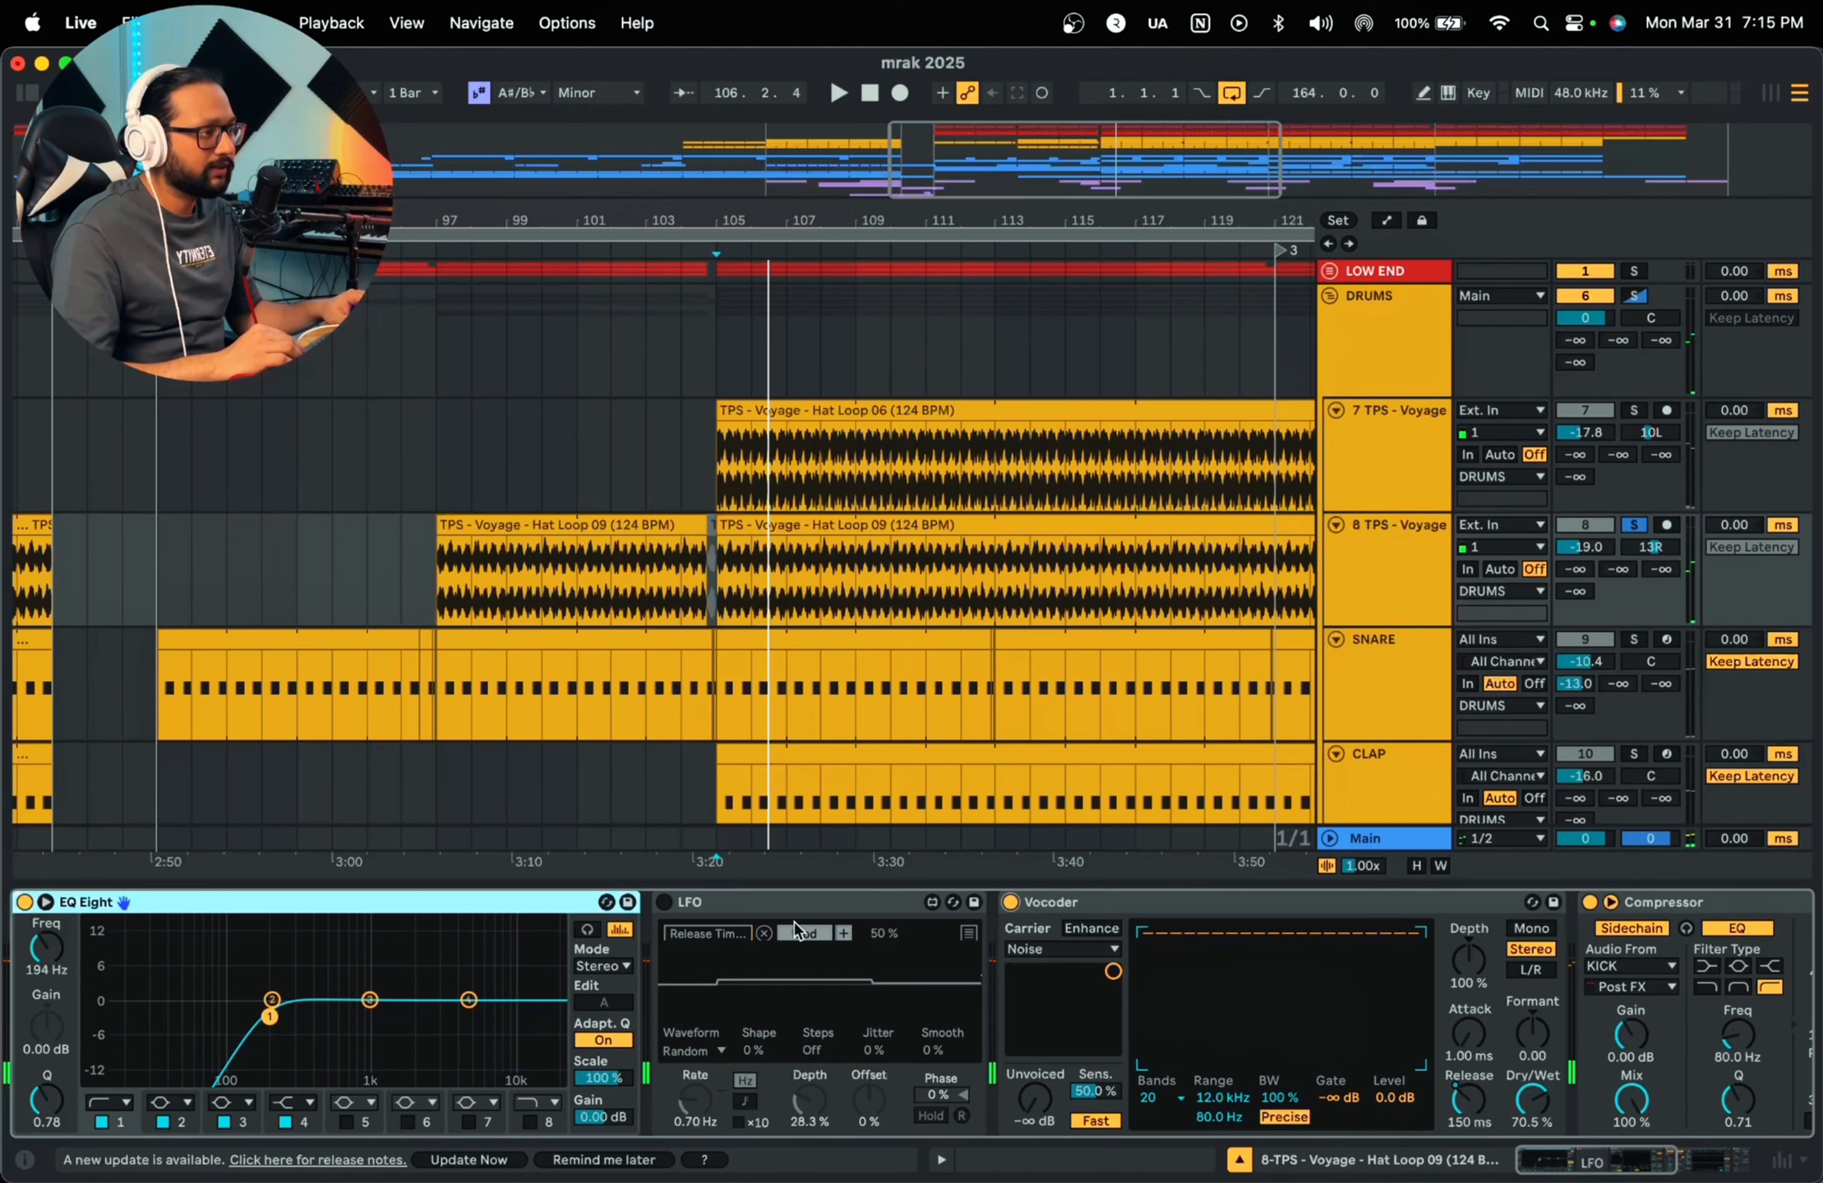
left_click(664, 902)
key("space")
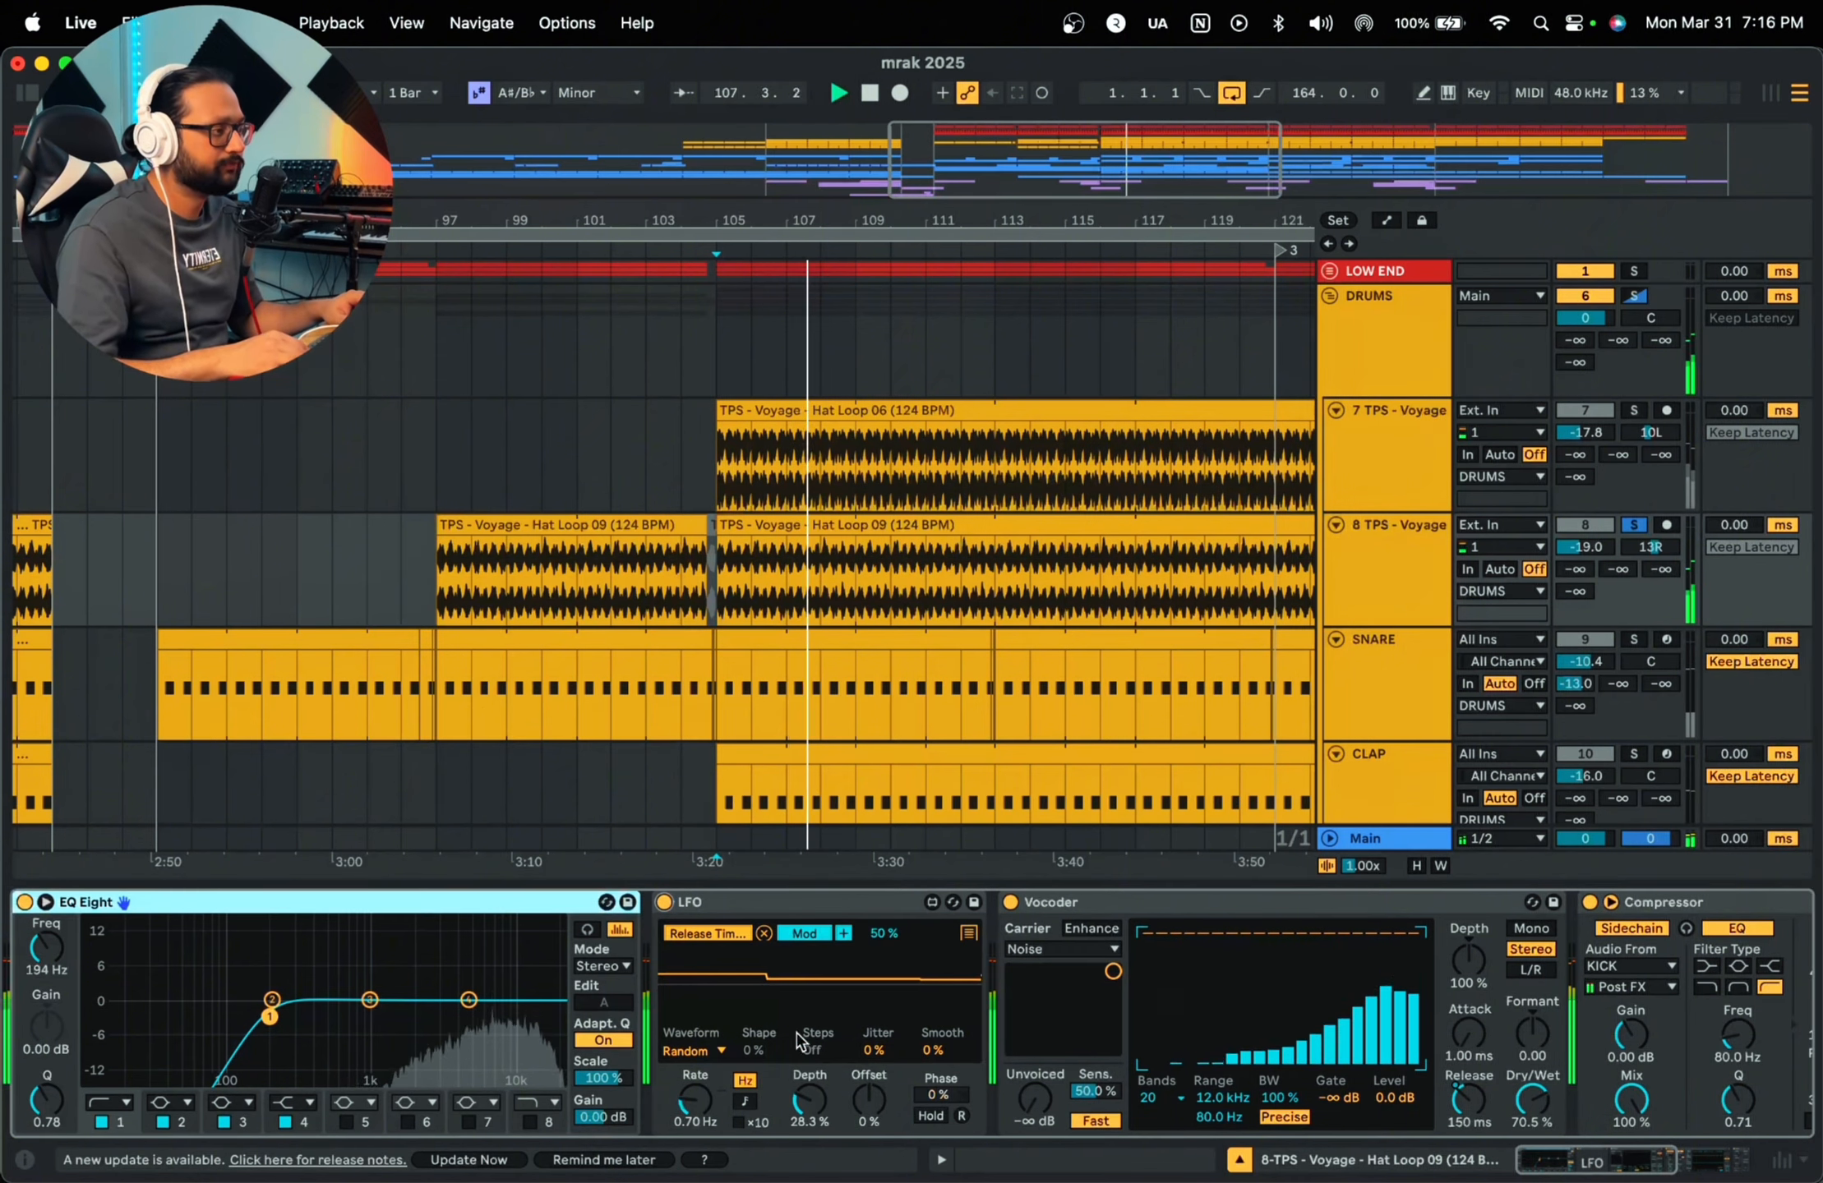
Step: Audition Hat Loop 09 with its LFO and Vocoder bypassed, and compare it with the soloed Hat Loop 06 track
key("space")
left_click(664, 902)
left_click(1010, 904)
key("space")
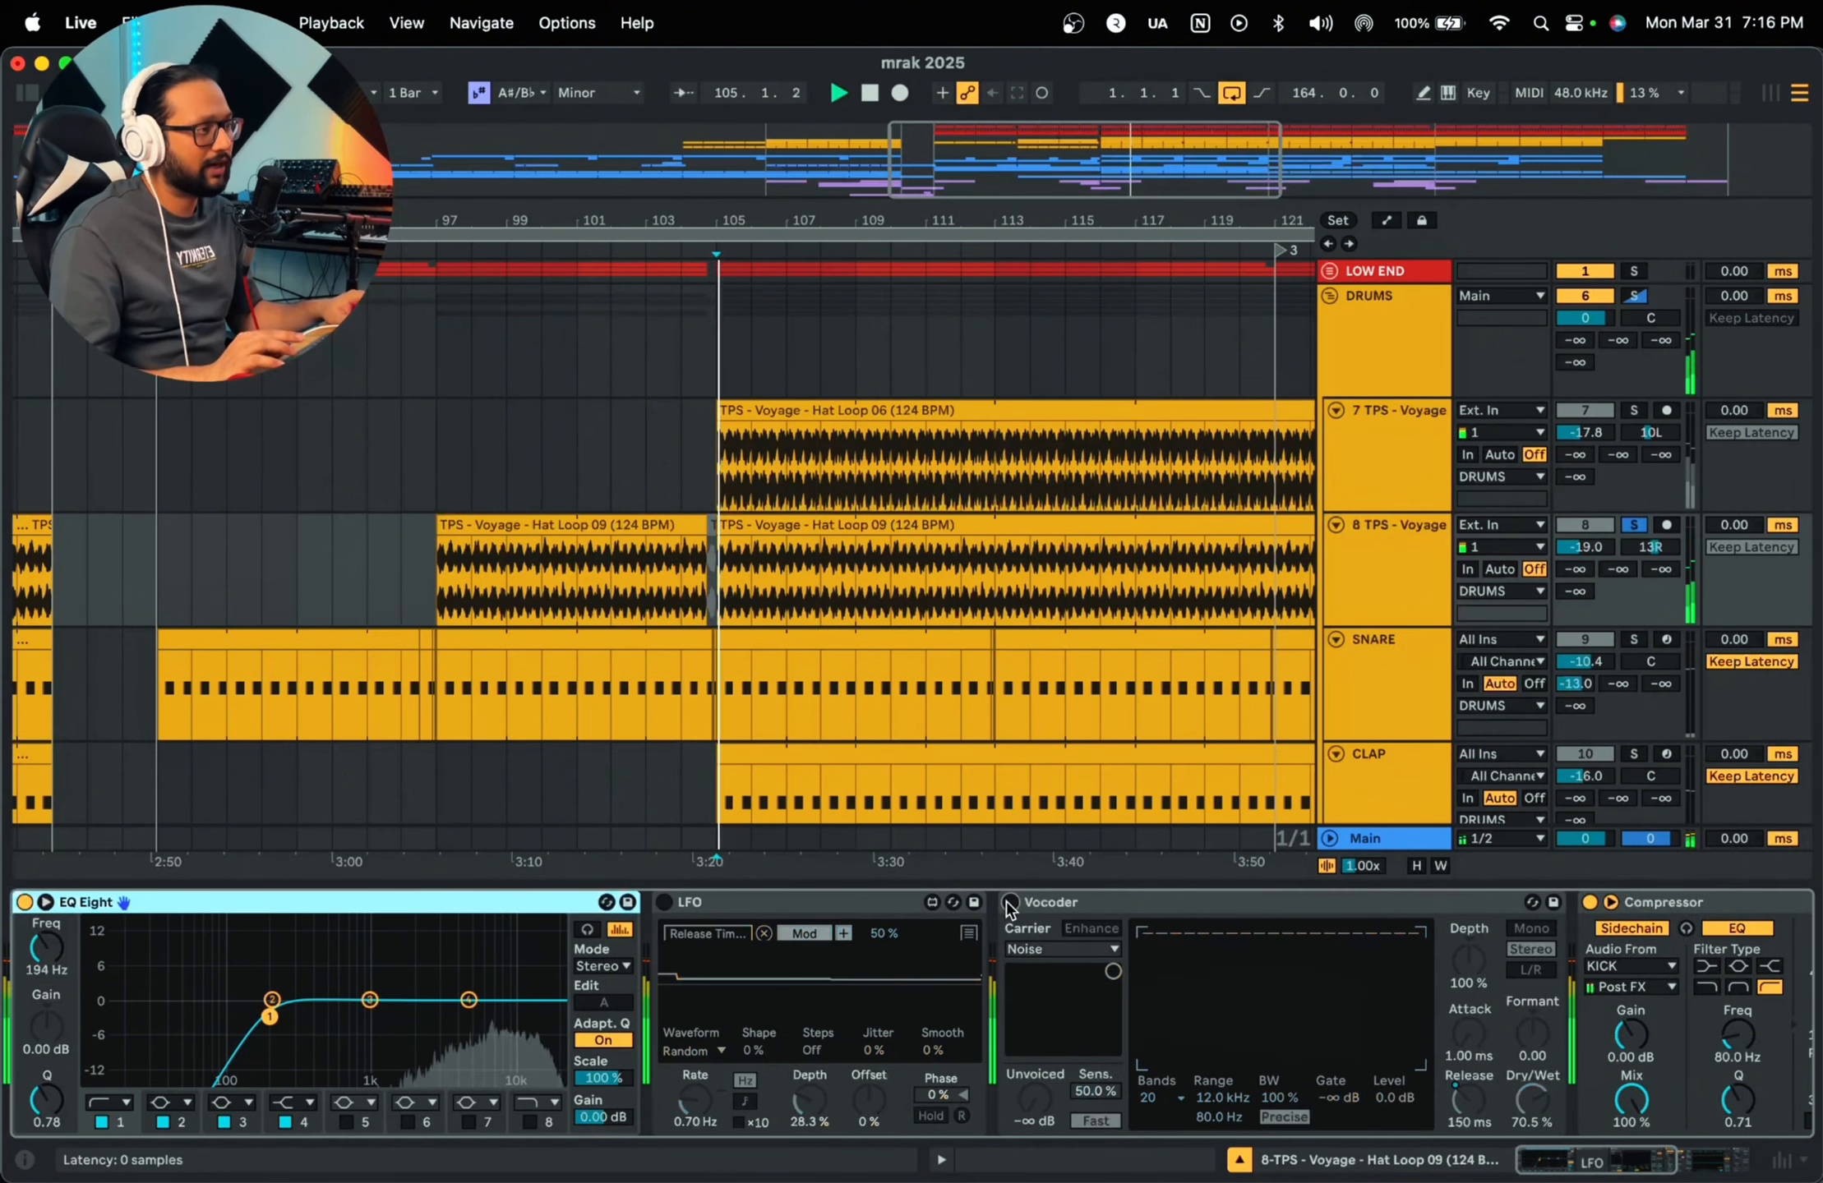
left_click(1632, 410)
key("space")
key("space")
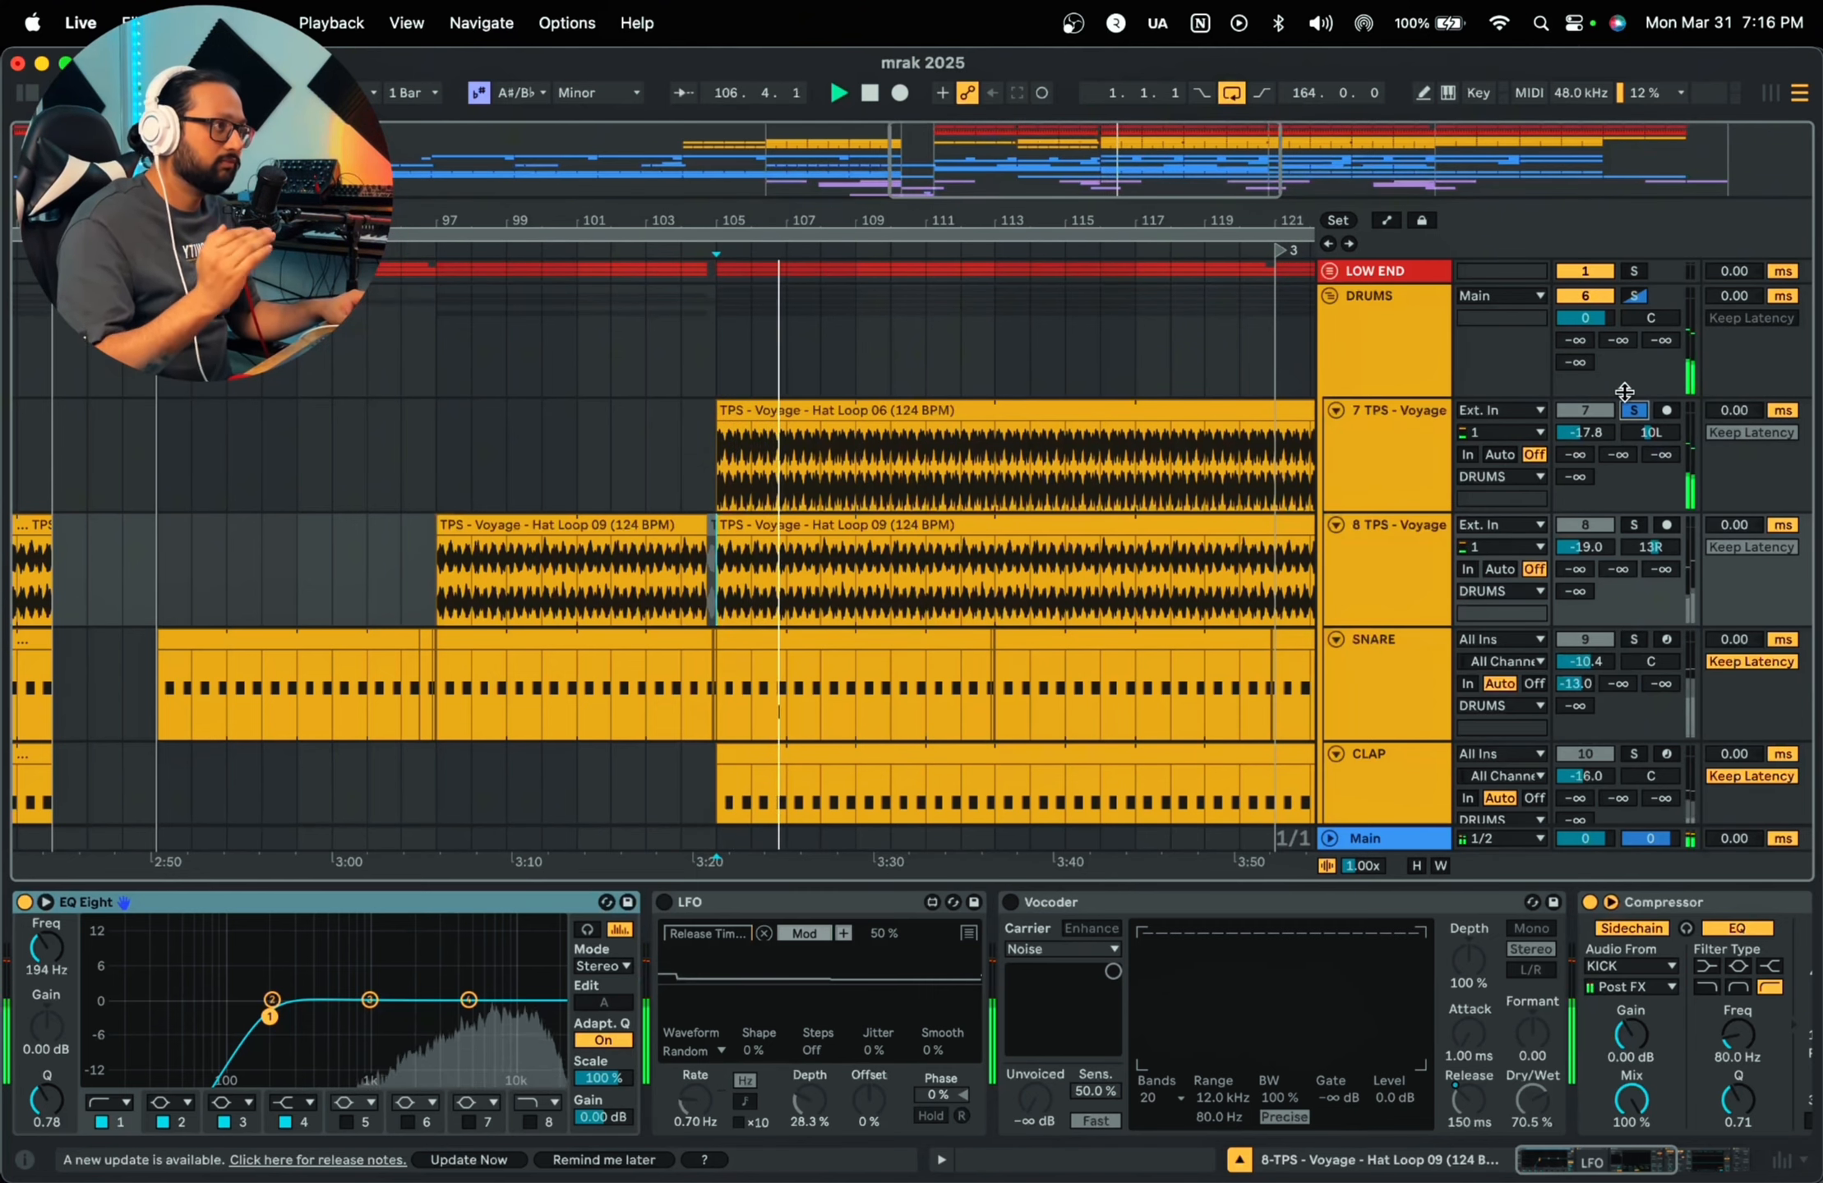
Step: Solo Hat Loop 09 with its LFO and Vocoder re-enabled, play it from bar 105, and clear the solo
left_click(1633, 527)
left_click(664, 903)
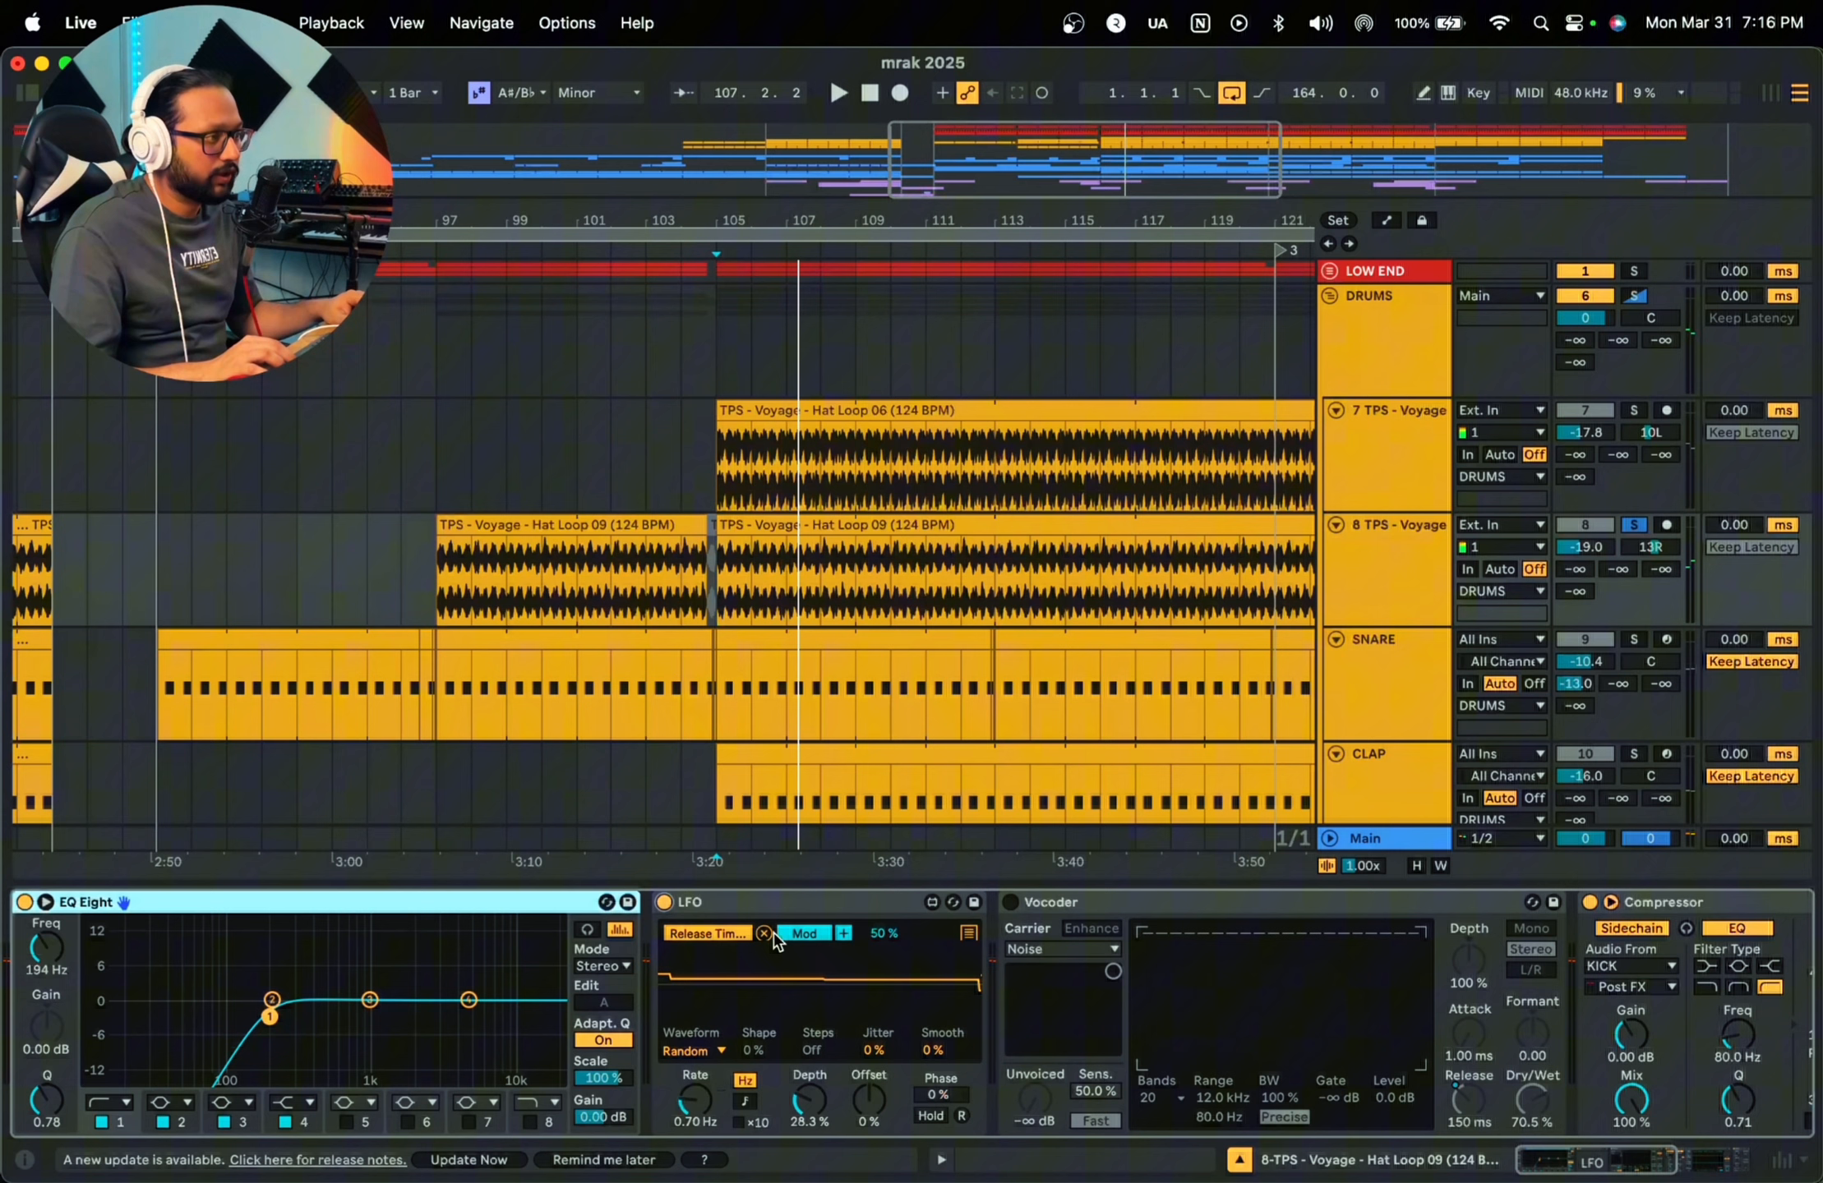
left_click(1011, 902)
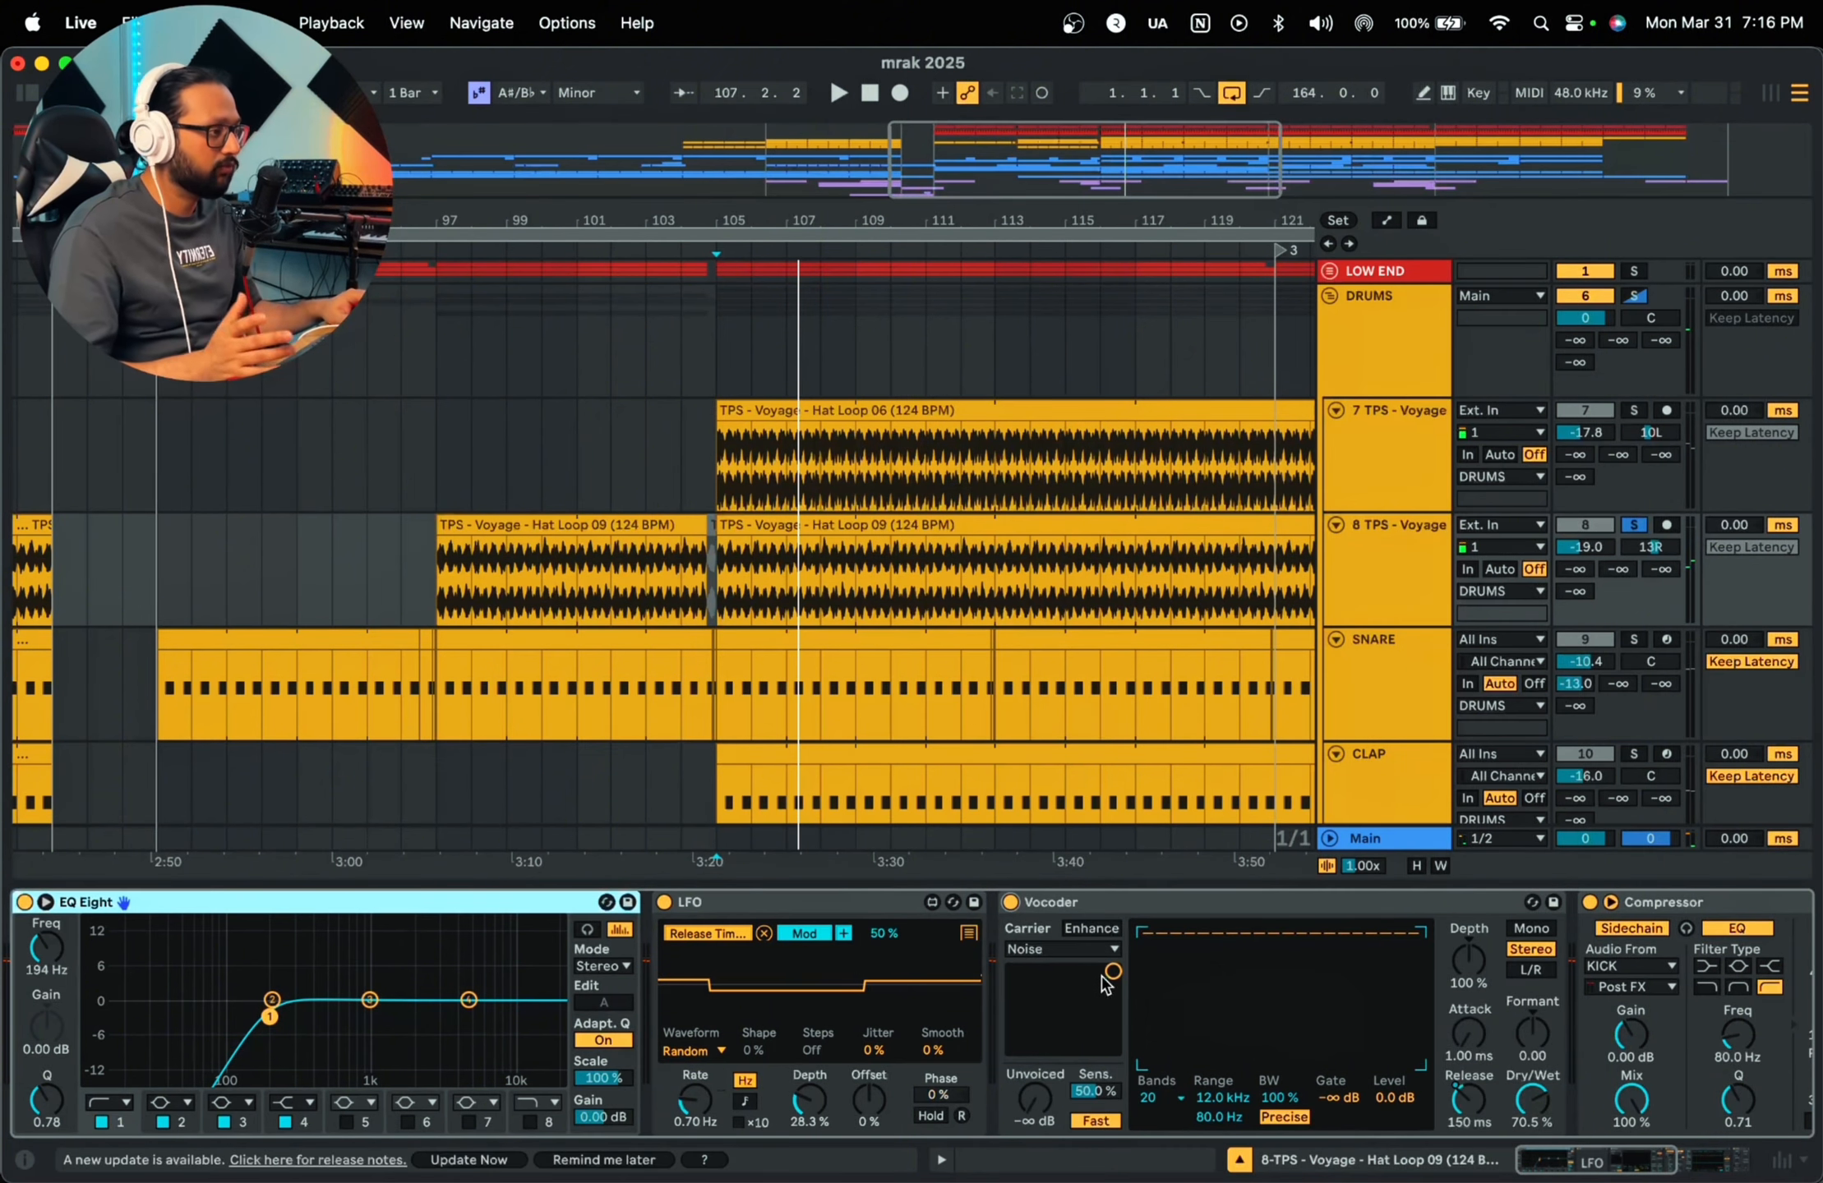
key("space")
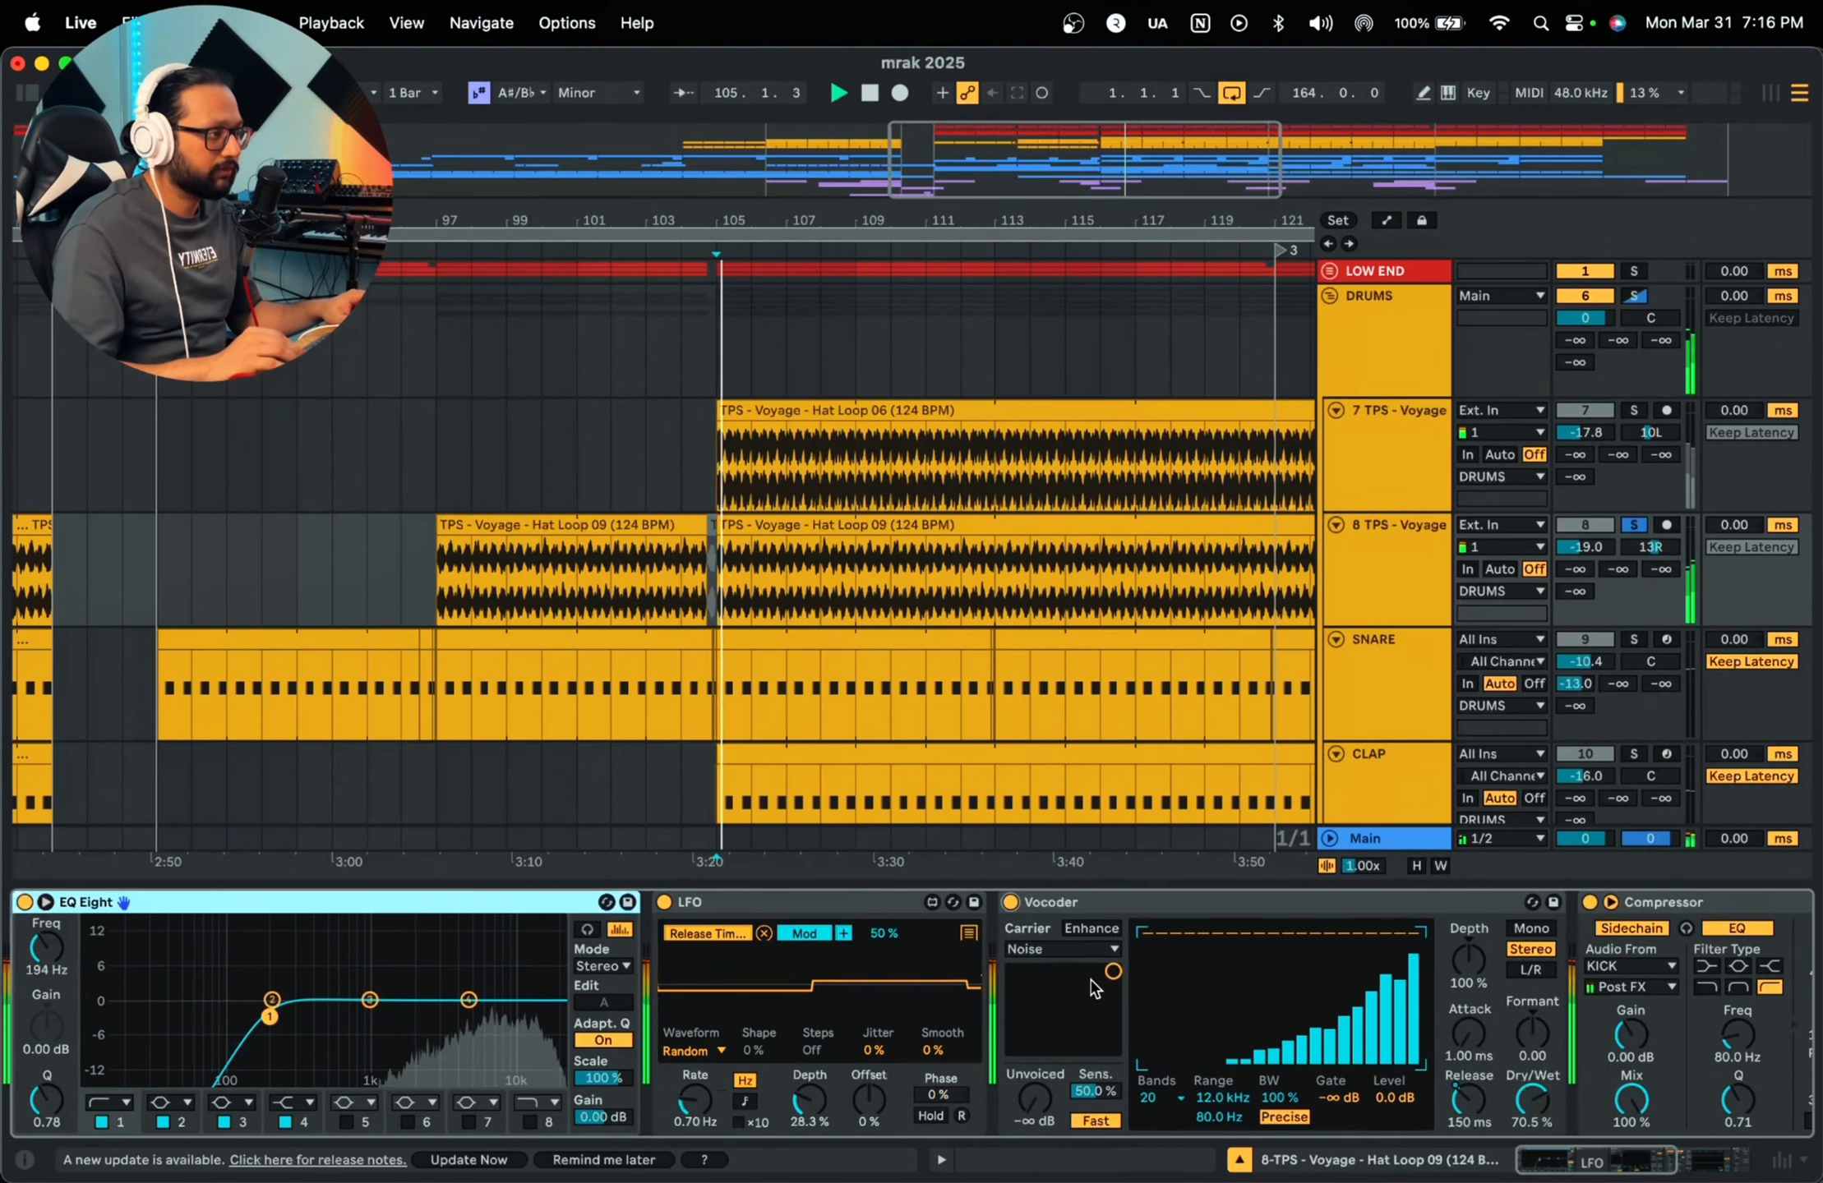
left_click(1636, 526)
Step: Solo the SNARE track and play it from bar 105 to examine its Snare 02 sample, EQ Eight and Utility
scroll(1608, 639, "down", 2)
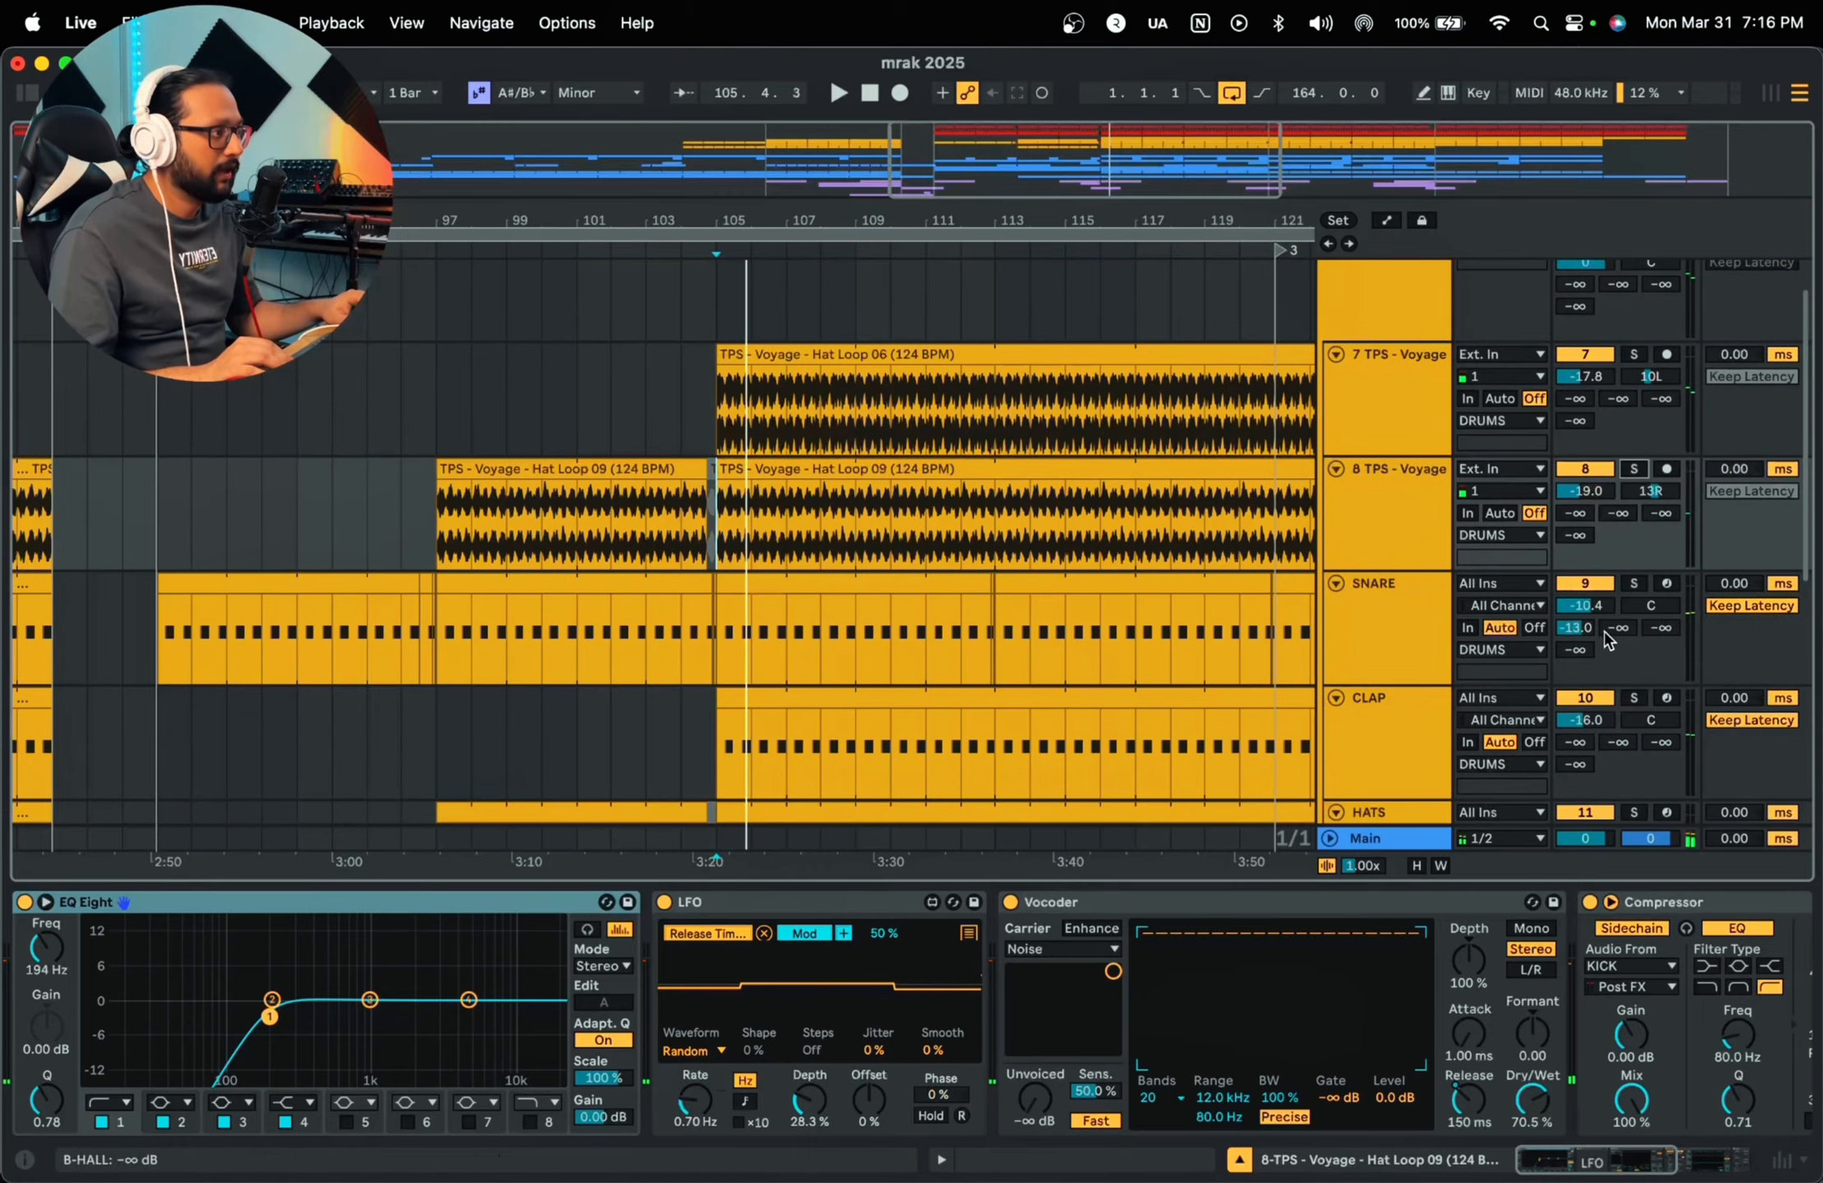
scroll(1608, 639, "down", 15)
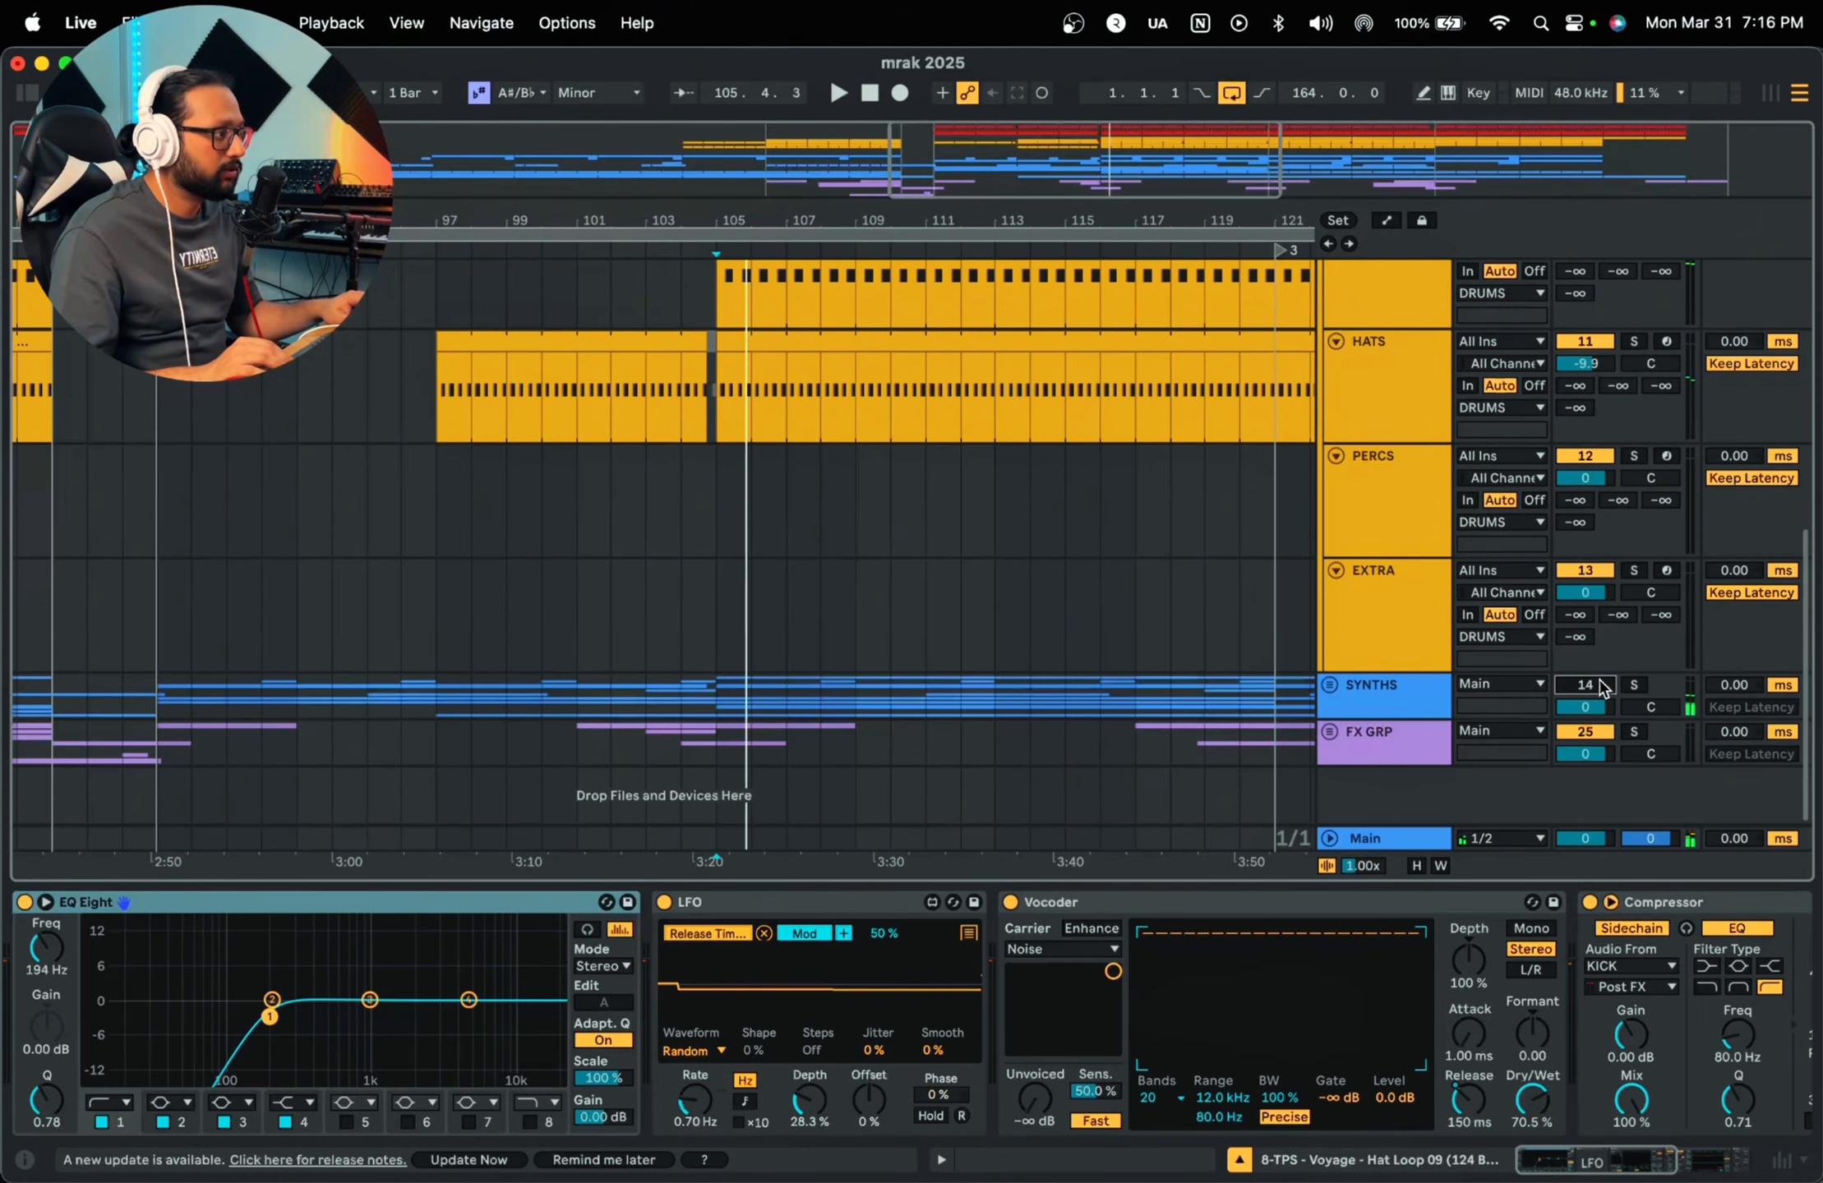
scroll(1316, 613, "up", 4)
left_click(1632, 480)
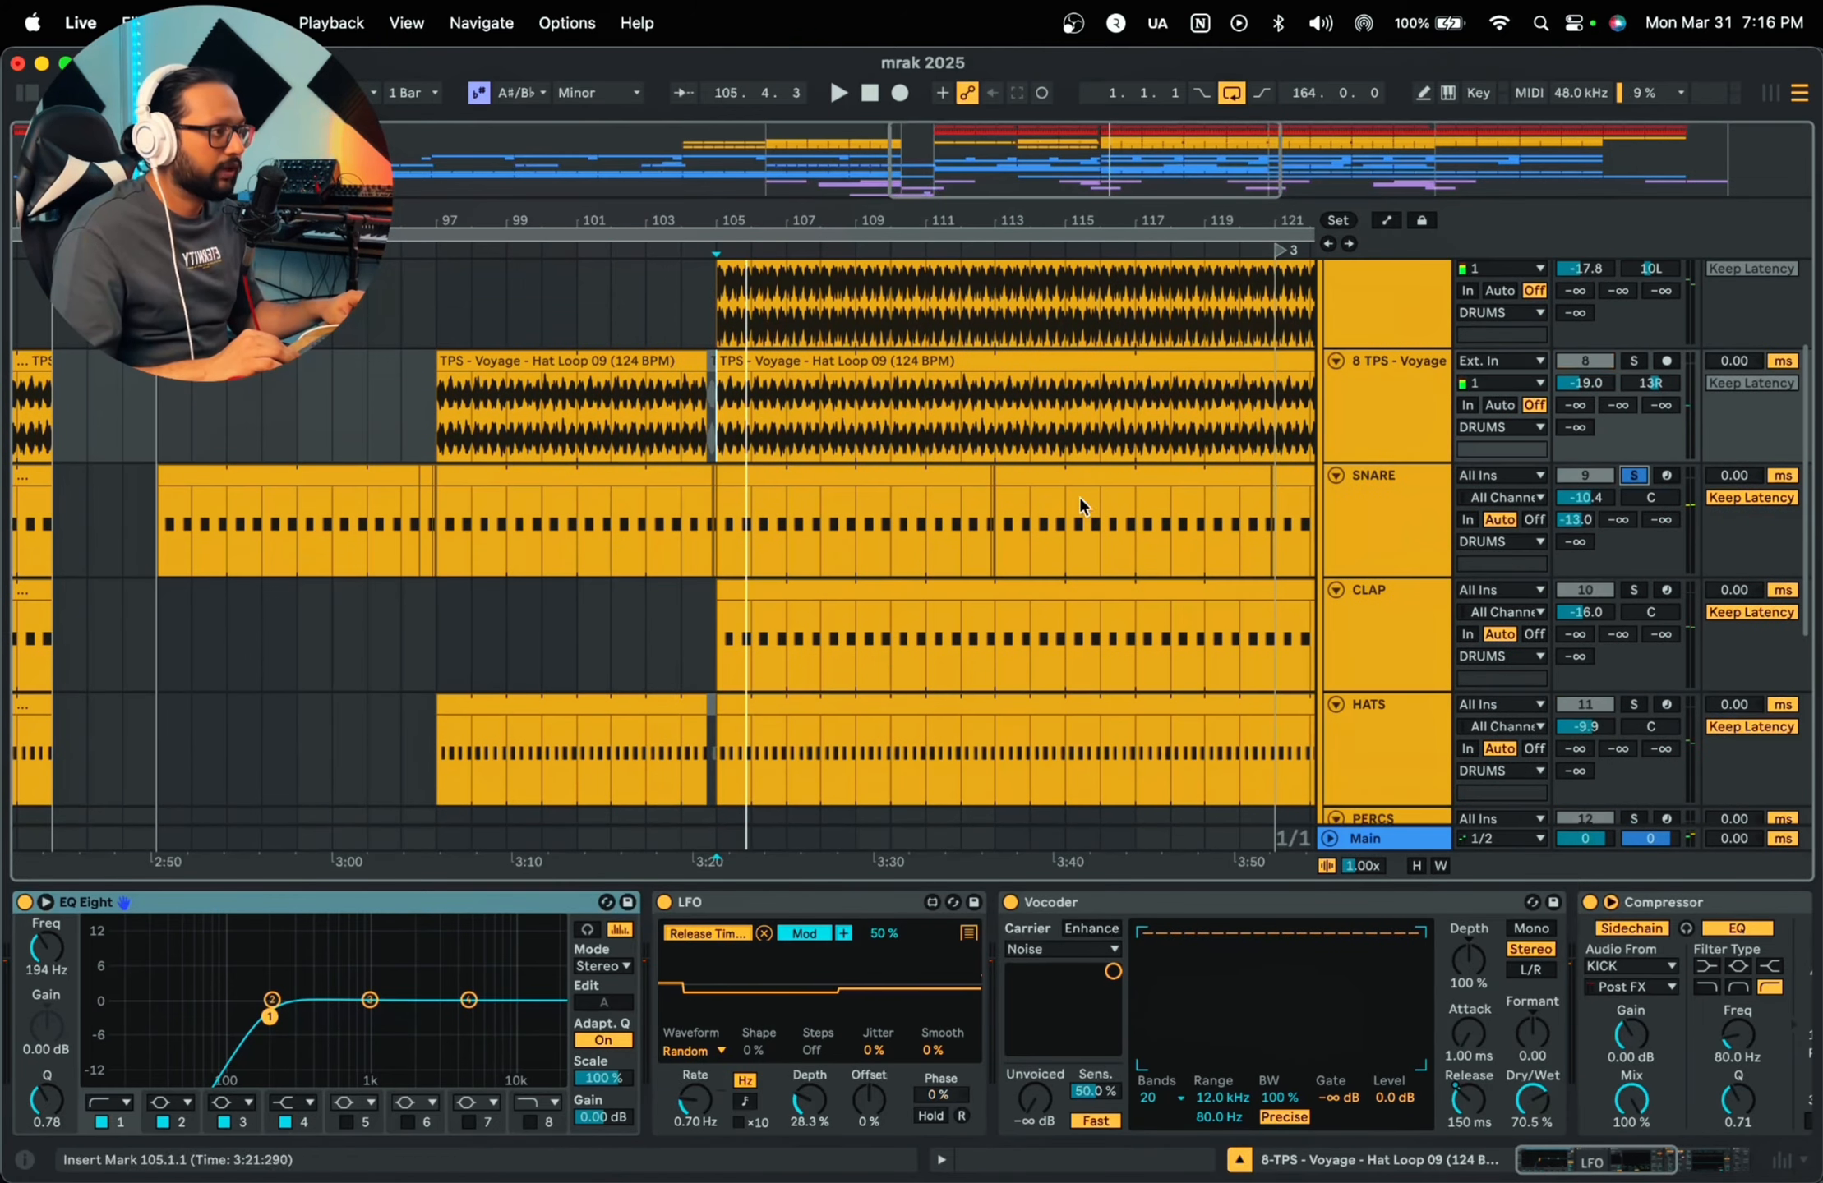
key("space")
left_click(1354, 523)
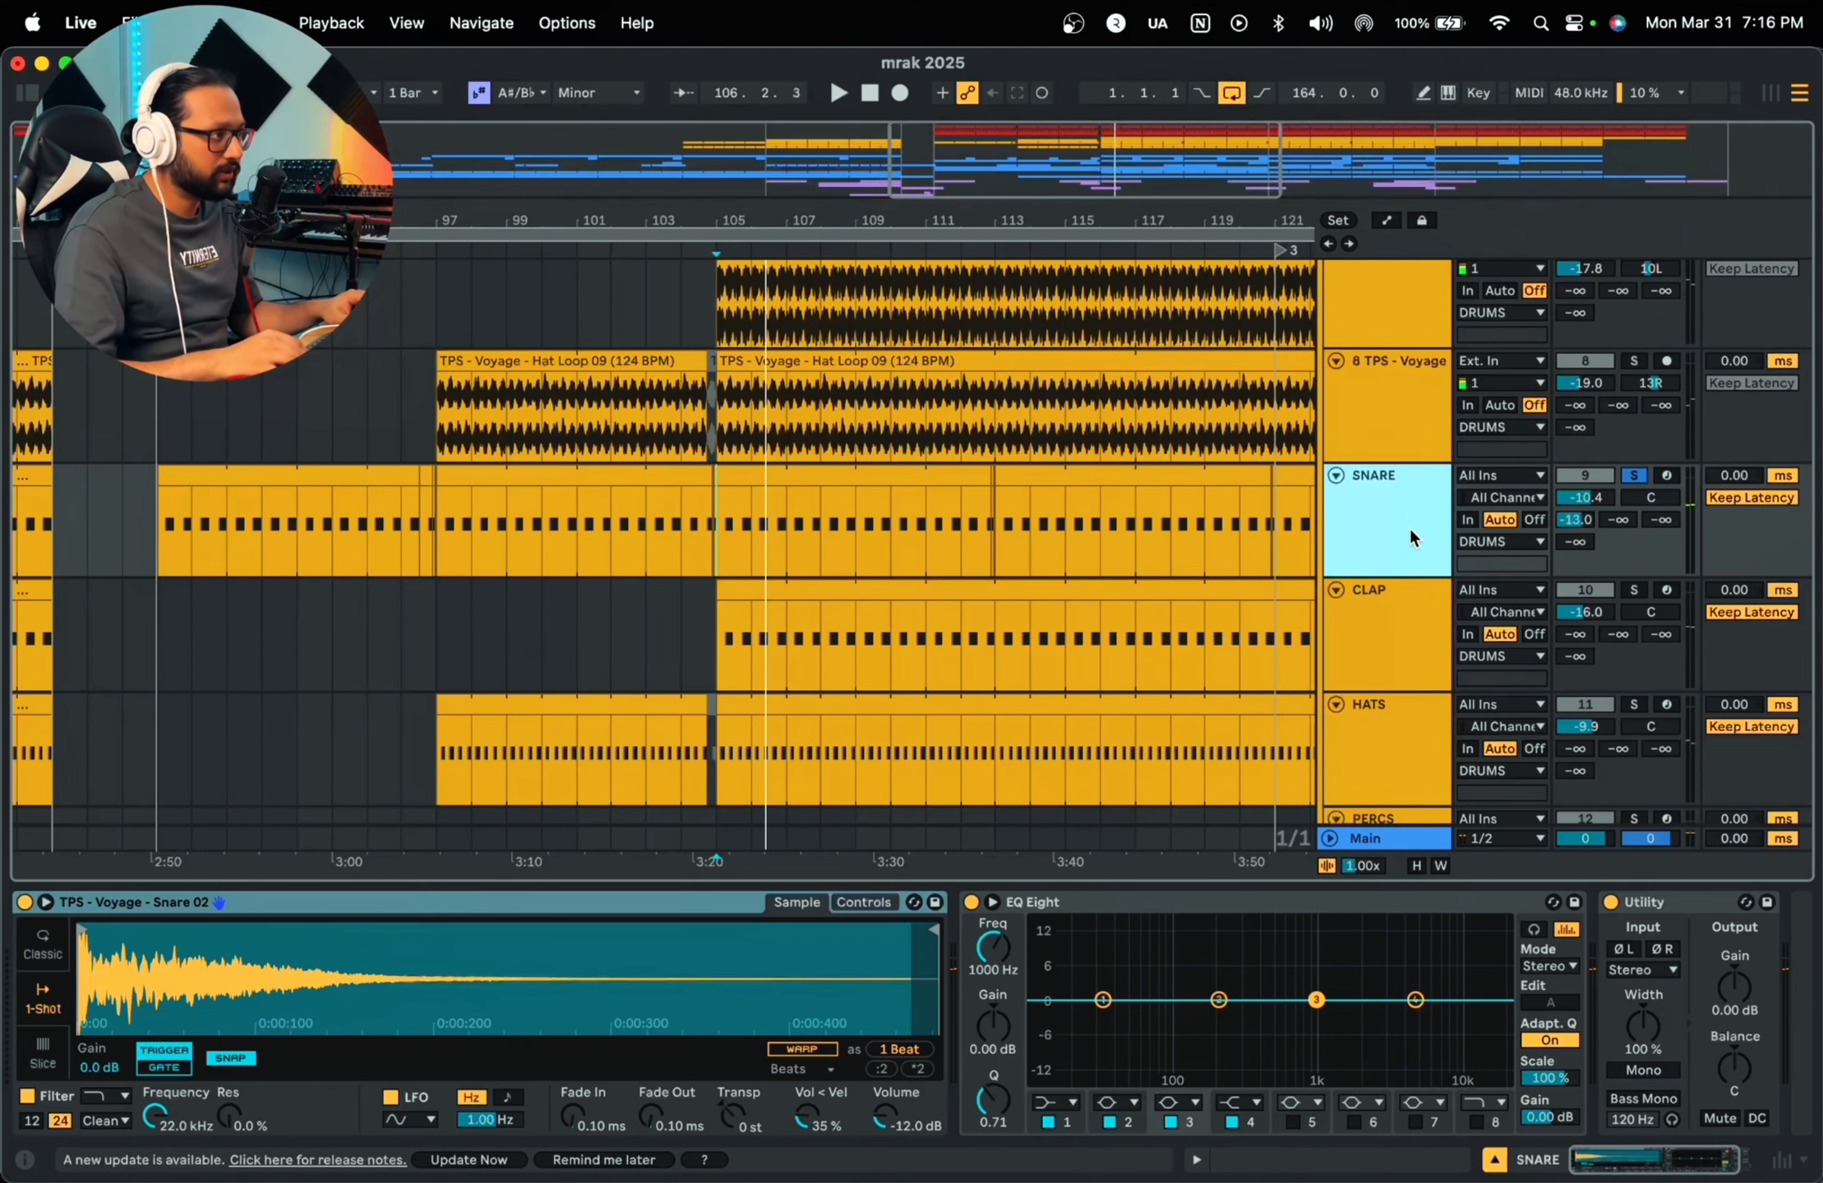
key("space")
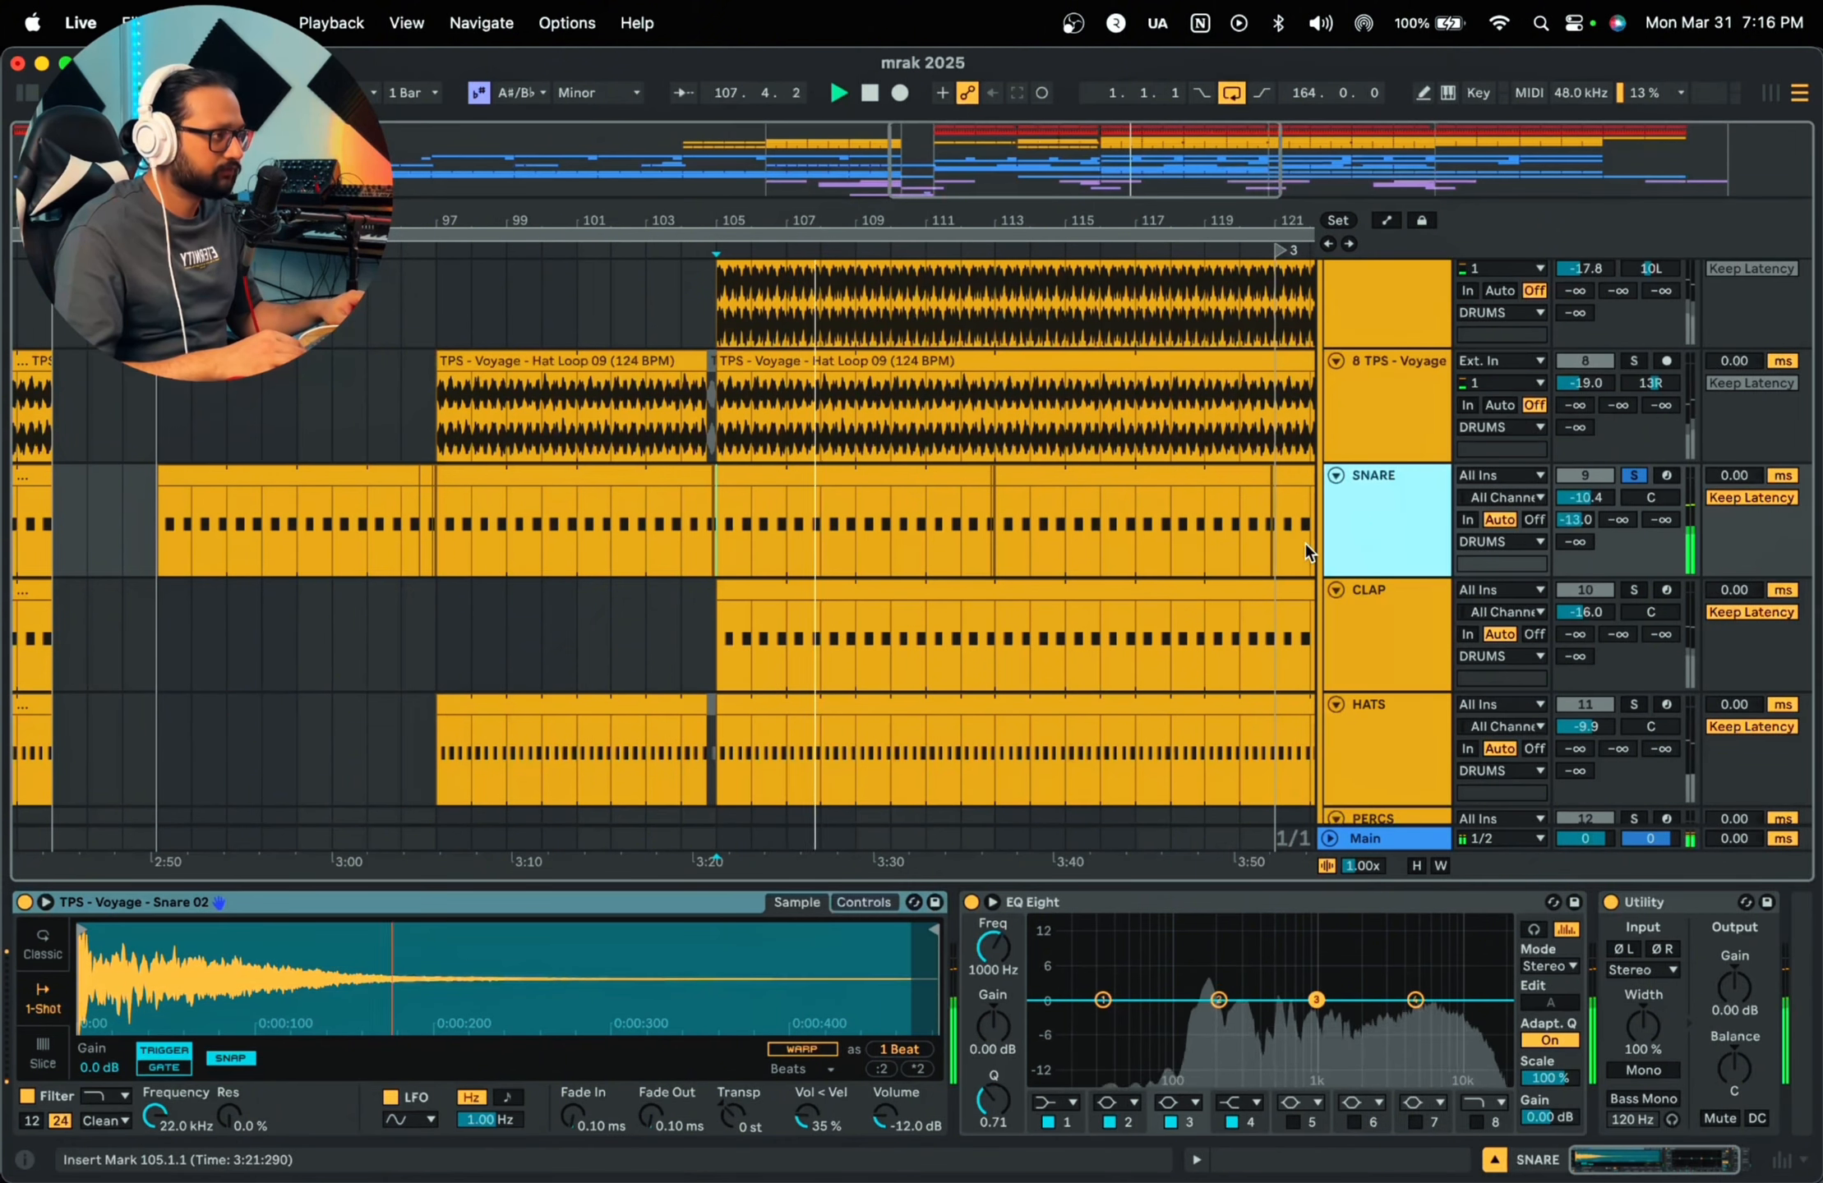
key("space")
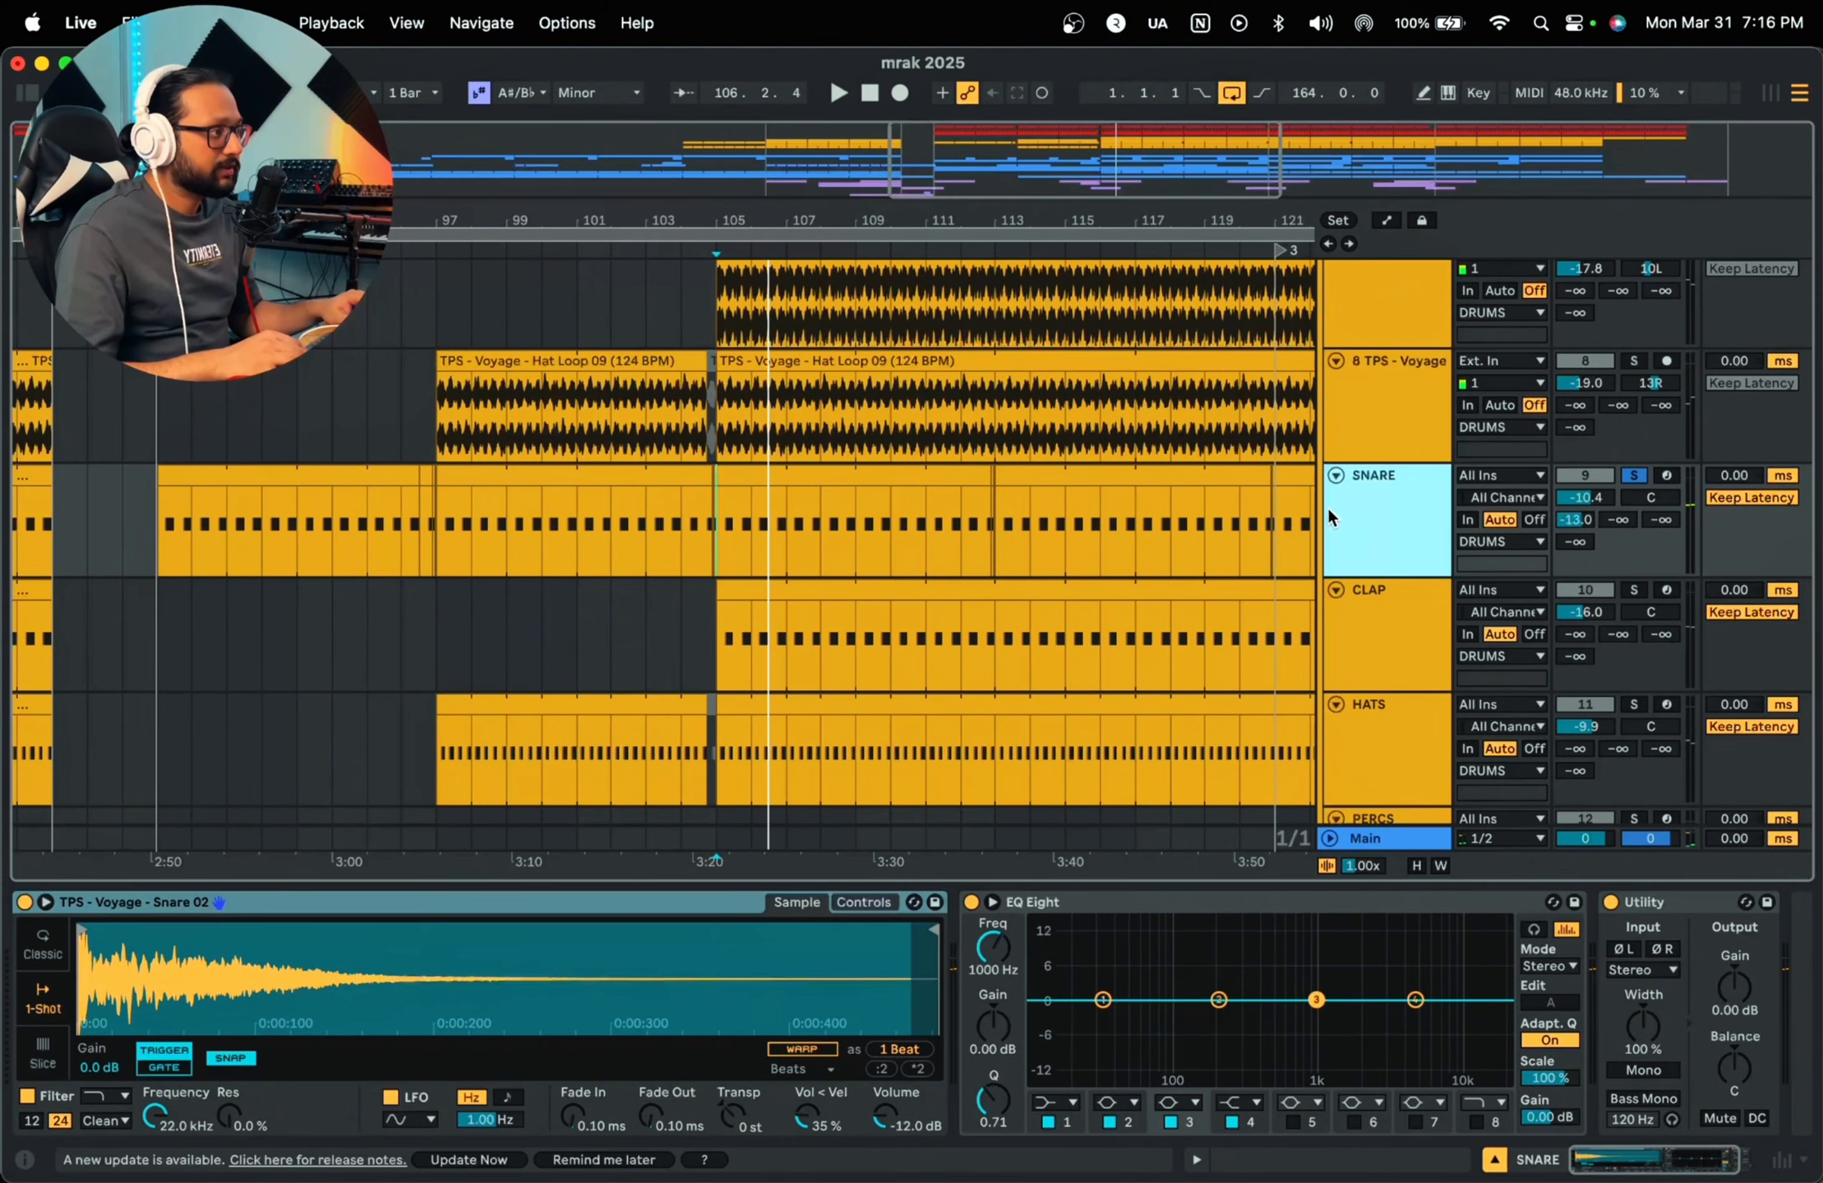
Step: Solo the CLAP track and play it from bar 105 to examine its Clap 01 sample and EQ Eight
left_click(1369, 662)
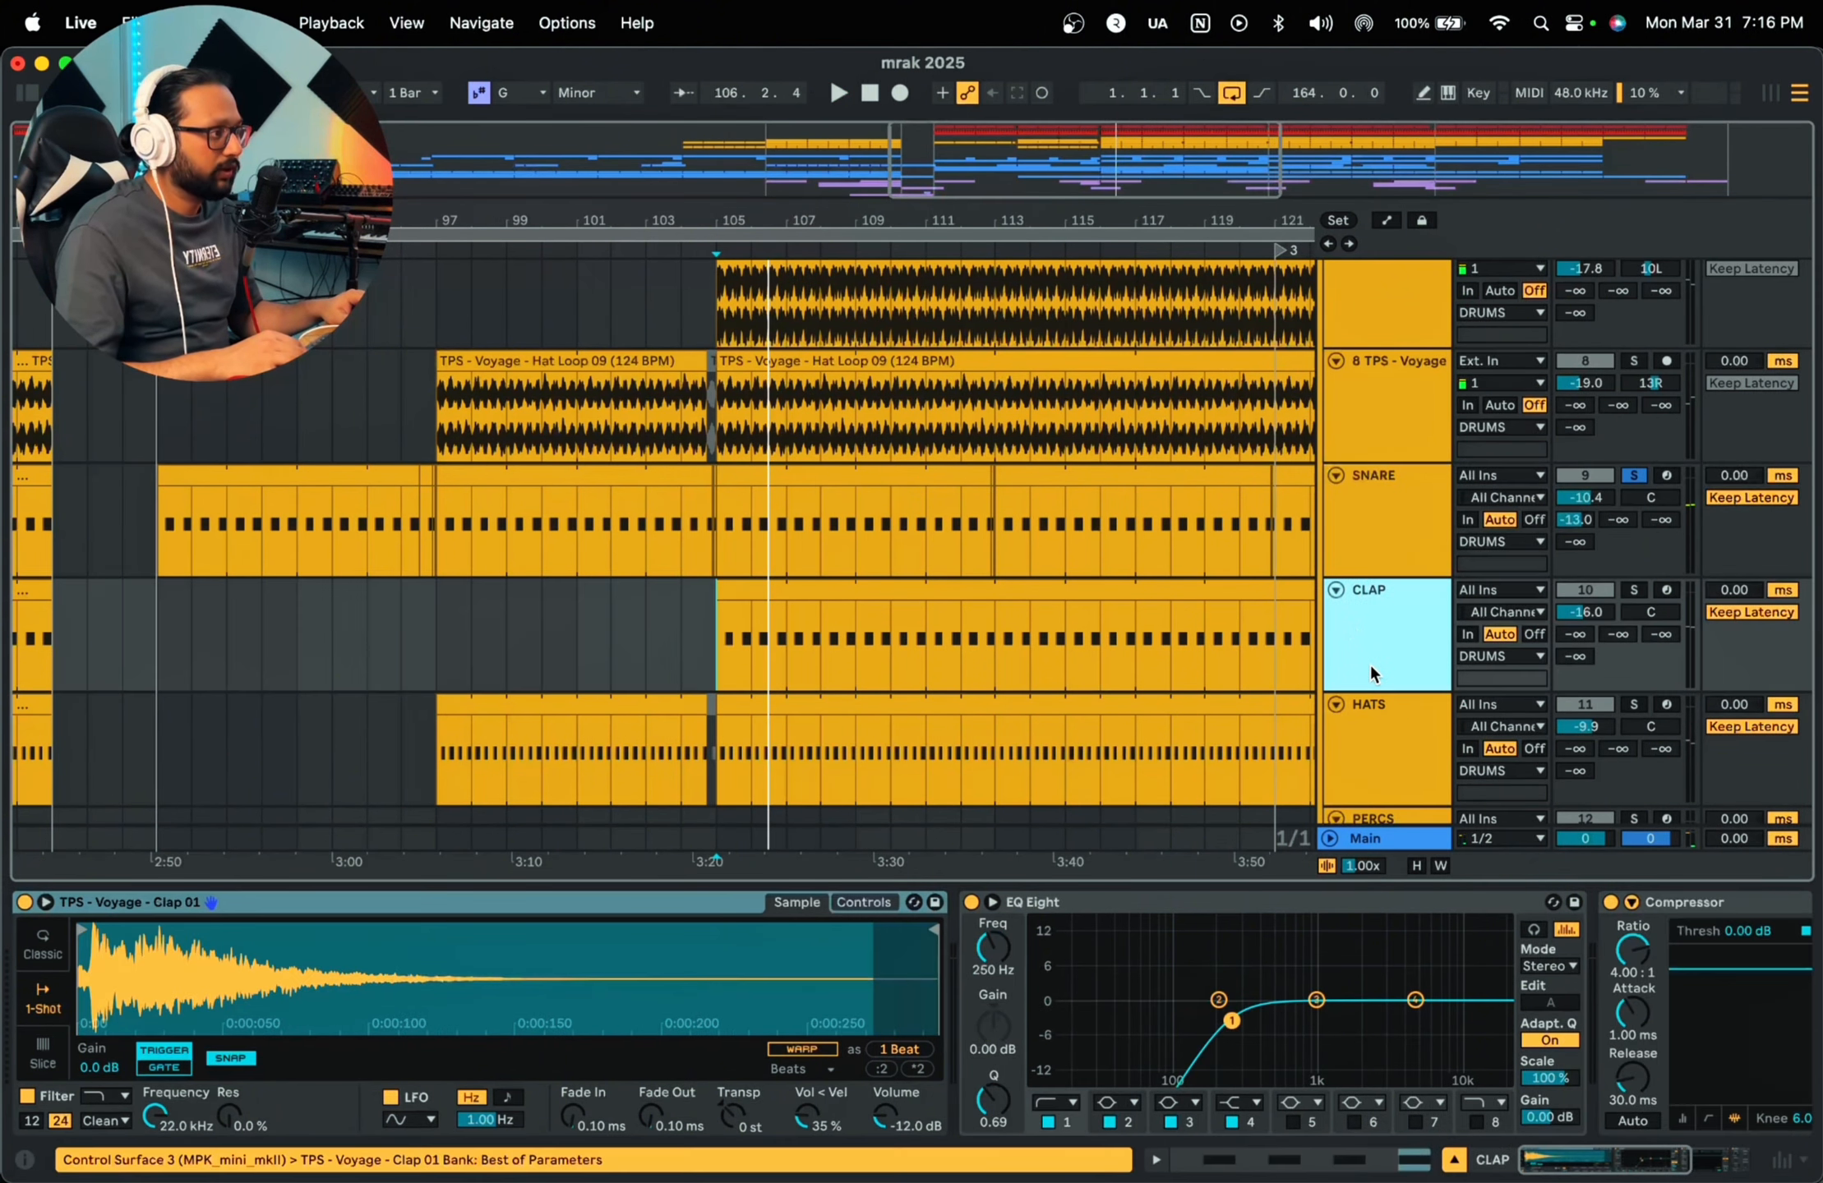
left_click(1634, 591)
key("space")
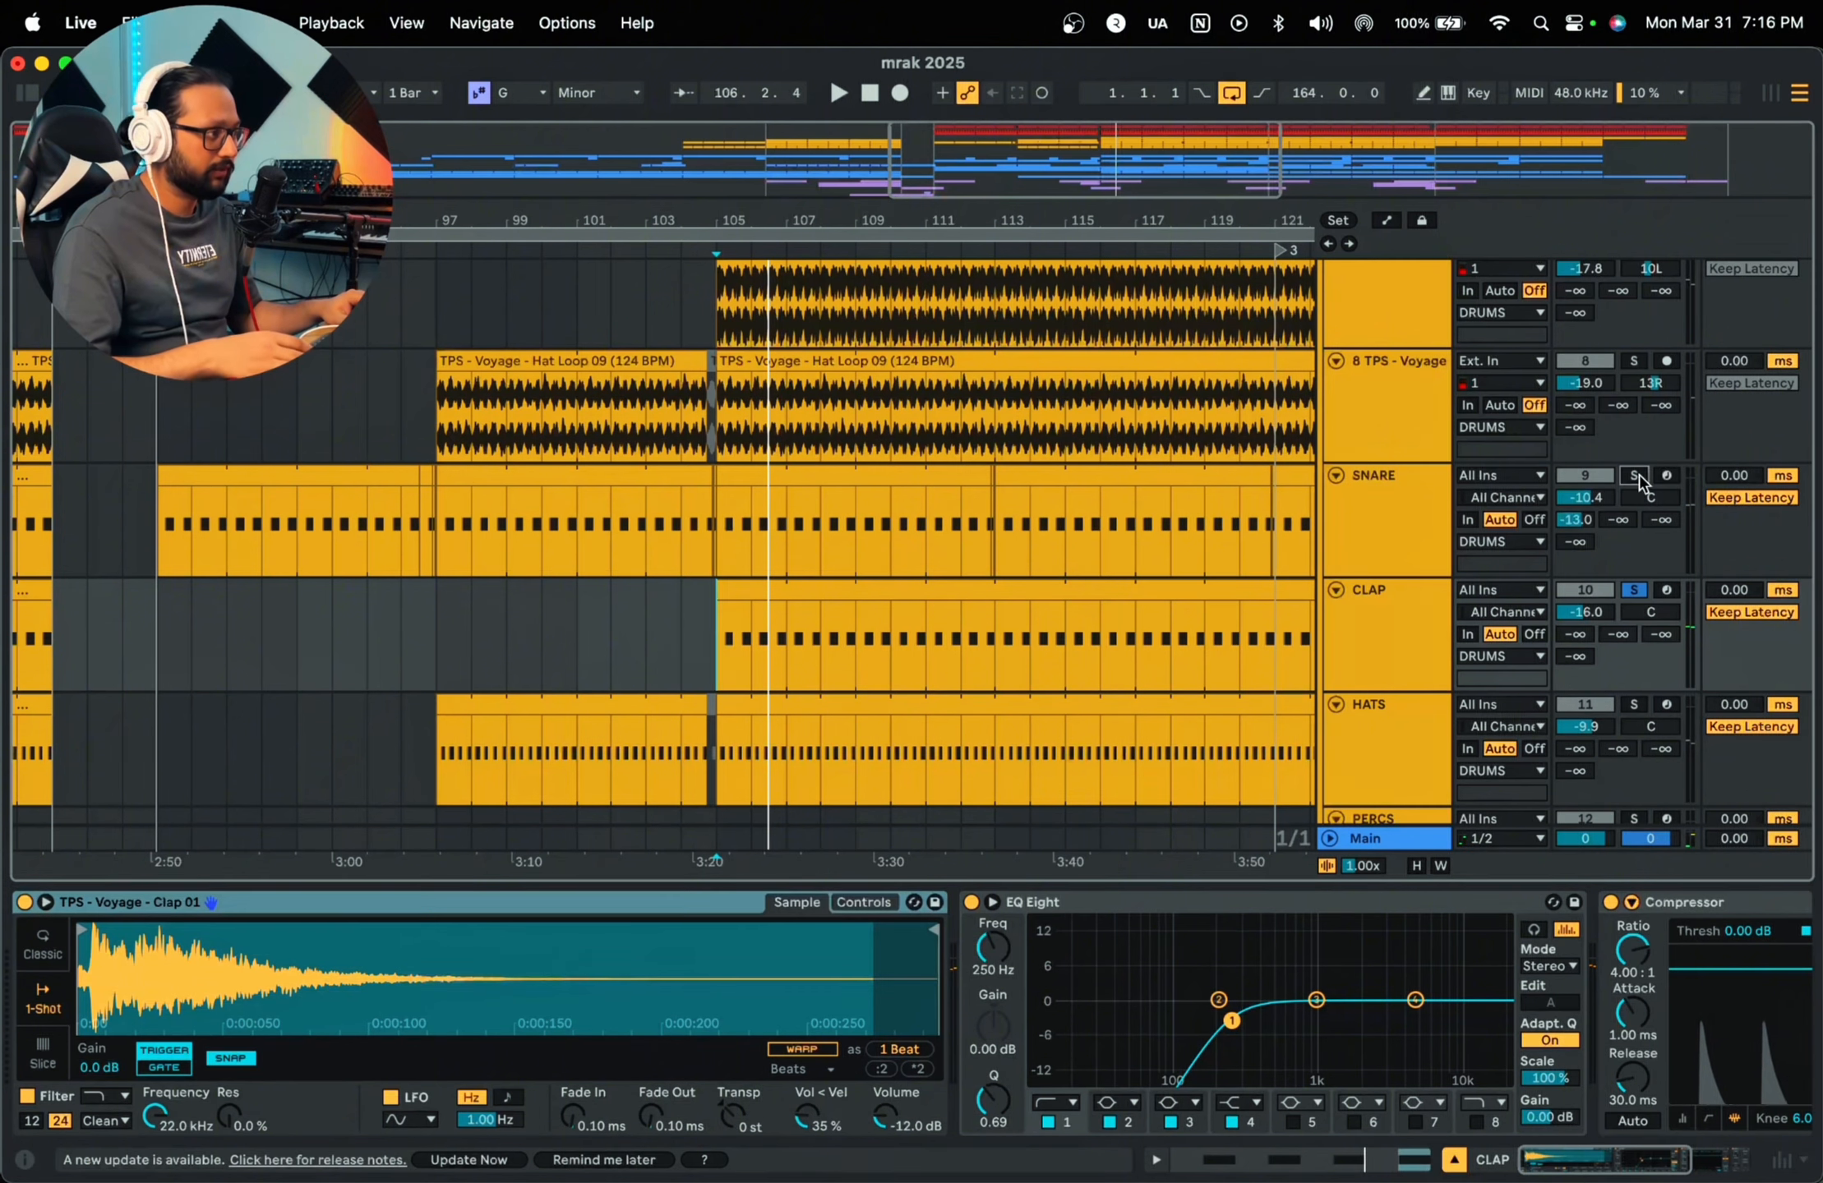
Step: Play the SNARE and CLAP tracks soloed together from bar 105, and check the snare's A-DRUM VERB send
left_click(1634, 475, "super")
left_click(721, 527)
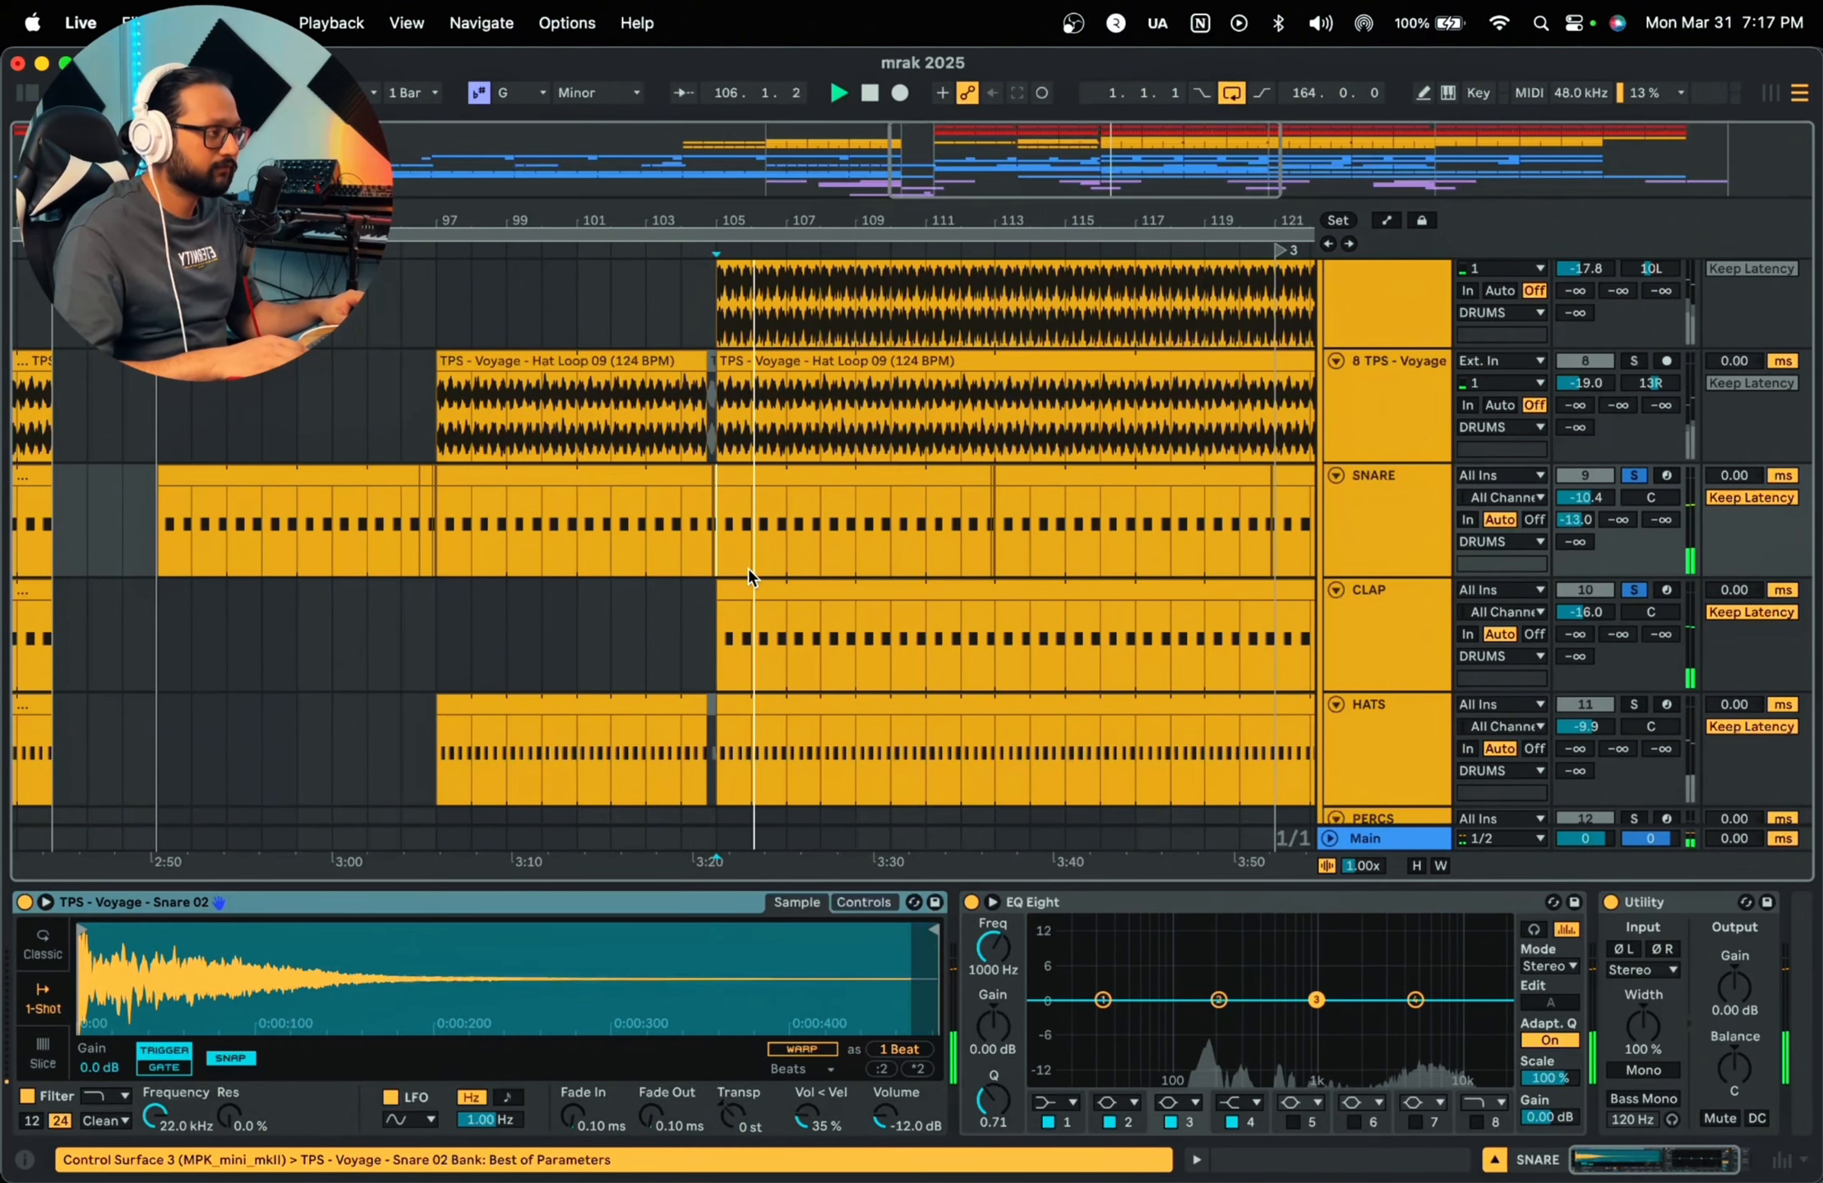
key("space")
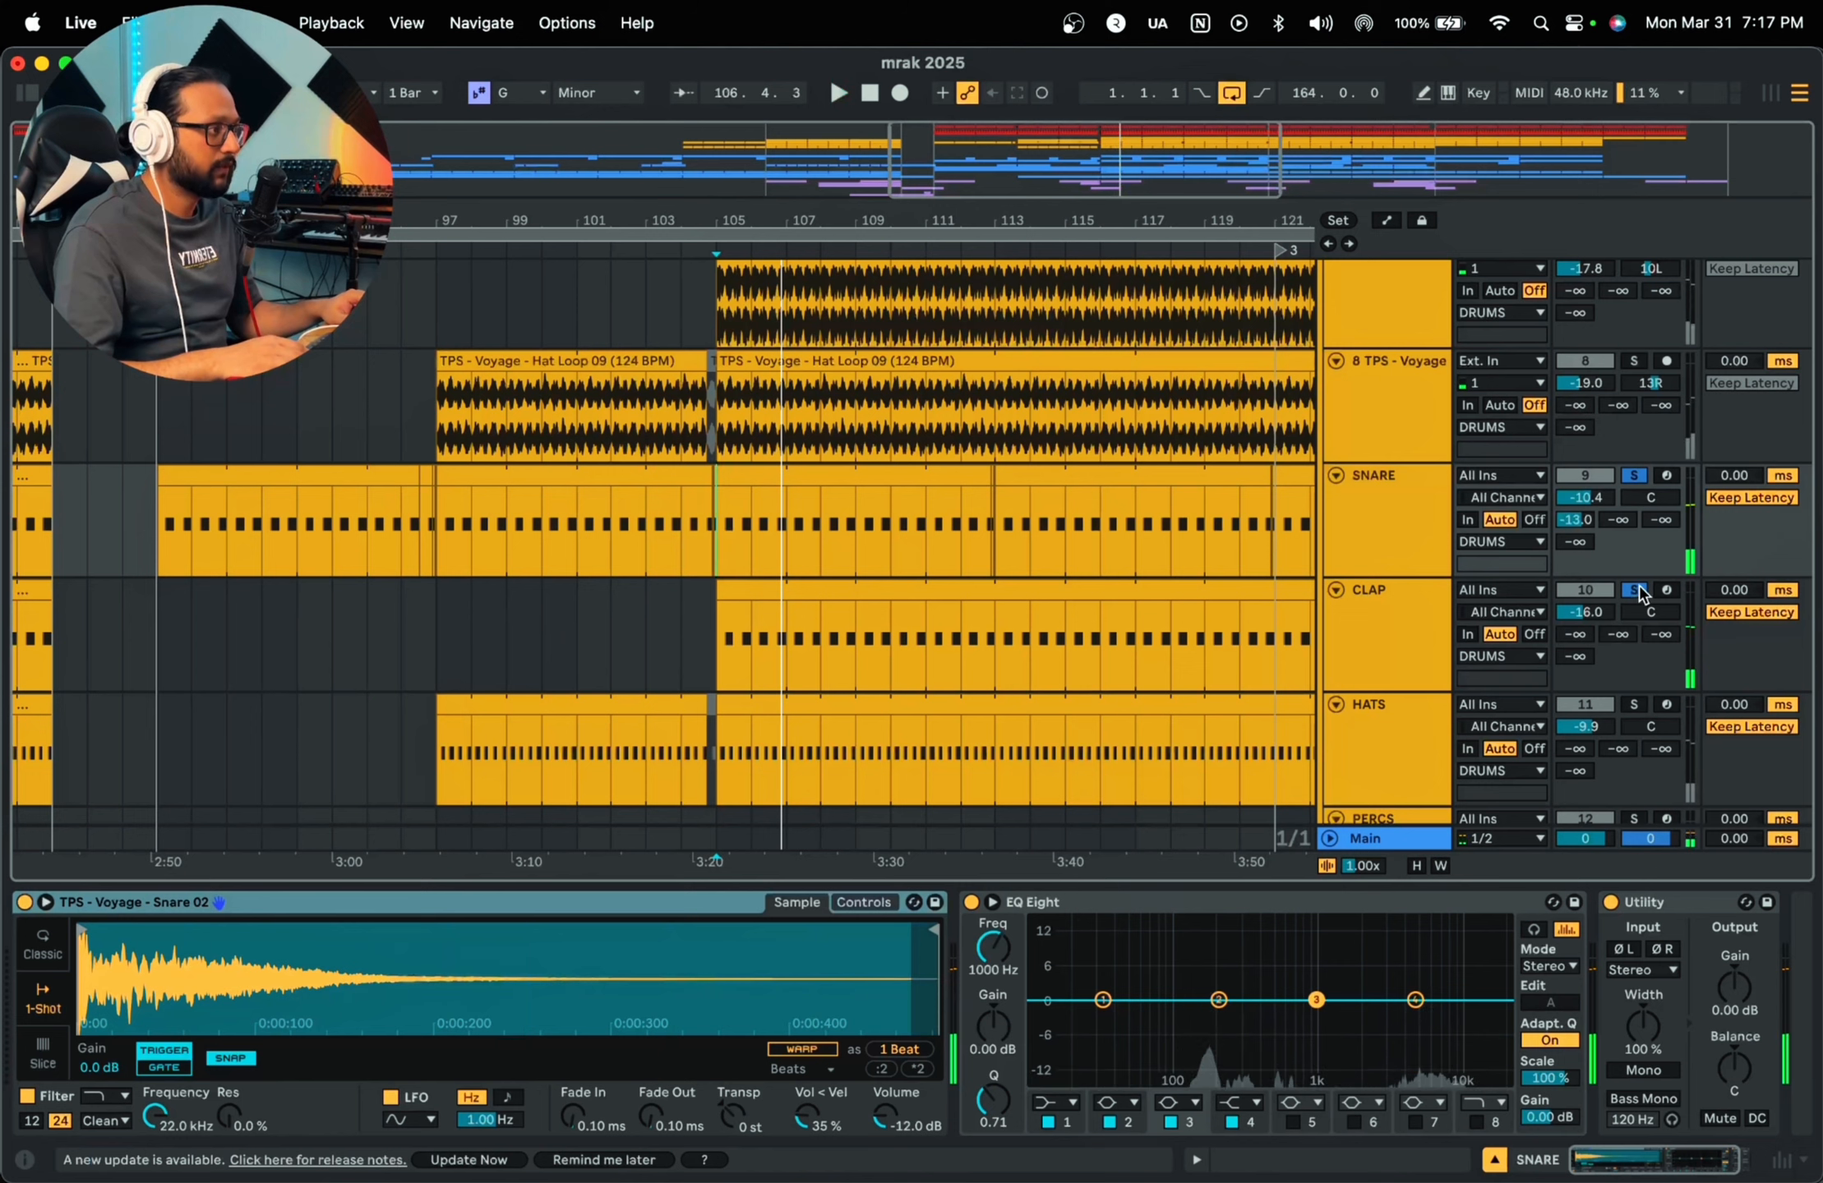
left_click(1636, 591)
left_click(1390, 514)
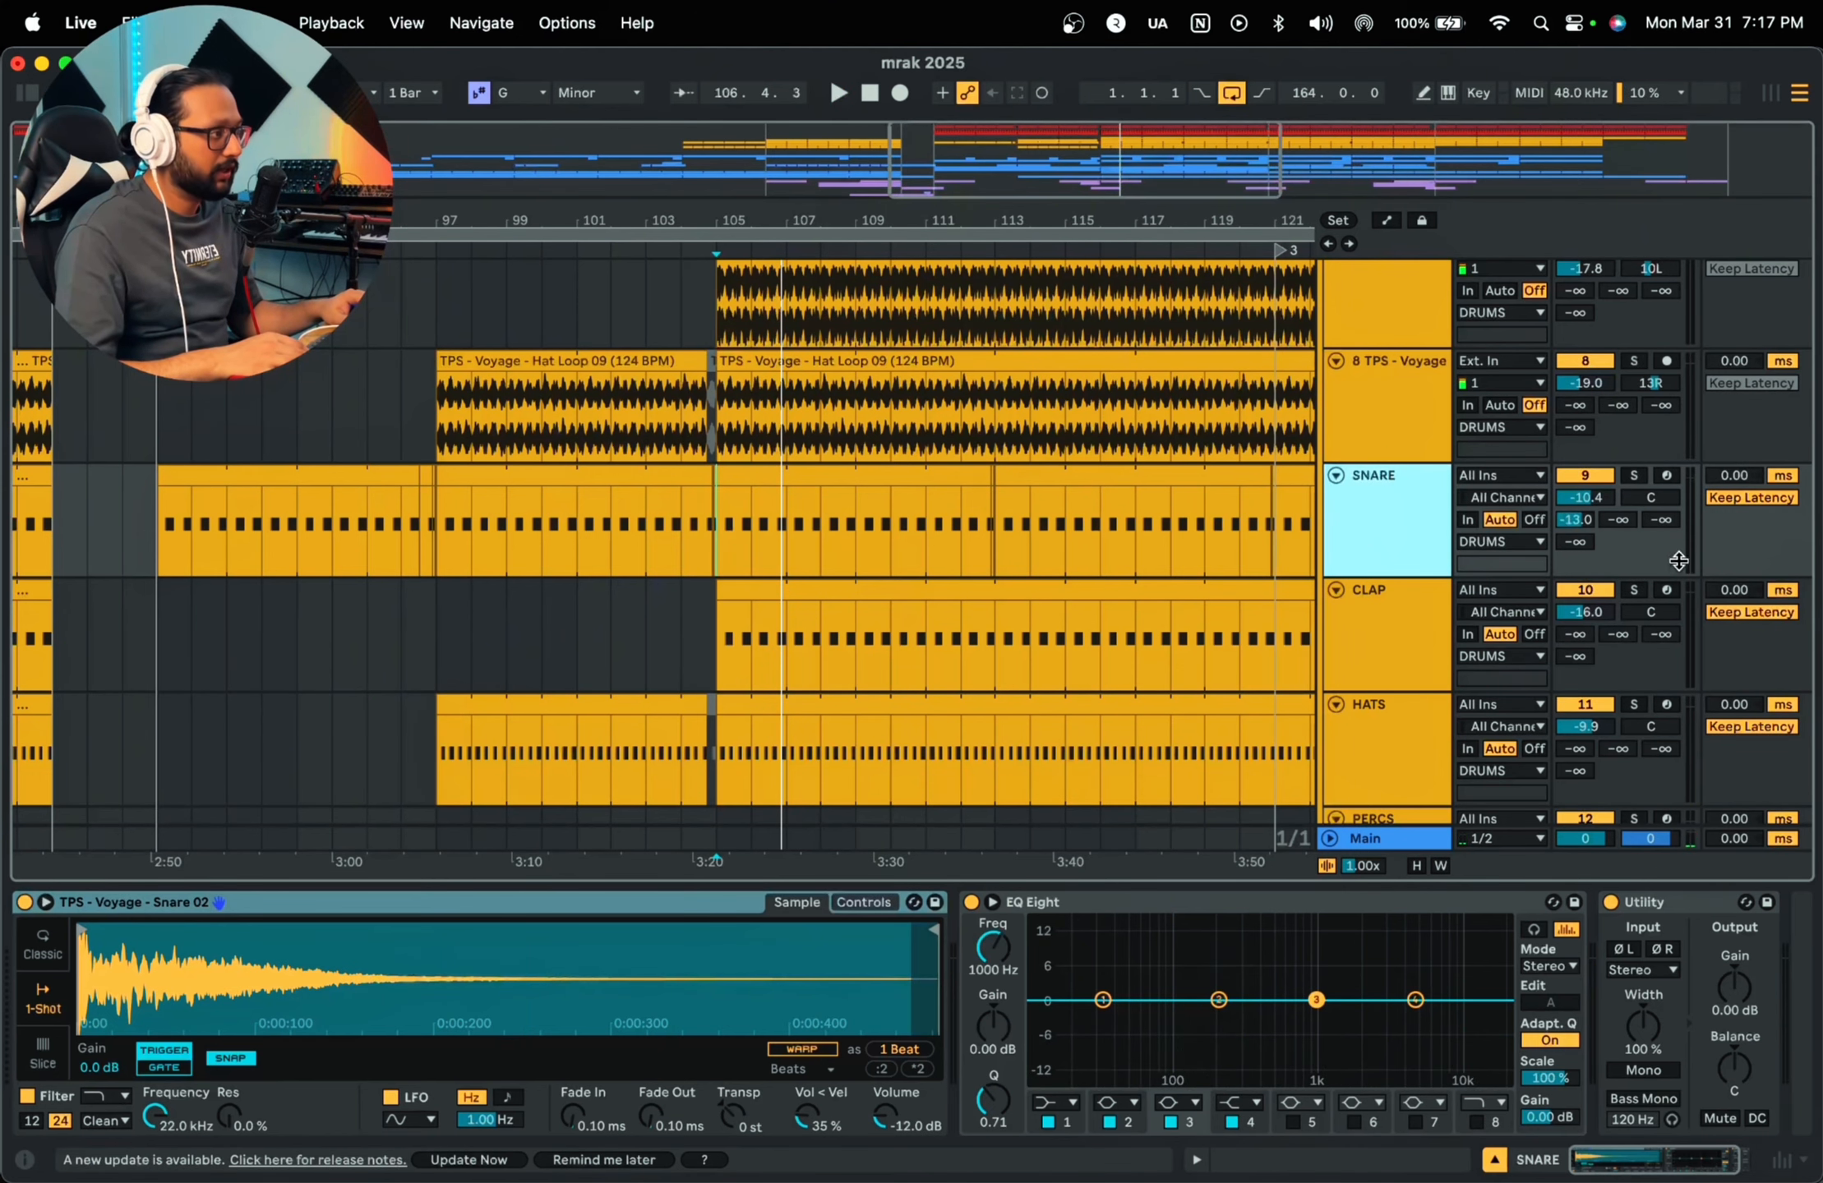
left_click(1574, 519)
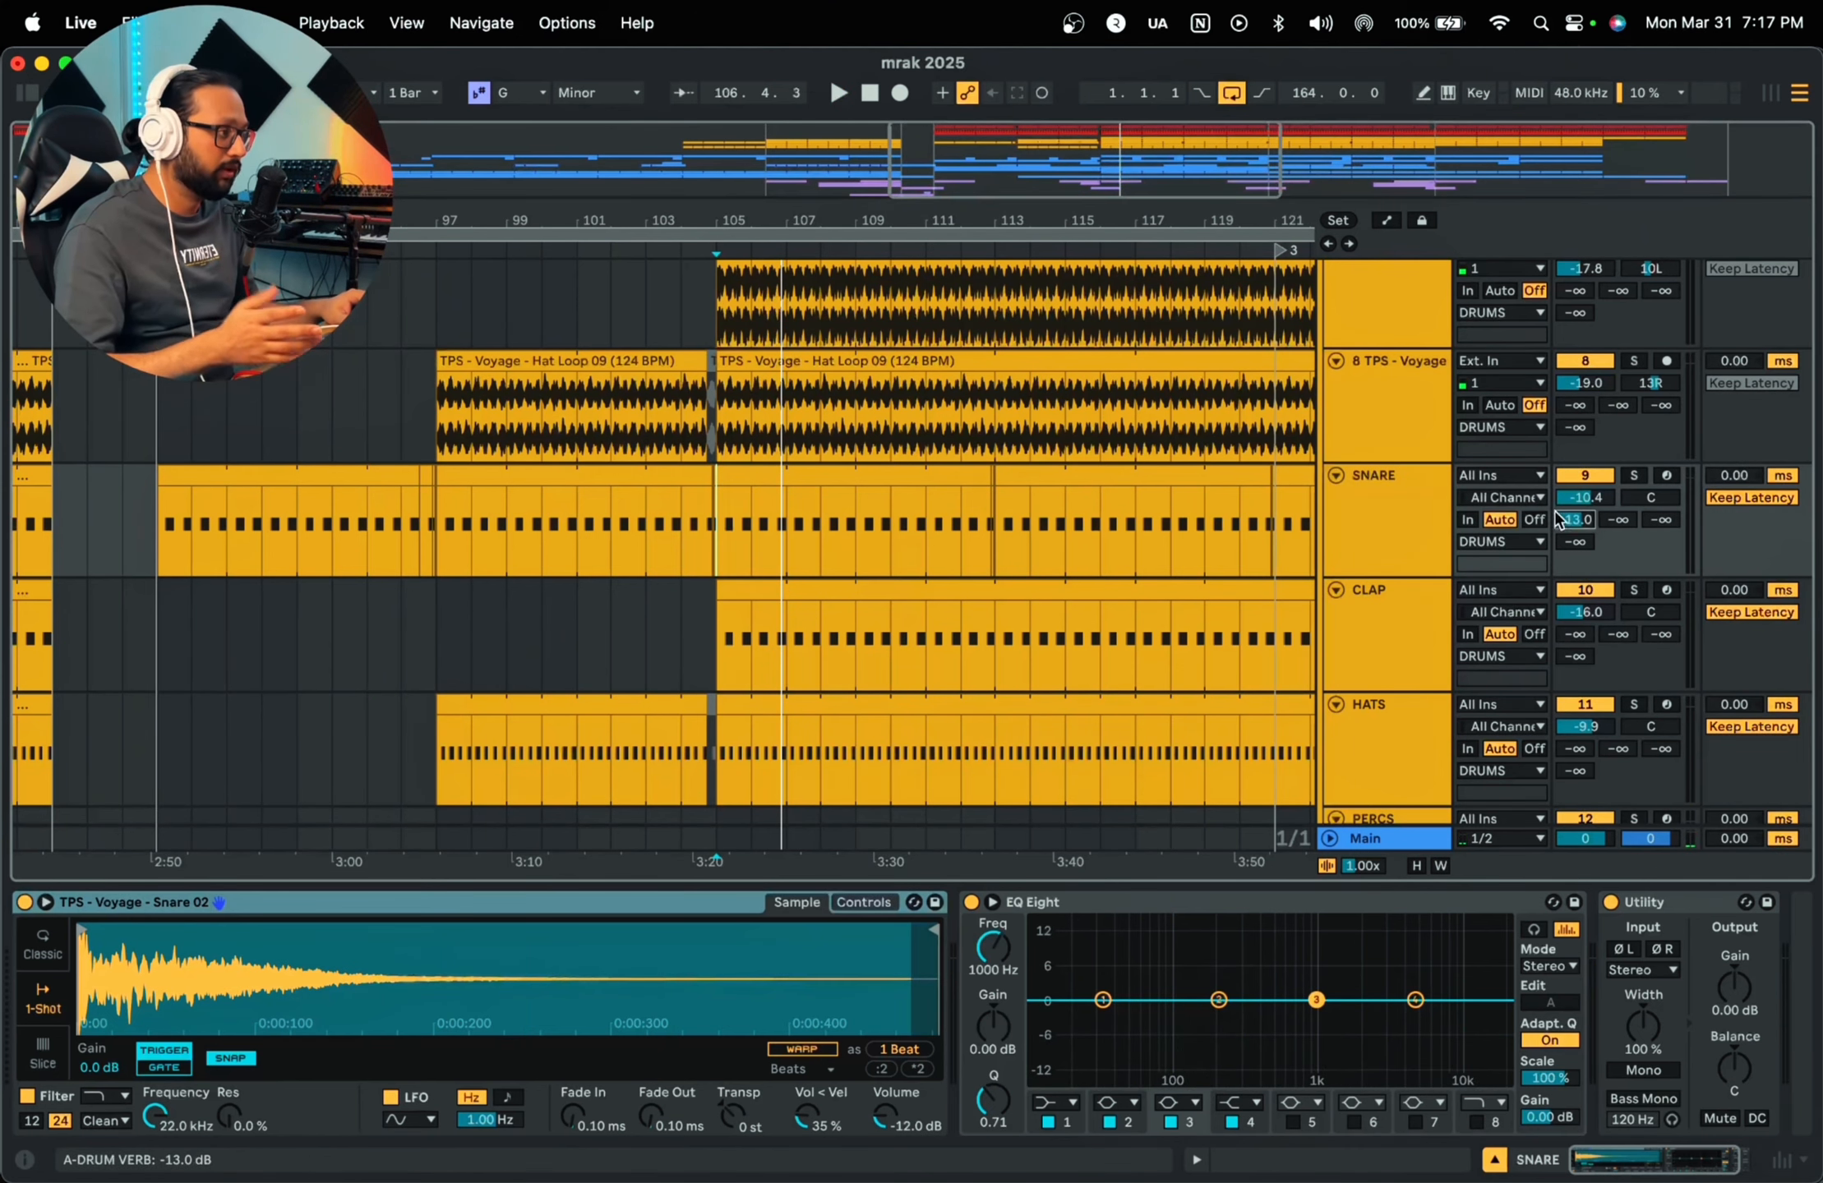
Step: Solo the HATS track and play it from bar 107 to examine its EQ Eight, Compressor, Auto Pan and Utility
scroll(1389, 567, "down", 2)
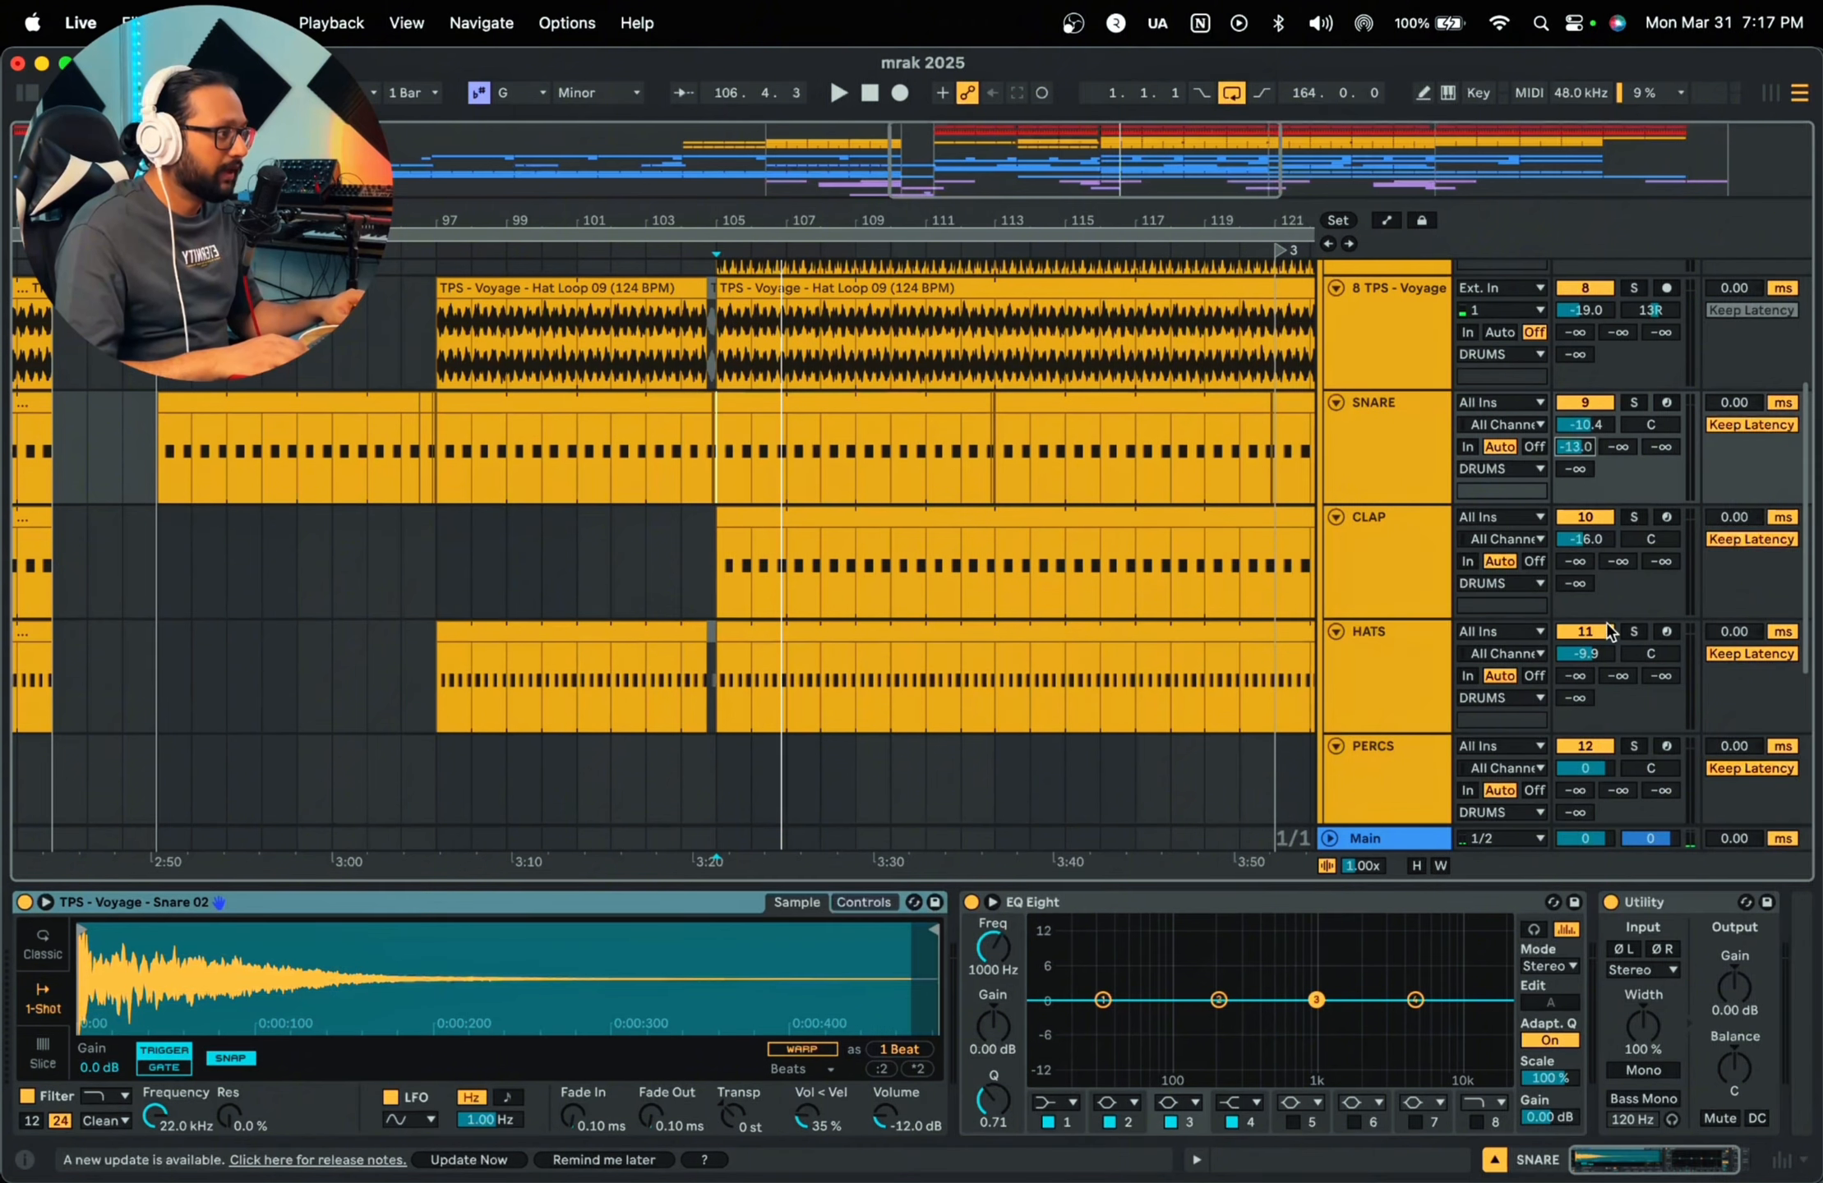
left_click(1633, 631)
left_click(766, 680)
key("space")
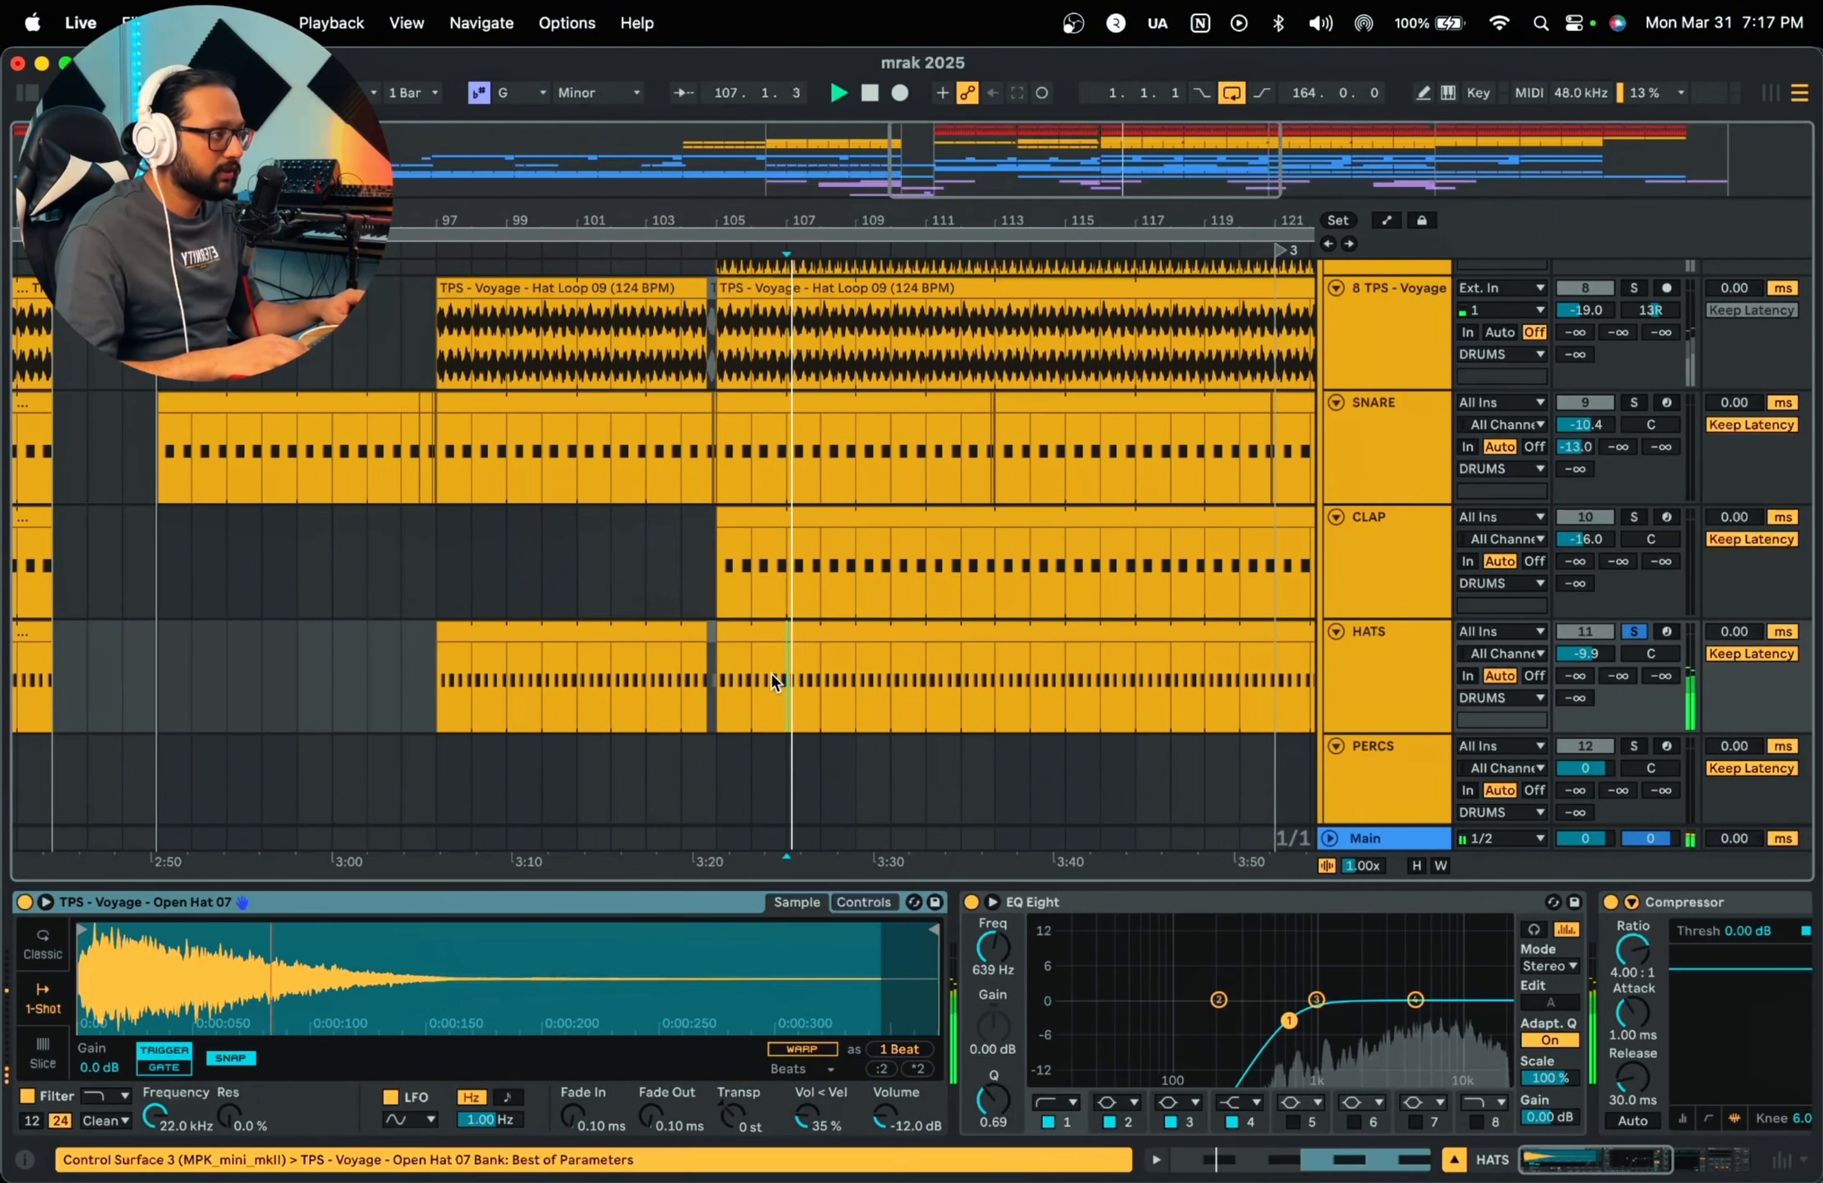
left_click(1371, 672)
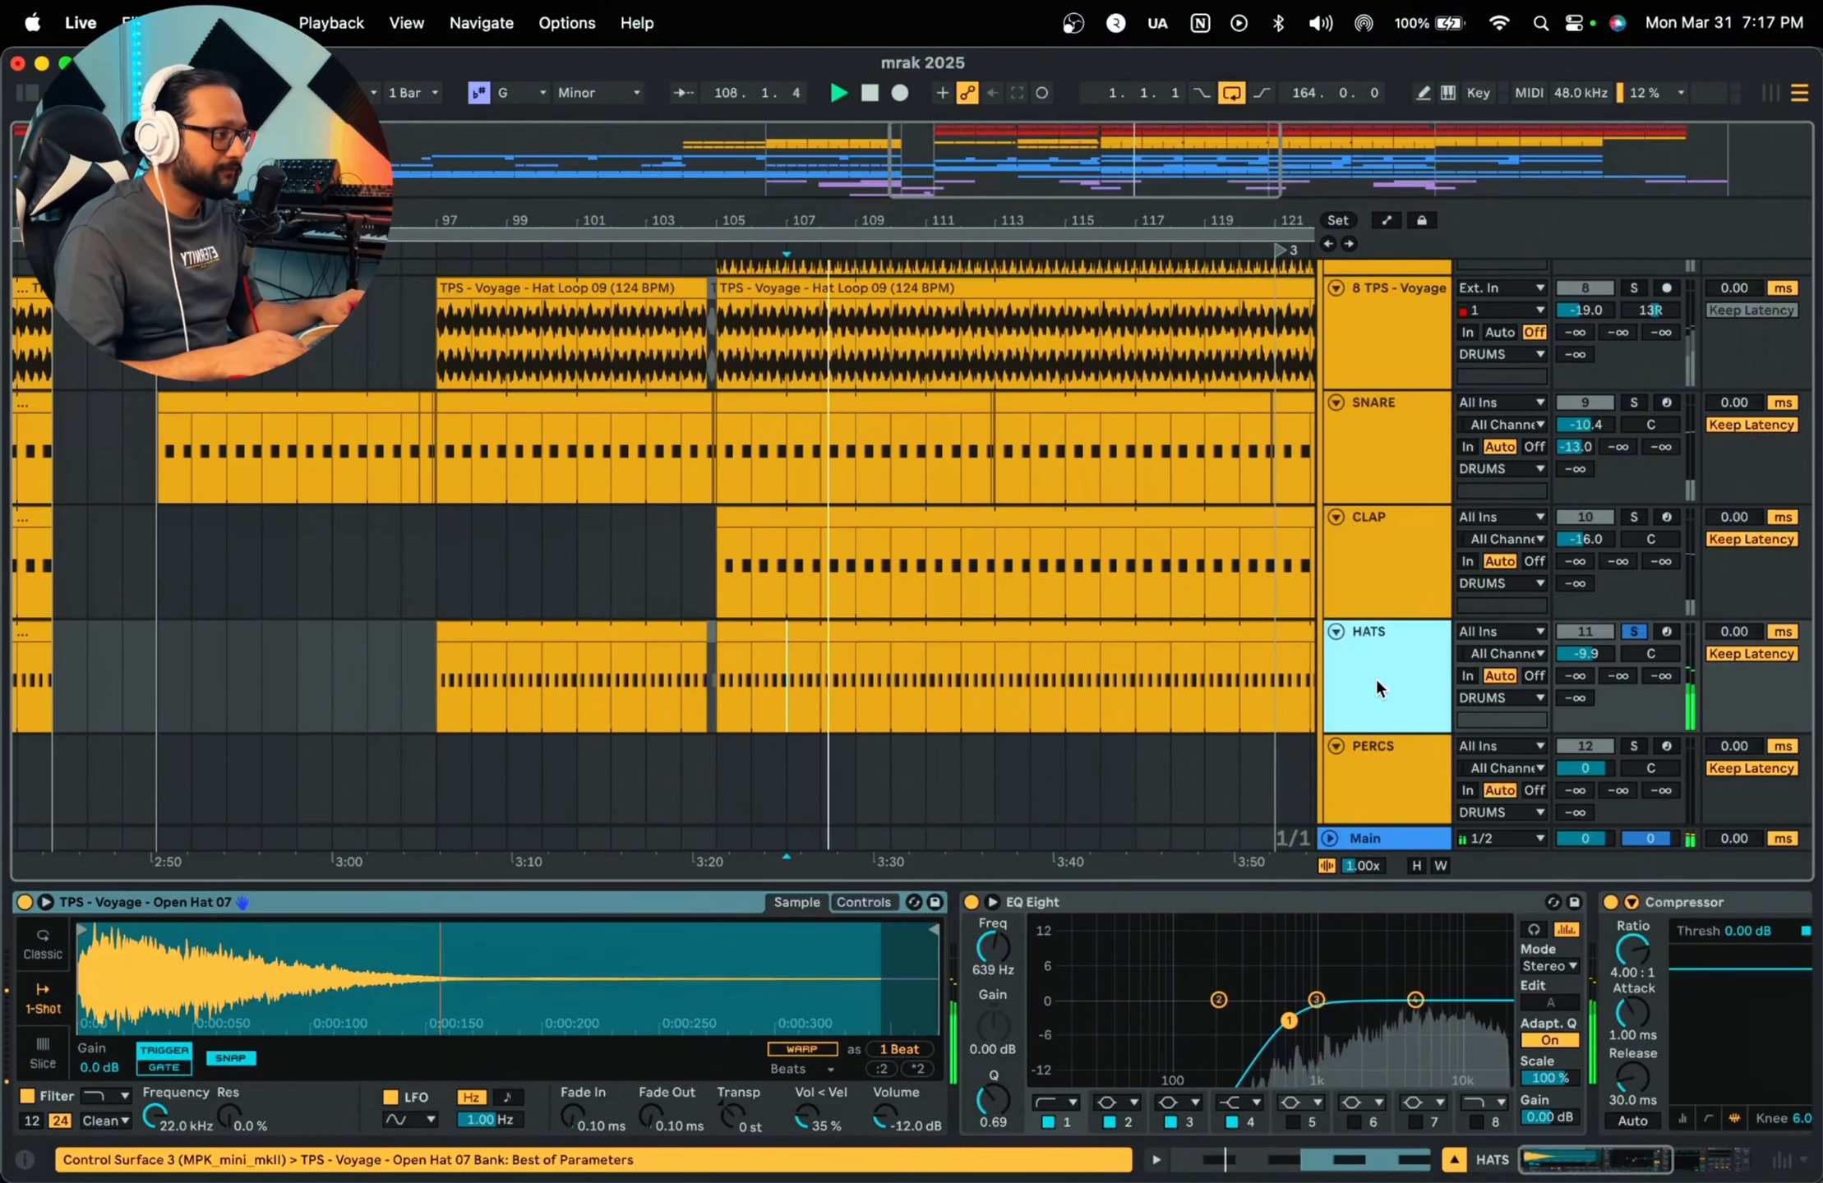
scroll(1008, 1018, "right", 10)
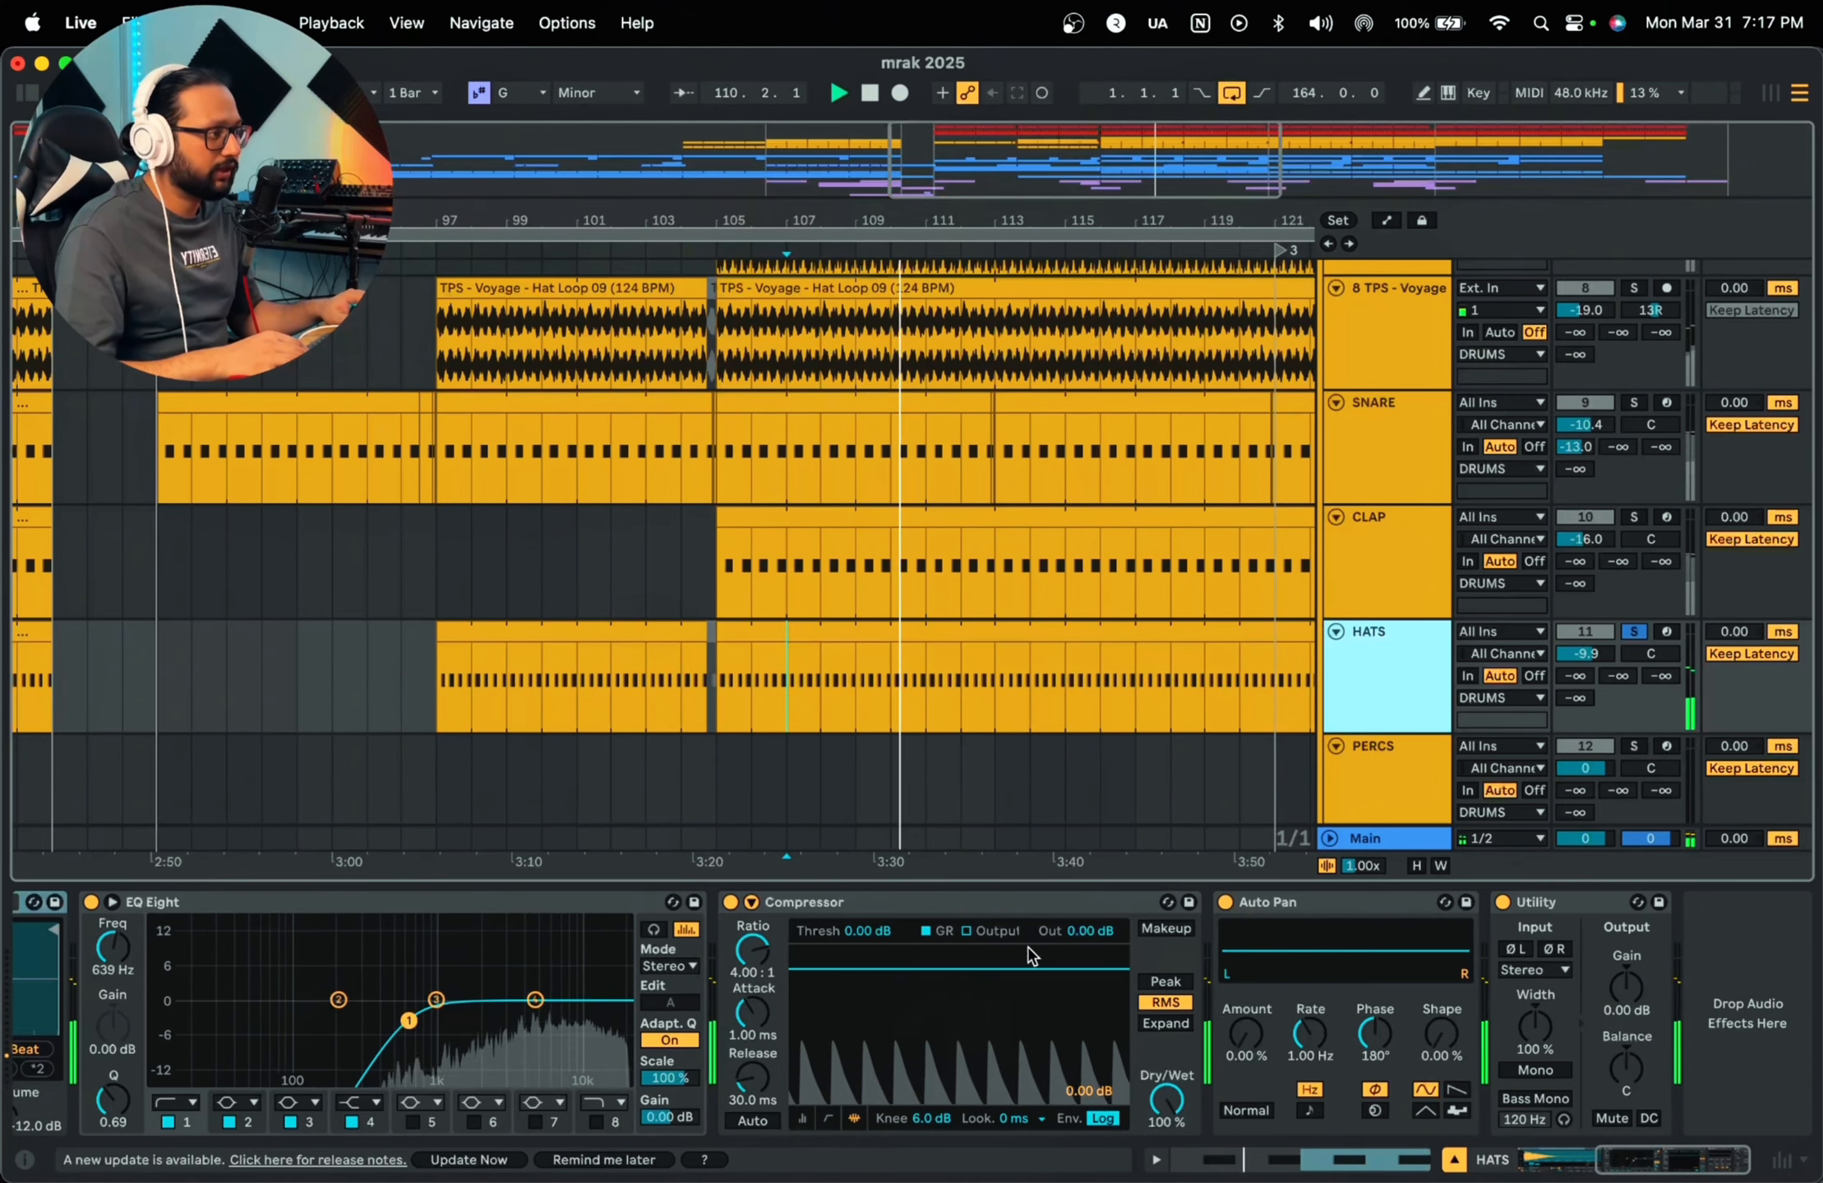
left_click_drag(1694, 1167, 1565, 1164)
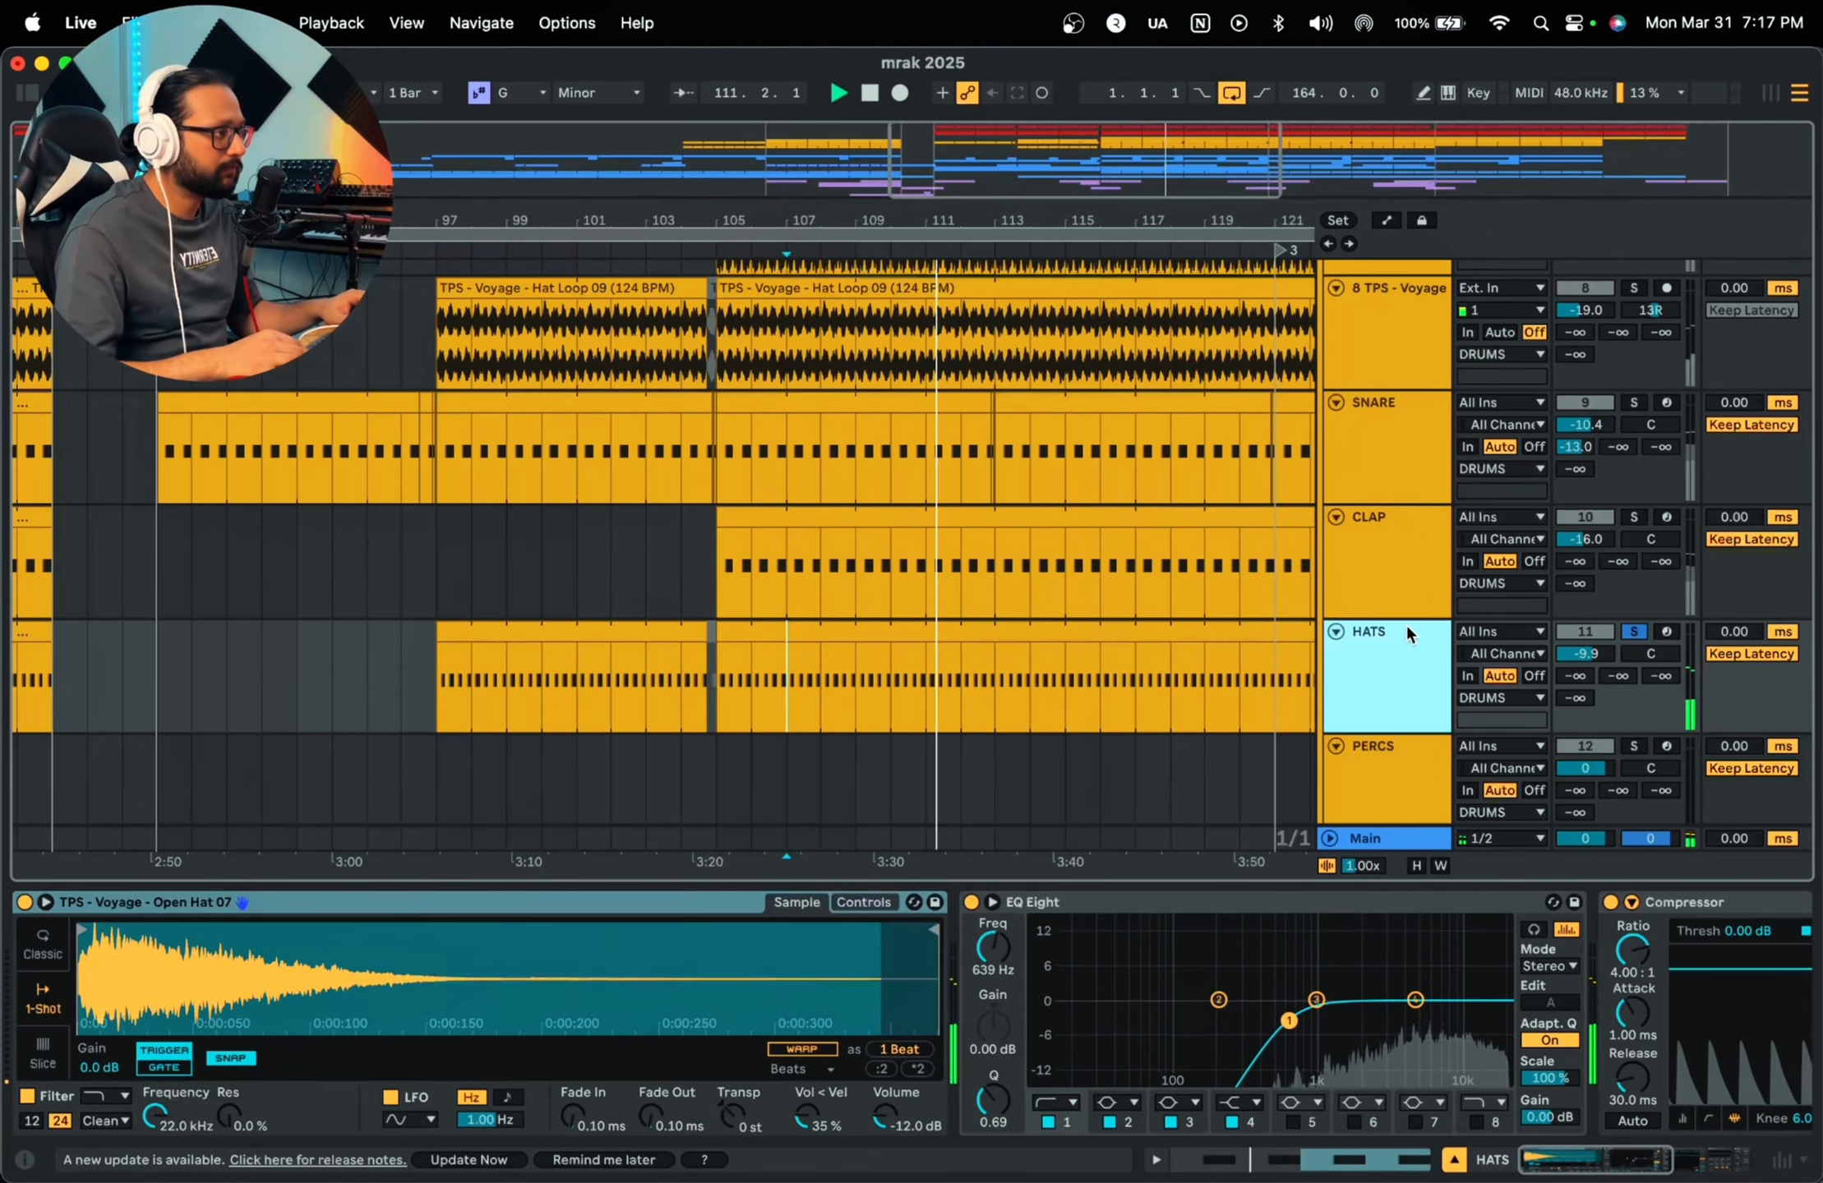
key("space")
Step: Delete the empty PERCS and EXTRA tracks from the DRUMS group
scroll(1200, 380, "down", 2)
double_click(853, 221)
scroll(946, 493, "down", 3)
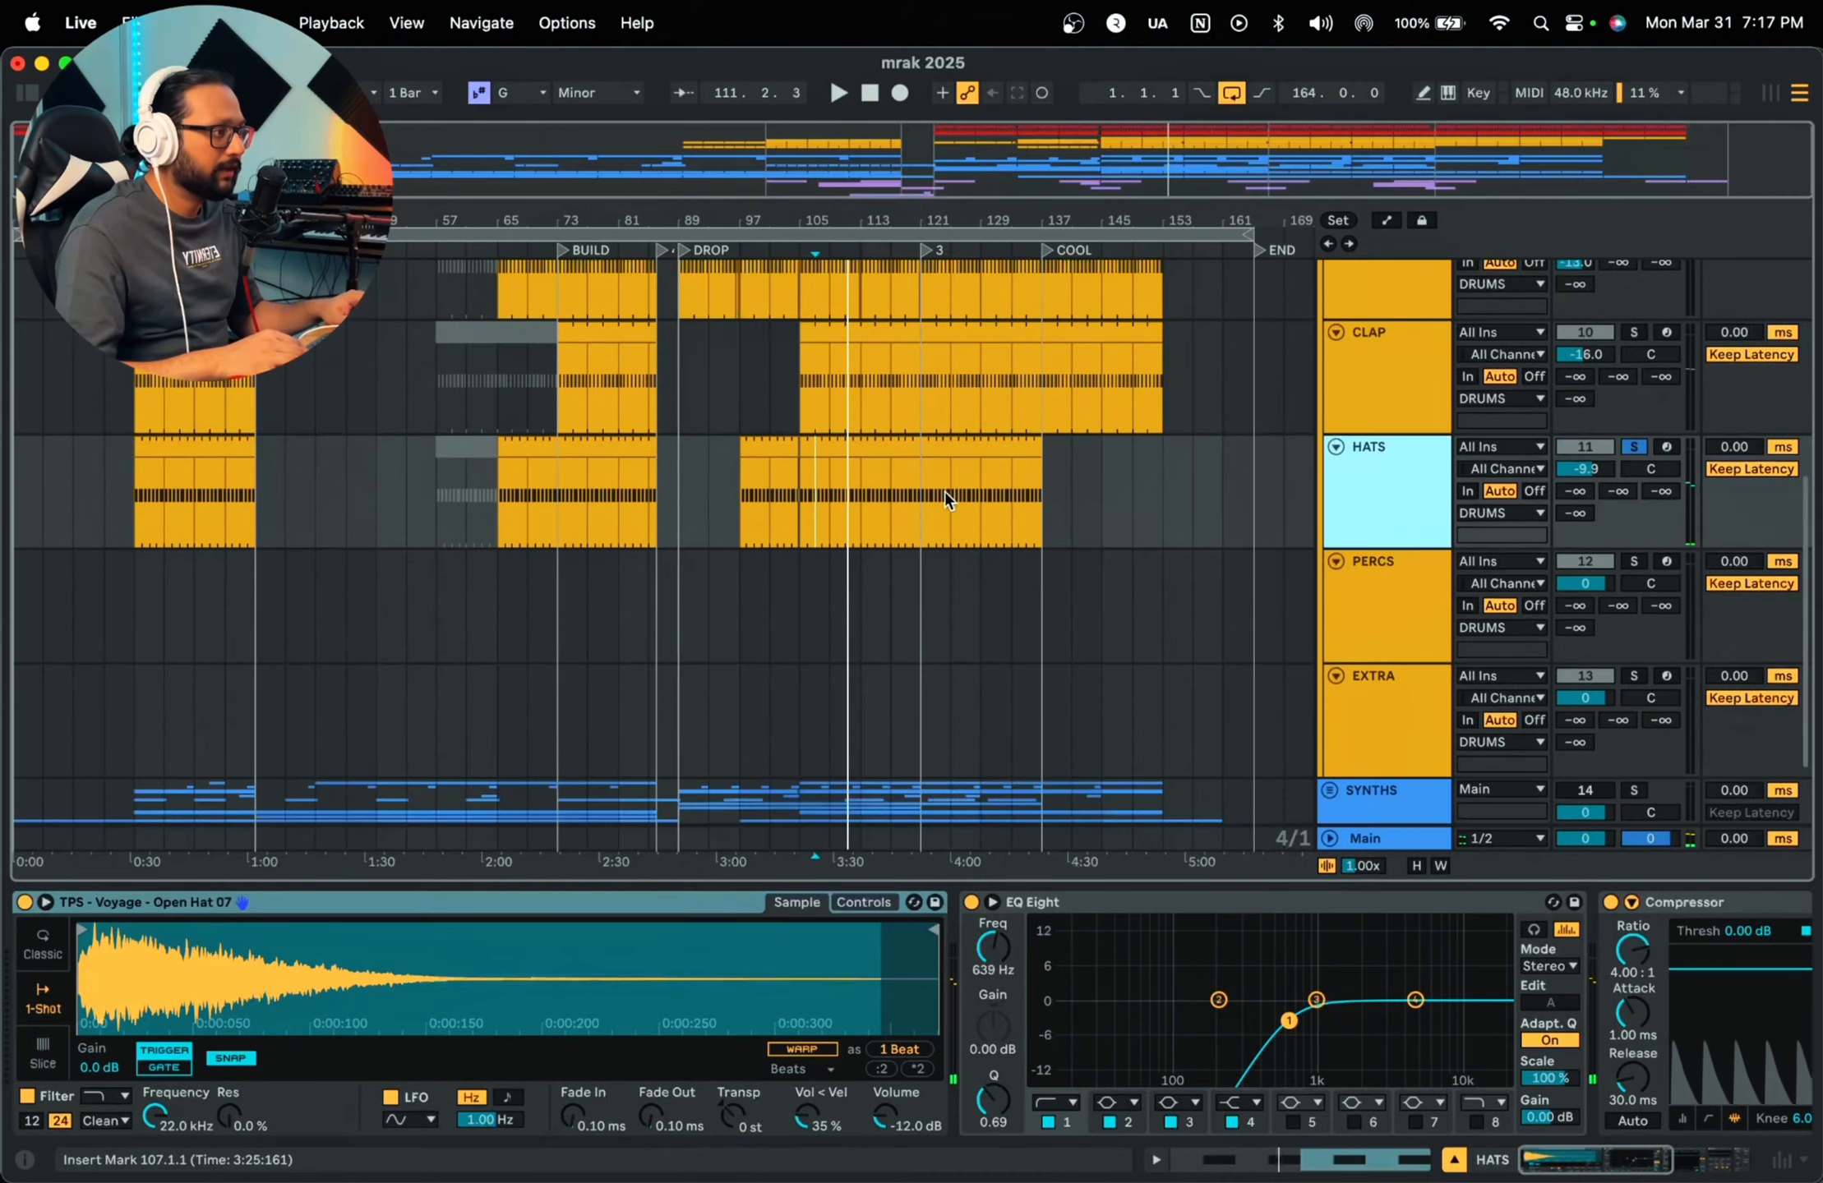
scroll(944, 492, "down", 1)
left_click(1458, 560)
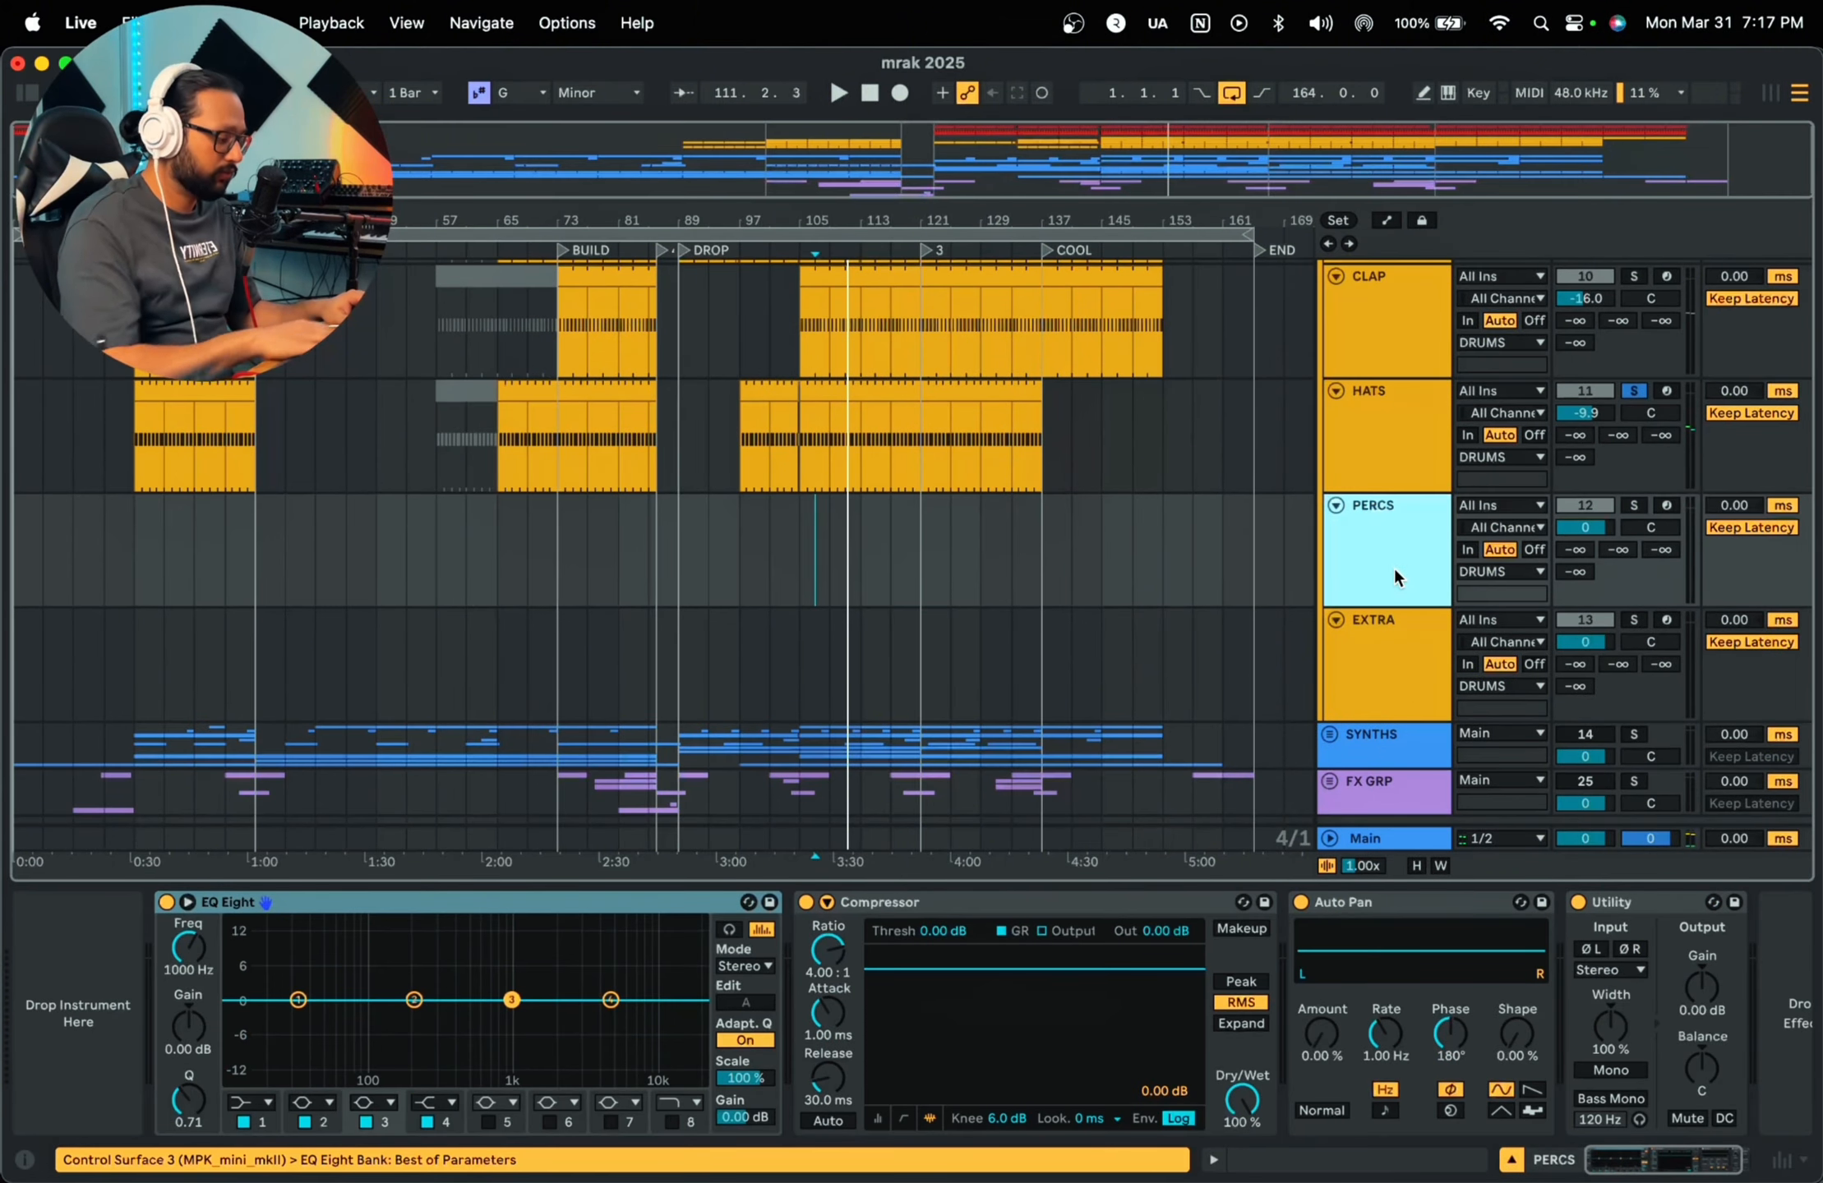
key("Delete")
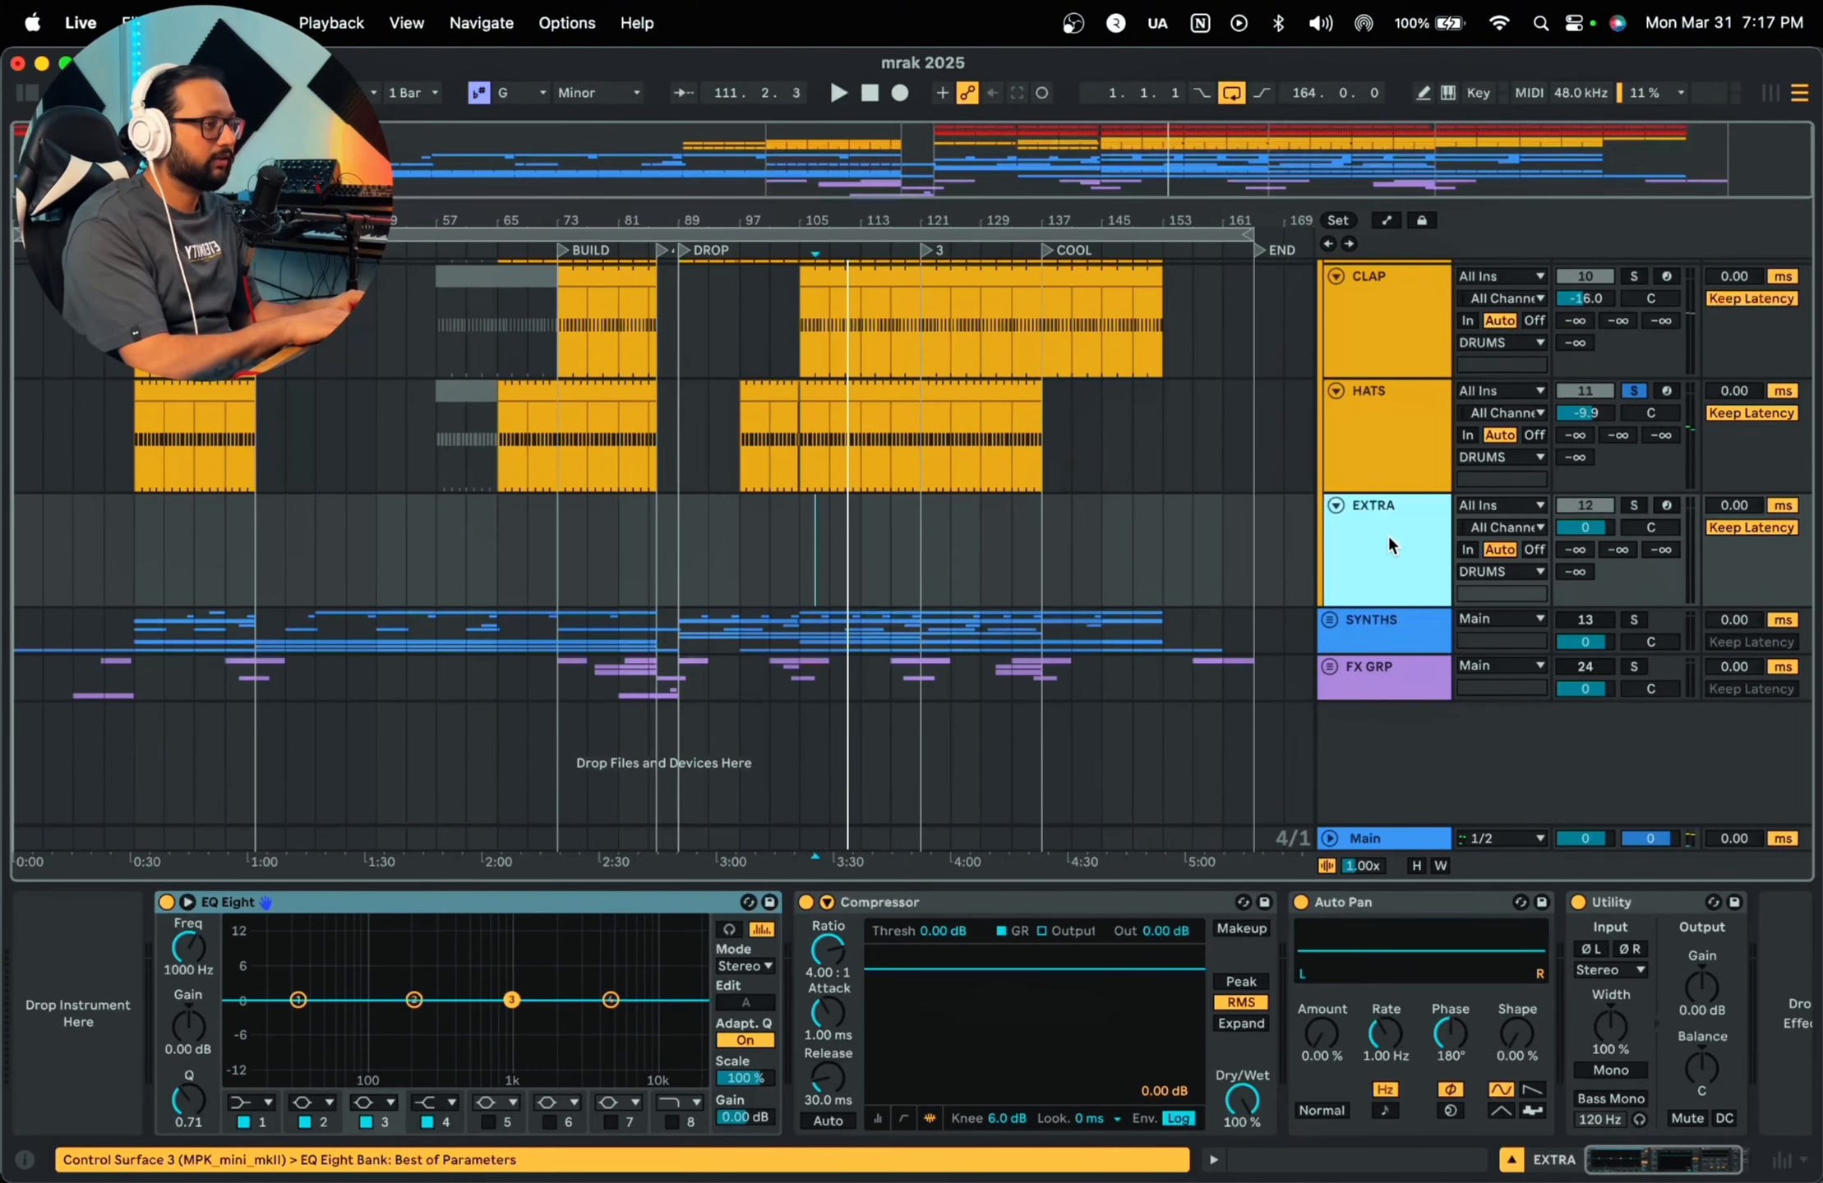
key("Delete")
Step: Play the whole DRUMS group from bar 105 with no individual drum track soloed, and look through its tracks
scroll(830, 402, "up", 6)
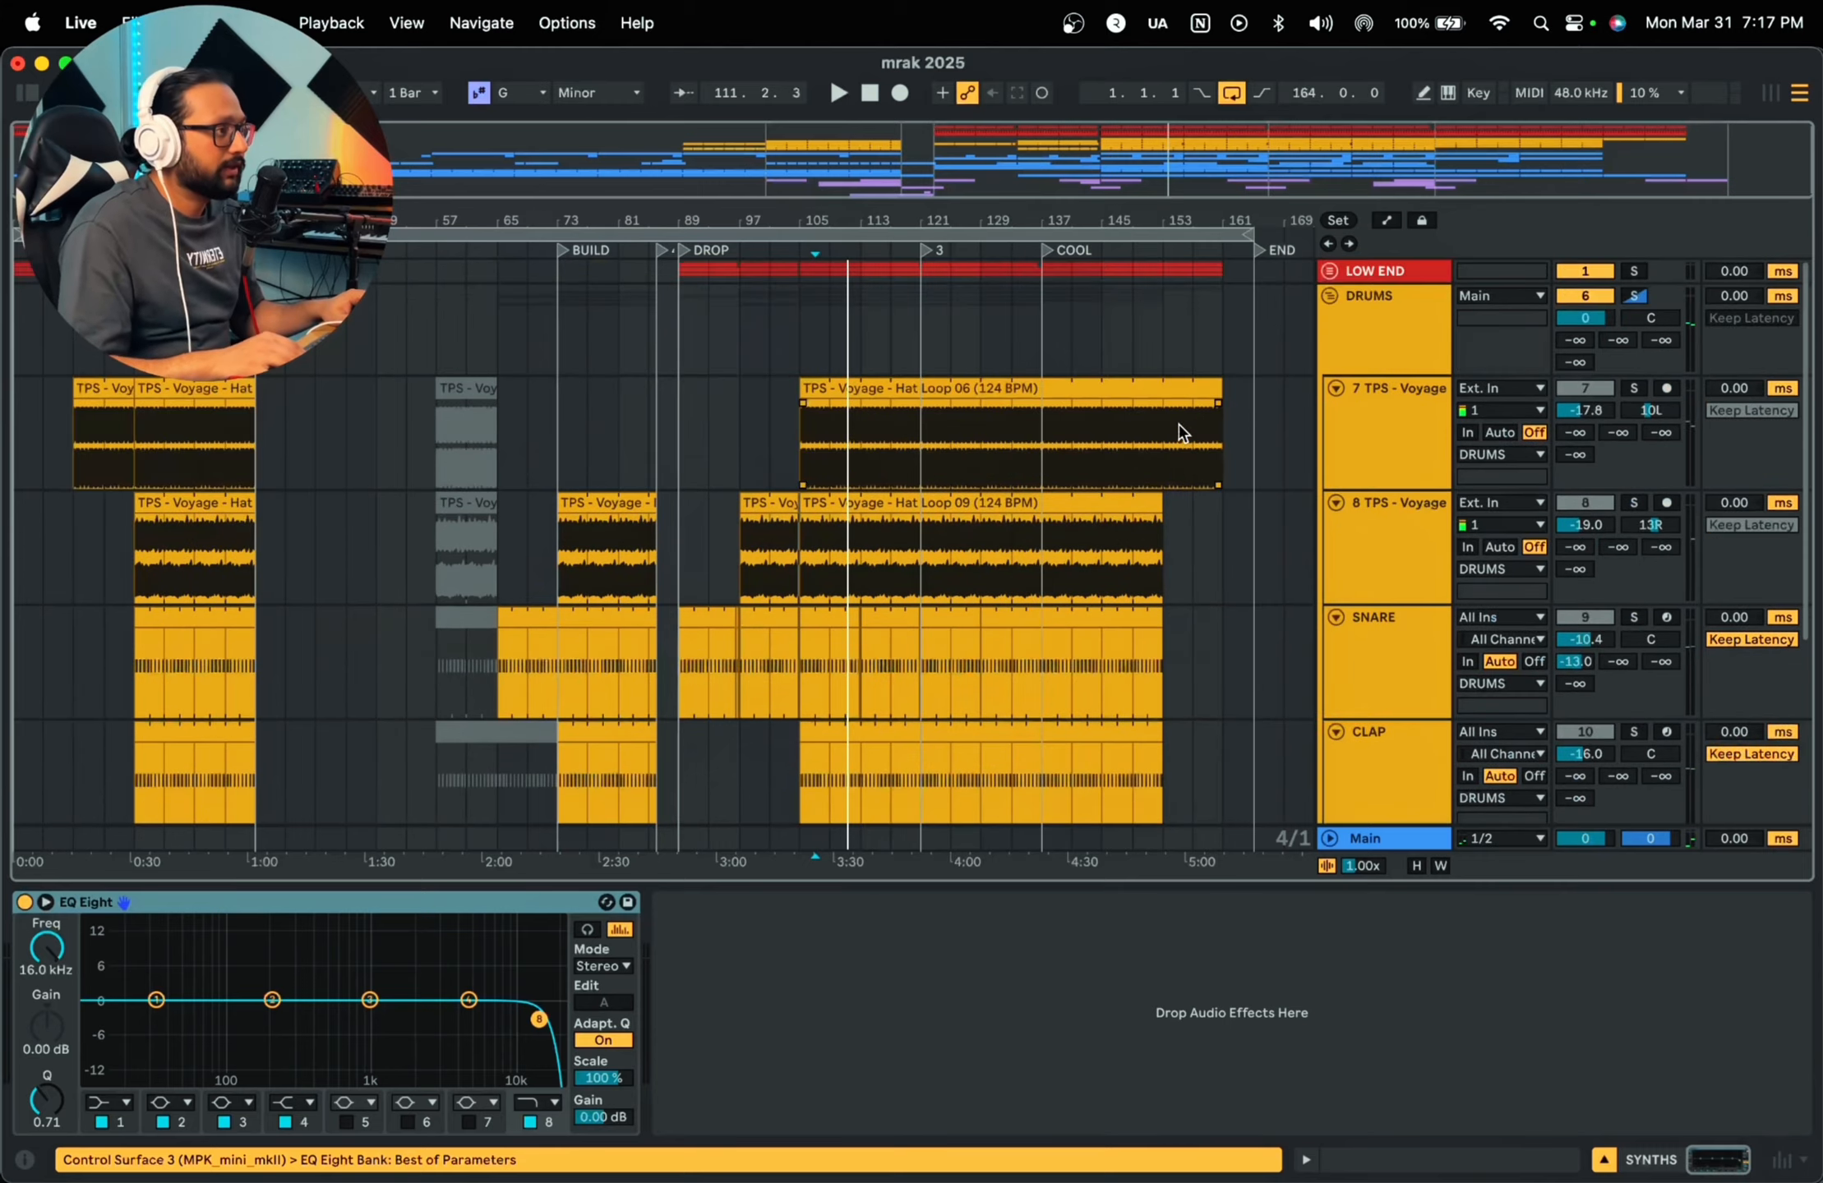
left_click(810, 333)
key("space")
scroll(830, 366, "down", 1)
scroll(830, 366, "down", 3)
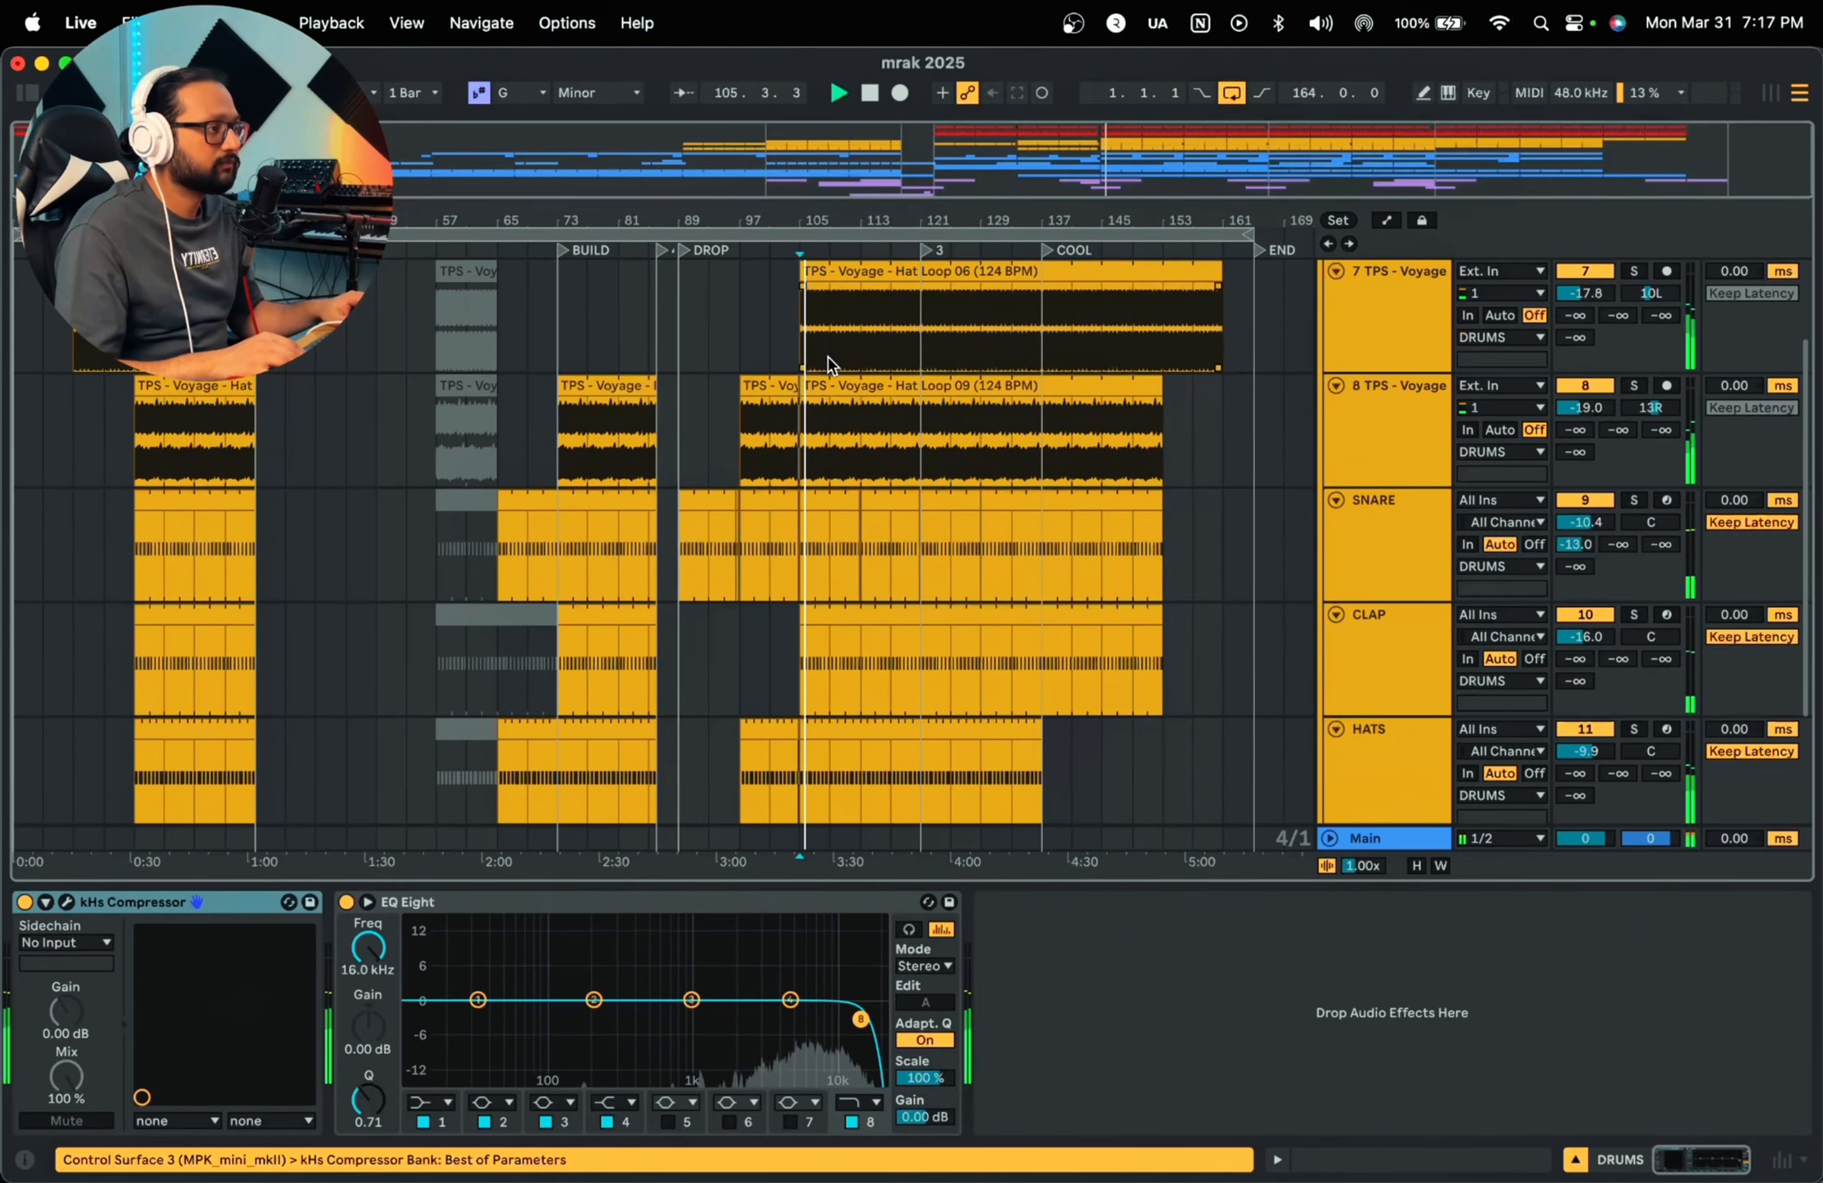
Step: Collapse the DRUMS group, expand the SYNTHS group and look through its tracks from MAIN LEAD down to PAD
scroll(830, 361, "up", 3)
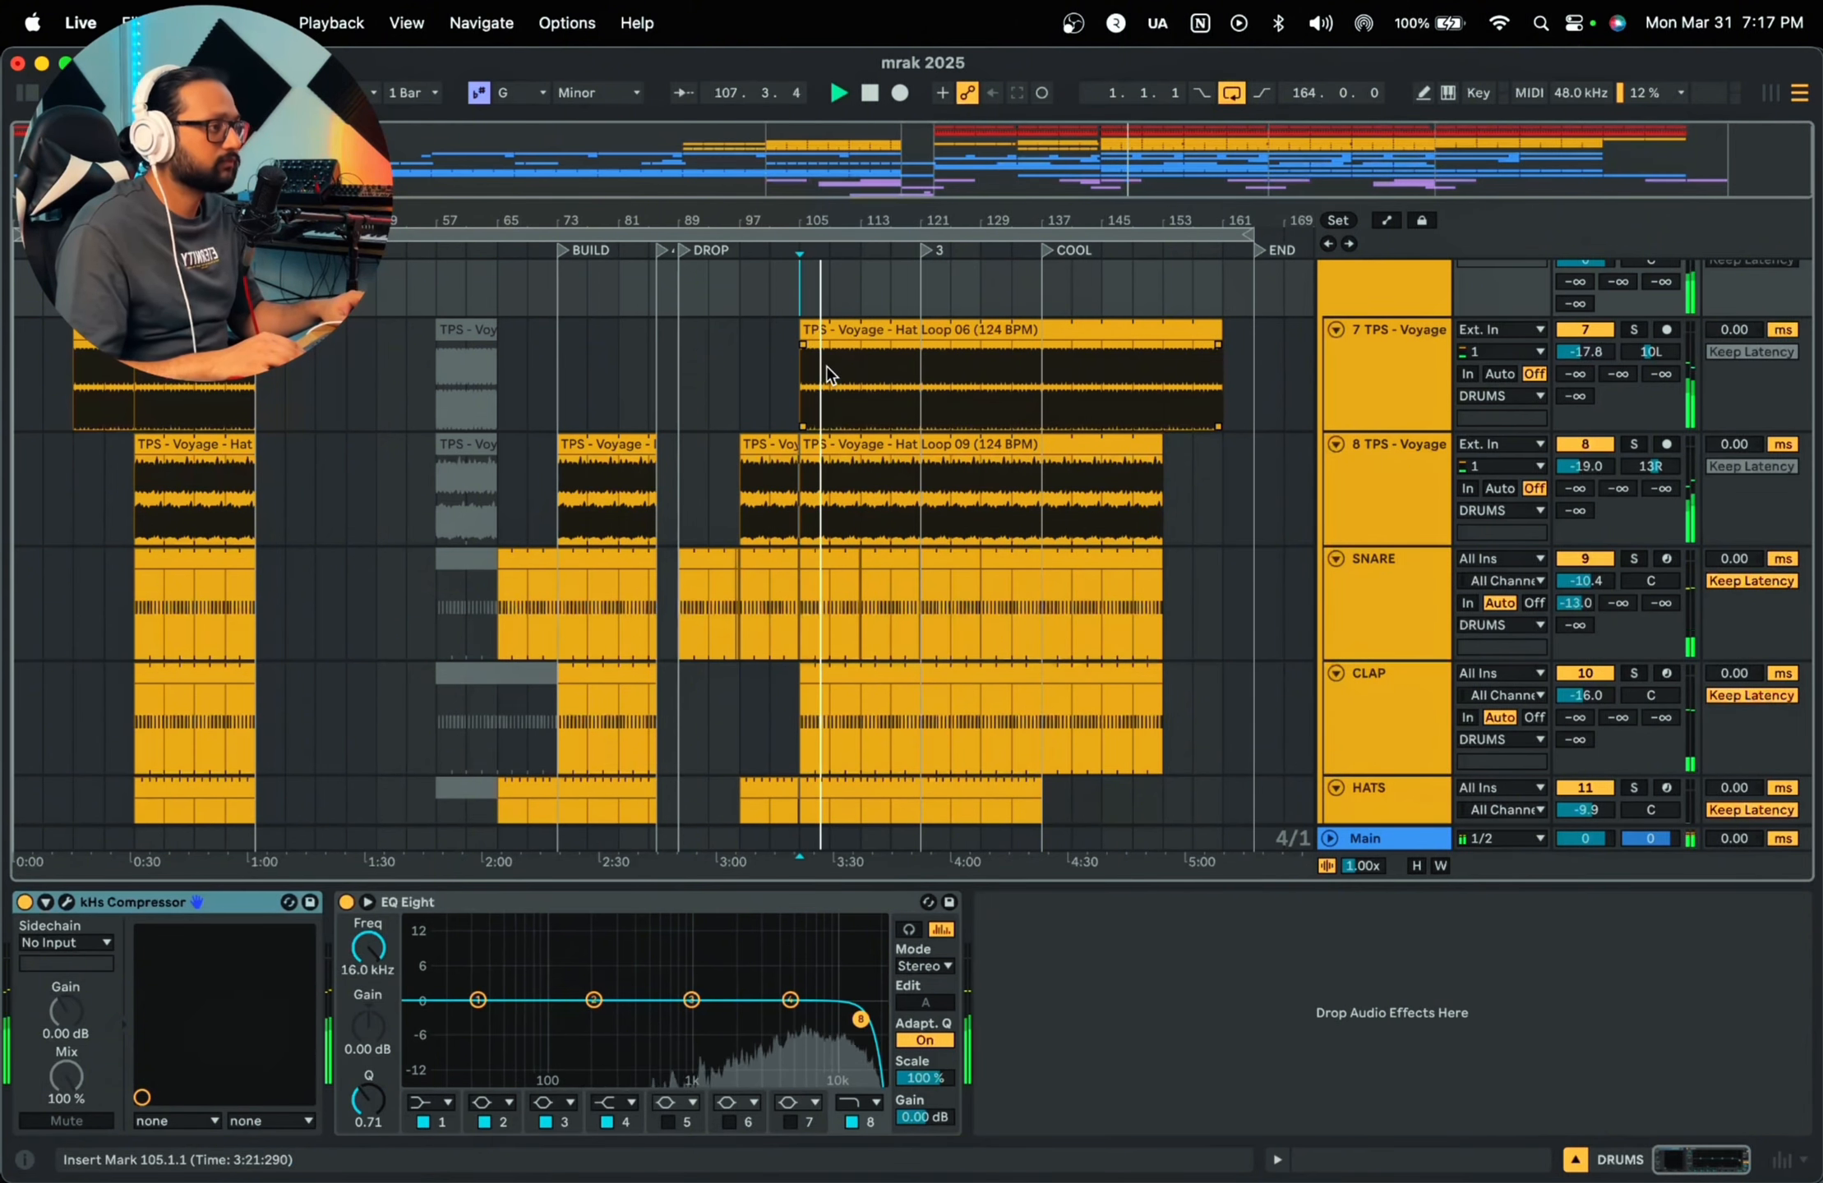
scroll(1216, 411, "up", 1)
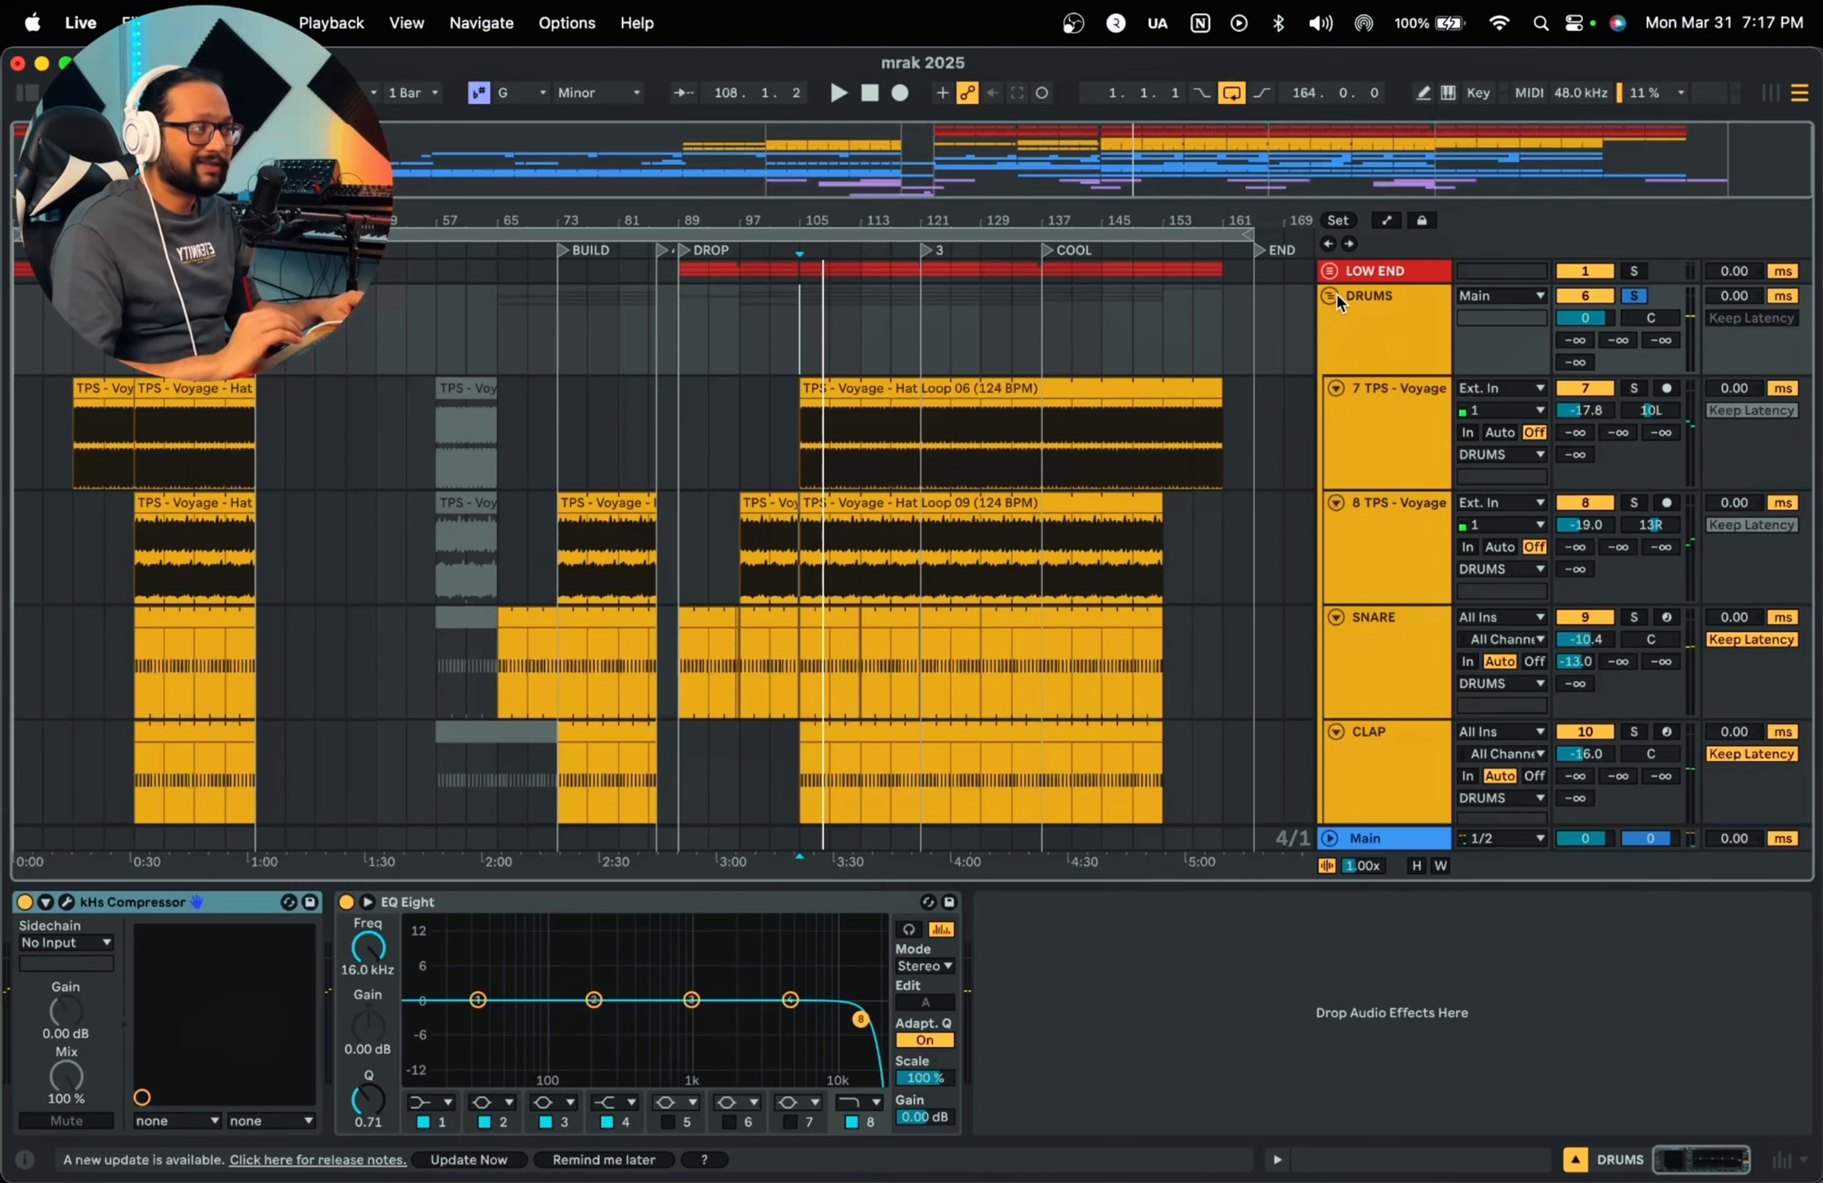
left_click(1330, 295)
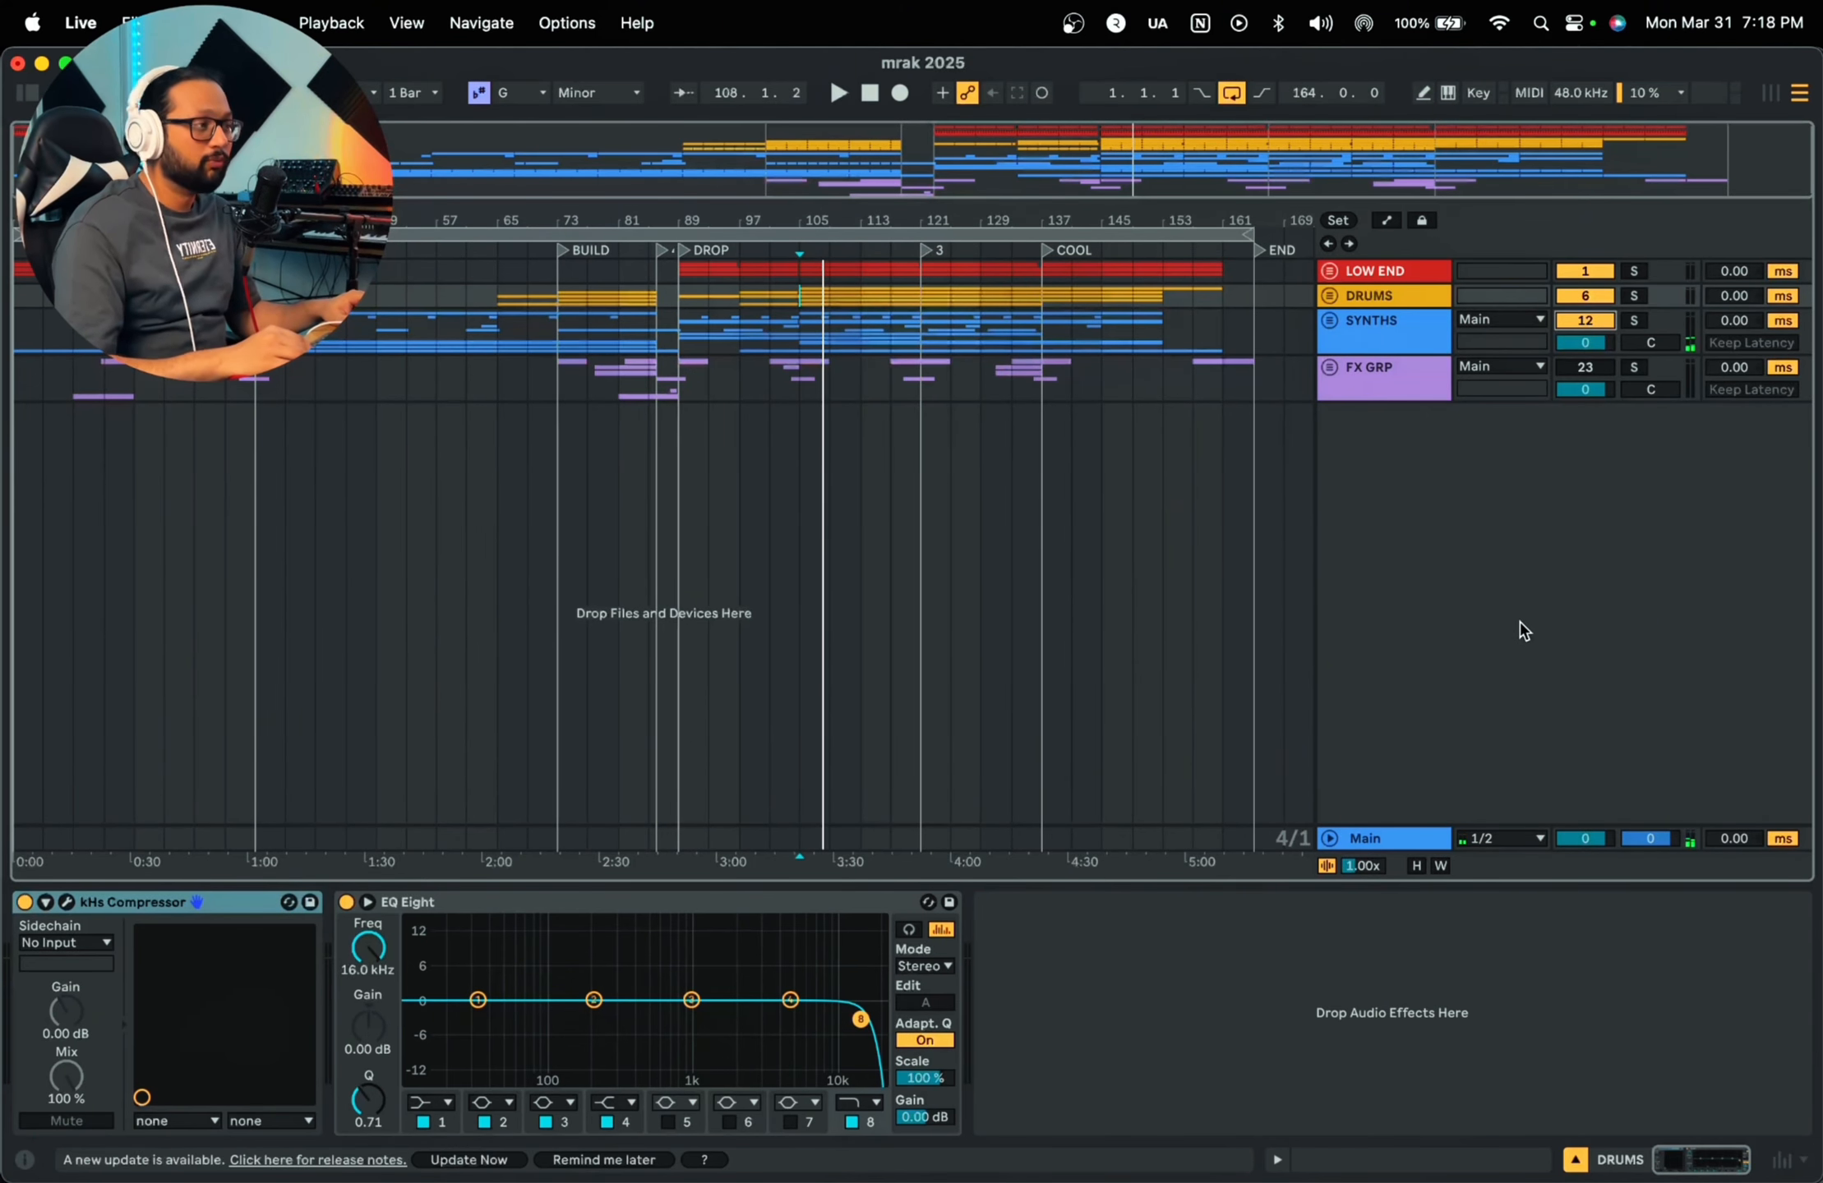
left_click(1330, 322)
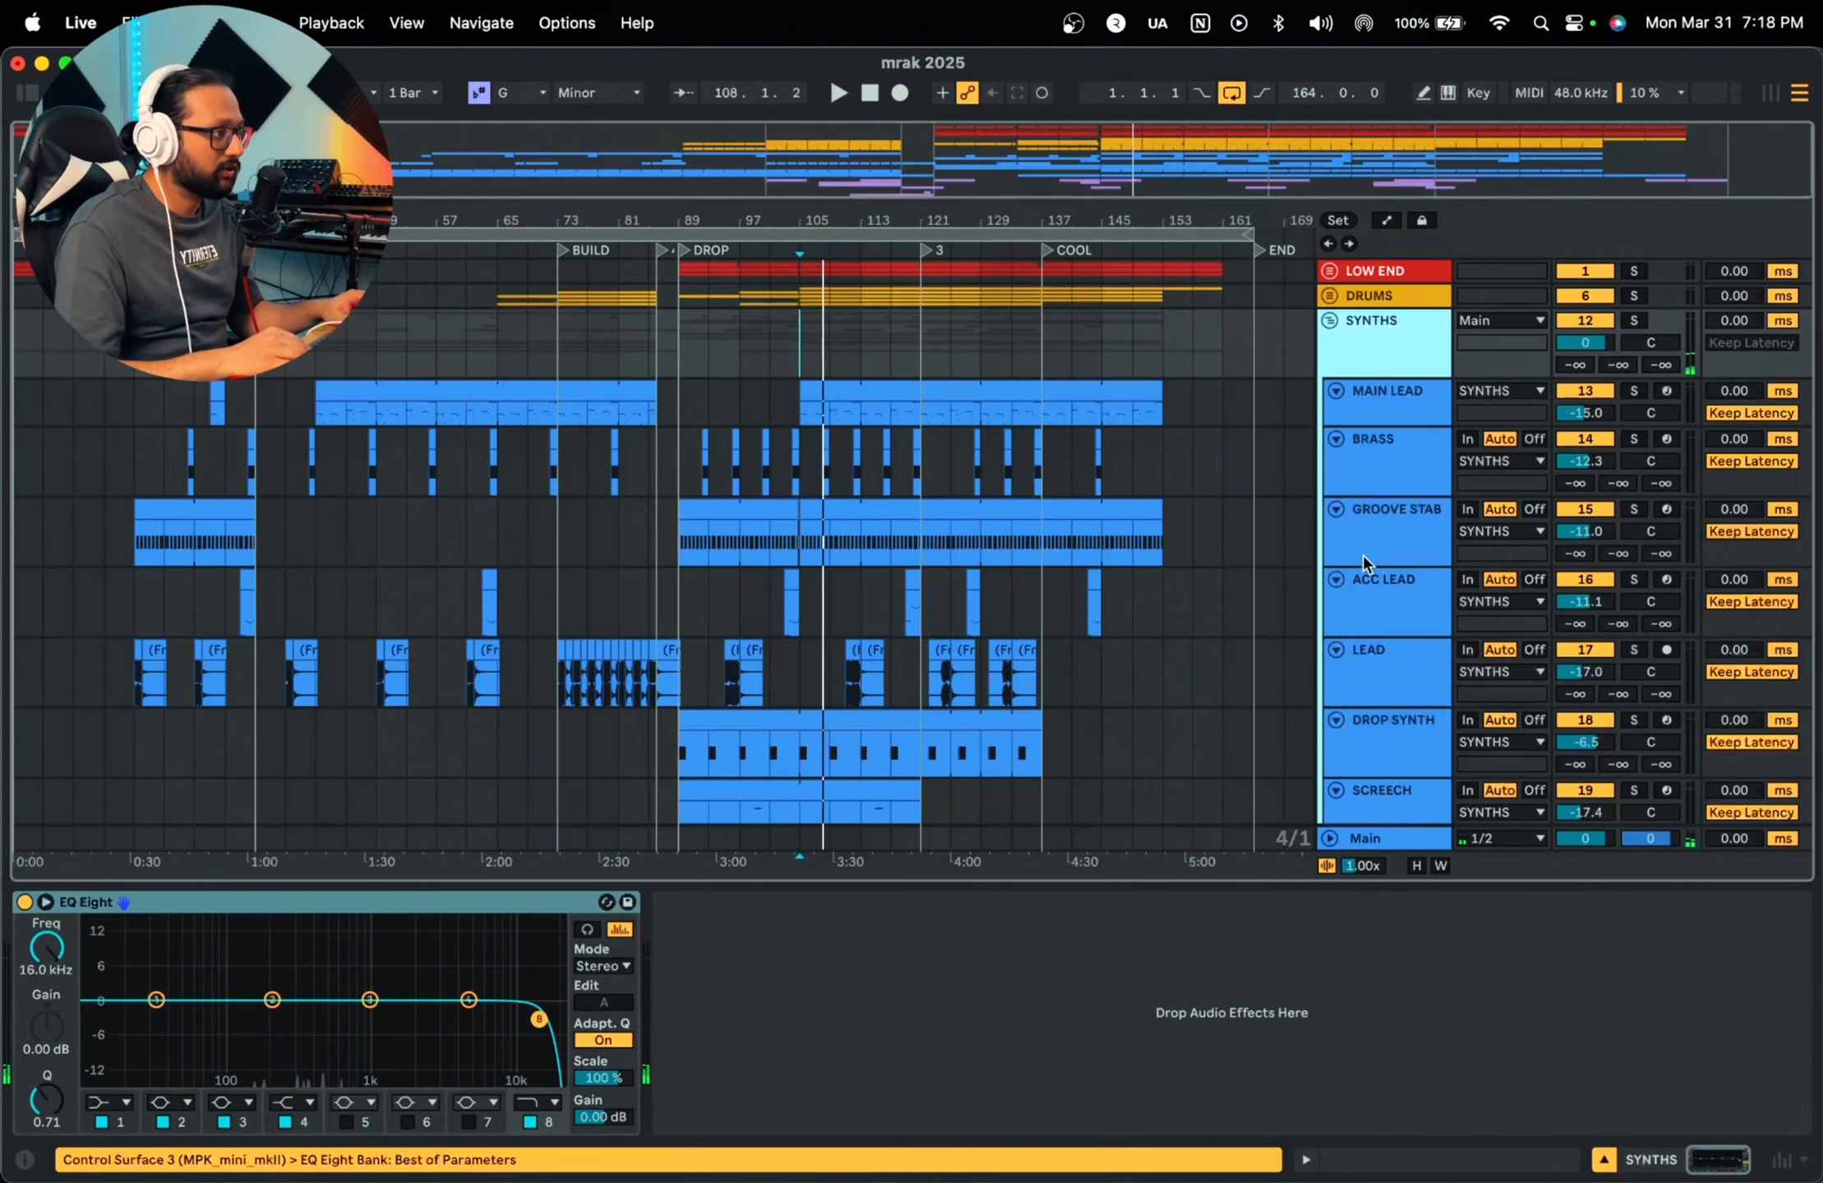
scroll(1363, 558, "down", 5)
scroll(1363, 549, "up", 5)
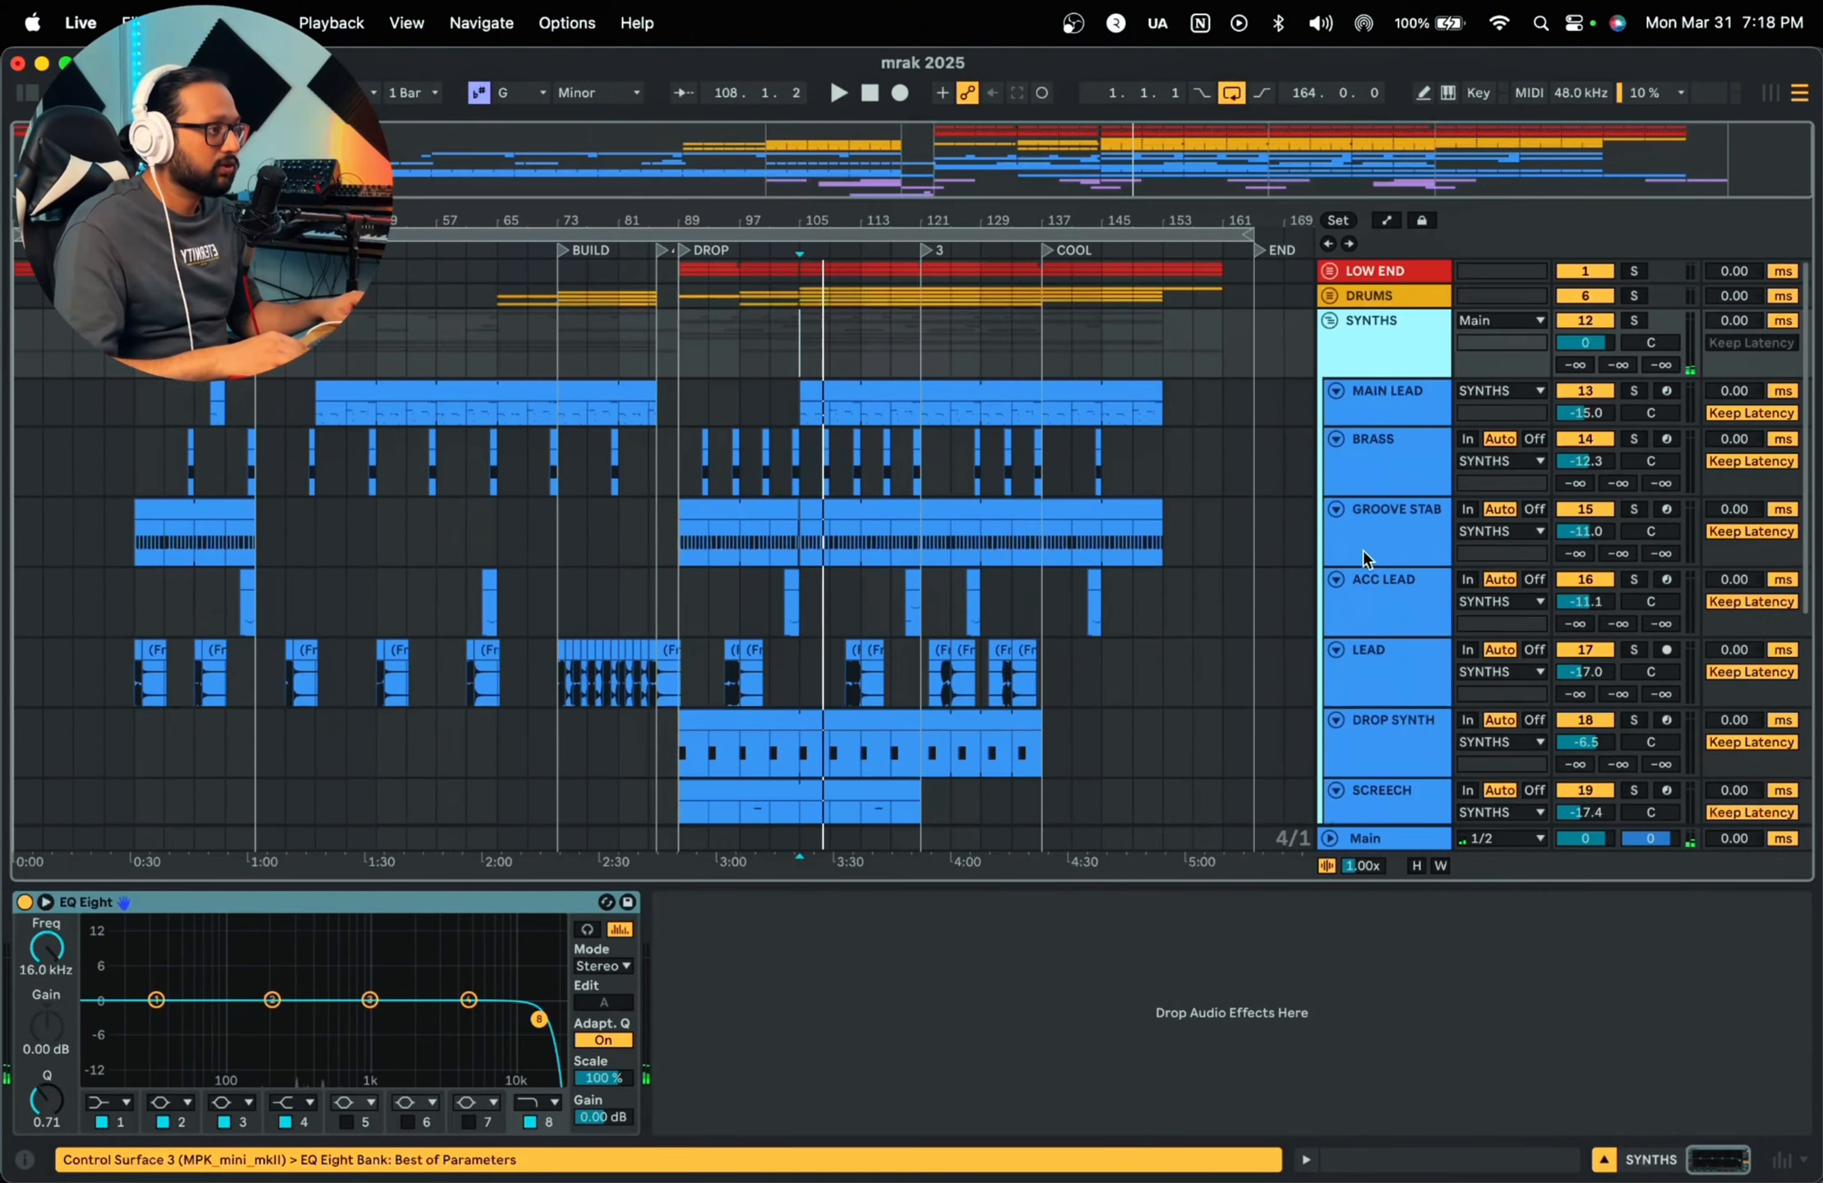
scroll(1362, 550, "down", 5)
scroll(1363, 550, "up", 2)
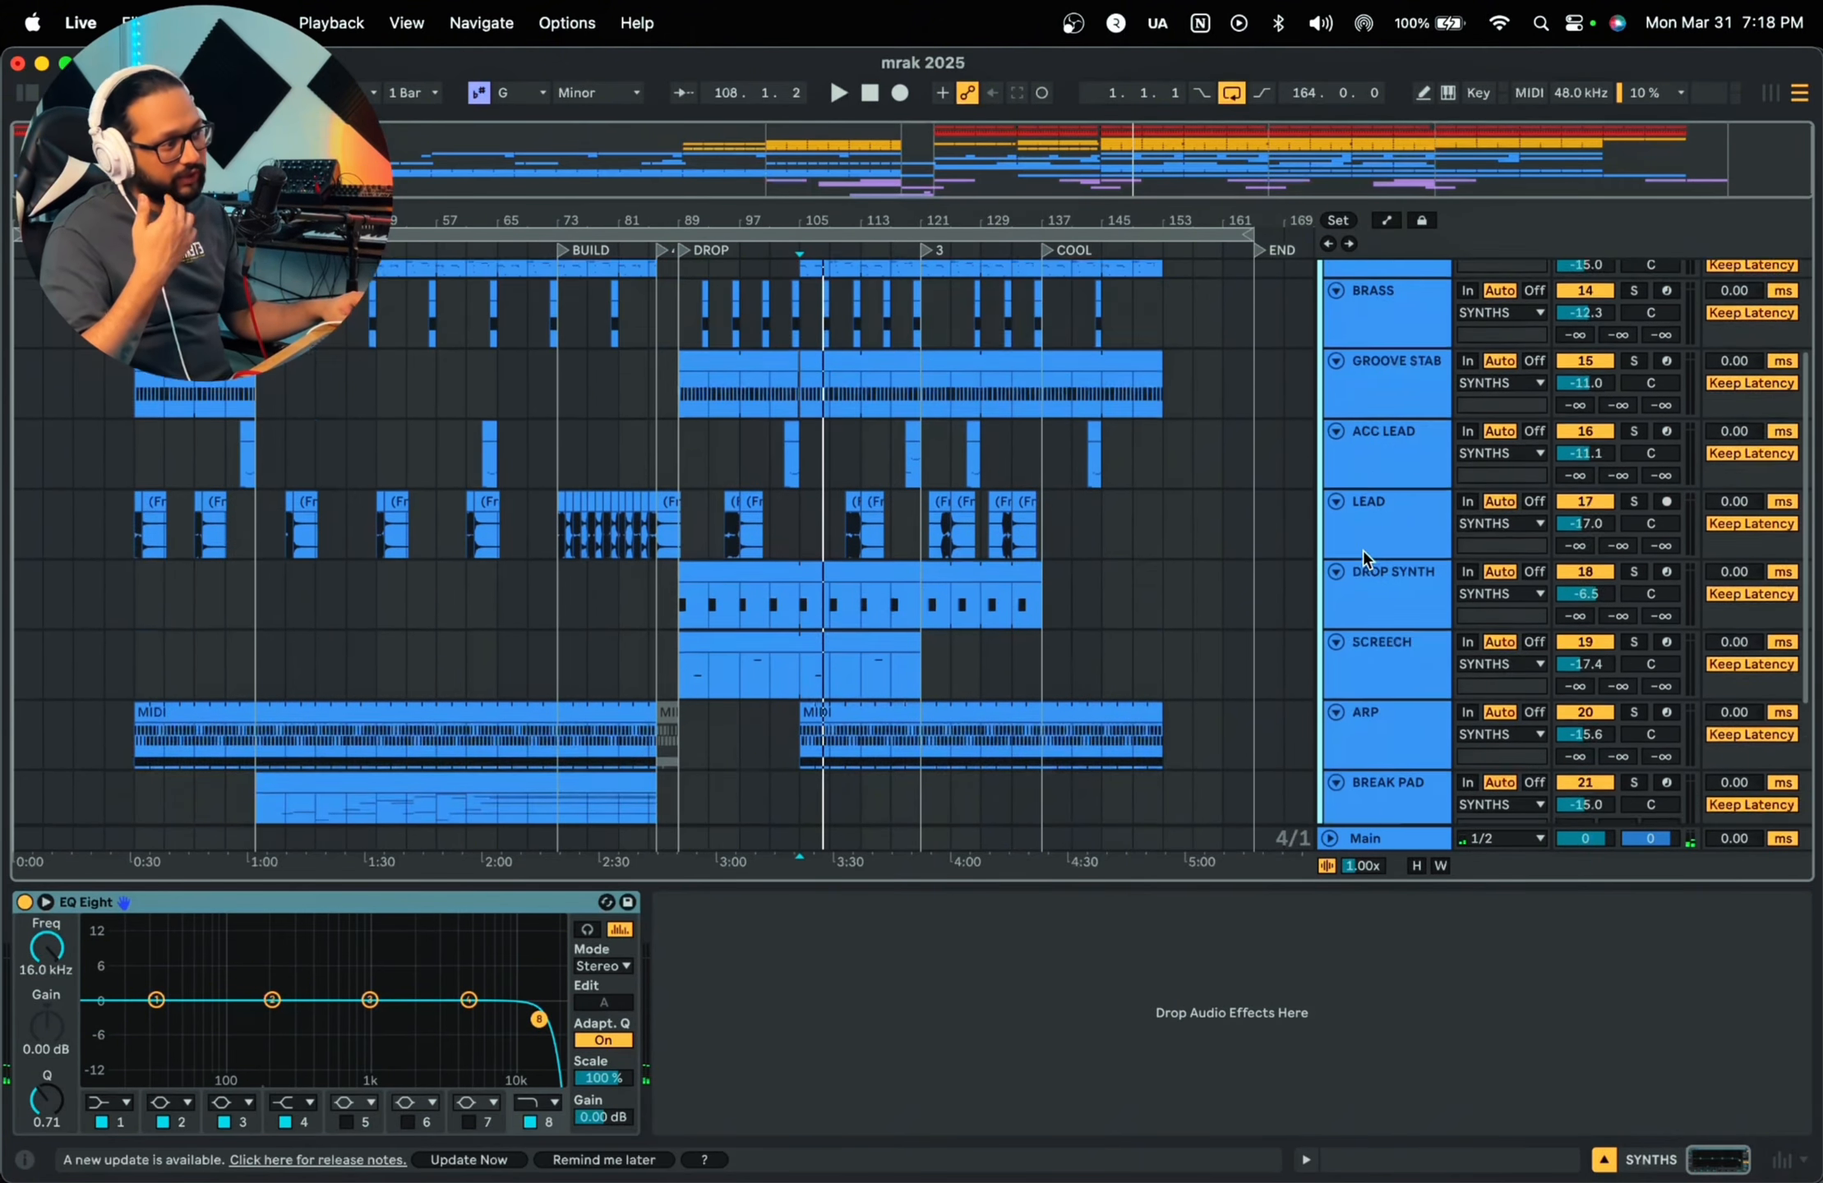
scroll(1363, 550, "up", 3)
Step: Solo the MAIN LEAD track, play it from bar 121 and bring up its device chain
left_click(1394, 392)
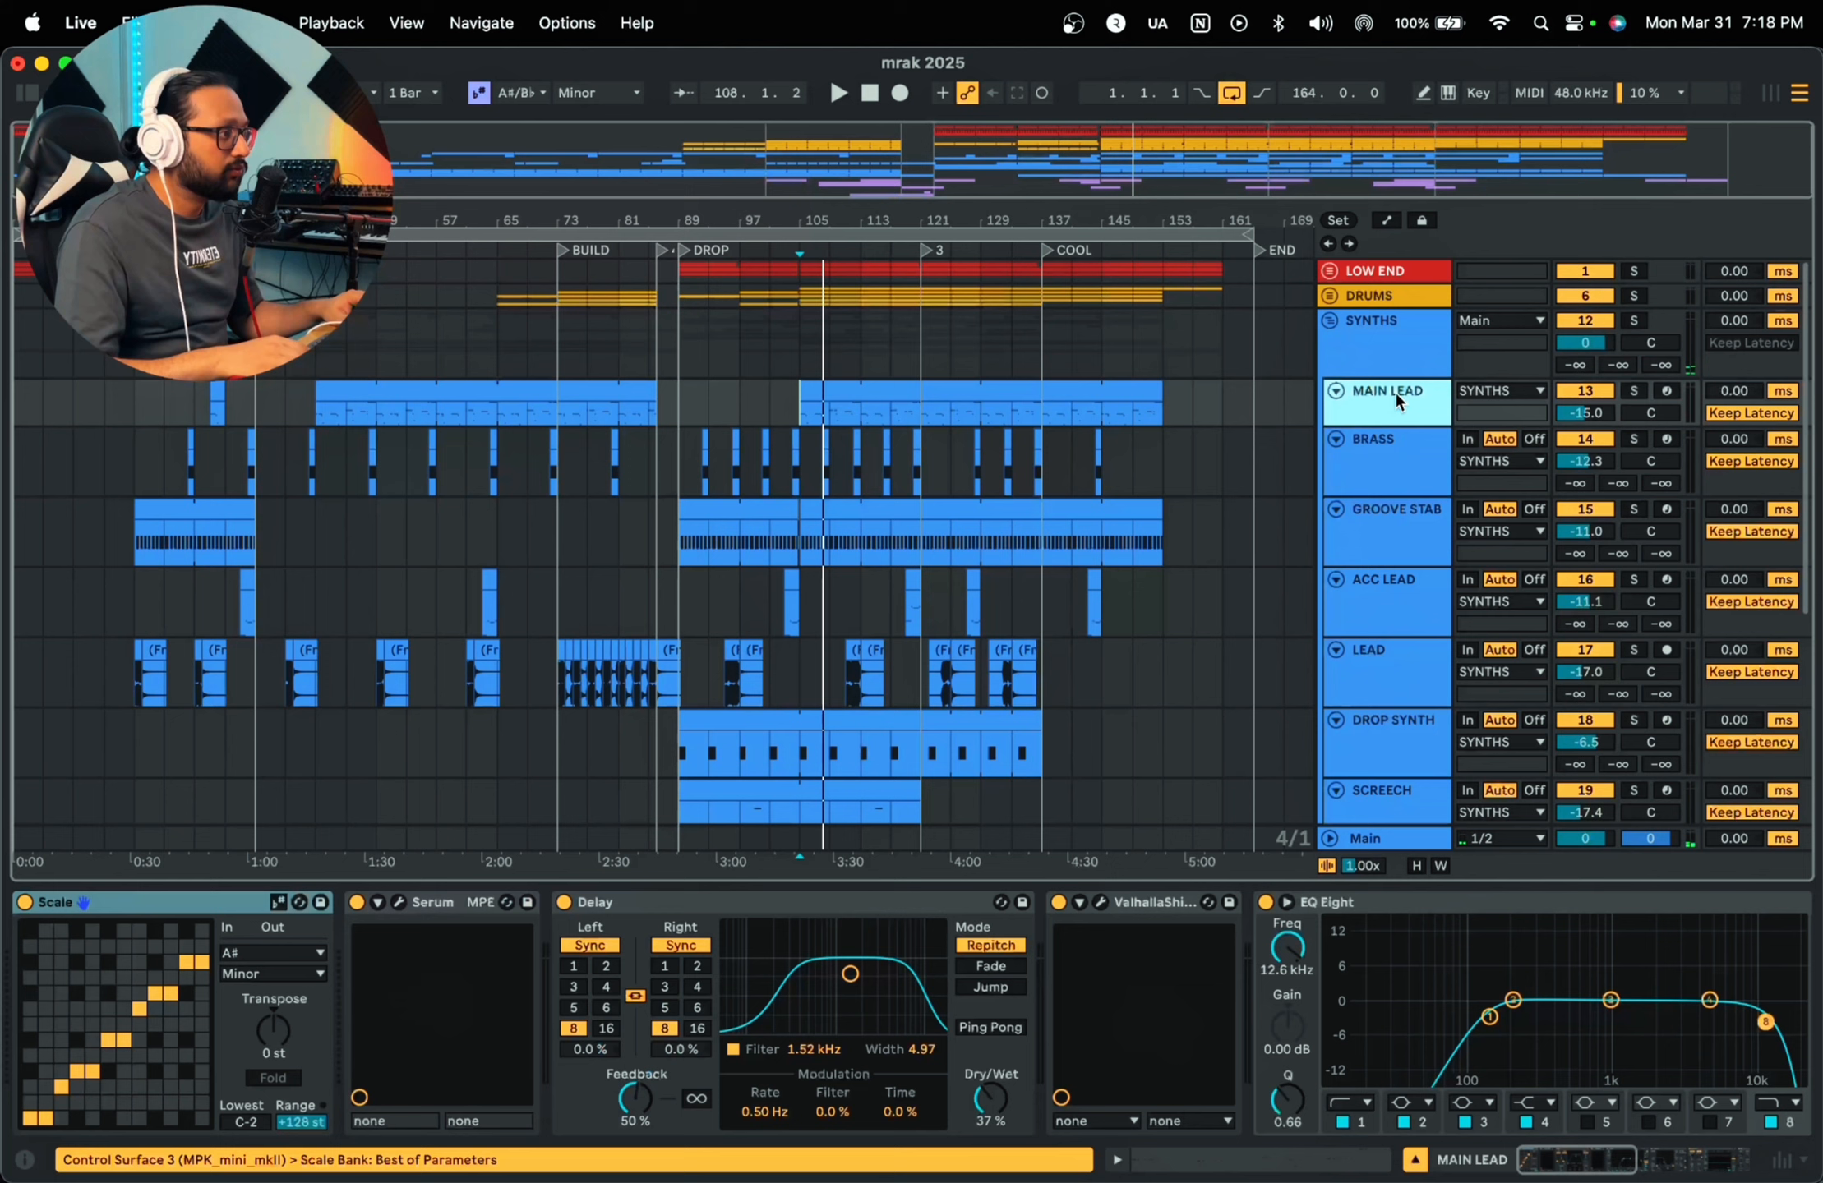
left_click(1632, 391)
left_click_drag(832, 213, 833, 300)
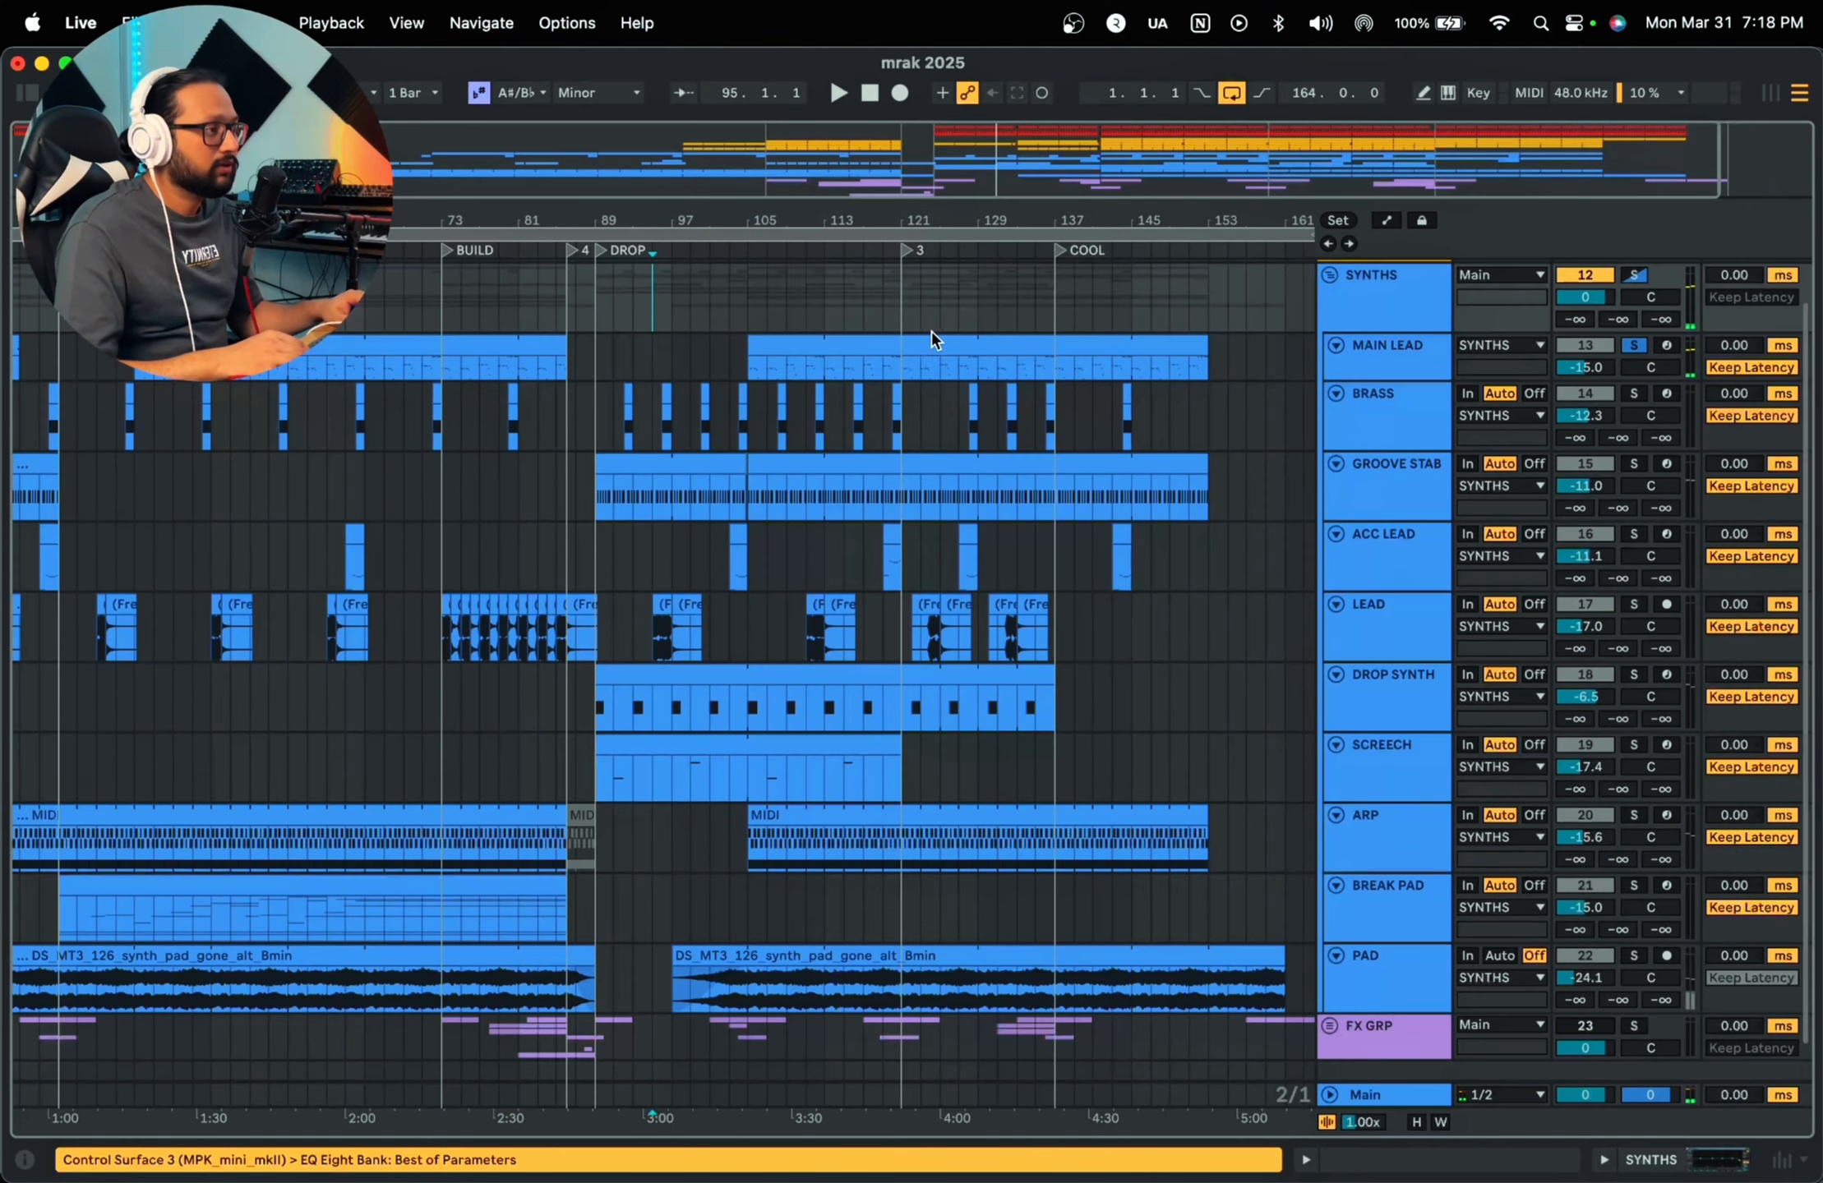
left_click(908, 375)
key("space")
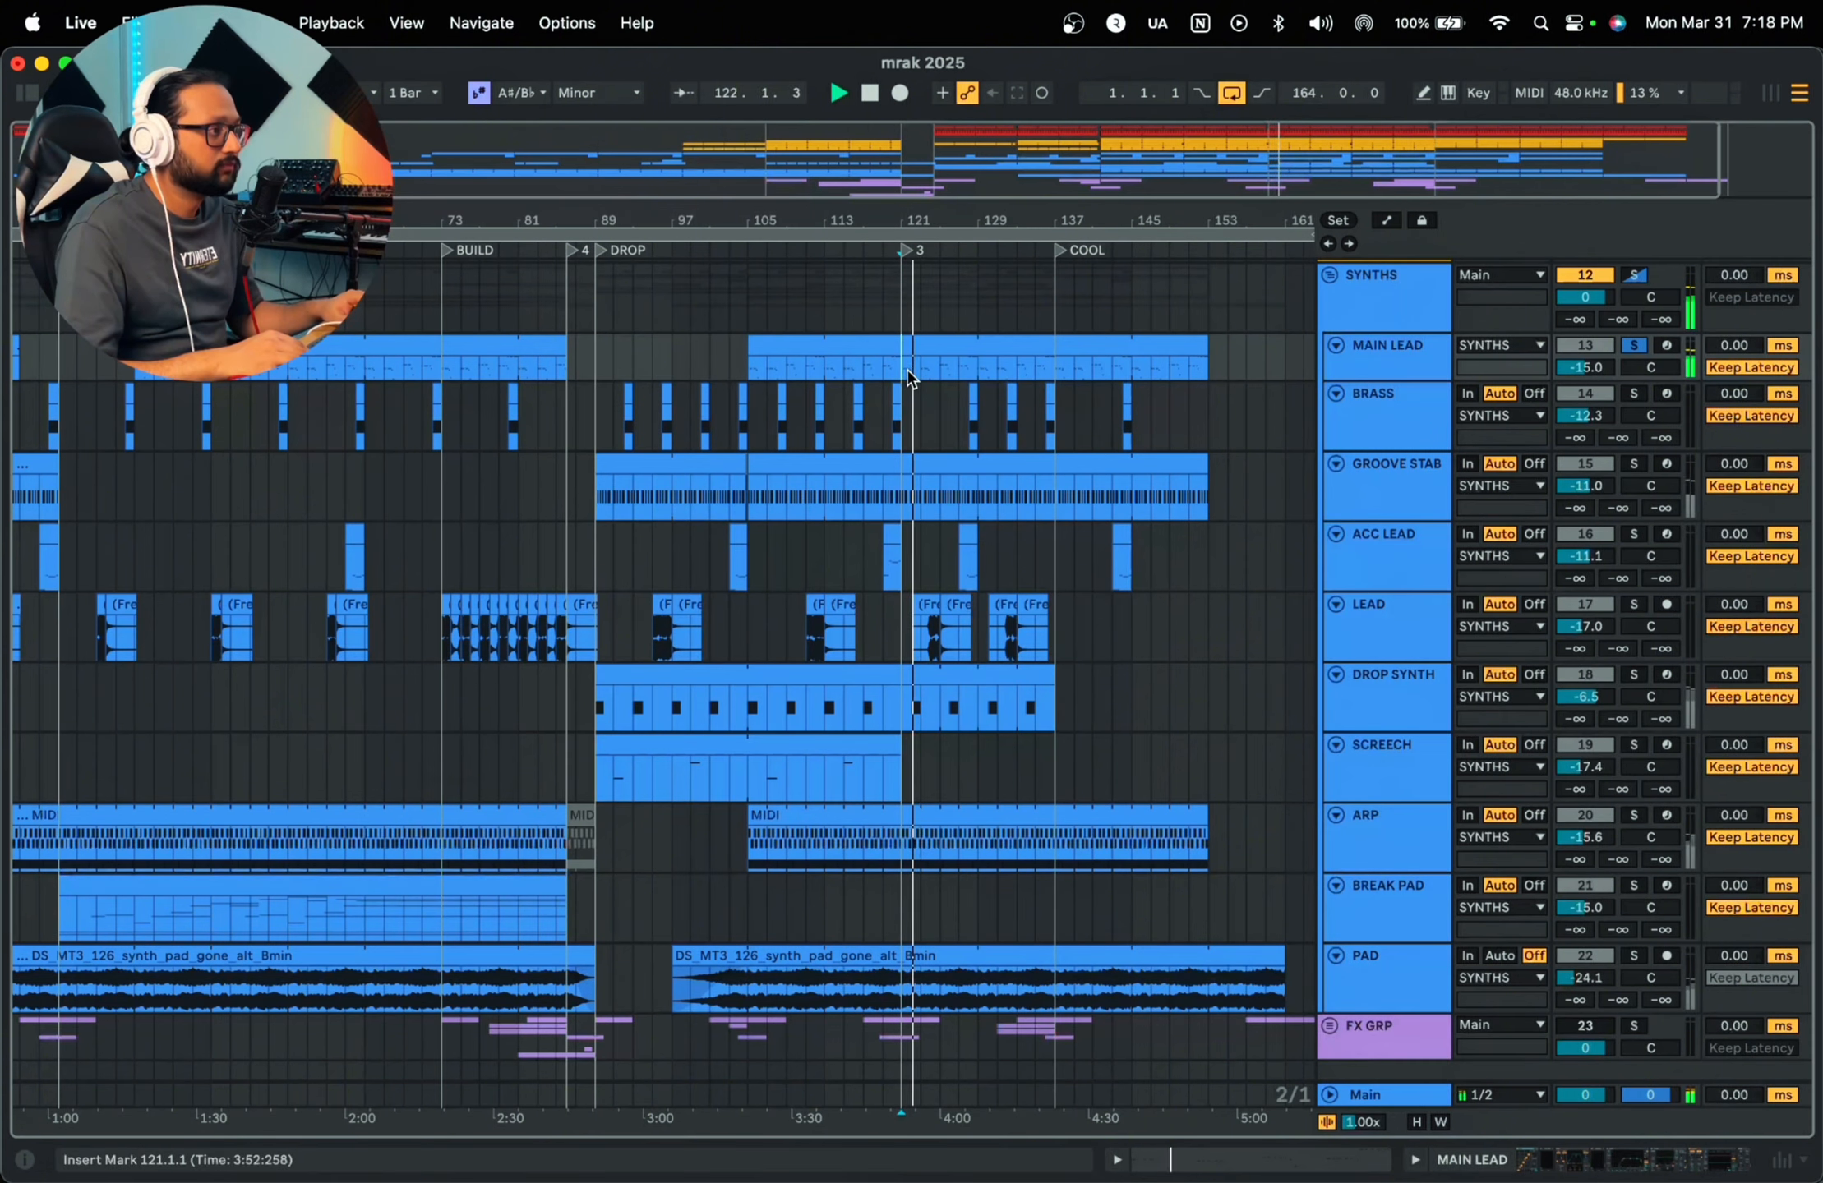
left_click(1400, 356)
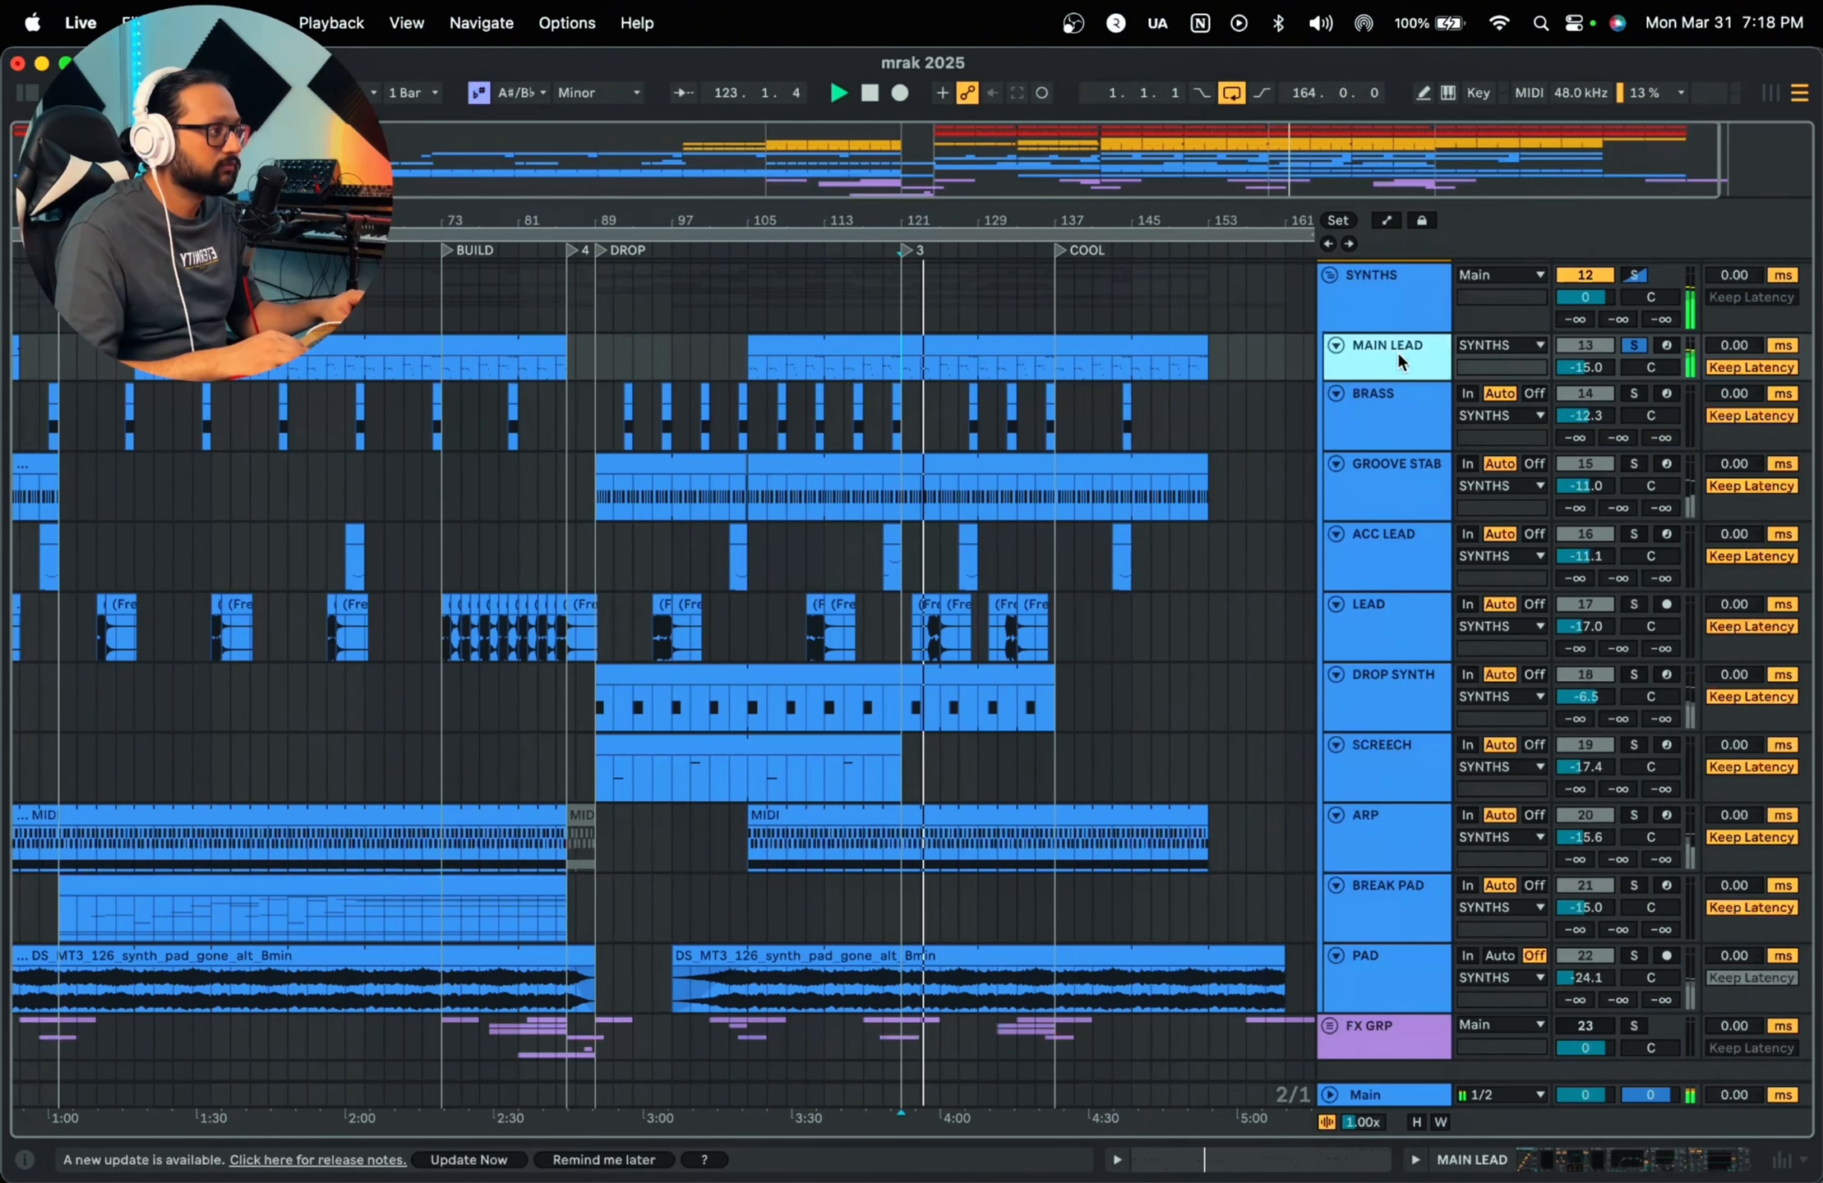
left_click(1687, 1161)
left_click_drag(1580, 1165, 1627, 1166)
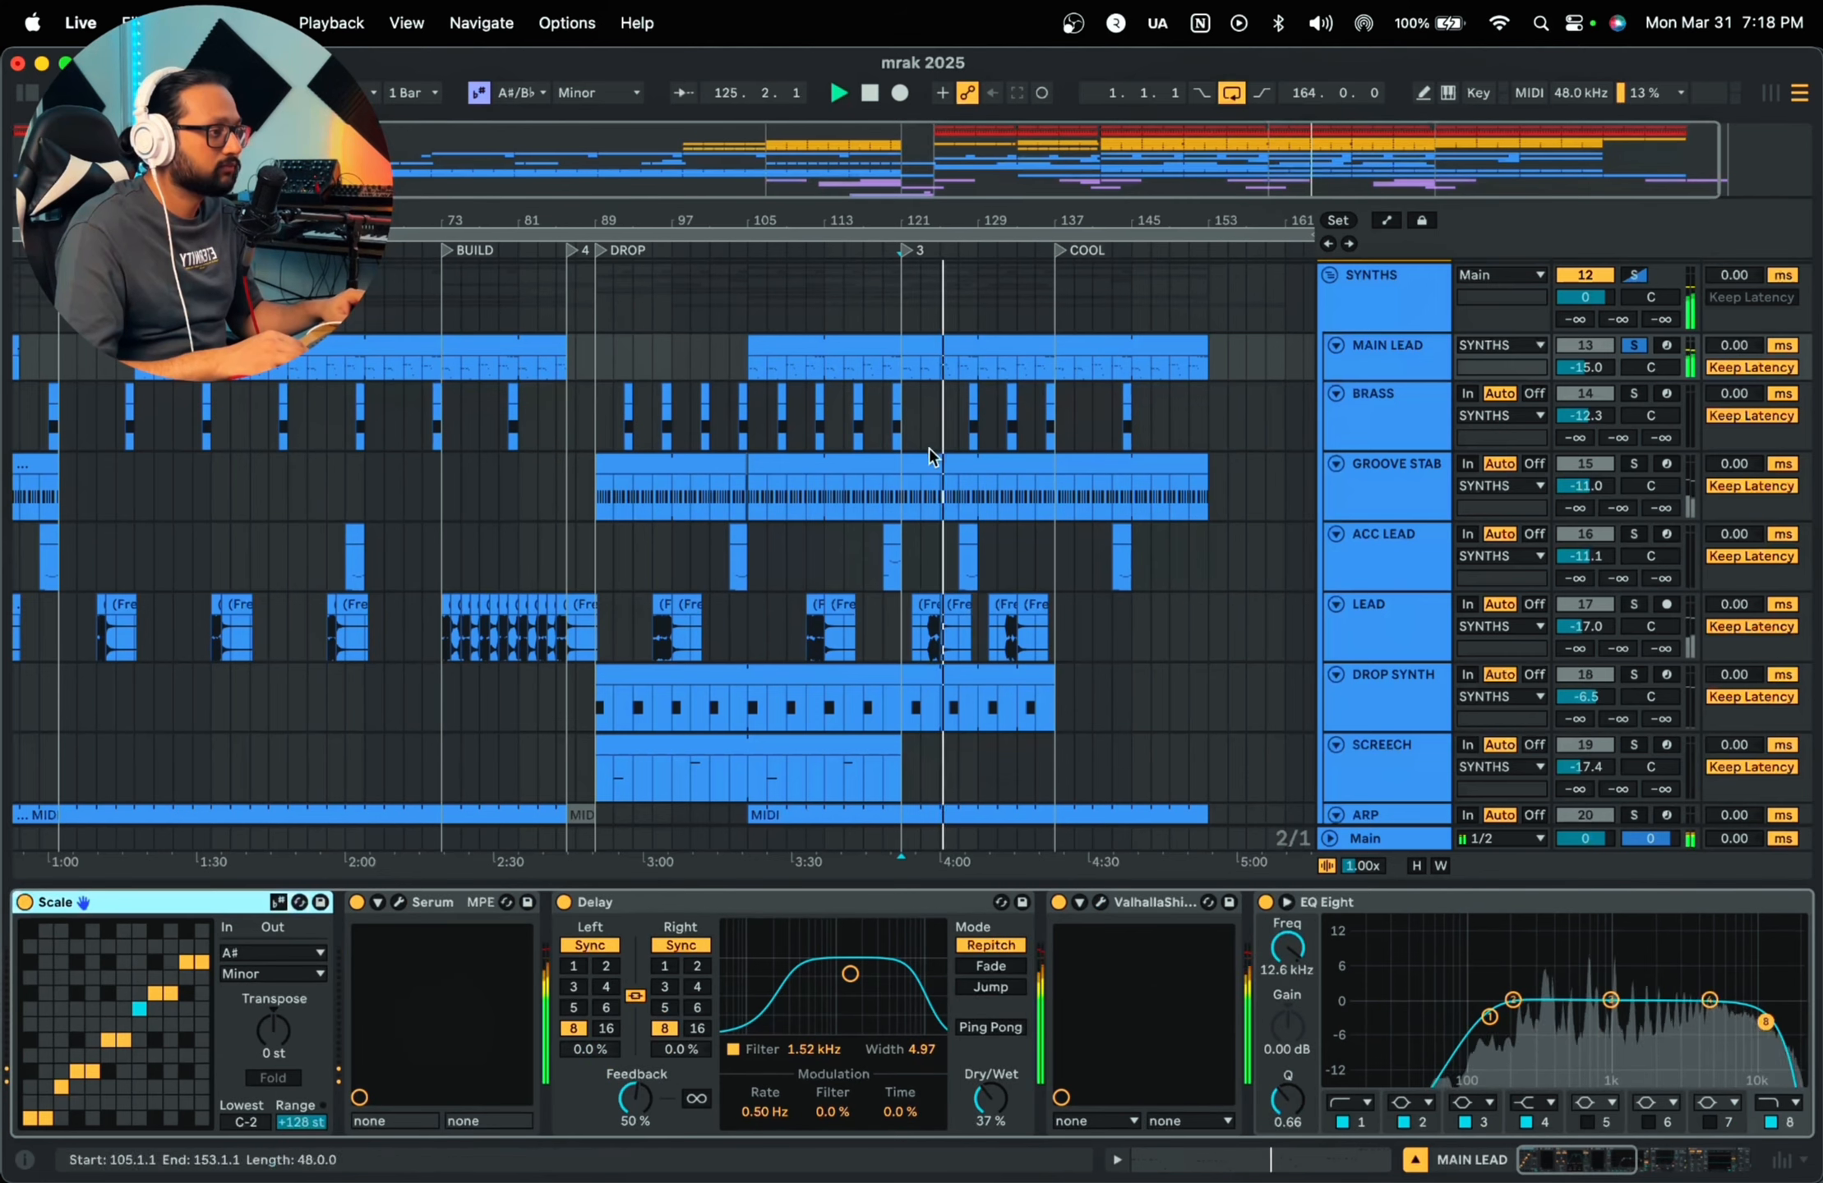
Step: Open the MAIN LEAD clip to examine its MIDI note pattern, and return to the arrangement
scroll(928, 448, "up", 2)
left_click_drag(1043, 228, 978, 406)
double_click(978, 406)
left_click(842, 658)
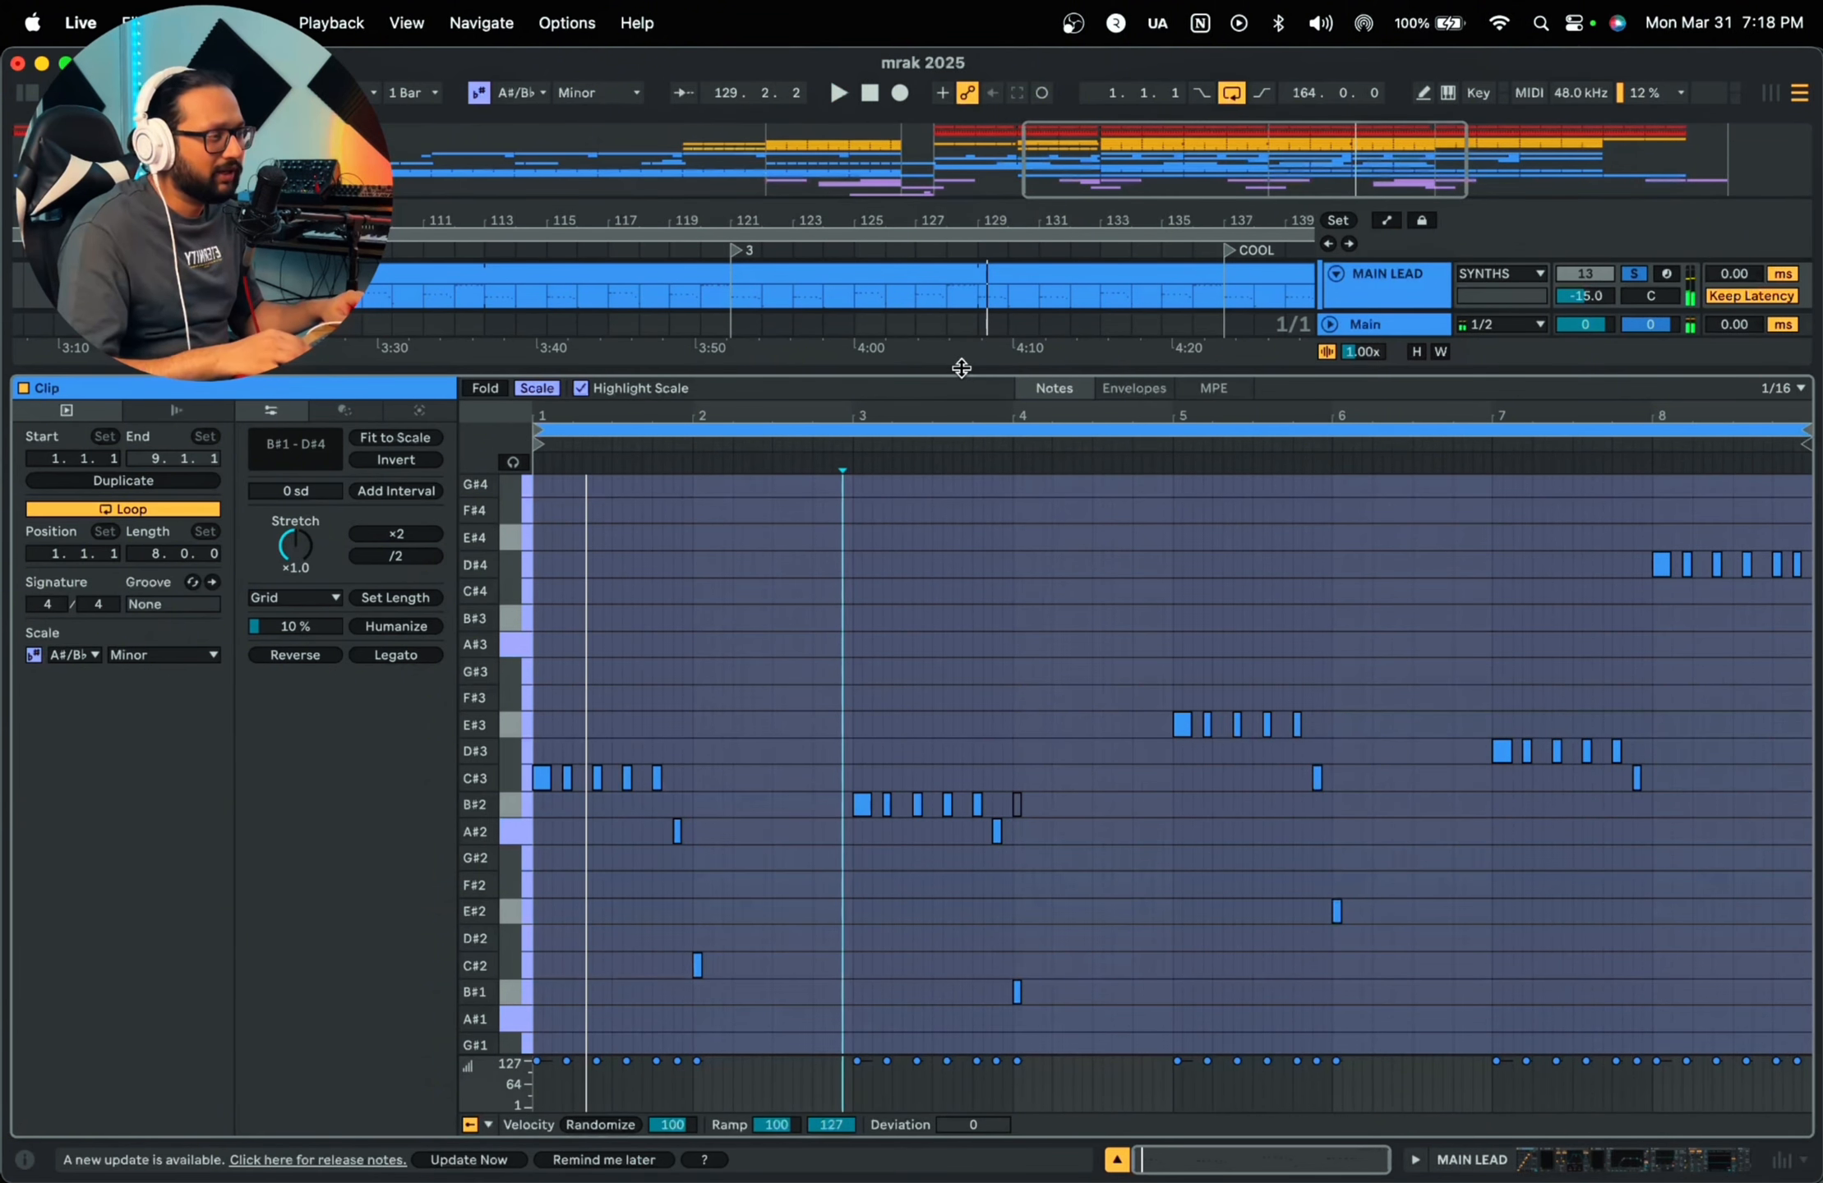
key("alt+super+l")
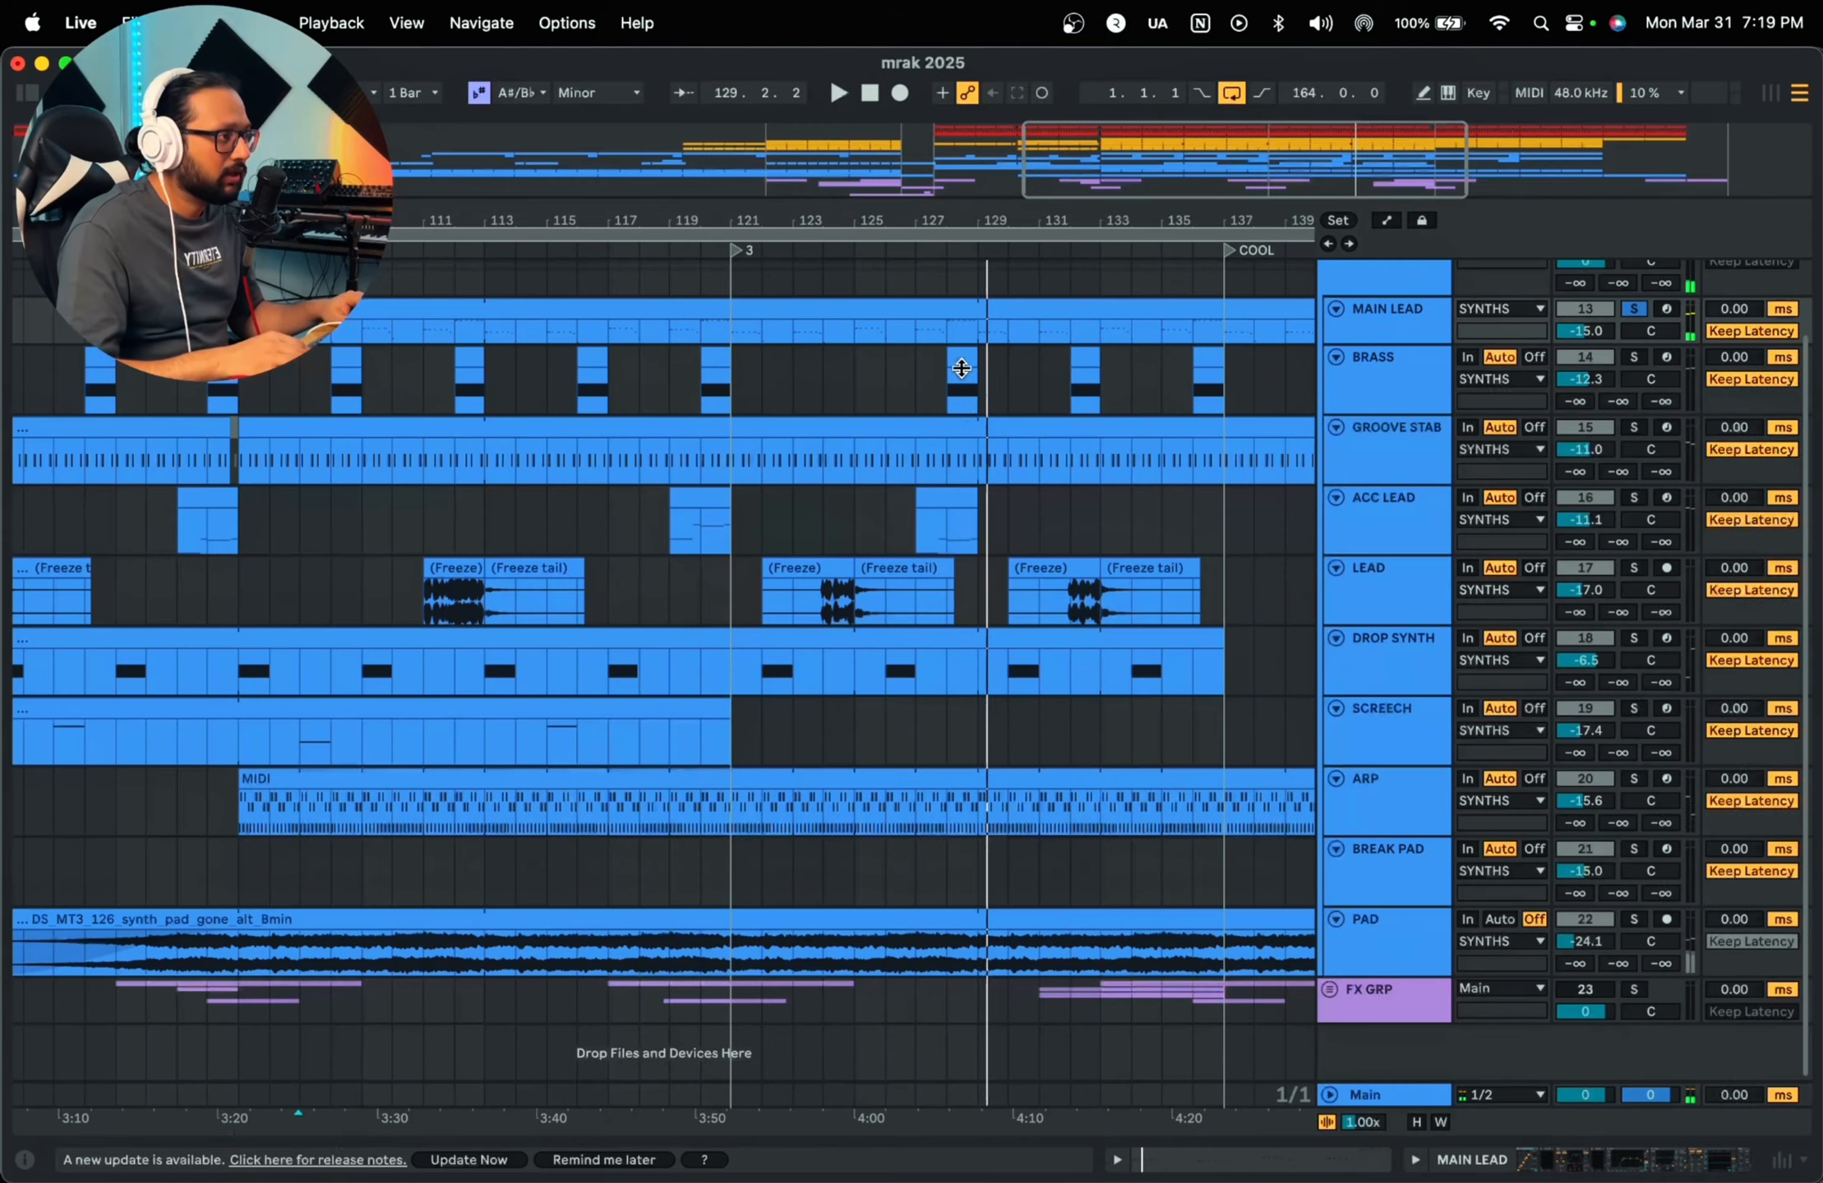
Step: Inspect the LD - On The Low preset in MAIN LEAD's Serum, arm the track to play the sound live, and close the plug-in
scroll(1292, 571, "up", 2)
left_click(1381, 408)
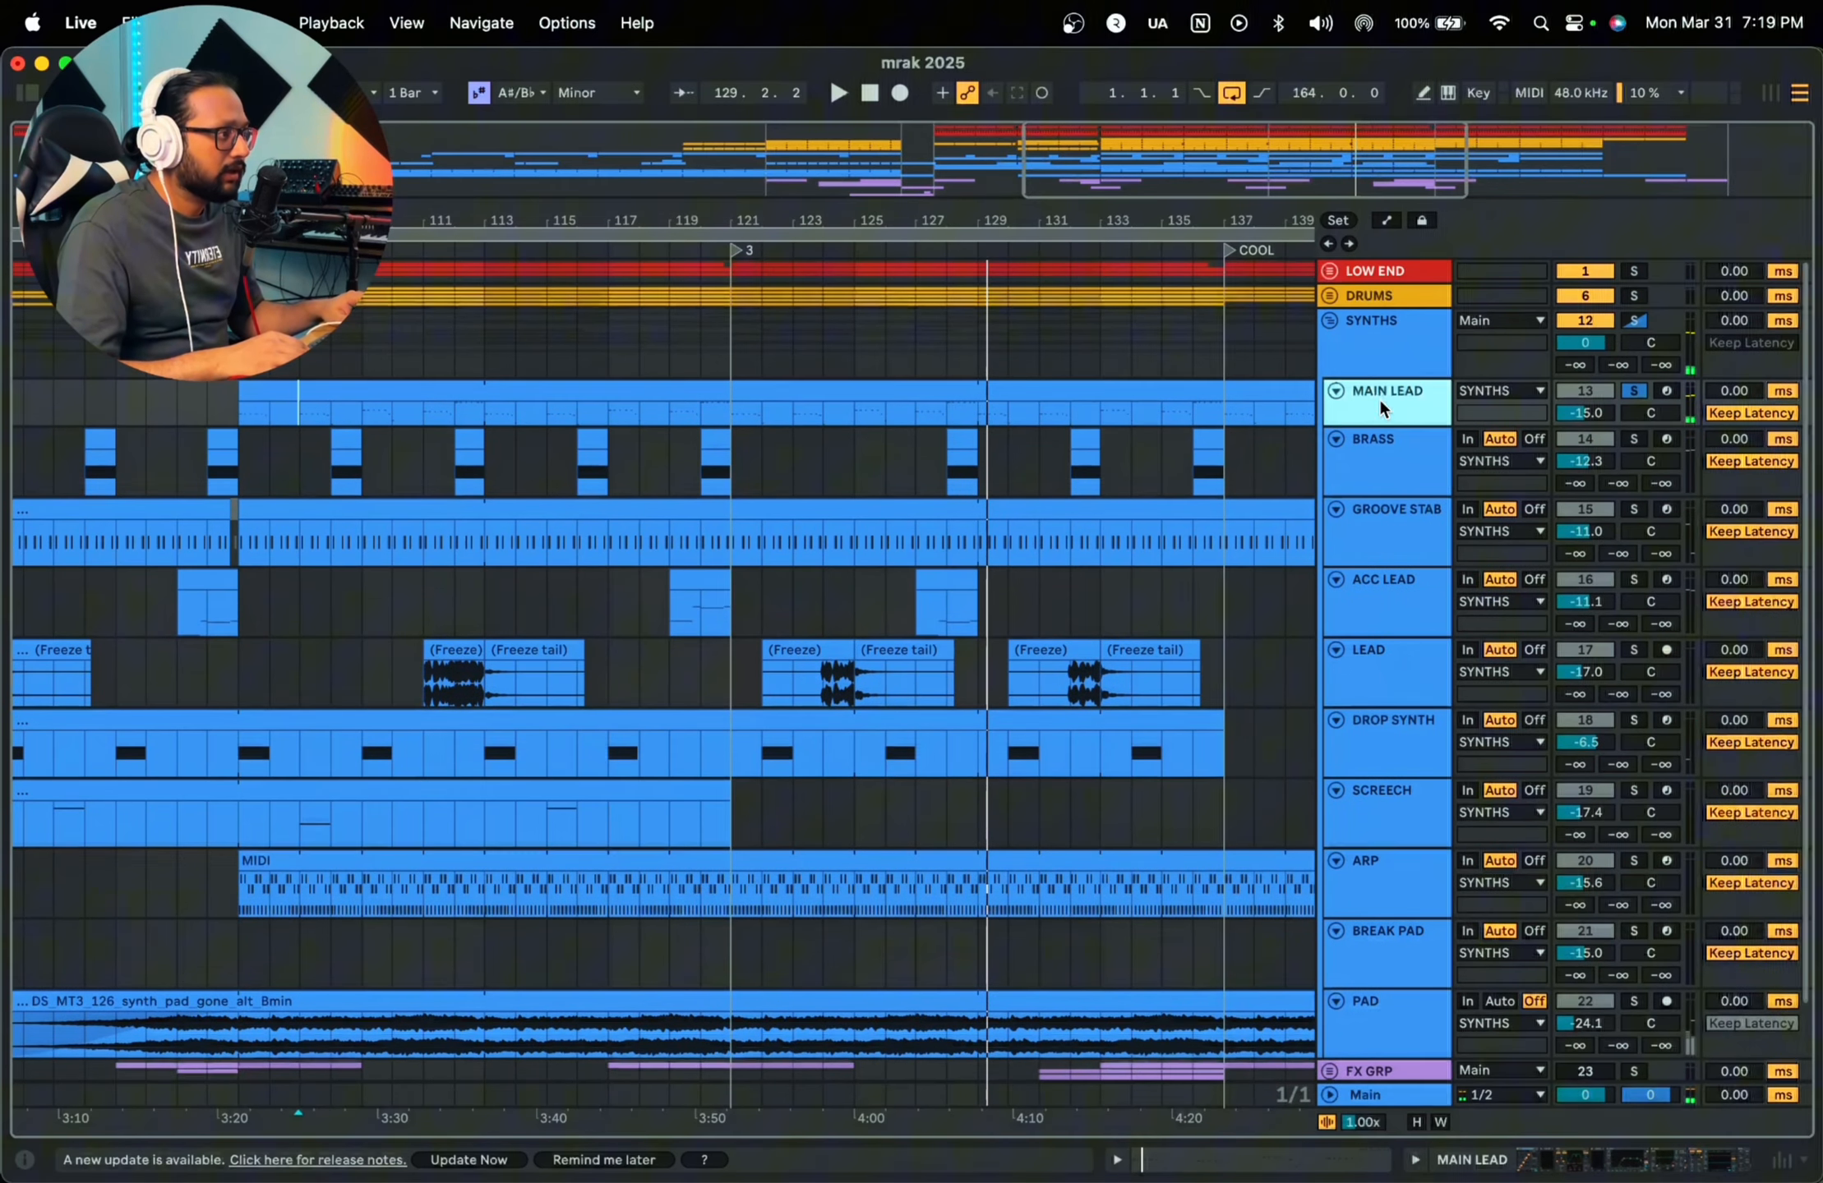
left_click(1643, 1167)
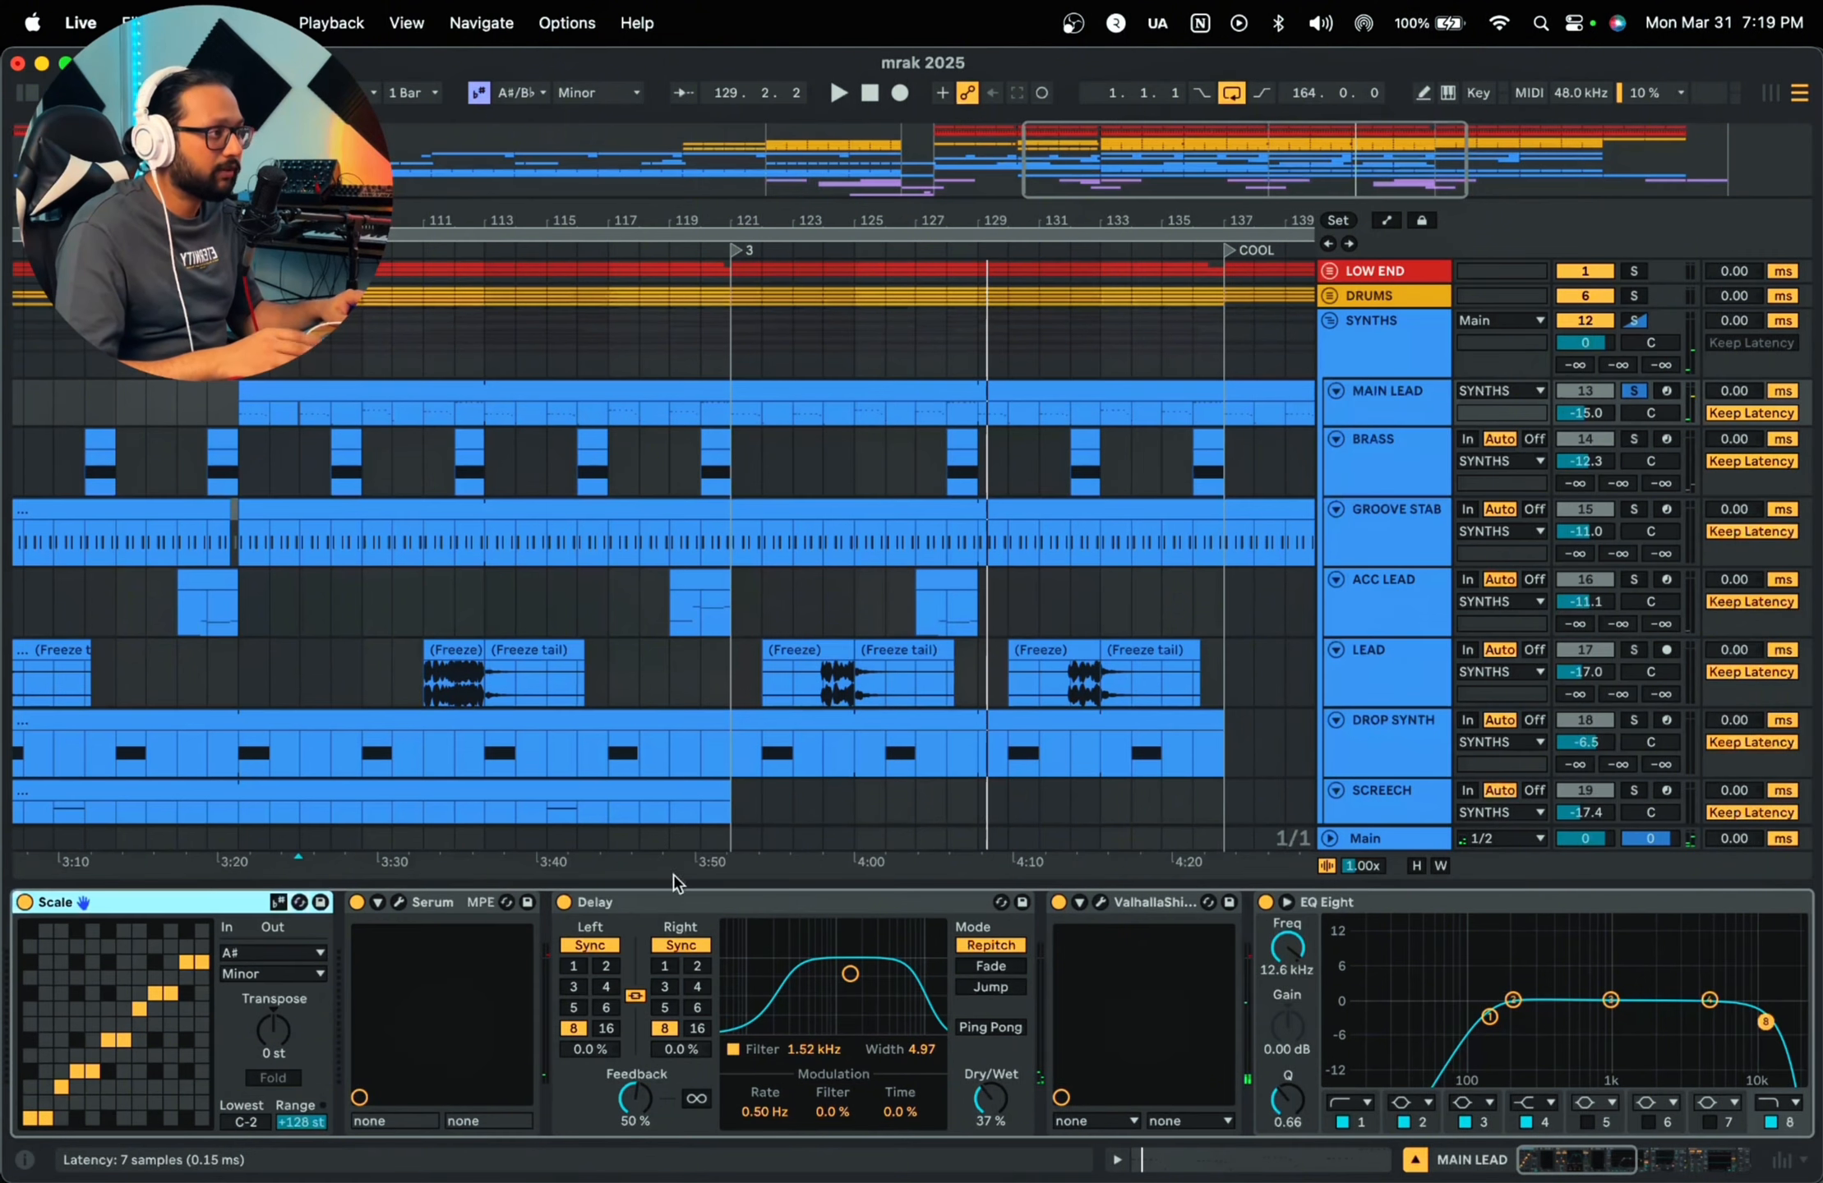
left_click(398, 901)
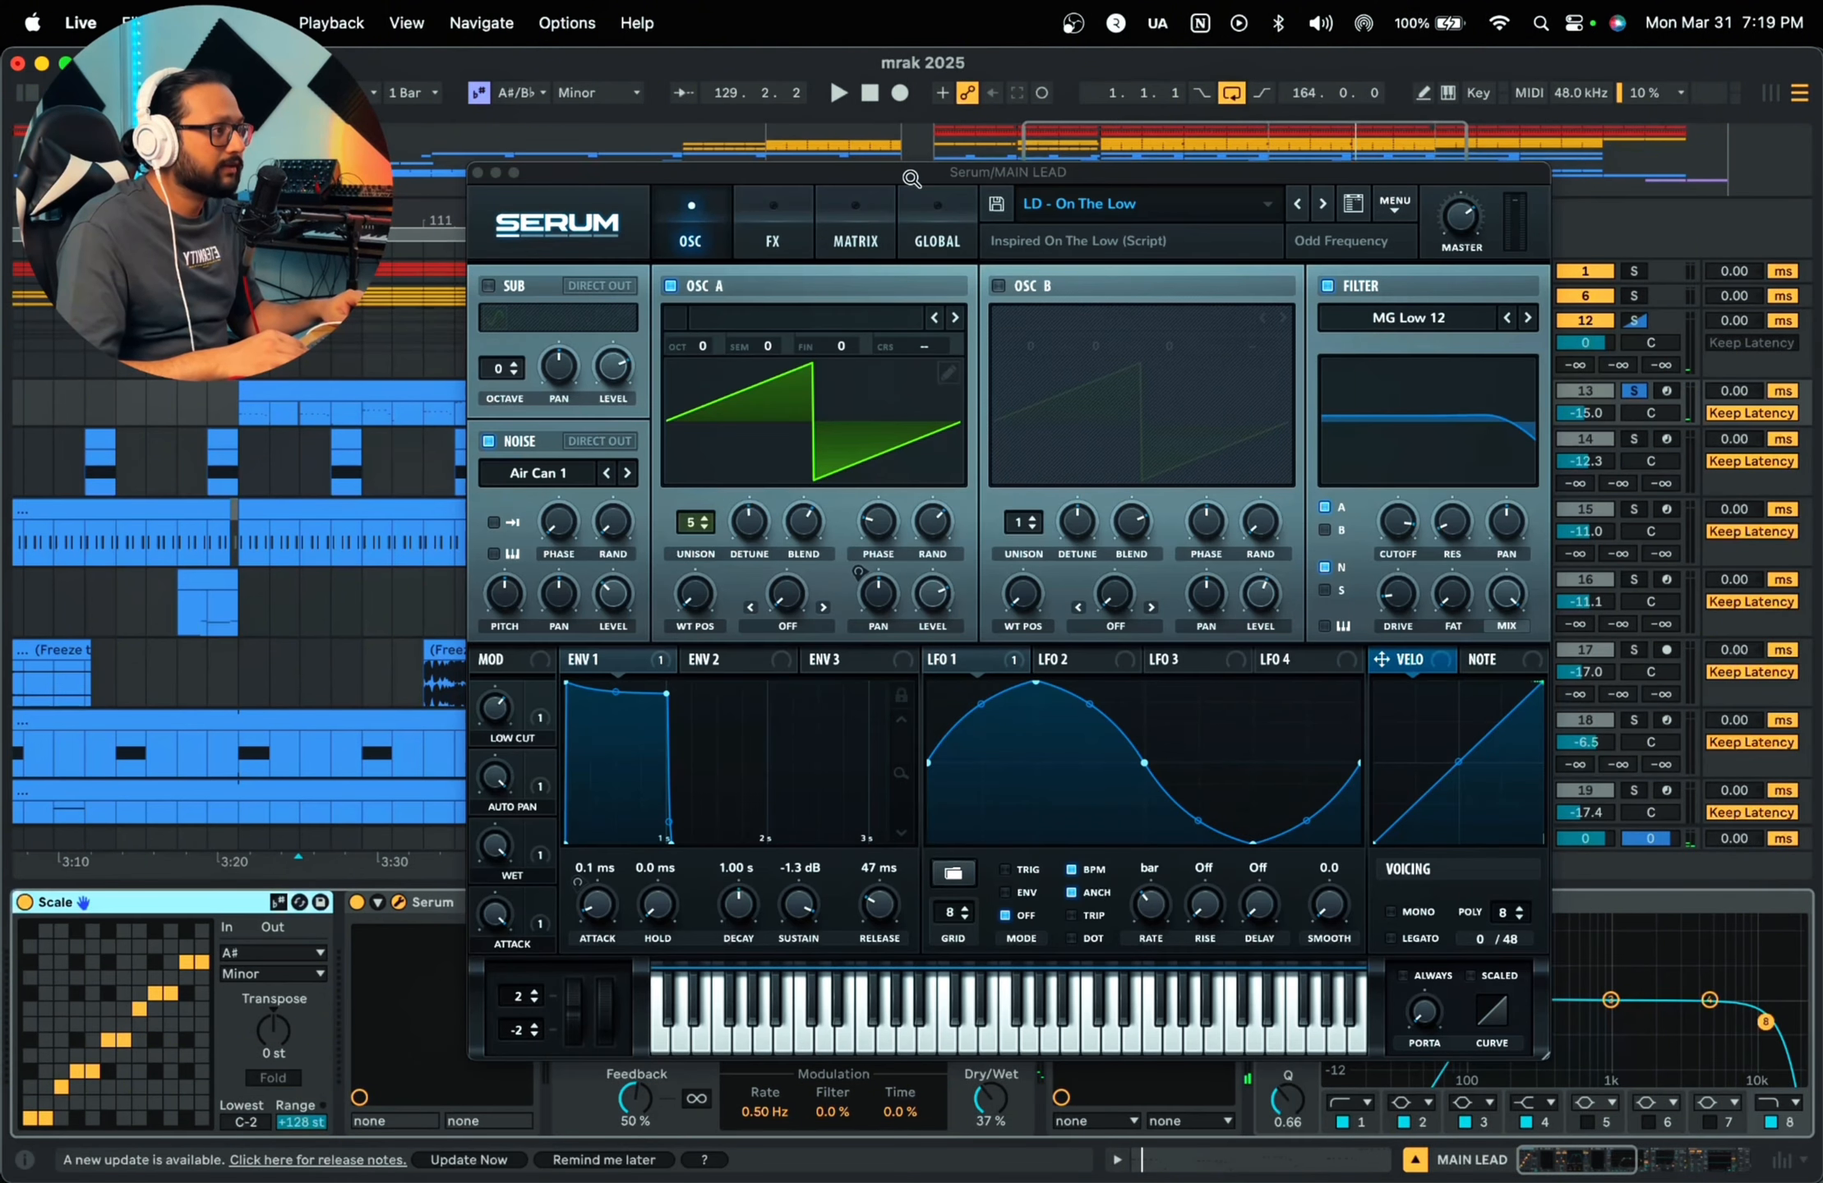
left_click_drag(907, 172, 826, 152)
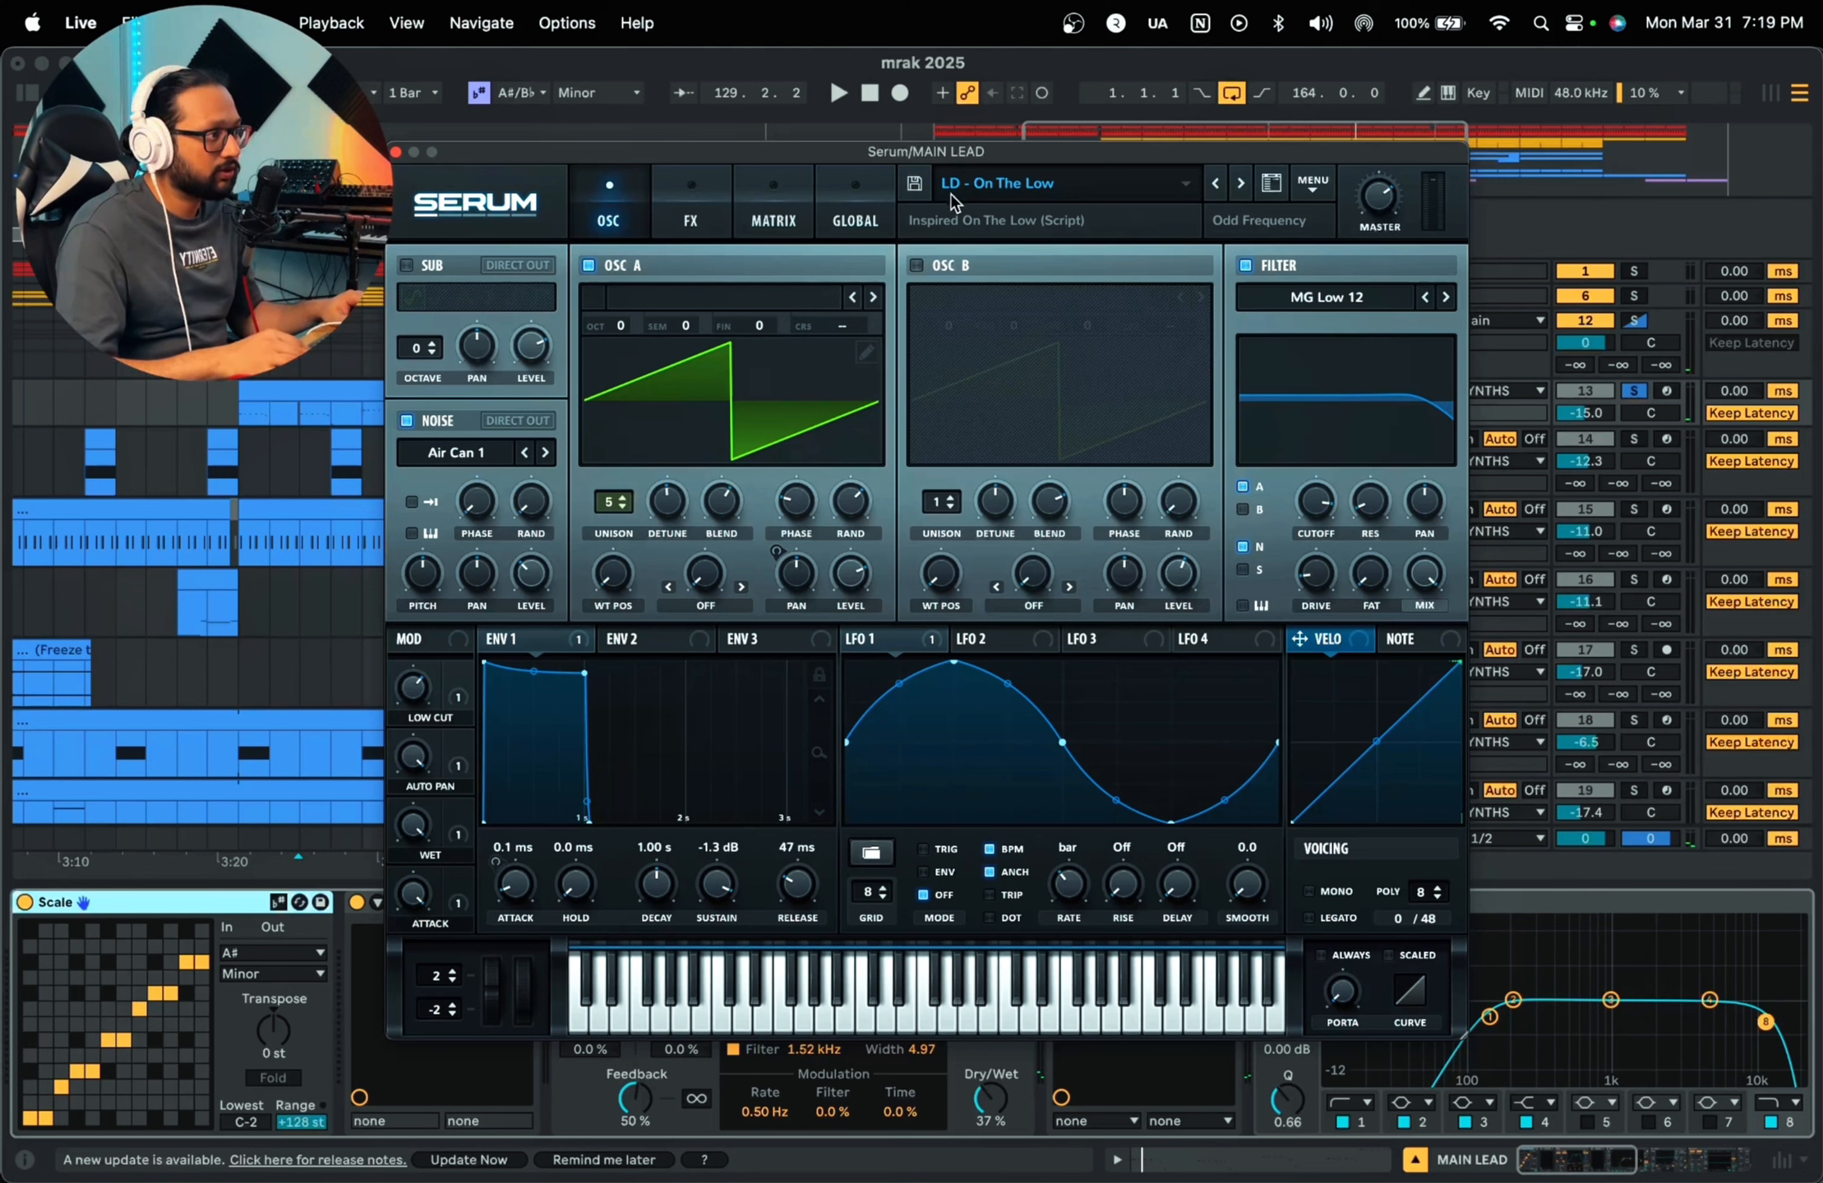
left_click(840, 1017)
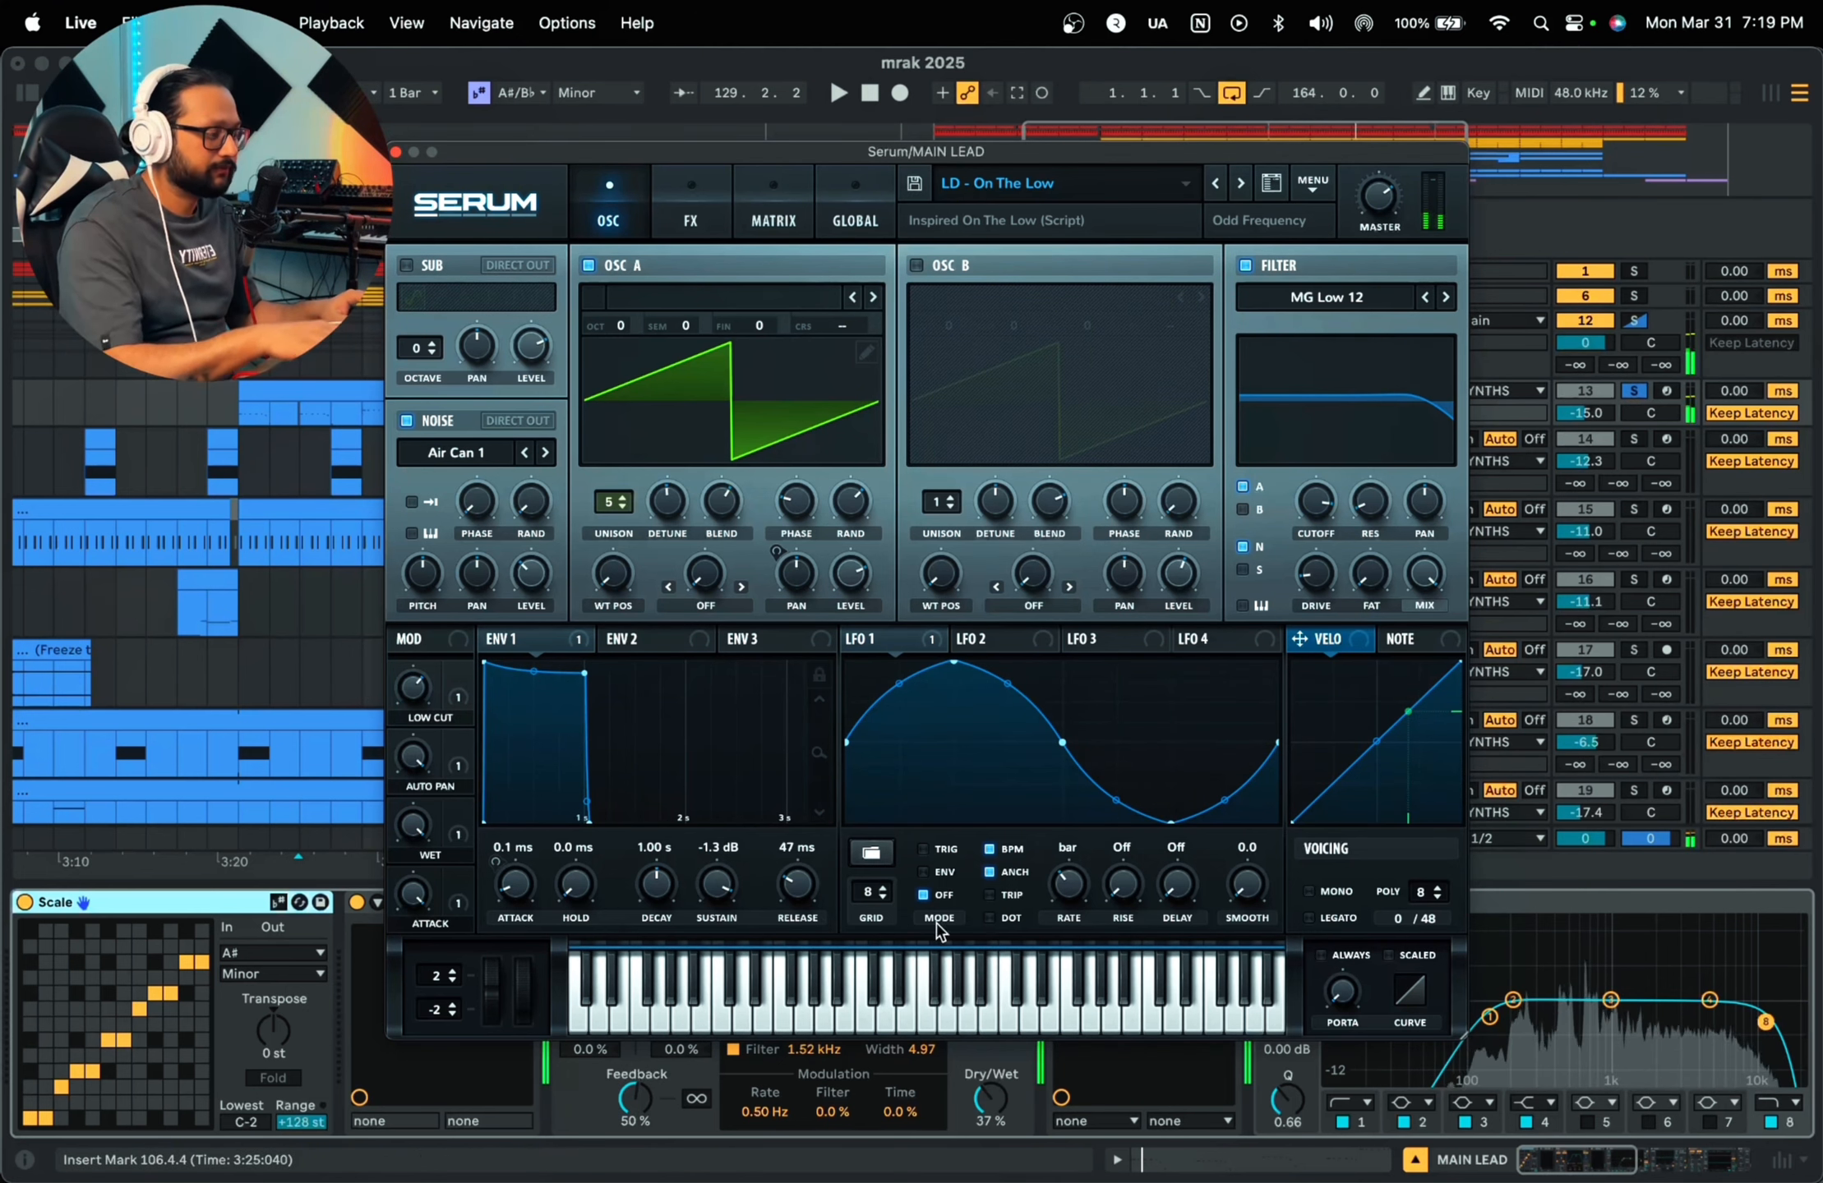
left_click(1666, 392)
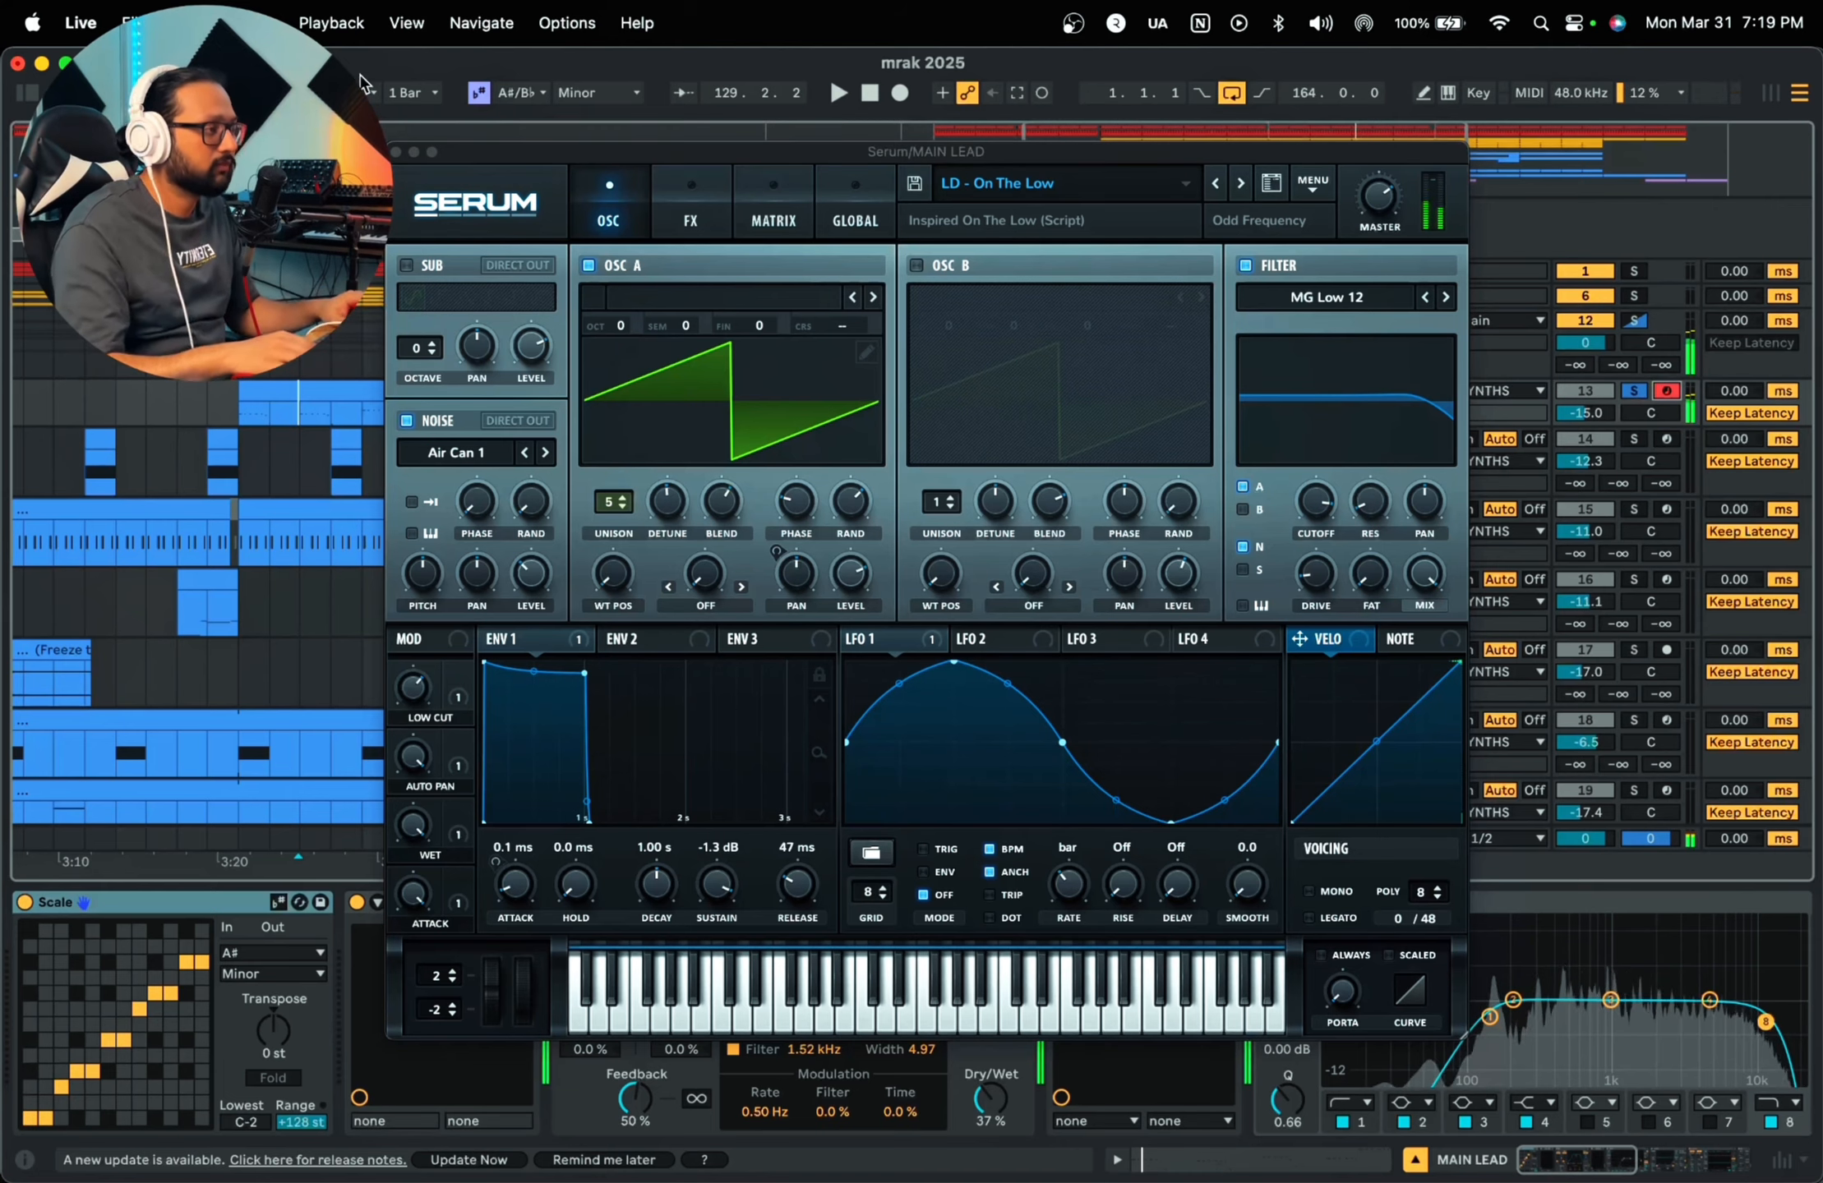
left_click(394, 153)
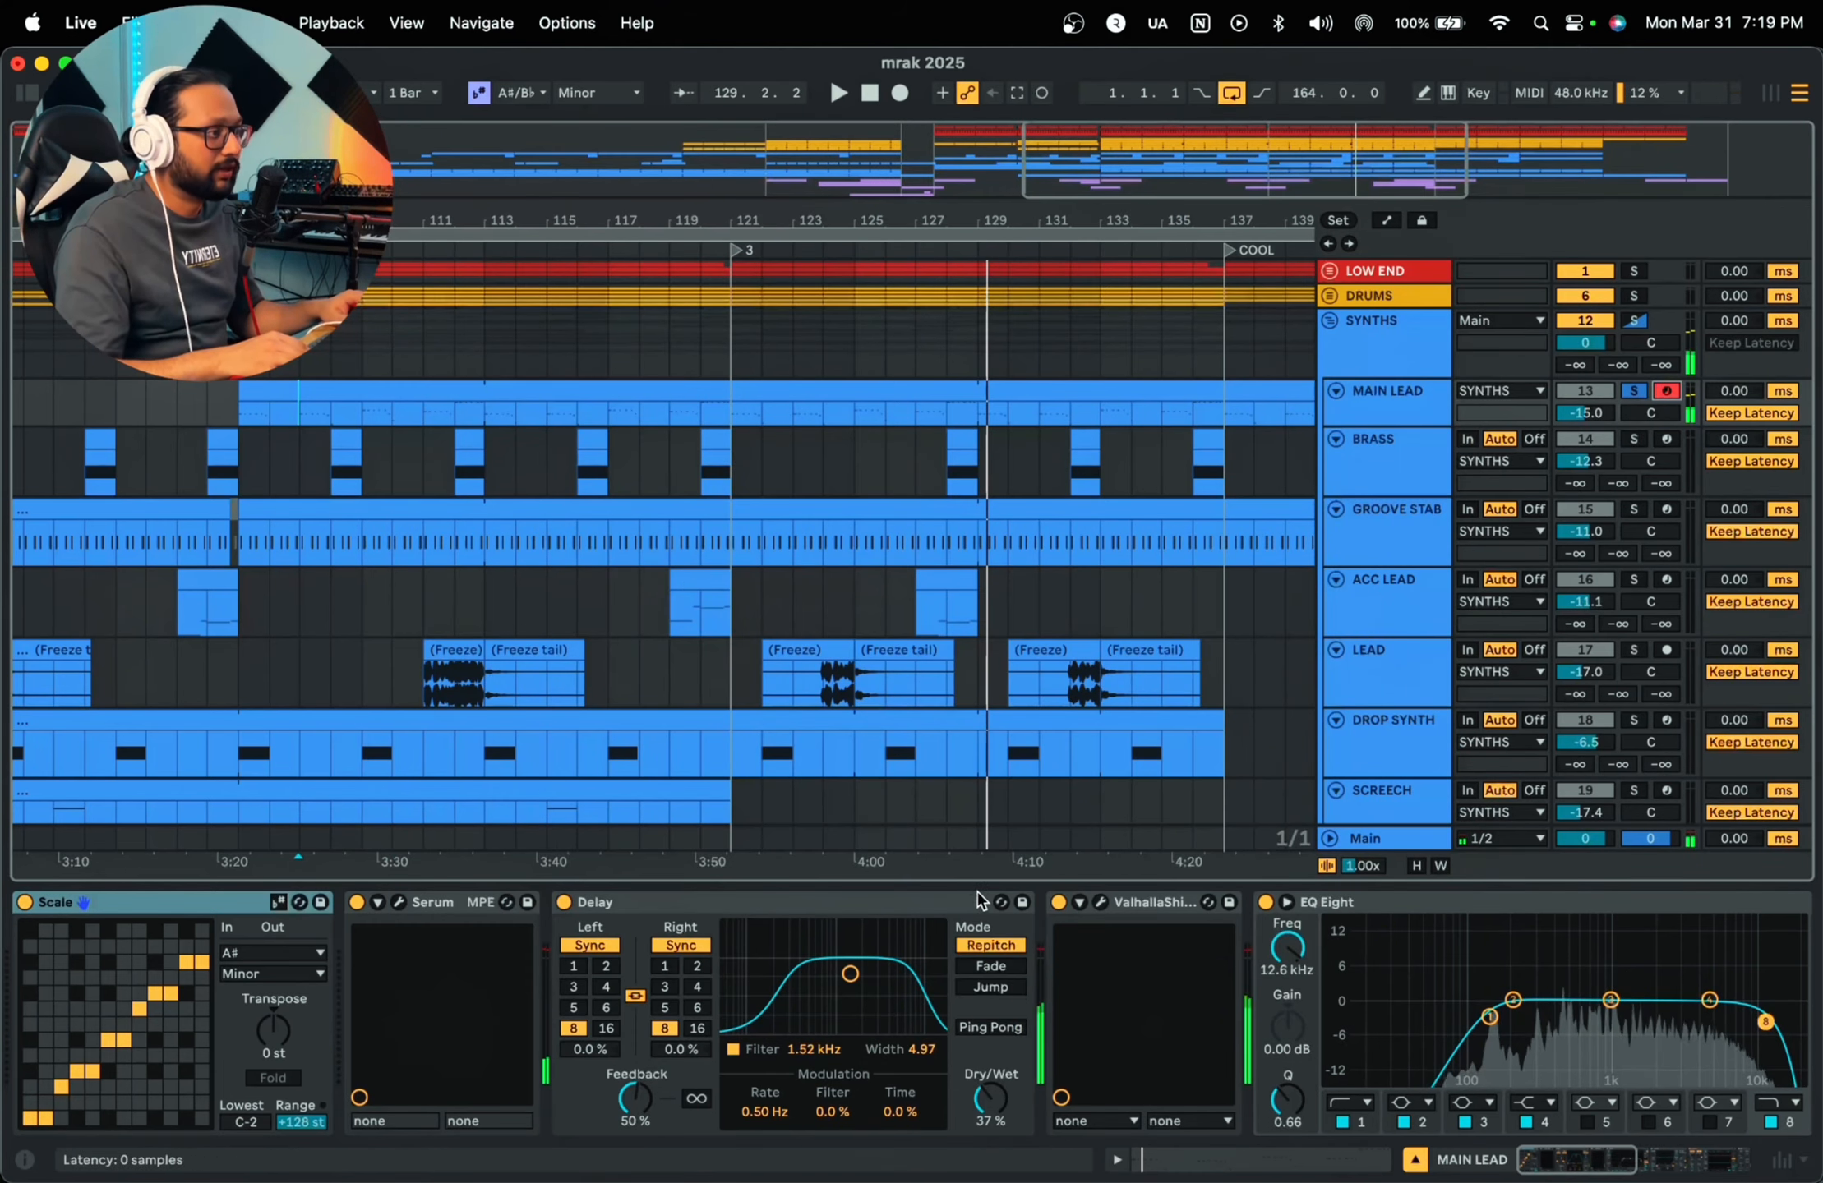
Step: Compare the MAIN LEAD sound with Delay and ValhallaShimmer bypassed and re-enabled, and check the ValhallaShimmer settings
left_click(564, 902)
left_click(1058, 902)
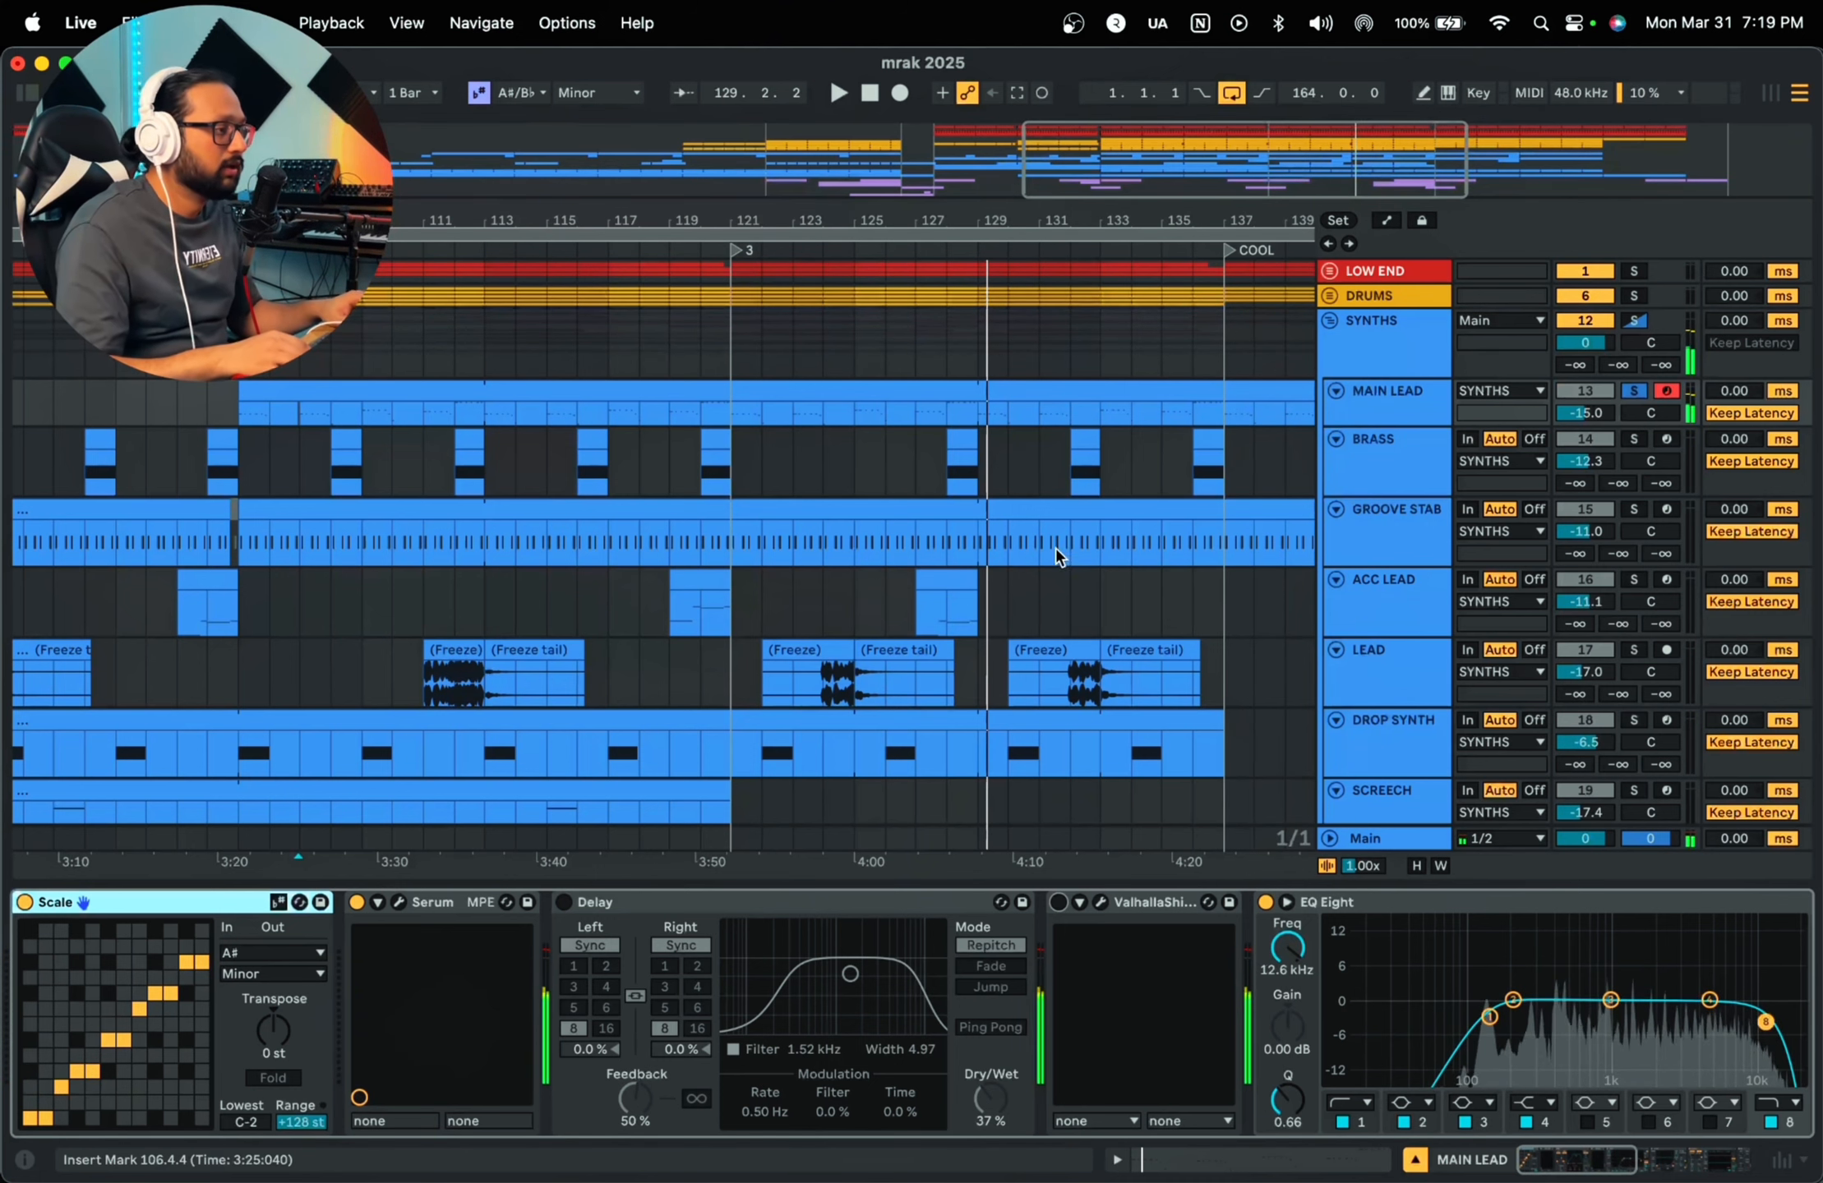
left_click(564, 902)
left_click(1058, 901)
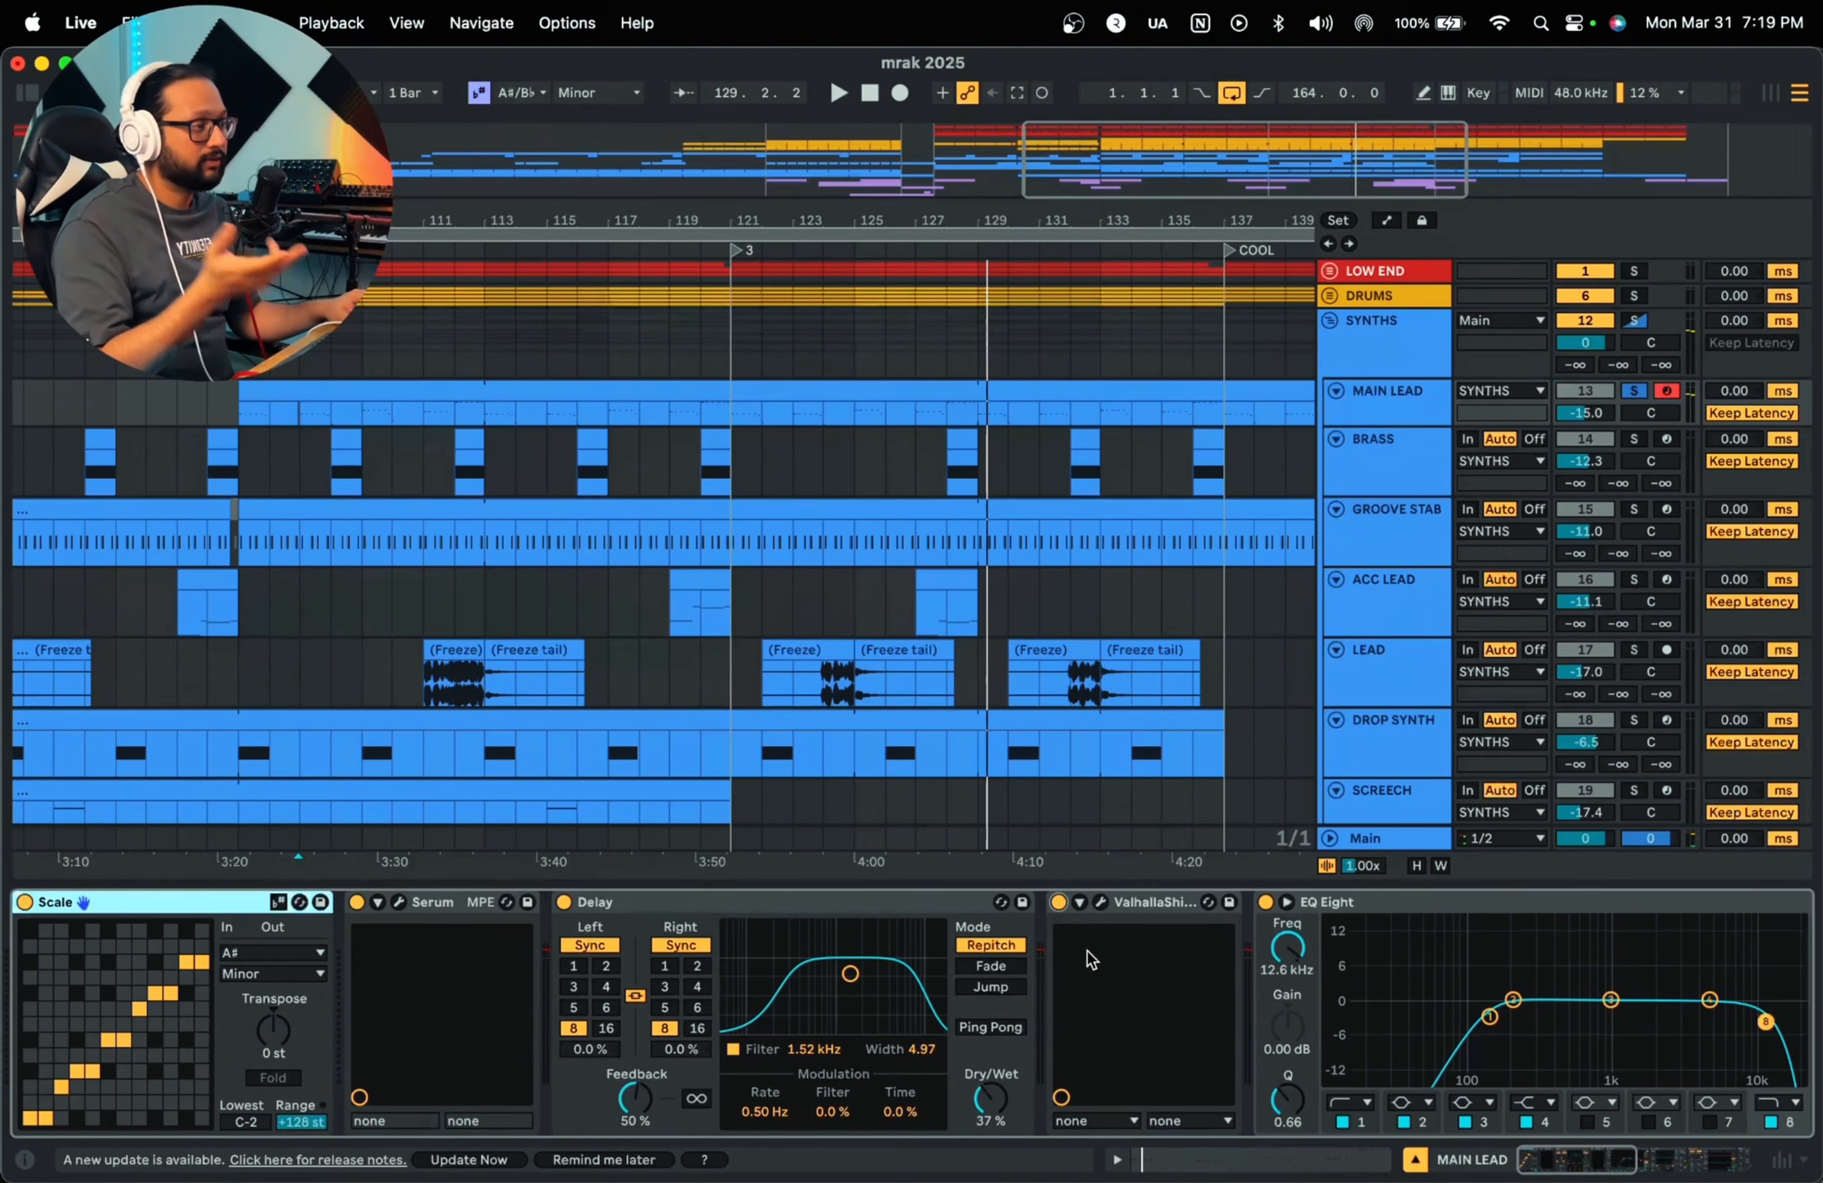
left_click(1101, 903)
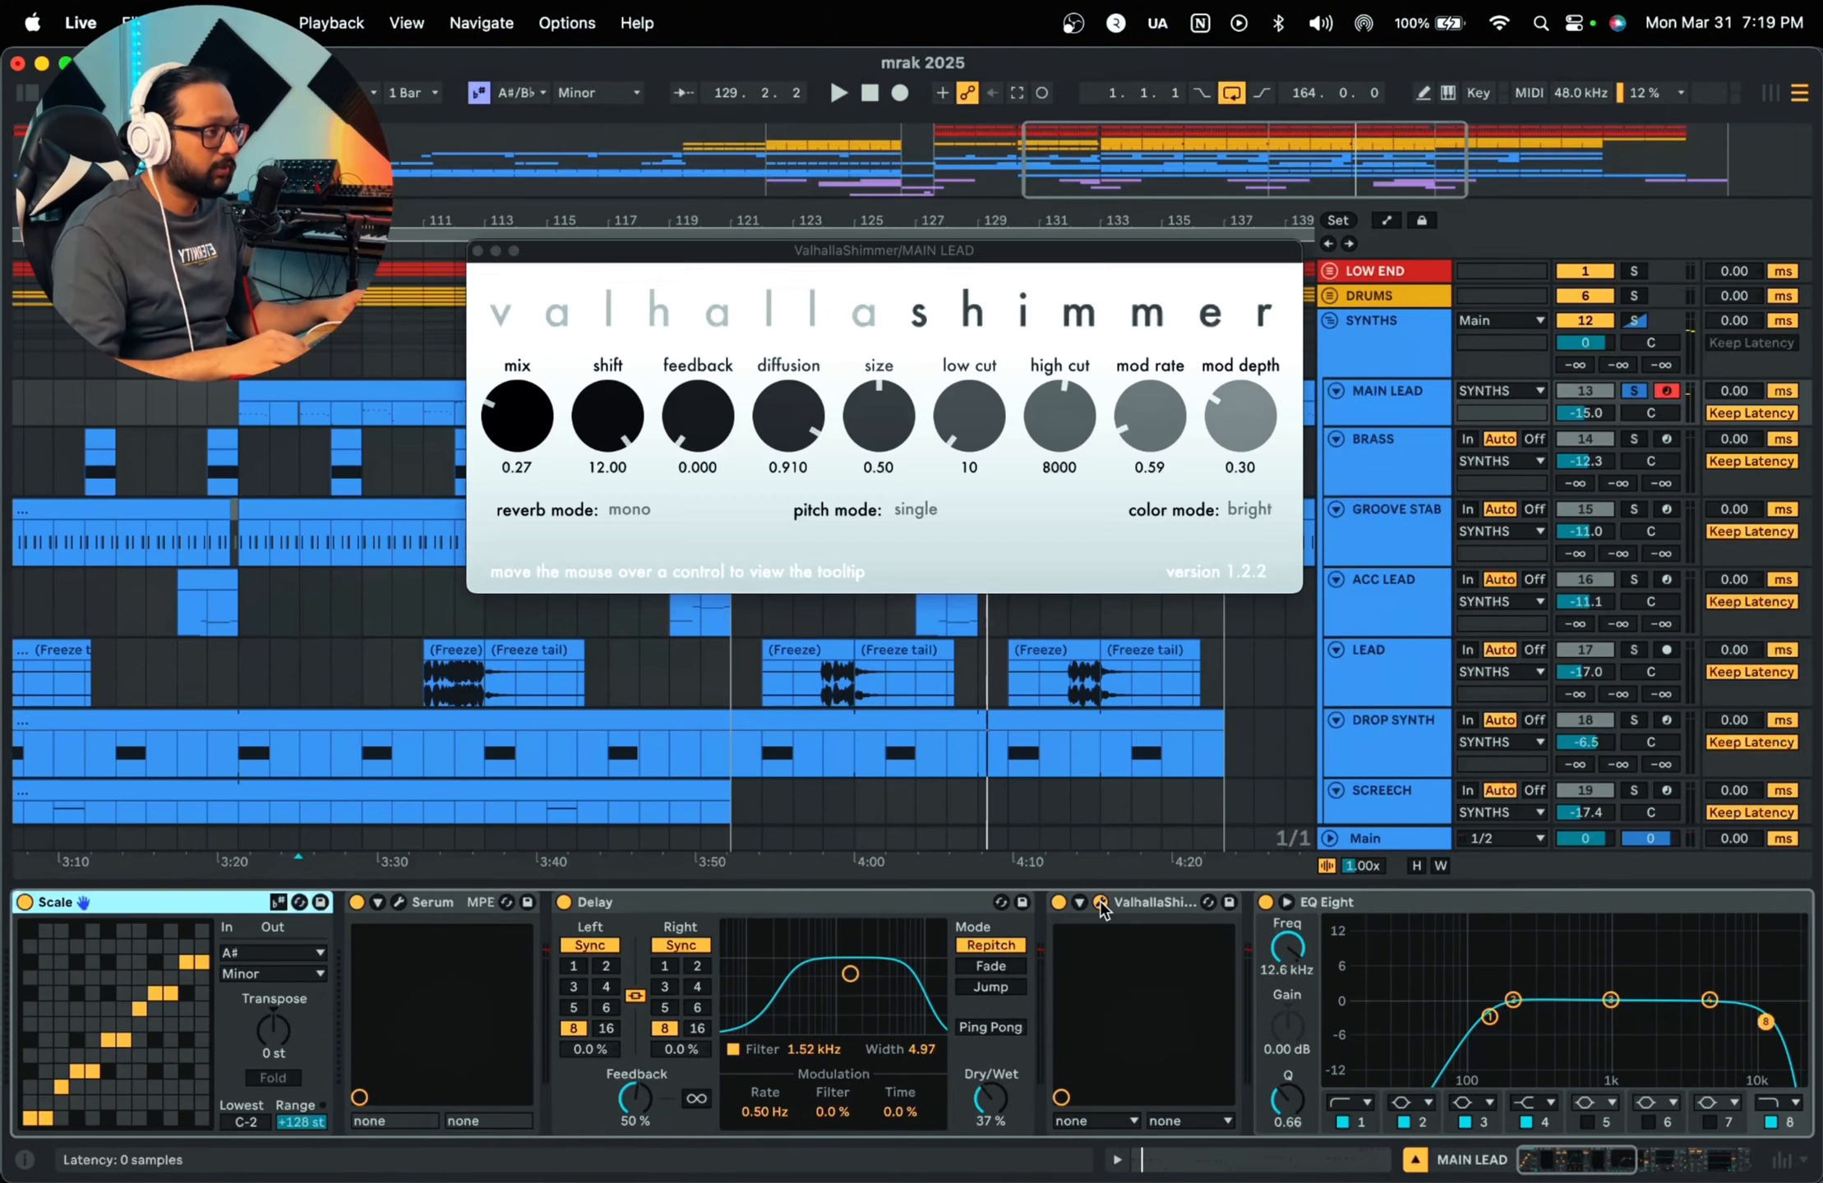
left_click(480, 250)
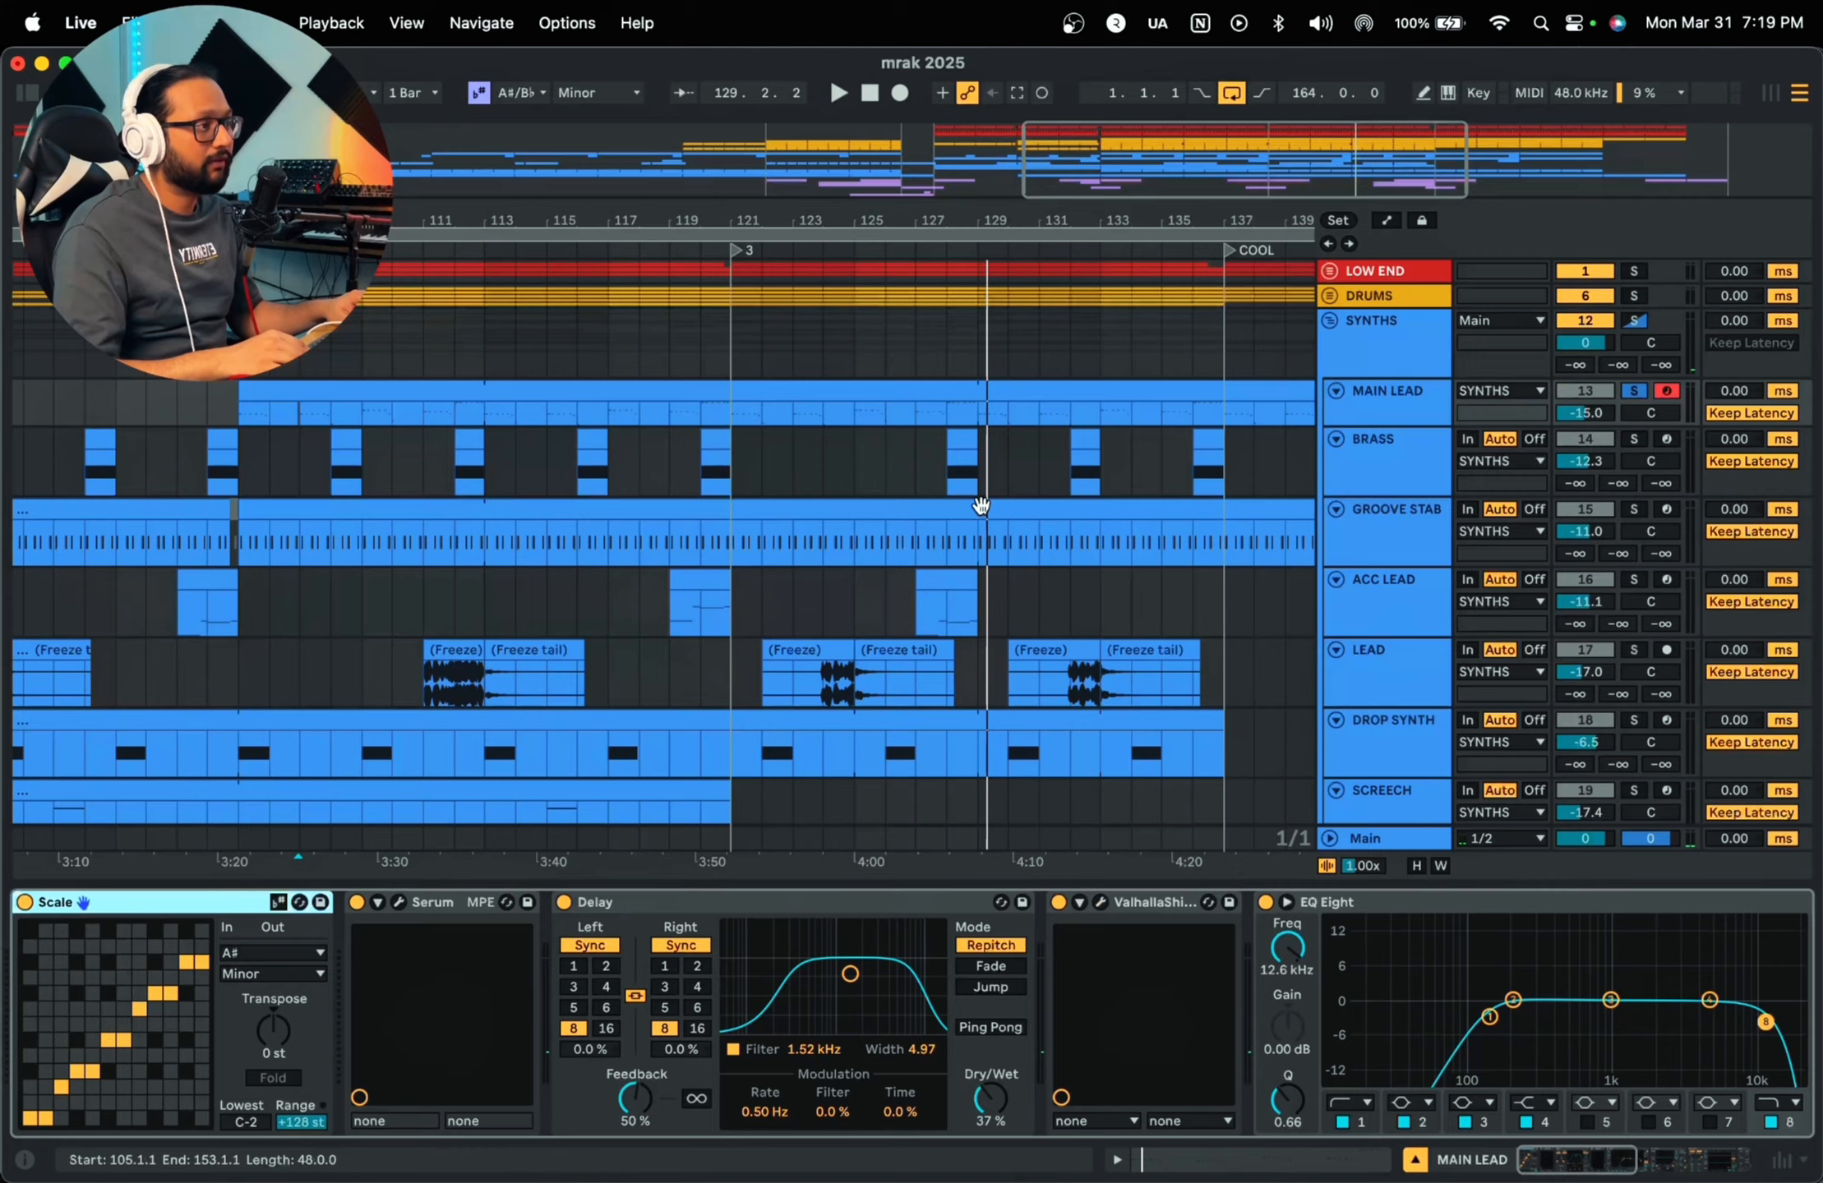
Step: Open the MAIN LEAD clip, highlight the empty gaps between its note phrases, and return to the arrangement
double_click(814, 391)
left_click_drag(715, 722, 846, 1004)
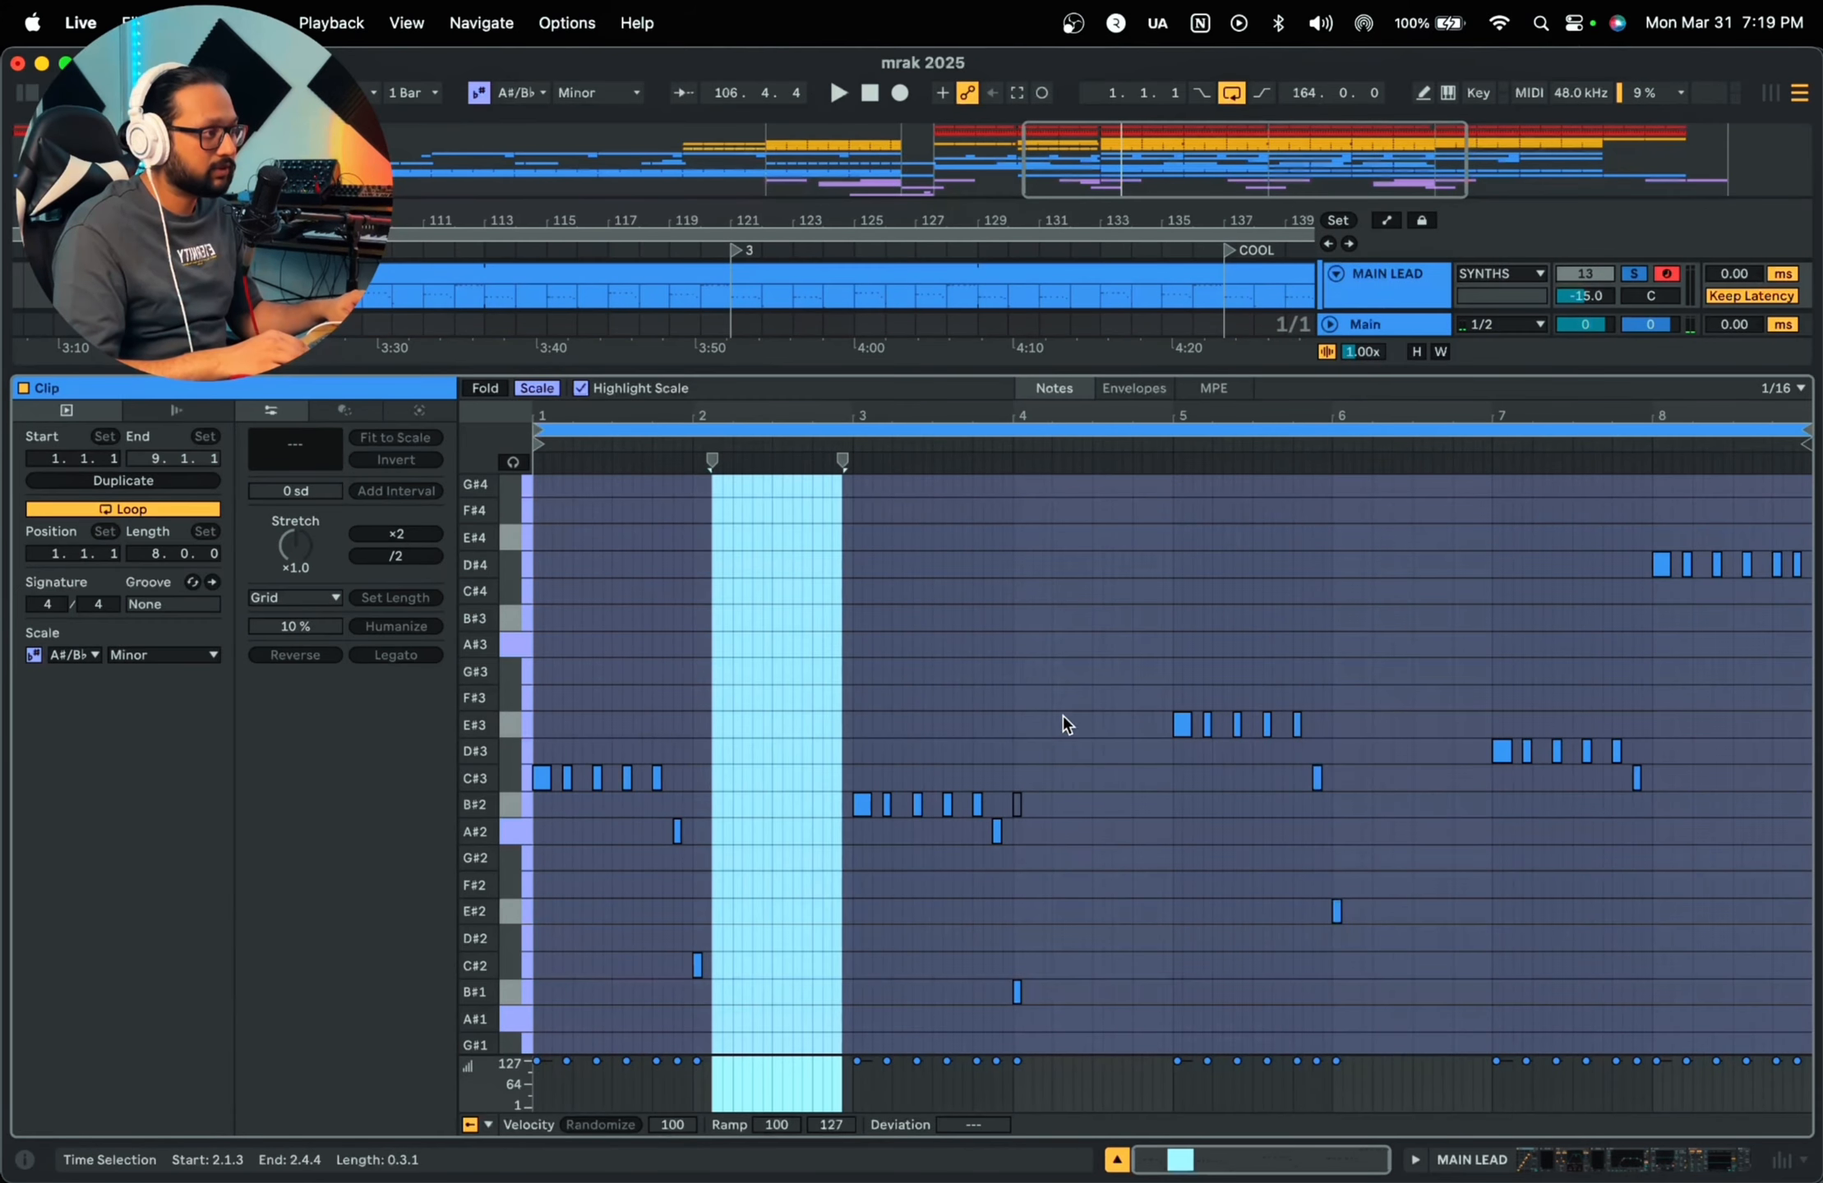
left_click_drag(1060, 717, 1152, 984)
left_click(1368, 704)
left_click_drag(1368, 707, 1473, 715)
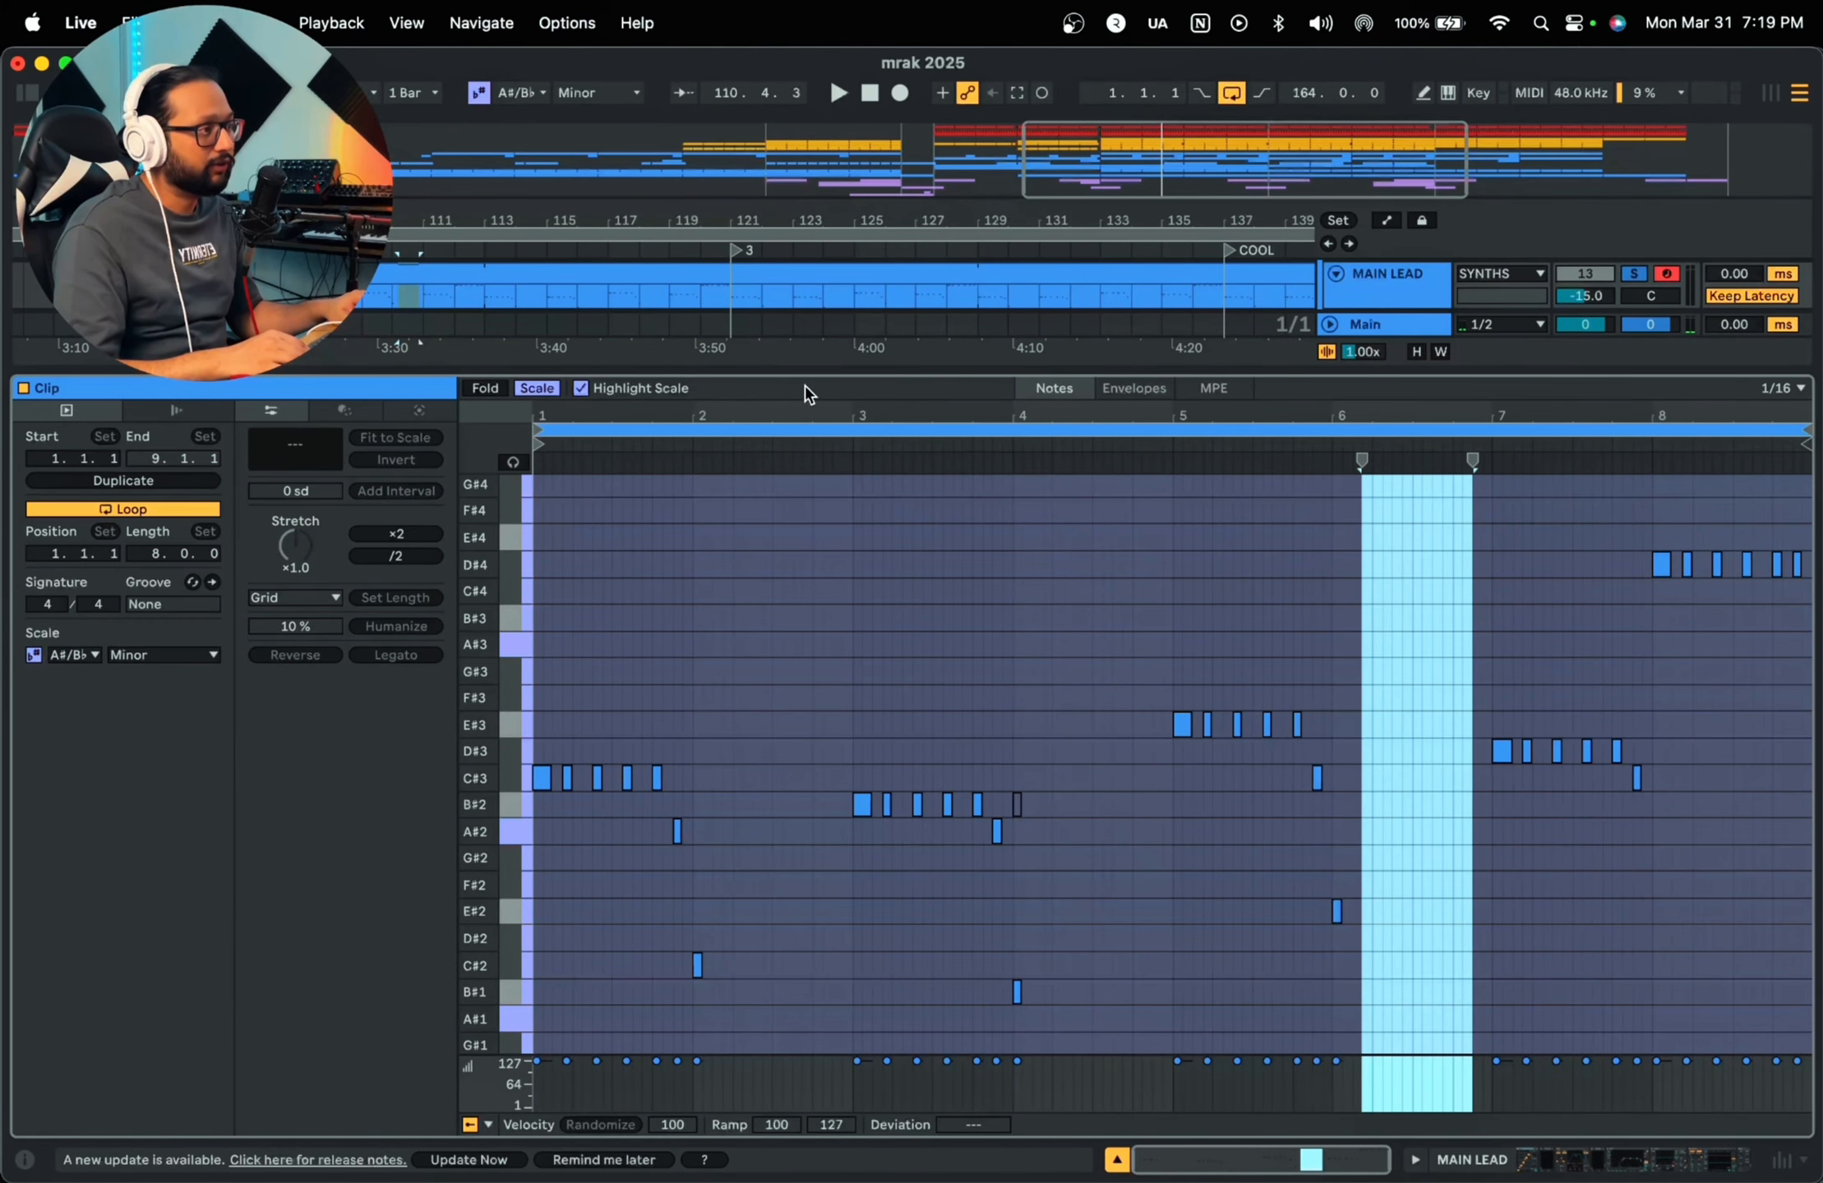
key("super+alt+l")
scroll(811, 448, "up", 2)
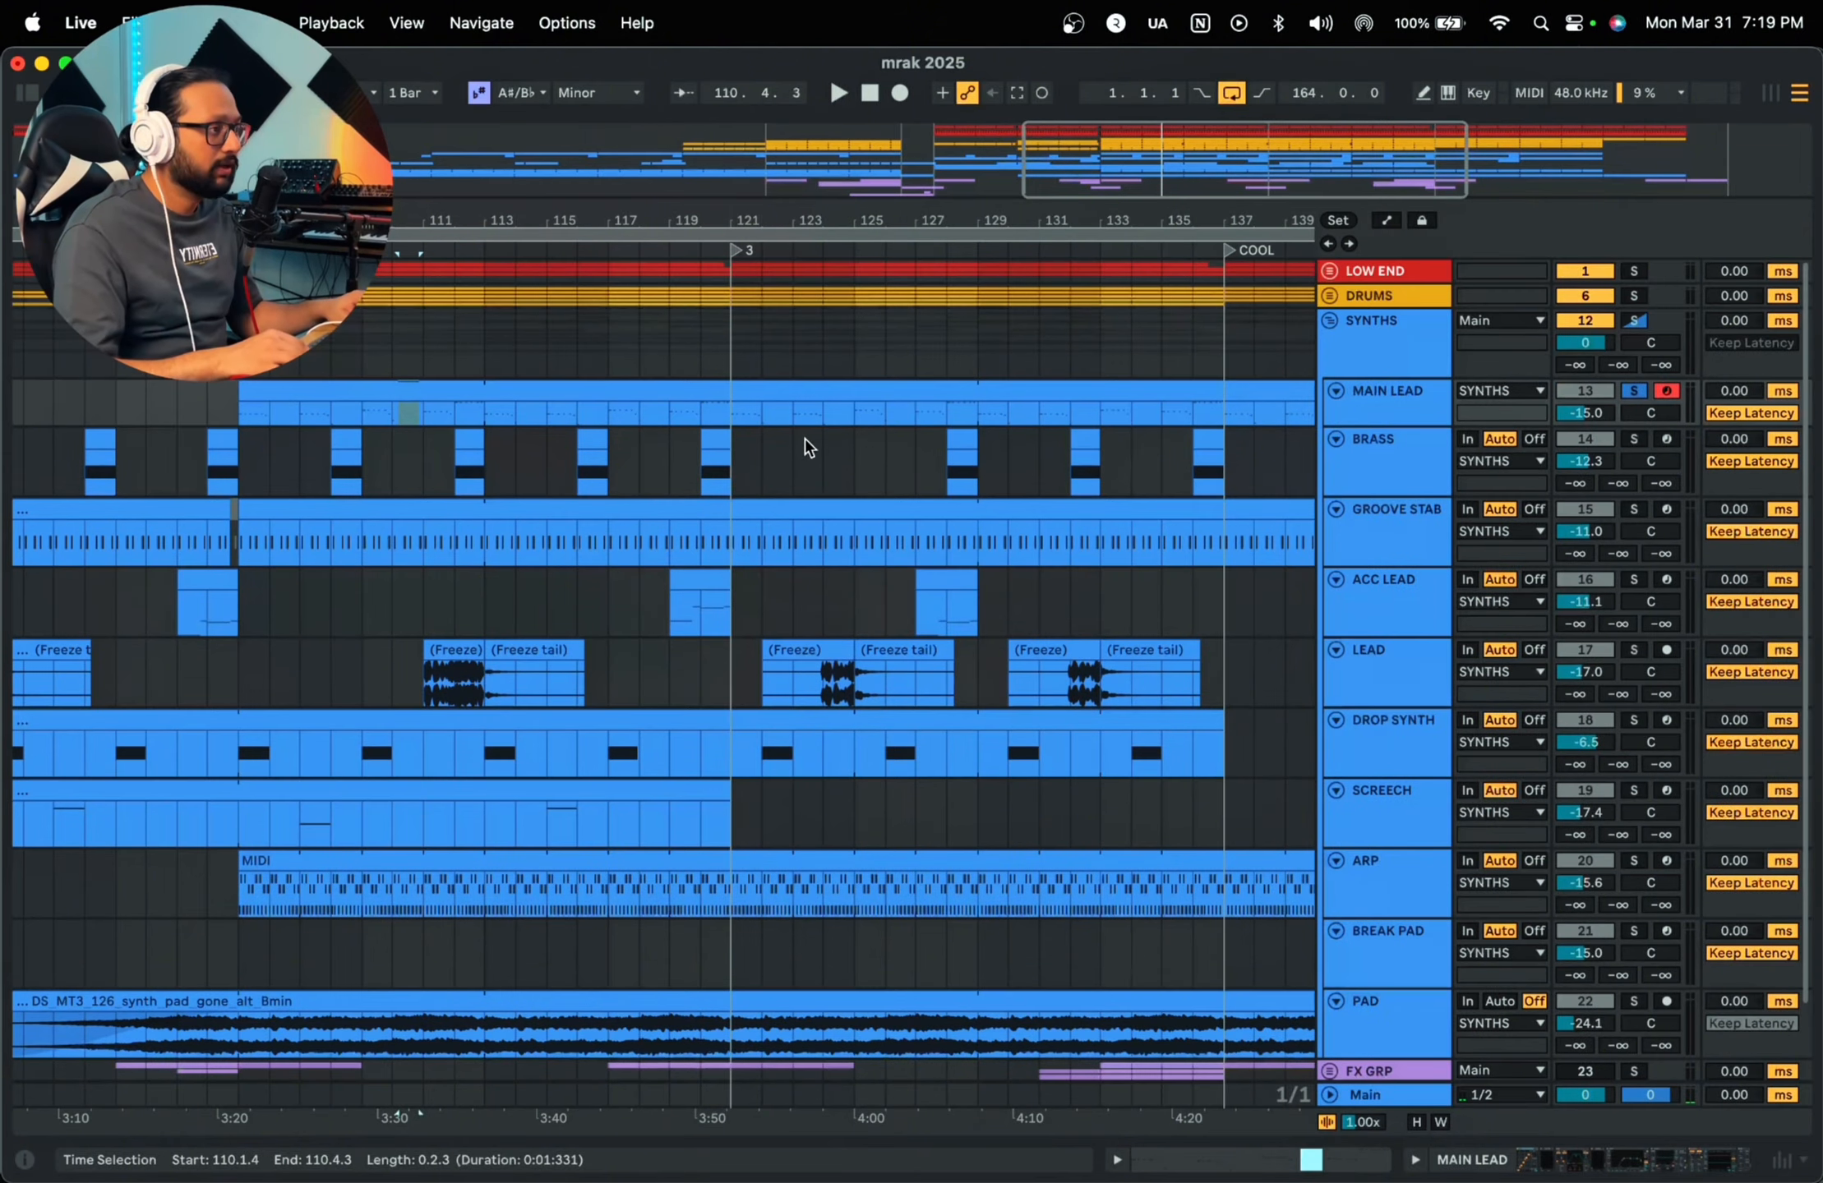
Step: Play the MAIN LEAD track from bar 105 and take it out of solo
left_click_drag(780, 202, 773, 220)
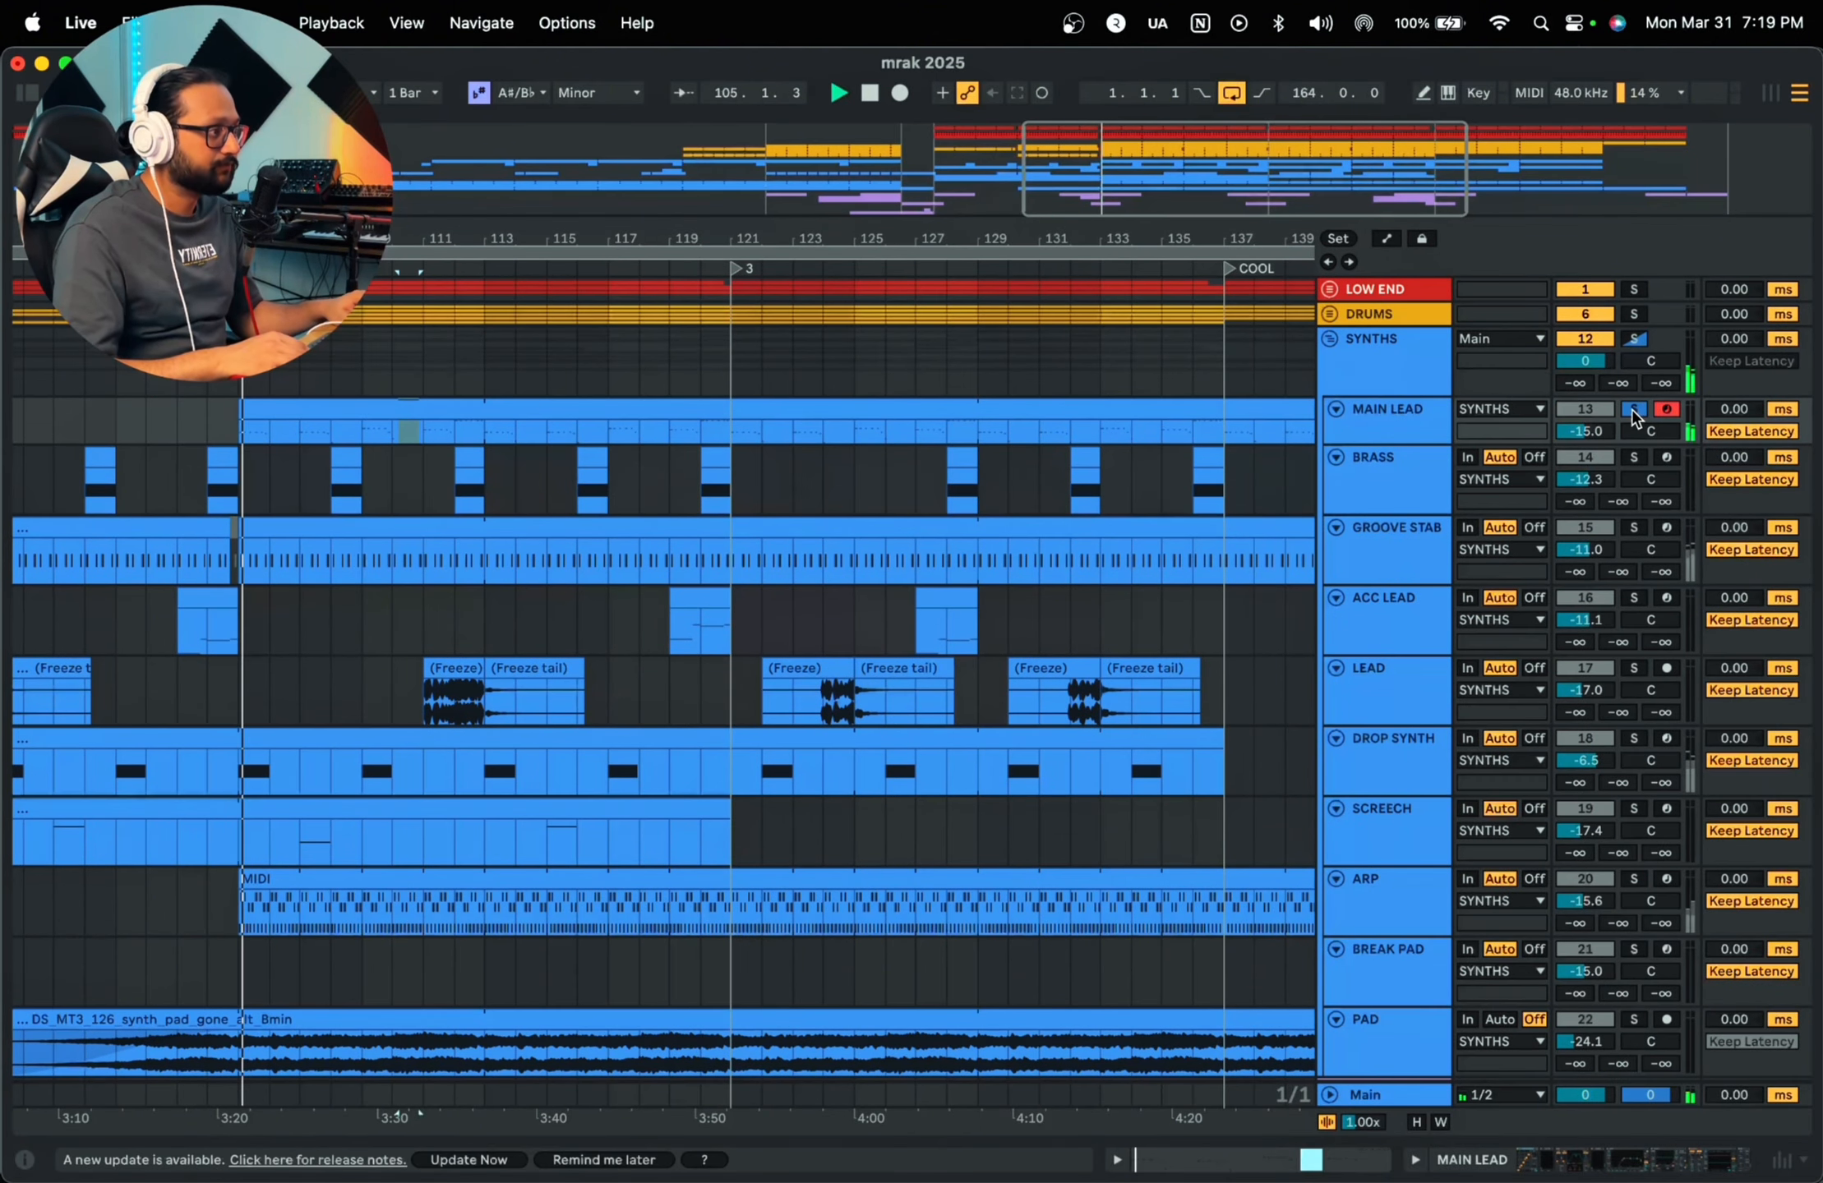
key("space")
left_click(1635, 410)
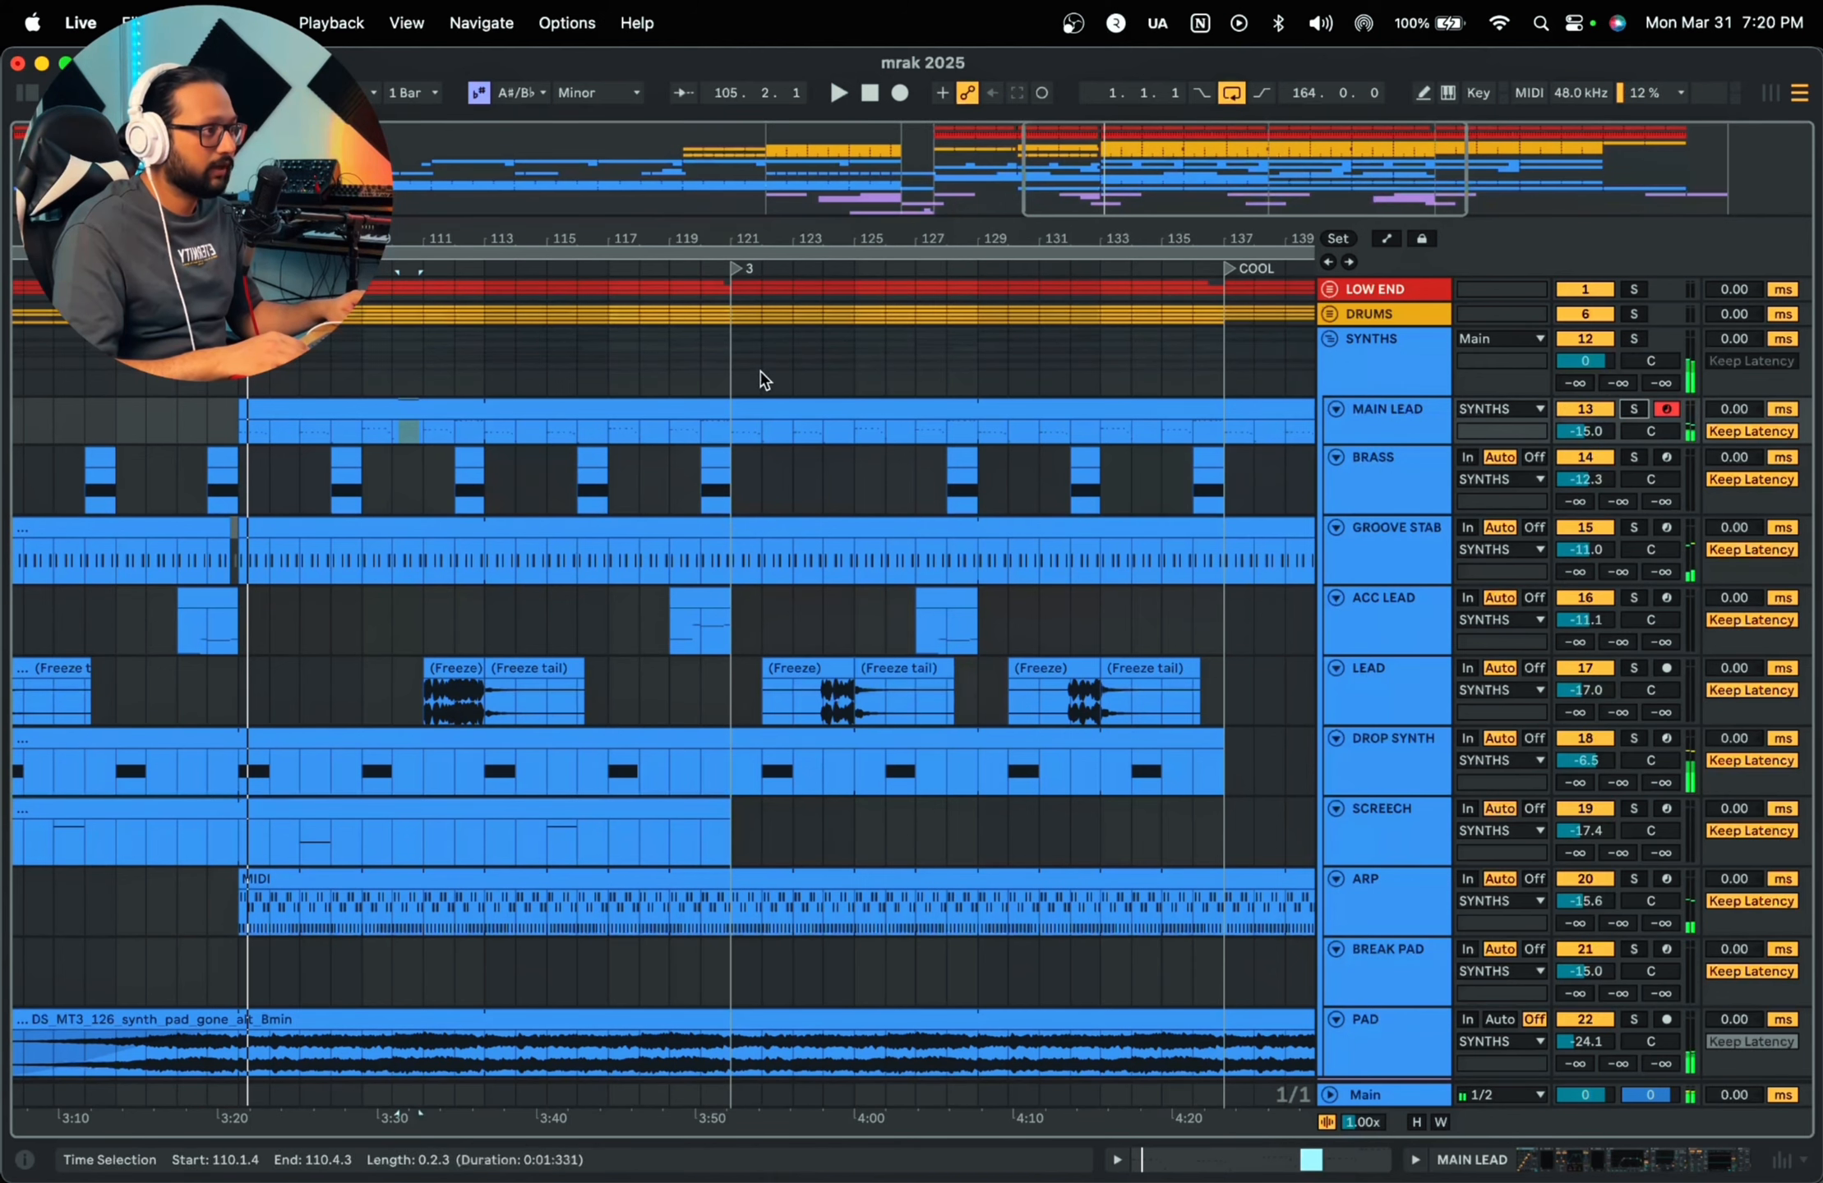
Step: Deactivate the BRASS through PAD tracks and the DRUMS group, and play the MAIN LEAD with the LOW END from bar 121
left_click(735, 381)
left_click(1391, 503)
scroll(1394, 968, "down", 2)
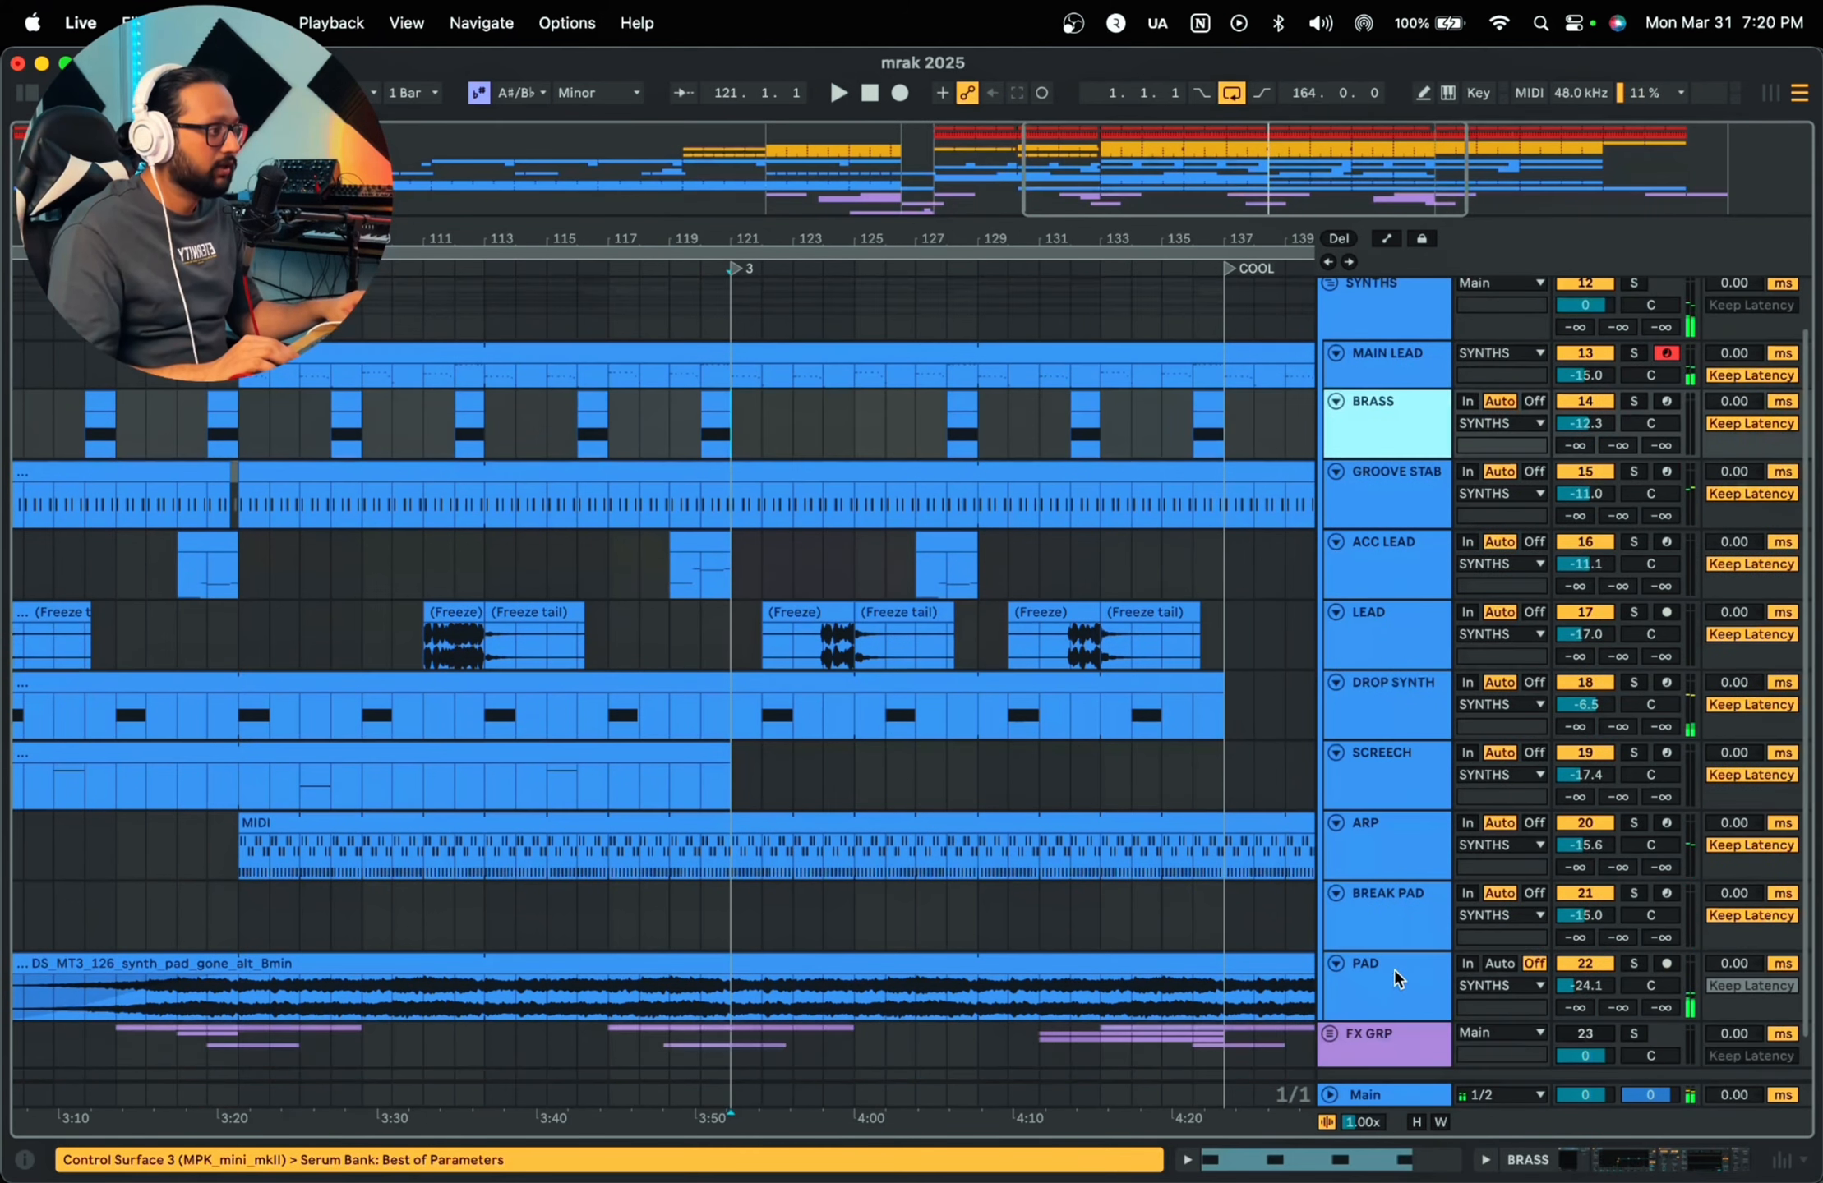
left_click(1395, 976, "shift")
left_click(1568, 966)
key("space")
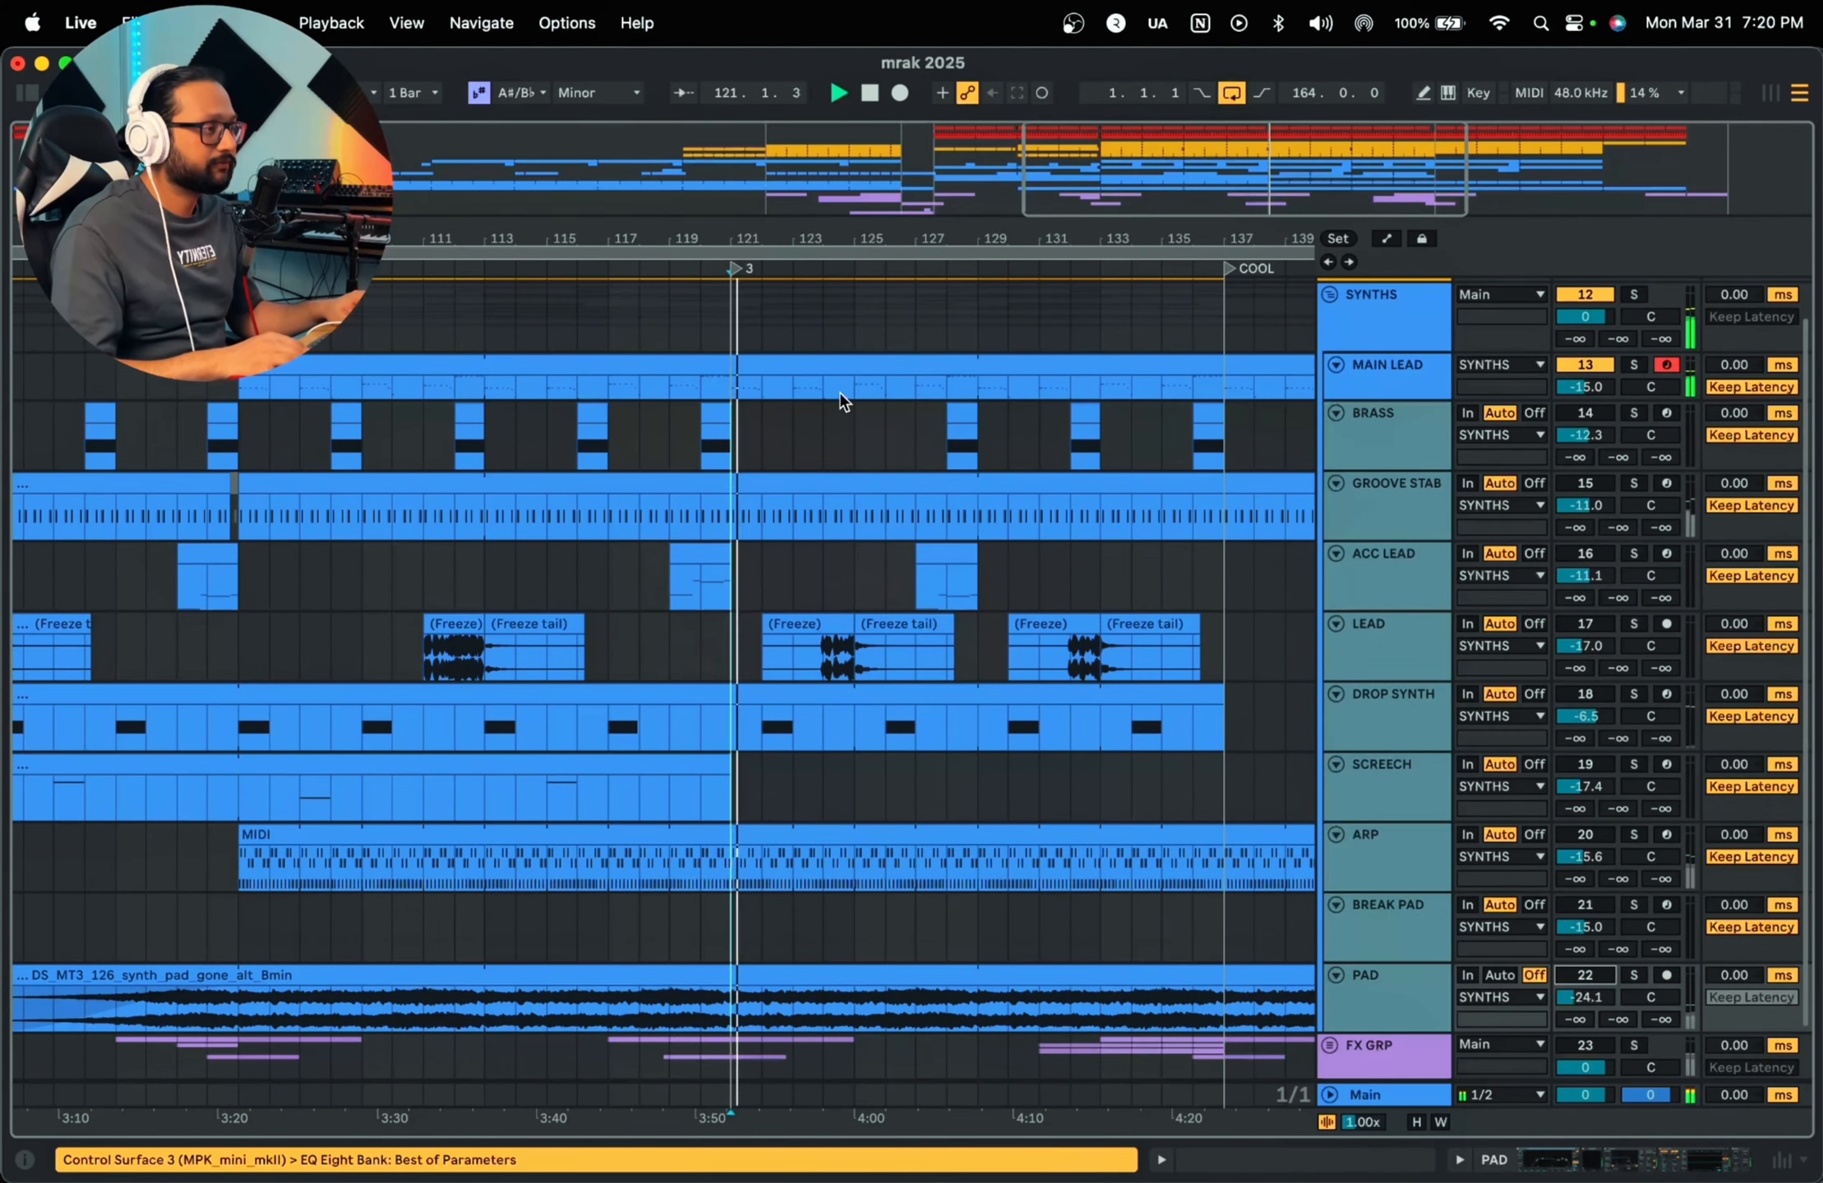
scroll(867, 407, "up", 2)
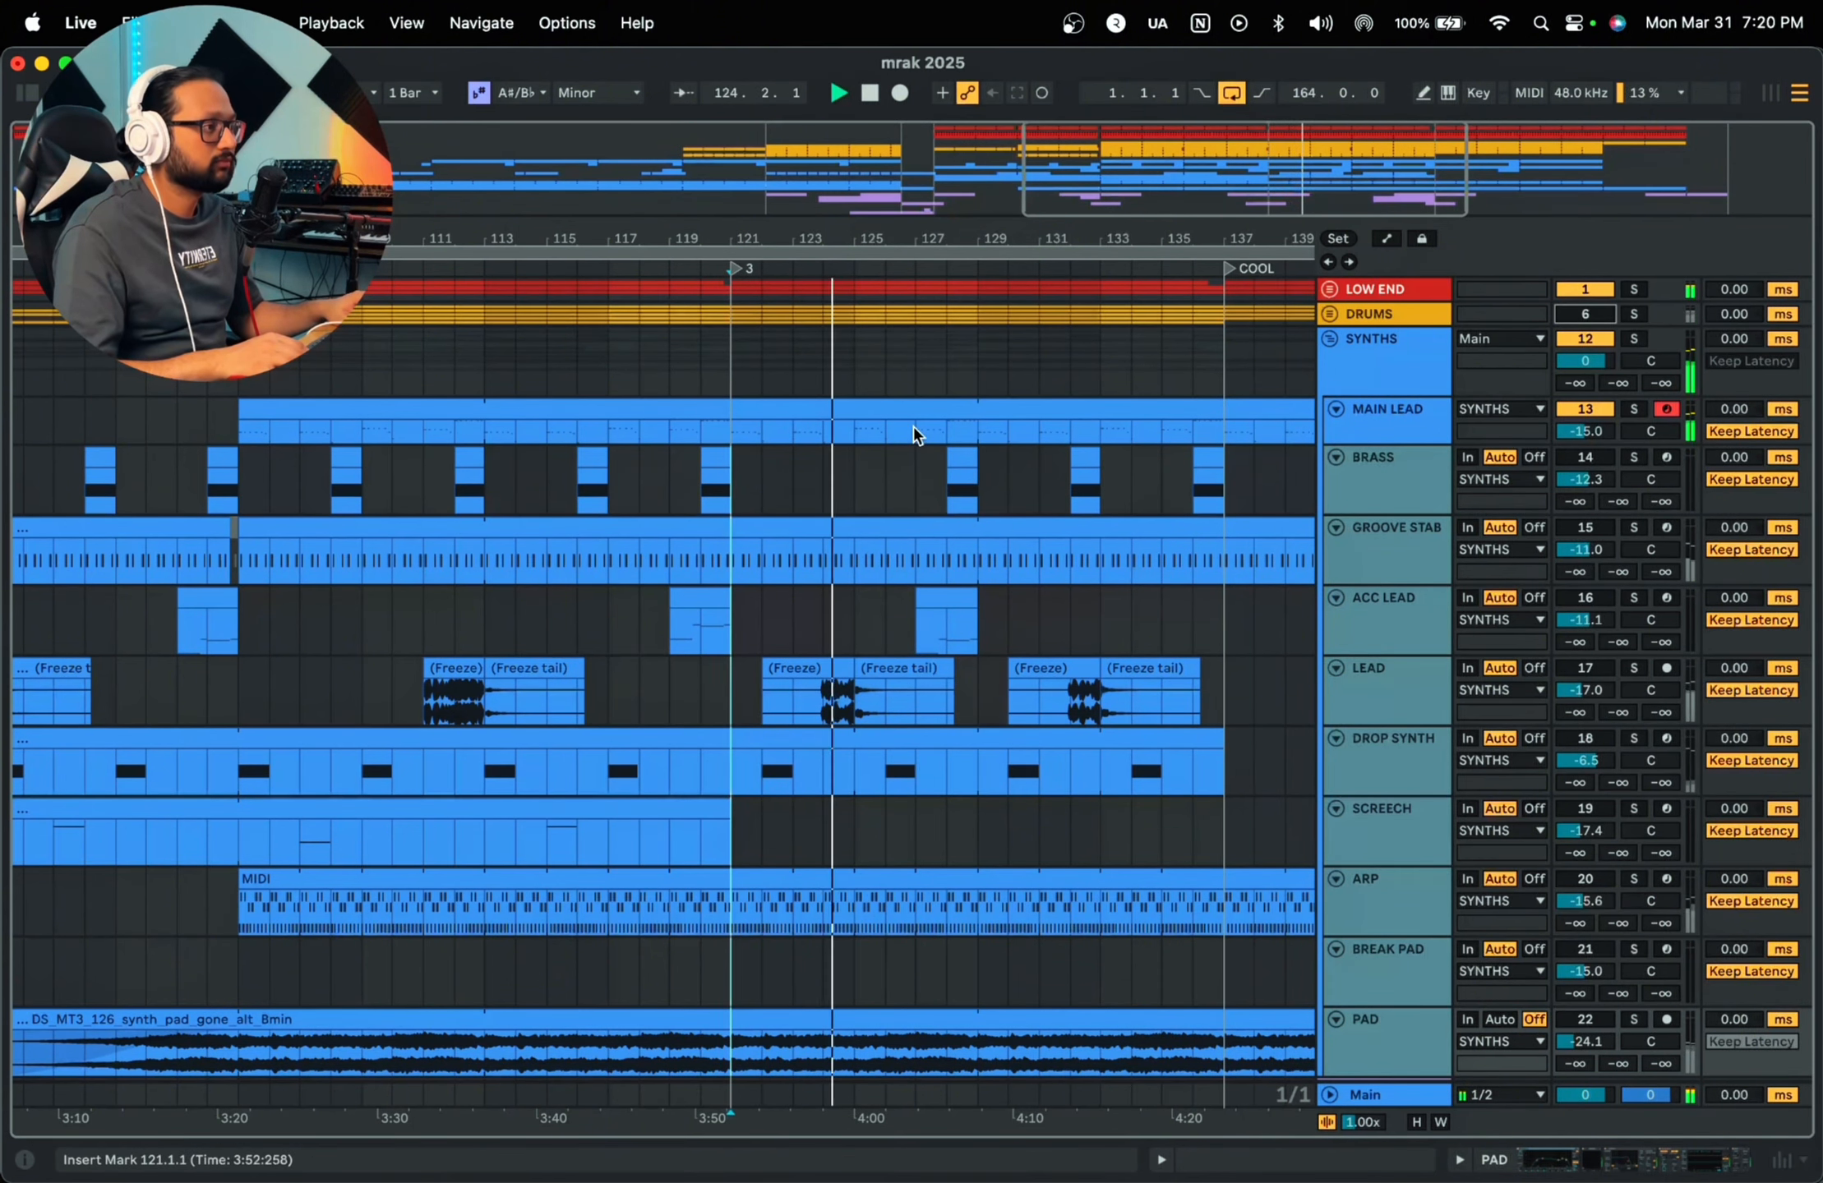
key("space")
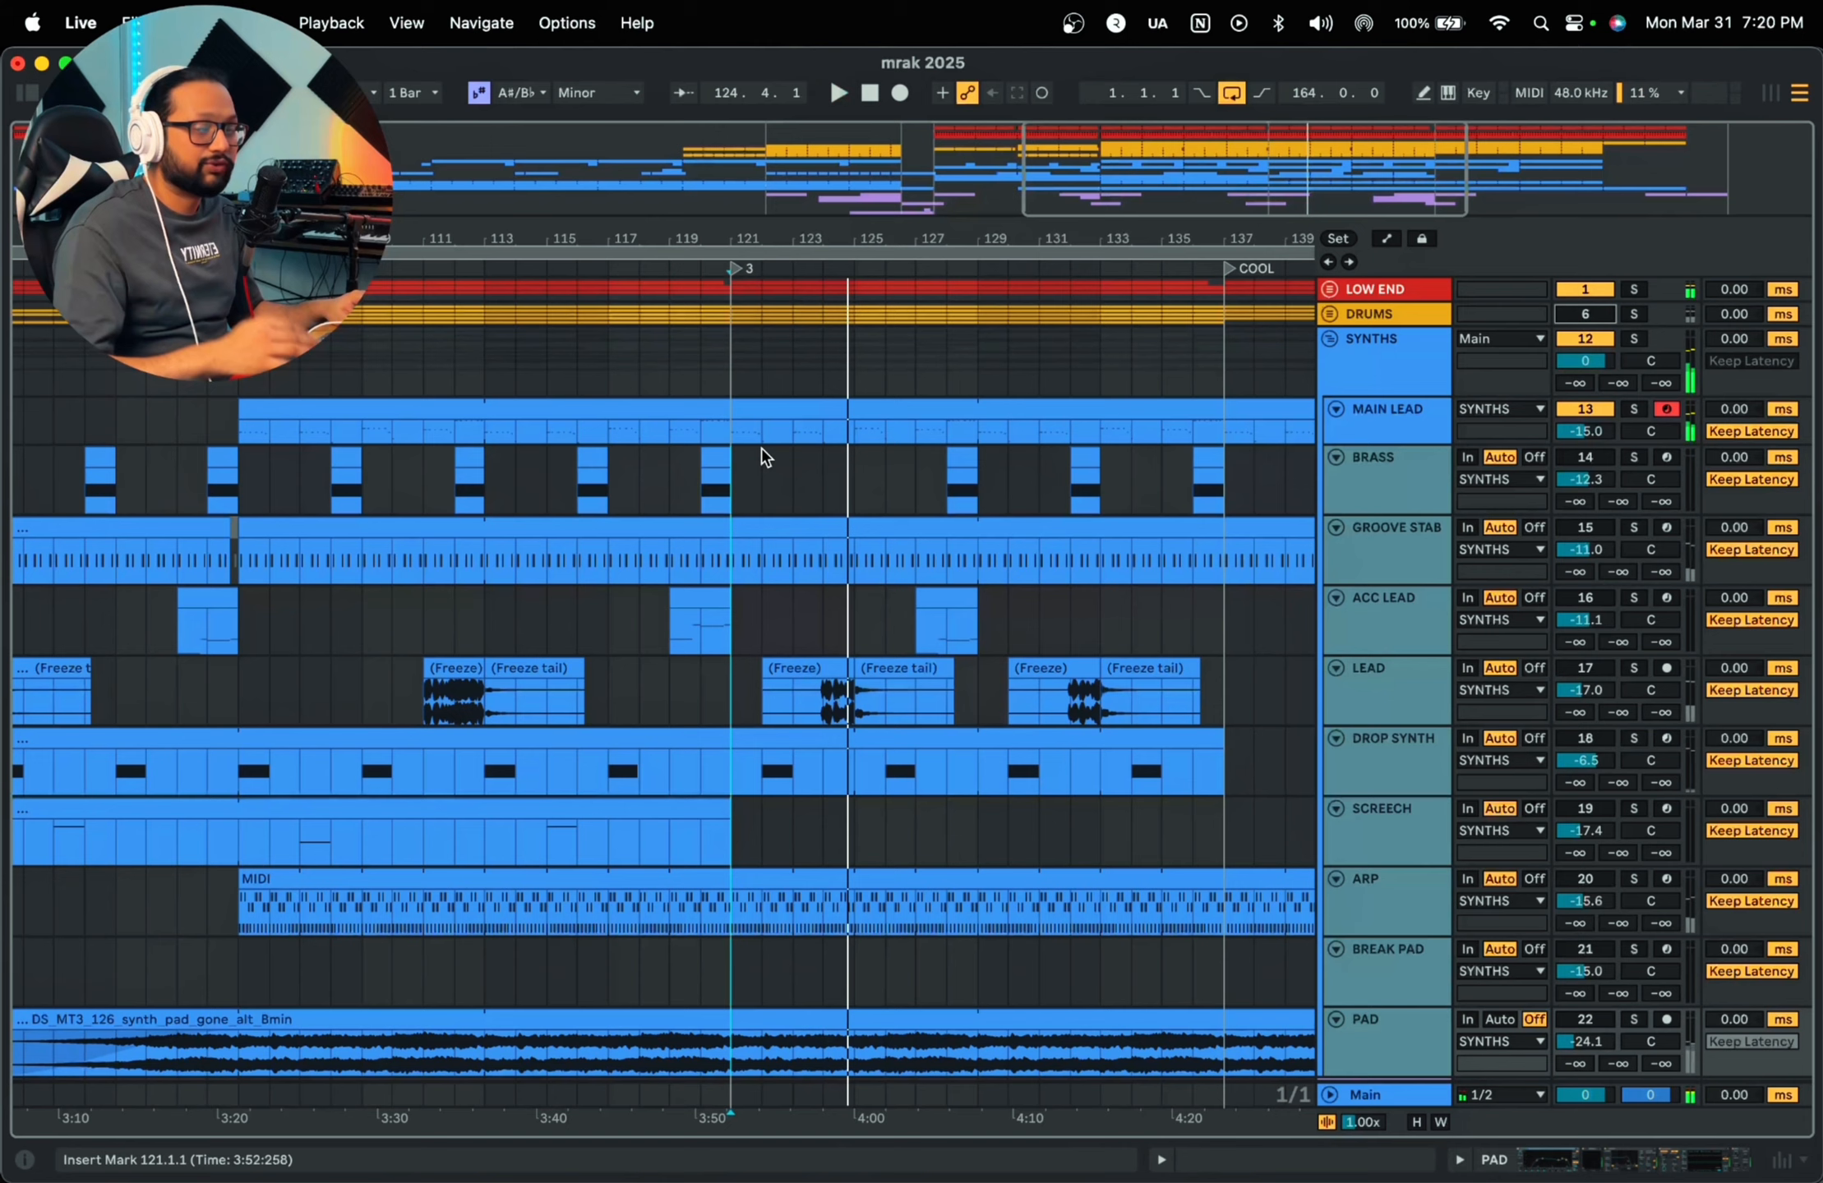
Step: Reopen the MAIN LEAD clip, highlight the silent gaps between its phrases and play it from bar 105
double_click(822, 410)
left_click_drag(695, 862, 822, 836)
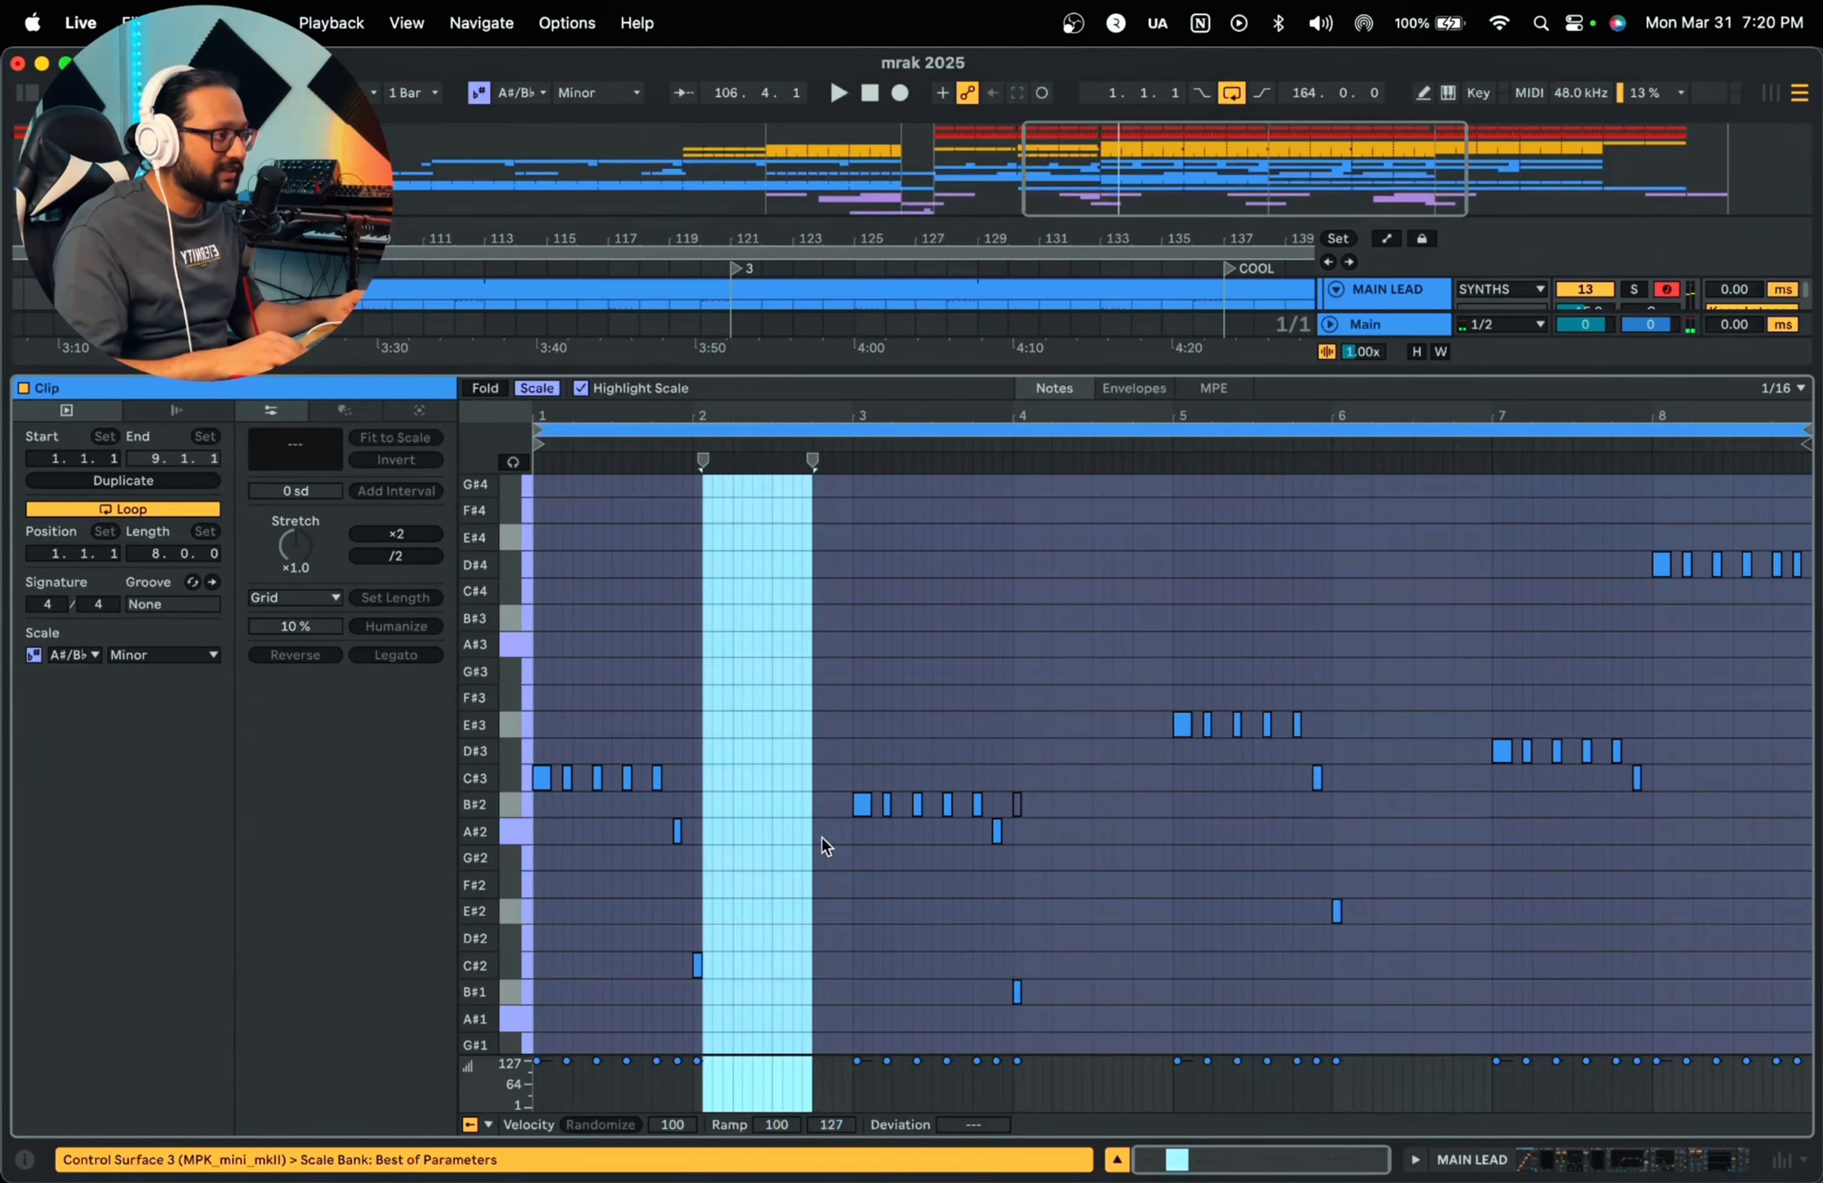
left_click_drag(1080, 760, 1249, 824)
left_click(1430, 838)
key("space")
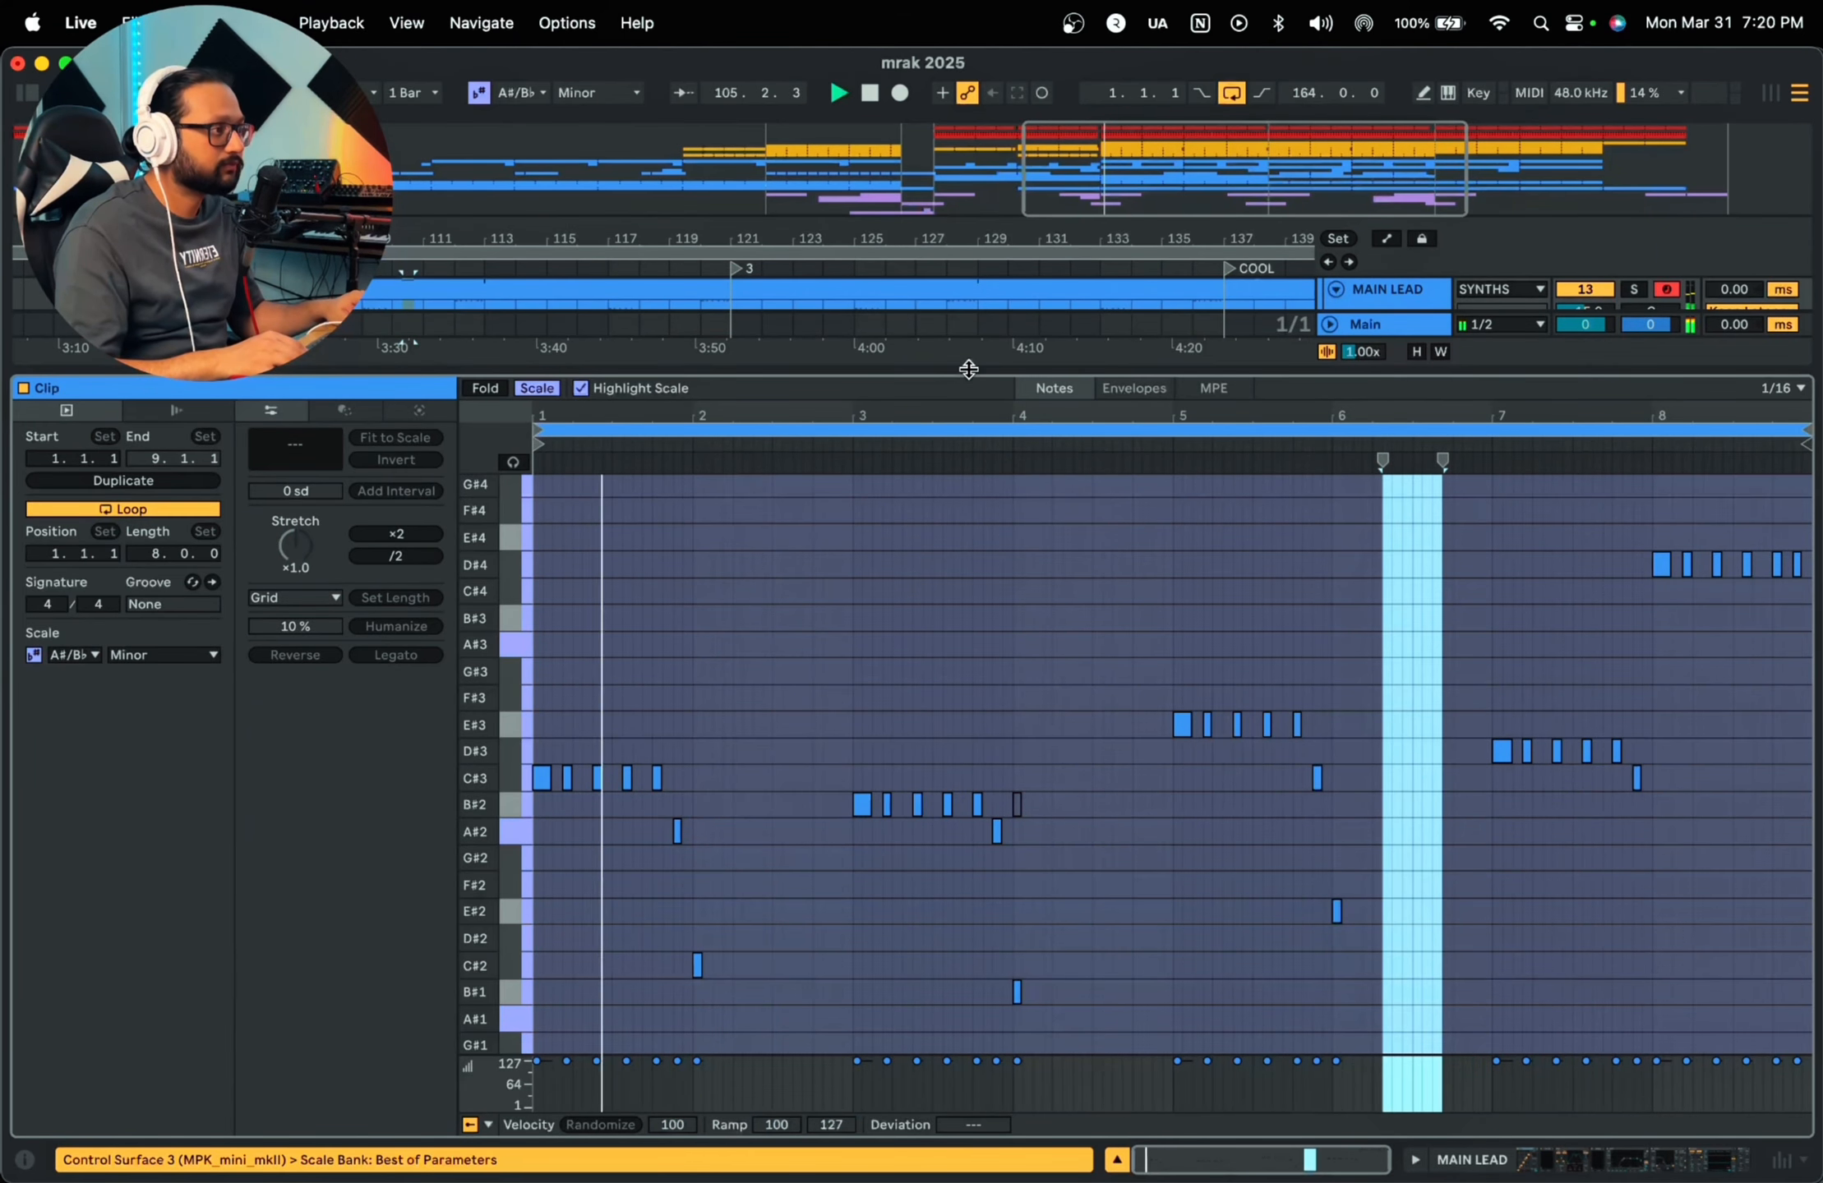
Step: Shrink the note editor, play the MAIN LEAD from bar 121 and fold its clip to show only the pitches in use
left_click_drag(967, 374, 967, 542)
left_click(738, 305)
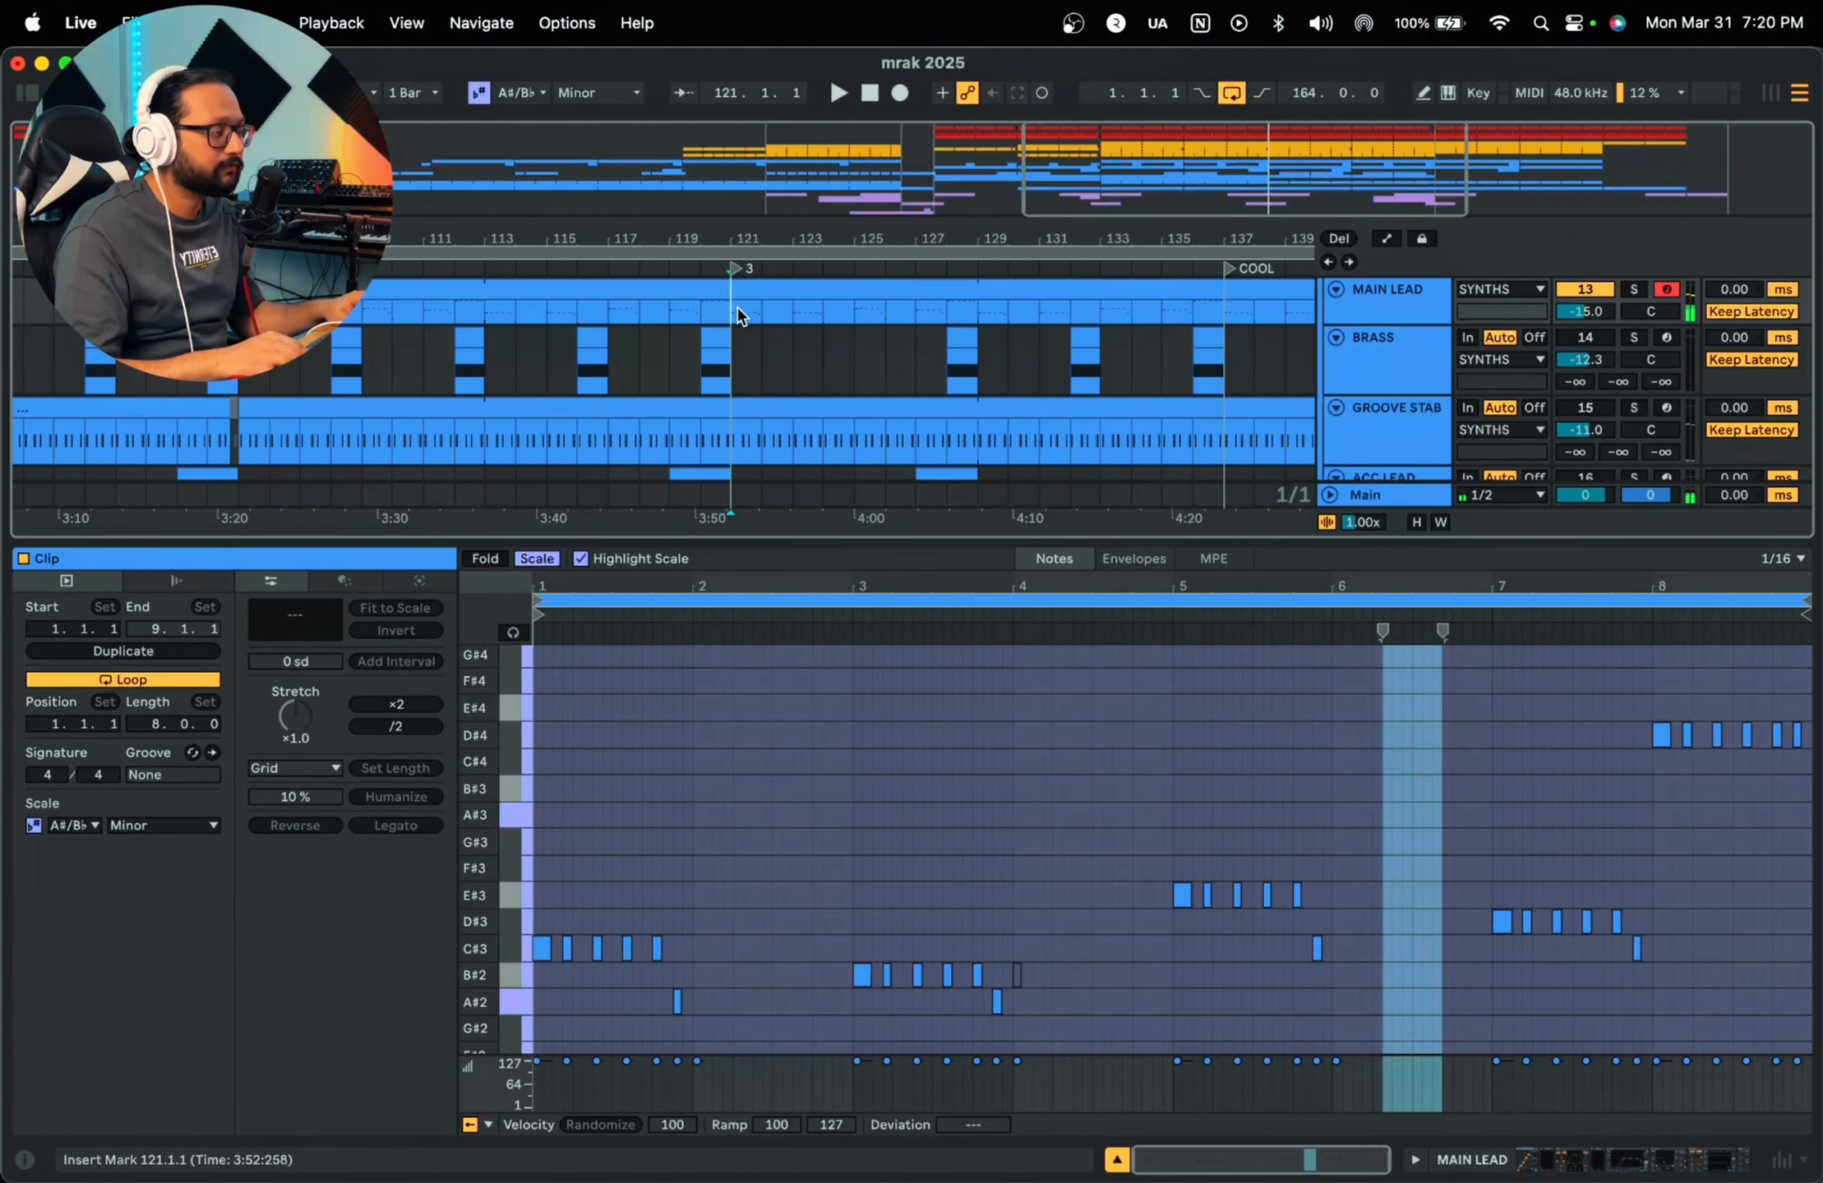
left_click(916, 875)
scroll(917, 877, "down", 2)
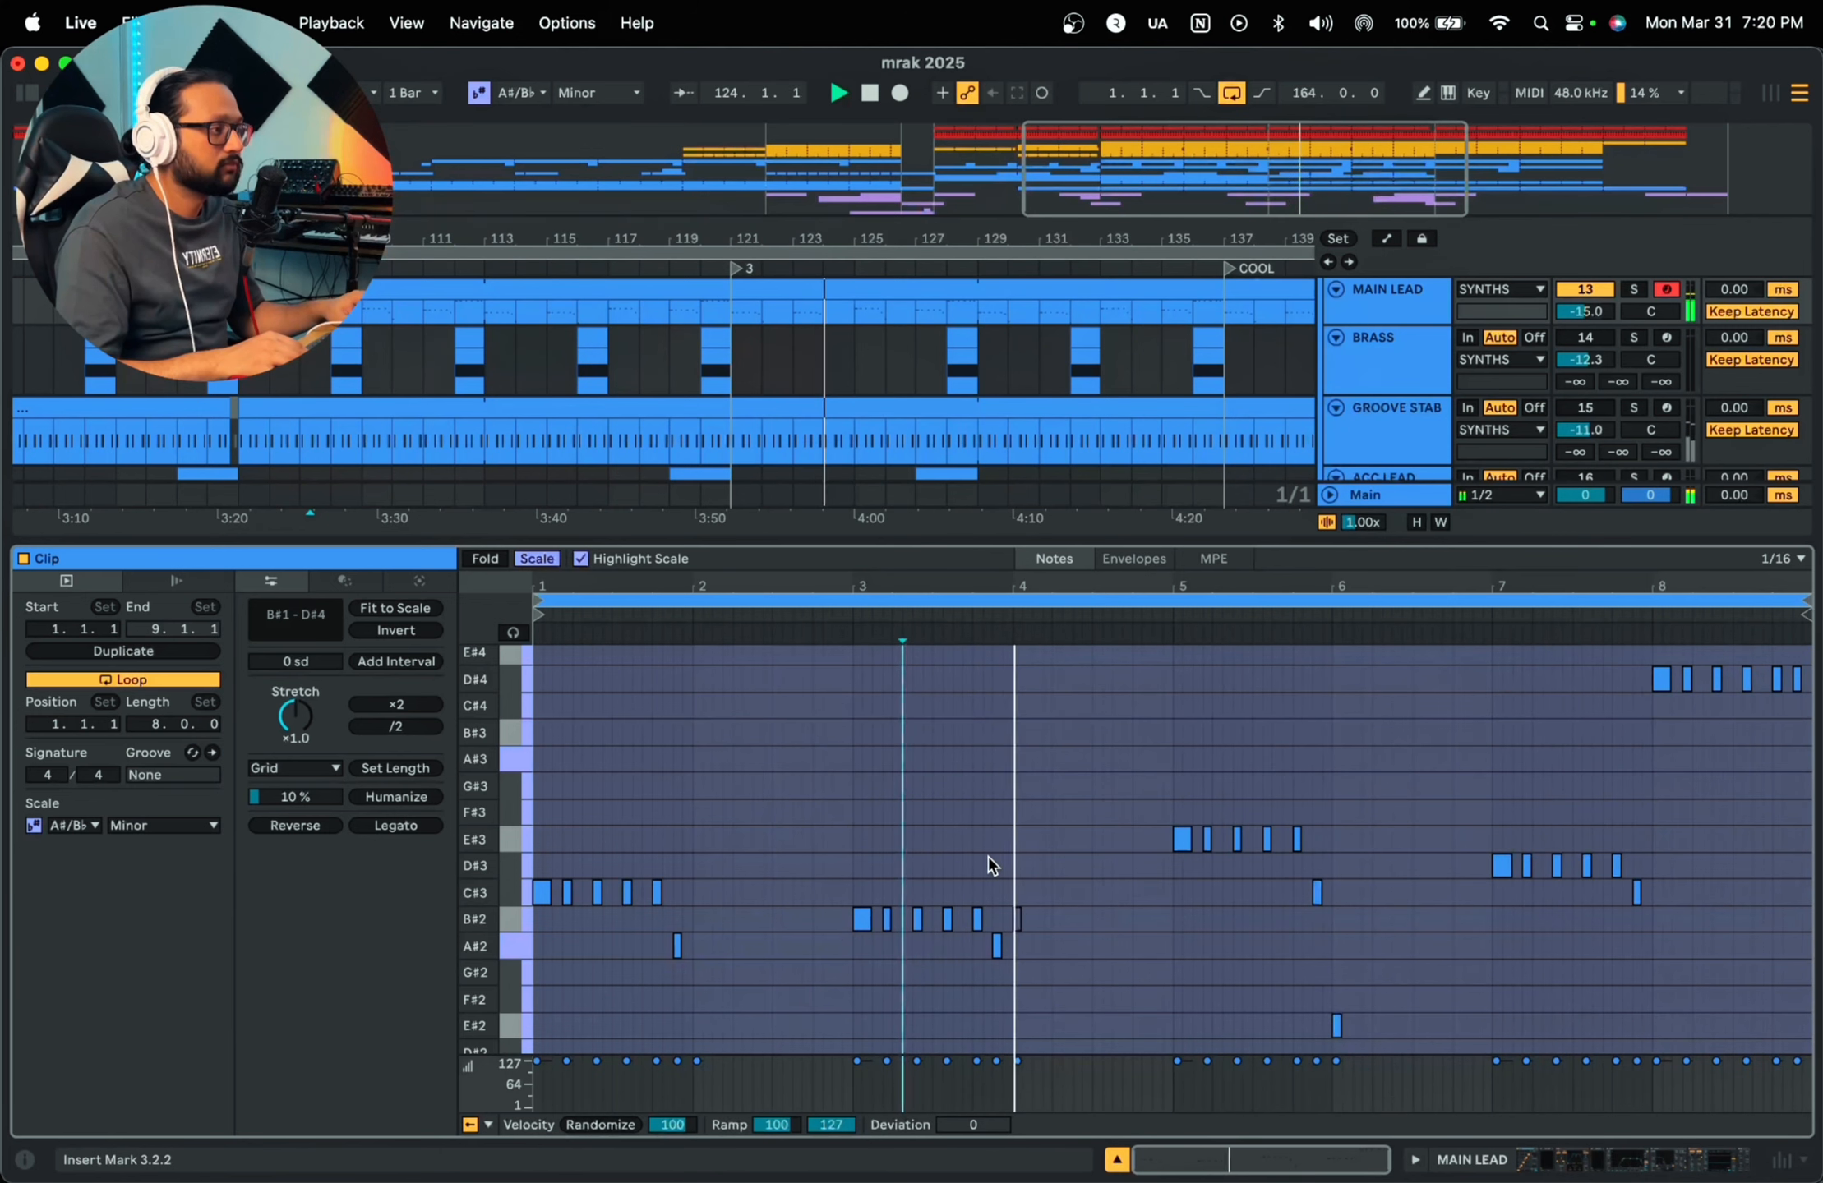
scroll(992, 866, "down", 7)
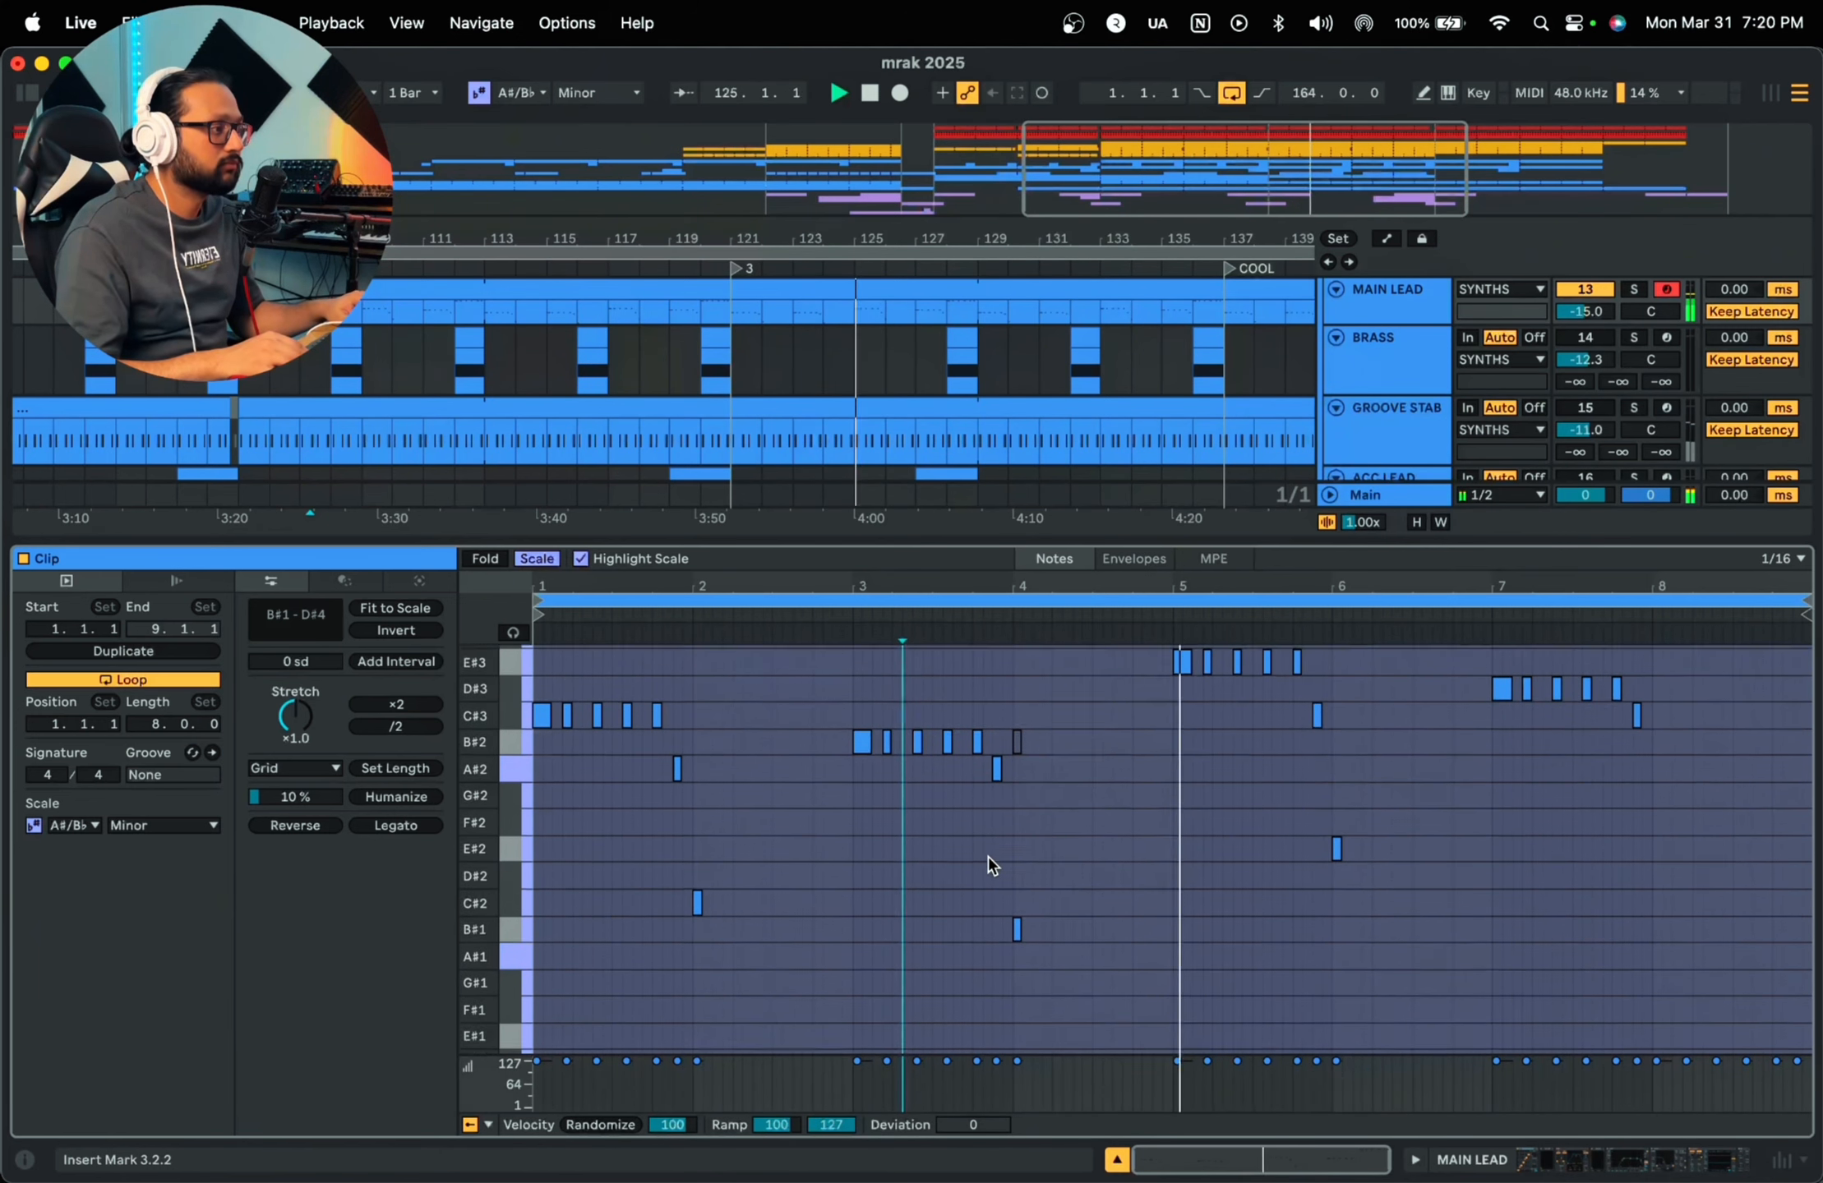
scroll(992, 865, "up", 5)
scroll(992, 865, "up", 5)
scroll(985, 862, "down", 3)
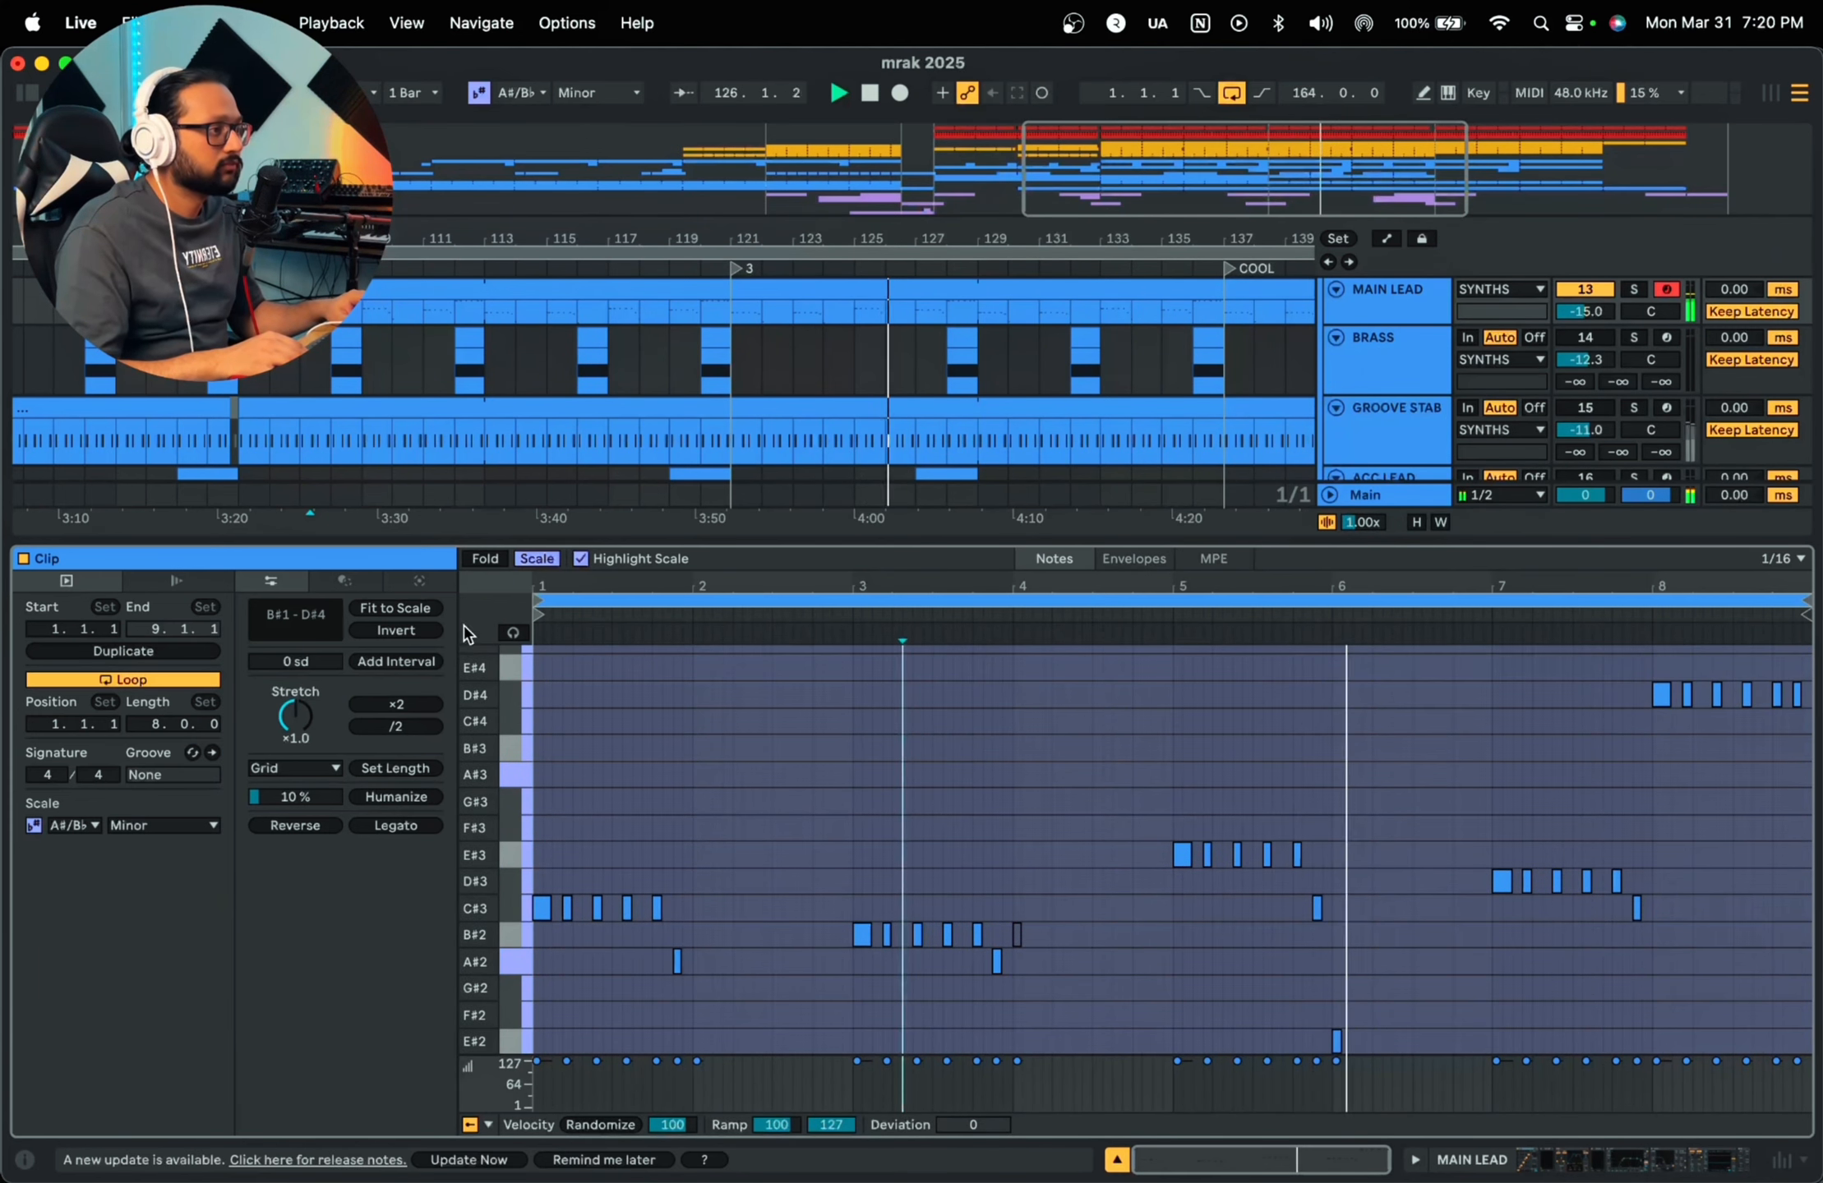
left_click(485, 559)
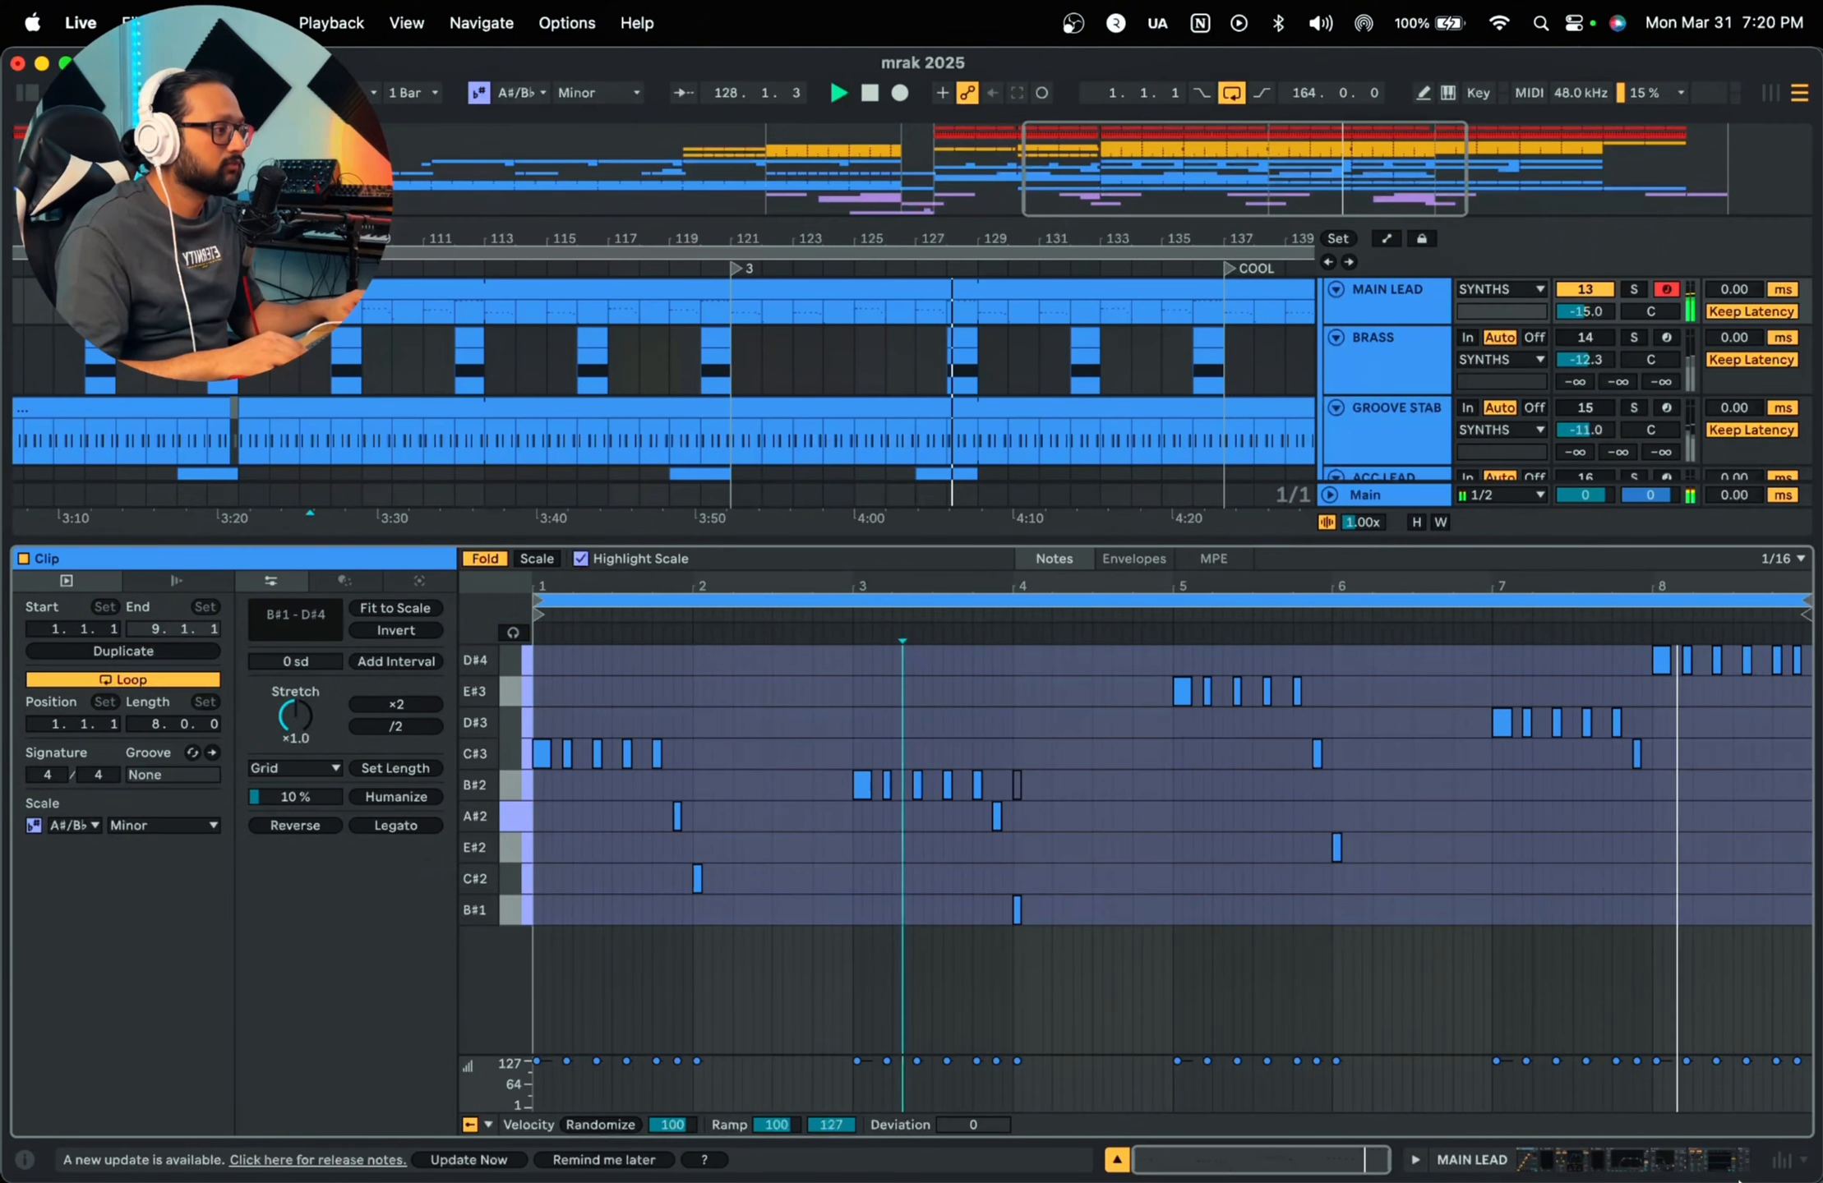
key("space")
Step: Open the MAIN LEAD's device chain and examine its Delay, Valhalla reverb and EQ Eight
left_click(1699, 1166)
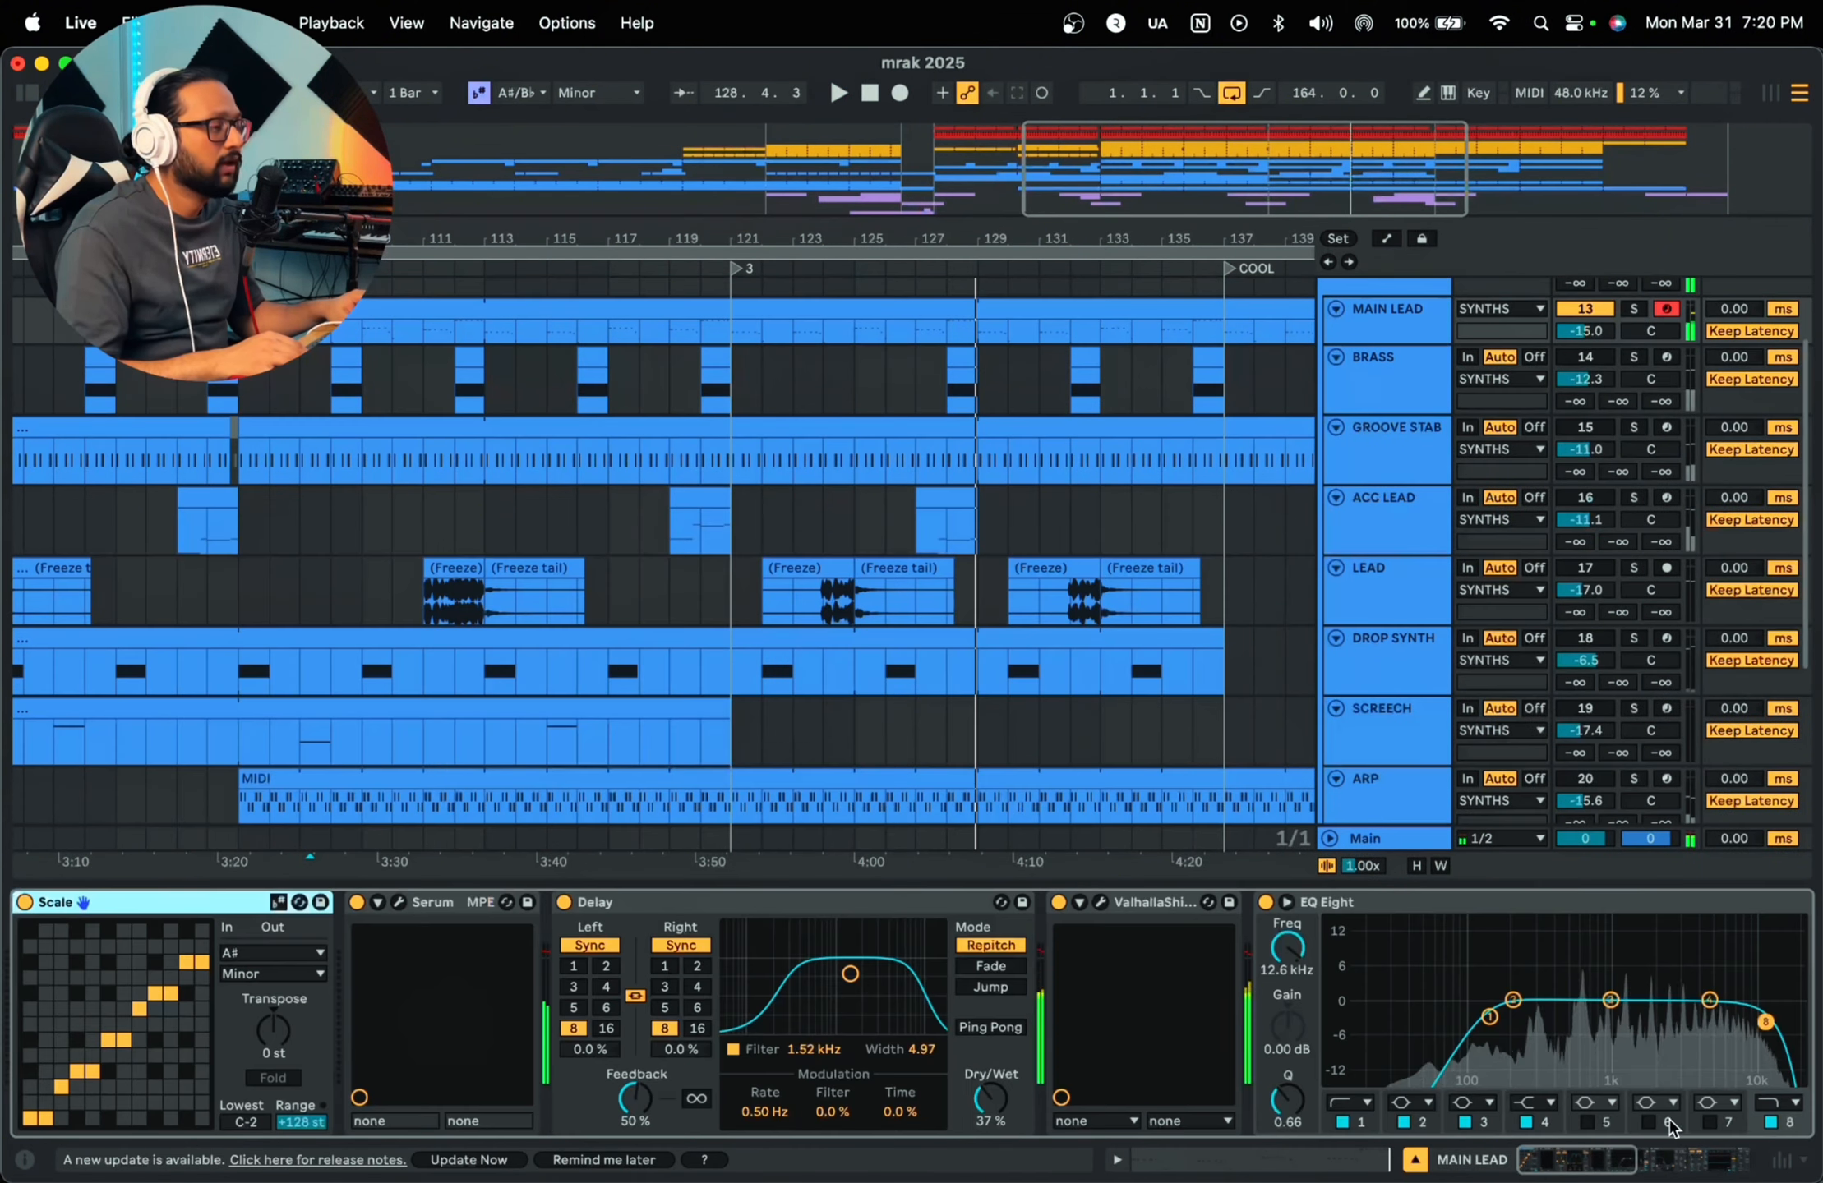
scroll(1378, 433, "up", 2)
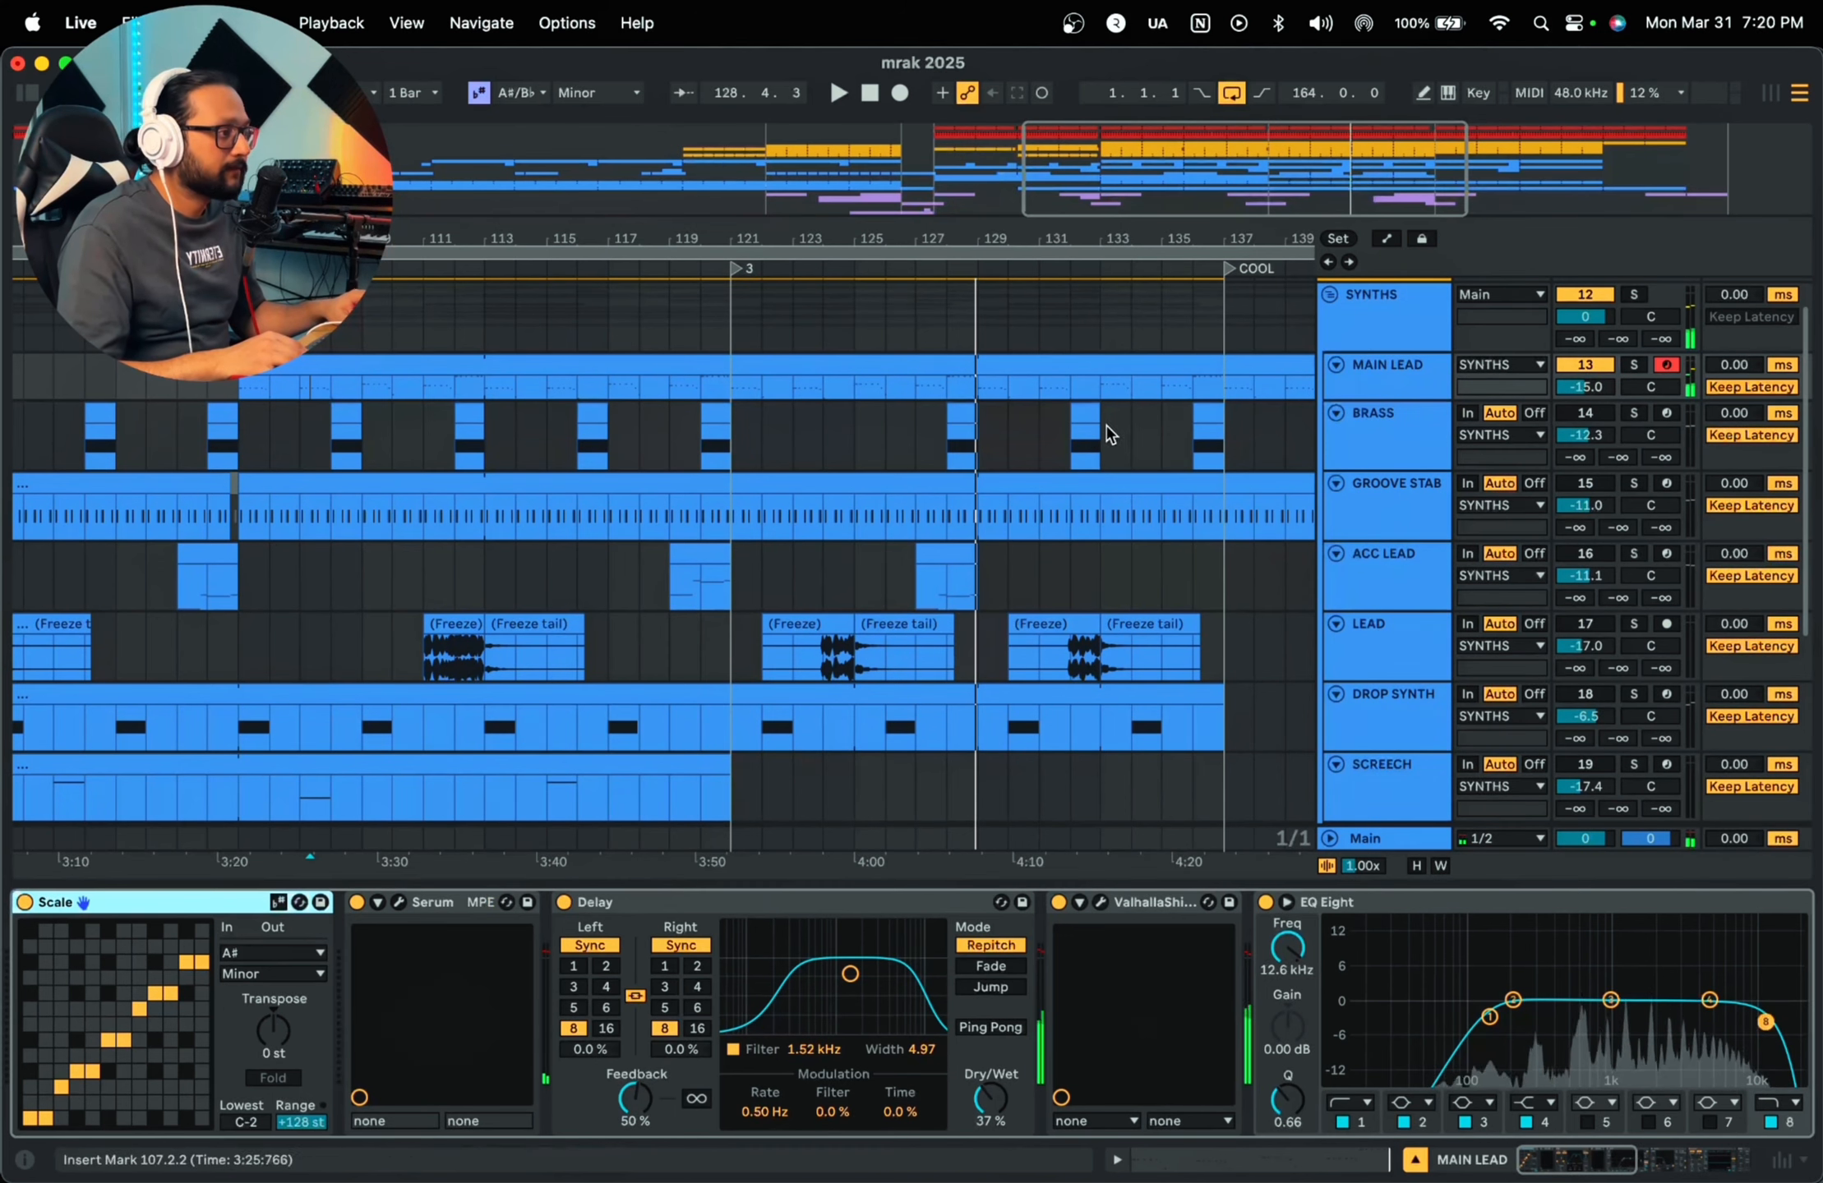
mouse_move(1624, 1163)
left_mouse_down()
mouse_move(1713, 1167)
mouse_move(1568, 1163)
mouse_move(1625, 1164)
left_mouse_up()
left_click(744, 909)
left_click(1141, 906)
left_click(779, 908)
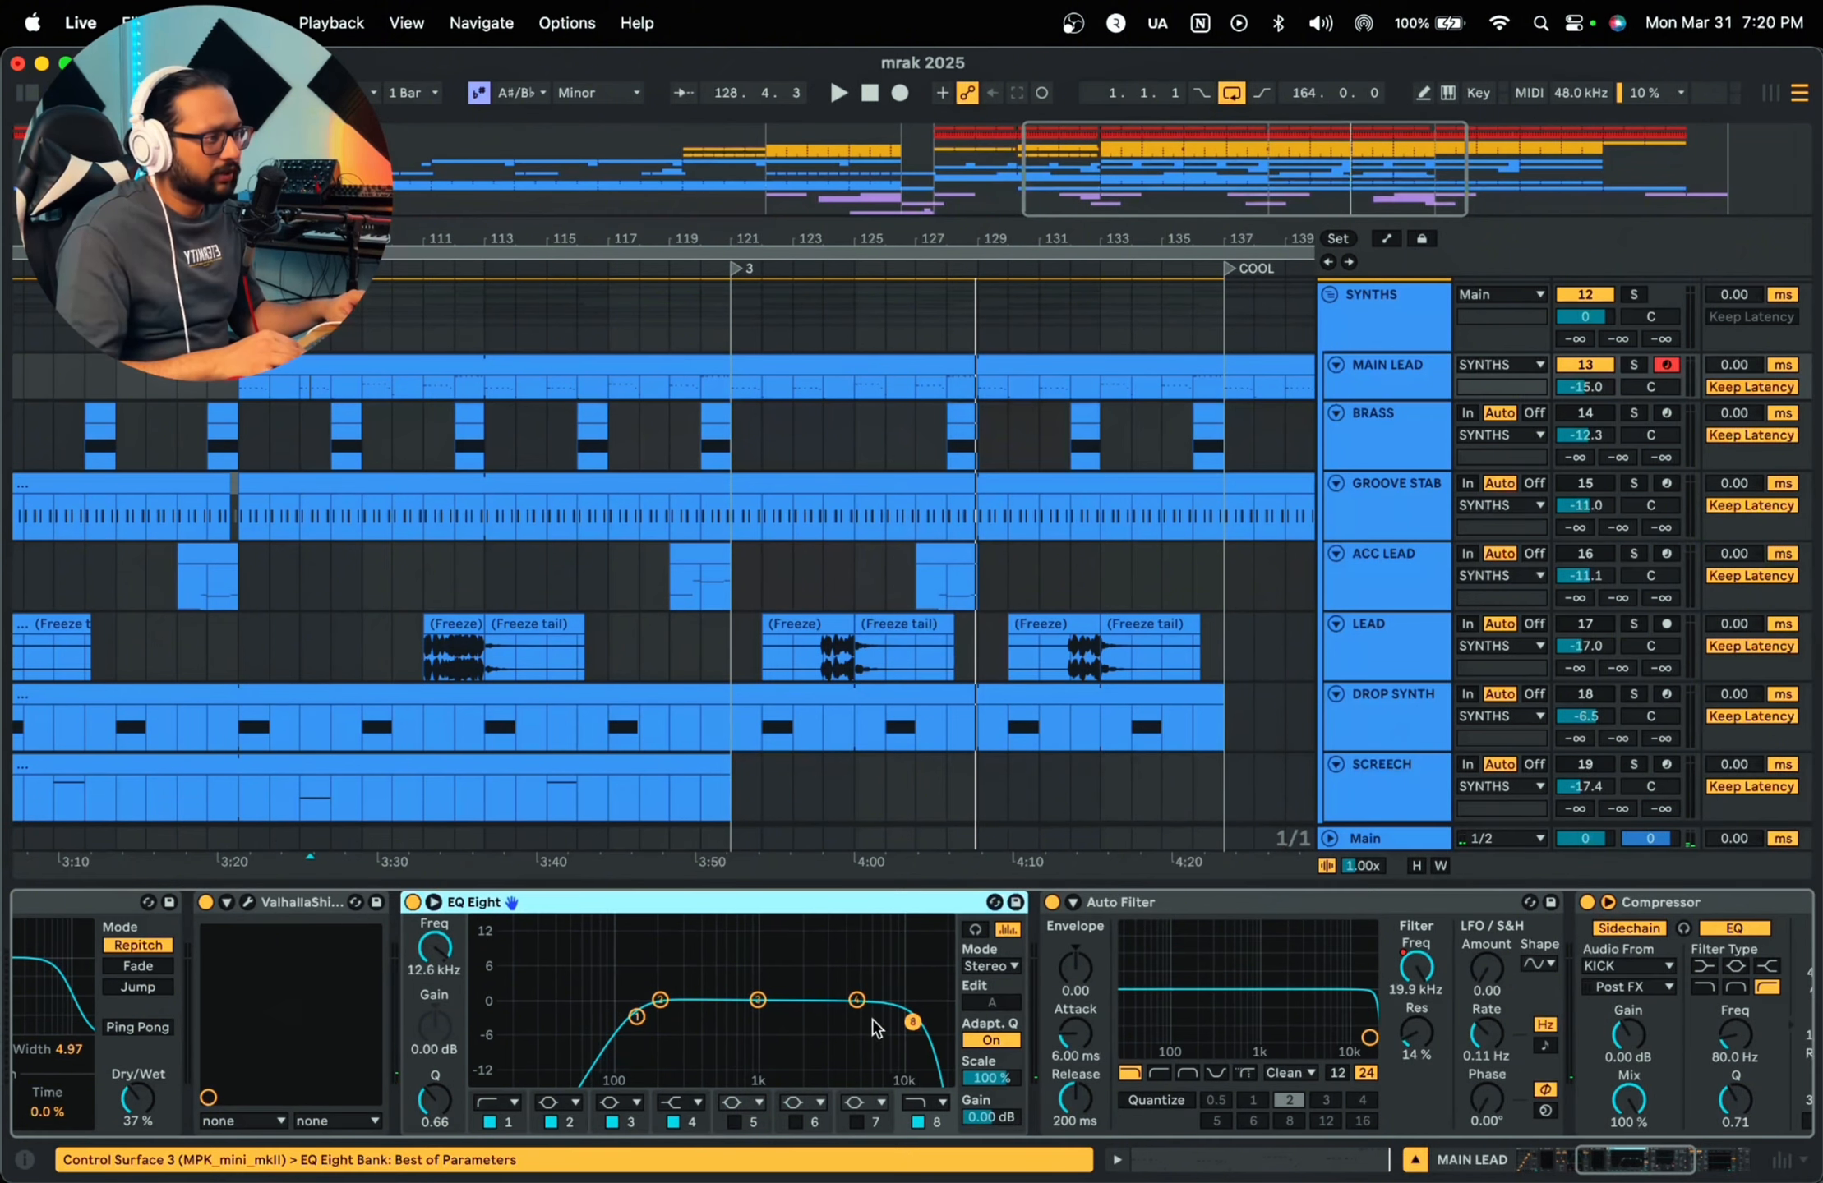
Step: Show the Auto Filter frequency automation on an enlarged MAIN LEAD track and highlight it from bar 37 through the BUILD section
key("a")
left_click(1336, 994)
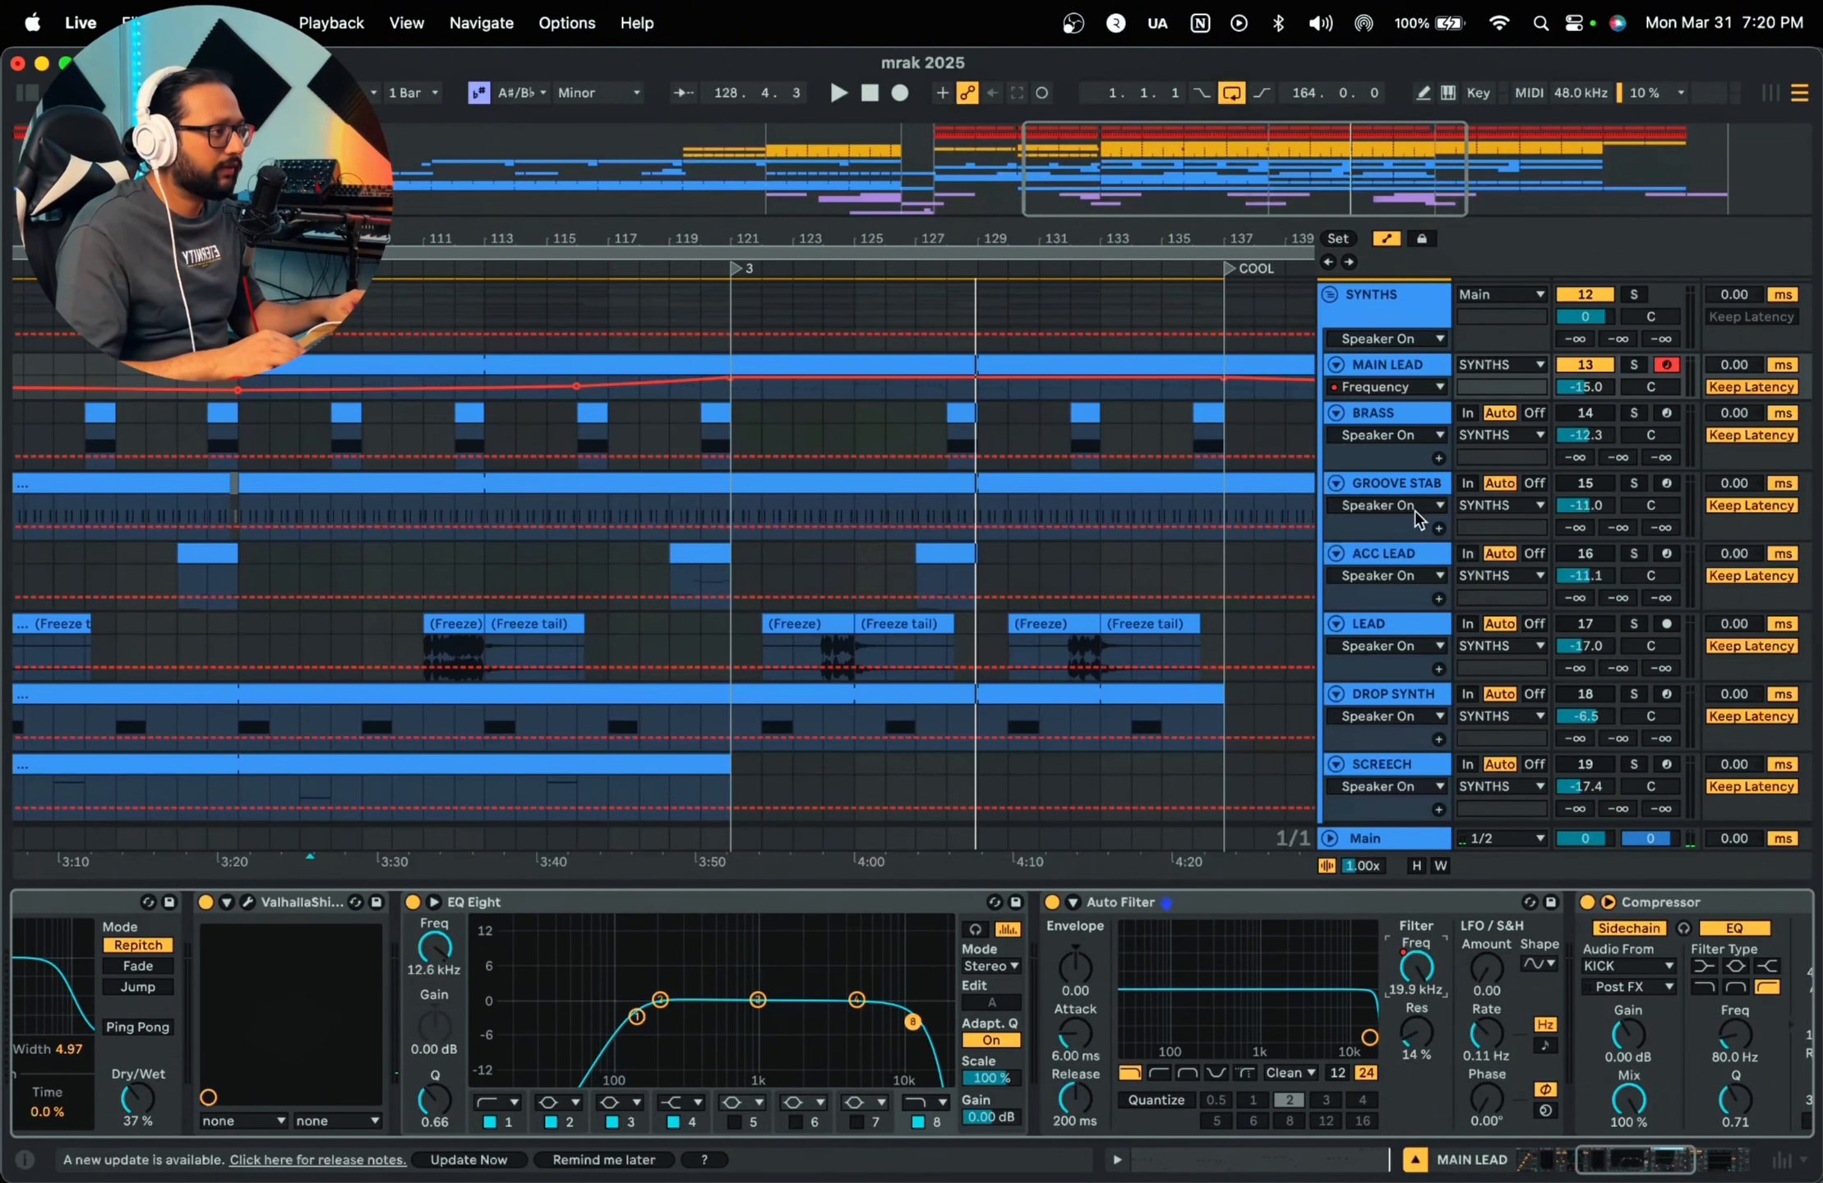
left_click_drag(1380, 399, 1389, 466)
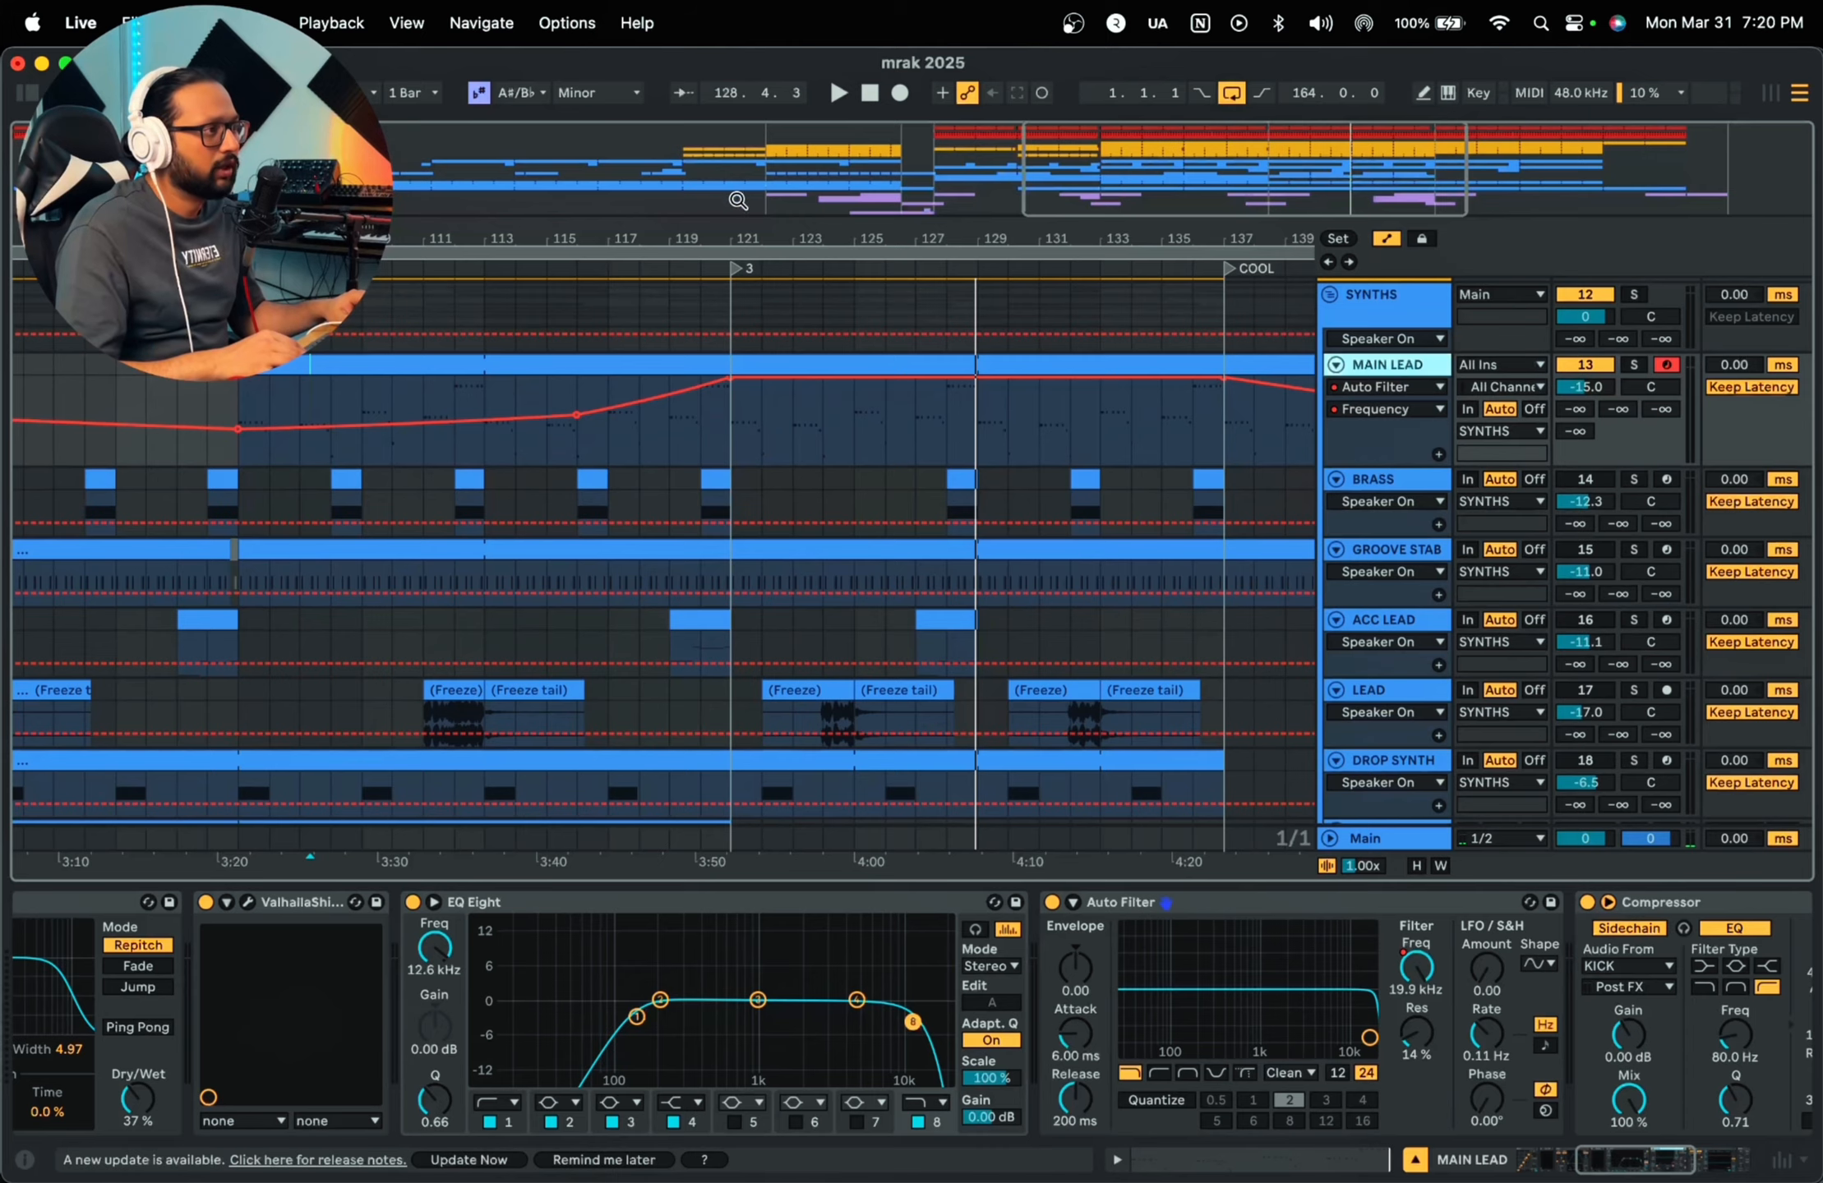
left_click_drag(735, 220, 983, 156)
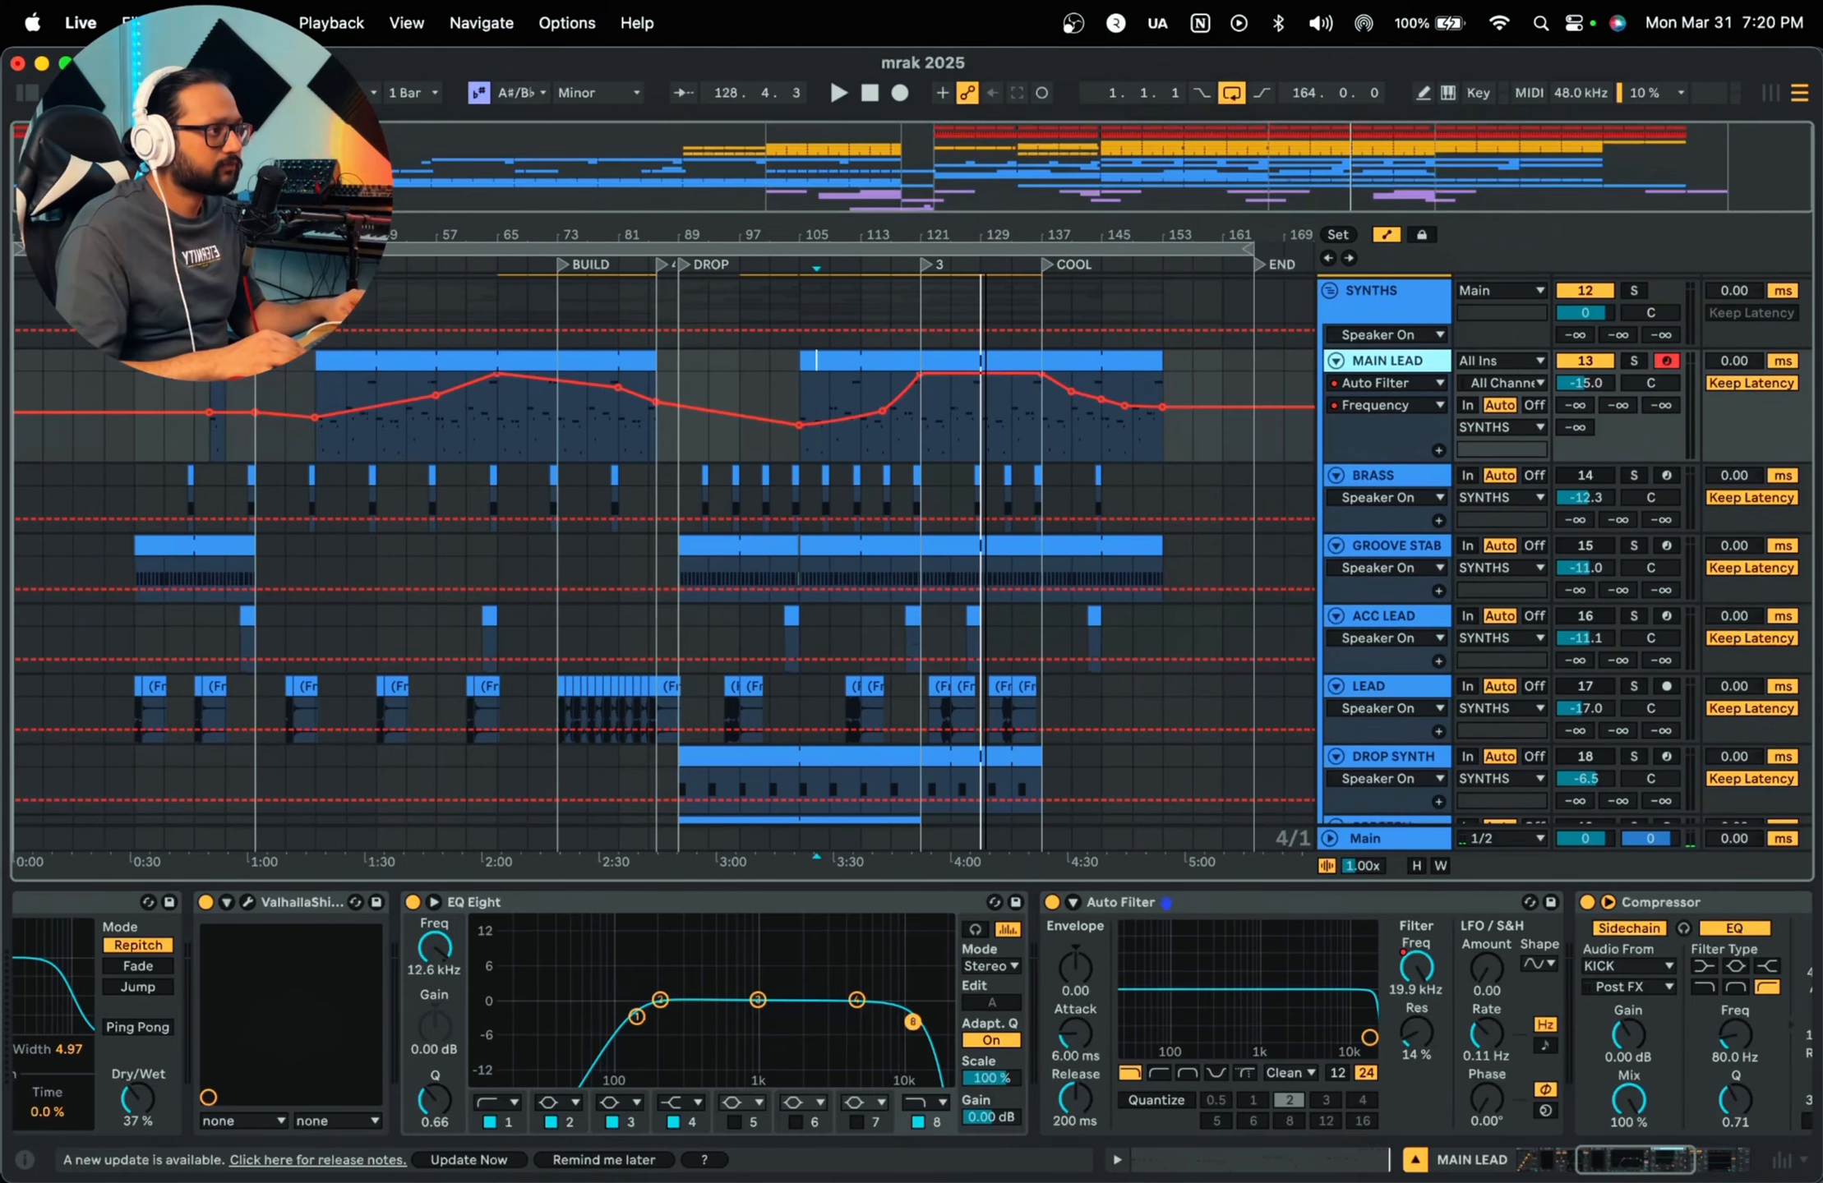
left_click_drag(297, 448, 649, 448)
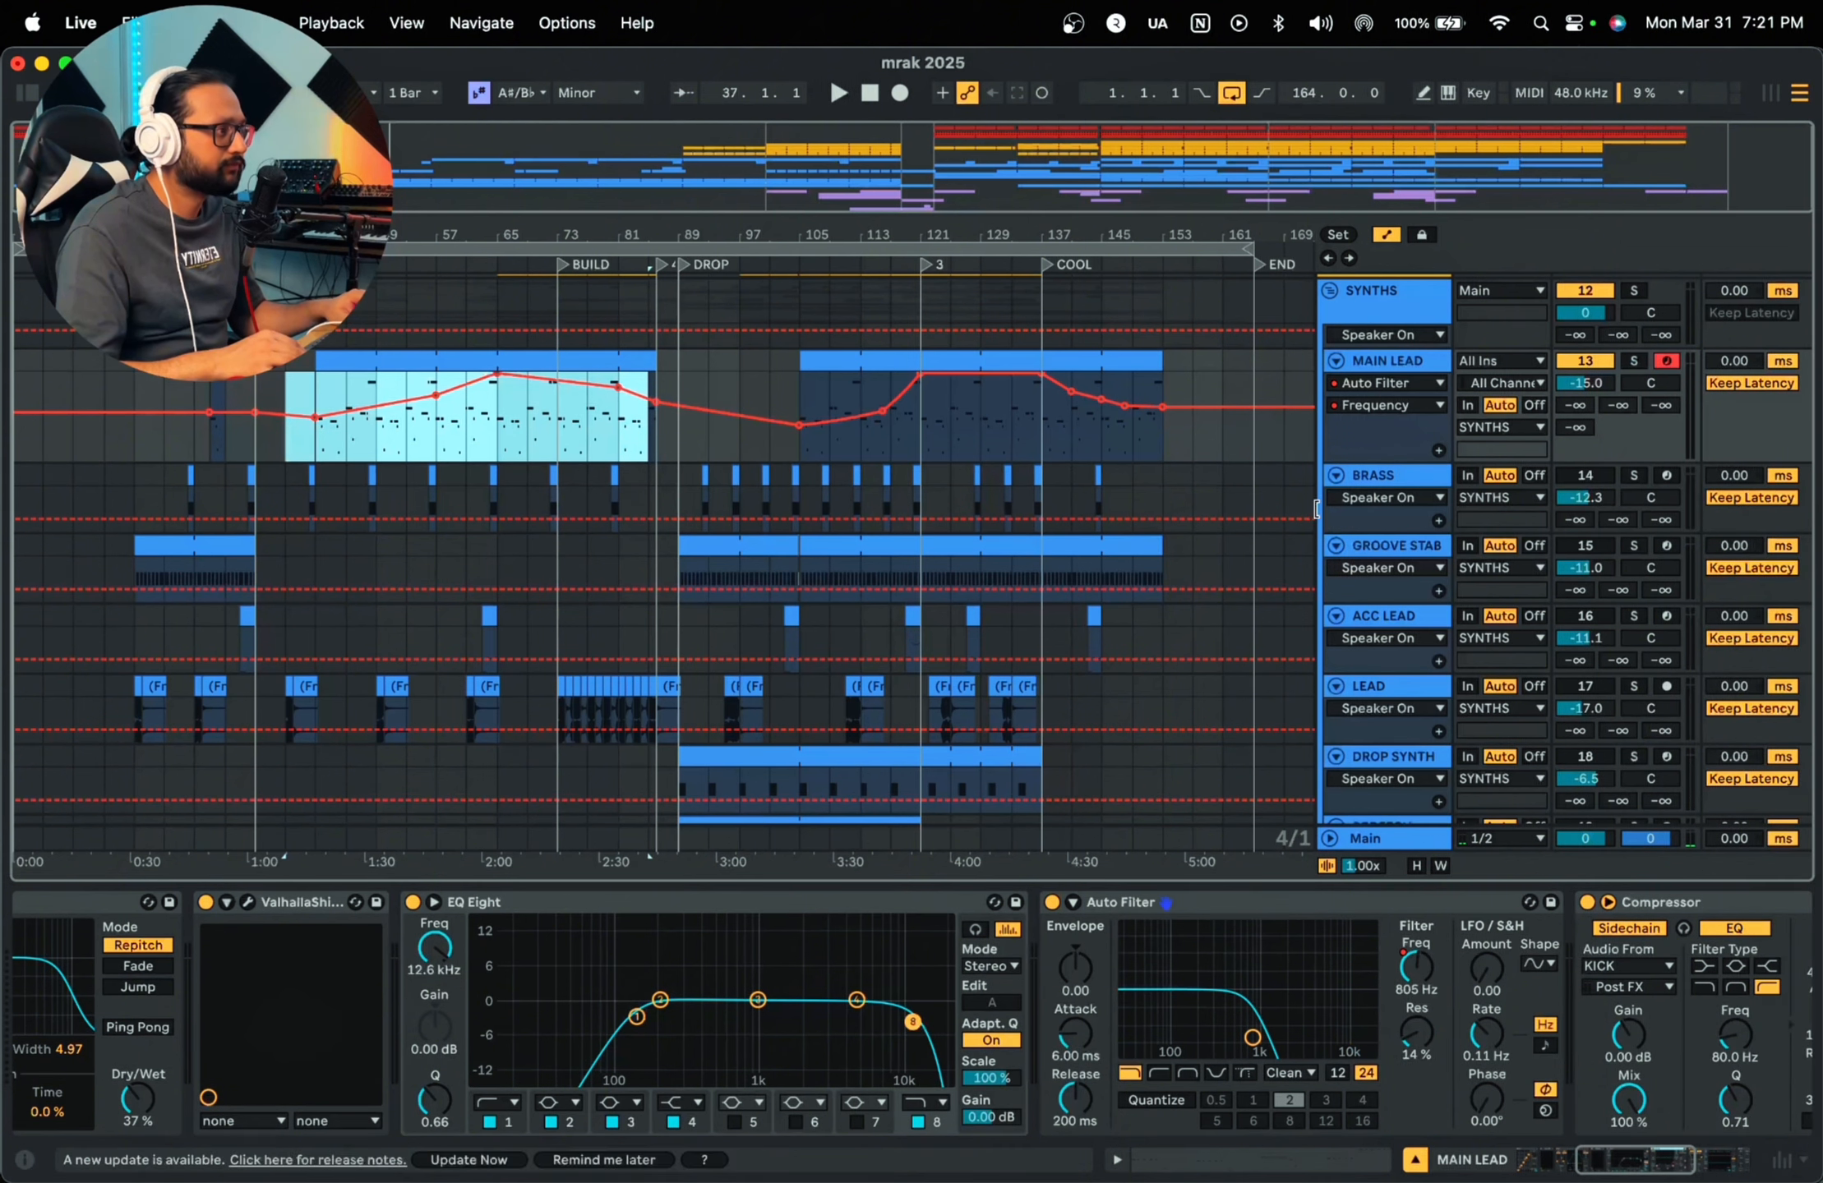
Step: Audition the MAIN LEAD's rising filter automation by playing short passages from bars 37, 41, 49, 57 and 65
key("space")
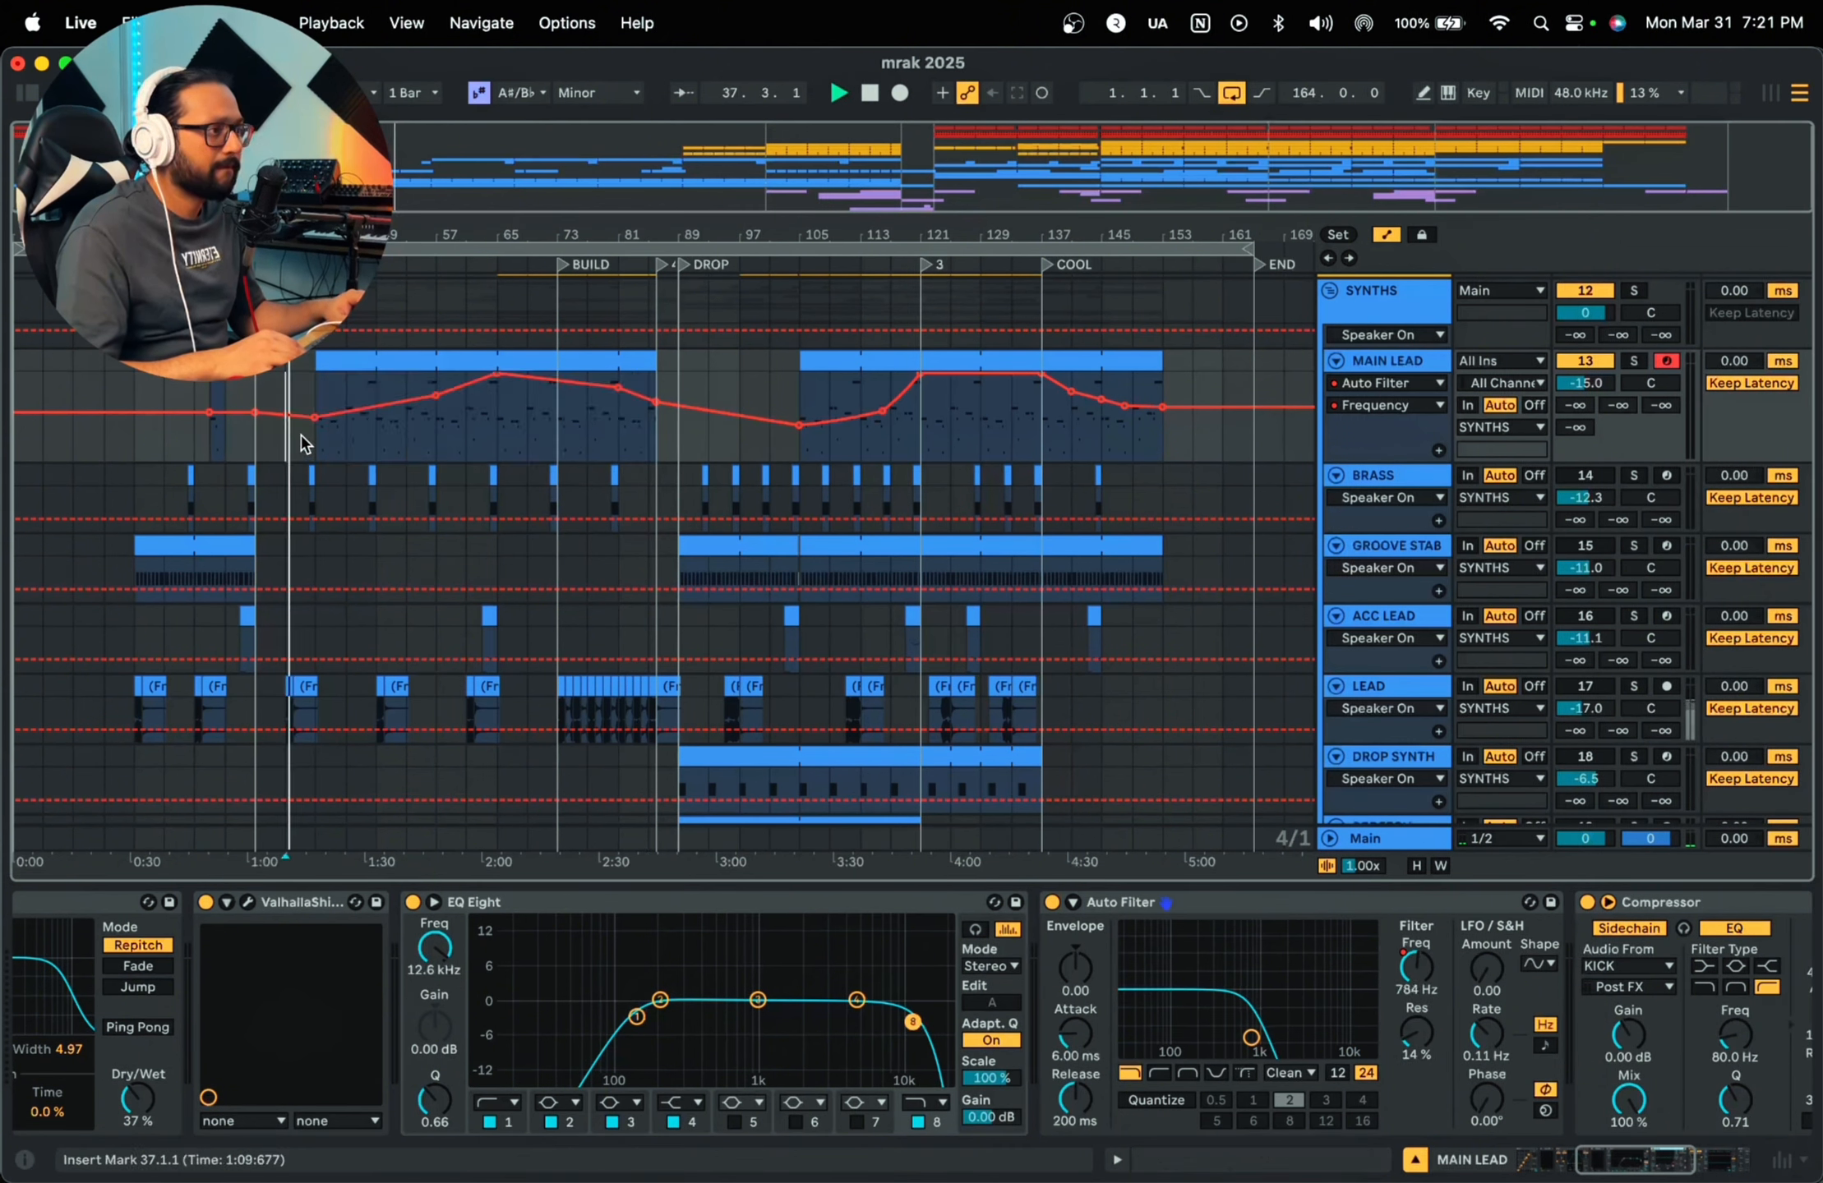
left_click(318, 440)
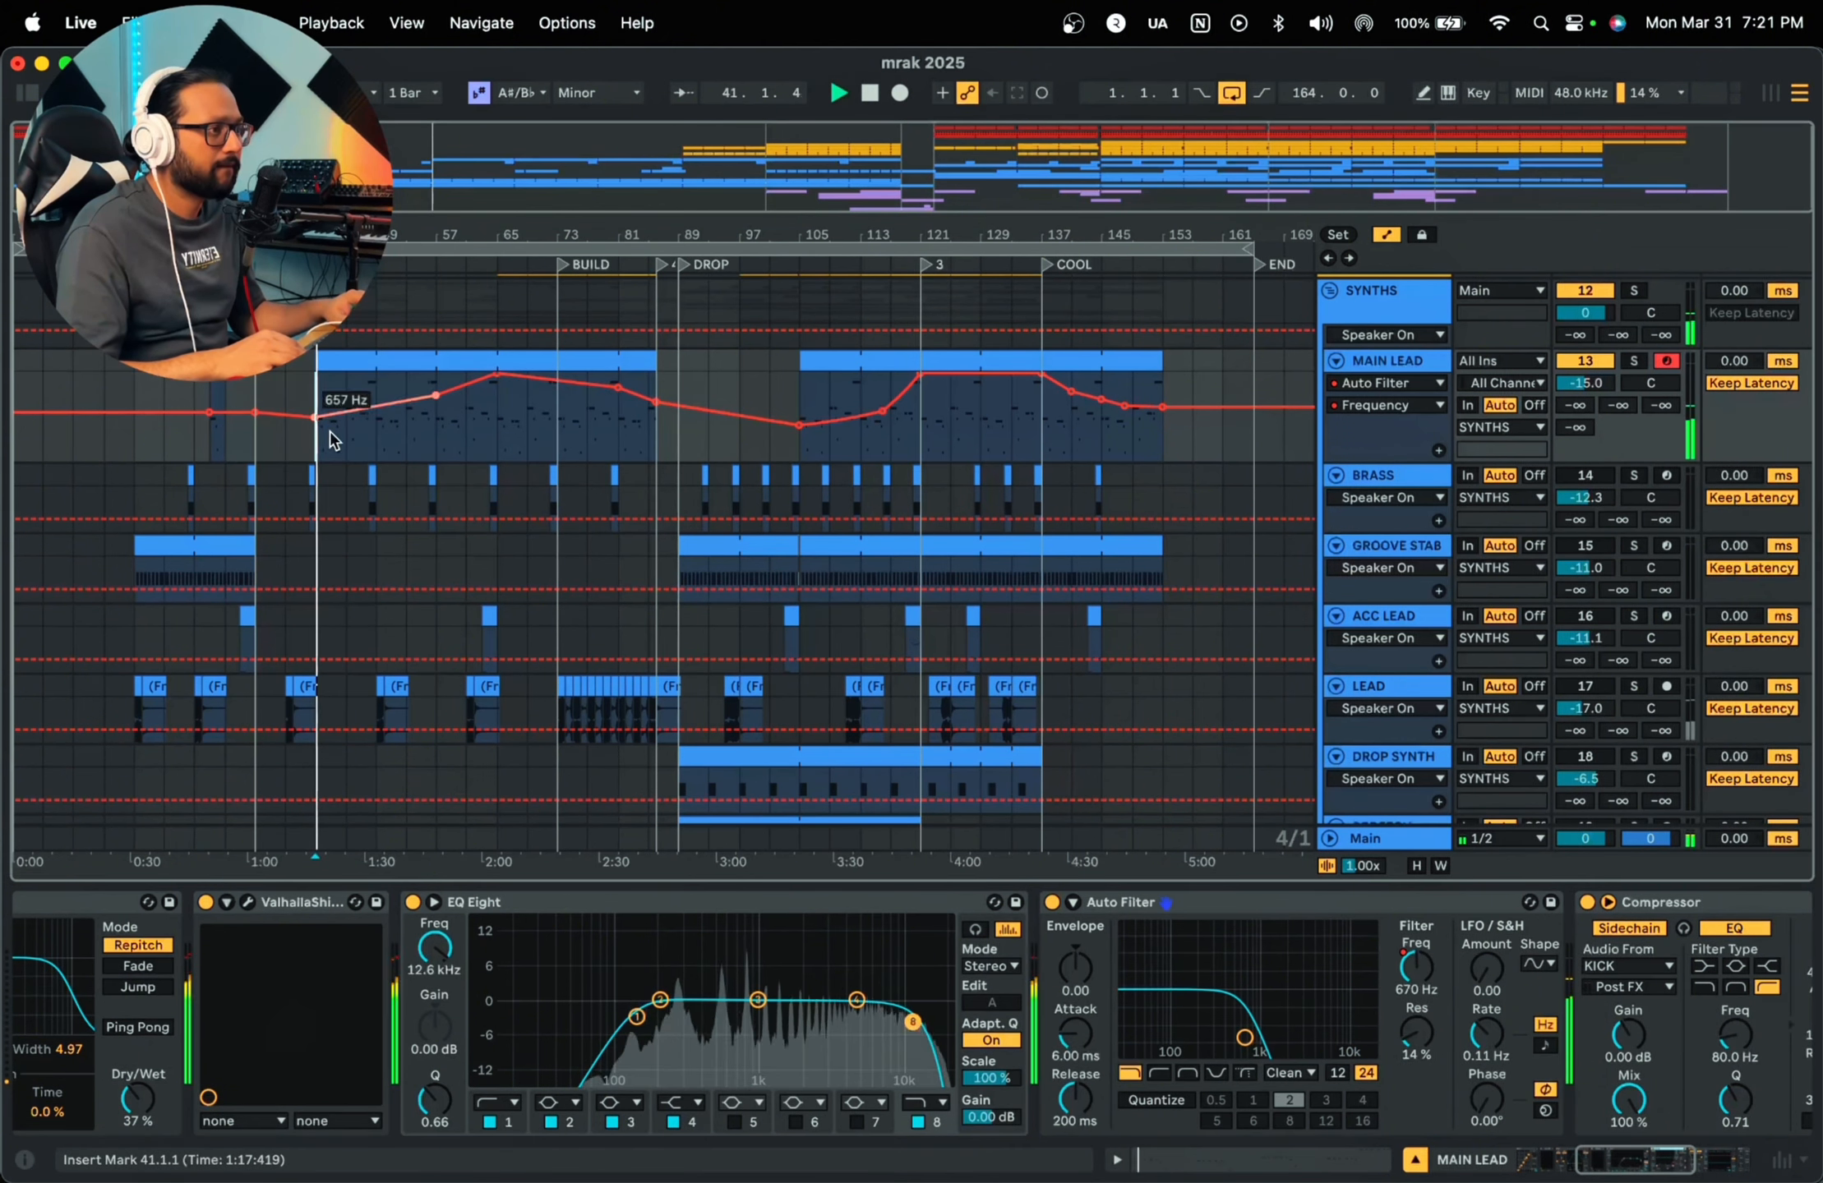
left_click(378, 437)
key("space")
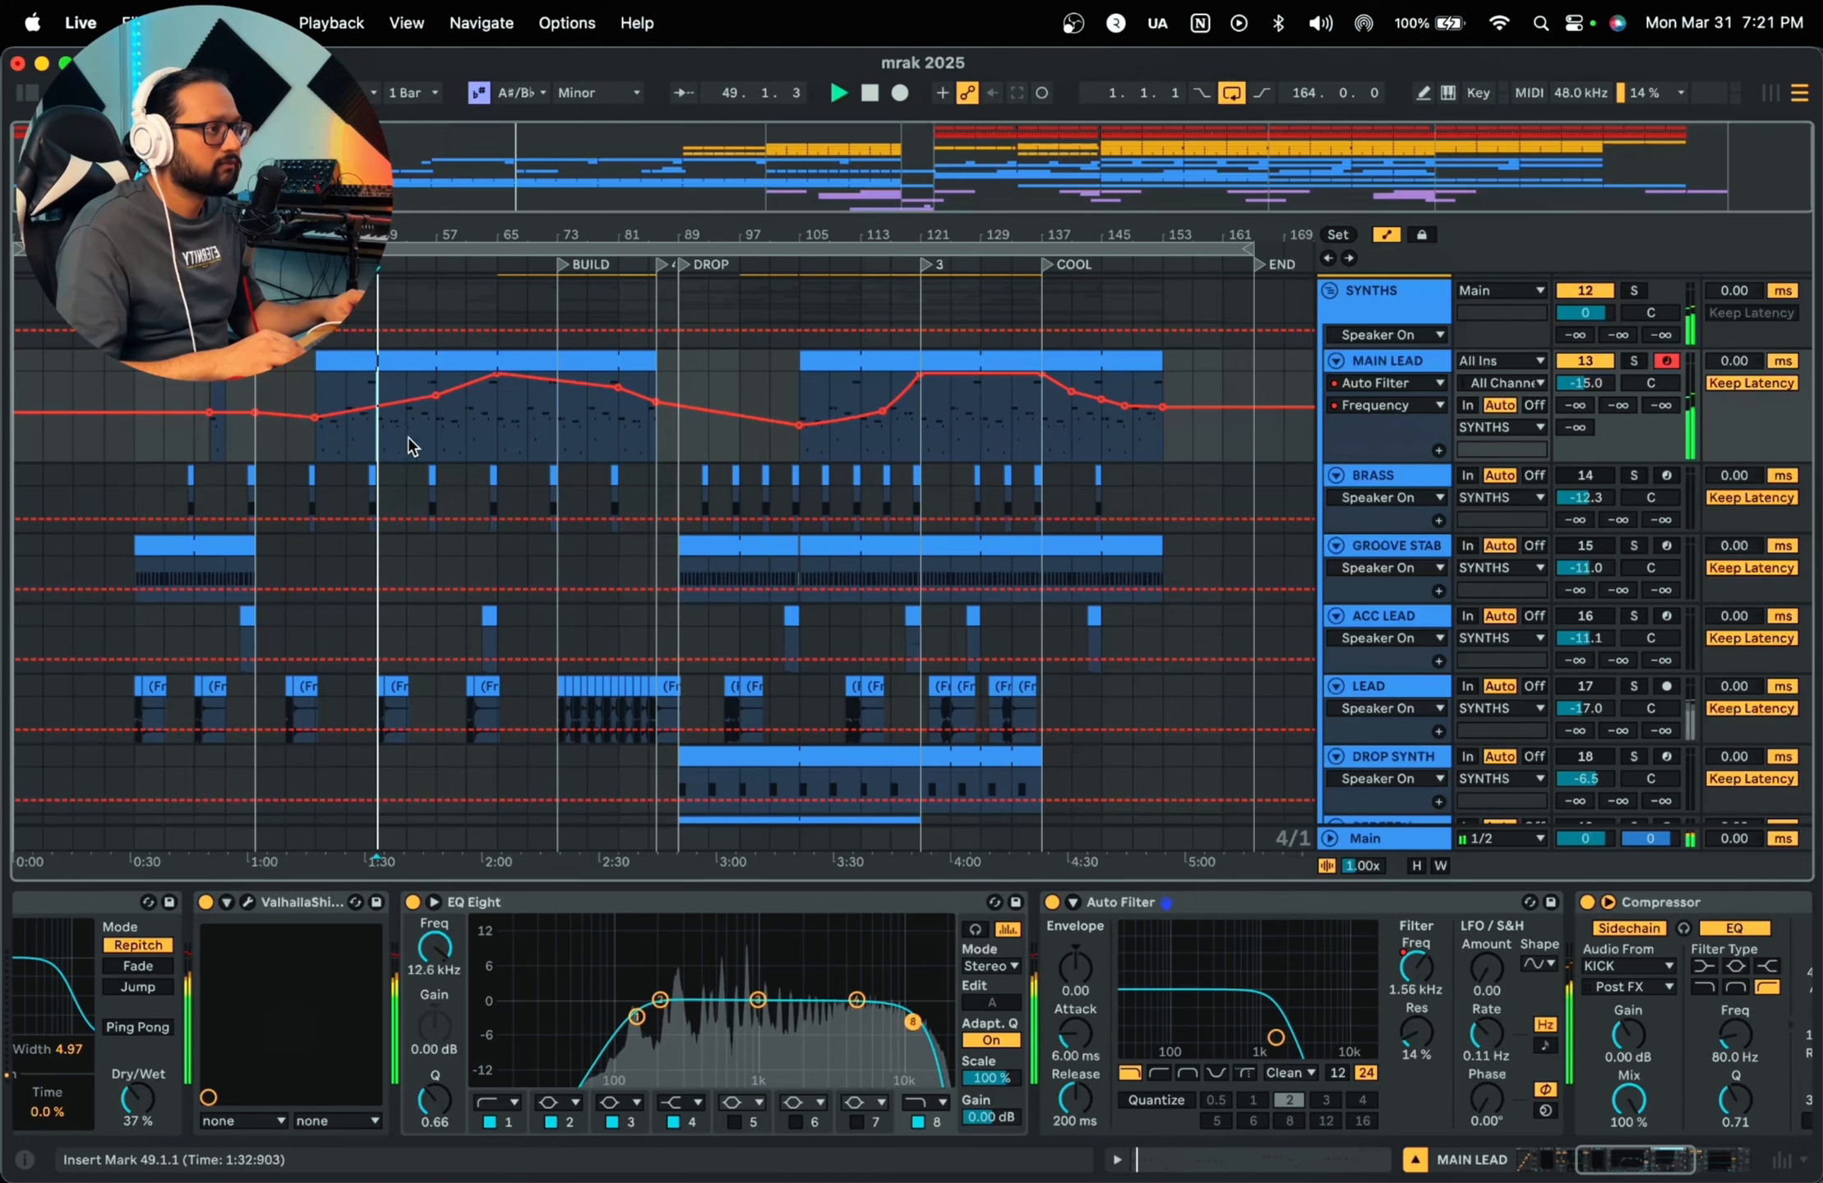
left_click(438, 429)
key("space")
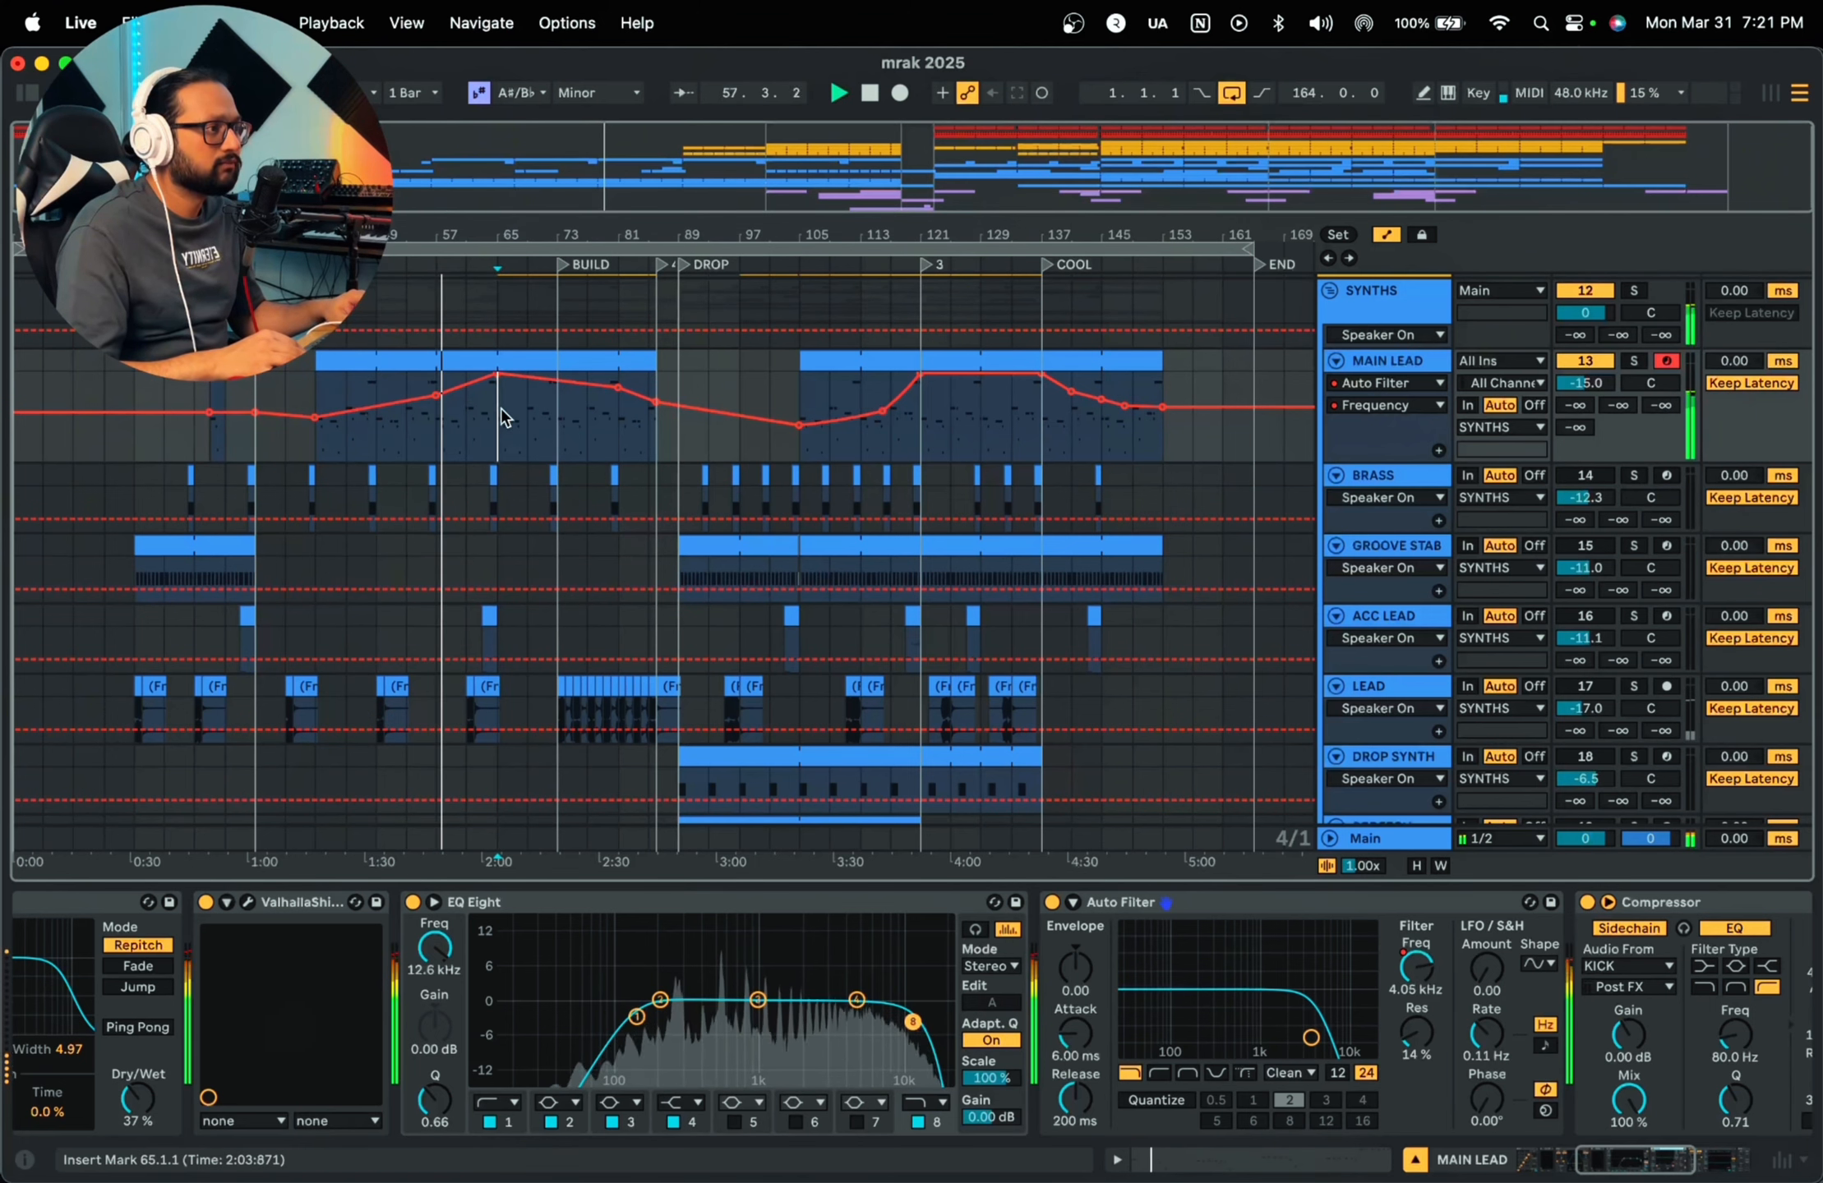
left_click(499, 415)
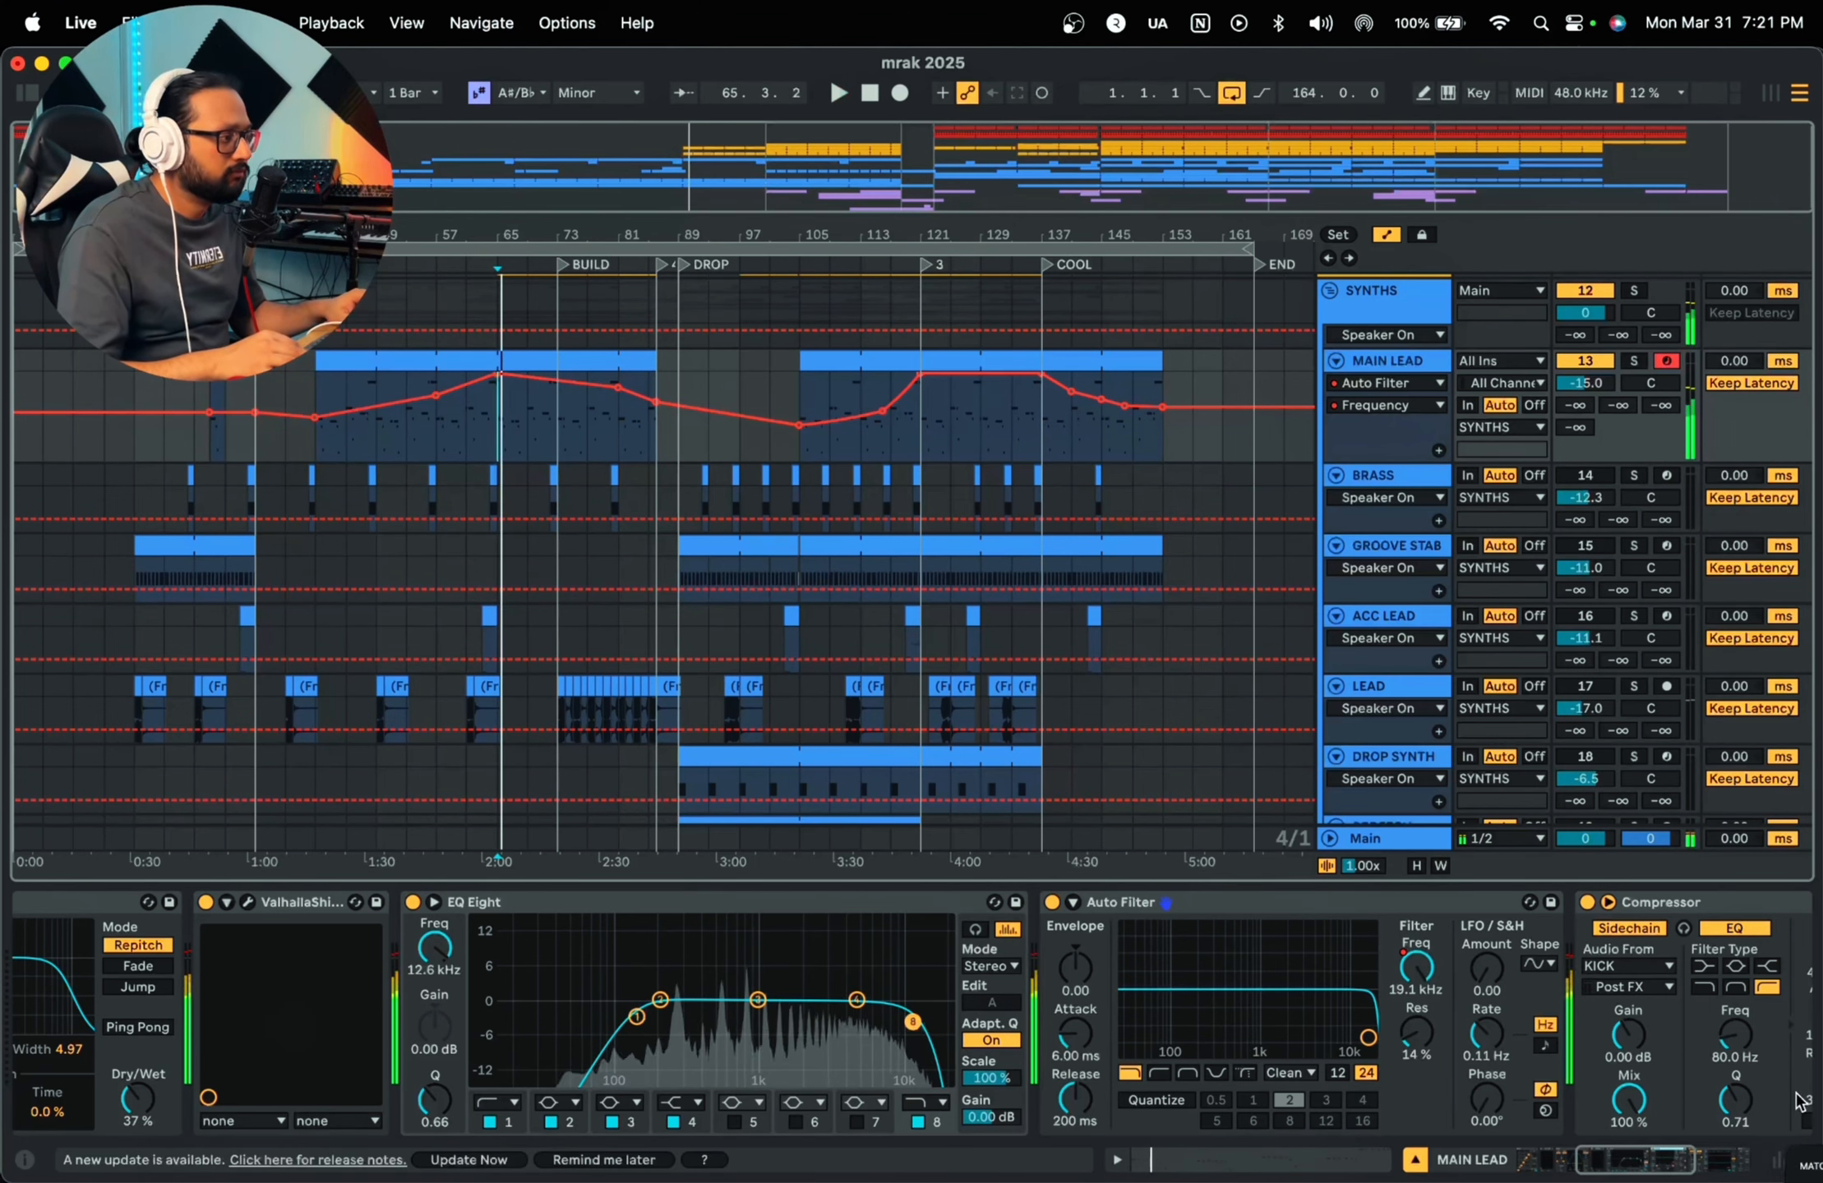
Step: Bring up the MAIN LEAD's sidechain Compressor and play the track briefly from bars 65, 105 and 121
left_click_drag(1640, 1163, 1674, 1150)
left_click(1086, 915)
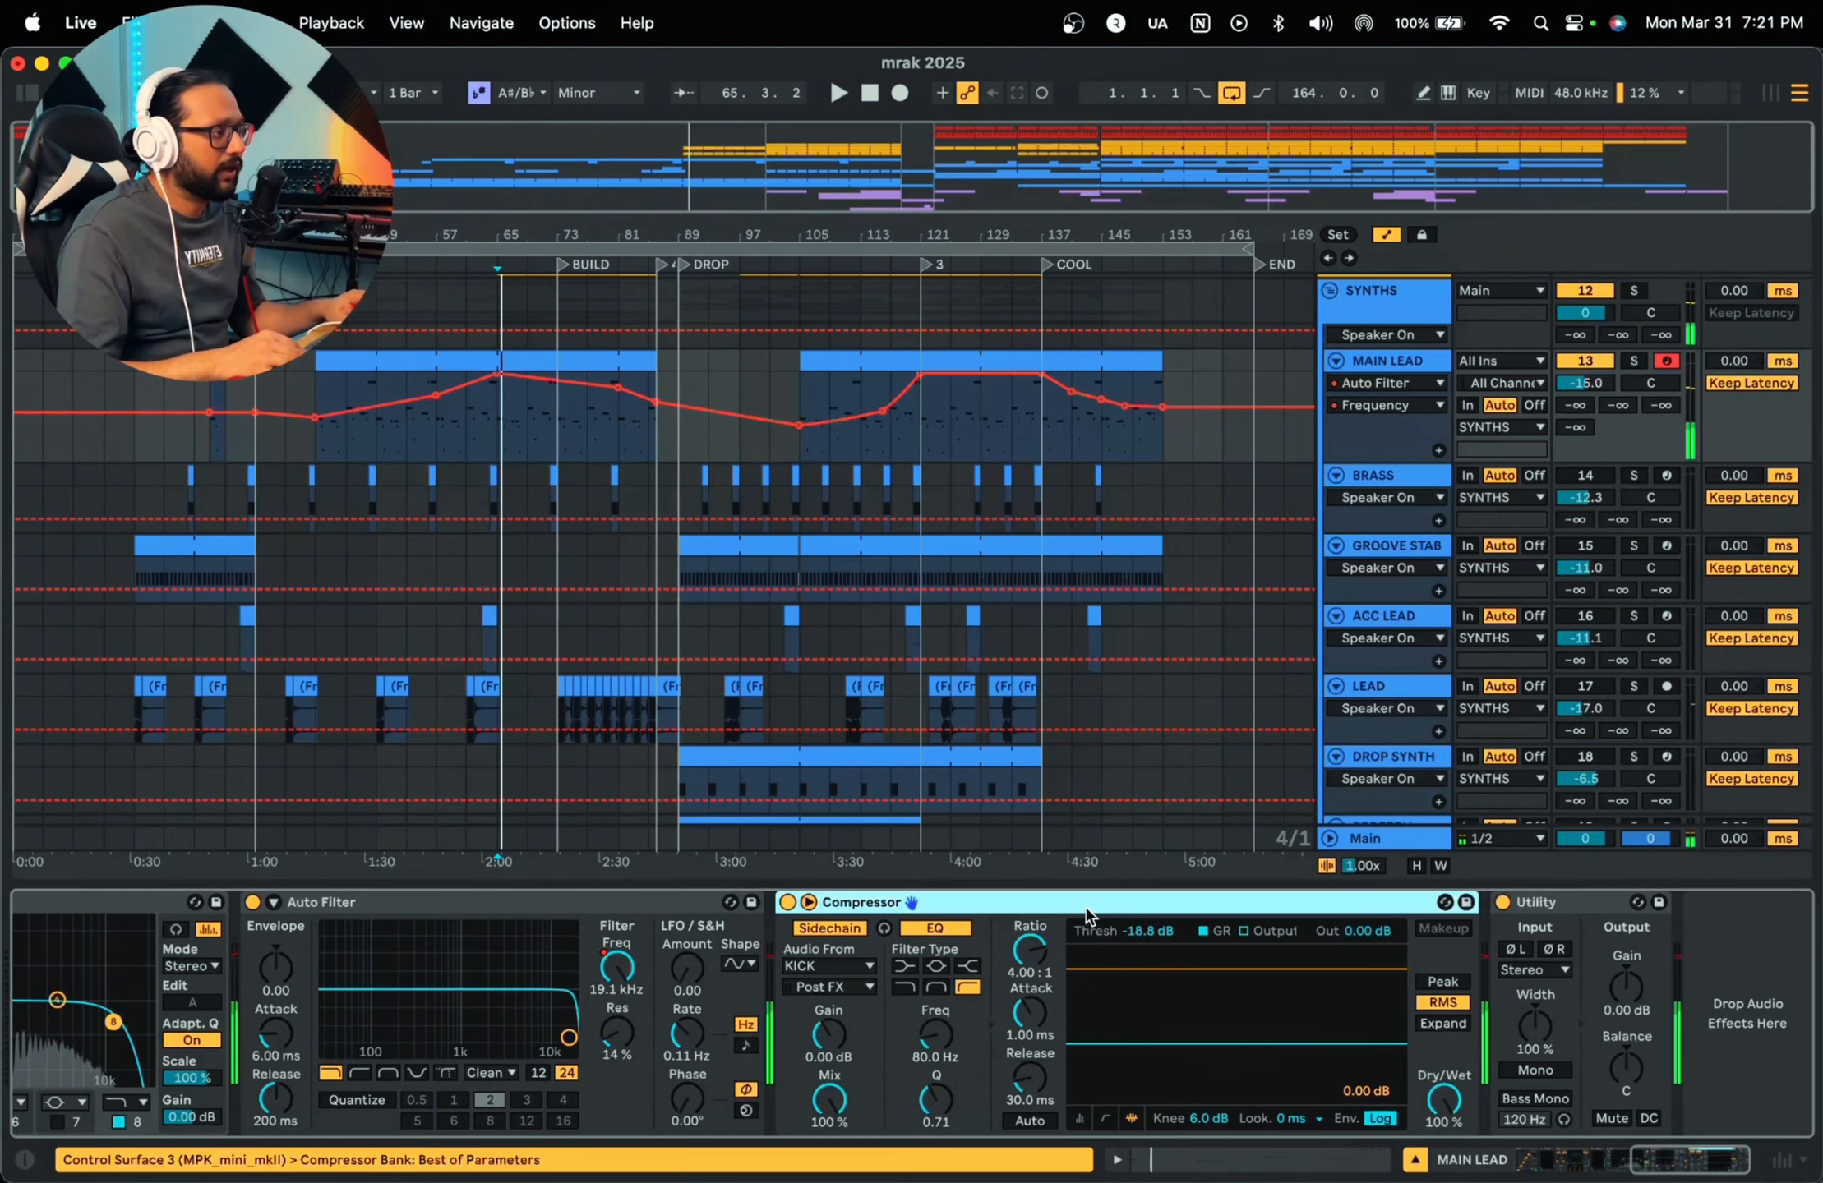
key("space")
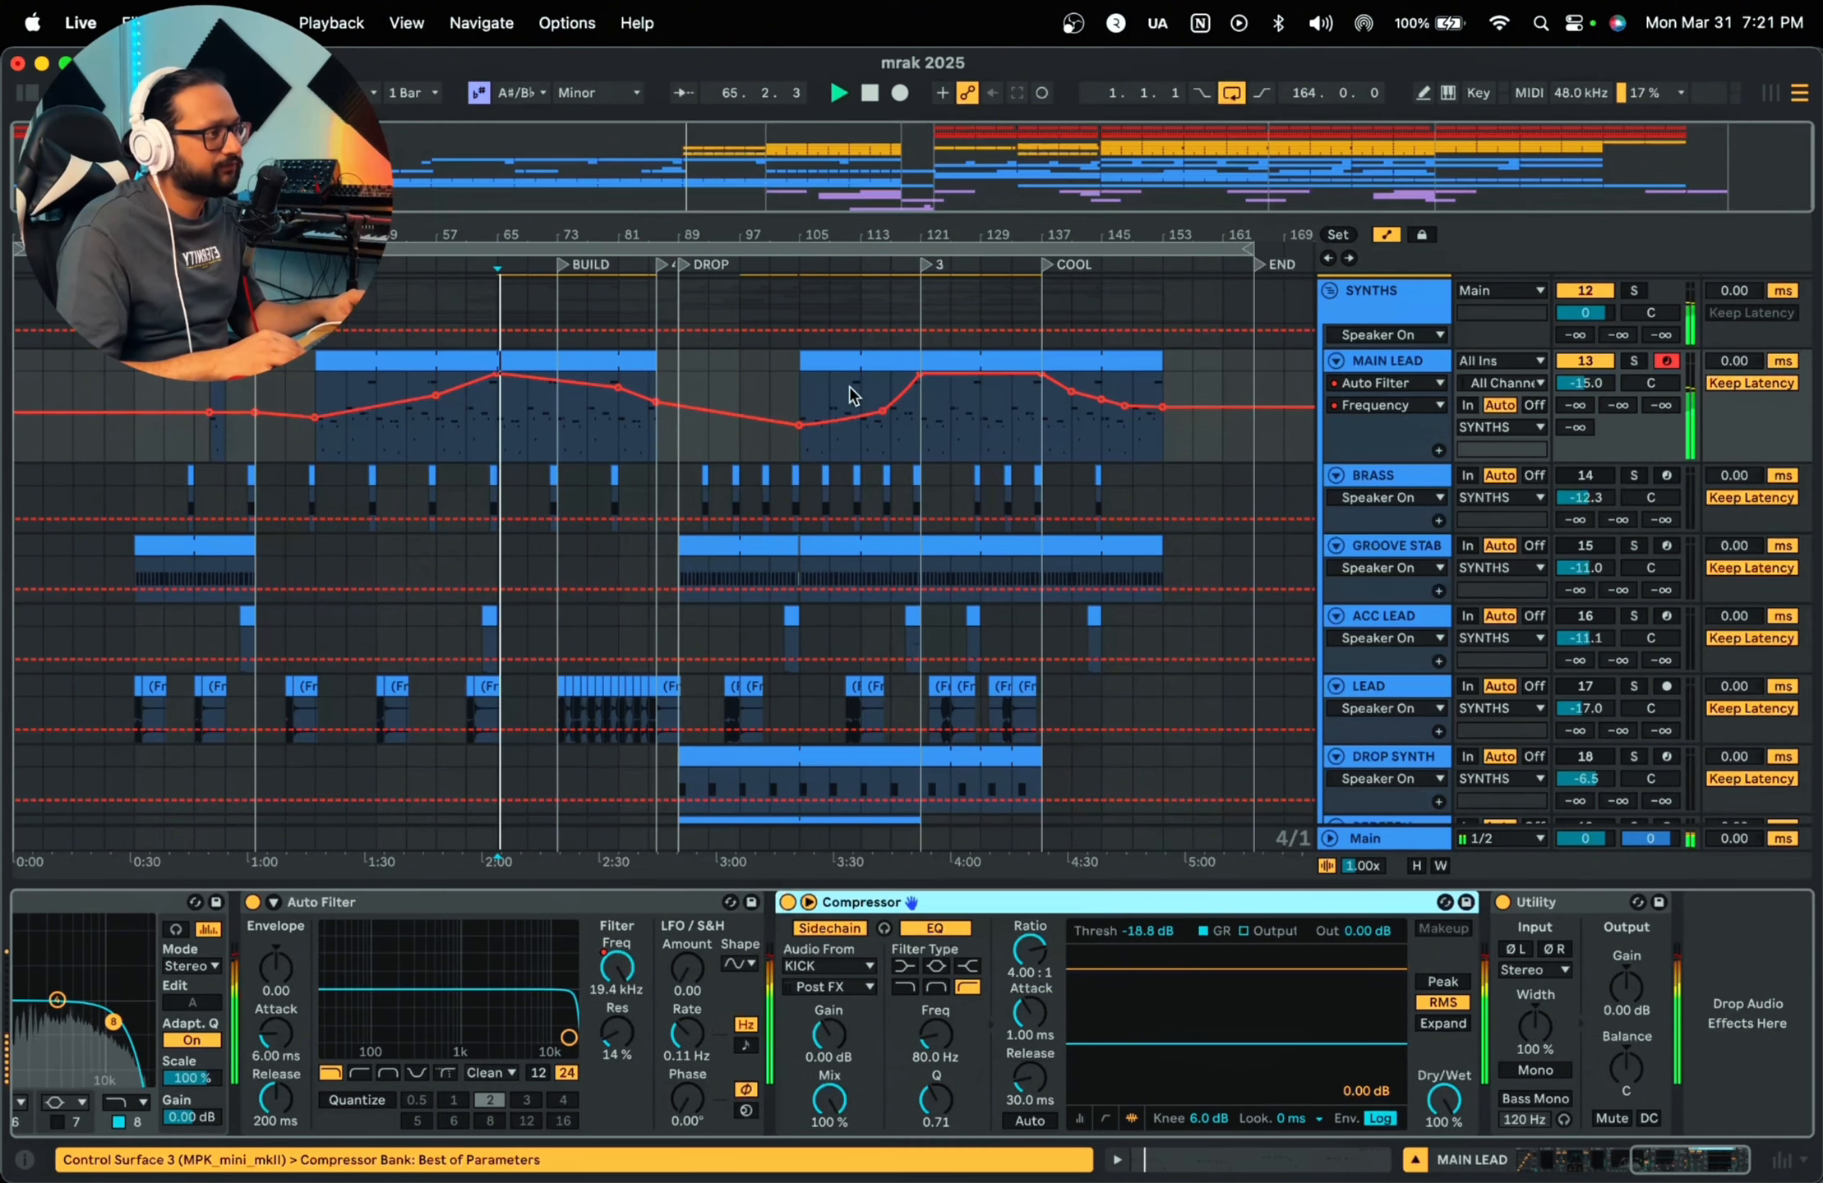
left_click(802, 380)
key("space")
key("space")
left_click(925, 435)
key("space")
key("space")
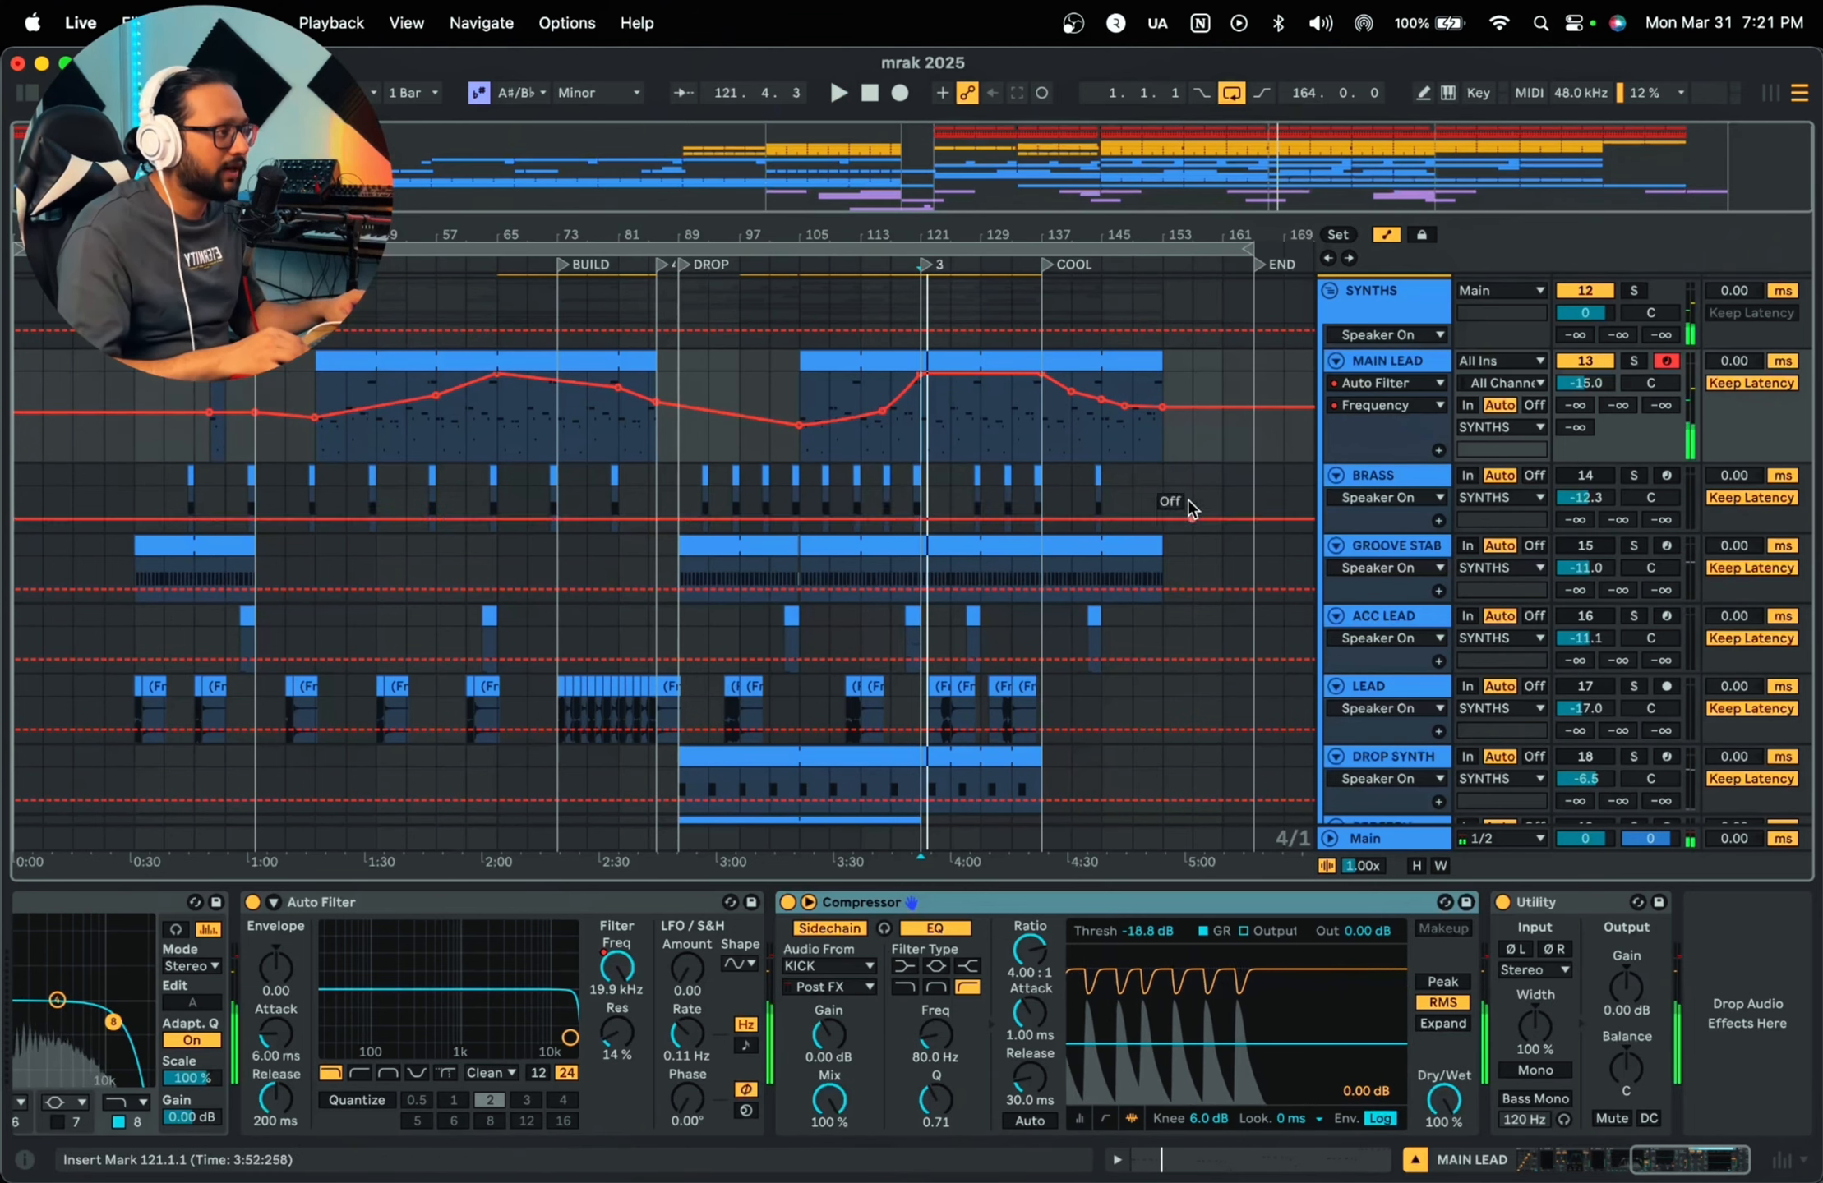
Step: Play from bar 121 and compare the MAIN LEAD with its Compressor switched off and back on
scroll(1337, 425, "up", 2)
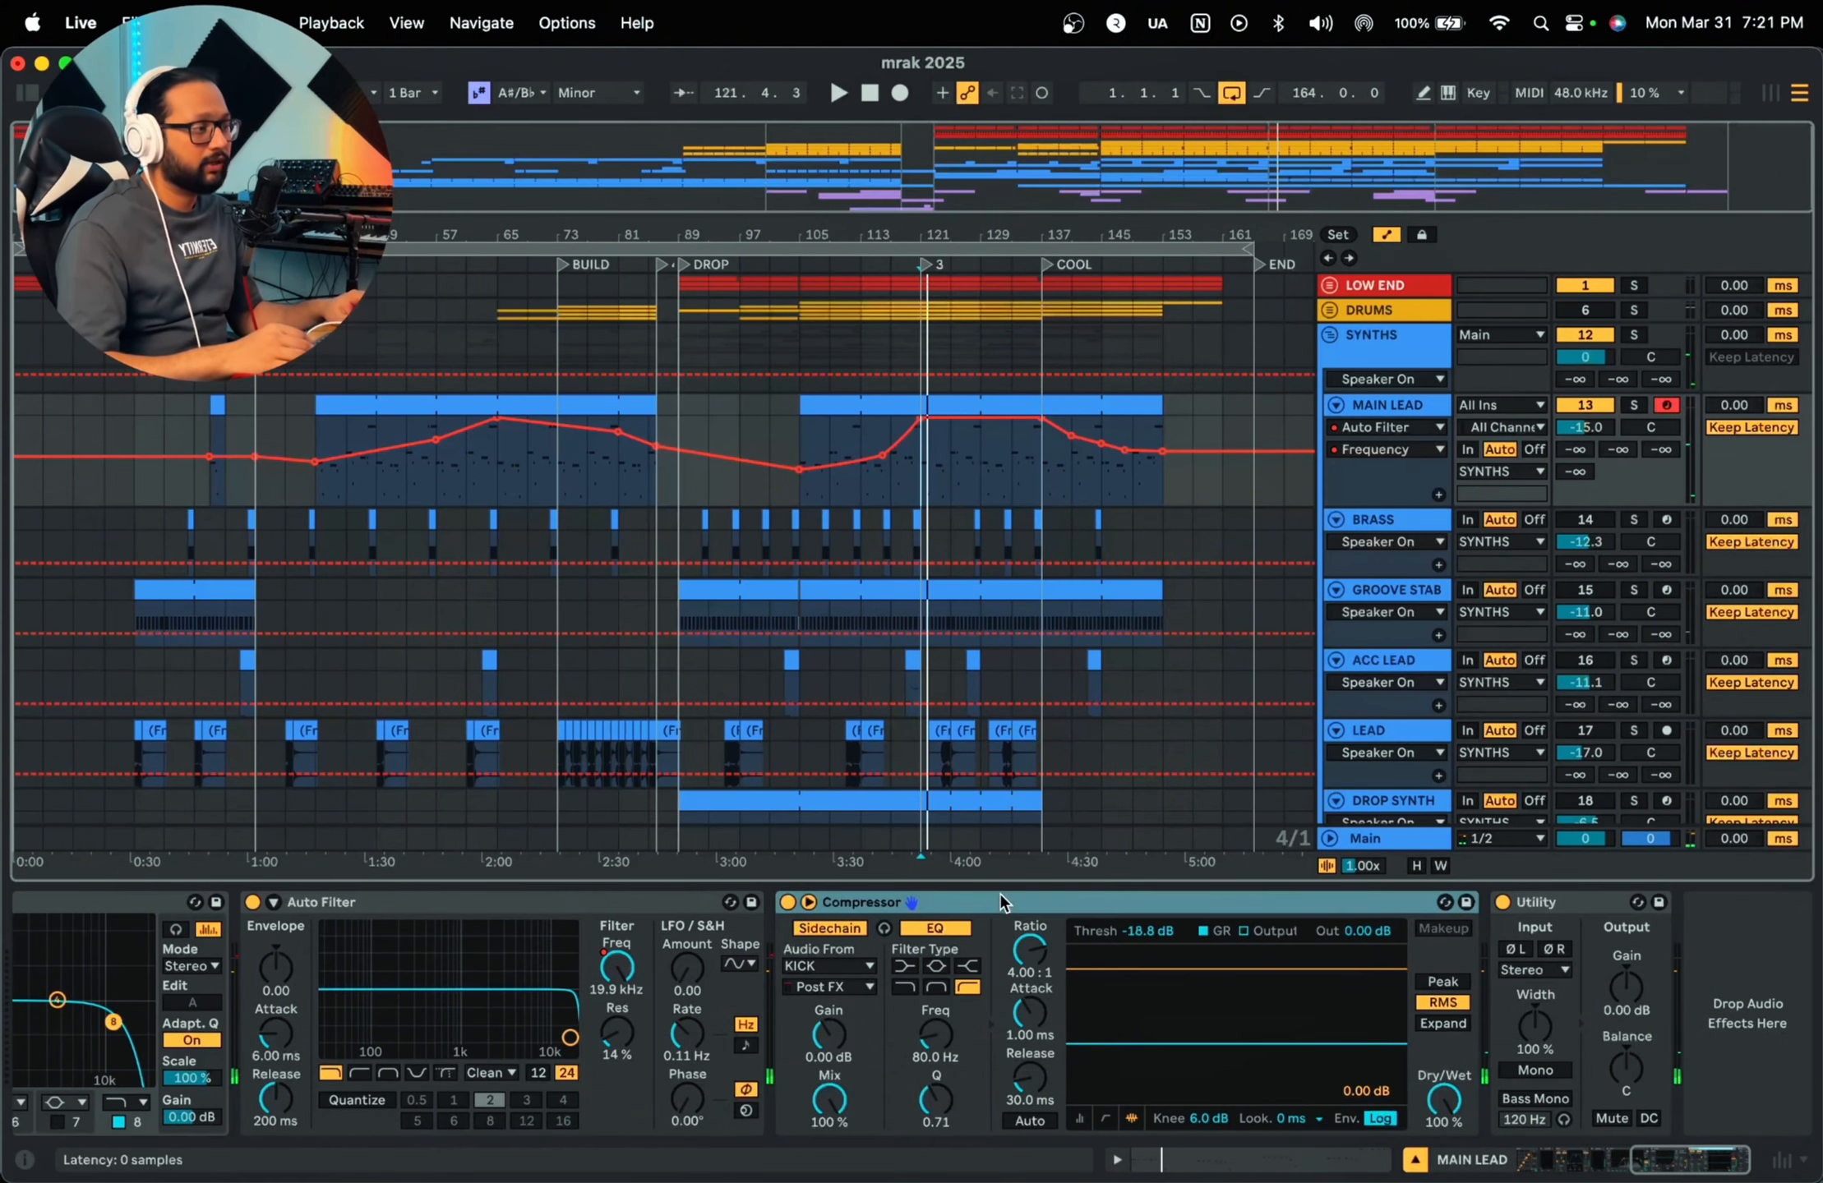
key("space")
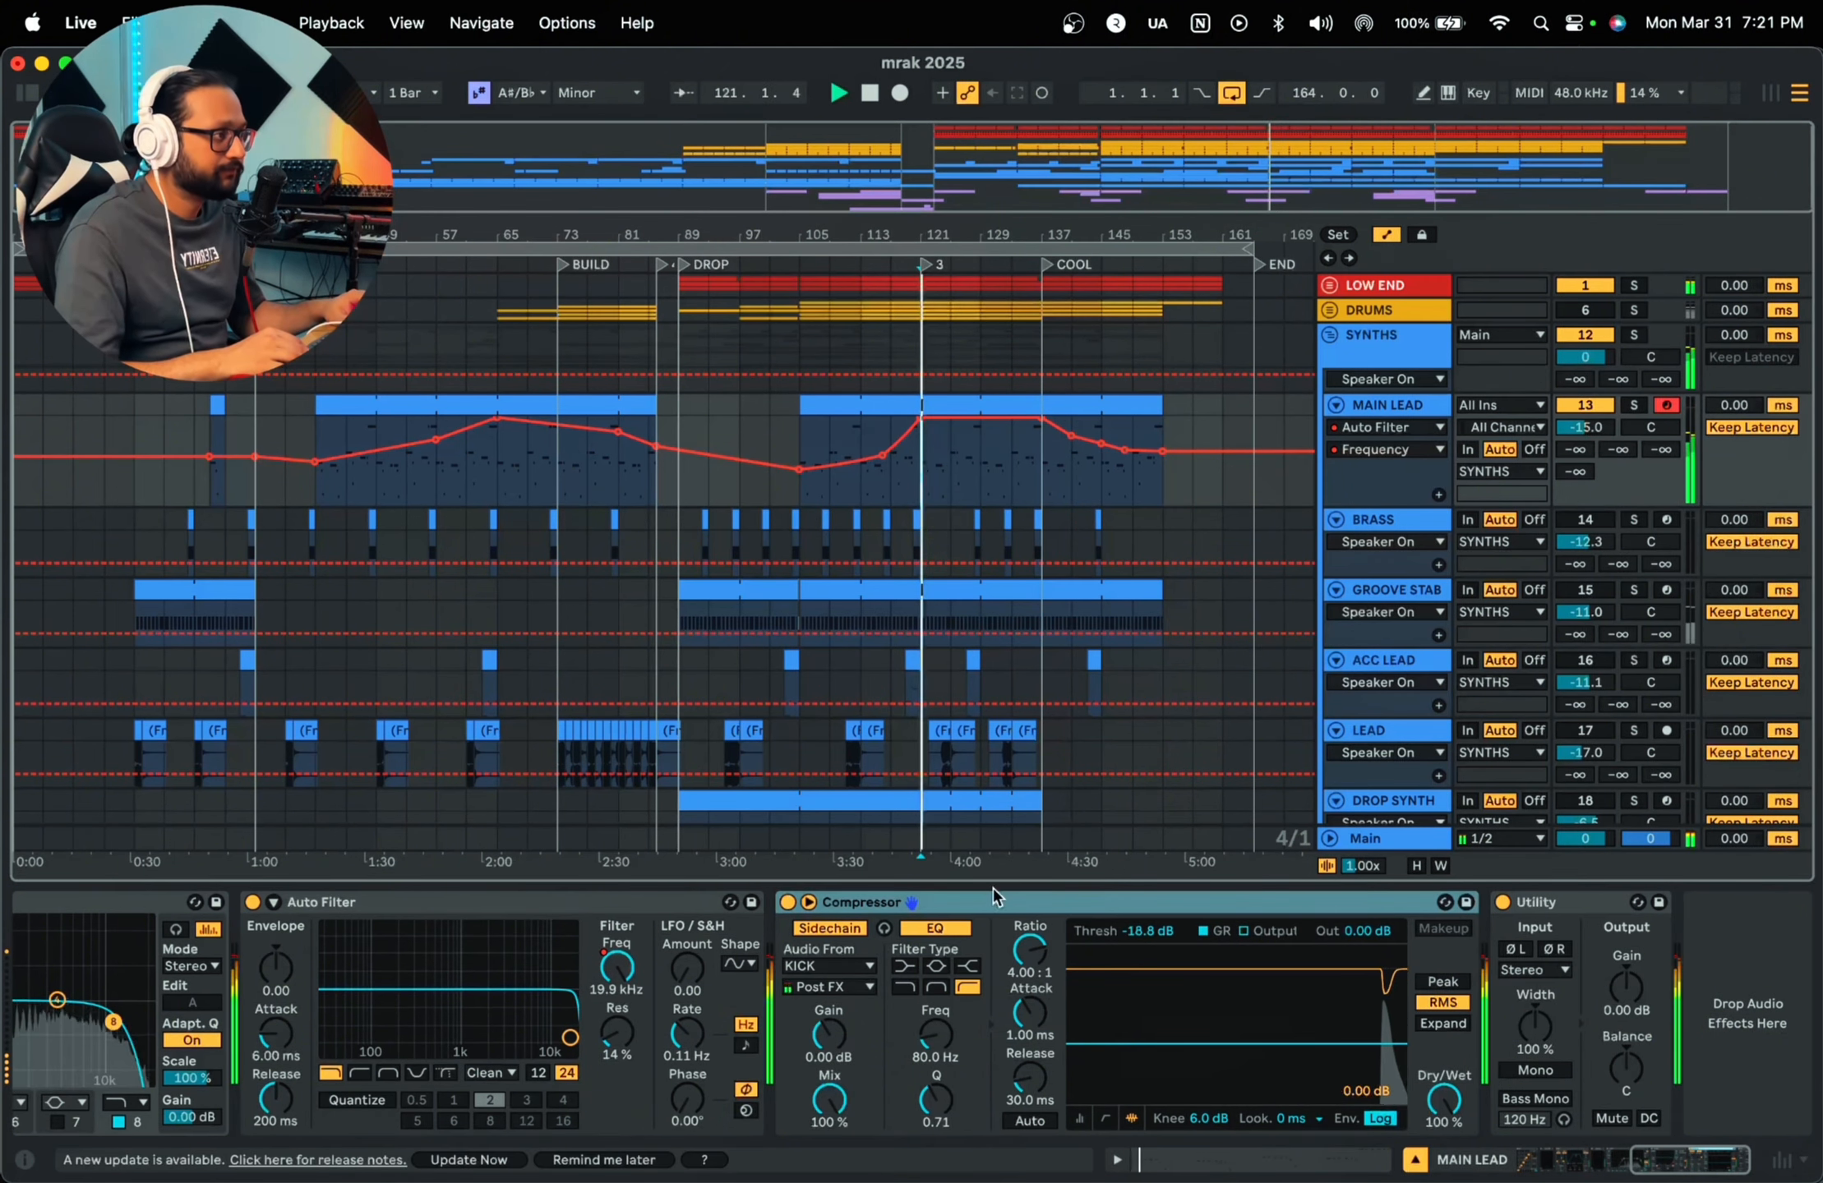
left_click(786, 902)
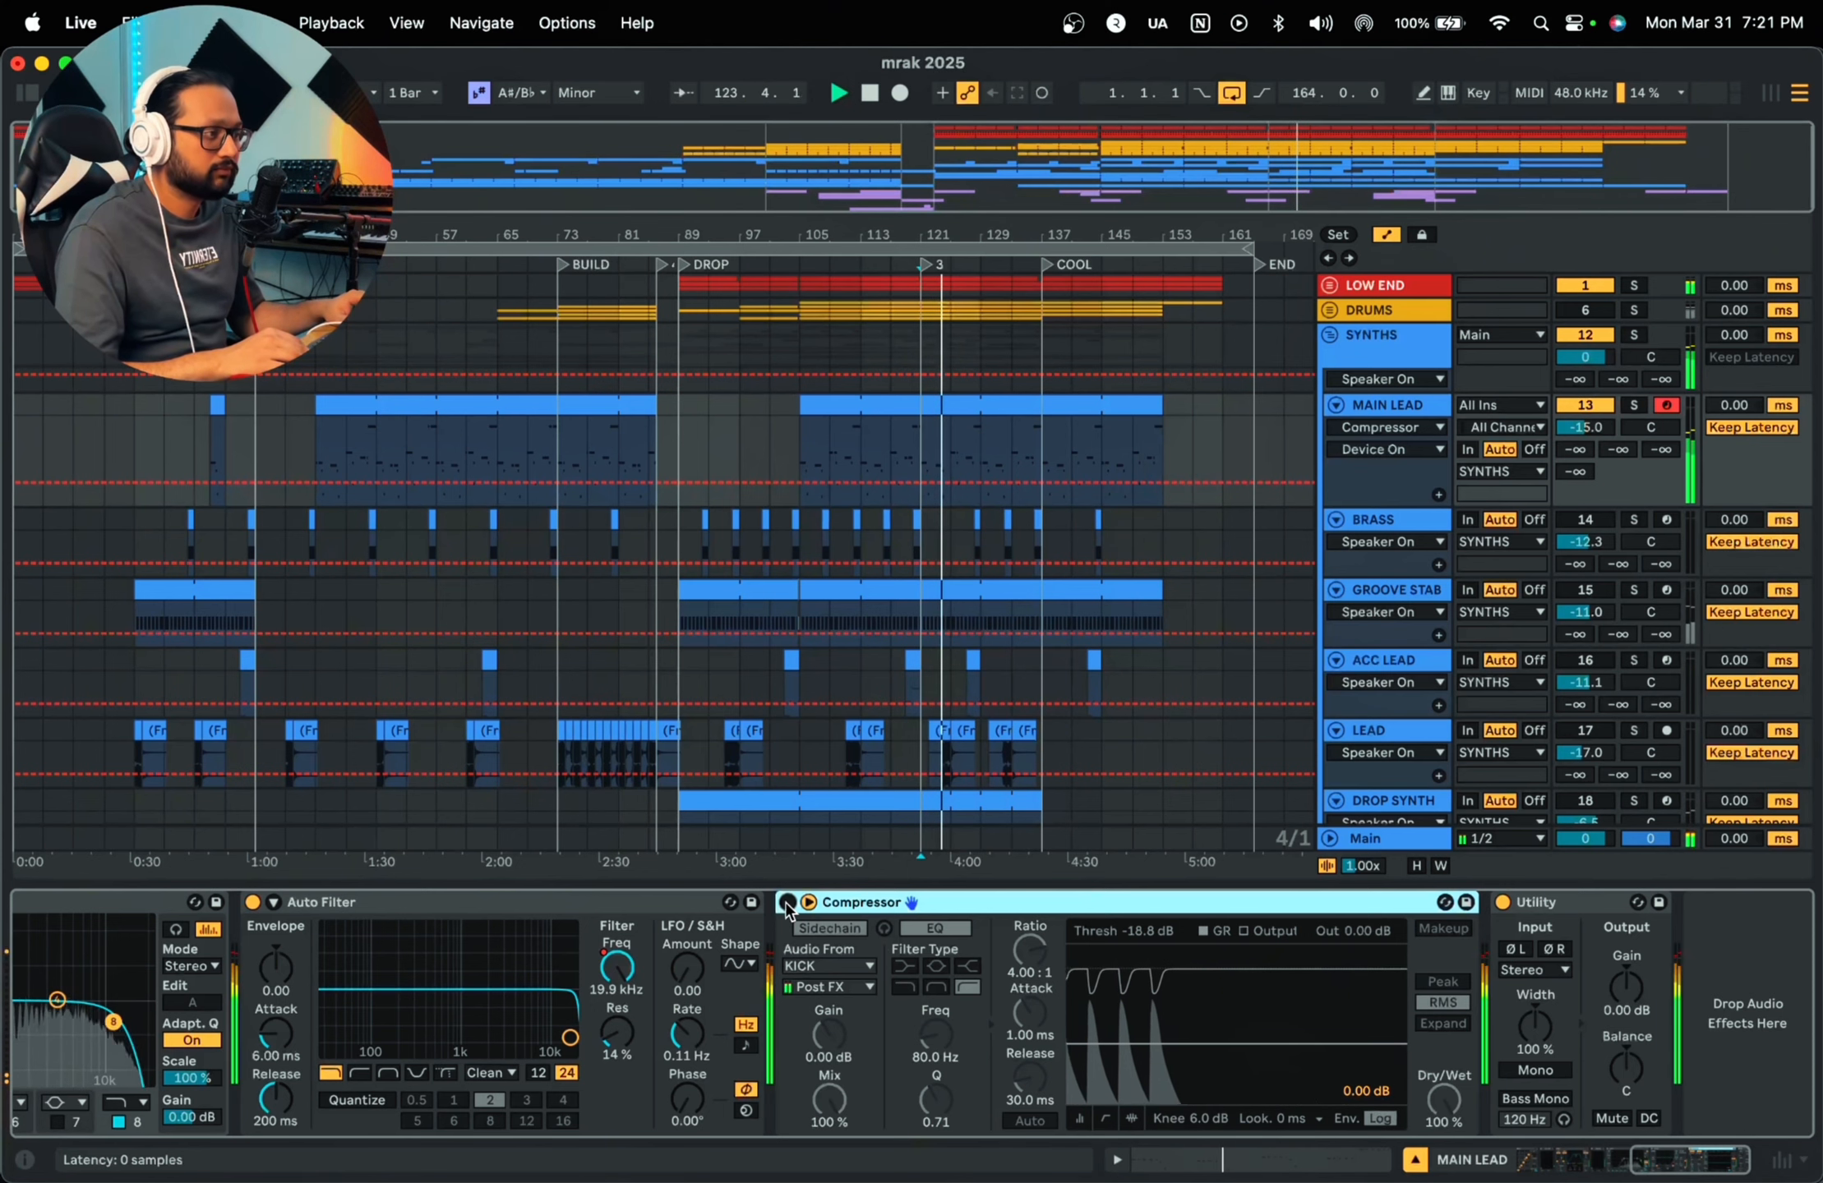
left_click(786, 902)
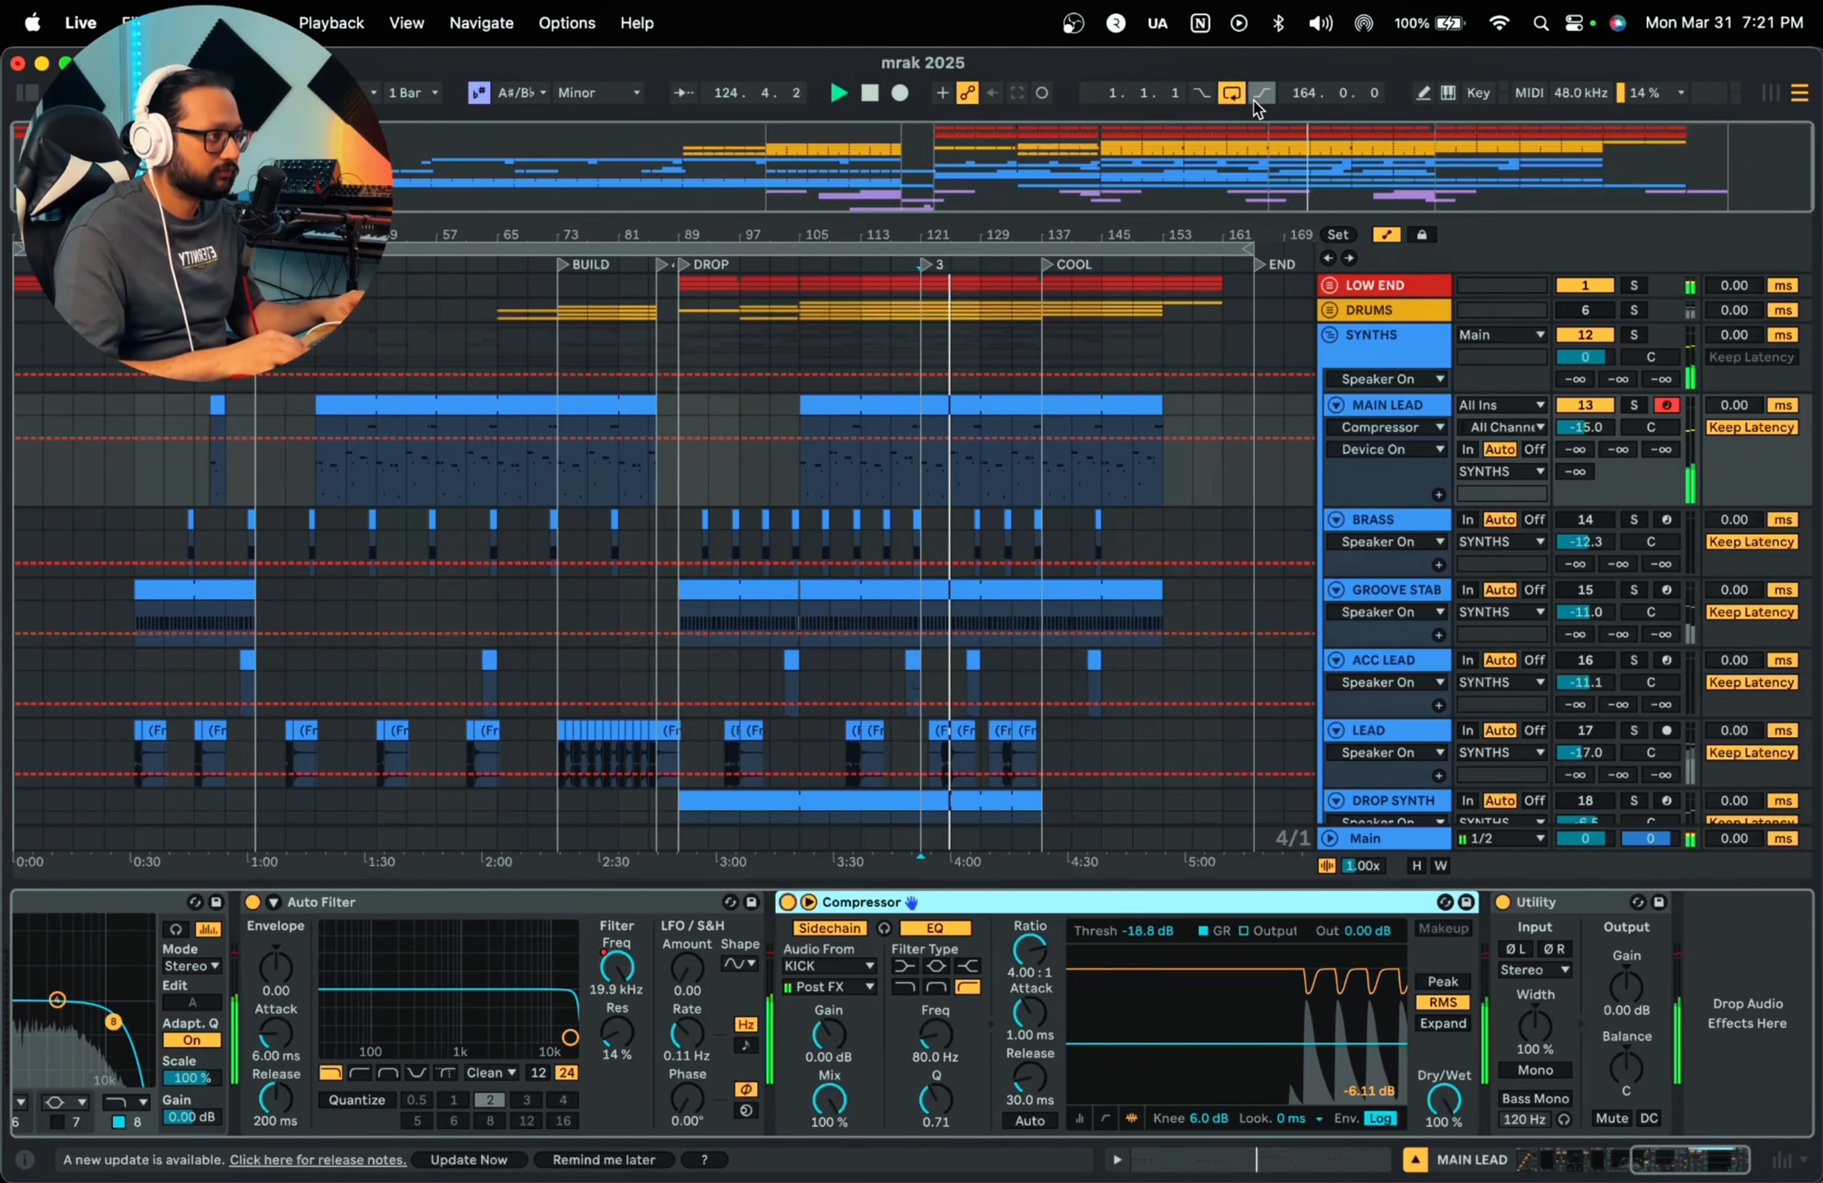
Step: Activate the BRASS track and deactivate the MAIN LEAD track
left_click(1391, 409)
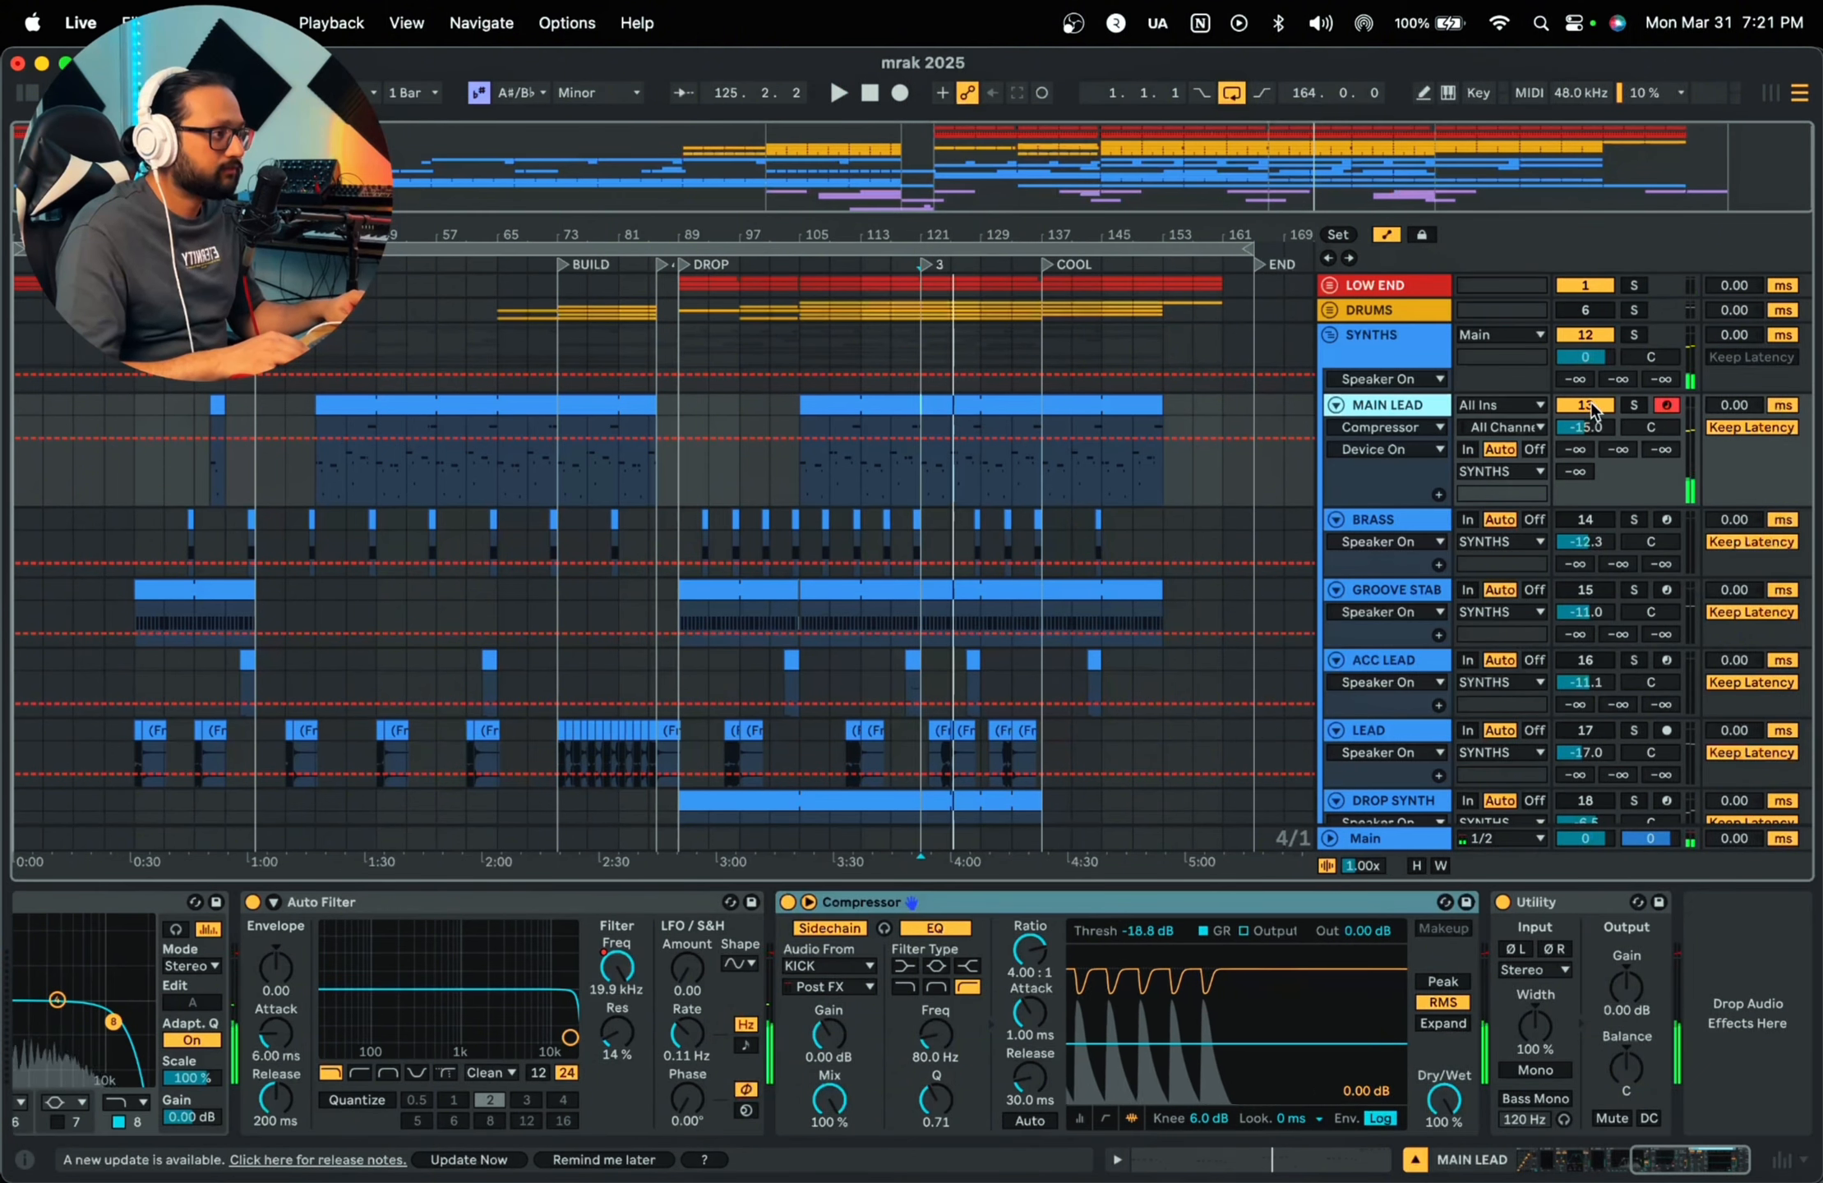
left_click(1582, 523)
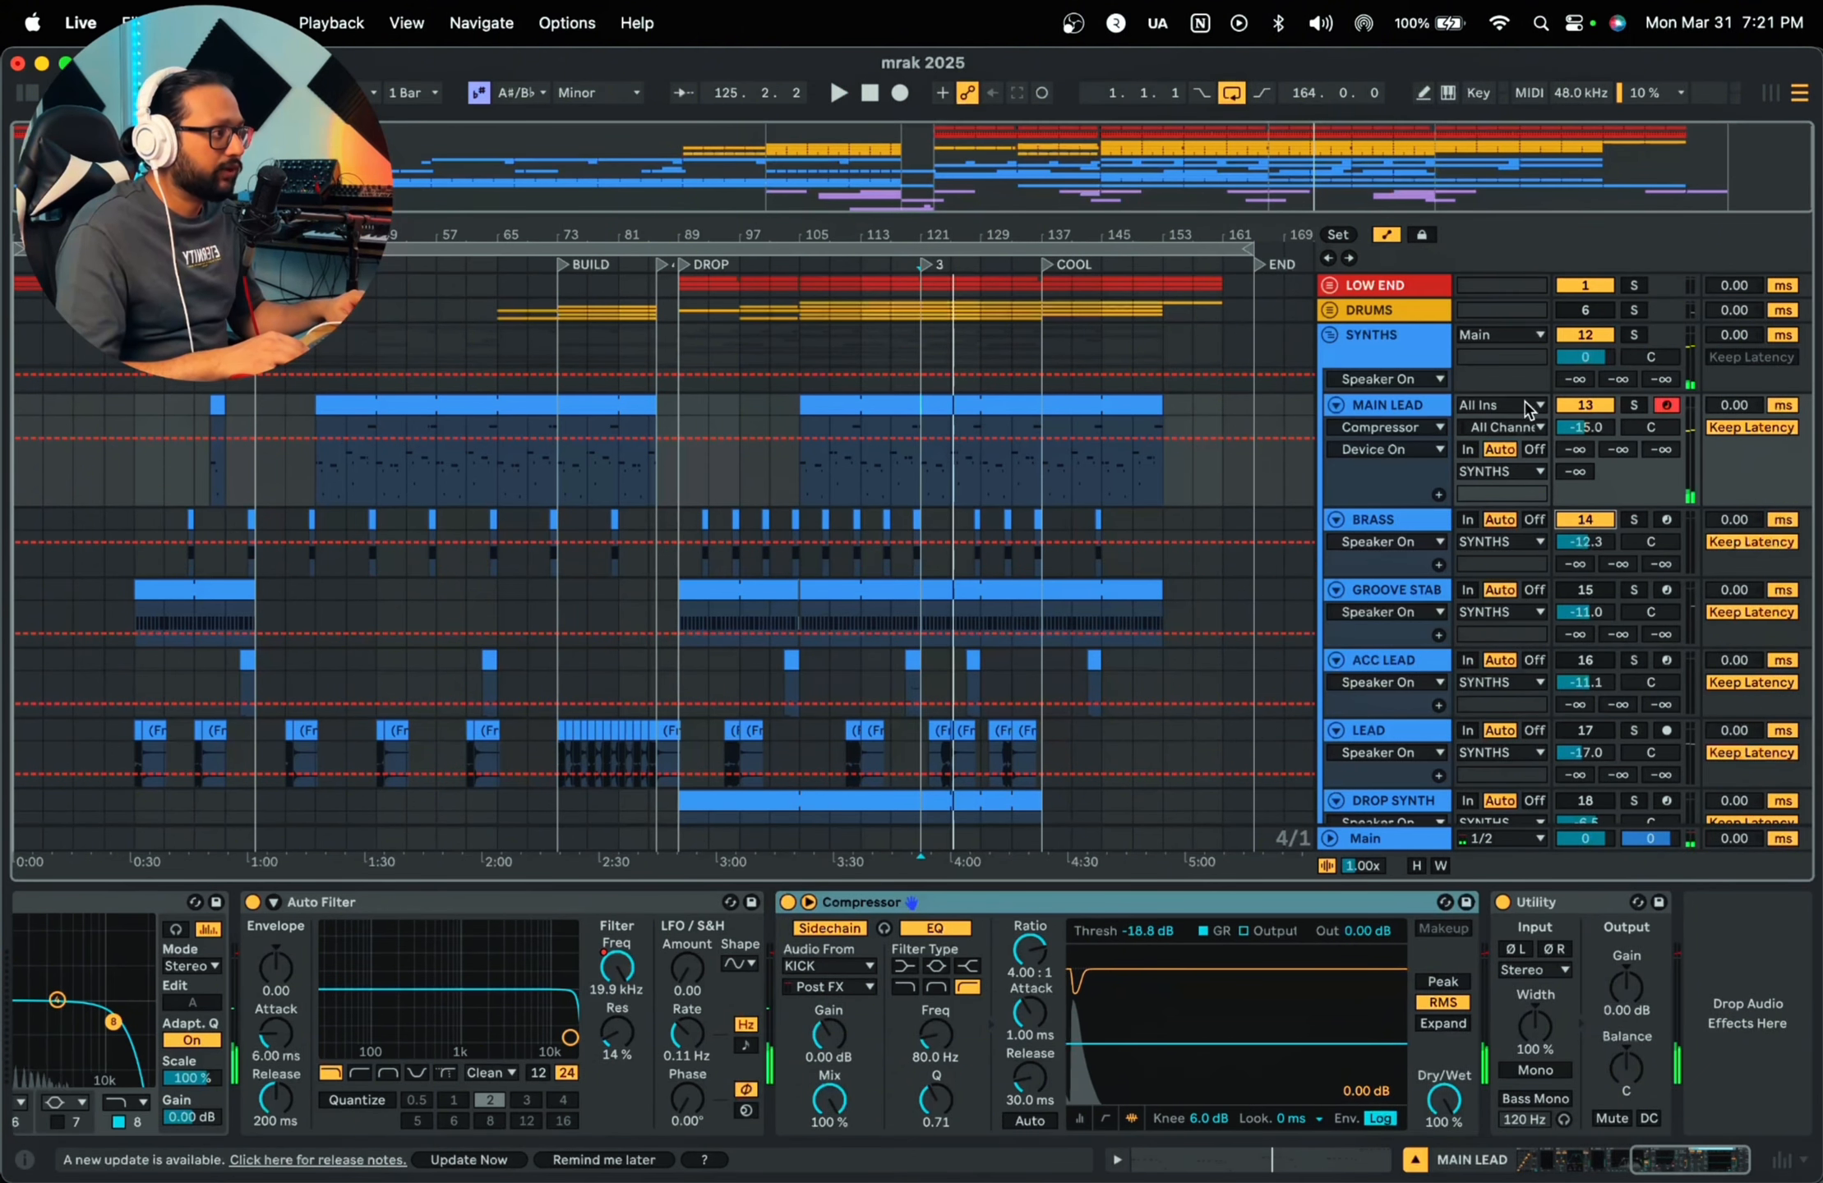
left_click(1584, 405)
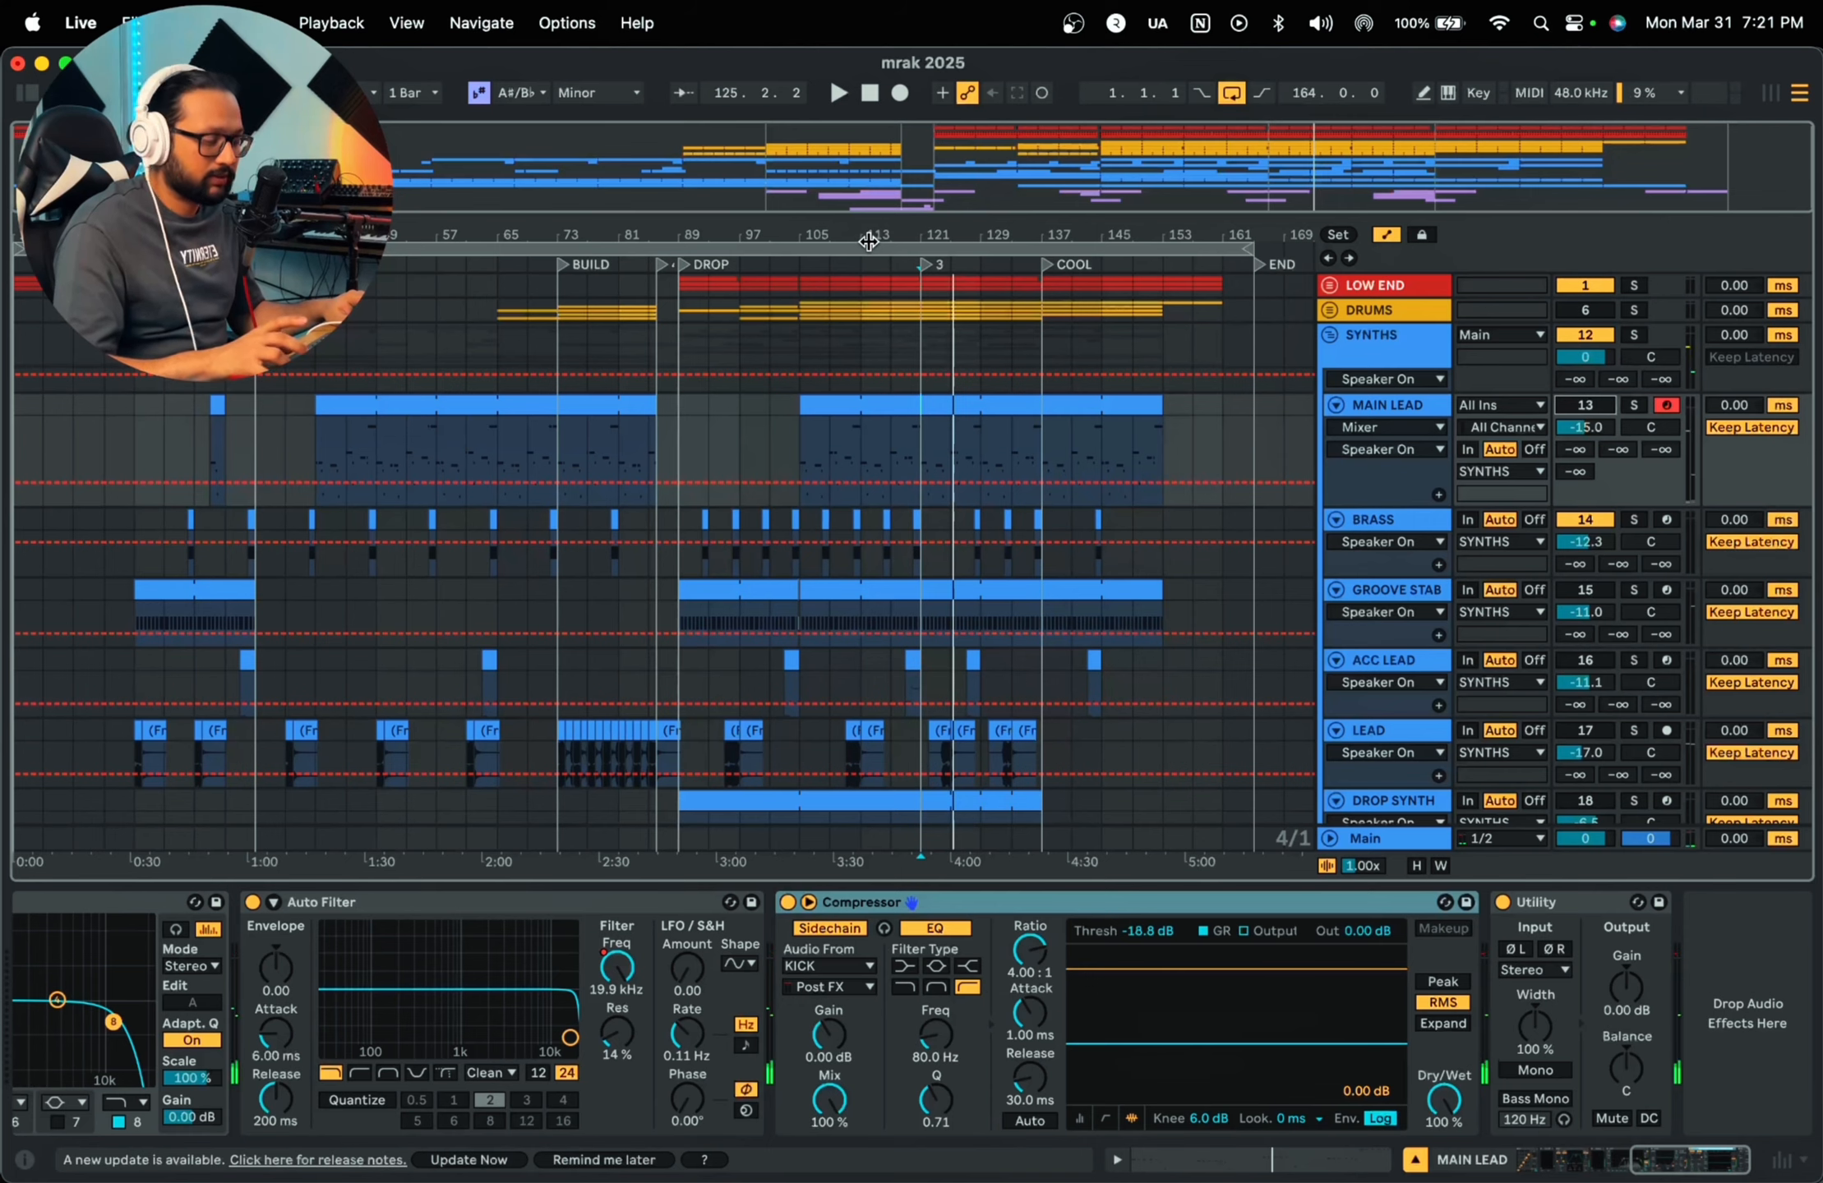
Step: Hide the automation lanes and play the BRASS track from its first clip in the DROP section
key("a")
mouse_move(770, 234)
left_mouse_down()
mouse_move(801, 320)
mouse_move(834, 321)
left_mouse_up()
left_click(714, 552)
key("space")
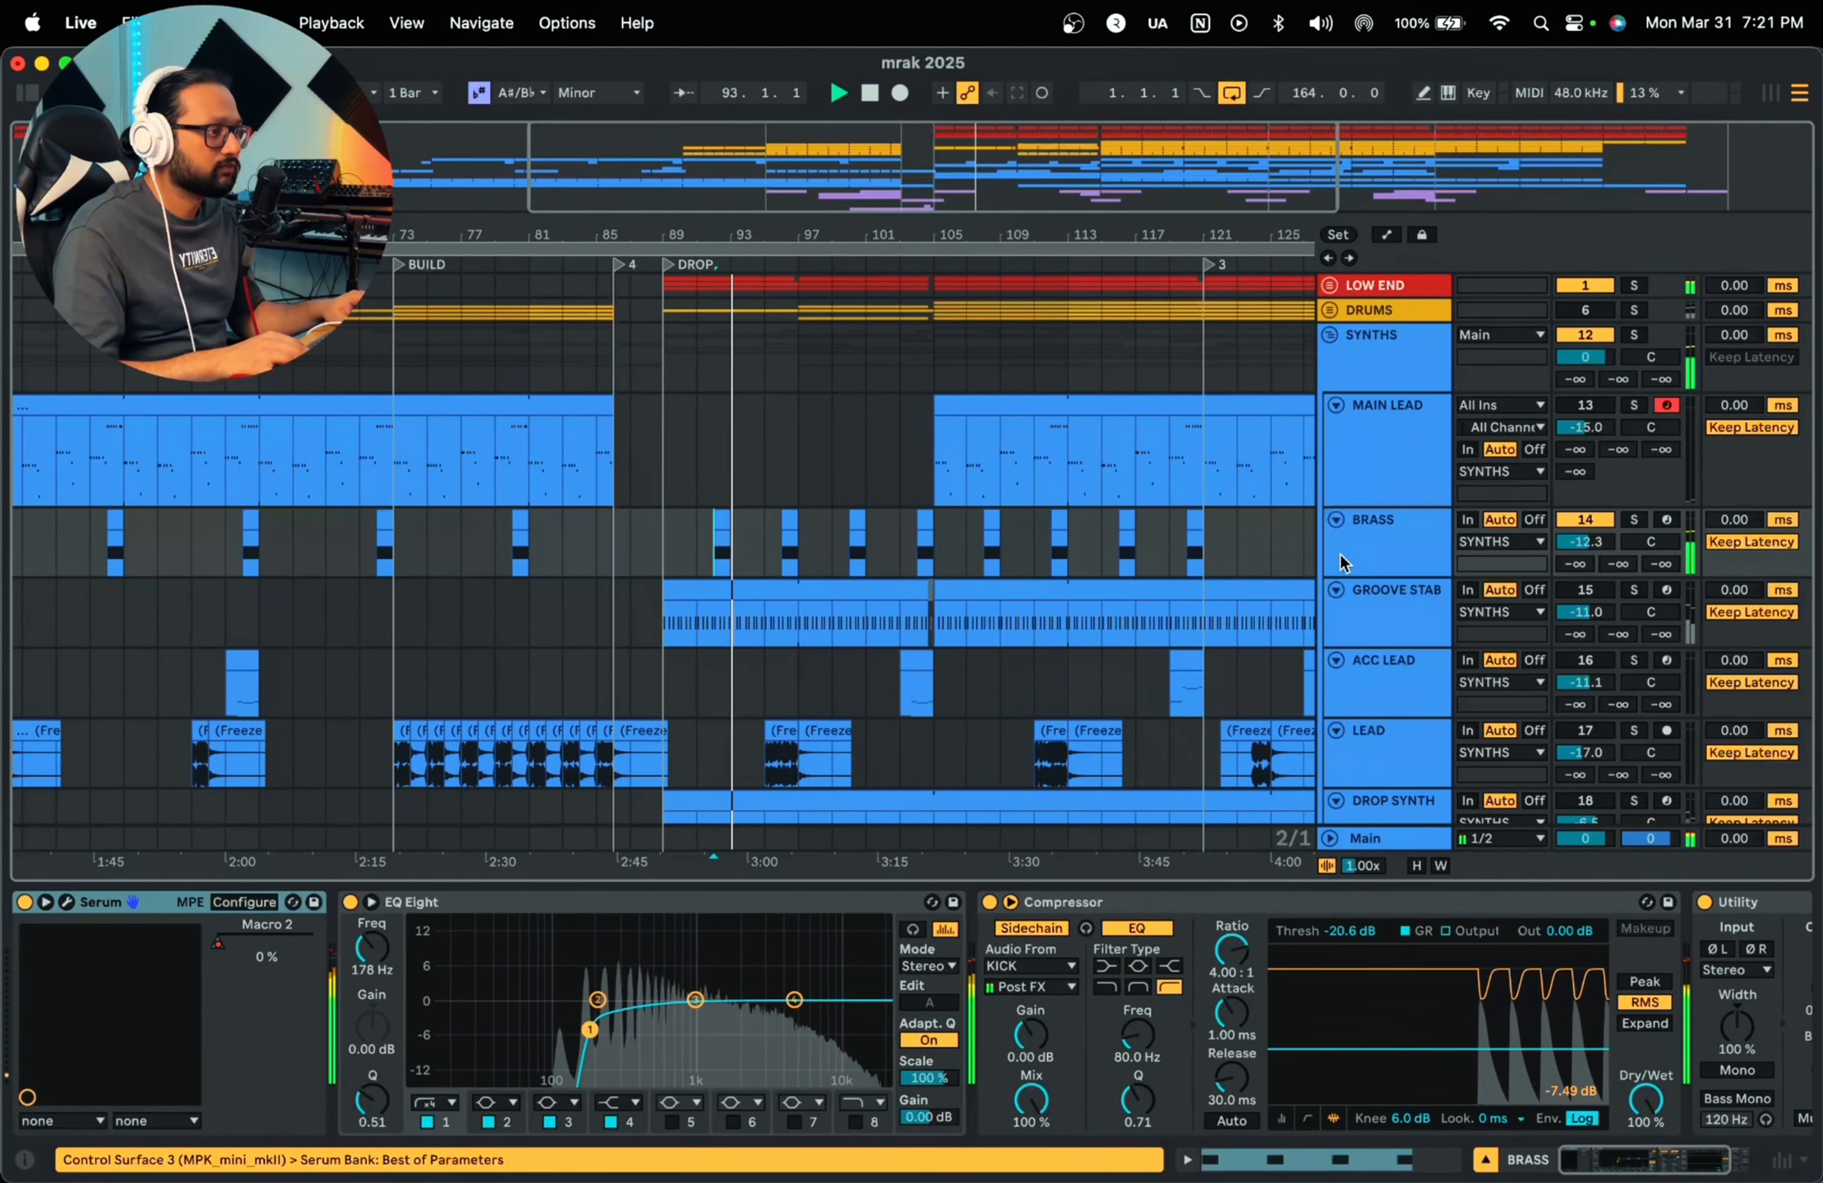
left_click(1377, 536)
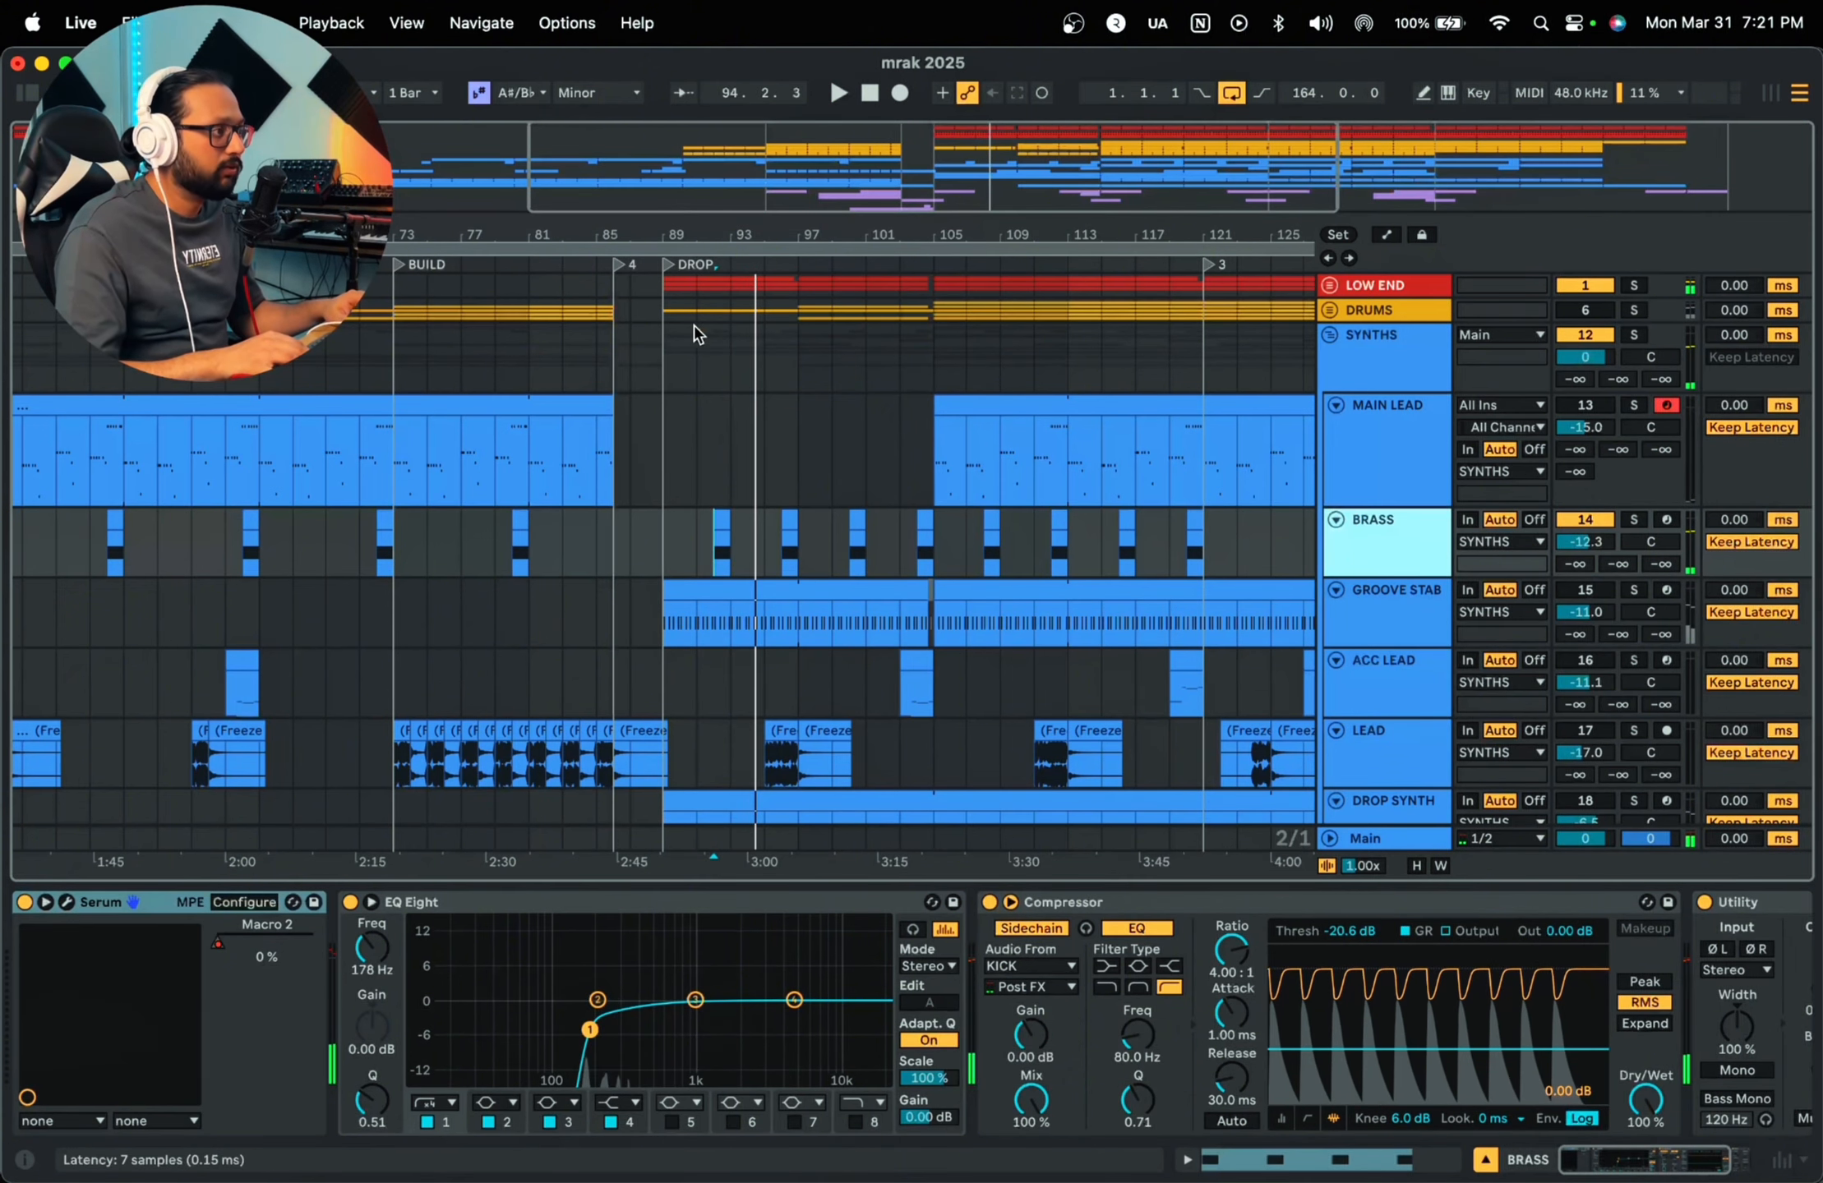
Step: Open the BRASS track's Serum instrument and audition its Techno Brass preset with several notes across the keyboard
key("super+alt+p")
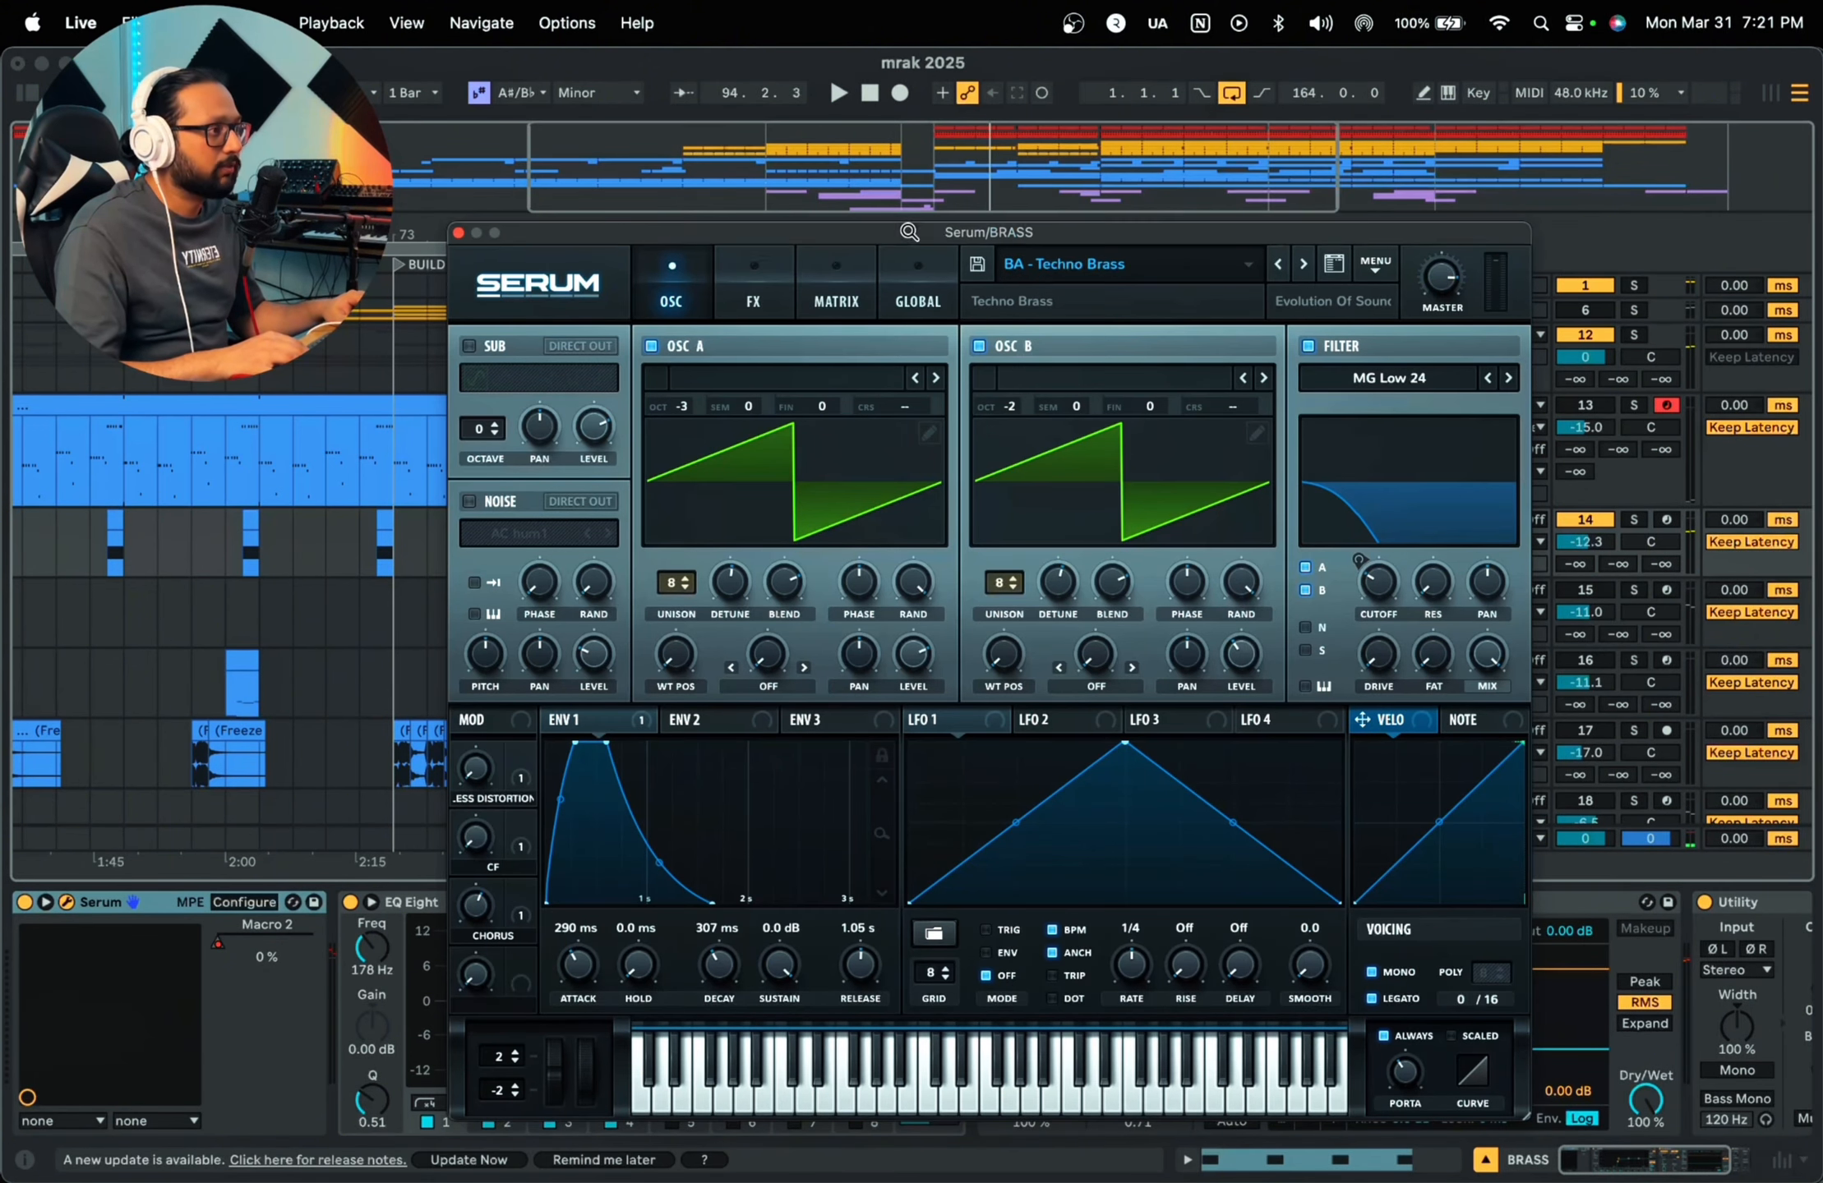
left_click_drag(1432, 233, 1421, 243)
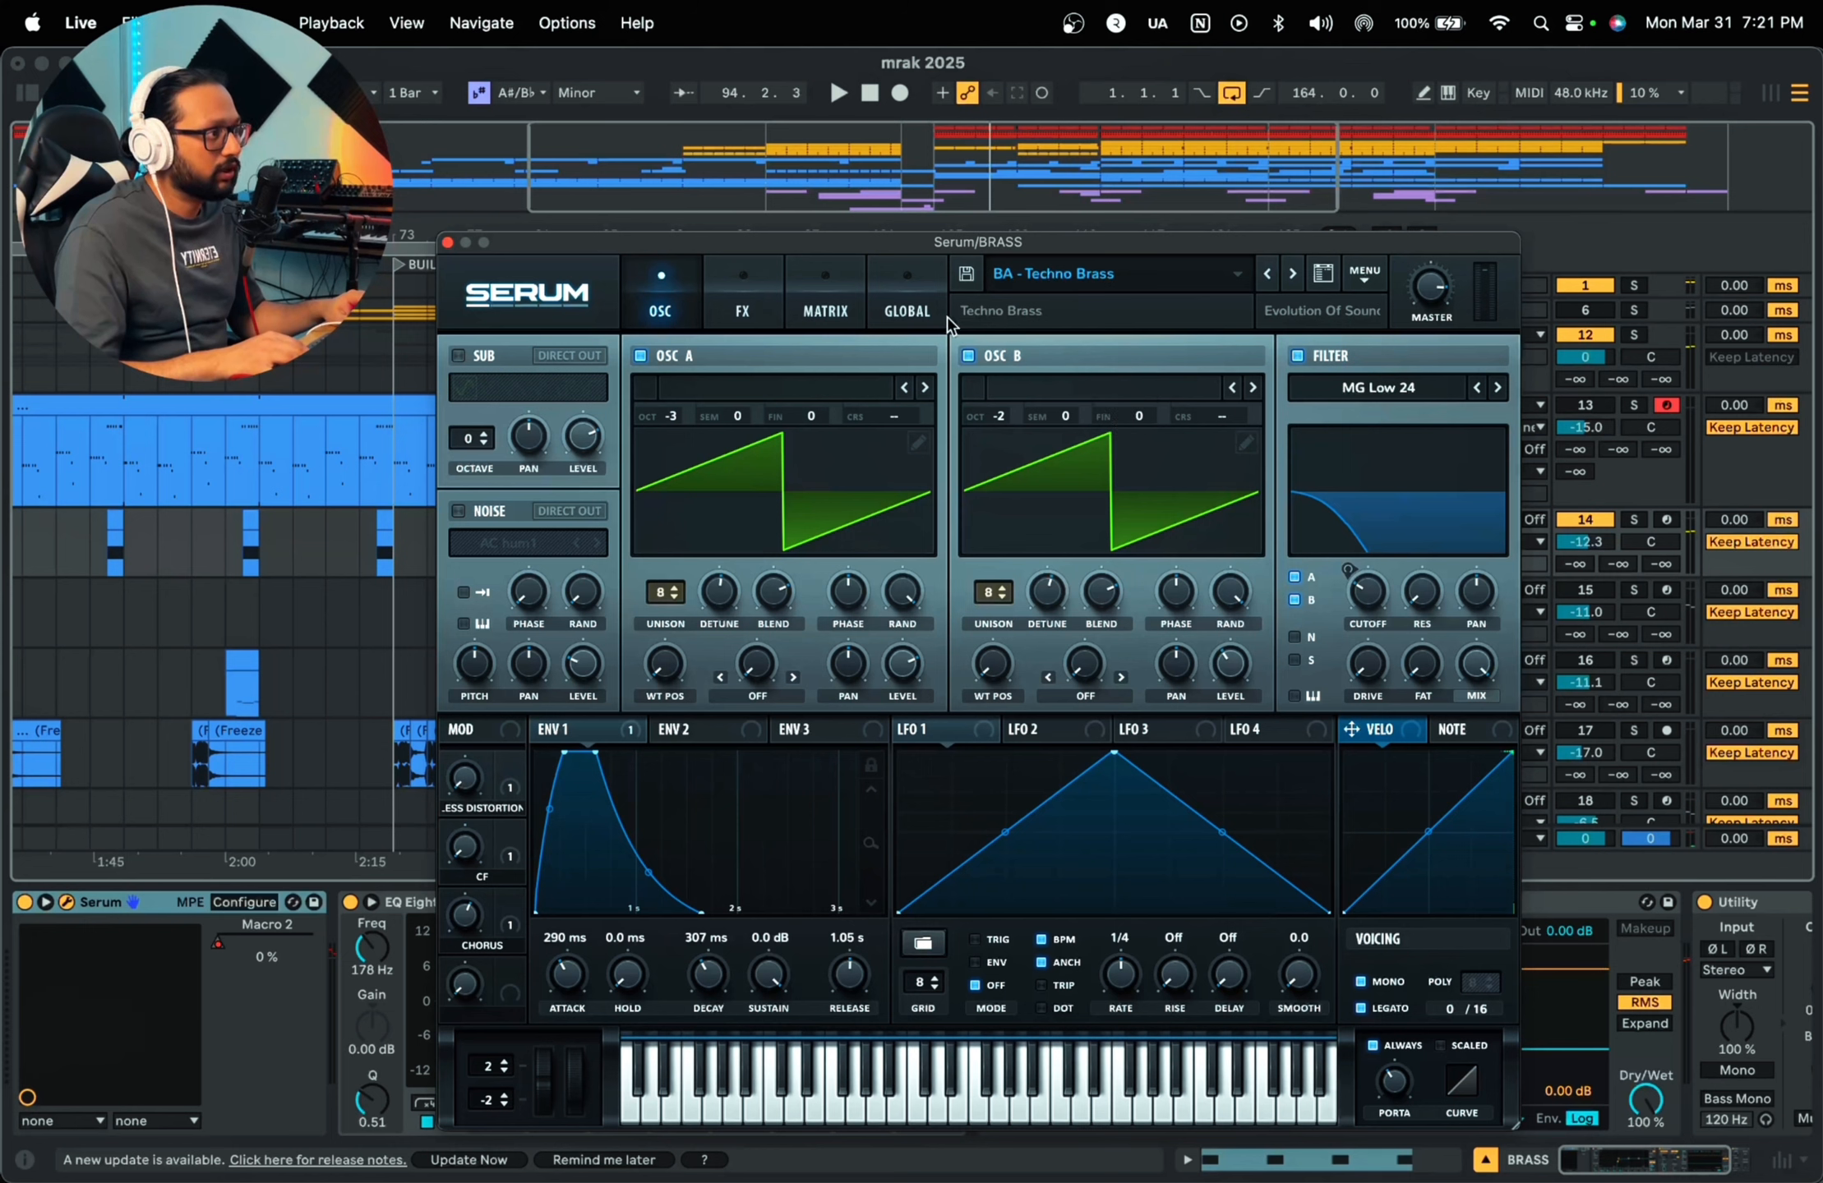
left_click(789, 1111)
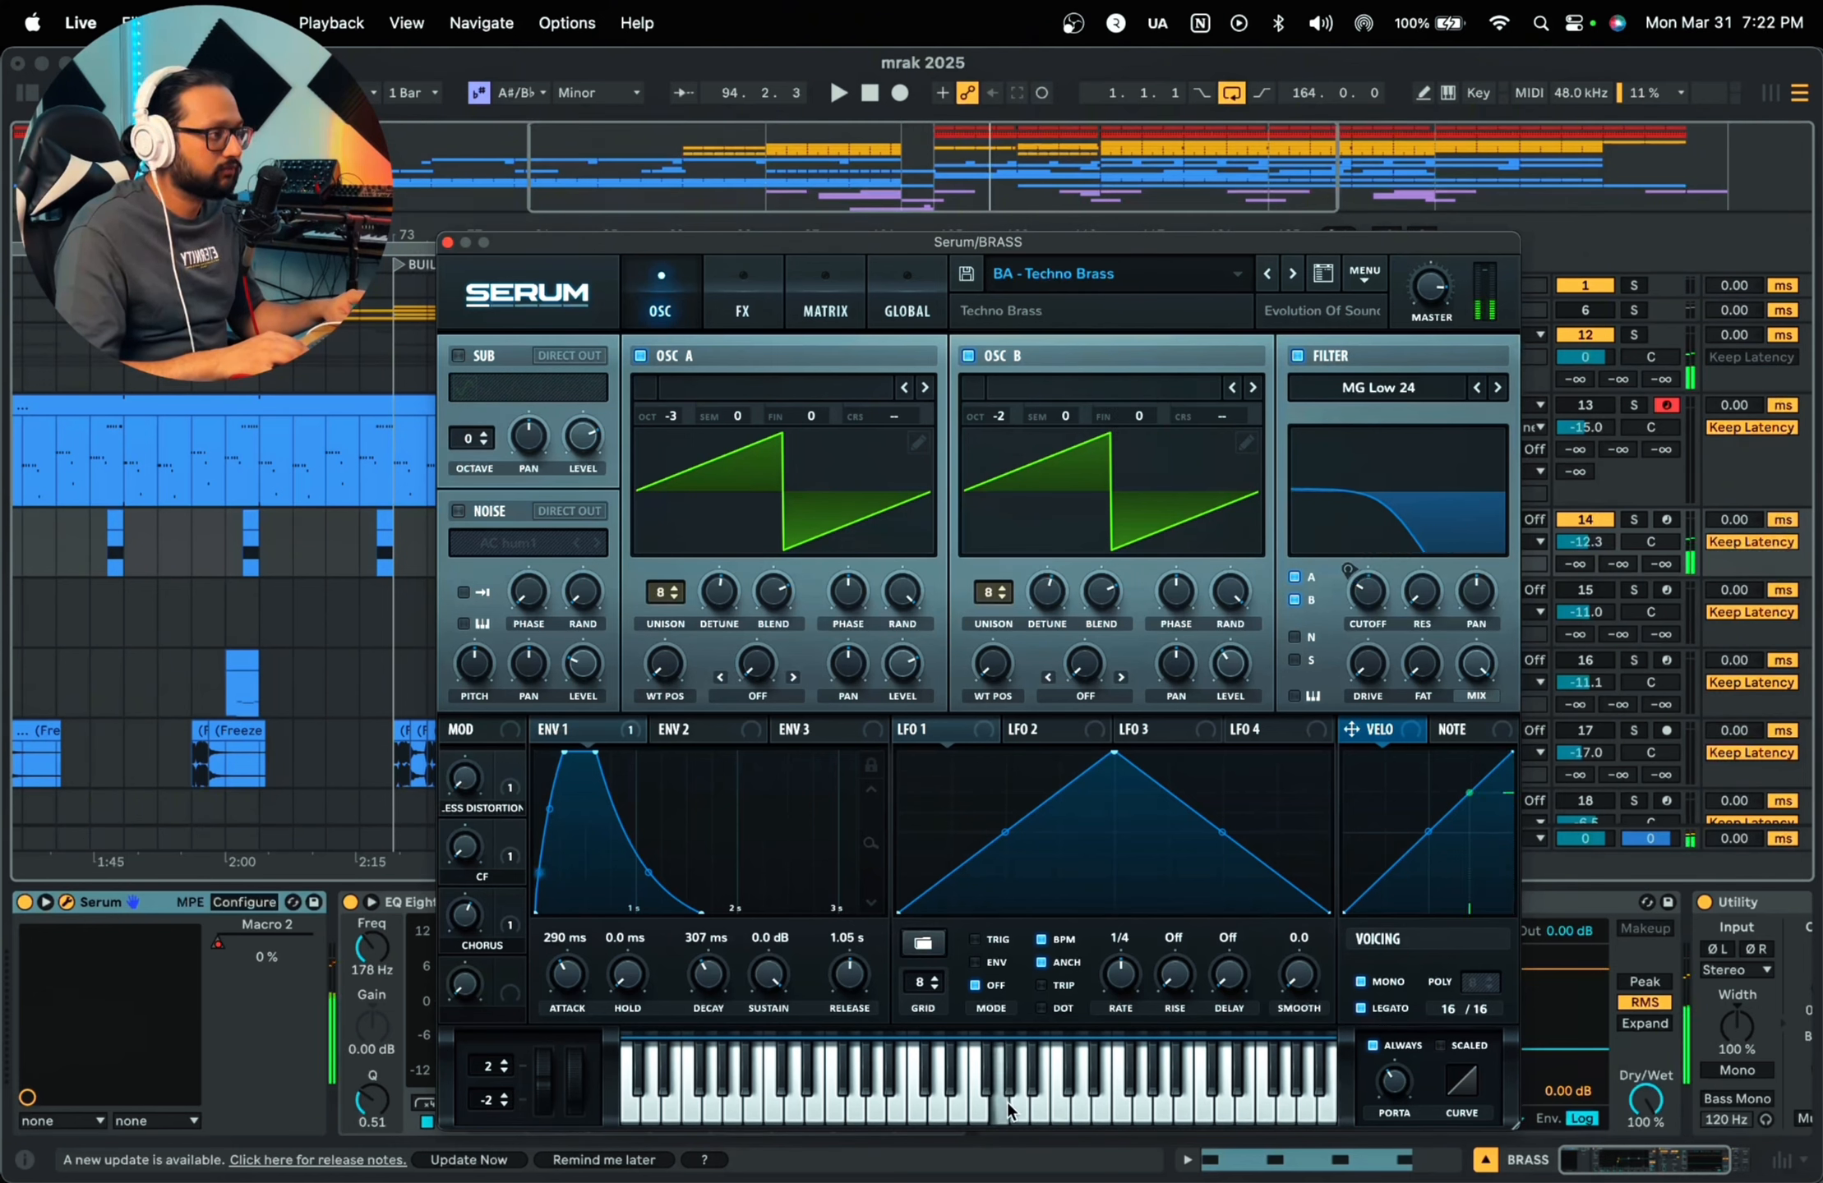
left_click(1222, 1114)
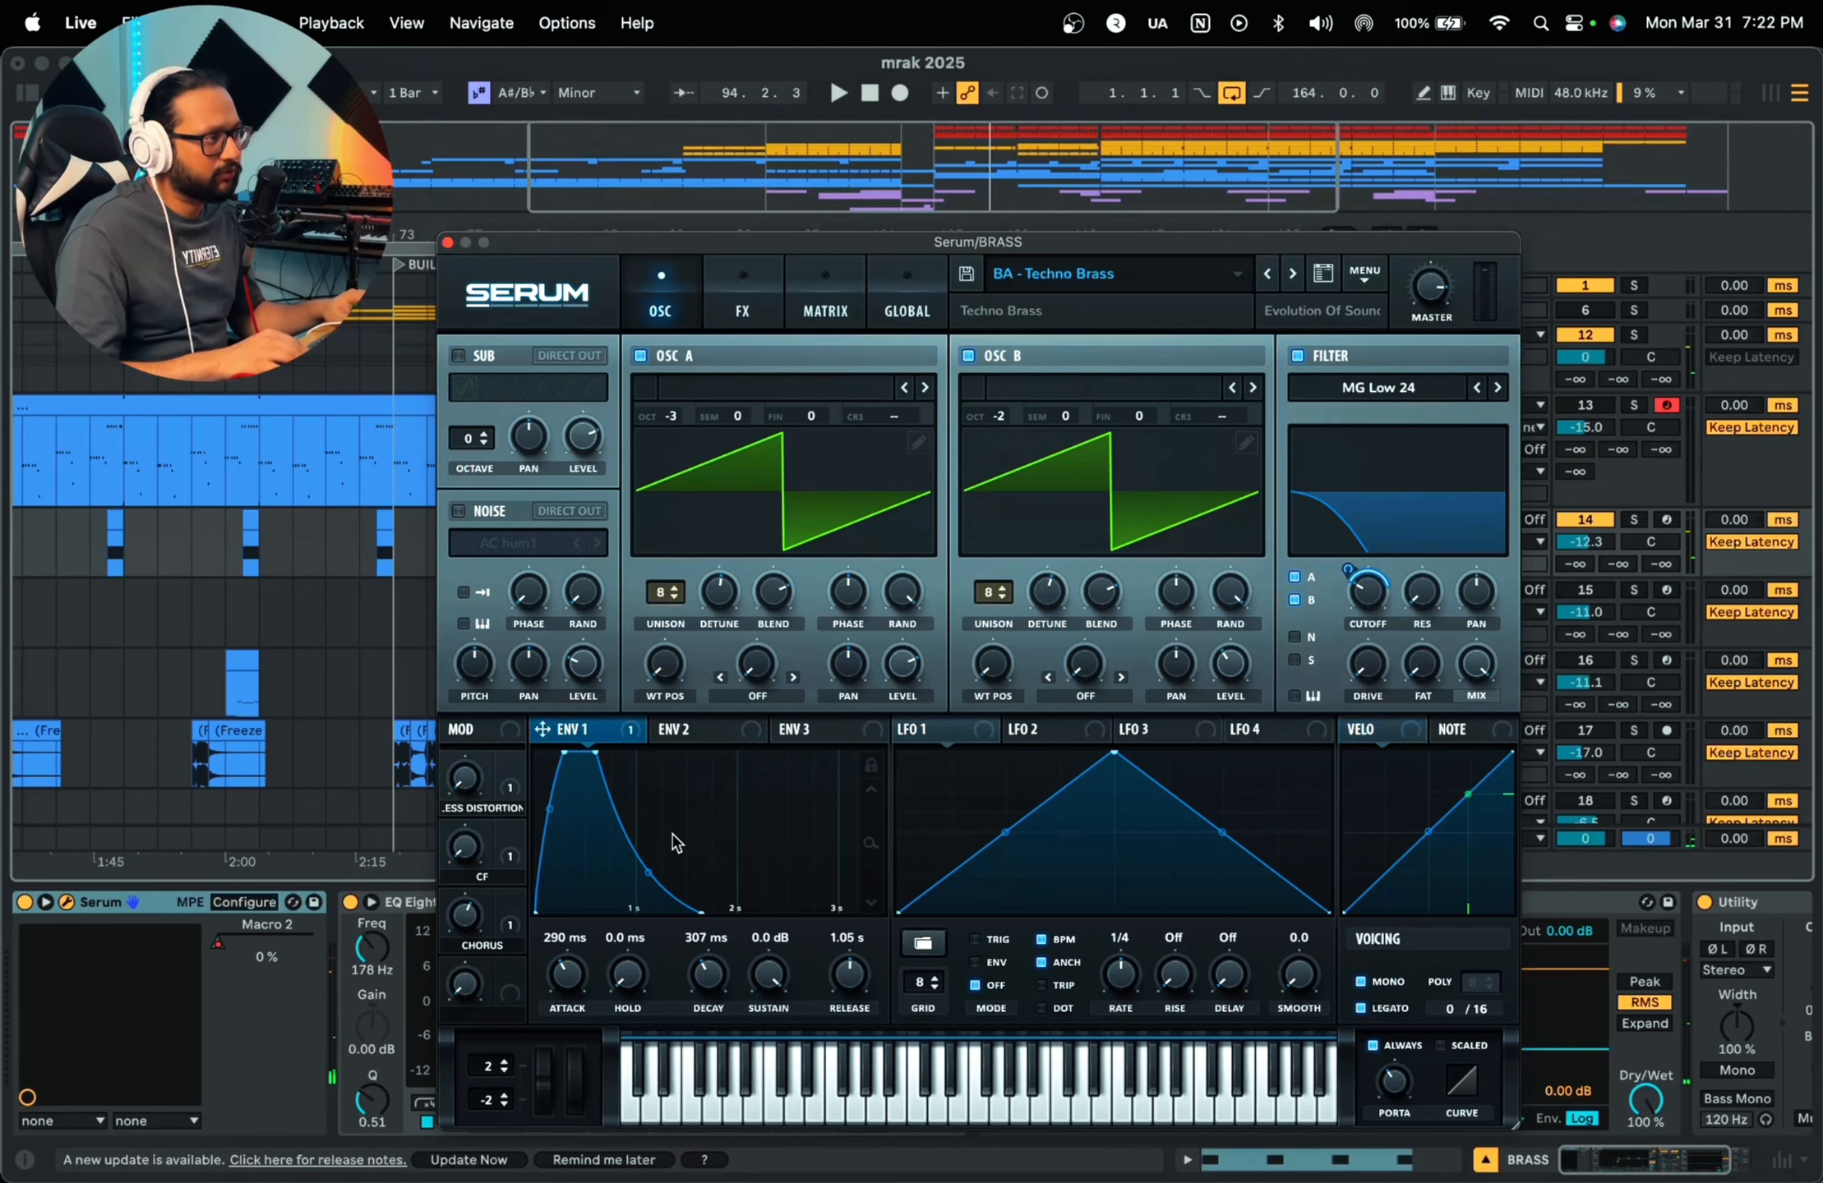
left_click(1011, 1111)
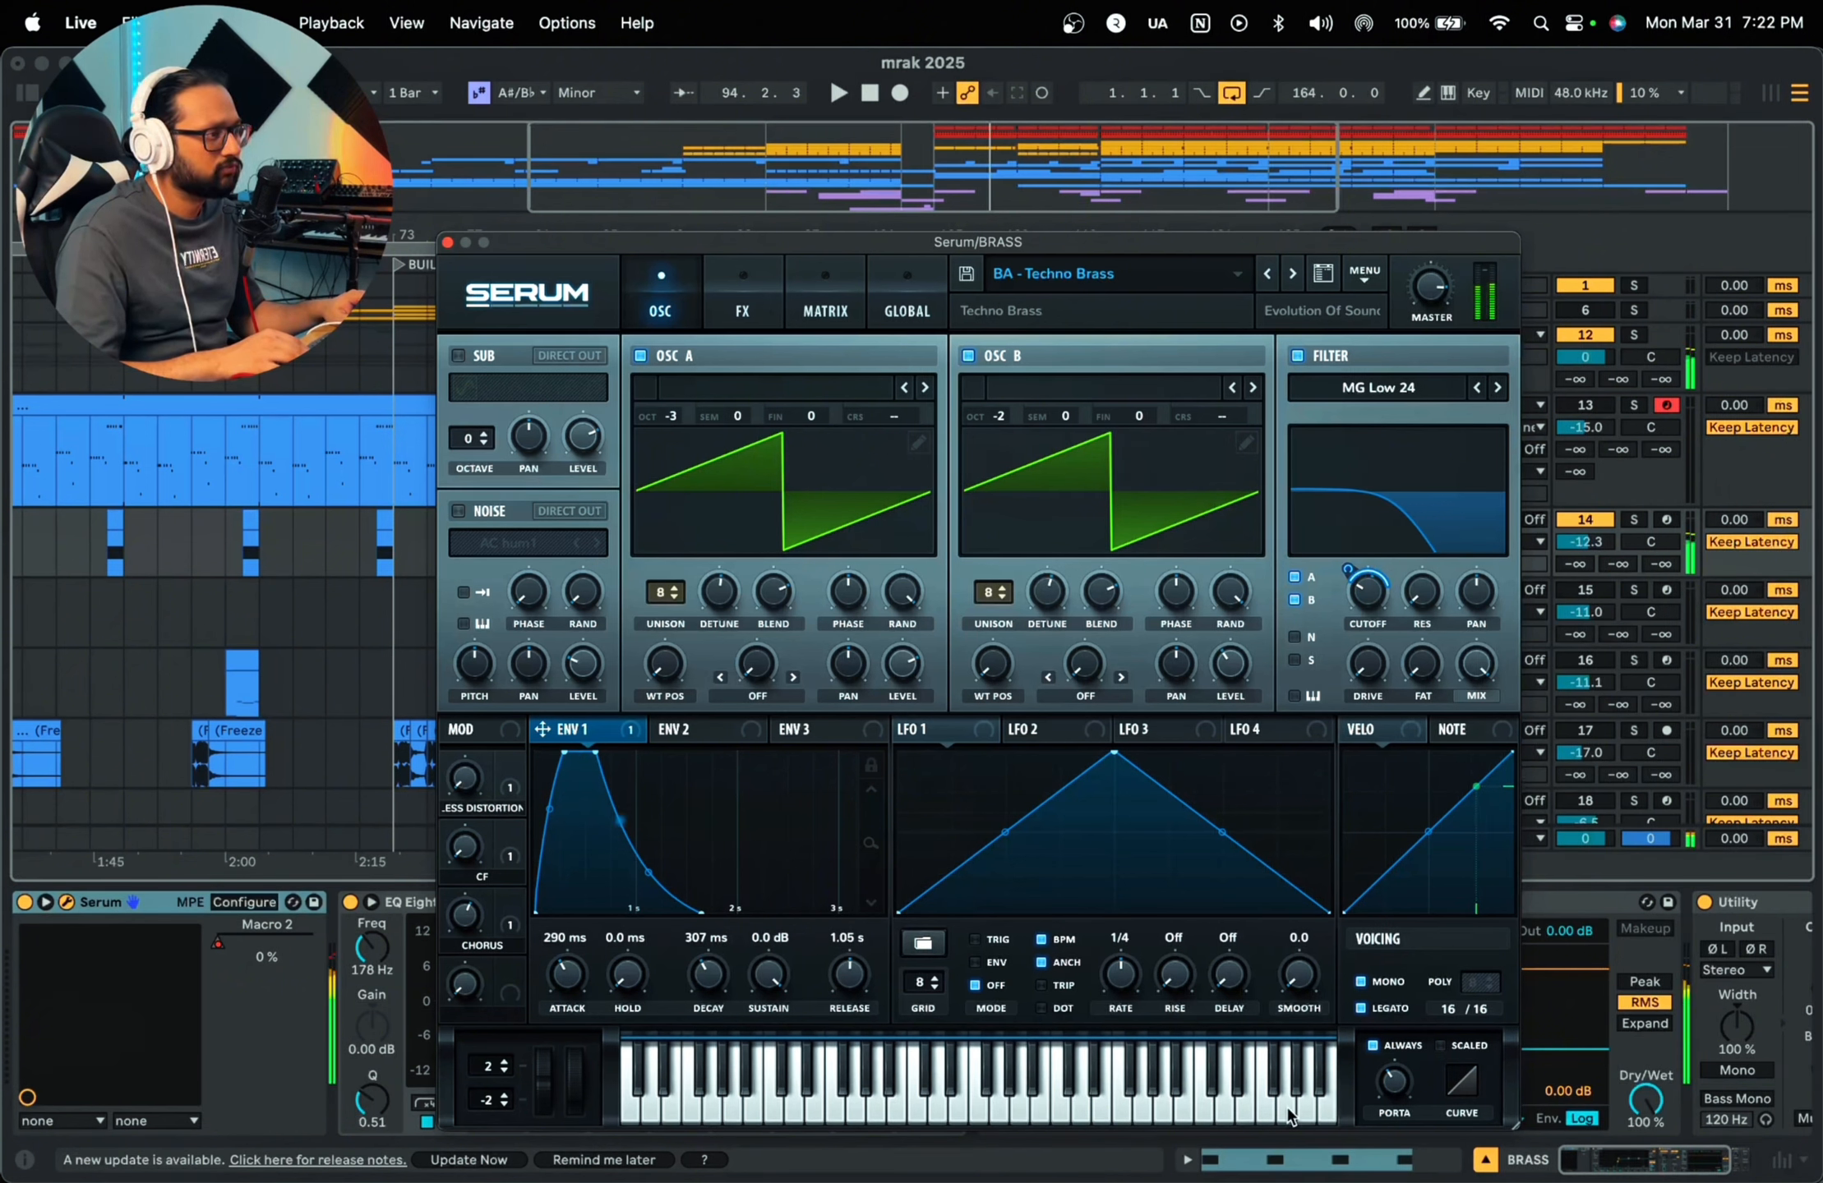
left_click(1250, 1117)
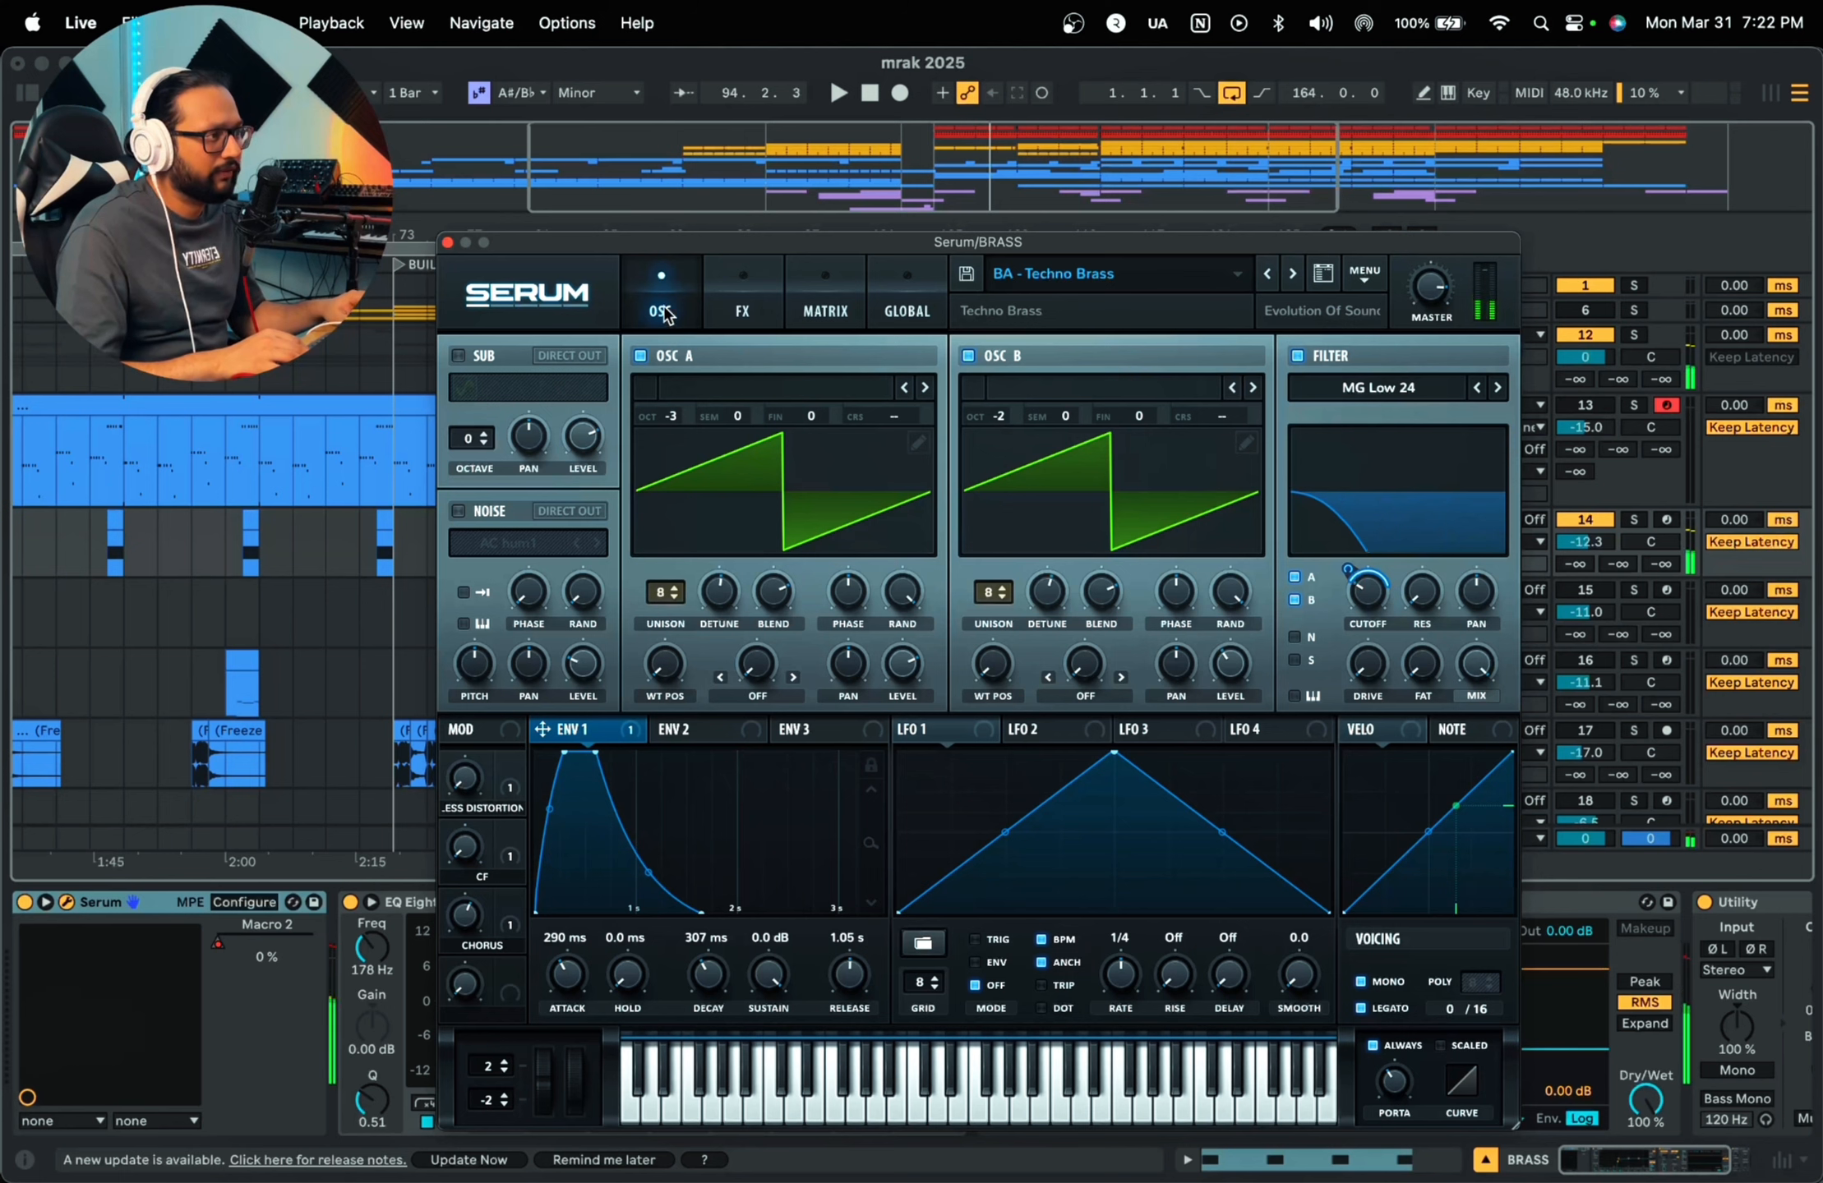
Step: Review the Techno Brass preset's effects chain in Serum from distortion through EQ, and return to its oscillators
left_click(736, 304)
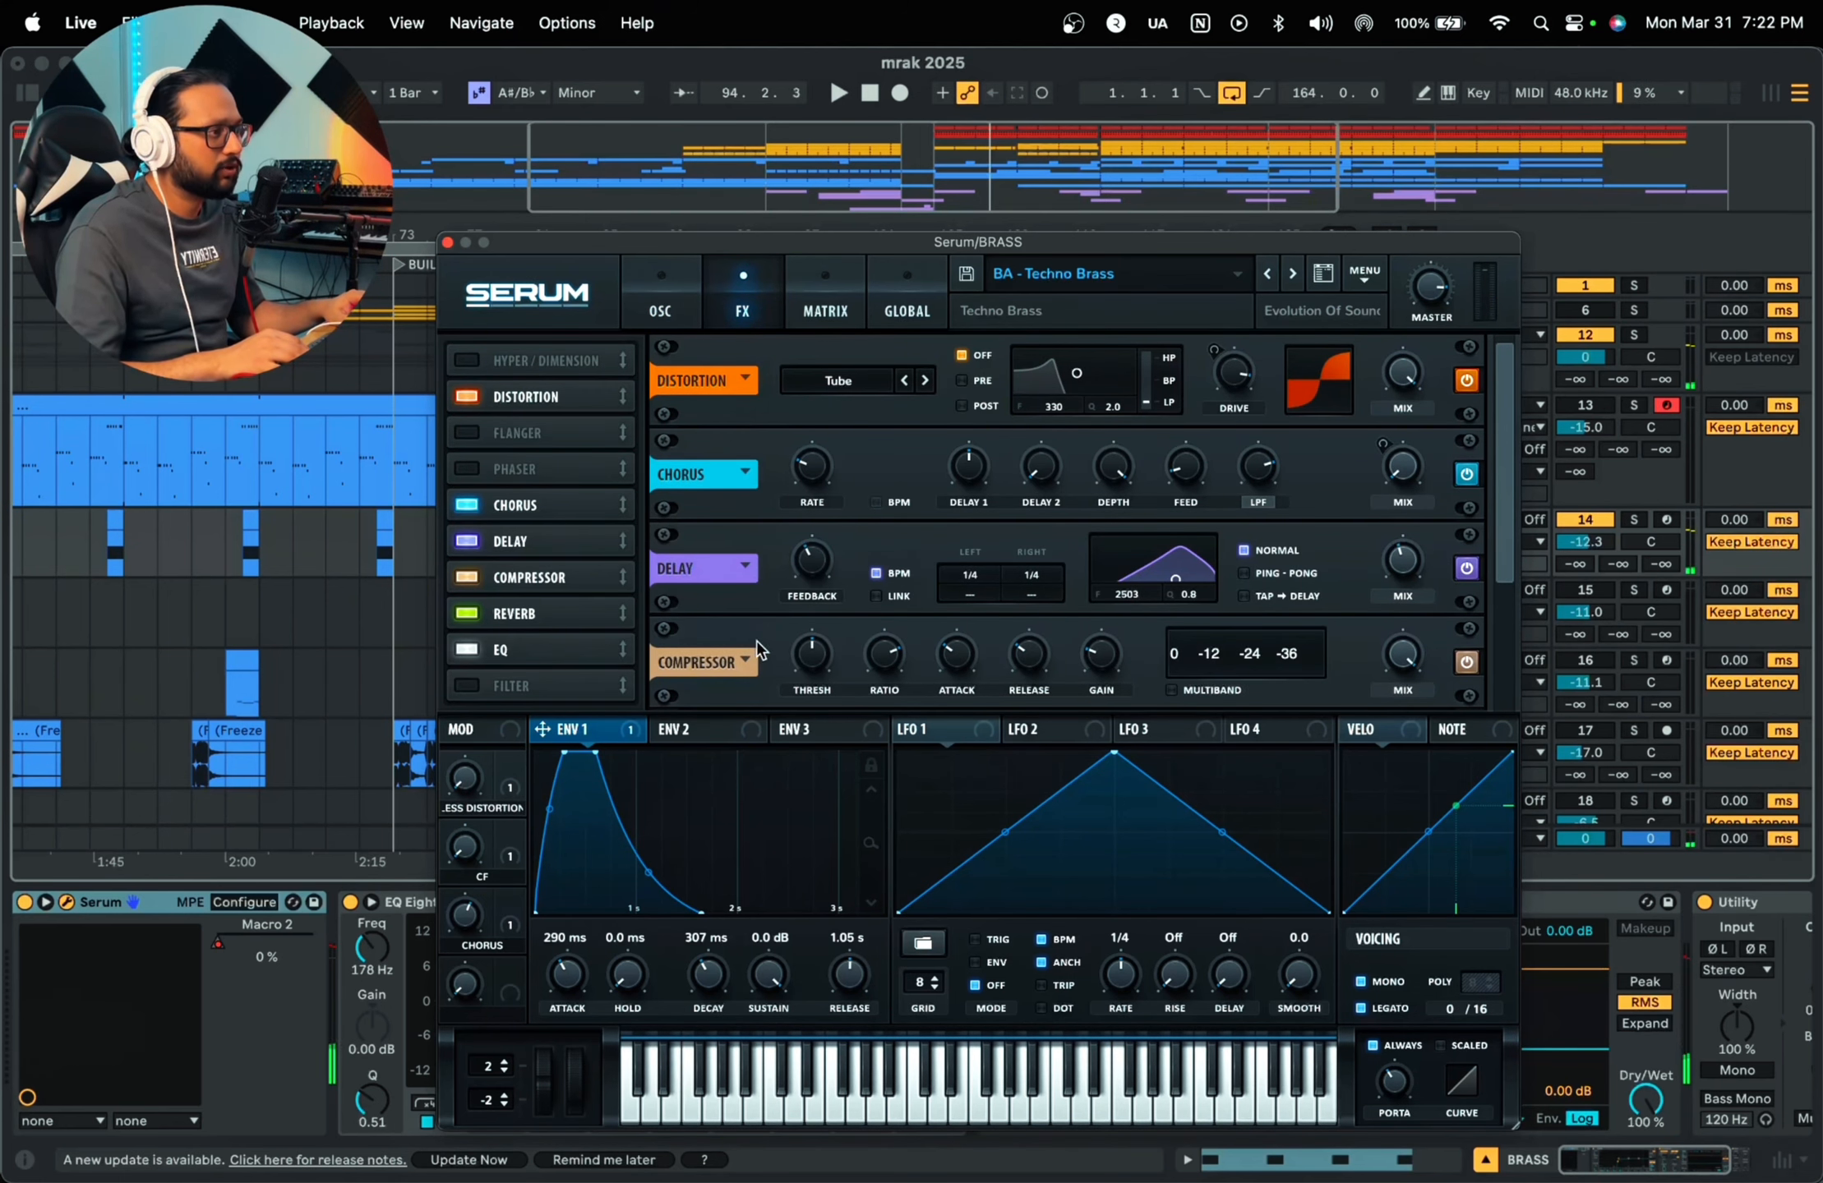
left_click_drag(1508, 532, 1508, 623)
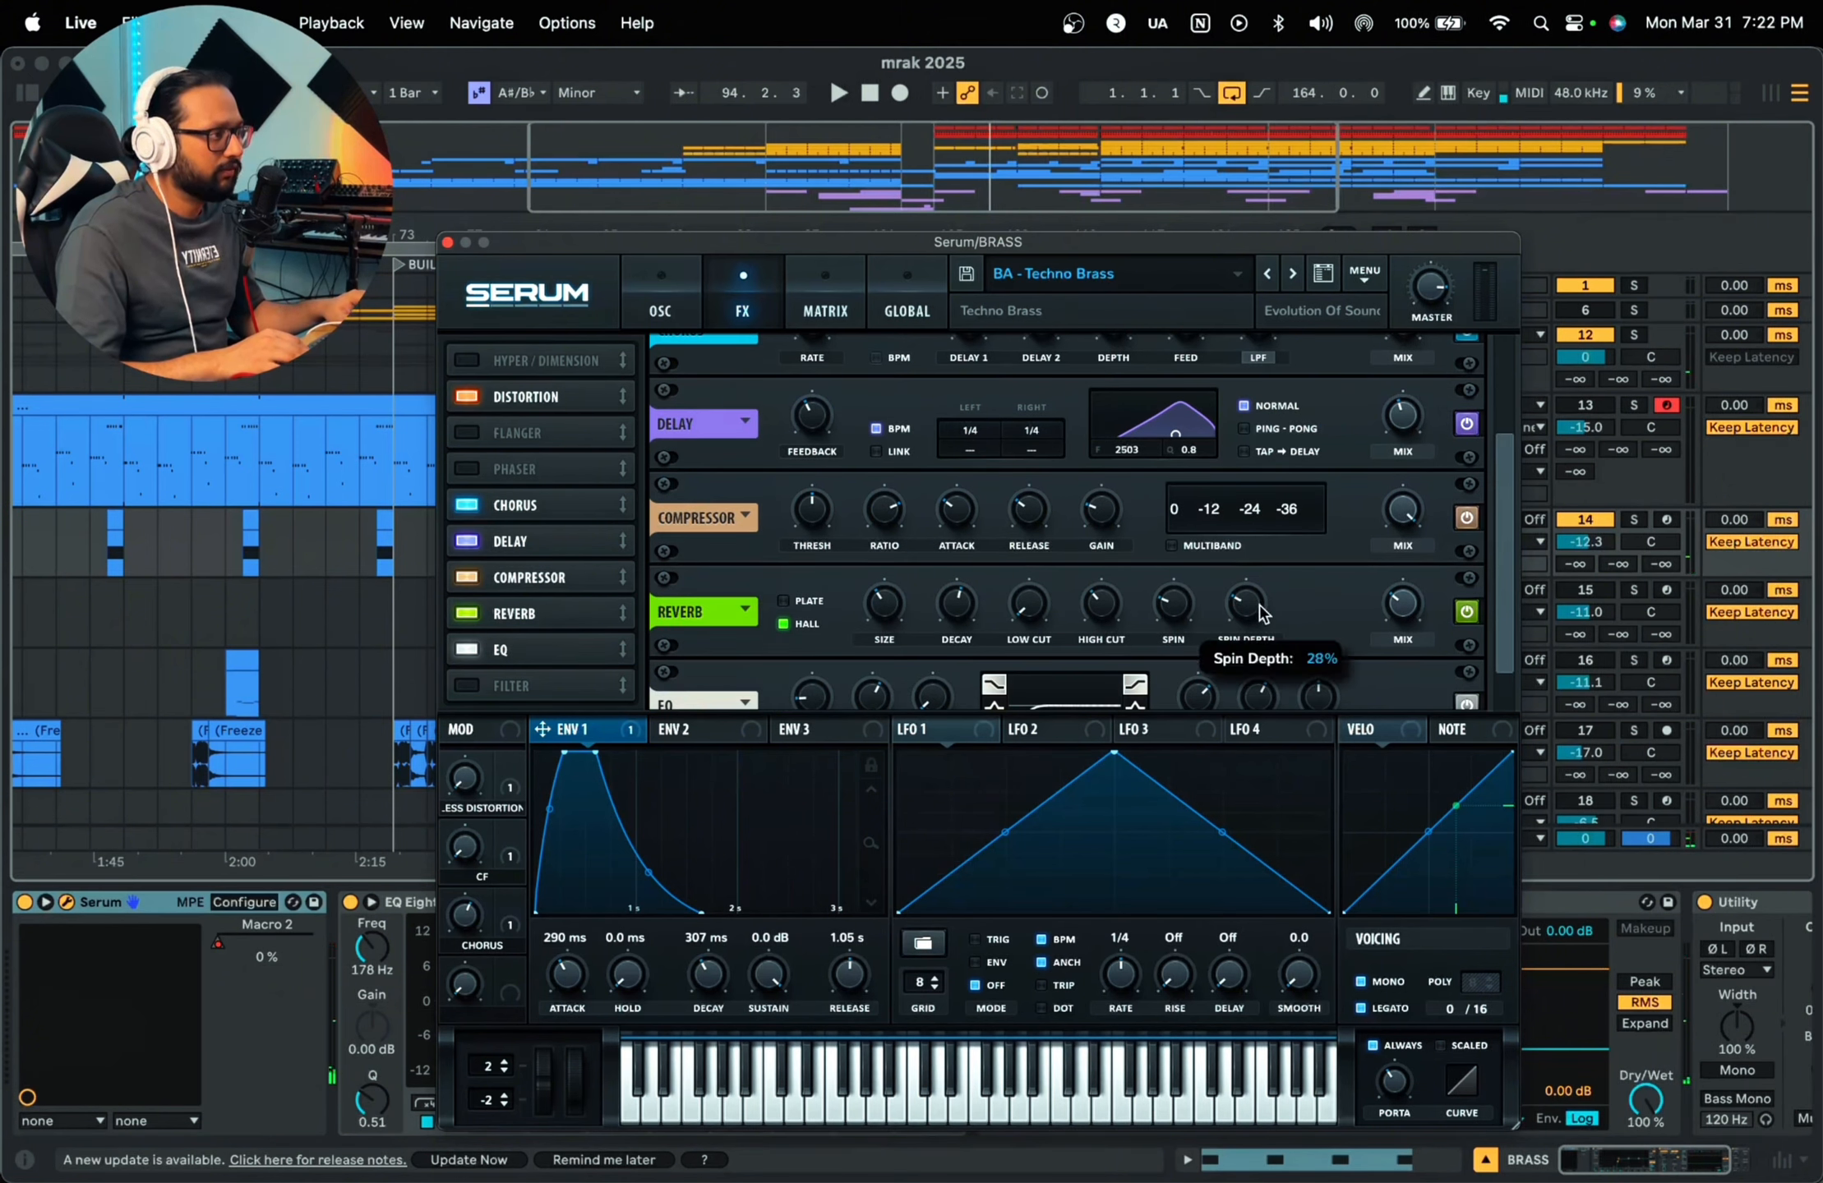
left_click_drag(1508, 633, 1514, 729)
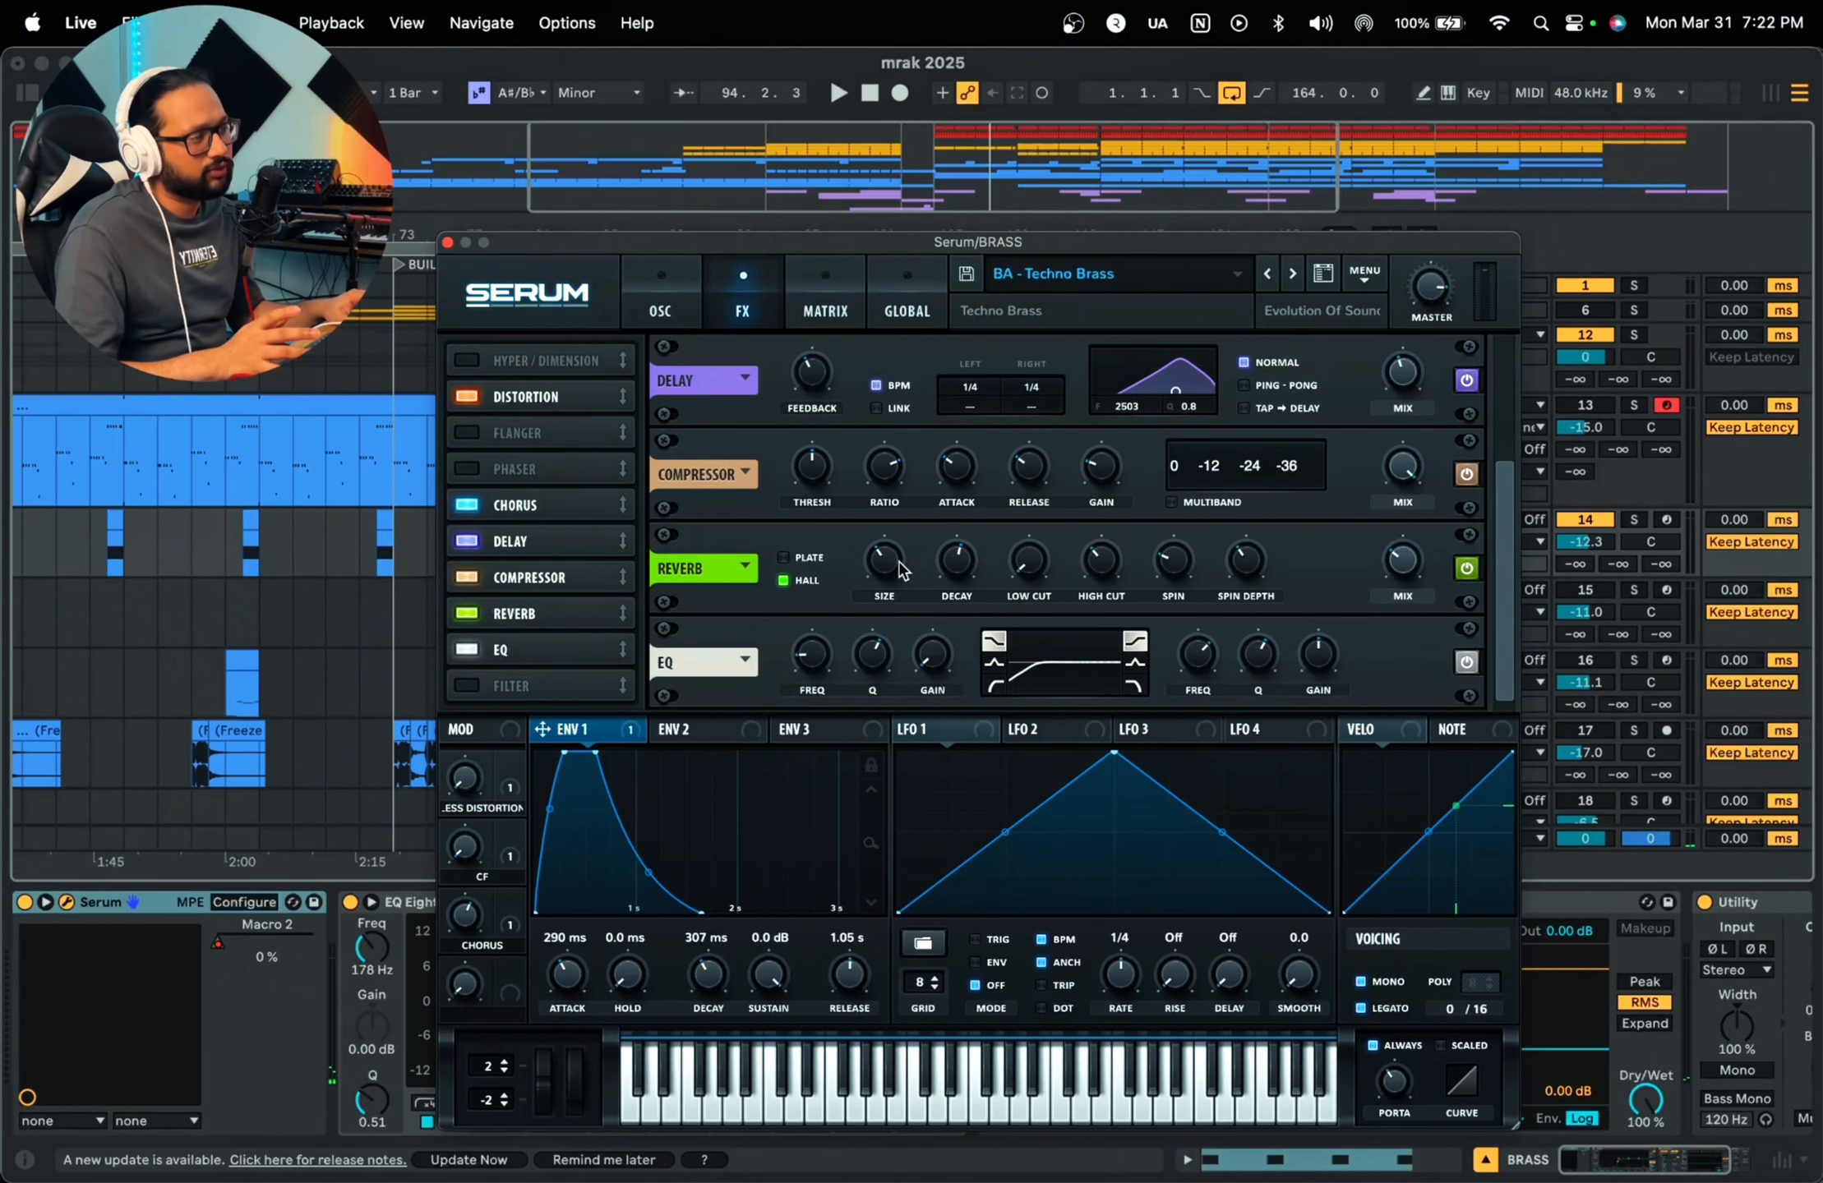
left_click(663, 309)
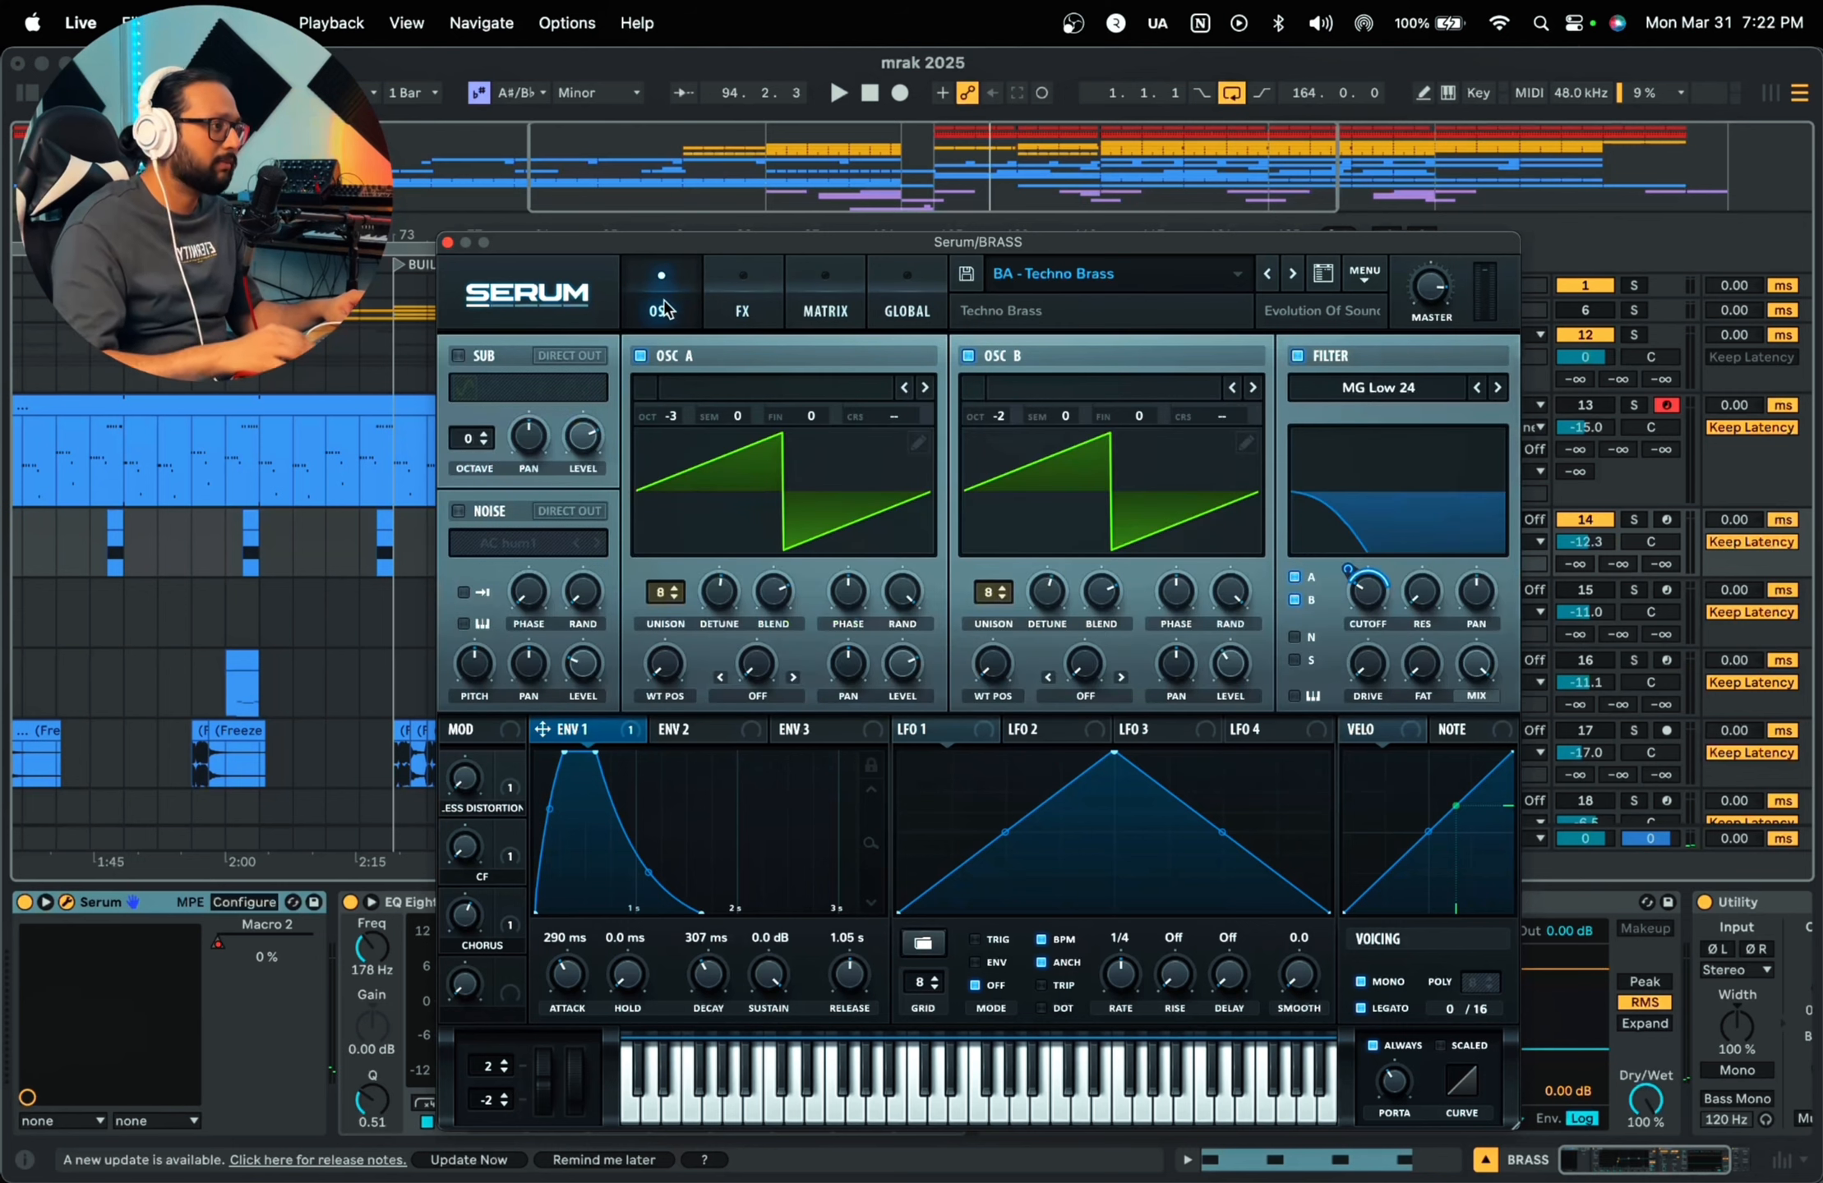
Step: Audition the Techno Brass sound with notes across the keyboard, close Serum, and play the BRASS clips in the DROP section
left_click(1084, 1120)
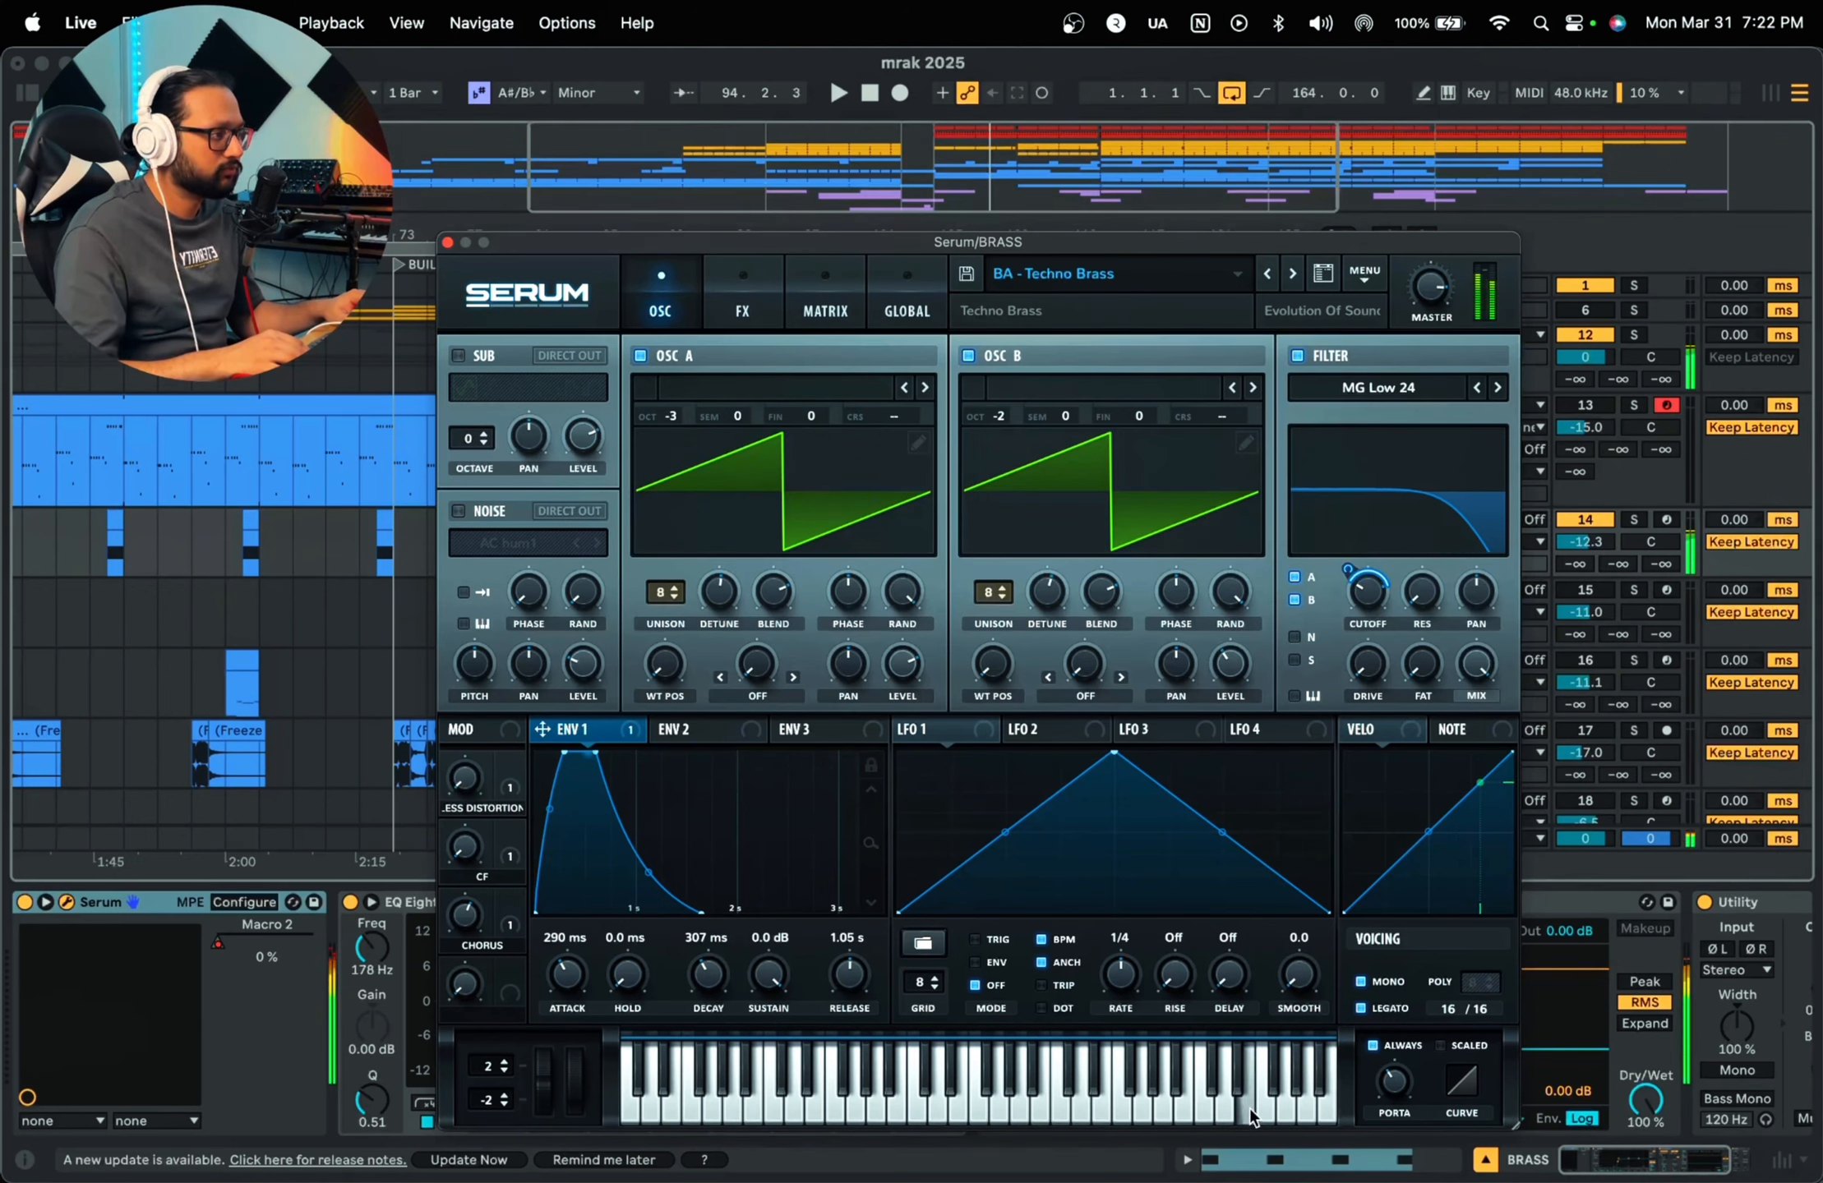
left_click(845, 1103)
left_click(965, 1118)
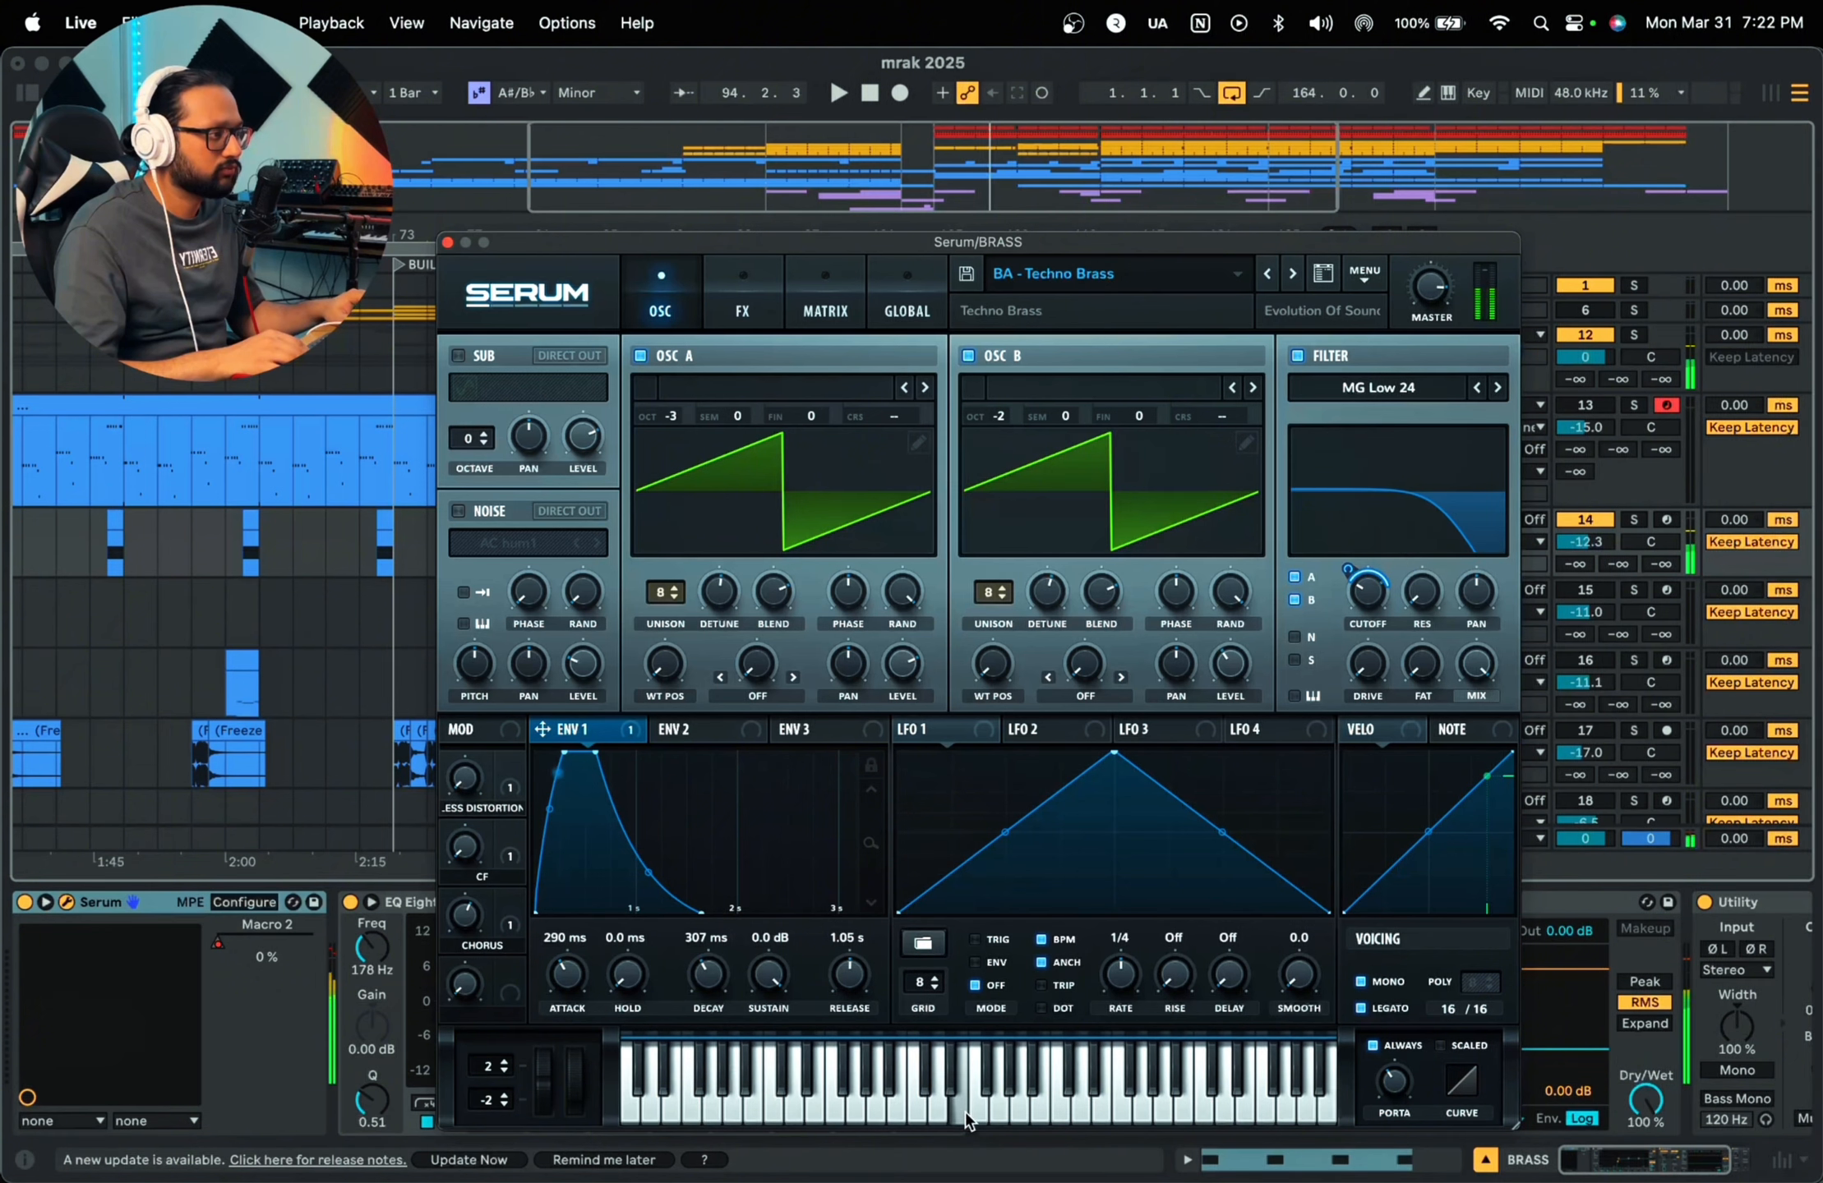
left_click(448, 243)
key("space")
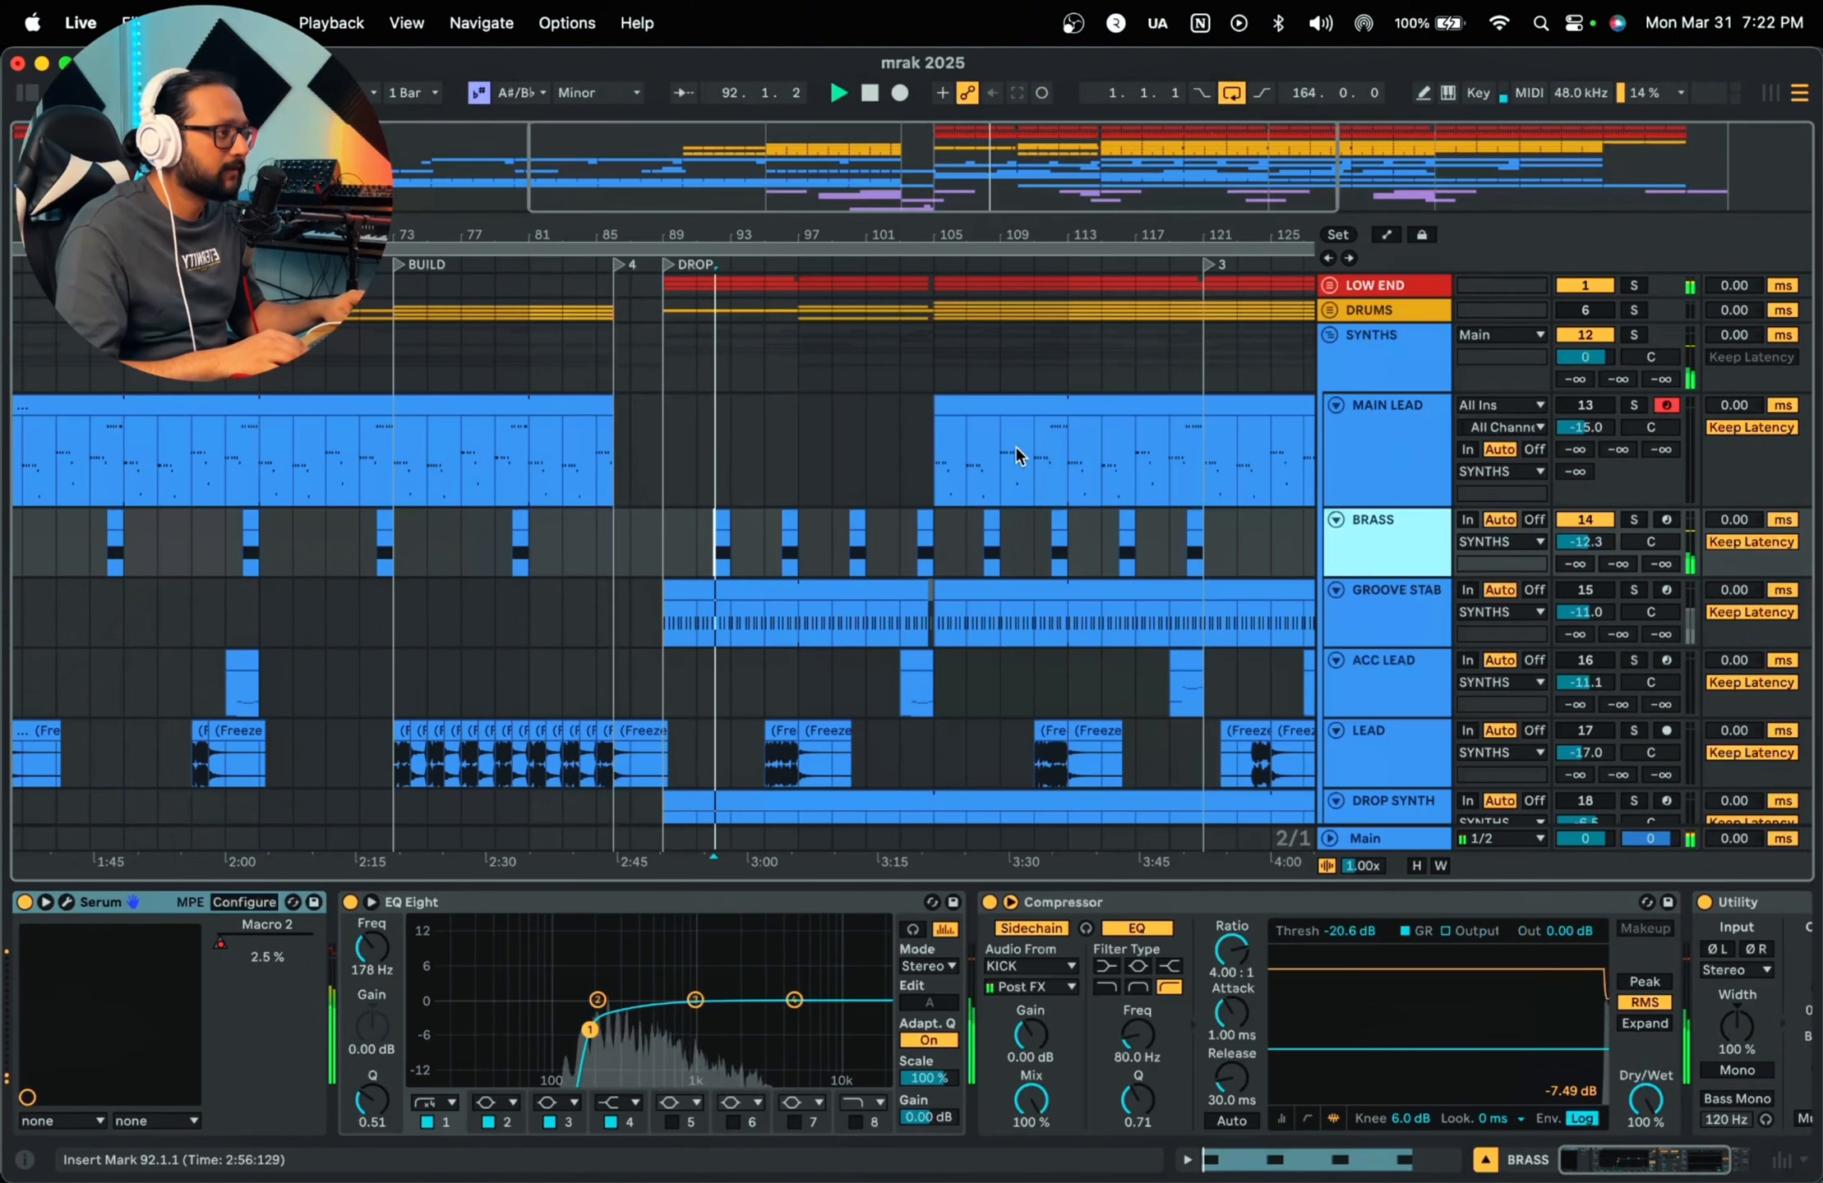
Step: Zoom in on the start of the DROP section and show the Serum Macro 2 automation on the BRASS track
left_click_drag(1021, 239, 1015, 144)
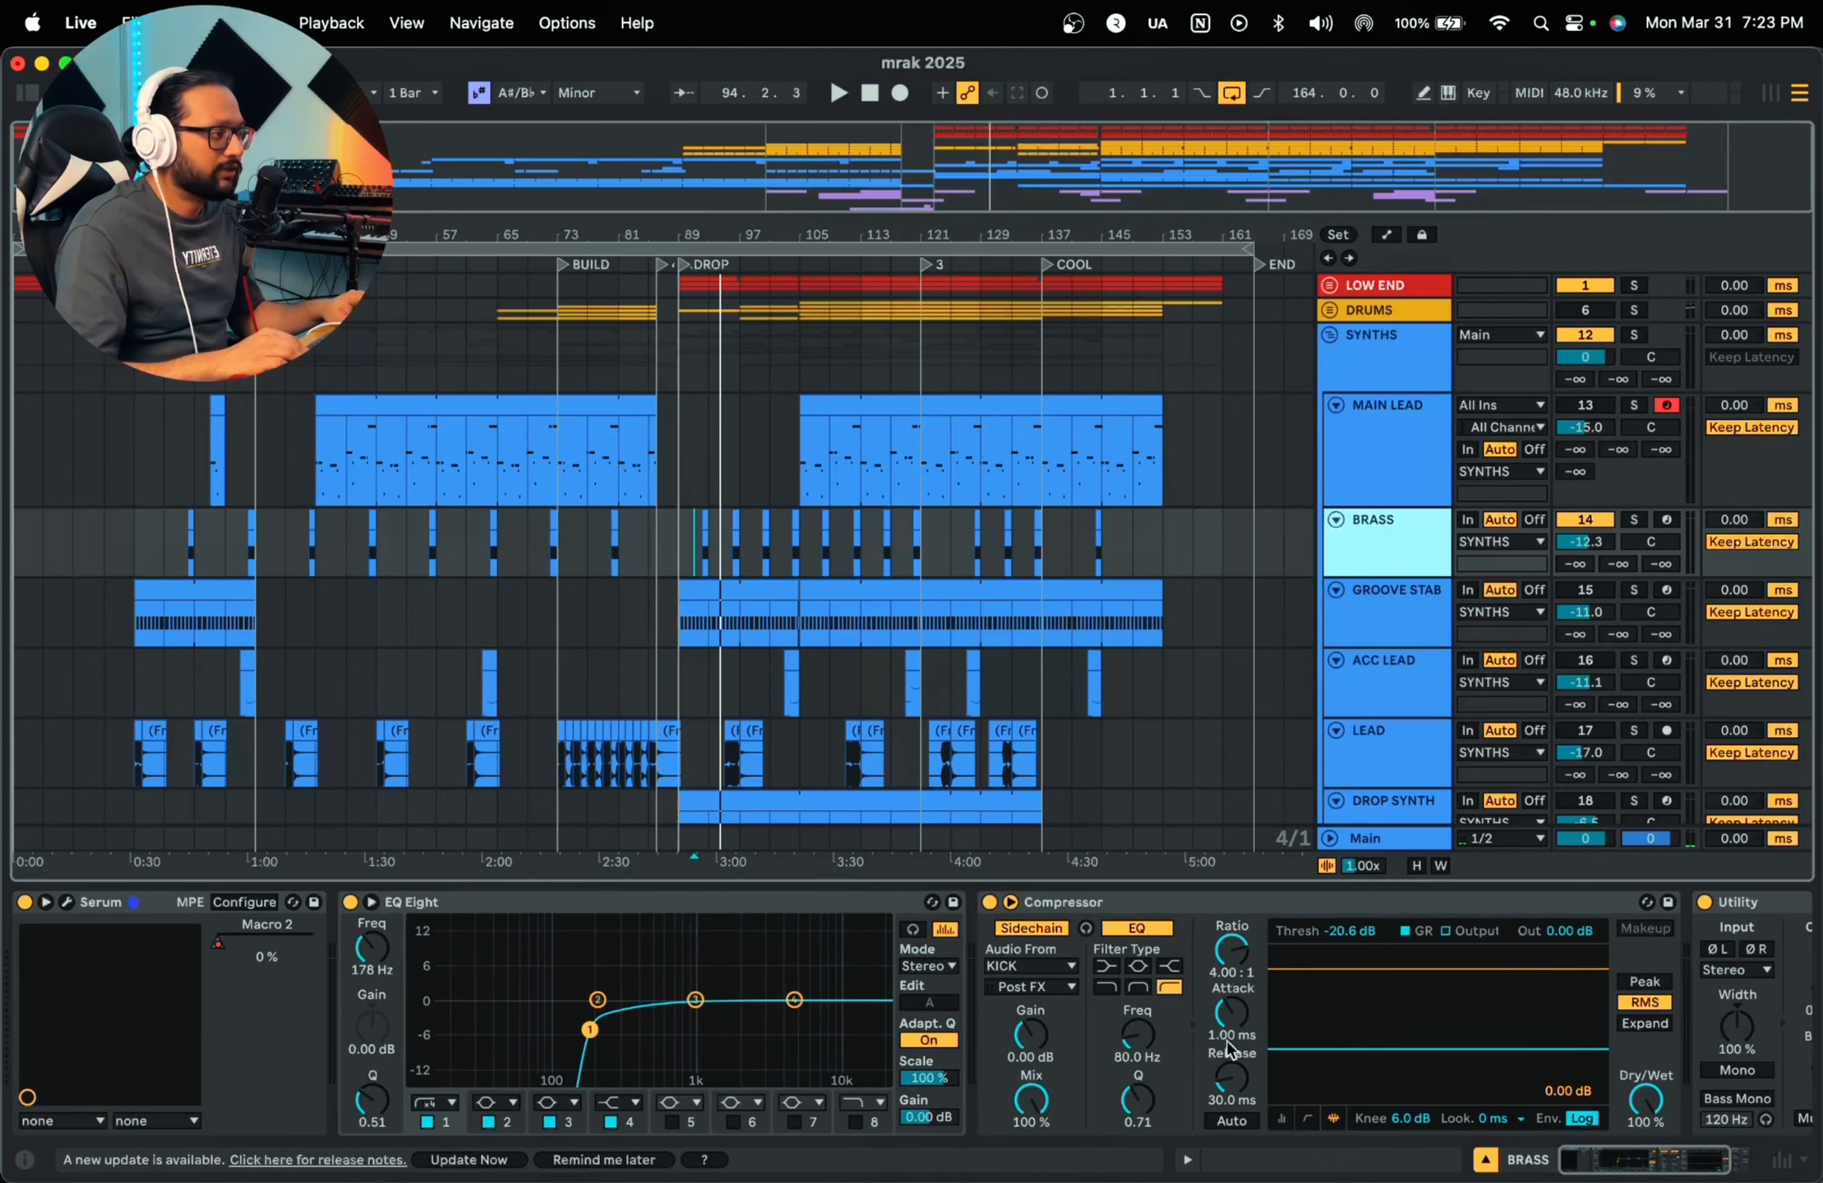
left_click_drag(721, 231, 744, 350)
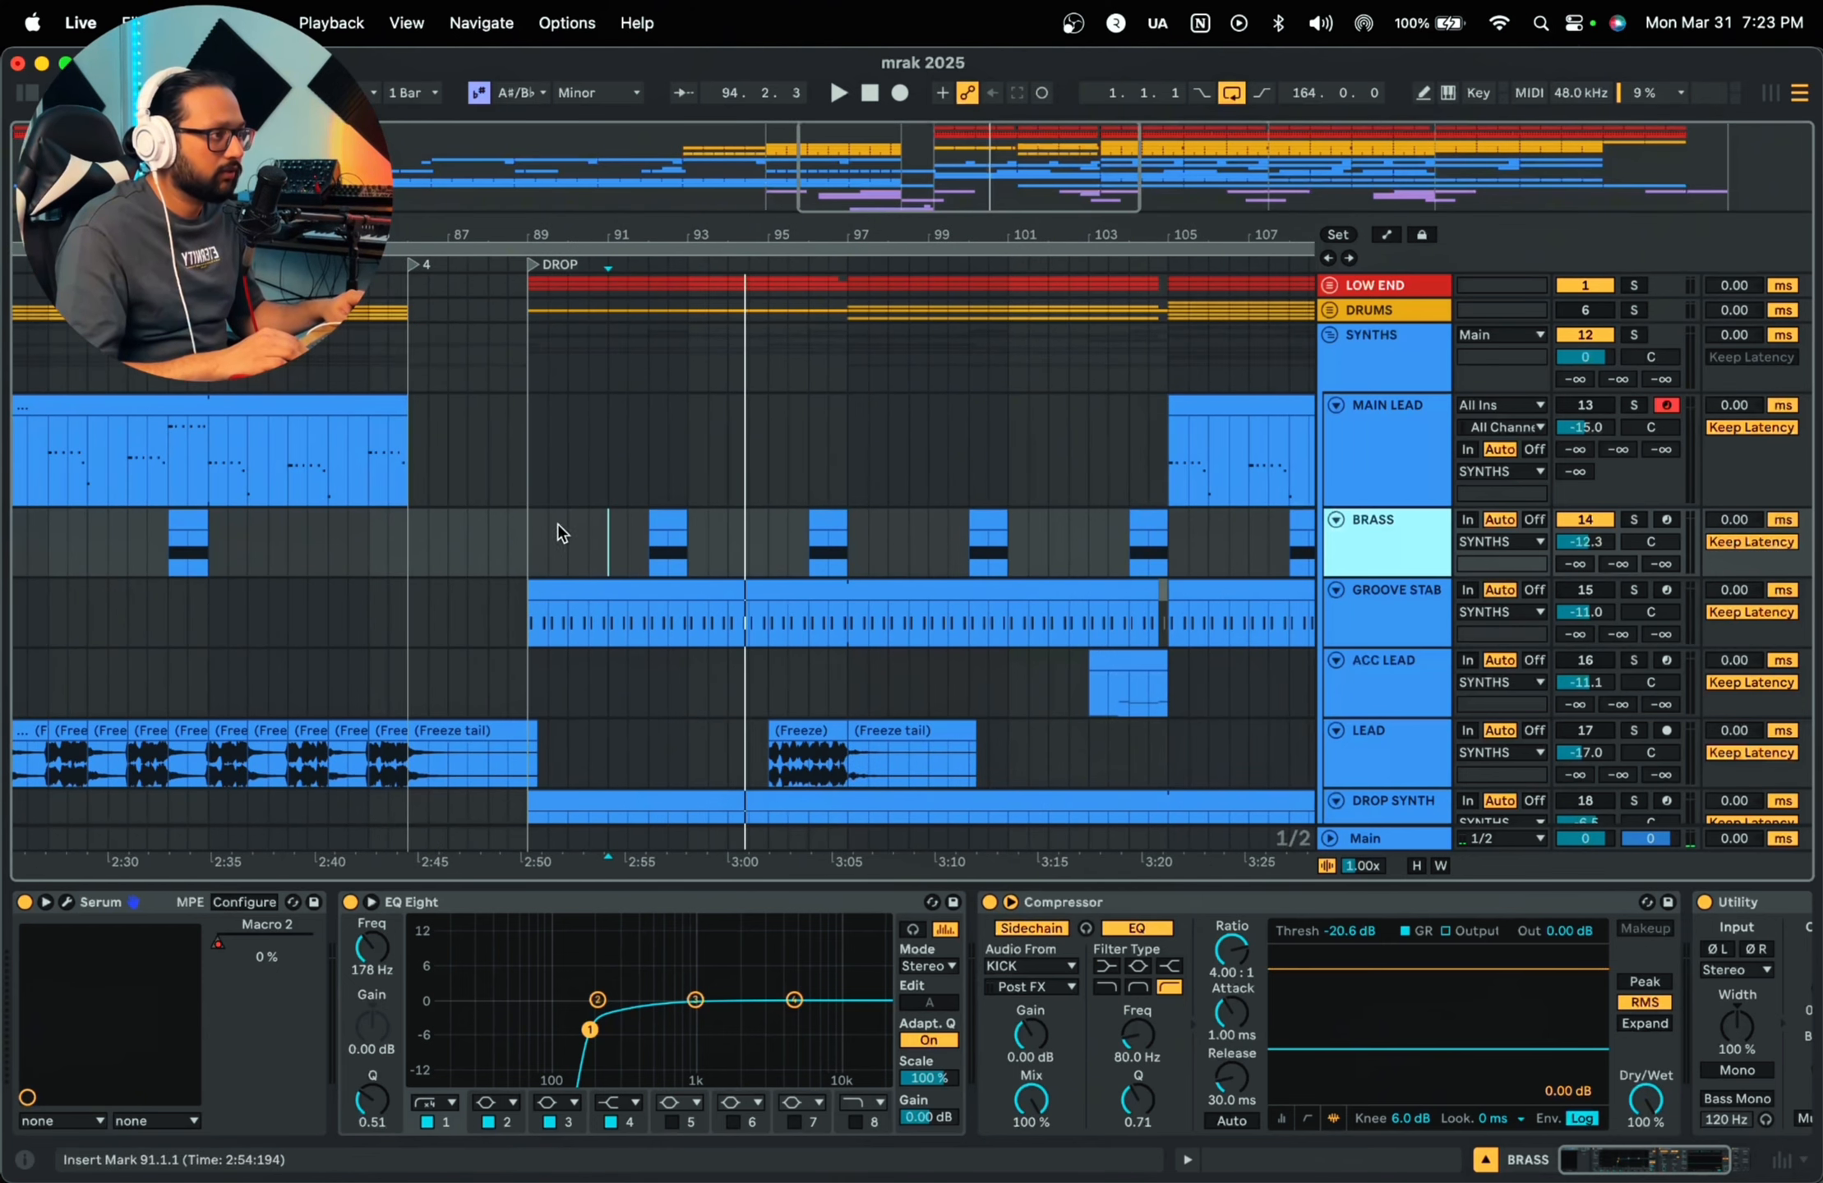
left_click(574, 544)
right_click(215, 954)
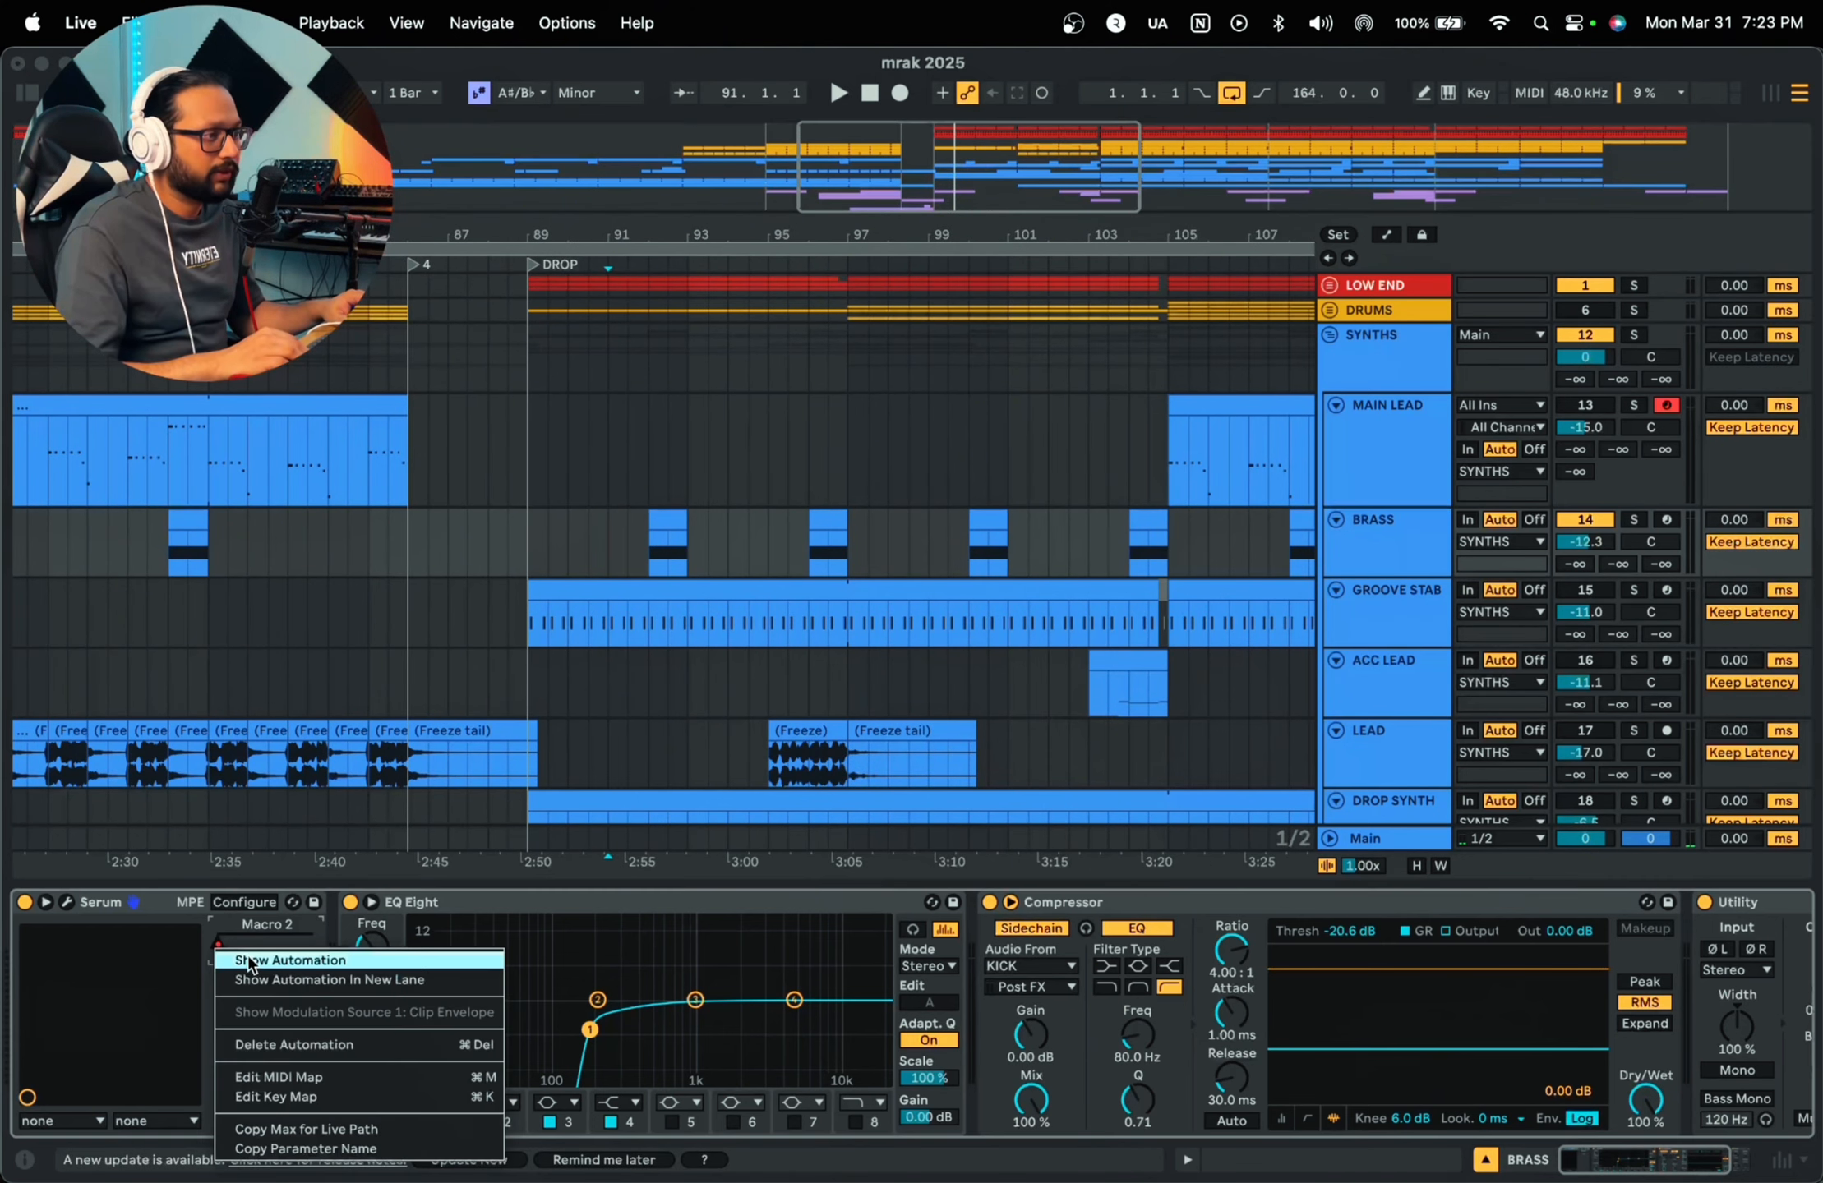
left_click(239, 963)
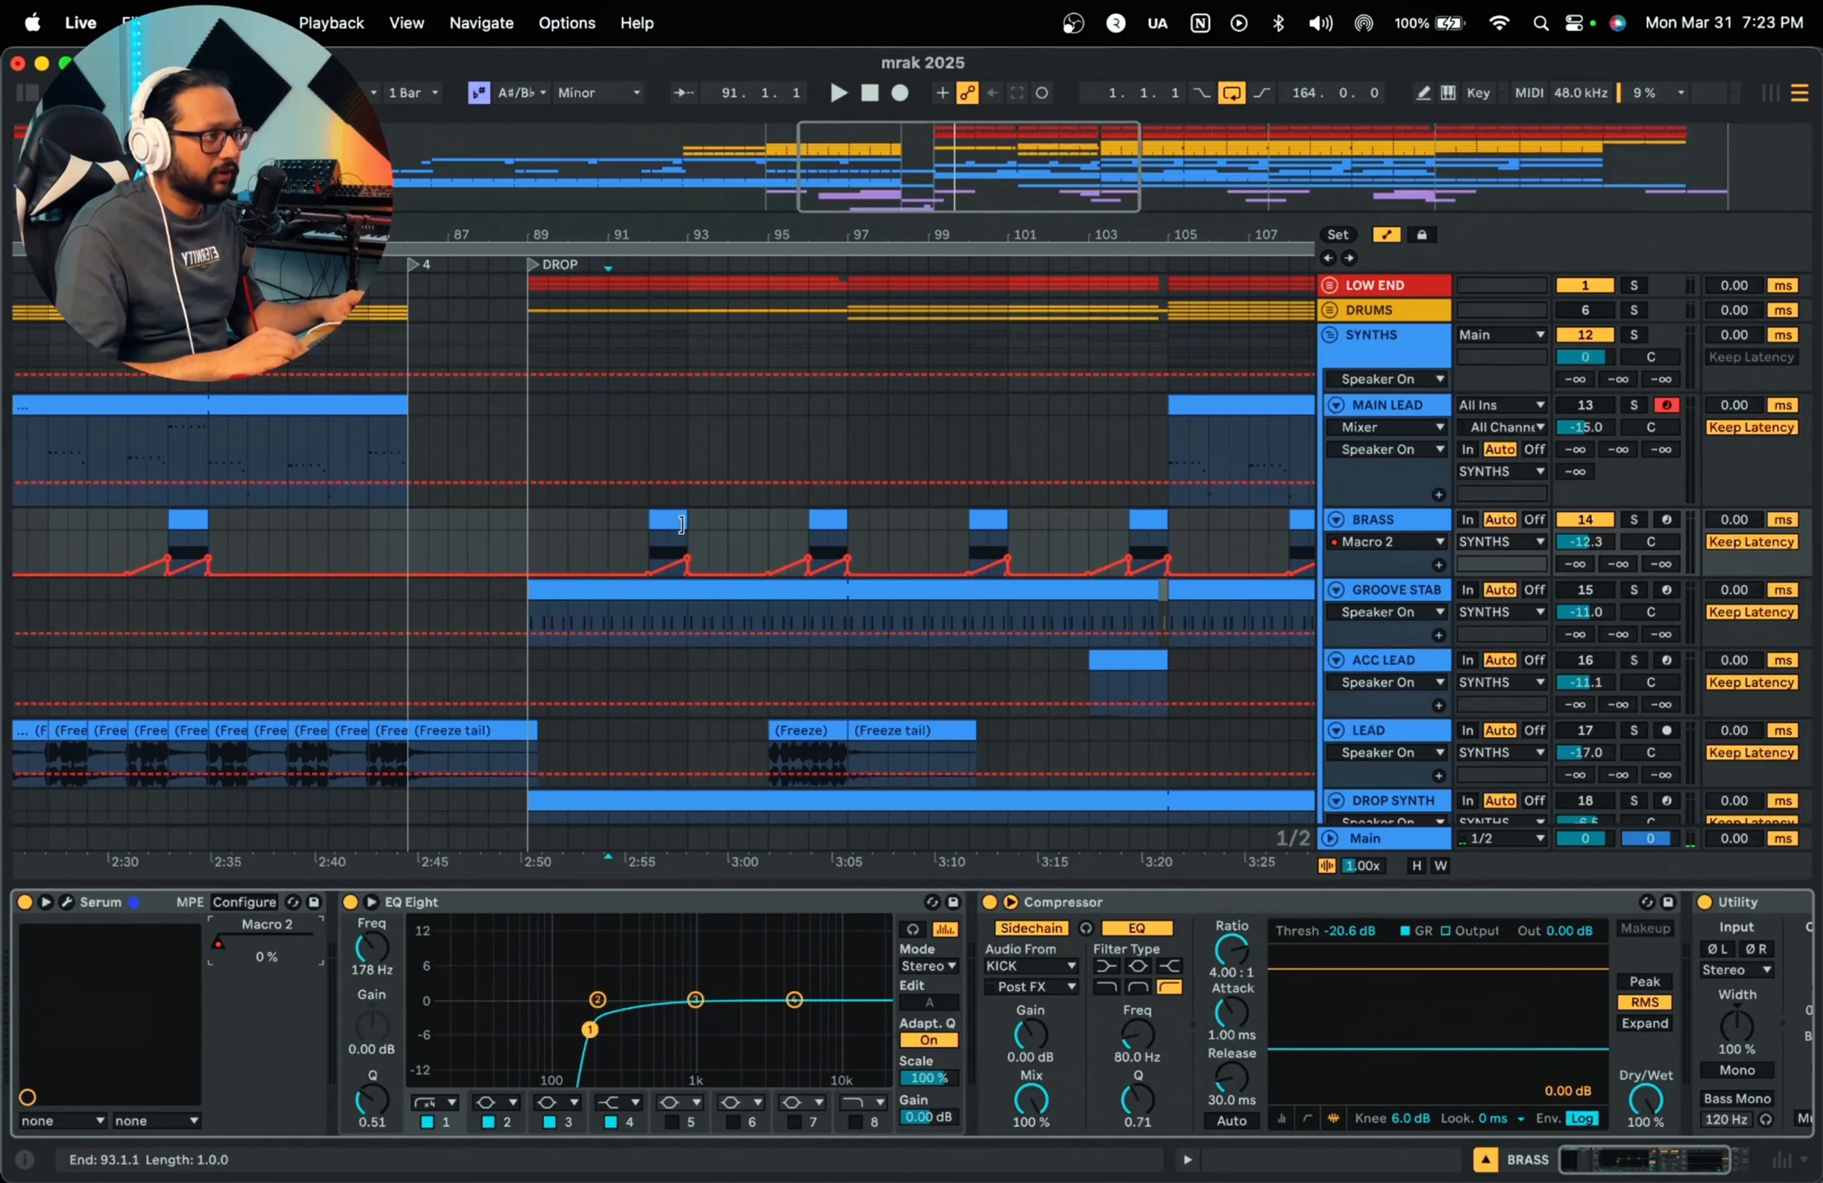
Step: Play the BRASS track from bar 92 and follow its Macro 2 automation over the first DROP clips
left_click(650, 553)
double_click(648, 222)
key("space")
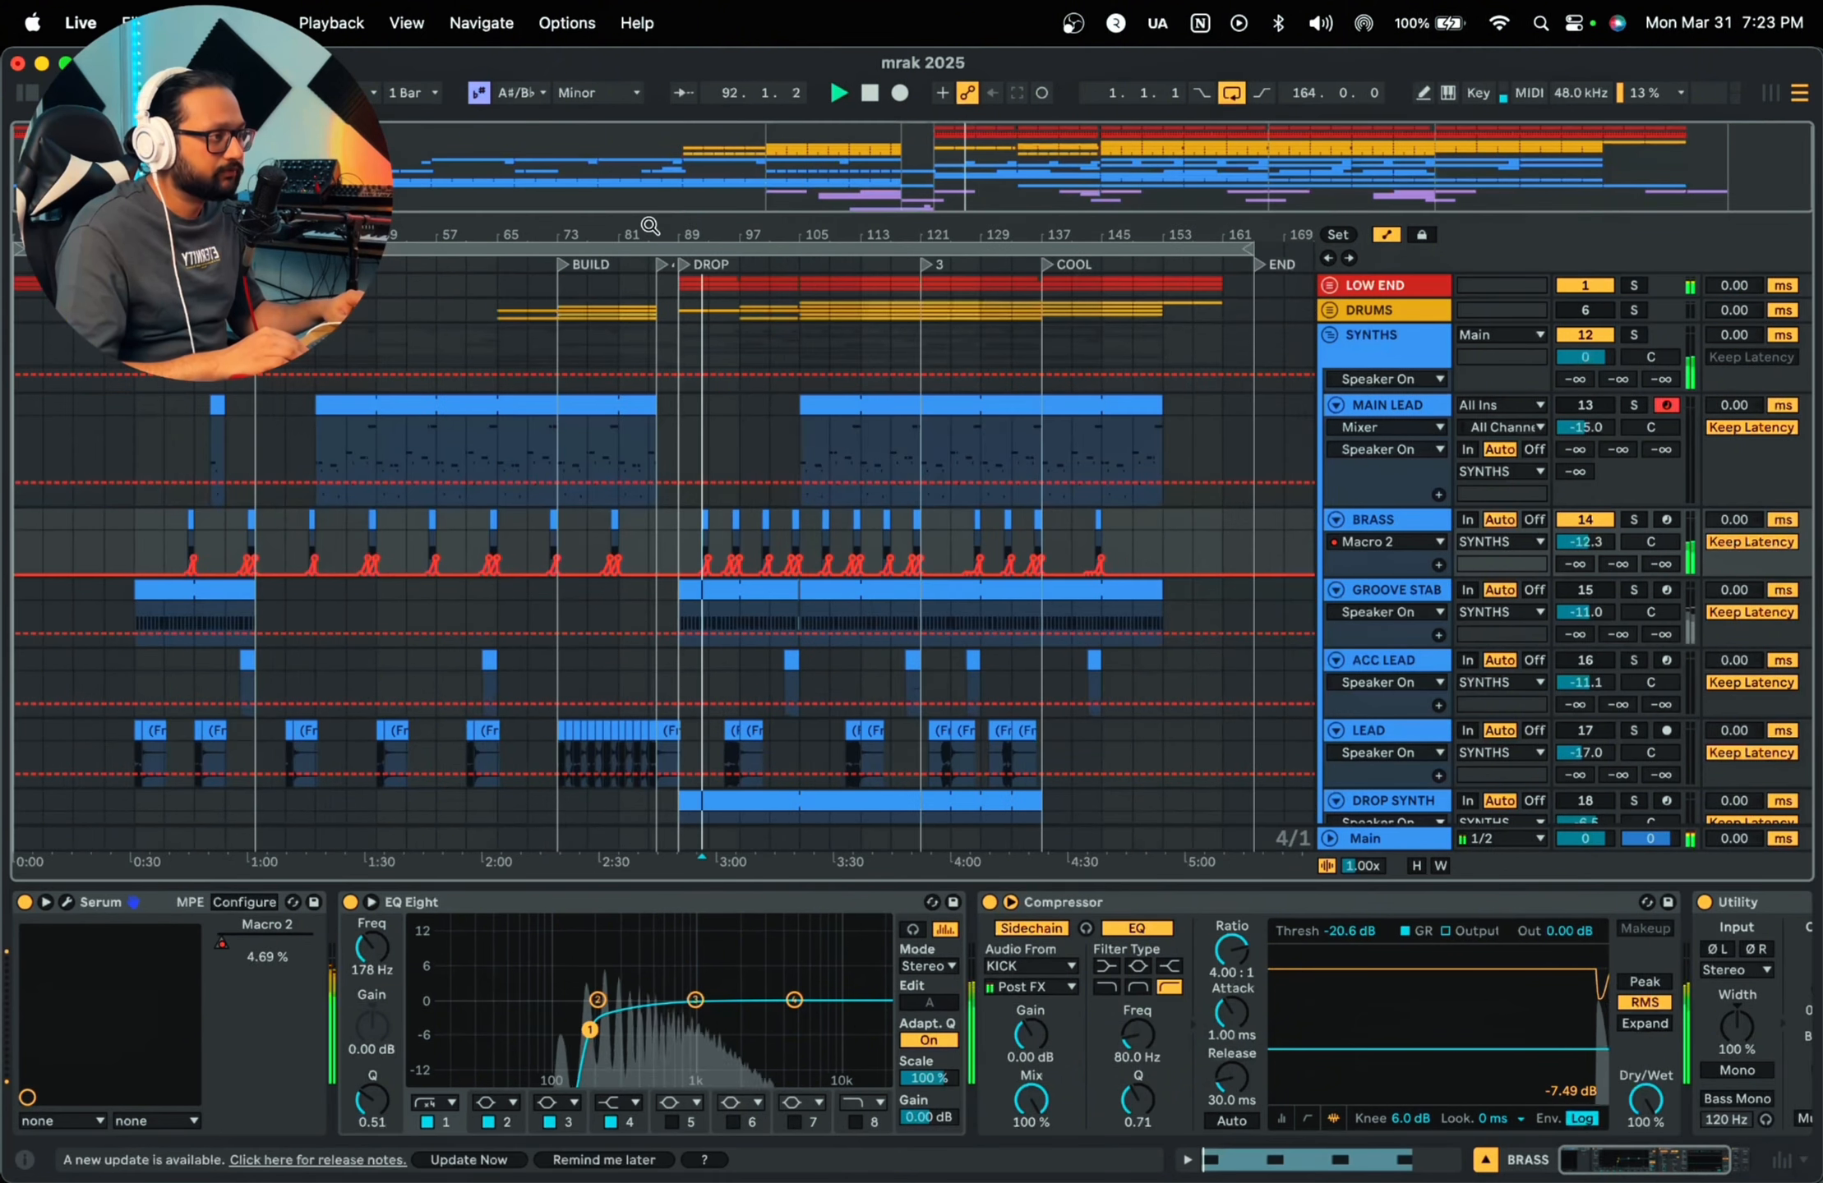
left_click_drag(704, 239, 705, 346)
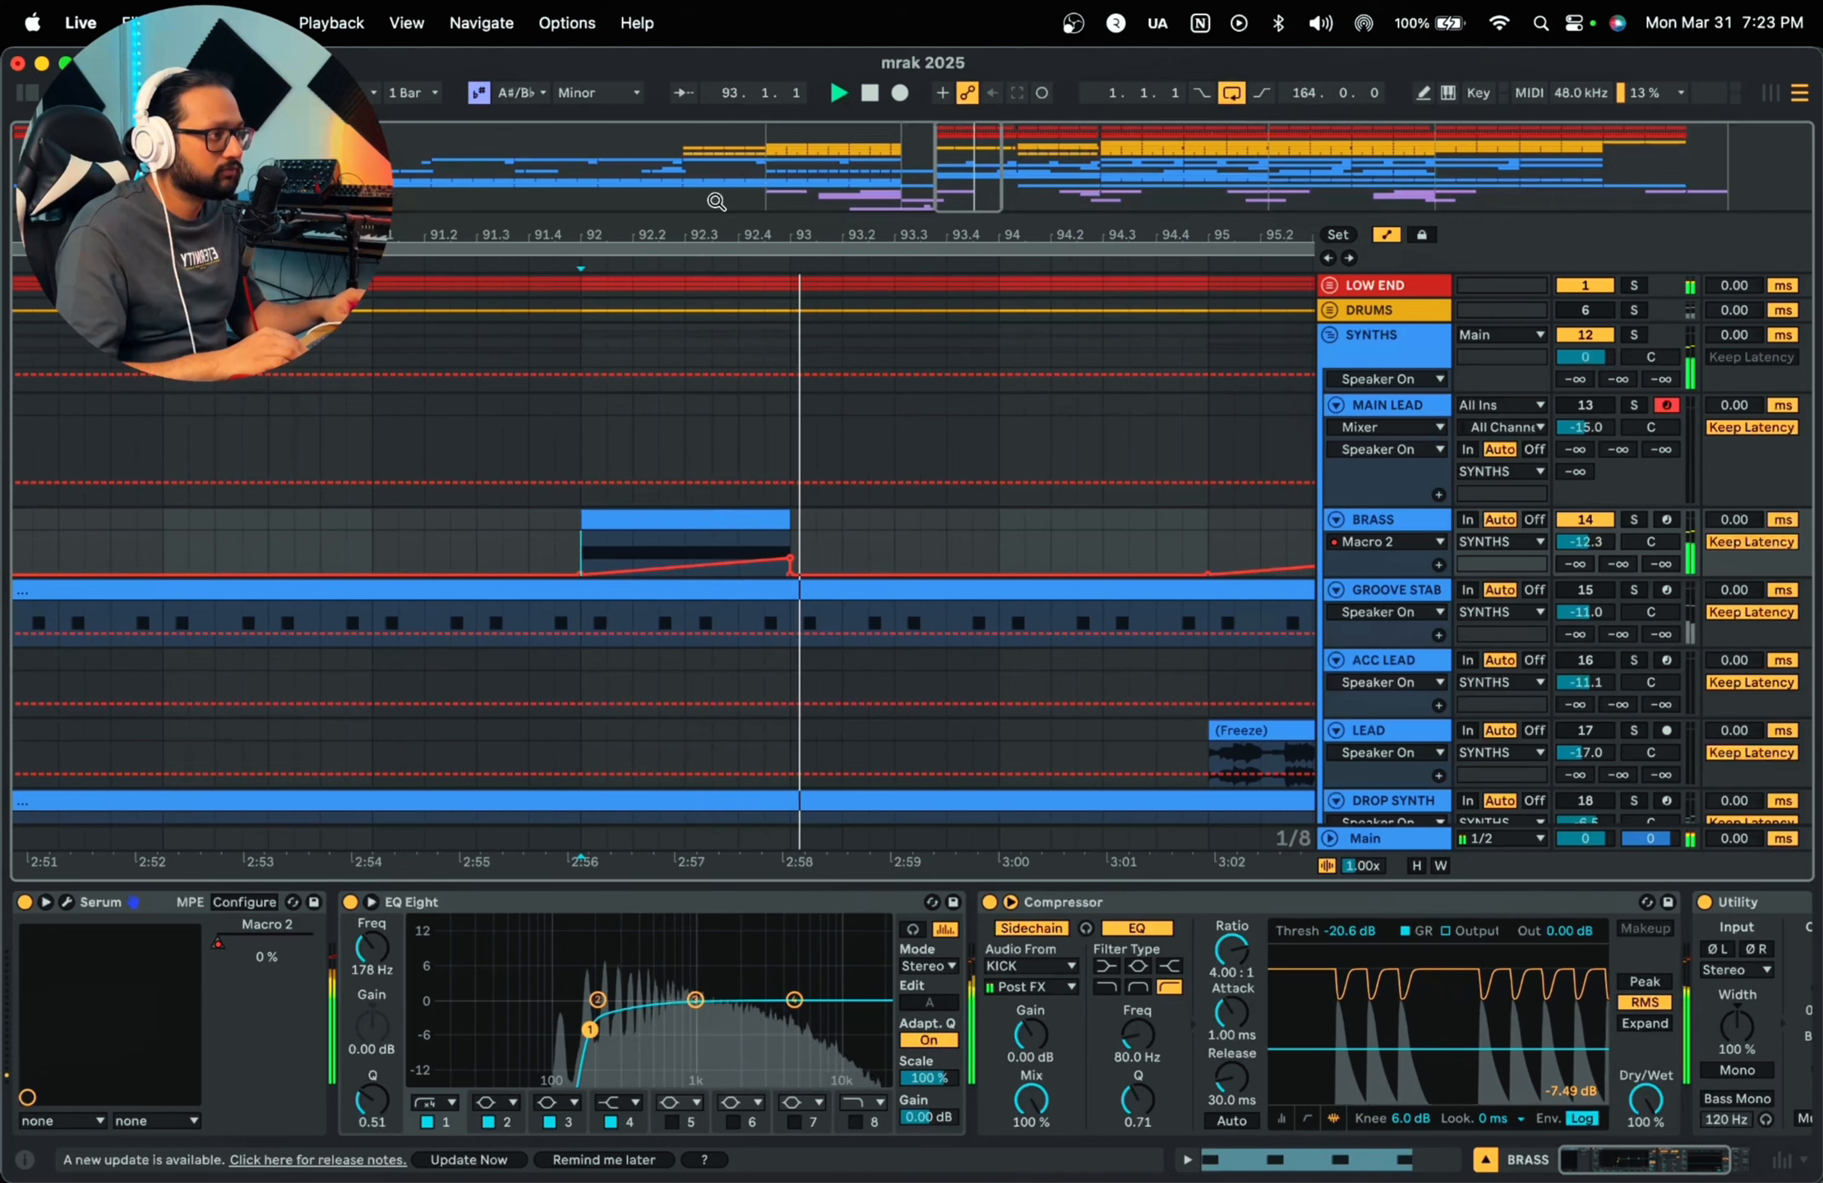
left_click_drag(707, 234, 611, 165)
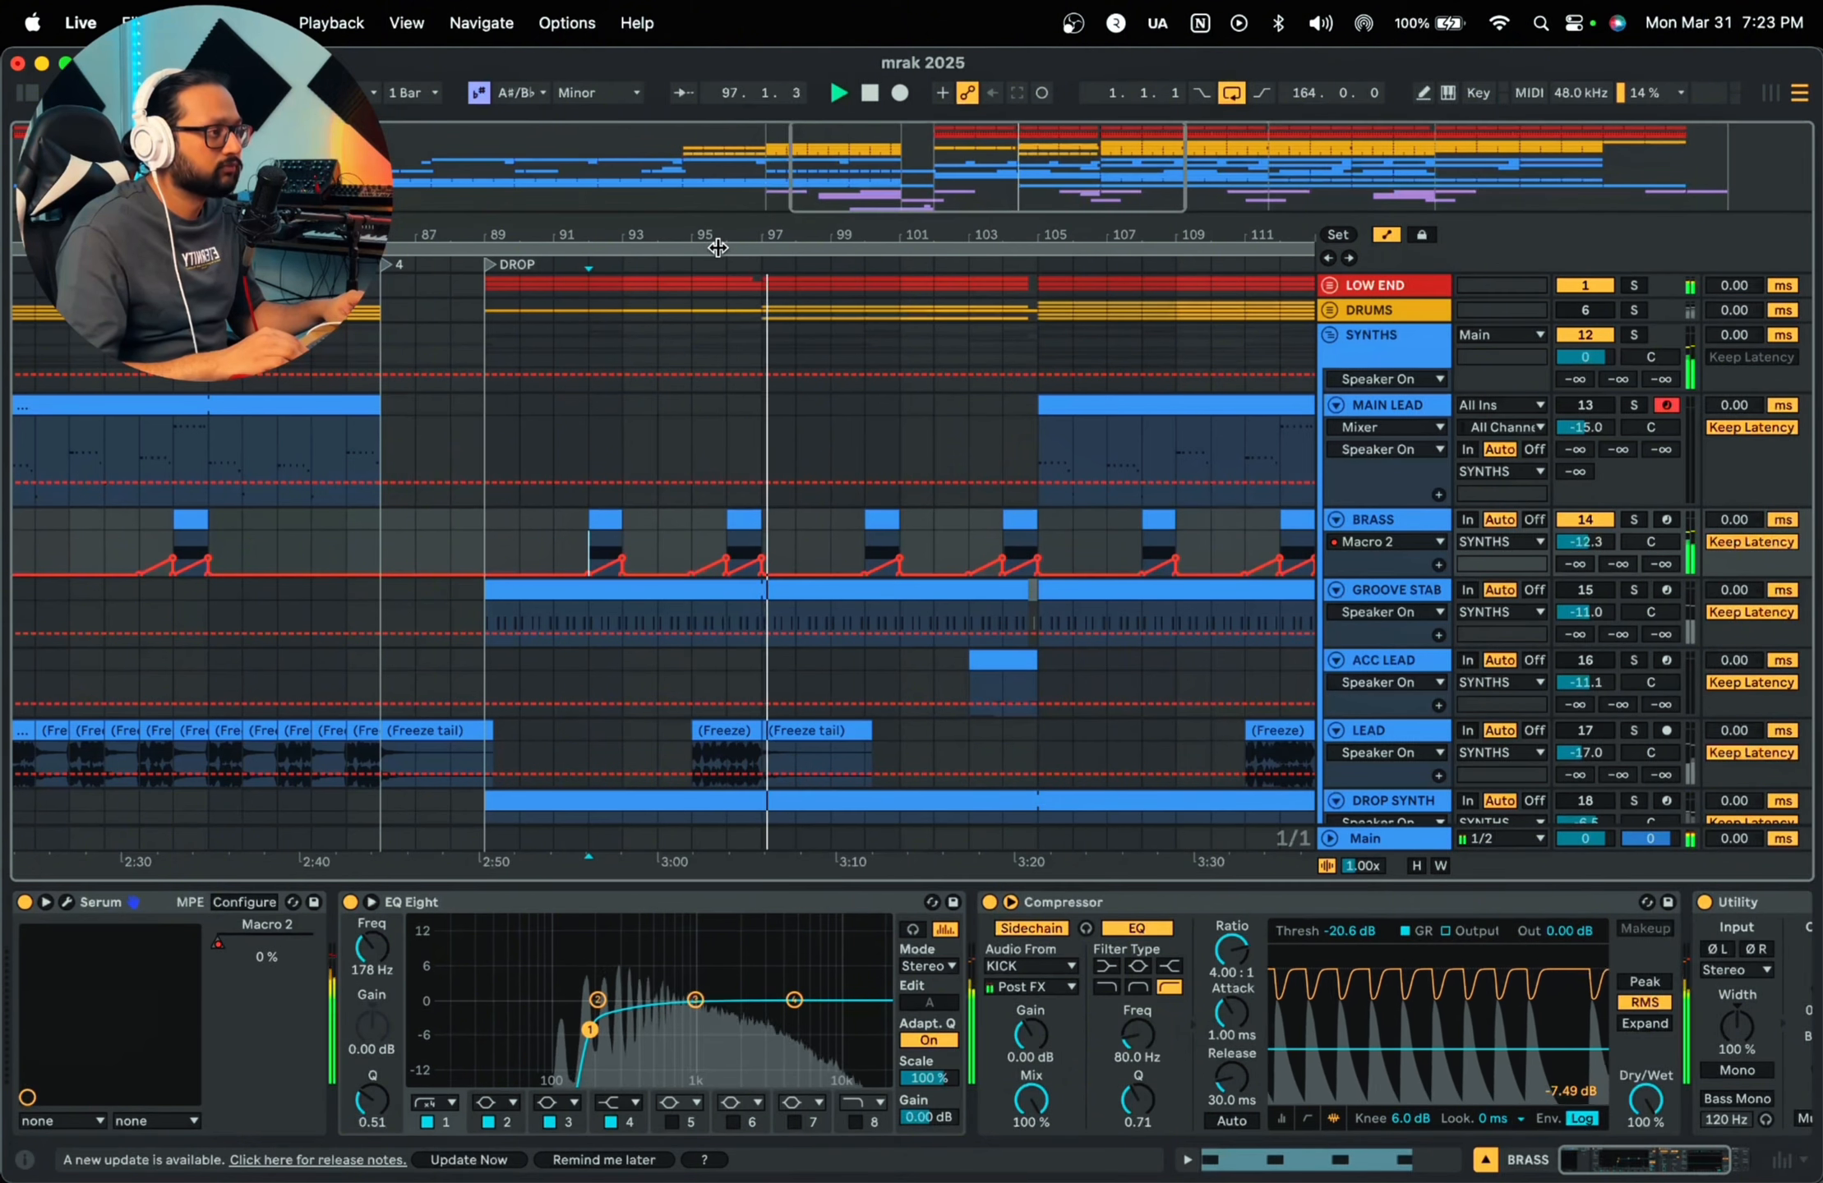
key("space")
Step: Play the BRASS track from bar 92 and compare it with its EQ Eight switched off and back on
left_click(473, 935)
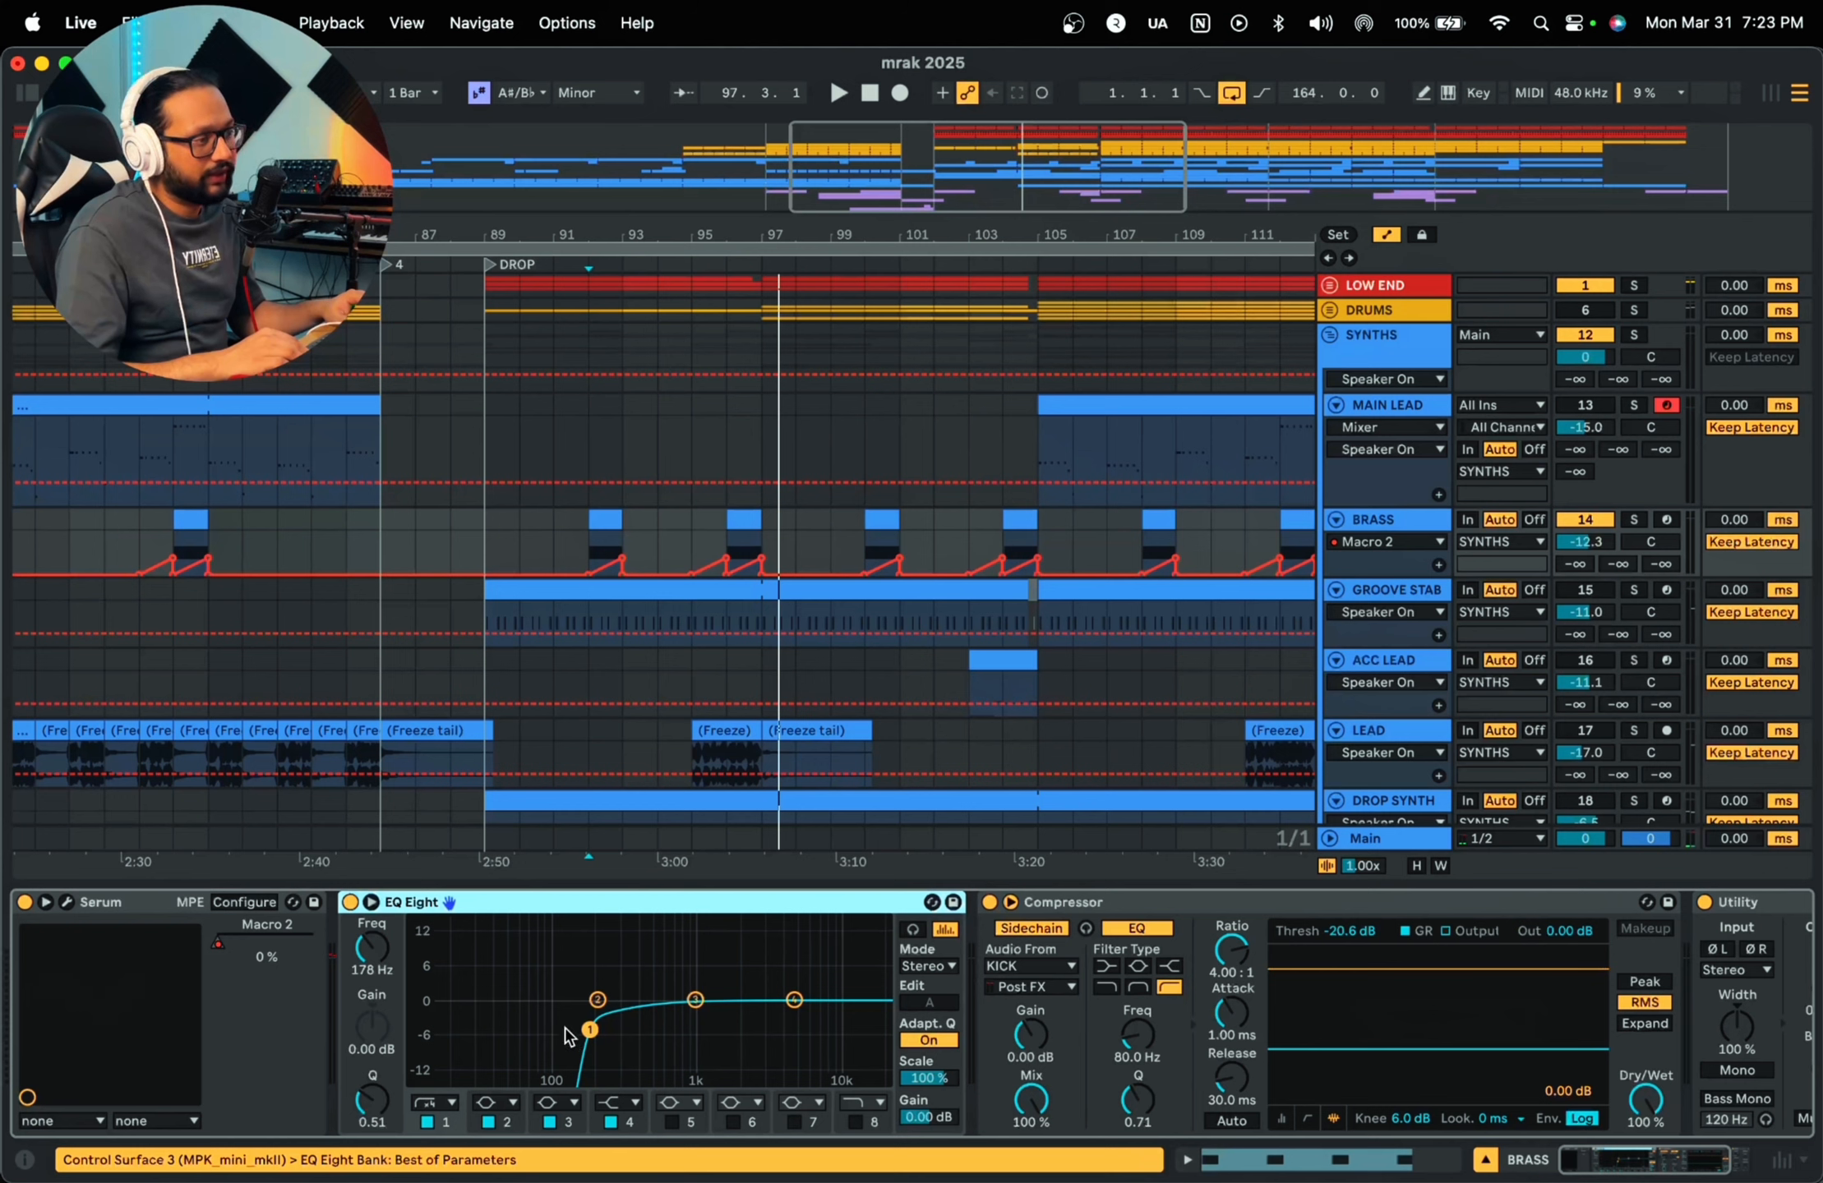
key("space")
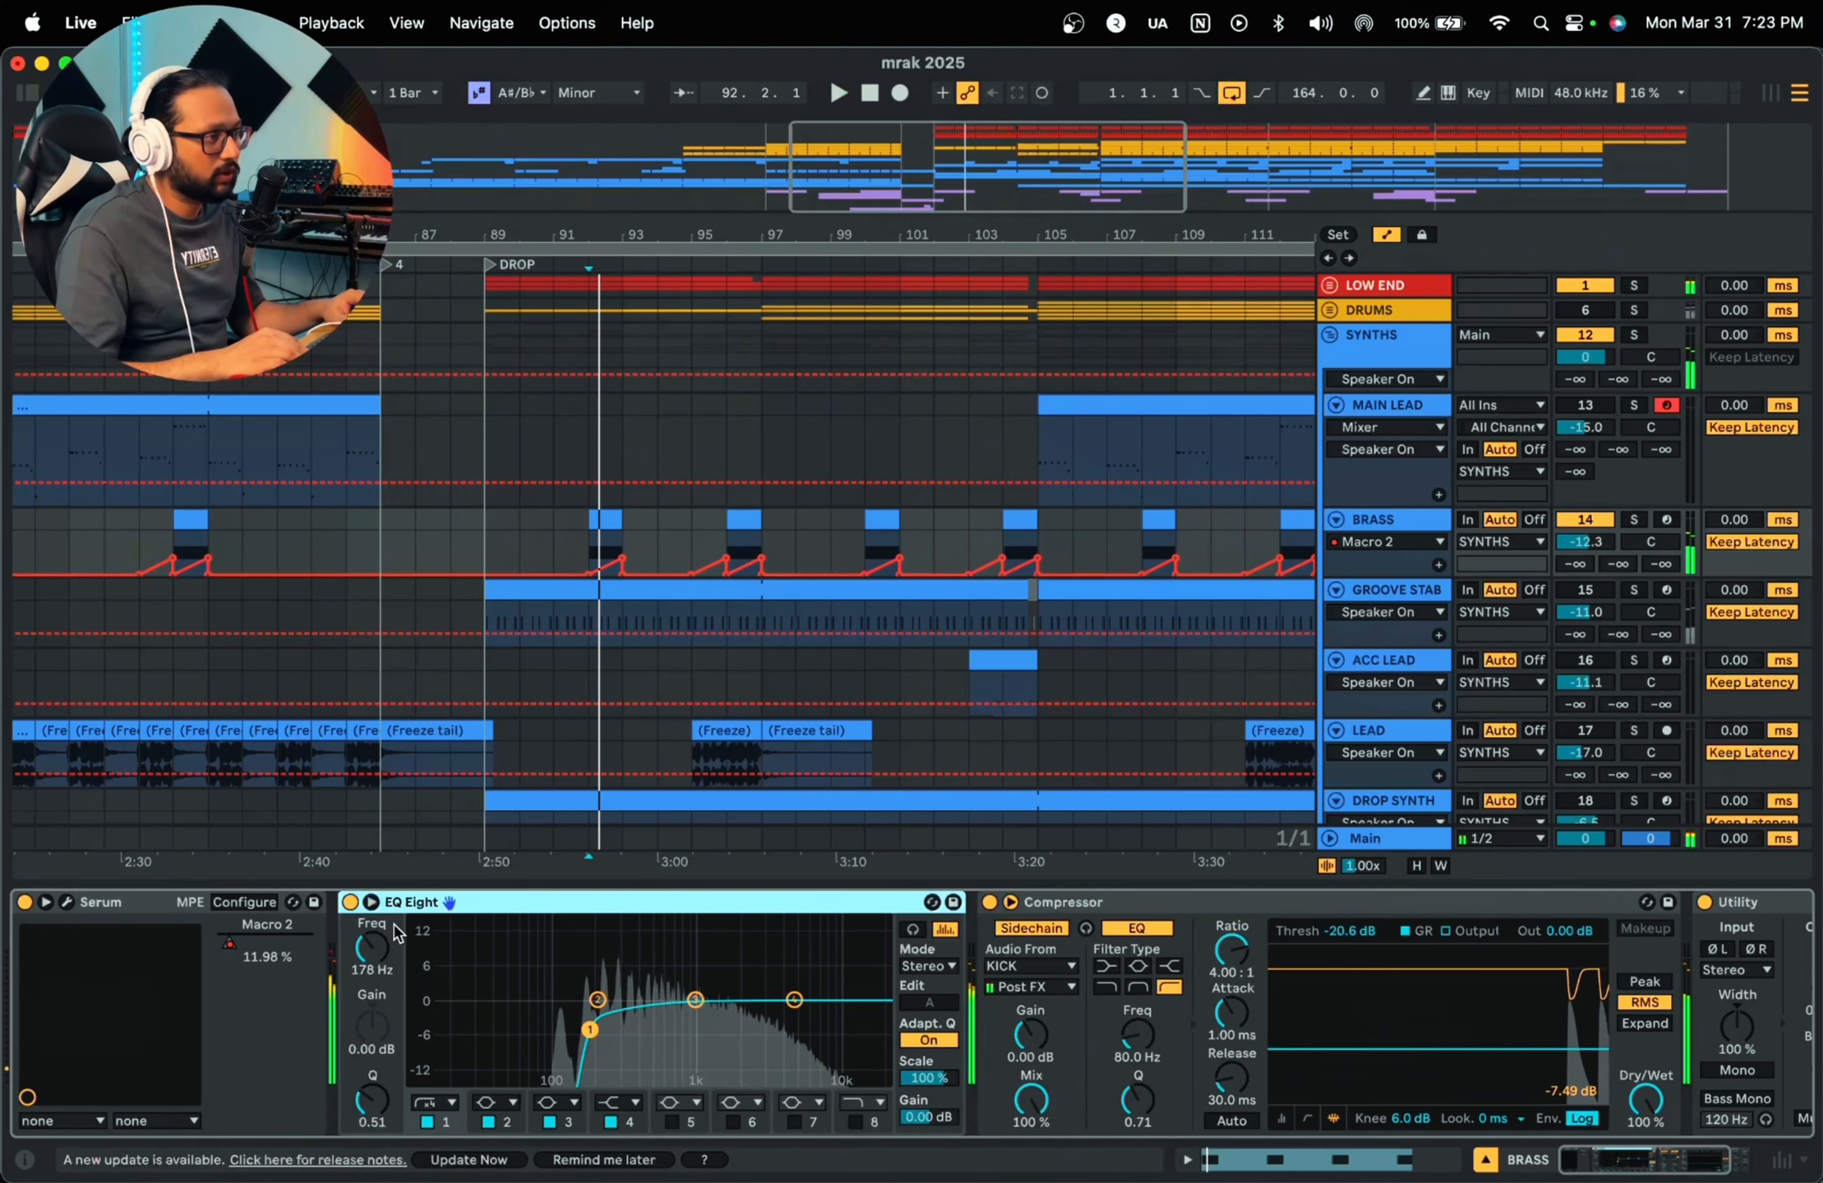
left_click(351, 904)
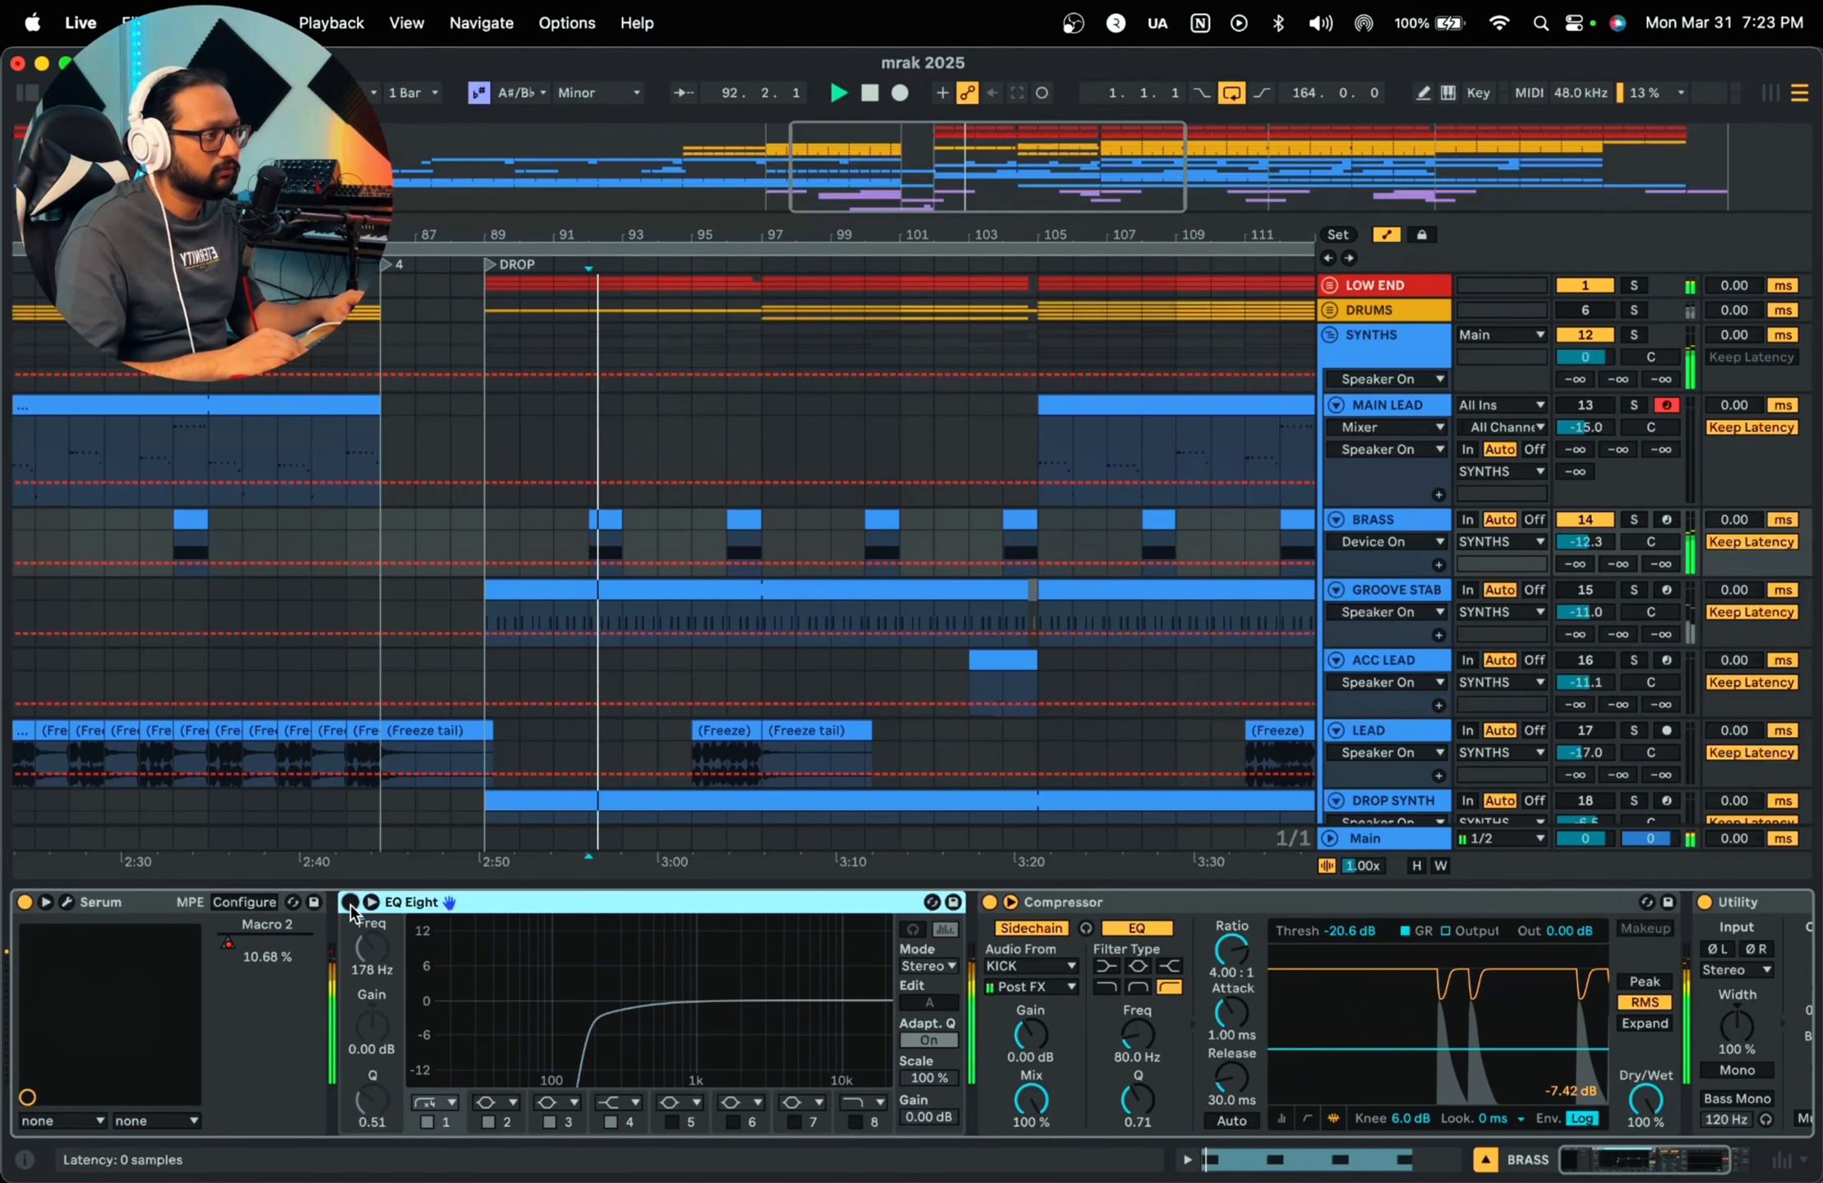
left_click(351, 903)
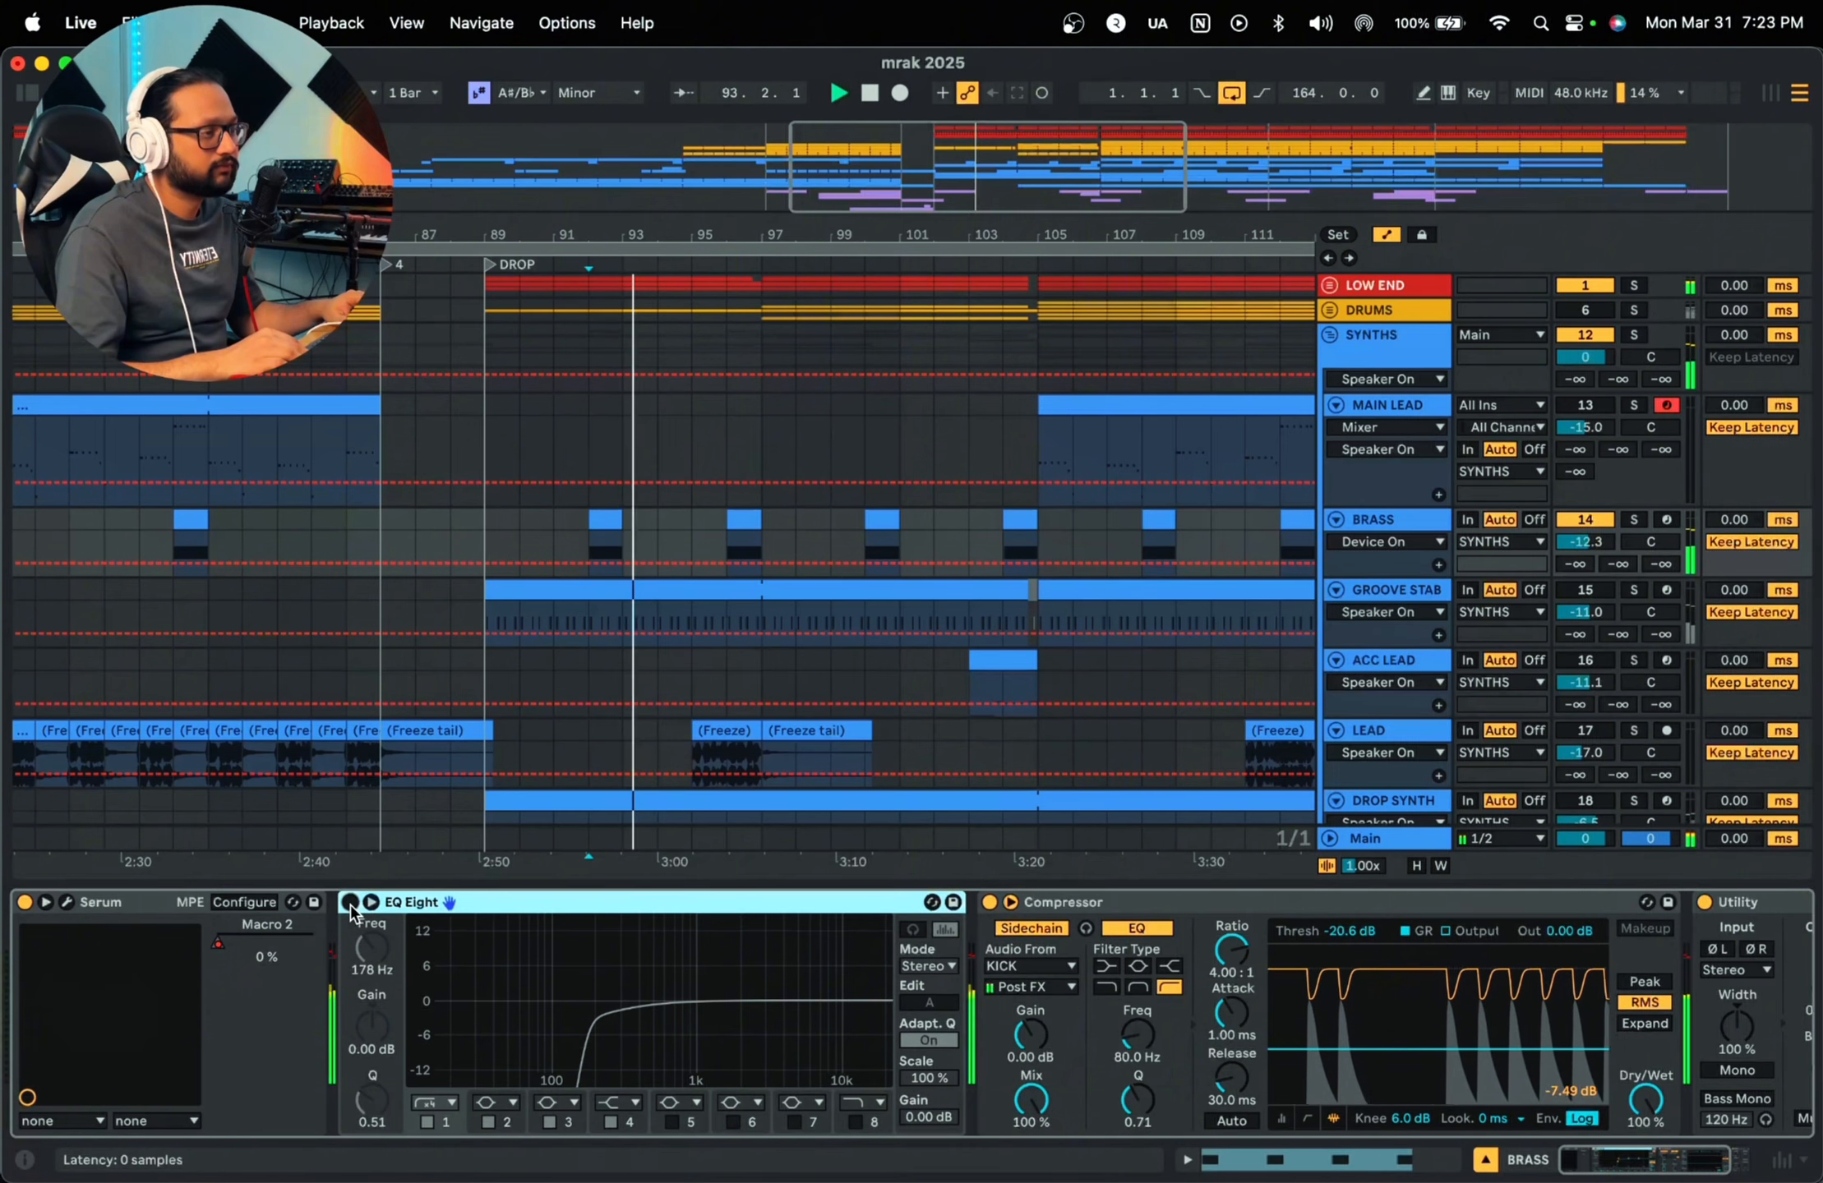
key("space")
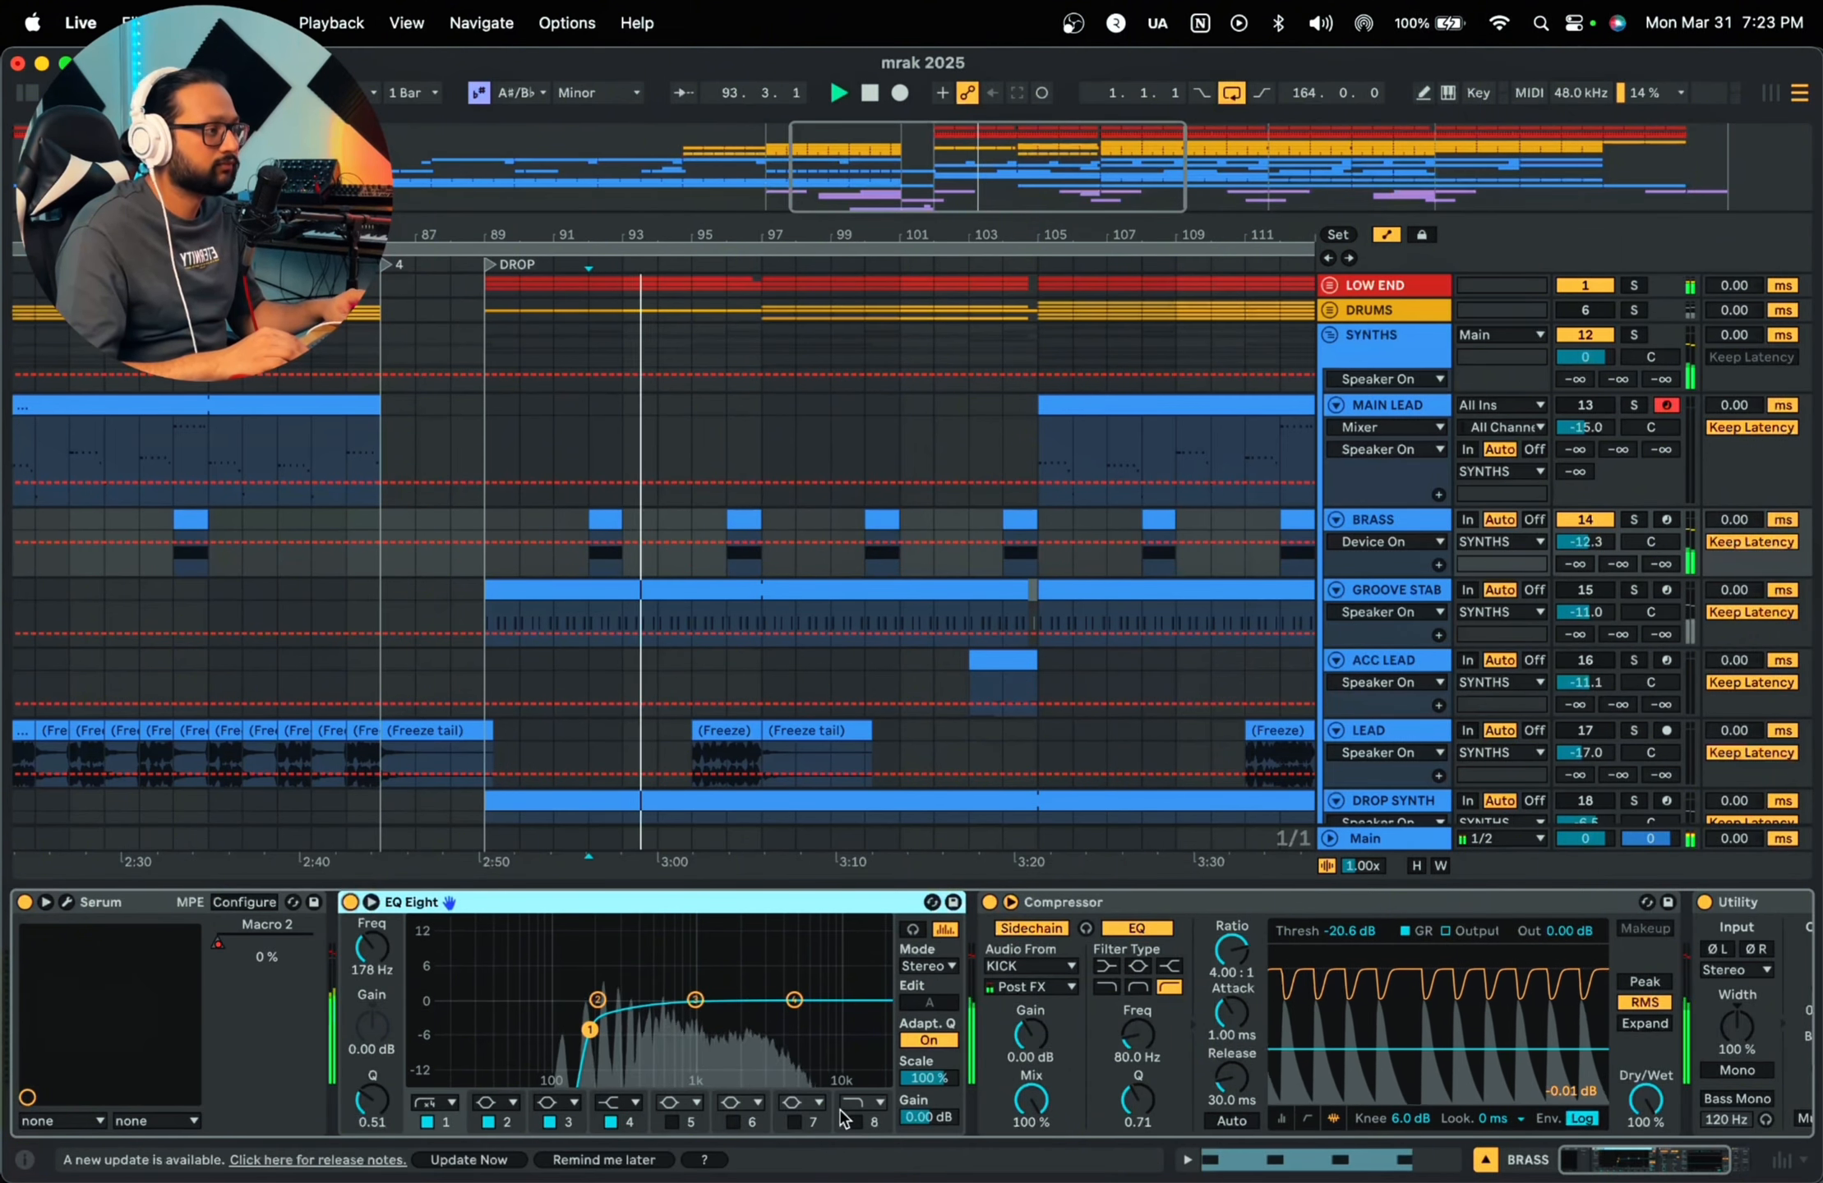
key("space")
Step: Select the BRASS track's Compressor and play from bar 92 to examine its kick sidechain ducking
scroll(1057, 915, "right", 3)
left_click(1058, 915)
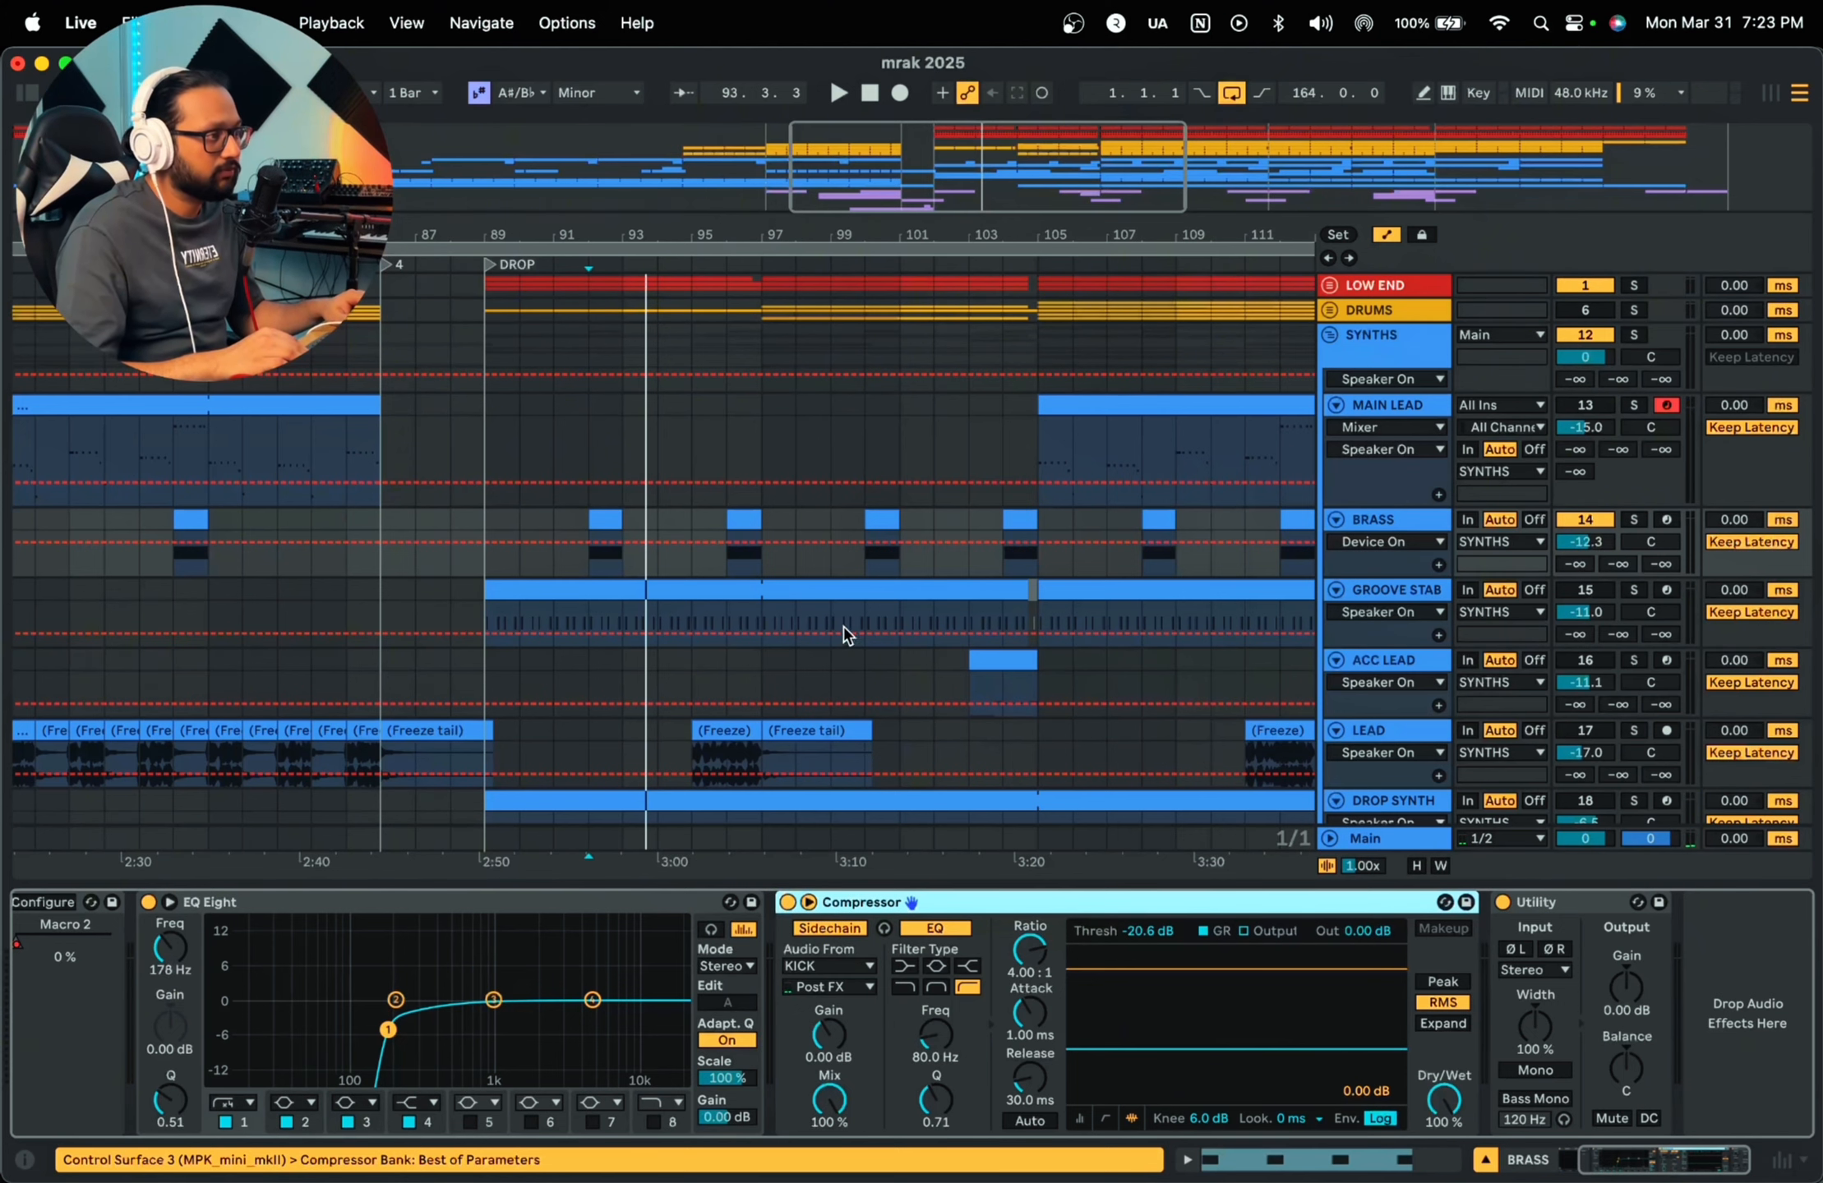
key("space")
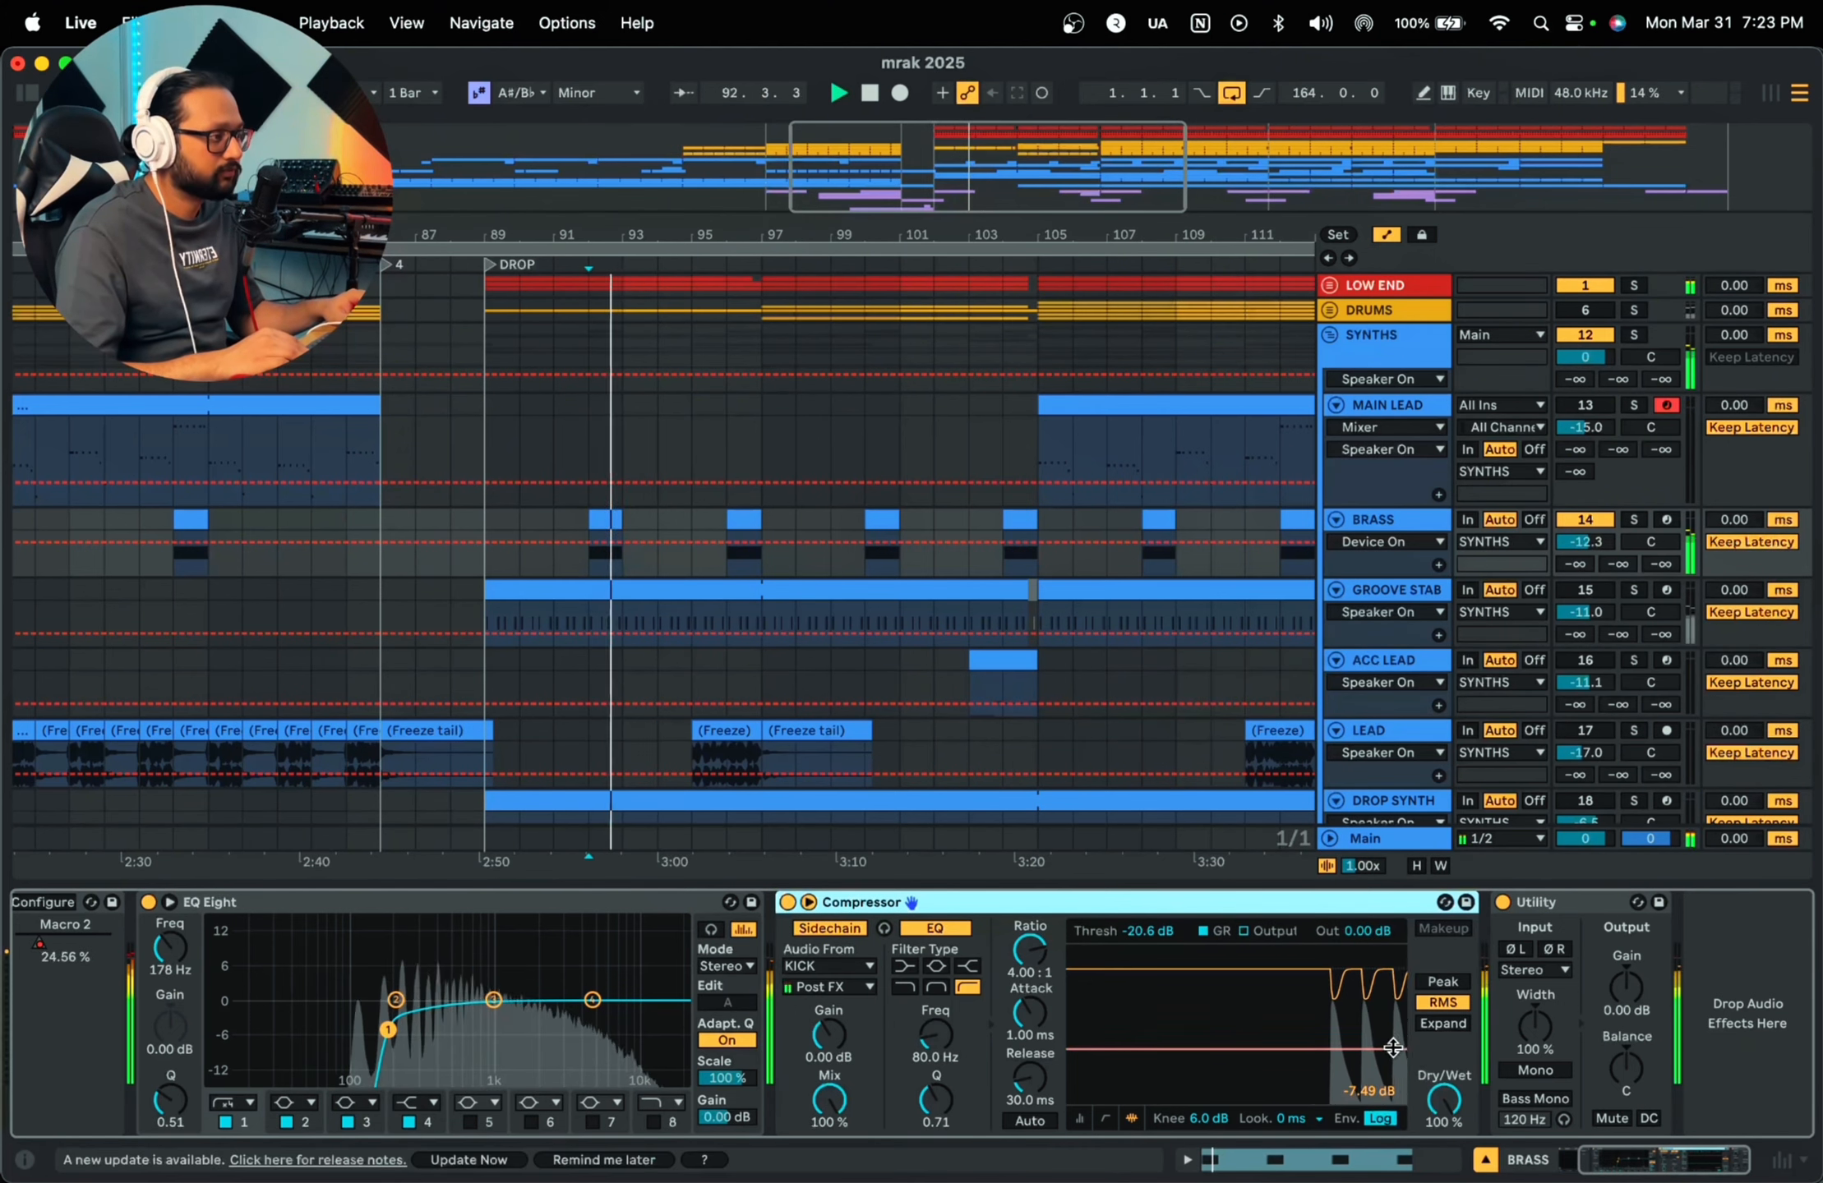
key("space")
Step: Select the BRASS clips in the DROP section from bar 91 to bar 121
mouse_move(1007, 235)
left_mouse_down()
mouse_move(1004, 176)
mouse_move(793, 160)
left_mouse_up()
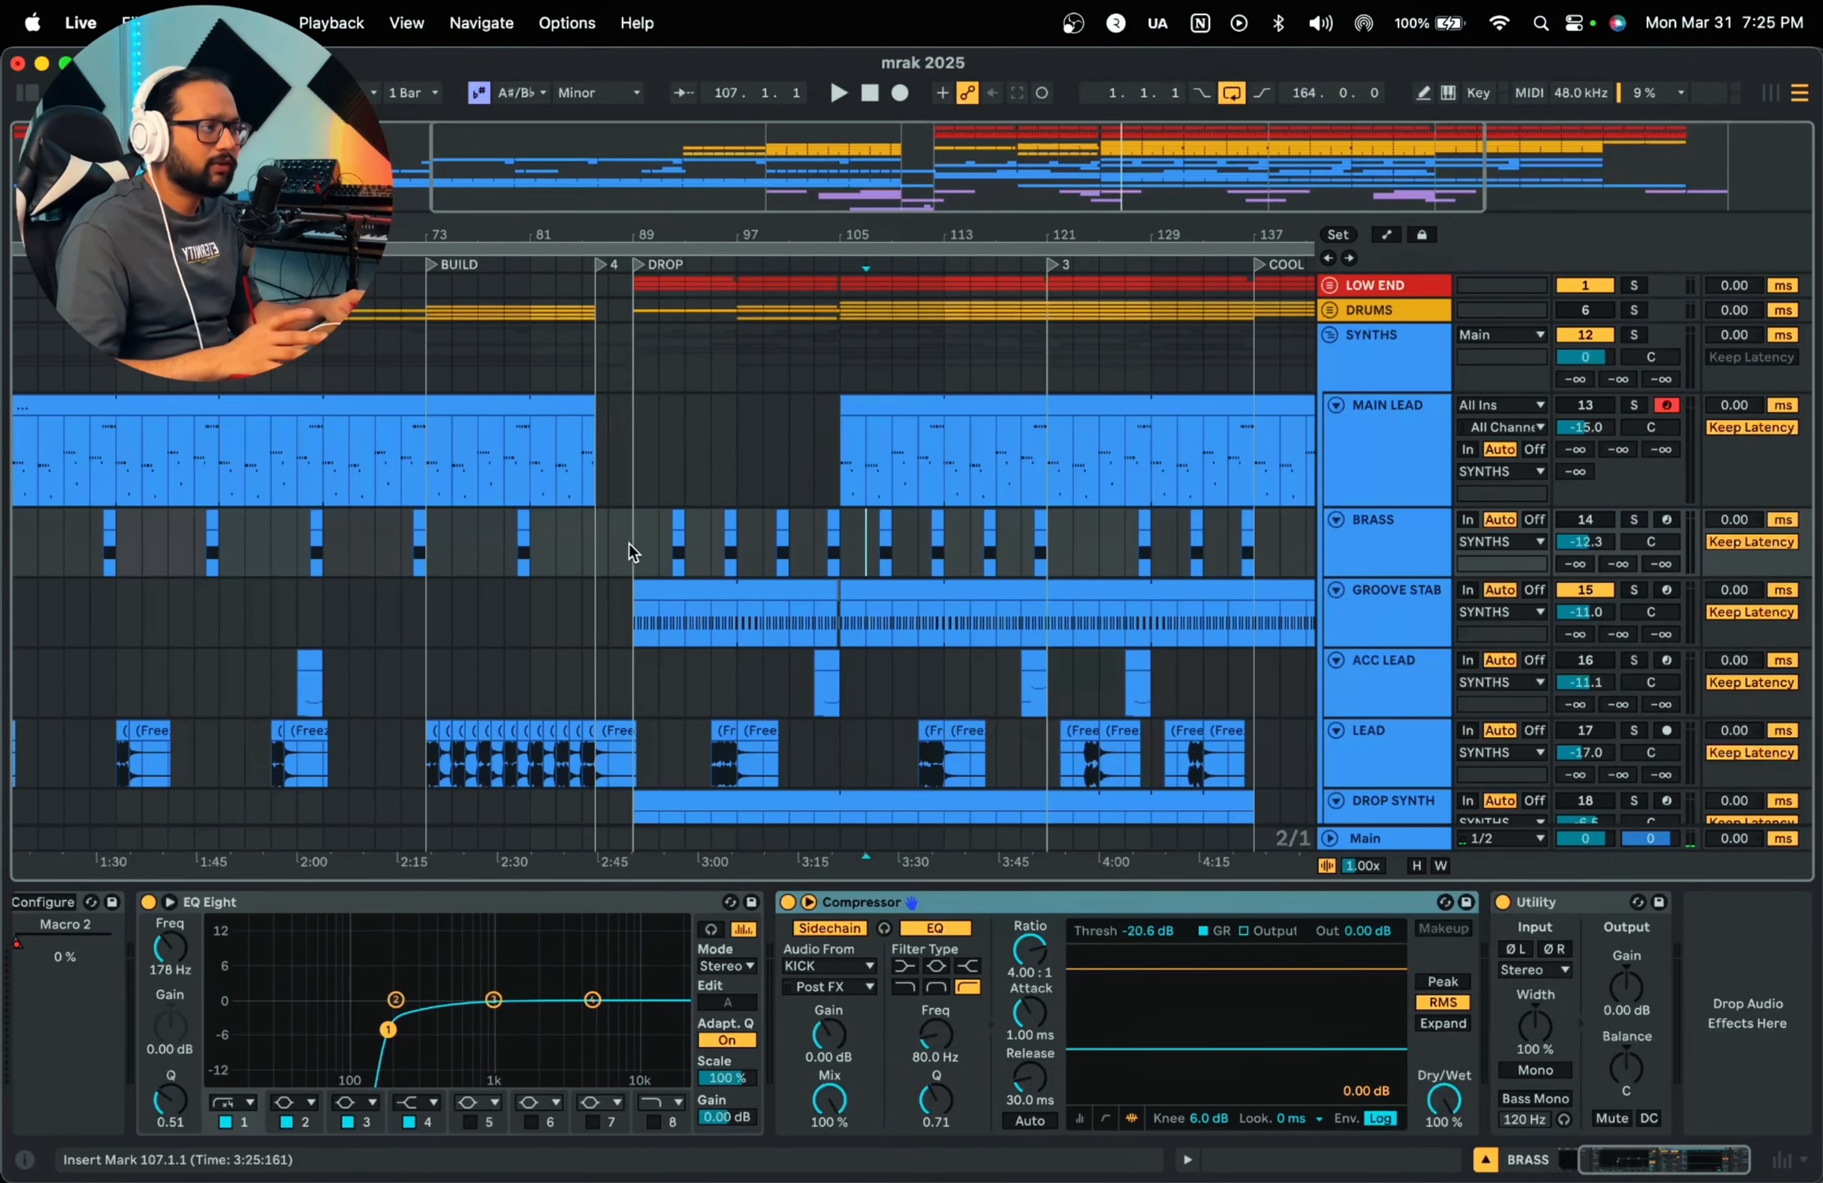
left_click_drag(632, 547, 1071, 563)
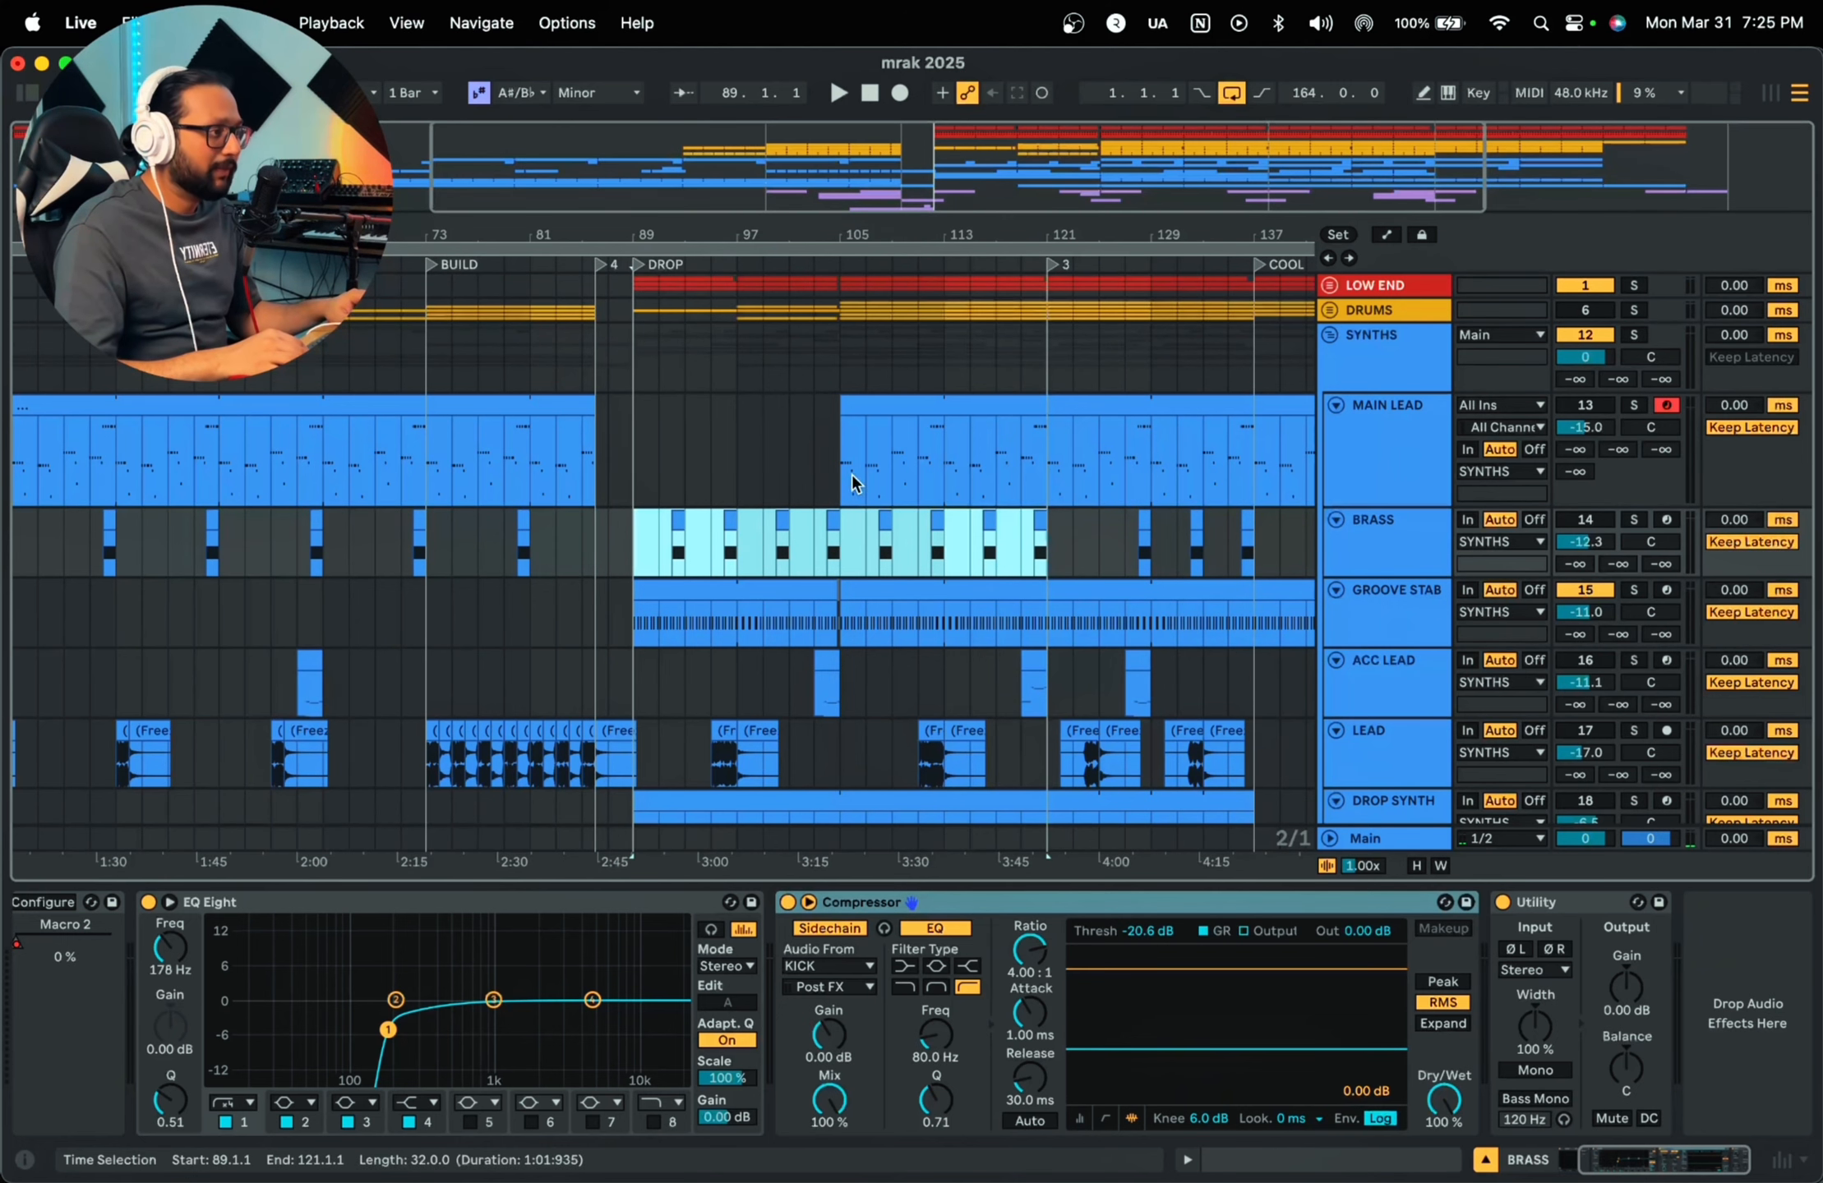
left_click_drag(851, 474, 1180, 494)
mouse_move(638, 556)
left_mouse_down()
mouse_move(1137, 556)
mouse_move(657, 555)
left_mouse_up()
left_click(1044, 563)
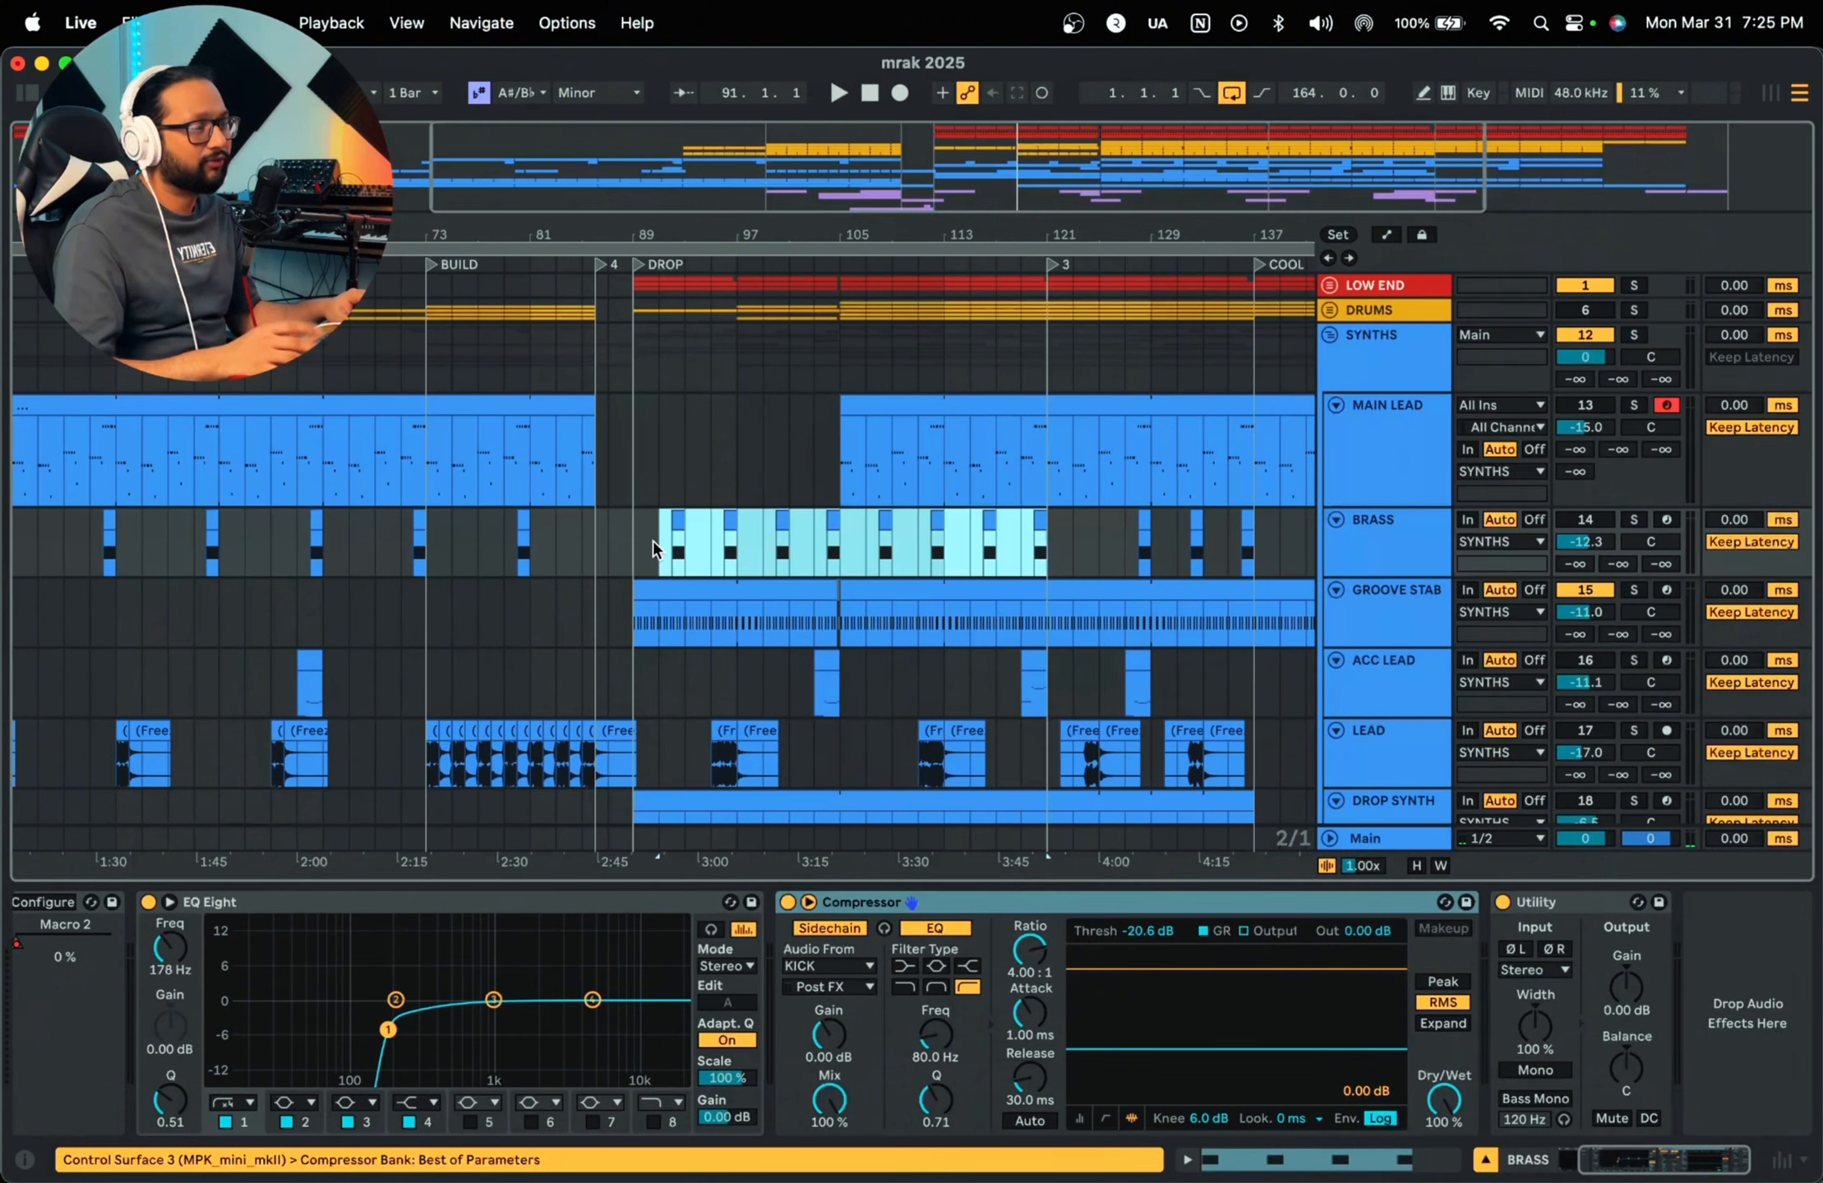
Step: Play from bar 91 and activate the BRASS track to hear its clips together with the GROOVE STAB
key("space")
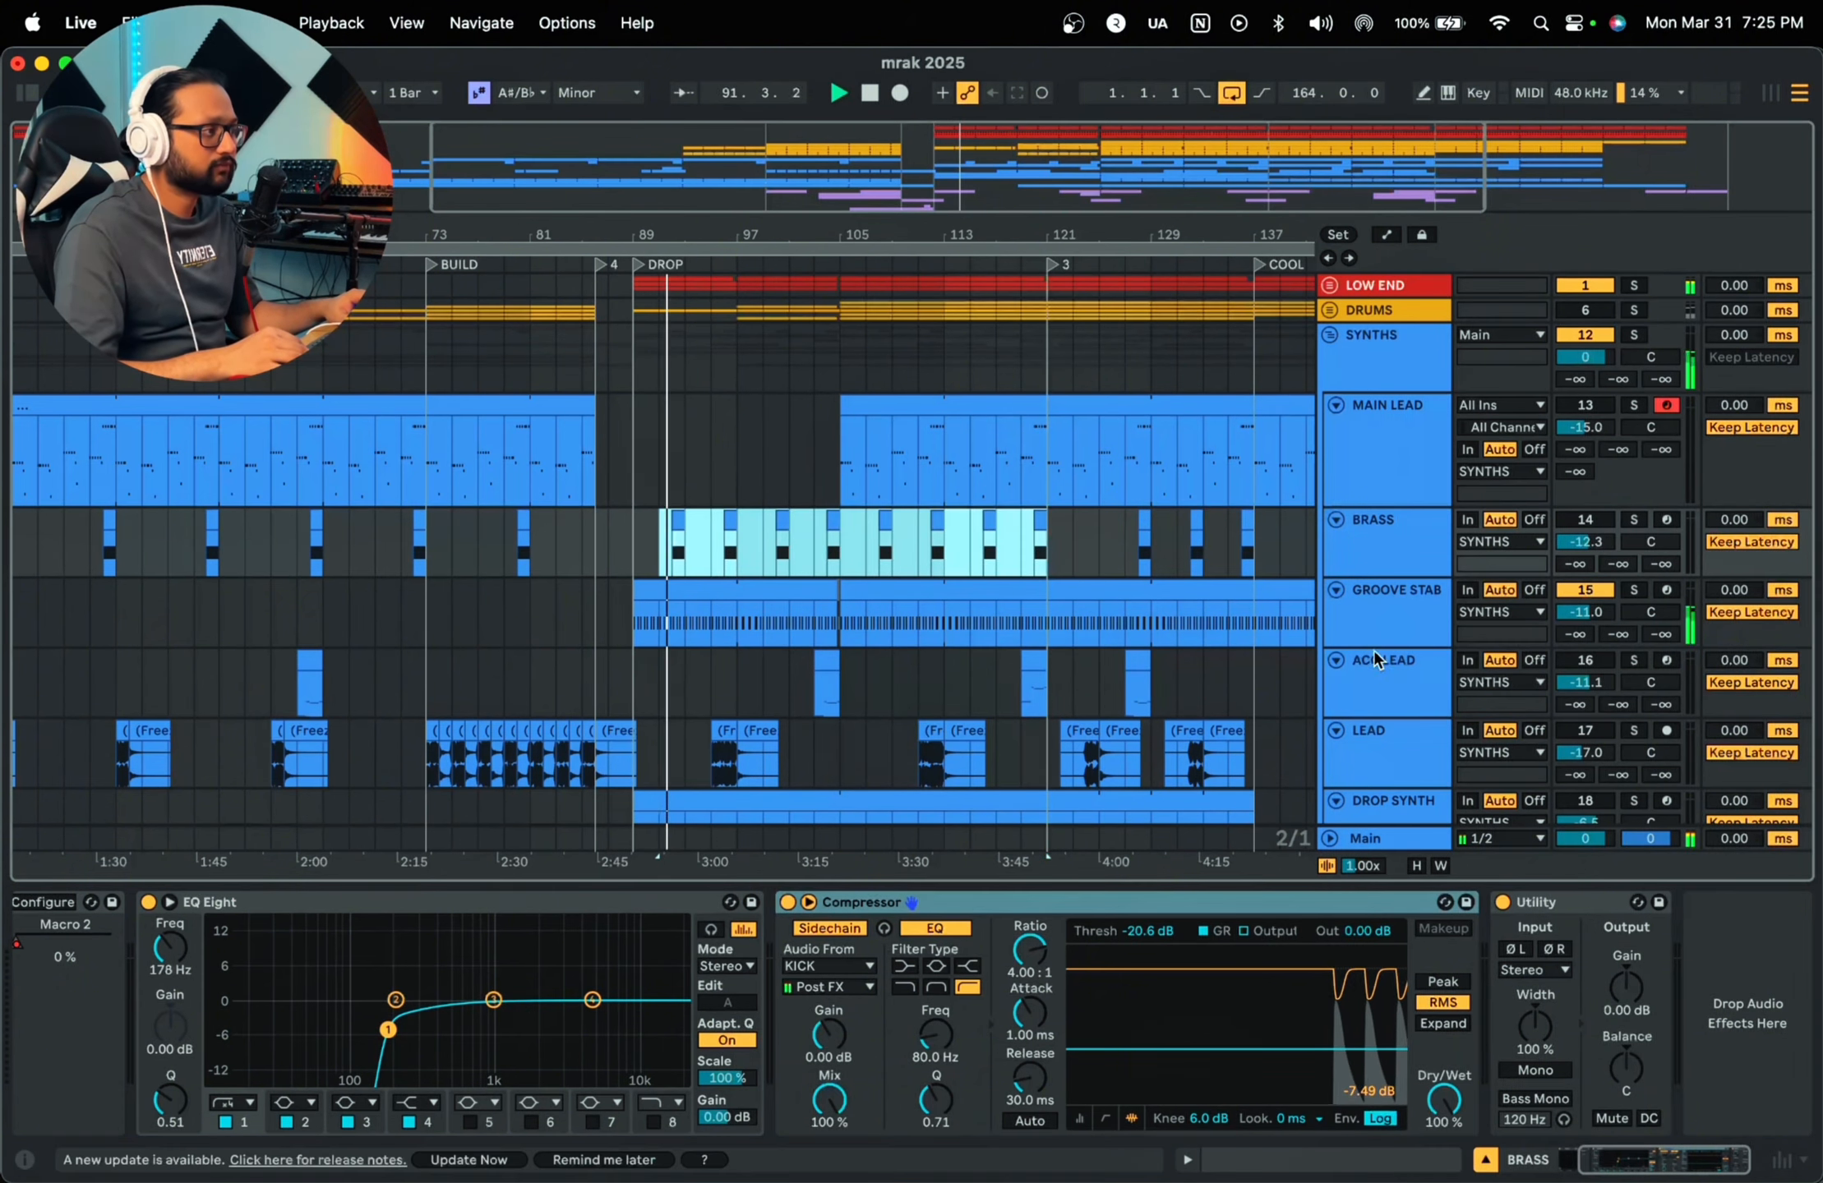
left_click(1586, 521)
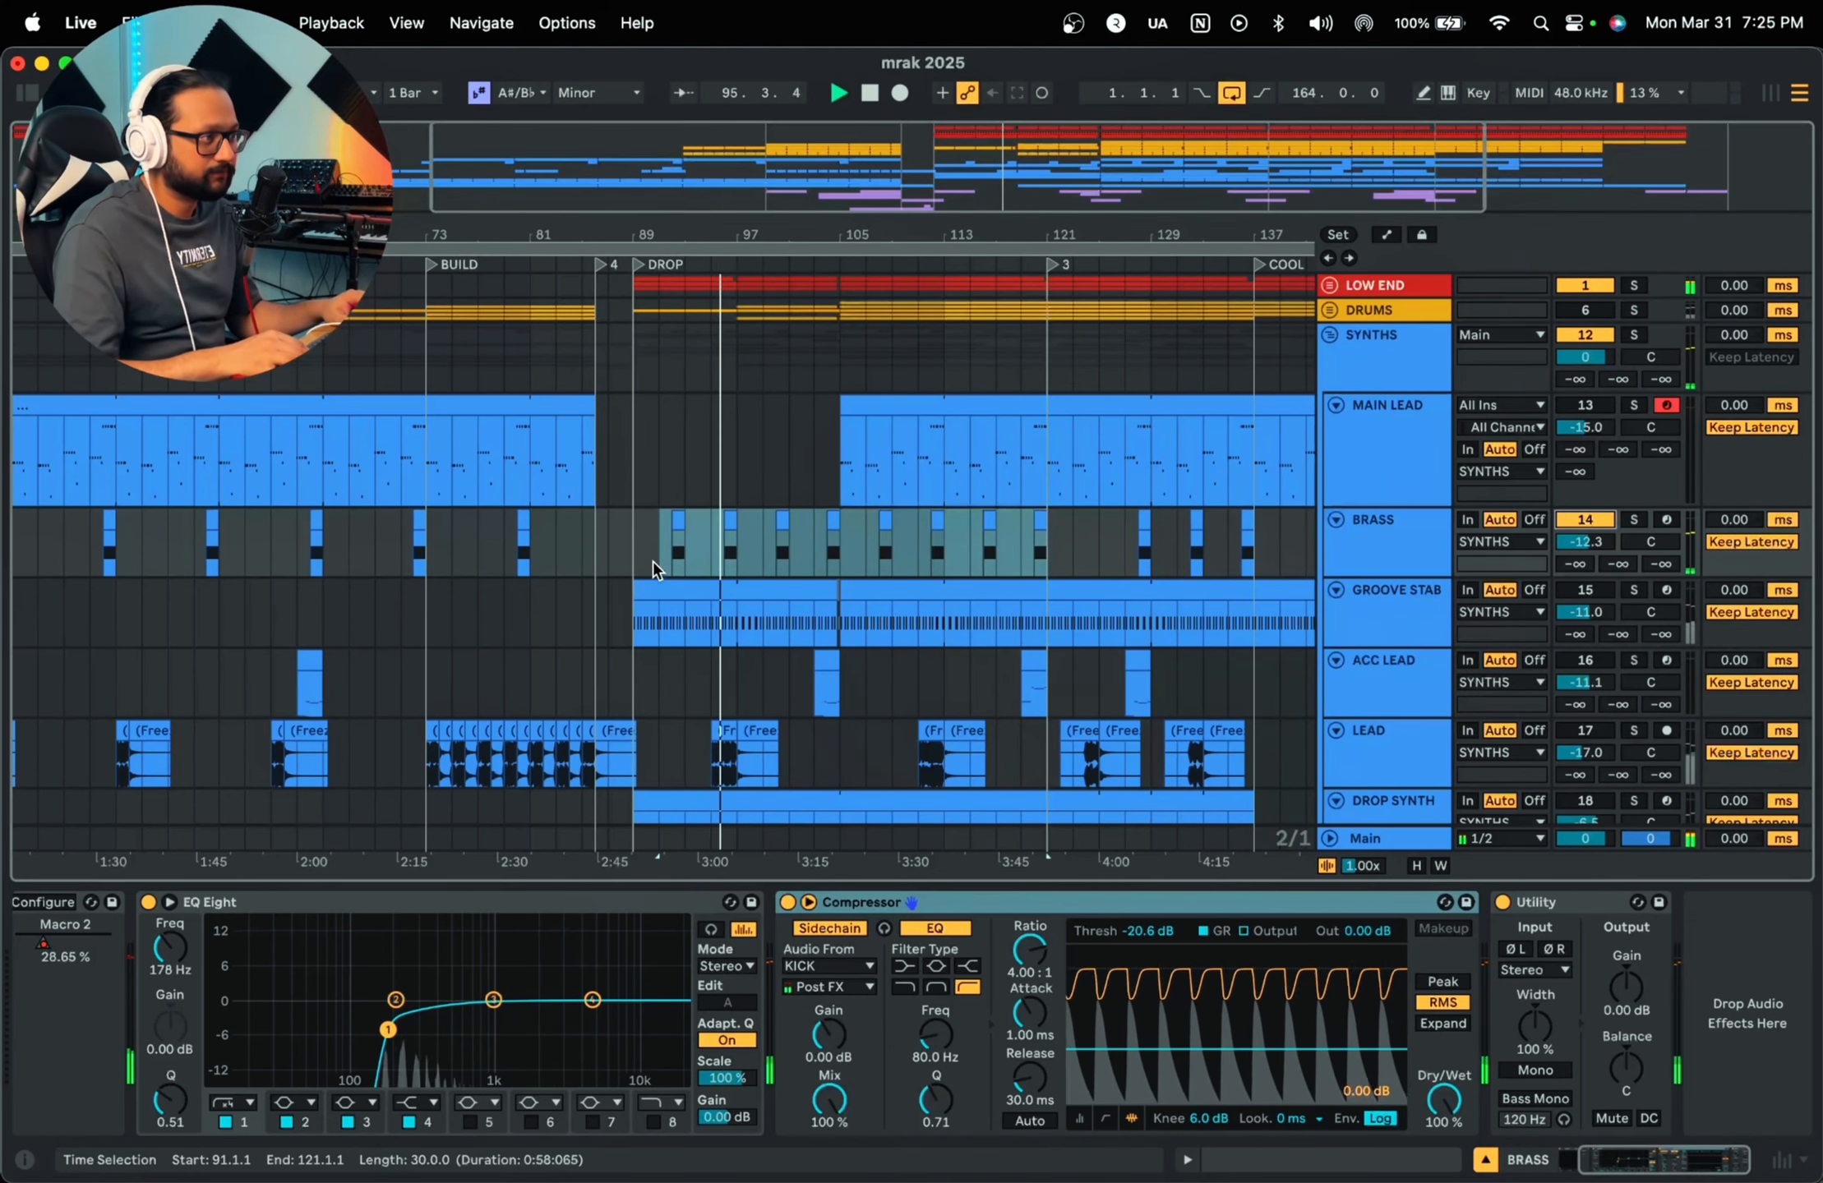
left_click(671, 548)
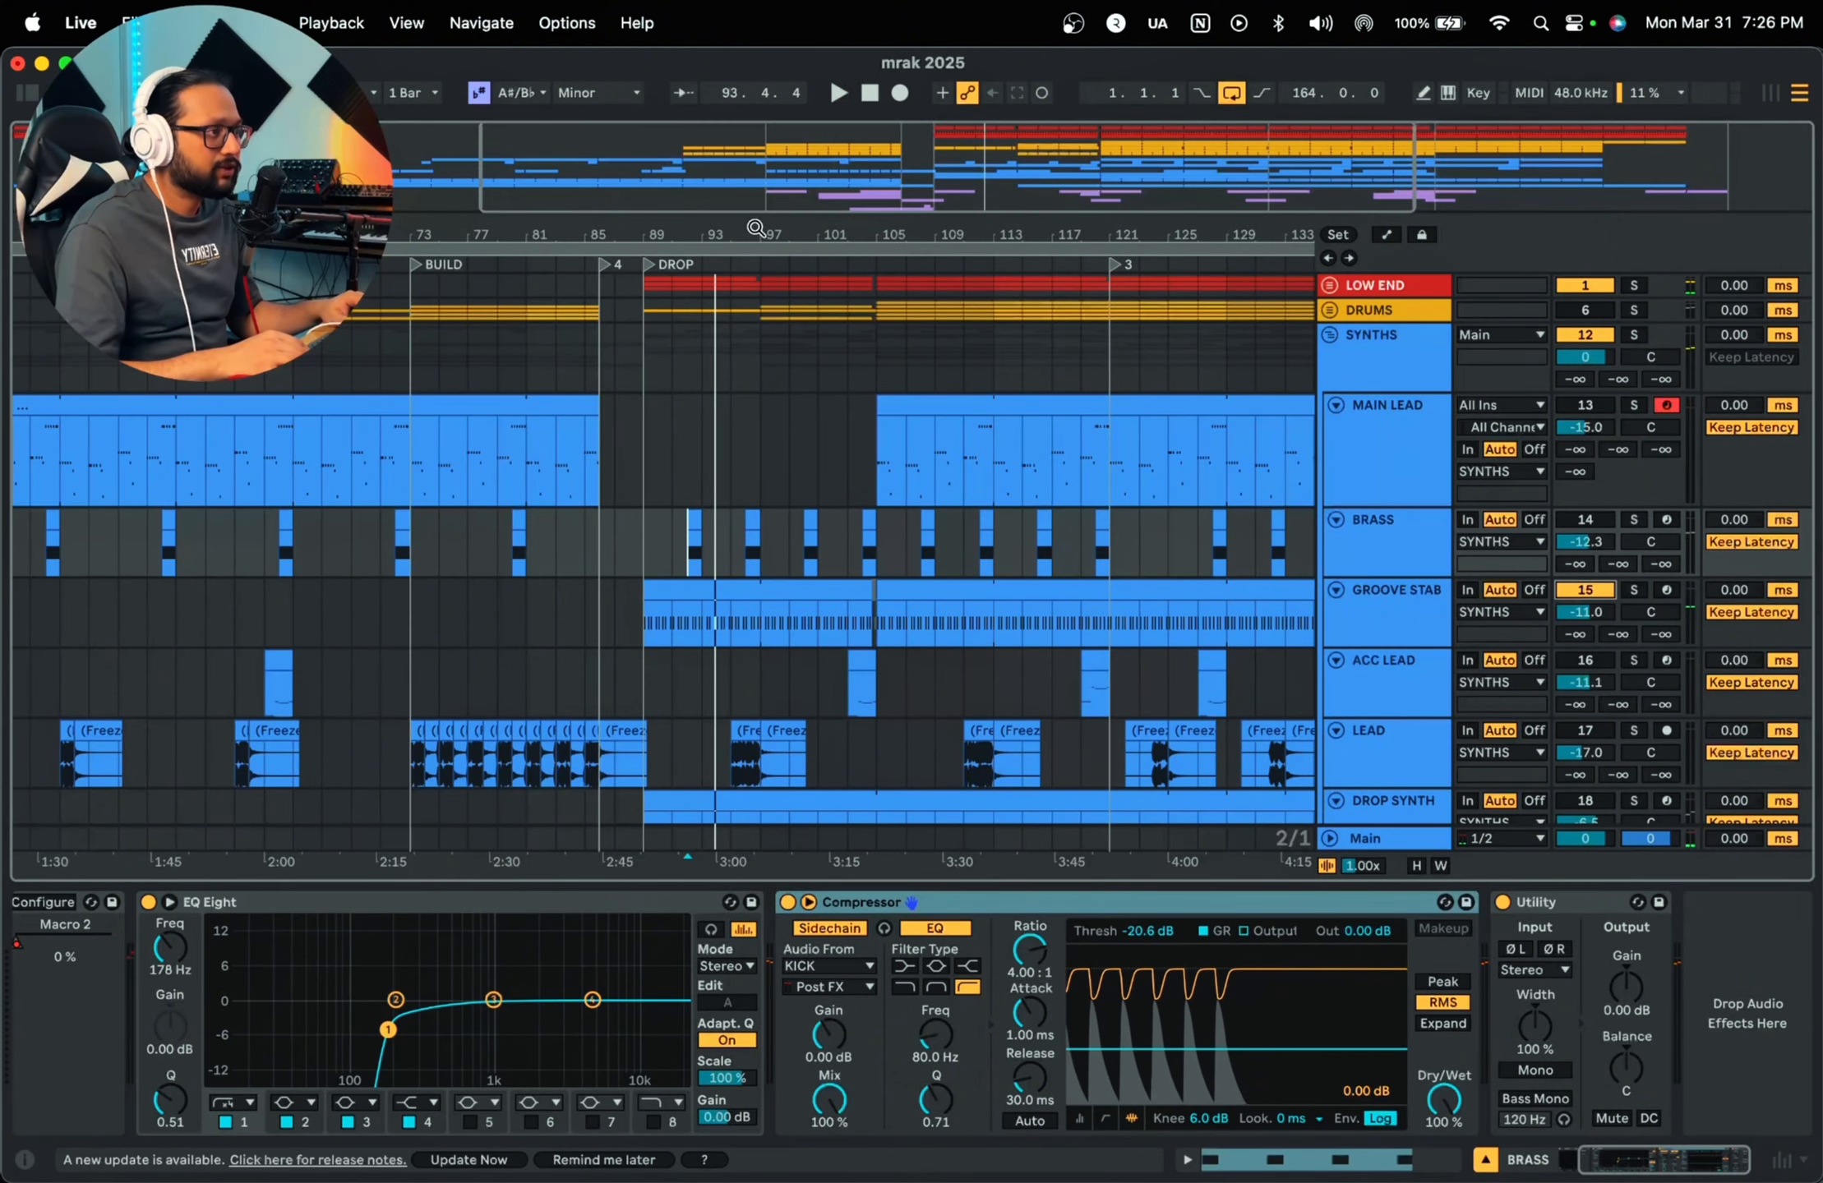
Step: Select the GROOVE STAB track and play it from its clip start at bar 89
left_click_drag(753, 231, 409, 286)
left_click(582, 618)
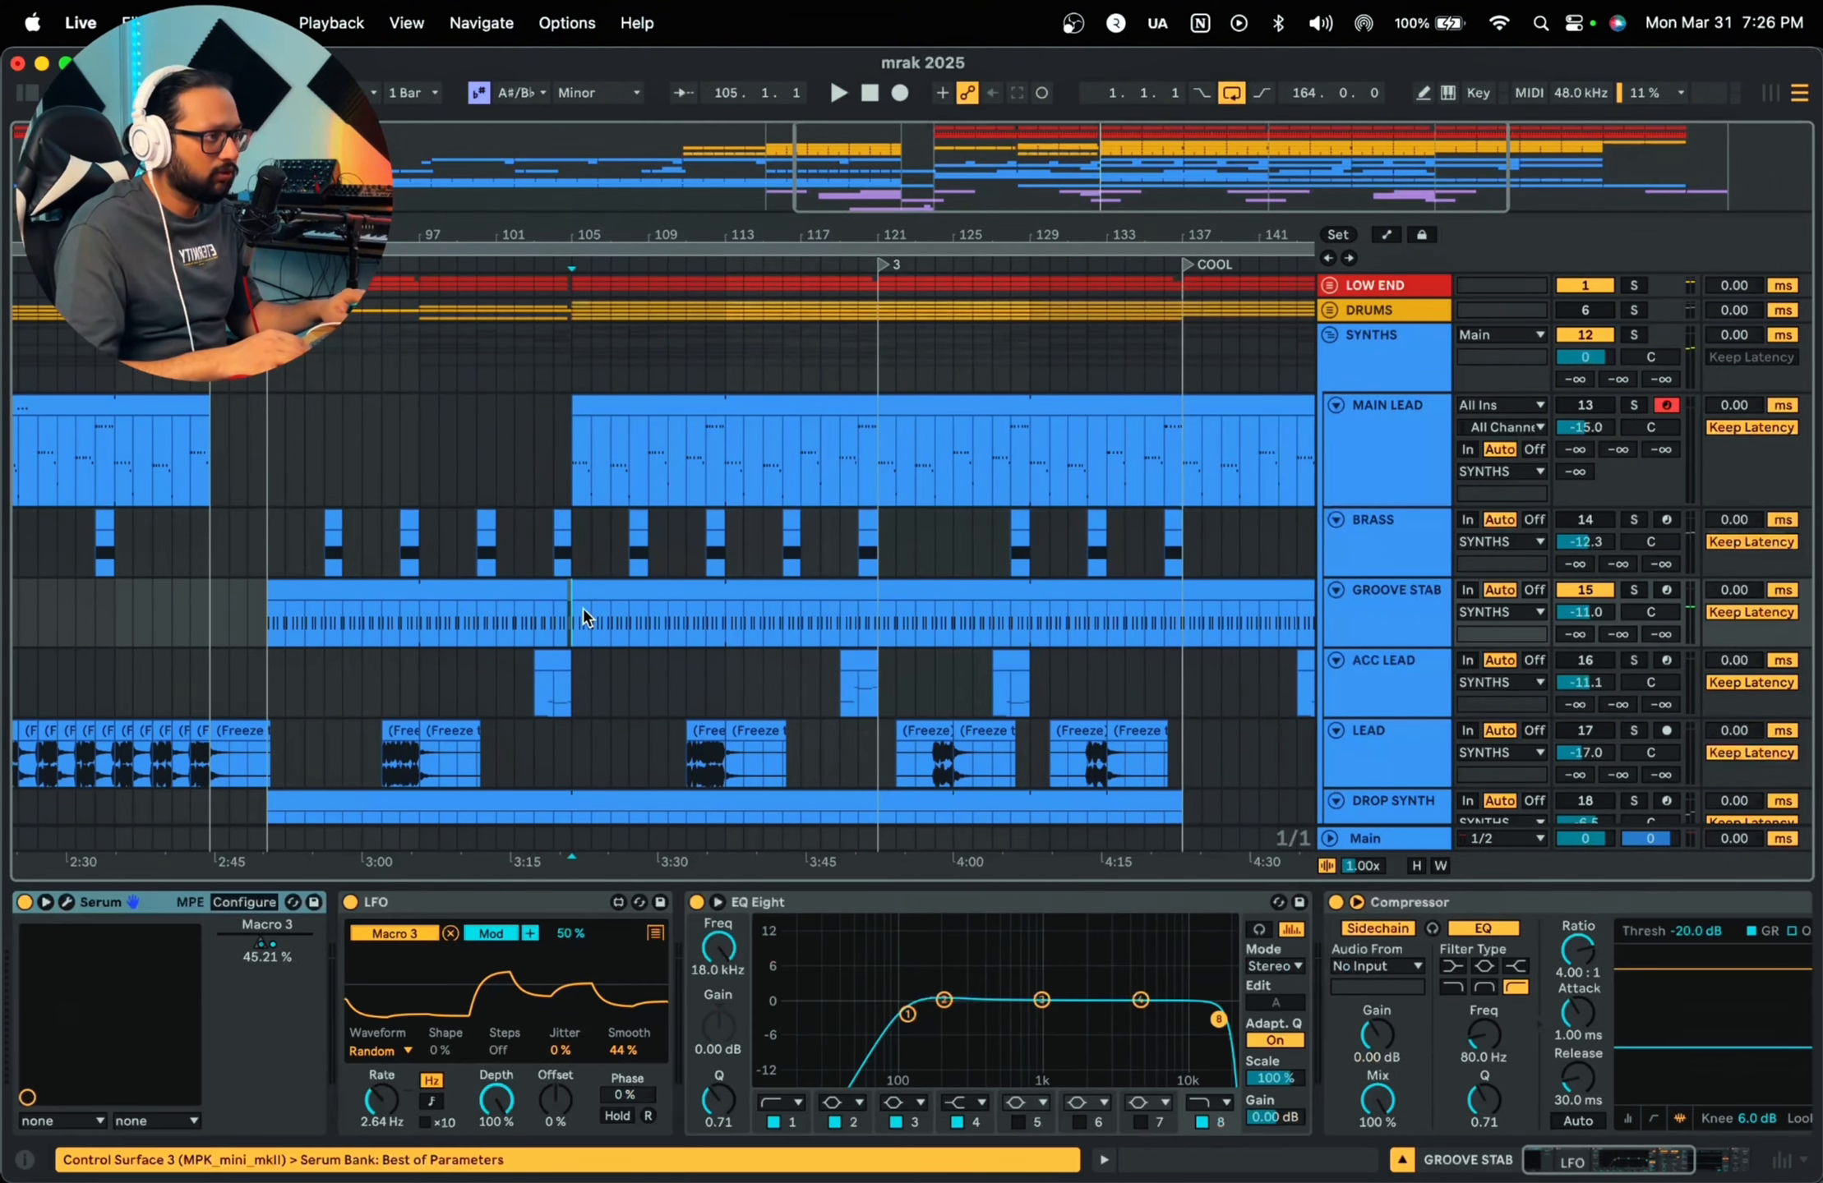
left_click_drag(613, 214, 698, 224)
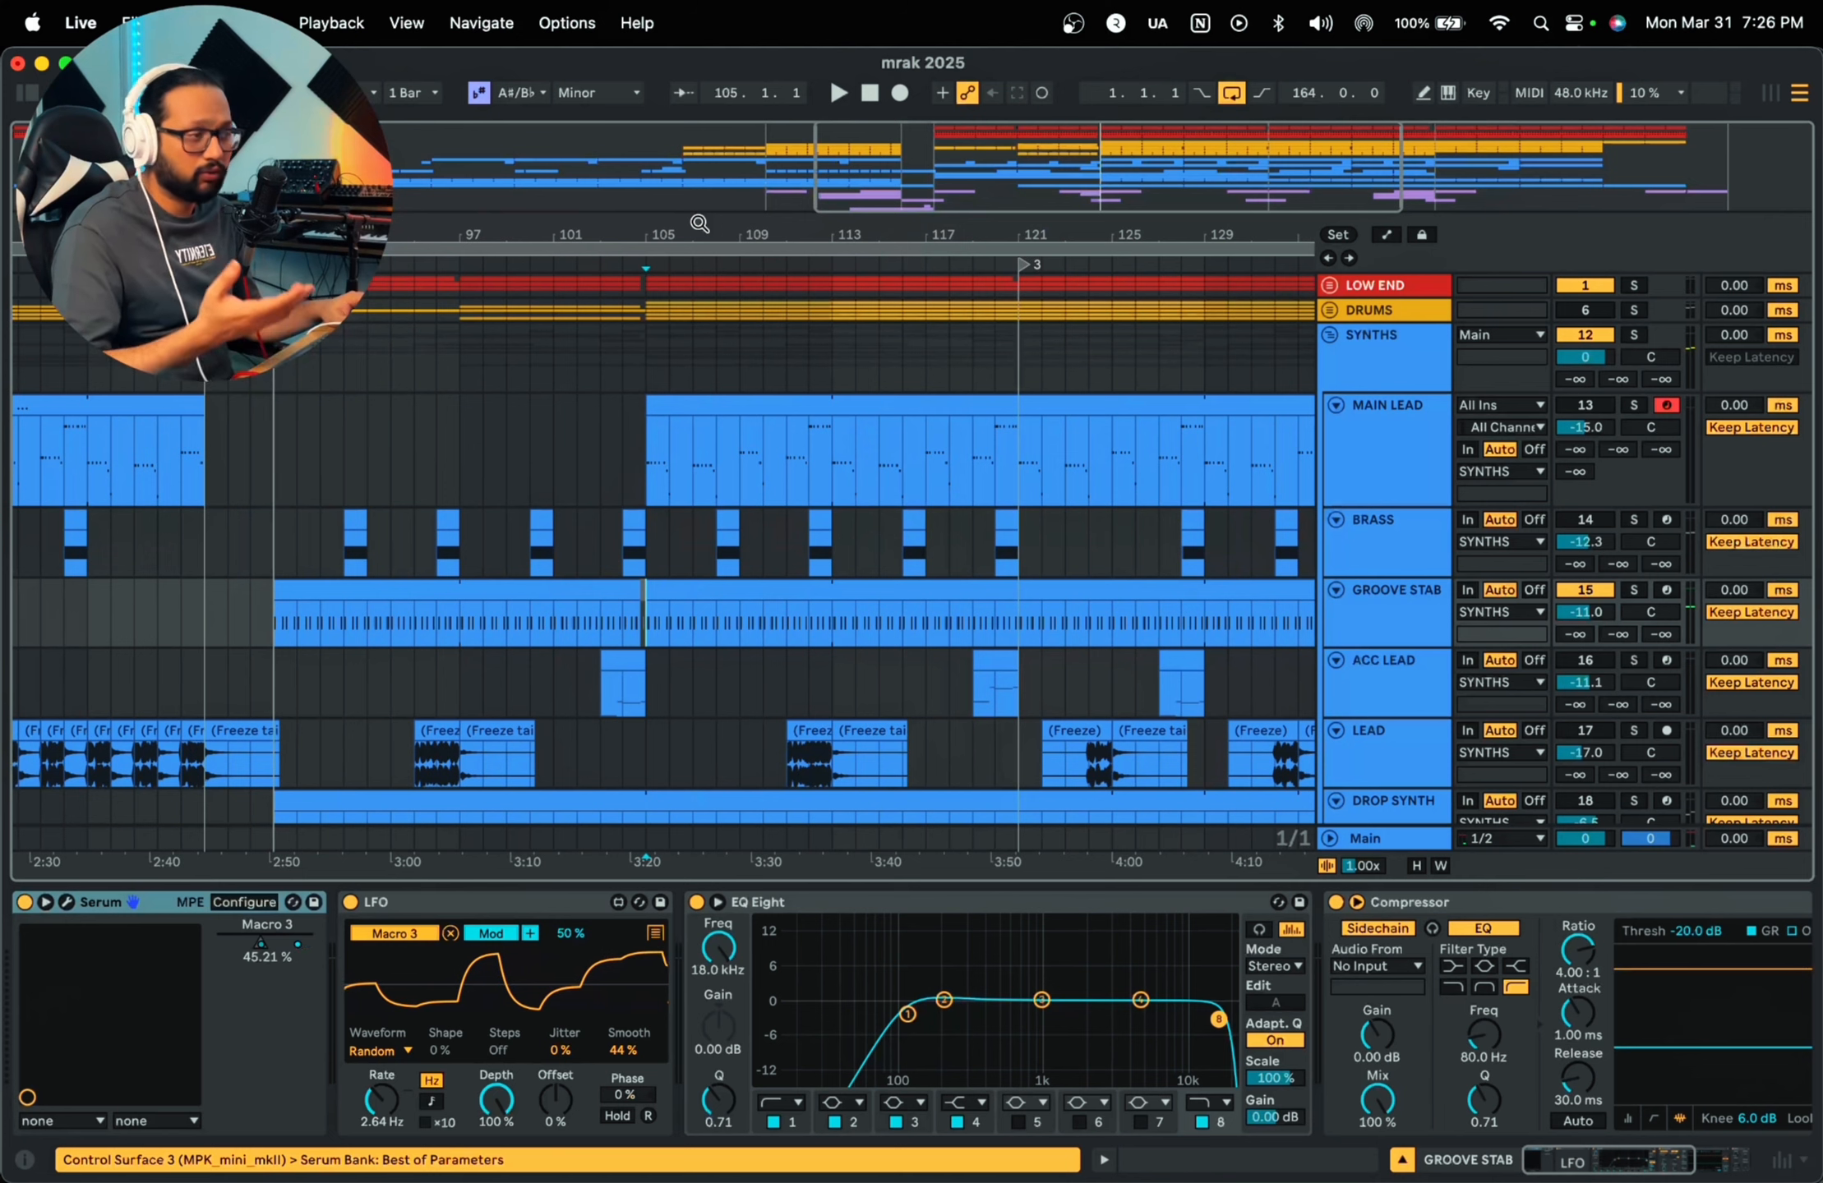
left_click(275, 621)
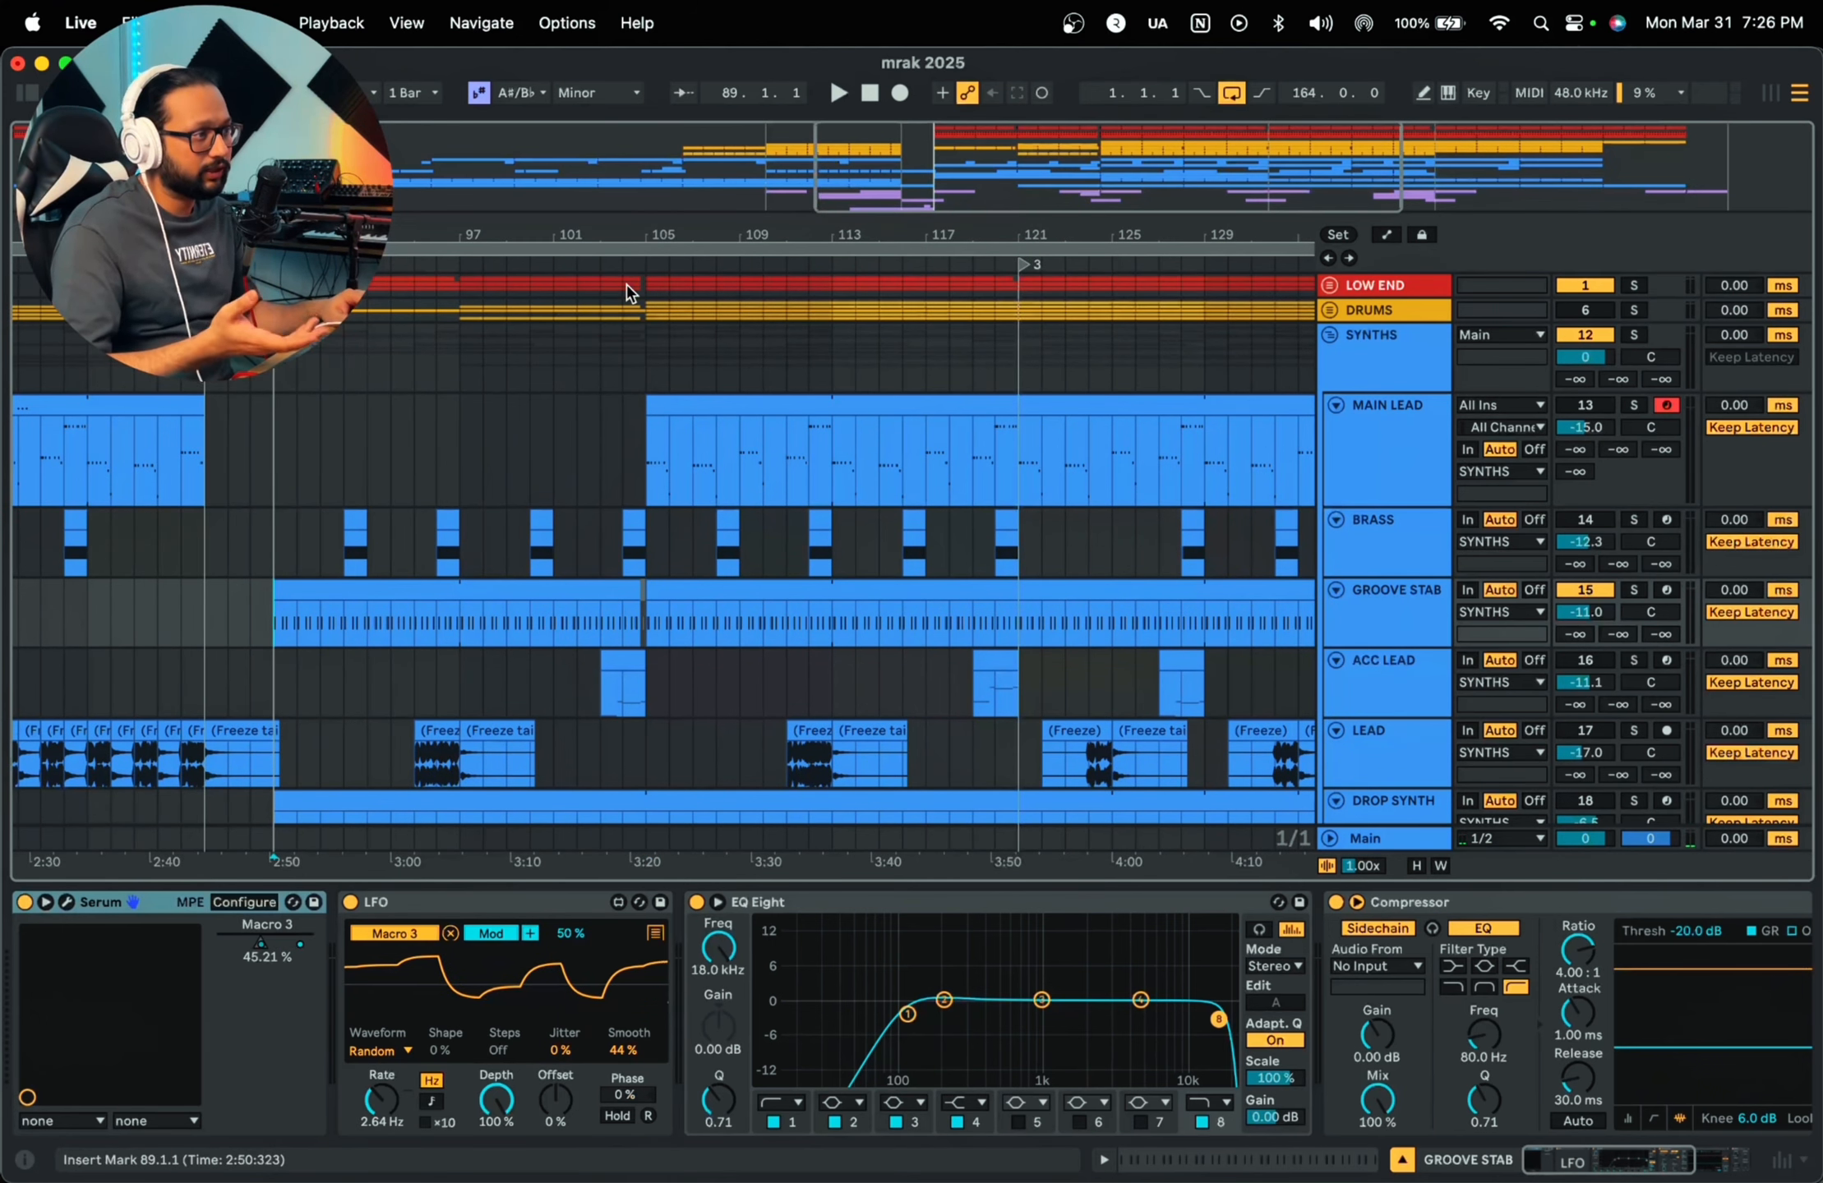
key("space")
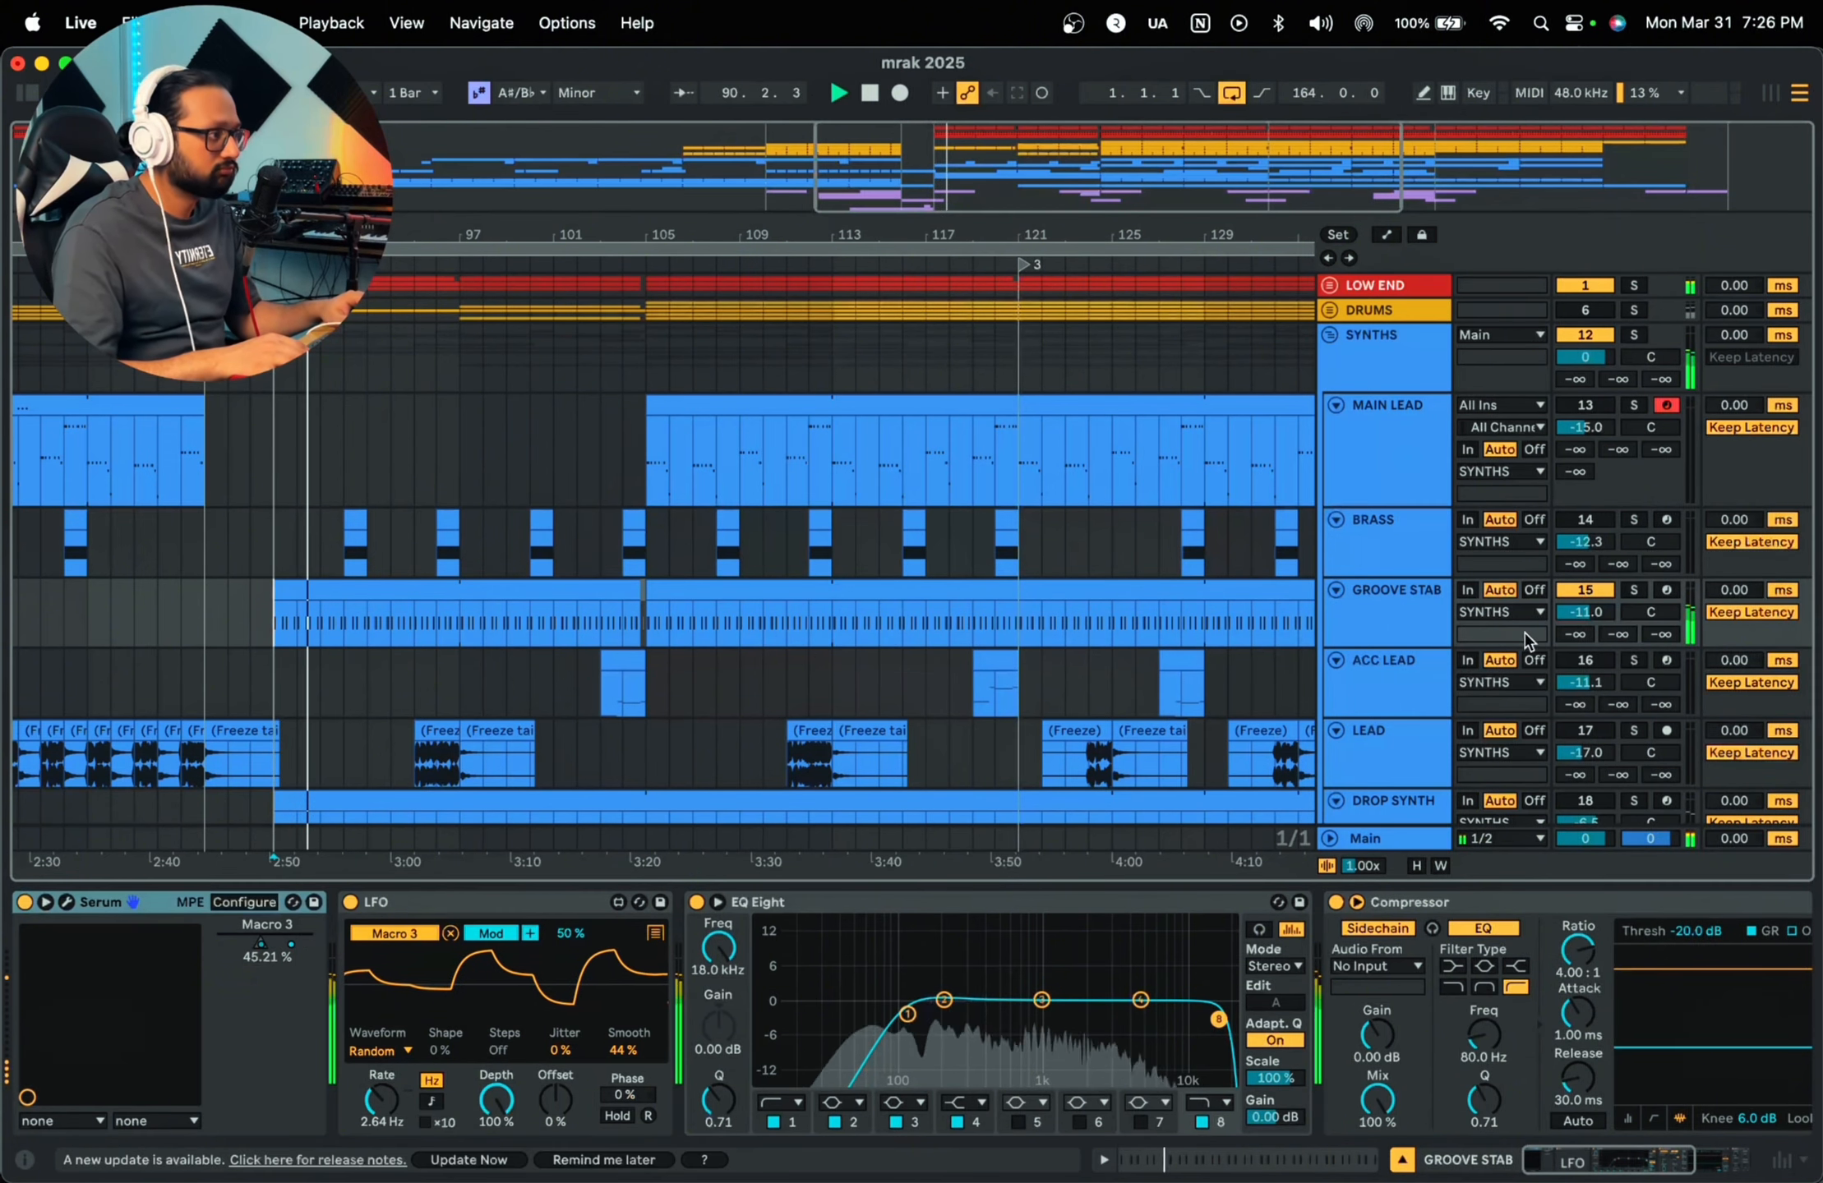
Step: Open the GROOVE STAB clip's notes, play it from position 2.2.3 in the clip, and hide the clip editor
double_click(420, 592)
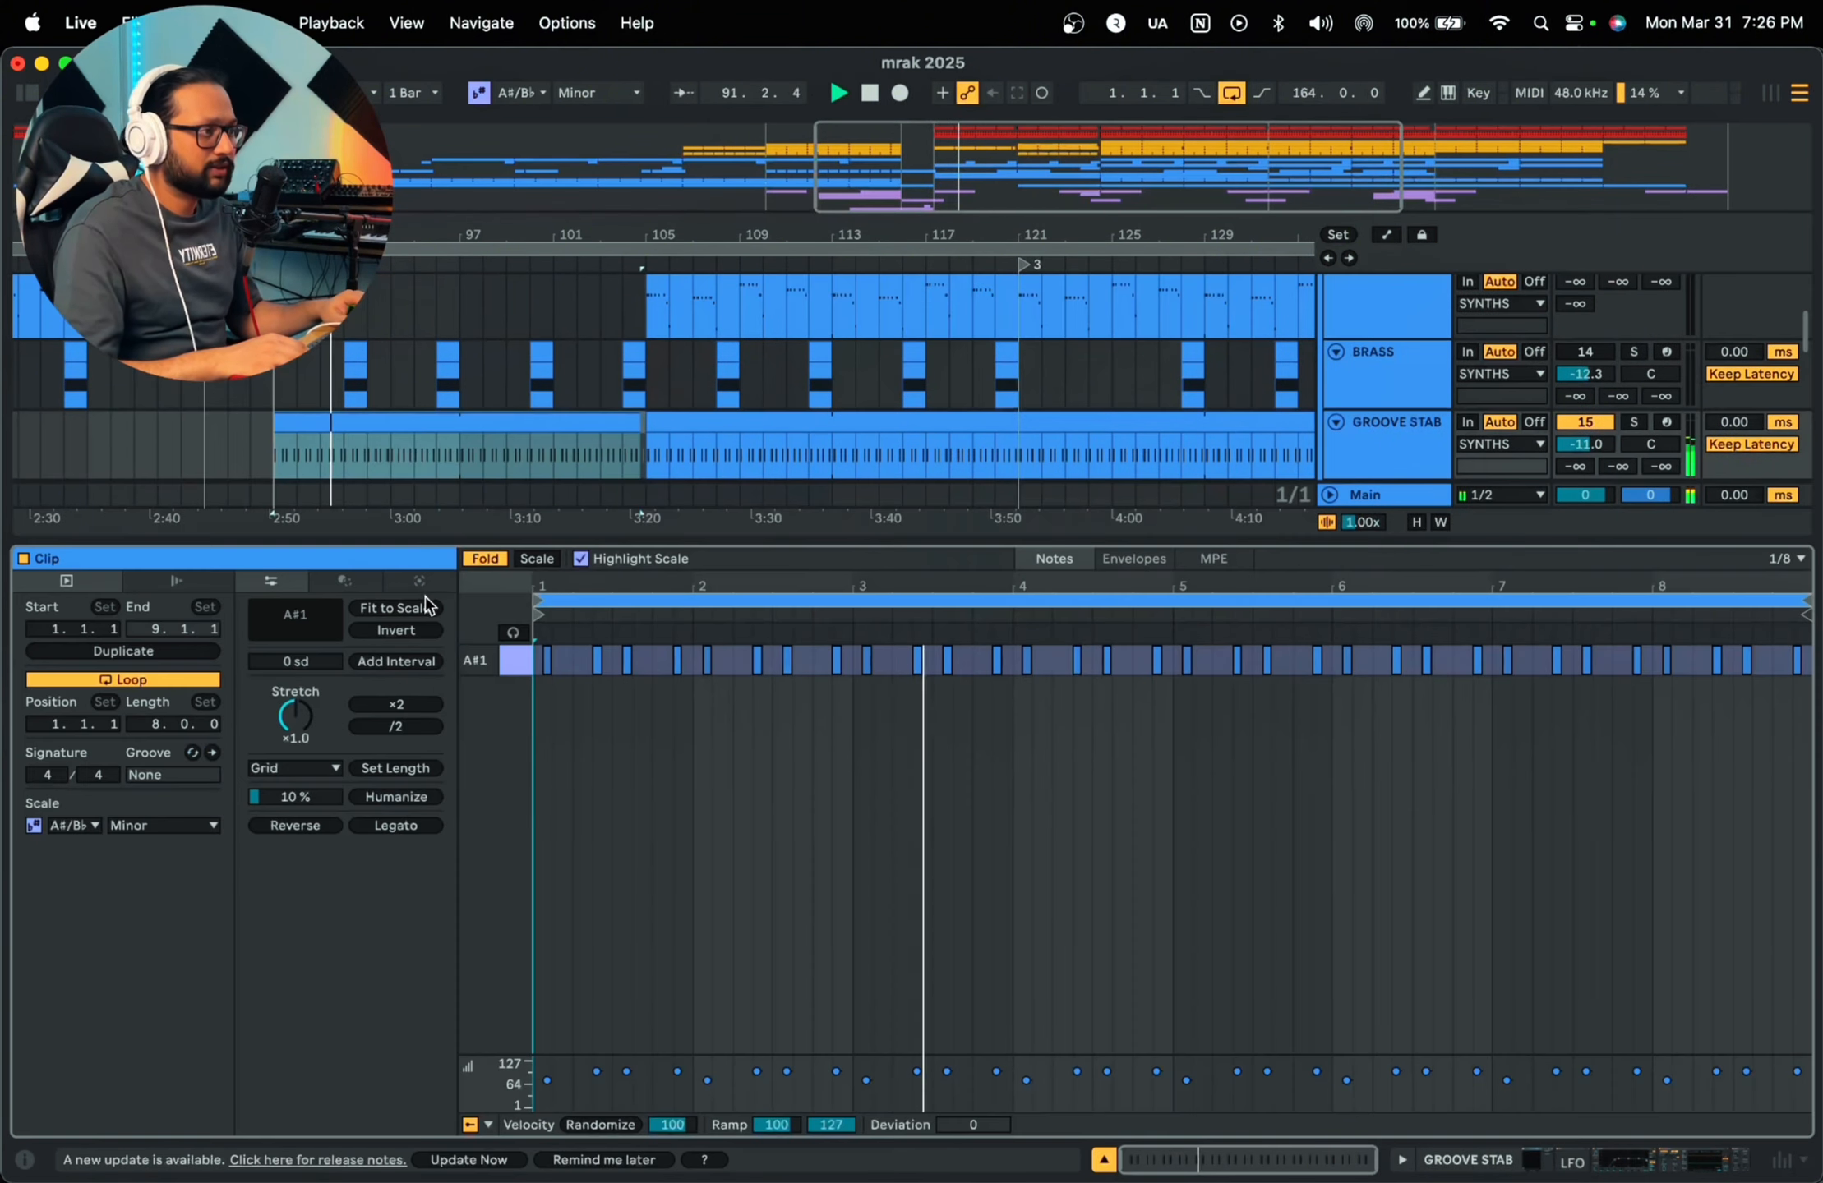
left_click(851, 830)
left_click(755, 748)
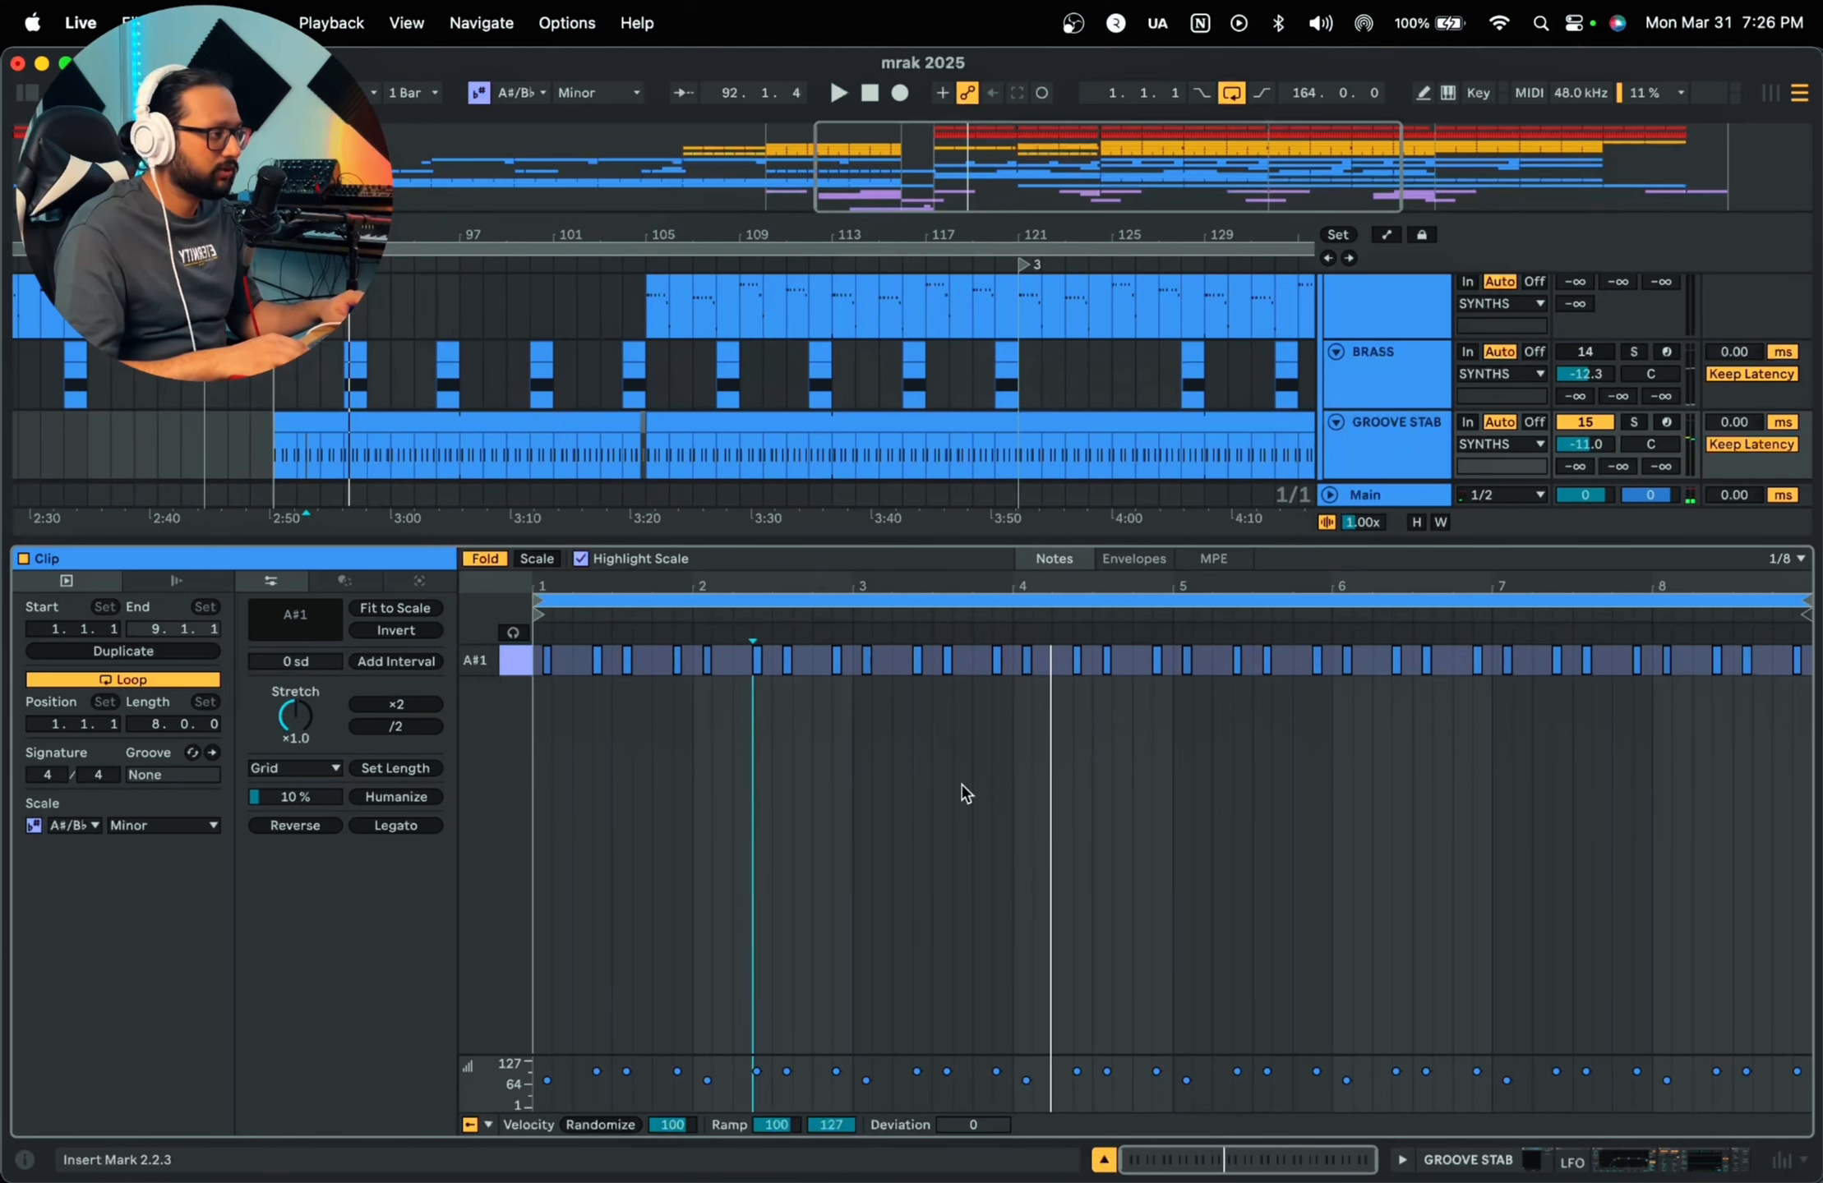
key("space")
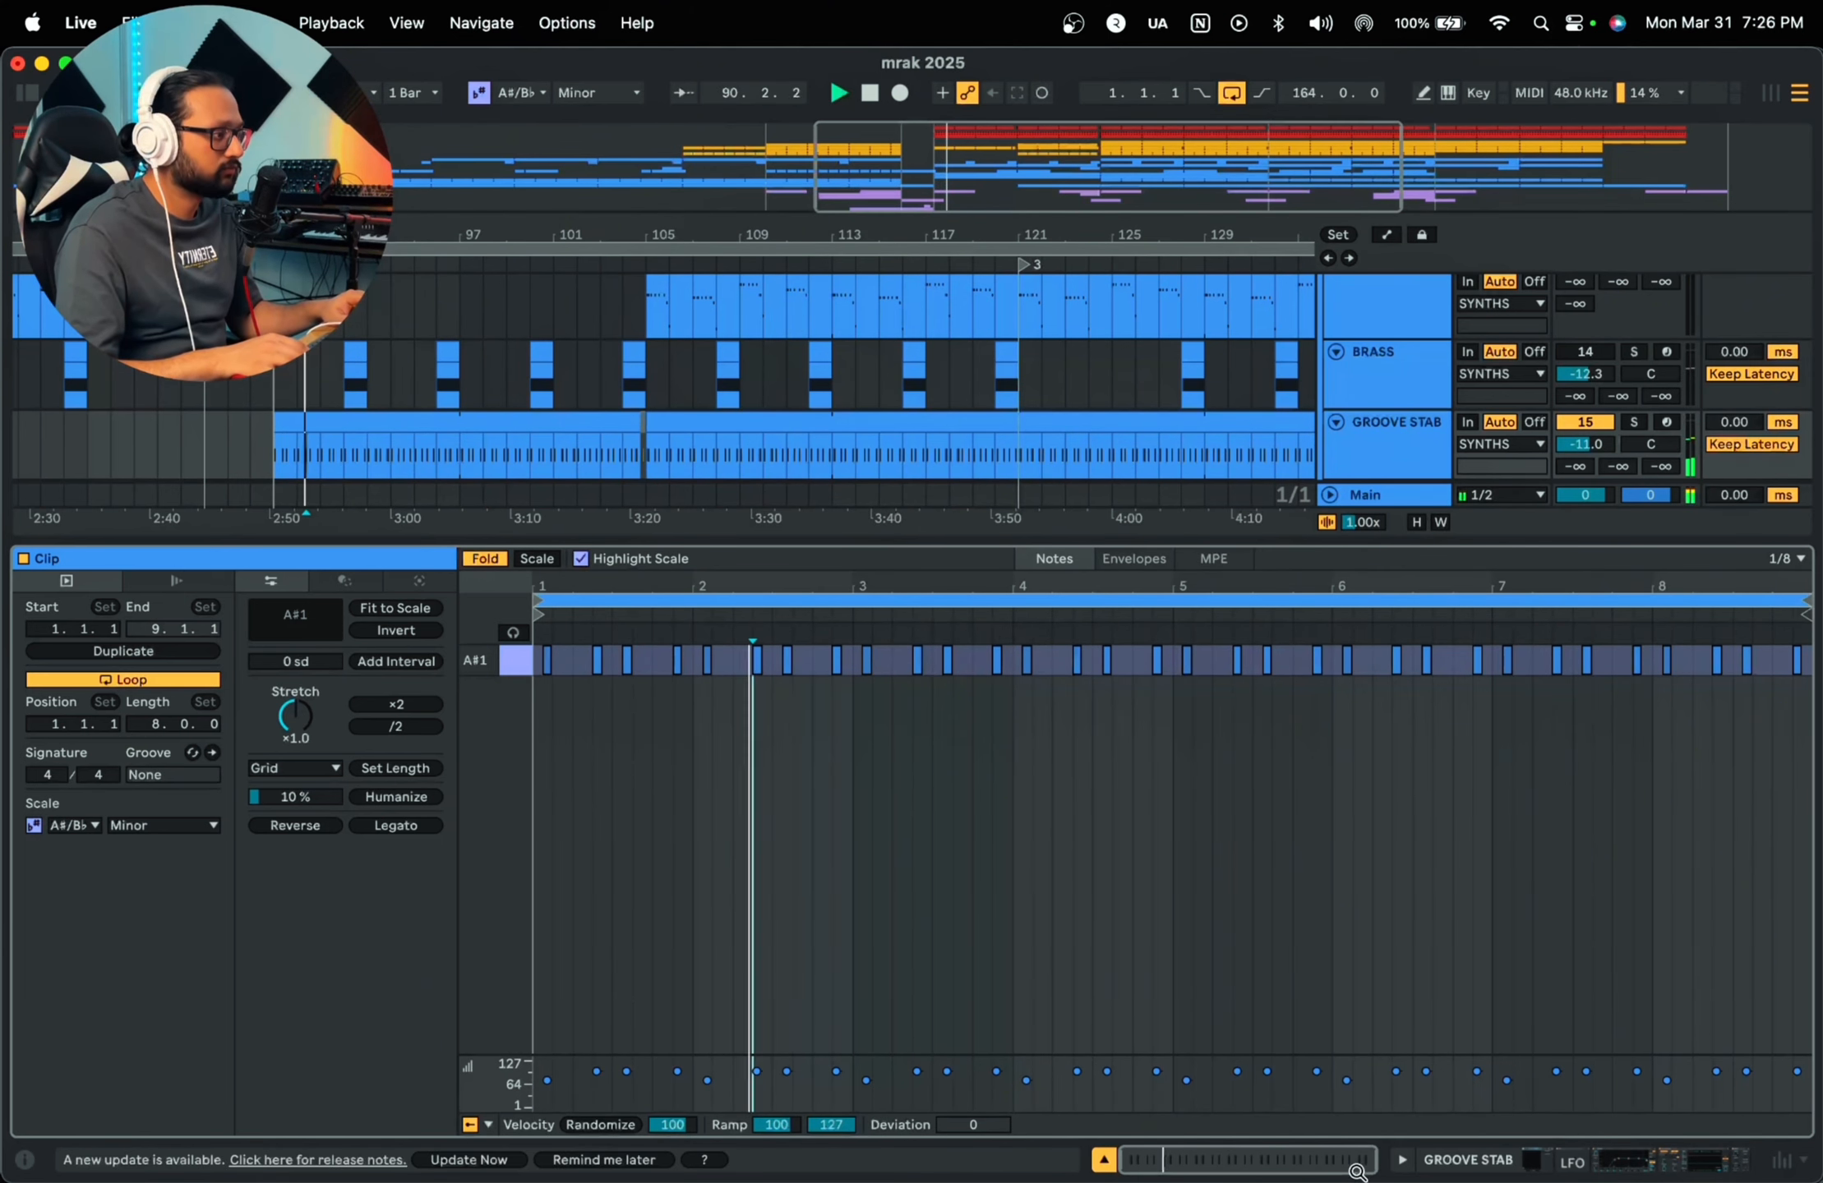
left_click(1104, 1160)
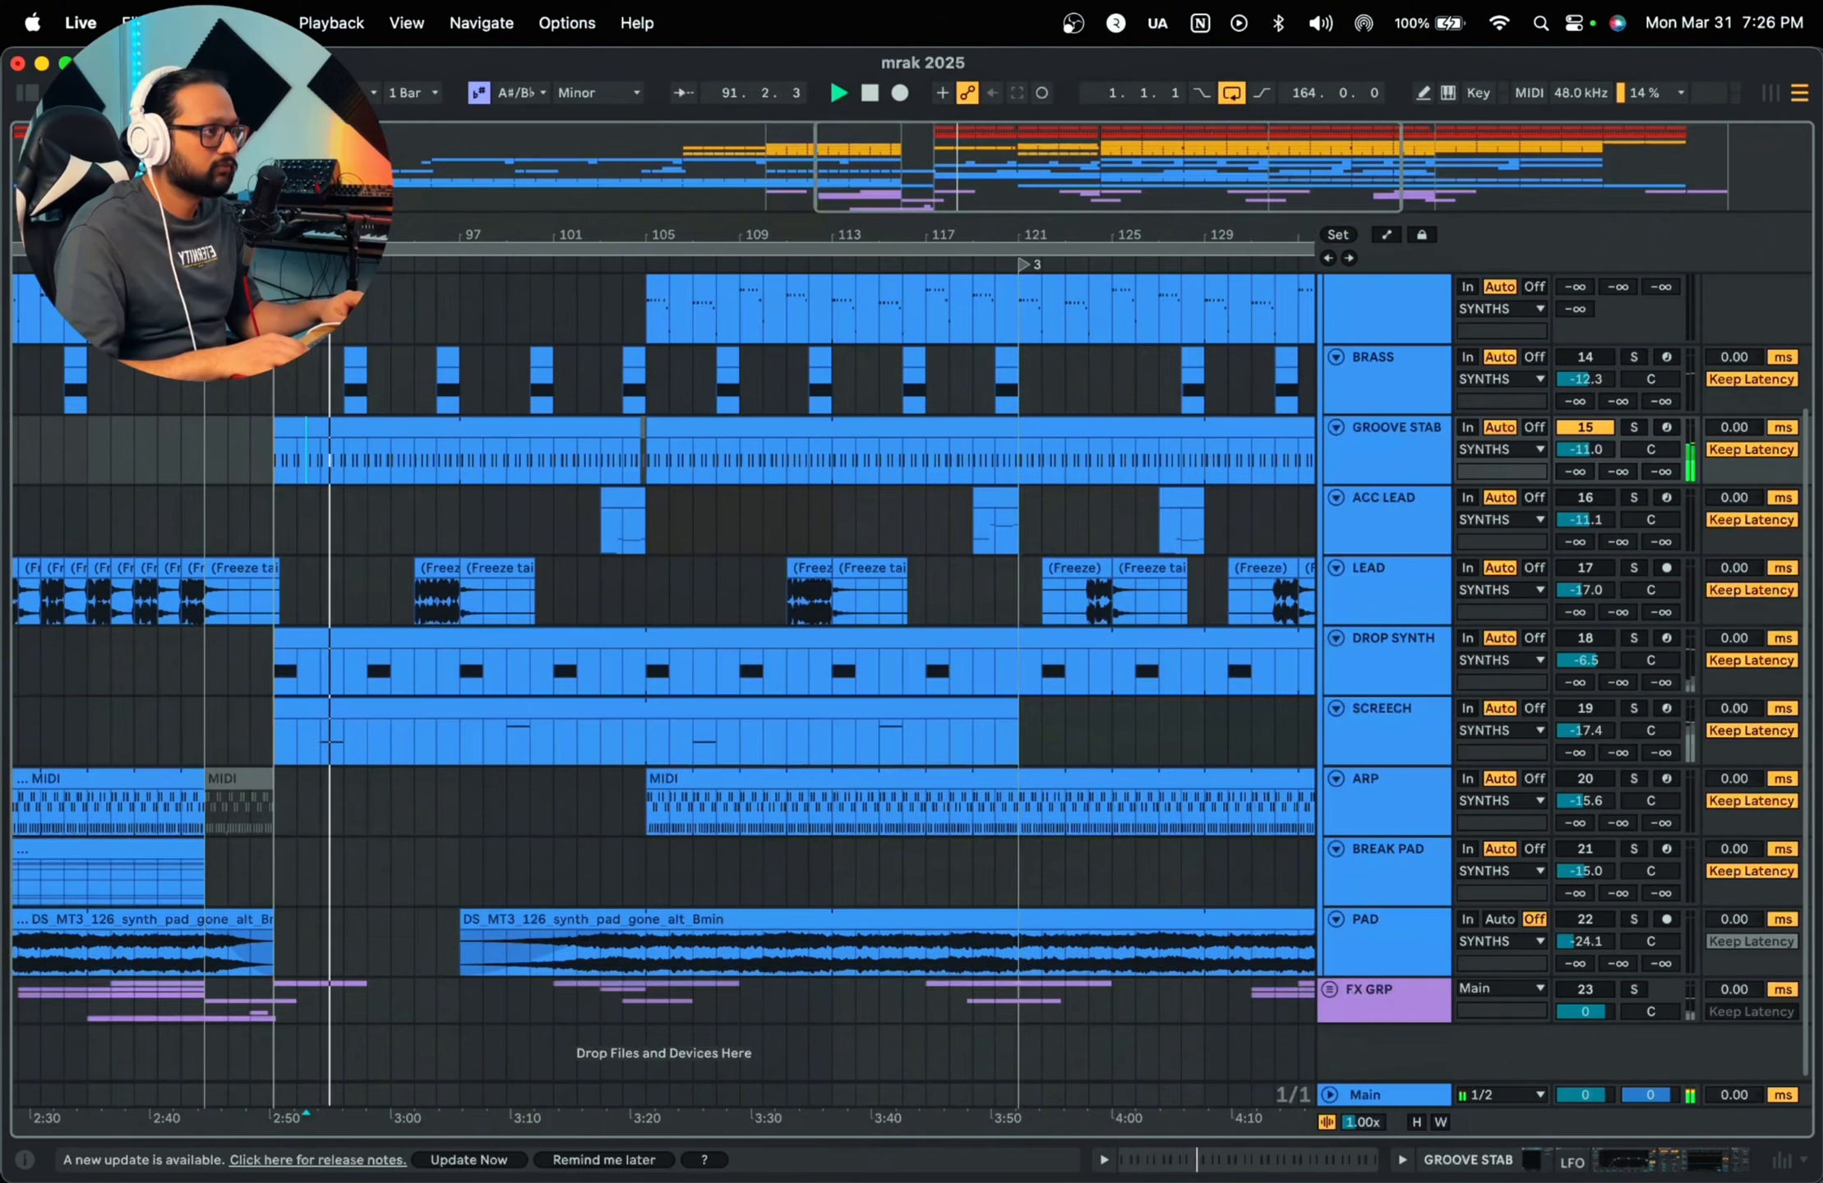
Step: Open the GROOVE STAB track's Serum synth, play the track and show Envelope 2
key("plus")
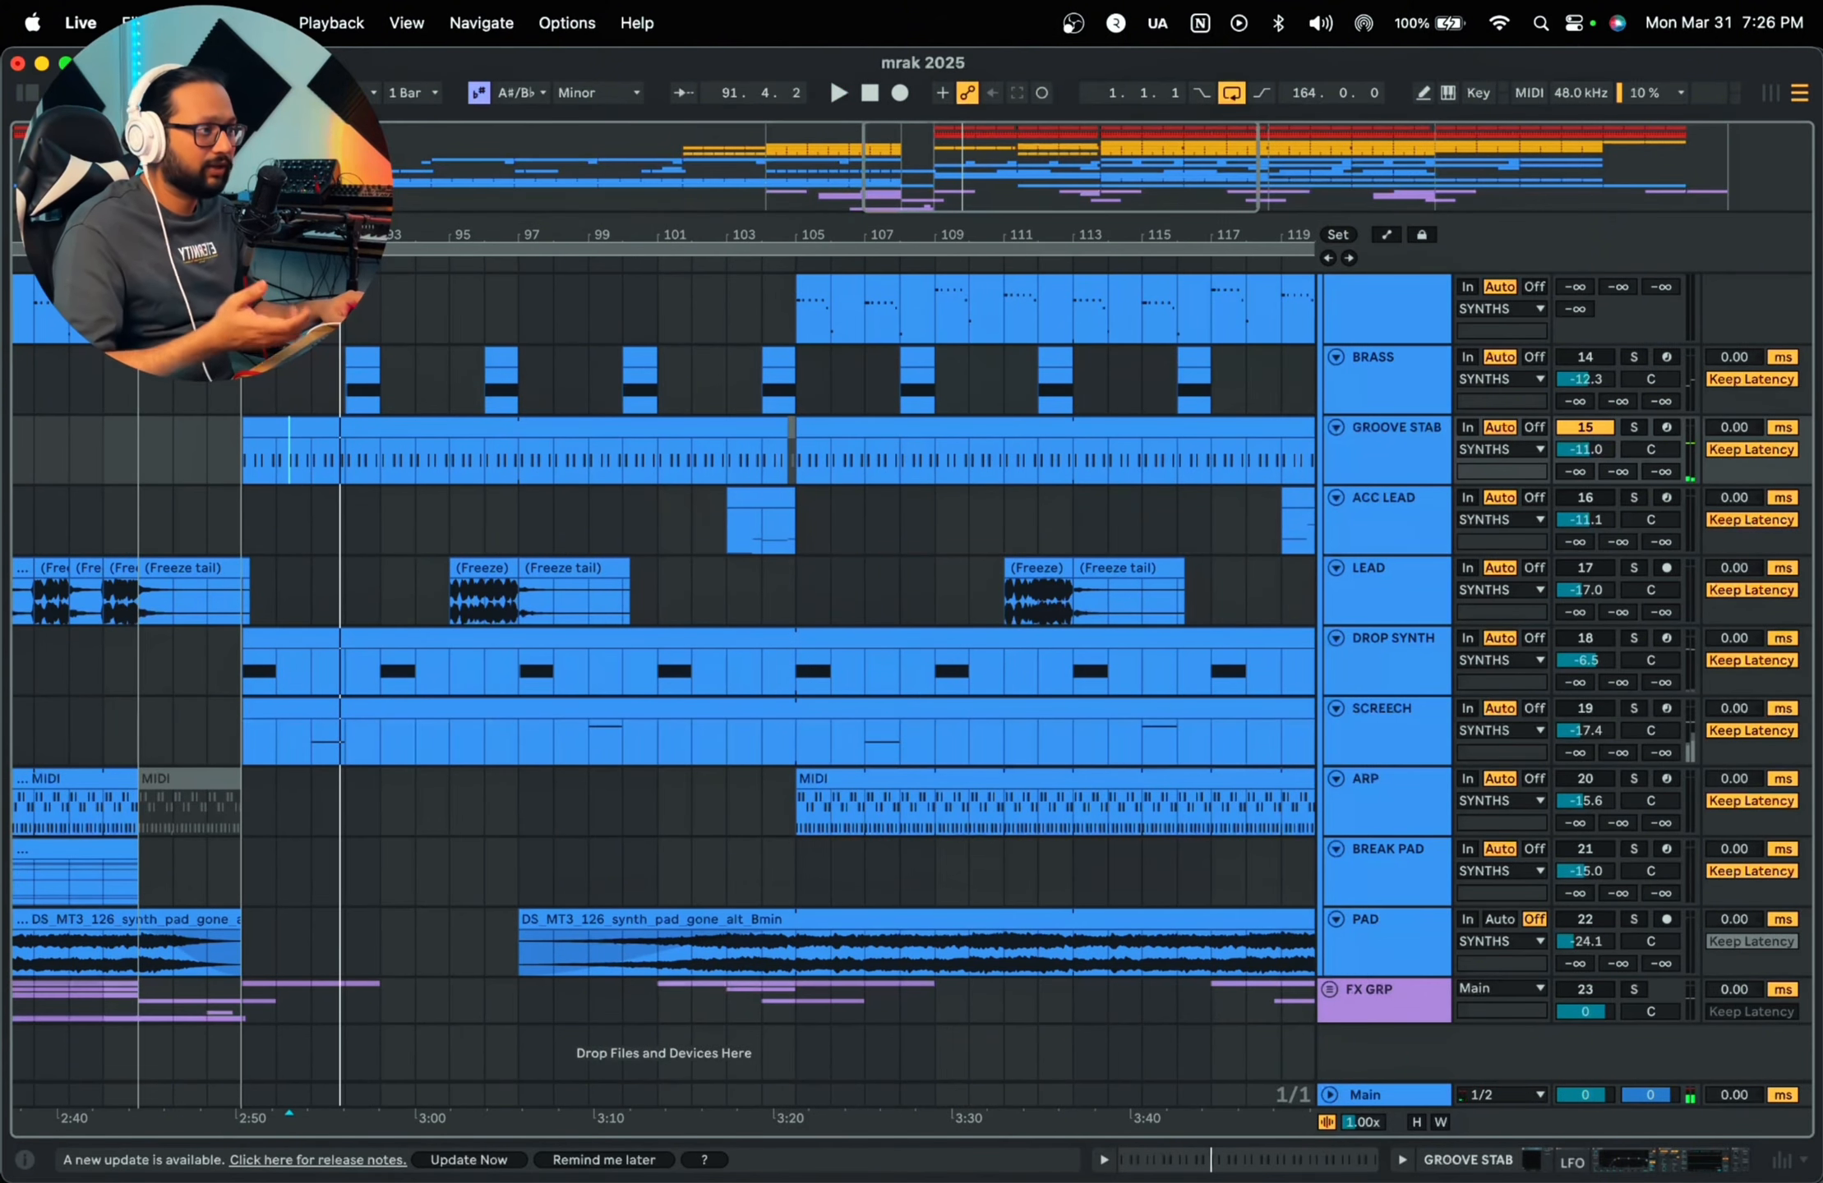
left_click(1373, 457)
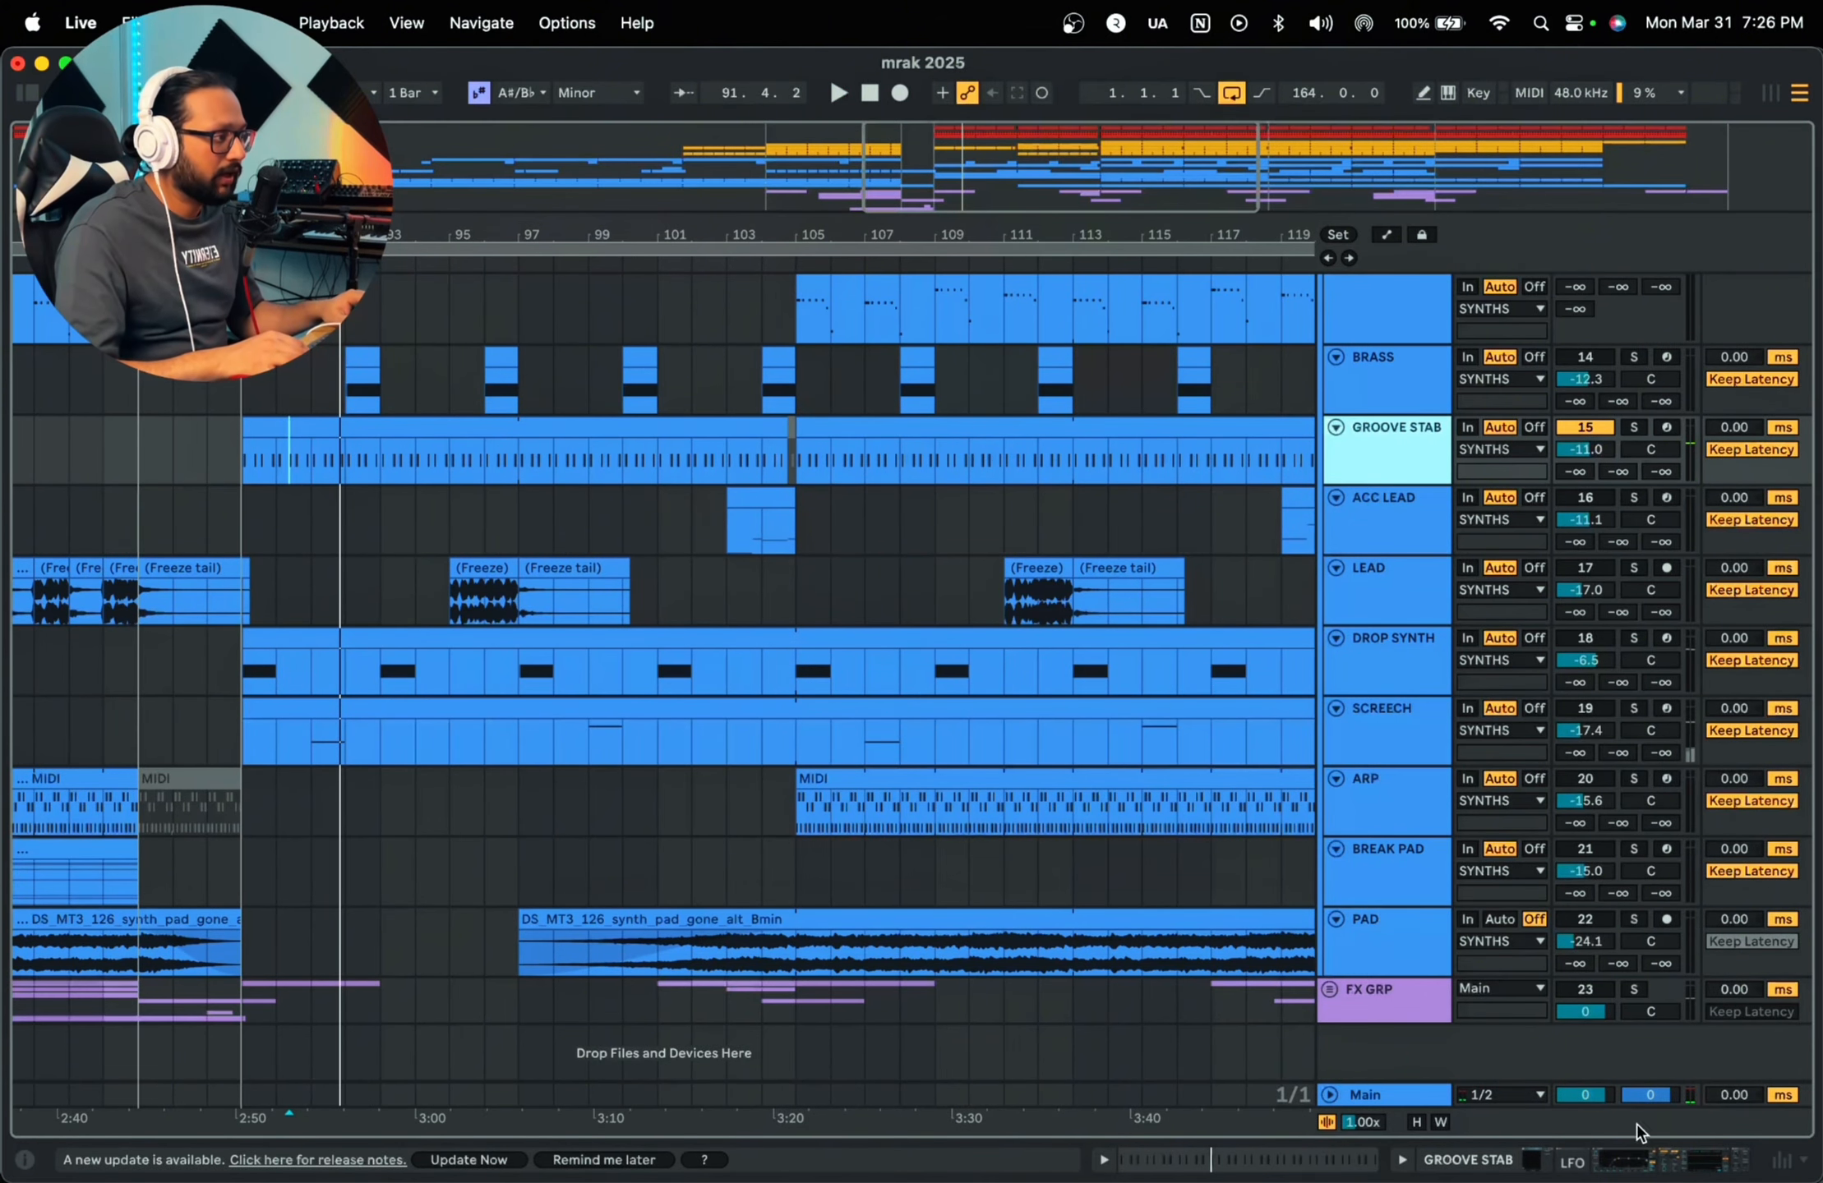
left_click(1631, 1160)
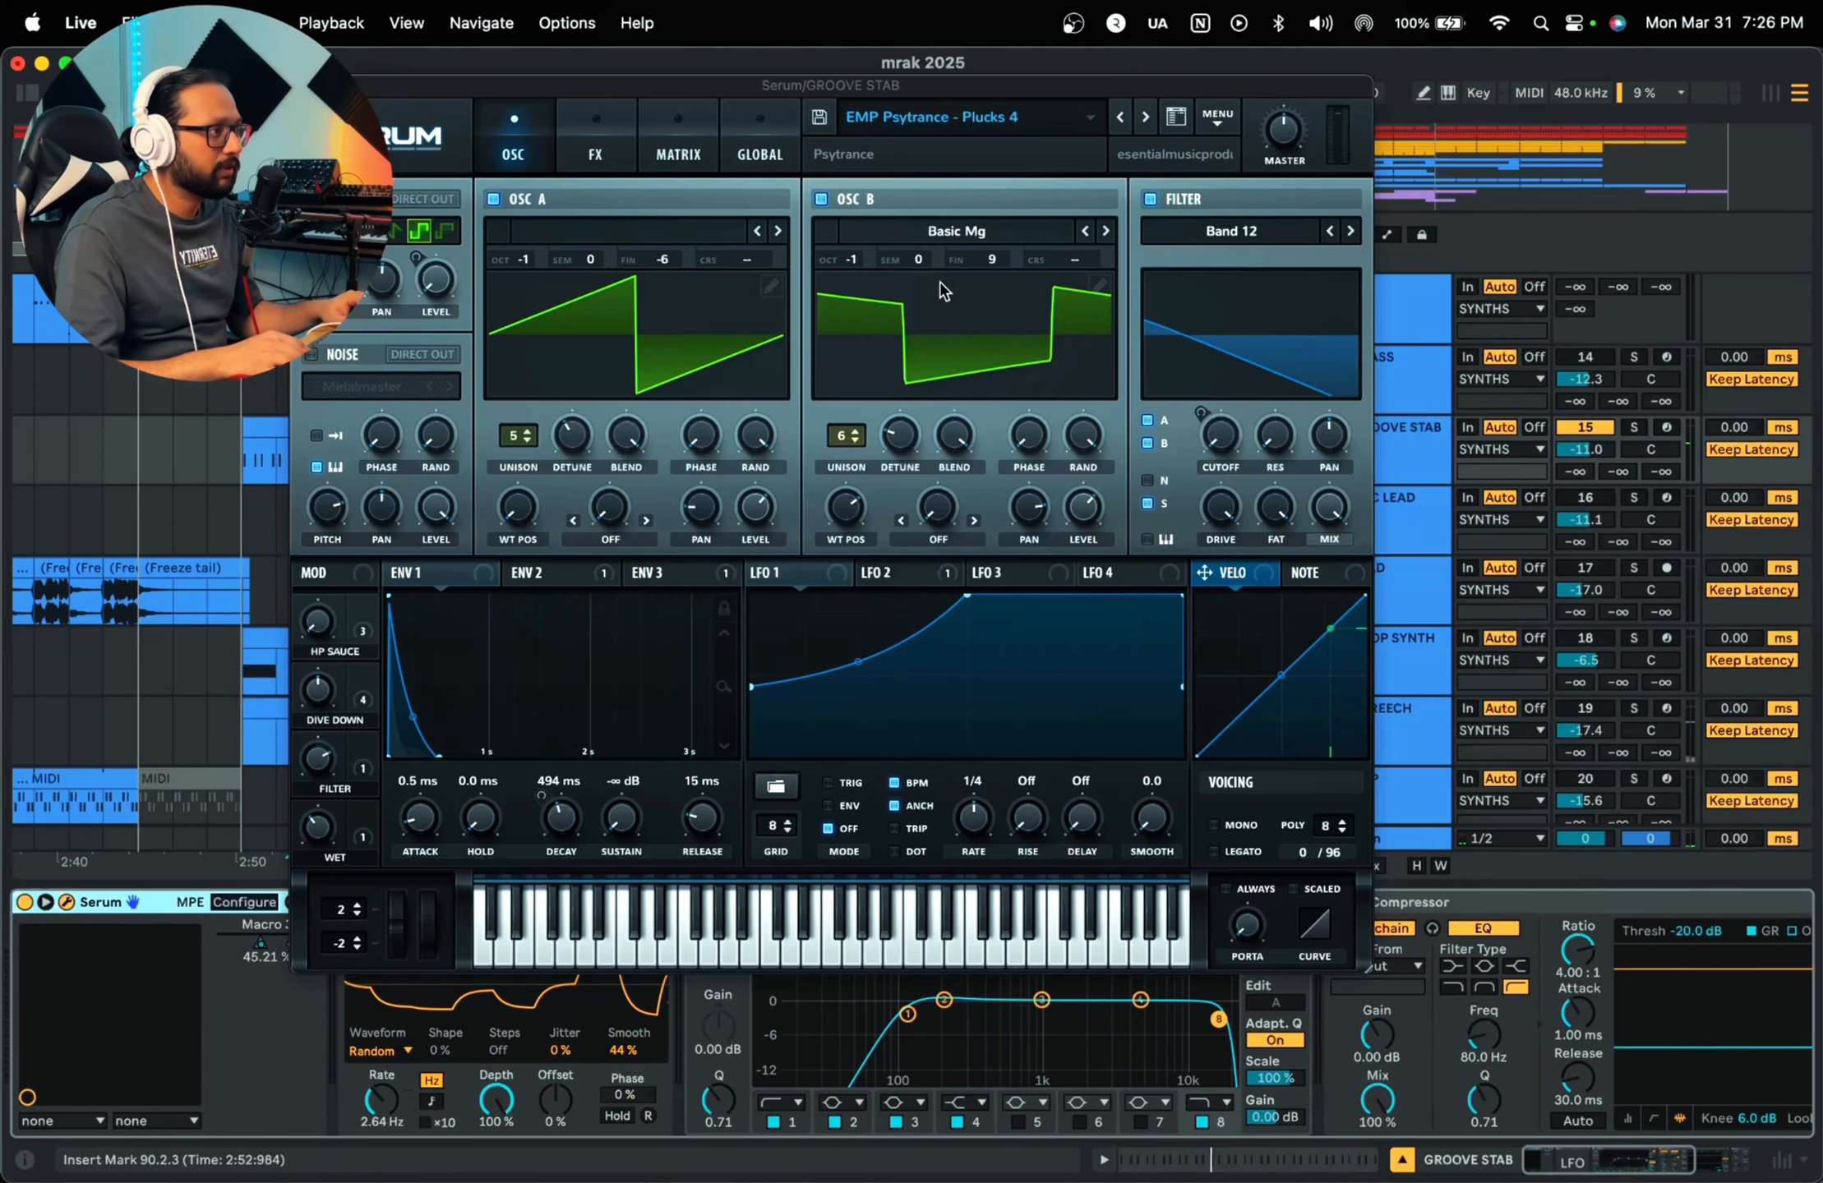
key("space")
left_click_drag(696, 91, 874, 238)
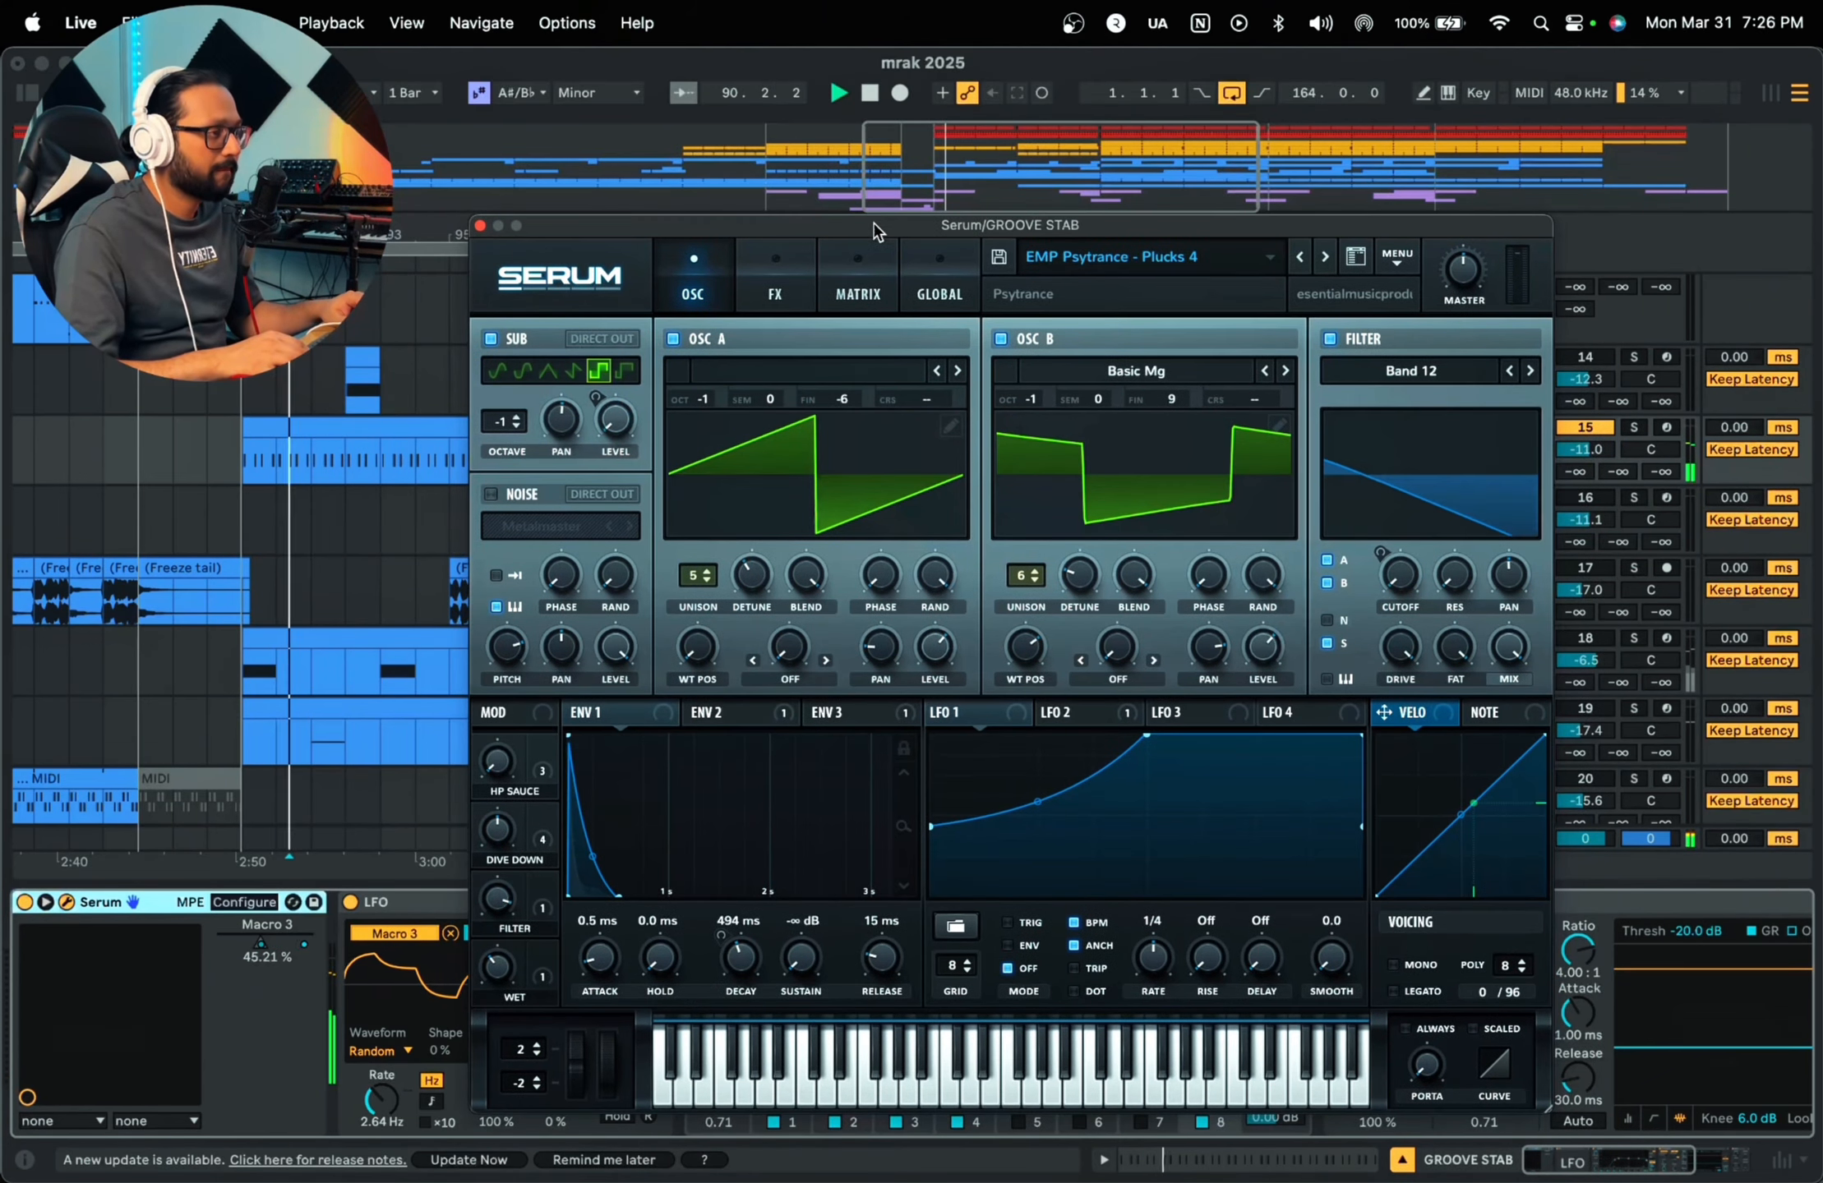
left_click(746, 724)
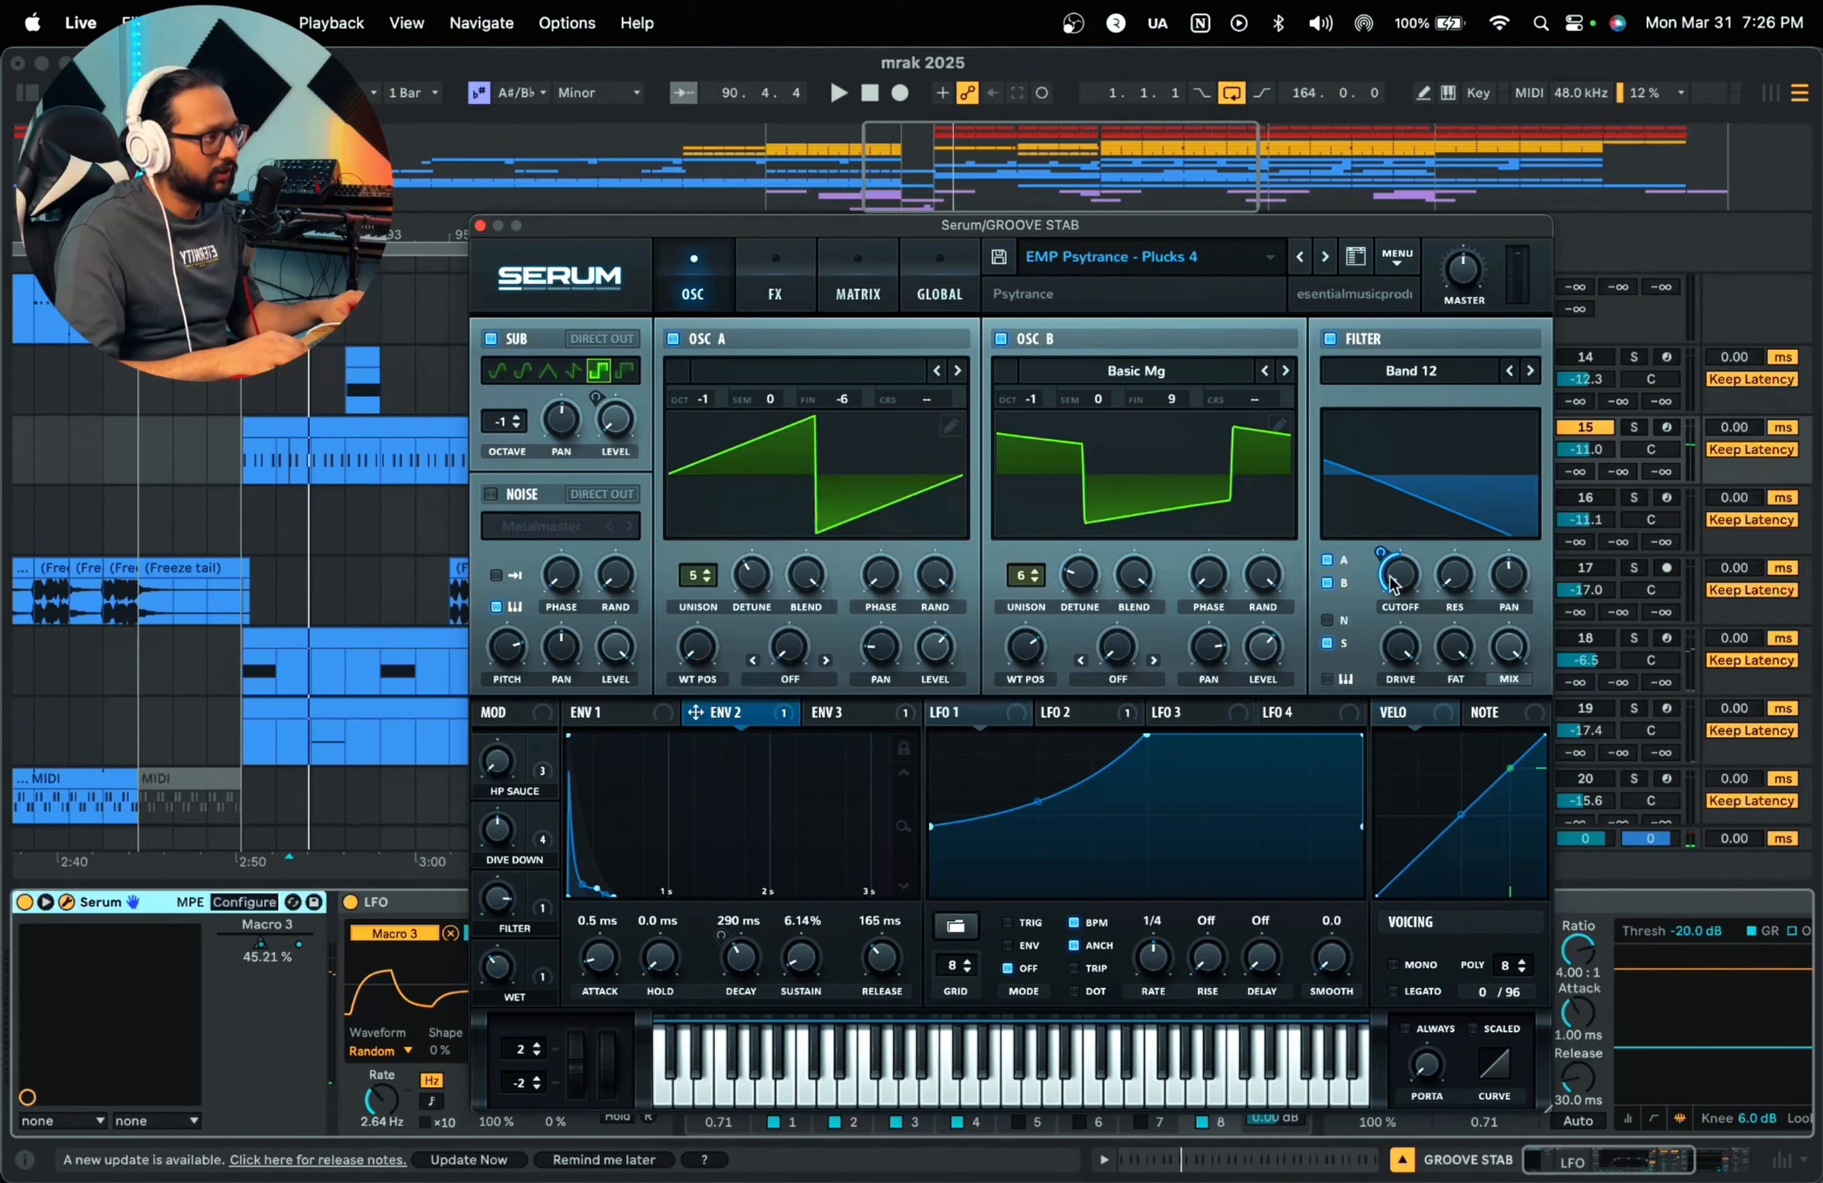
key("space")
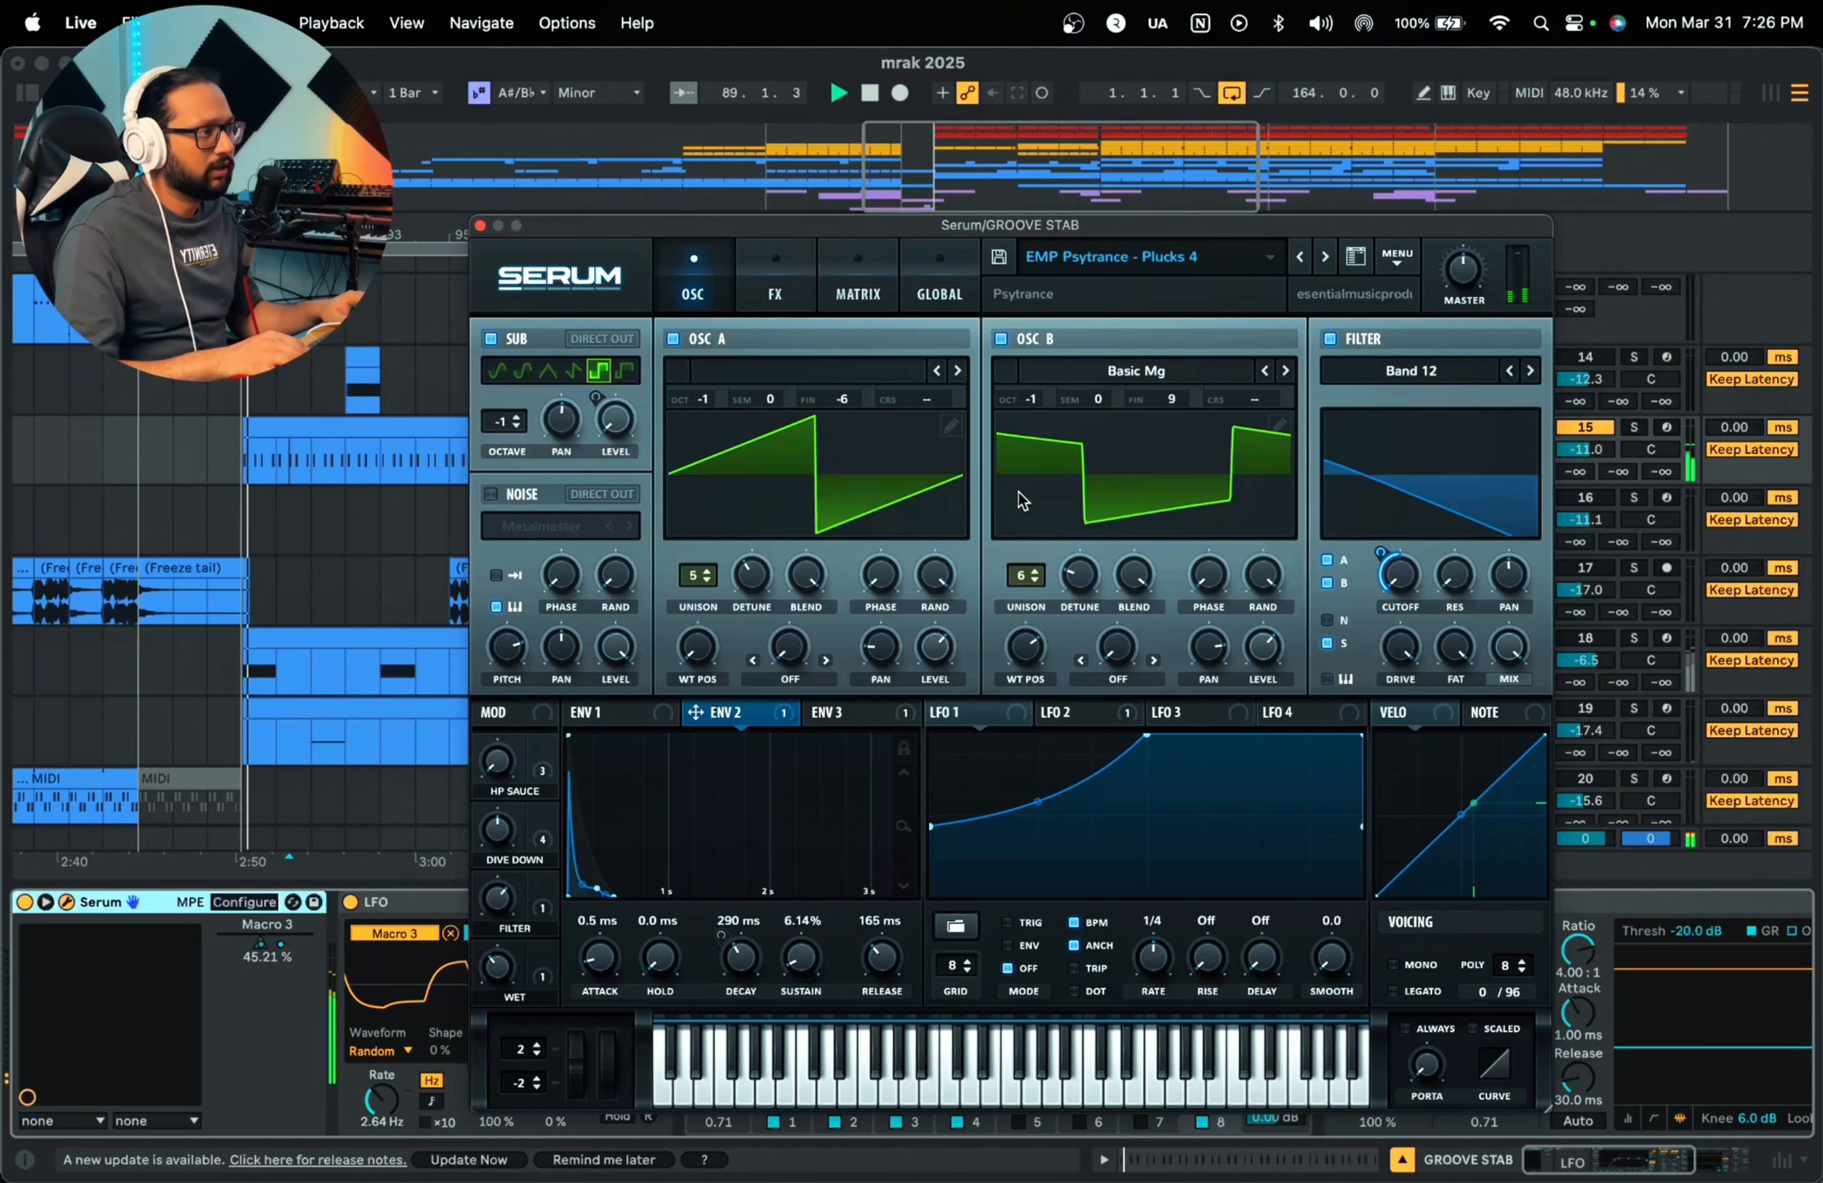
Step: Show Serum's effects rack and compare the compressor with its multiband mode off and on during playback
left_click(772, 288)
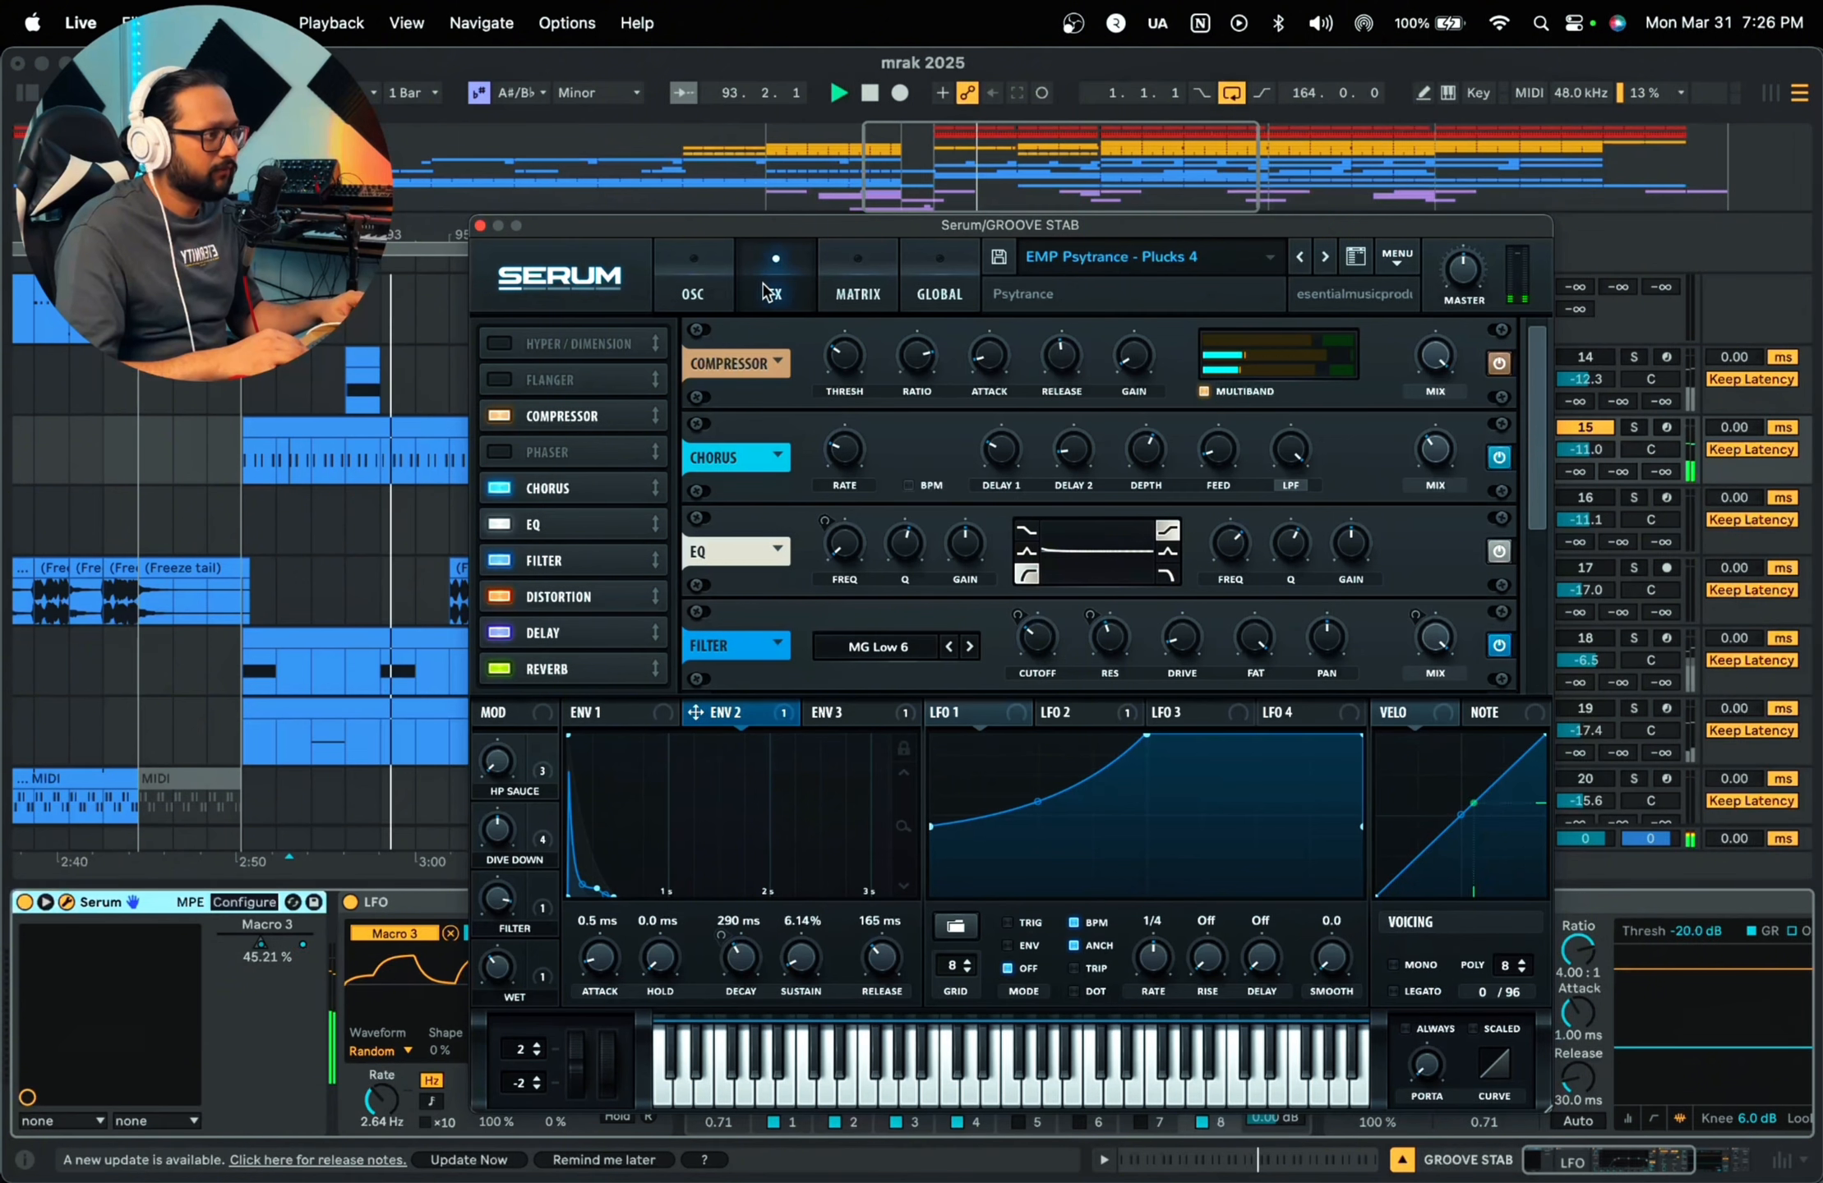
left_click(1204, 392)
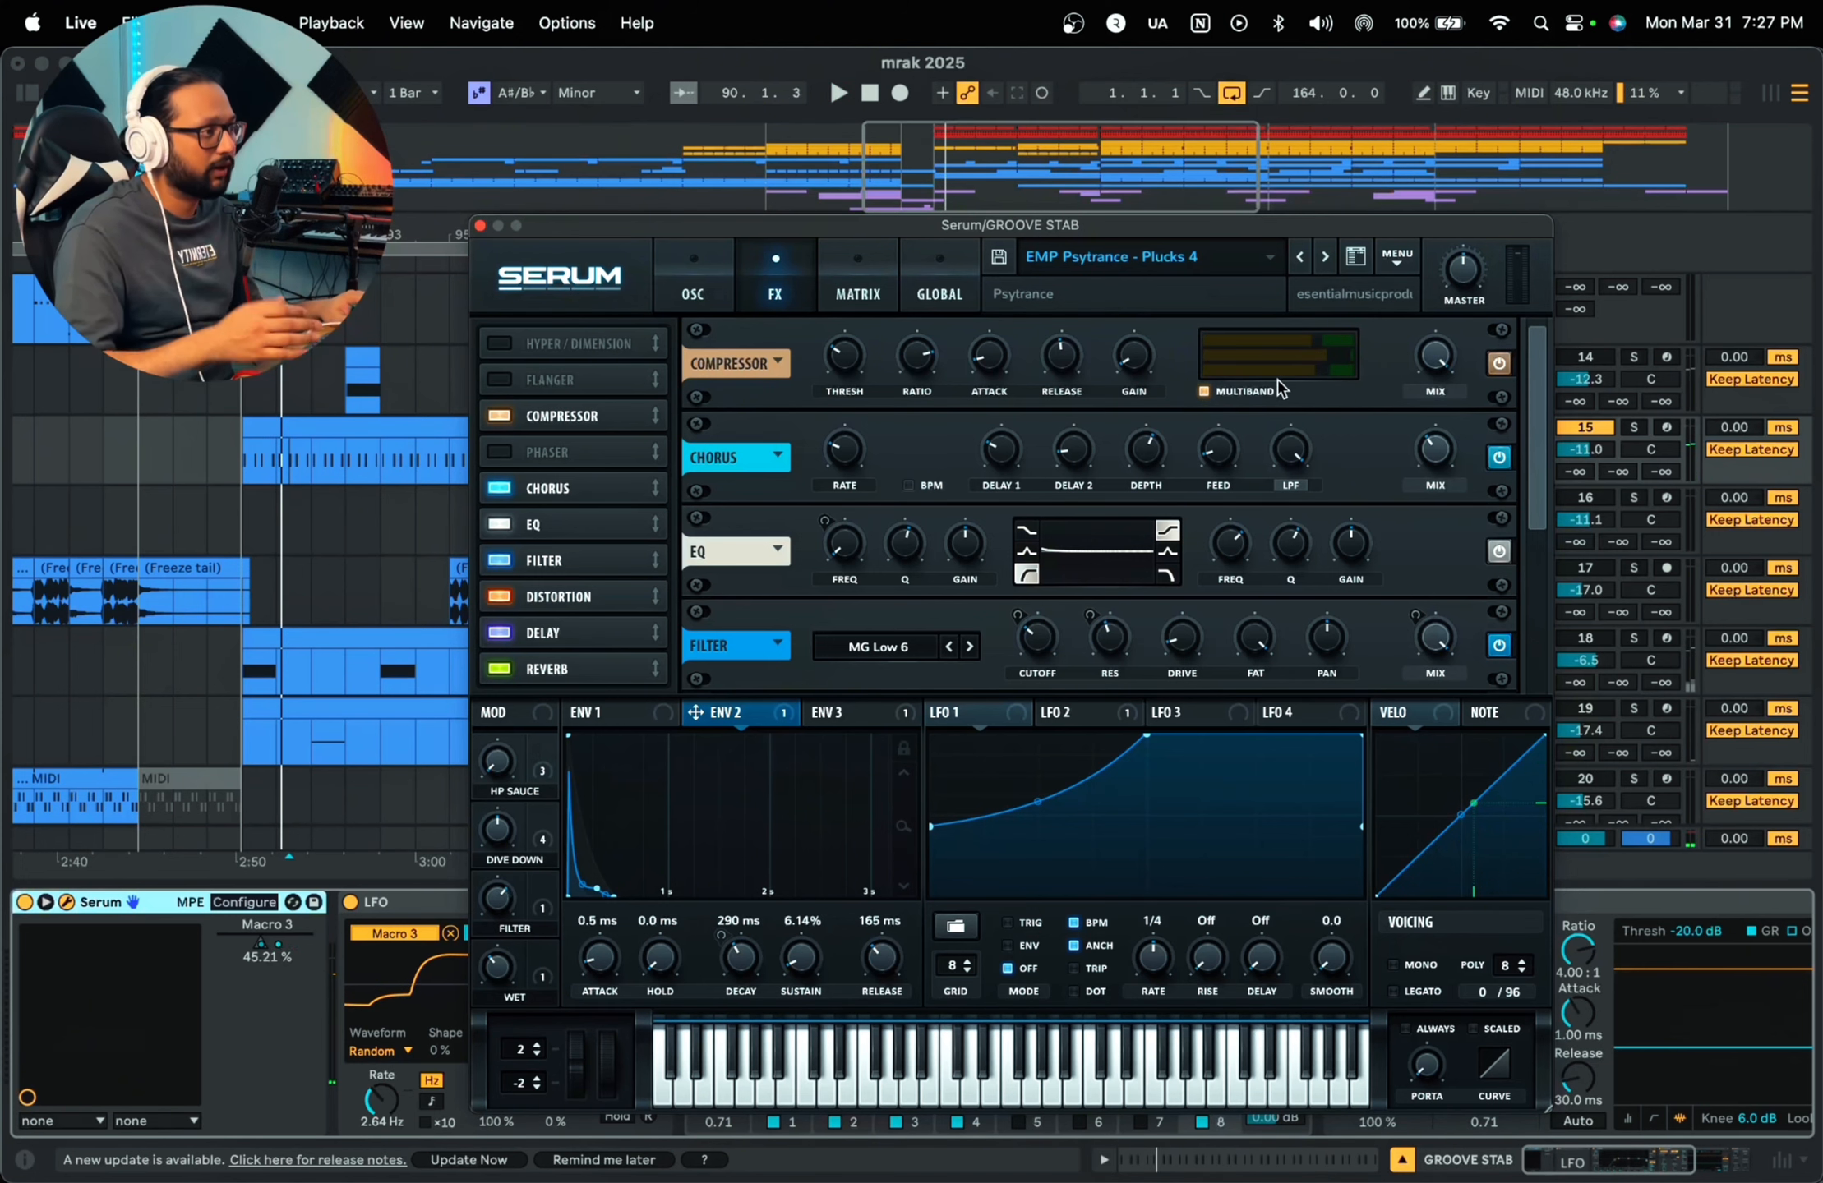
left_click(1204, 392)
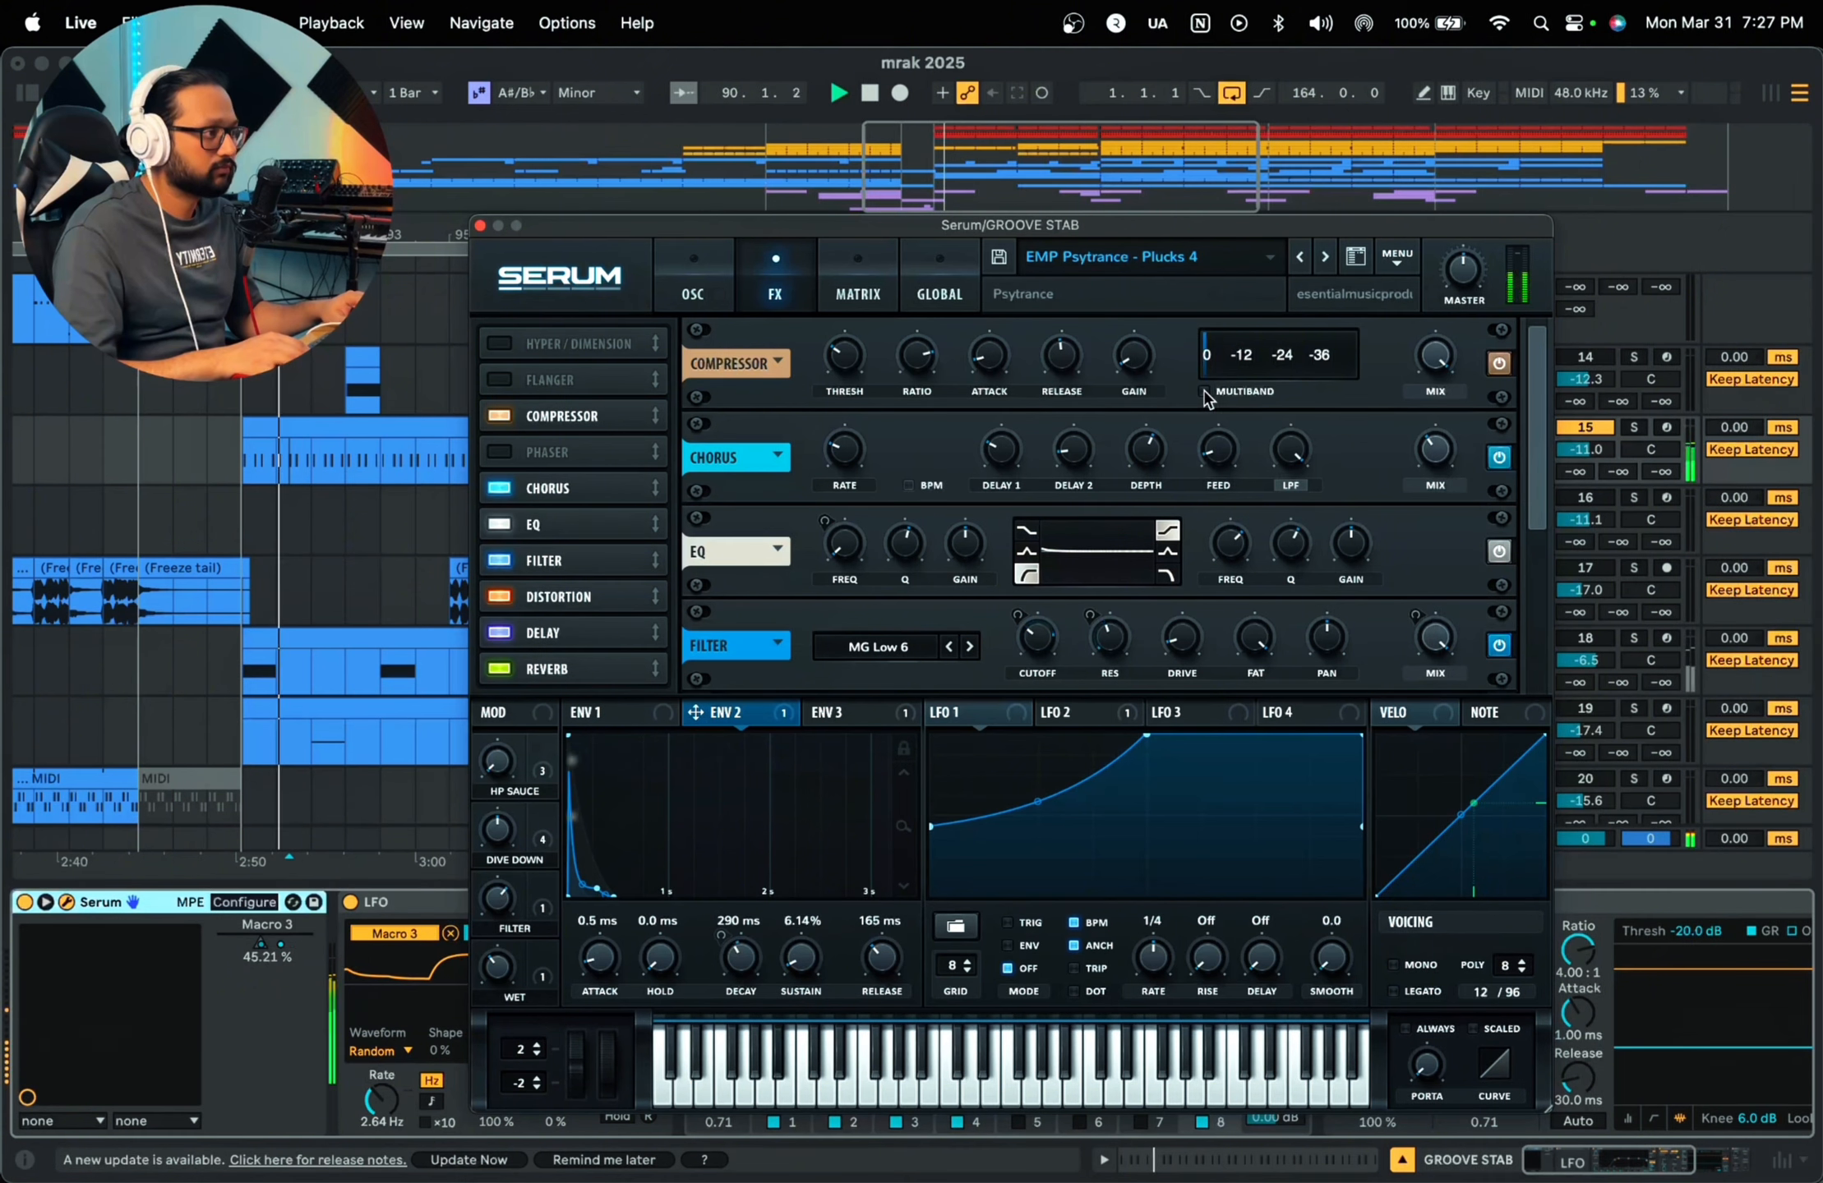
left_click(1204, 392)
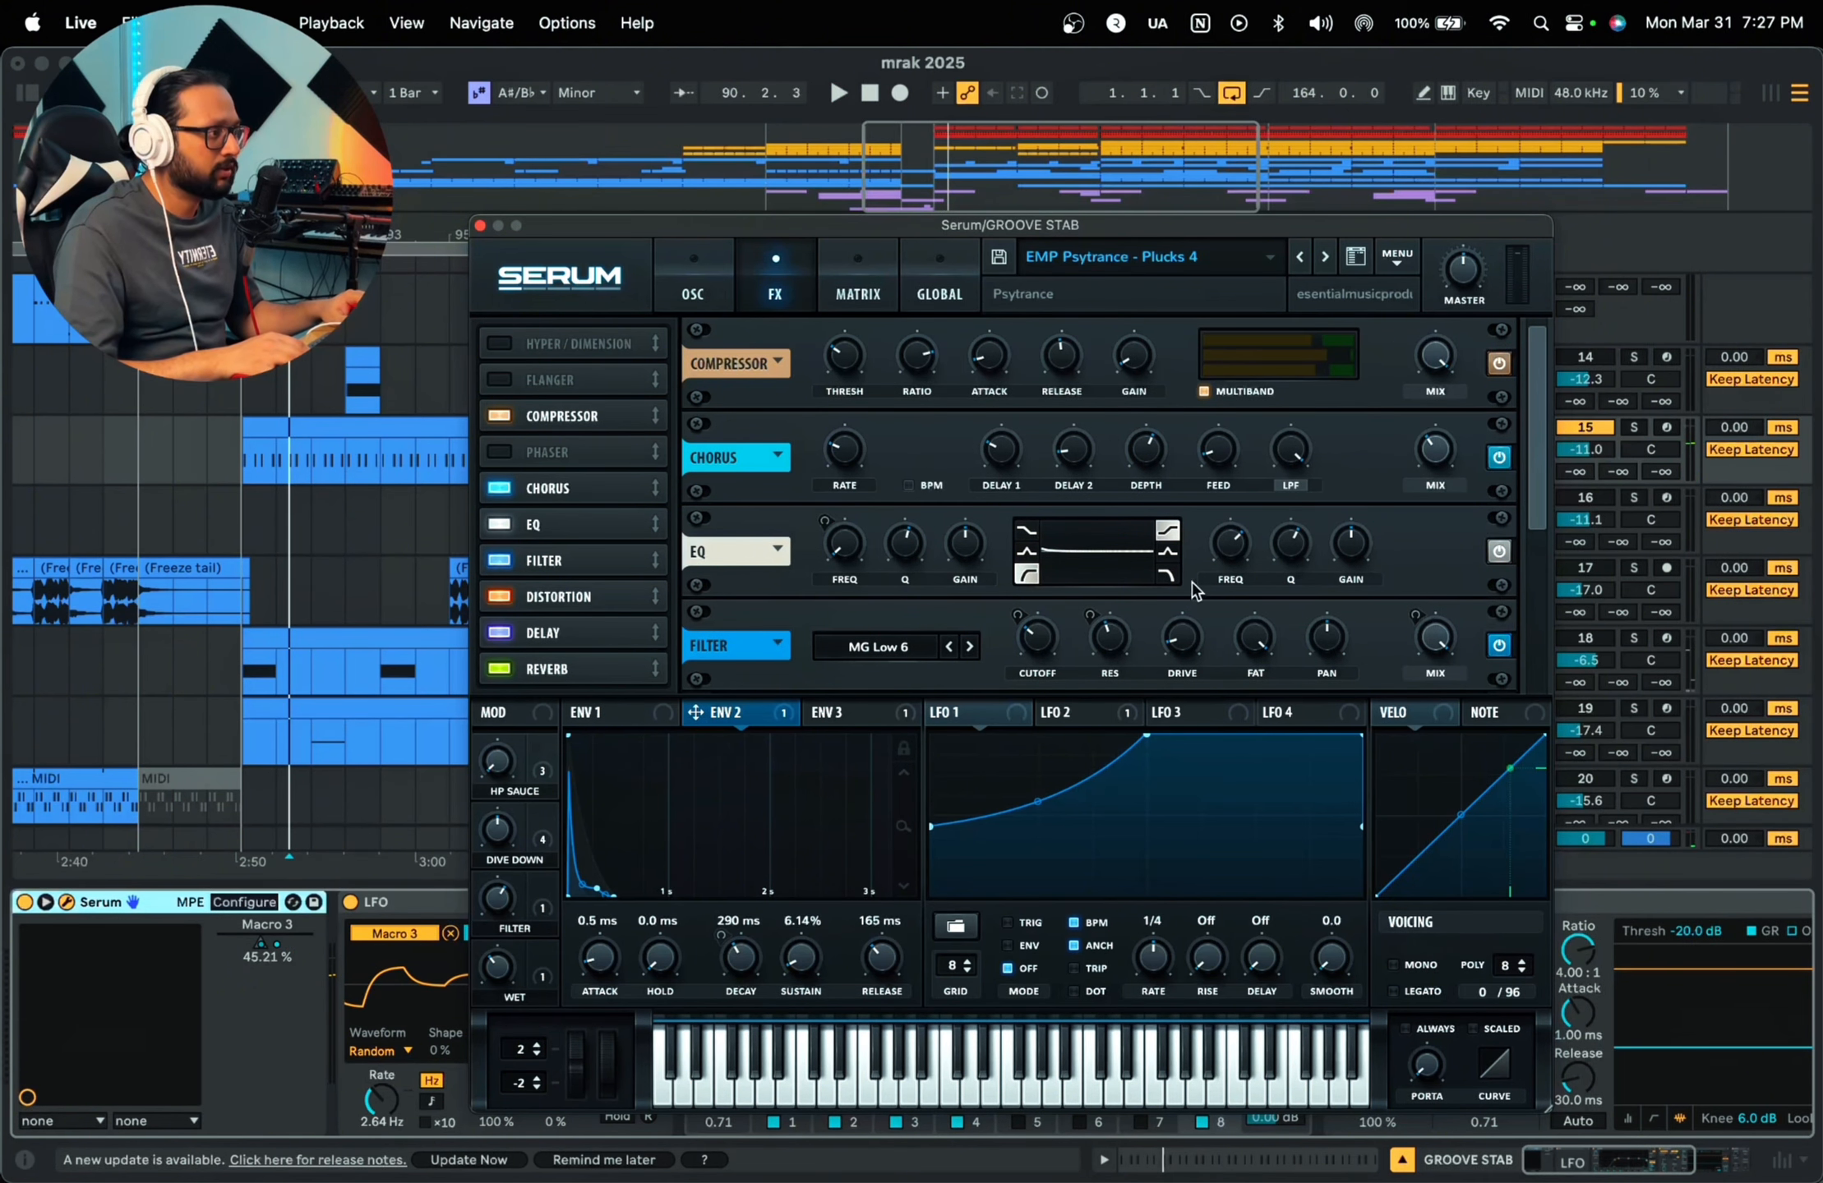
Step: Play the GROOVE STAB and compare its sound with Serum's MG Low 6 filter effect bypassed and re-enabled
key("space")
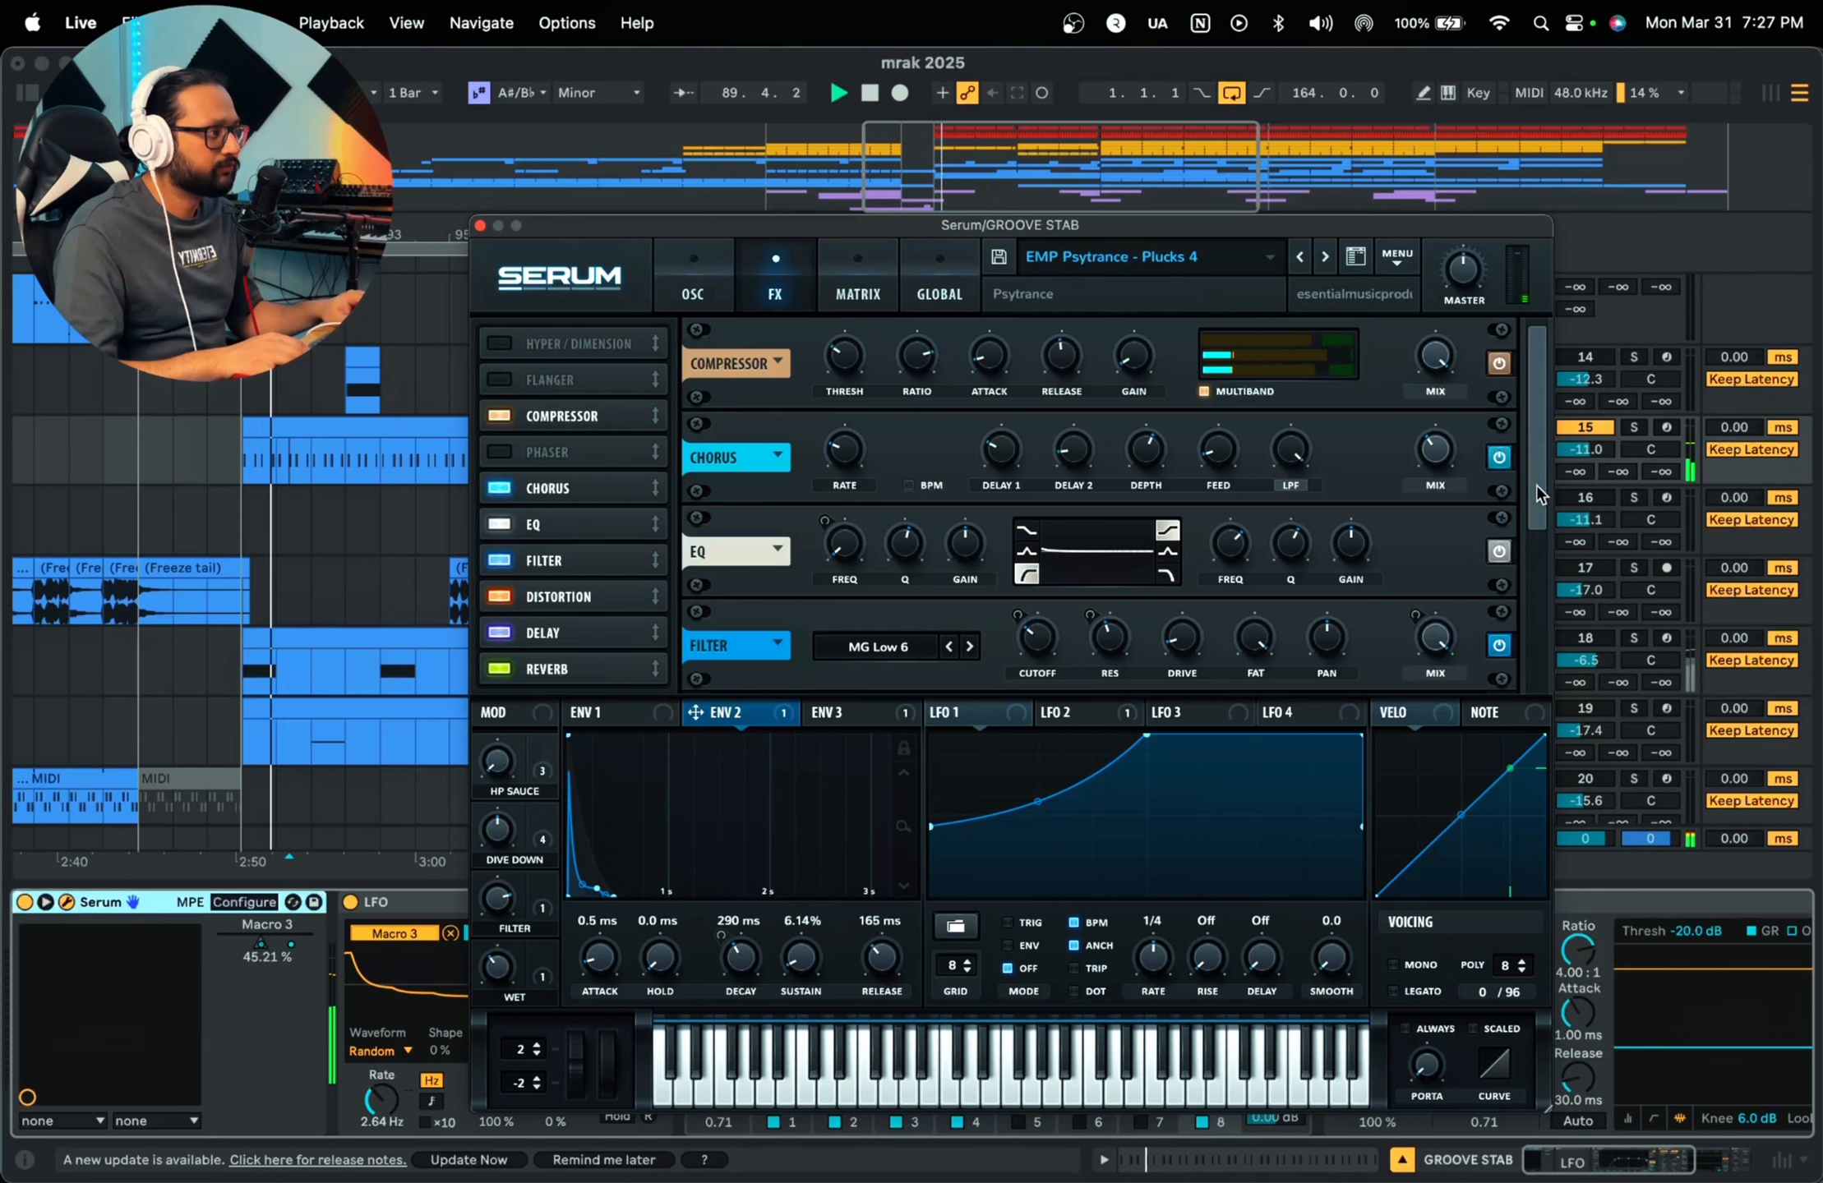
scroll(1541, 514, "down", 5)
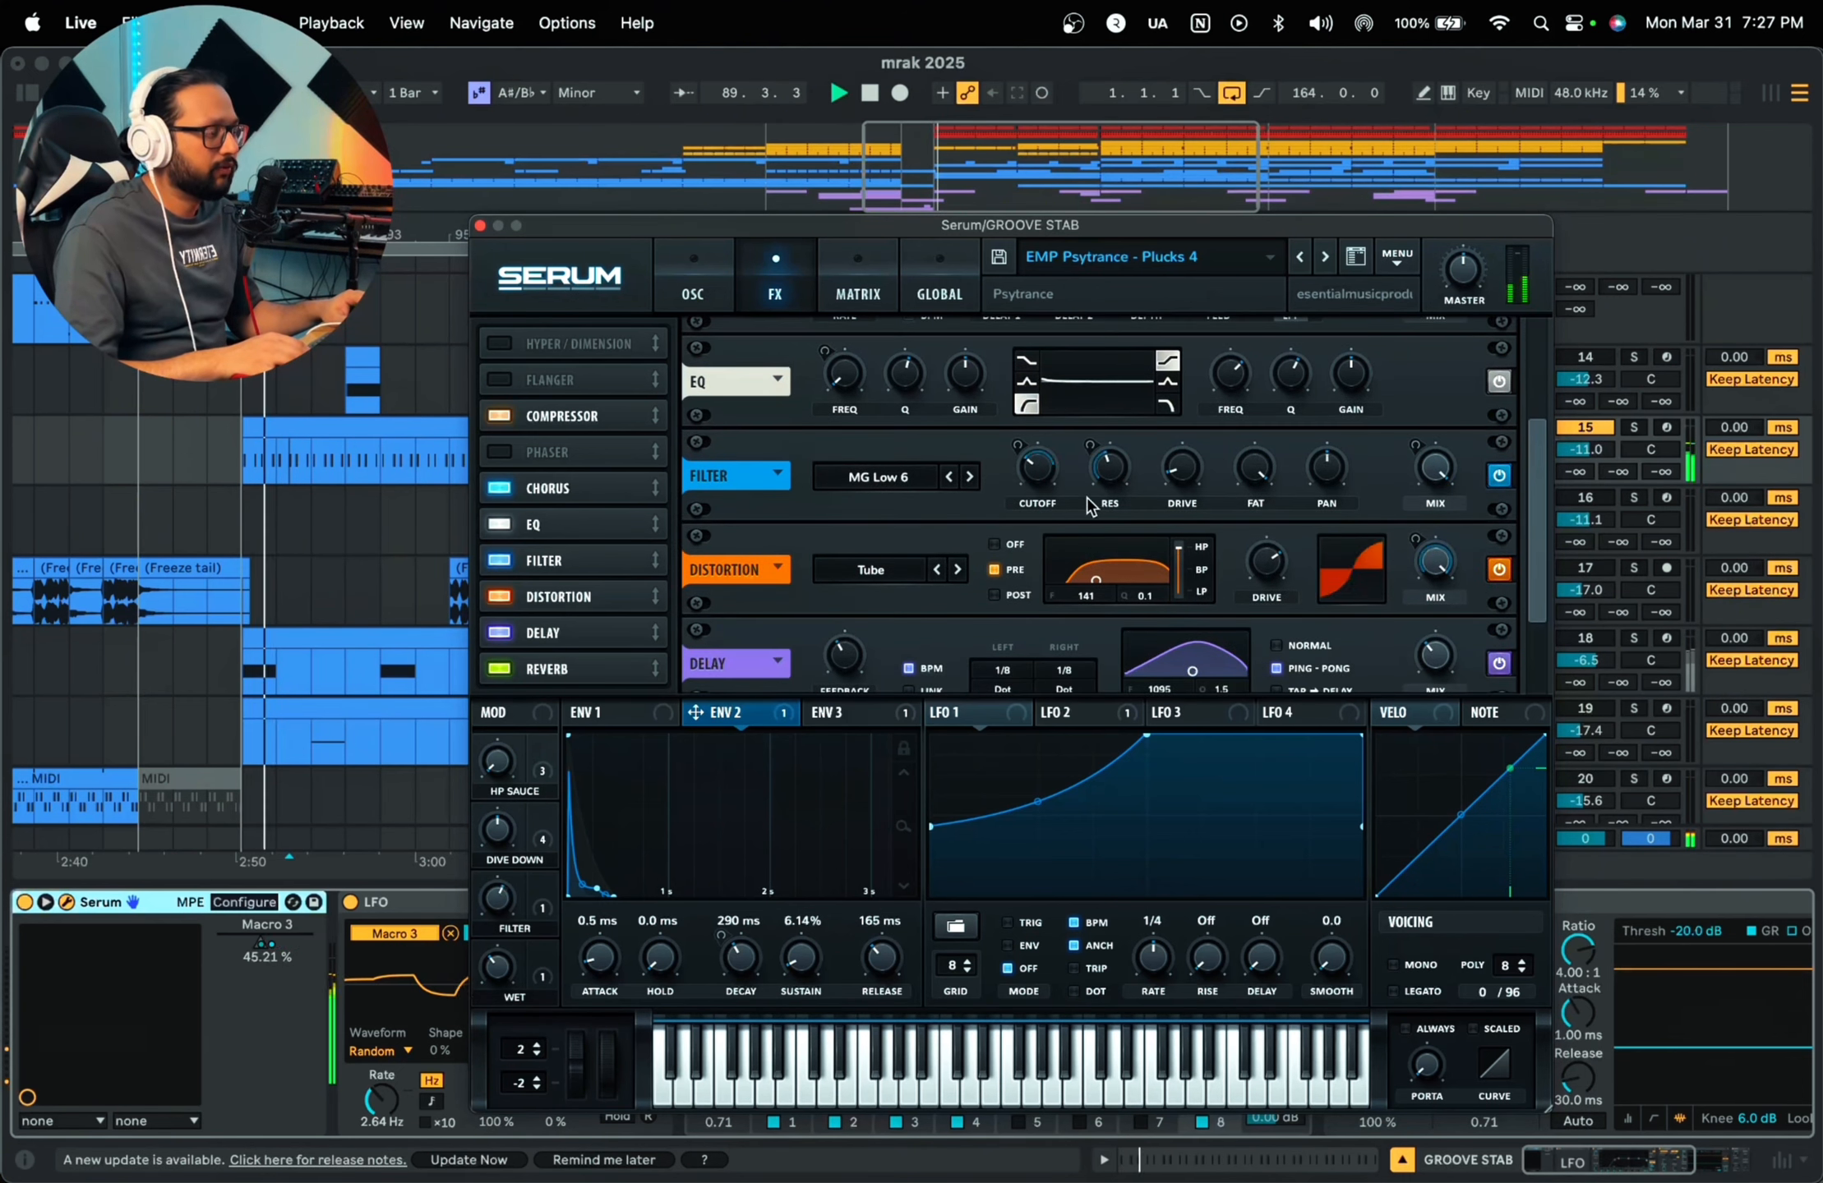
key("space")
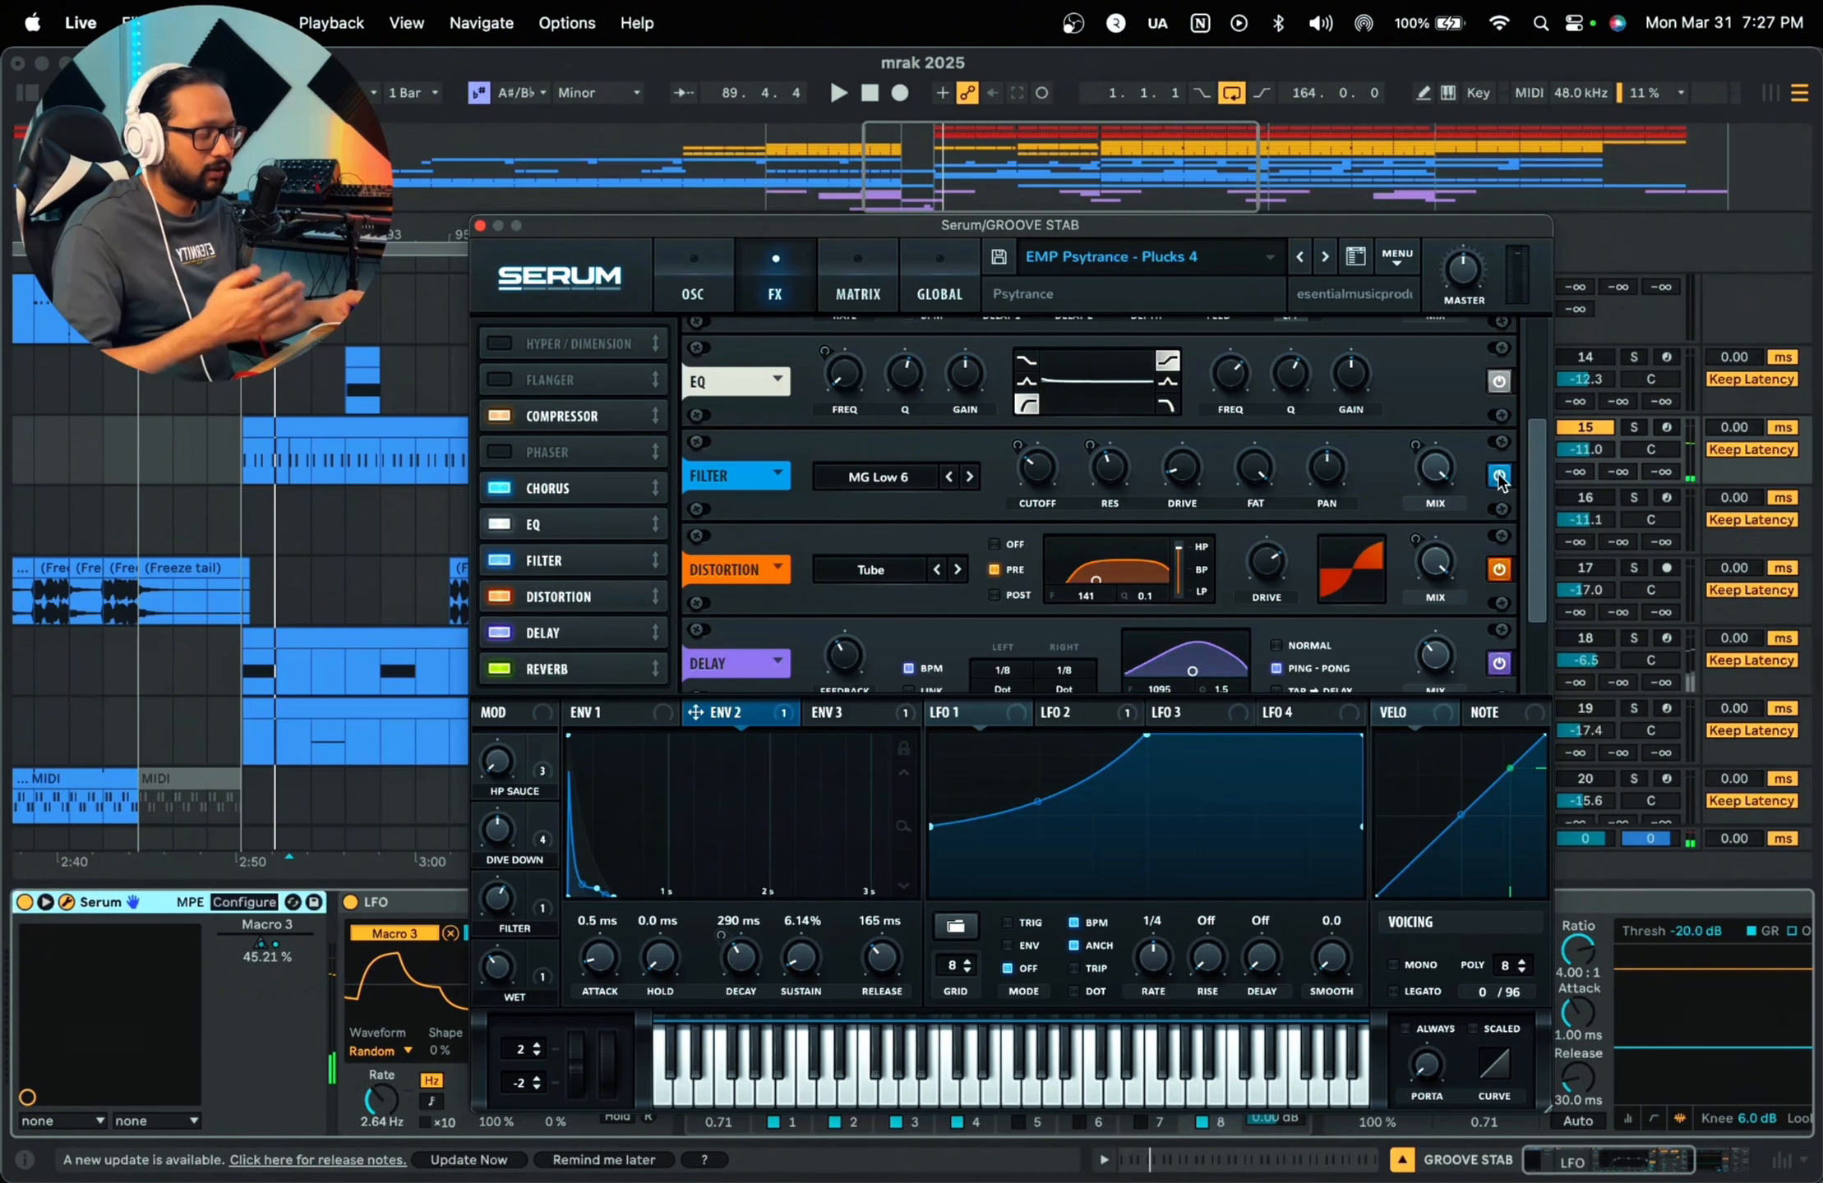
left_click(1499, 476)
key("space")
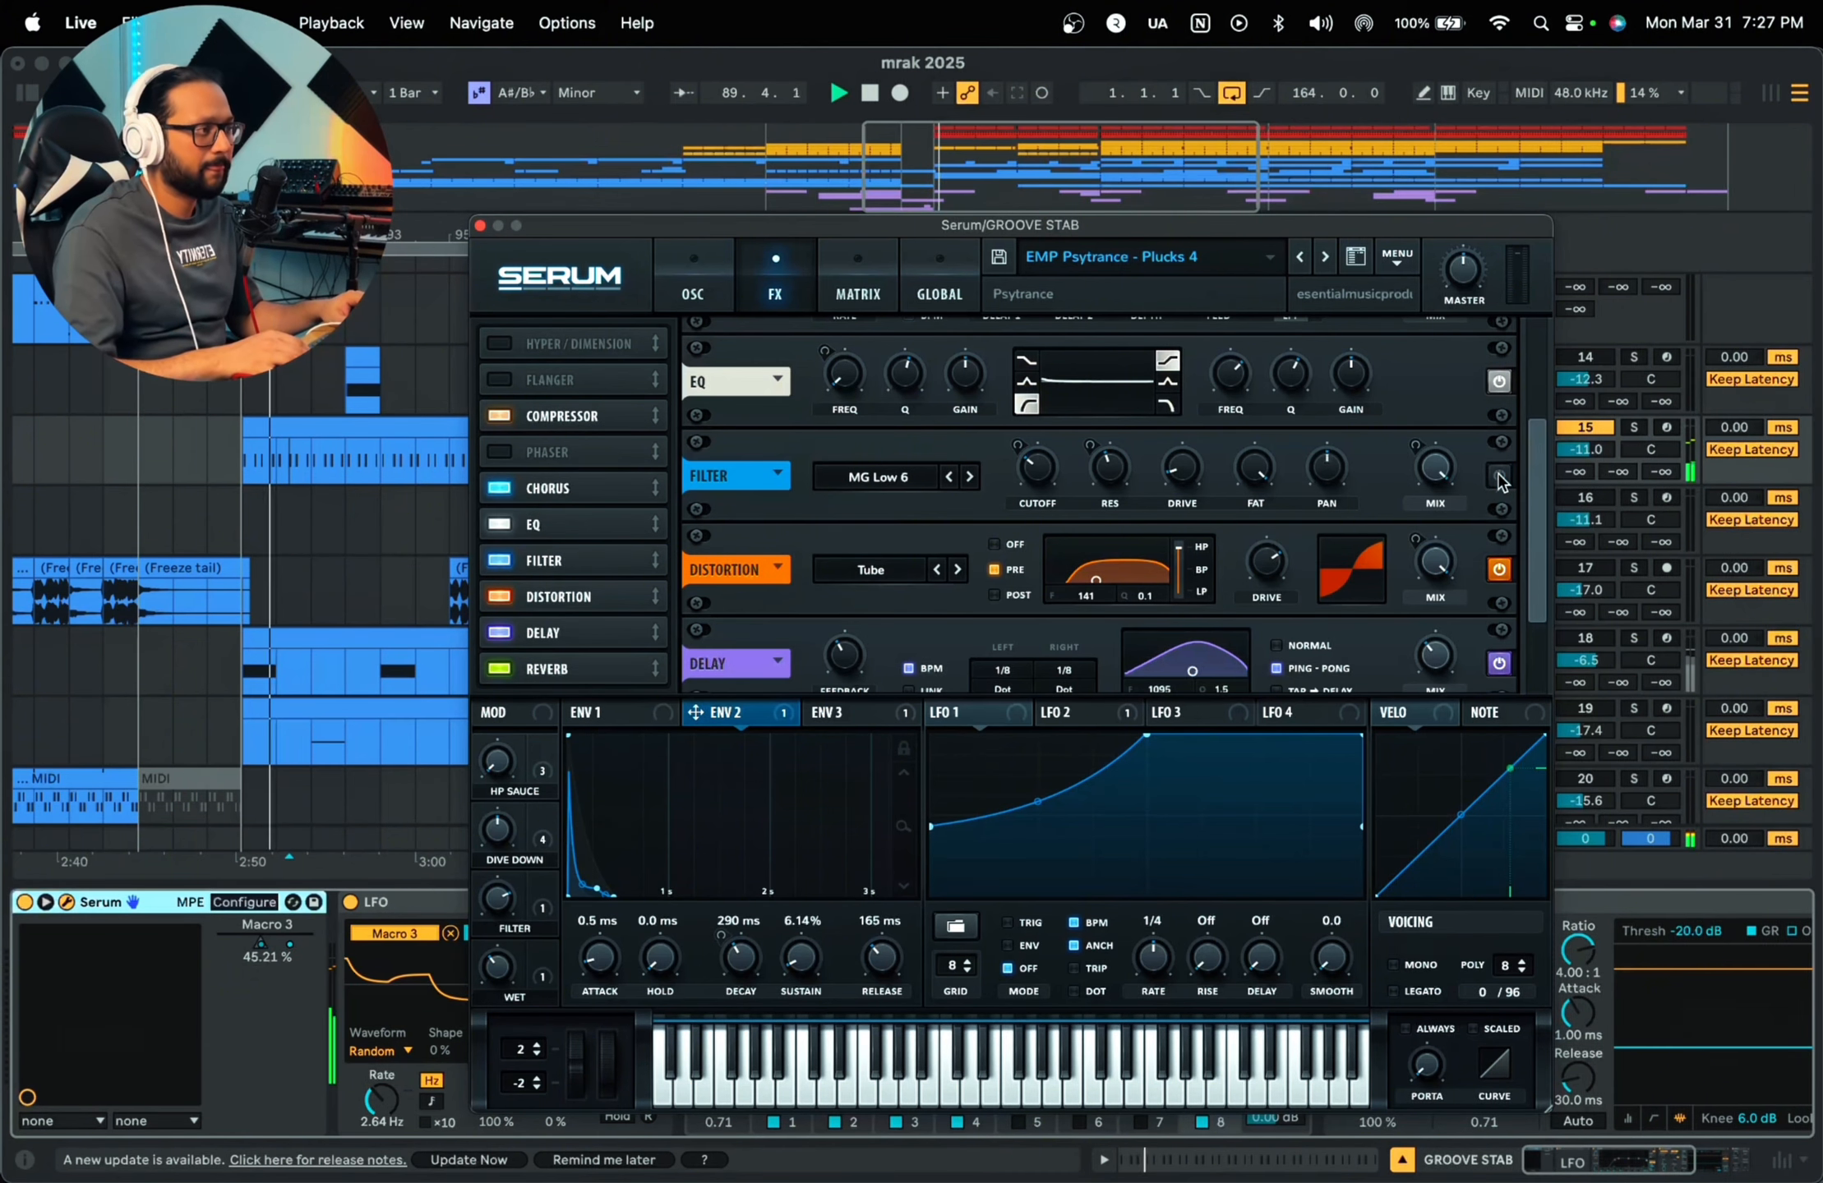
left_click(1498, 476)
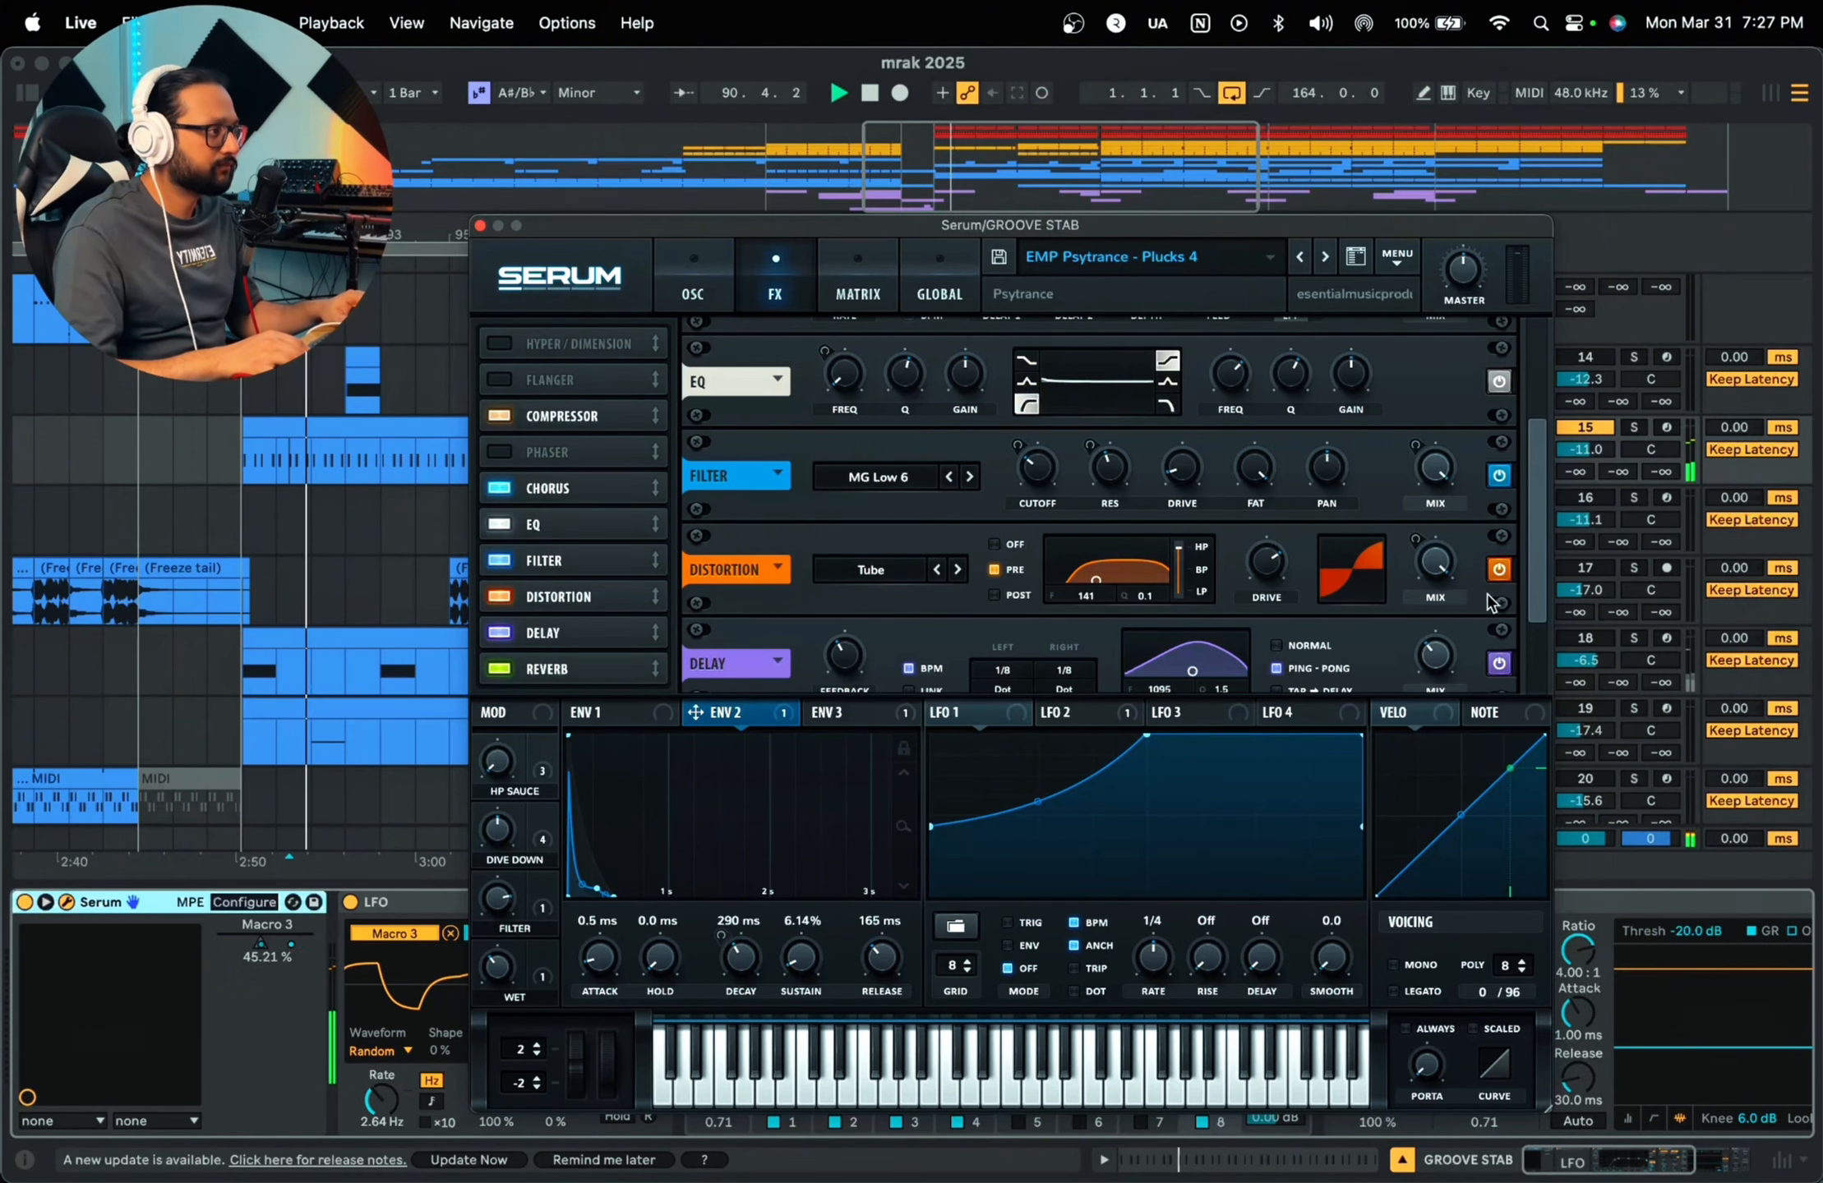
Step: Audition the stab while viewing Serum's distortion, delay and reverb, return to the oscillator page and close Serum
key("space")
scroll(1355, 510, "down", 3)
key("space")
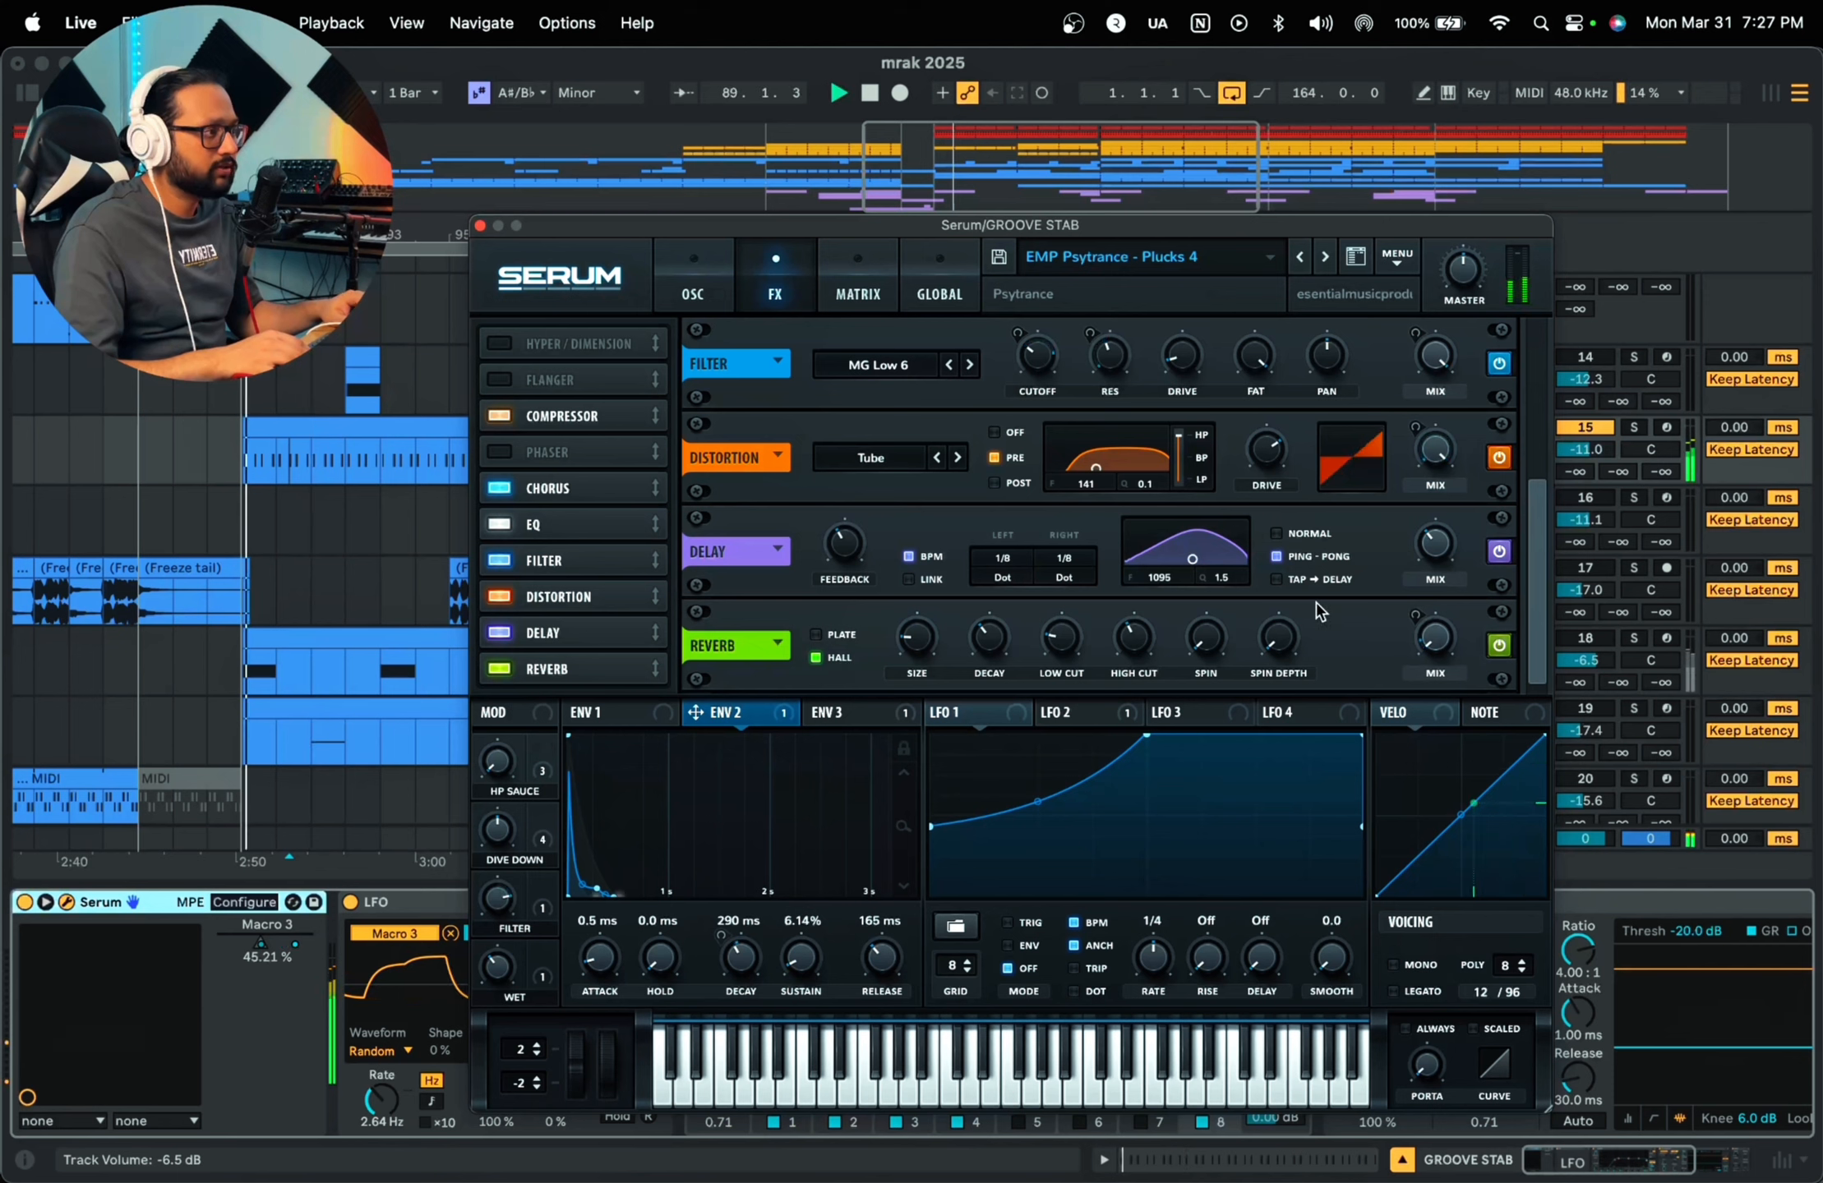
left_click(693, 296)
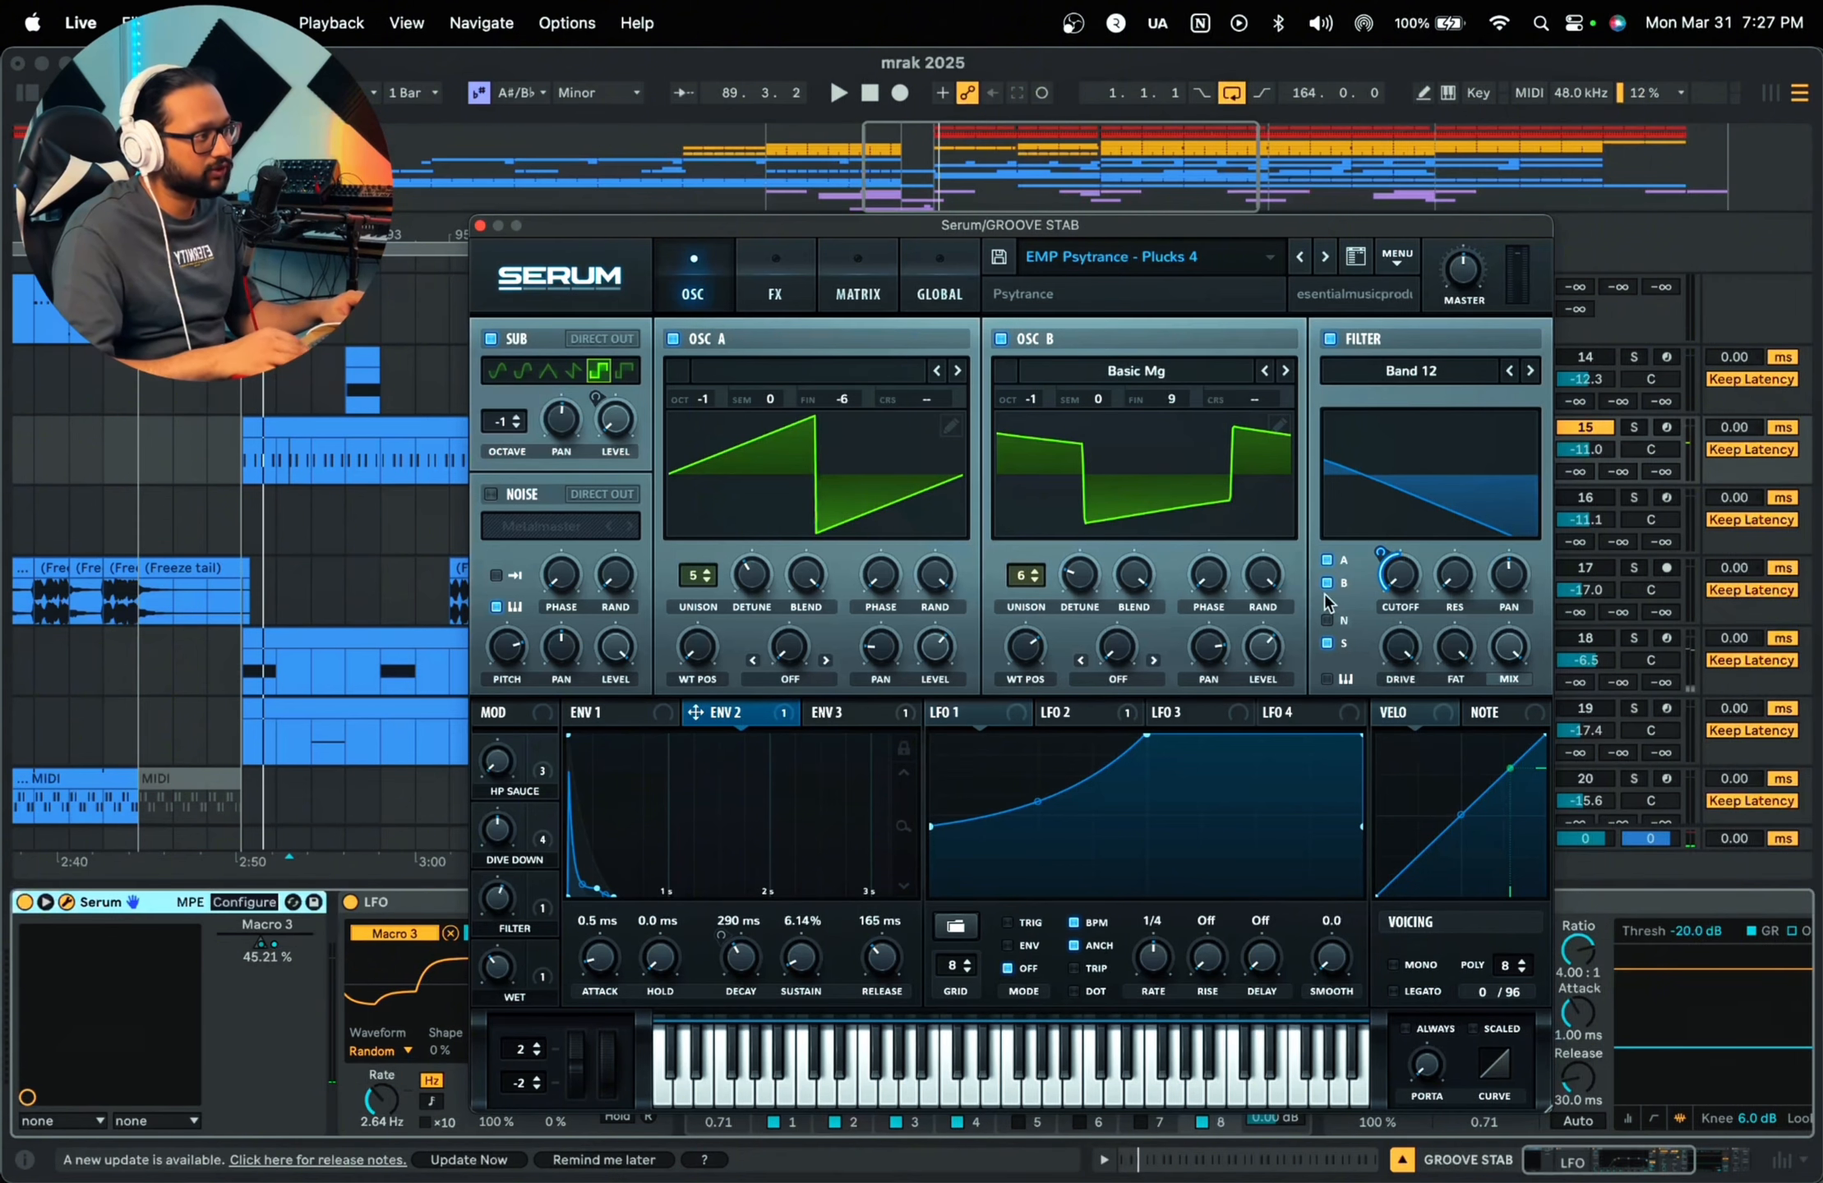
key("space")
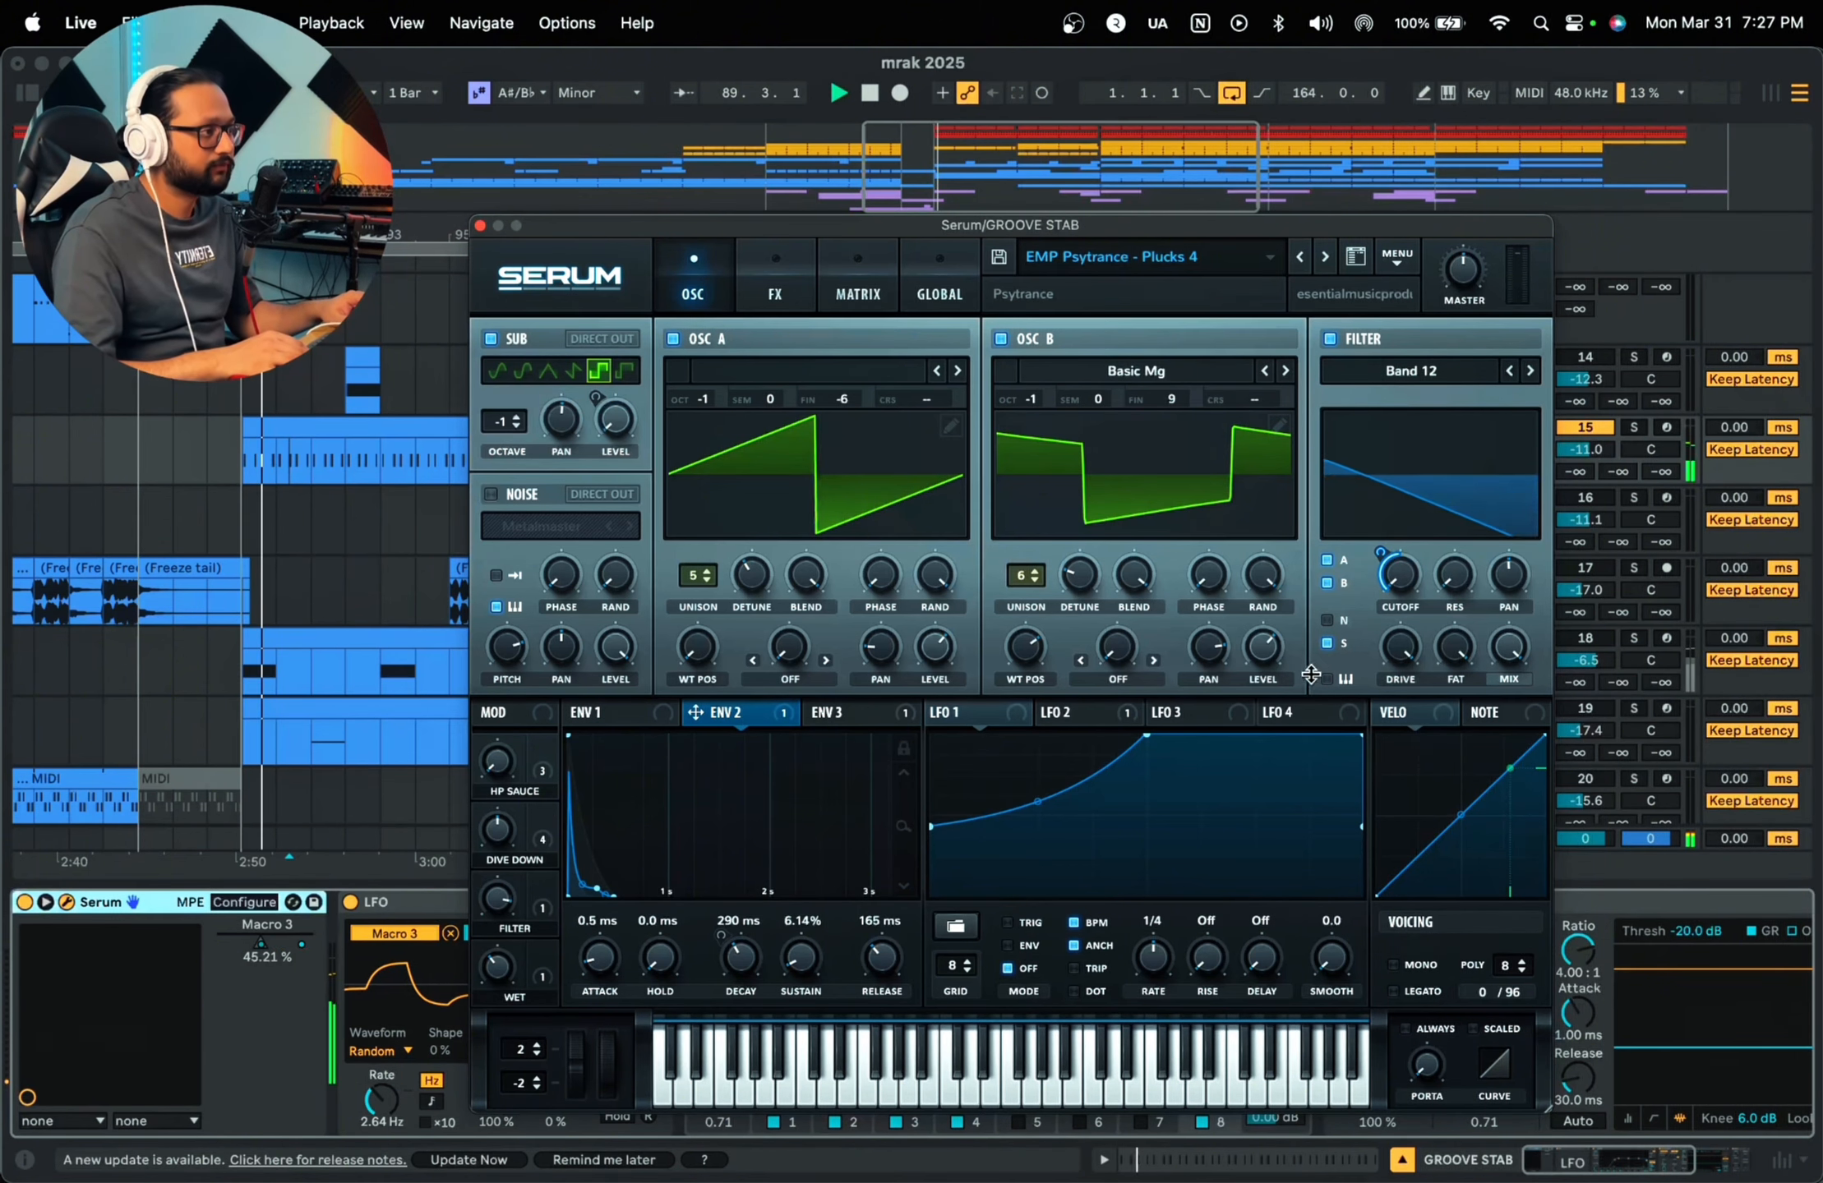
left_click(480, 225)
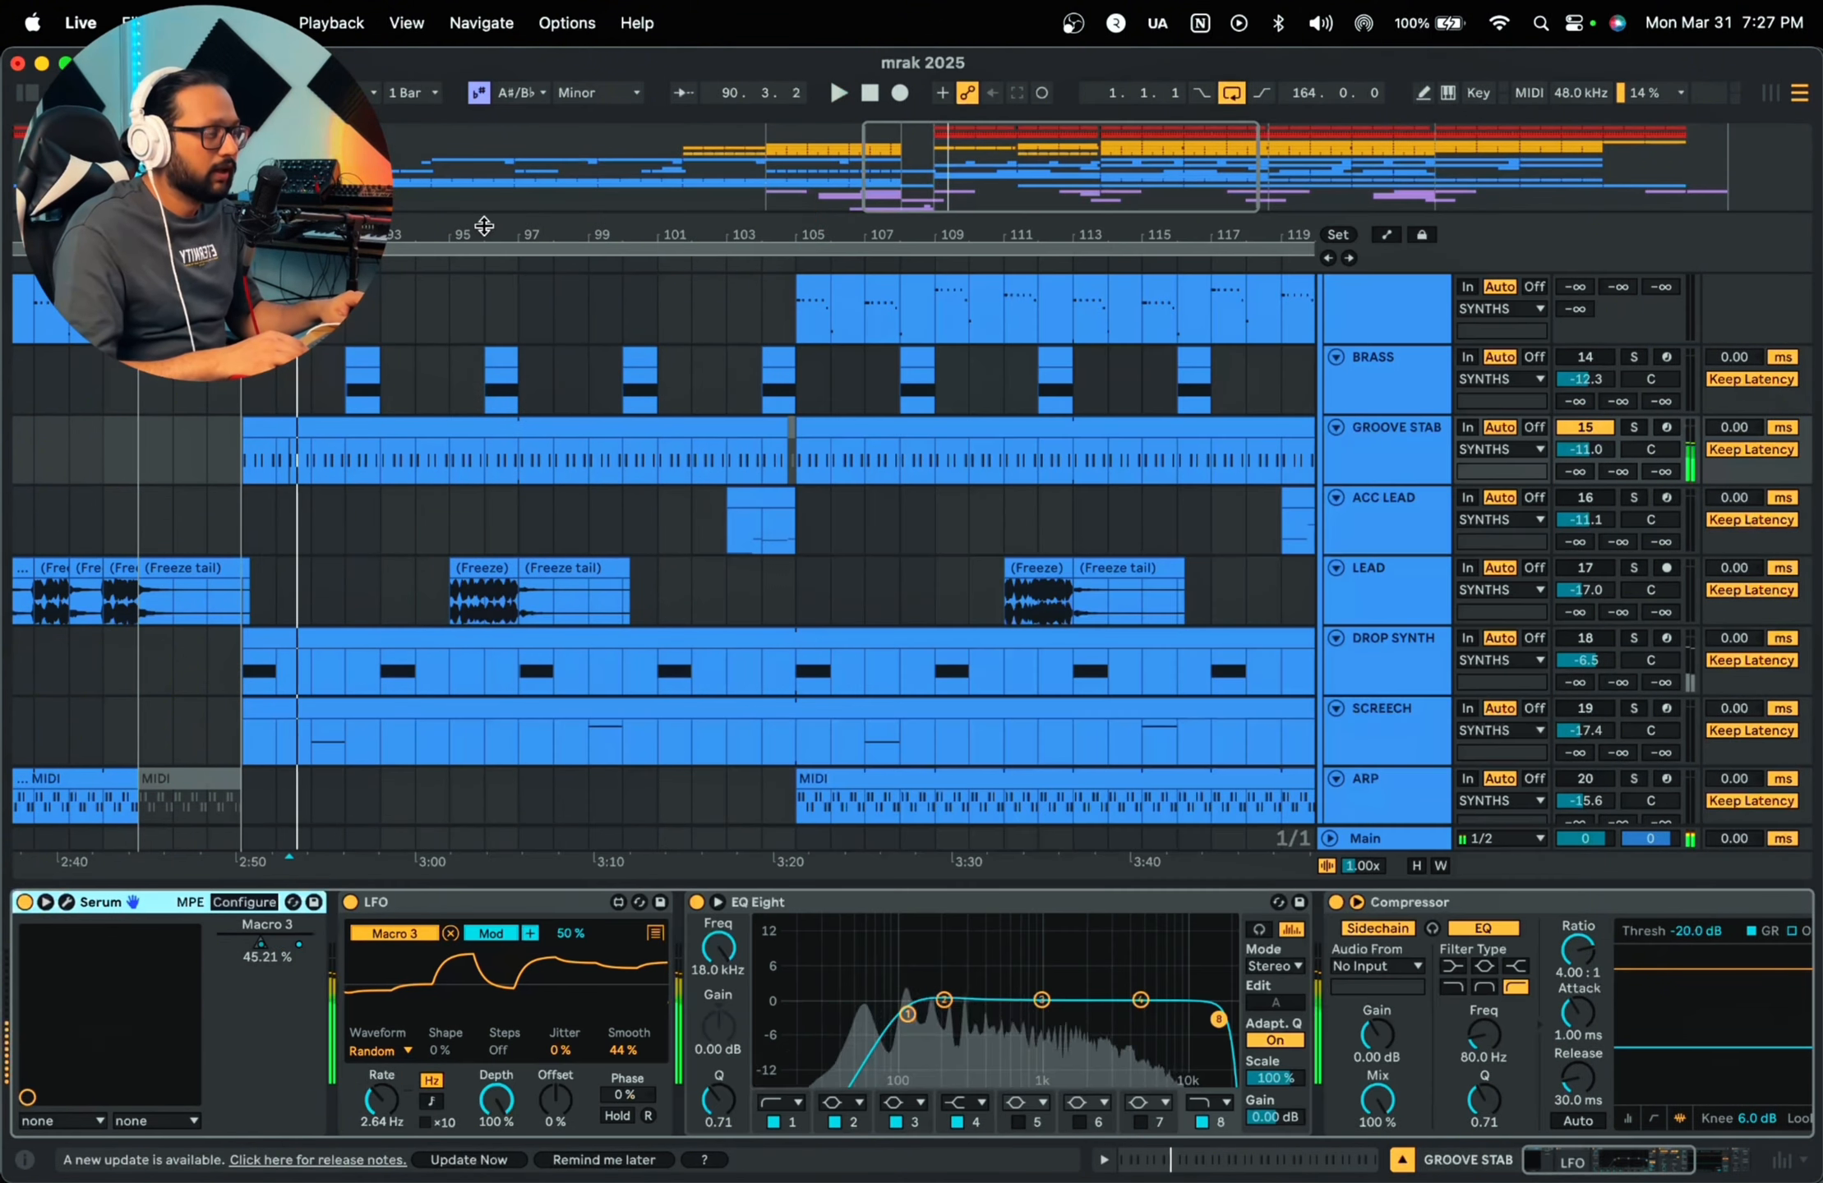
Step: Select the LFO device mapped to Macro 3, reopen Serum and play while inspecting its FILTER macro
left_click(422, 906)
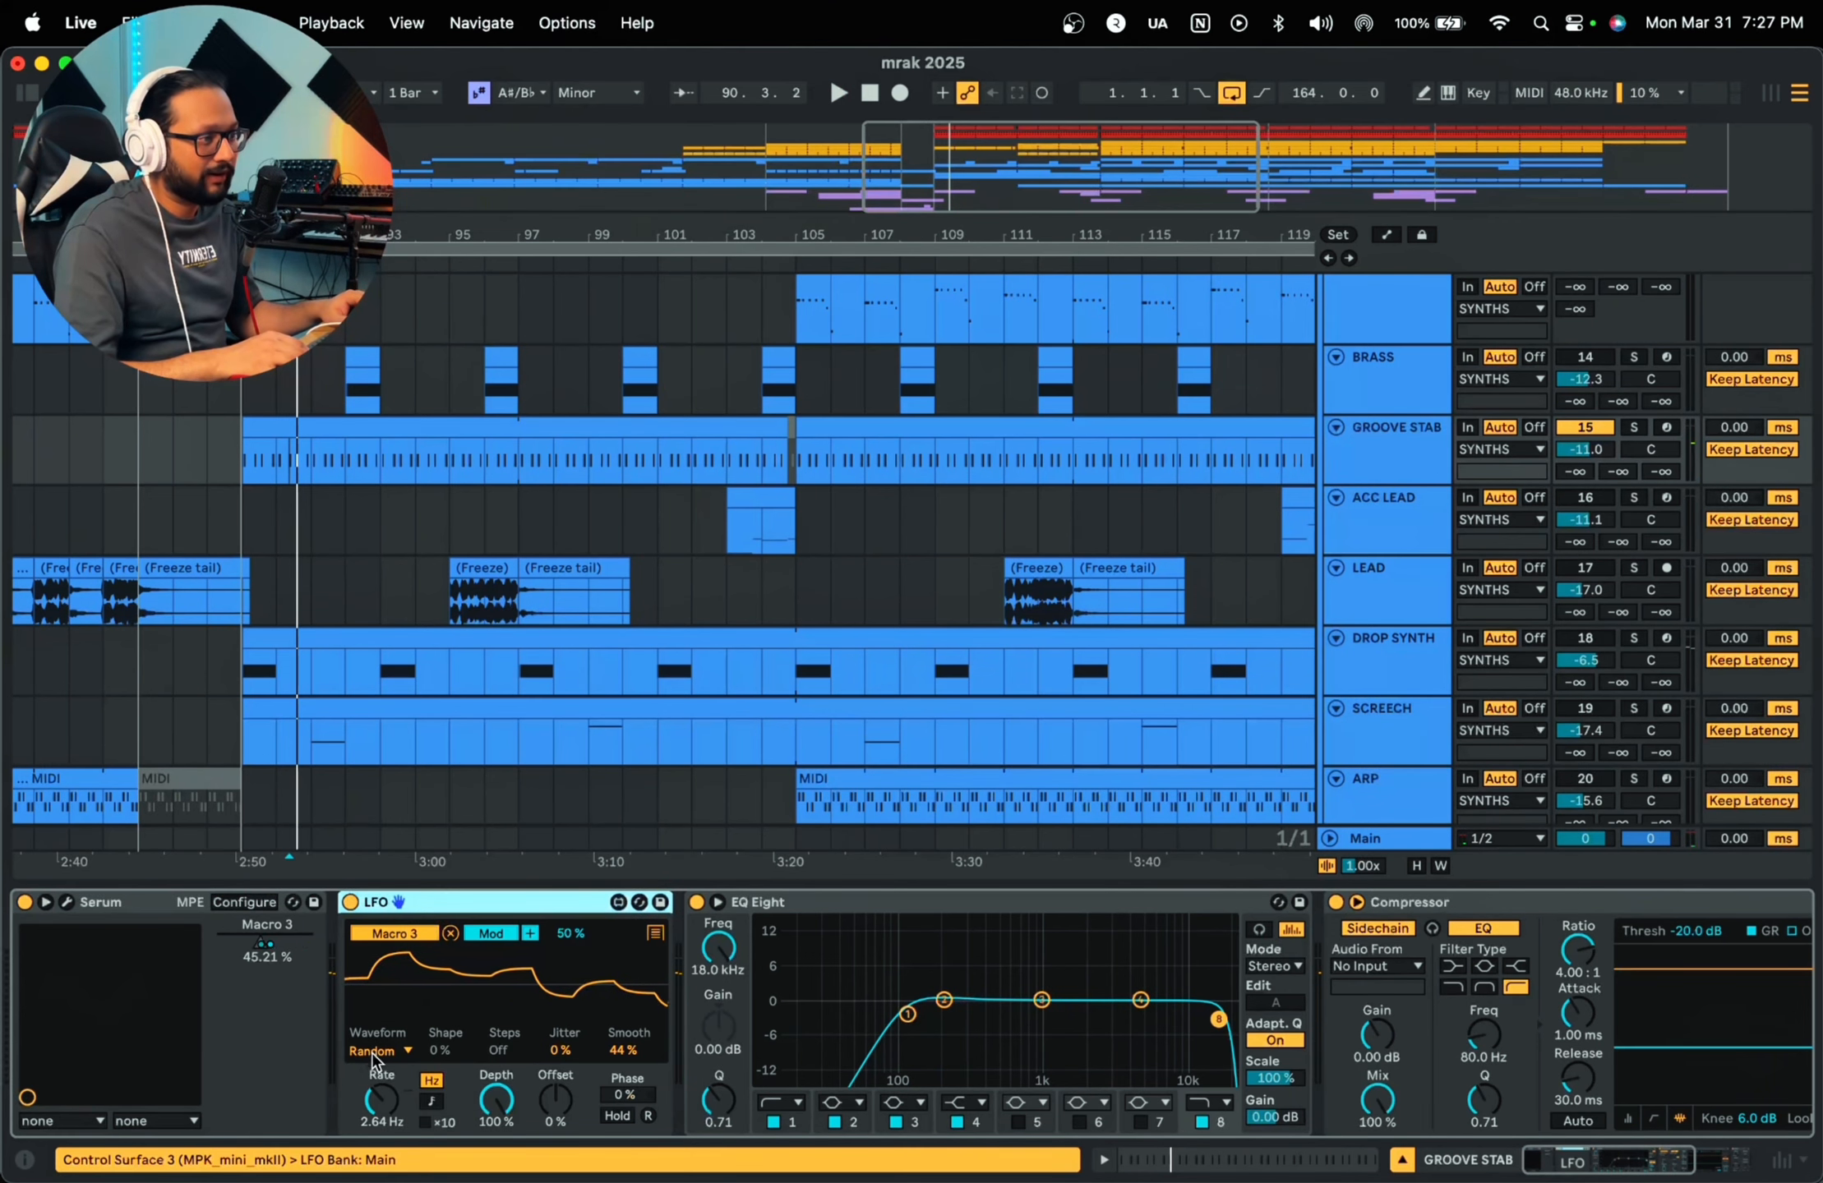
left_click(67, 903)
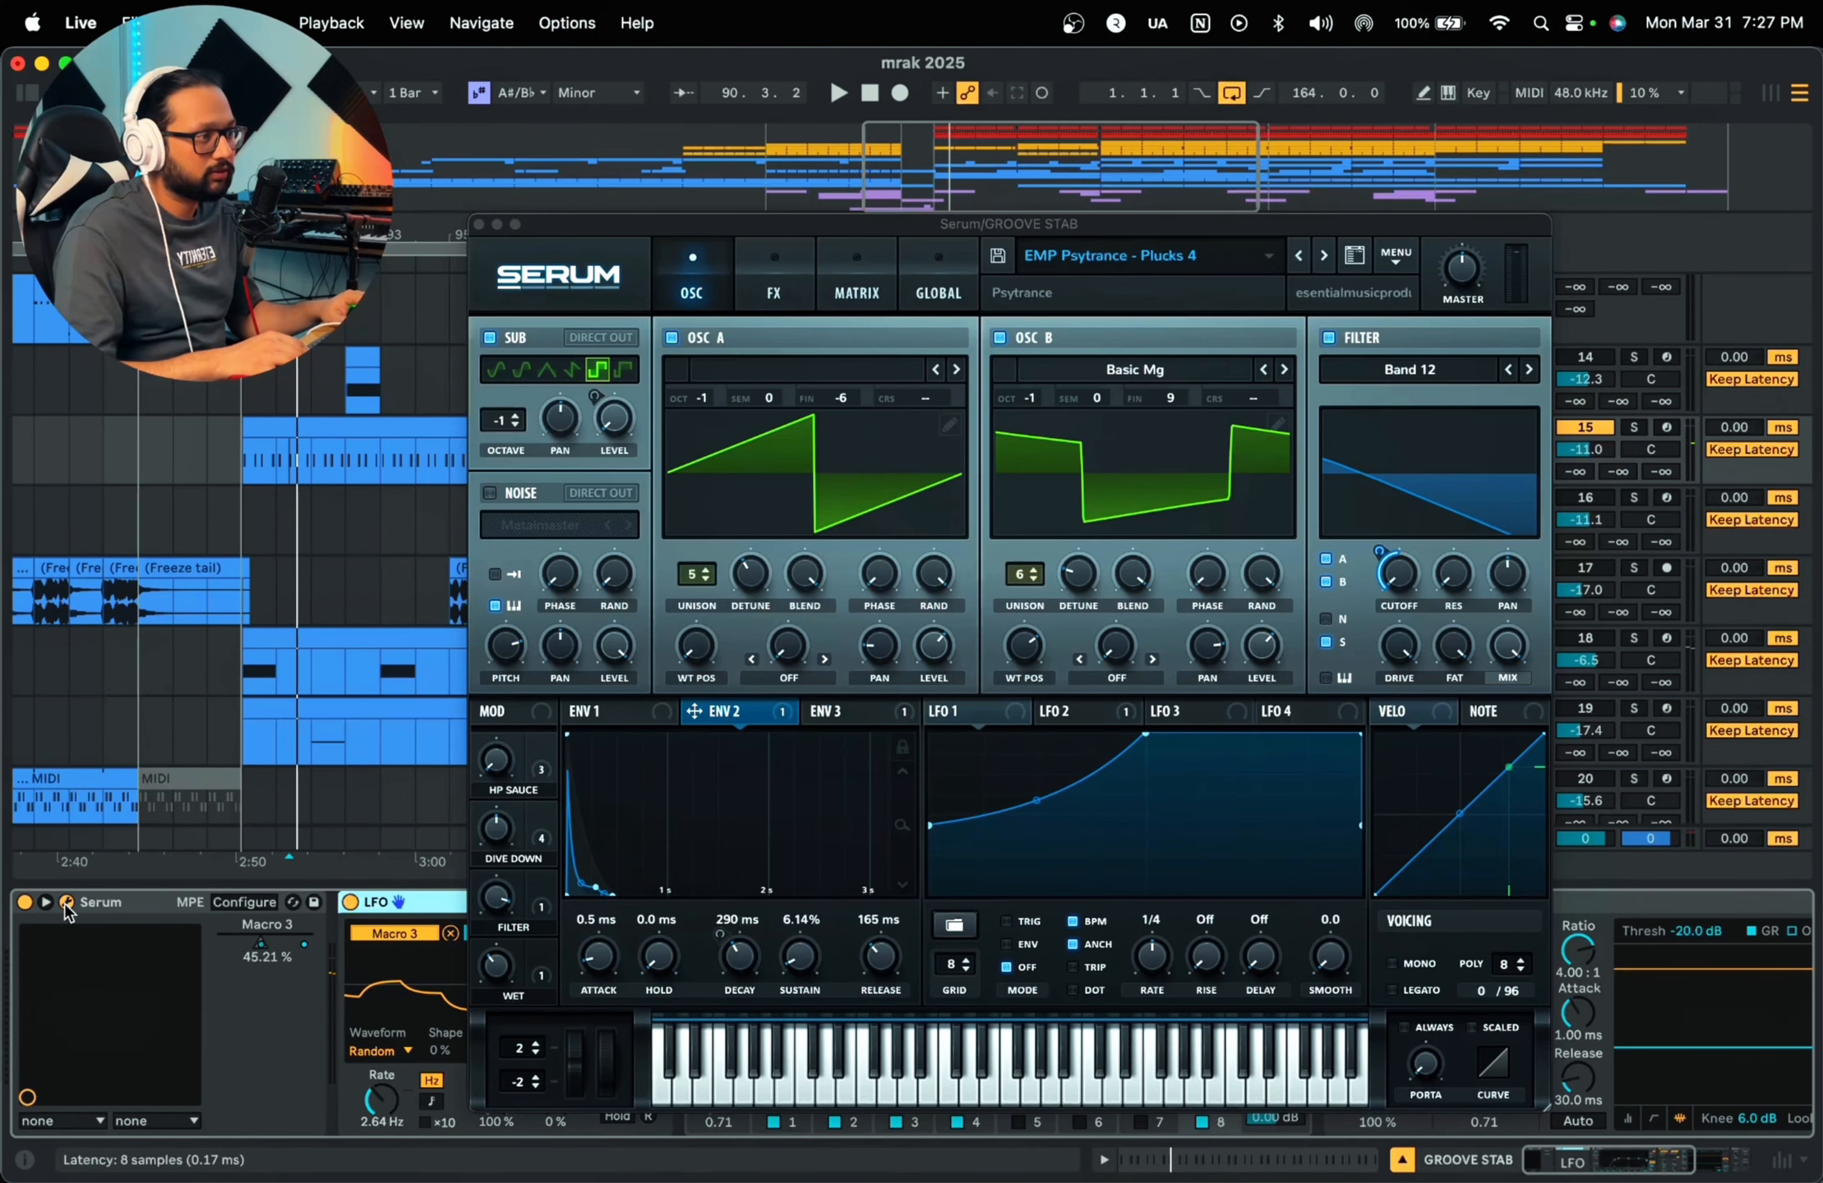
key("space")
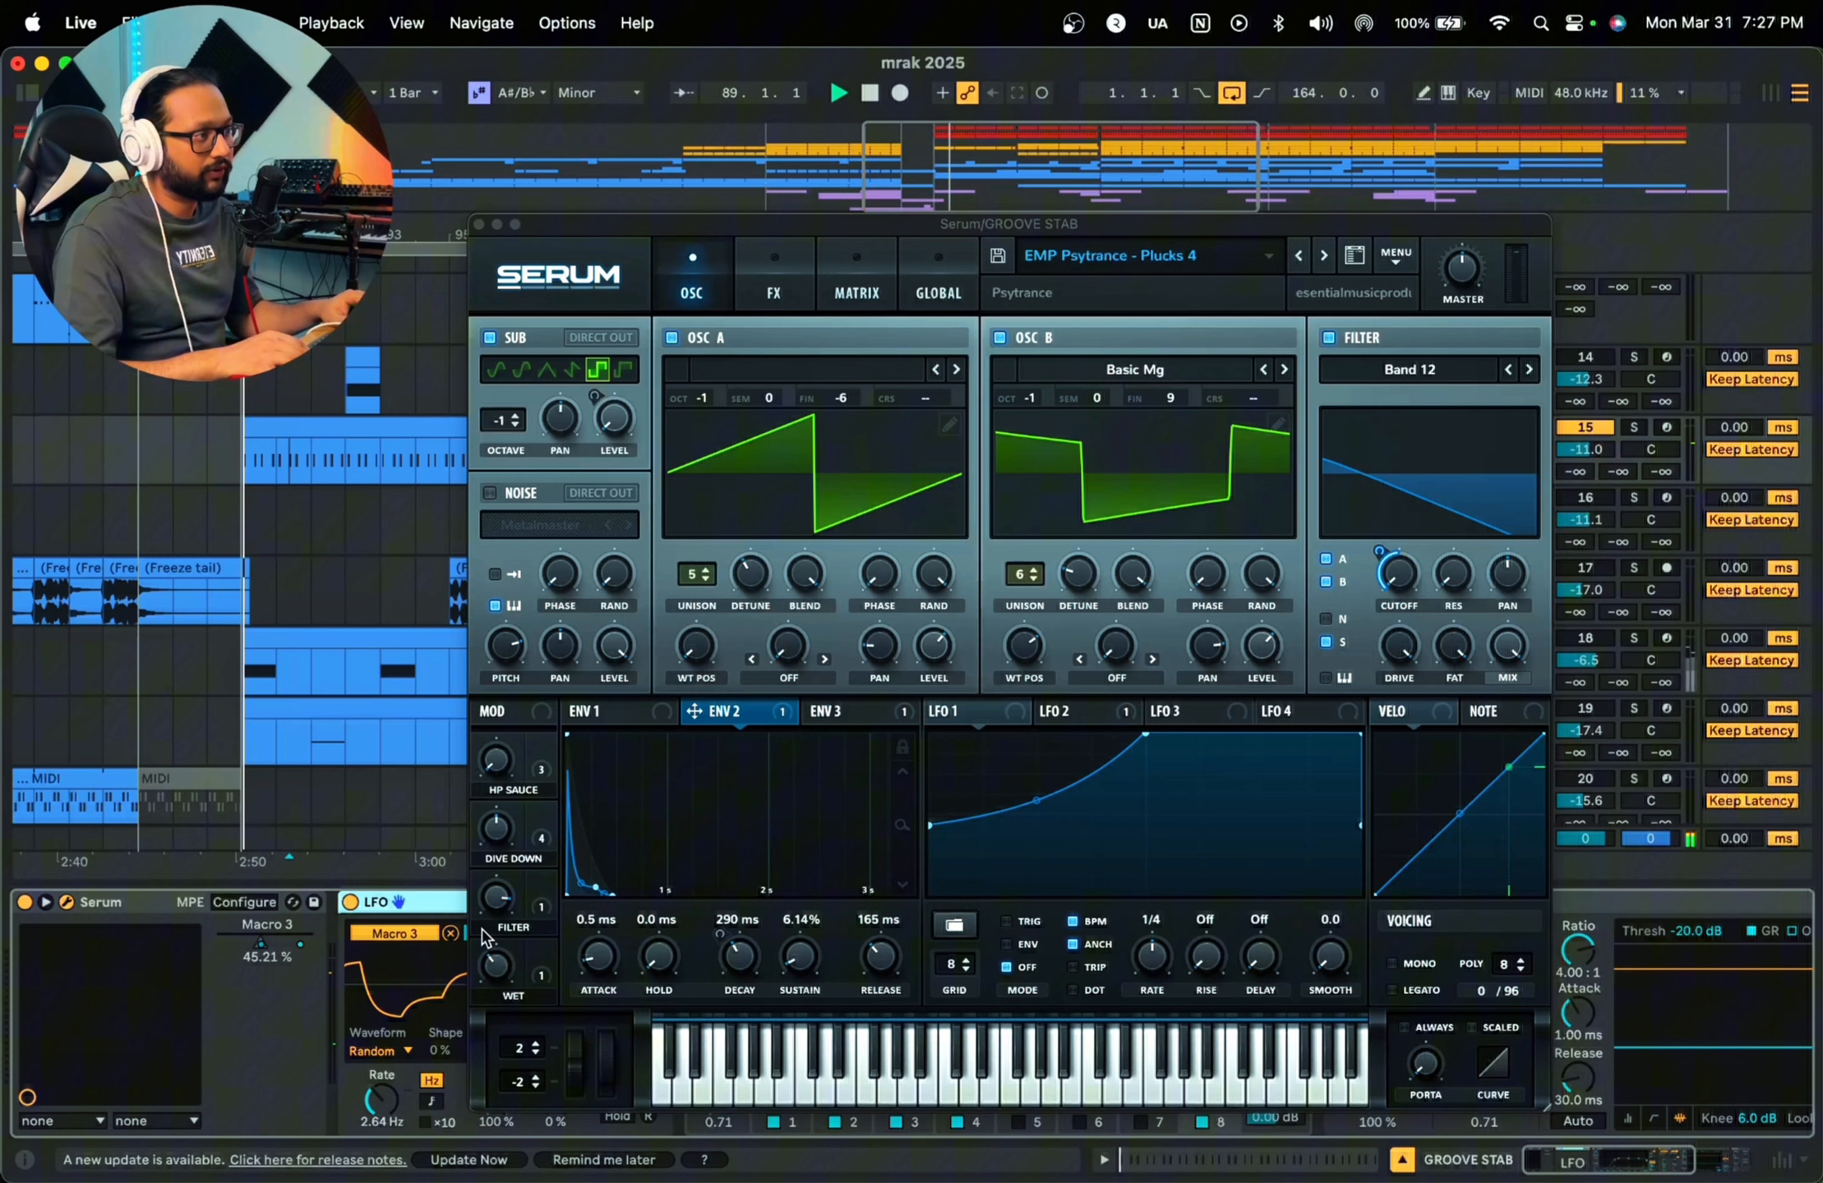
left_click(536, 905)
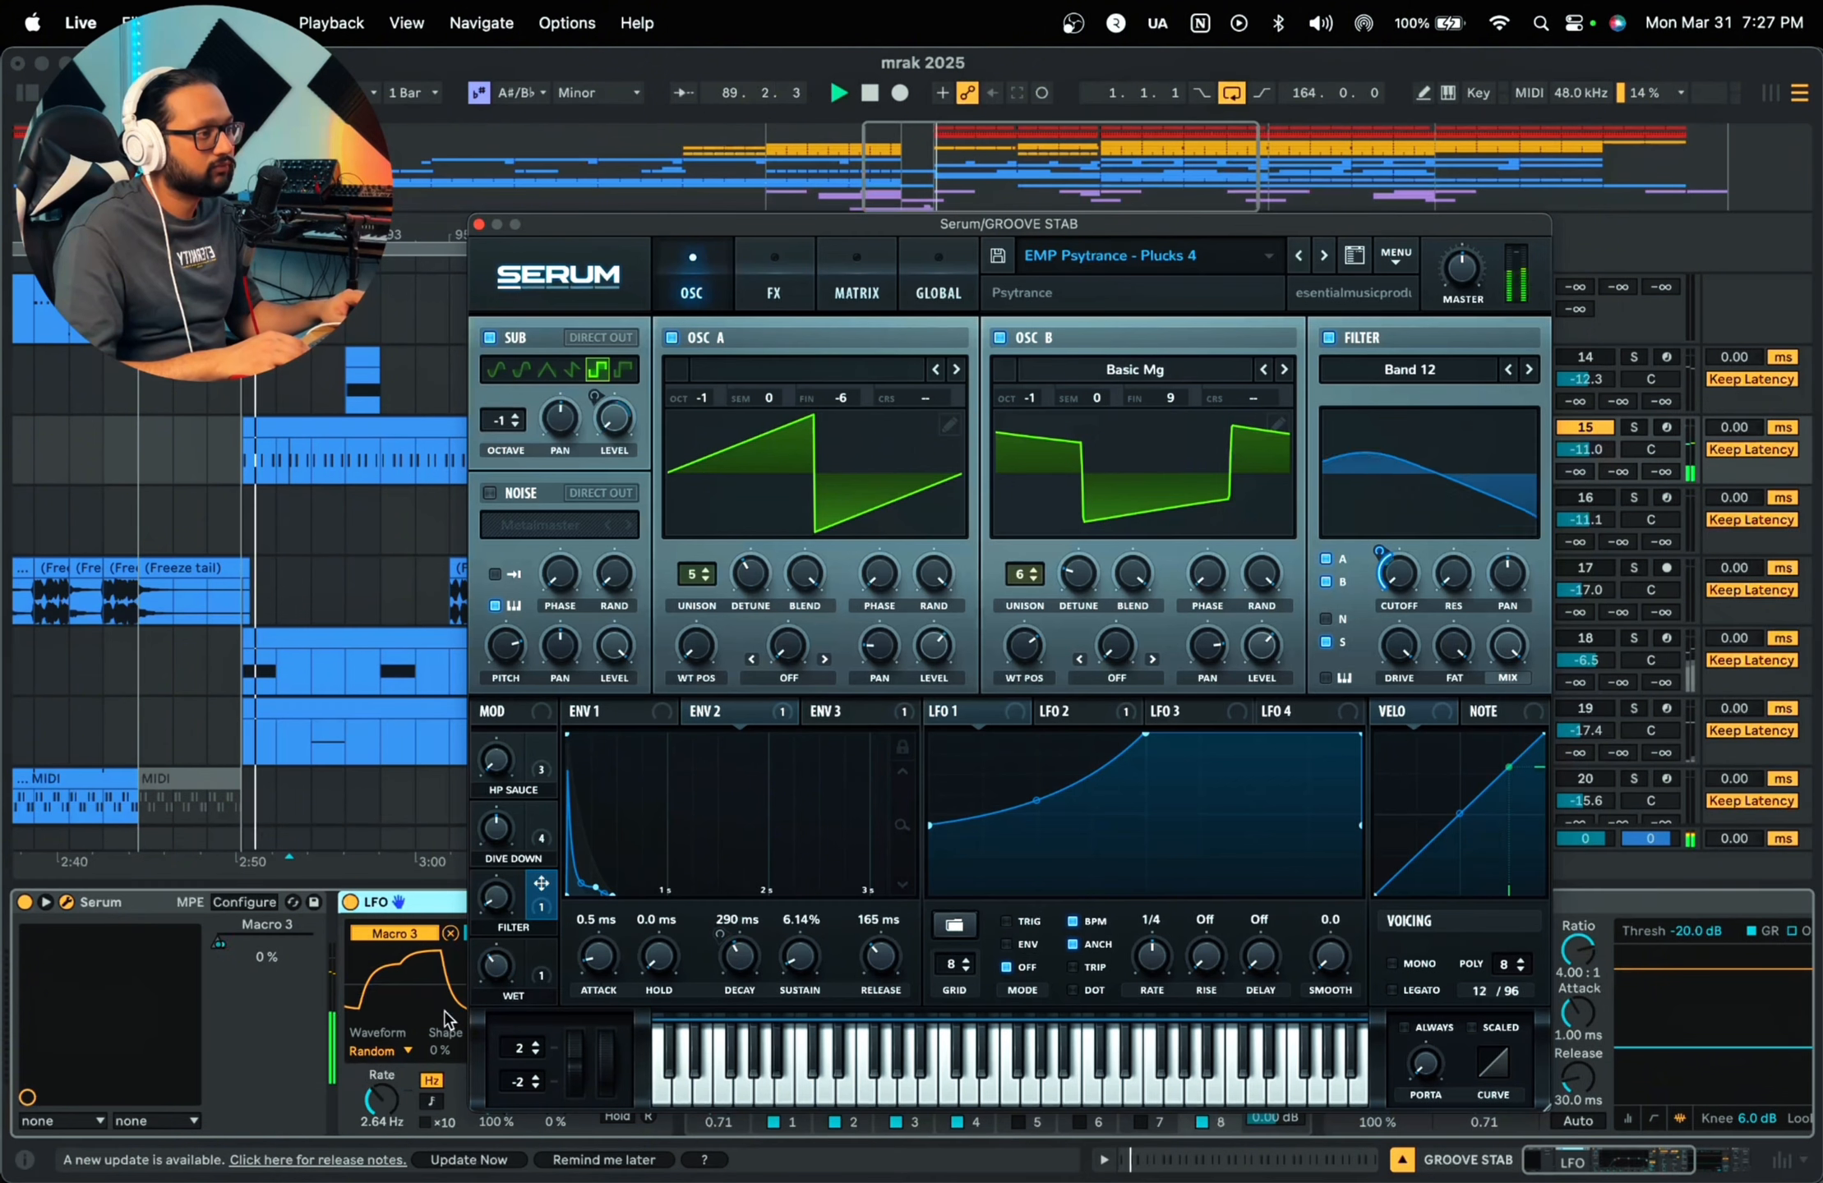
Step: Compare the stab with the LFO device off and on during playback, and try moving Serum's FILTER macro
left_click(351, 902)
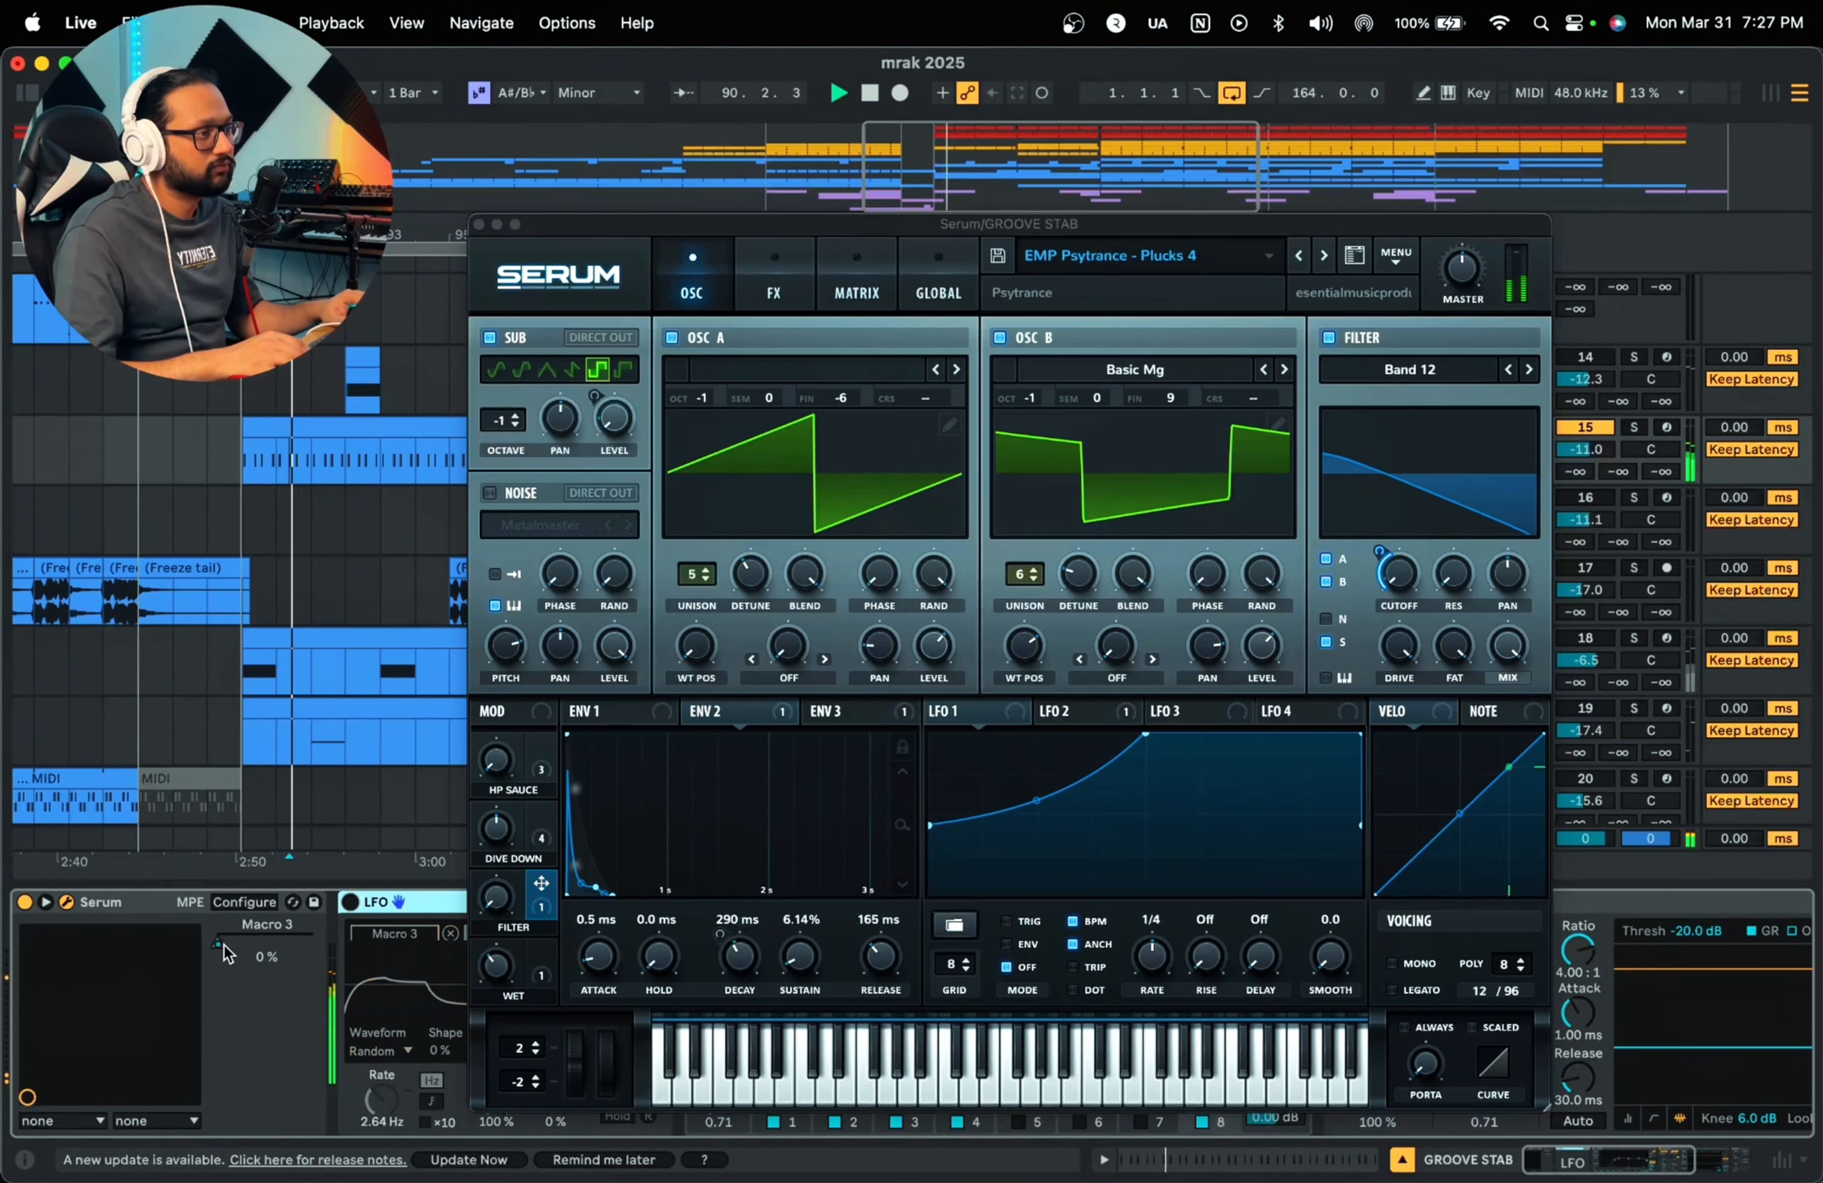
key("space")
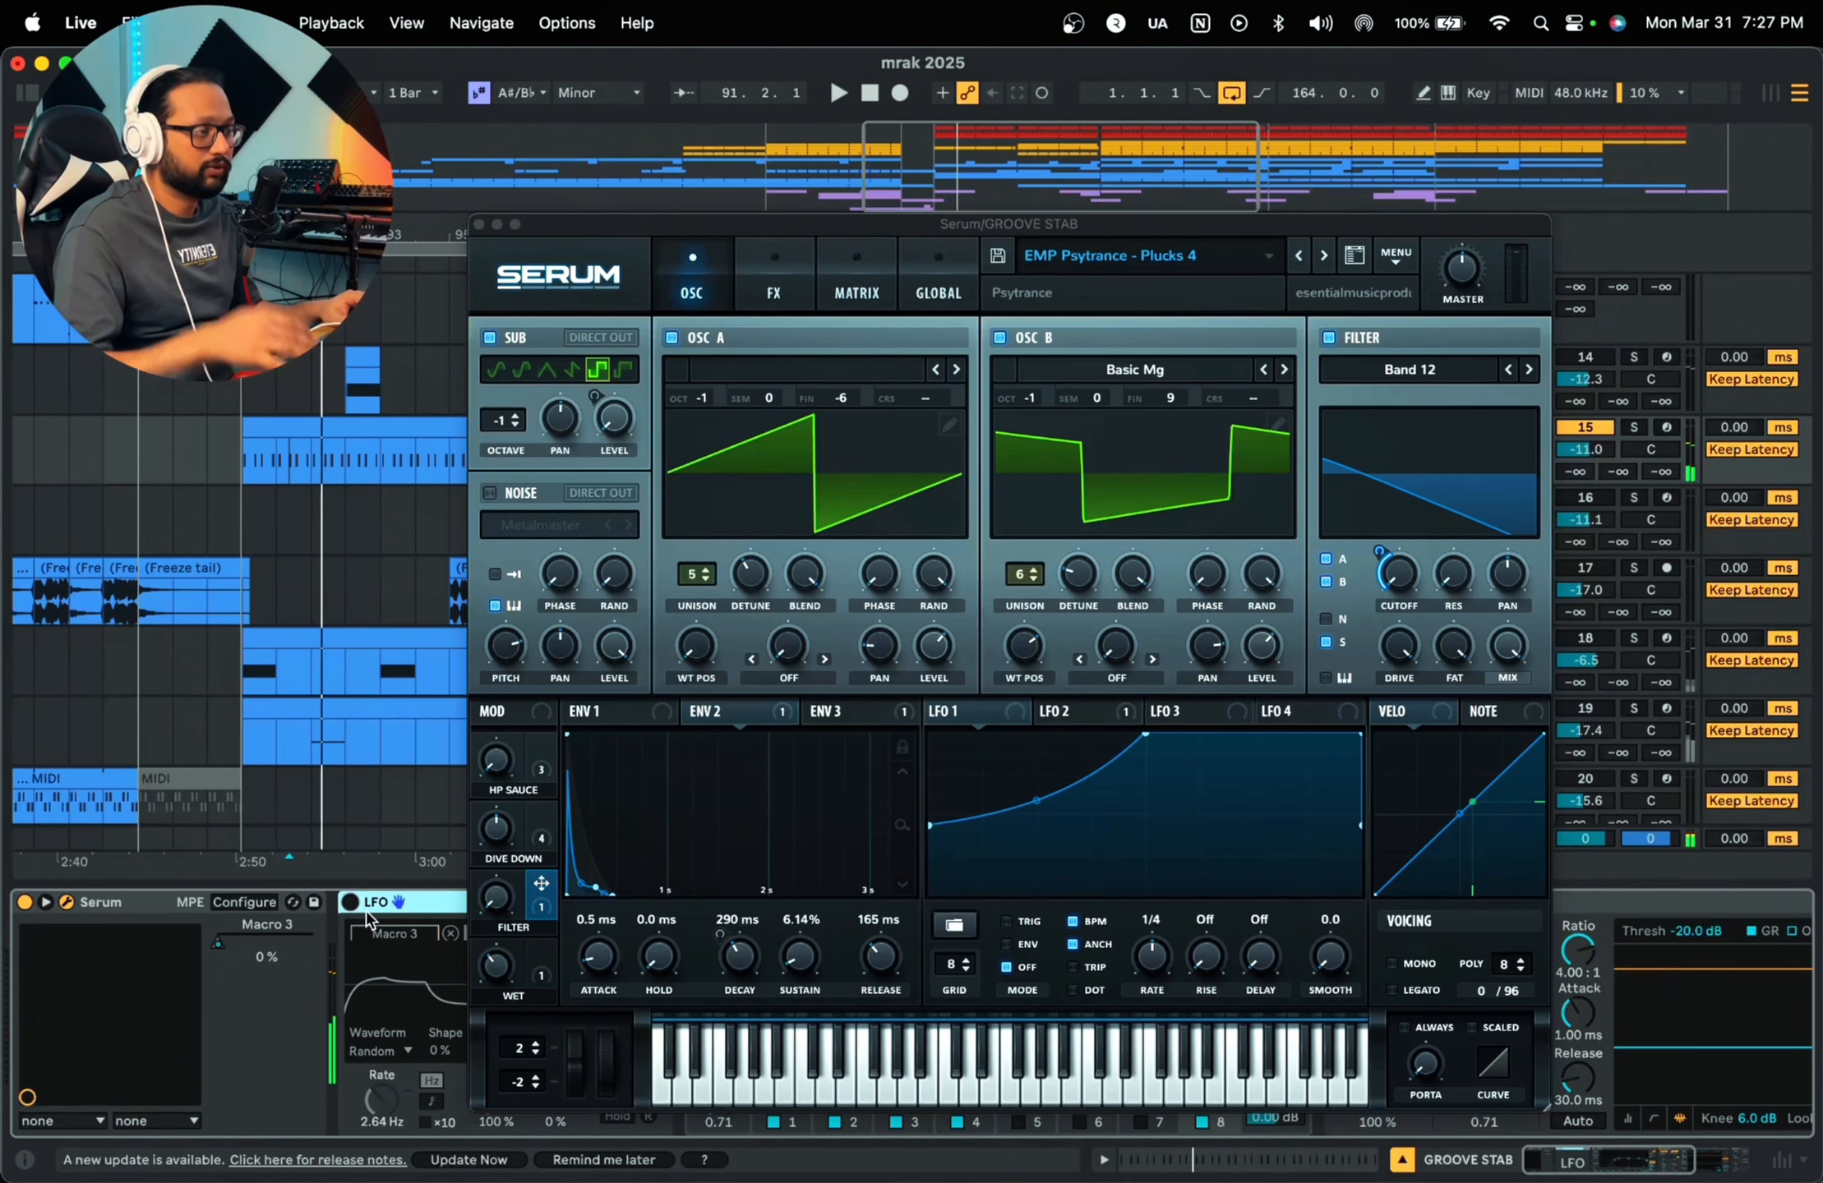
key("space")
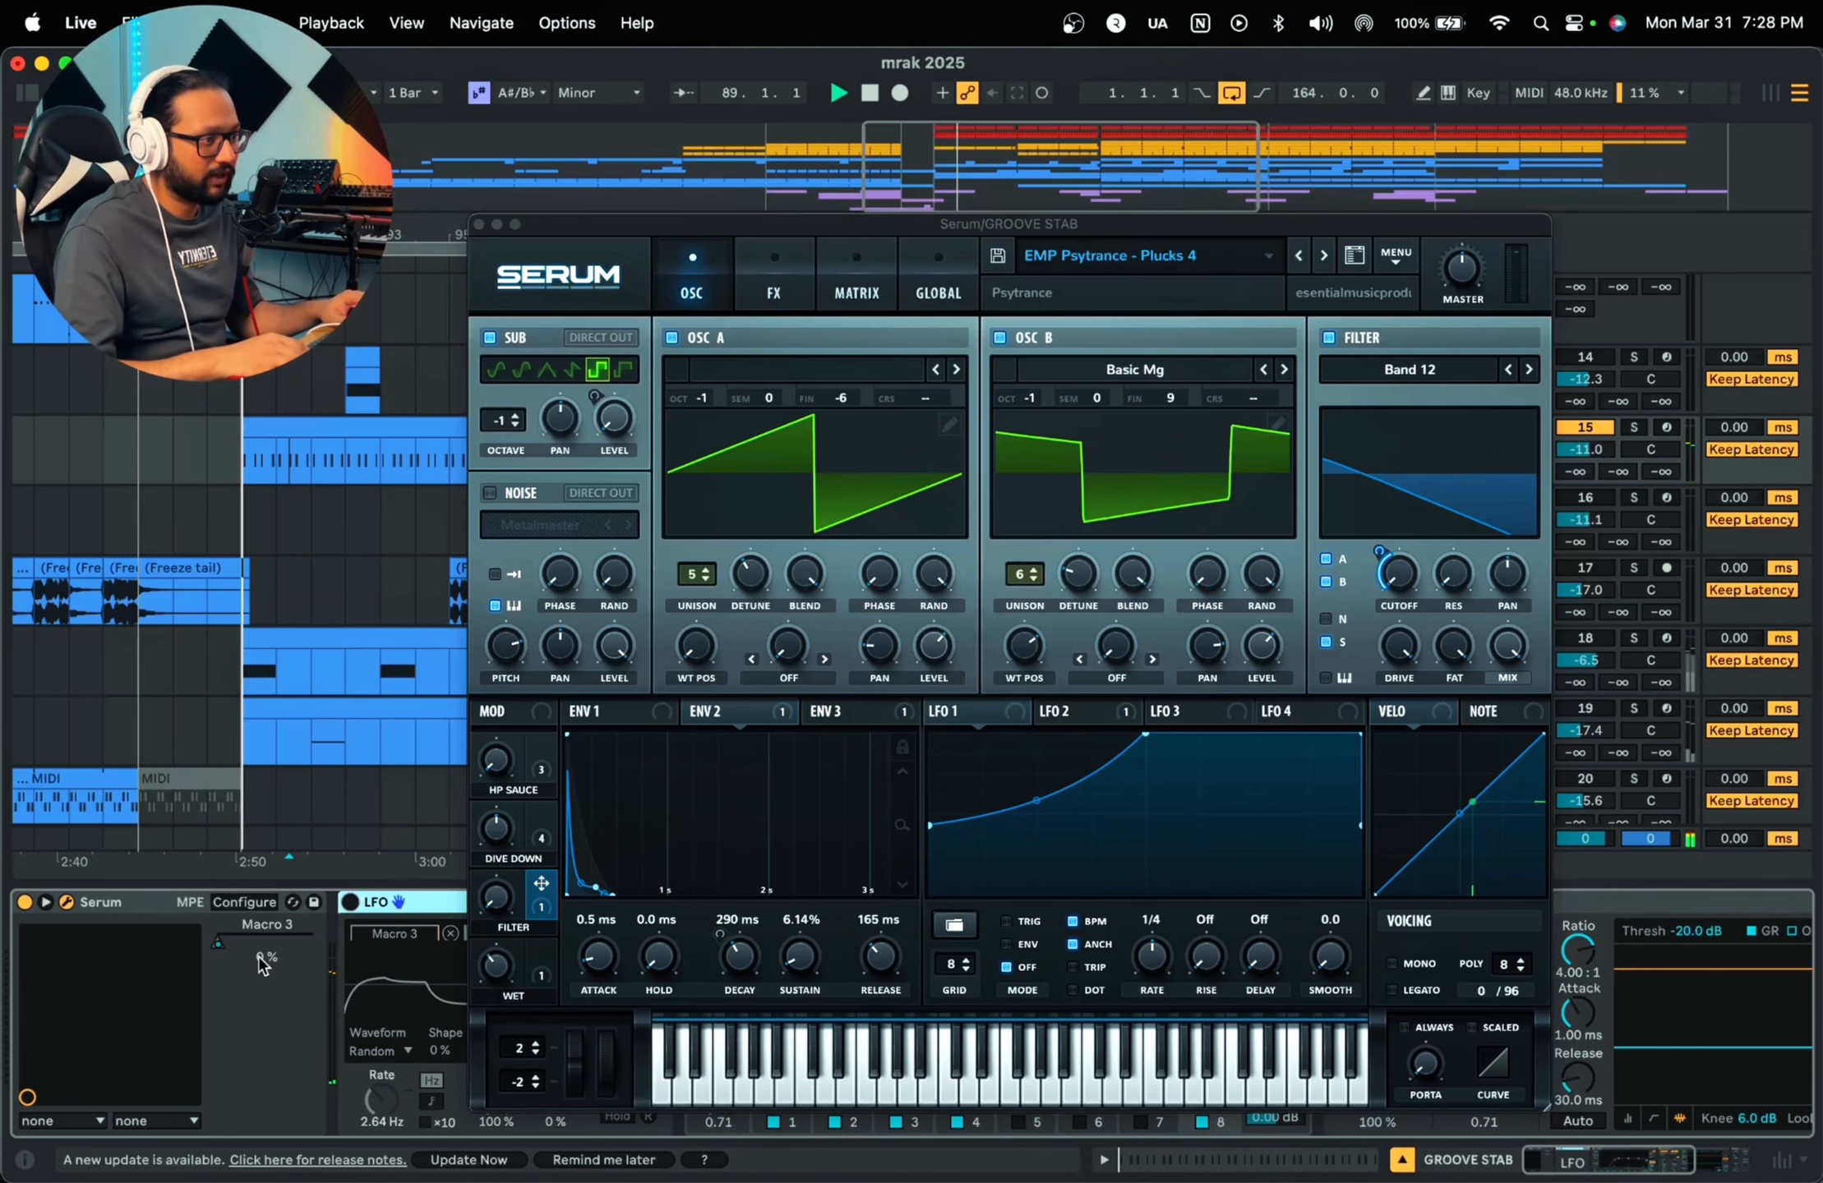
left_click(351, 902)
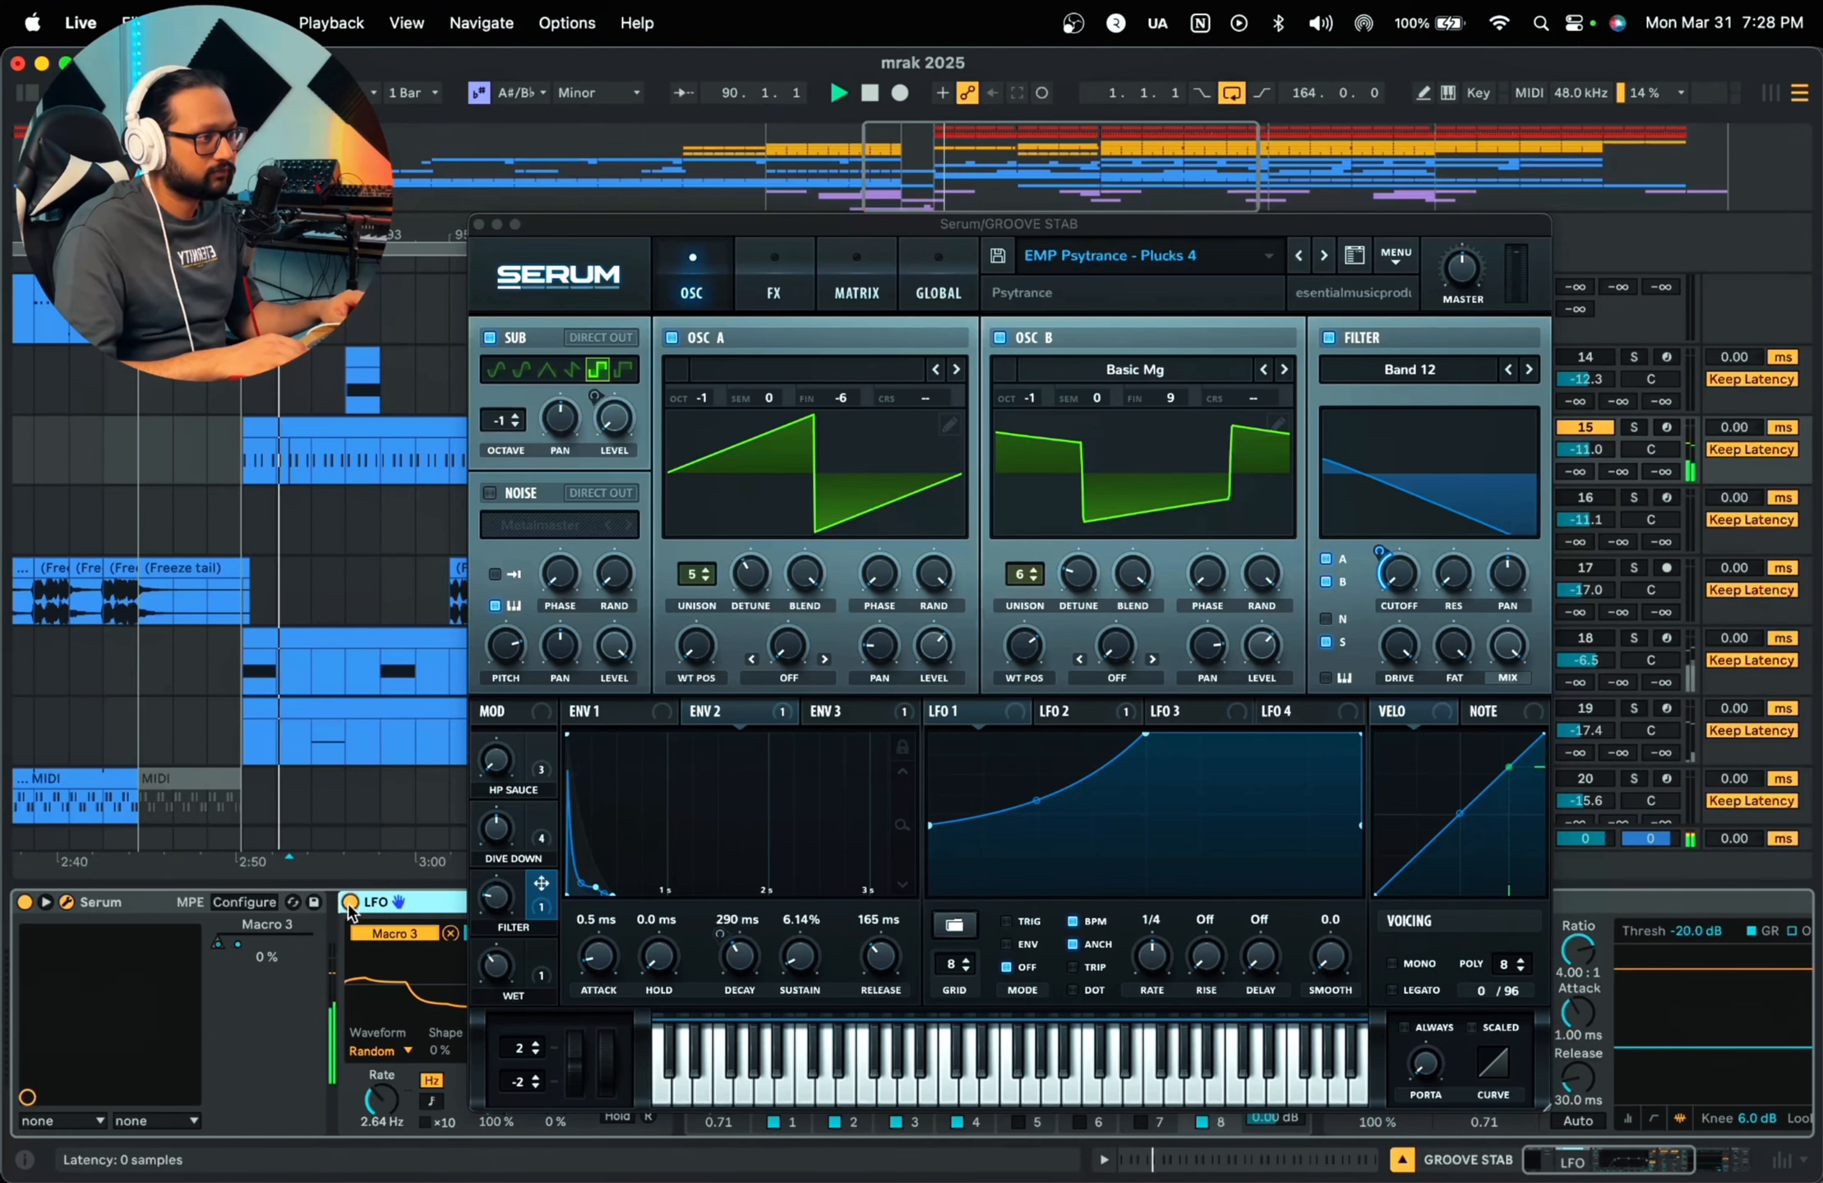
left_click_drag(495, 900, 490, 935)
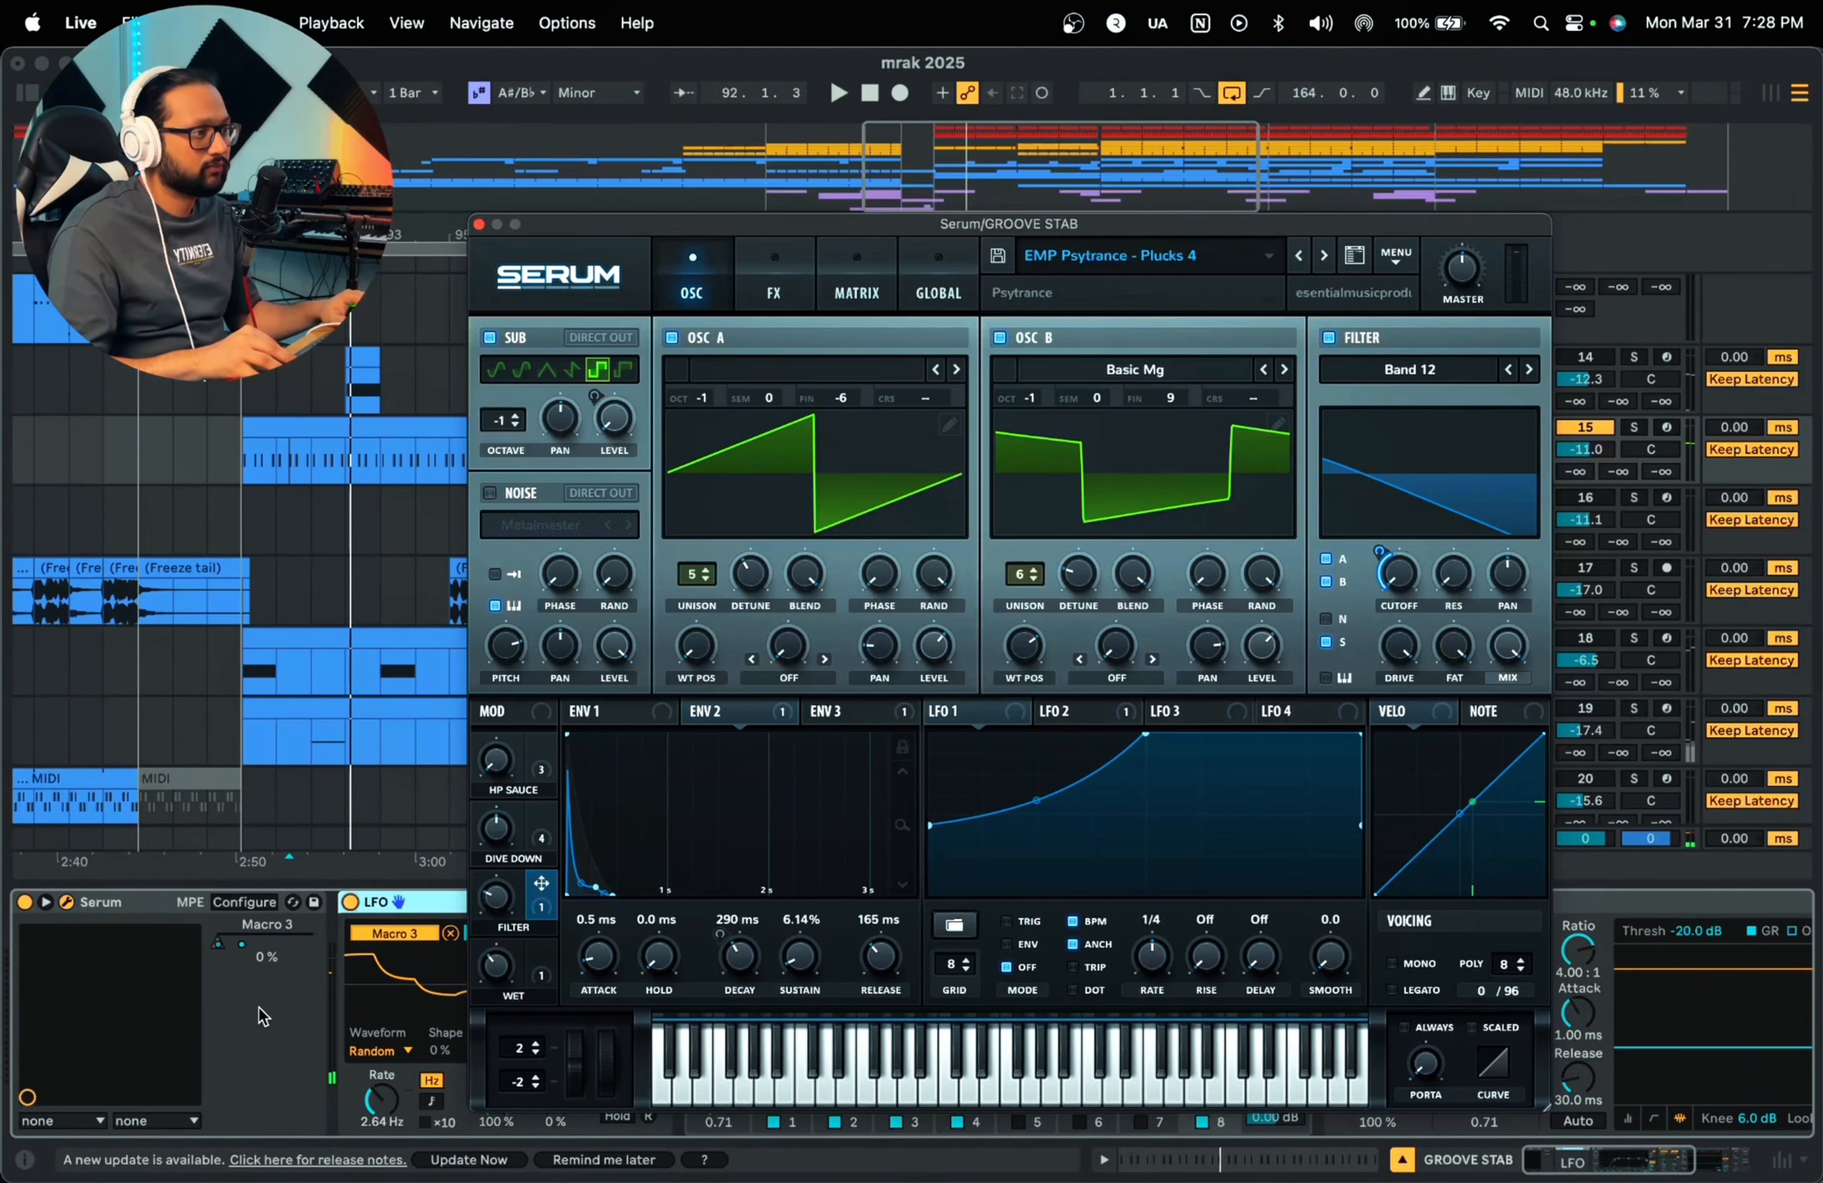
Step: Select the GROOVE STAB's EQ Eight and play from bar 105 while viewing the Compressor and Utility
key("space")
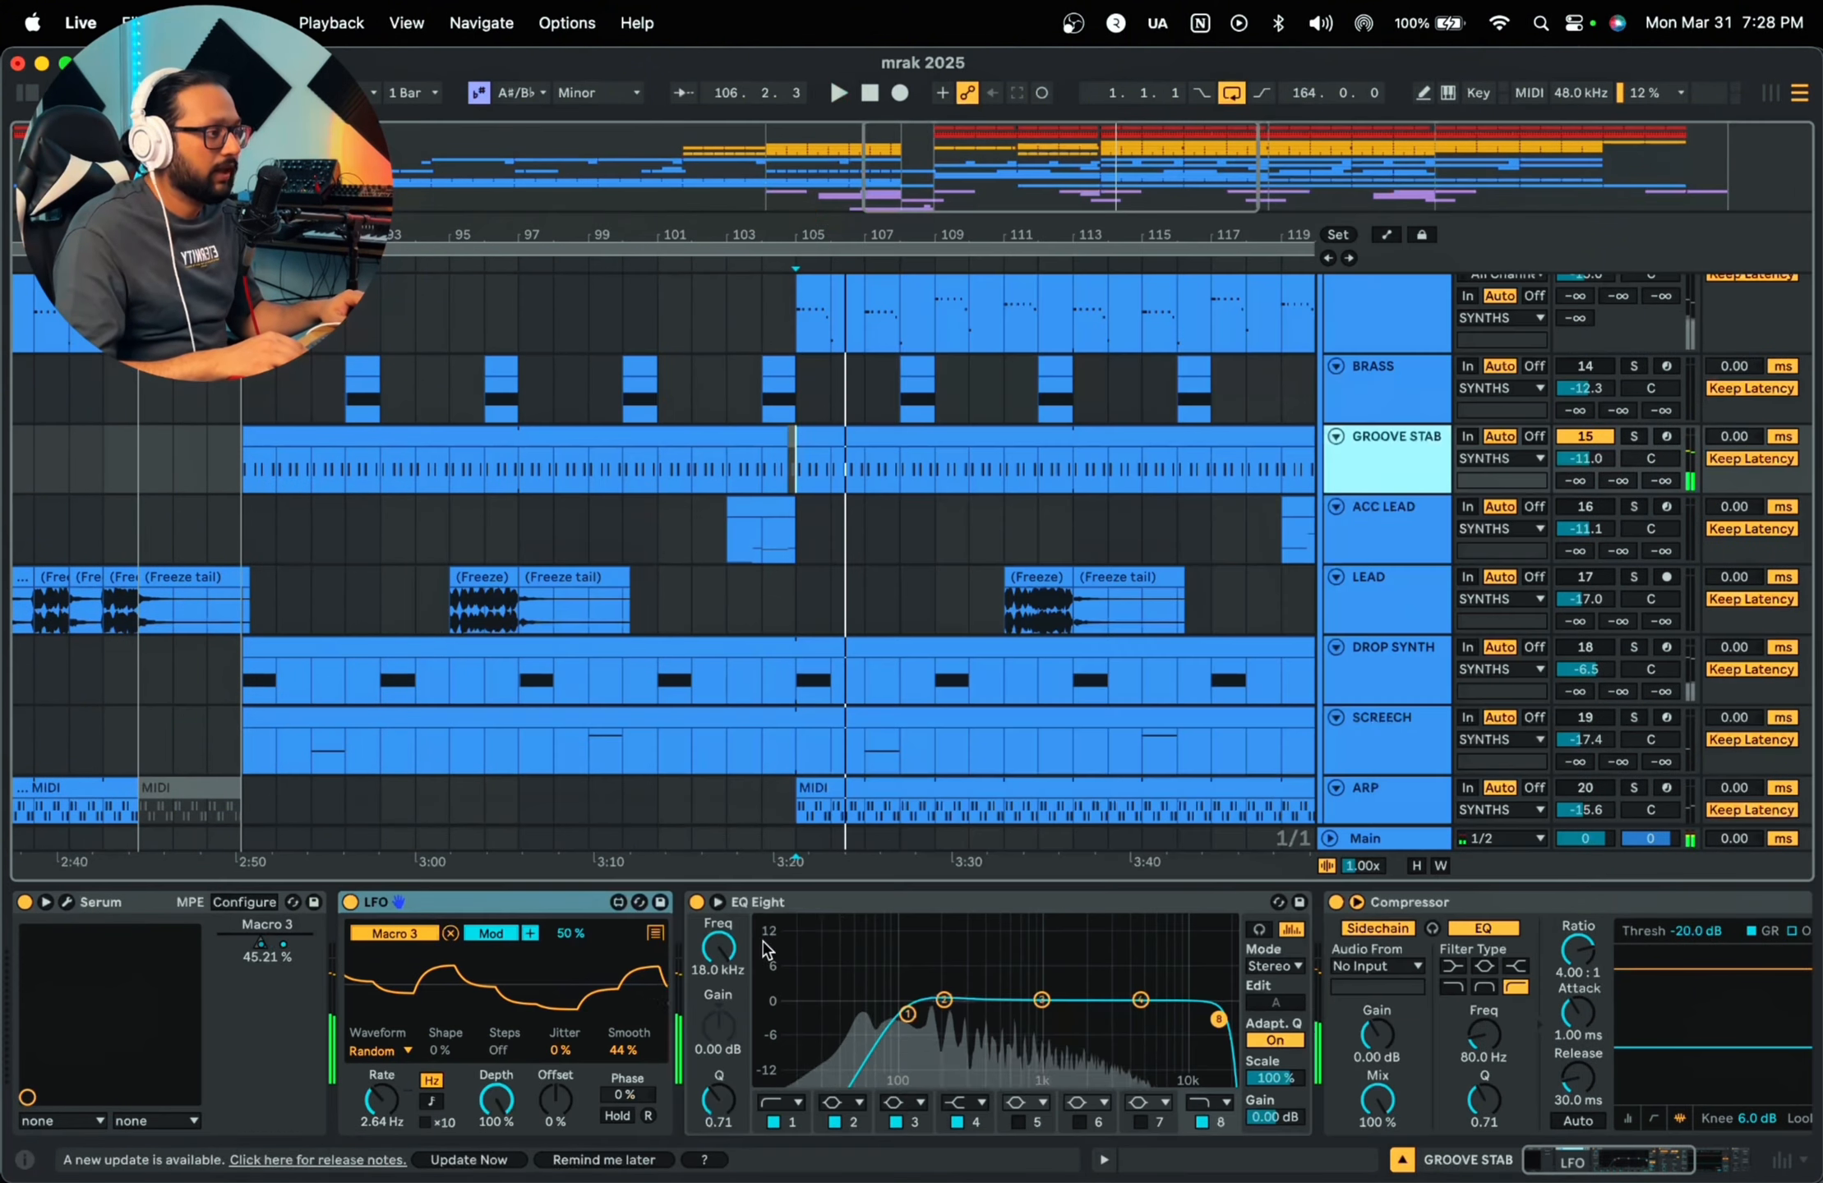
left_click(851, 929)
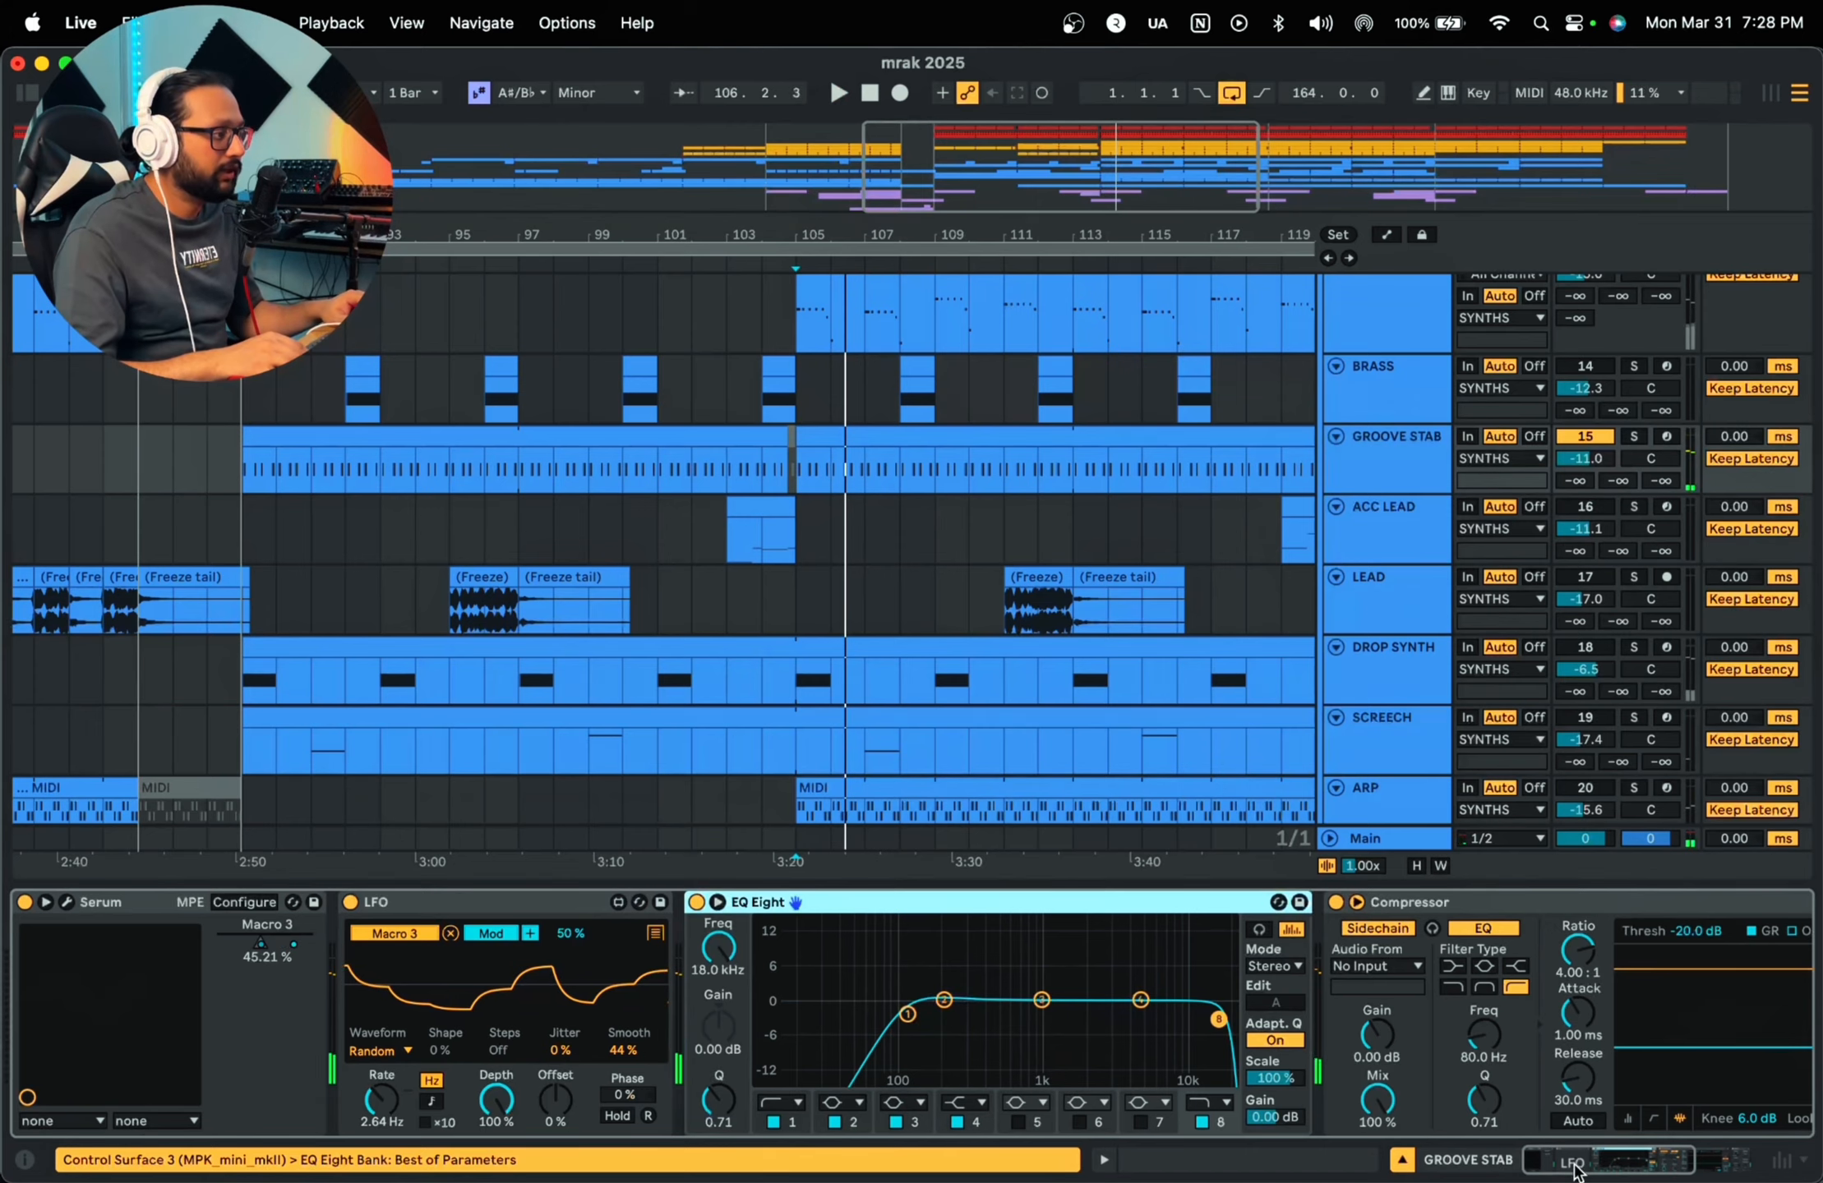
left_click_drag(1574, 1167, 1636, 1167)
key("space")
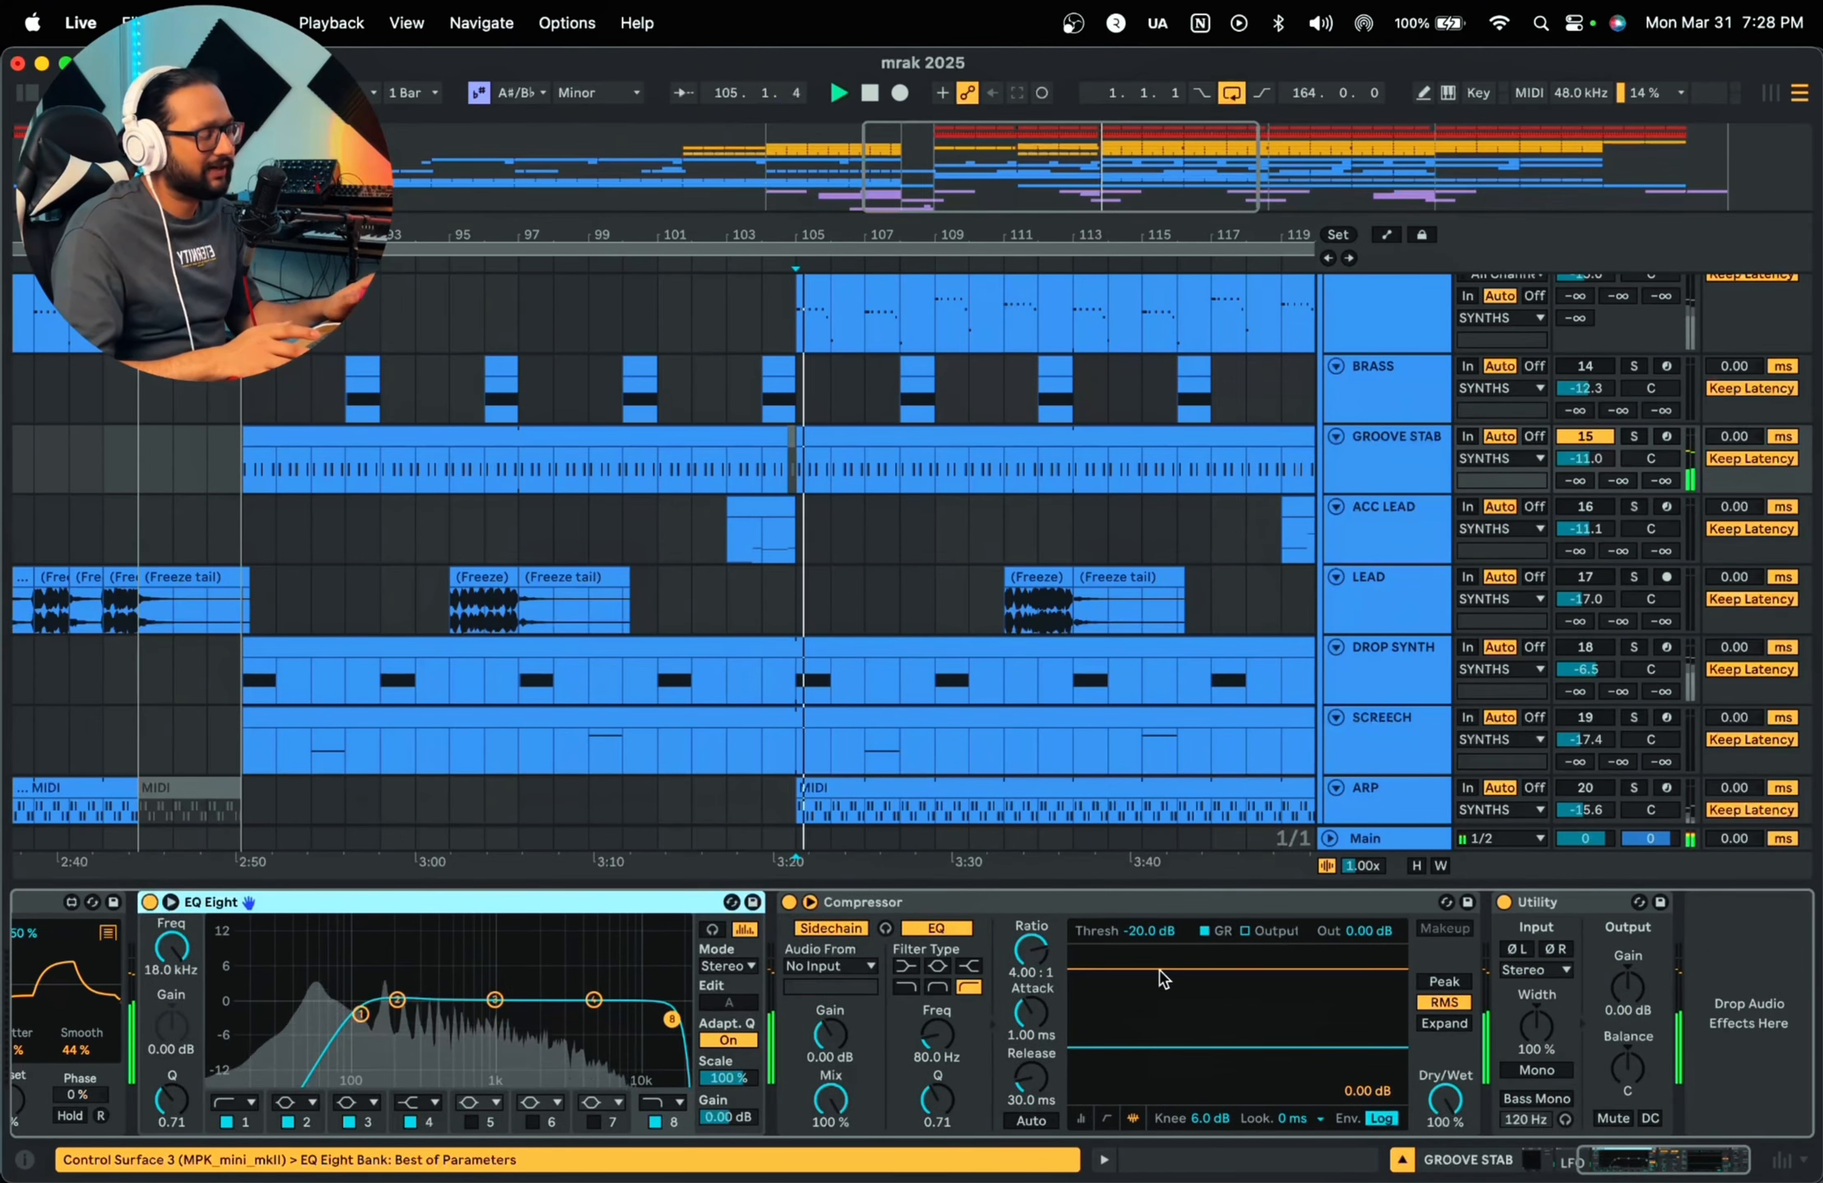
Step: Select the GROOVE STAB track and look over its device chain from Serum through Utility
left_click(1553, 1169)
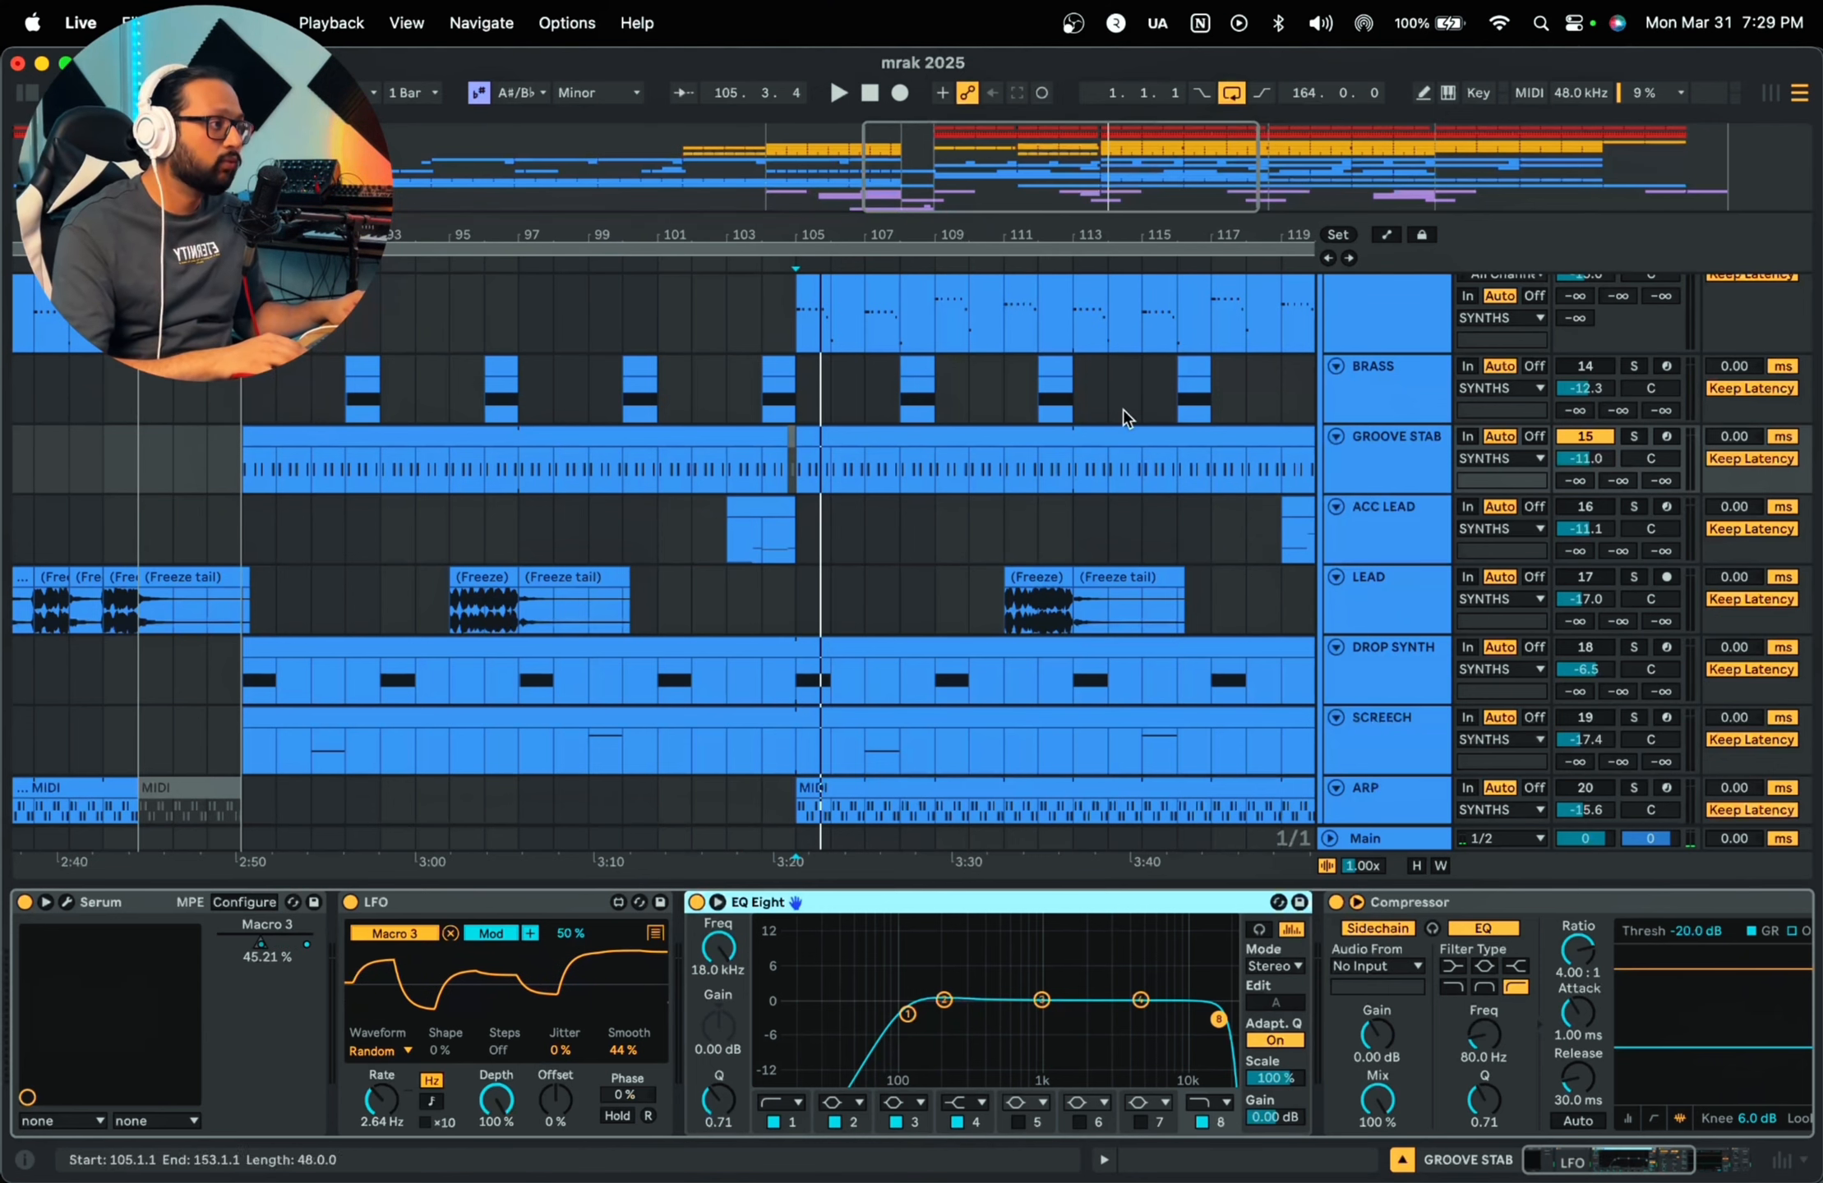
left_click_drag(991, 237, 880, 228)
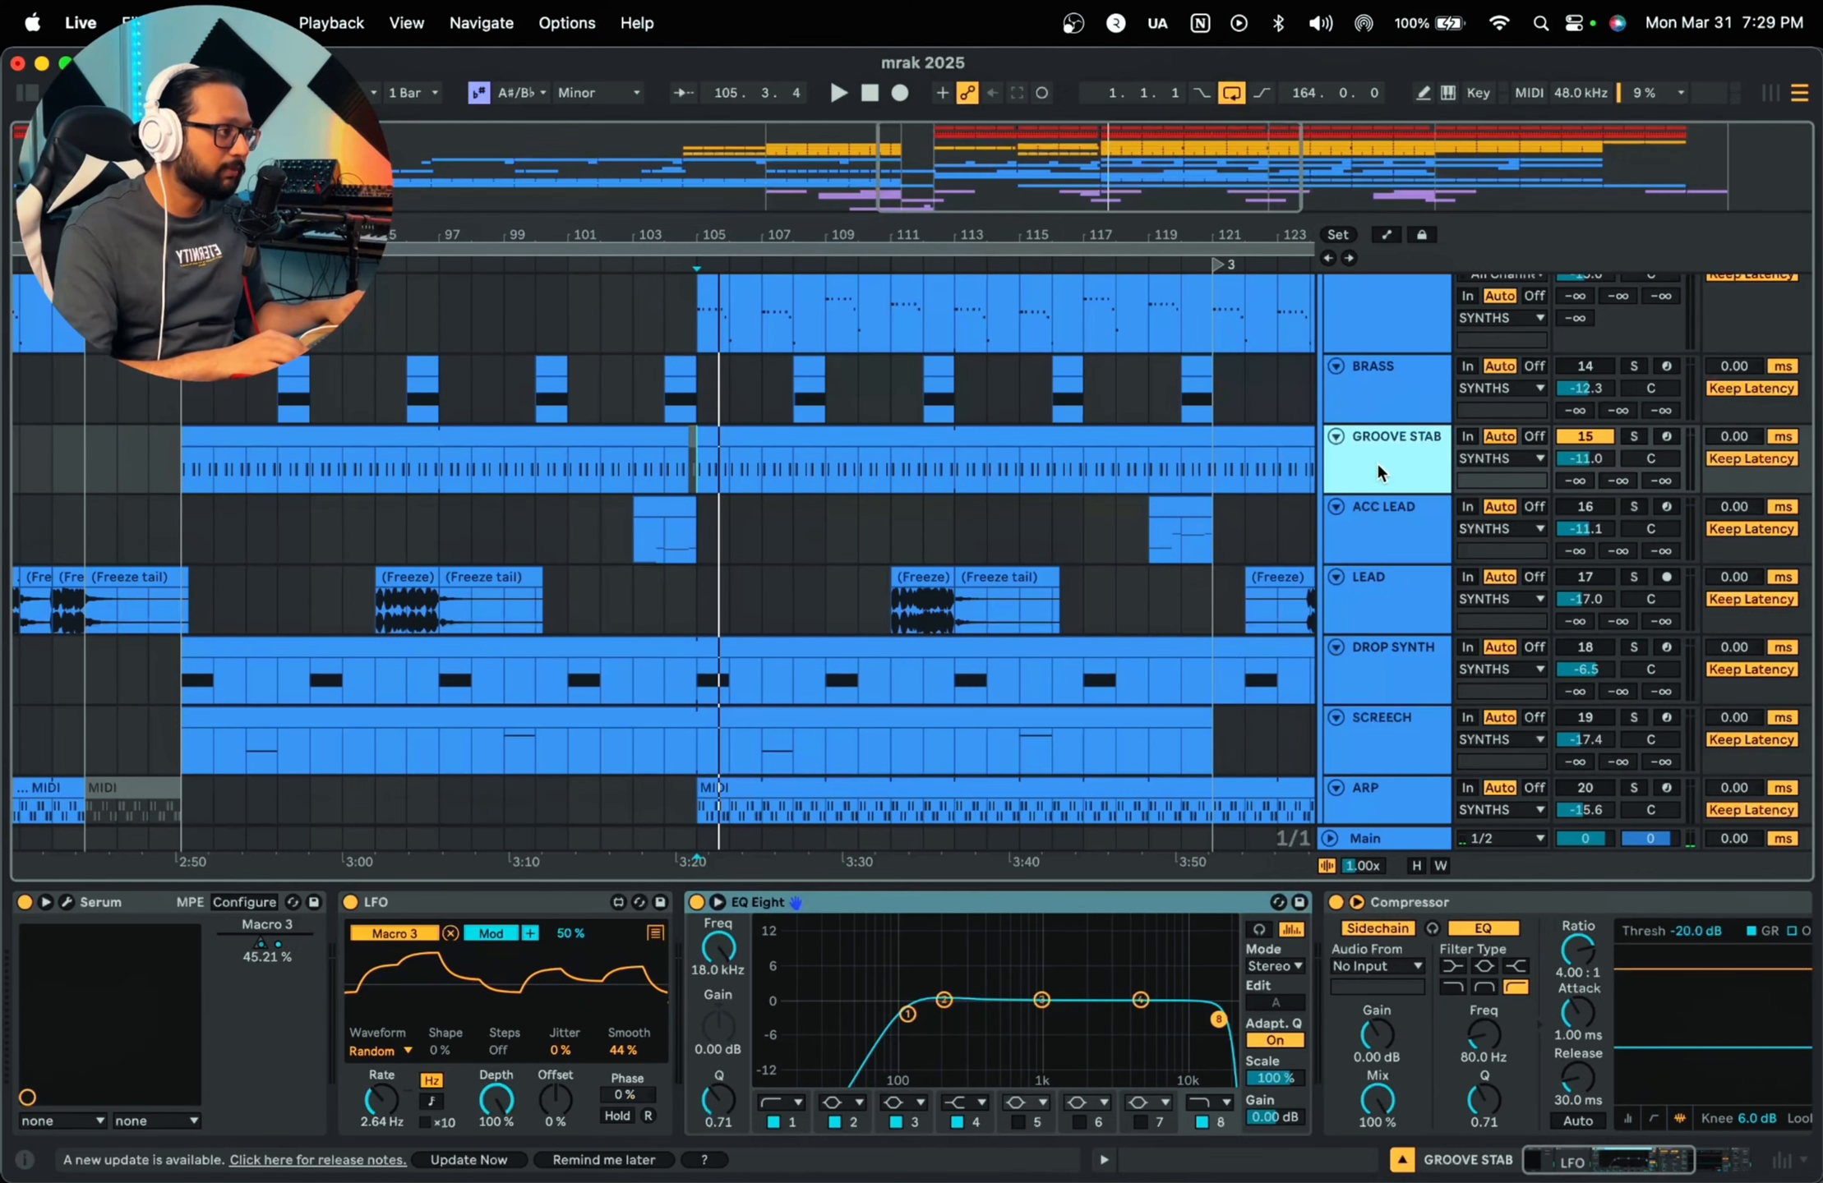
left_click(1646, 1165)
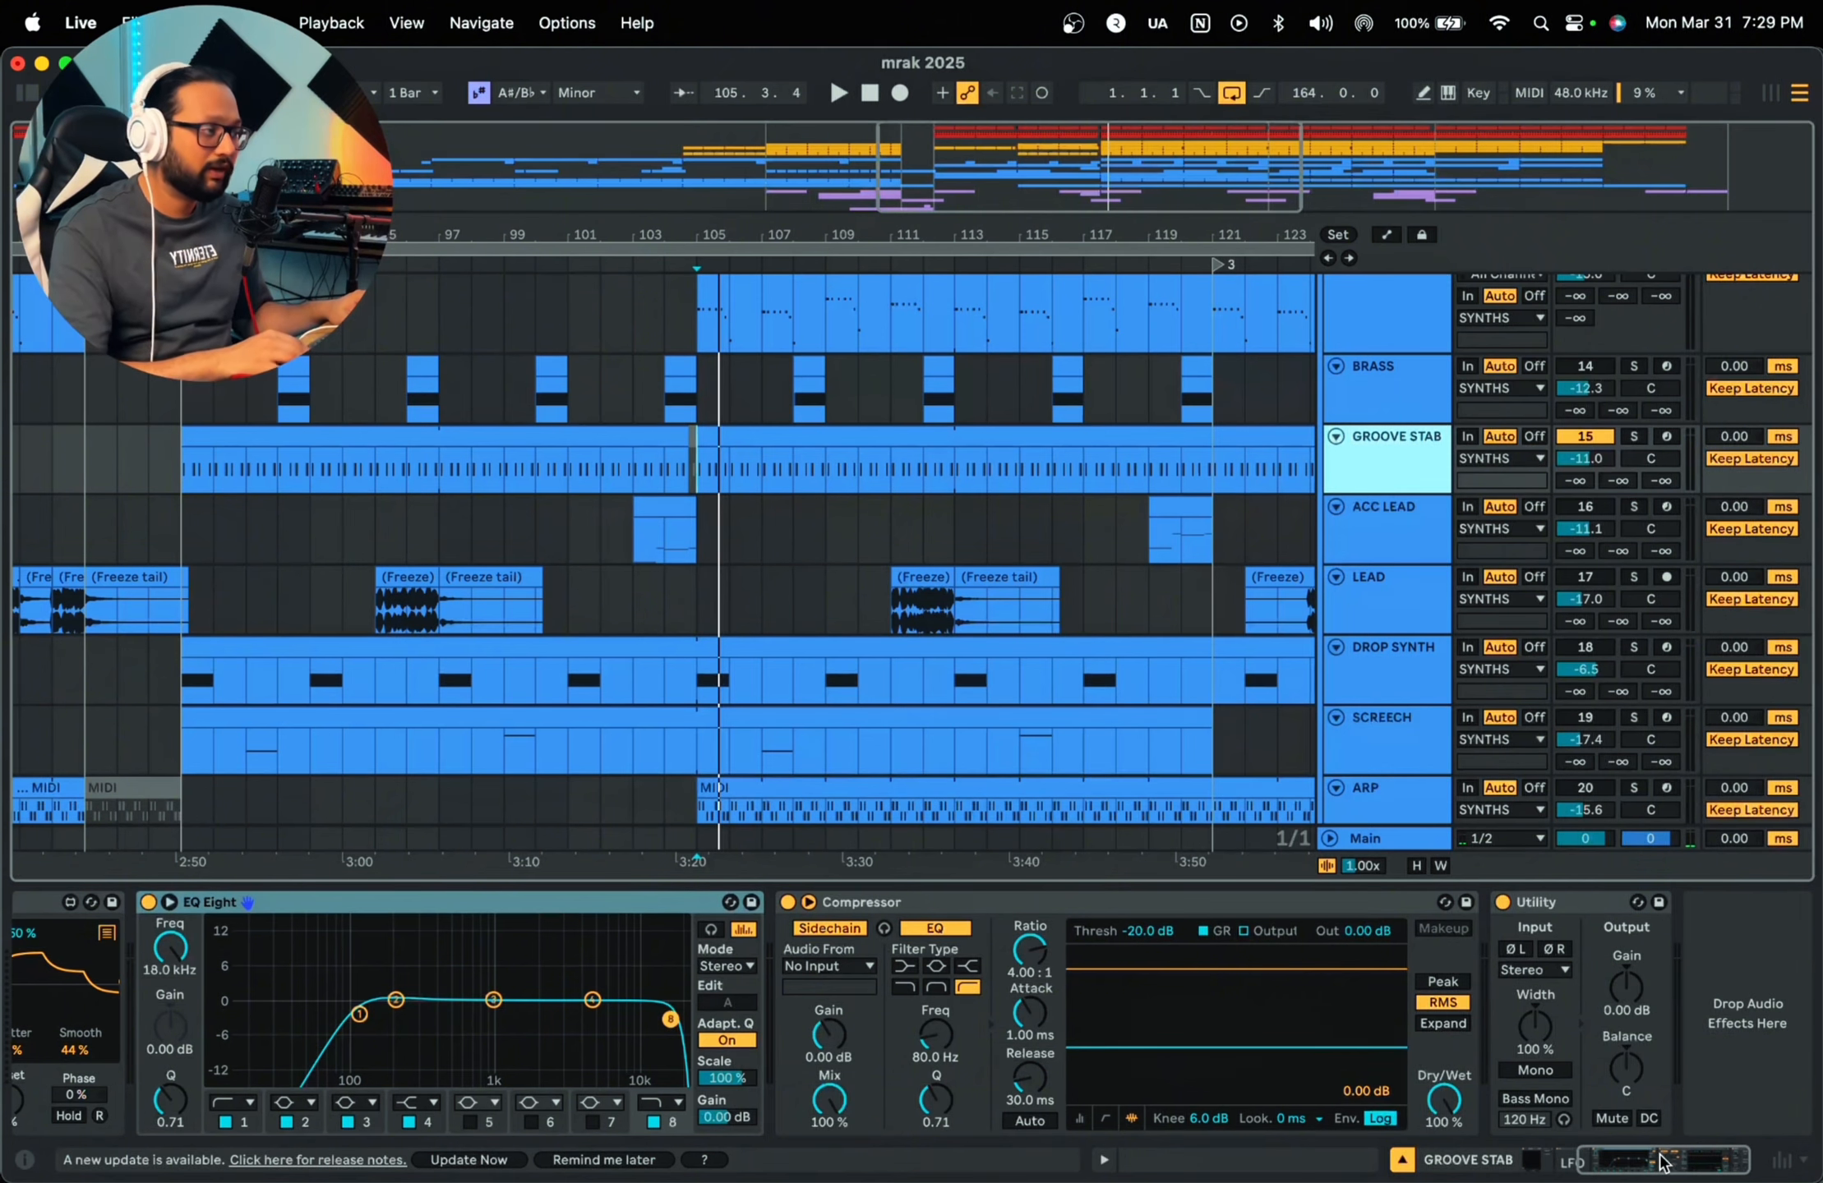
left_click_drag(1659, 1157, 1400, 1176)
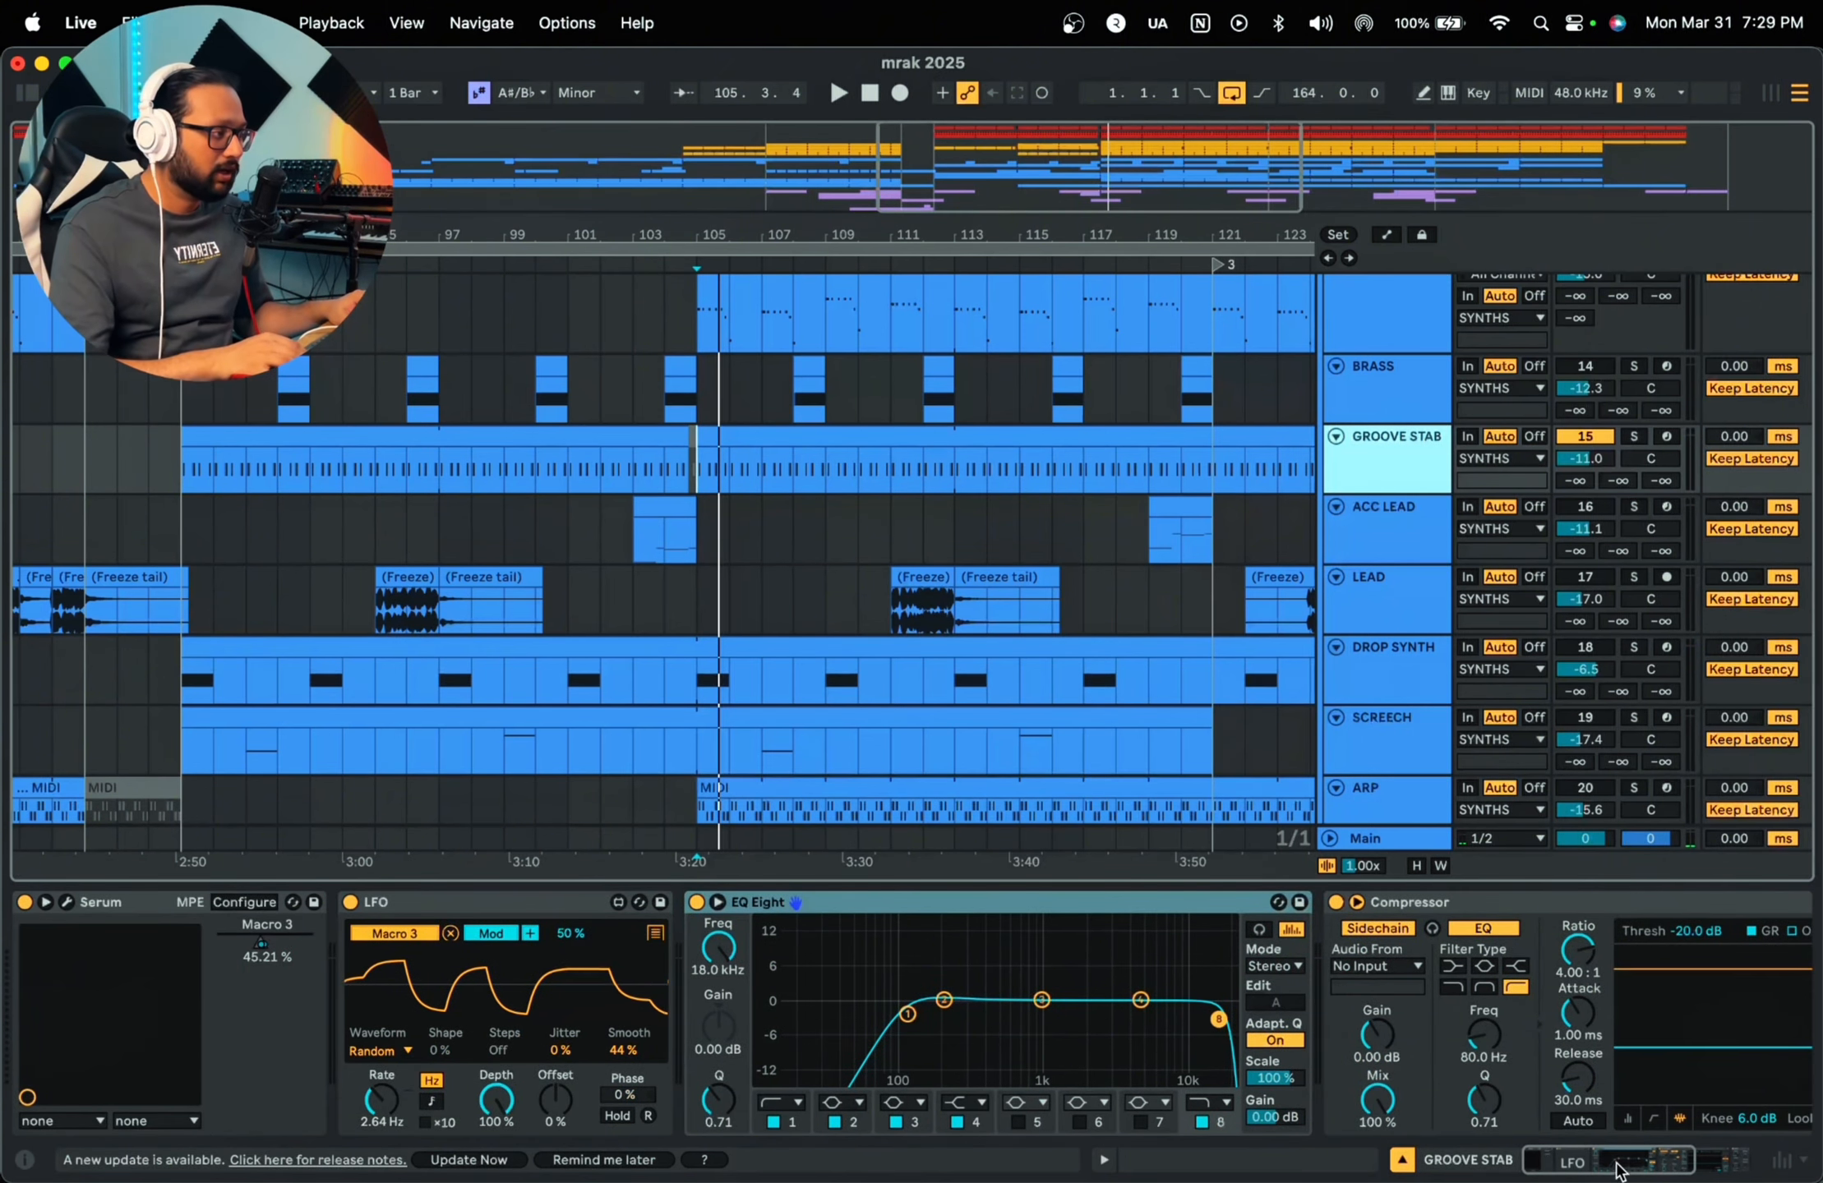
Step: Review the GROOVE STAB's device chain again and select its EQ Eight
left_click_drag(1618, 1168, 1402, 1170)
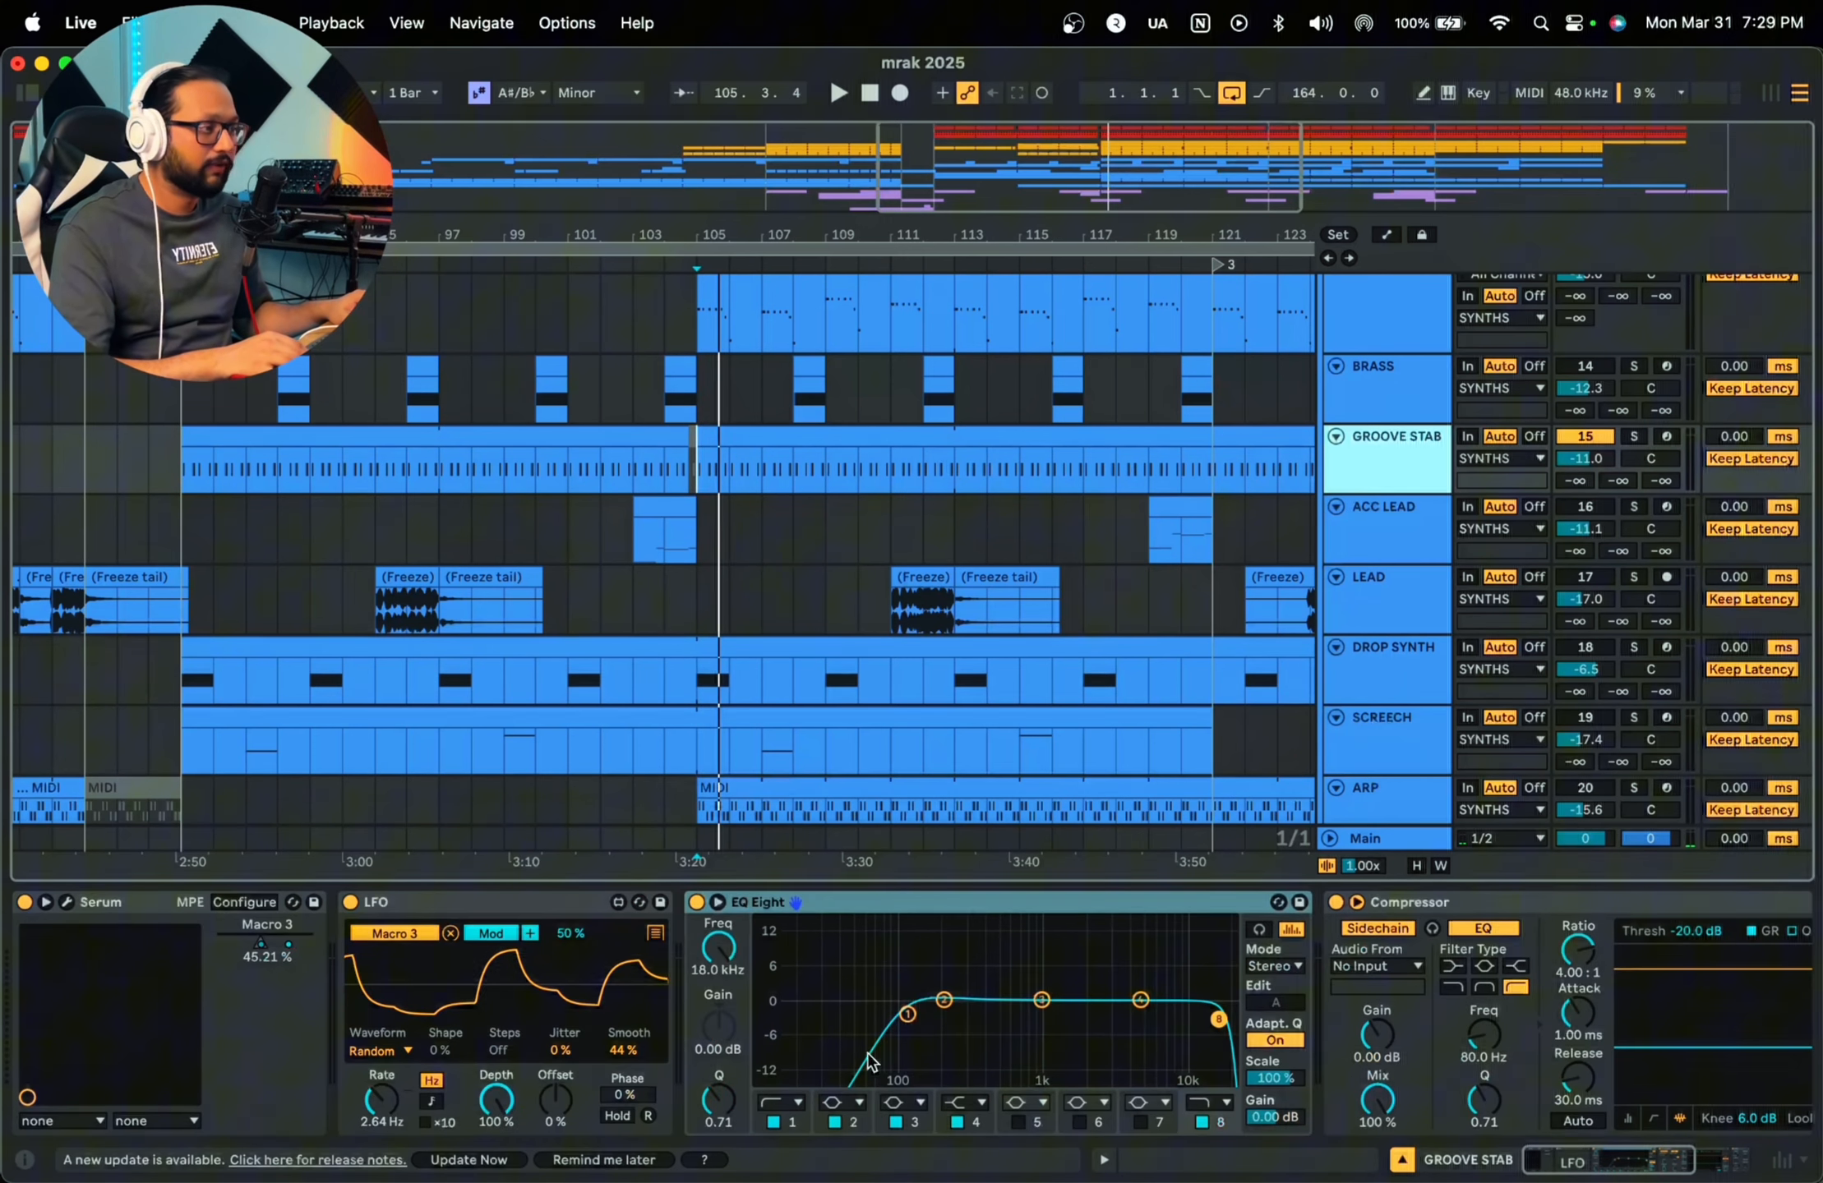
left_click(931, 907)
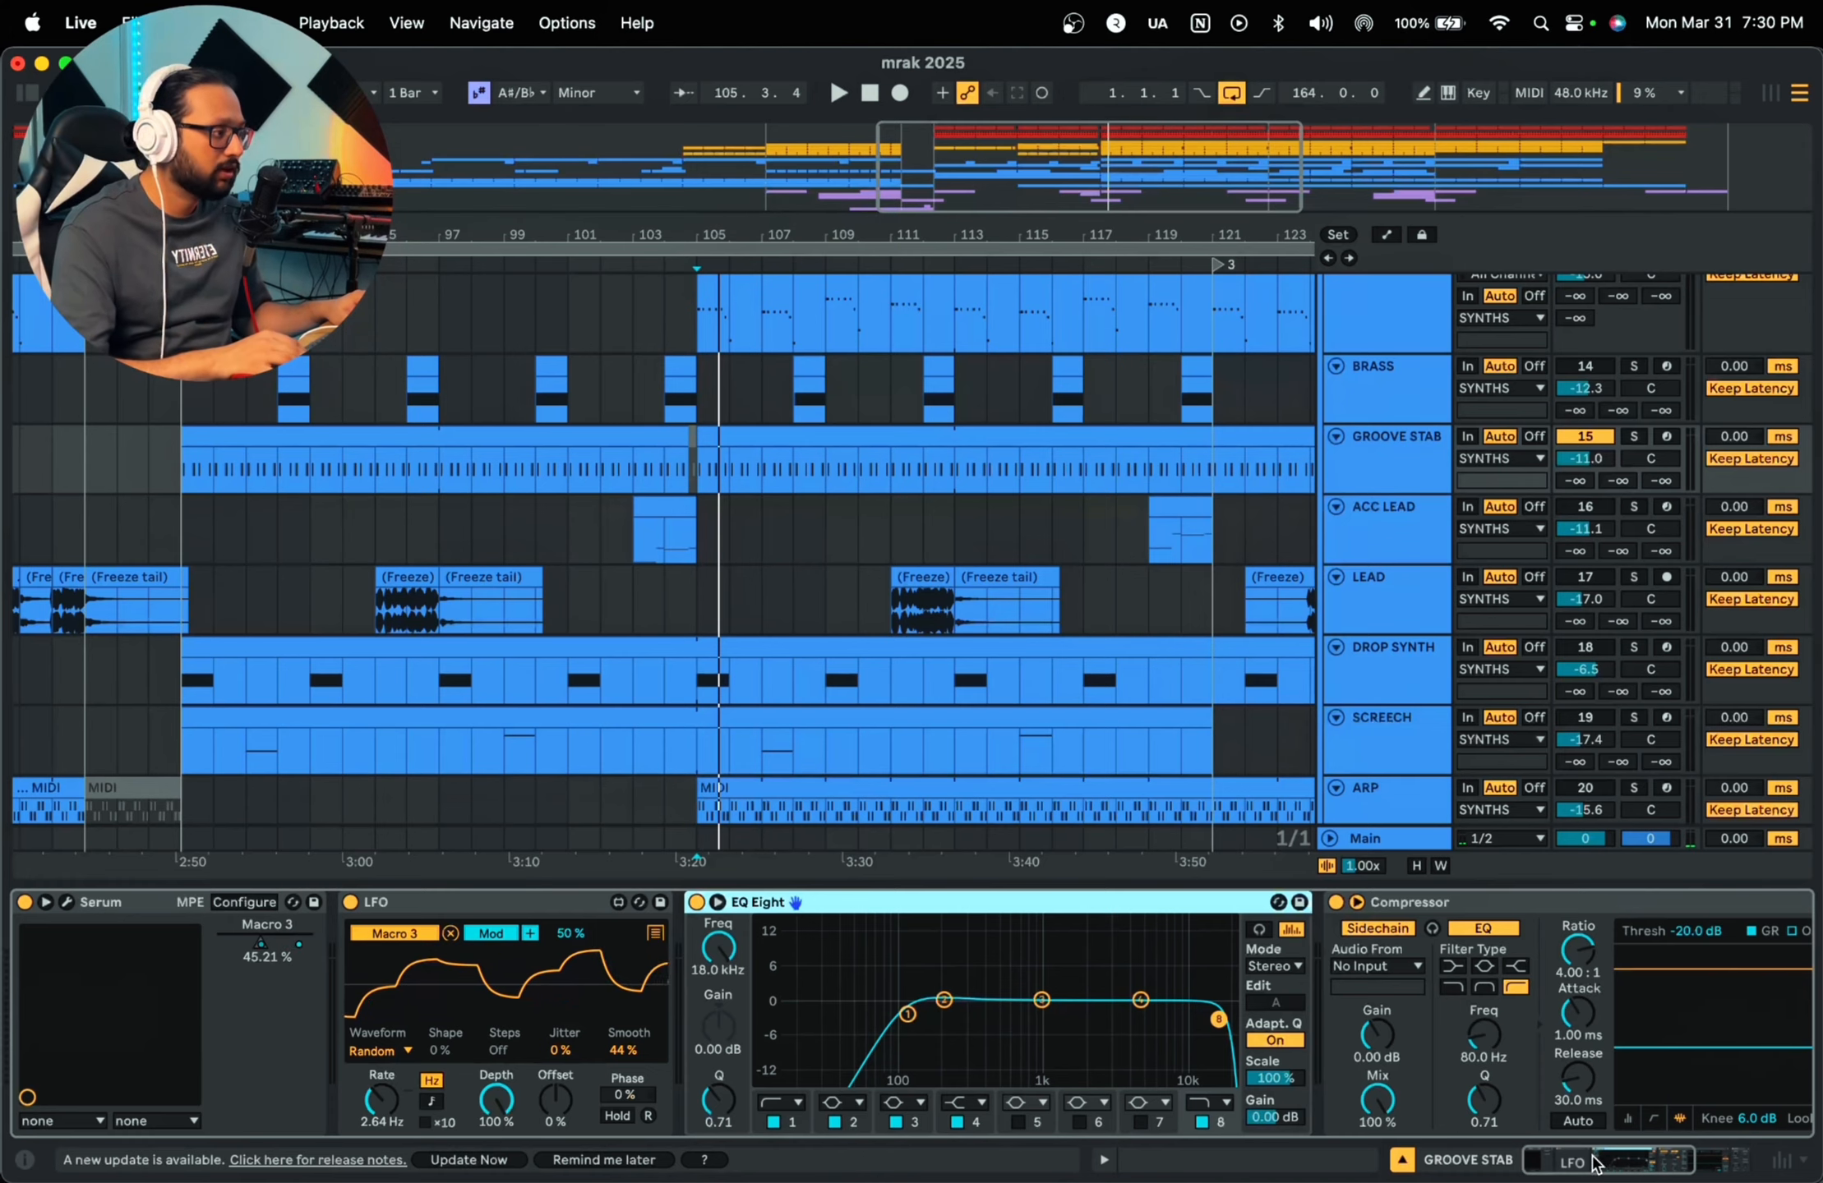
left_click_drag(1597, 1165, 1554, 1164)
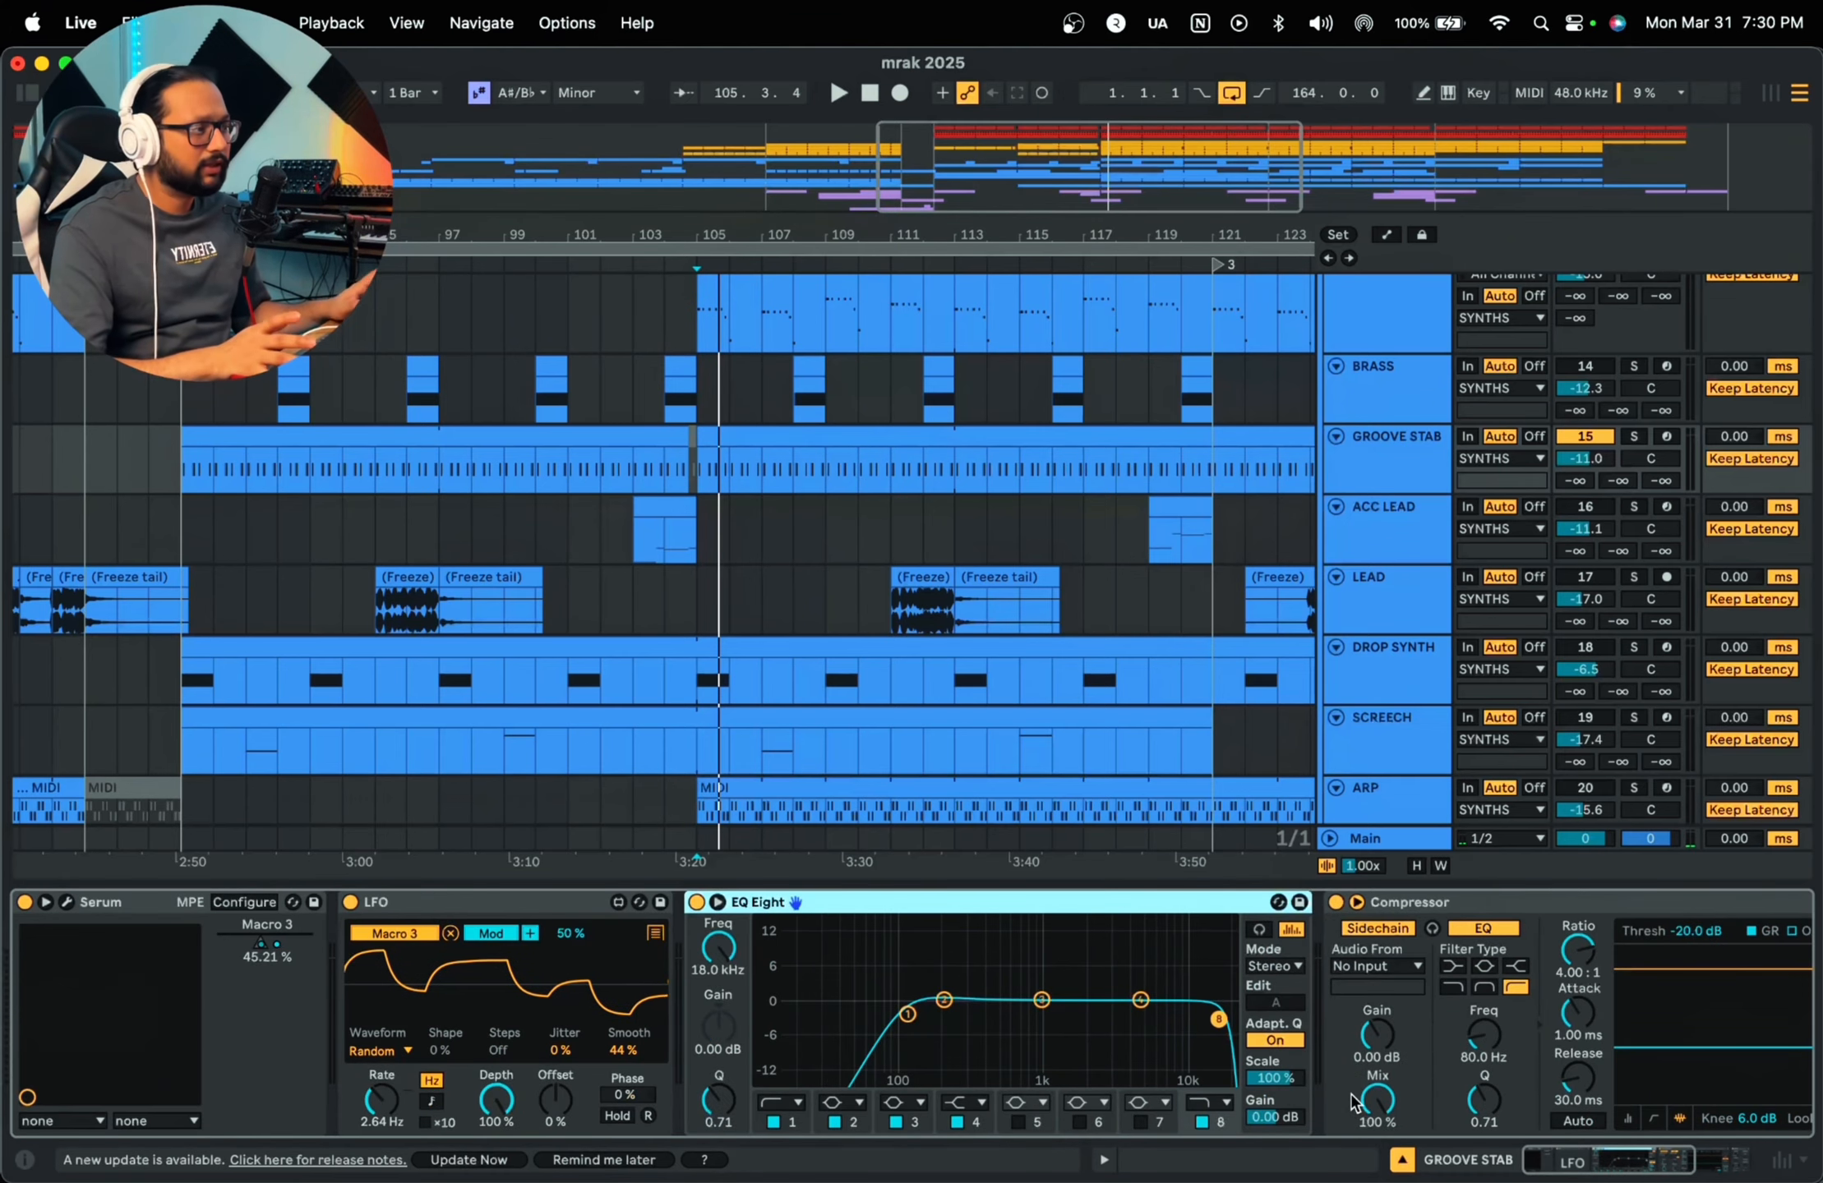
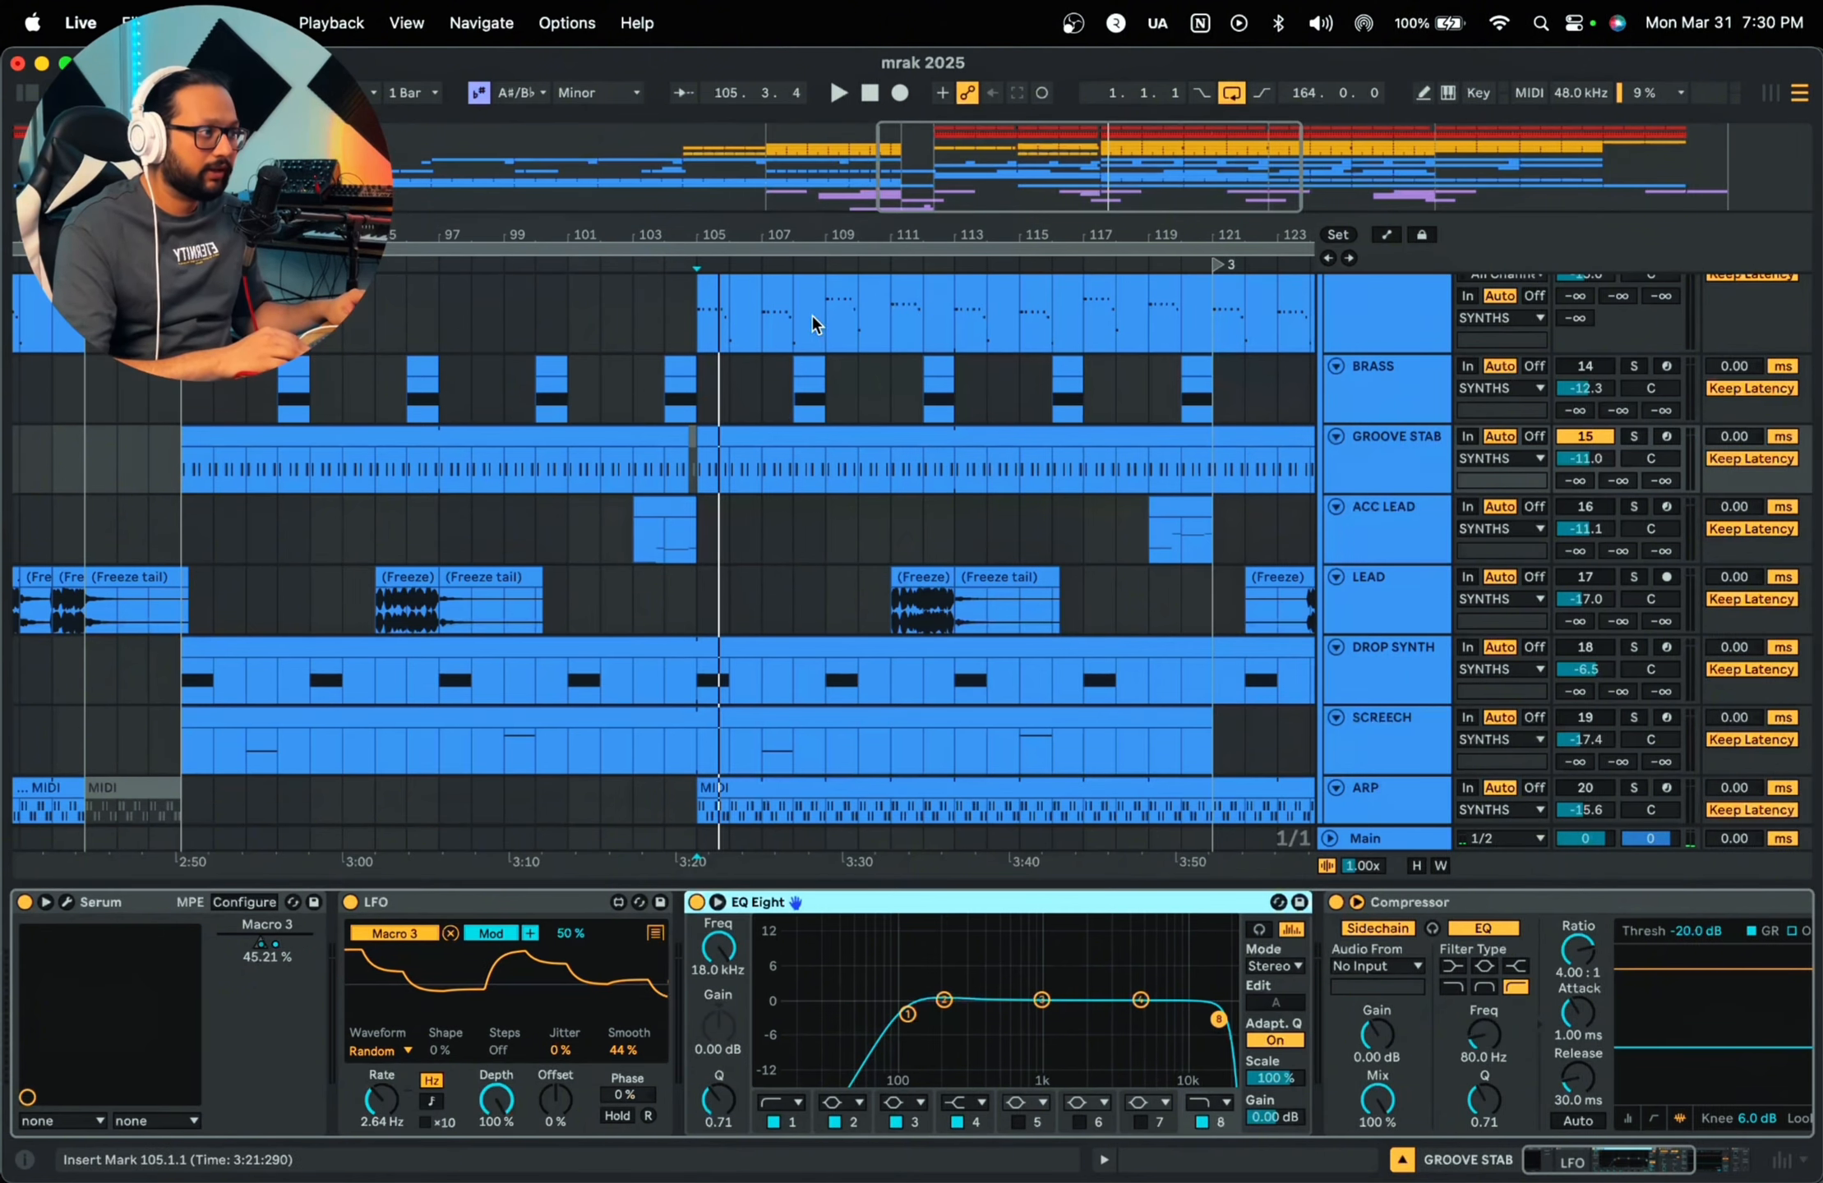
Step: Turn off the GROOVE STAB track and turn on the ACC LEAD track
left_click_drag(816, 233, 826, 115)
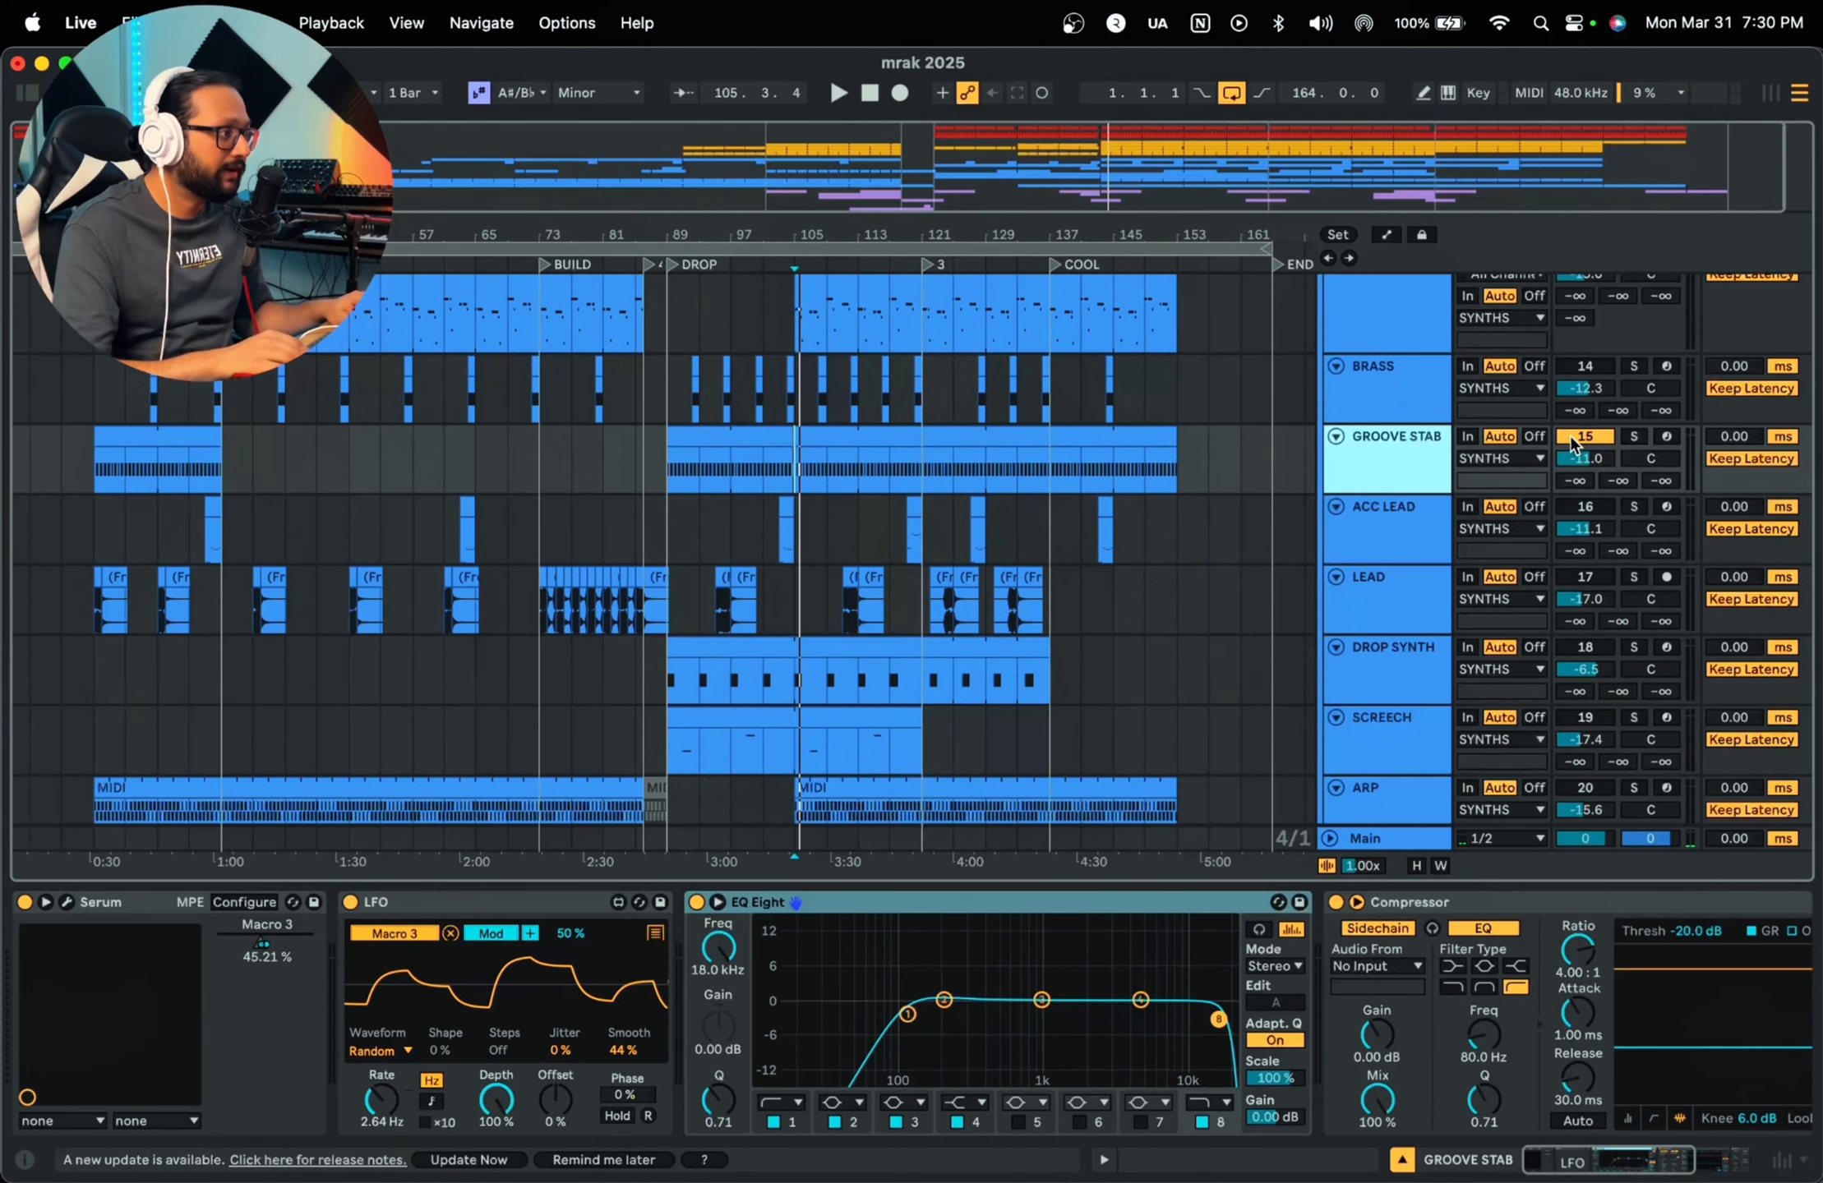
left_click(1581, 435)
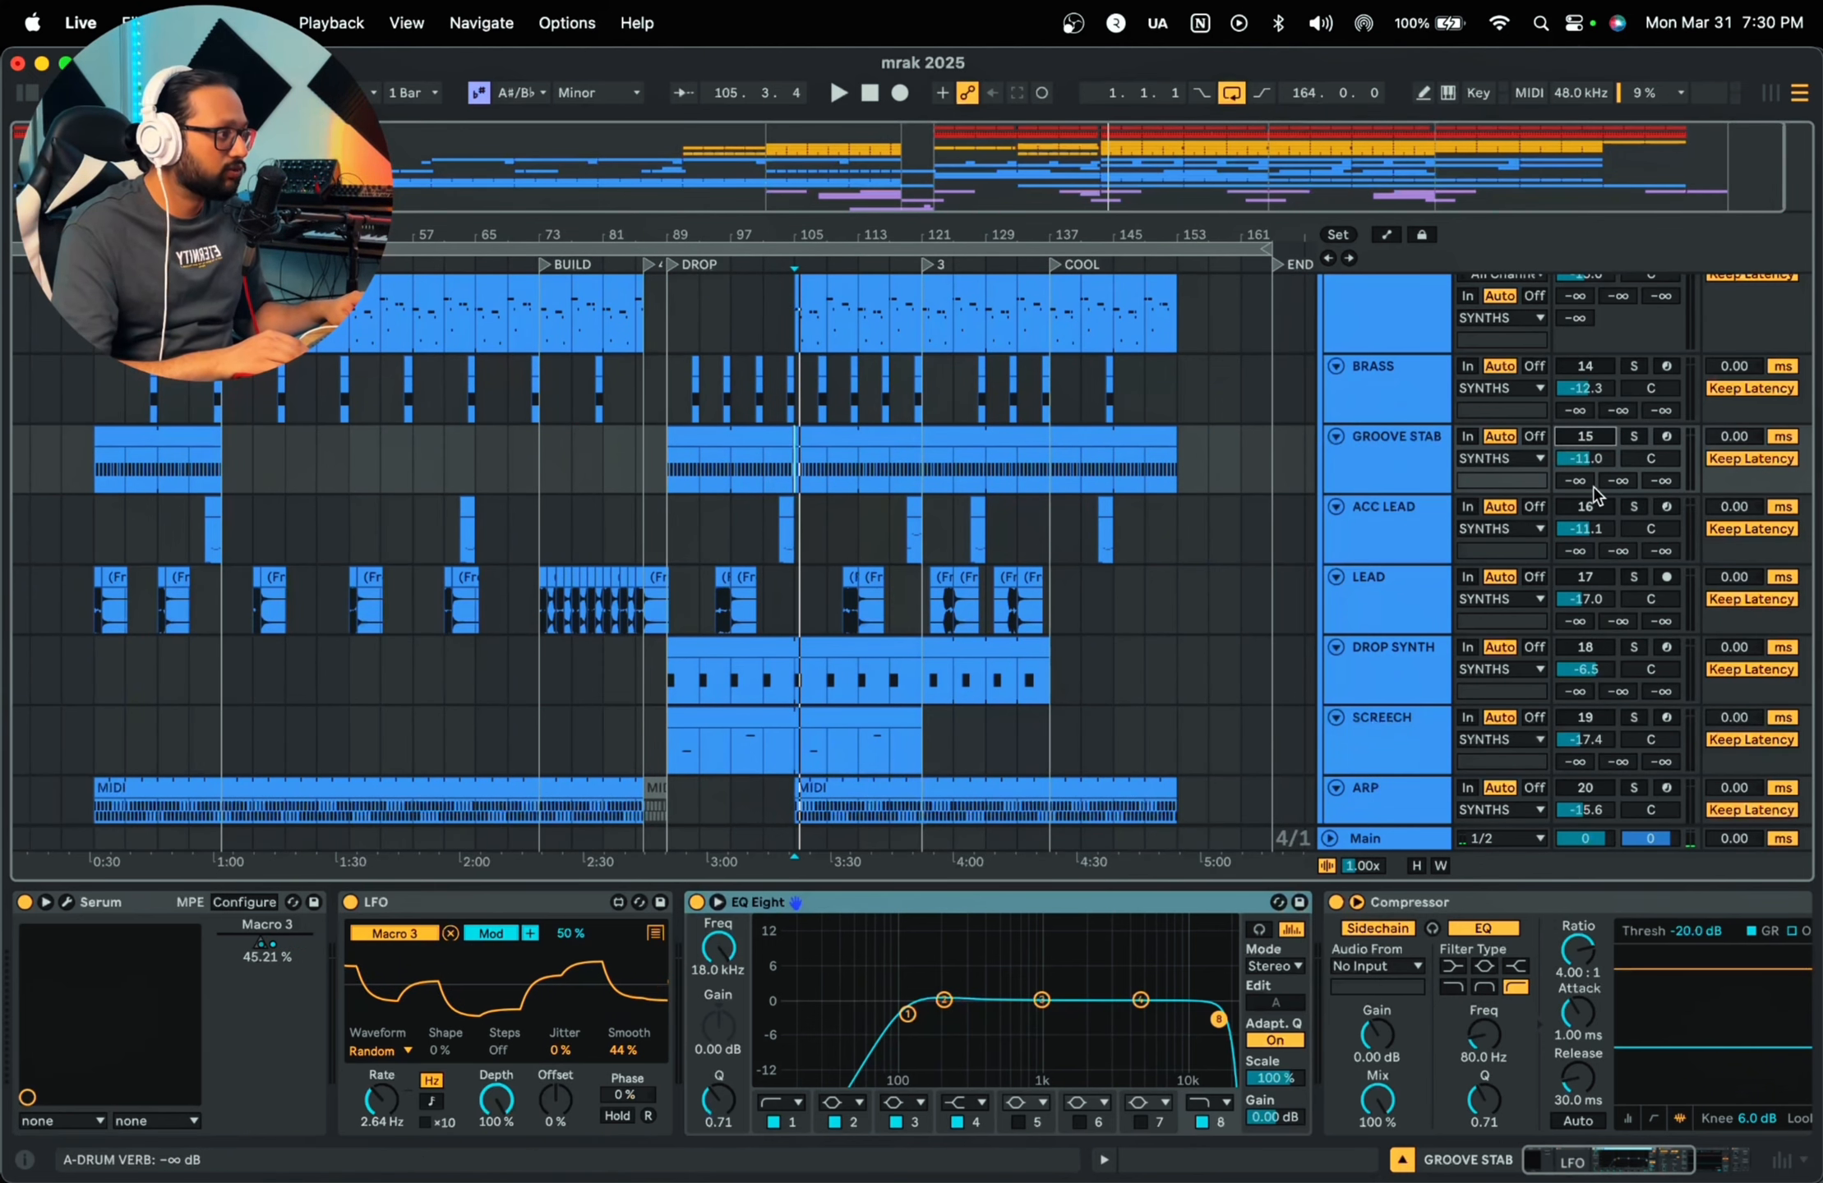
left_click(1588, 507)
Step: Examine where the ACC LEAD clips sit across the arrangement by selecting stretches of the track
left_click_drag(771, 228, 690, 231)
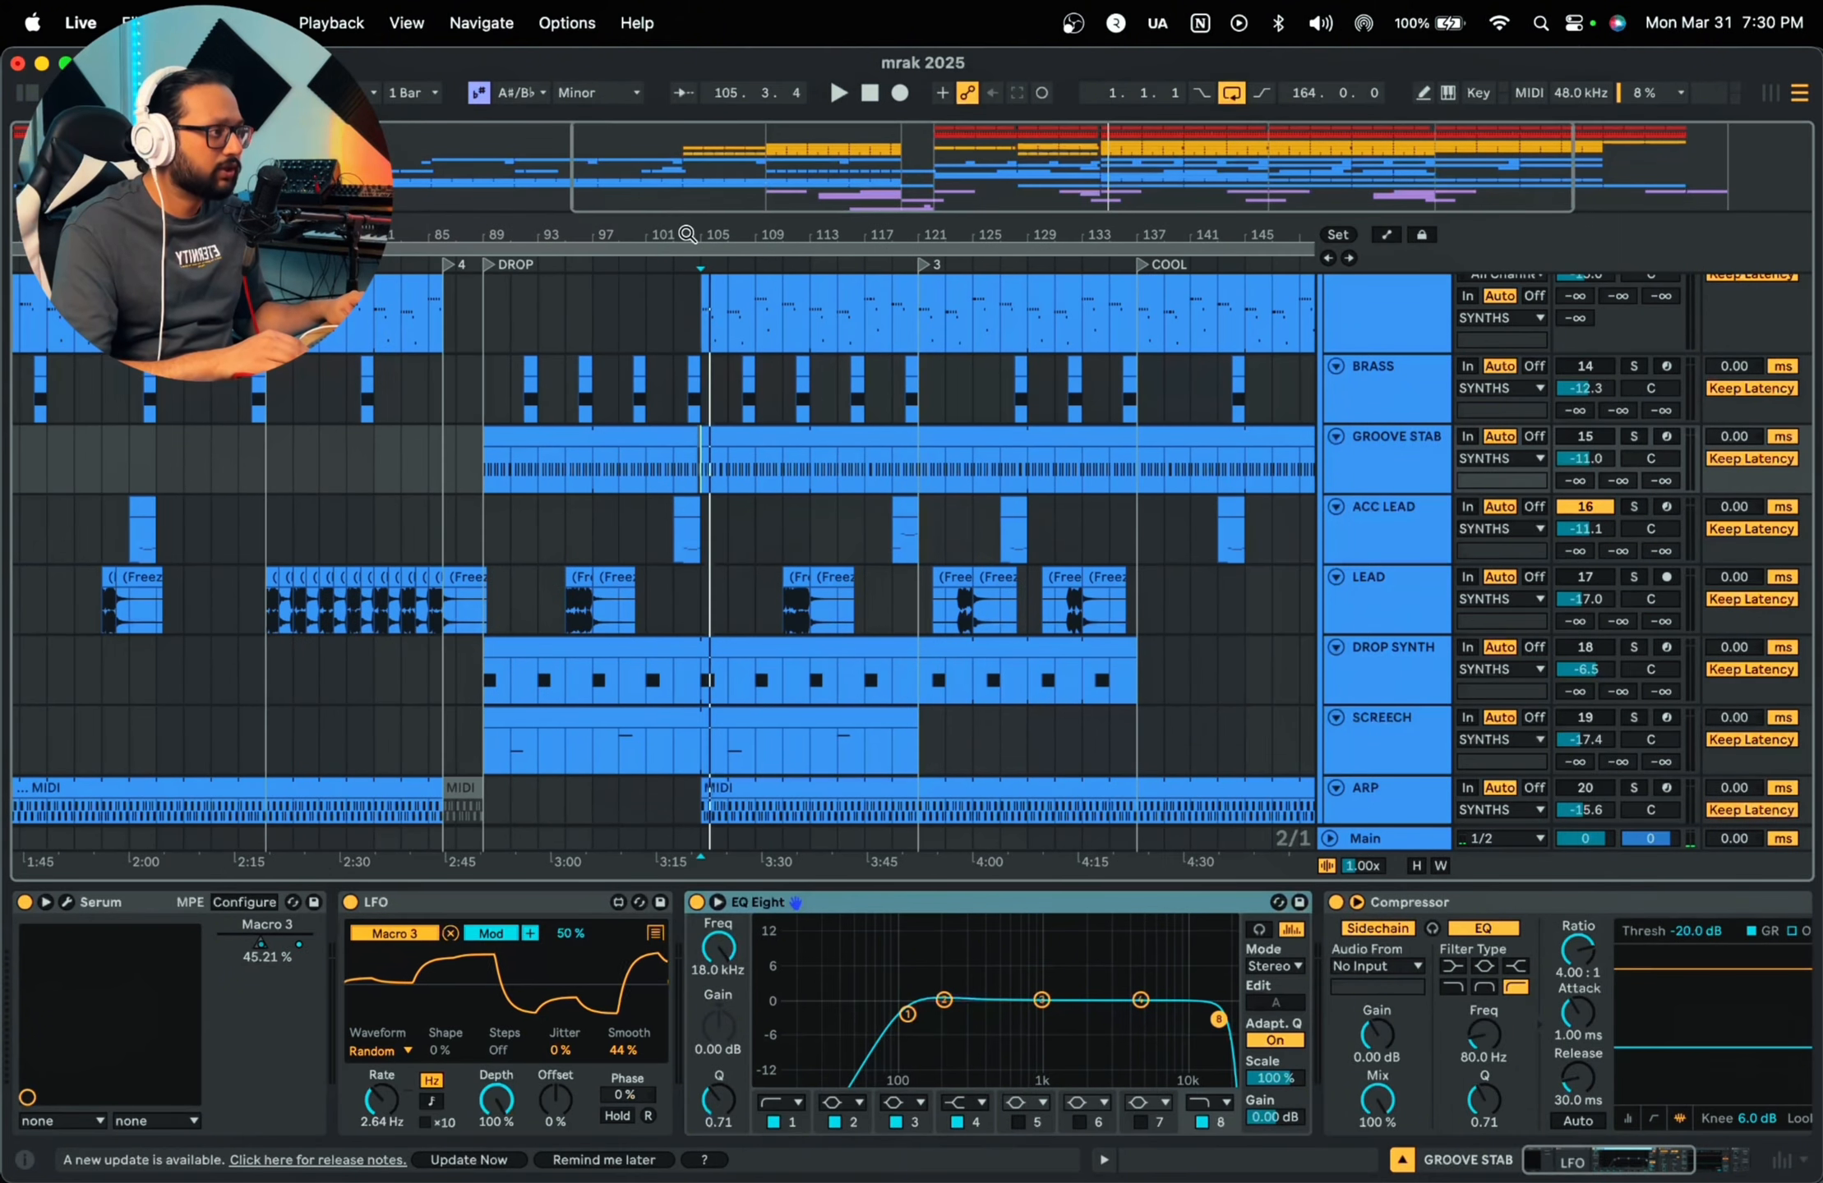
scroll(744, 397, "up", 2)
scroll(744, 397, "up", 2)
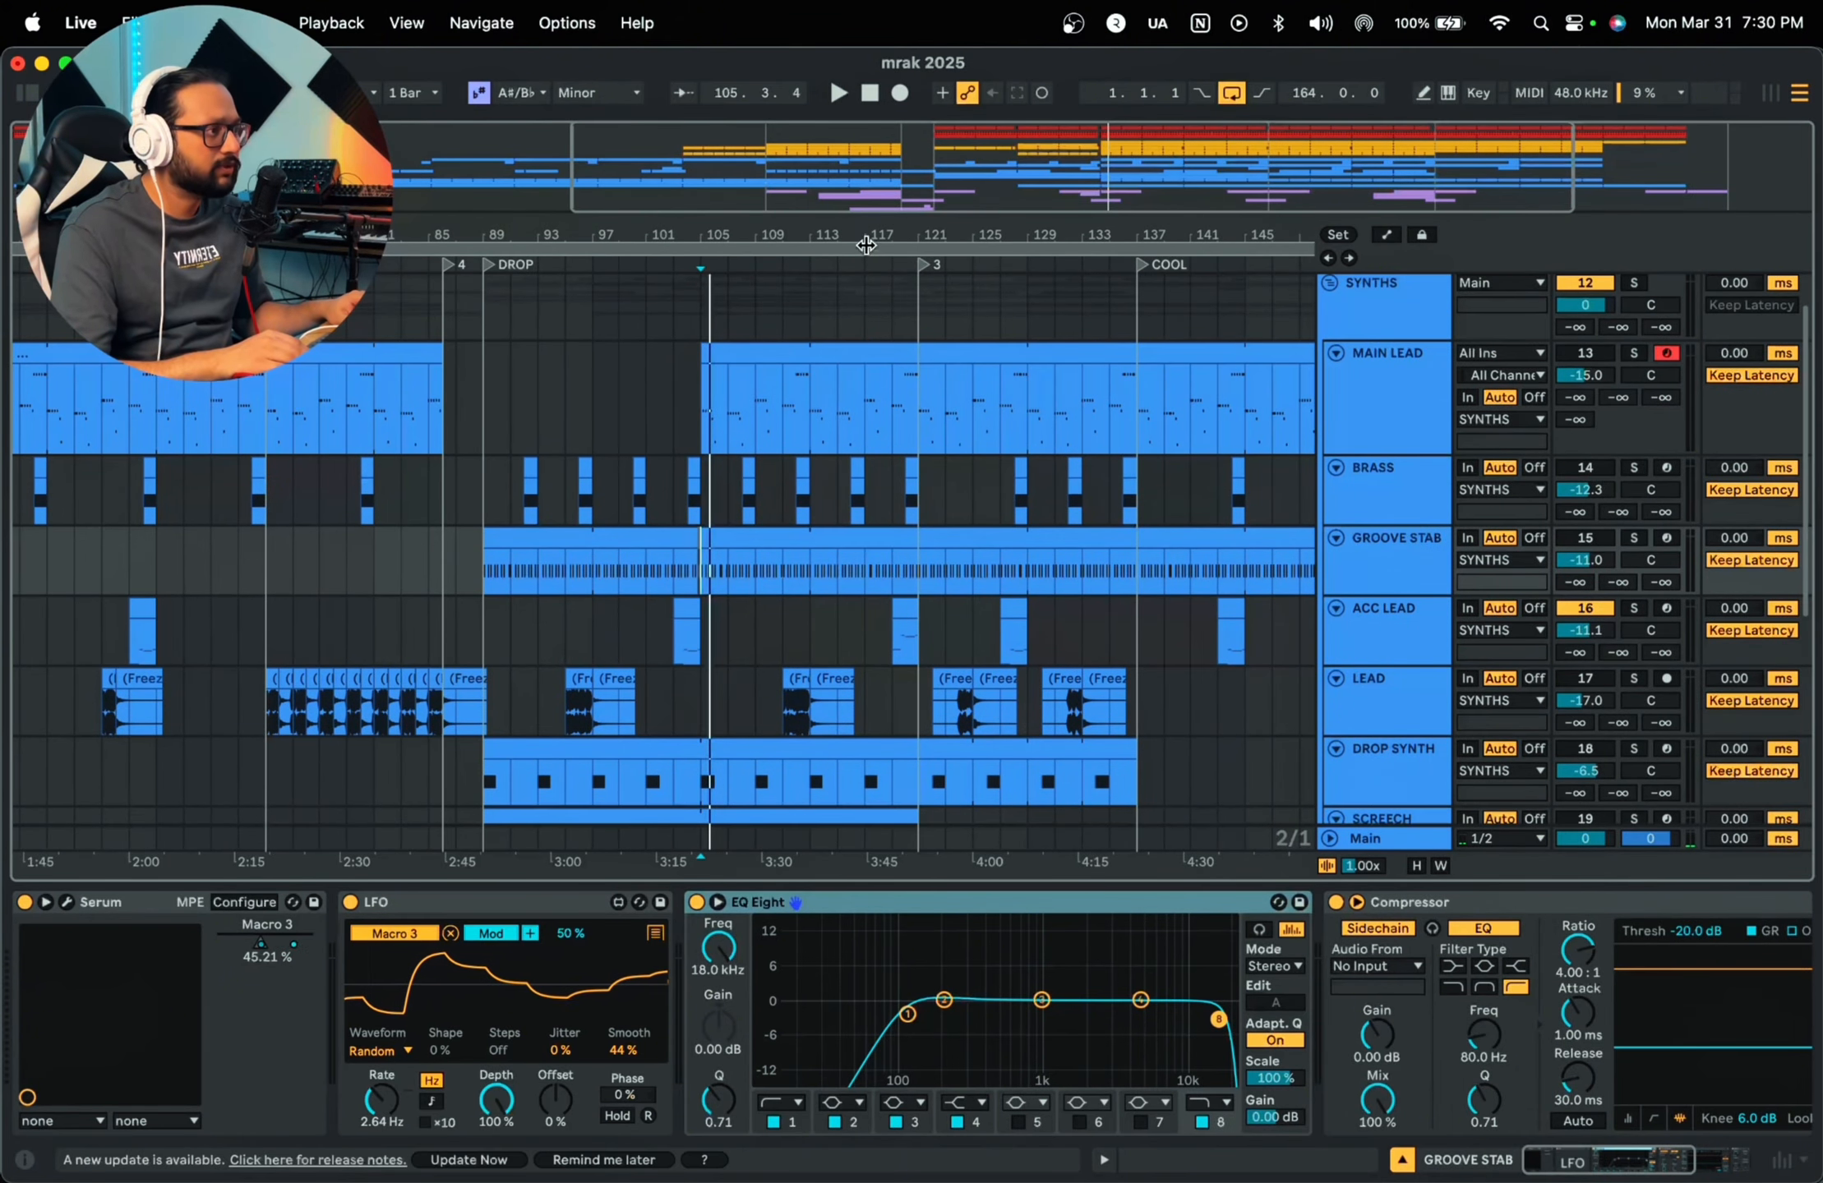
left_click_drag(863, 240, 872, 177)
left_click_drag(194, 633, 583, 655)
left_click_drag(770, 641, 951, 638)
left_click_drag(1073, 637, 1128, 638)
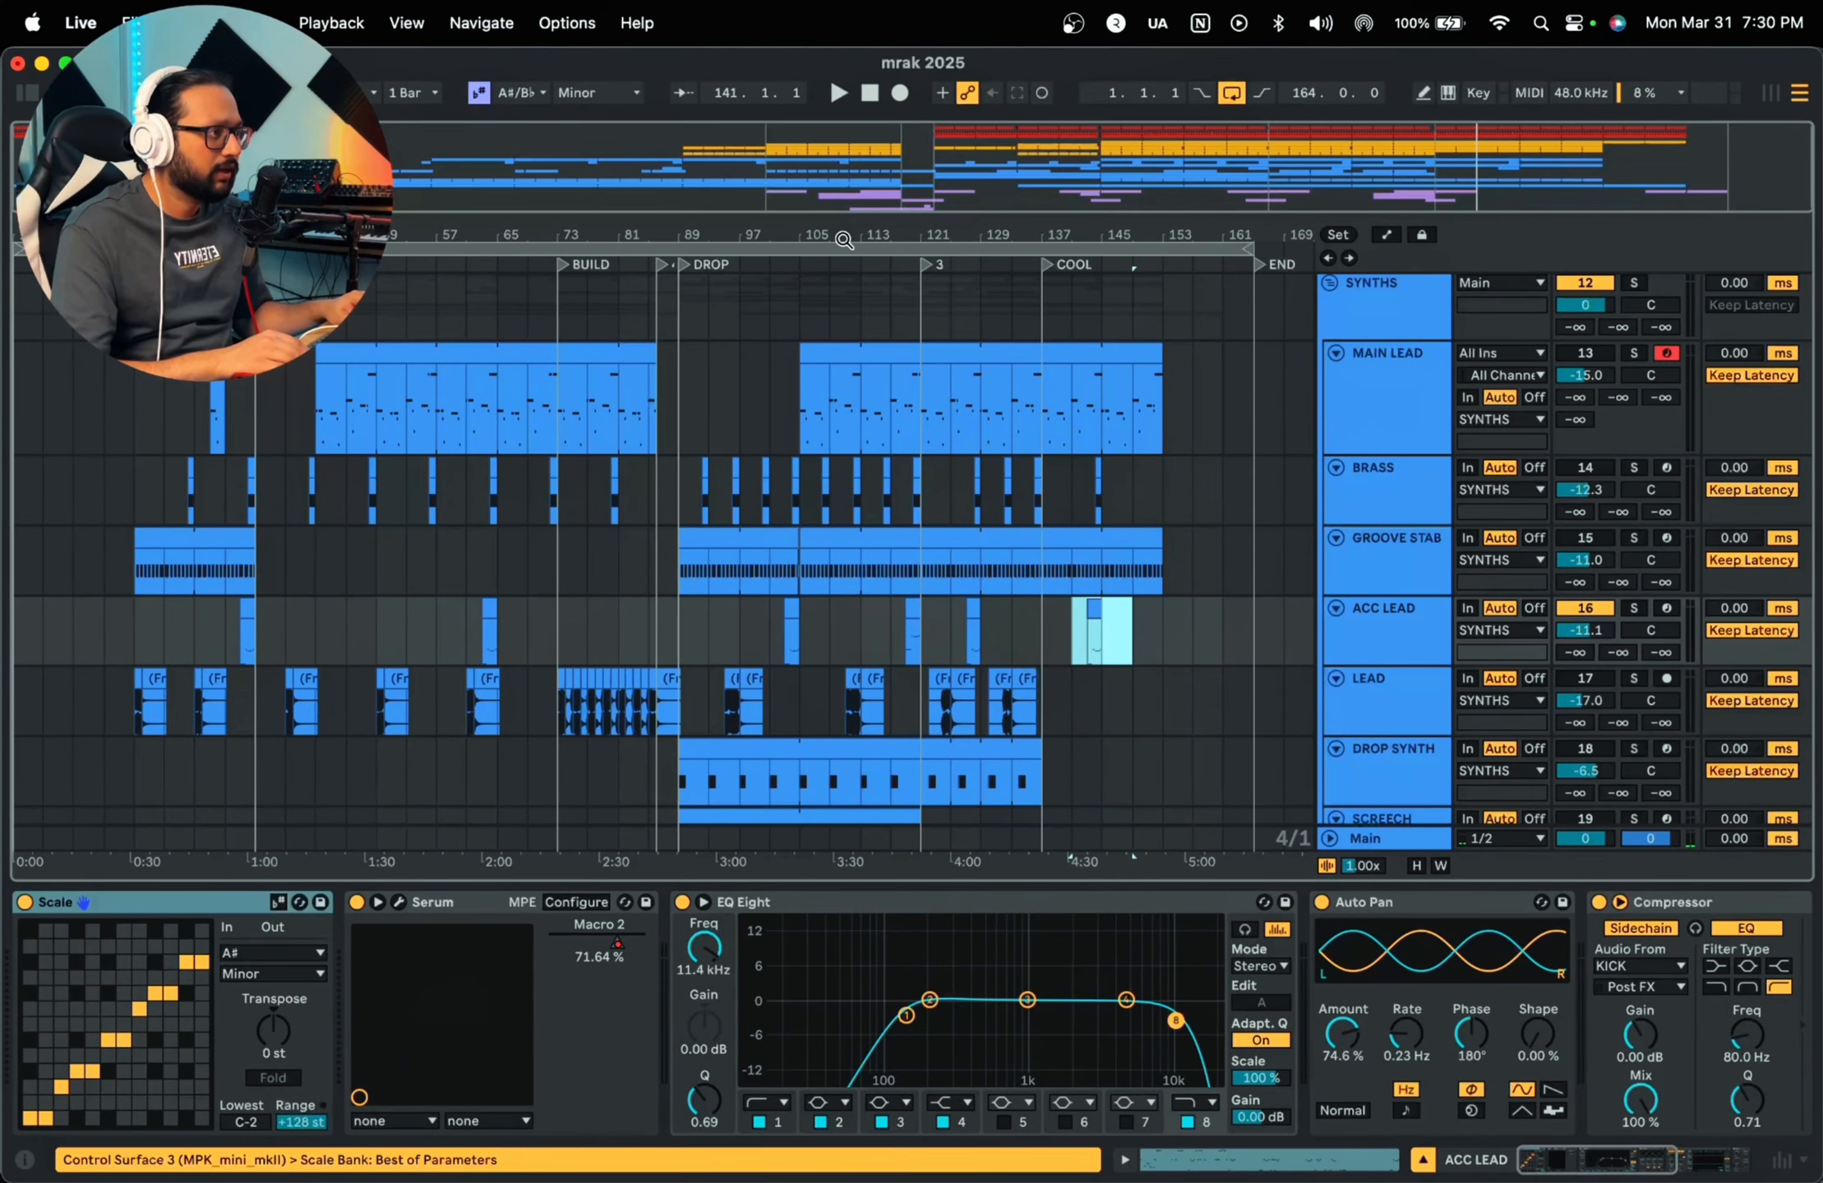
Step: Play the ACC LEAD clip from bar 103 and open the track's Serum
scroll(781, 627, "up", 10)
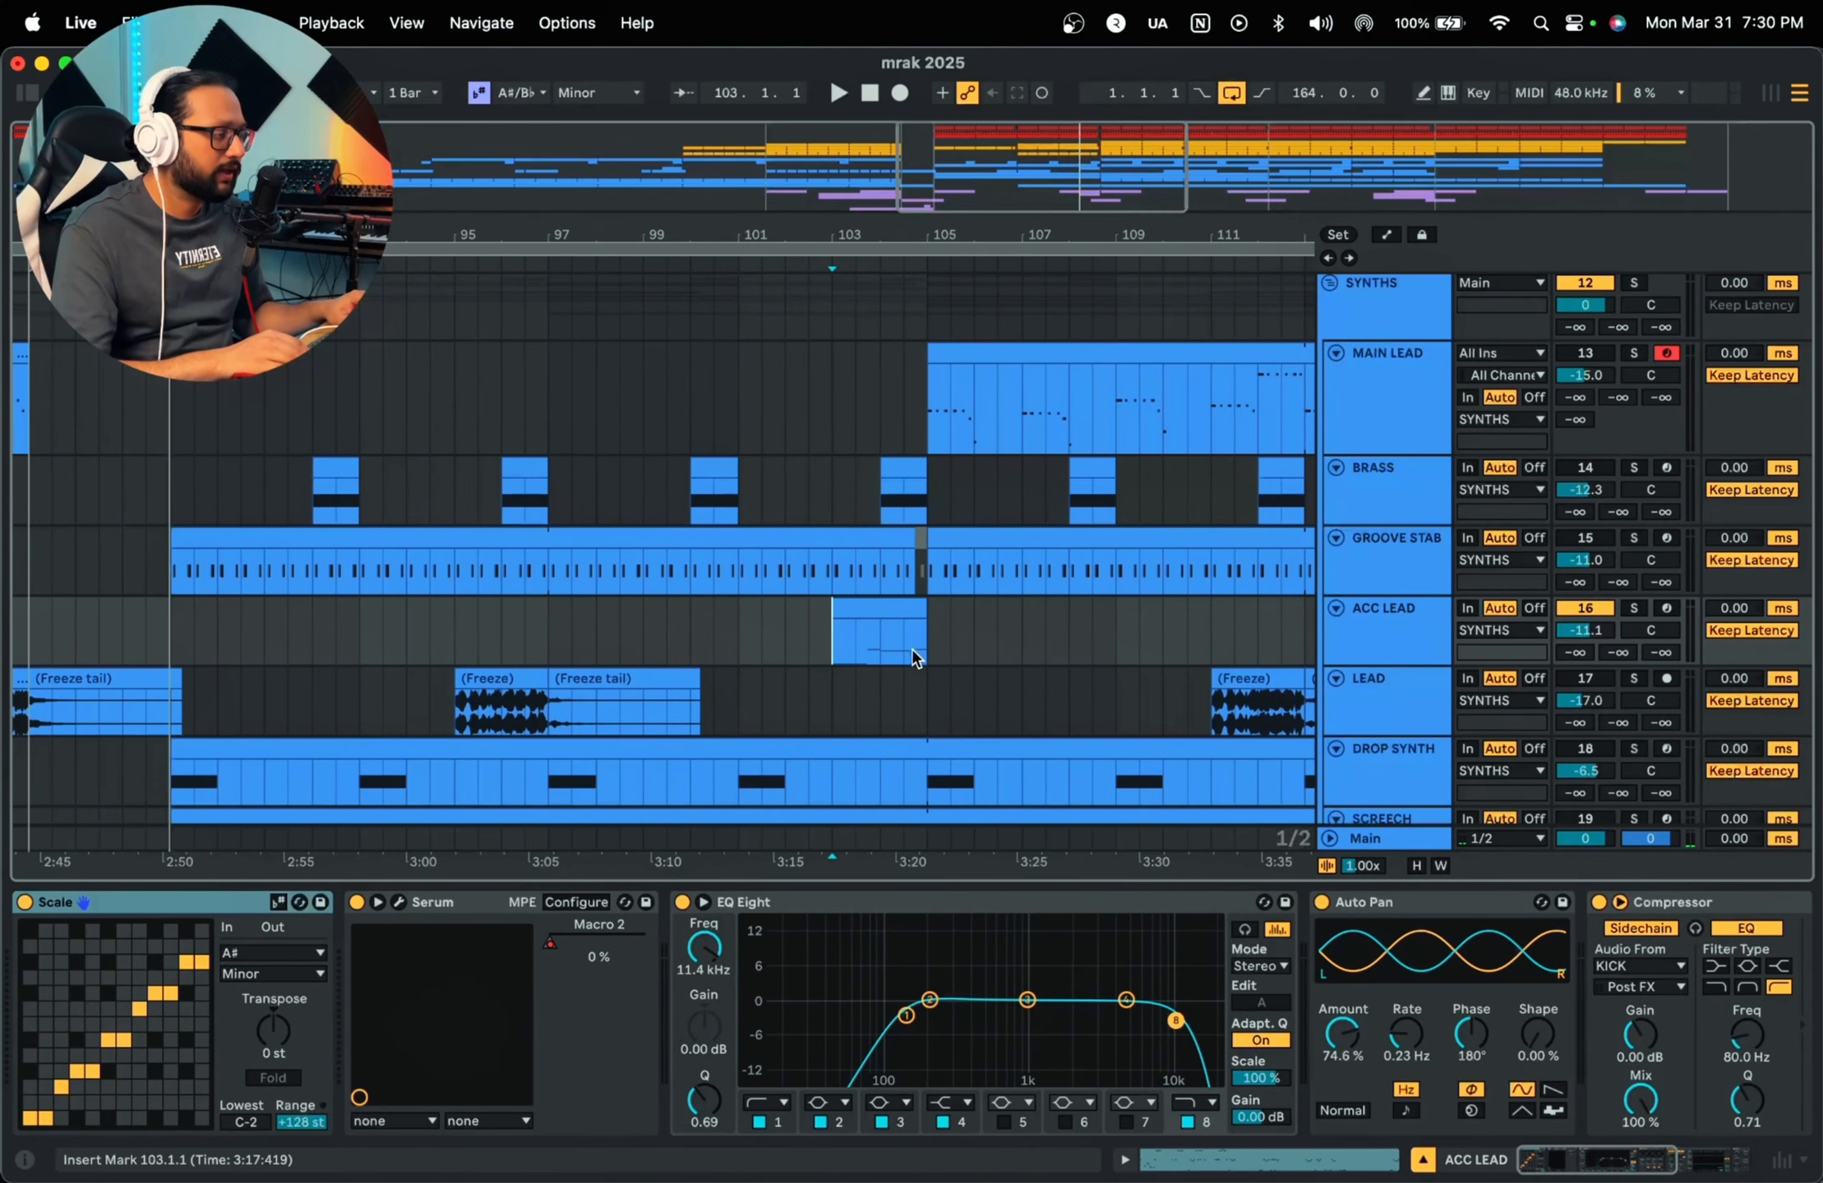
key("space")
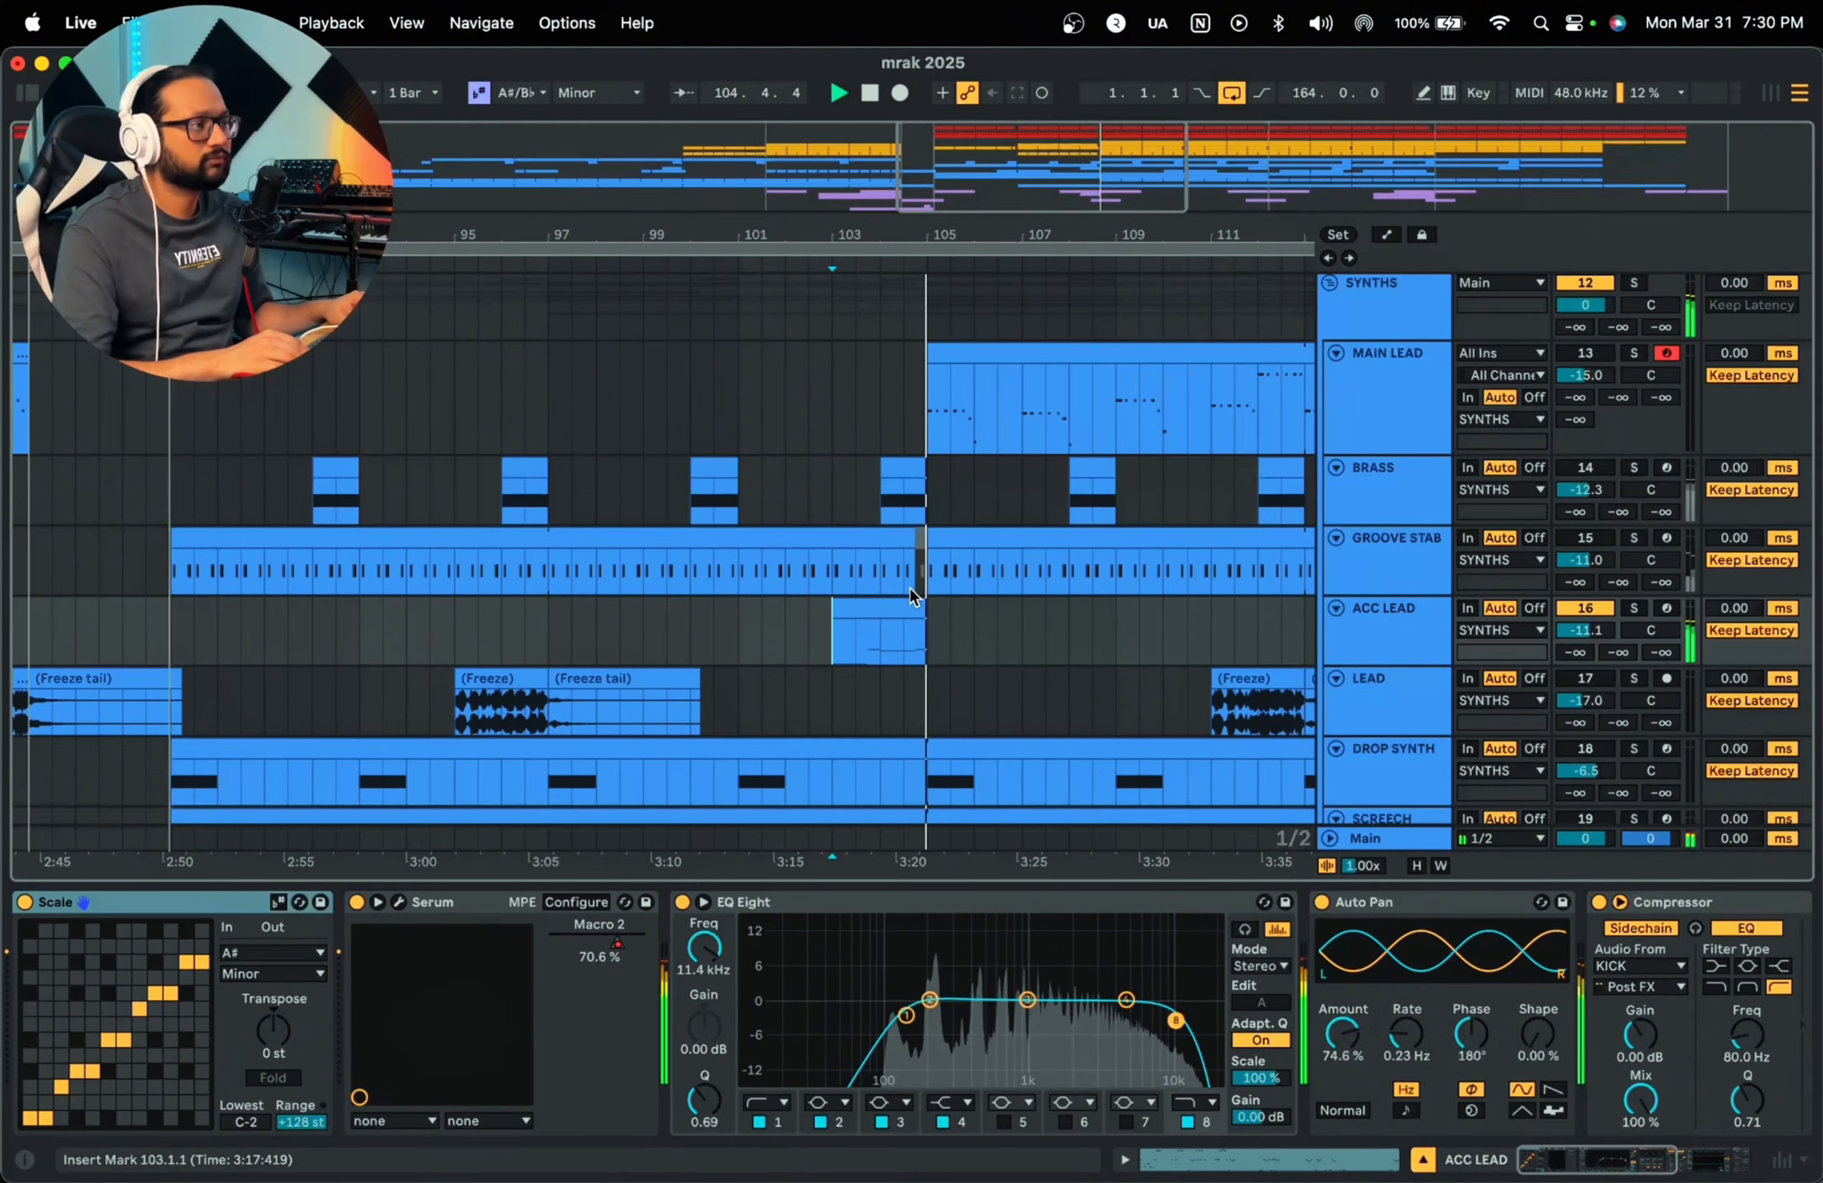
left_click(398, 902)
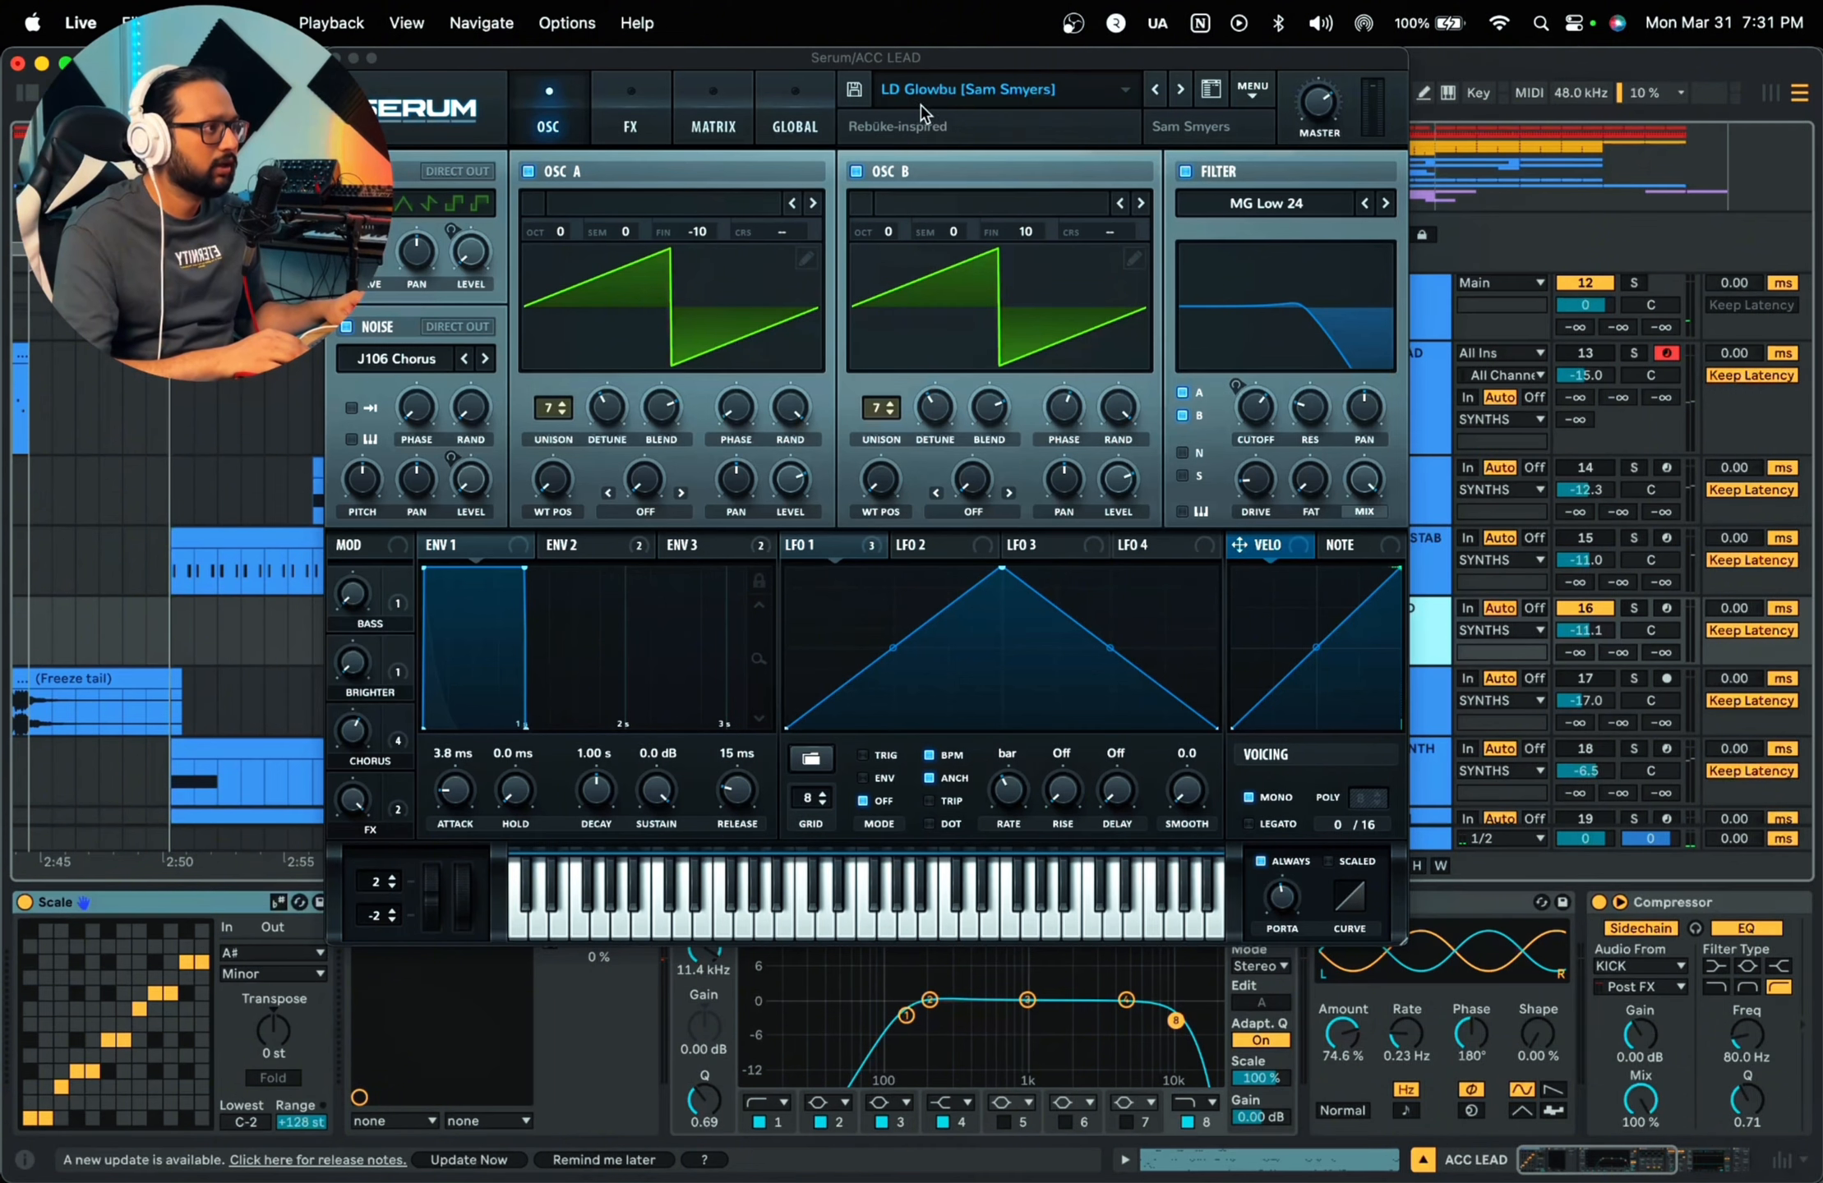
Step: Play the ACC LEAD with Serum open, view its ENV 2 and move the plug-in window lower
key("space")
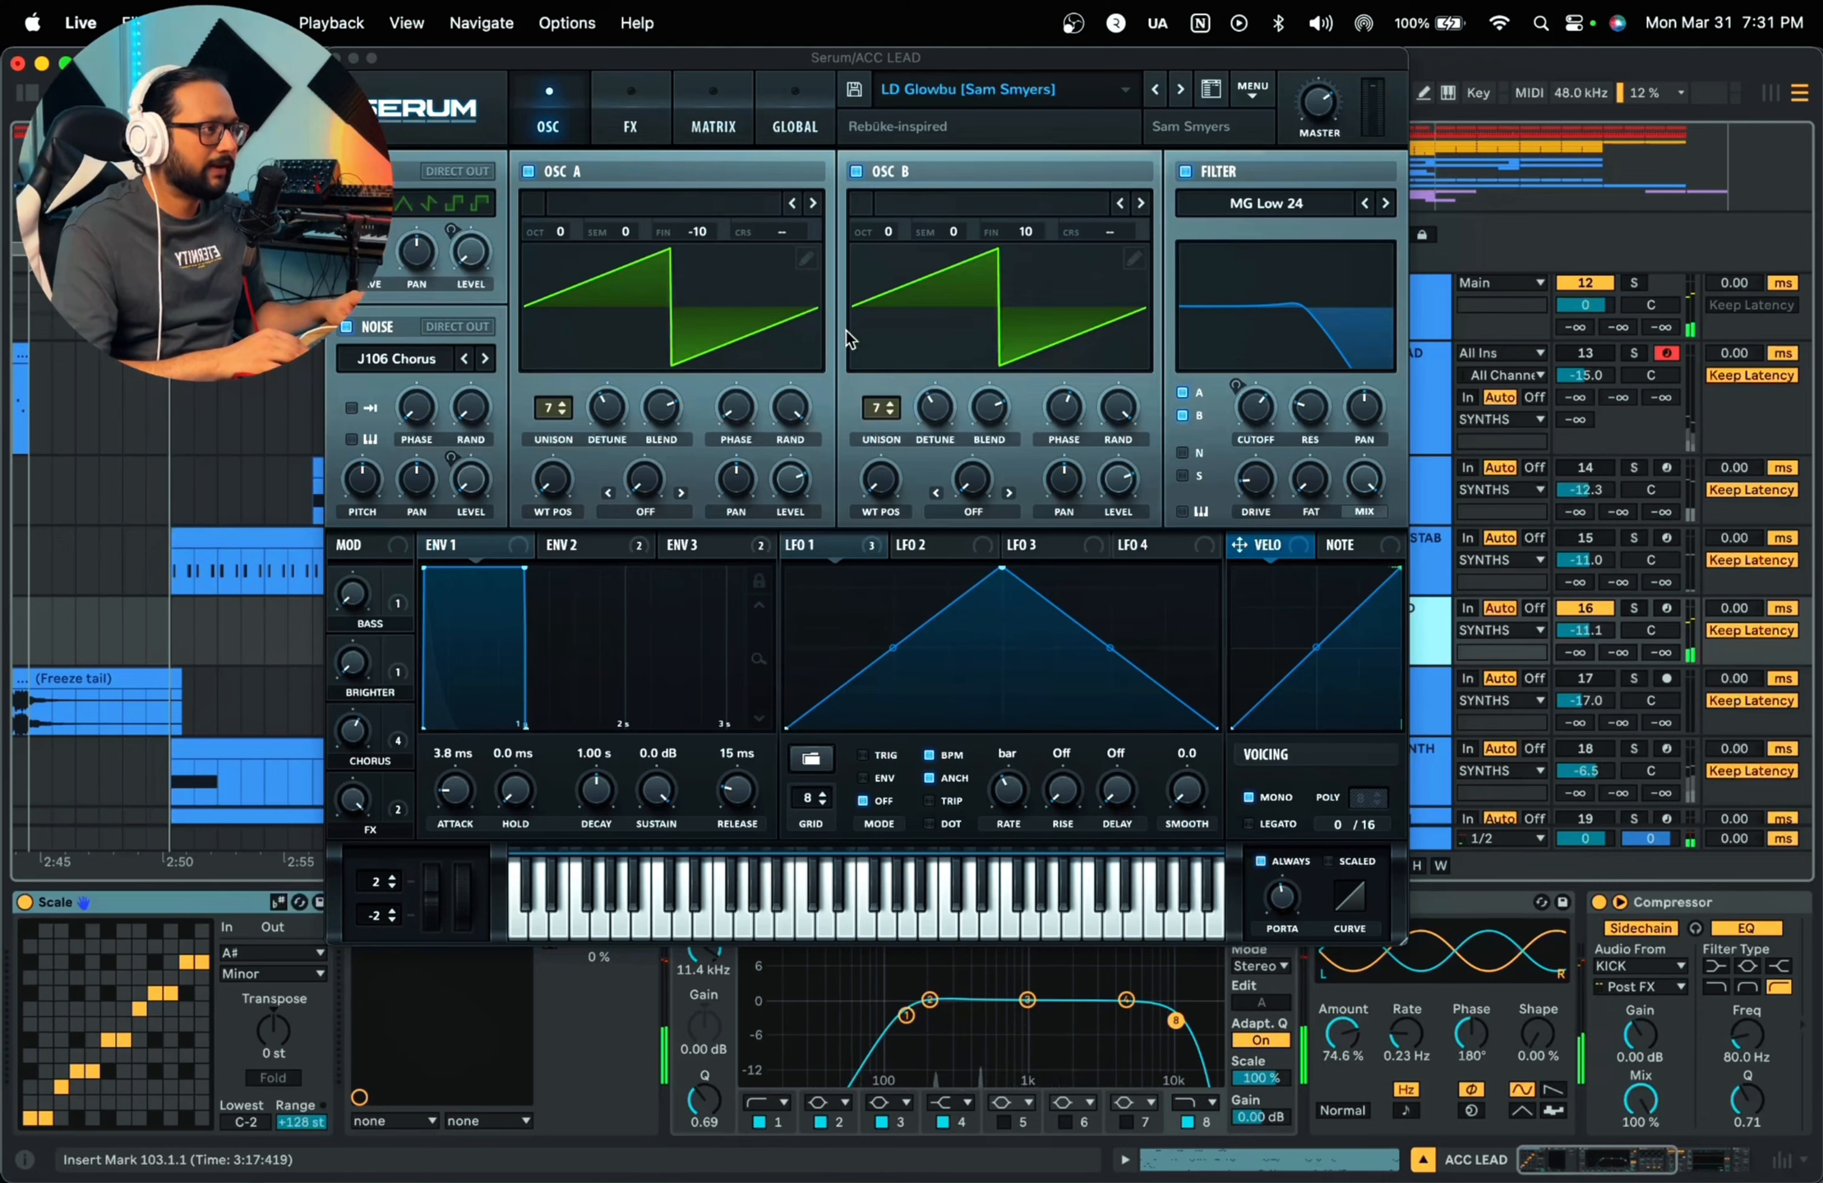
left_click(617, 548)
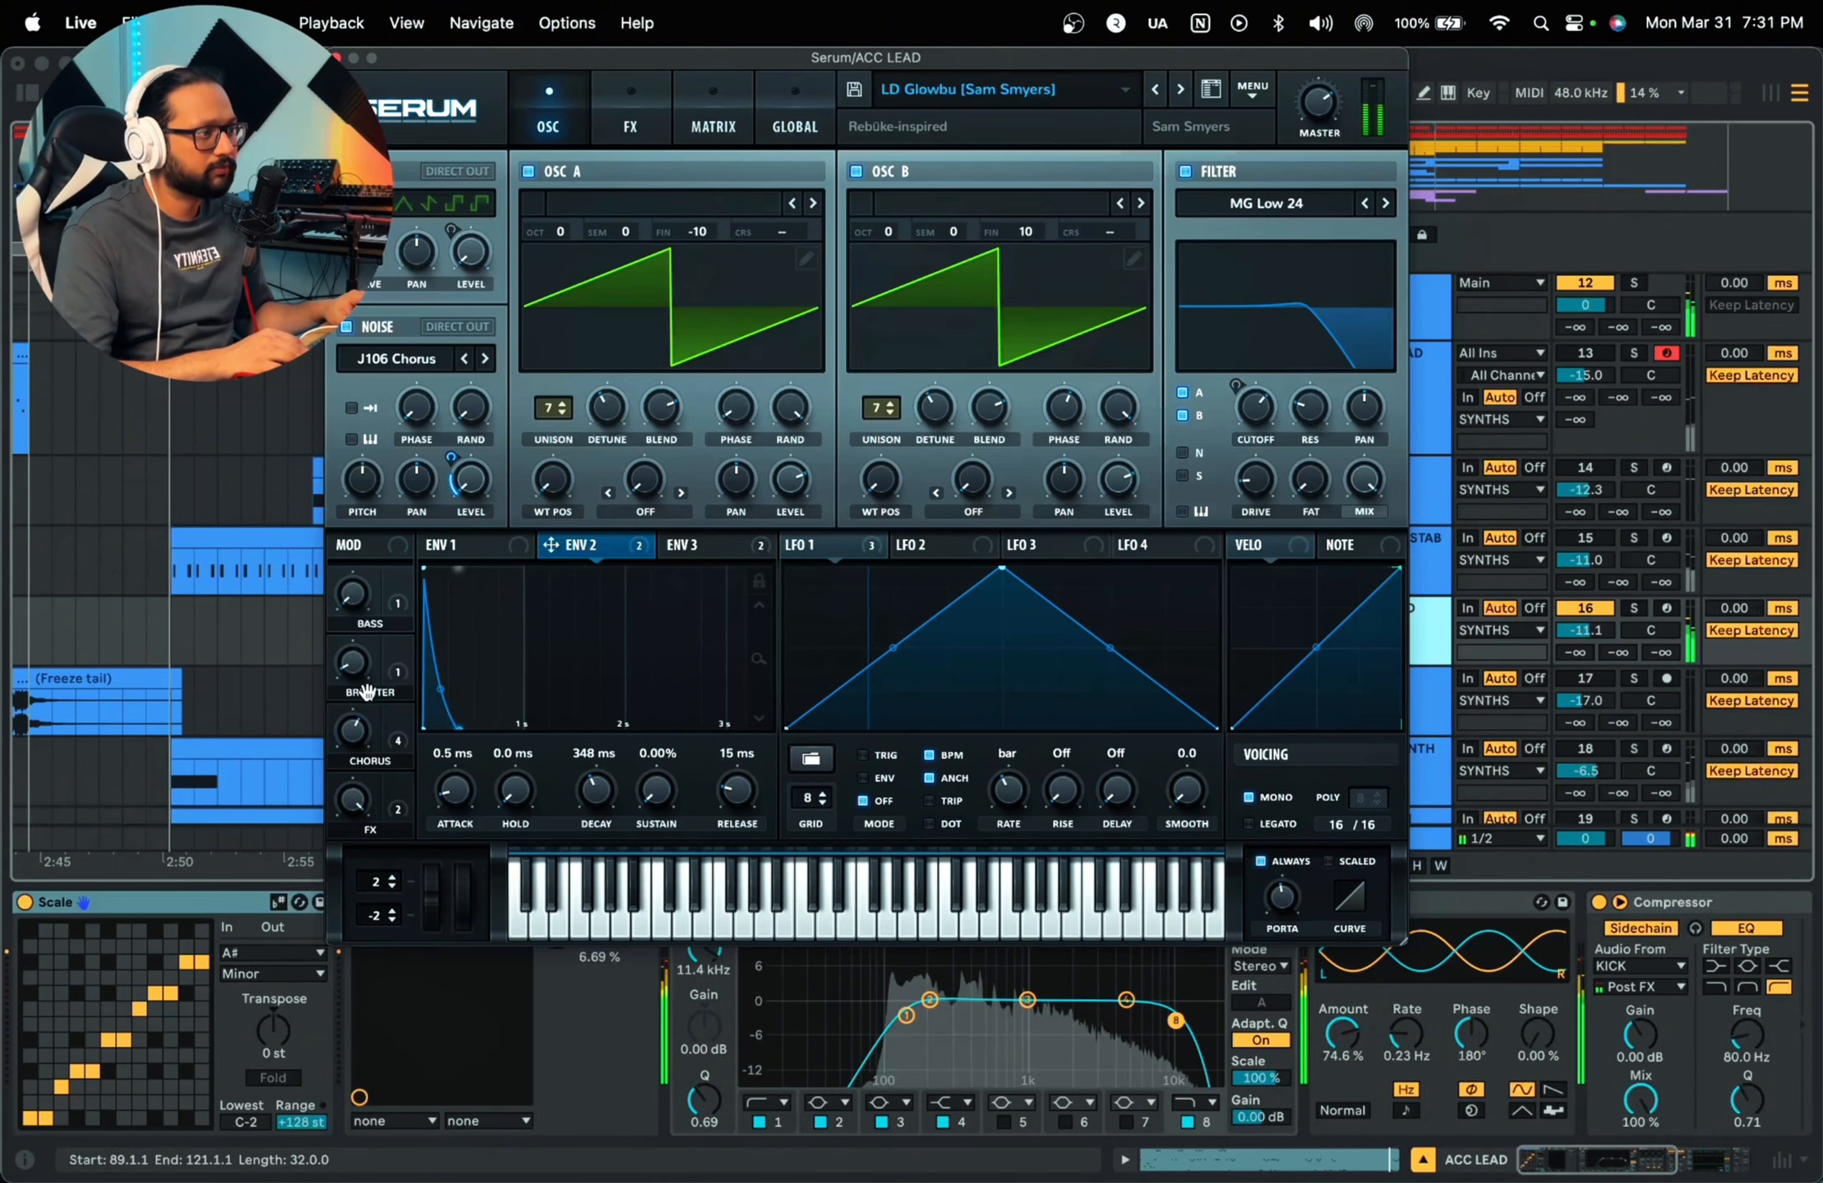
left_click_drag(505, 62, 507, 188)
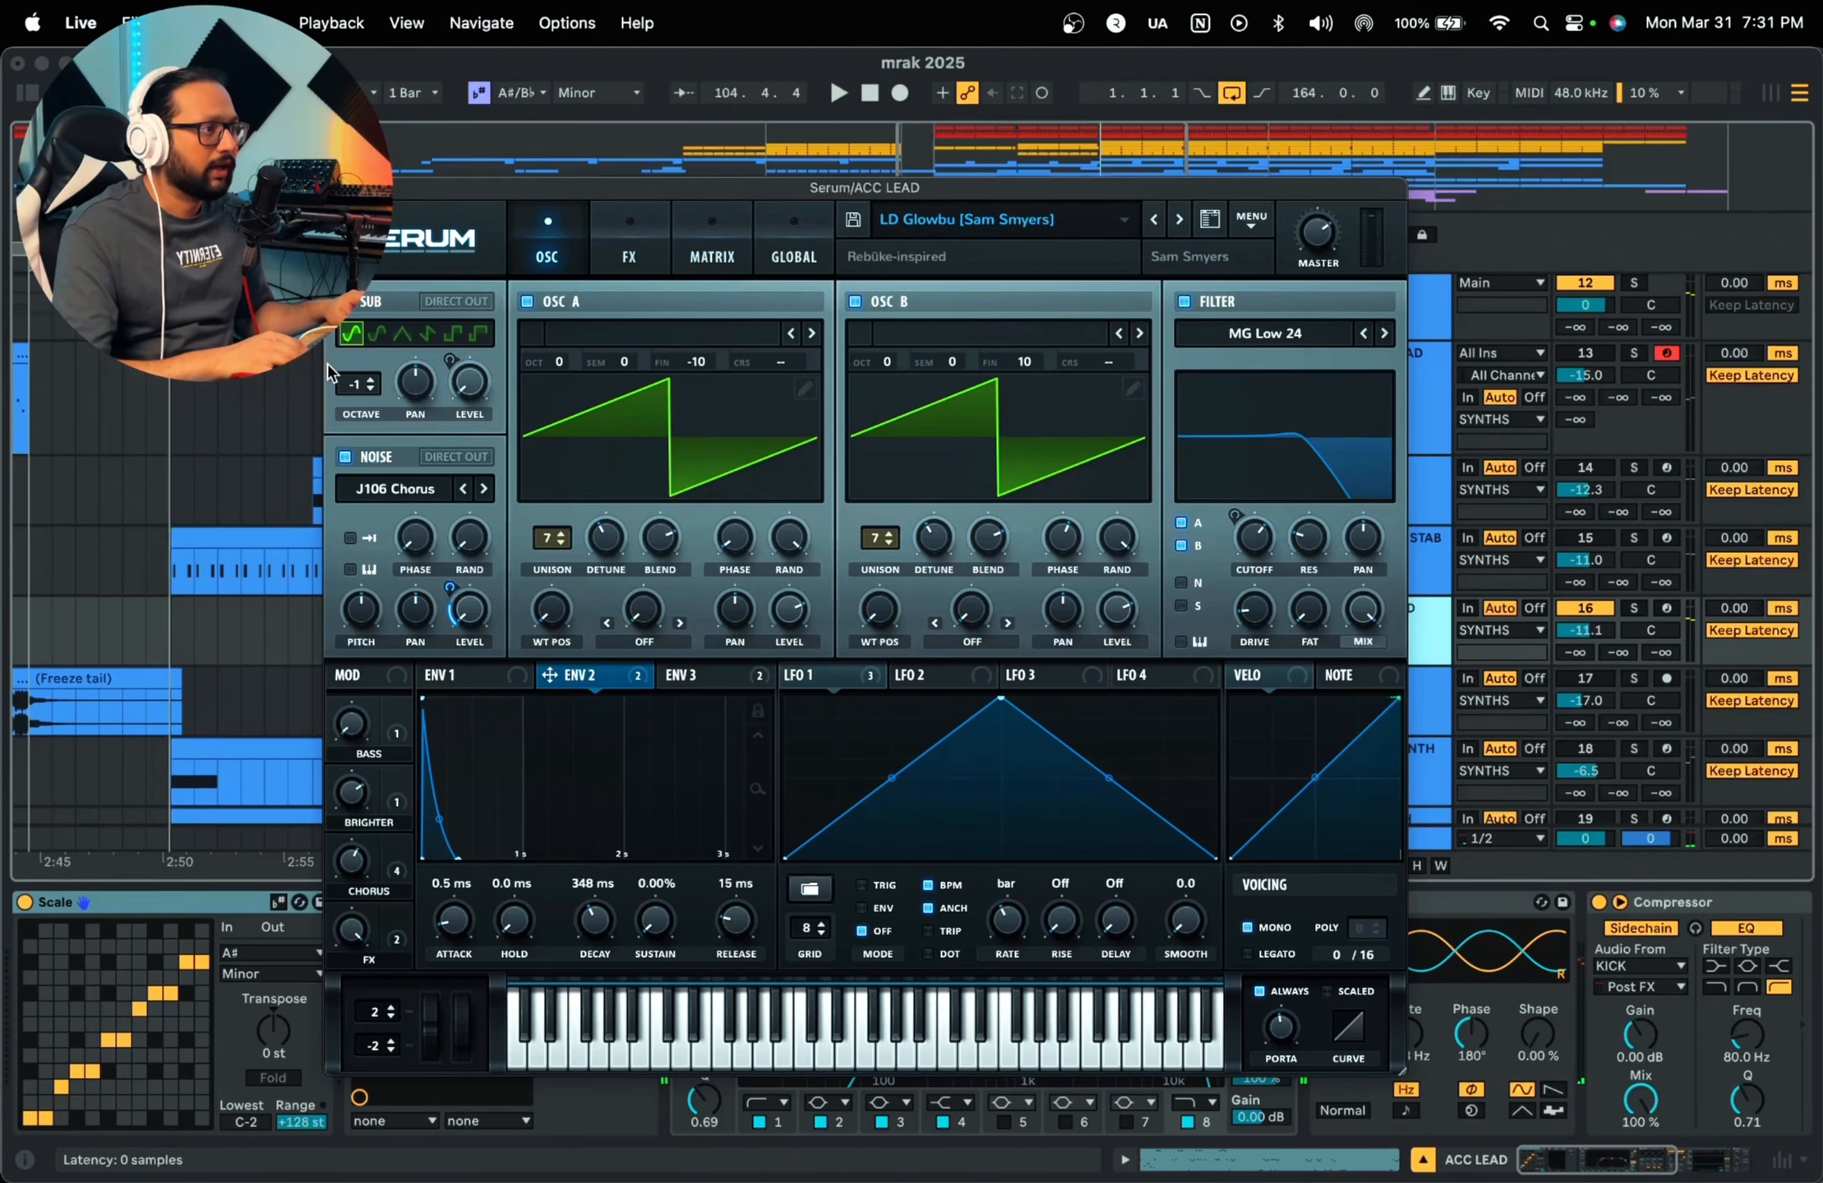
Step: Examine the Serum patch's effects rack from Distortion through Reverb, and return to the oscillator page
left_click(633, 235)
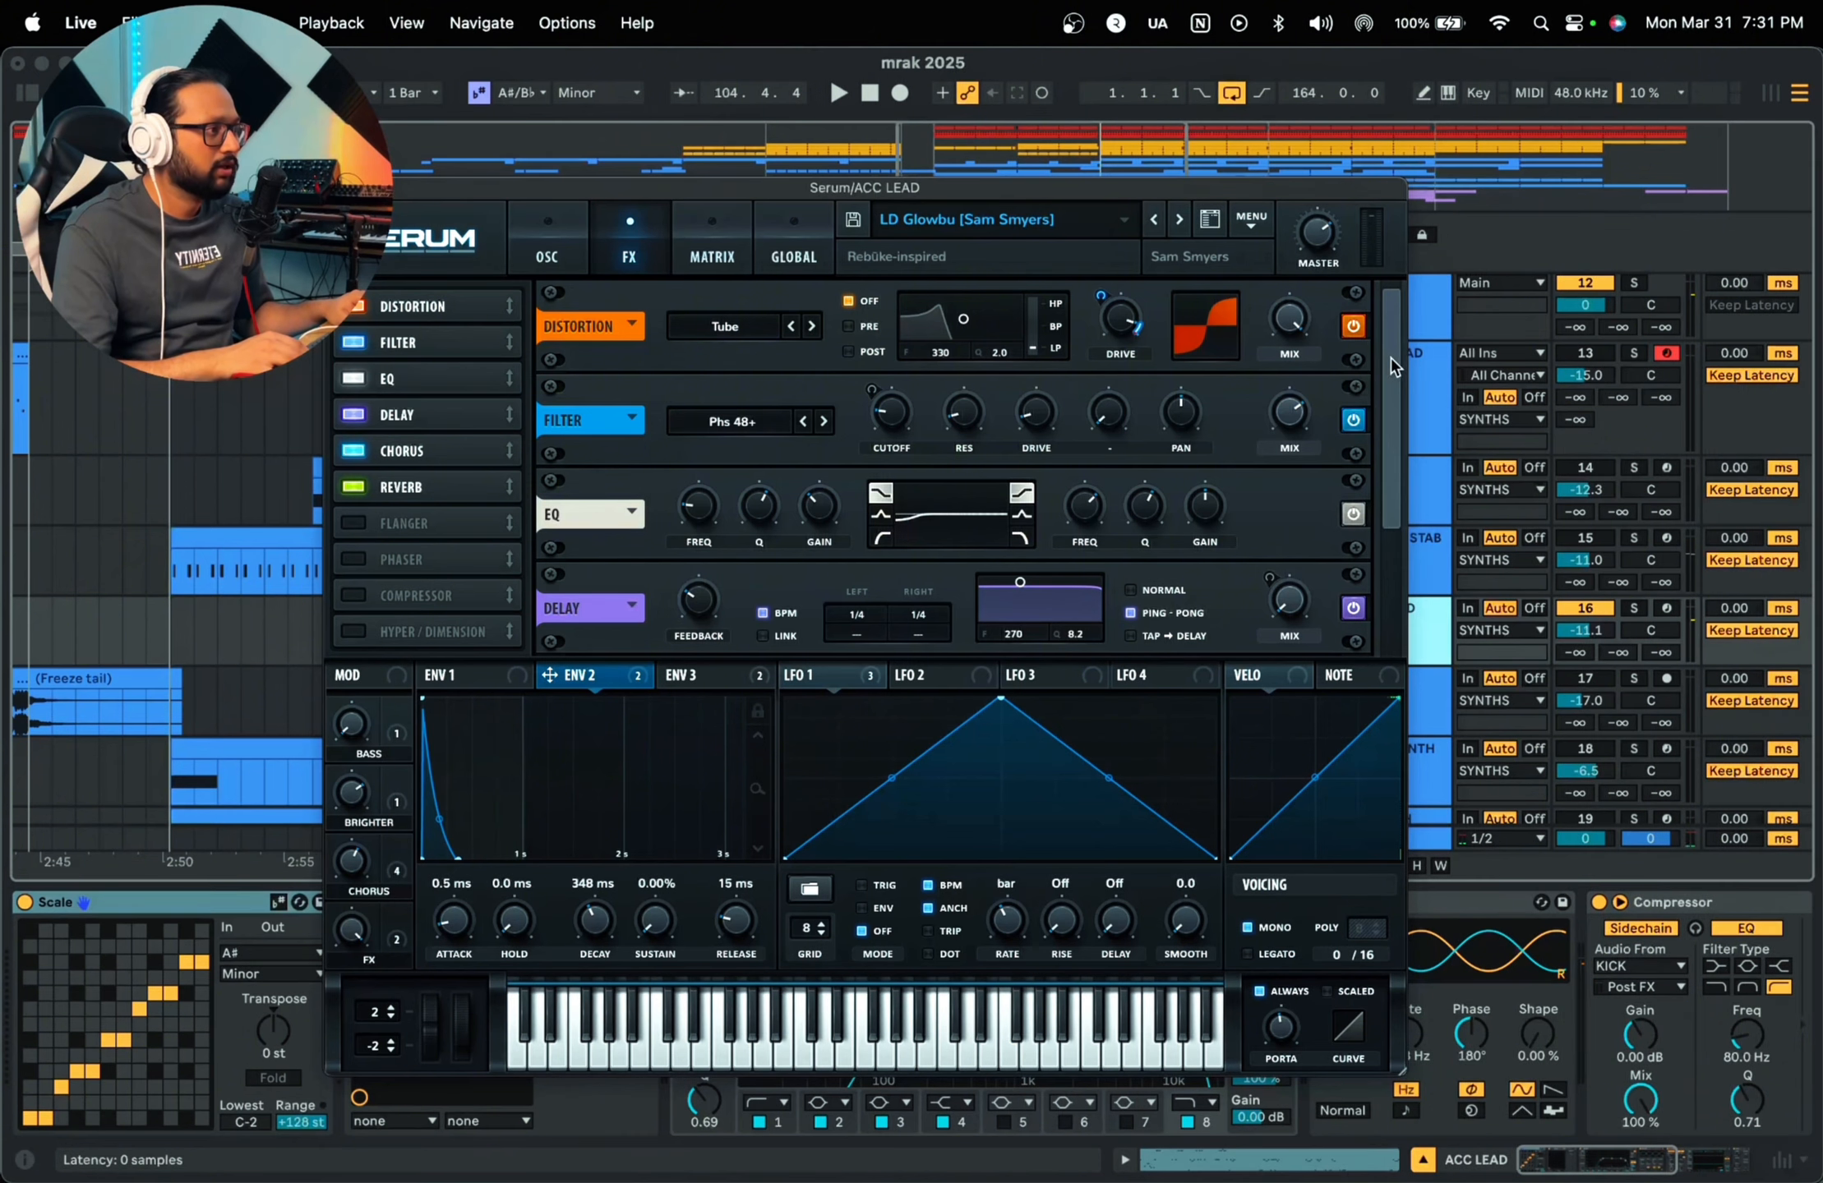
left_click_drag(1394, 366, 1395, 391)
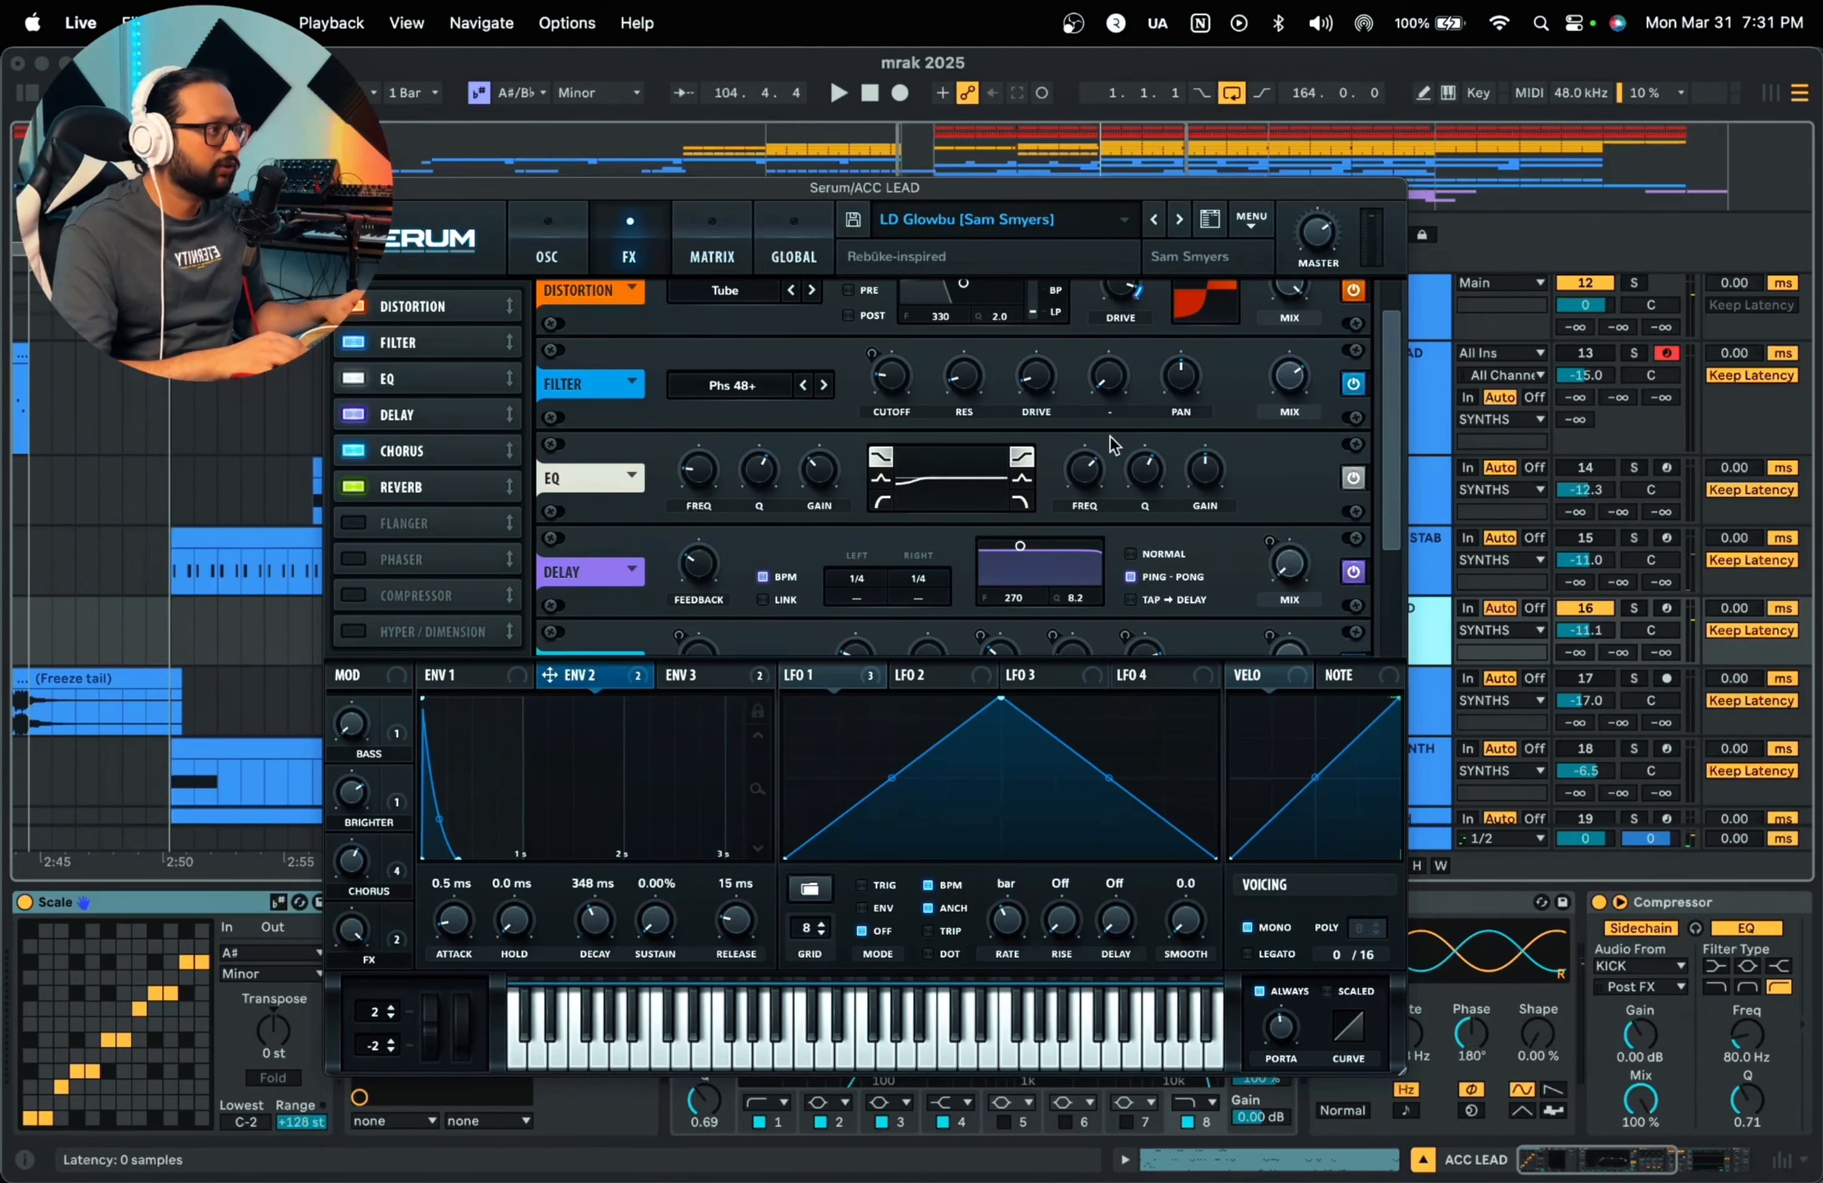
left_click_drag(1391, 530, 1417, 672)
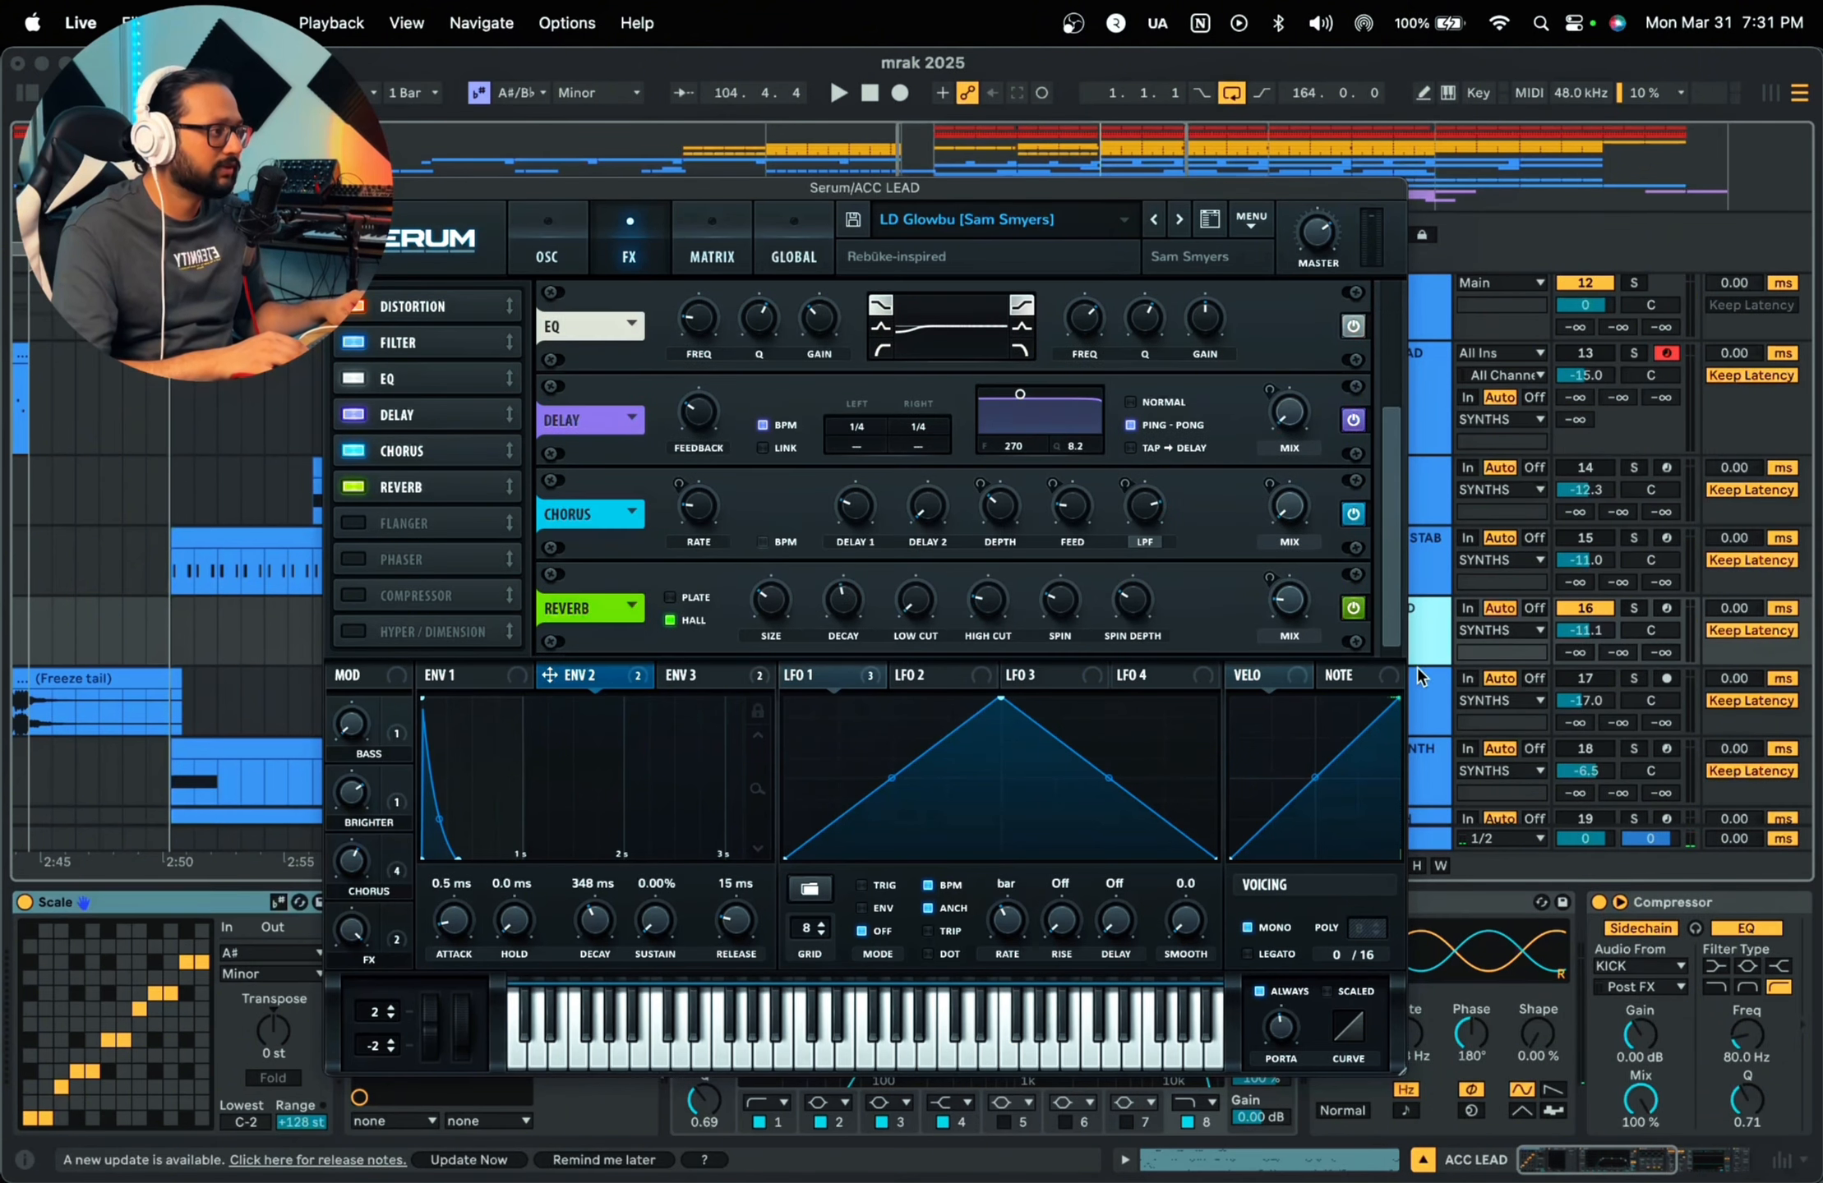
scroll(604, 308, "up", 5)
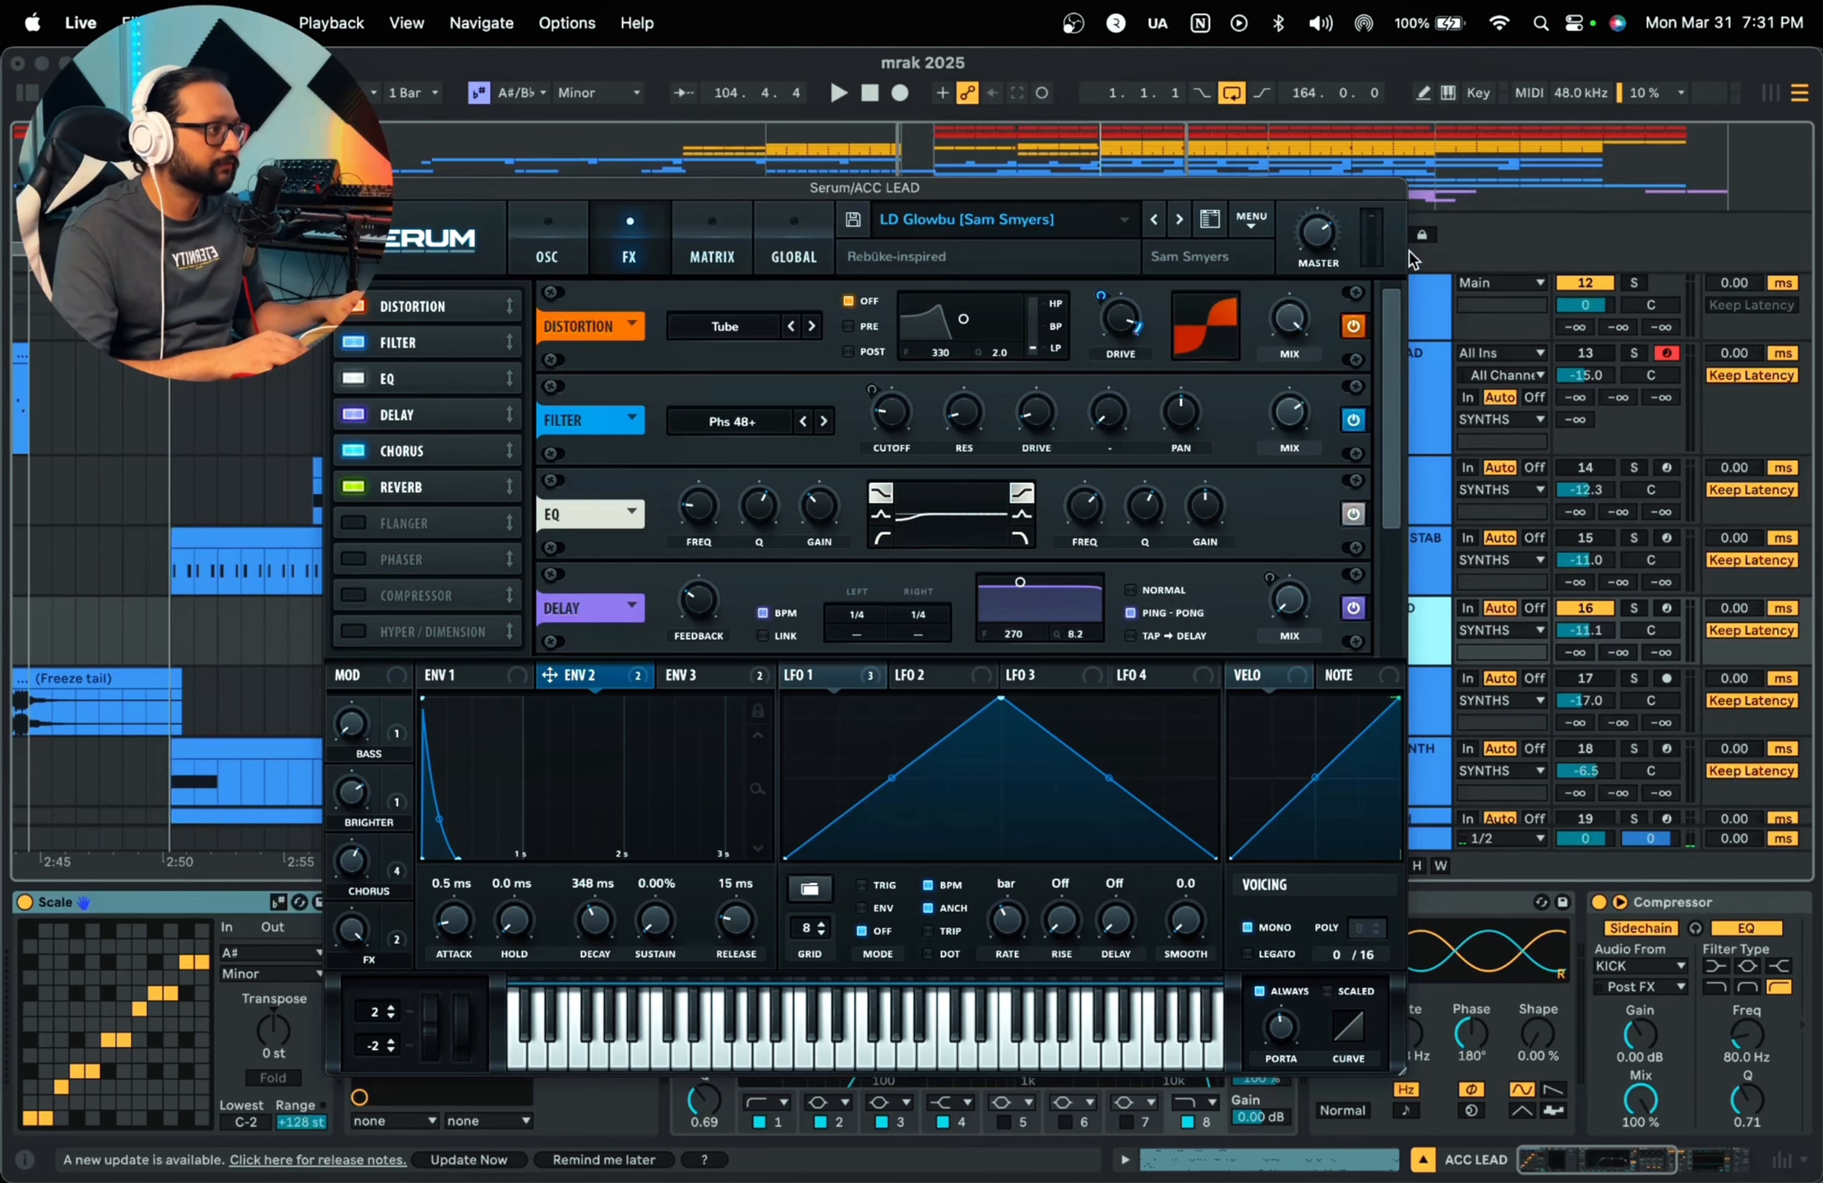
scroll(604, 308, "down", 5)
left_click(549, 246)
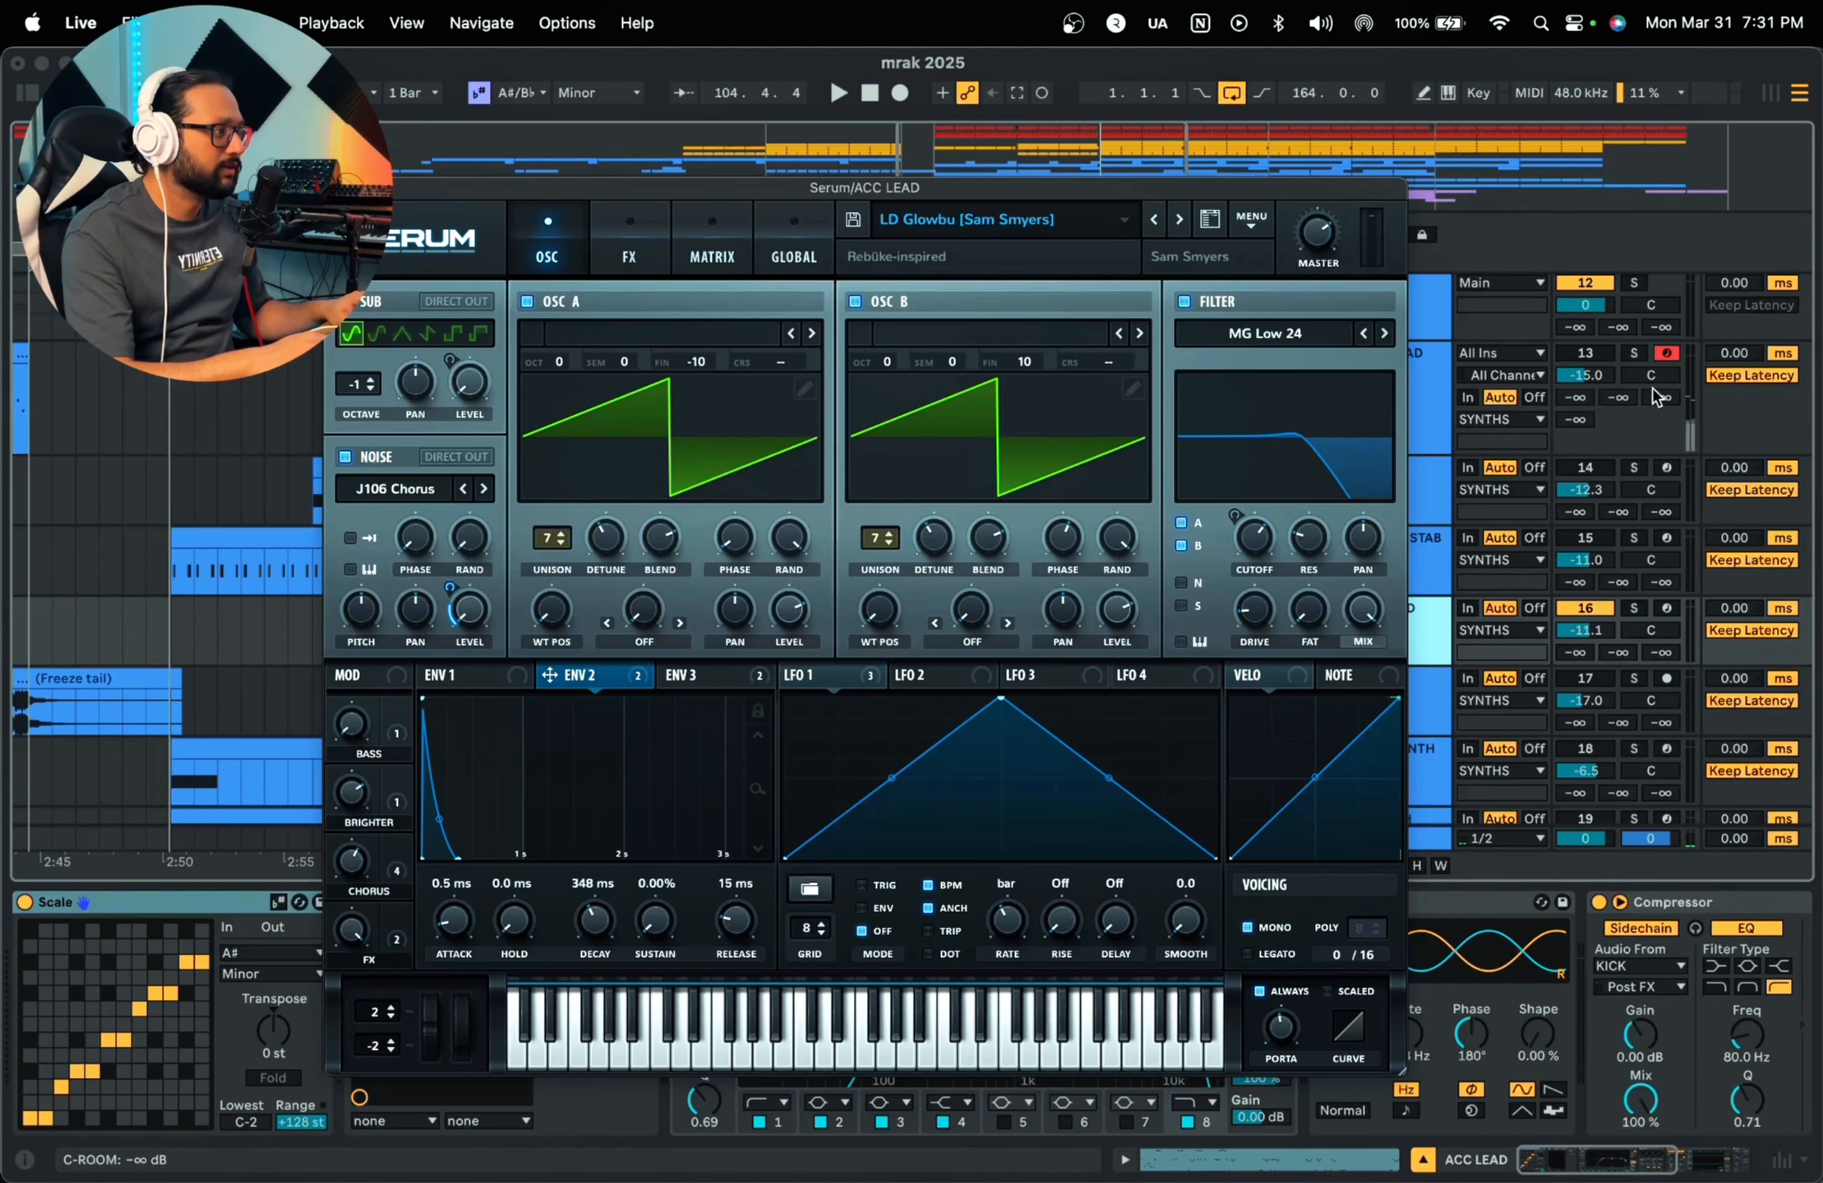
Step: Arm the ACC LEAD track and close its Serum window
left_click(1666, 608)
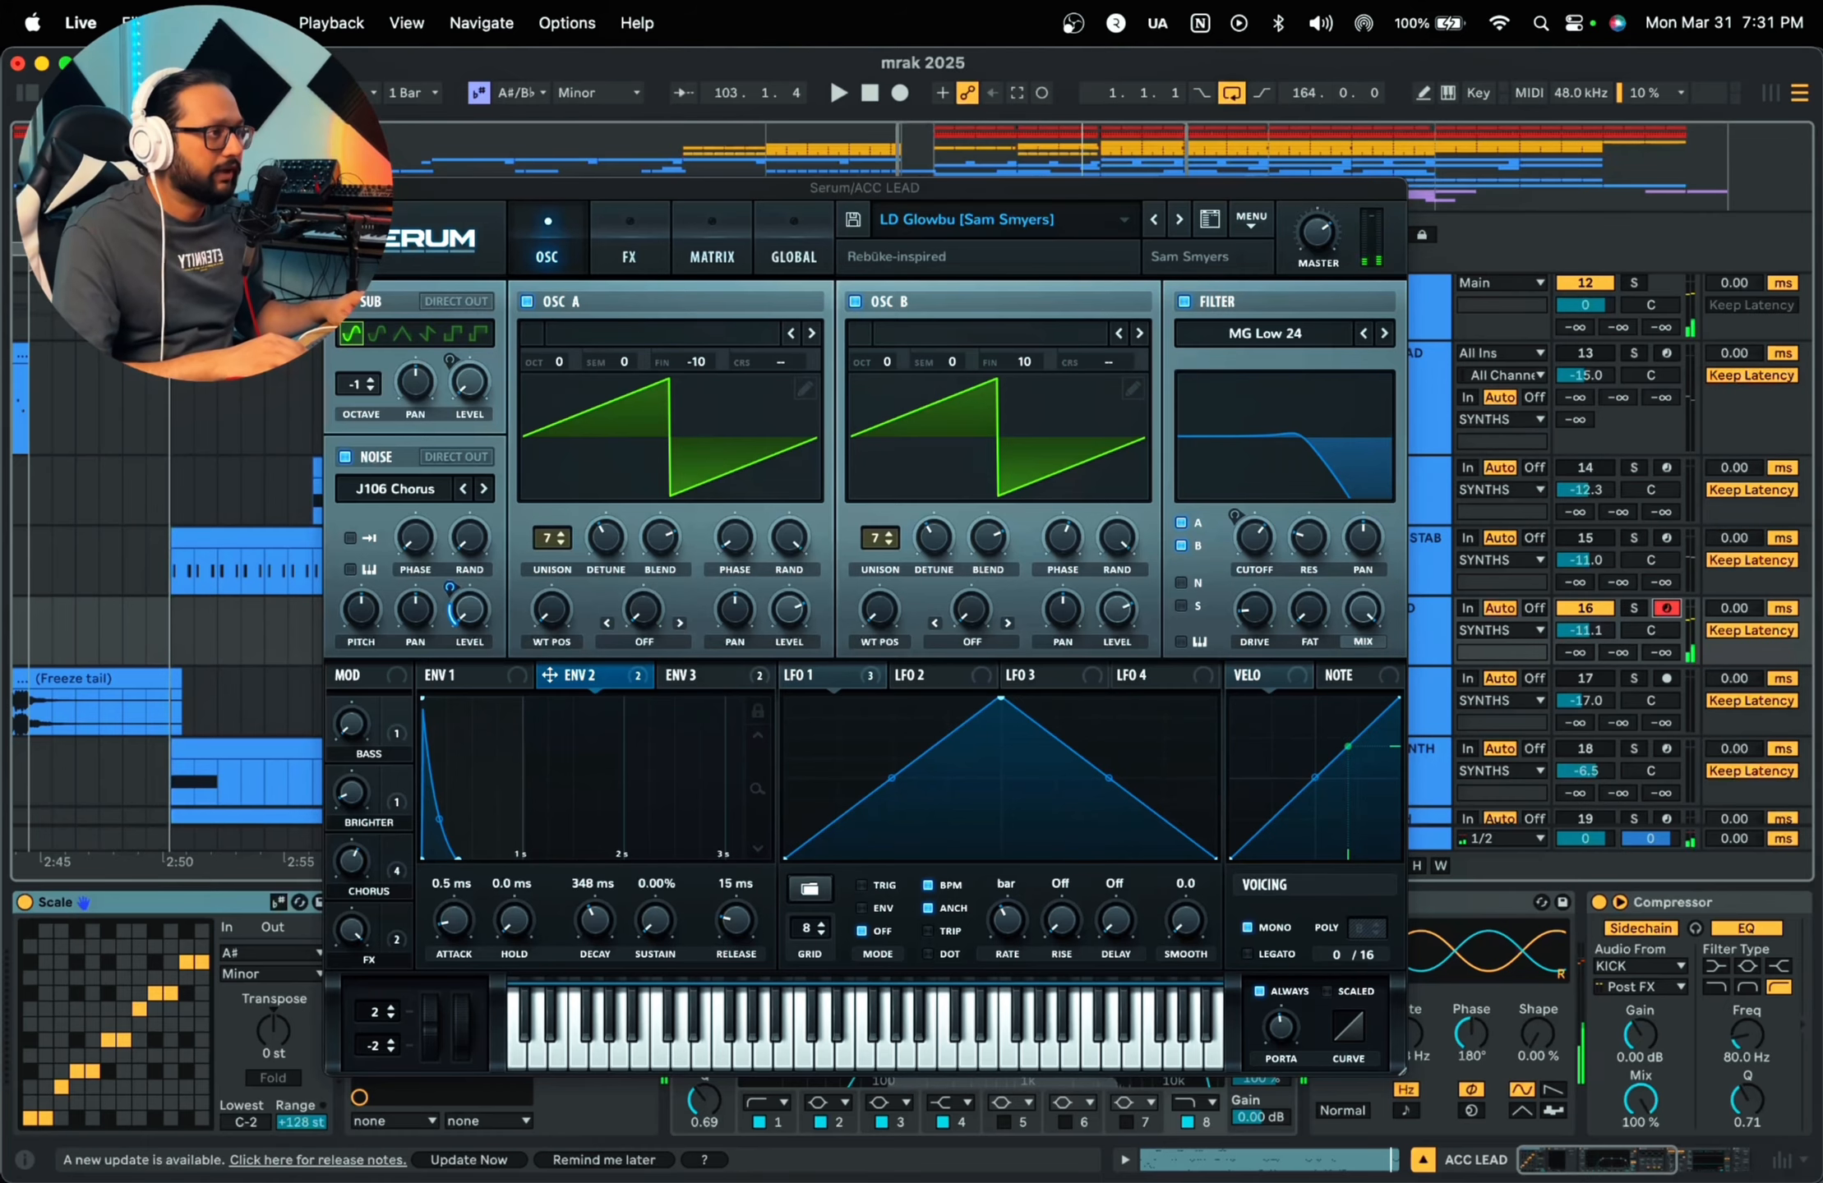
left_click(337, 188)
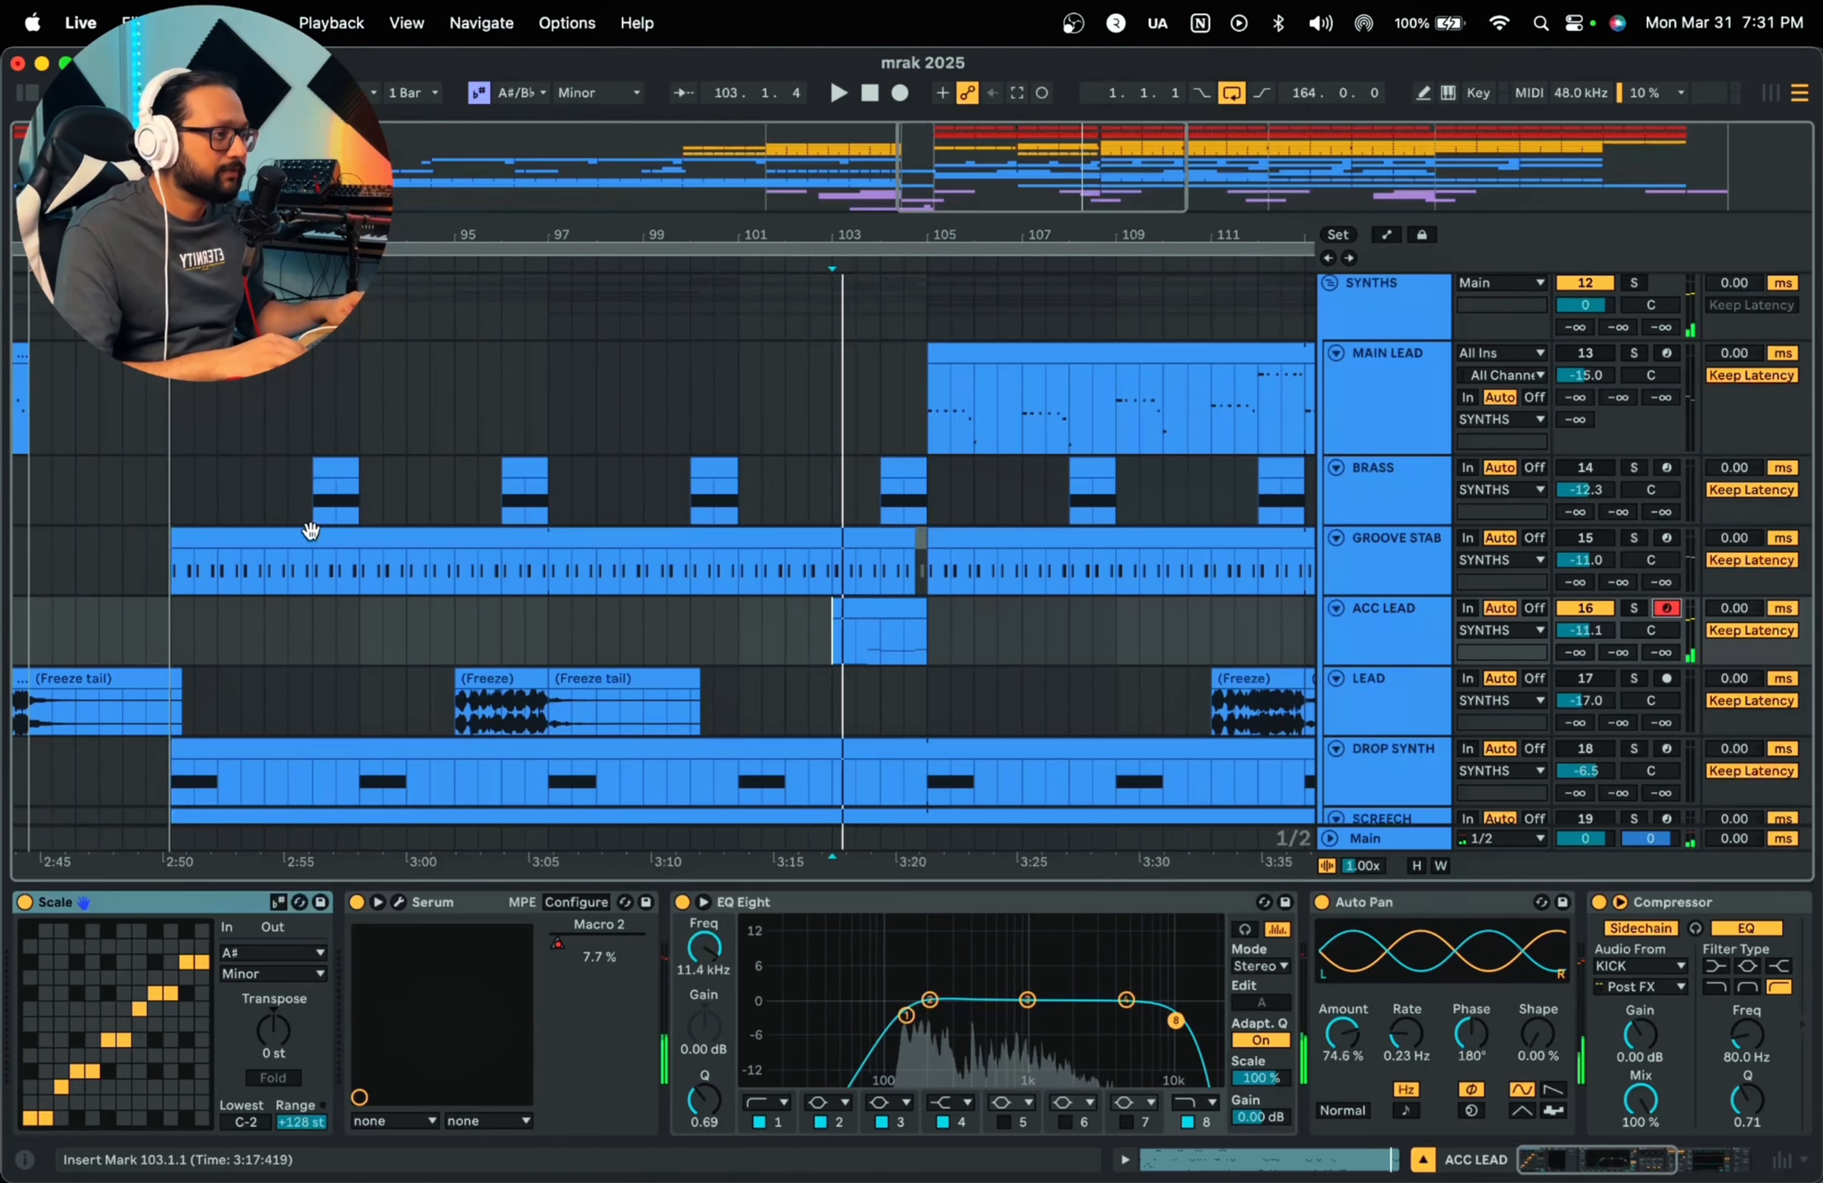
Step: Inspect the ACC LEAD's EQ Eight and Auto Pan, selecting each device in turn
left_click(1605, 1166)
left_click(793, 935)
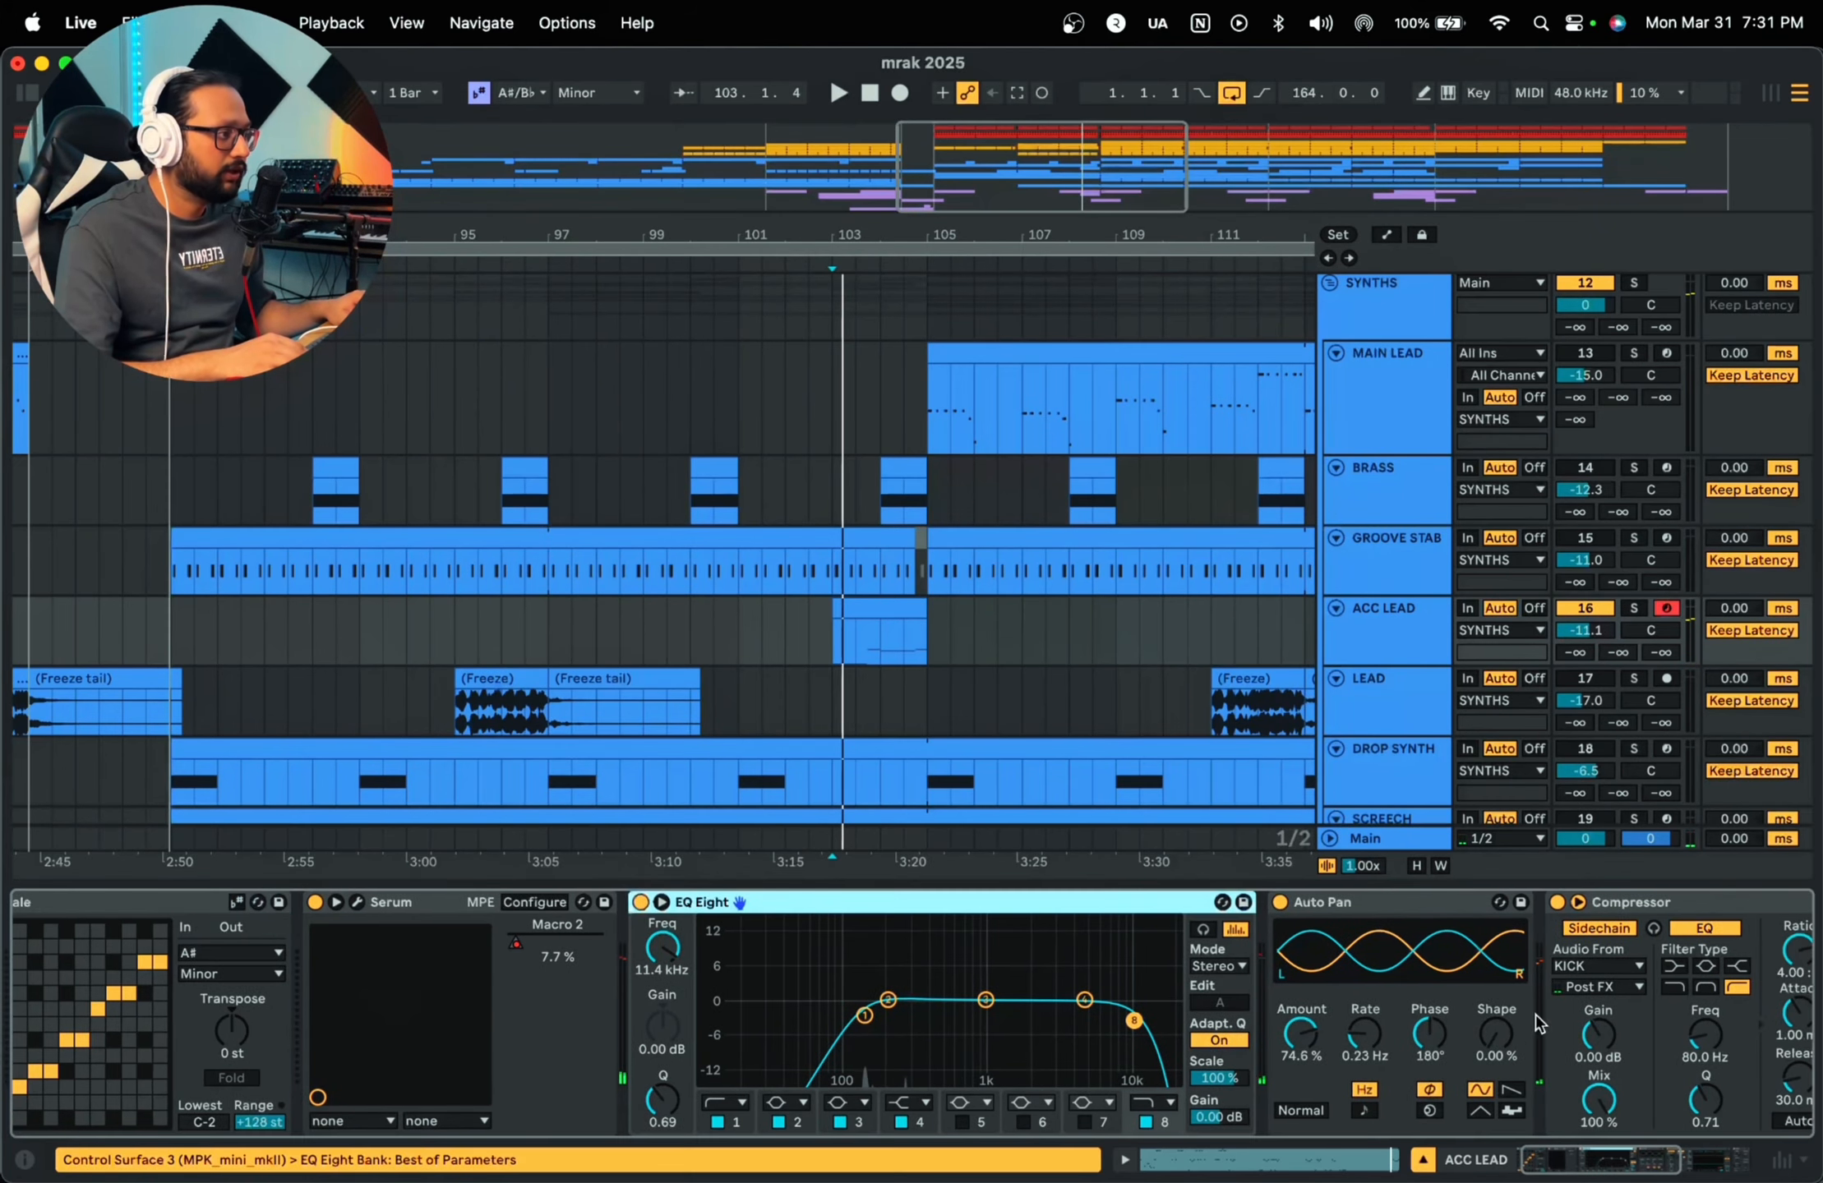
left_click(1388, 901)
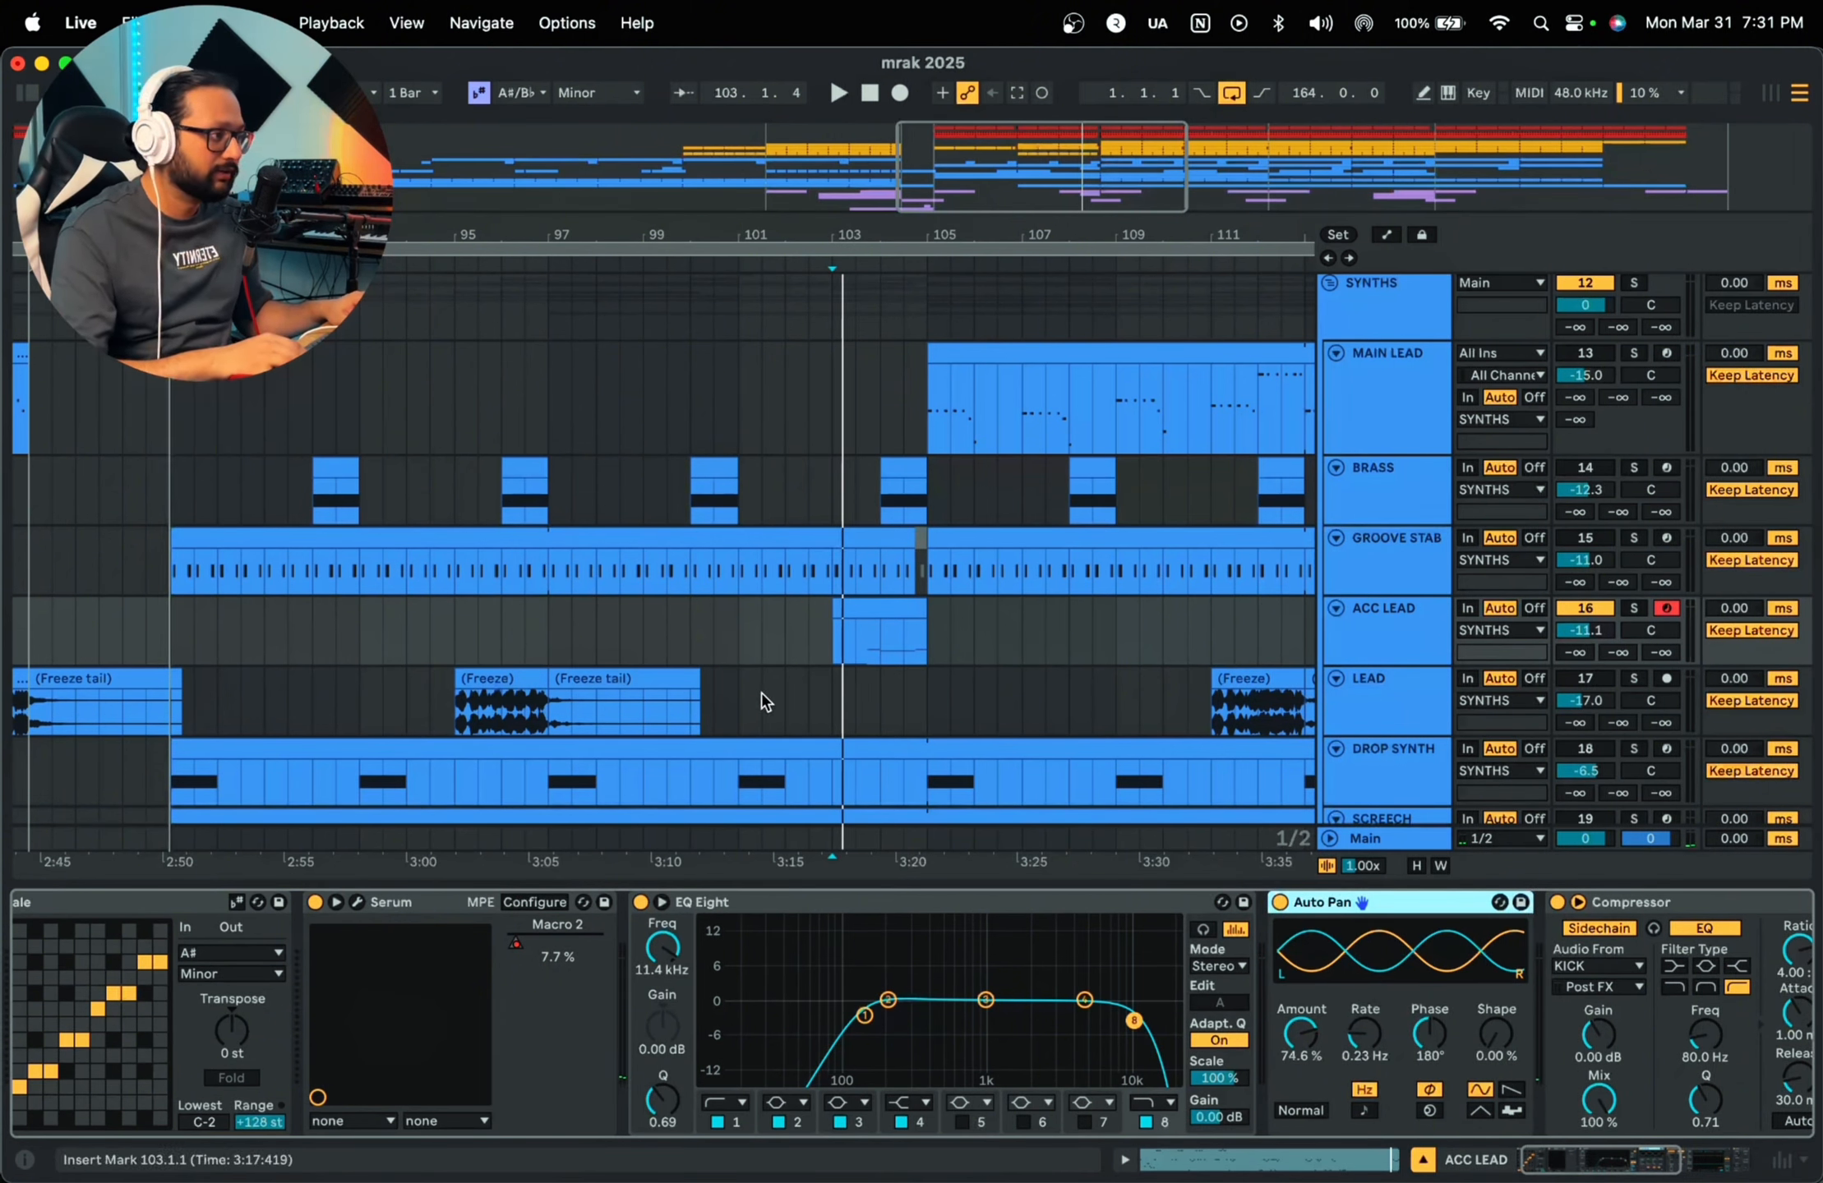
Step: Play the ACC LEAD from bar 103 and view its Compressor sidechained to KICK
left_click(844, 647)
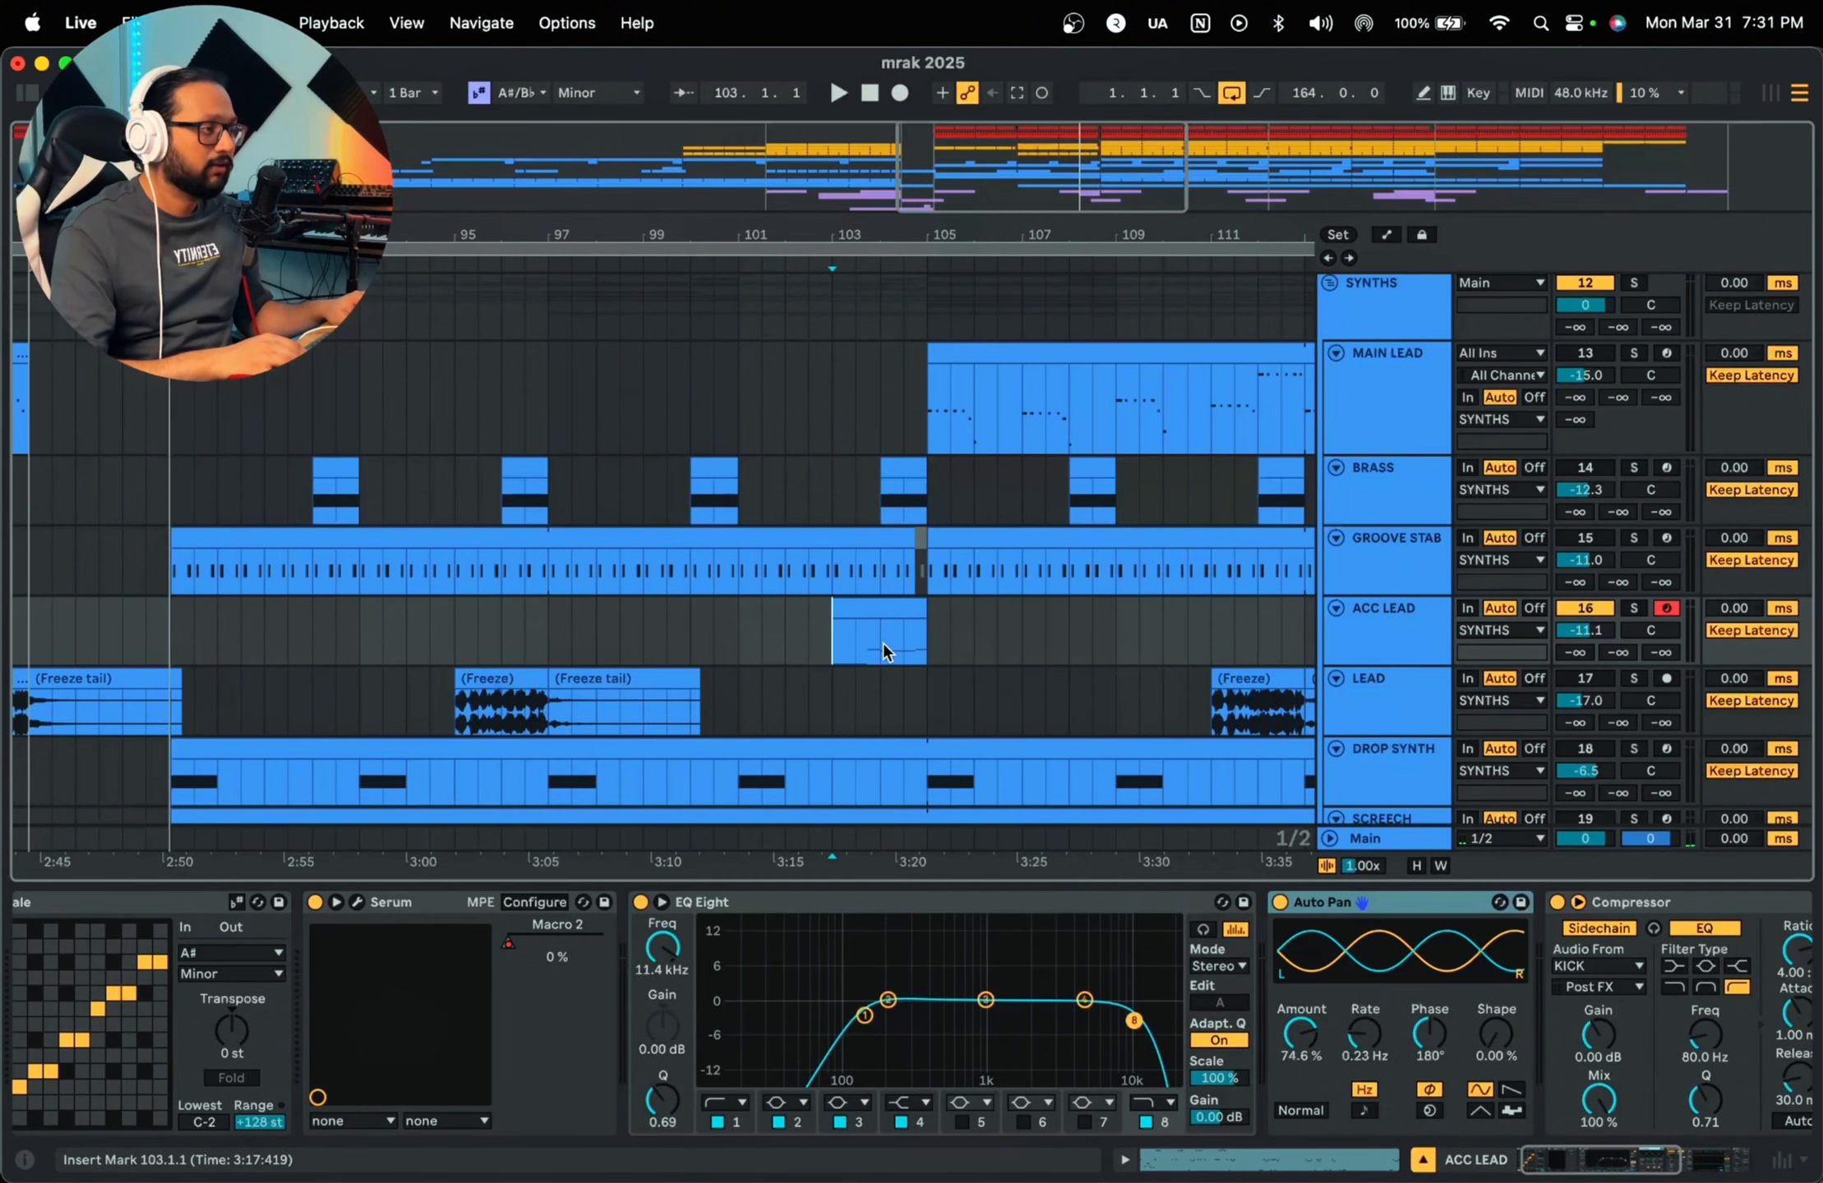
key("space")
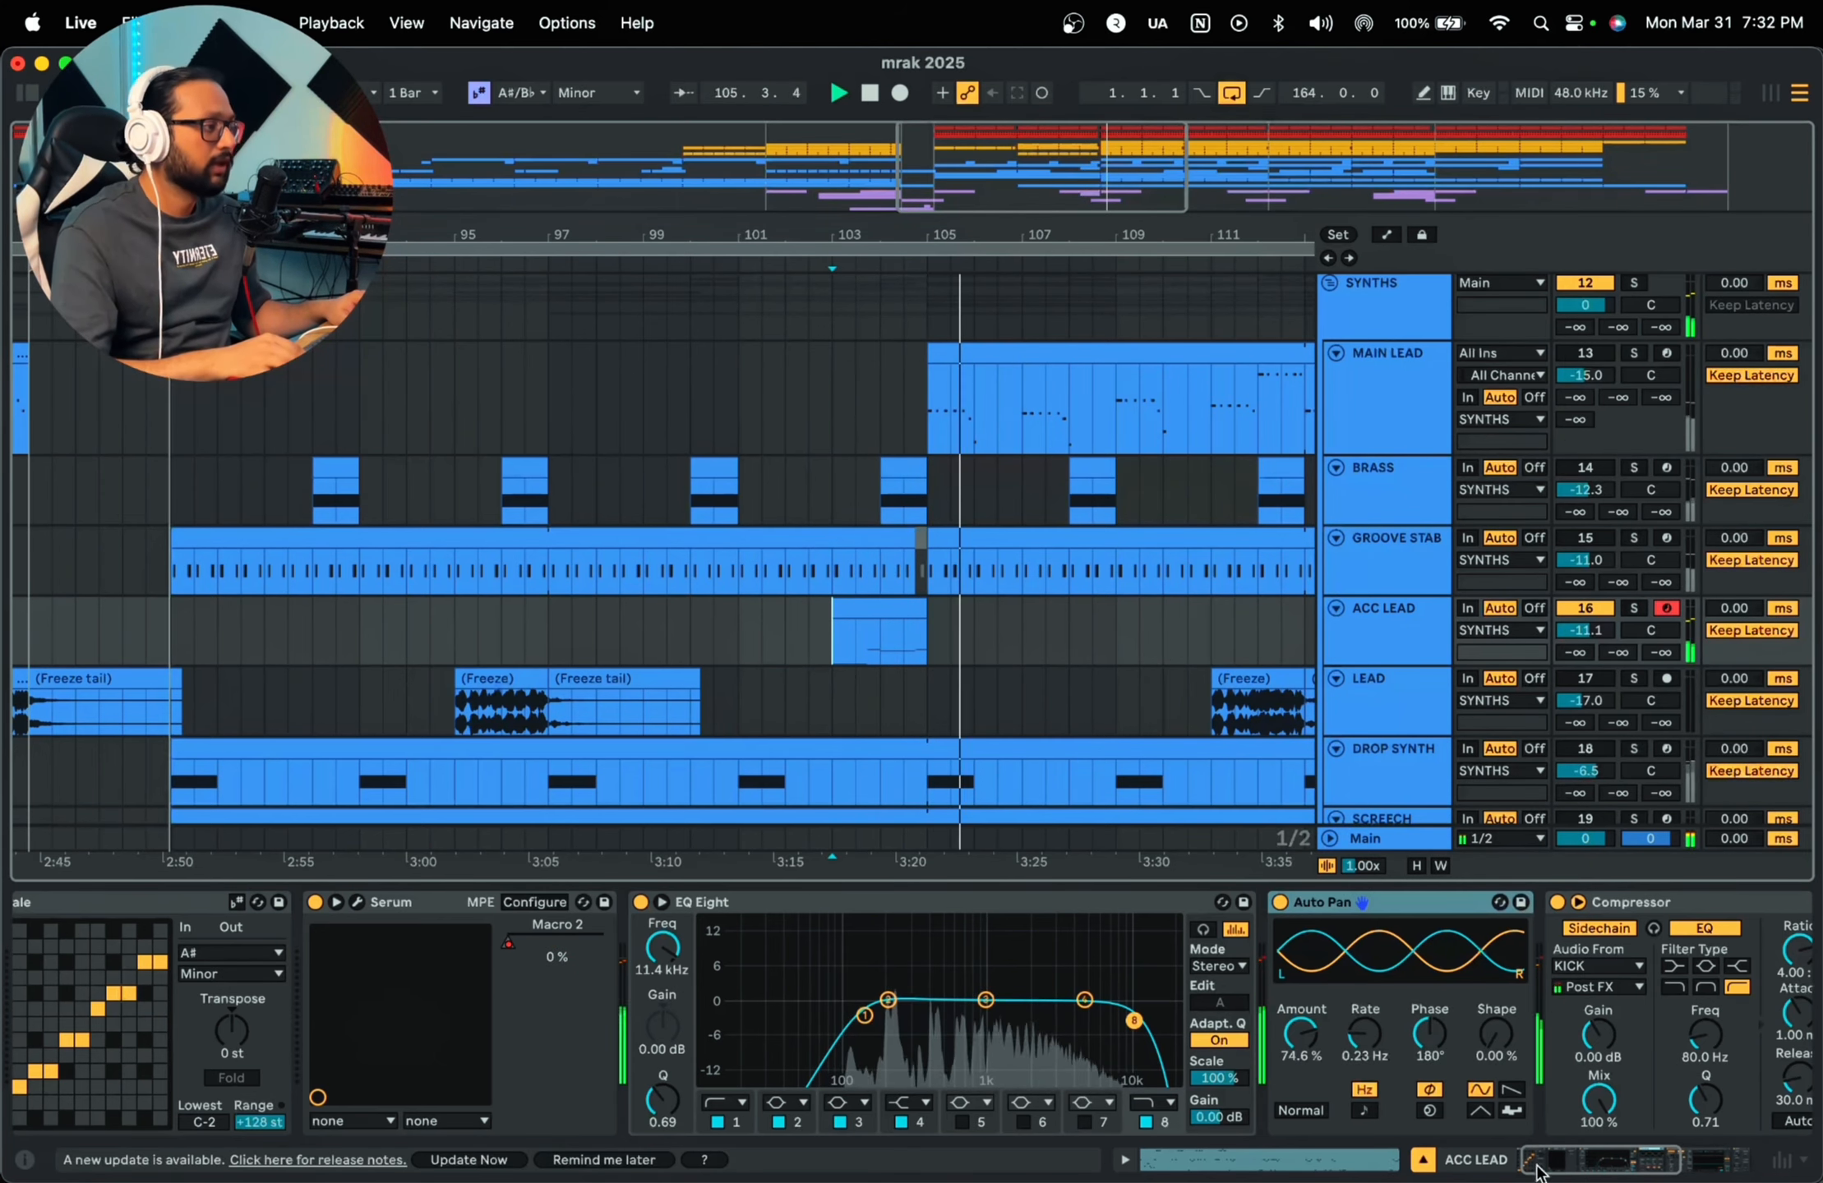
key("space")
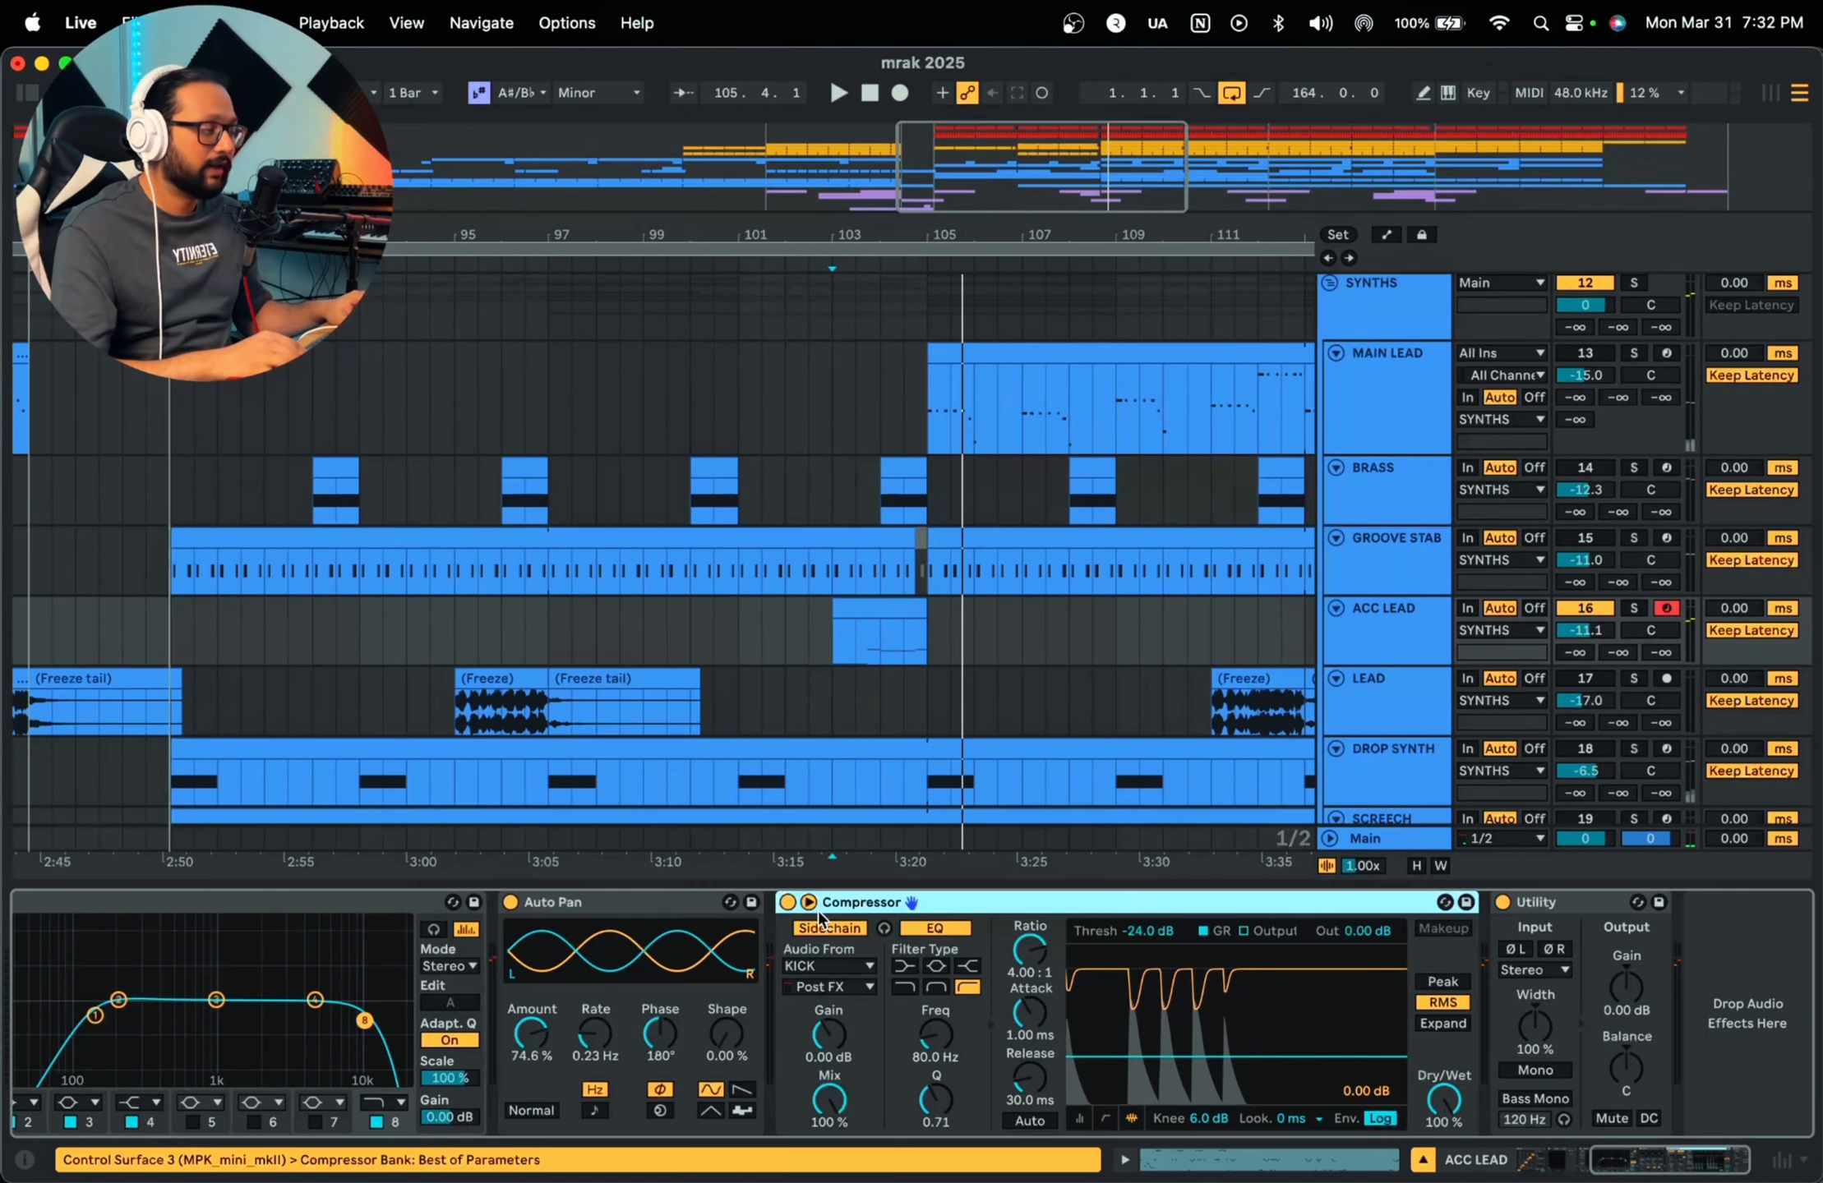
key("space")
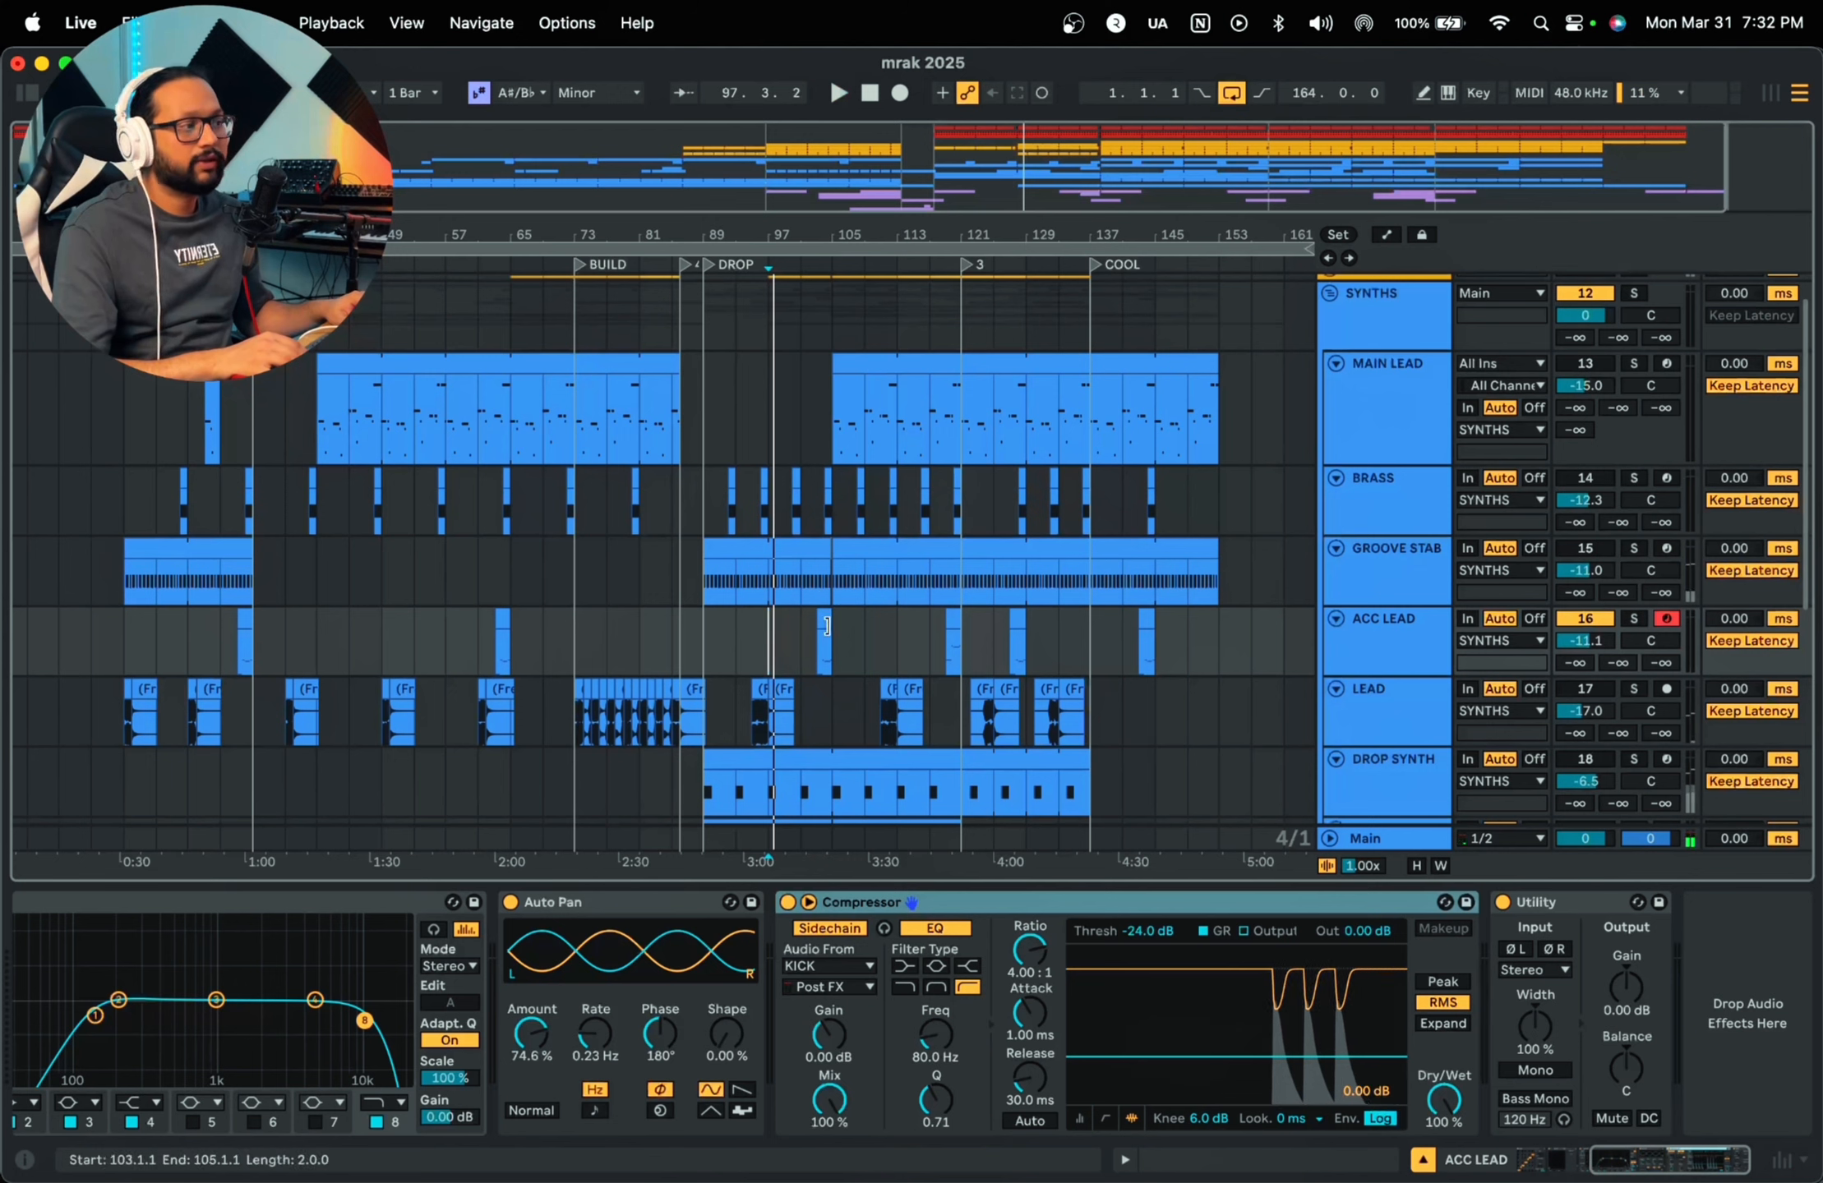
Step: Examine the ACC LEAD clips from the DROP onward, selecting ranges including bars 97–113, 117–121 and 125–129
left_click_drag(712, 643, 1221, 651)
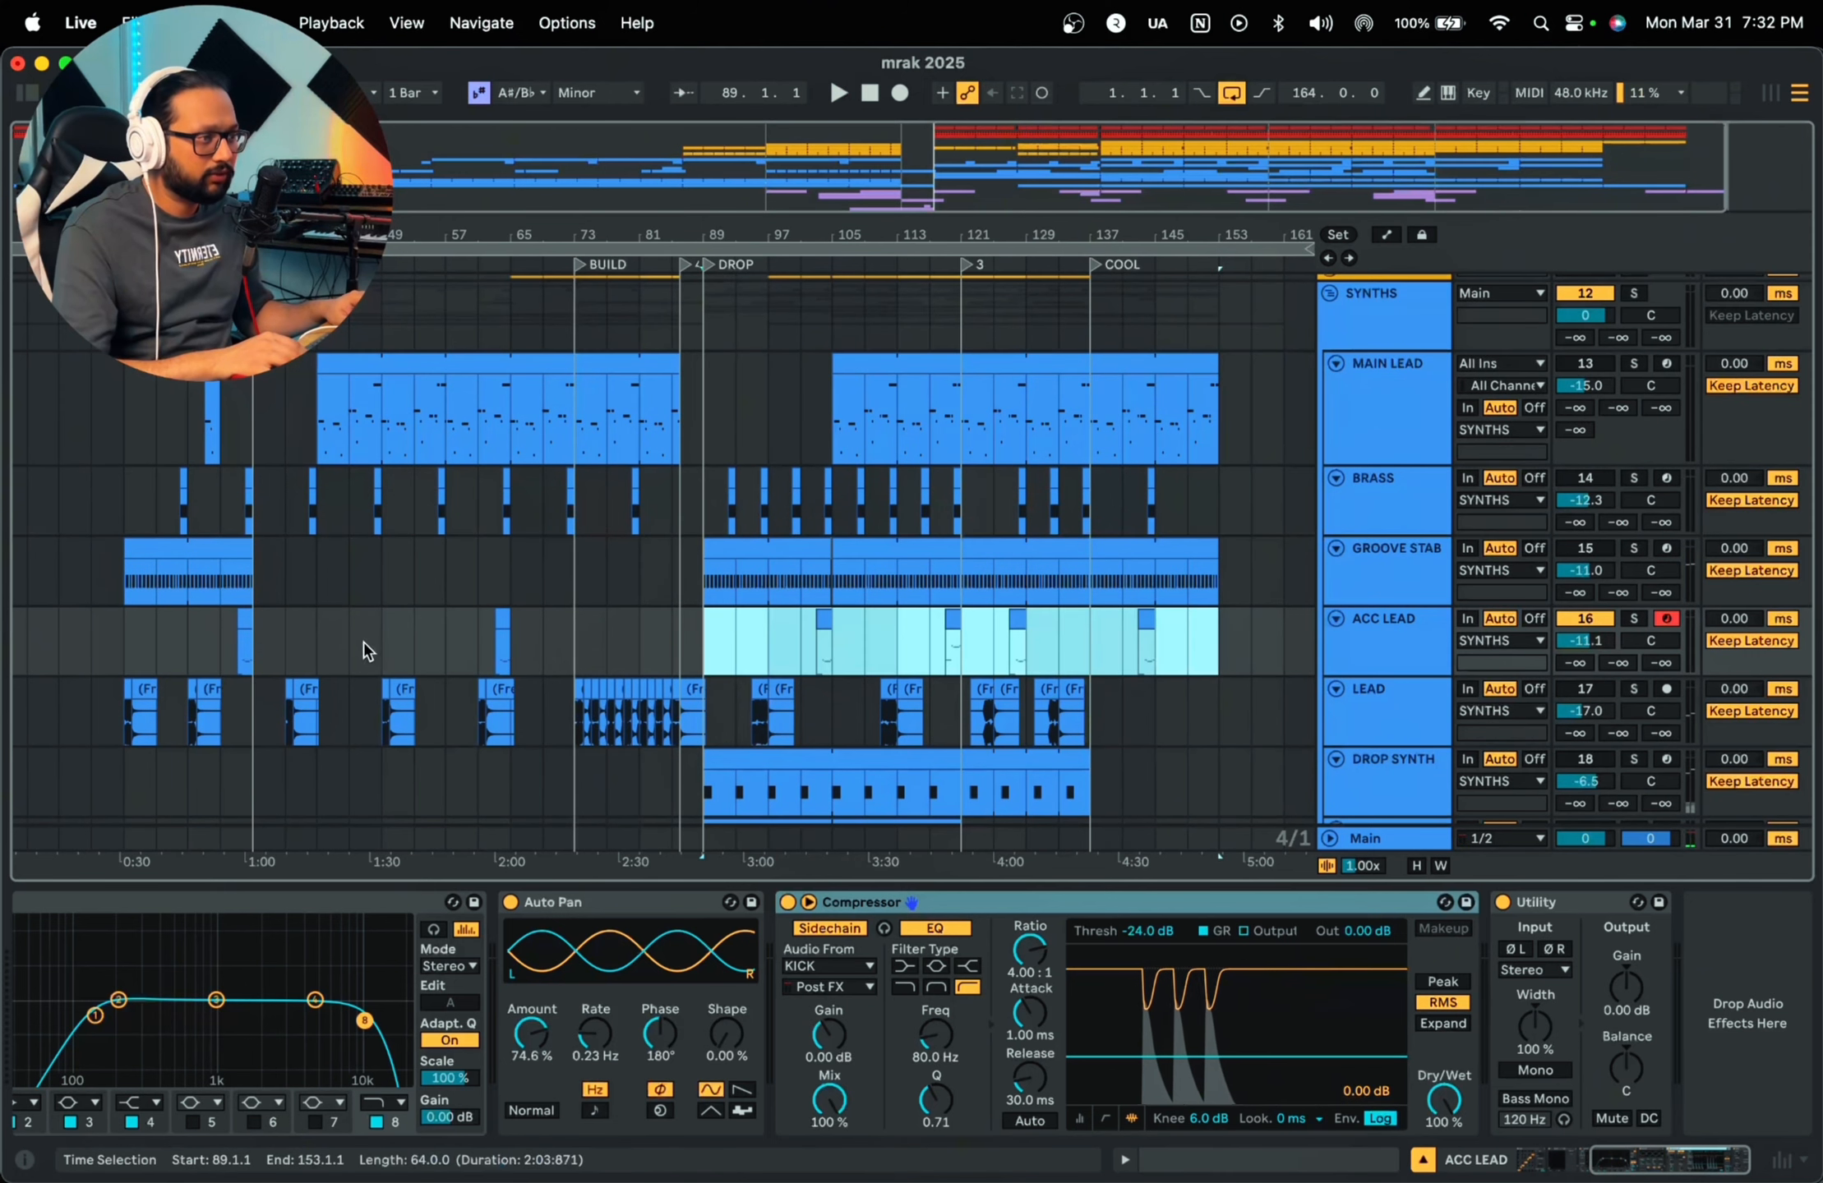
left_click(721, 629)
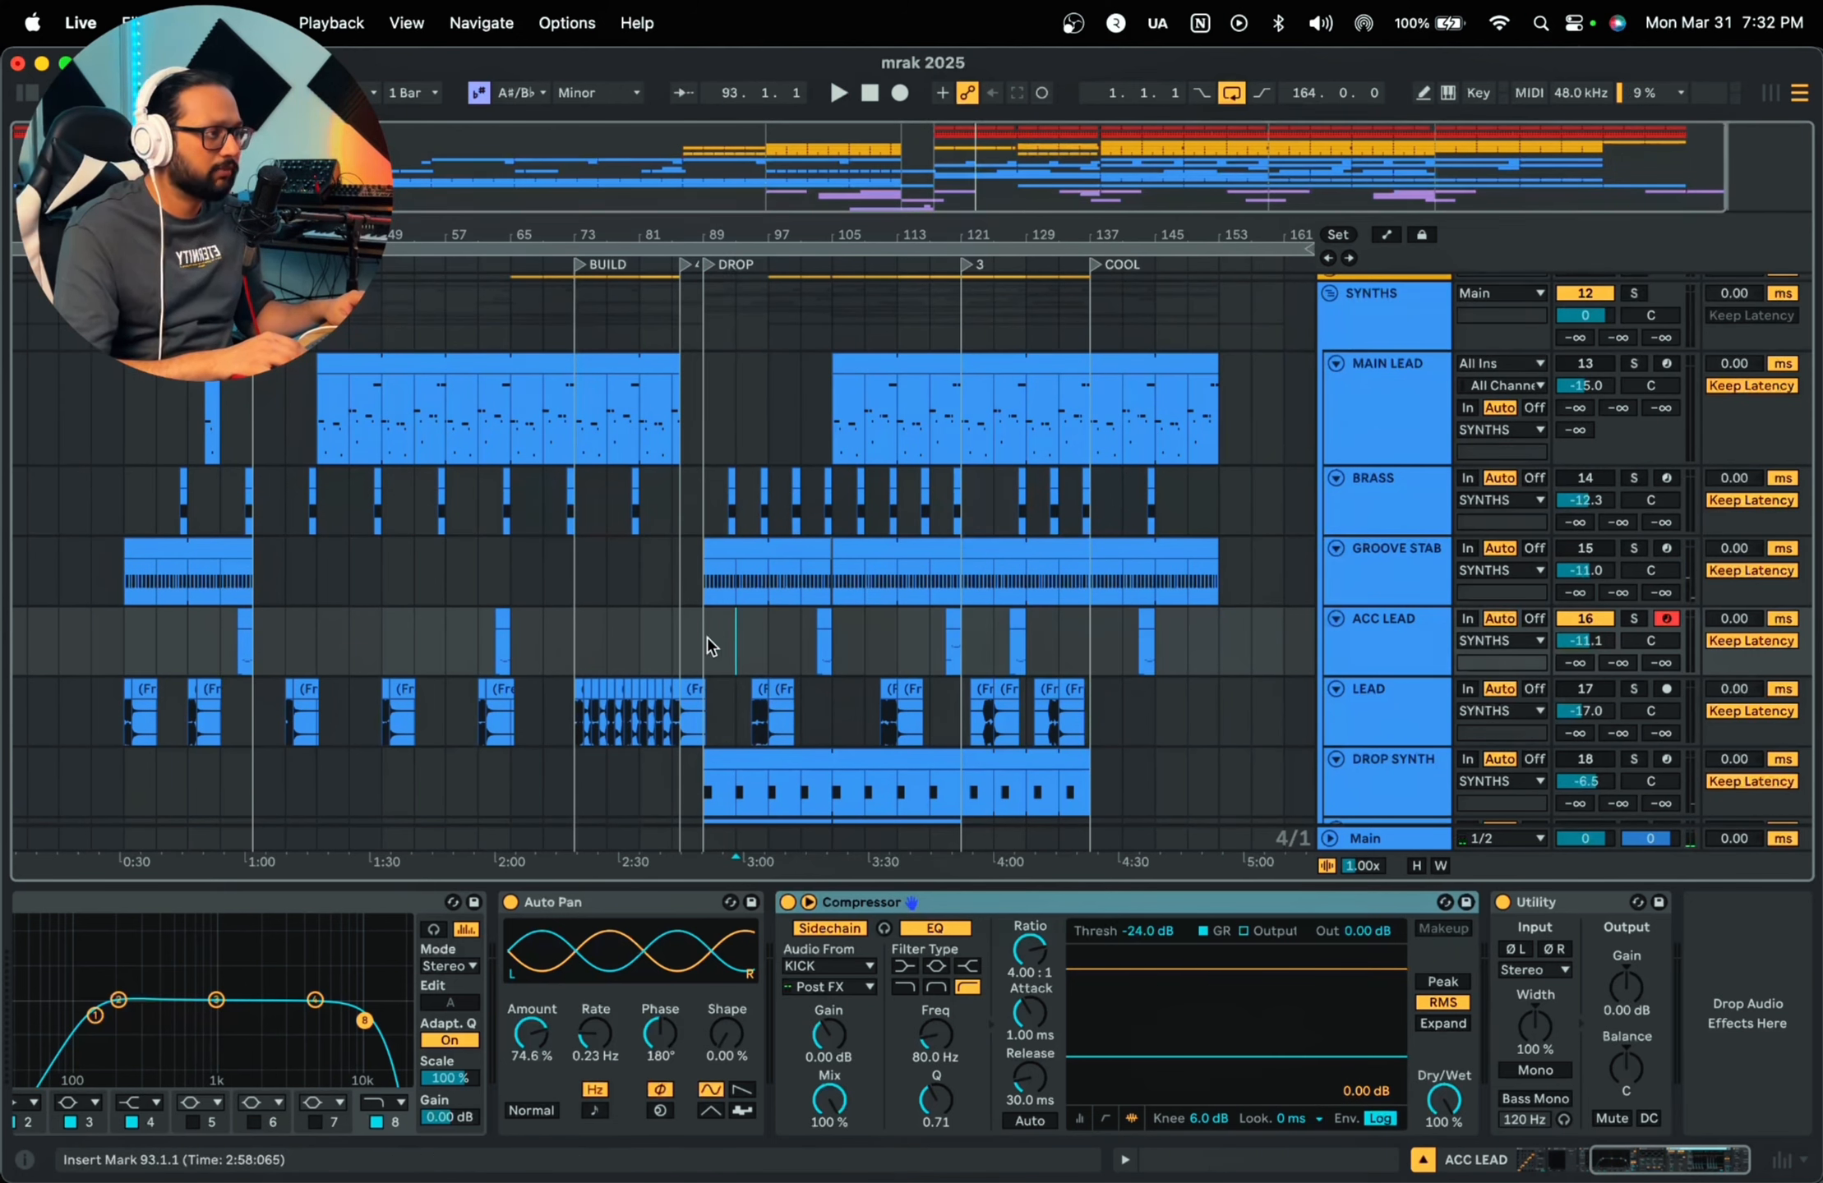
left_click_drag(711, 646, 894, 655)
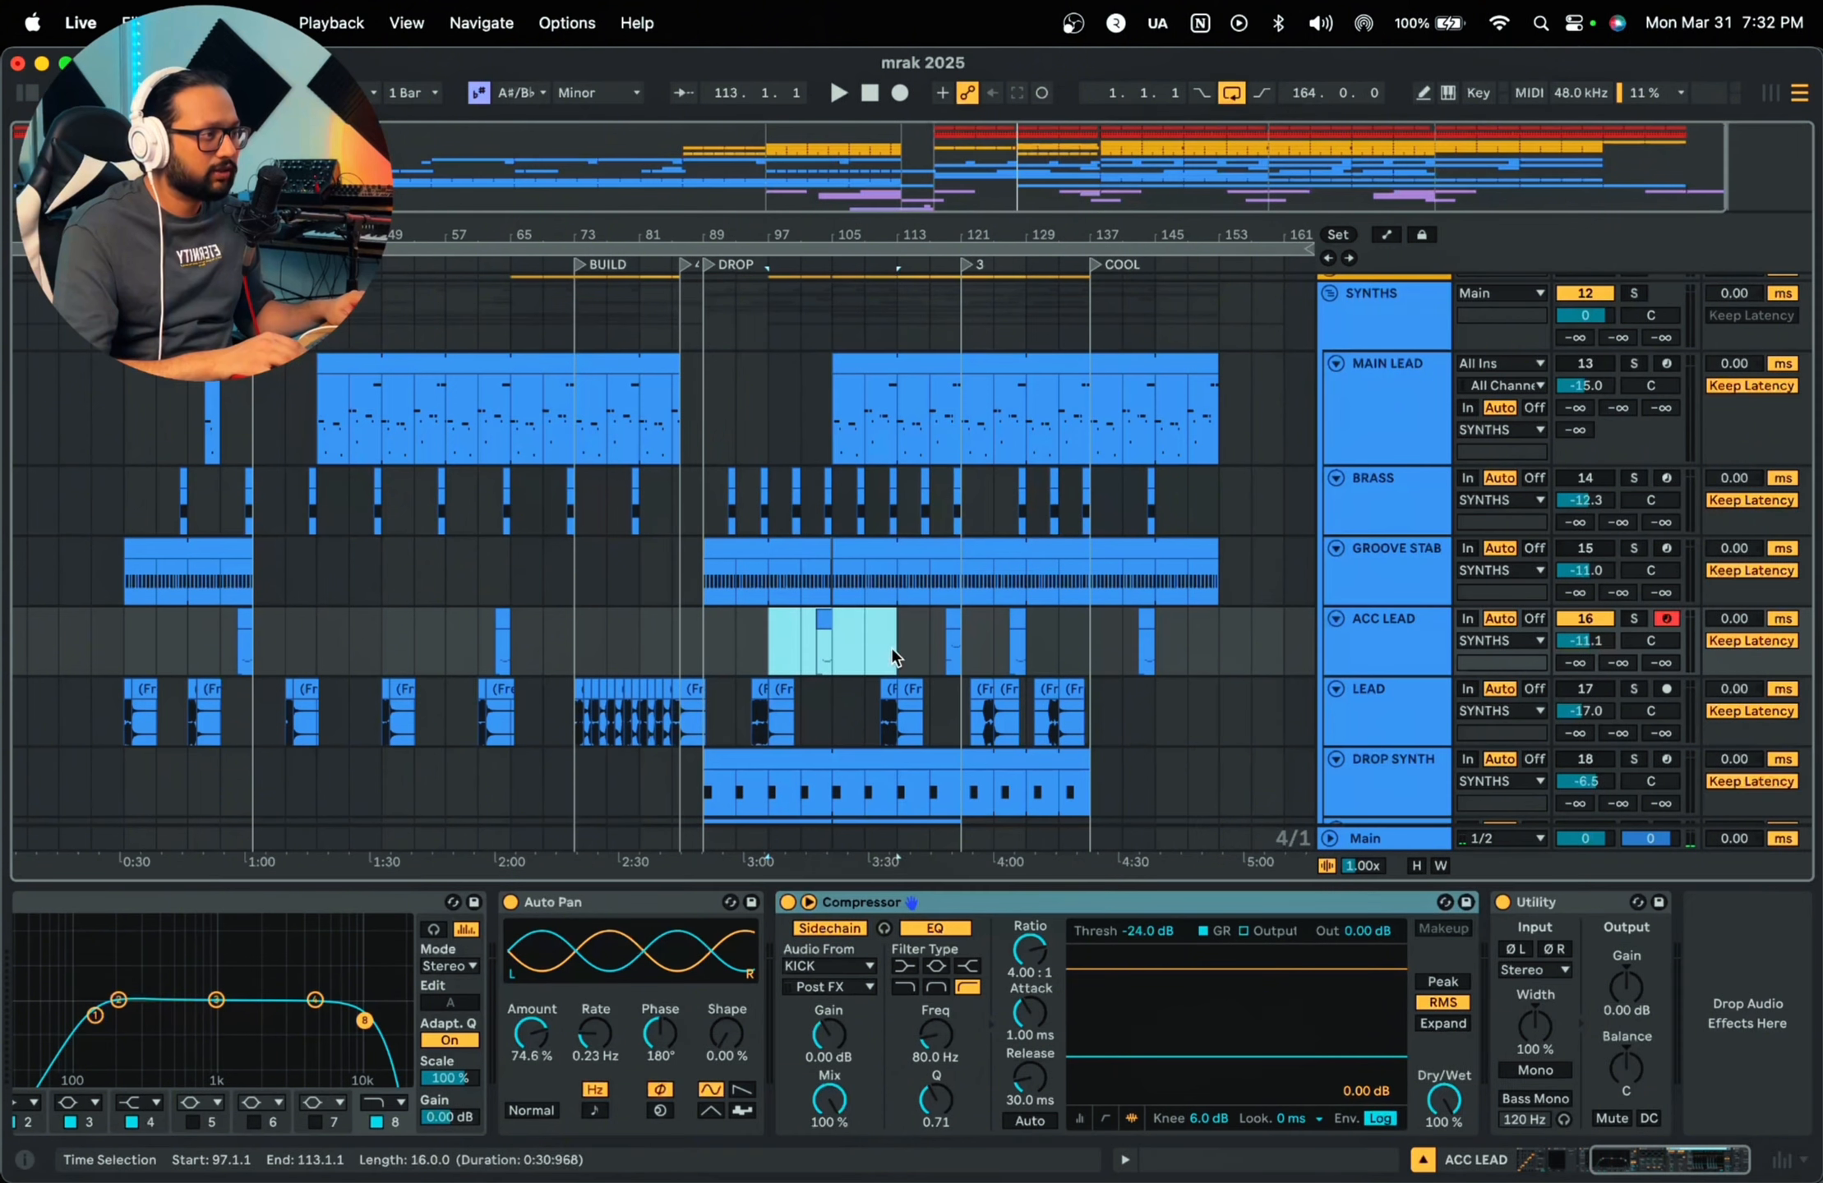
left_click(922, 648)
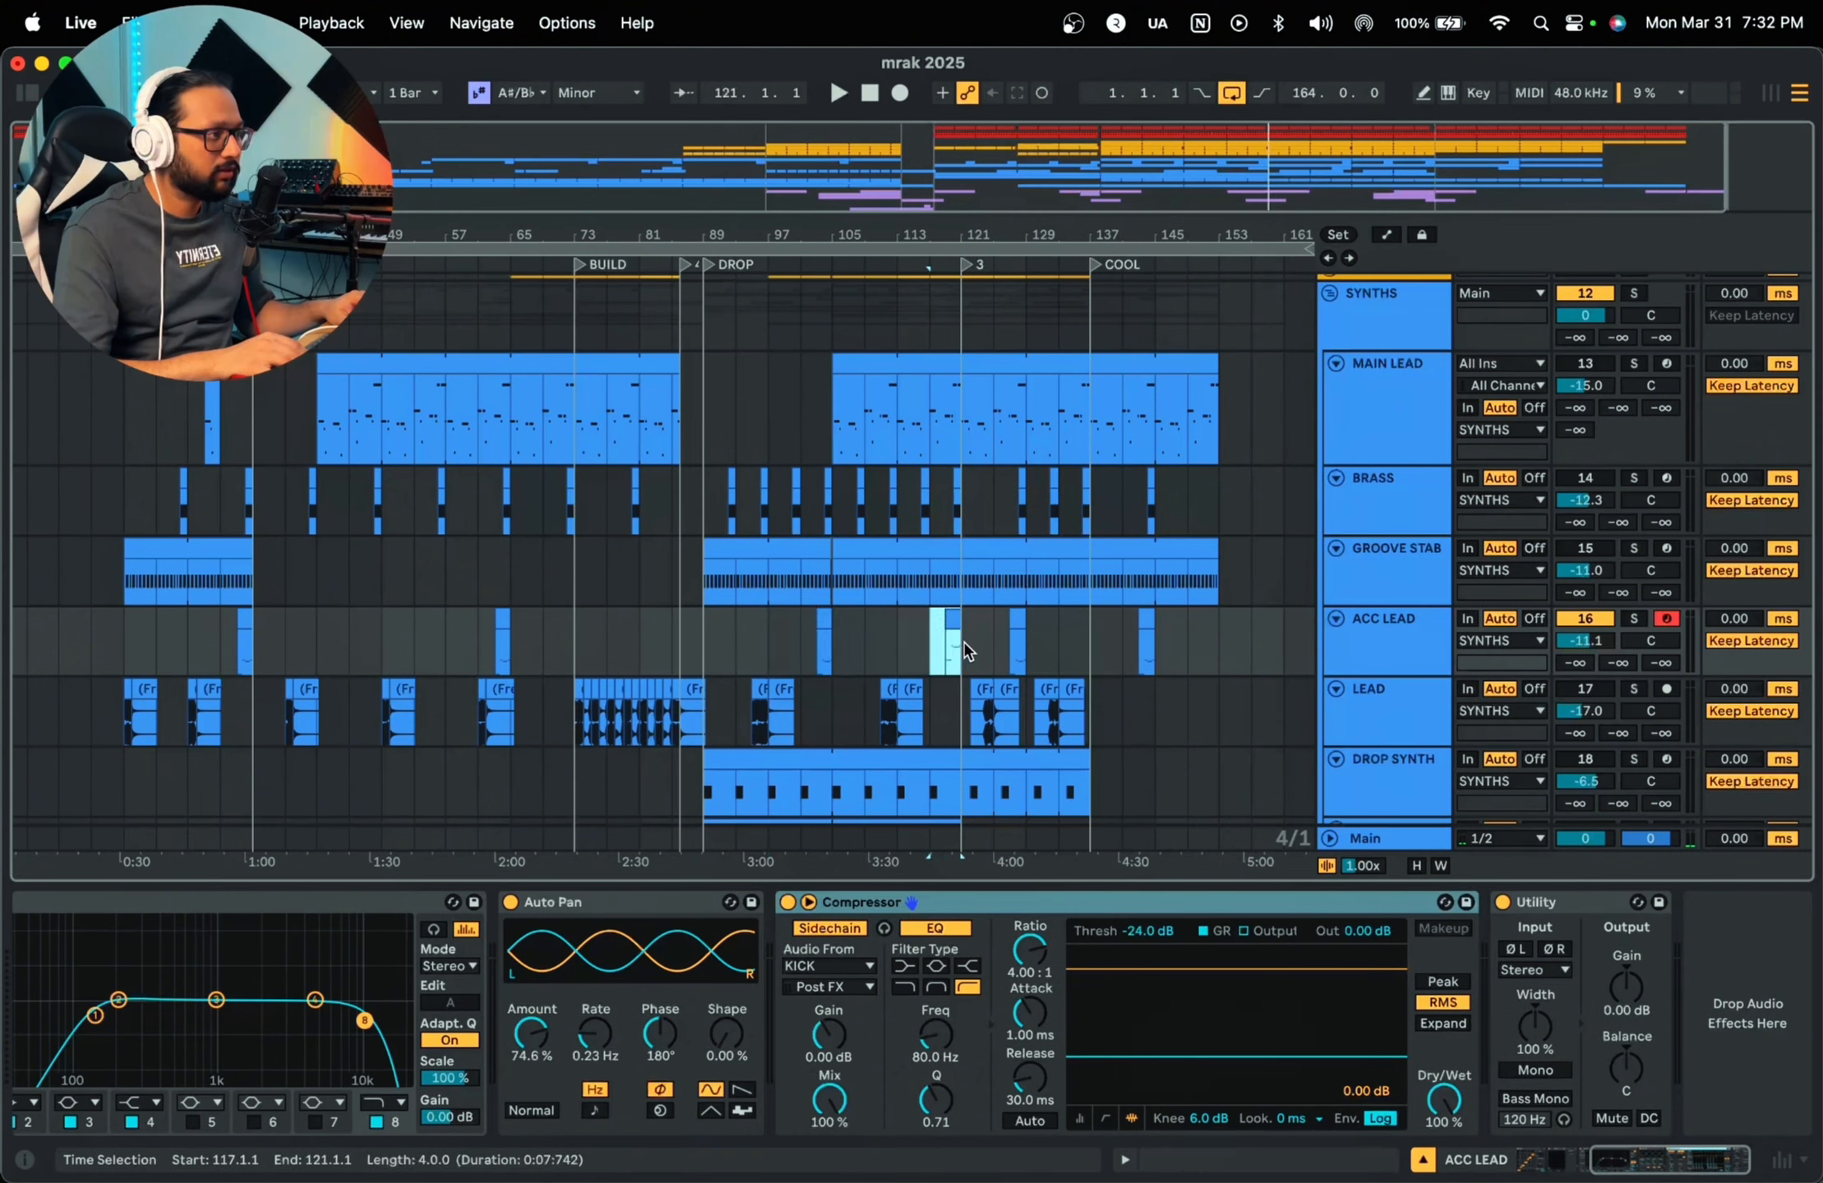
left_click_drag(1001, 645, 1037, 643)
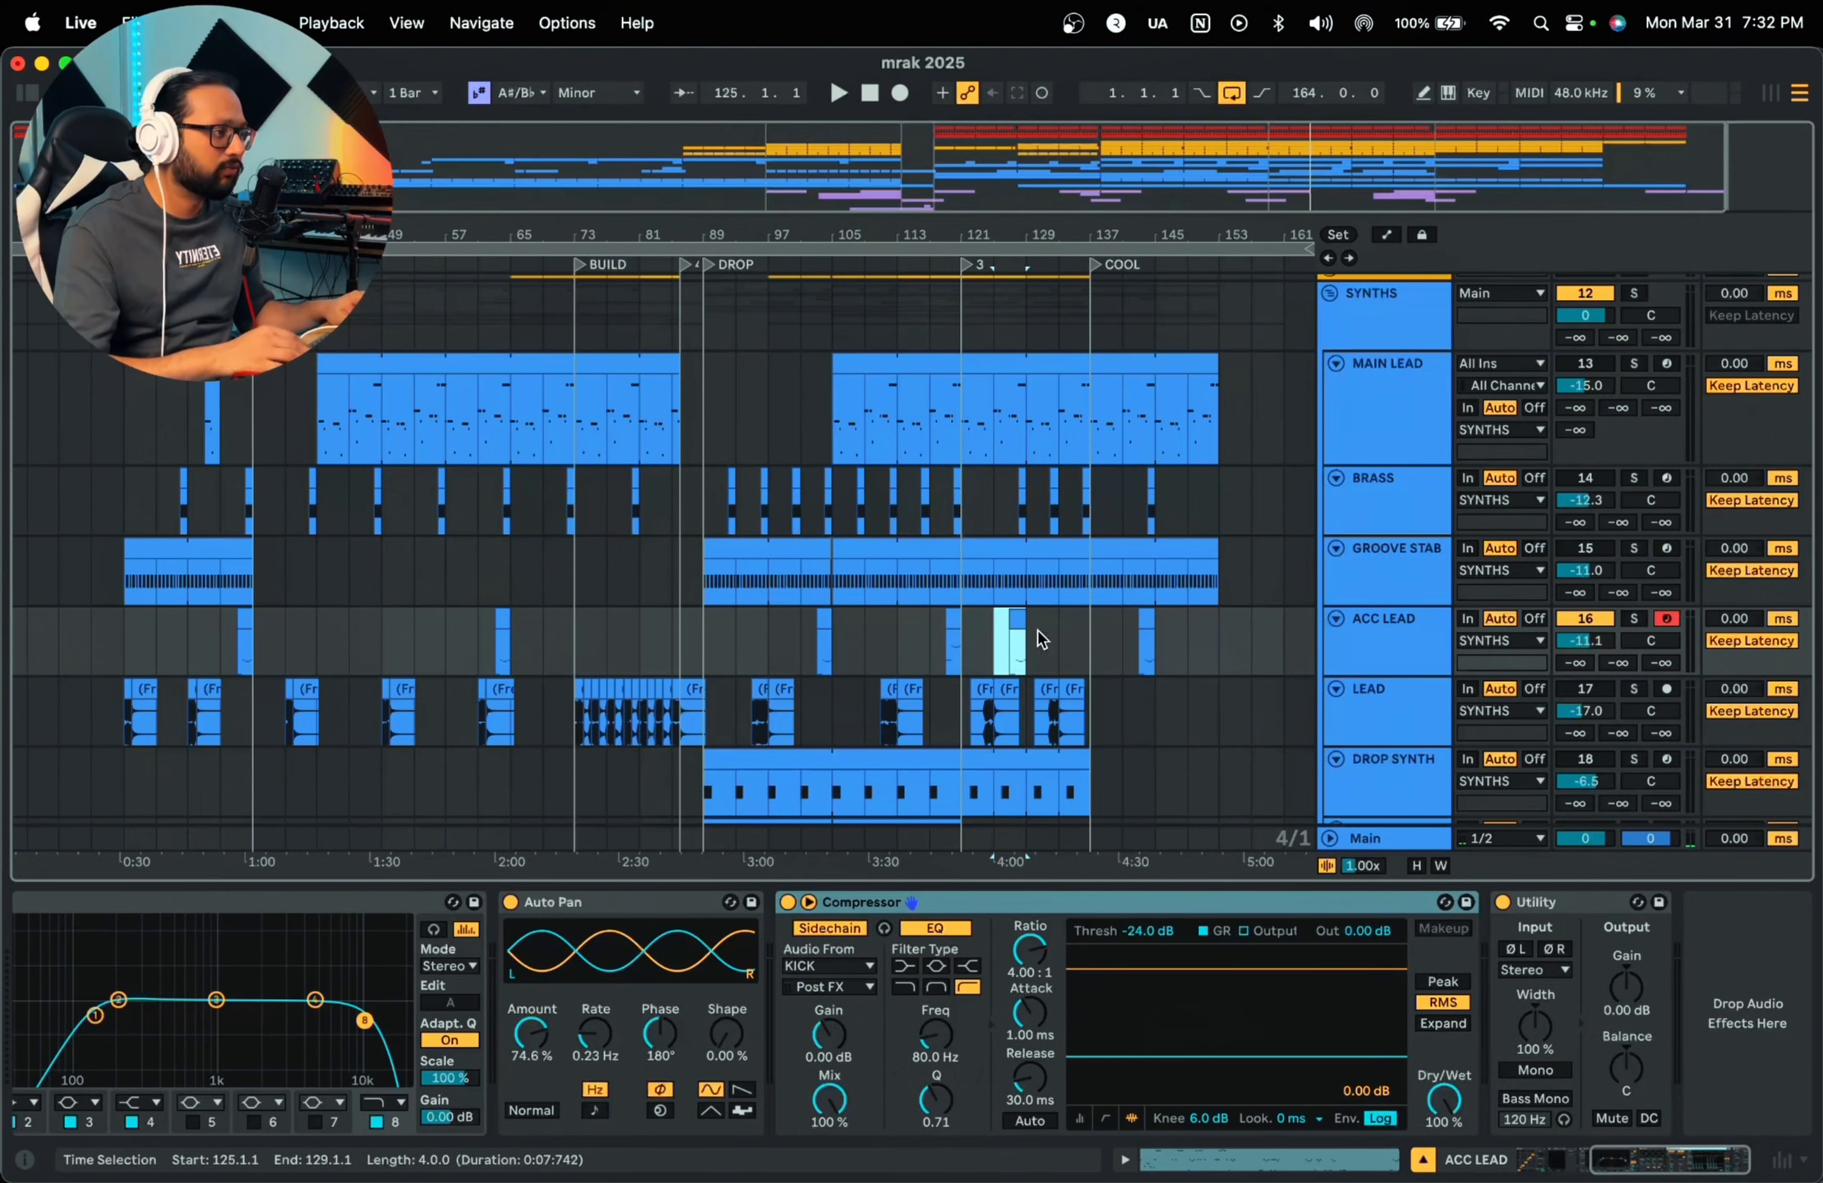
Step: Play from bar 117 with the MAIN LEAD, BRASS and GROOVE STAB tracks turned on alongside ACC LEAD
left_click(923, 634)
key("space")
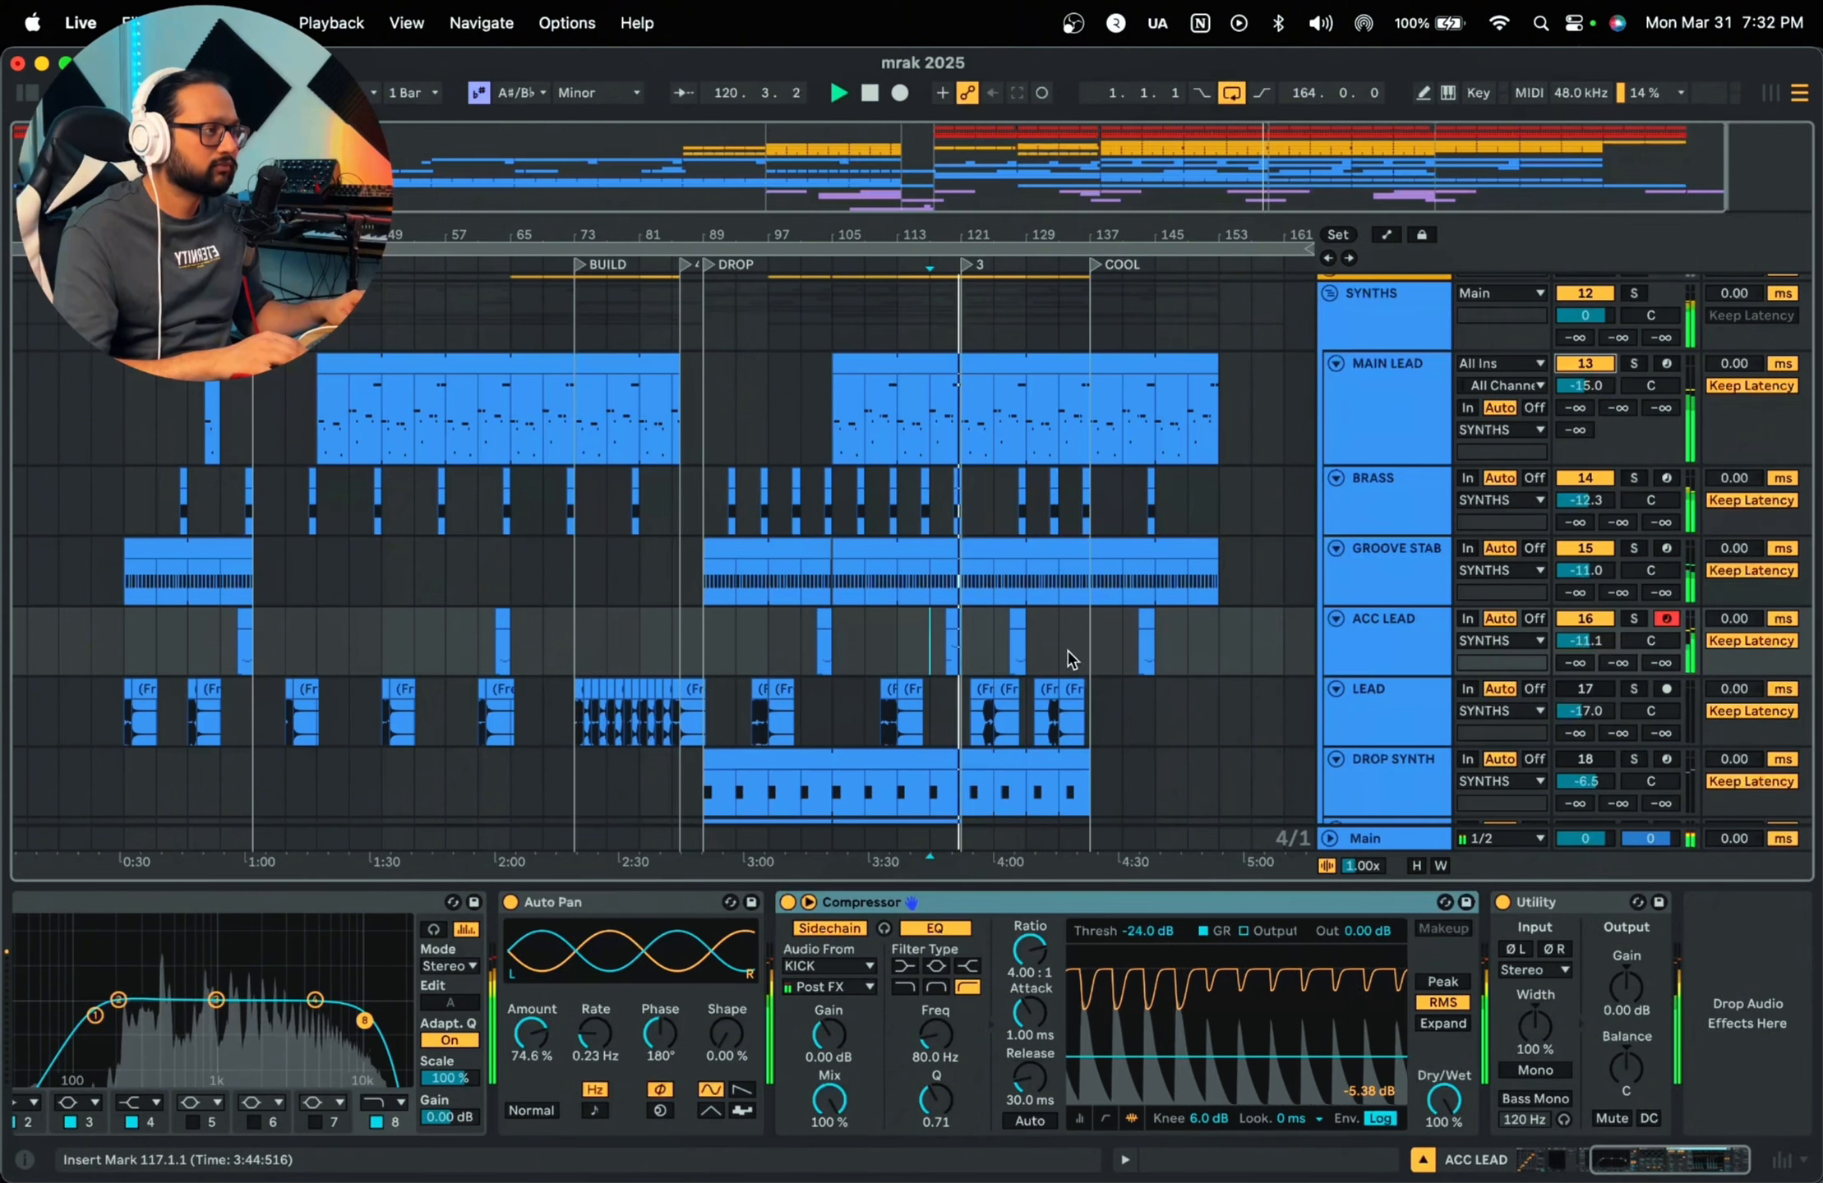
Step: Mute the MAIN LEAD track and place the insert marker at bar 113 on the ACC LEAD track
left_click(1585, 364)
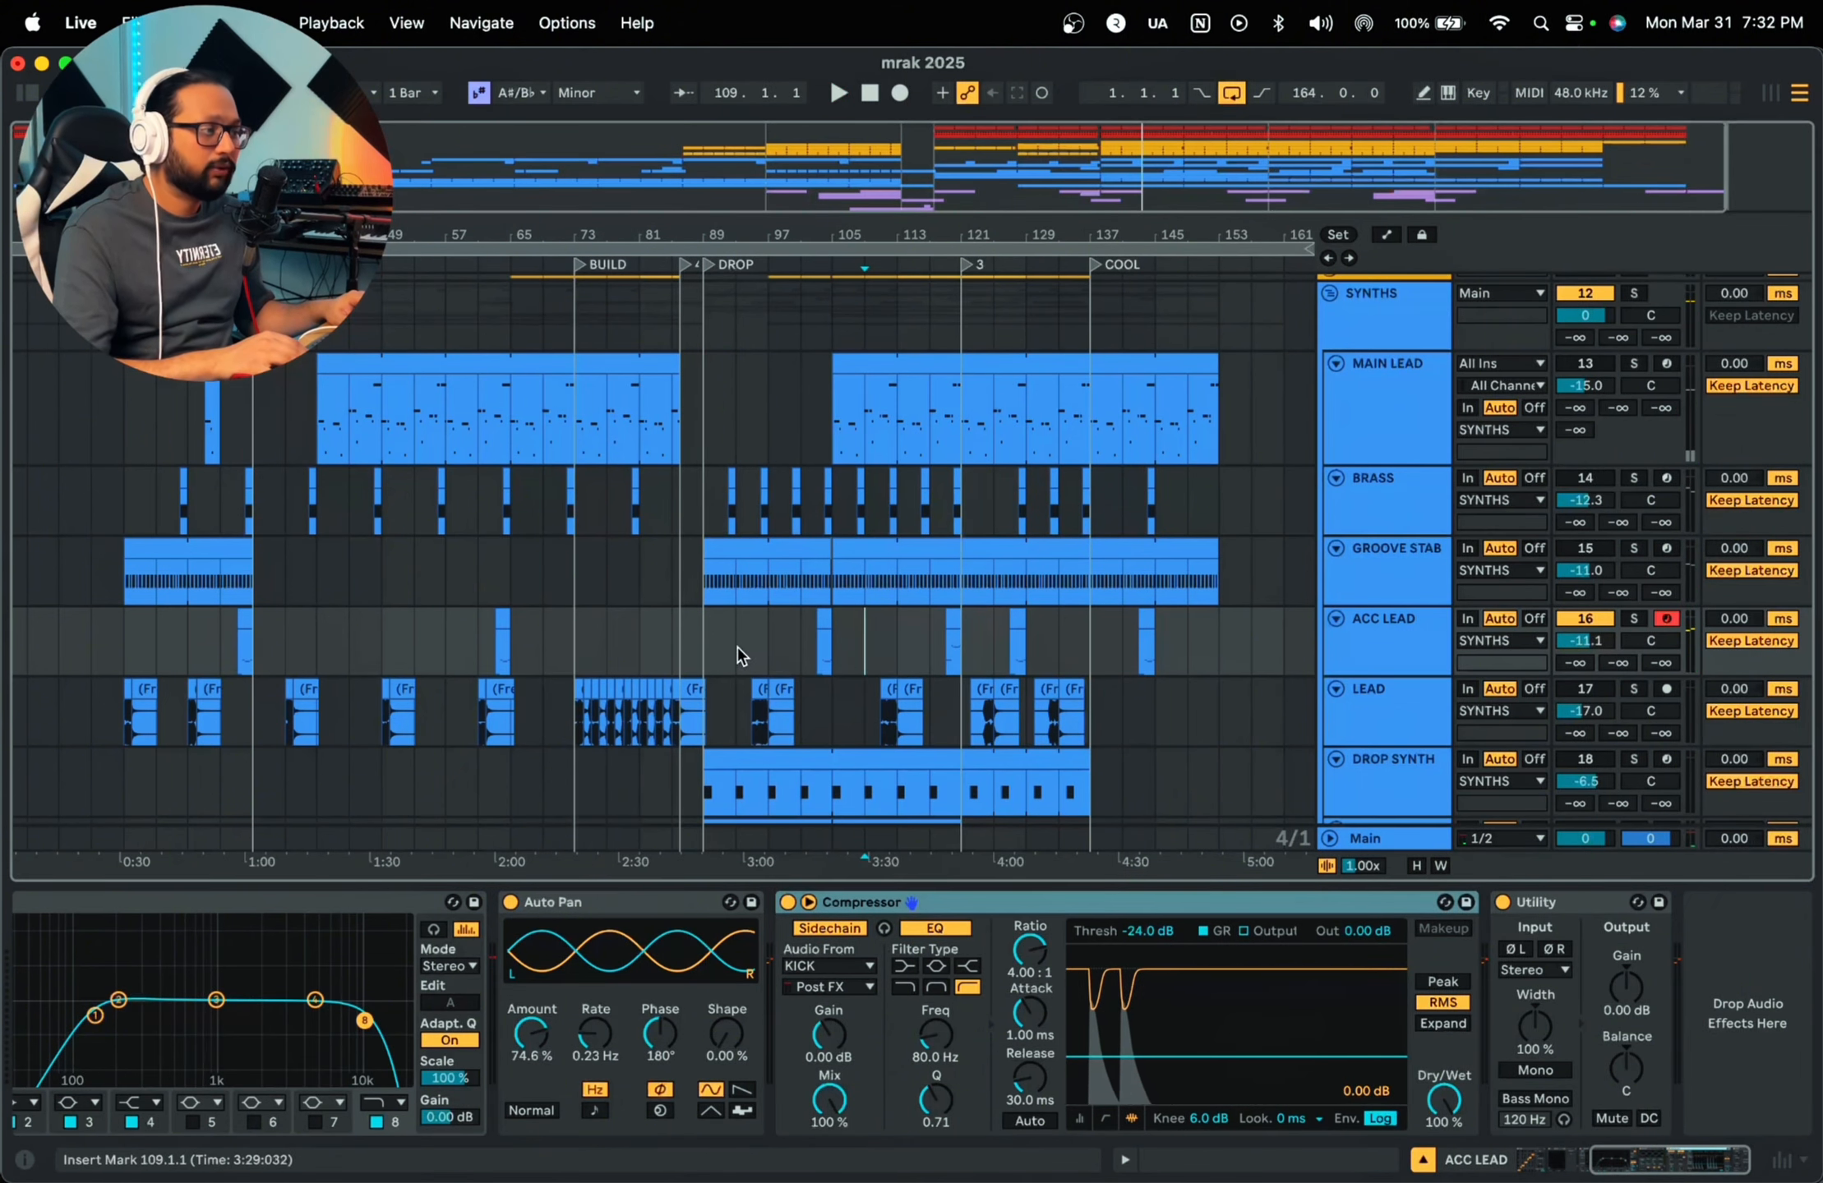
left_click_drag(739, 647, 881, 646)
left_click(888, 642)
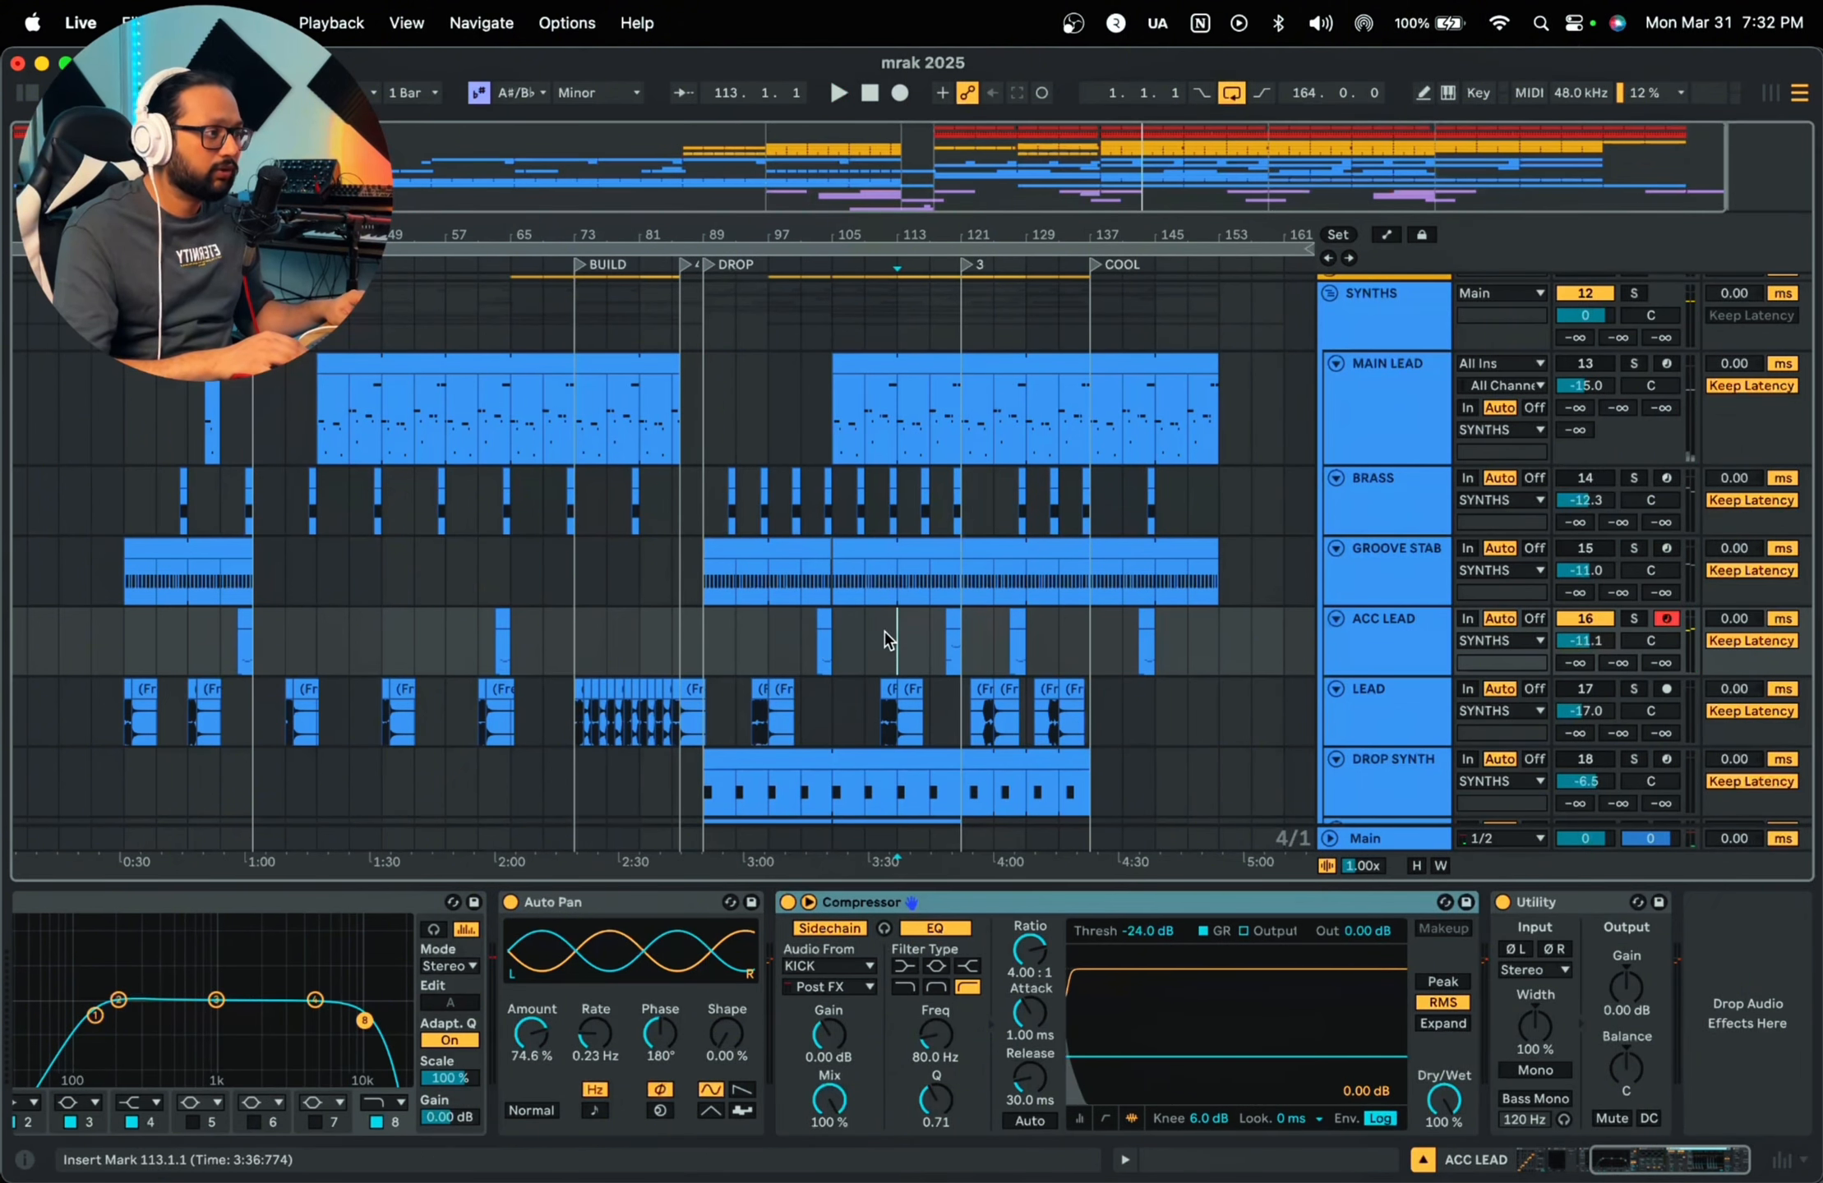
Step: Open the ACC LEAD clips at bars 103 and 119 to compare their notes, and close the clip view
left_click_drag(904, 241, 904, 363)
double_click(653, 641)
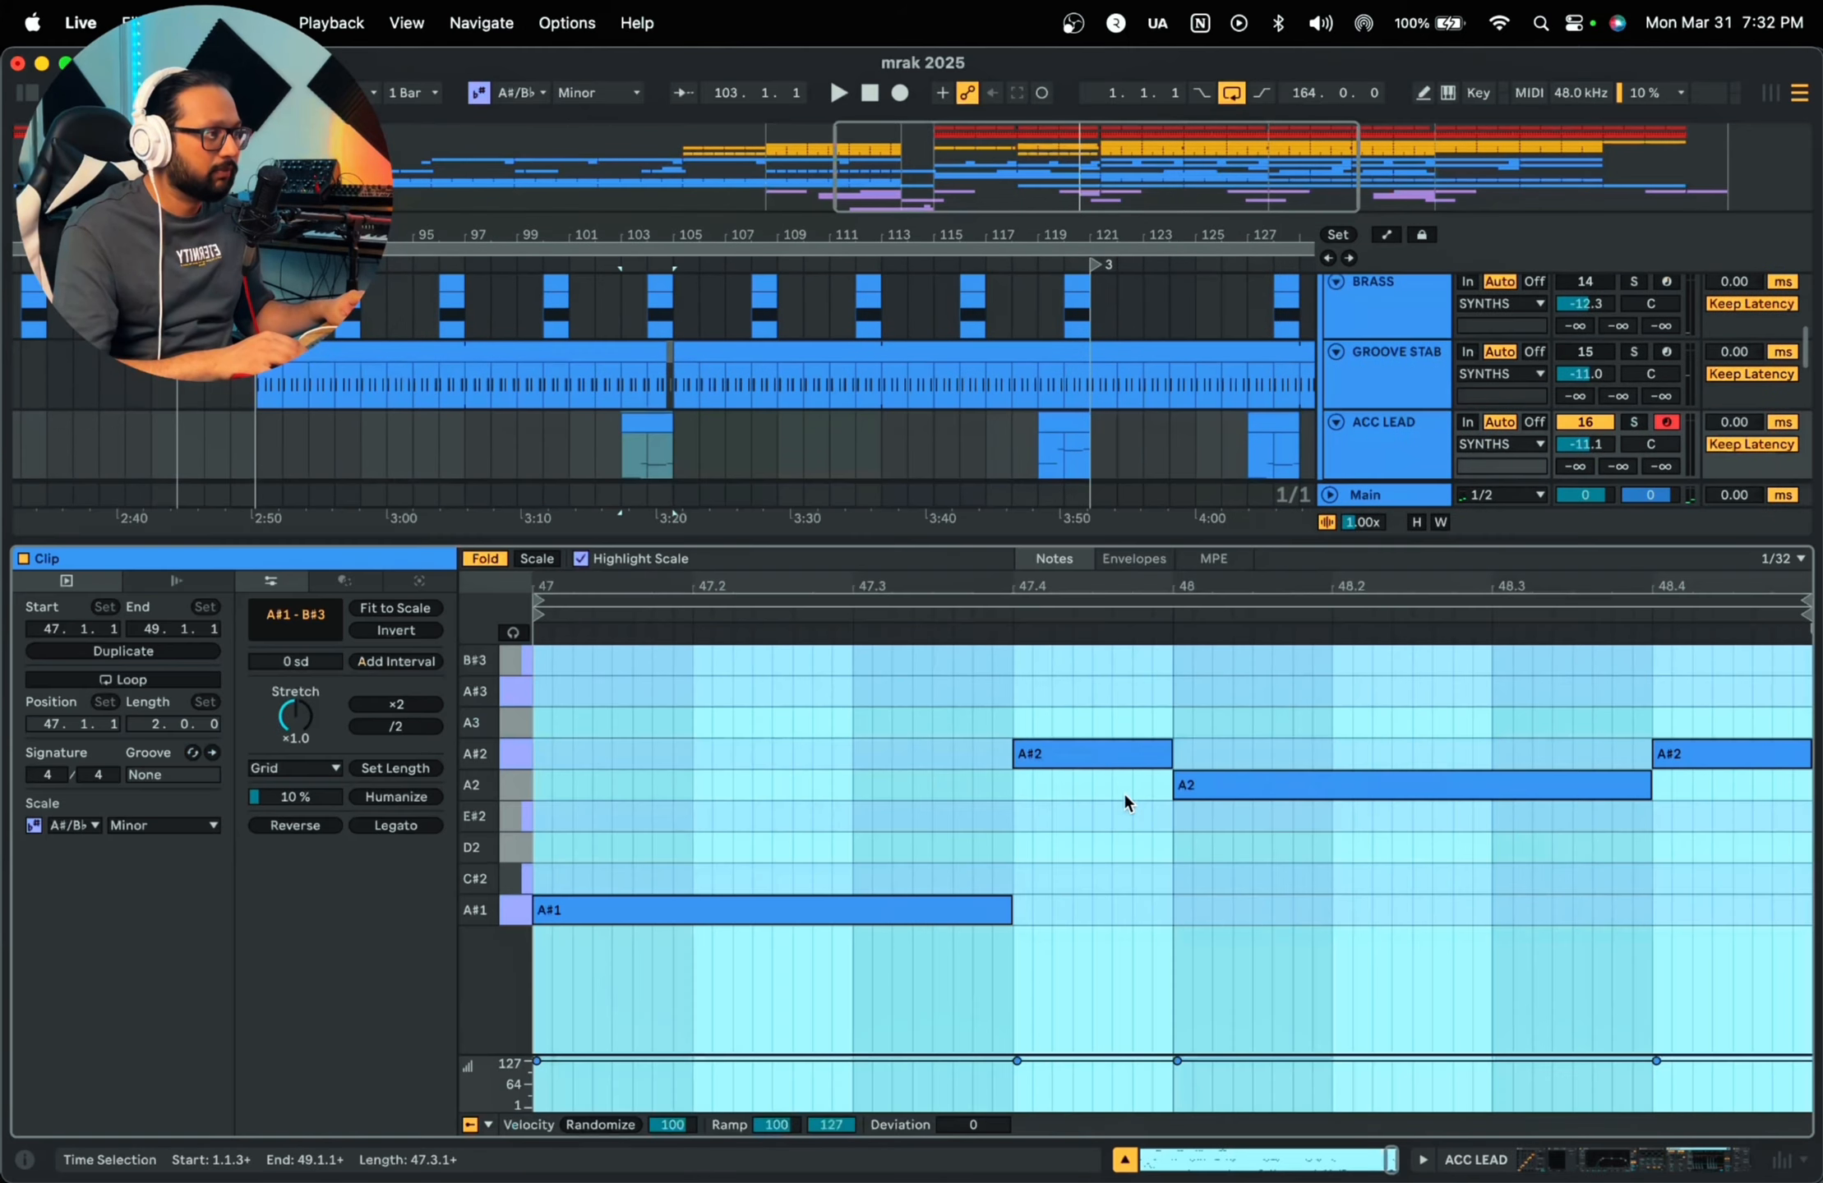
left_click(1063, 425)
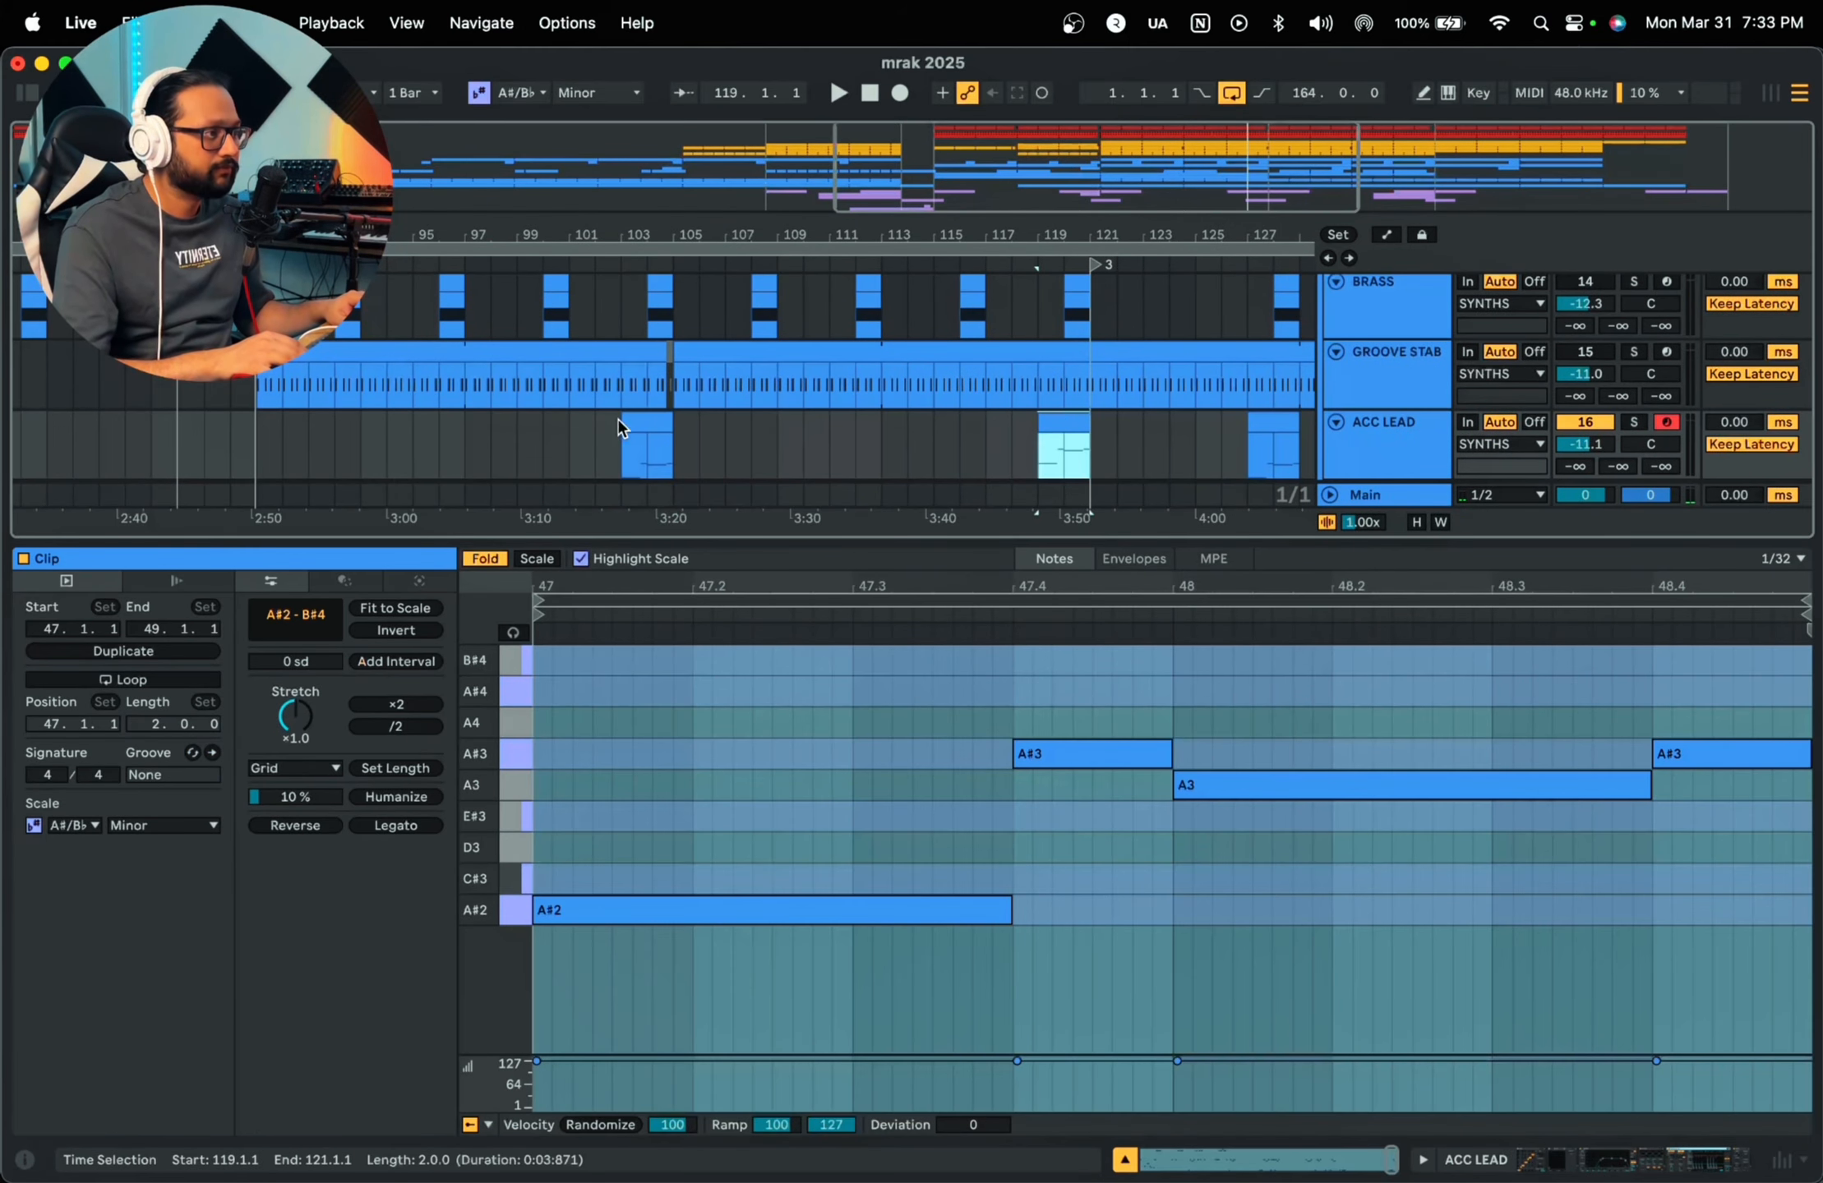
left_click(641, 424)
left_click_drag(641, 1025, 1180, 785)
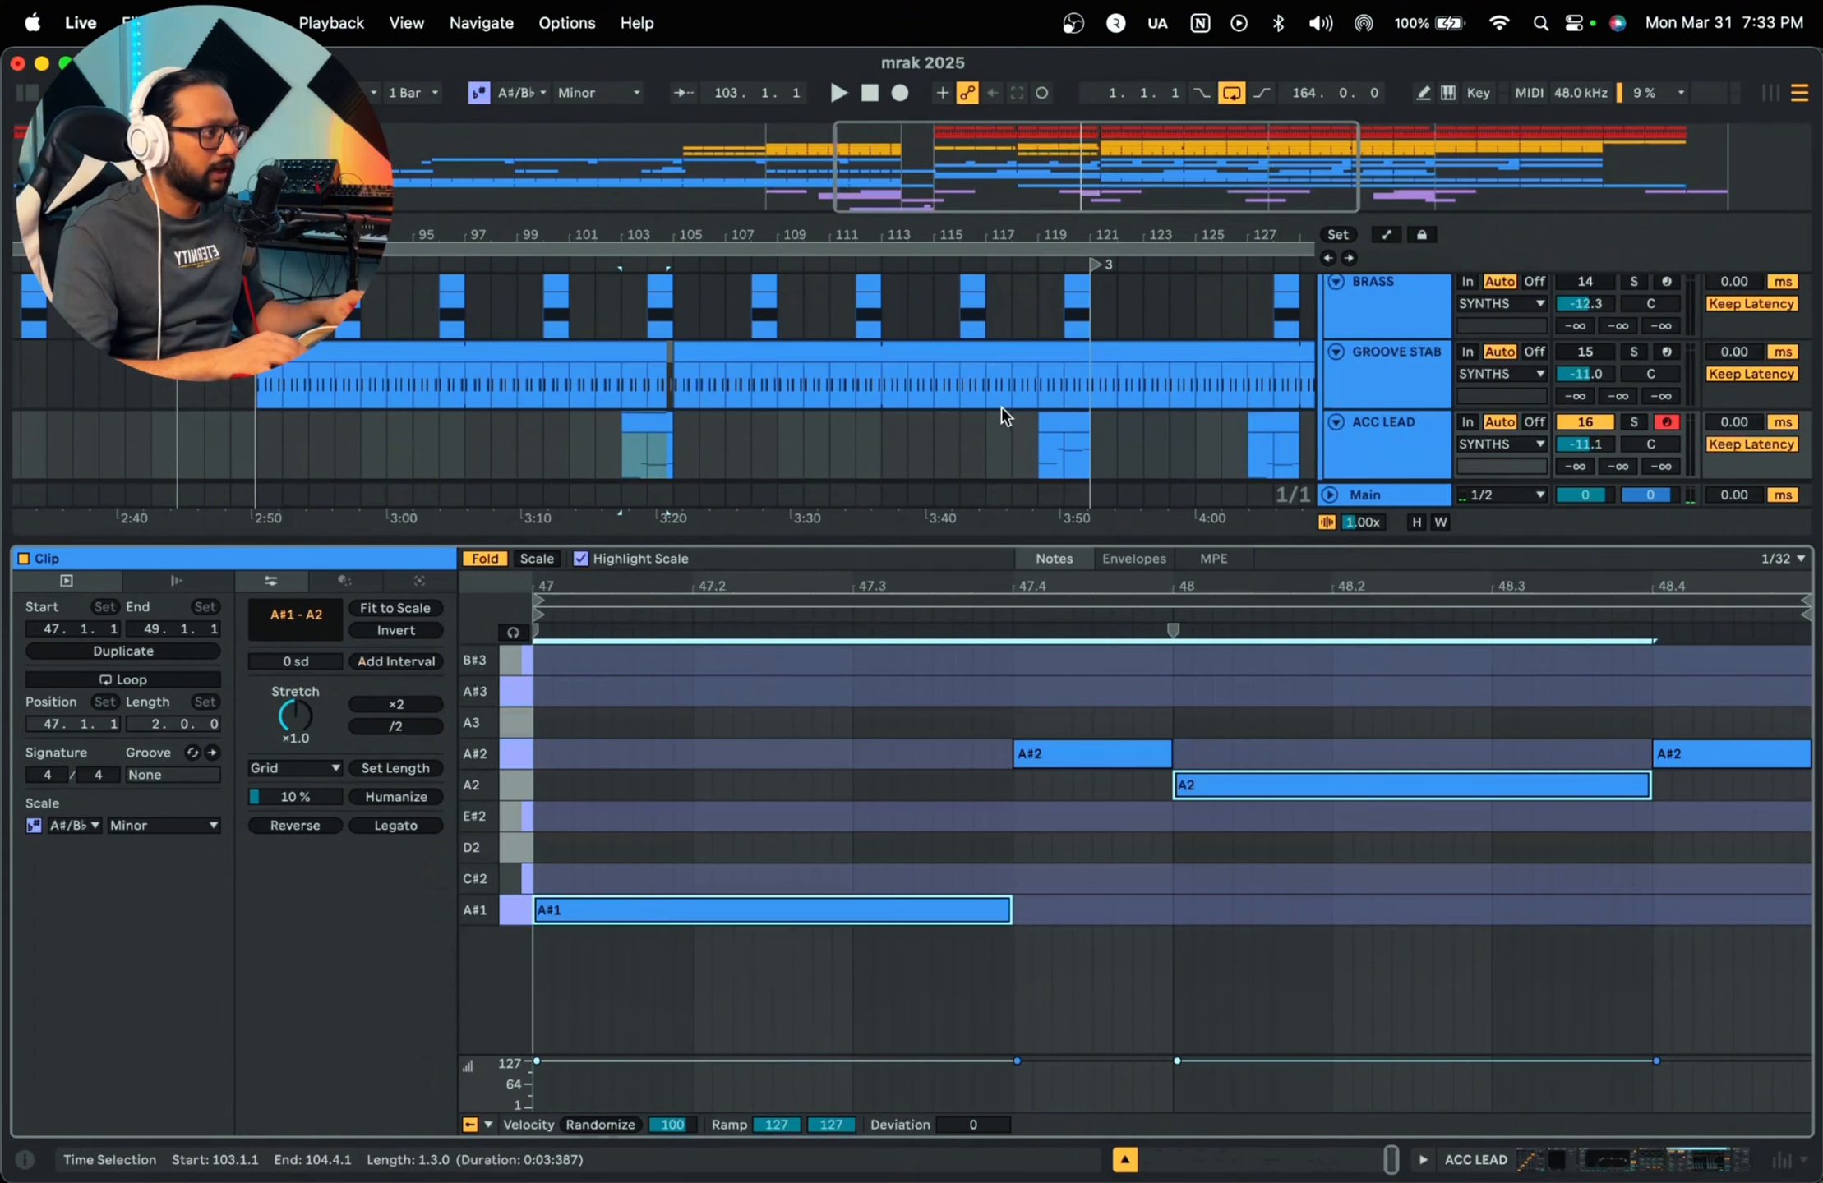
left_click(1060, 424)
left_click_drag(564, 978, 1520, 744)
key("super+alt+l")
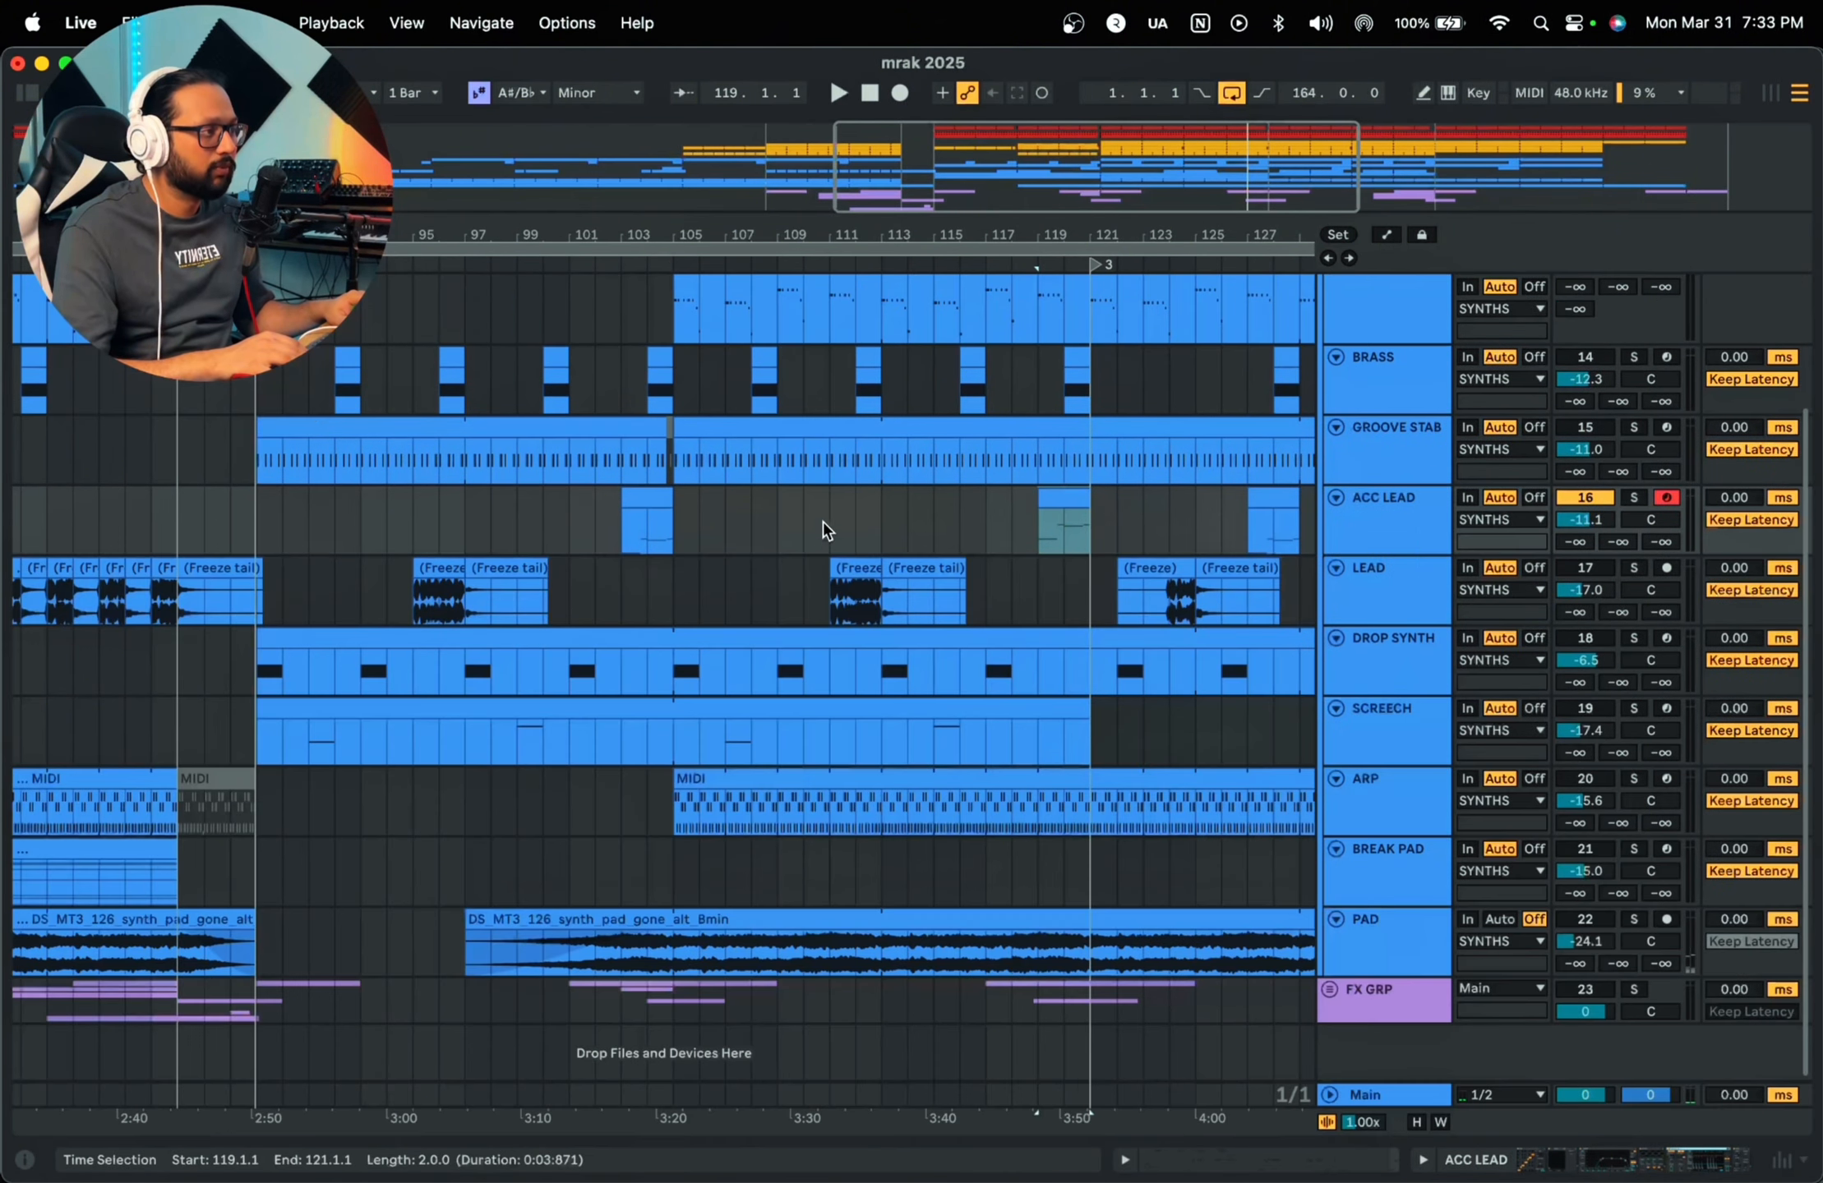
Step: Play the arrangement from bar 117 to hear the ACC LEAD clip at bar 119 in context
left_click(746, 527)
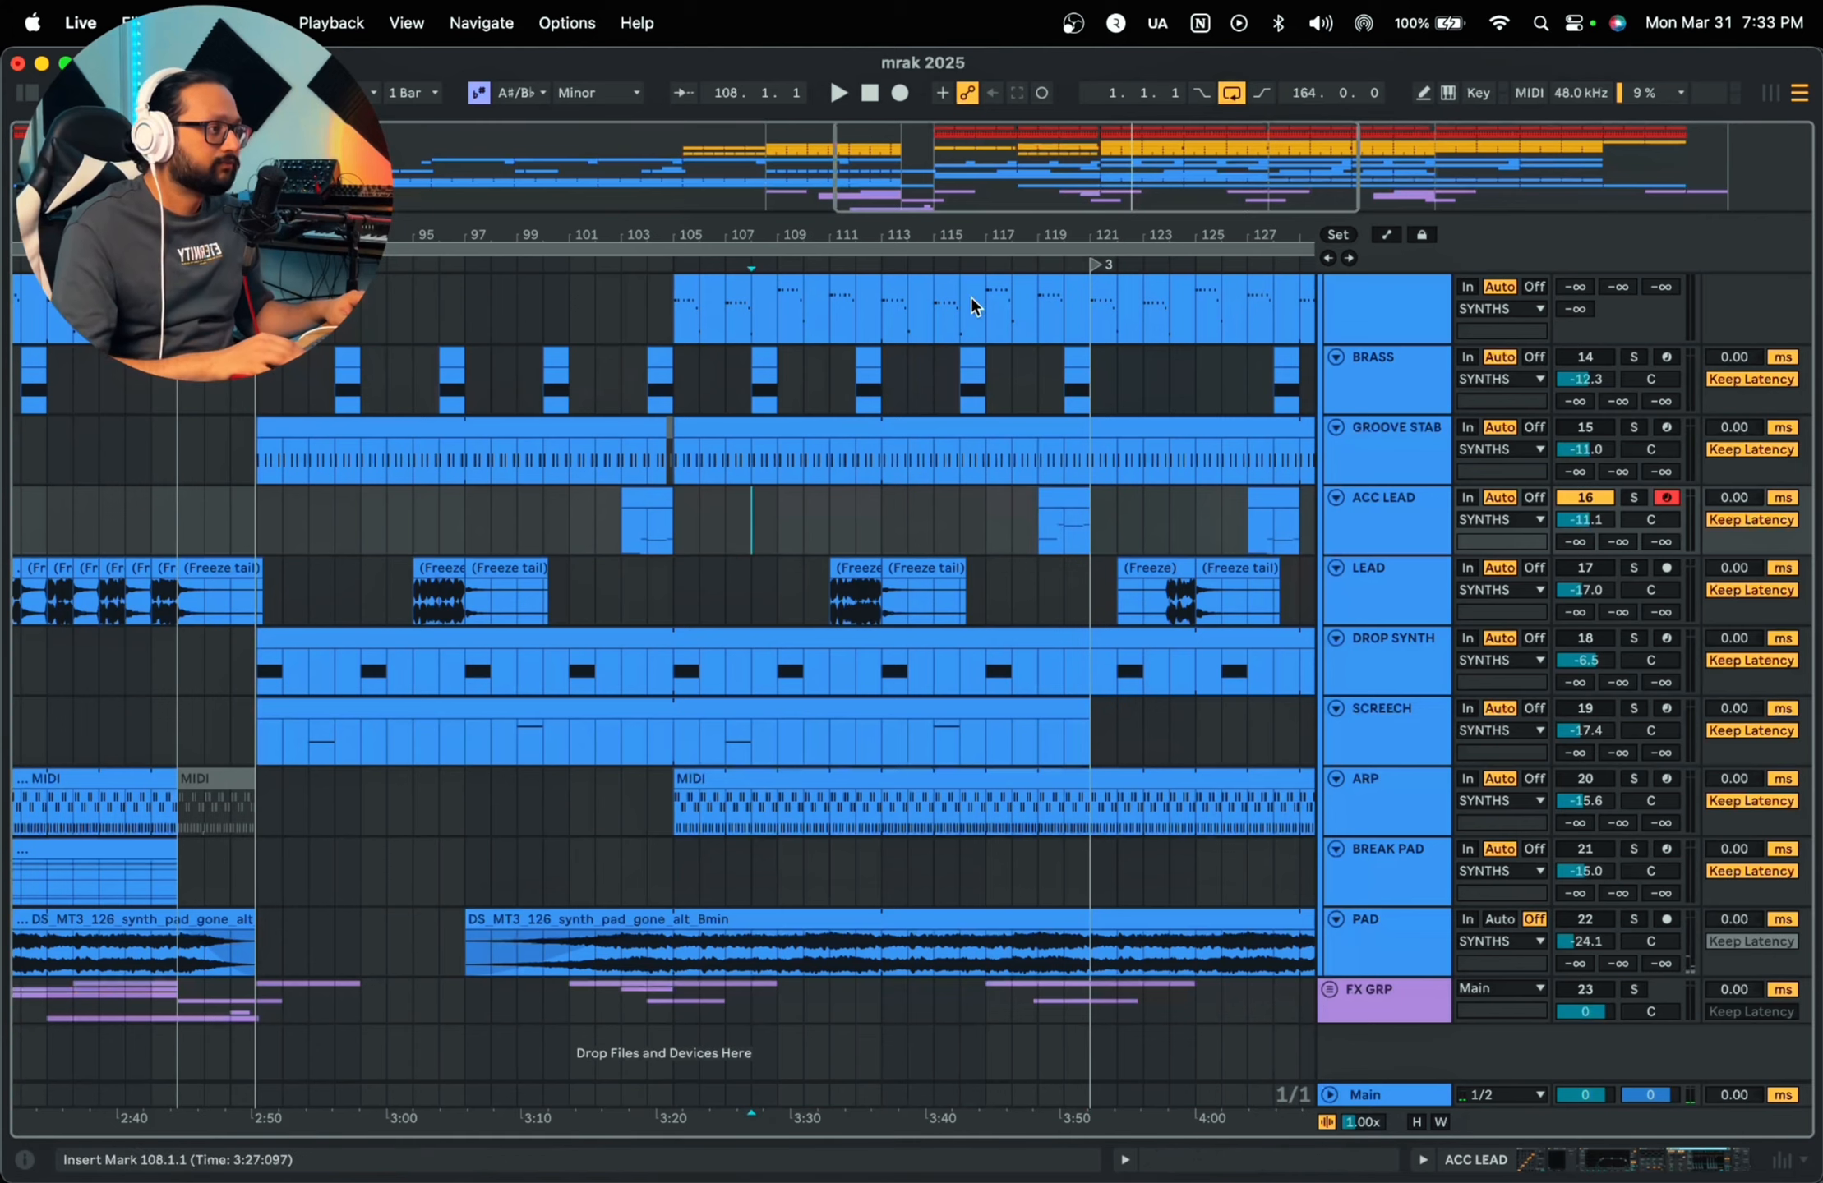
mouse_move(978, 228)
left_mouse_down()
mouse_move(945, 160)
mouse_move(890, 147)
left_mouse_up()
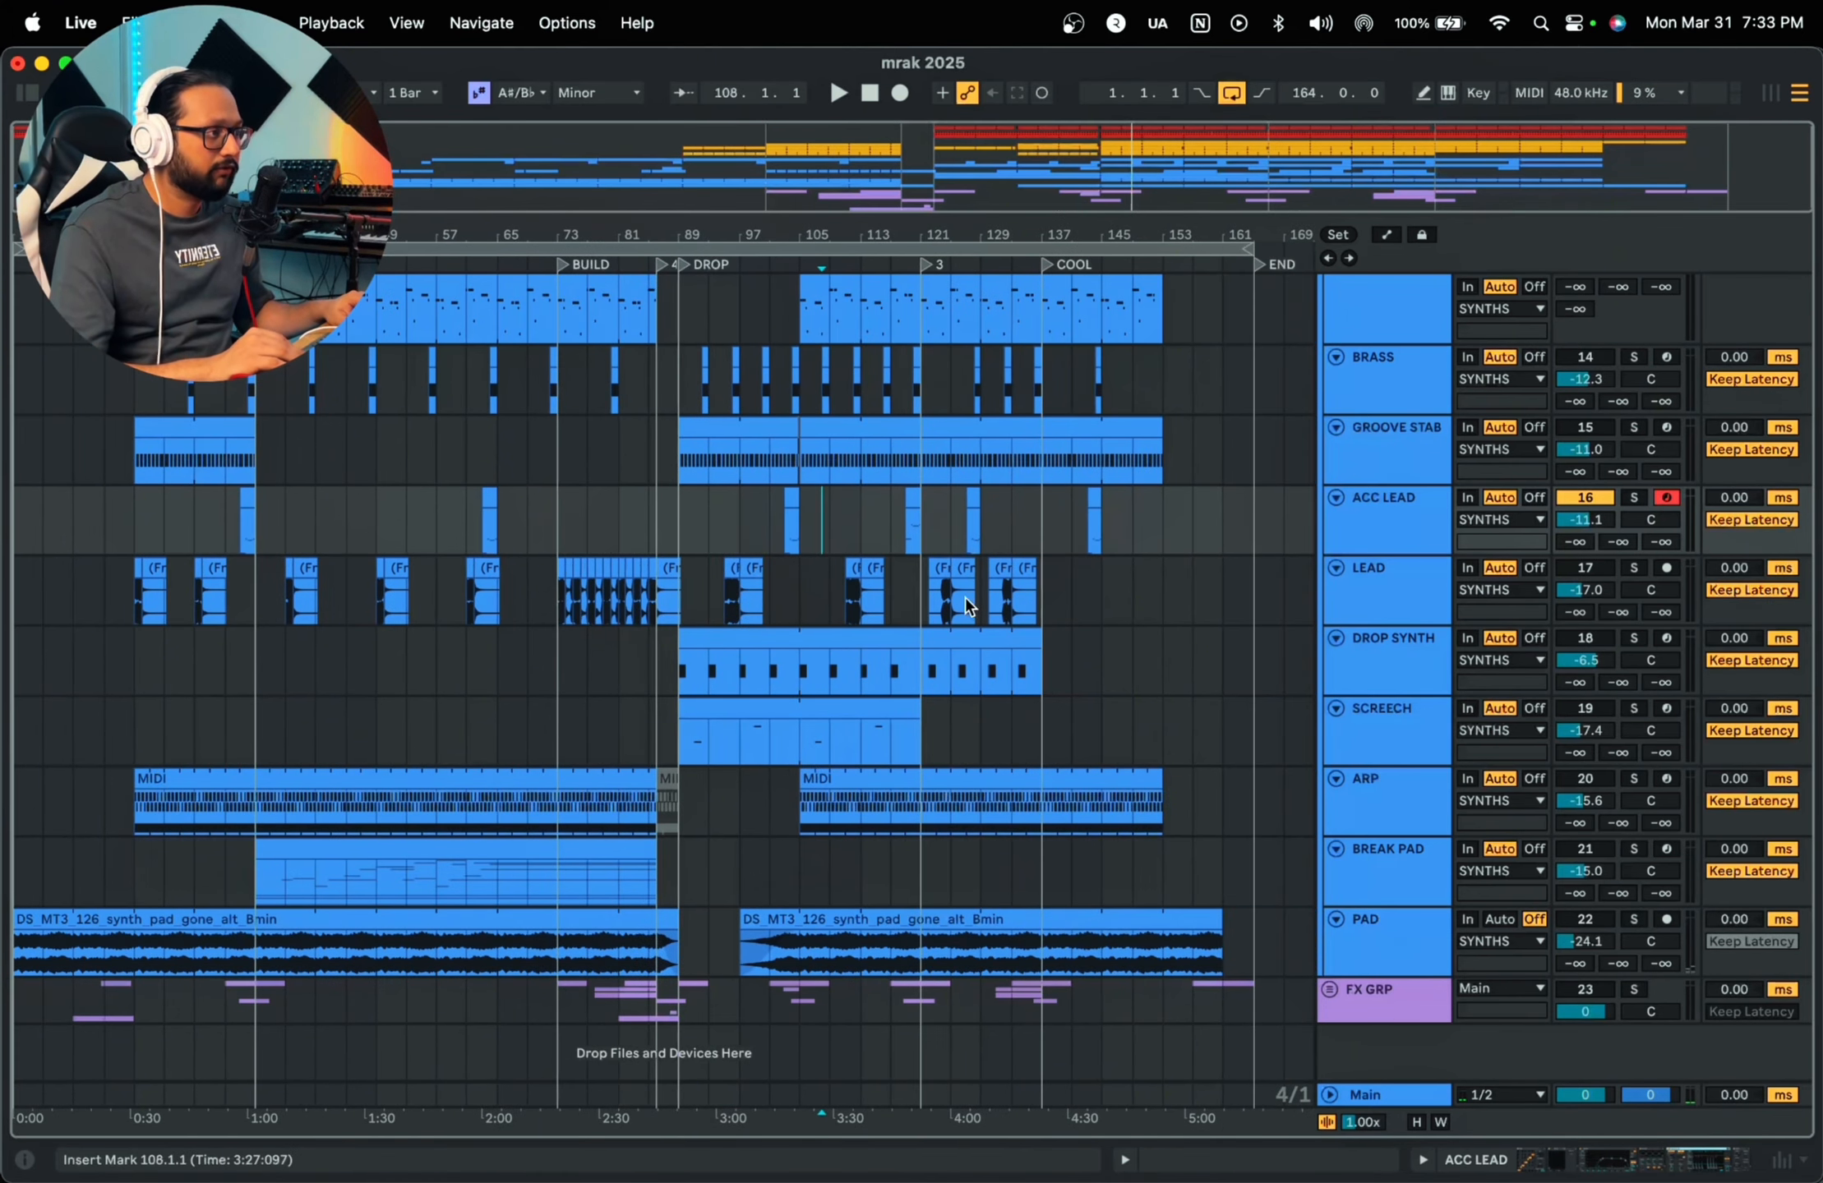
left_click(894, 526)
key("space")
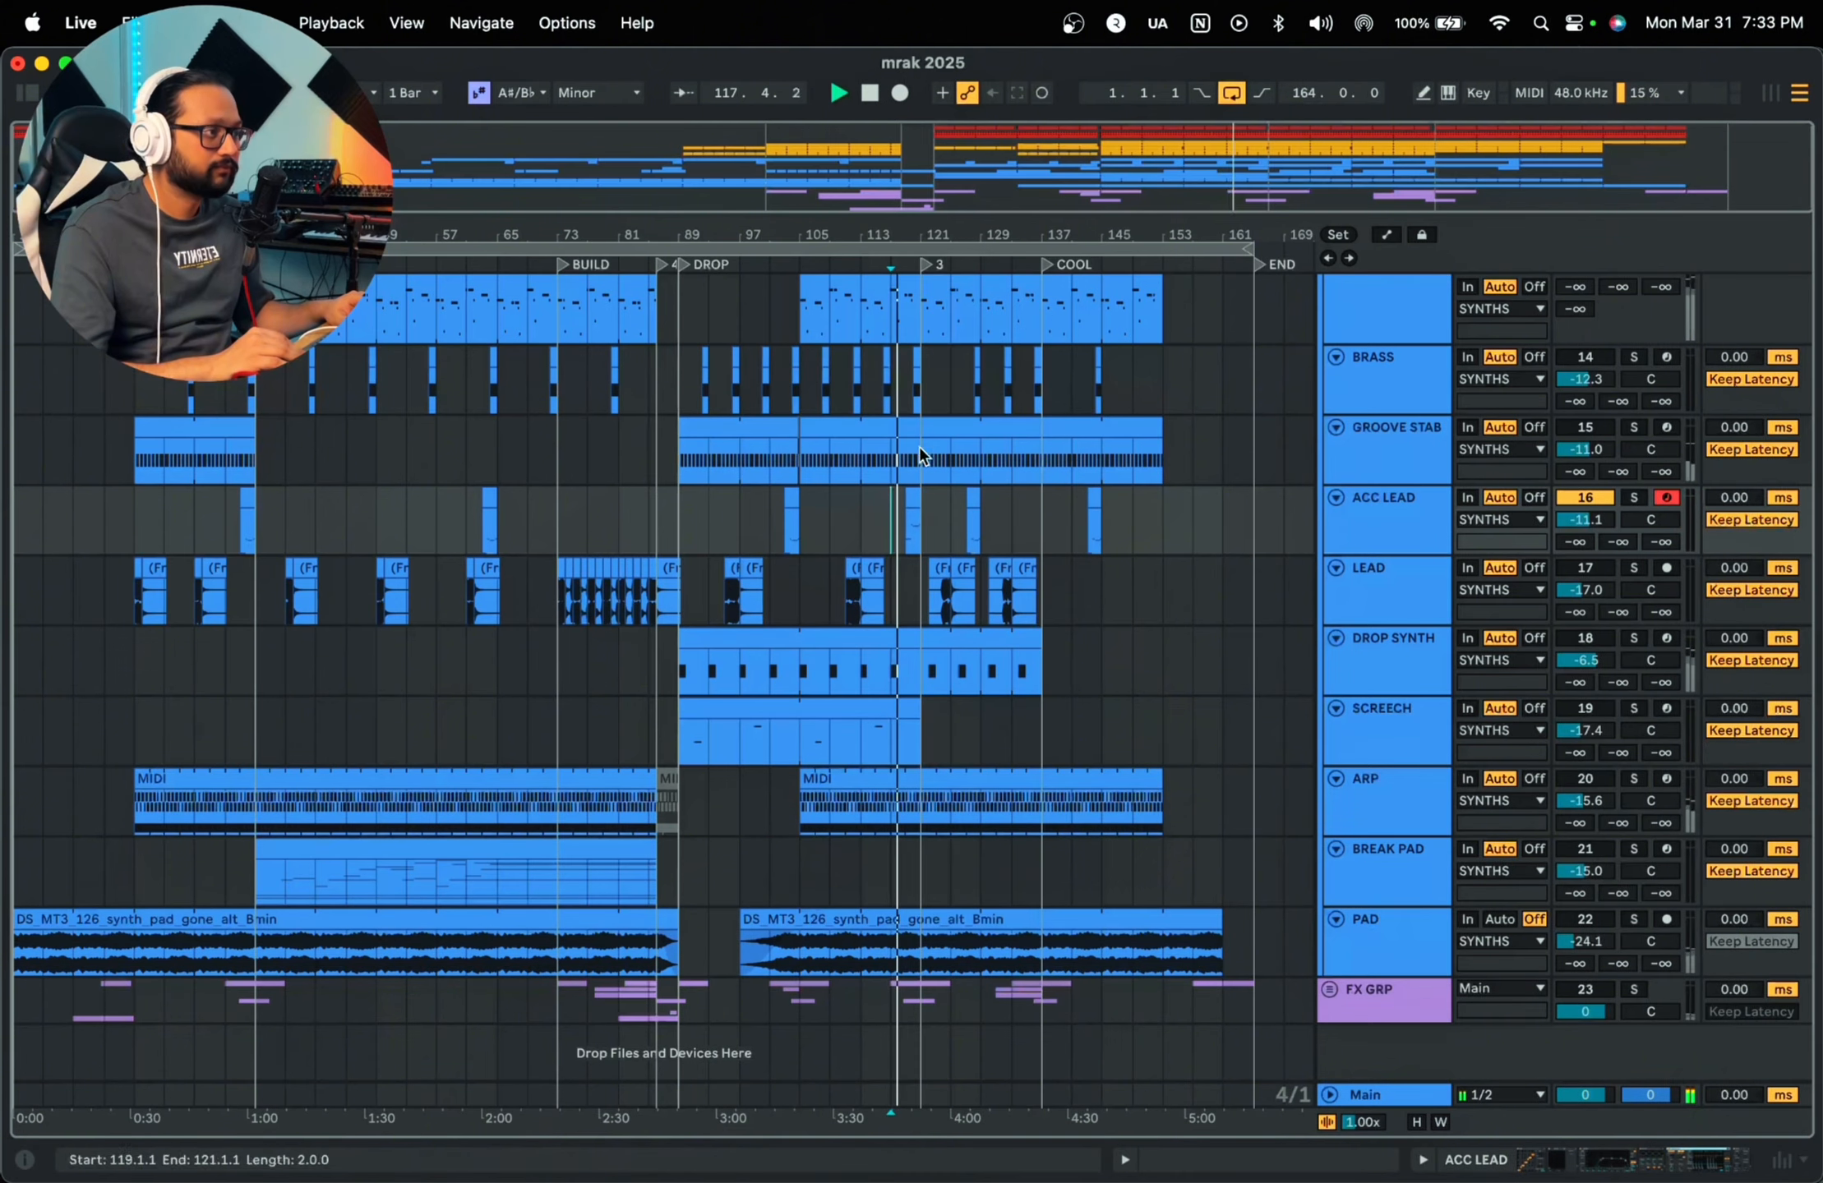
left_click_drag(880, 234, 876, 257)
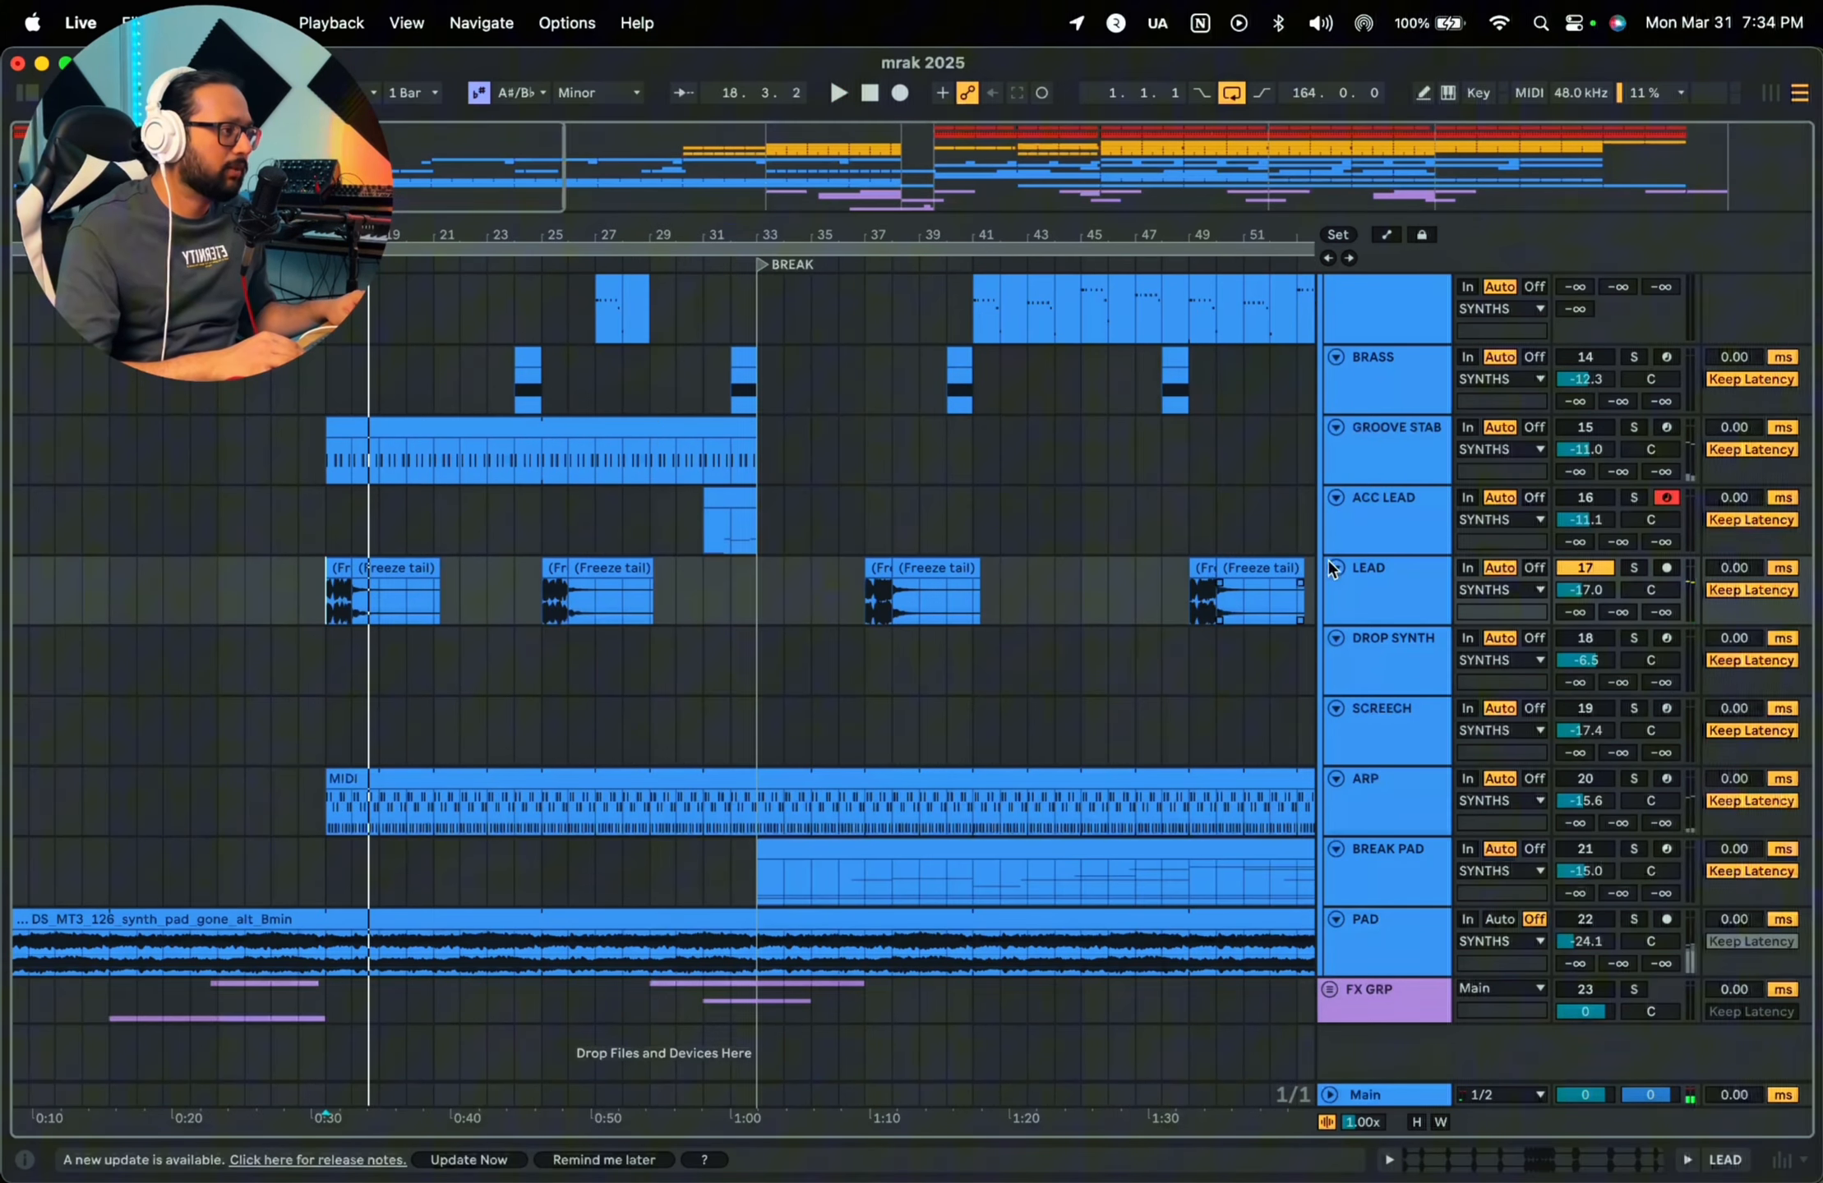
Step: Select the LEAD track and play its first clip from bar 17
left_click(1331, 568)
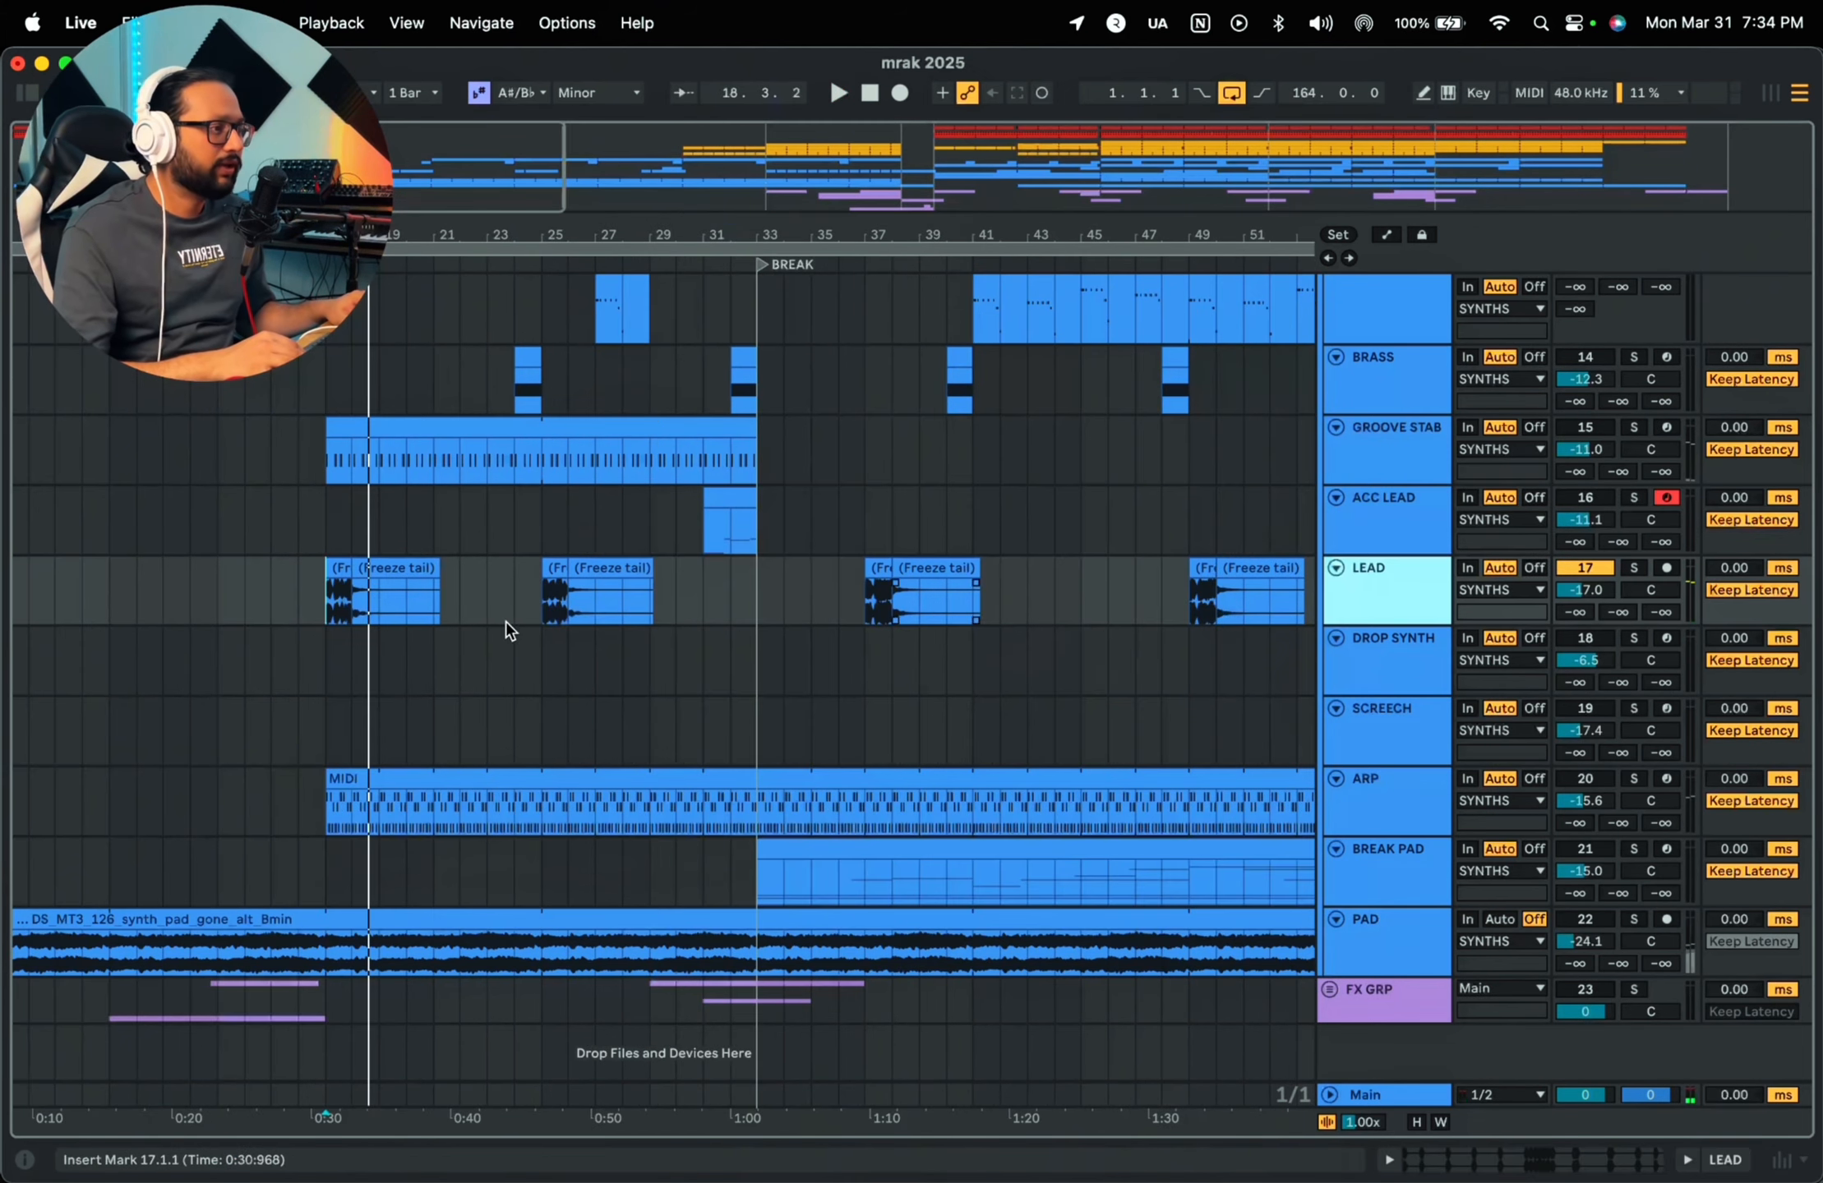
left_click(333, 608)
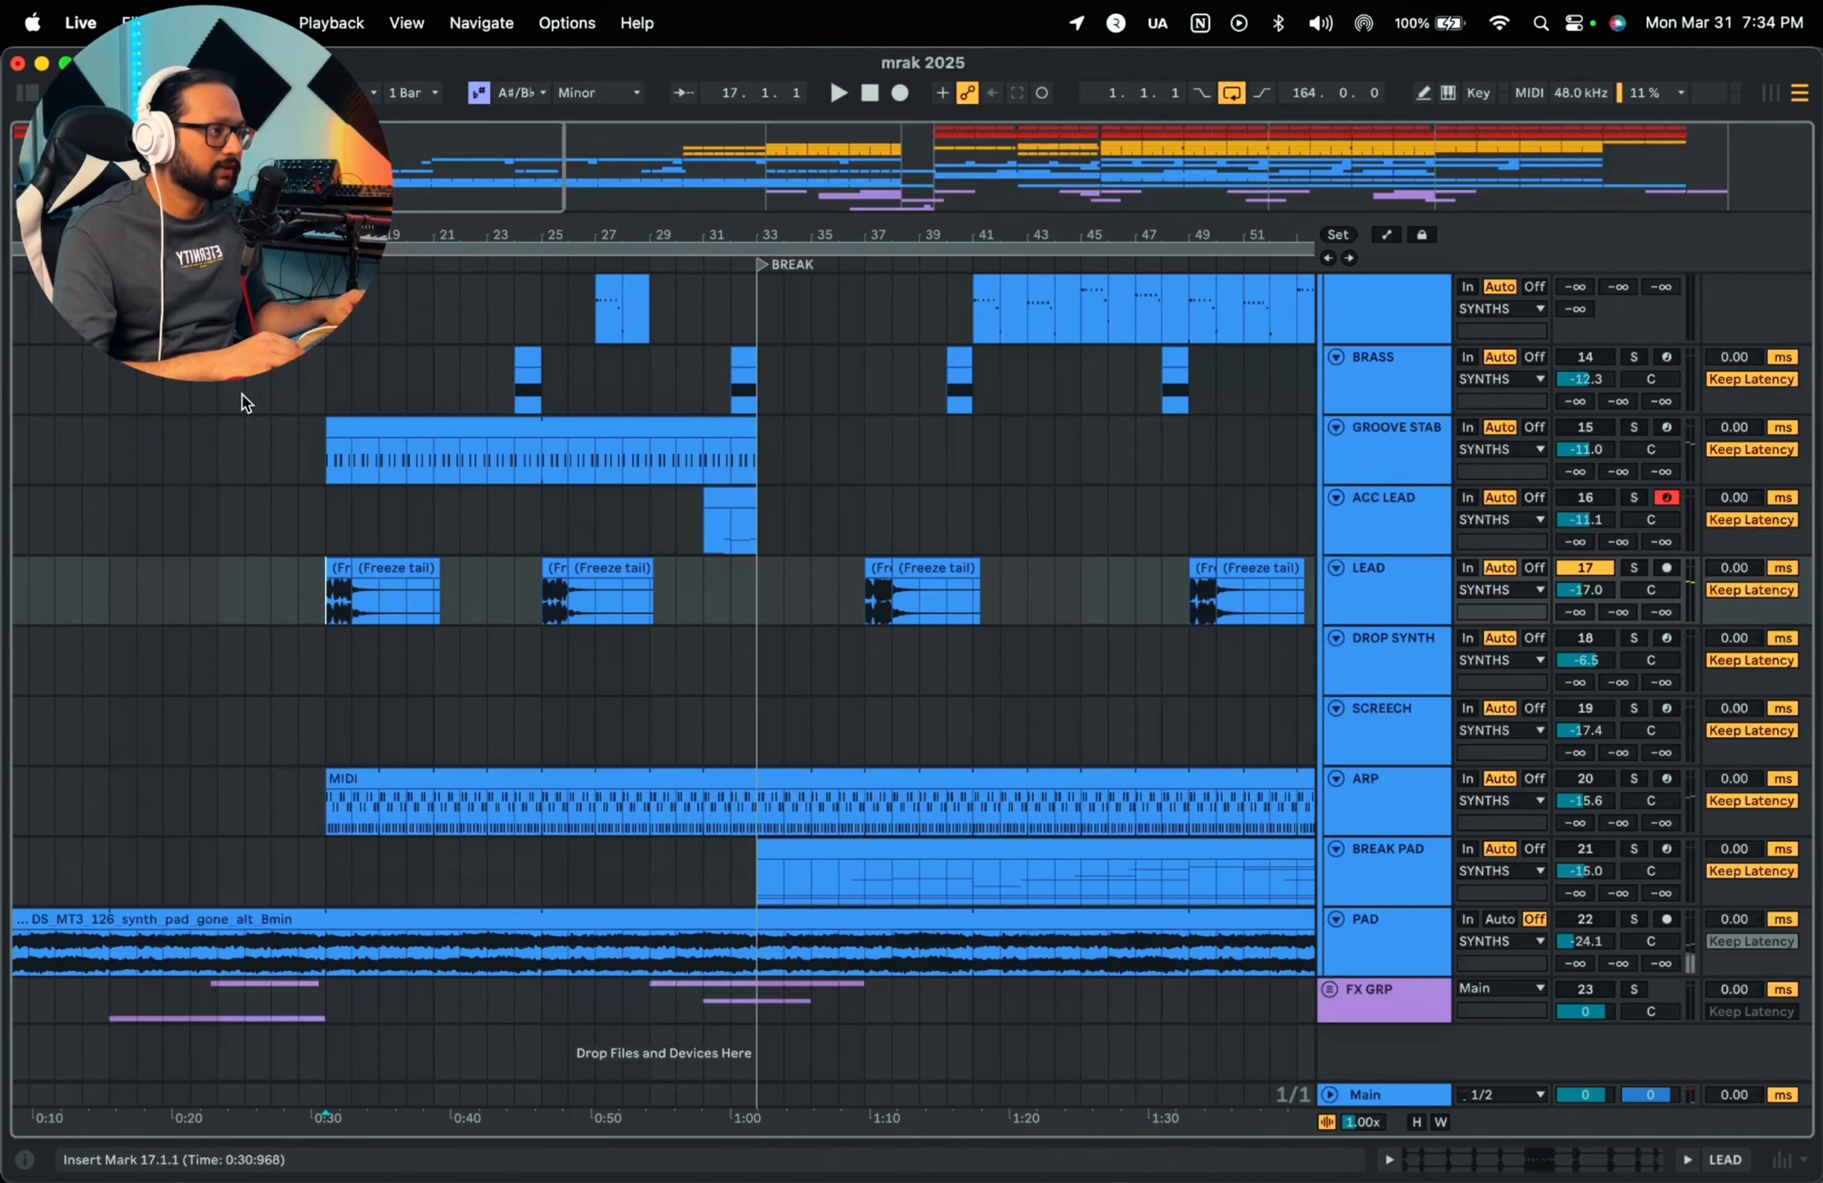
key("space")
mouse_move(330, 235)
left_mouse_down()
mouse_move(330, 311)
mouse_move(329, 214)
mouse_move(330, 256)
left_mouse_up()
key("space")
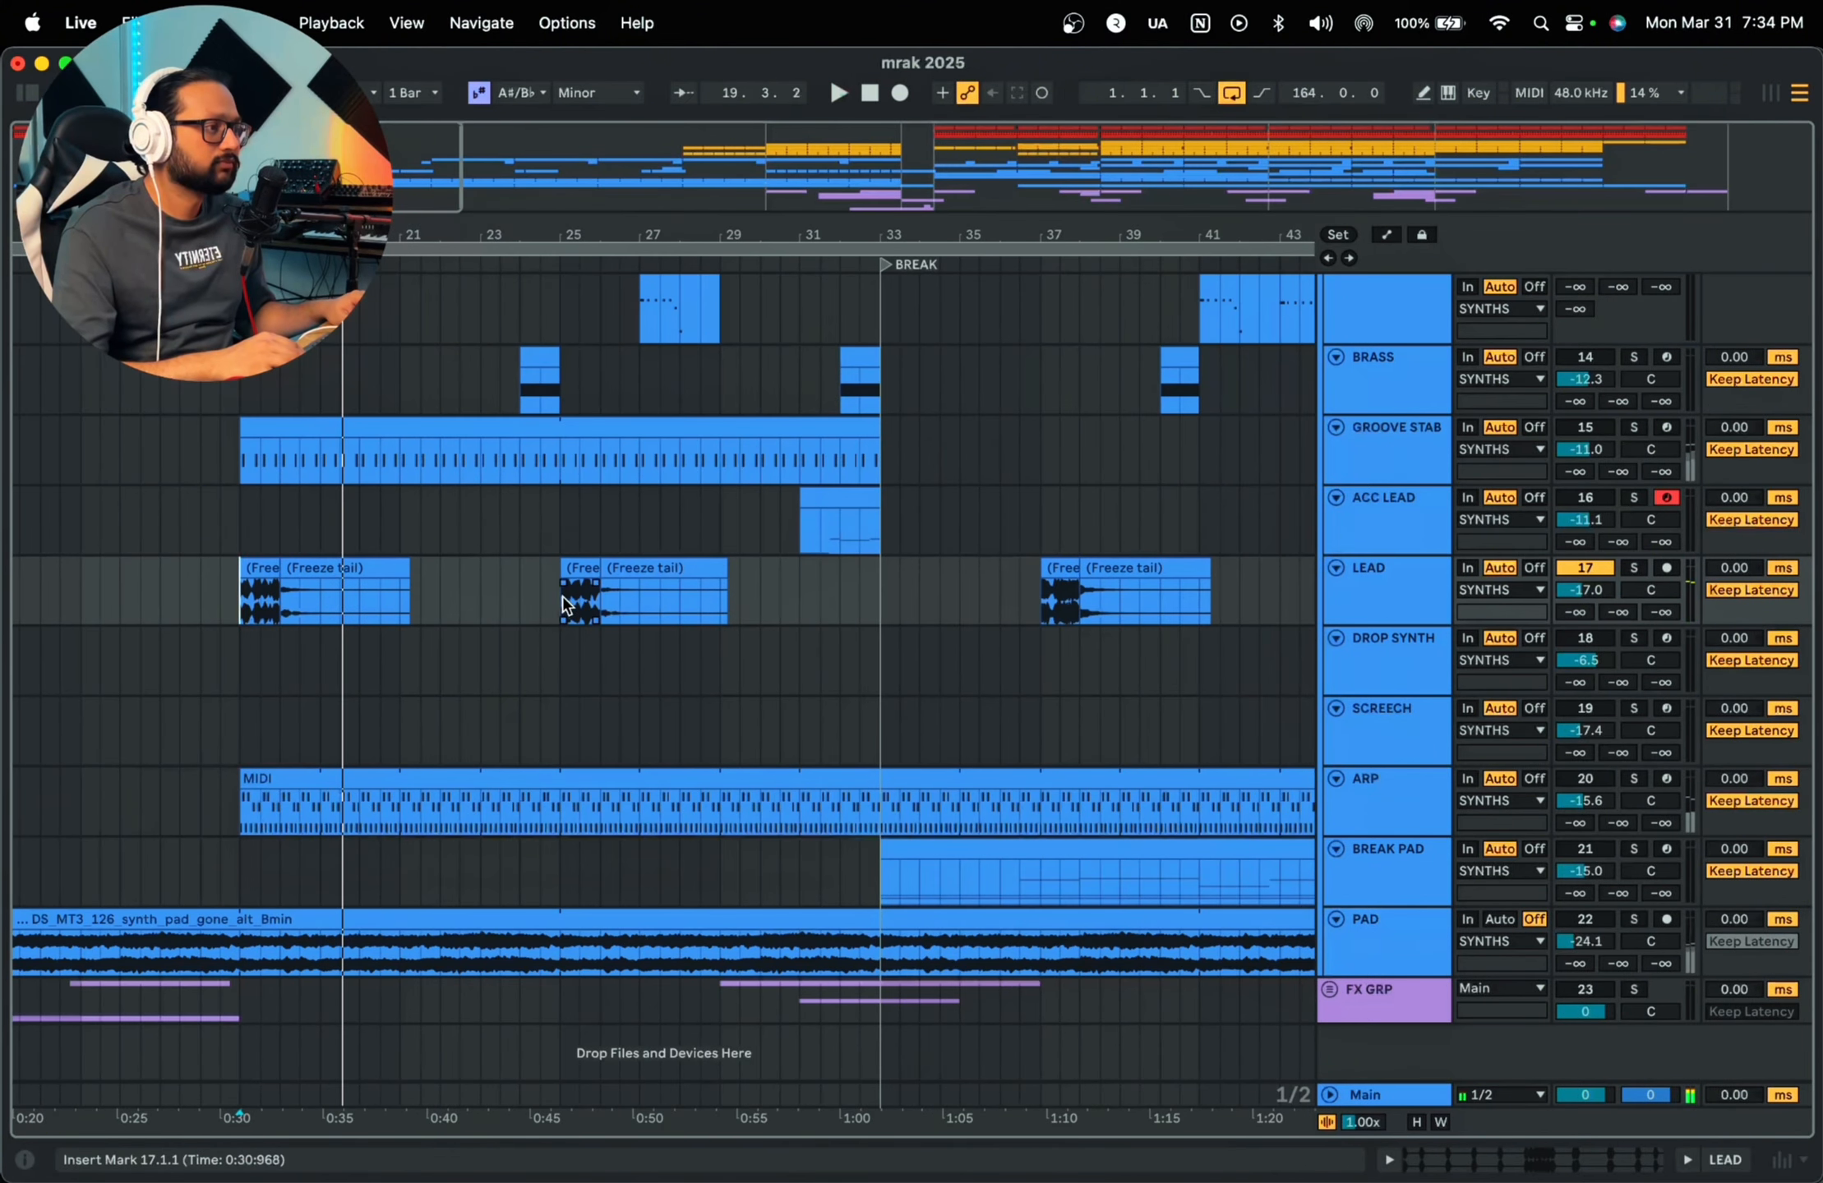
Step: Play the LEAD clips starting at bars 25 and 37
left_click(564, 606)
key("space")
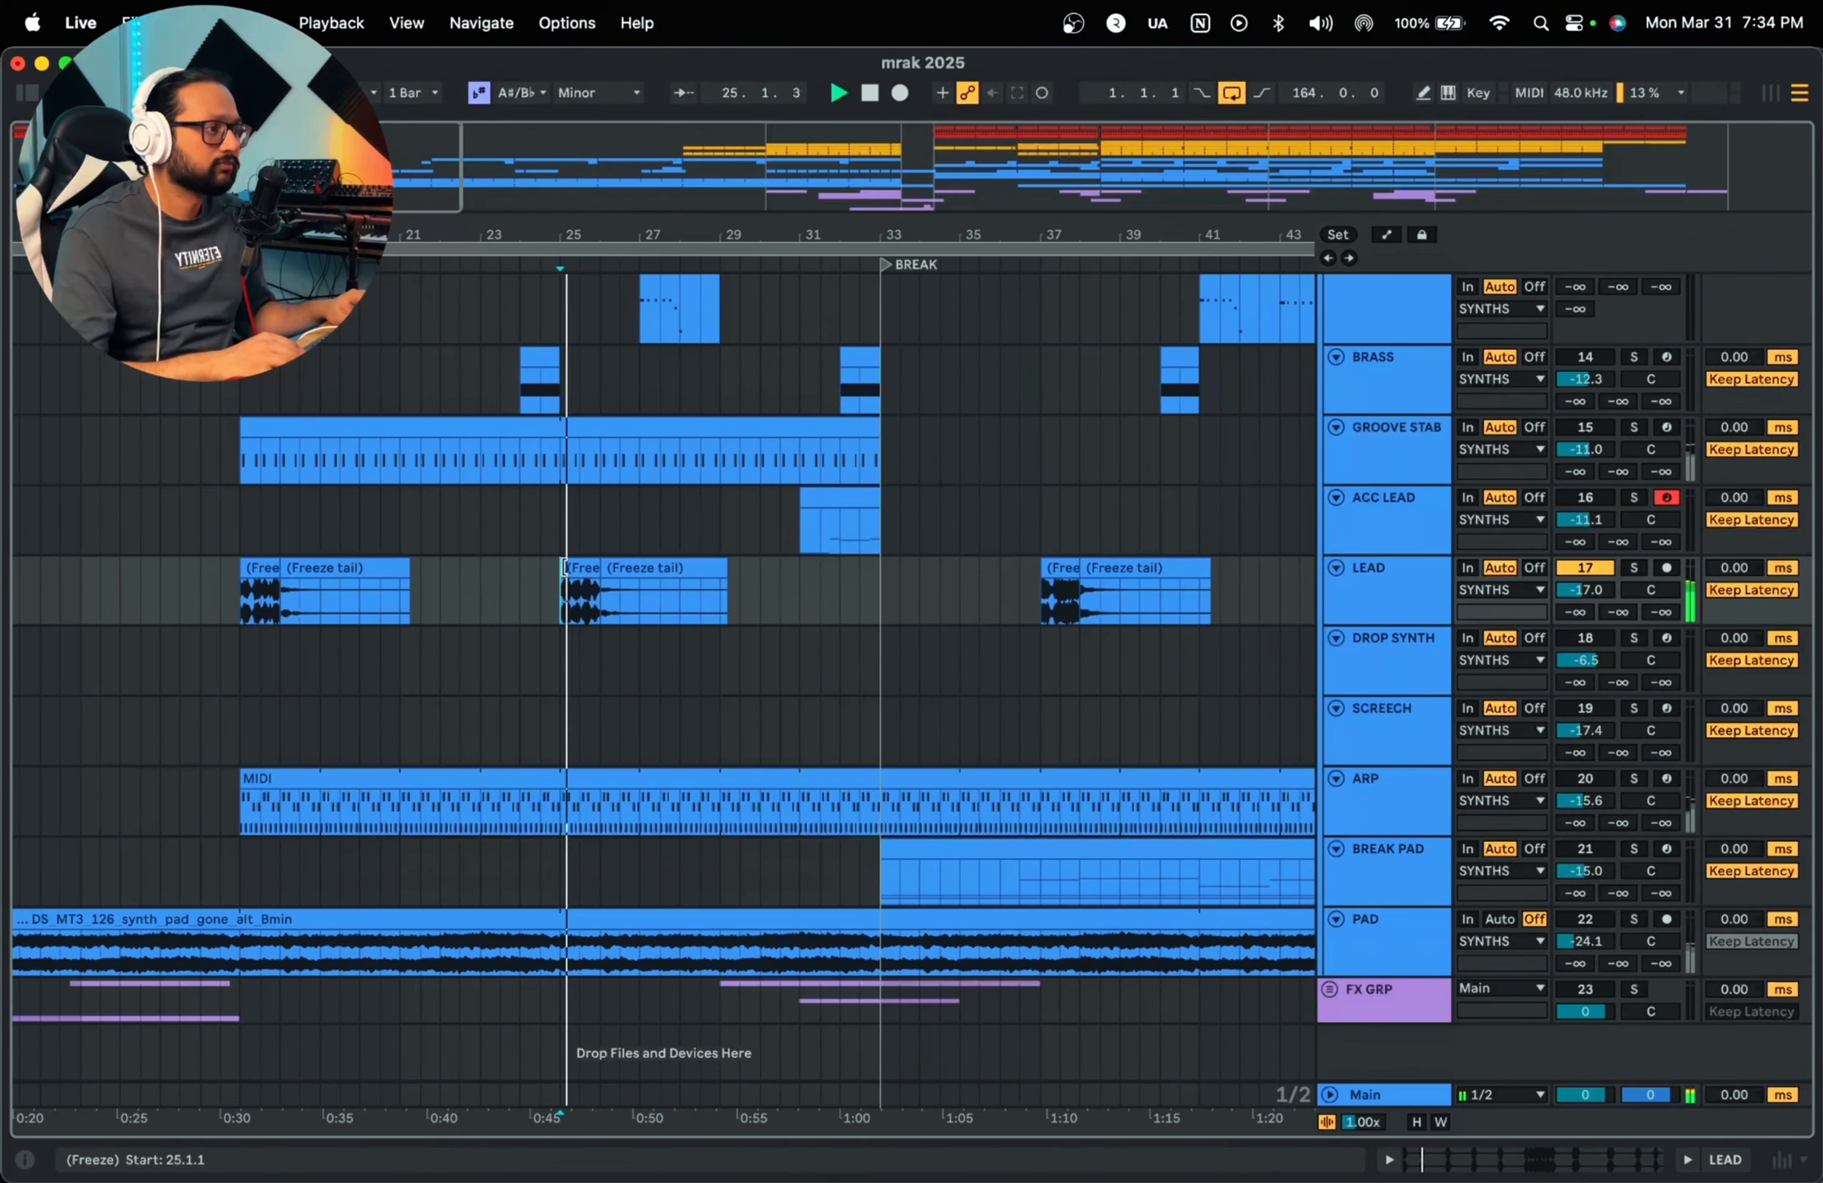
left_click(1045, 607)
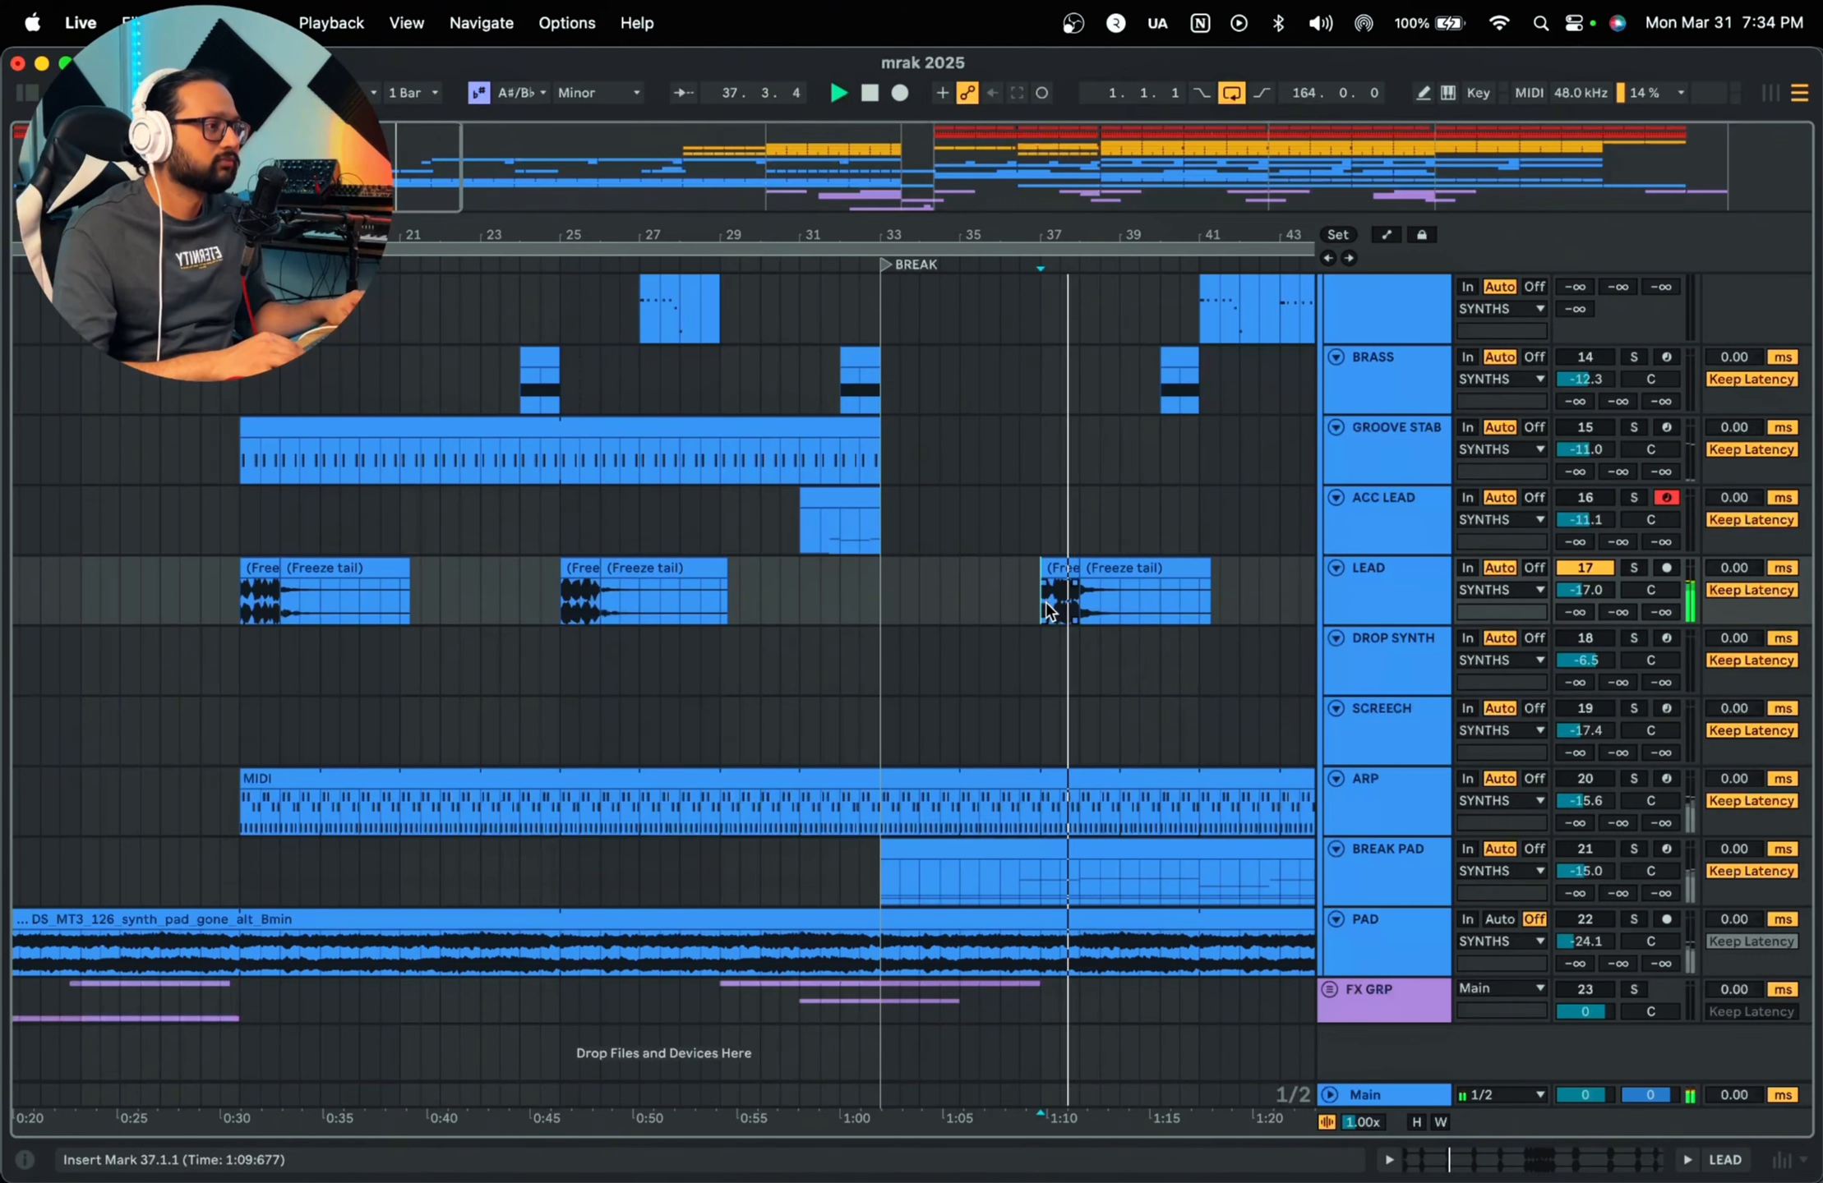
key("space")
left_click(392, 583)
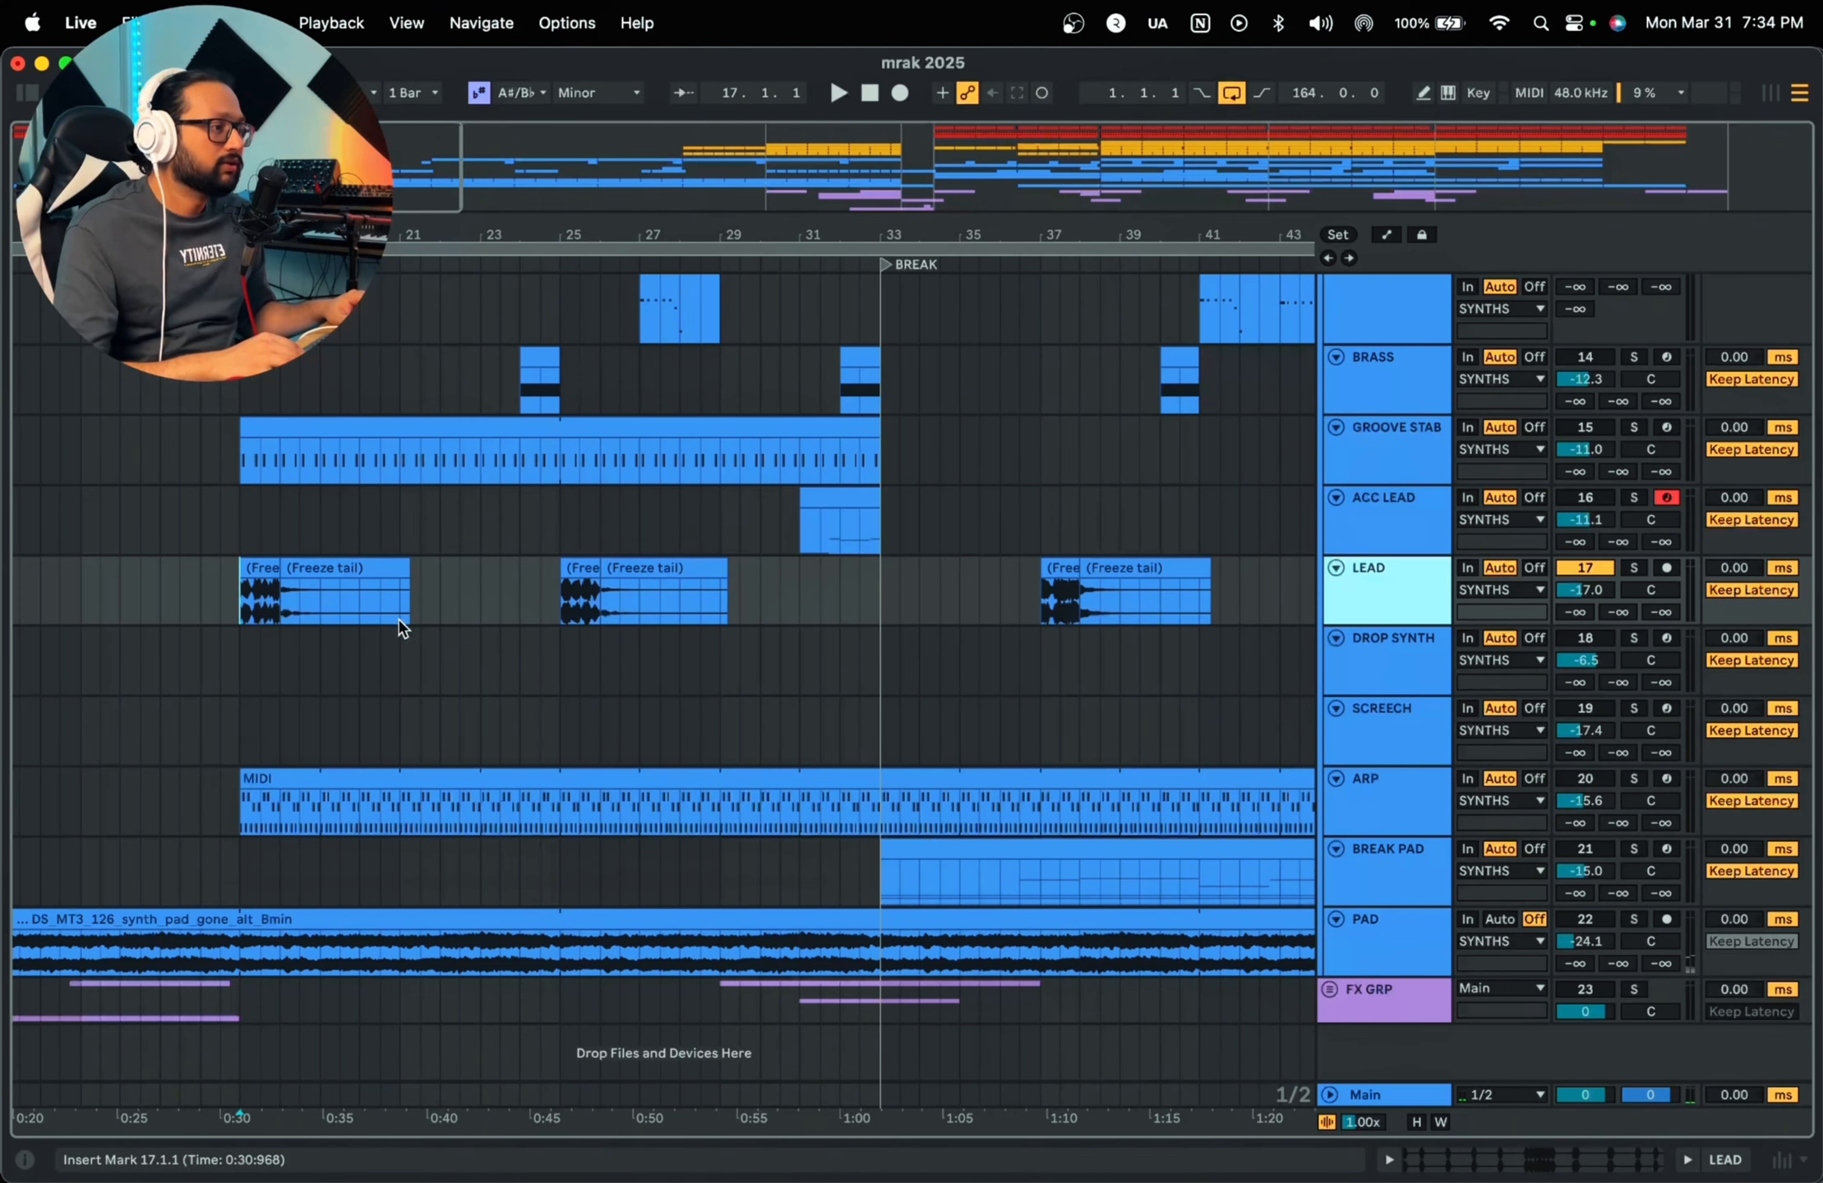
mouse_move(218, 612)
left_mouse_down()
mouse_move(476, 610)
mouse_move(206, 579)
left_mouse_up()
left_click(461, 568)
left_click(207, 580)
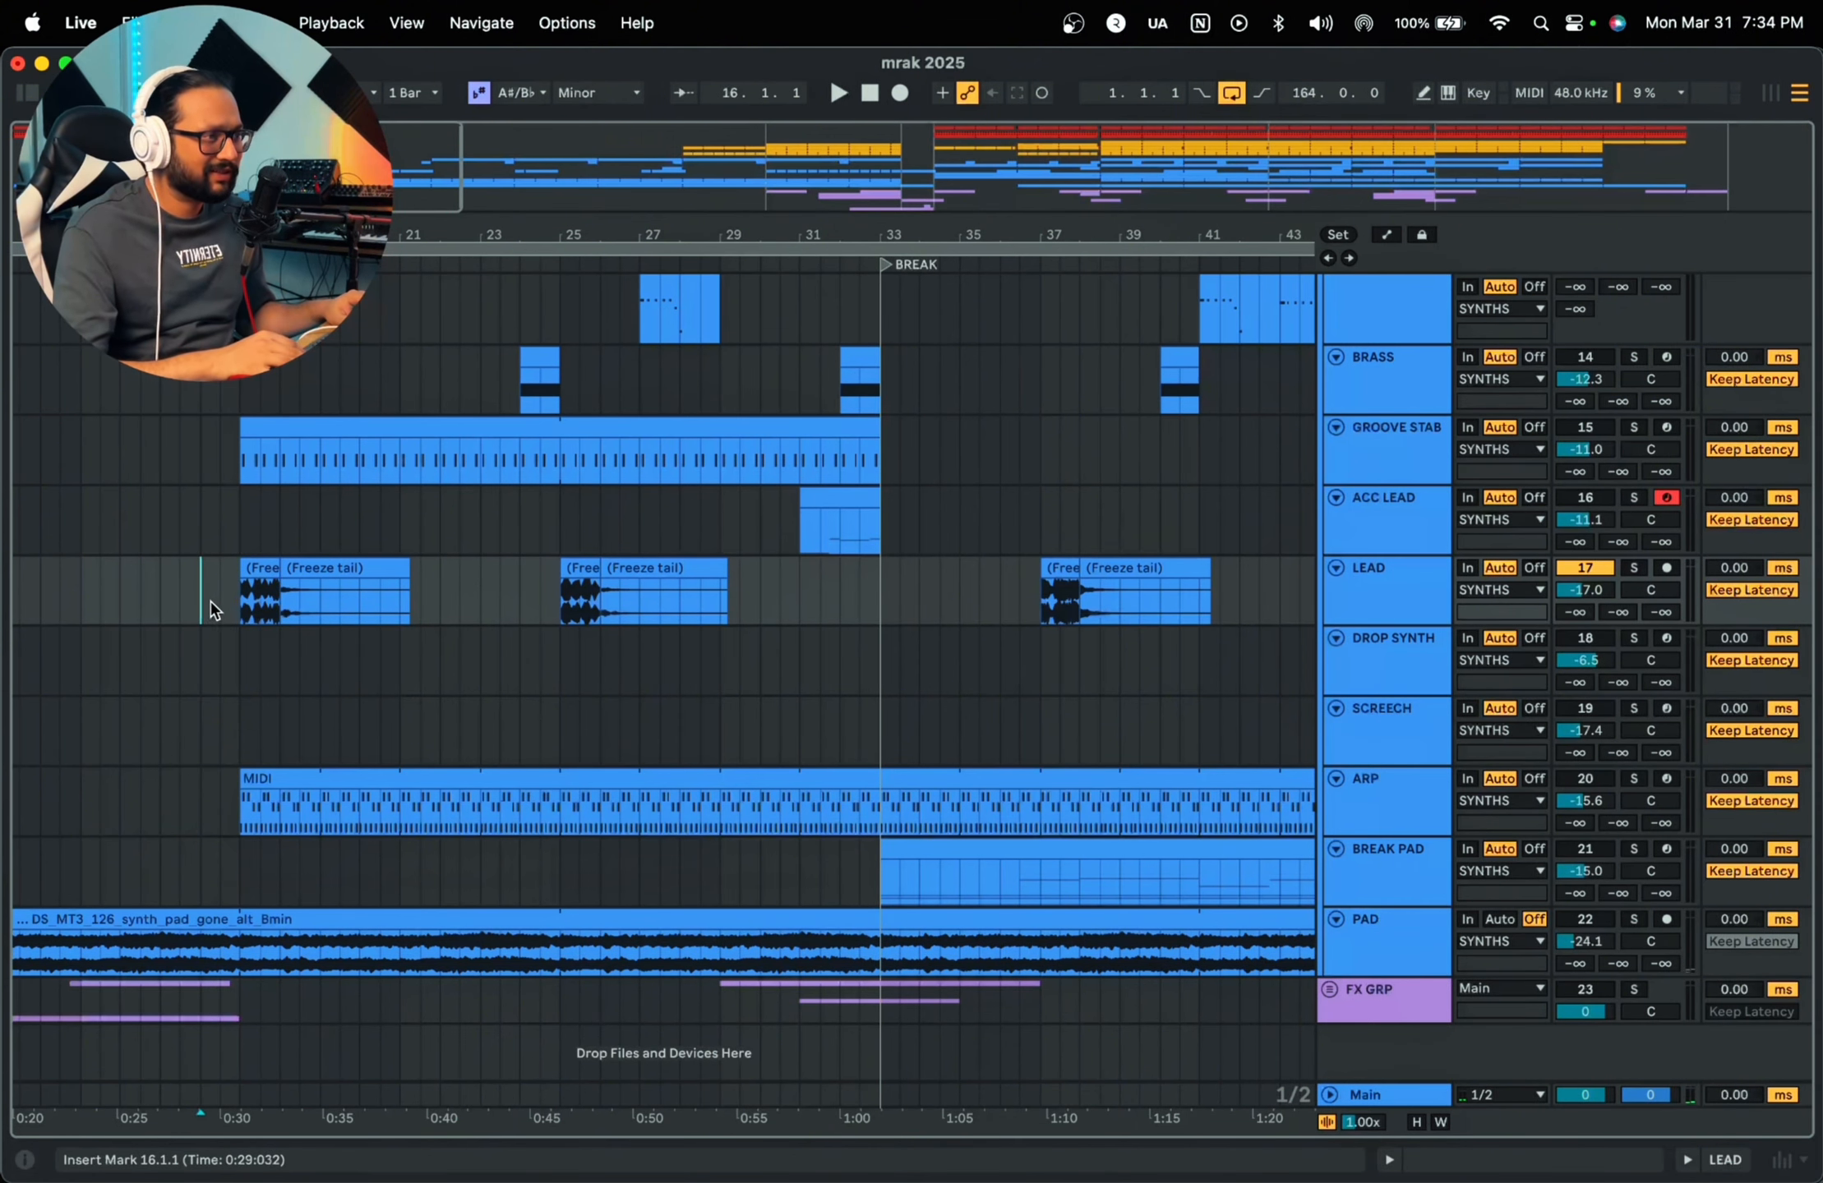
left_click_drag(204, 610, 491, 618)
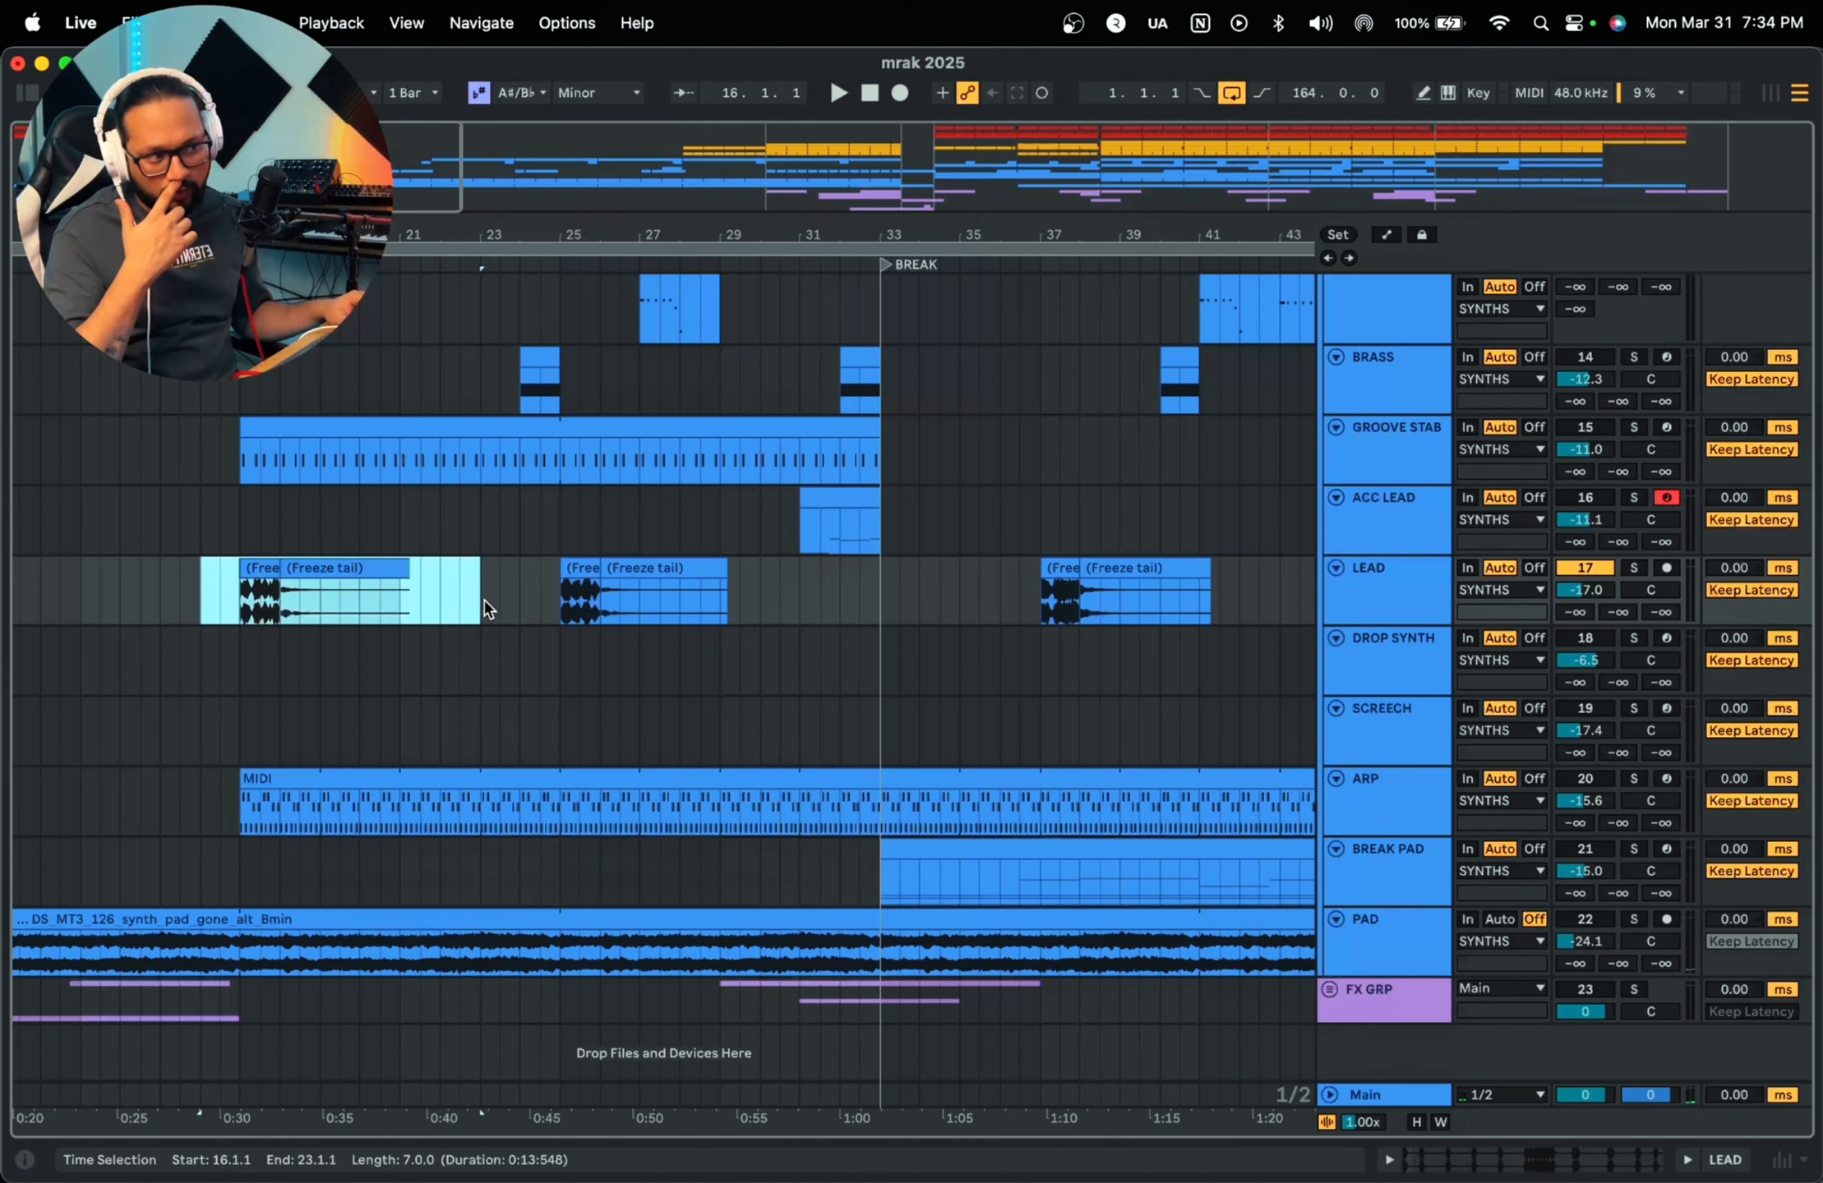
left_click(475, 618)
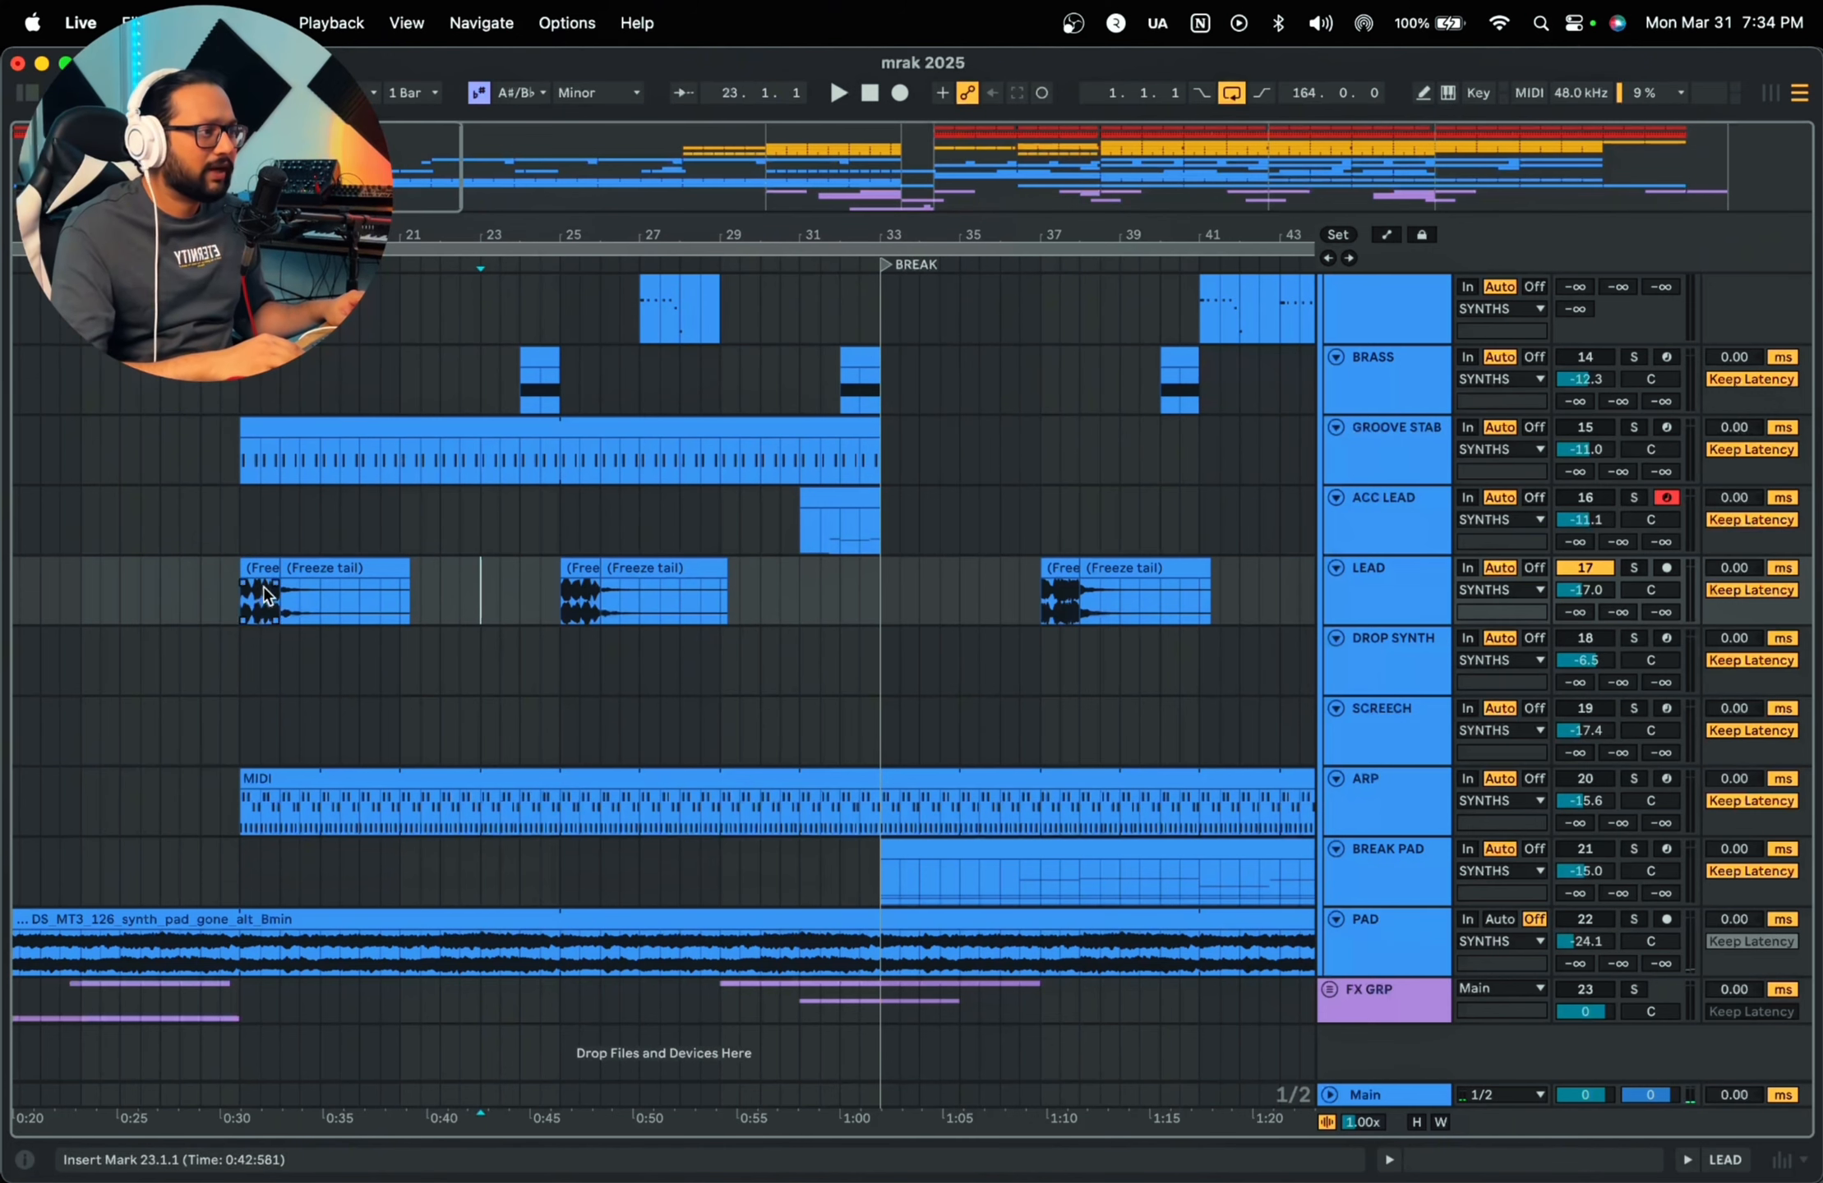
left_click_drag(161, 592, 796, 608)
left_click(940, 613)
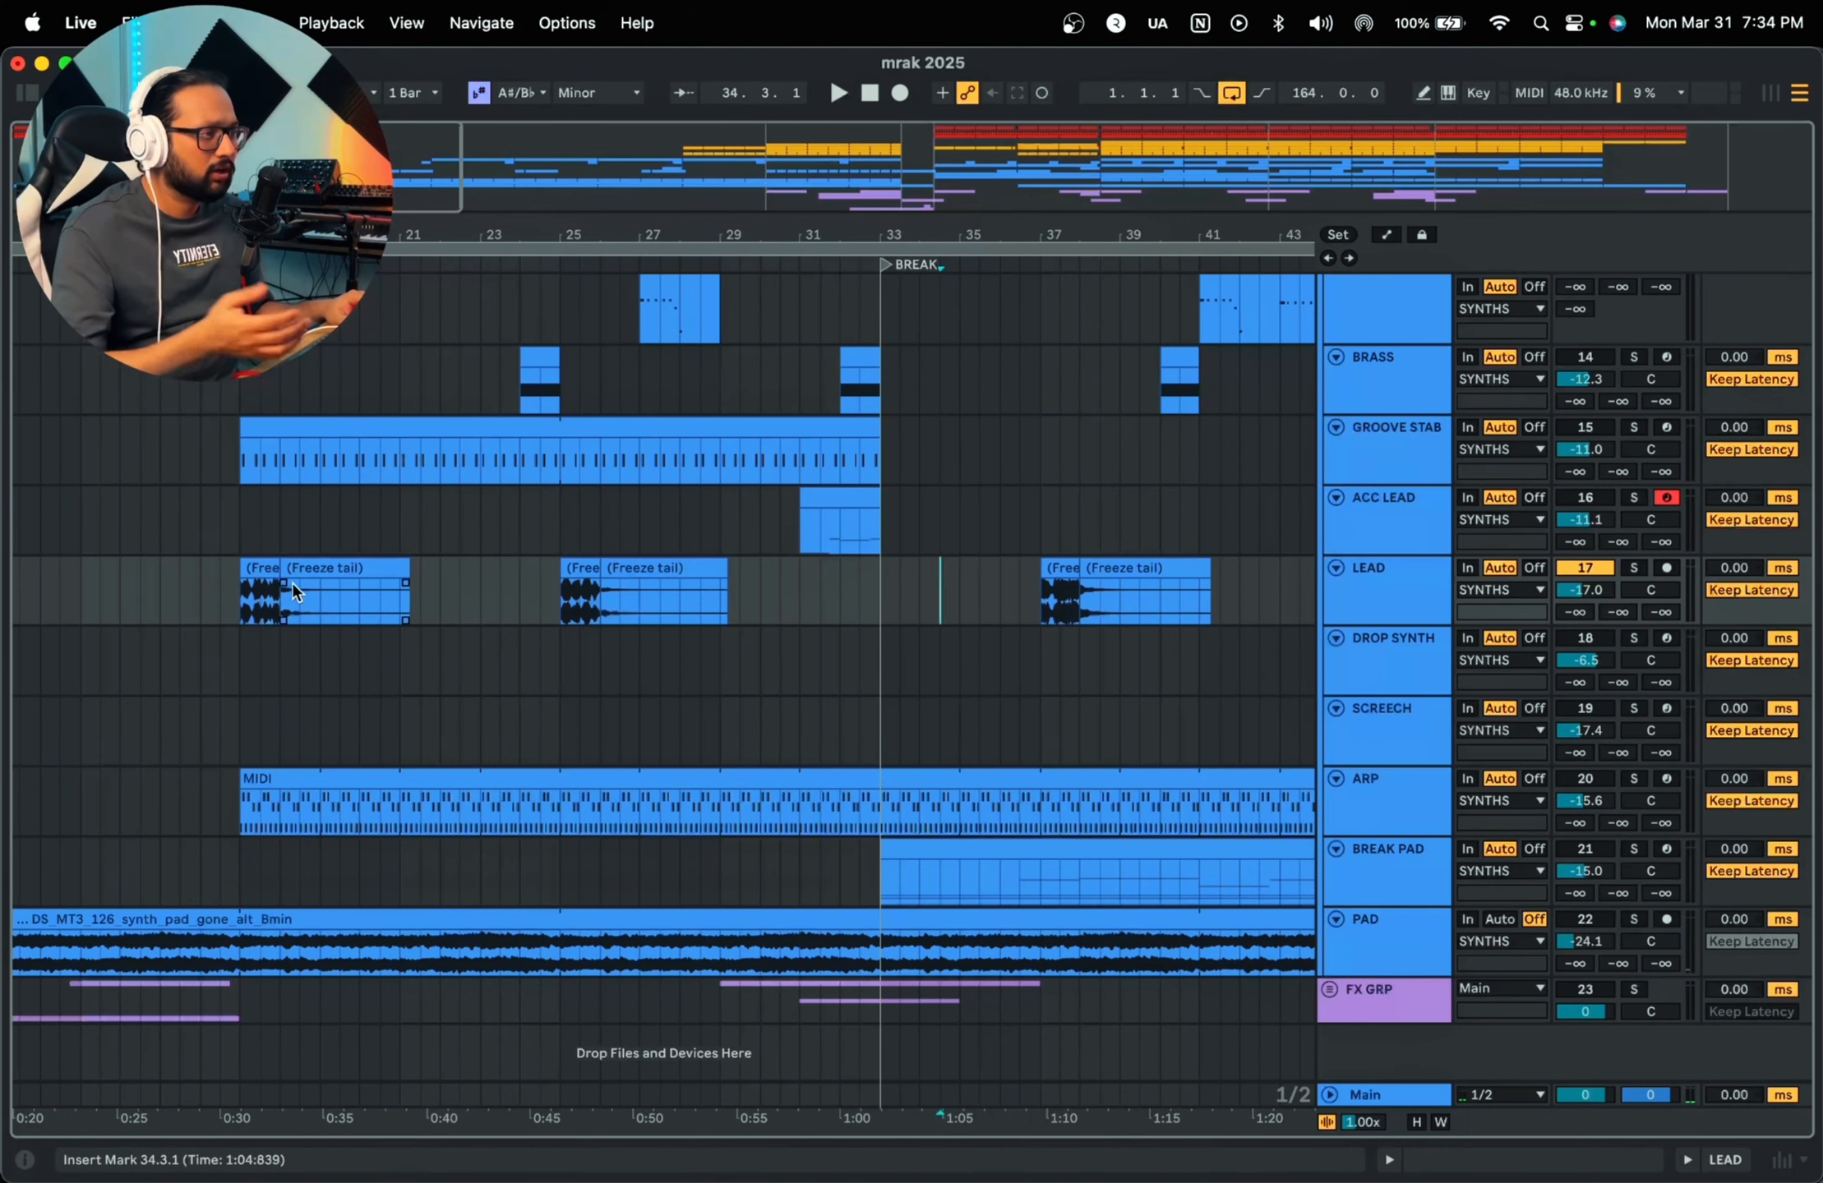
left_click_drag(165, 584, 820, 600)
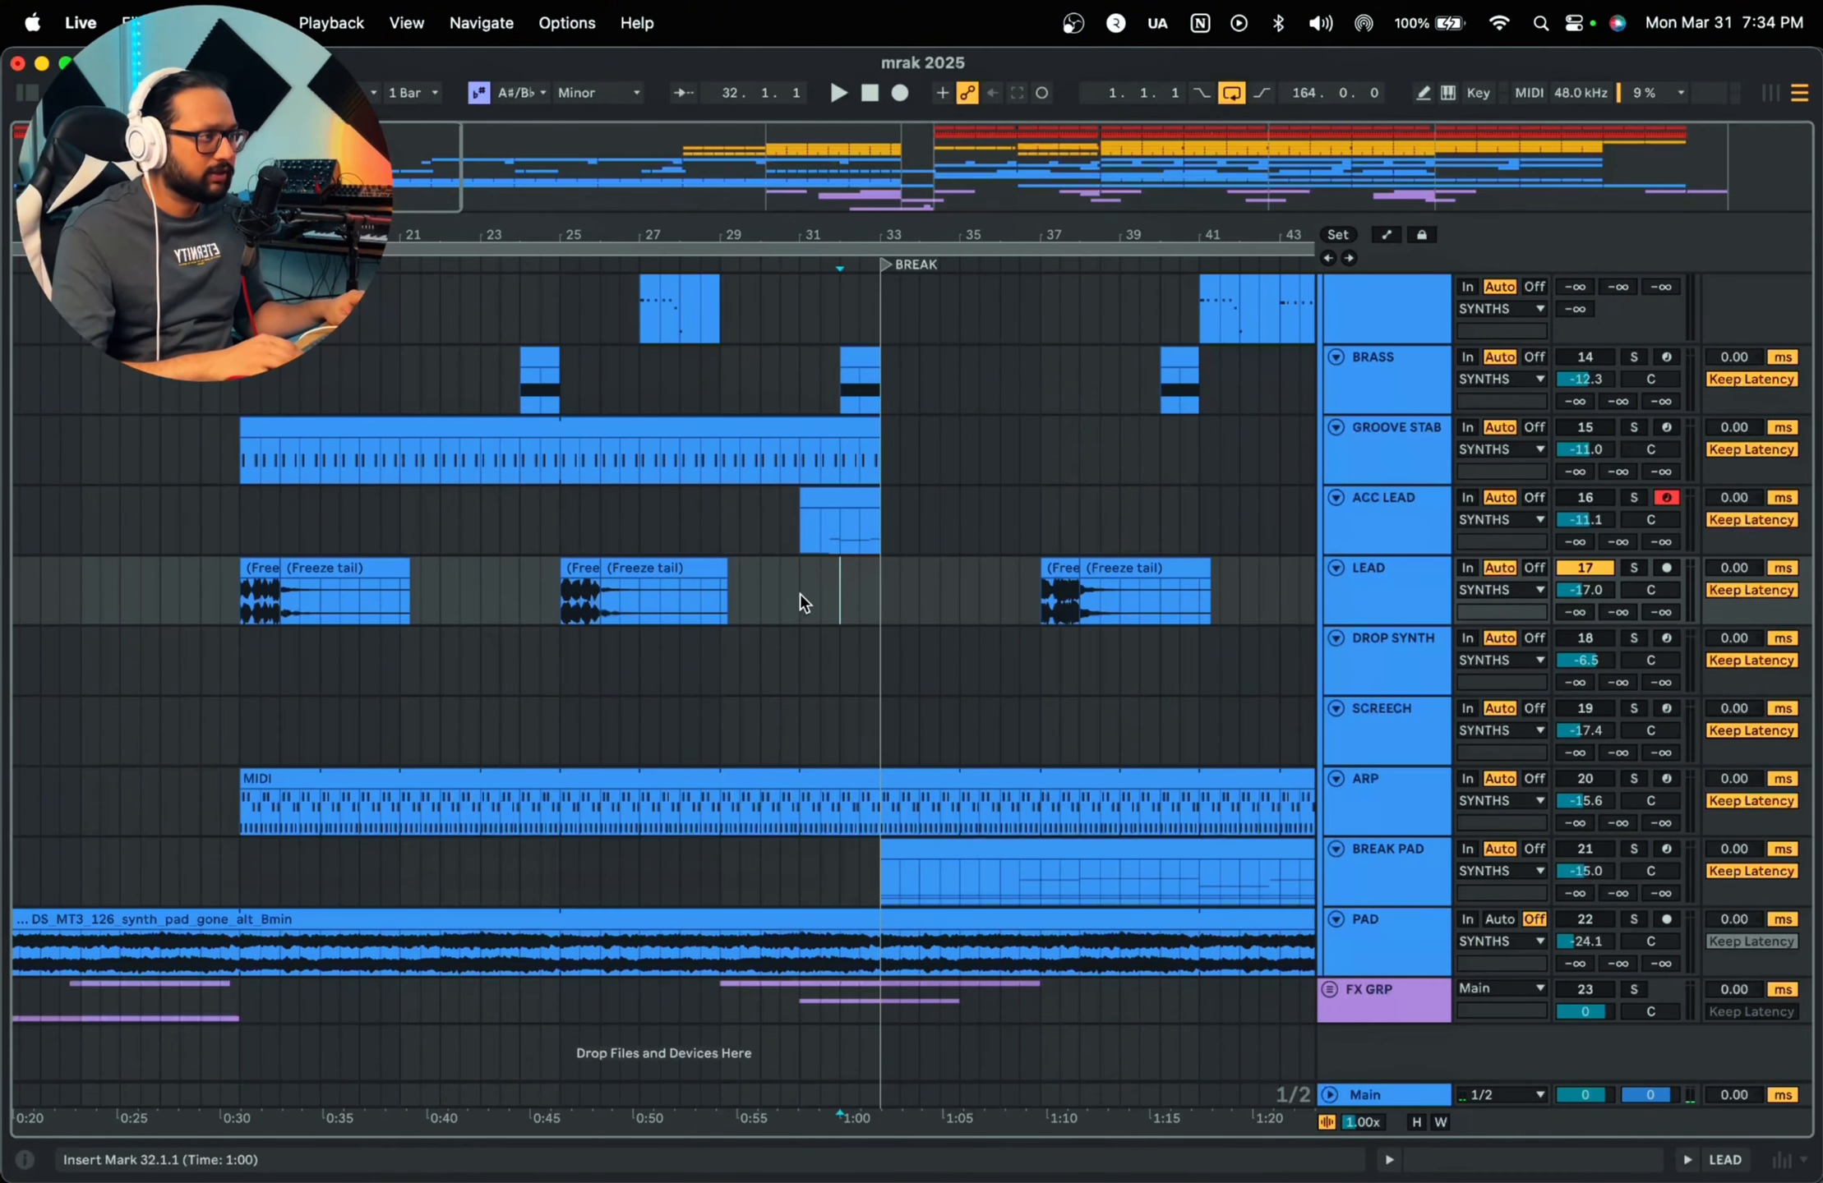
left_click_drag(801, 594, 850, 590)
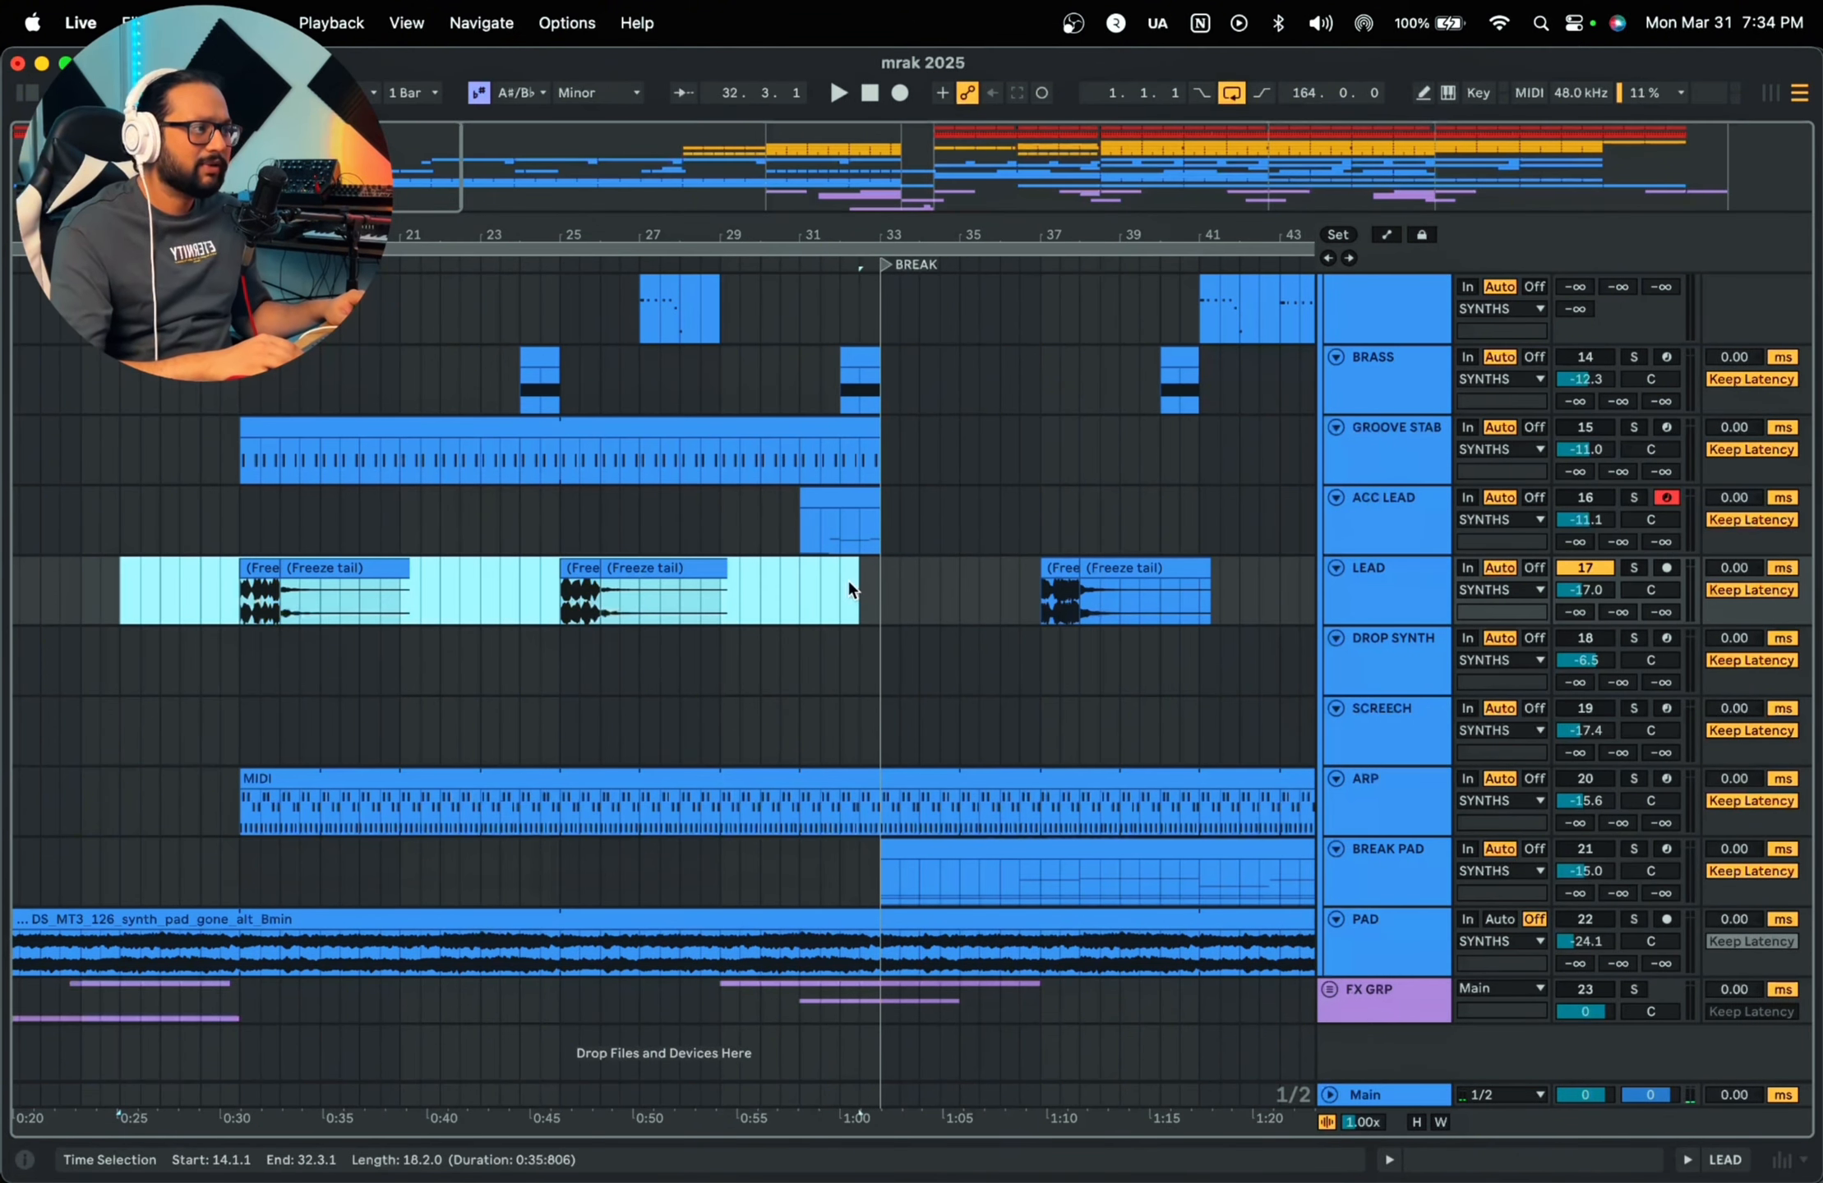
left_click(100, 593)
left_click_drag(207, 620, 855, 598)
left_click(840, 598)
left_click_drag(165, 596, 501, 615)
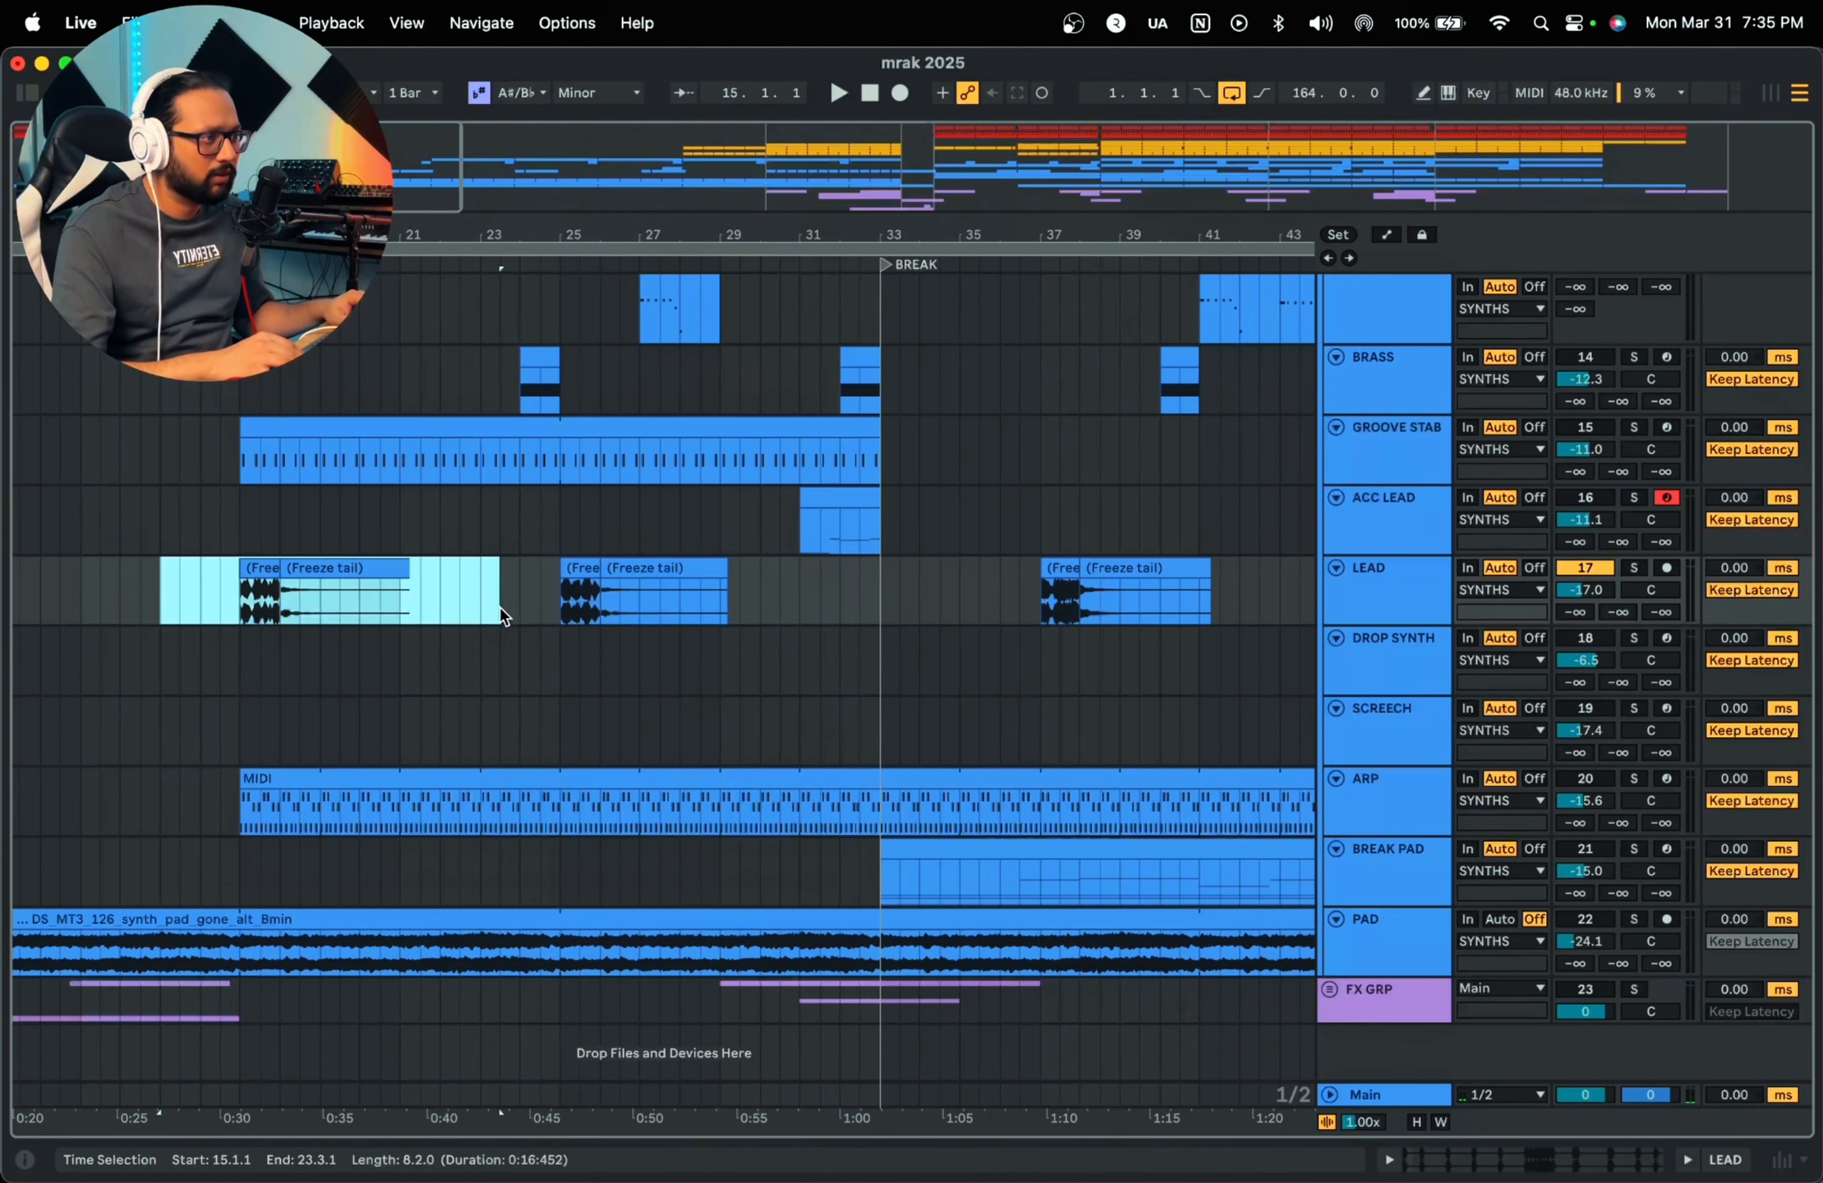
left_click(459, 594)
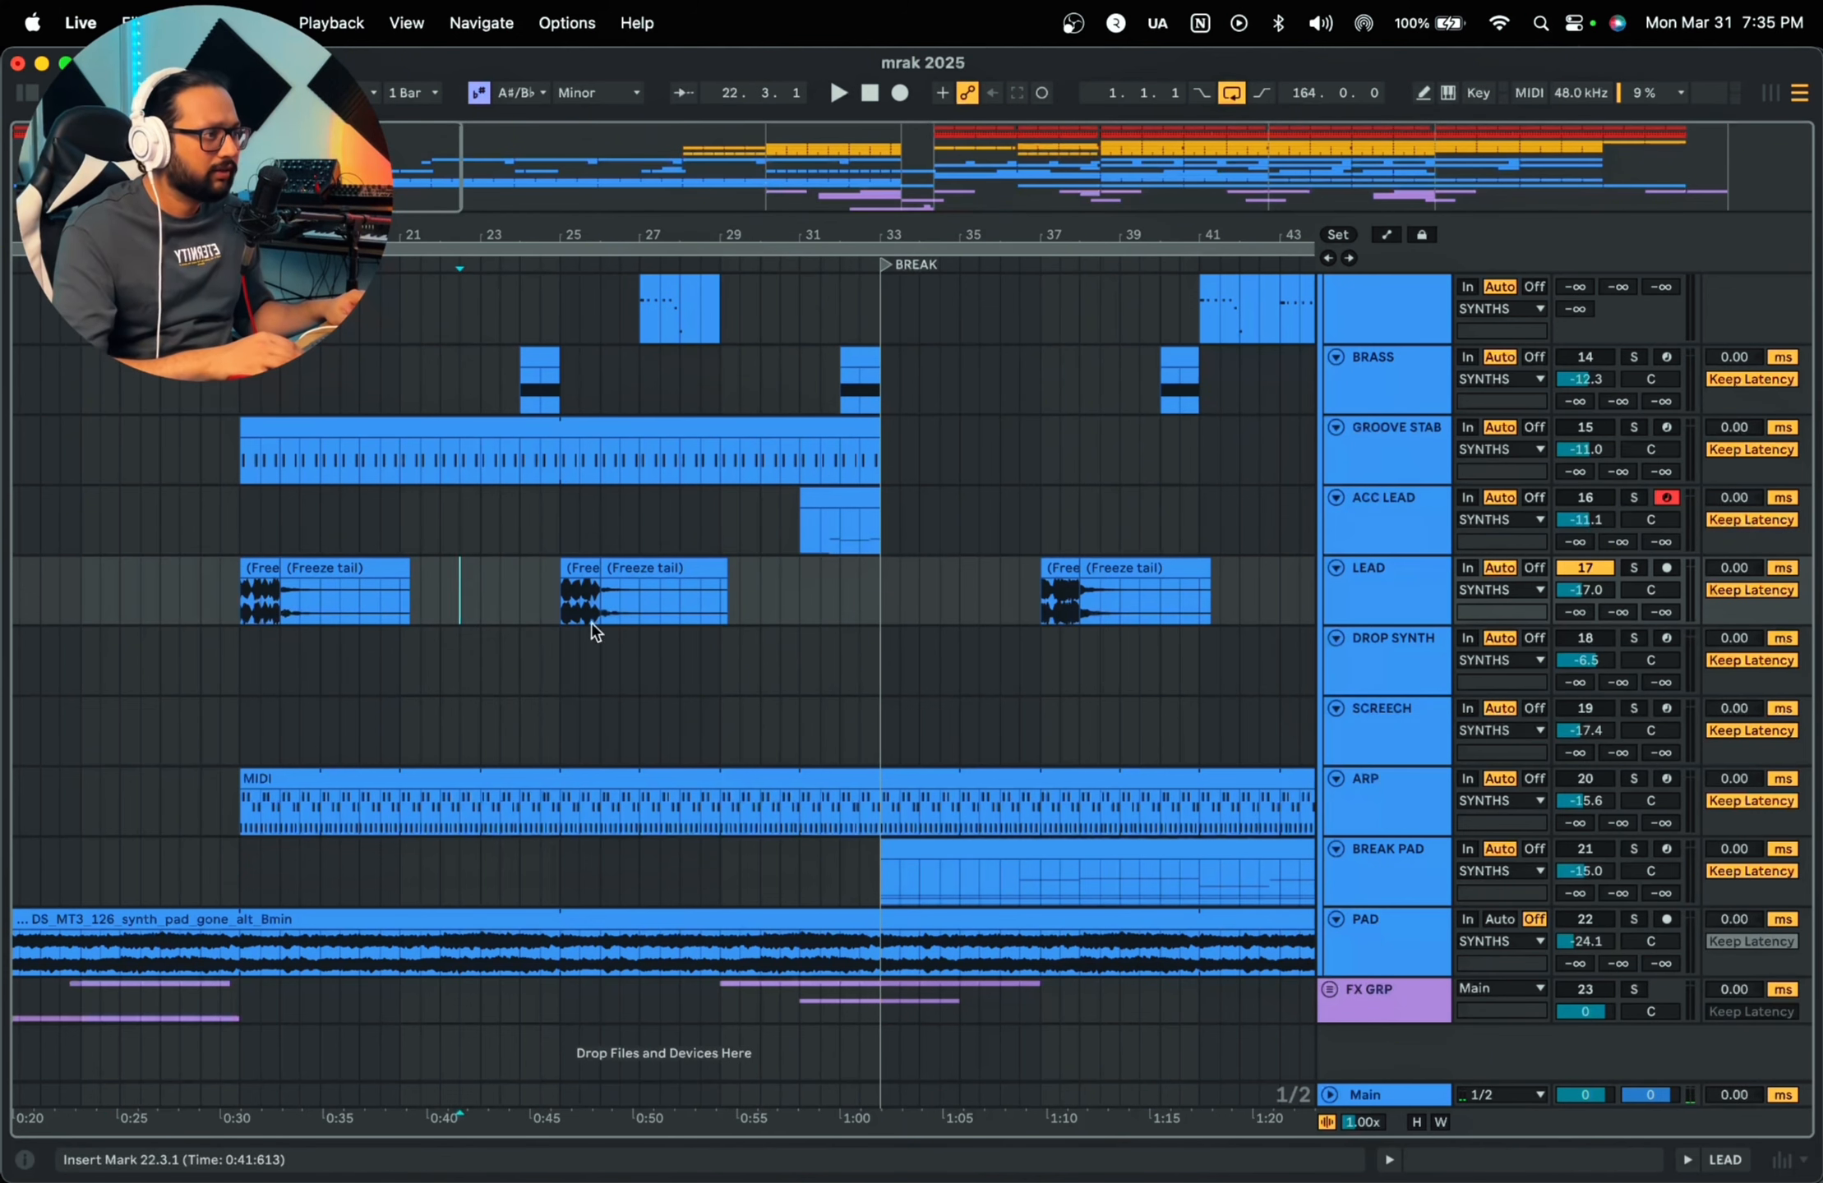
Step: Solo the LEAD track and play its first clip from bar 17
left_click(247, 597)
scroll(231, 595, "up", 8)
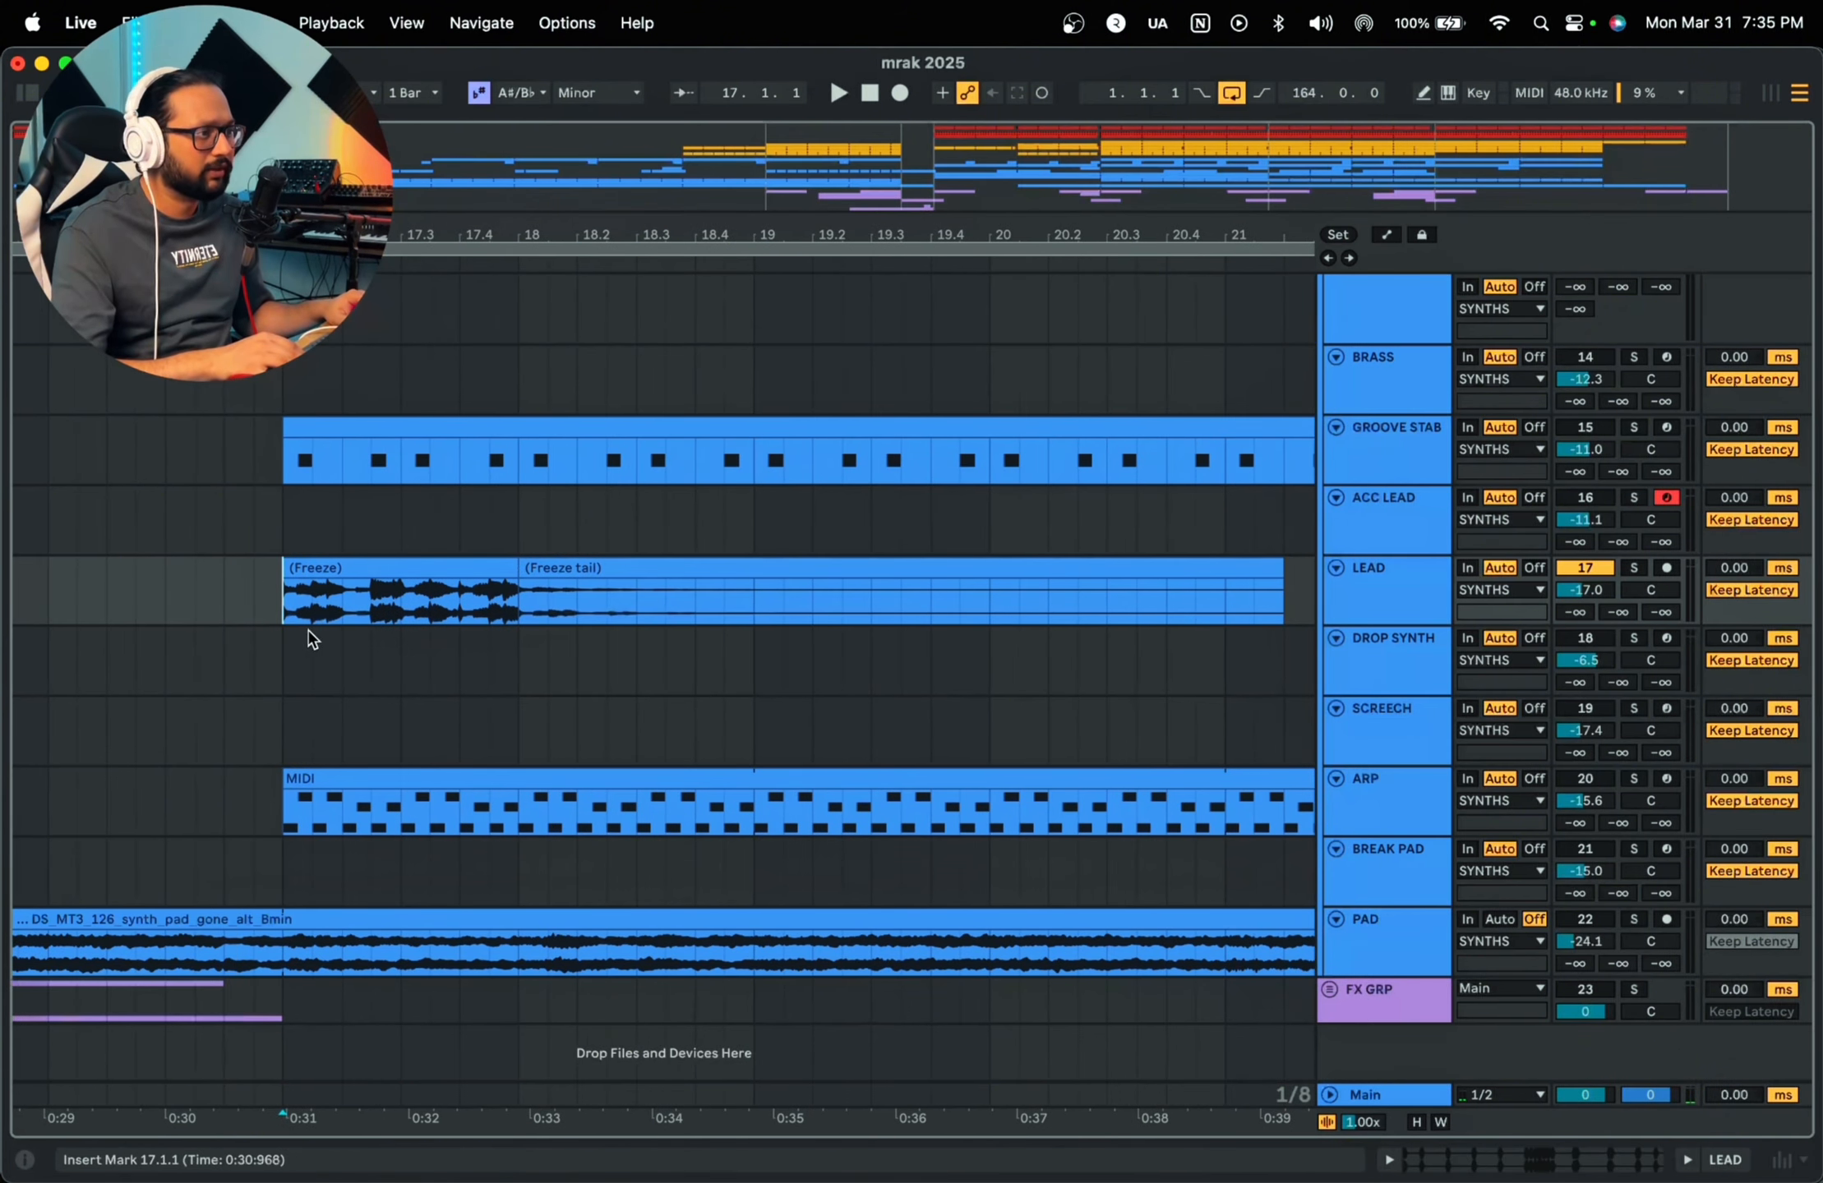
key("space")
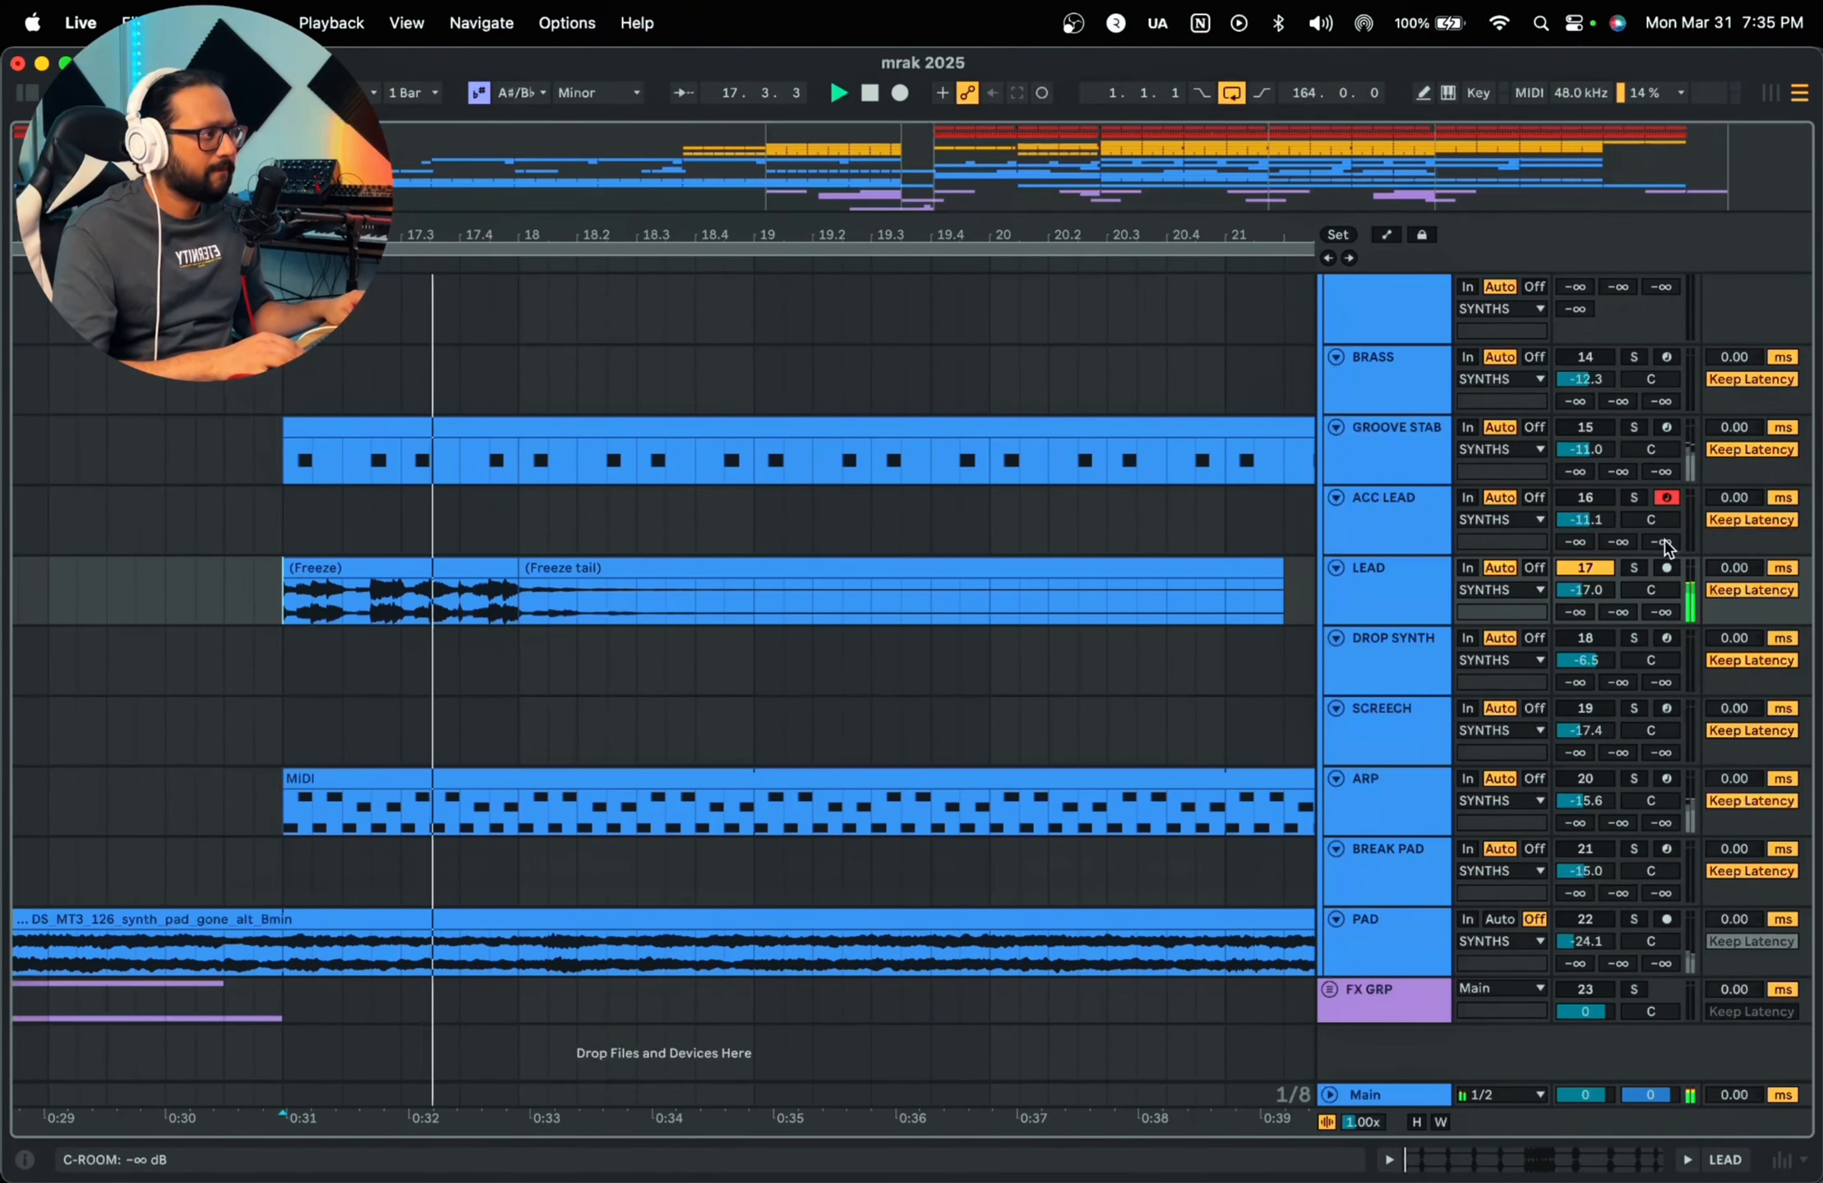
left_click(1637, 571)
key("space")
key("space")
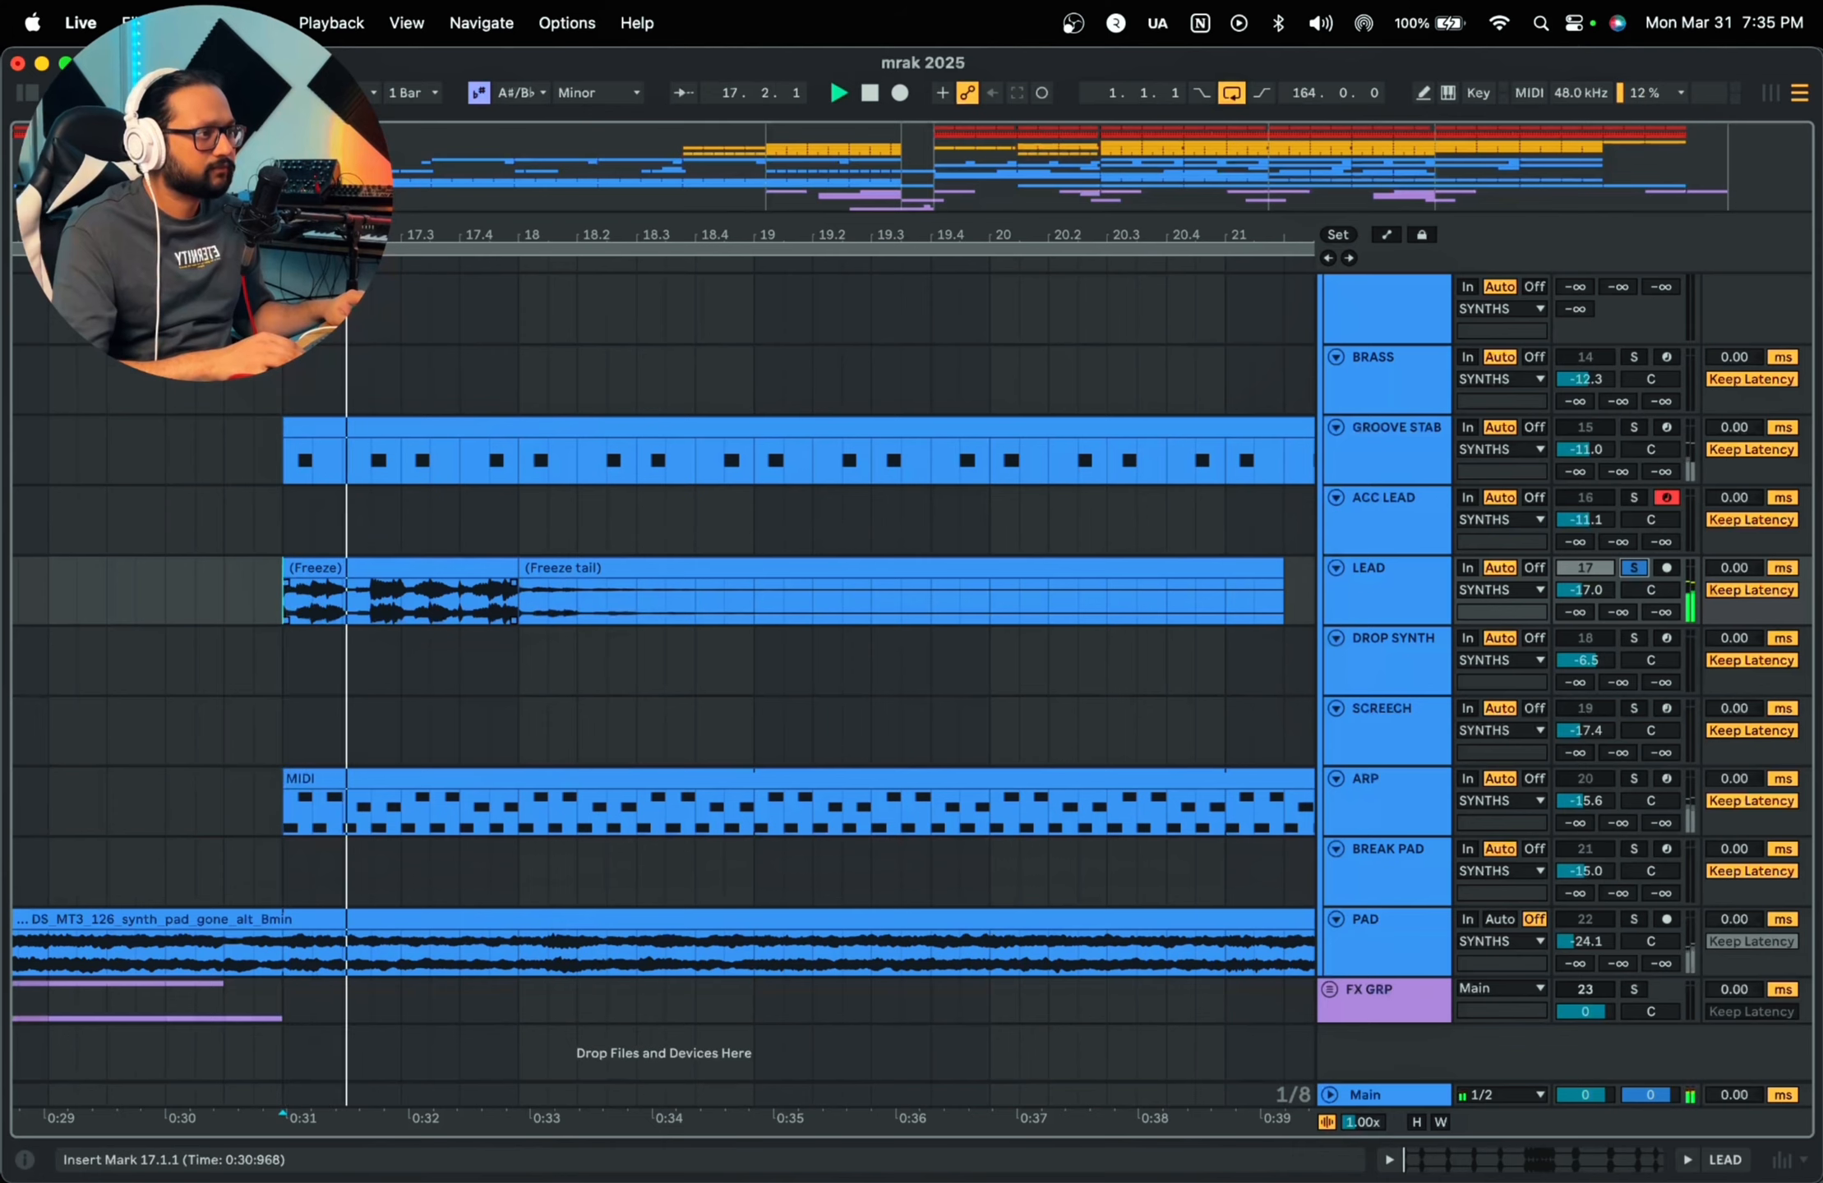
key("space")
Step: Listen closely to the first LEAD clip, from its start and from the selected segment 17.2.3 to 17.3.1
scroll(358, 618, "up", 6)
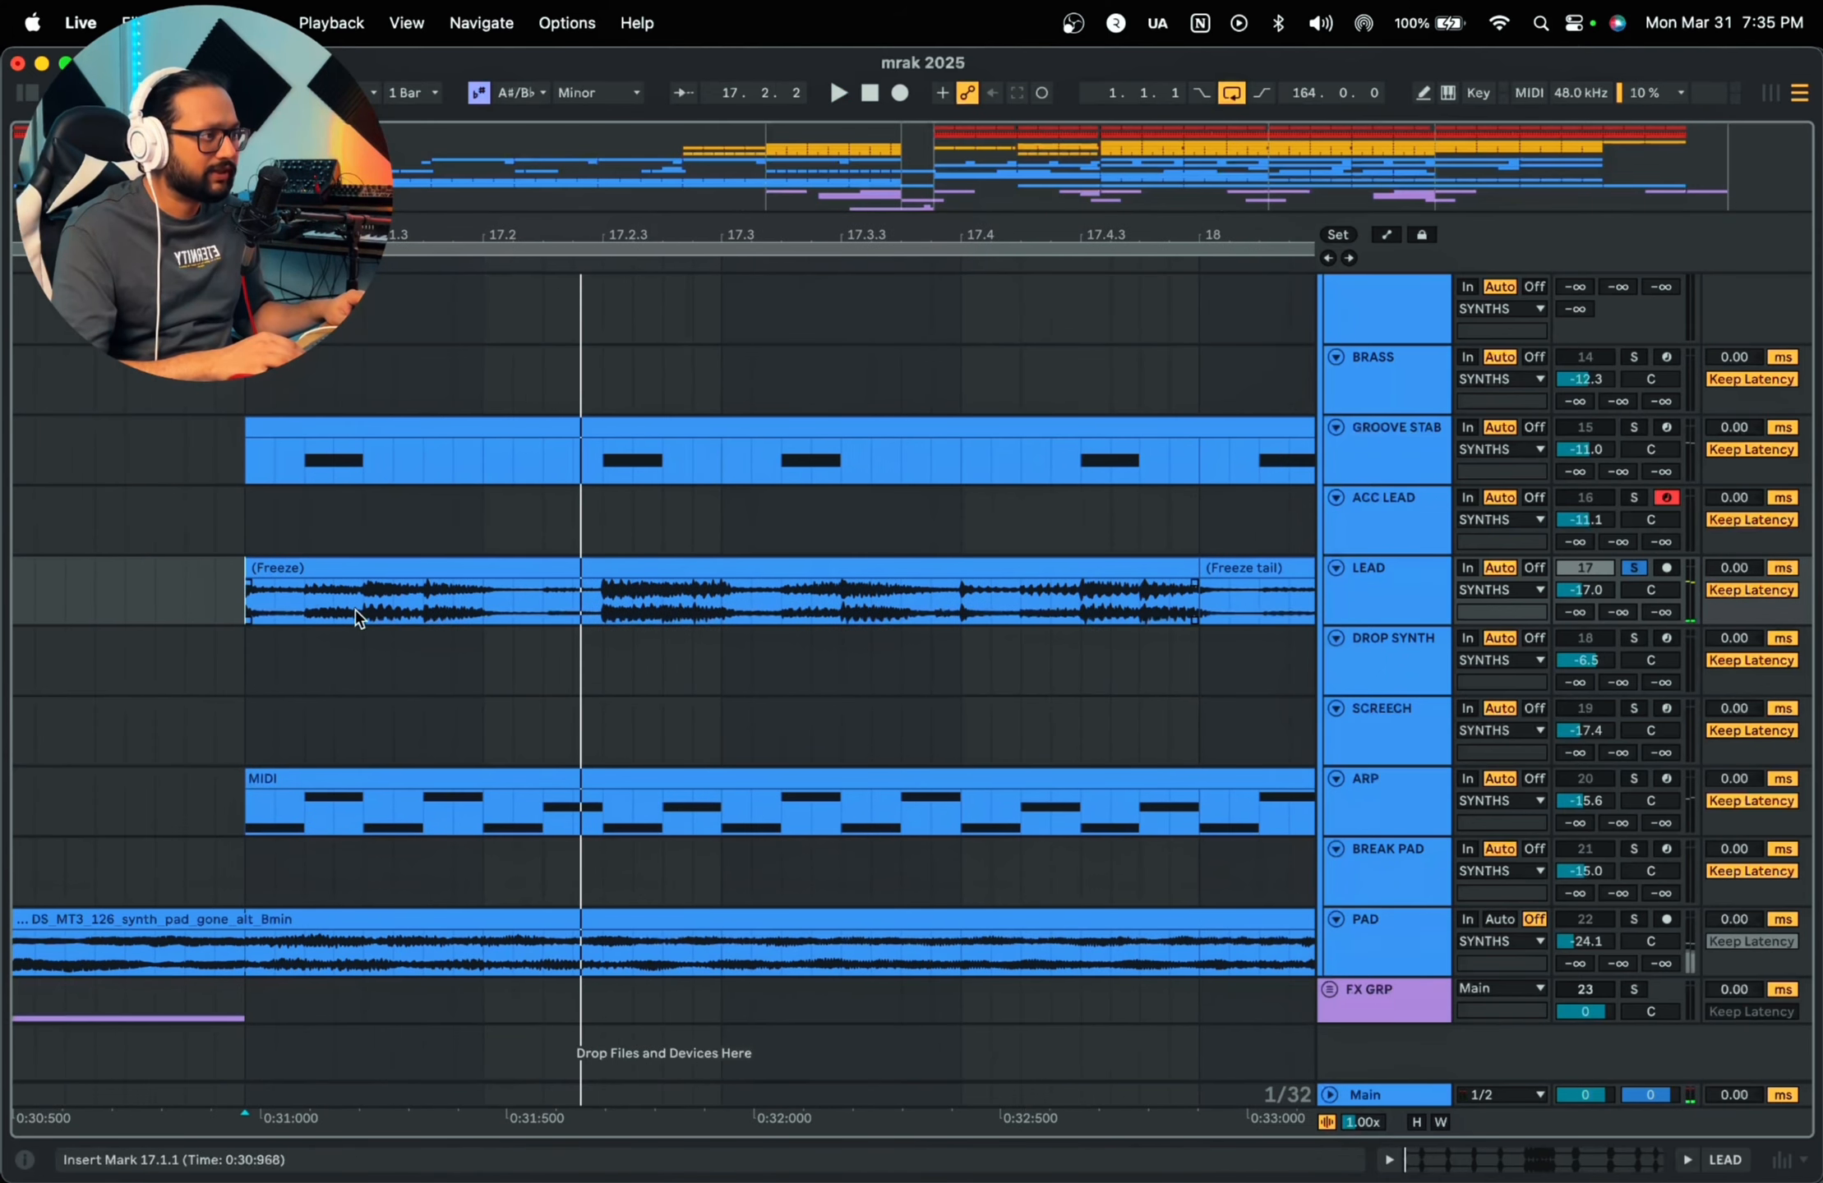
key("space")
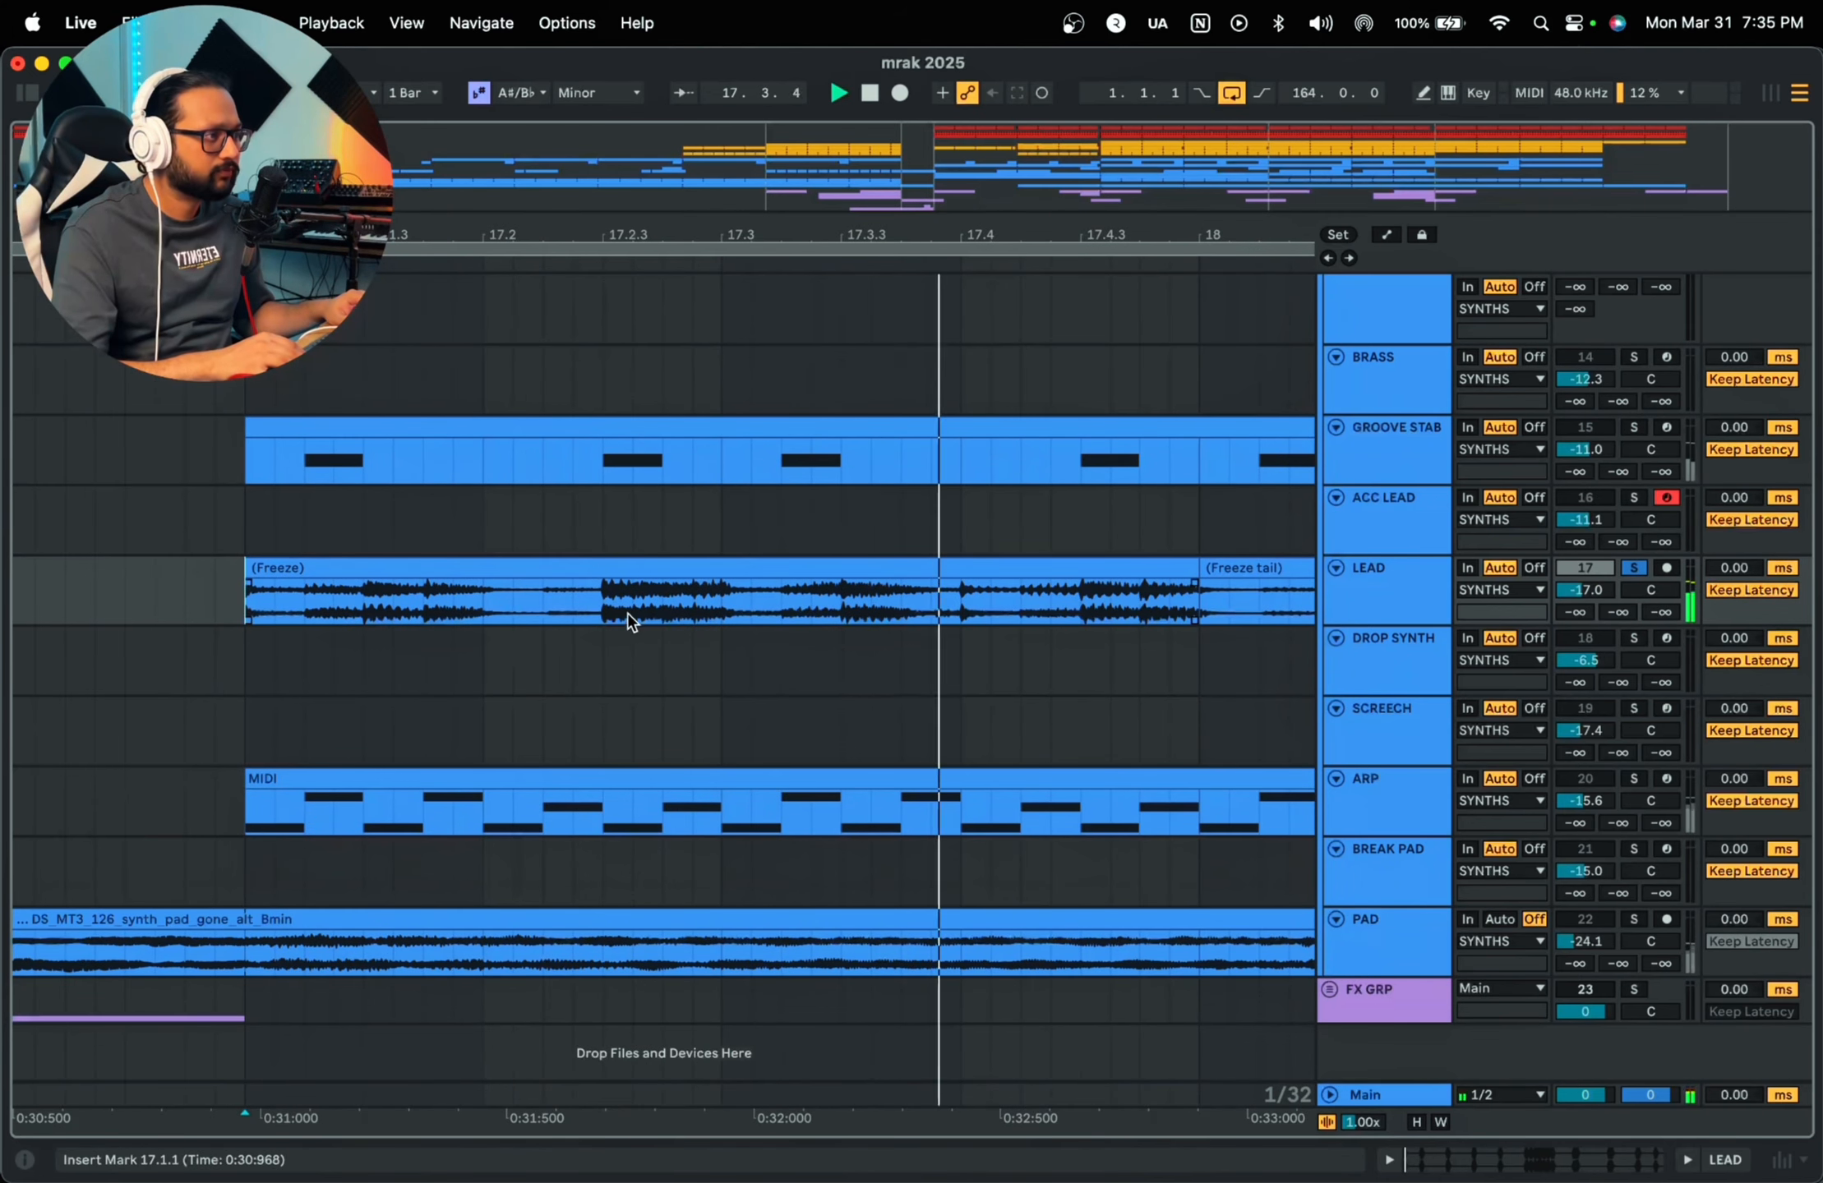
key("space")
left_click(605, 612)
left_click_drag(606, 618, 726, 618)
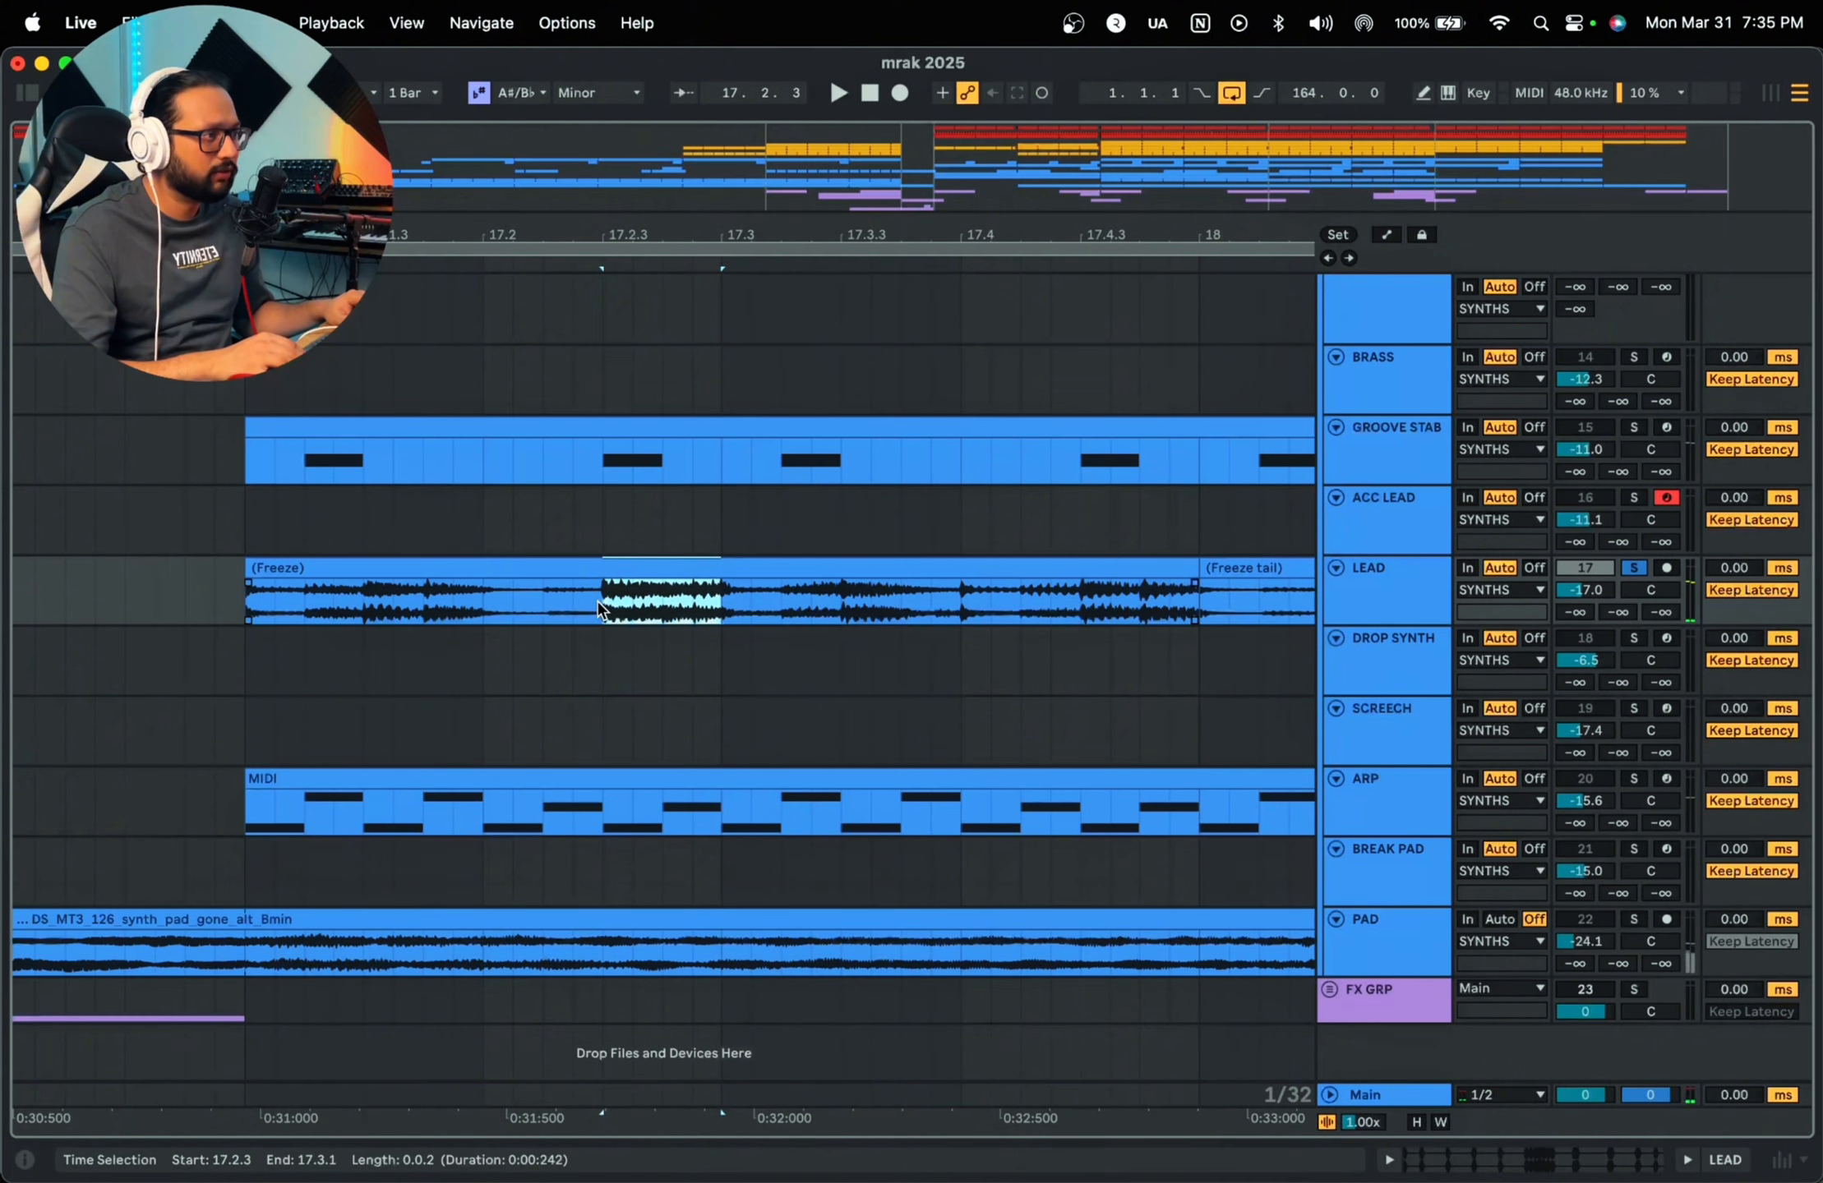
key("space")
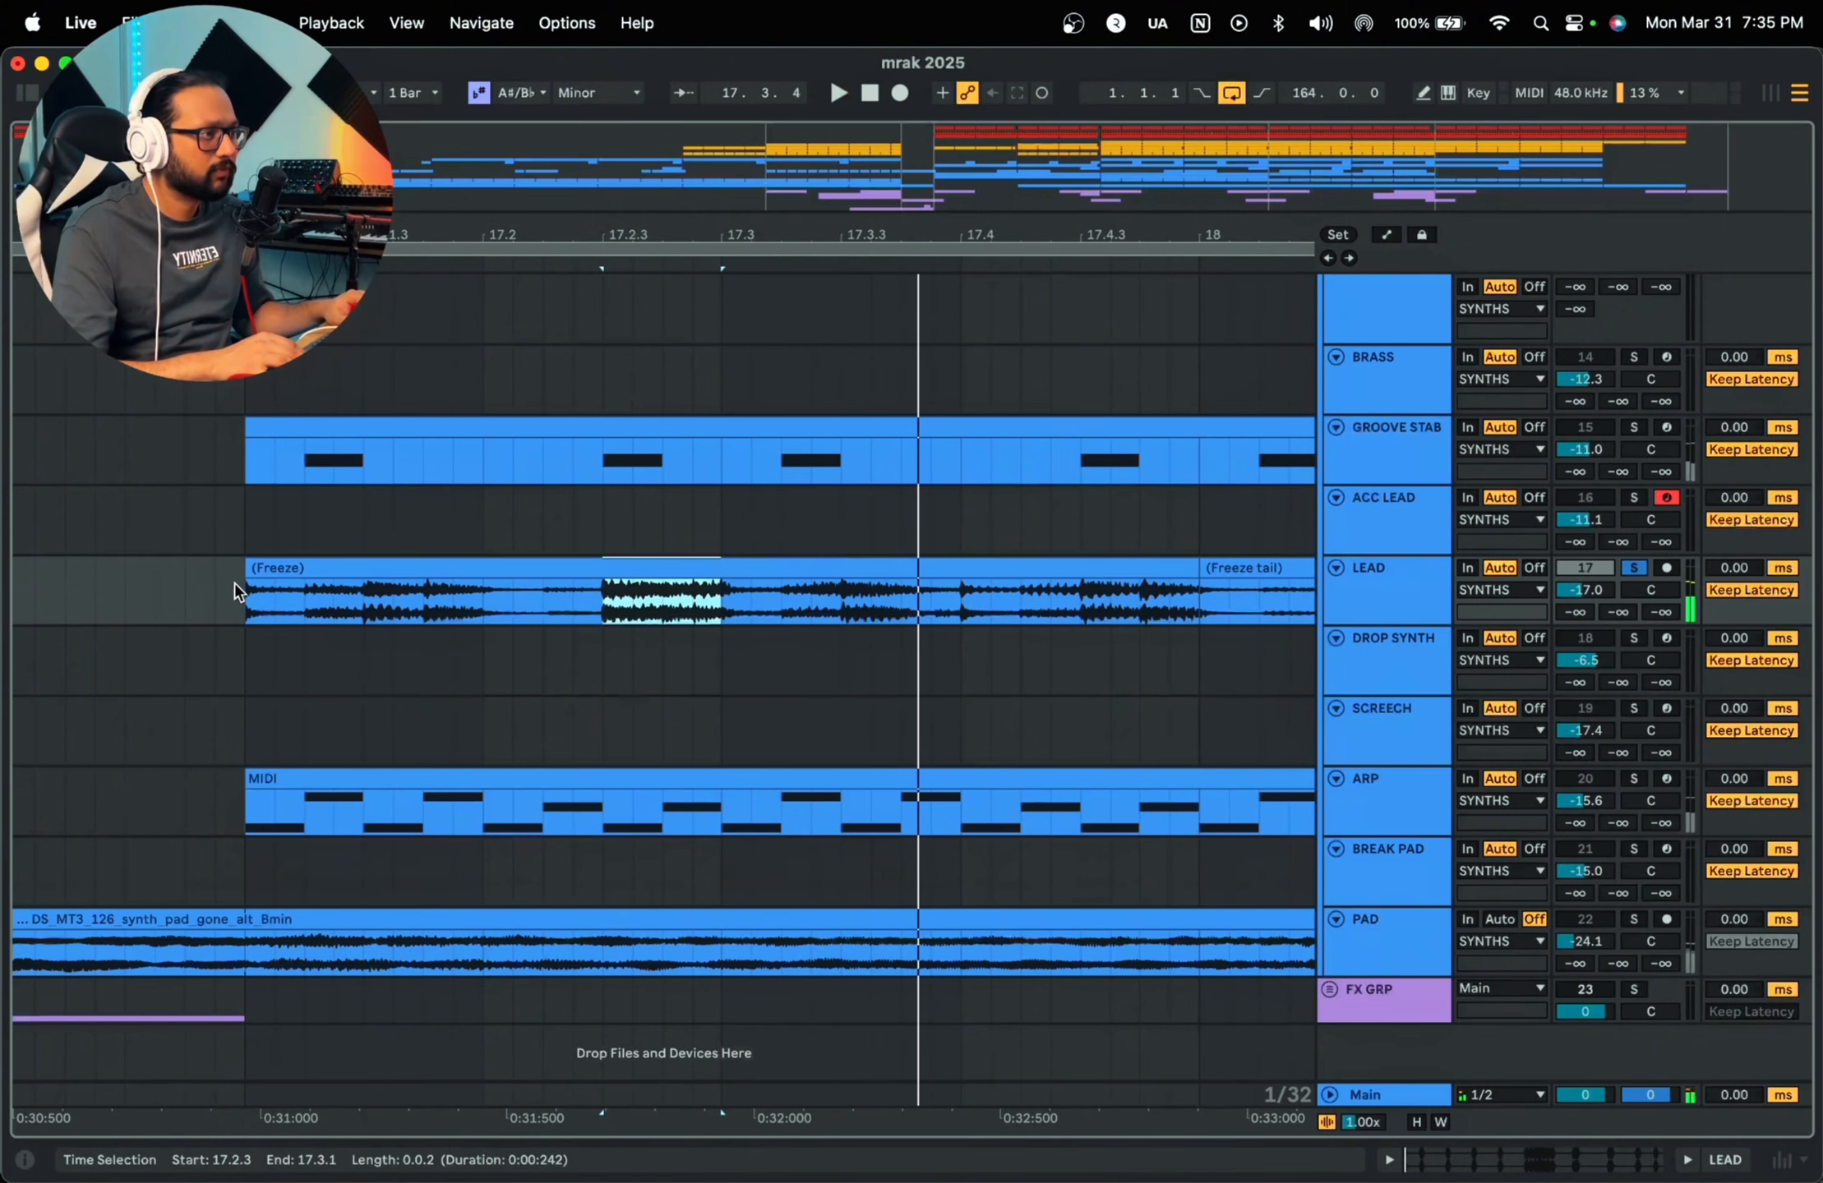
left_click(234, 588)
key("space")
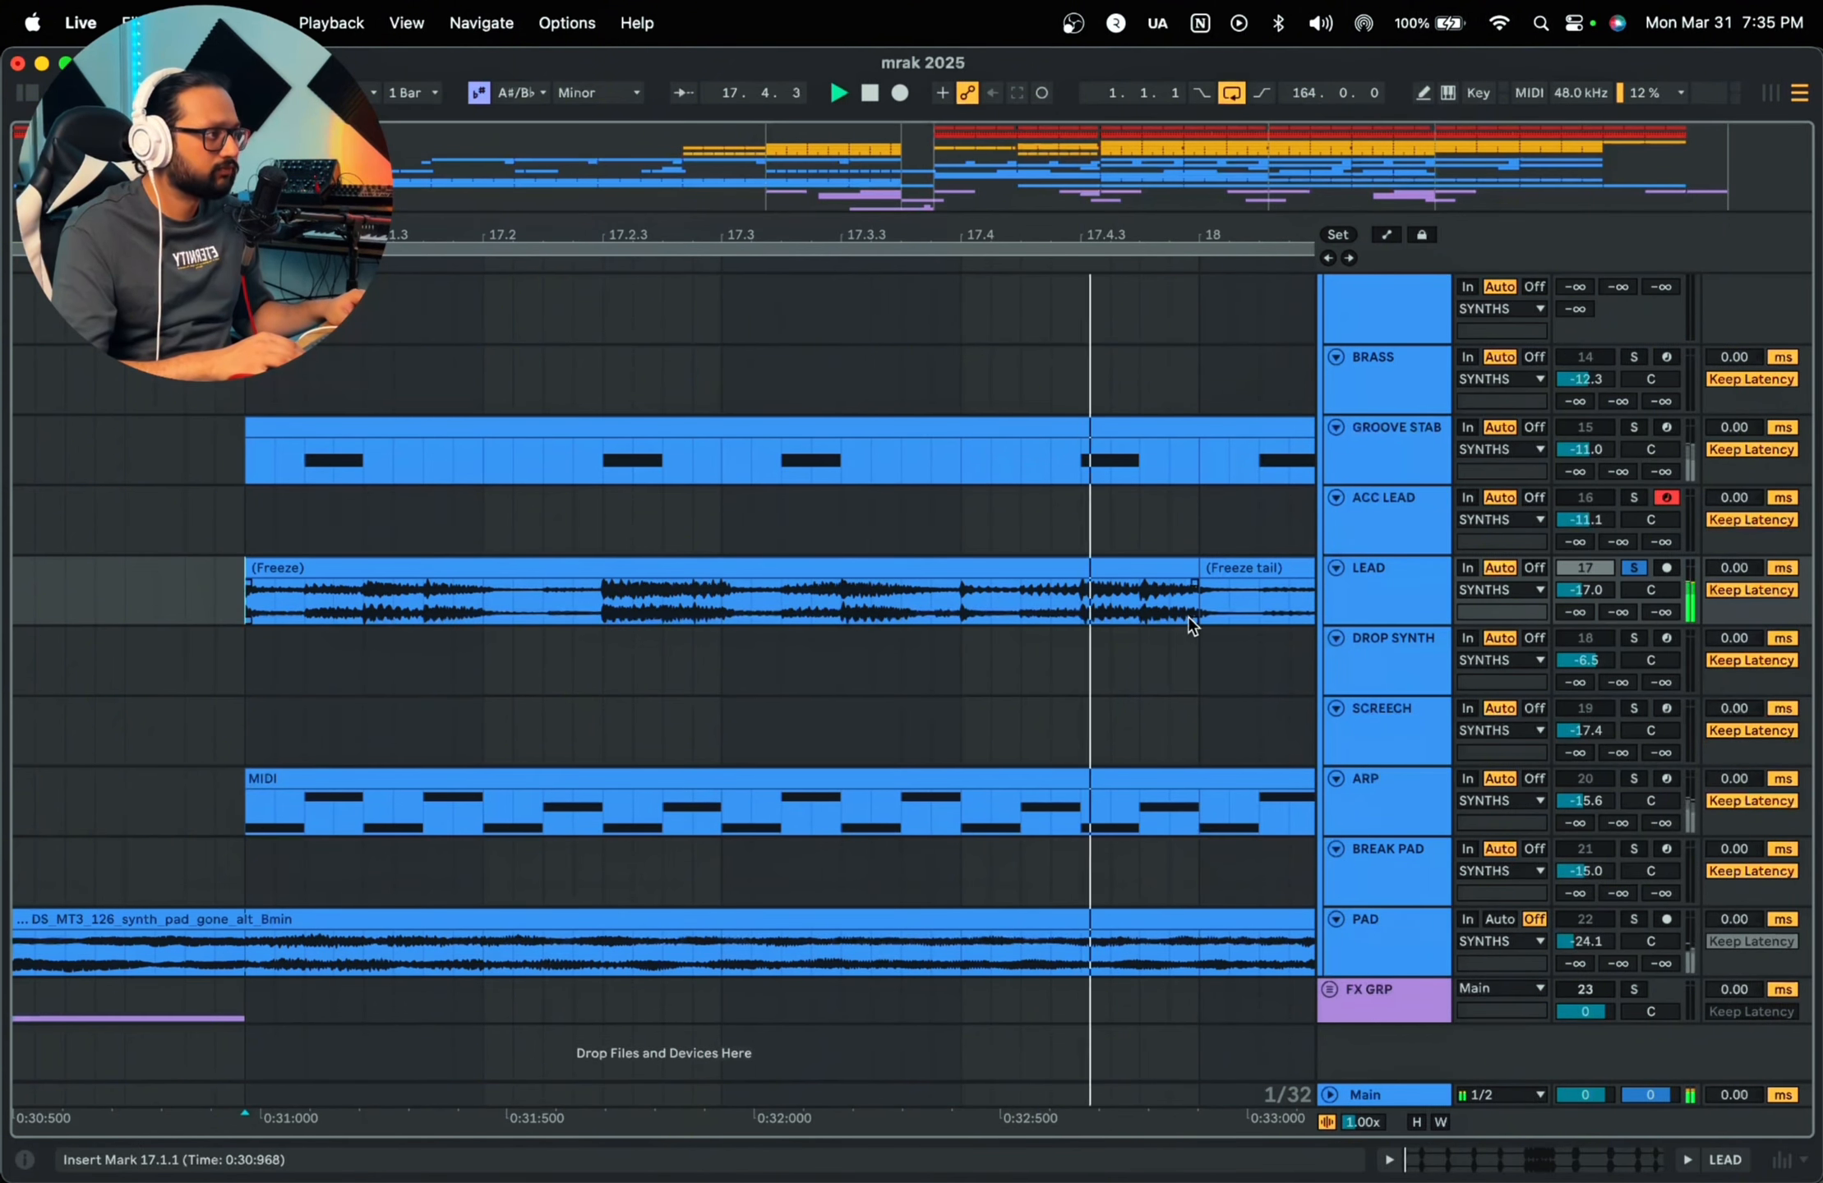
Step: Play the soloed LEAD clip at bar 25 with the range 25.1.1 to 25.3.1 selected
left_click_drag(879, 236, 303, 94)
key("space")
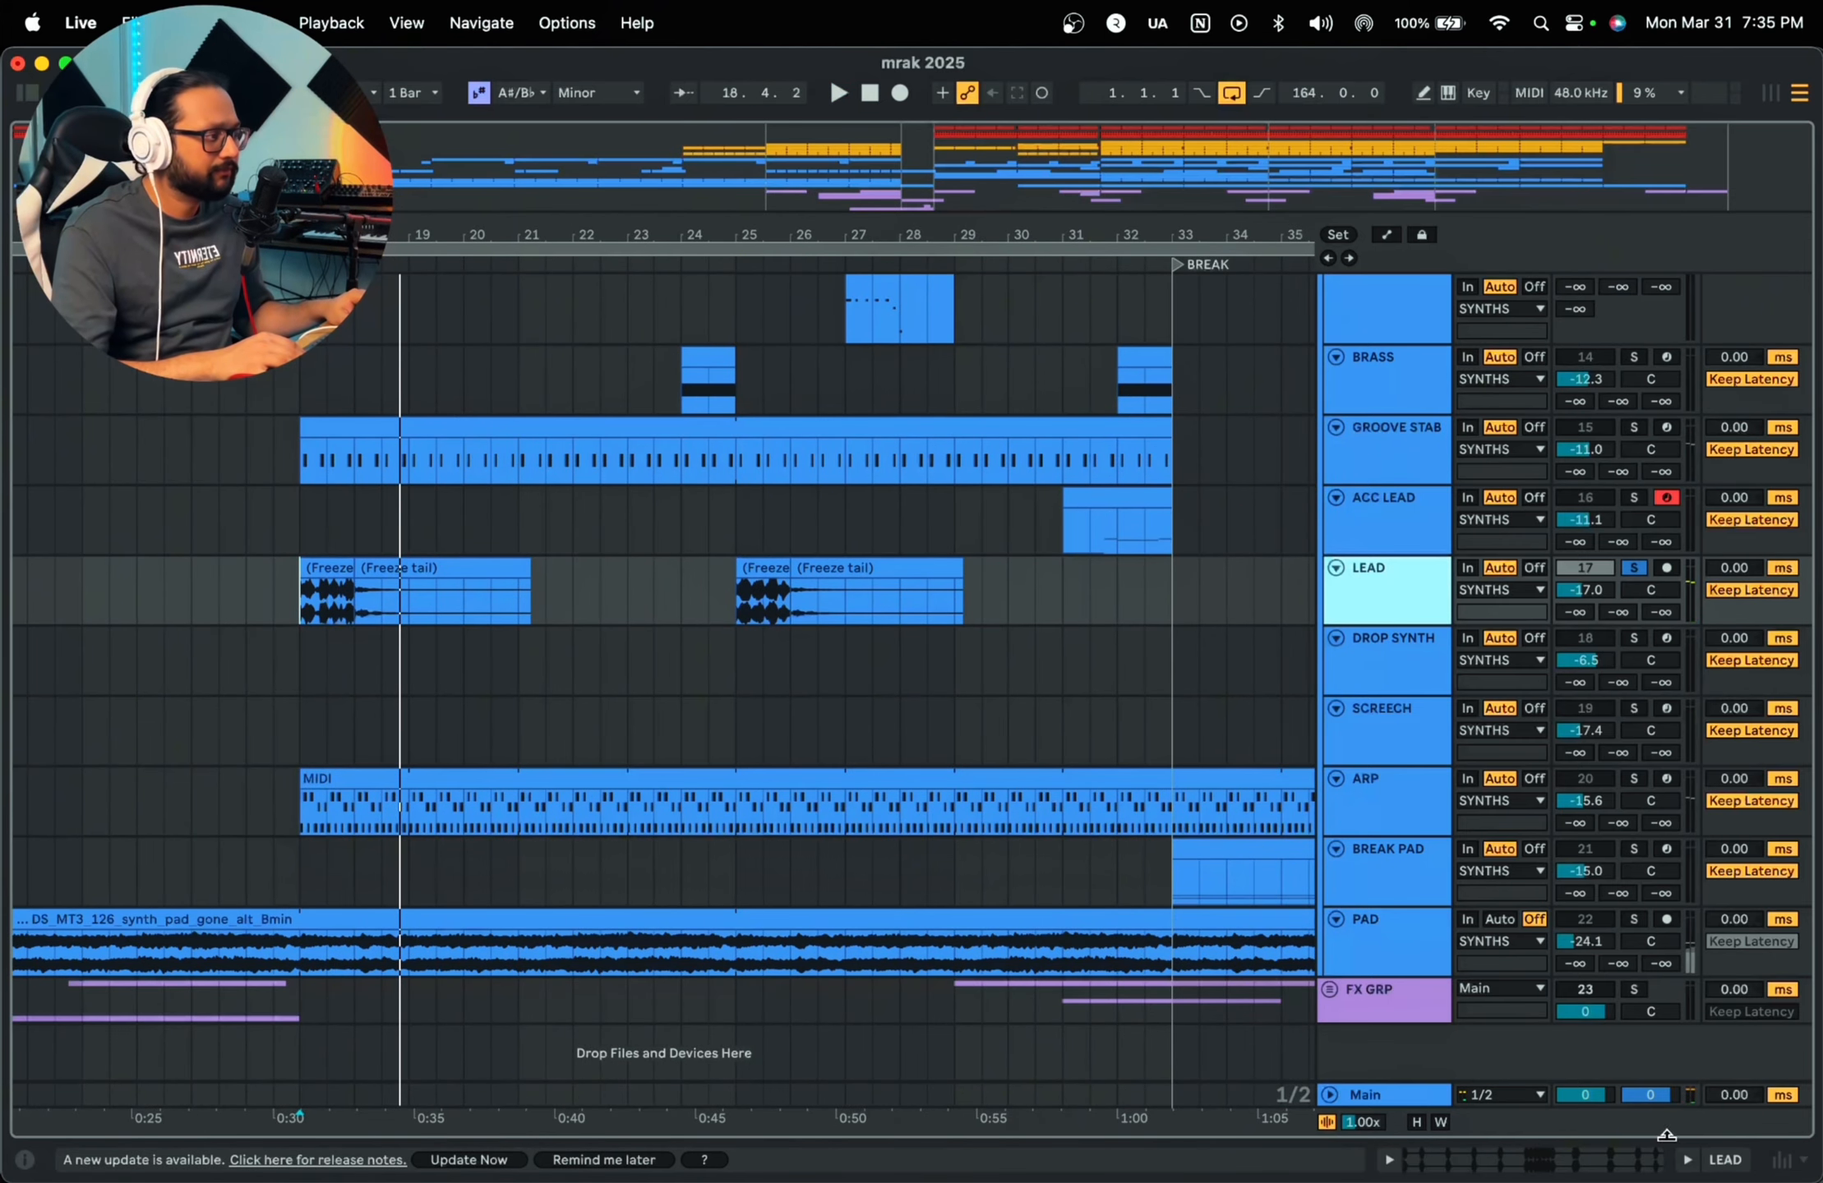
left_click(734, 615)
key("space")
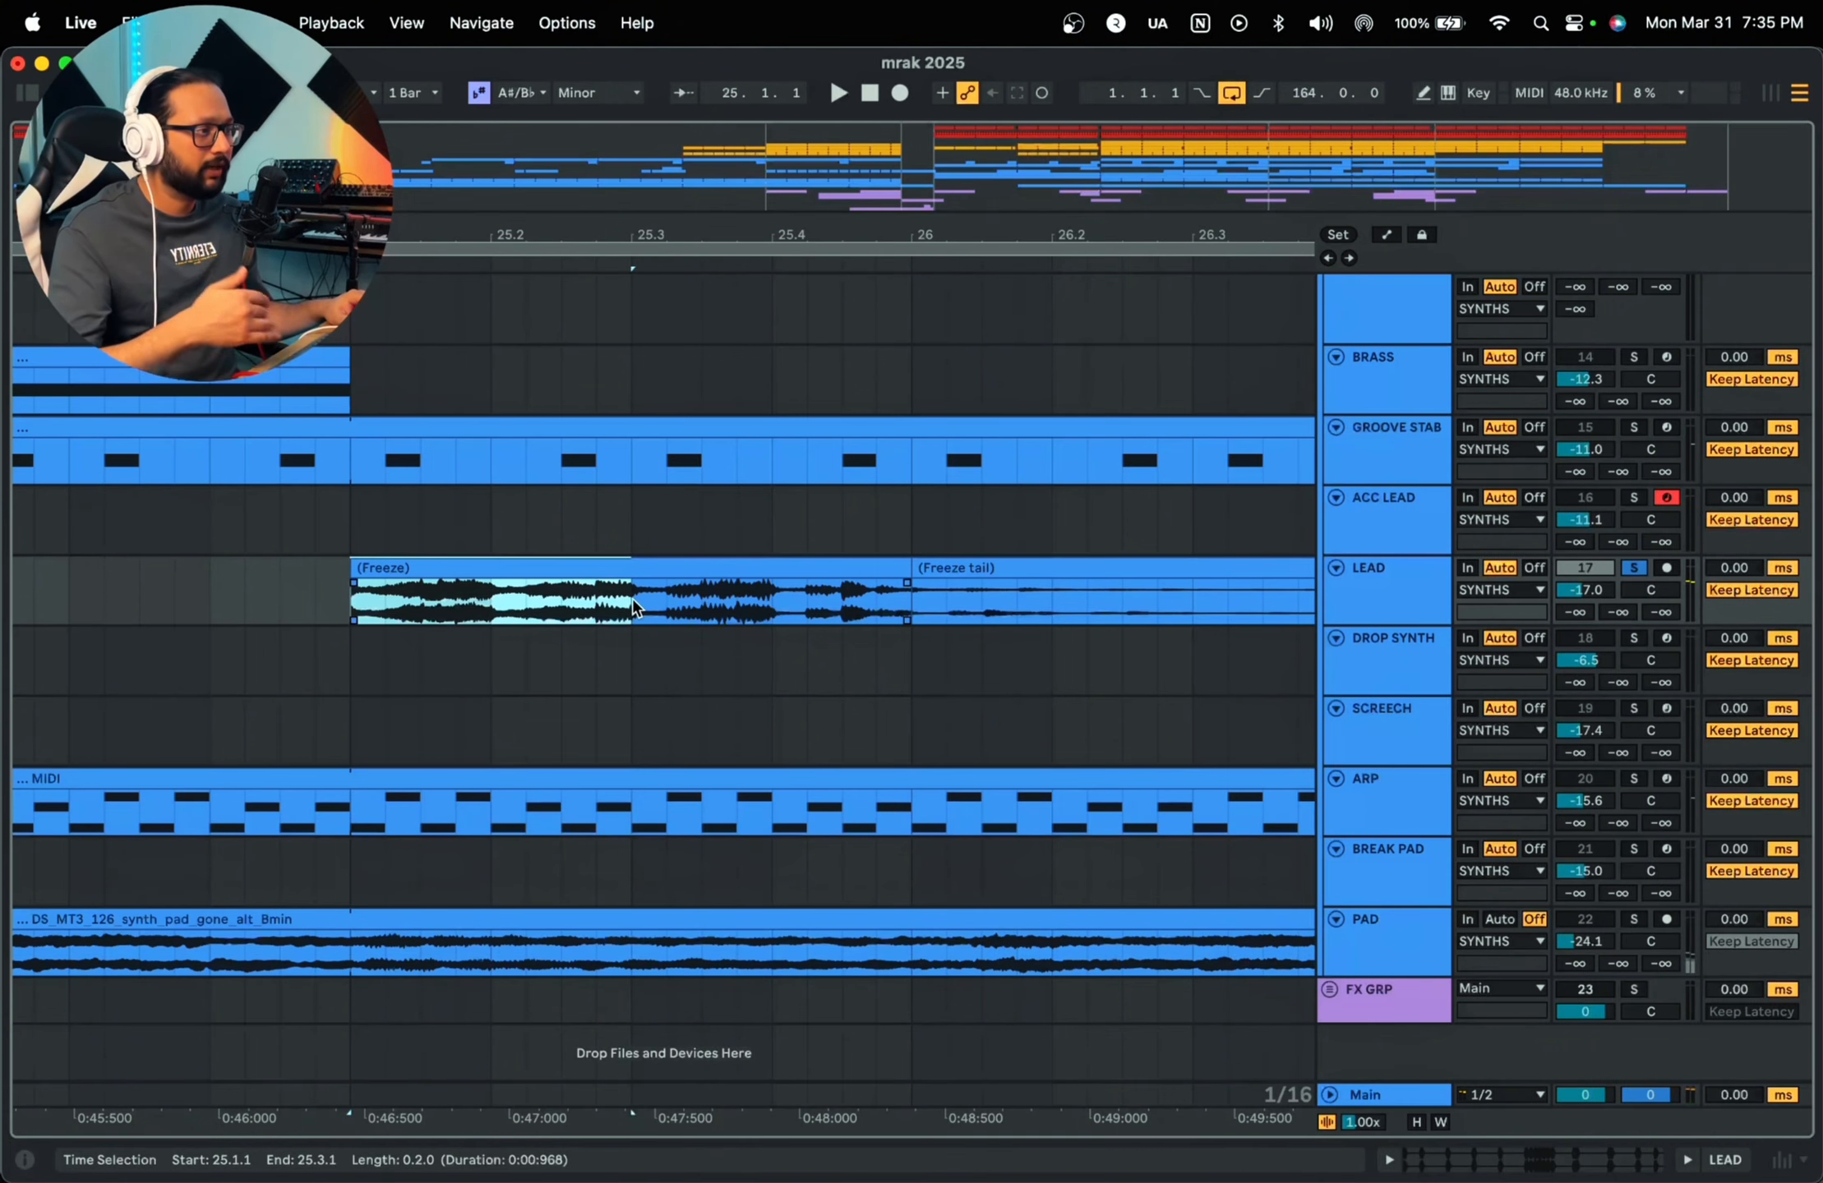
key("space")
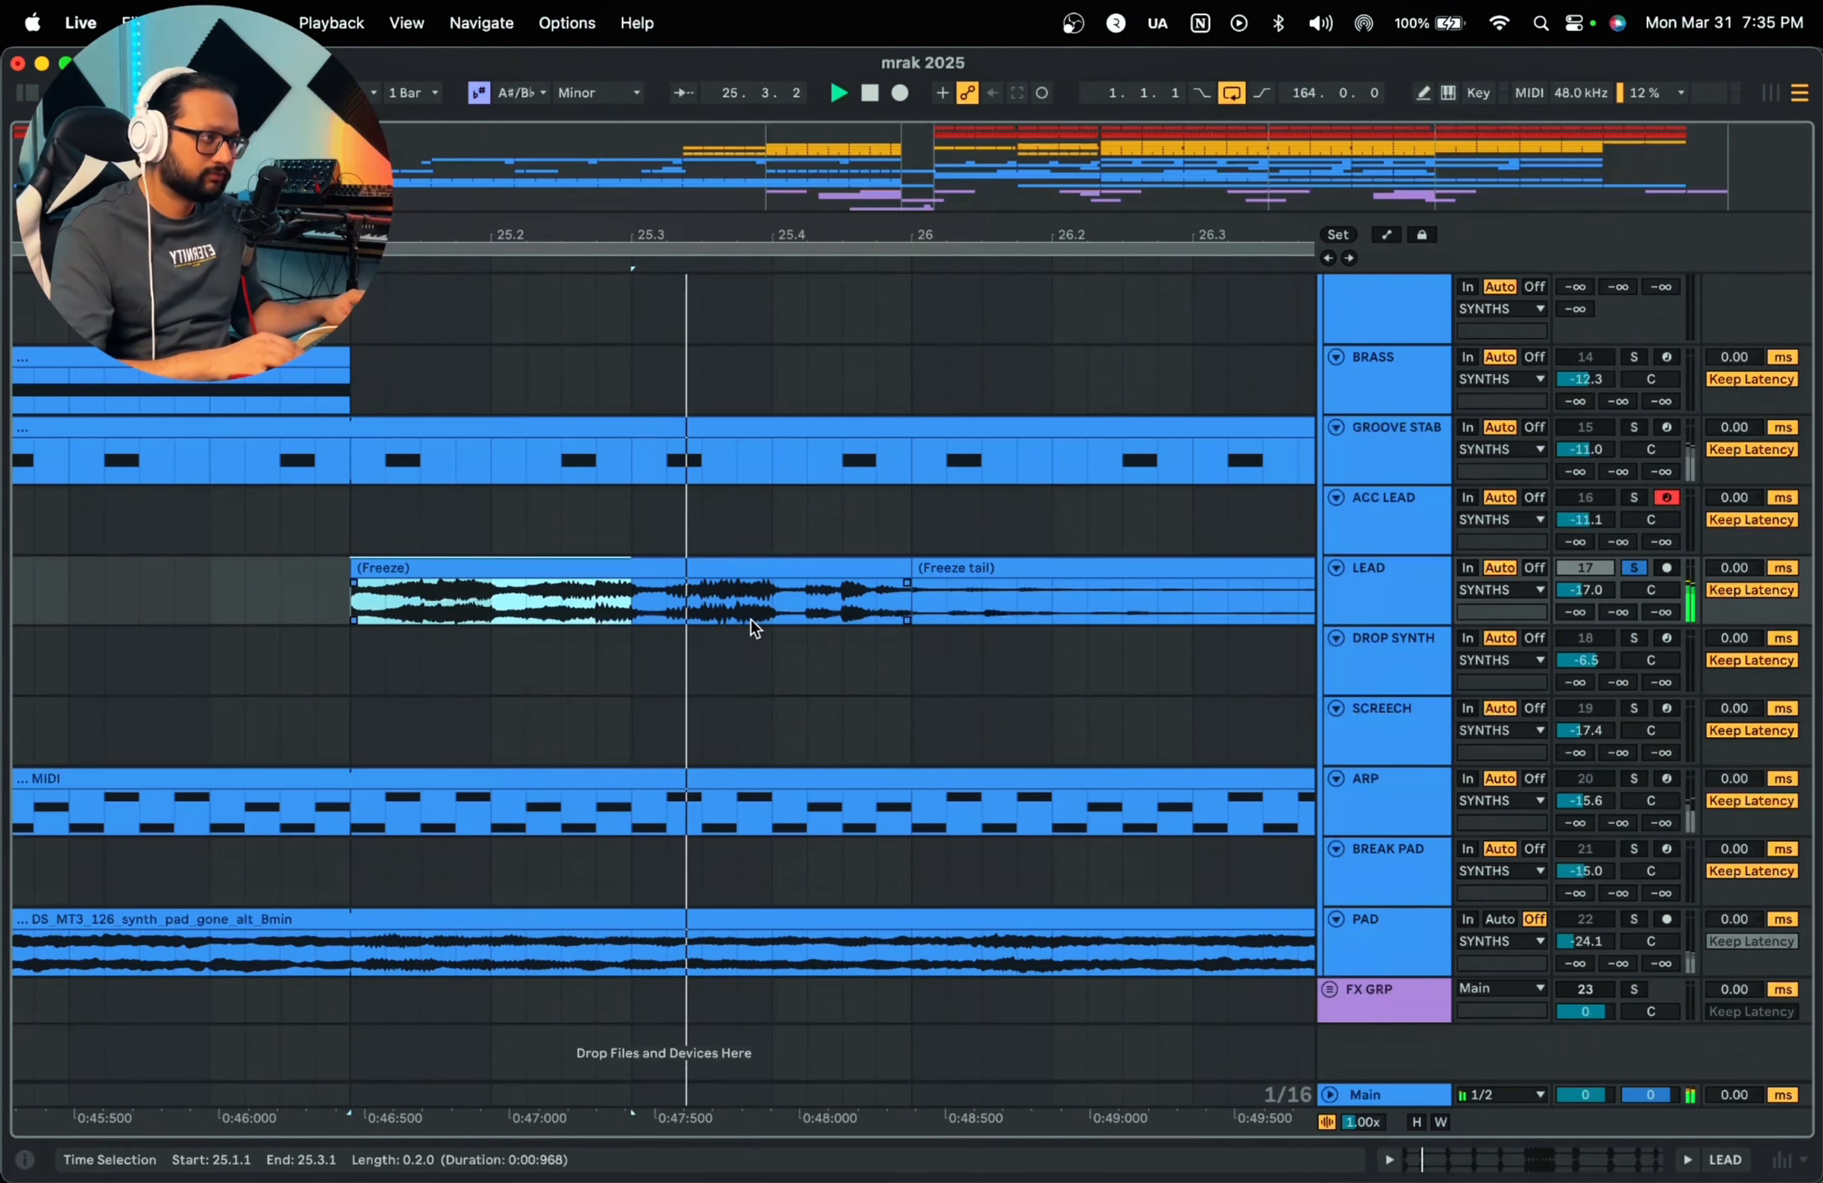
Step: Play the LEAD clip at bar 25 and pick out its first beat, 25.1.1 to 25.2.1
left_click_drag(973, 235, 1005, 156)
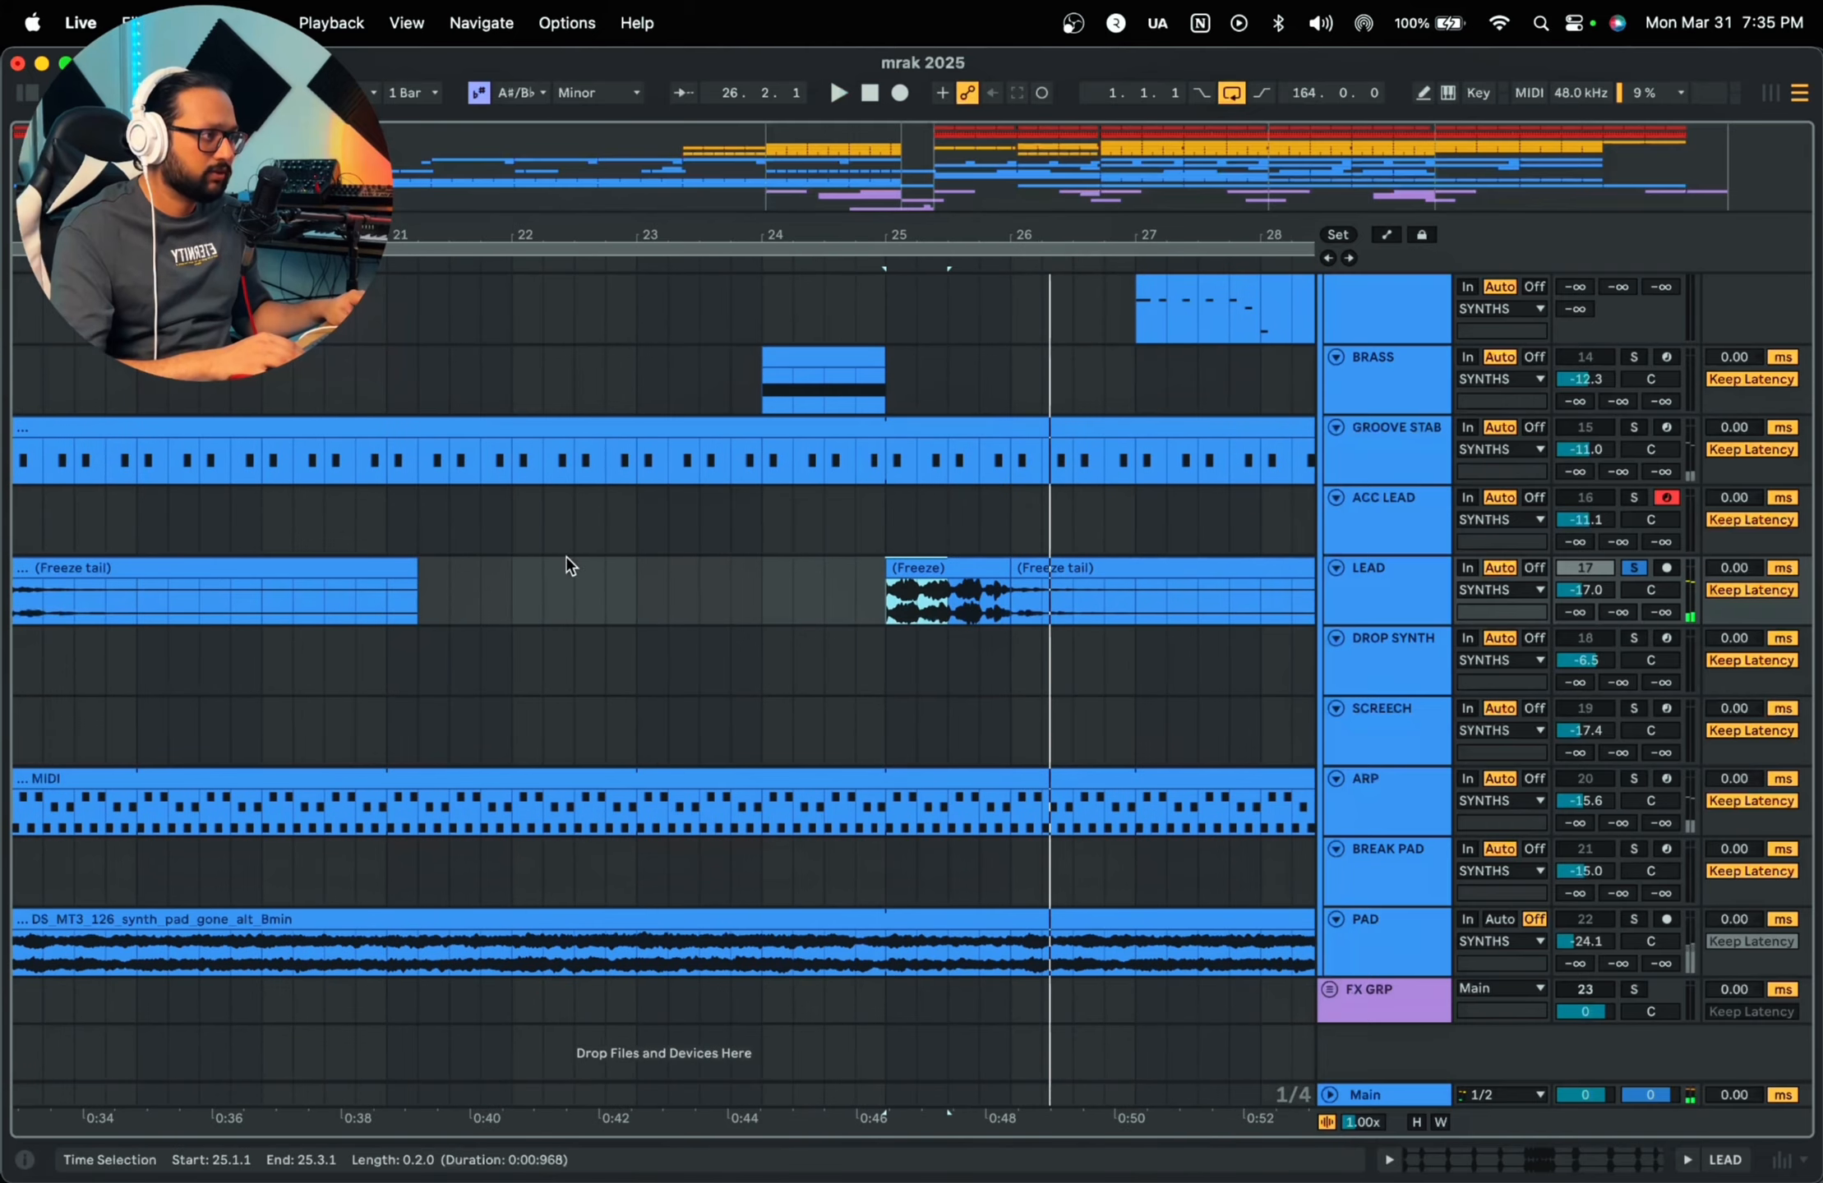
left_click(884, 595)
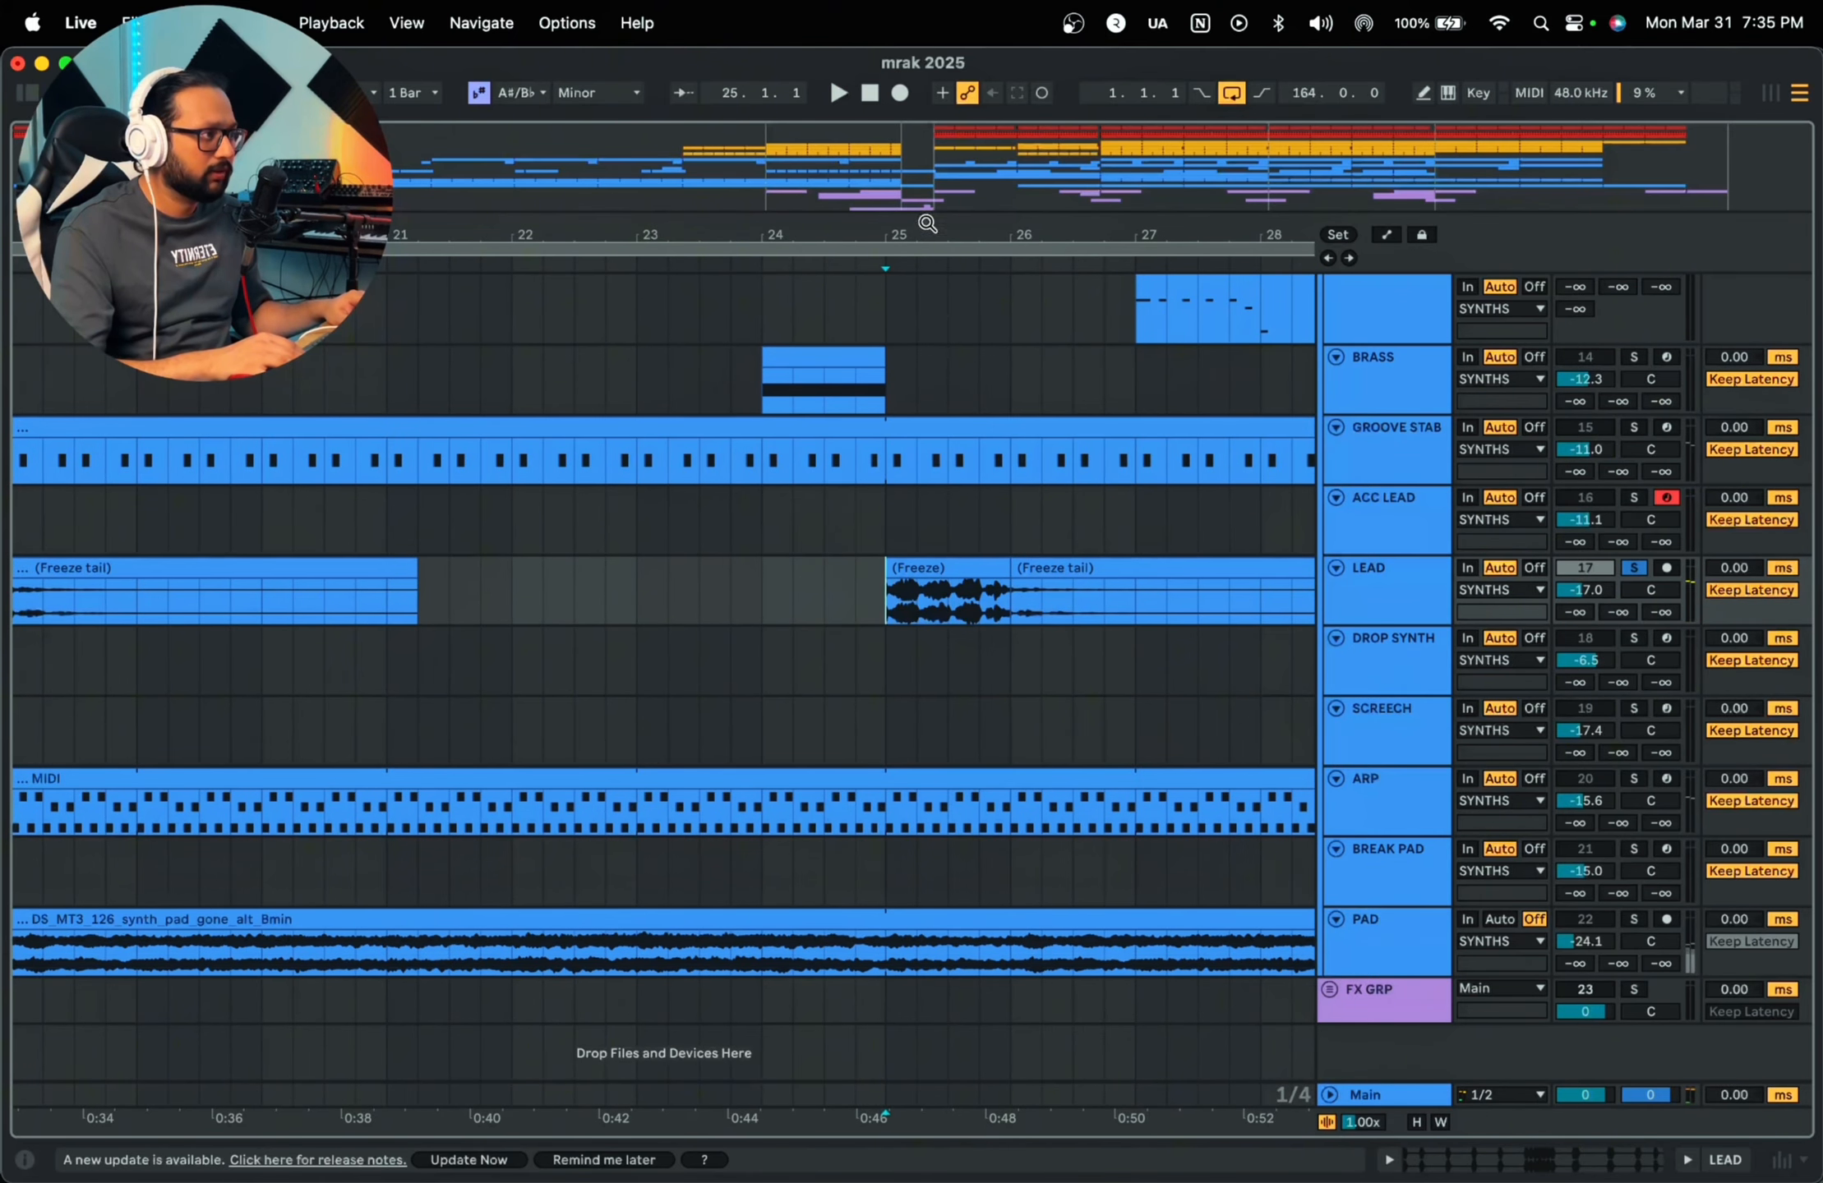
left_click_drag(927, 226, 927, 316)
mouse_move(810, 611)
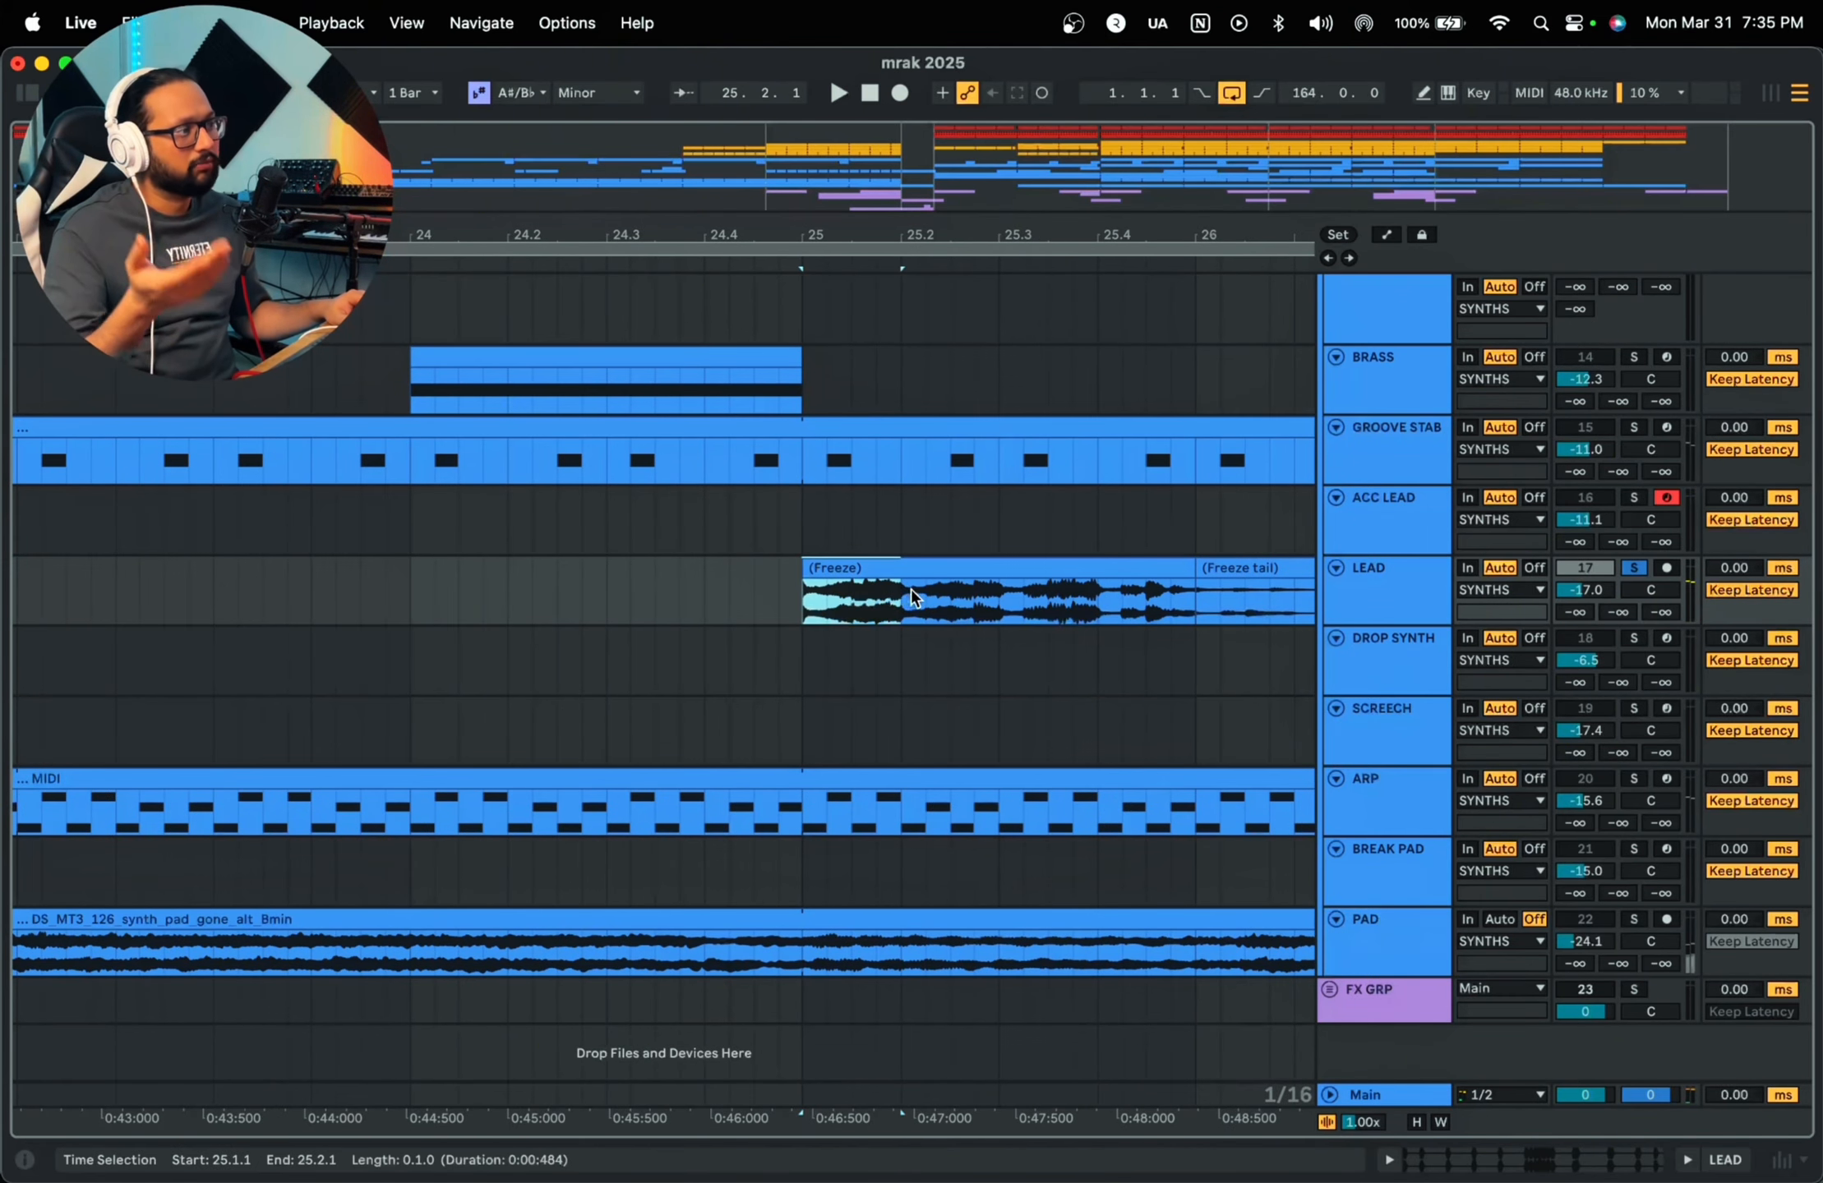
left_click_drag(986, 609, 991, 600)
key("space")
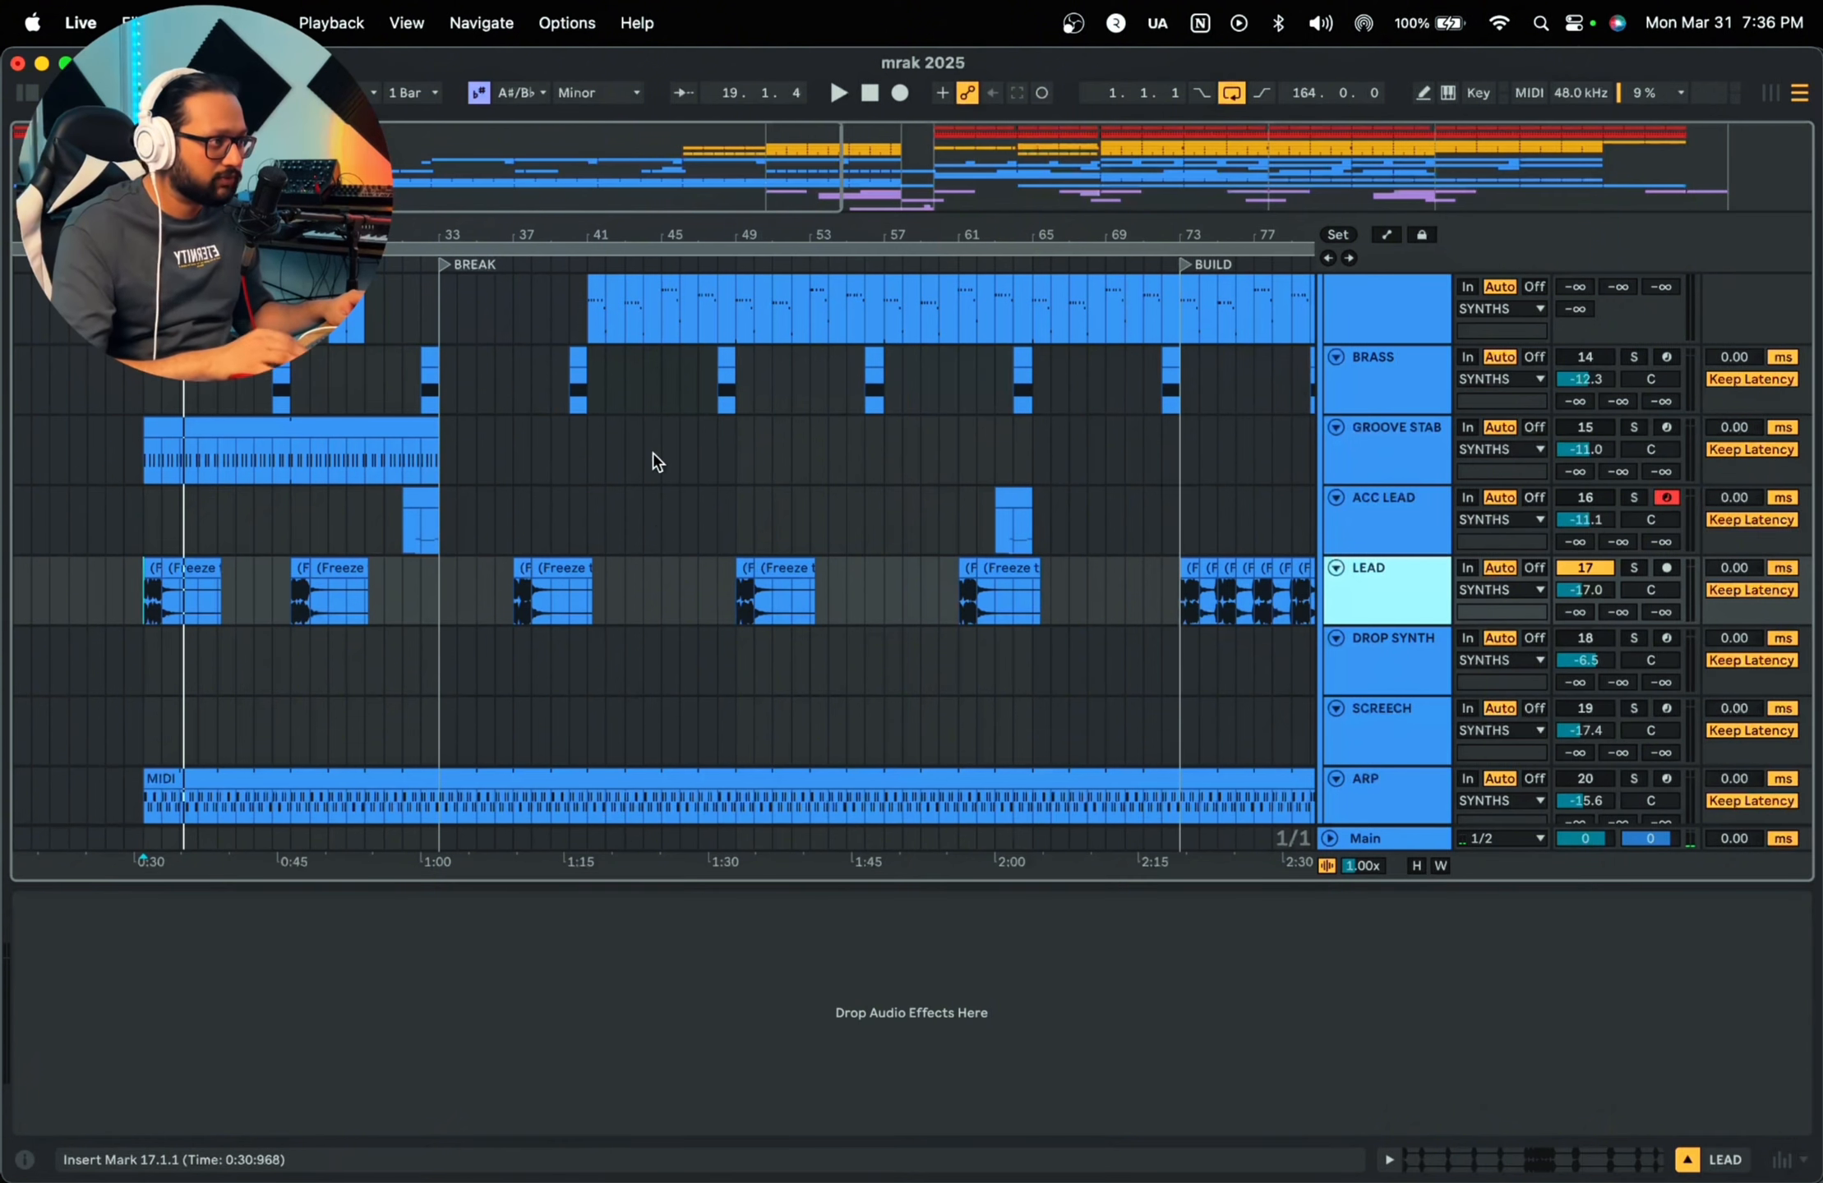
Step: Compare the first LEAD clip with the rest of the arrangement and play its segment from 17.2.3 to 17.3.1
left_click_drag(637, 230, 470, 164)
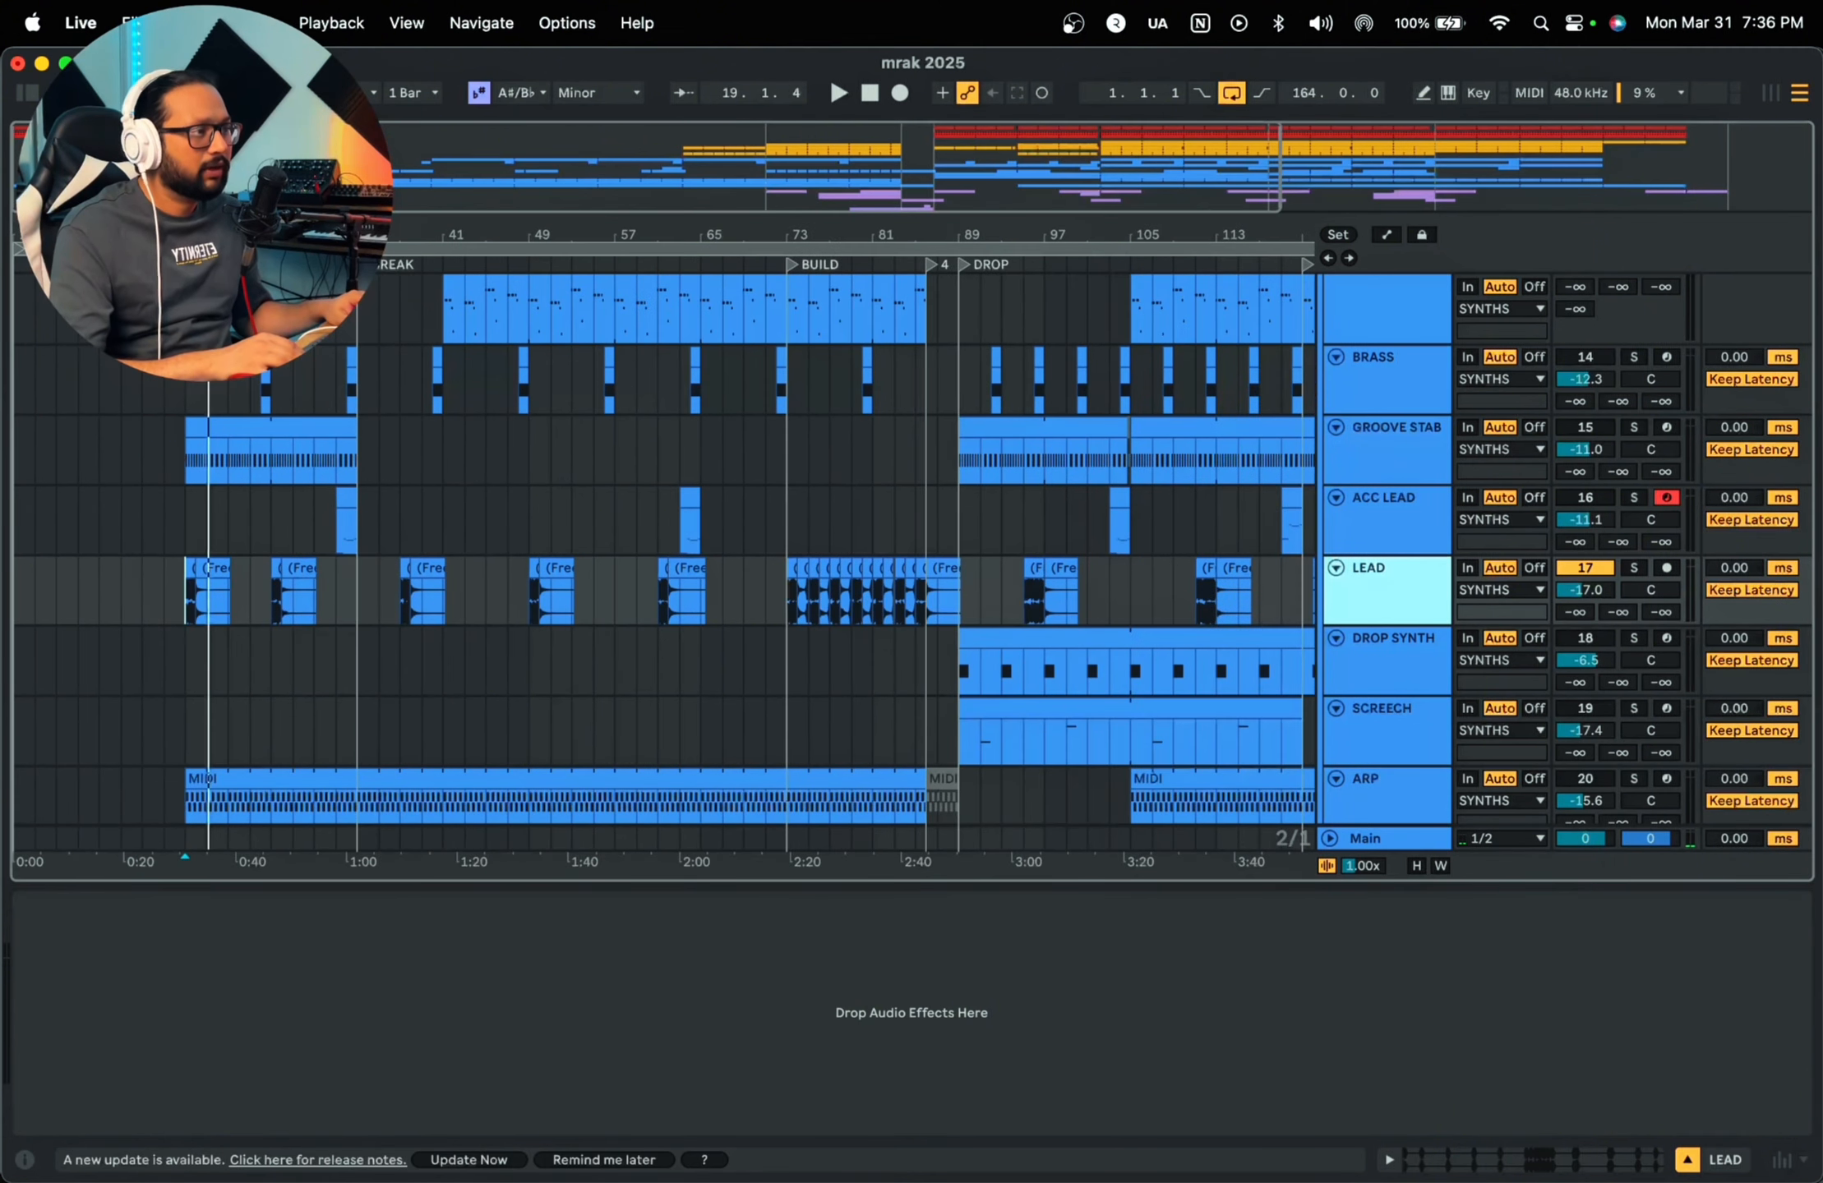
left_click_drag(192, 234, 785, 382)
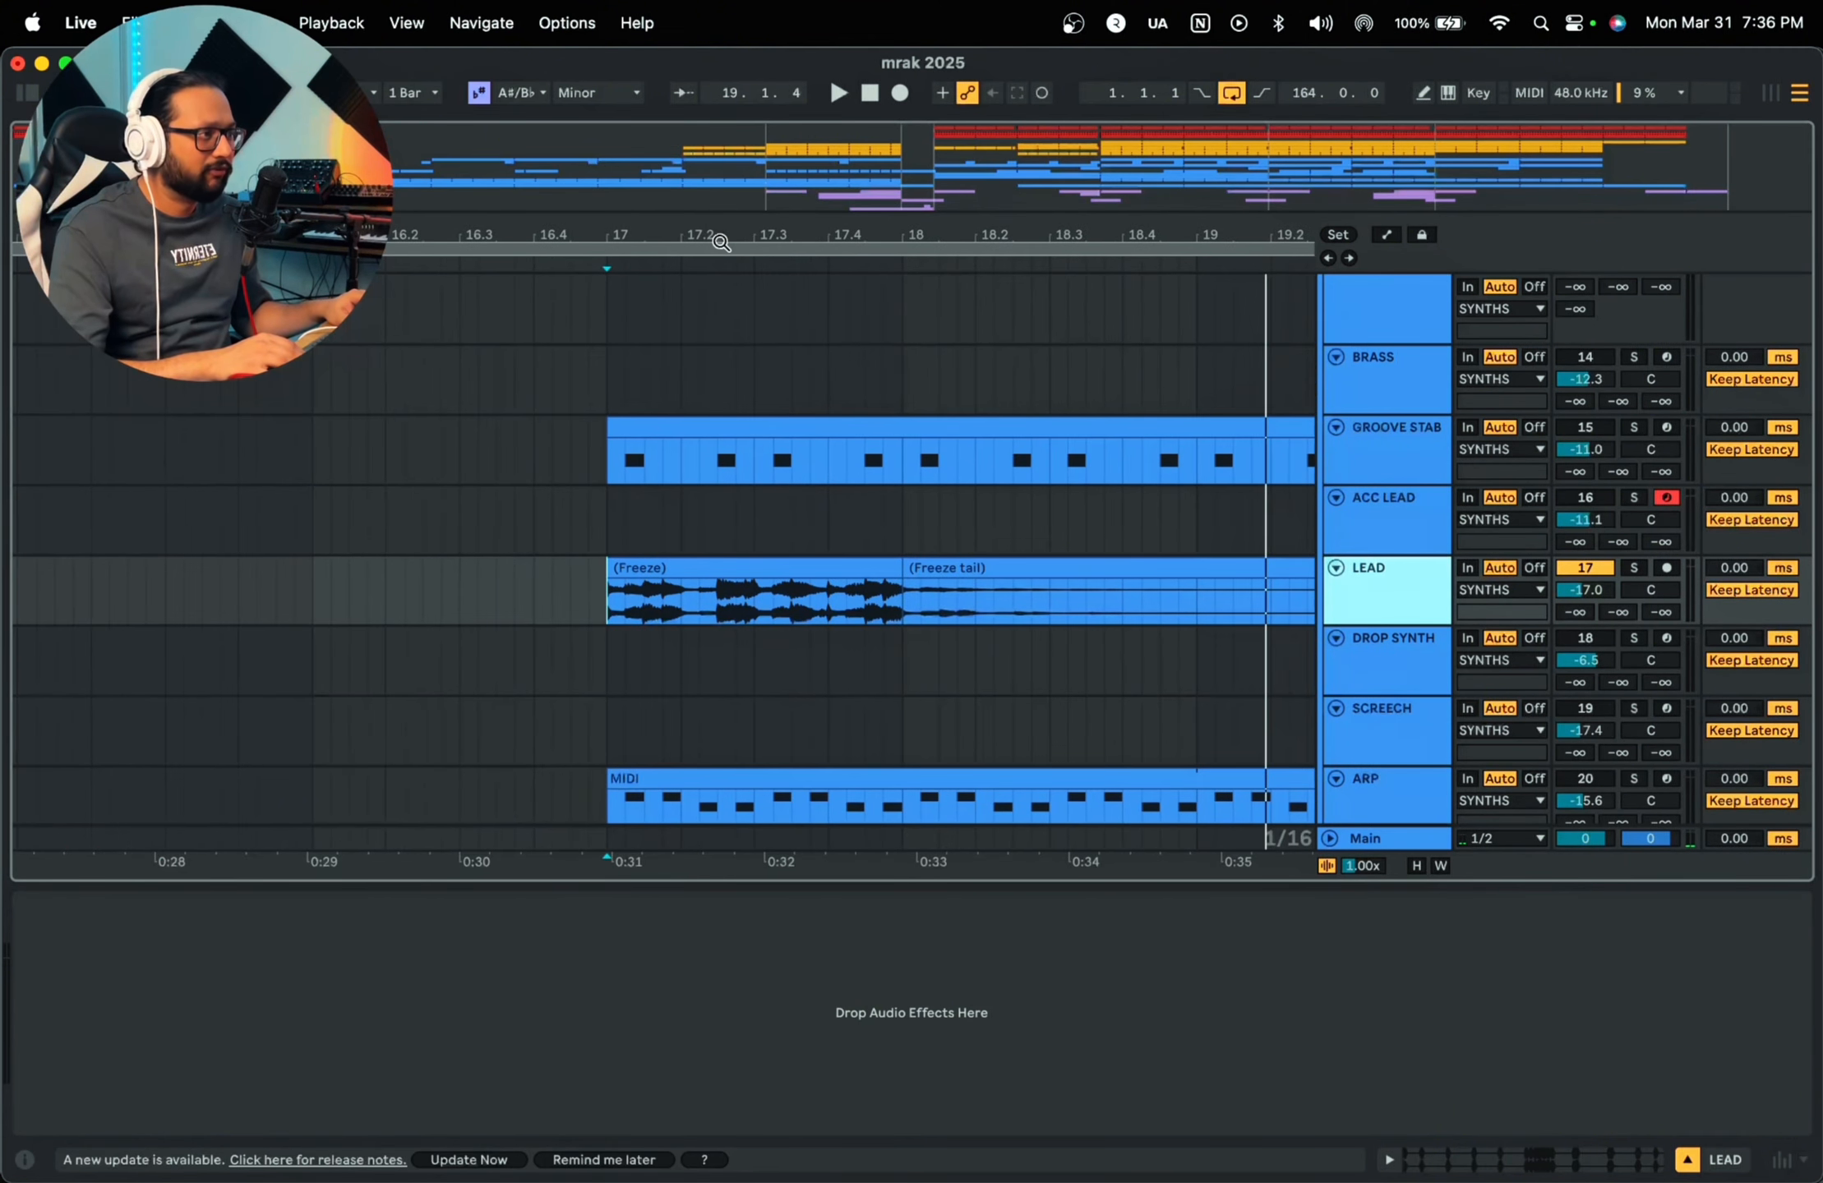
left_click_drag(721, 243, 721, 280)
left_click_drag(552, 606, 786, 612)
left_click_drag(721, 244, 266, 140)
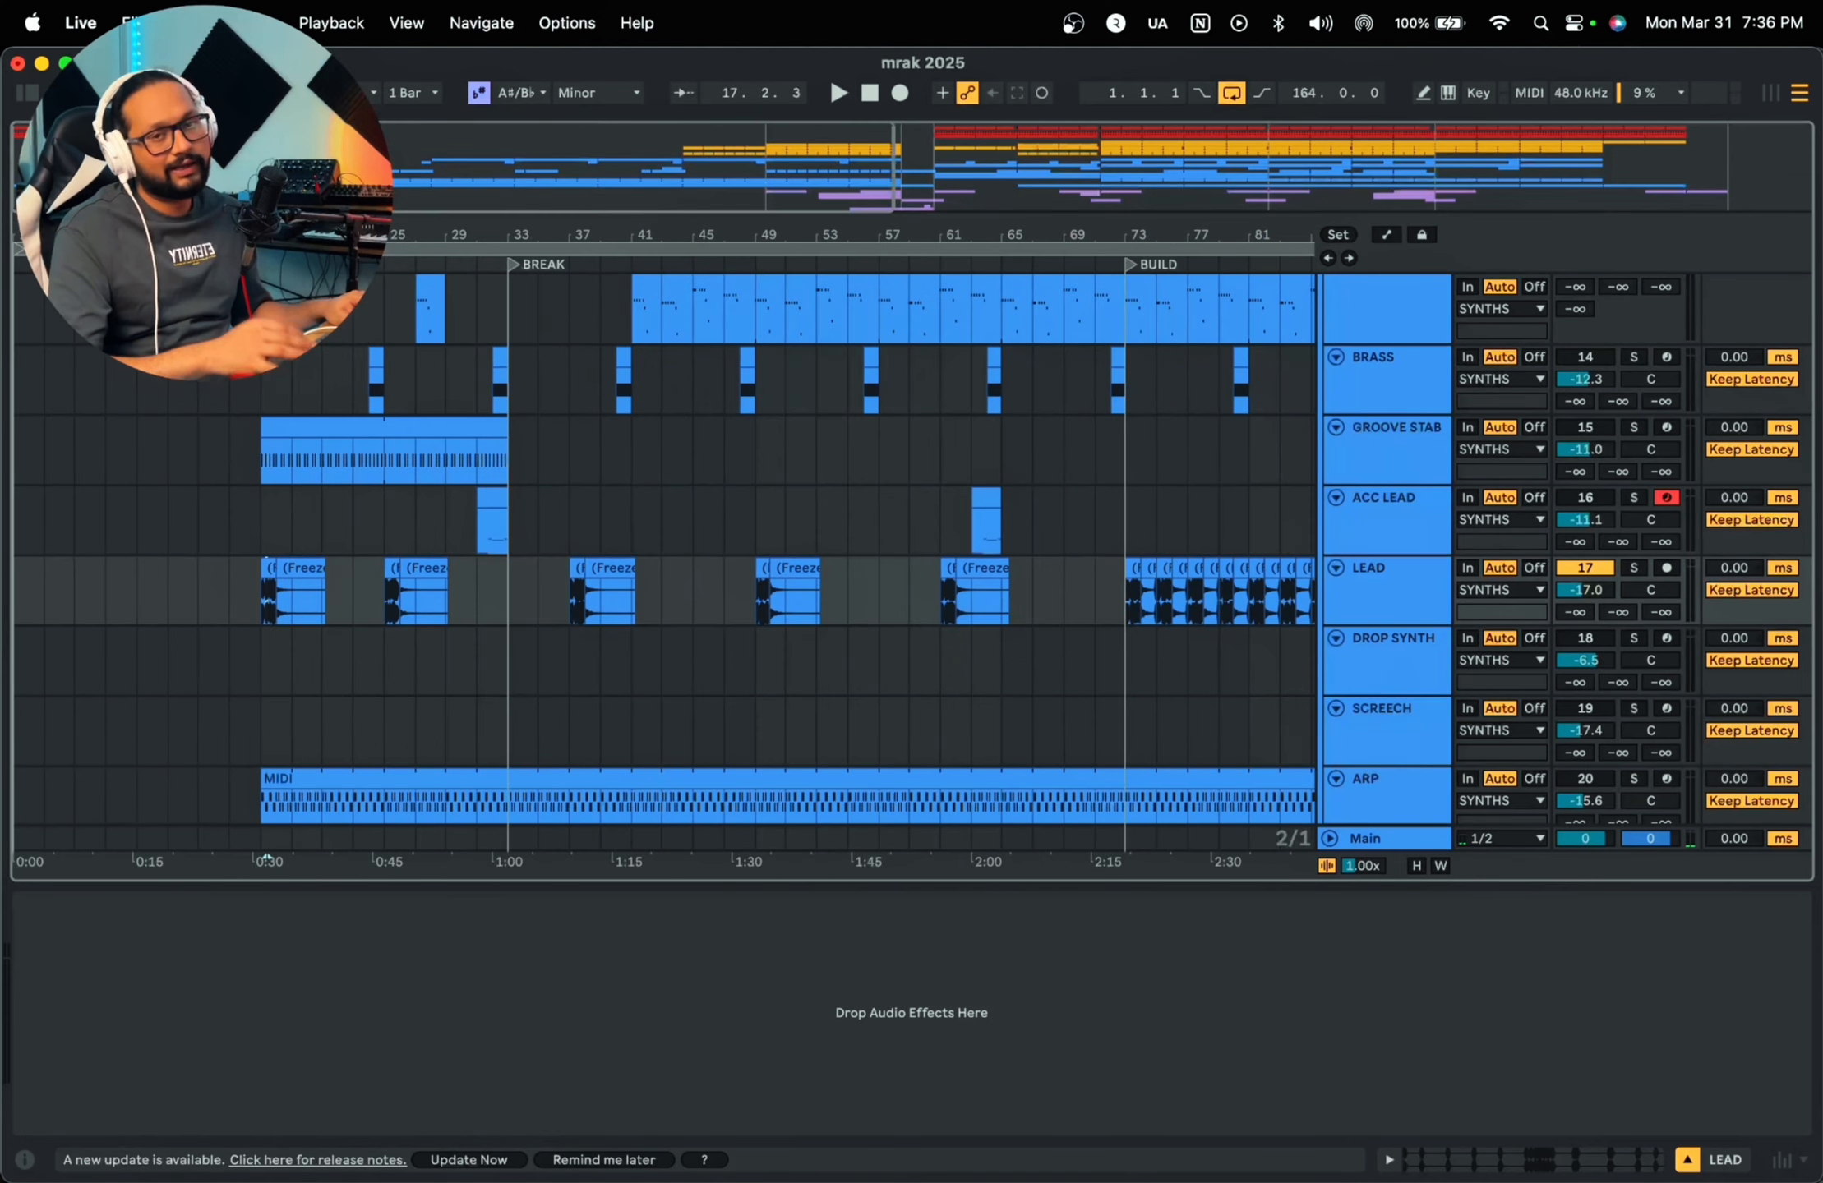
left_click_drag(382, 235, 381, 156)
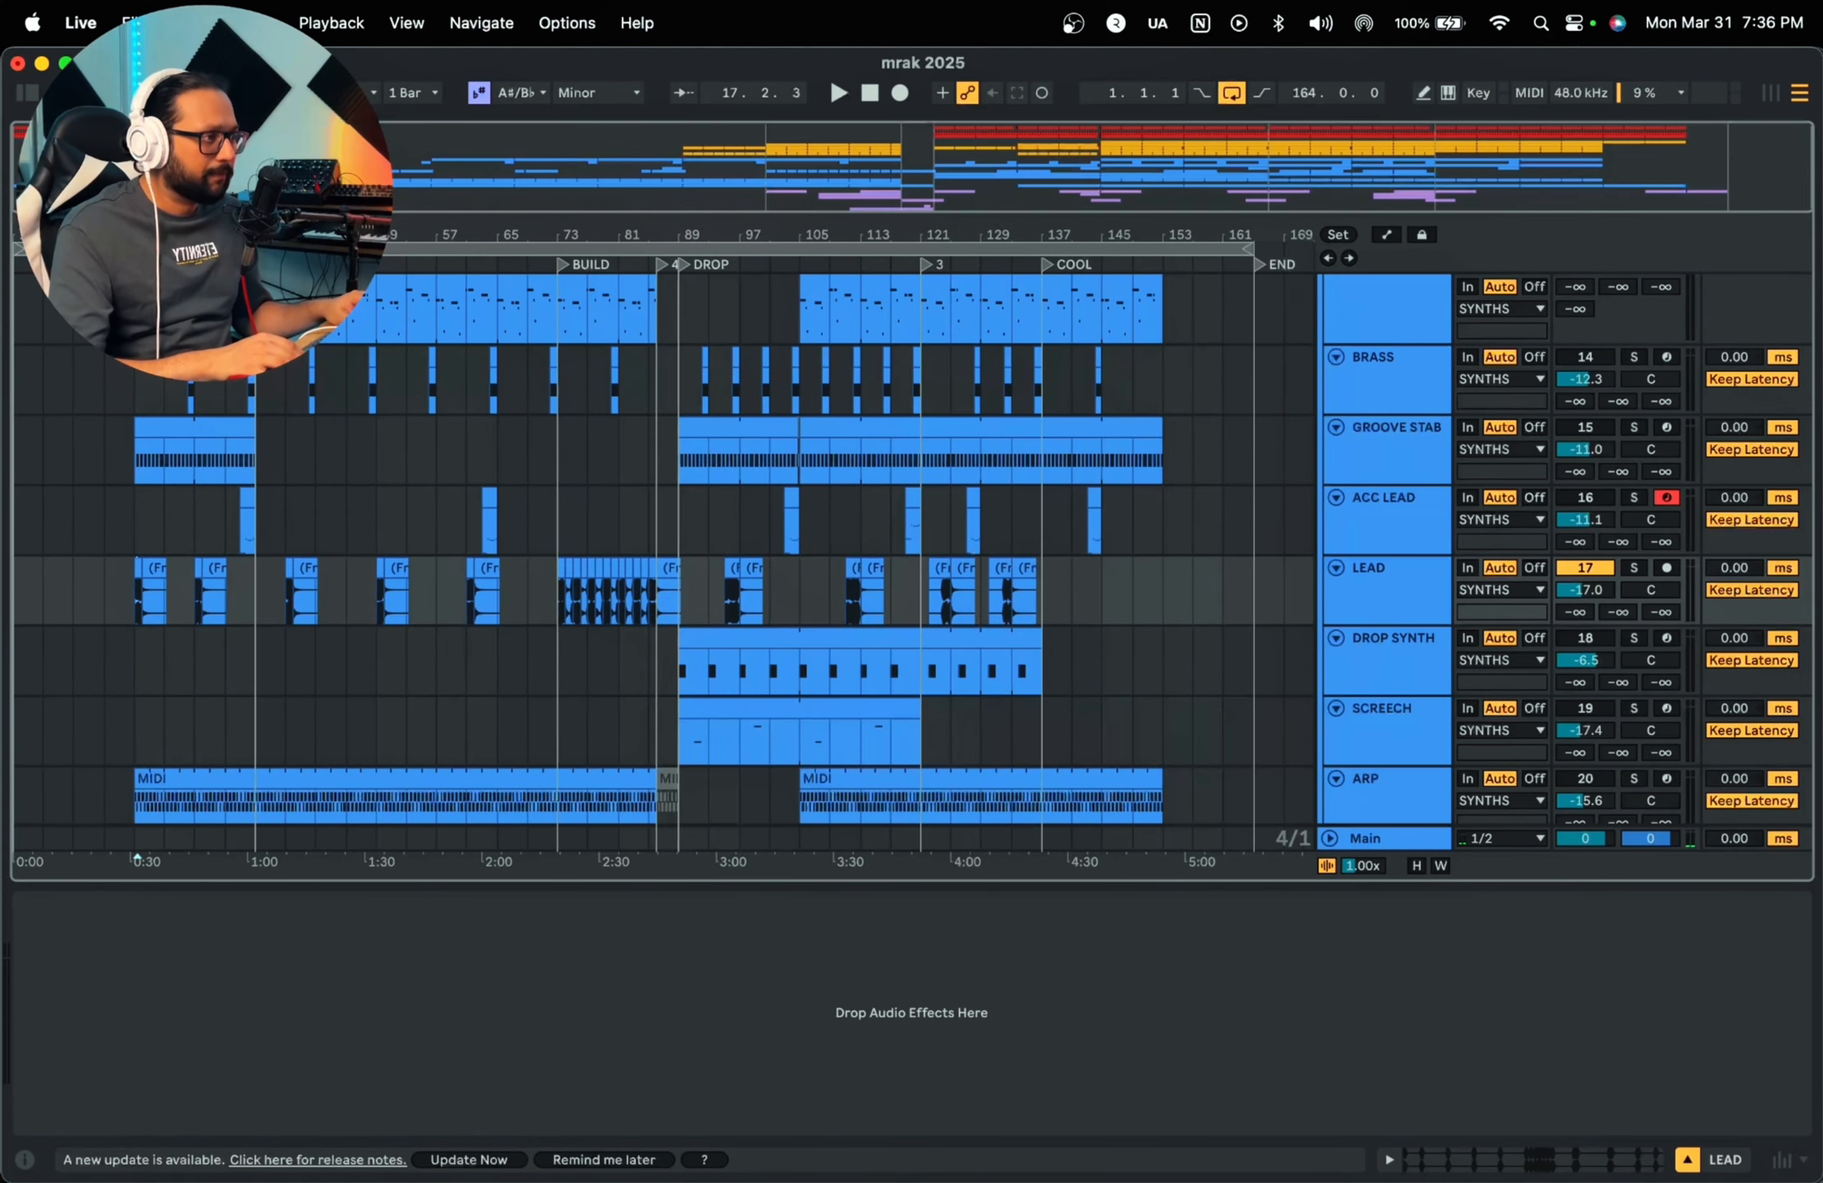
left_click_drag(129, 236, 129, 262)
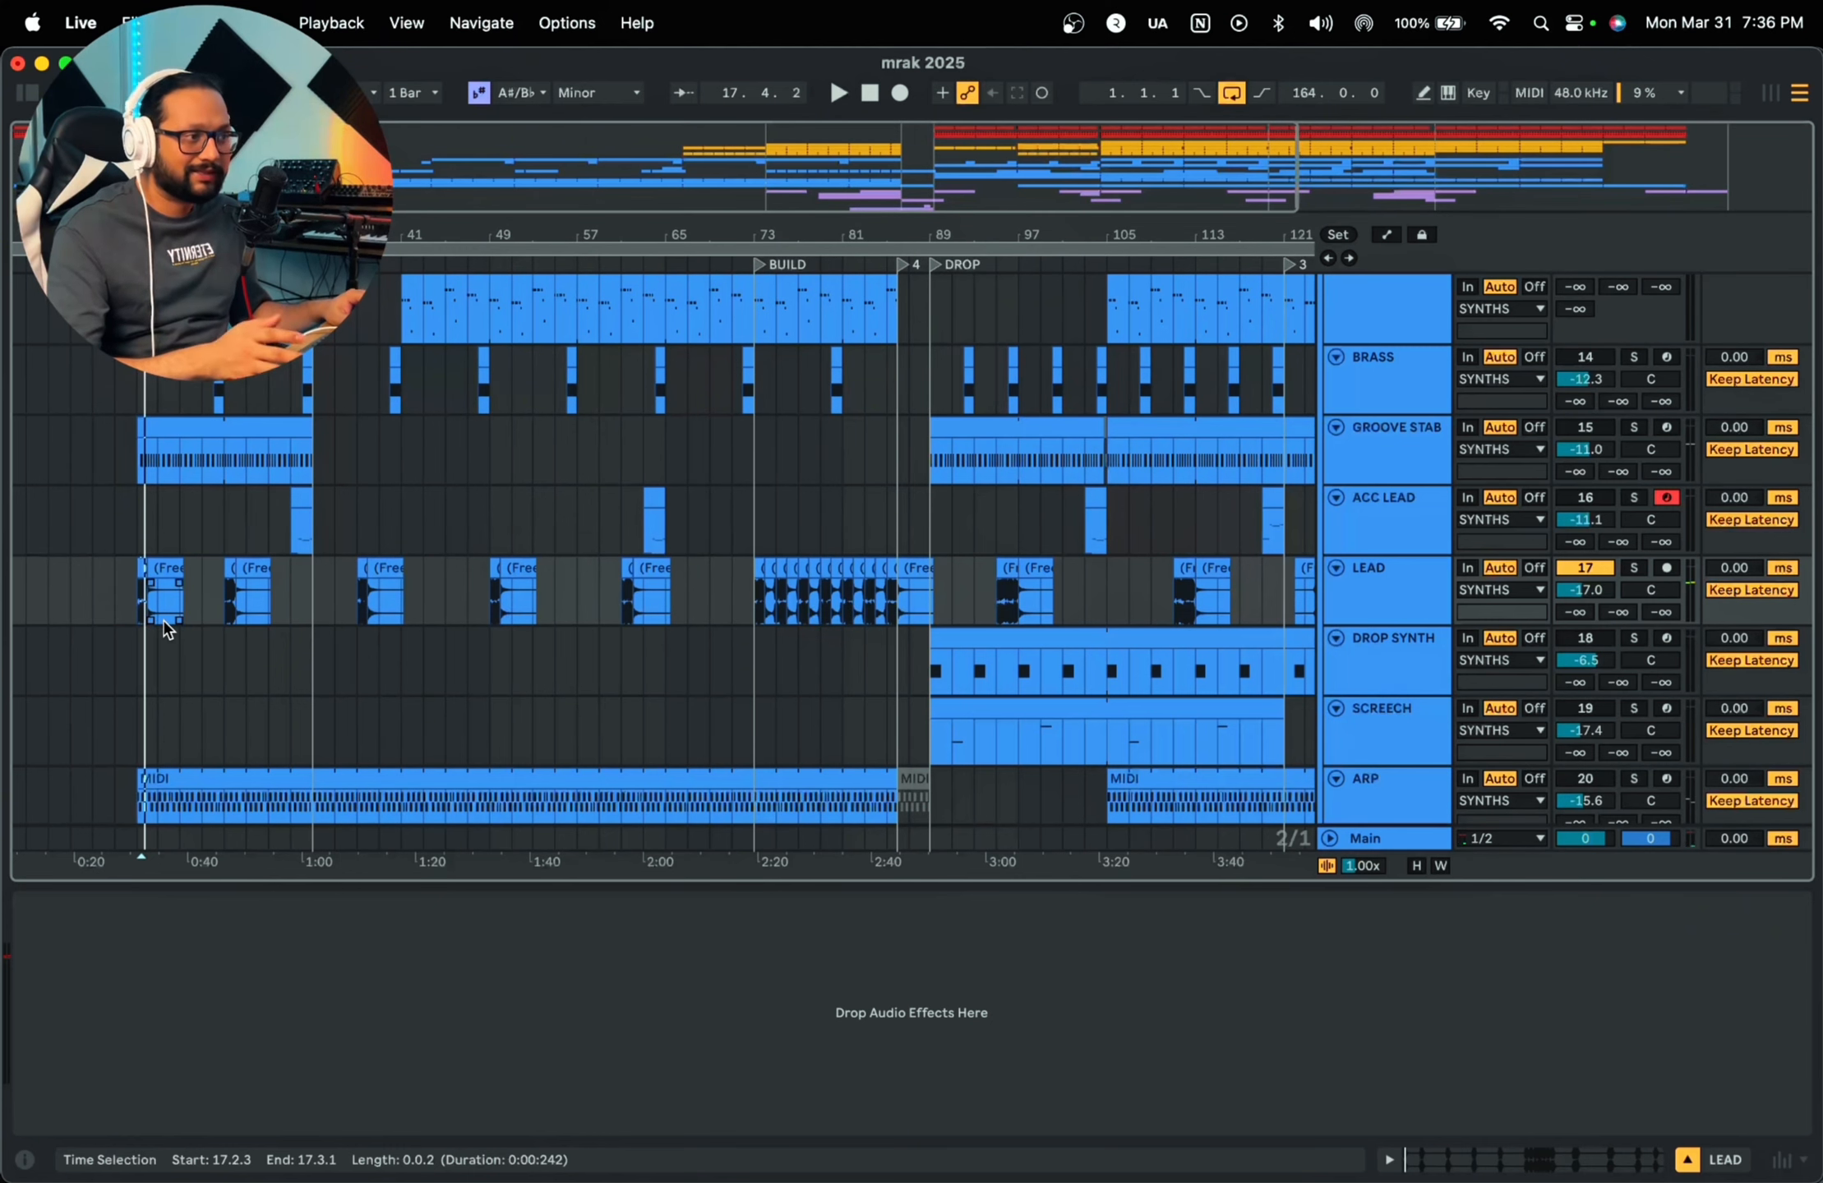
key("space")
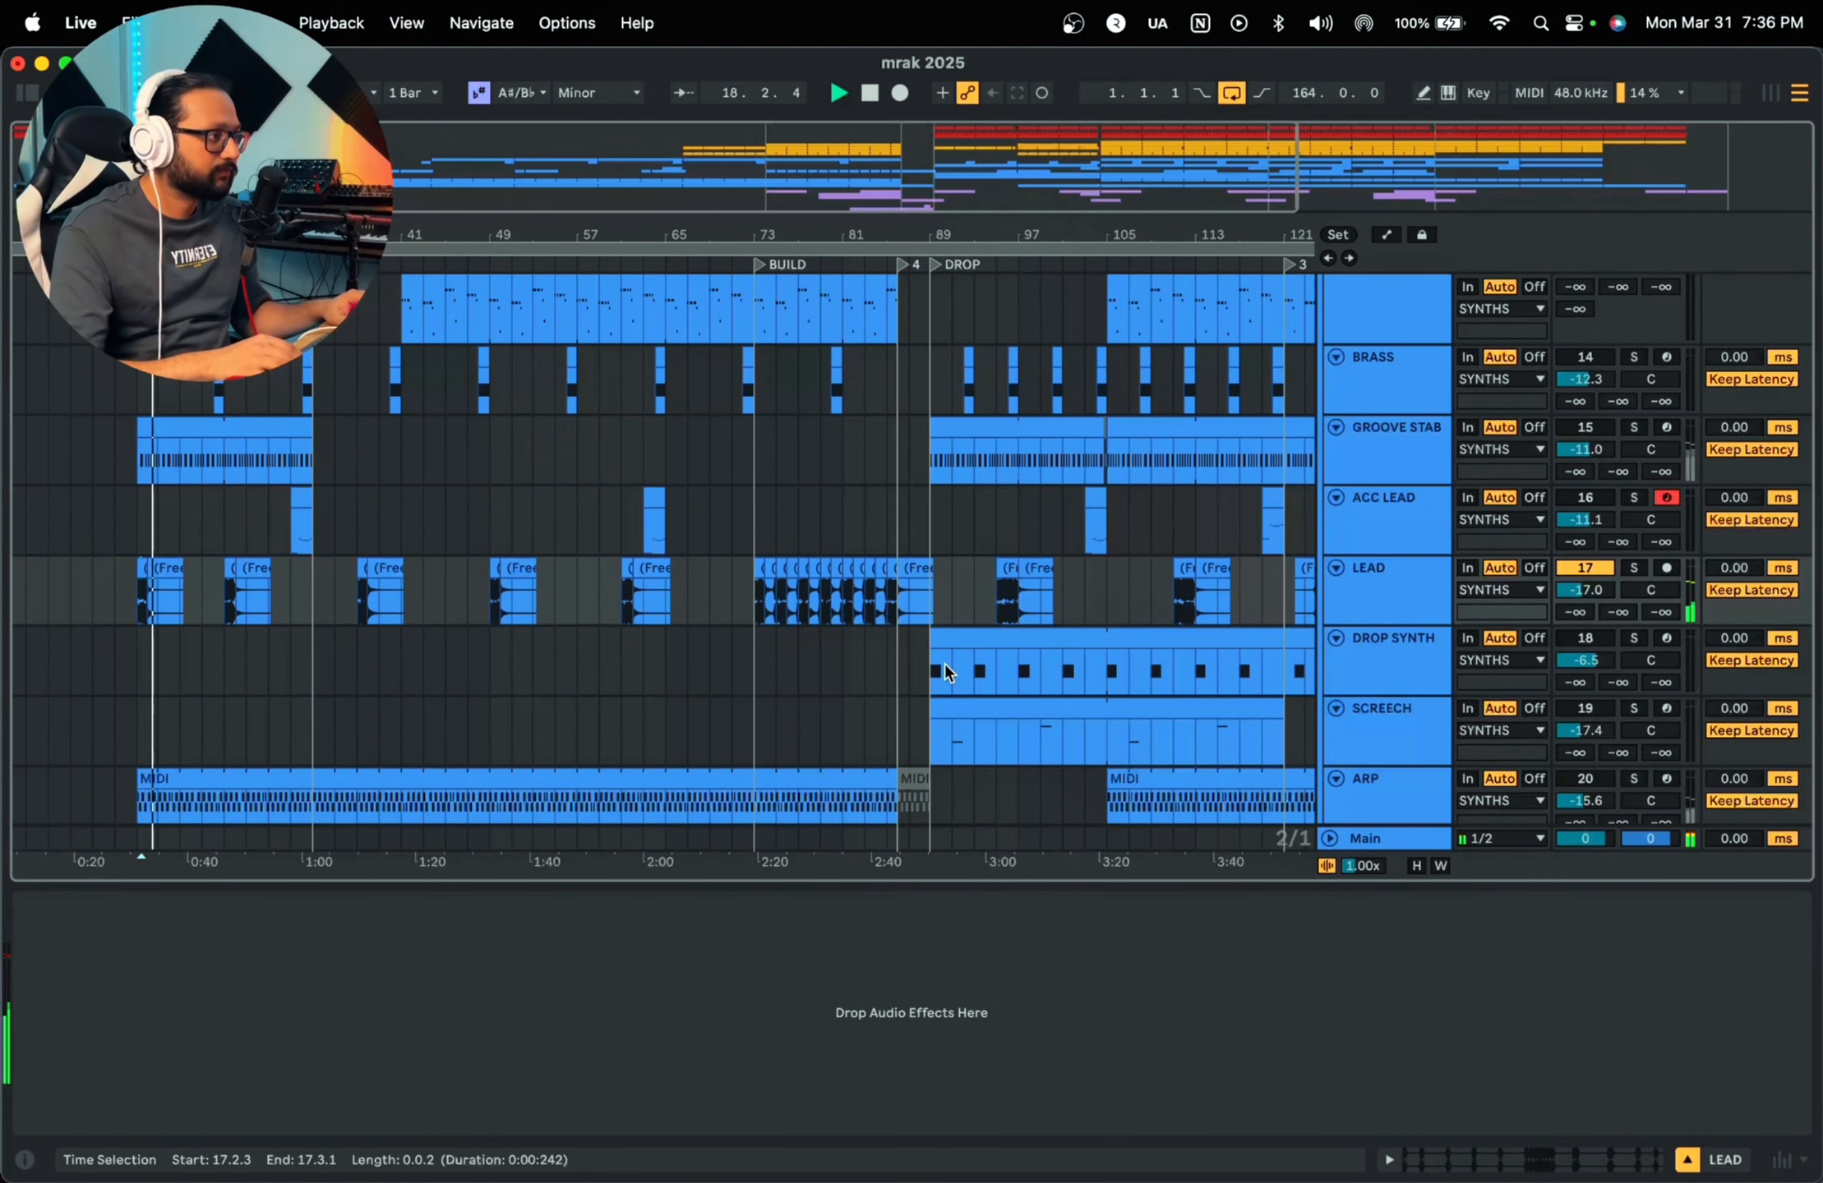
Step: Play the DROP SYNTH clip from bar 89 at the DROP marker
scroll(812, 552, "down", 1)
left_click_drag(1041, 229, 748, 193)
left_click(1655, 610)
left_click(670, 609)
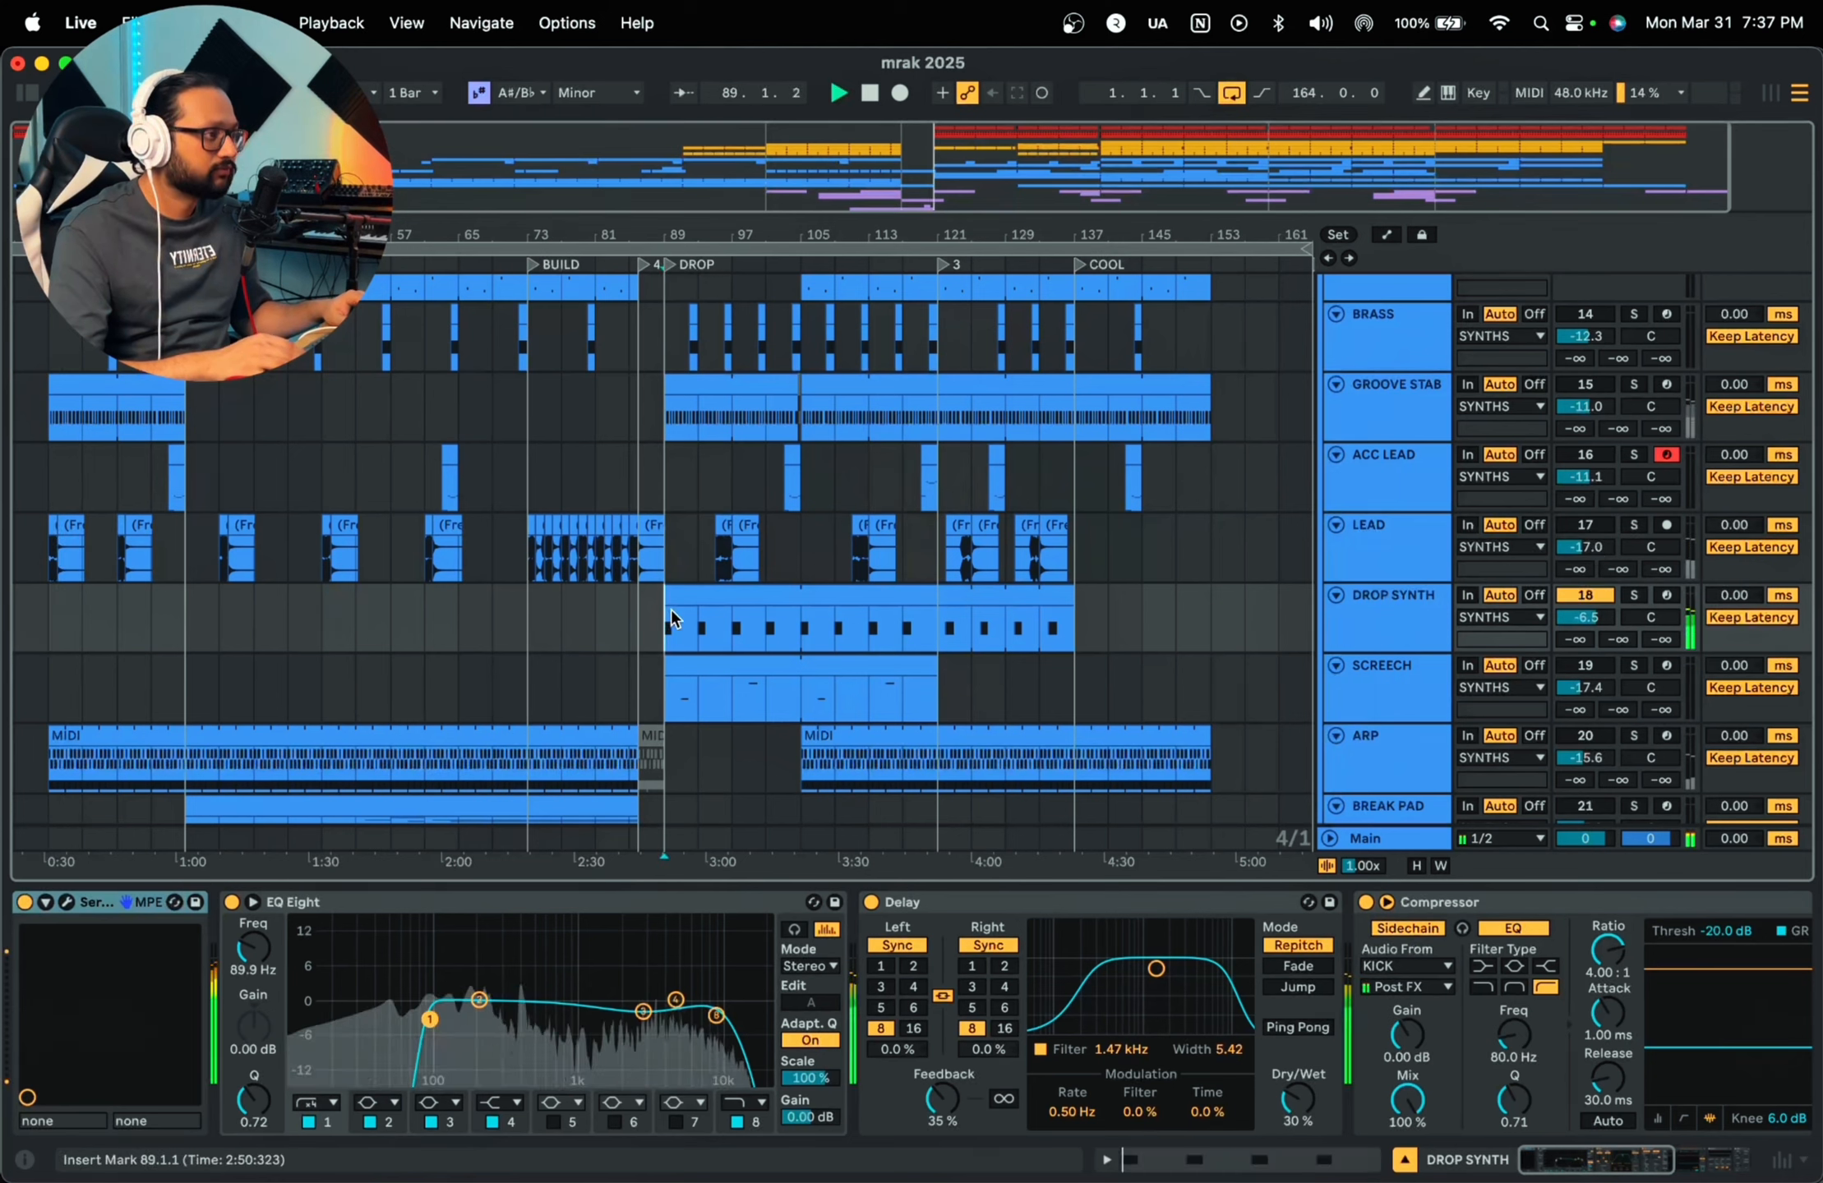
key("space")
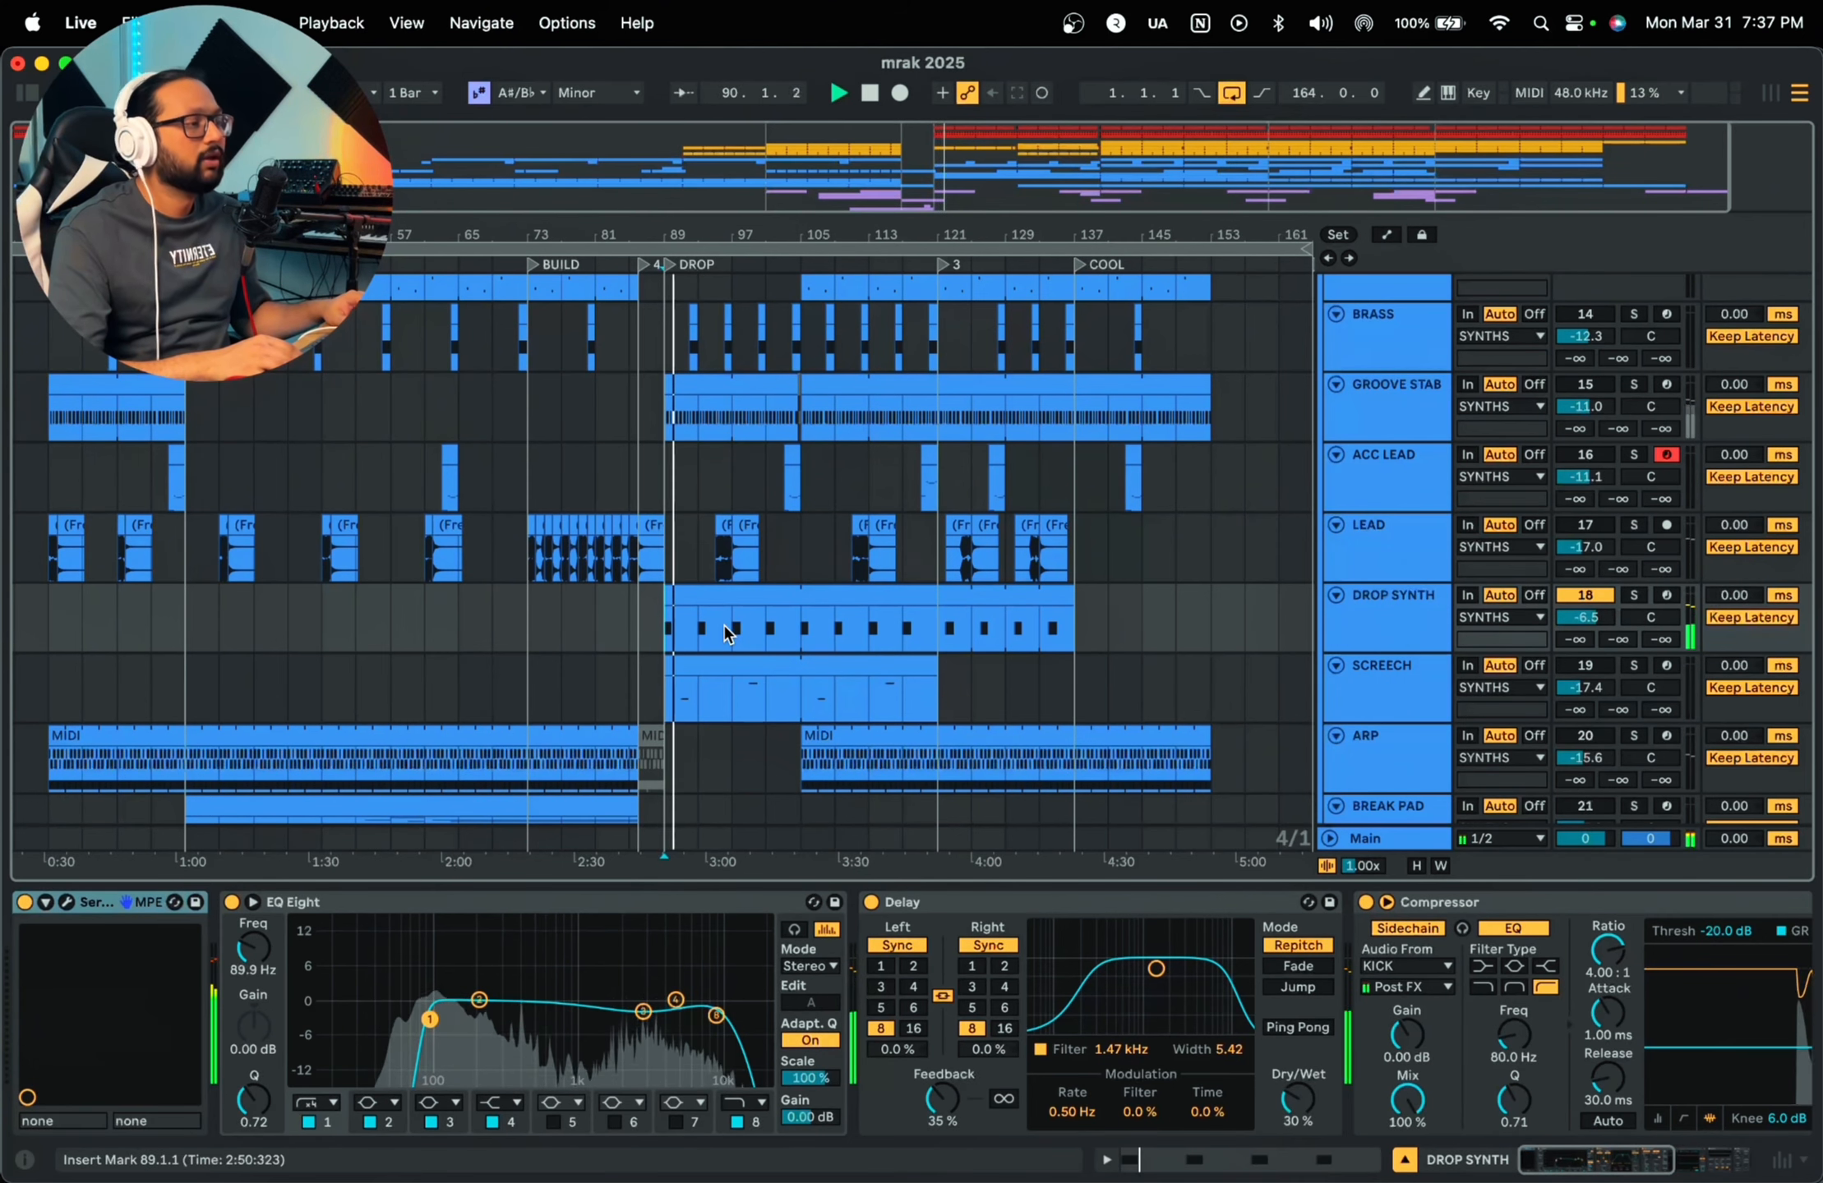
Step: Open the Serum instrument on the DROP SYNTH track and listen to its sound
left_click(1426, 610)
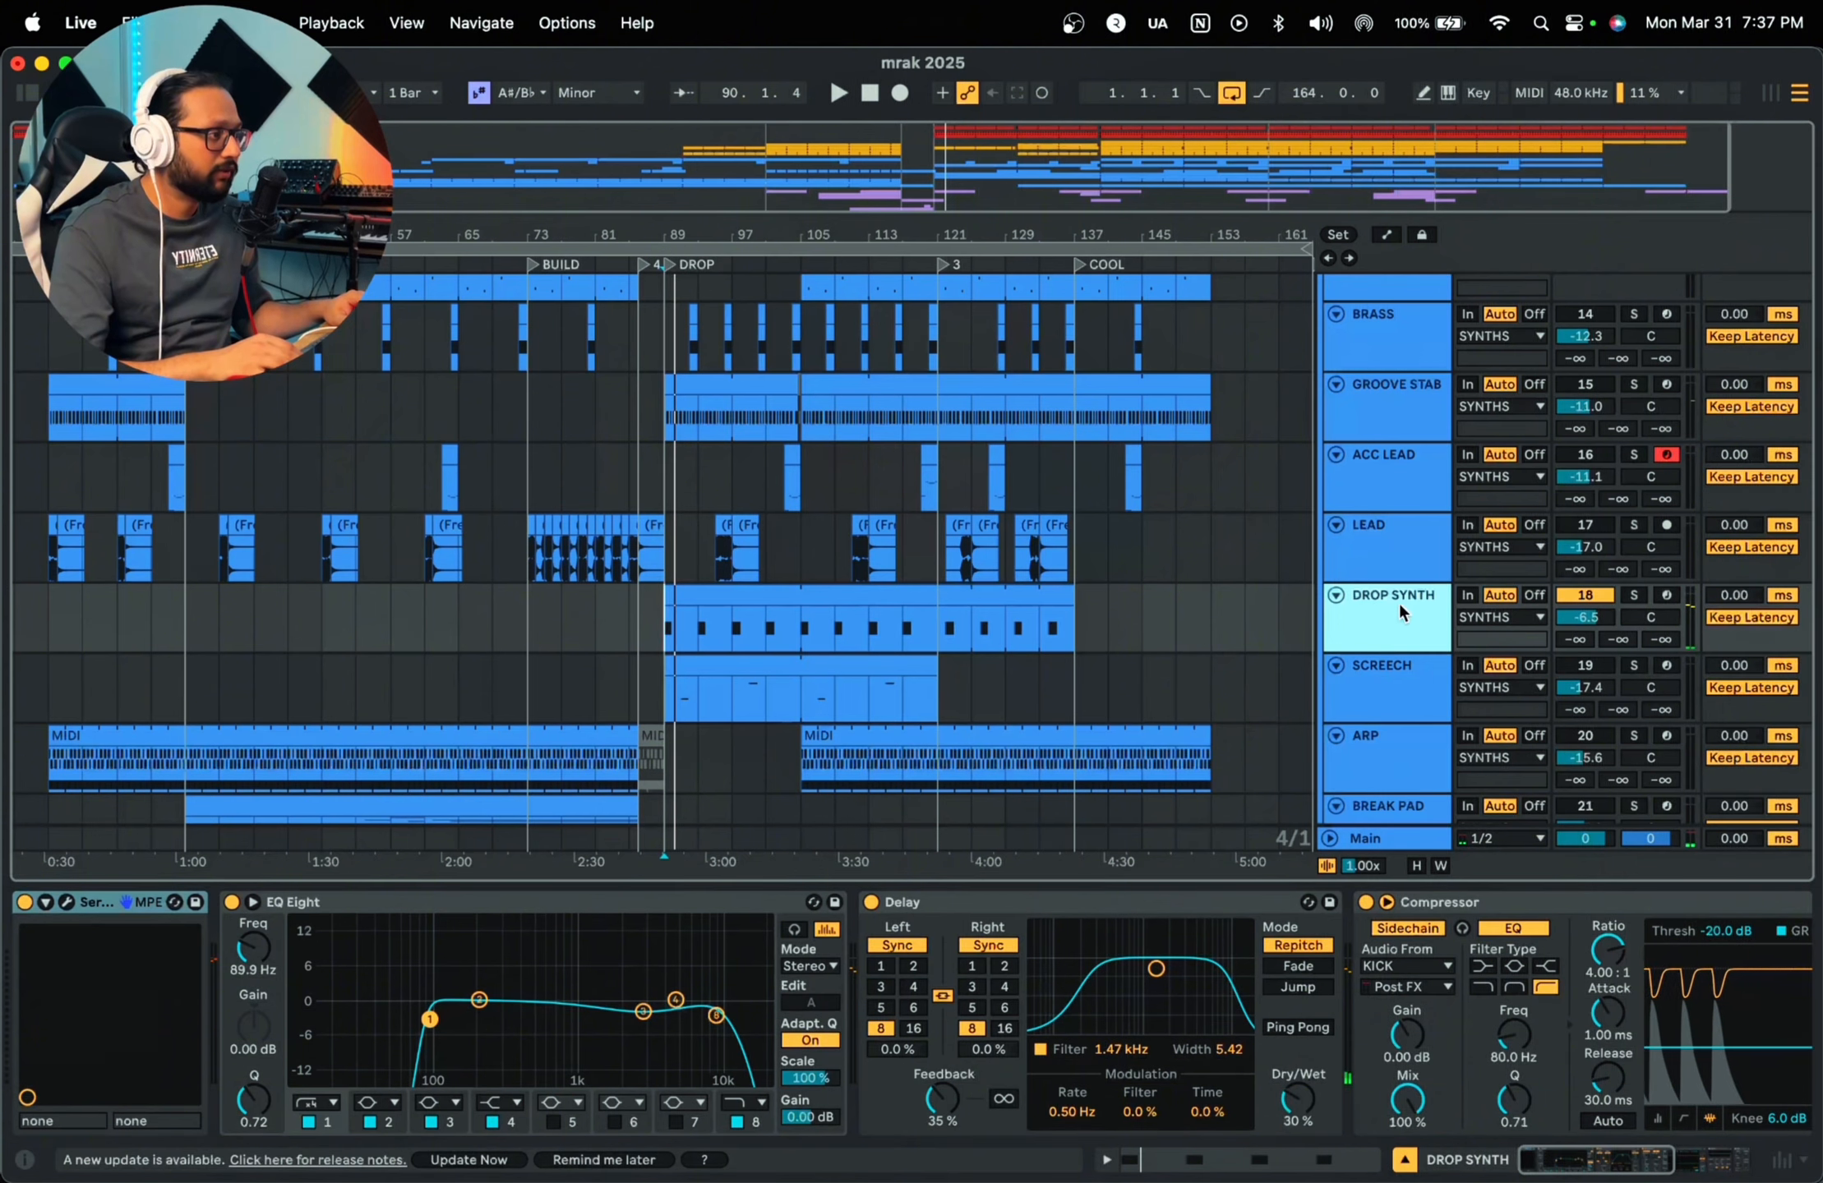
left_click(66, 903)
key("space")
key("space")
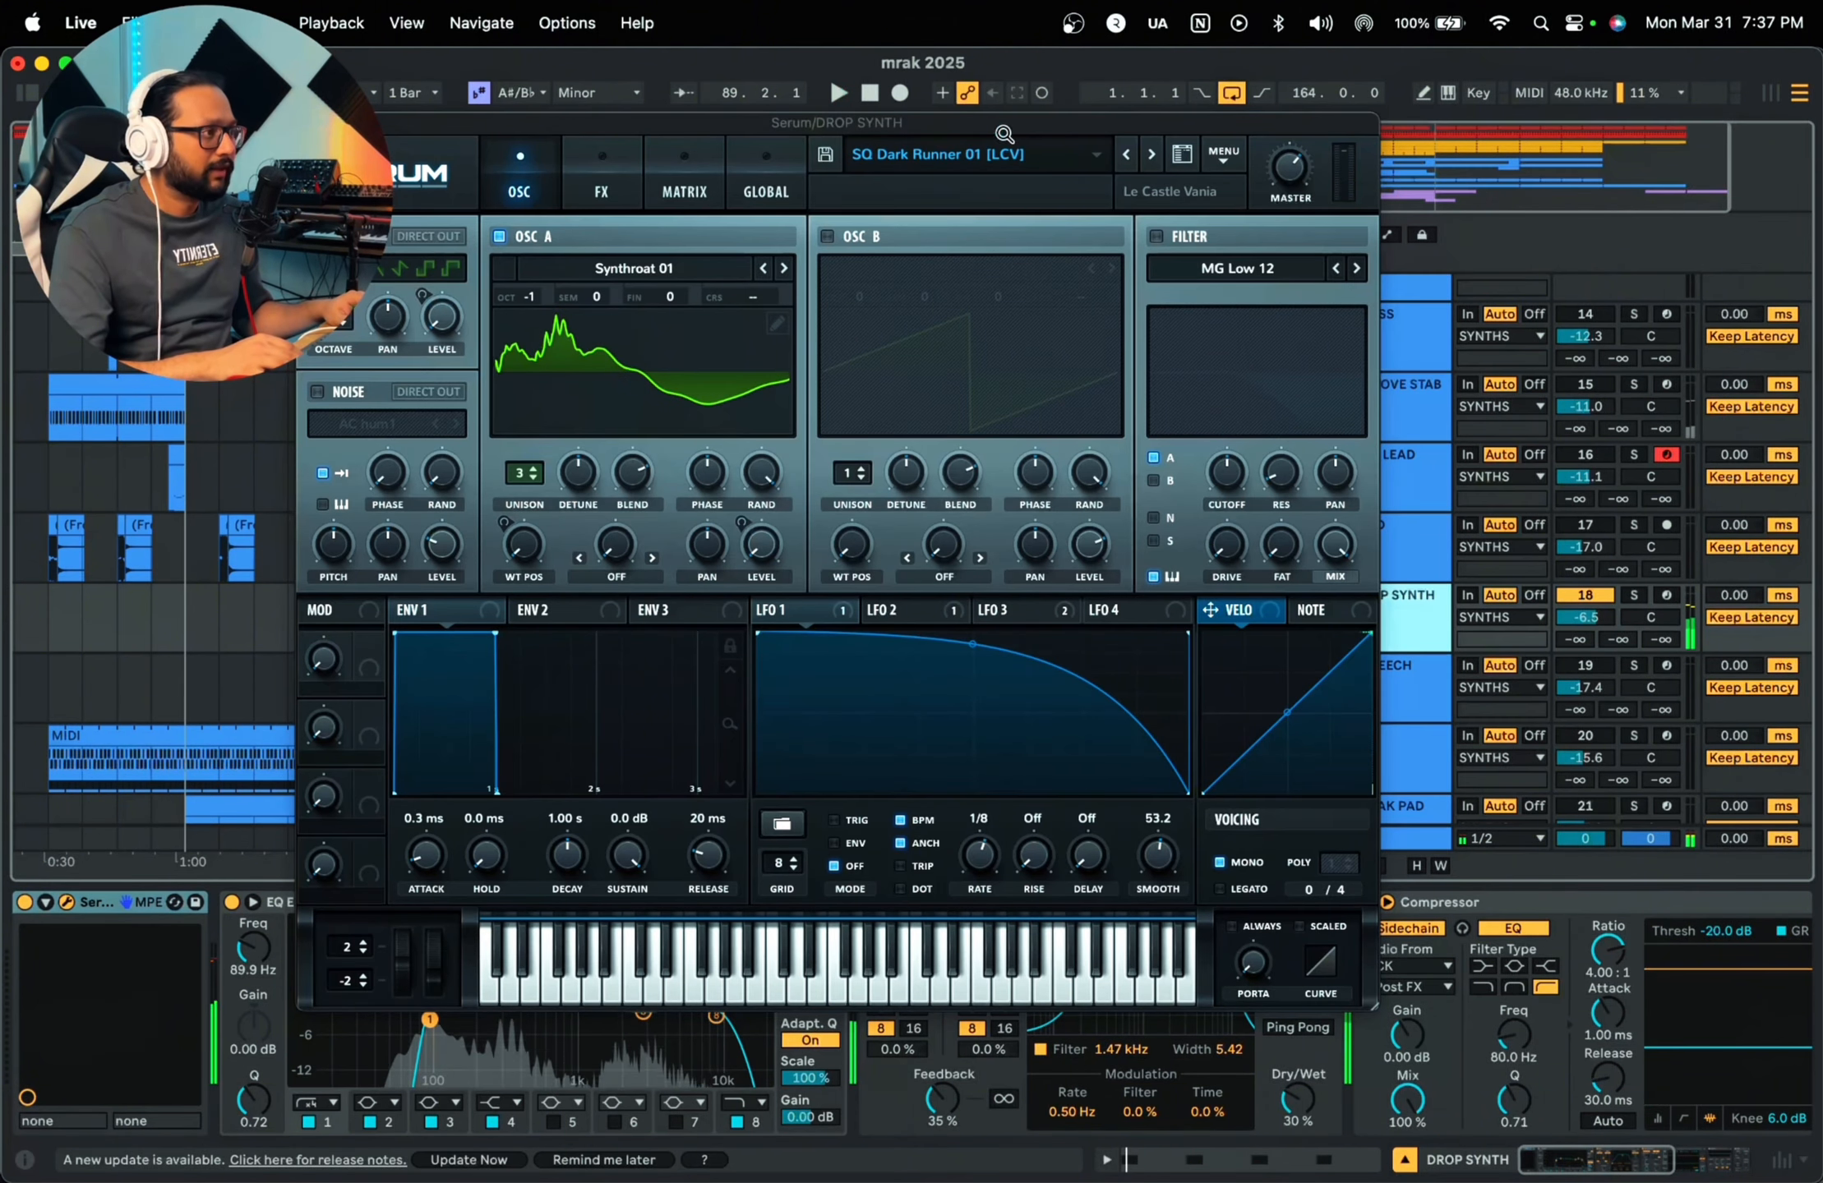
Step: Look up the loaded preset SQ Dark Runner 01 [LCV] within Serum's Seq preset category without changing it
left_click_drag(1002, 126, 1027, 127)
left_click(997, 156)
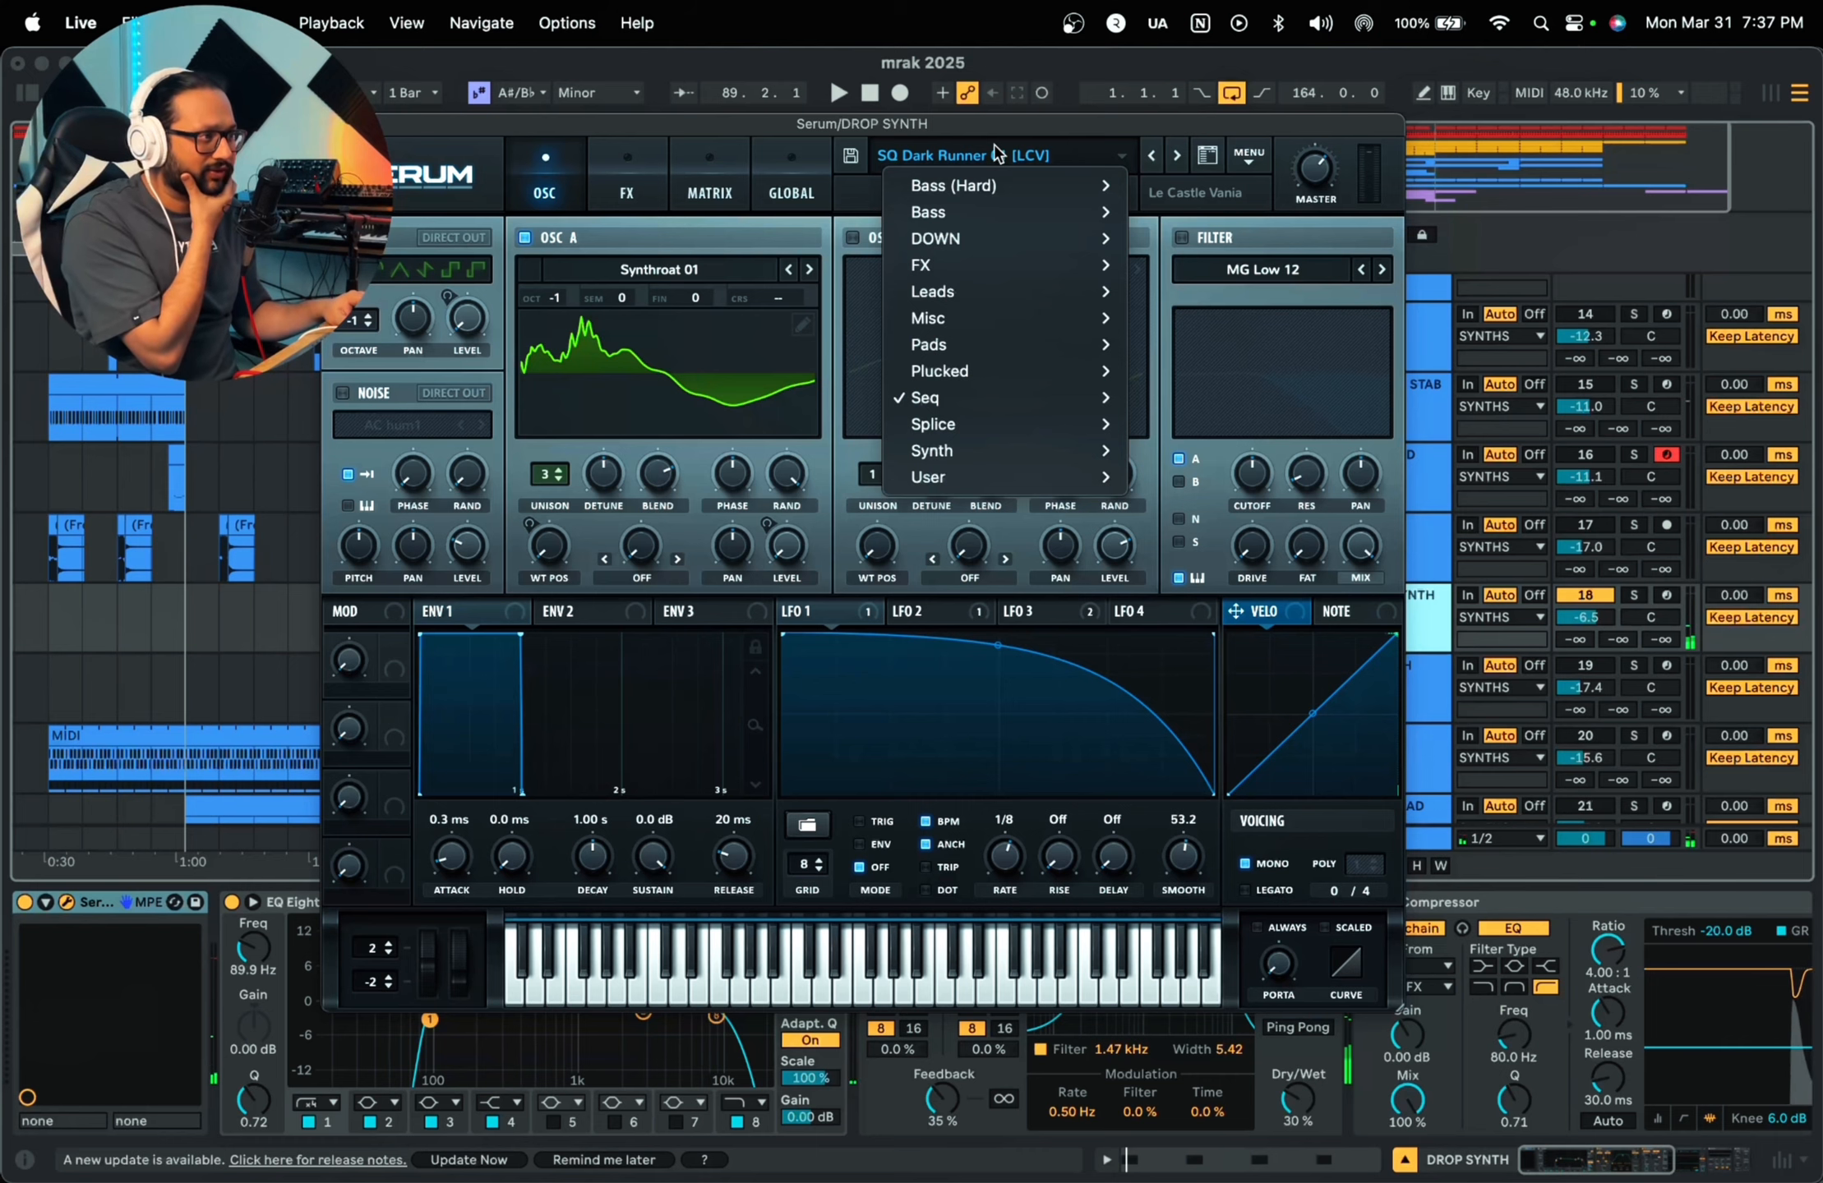
mouse_move(1005, 405)
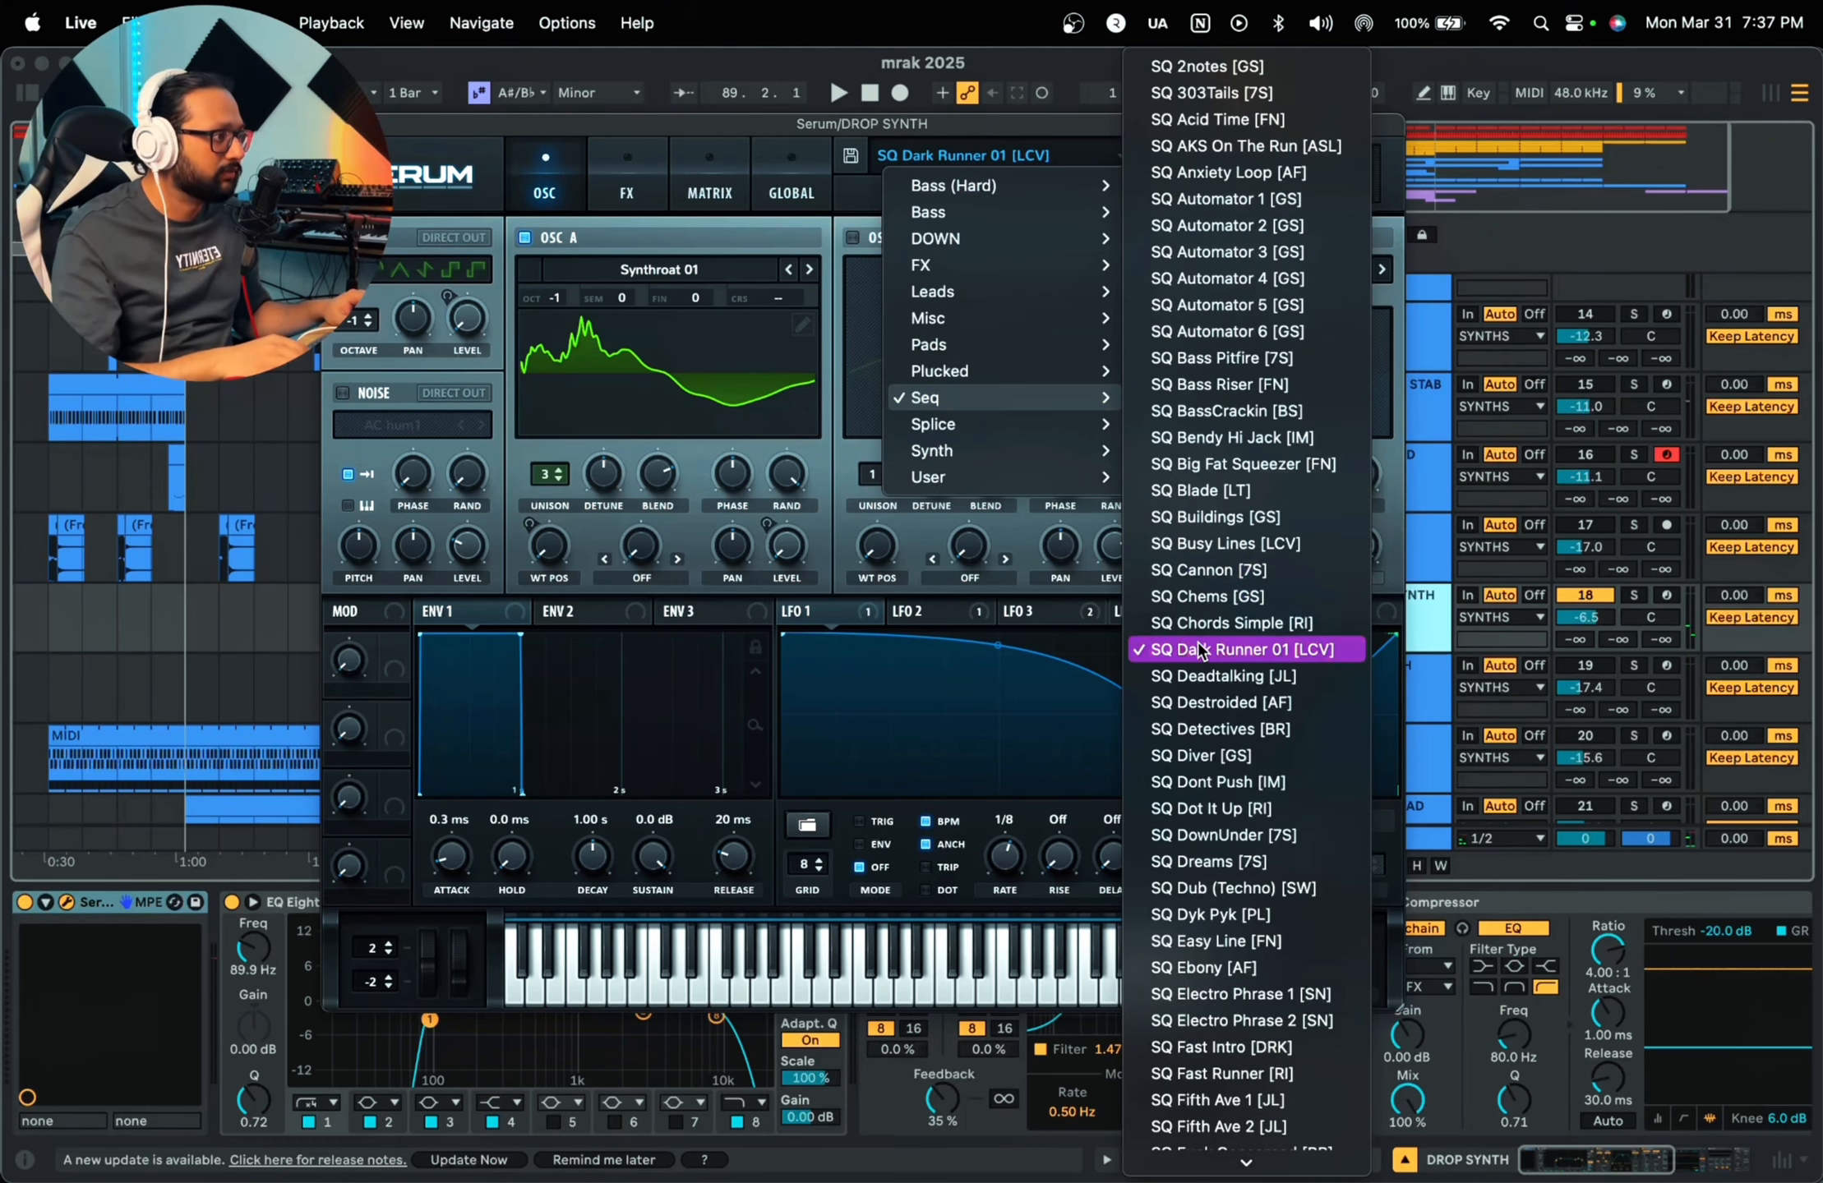
left_click(646, 131)
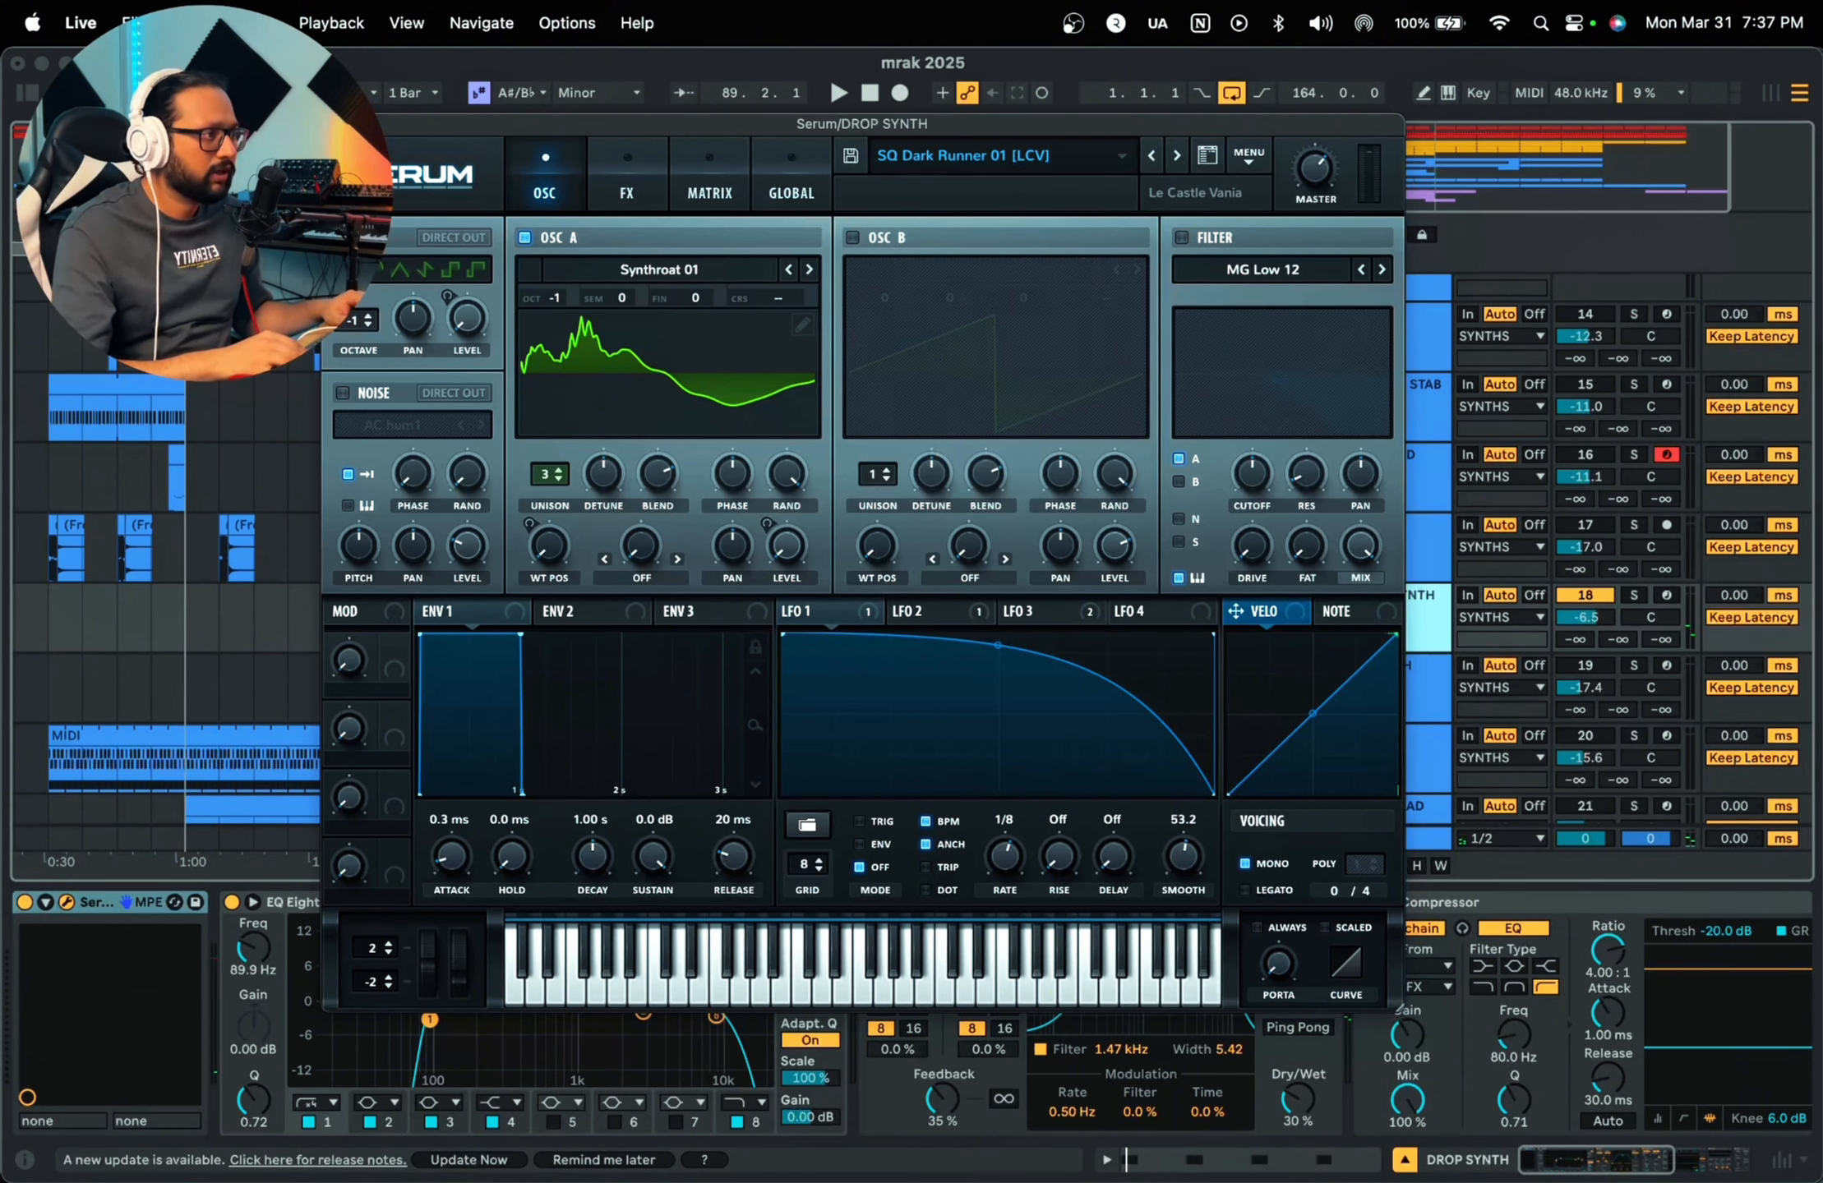
Step: Play the drop synth in short bursts while examining the LFO 1 rate in Serum
key("space")
key("space")
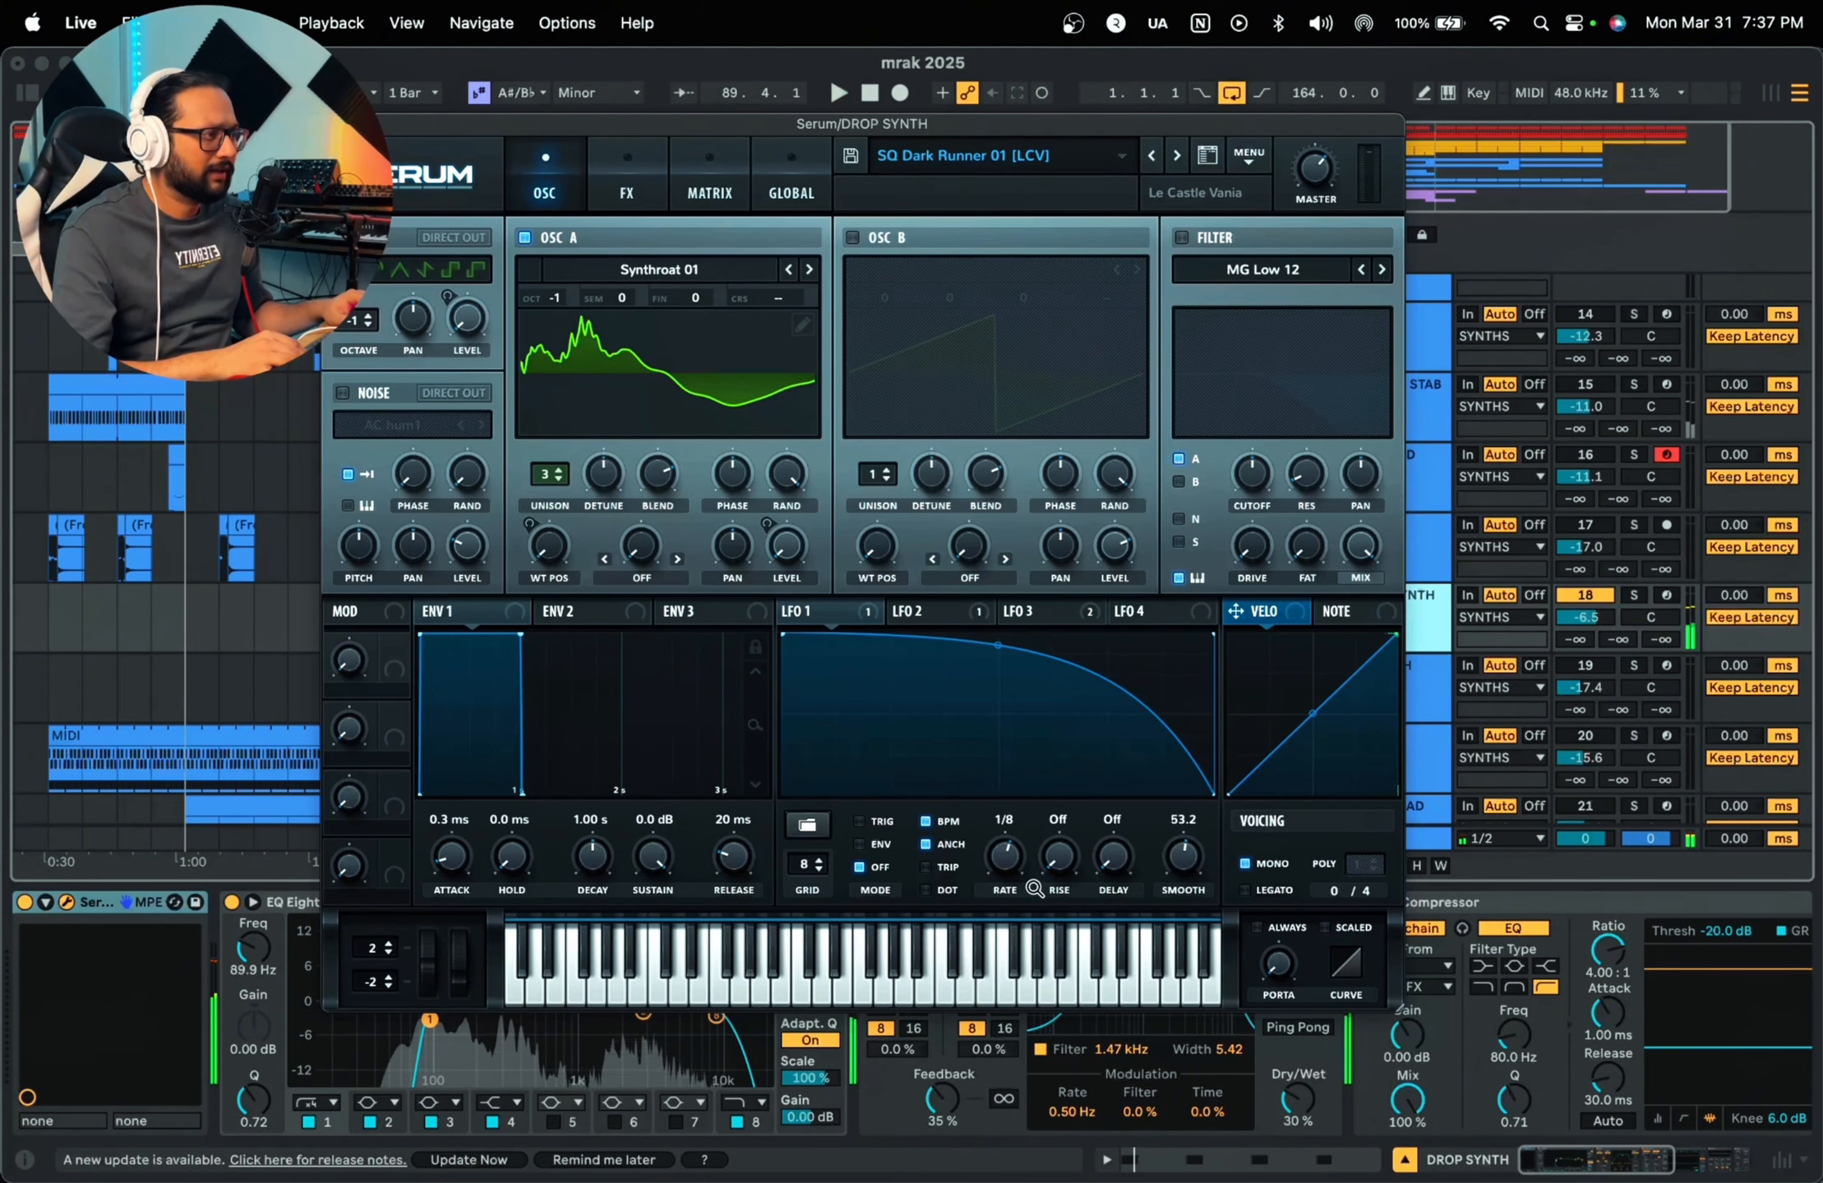
key("space")
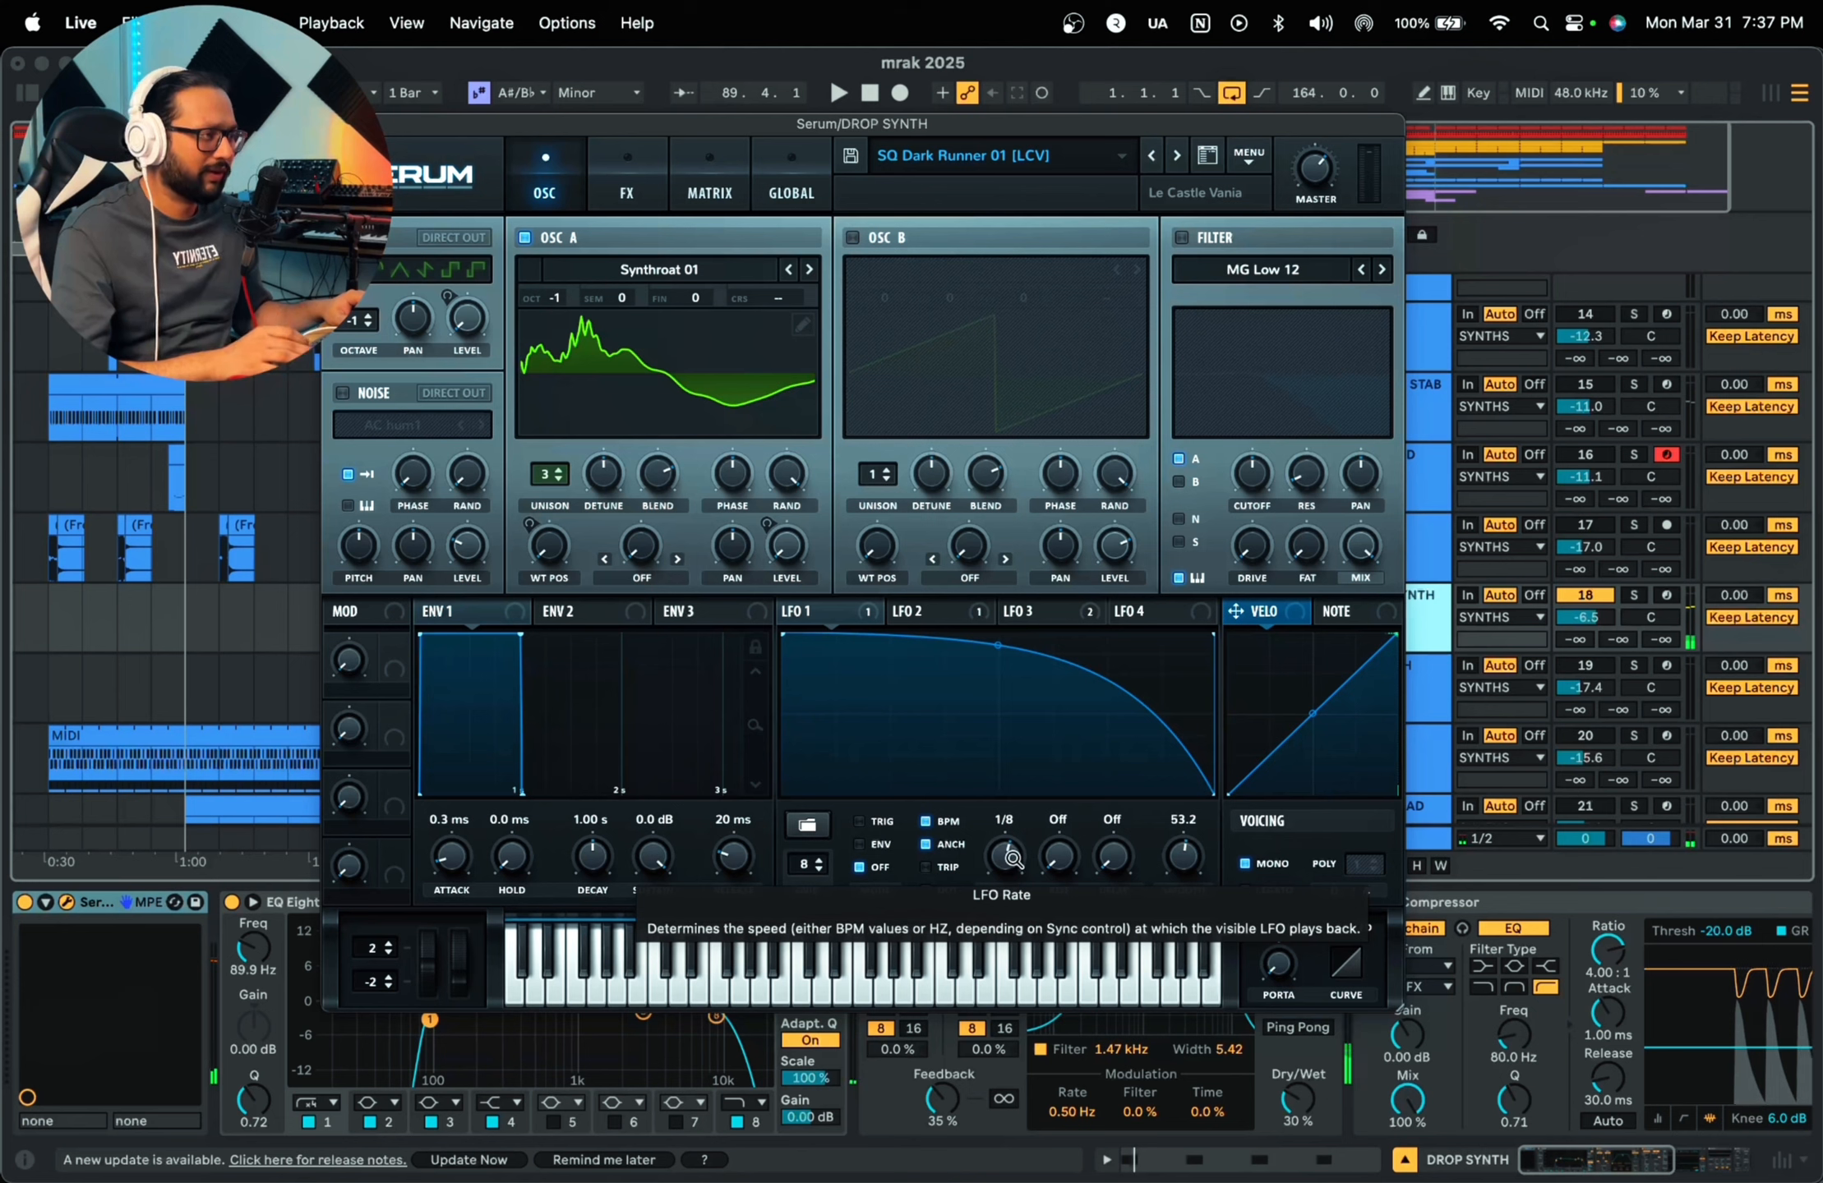
mouse_move(1012, 857)
left_mouse_down()
mouse_move(1021, 840)
mouse_move(1015, 857)
left_mouse_up()
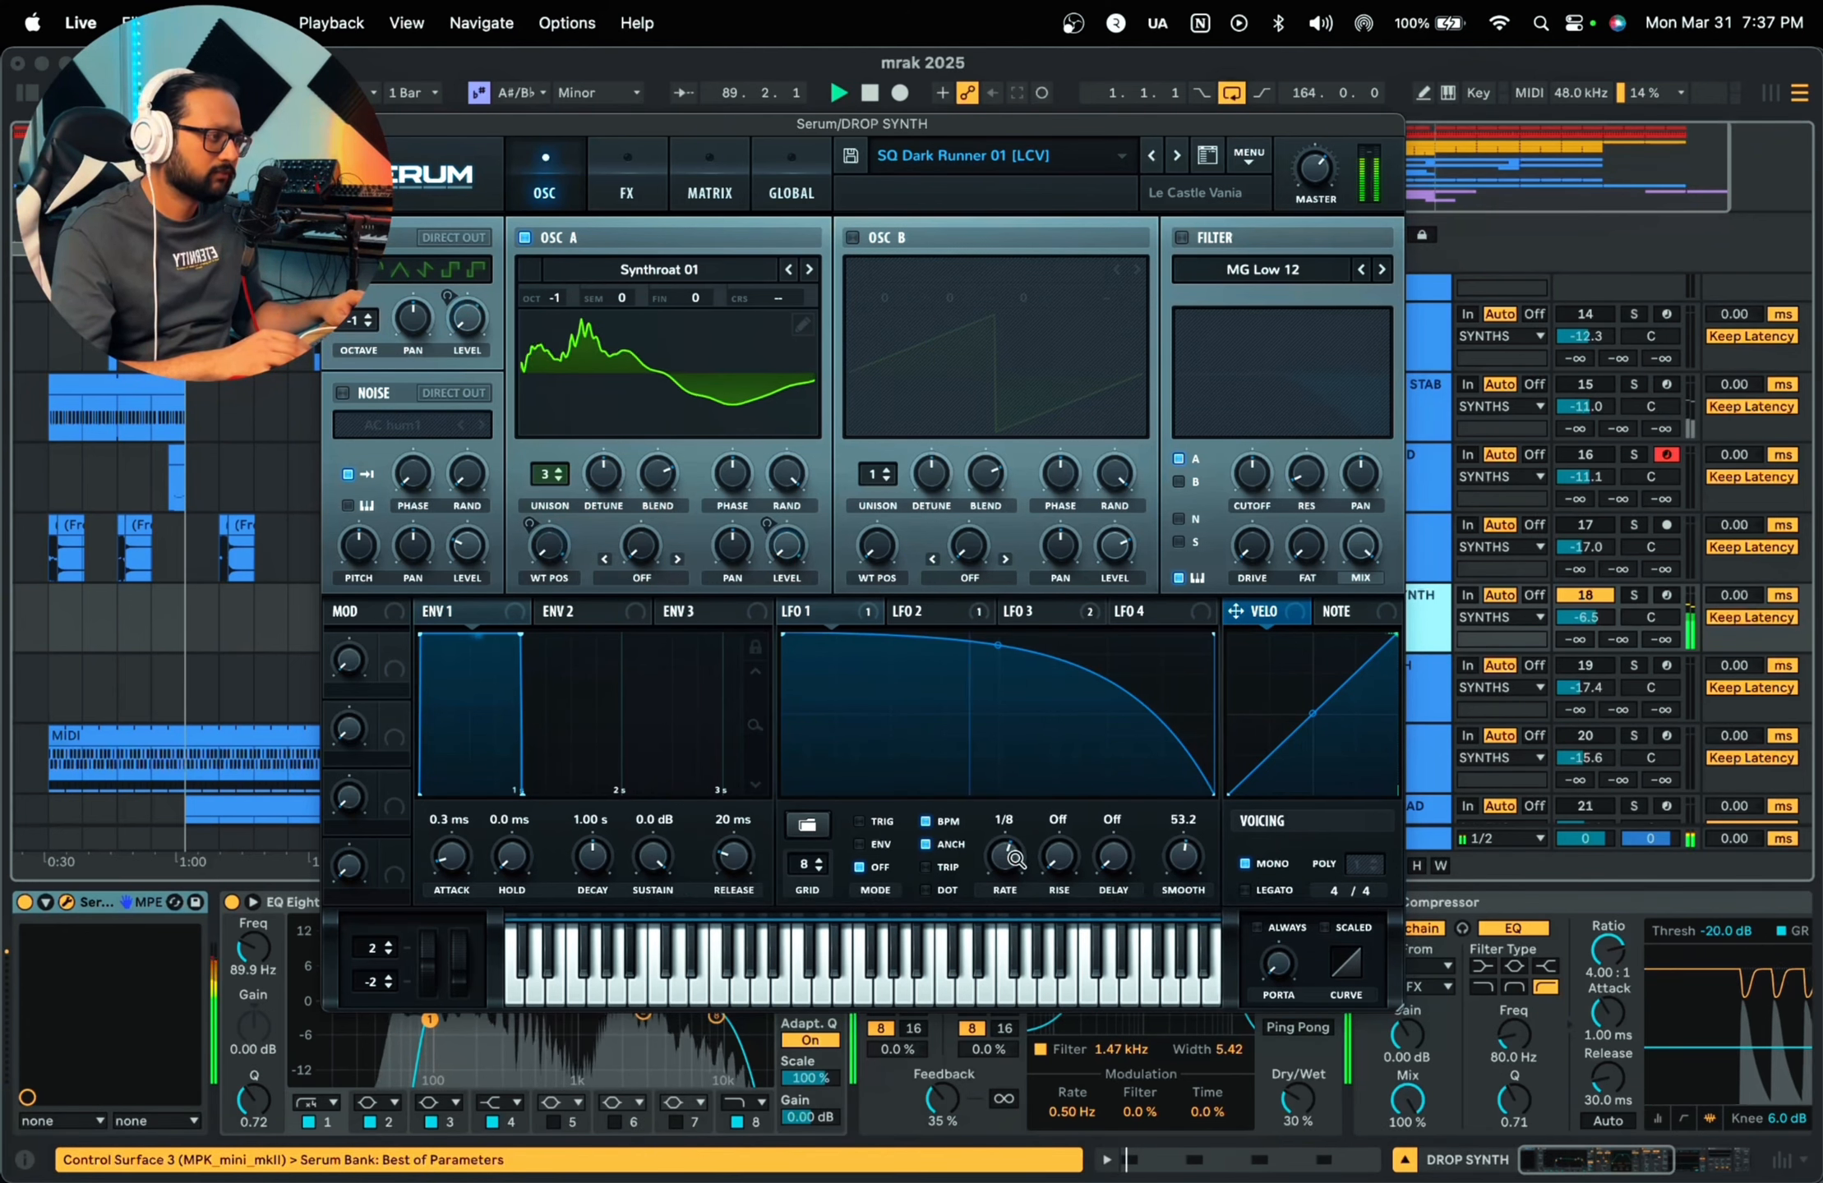
key("space")
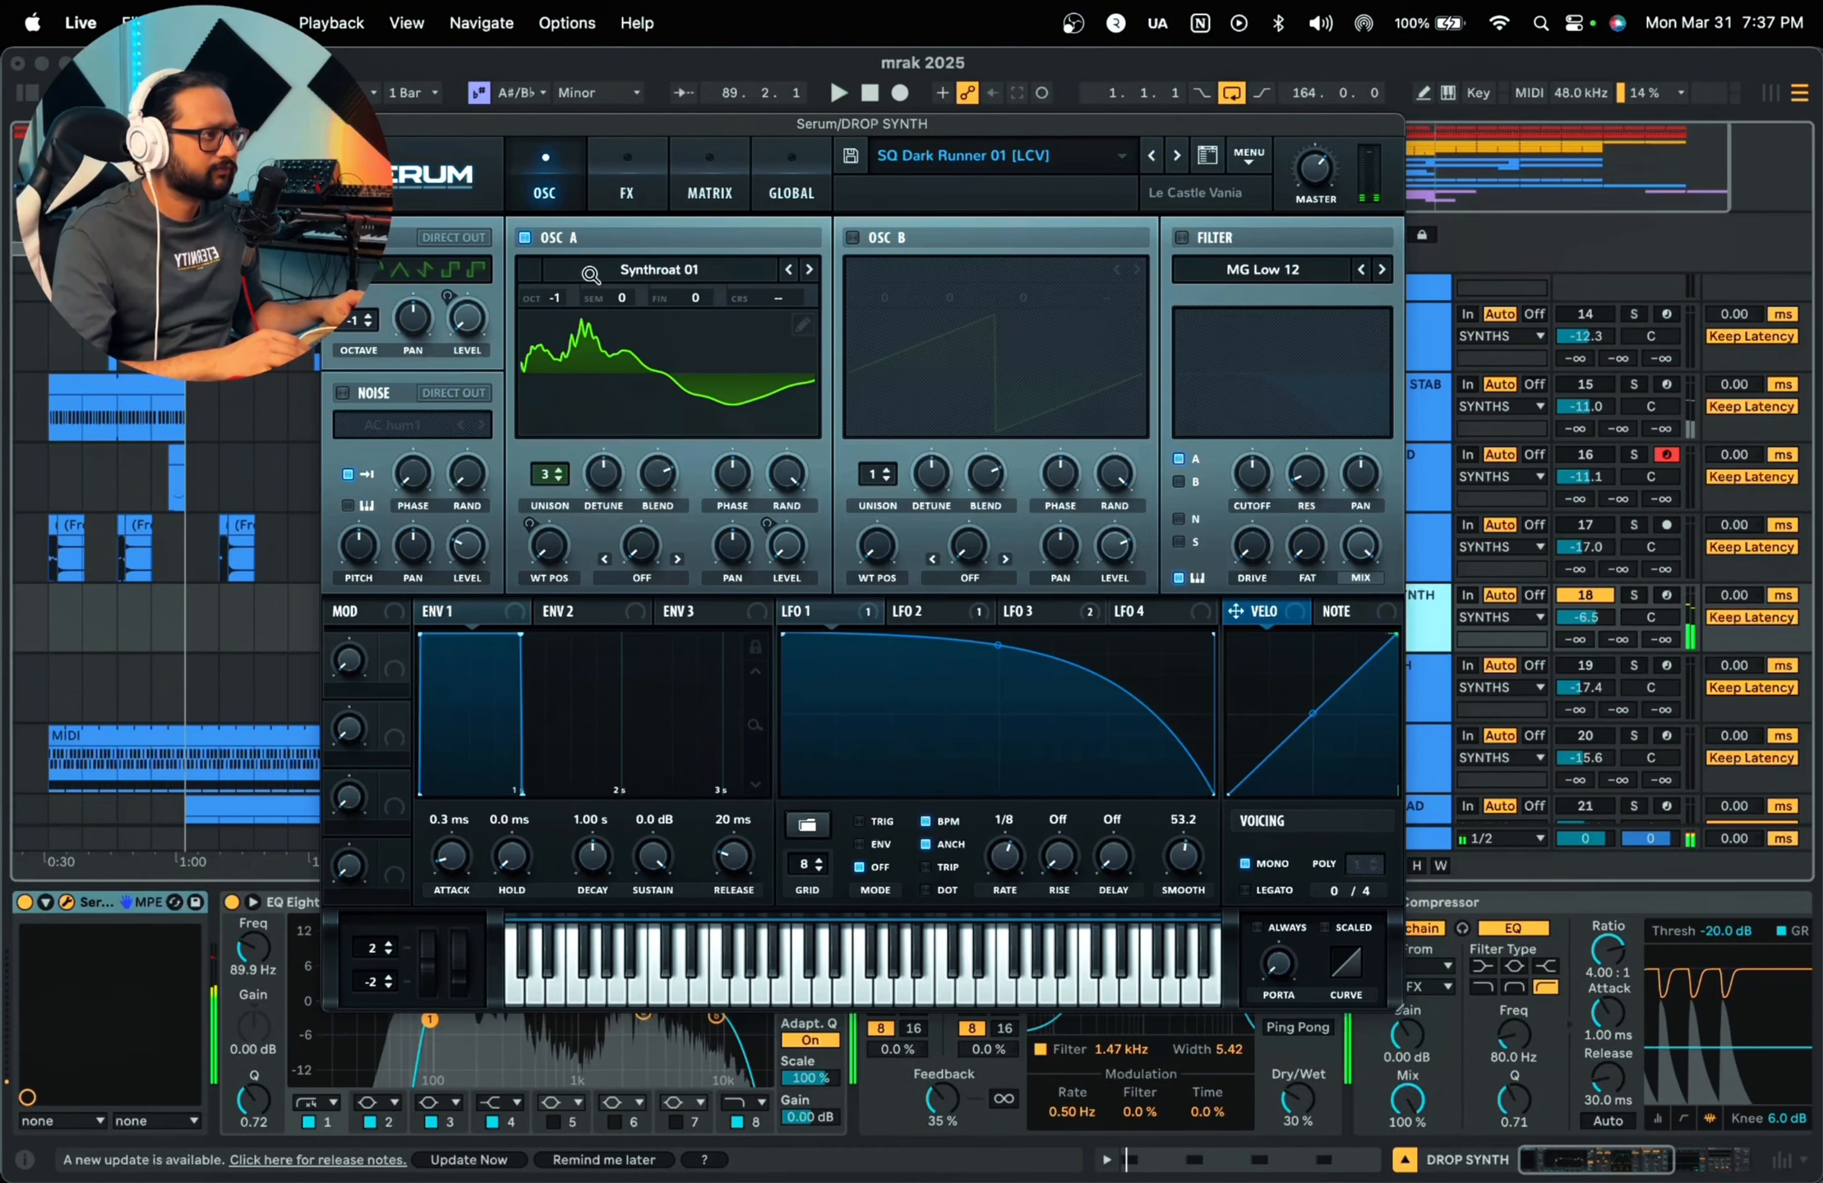
Step: Check the Seq preset list once more, replay the sound, and close the Serum window
left_click(951, 154)
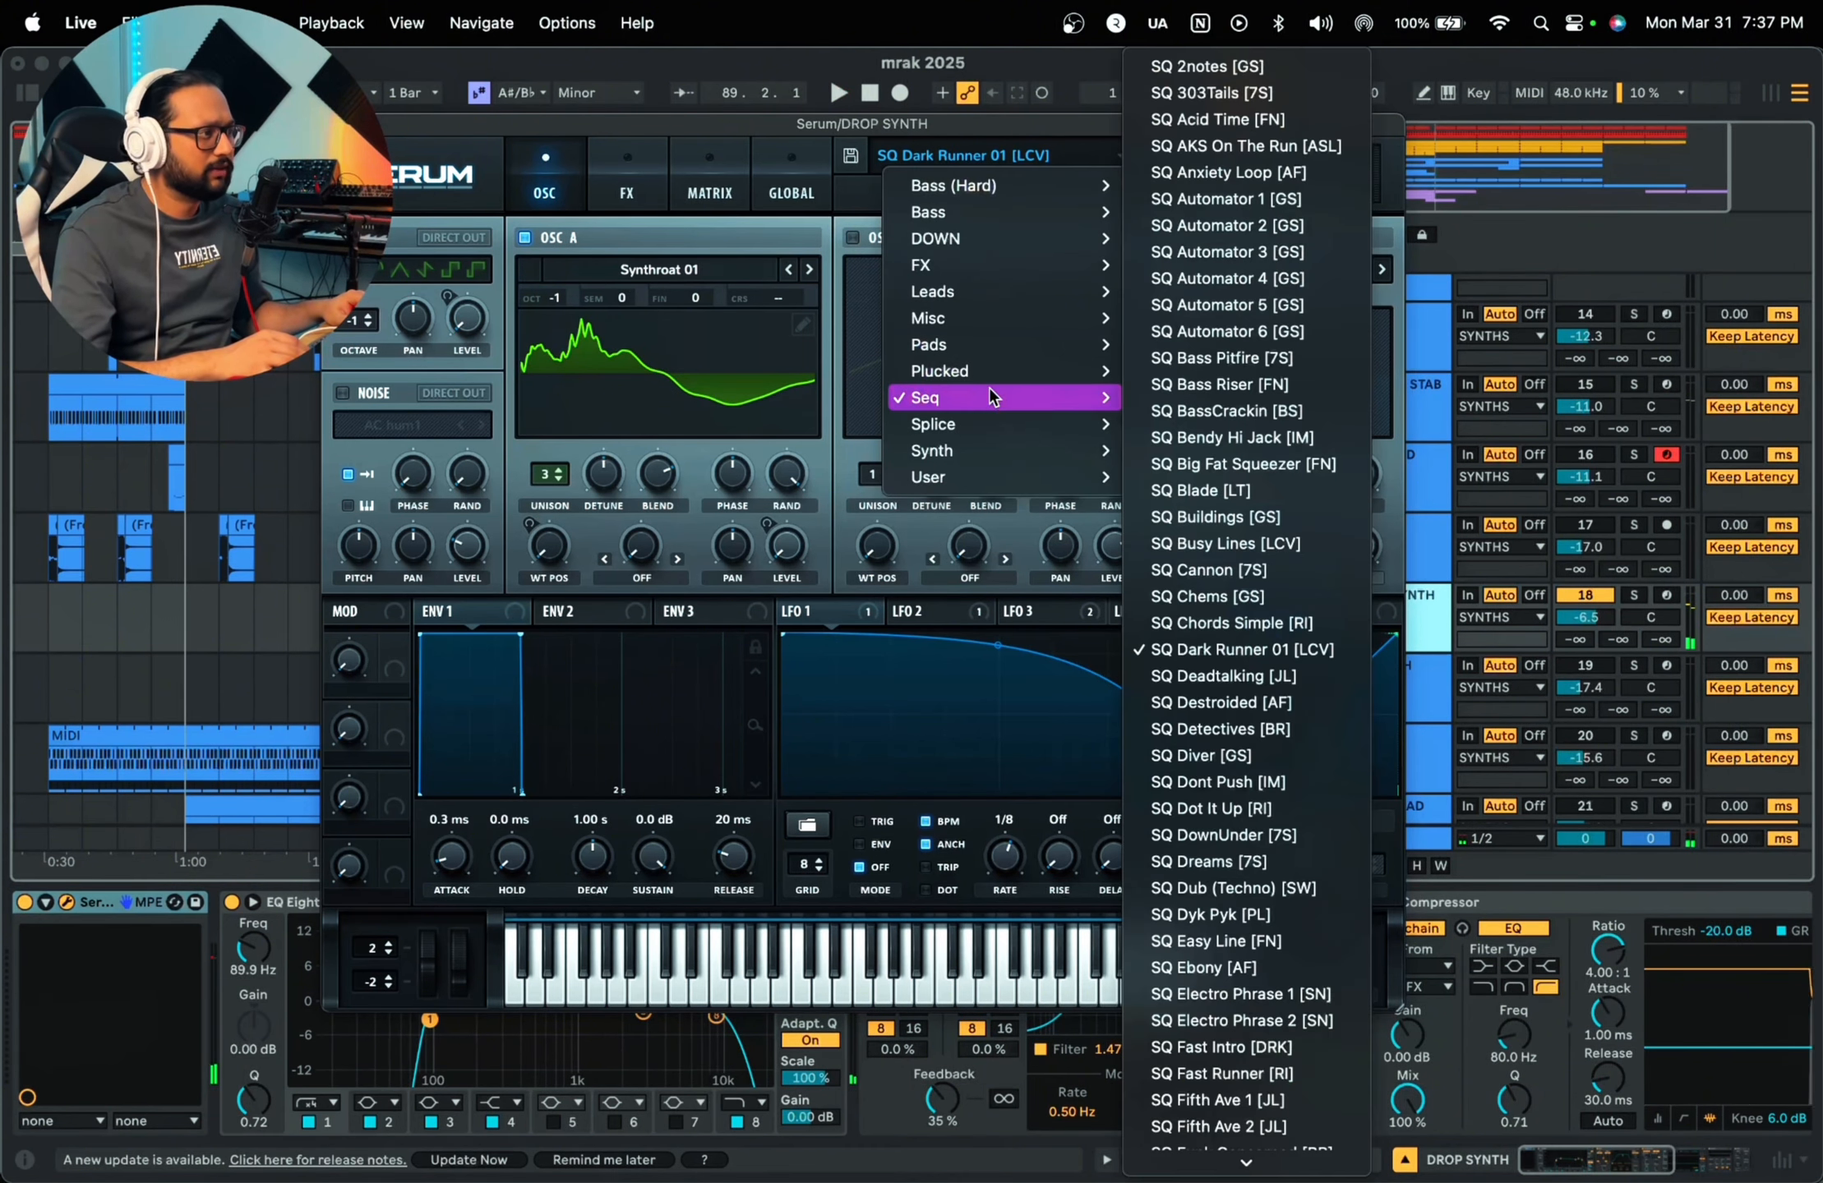
mouse_move(1074, 404)
left_click(661, 130)
key("space")
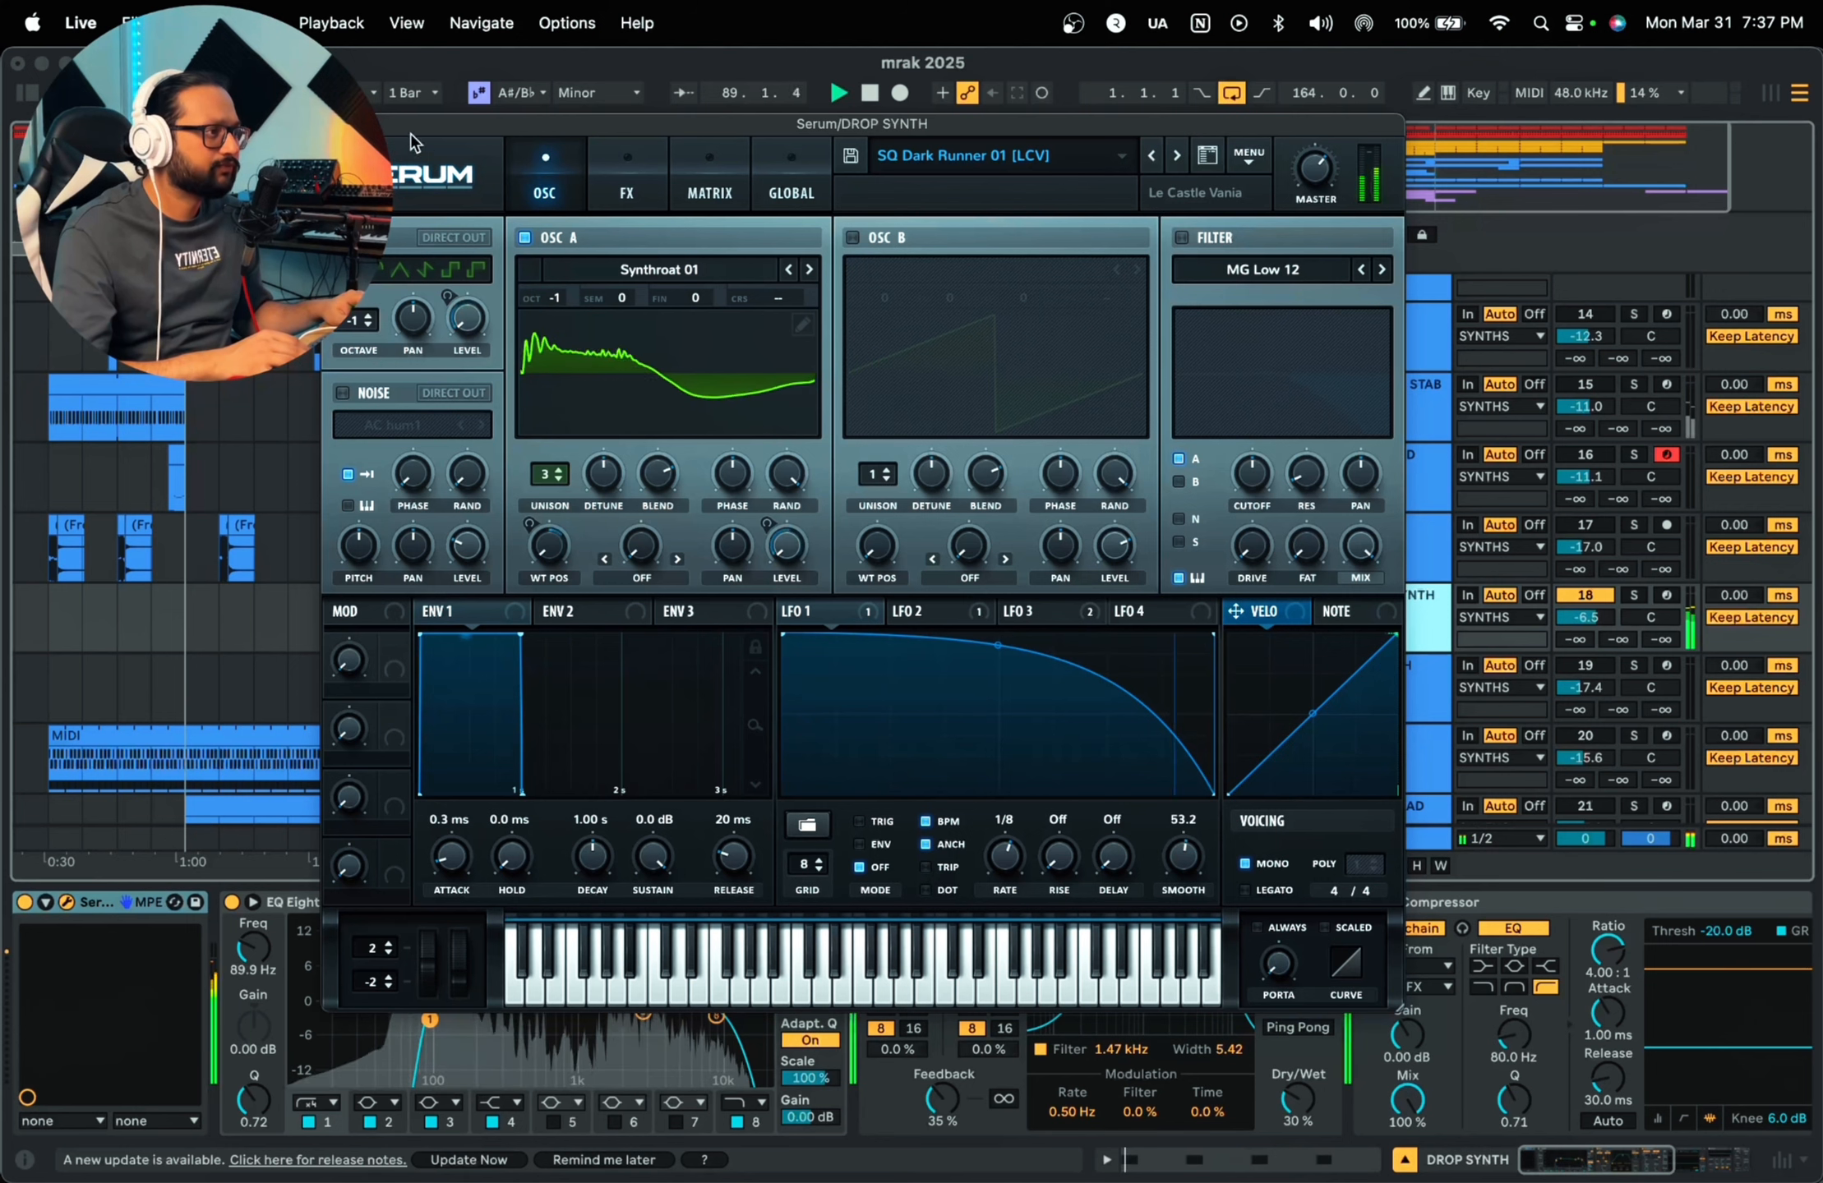
left_click(336, 124)
key("space")
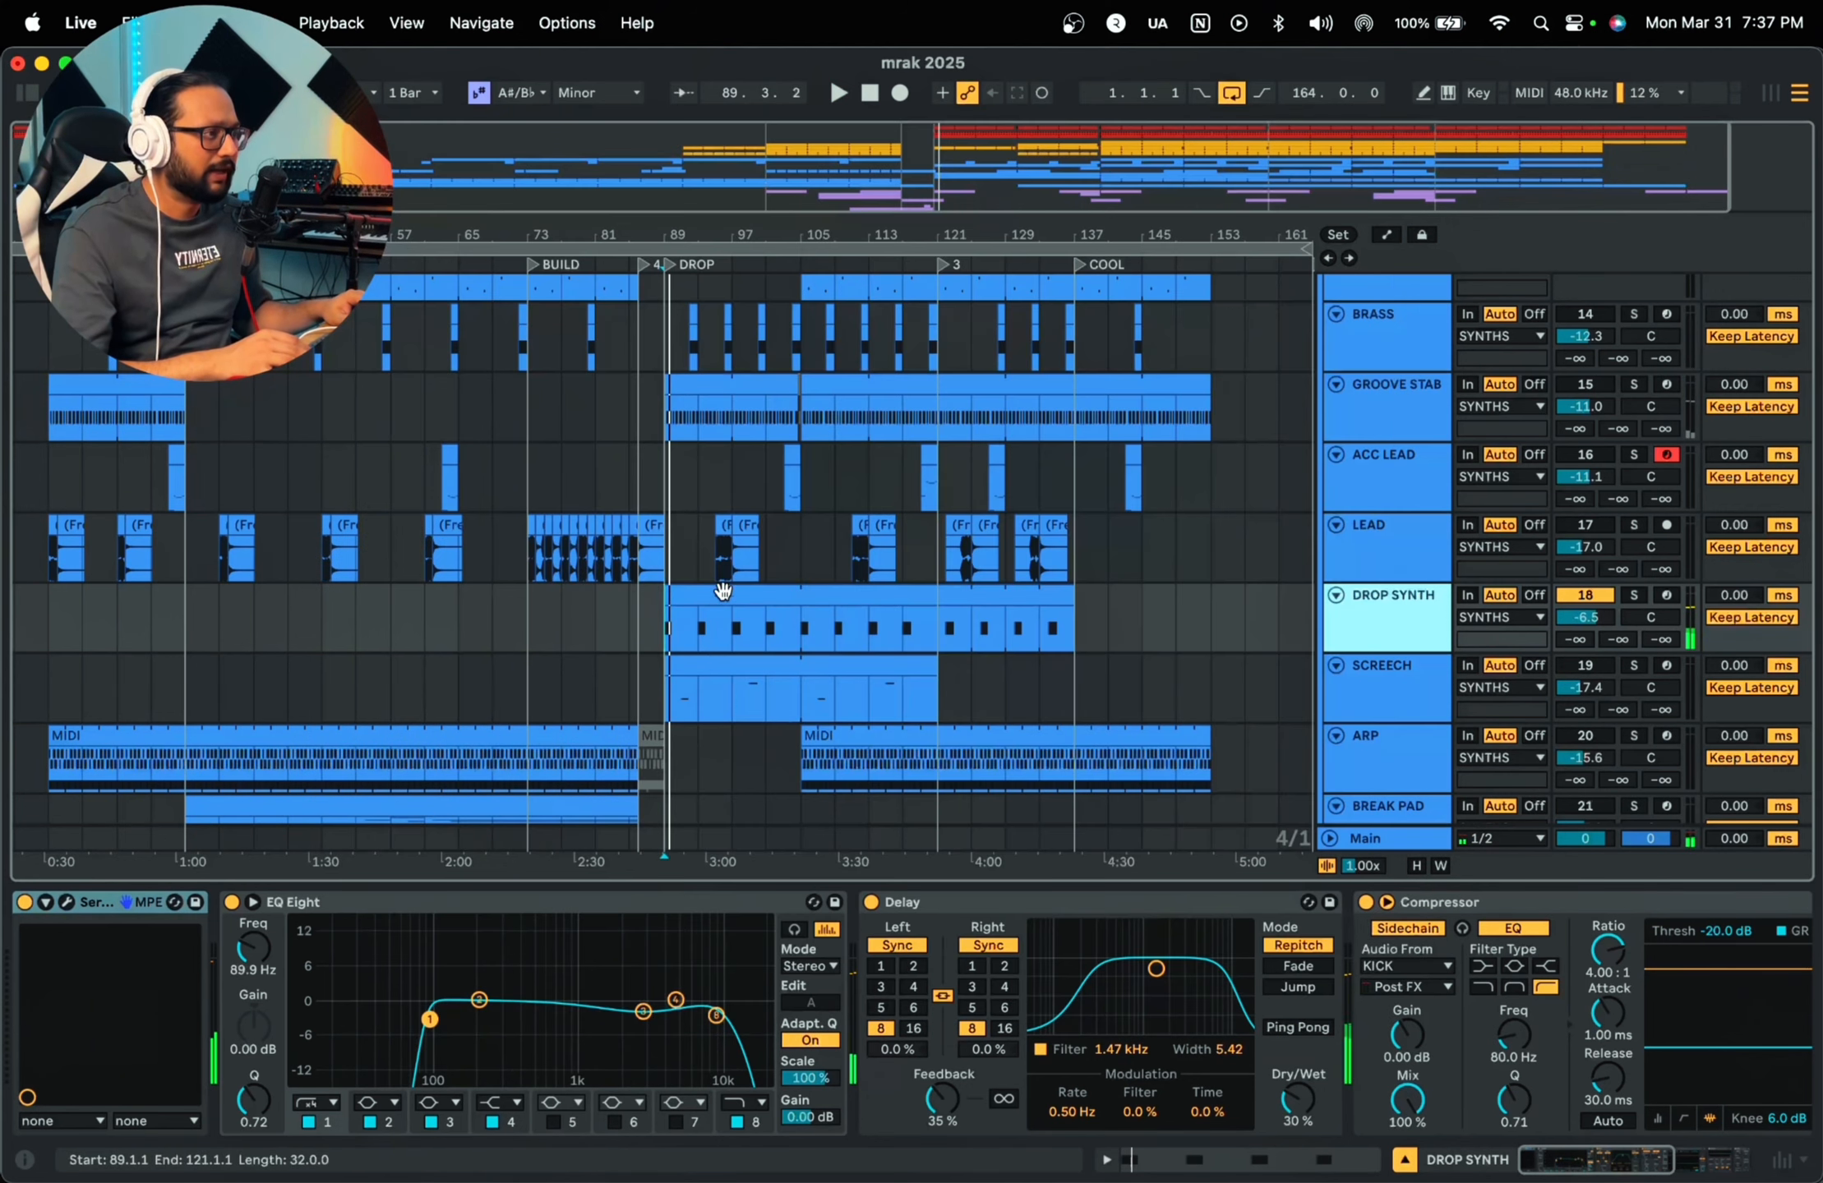
Step: Open the DROP SYNTH MIDI clip and go through its A#1 notes at bars 5, 9 and 13
double_click(723, 590)
left_click(896, 663)
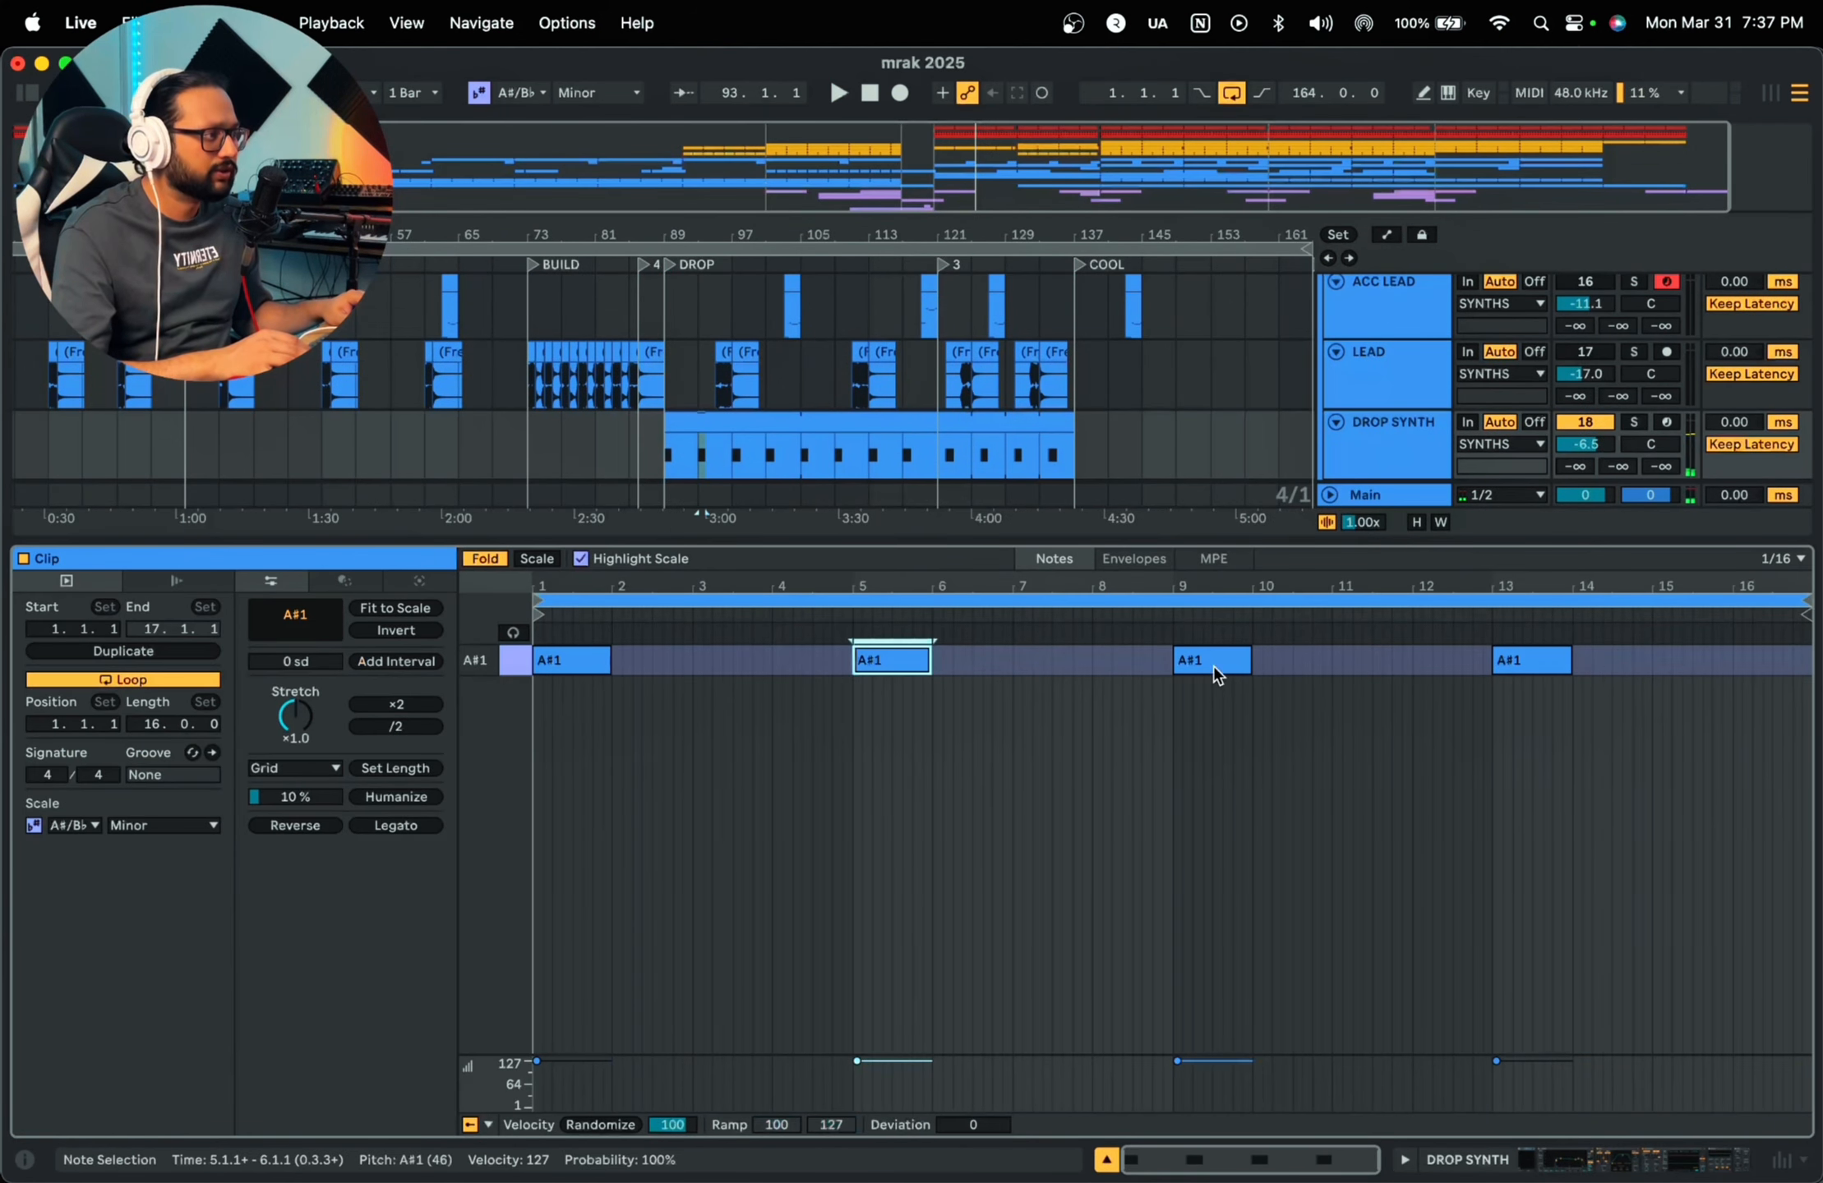
left_click(1214, 662)
left_click(1534, 660)
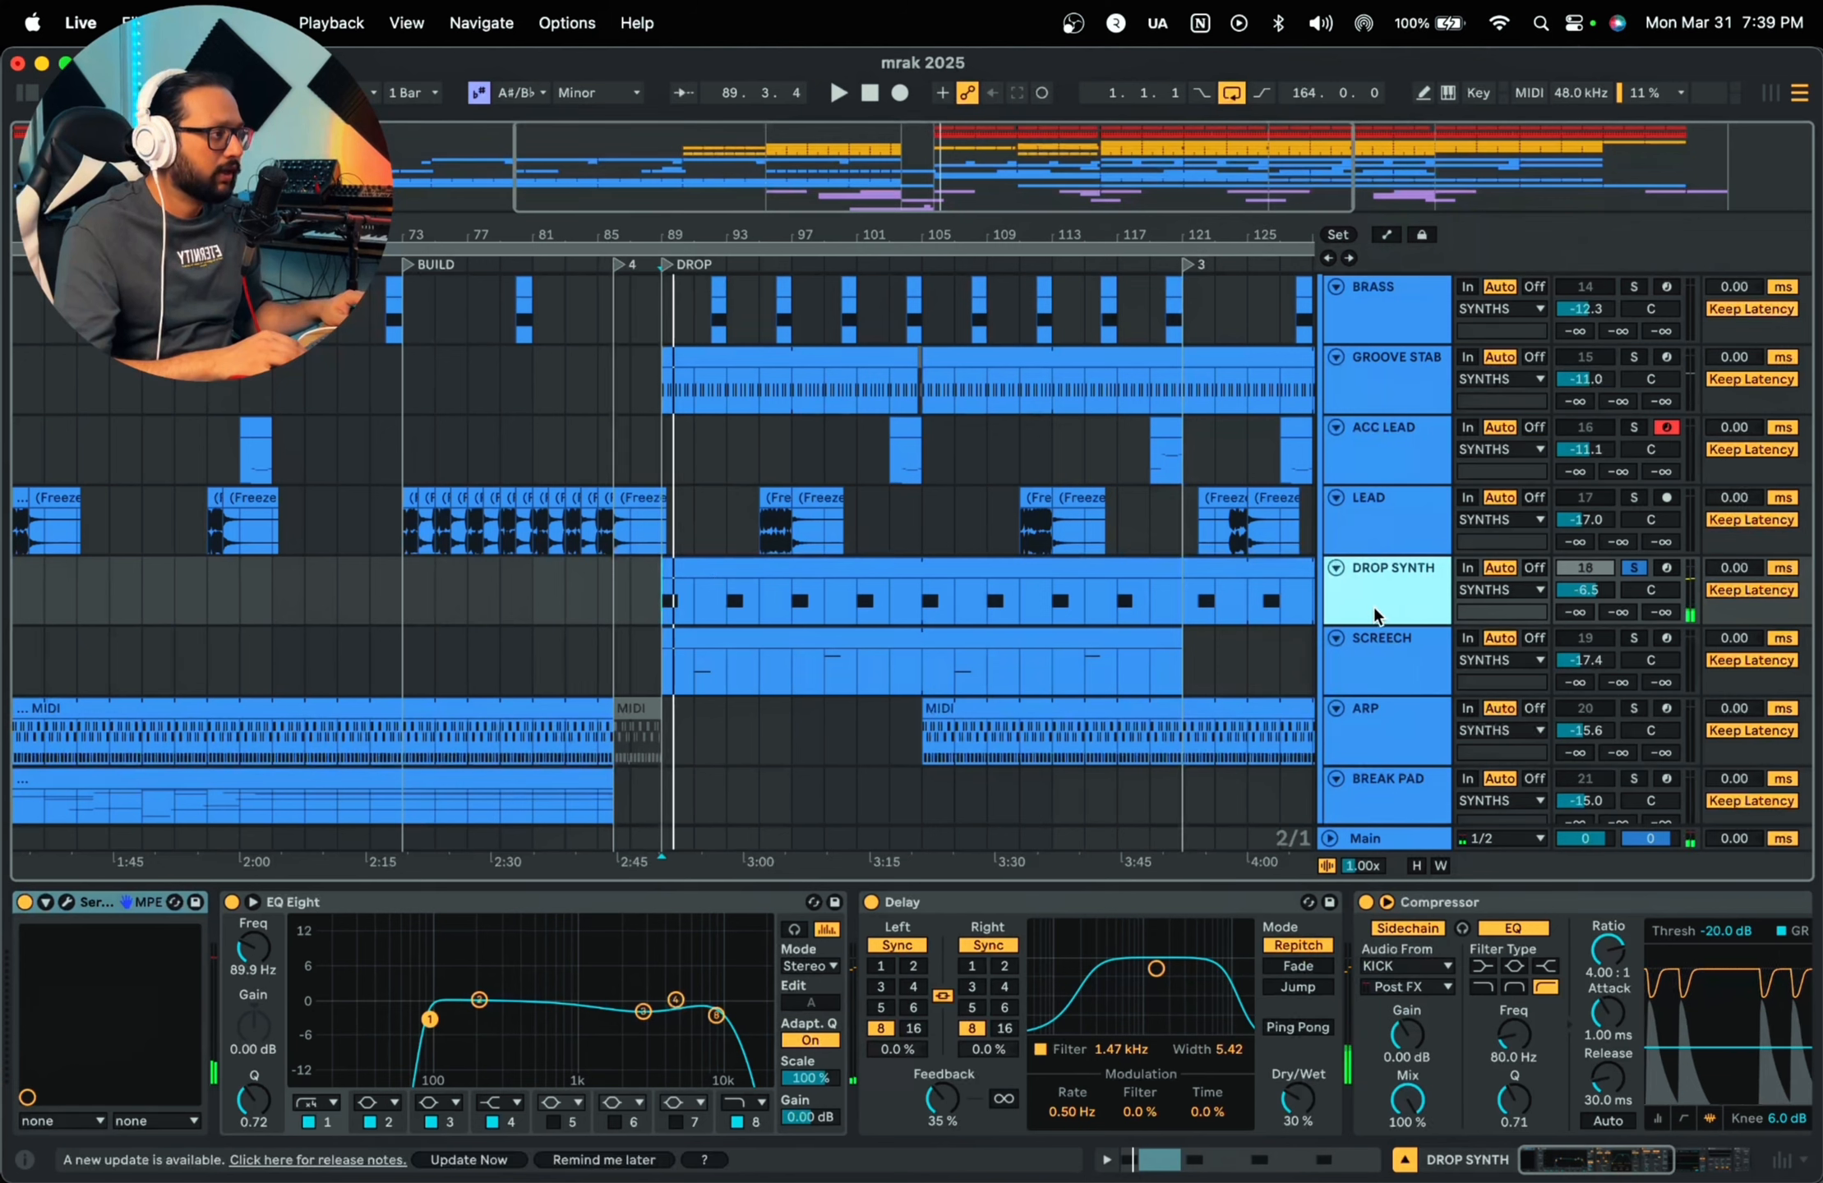
Step: Examine band 3 of the EQ Eight on the DROP SYNTH track while the part plays
left_click(310, 909)
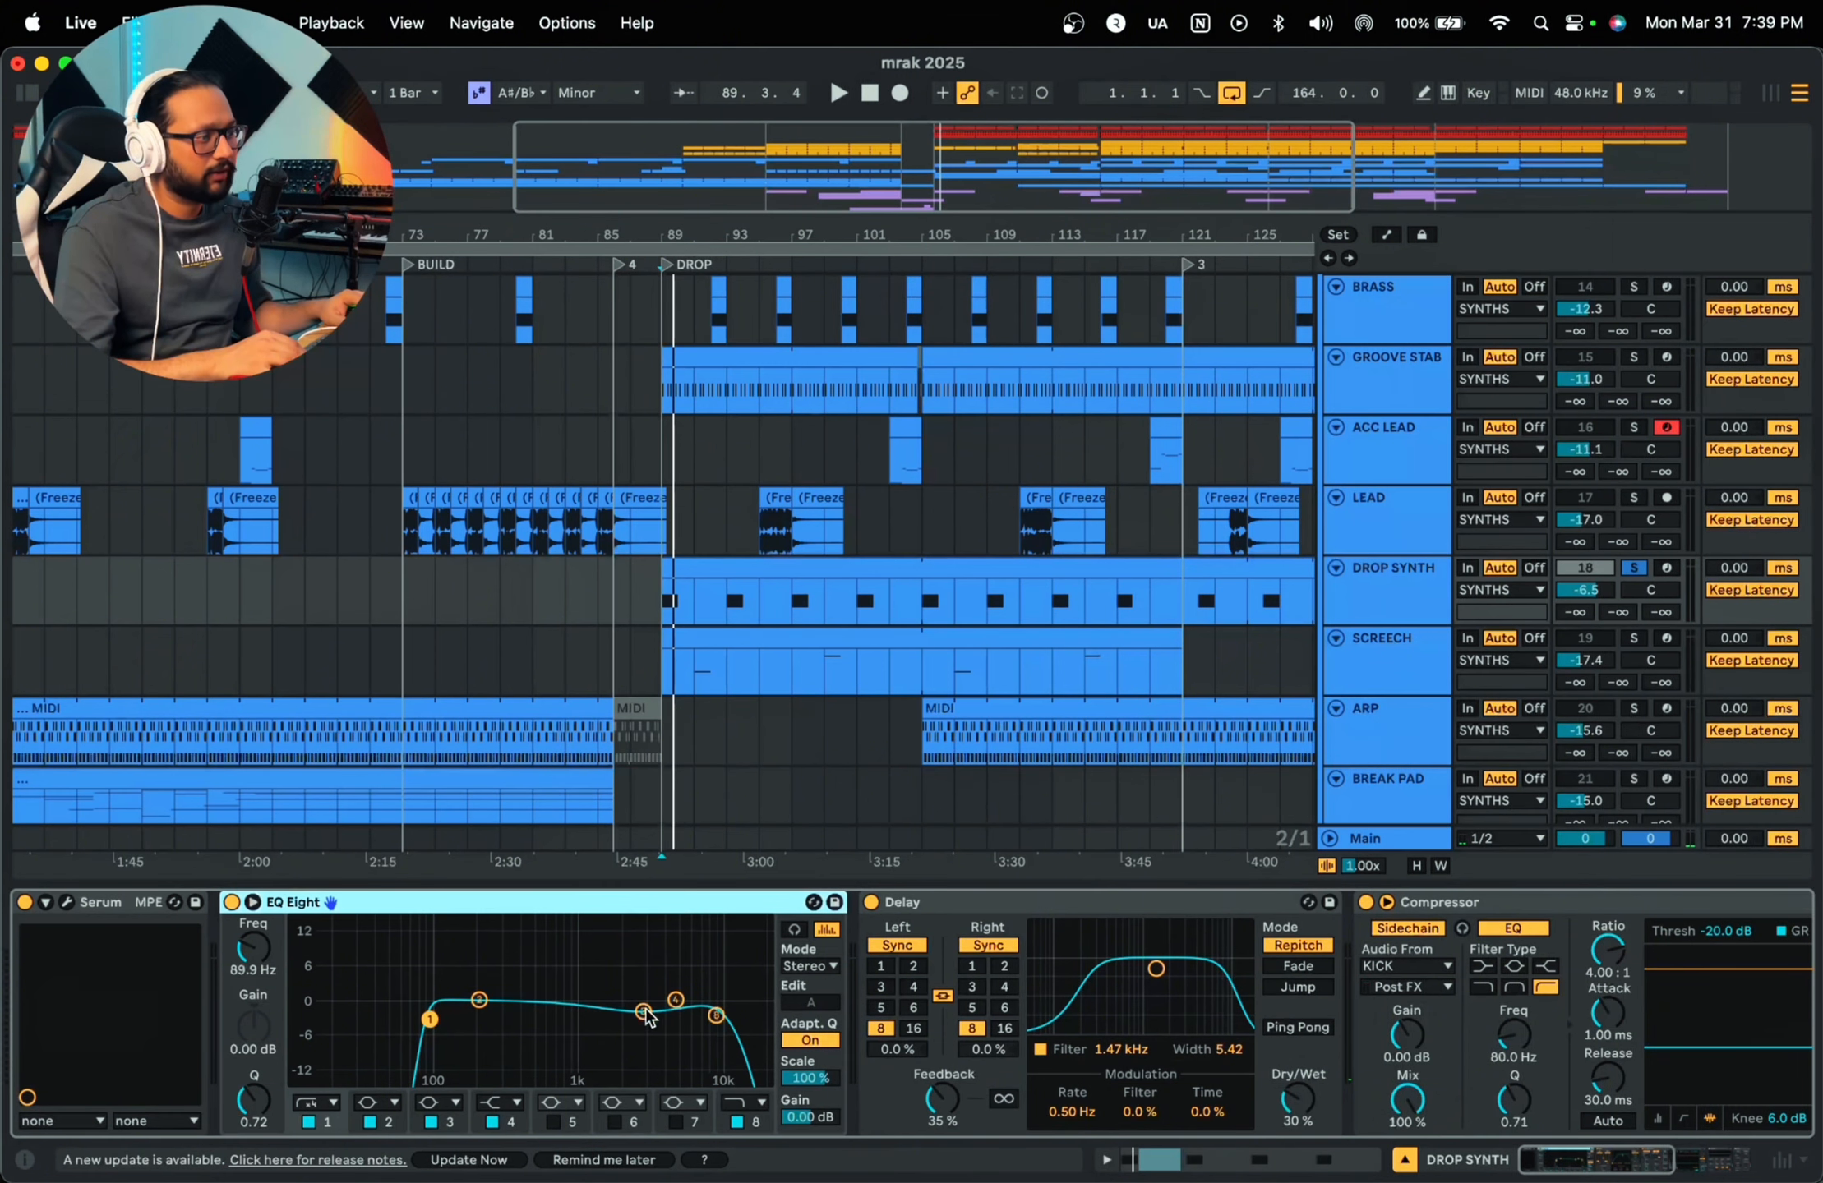
left_click_drag(646, 1010, 652, 1010)
key("space")
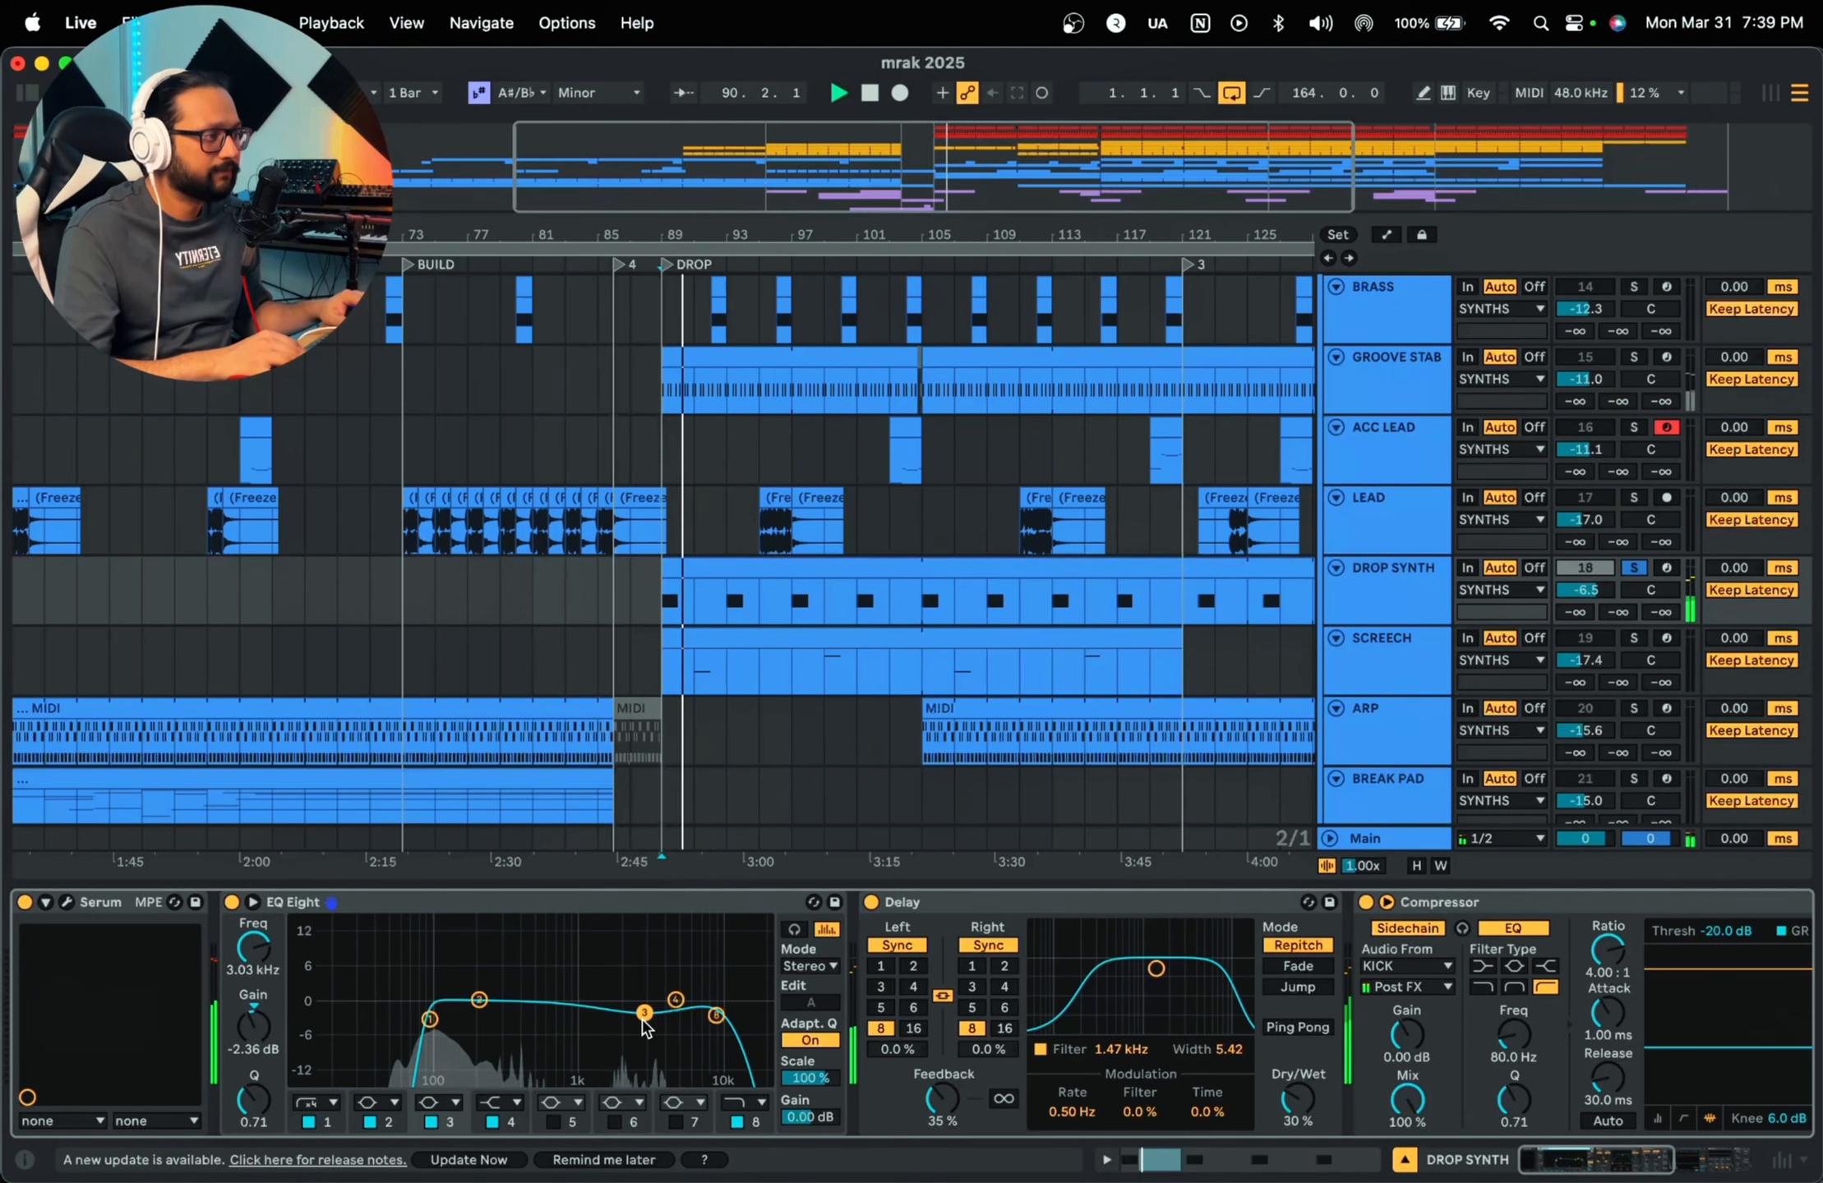
Step: Examine the Delay device during playback from bar 89 and mark the gap between the first two DROP SYNTH notes
left_click_drag(1566, 1162, 1618, 1174)
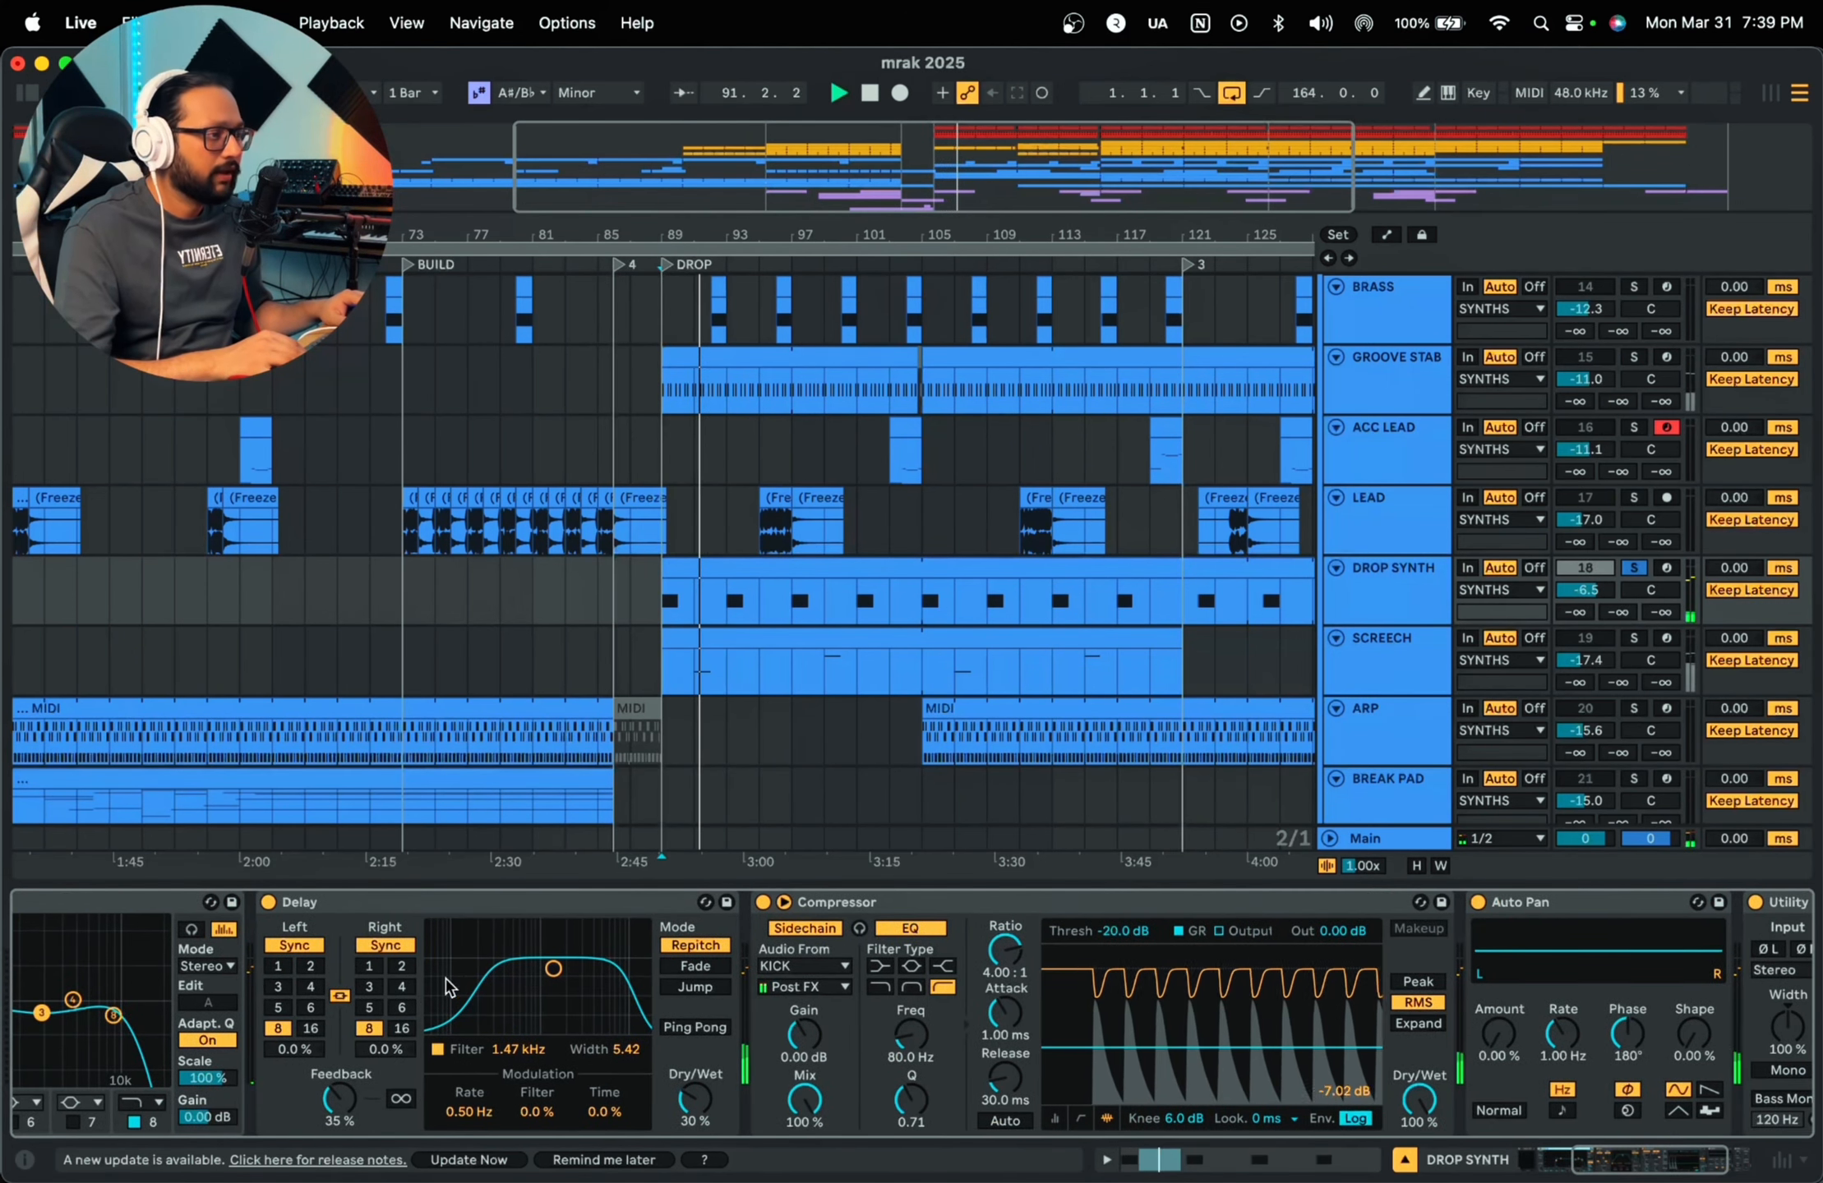
left_click(391, 904)
key("space")
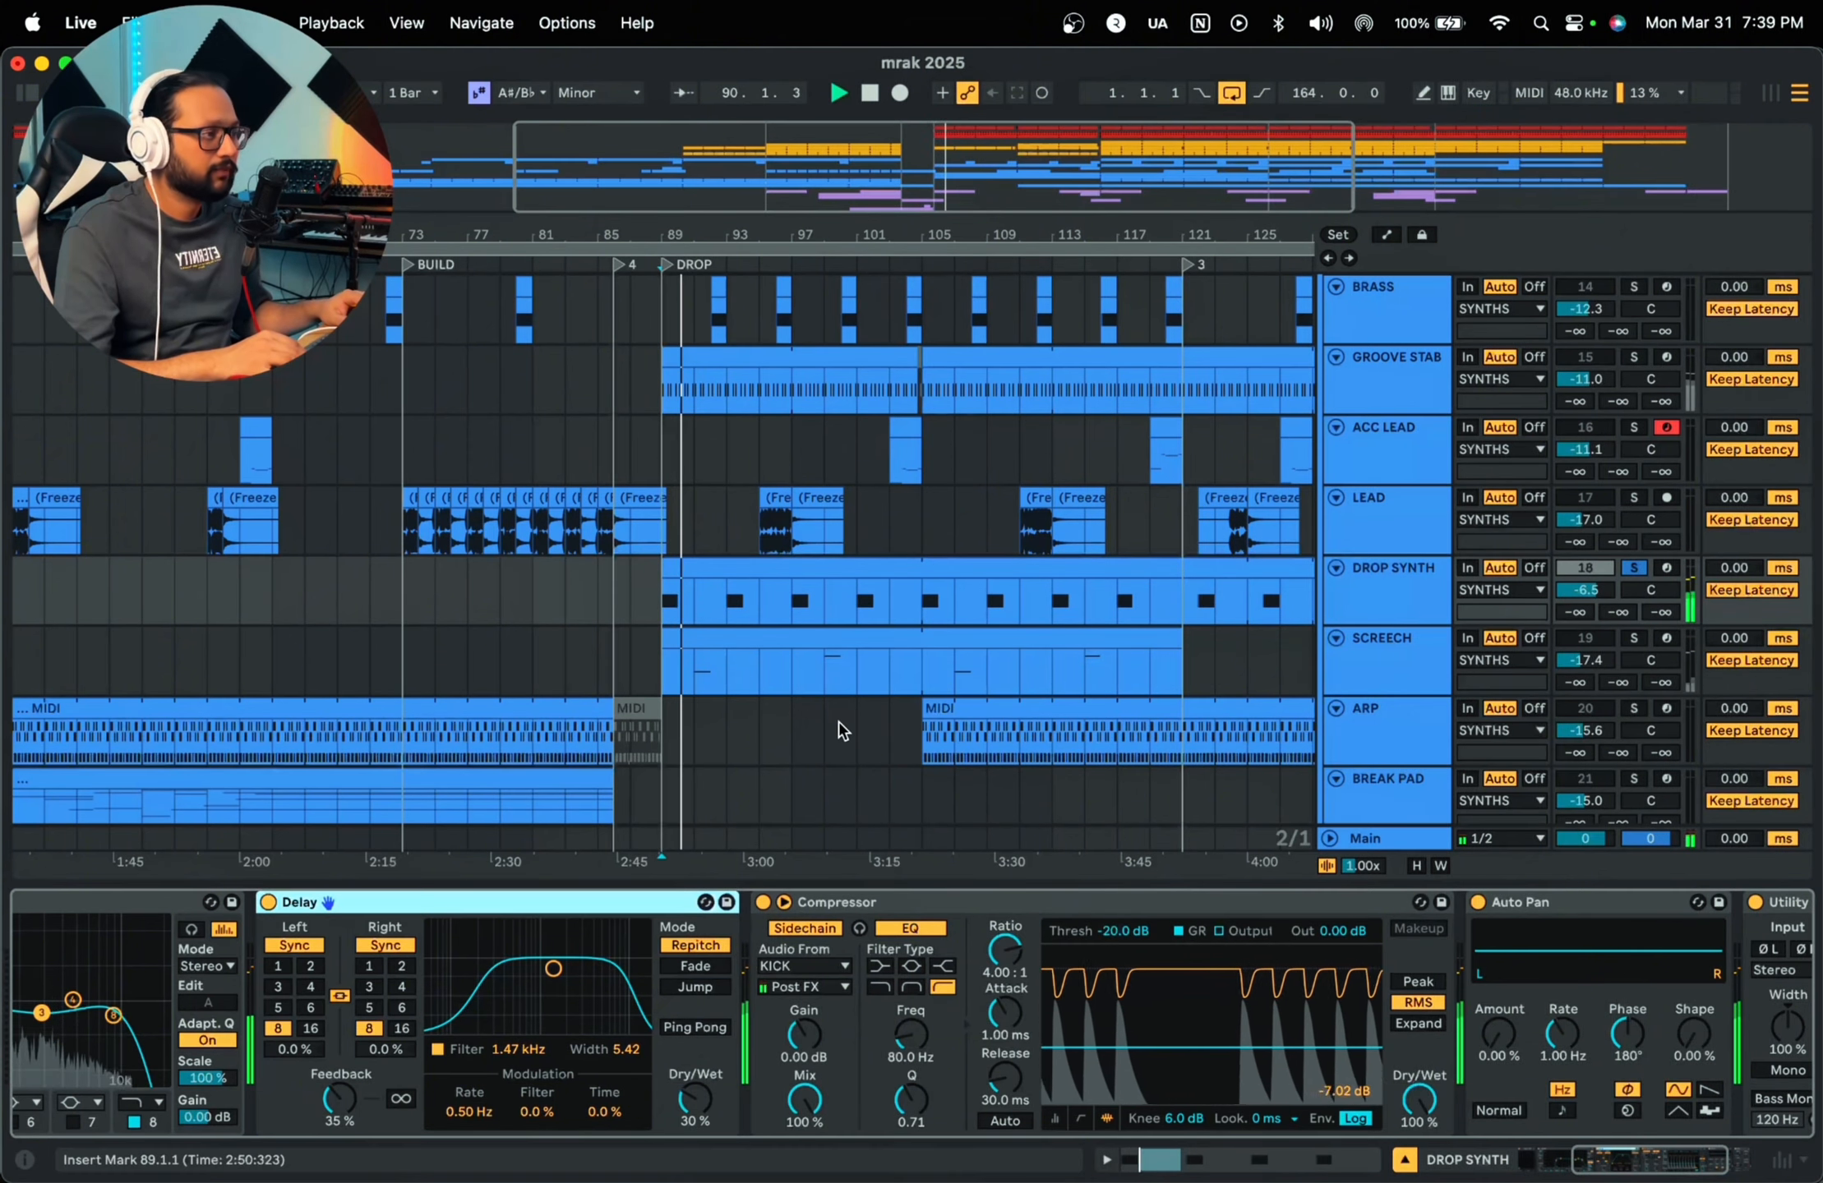
left_click_drag(690, 234, 693, 300)
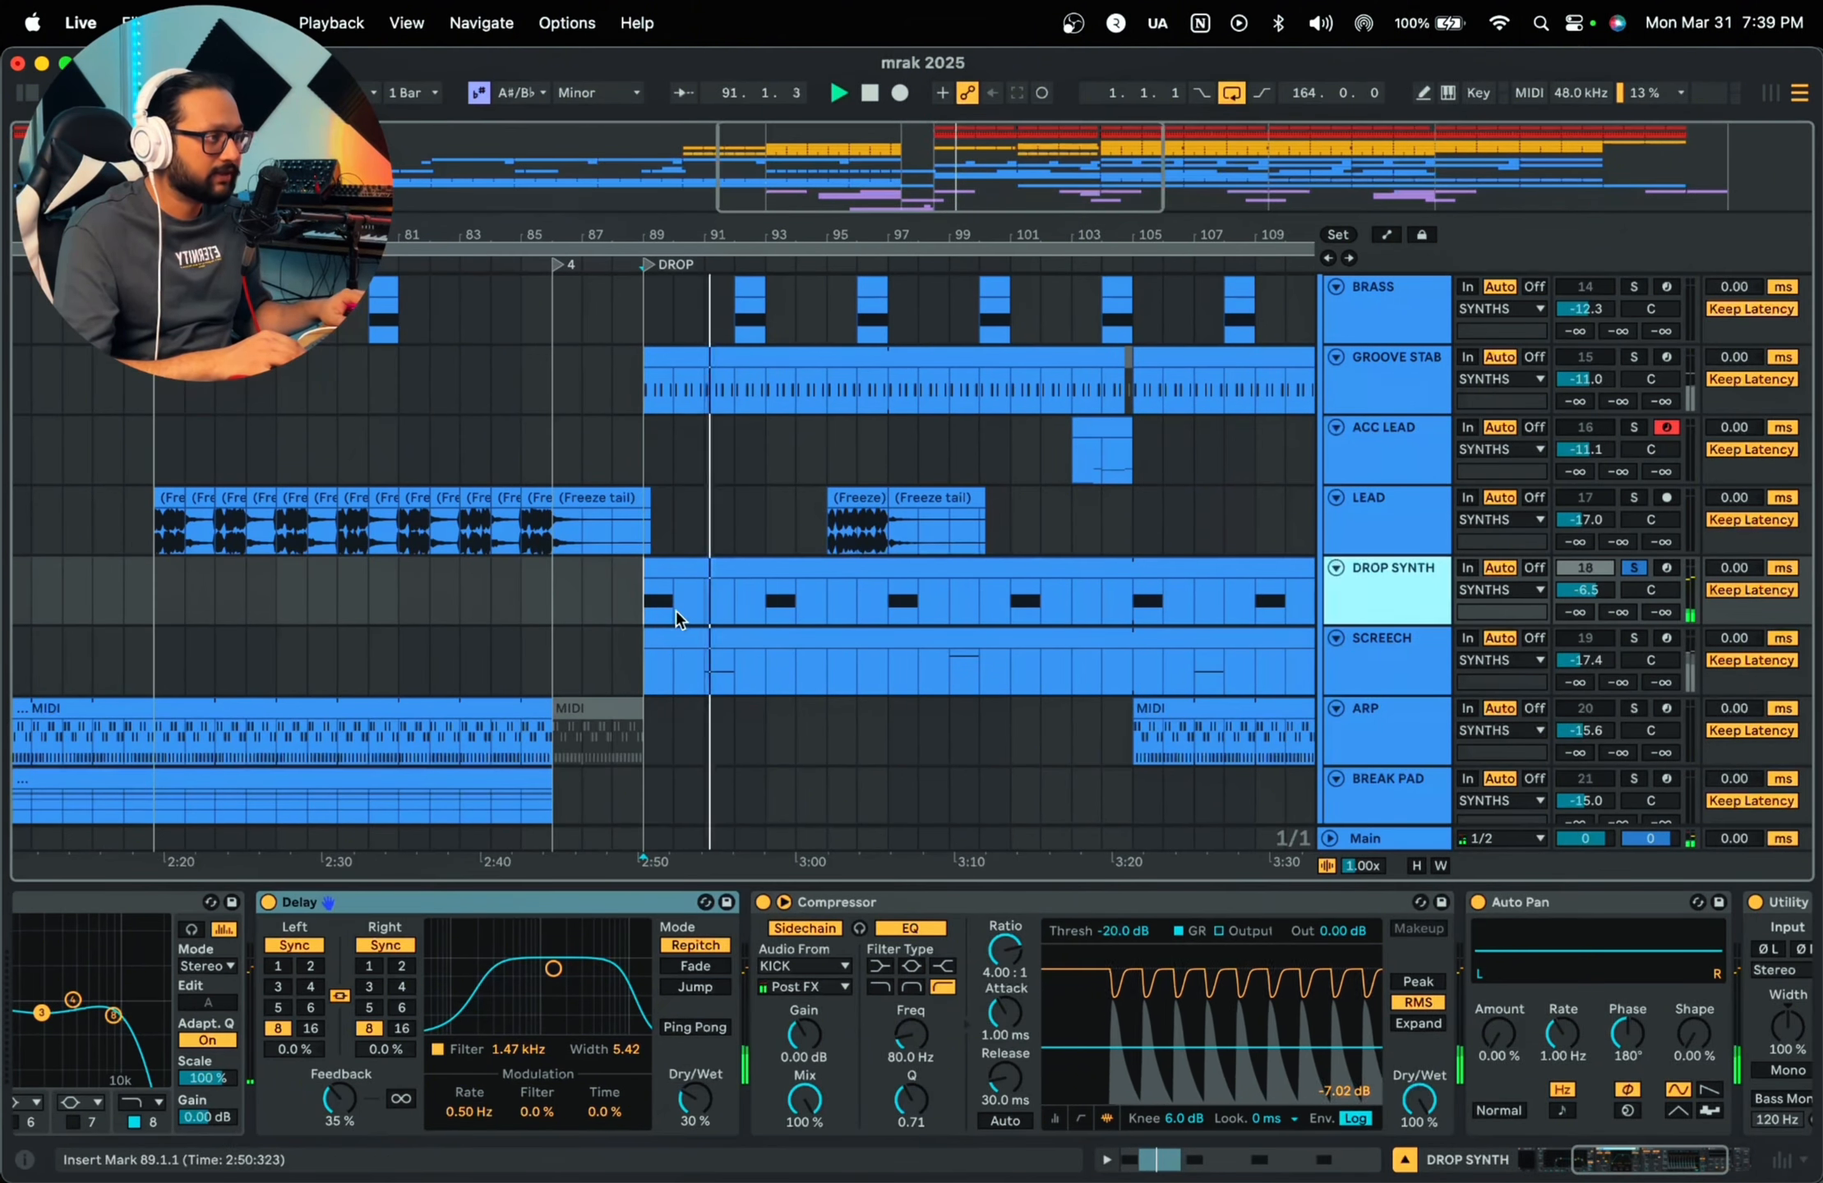
left_click_drag(674, 610, 766, 612)
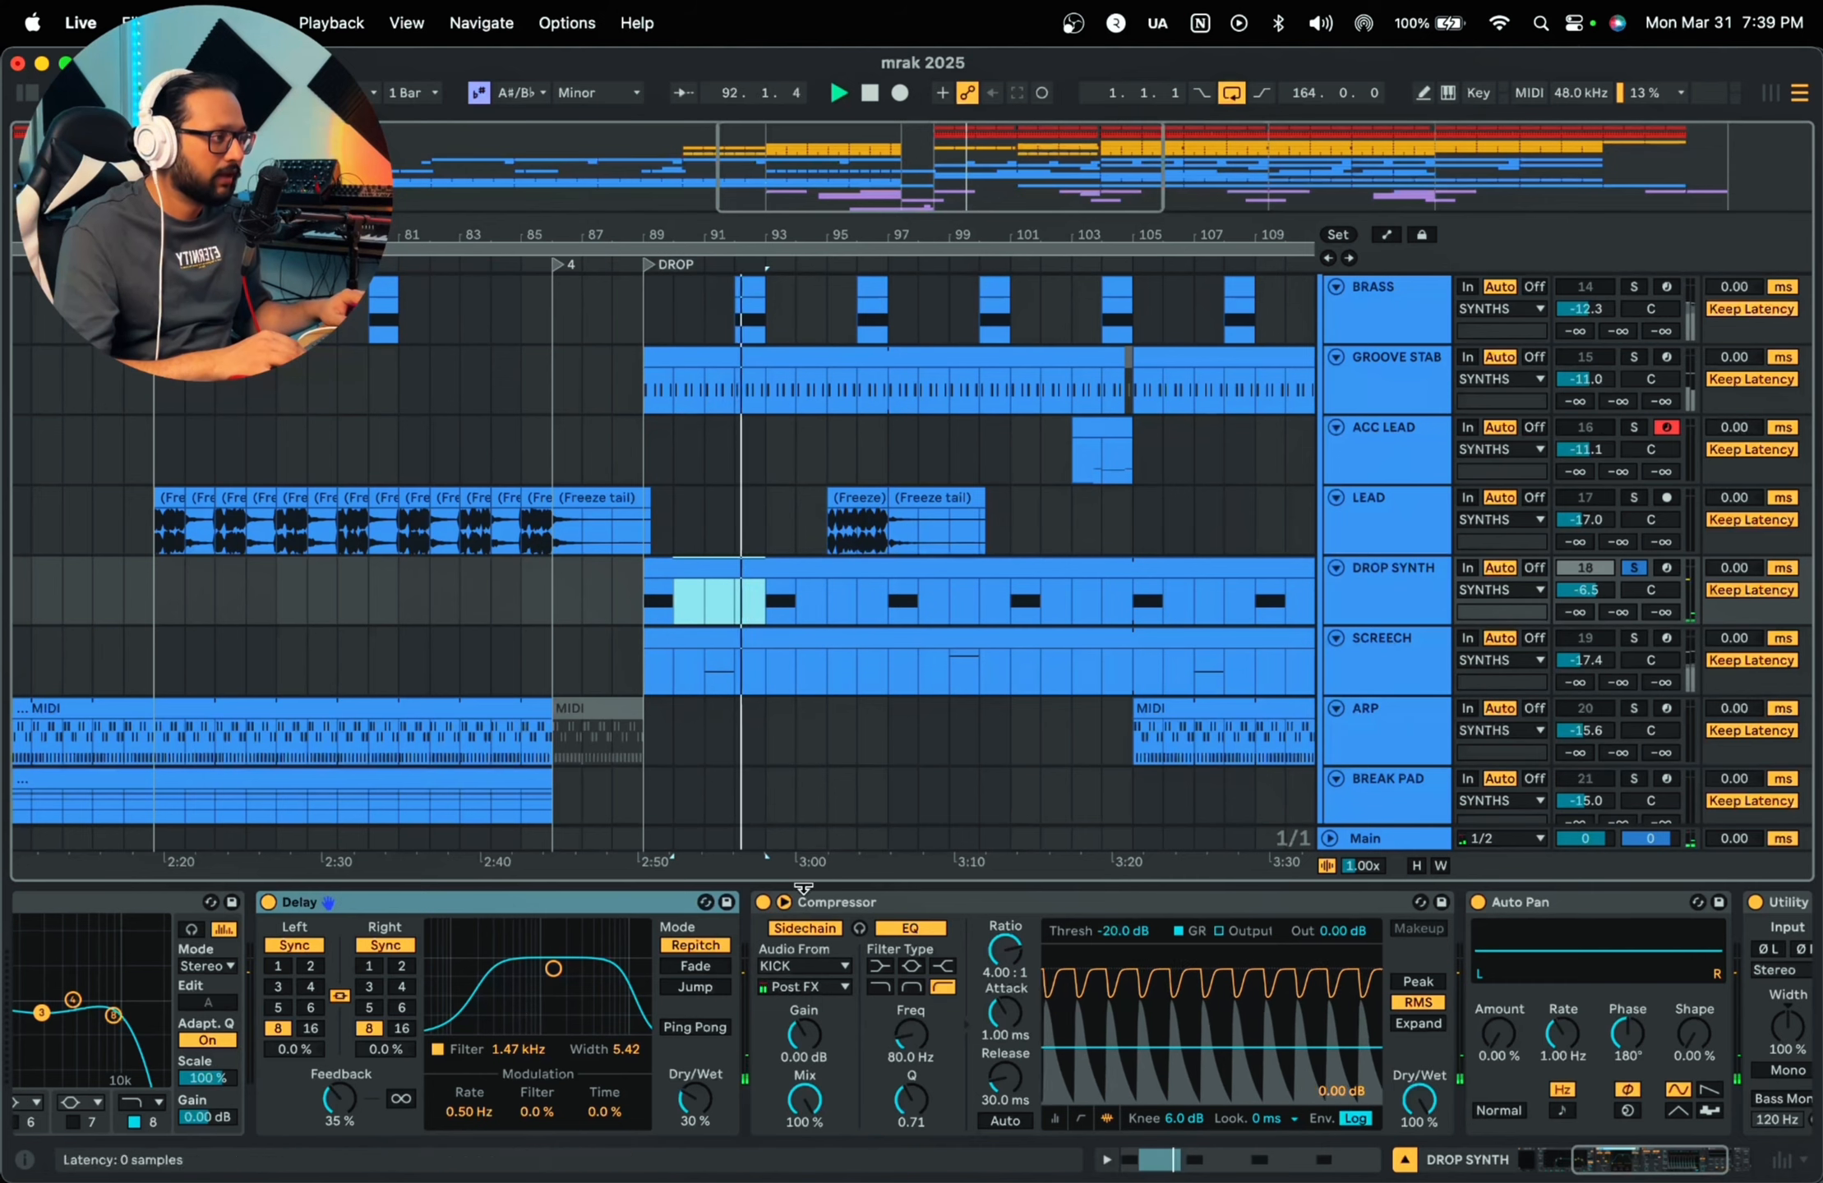
Step: Stop playback and review the Compressor and the remaining Auto Pan and Utility devices on the DROP SYNTH track
key("space")
left_click(945, 902)
left_click_drag(1666, 1159, 1820, 1167)
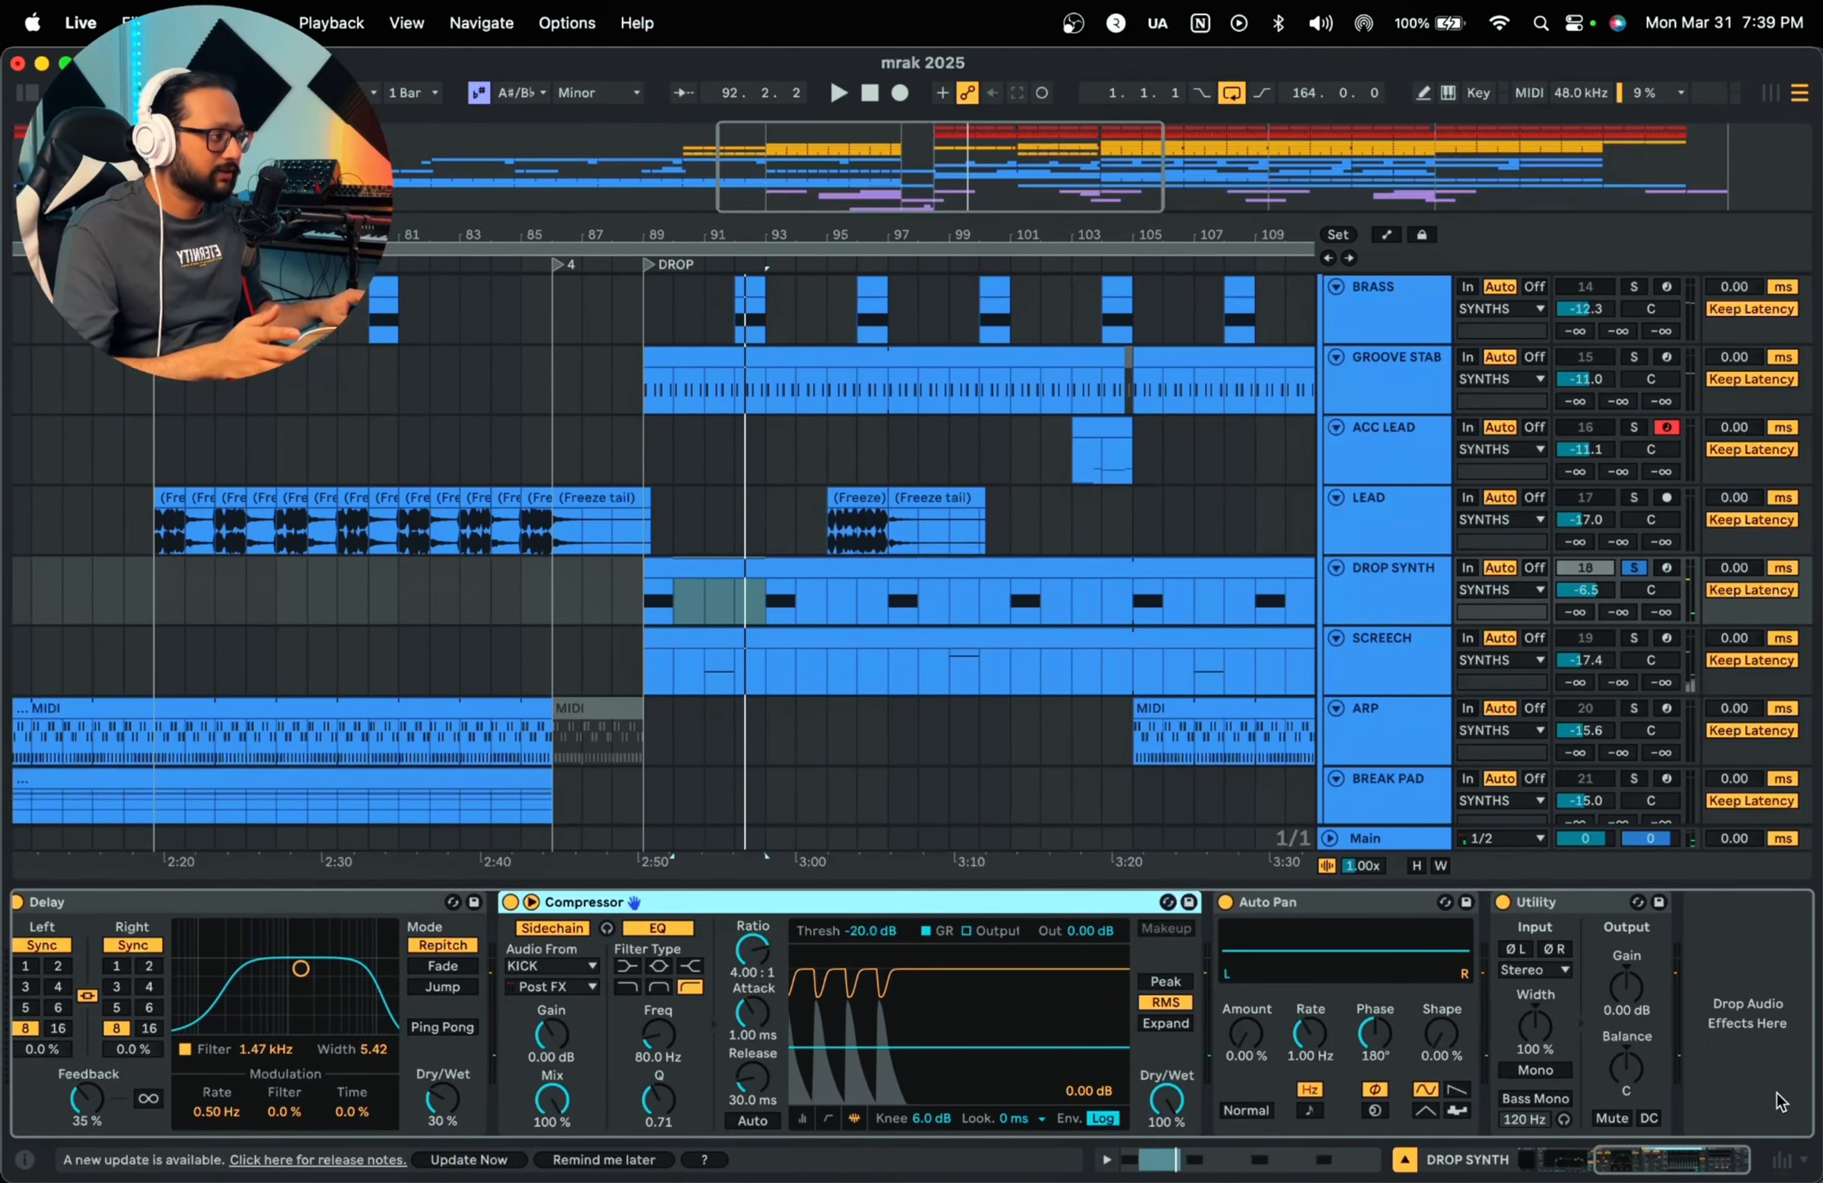
Step: Play the DROP SYNTH clip from bar 89 and take the track out of solo
key("space")
left_click(649, 611)
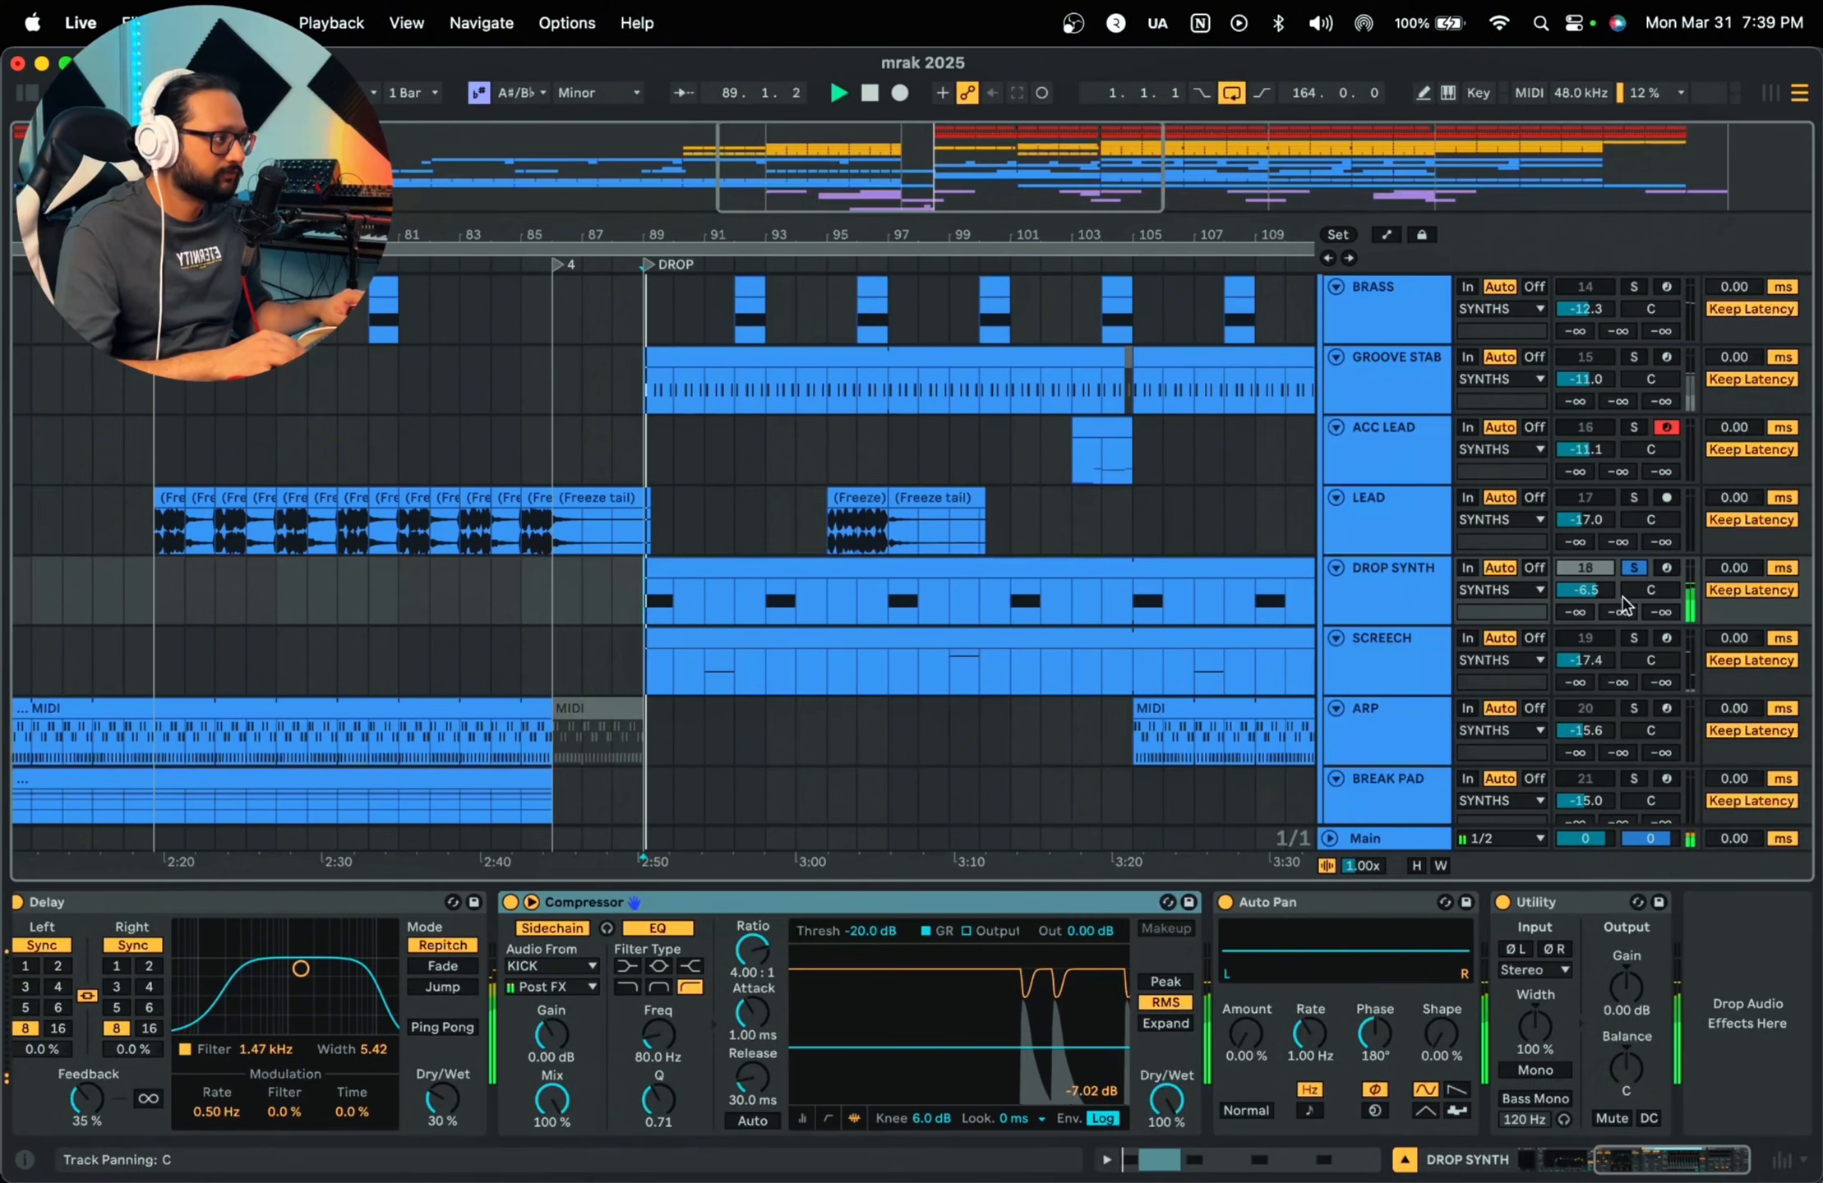
left_click(1634, 569)
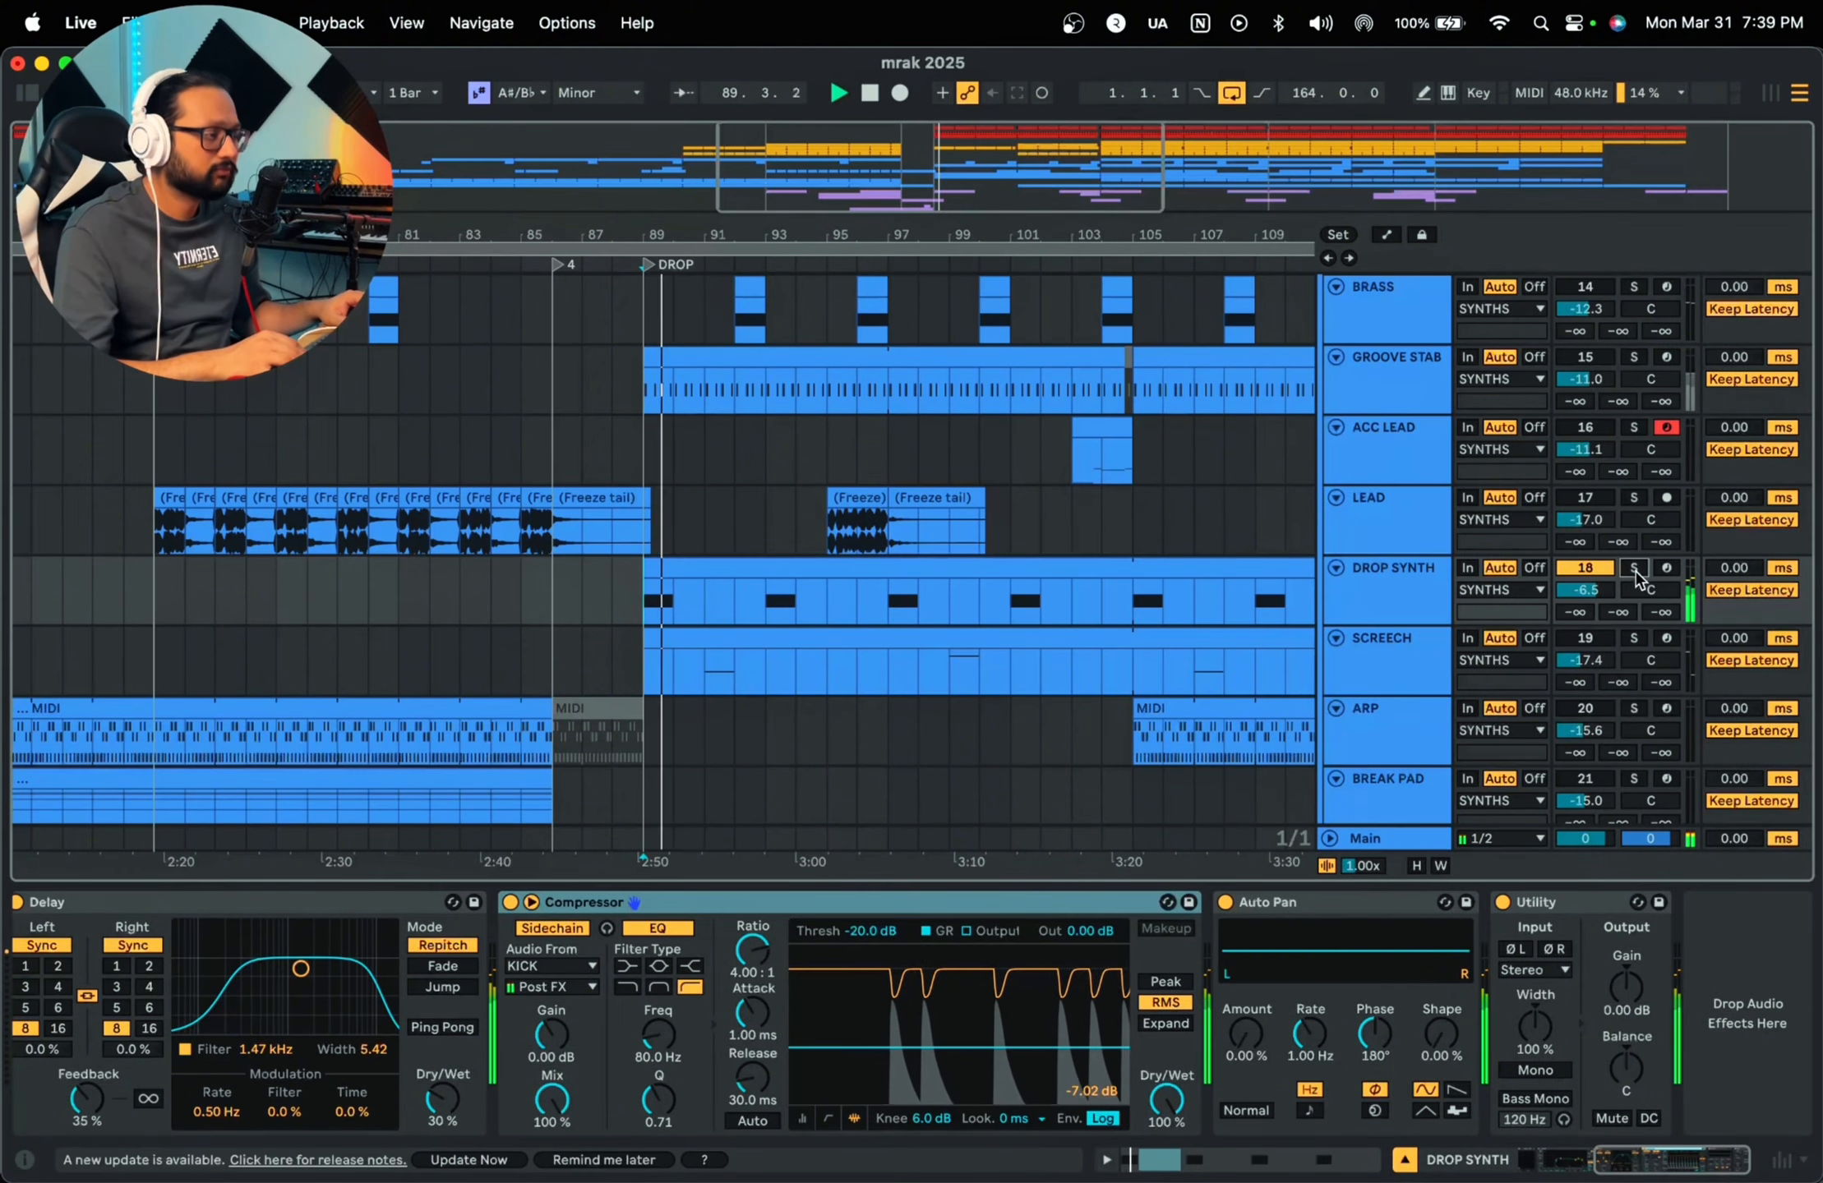
Step: Listen to the drop in the full mix and mark the DROP SYNTH section between bars 91 and 94
scroll(1270, 573, "down", 3)
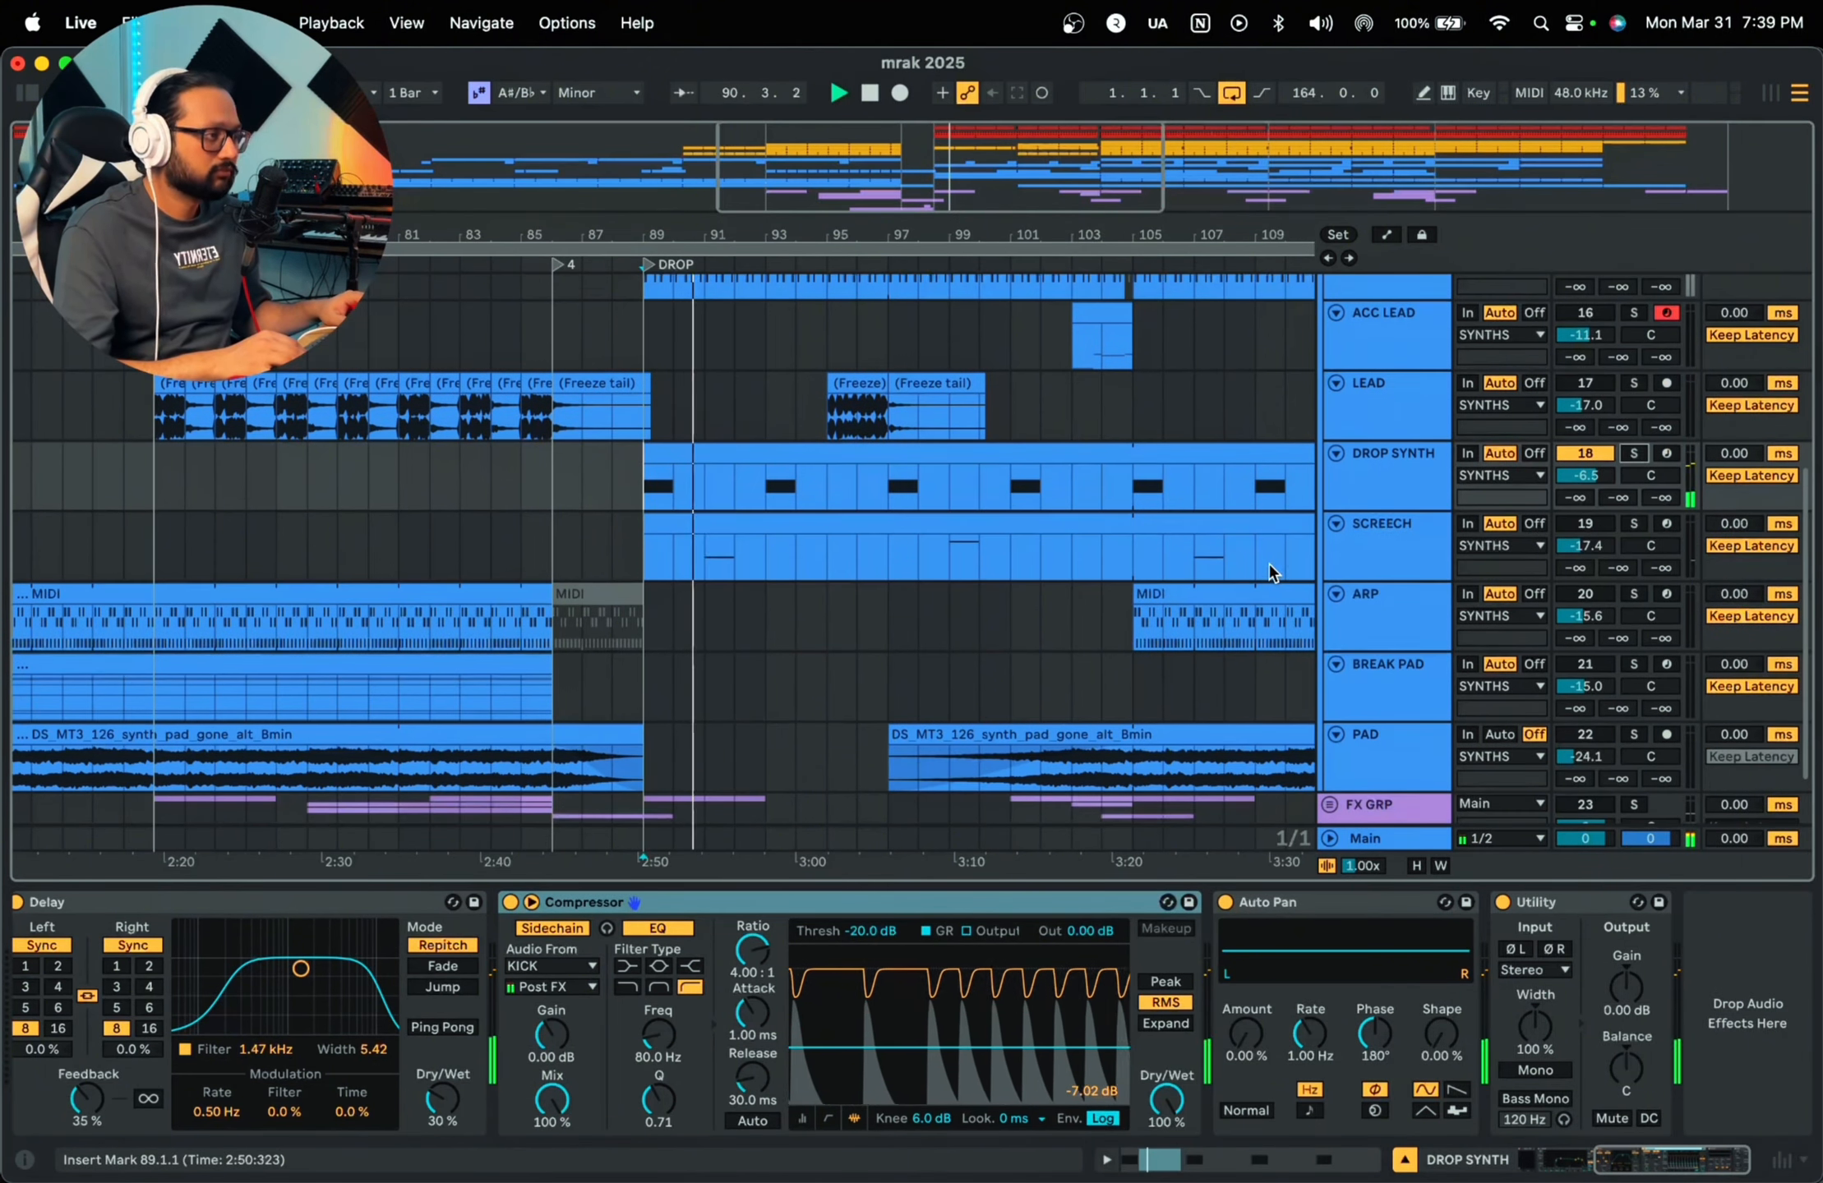
scroll(1270, 573, "down", 1)
scroll(1270, 573, "up", 1)
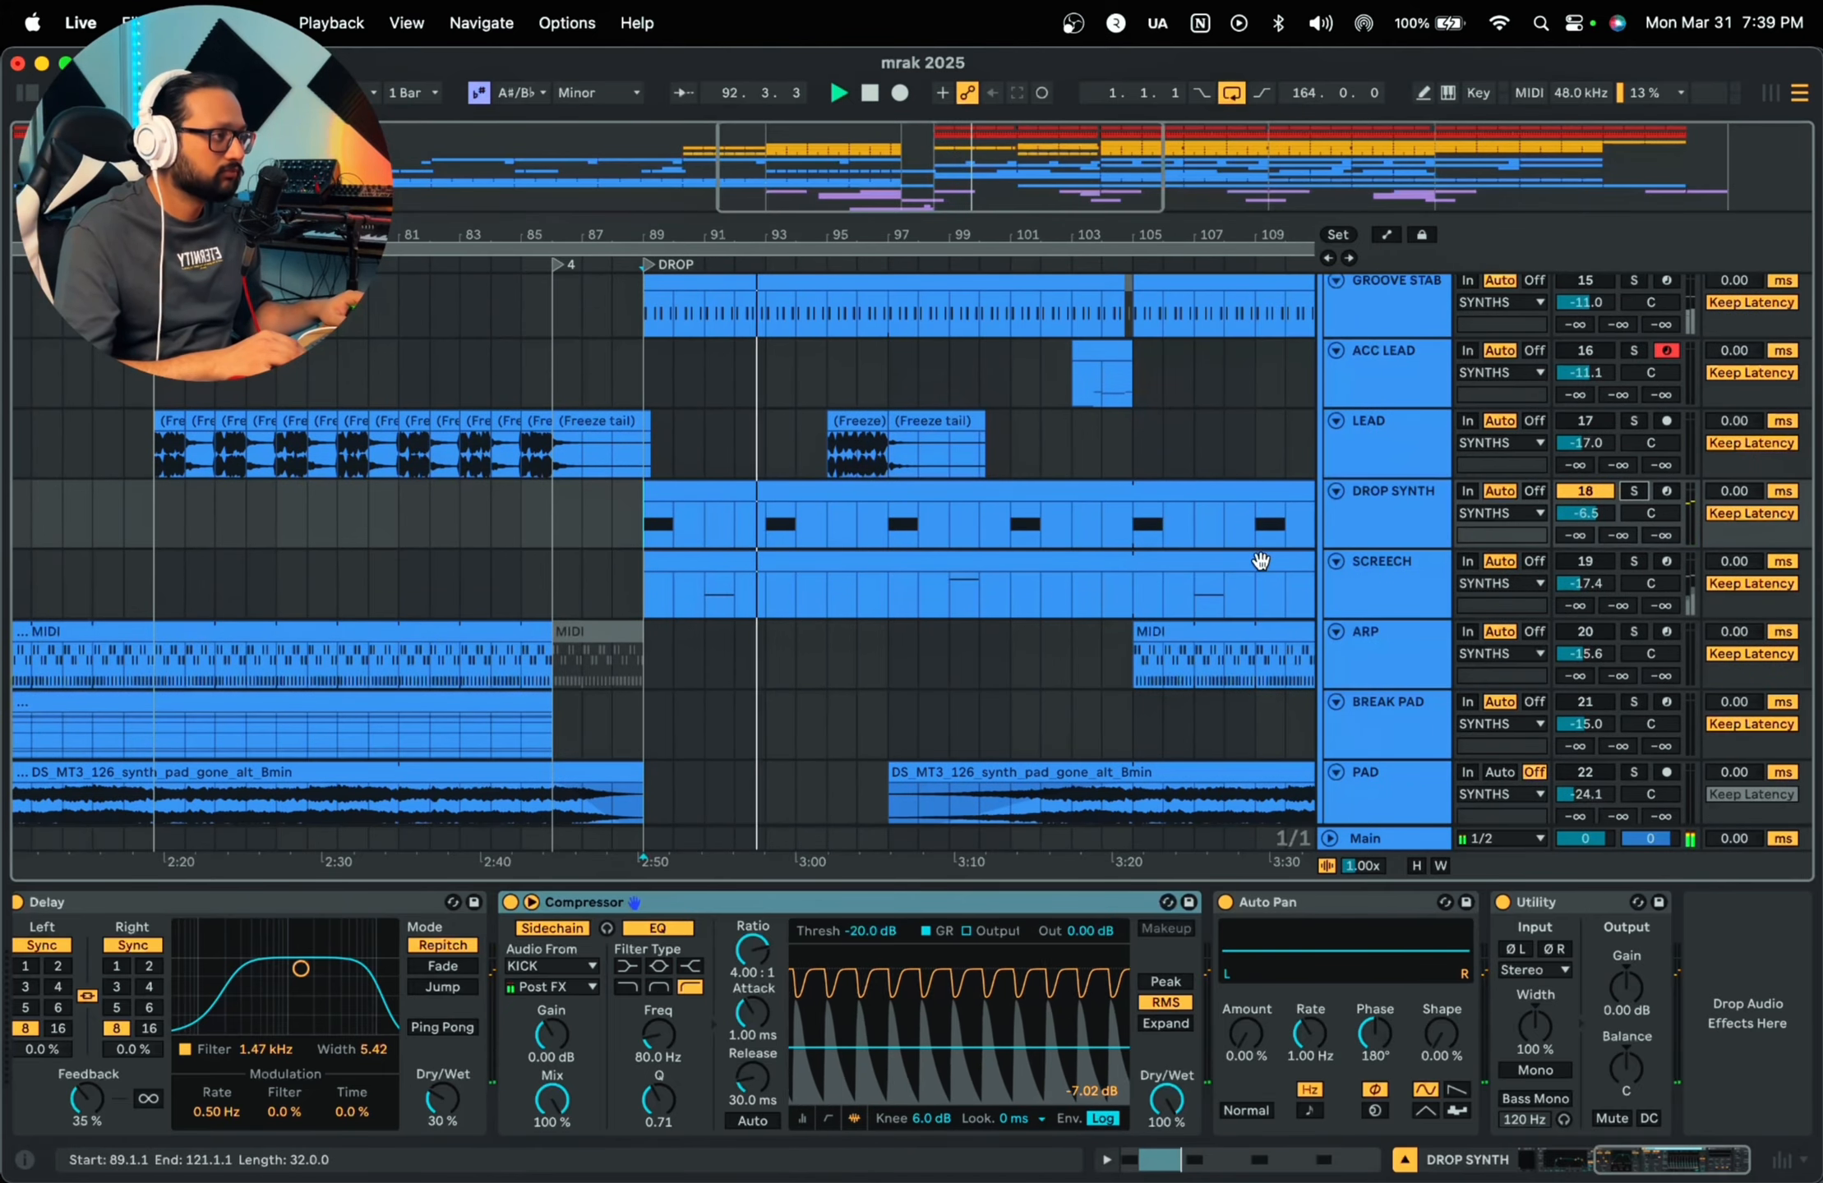
scroll(977, 565, "right", 2)
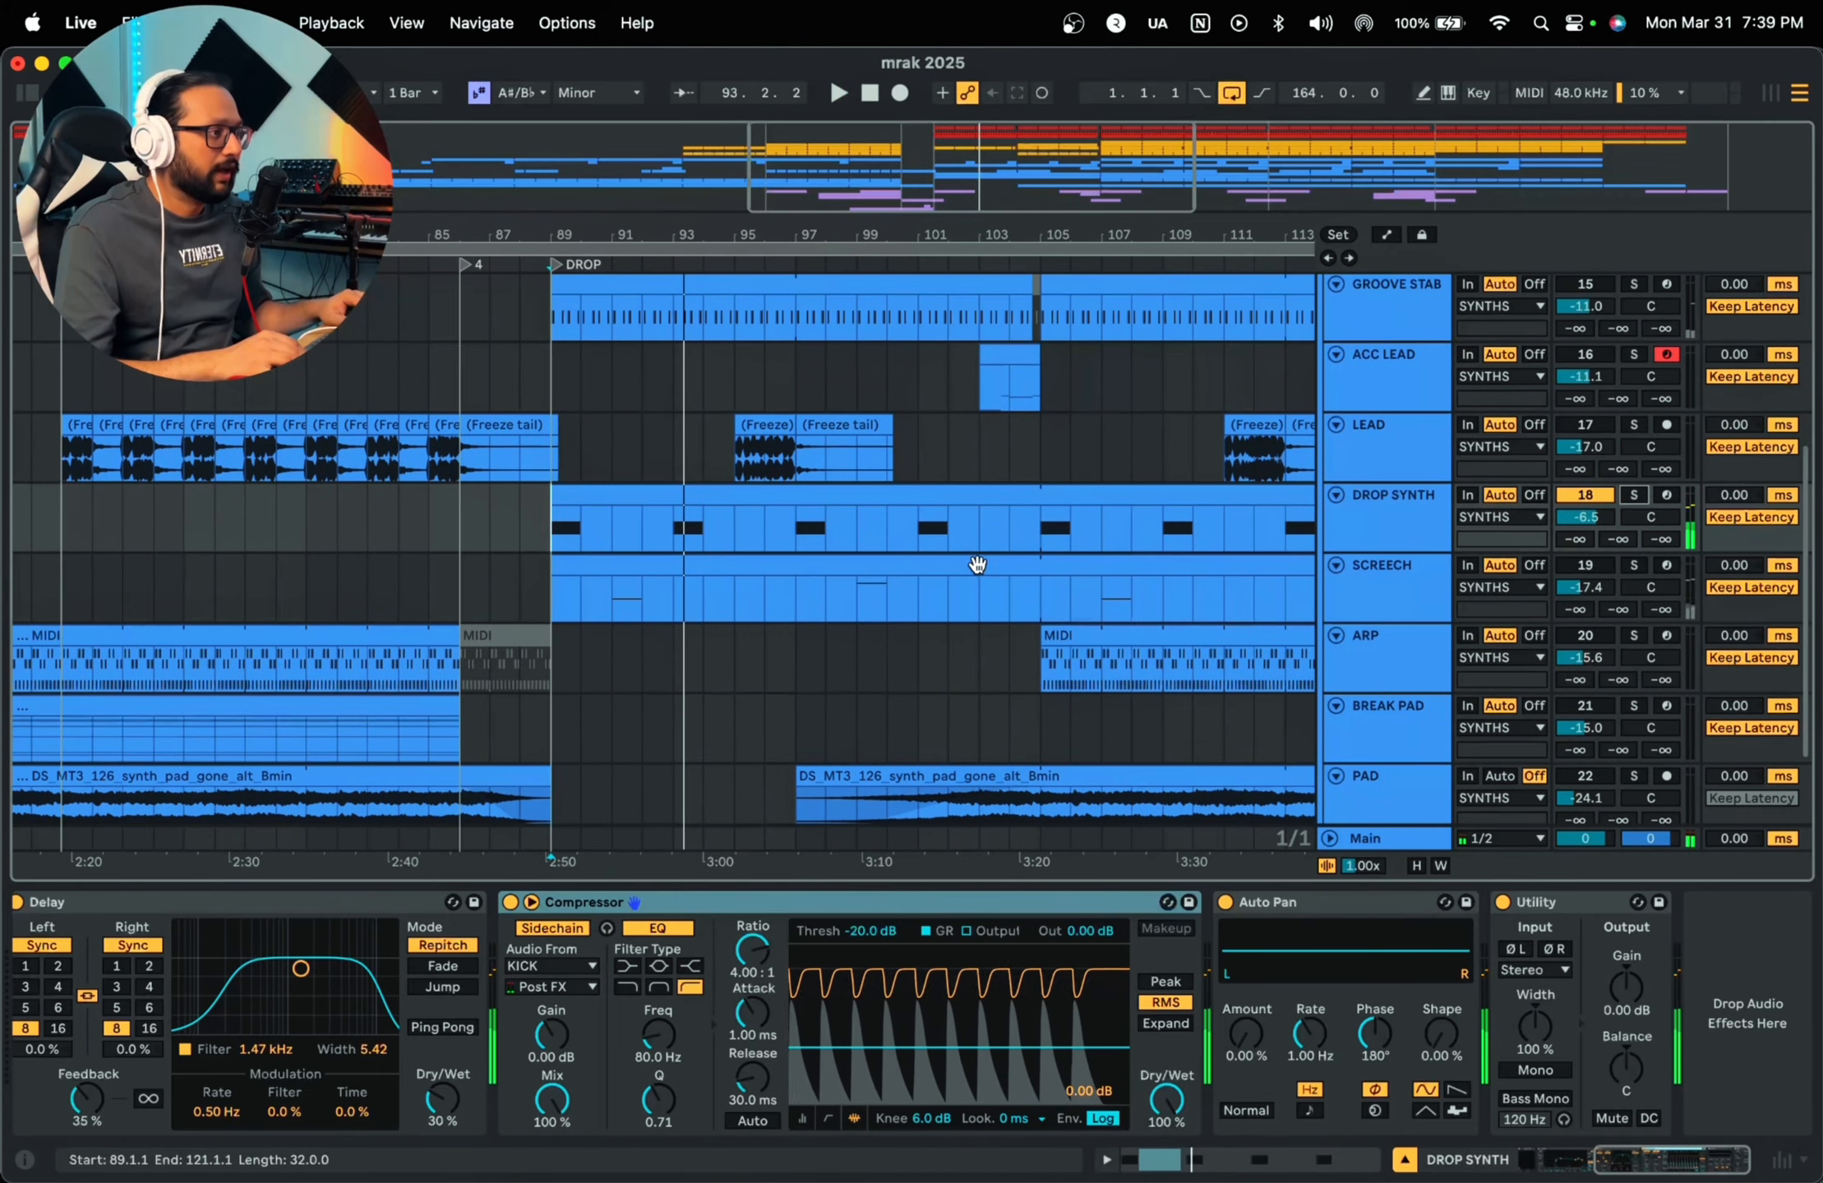
left_click_drag(613, 530, 691, 540)
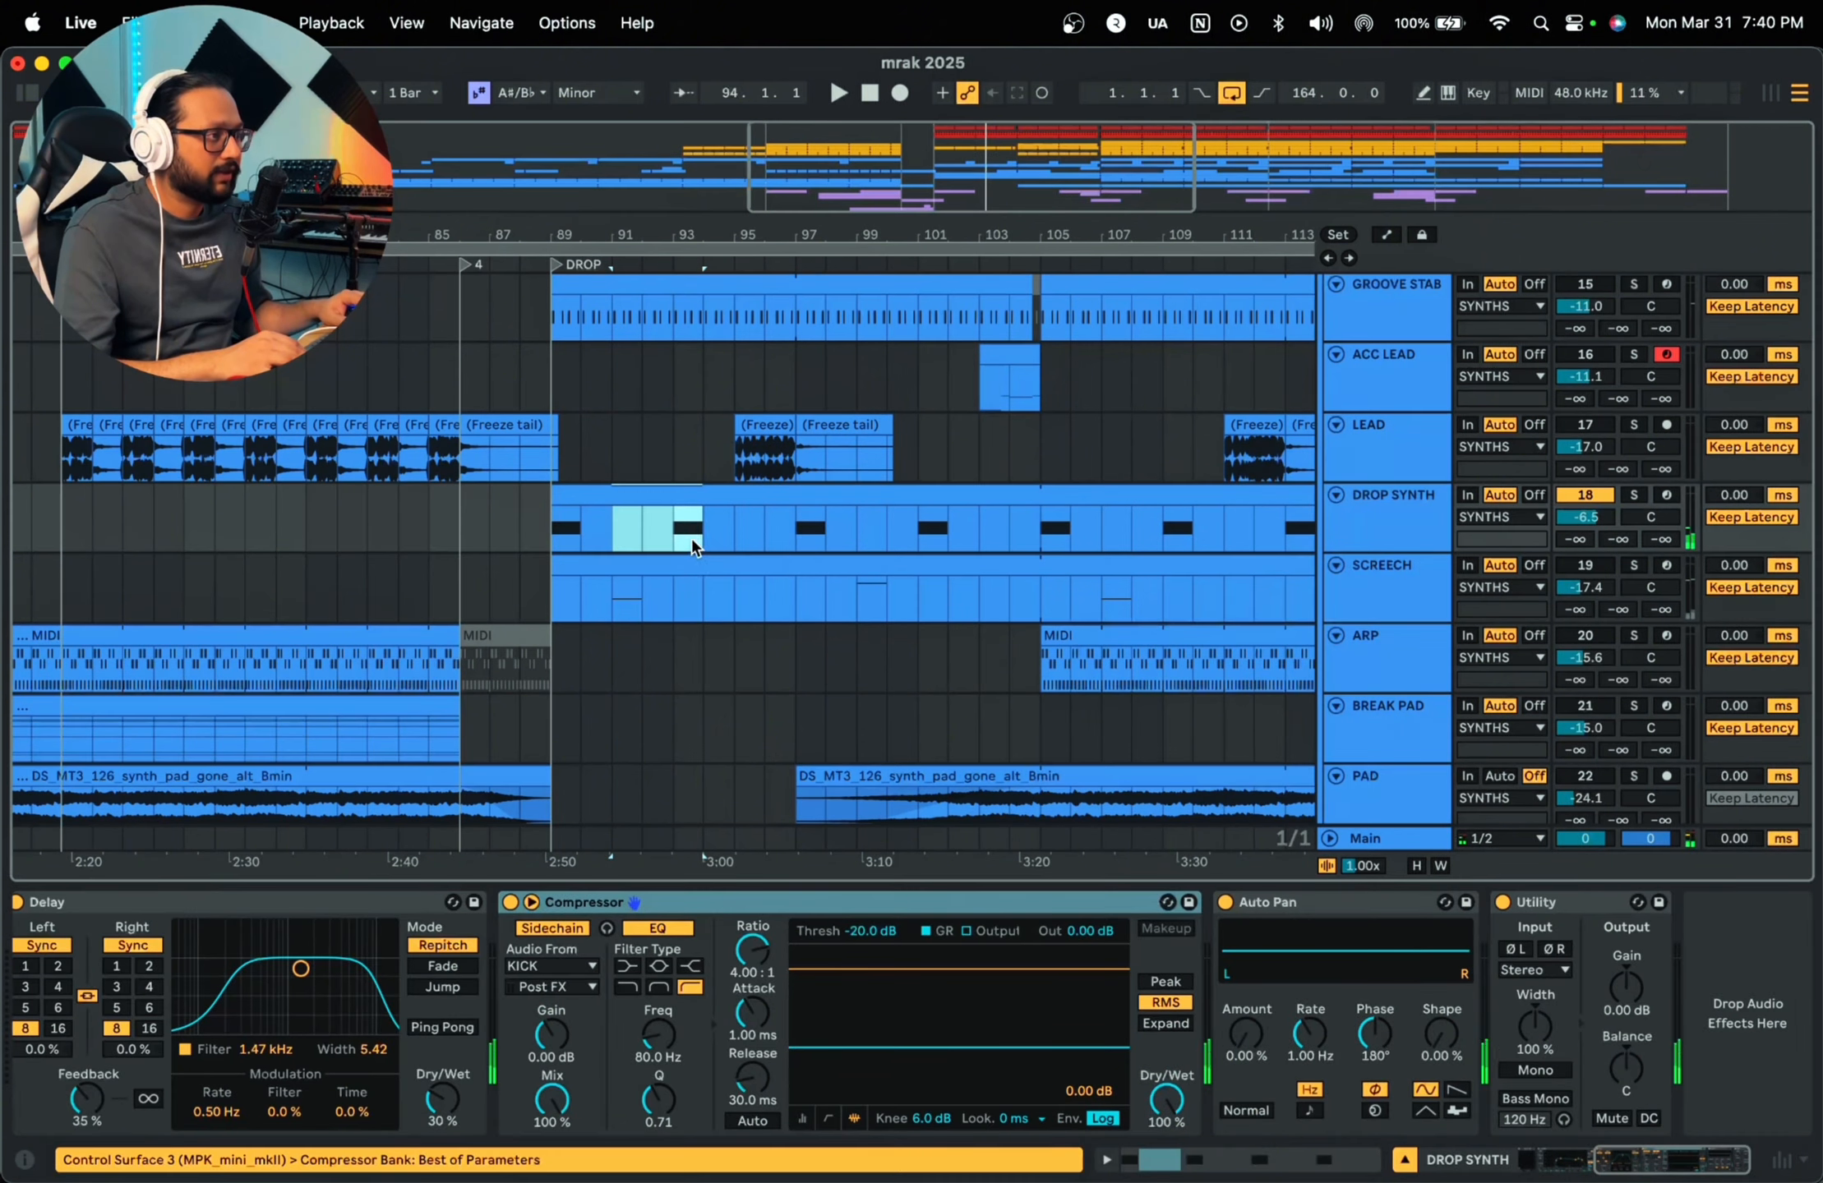
Step: Audition the SCREECH part from bar 91 with its Serum preset in view, soloing the track and switching off its Delay
left_click(612, 592)
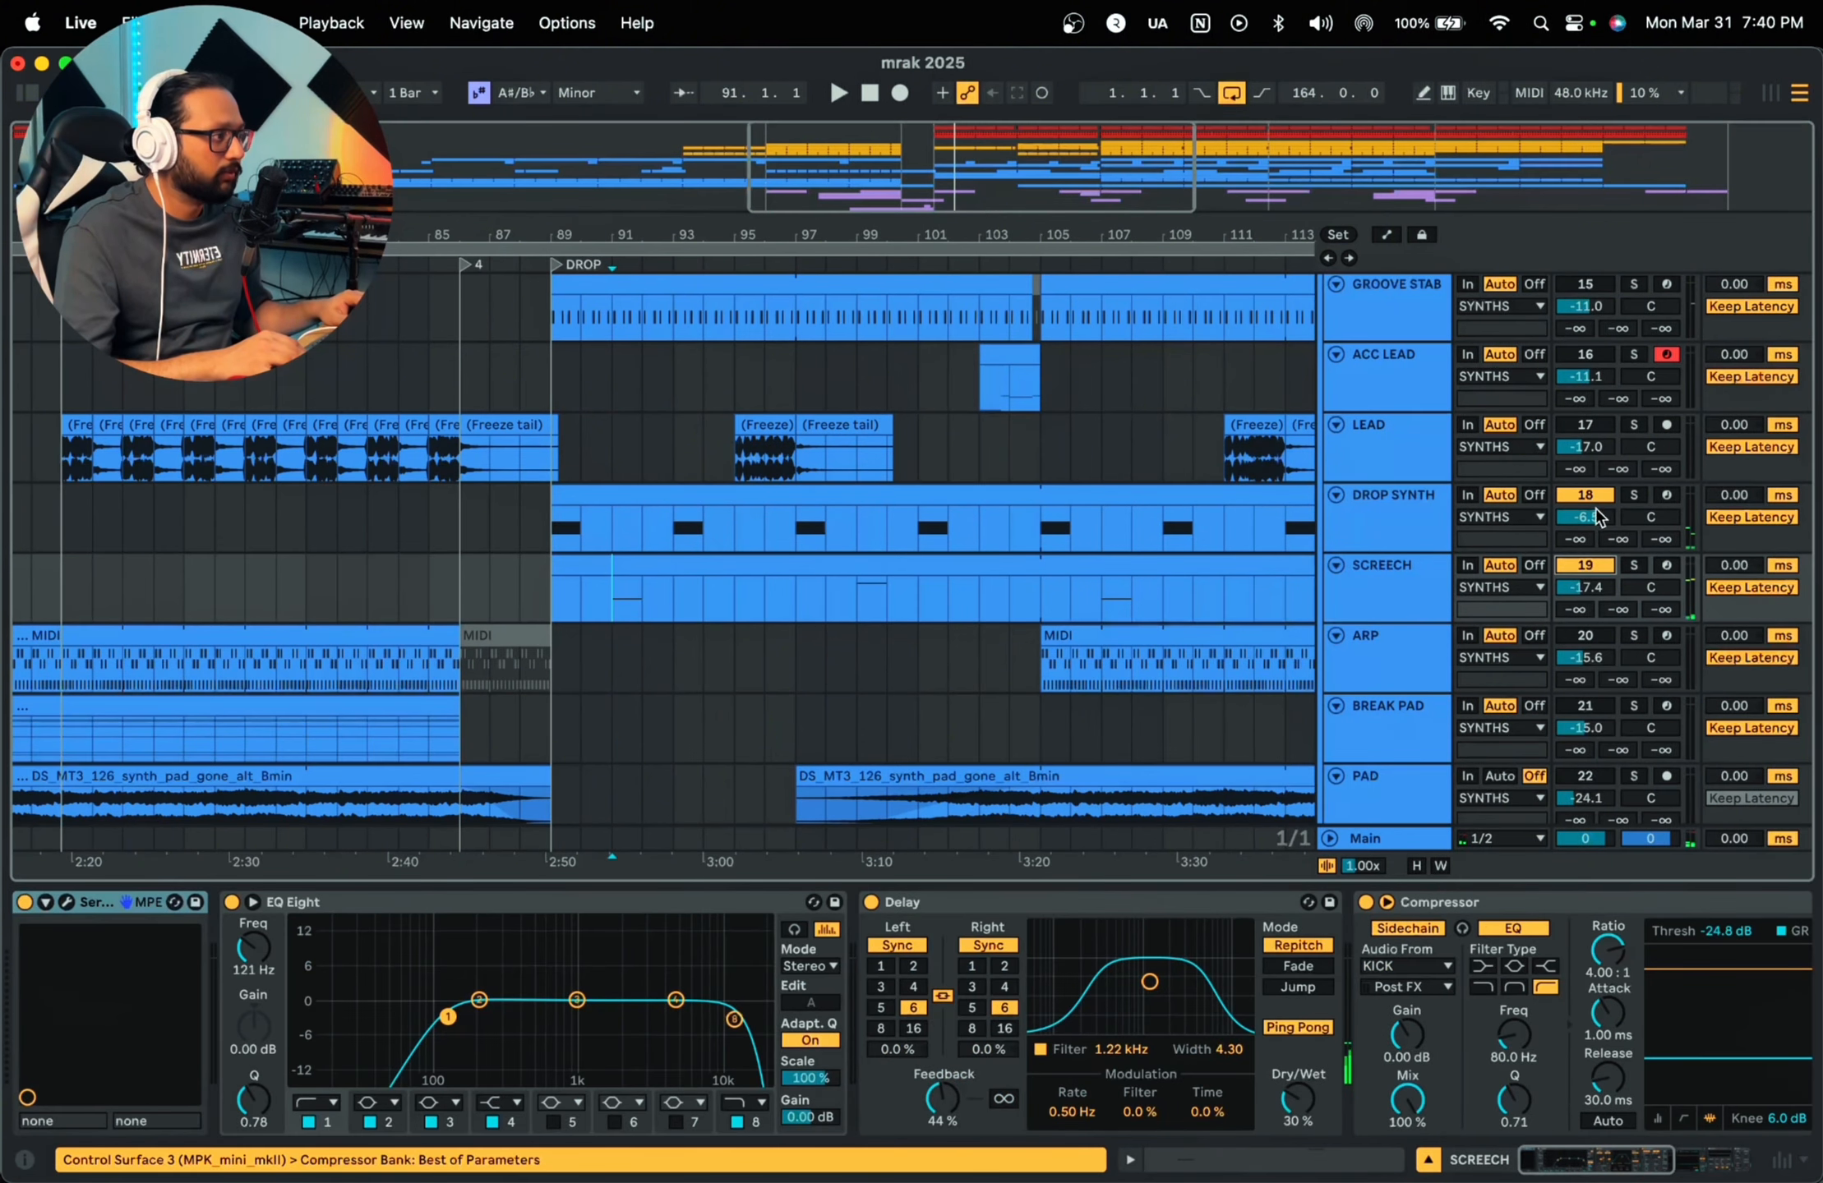
left_click(1403, 583)
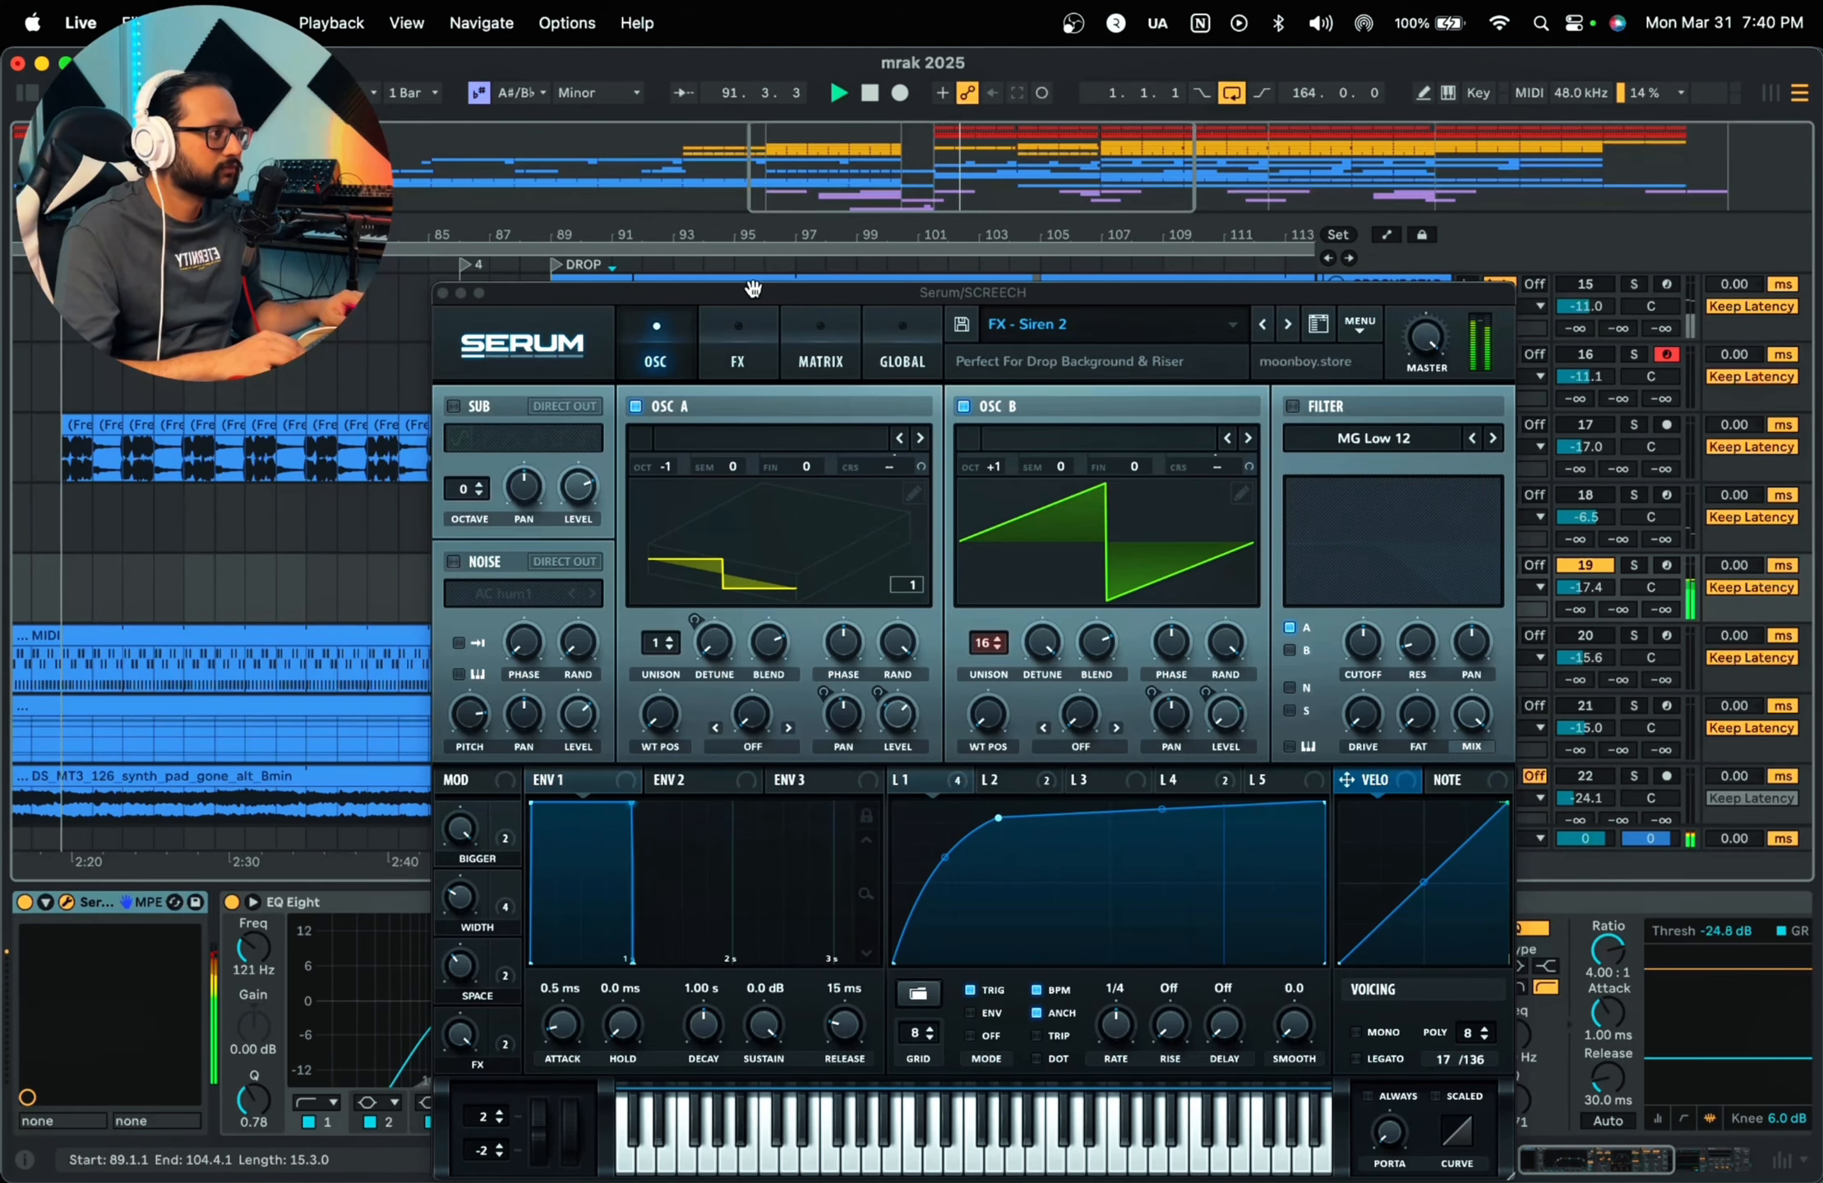
left_click_drag(752, 288, 751, 706)
scroll(659, 600, "down", 3)
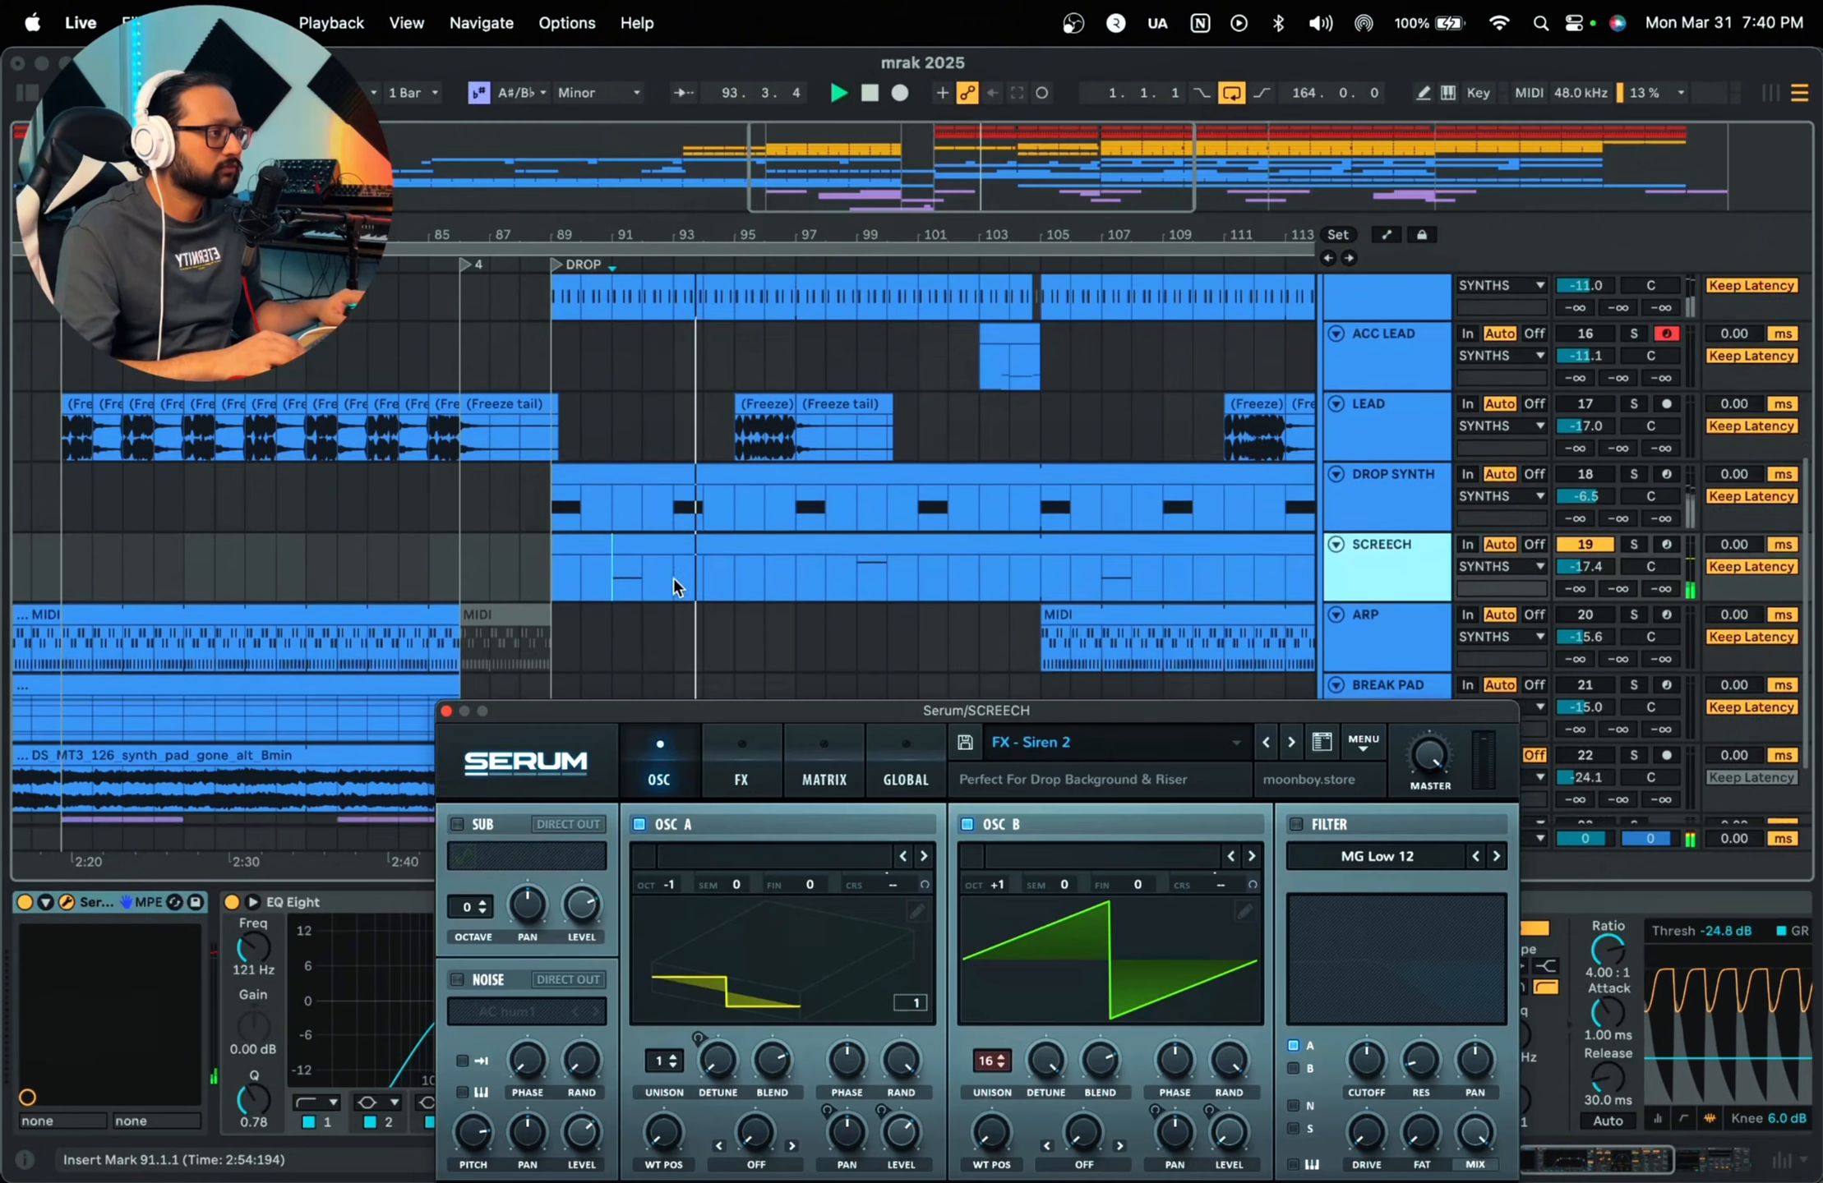
left_click(446, 712)
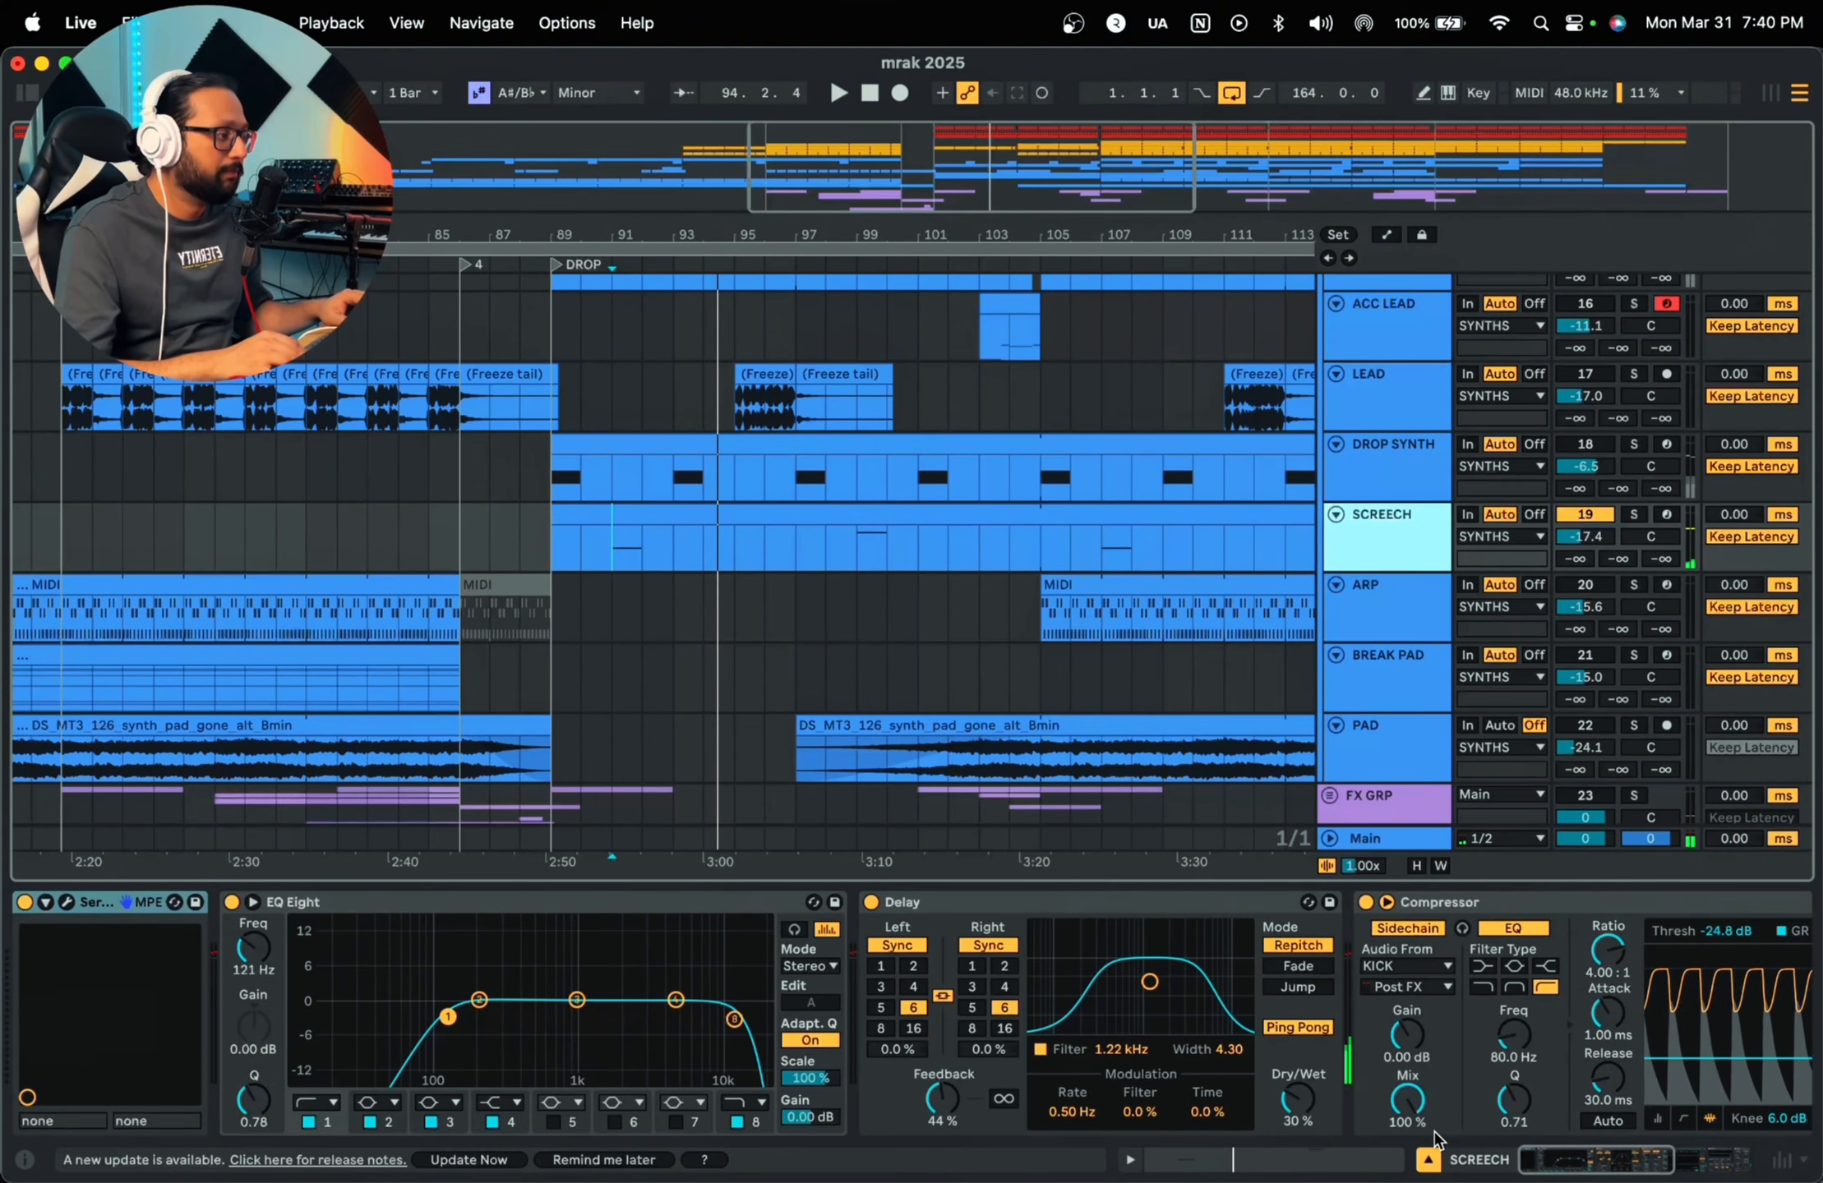
key("space")
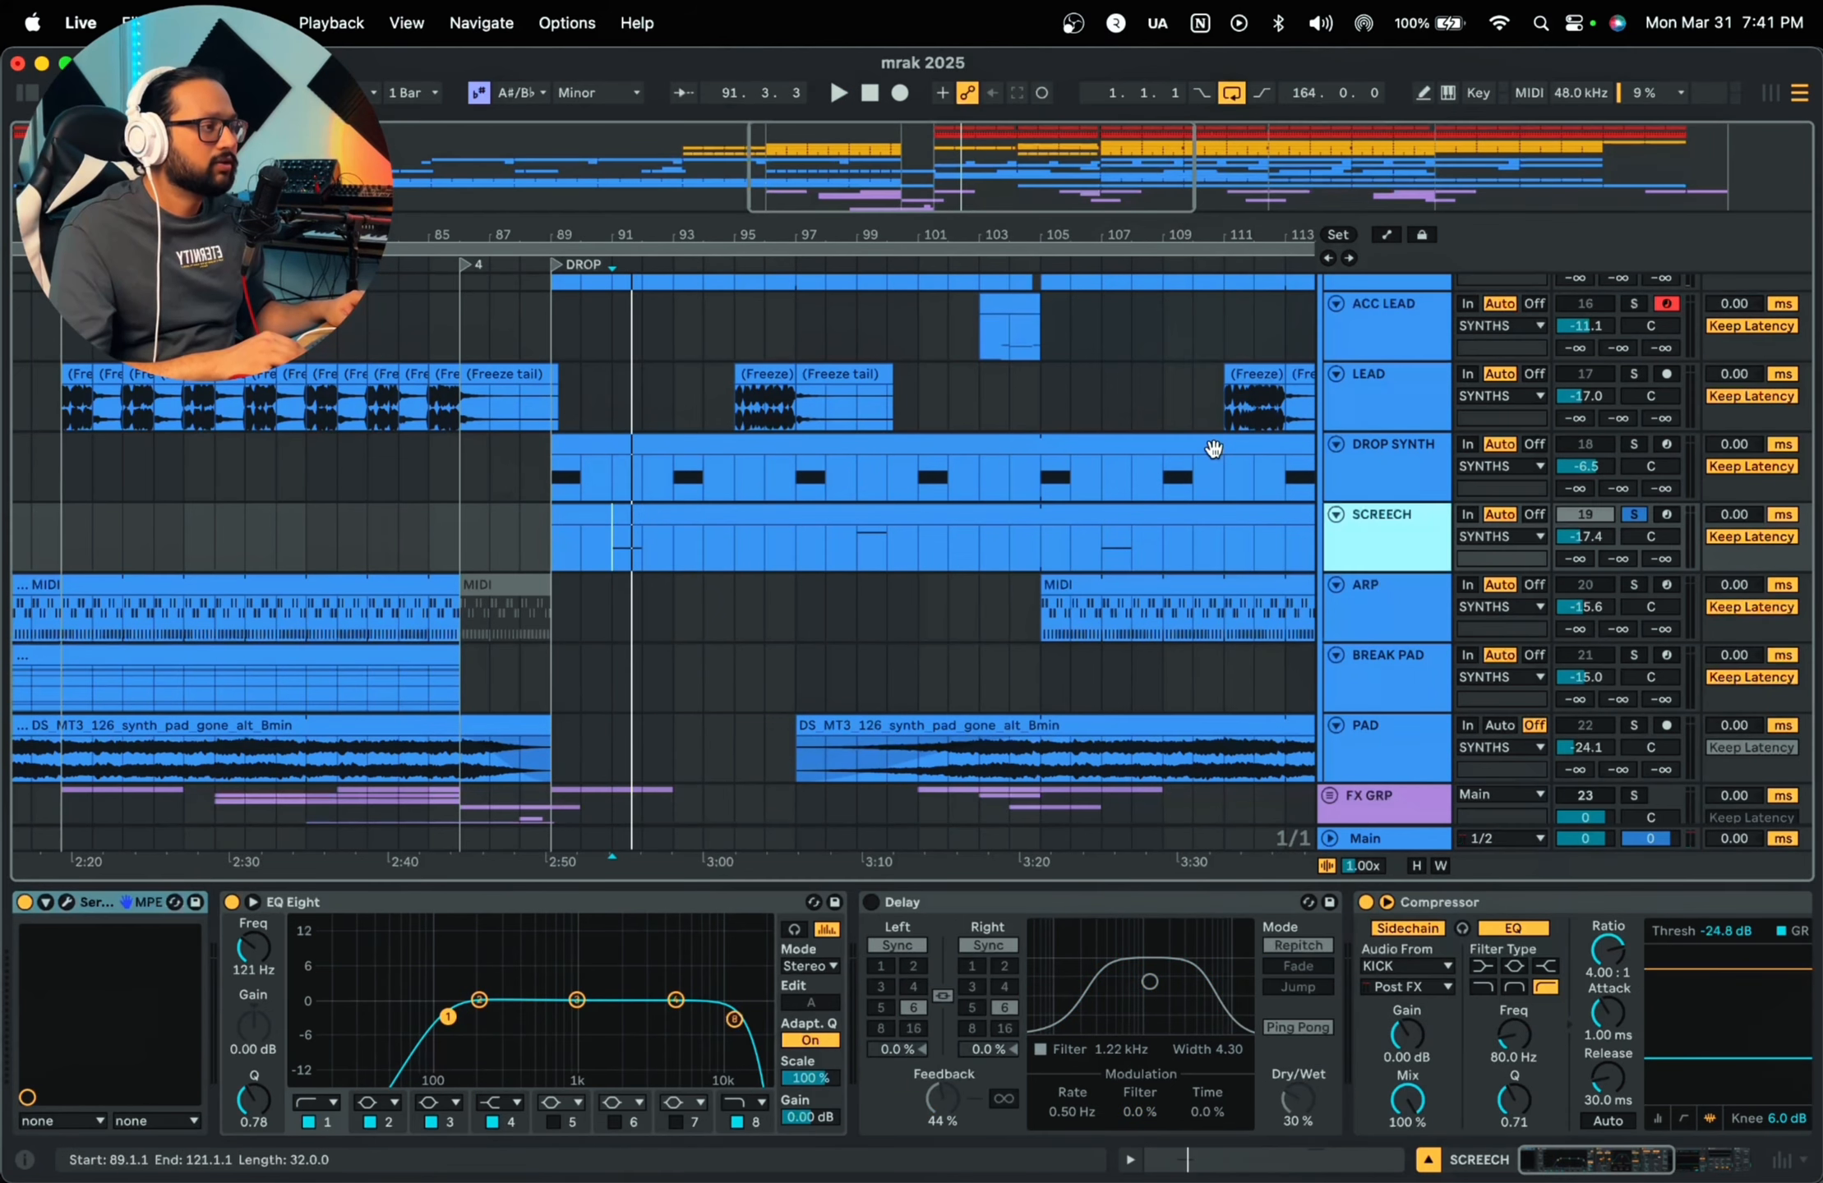
Step: Audition the FX - Siren 2 preset in SCREECH's Serum with low, middle and high notes, and close the instrument
left_click(68, 904)
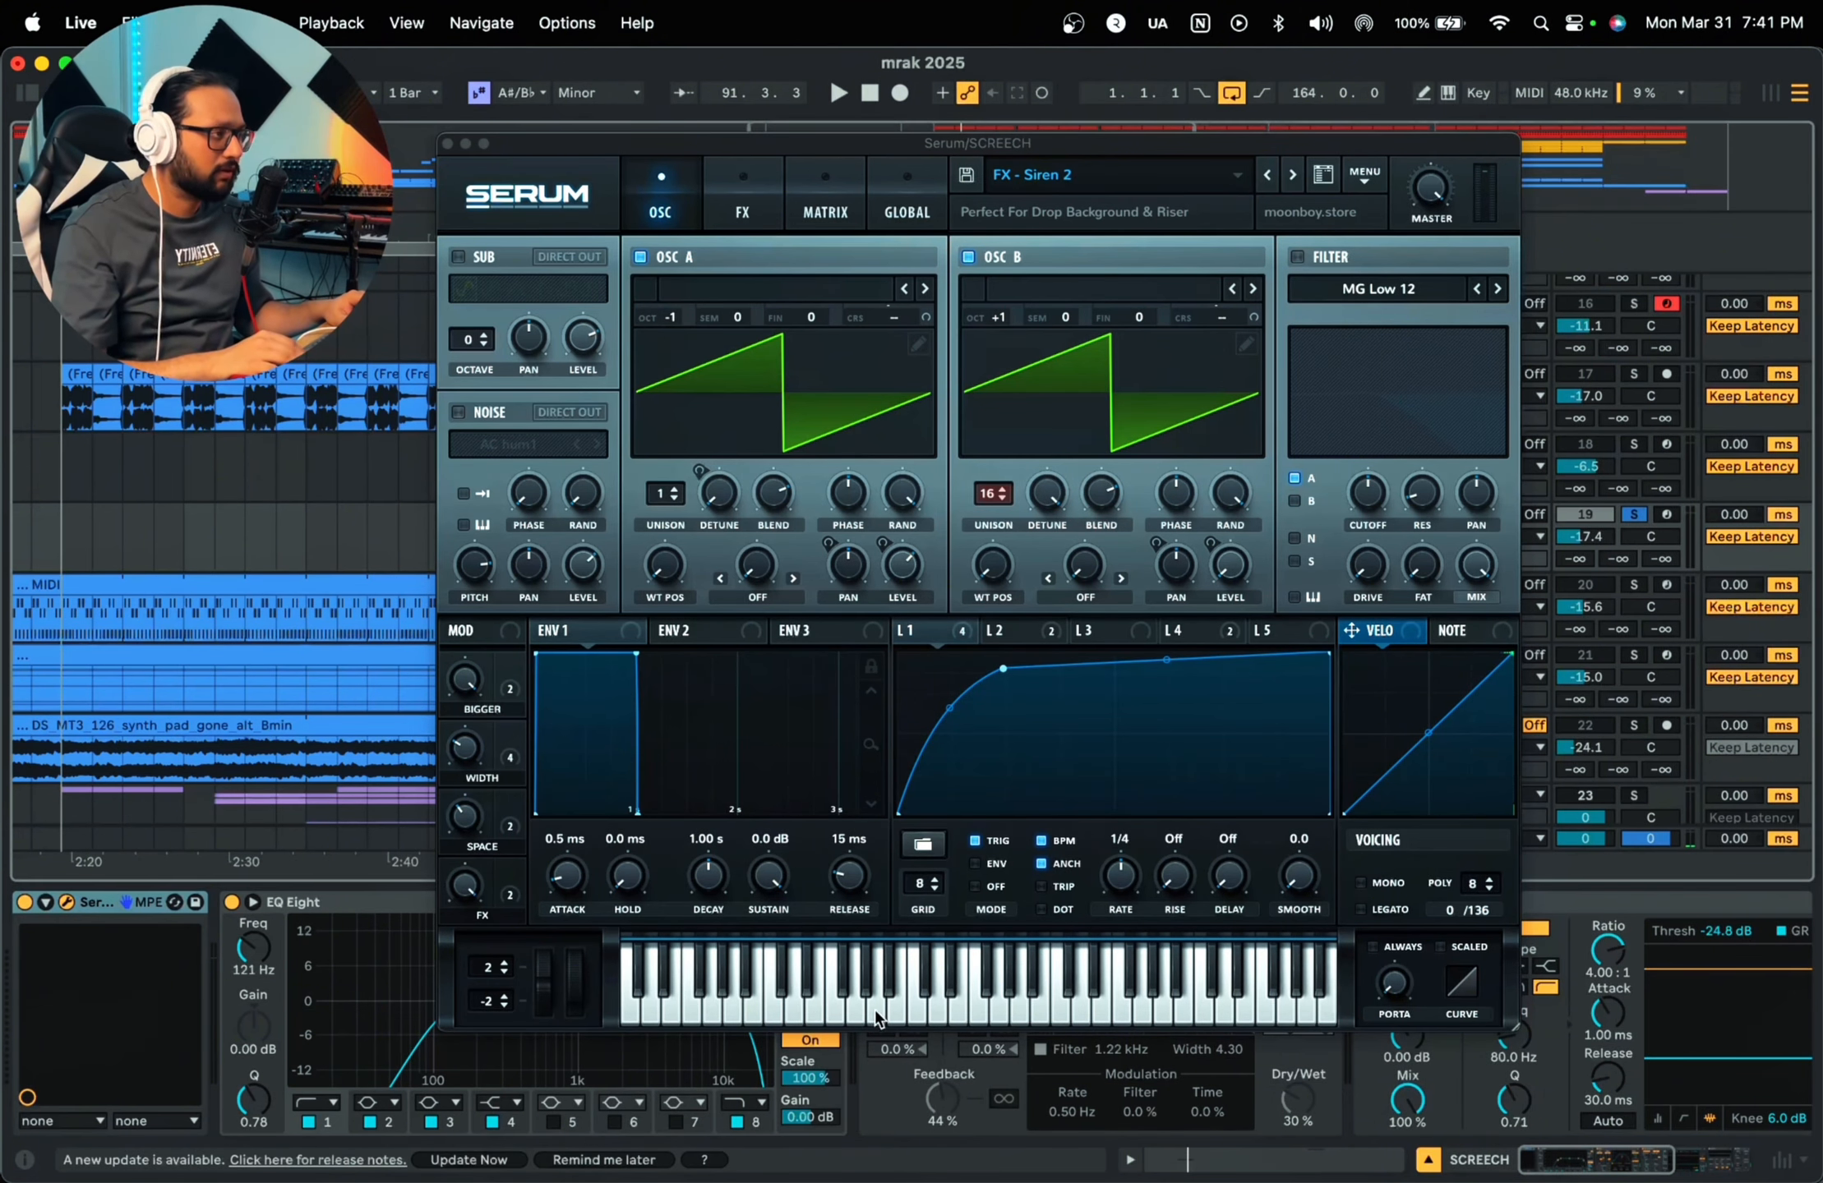
left_click(826, 1013)
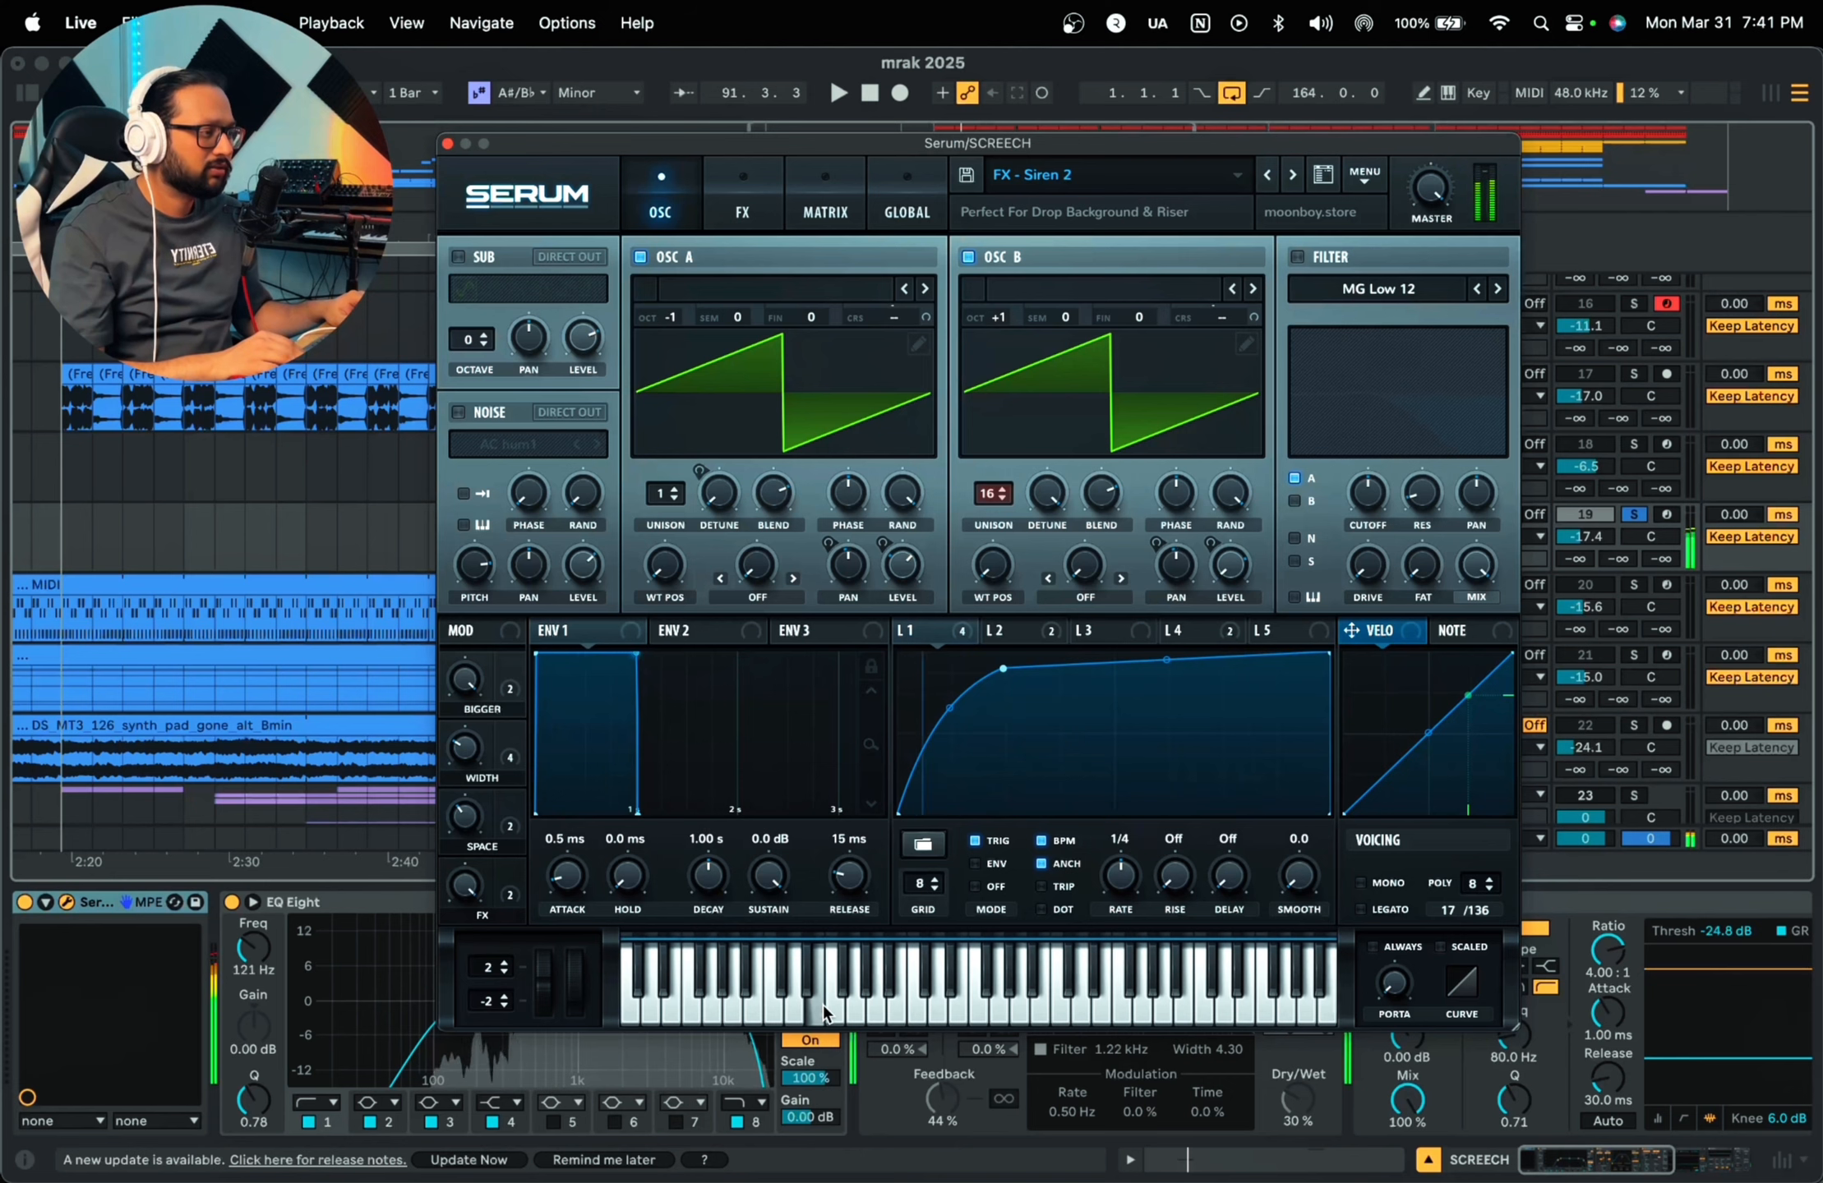
left_click(1020, 983)
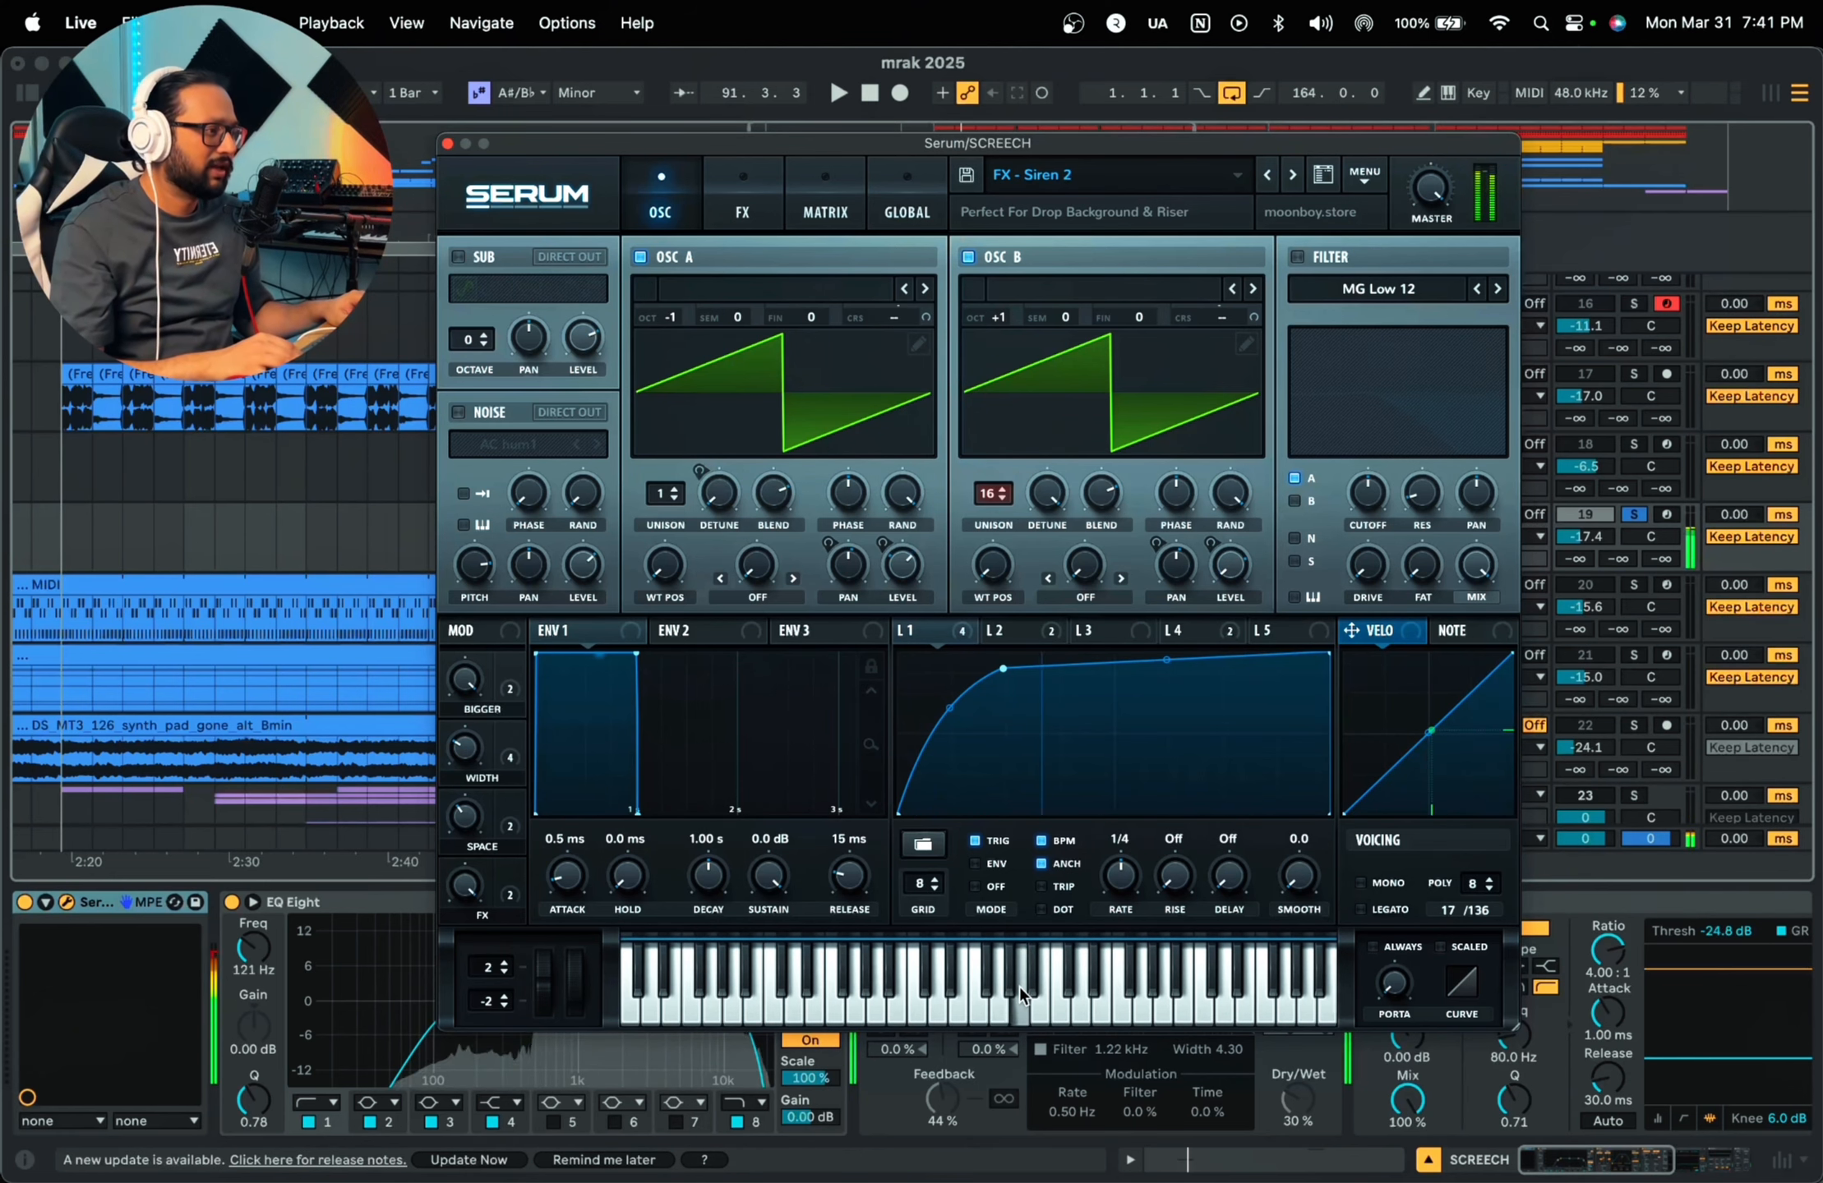
left_click(680, 1007)
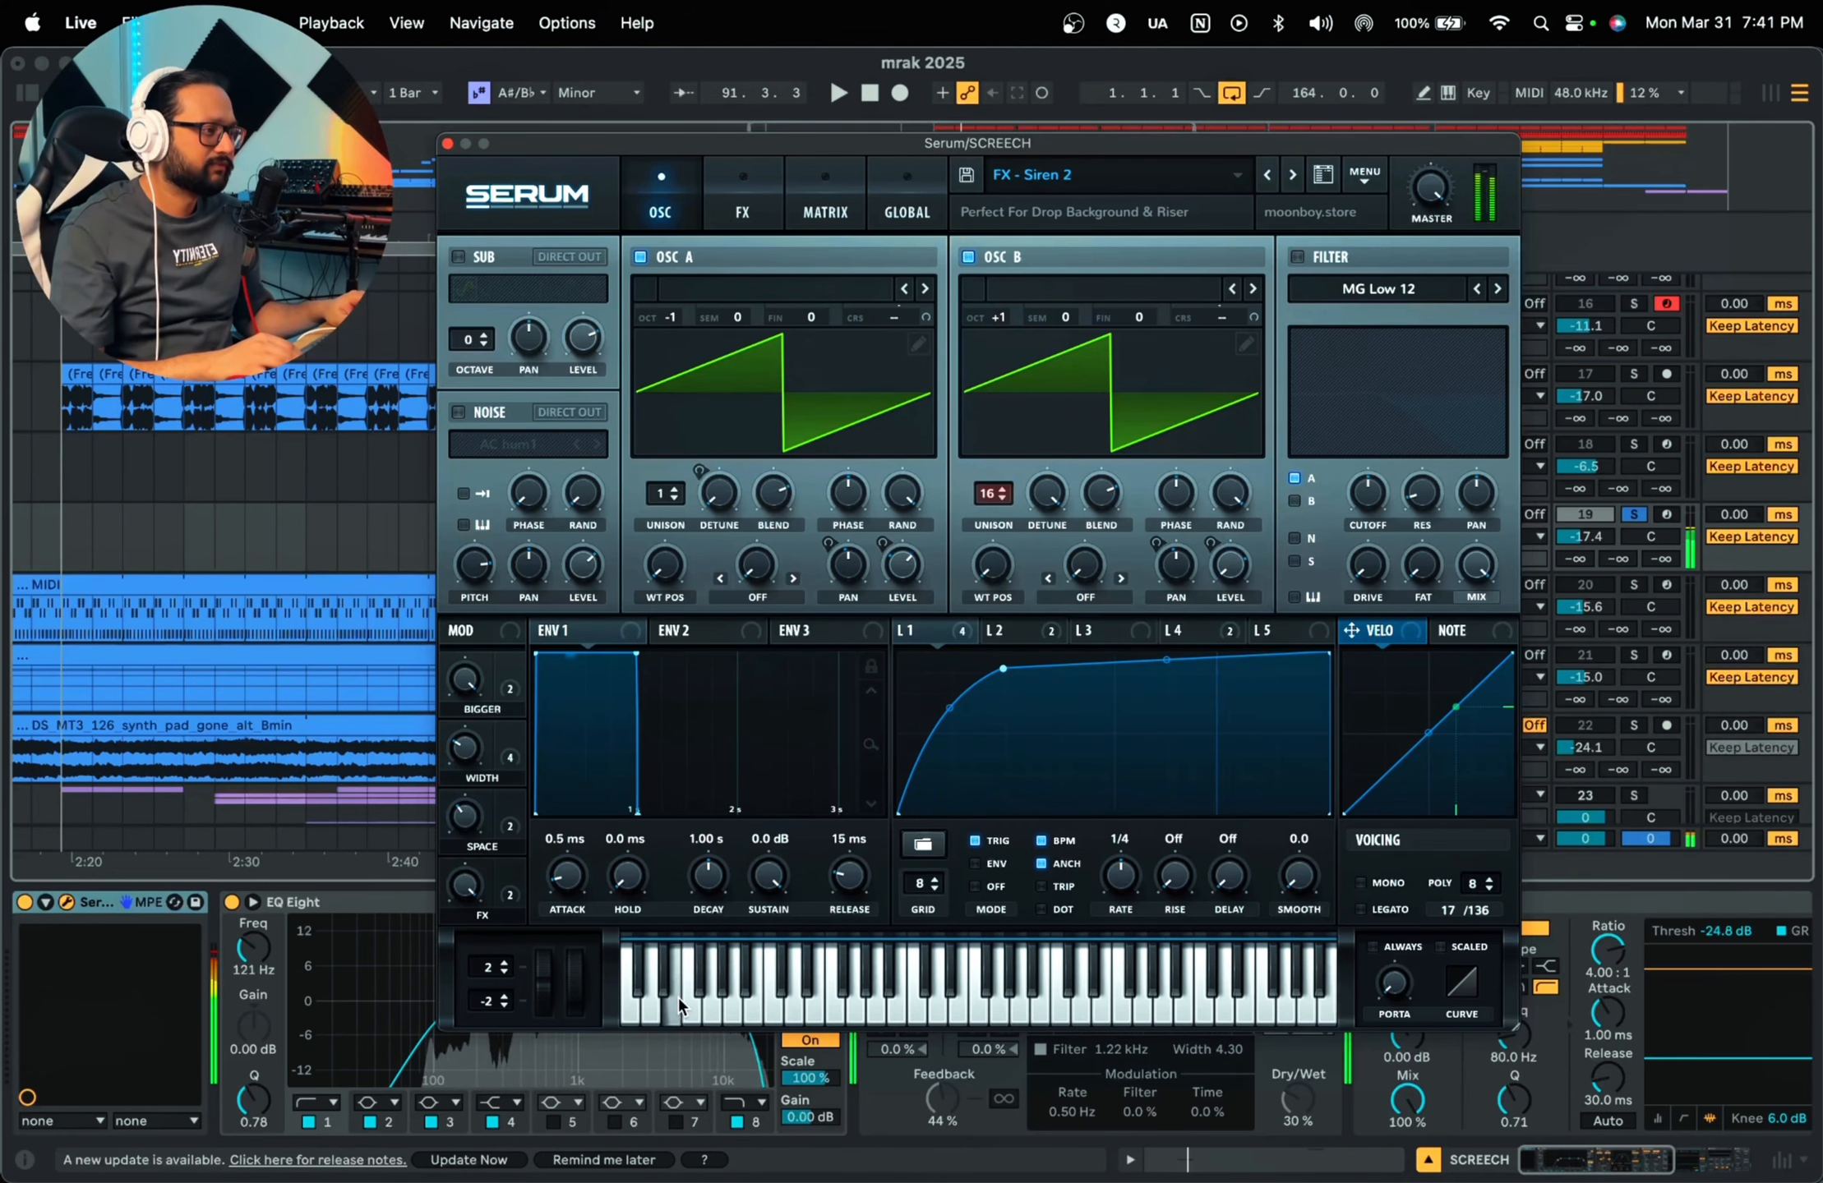
left_click(447, 145)
Step: Take SCREECH out of solo, activate the DROP SYNTH track and play both parts together from bar 89
left_click(552, 541)
key("space")
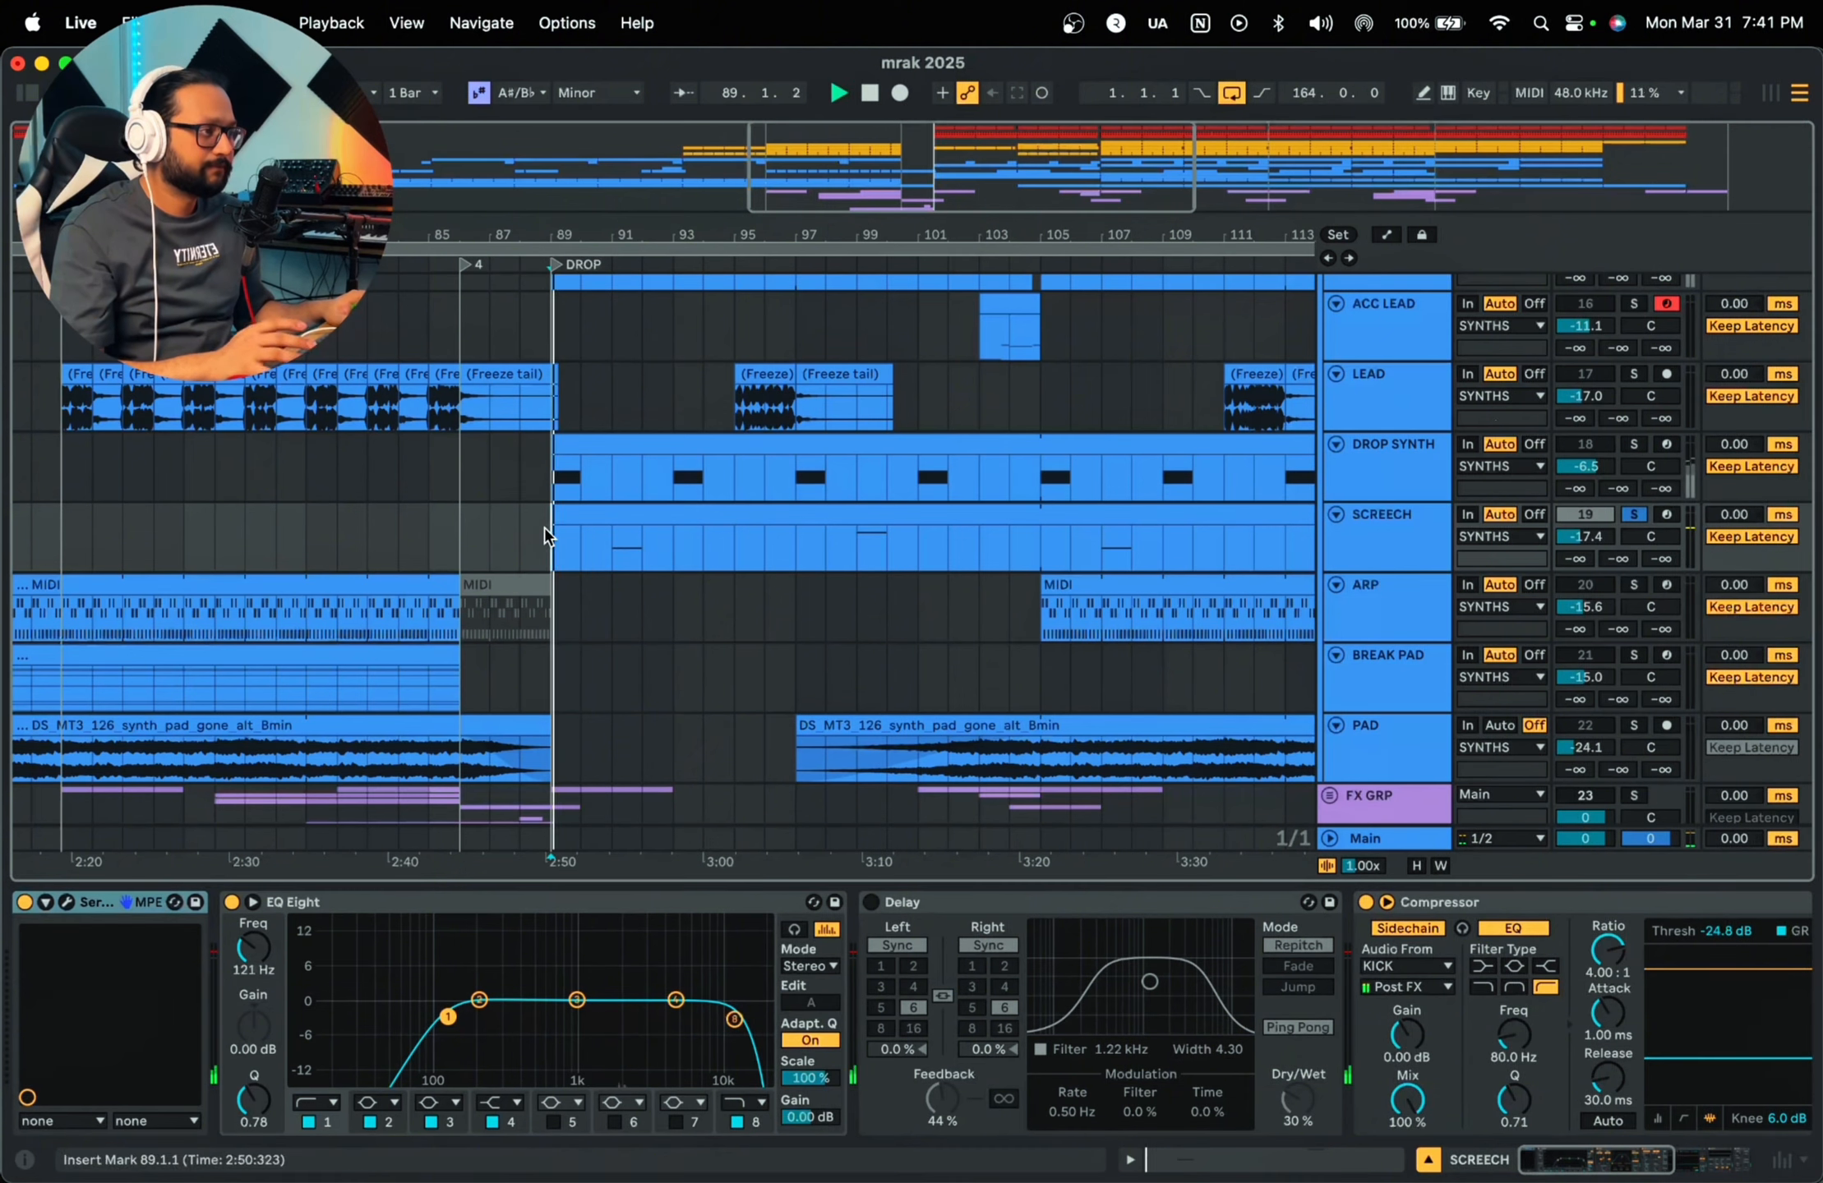
key("space")
left_click(1630, 512)
key("space")
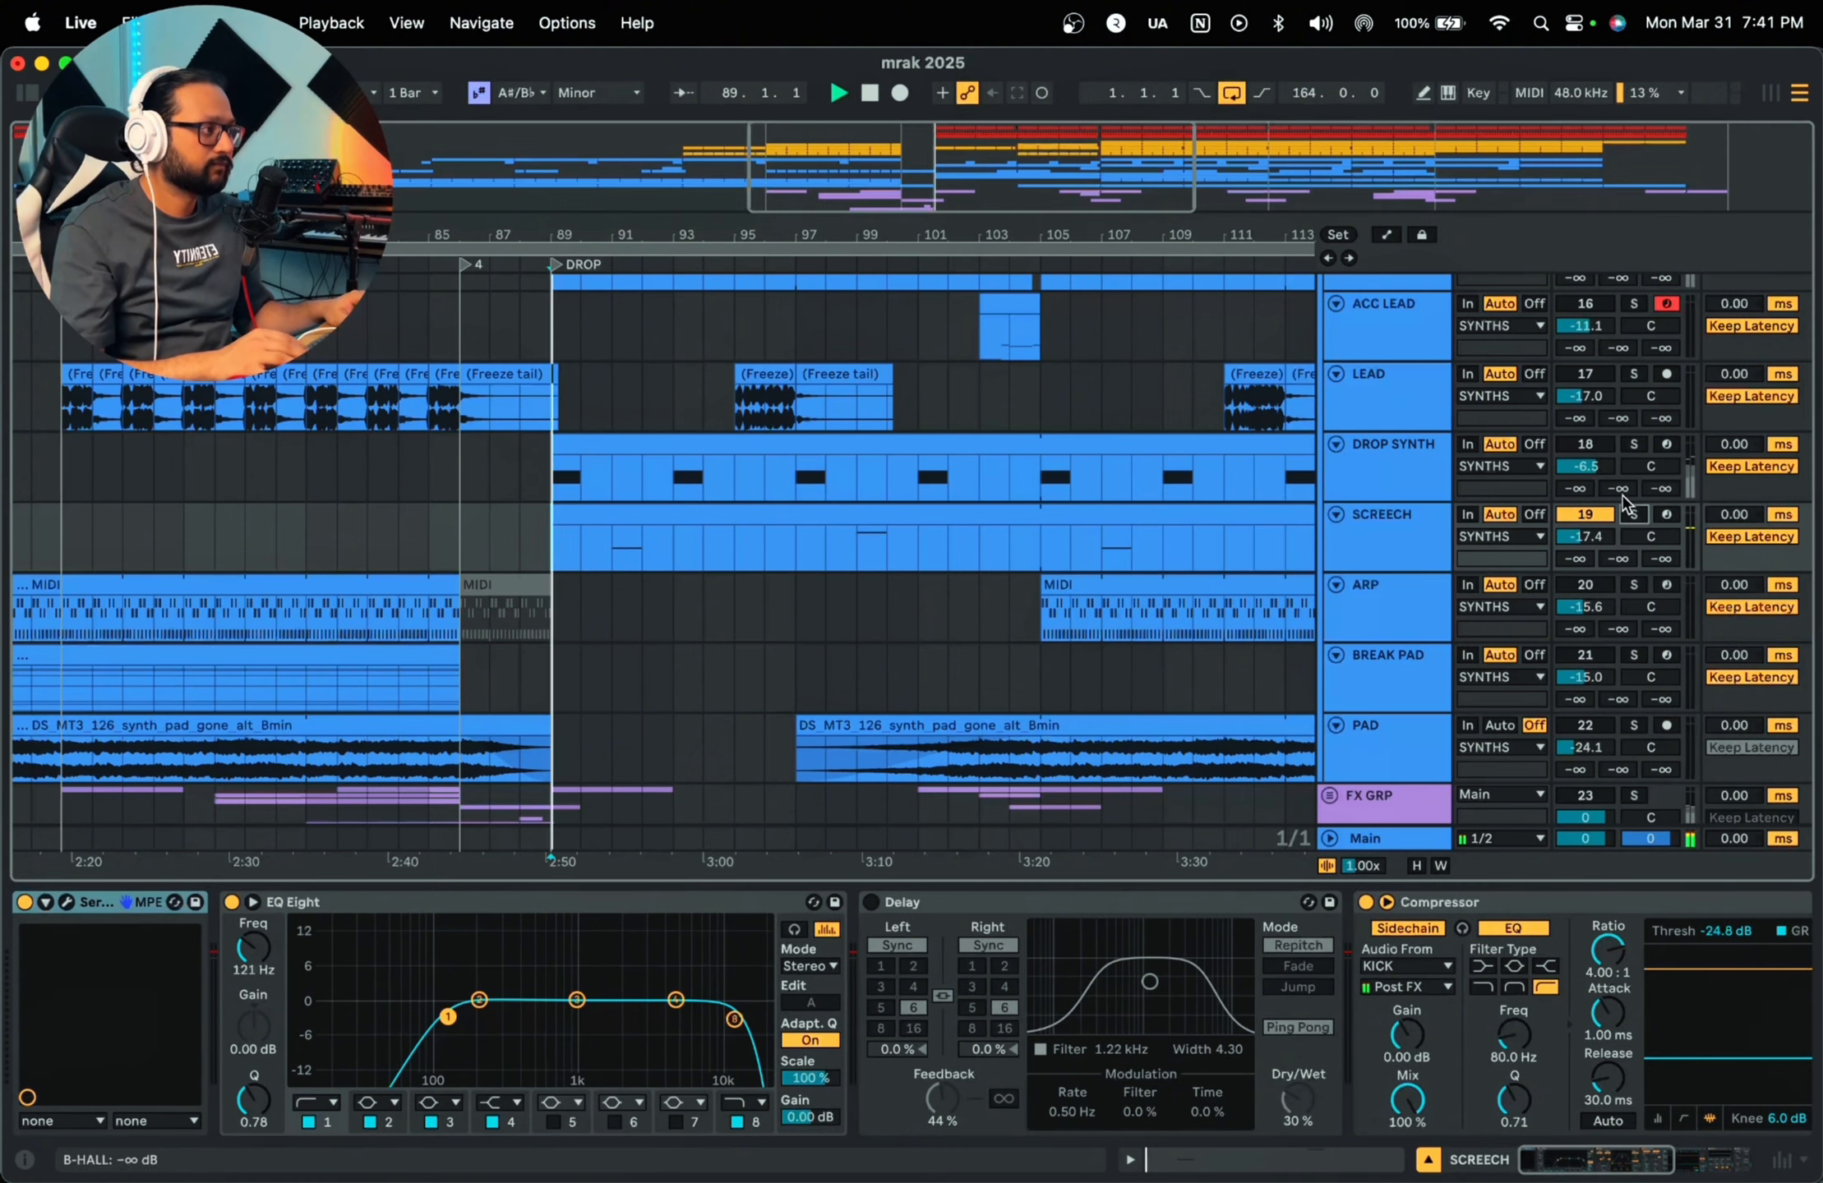
left_click(1588, 446)
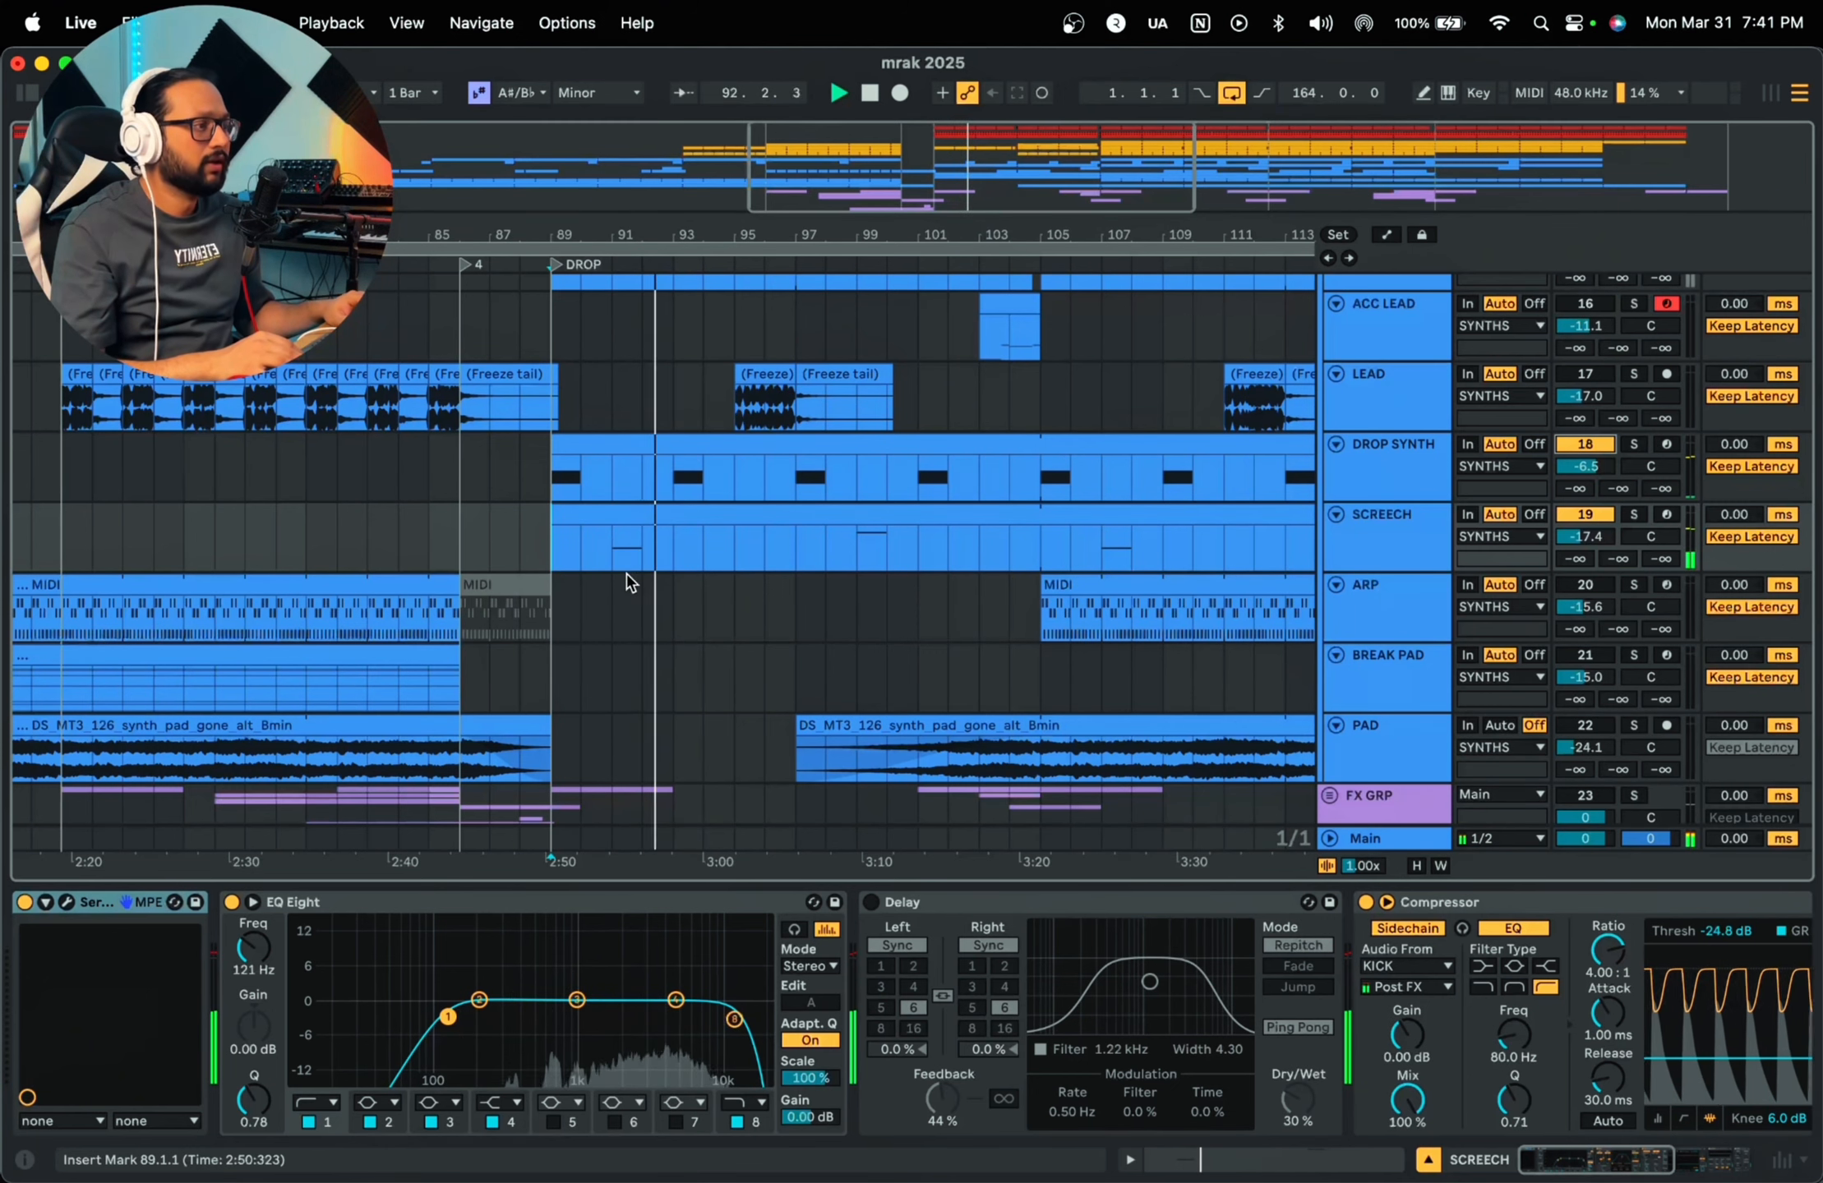
key("space")
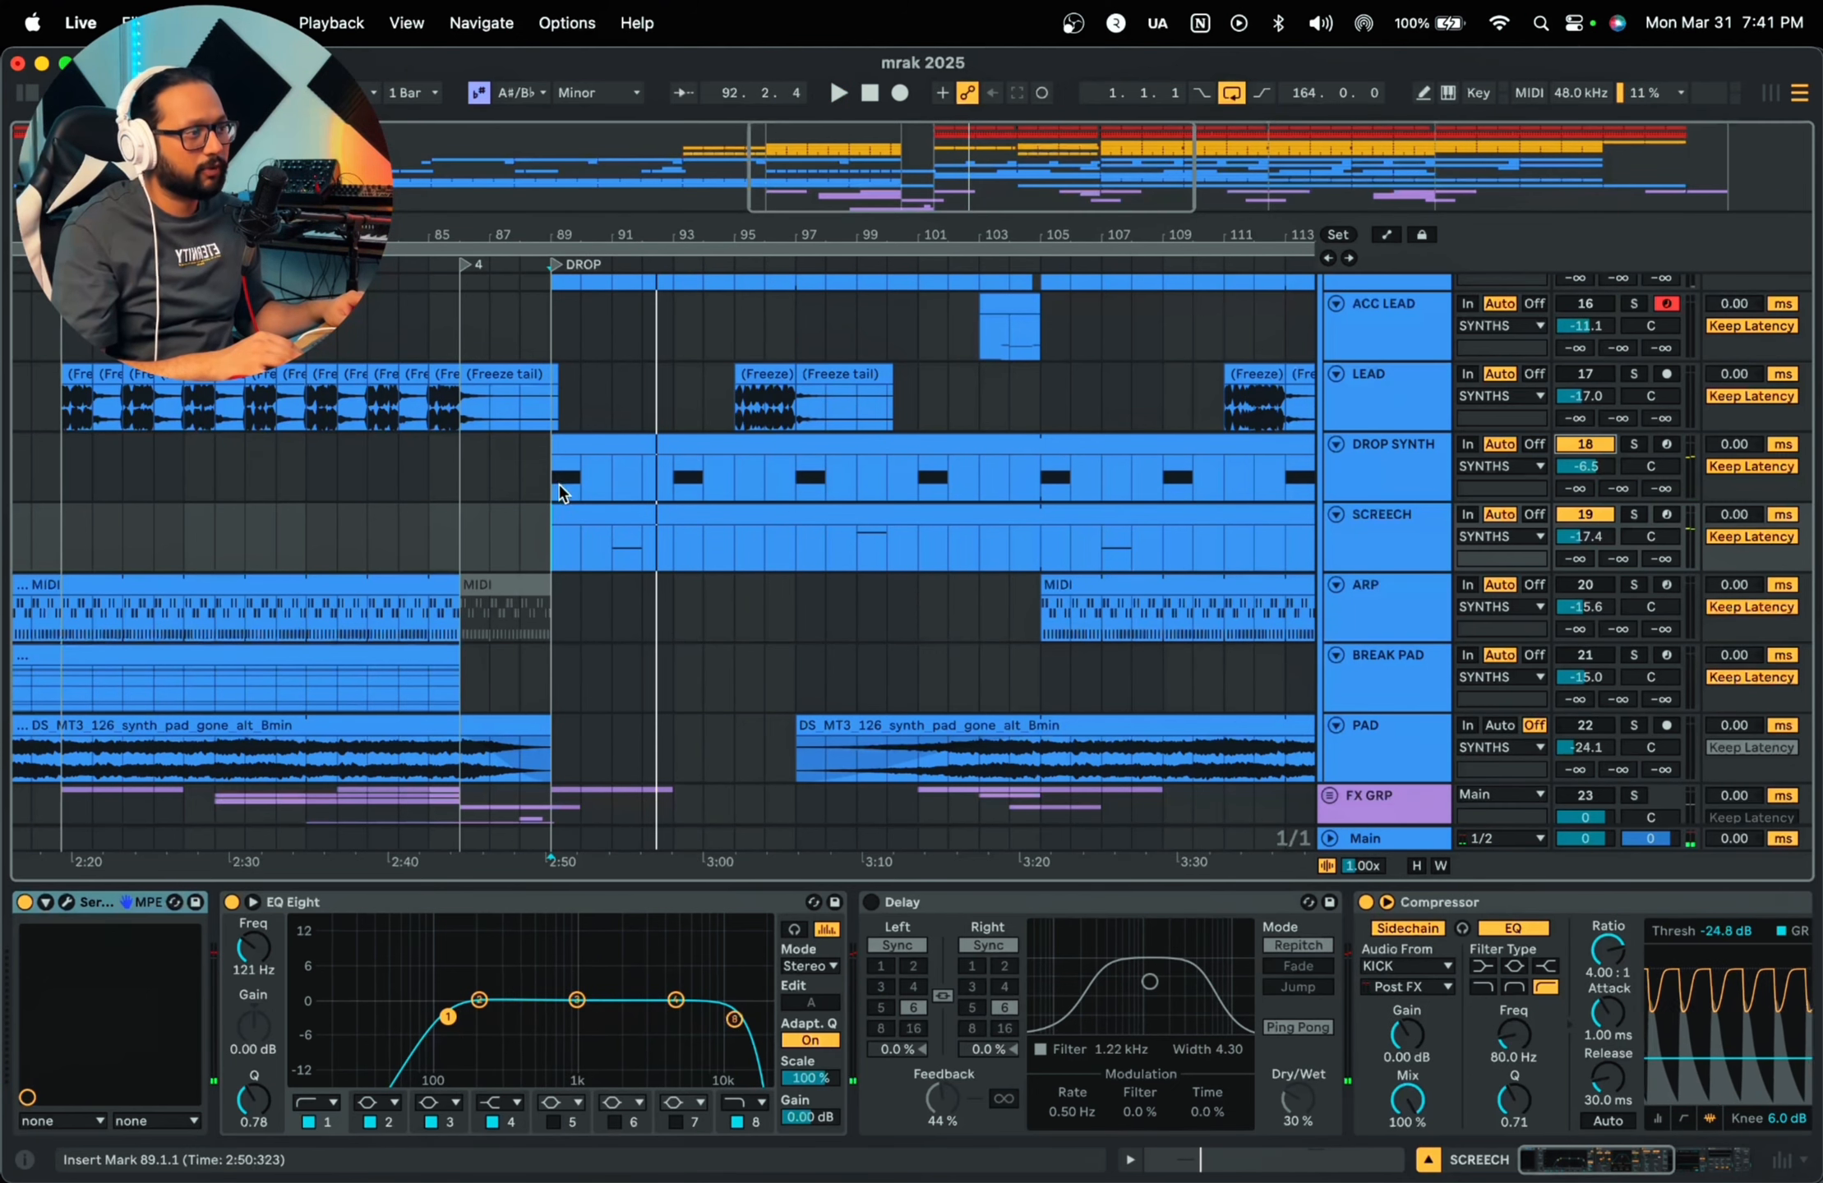
Step: Mark the one-bar DROP SYNTH phrase at bar 89
left_click_drag(559, 491, 575, 490)
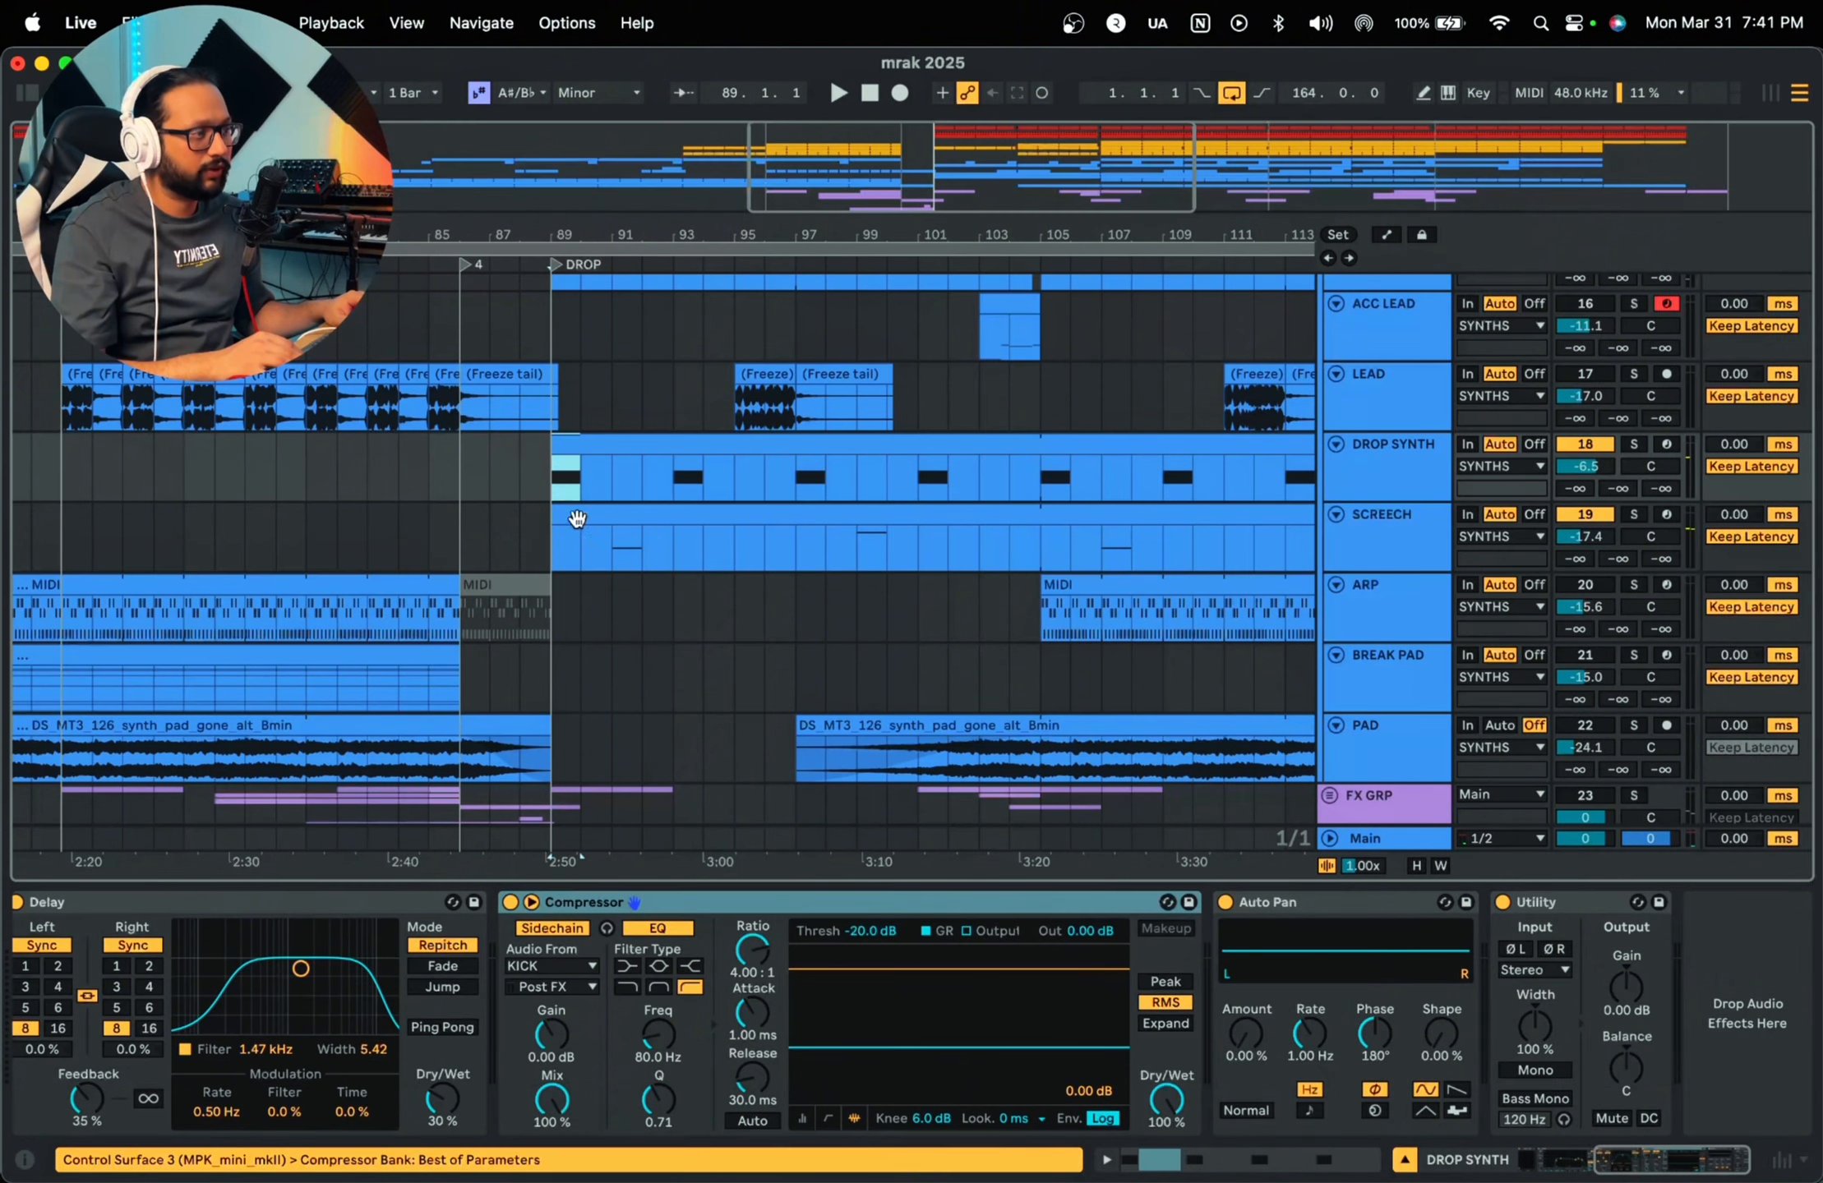
left_click(552, 474)
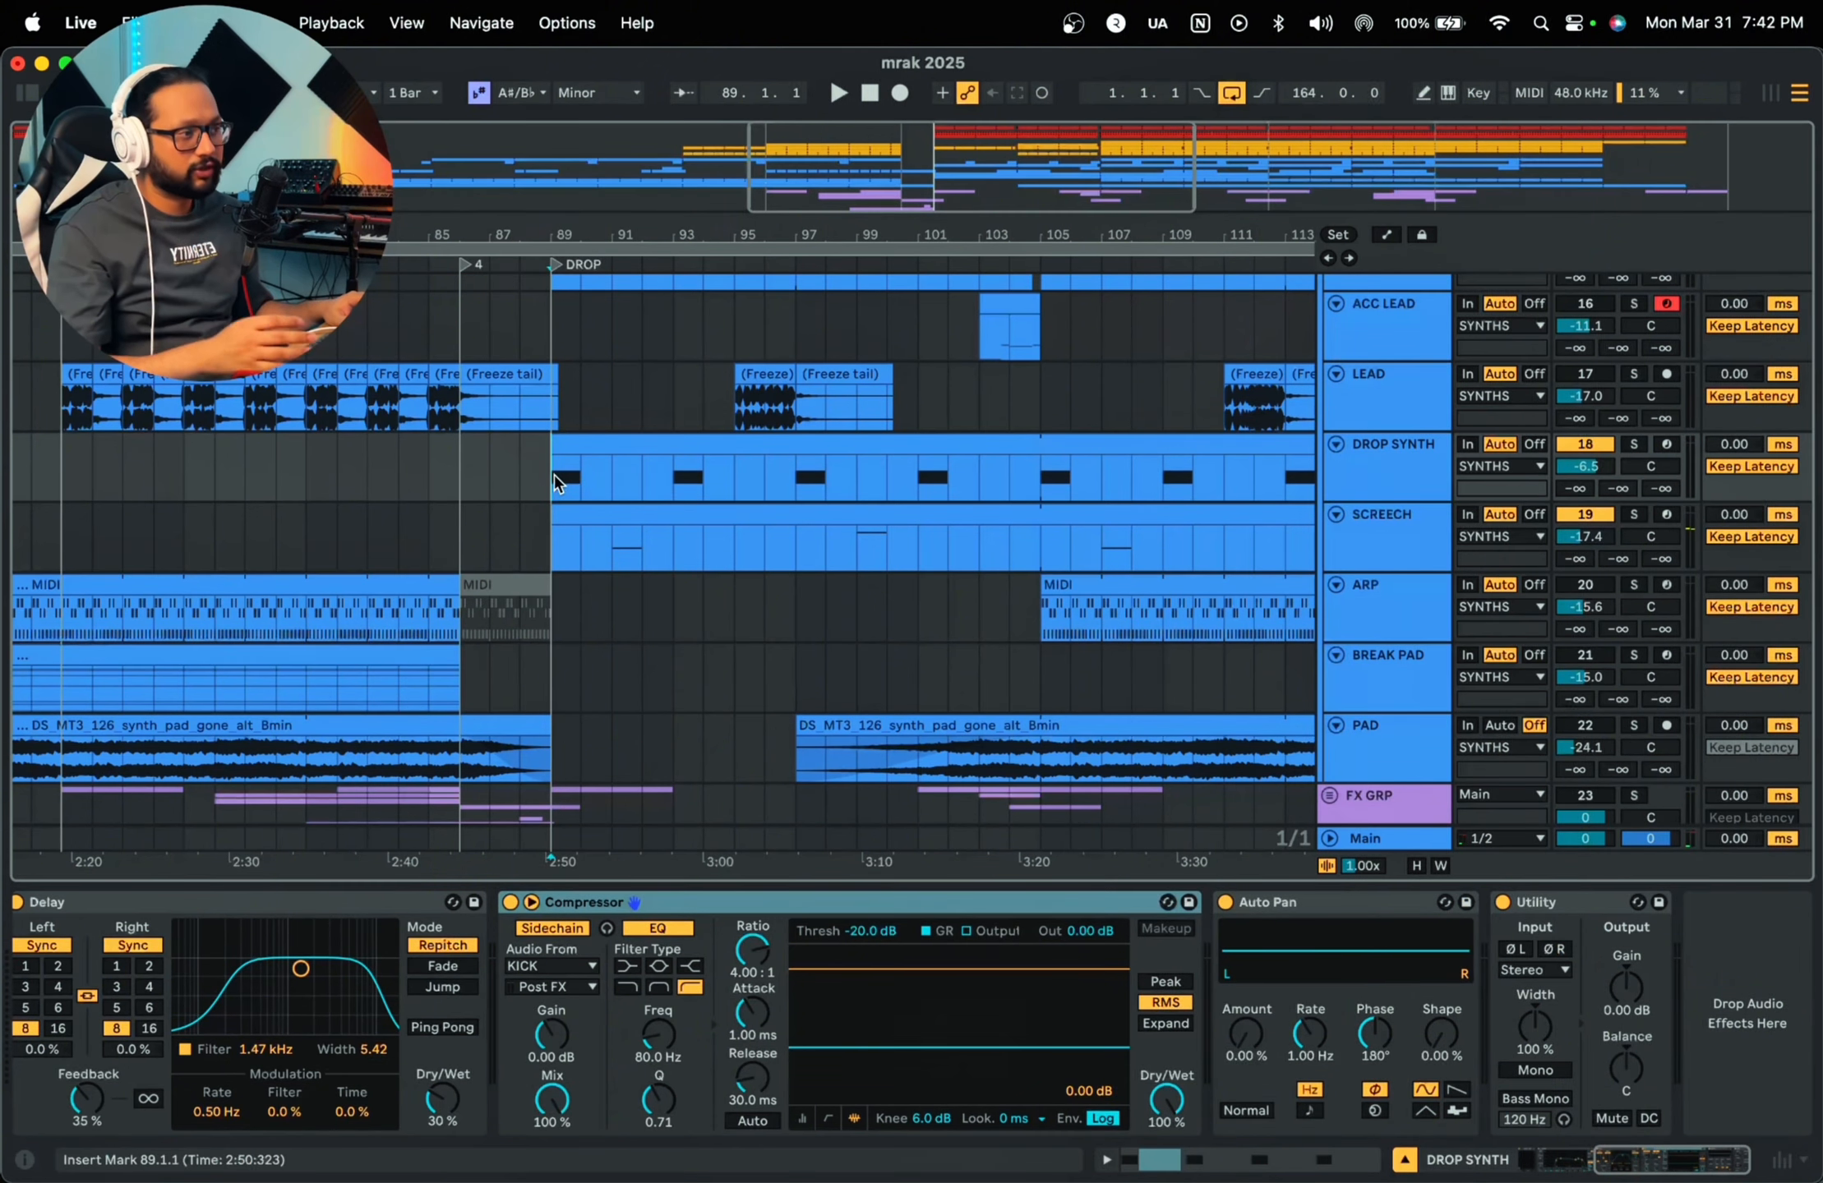
left_click_drag(554, 474, 573, 476)
left_click(556, 478)
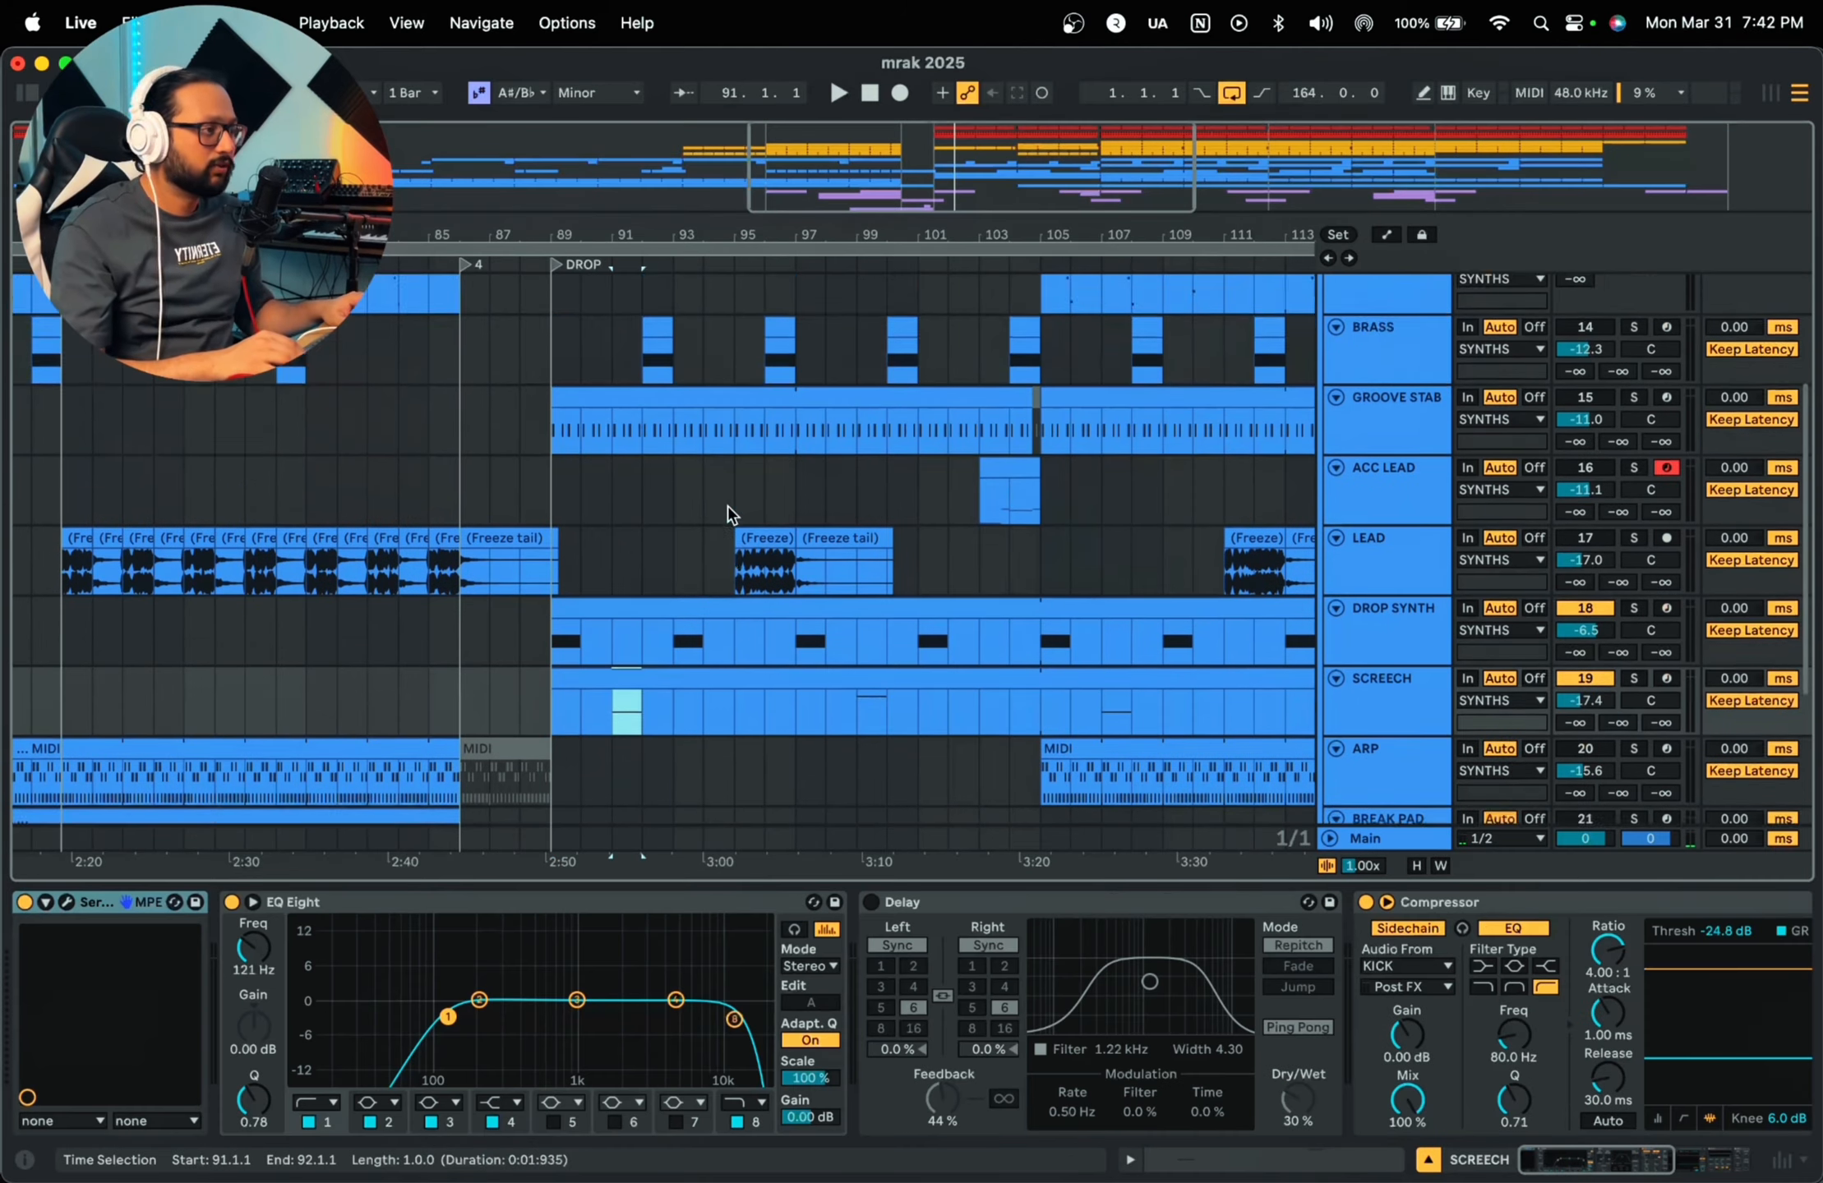
Step: Compare the order of the drop parts by marking DROP SYNTH at bar 89, SCREECH at bar 91, BRASS at bar 92 and the LEAD clips
scroll(730, 514, "up", 1)
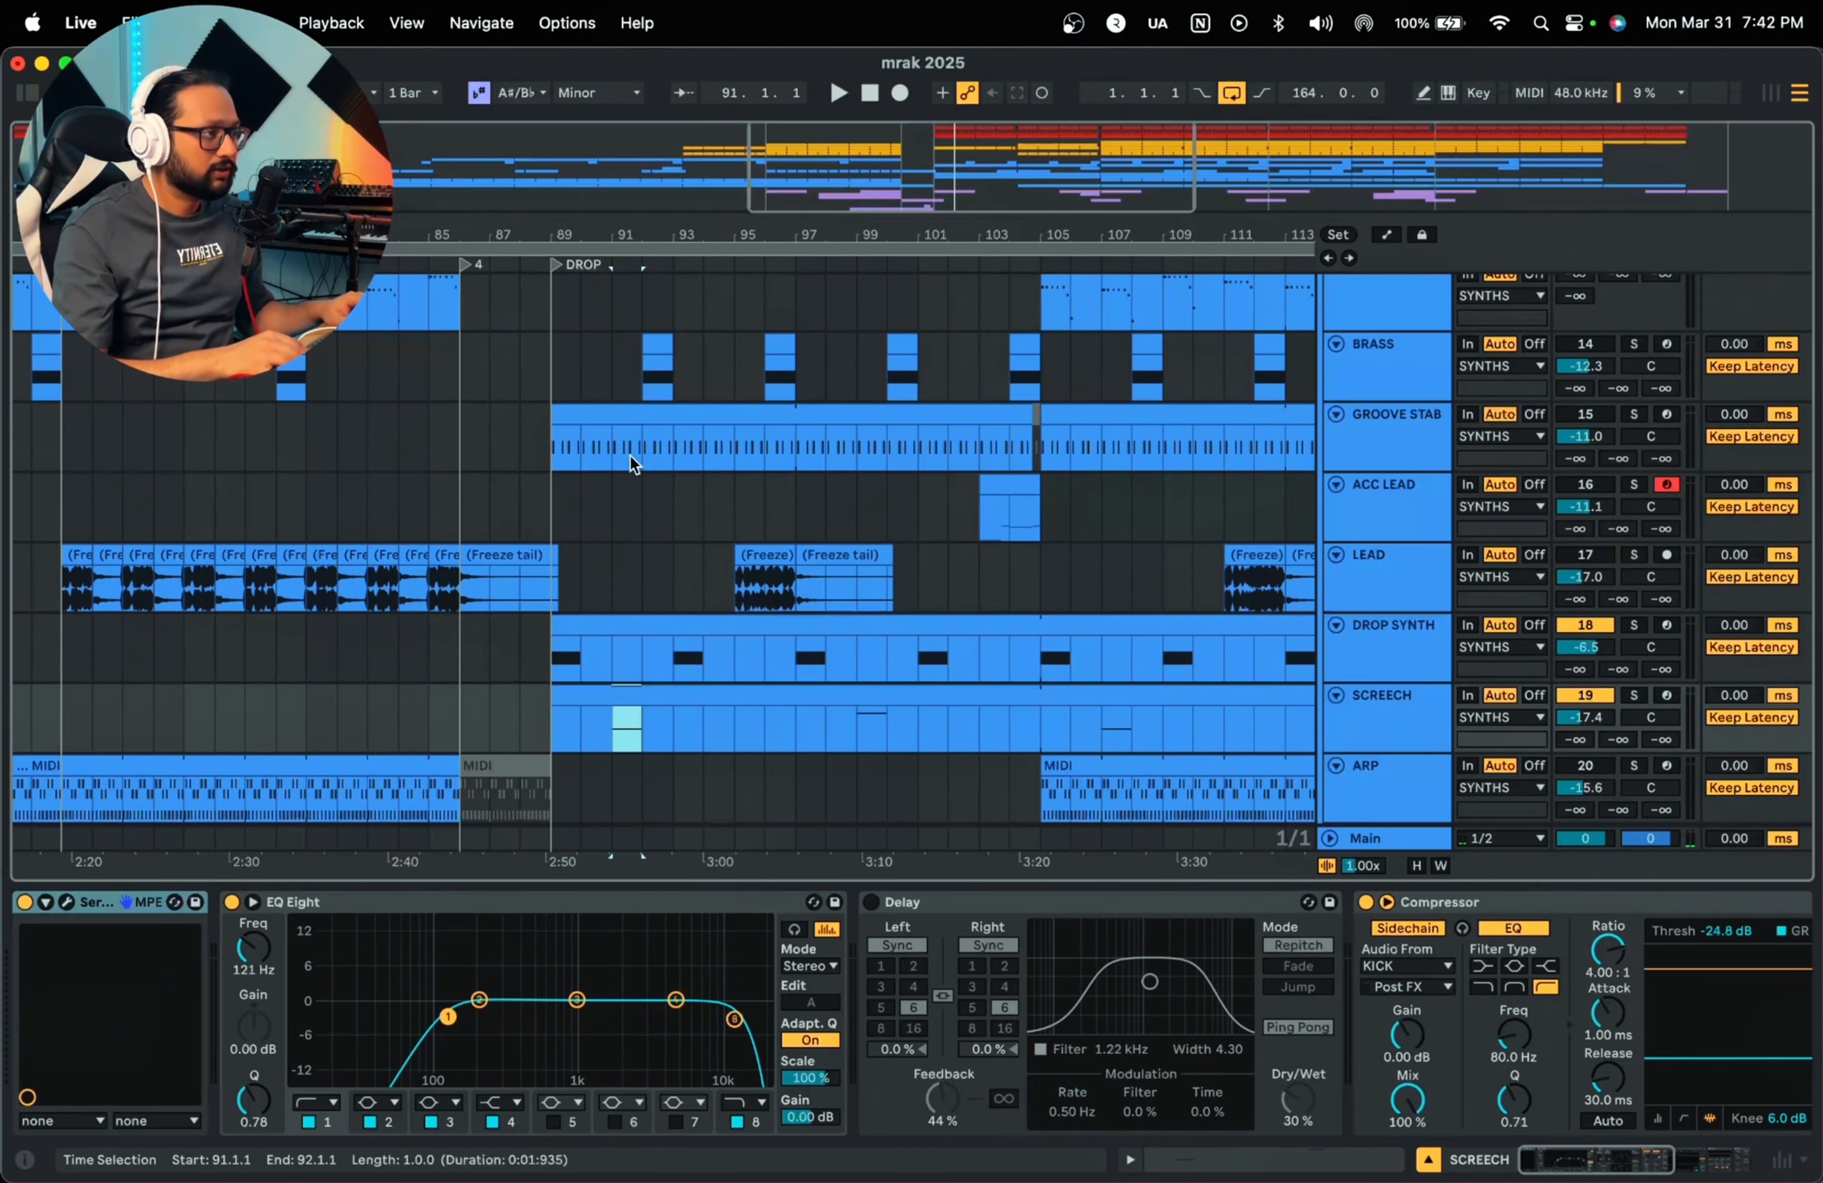
left_click_drag(551, 667, 571, 672)
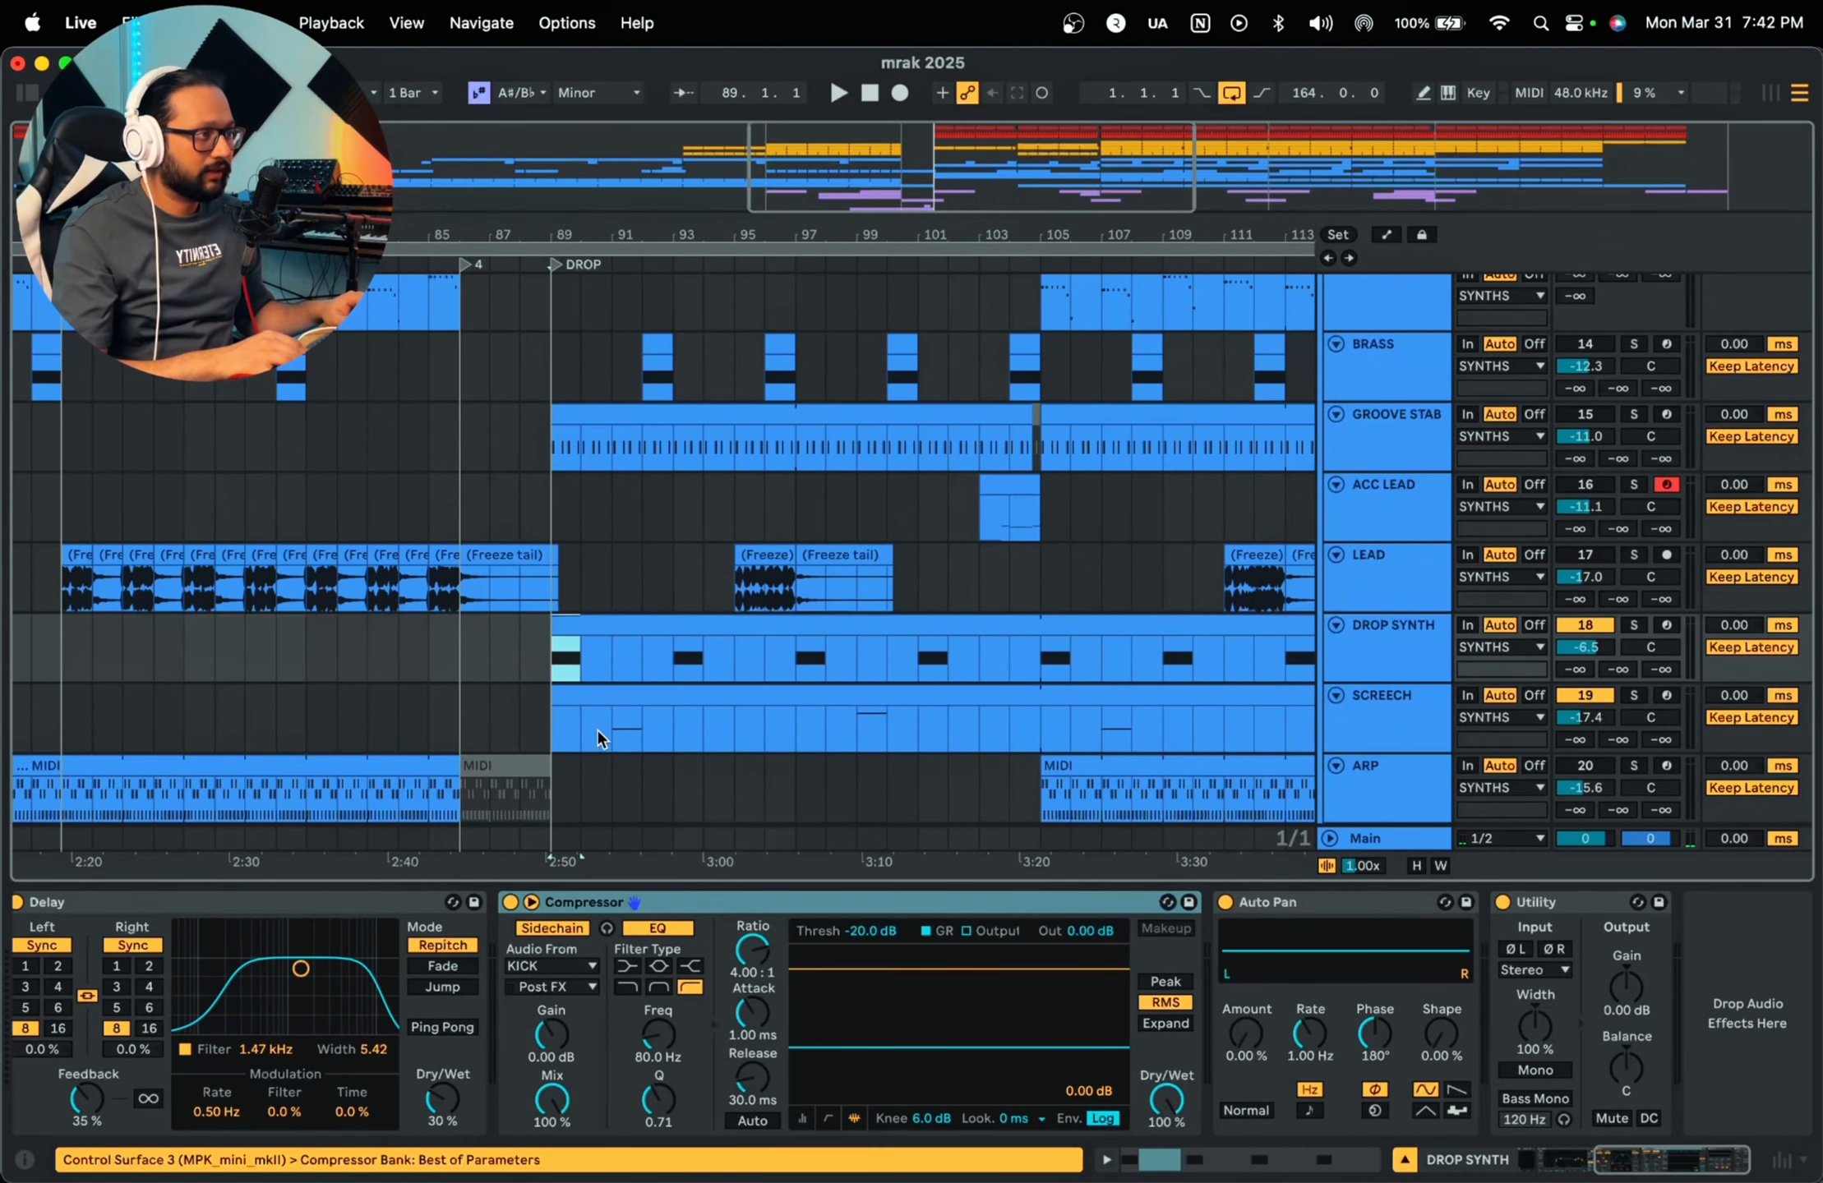
left_click(622, 731)
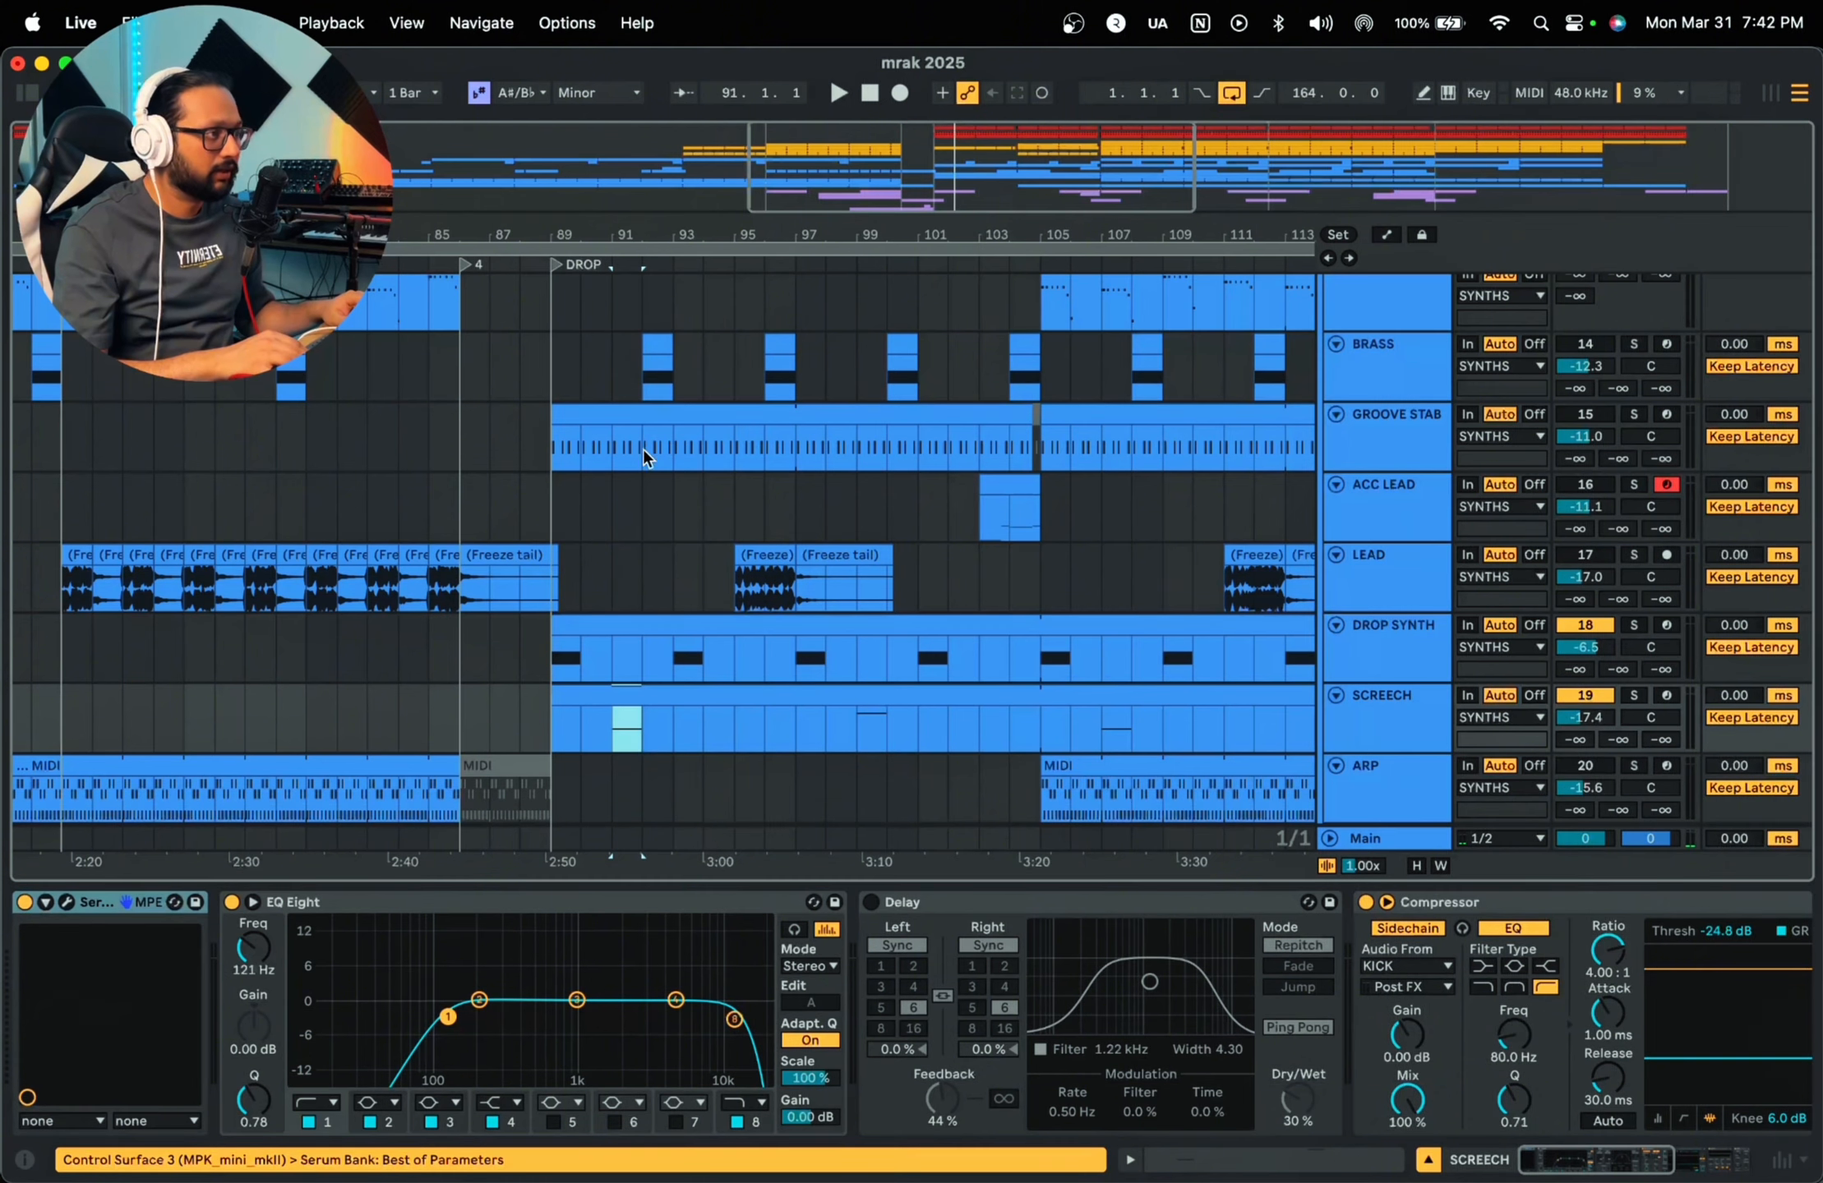
left_click(642, 385)
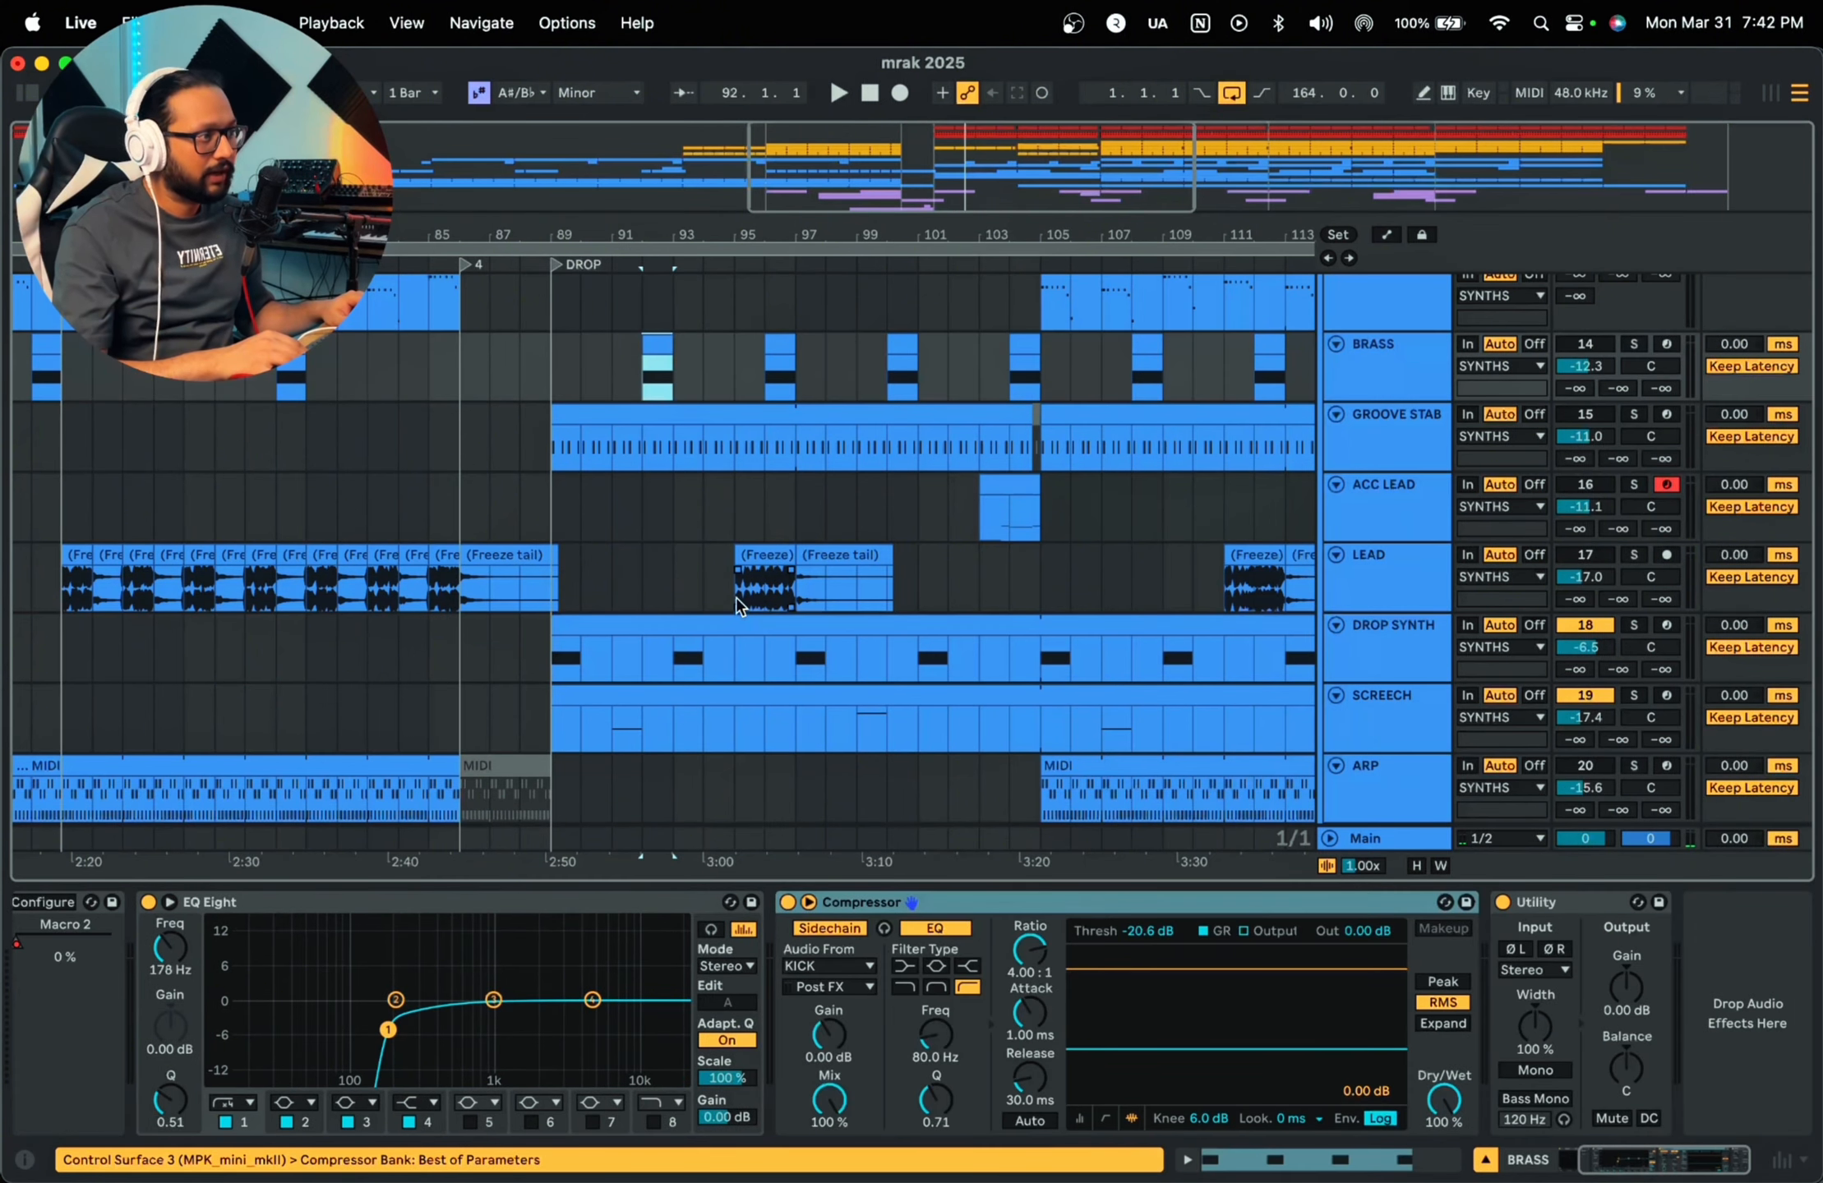
left_click(802, 598)
left_click(658, 583)
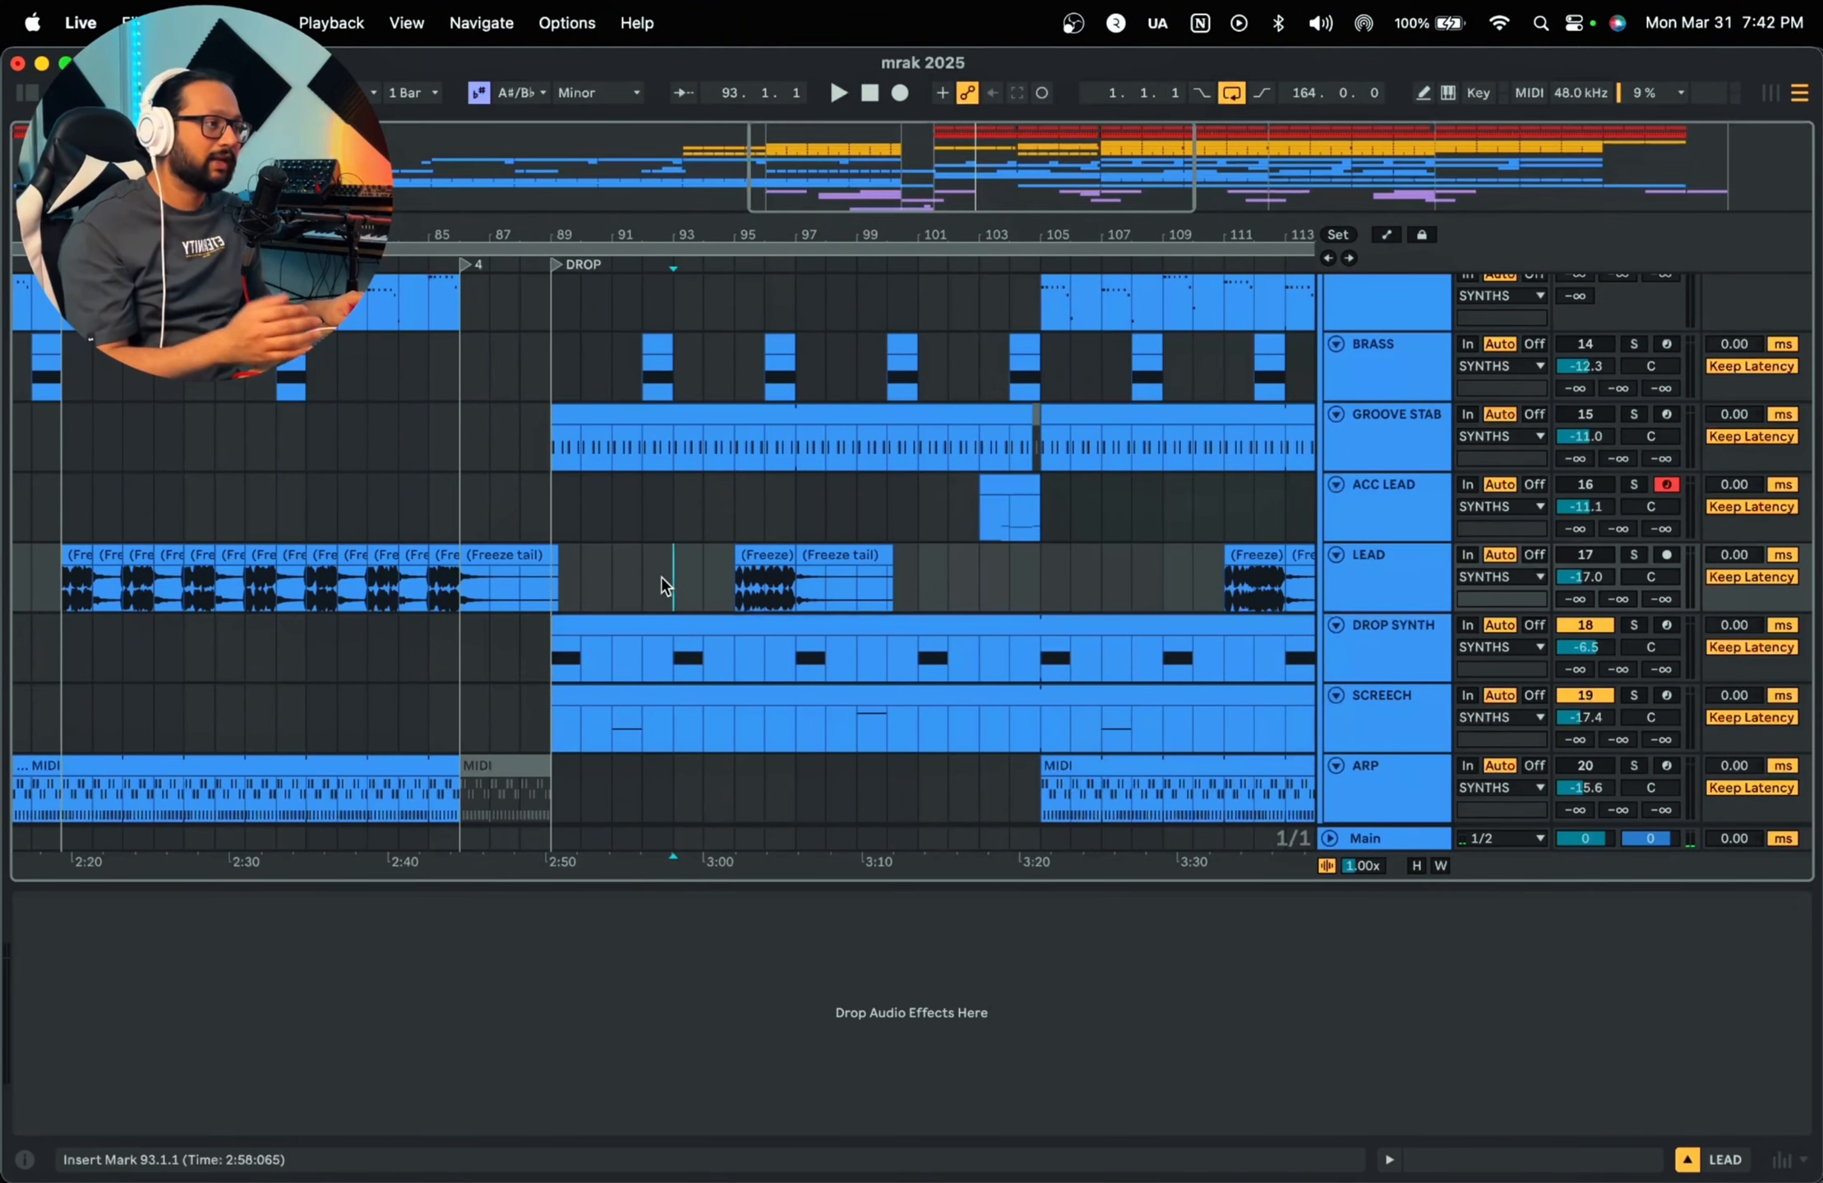
Step: Play the drop from bar 89 with the BRASS, GROOVE STAB, ACC LEAD and LEAD tracks activated as well
left_click(559, 516)
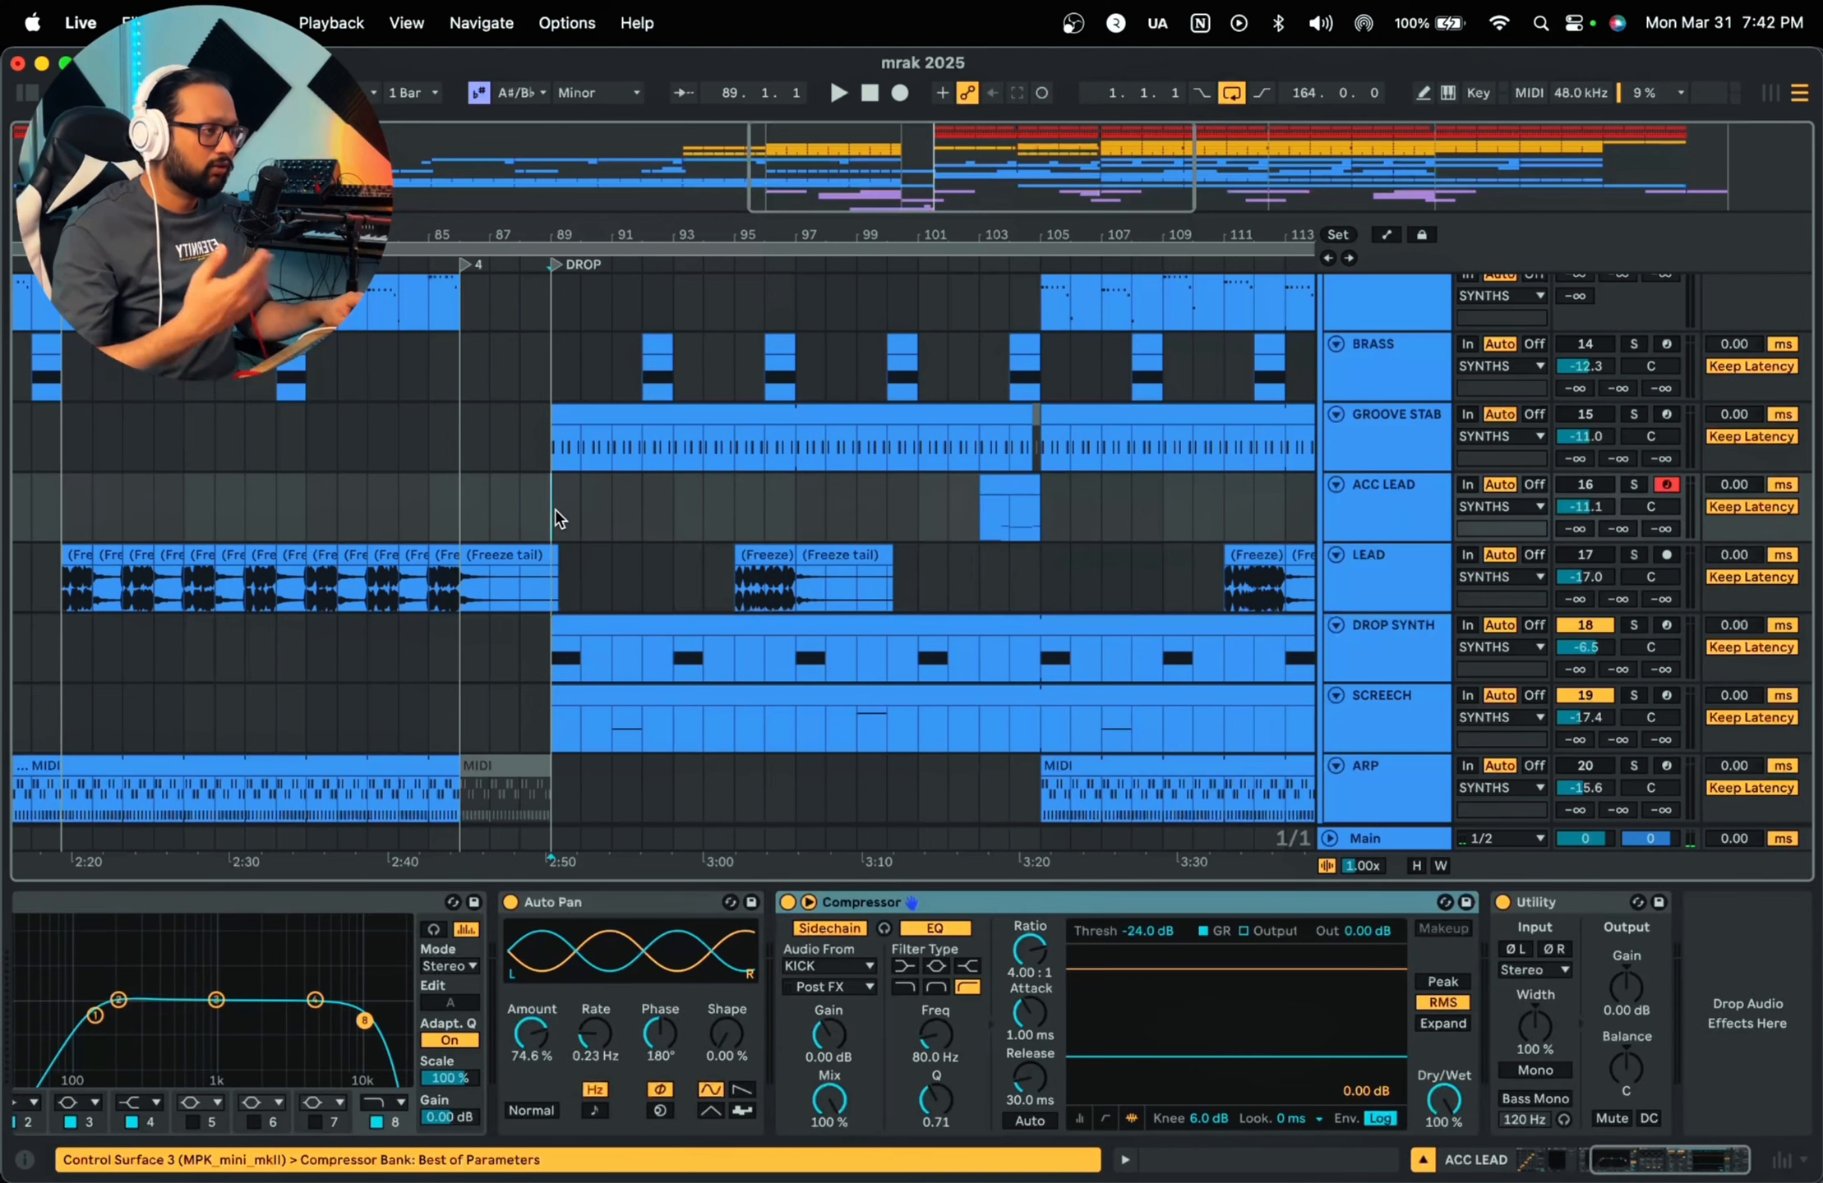
key("space")
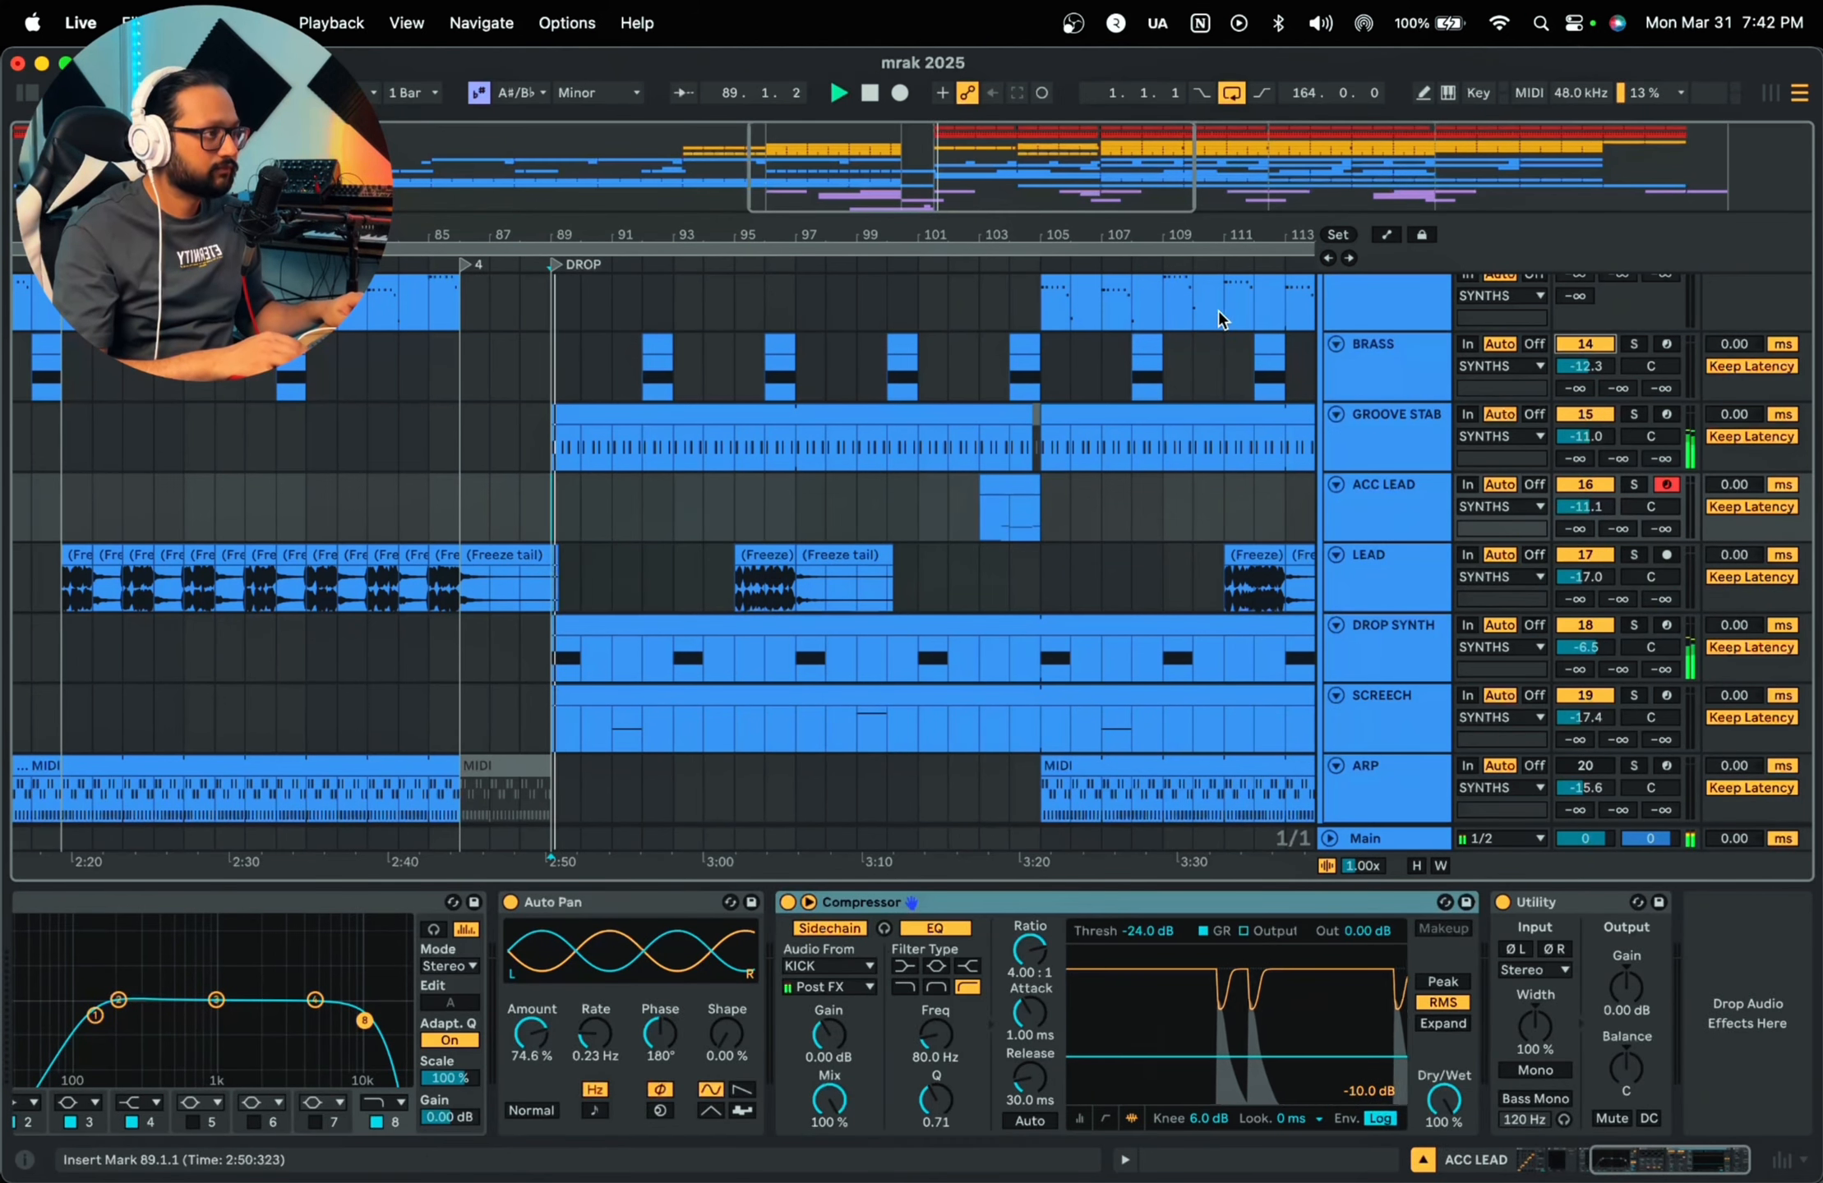
scroll(976, 432, "up", 3)
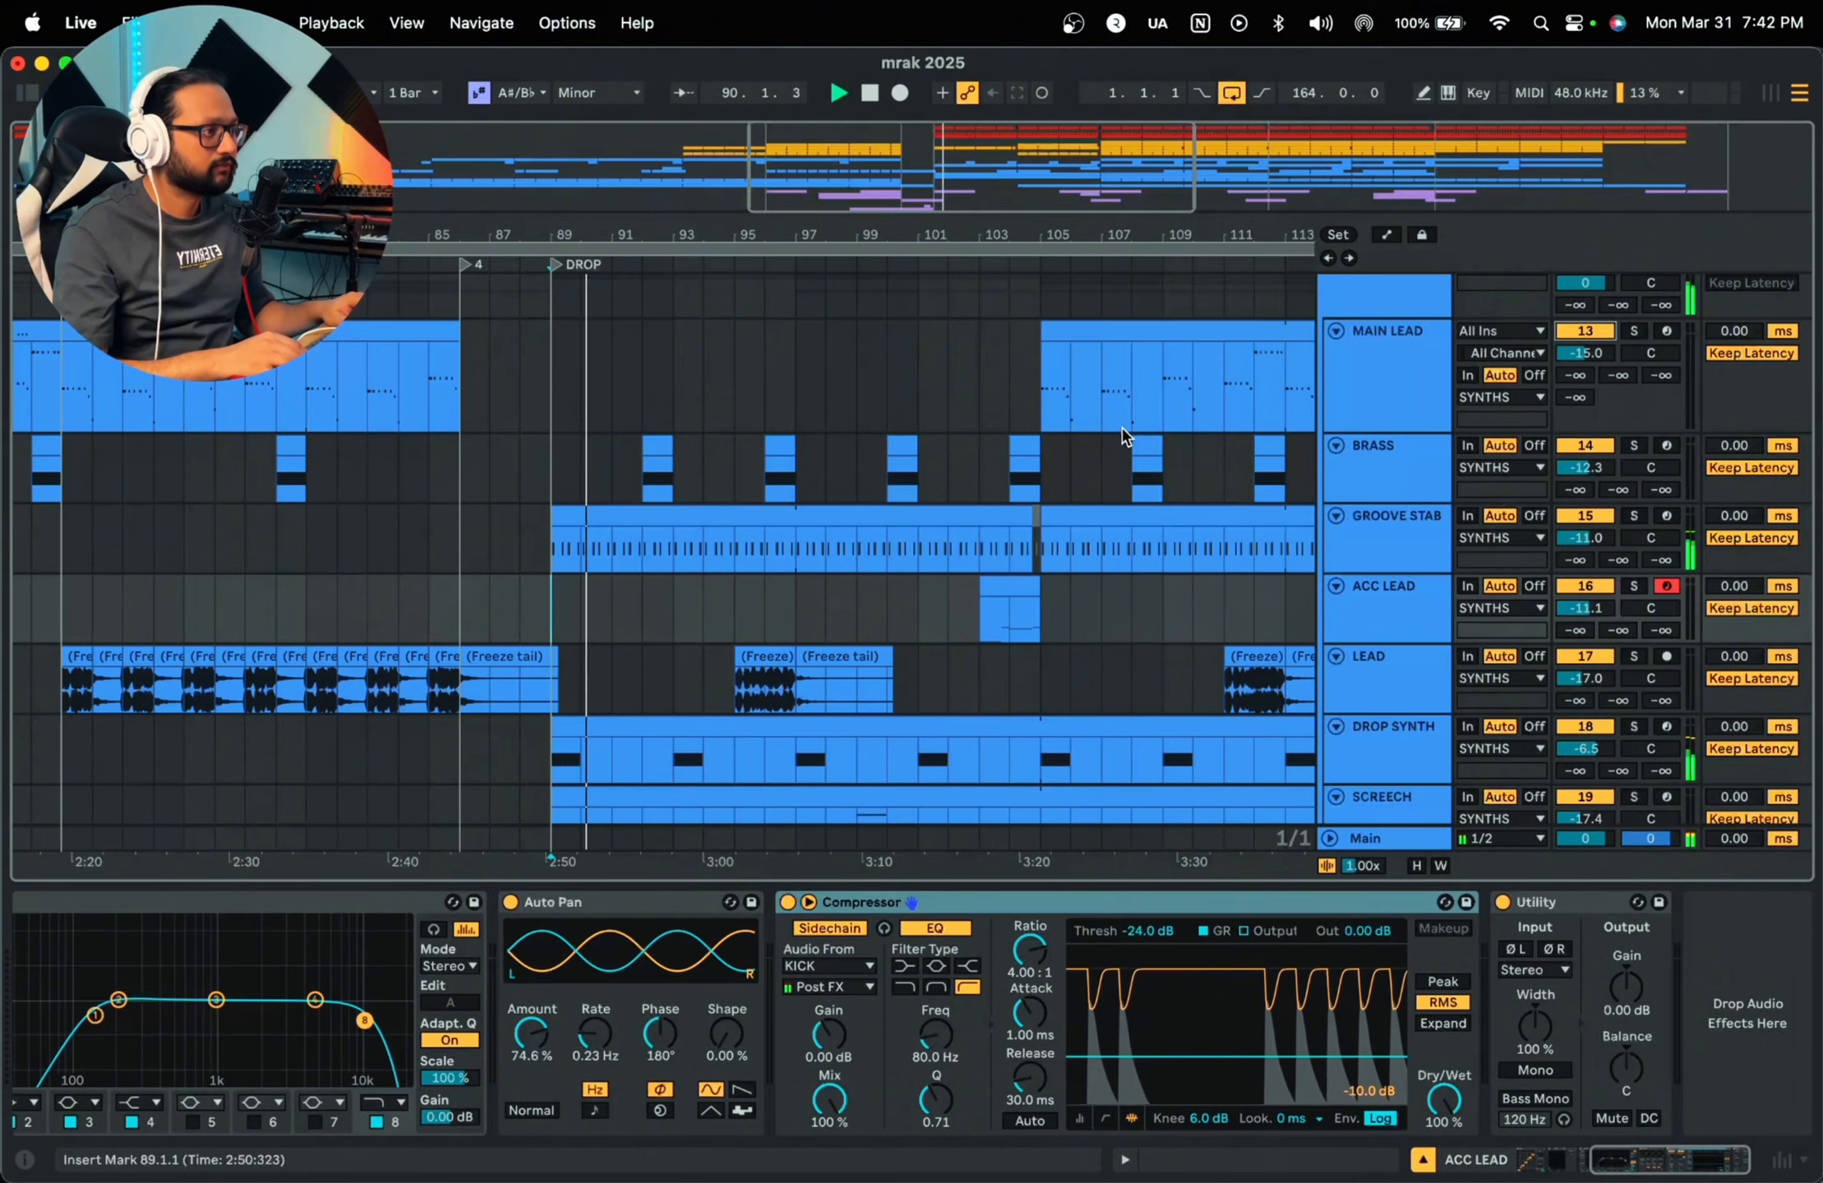
scroll(878, 479, "down", 3)
scroll(878, 479, "up", 1)
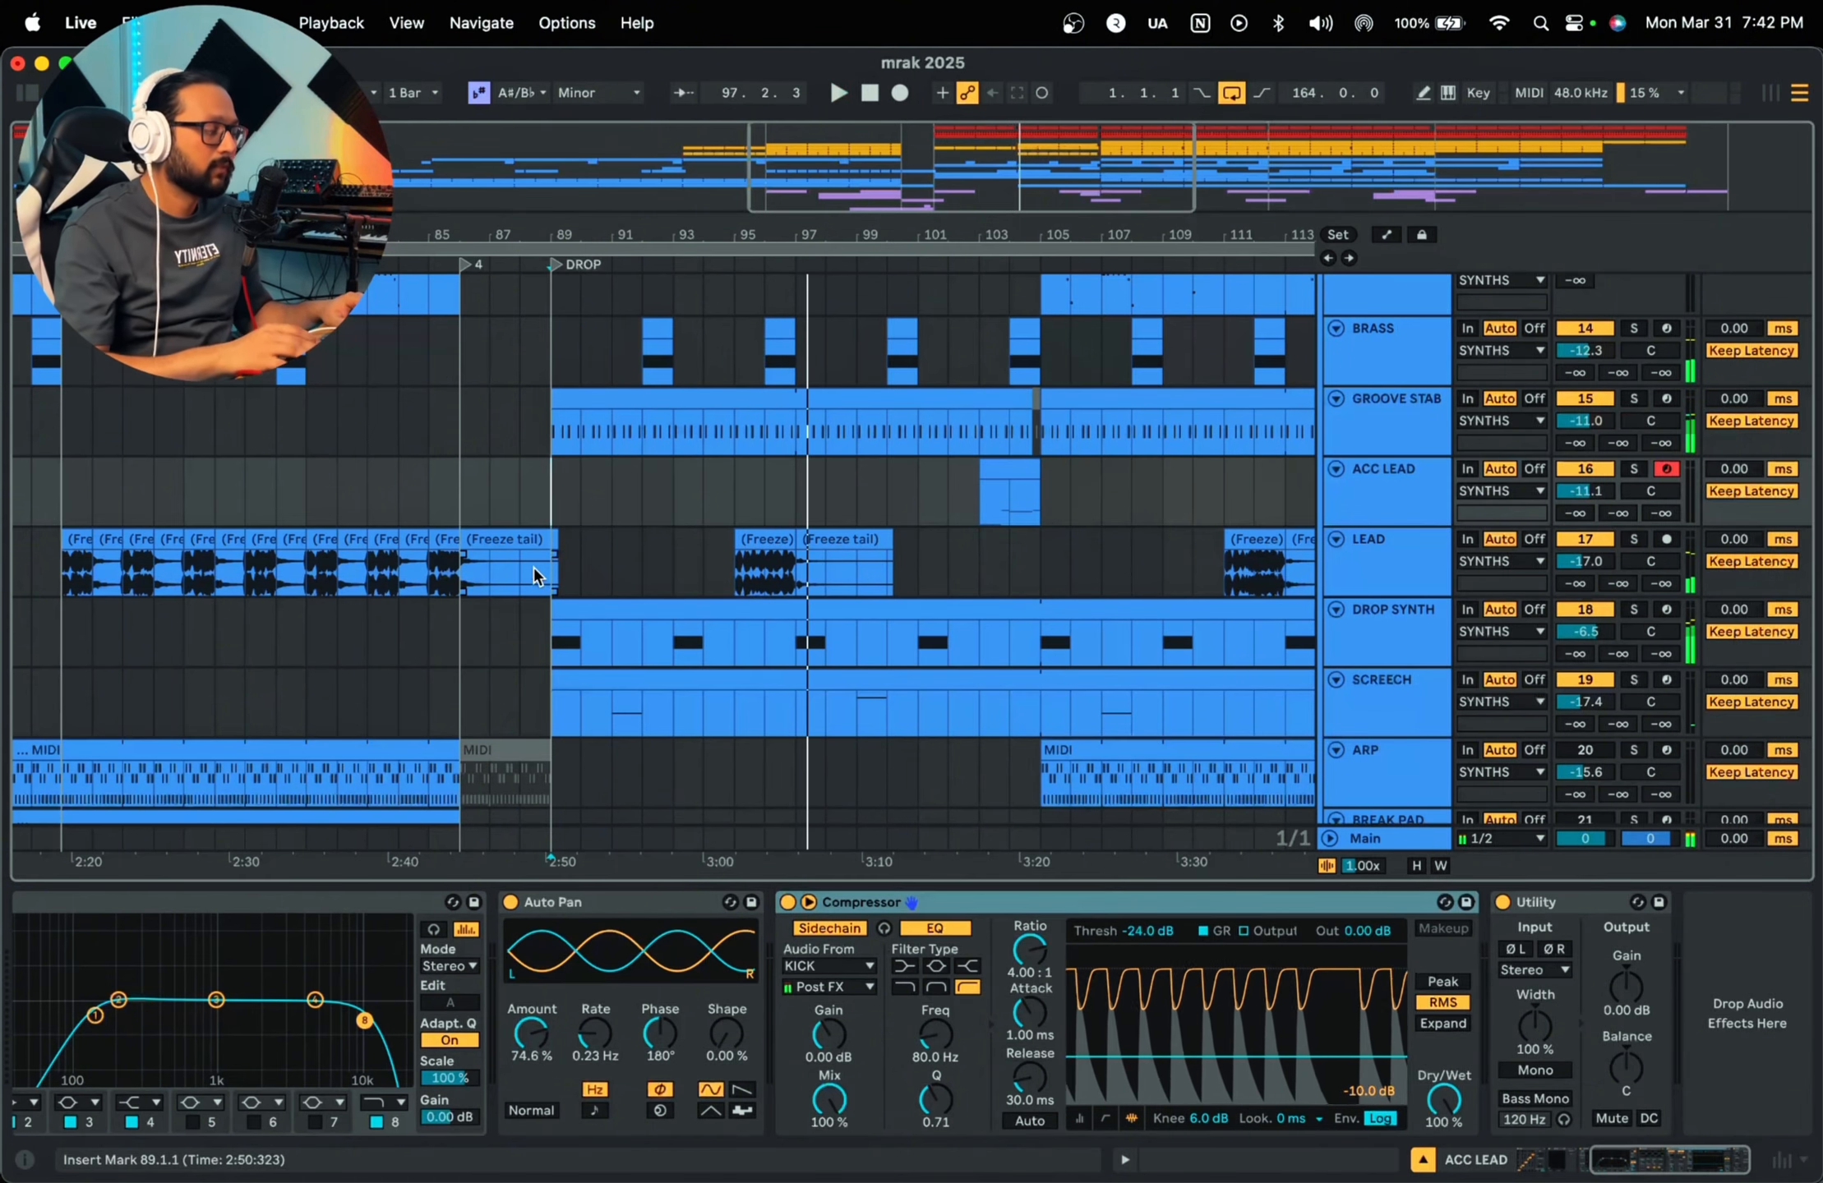
key("space")
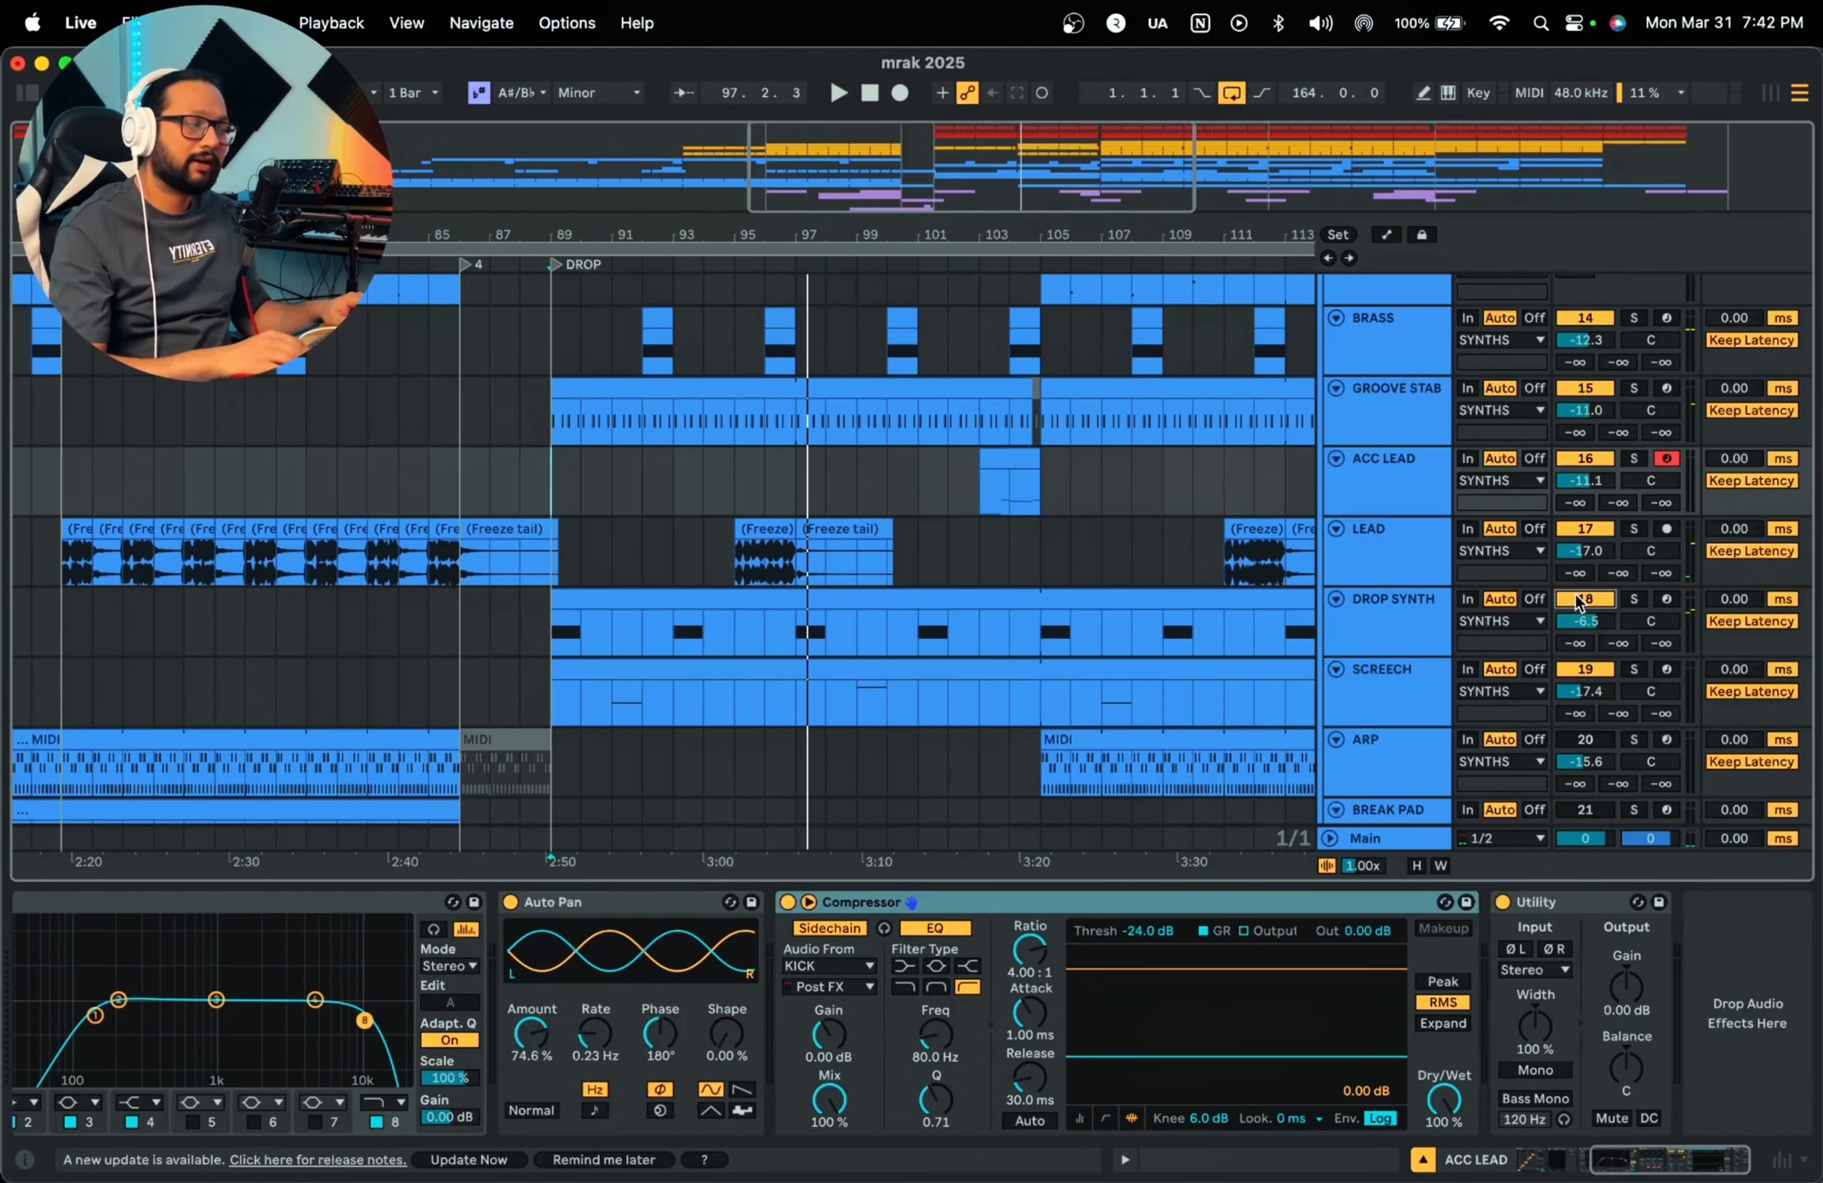
Step: Mark DROP SYNTH and SCREECH together from bar 89 to 105, and compare their two-bar phrases at bars 89 and 91
scroll(1578, 603, "up", 2)
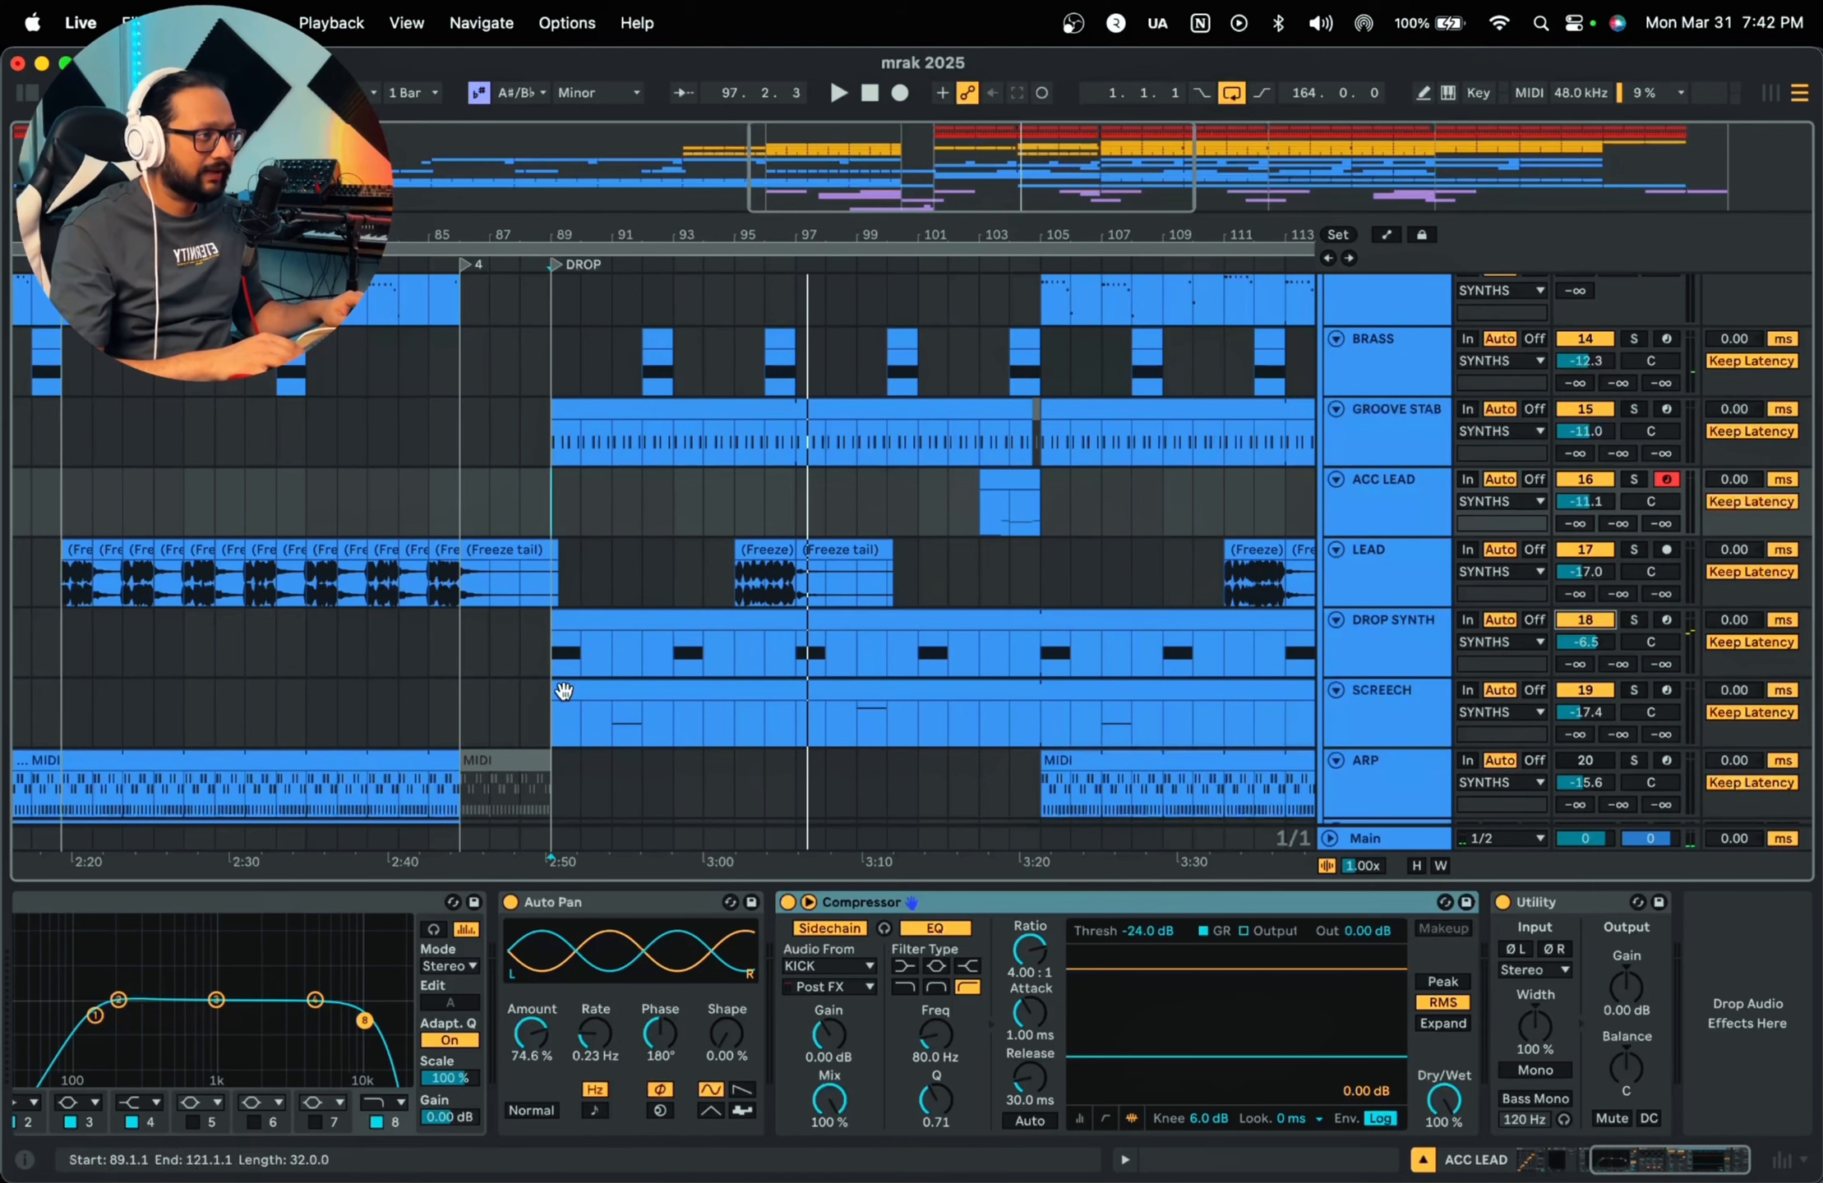
left_click_drag(552, 641, 1058, 692)
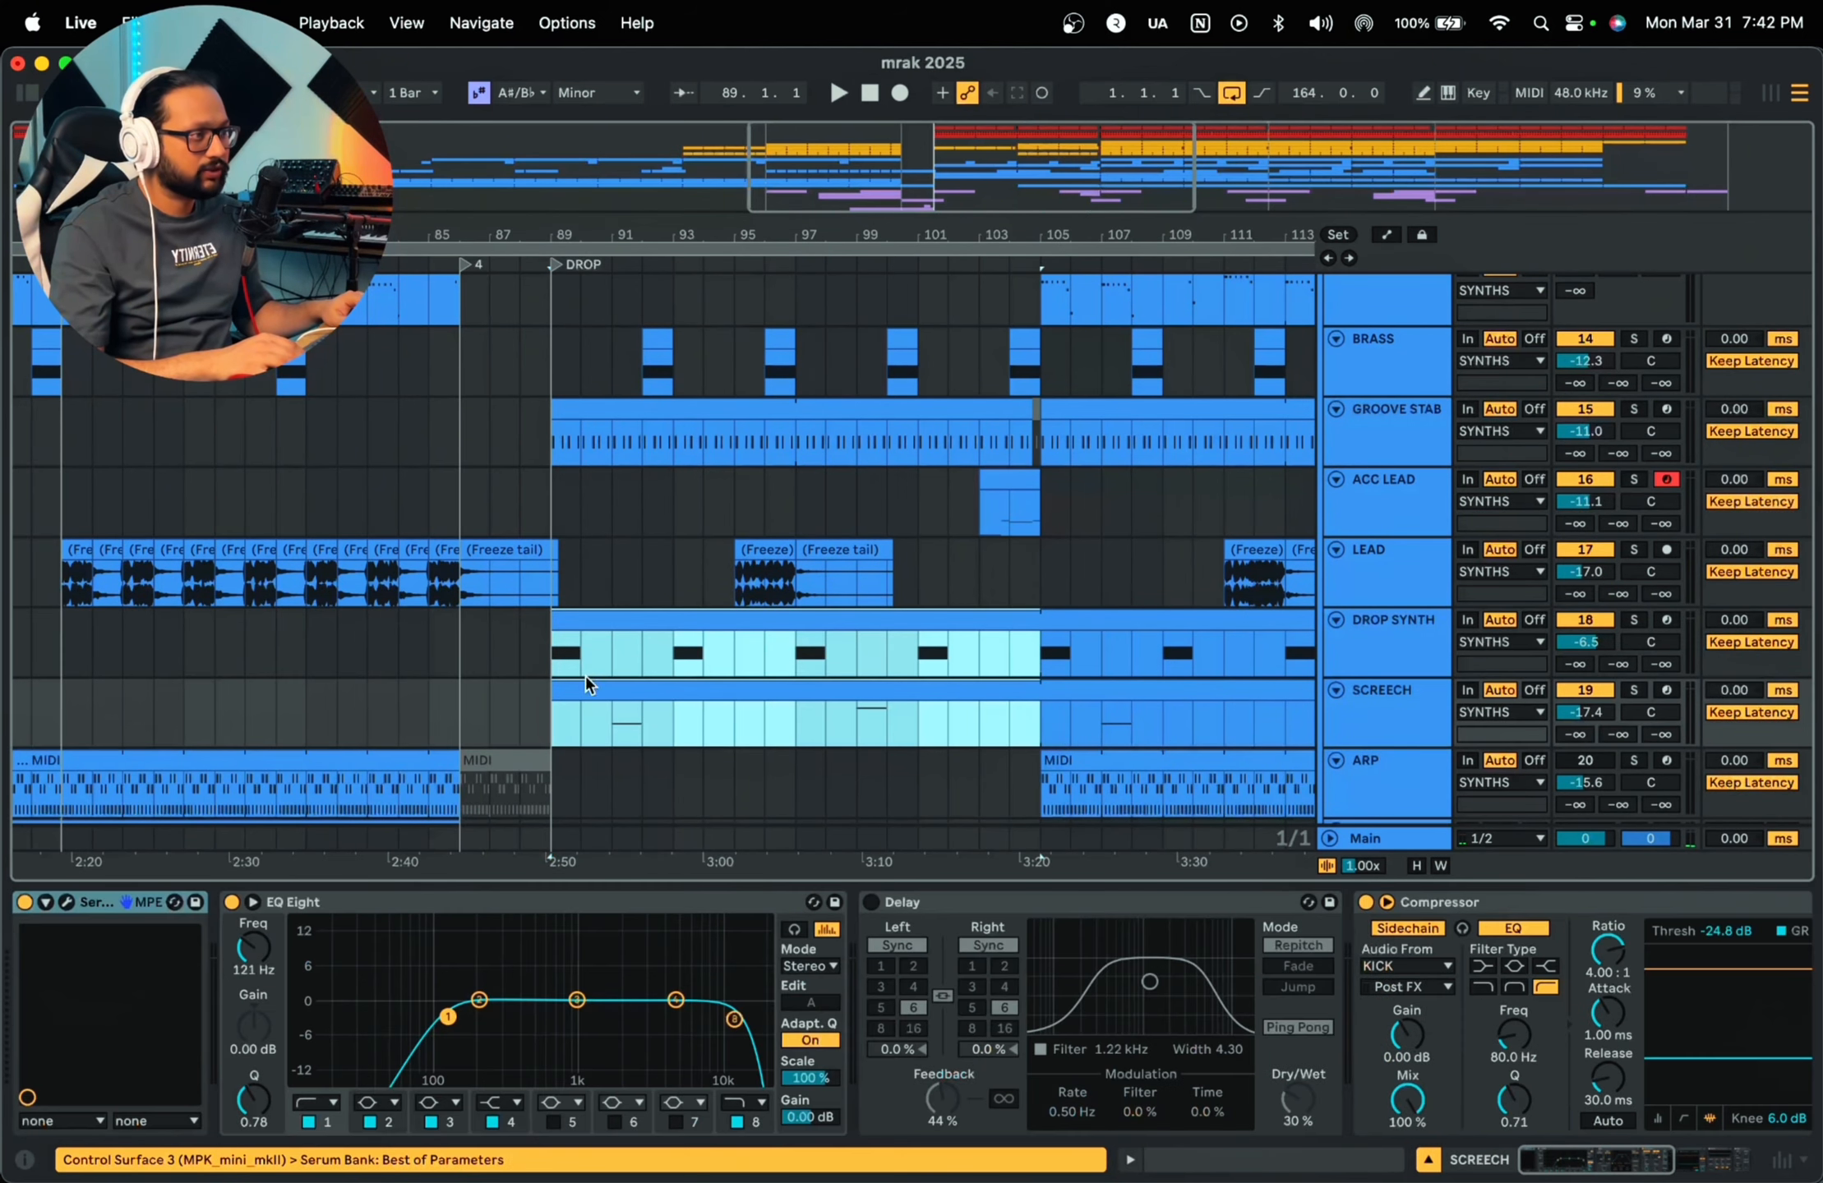
left_click(584, 669)
left_click(592, 708)
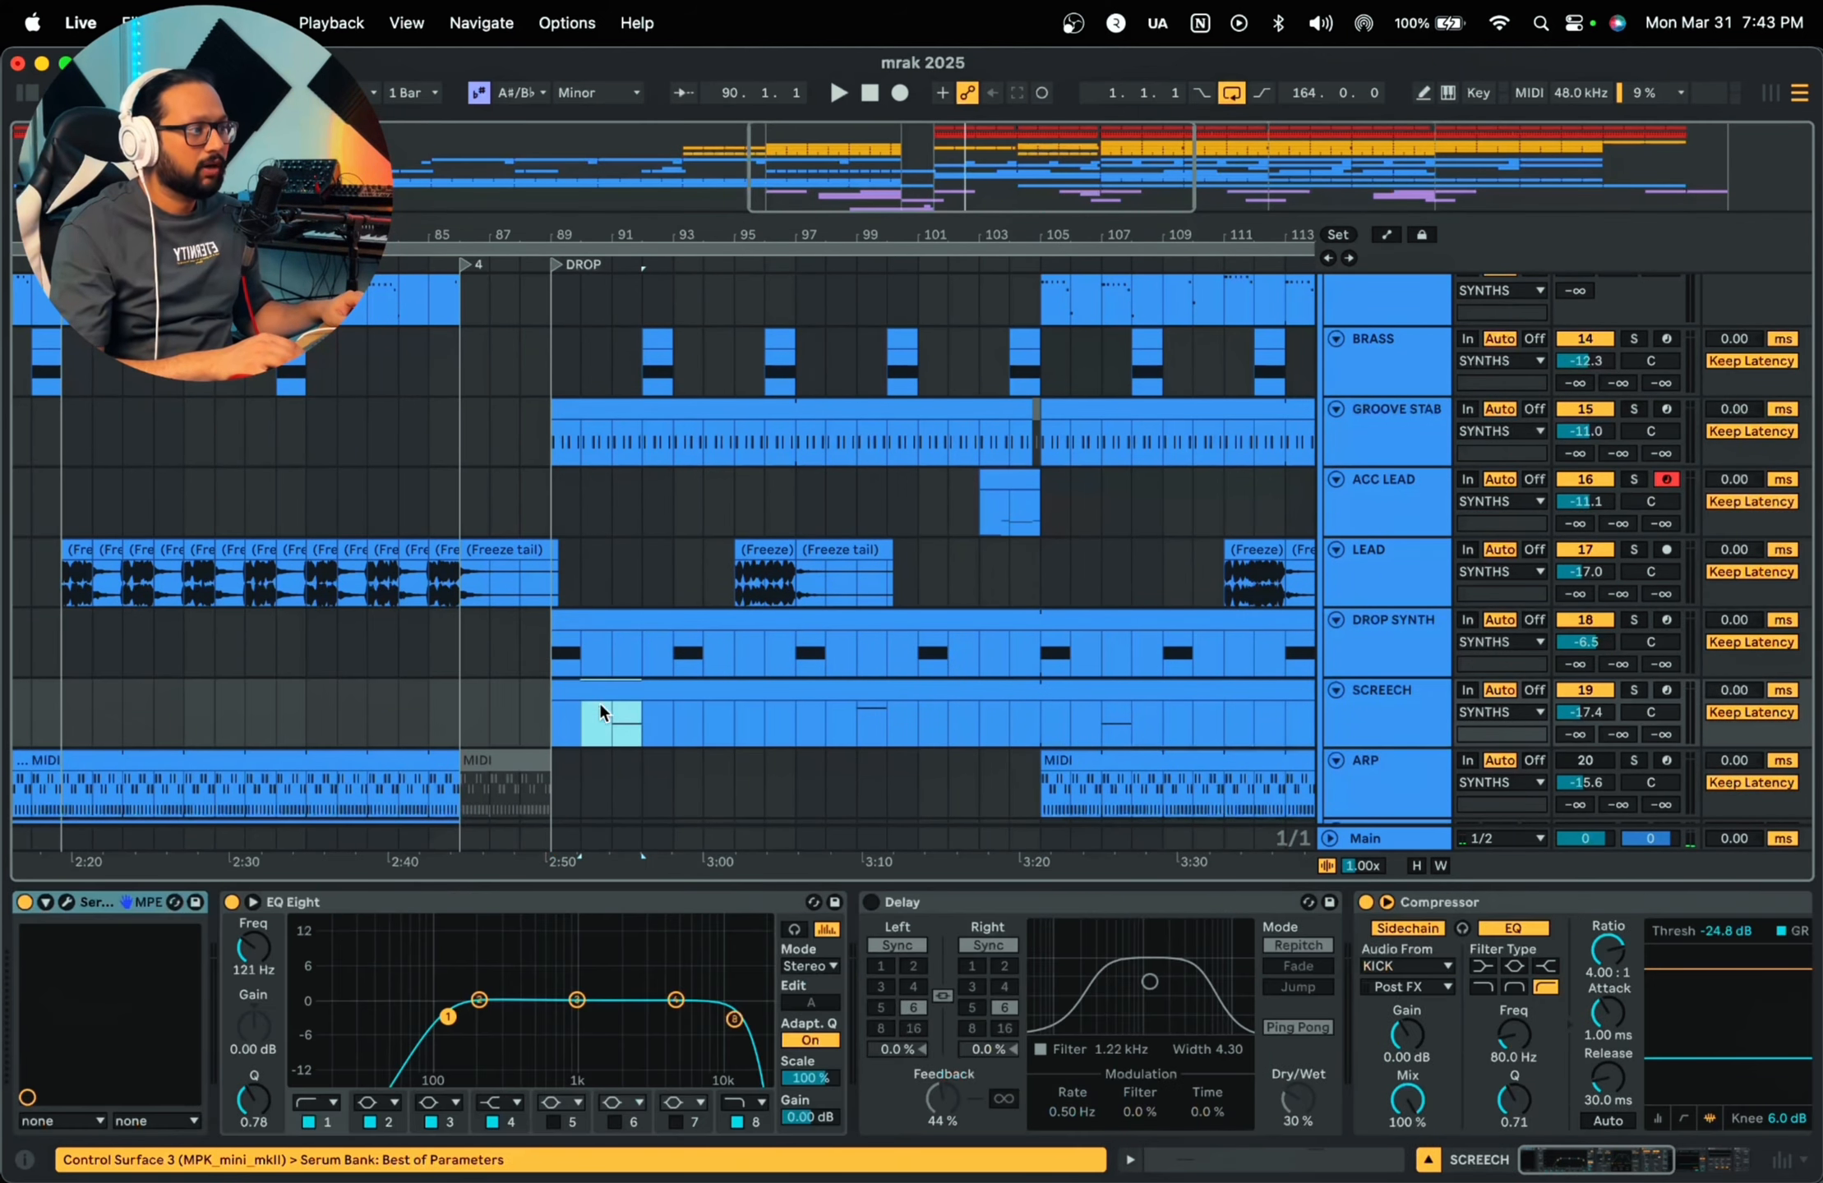
left_click_drag(551, 657, 608, 662)
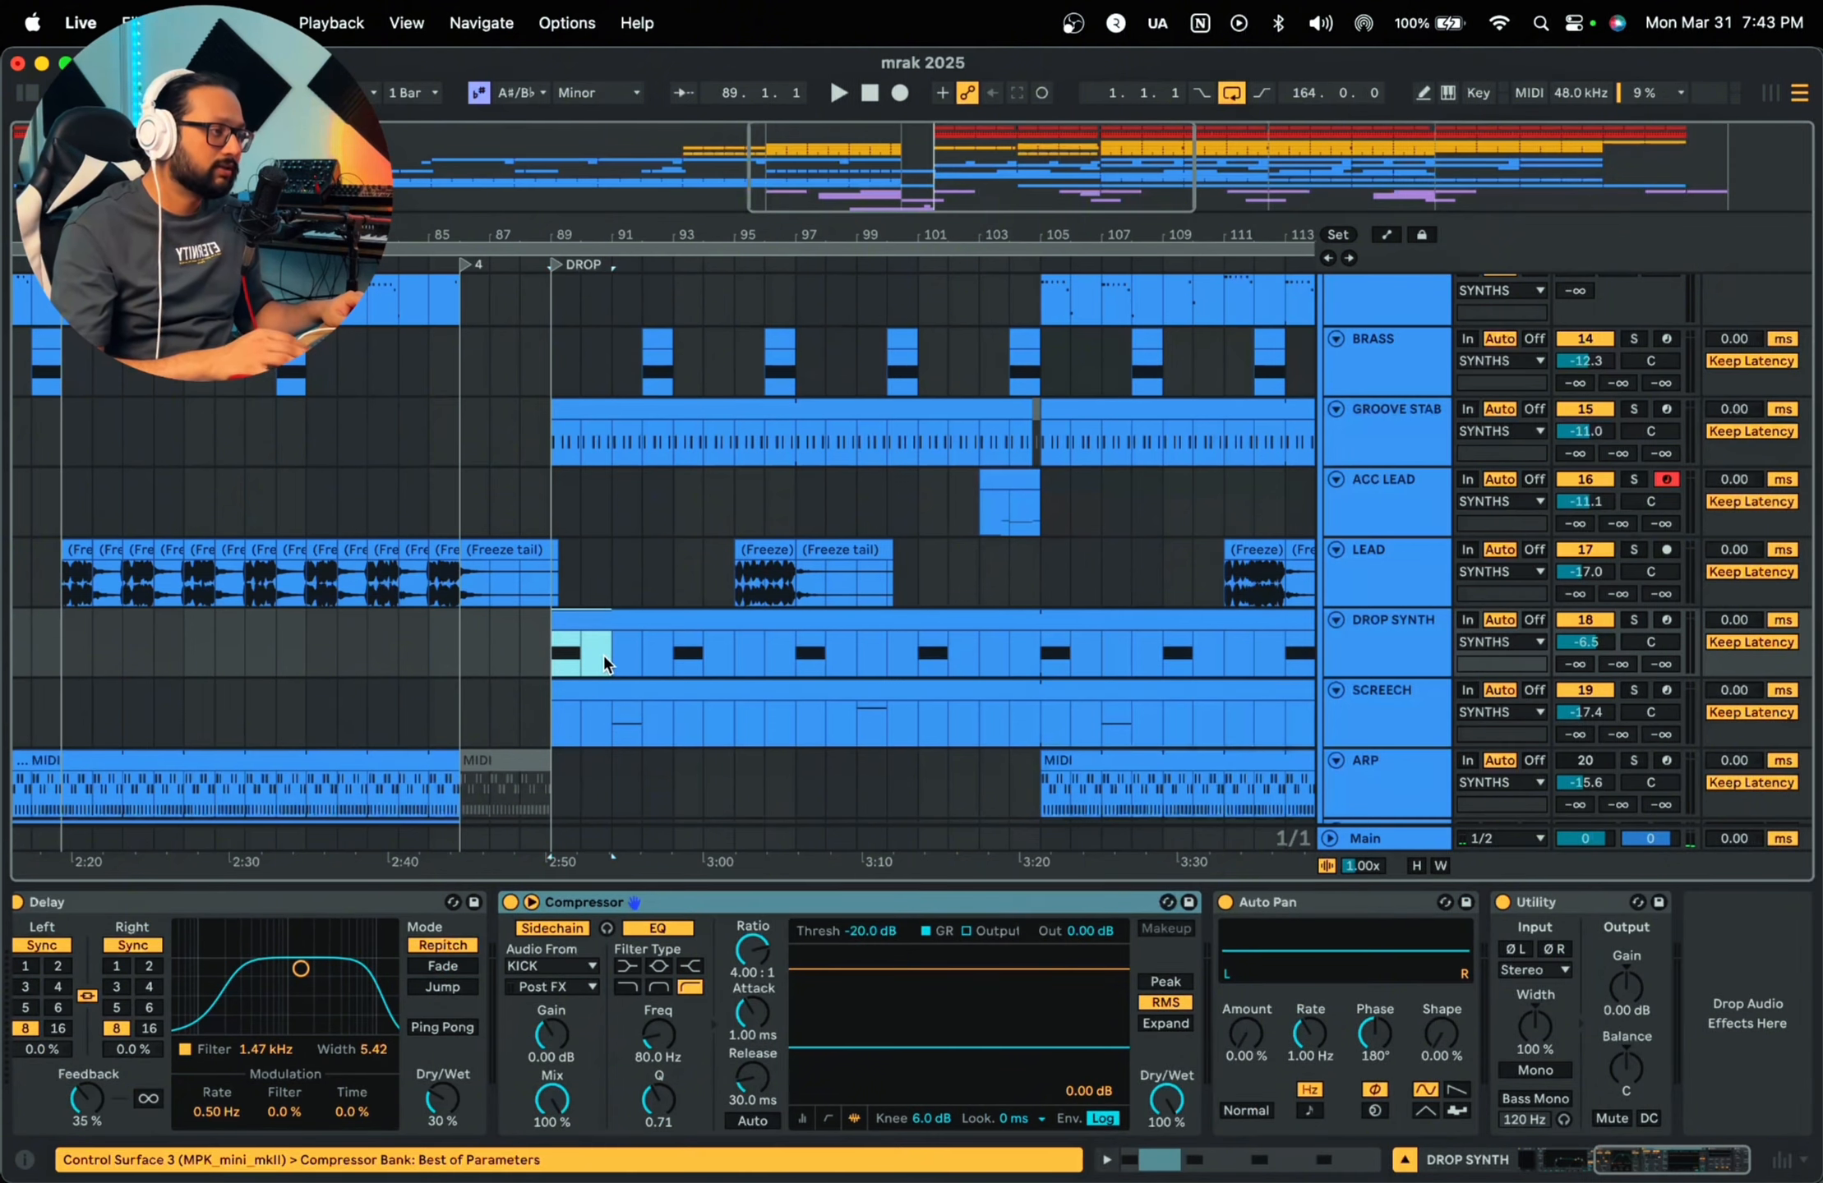
left_click(624, 723)
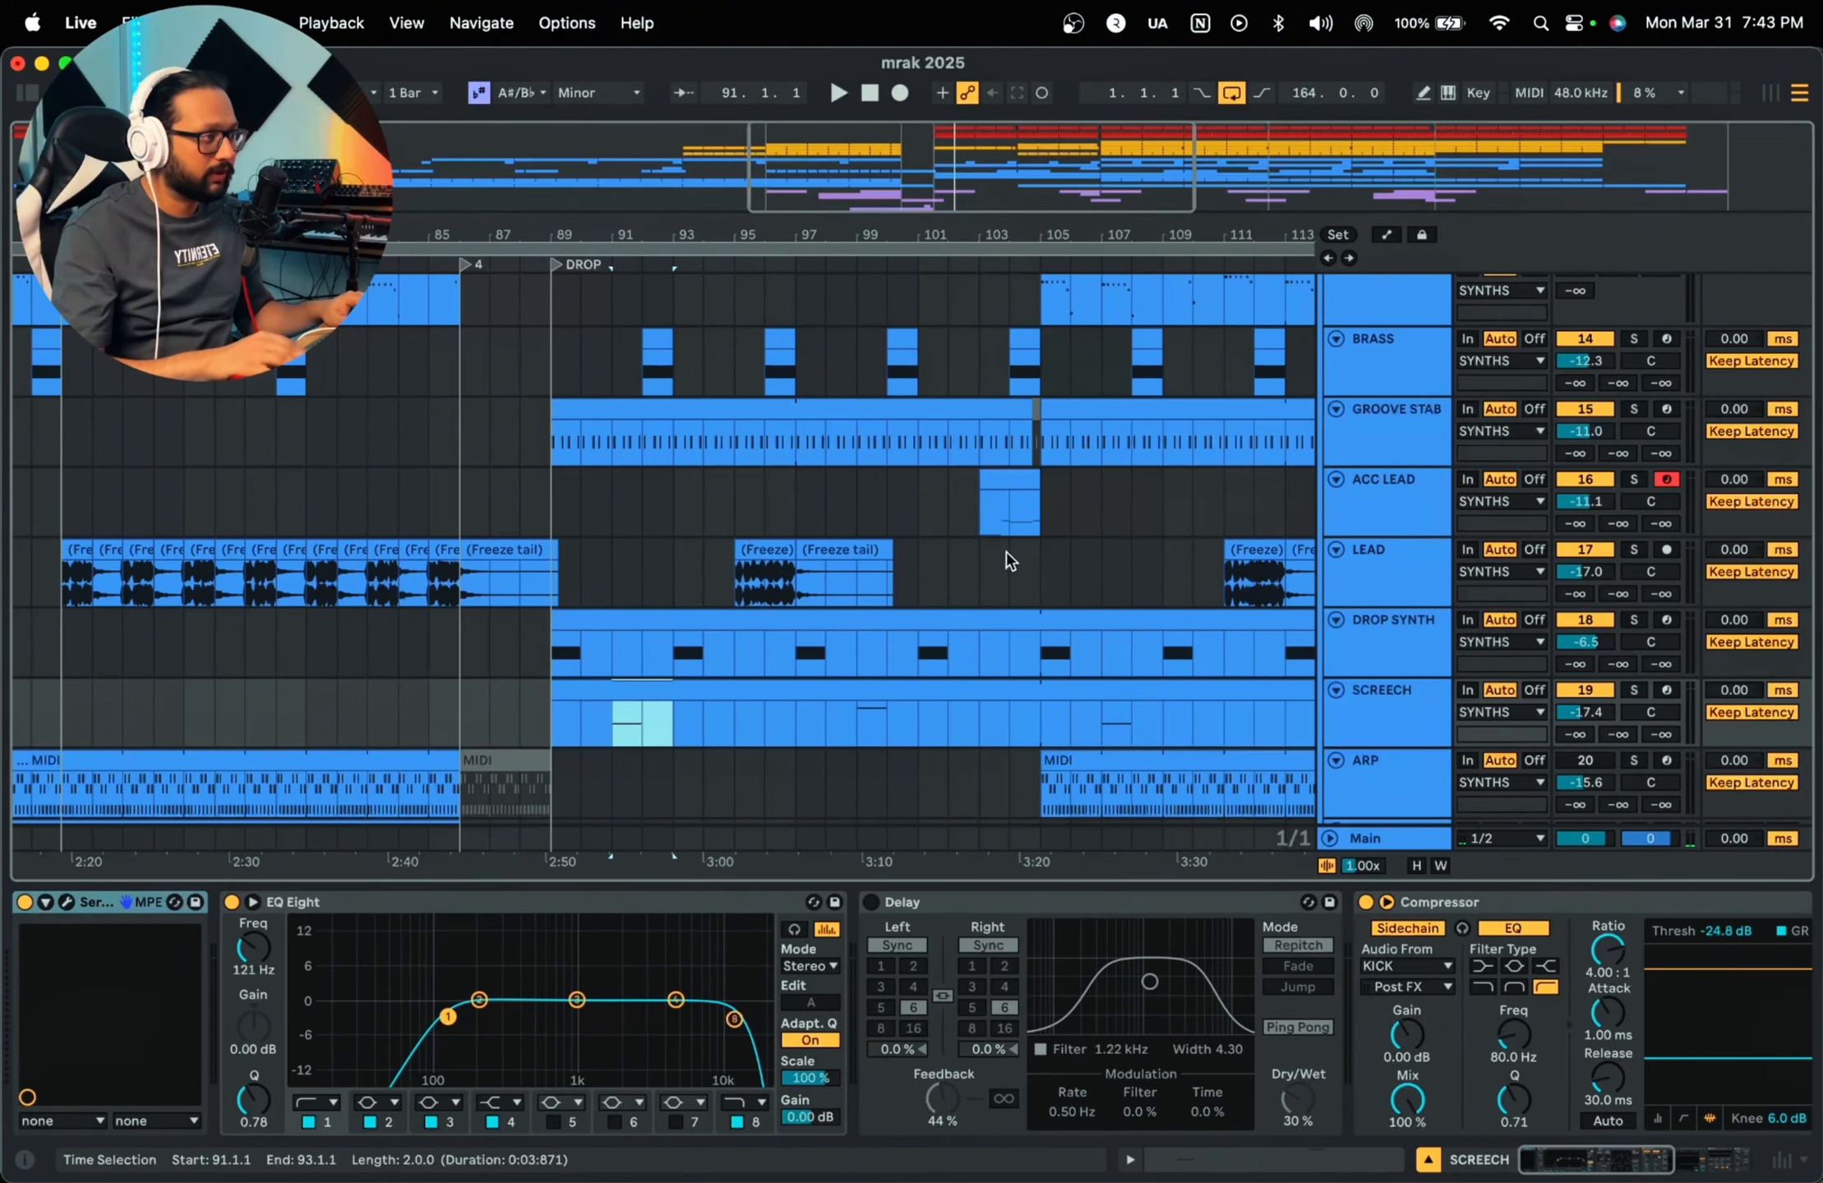
Step: Turn on the Delay on the SCREECH track and review the rest of its device chain
scroll(1283, 585, "down", 1)
scroll(1409, 604, "down", 5)
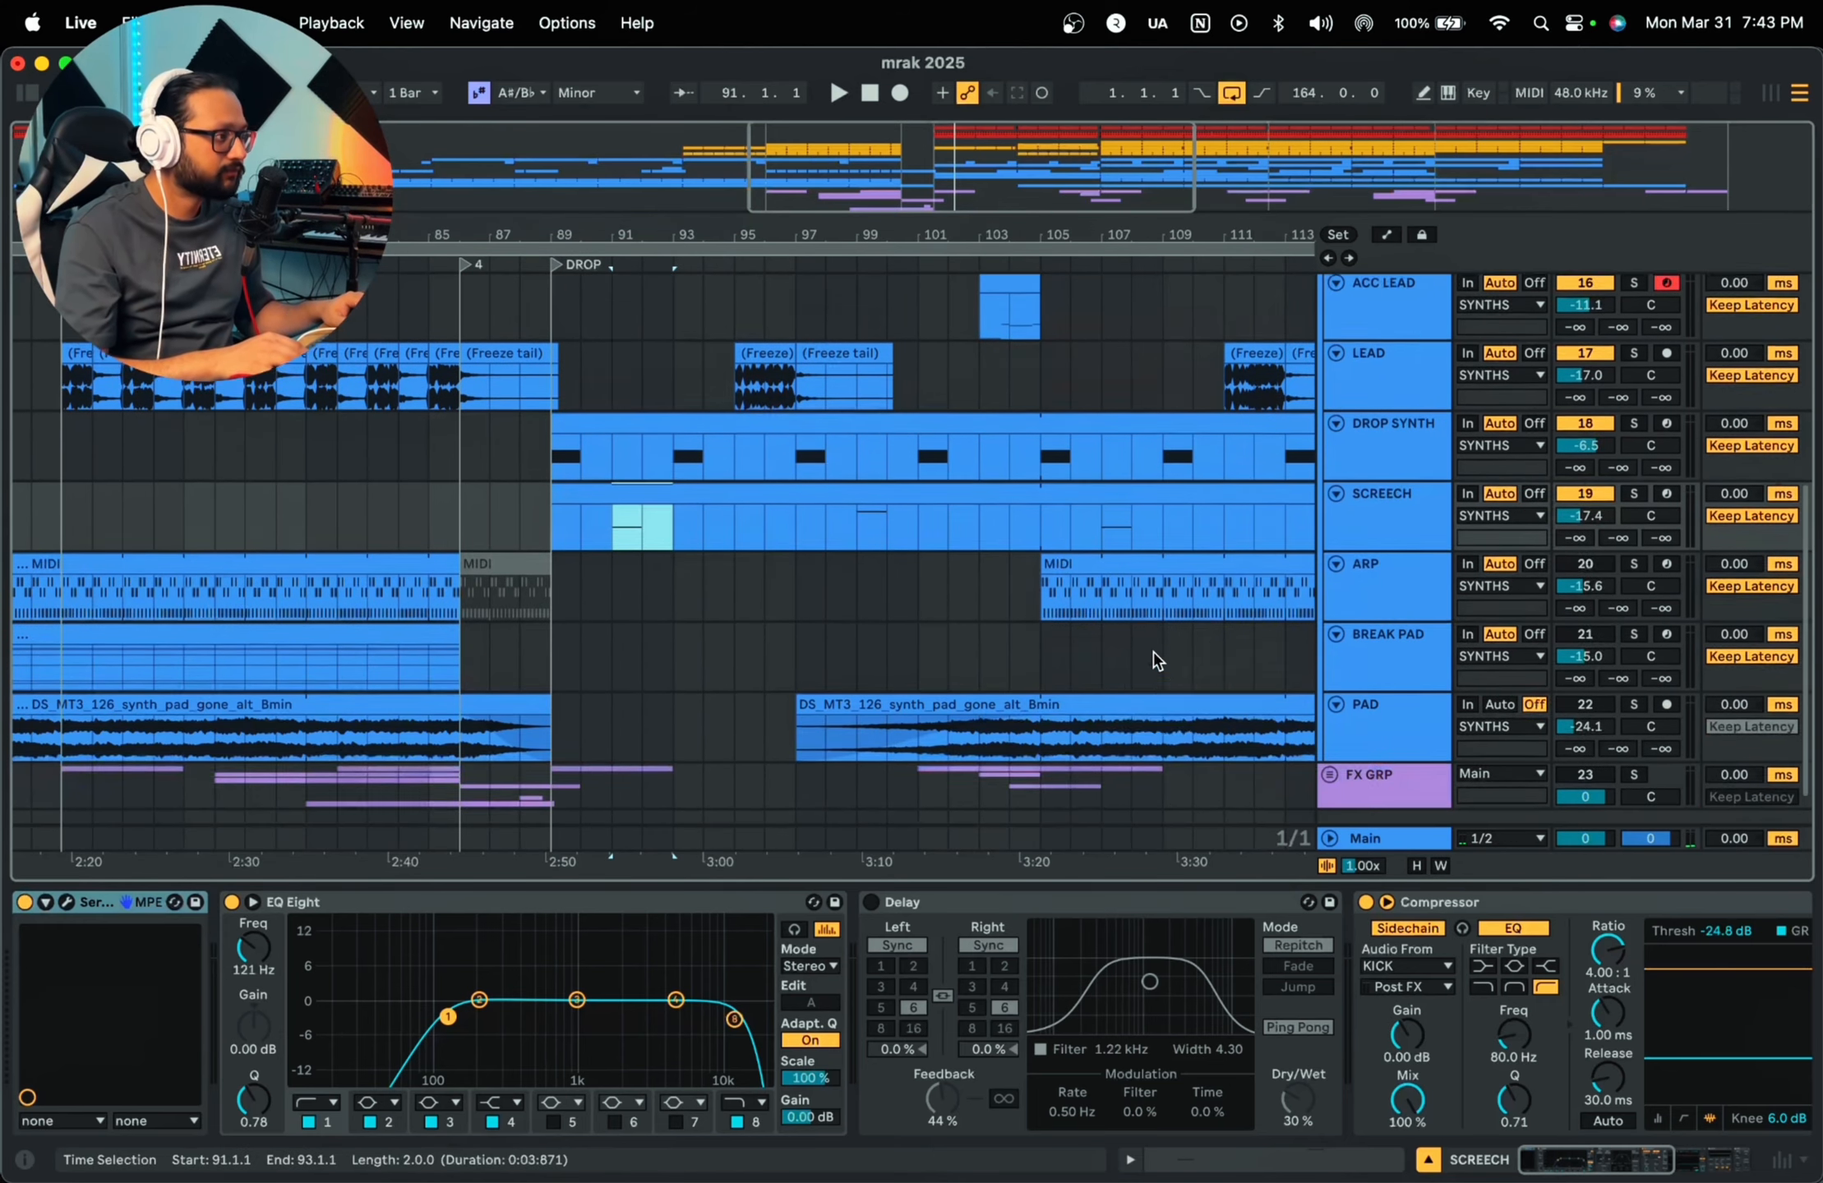
left_click(1356, 528)
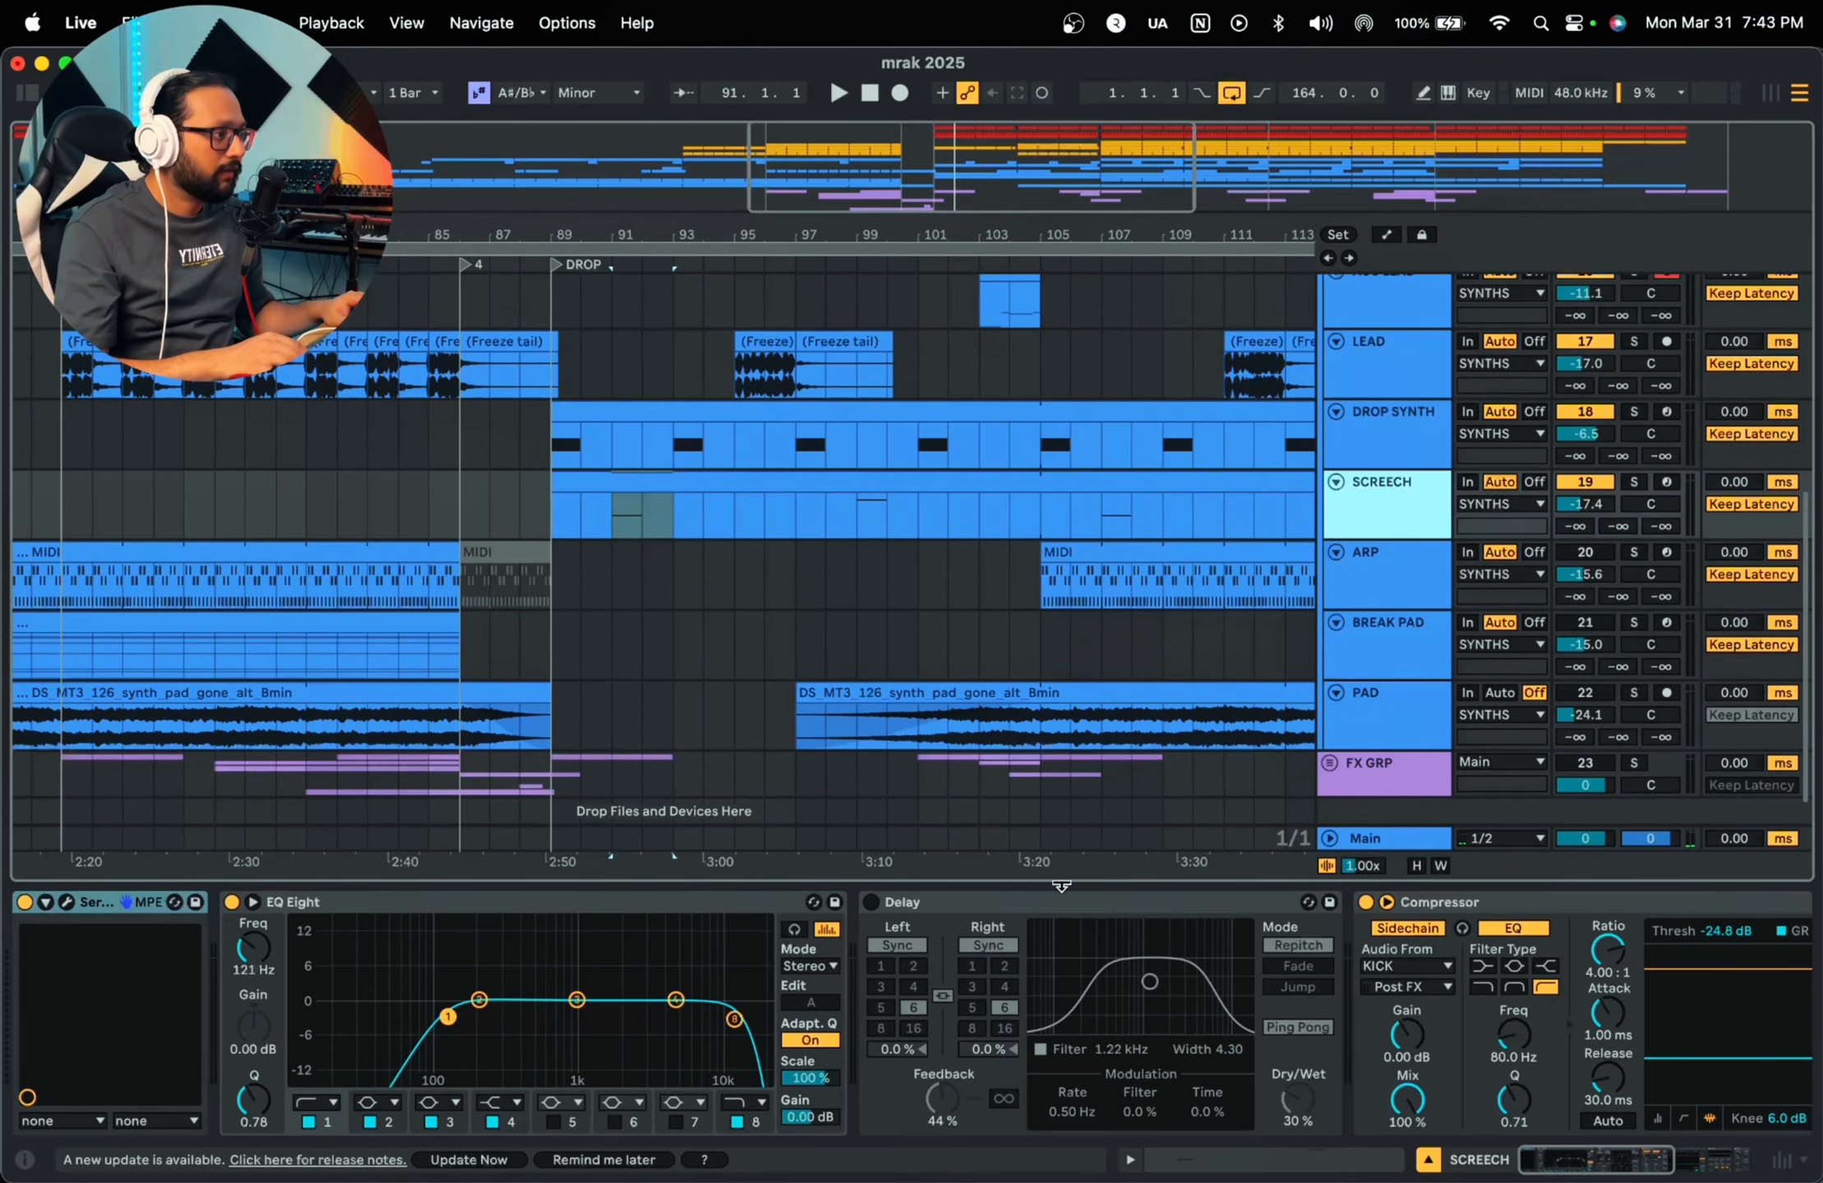
left_click(871, 901)
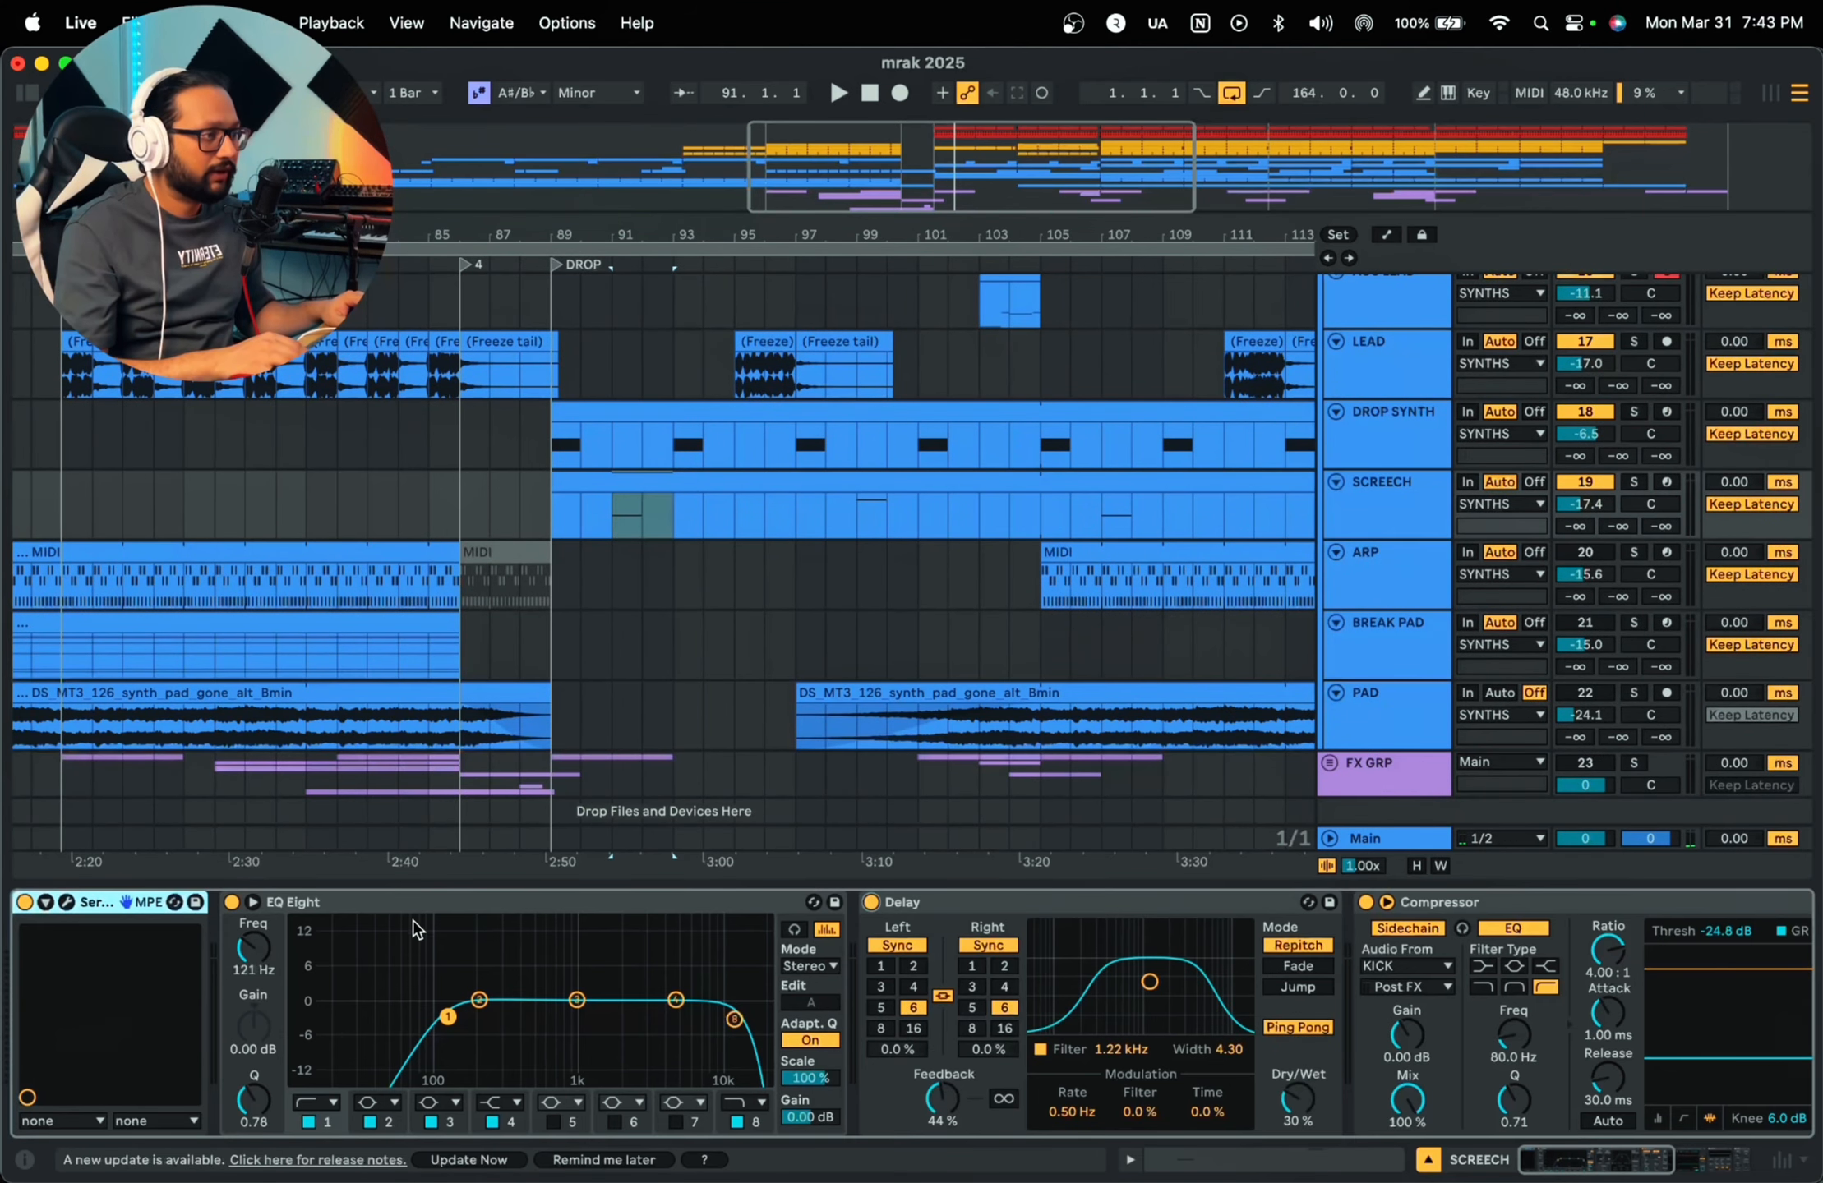
left_click_drag(1589, 1167, 1698, 1171)
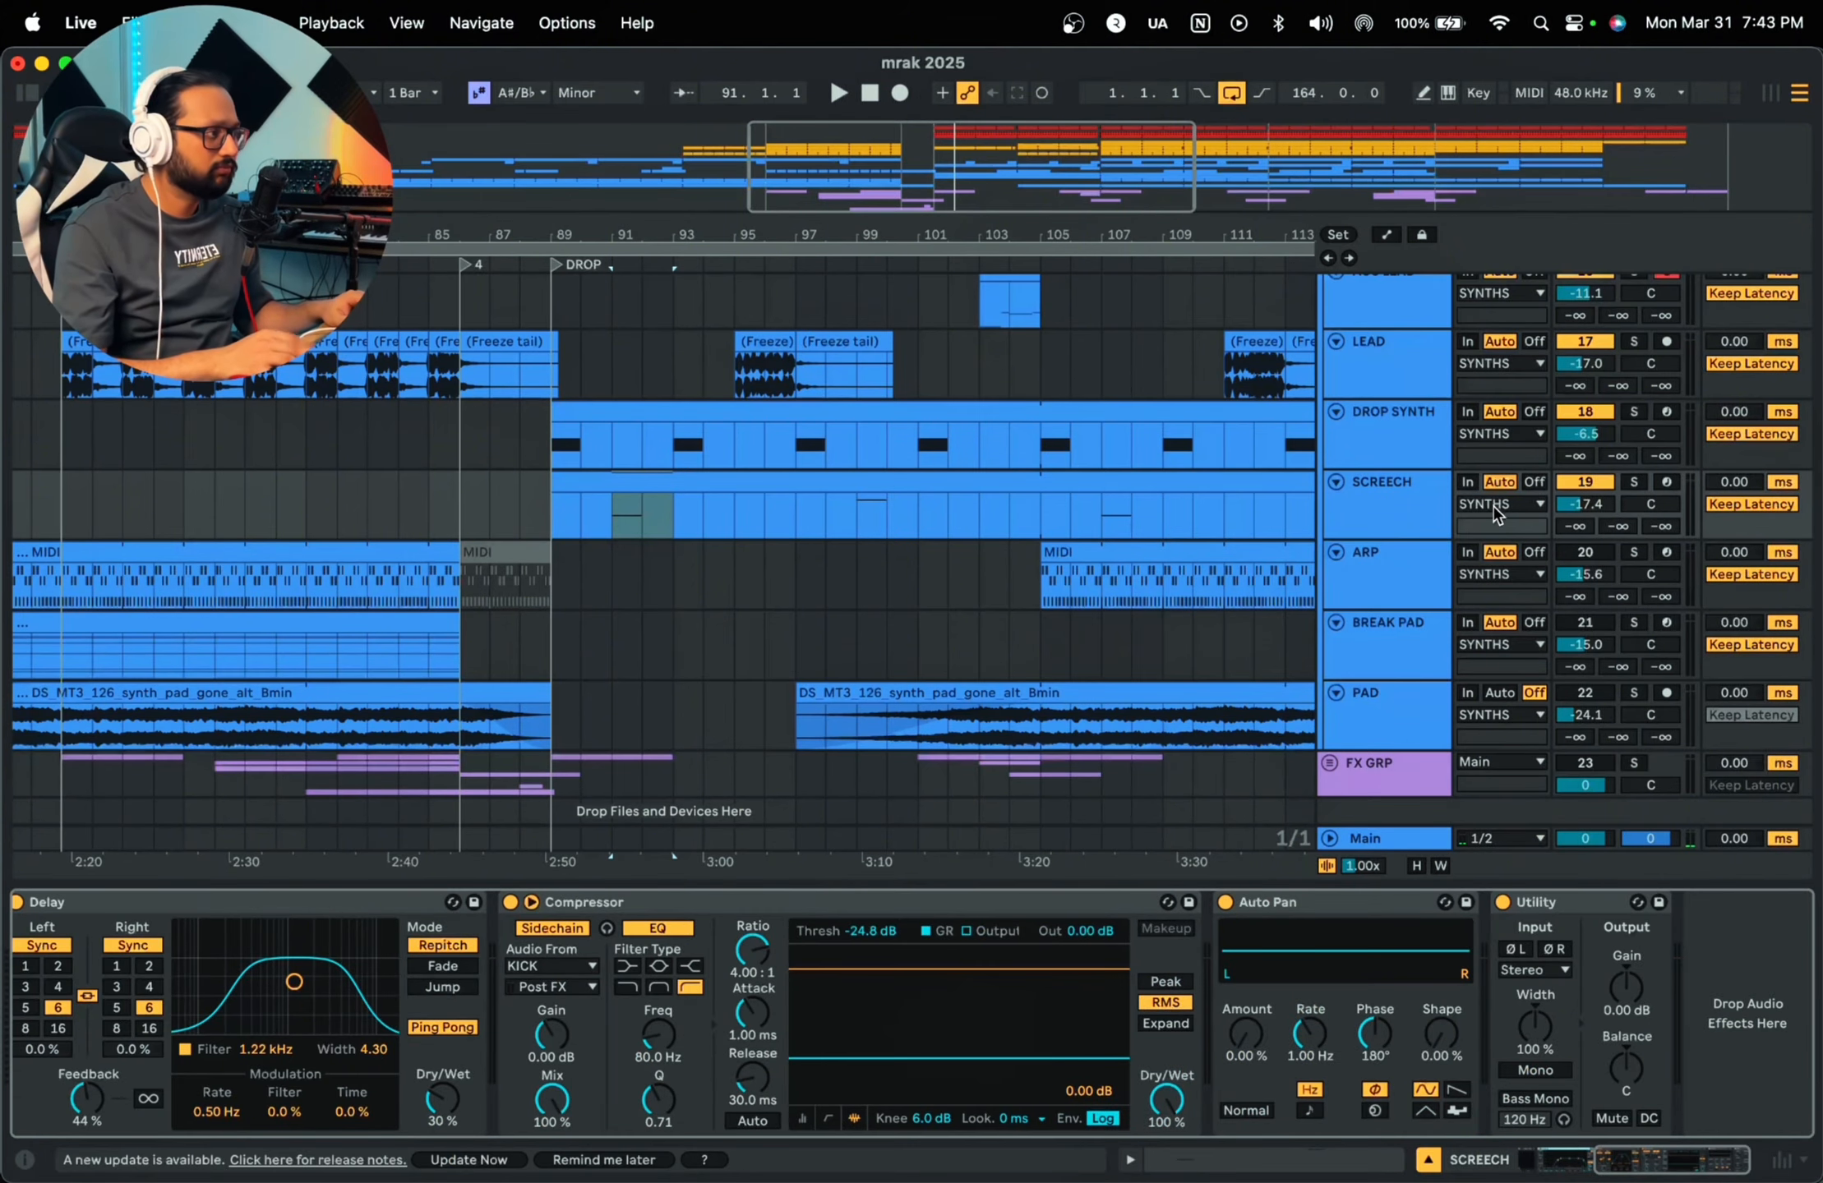
Step: Set the insert mark at bar 105 on ARP and deactivate the BRASS, GROOVE STAB, ACC LEAD, LEAD, DROP SYNTH and SCREECH tracks
scroll(977, 622, "right", 5)
left_click(808, 546)
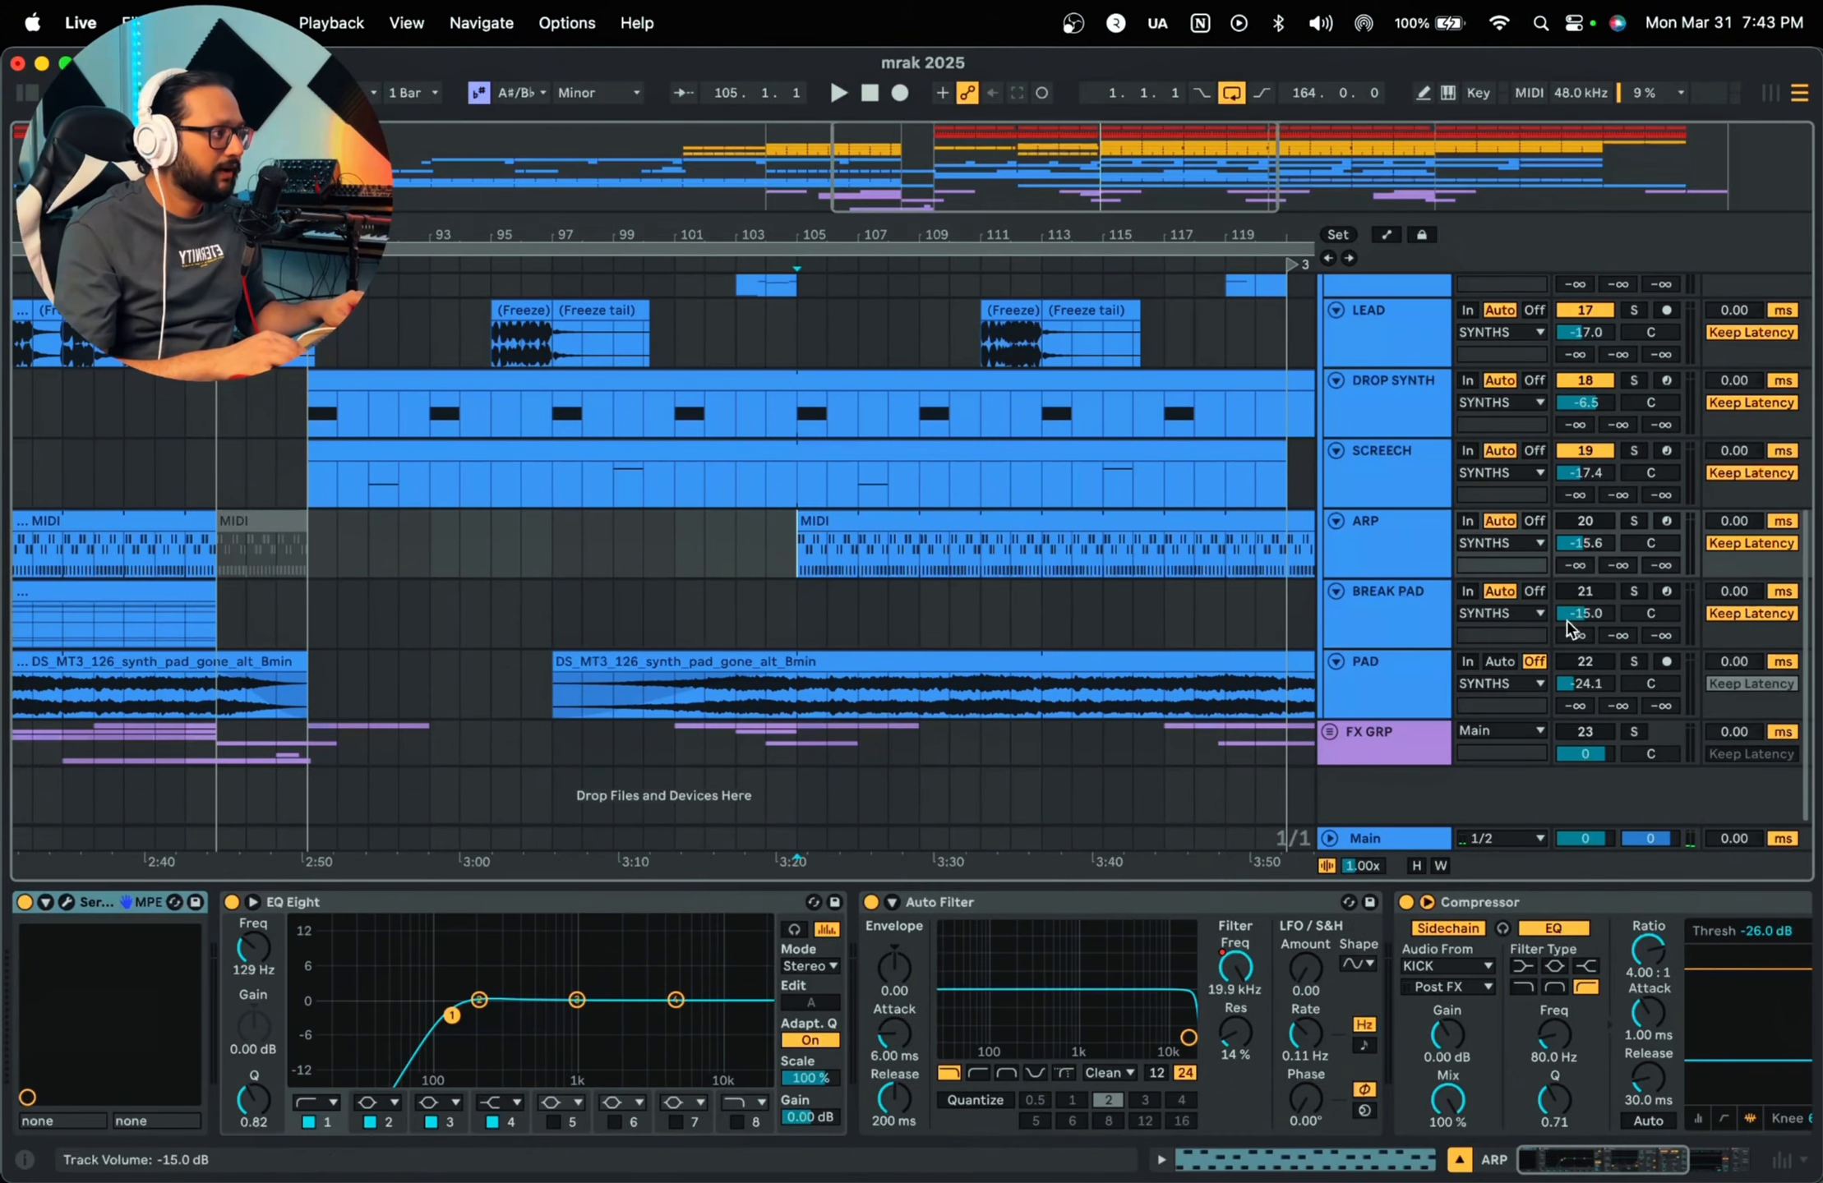
scroll(1573, 617, "up", 1)
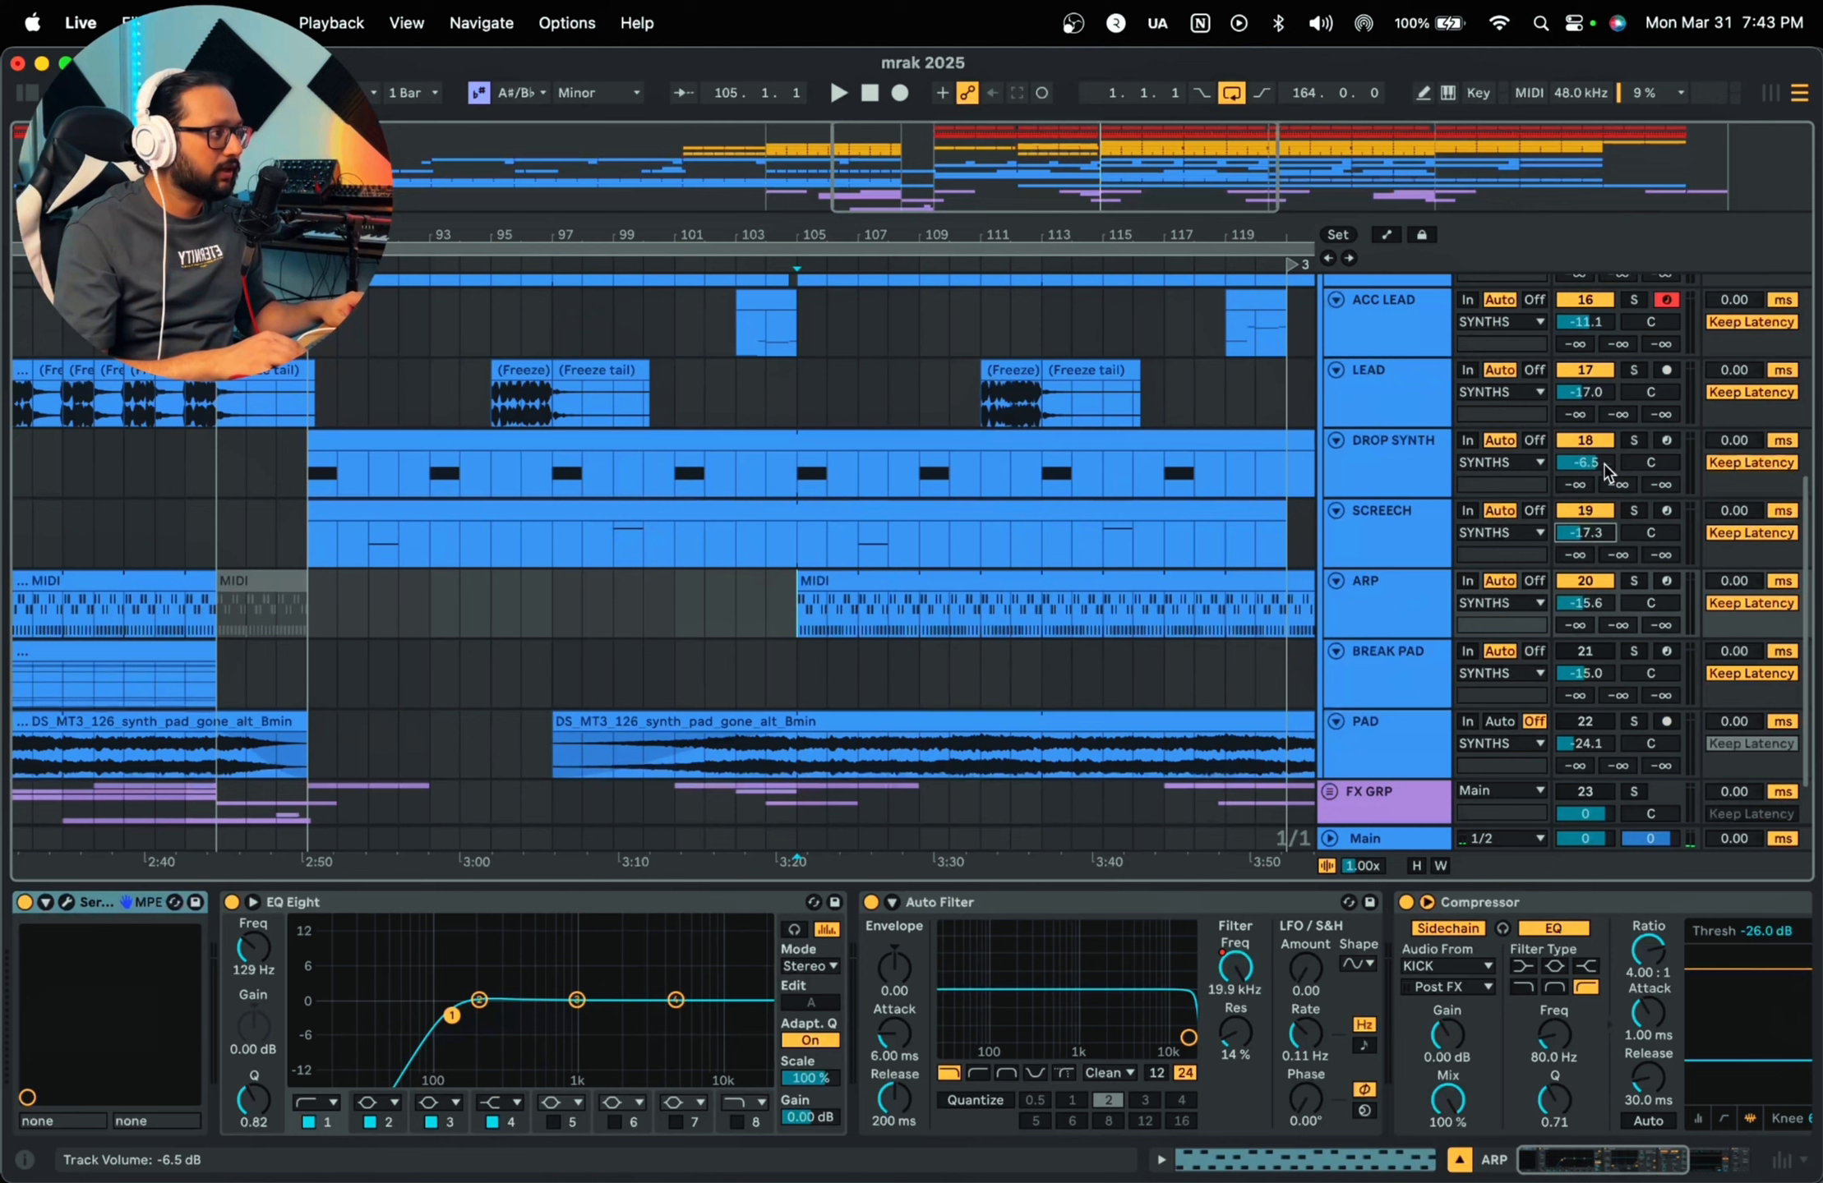
left_click(1578, 583)
left_click(1583, 441)
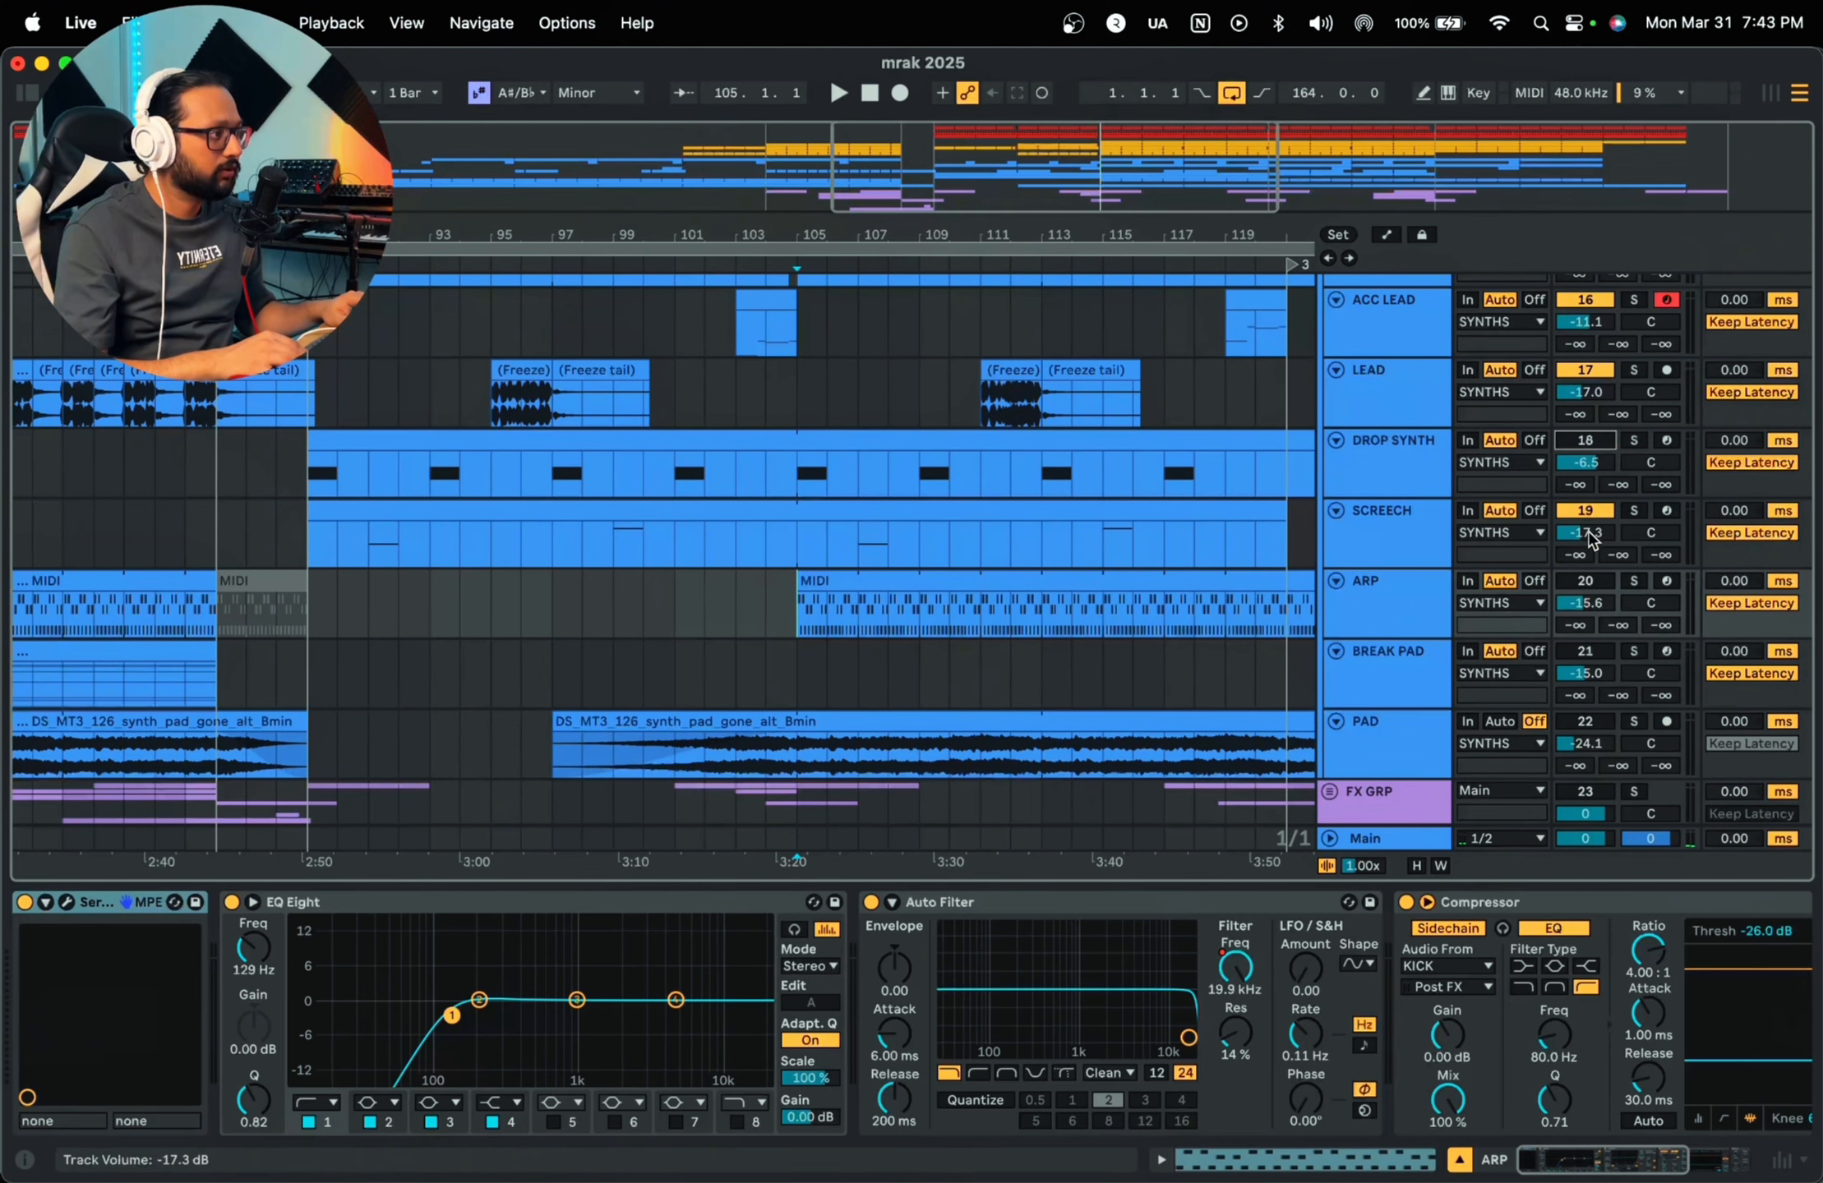
scroll(1592, 540, "up", 1)
scroll(1559, 415, "up", 1)
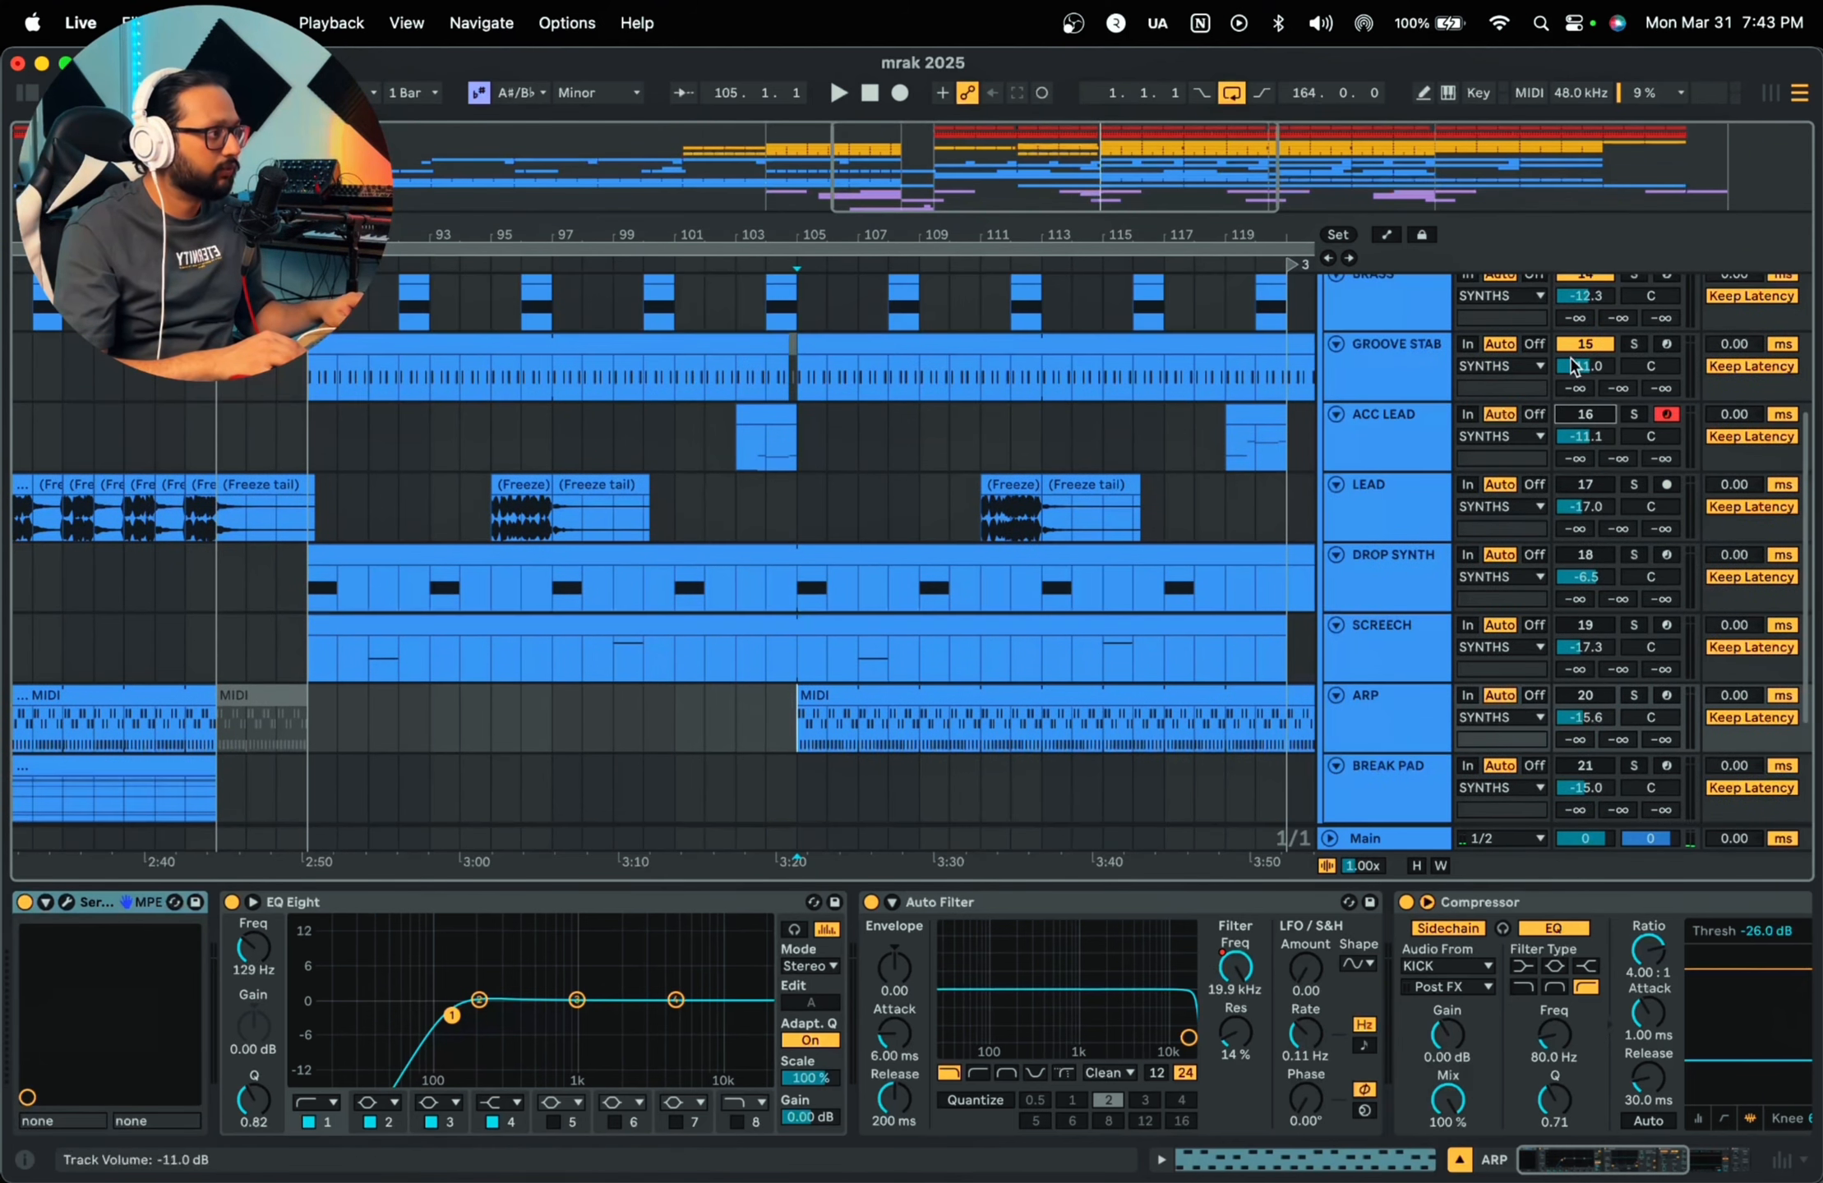
scroll(1573, 403, "up", 1)
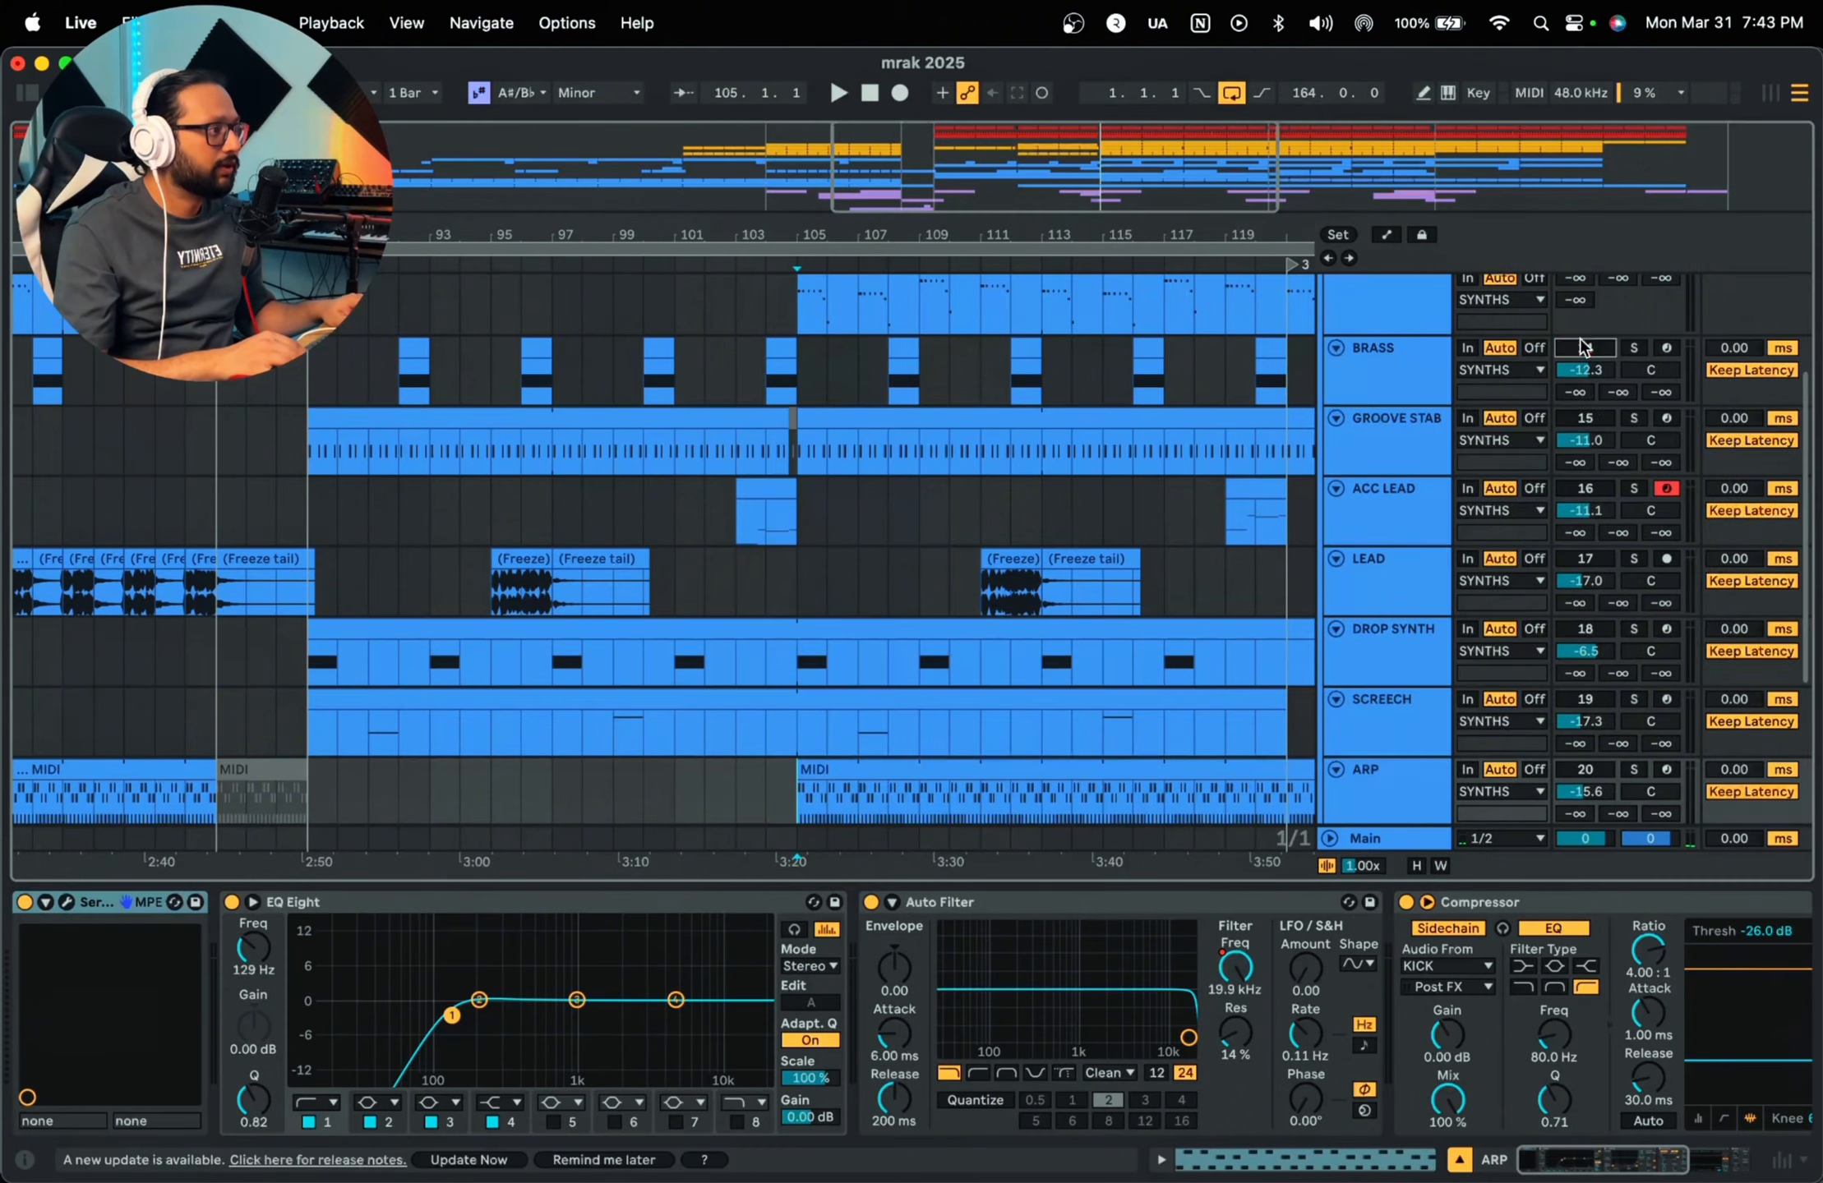
scroll(1601, 338, "up", 1)
scroll(1601, 338, "down", 5)
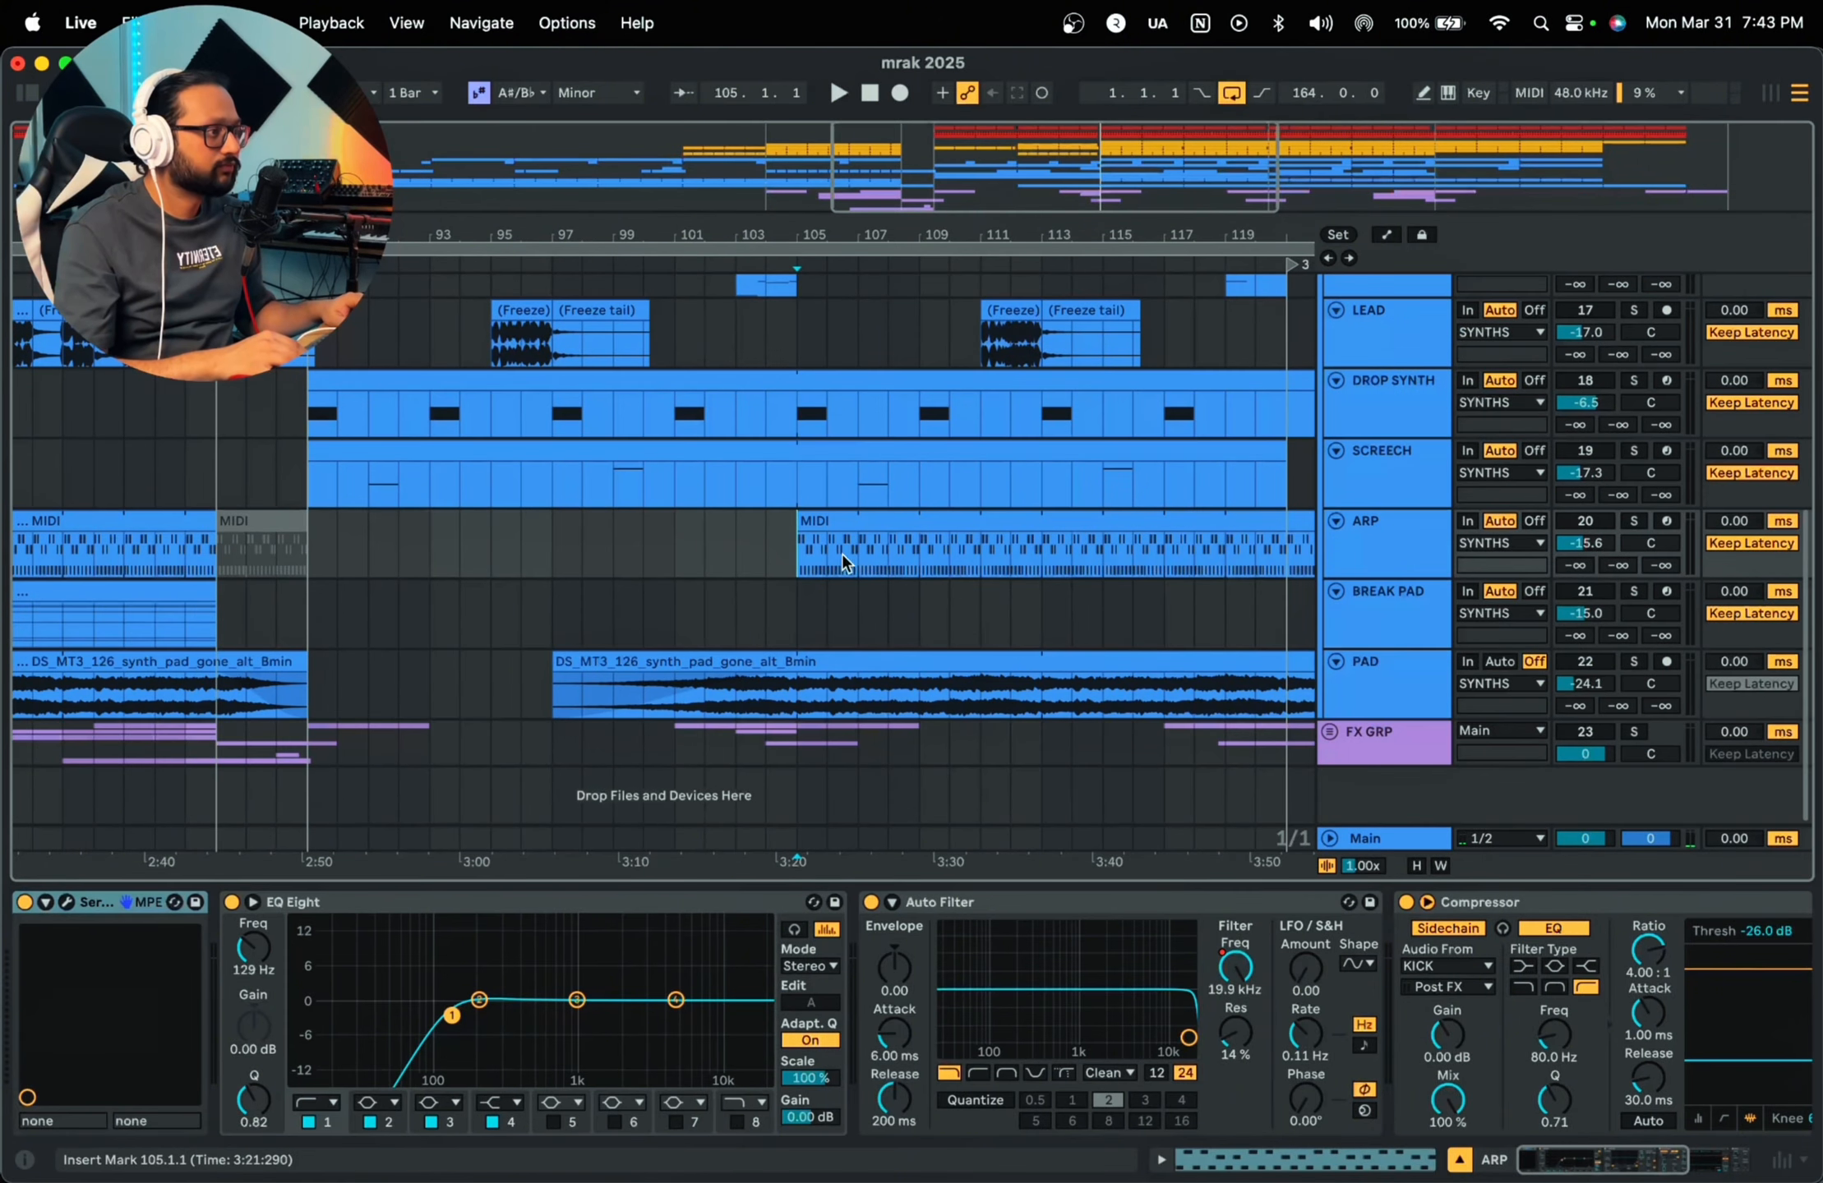
Step: Audition ARP from bar 105 and review its EQ Eight, Auto Filter and kick-sidechained Compressor
key("space")
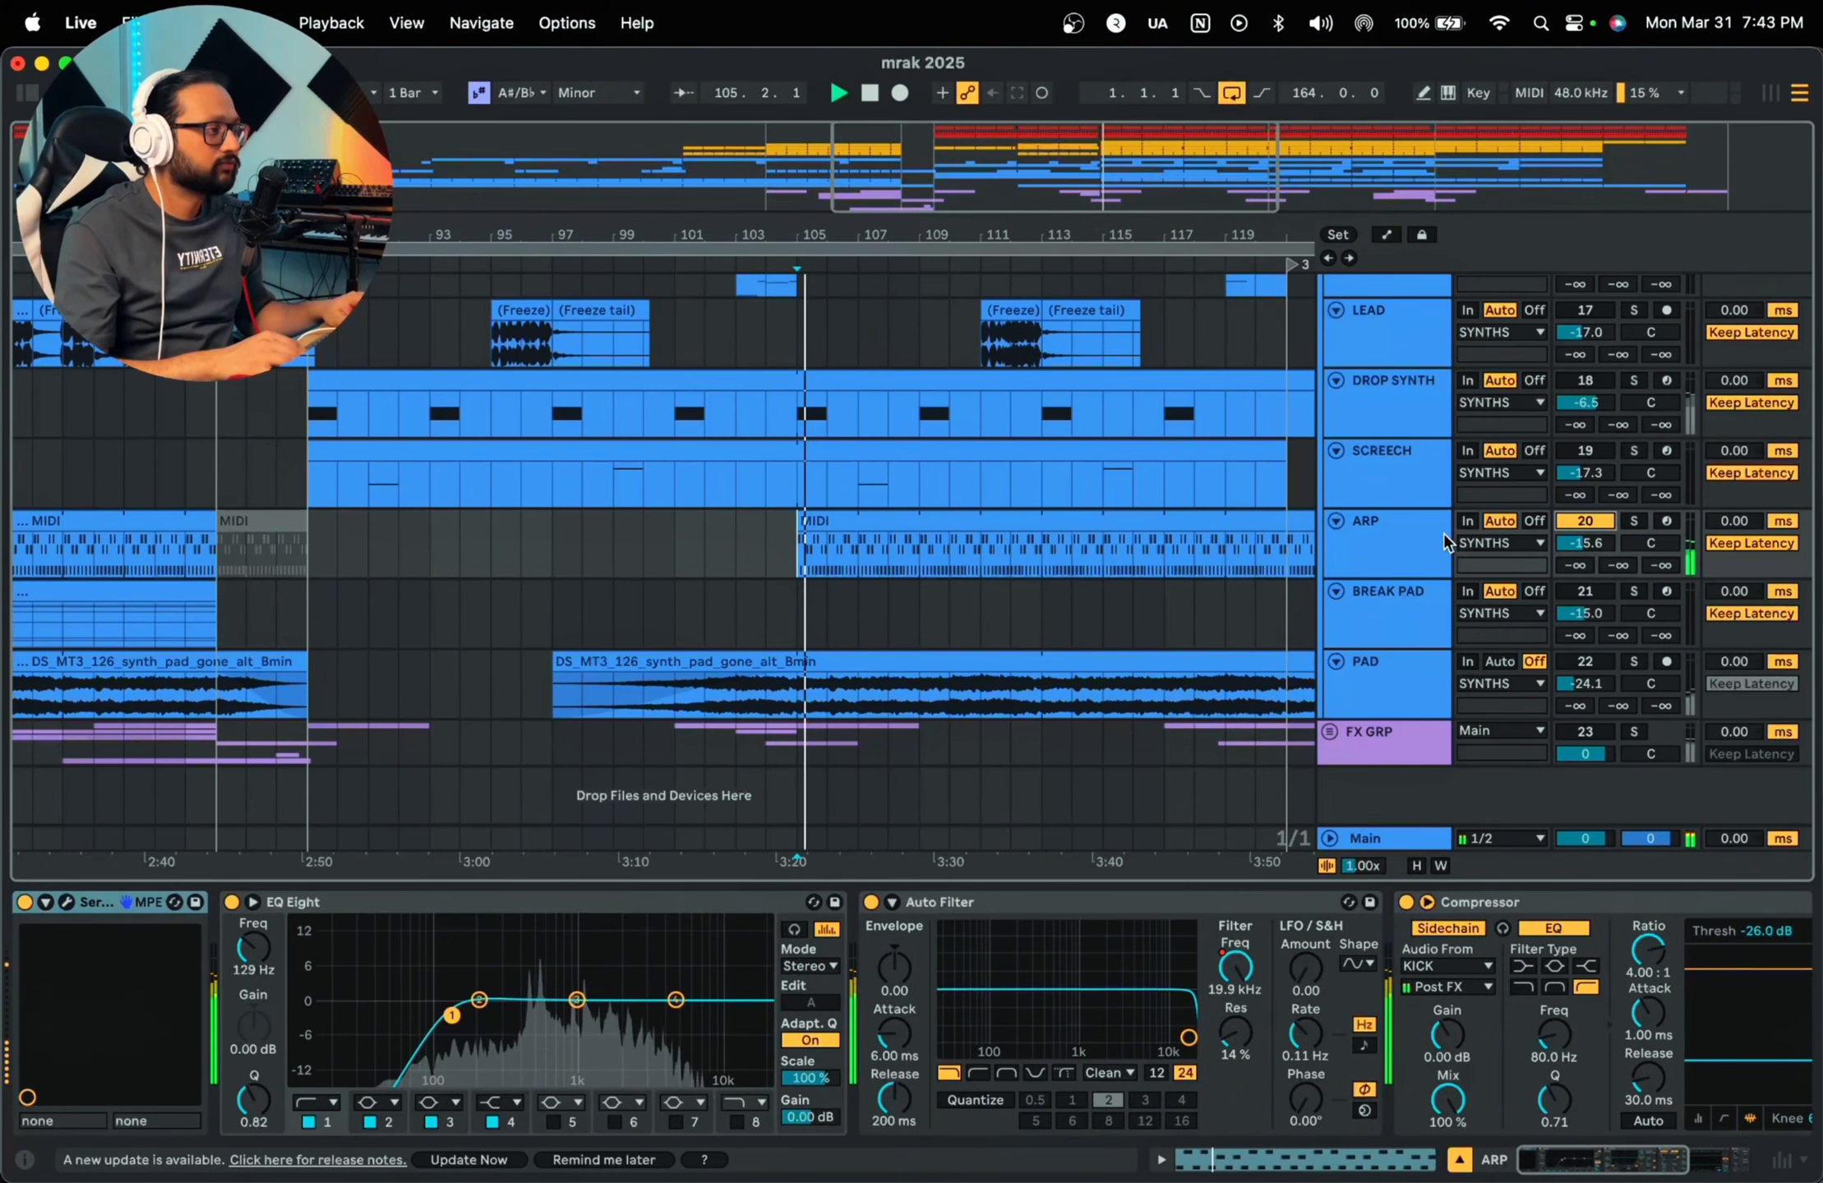
left_click(1404, 541)
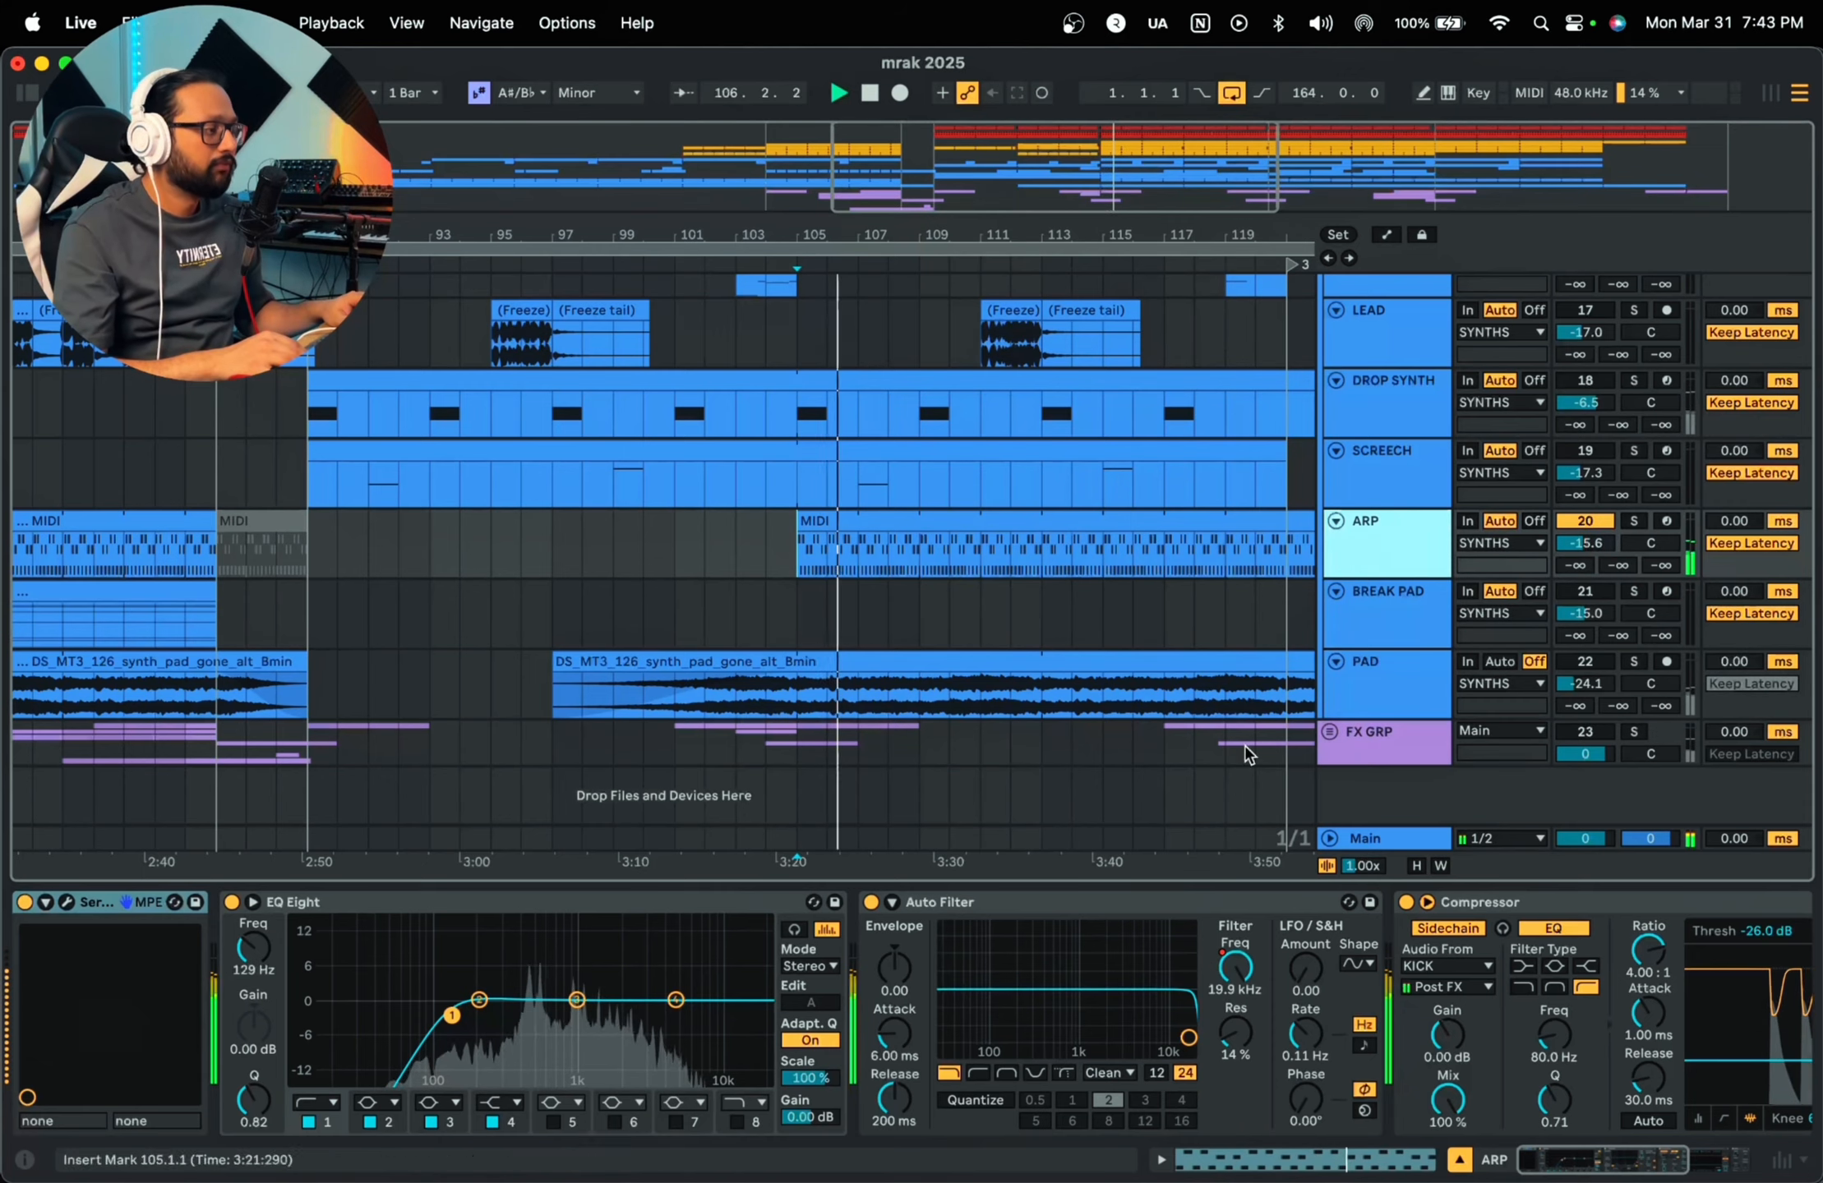
left_click_drag(1620, 1164, 1655, 1163)
key("space")
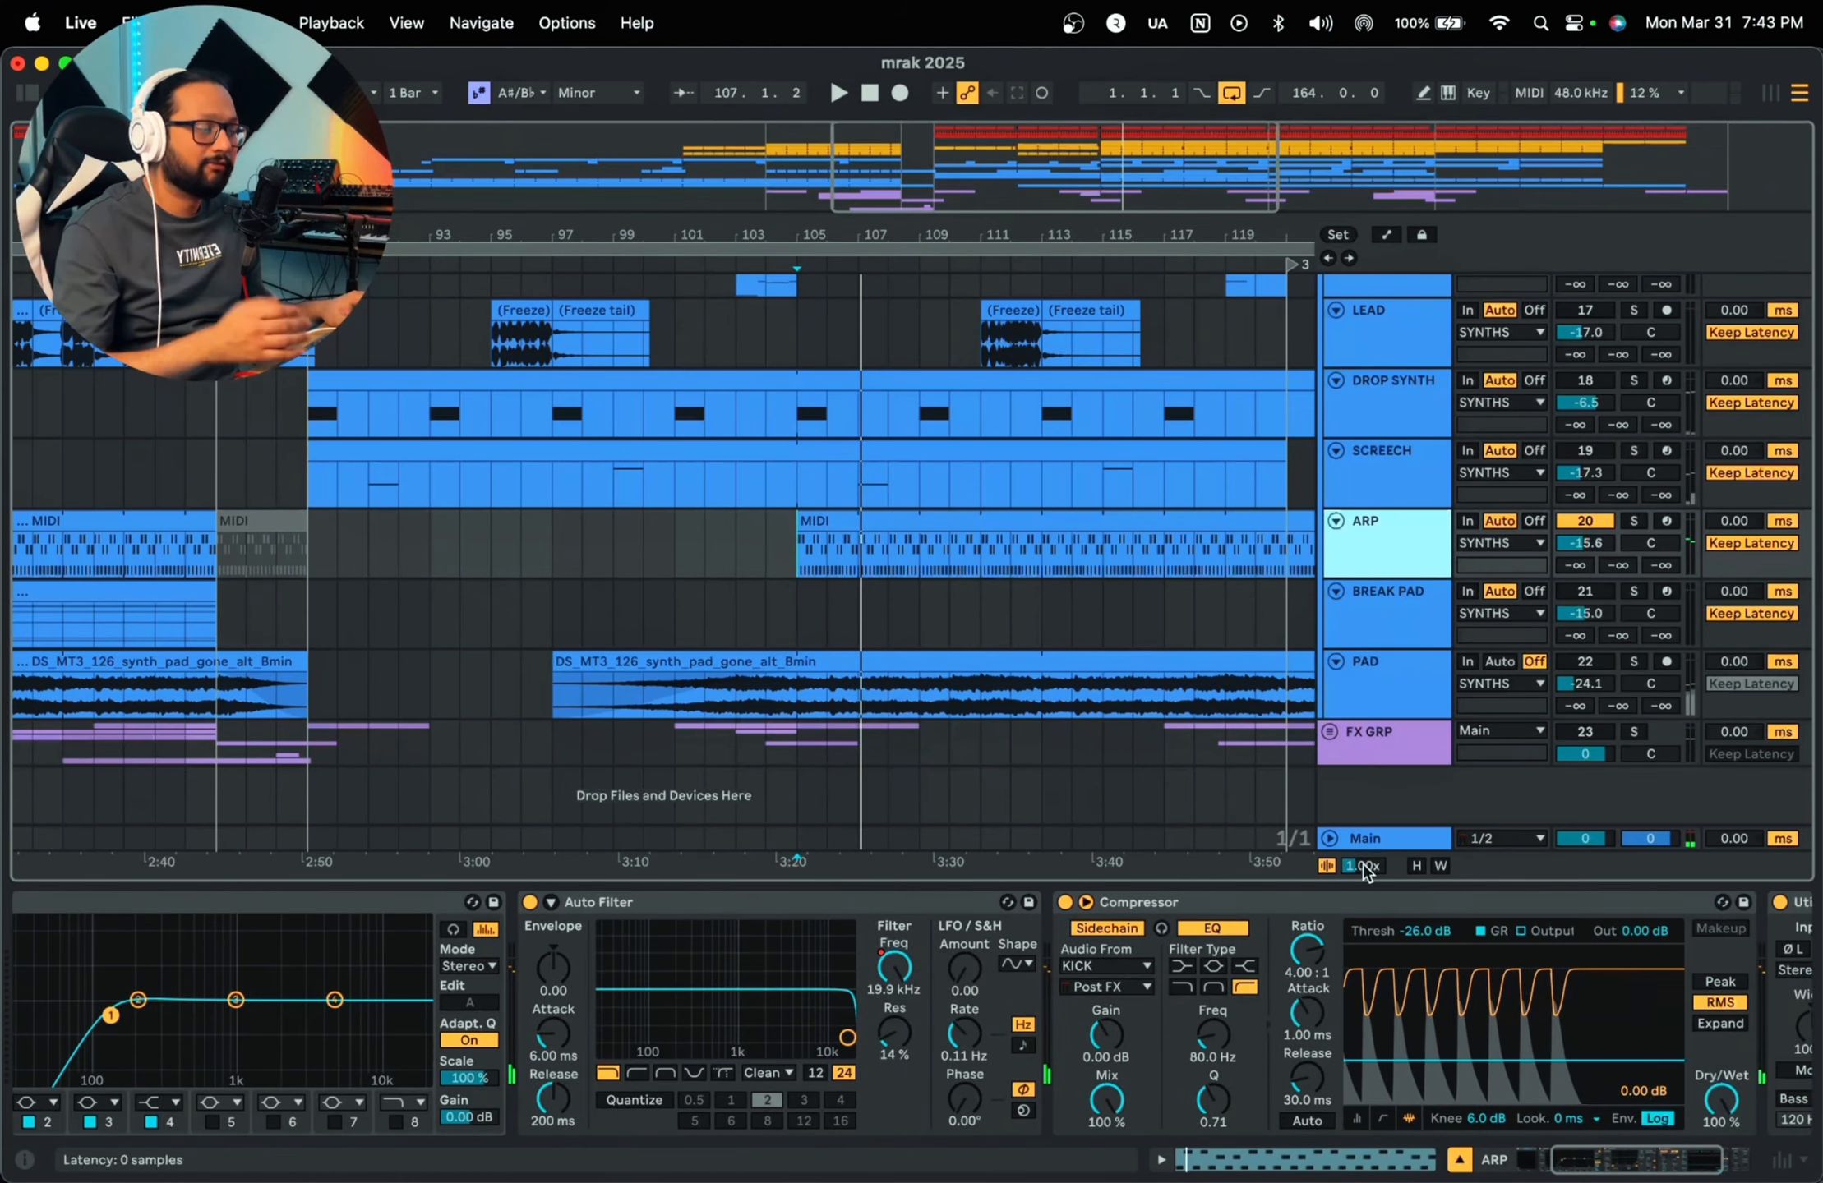
key("space")
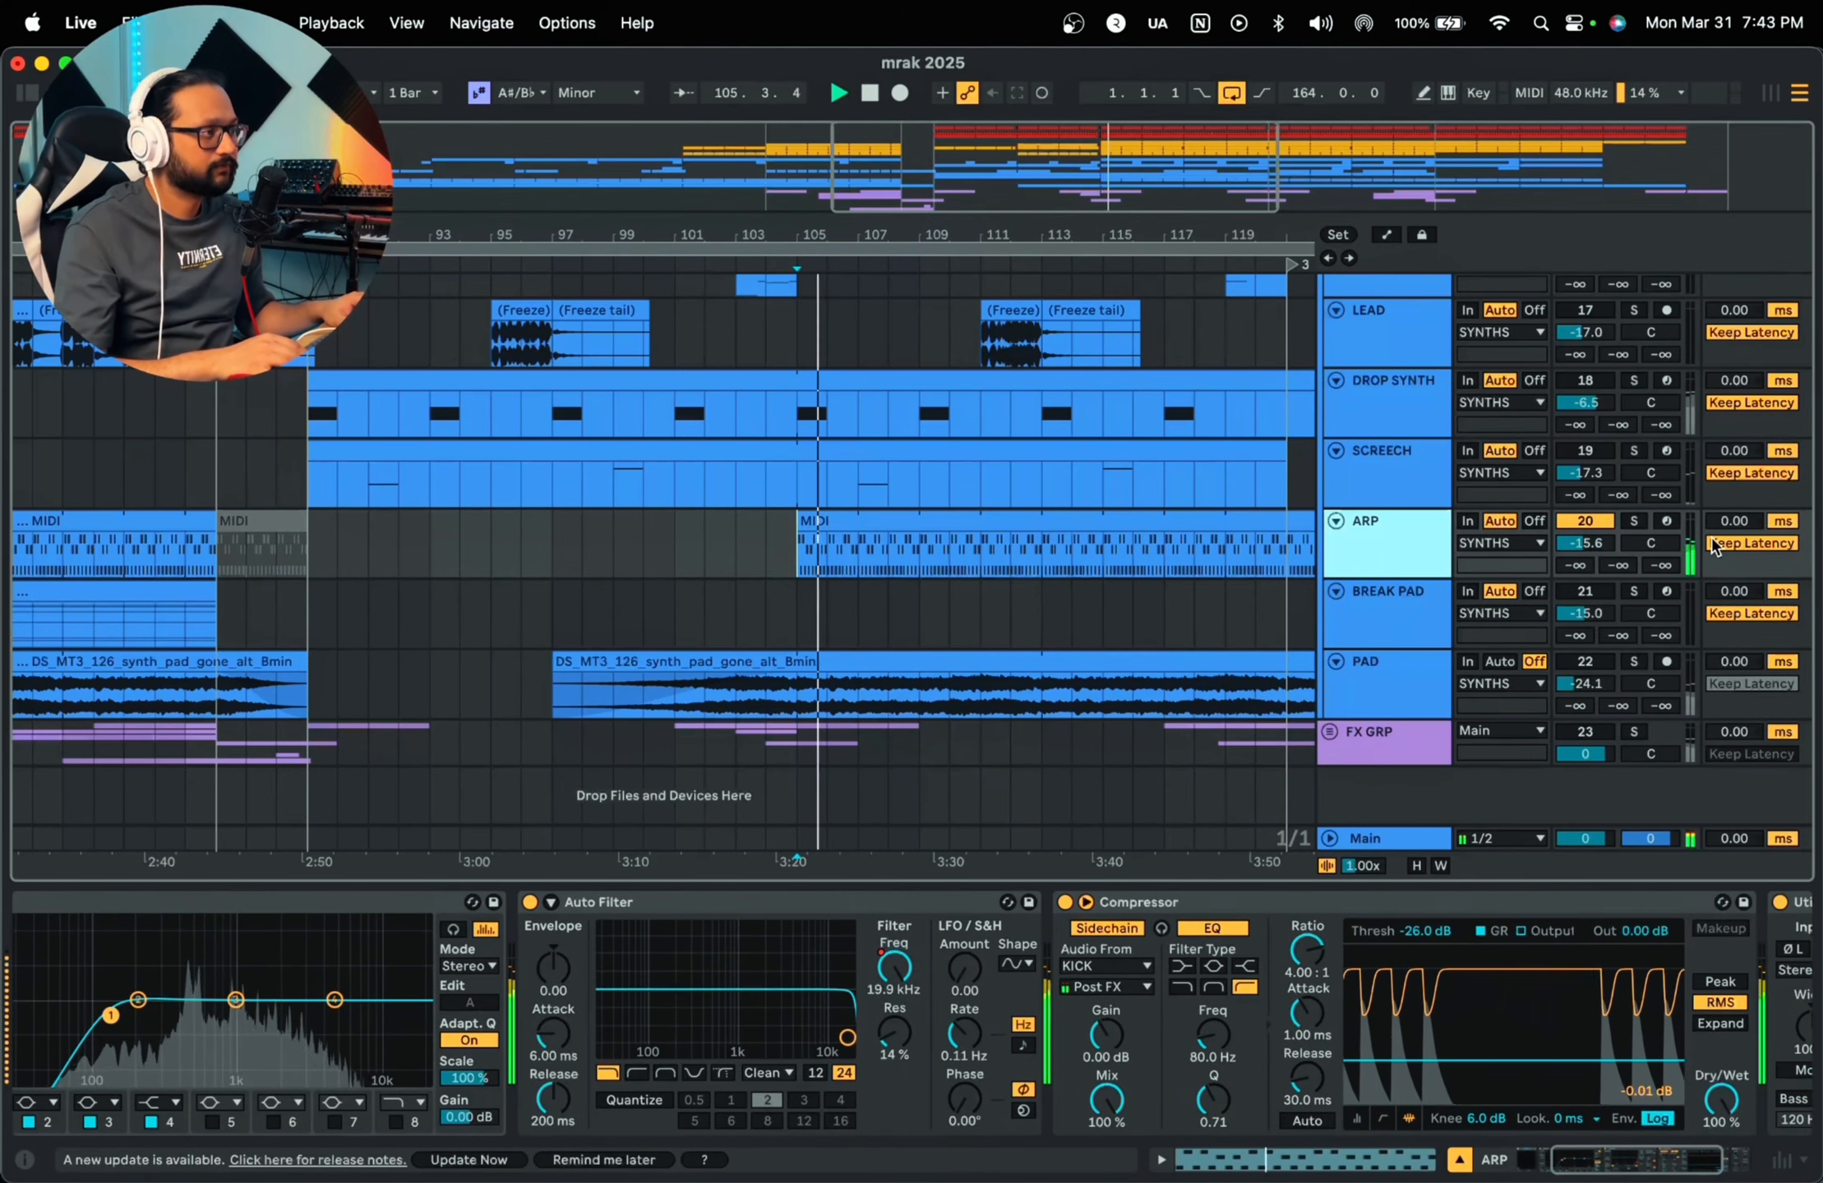
key("space")
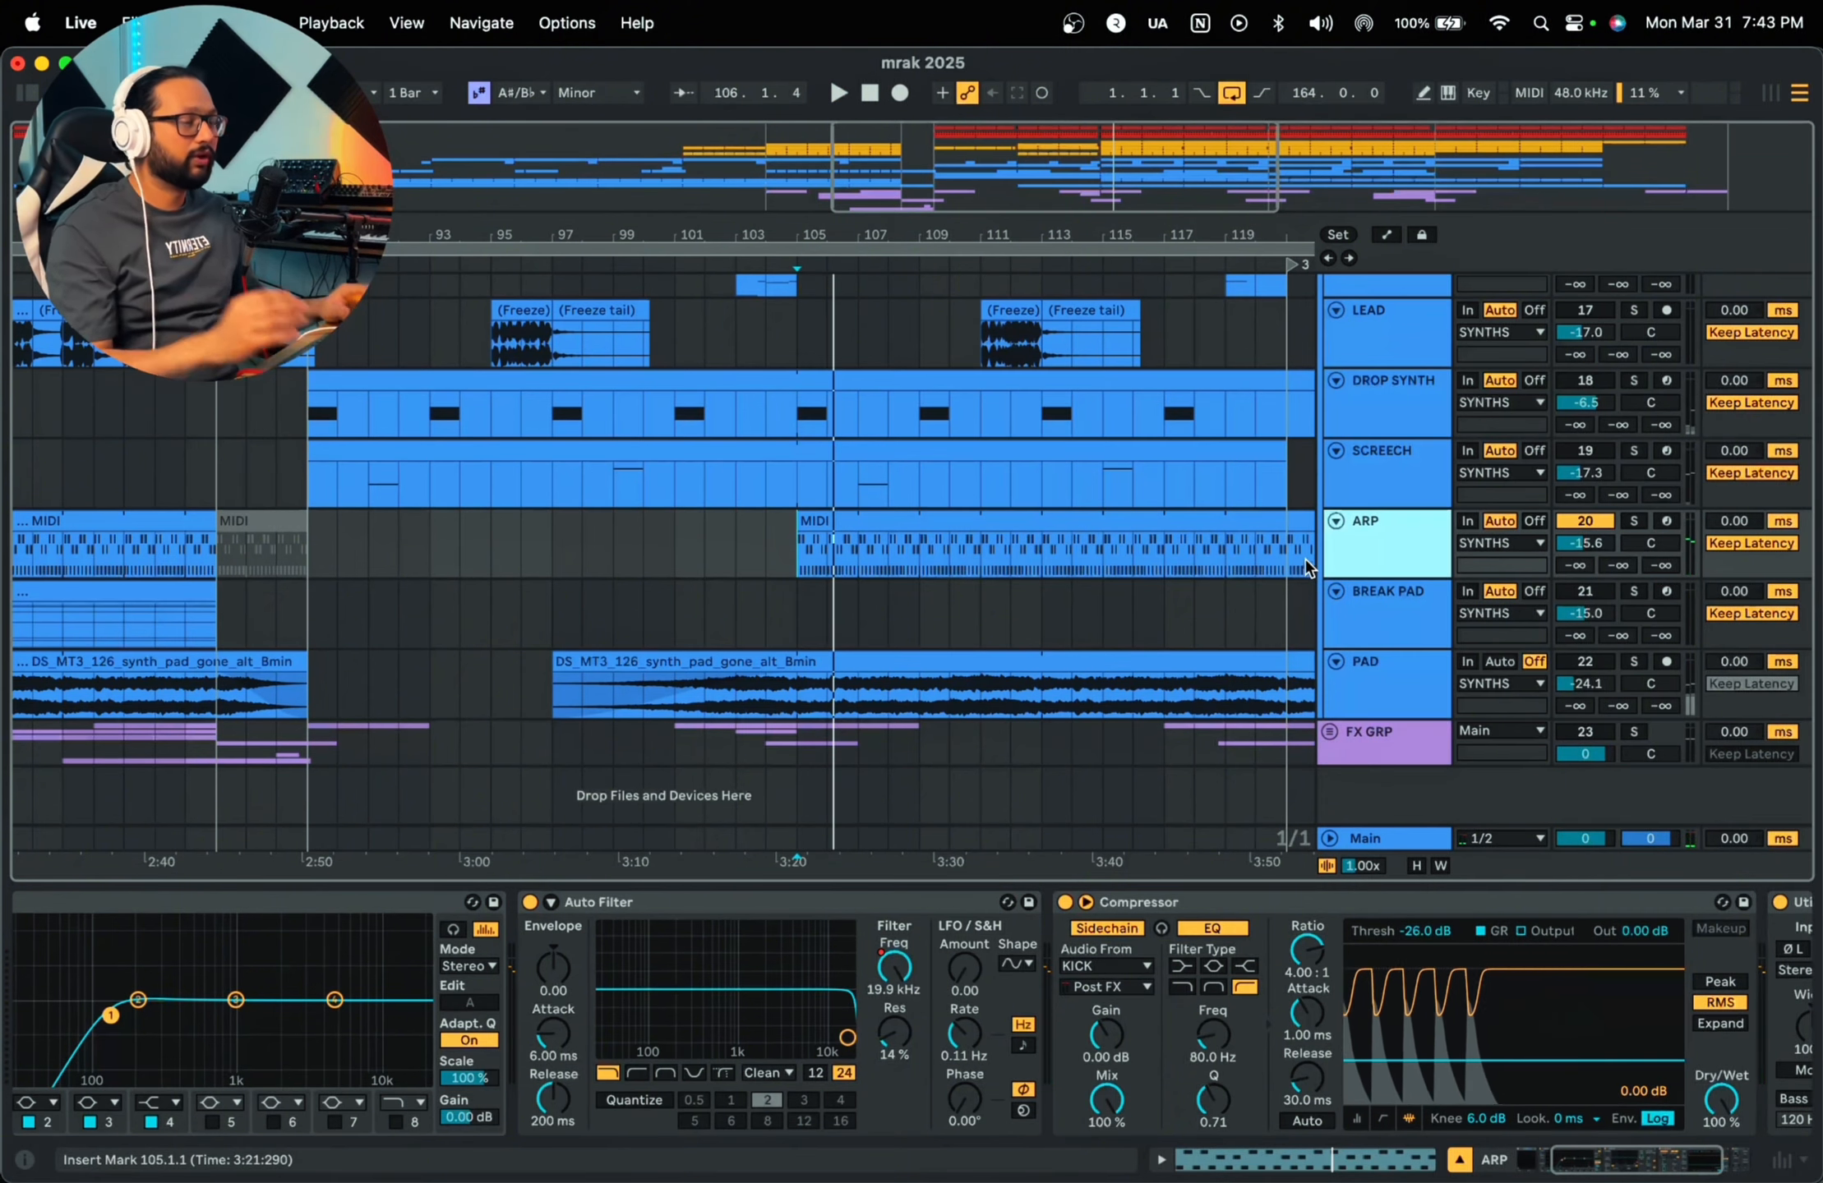
key("space")
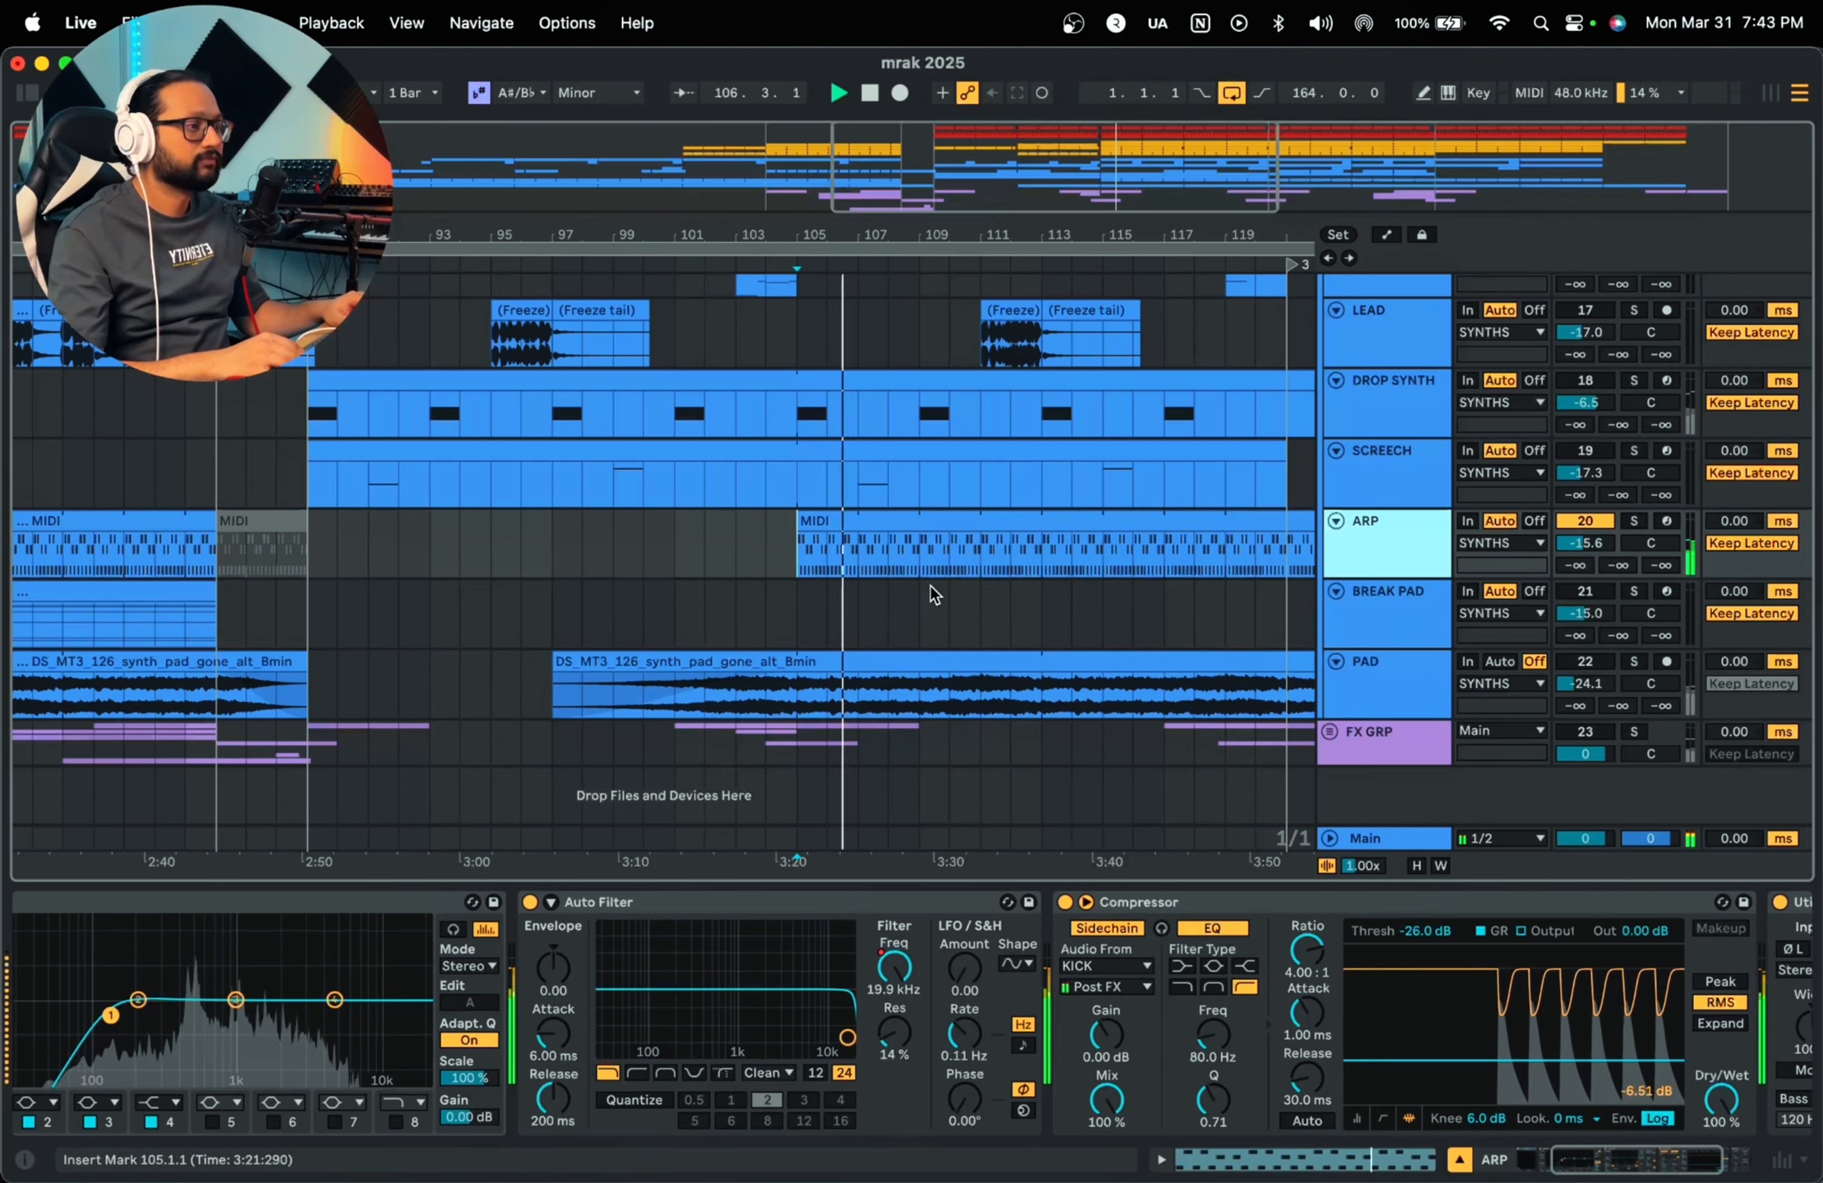
left_click_drag(1631, 1154, 1578, 1157)
key("space")
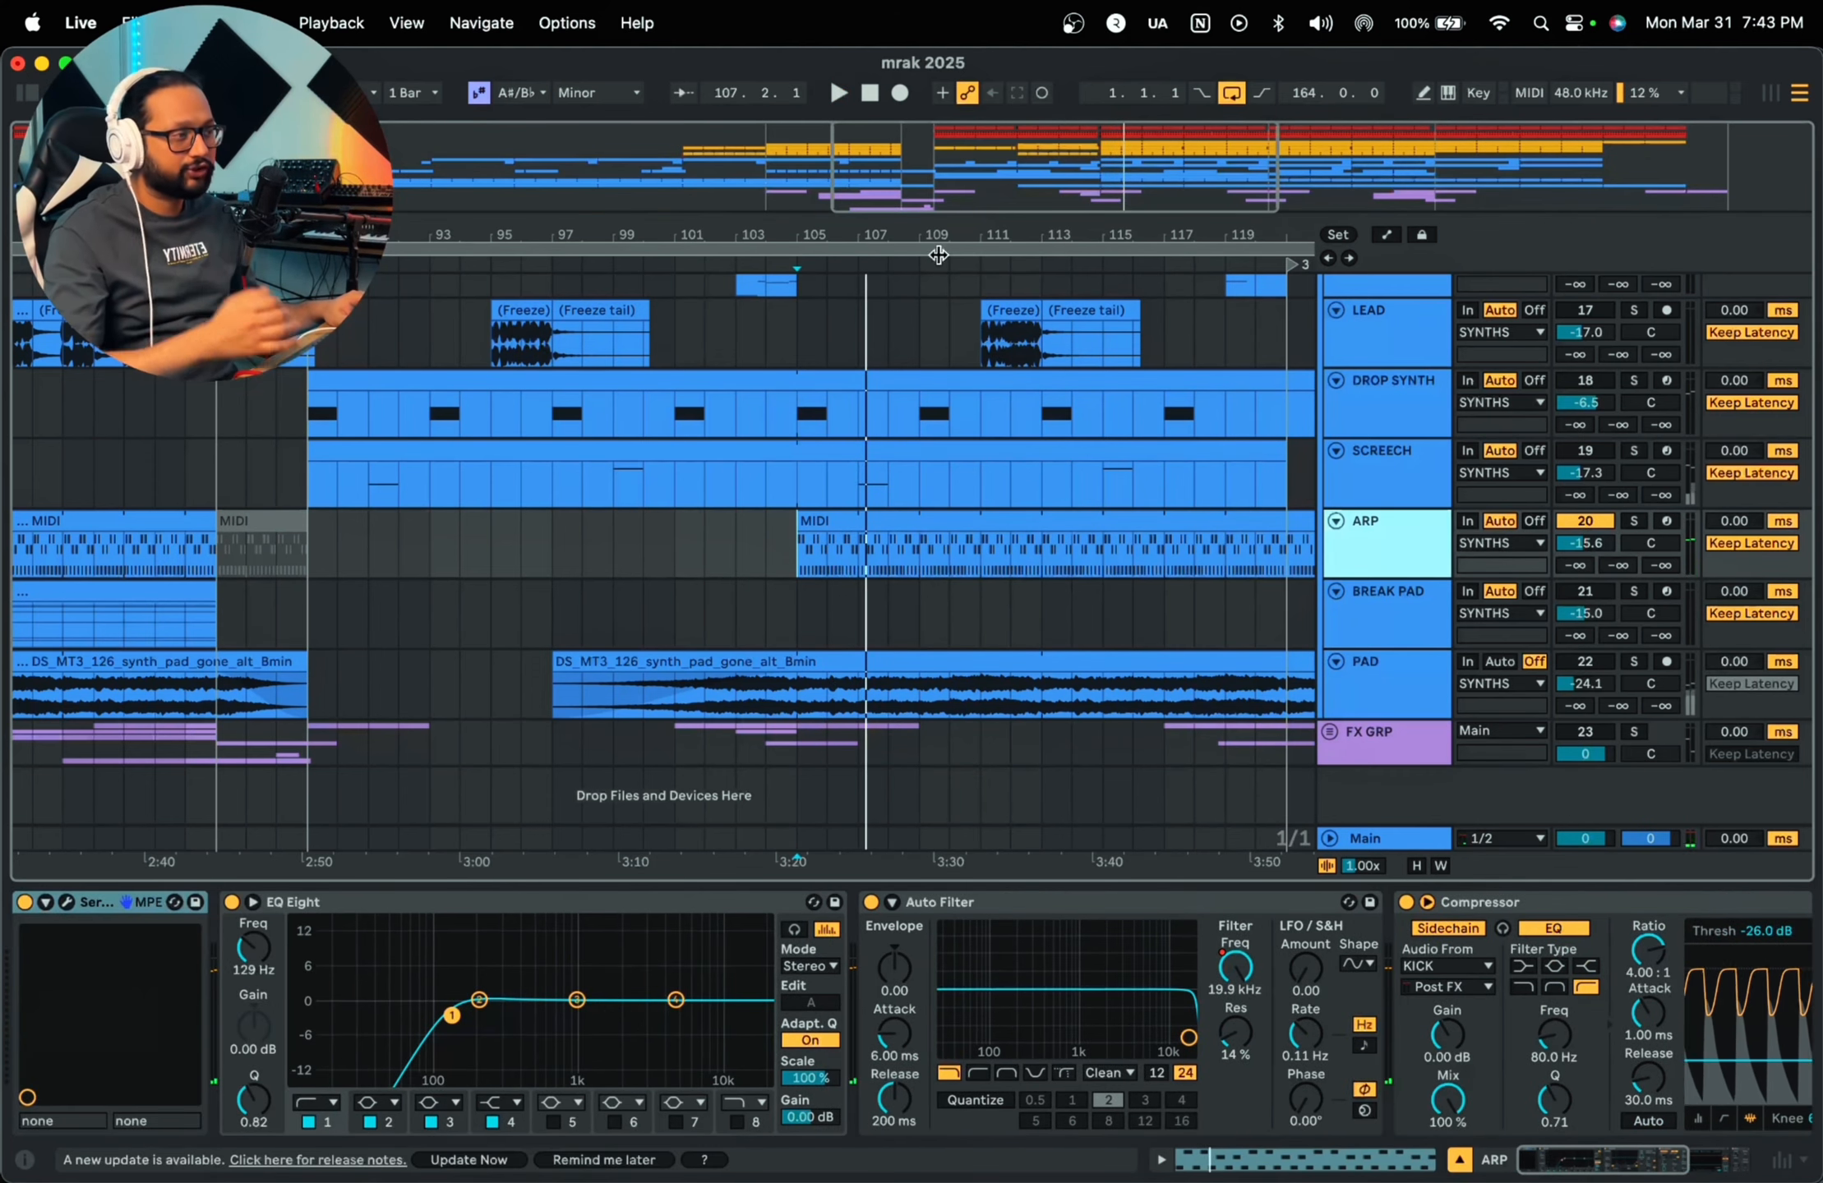
Step: Play ARP from bar 105 with the whole arrangement in view, and open the track's Serum instrument
left_click_drag(937, 230, 934, 147)
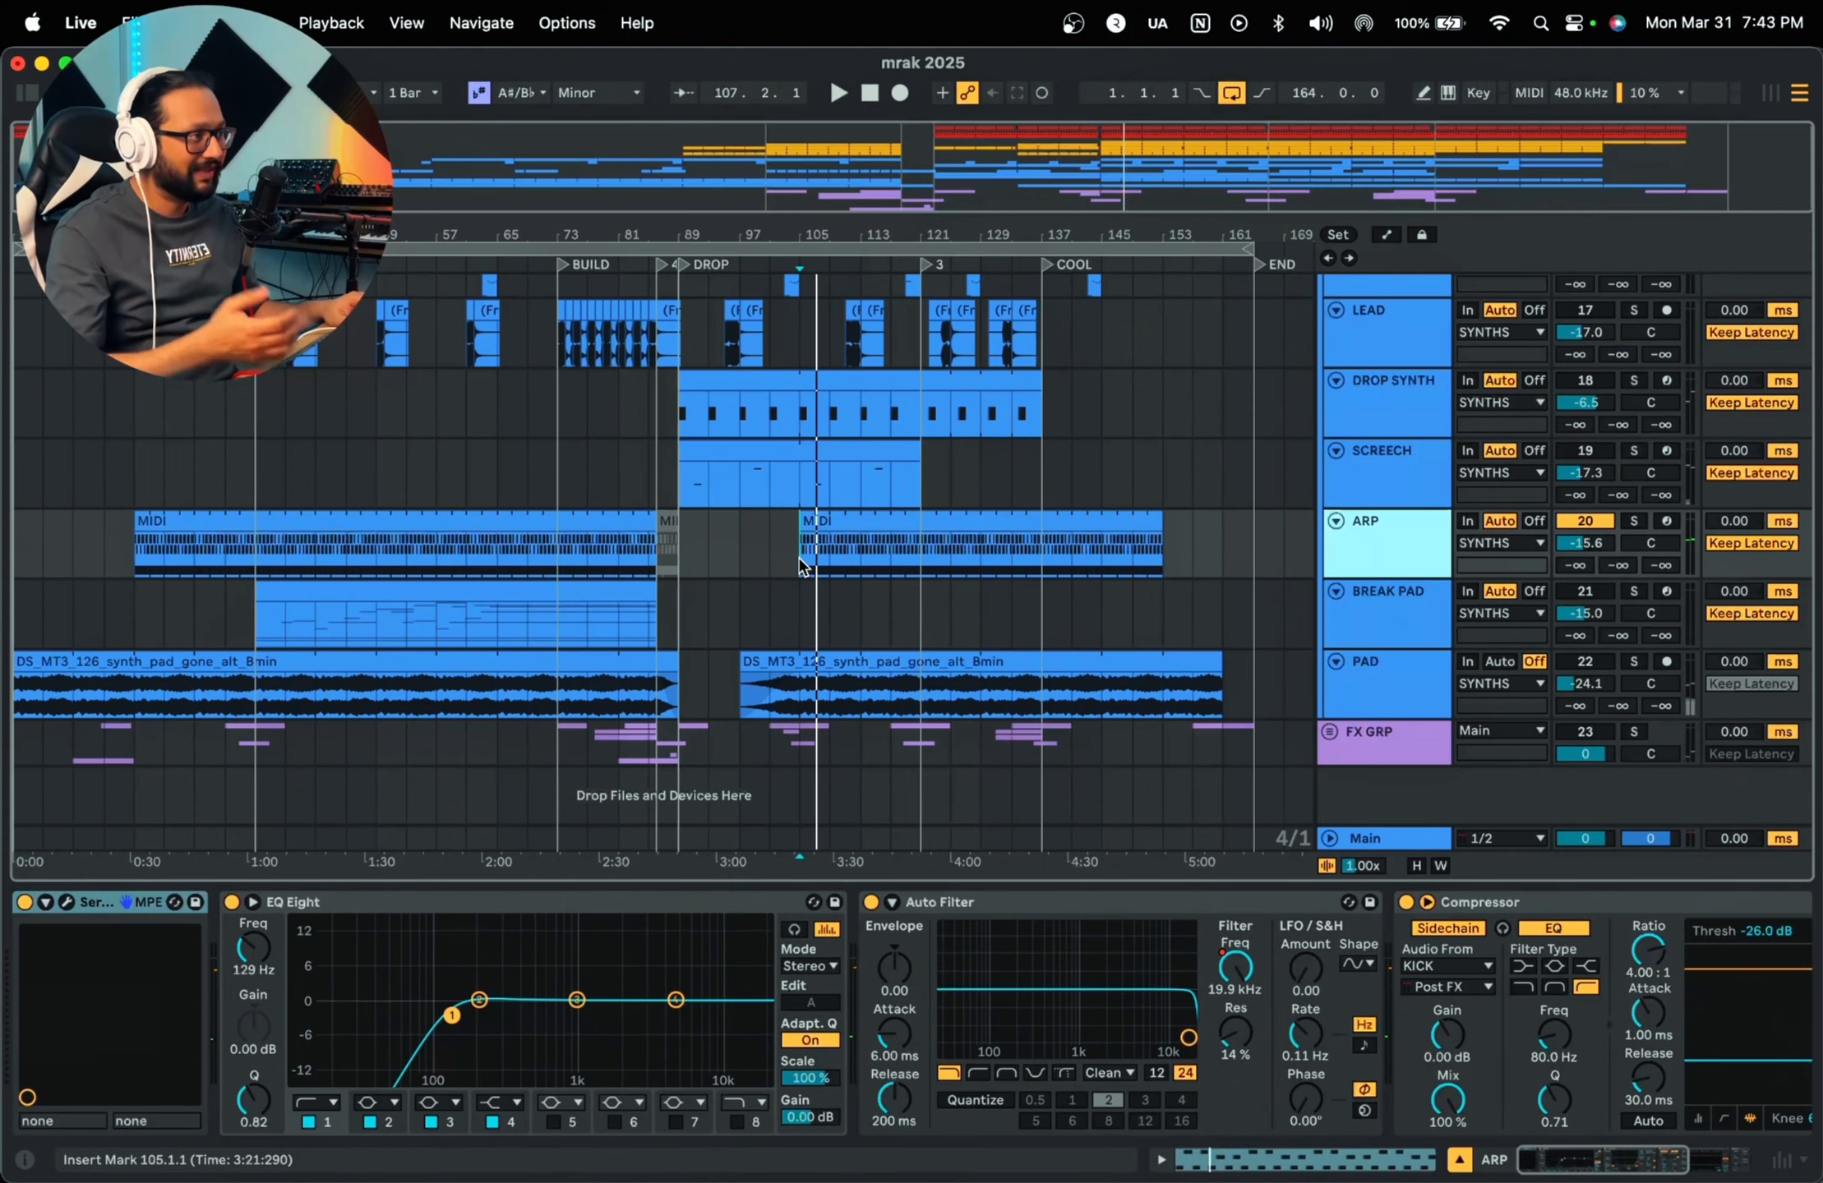
key("space")
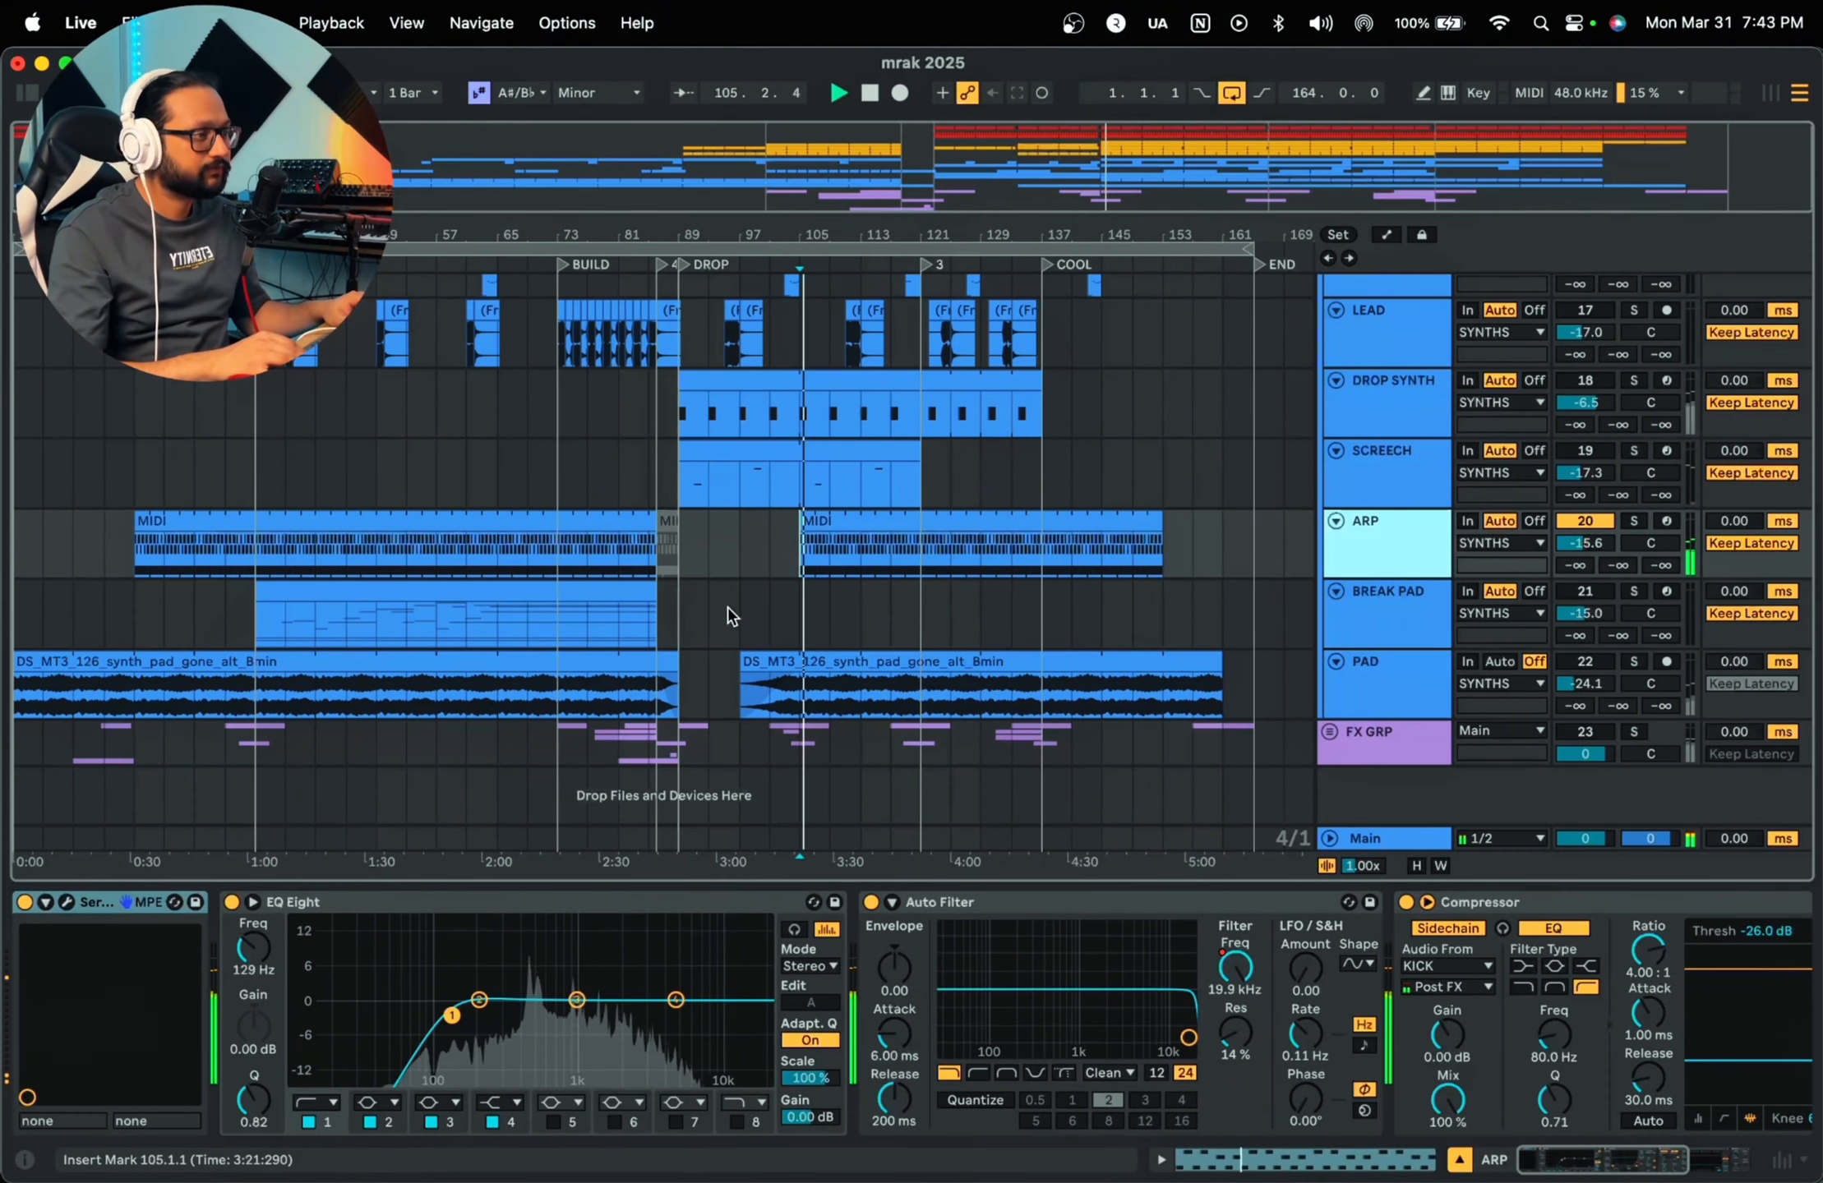
left_click(69, 903)
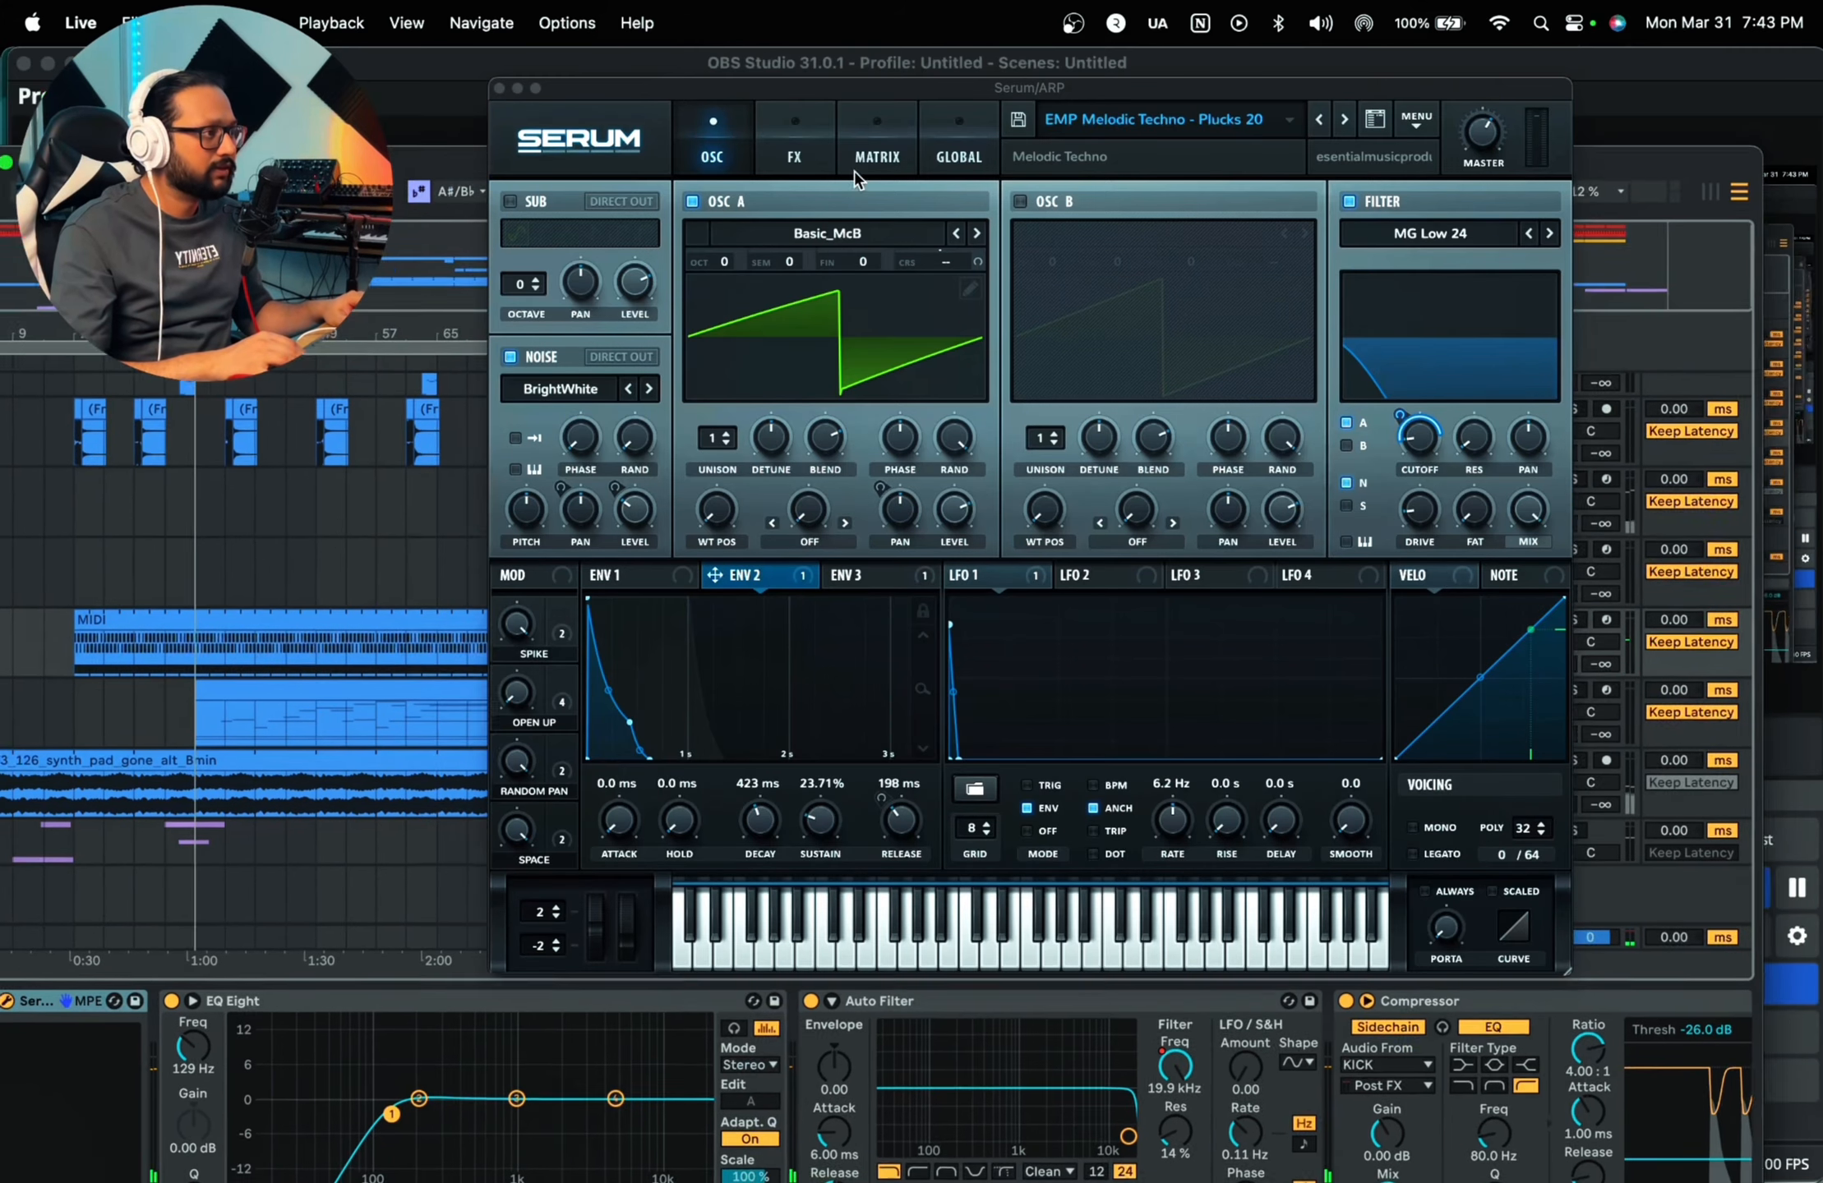
left_click_drag(855, 169, 947, 101)
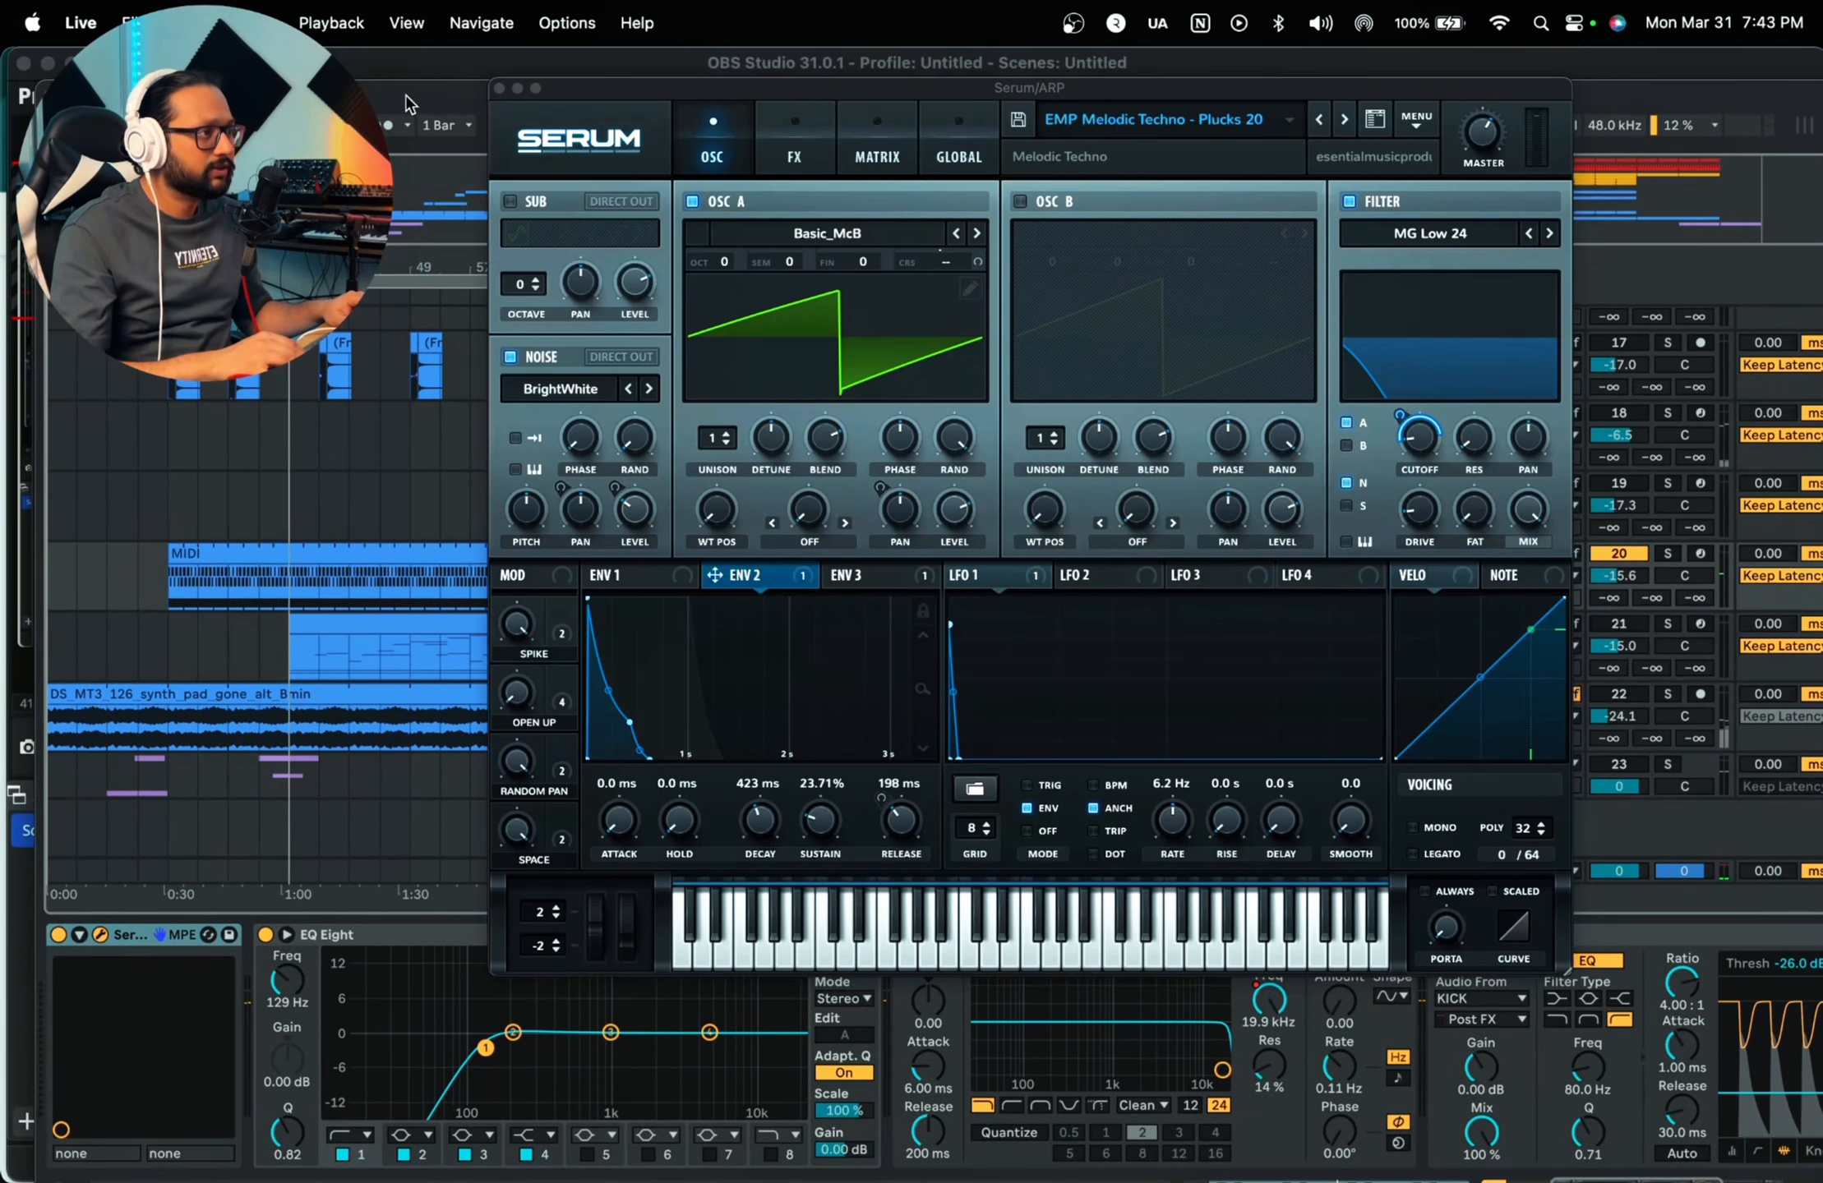
double_click(405, 96)
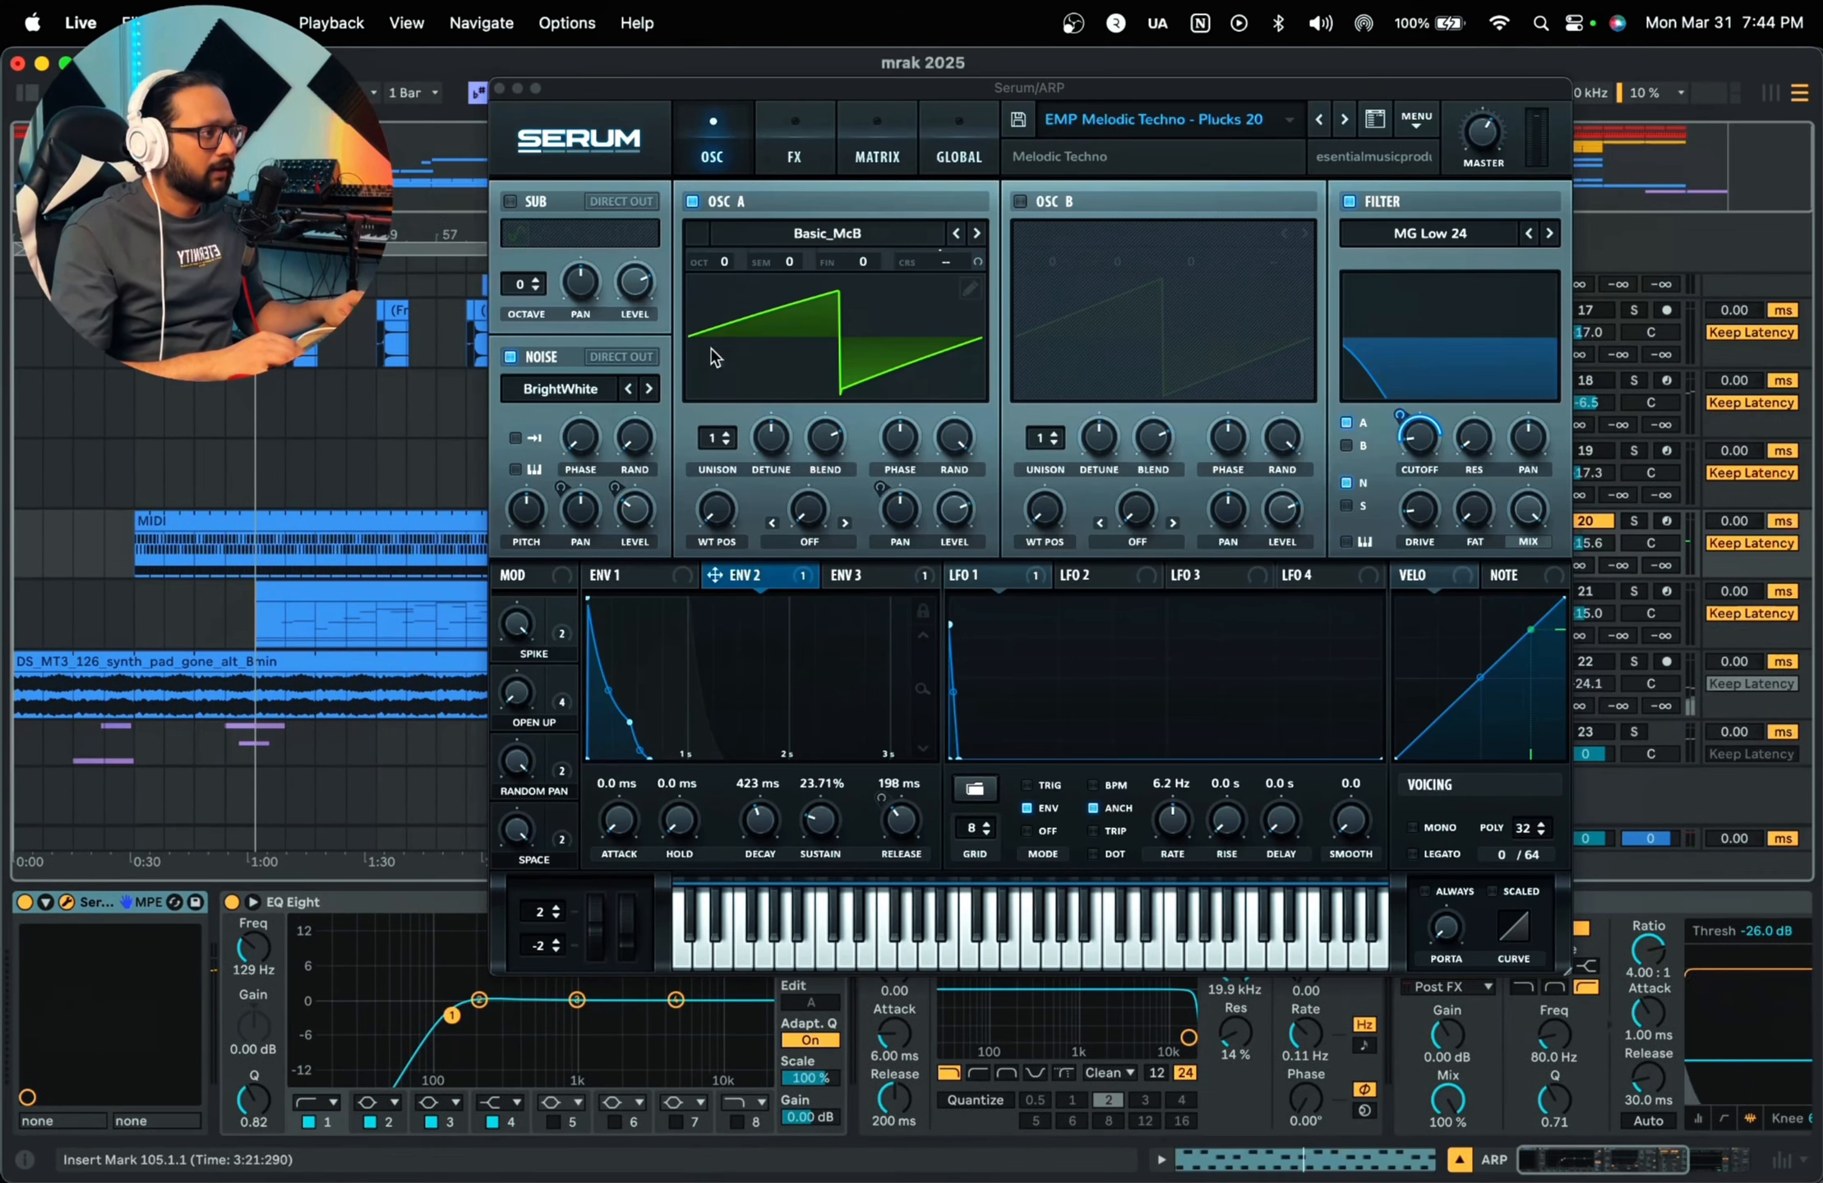
Step: Examine the ARP patch's oscillator, ENV 2 and effects in Serum while it plays, and close the instrument window
key("space")
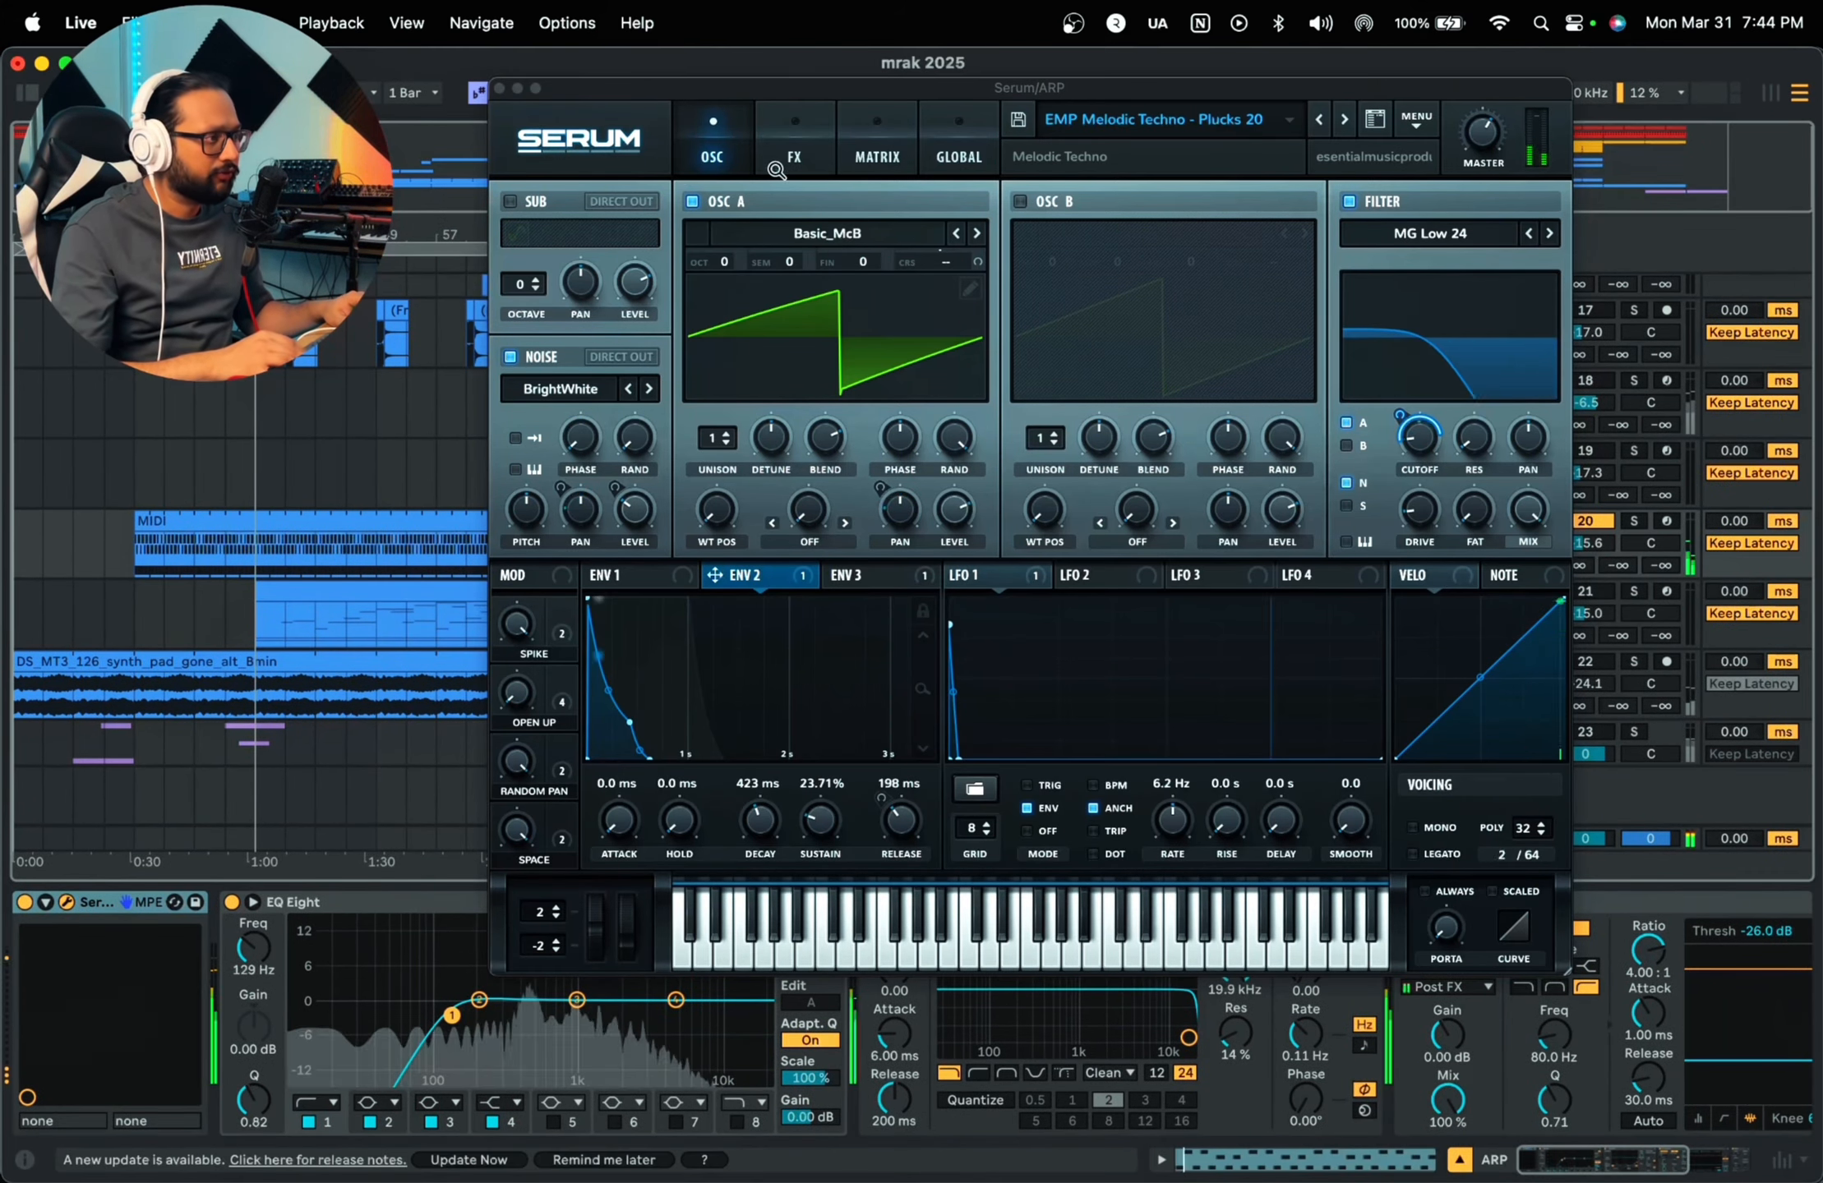
left_click(734, 580)
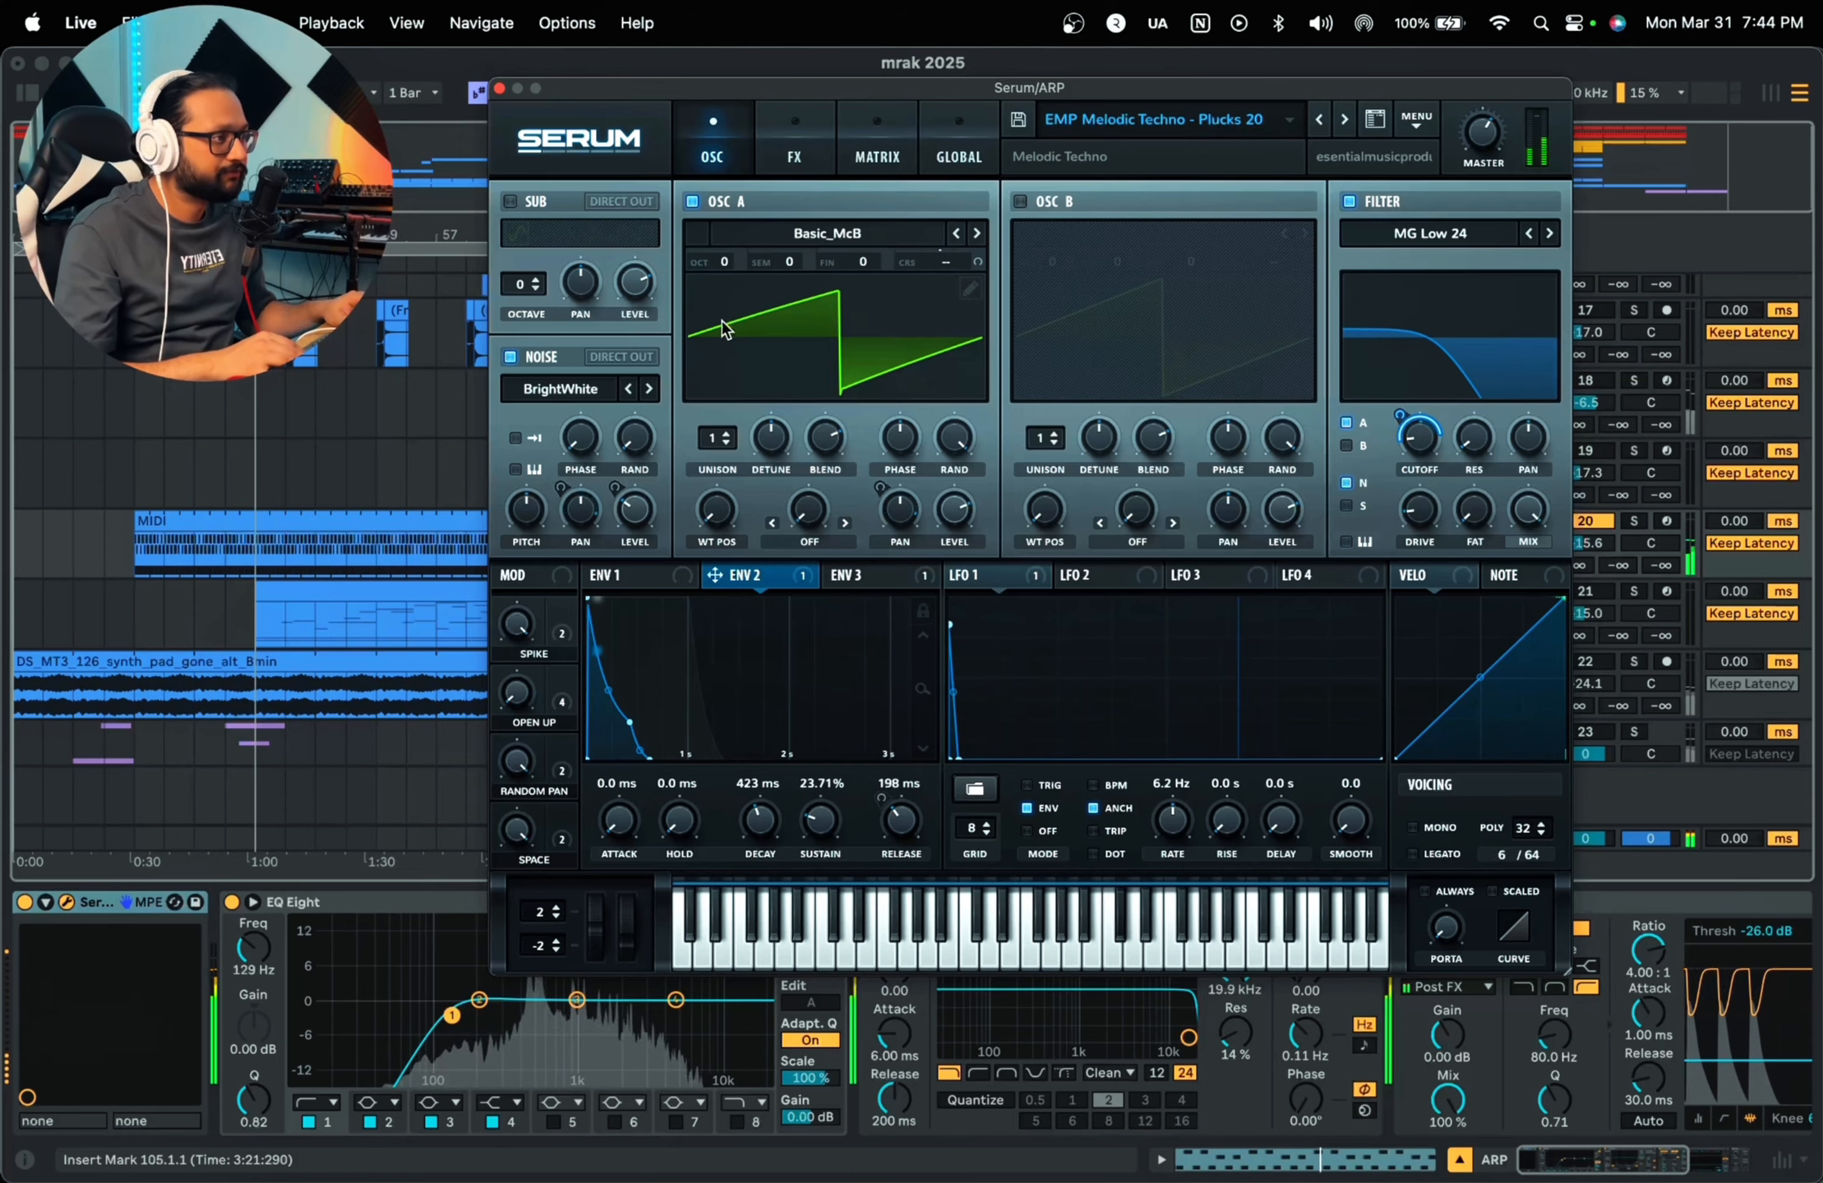
left_click(795, 131)
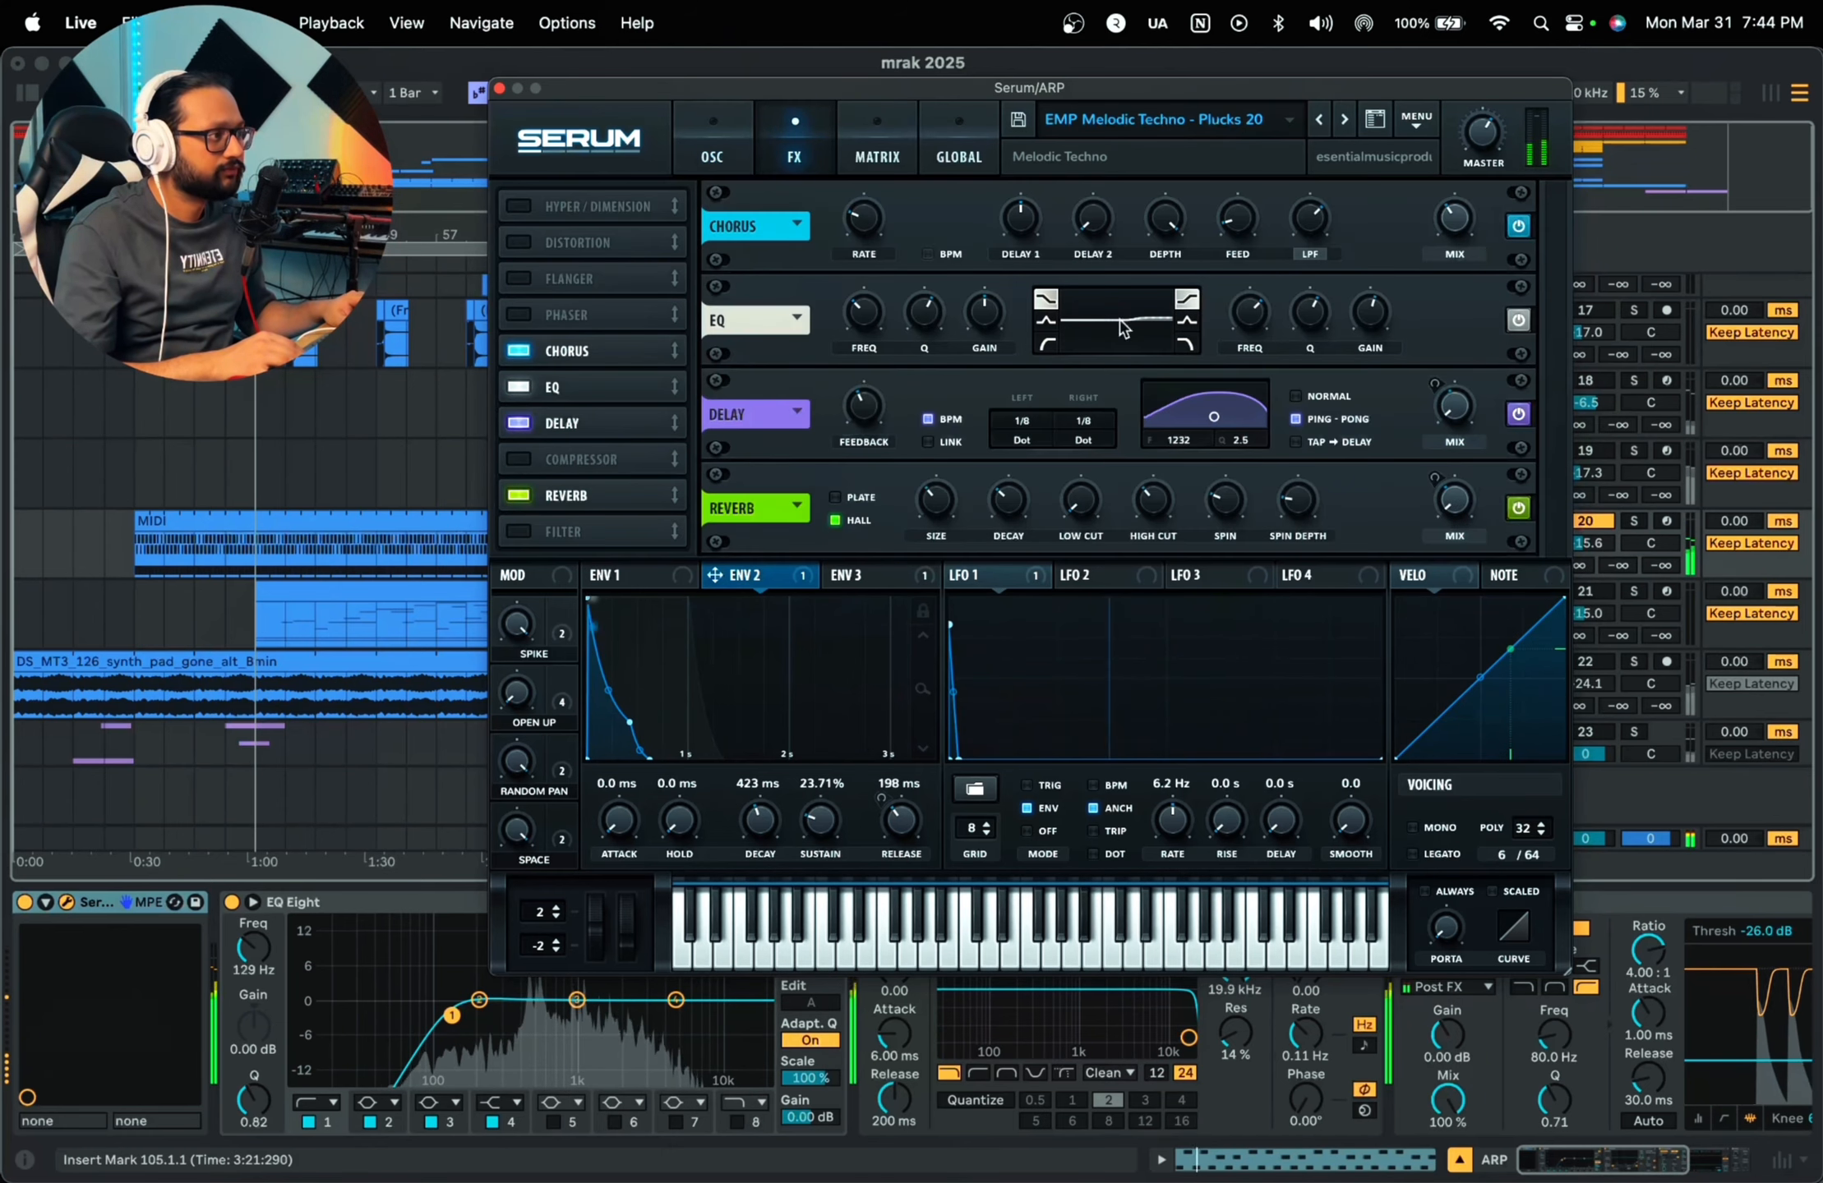
left_click(711, 144)
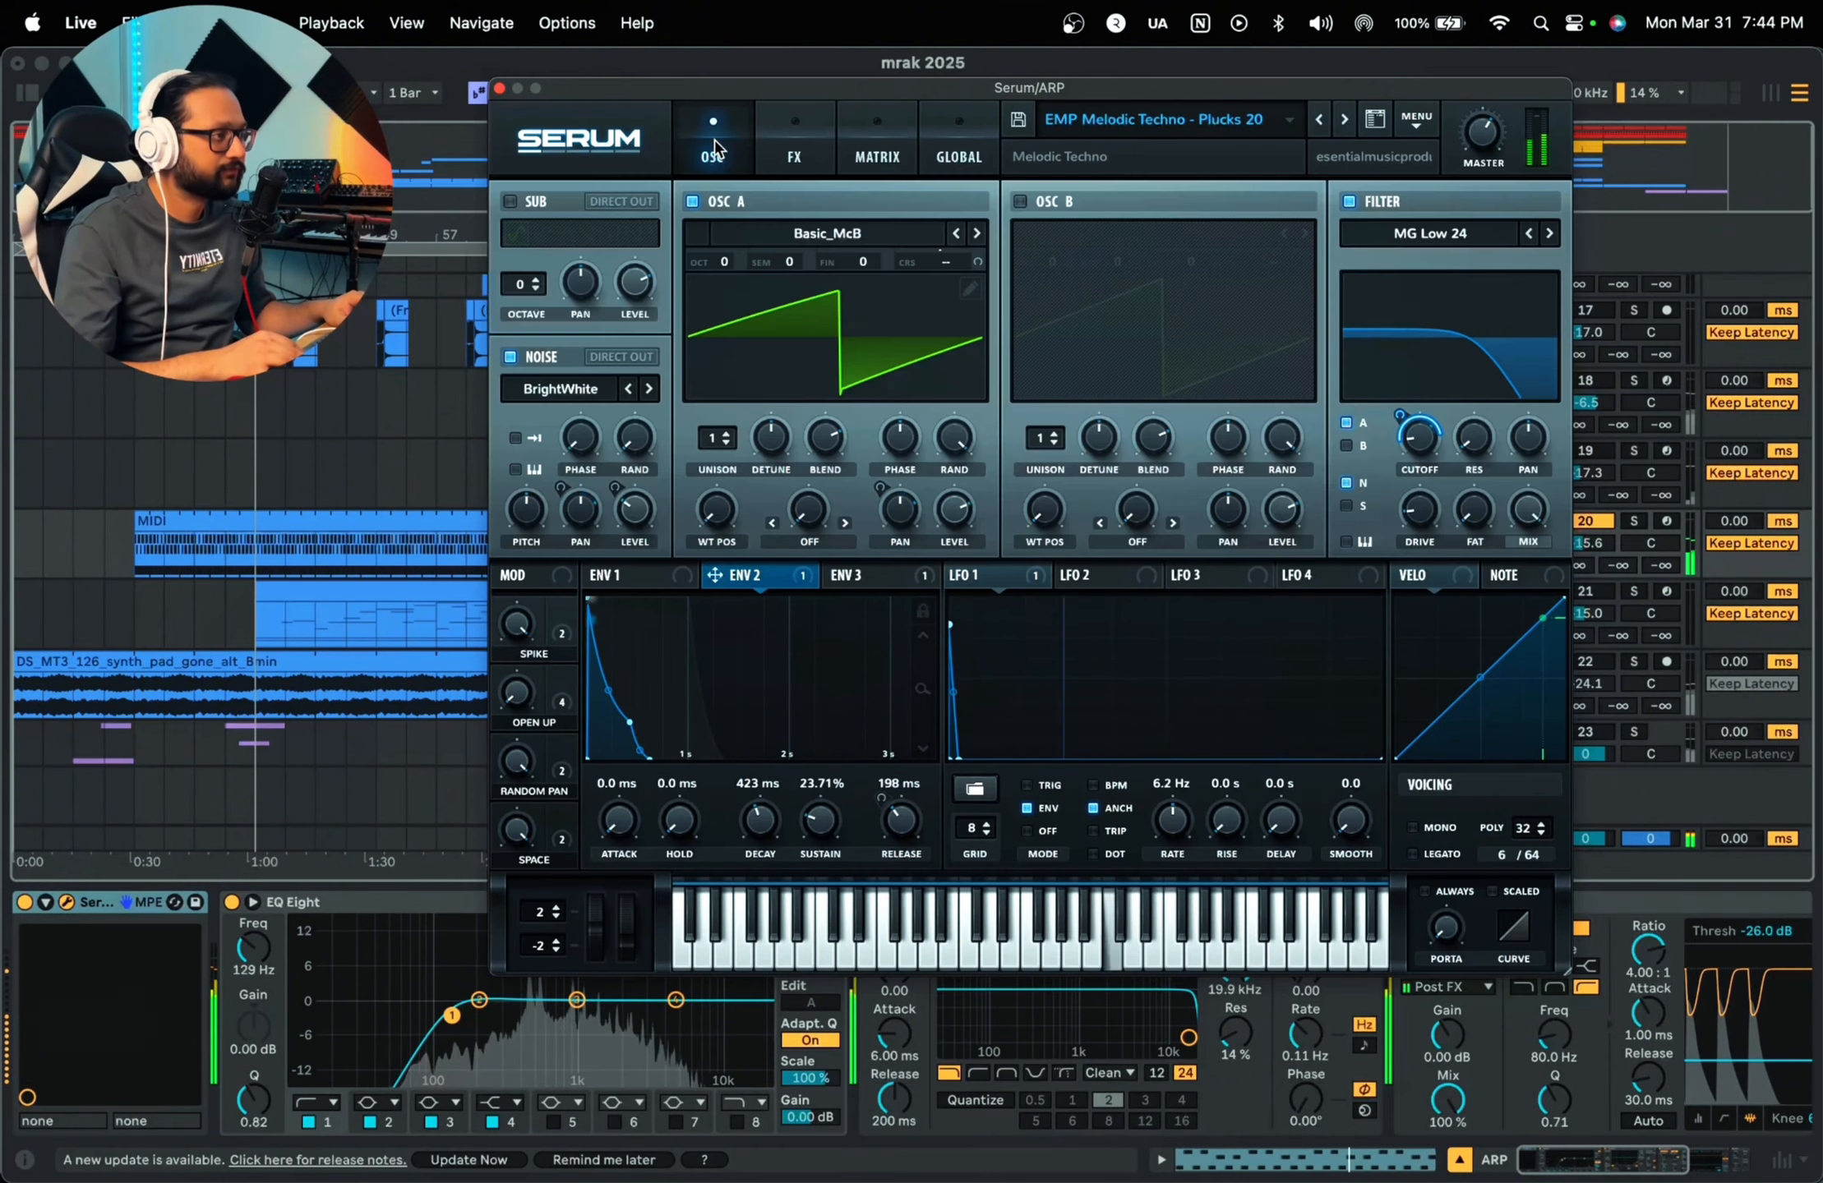
left_click(500, 88)
Step: Open the ARP clip at bar 105 in an enlarged note editor and play it with the notes from 1.1.1 to 1.3.1 selected
double_click(857, 523)
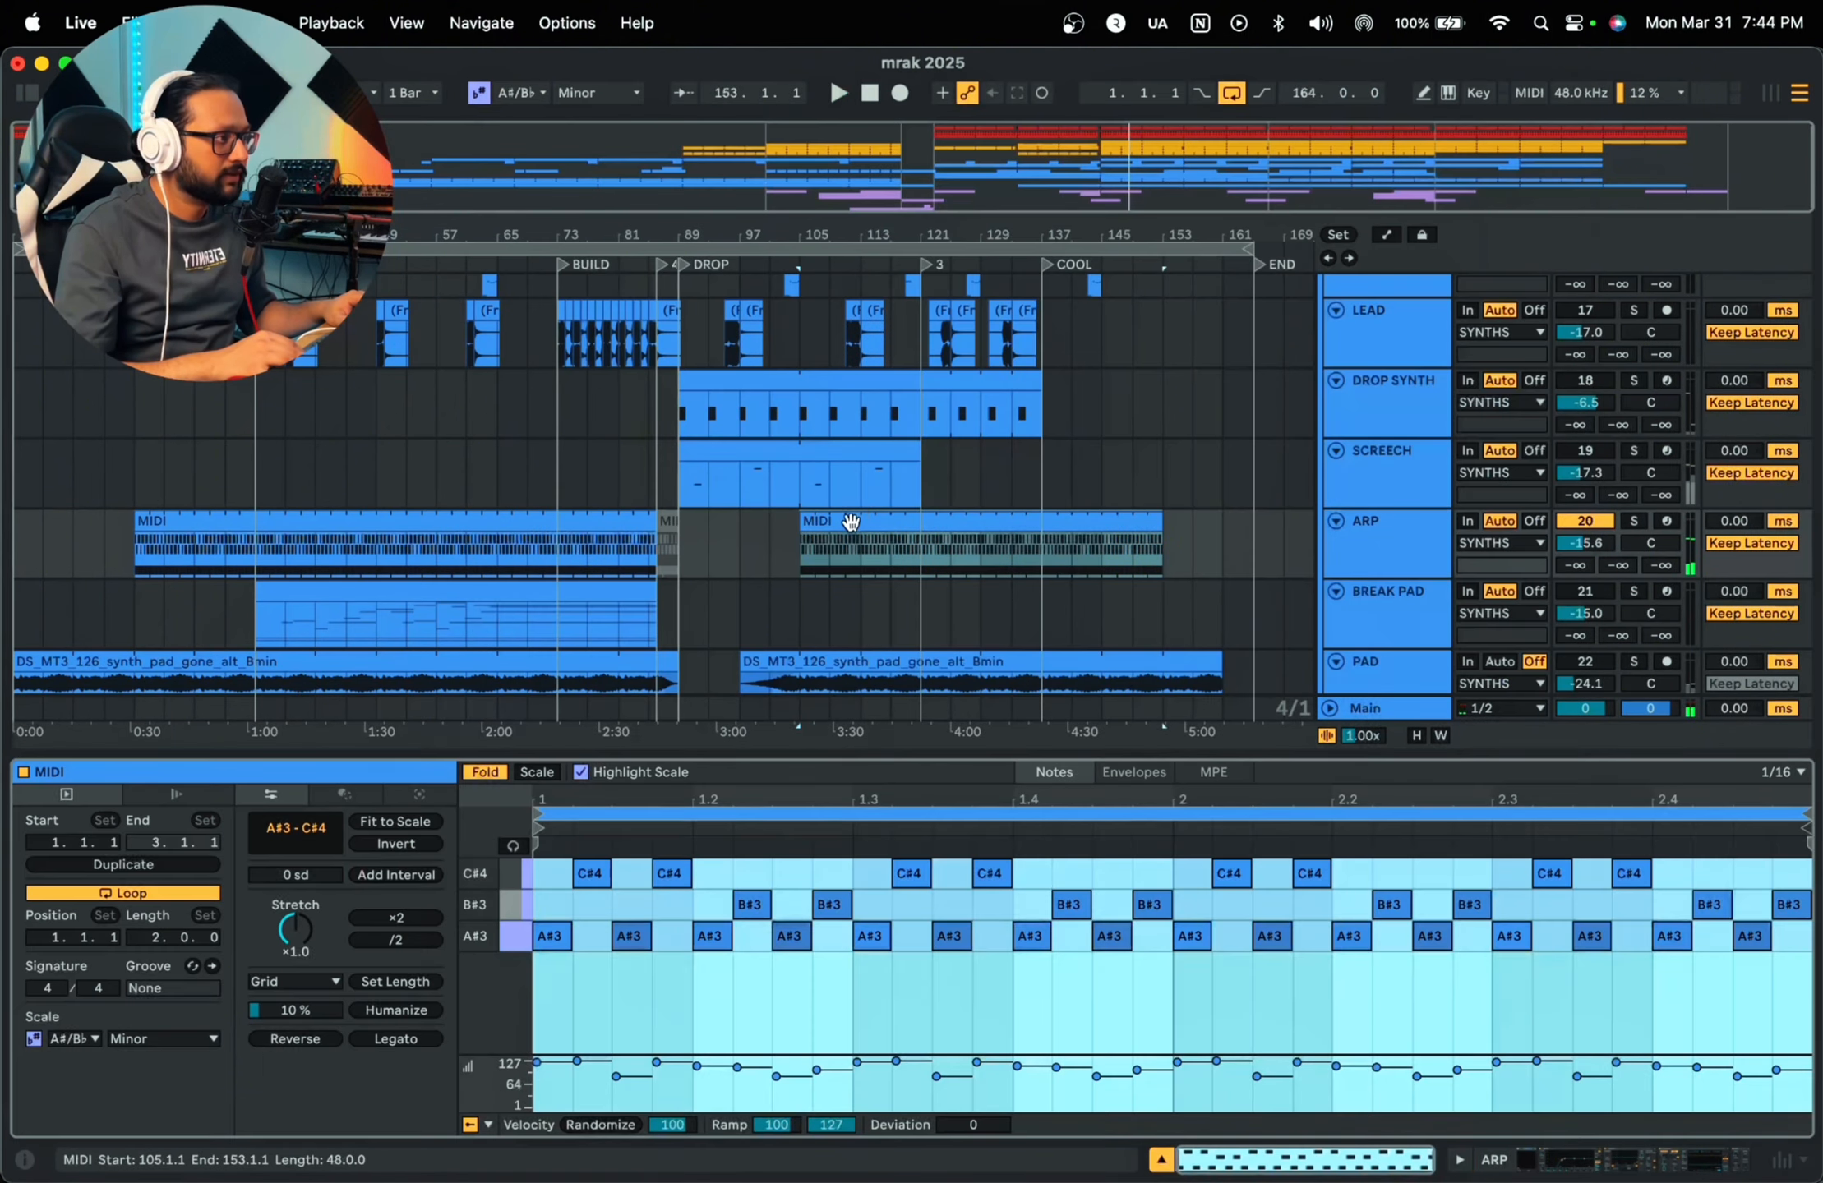
left_click_drag(768, 756, 768, 594)
left_click(782, 937)
key("space")
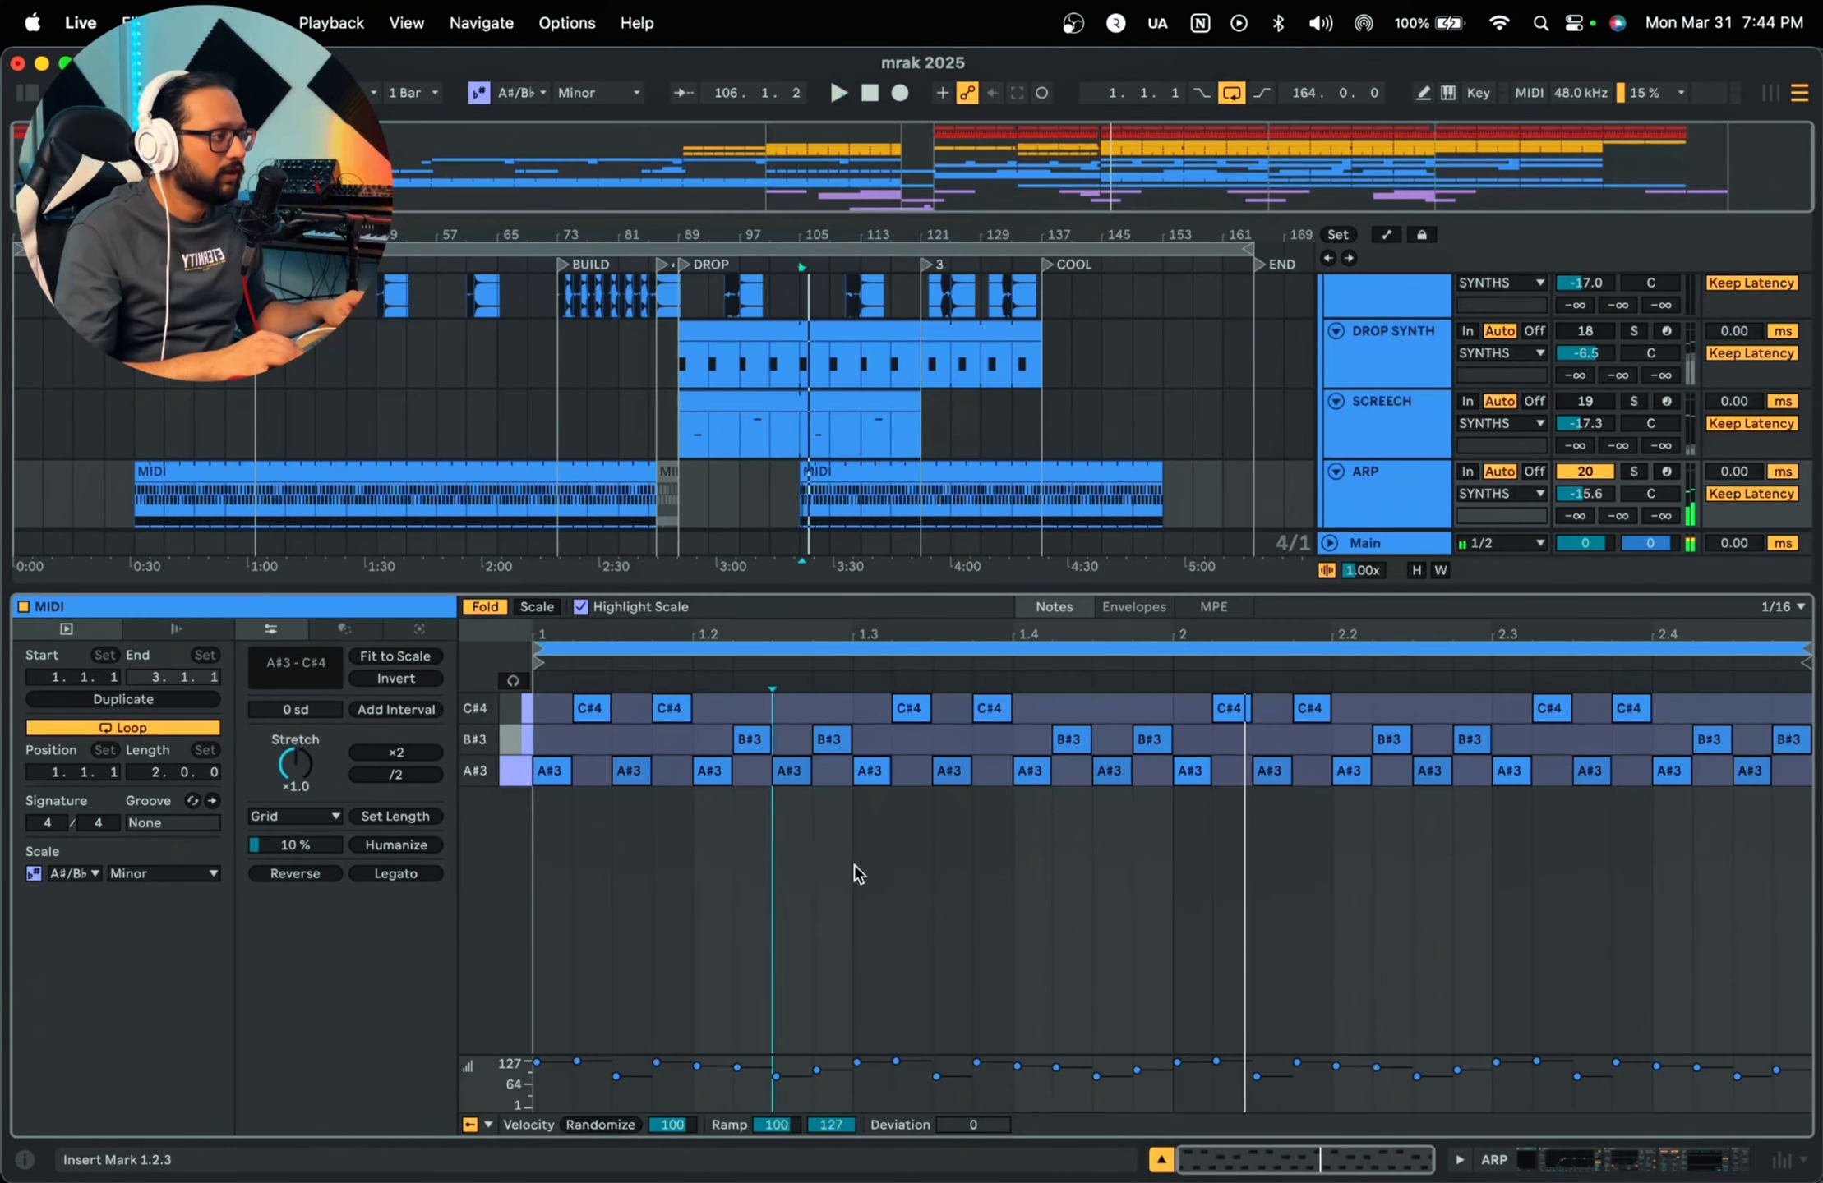
key("space")
left_click_drag(834, 819, 538, 700)
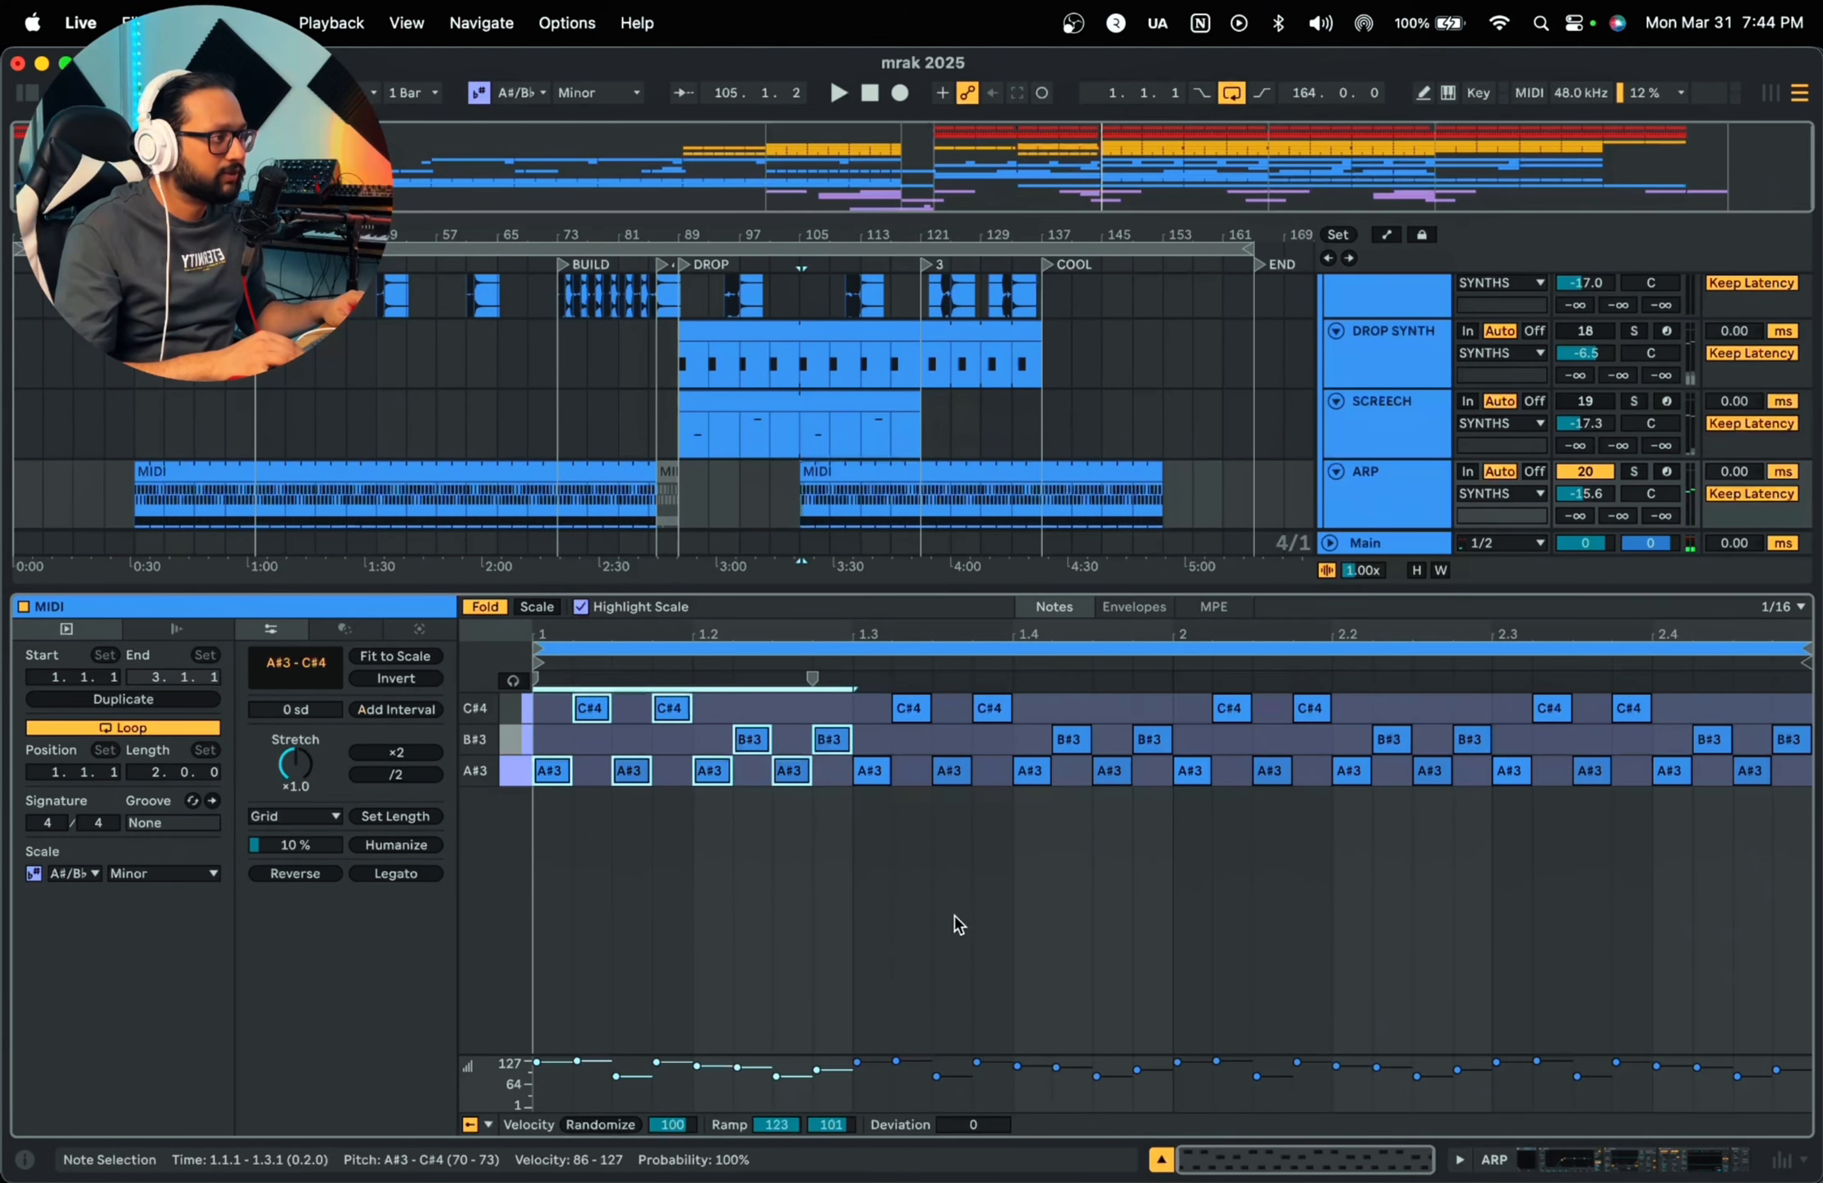
key("space")
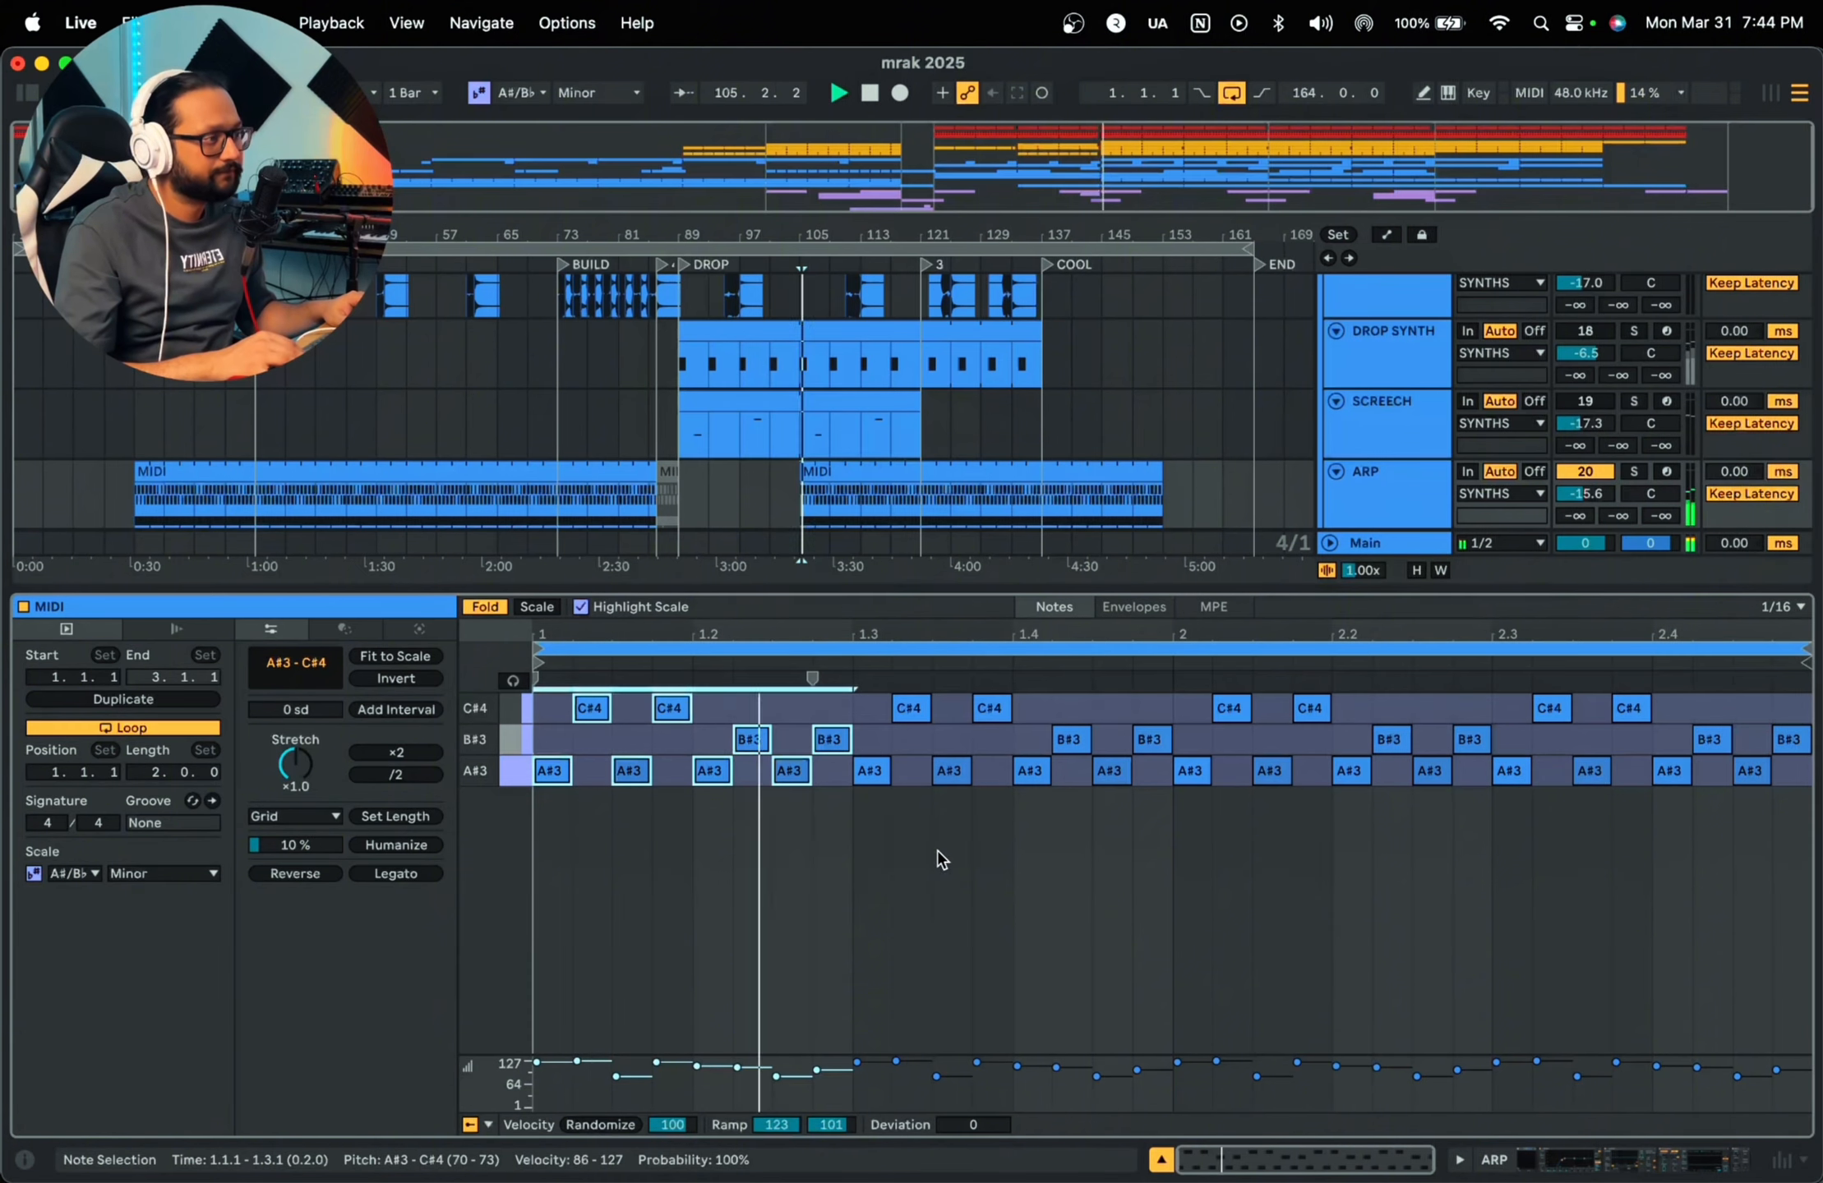
Step: Show all pitches in the ARP clip's note editor and move the B#3 note at 1.2.2 up to F#4
key("shift+Tab")
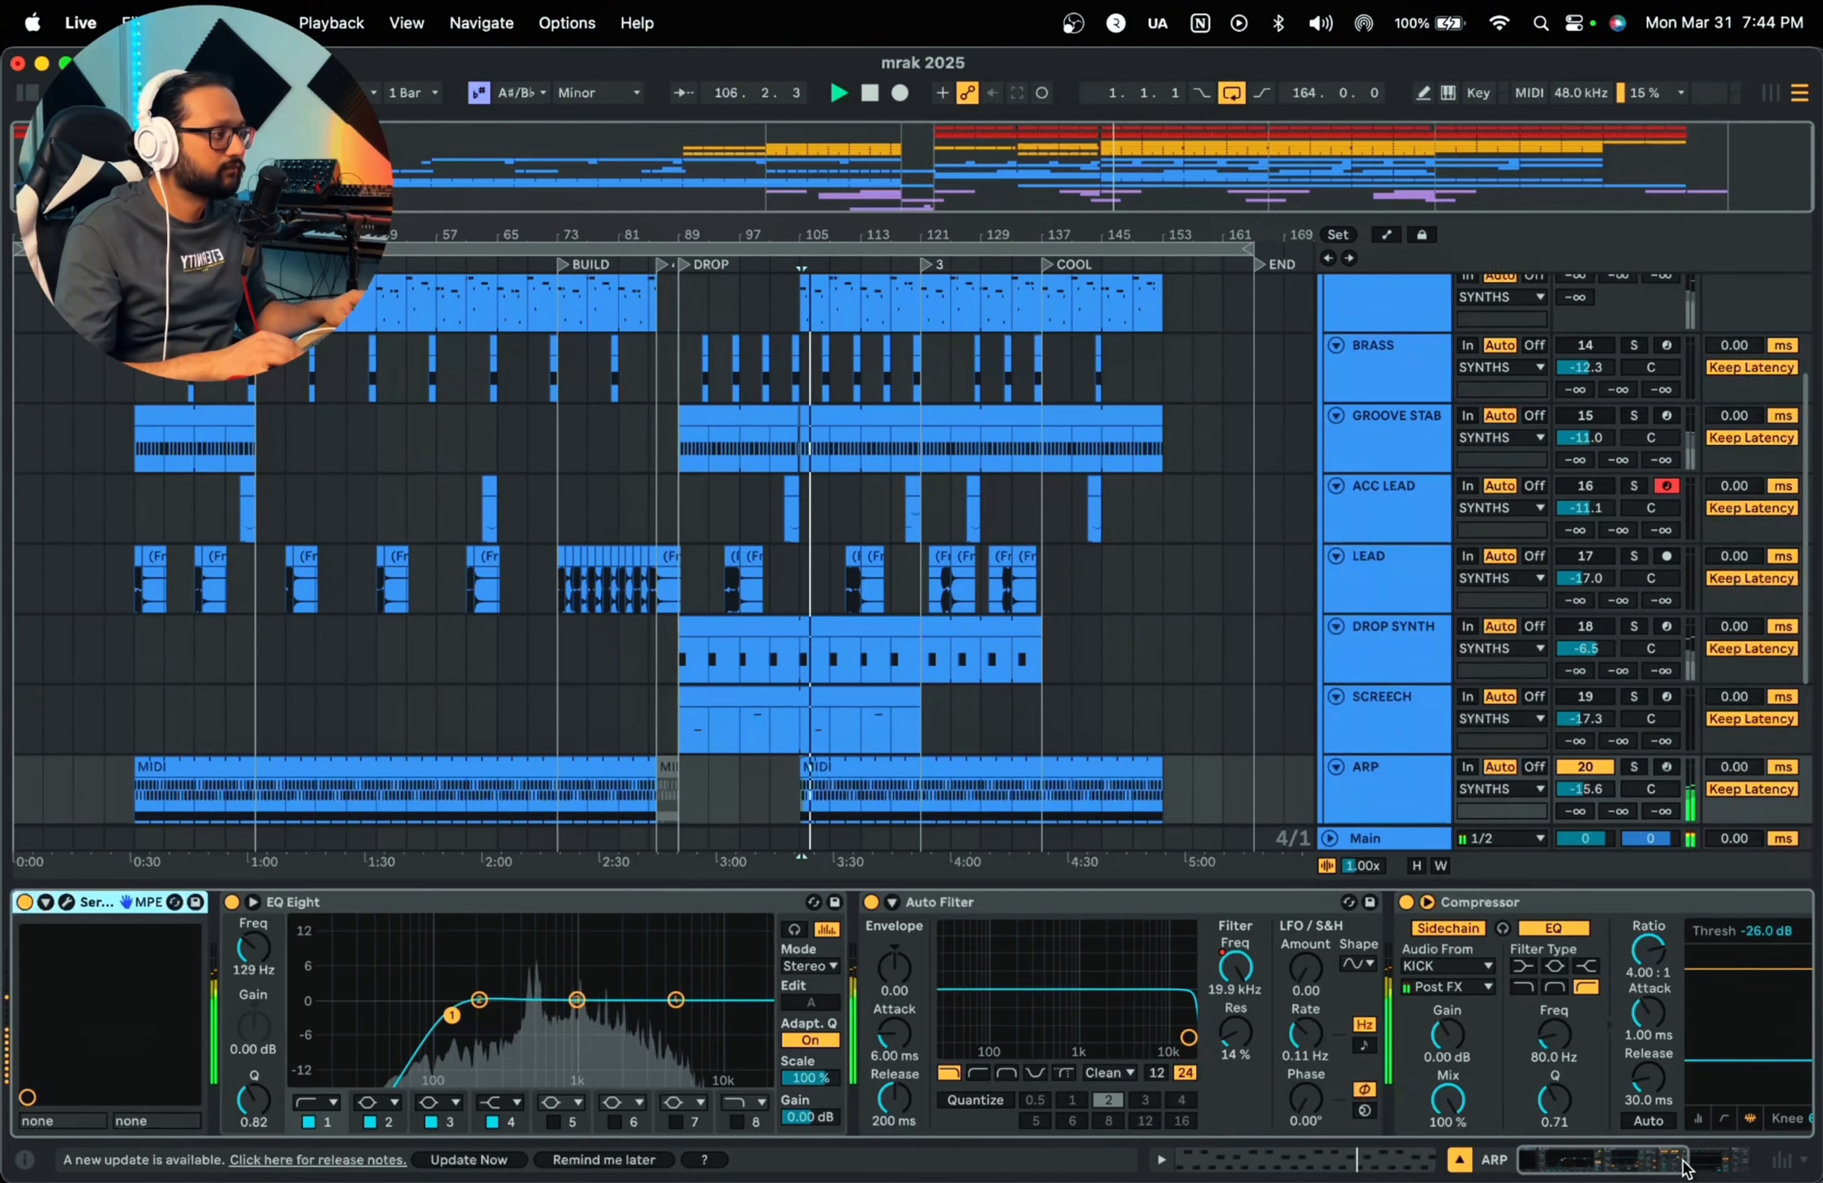
double_click(937, 763)
left_click(567, 690)
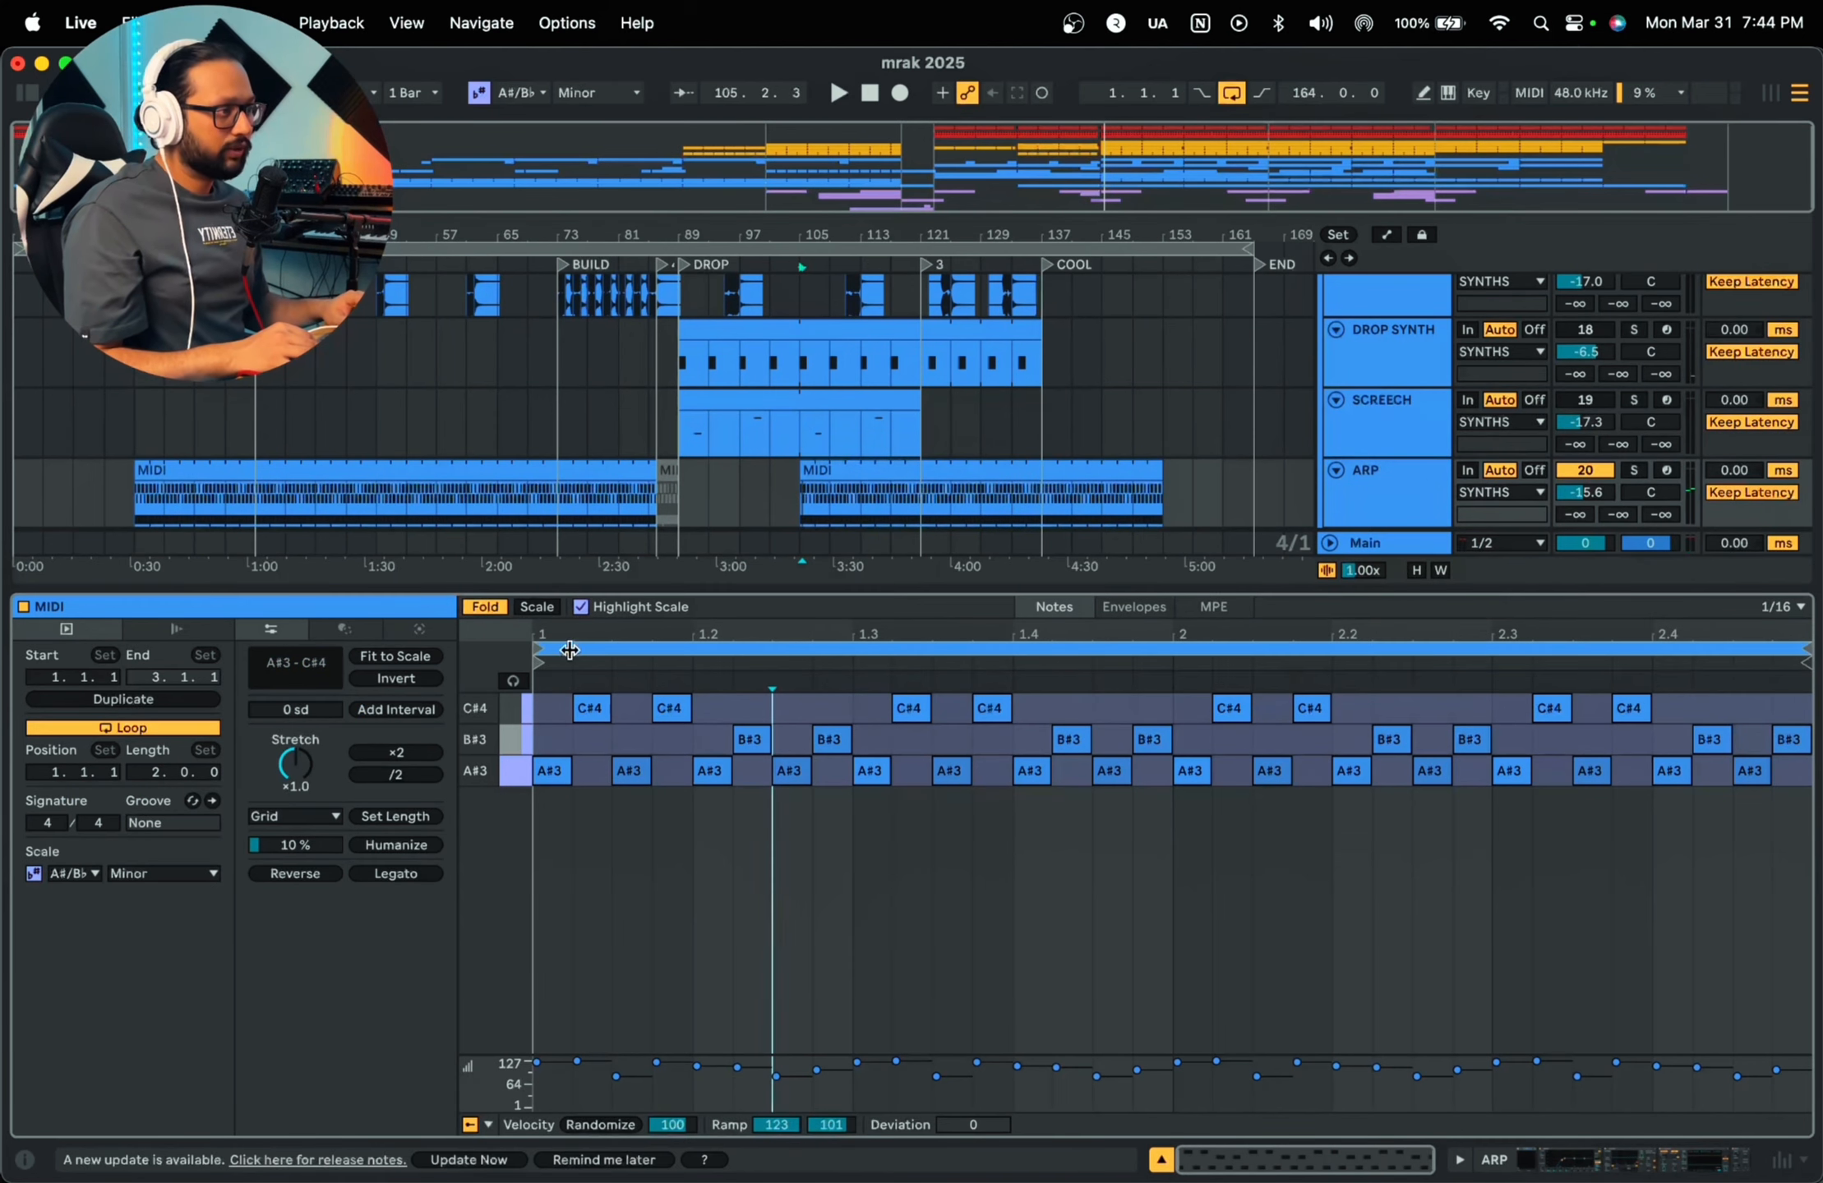
left_click(486, 607)
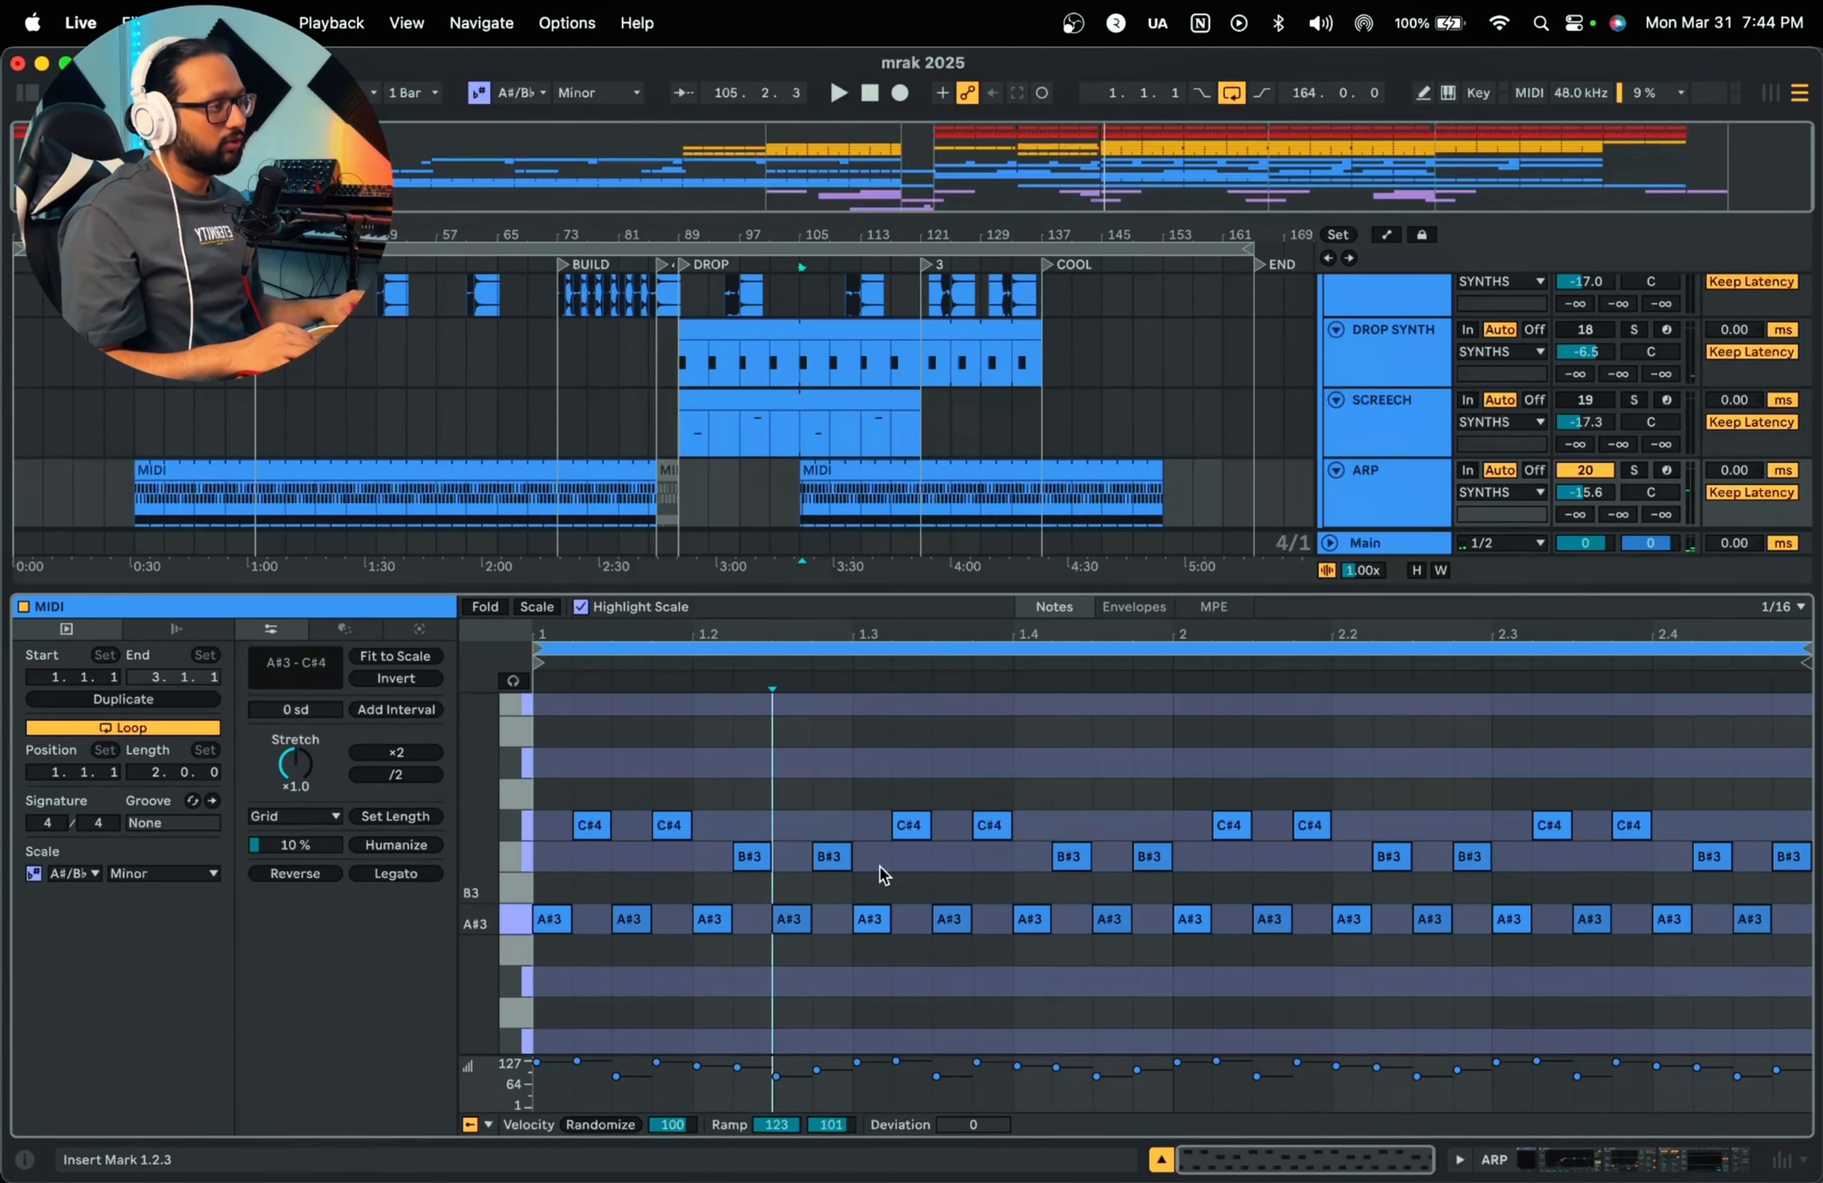
left_click_drag(764, 861, 758, 785)
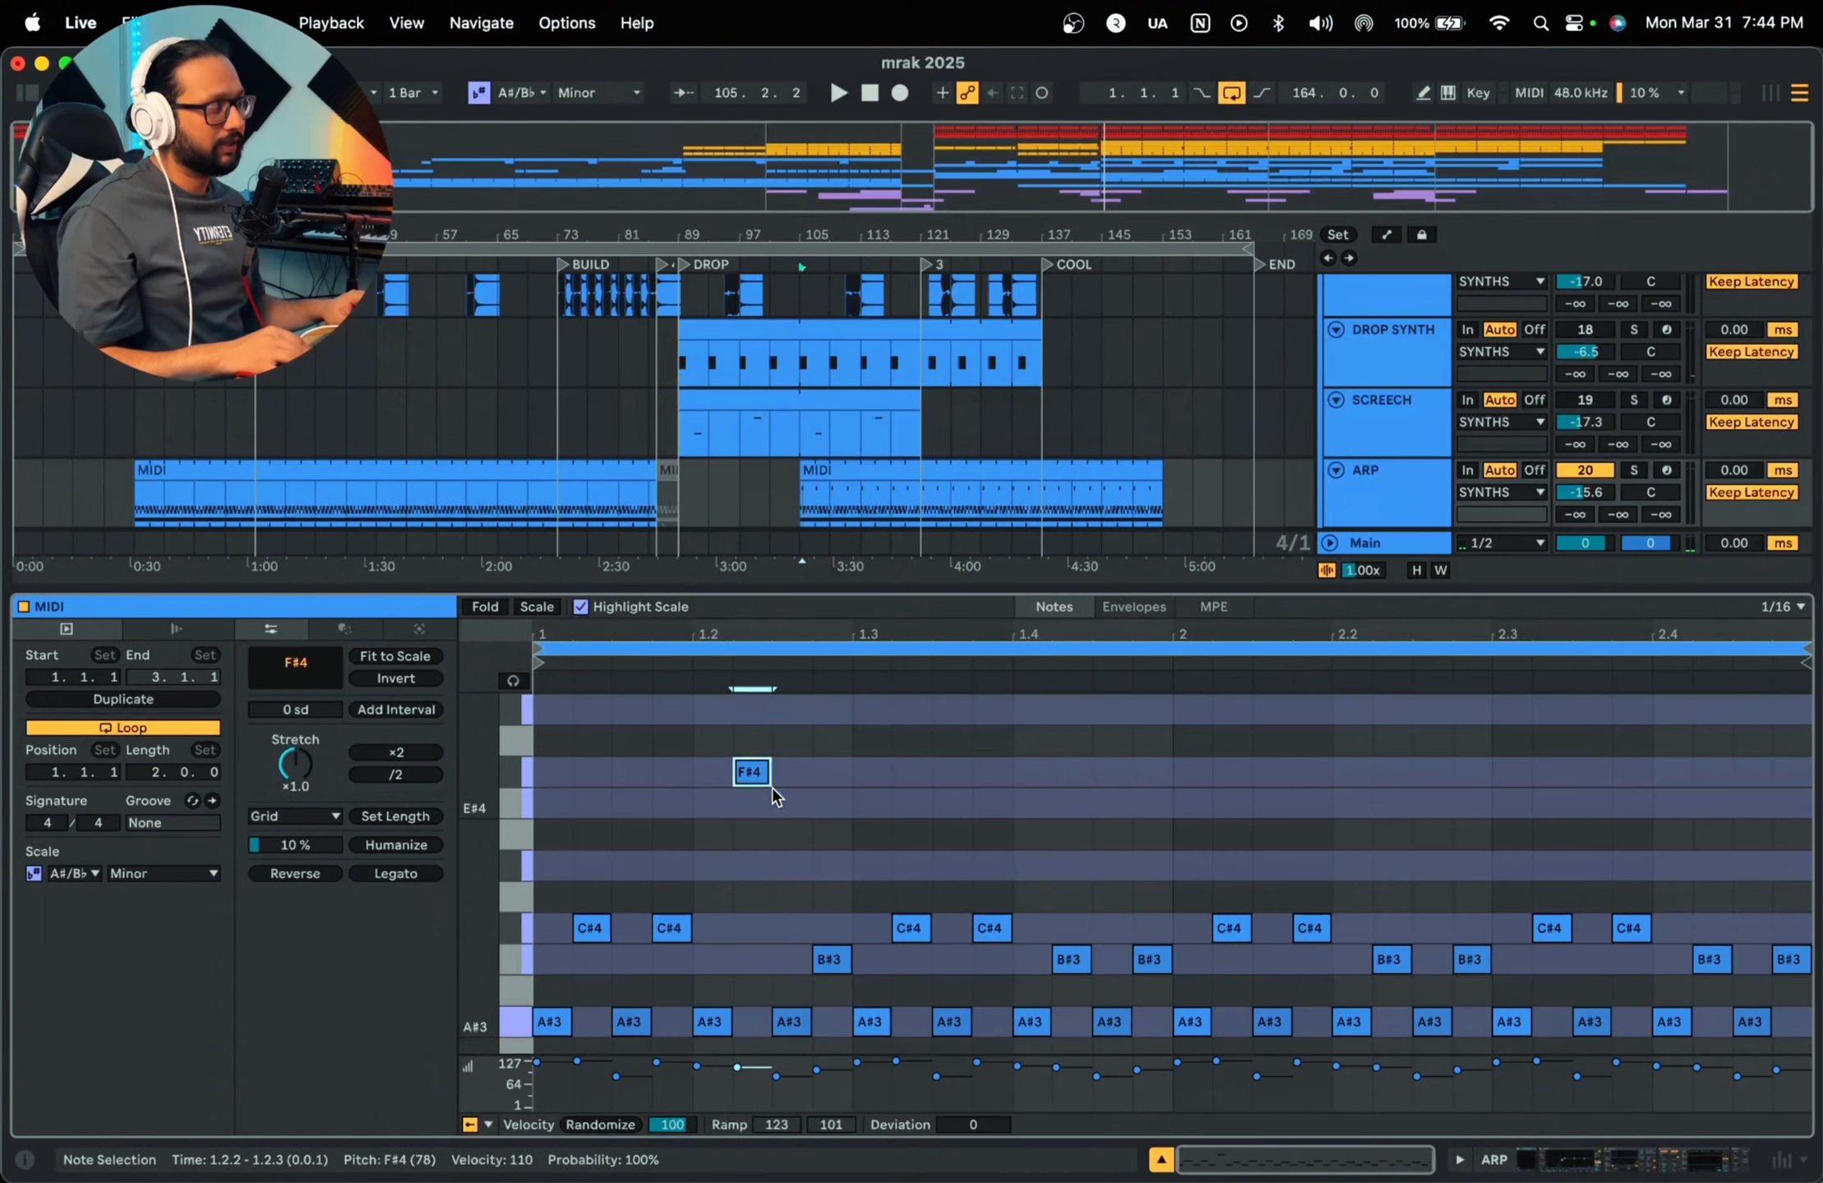
left_click_drag(737, 589, 738, 370)
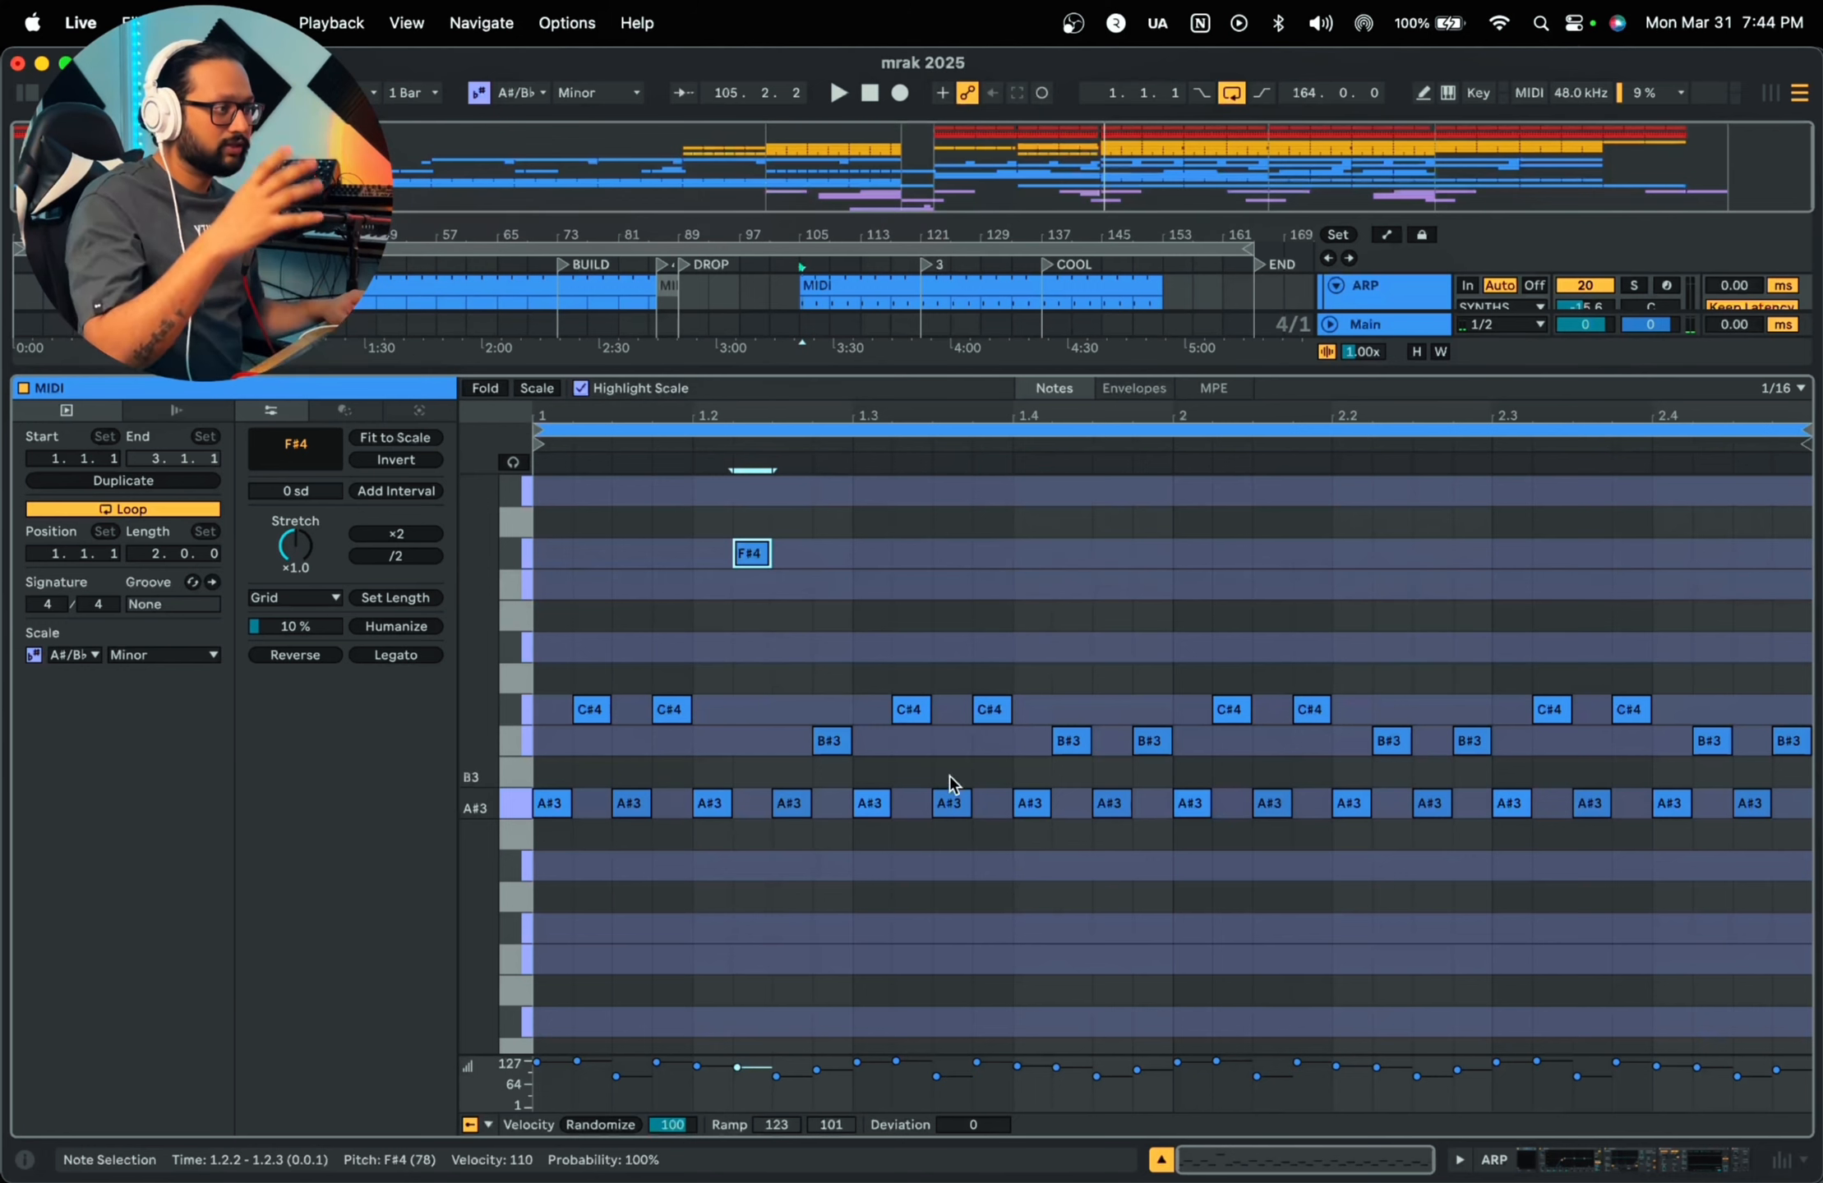
Step: Undo the F#4 note move and play the ARP clip with all its notes selected
key("super+z")
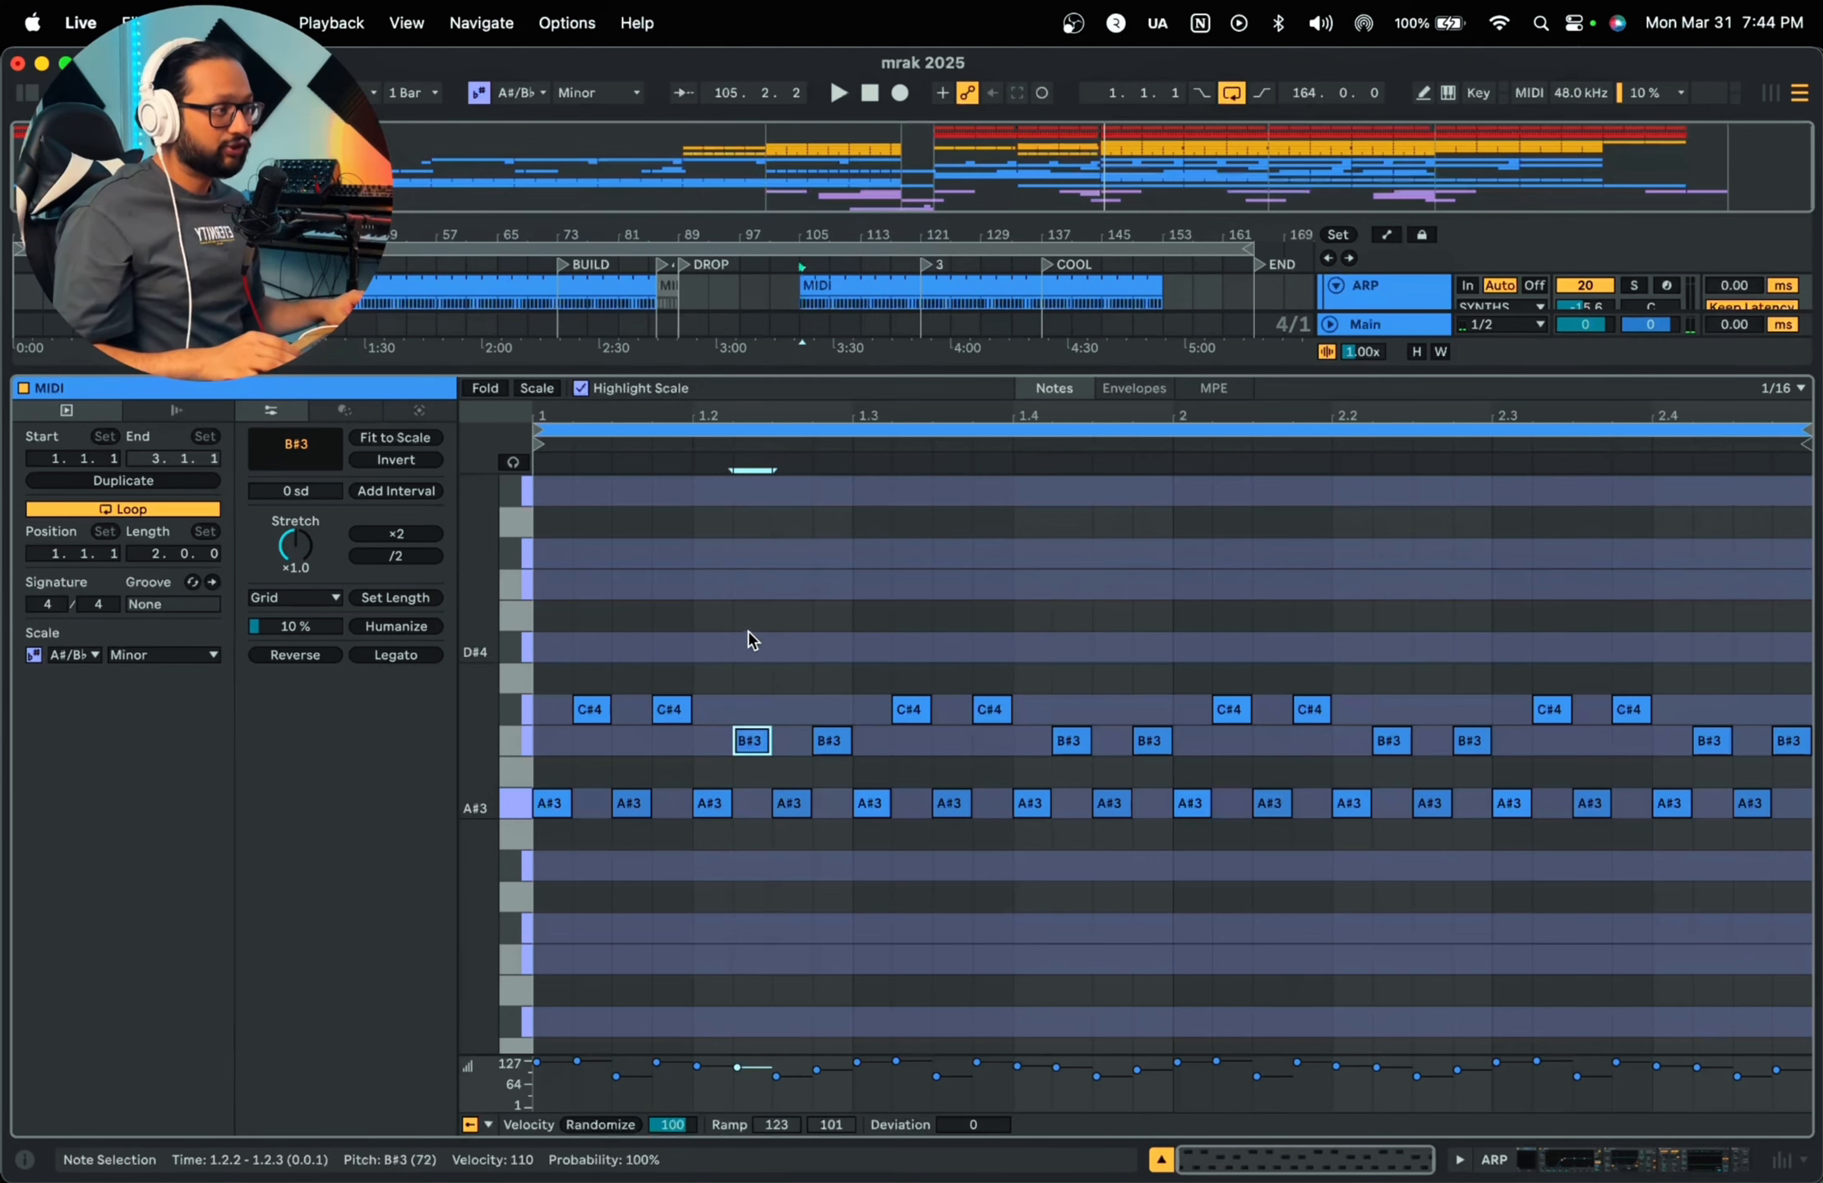
left_click_drag(519, 724, 499, 812)
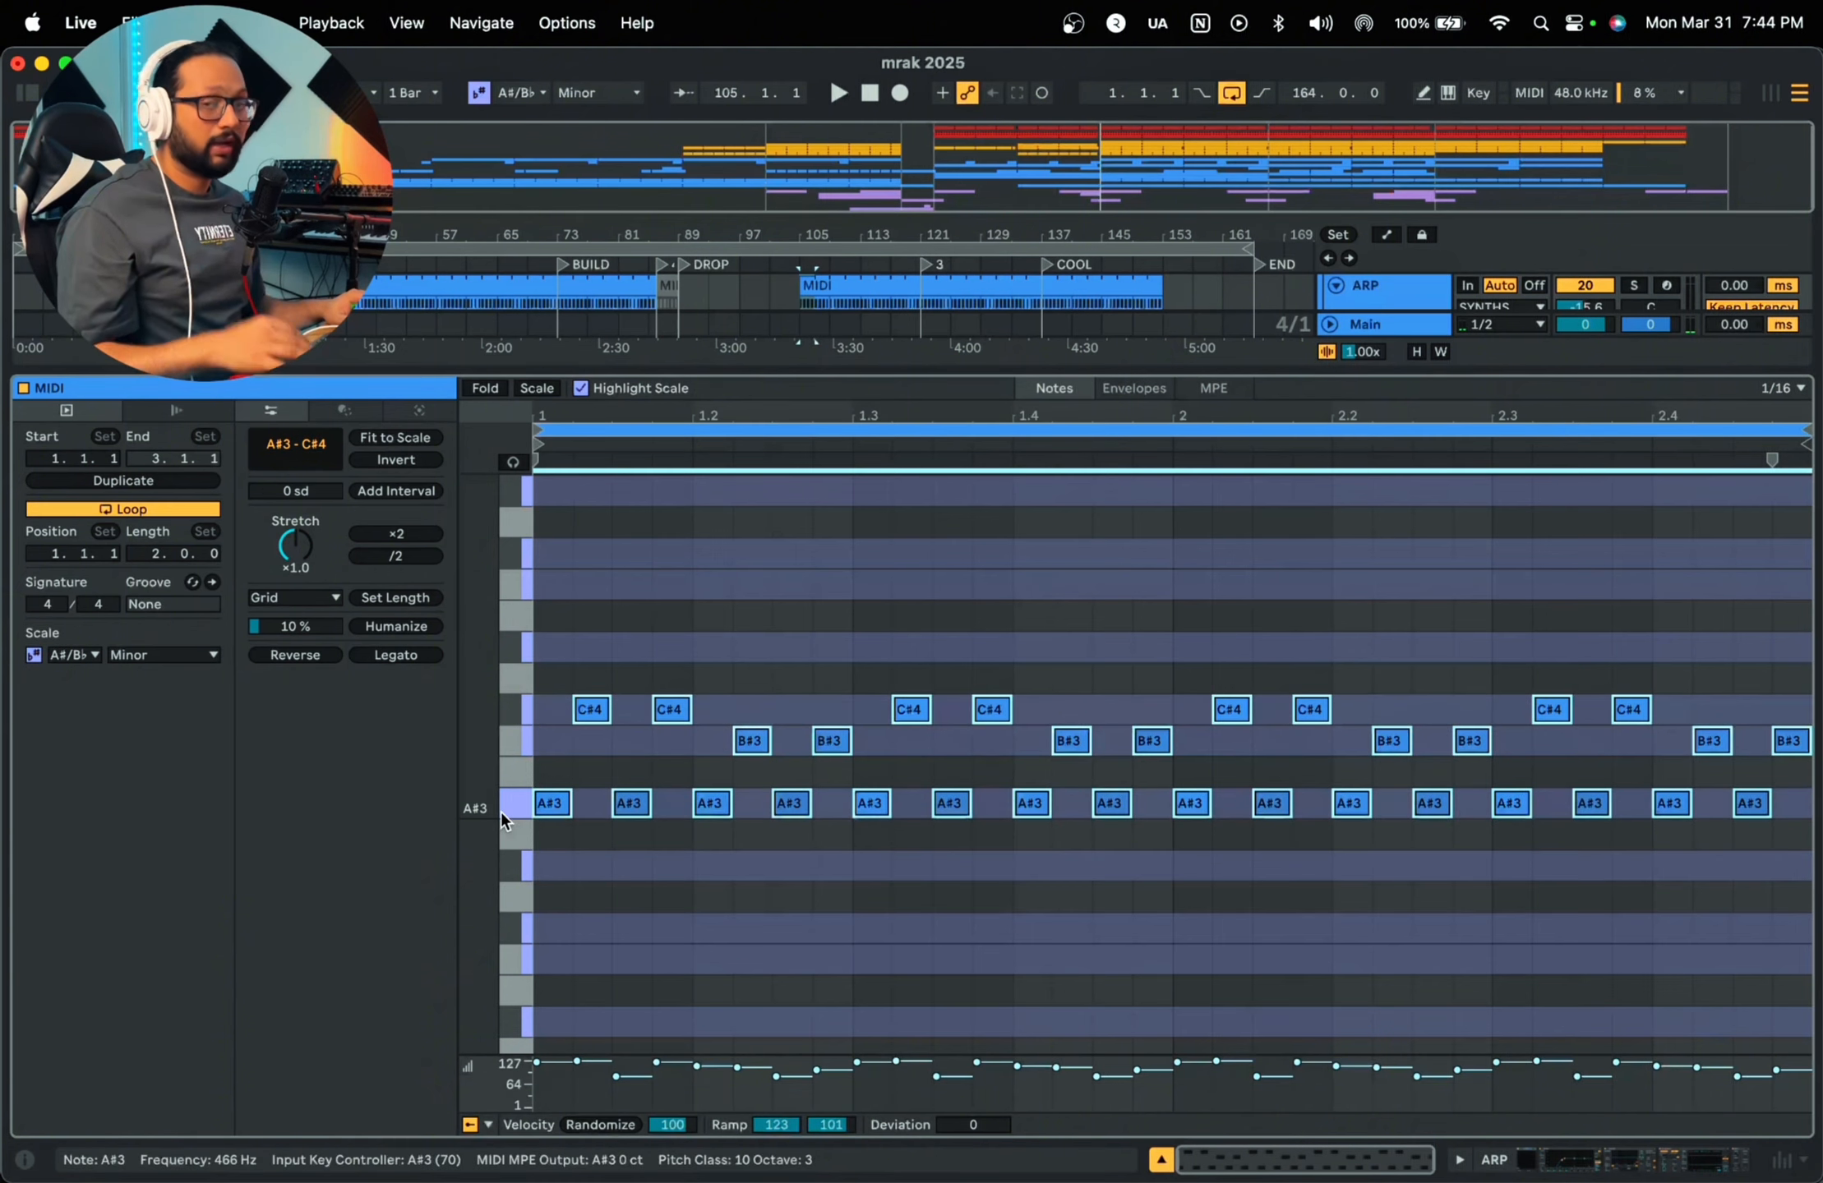
key("space")
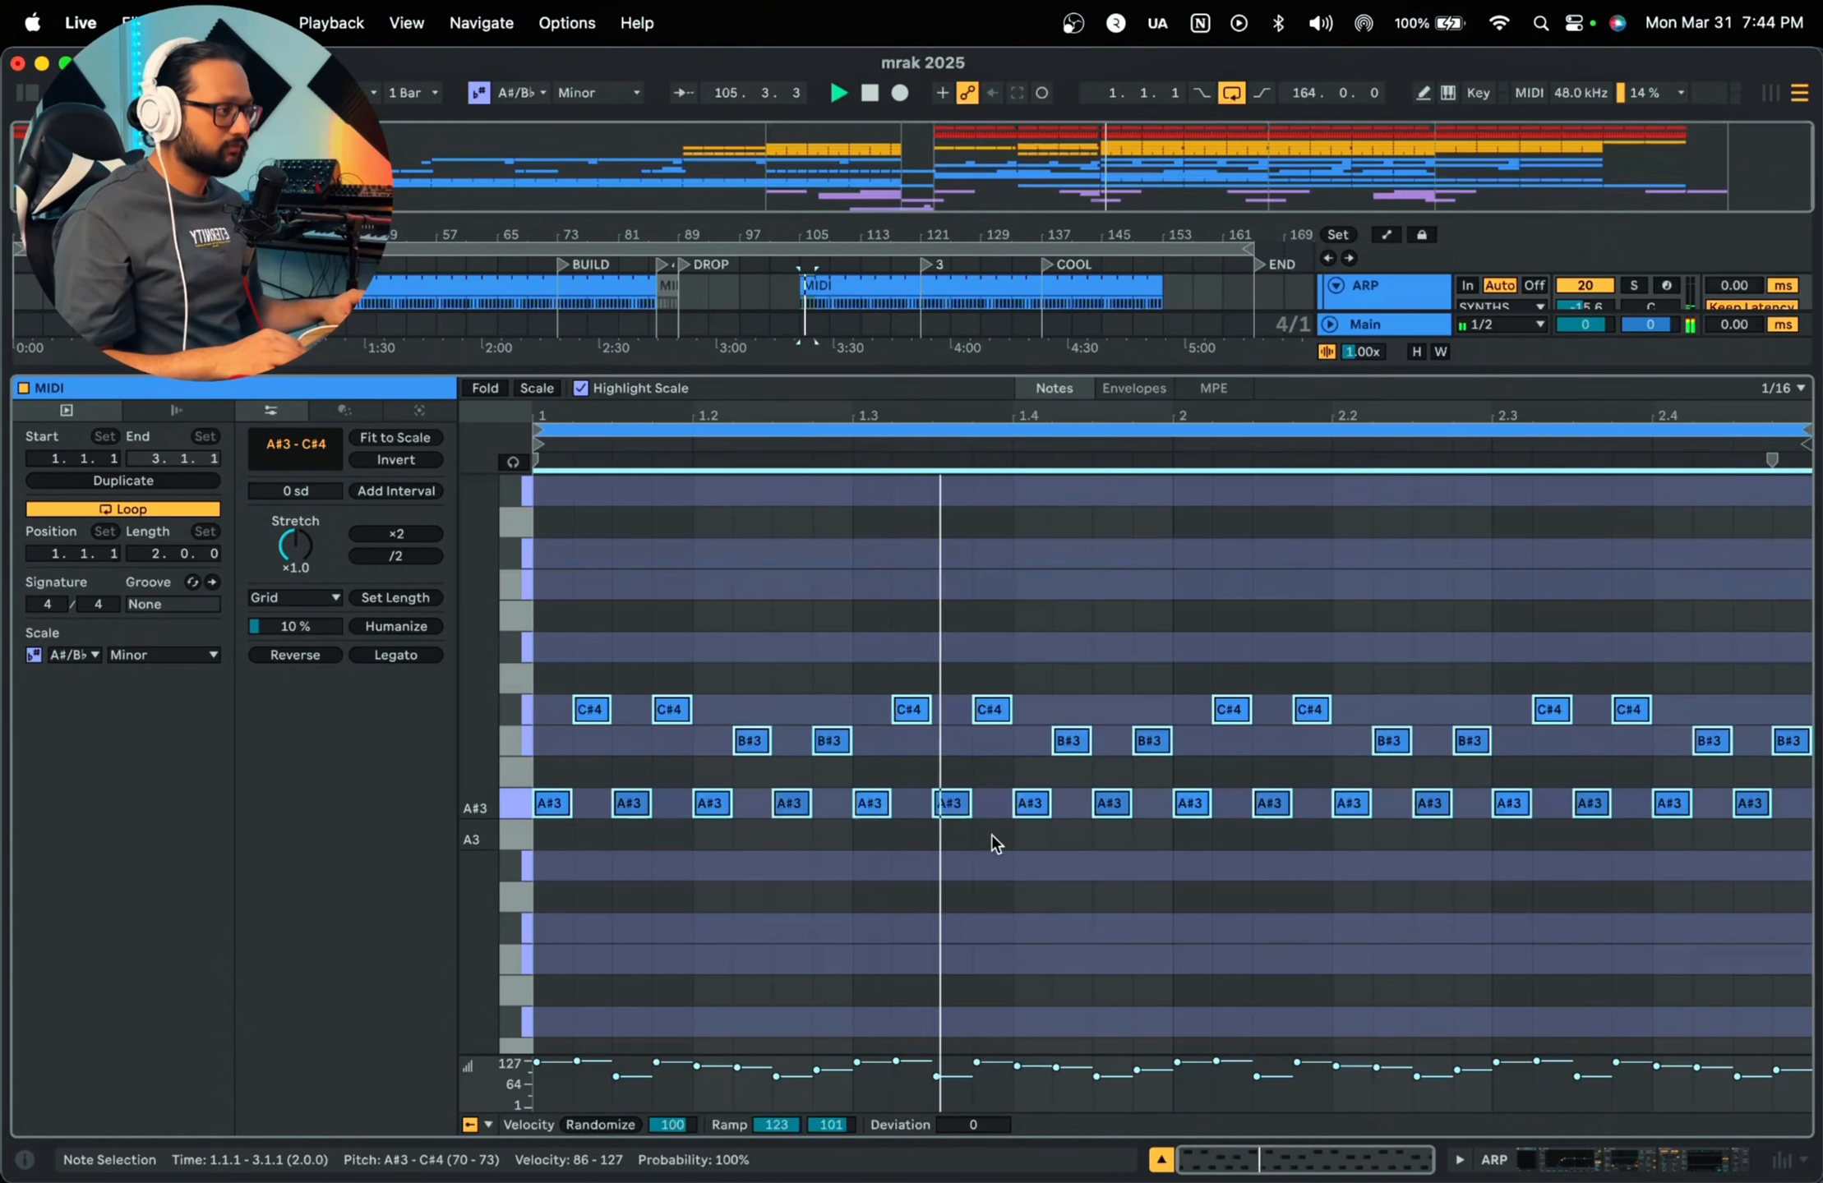
key("space")
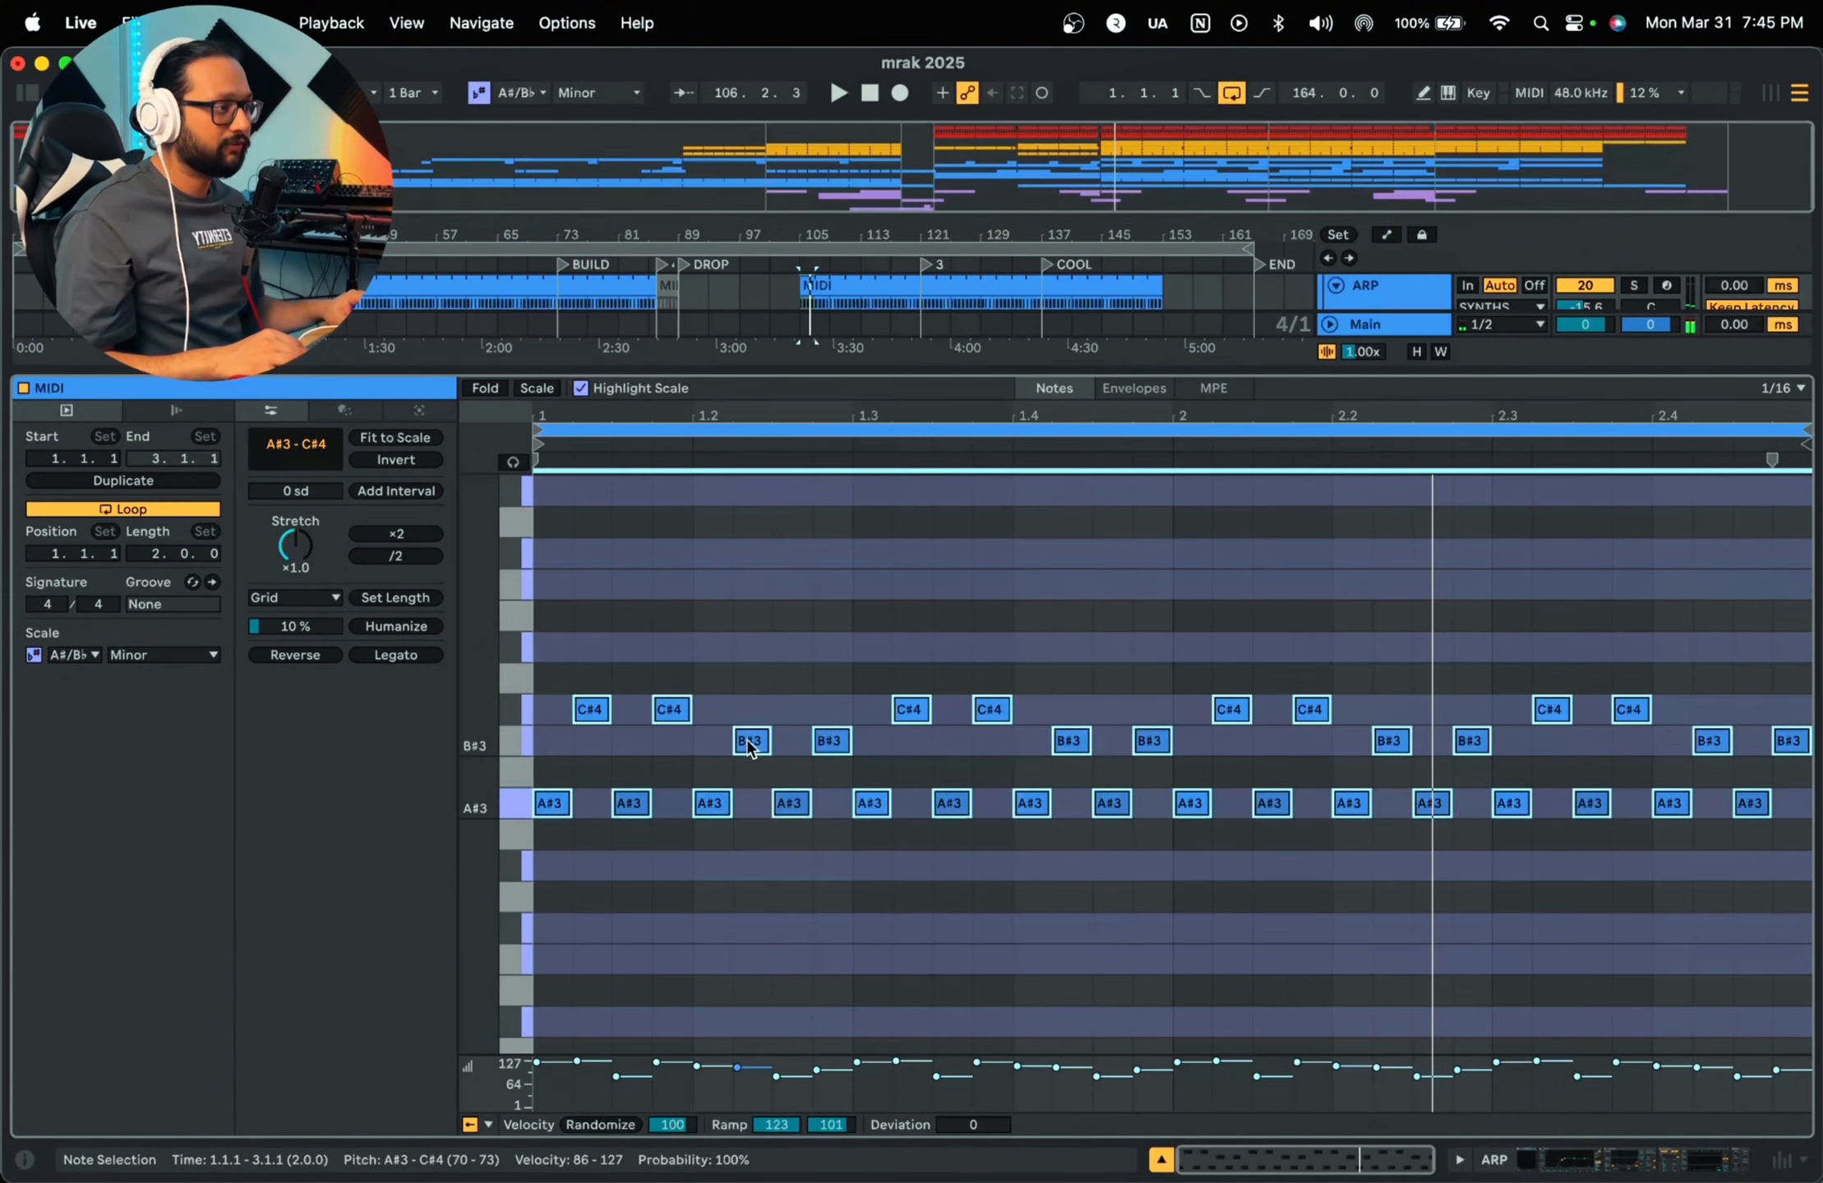
Step: Try raising the ARP clip's B#3 note at 1.2.2 to D#4, and the notes at 1.2.4 and 1.1.4 to E#4
left_click(756, 744)
left_click_drag(760, 756, 760, 662)
left_click_drag(840, 754, 833, 588)
left_click_drag(664, 714, 666, 618)
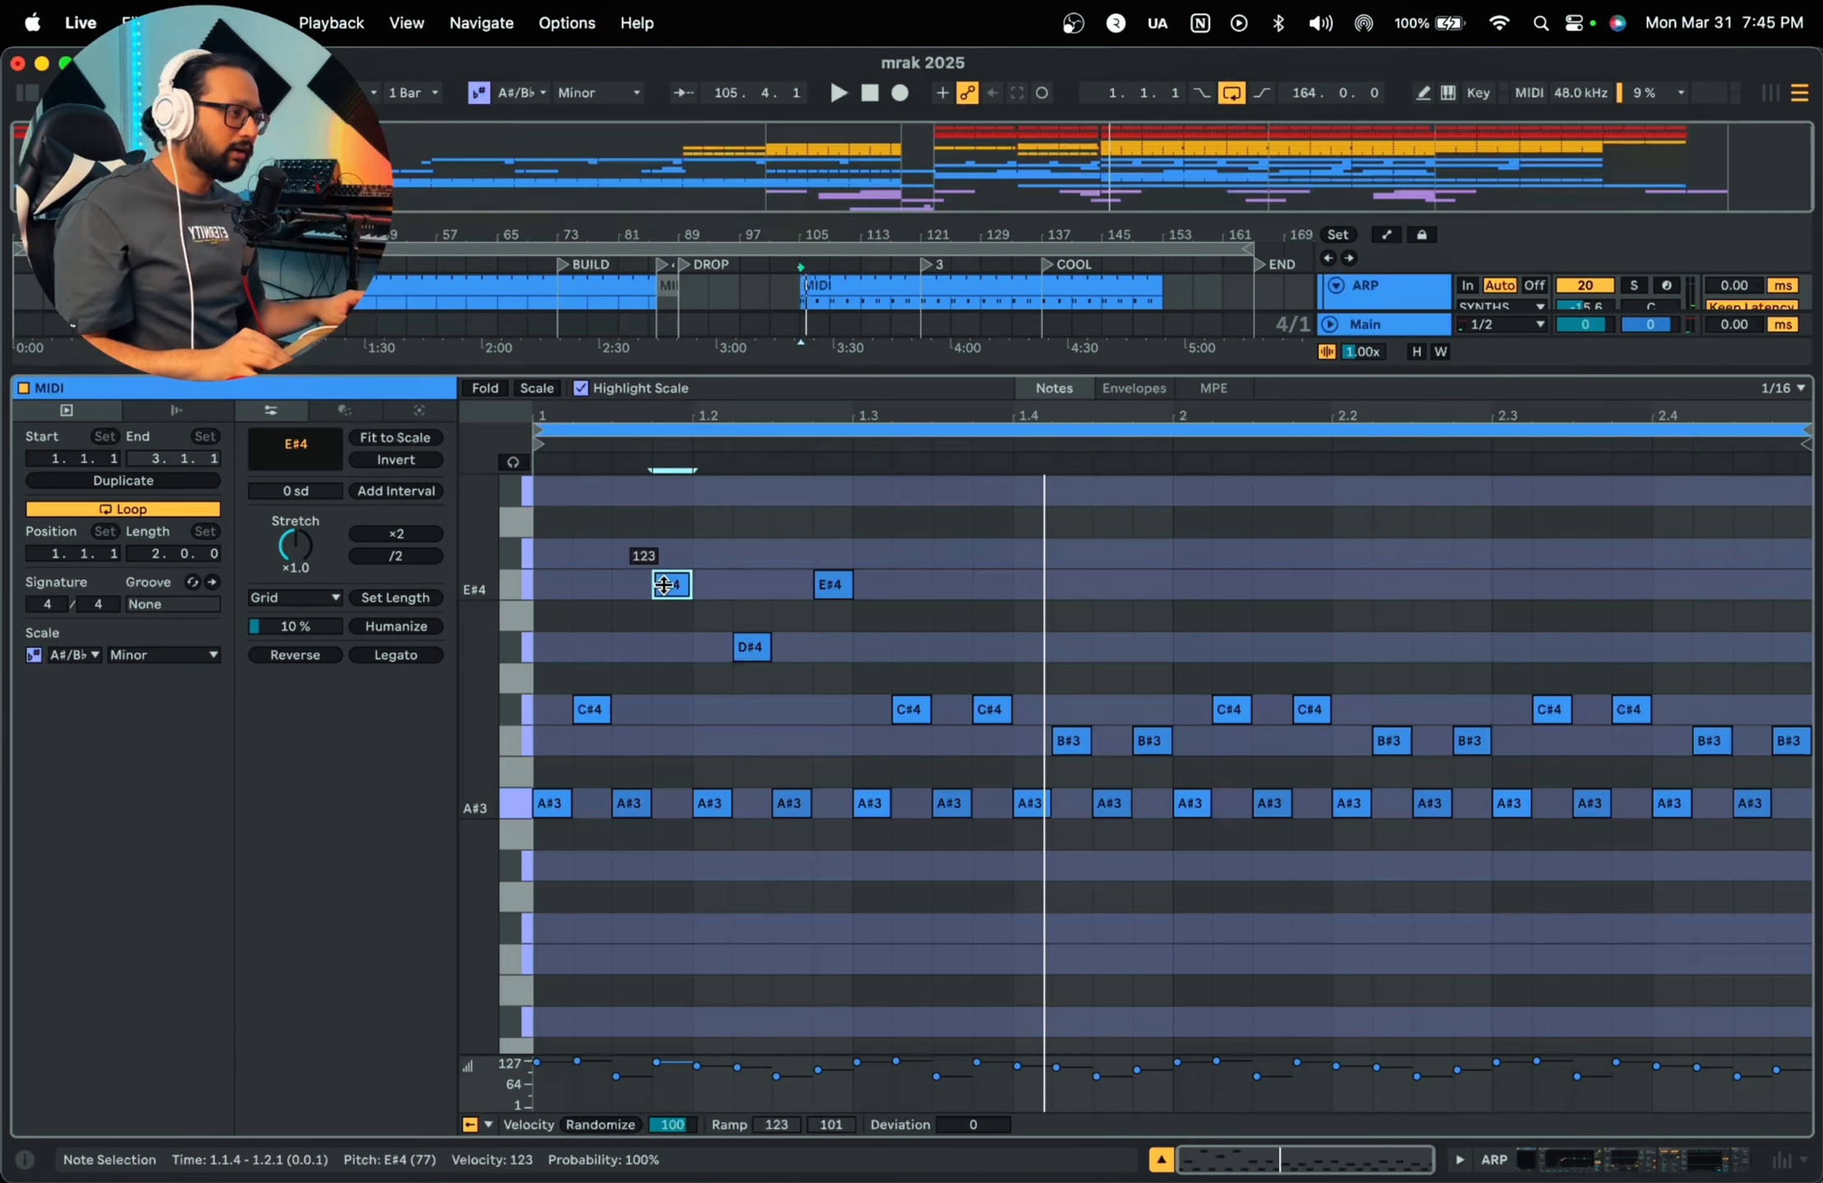
Step: Undo the three trial note moves in the ARP clip
key("super+z")
key("super+z")
key("super+z")
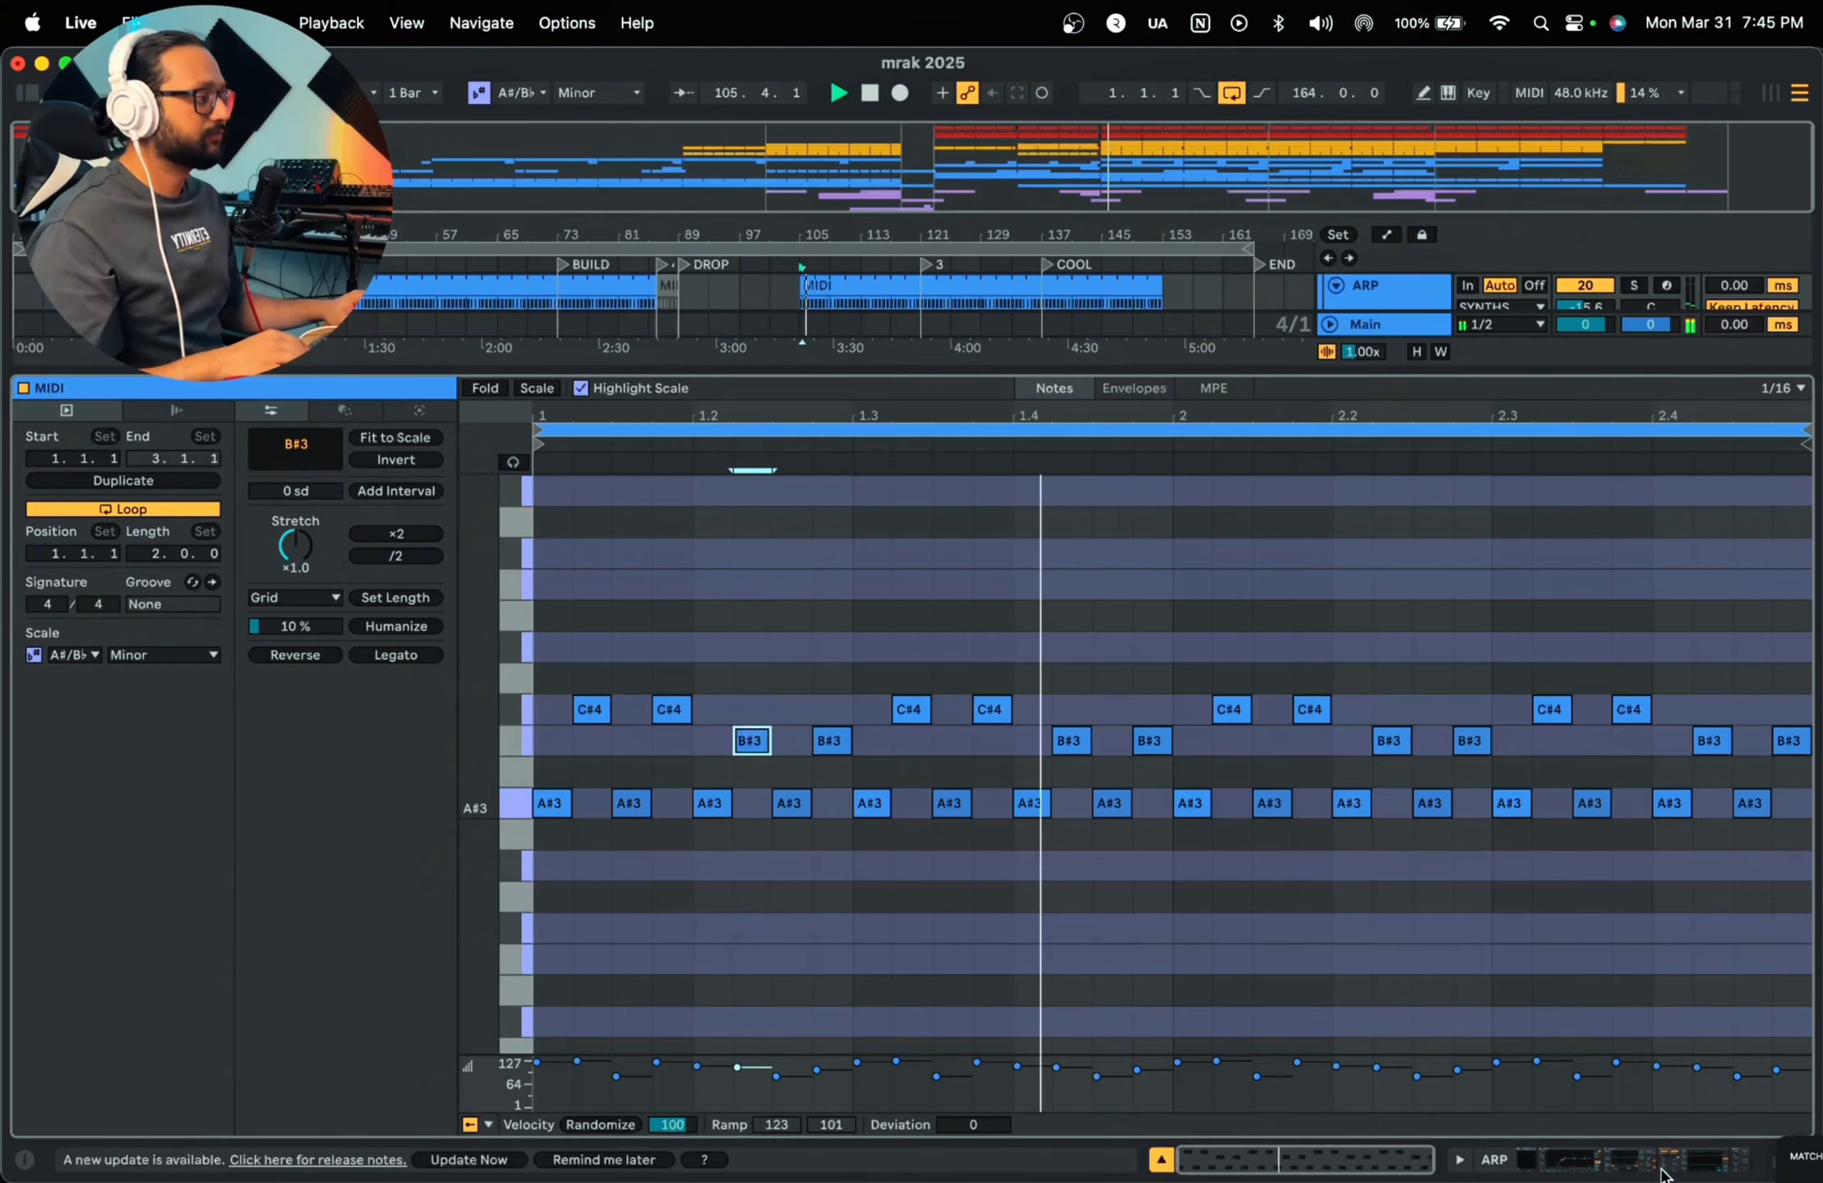
Step: Show the ARP track's device chain while it plays, stop playback and examine its EQ Eight
left_click(1570, 1165)
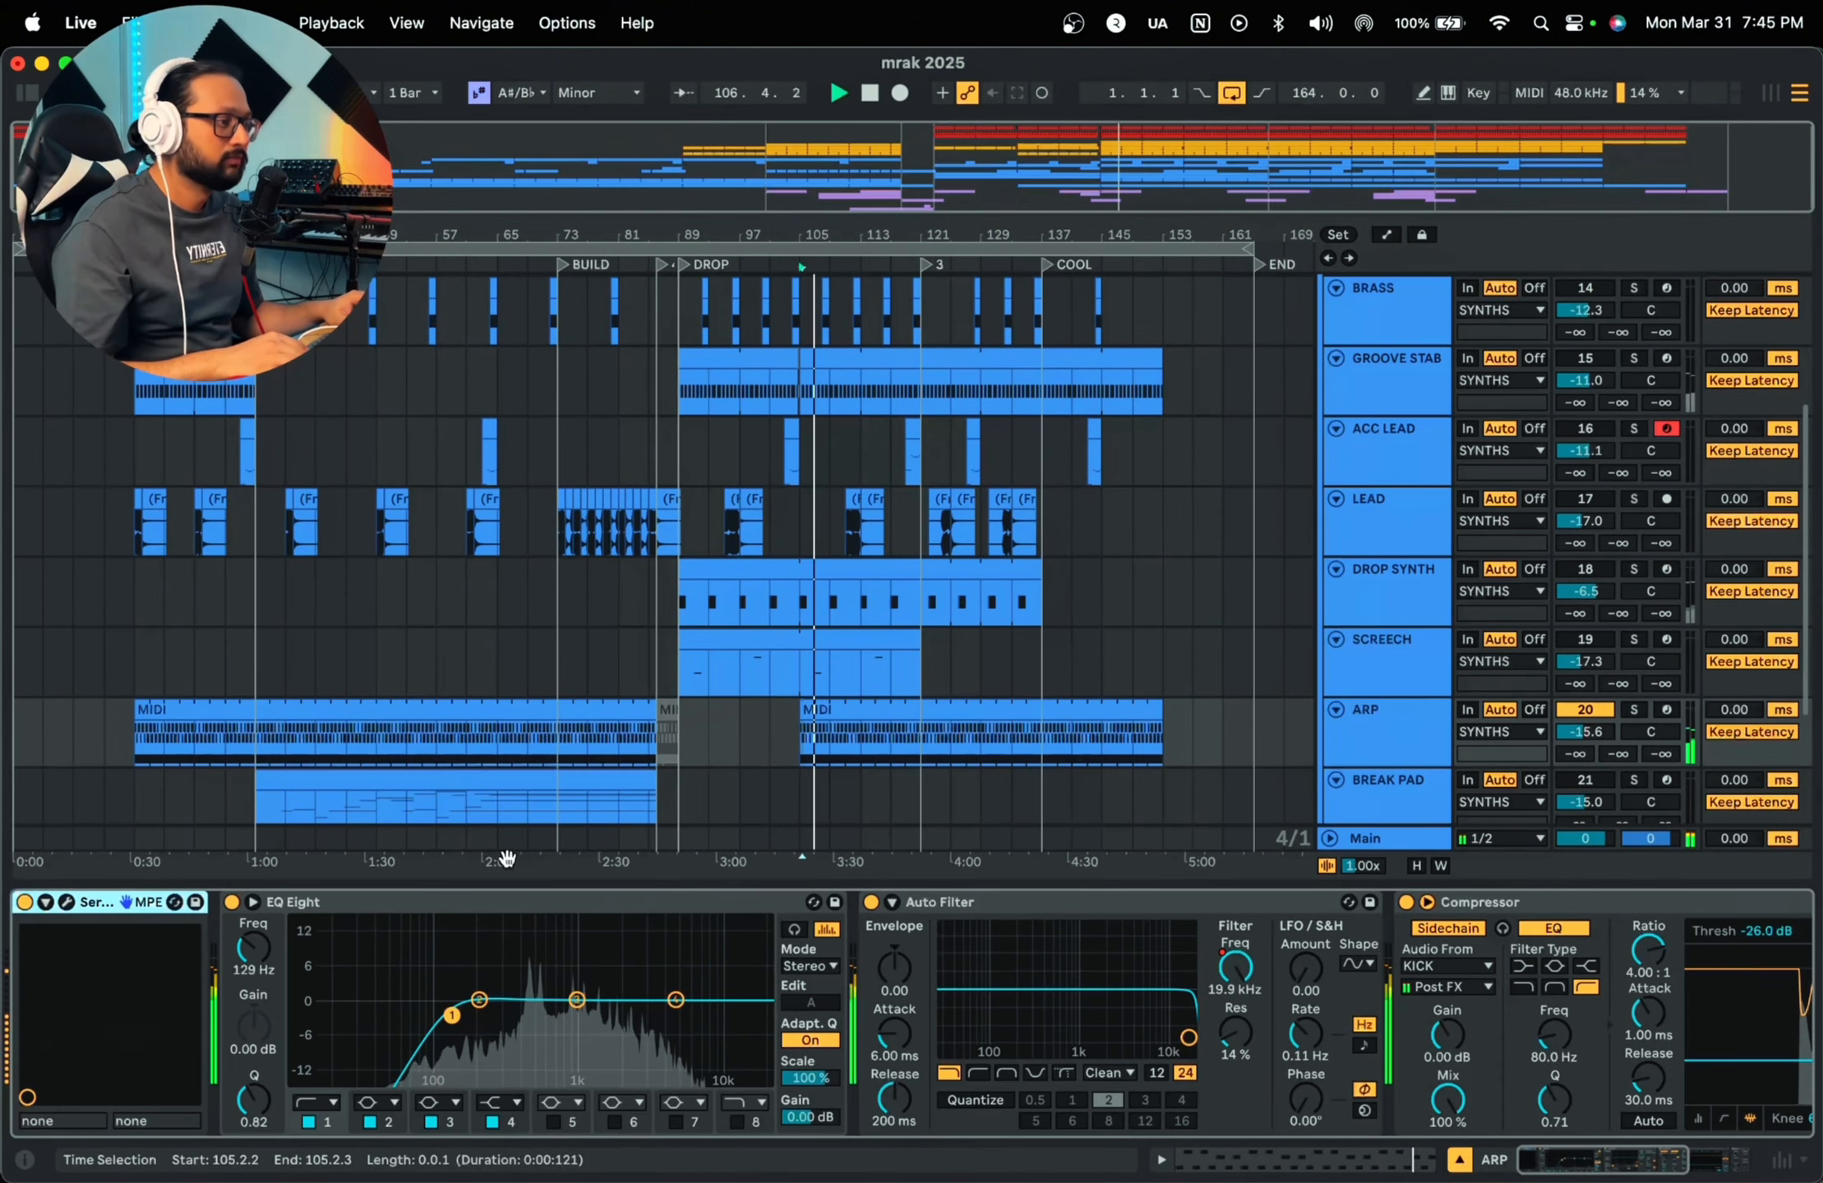
key("space")
left_click(1364, 723)
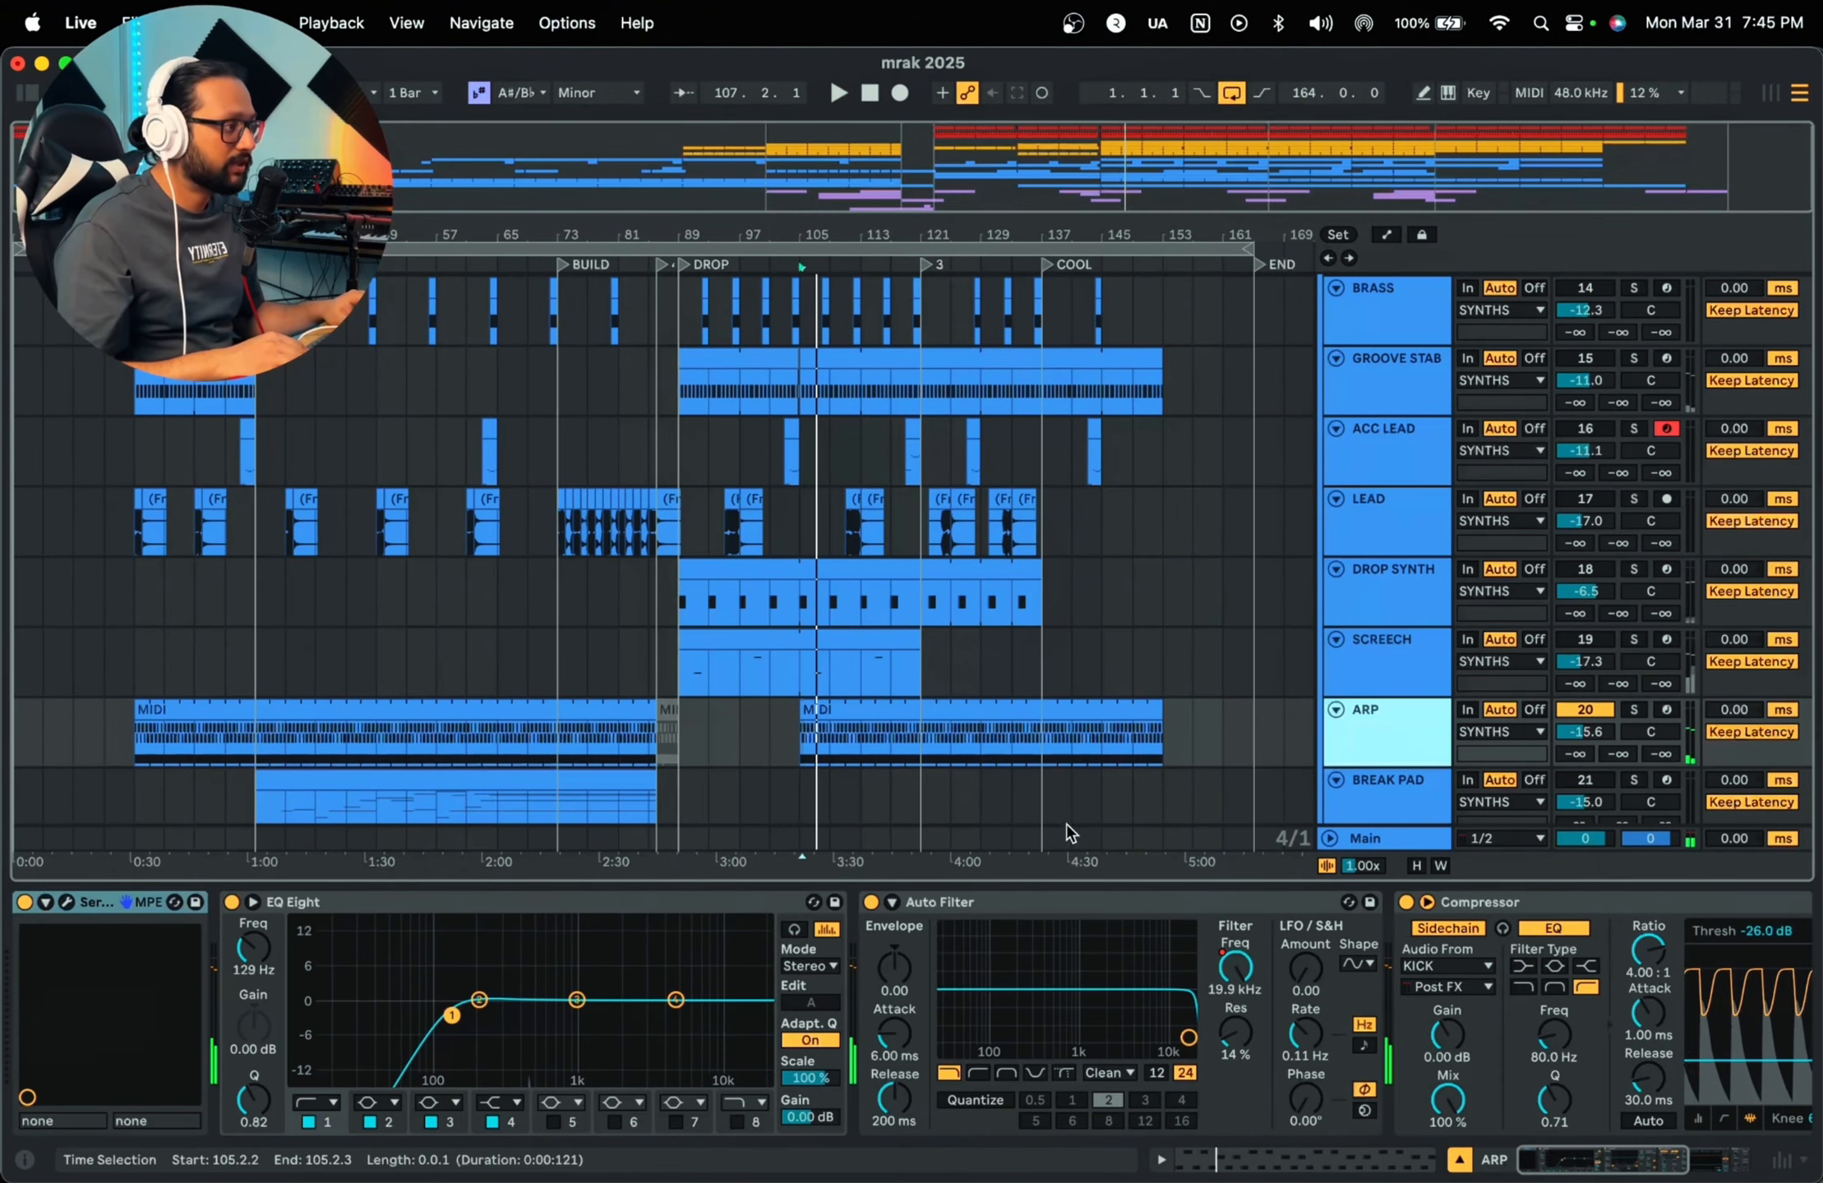
left_click(434, 905)
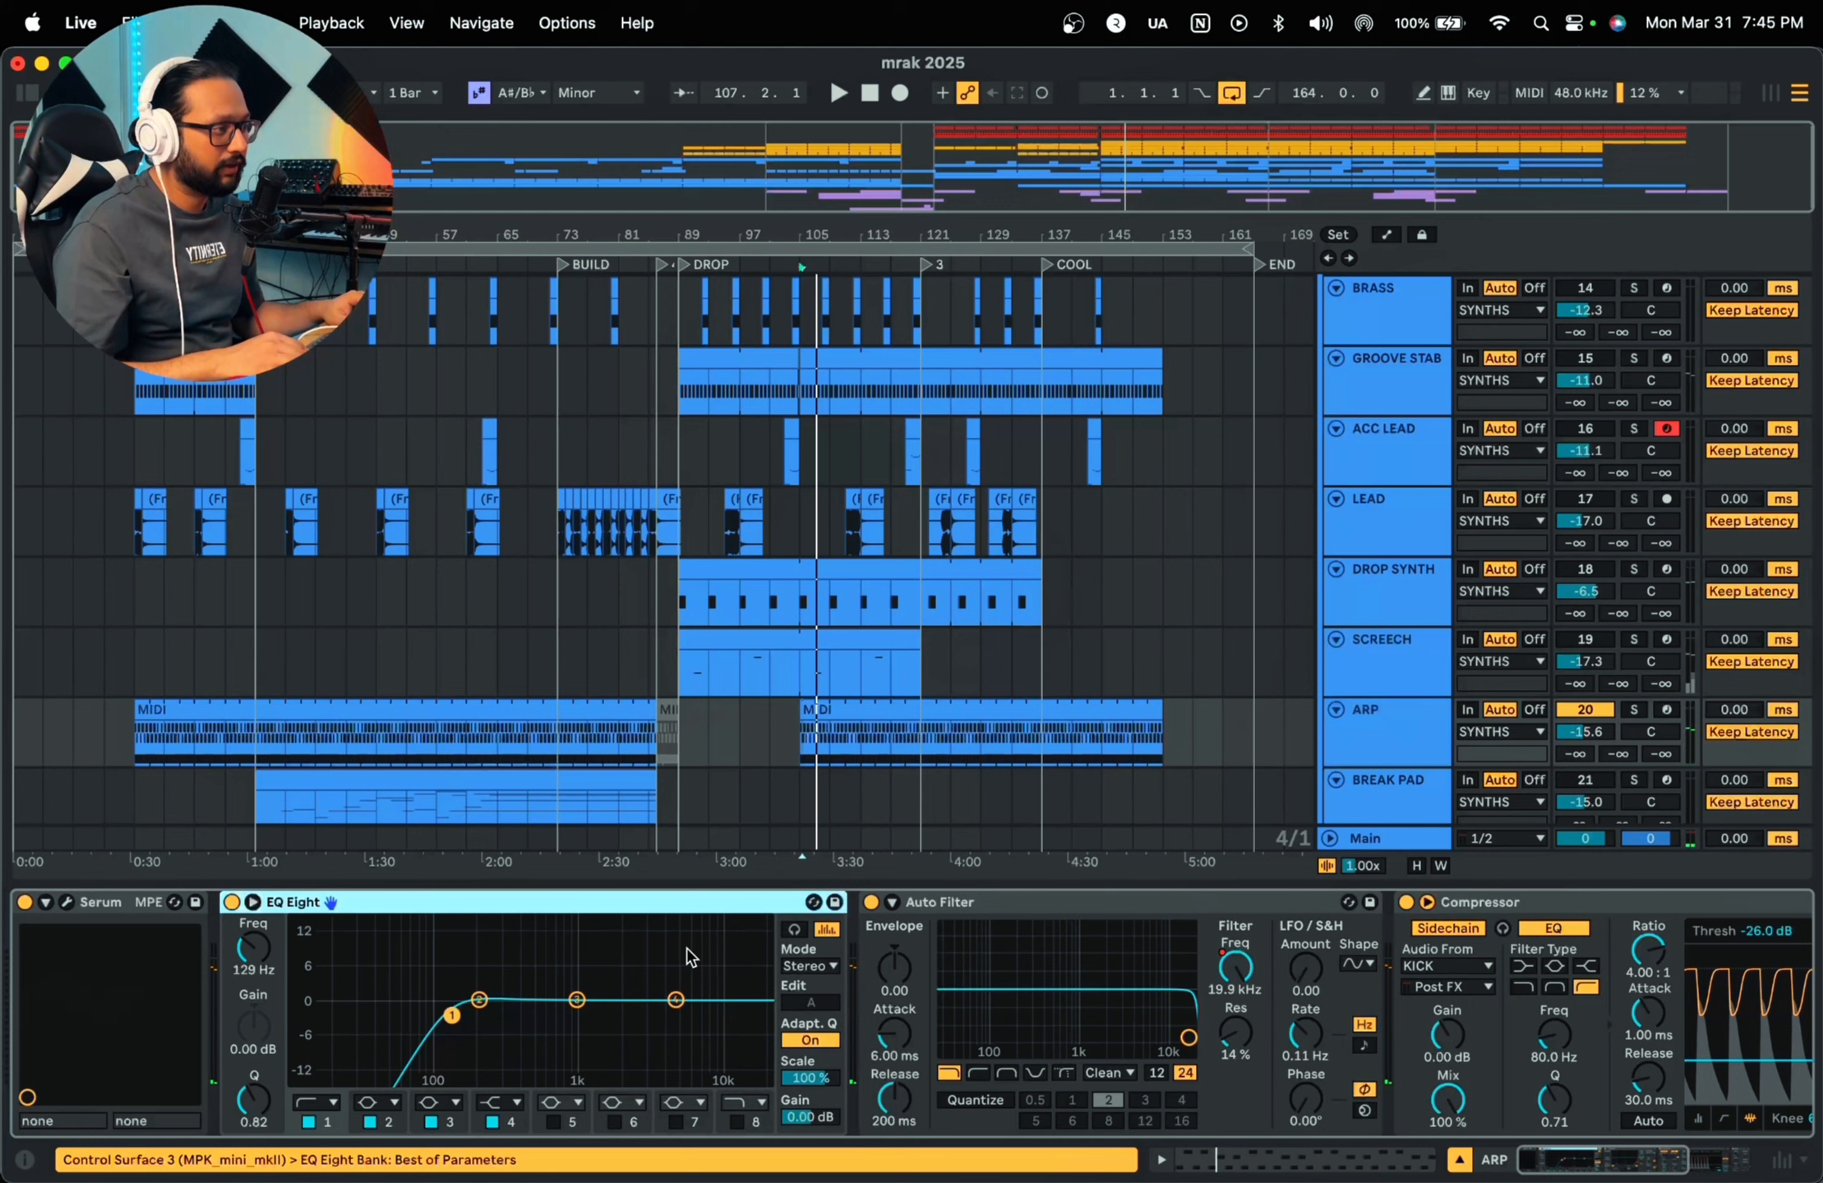
Step: Show the ARP Auto Filter's frequency automation in the arrangement and play the part with its Compressor and Utility in view
left_click(1023, 903)
right_click(1255, 972)
left_click(1315, 746)
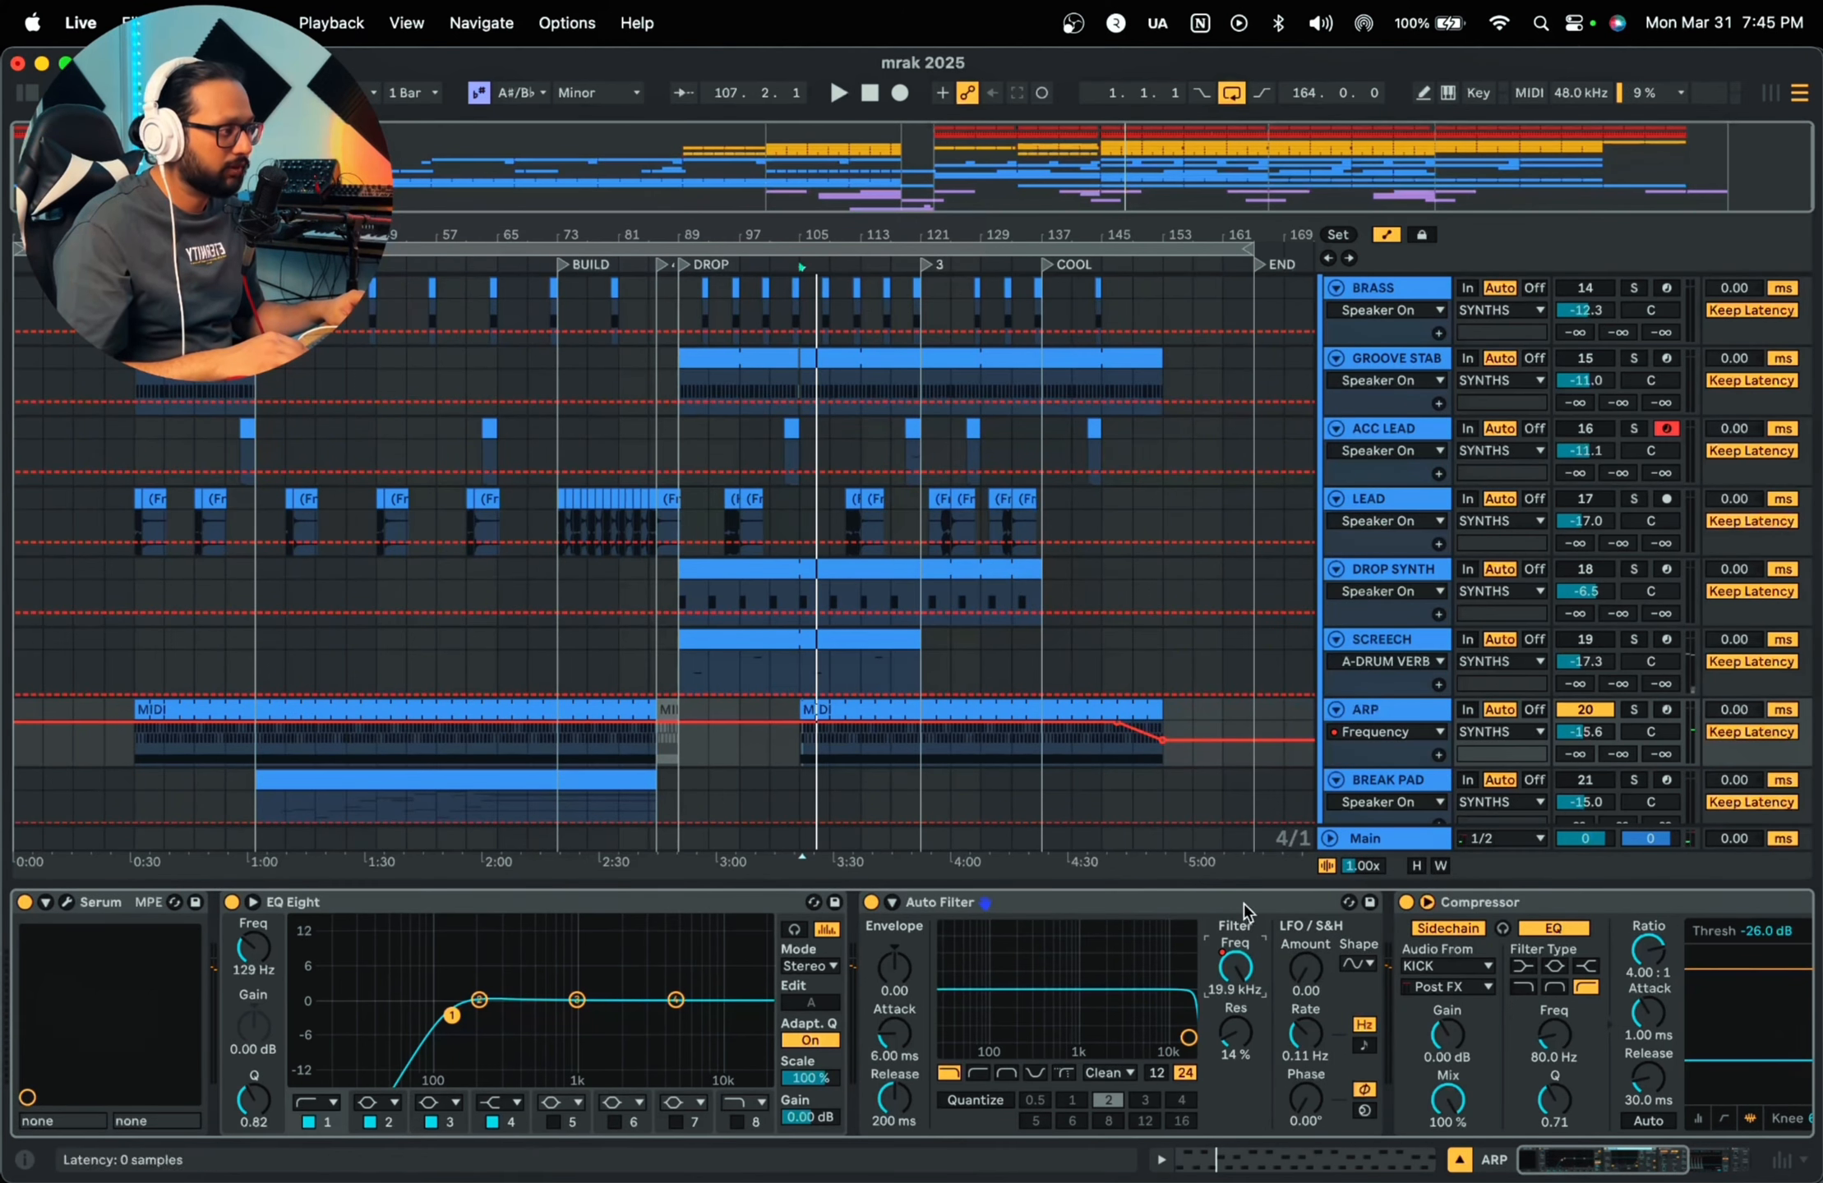
left_click_drag(1607, 1161, 1726, 1181)
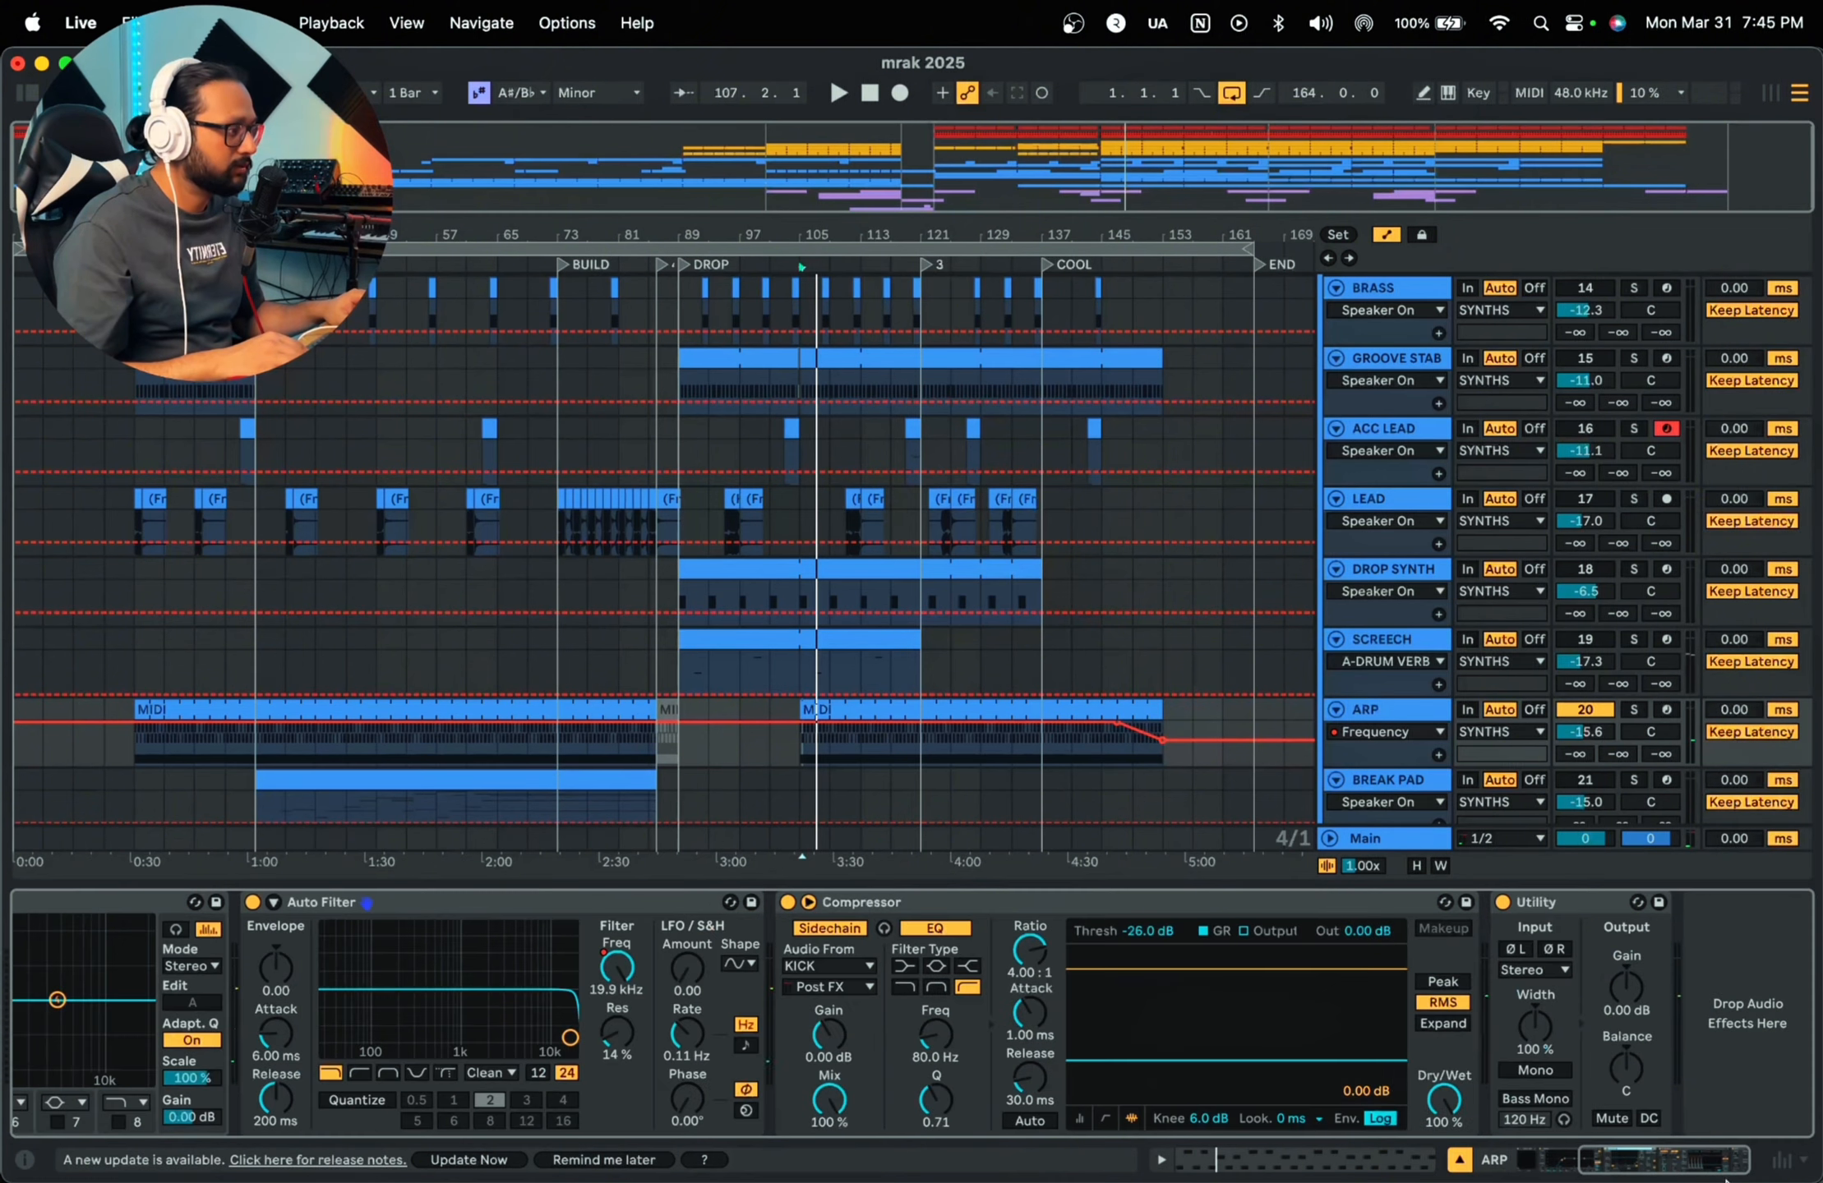
key("space")
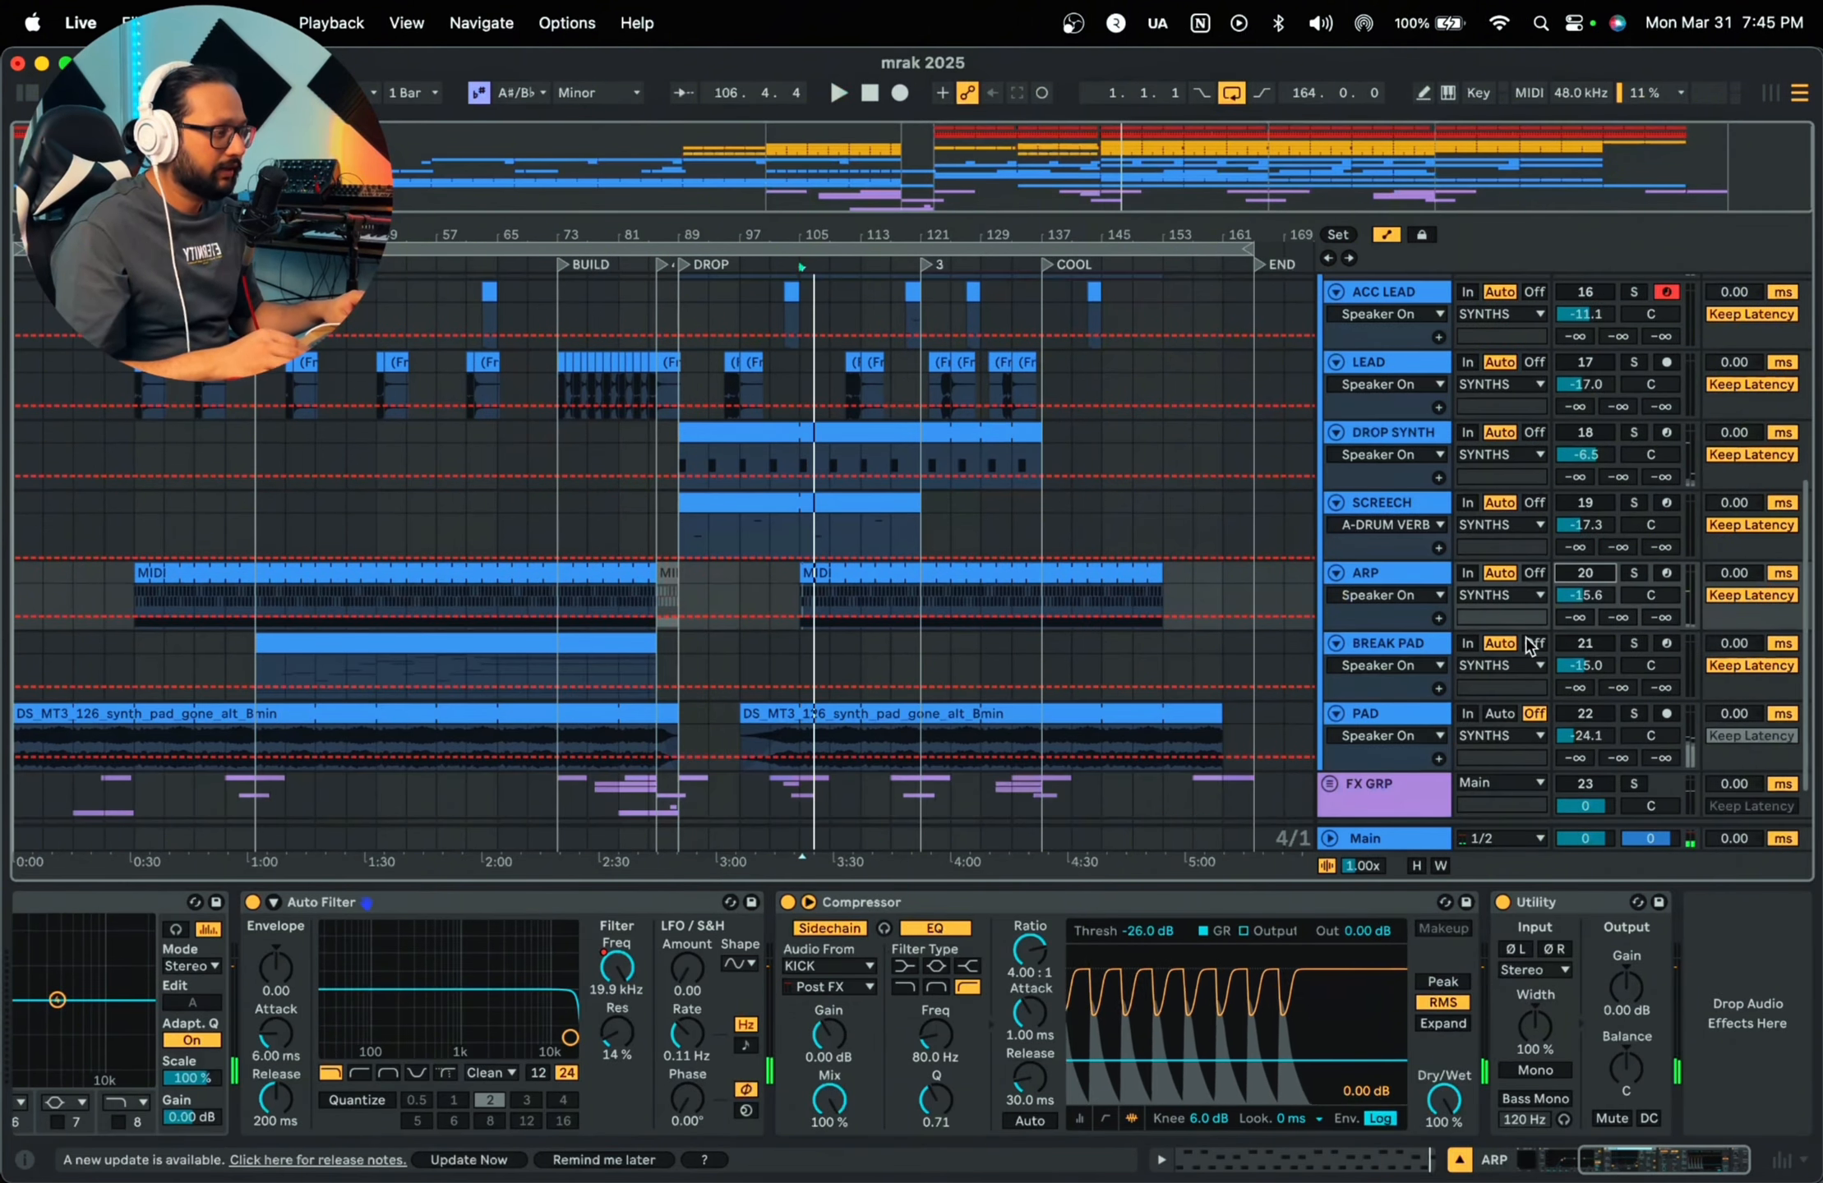
Step: Hide the arrangement's automation and look at the BREAK PAD part by selecting it from bar 27 to bar 93
key("a")
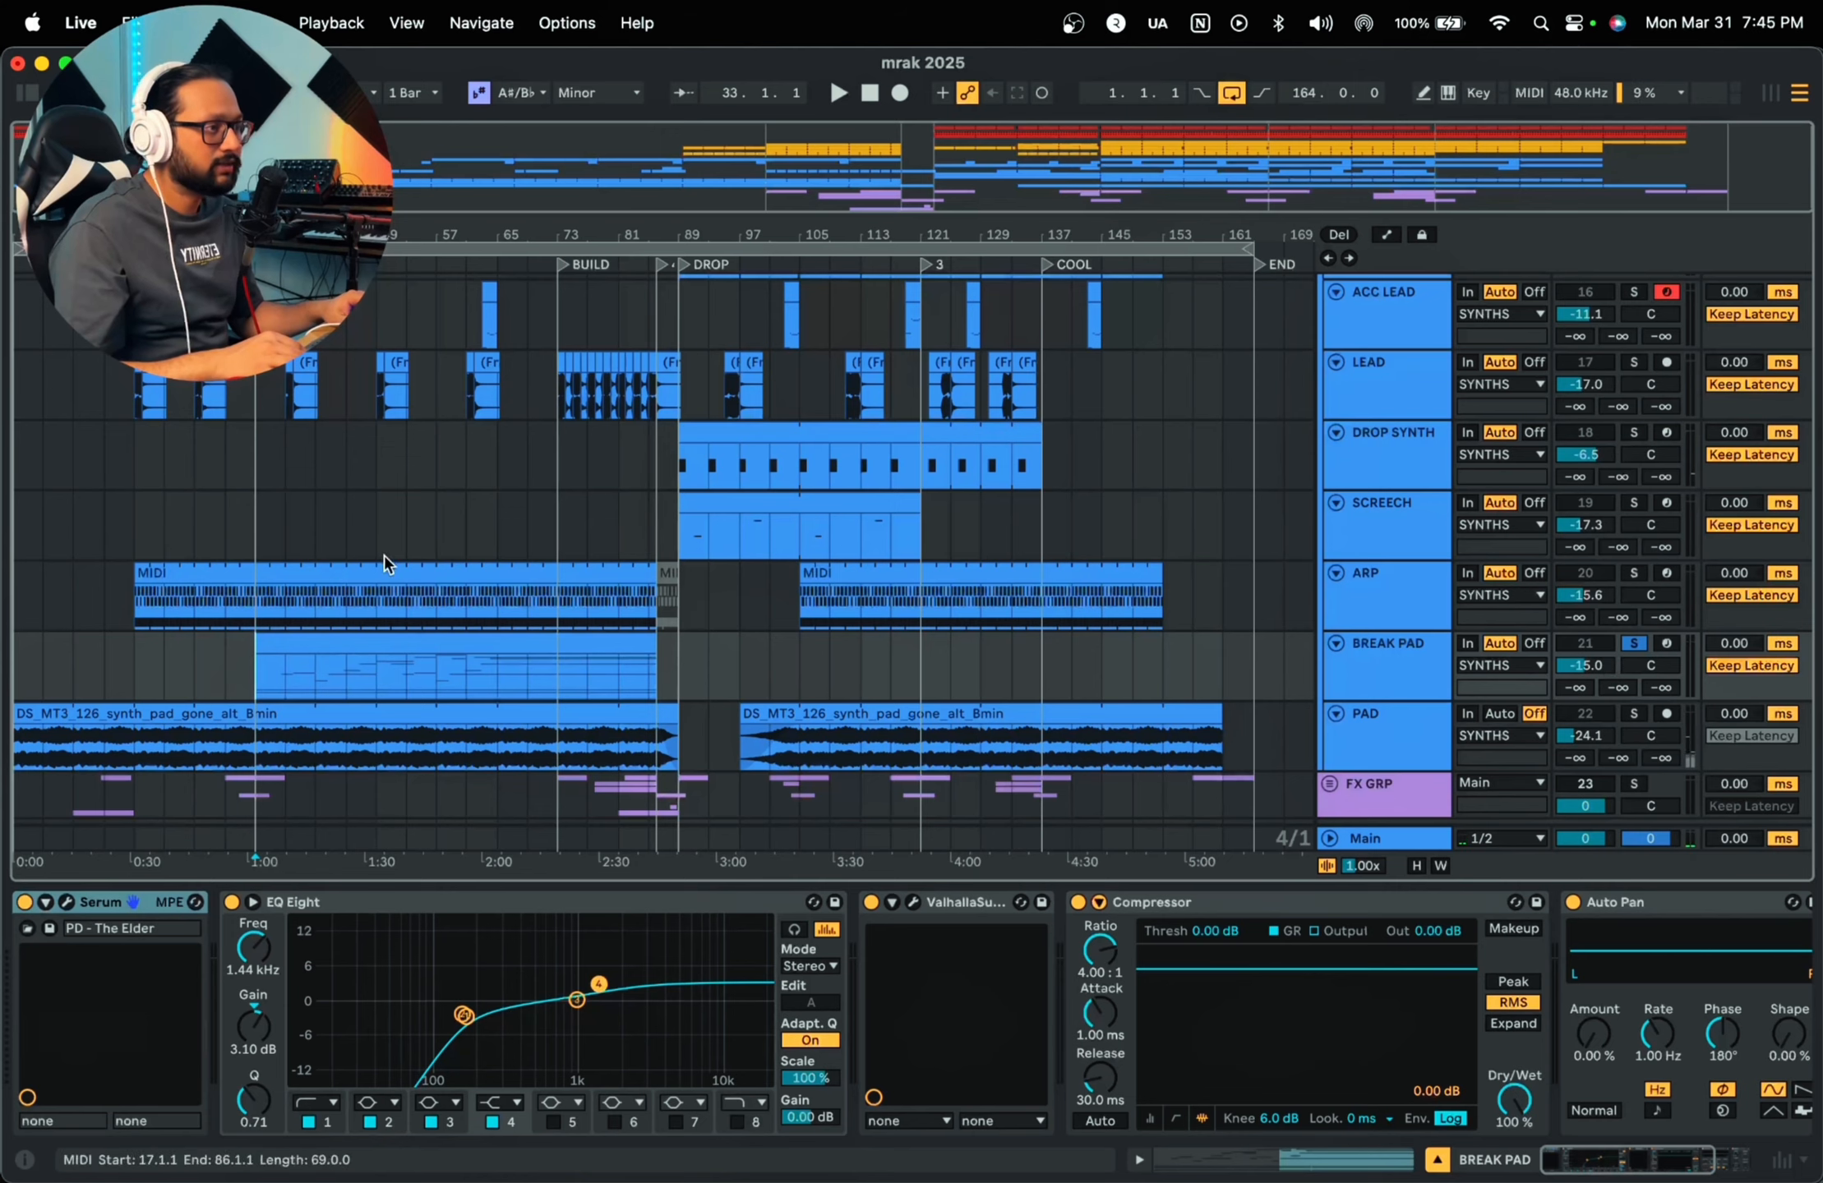
scroll(340, 450, "up", 5)
scroll(339, 450, "down", 1)
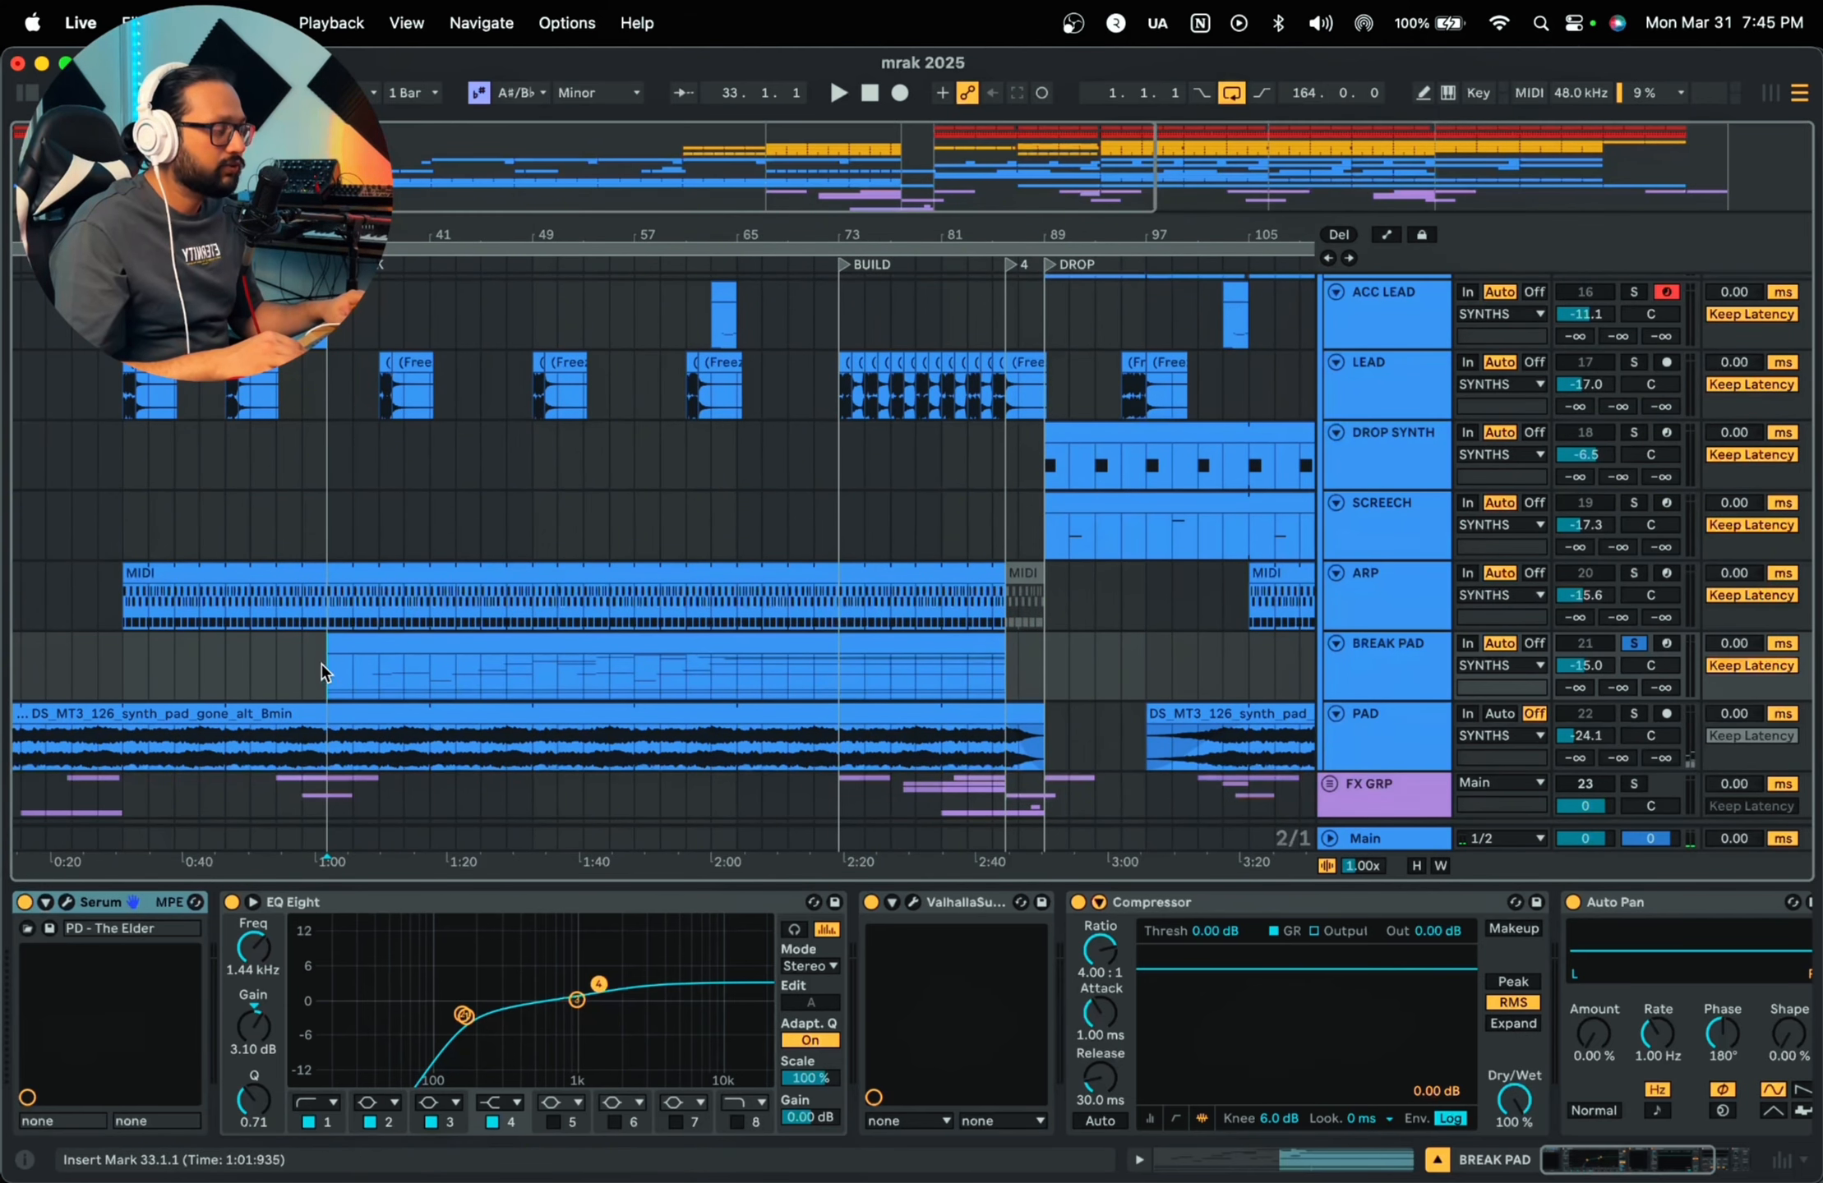
left_click_drag(254, 668, 1058, 693)
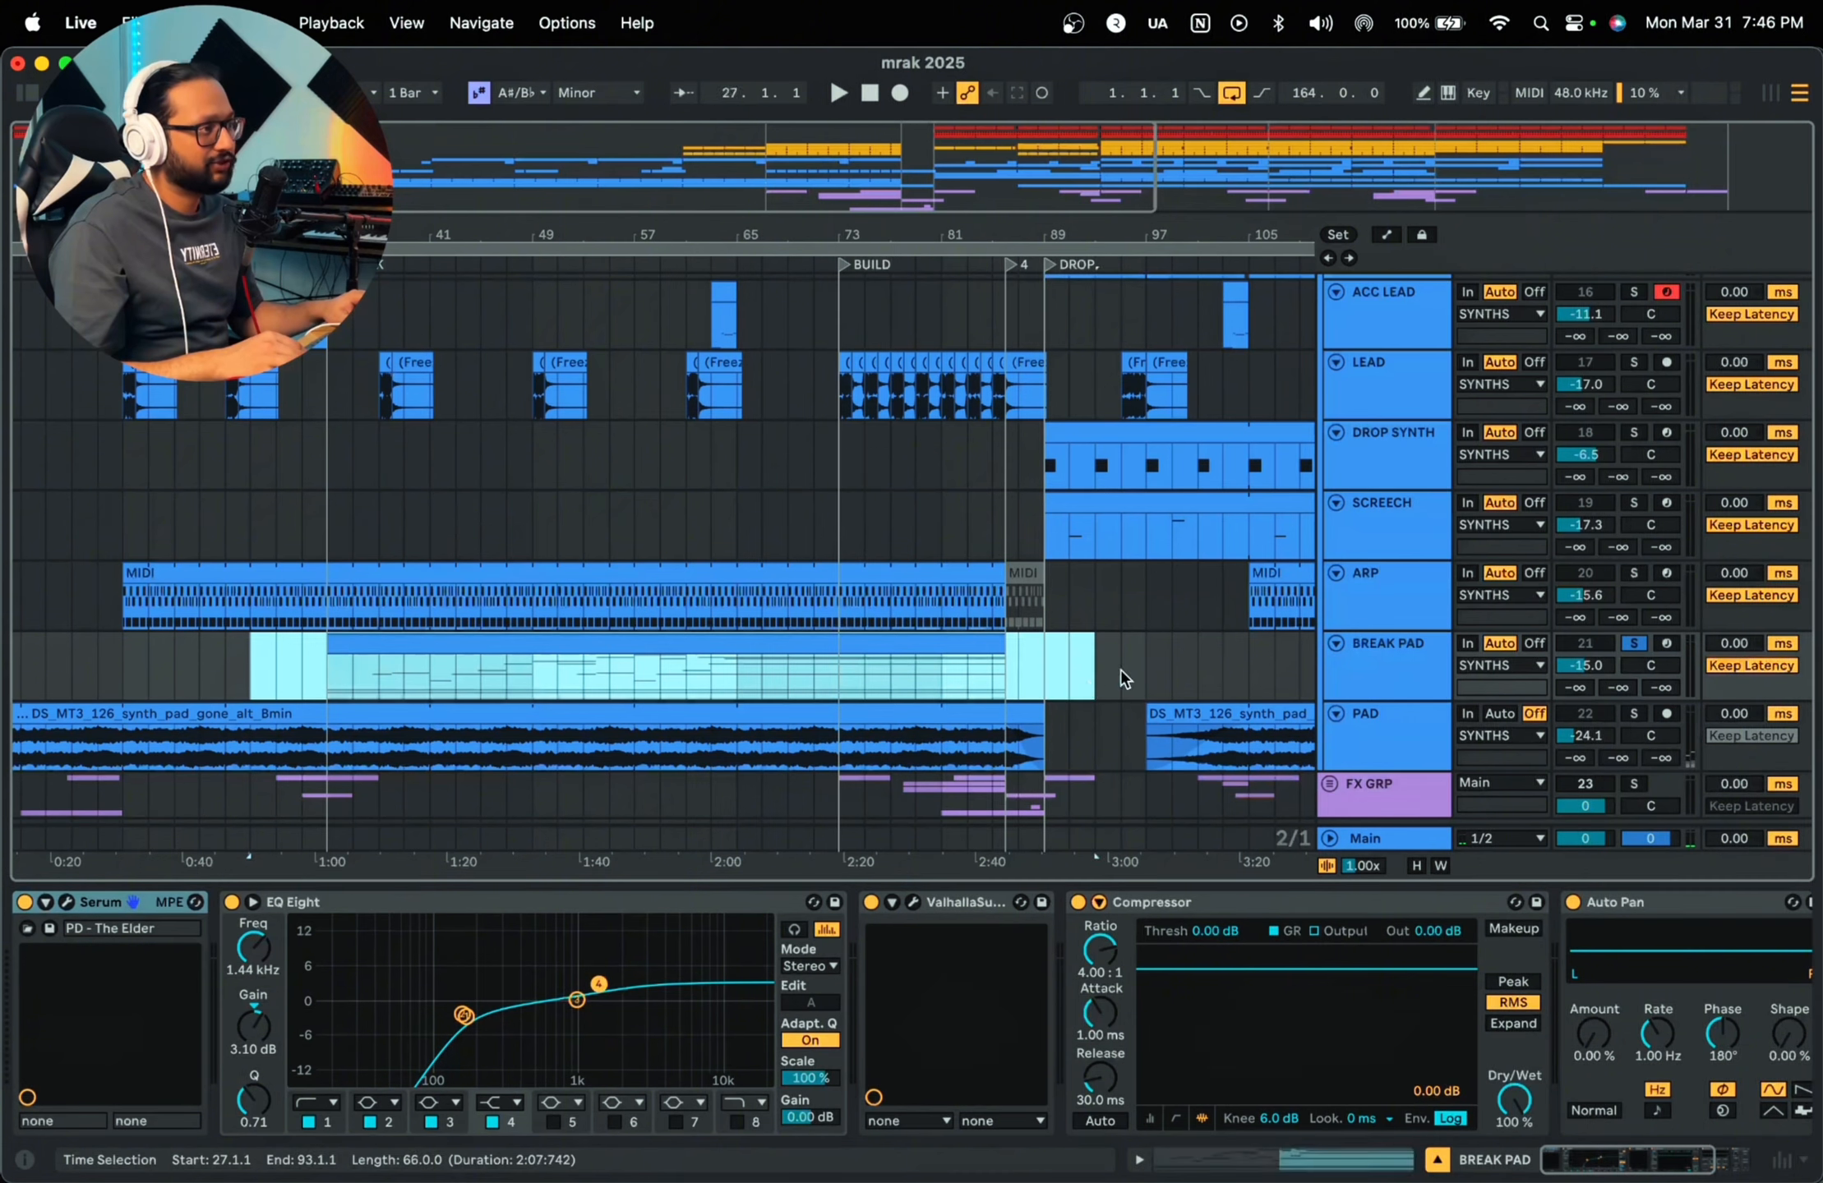
left_click(1172, 667)
Step: Open the BREAK PAD clip at bar 33 in a shorter note editor showing only the pitches of the scale
left_click(365, 643)
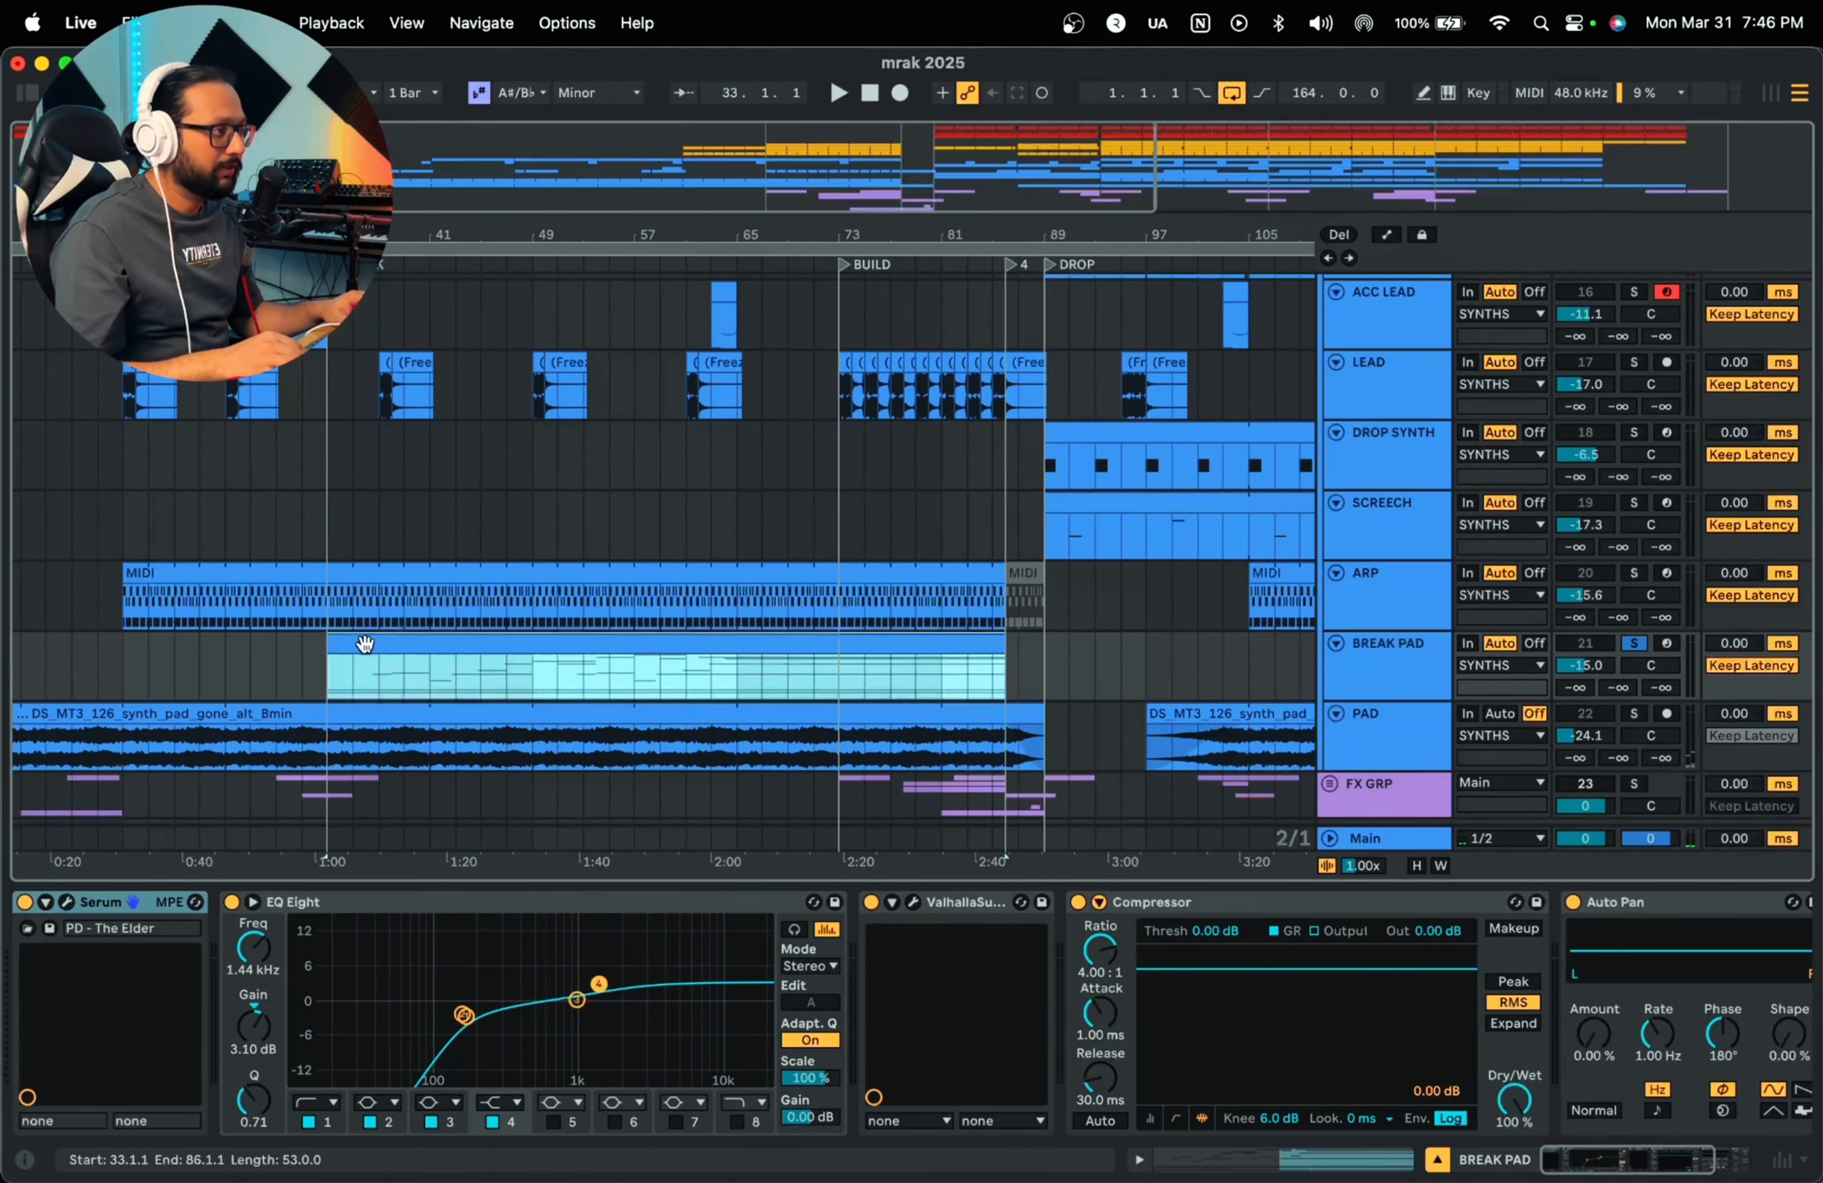
double_click(365, 644)
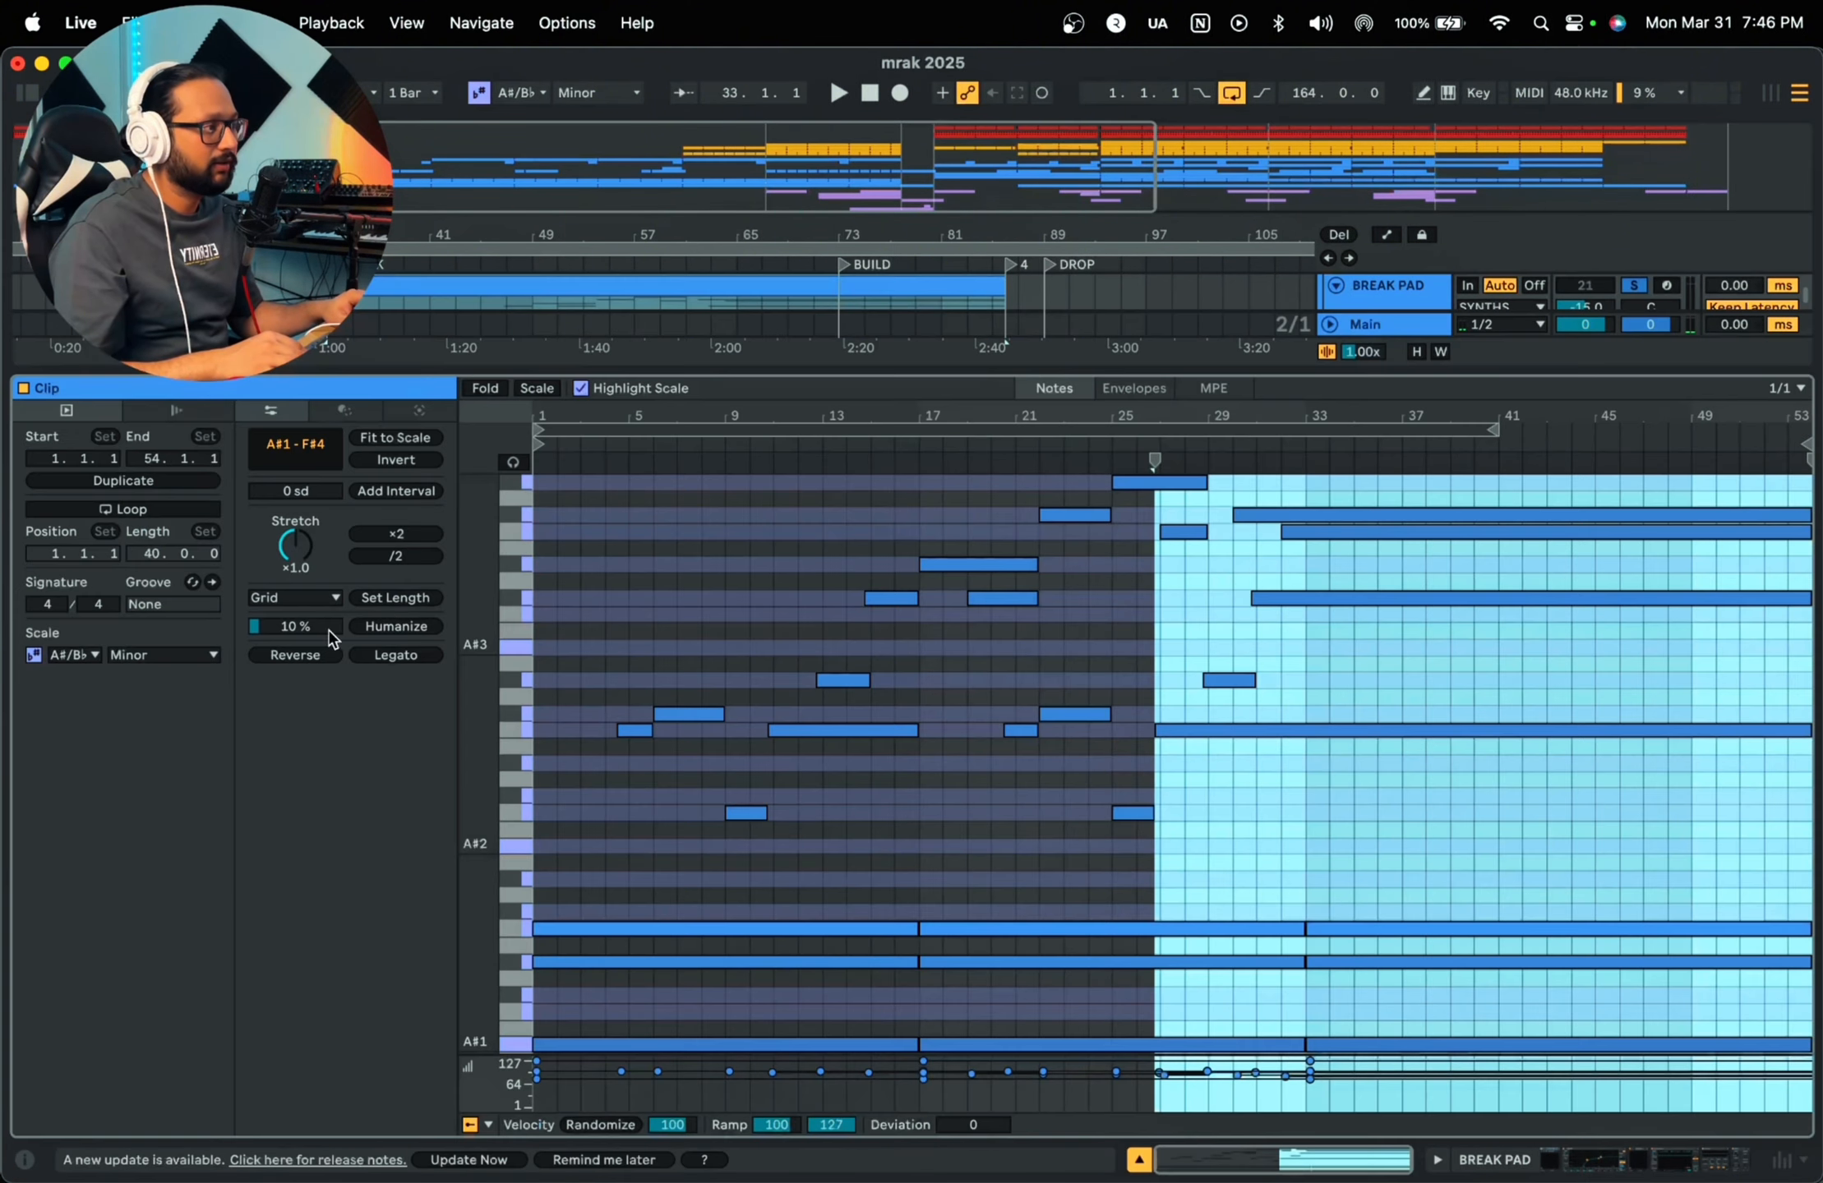
left_click(796, 559)
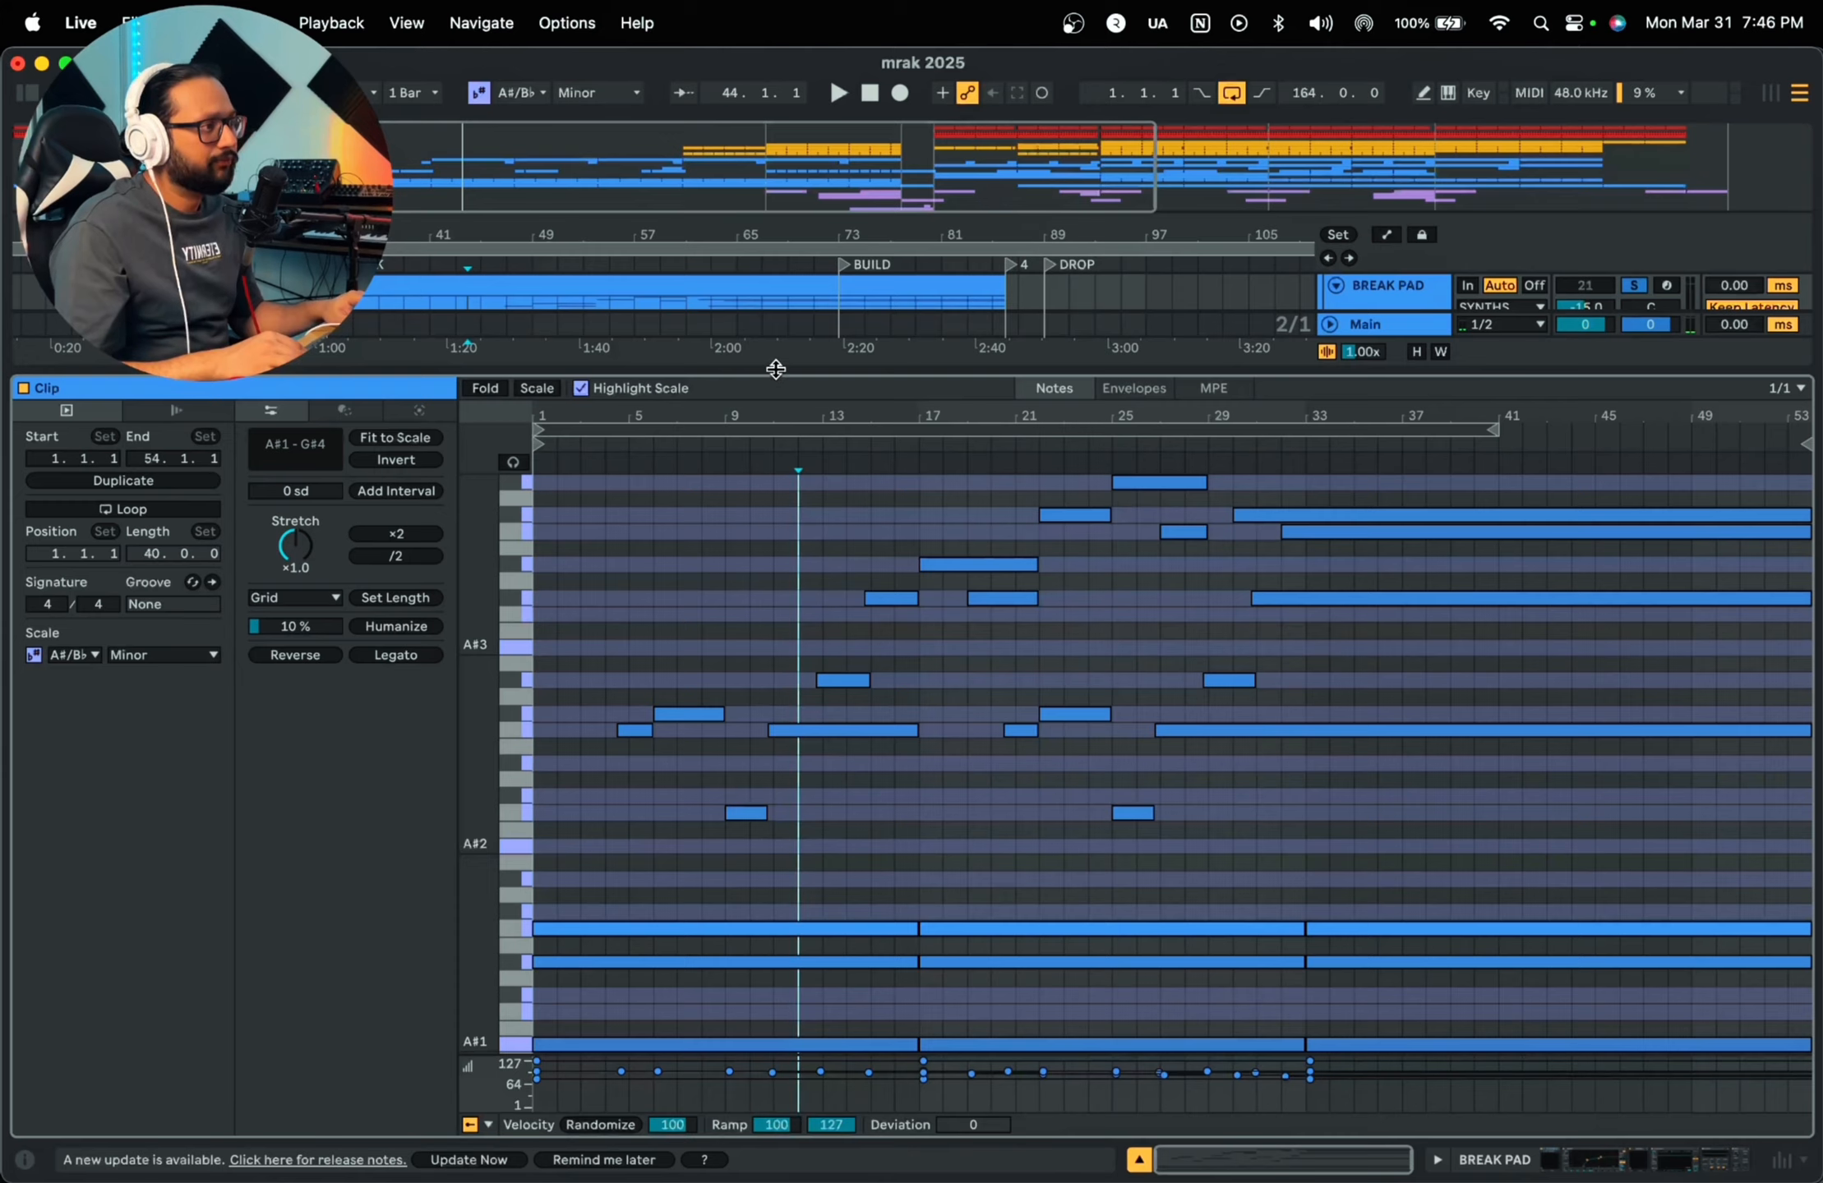
left_click_drag(776, 369, 579, 543)
left_click(538, 564)
left_click(592, 679)
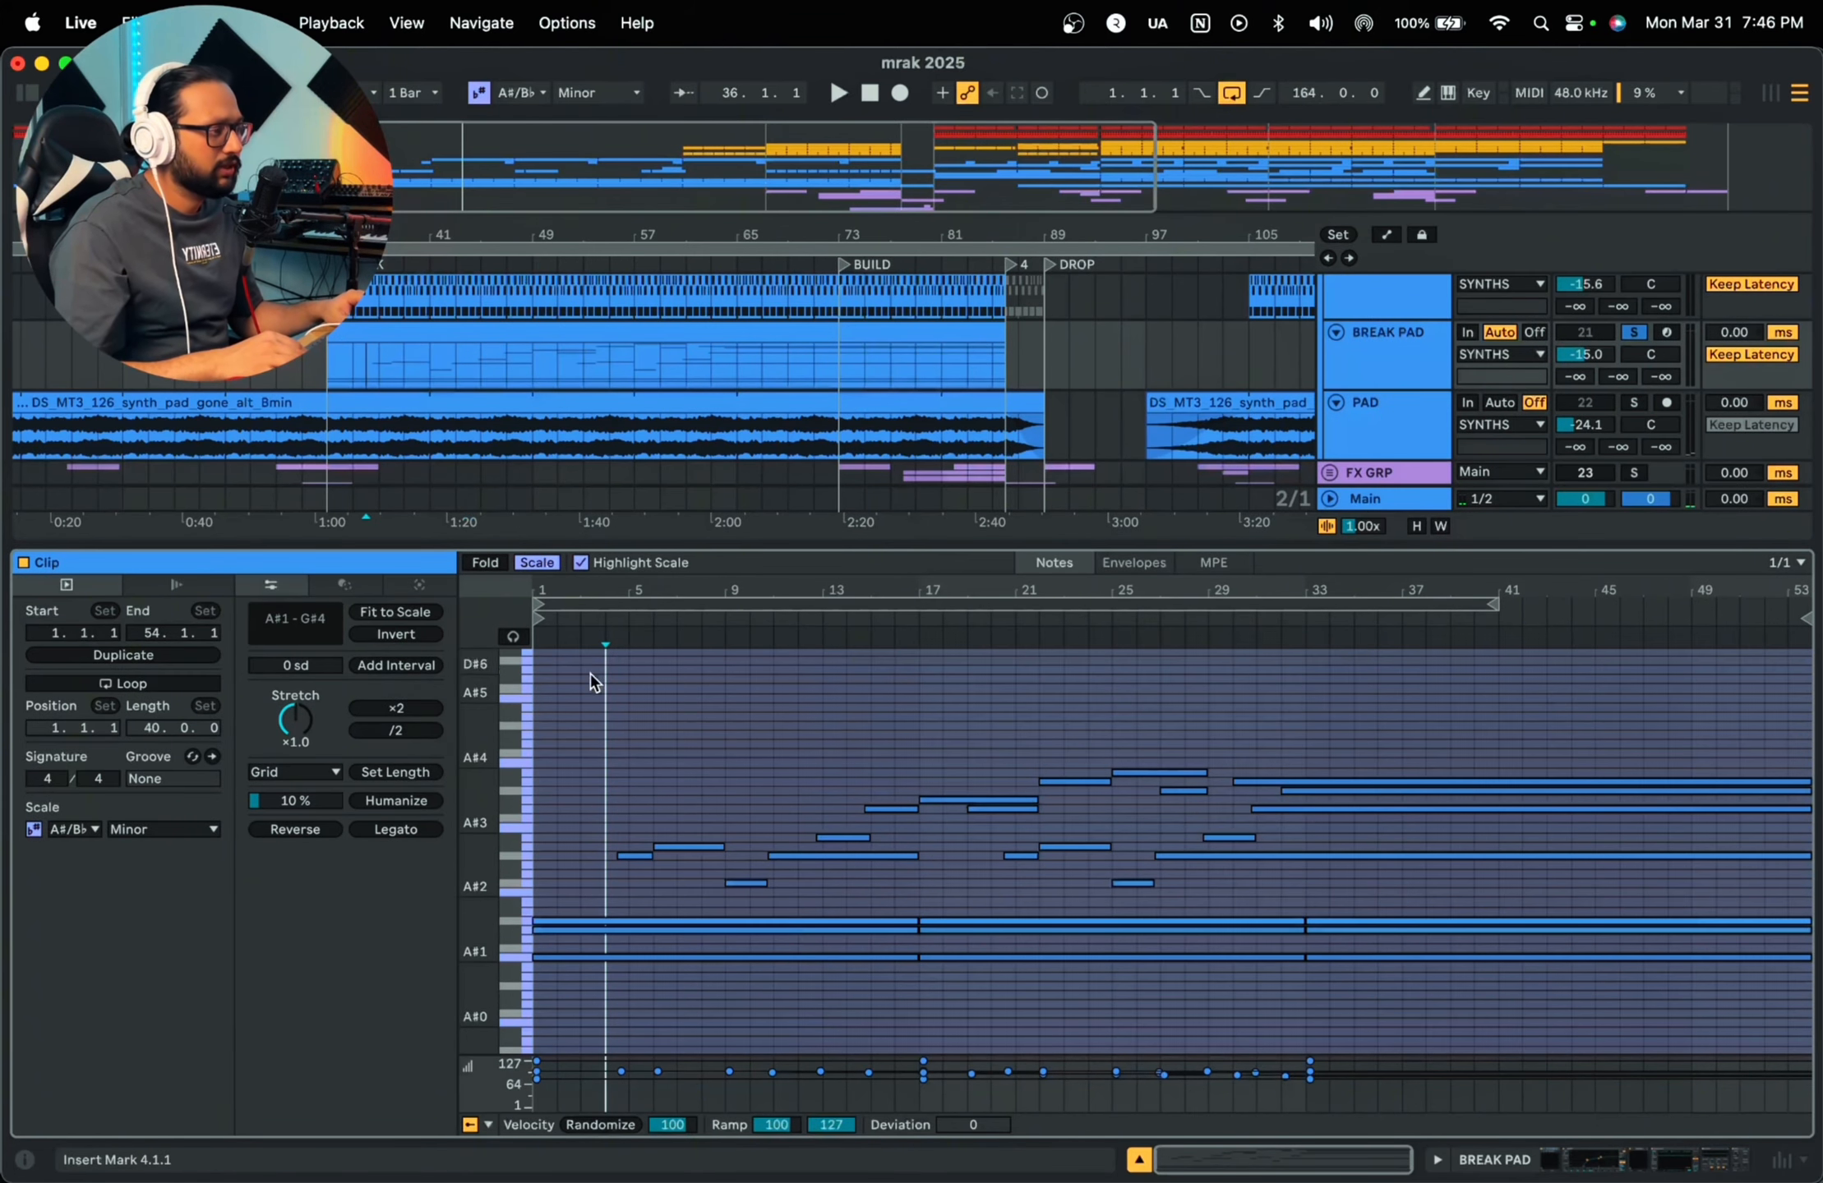
Step: Examine the clip's sustained low A#1 to E#2 chords by selecting those starting at bars 1 and 33
left_click_drag(560, 887, 564, 969)
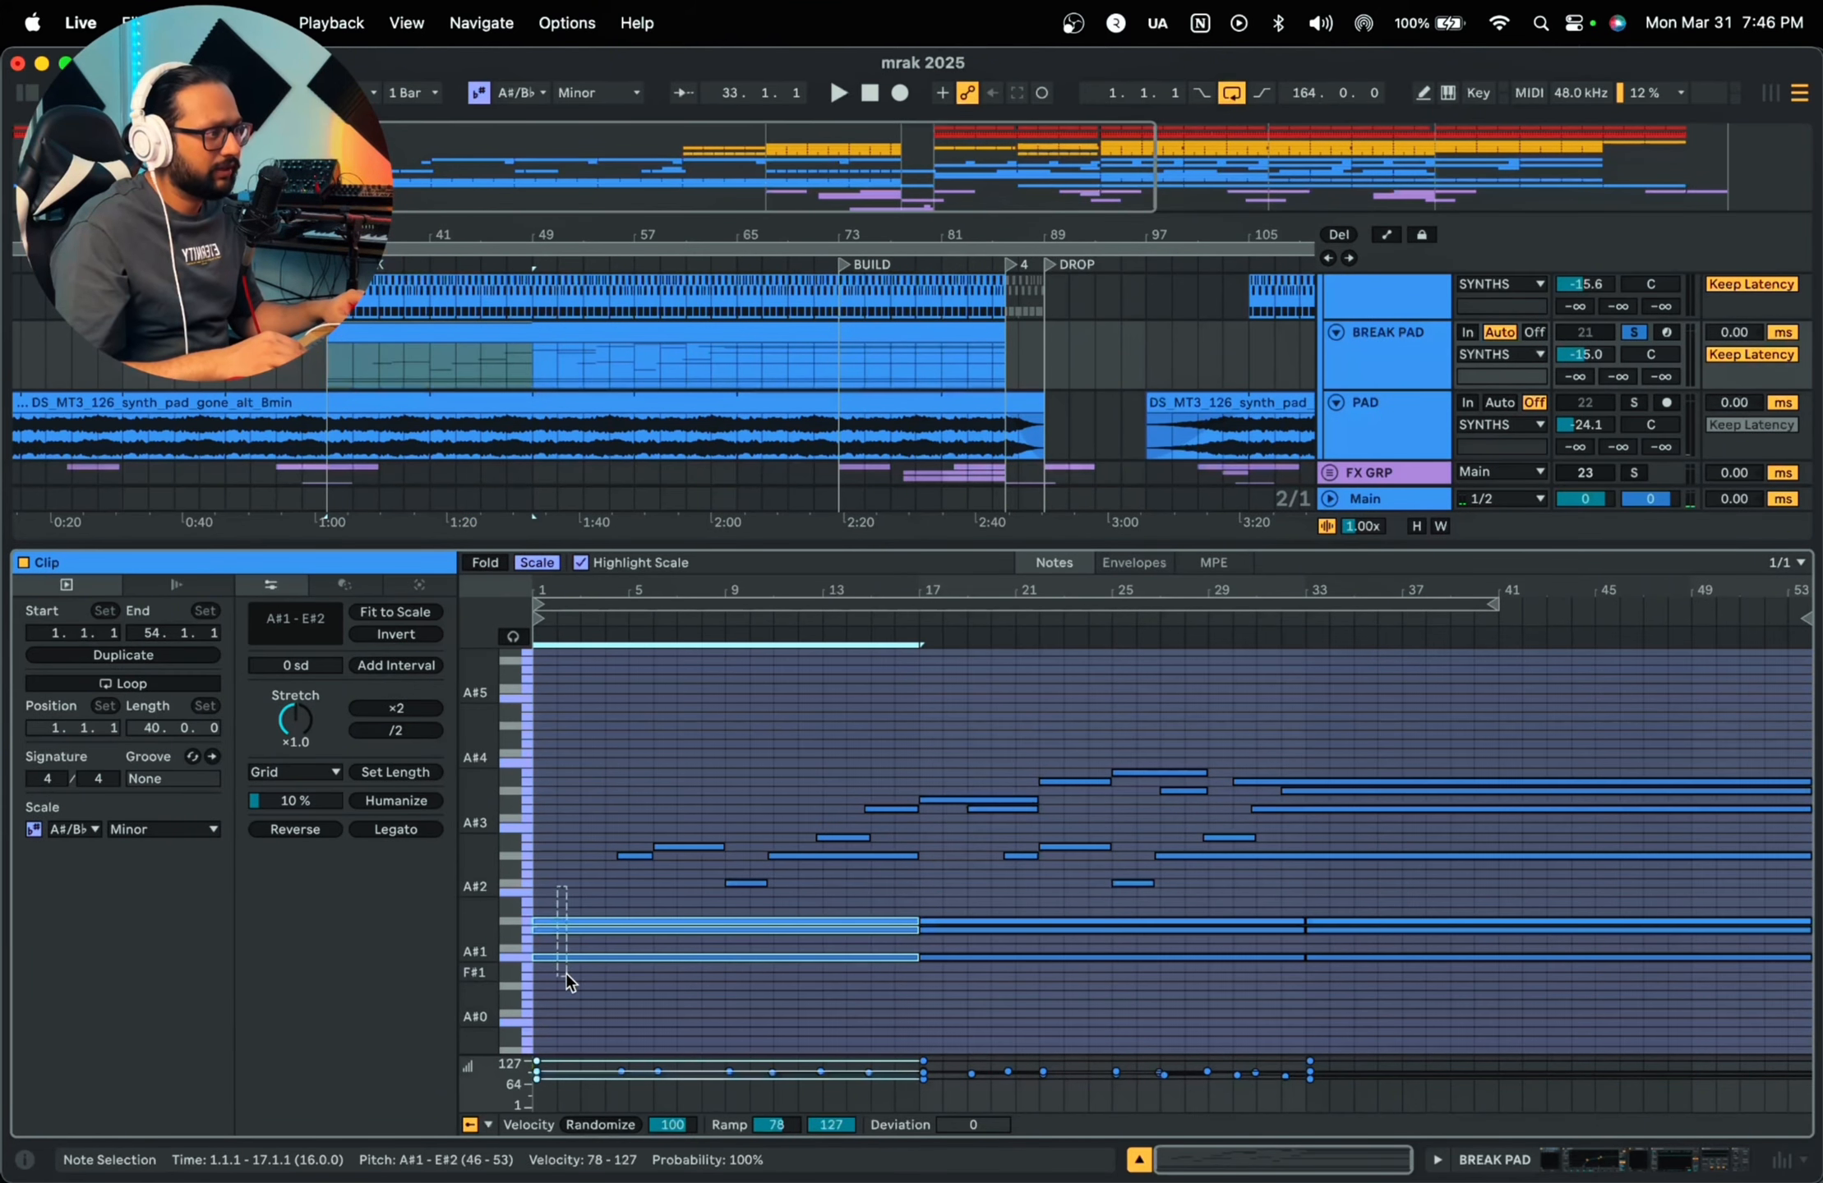
left_click(943, 919)
left_click(1410, 958)
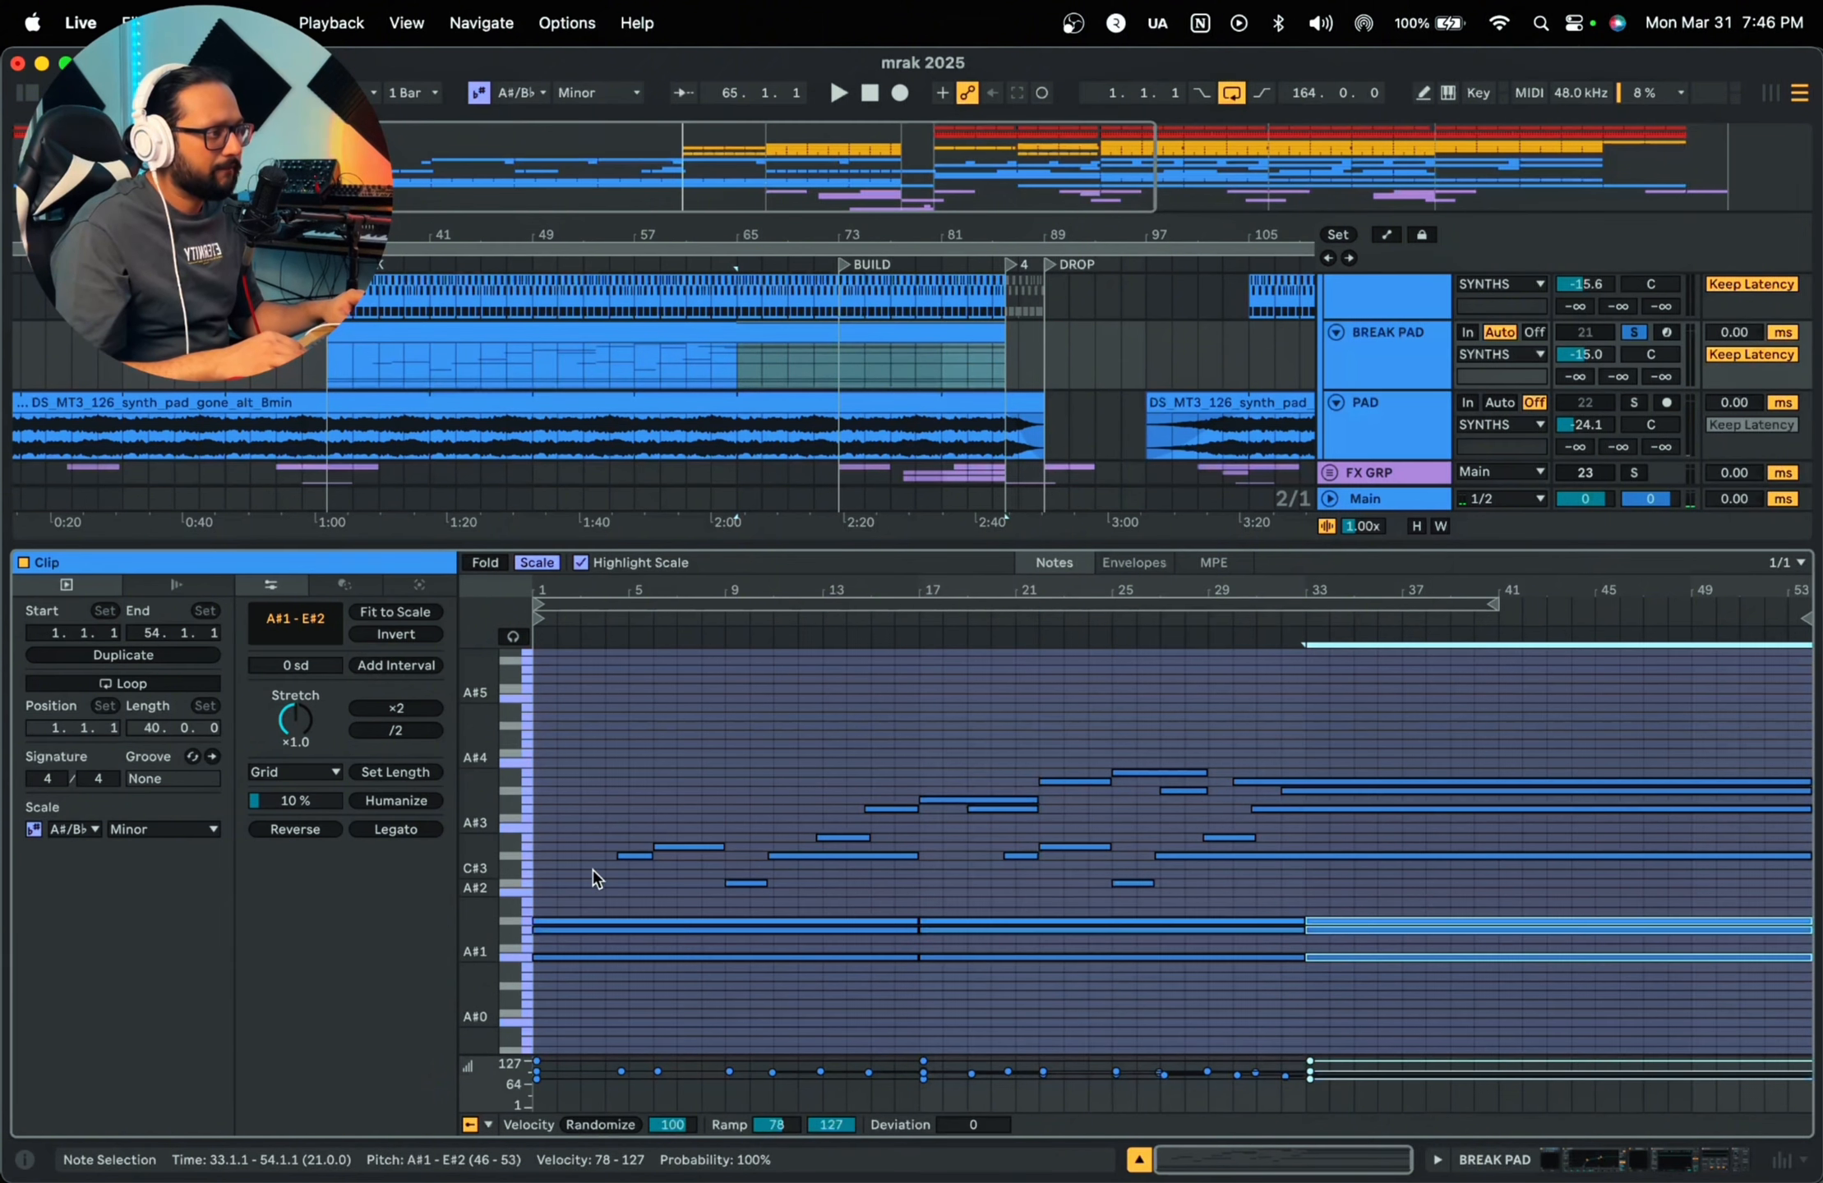
left_click(526, 887)
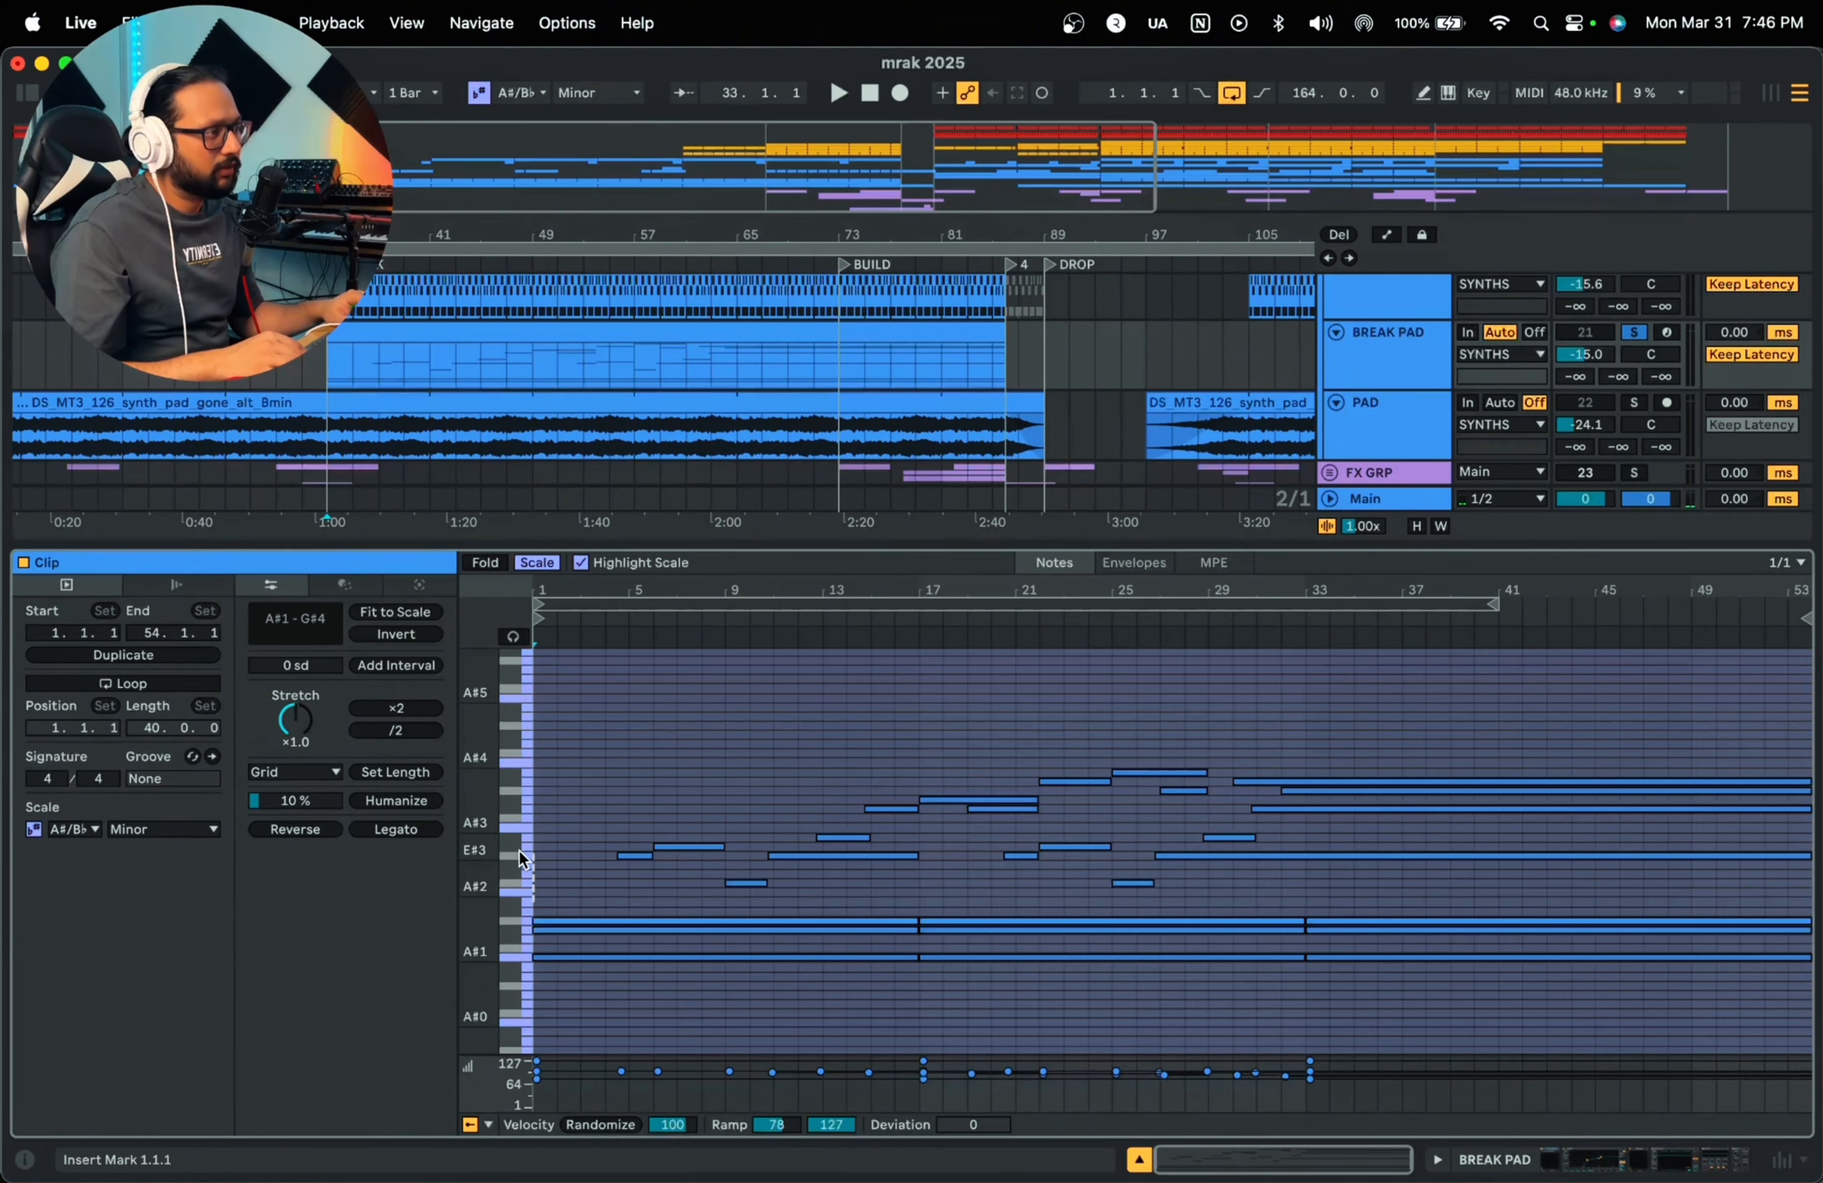
left_click(642, 765)
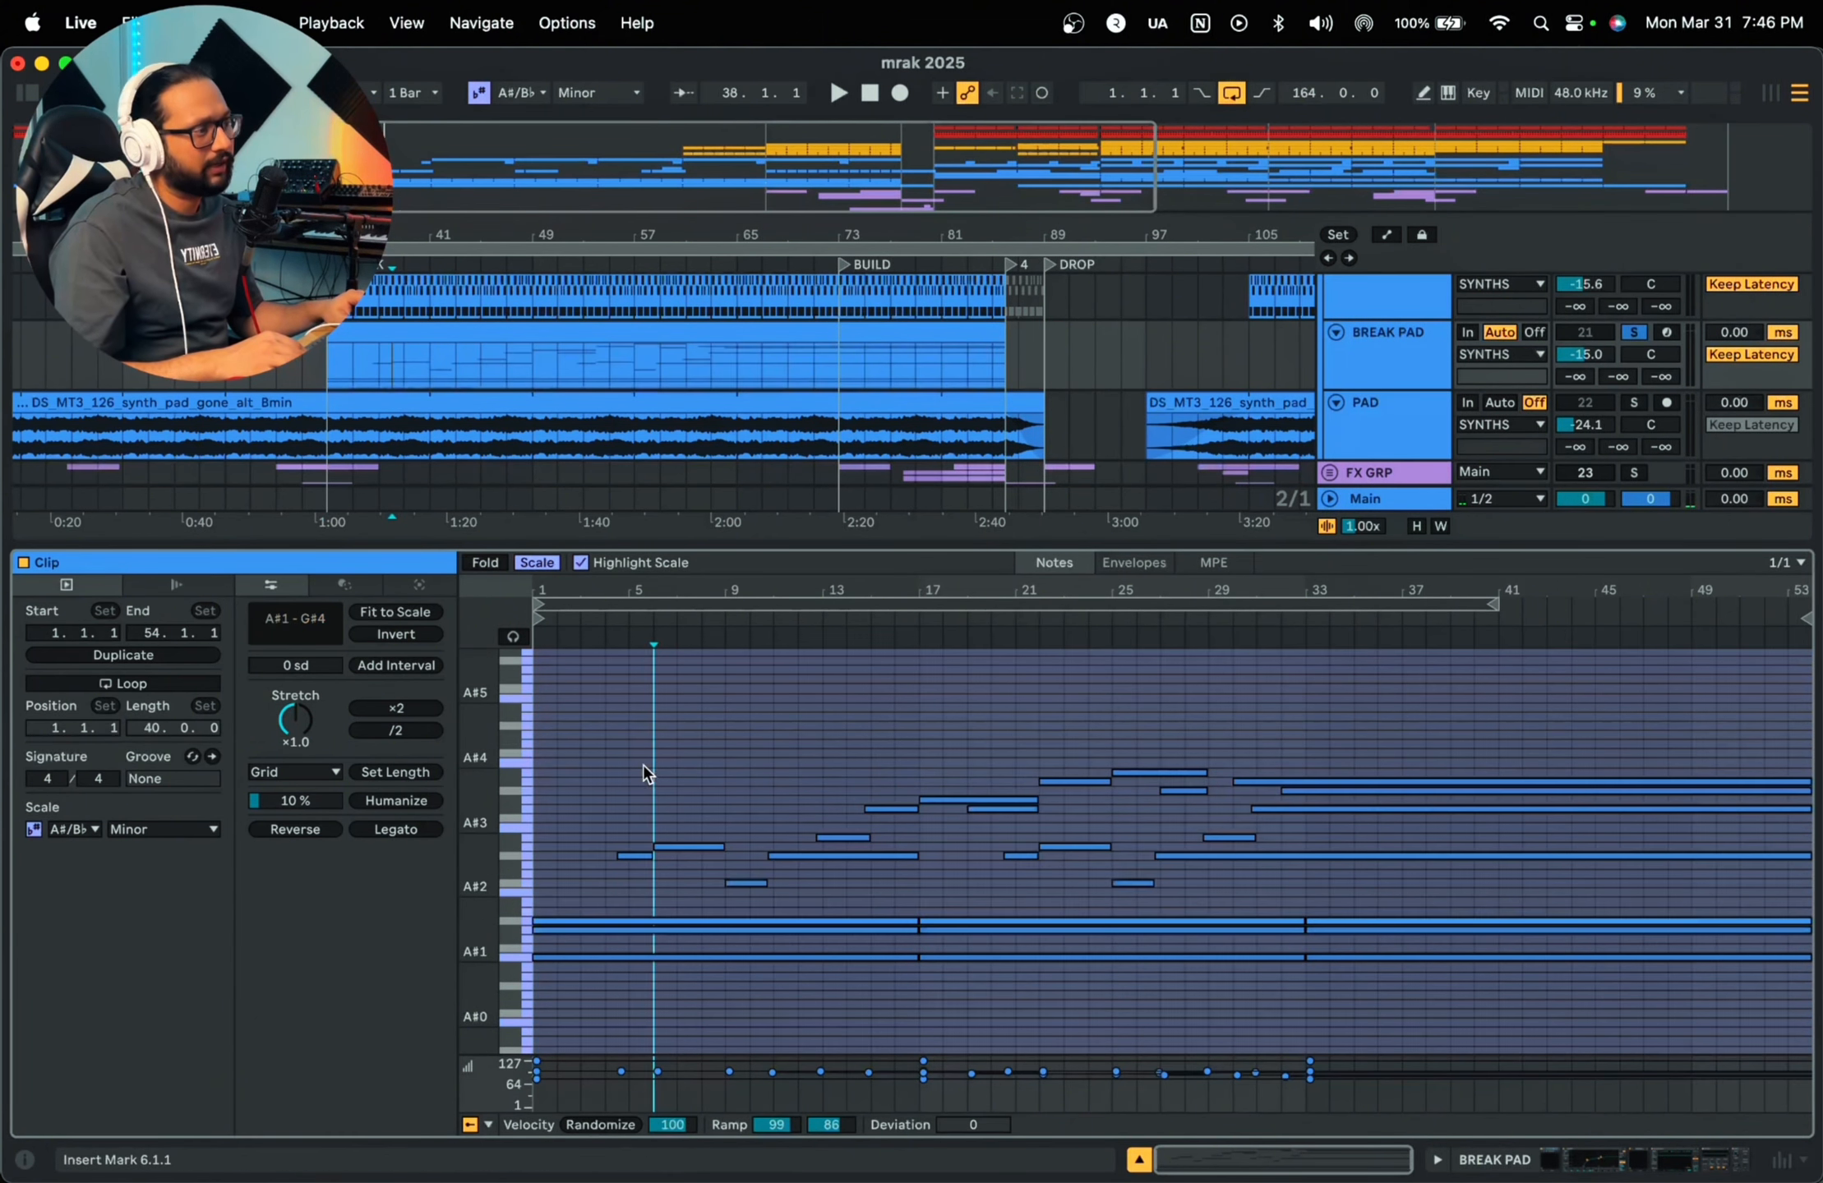
Step: Select the BREAK PAD melody together with its low chords, and the sustained closing notes from 26.4.1 to 54.1.1
left_click_drag(578, 998, 1275, 789)
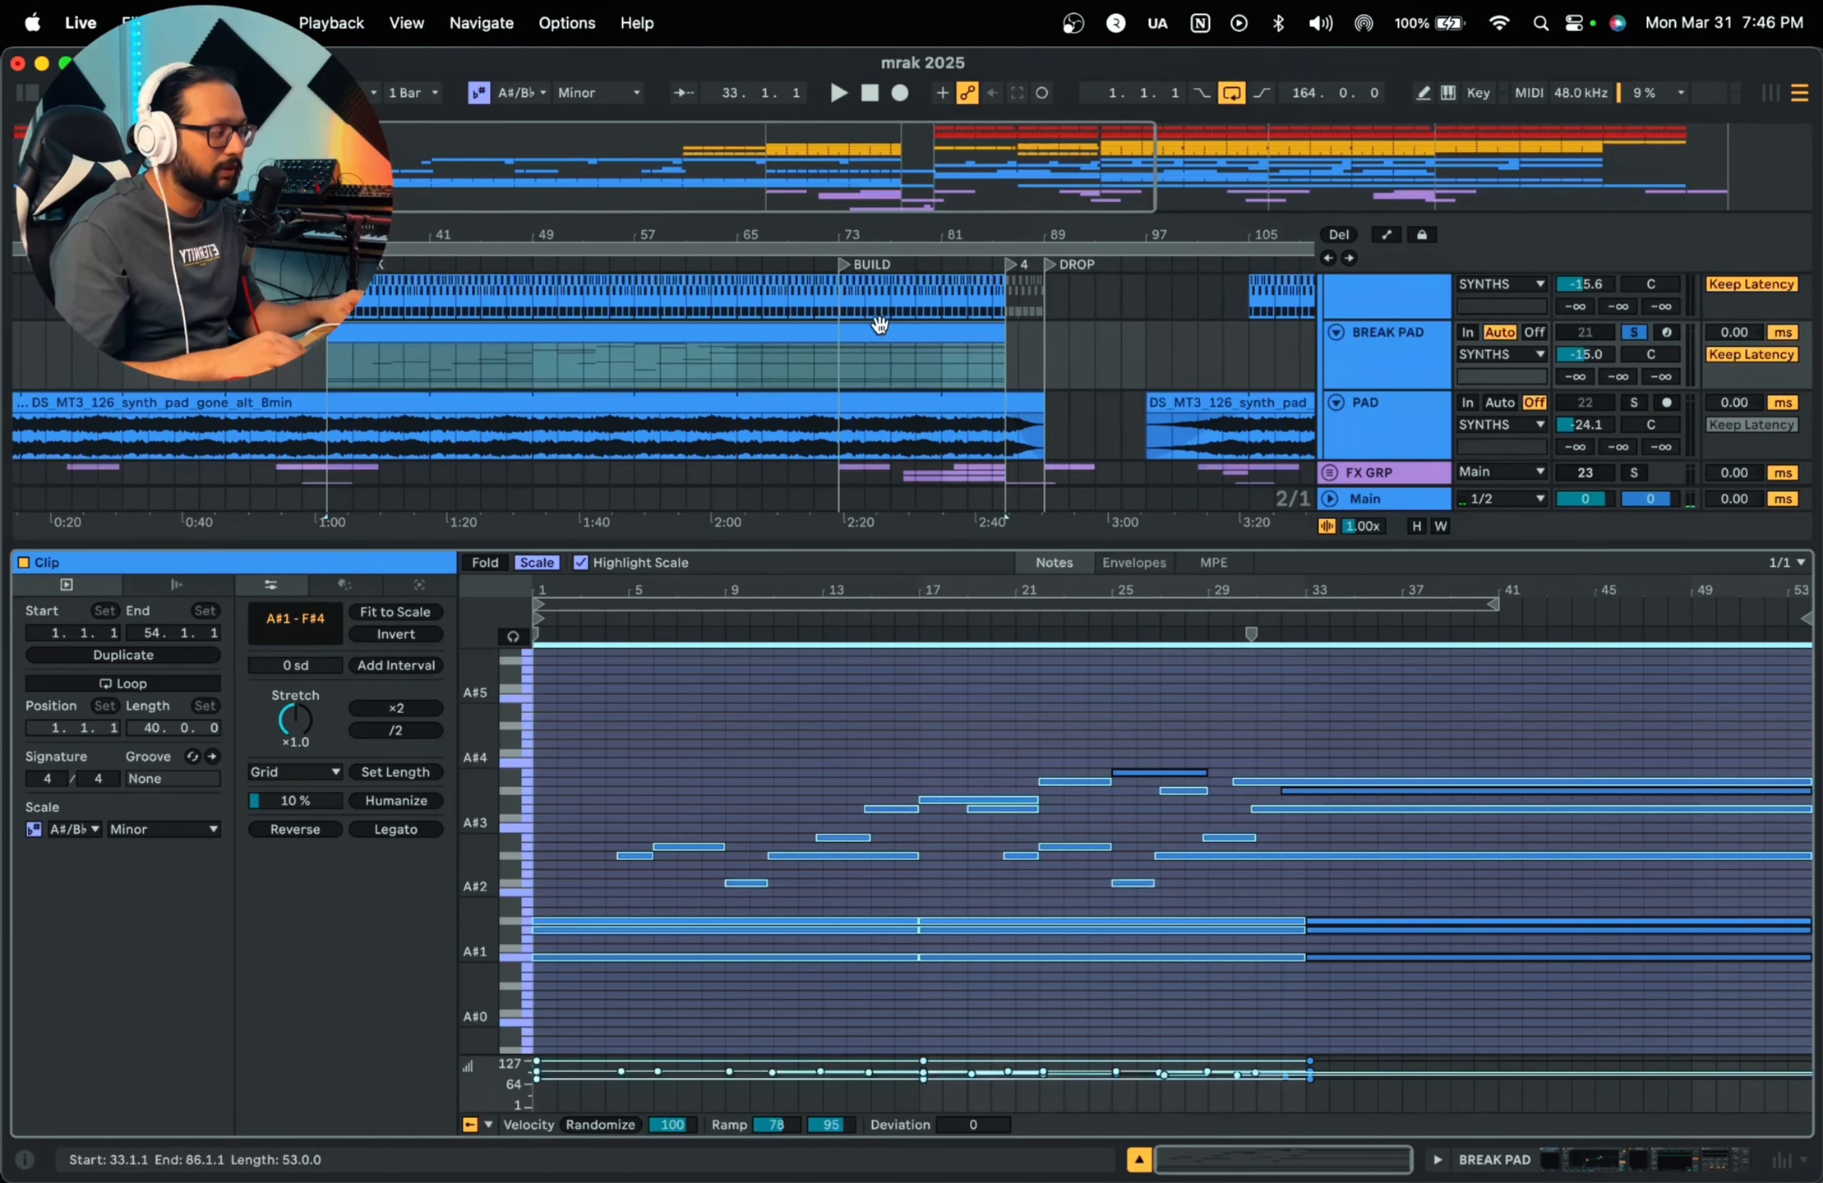
left_click(1330, 1044)
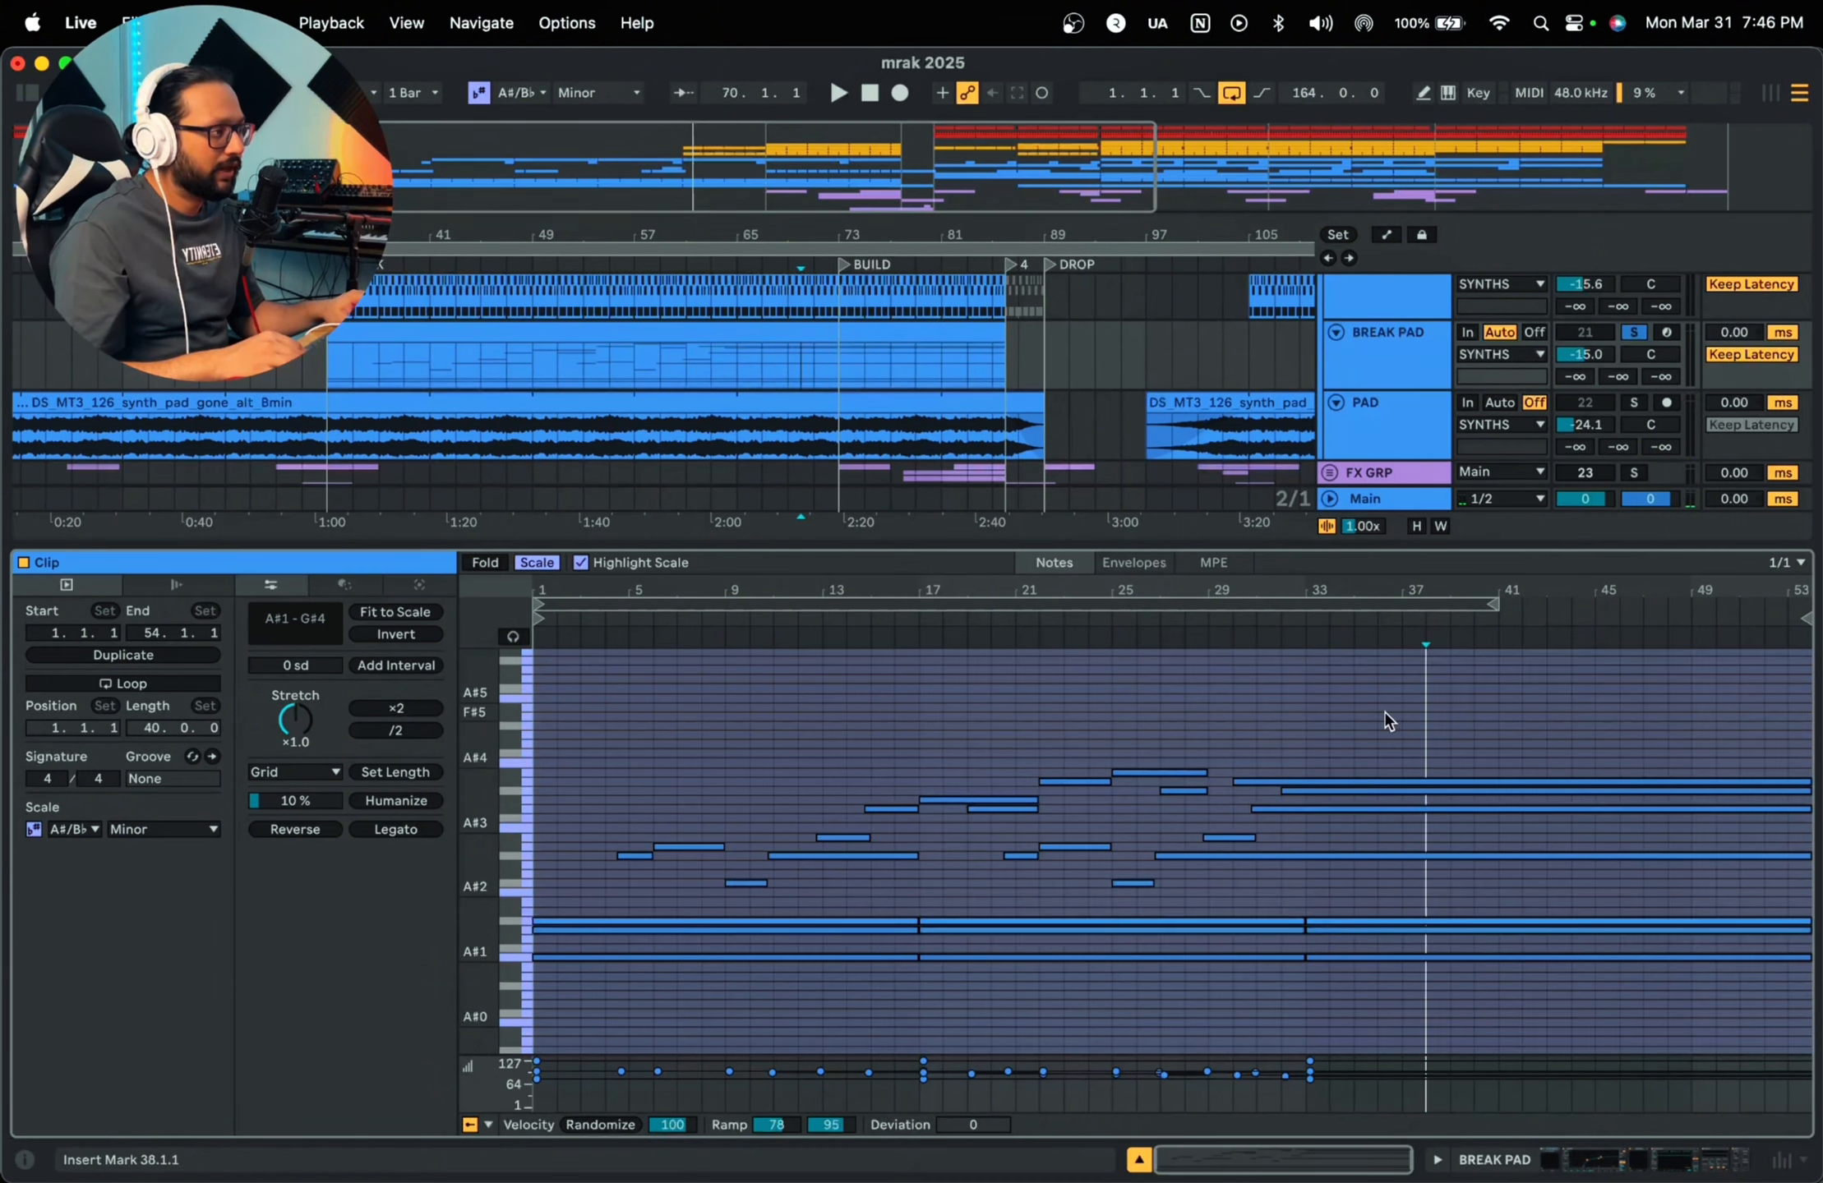
left_click_drag(1388, 721, 1512, 984)
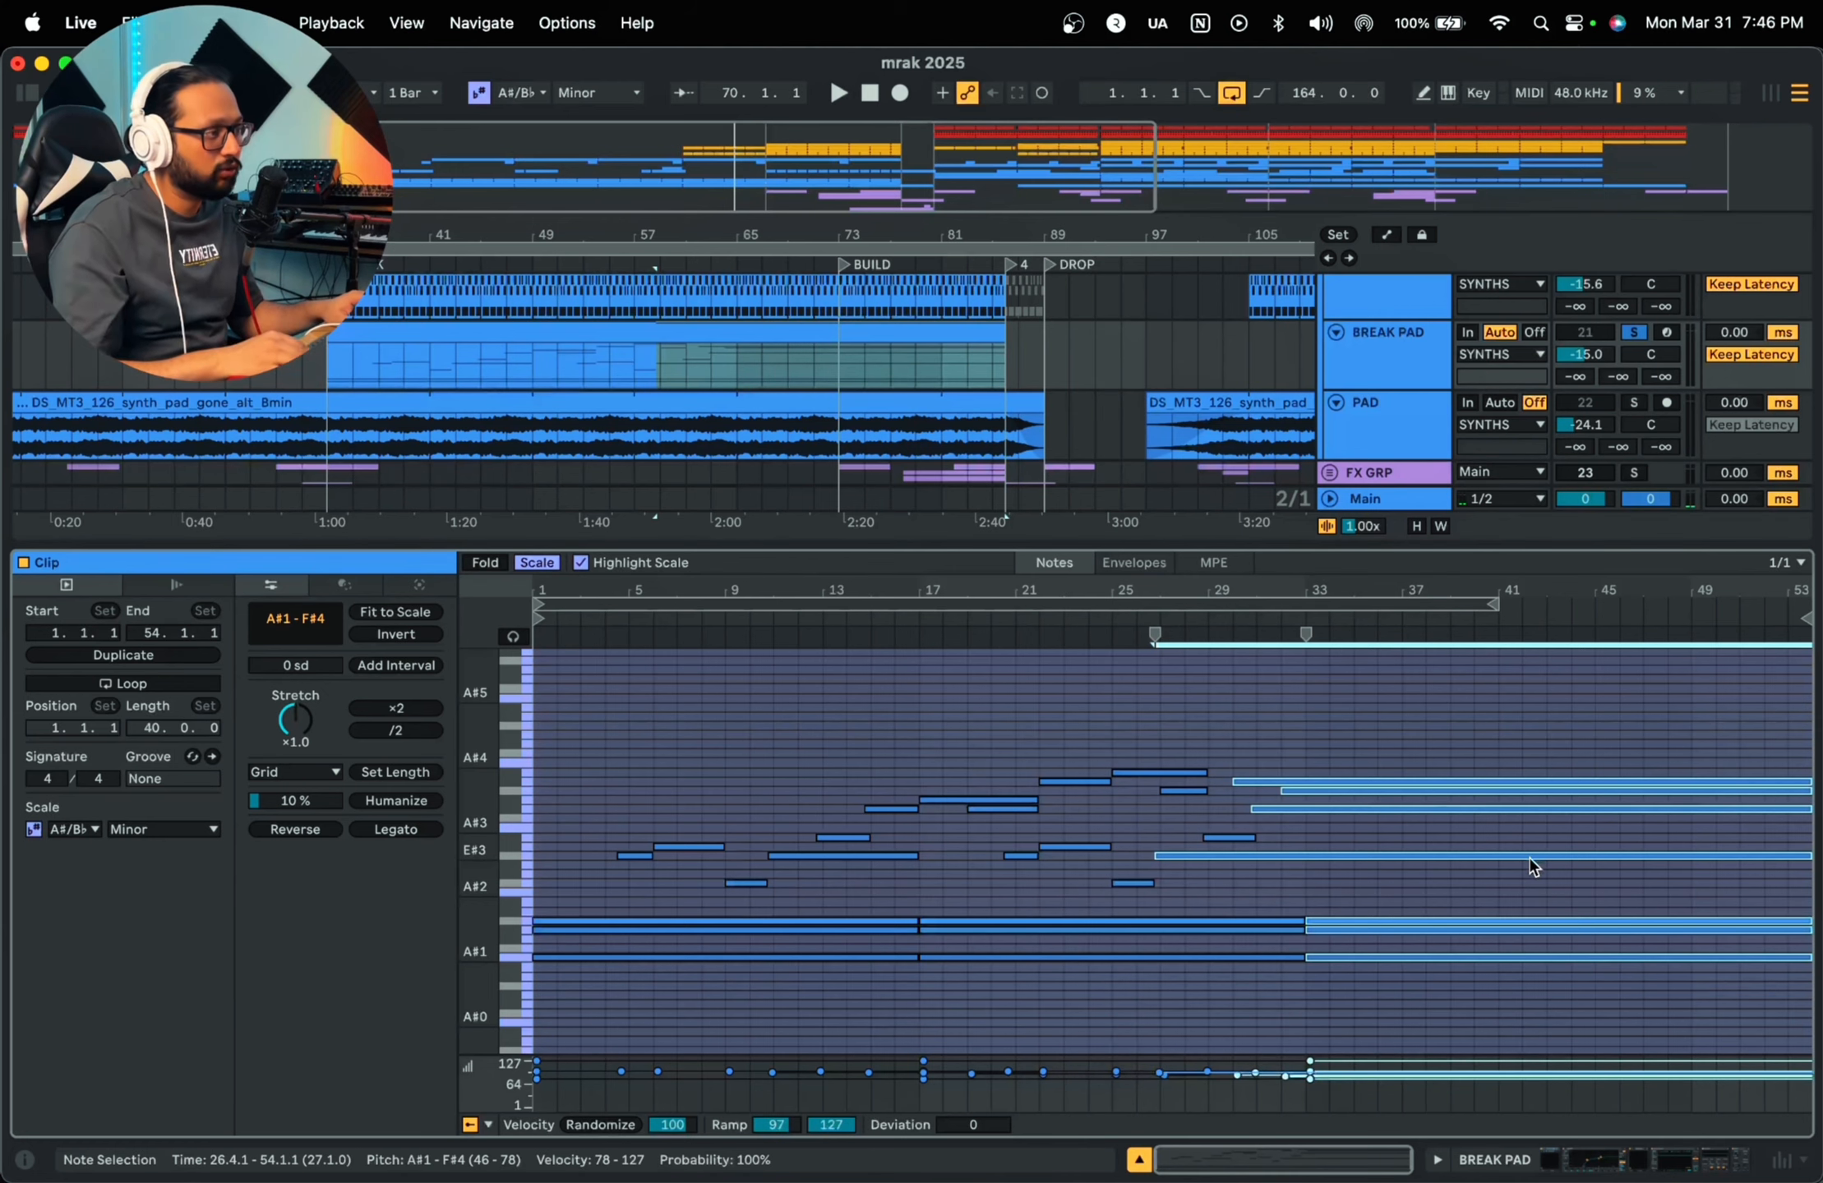
Step: Show the BREAK PAD track's device chain and play the arrangement from bar 31 with that track soloed
left_click(1712, 1164)
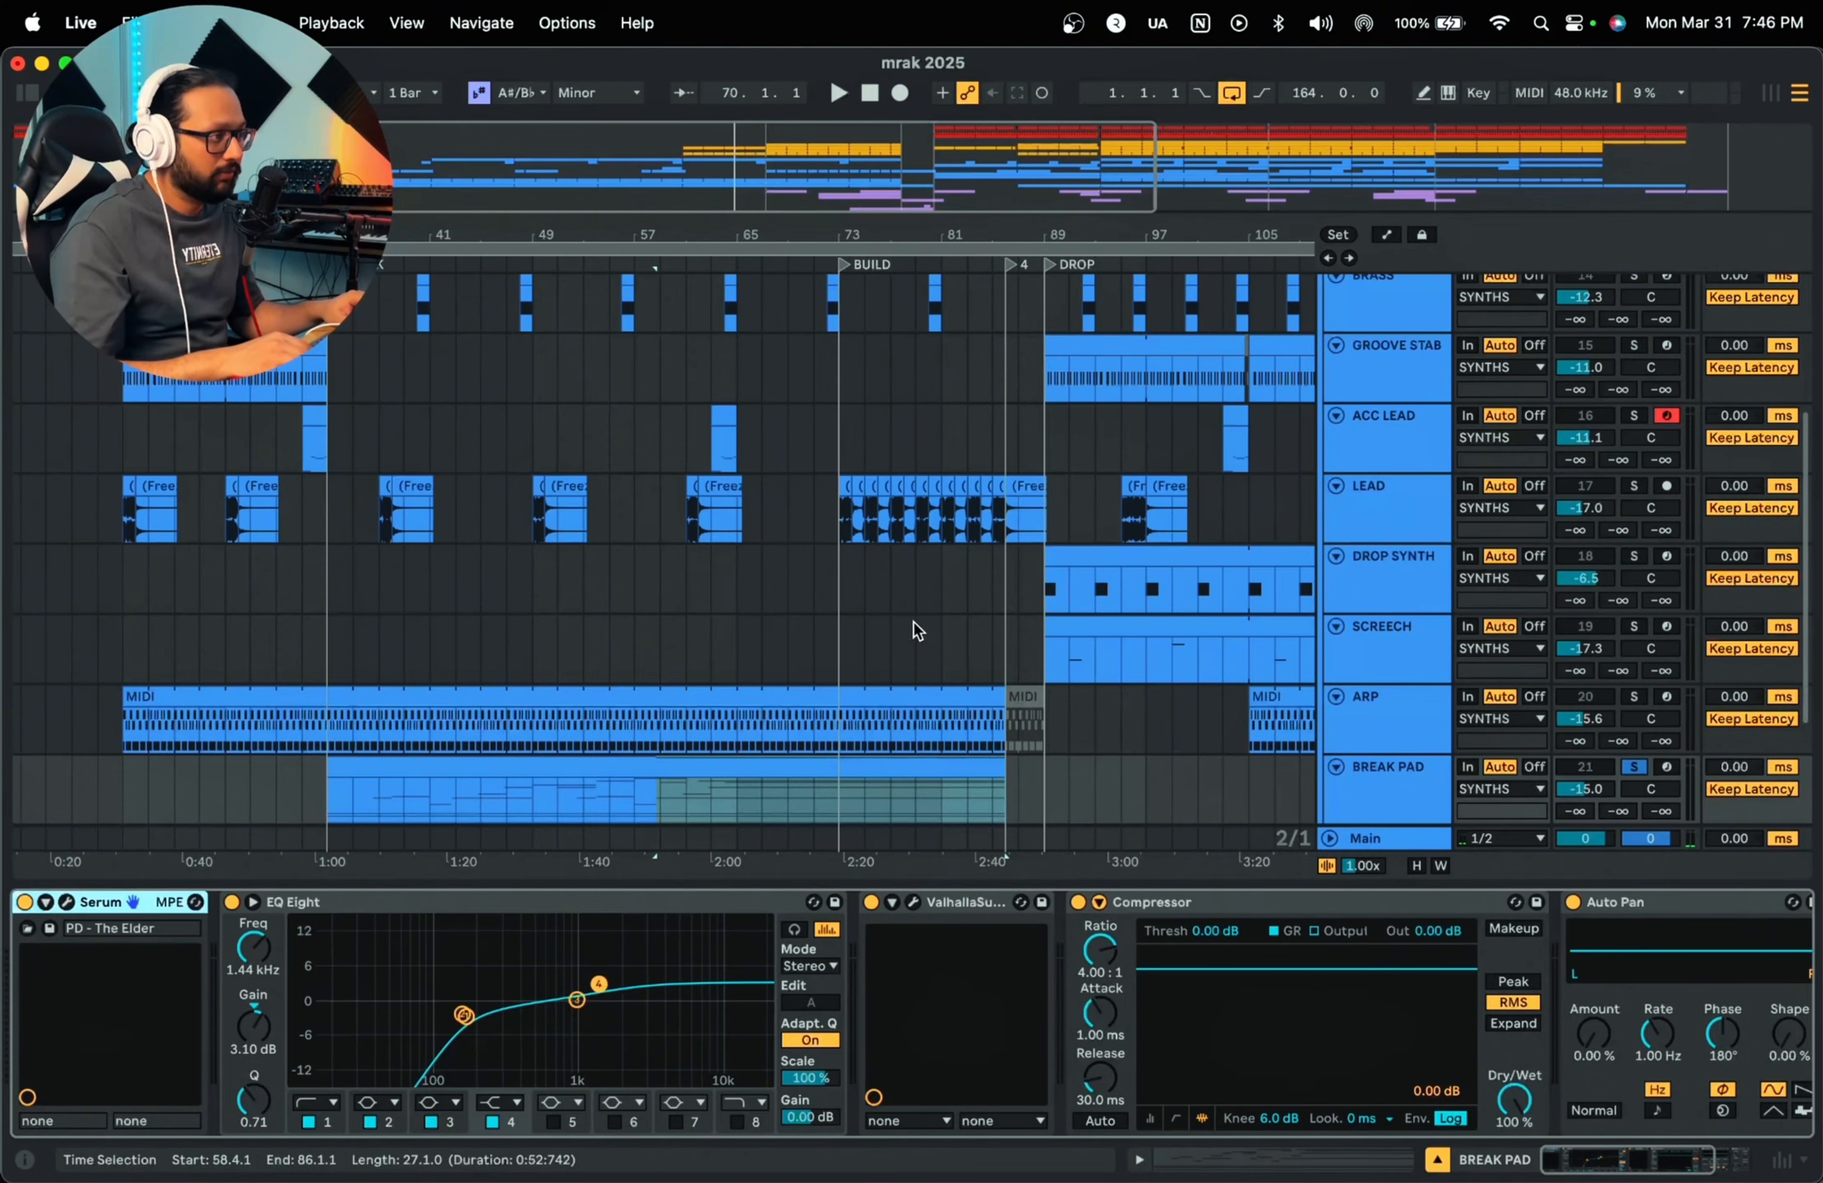
scroll(658, 579, "down", 2)
scroll(540, 565, "down", 2)
left_click(335, 688)
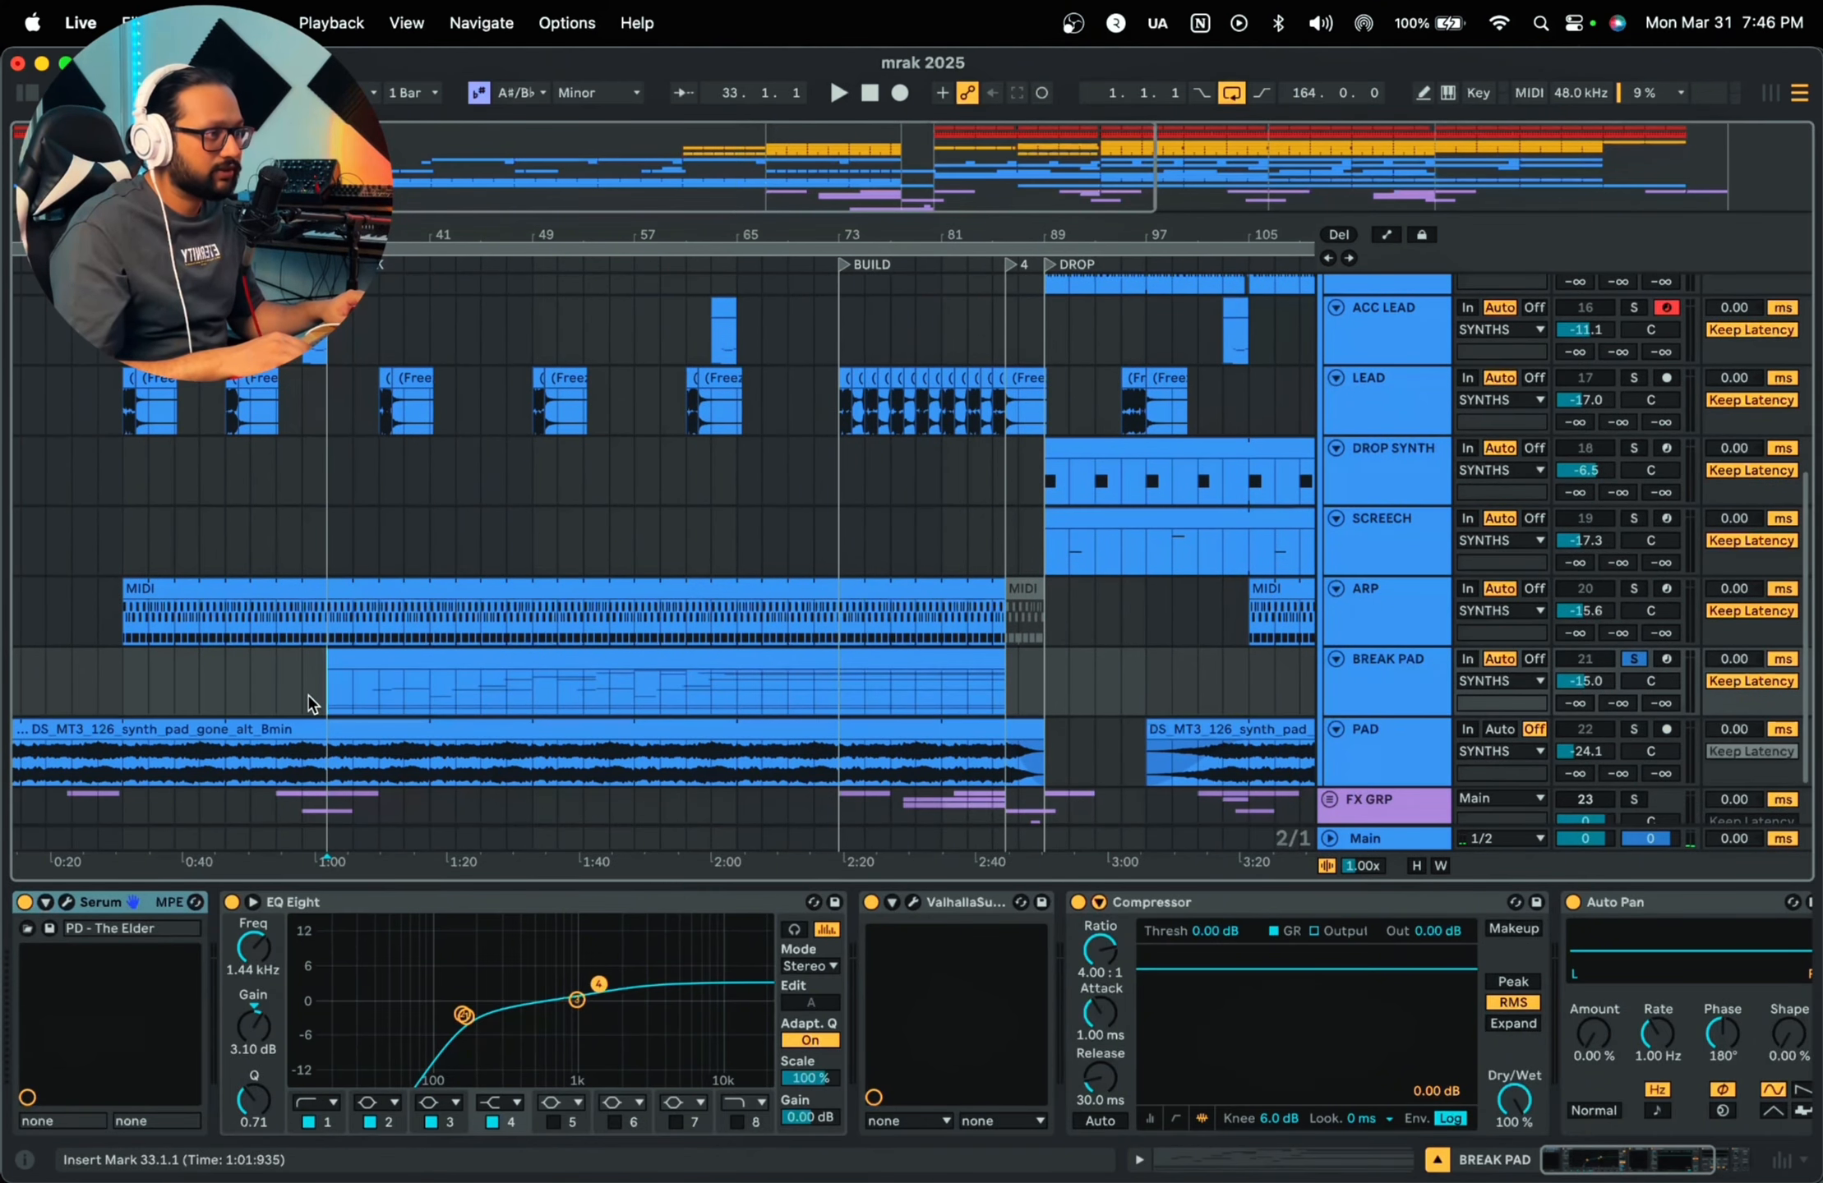
key("space")
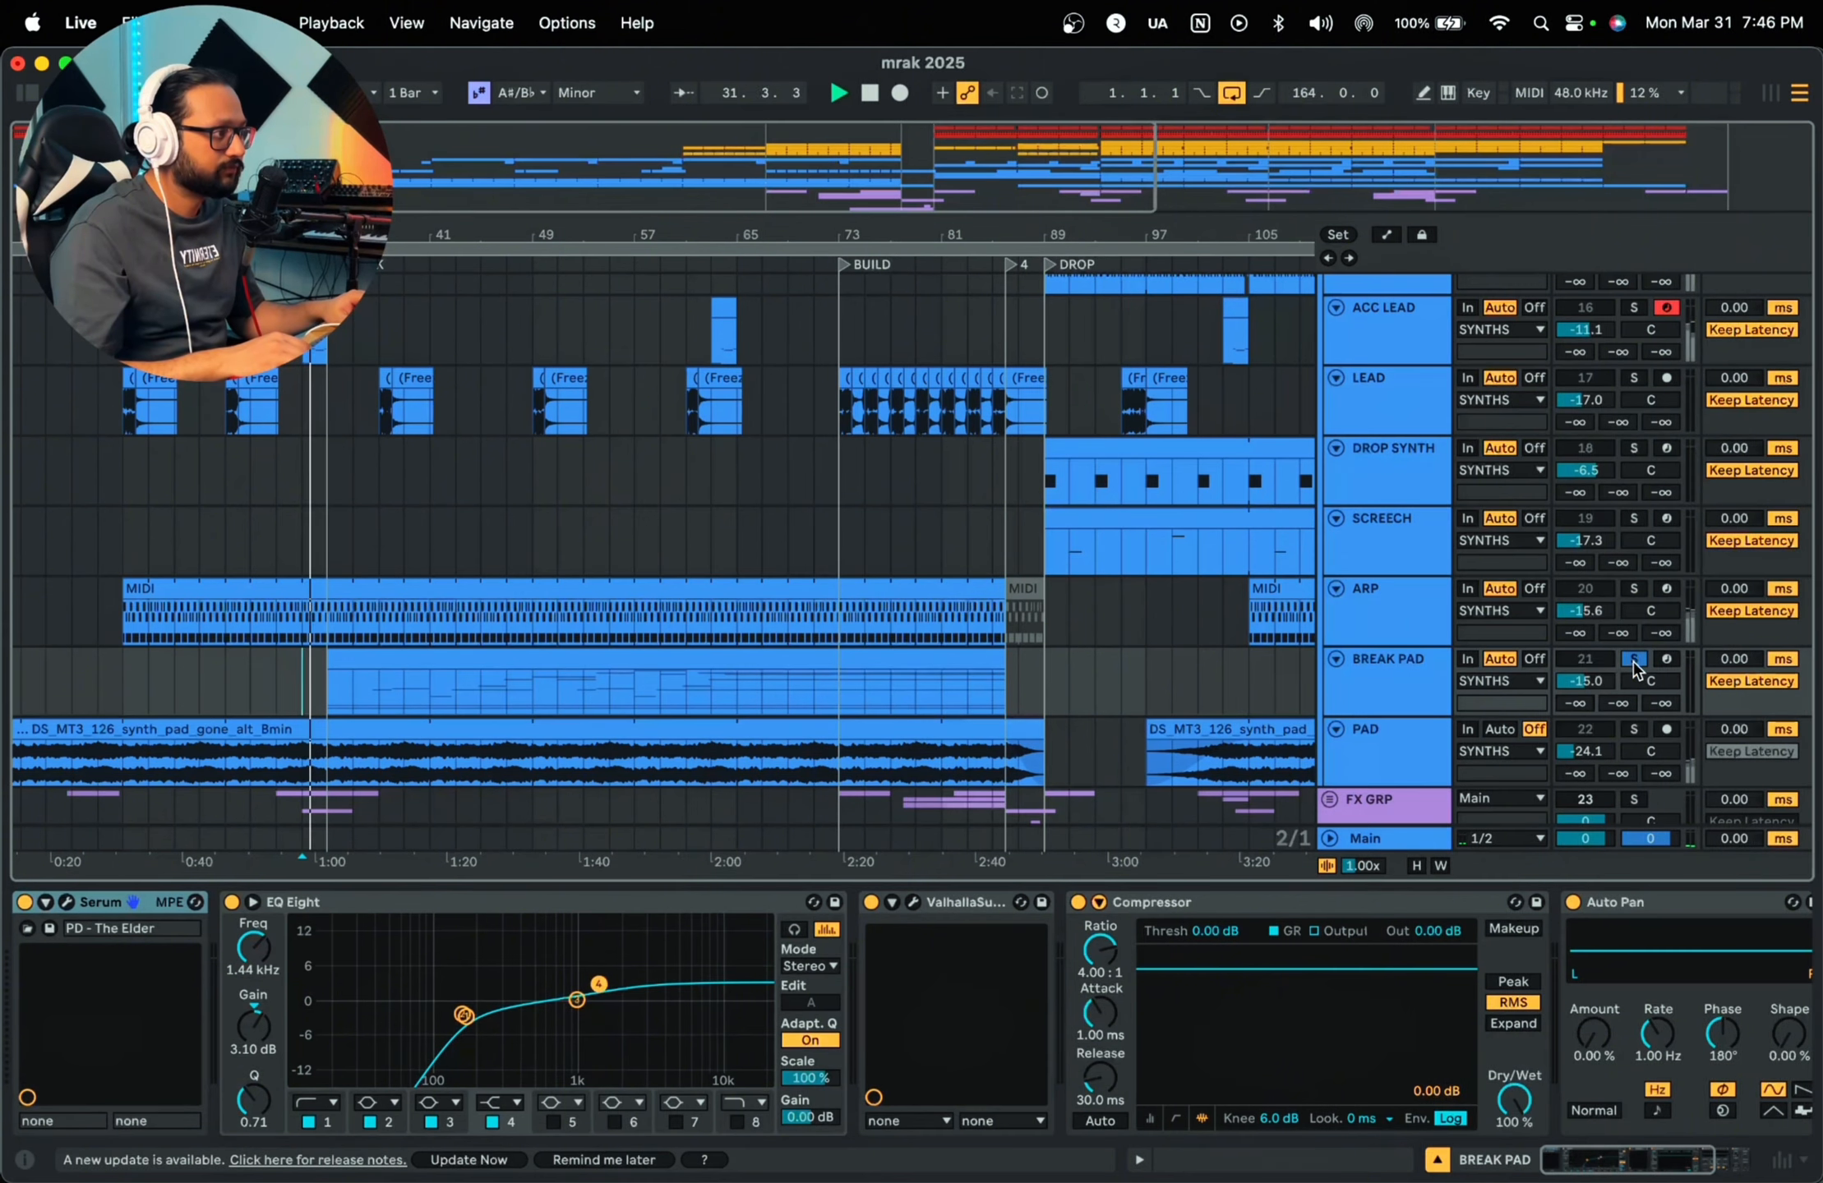
Step: Turn off BREAK PAD's solo and activate the synth tracks down to BREAK PAD during playback
left_click(1370, 609)
scroll(1370, 604, "up", 8)
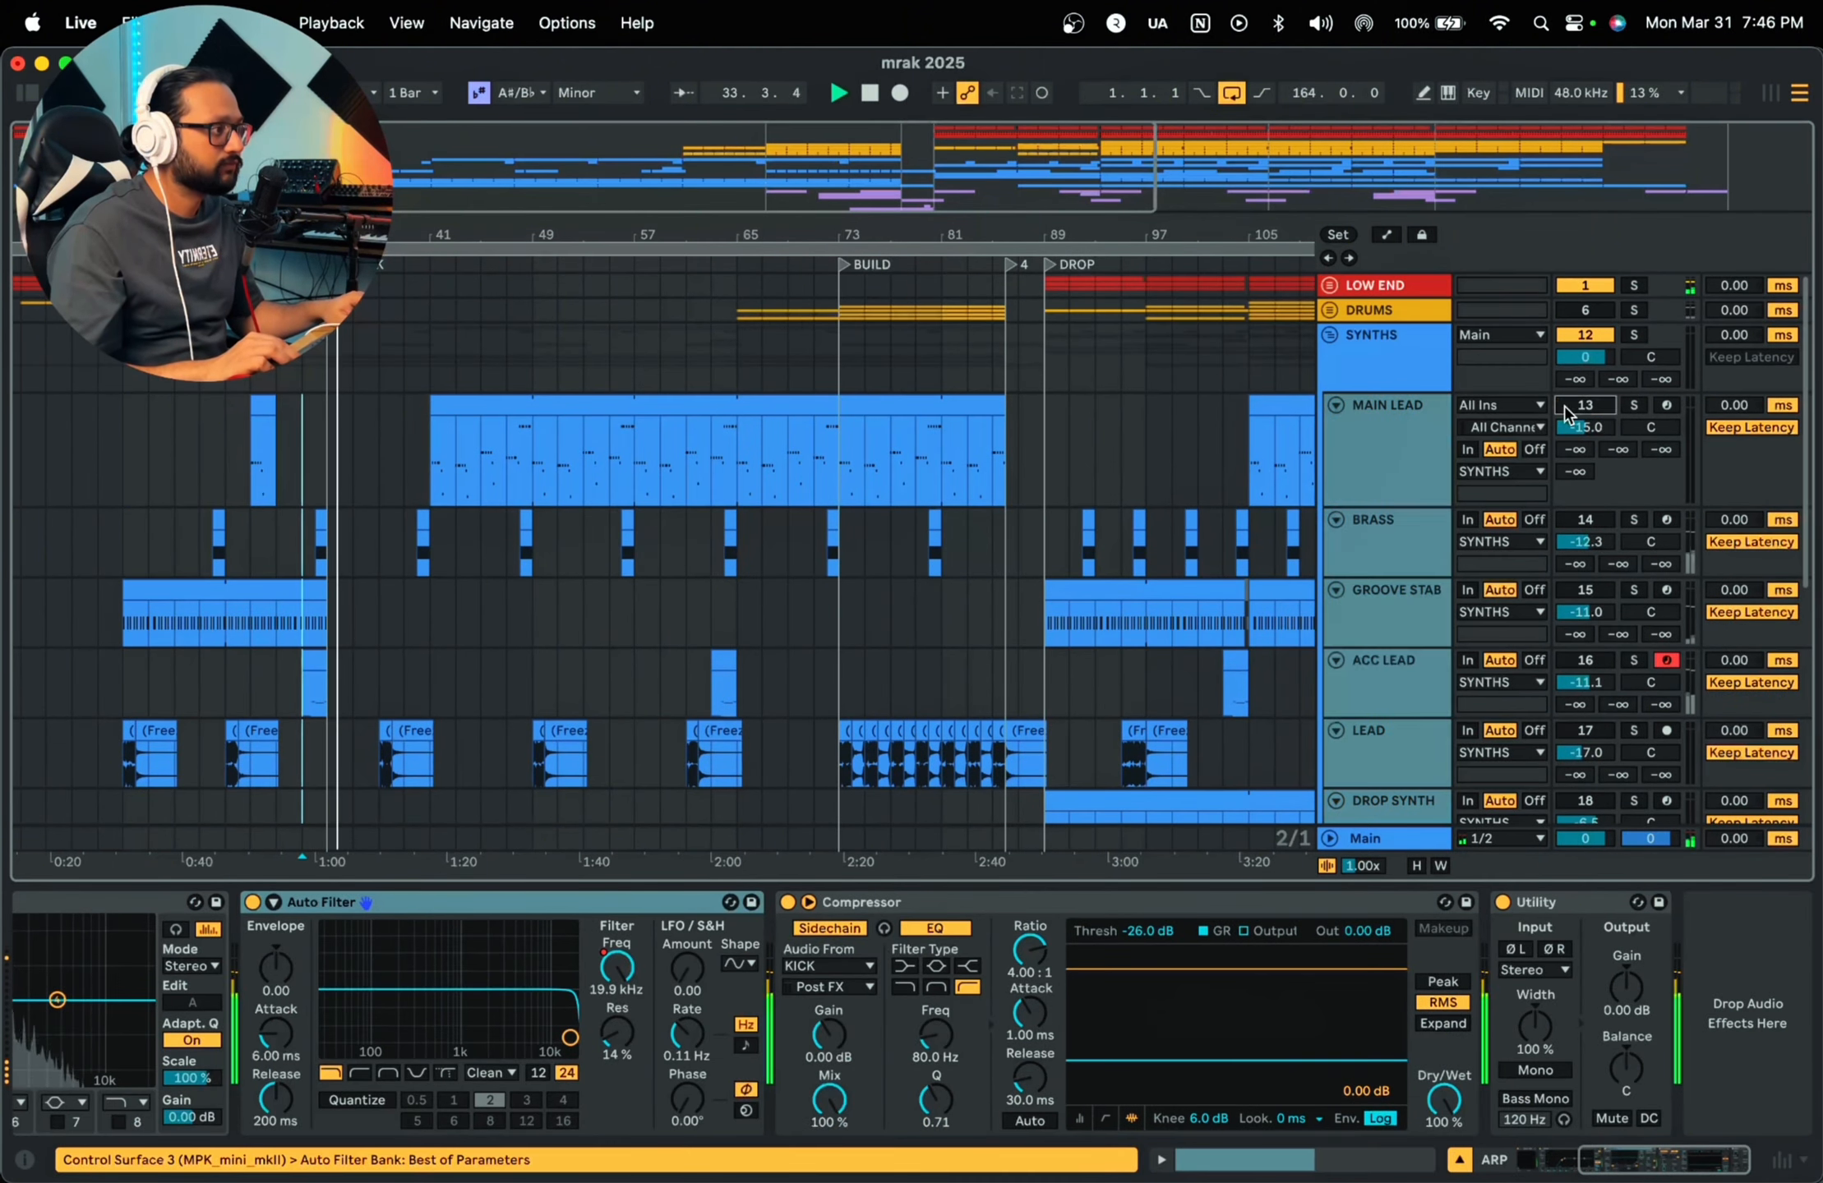
scroll(1114, 582, "down", 5)
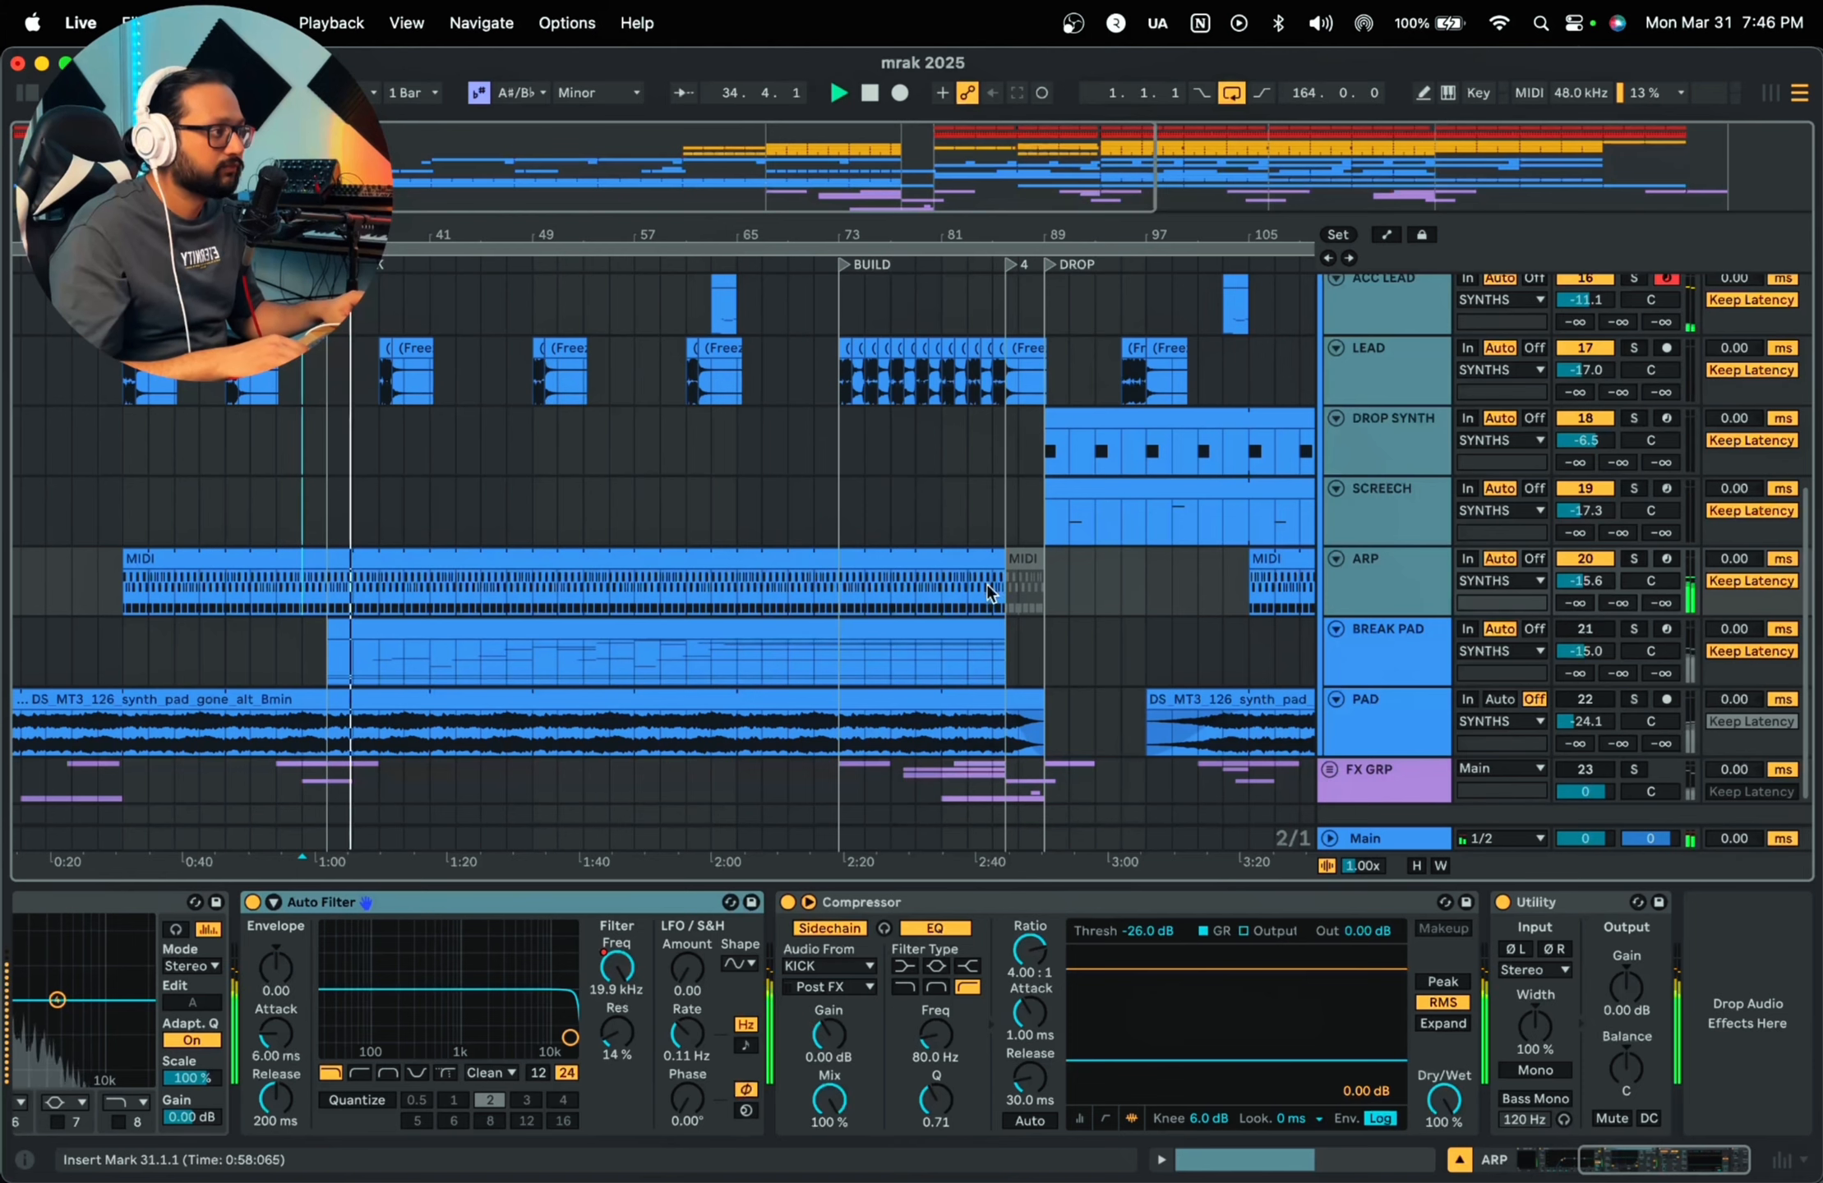
scroll(719, 544, "down", 2)
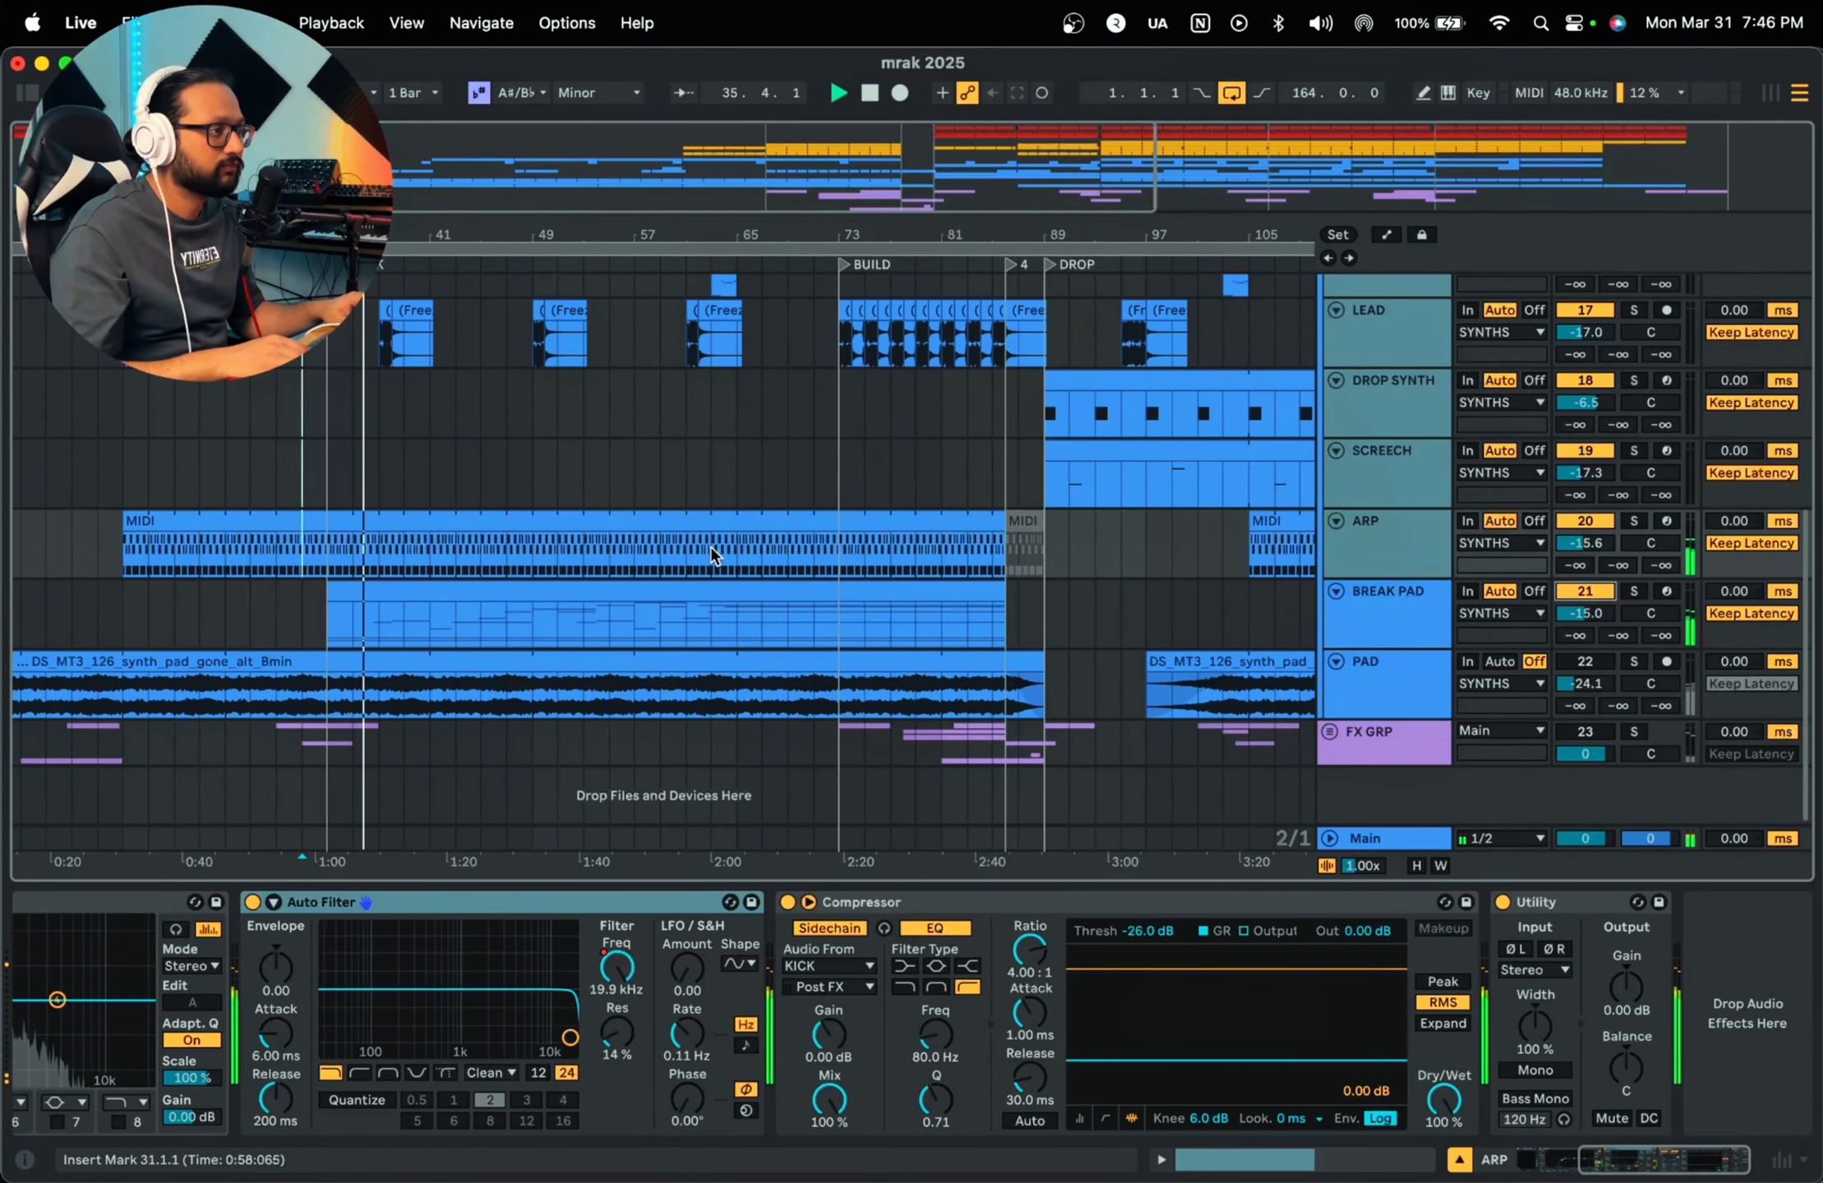
Step: Open the BREAK PAD clip's notes during playback and place the insert marker at 6.1.1
left_click(307, 612)
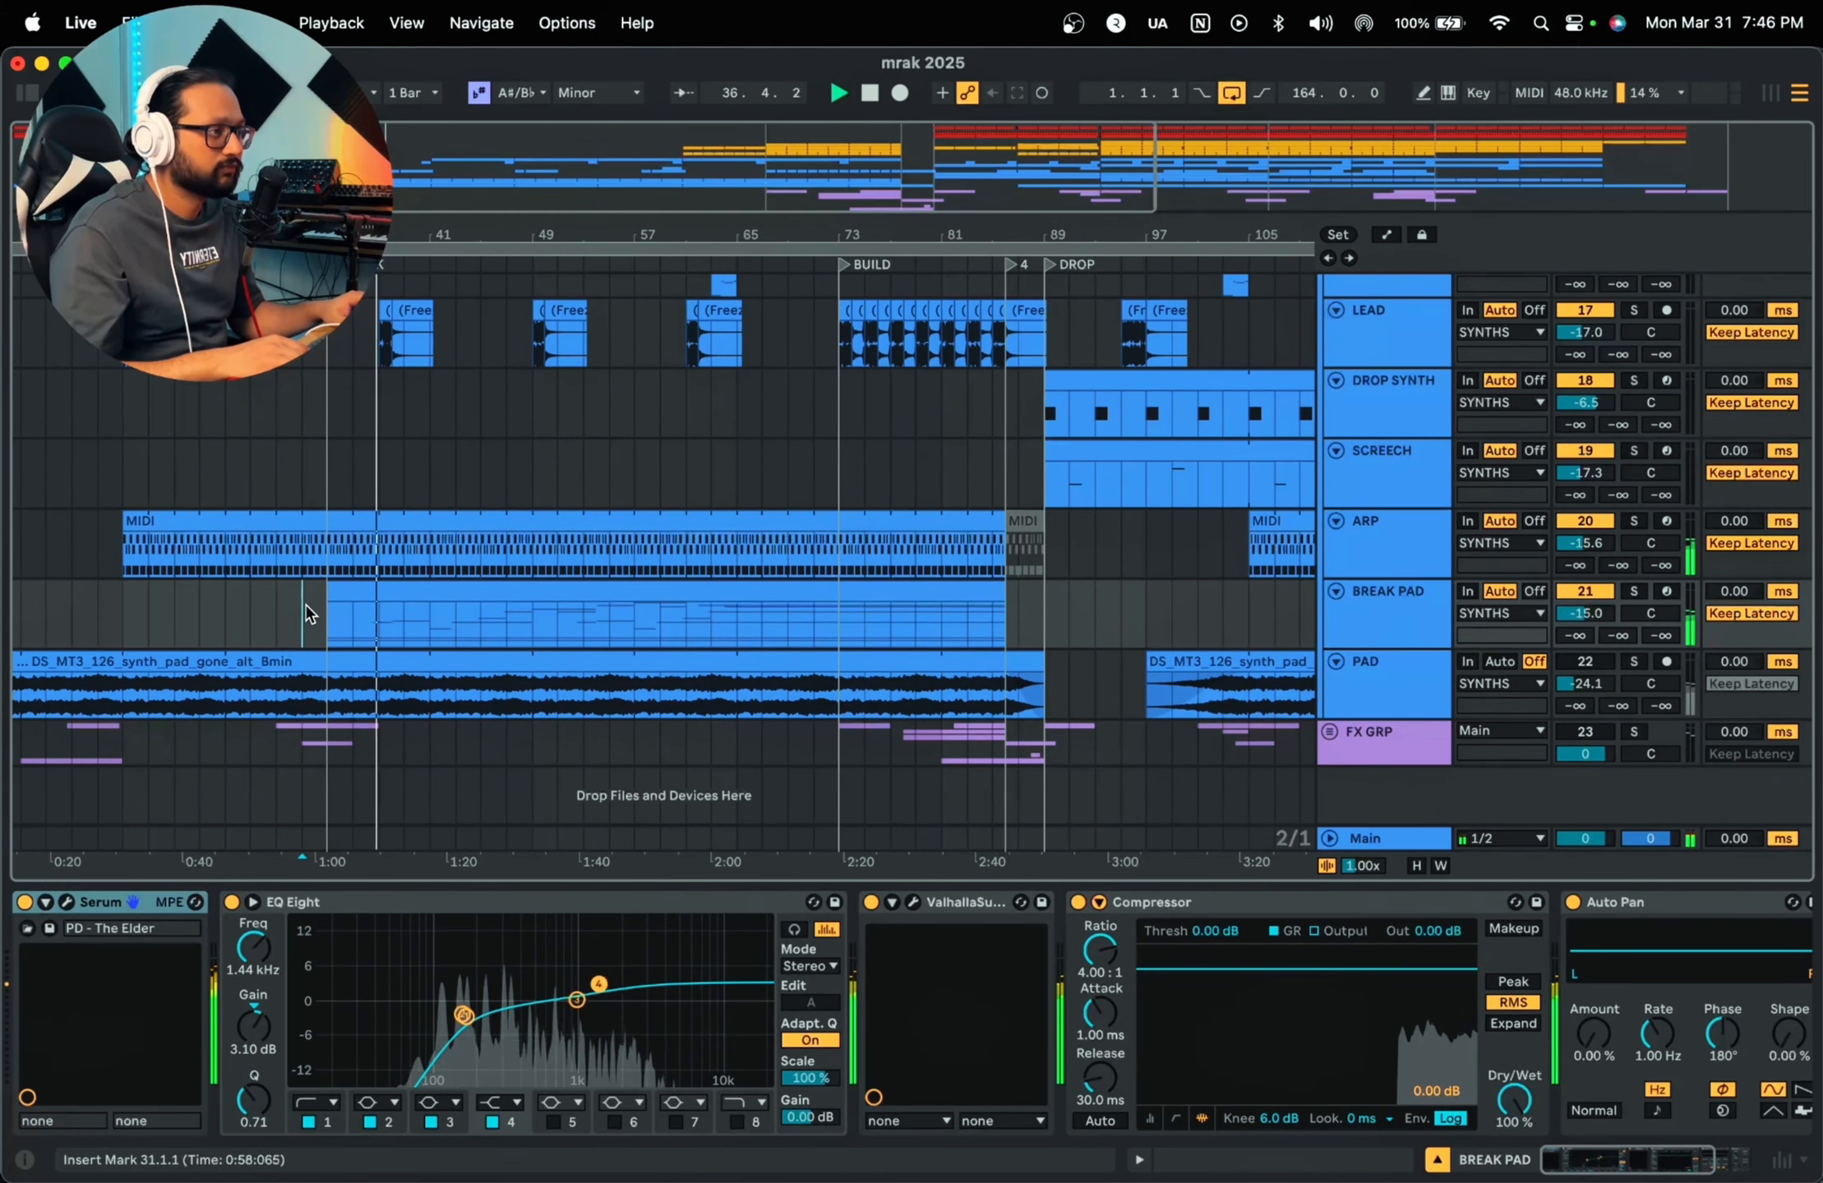
double_click(406, 618)
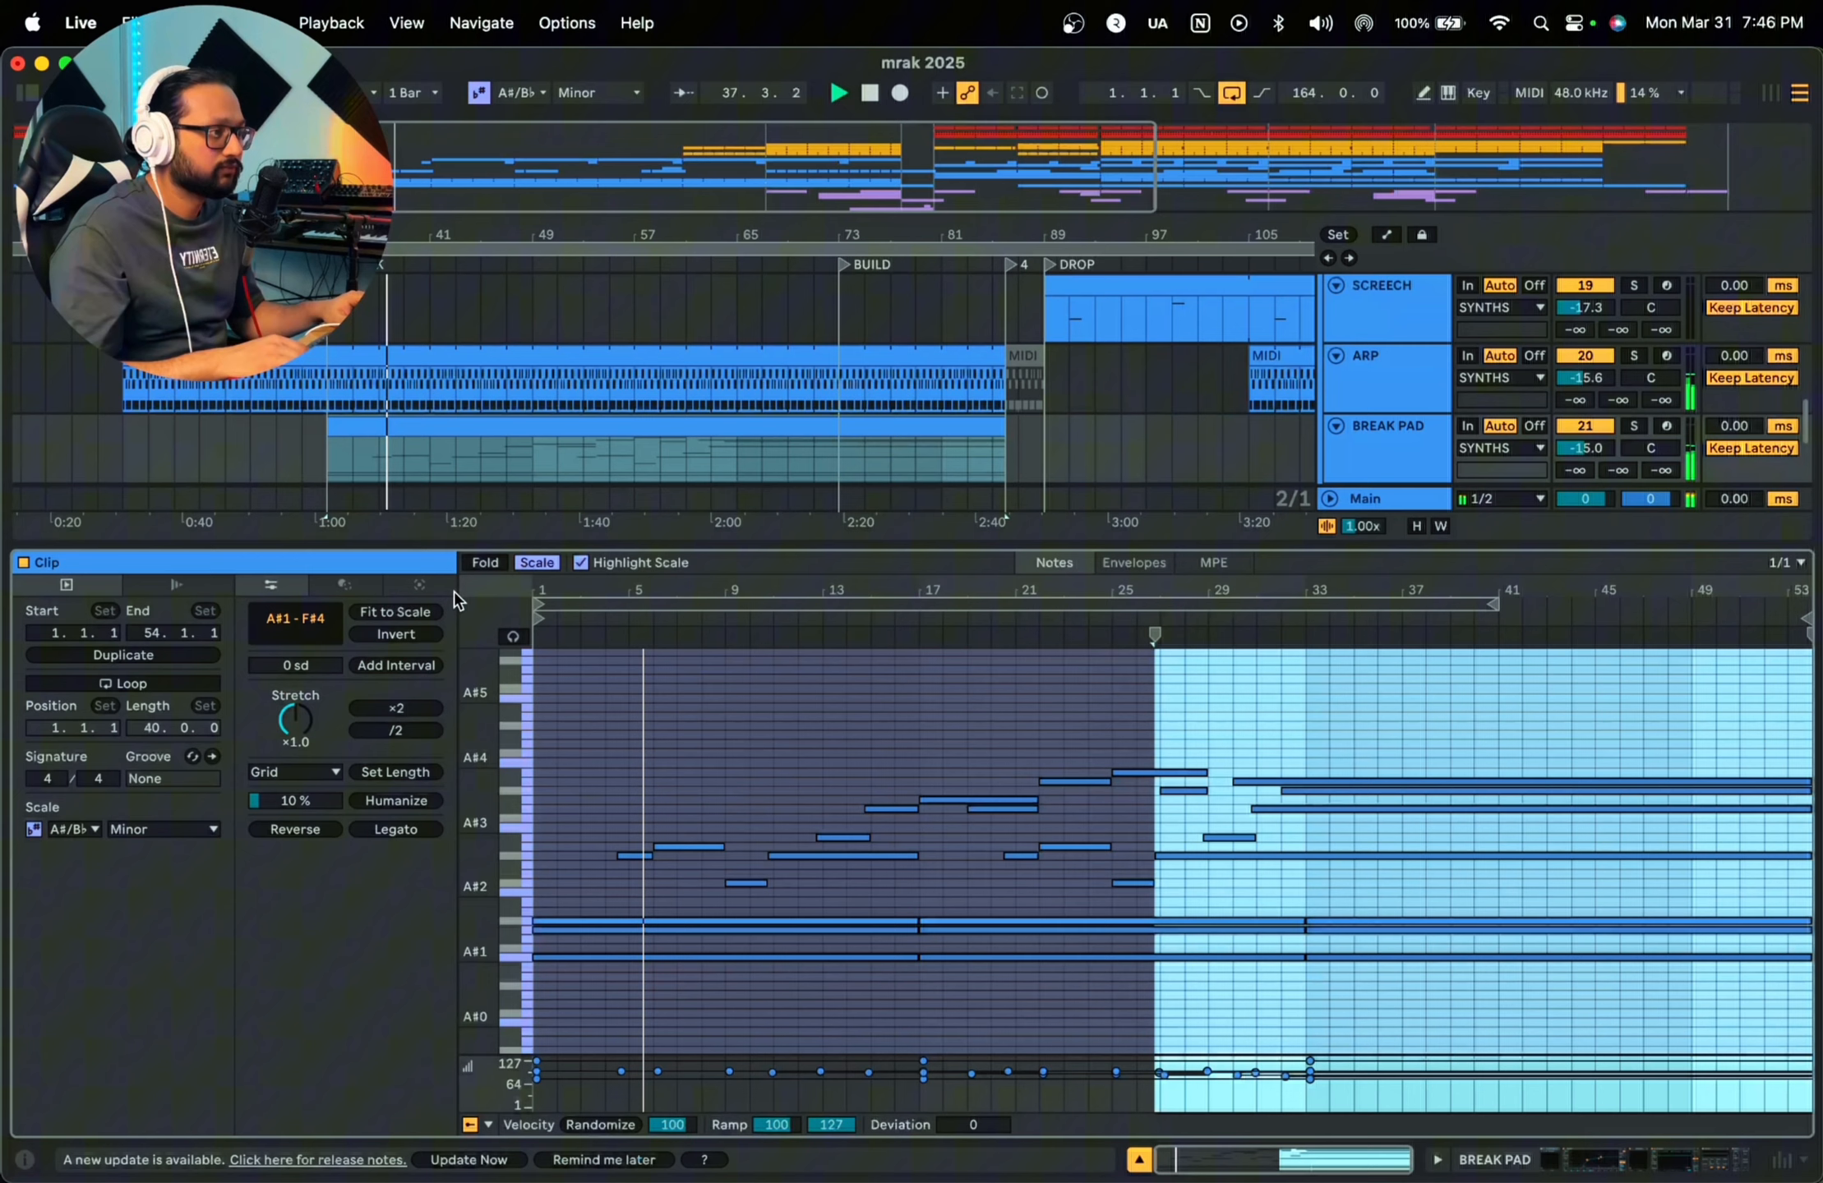
left_click(648, 791)
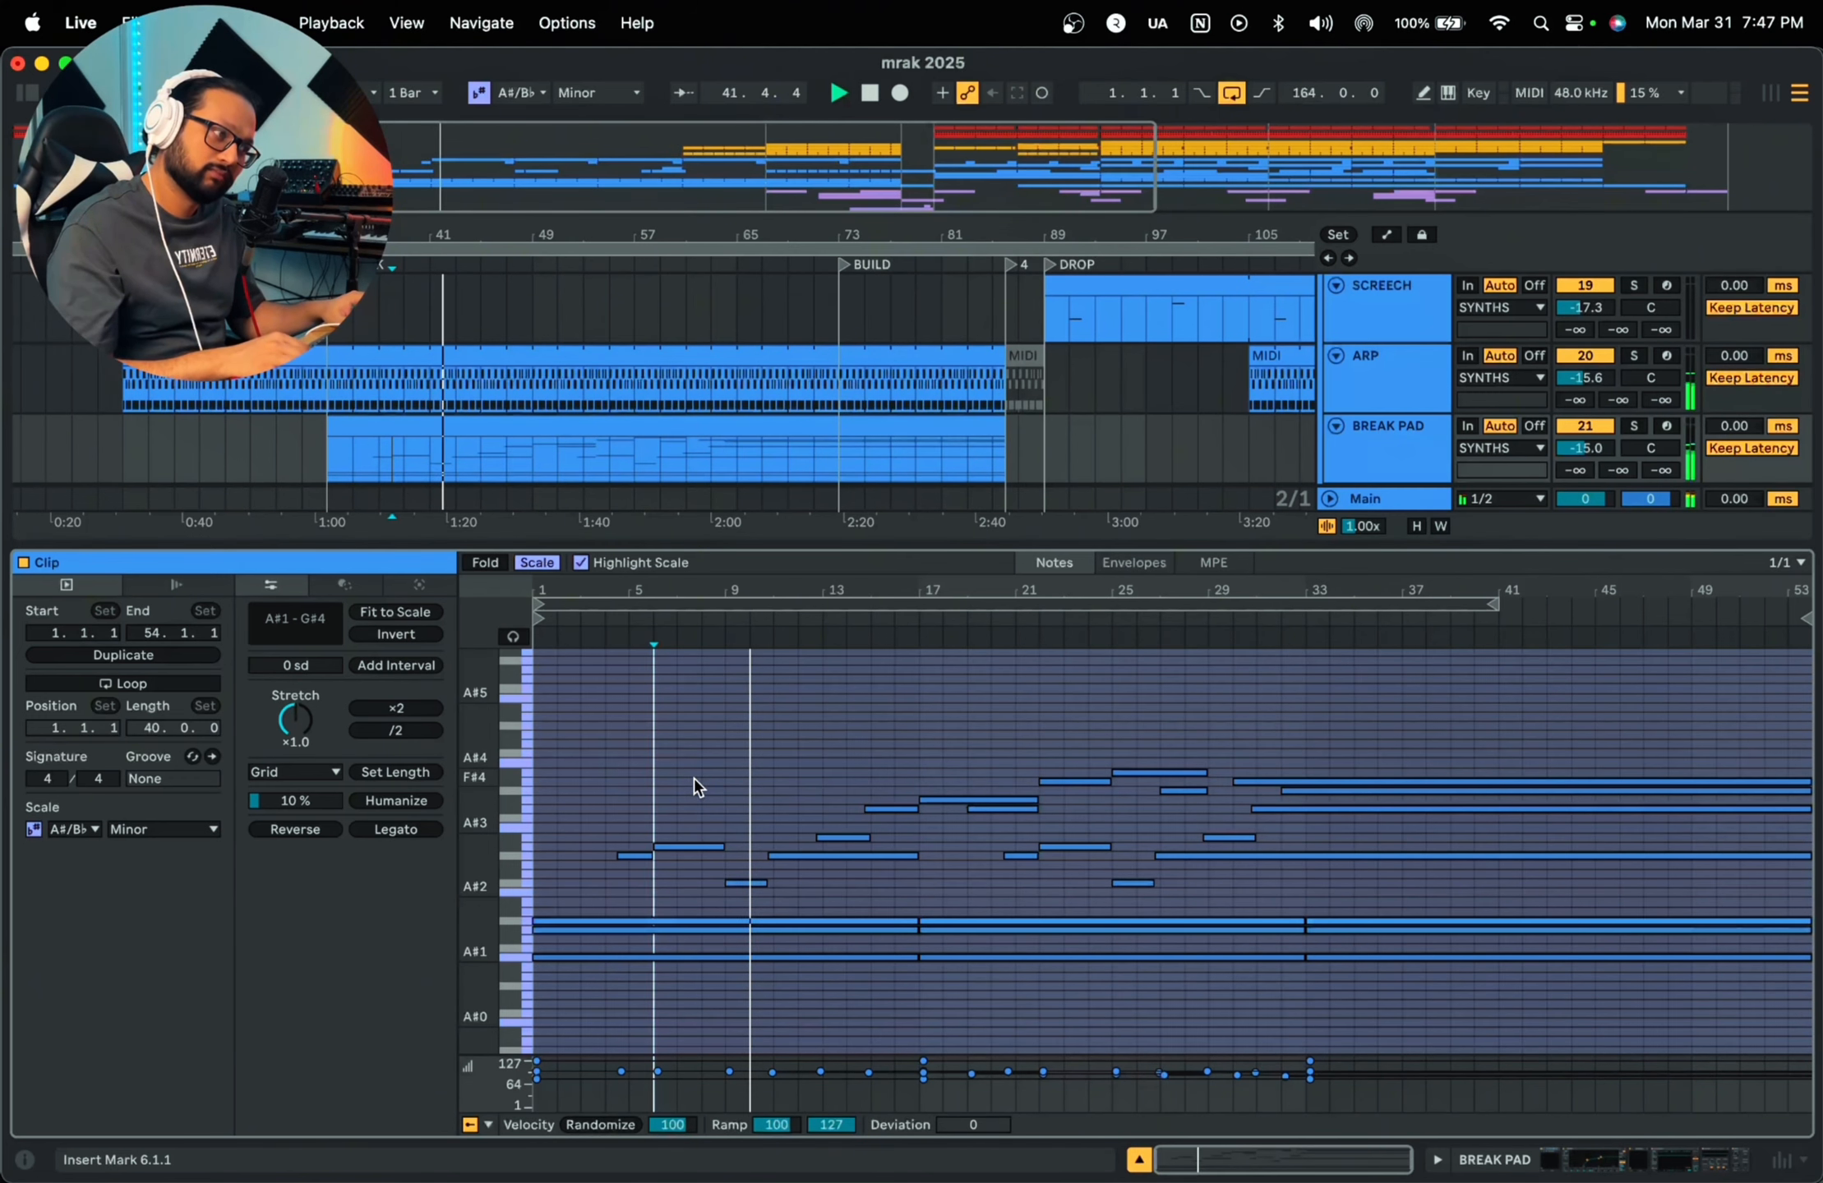
Step: Play the full synth arrangement from bar 57 and from bar 65 to hear the BREAK PAD in context
scroll(591, 353, "down", 1)
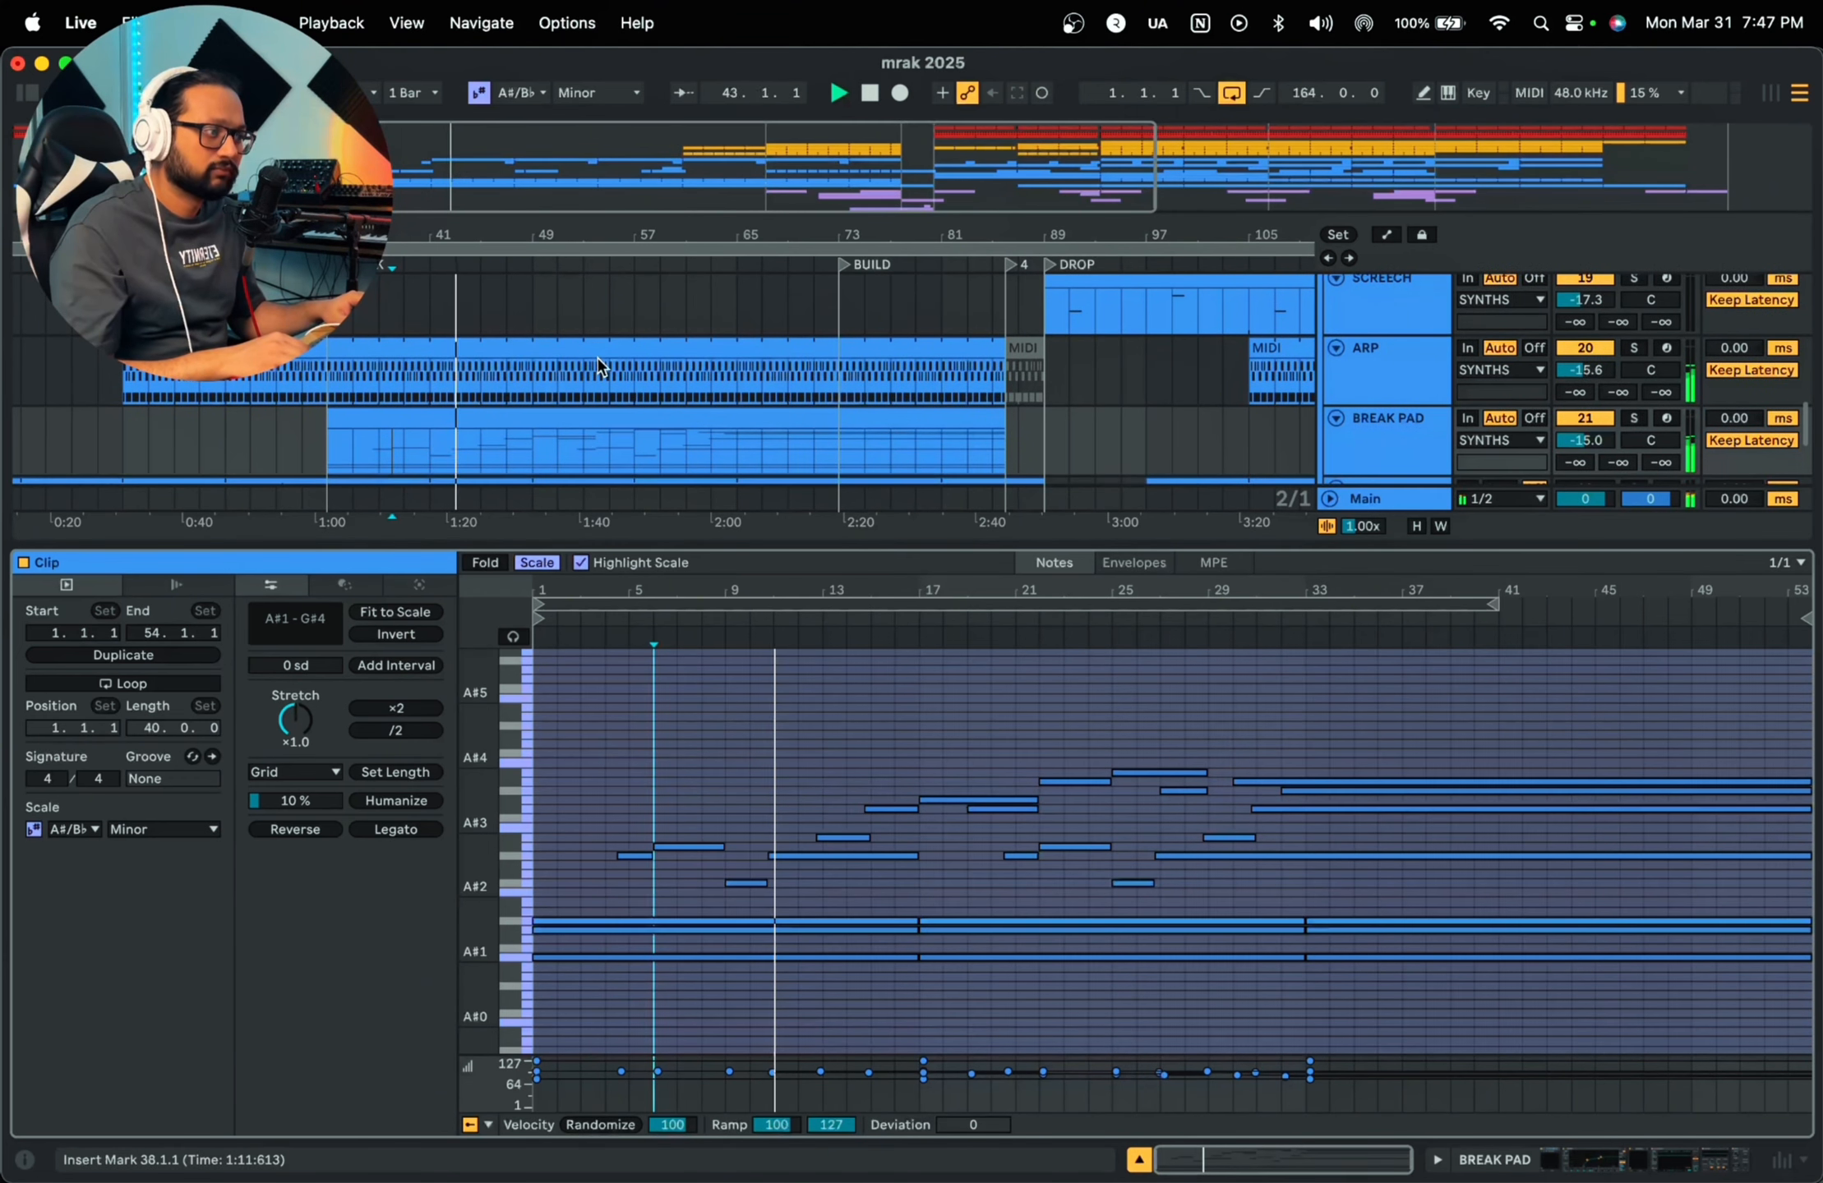
scroll(600, 359, "down", 3)
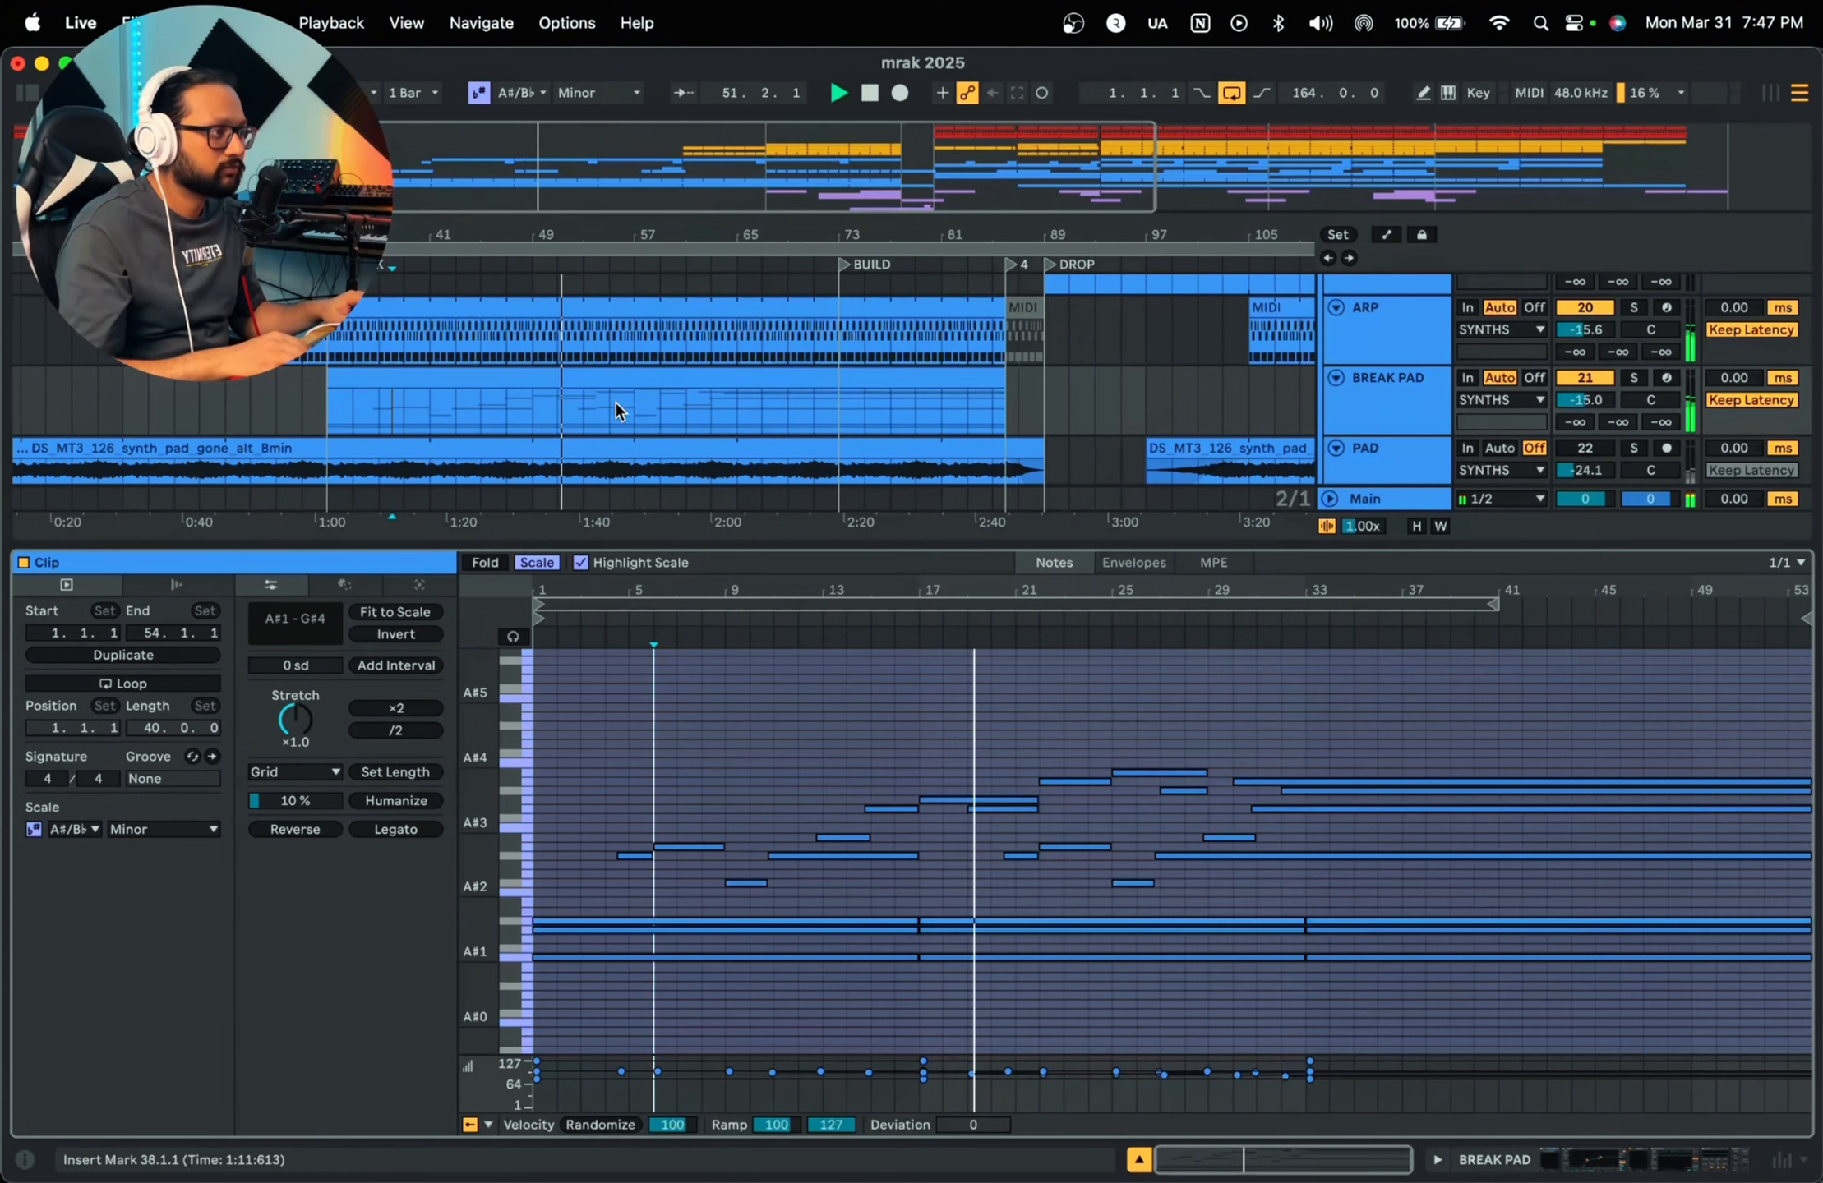
left_click(640, 406)
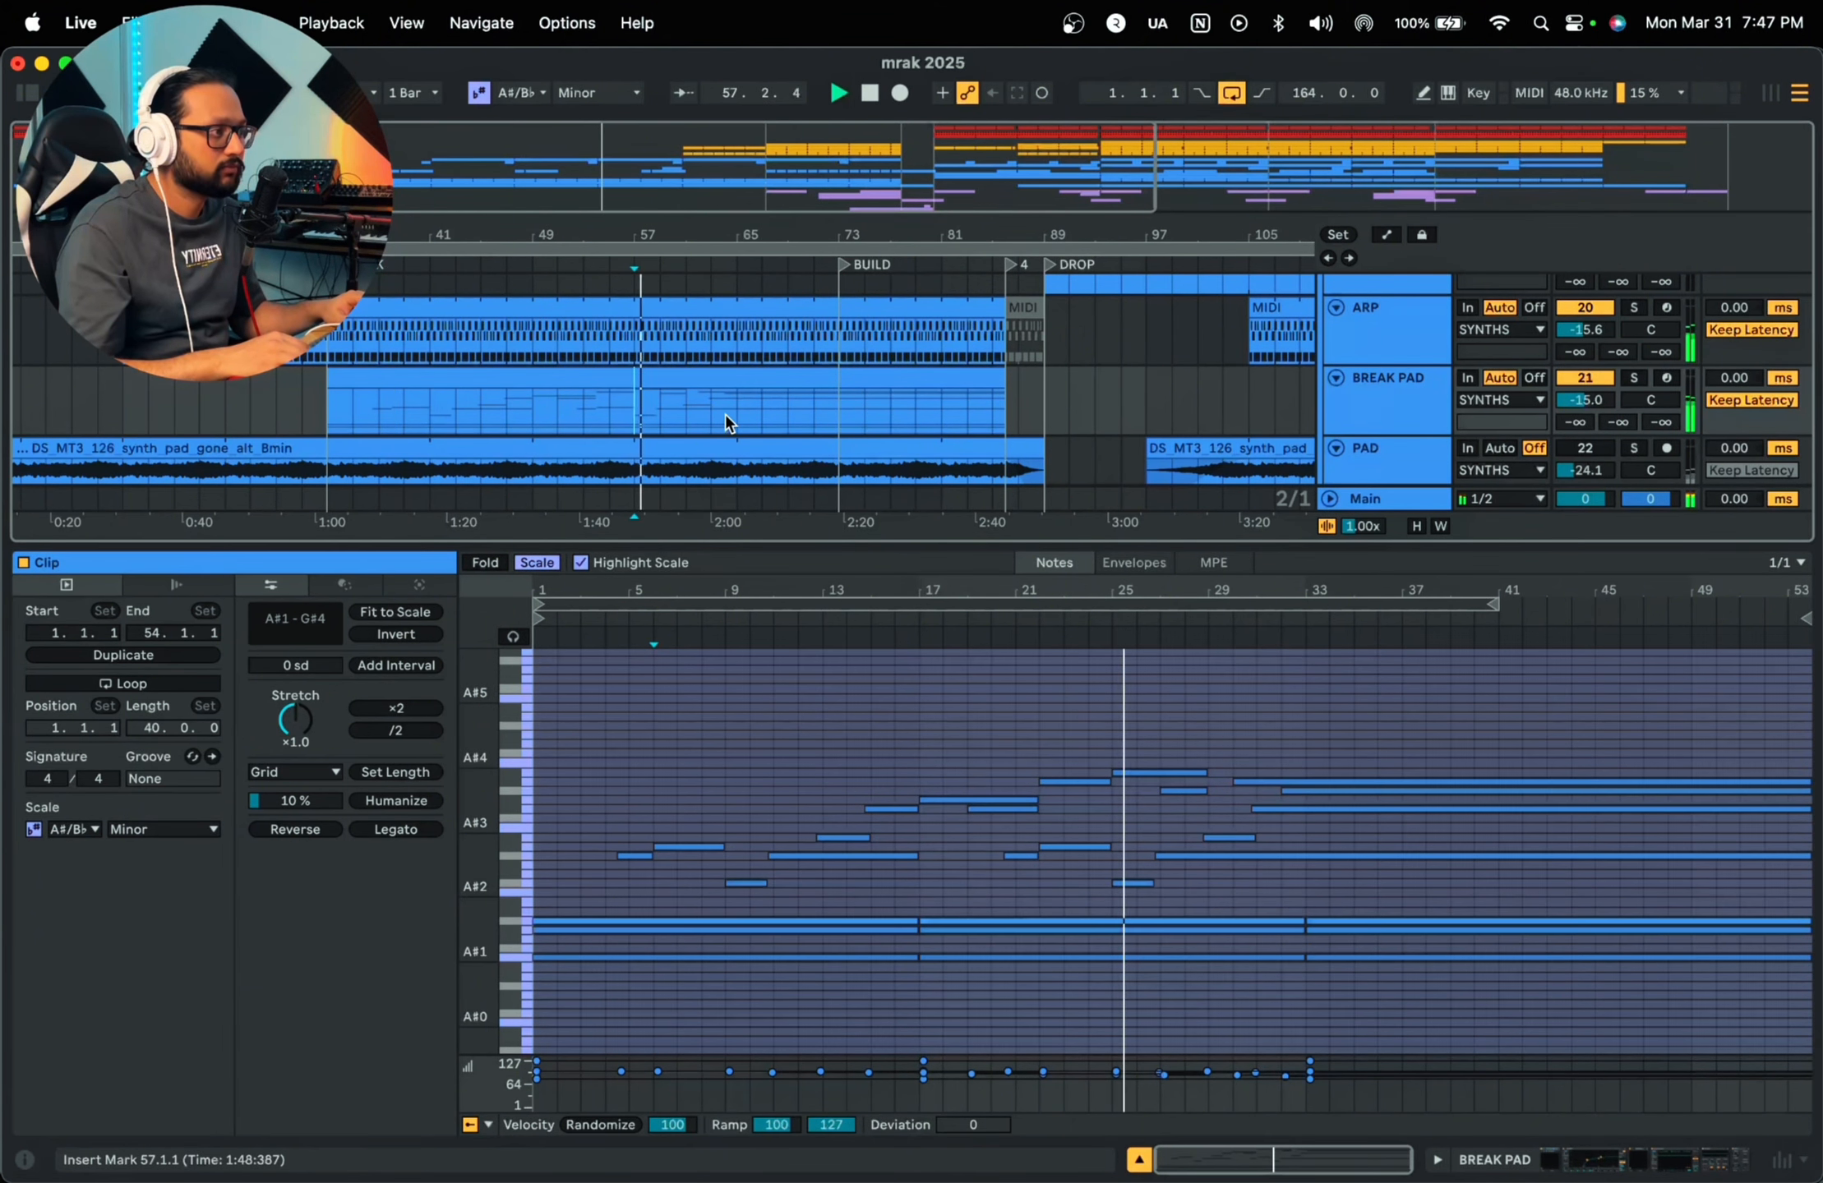
left_click(744, 404)
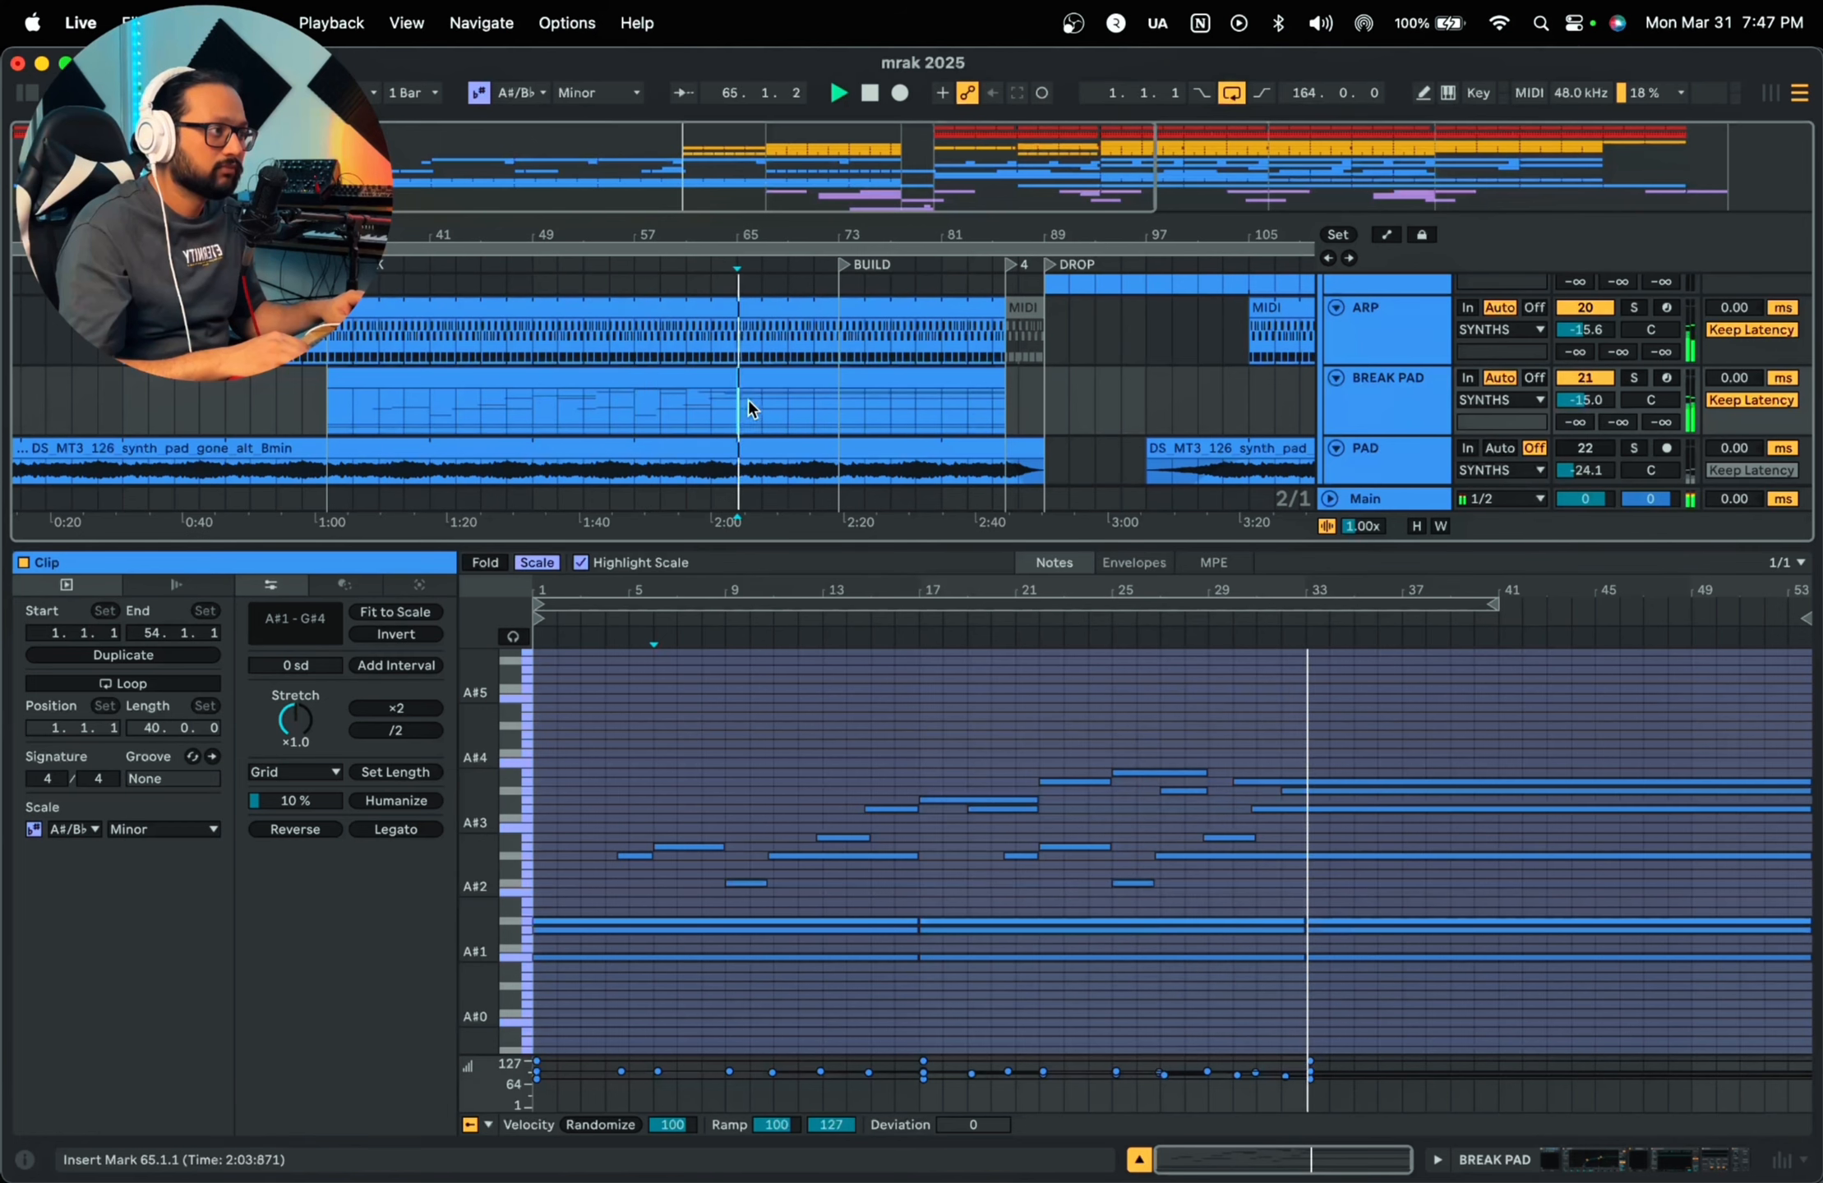
Step: Solo BREAK PAD, play its selected range from 58.4.1 to 86.1.1 and place the insert marker at 53.1.1
key("Up")
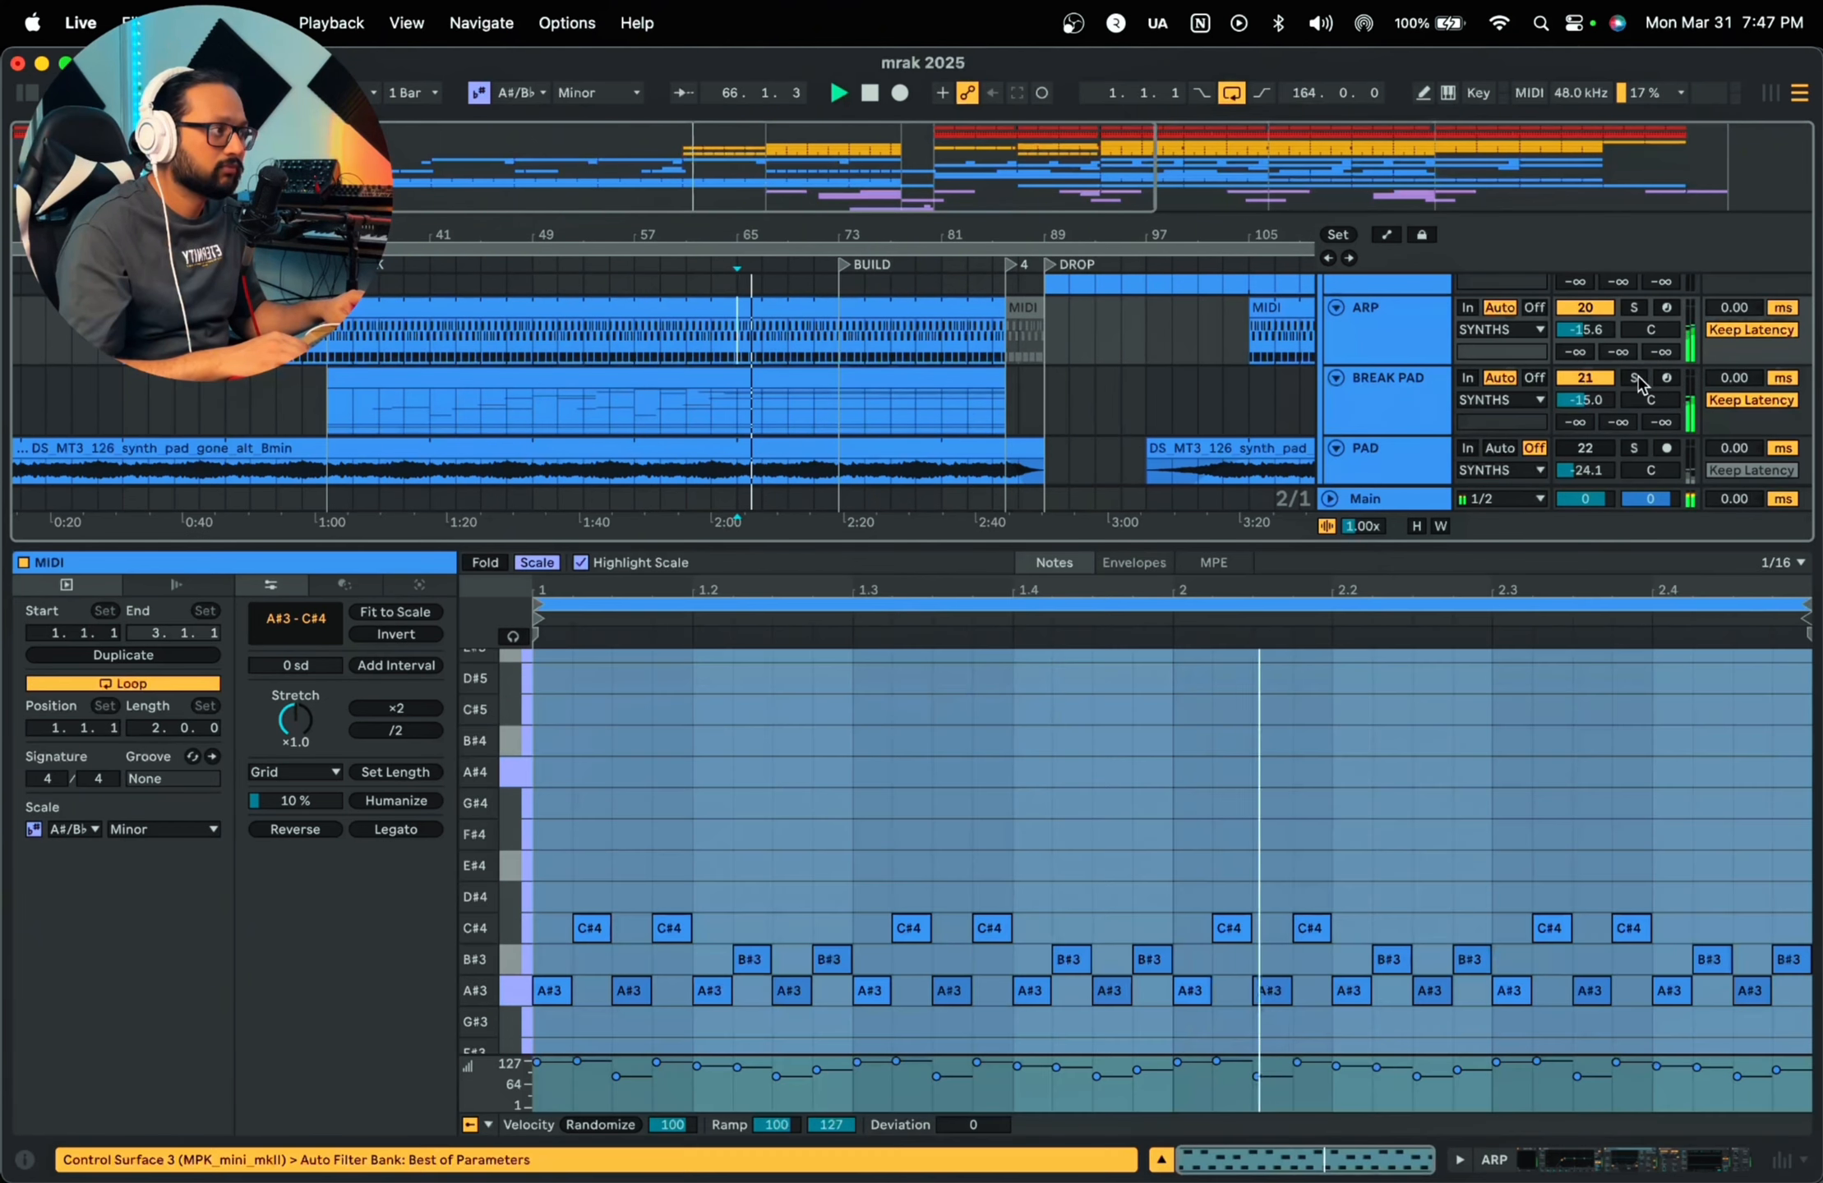
left_click(1634, 379)
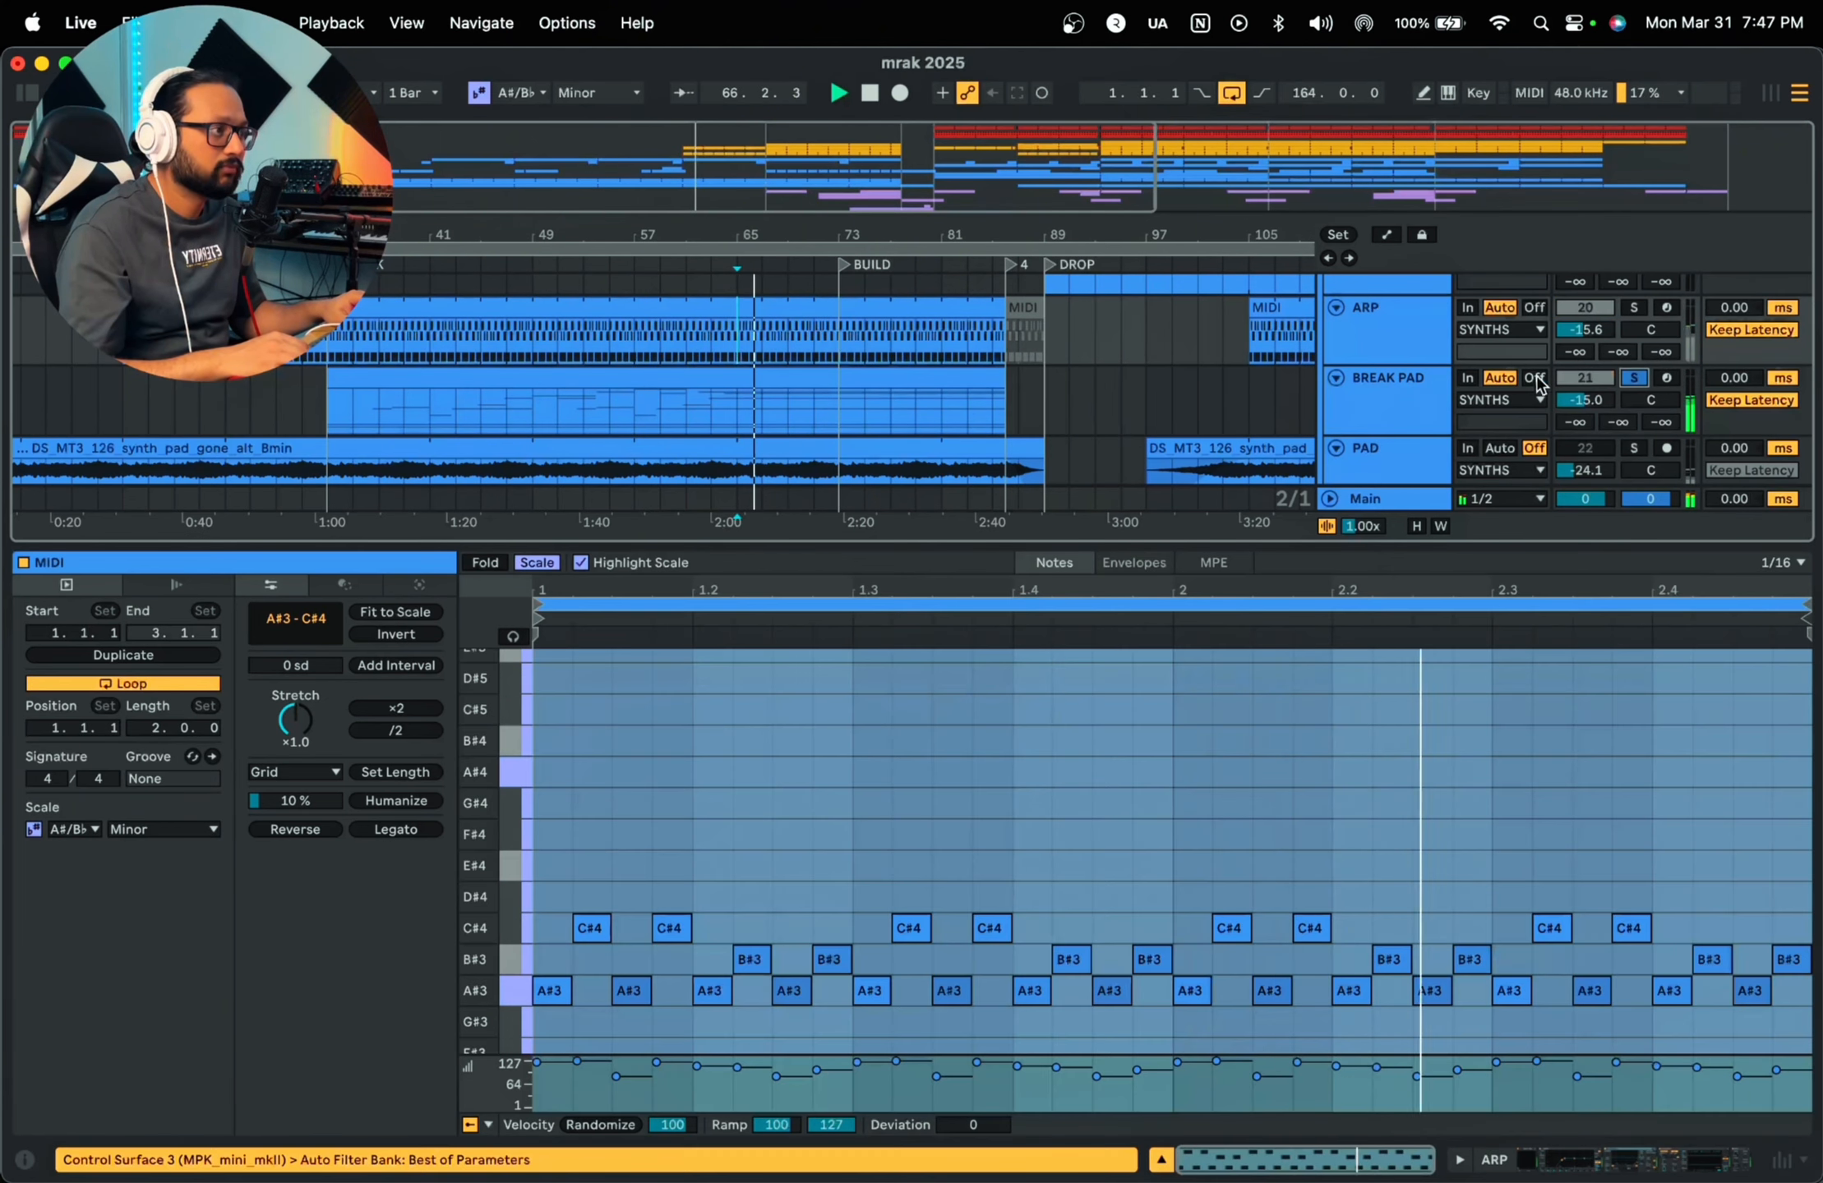
left_click(637, 396)
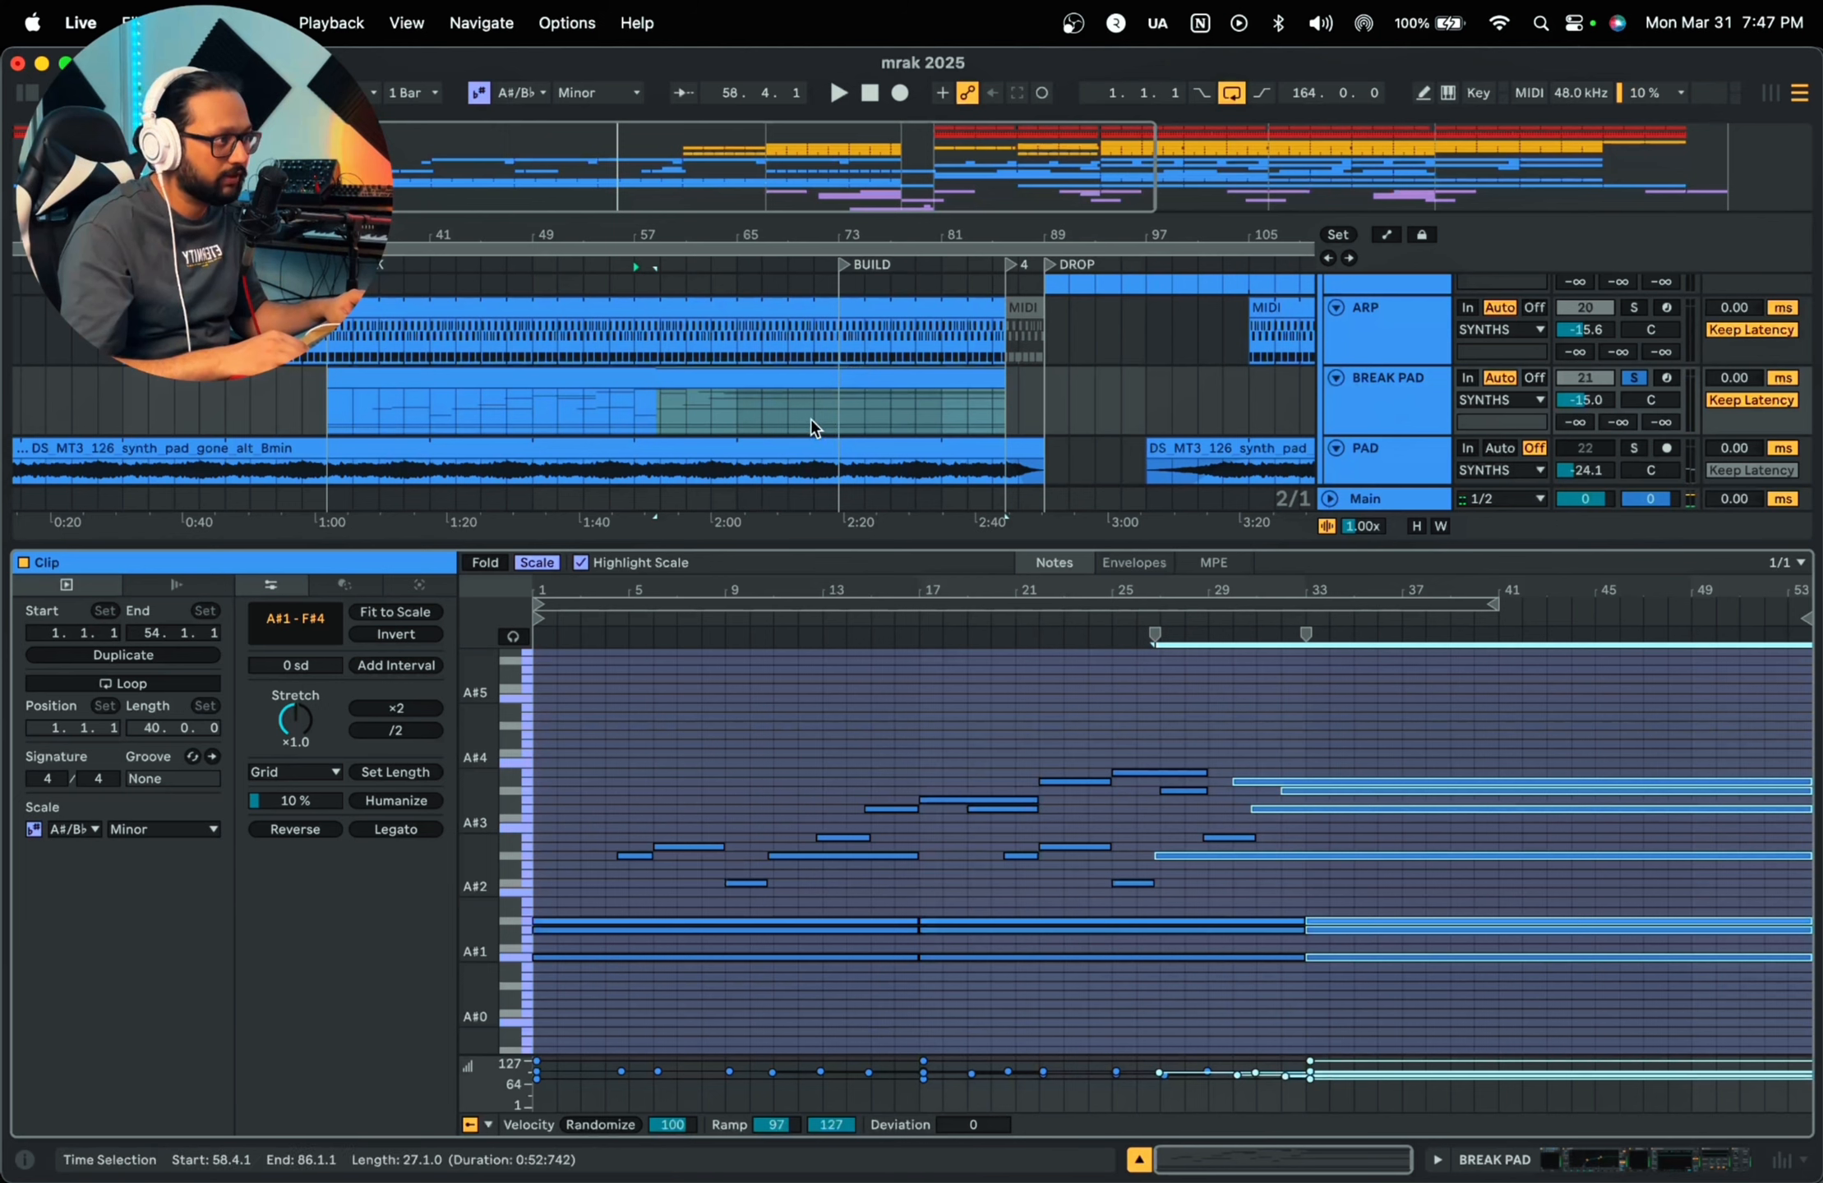
left_click(717, 394)
key("space")
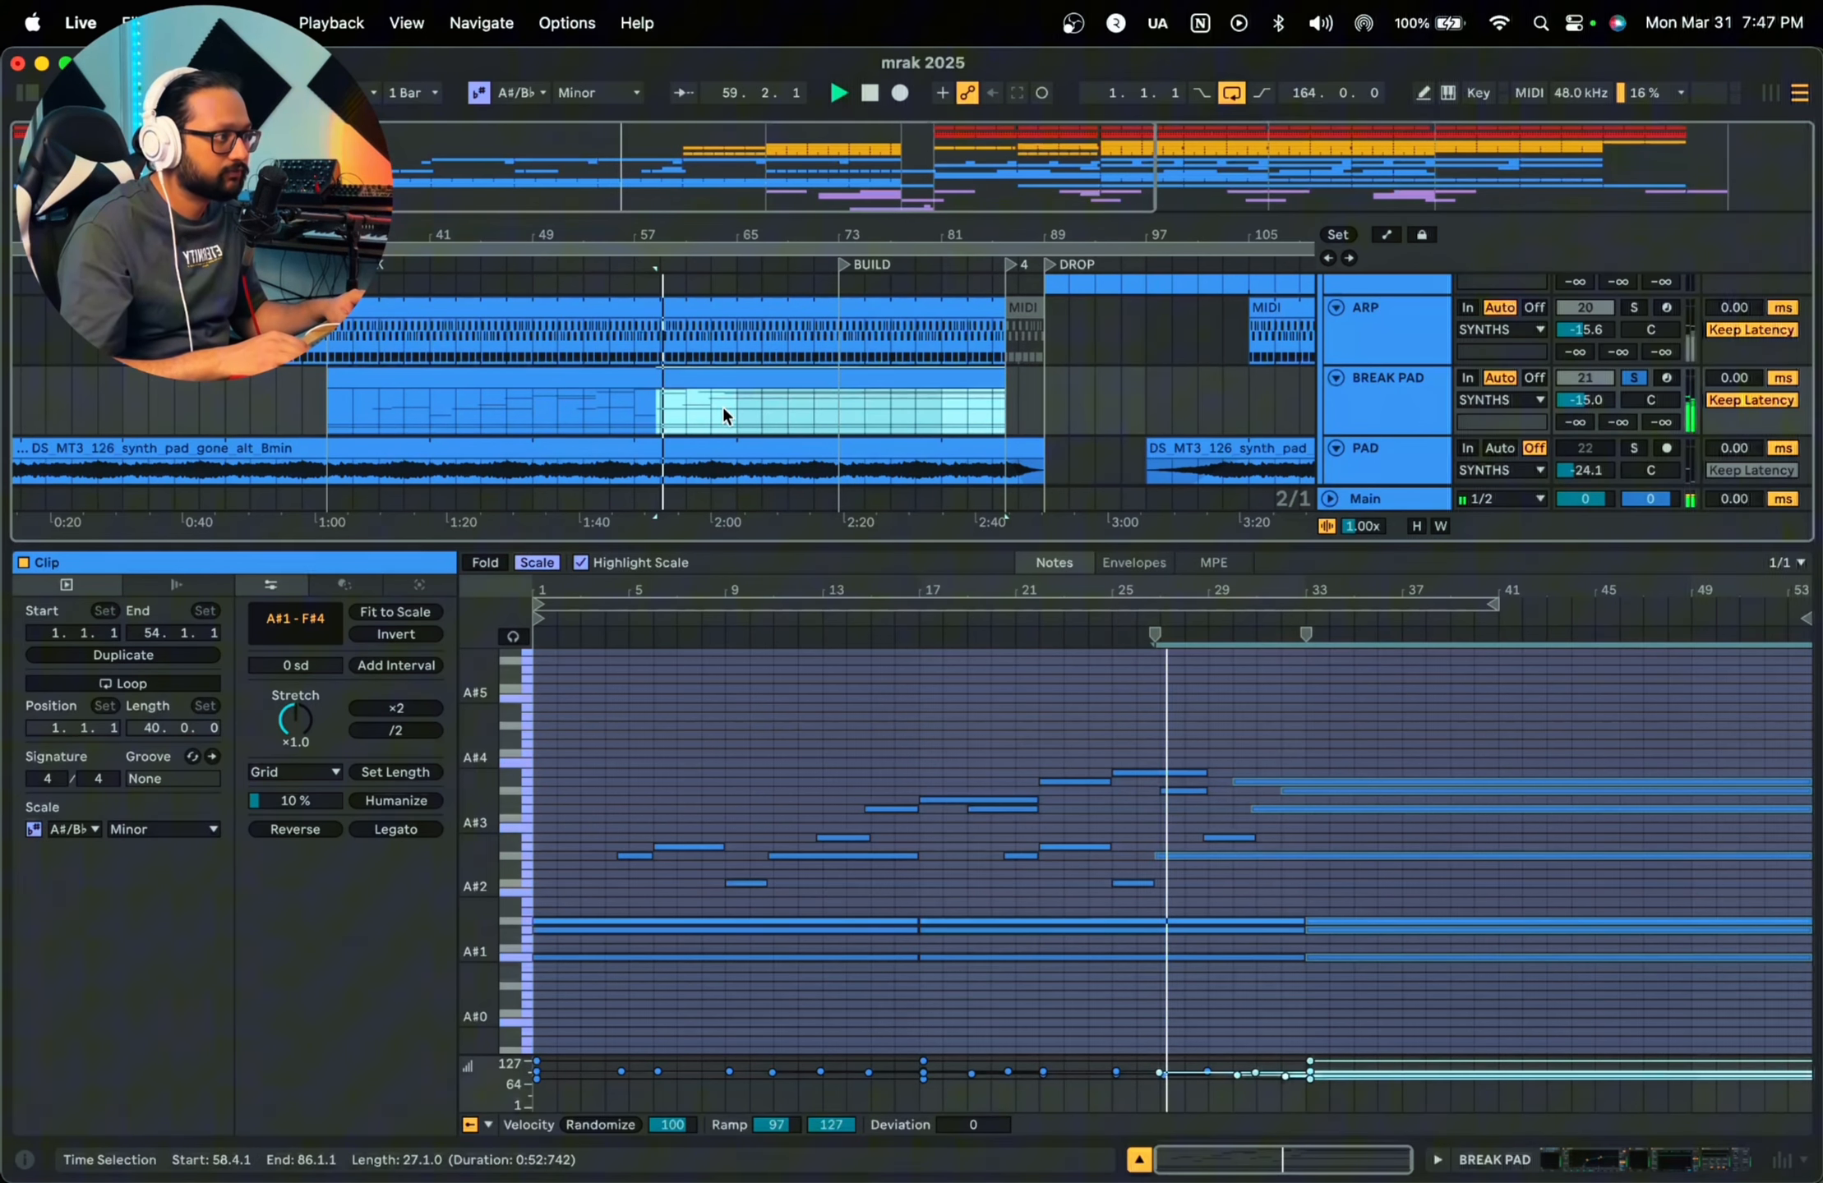
left_click(1016, 678)
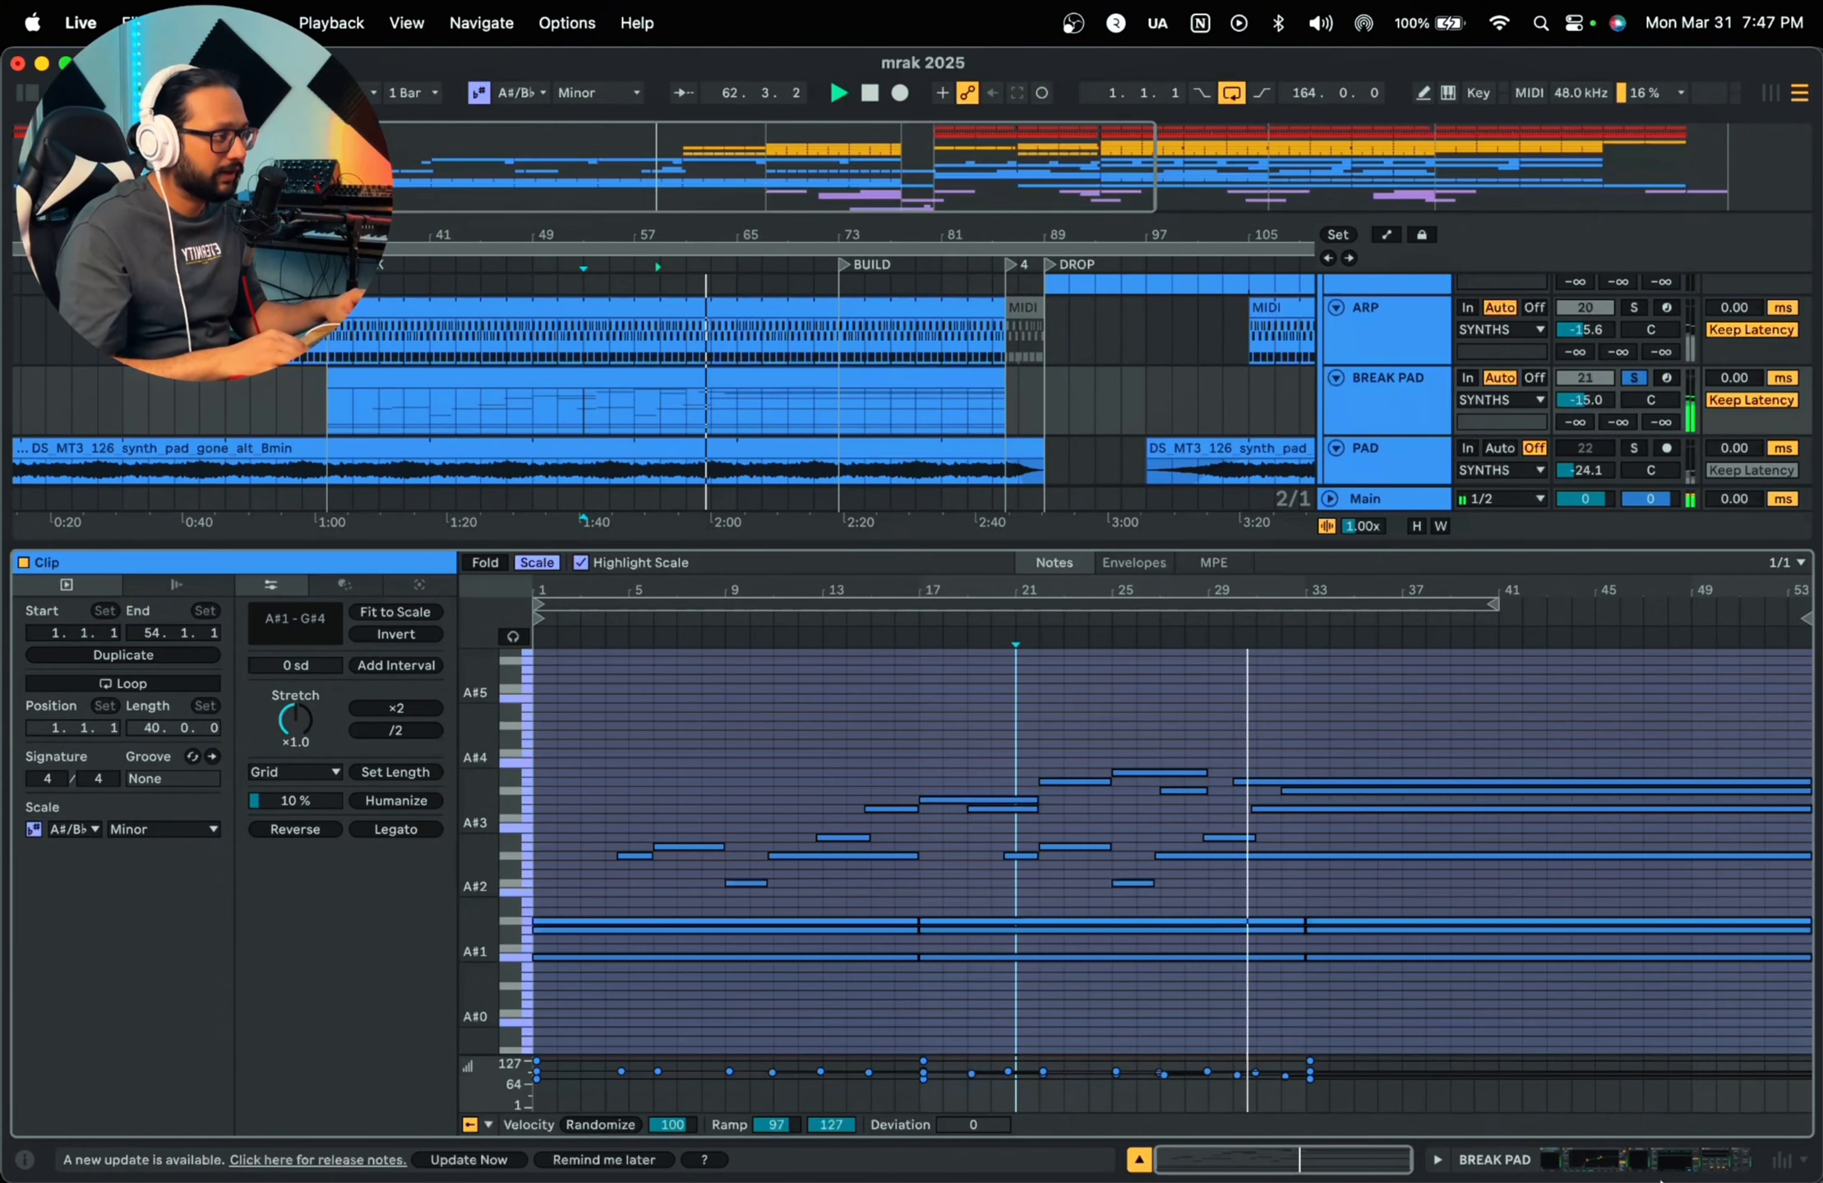
Step: Show BREAK PAD's device chain and open its Serum instrument to examine the PD - The Elder oscillators during playback
key("shift+Tab")
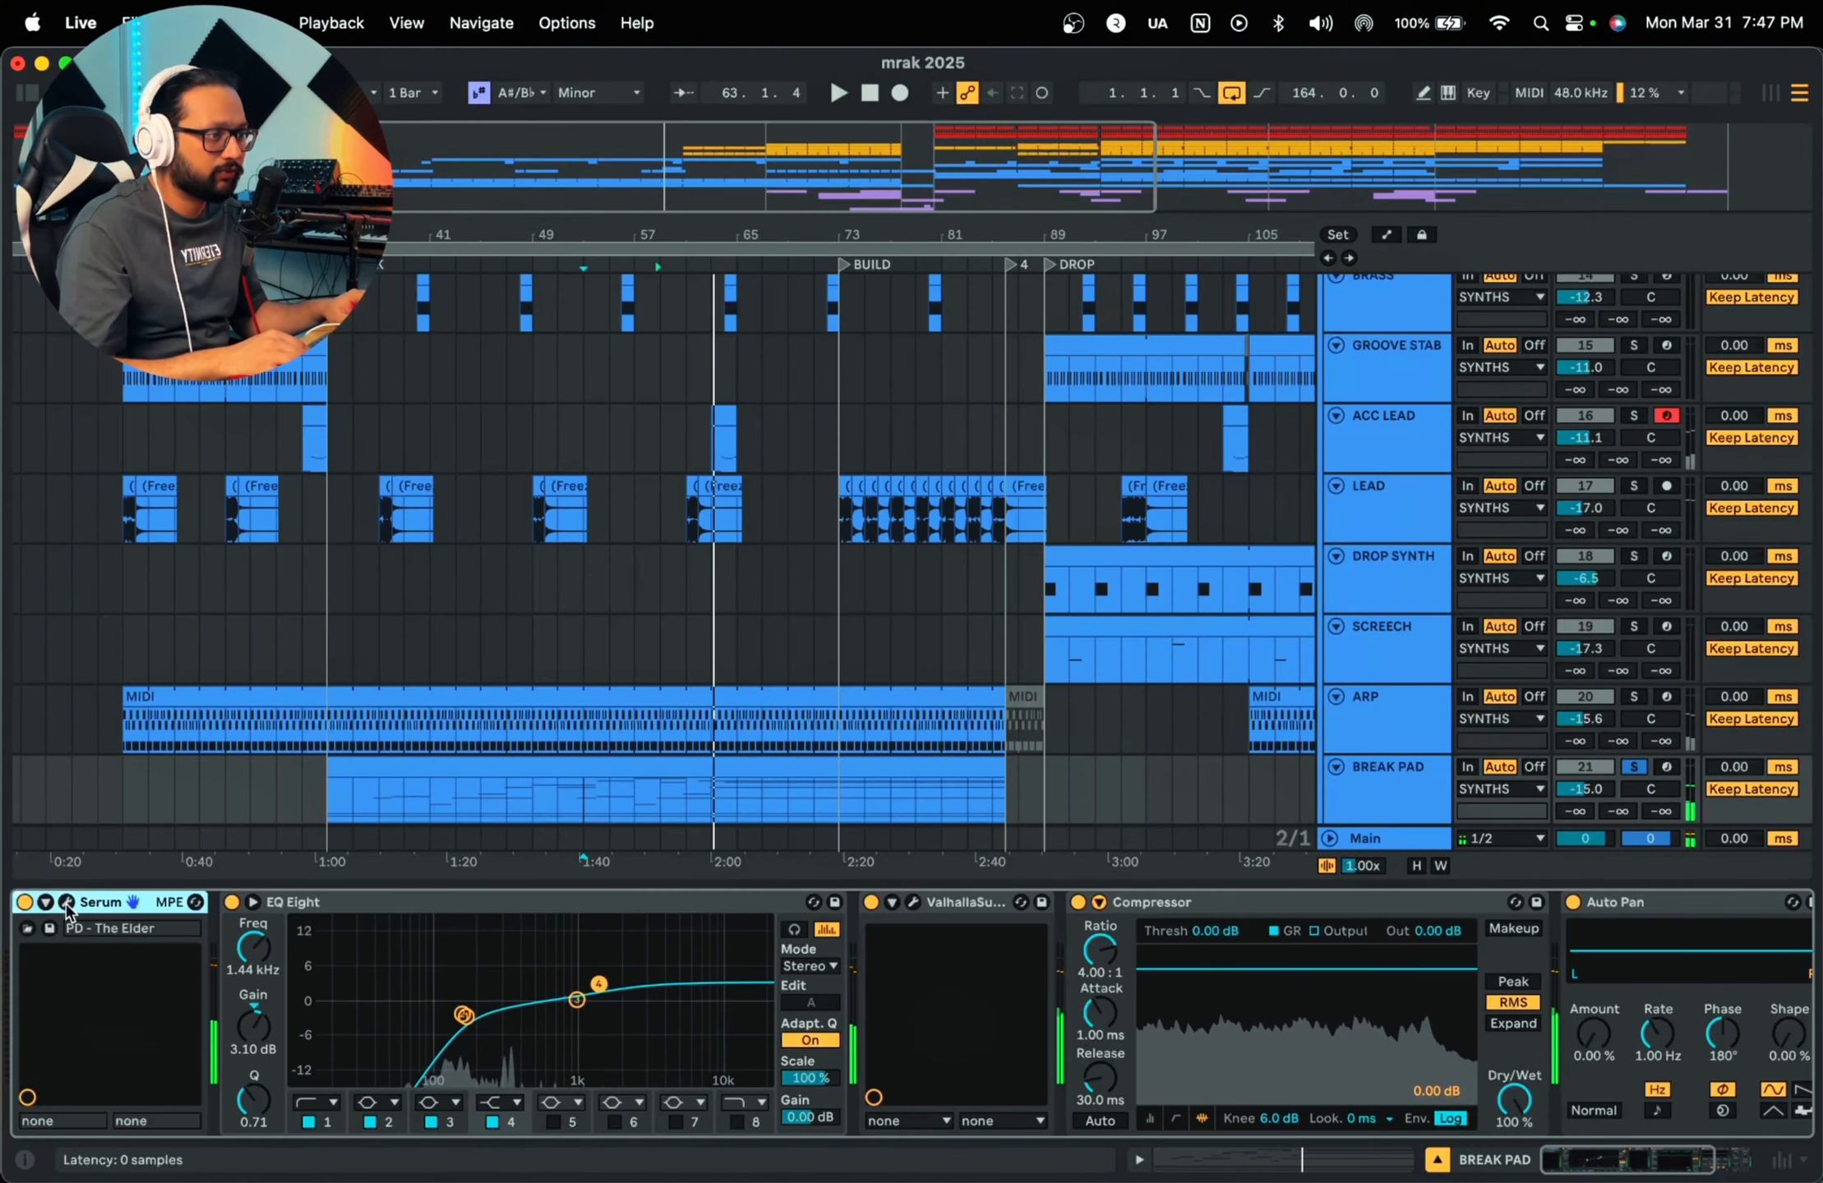
left_click(65, 903)
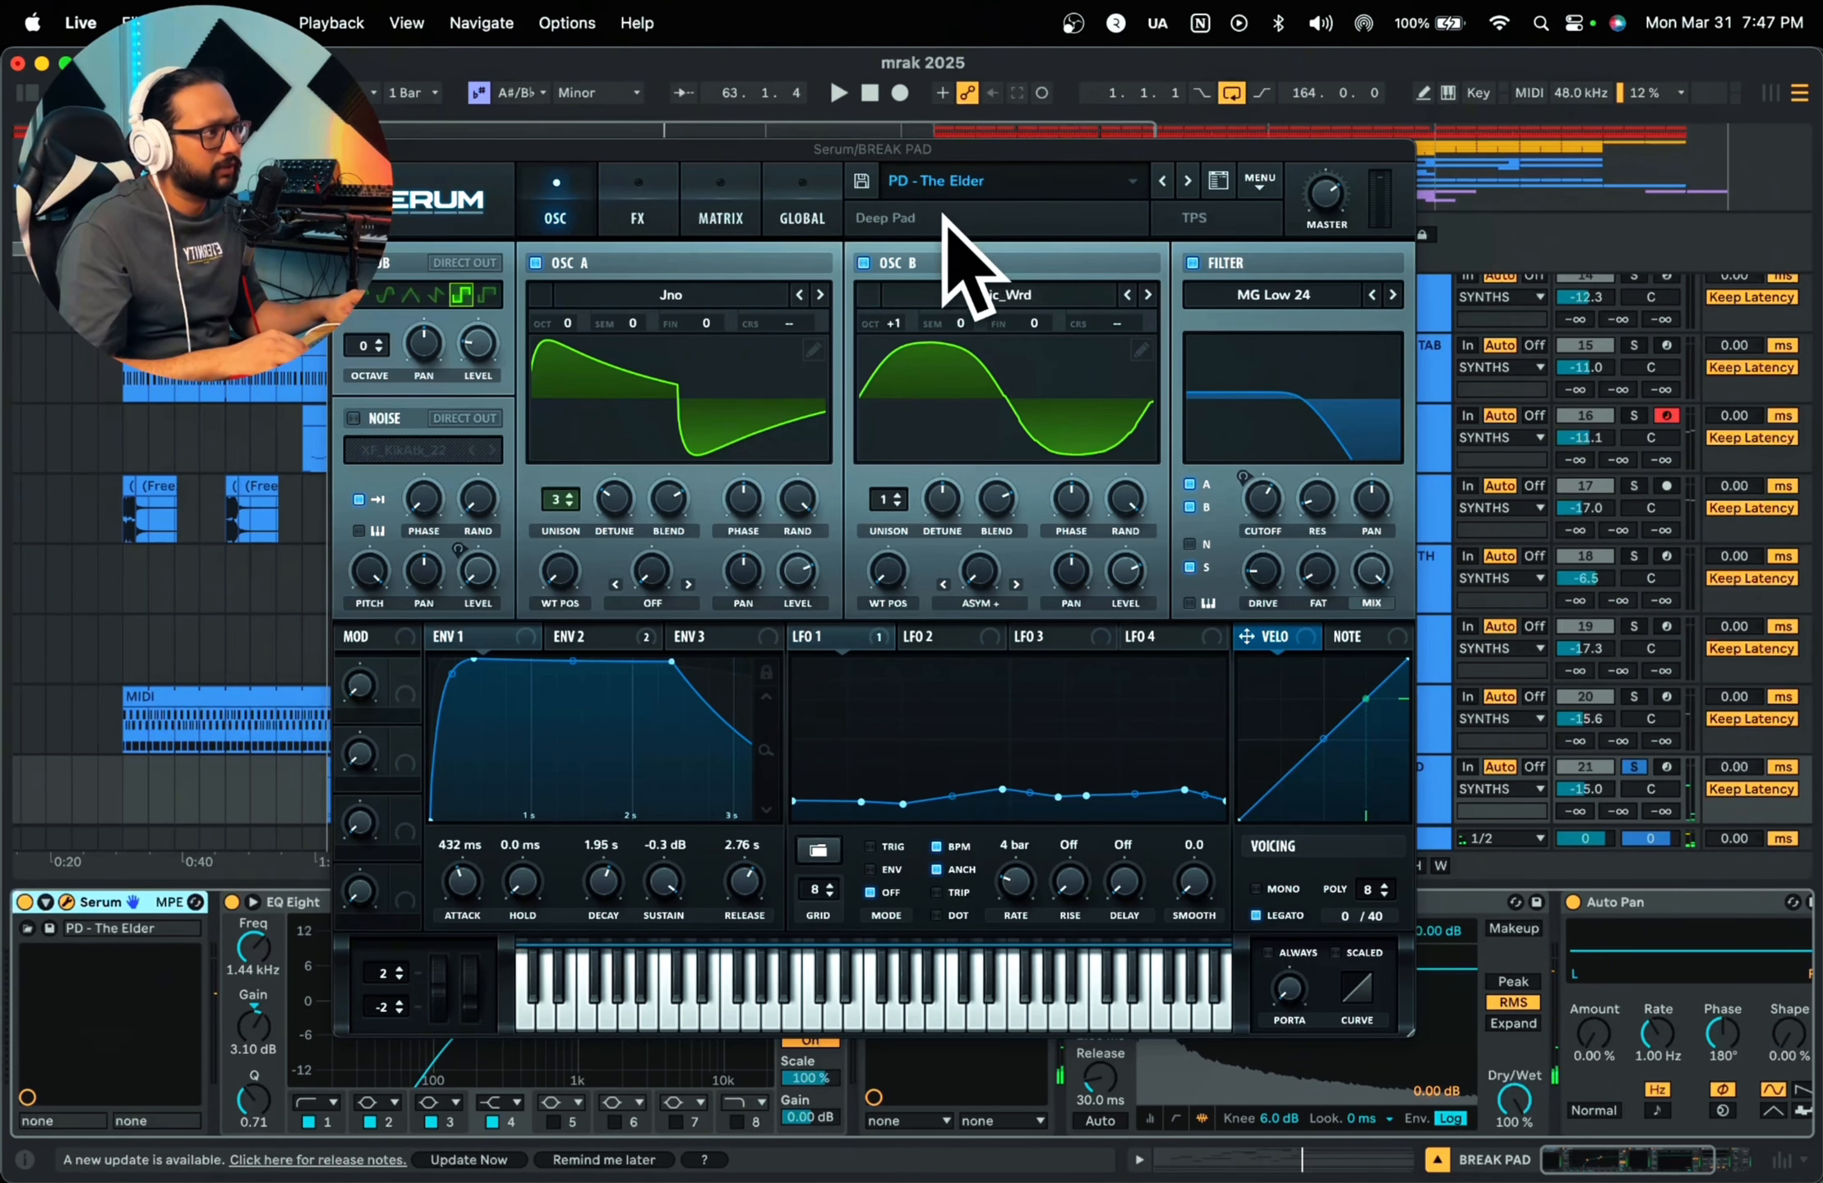
key("space")
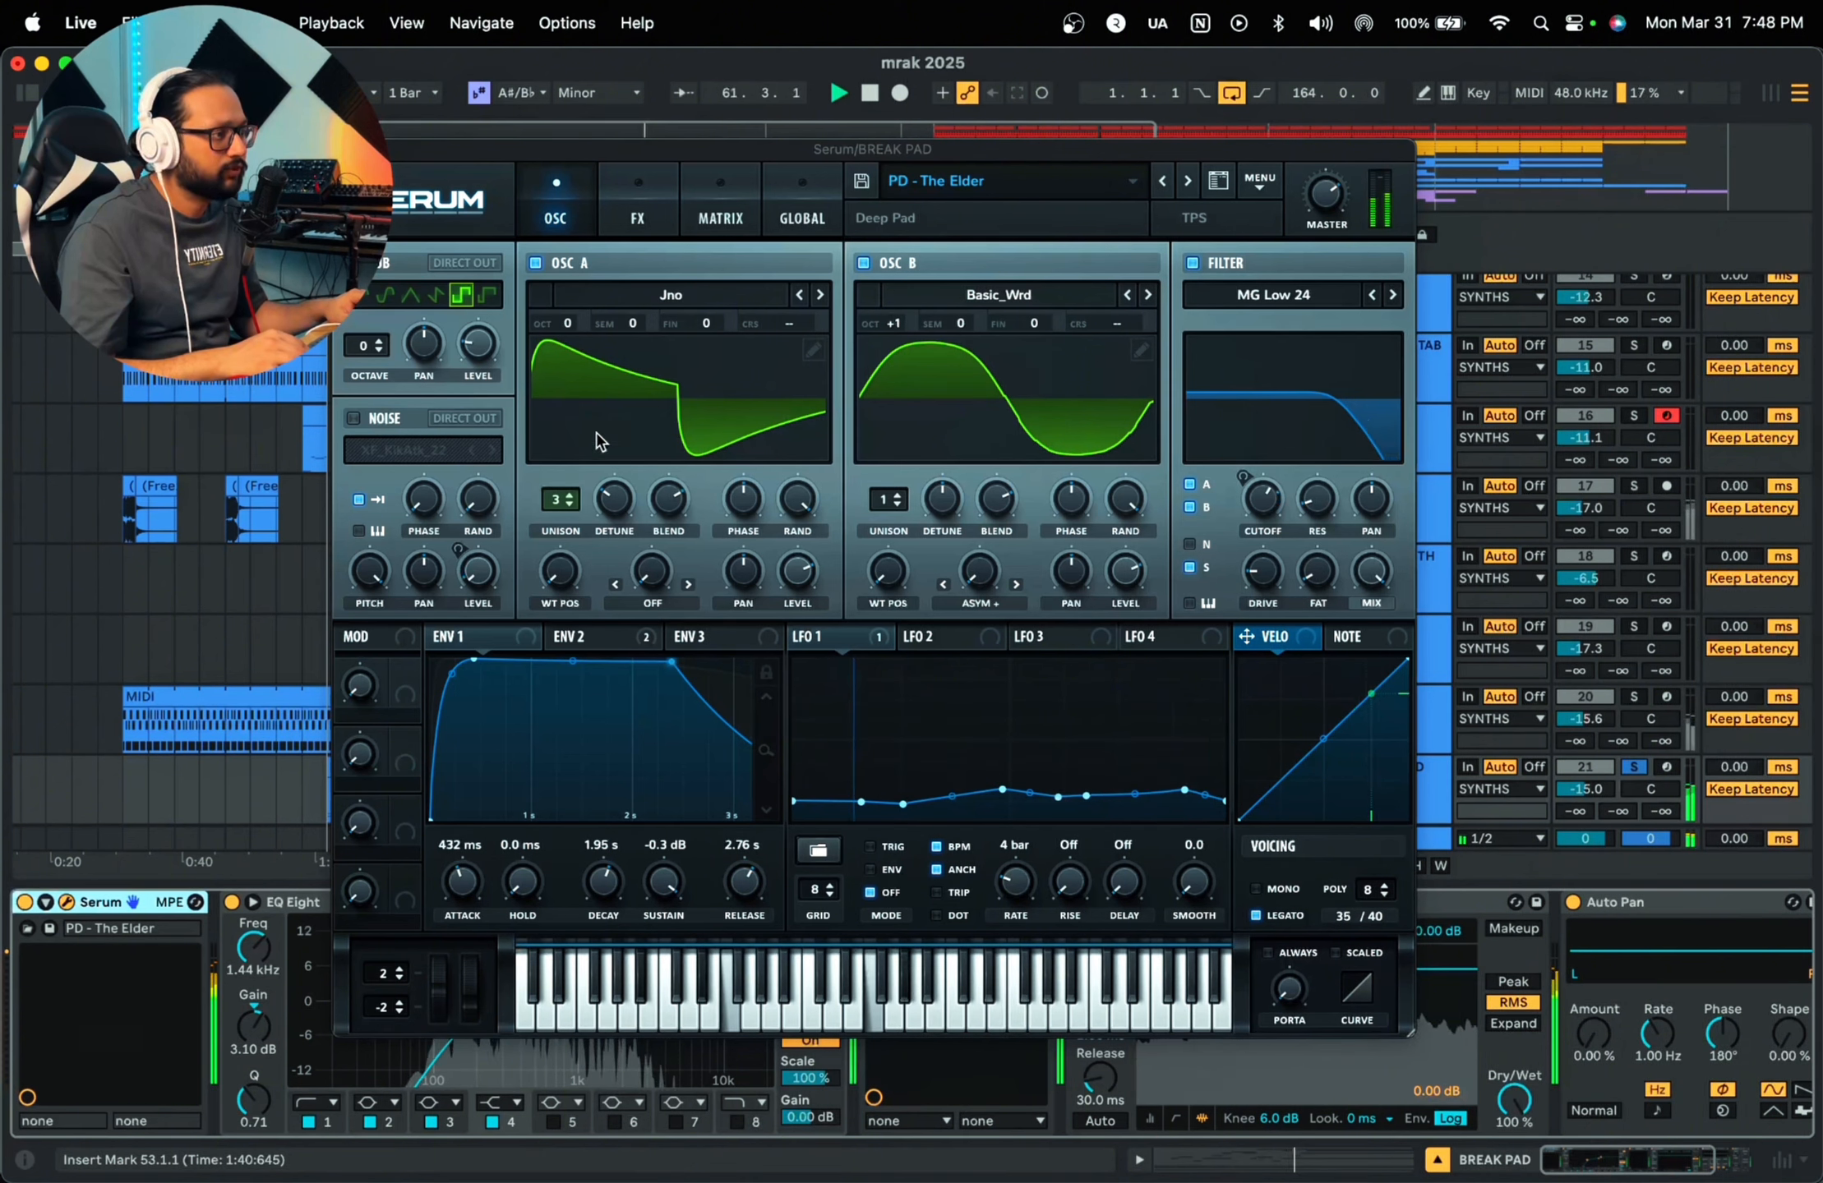
key("space")
key("space")
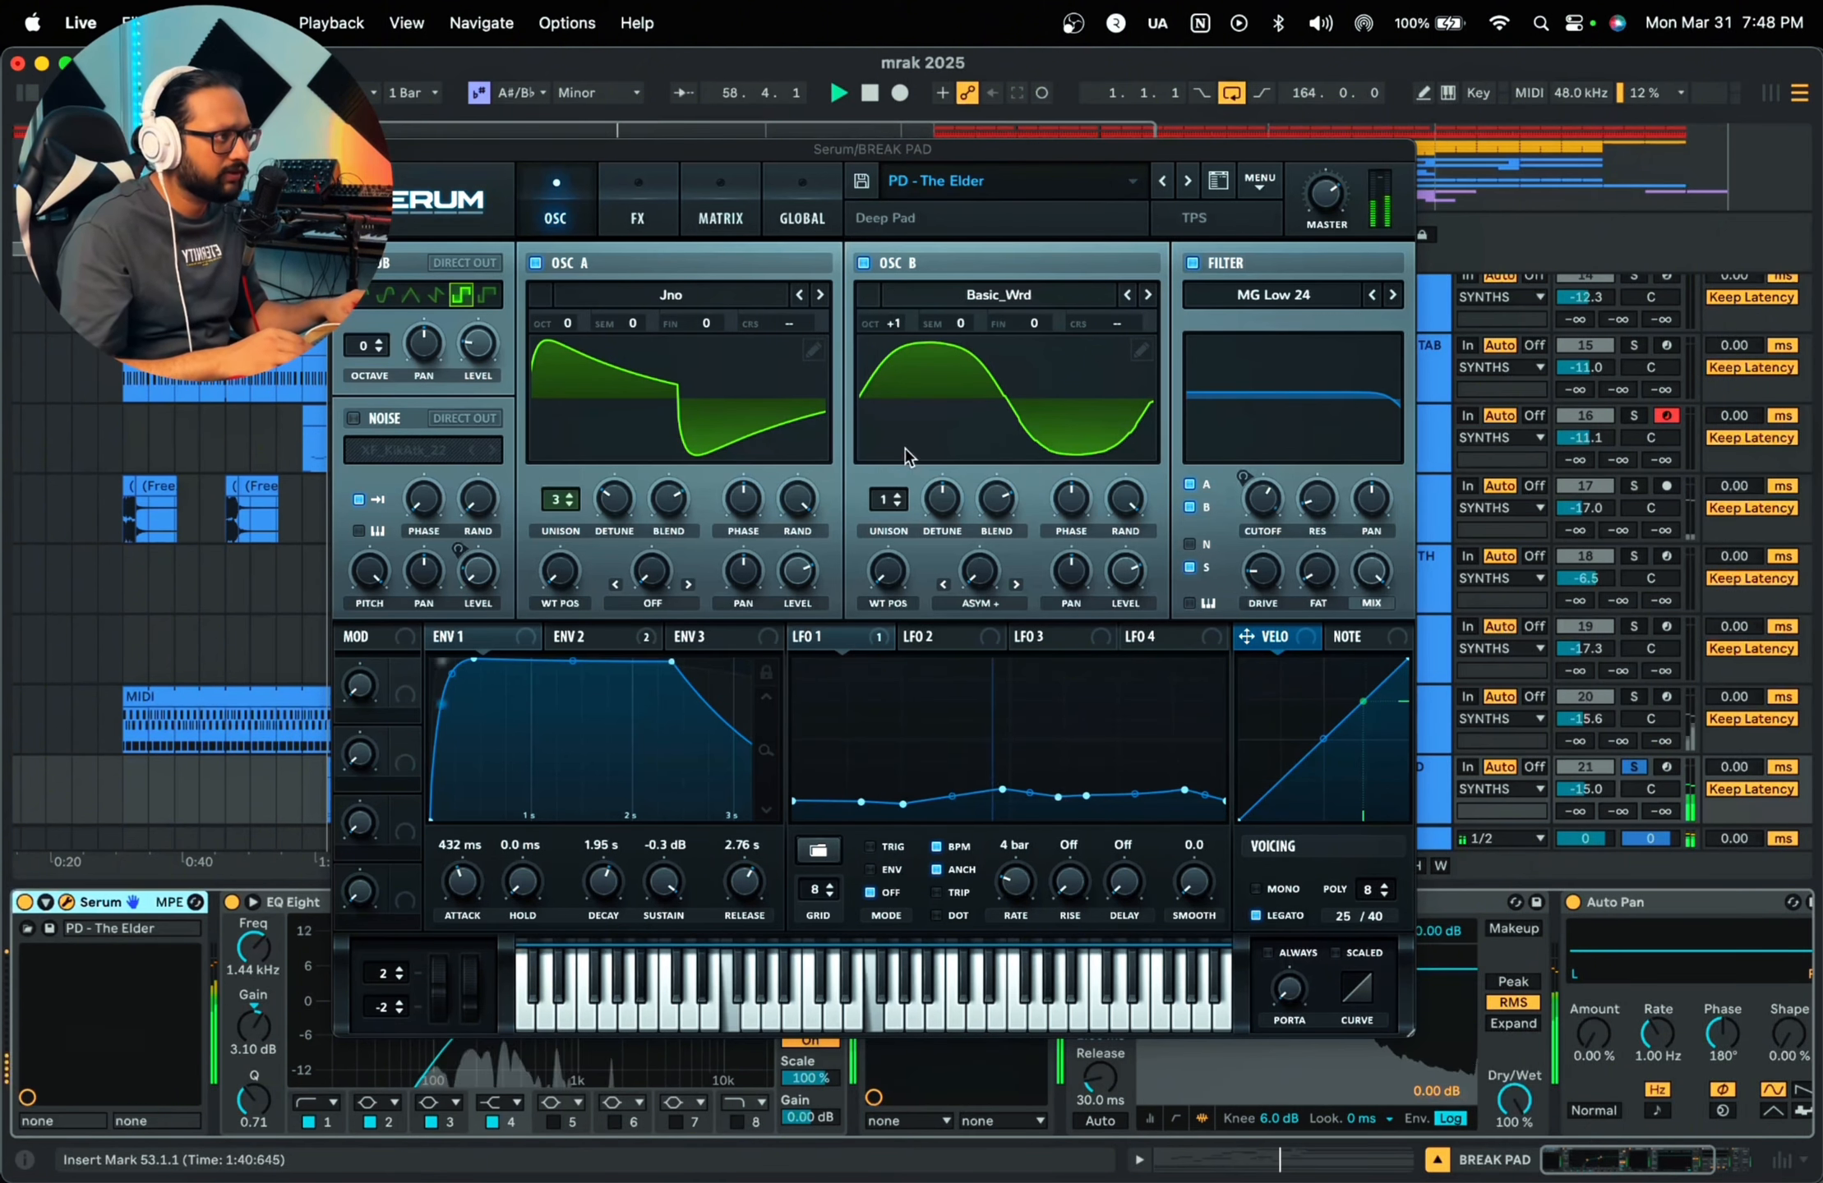
Step: Examine Serum's LFO 1 and its effects from phaser to reverb, return to the oscillators and close the plug-in window
left_click(834, 636)
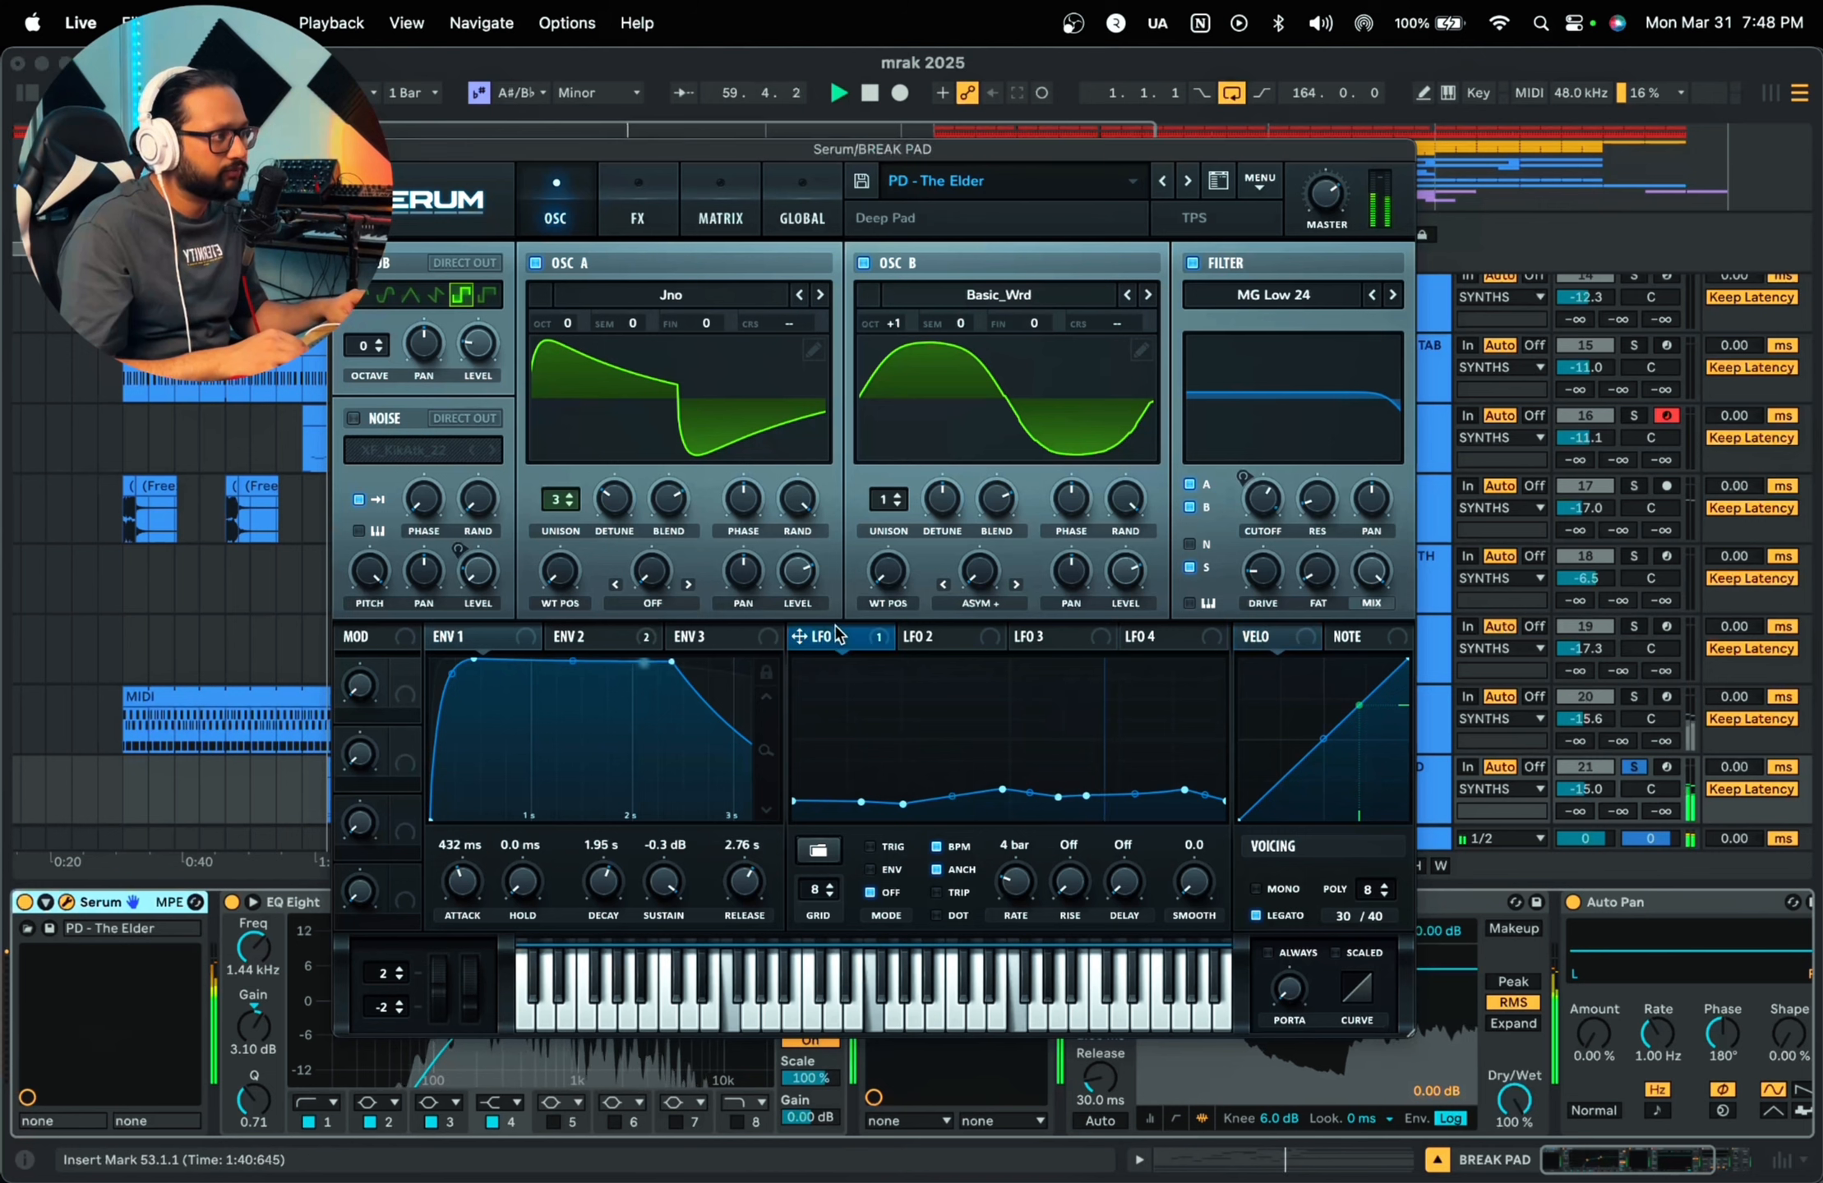
left_click(660, 210)
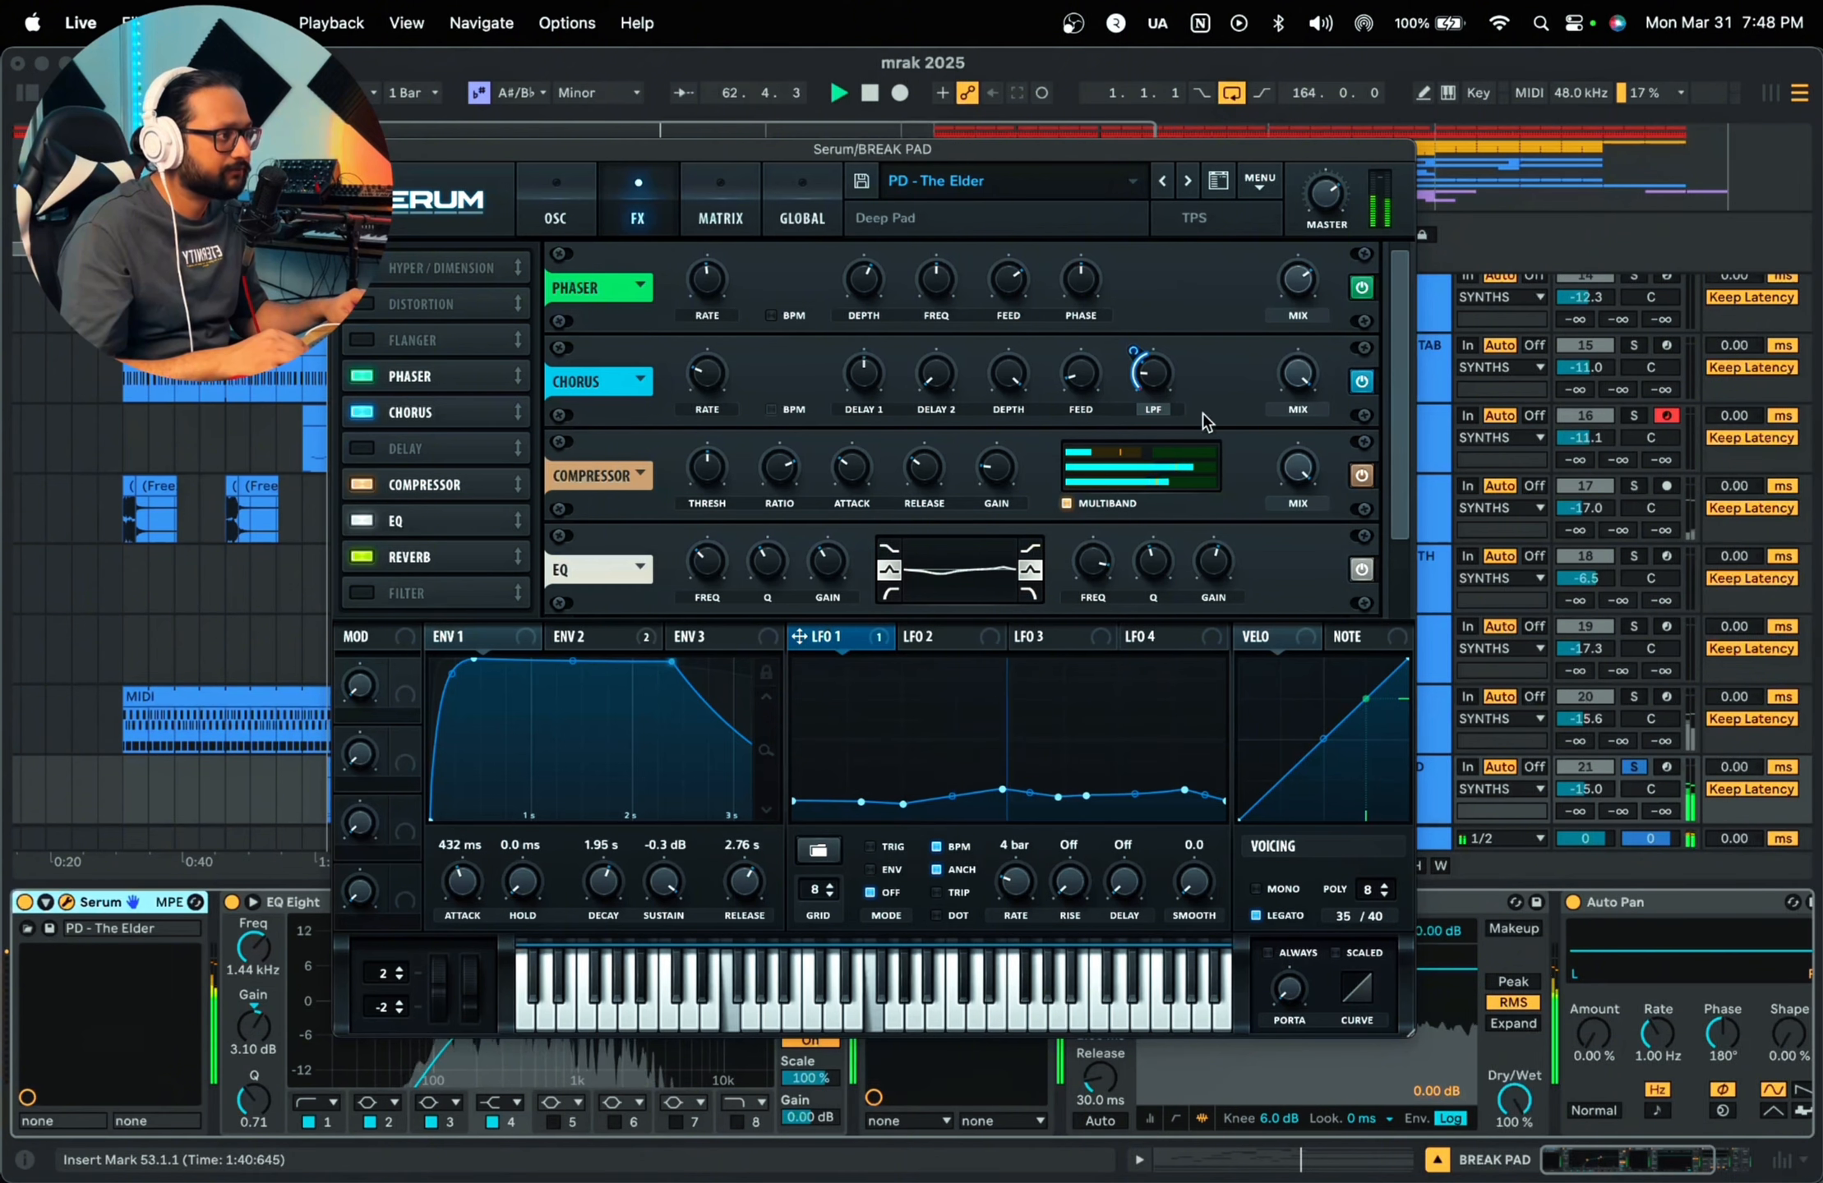
left_click_drag(1395, 486, 1430, 428)
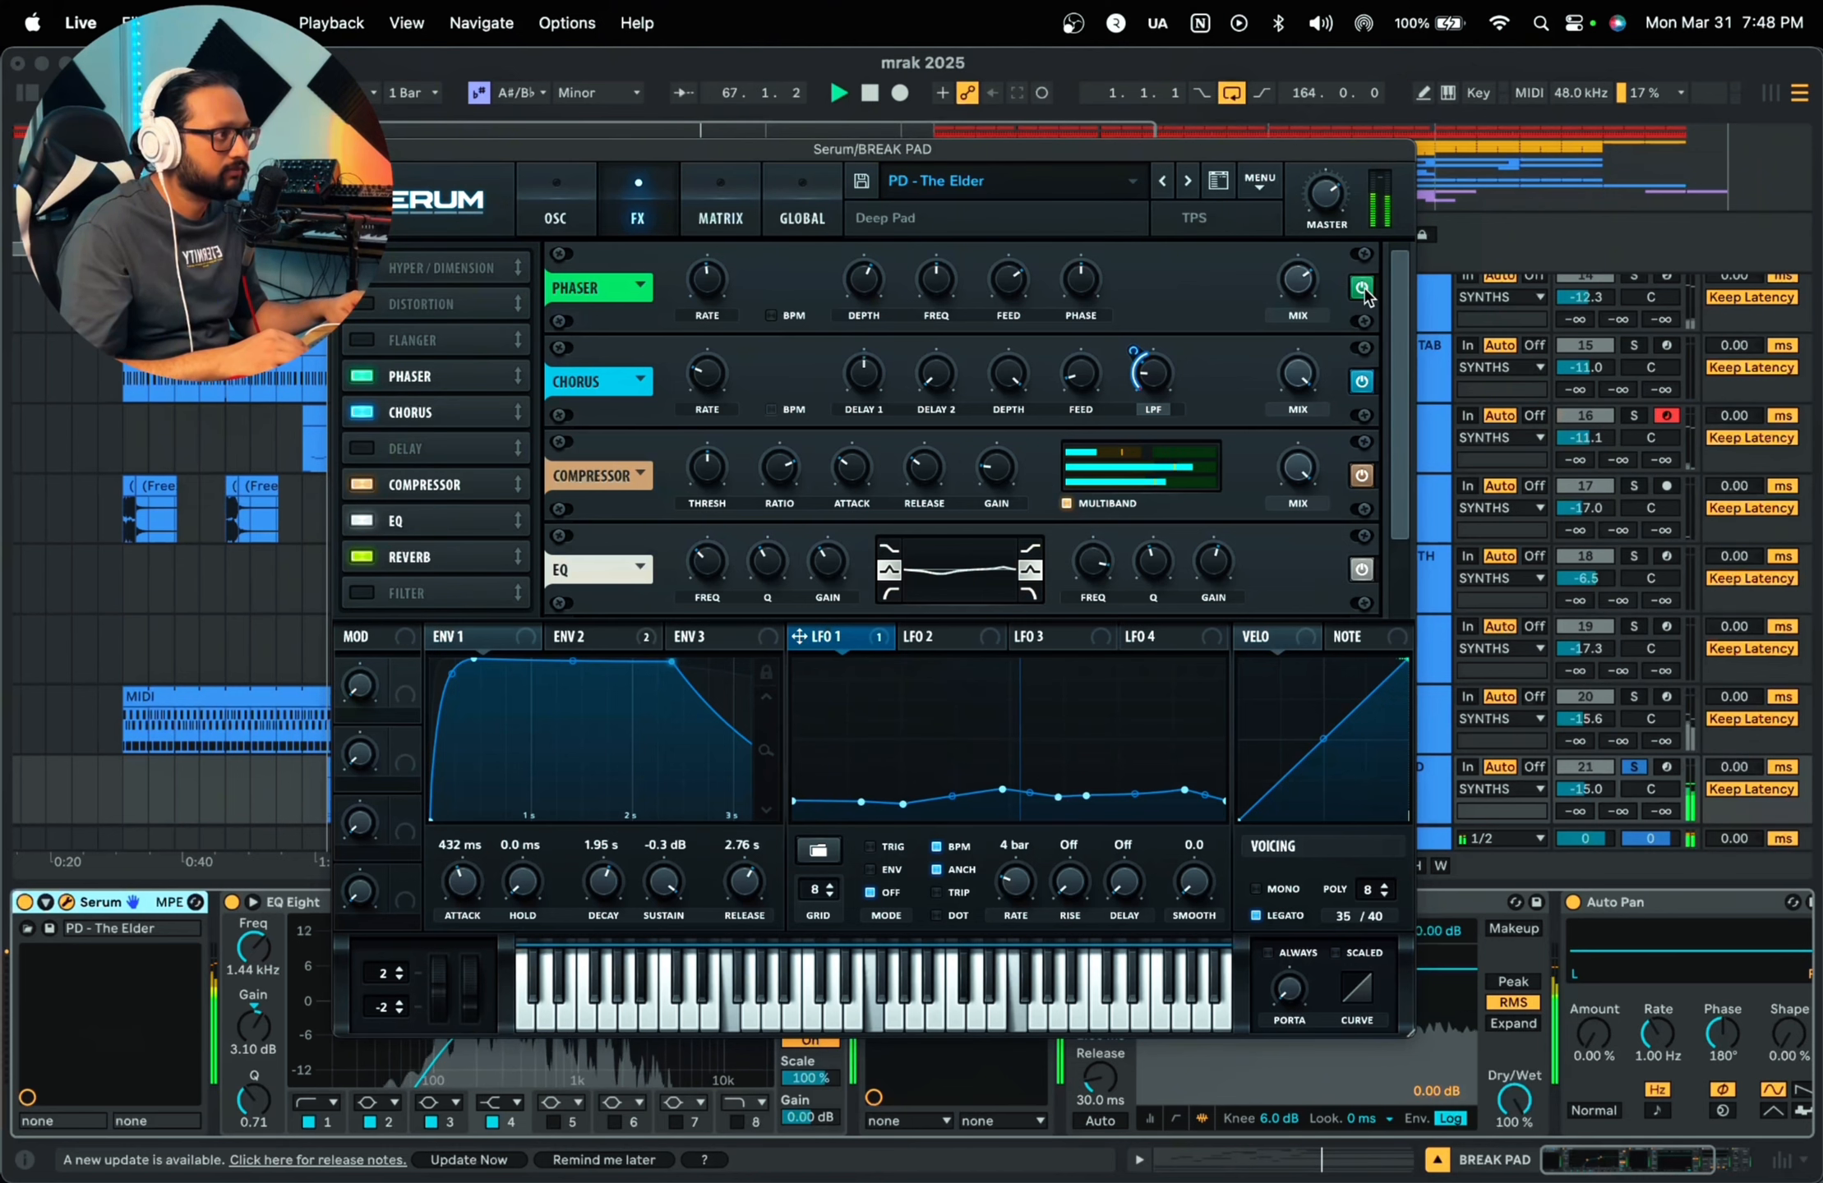
left_click_drag(1402, 364, 1401, 503)
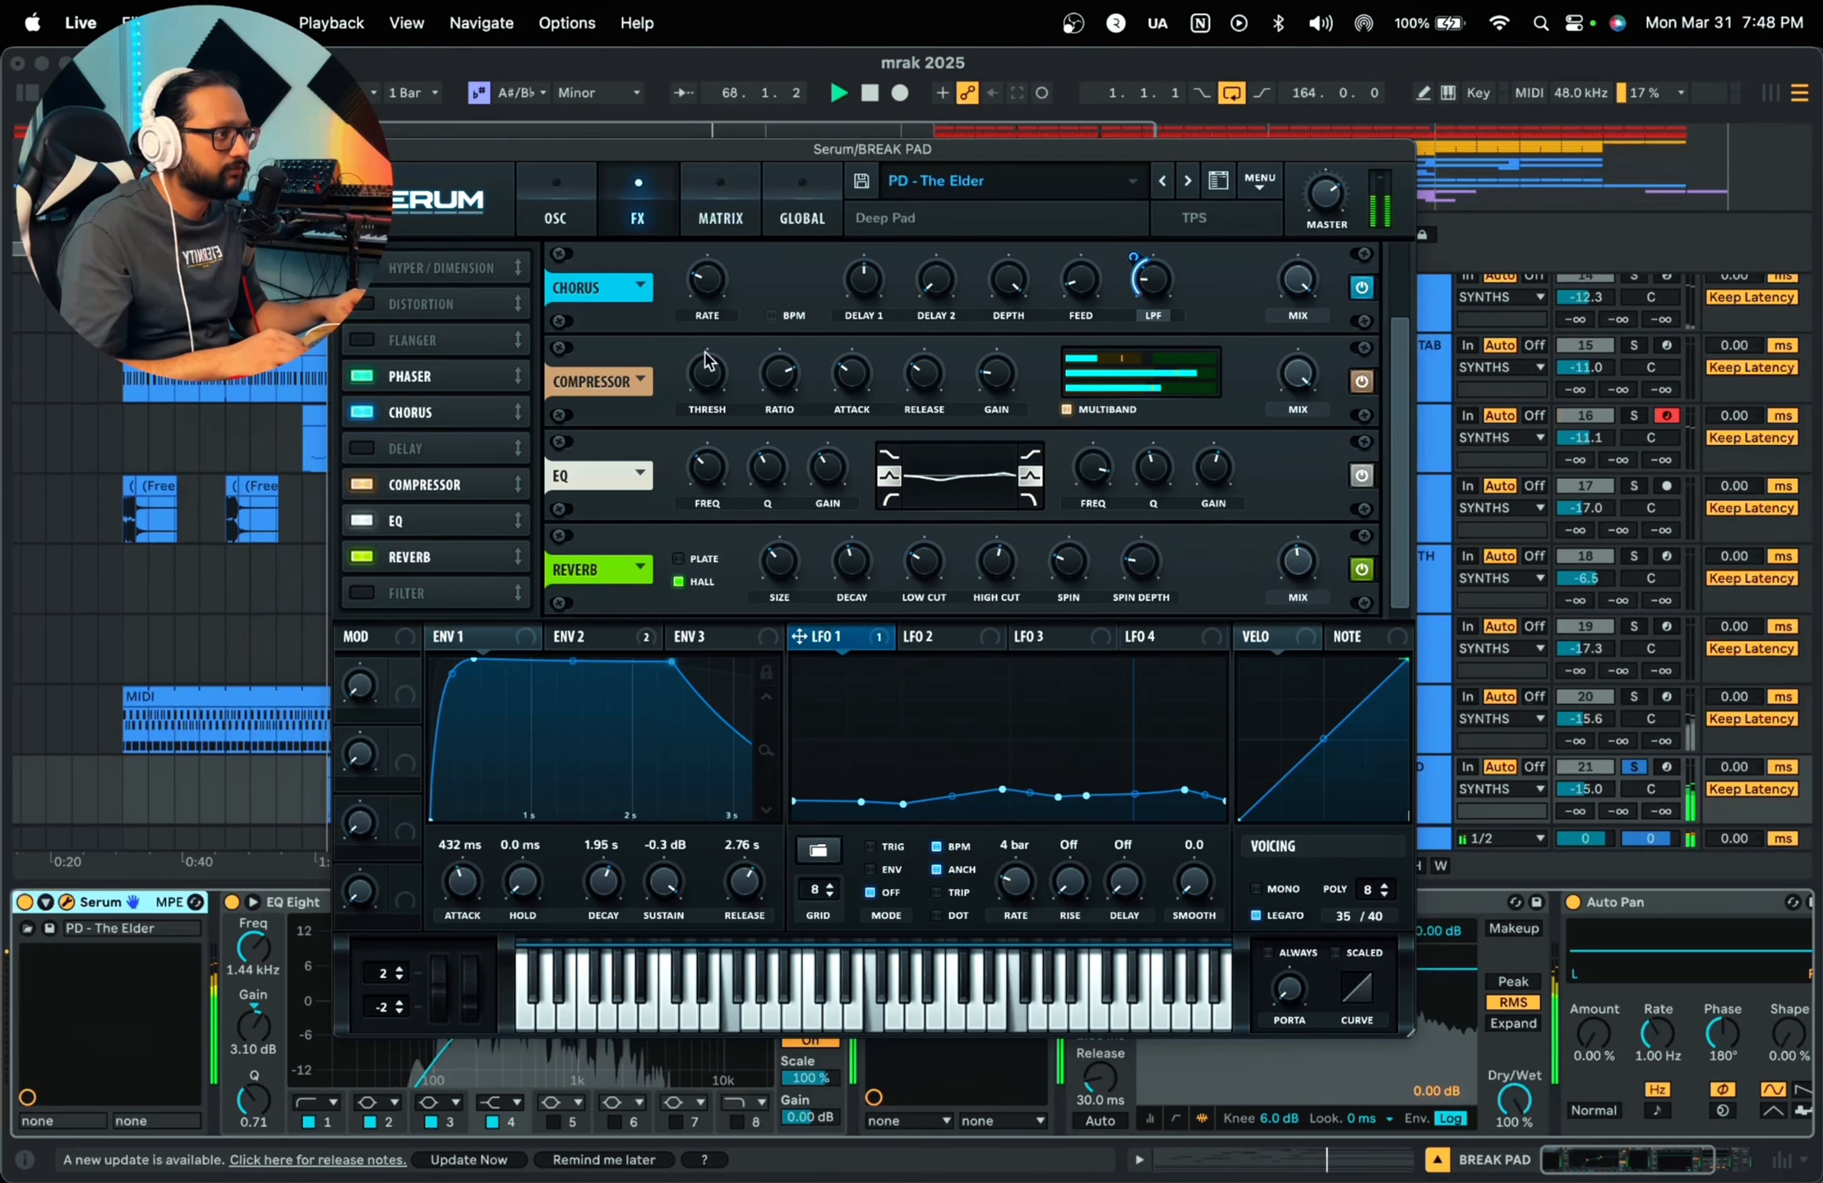
left_click(553, 218)
key("space")
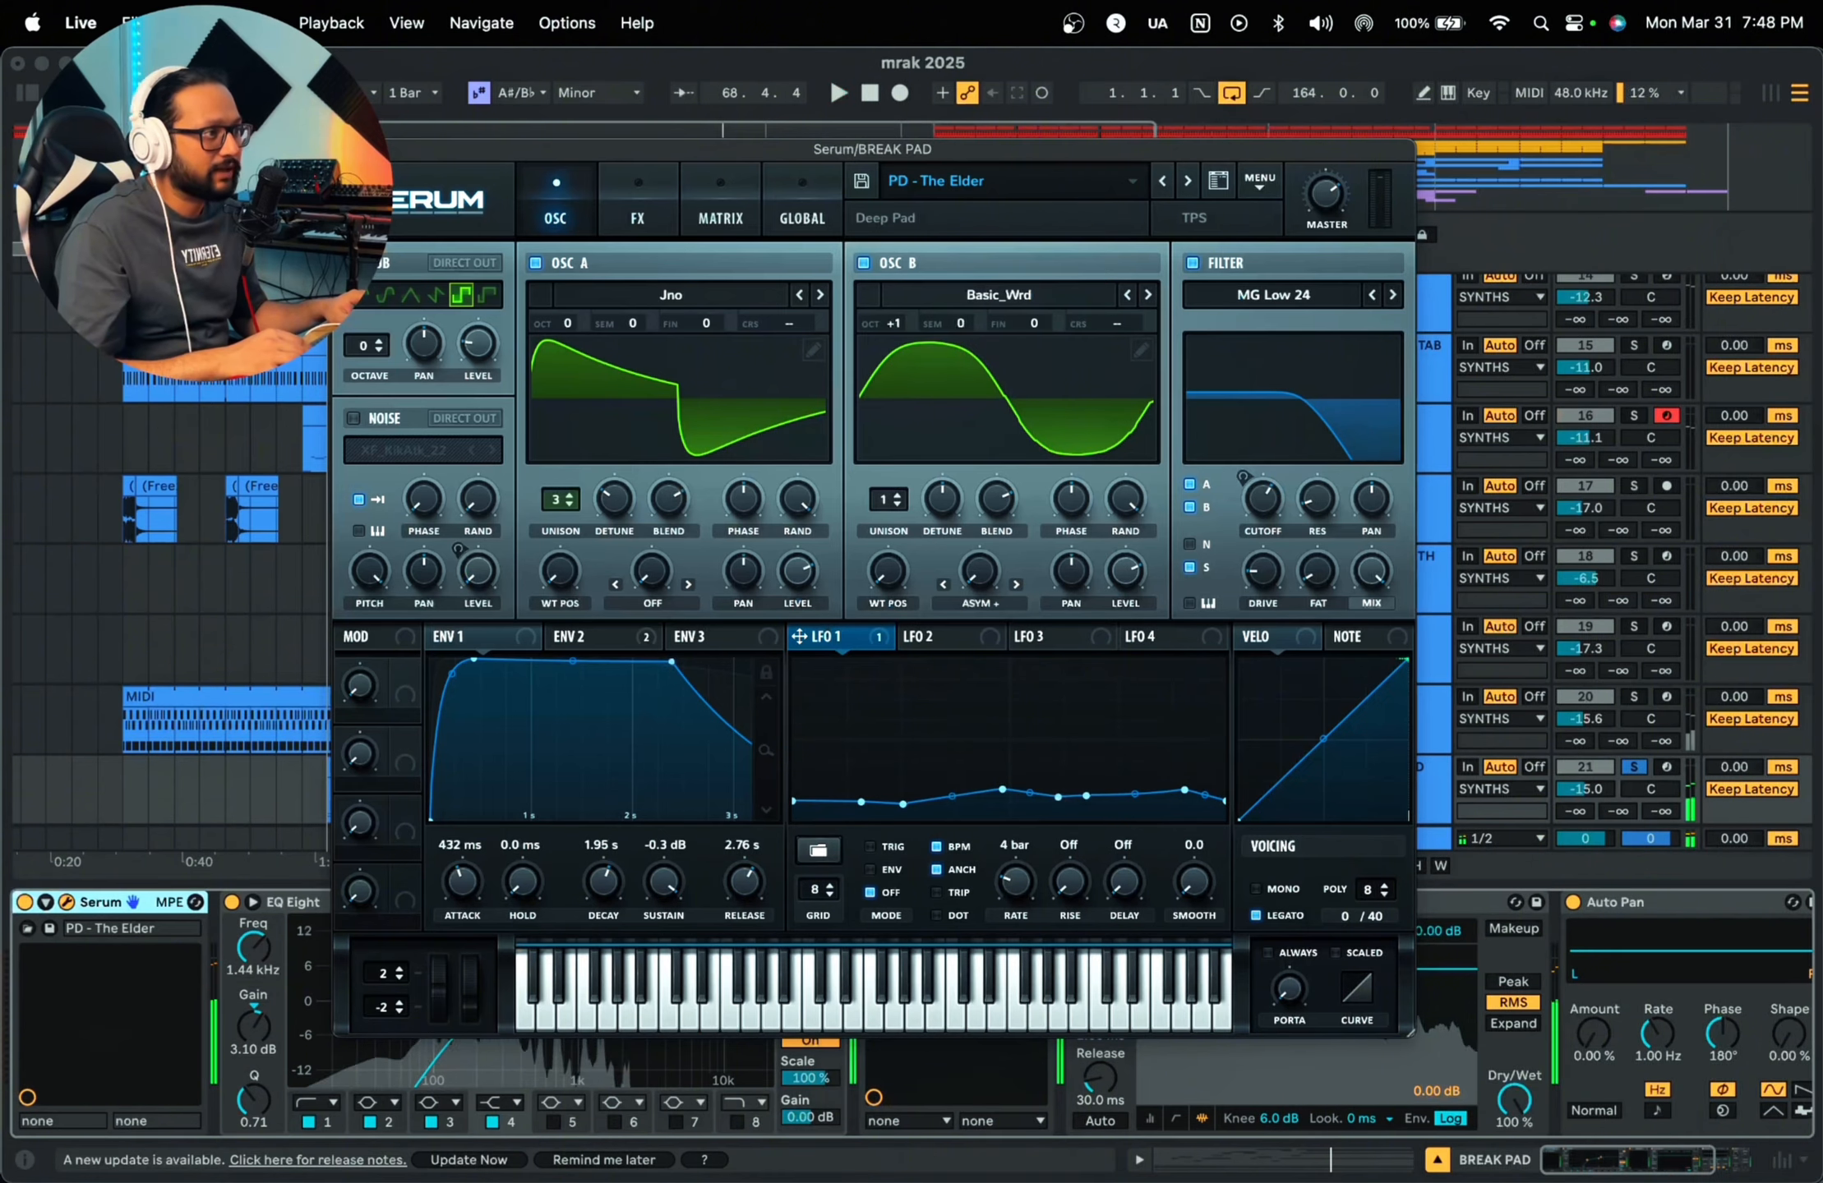
left_click(350, 149)
Step: Bypass ValhallaSupermassive and EQ Eight on the soloed BREAK PAD and play it to hear the unprocessed sound
scroll(980, 619, "down", 3)
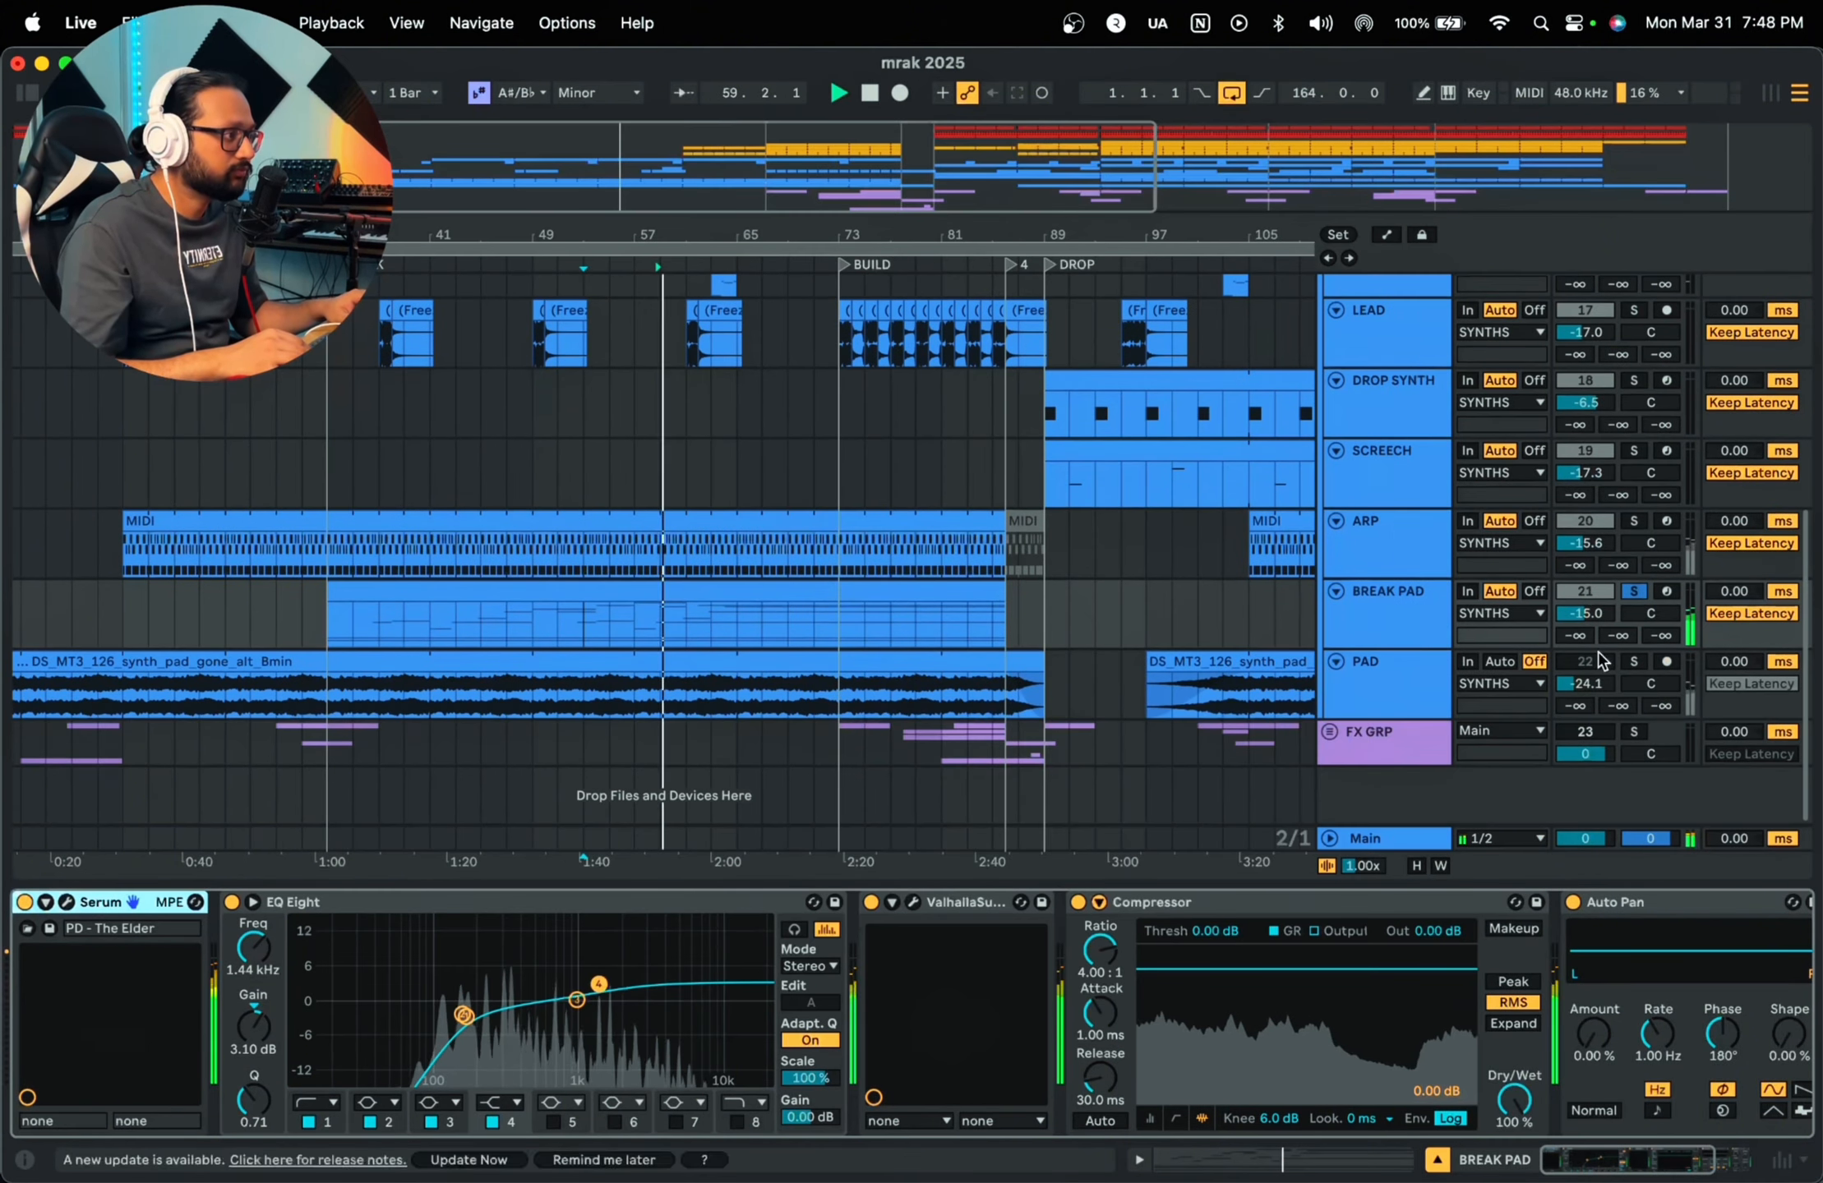
left_click(1634, 592)
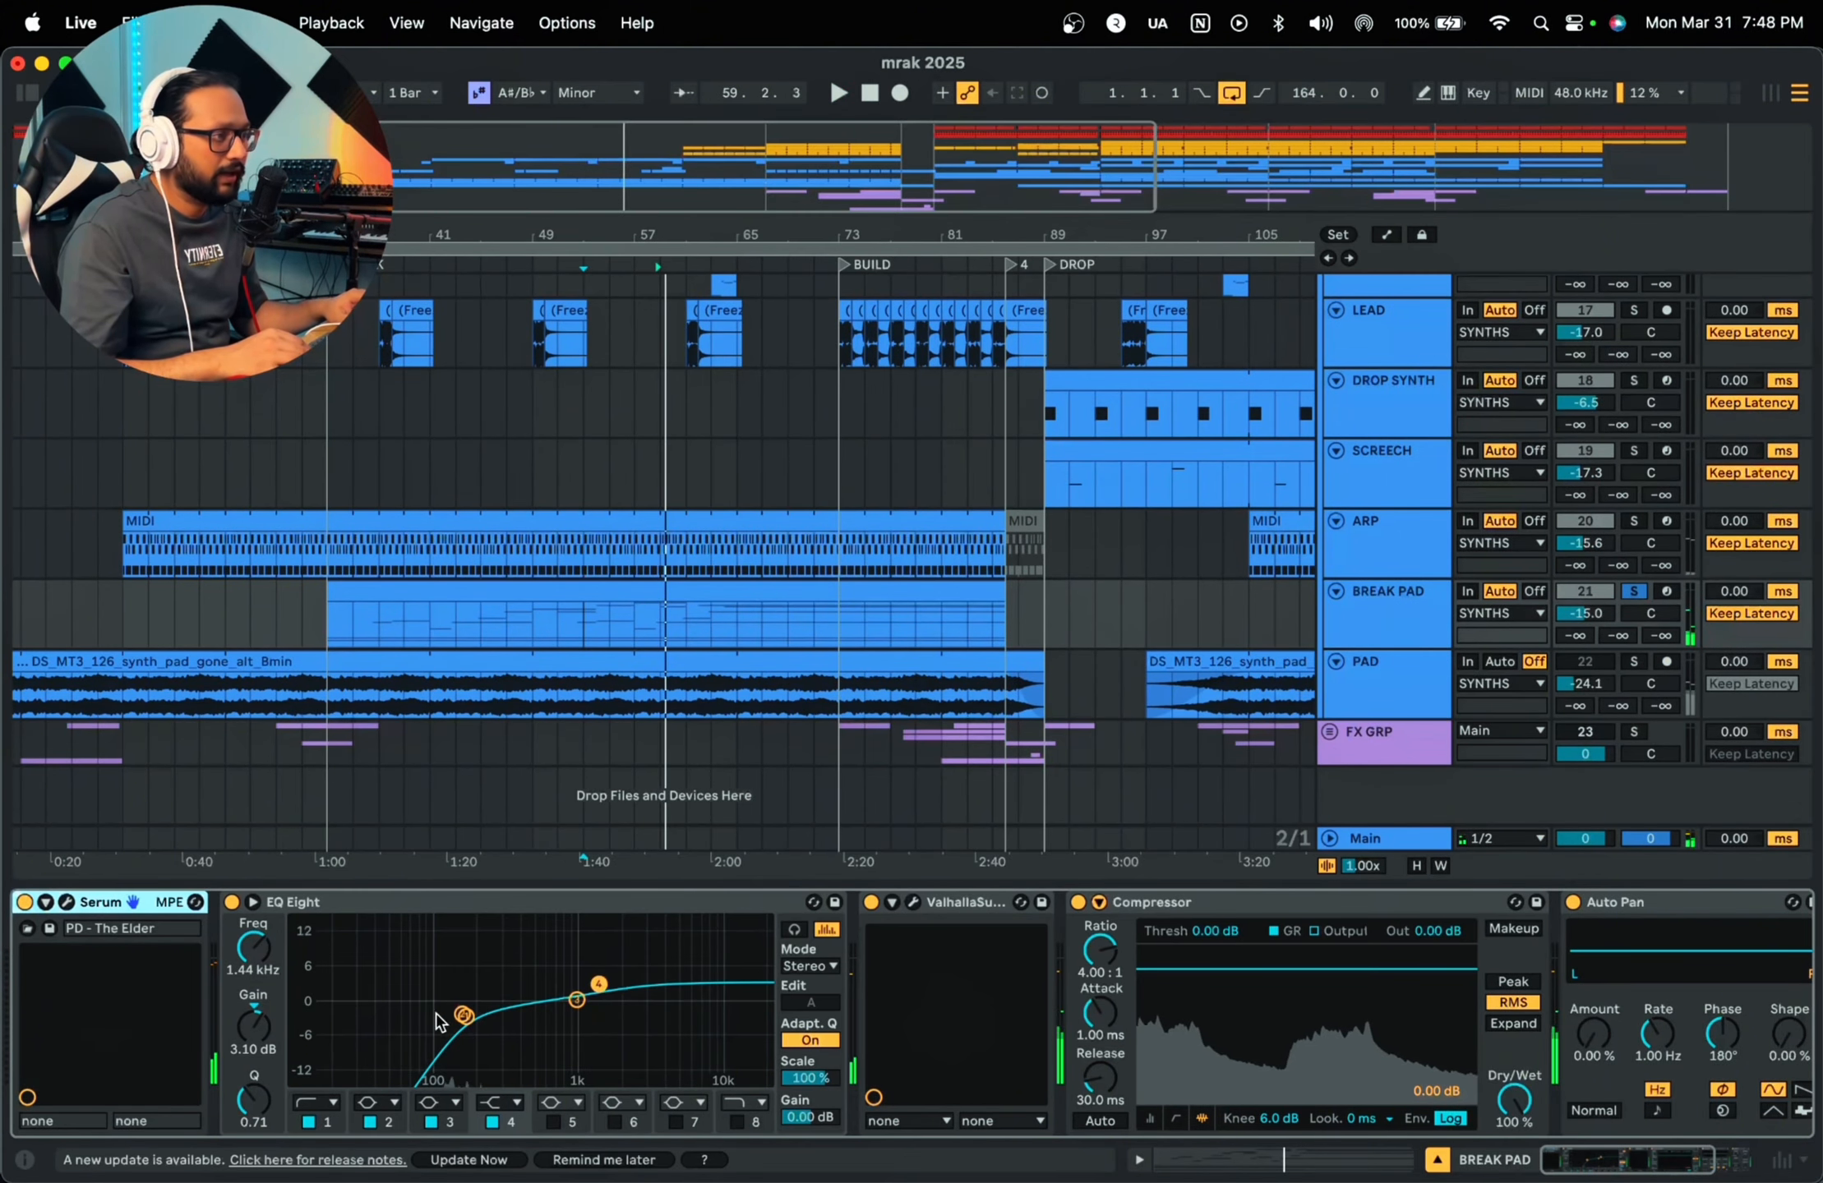
left_click(337, 915)
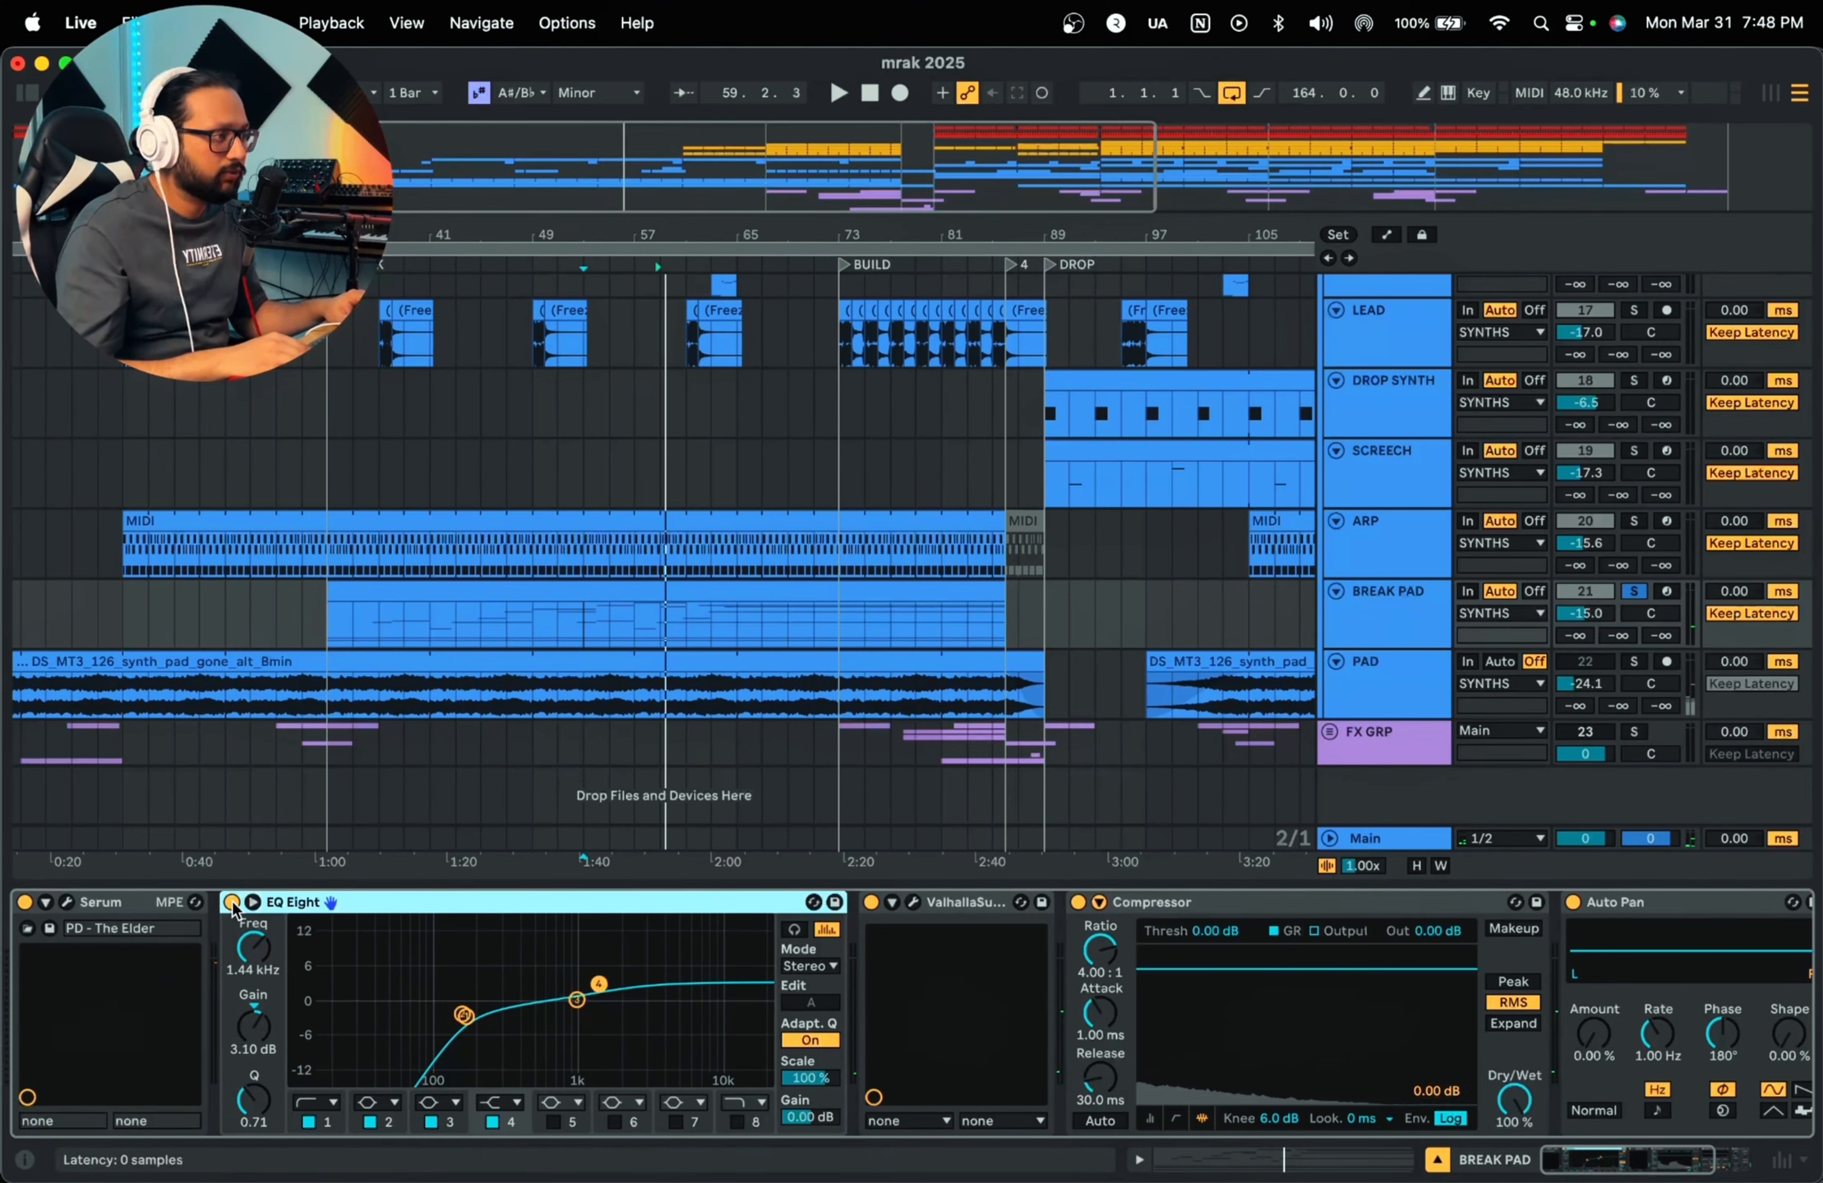
left_click(871, 903)
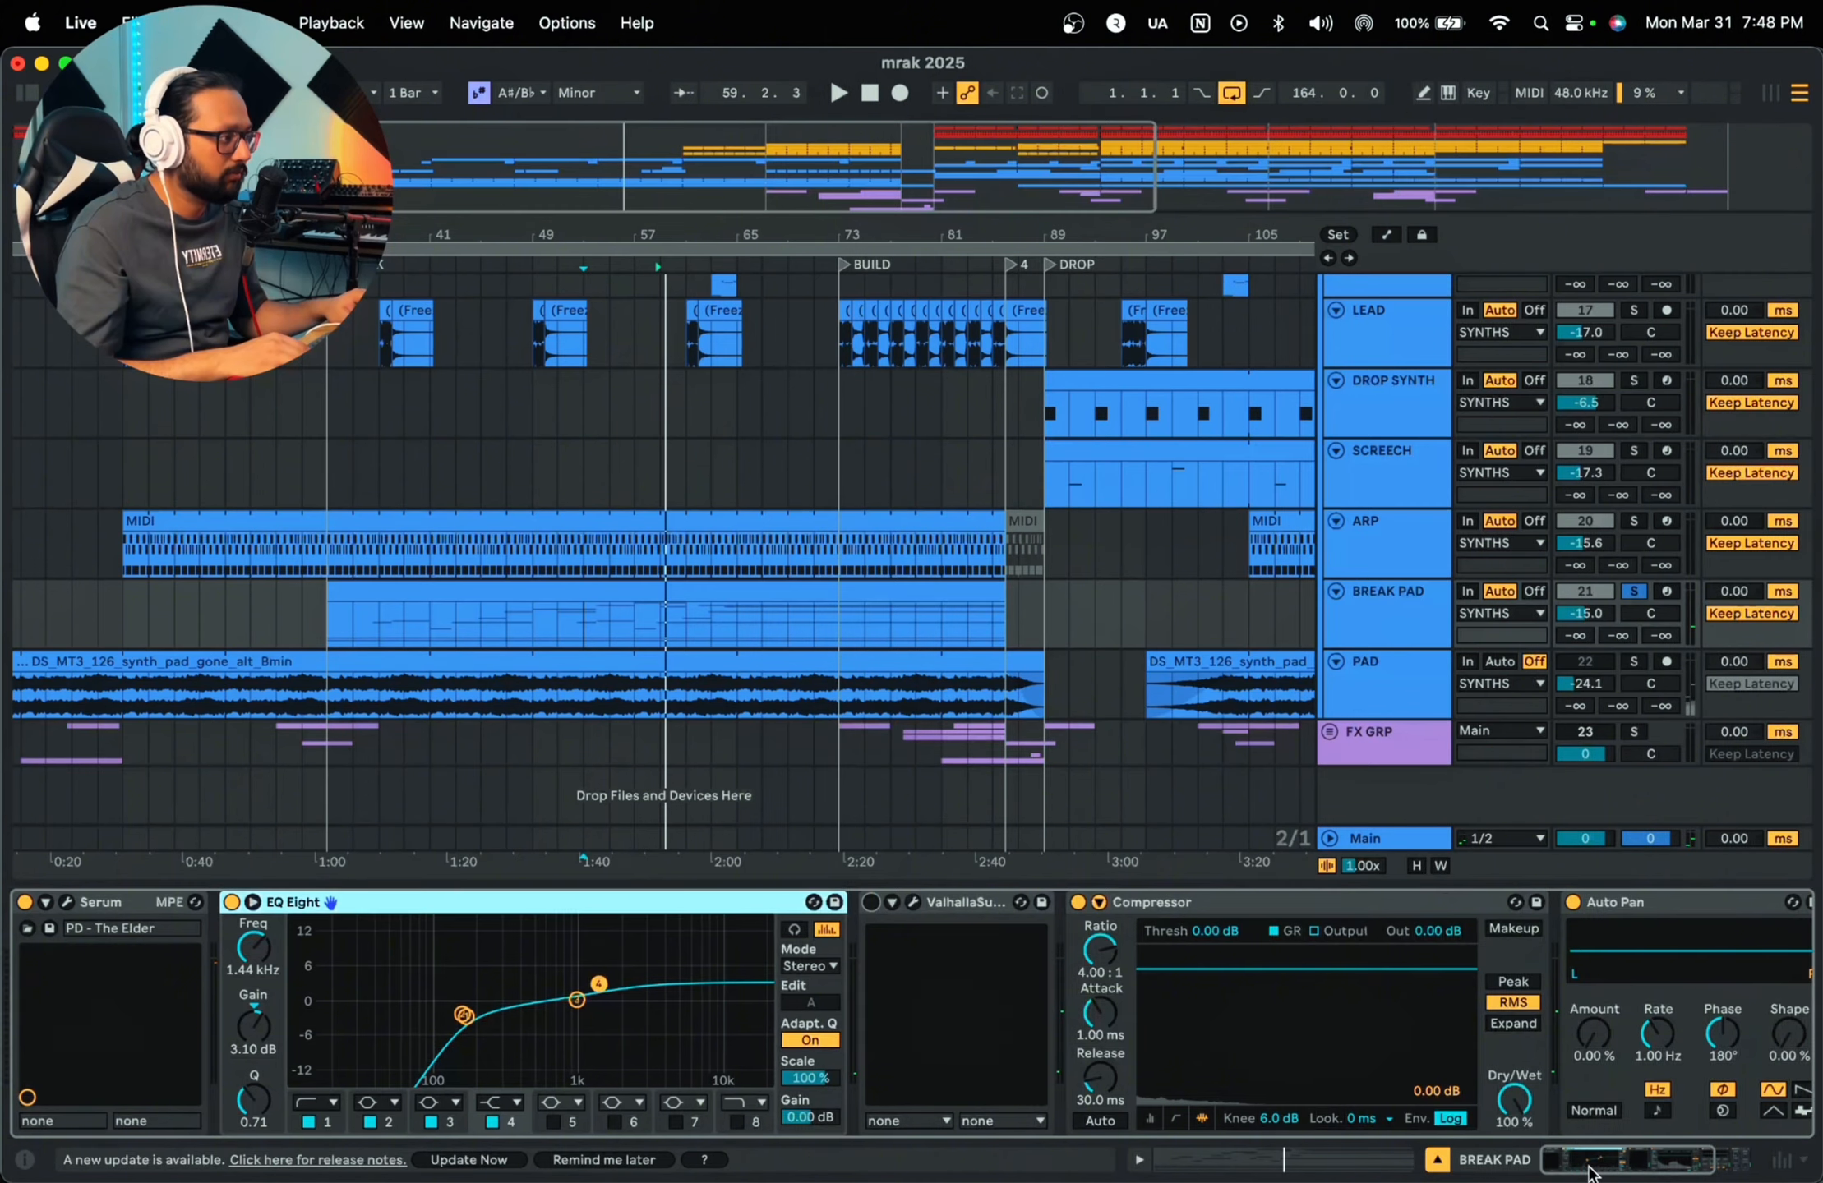
key("space")
left_click(232, 903)
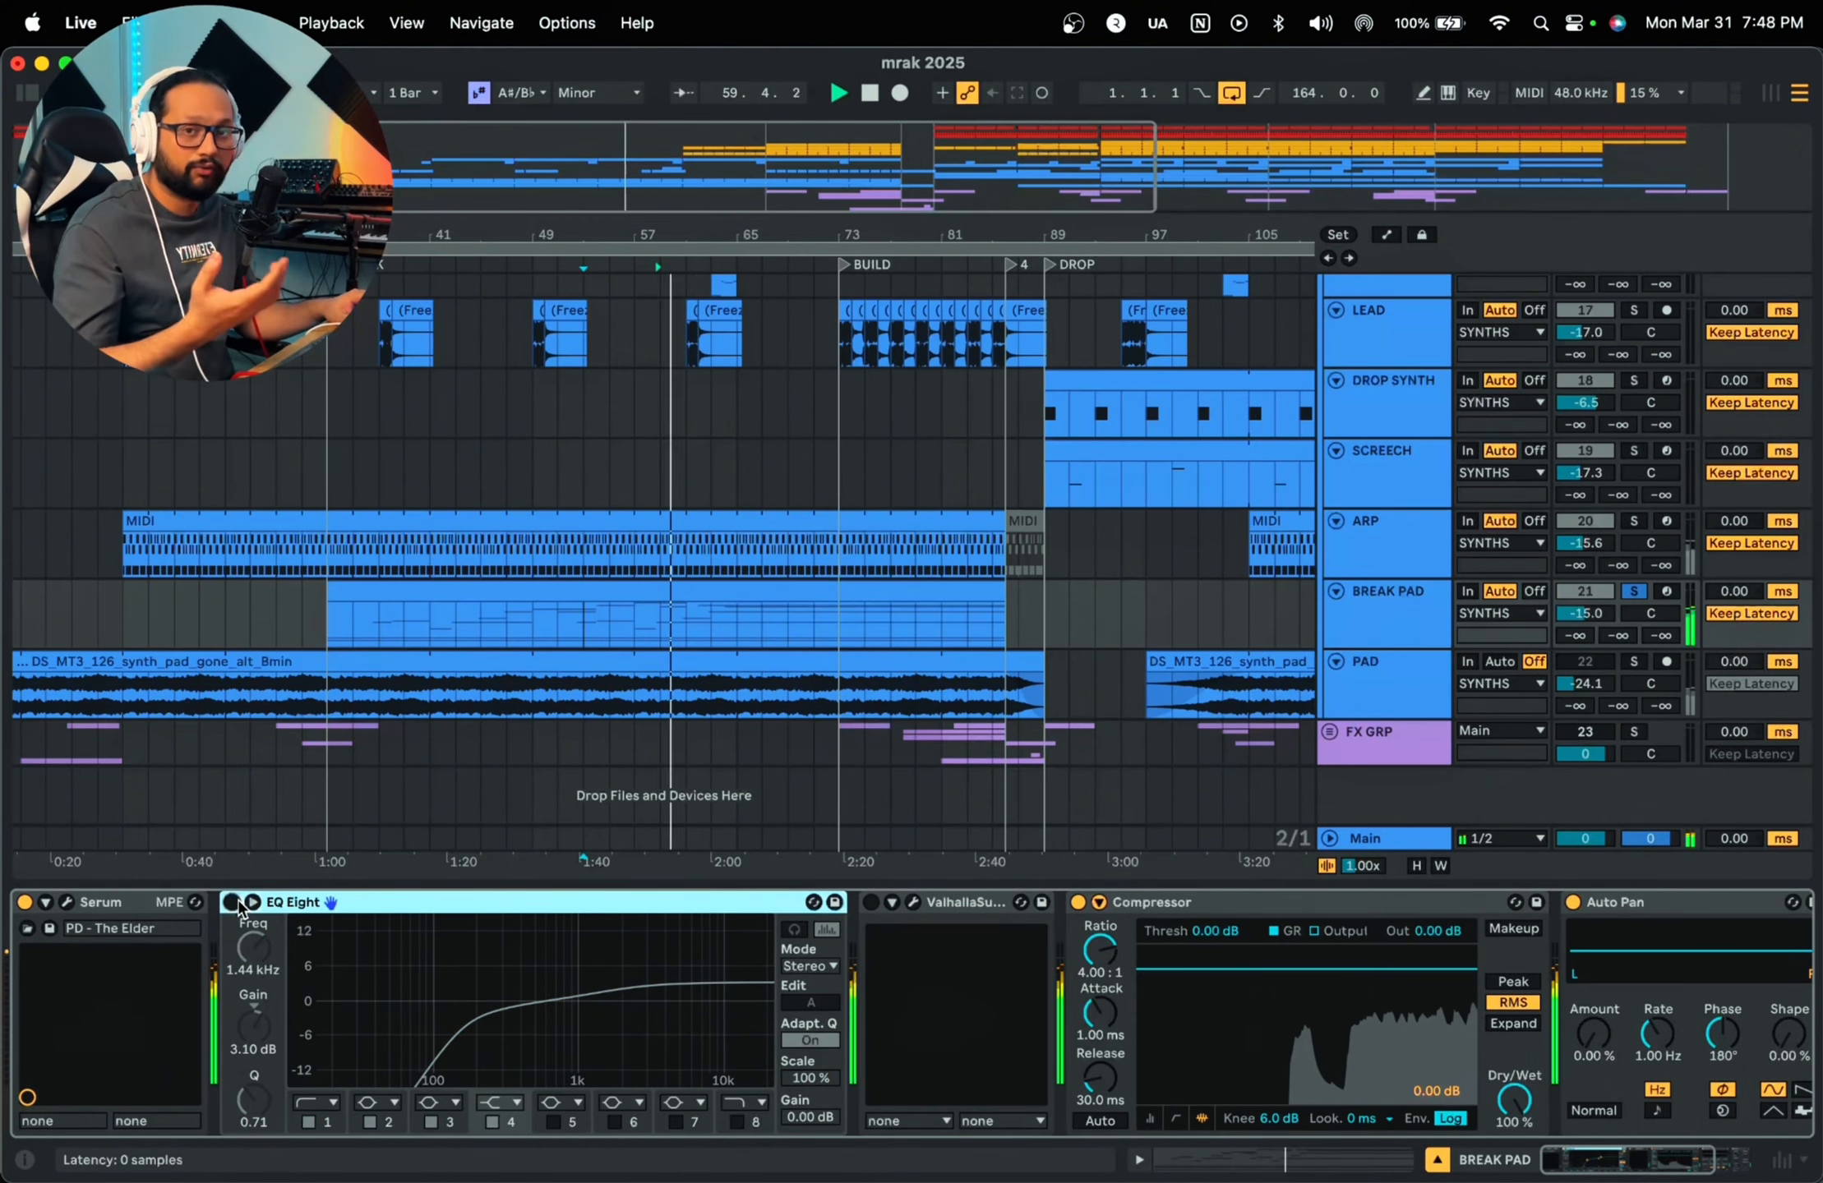
key("space")
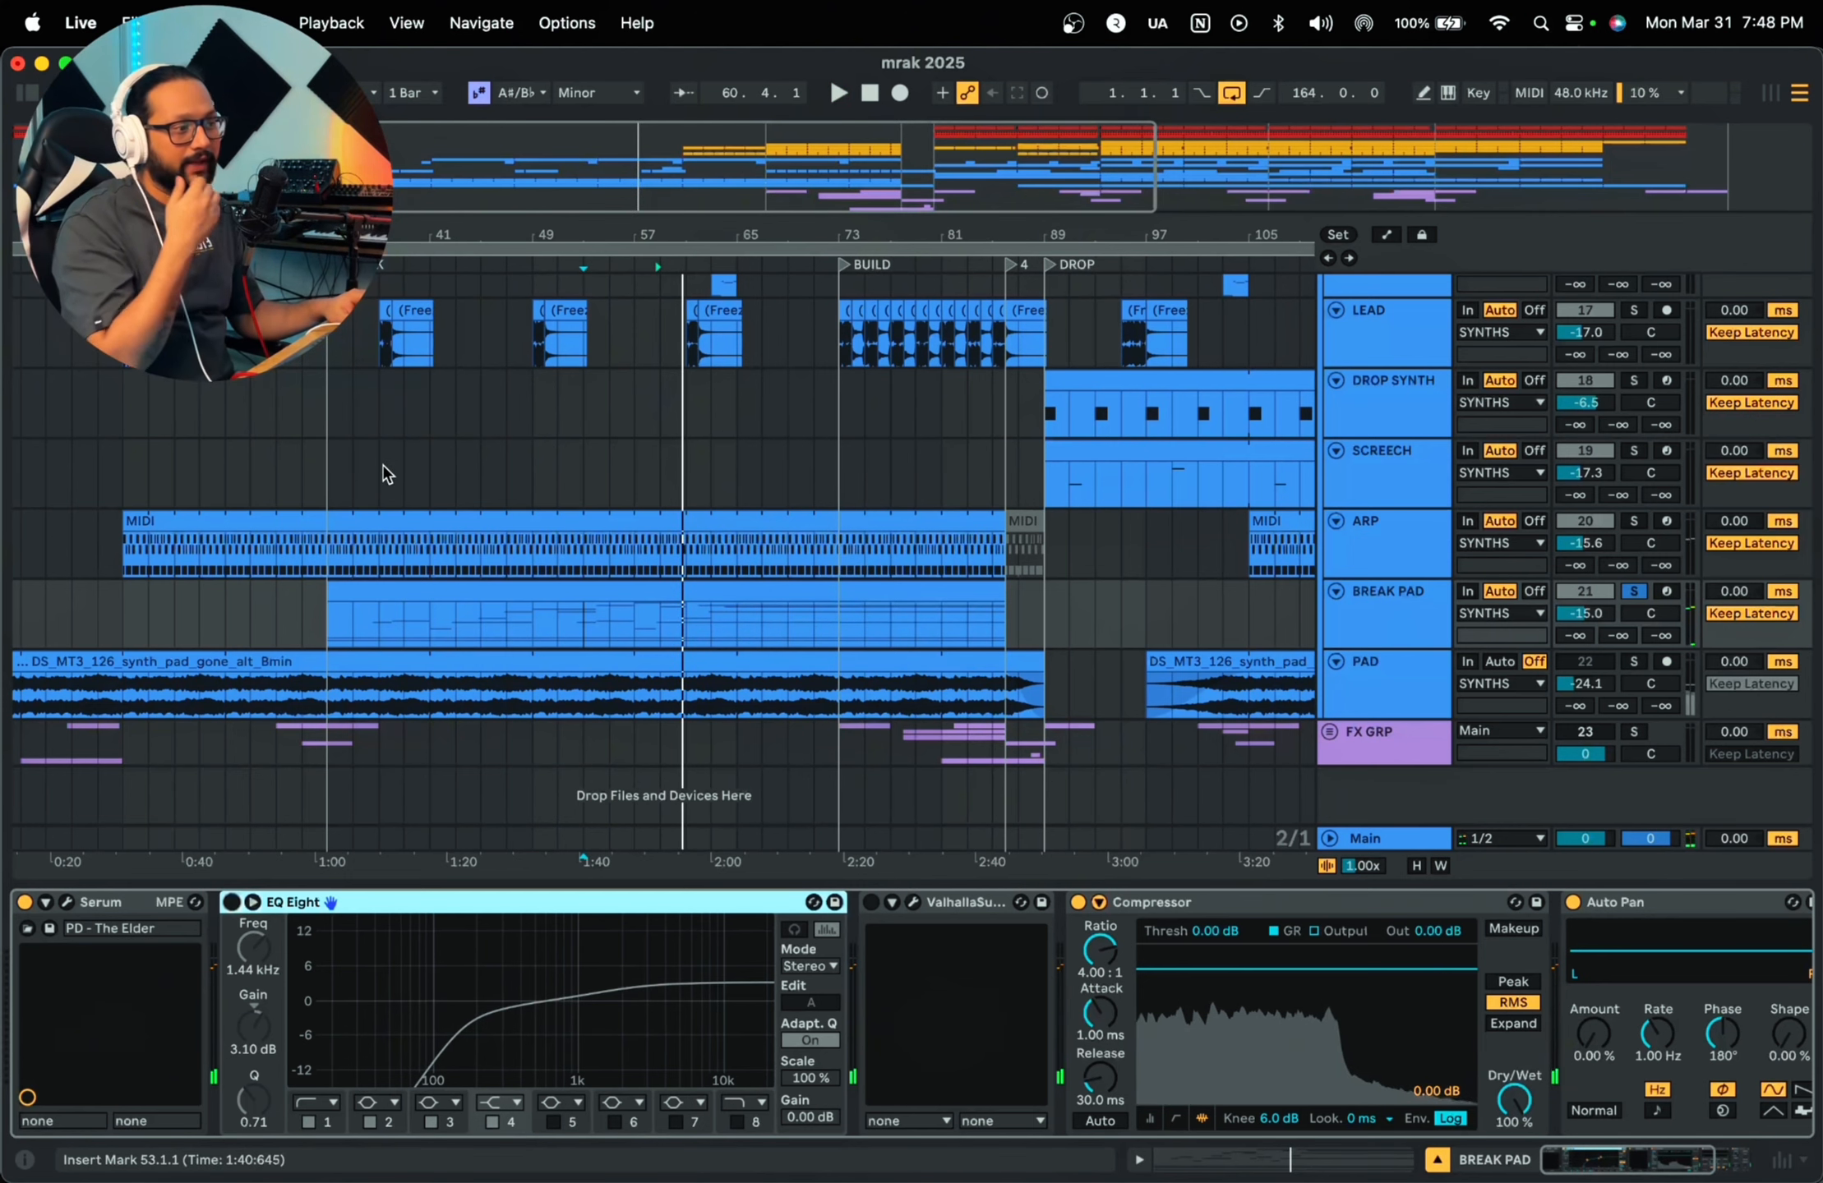
Step: Turn EQ Eight back on, select its band 4 and play the BREAK PAD clip from 33.1.1
left_click(403, 622)
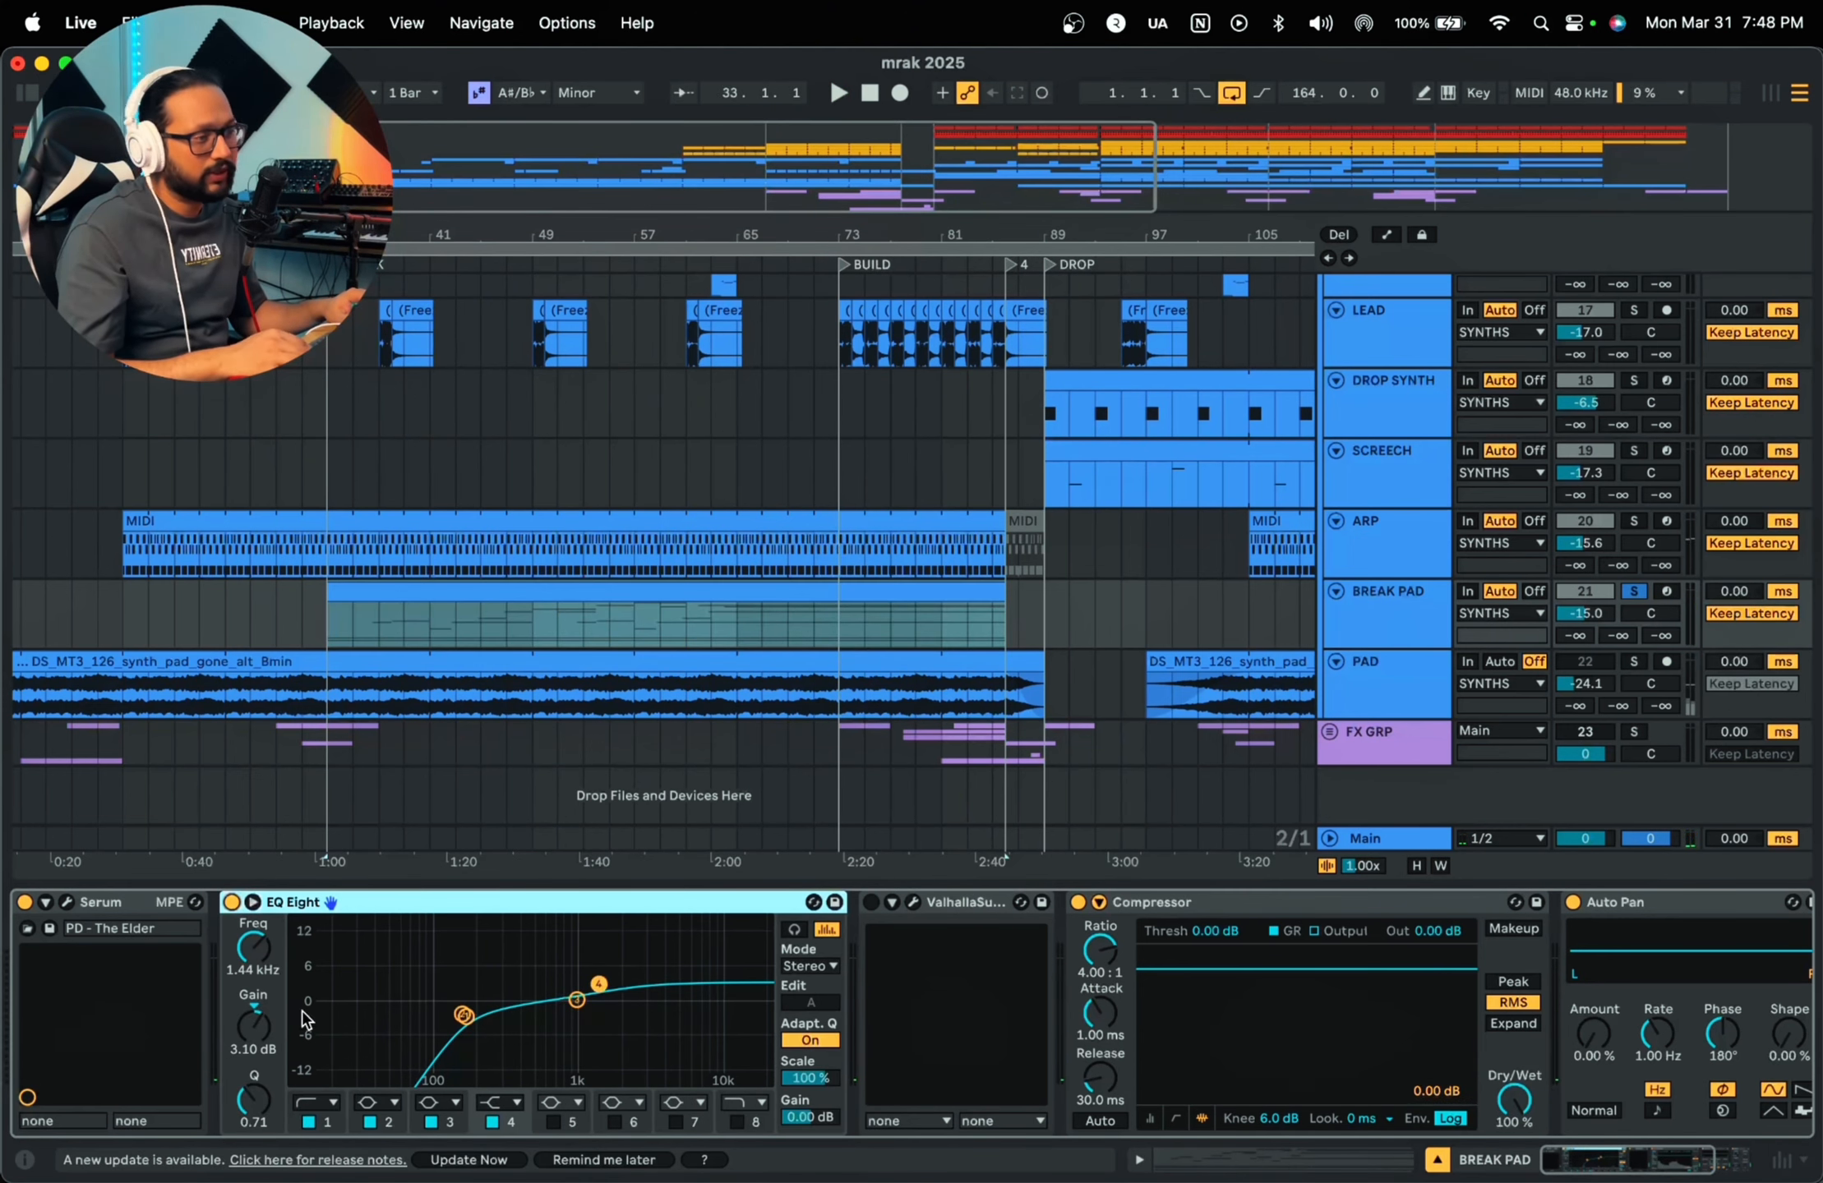
left_click(600, 986)
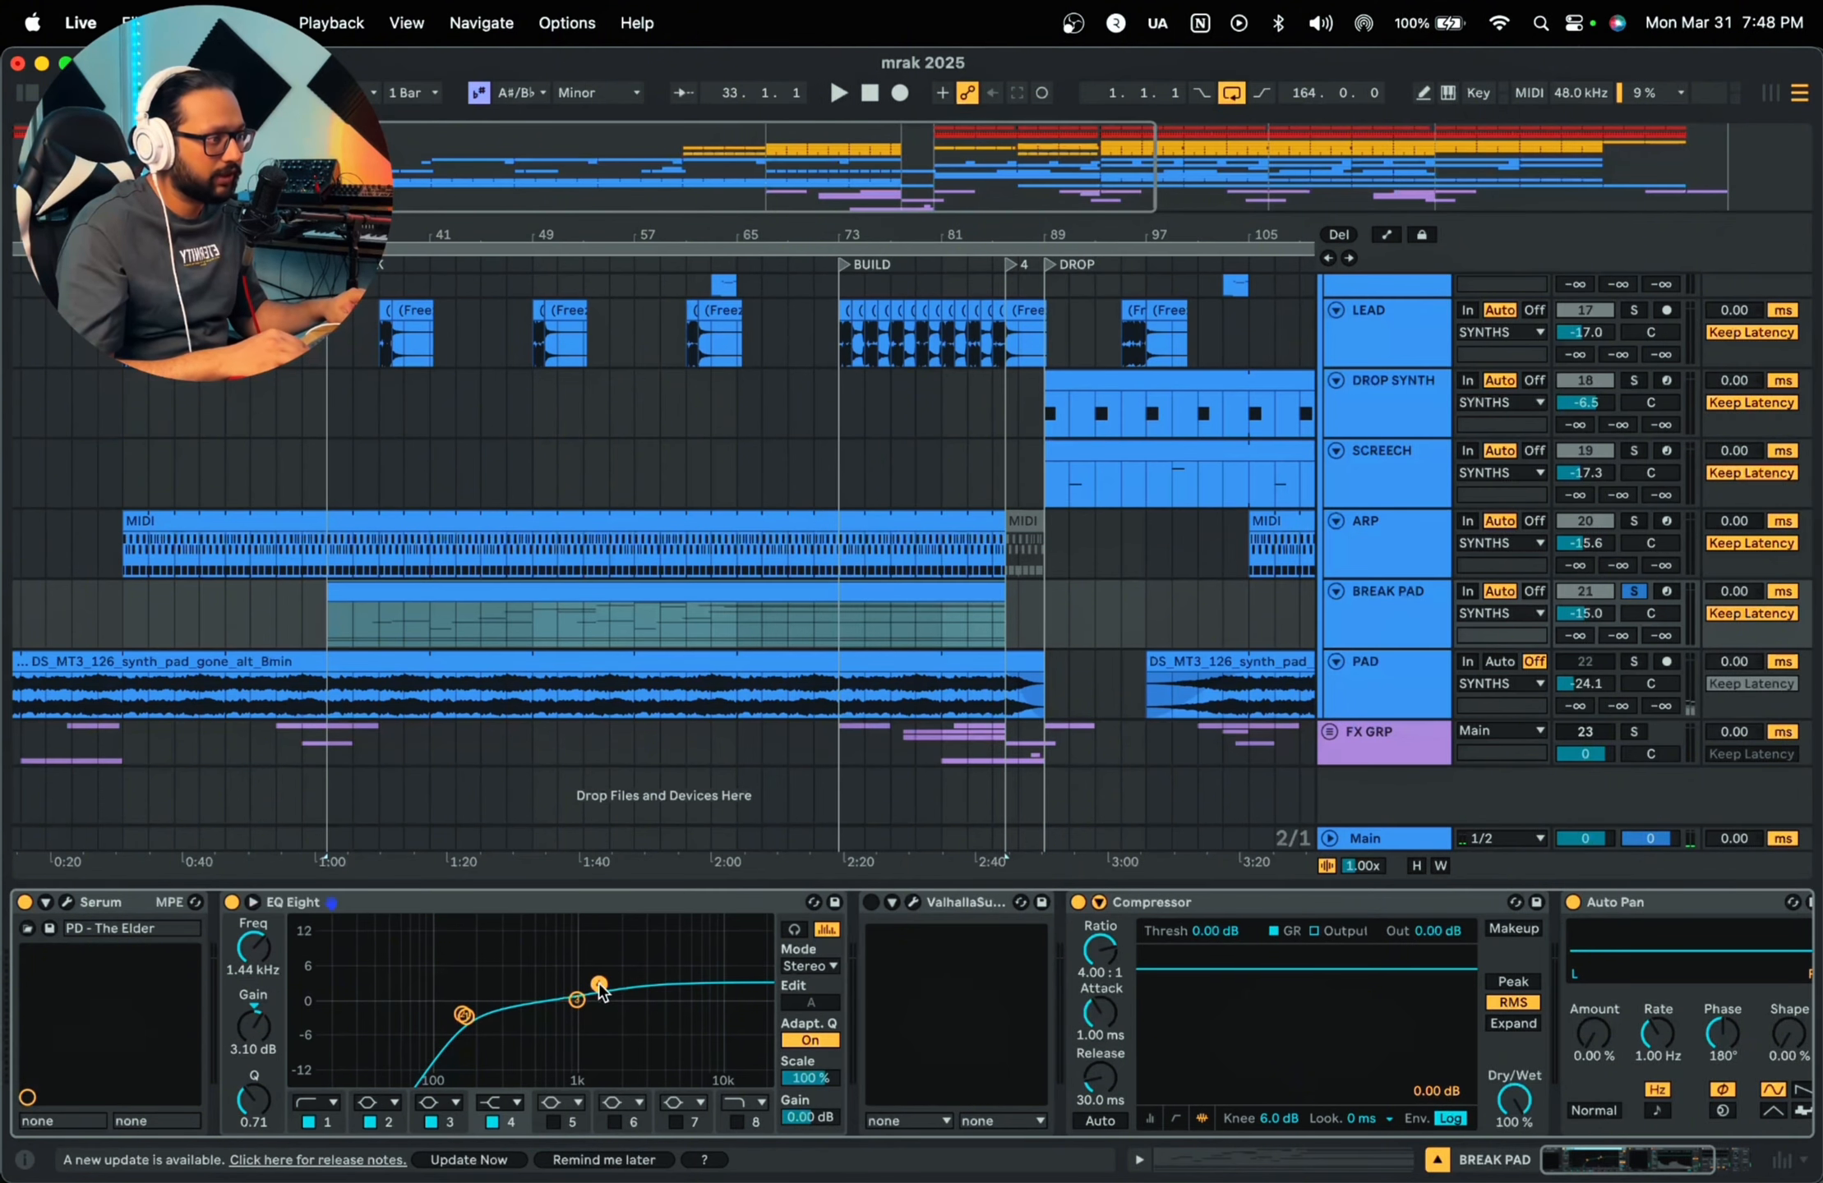
key("space")
scroll(728, 697, "up", 5)
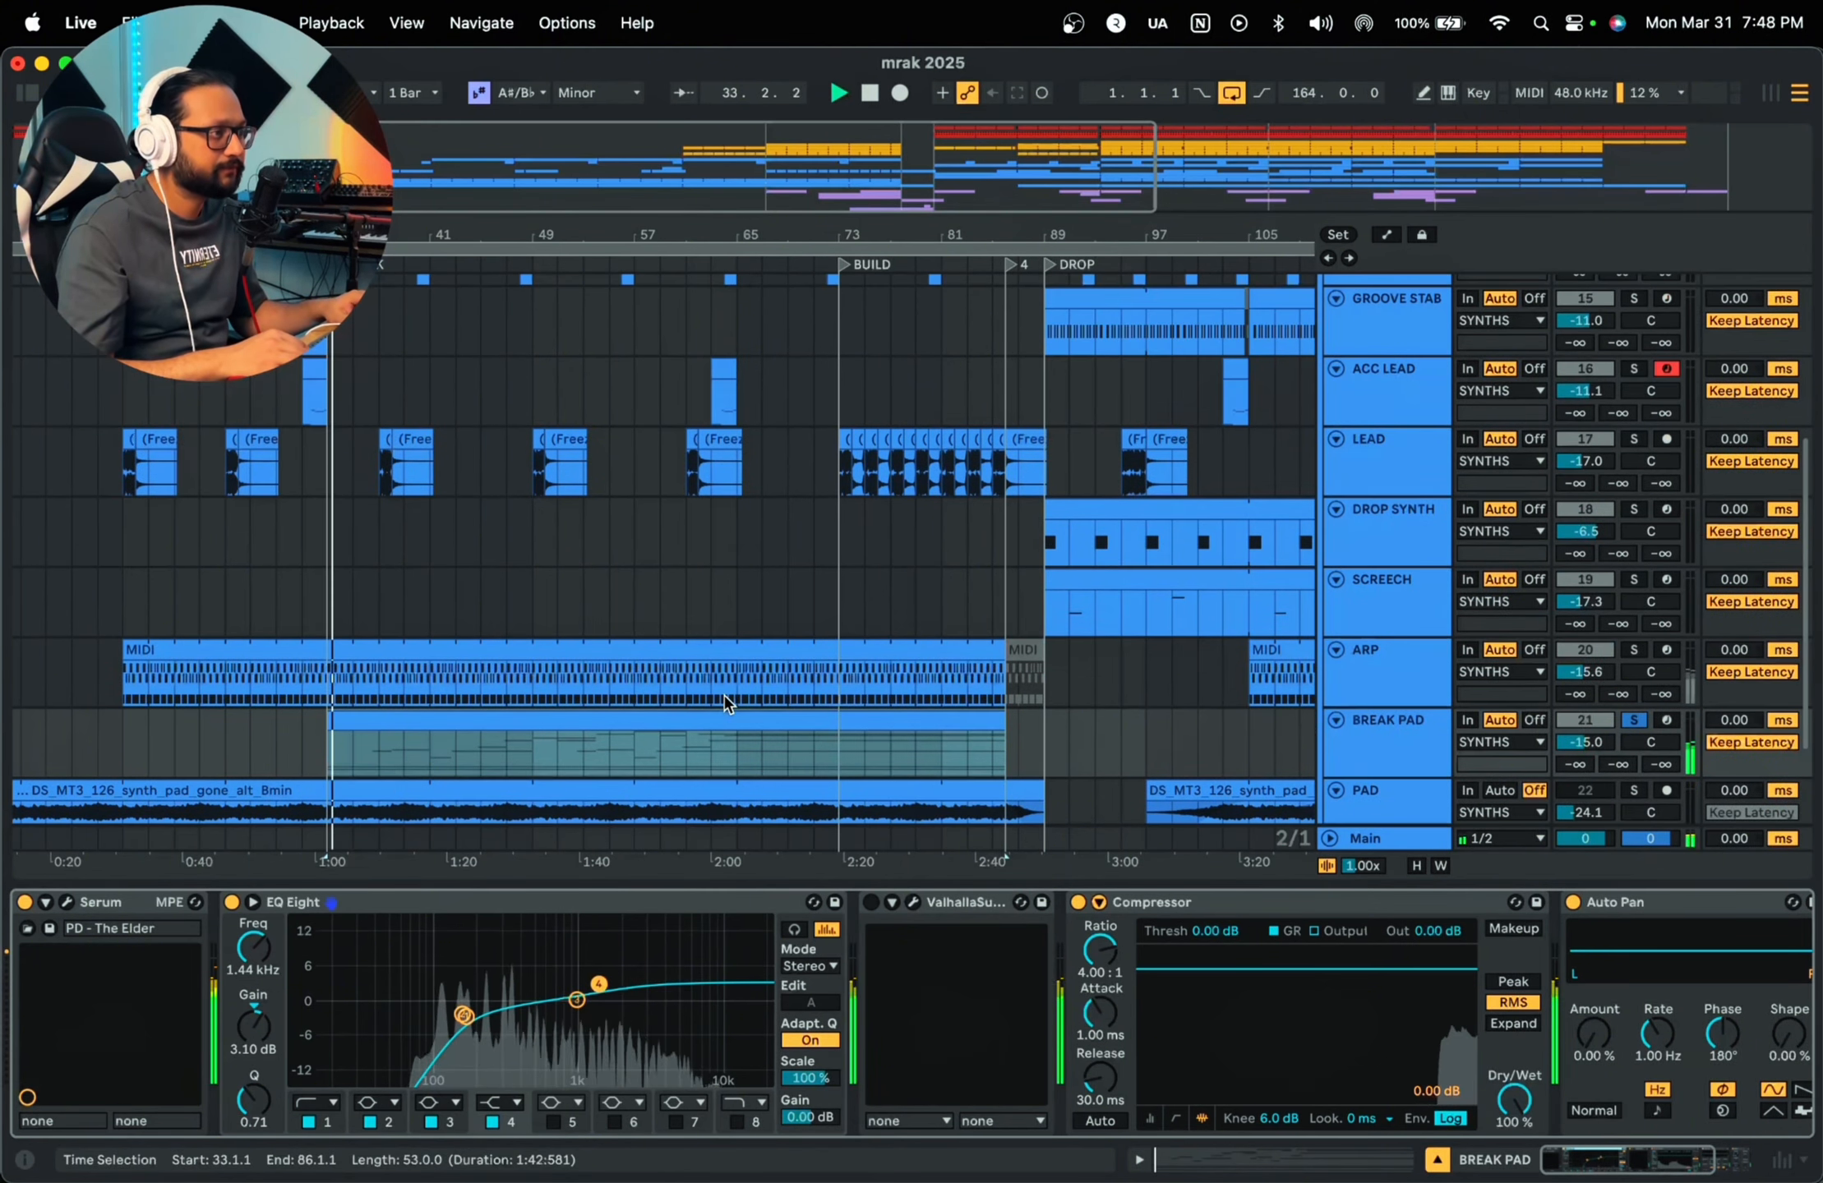
scroll(724, 697, "down", 4)
scroll(493, 724, "down", 2)
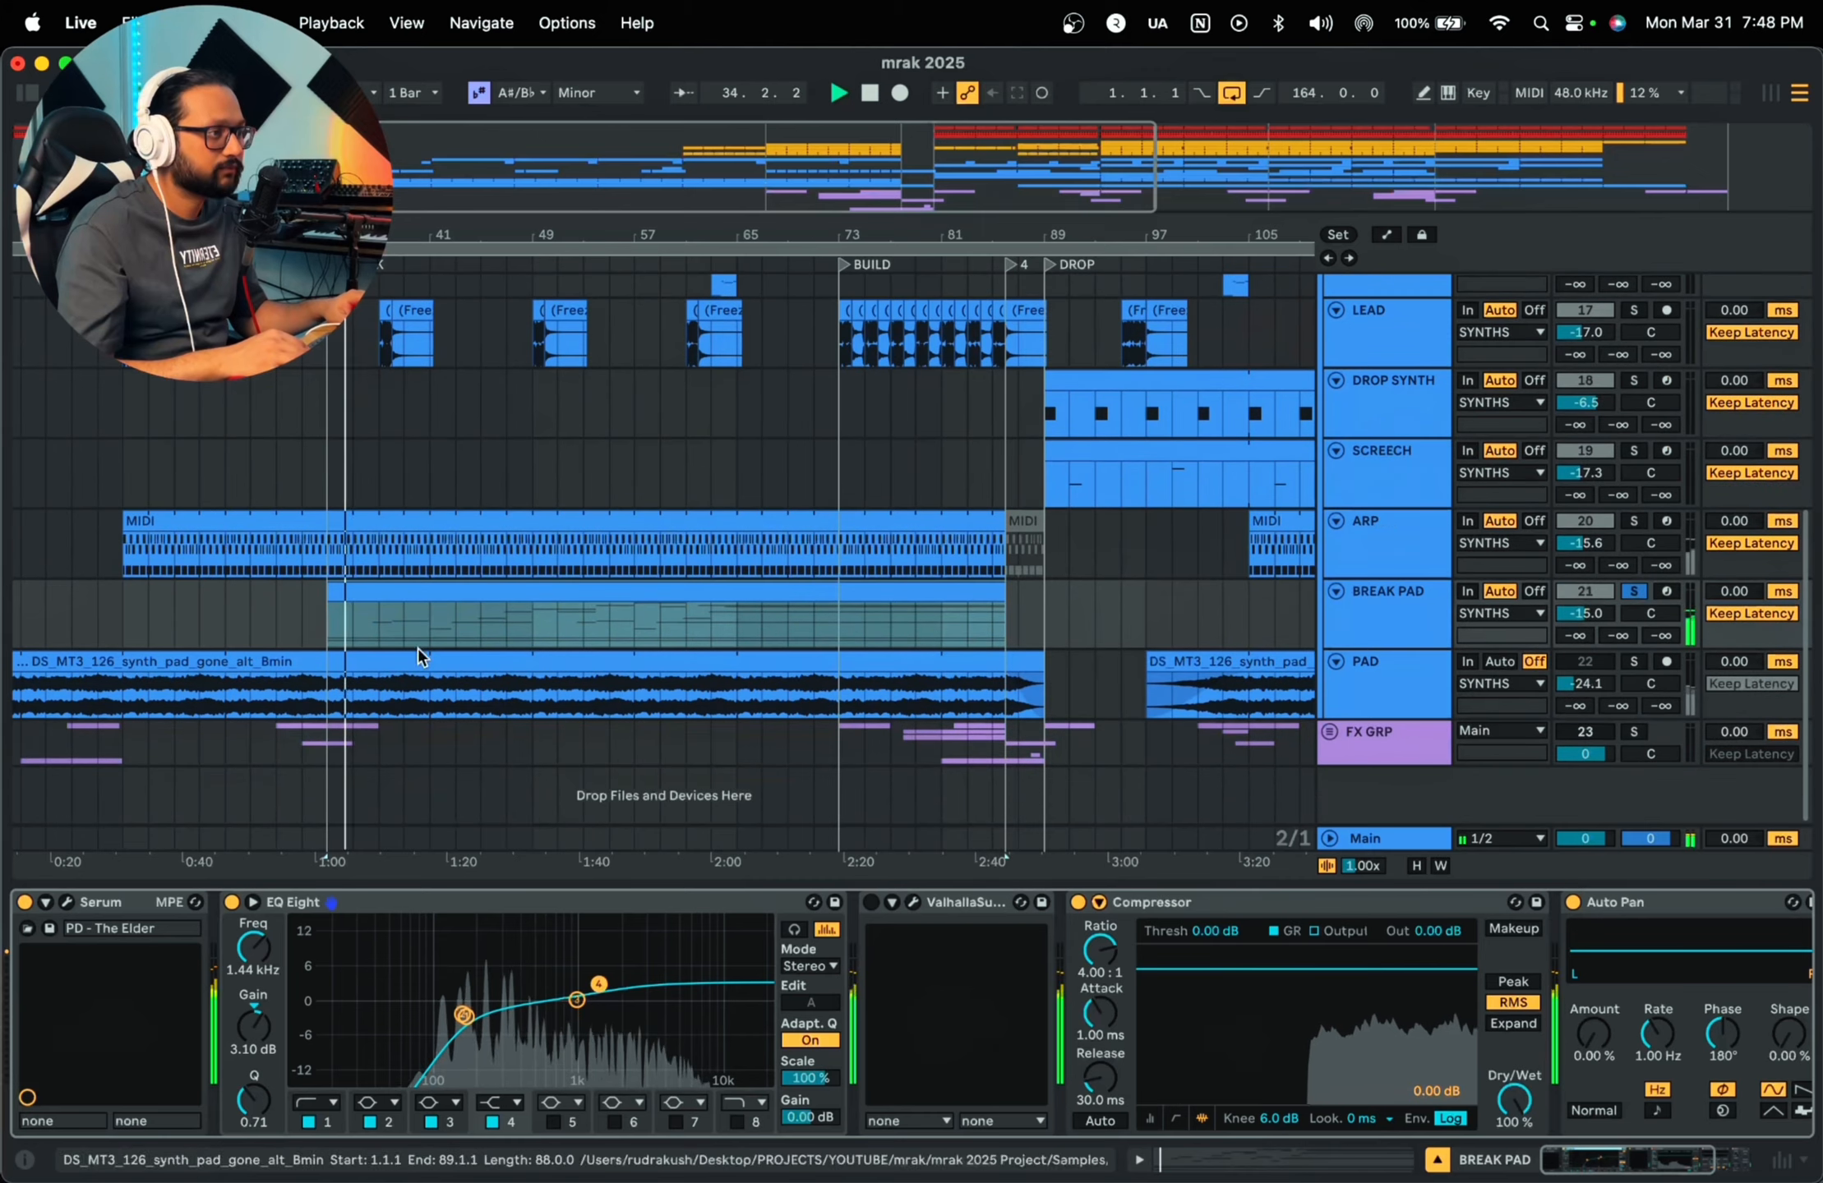
Step: Audition the soloed BREAK PAD with EQ Eight from 39.1.1 and from 49.1.1
left_click(394, 616)
key("space")
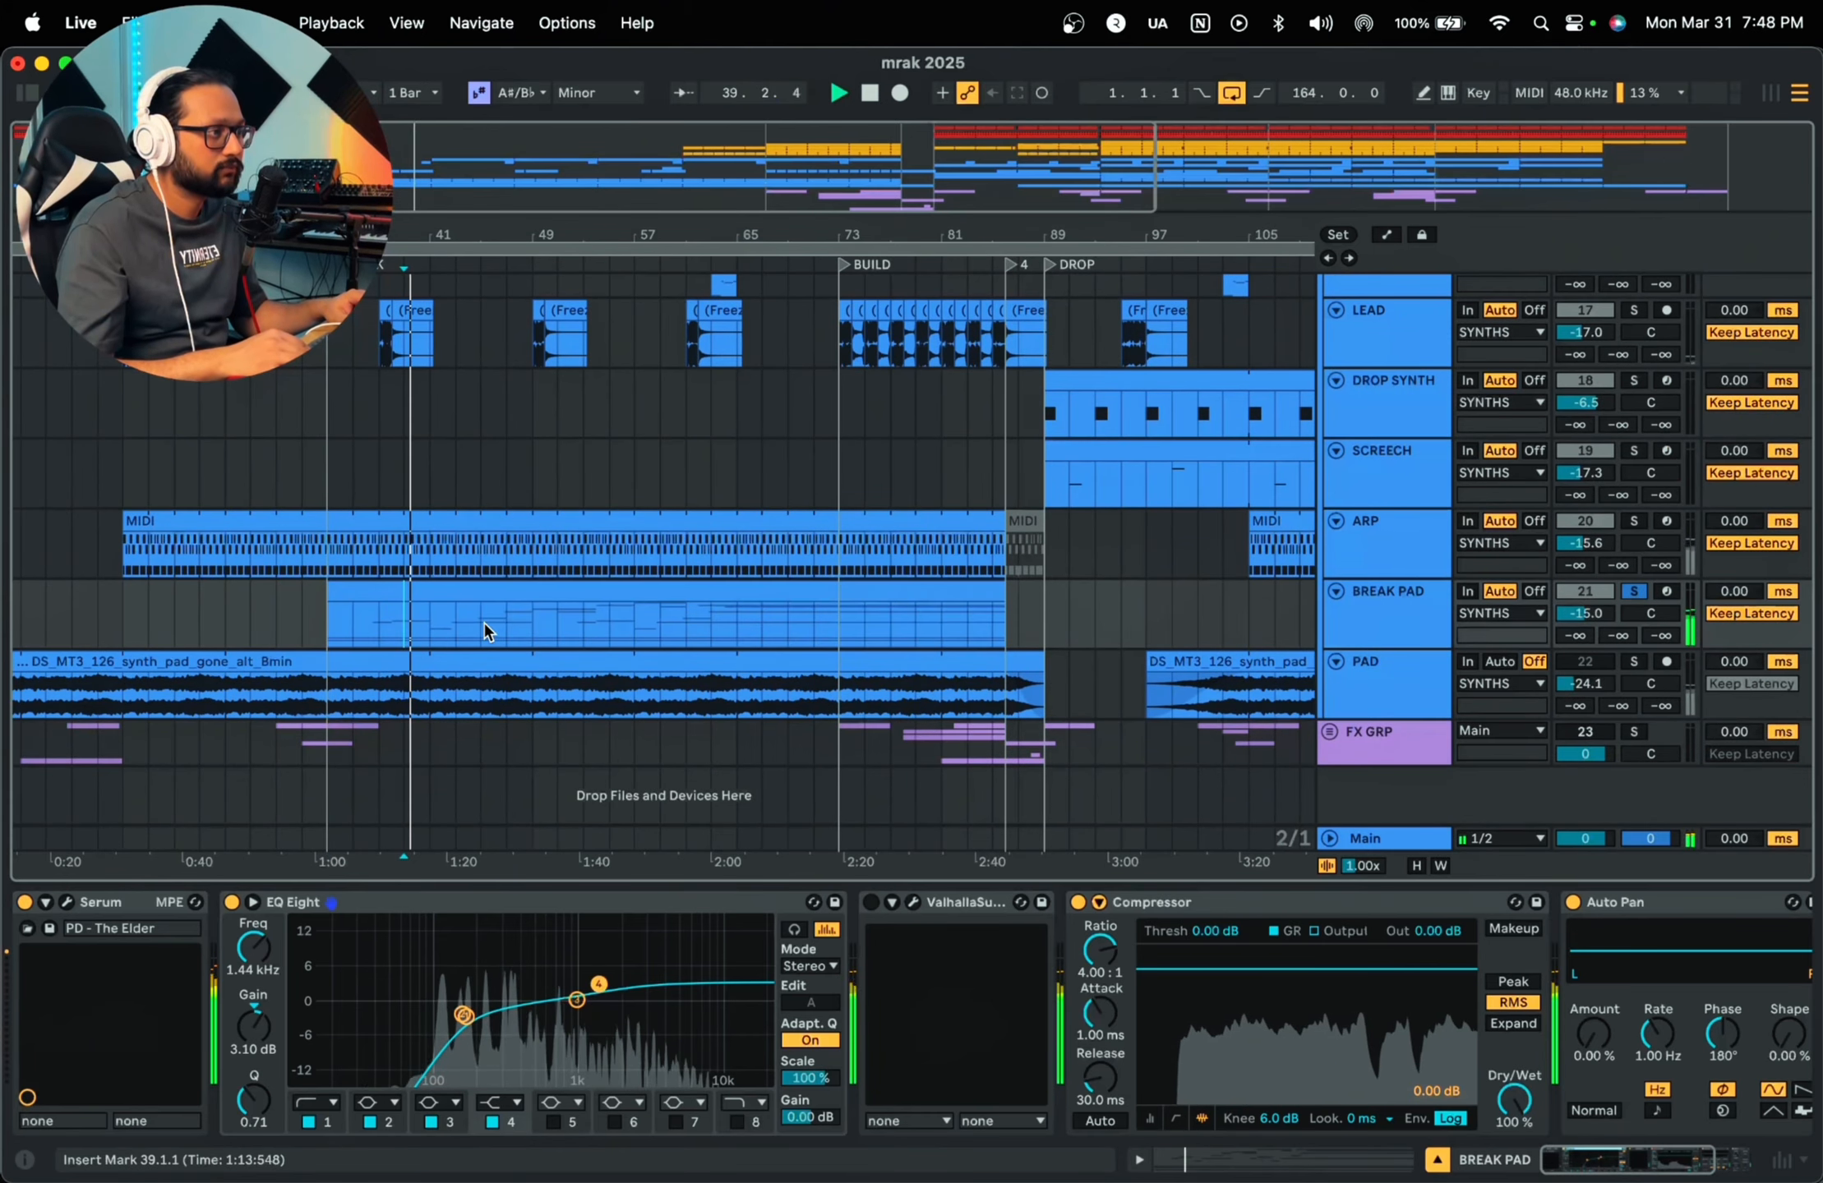
left_click(486, 623)
key("space")
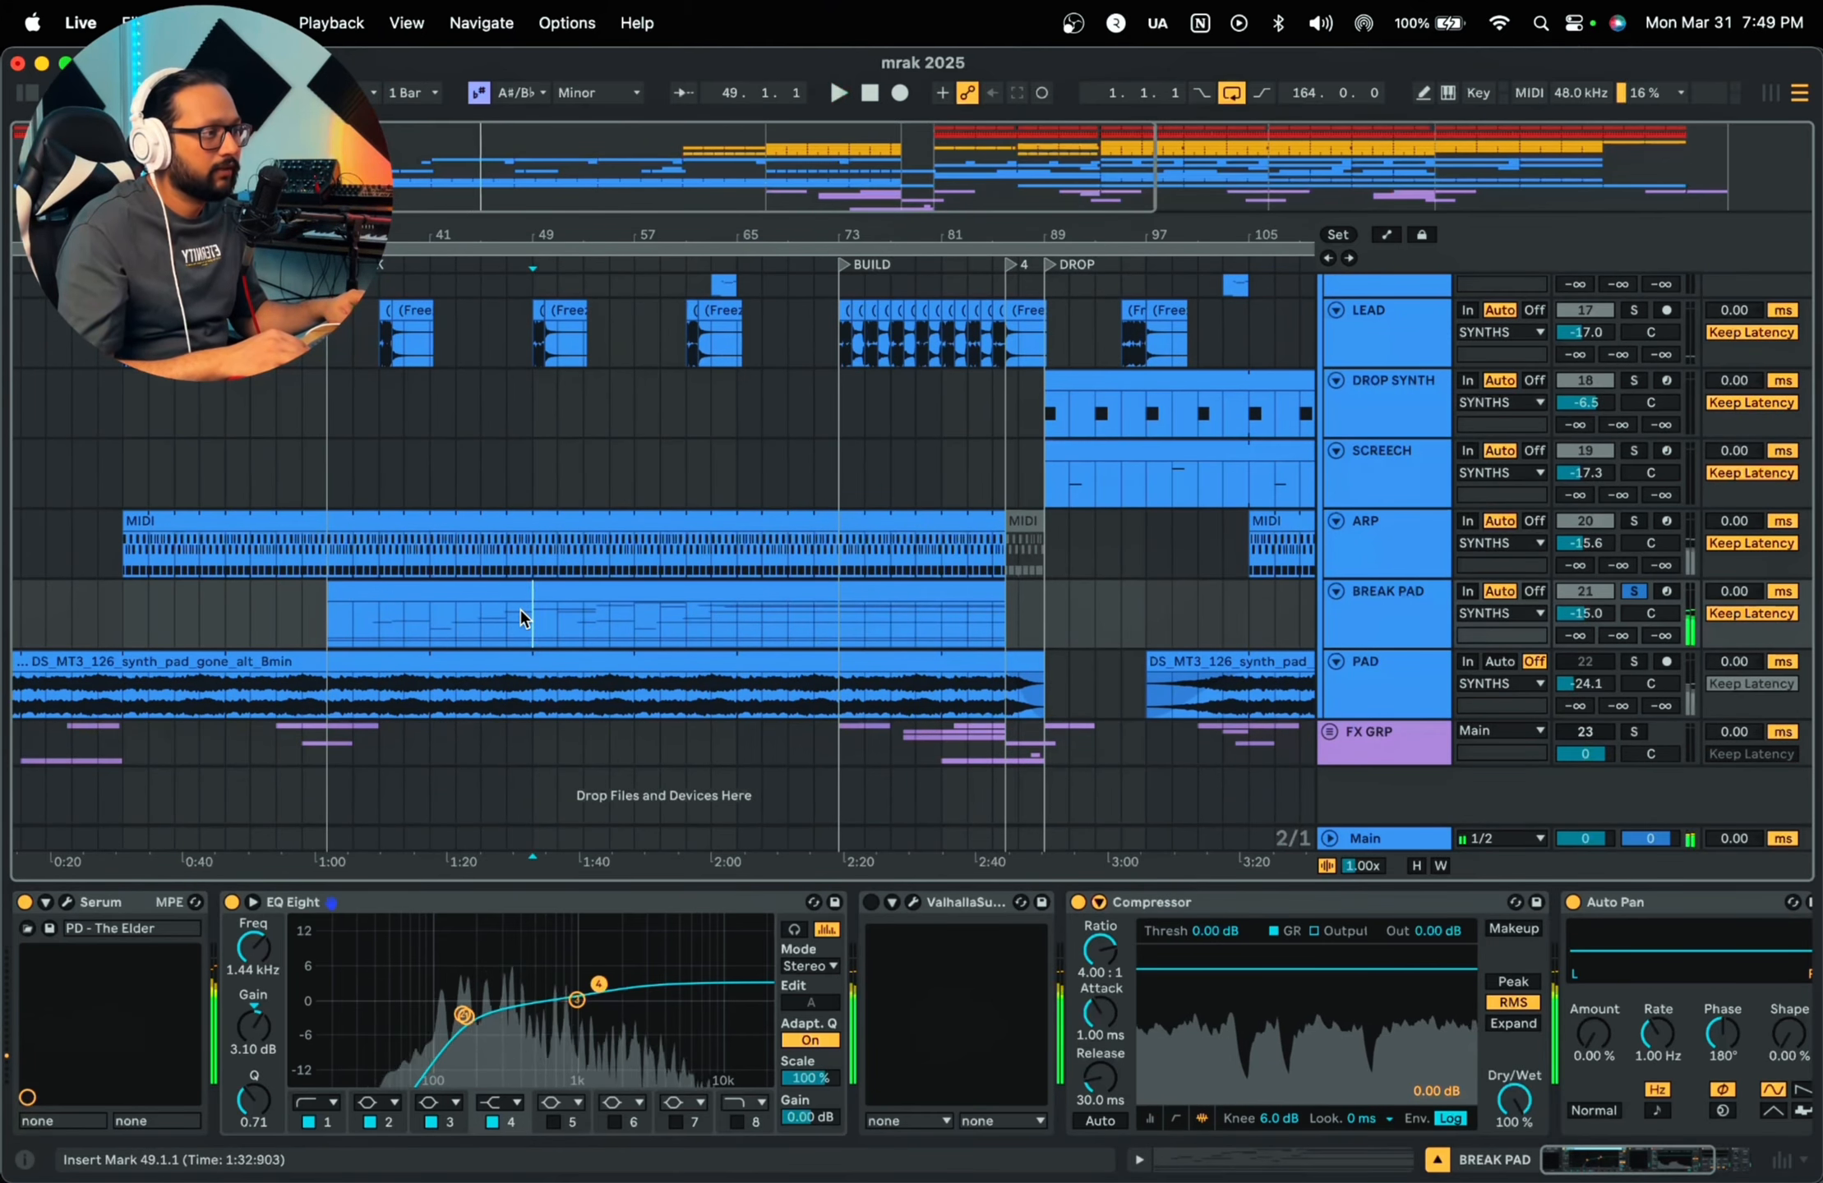
left_click(519, 610)
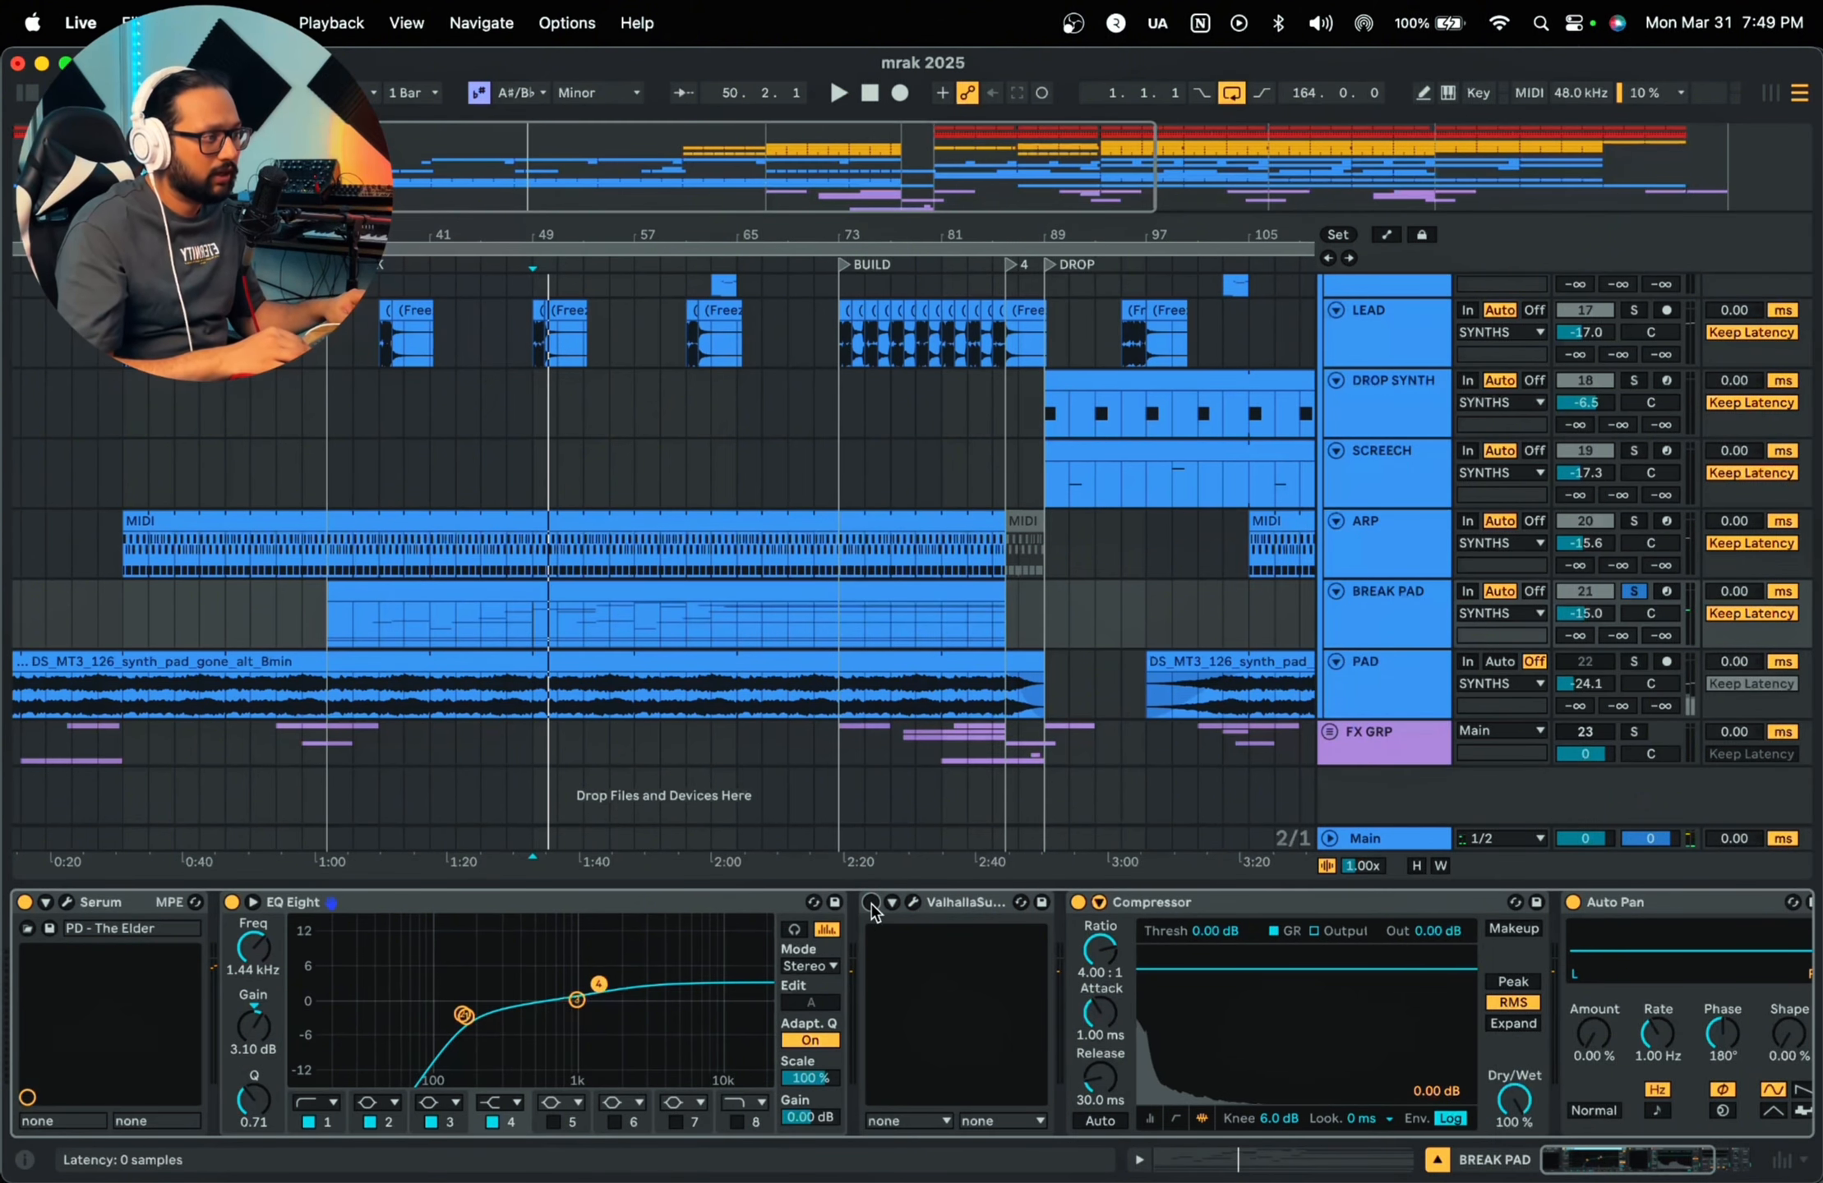
Step: Turn ValhallaSupermassive back on, inspect its TriangulumHall settings and play BREAK PAD from 47.1.1
left_click(913, 902)
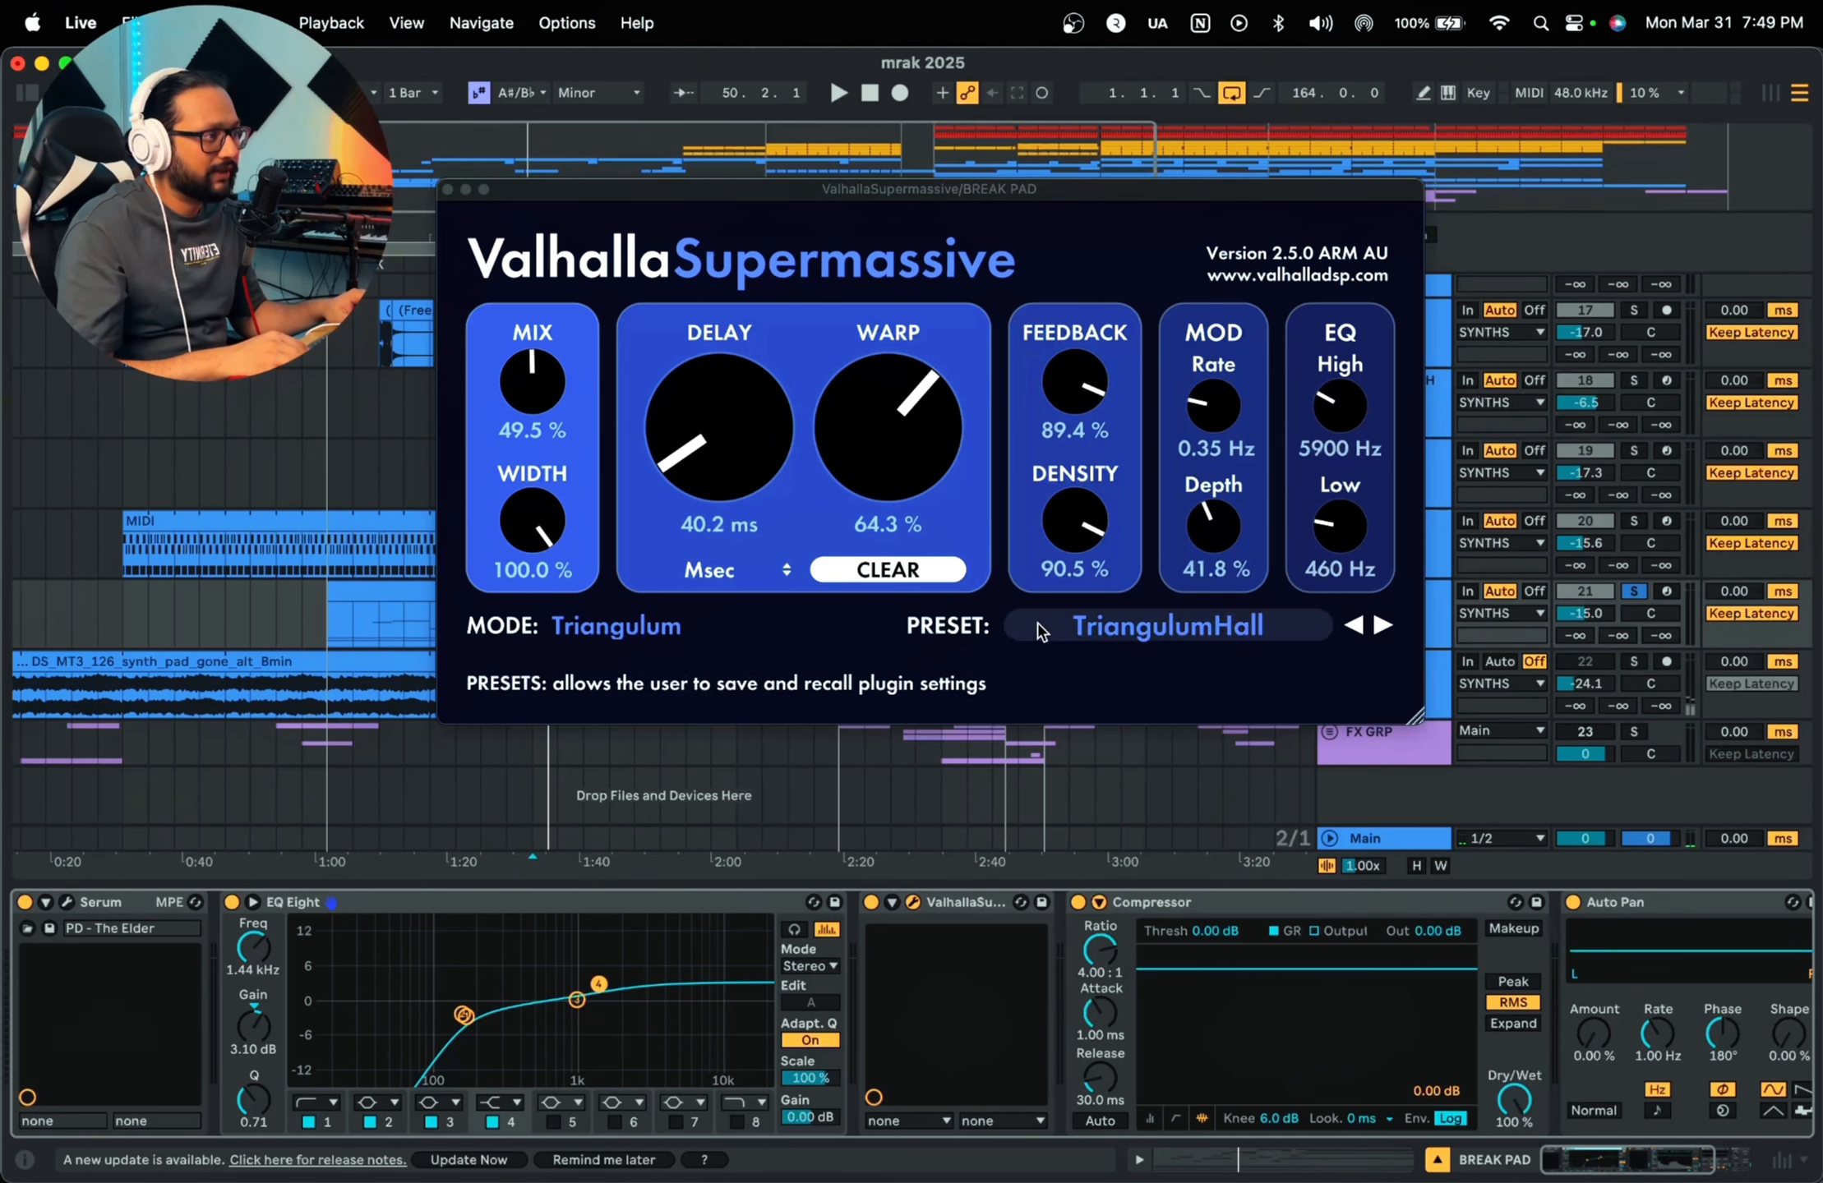
left_click(447, 190)
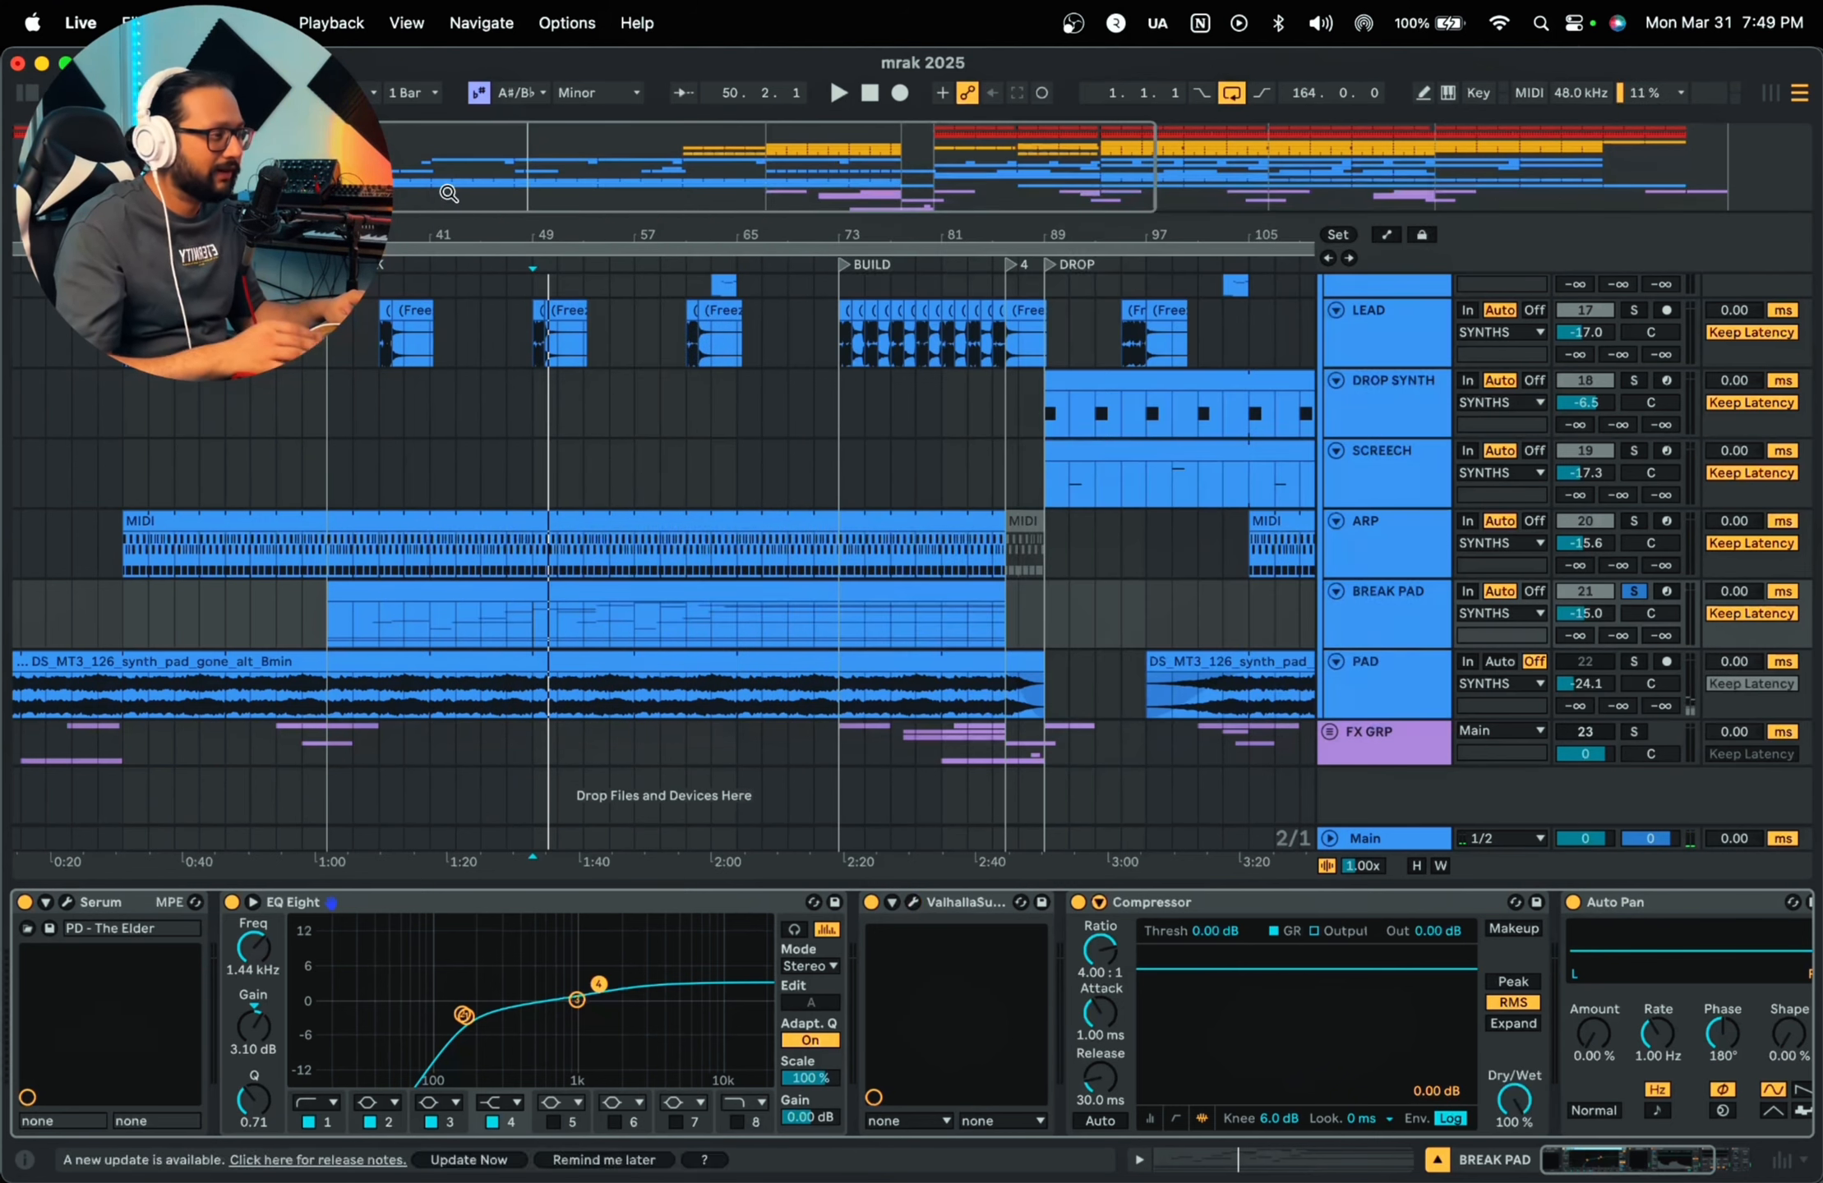
left_click(455, 623)
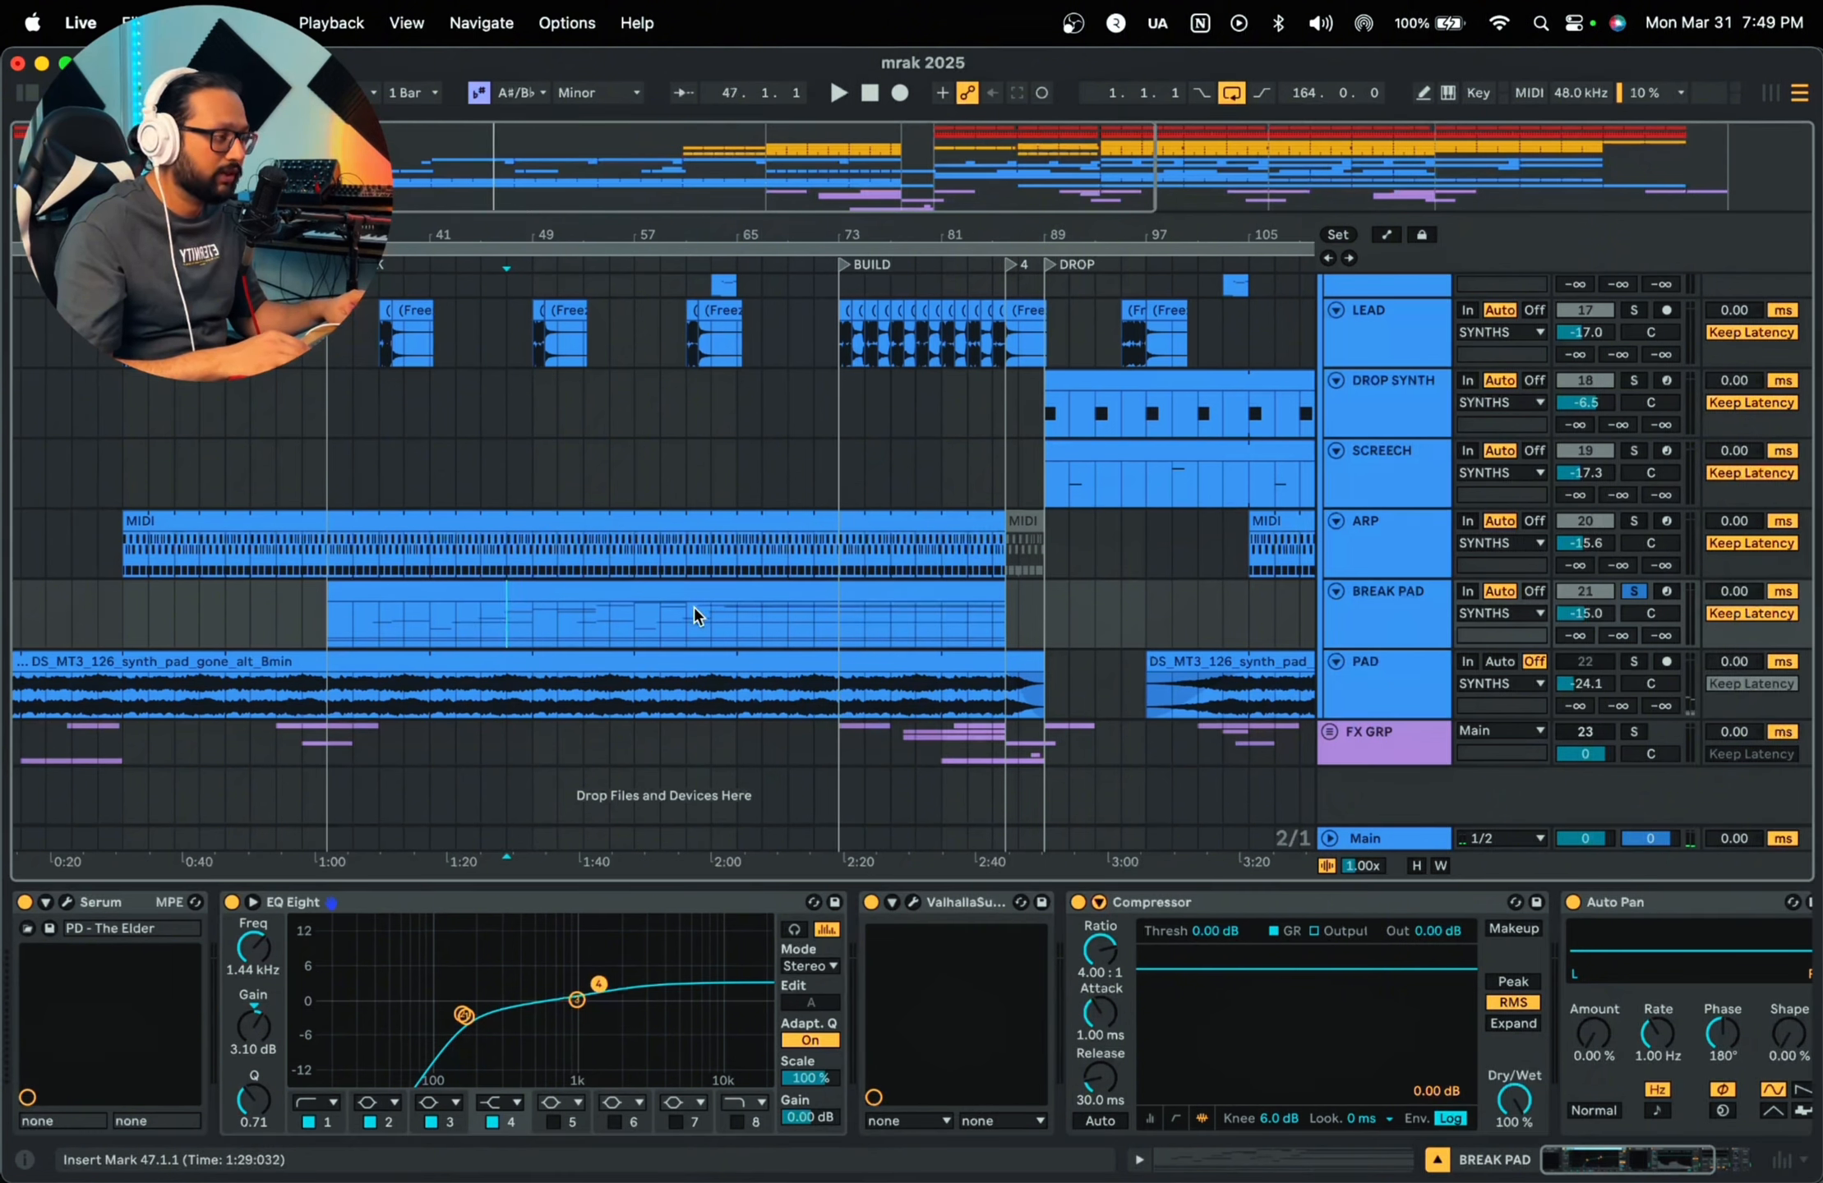
key("space")
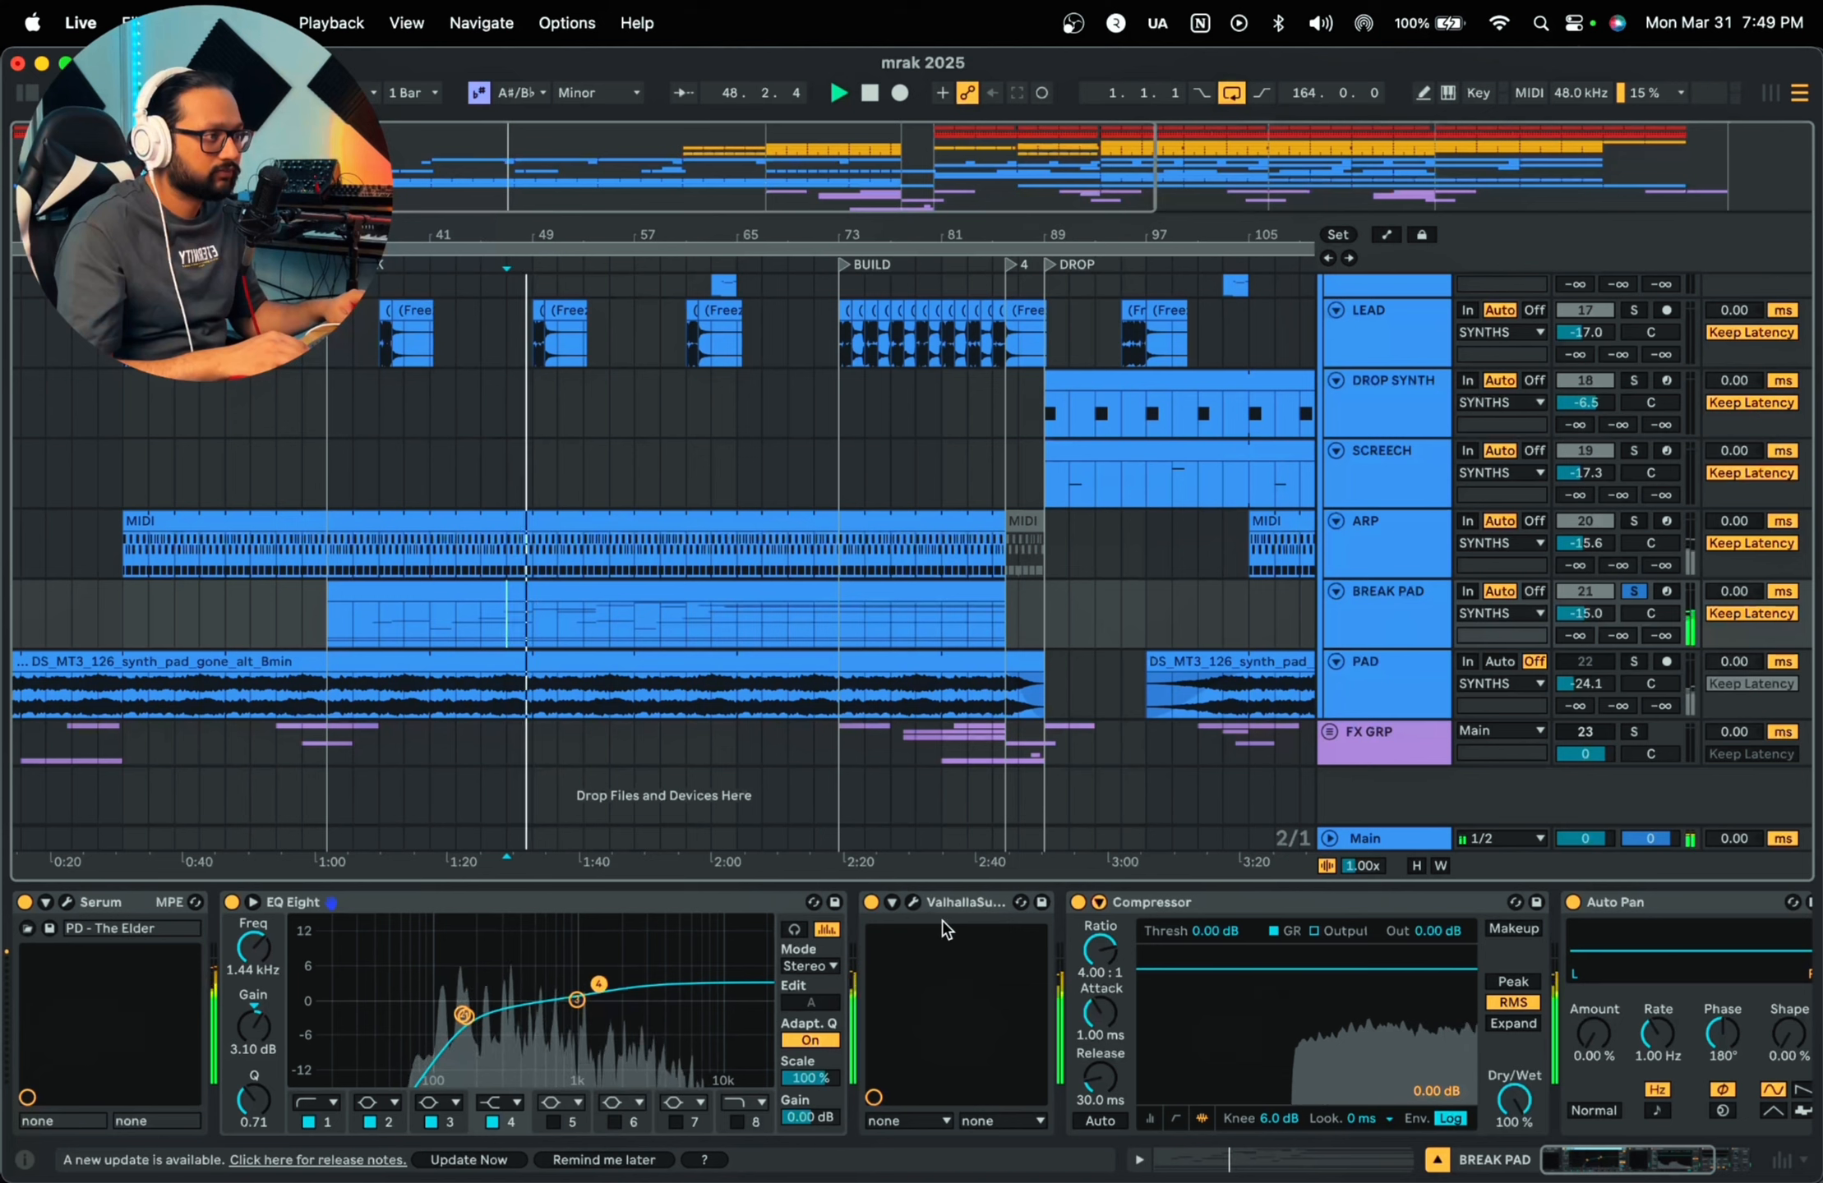
Step: Compare the playing BREAK PAD with ValhallaSupermassive bypassed and enabled, and view the remaining effects in its device chain
left_click(872, 903)
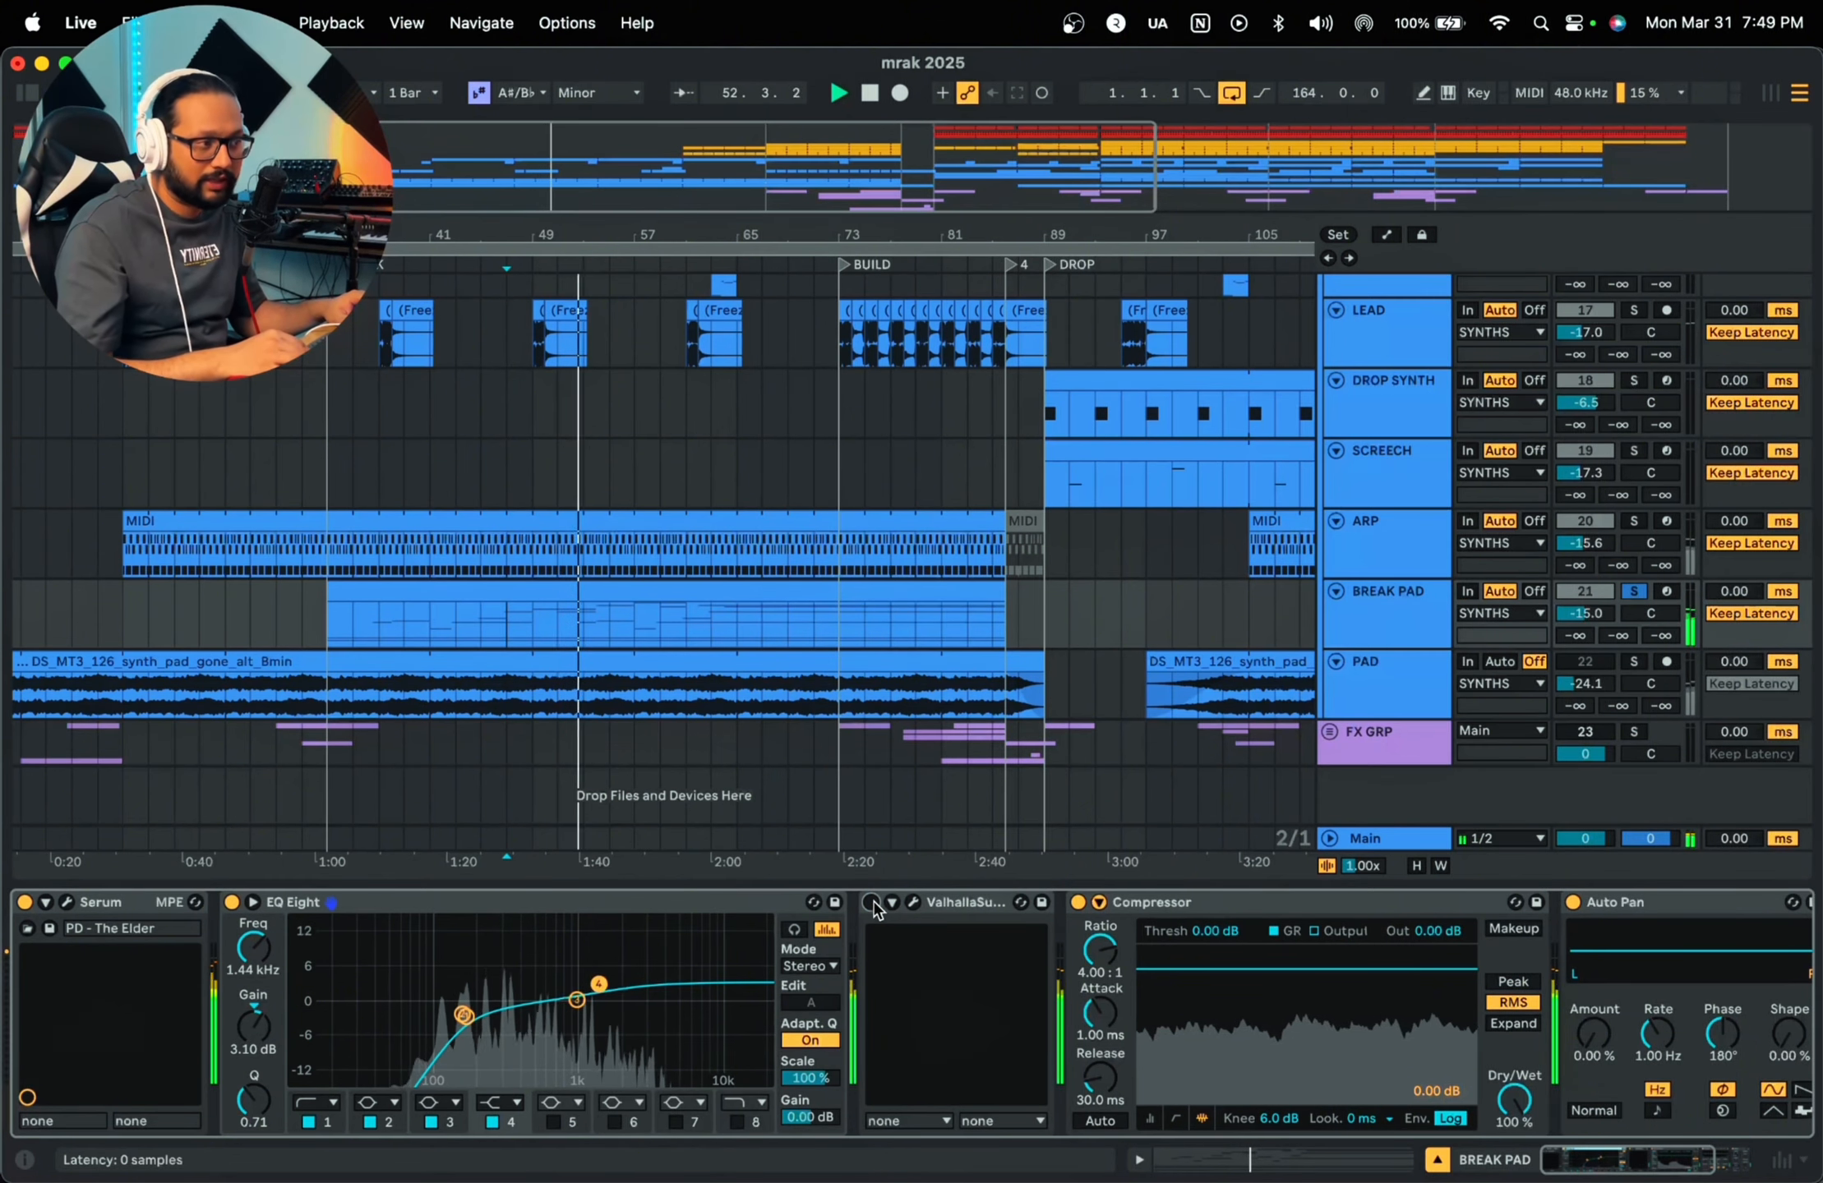
left_click(872, 903)
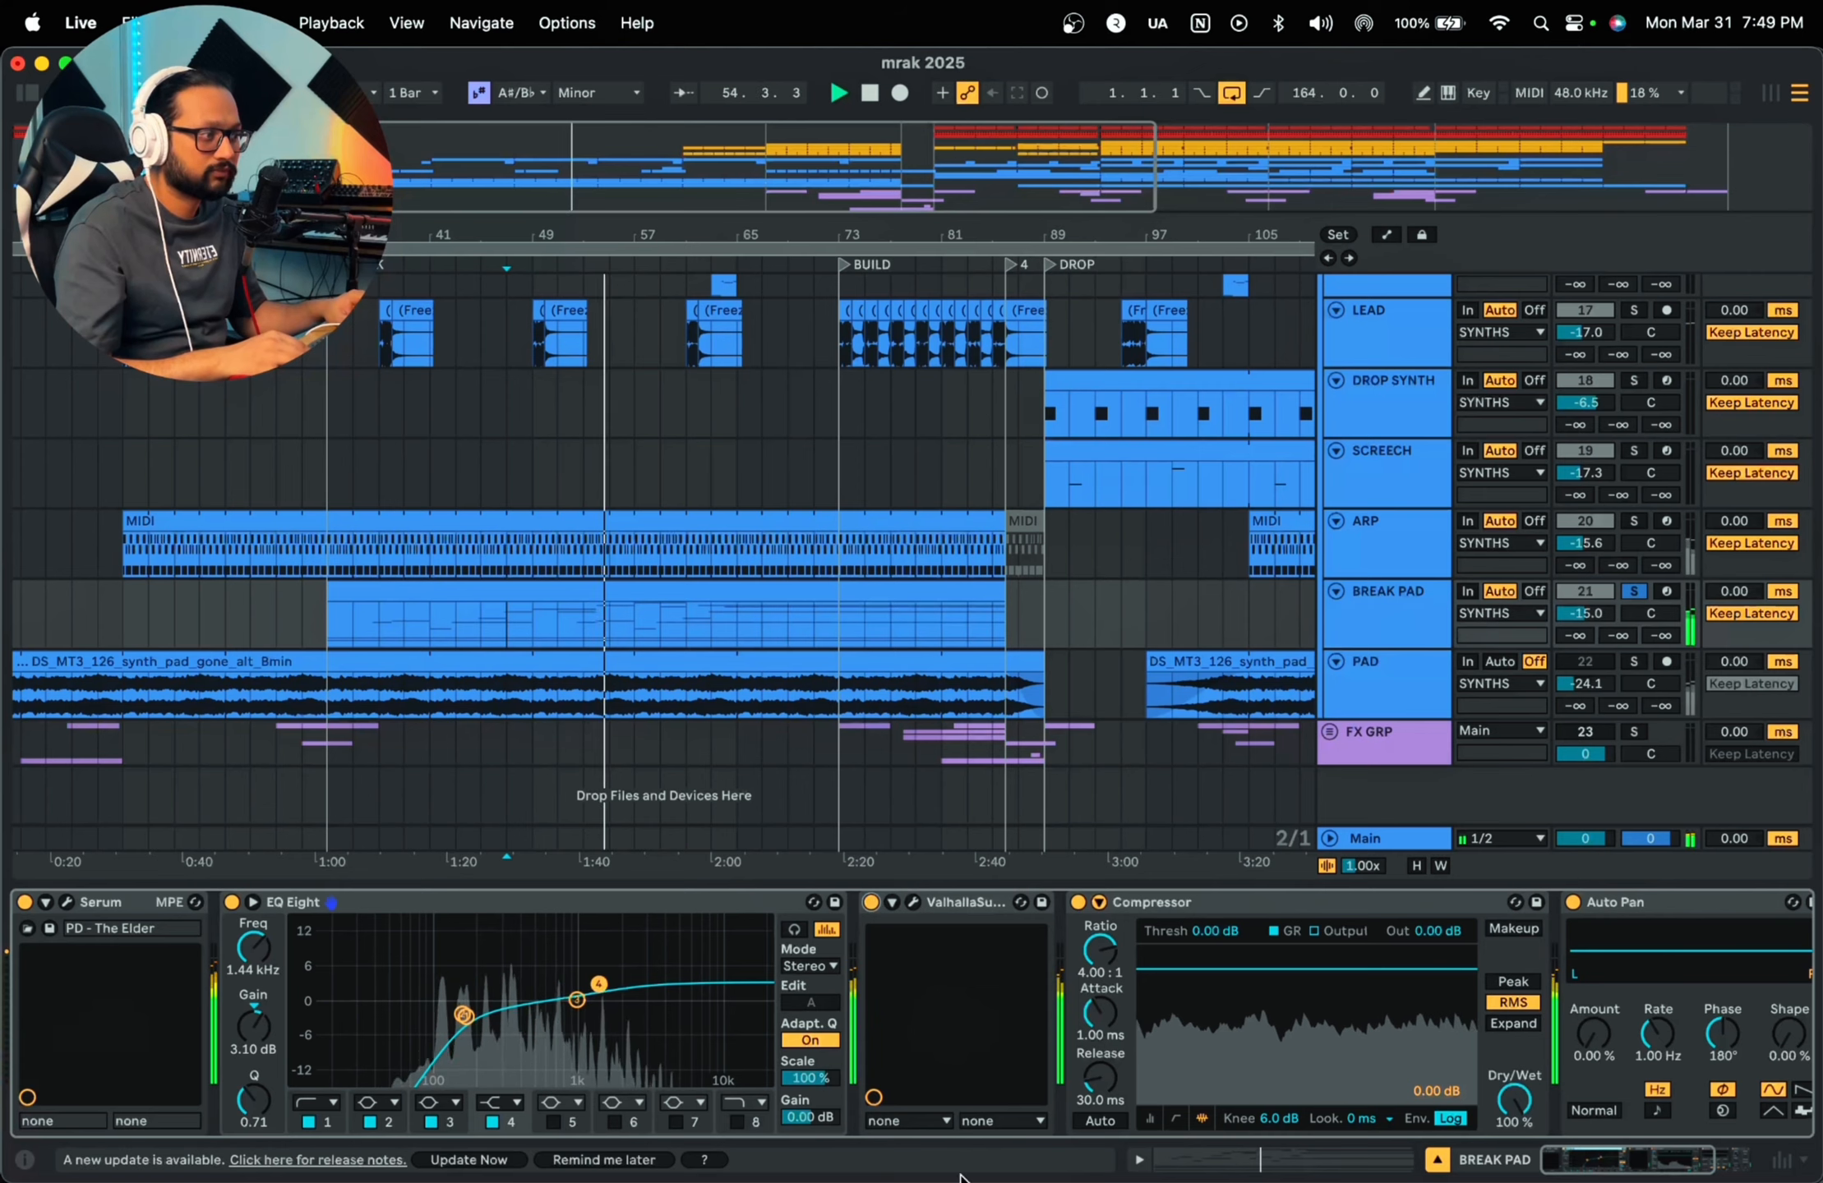
left_click(1623, 1161)
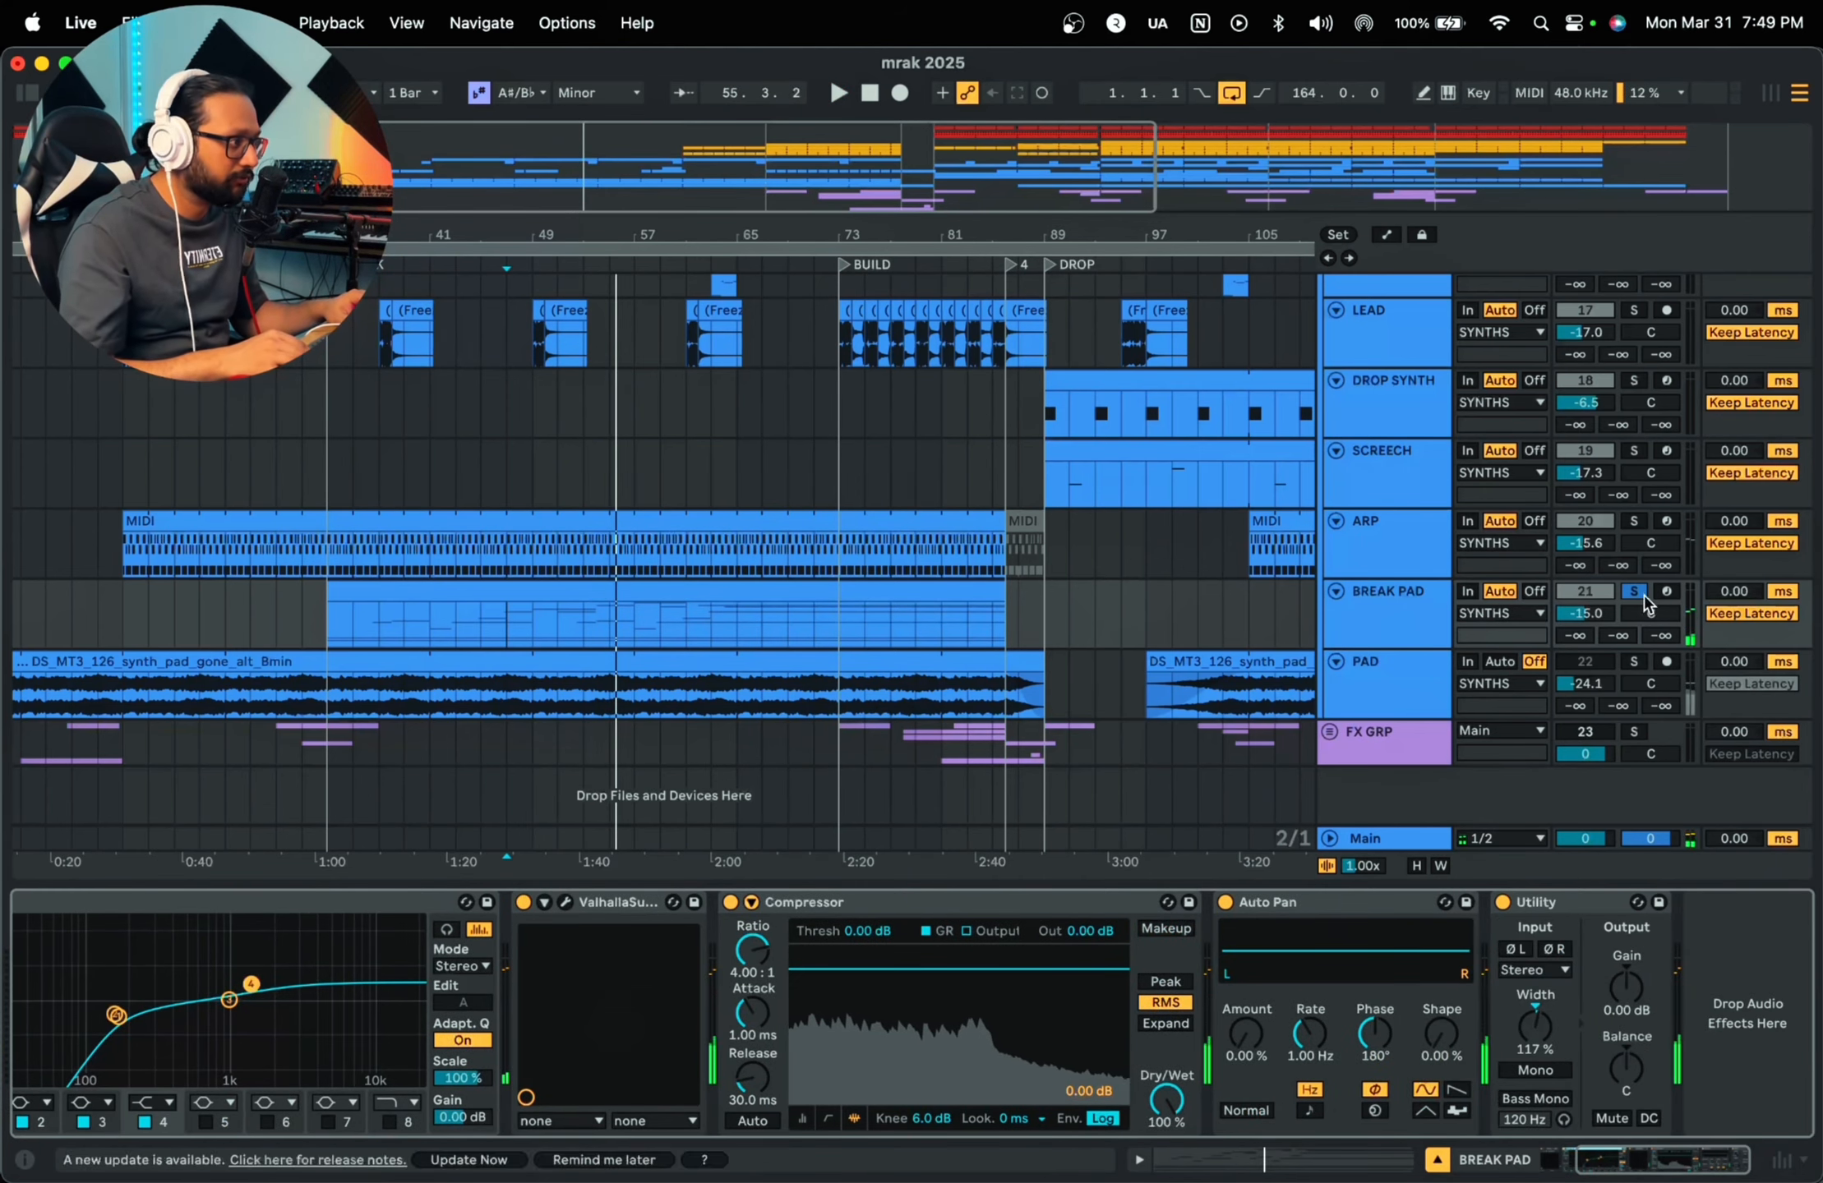
Step: Unsolo BREAK PAD and solo the PAD track
left_click(997, 612)
key("Down")
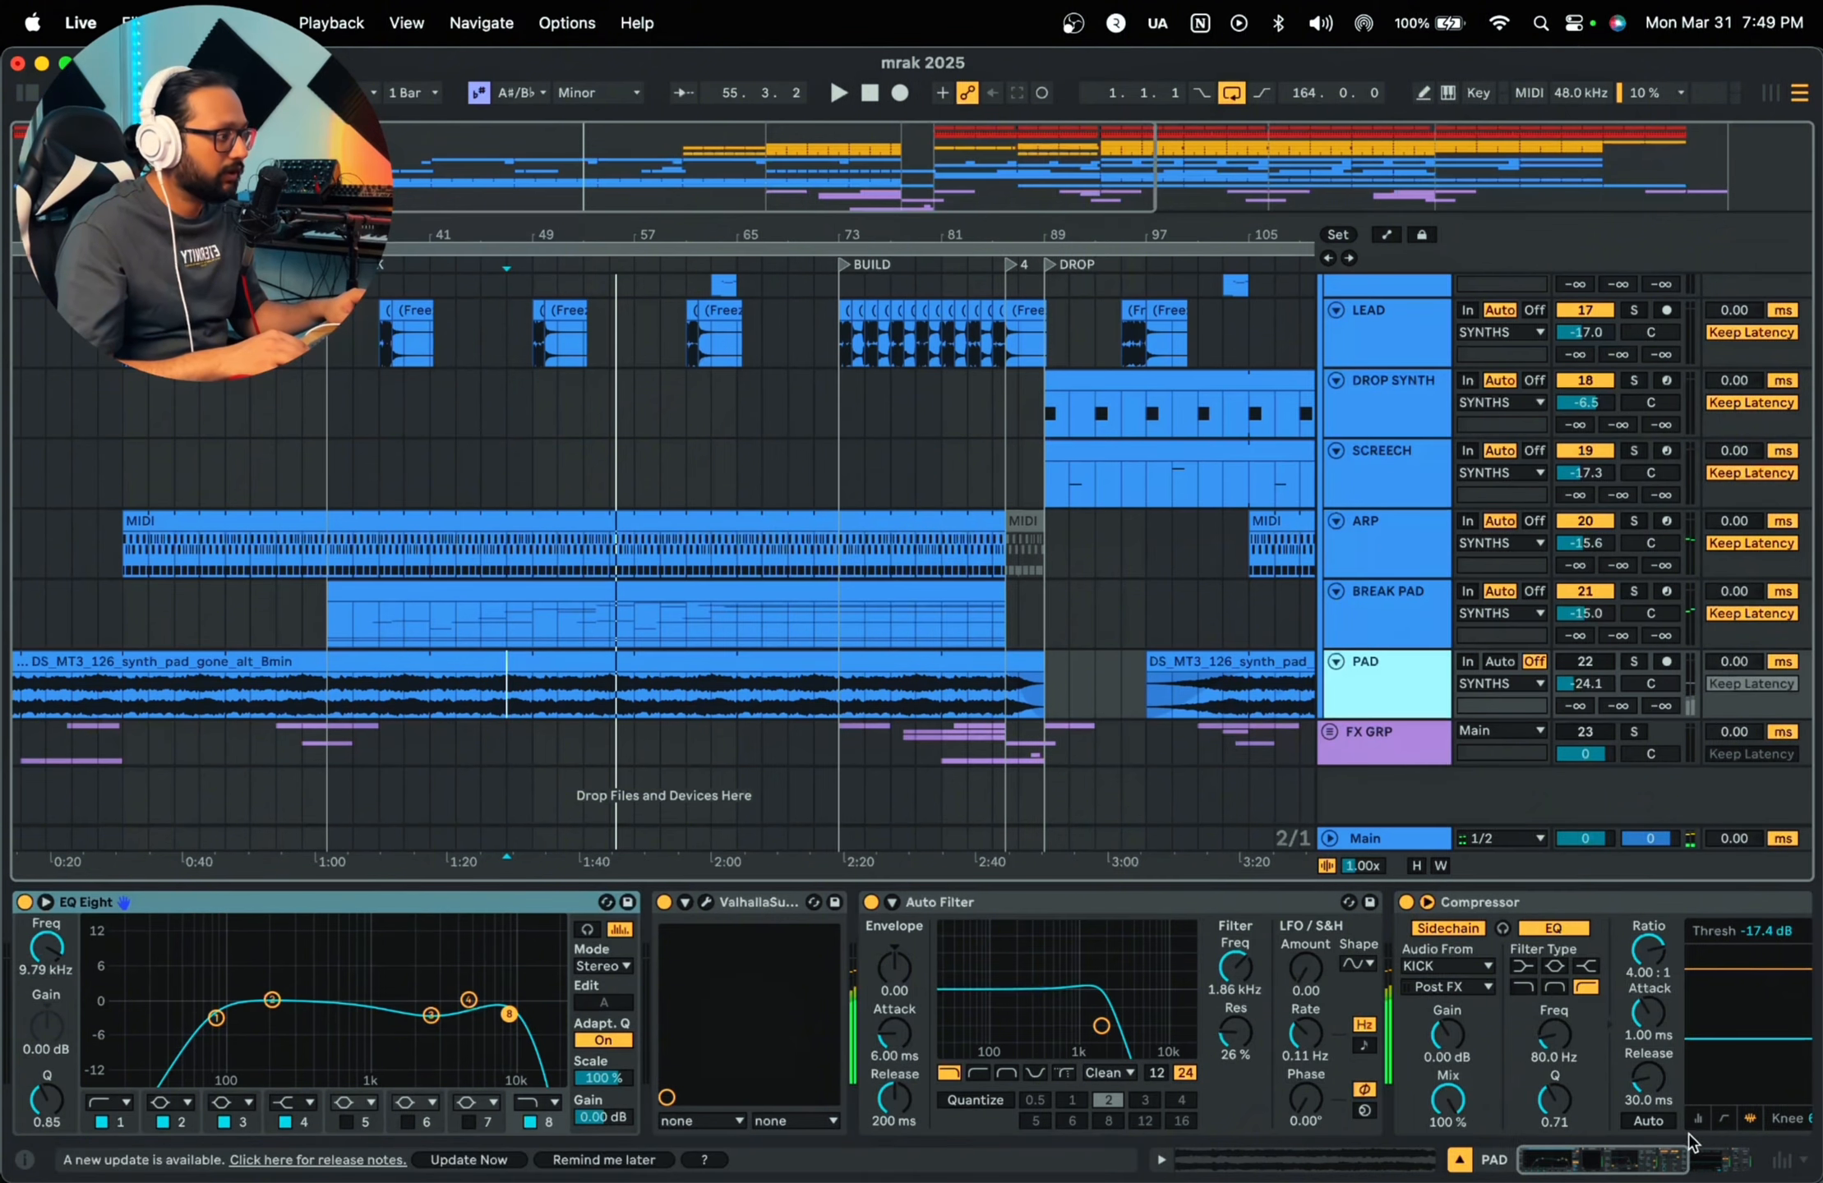
scroll(113, 693, "left", 3)
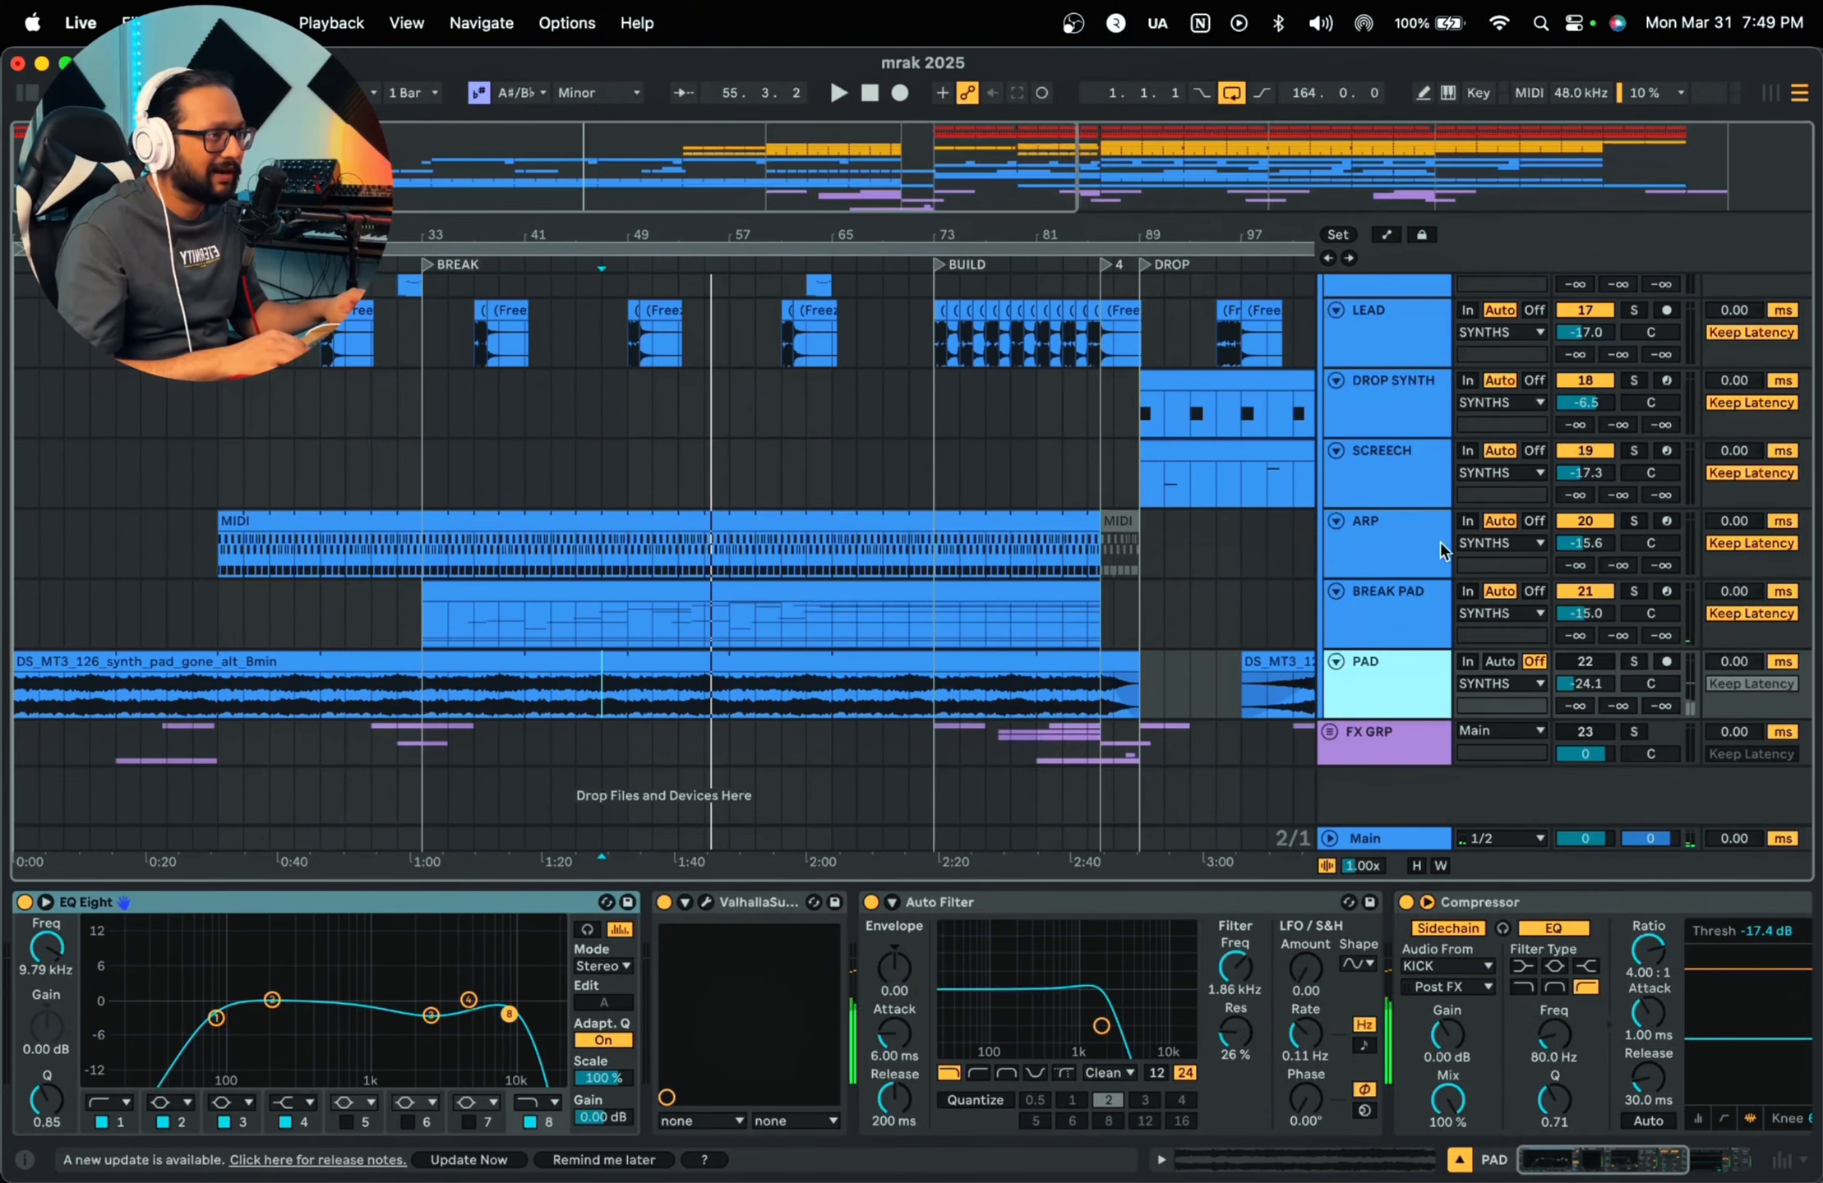
scroll(24, 697, "up", 10)
left_click(462, 607)
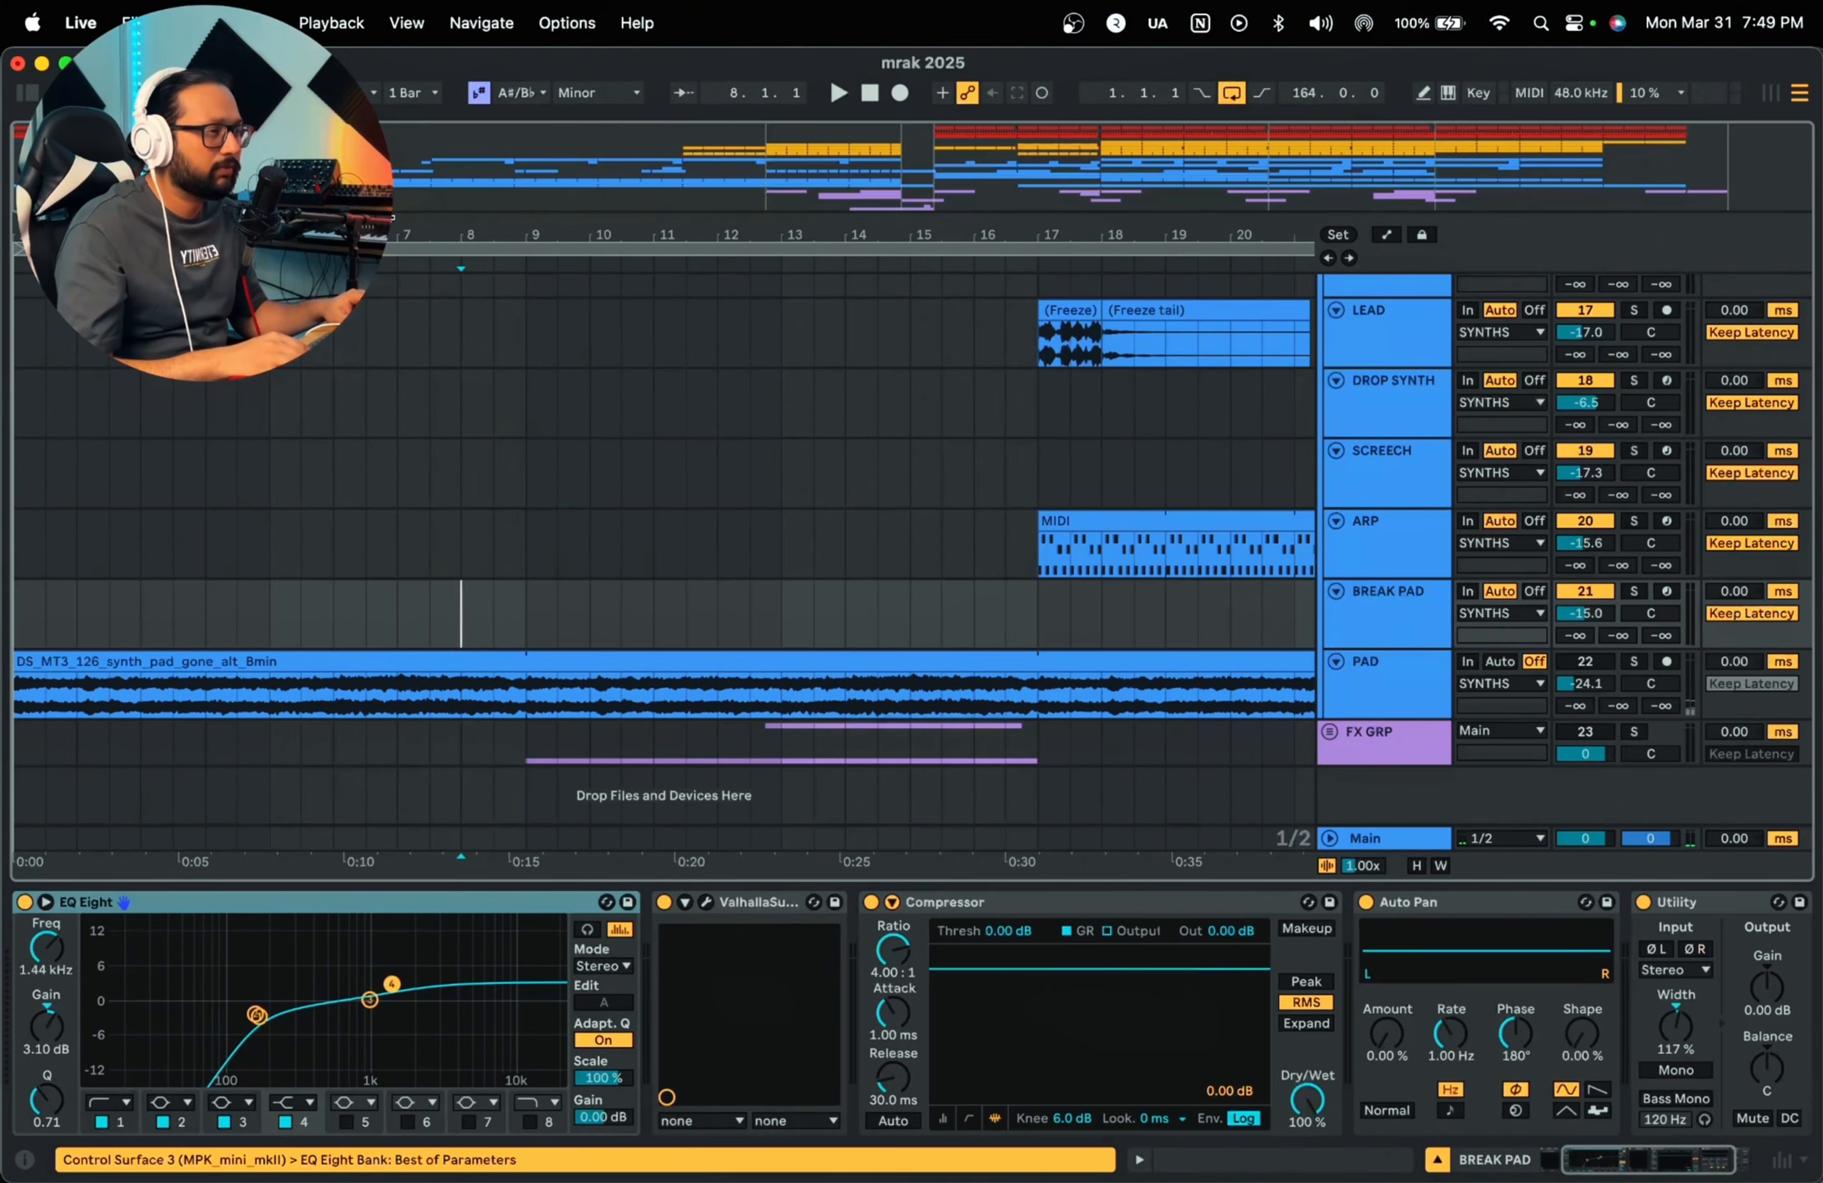
left_click_drag(517, 218, 516, 225)
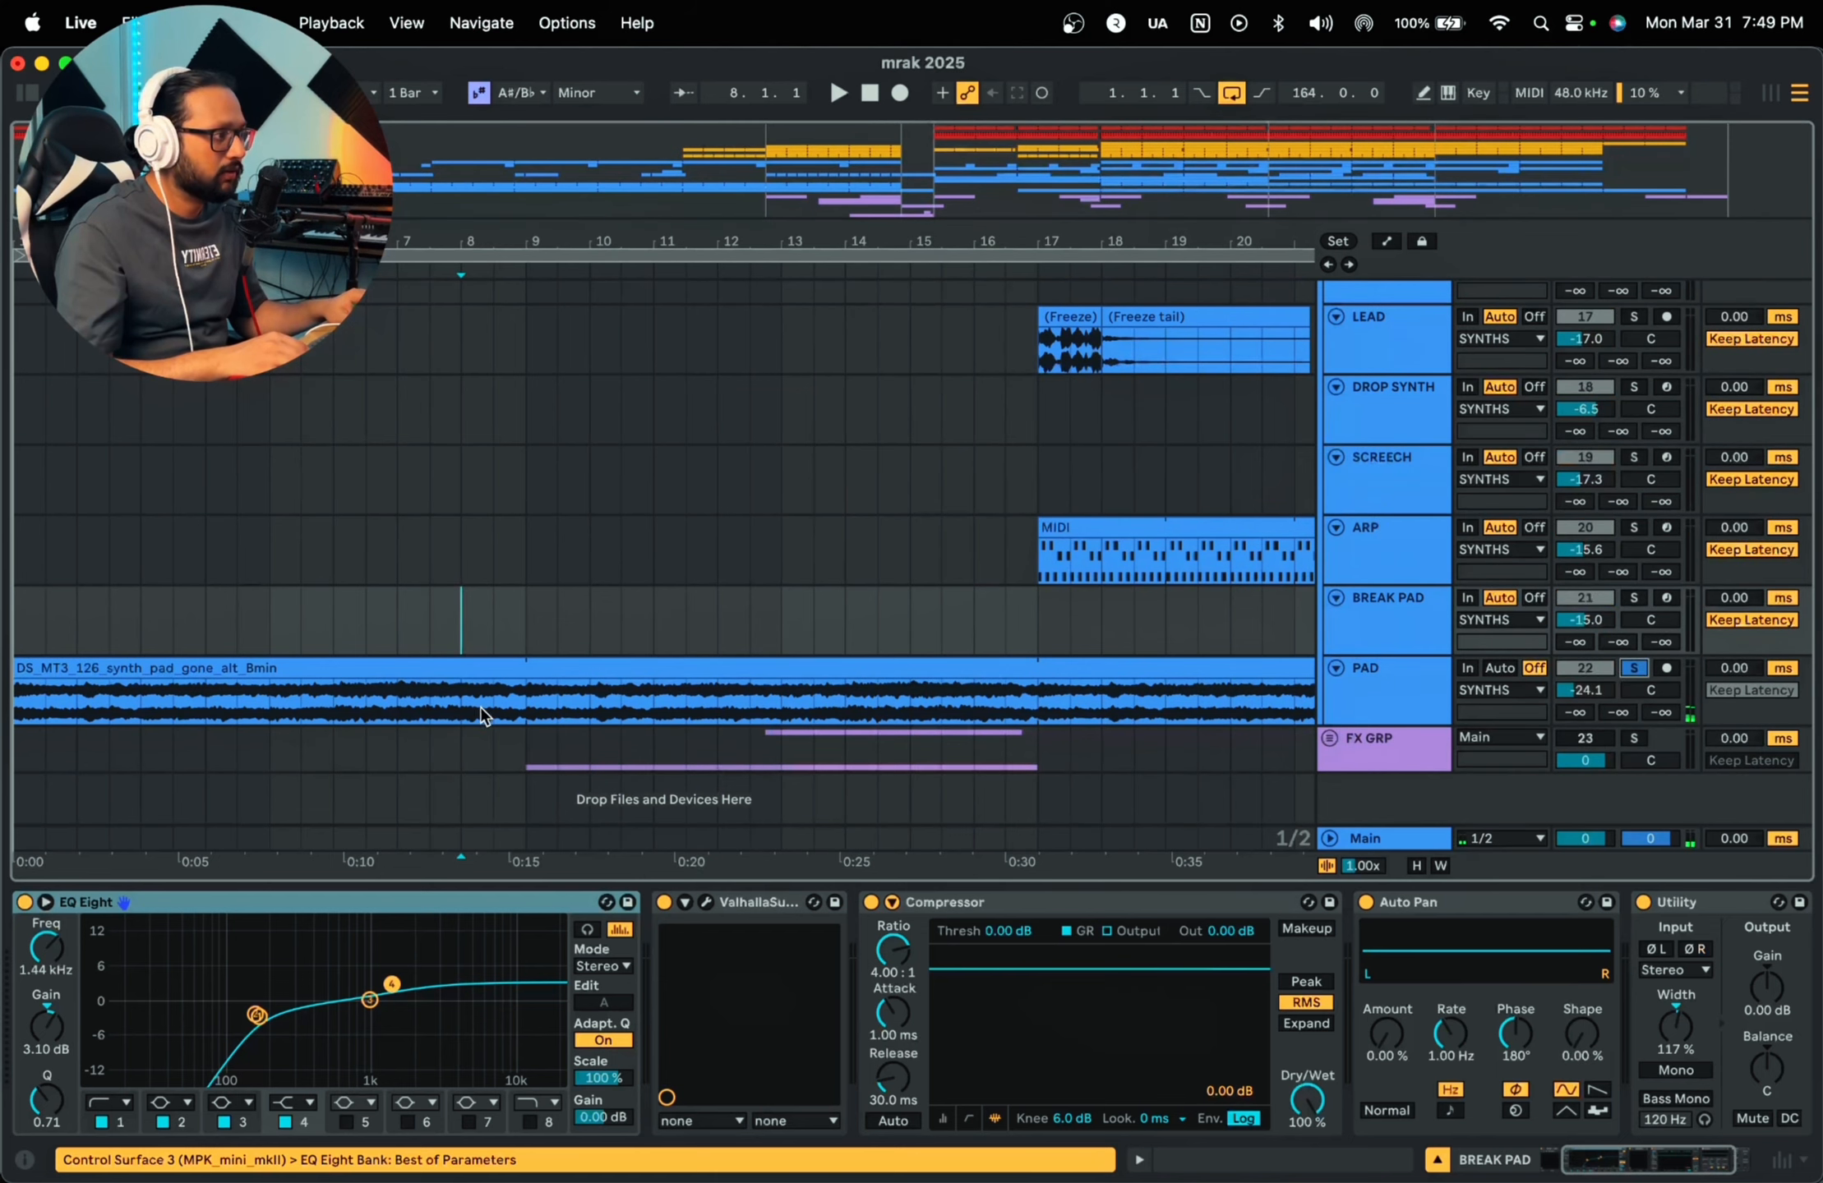
Step: Audition the soloed PAD audio clip from 17.1.1 with all of its effects enabled
key("space")
left_click(1065, 698)
left_click(1048, 701)
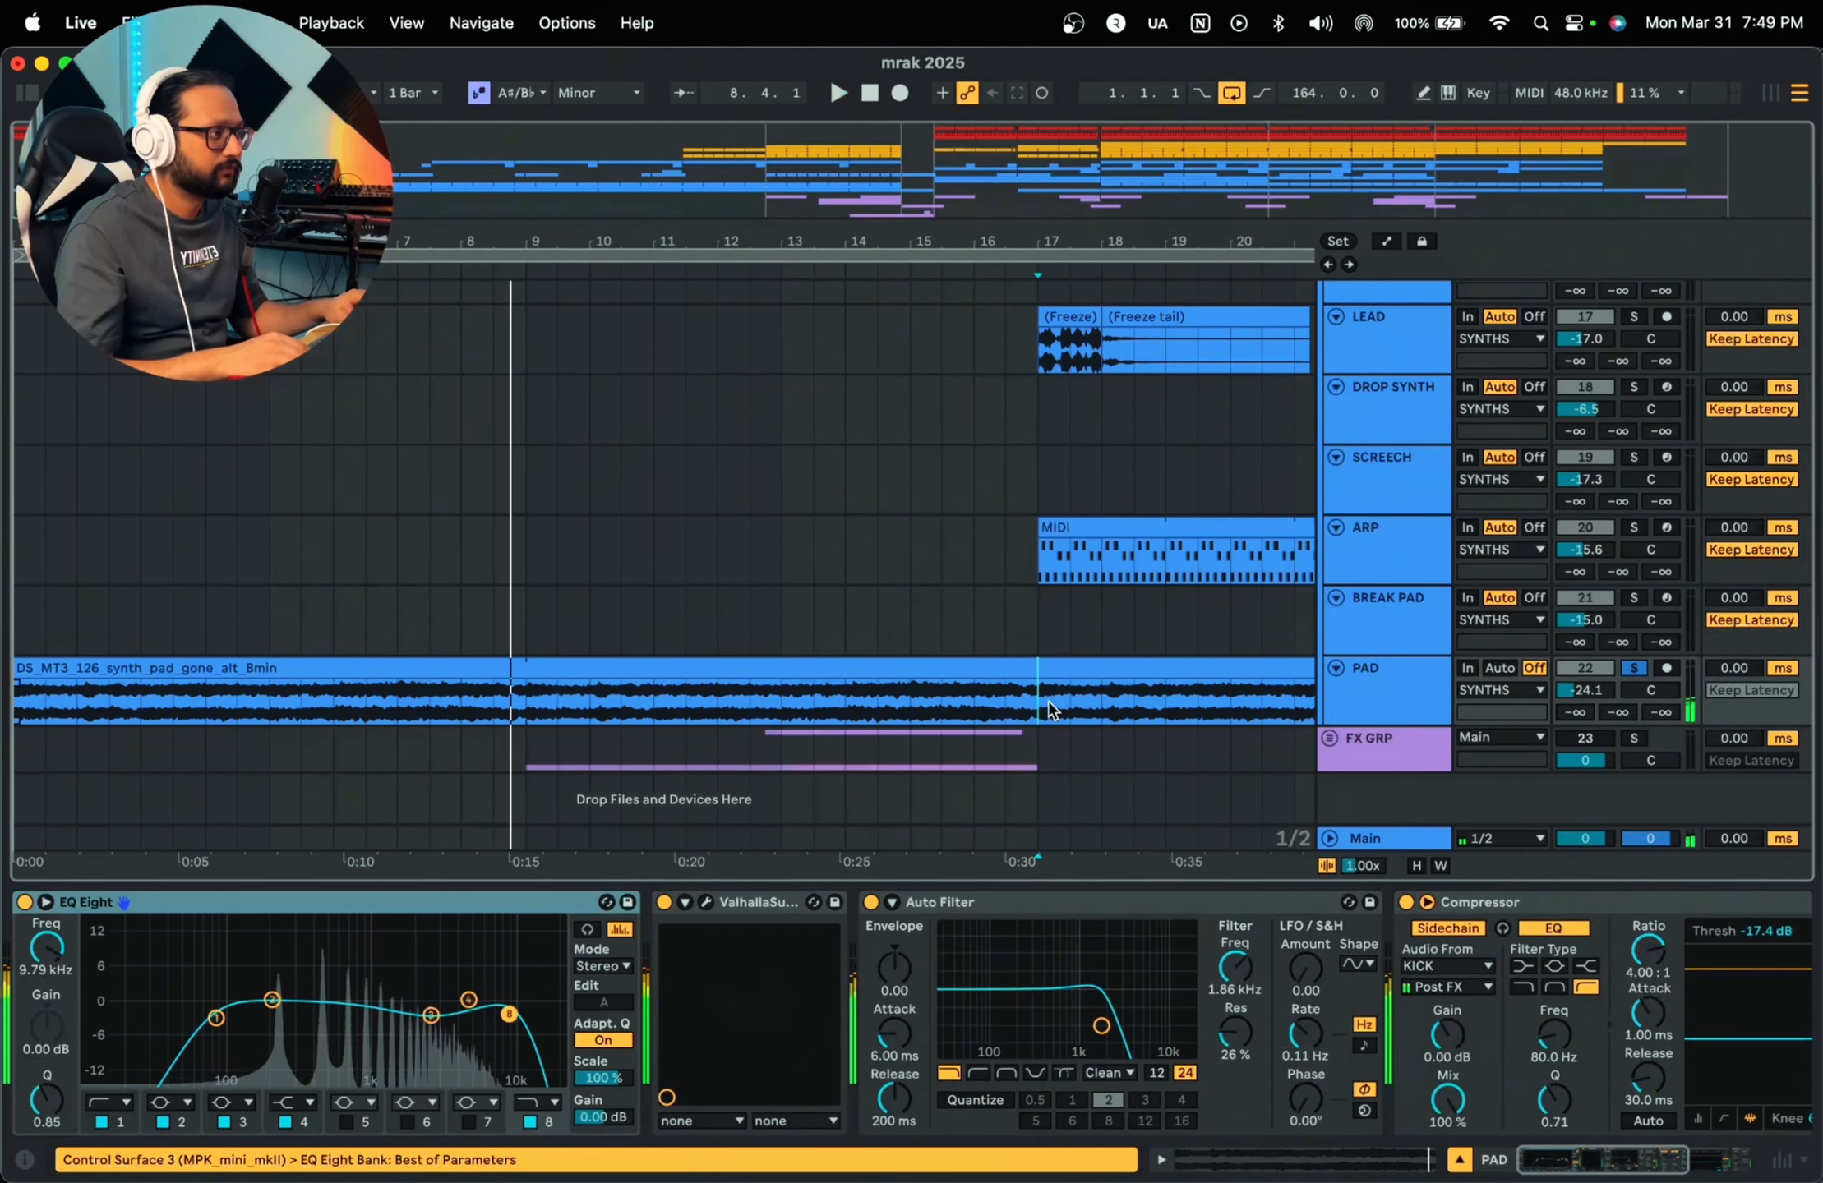
key("space")
key("space")
left_click_drag(945, 220, 842, 41)
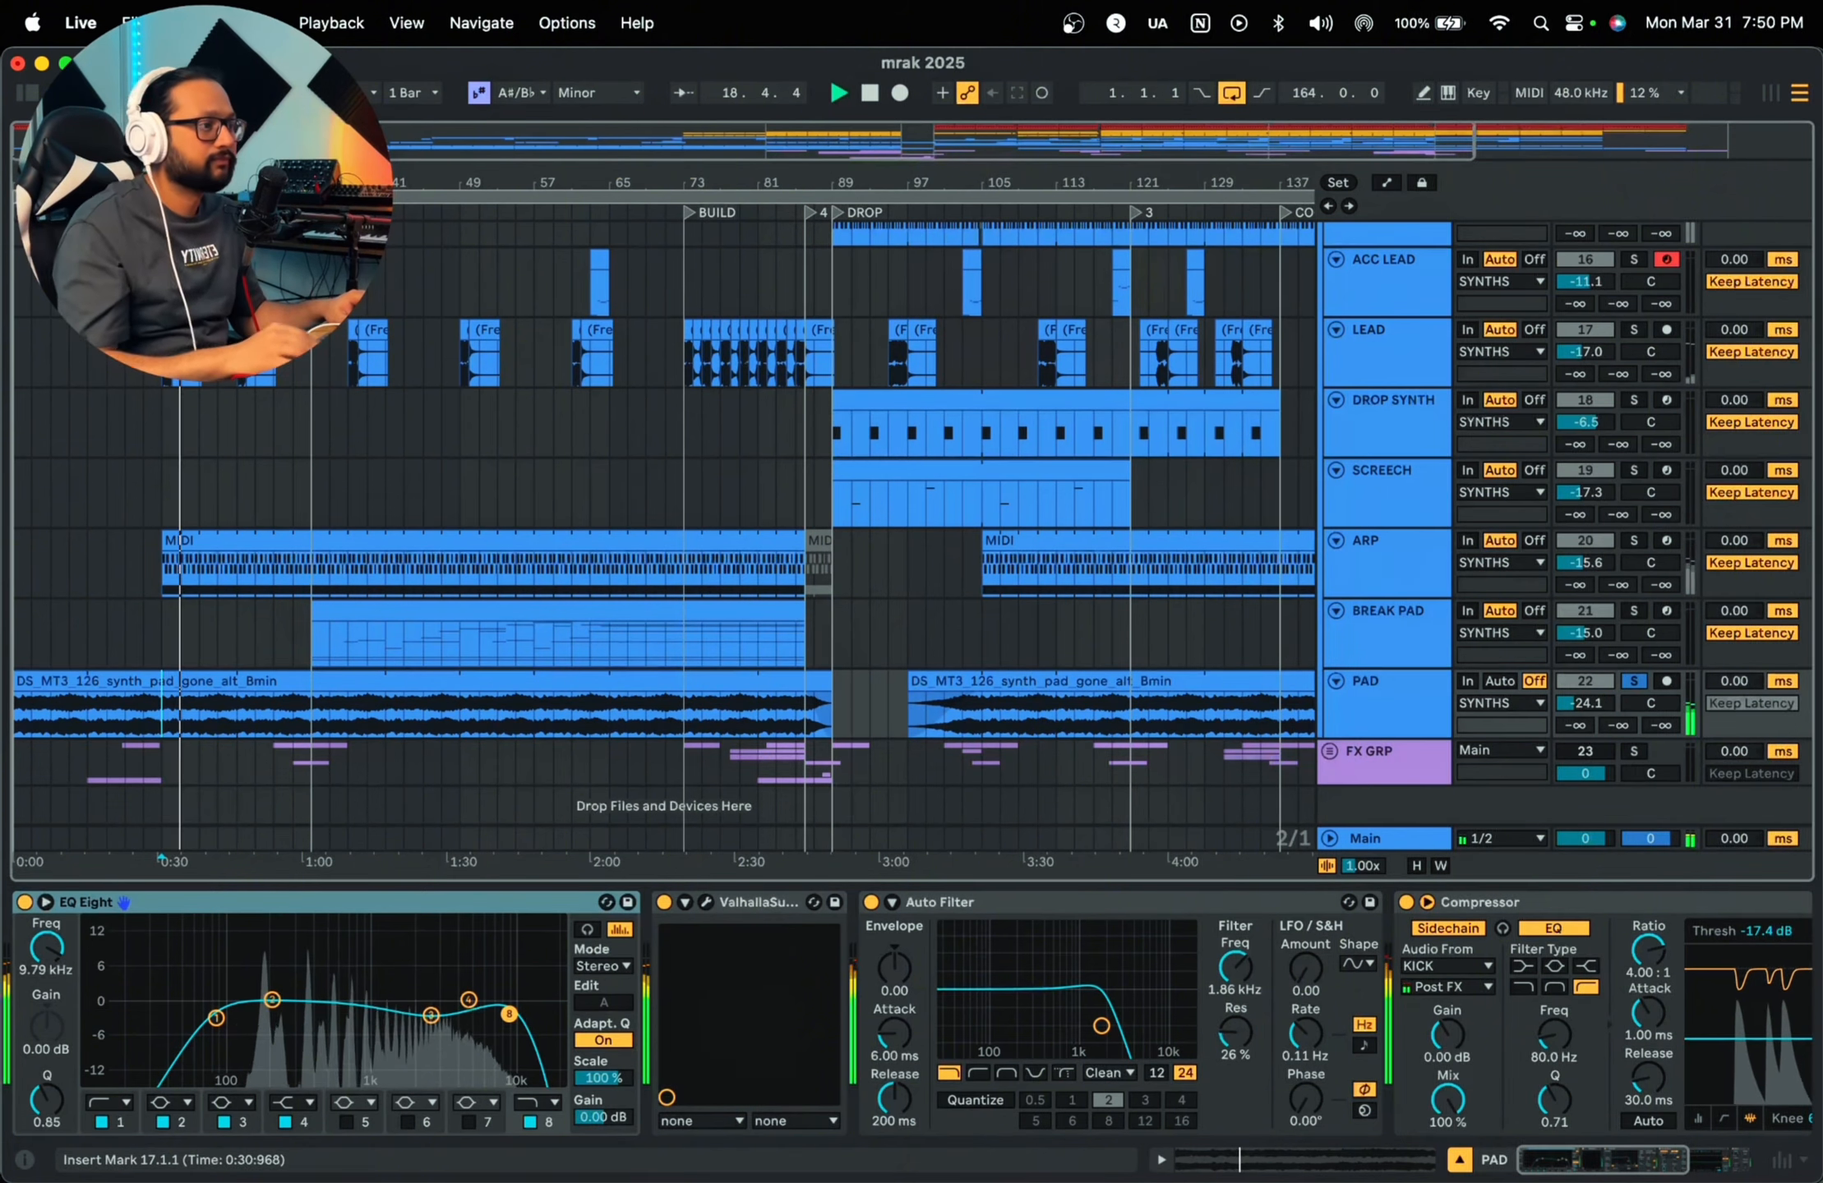
left_click_drag(85, 183, 85, 271)
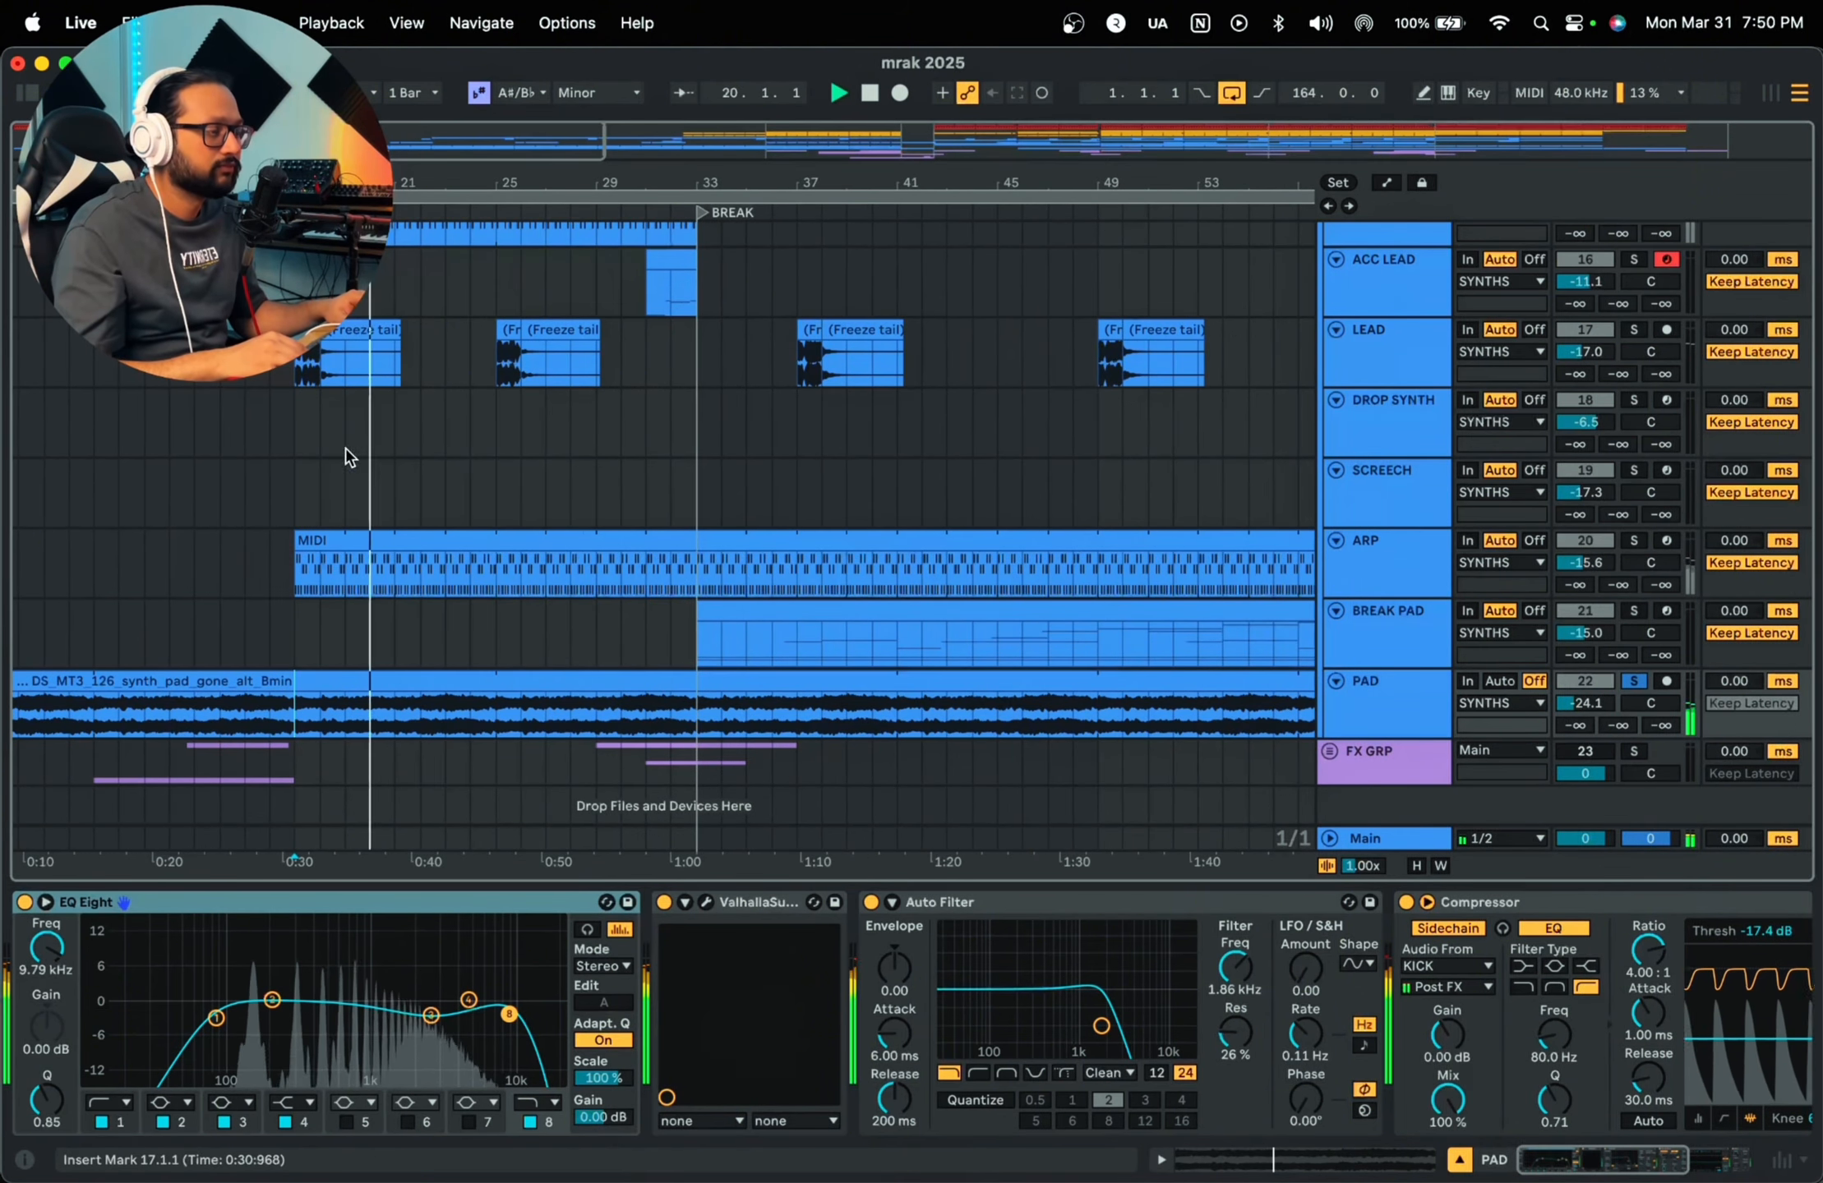
left_click(1384, 691)
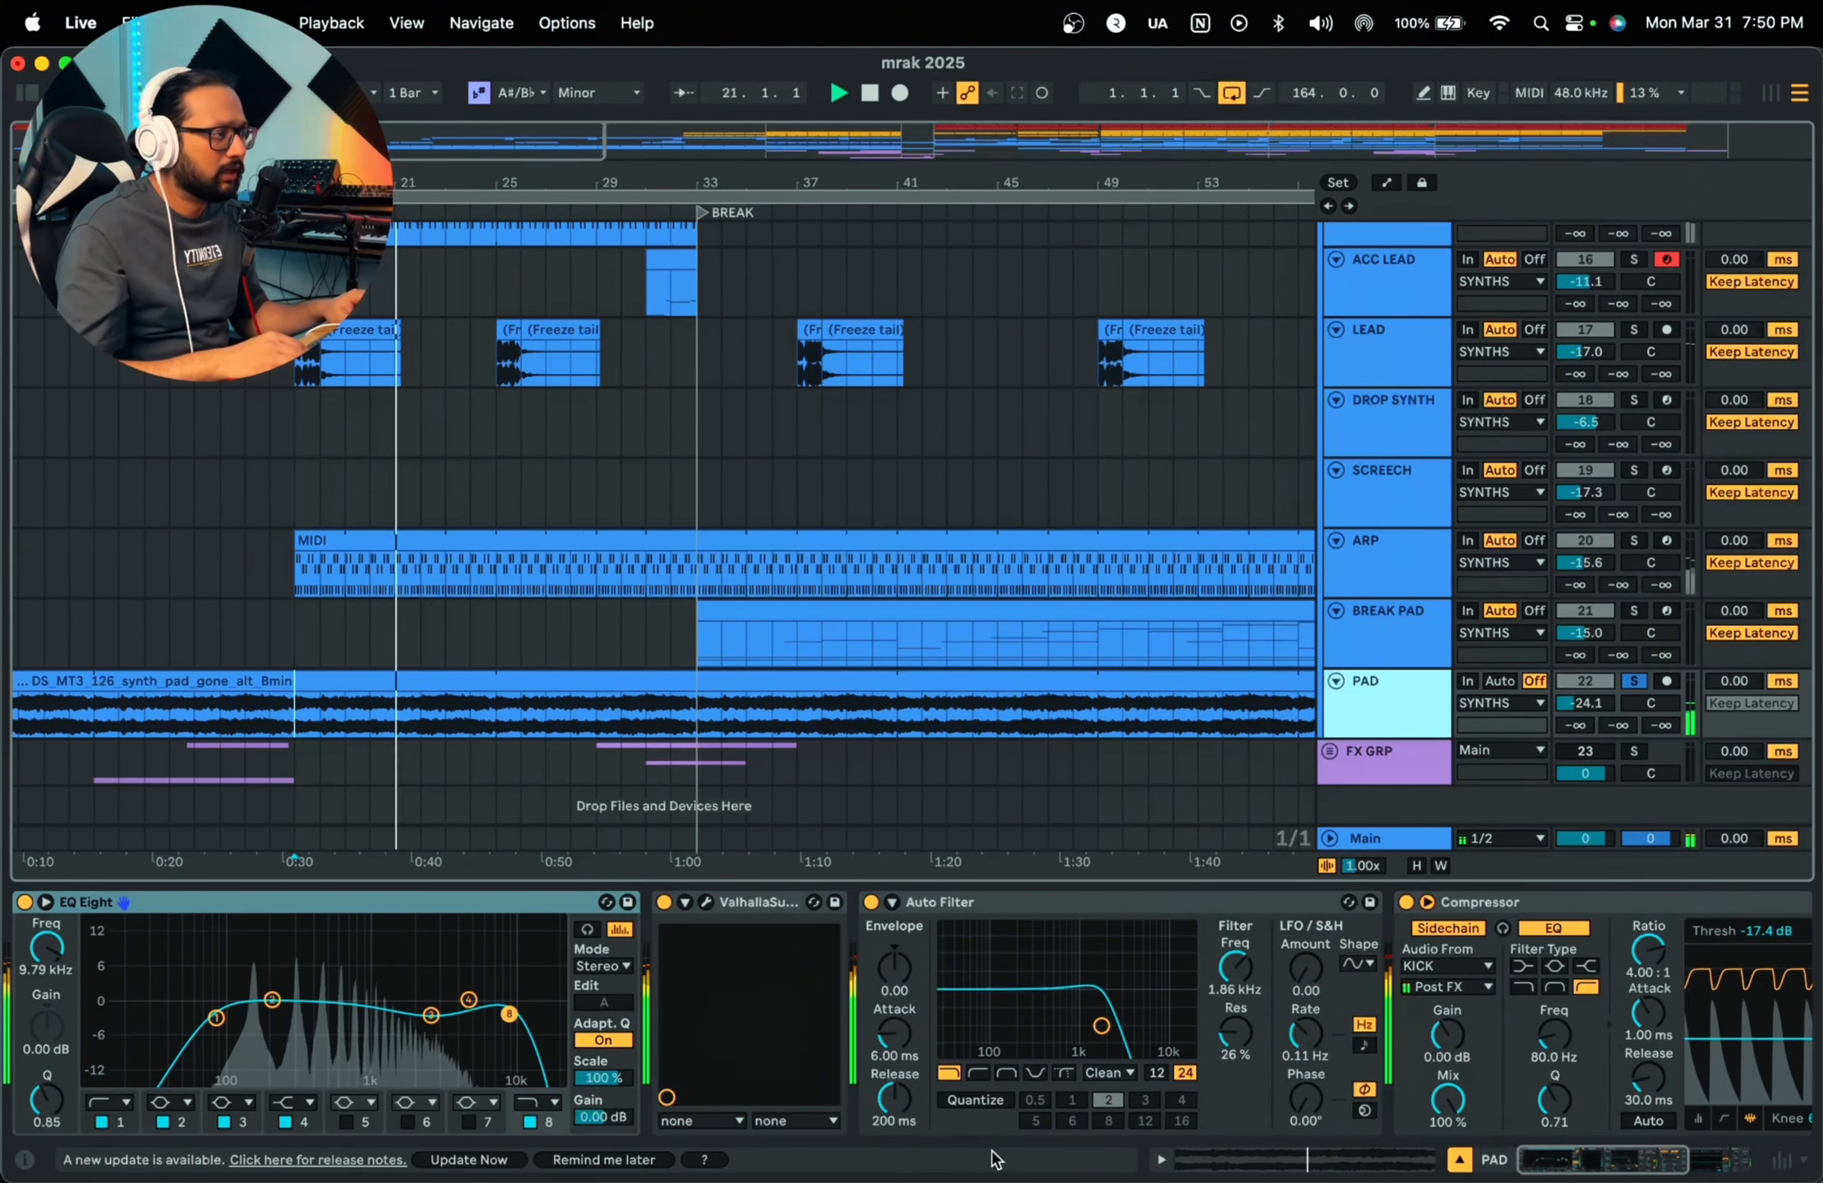
key("space")
Step: Bypass ValhallaSupermassive, Auto Filter and EQ Eight on PAD, and open the ValhallaSupermassive settings window
mouse_move(1564, 1165)
left_mouse_down()
mouse_move(1652, 1165)
mouse_move(1553, 1165)
left_mouse_up()
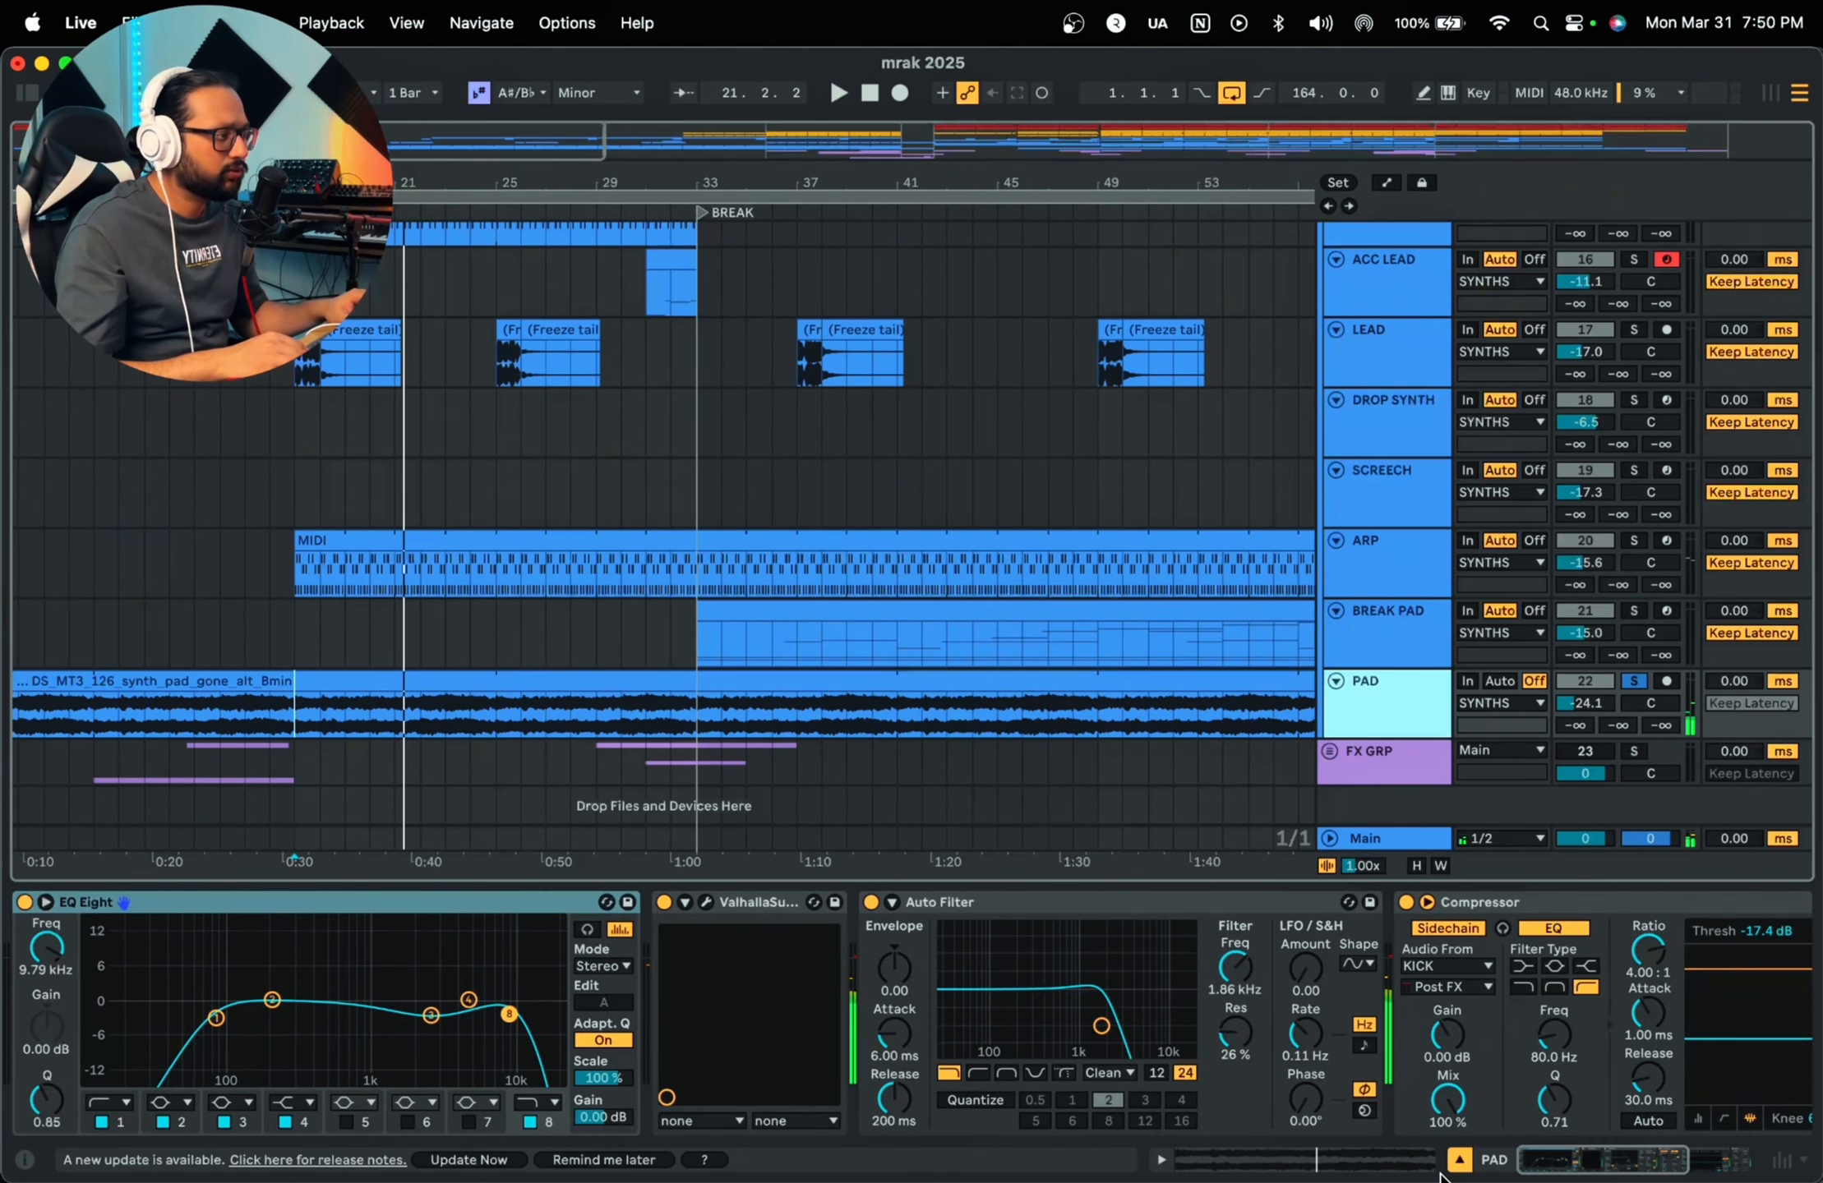
left_click(663, 902)
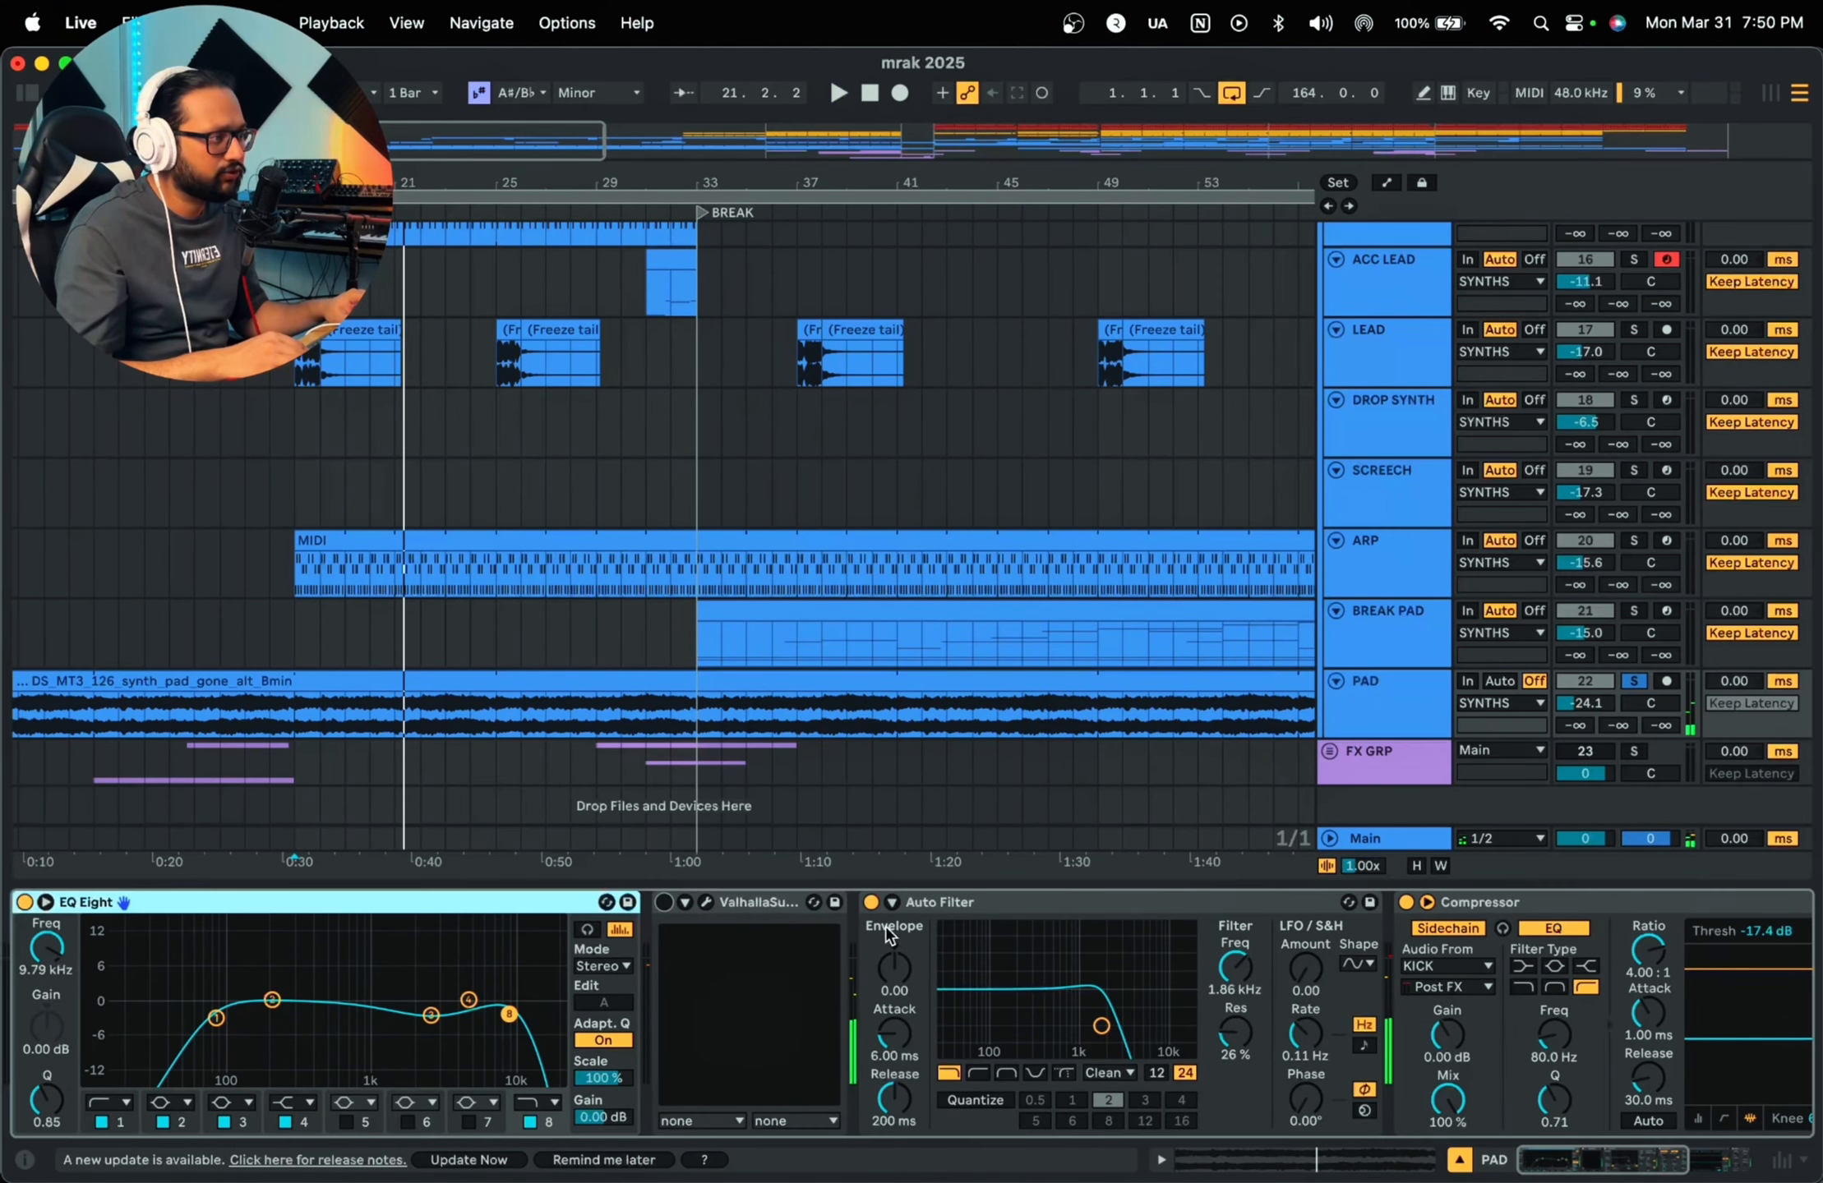
left_click(705, 903)
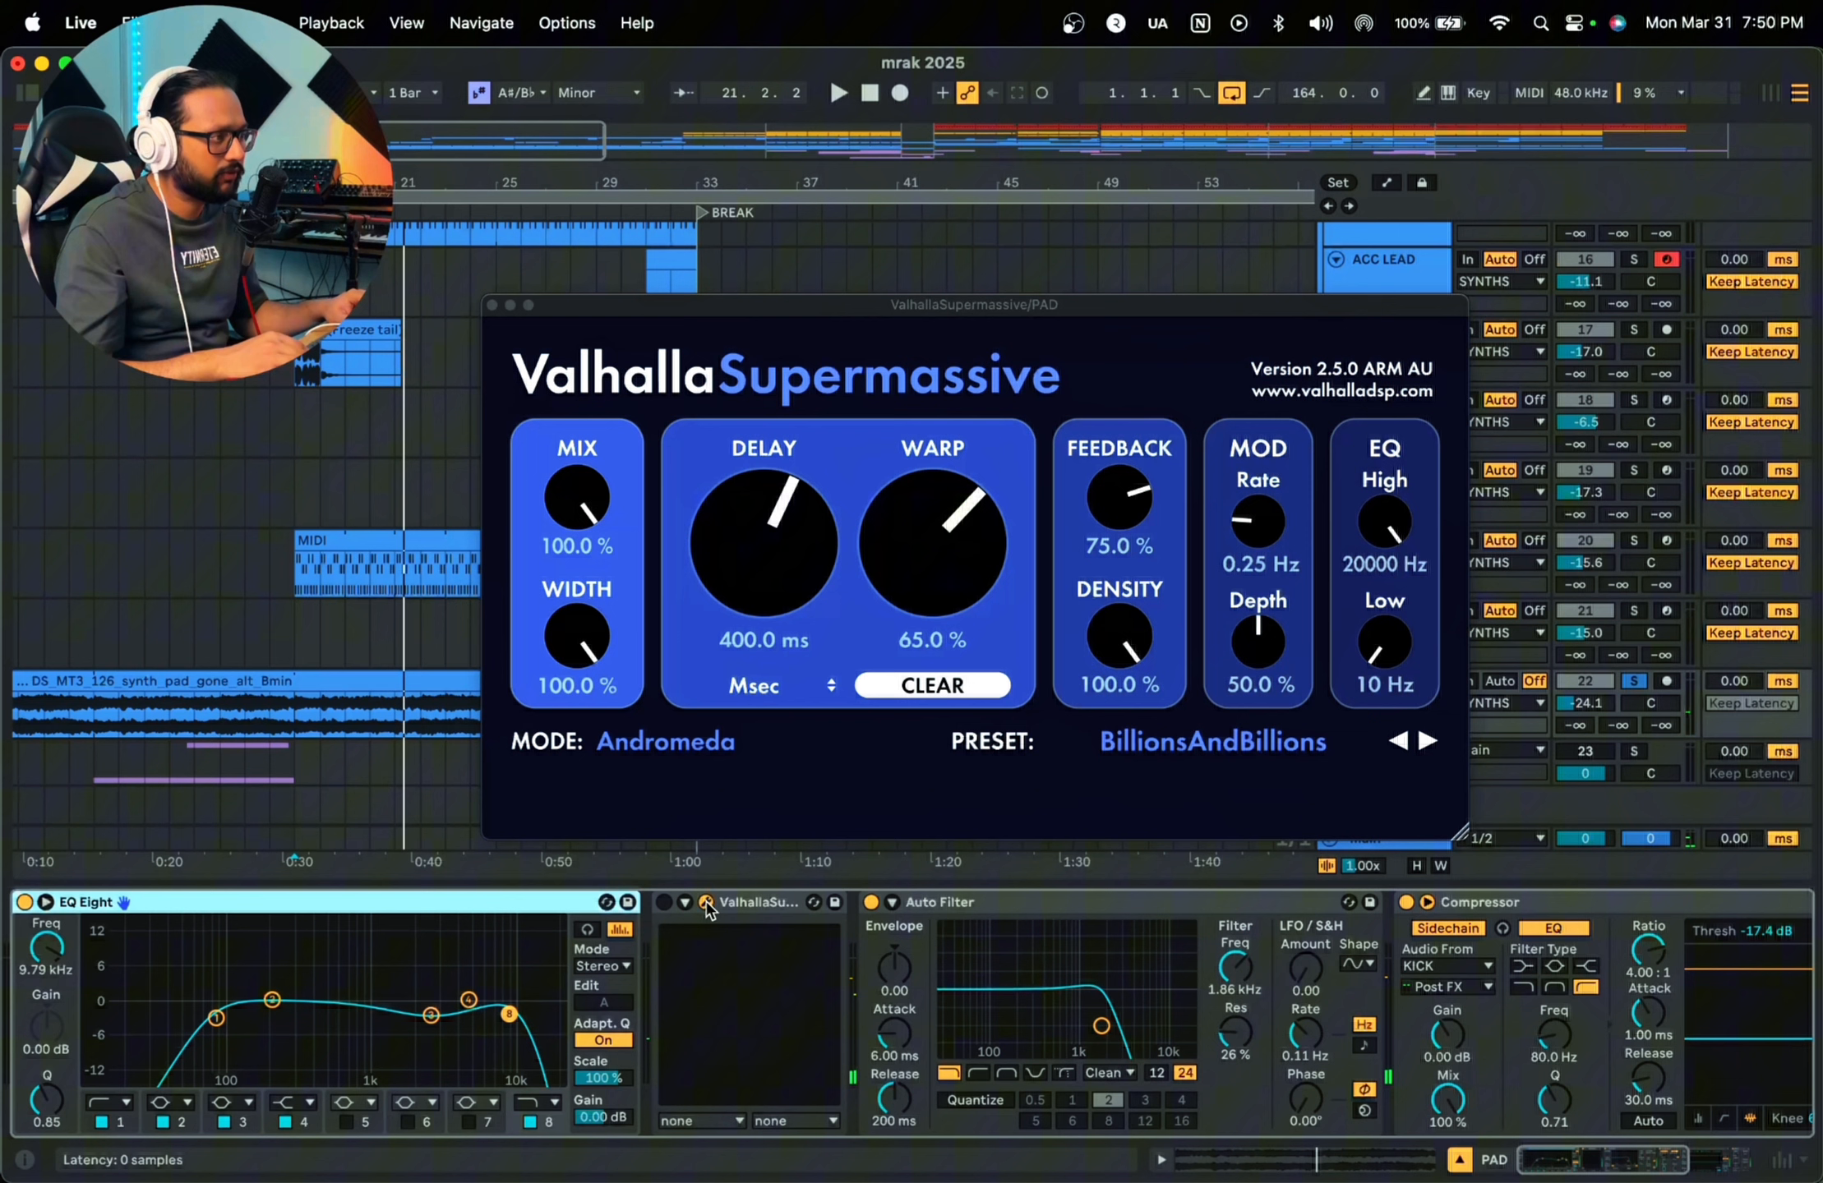
left_click(655, 909)
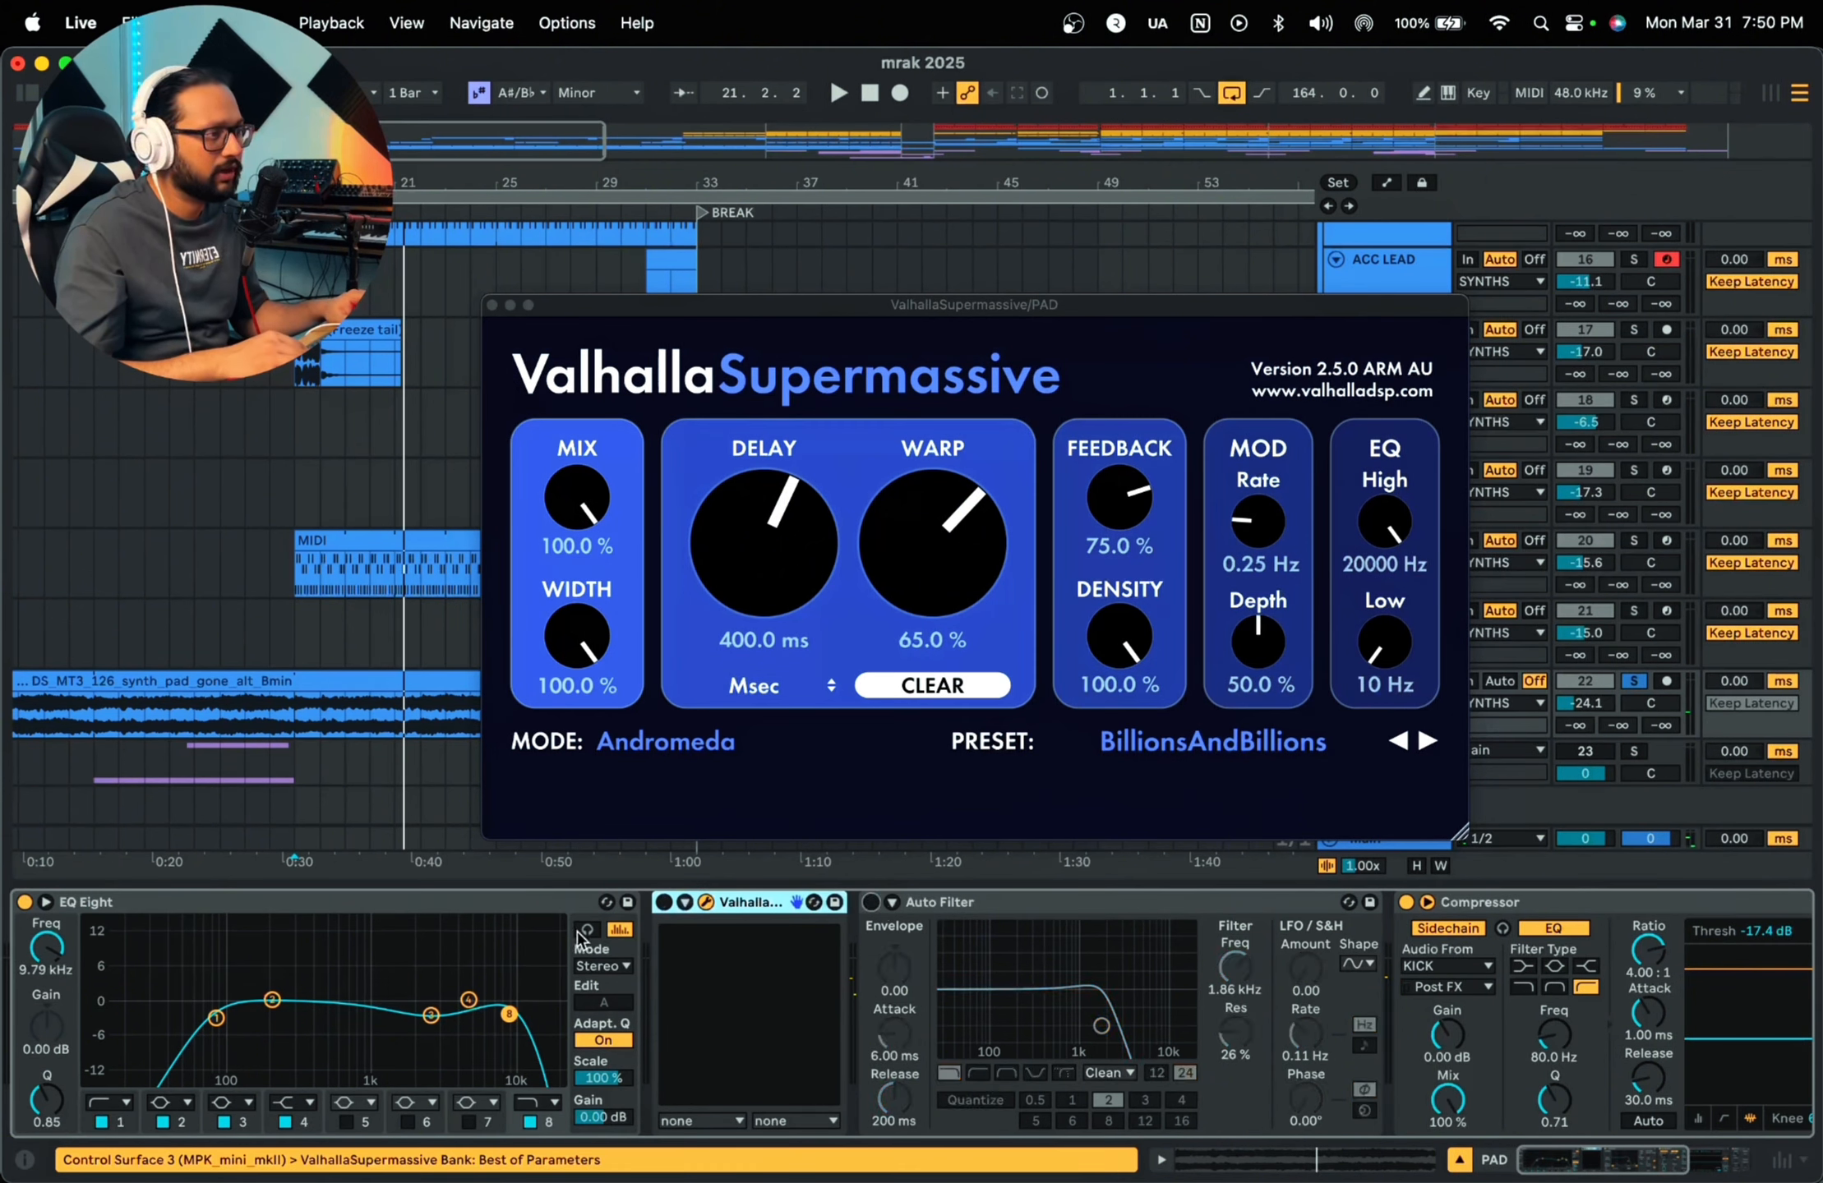
left_click(23, 904)
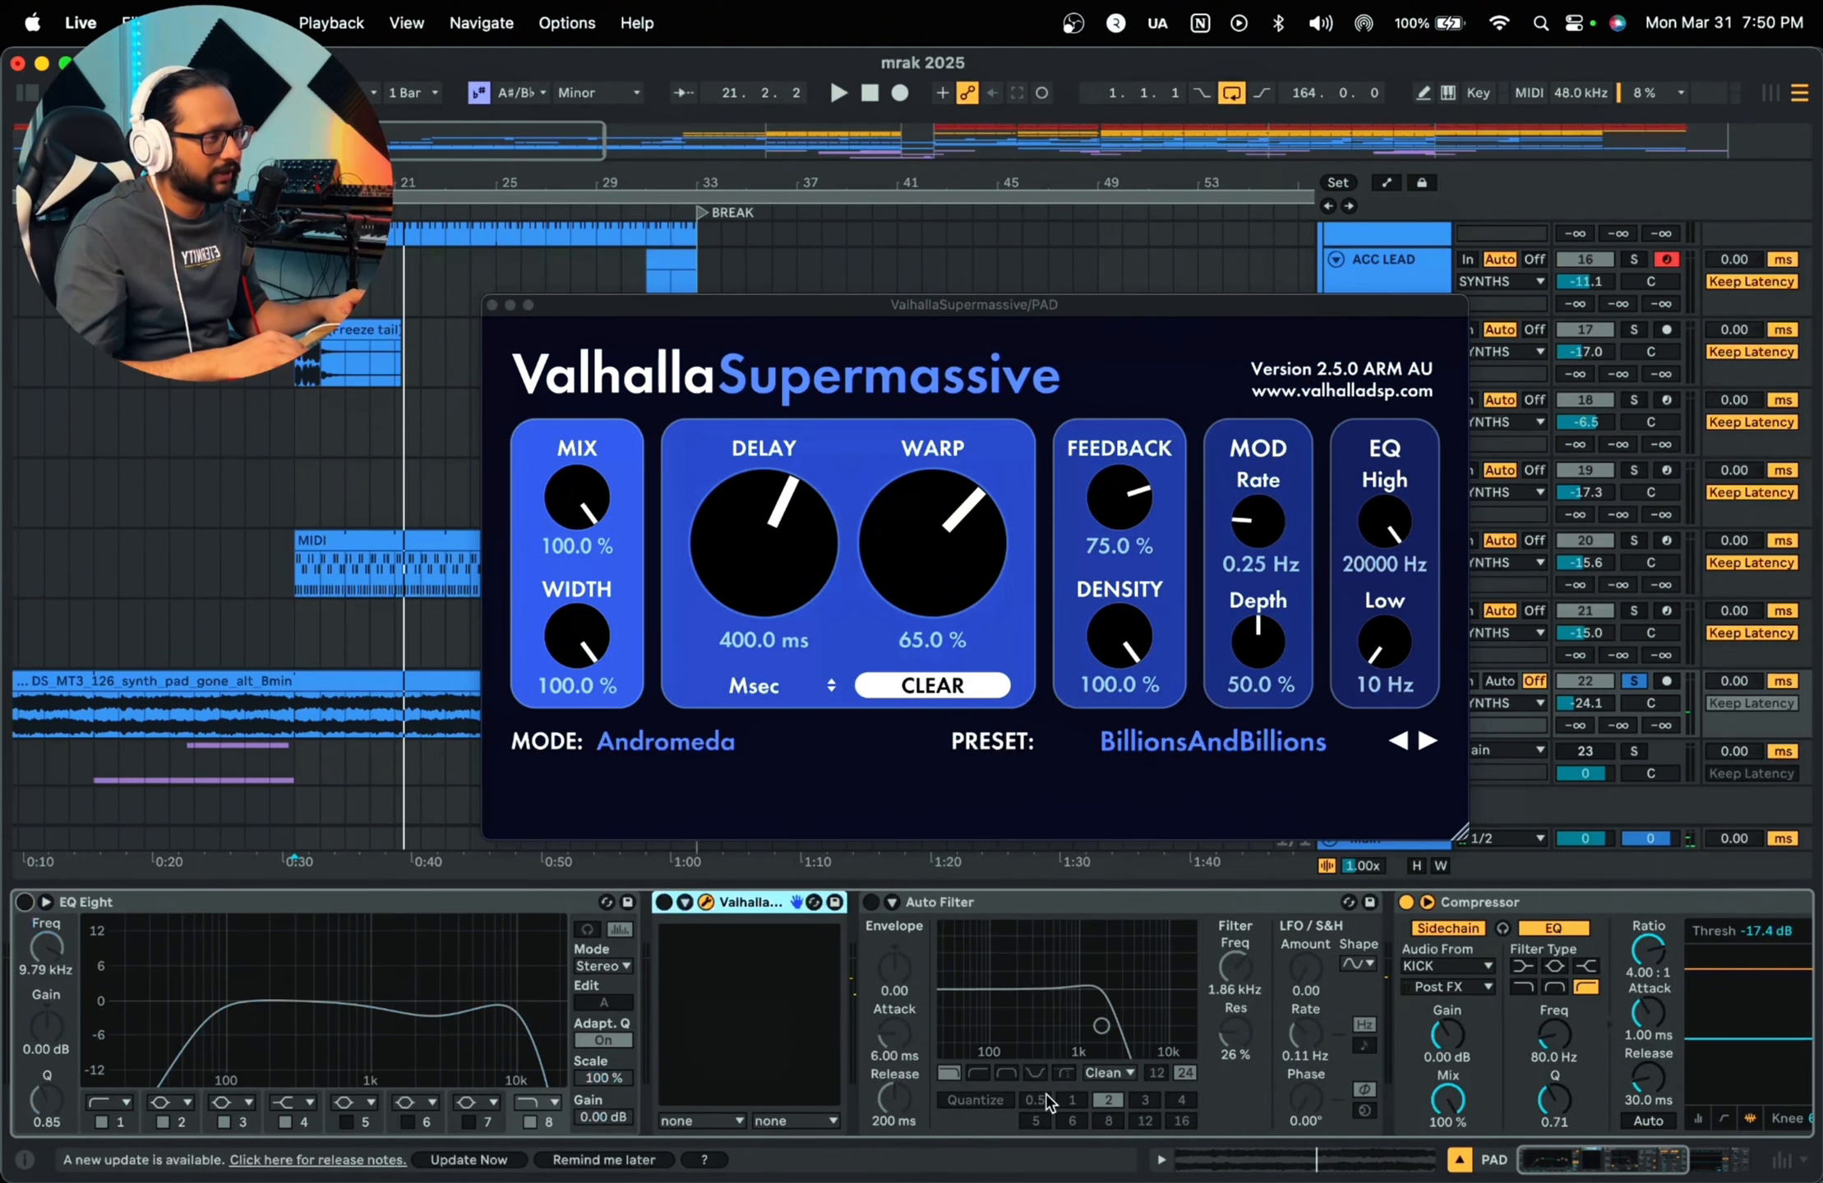
Step: Play the soloed PAD twice from 17.1.1 to hear it without EQ, reverb and filter
key("space")
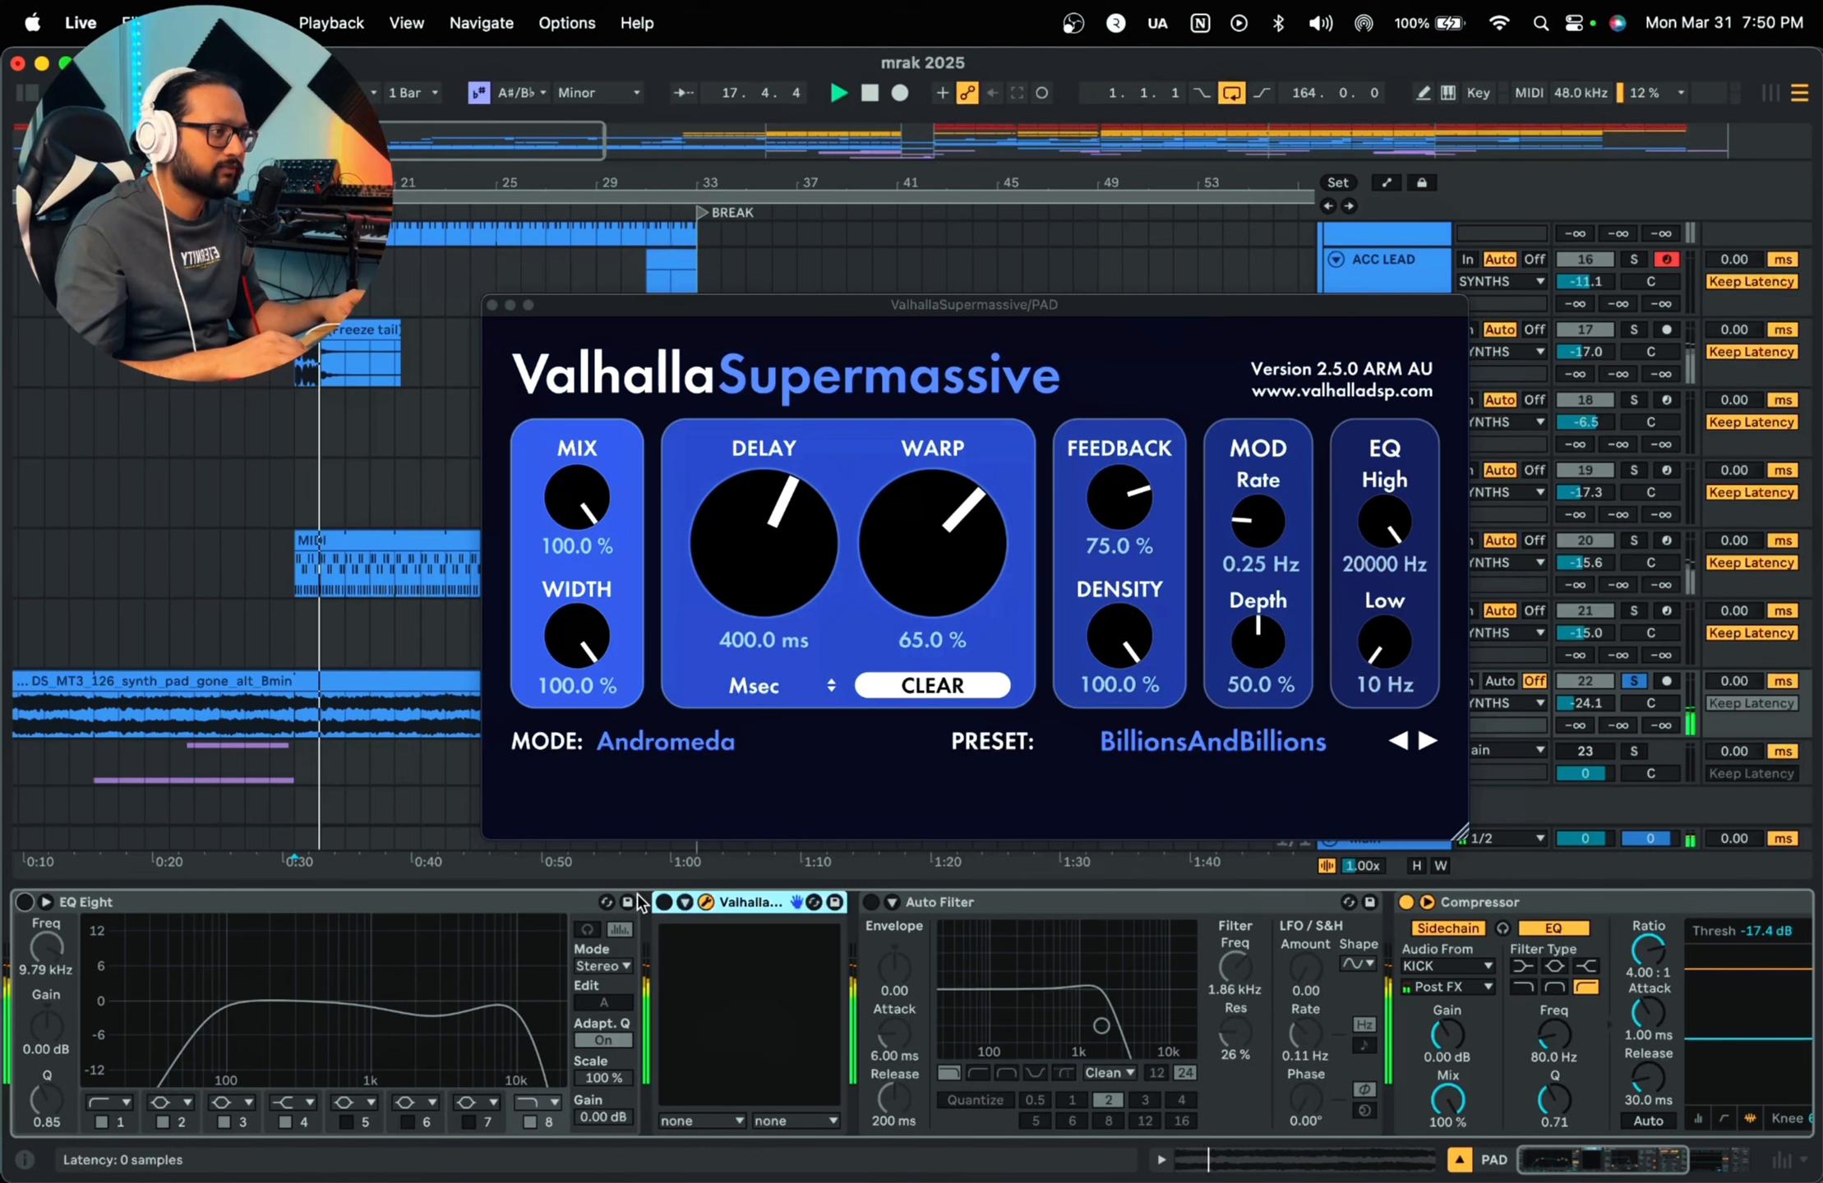
key("space")
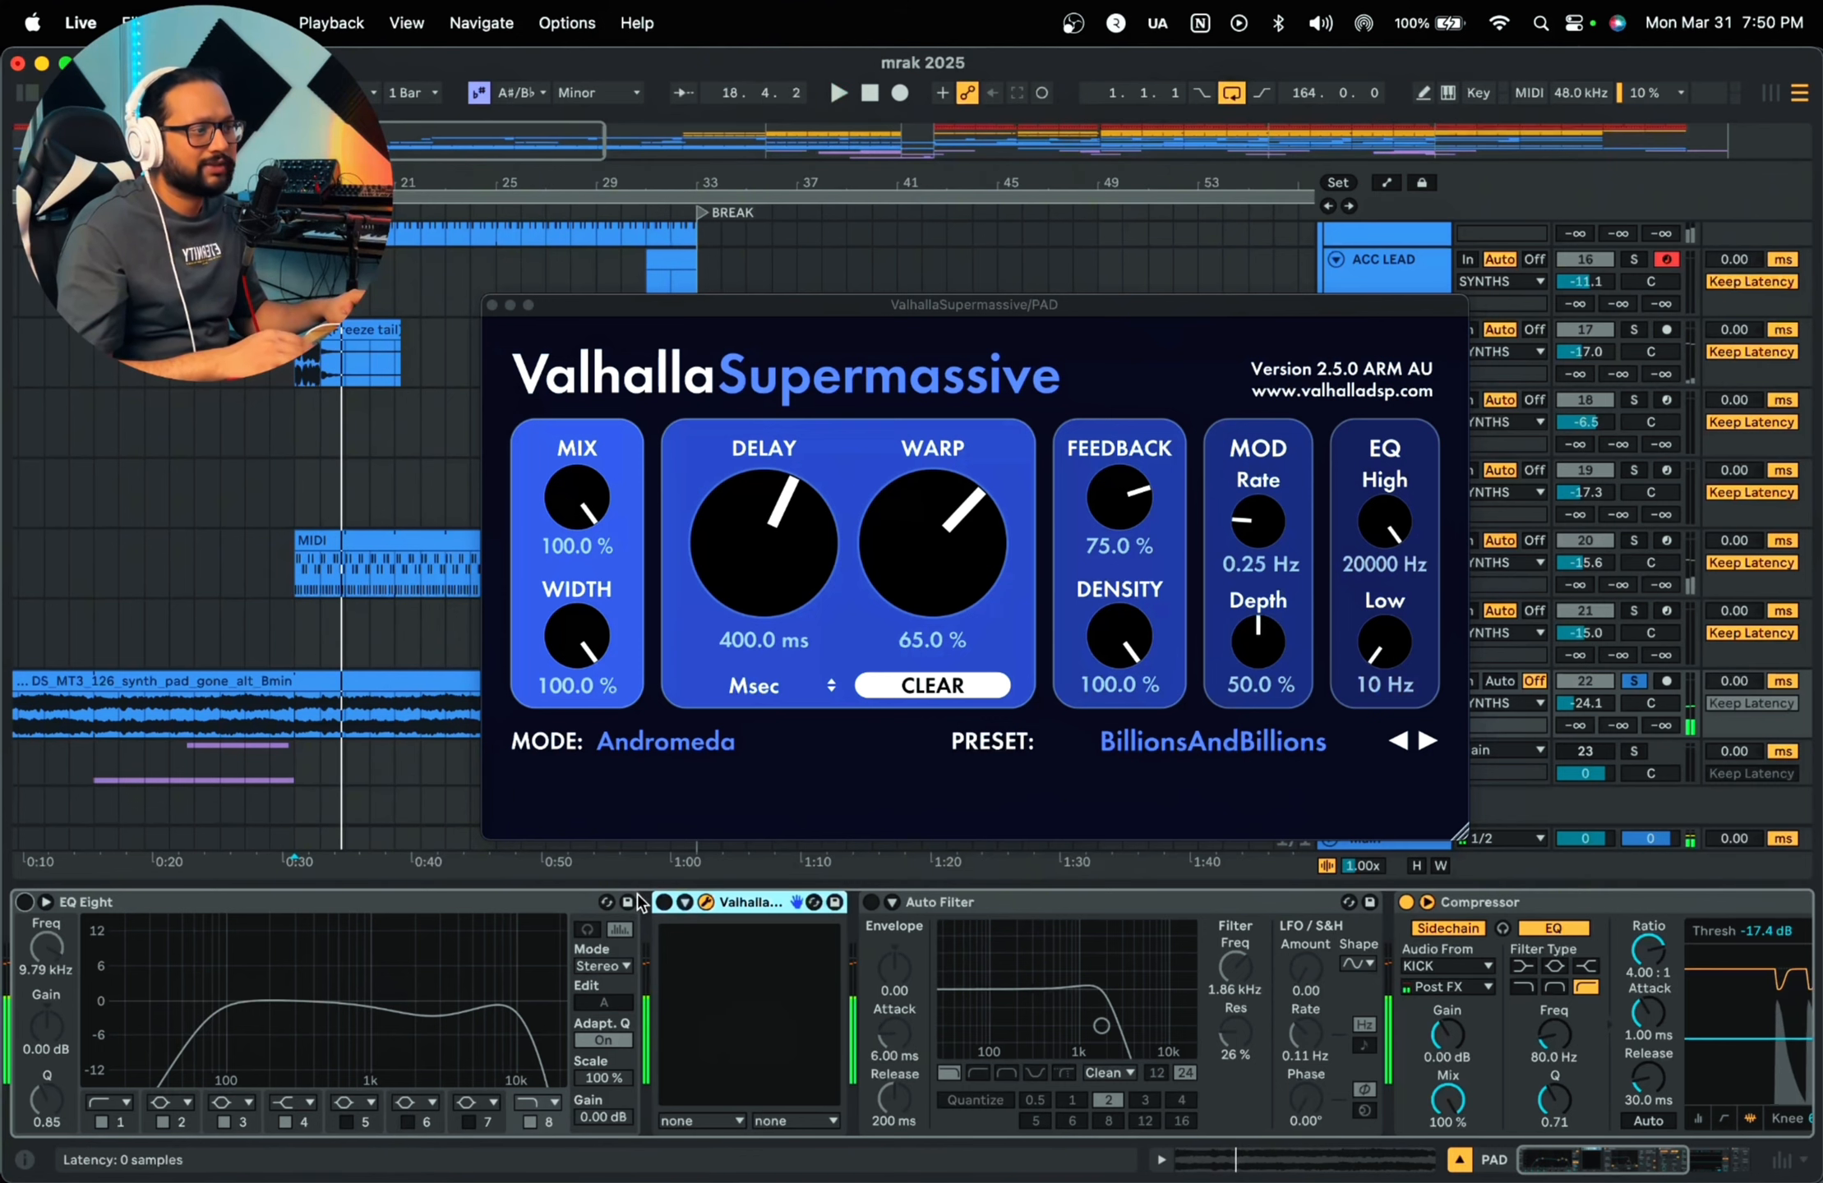
key("space")
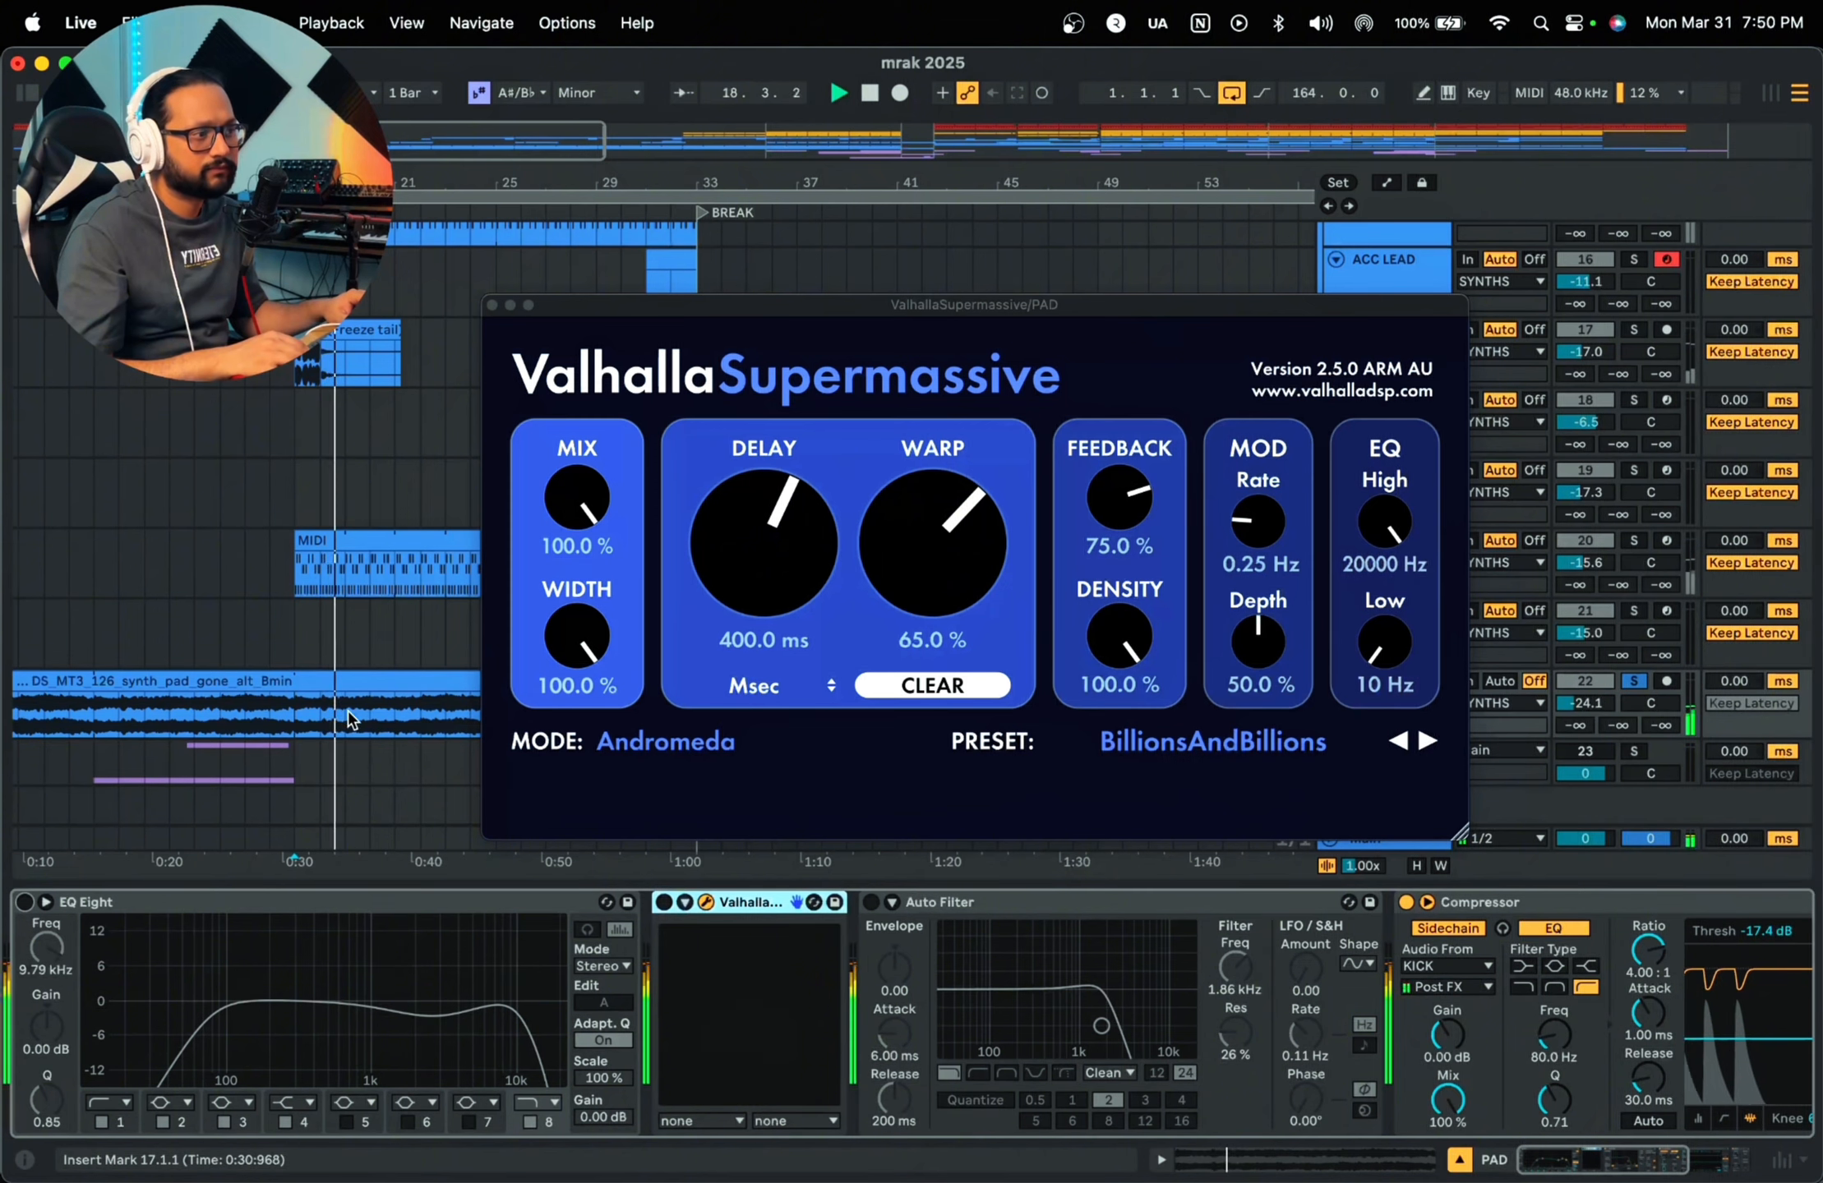
key("space")
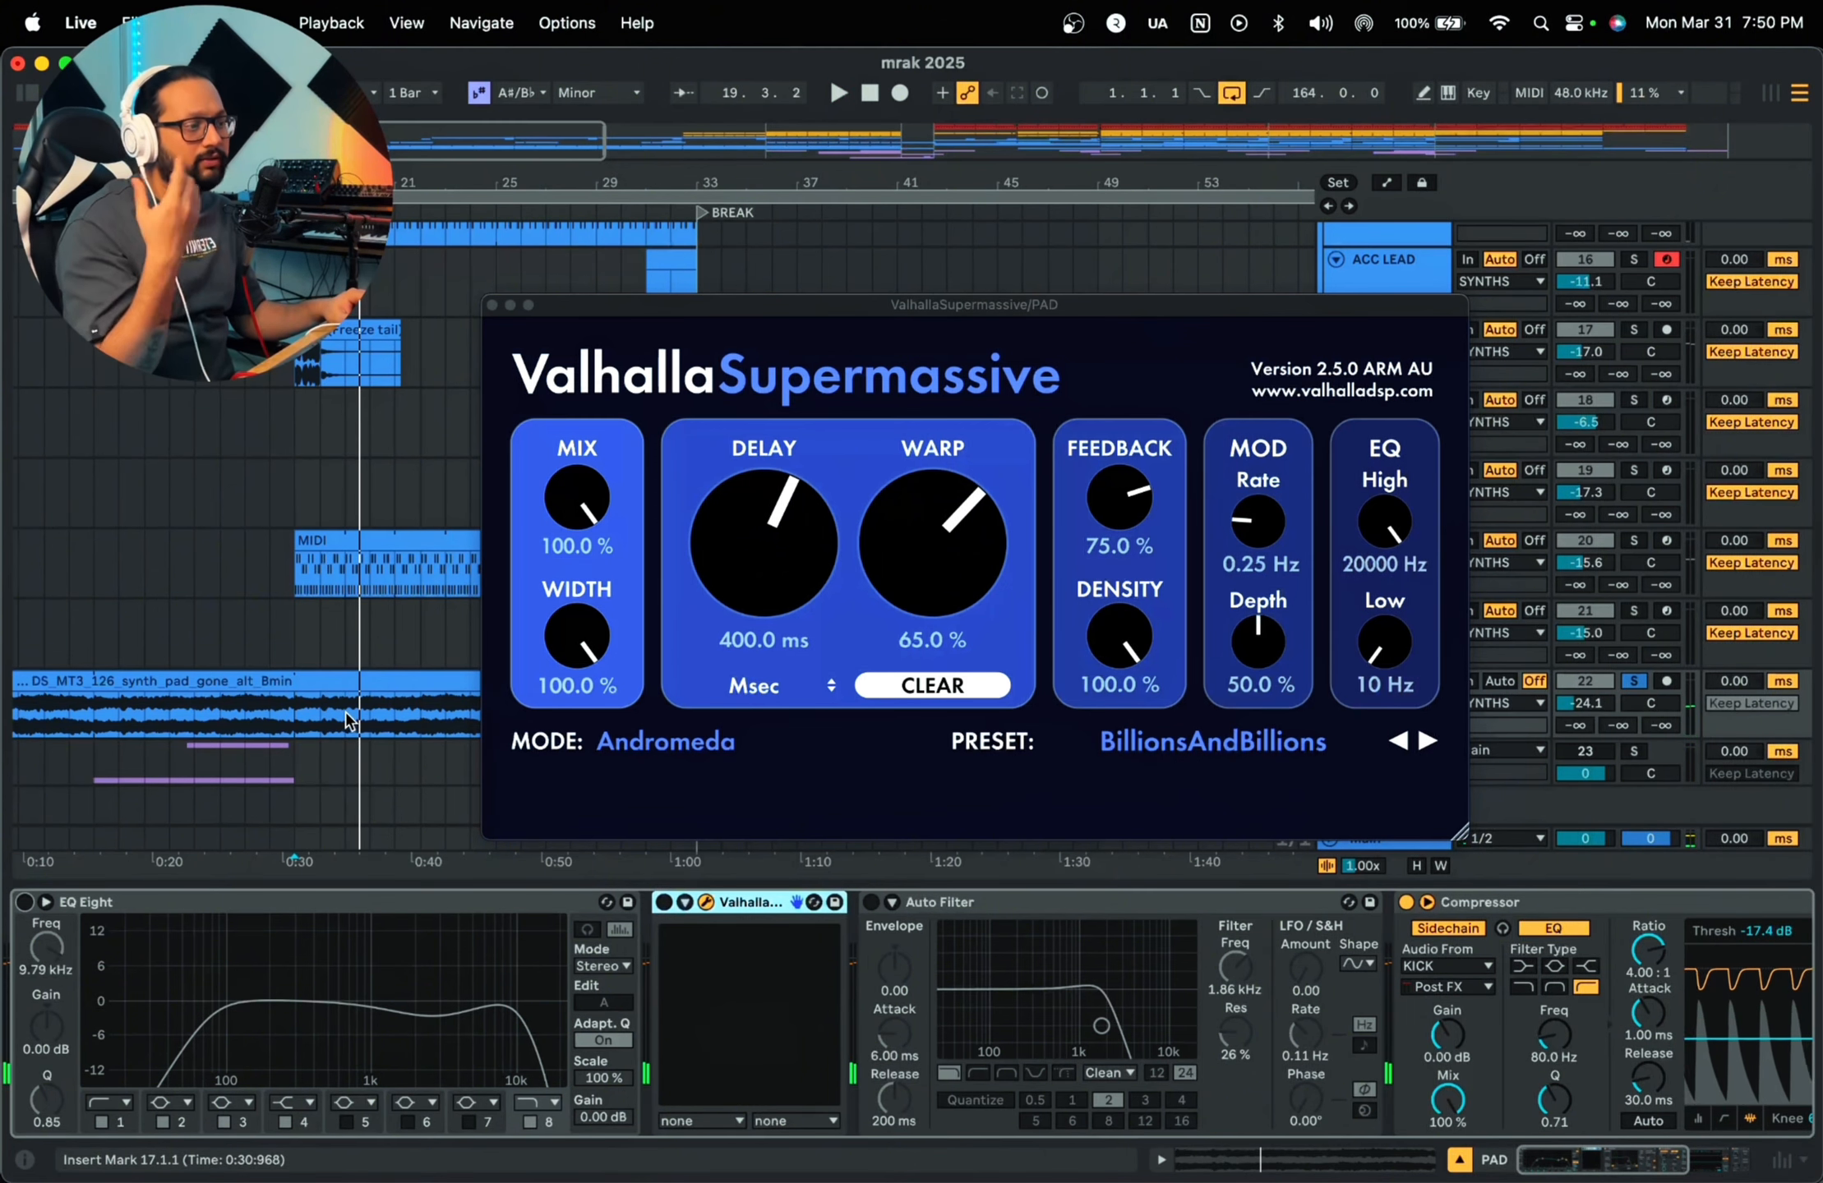
Step: Turn EQ Eight back on for PAD and audition it from 17.1.1 and from 18.1.1
left_click(24, 903)
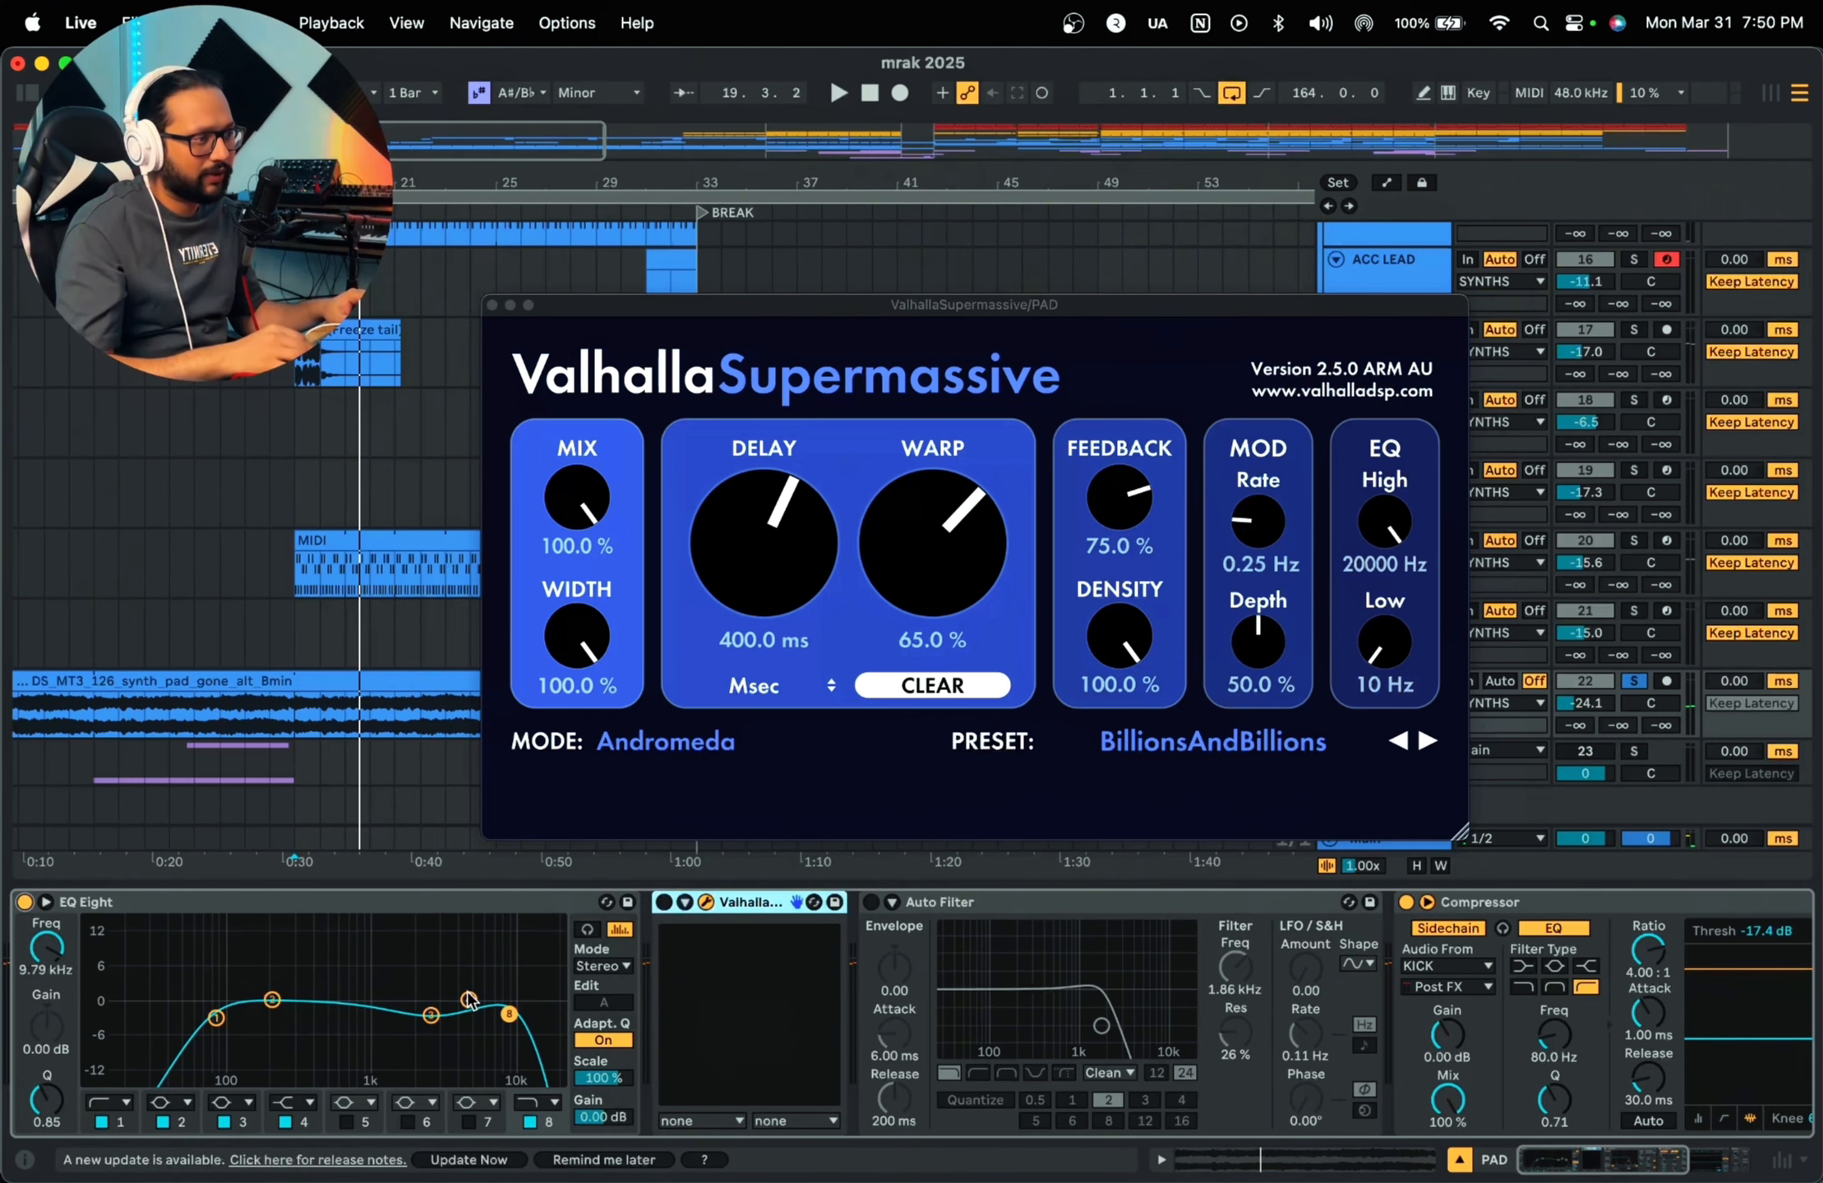
key("space")
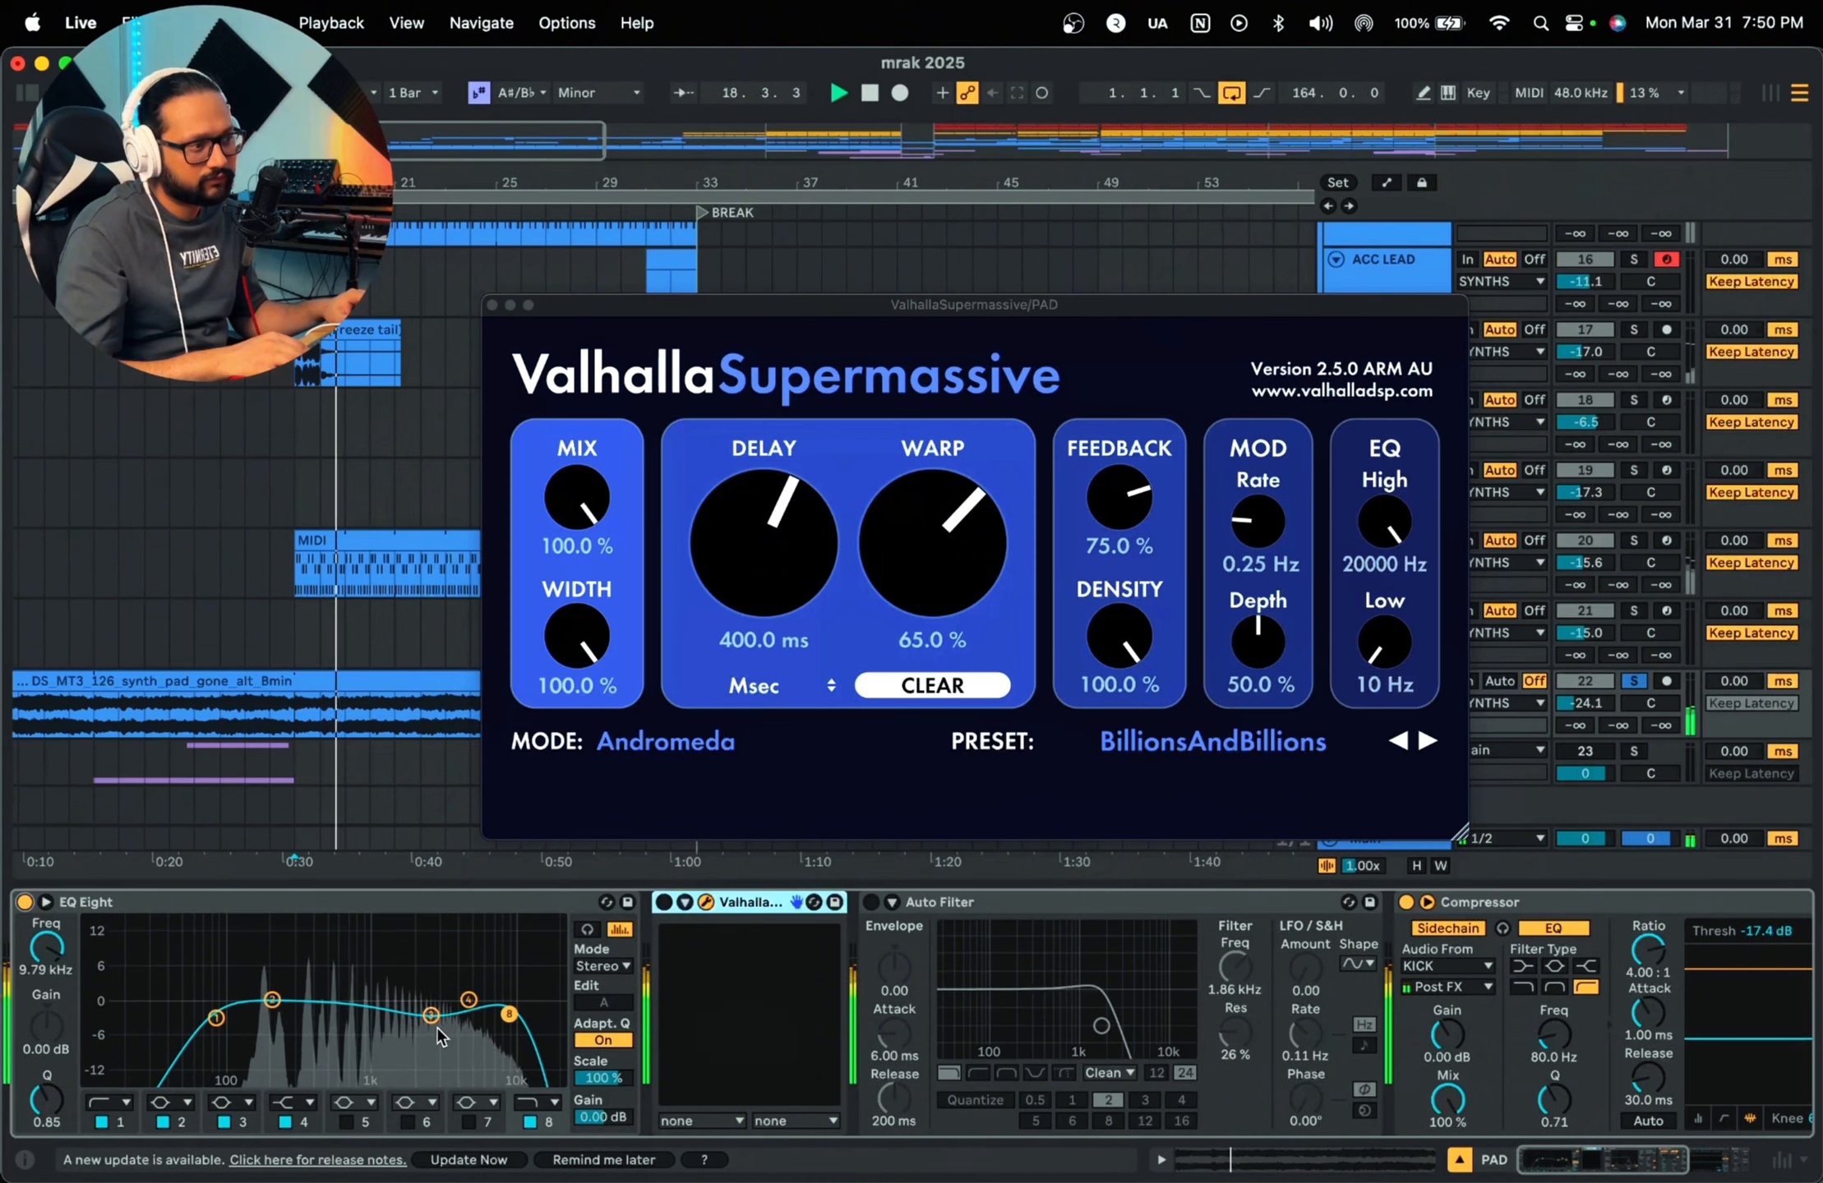
key("space")
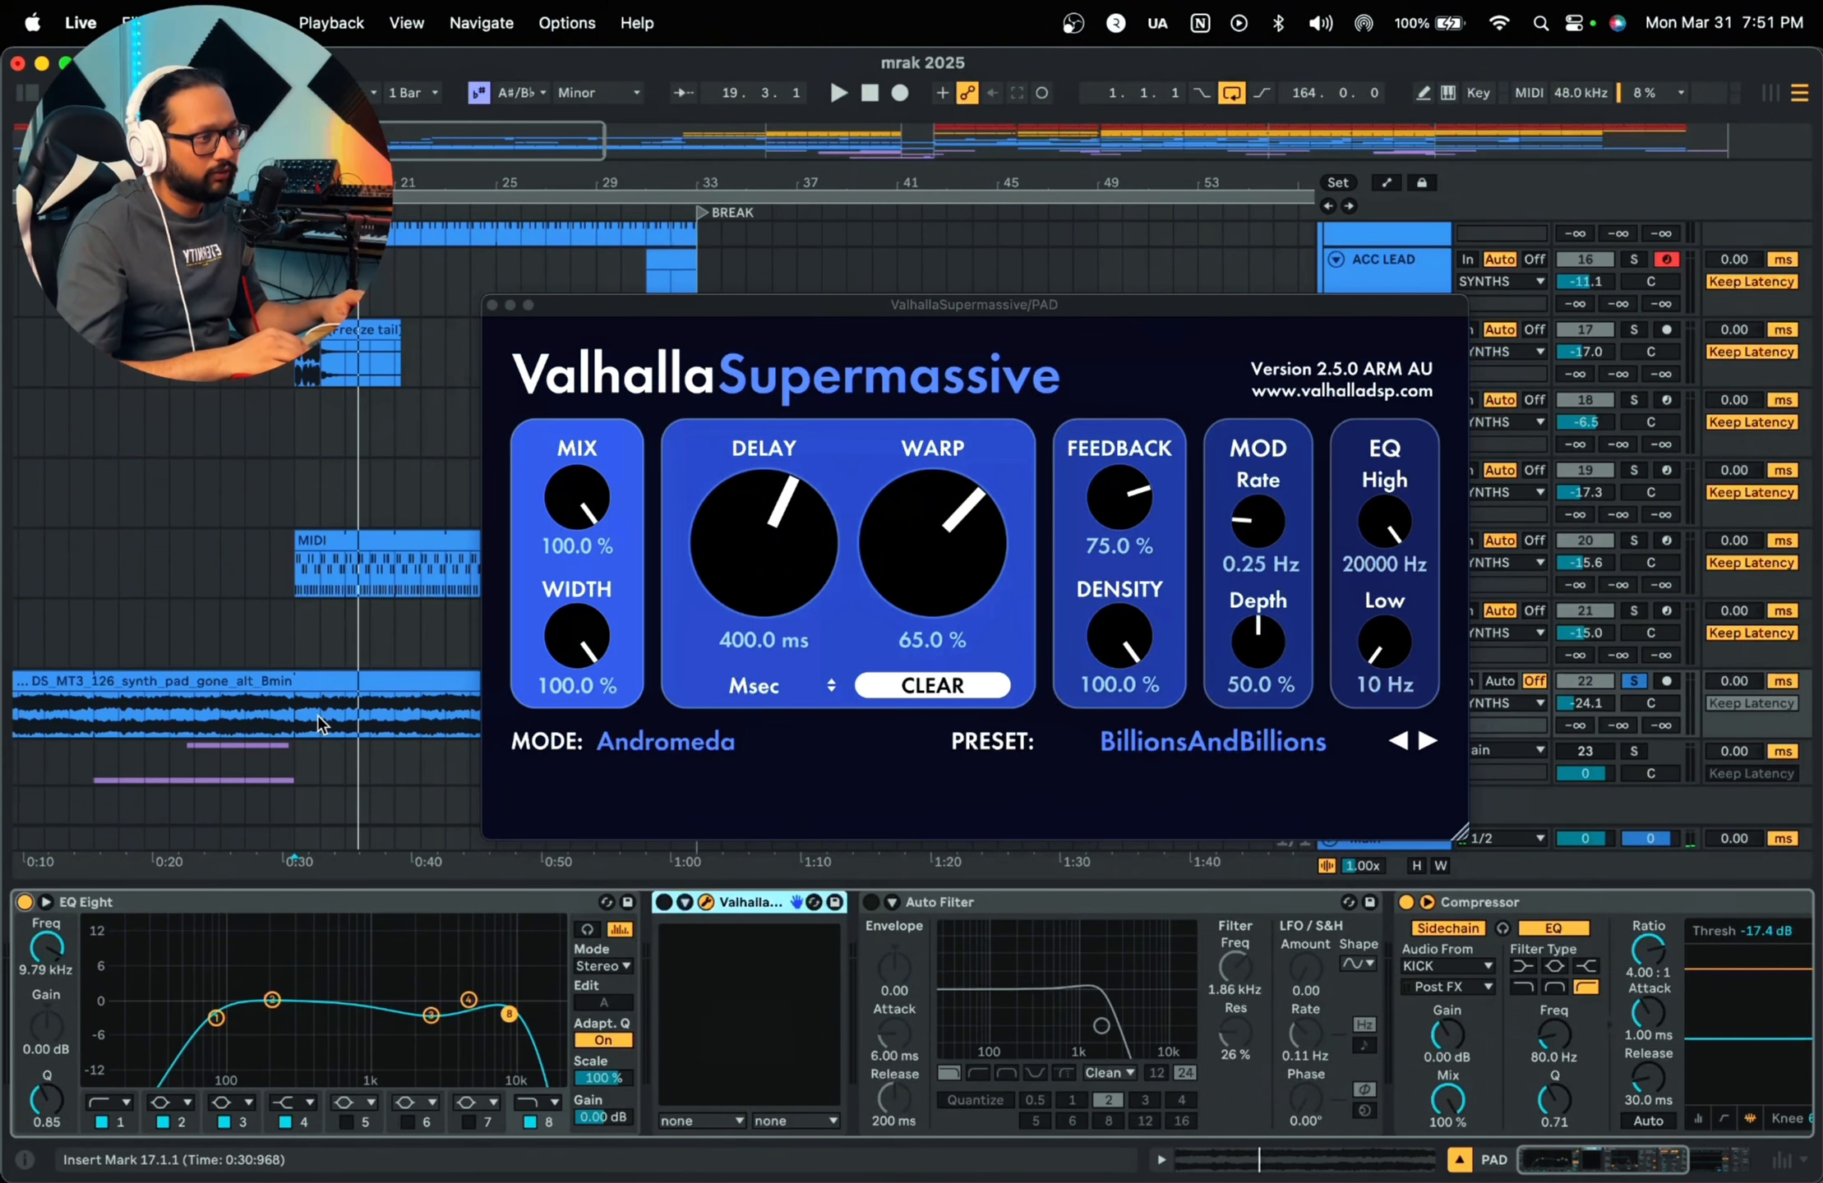
left_click_drag(317, 715, 351, 728)
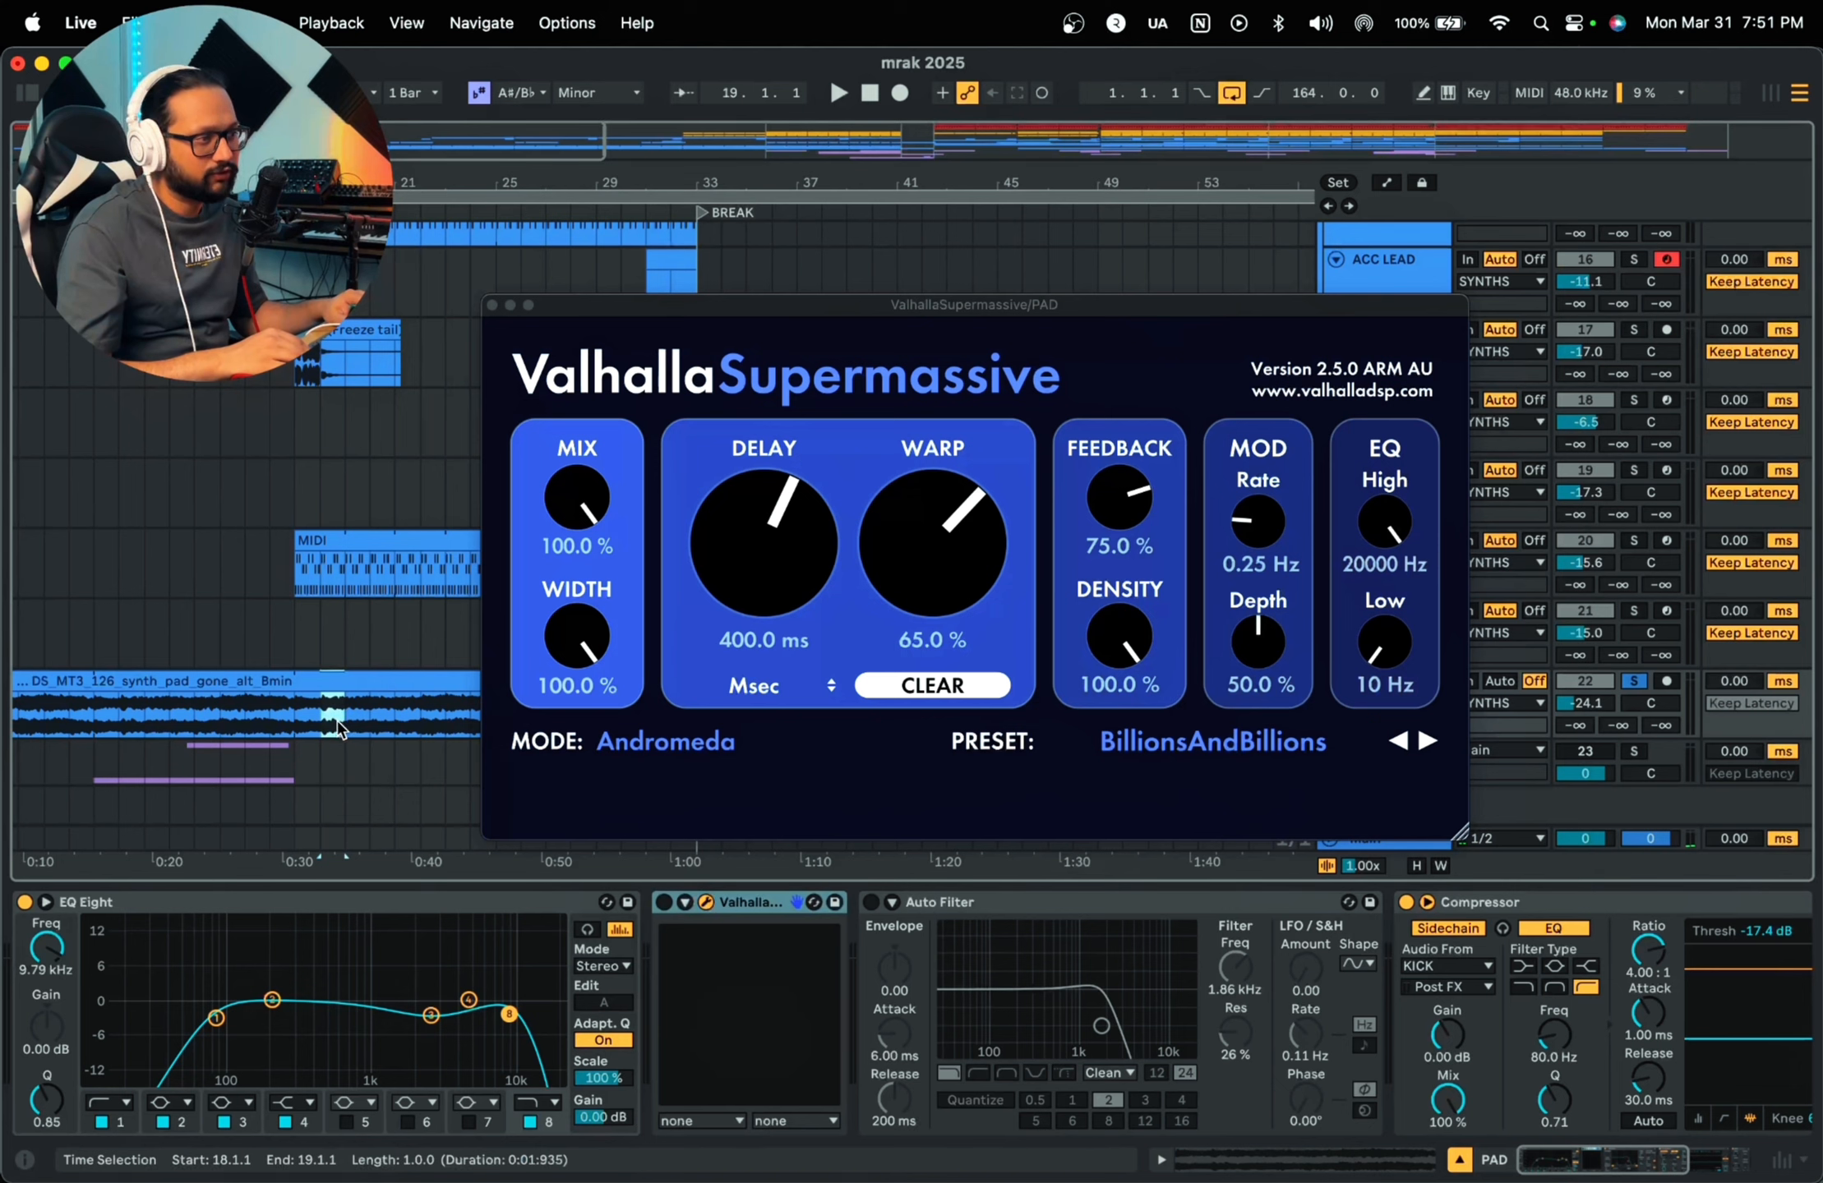
key("space")
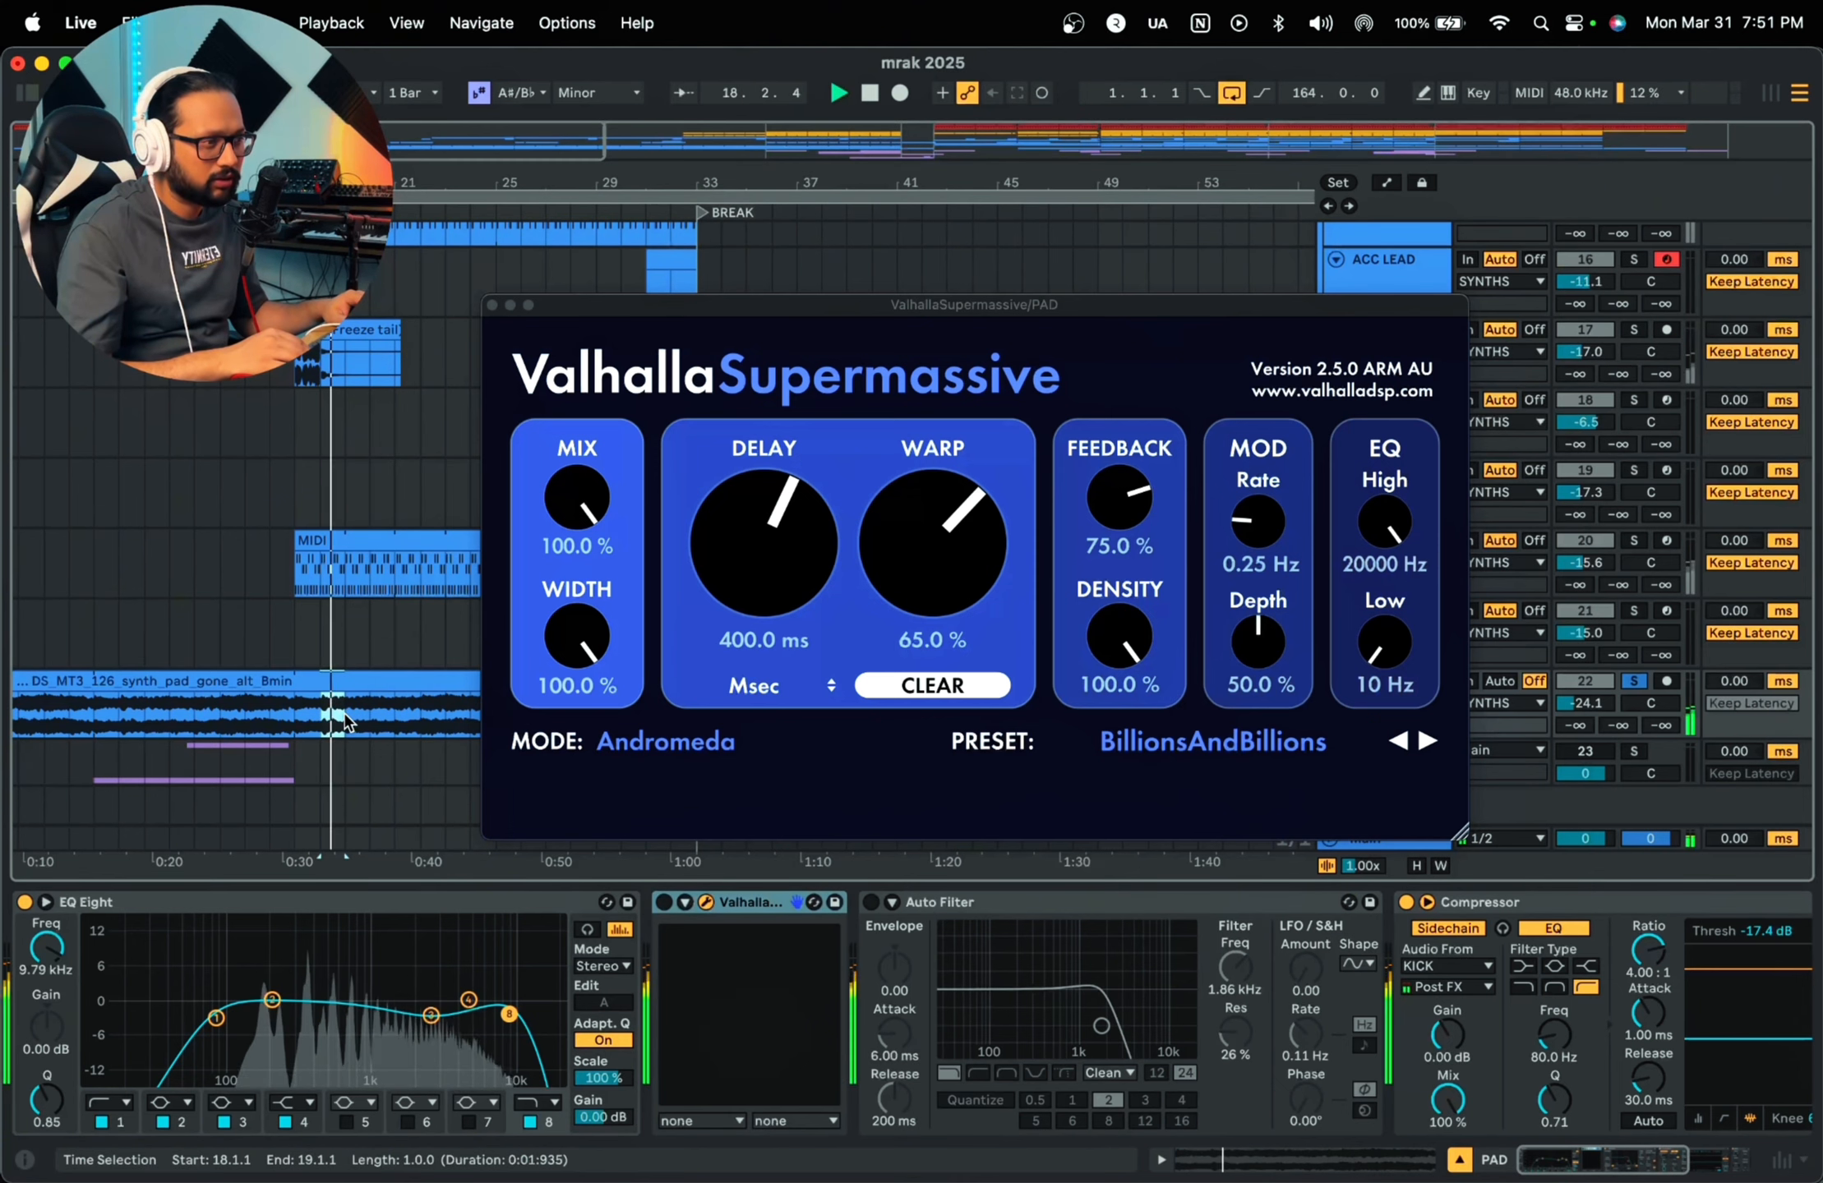
left_click(295, 717)
key("space")
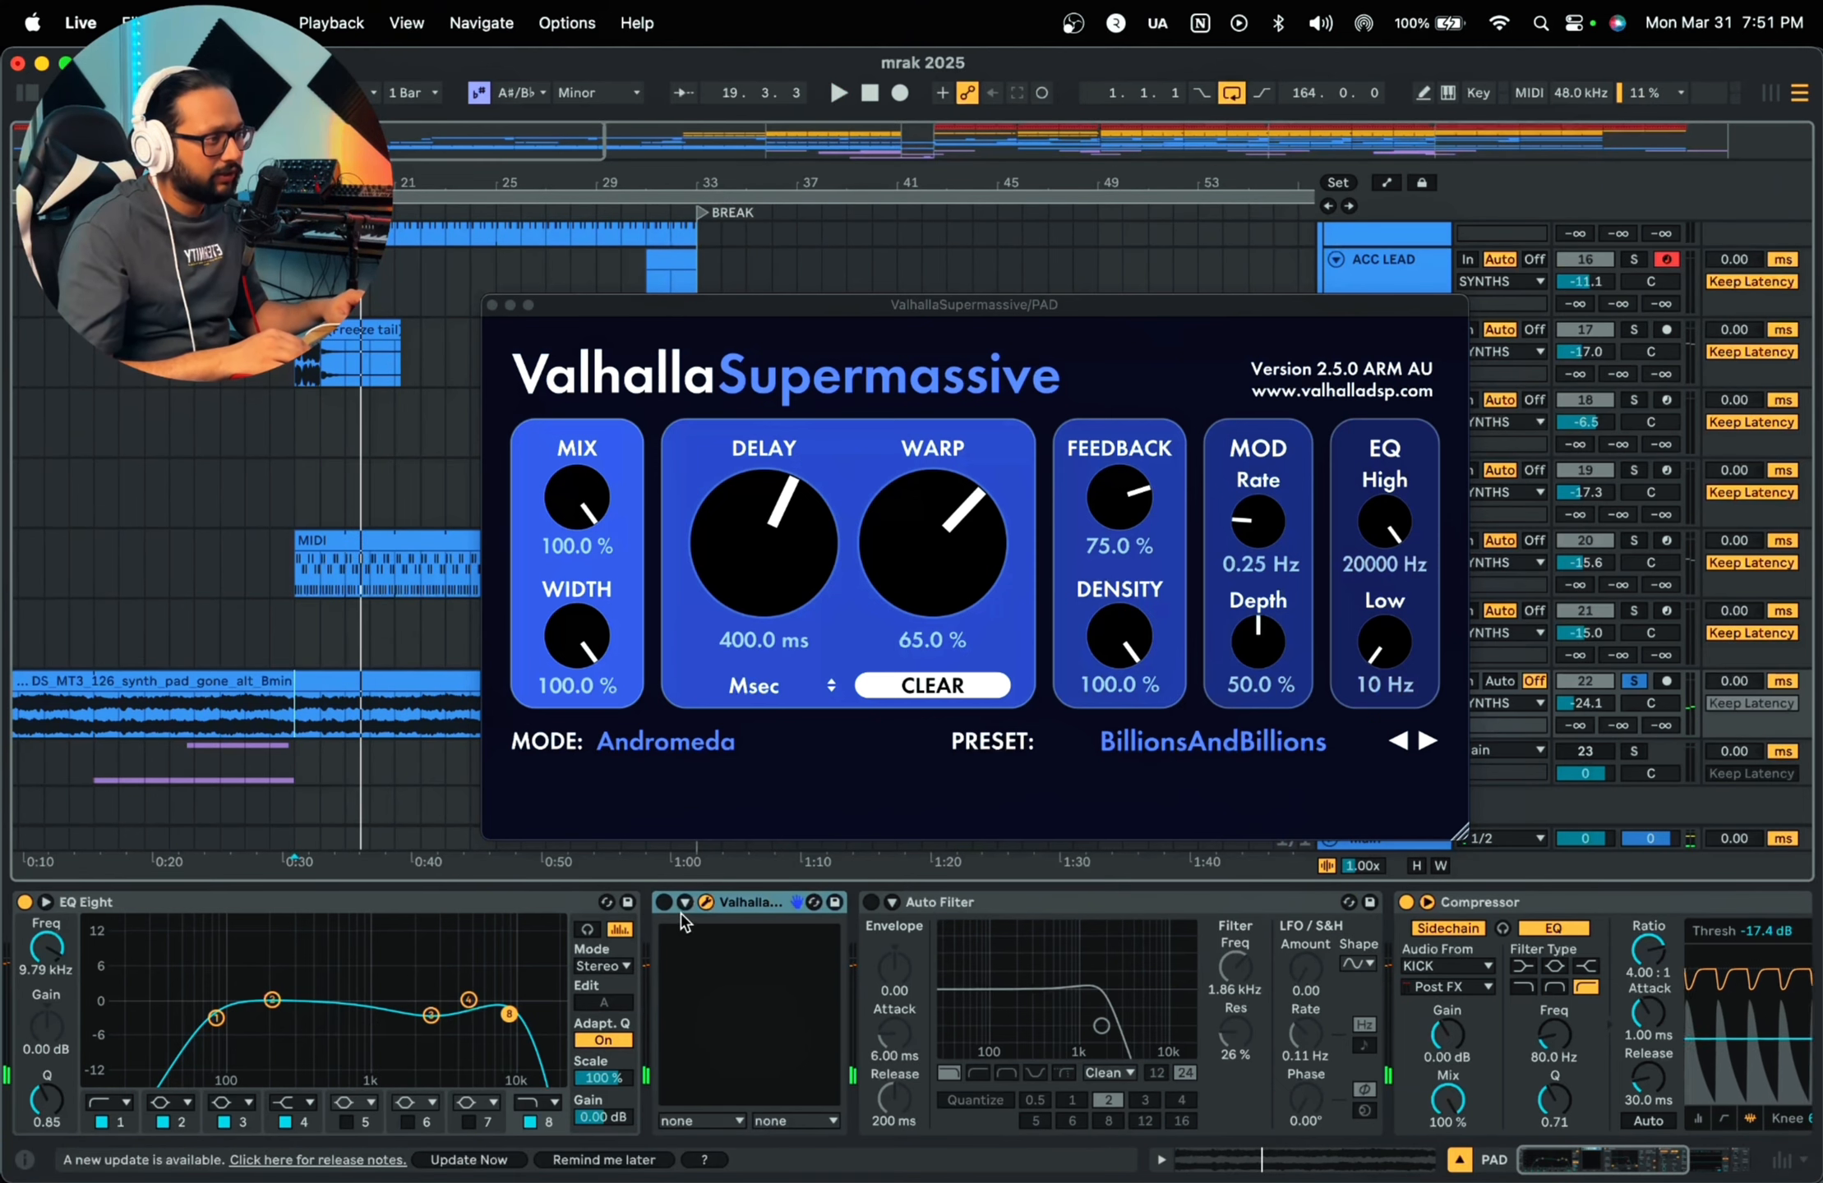
Step: Turn ValhallaSupermassive back on for PAD, check the mix of its BillionsAndBillions preset and close its window
left_click(664, 902)
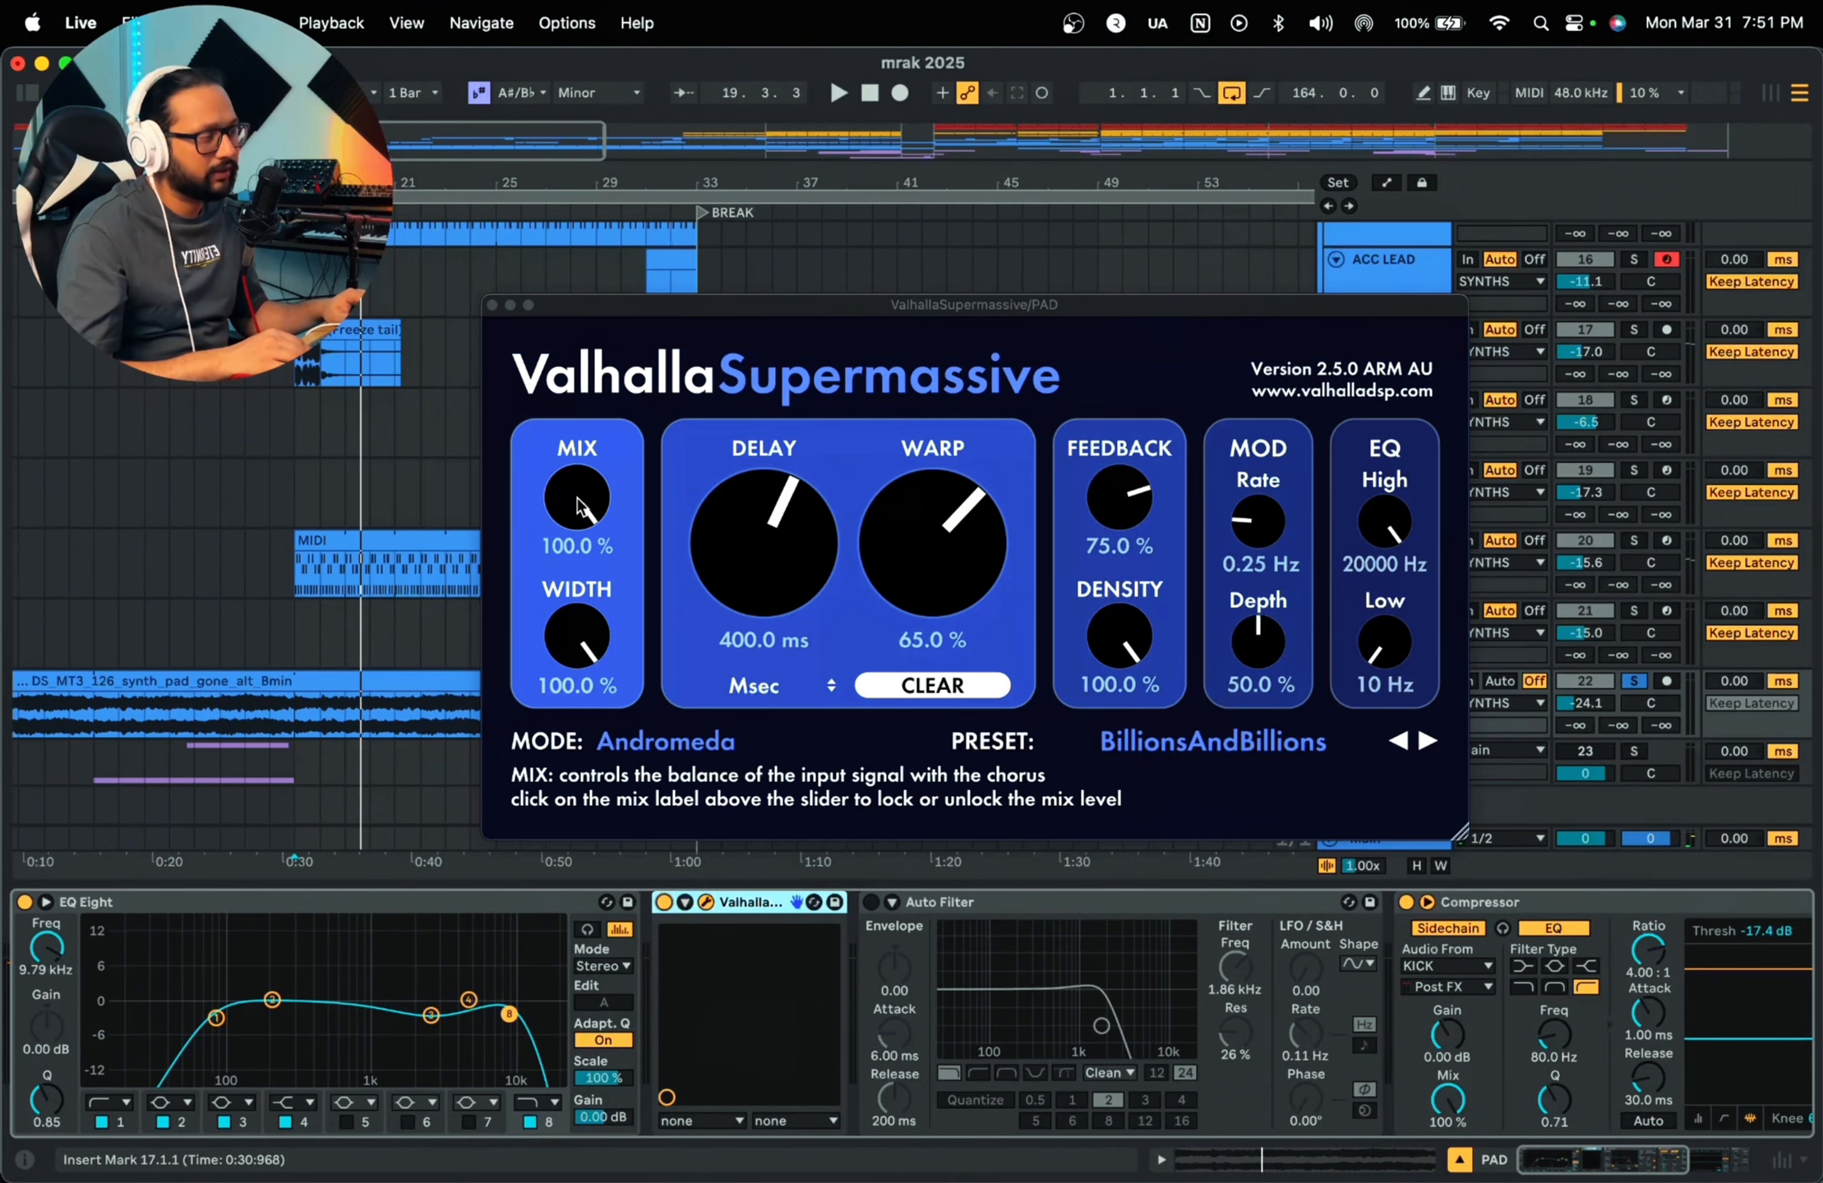
left_click(492, 306)
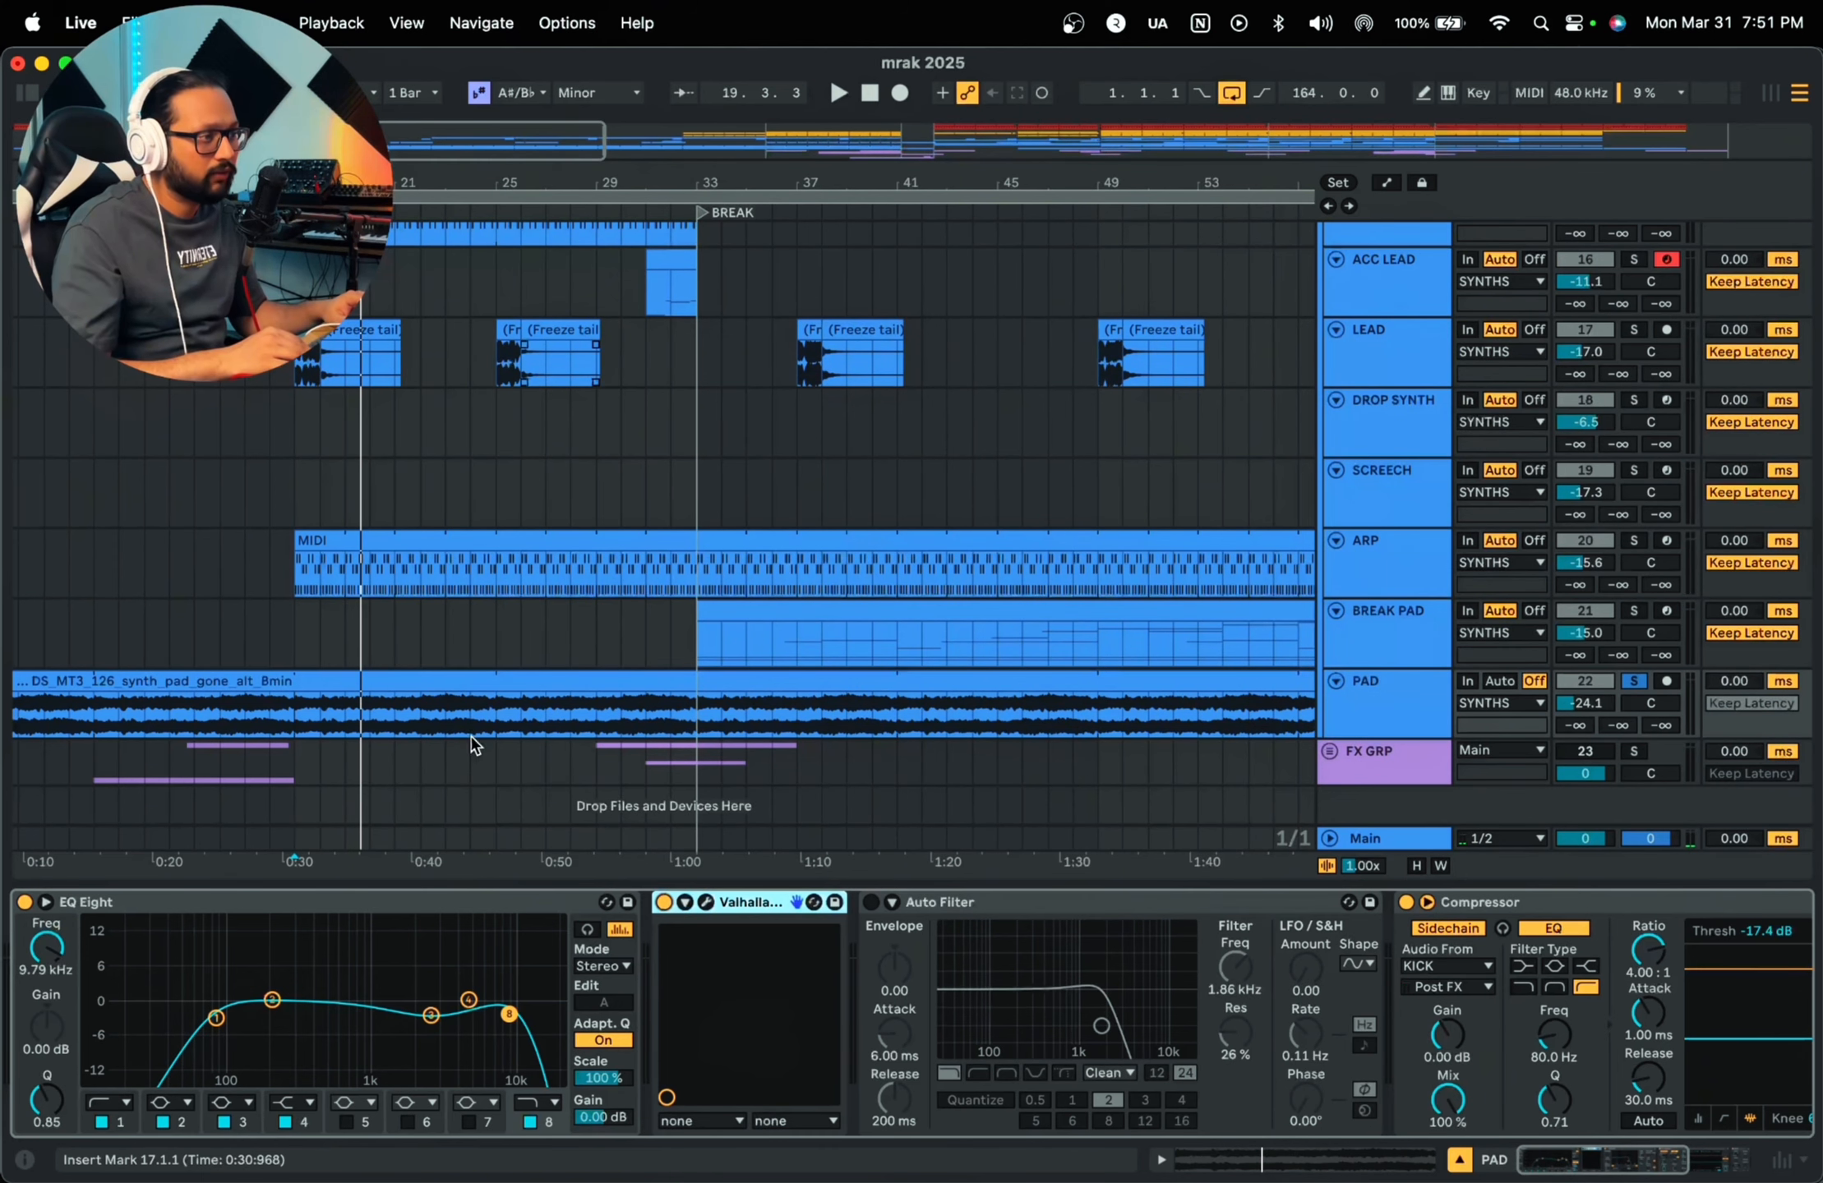
left_click(430, 726)
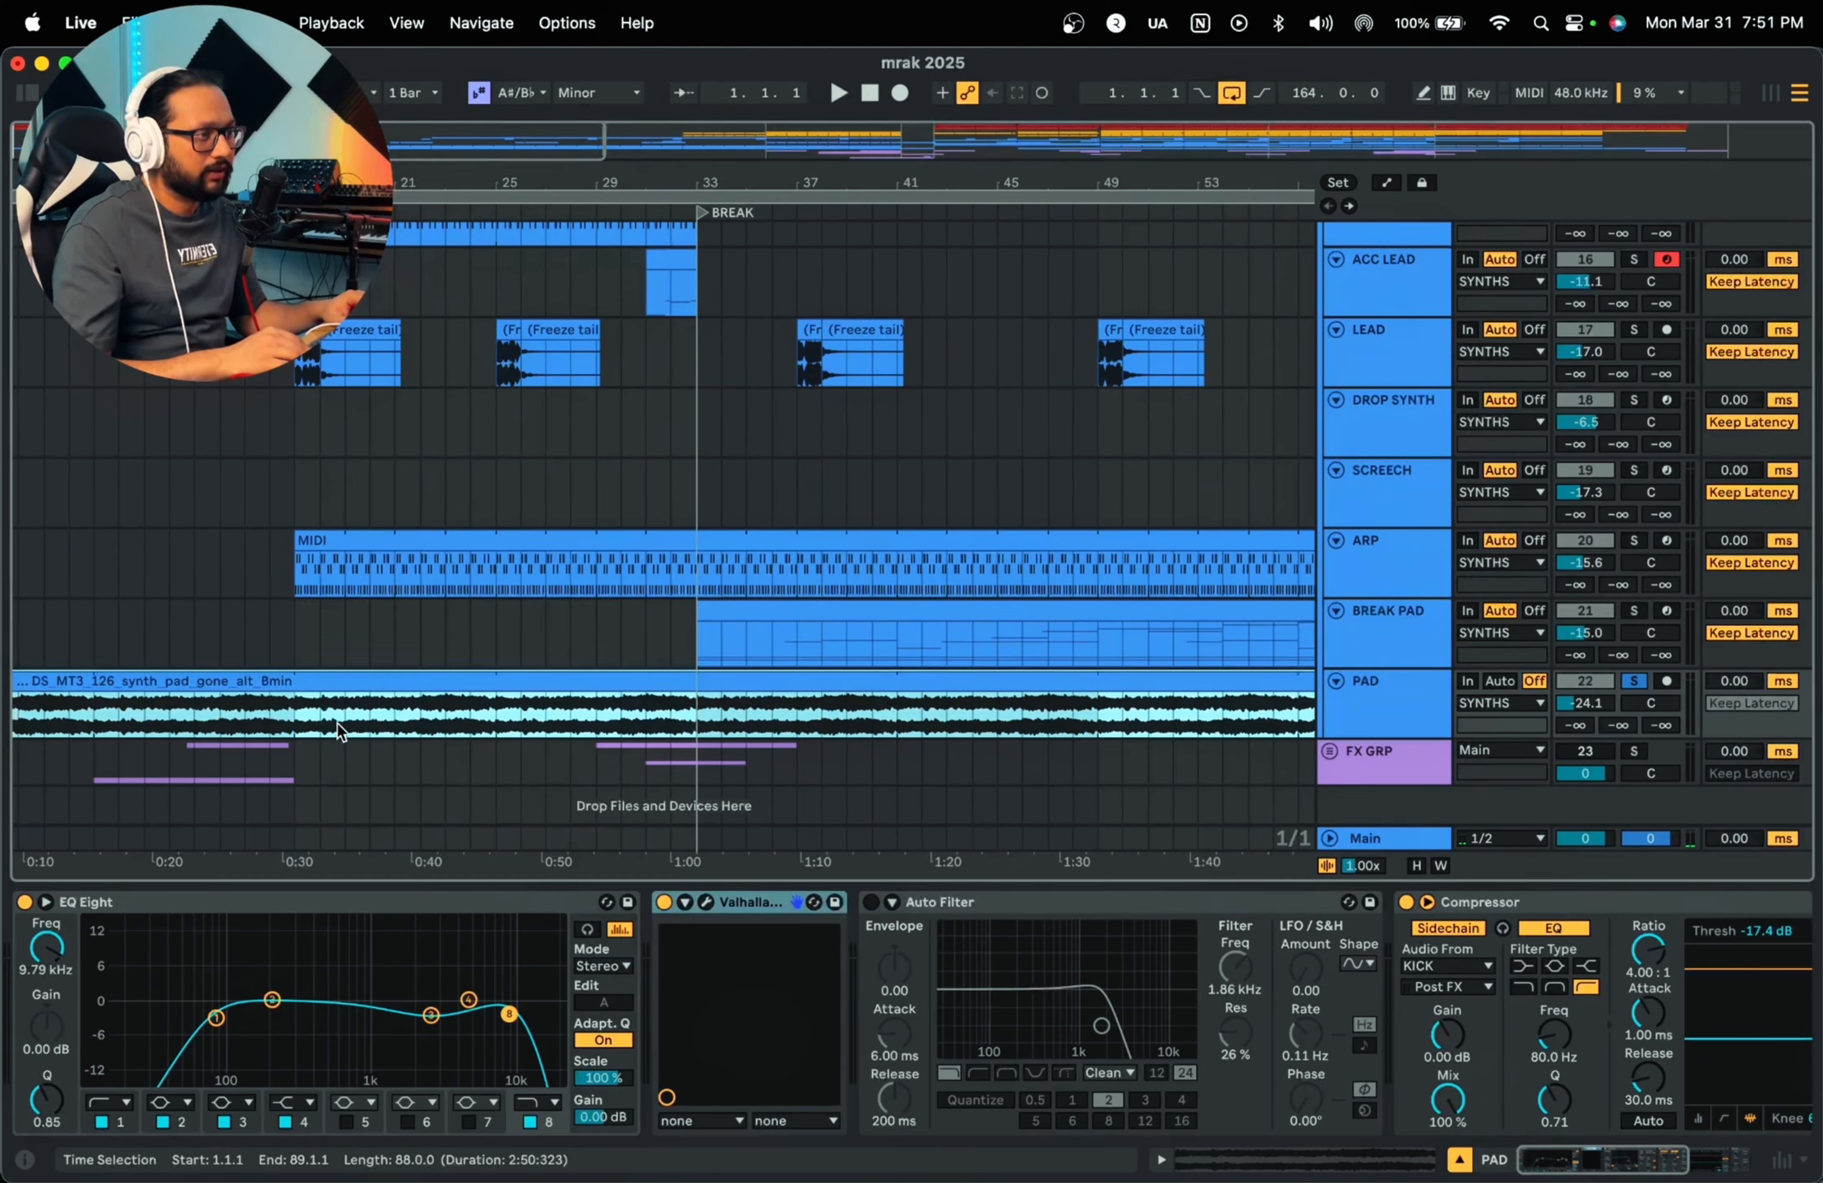
Step: Play PAD from 18.1.1 with EQ Eight and ValhallaSupermassive active, and inspect the reverb's Andromeda mode settings
left_click(296, 723)
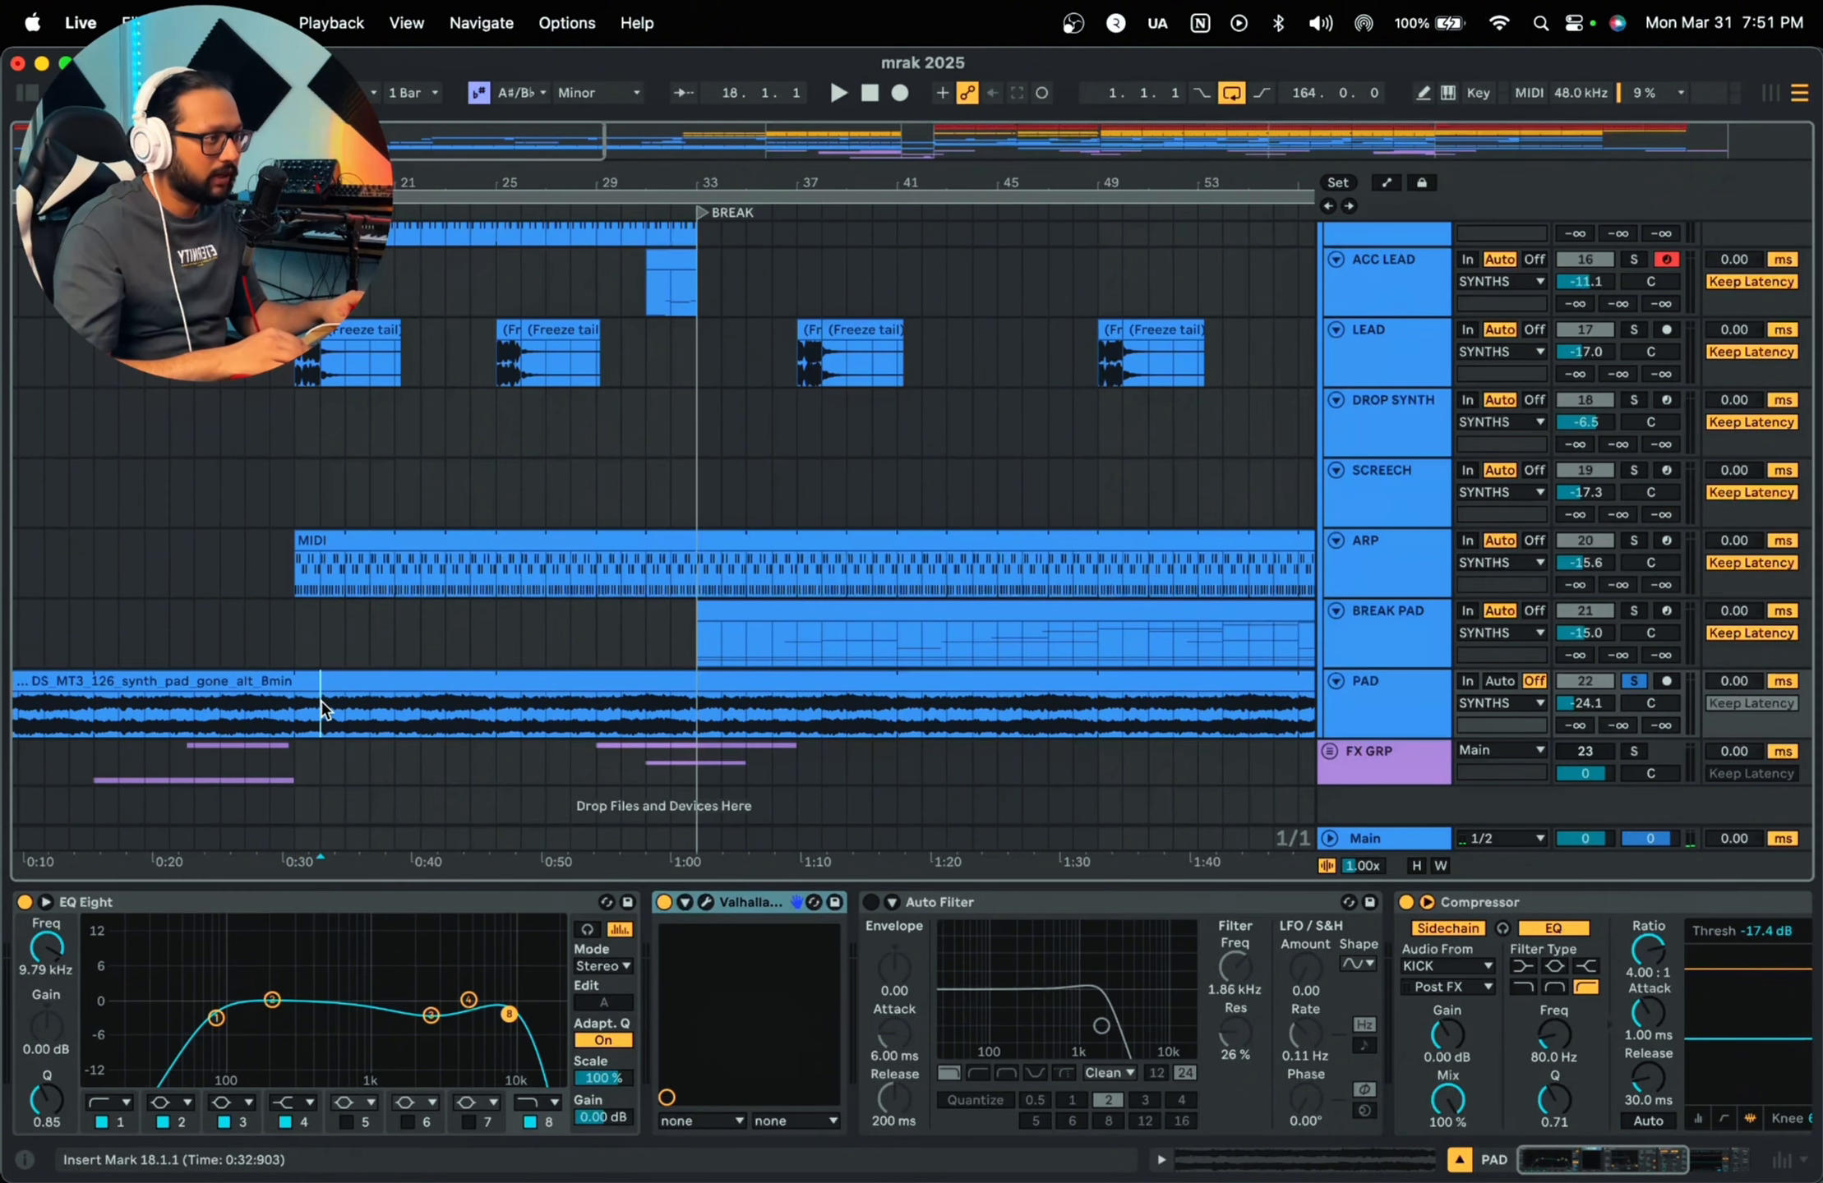
left_click(706, 902)
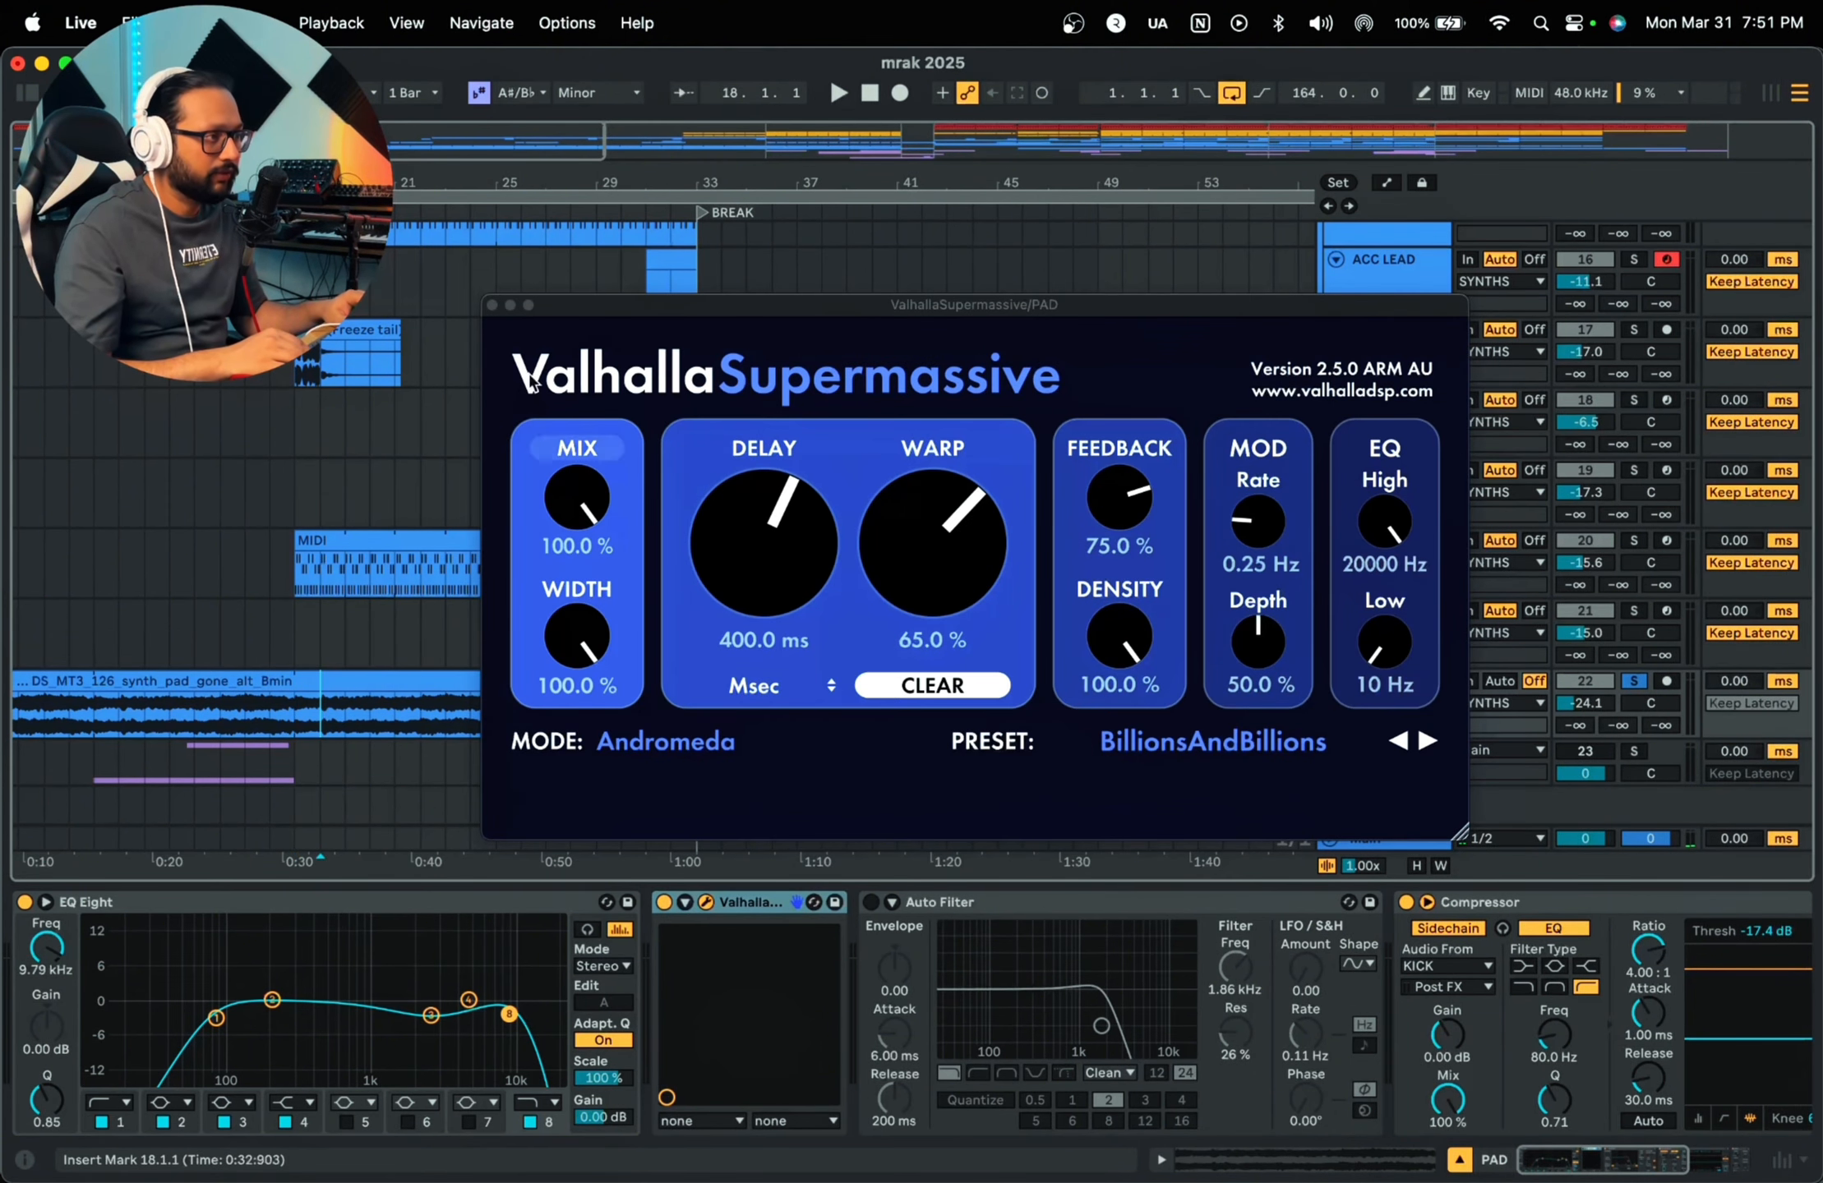
left_click(492, 306)
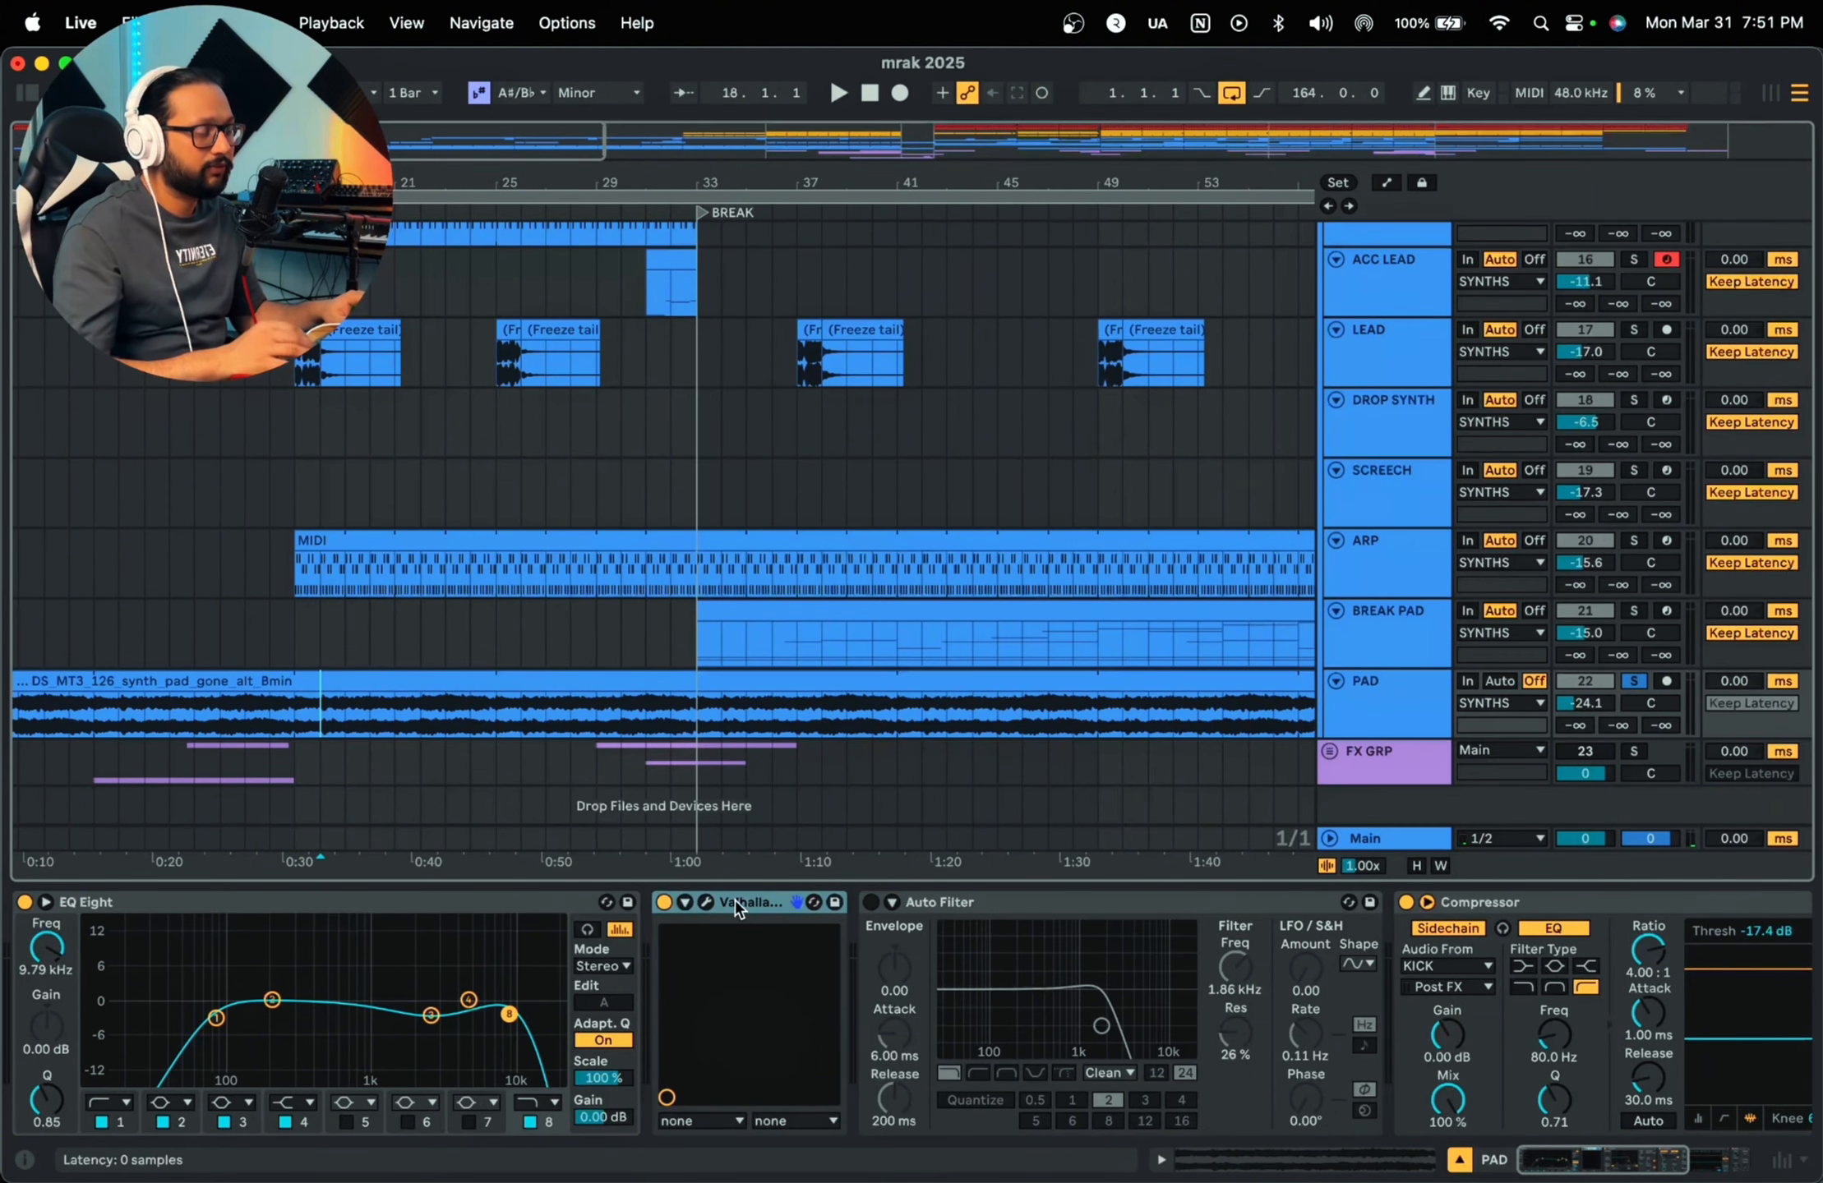
key("space")
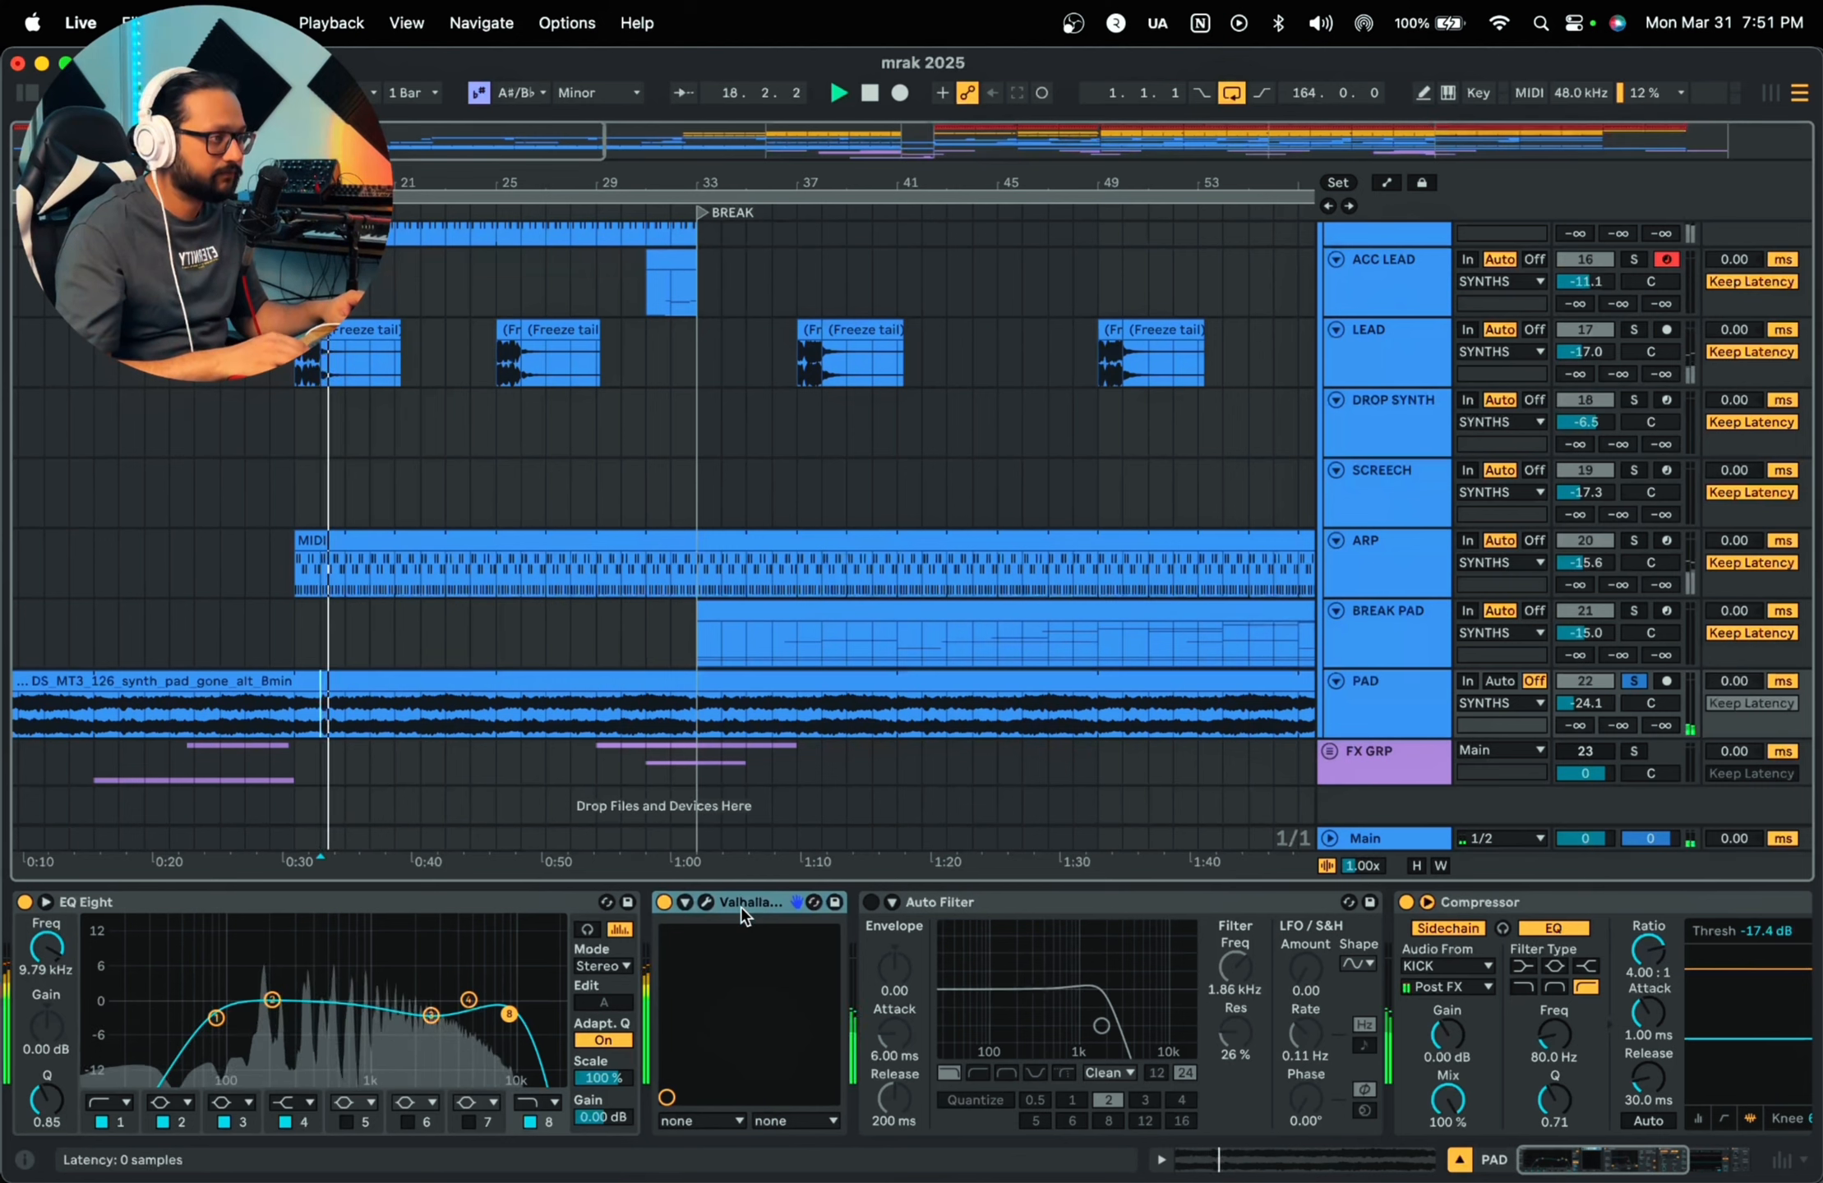
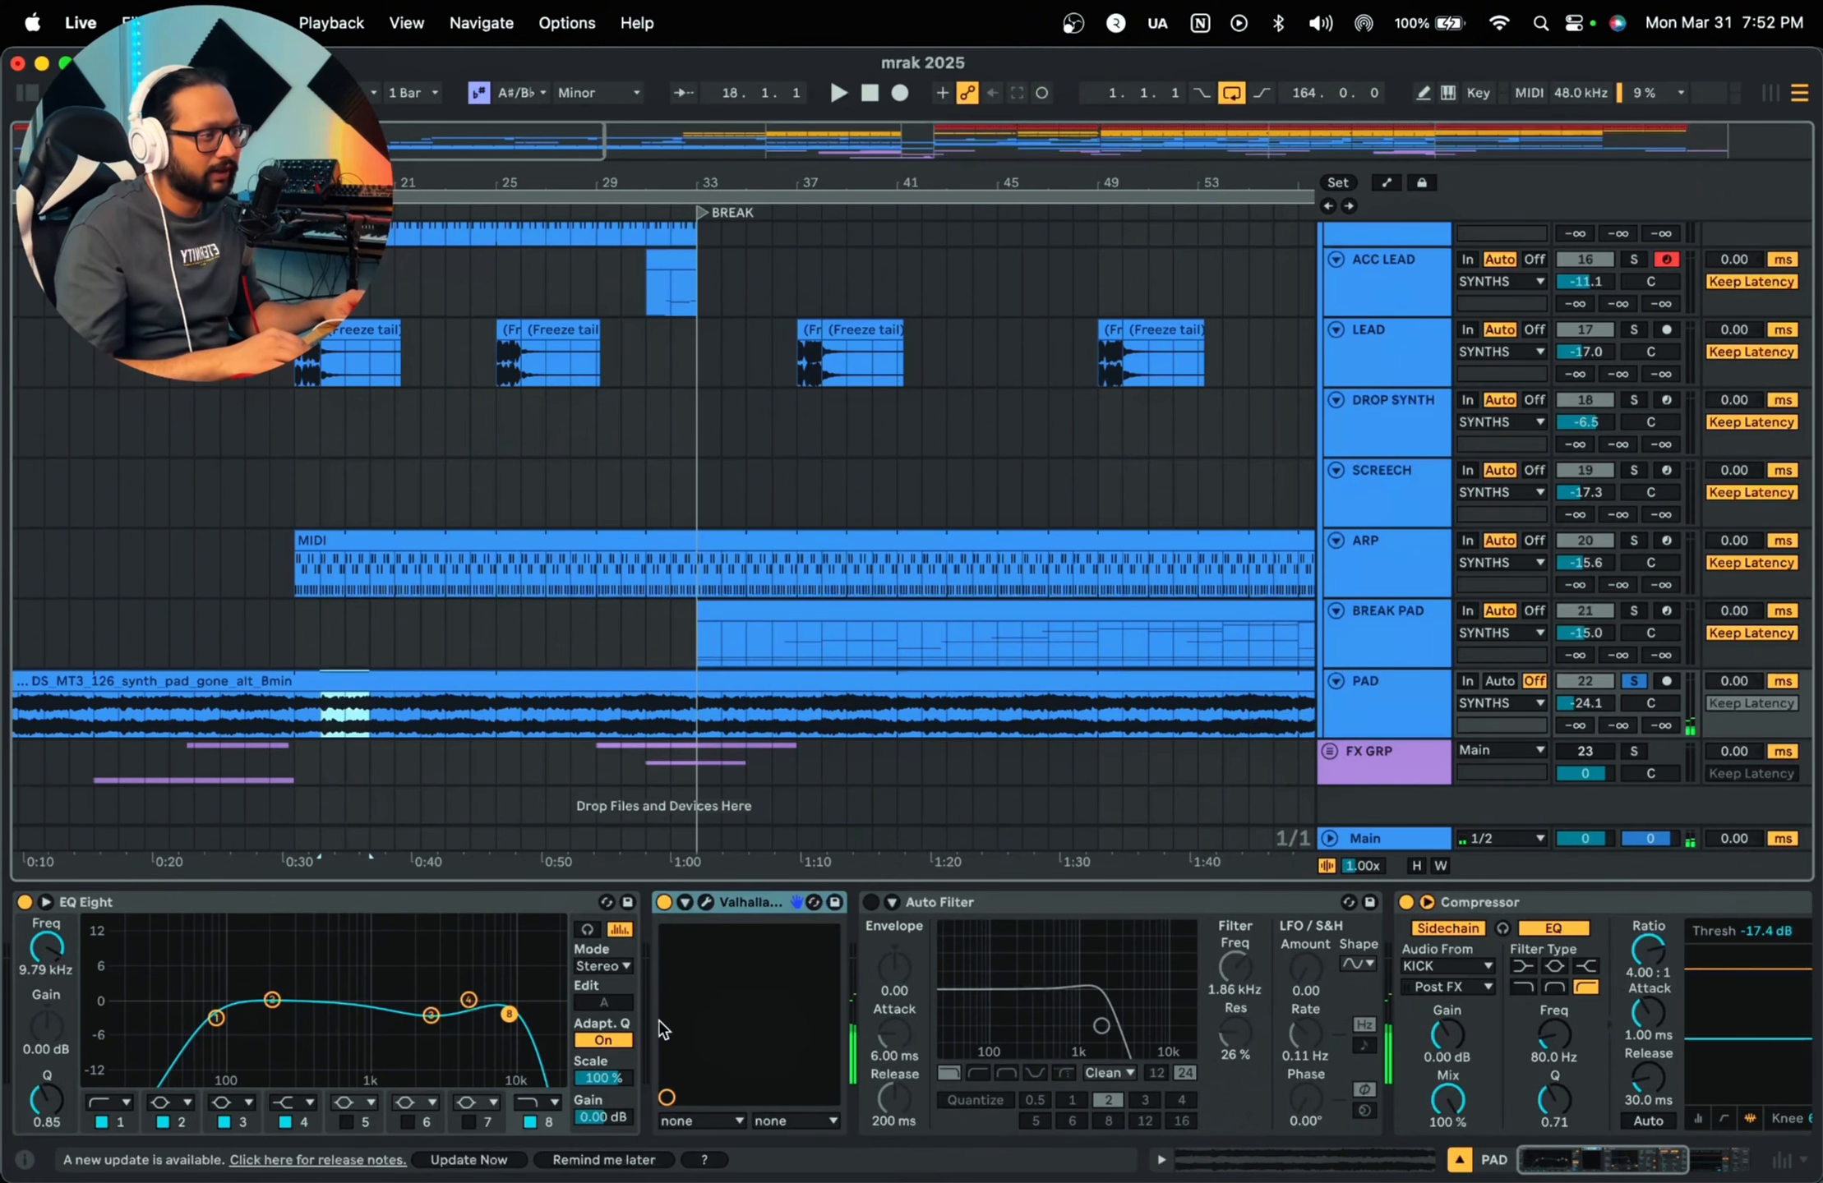
left_click(737, 906)
left_click(705, 902)
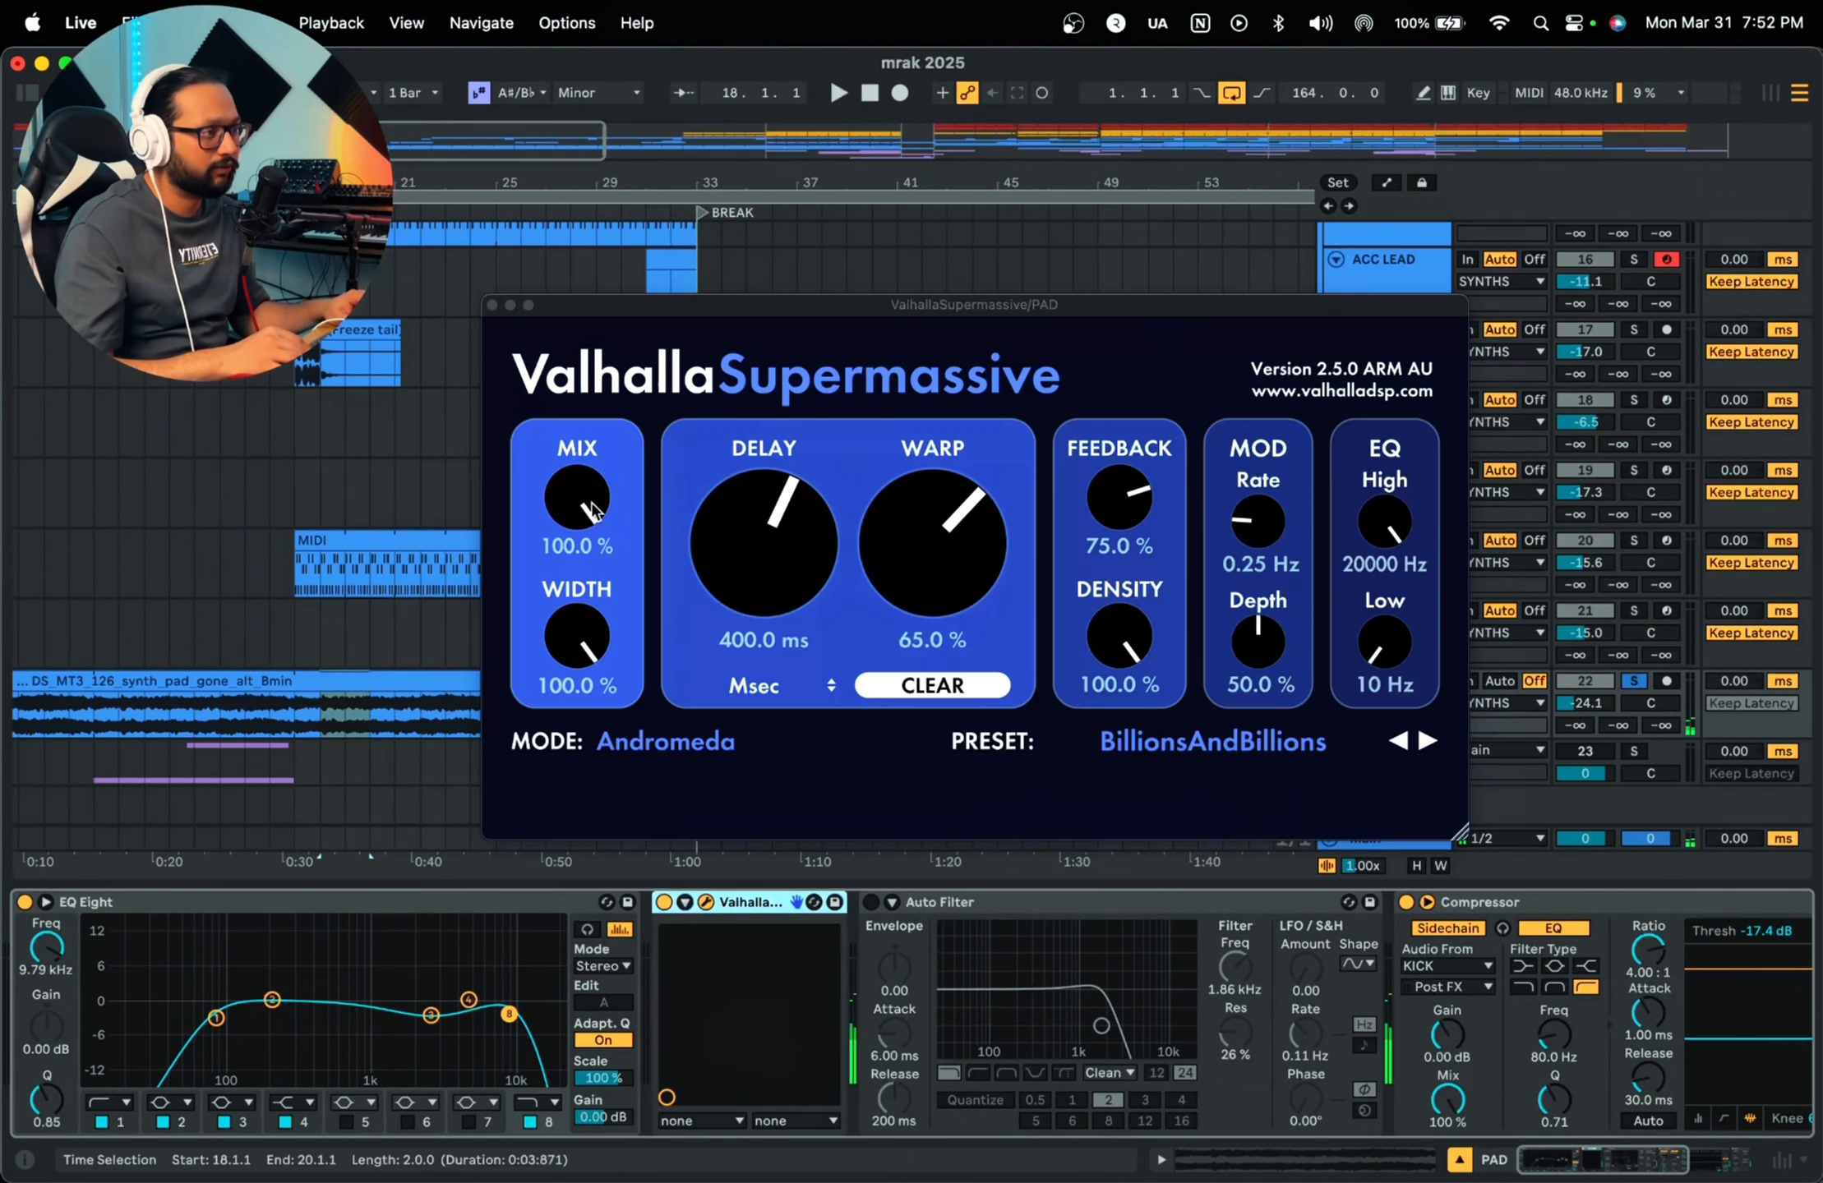
Step: Close the ValhallaSupermassive window and play PAD from 18.1.1
left_click(491, 306)
key("space")
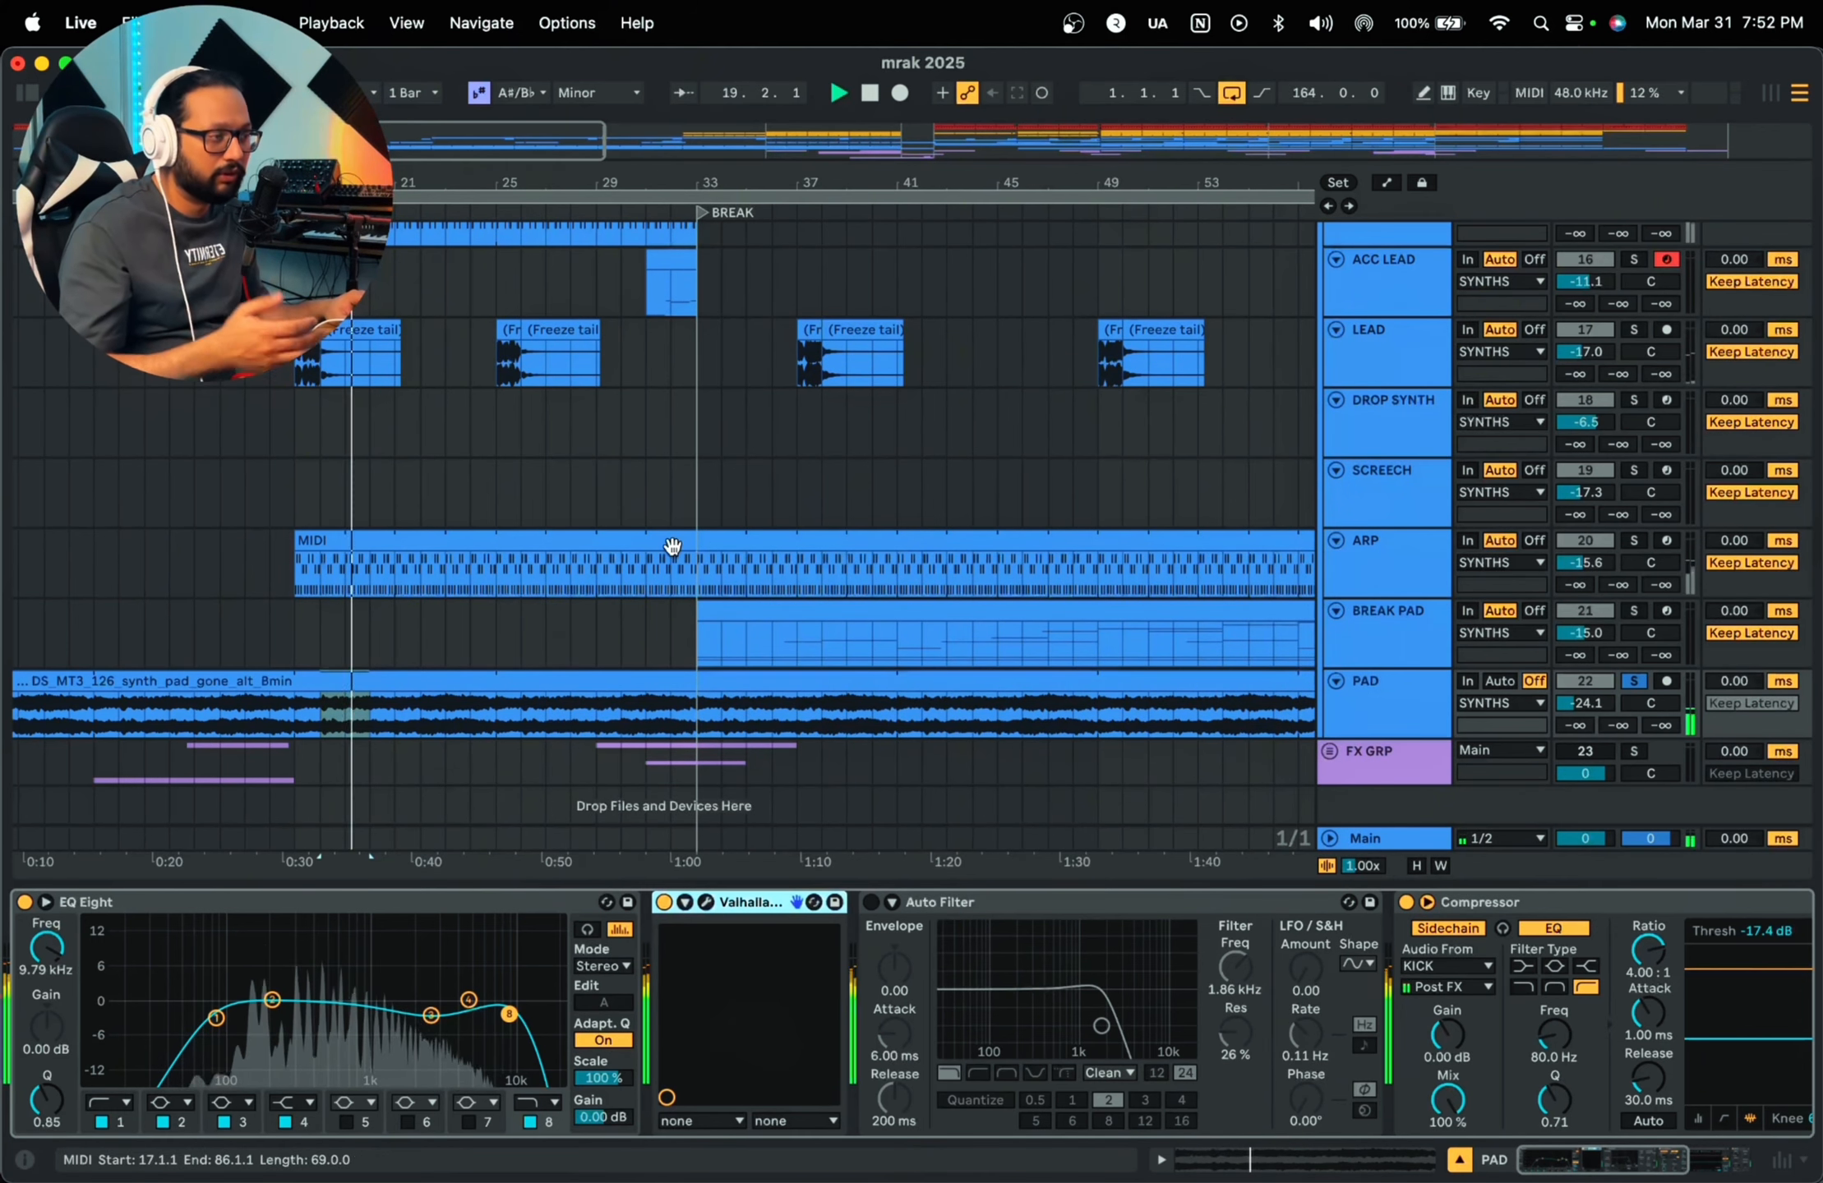
Step: Stop playback, solo BREAK PAD alongside PAD and audition both in the break from 47.1.1
left_click(920, 649)
key("space")
scroll(958, 246, "down", 1)
left_click_drag(971, 182, 581, 265)
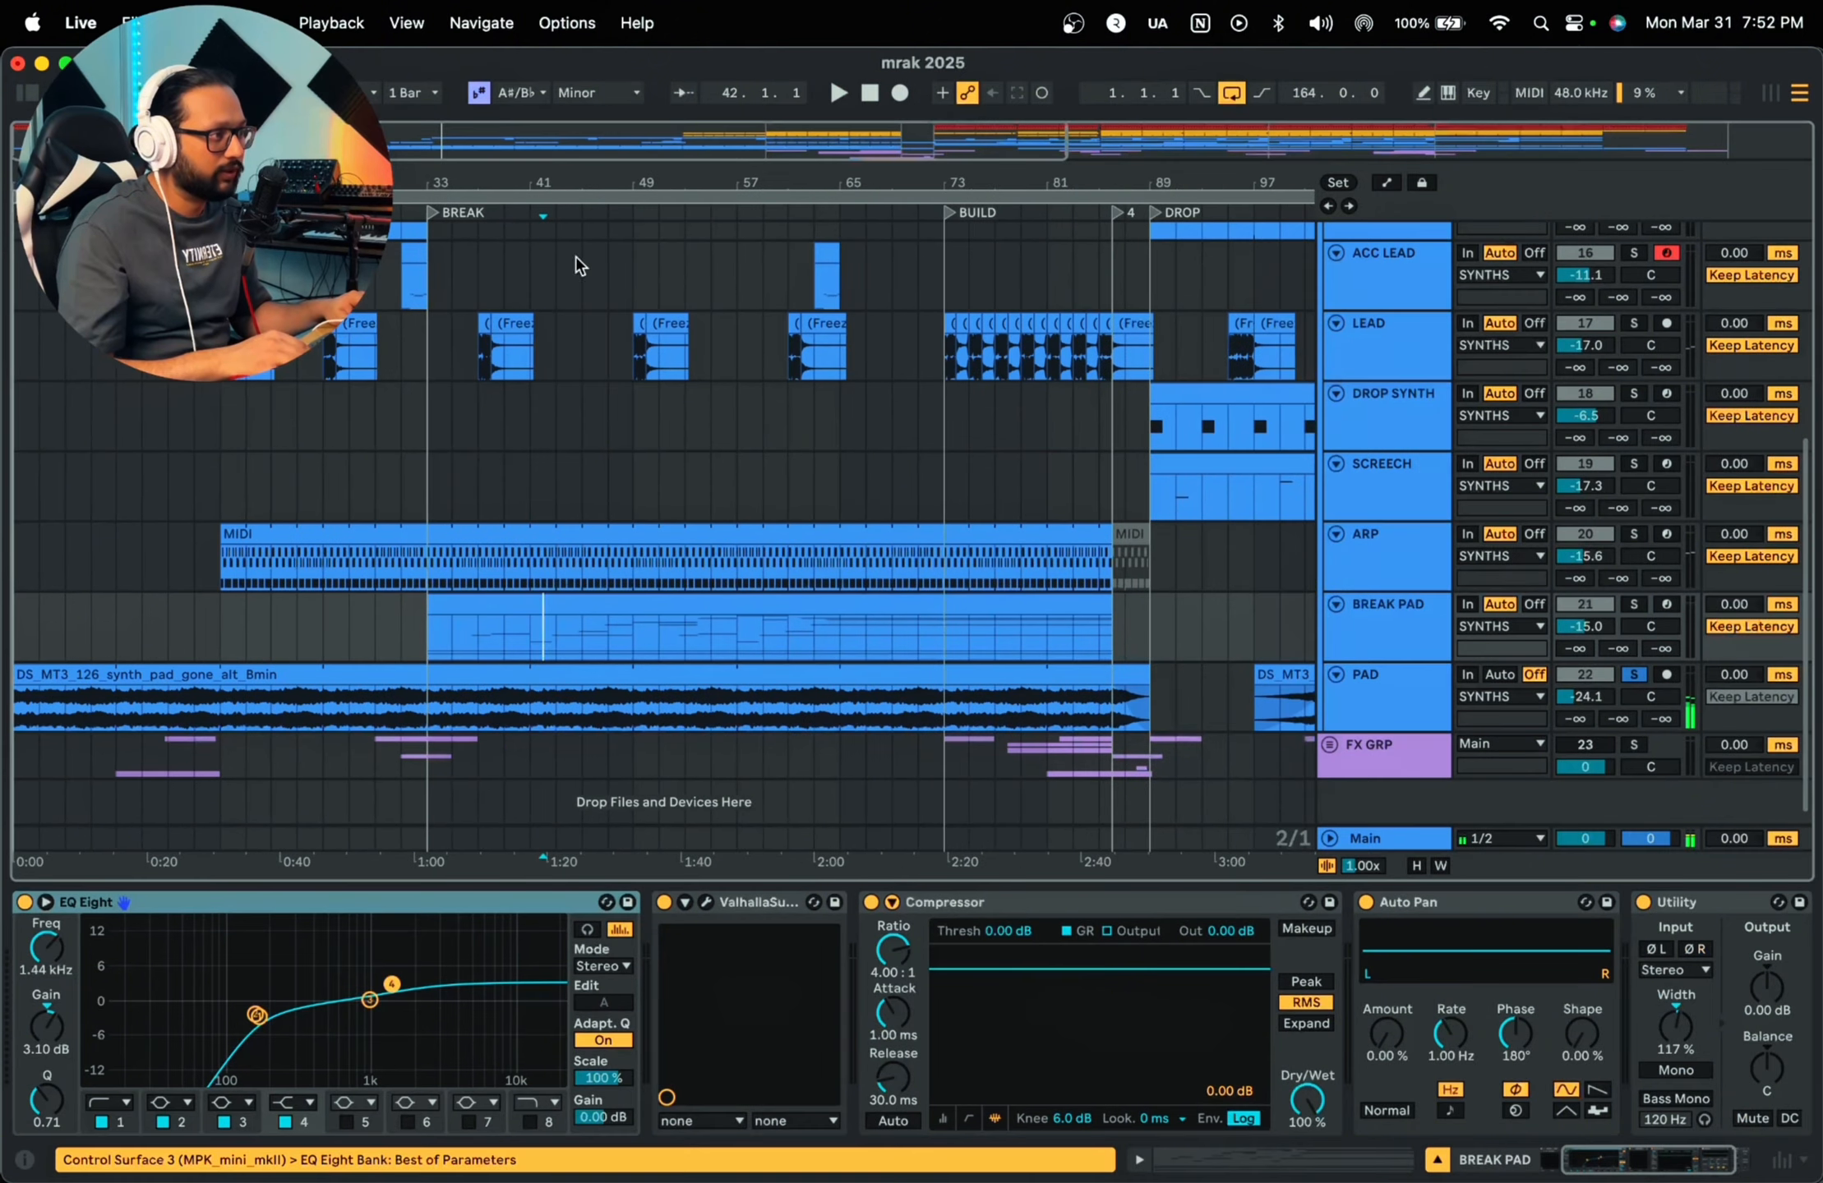
left_click(608, 642)
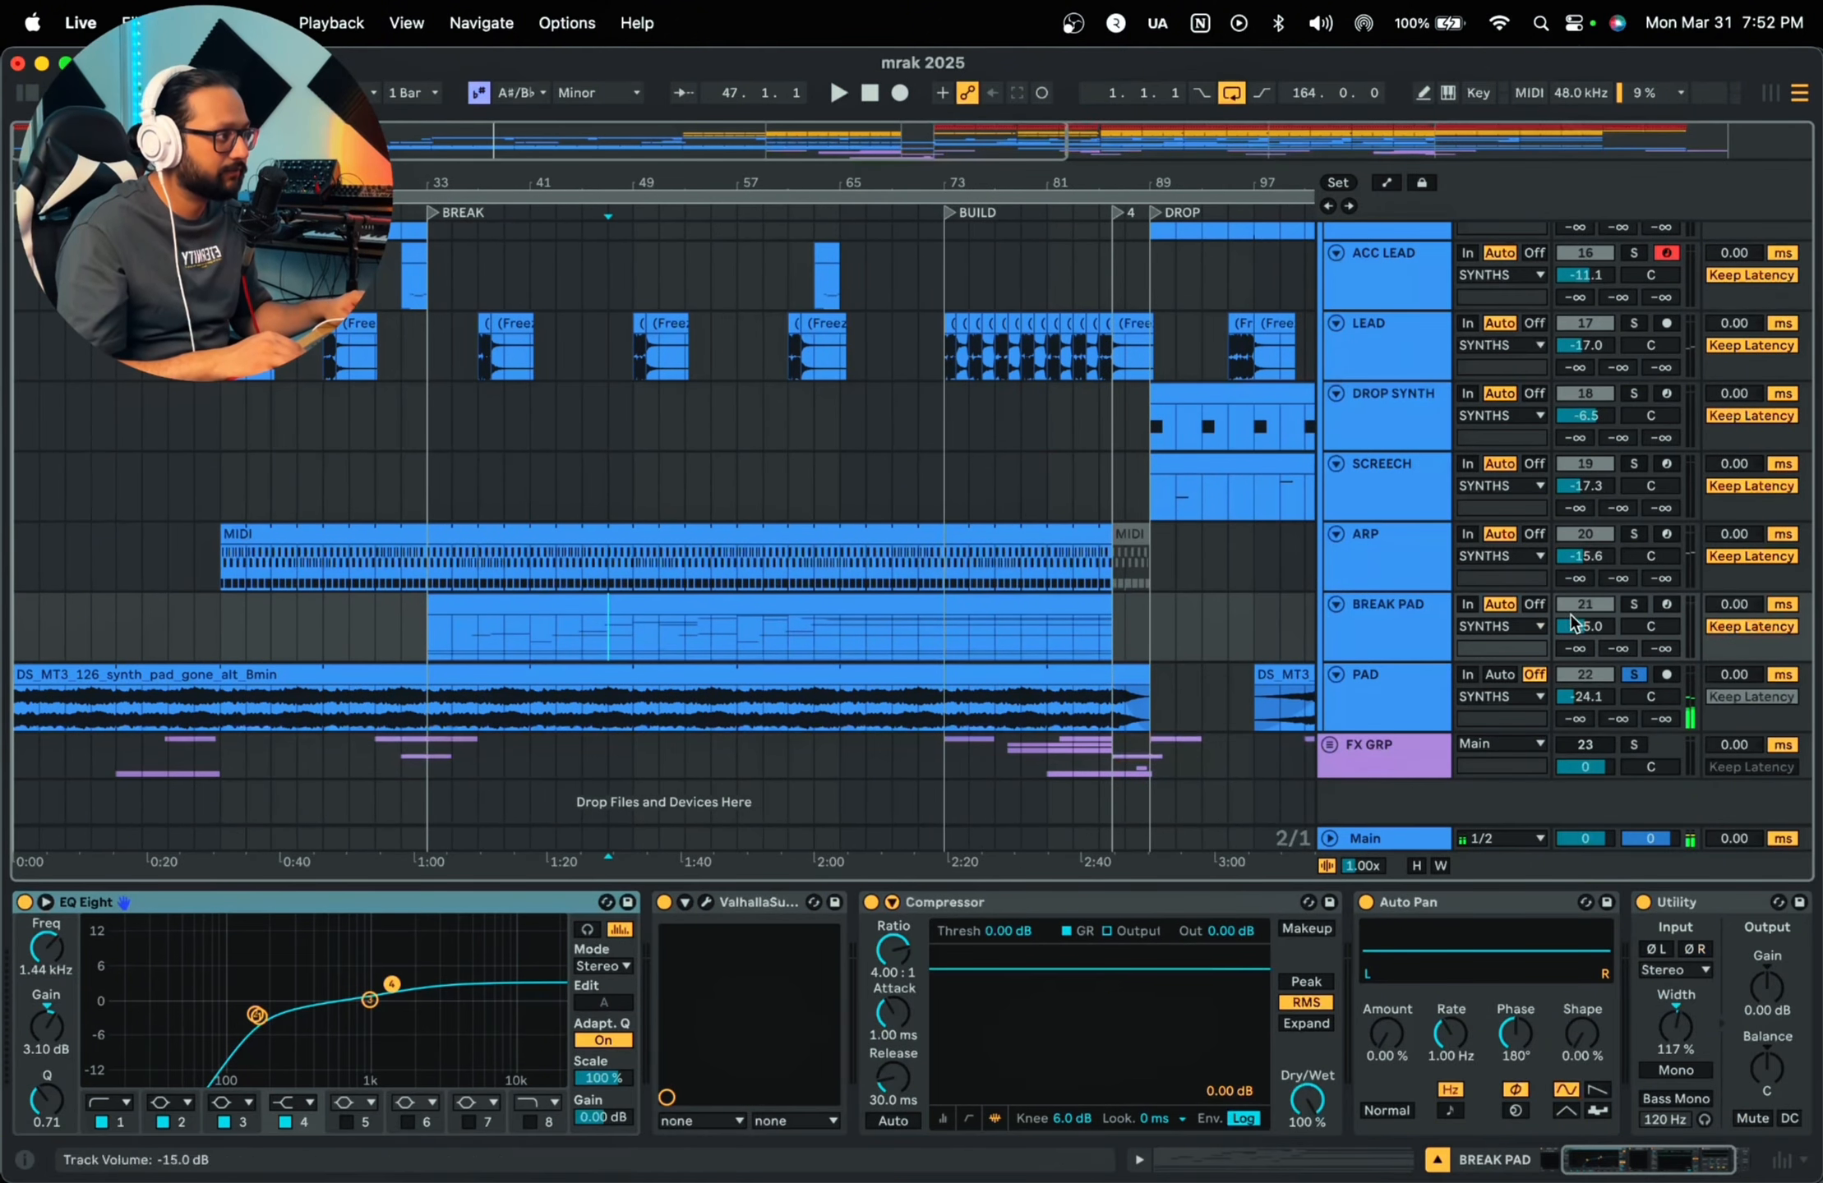
key("space")
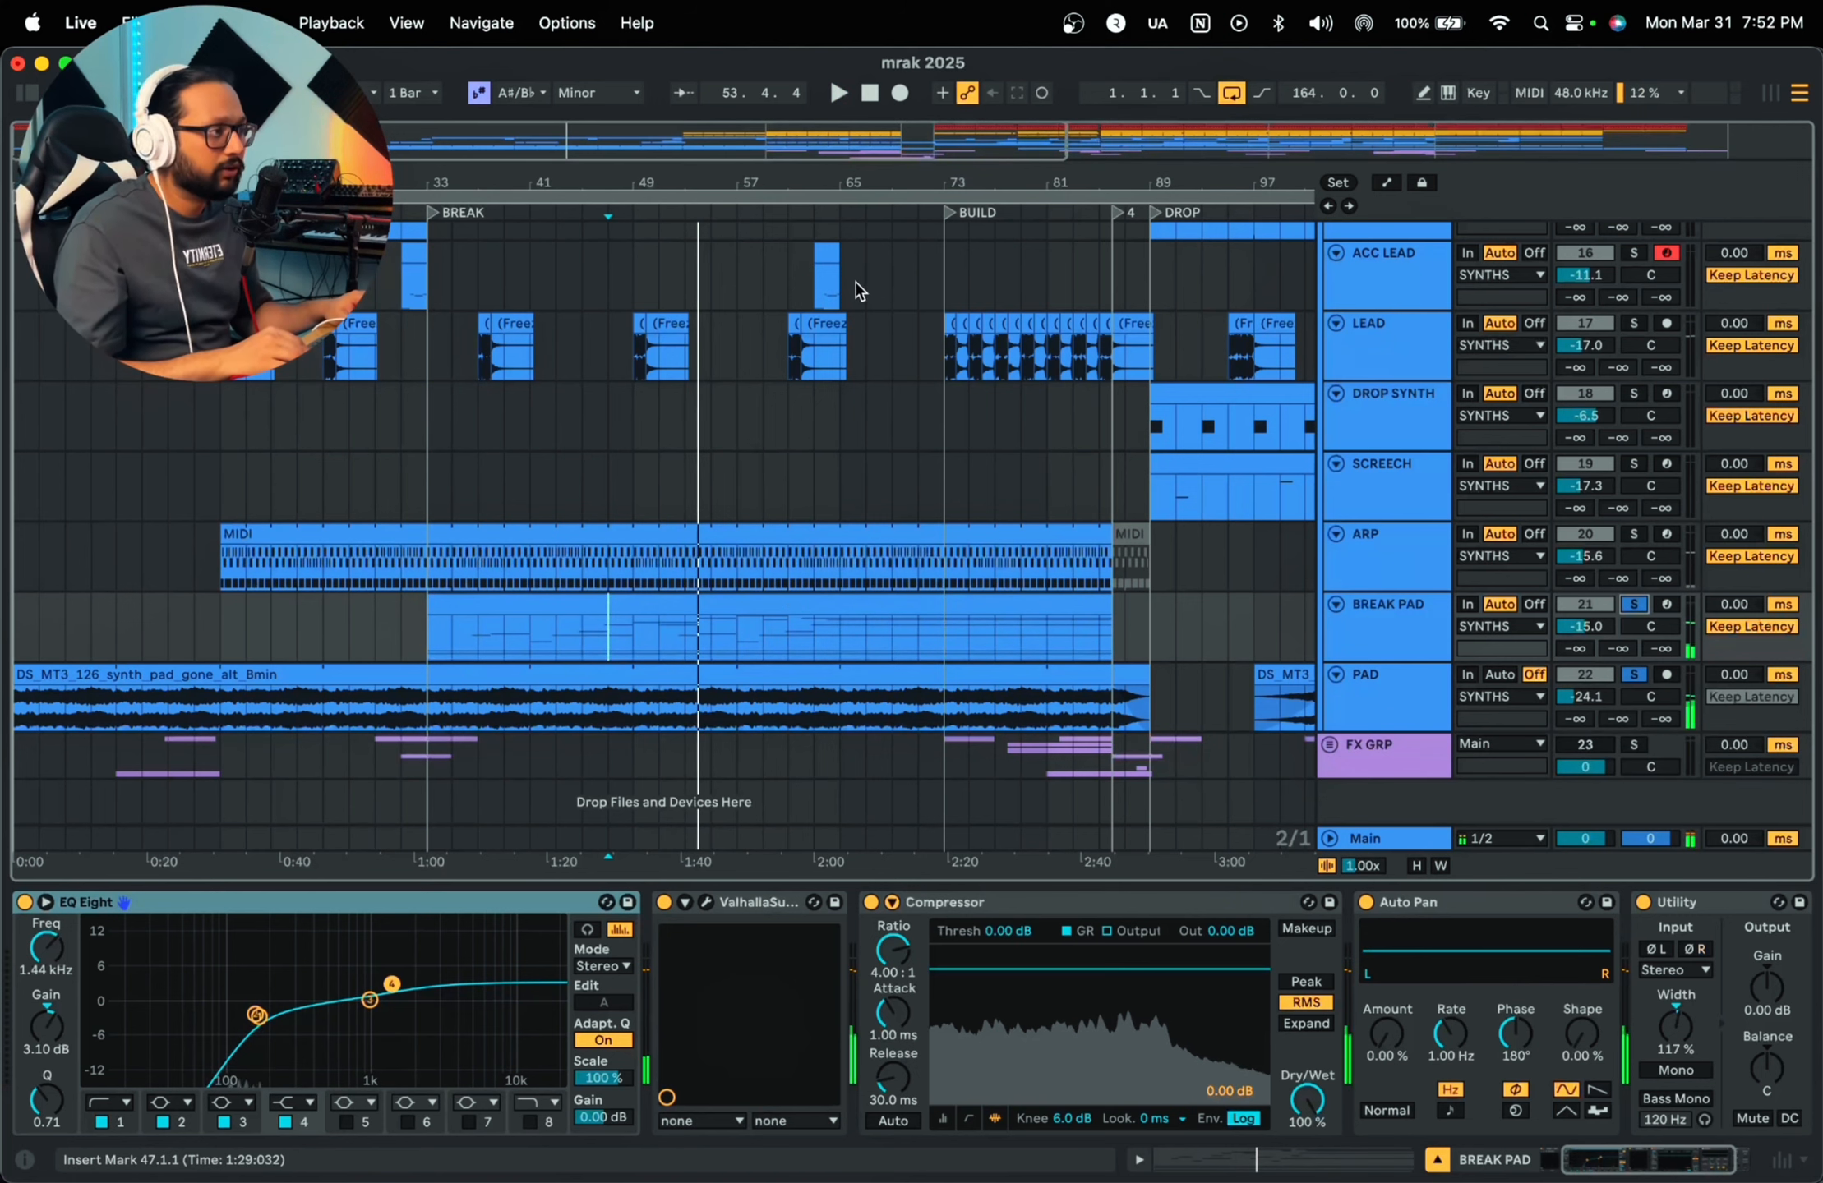
Step: Review where the ARP, BREAK PAD and PAD clips sit across the whole arrangement, from the break to the end
left_click_drag(847, 186, 847, 119)
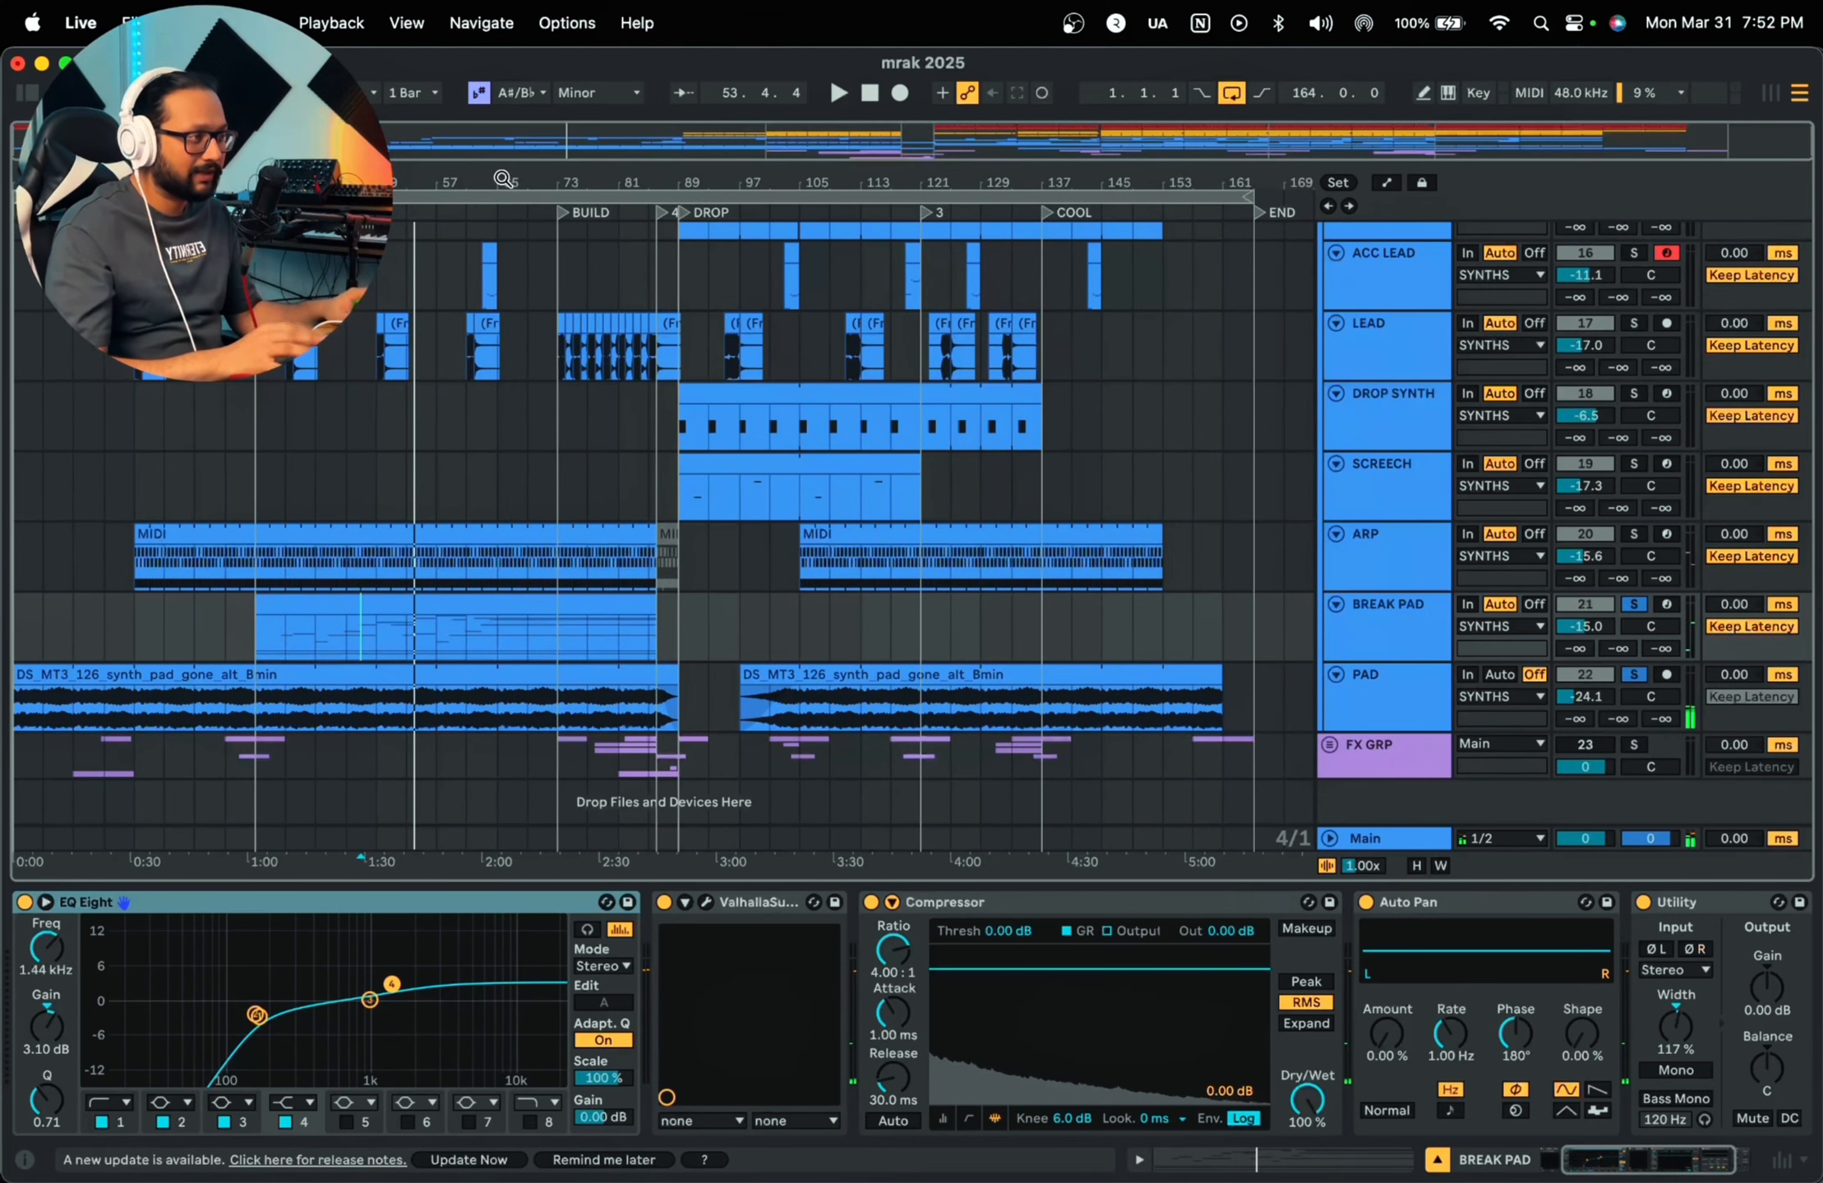
left_click(337, 588)
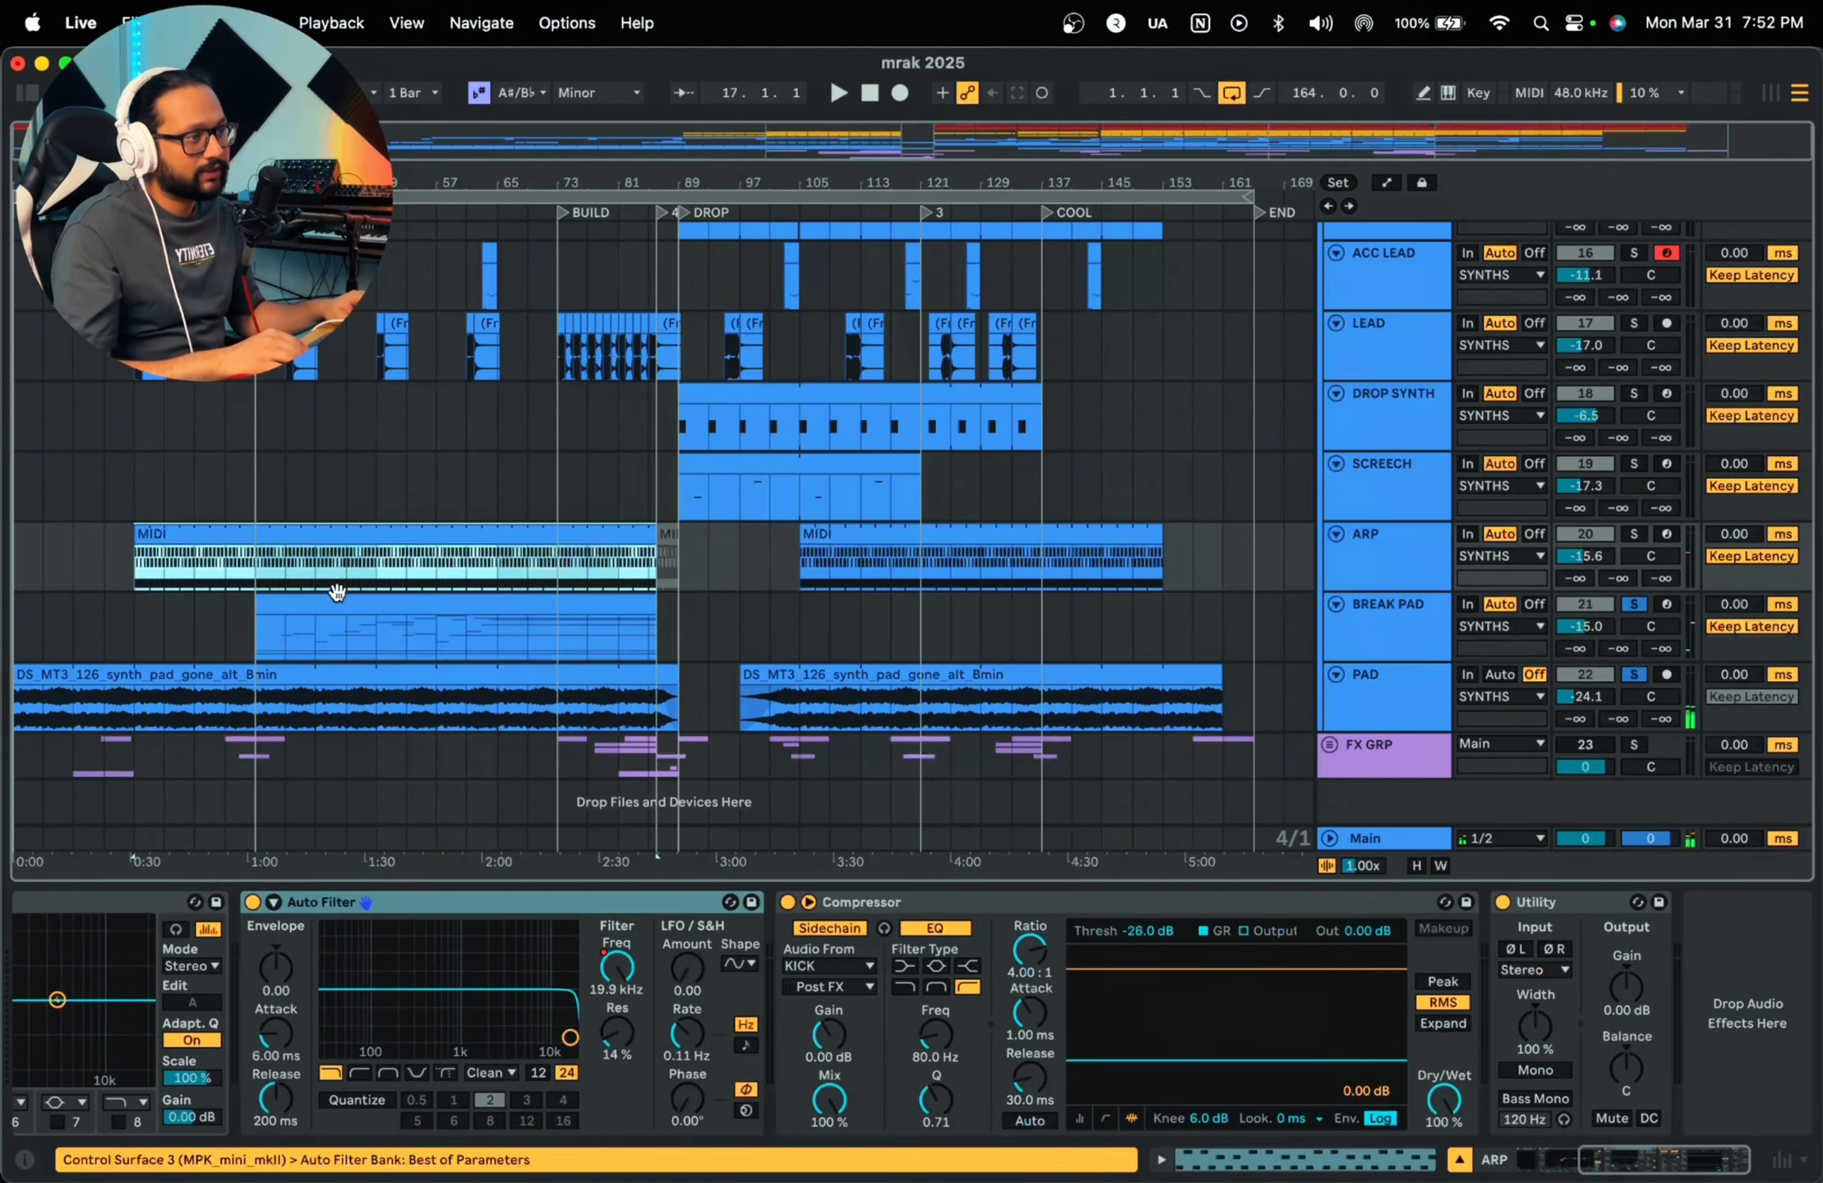
left_click(334, 603)
scroll(341, 597, "down", 1)
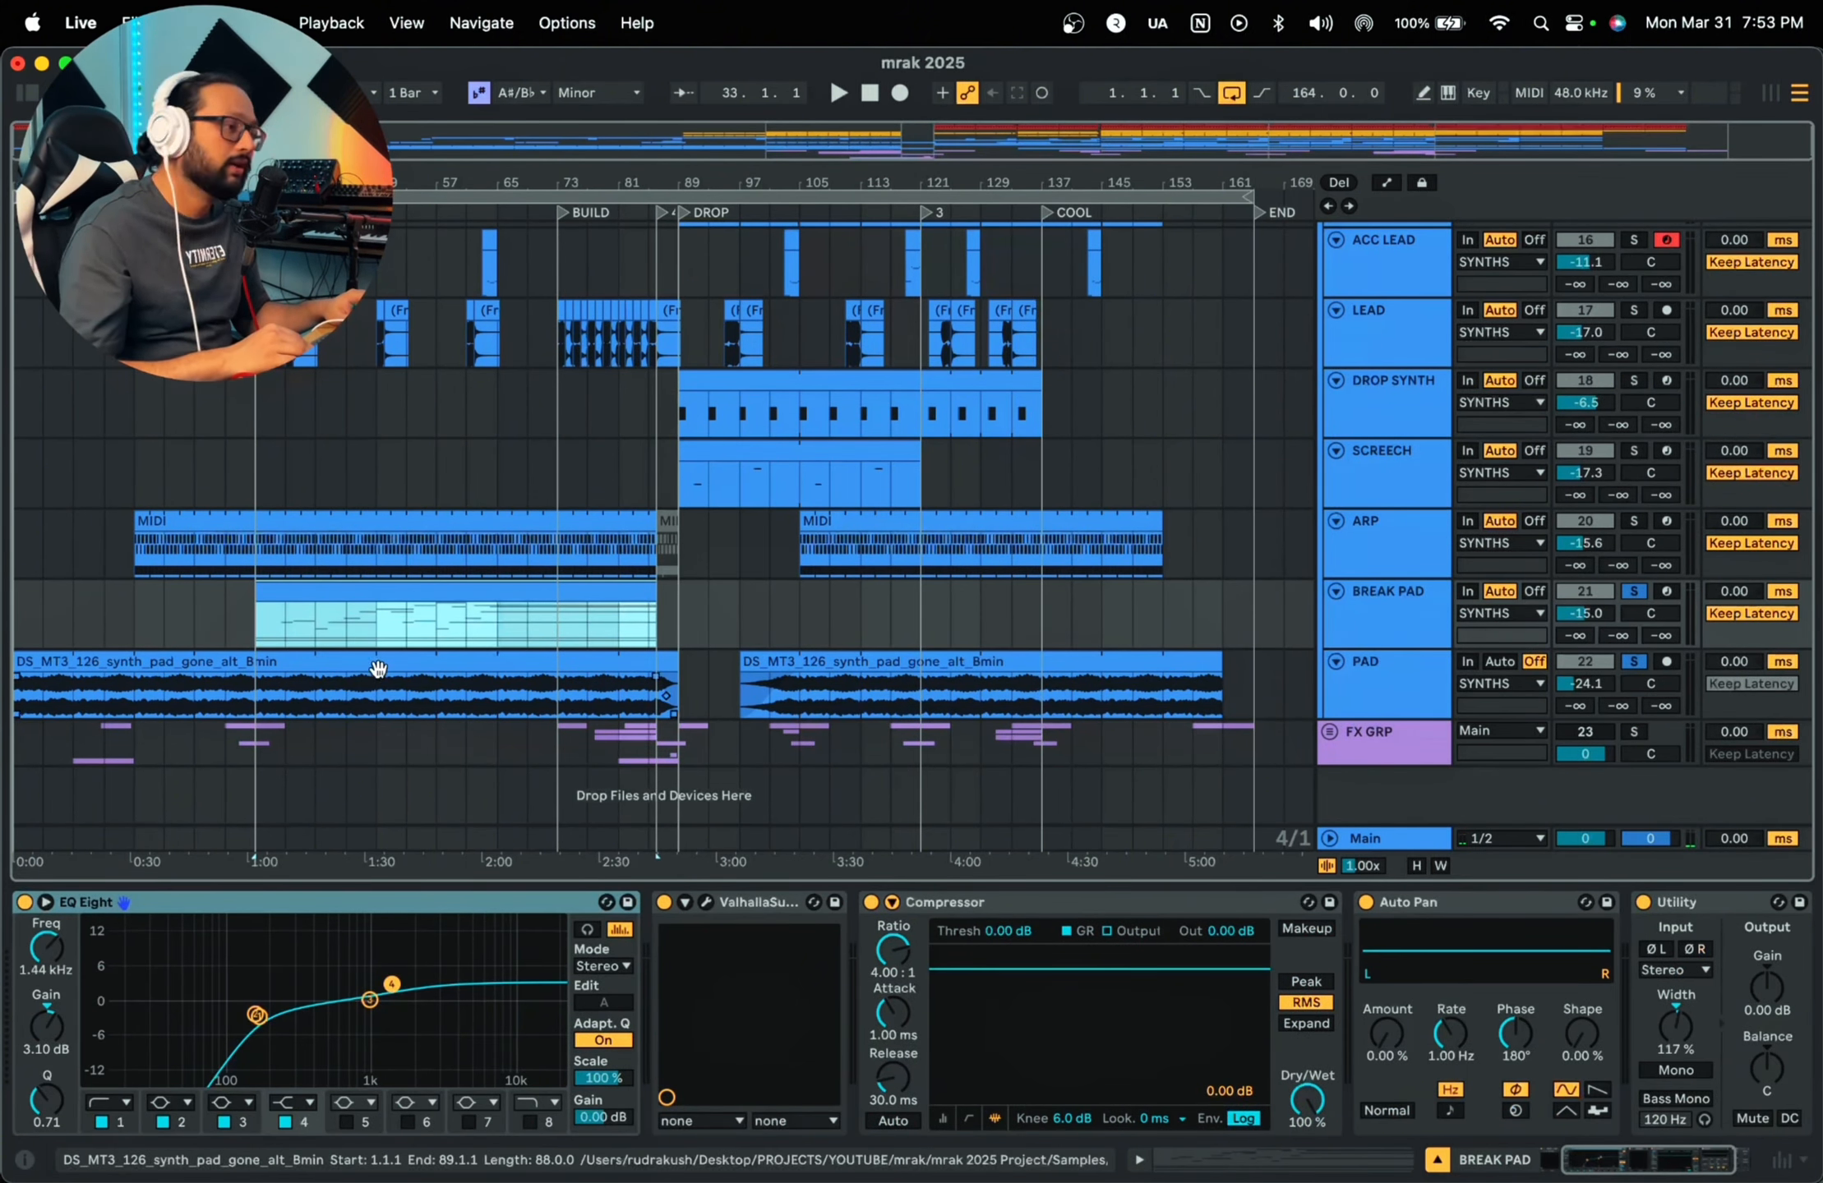
left_click(719, 632)
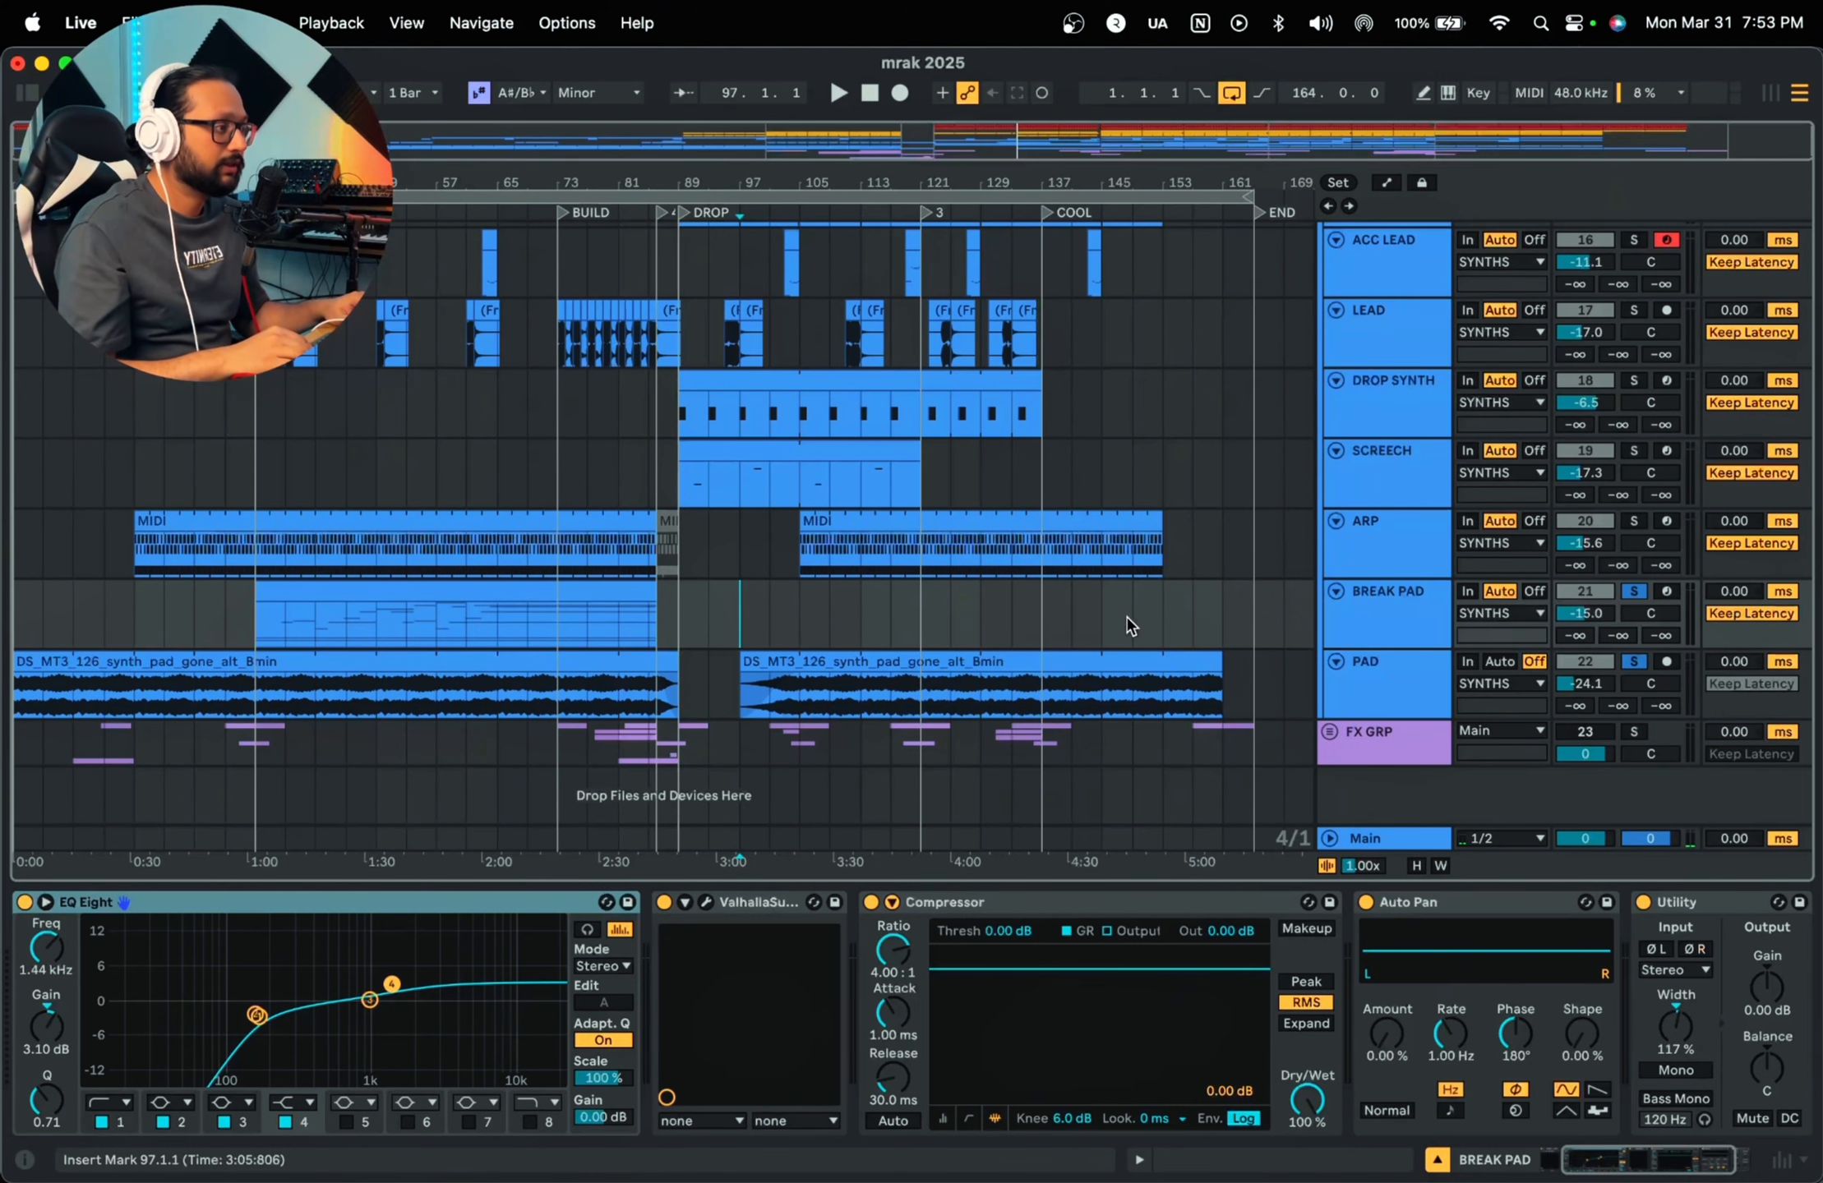
Step: Fold the SYNTHS group with its solo turned off and unfold FX GRP
scroll(1366, 584, "up", 10)
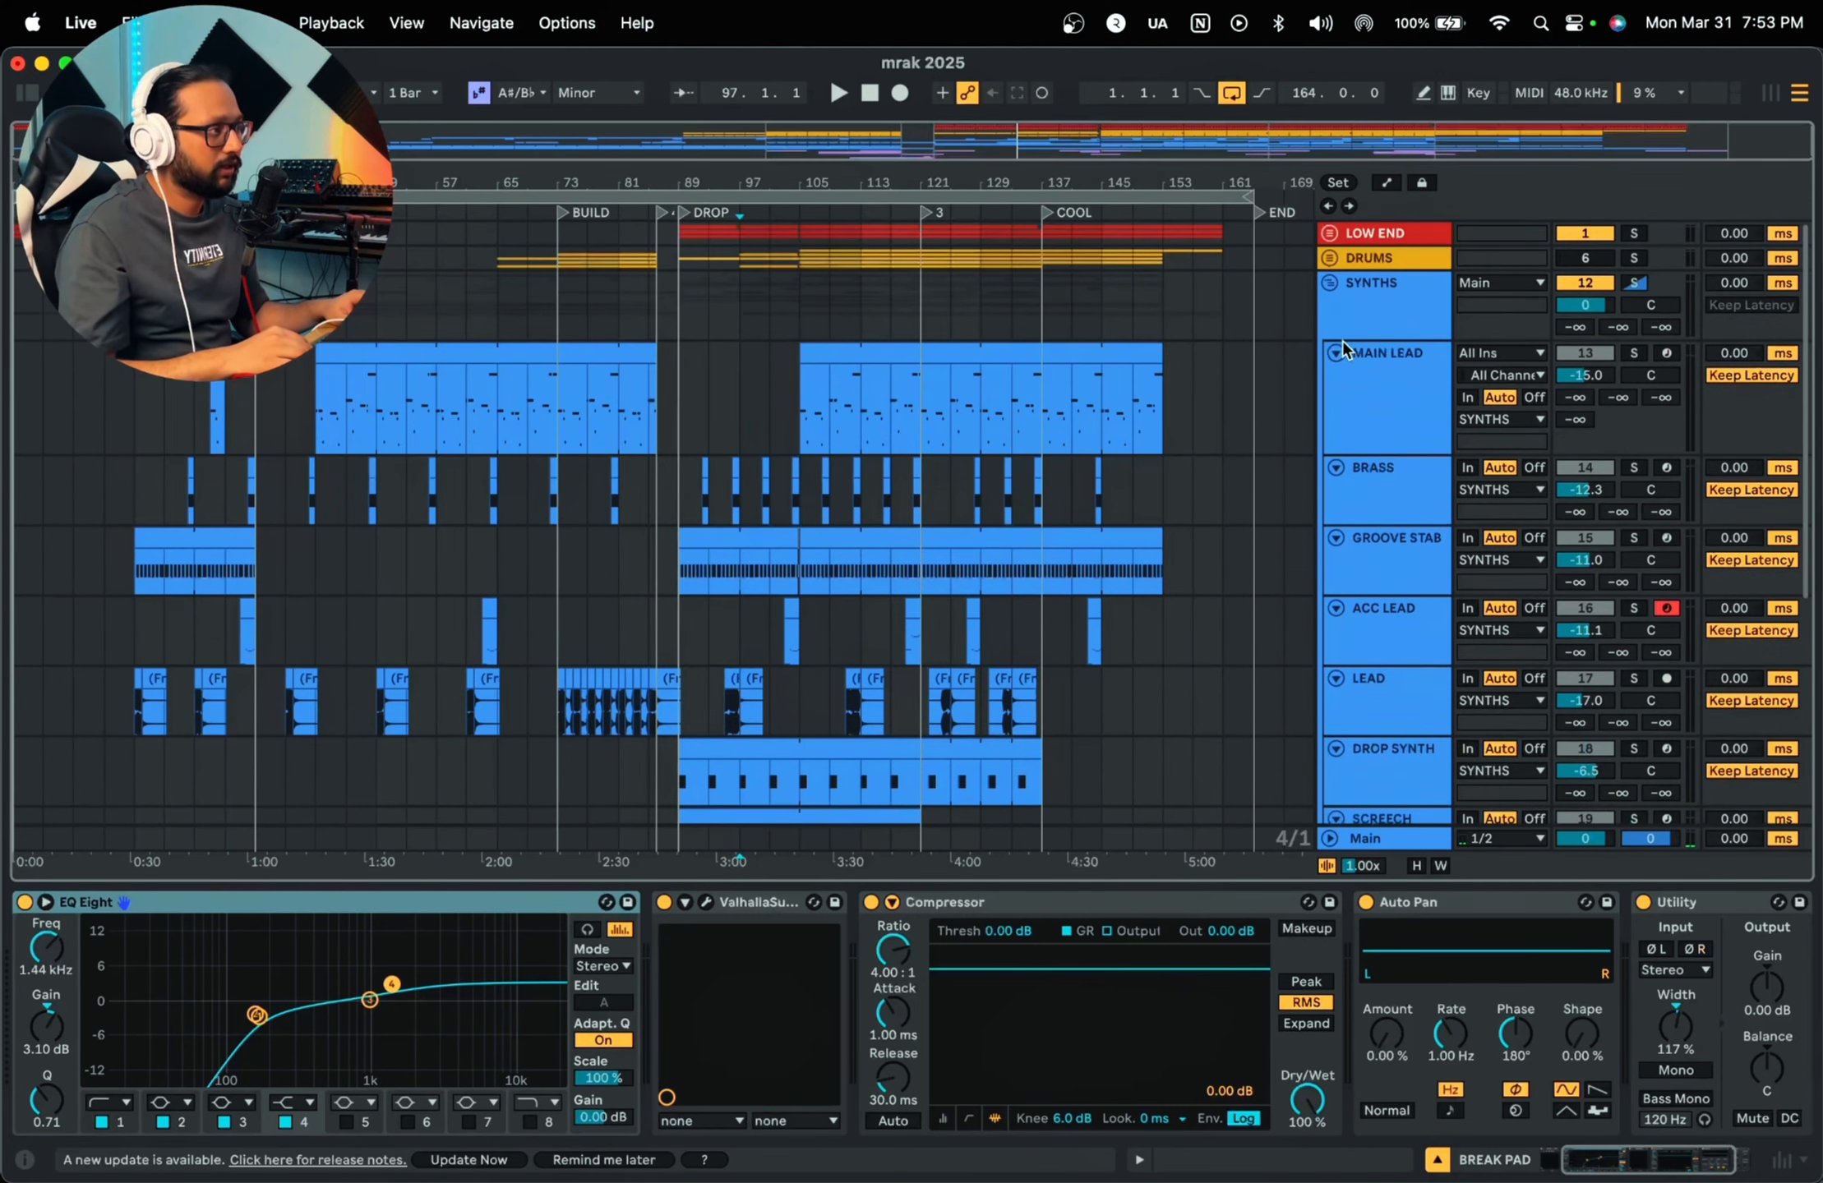
left_click(1328, 283)
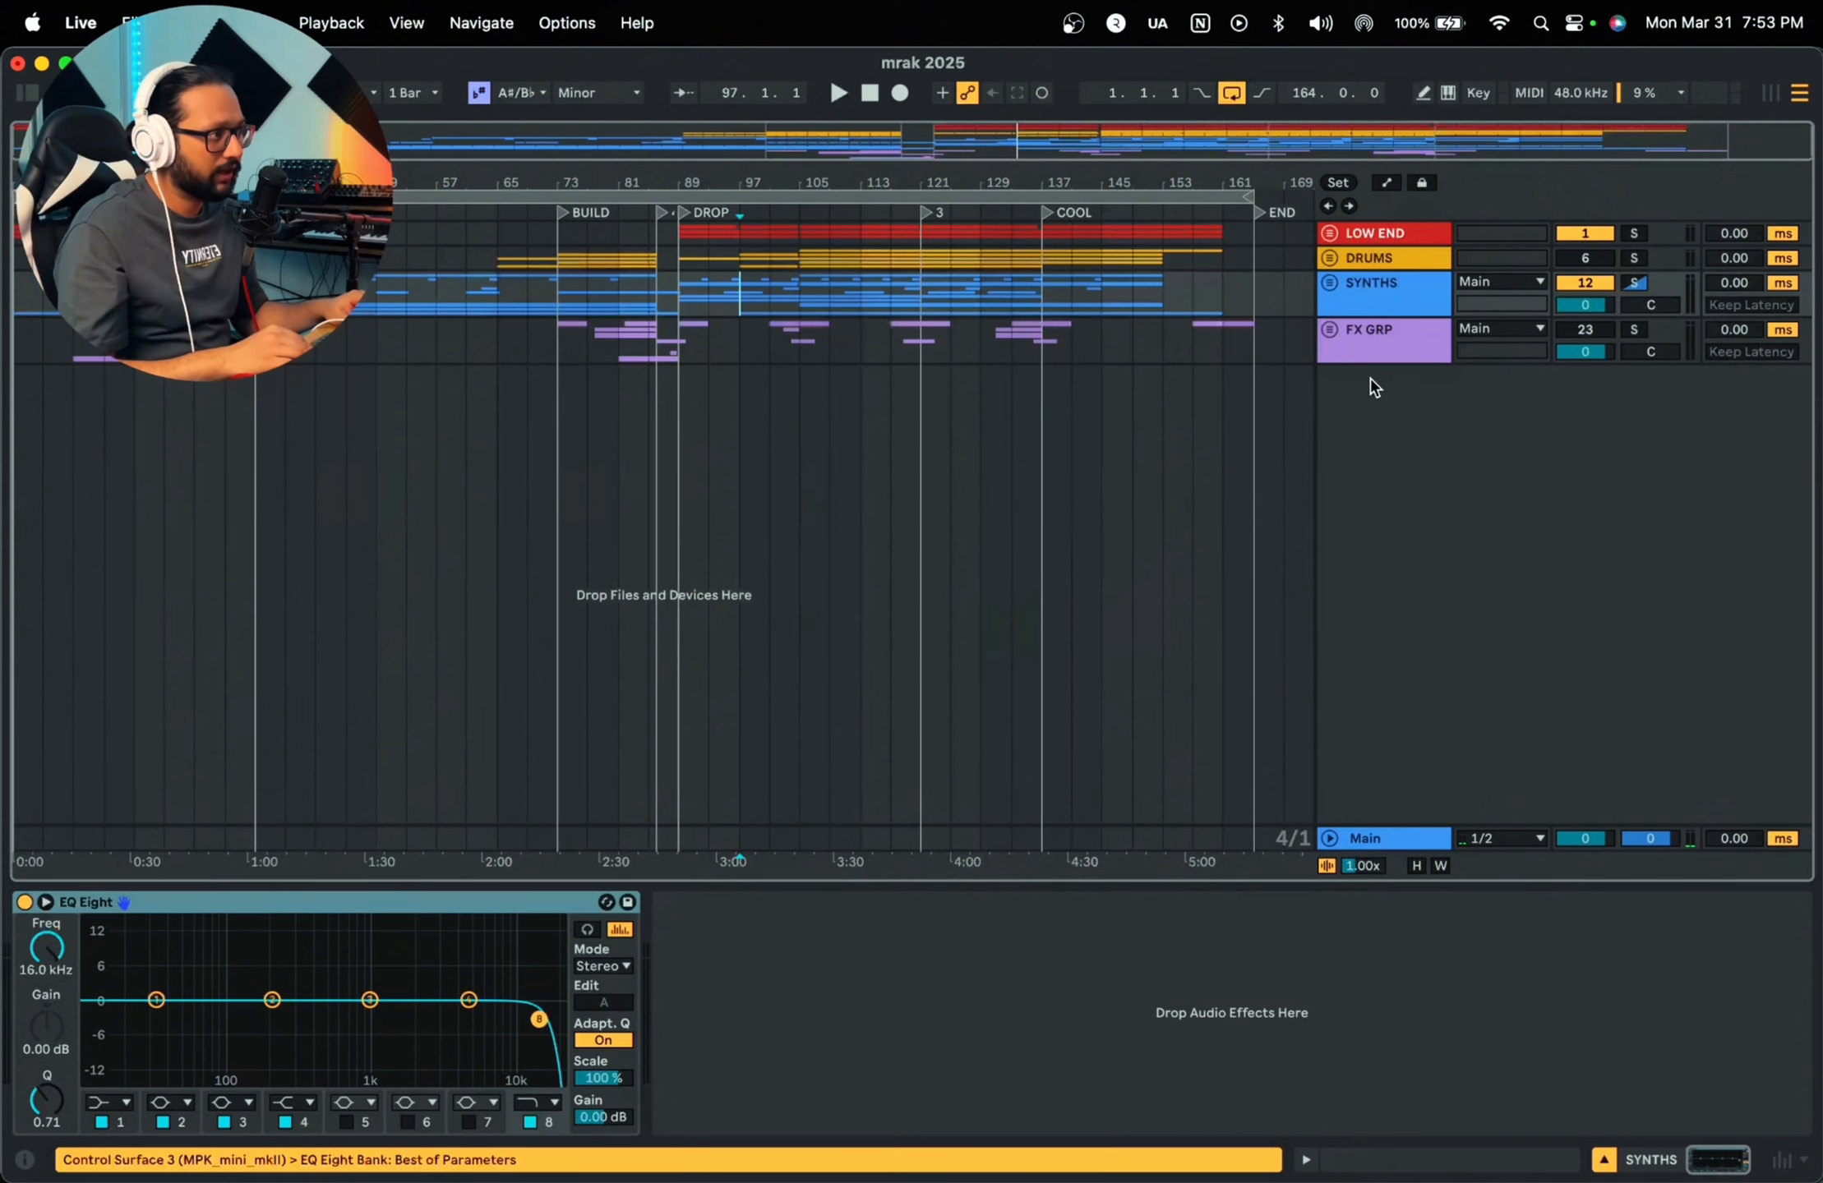
left_click(1332, 332)
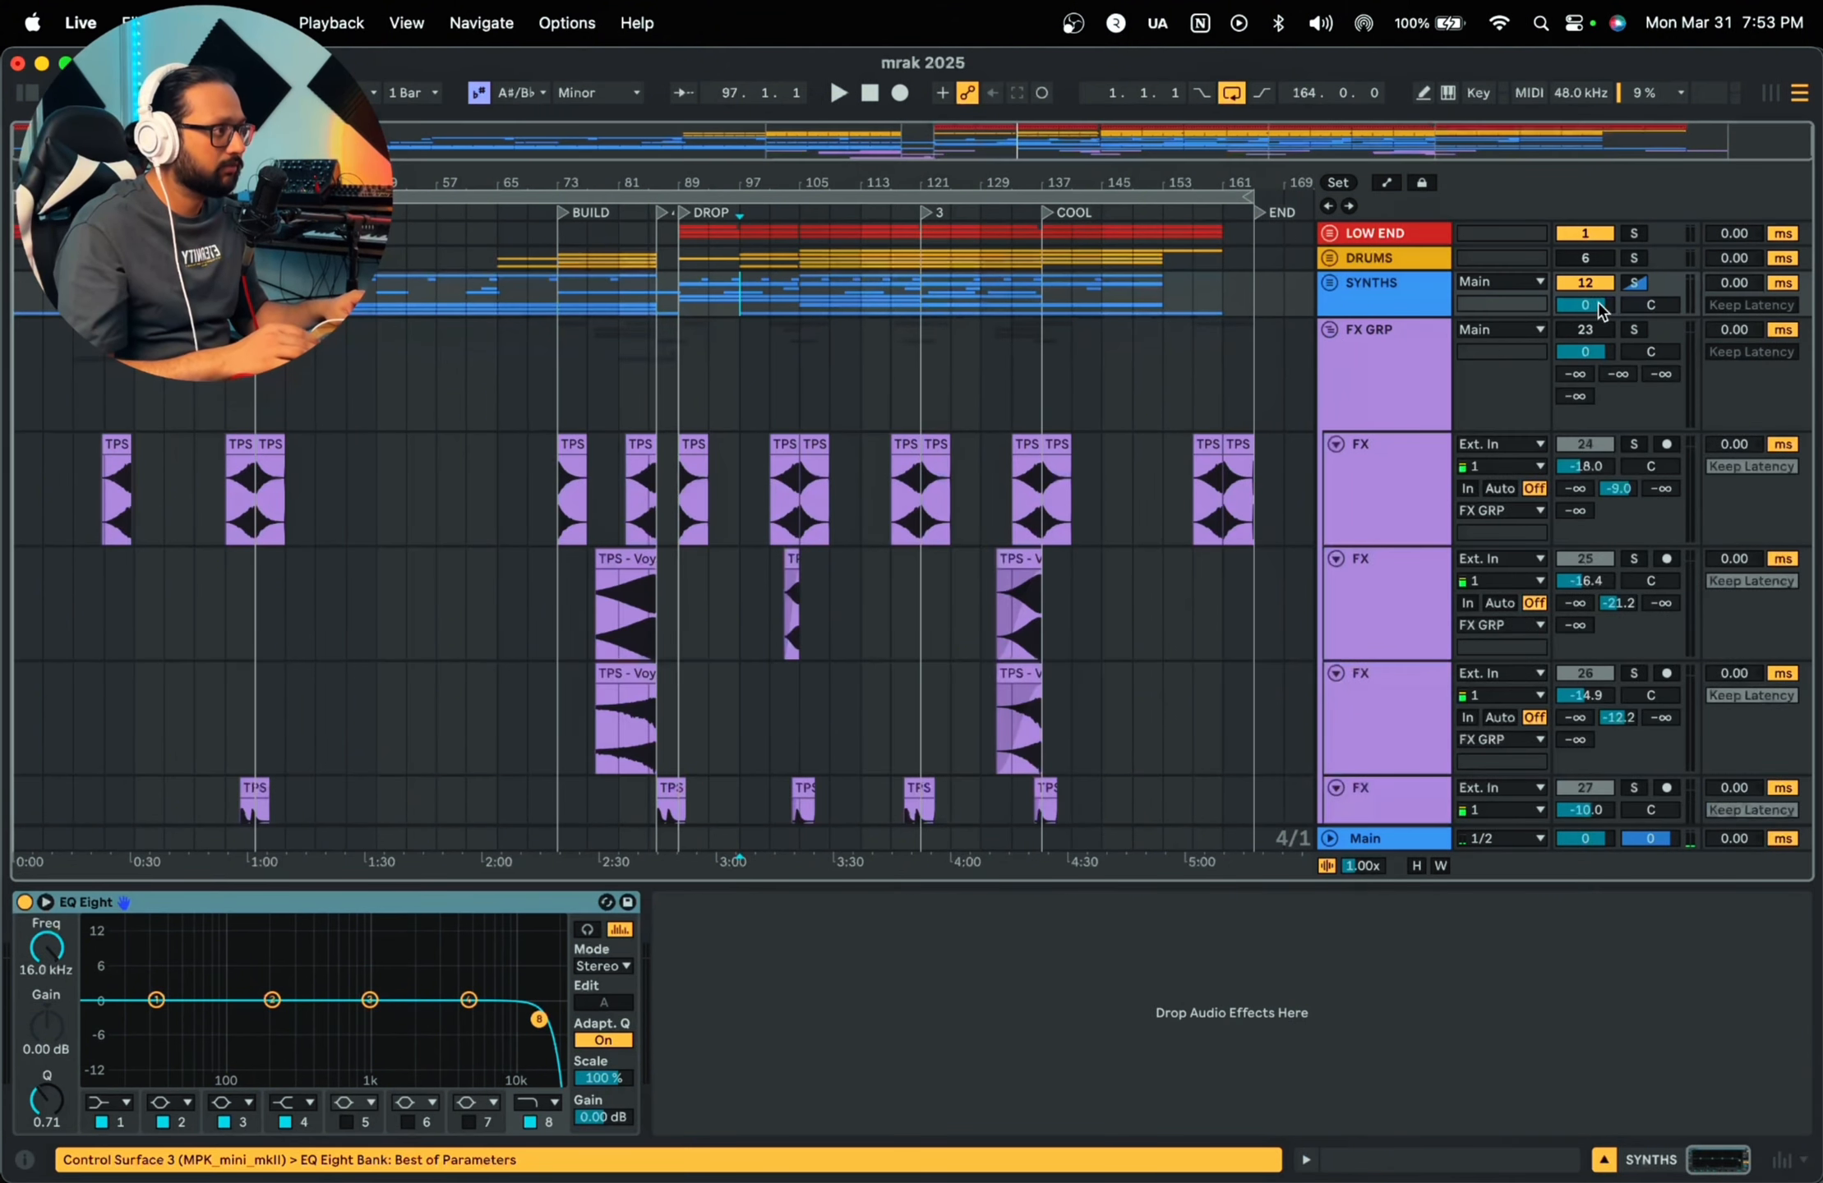
left_click(1633, 288)
Step: Look through the FX GRP tracks, solo the FX track with the On A Voyage clip and play it from 30.1.1
scroll(1204, 447, "down", 3)
scroll(1150, 424, "up", 3)
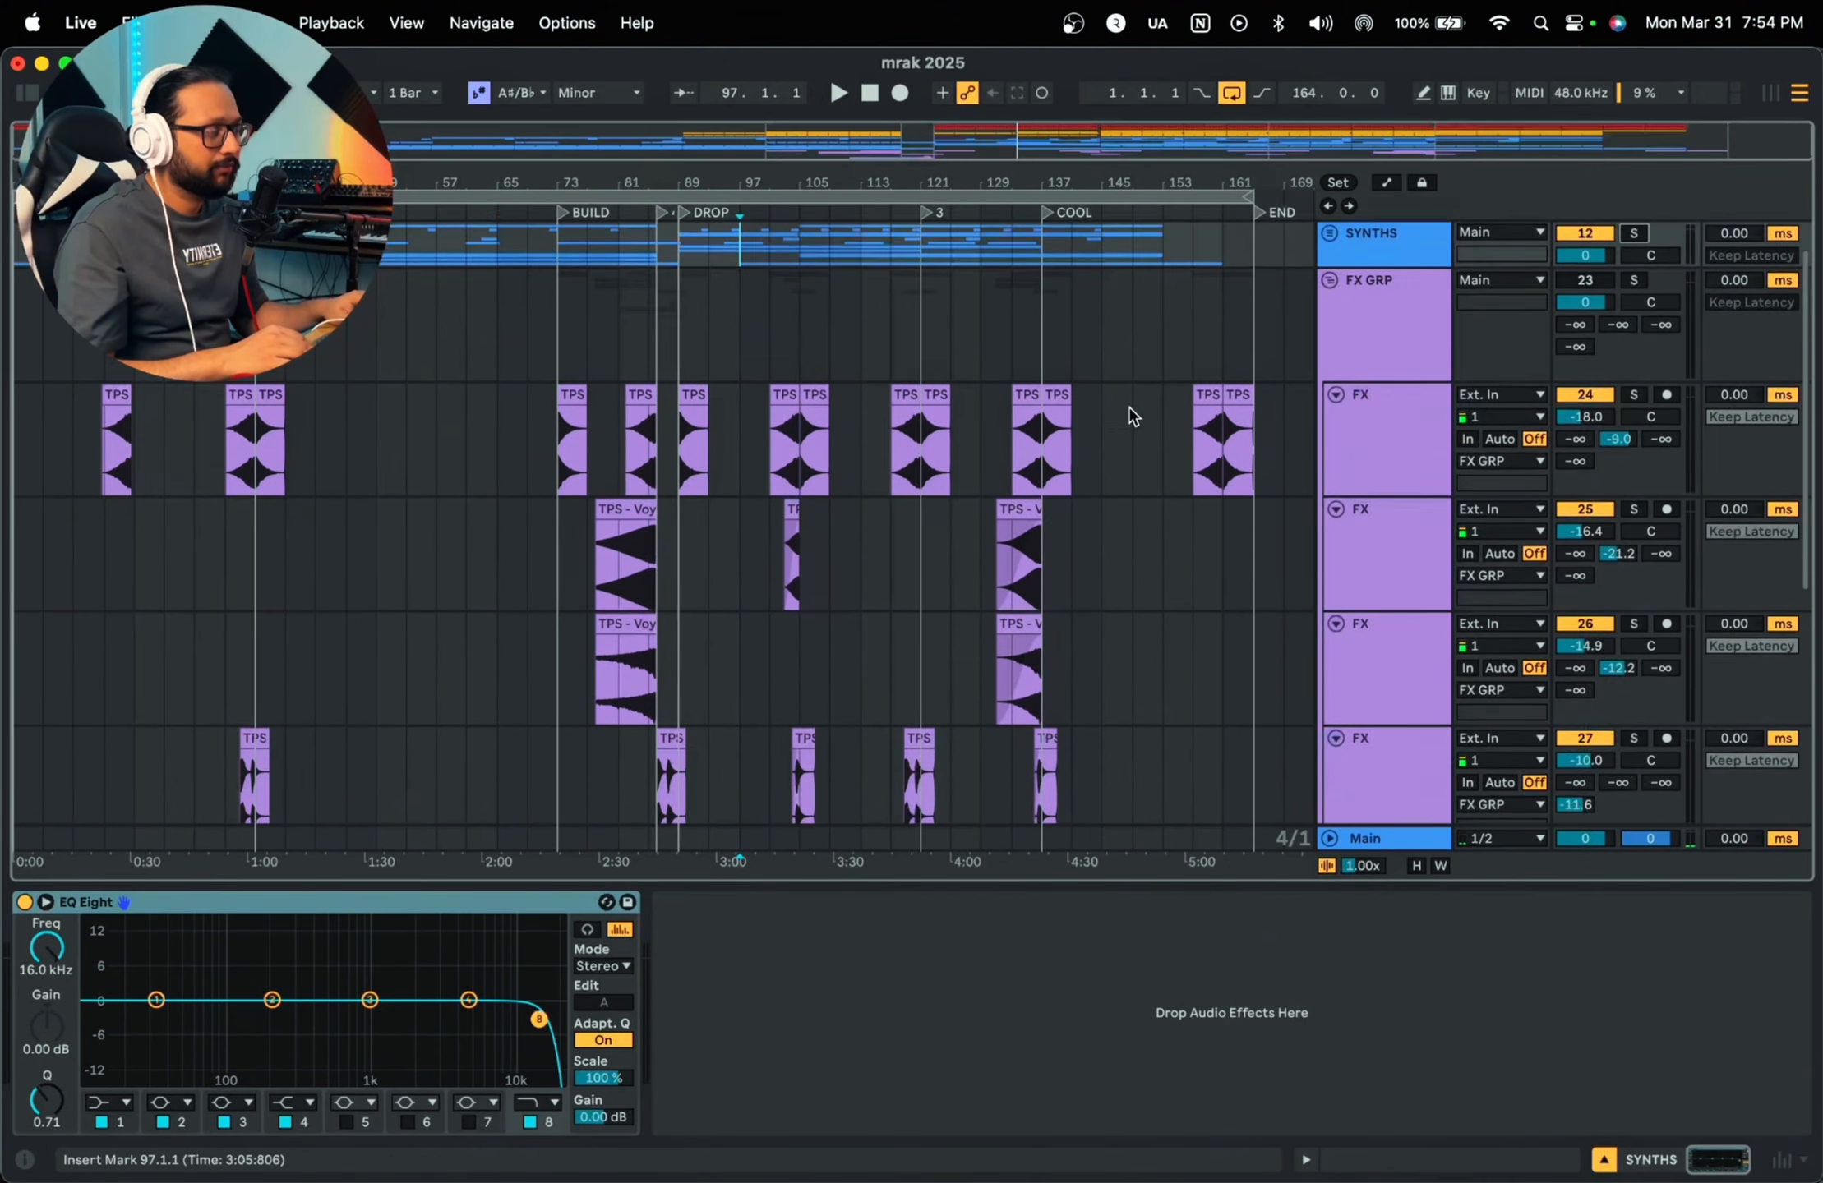
scroll(361, 456, "down", 10)
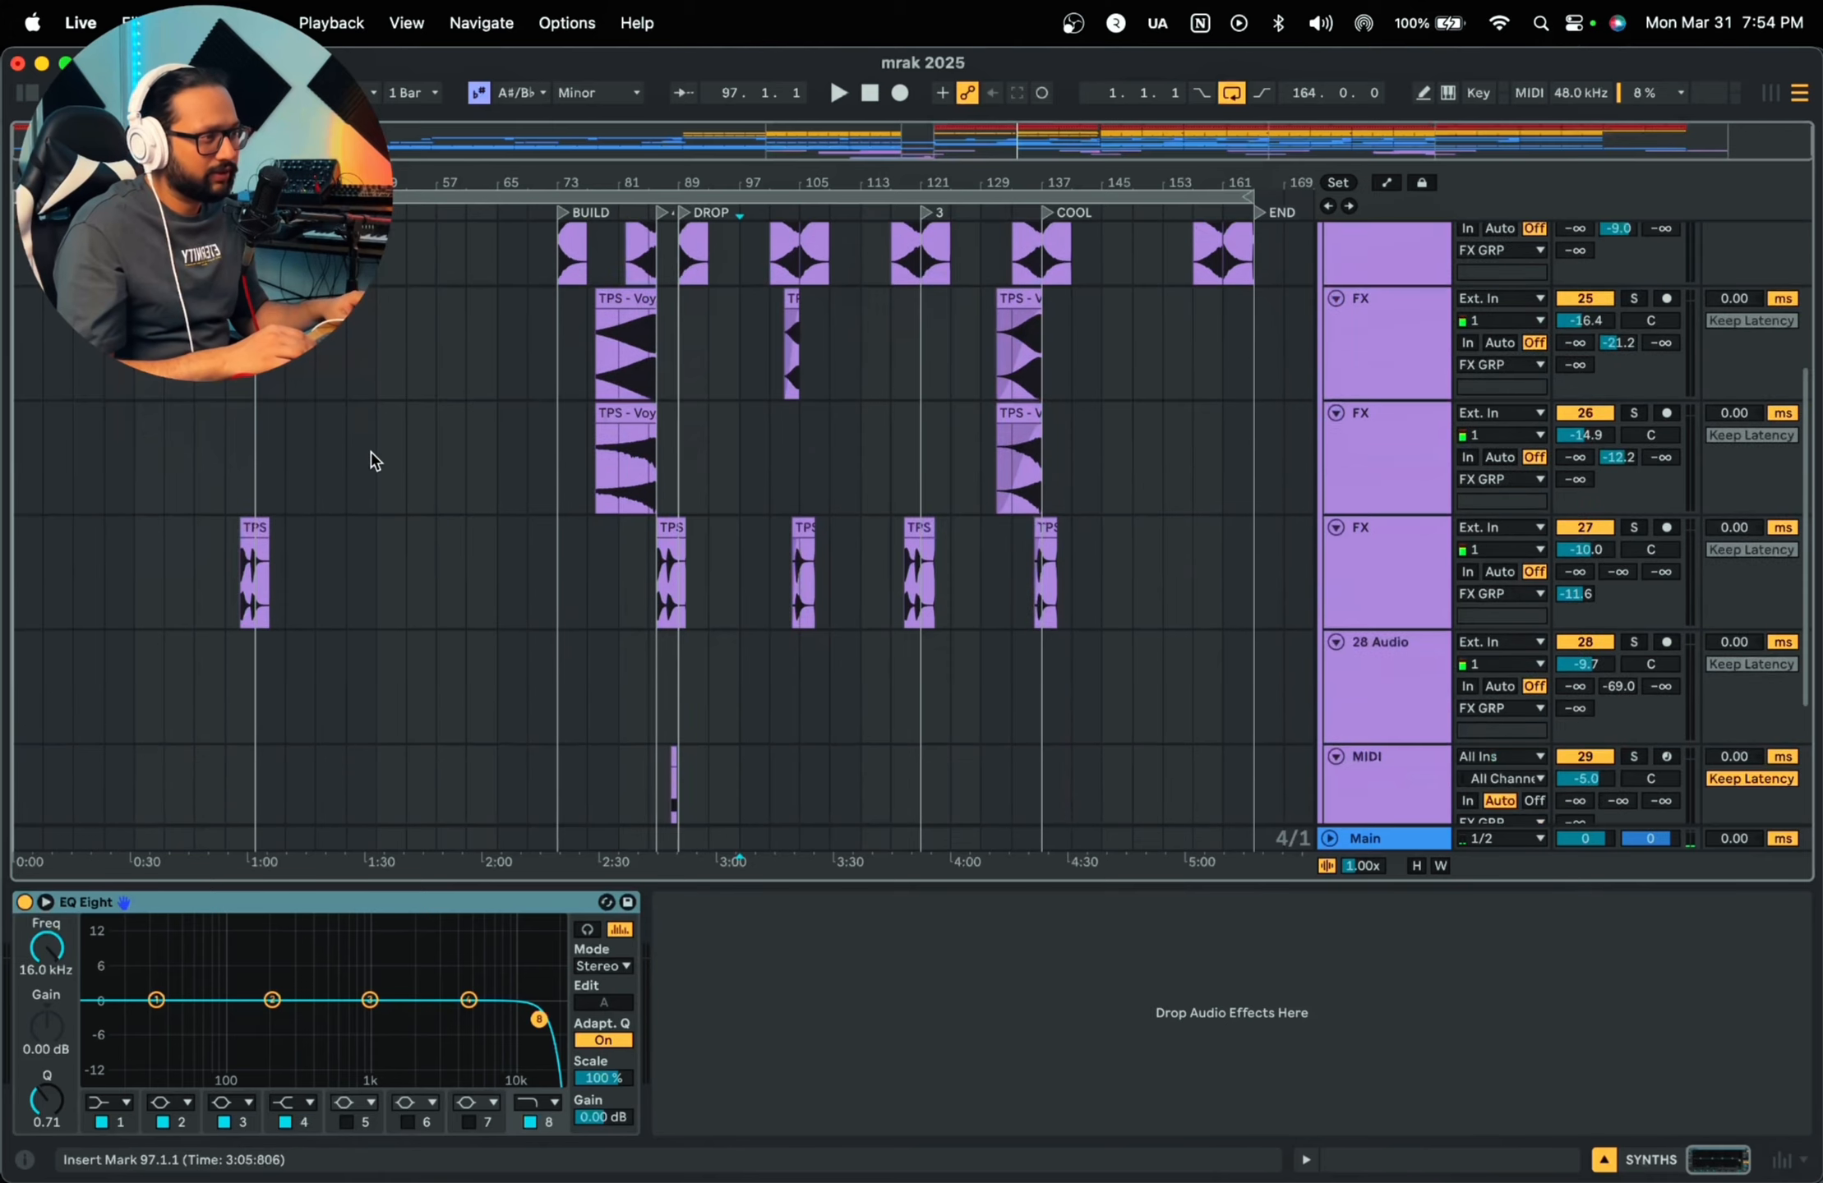
scroll(361, 457, "up", 5)
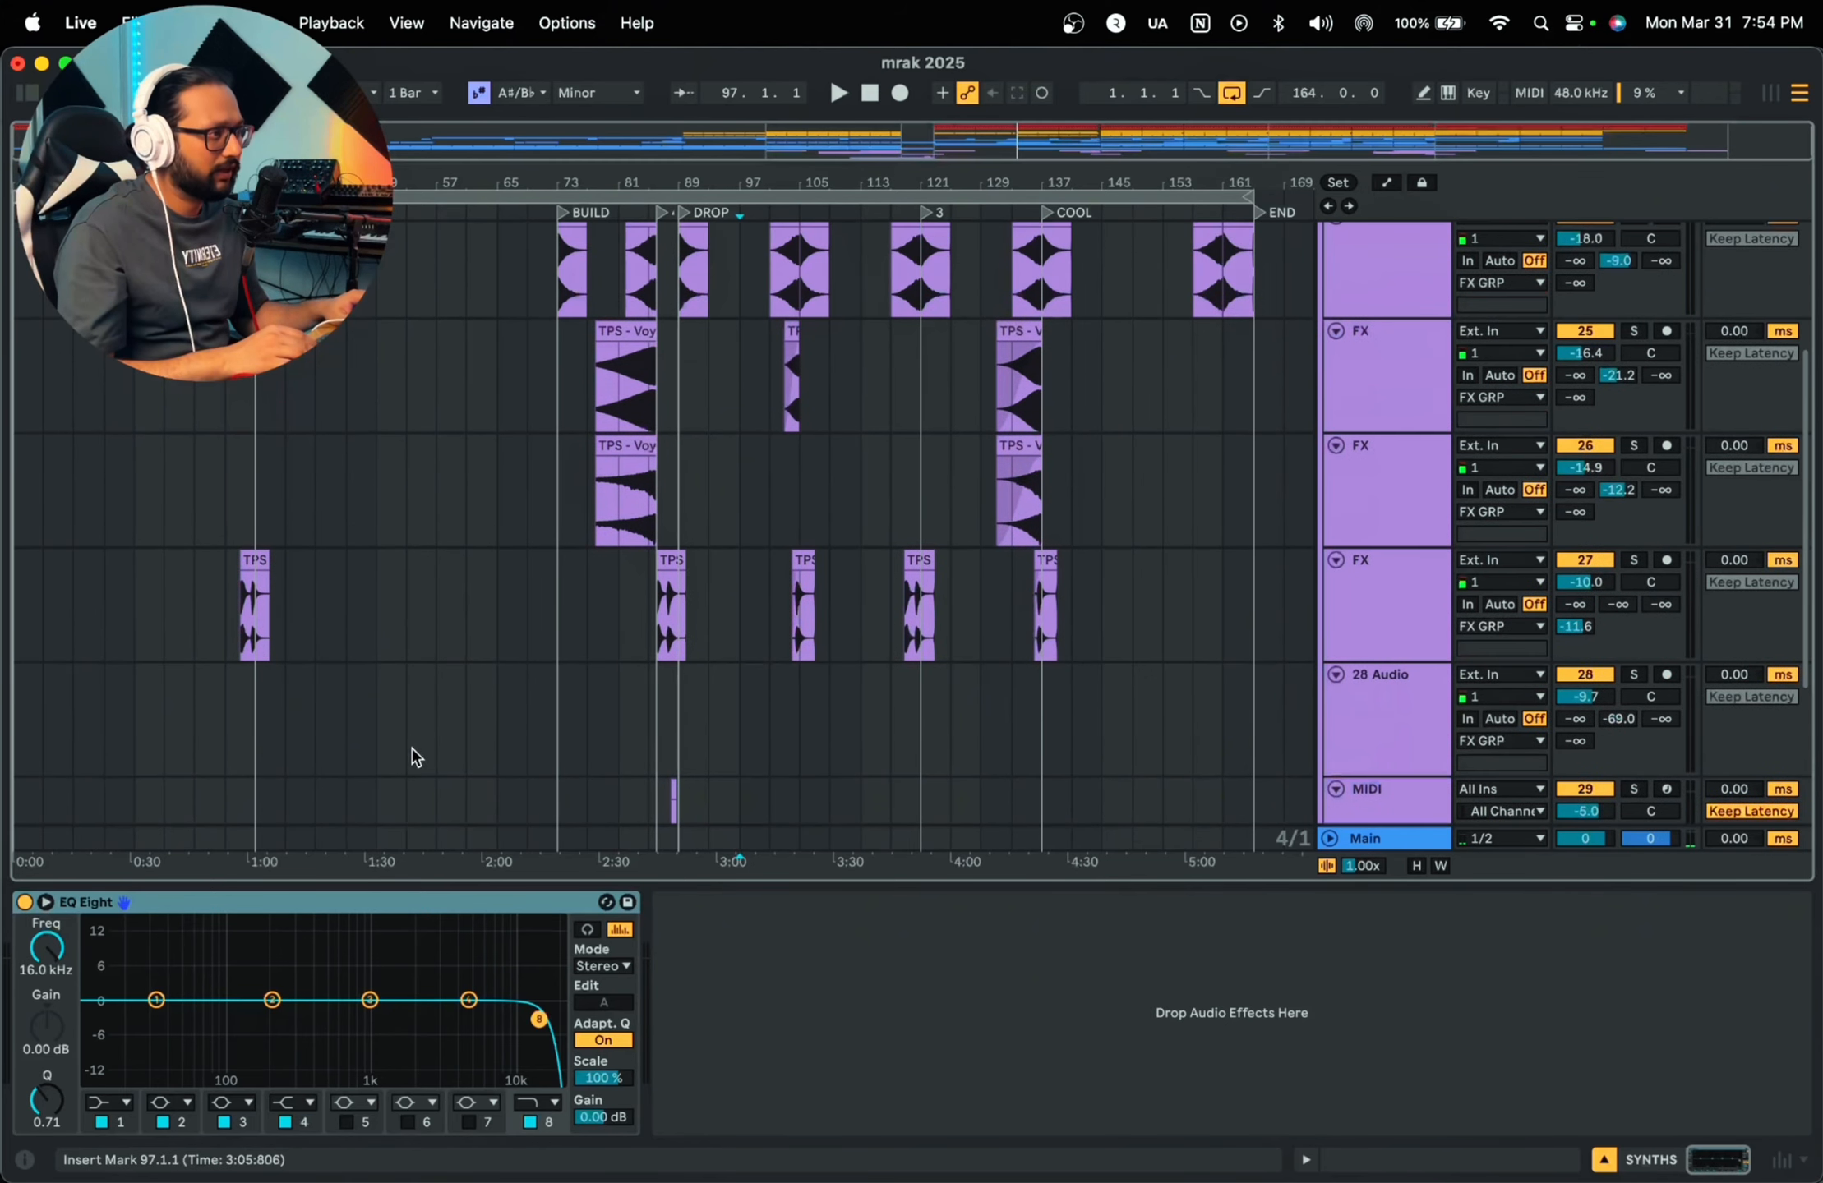
scroll(184, 643, "up", 10)
left_click(263, 608)
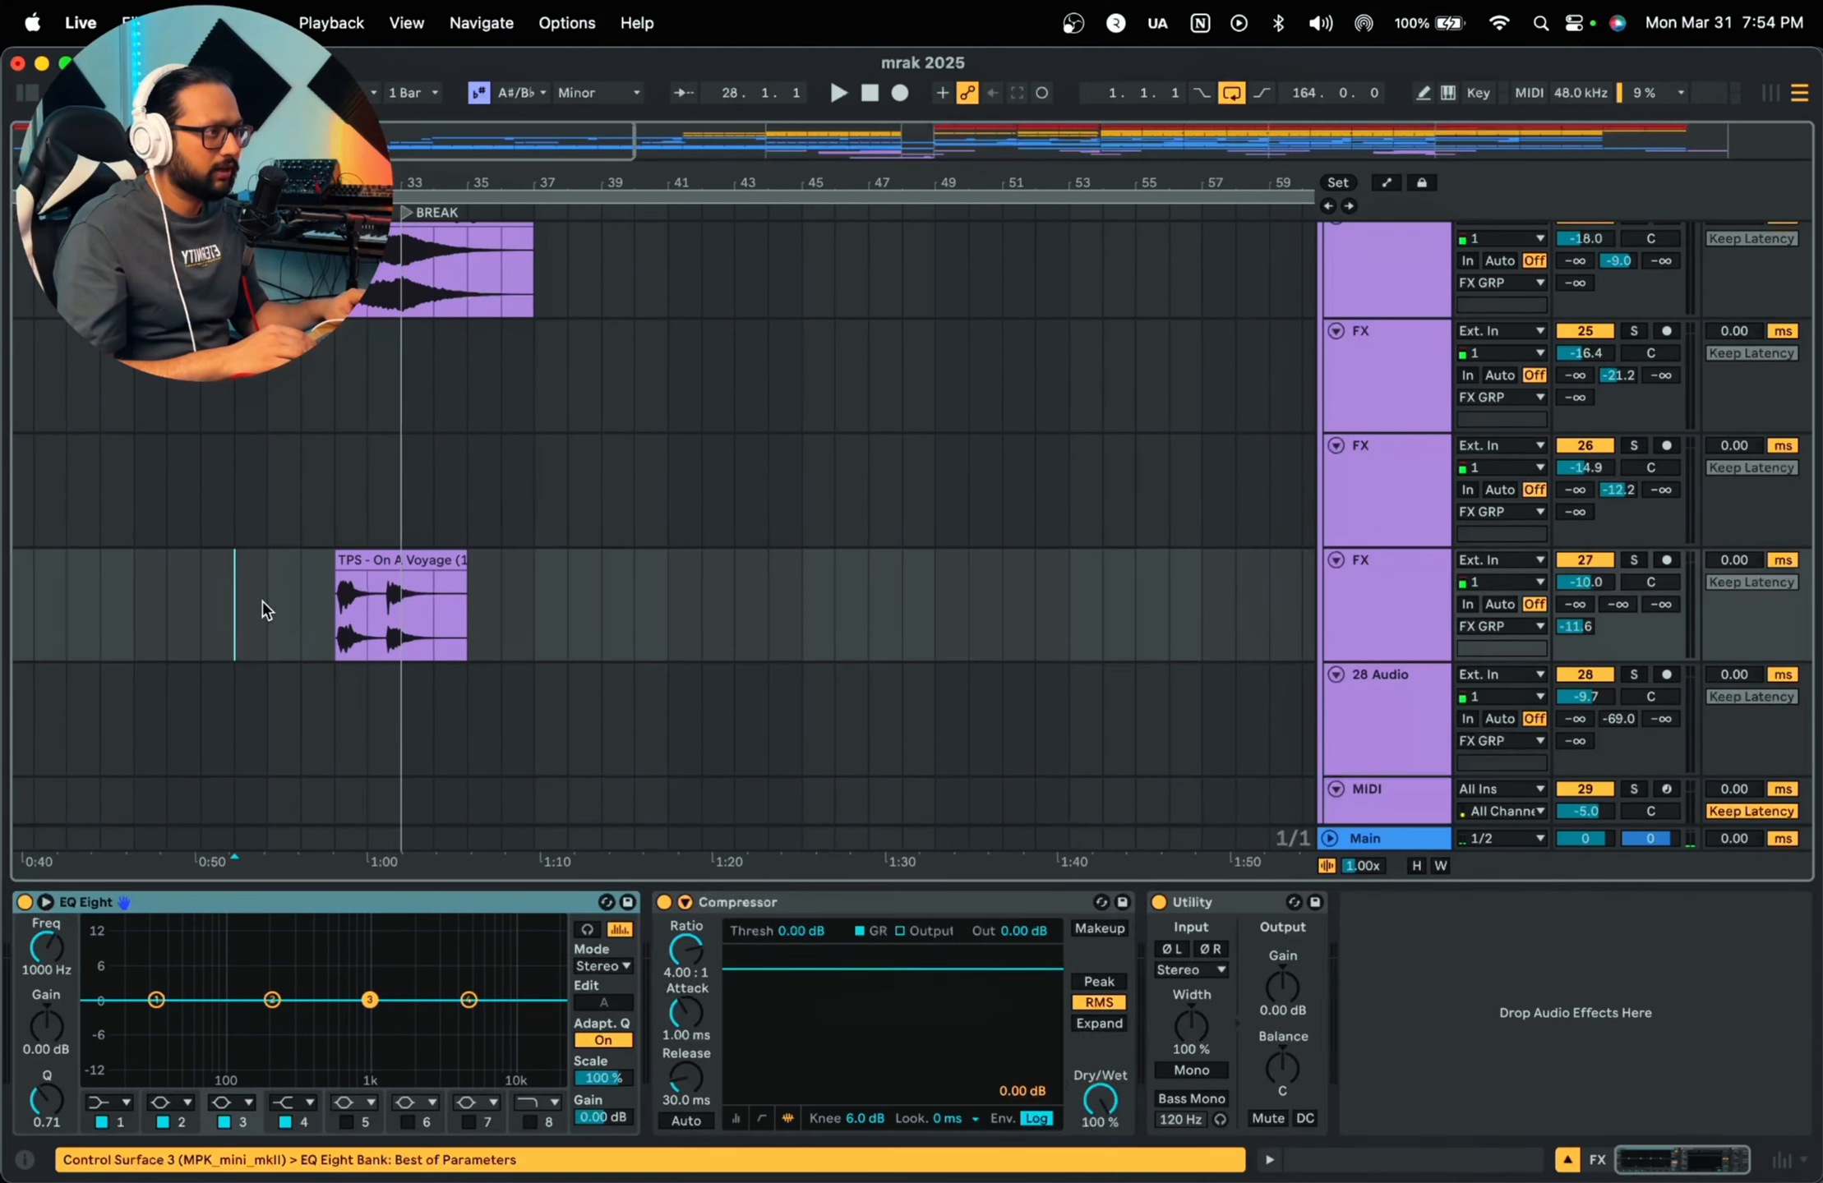
left_click(309, 610)
key("space")
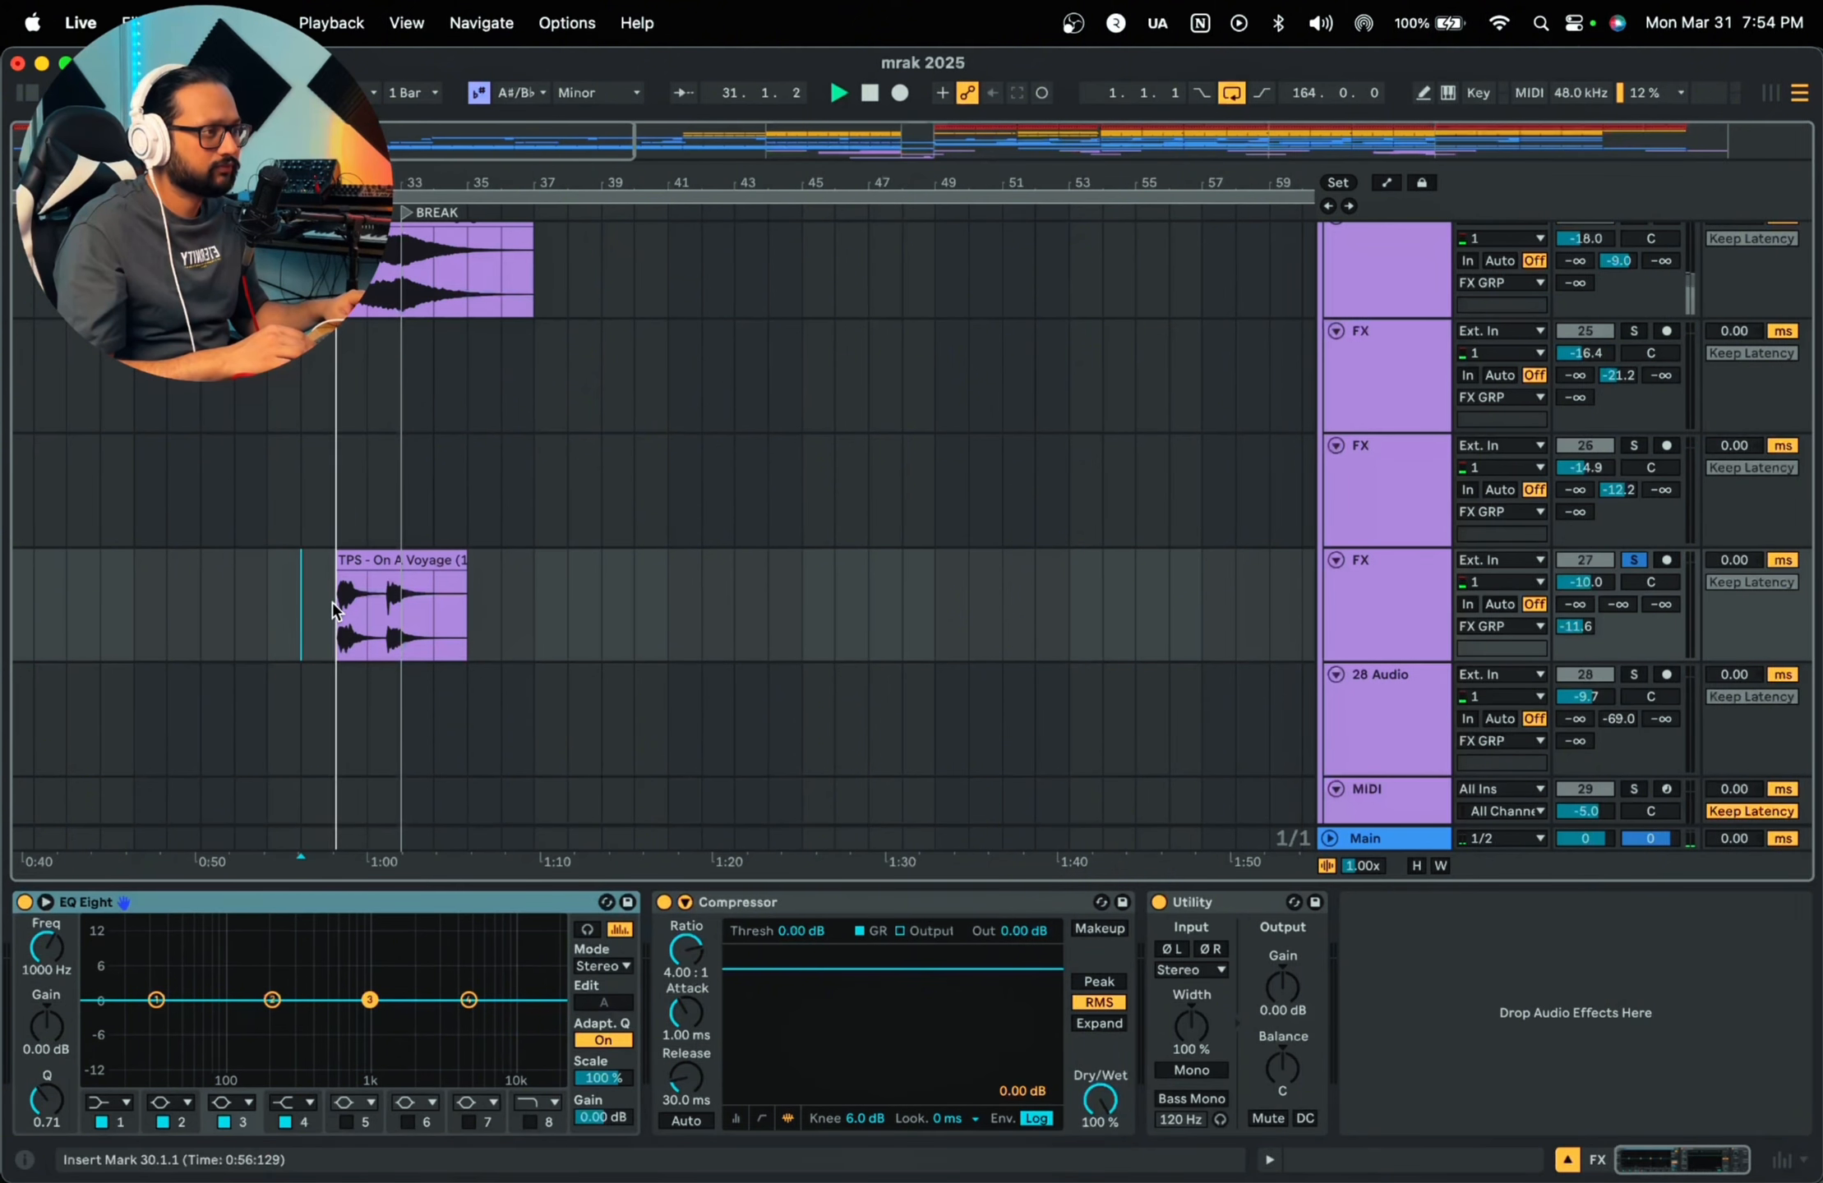
Step: Activate the FX GRP track and audition the soloed On A Voyage clip from 30.1.1 and from 31.1.1
scroll(1494, 462, "up", 3)
scroll(1496, 463, "up", 2)
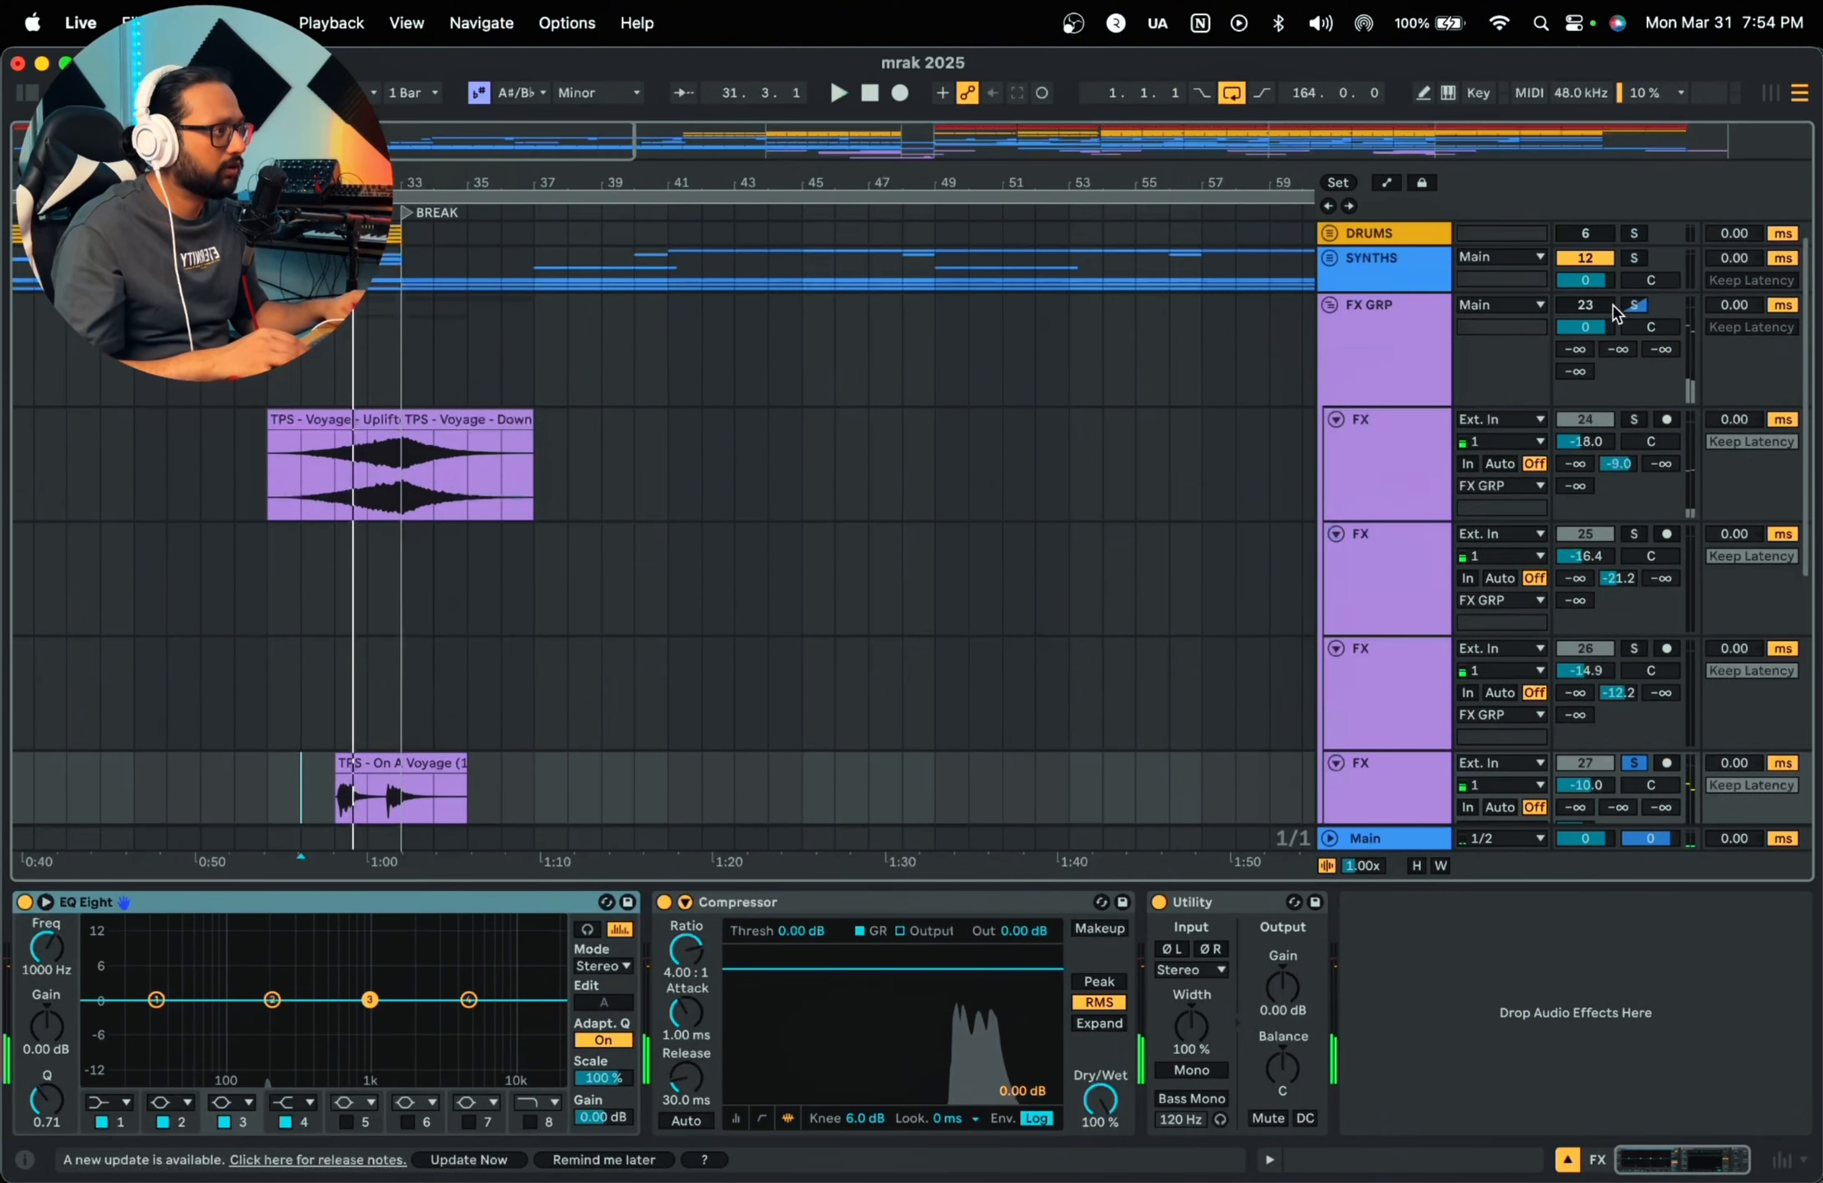
left_click(1604, 305)
scroll(855, 541, "down", 4)
key("space")
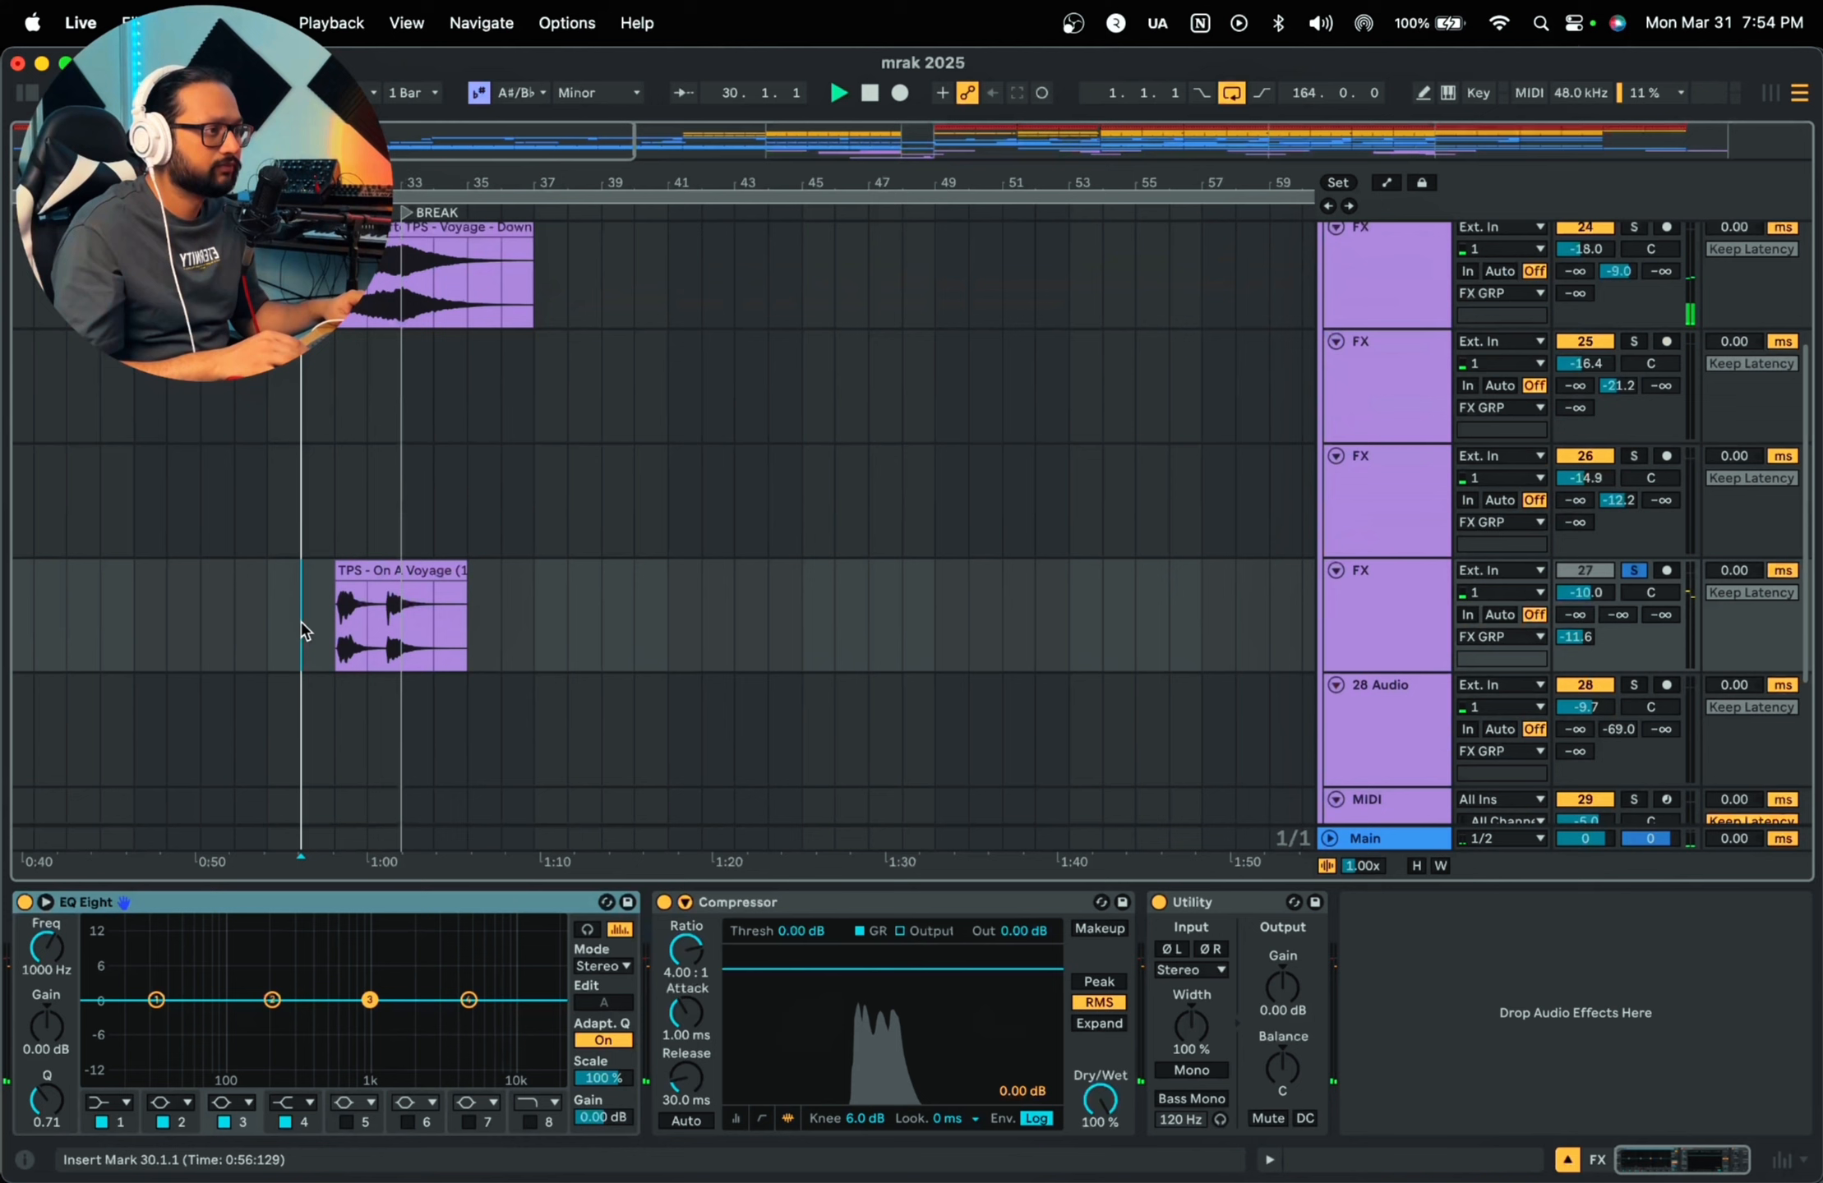
left_click(349, 594)
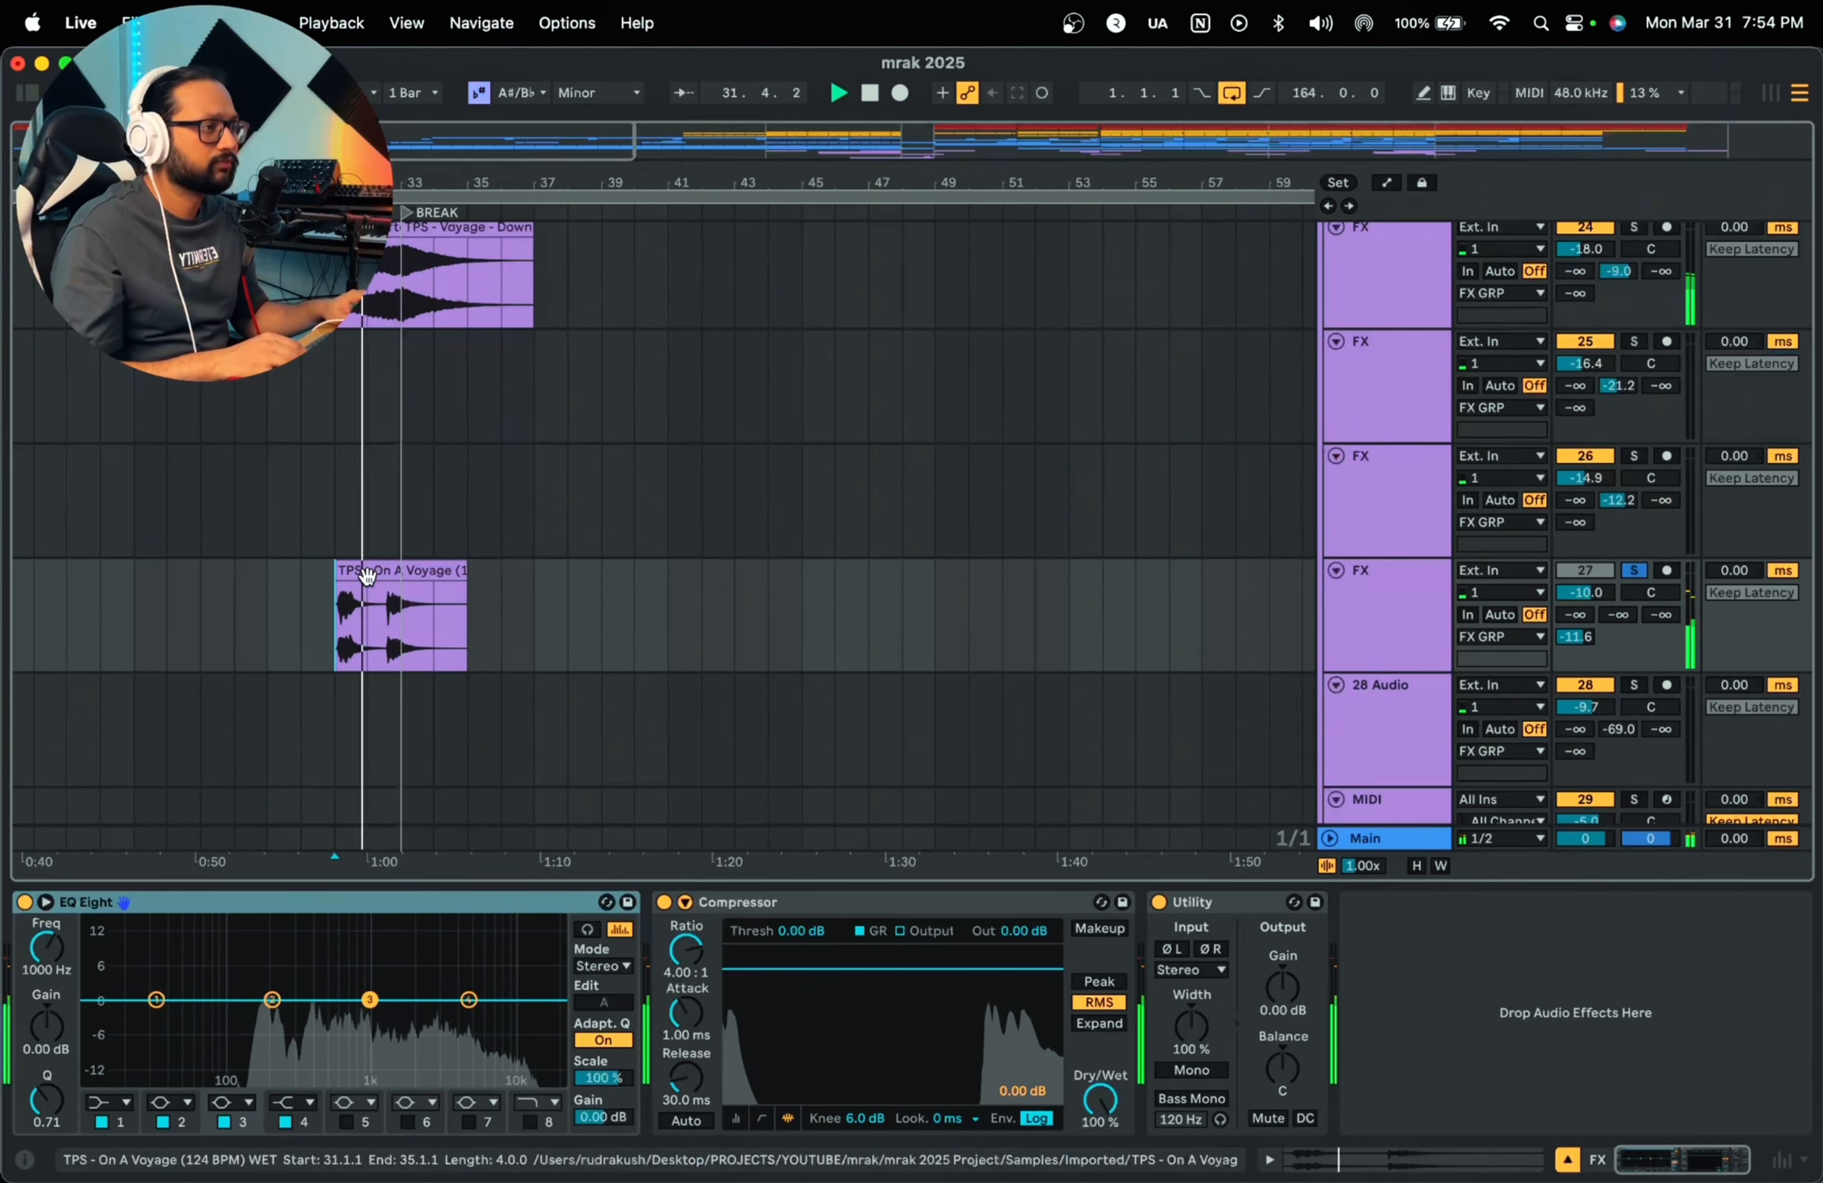
scroll(1249, 484, "up", 1)
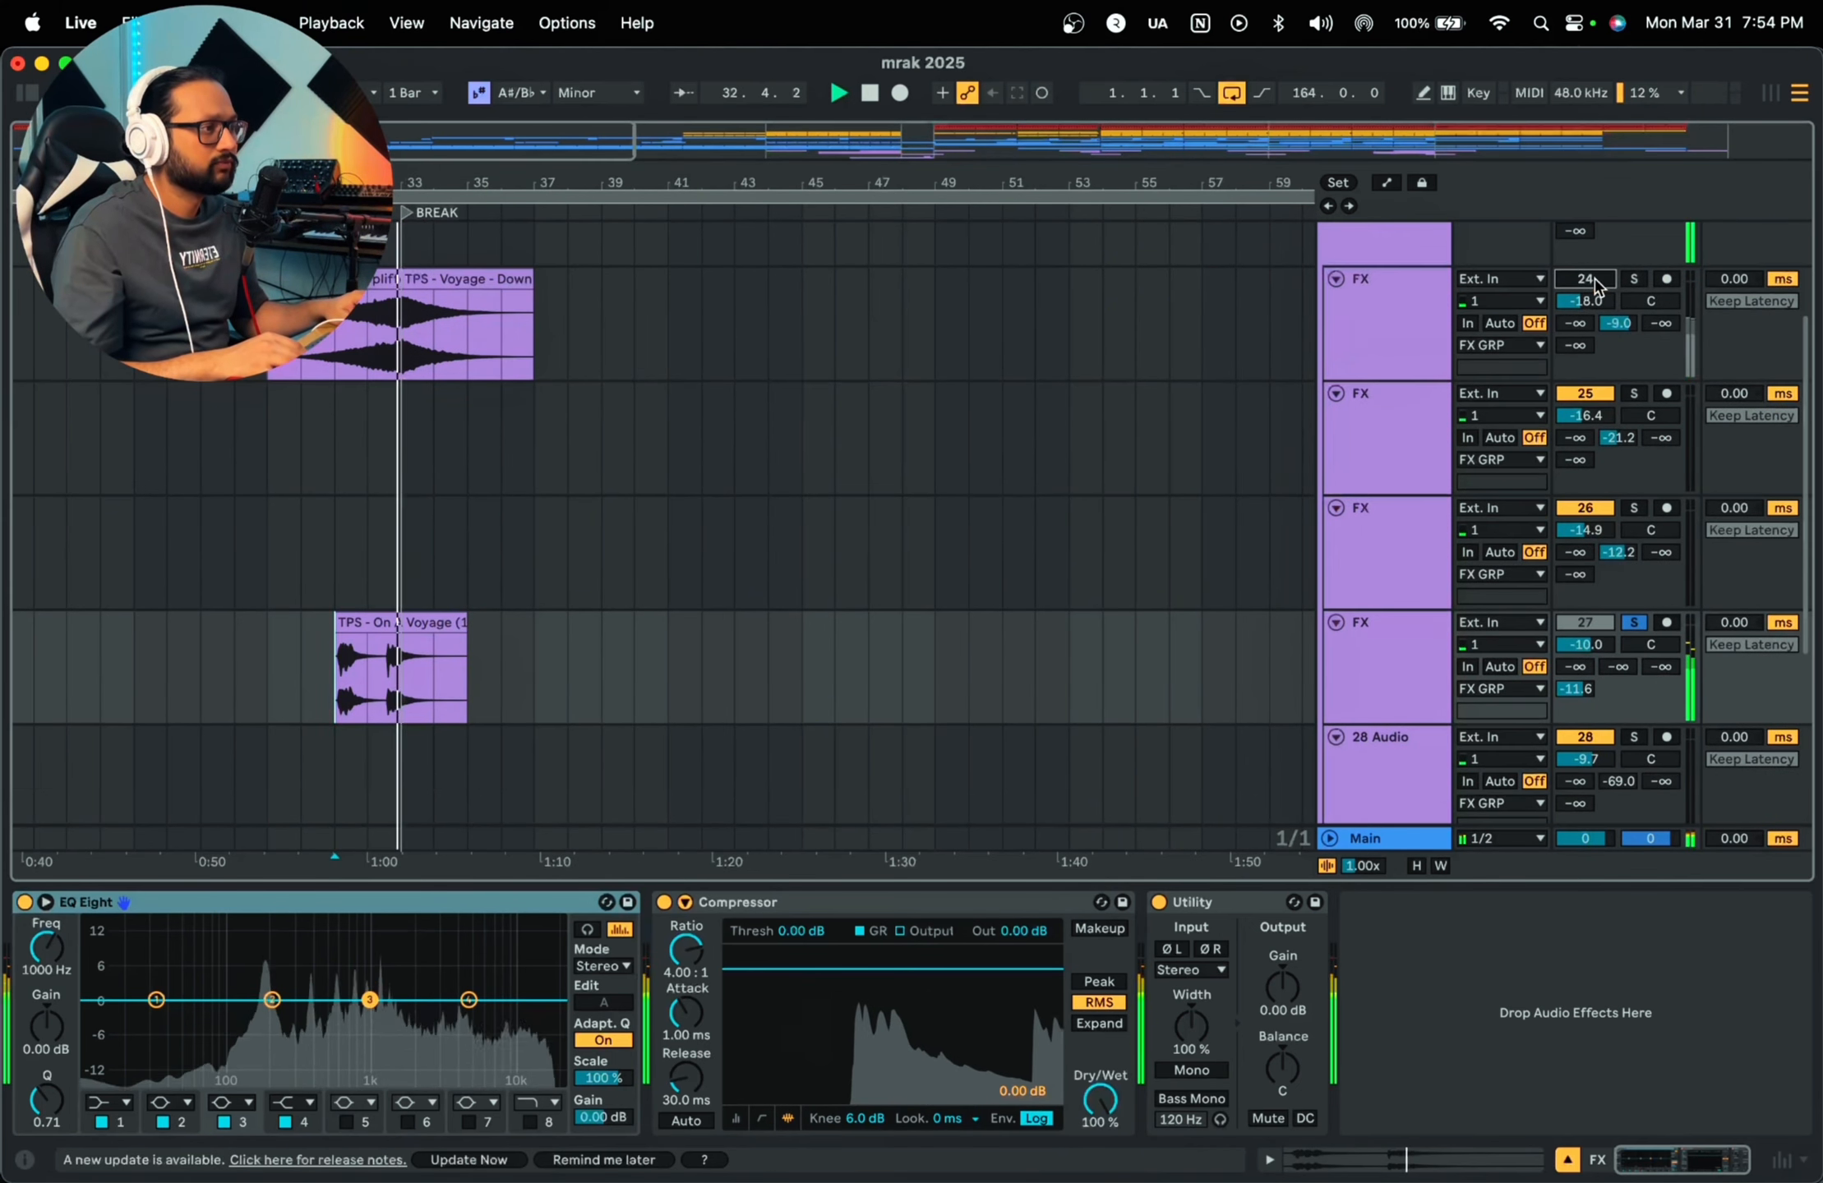
Step: Play the On A Voyage clip from 31.1.3 and set its track's D-DELAY send to -16.0 dB
left_click_drag(321, 182, 322, 329)
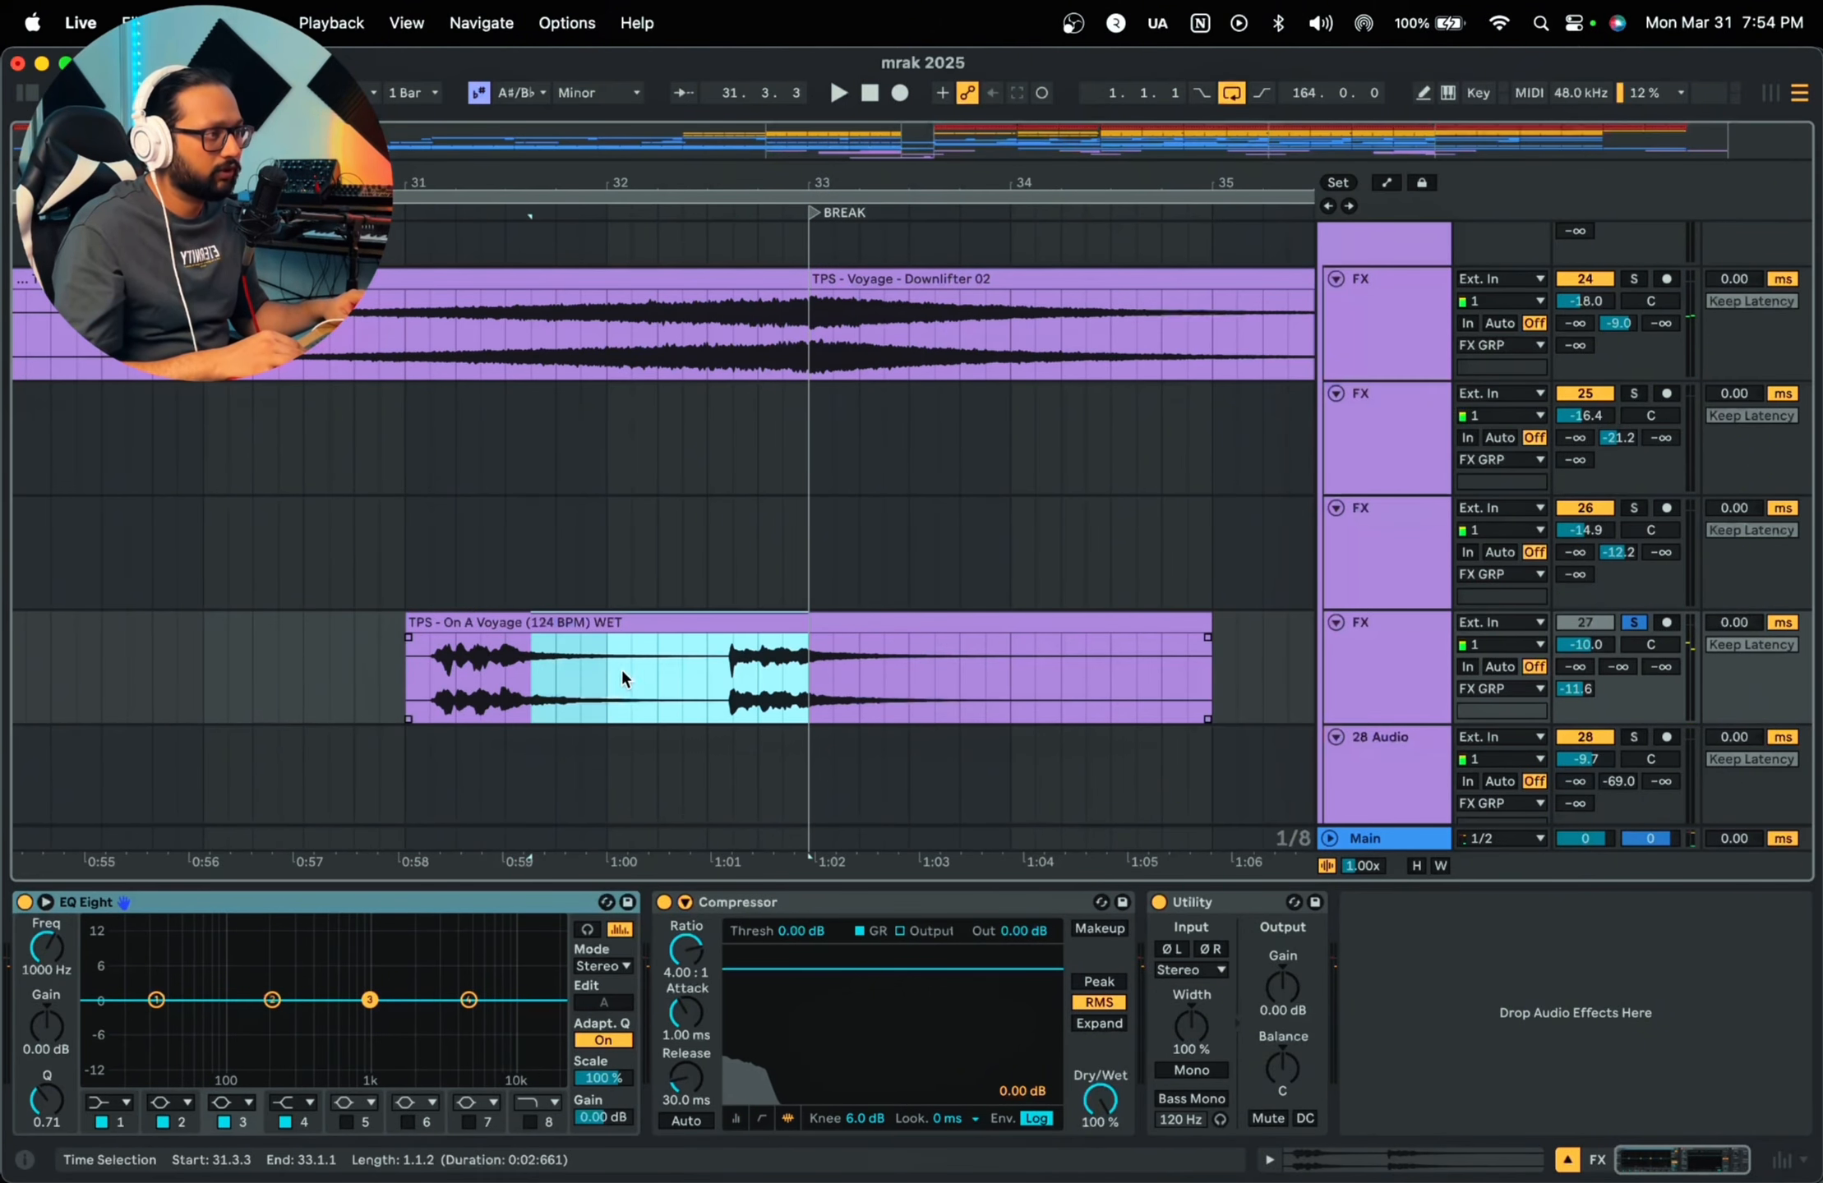
left_click(429, 671)
key("space")
left_click(1375, 662)
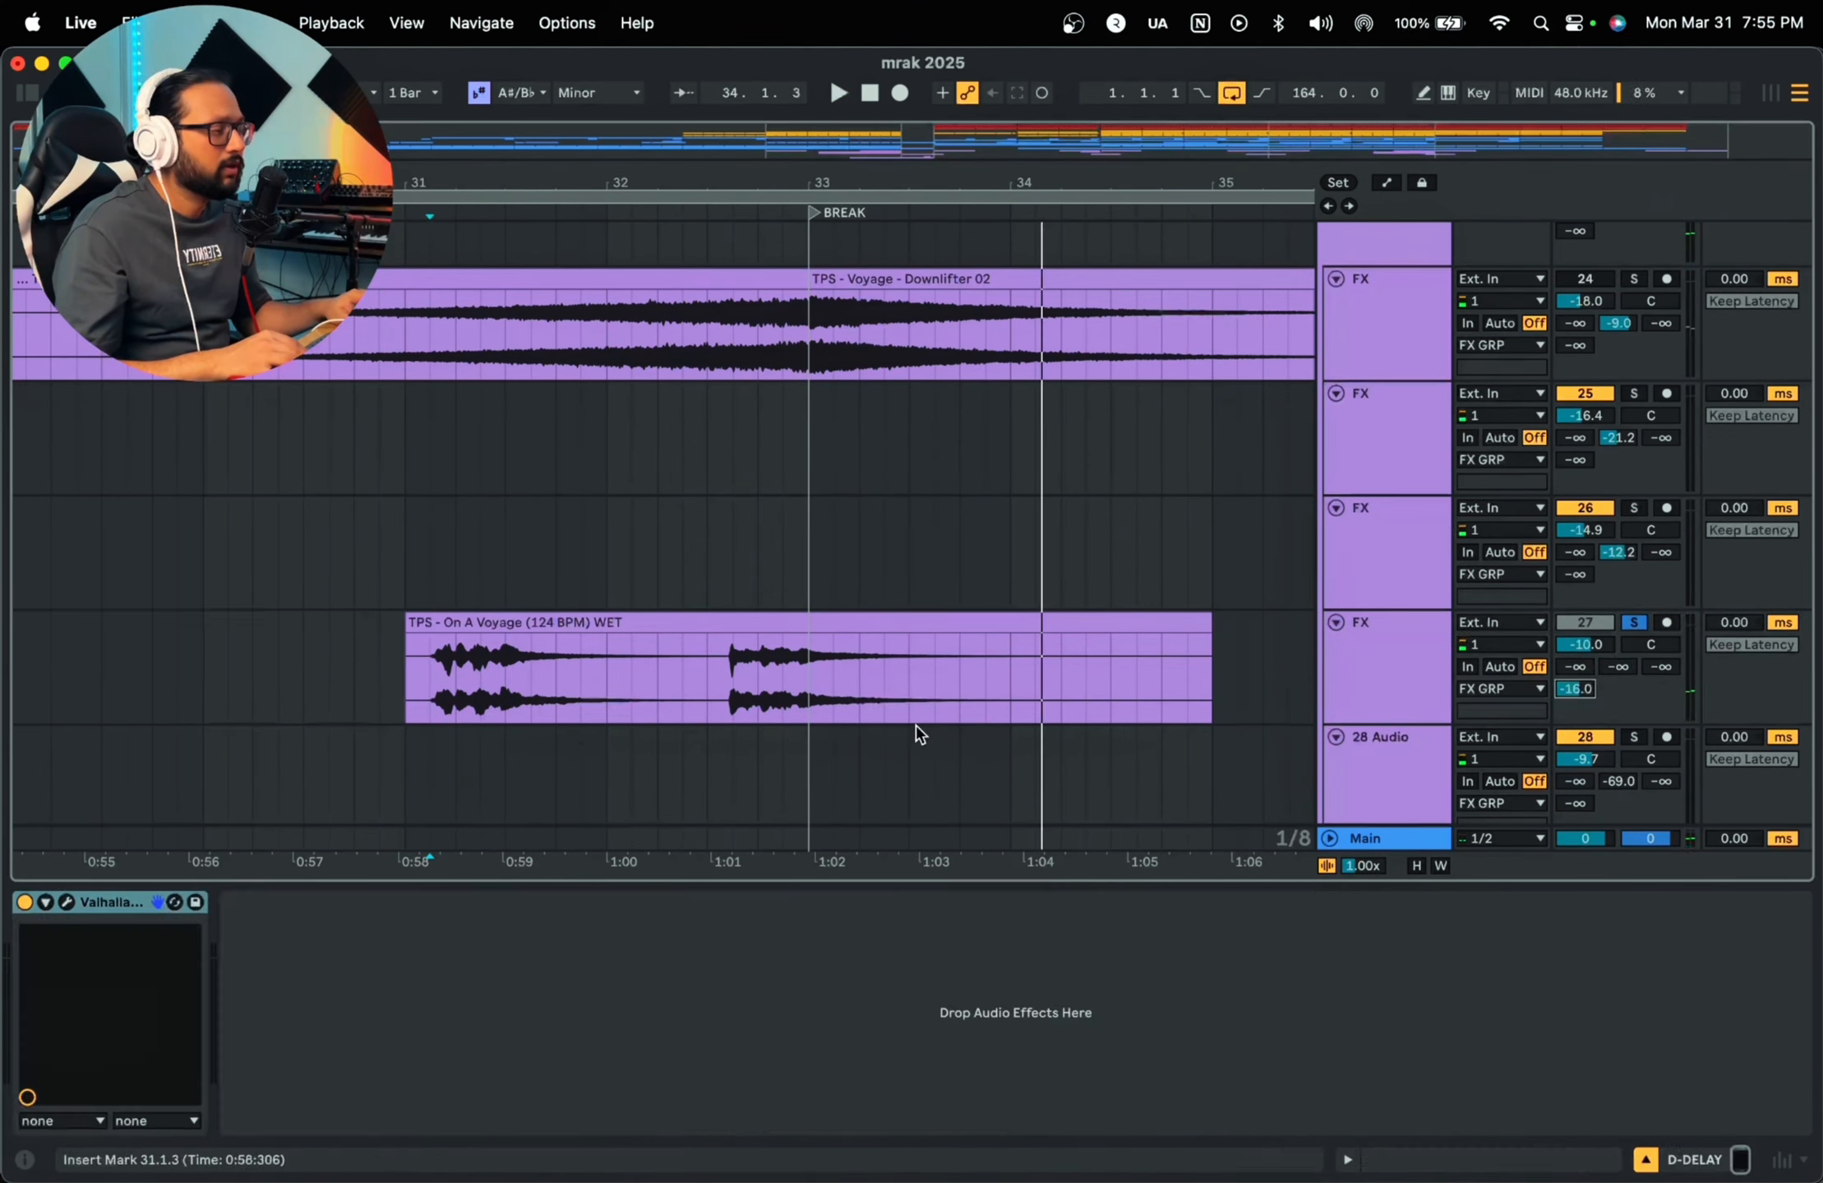
Step: Select the On A Voyage clip before the break and audition it from 31.1.1 with its D-DELAY send active
left_click(451, 621)
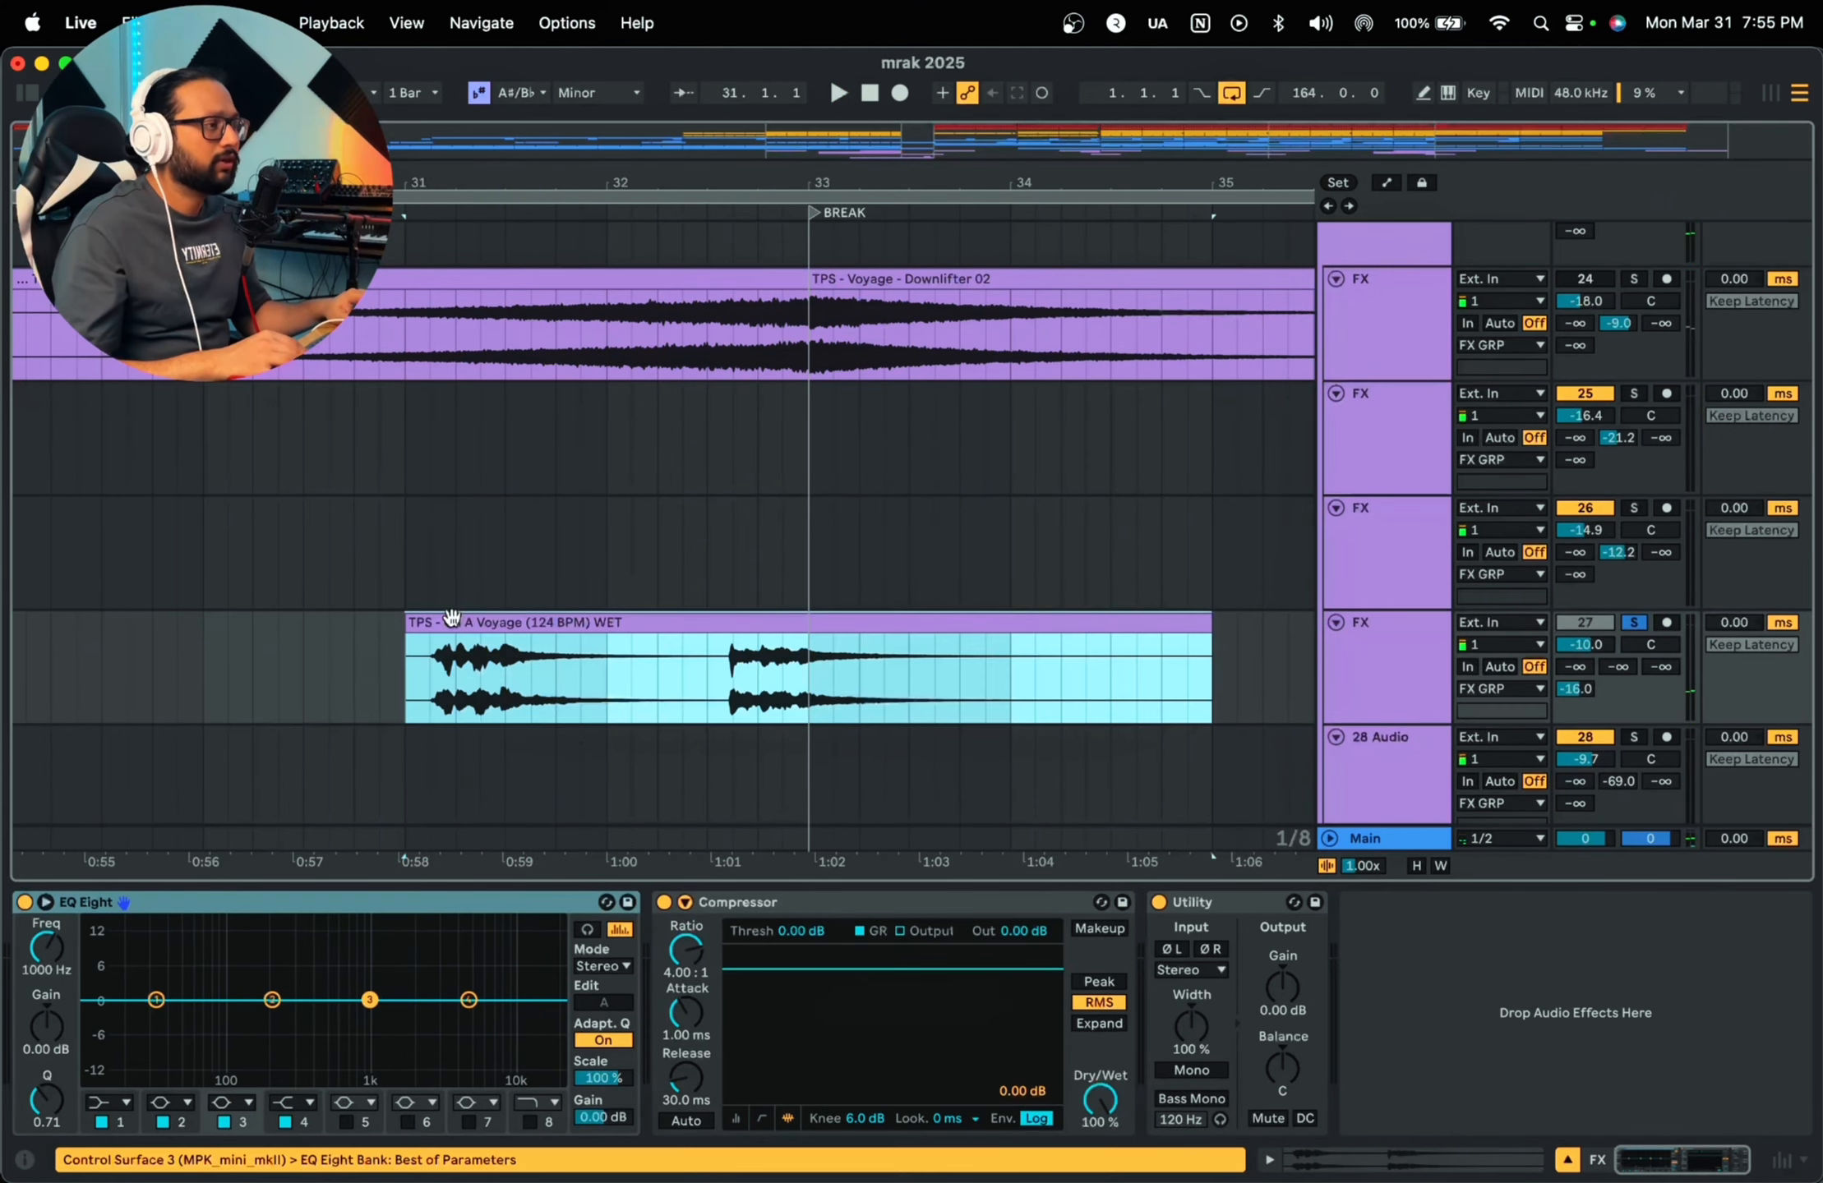
left_click(1381, 670)
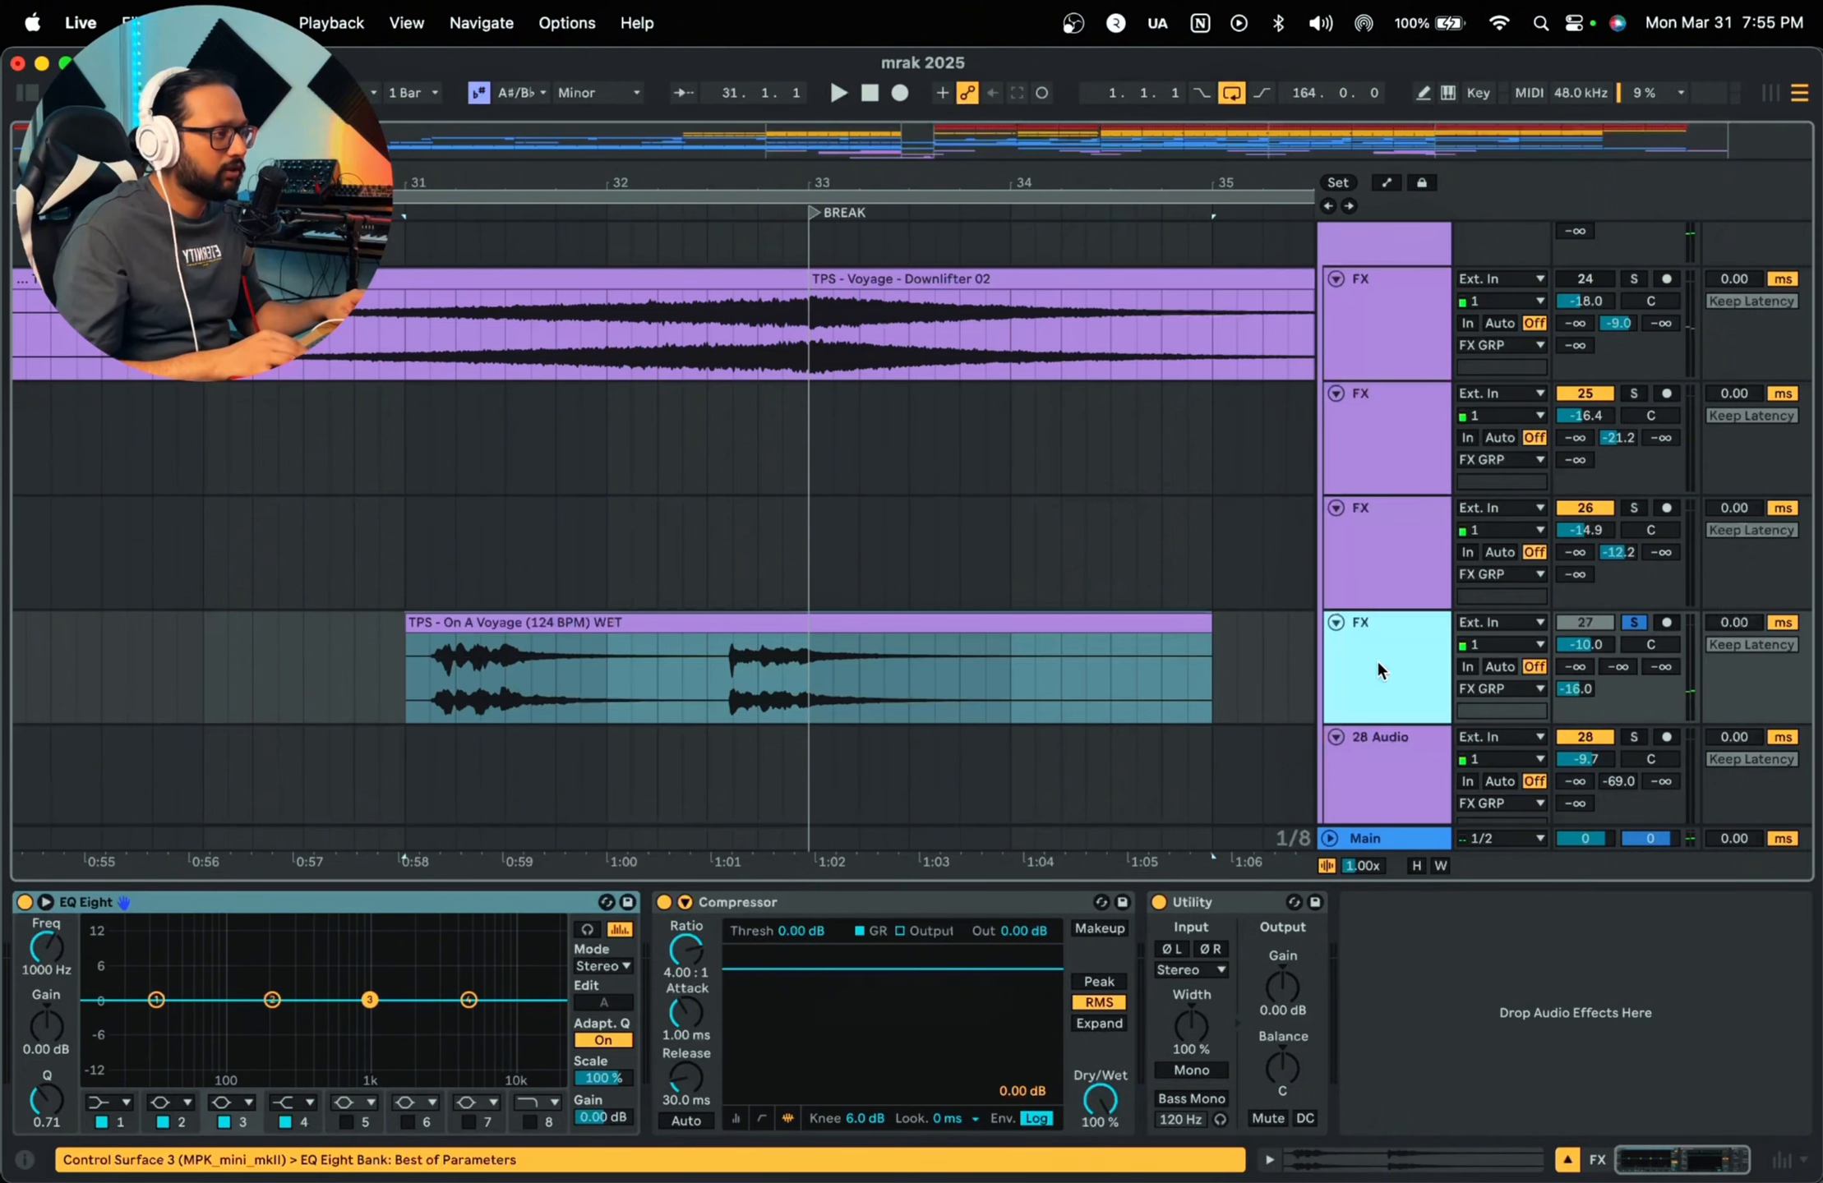
left_click(544, 616)
key("space")
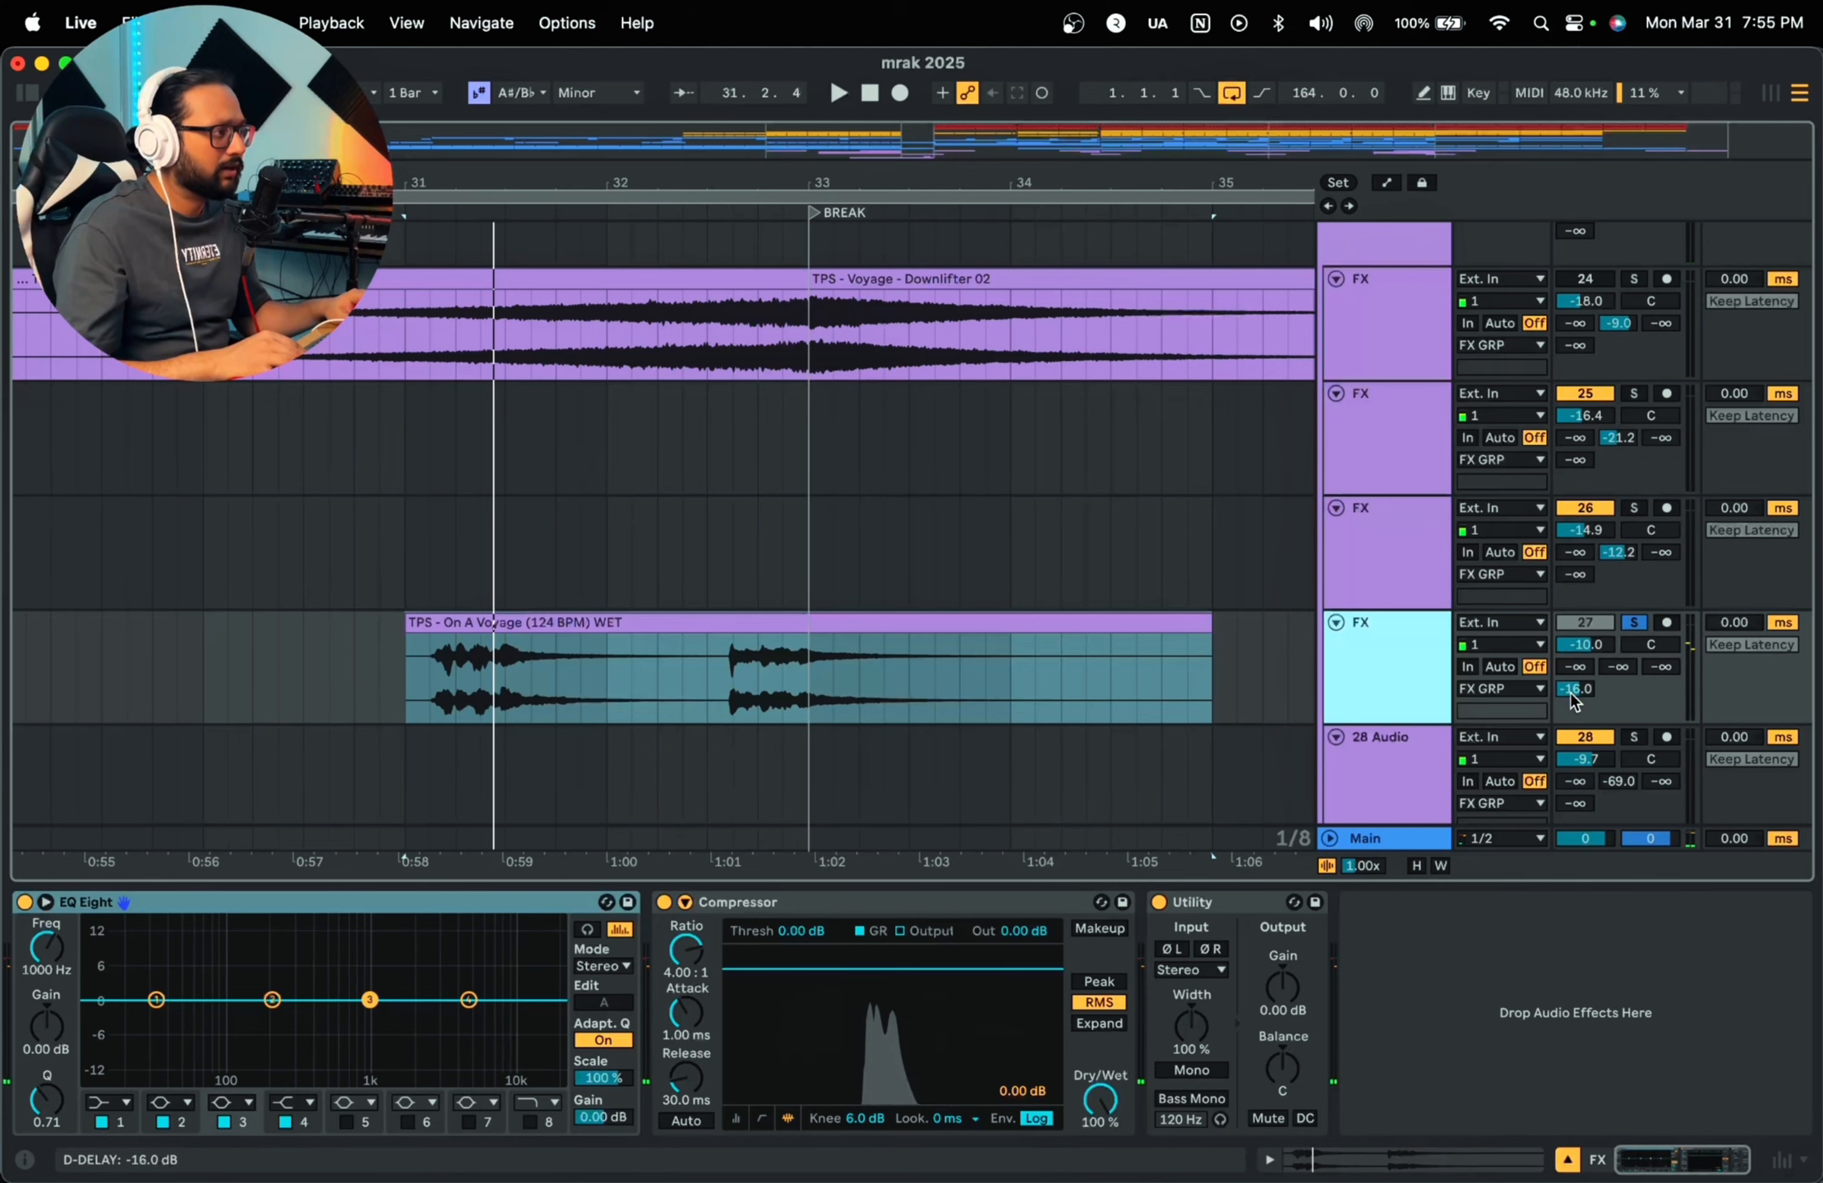
left_click(919, 623)
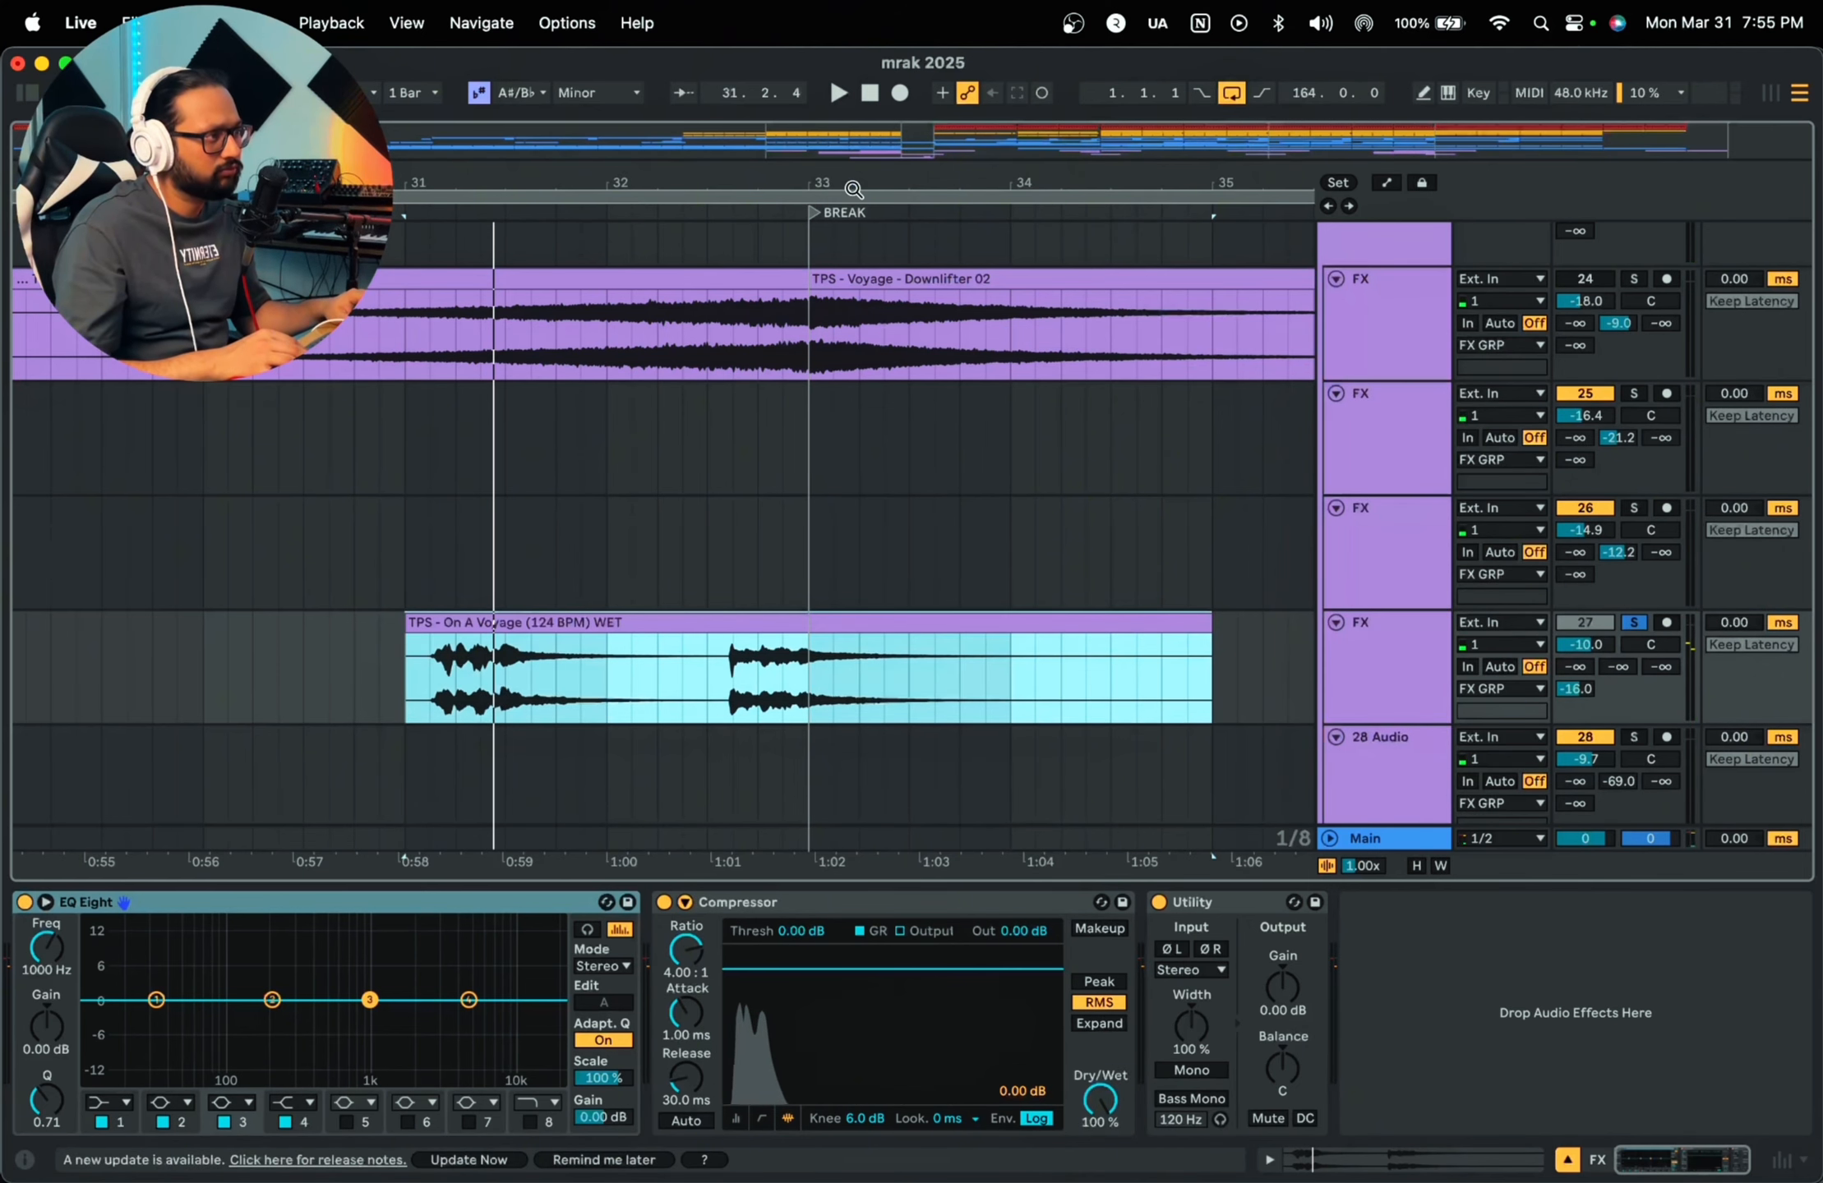
left_click_drag(859, 188, 862, 98)
scroll(831, 611, "down", 5)
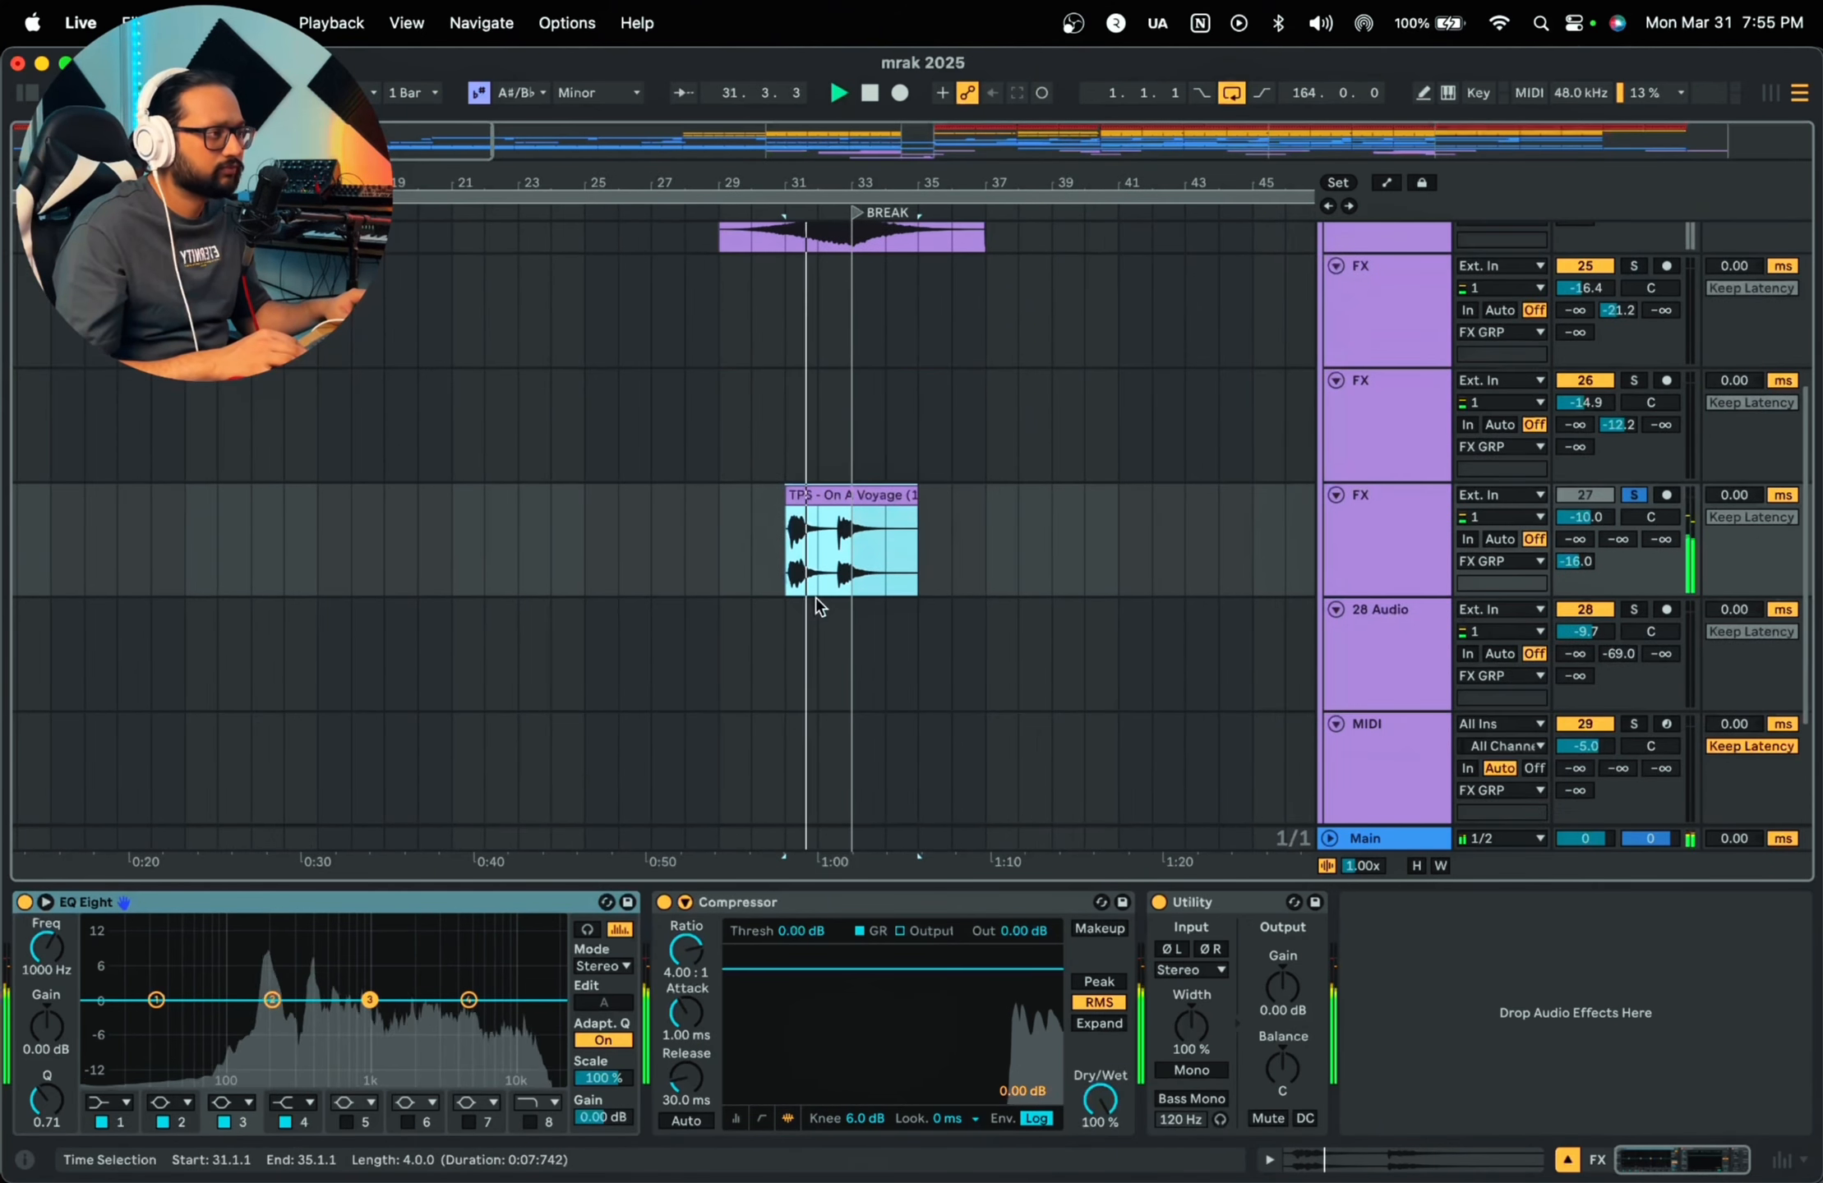
scroll(865, 606, "down", 2)
key("space")
Step: Reactivate the uplifter and downlifter FX track and turn off the solo on the On A Voyage FX track
left_click_drag(839, 180, 468, 180)
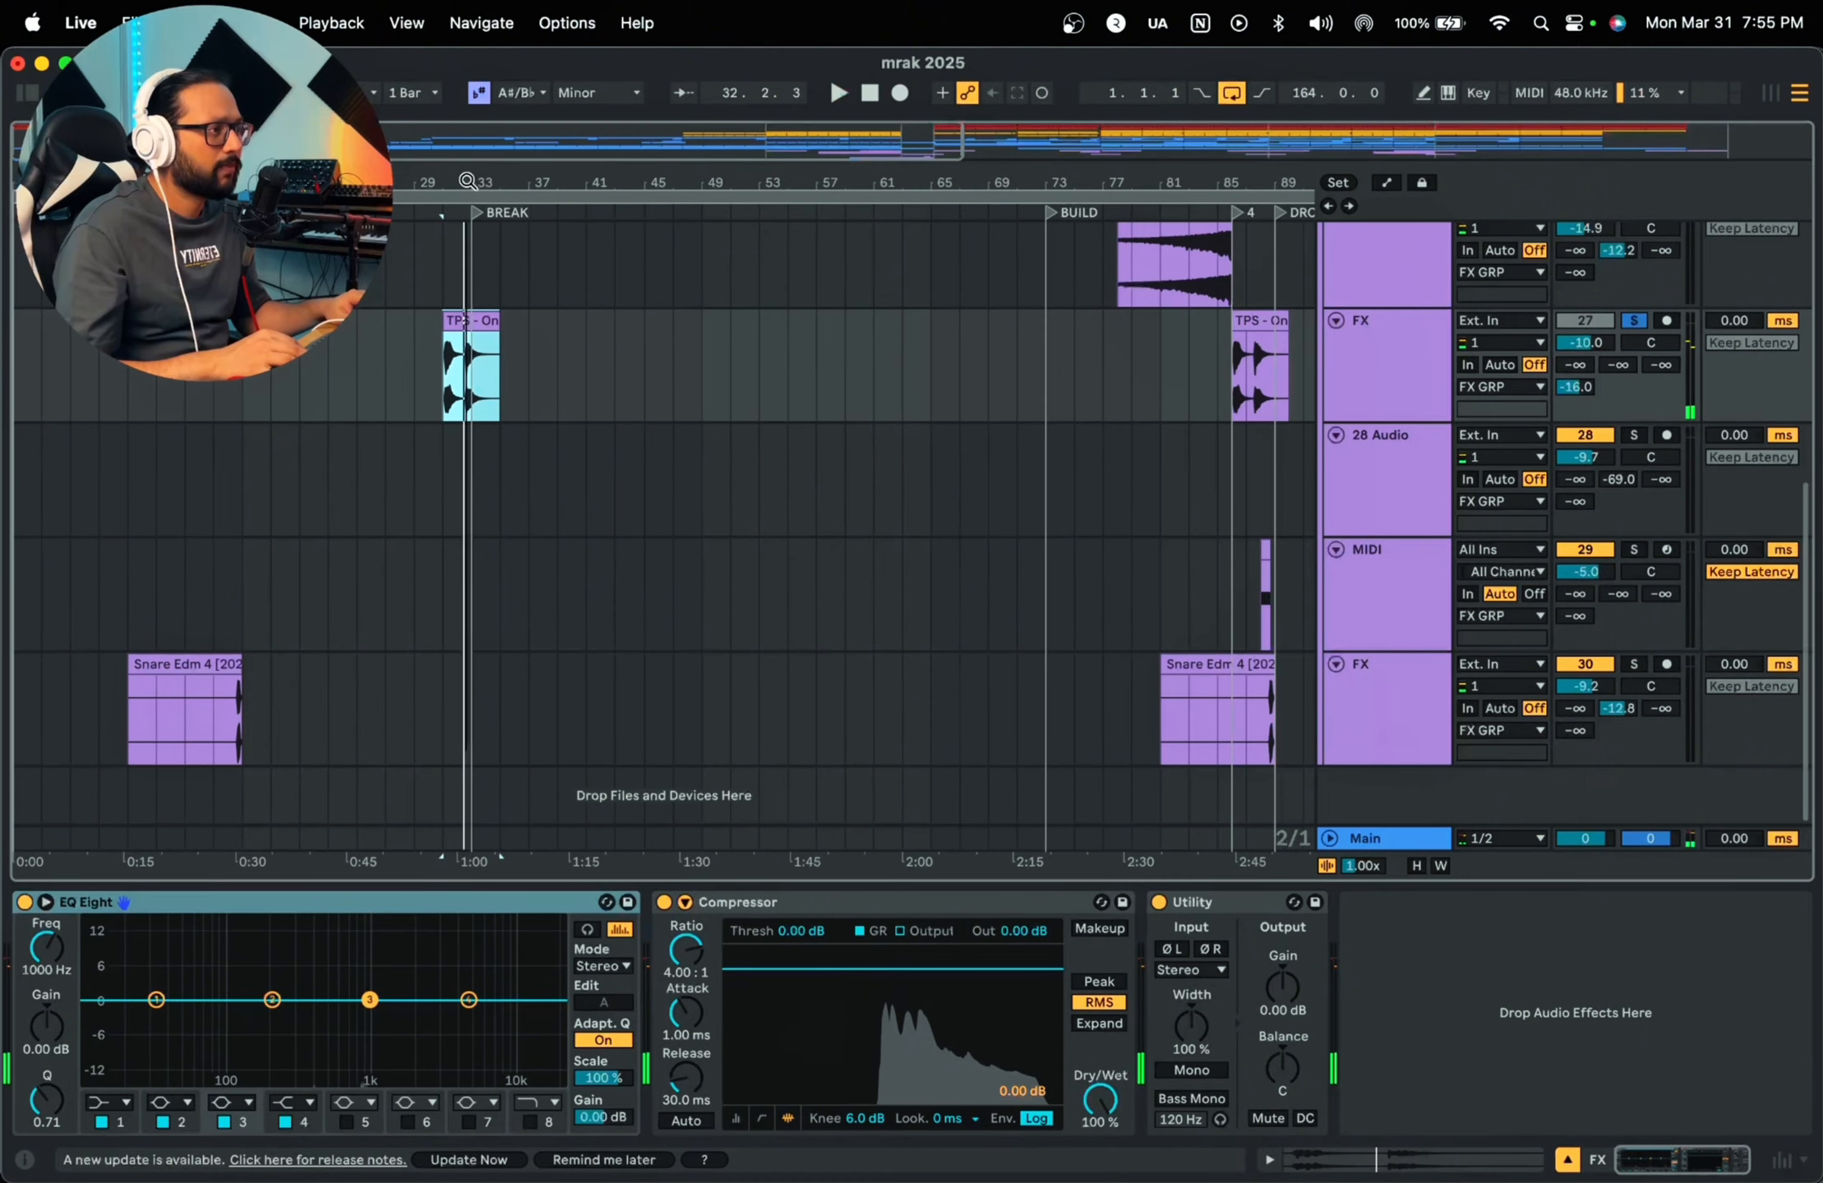
scroll(738, 585, "up", 10)
left_click(186, 490)
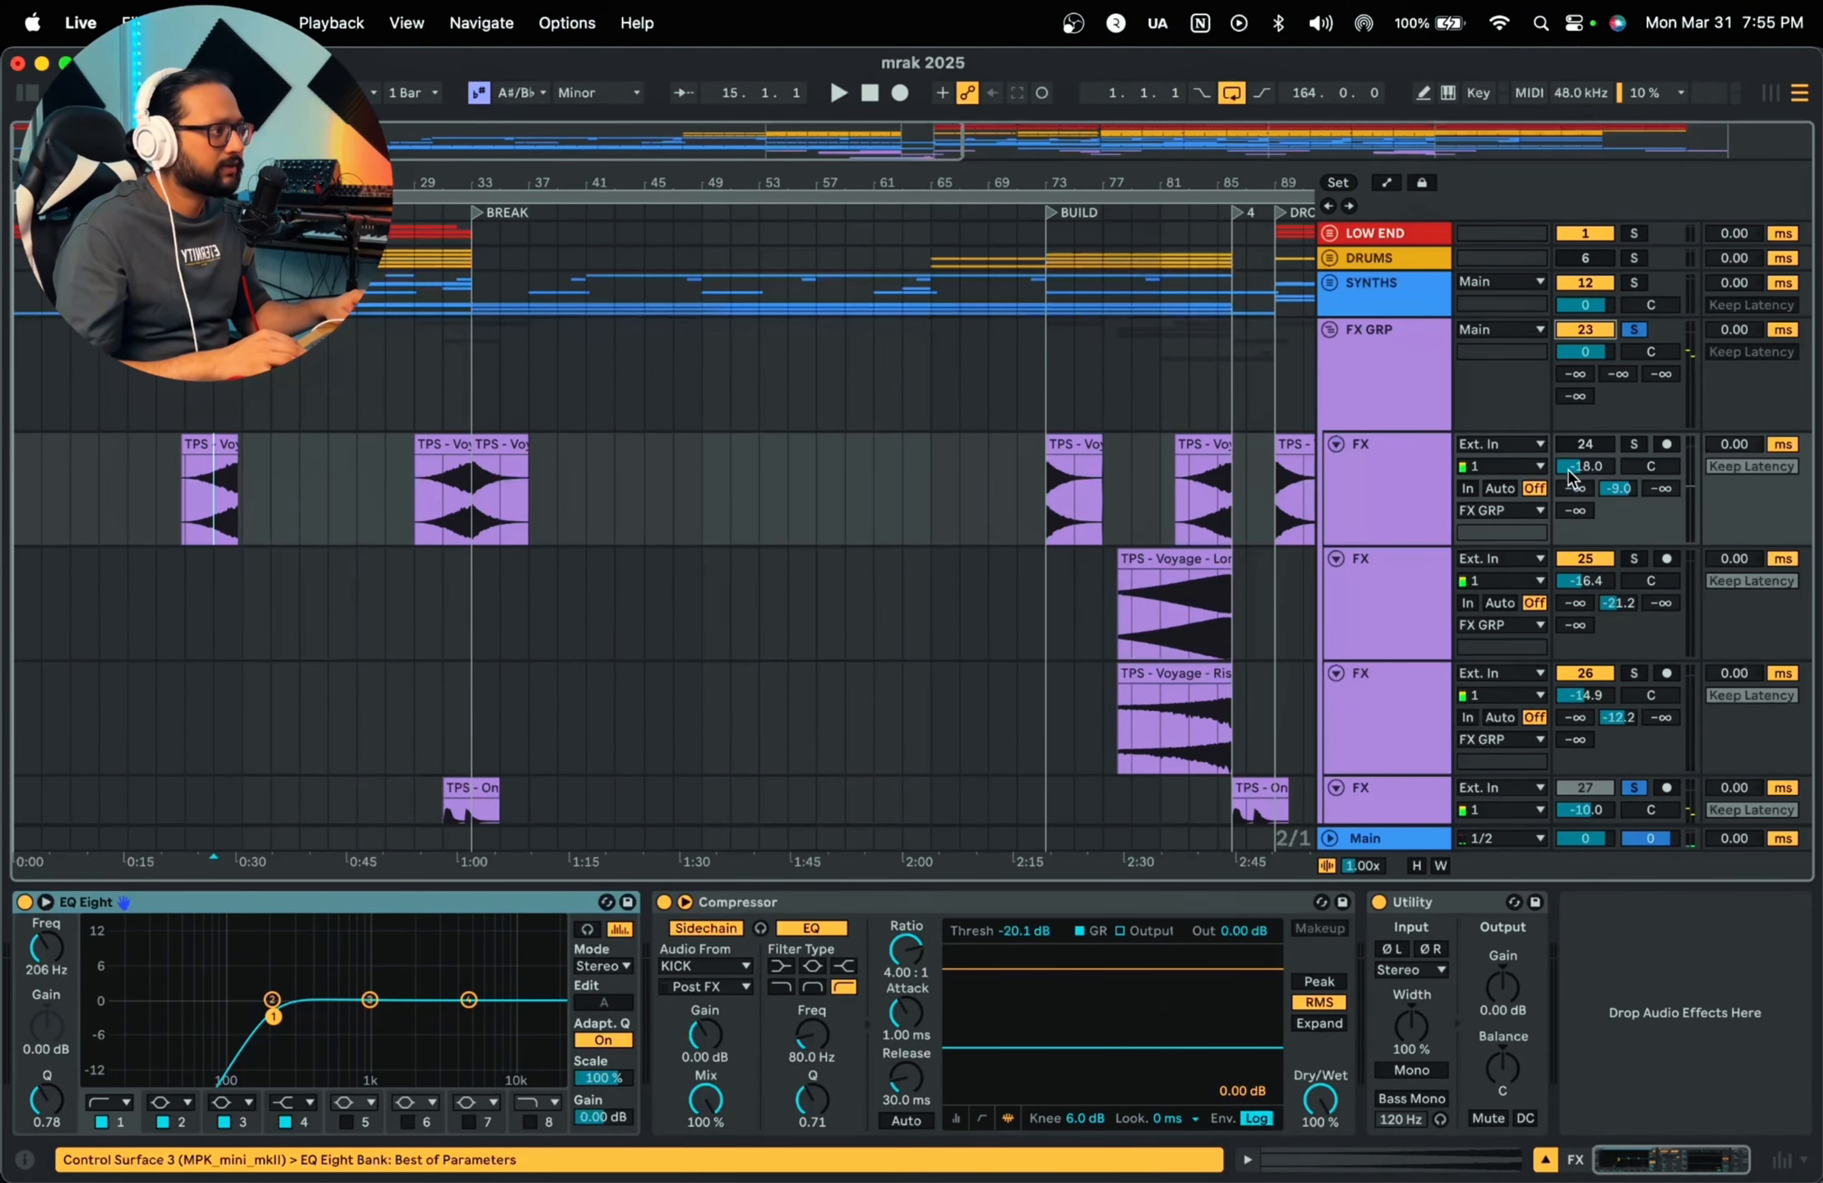
scroll(1580, 605, "down", 3)
left_click(1634, 606)
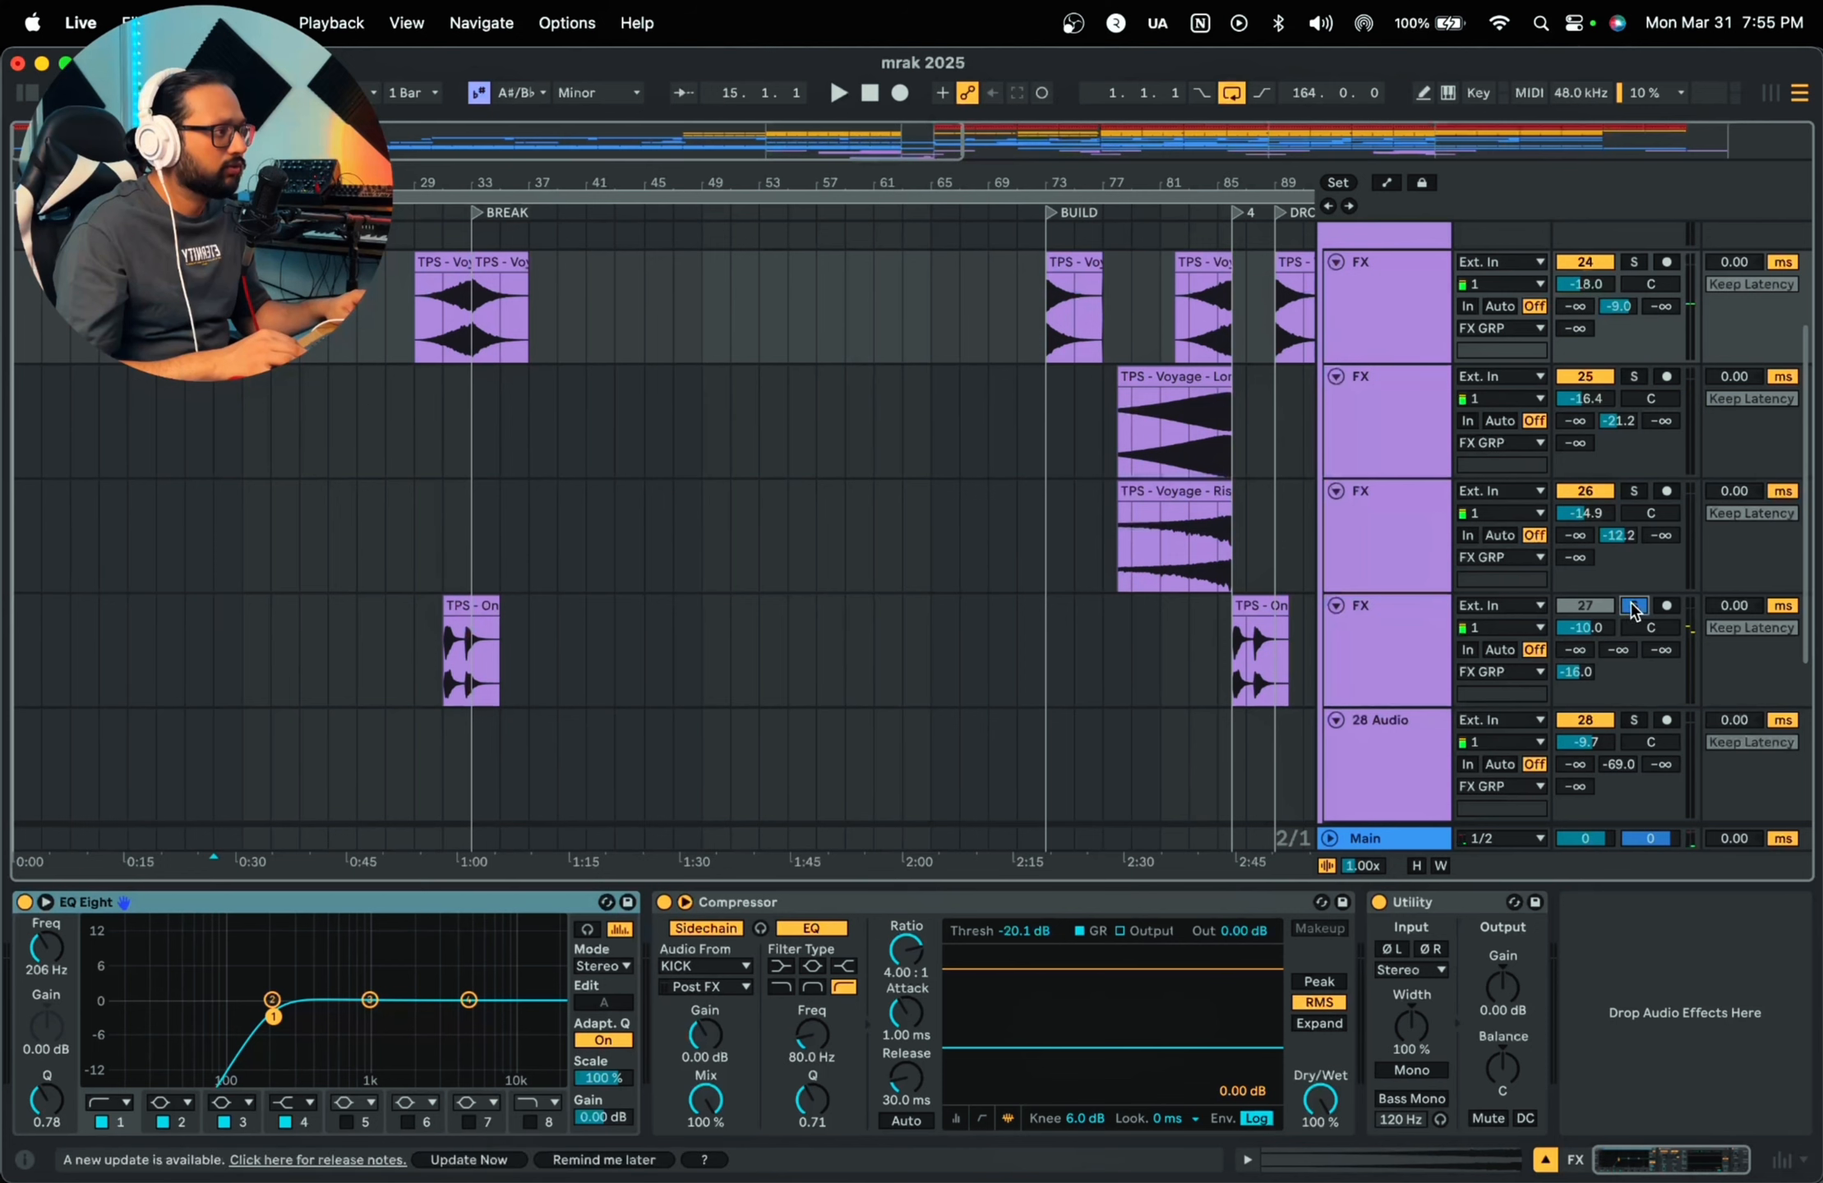
Step: Solo FX GRP and audition its effects from 15.1.1 and from 31.1.1 leading into the break
scroll(326, 476, "down", 5)
scroll(376, 406, "up", 6)
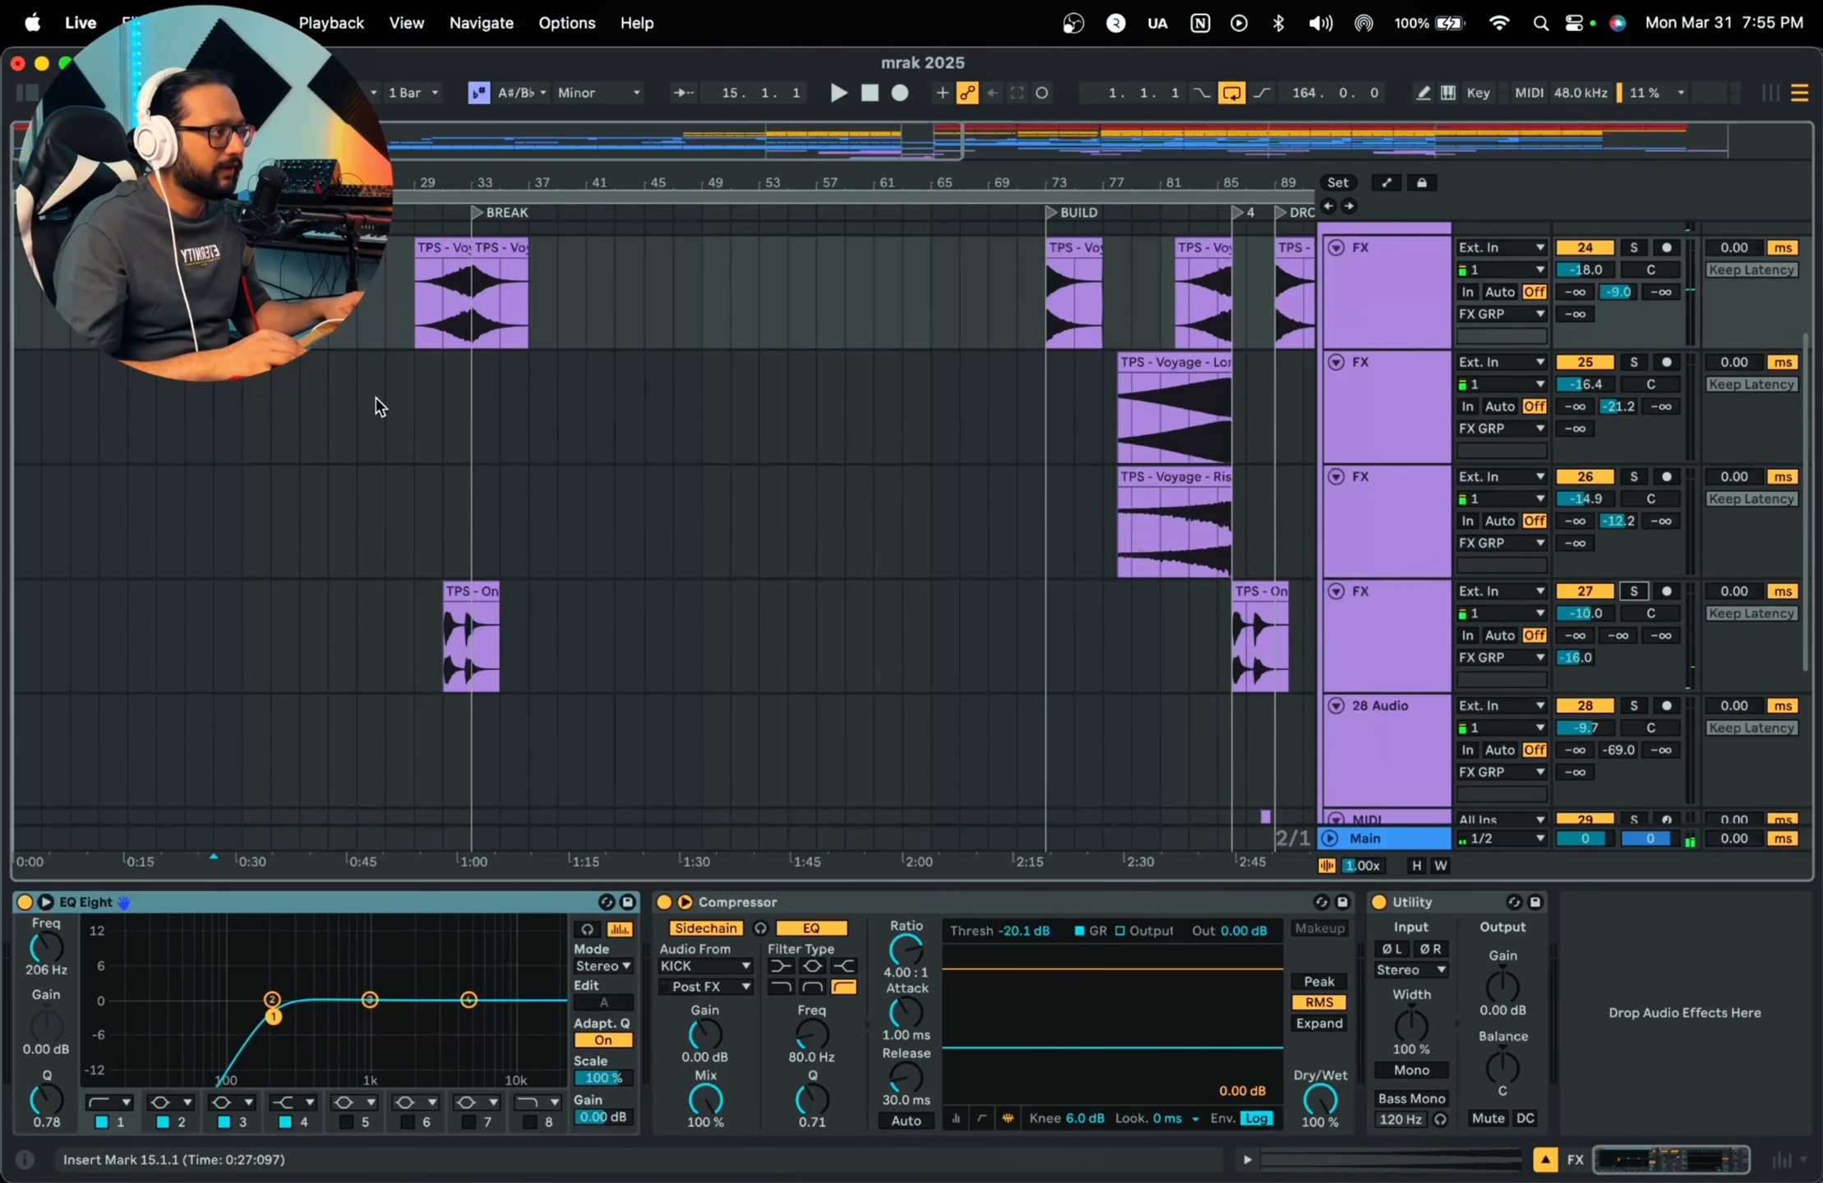
scroll(1399, 386, "up", 2)
left_click(1634, 258)
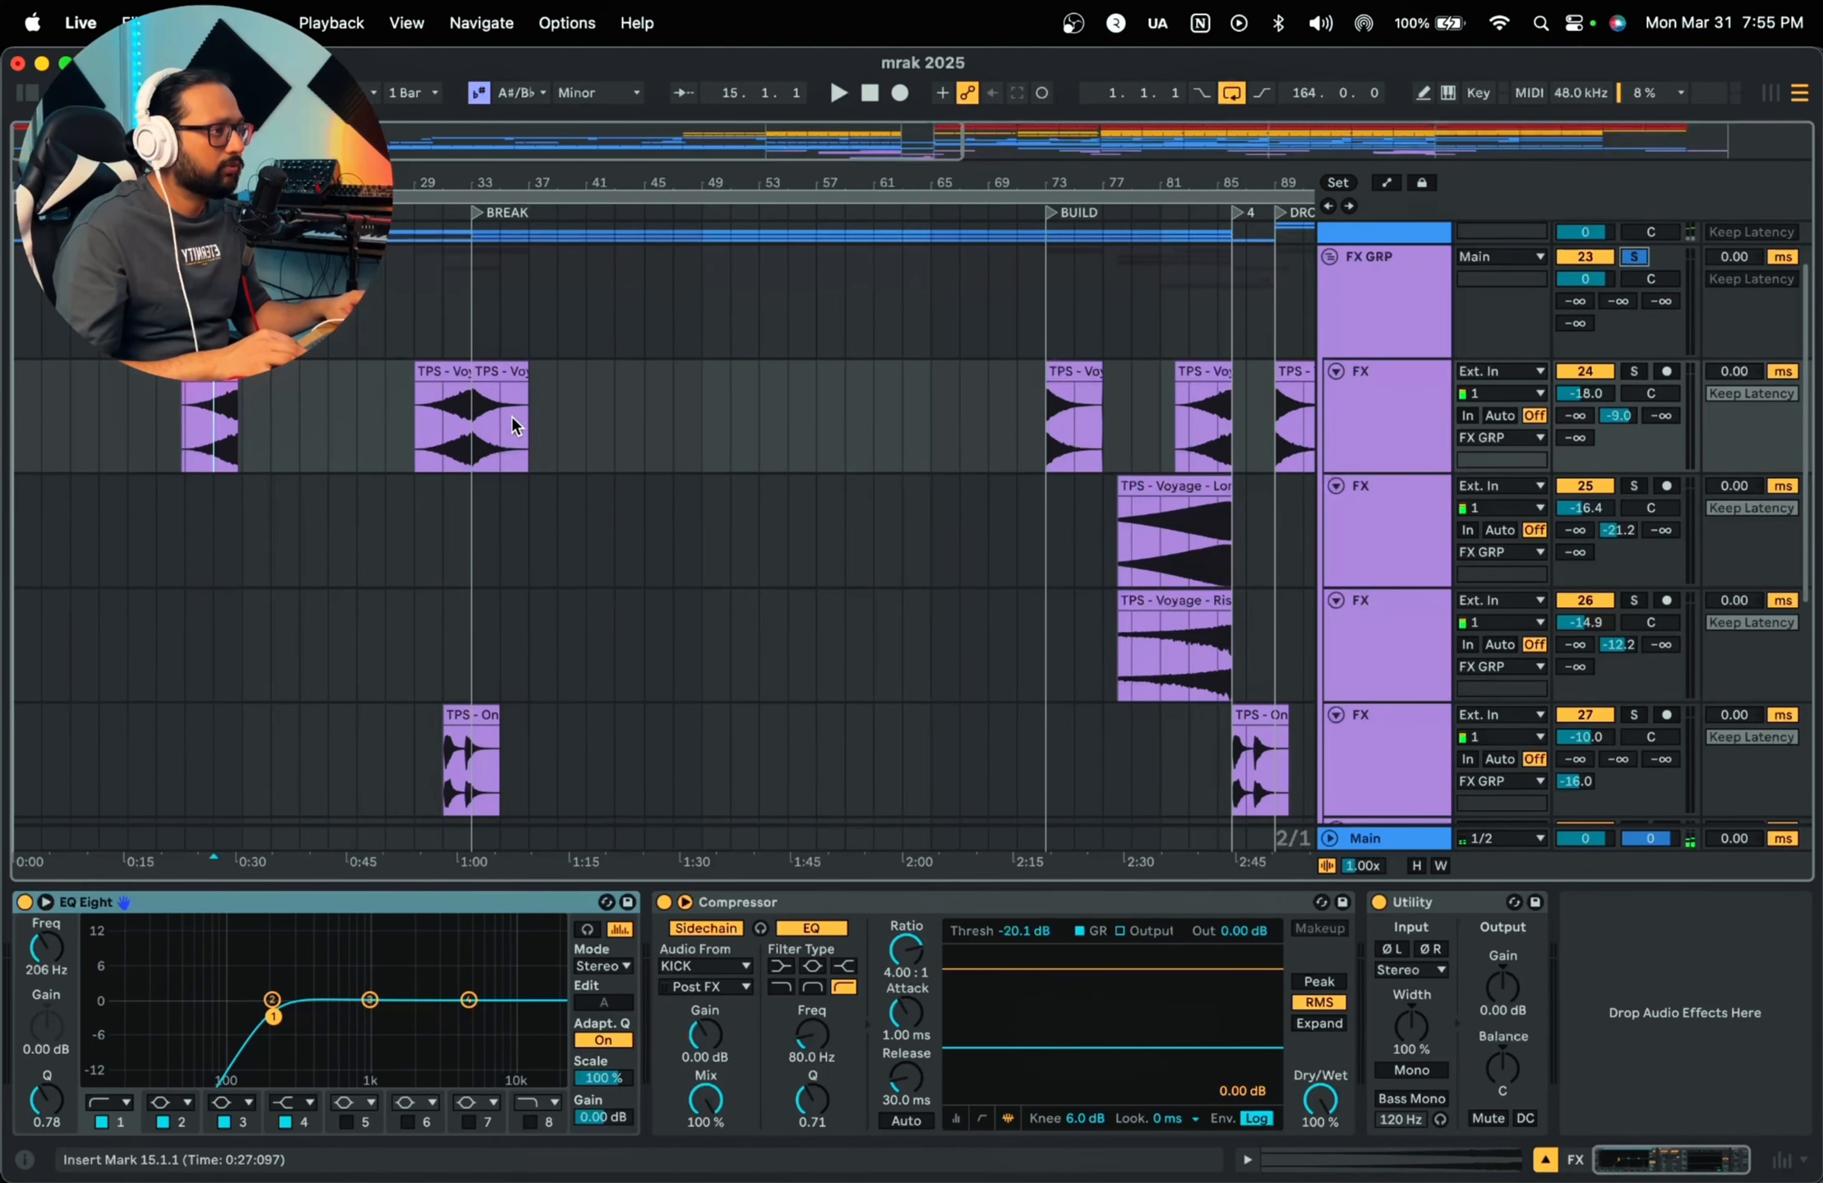
key("space")
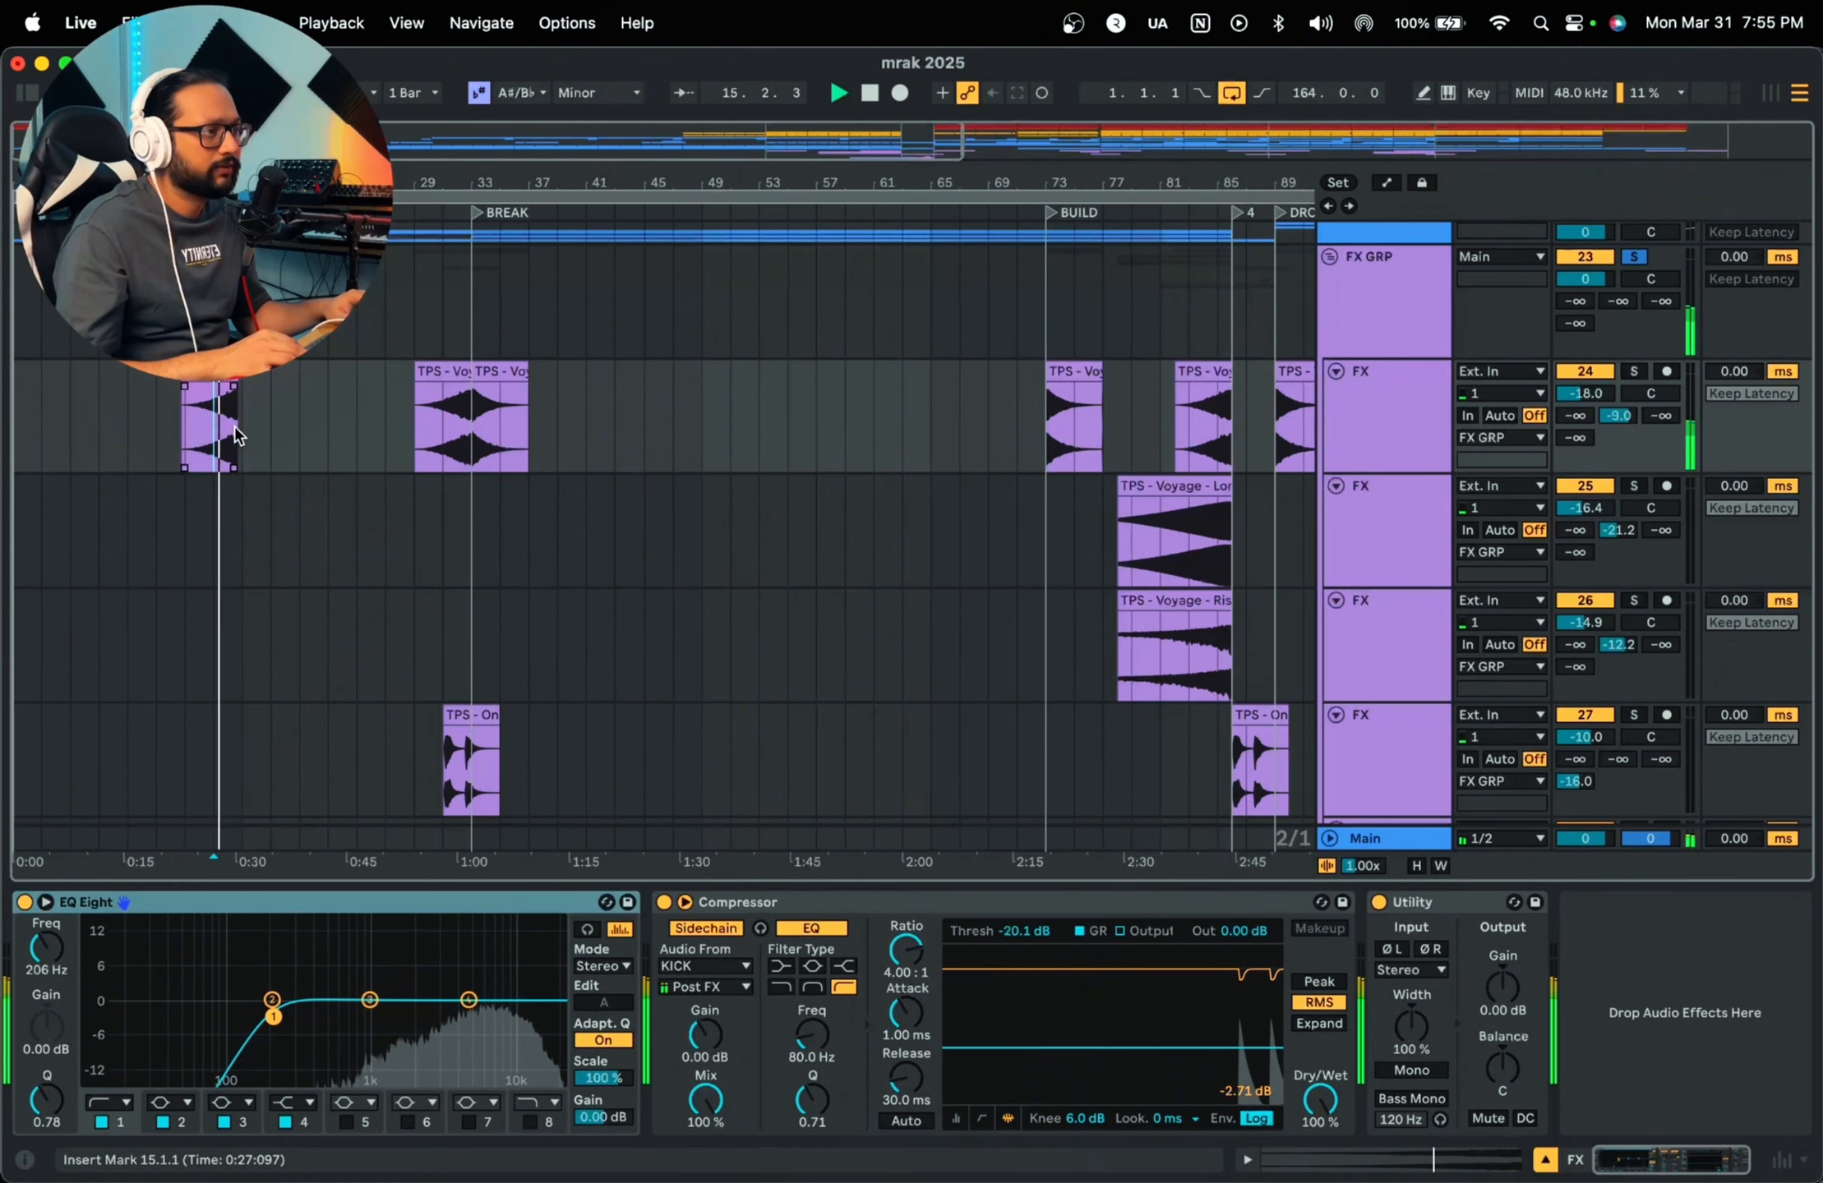
left_click(448, 440)
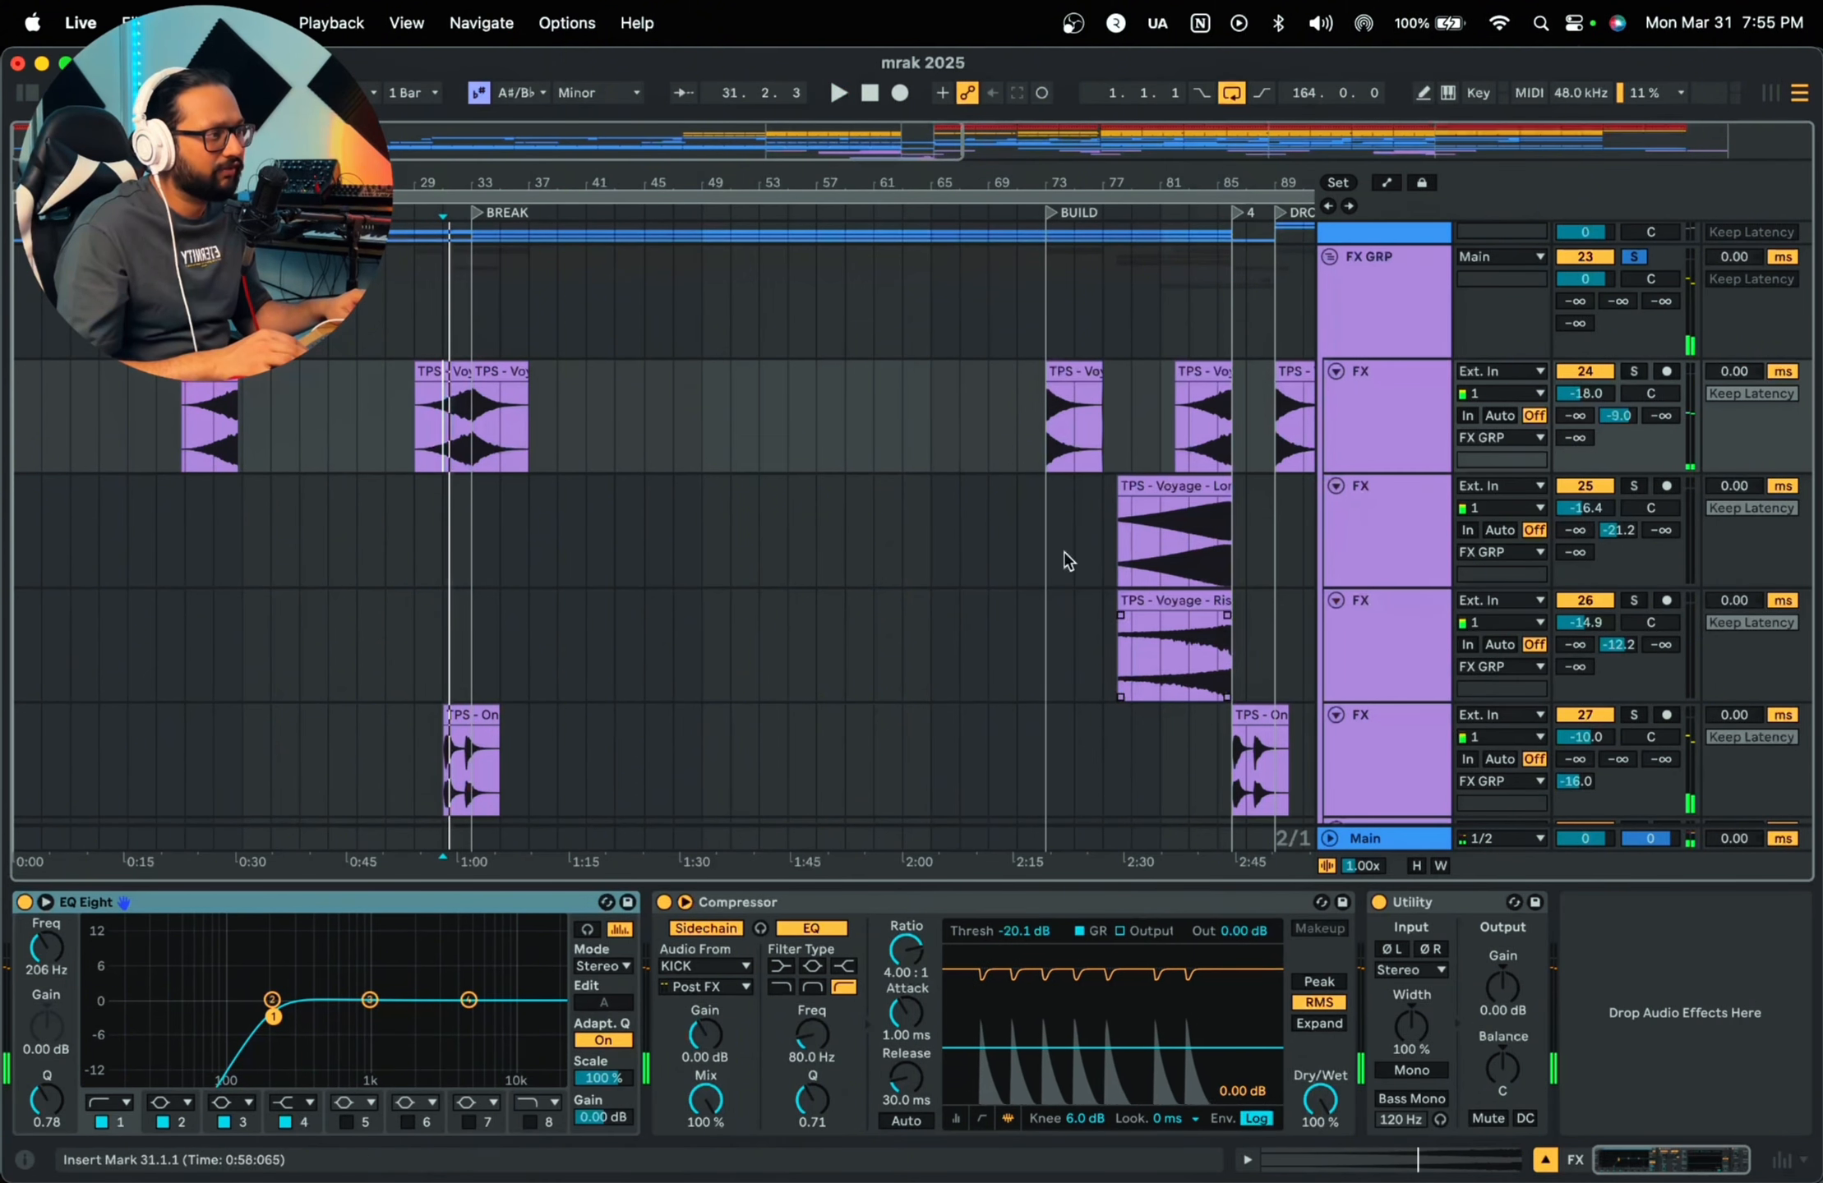
key("space")
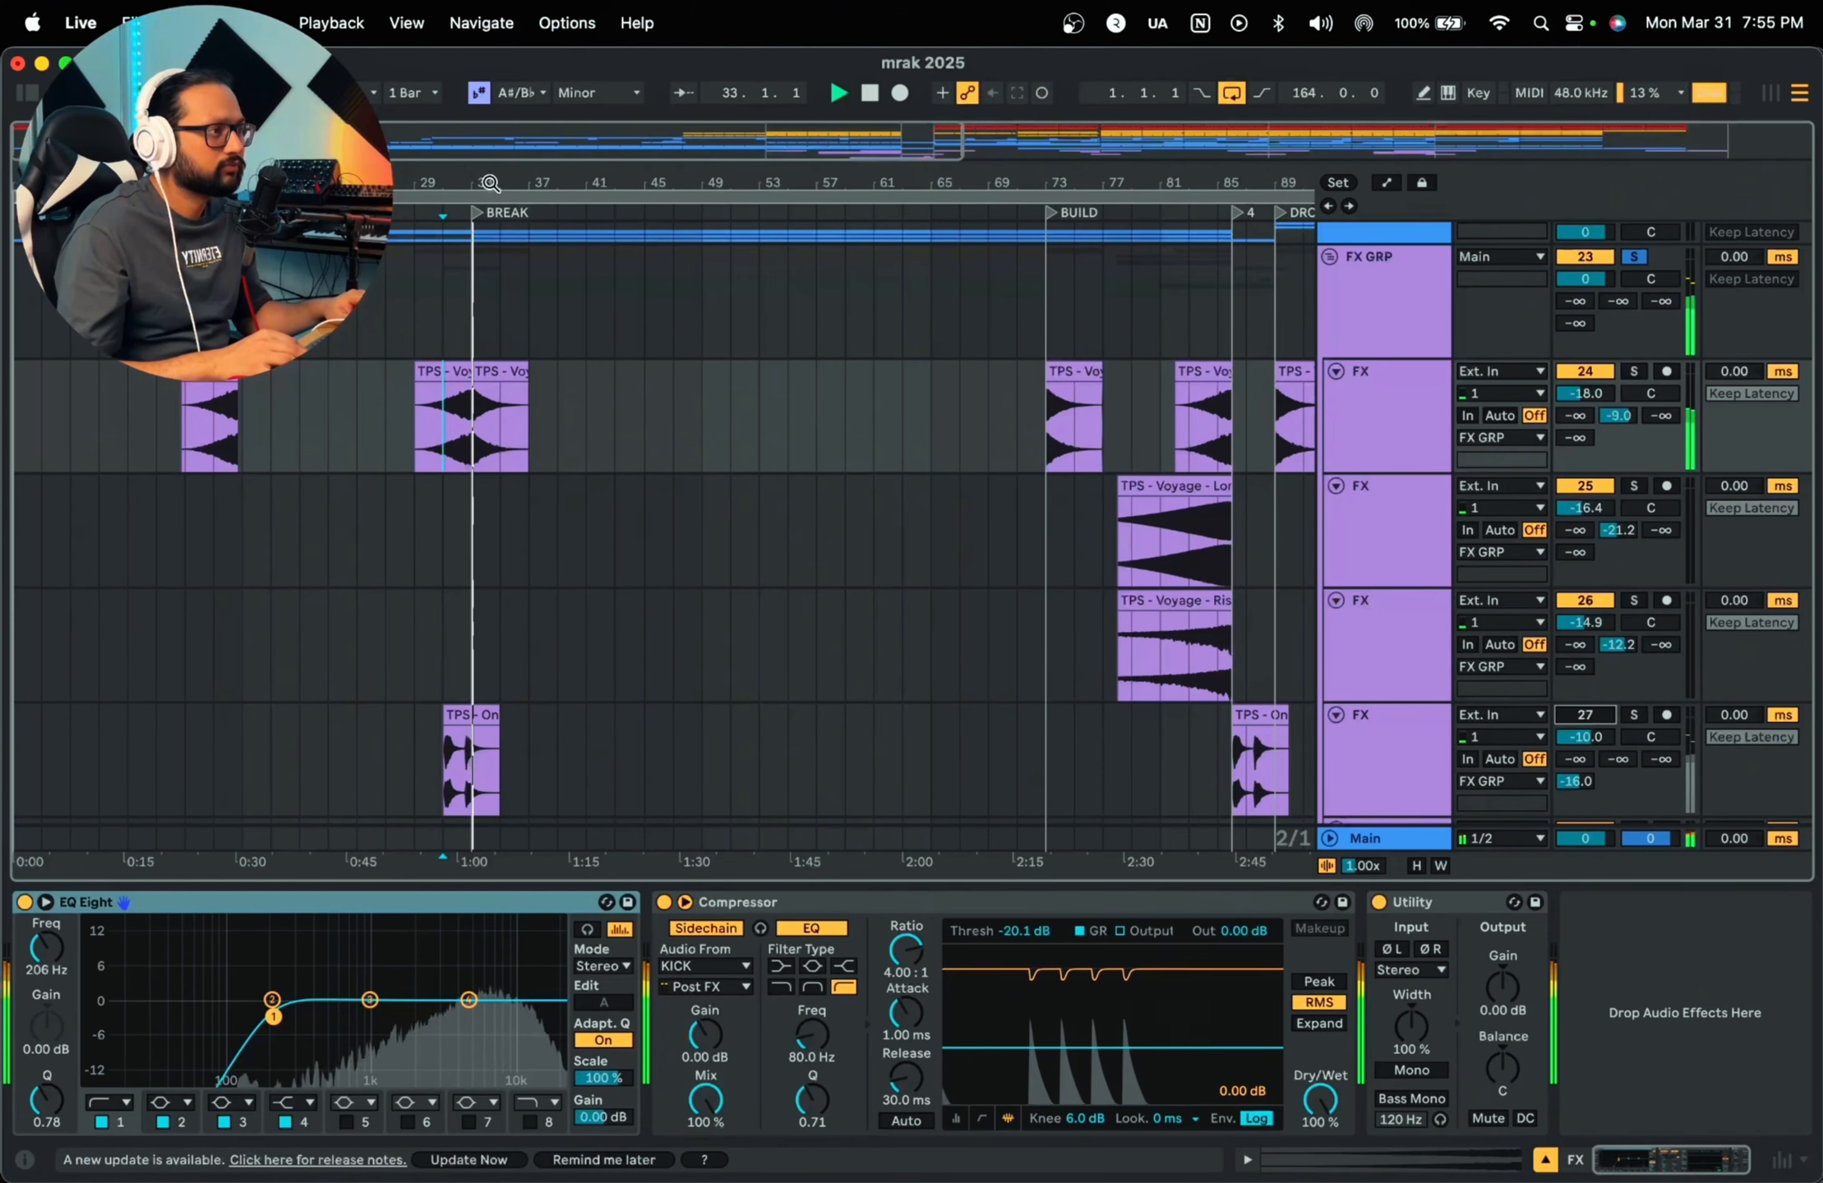
Step: Solo the FX track holding the Long Fill 10 clip in the build and audition it from 81.1.1
left_click_drag(489, 181, 488, 226)
key("space")
scroll(692, 338, "right", 1)
left_click_drag(880, 183, 879, 132)
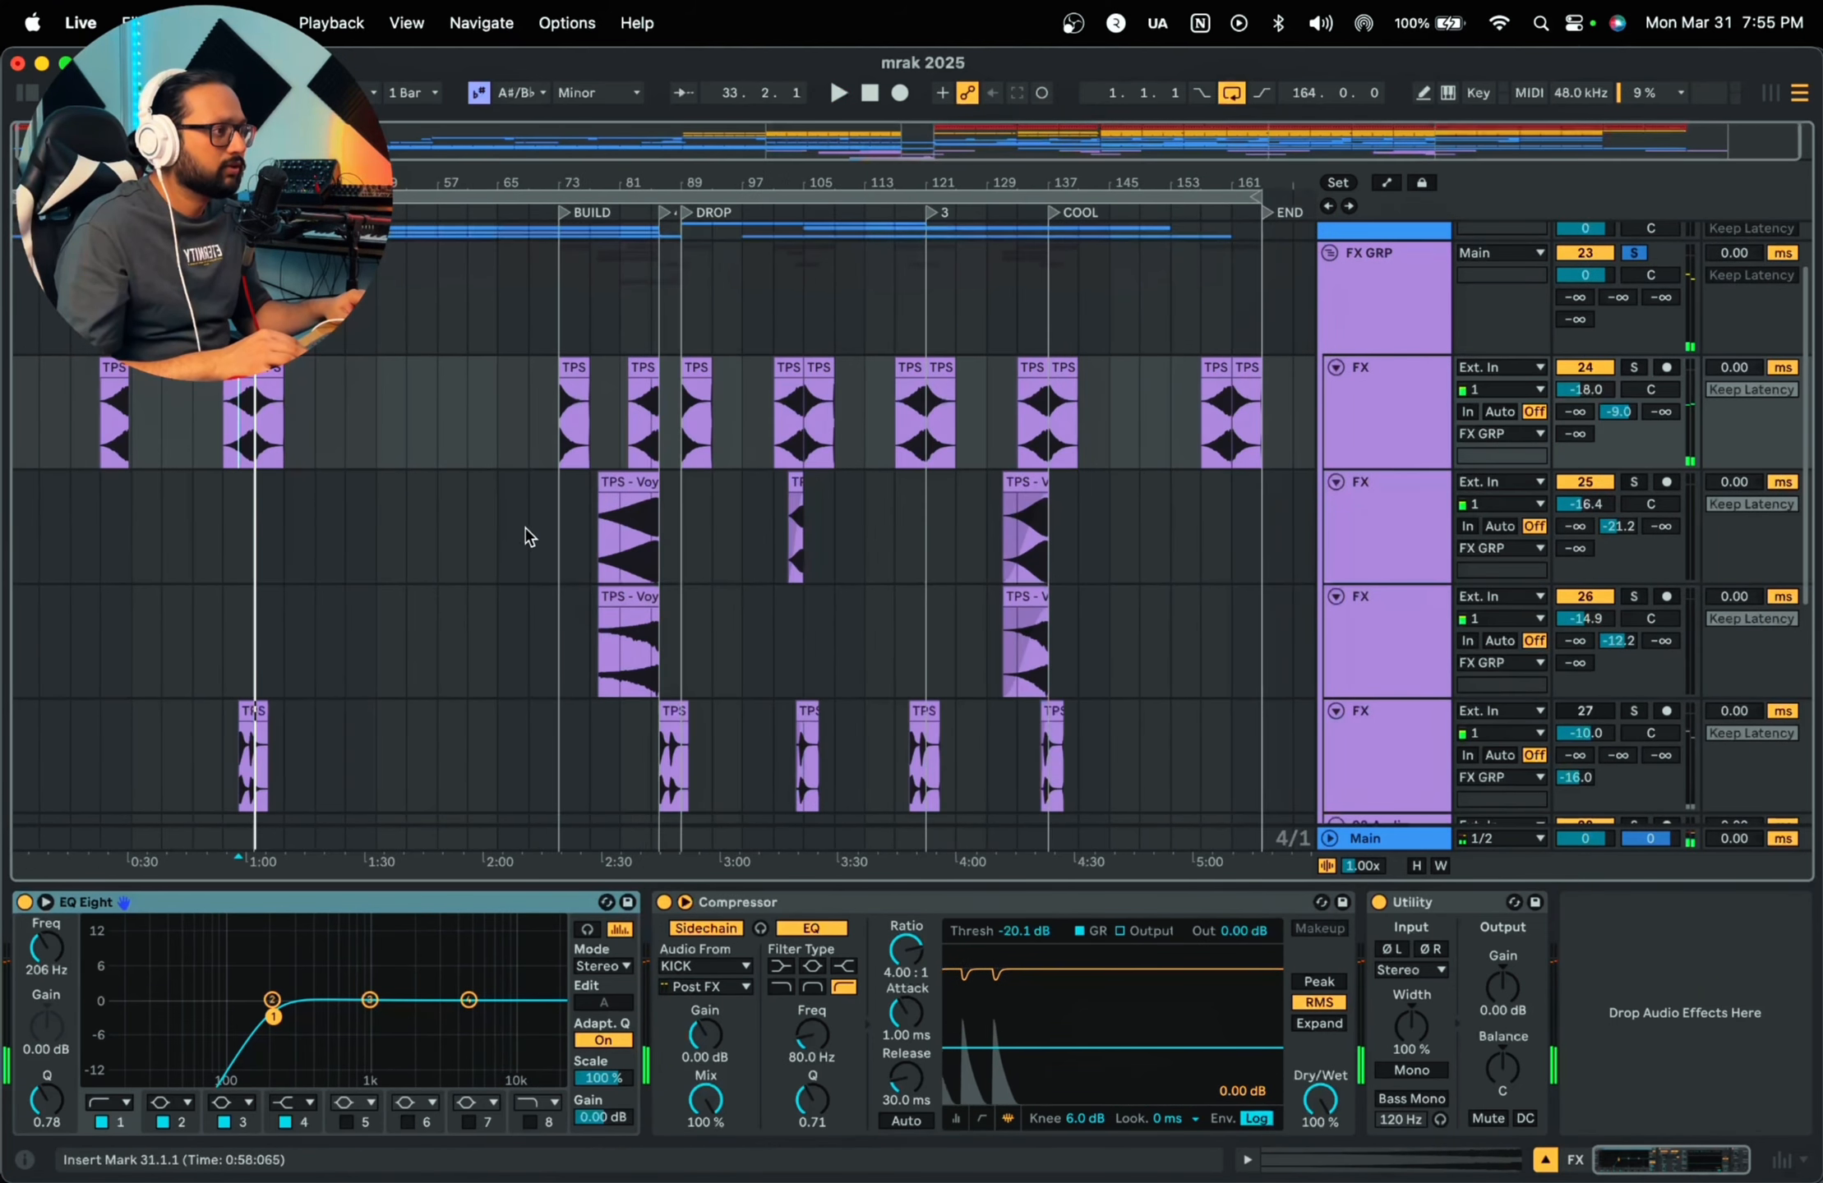
left_click(598, 548)
left_click(1634, 483)
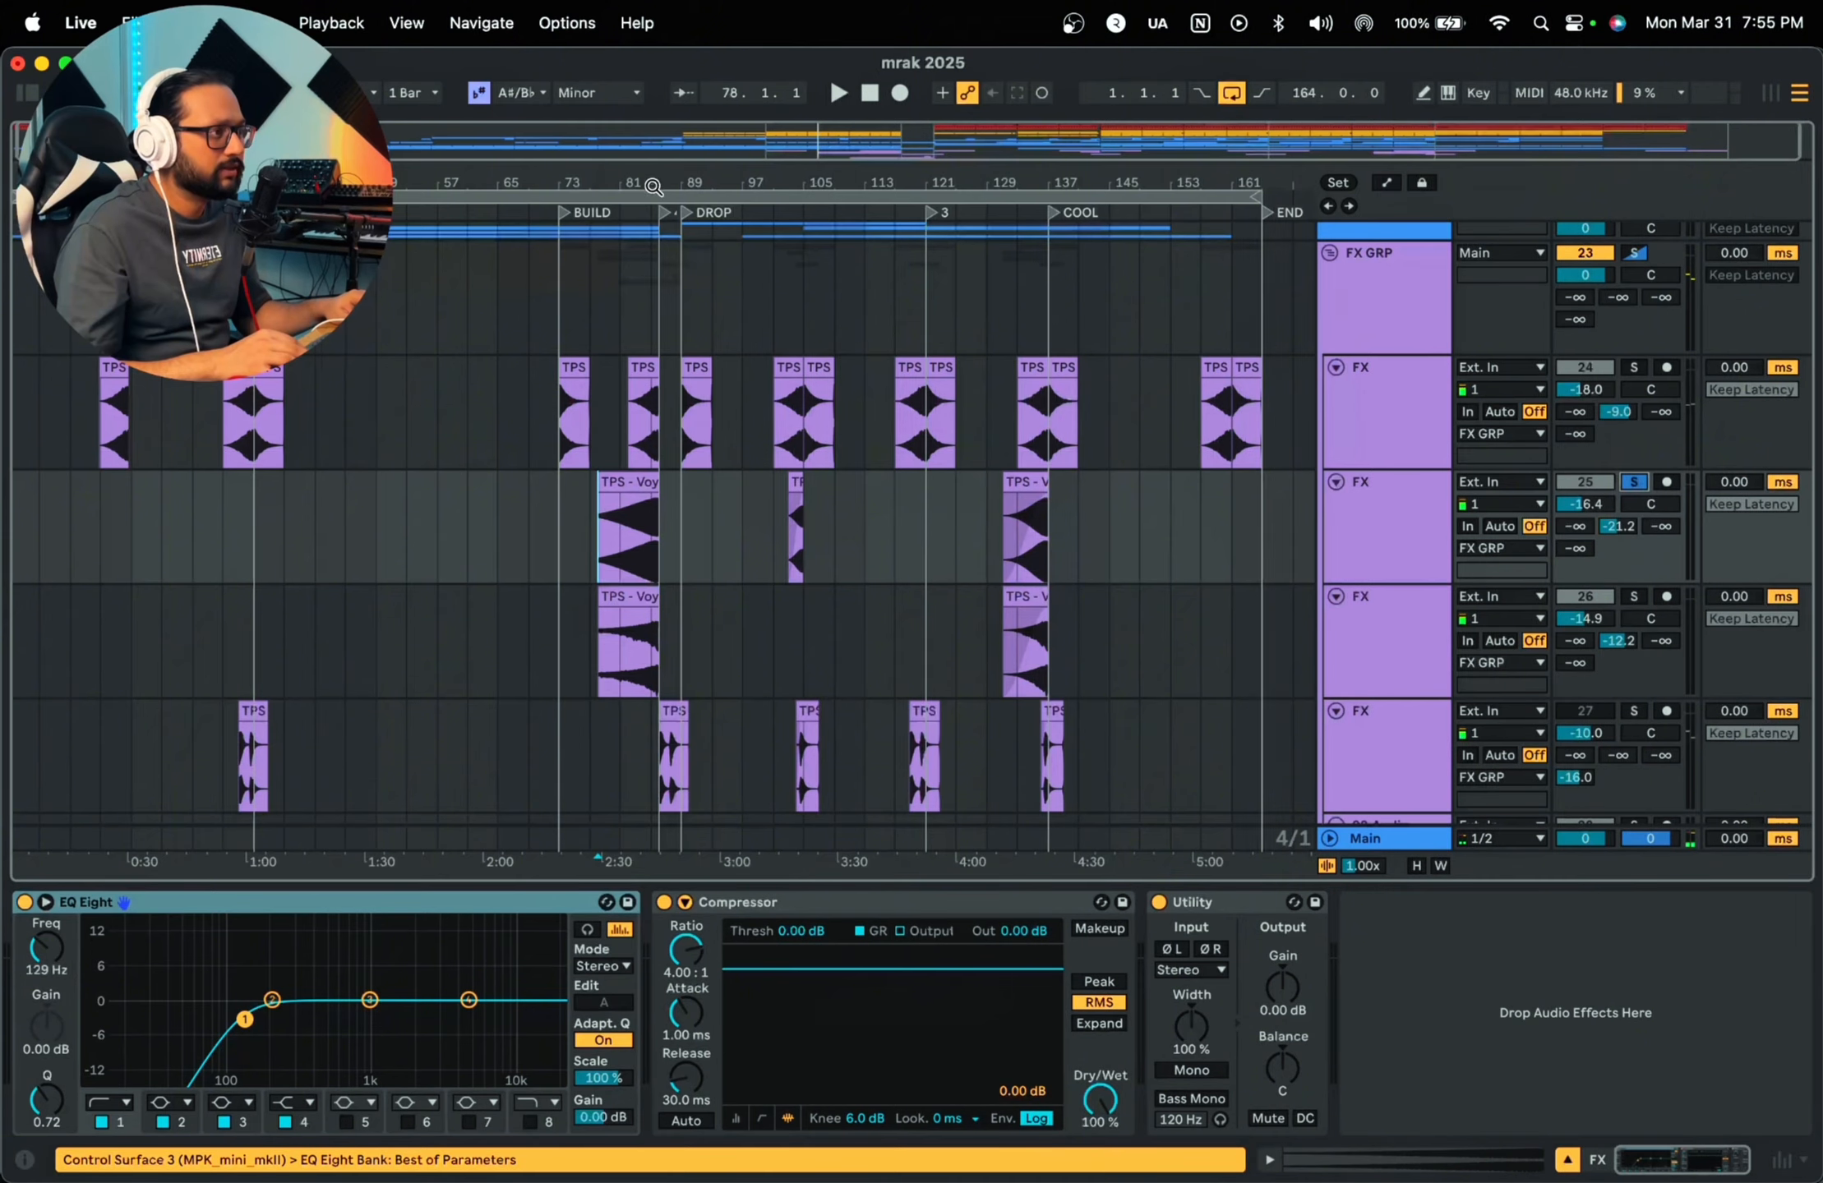
left_click_drag(646, 184, 695, 228)
left_click(641, 549)
key("space")
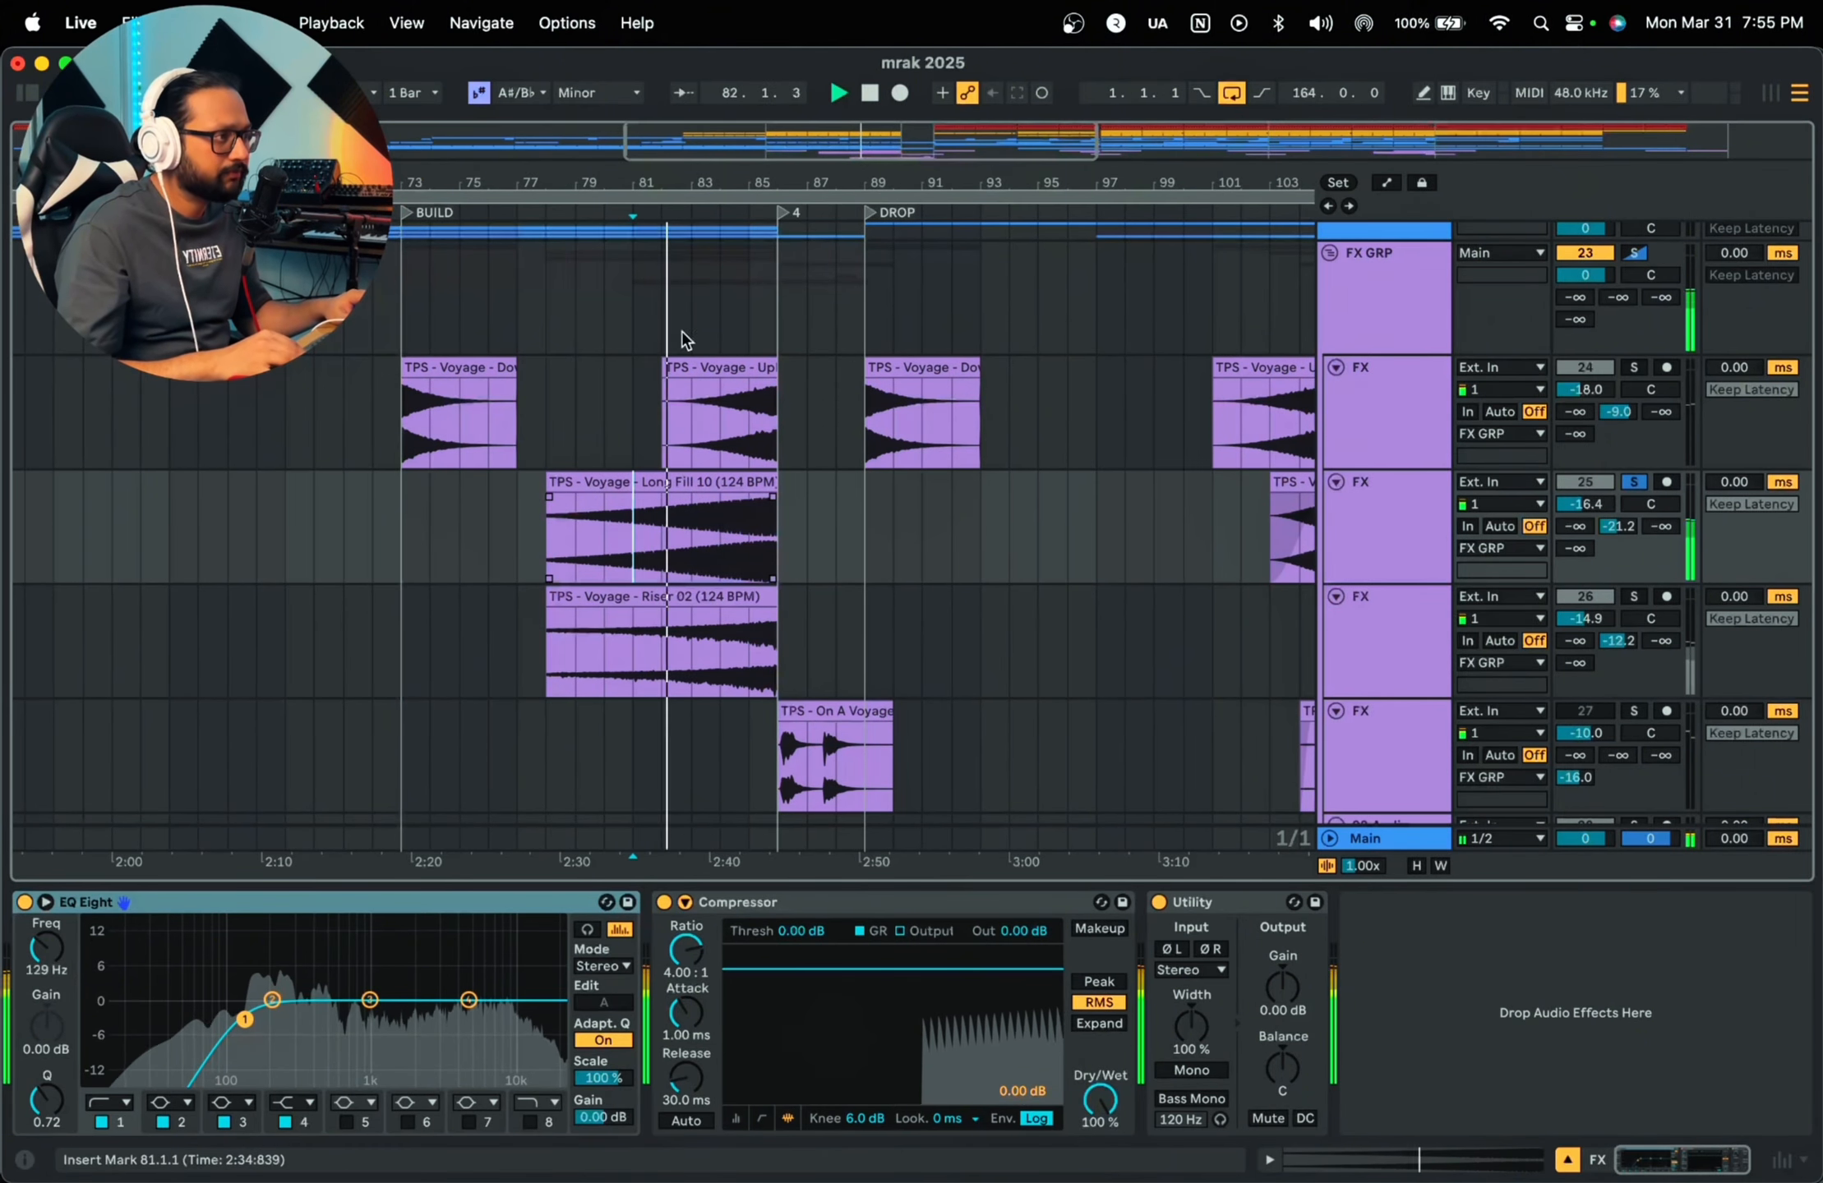
Step: Replay the Long Fill 10 clip, including the stretch leading up to the uplifter before the drop
key("space")
left_click_drag(667, 173, 688, 180)
key("space")
key("space")
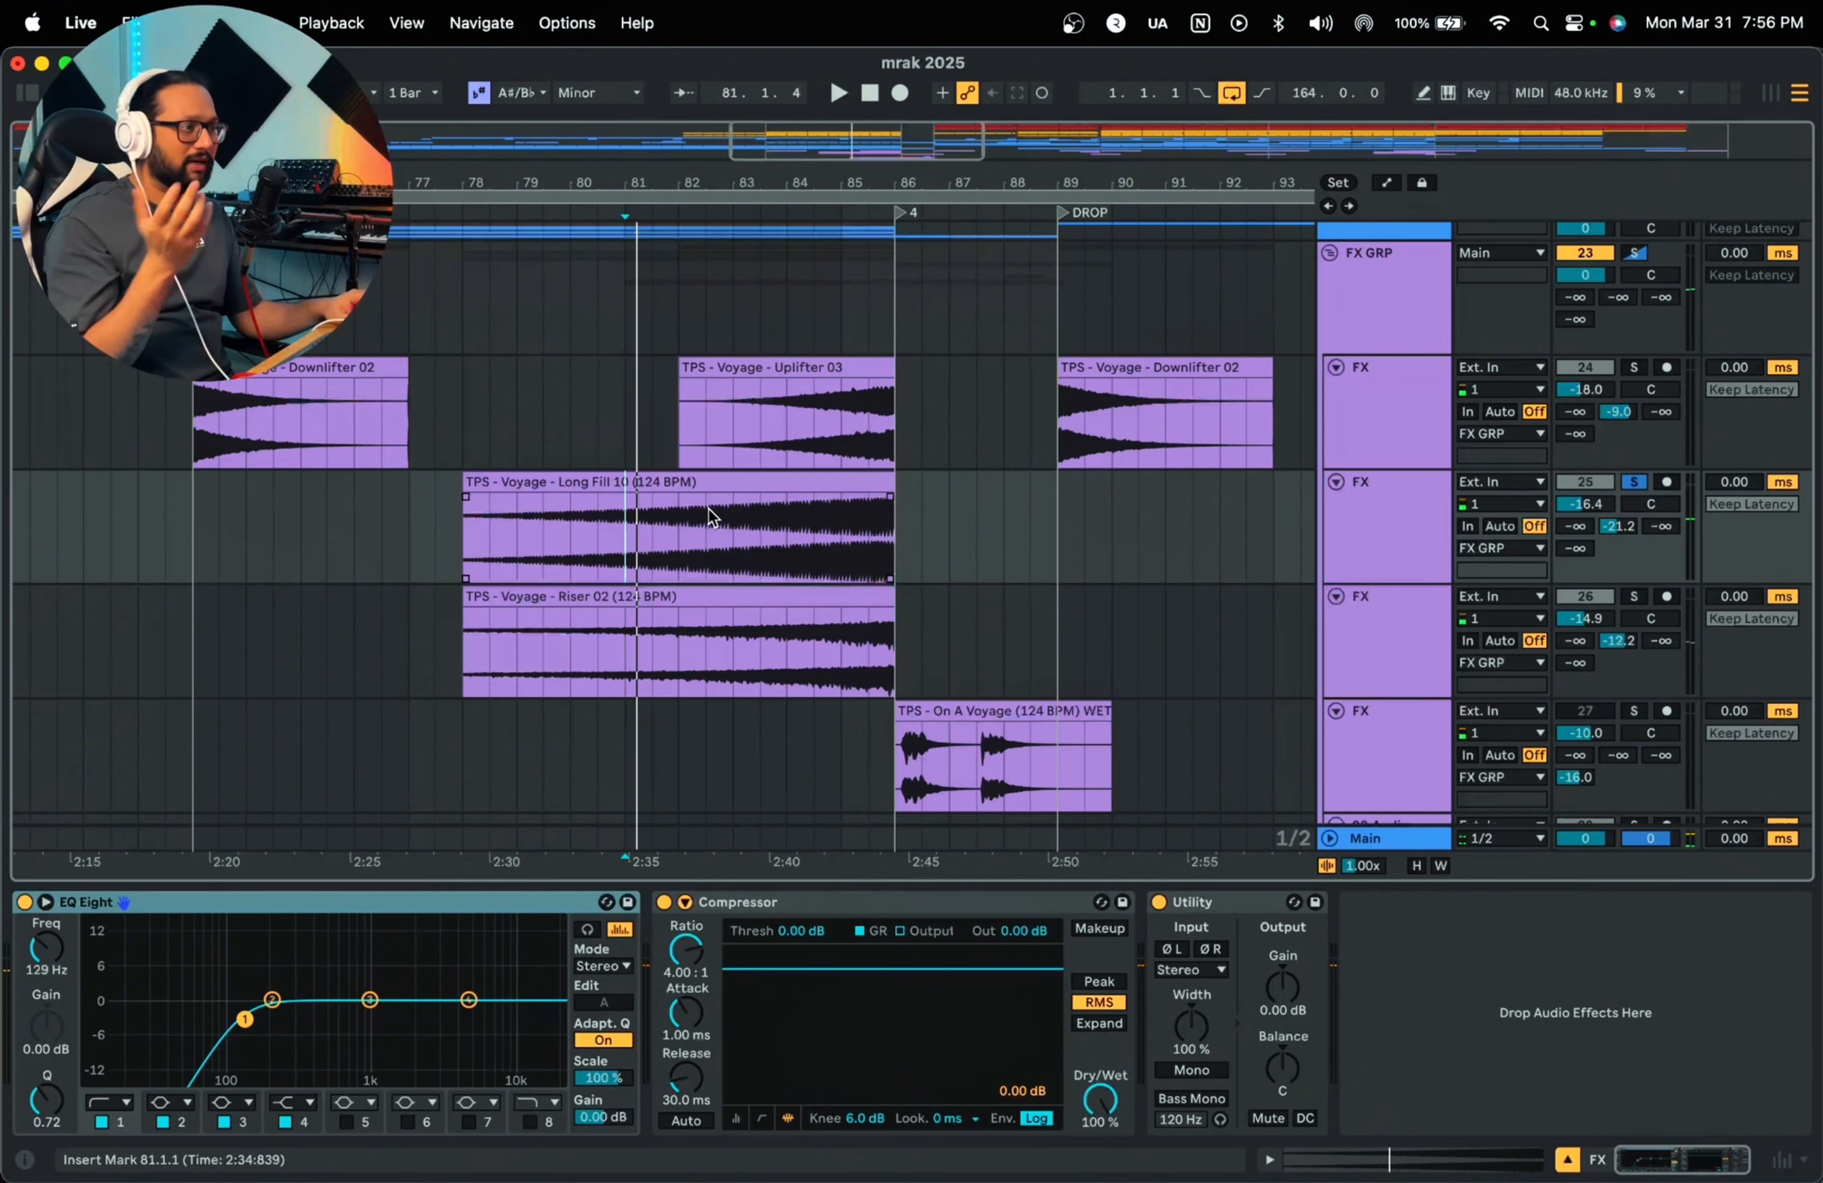
left_click(674, 480)
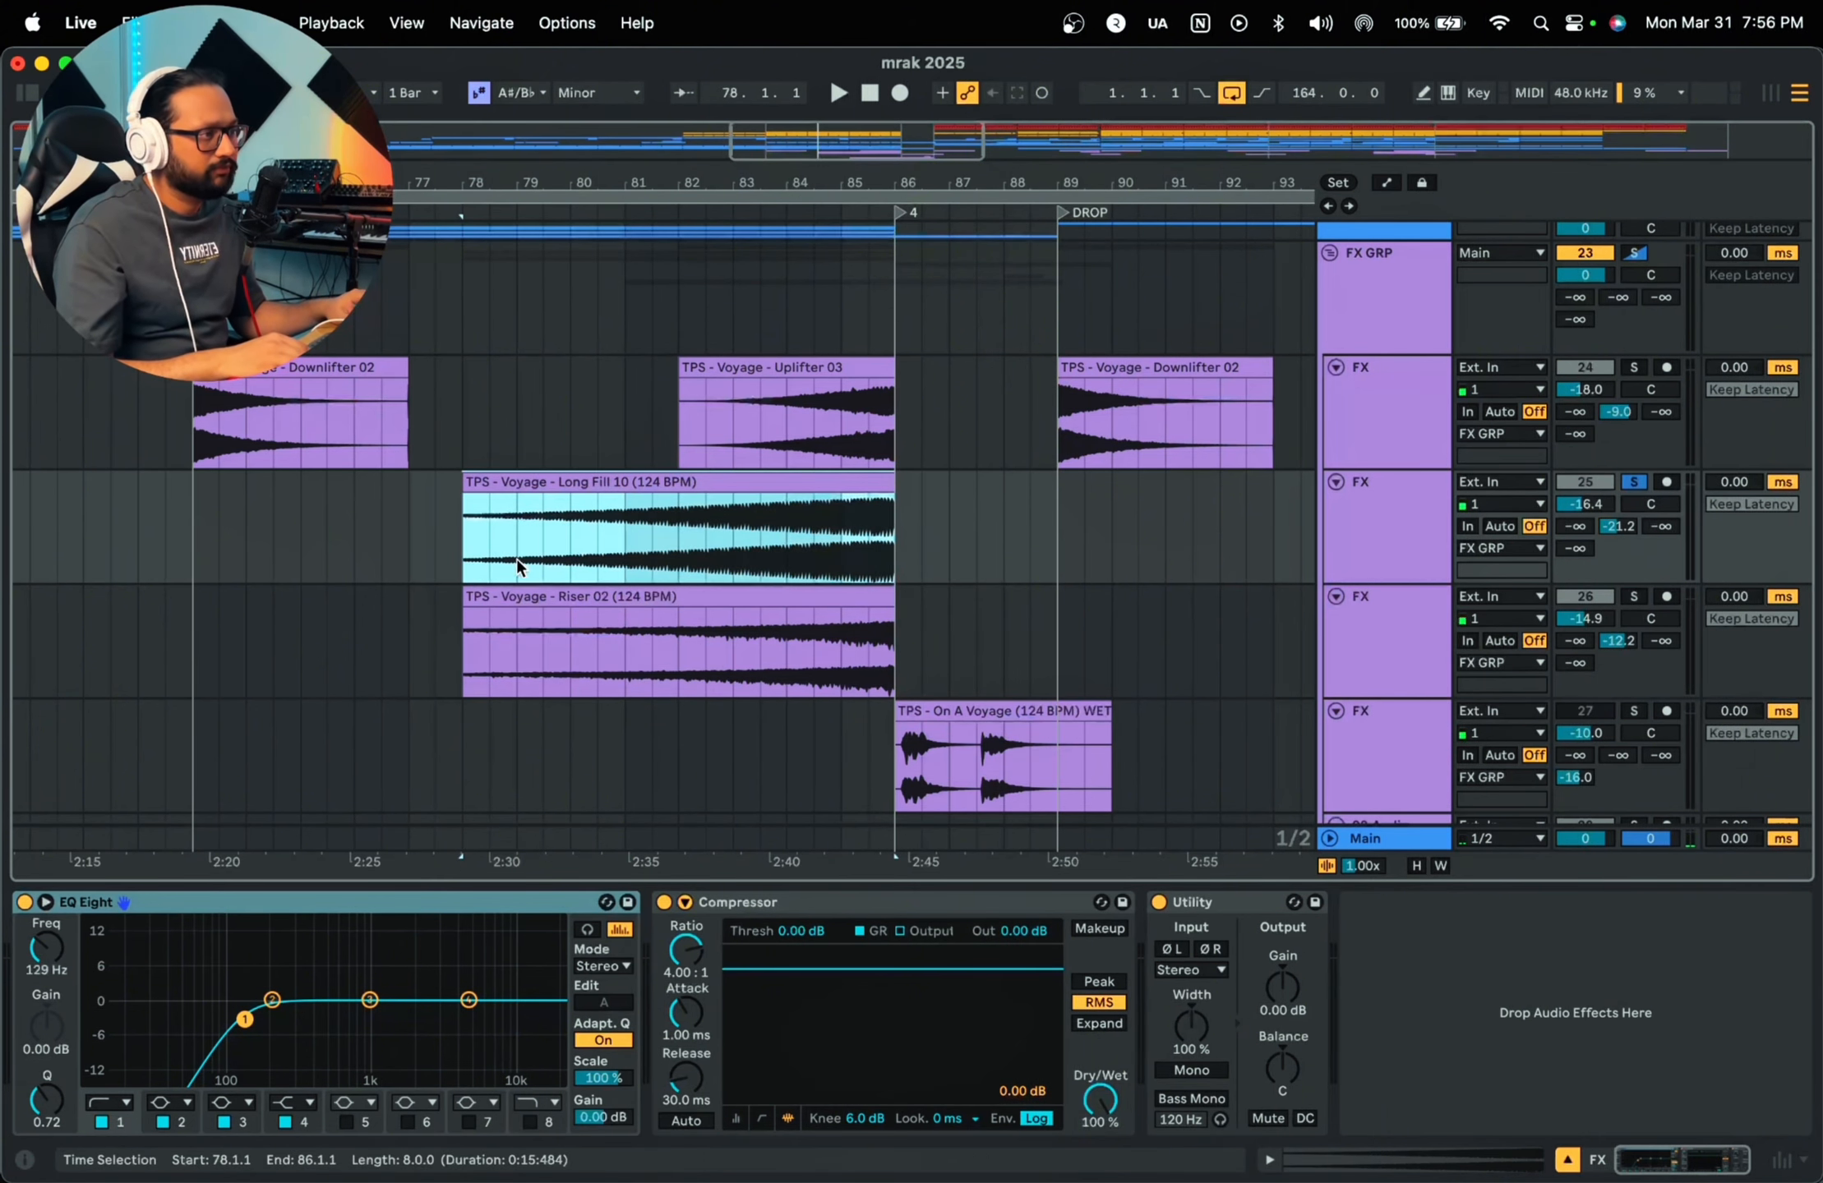
left_click_drag(597, 549, 700, 556)
key("space")
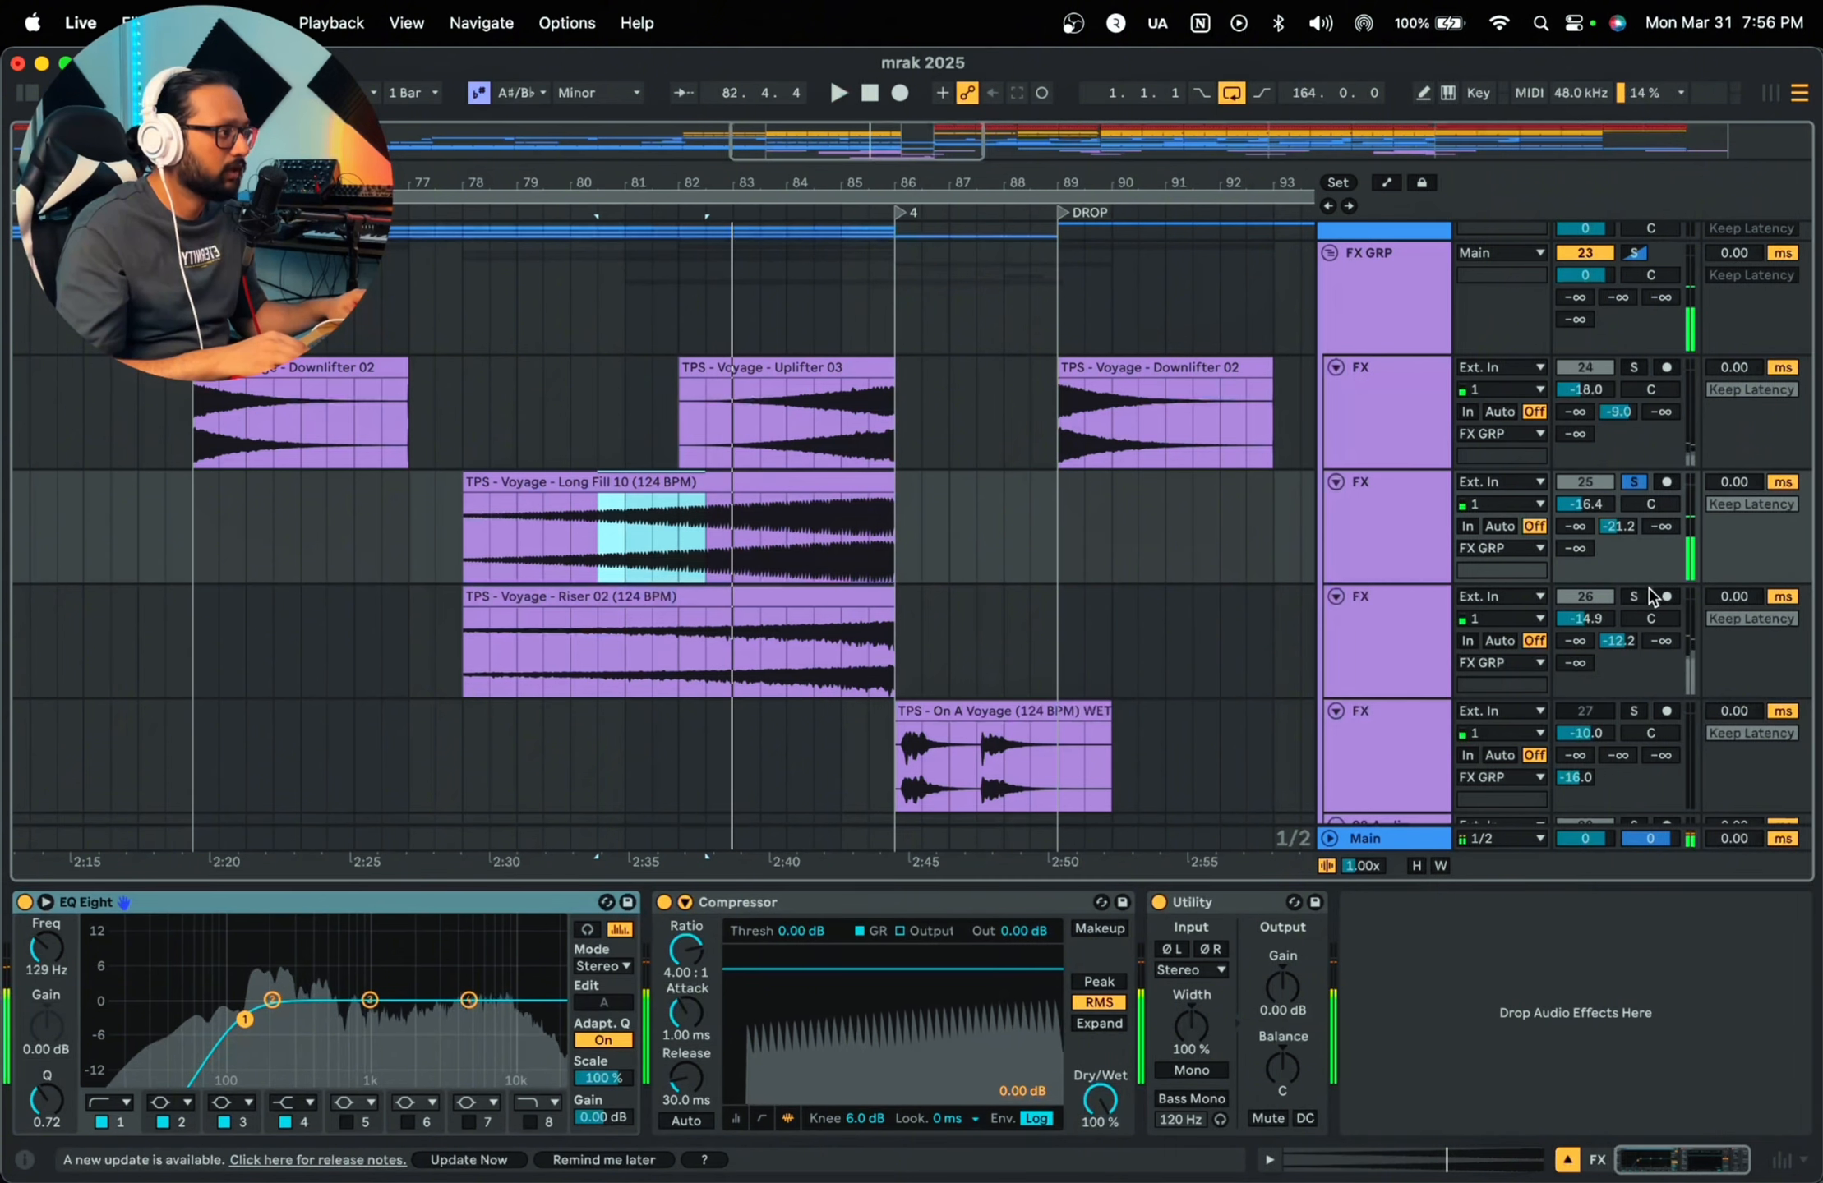
Step: Solo the Riser 02 track, audition it from bar 80 and from 85.1.1, and turn its solo off
left_click(1634, 597)
left_click(566, 624)
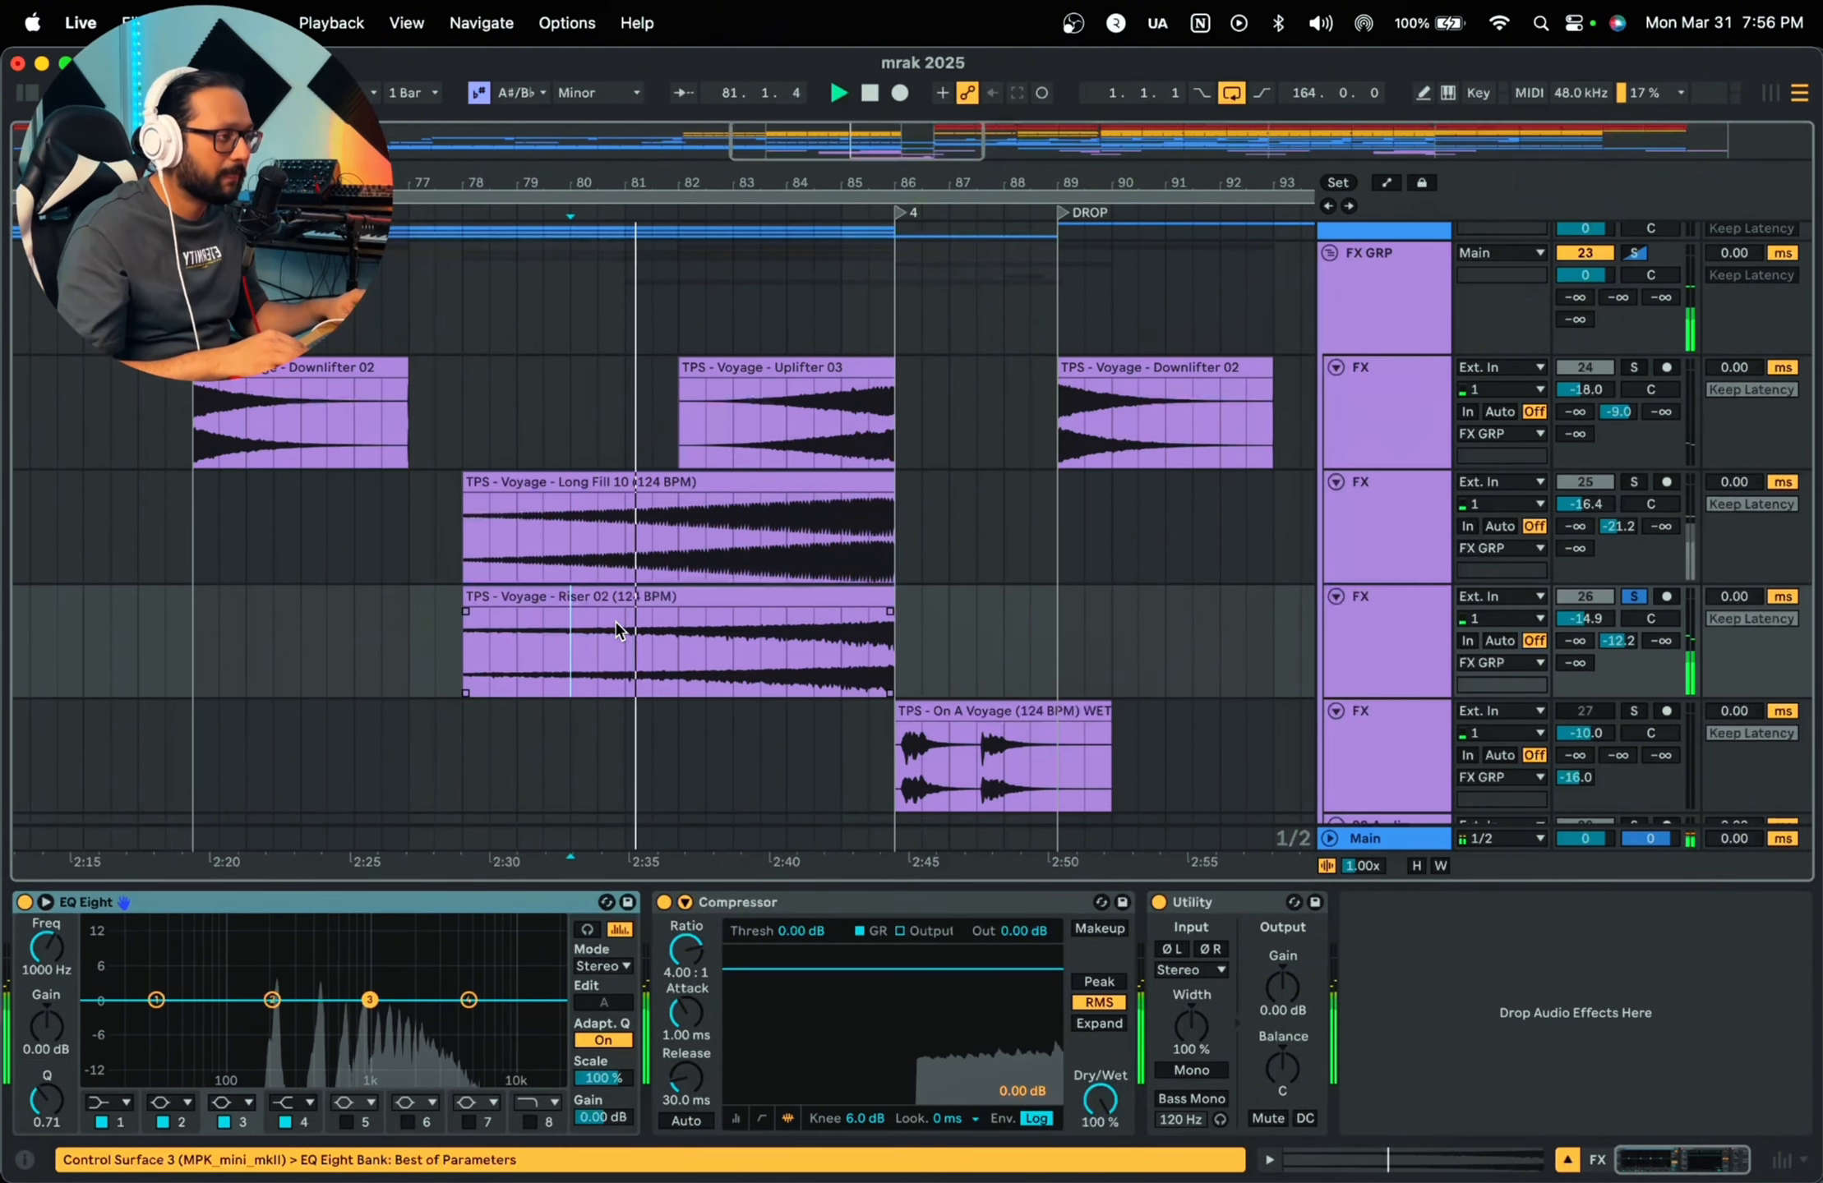
left_click(786, 657)
left_click(841, 647)
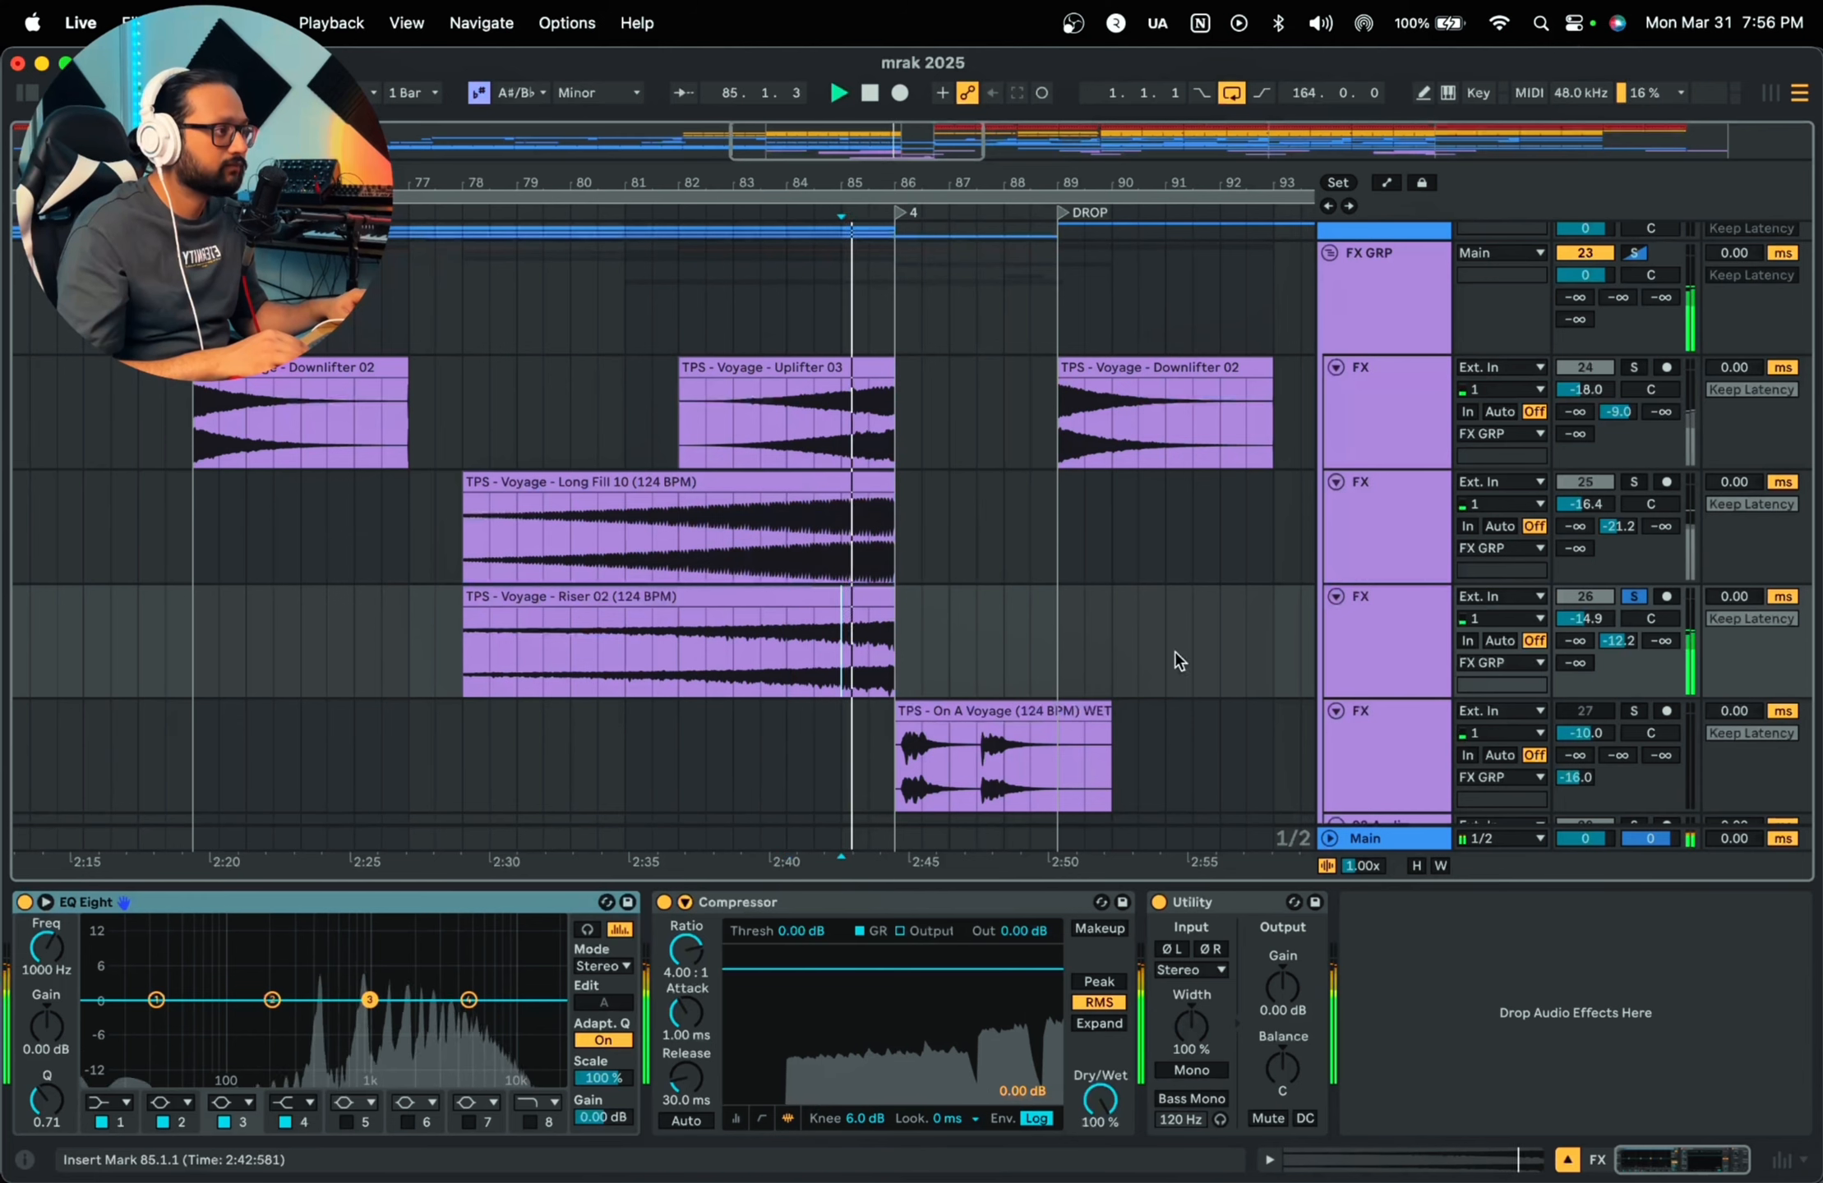
left_click(1635, 598)
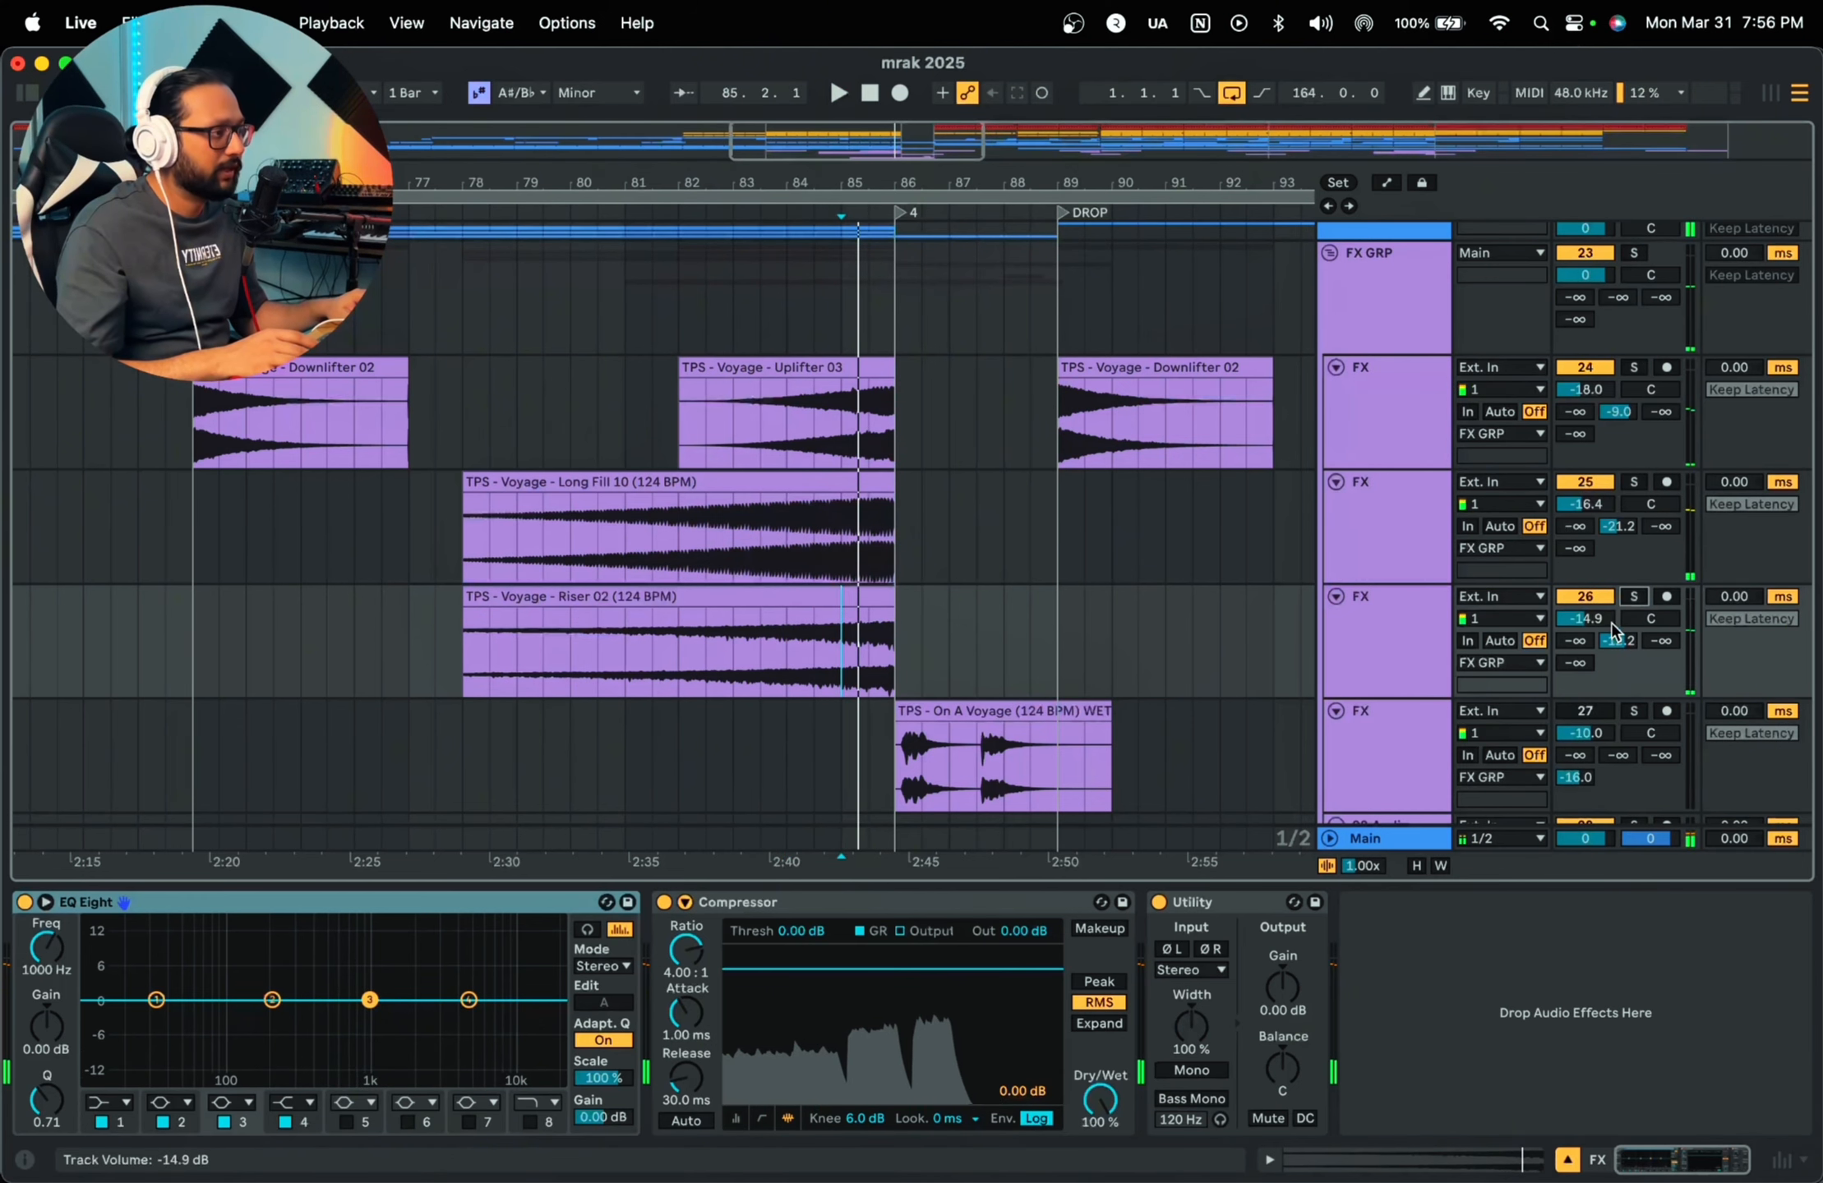
Step: Solo the MIDI snare track in FX GRP and audition its short fill from bar 88 before the drop
scroll(968, 485, "down", 3)
scroll(968, 485, "down", 3)
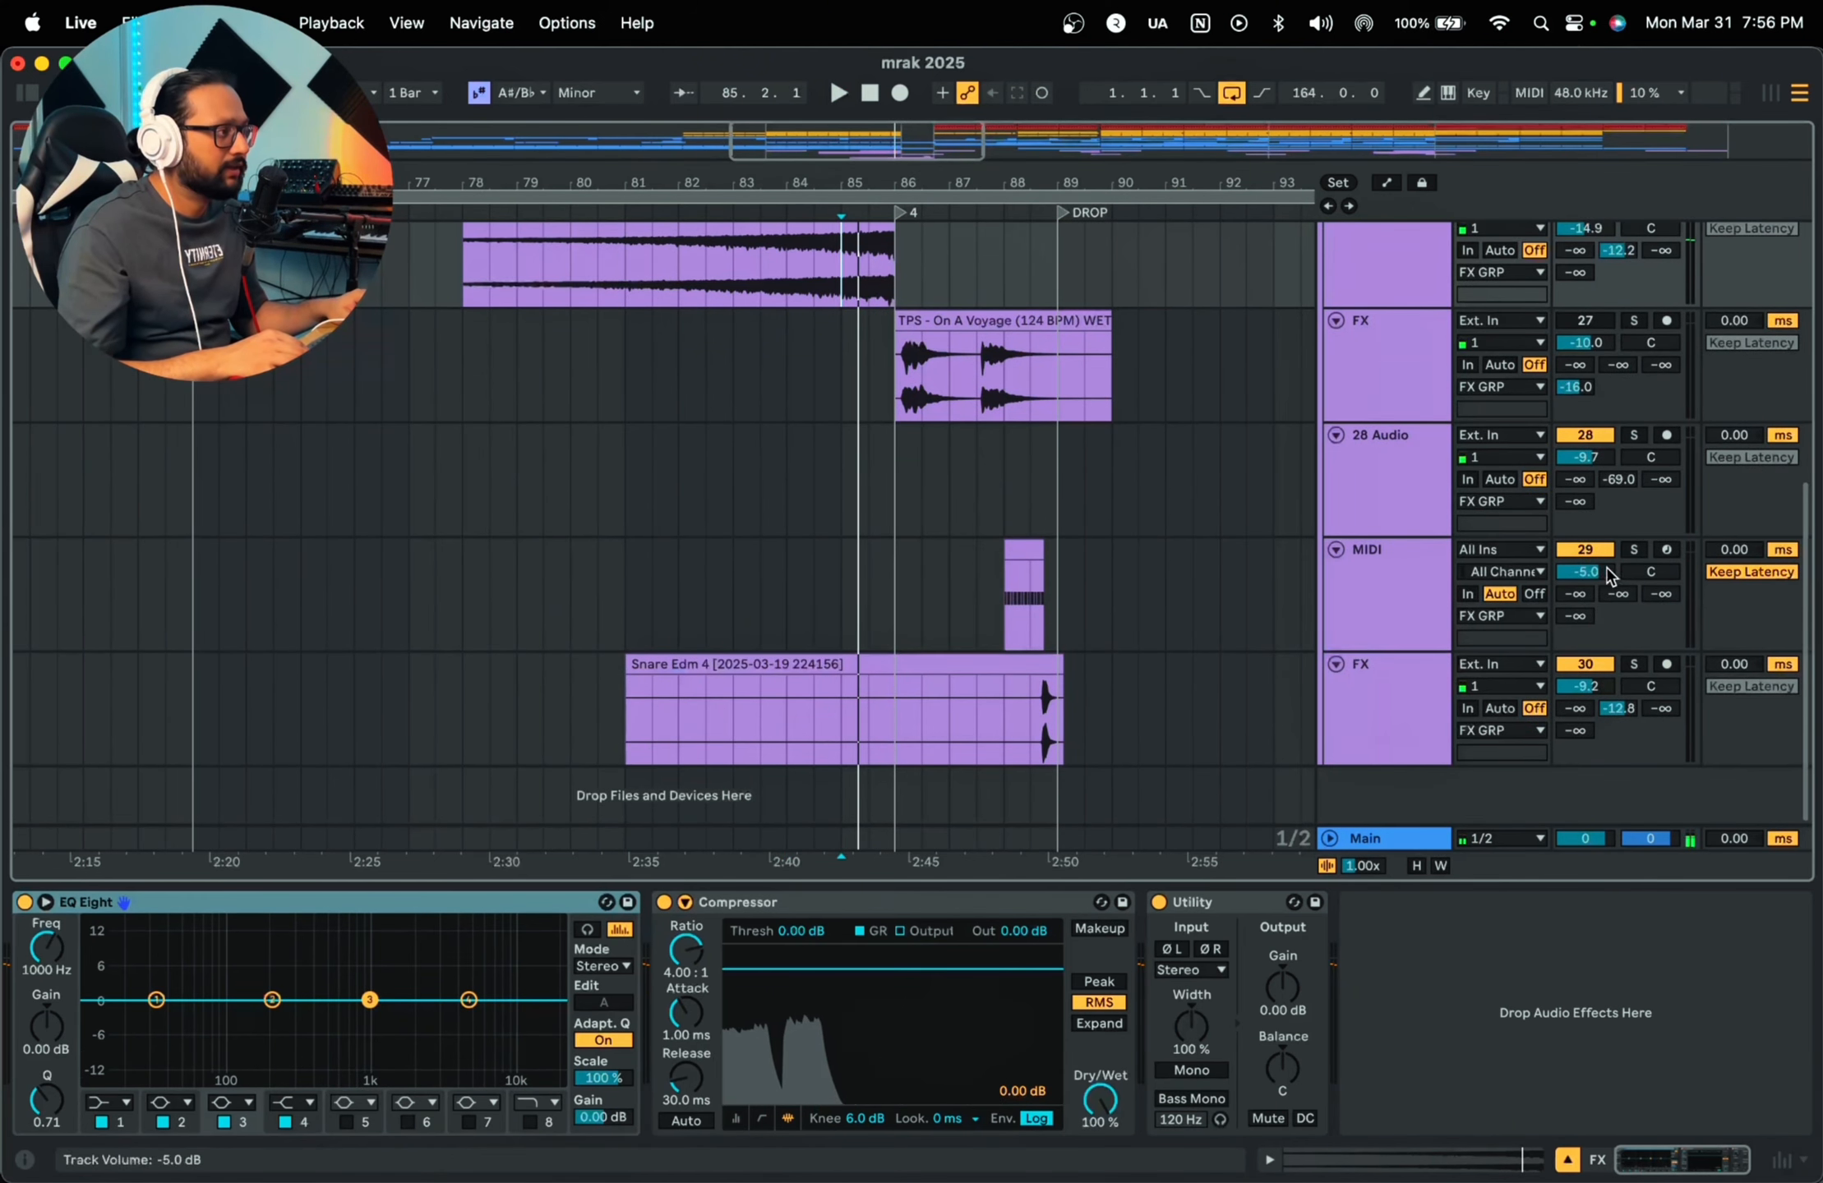
left_click(1005, 600)
key("space")
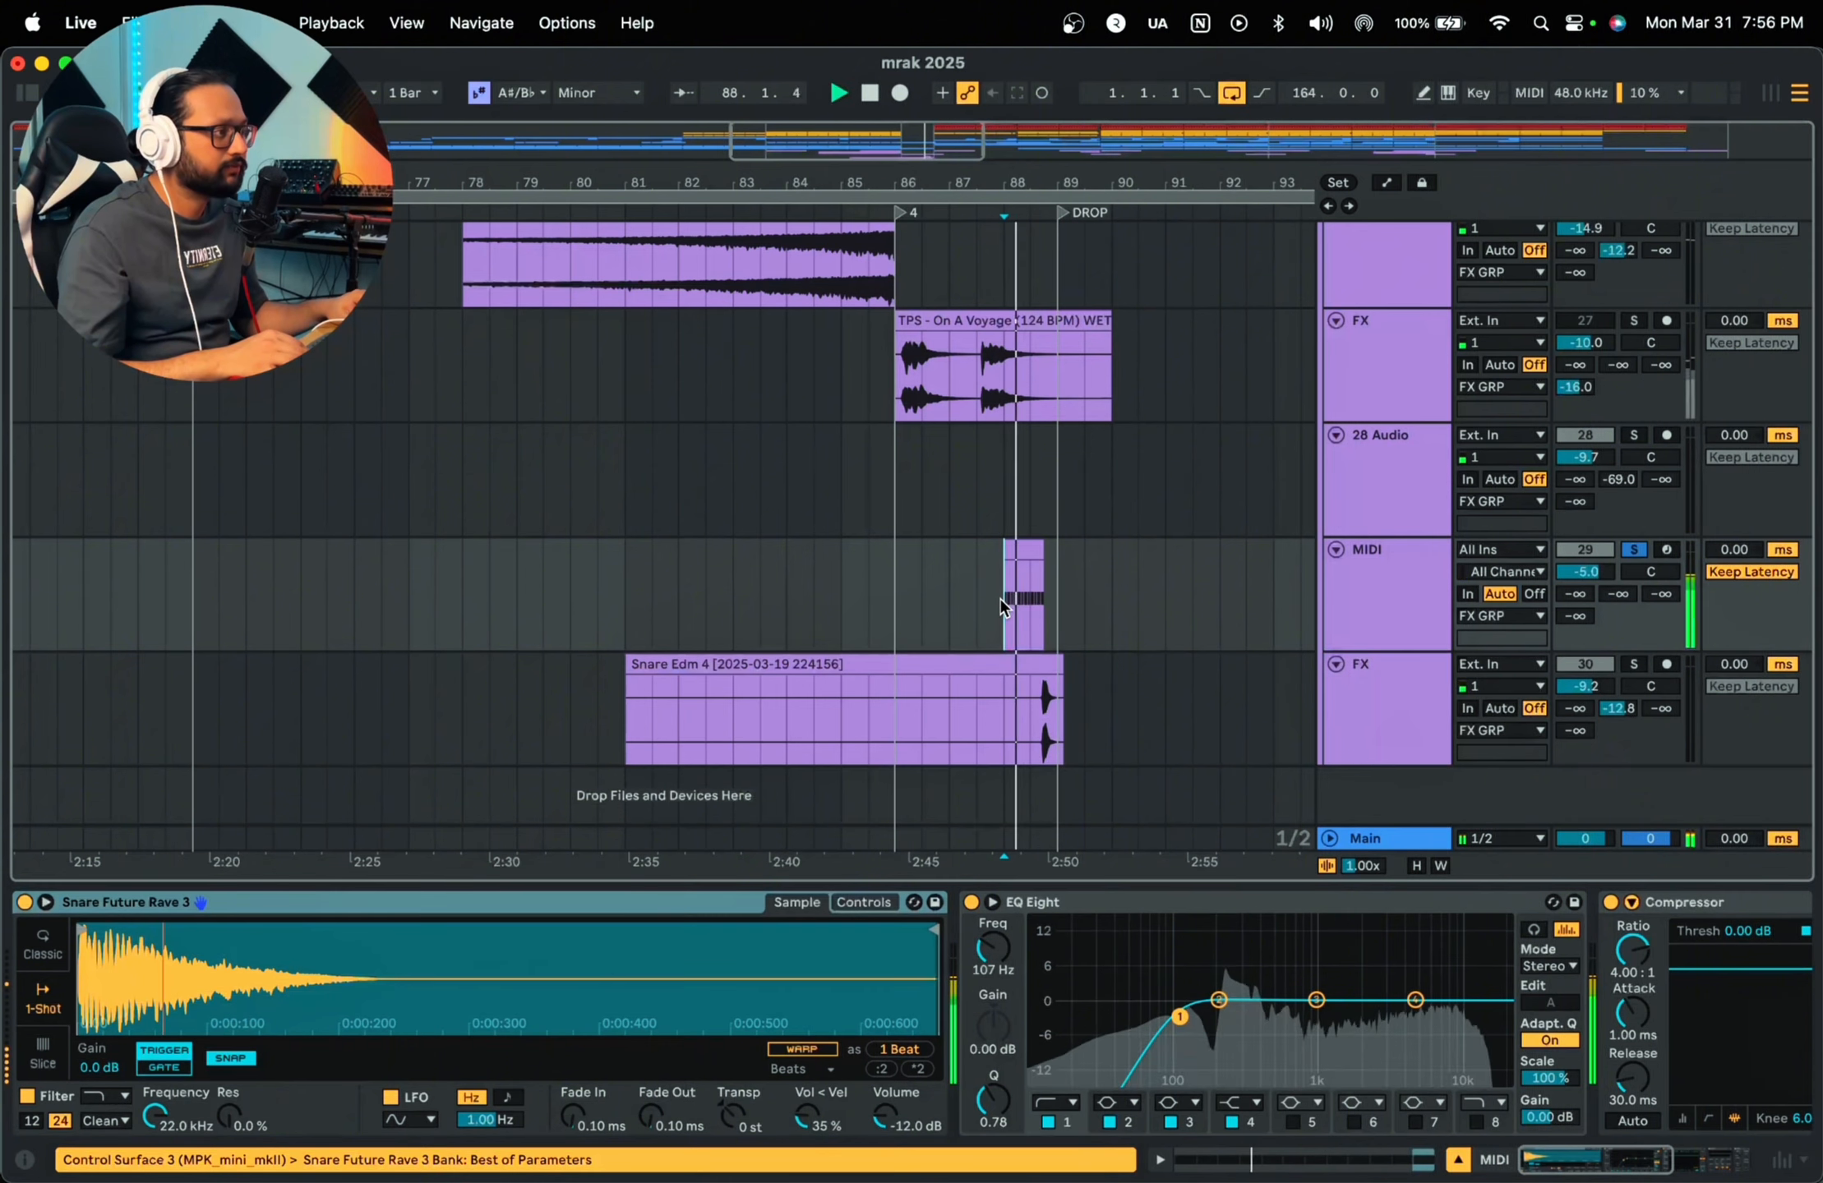
key("space")
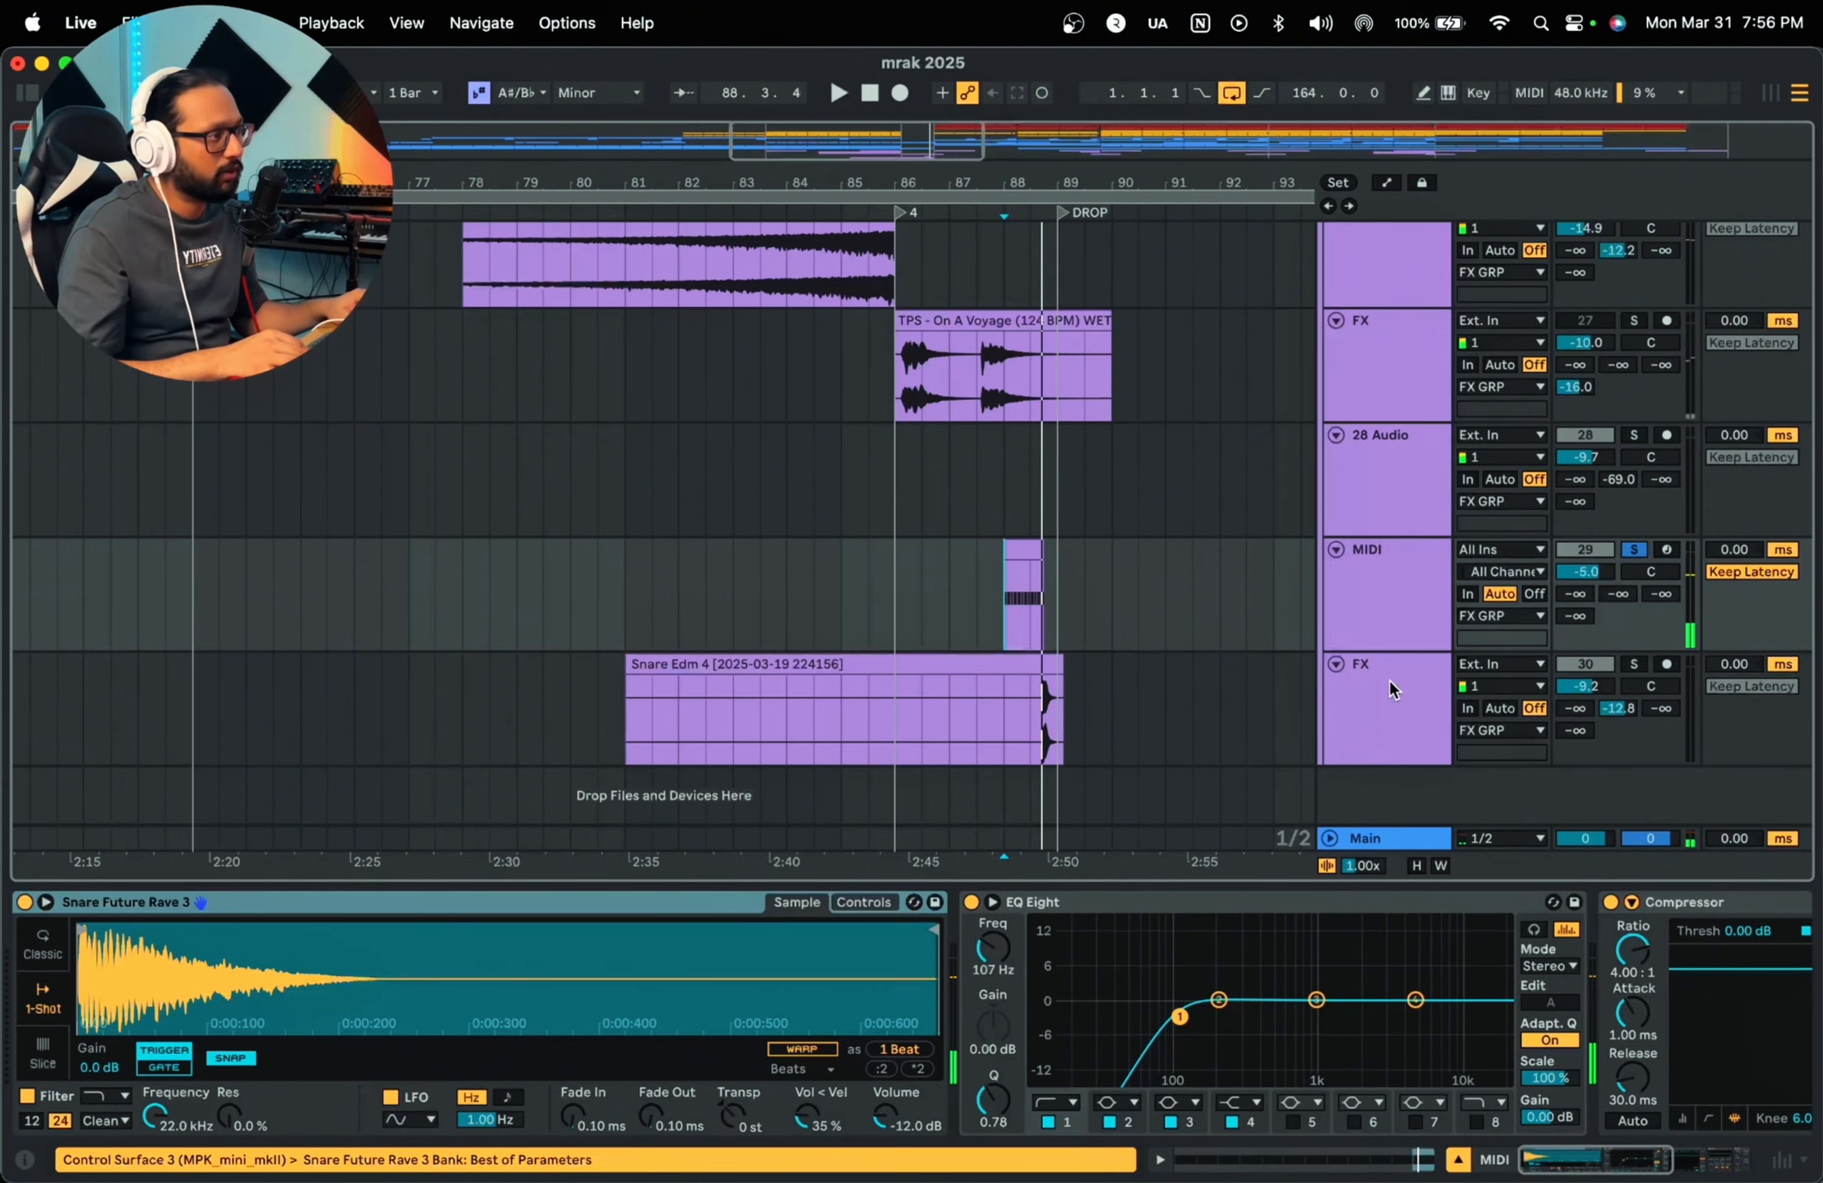
Step: Solo the FX track with the Snare Edm 4 clip and audition its hit into the drop from 88.3.1
left_click(1637, 665)
left_click(1022, 715)
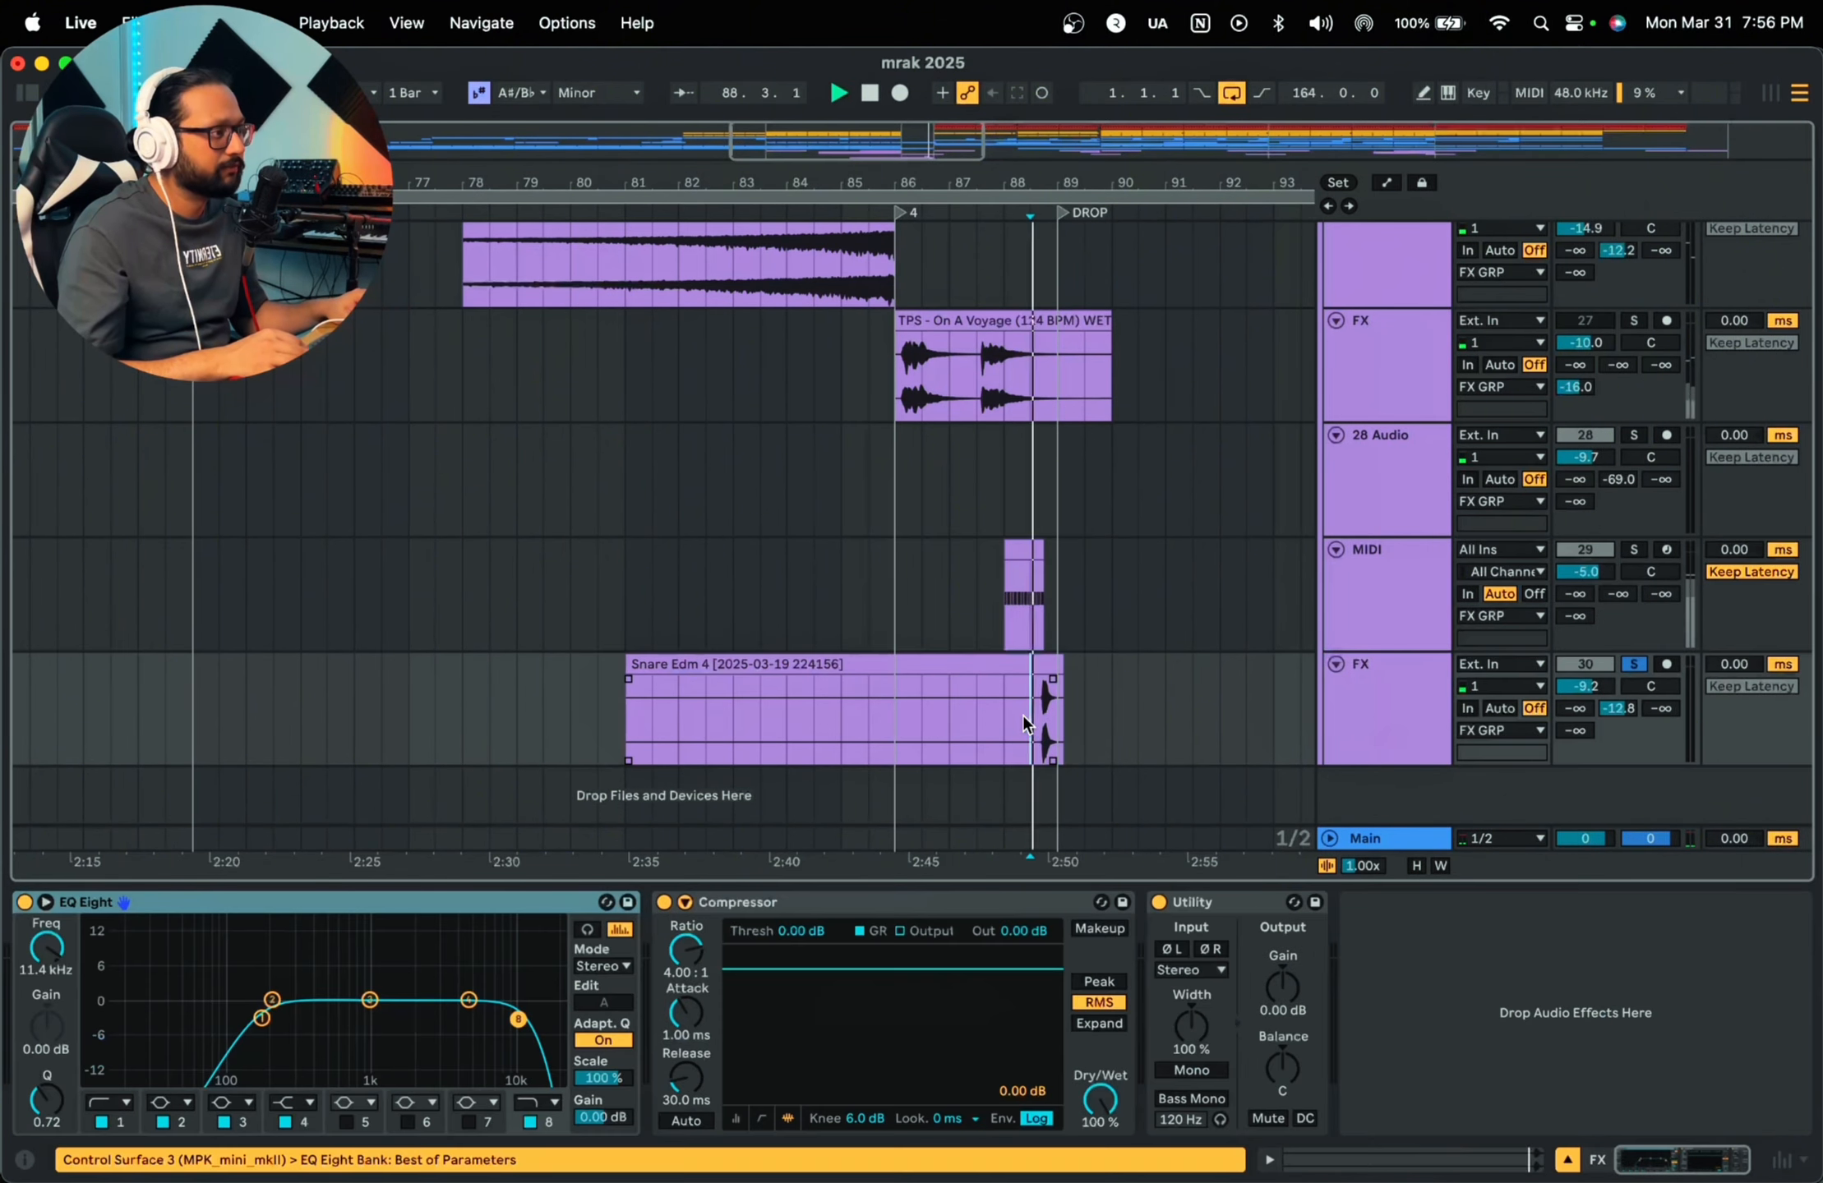
key("space")
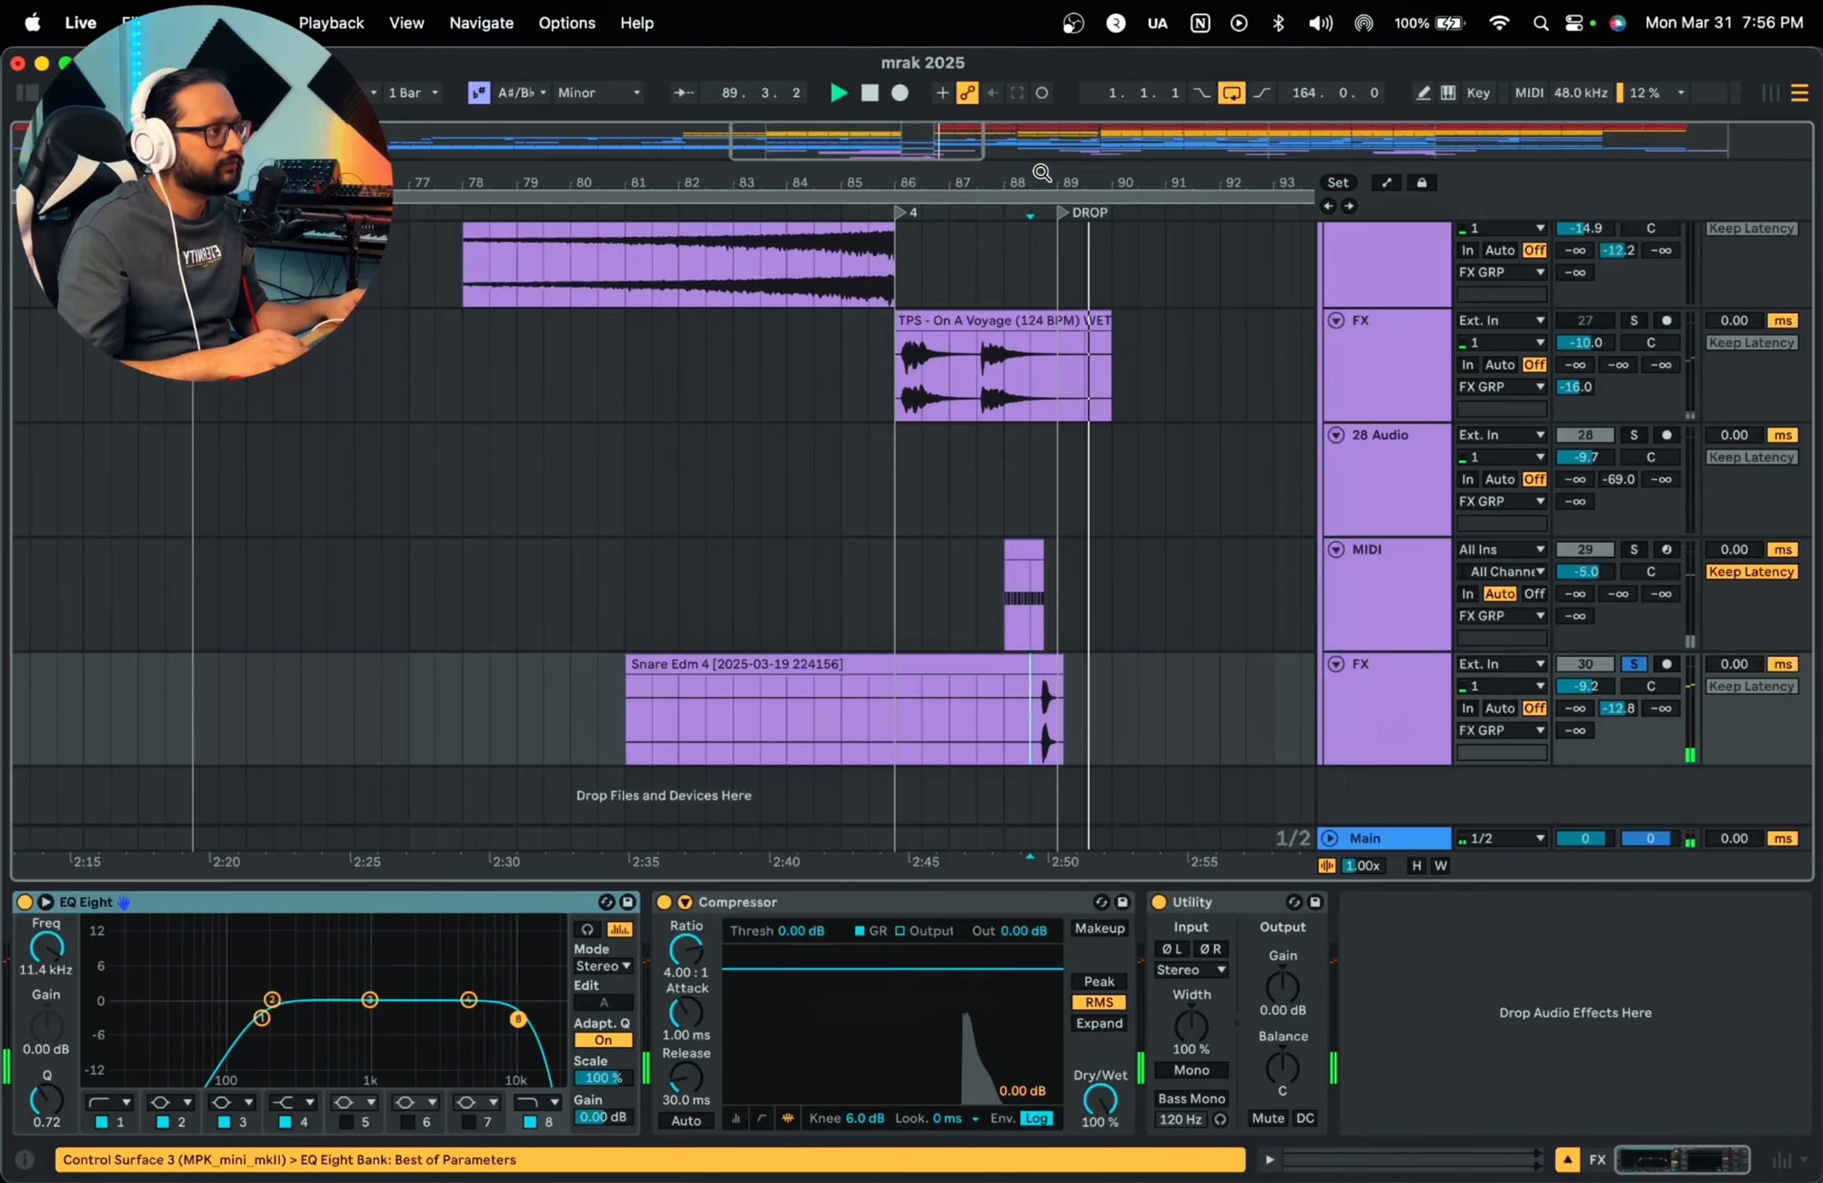
key("space")
Step: Collapse FX GRP to show the whole arrangement in compact form and place the insert marker at 101.1.1
left_click_drag(1068, 182, 920, 74)
scroll(747, 351, "up", 2)
scroll(747, 354, "up", 10)
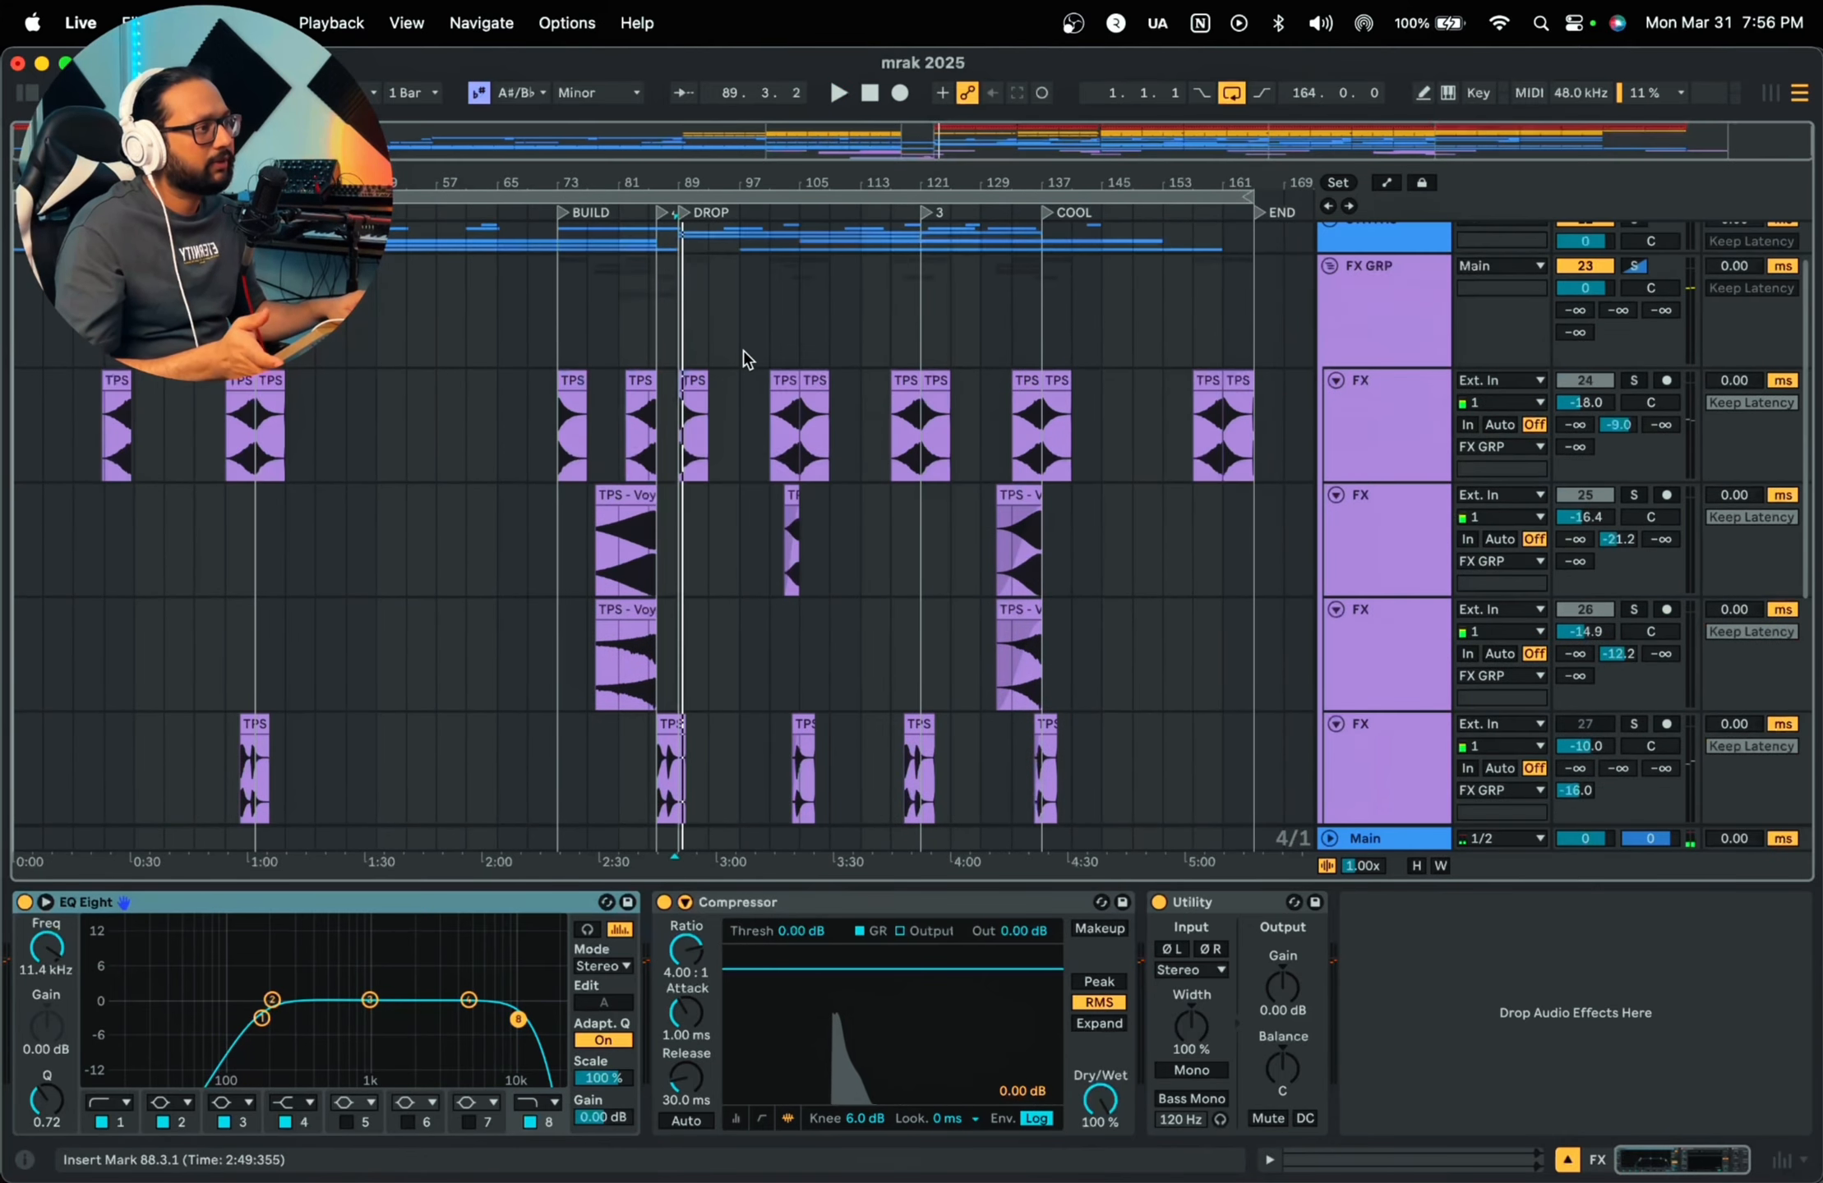
left_click(1329, 330)
left_click(756, 515)
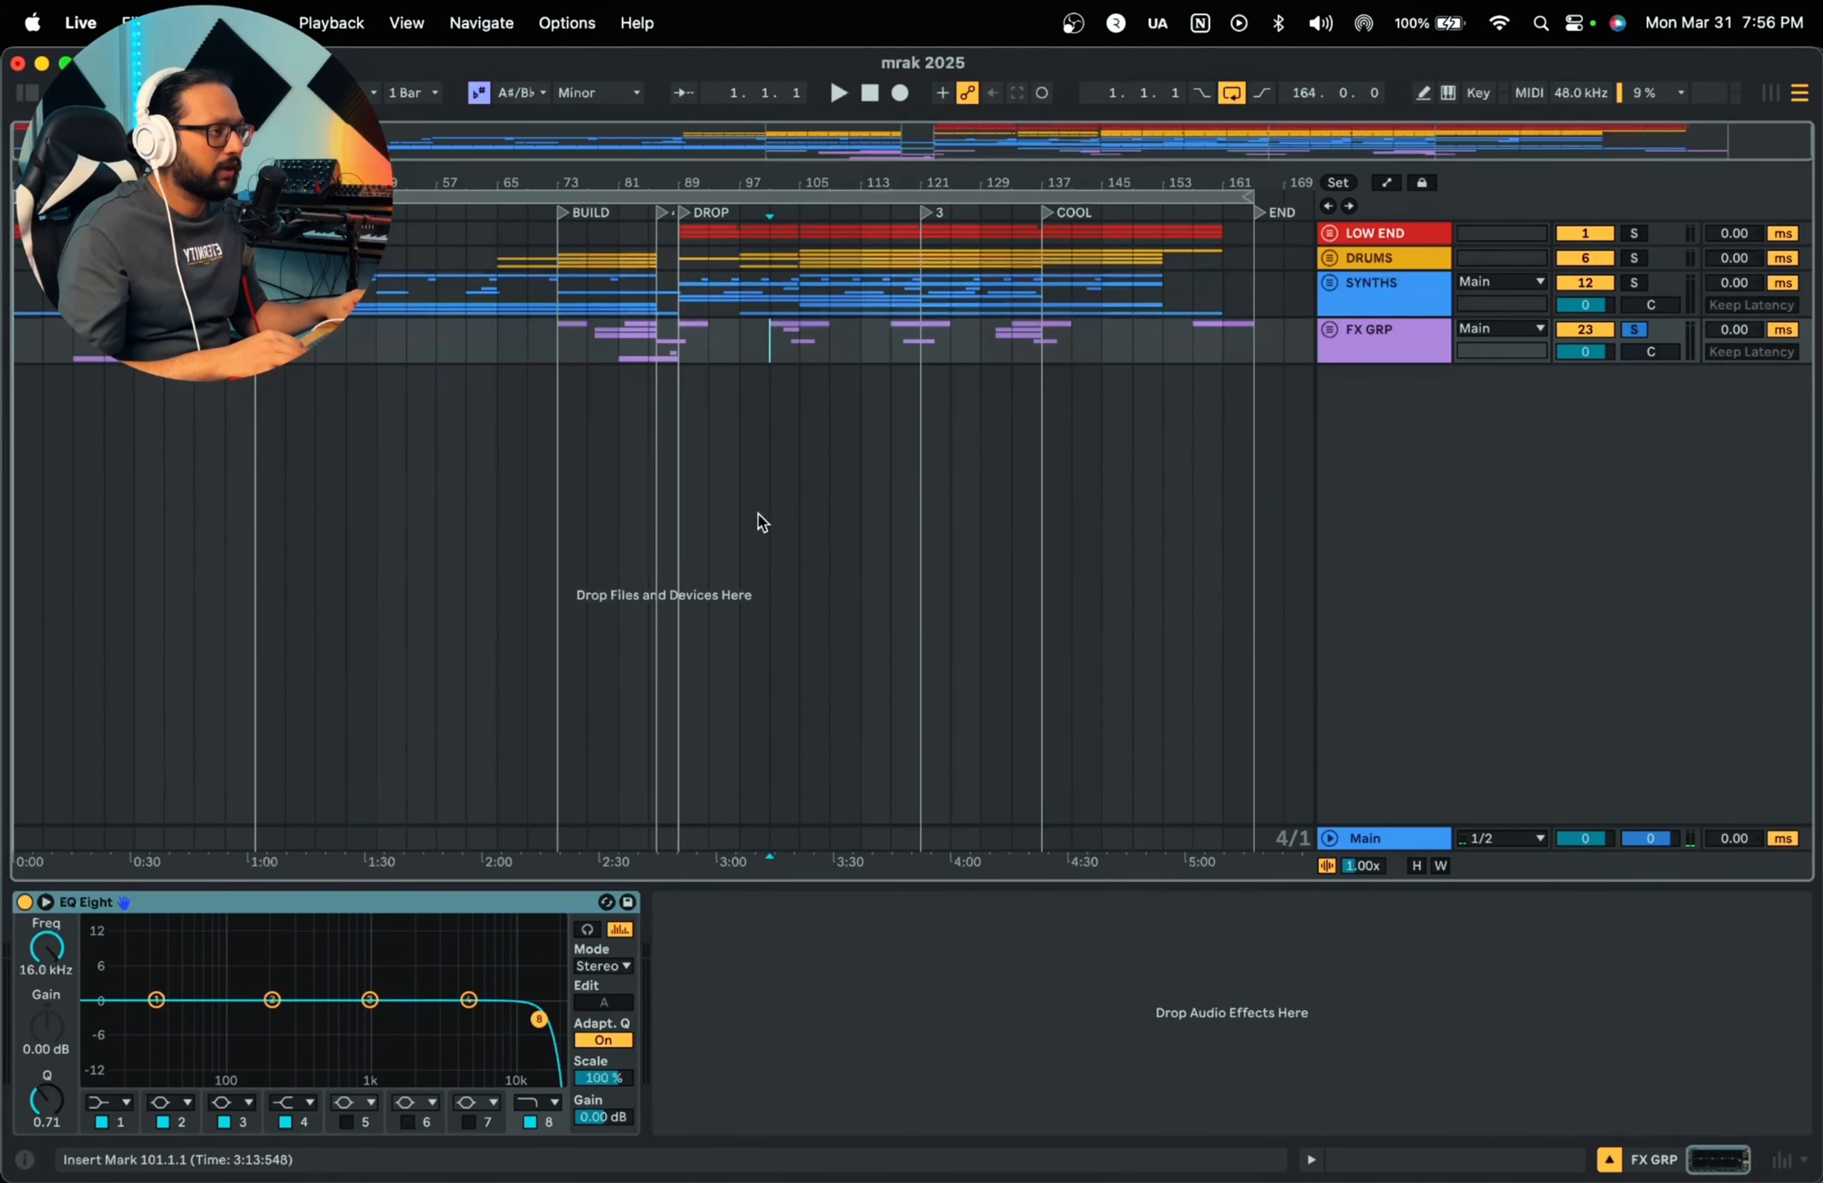
Step: Inspect the Main track's device chain, including the Glue Compressor and the Pro-L 2 limiter settings
left_click(1377, 838)
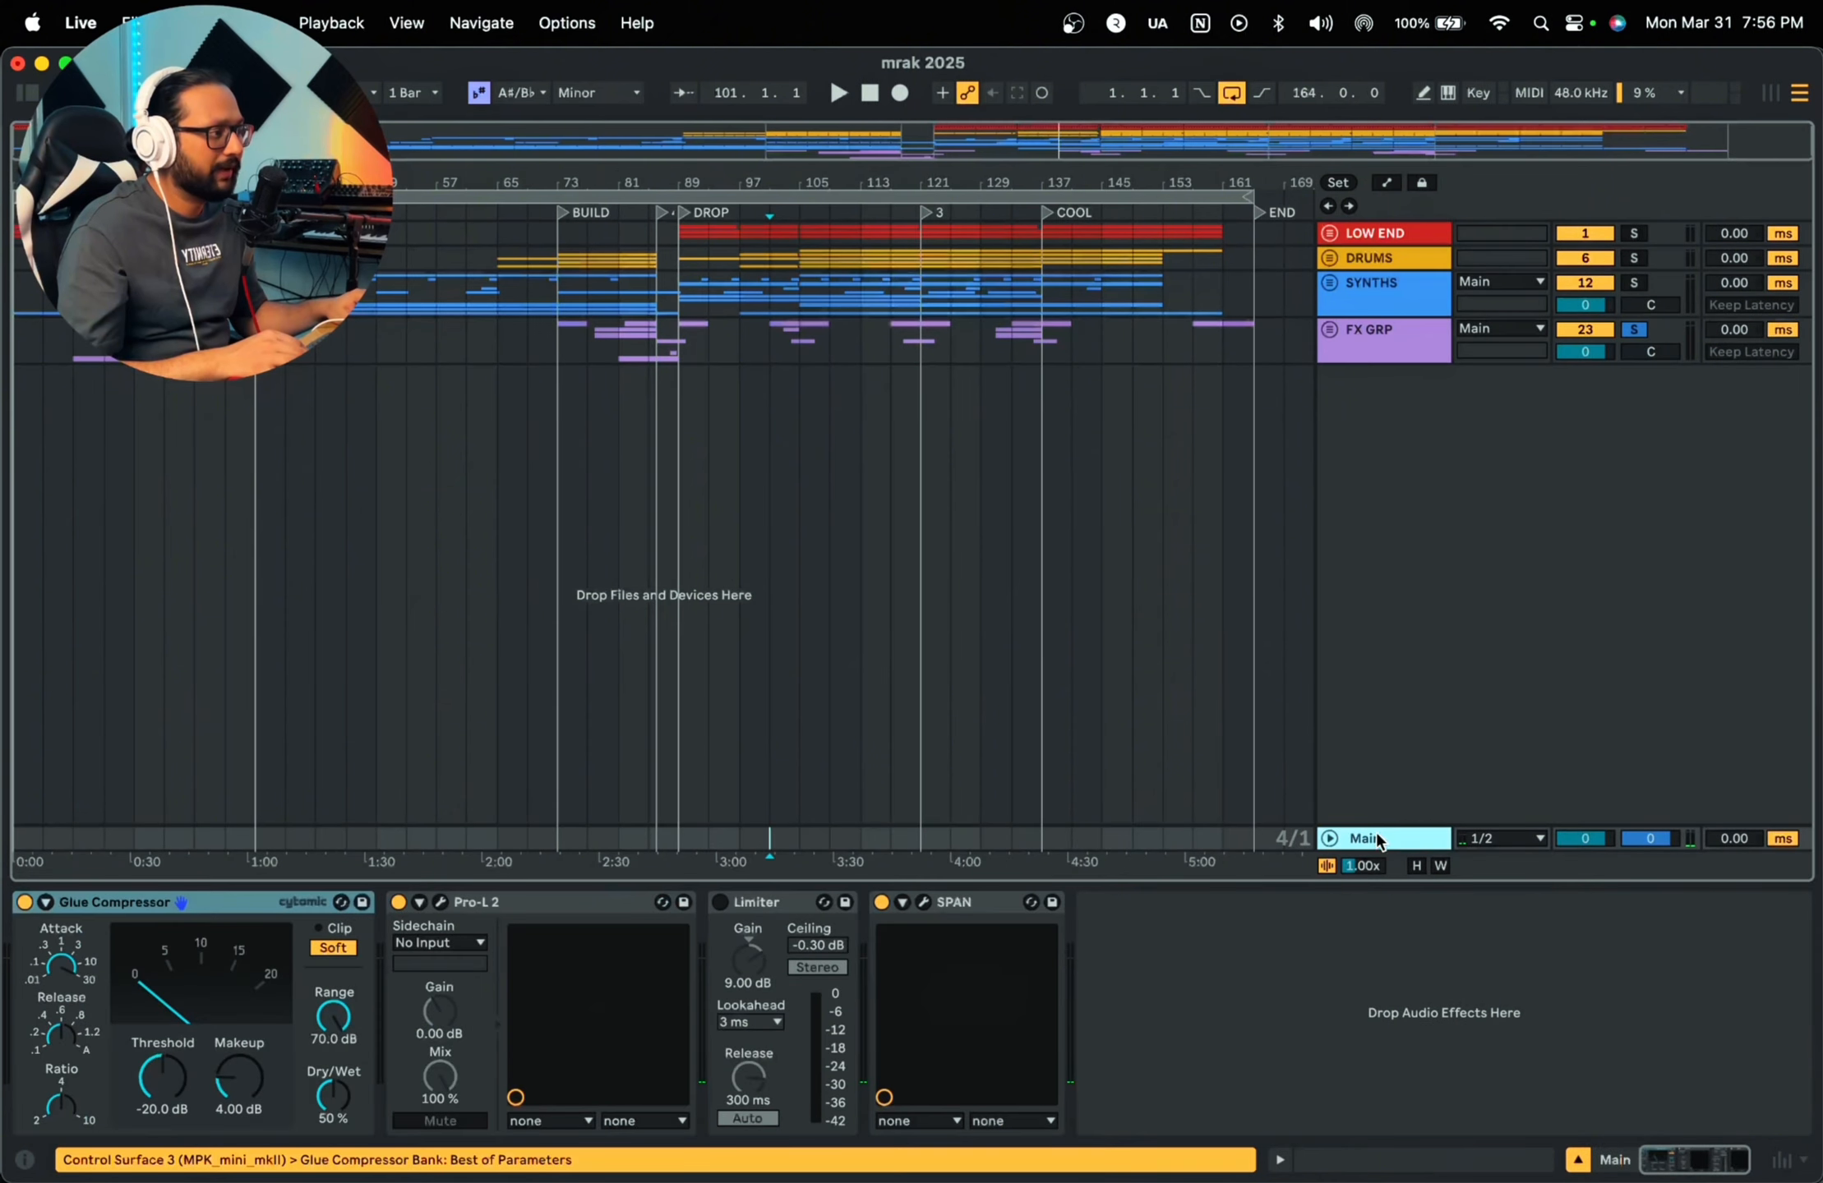
left_click(94, 904)
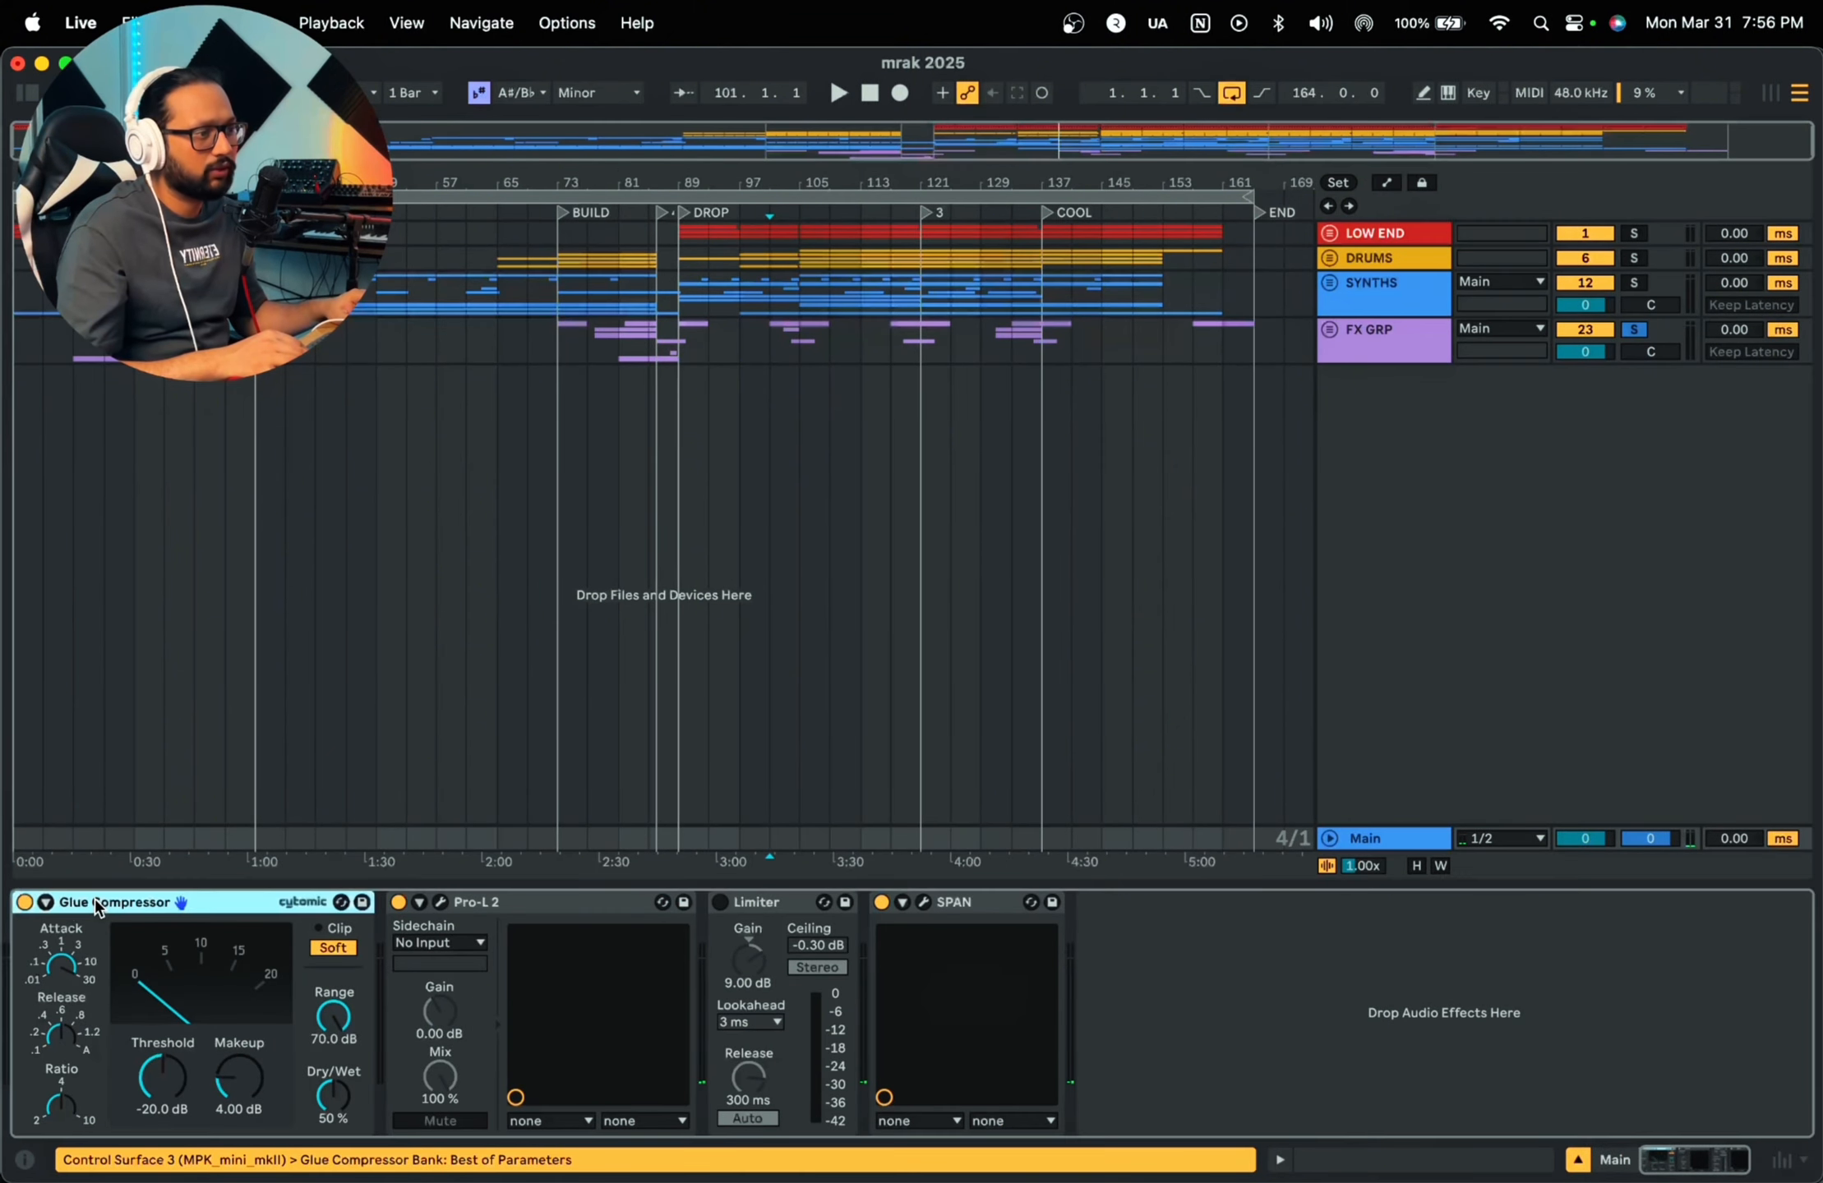
left_click(441, 902)
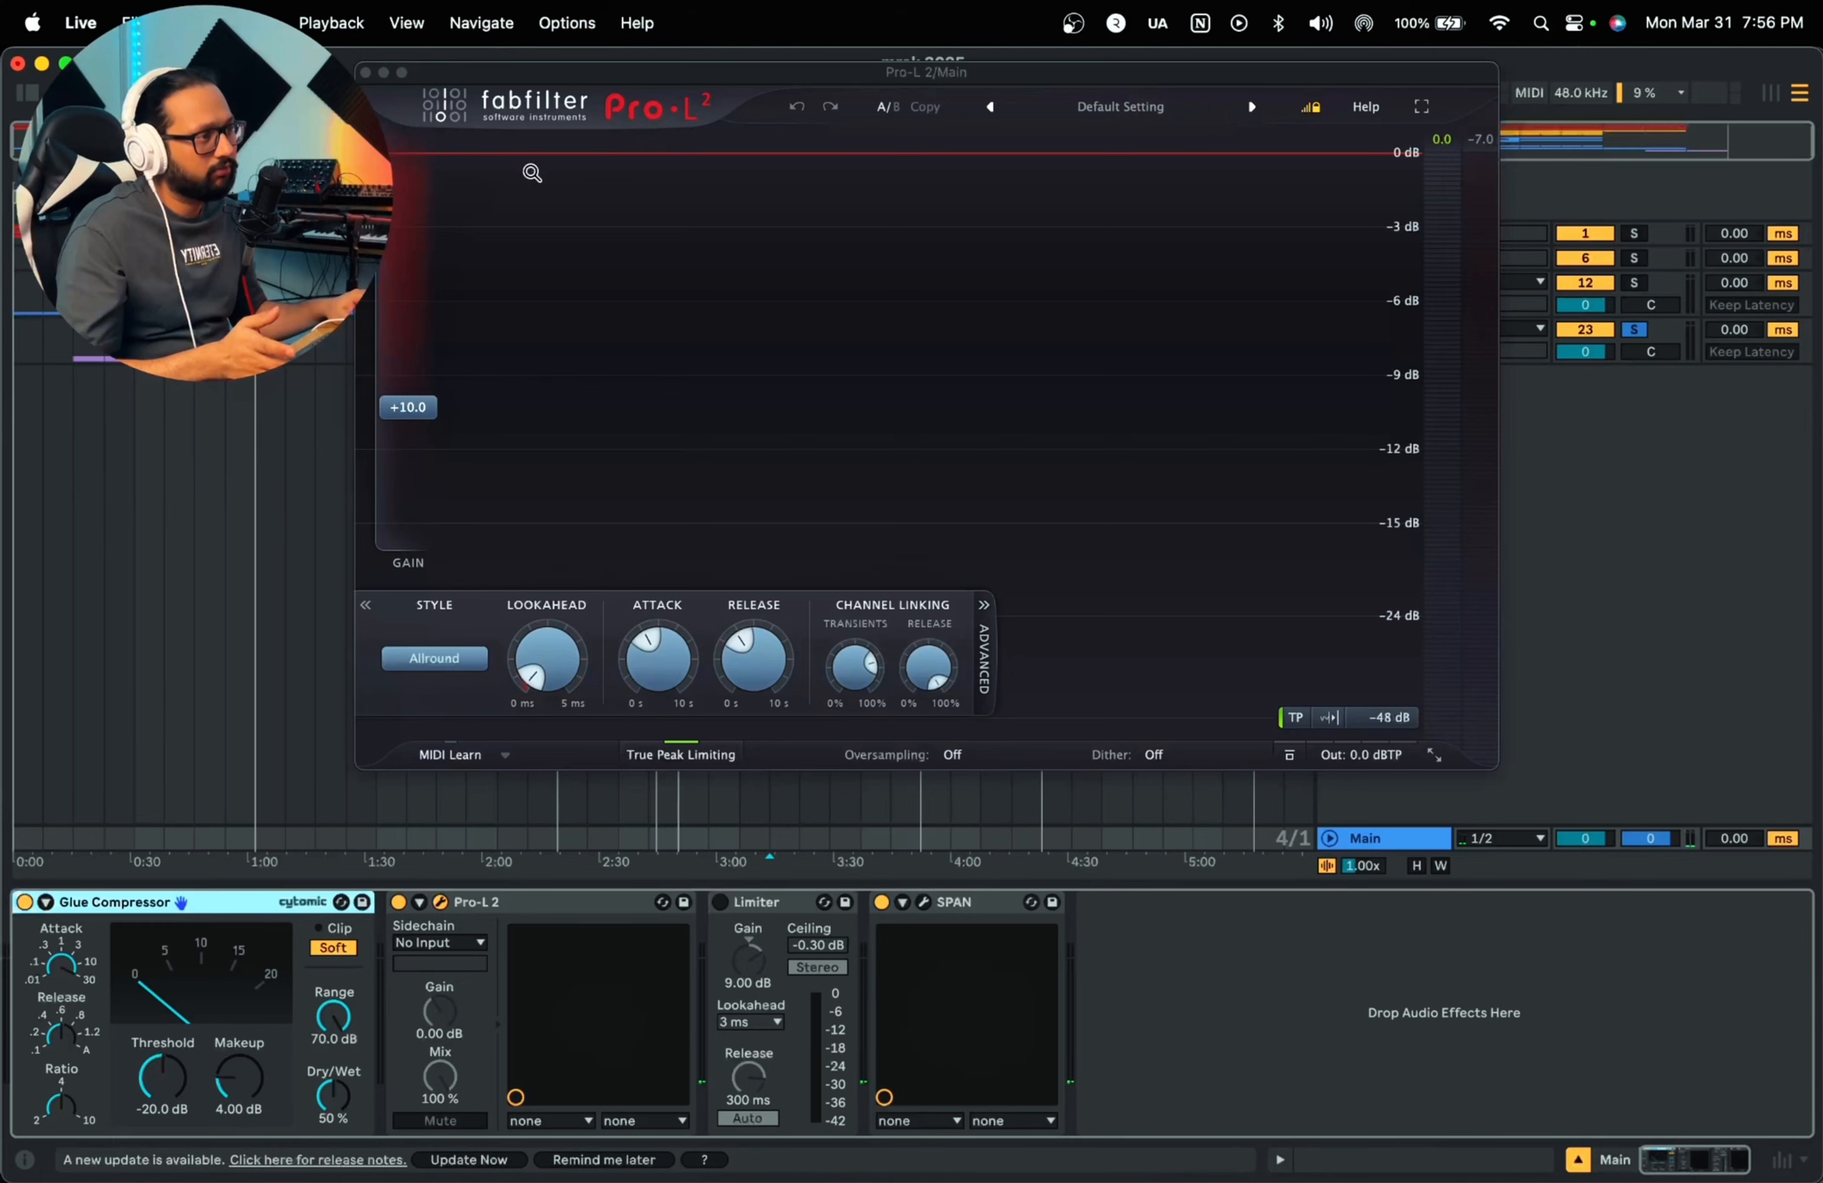
left_click(367, 73)
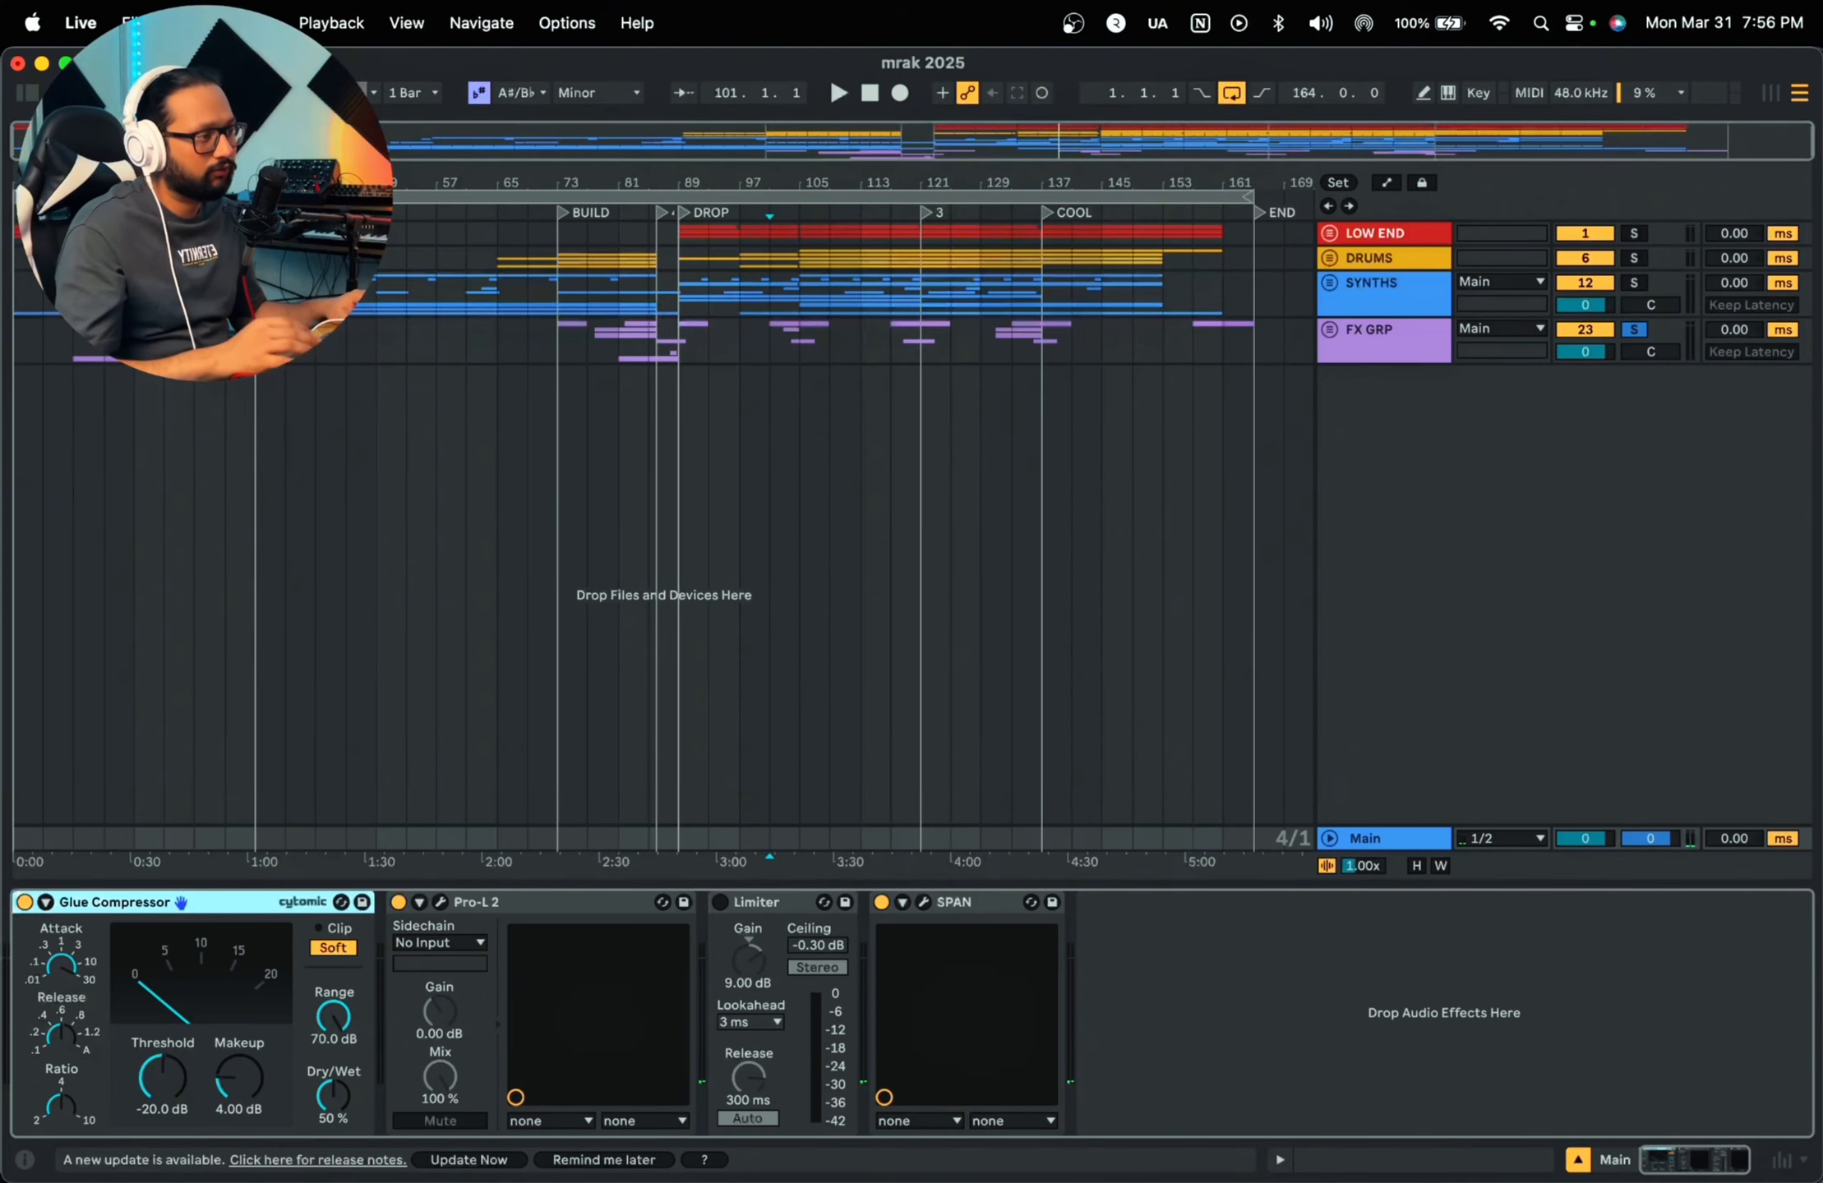
Step: Play the full arrangement from 1.1.1 with no group soloed, checking SPAN and Pro-L 2 on Main
left_click(406, 178)
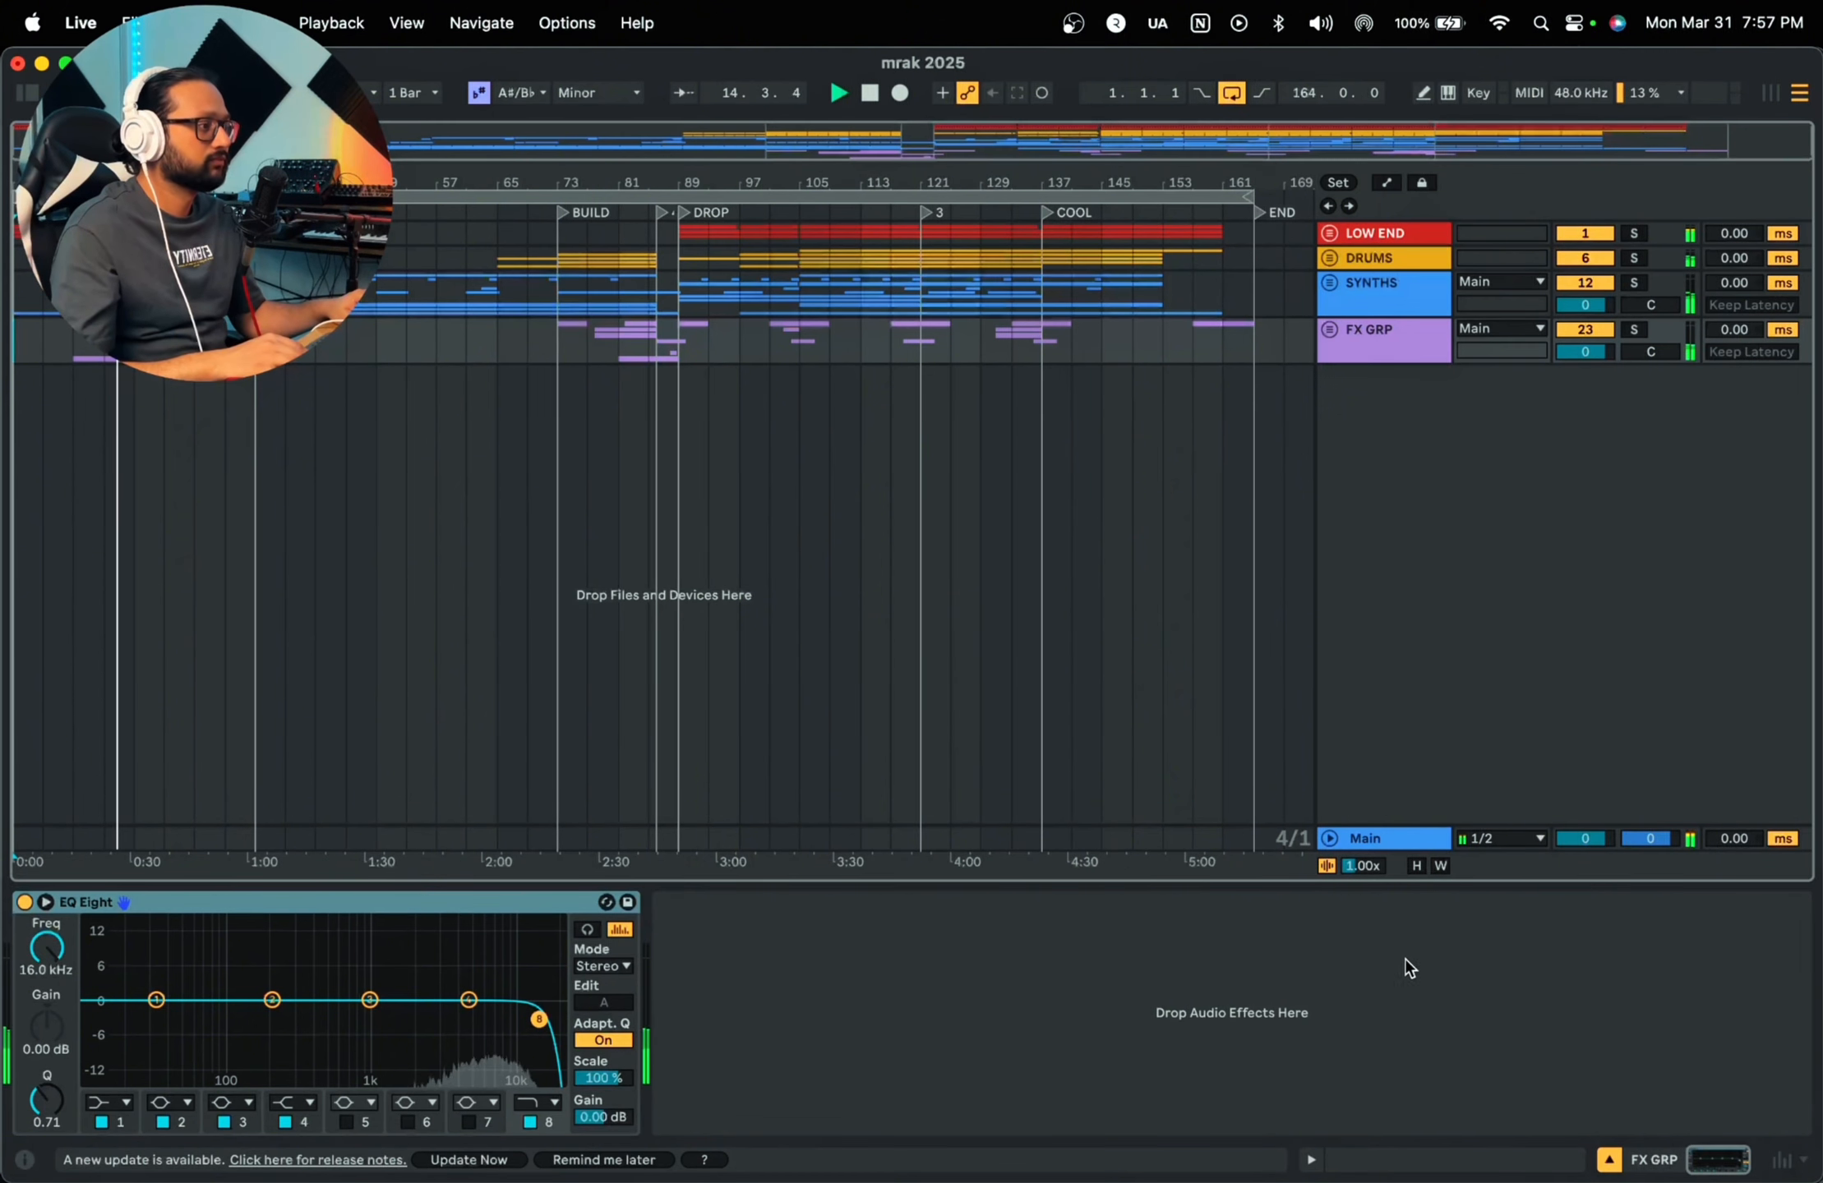
left_click(1392, 839)
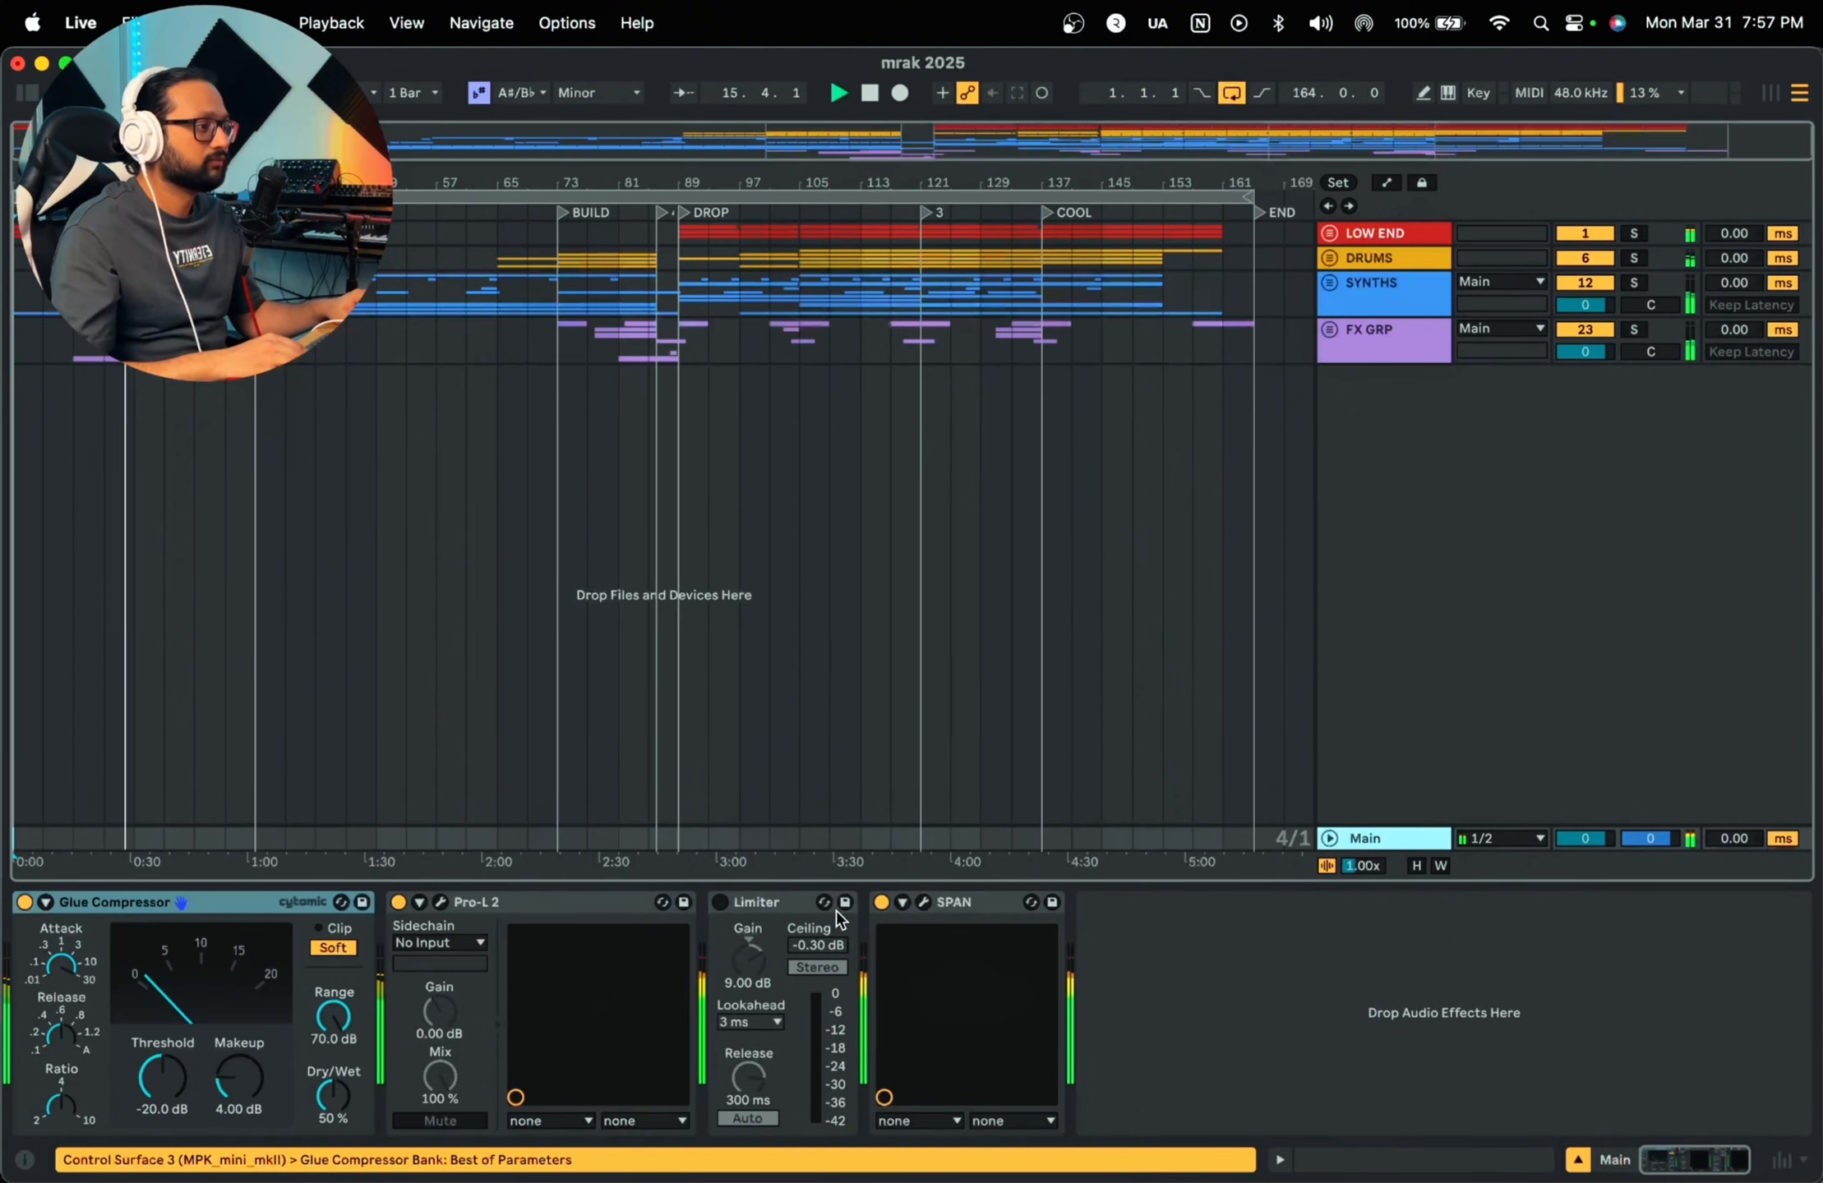
left_click(923, 902)
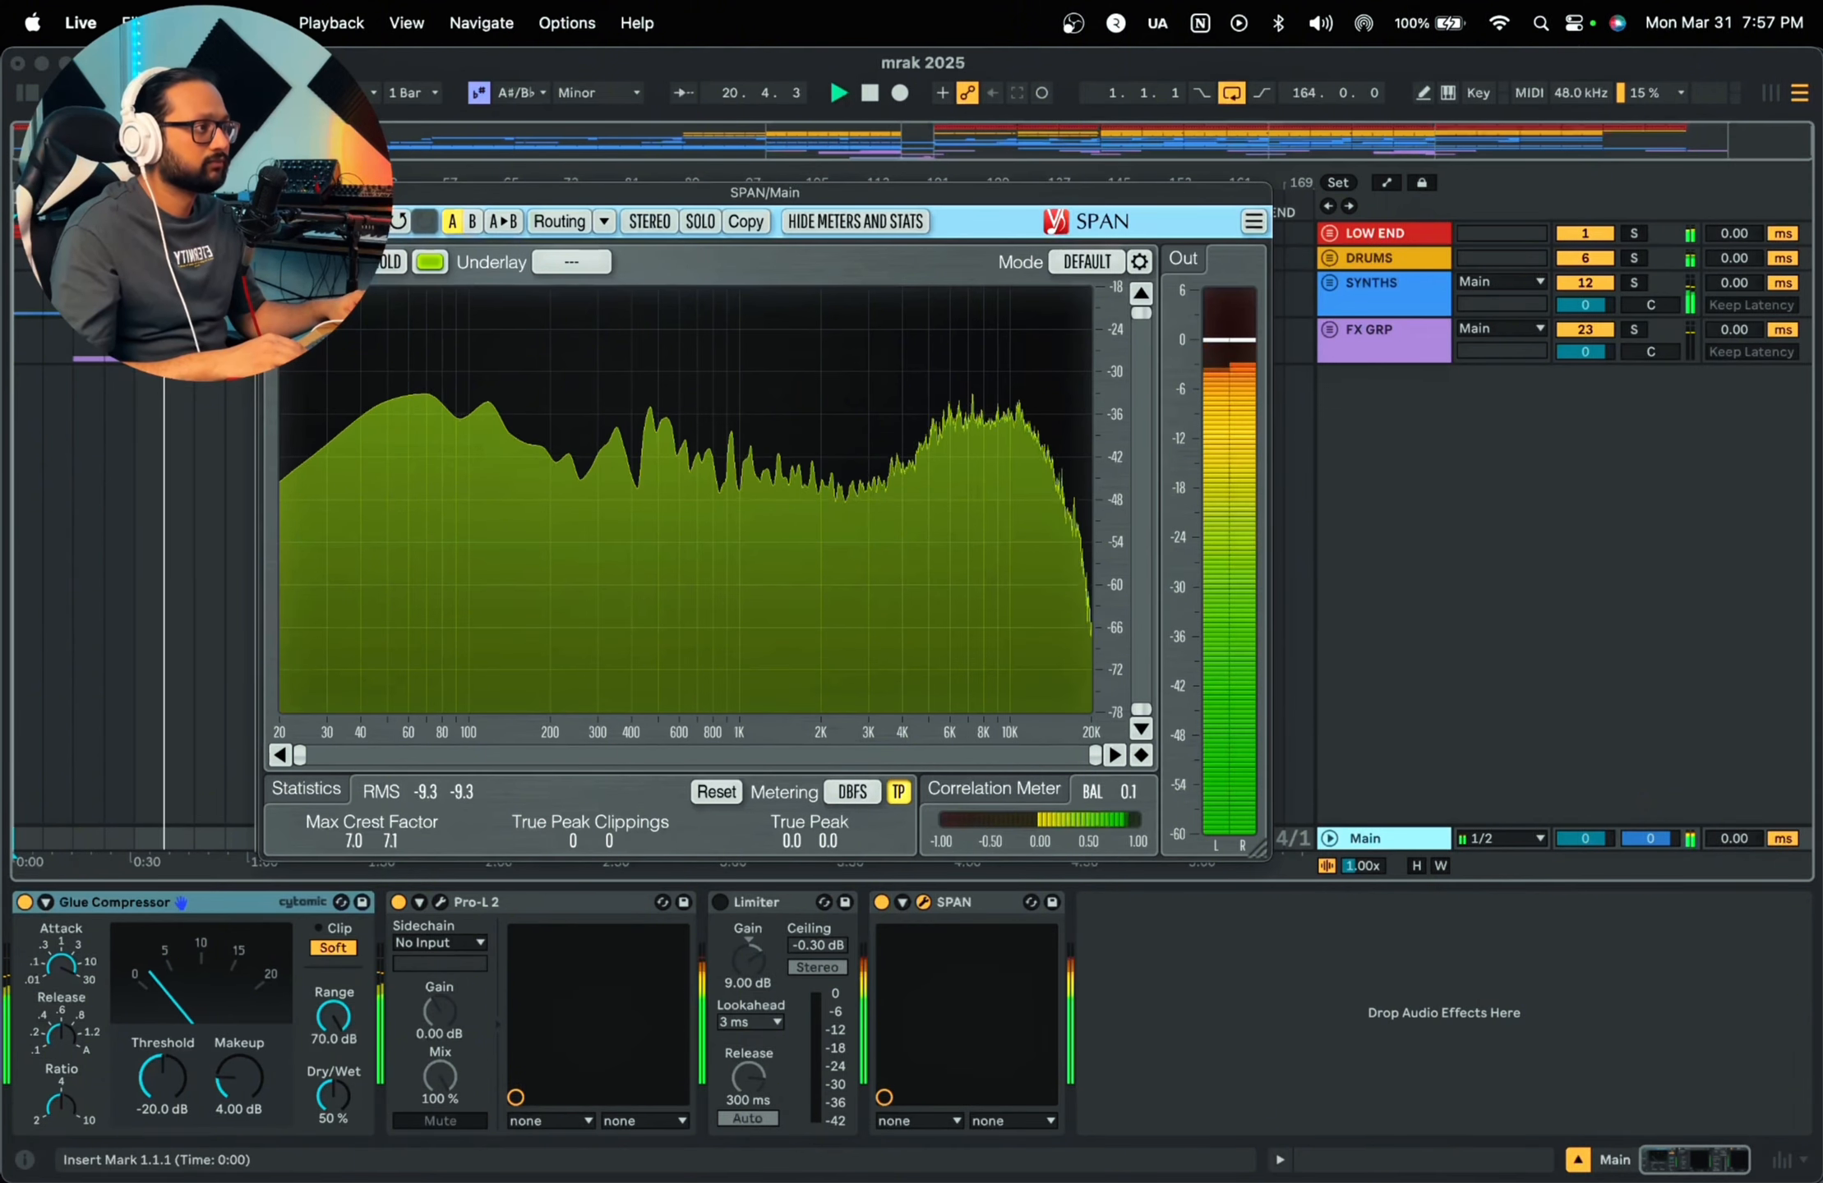
key("super+w")
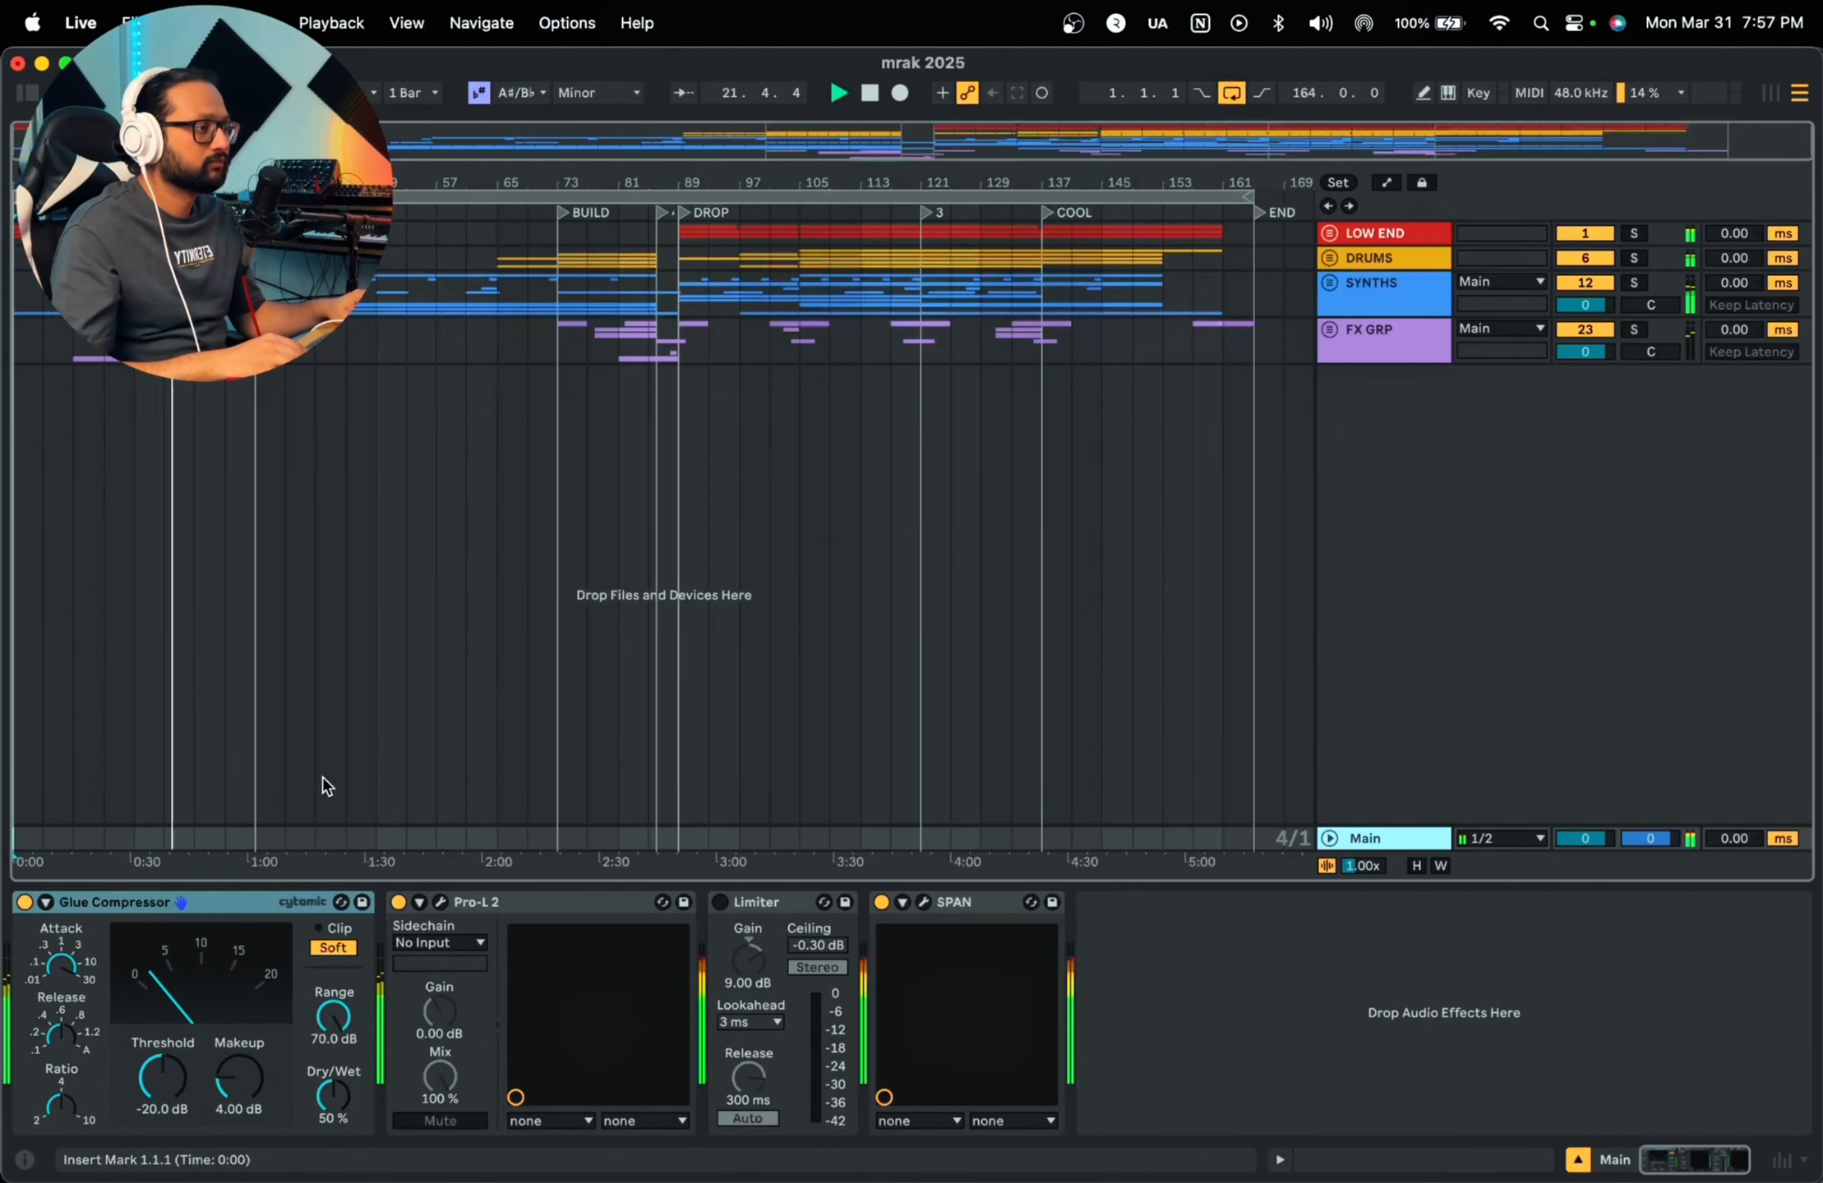
left_click(441, 902)
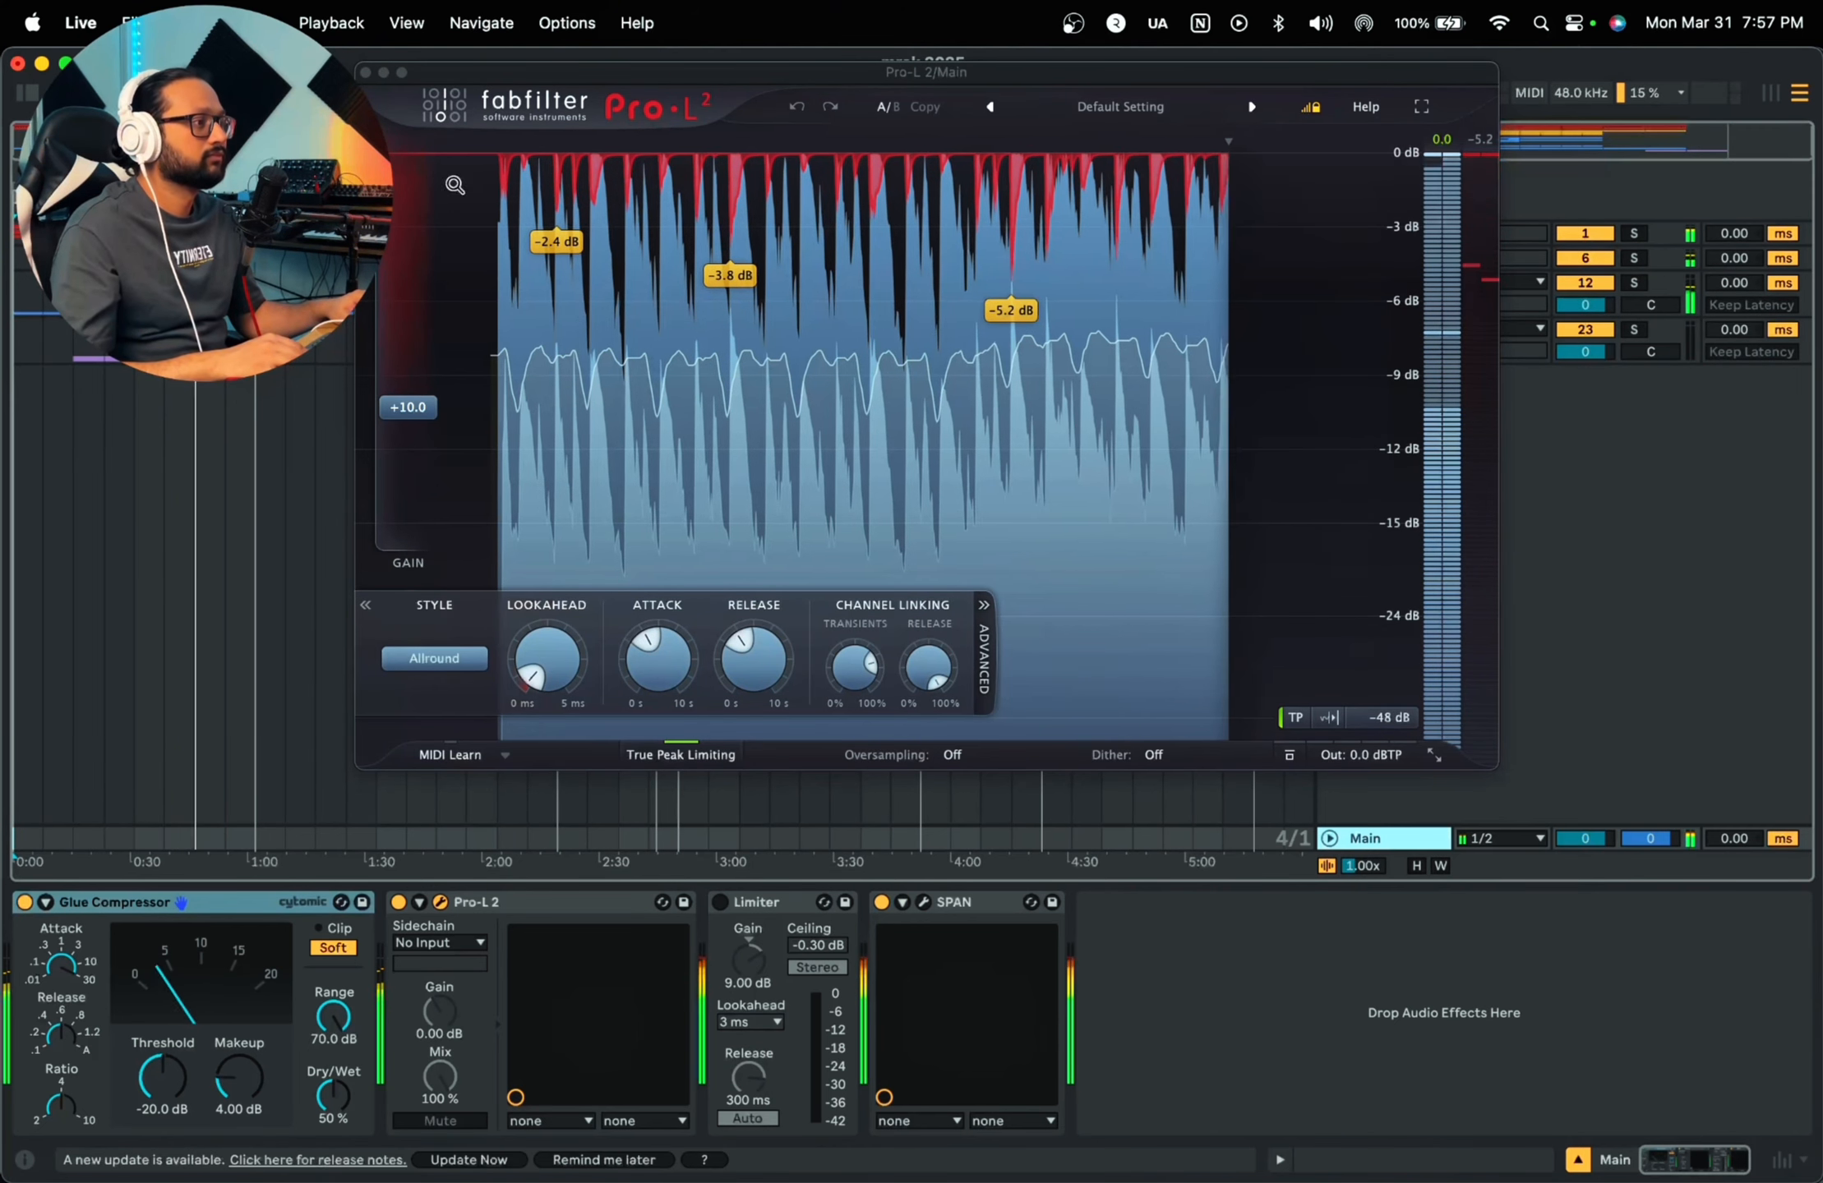
left_click(365, 72)
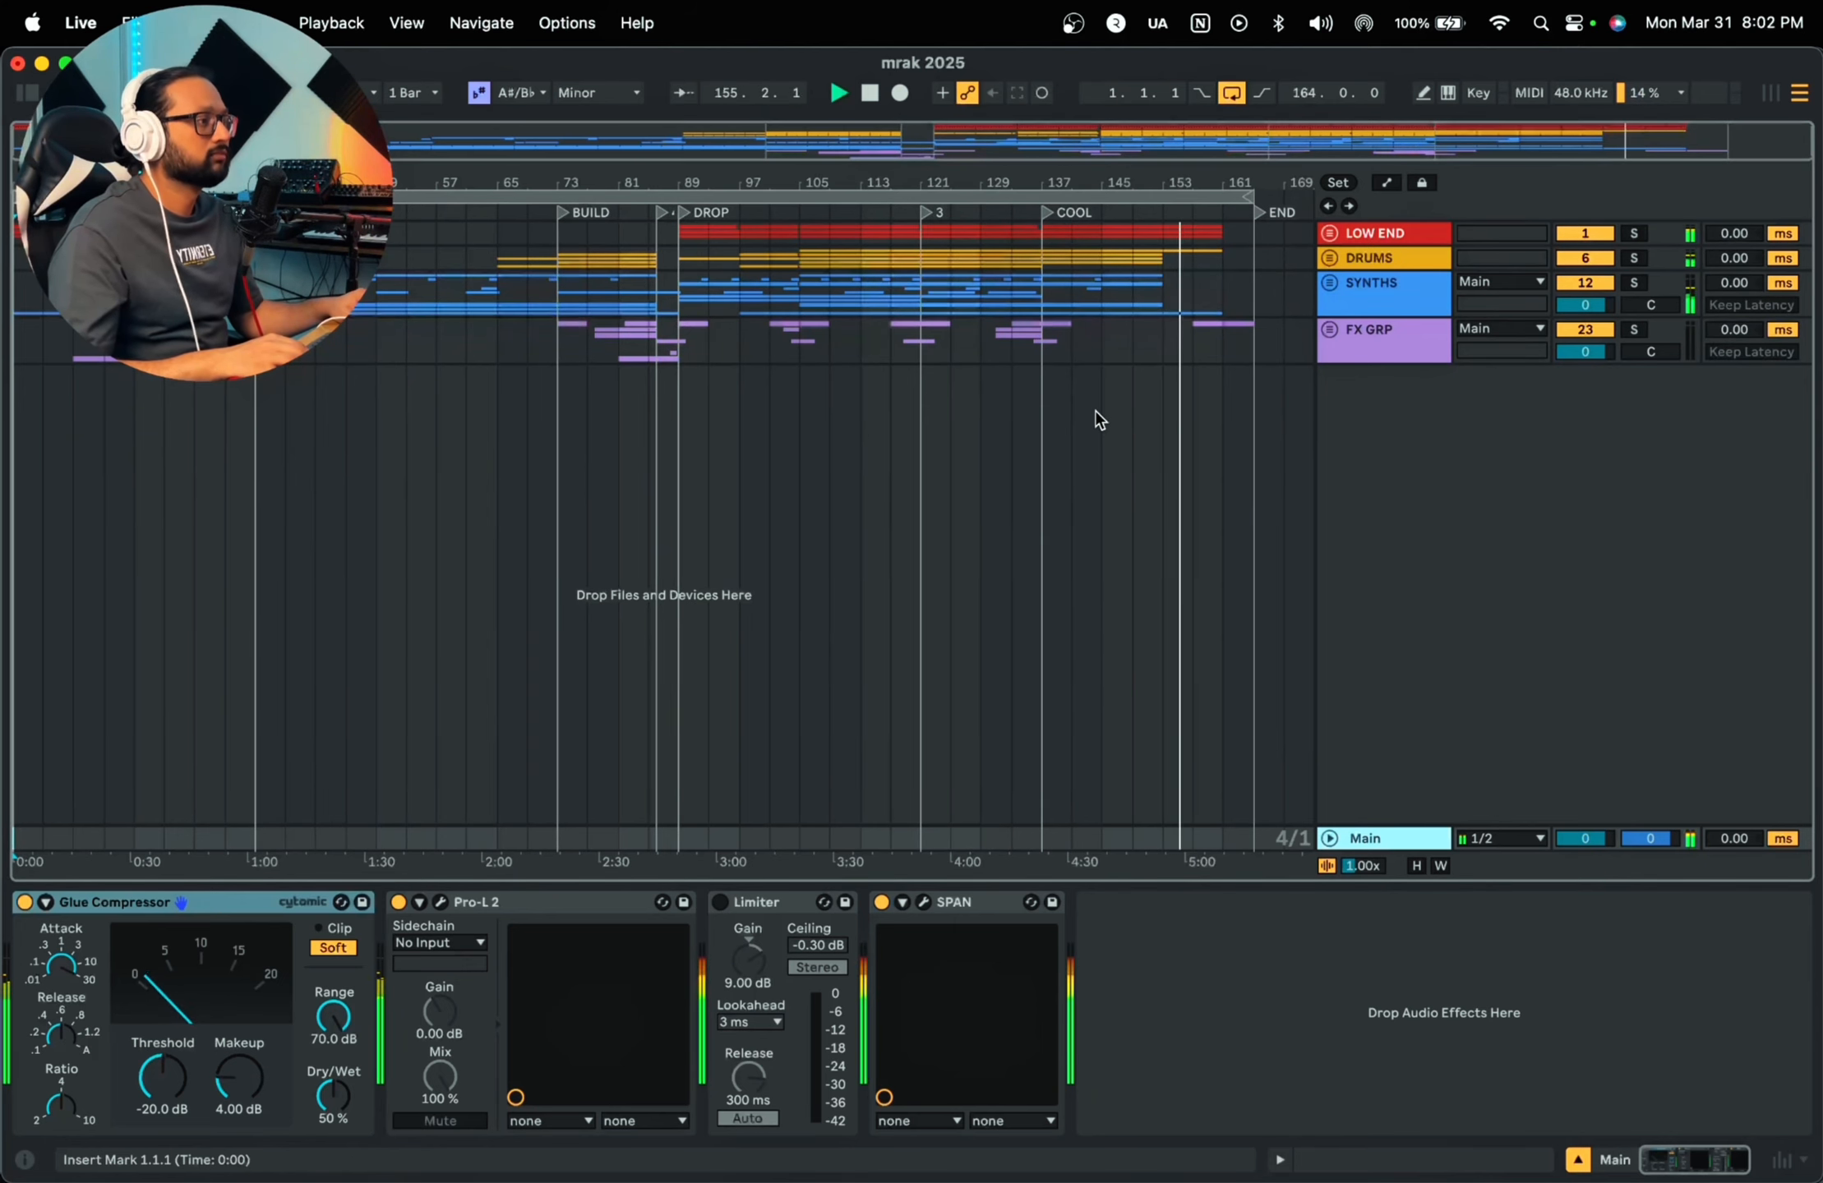
left_click_drag(838, 177, 838, 178)
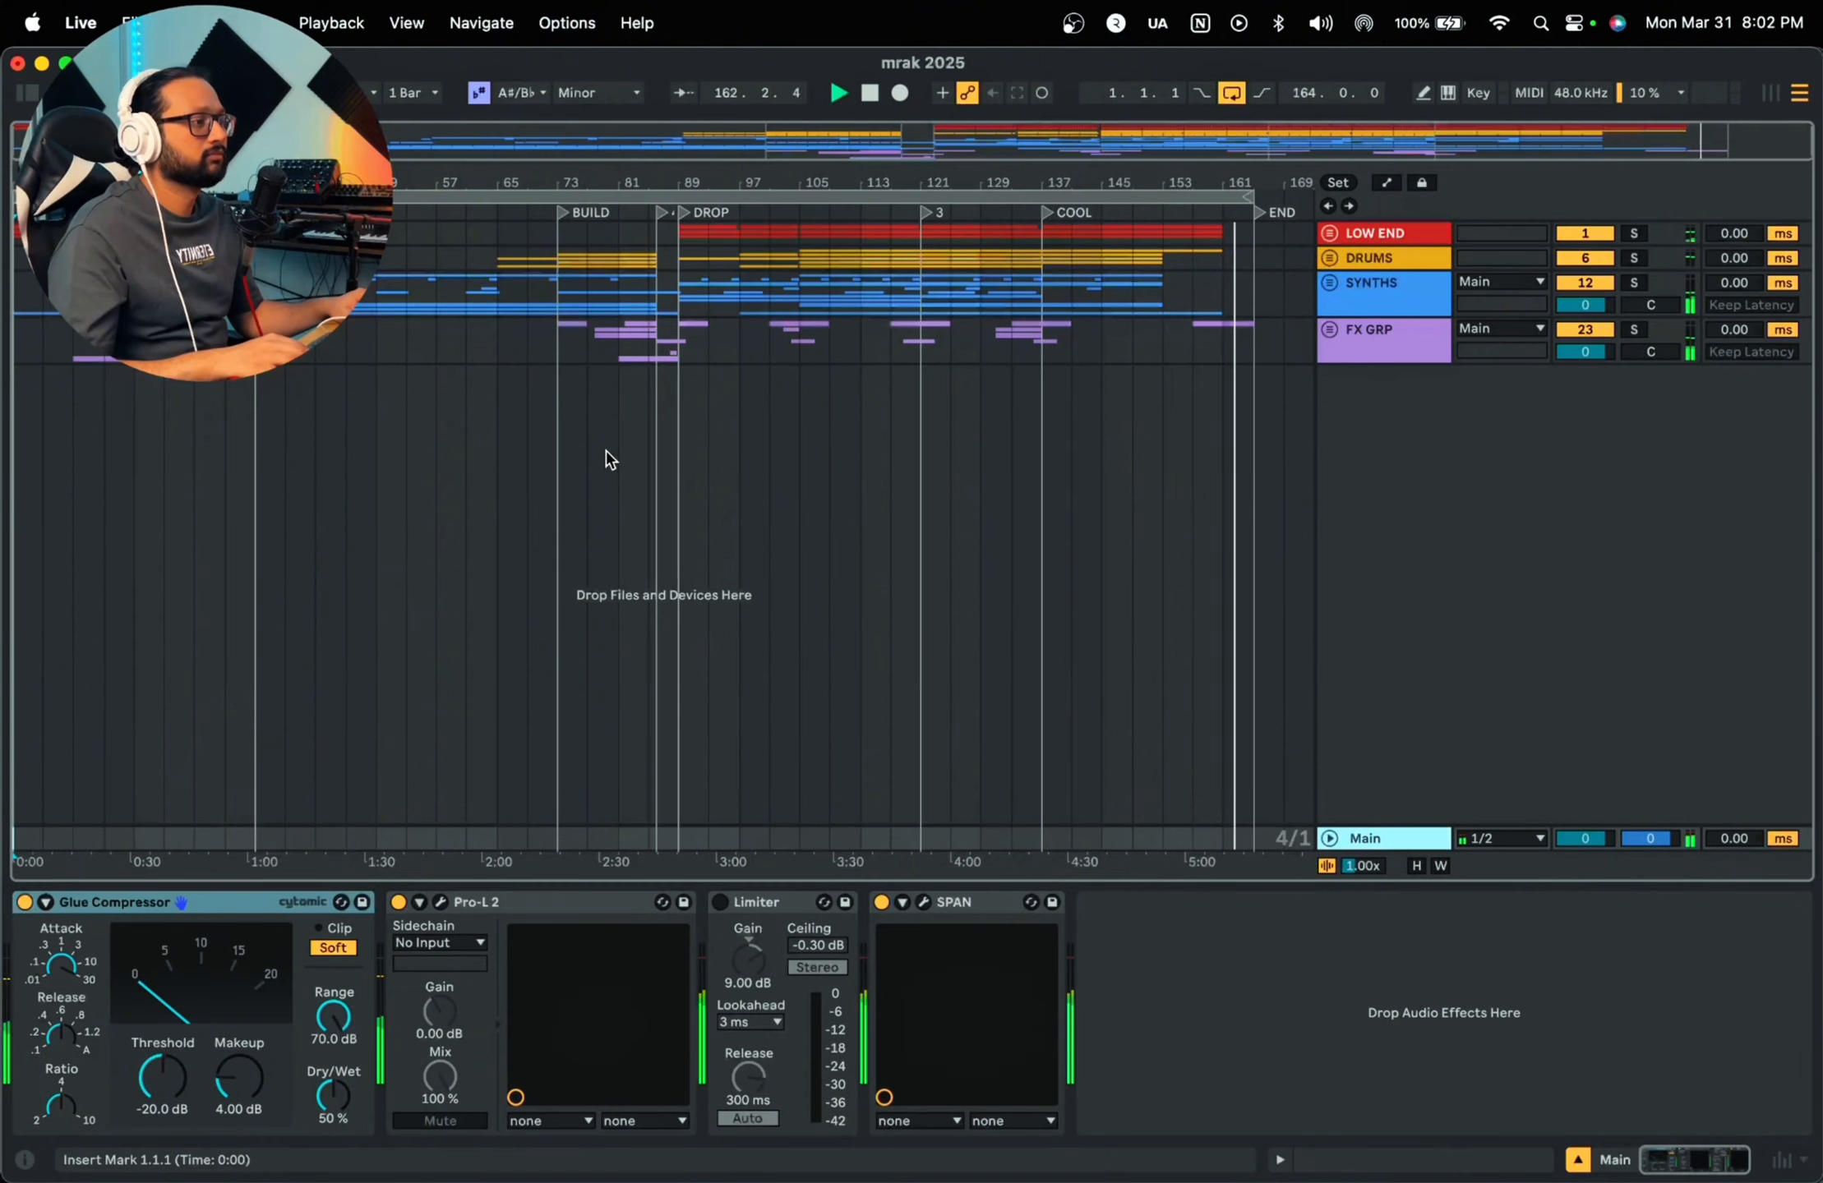
Step: Switch to OBS Studio and transition the program to the full frame source with Video Capture Device hidden
mouse_move(791, 1134)
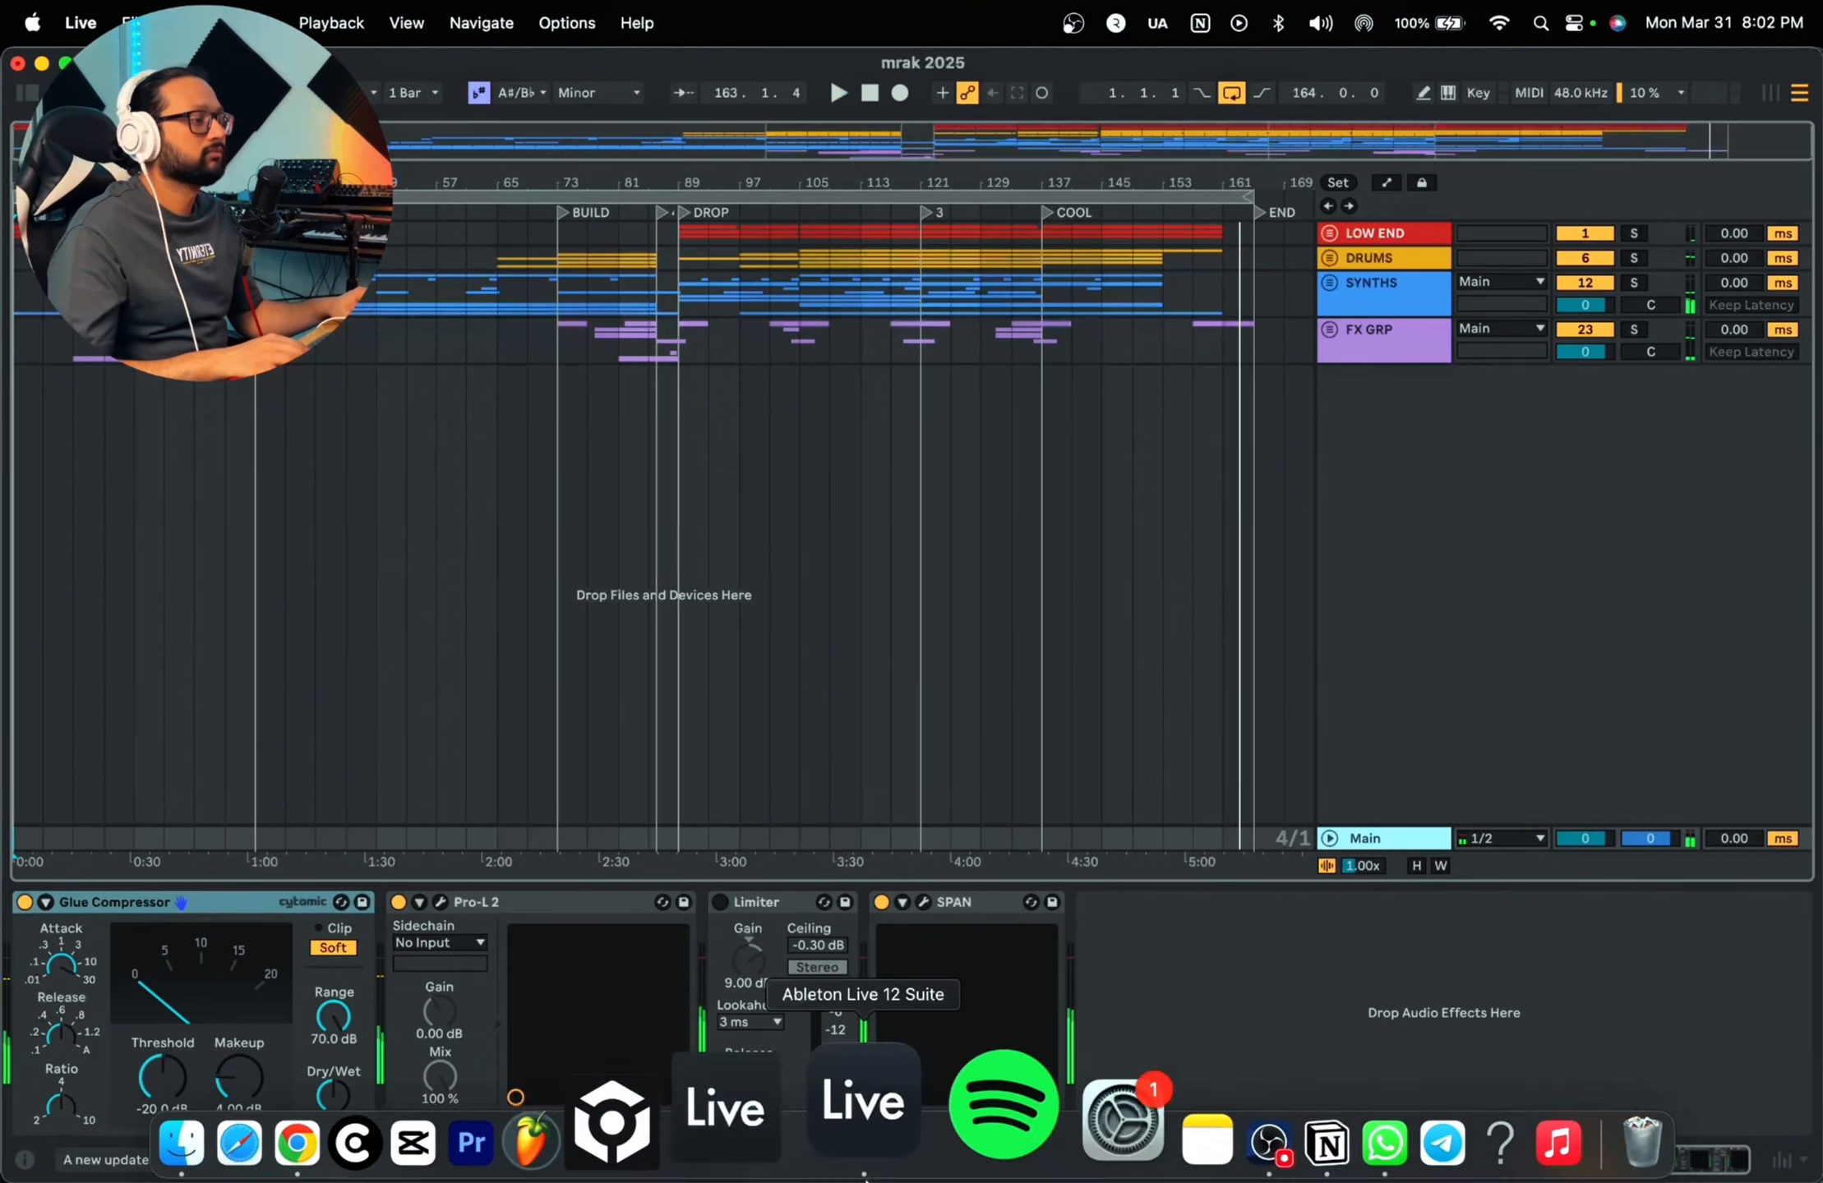
left_click(1151, 1105)
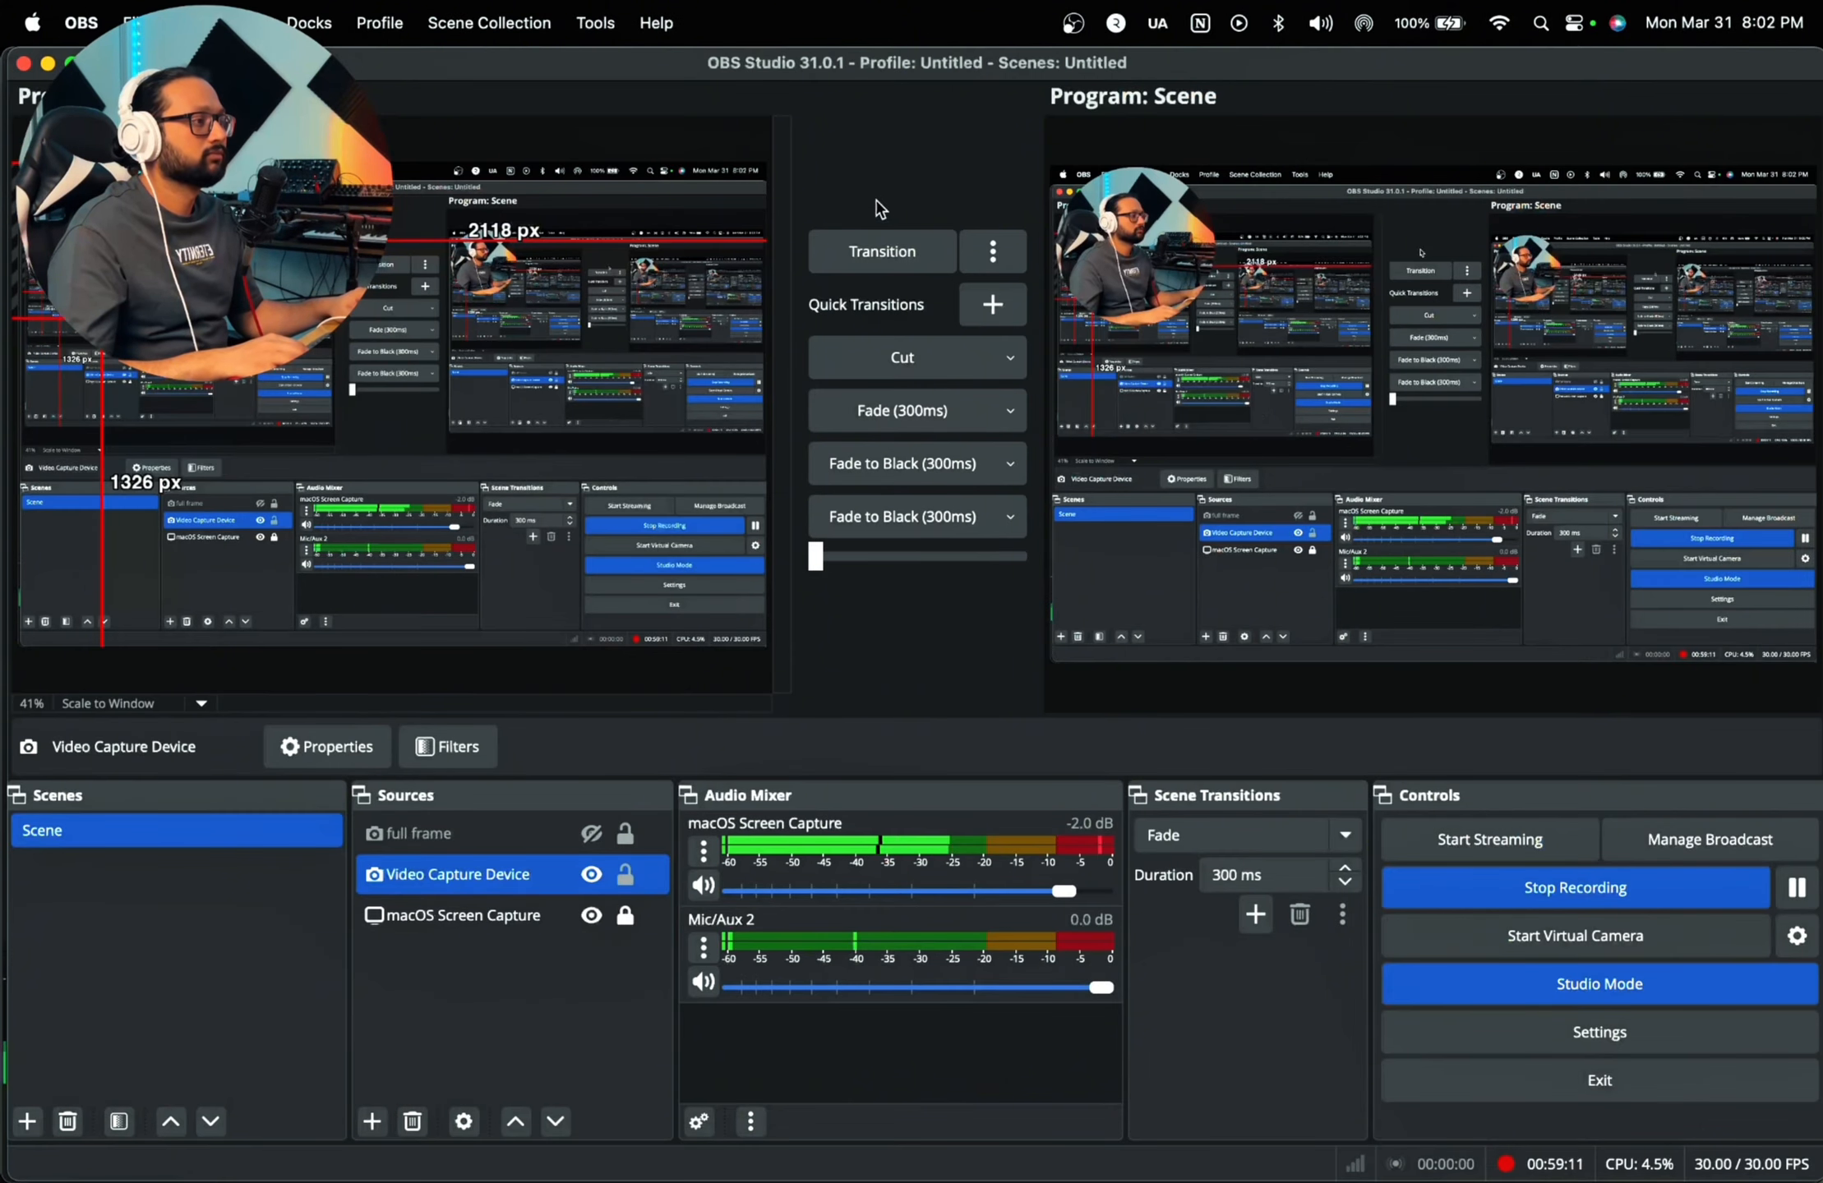
left_click(460, 874)
left_click(592, 875)
left_click(591, 833)
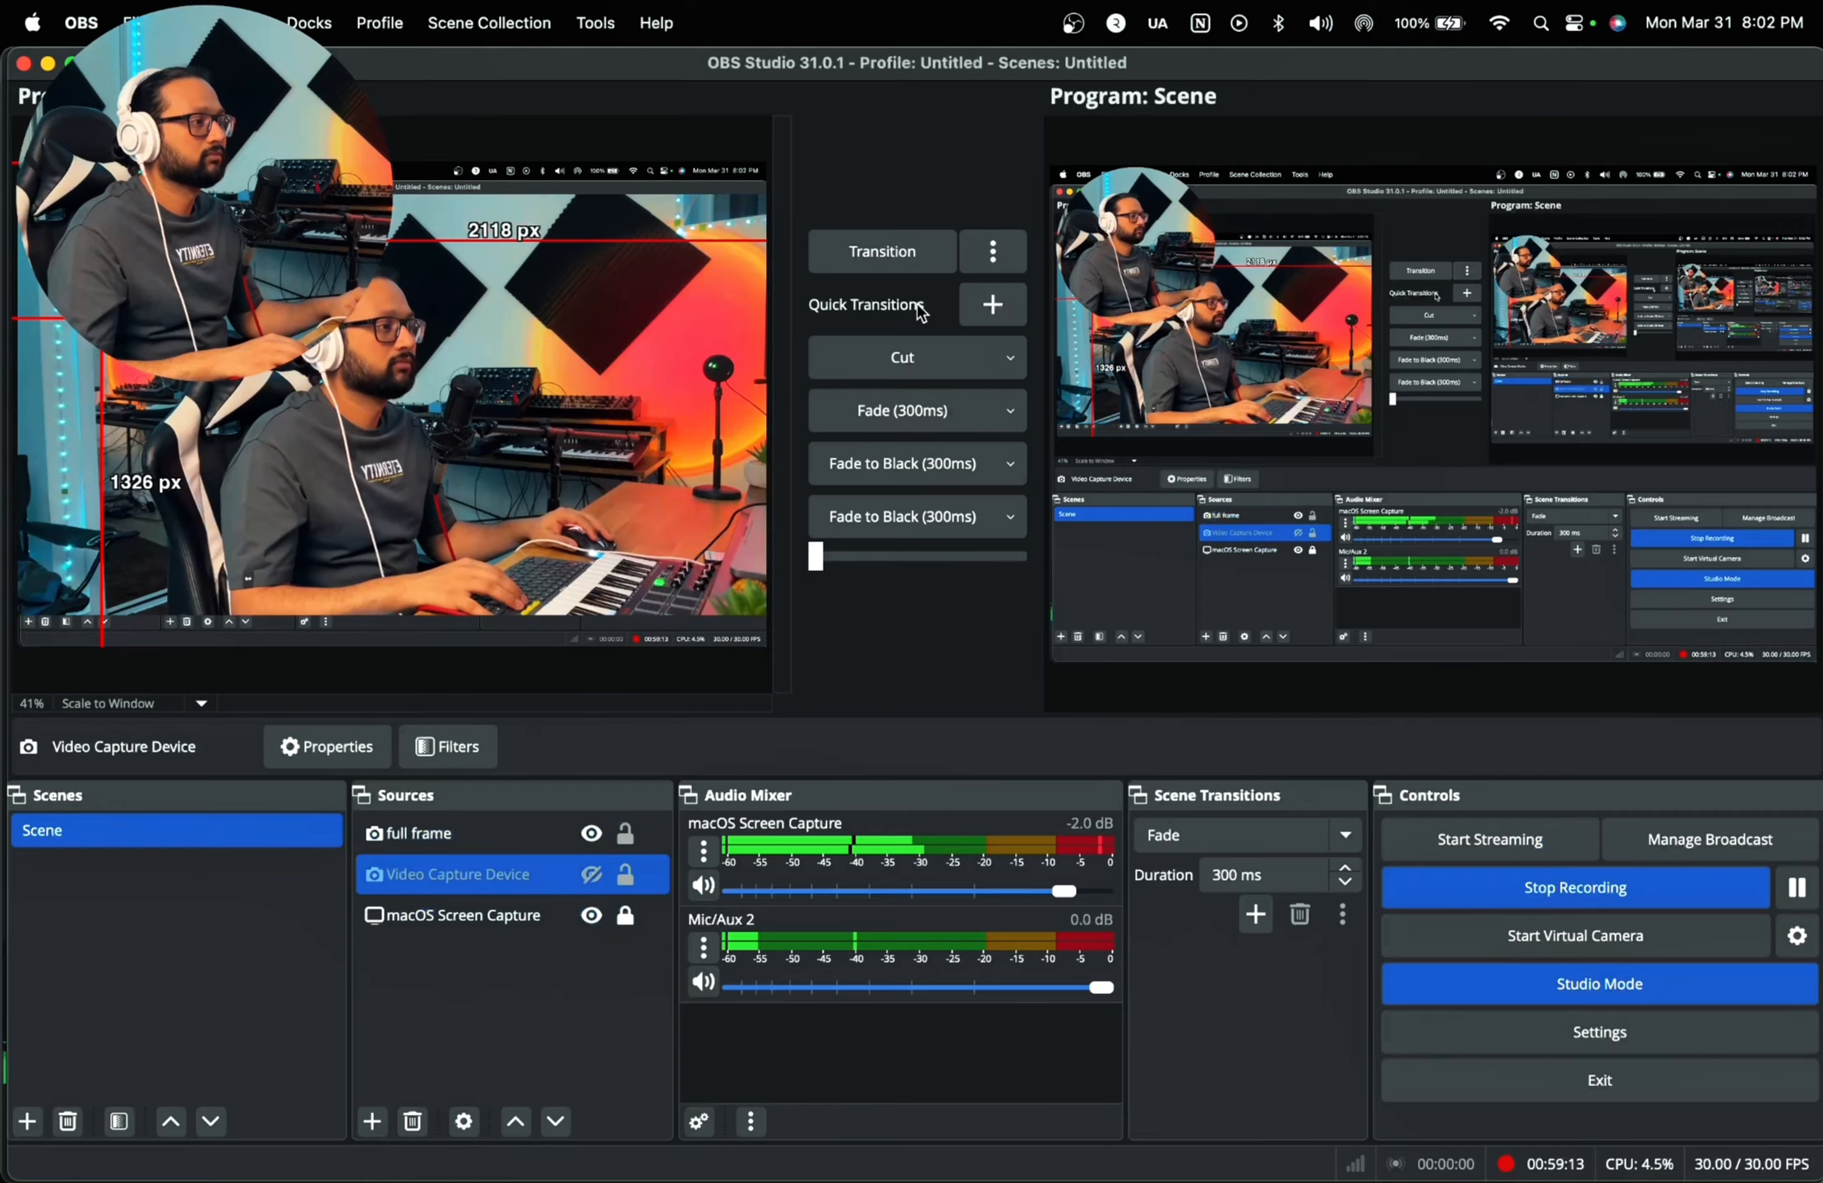
left_click(895, 246)
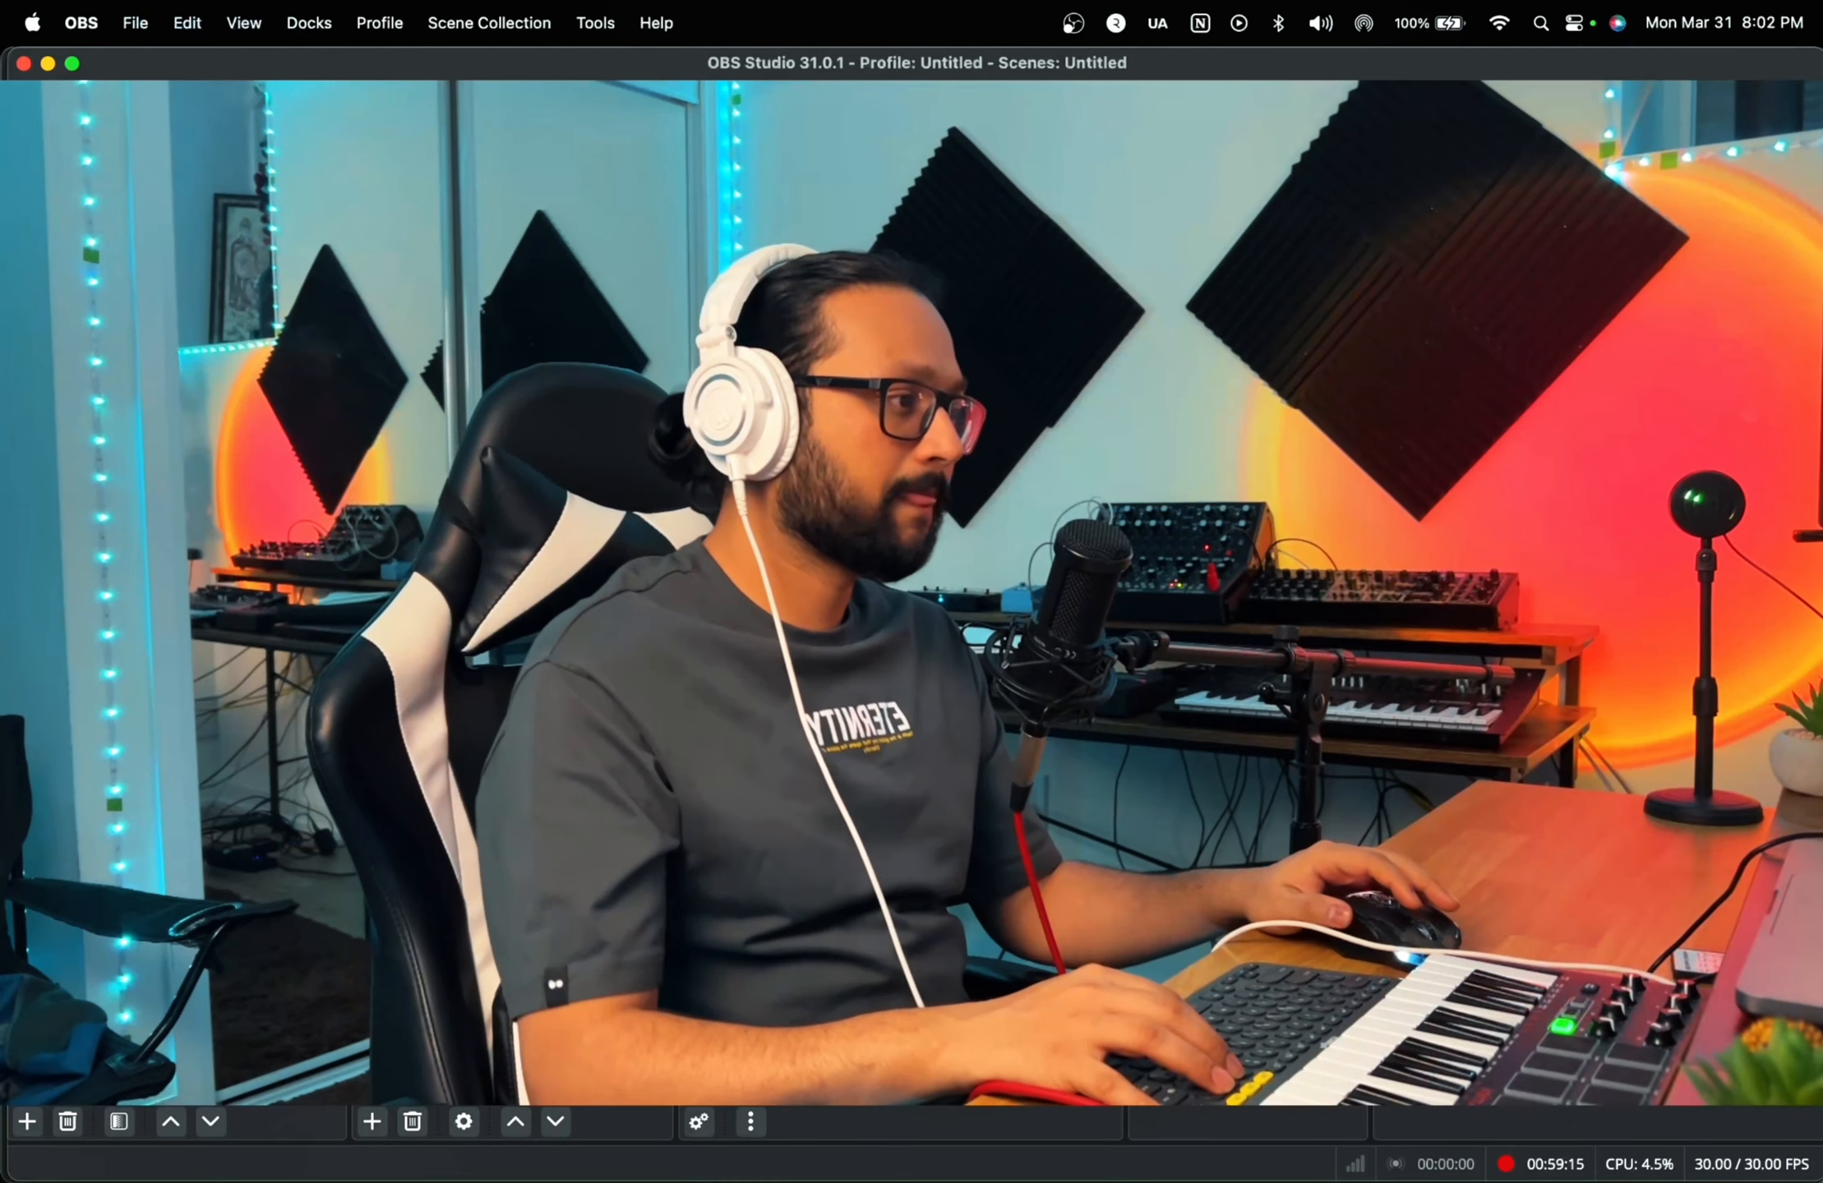